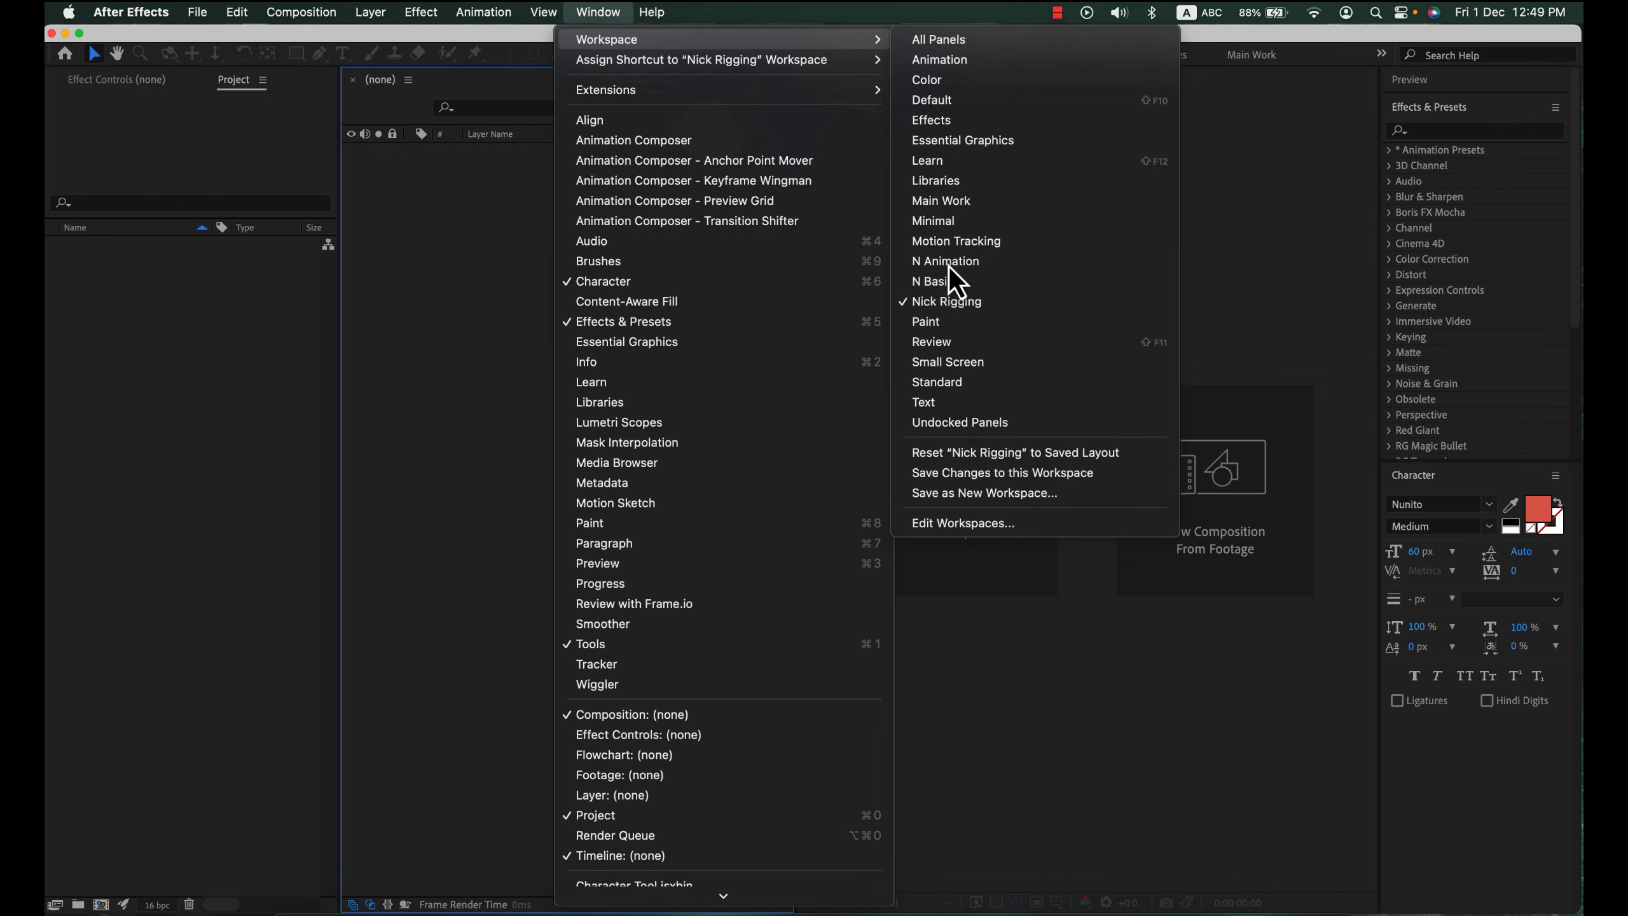
- Switch to the N Animation workspace and look over its panel layout
click(949, 263)
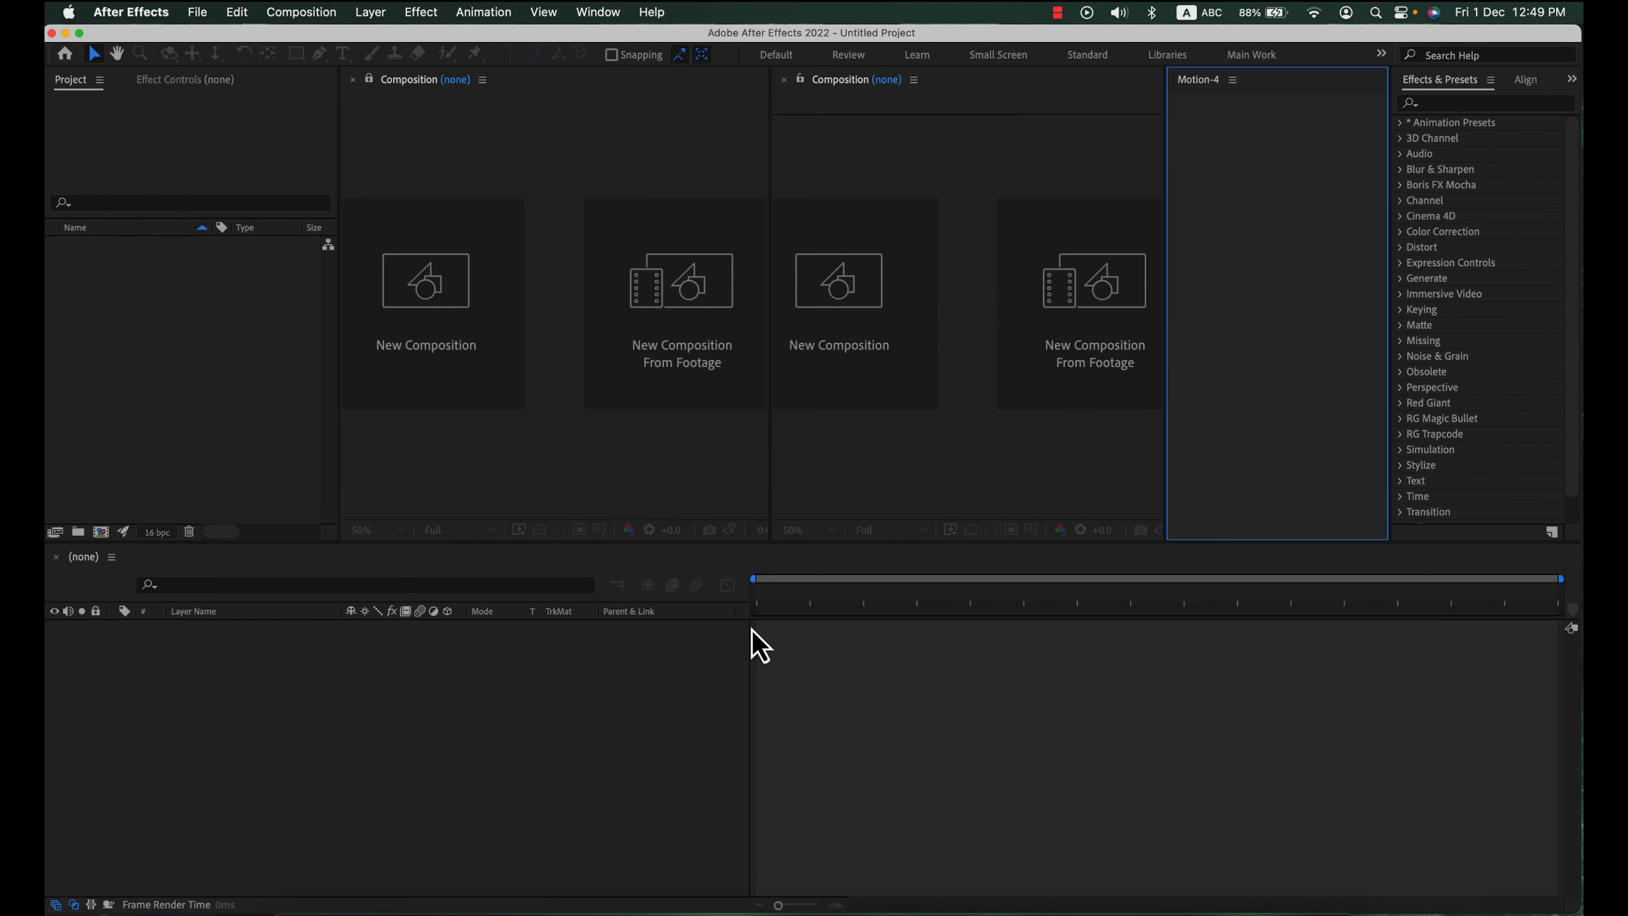
click(645, 433)
click(918, 459)
click(633, 465)
click(925, 466)
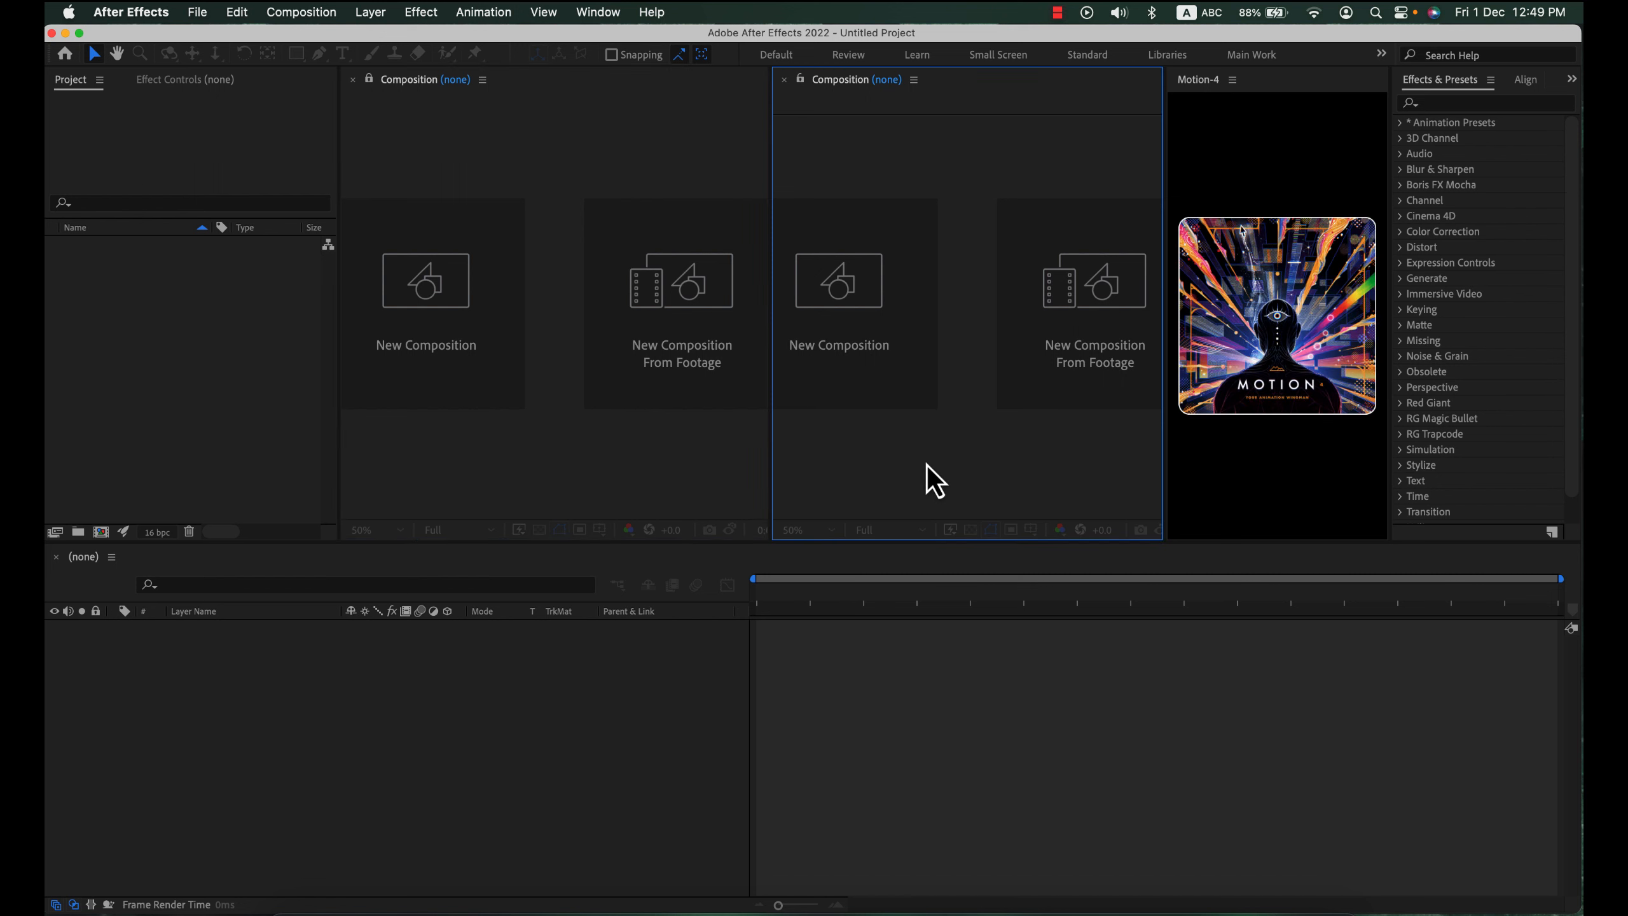
click(566, 726)
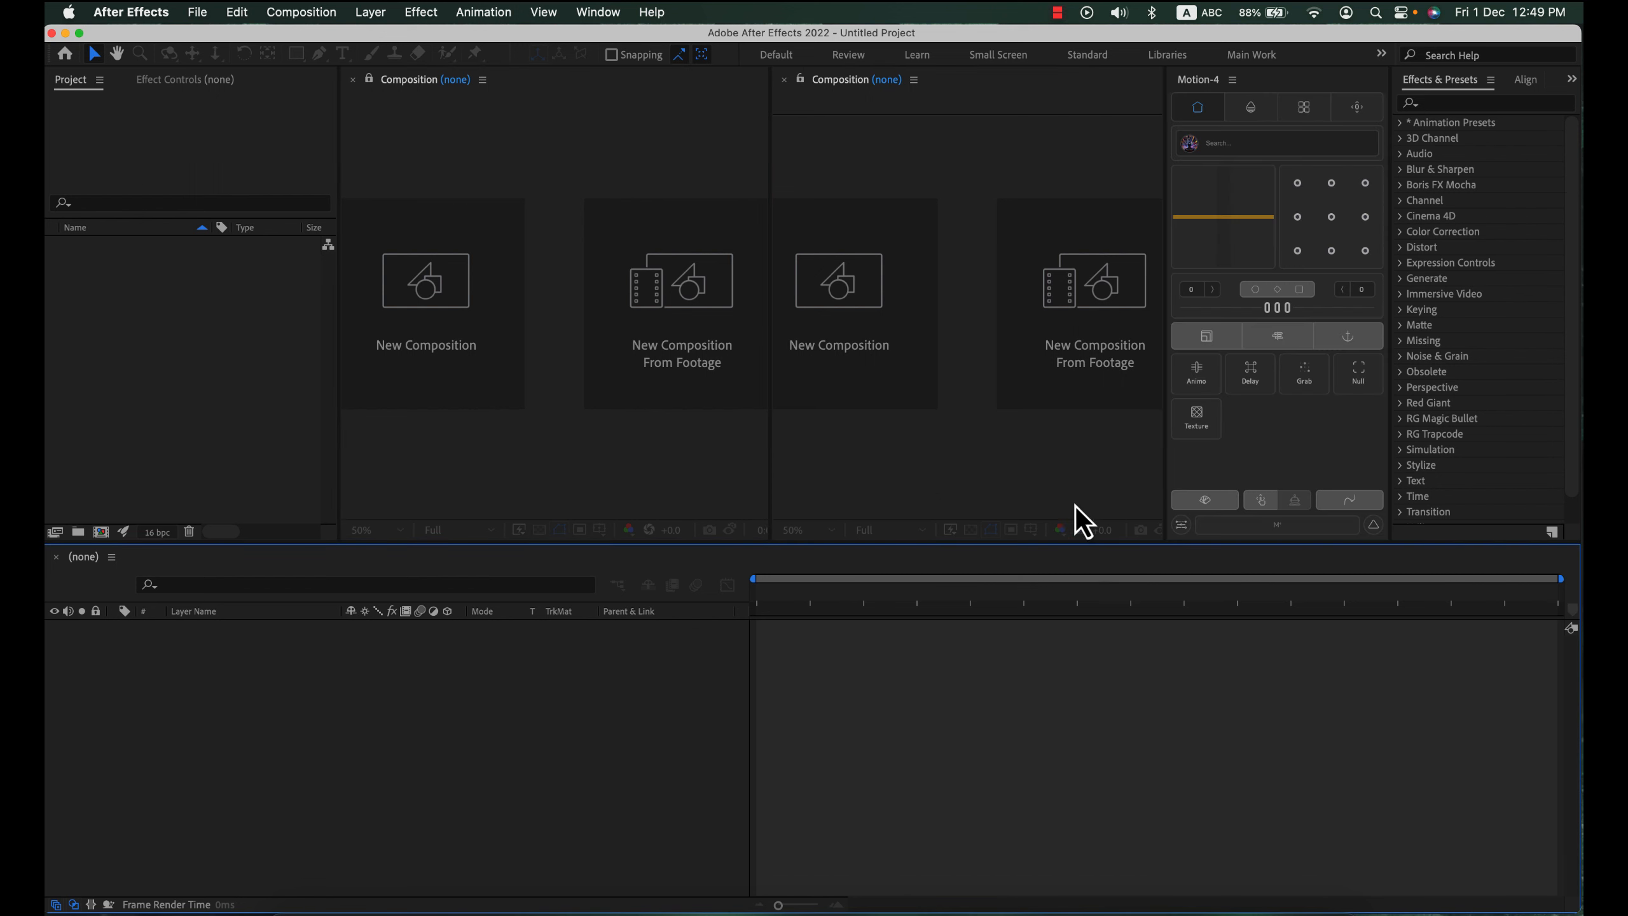
click(1037, 450)
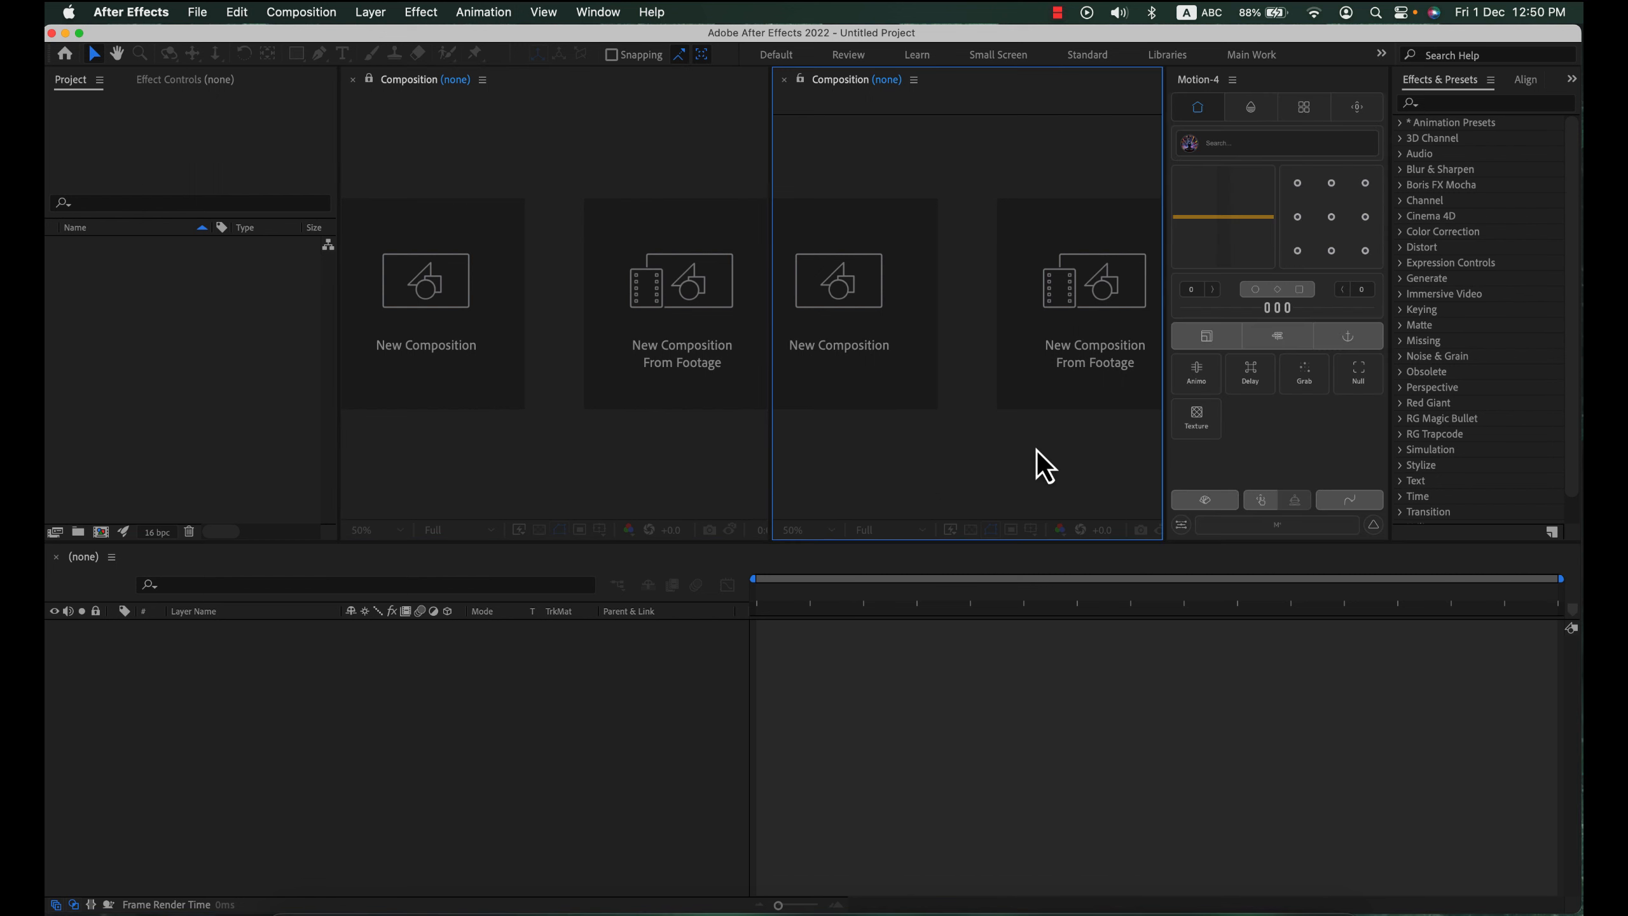
- Switch to the Nick Rigging workspace
click(598, 14)
mouse_move(602, 45)
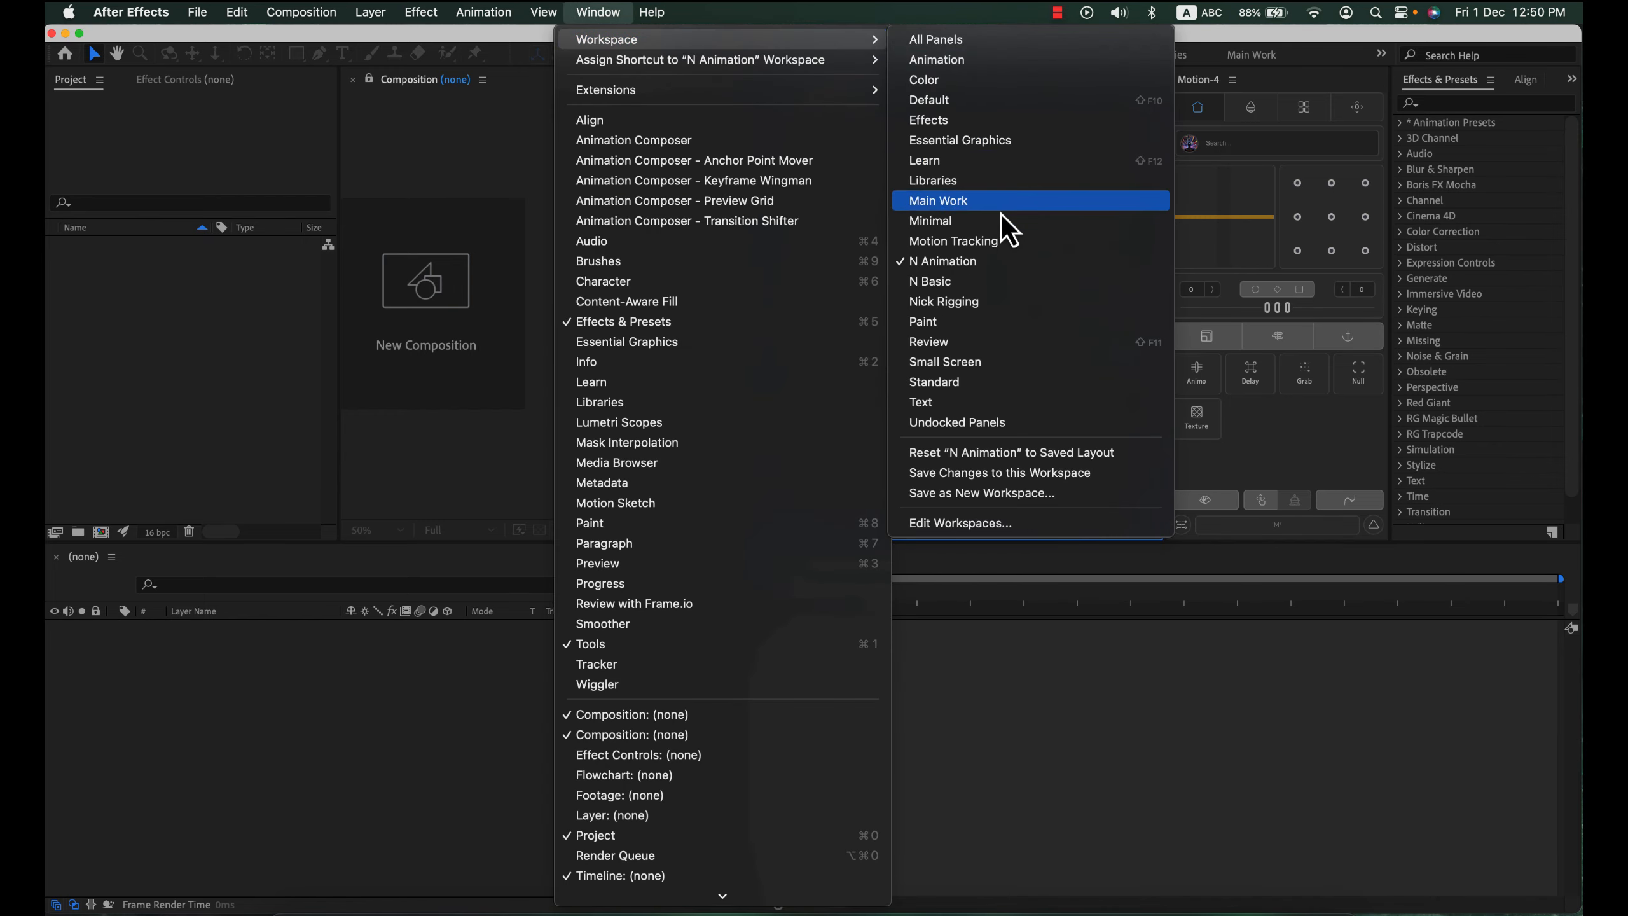
click(968, 302)
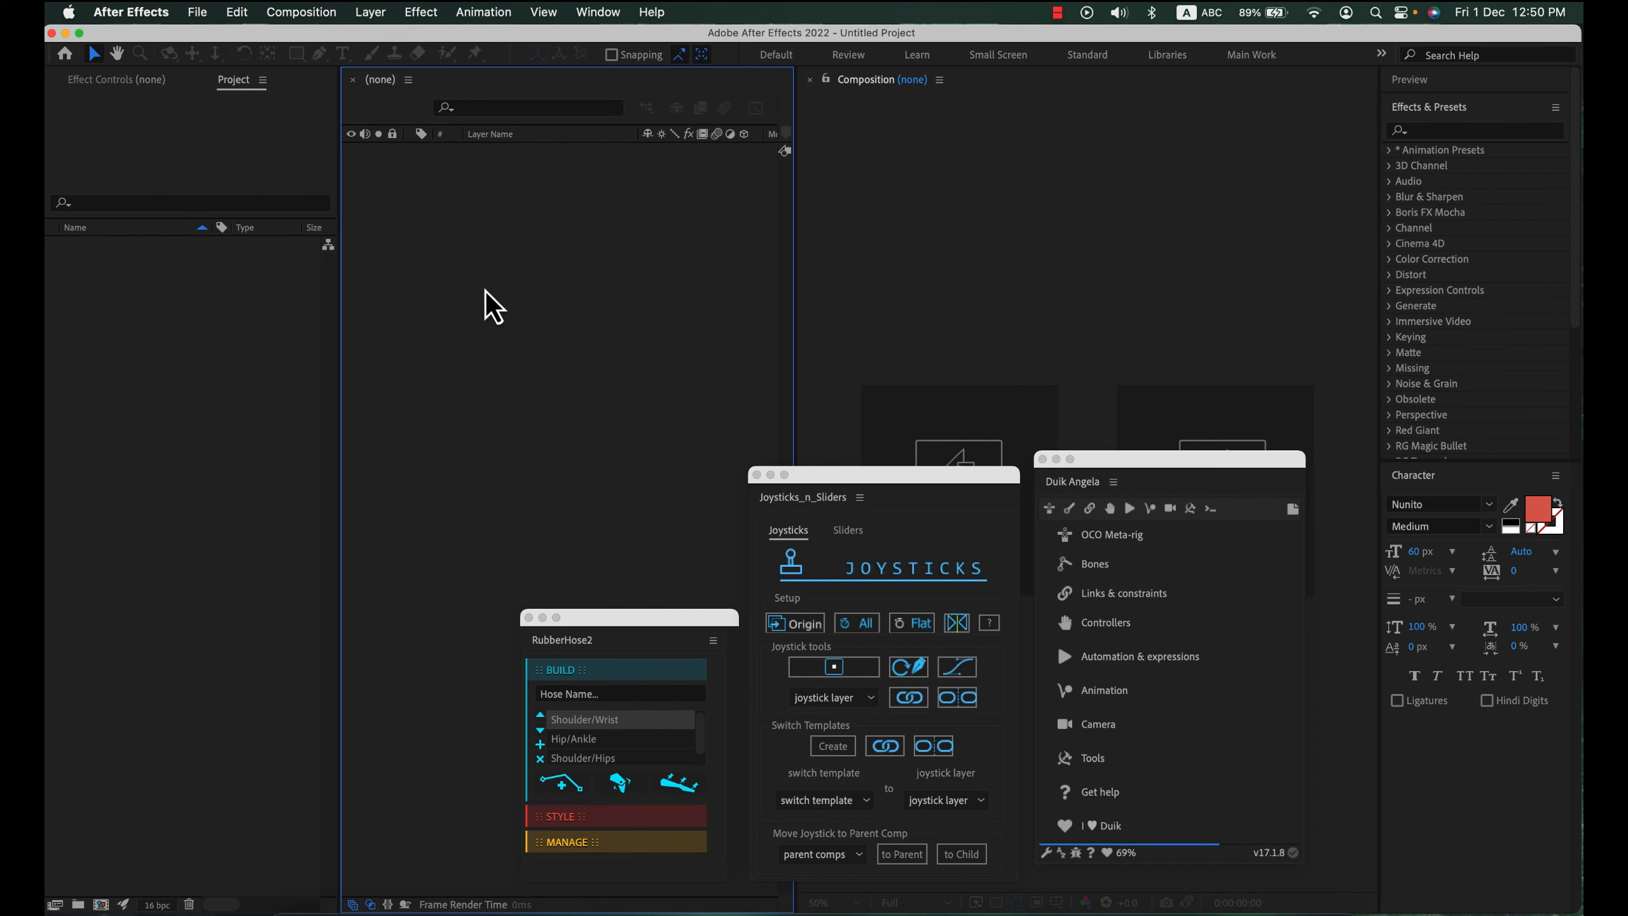
- Arrange the floating Joysticks_n_Sliders and Duik Angela panels side by side next to the RubberHose2 panel
drag(891, 485, 484, 397)
drag(1147, 468, 729, 313)
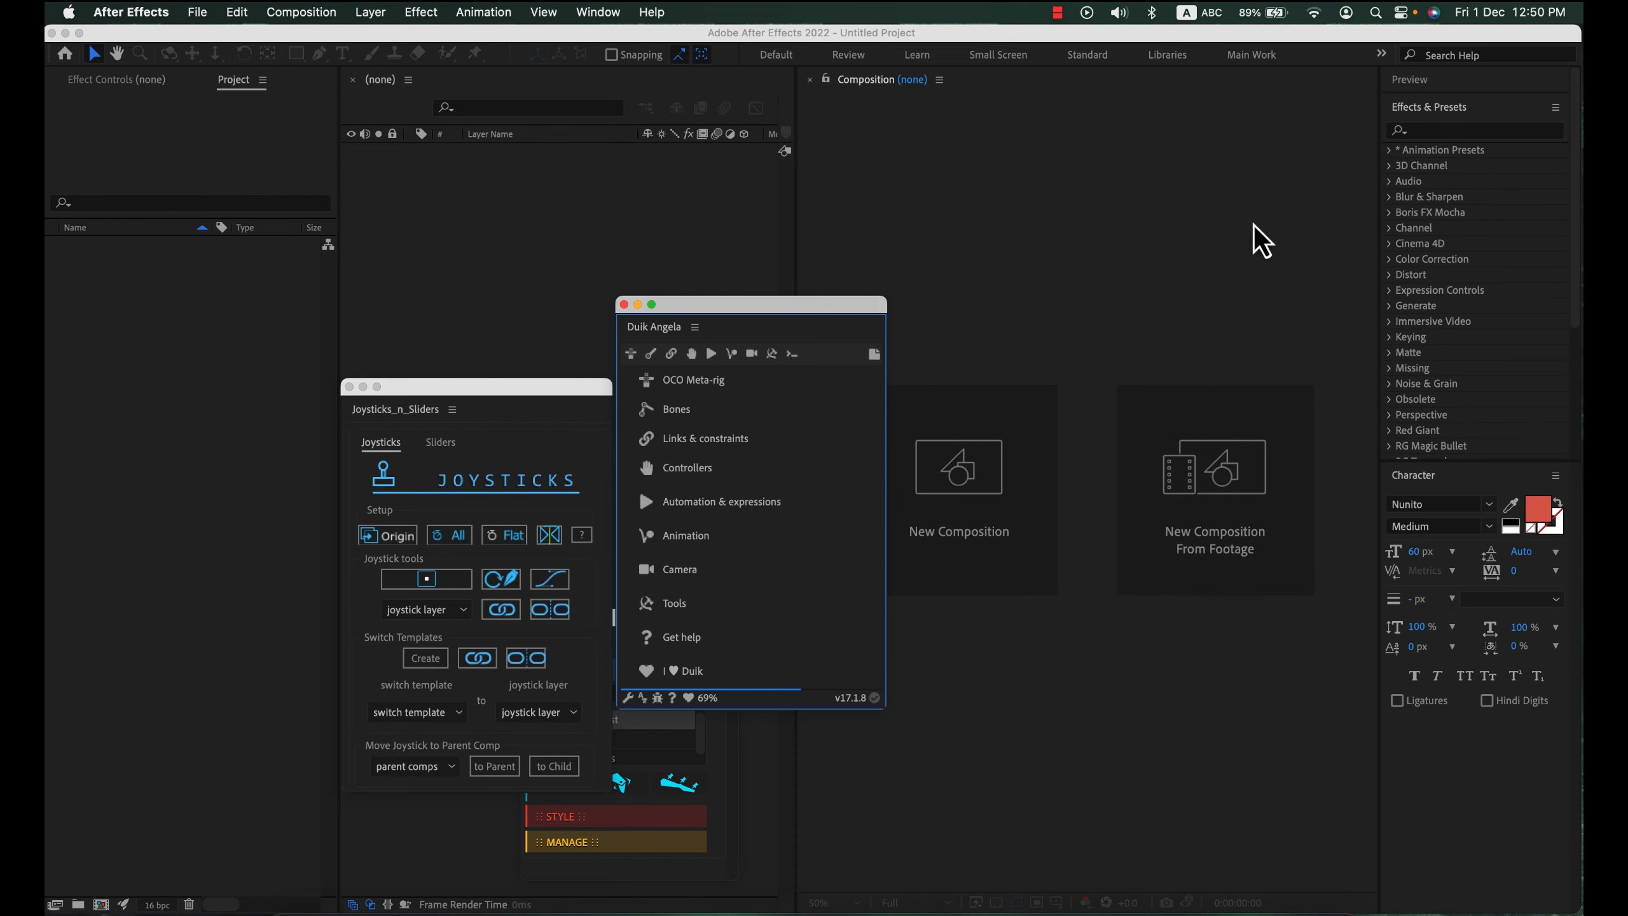
click(1003, 882)
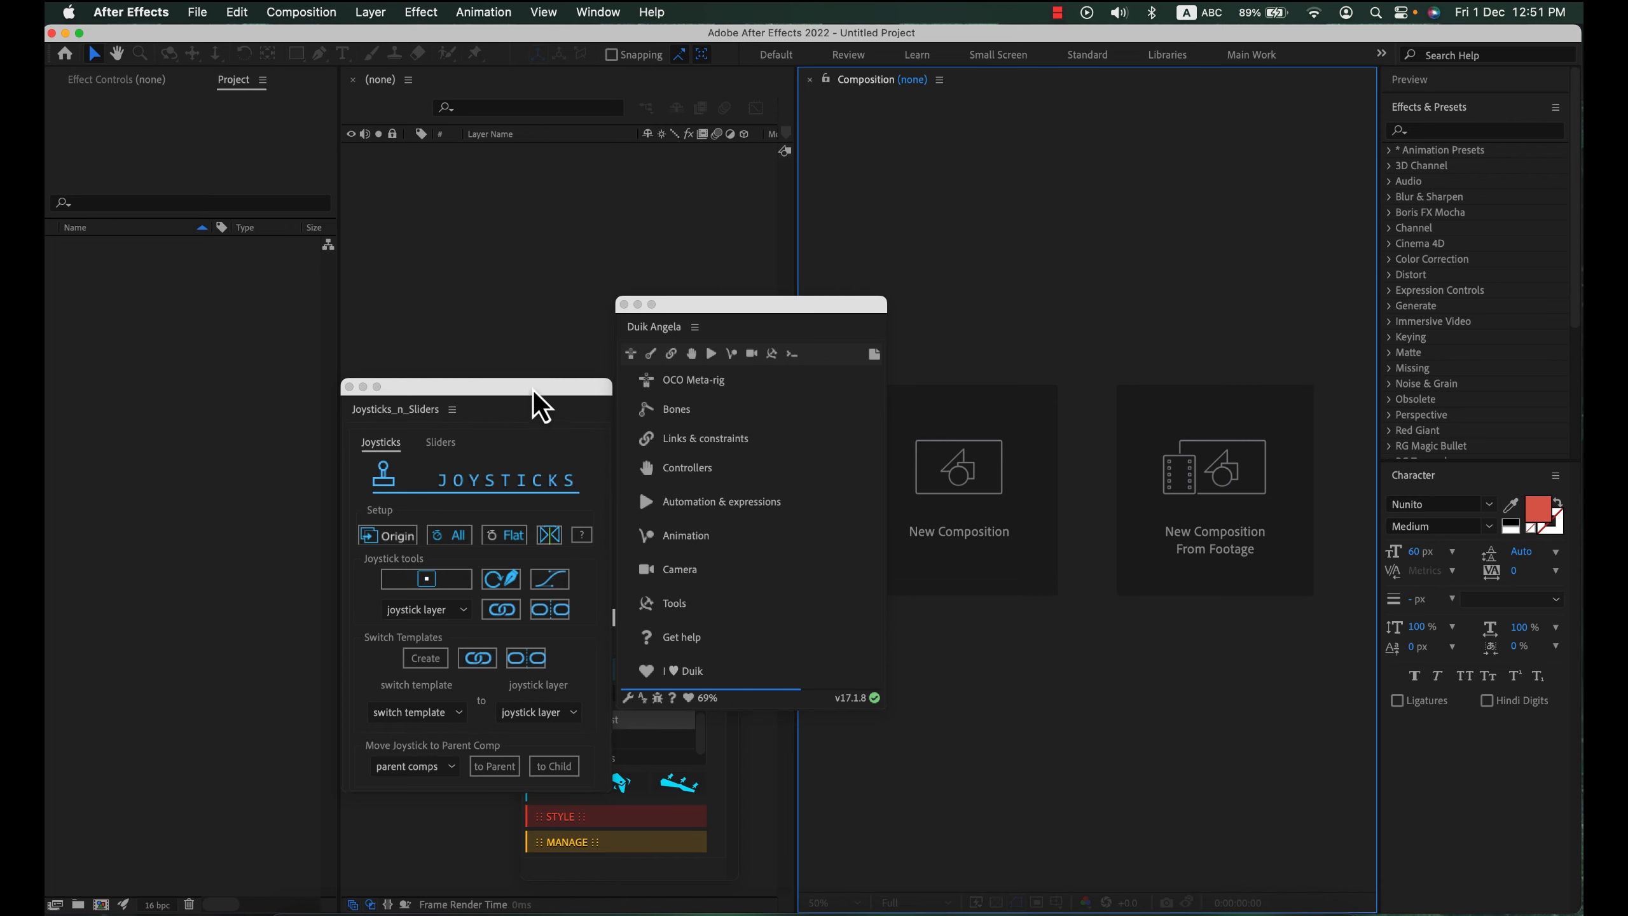
drag(532, 389, 431, 402)
drag(703, 306, 1138, 407)
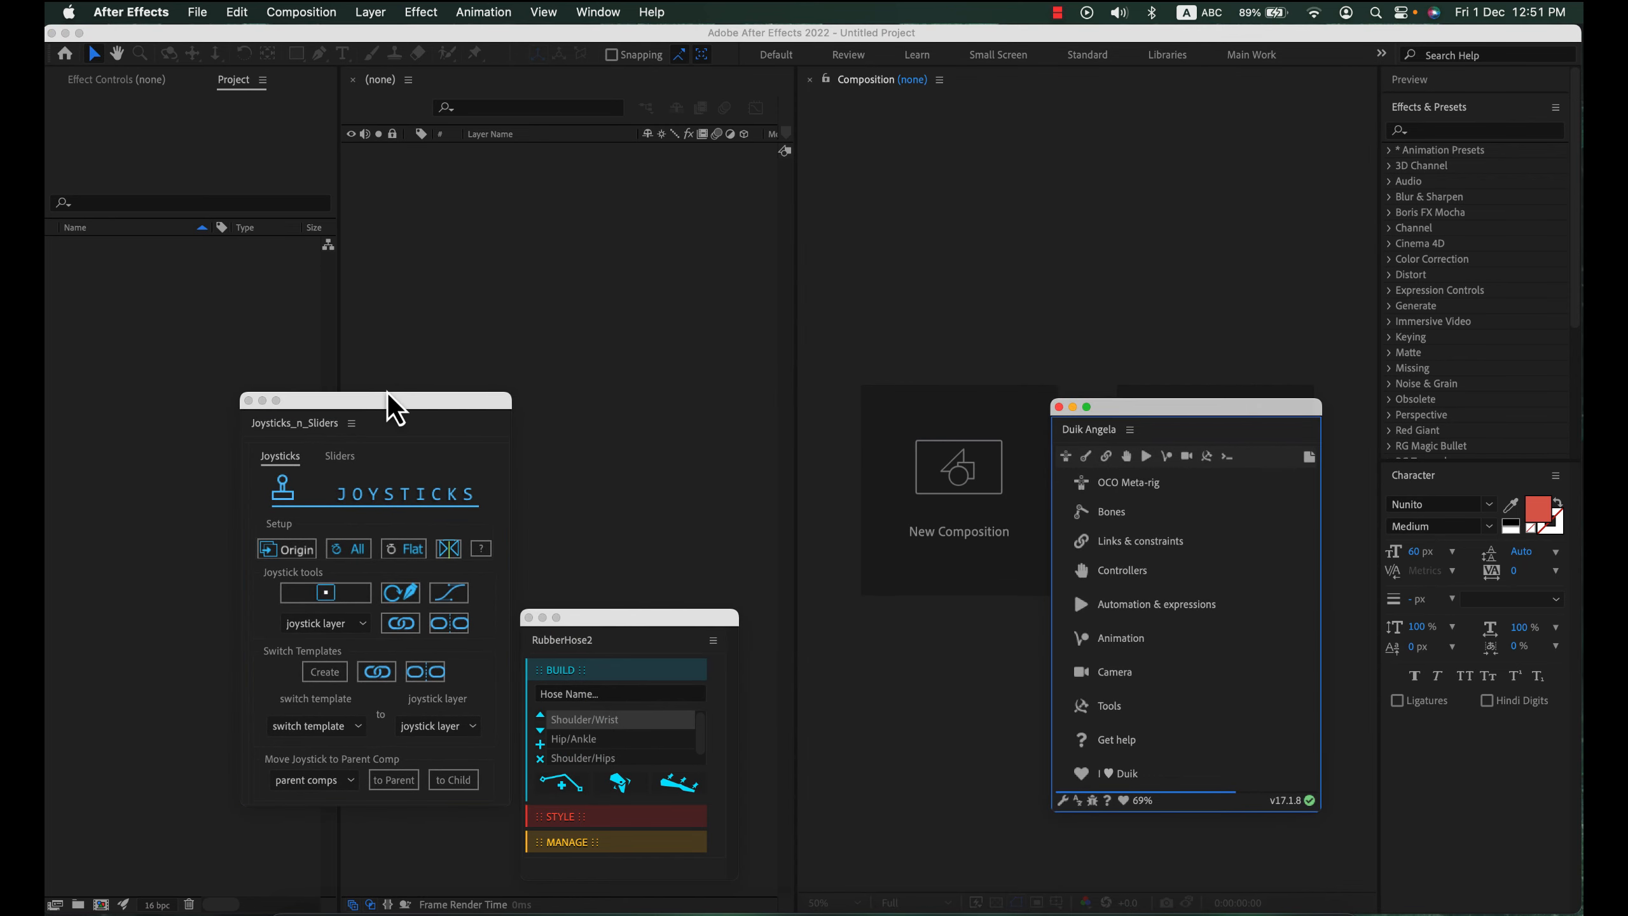
drag(389, 402, 903, 478)
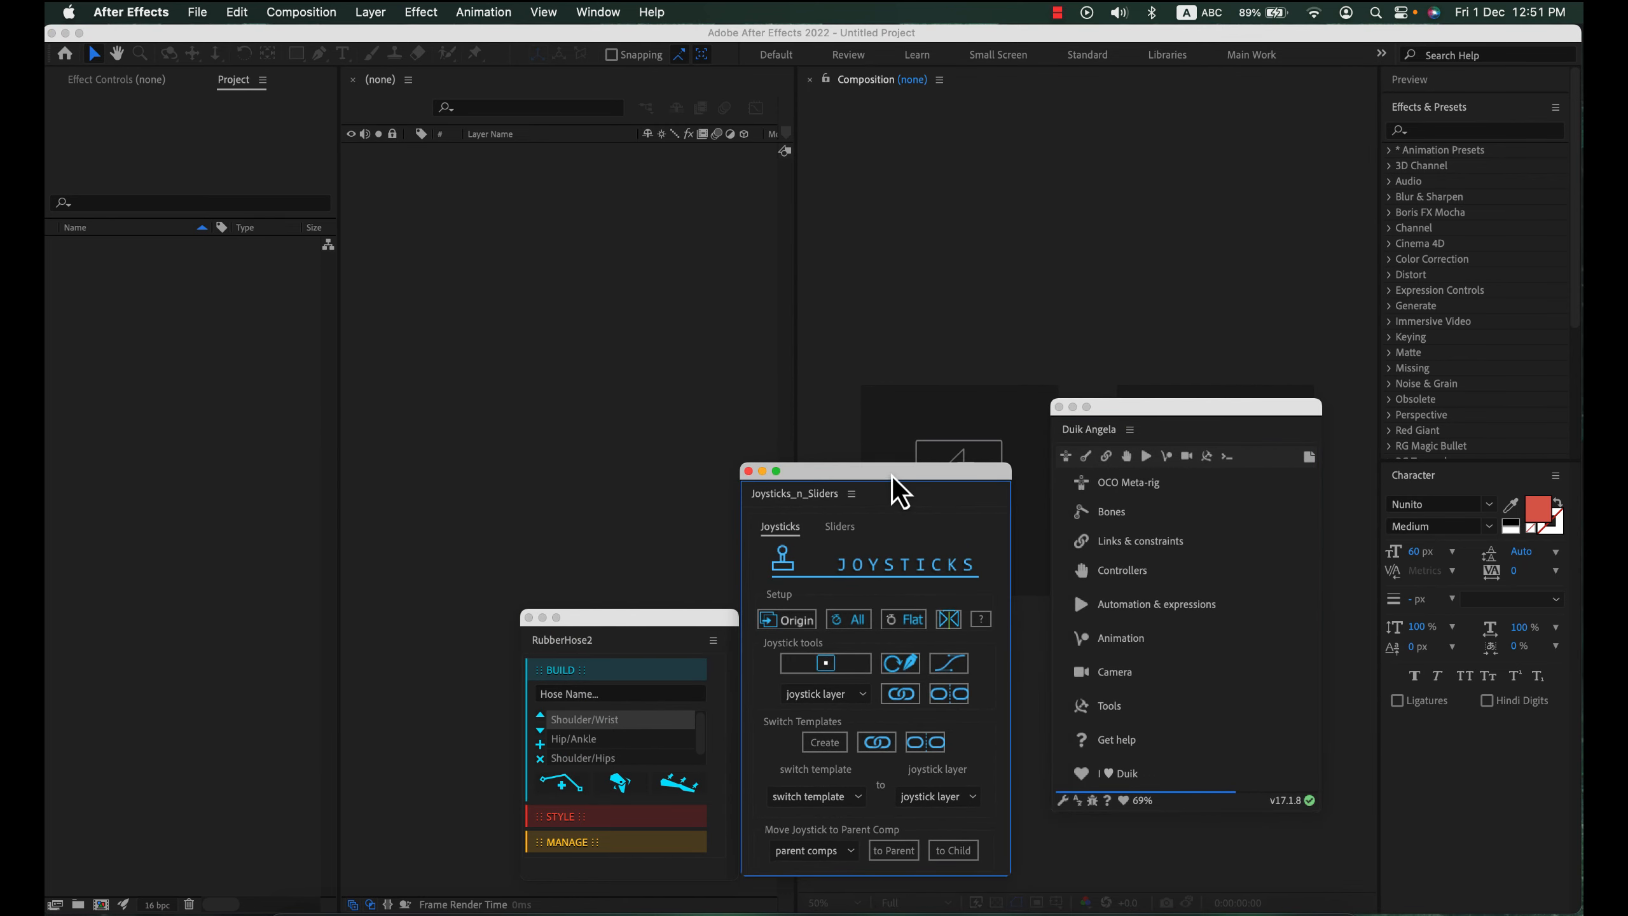
drag(1096, 417, 1089, 465)
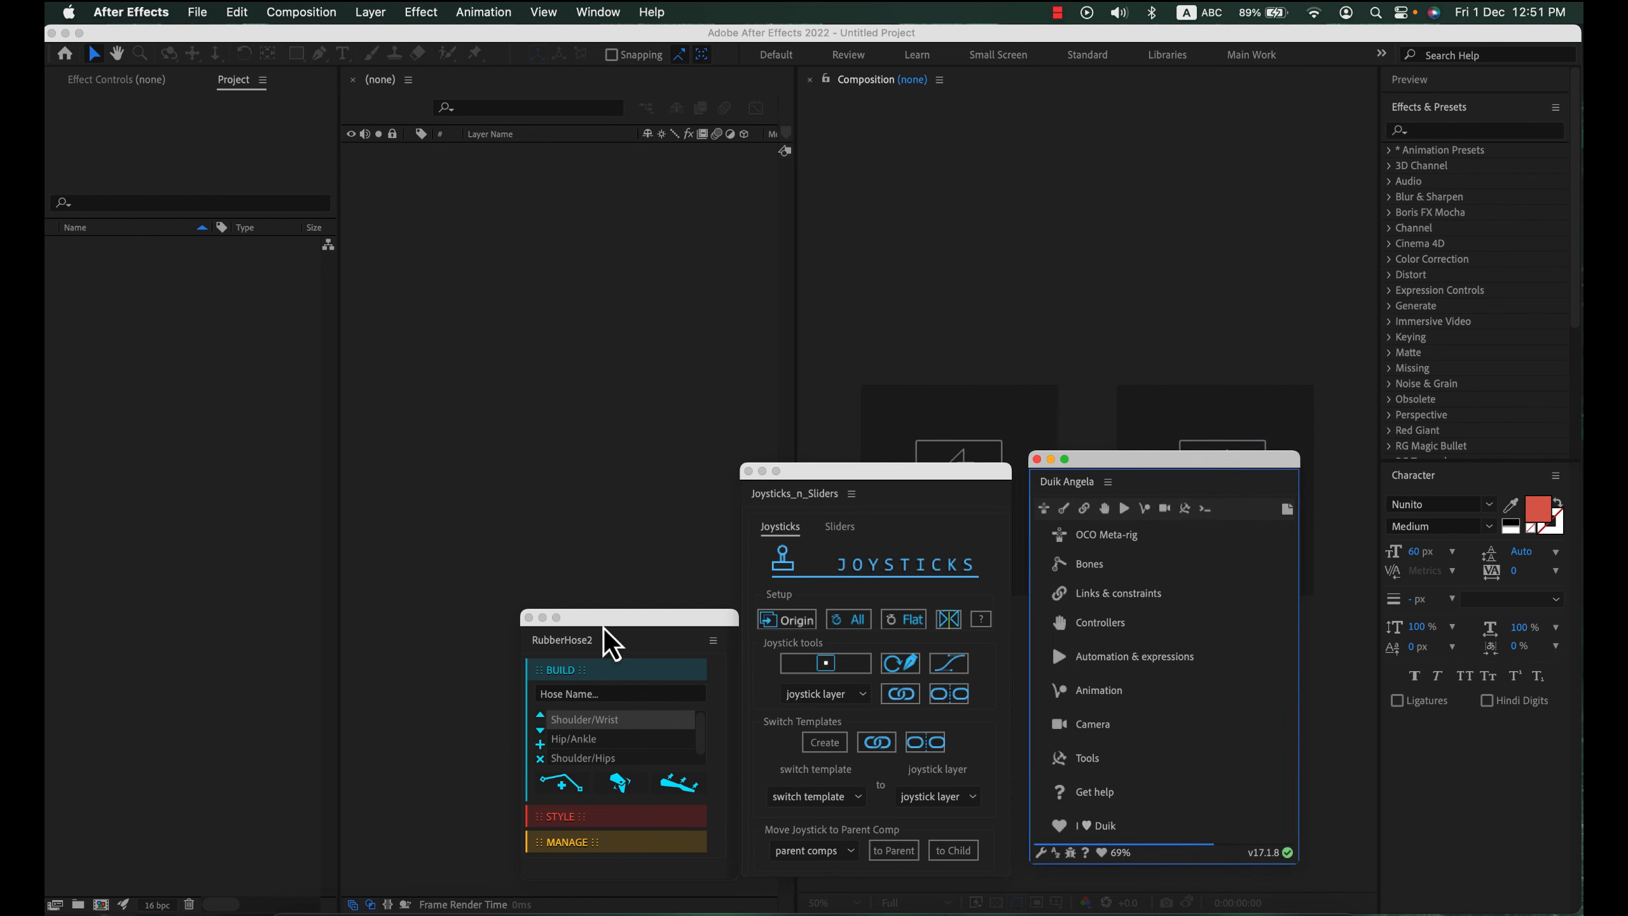
click(601, 628)
click(895, 476)
click(1058, 491)
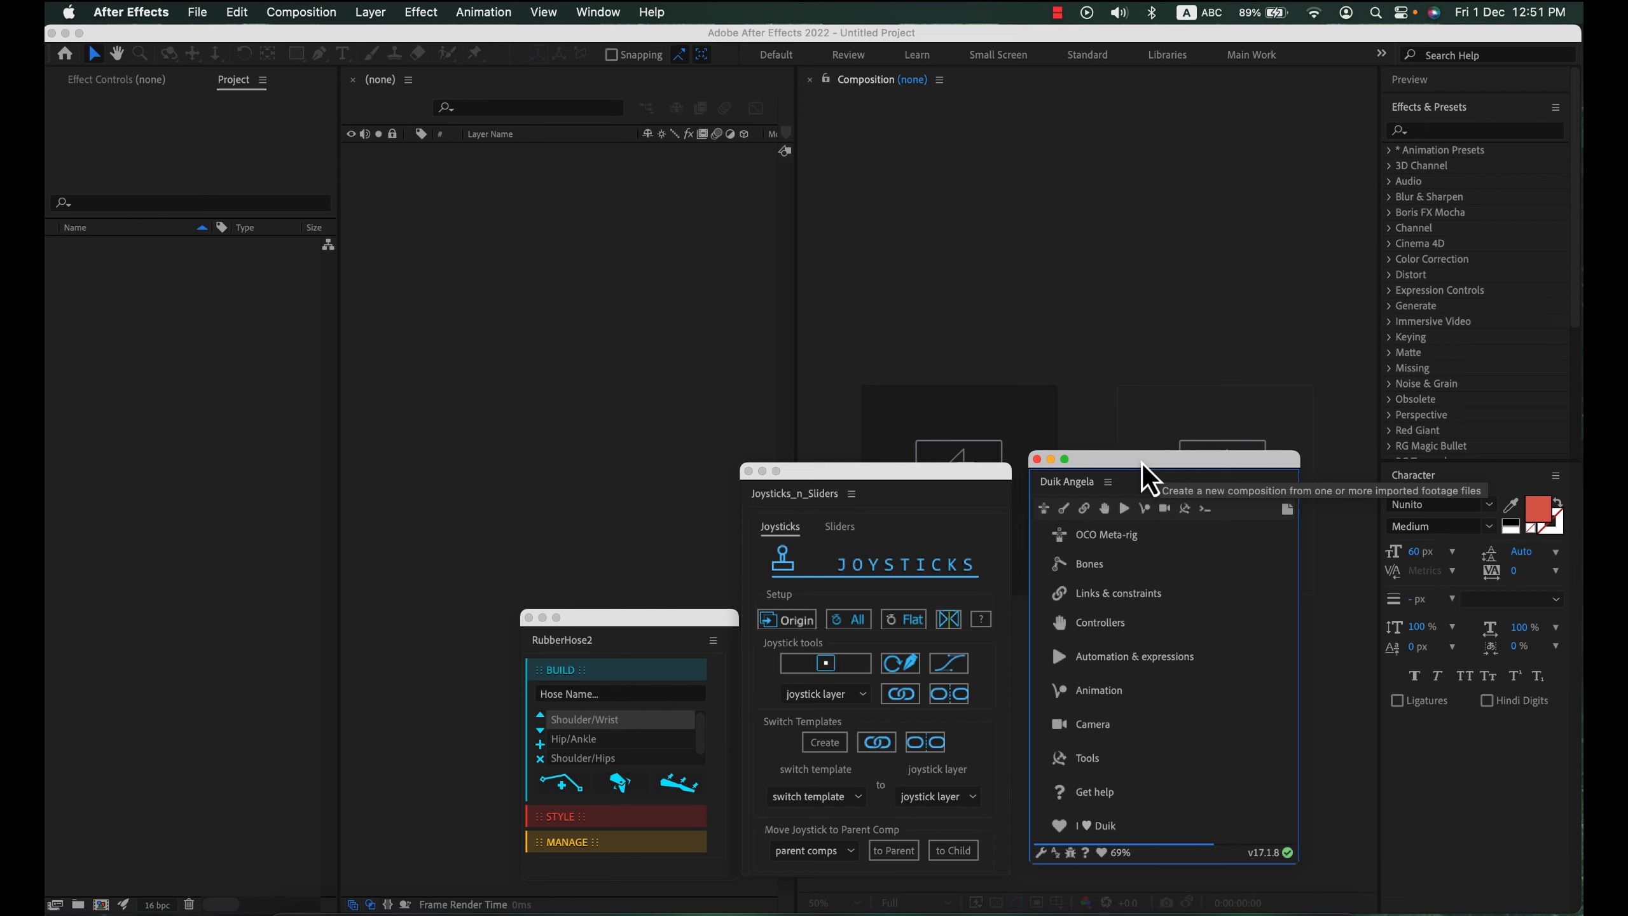
click(866, 478)
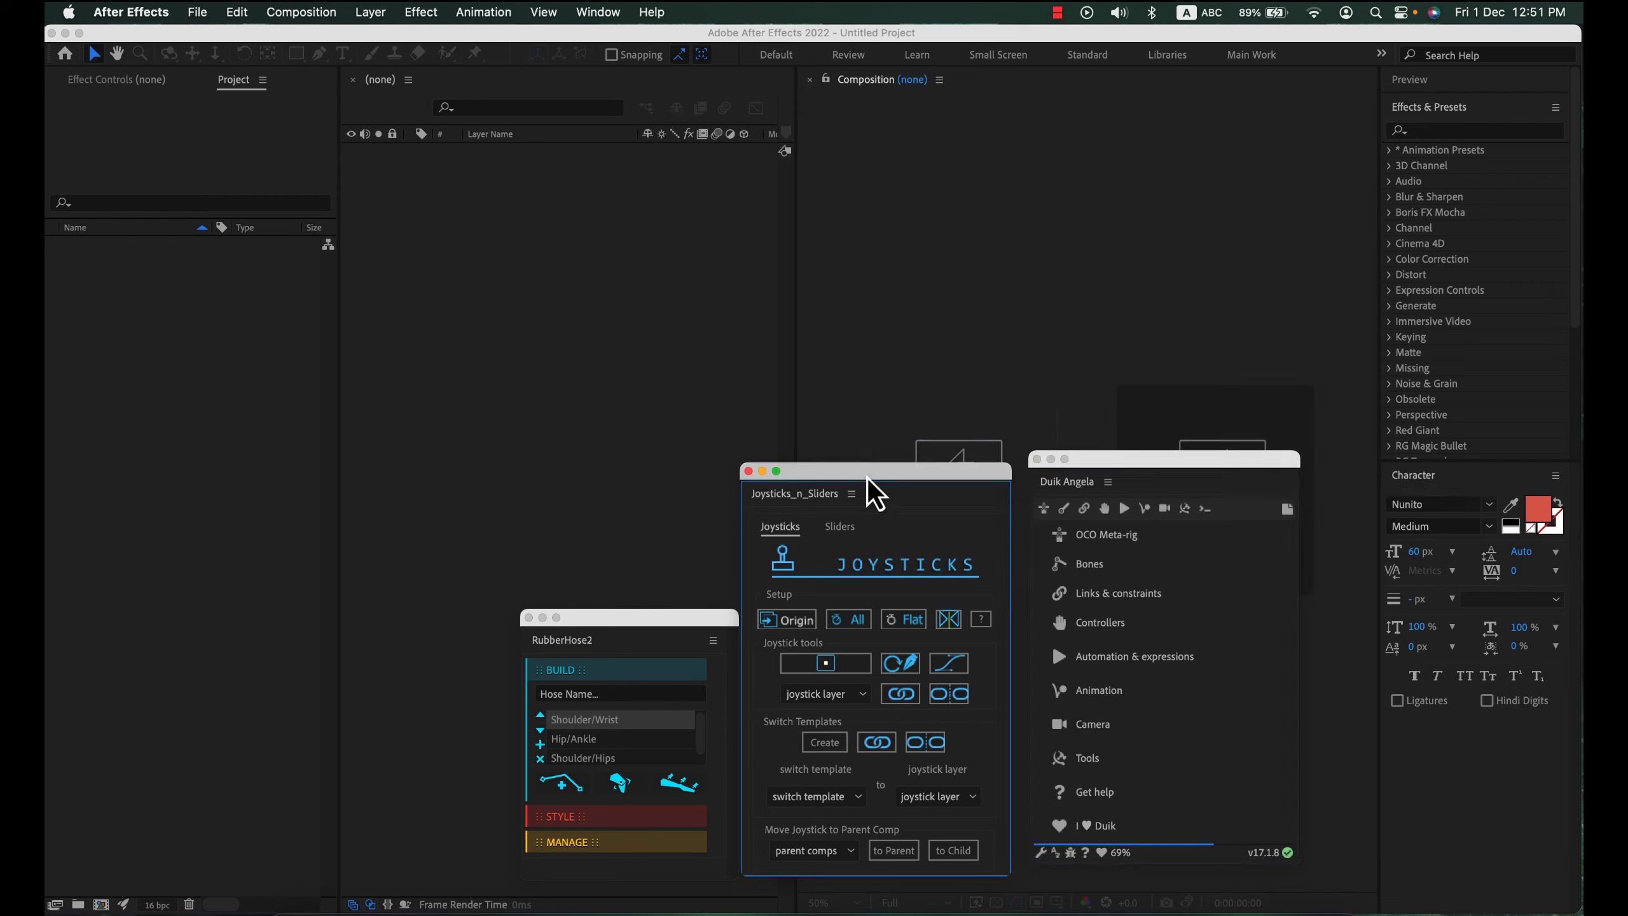
click(635, 625)
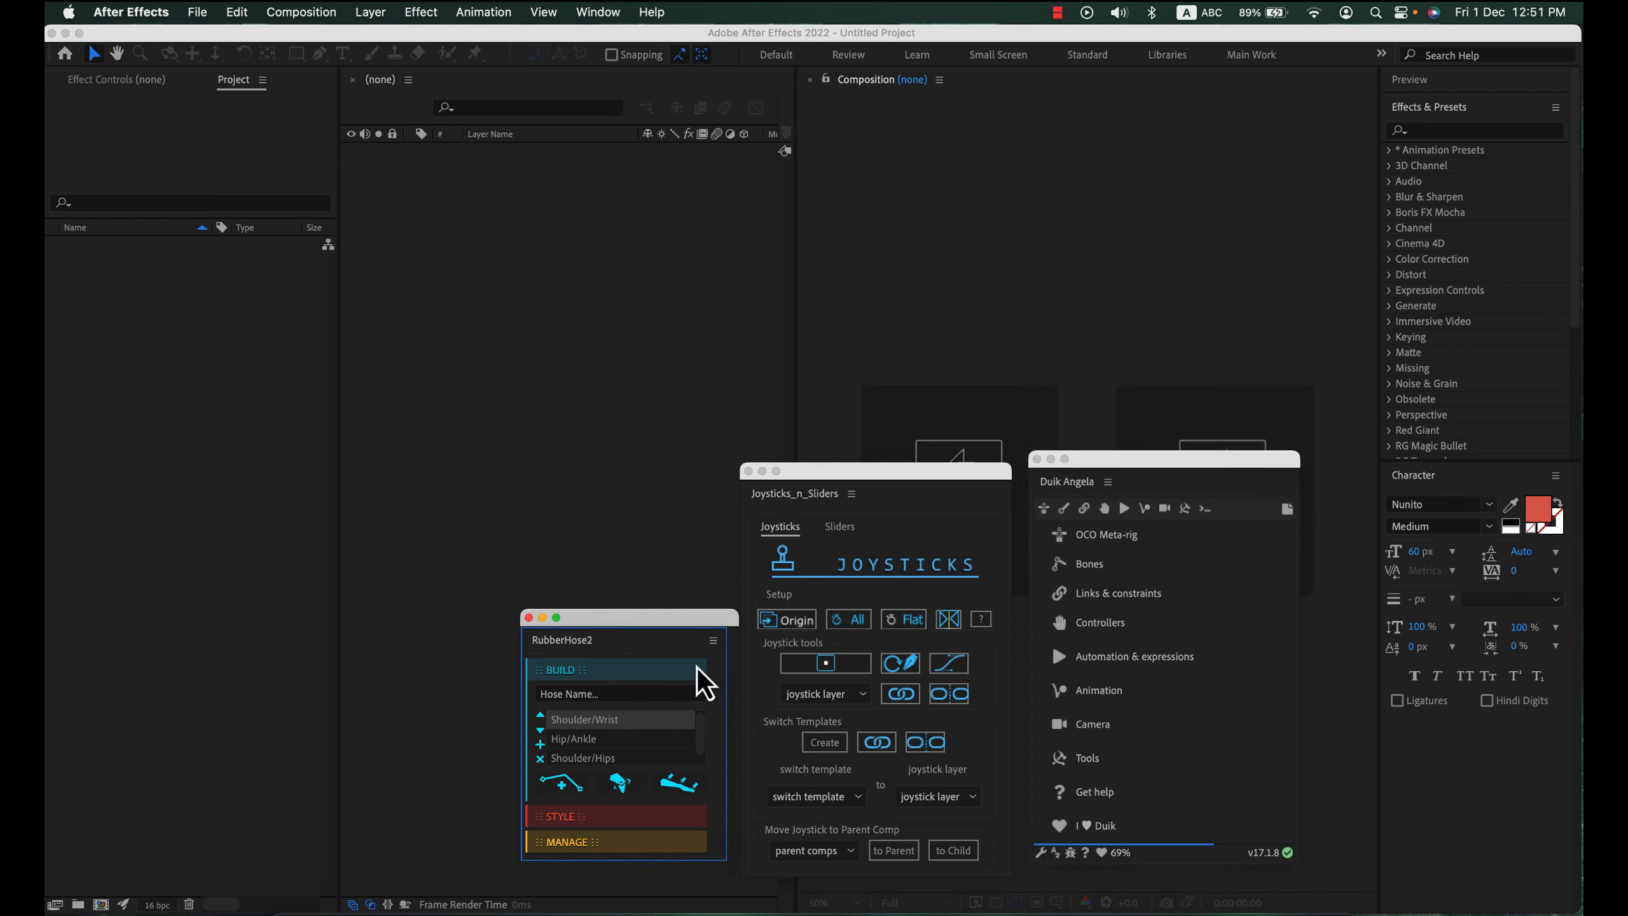
drag(682, 621, 683, 619)
- Import Tia-E.ai into the project as Composition - Retain Layer Sizes
click(235, 145)
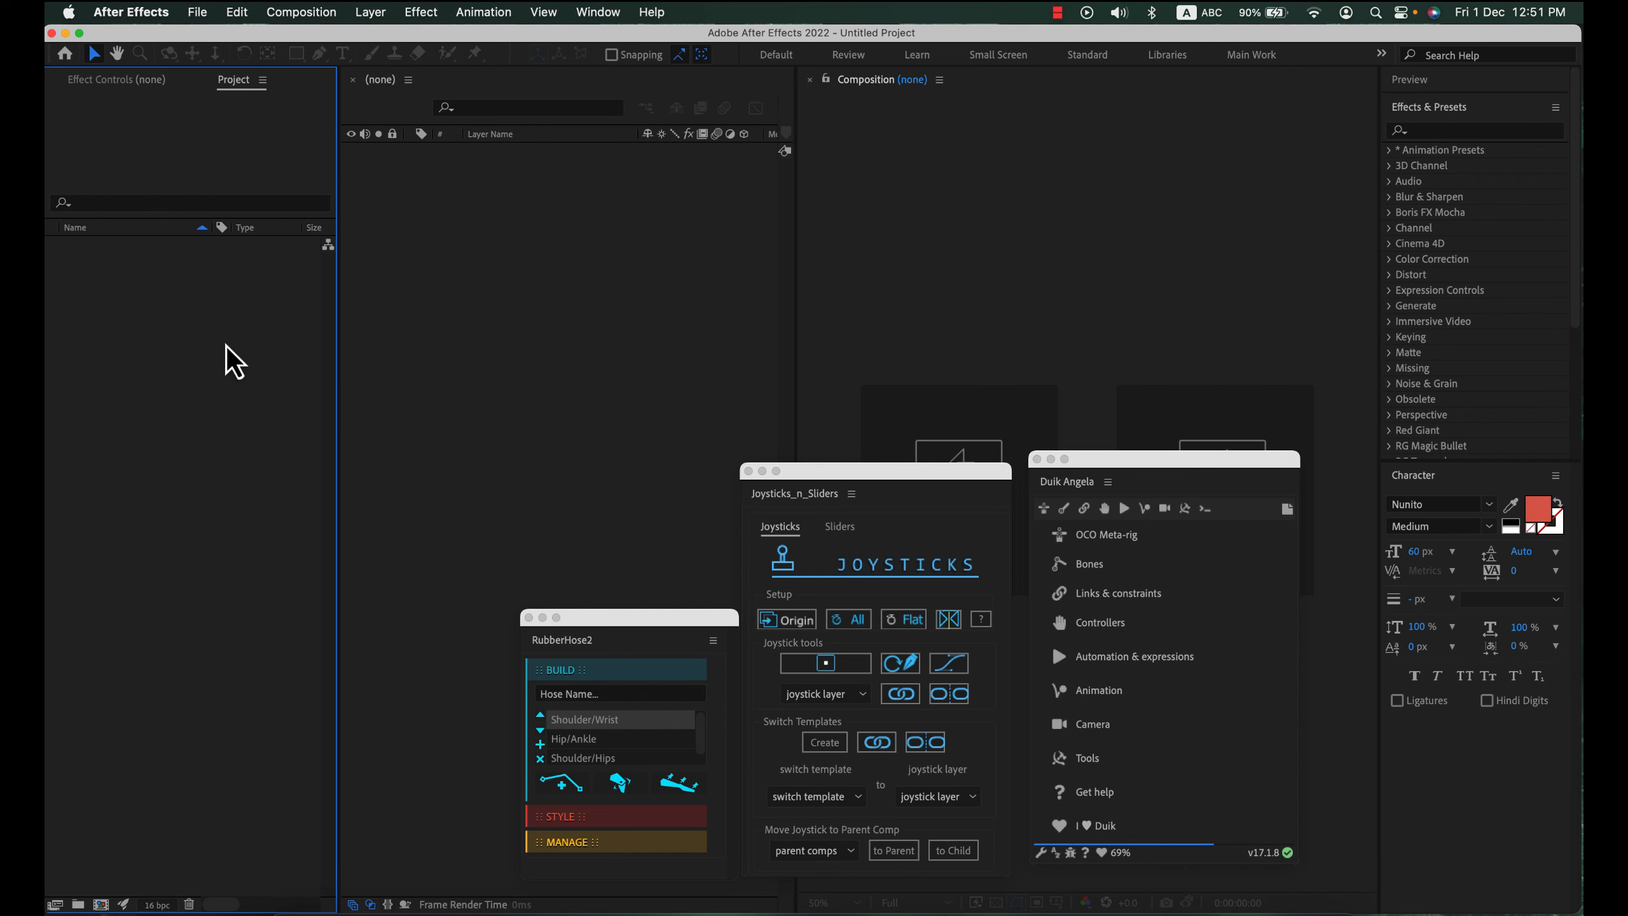
click(202, 14)
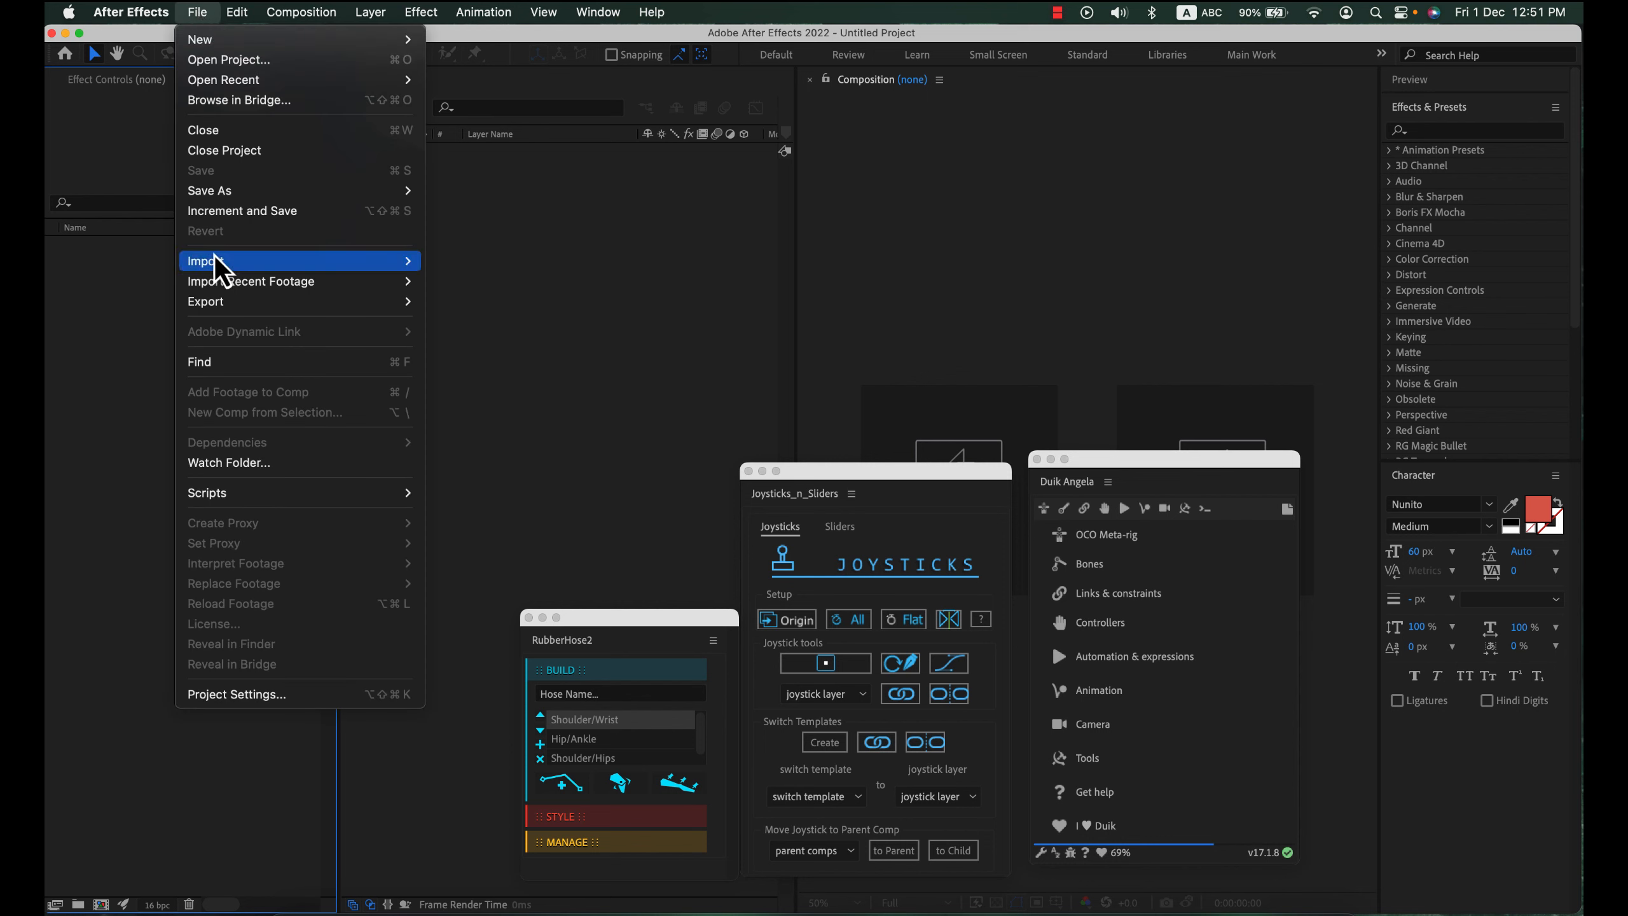
mouse_move(215, 260)
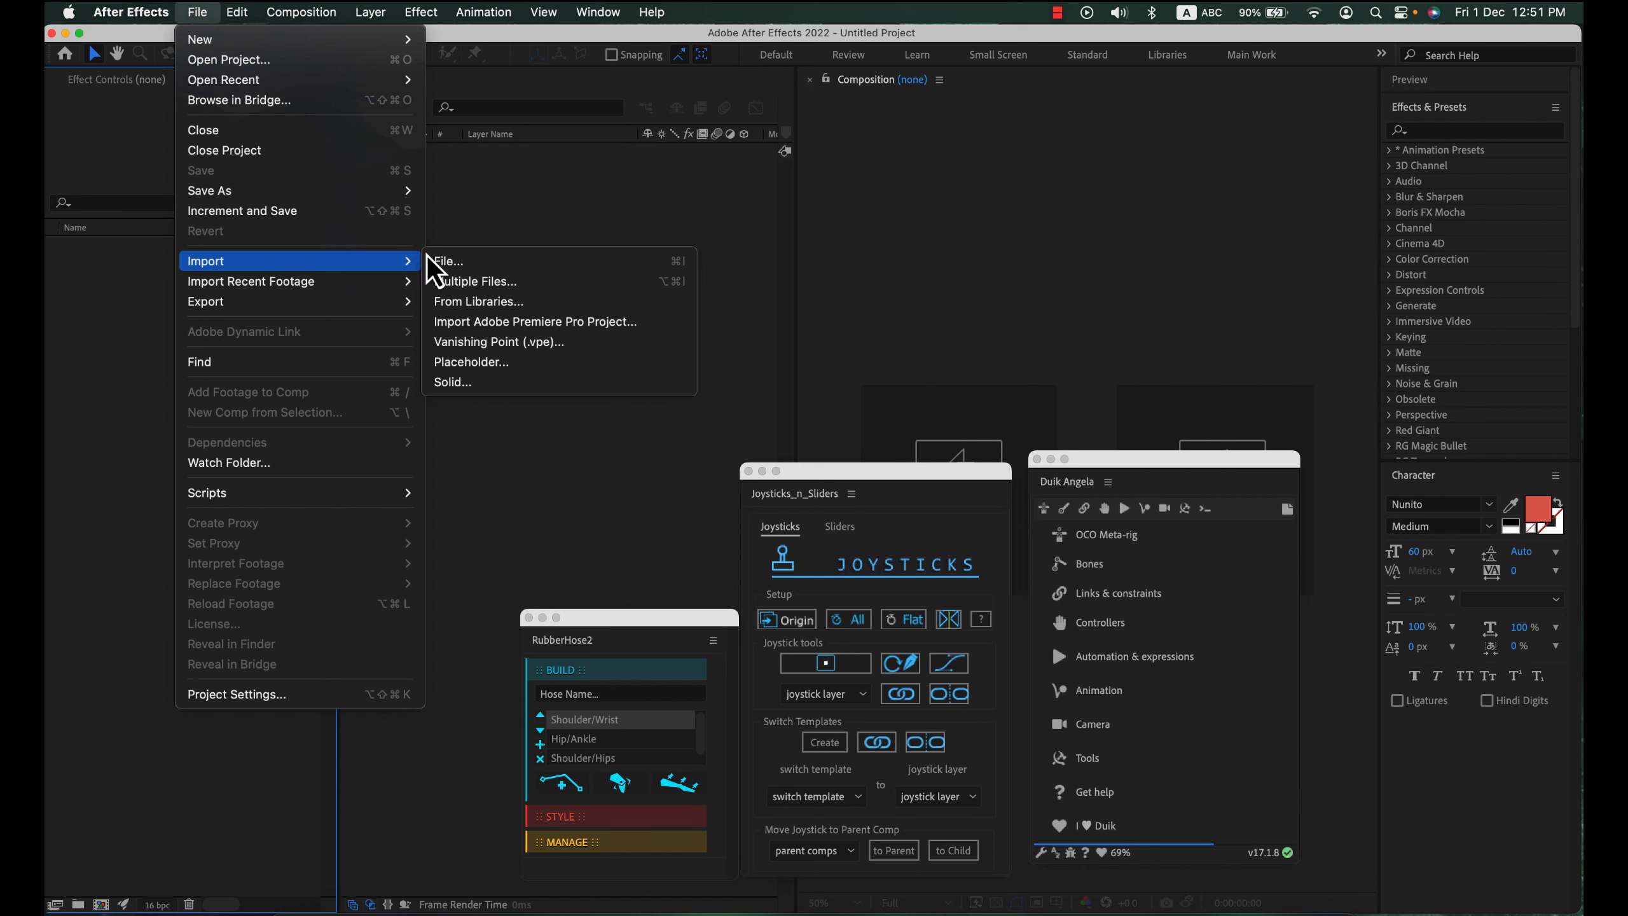
click(69, 315)
double_click(215, 362)
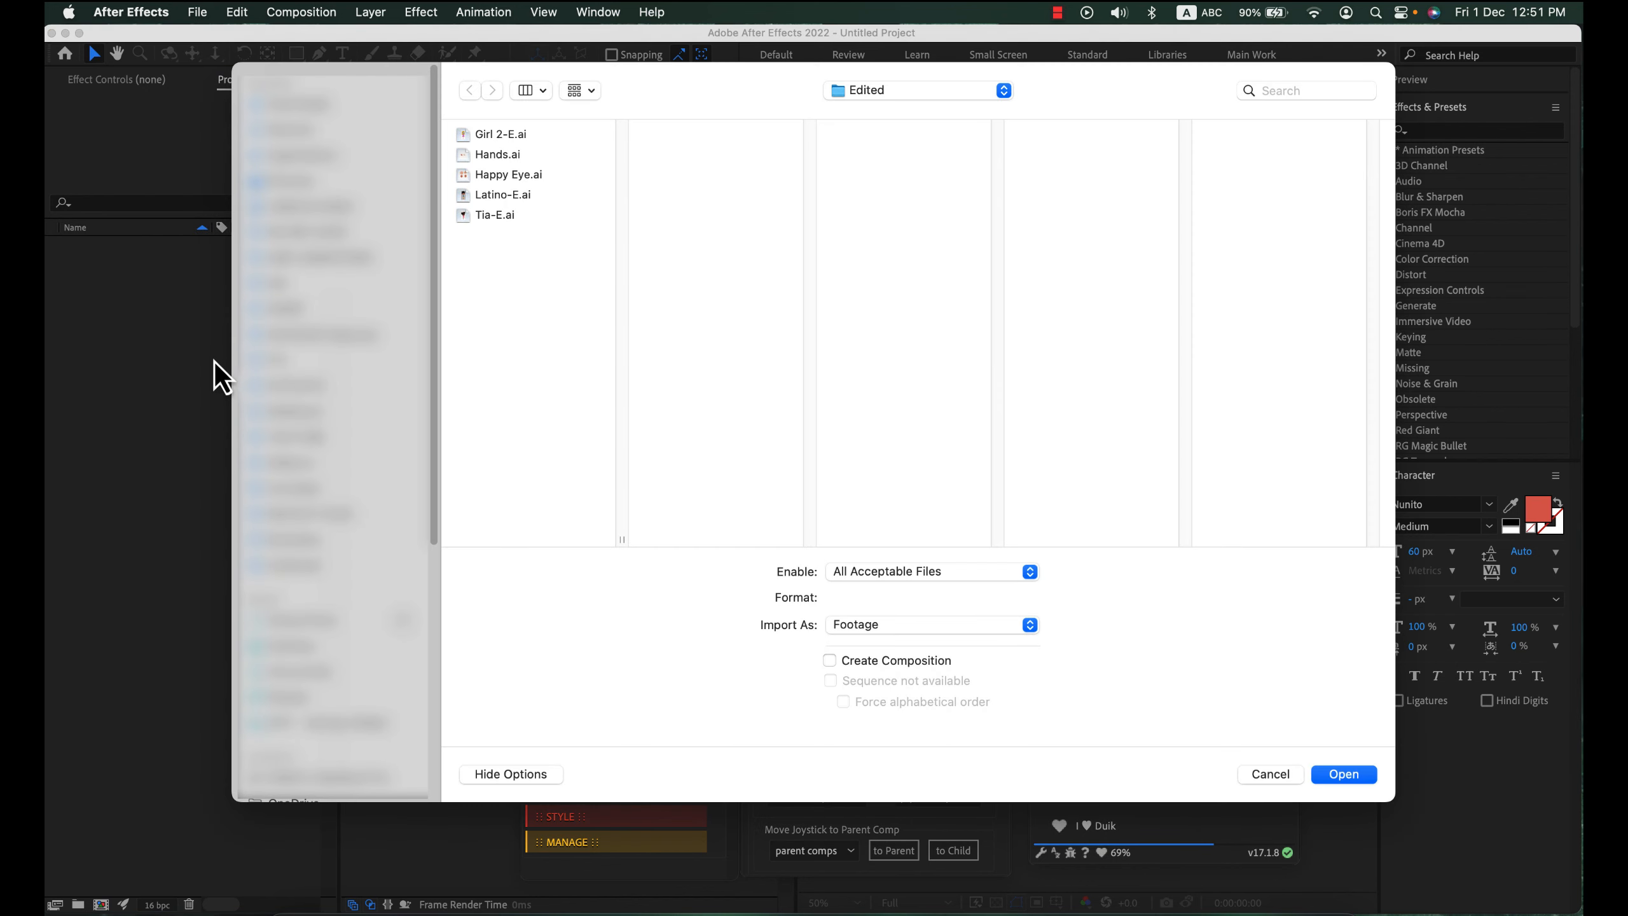
click(502, 220)
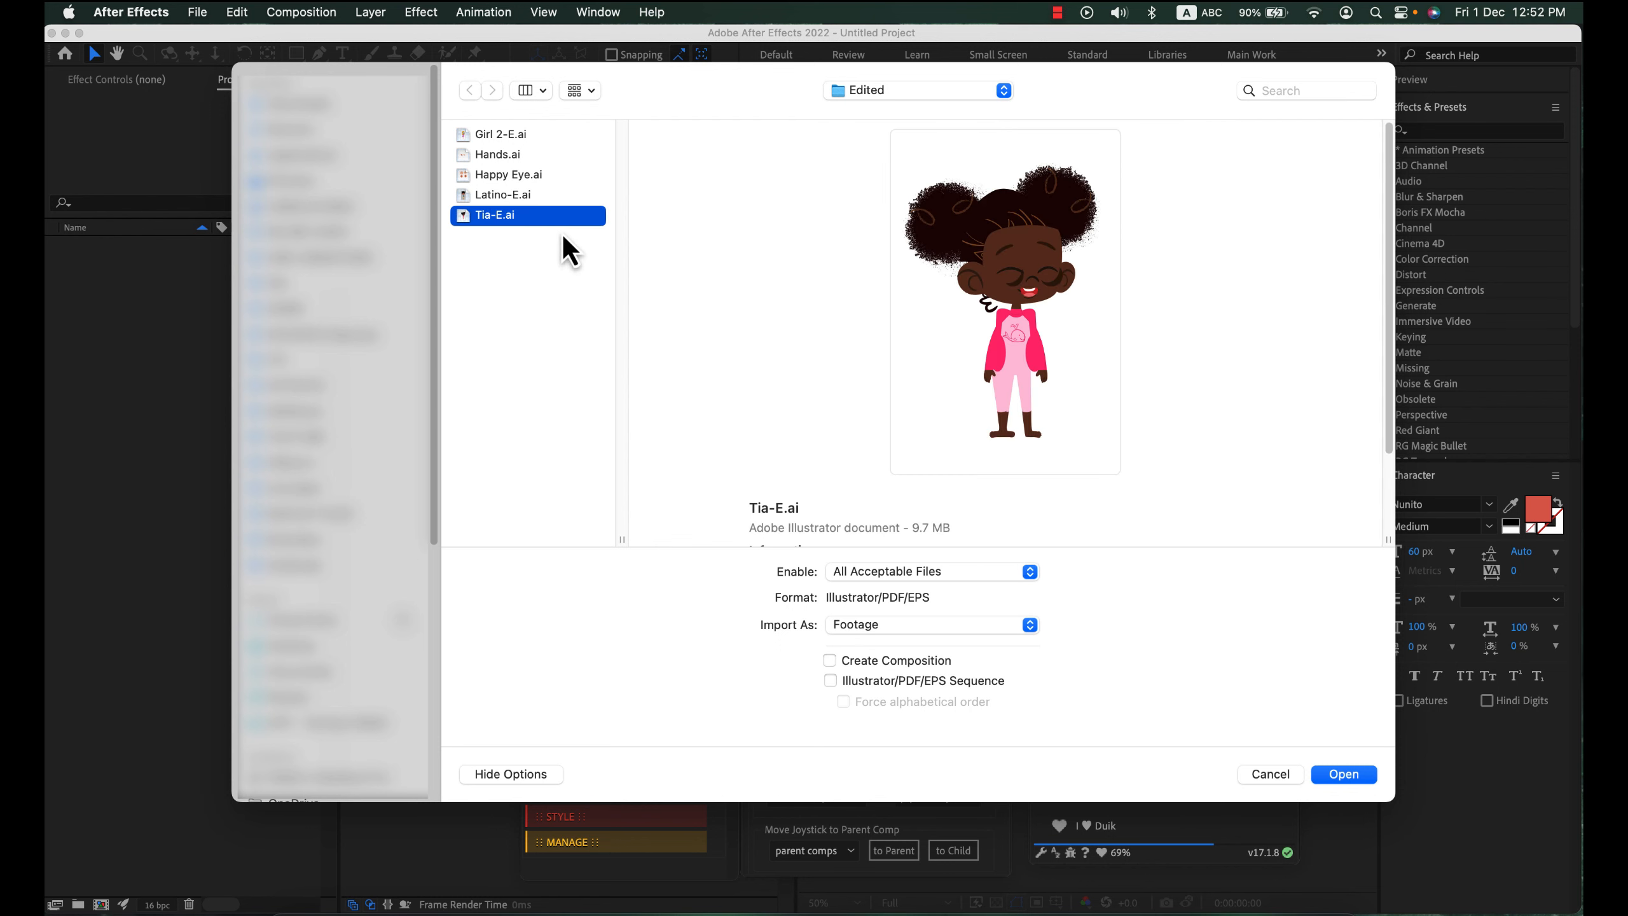
click(937, 629)
click(962, 649)
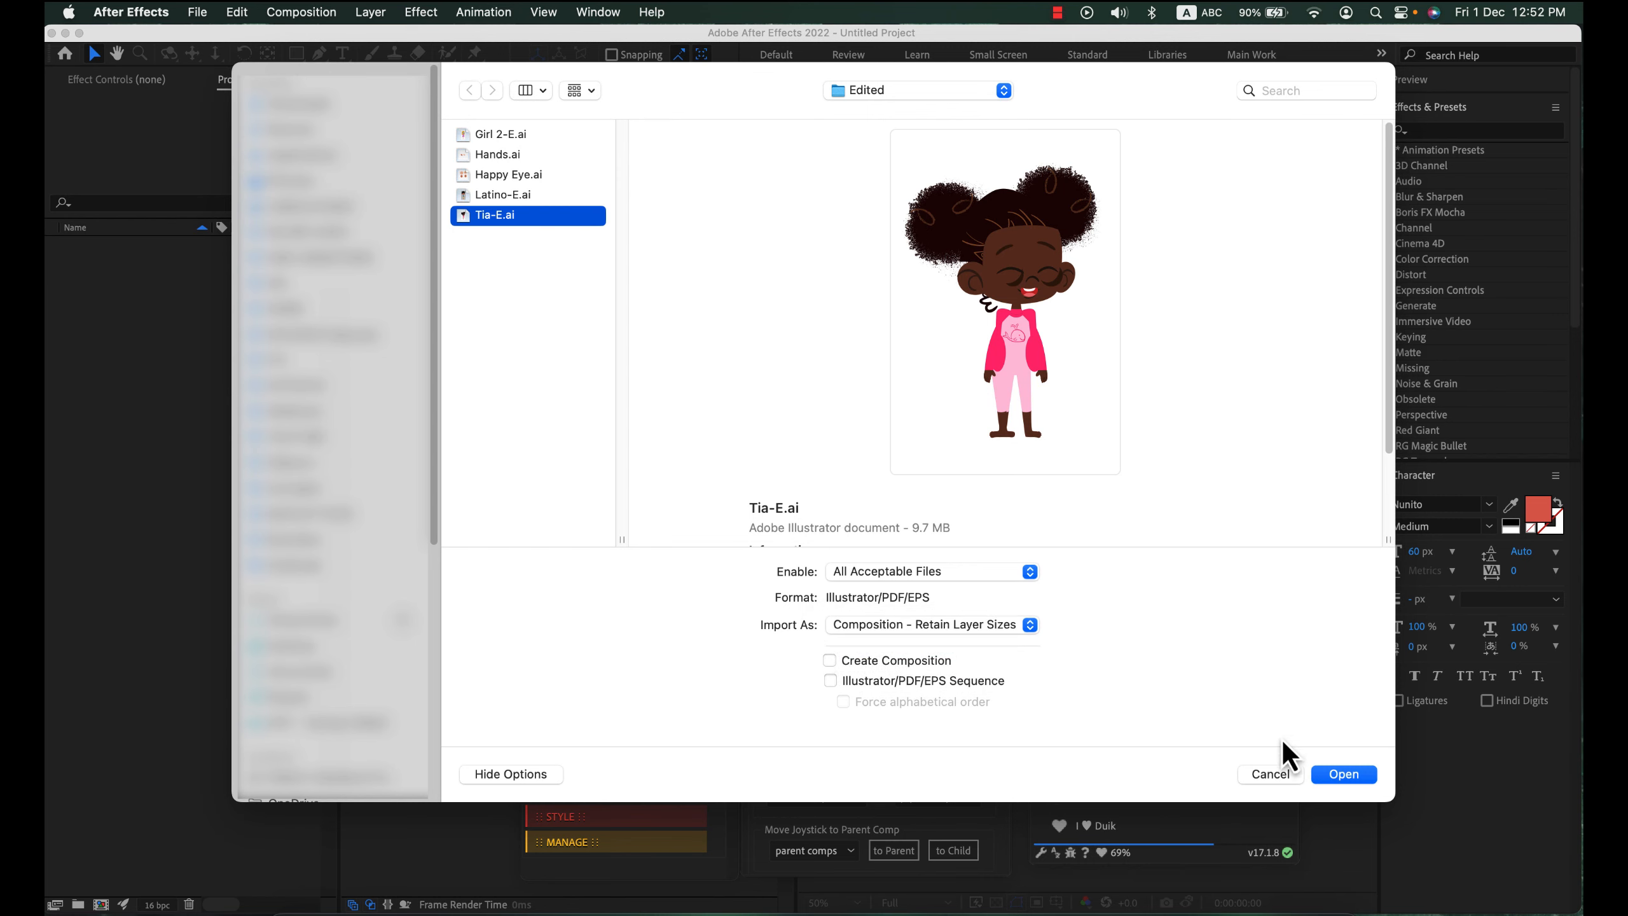
click(1342, 773)
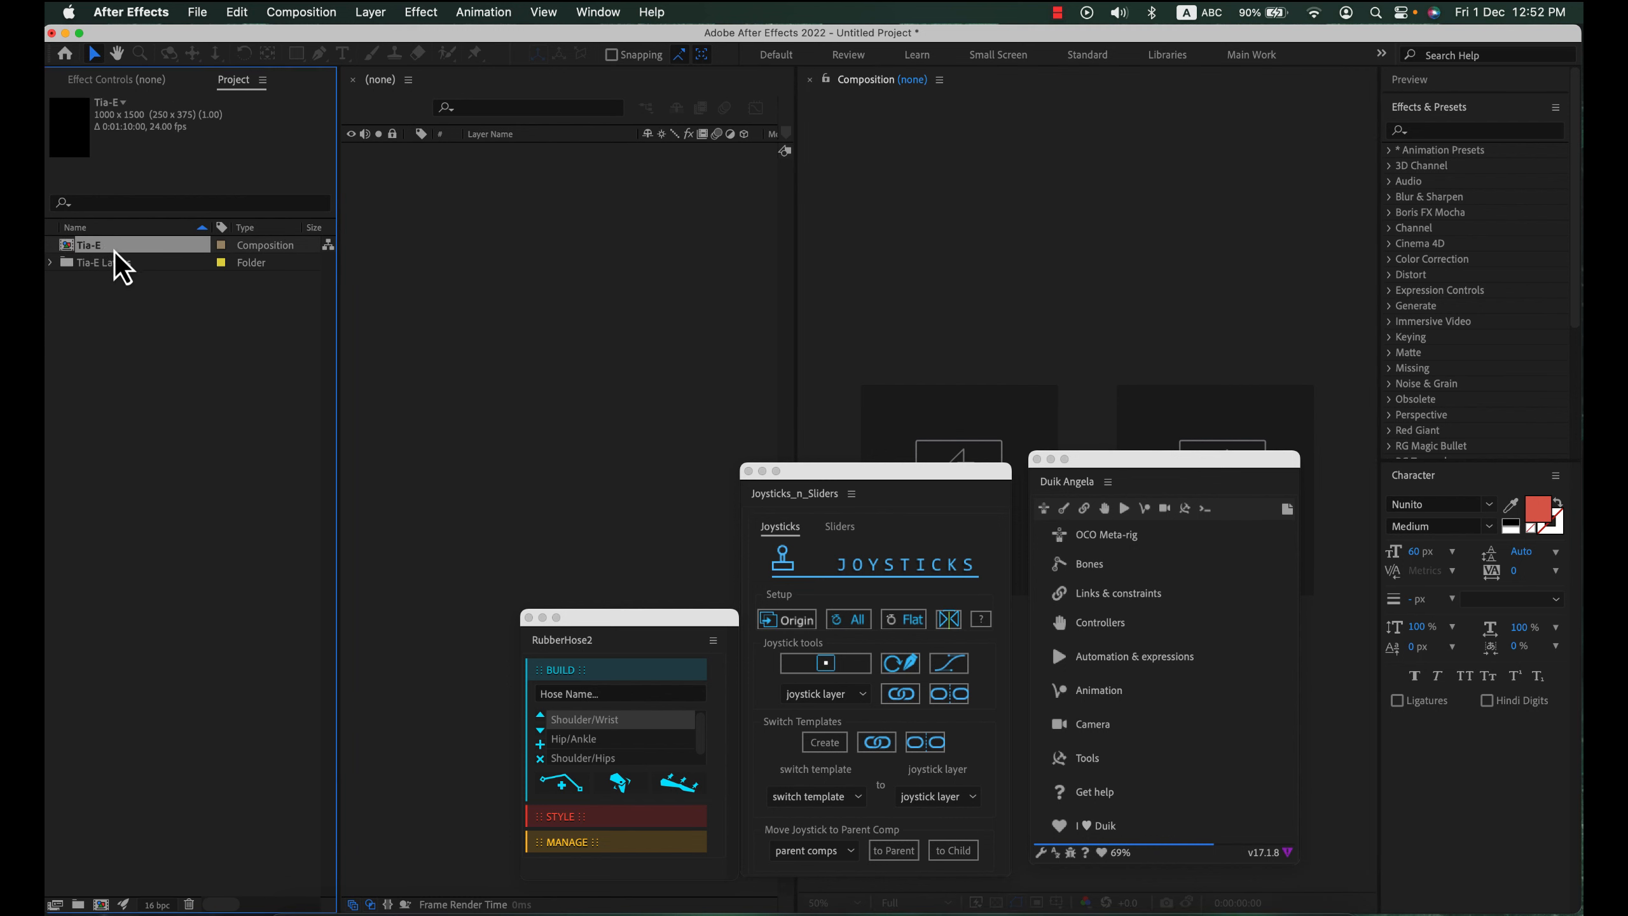
- Open the Tia-E composition and move the Duik Angela, RubberHose2 and Joysticks_n_Sliders panels off the character and its layer list
double_click(116, 247)
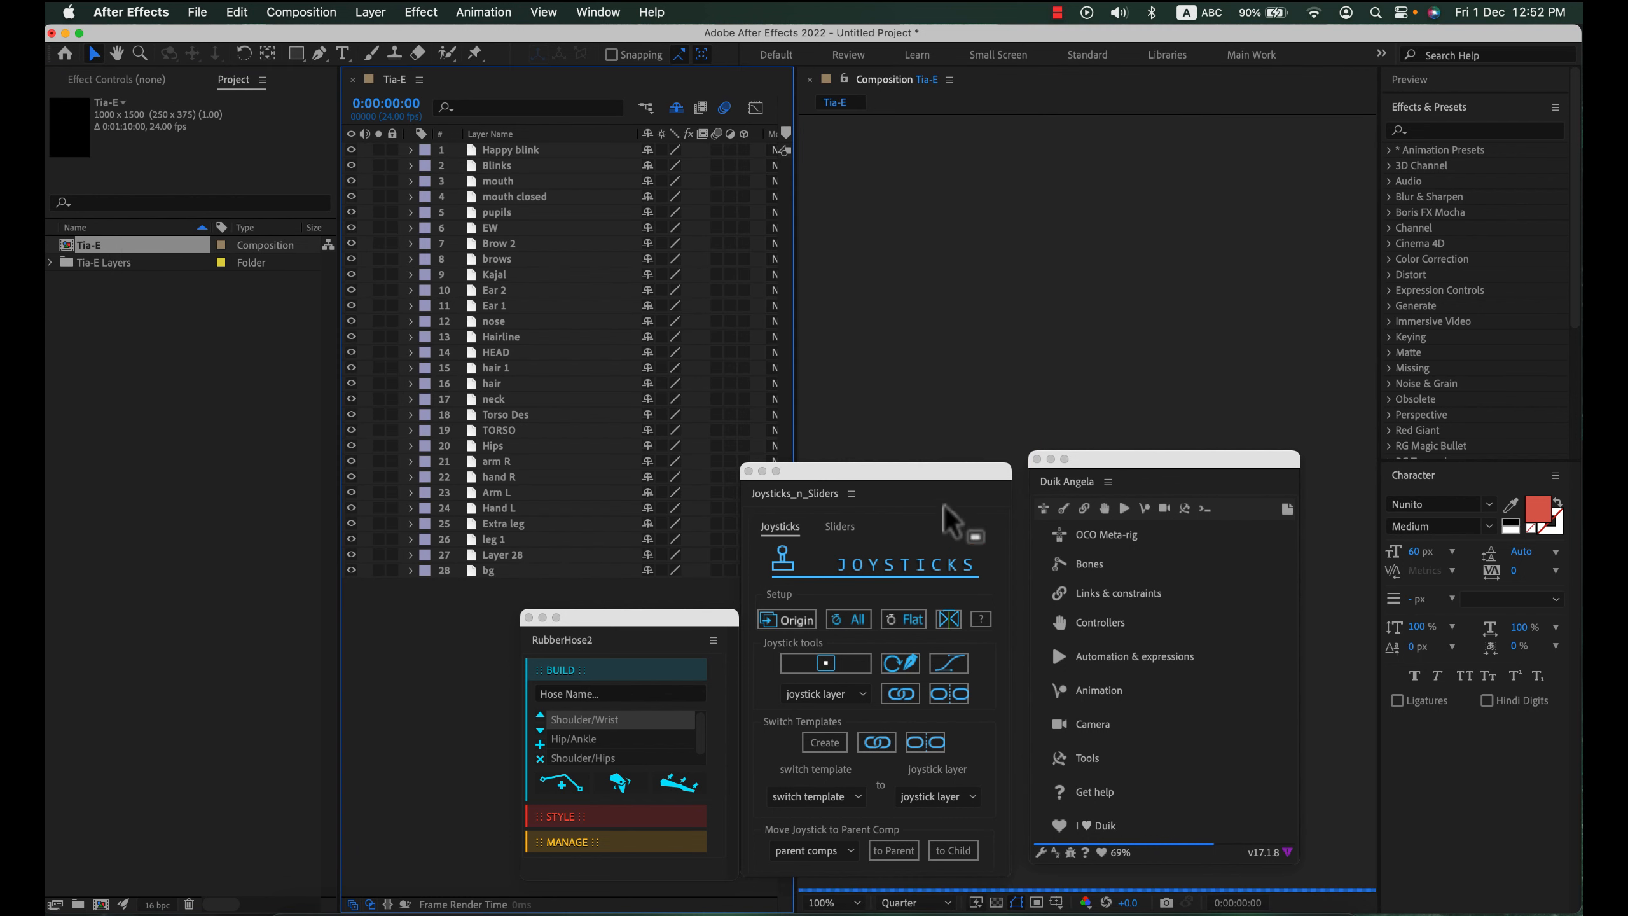
click(924, 471)
drag(1097, 462, 195, 577)
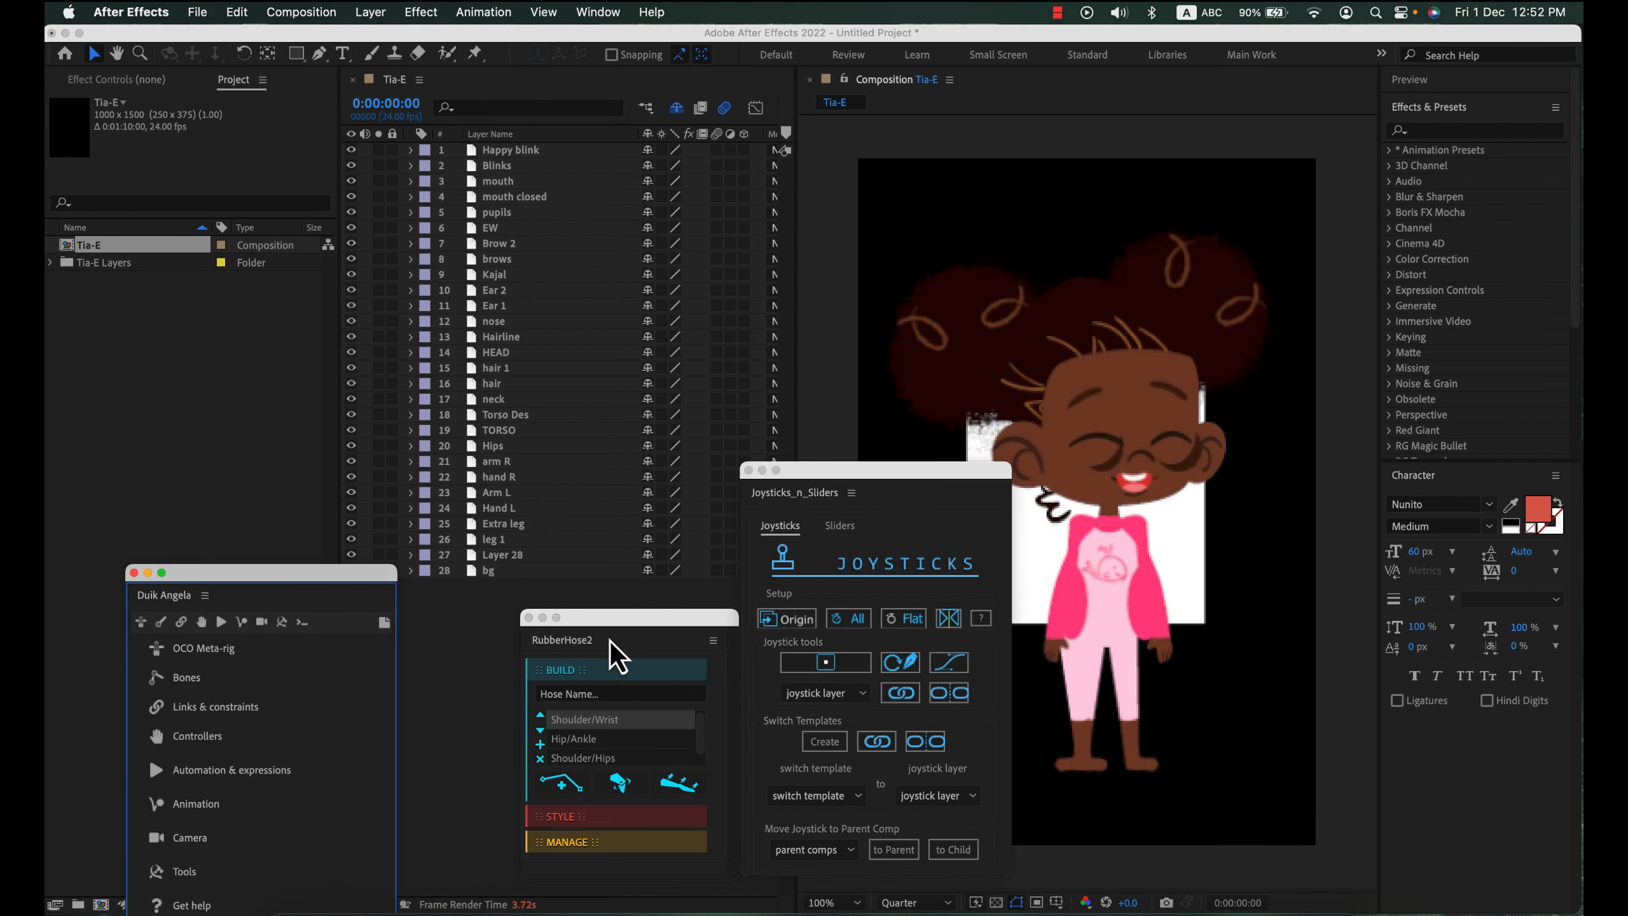
drag(609, 619, 520, 649)
drag(872, 476, 797, 665)
scroll(1112, 516, down, 1)
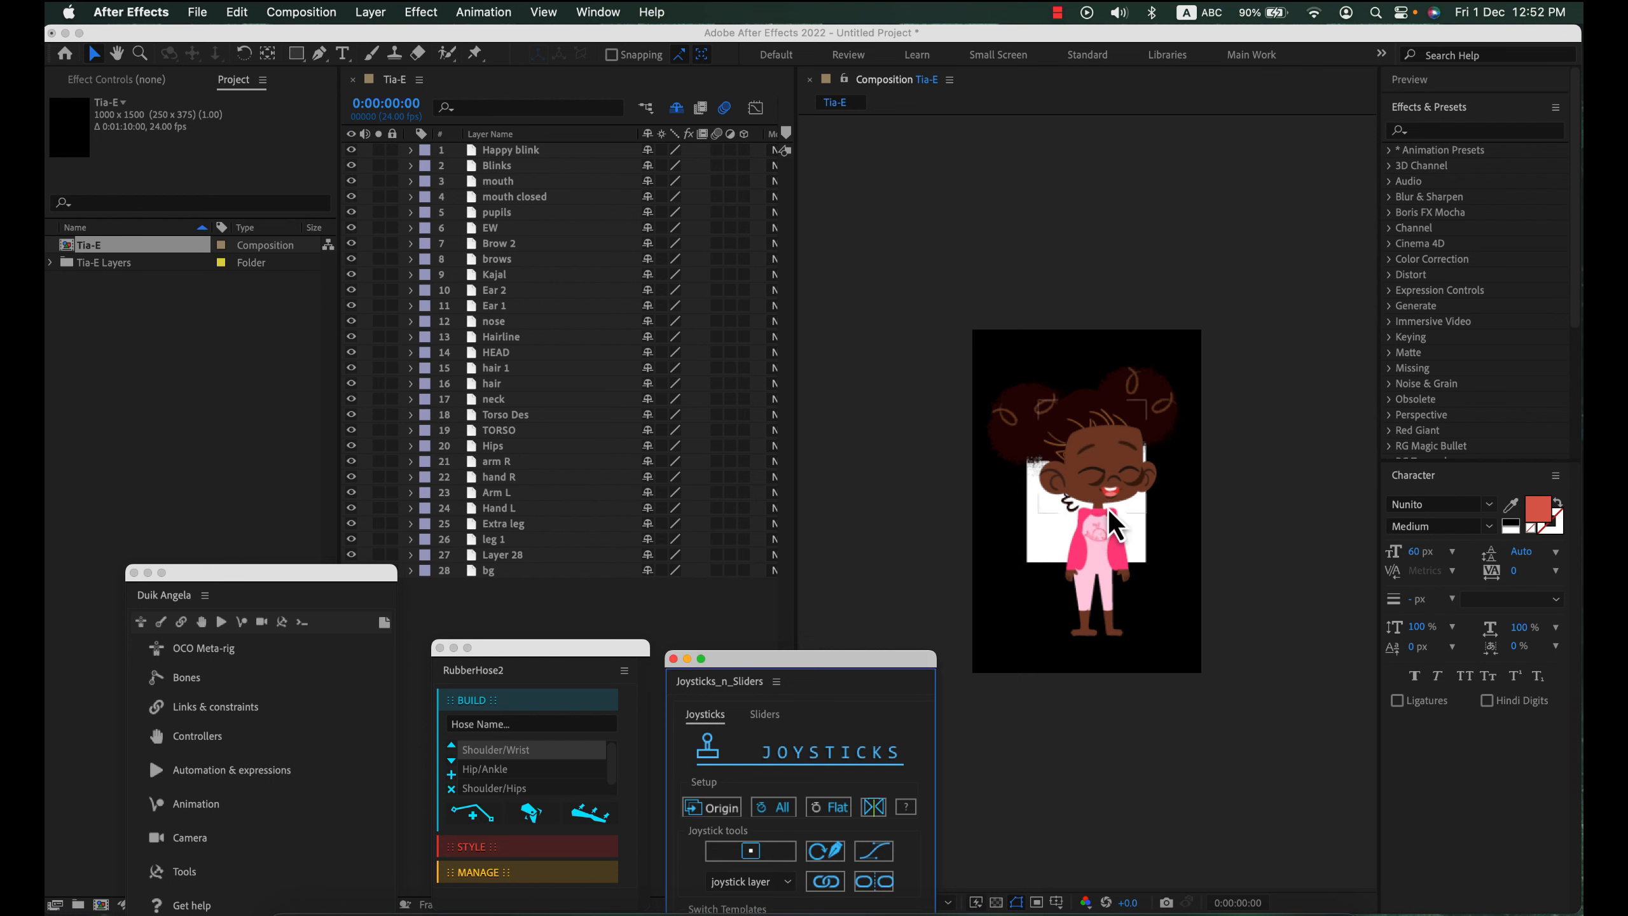
scroll(1109, 510, up, 1)
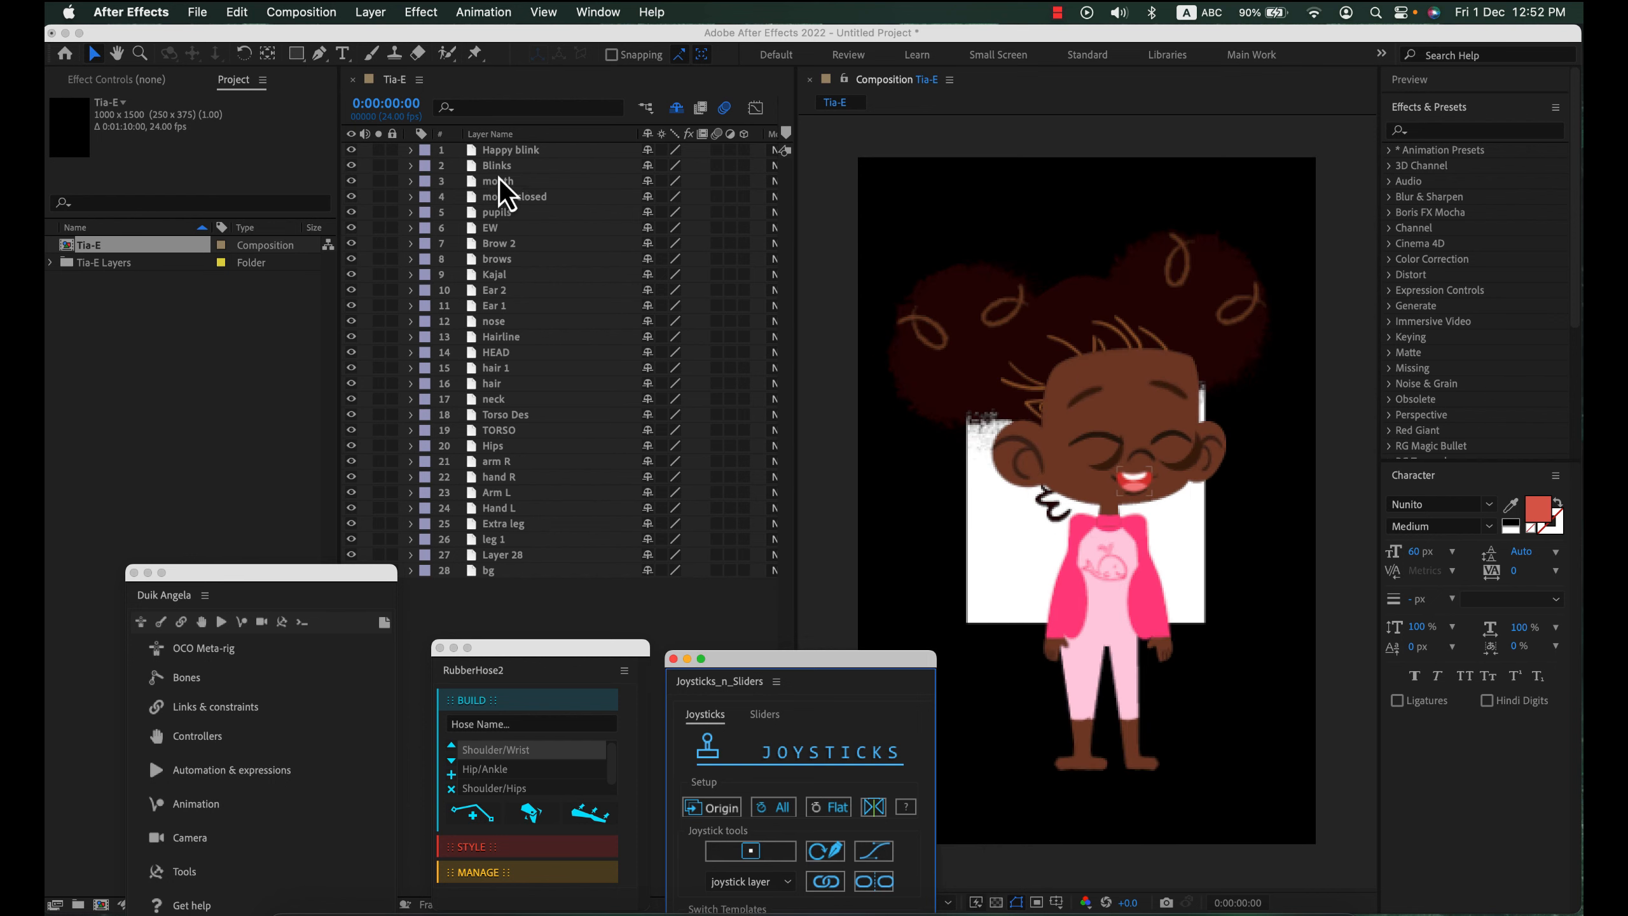
- Hide the bg layer of the Tia-E composition, moving the Duik Angela panel clear of the layer list
click(506, 569)
drag(343, 577, 319, 614)
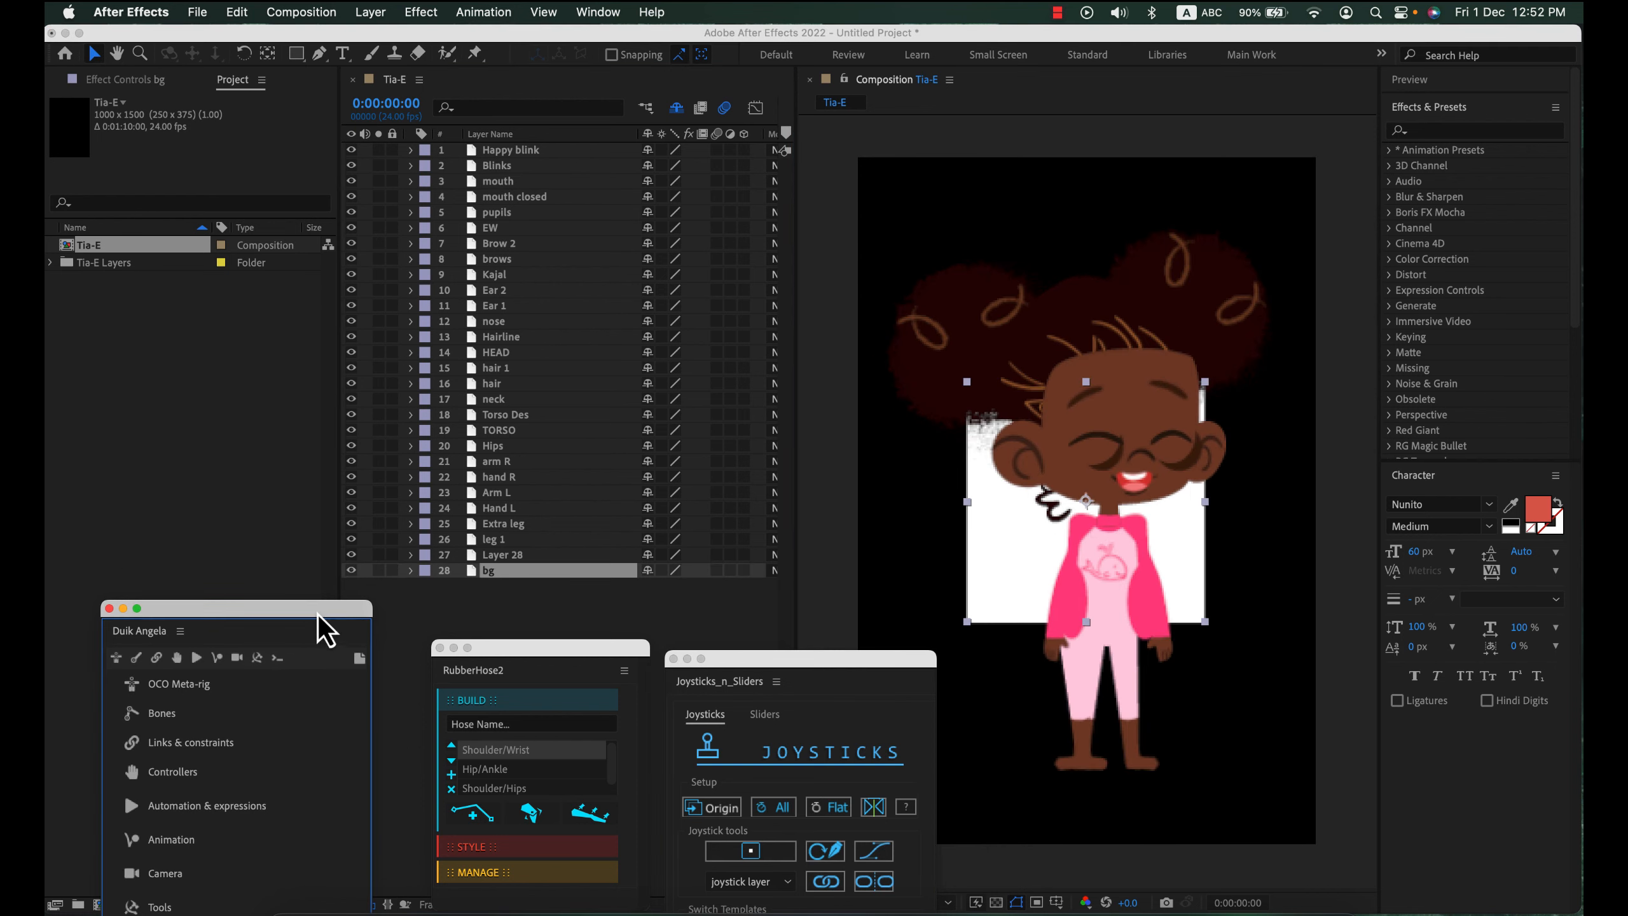
click(351, 570)
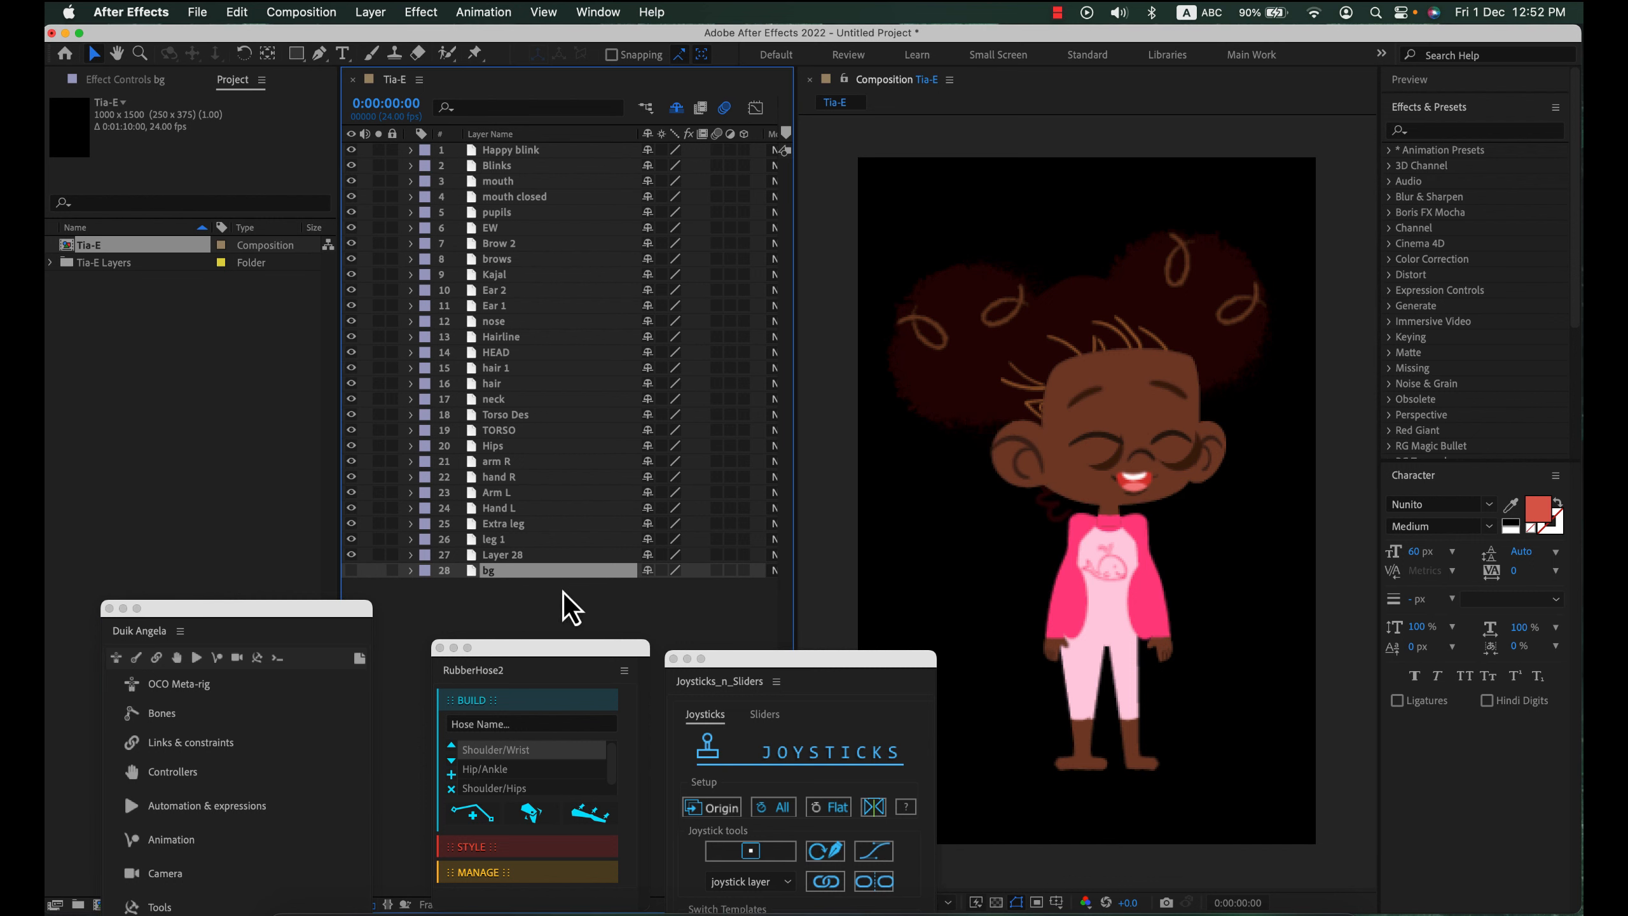
click(552, 596)
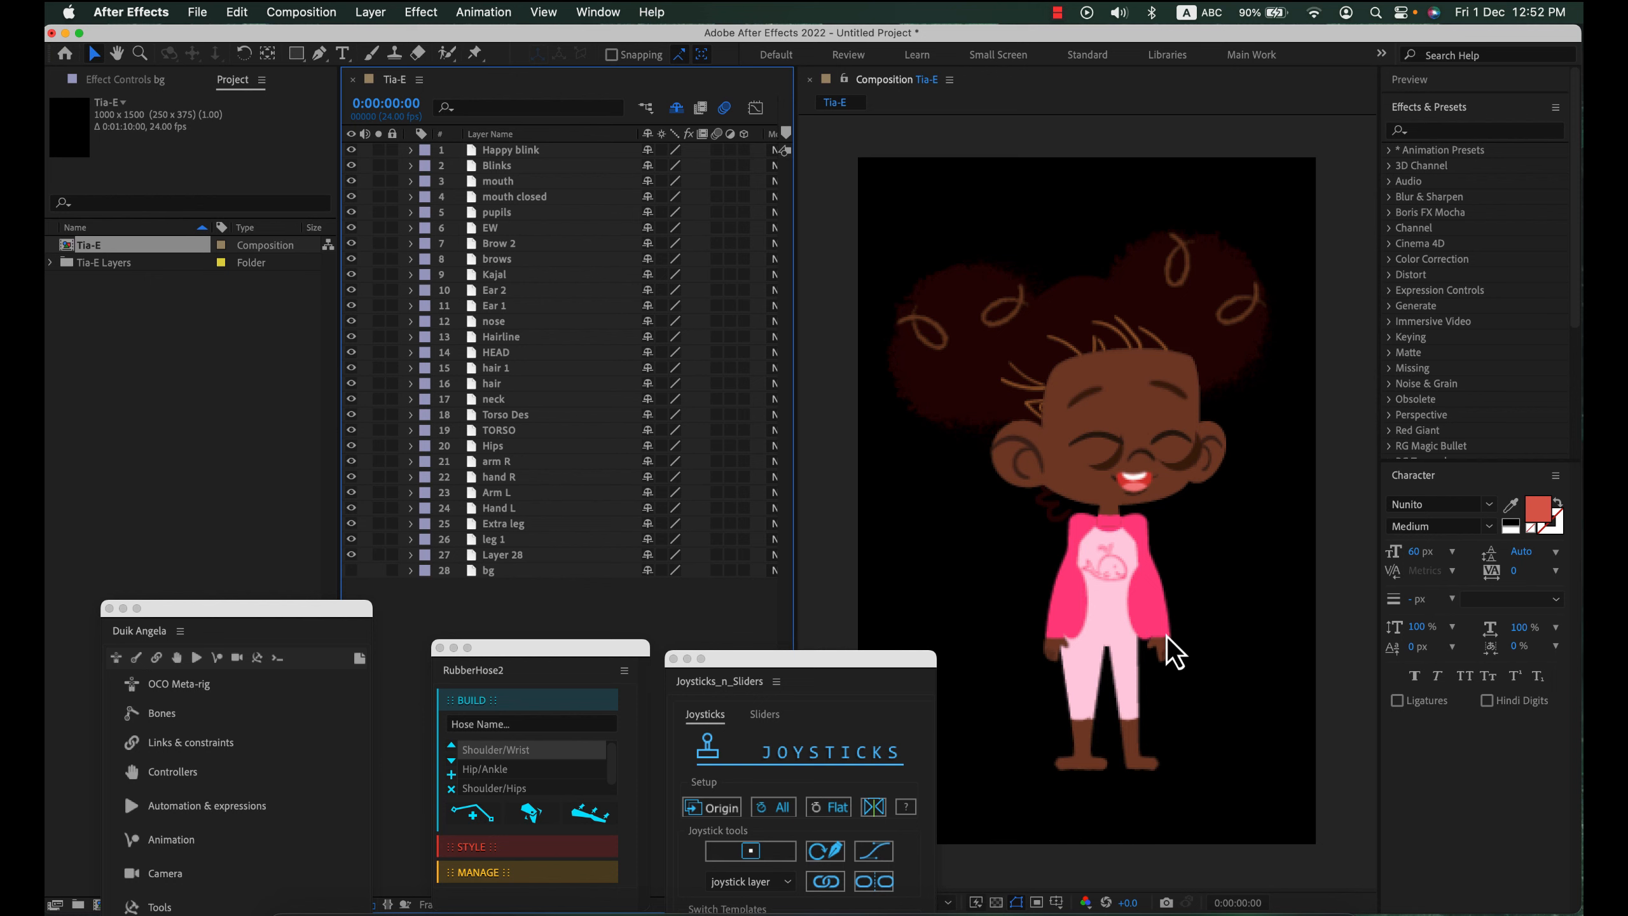
- Change the Tia-E composition's background color to grey 8A8A8A
click(307, 14)
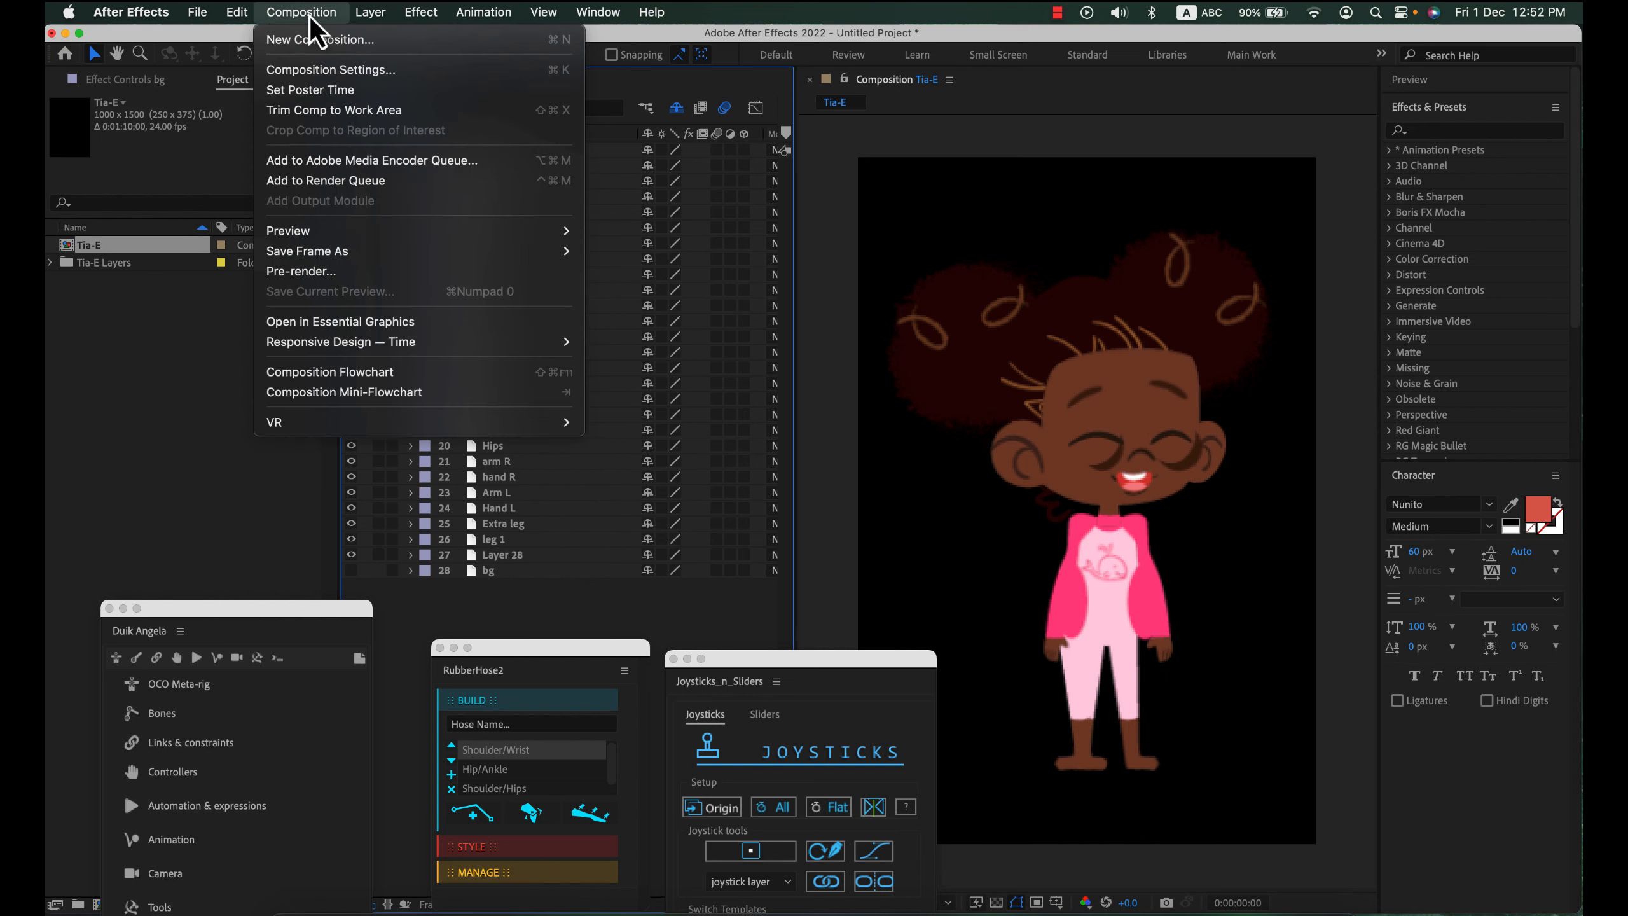
click(330, 70)
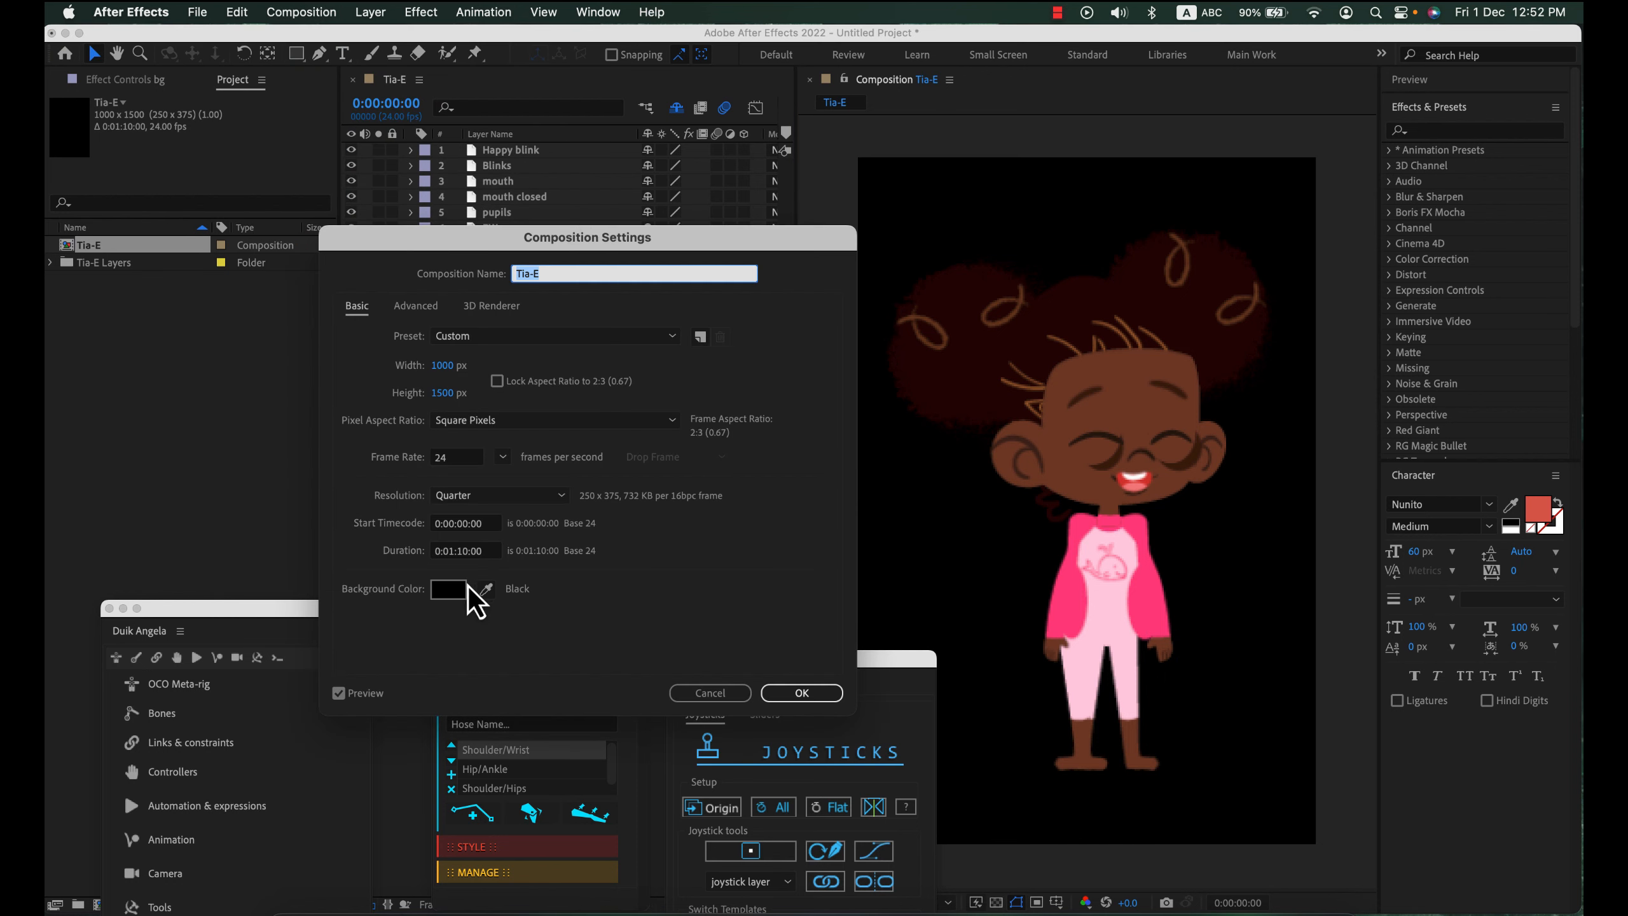
click(475, 590)
drag(280, 640, 94, 606)
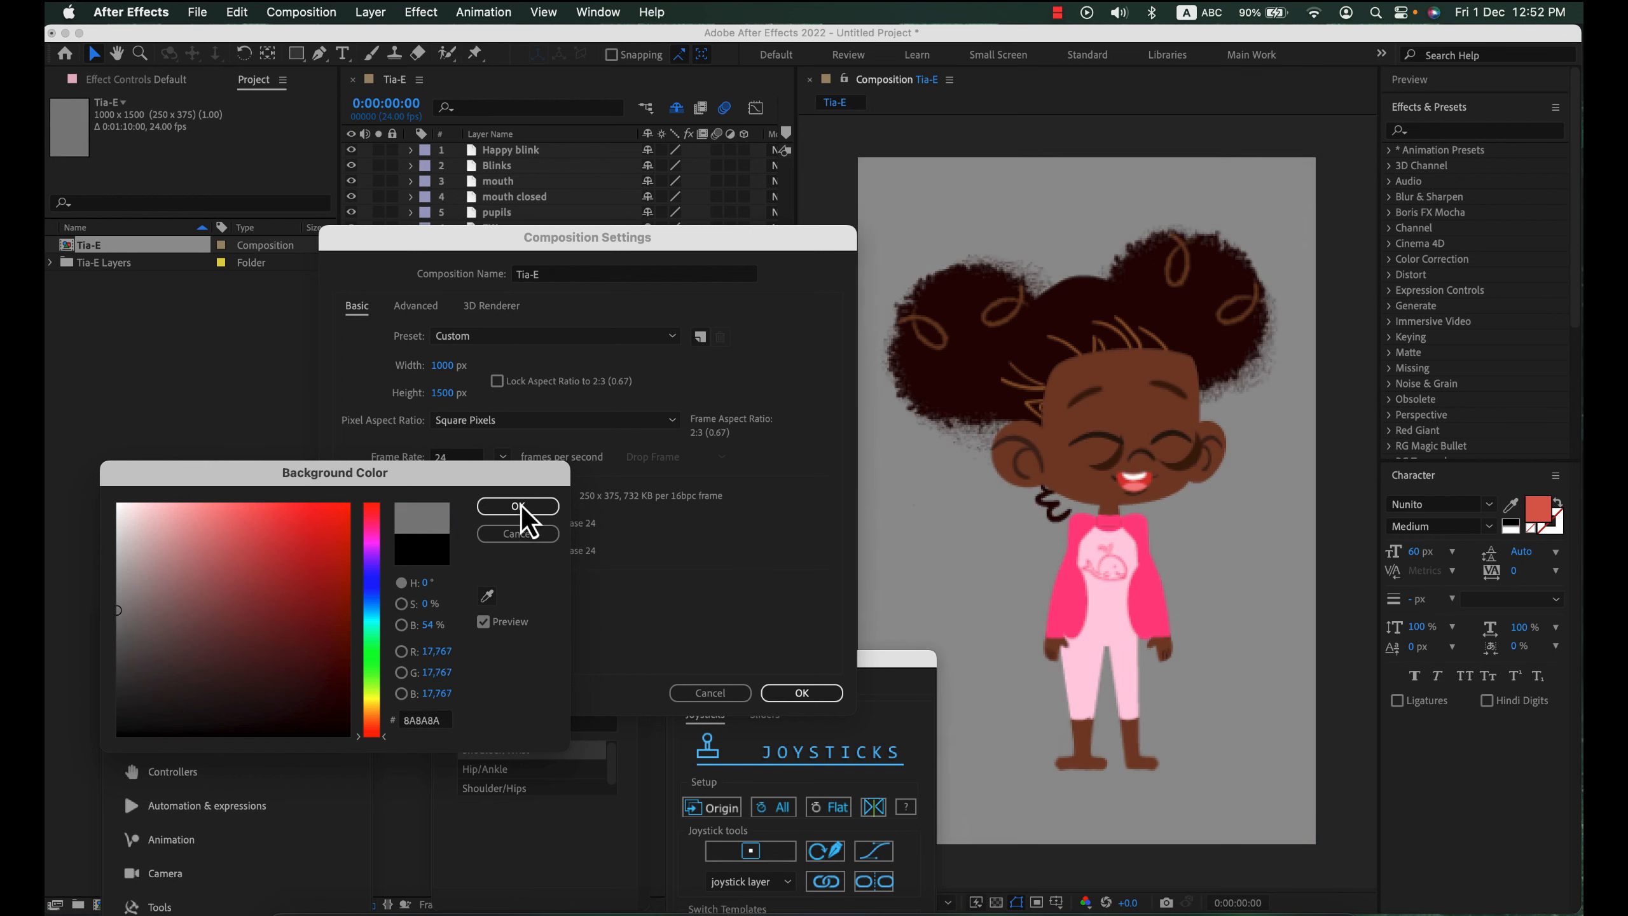
click(518, 506)
click(803, 694)
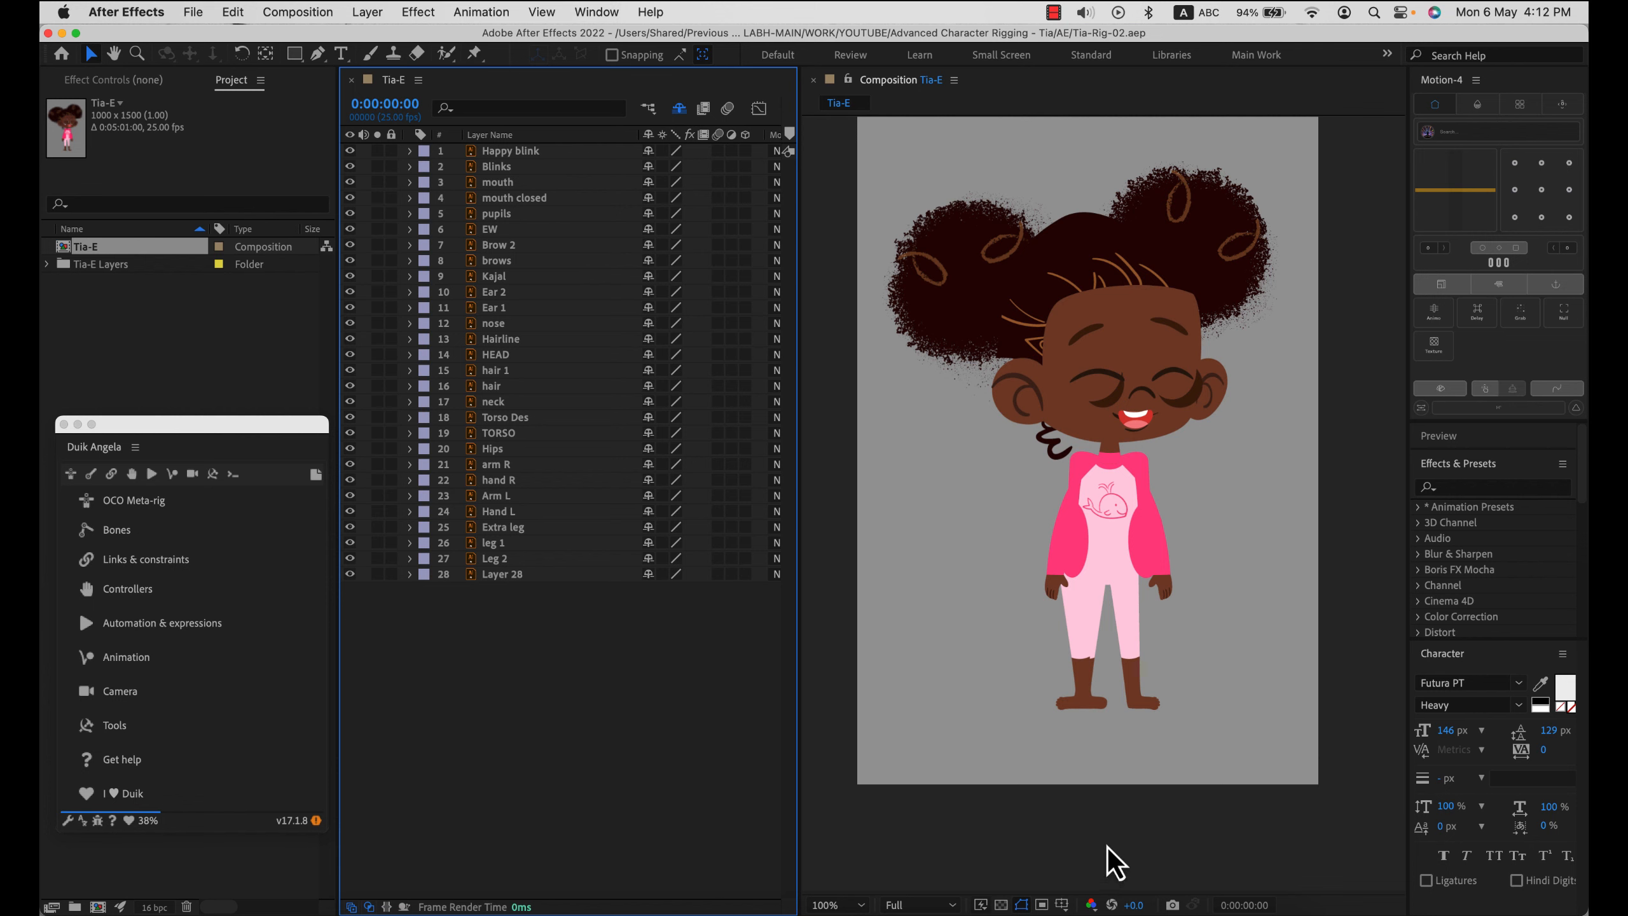
- Move the Duik Angela panel beside the character and show its Links and constraints tools
drag(298, 438, 901, 440)
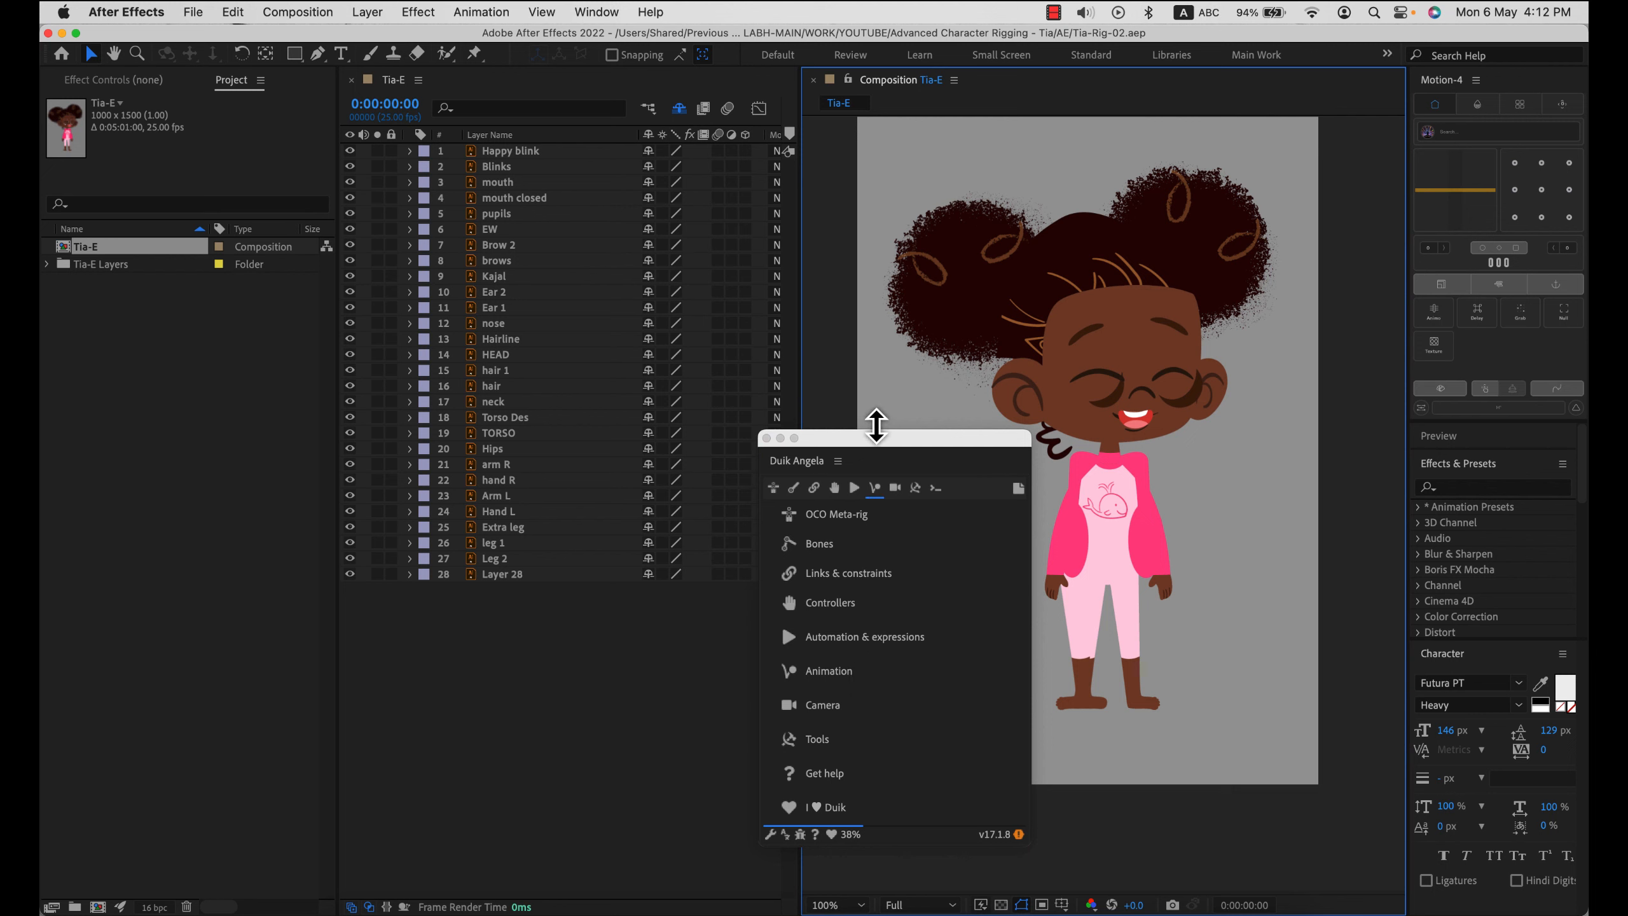
drag(877, 440, 876, 454)
click(595, 12)
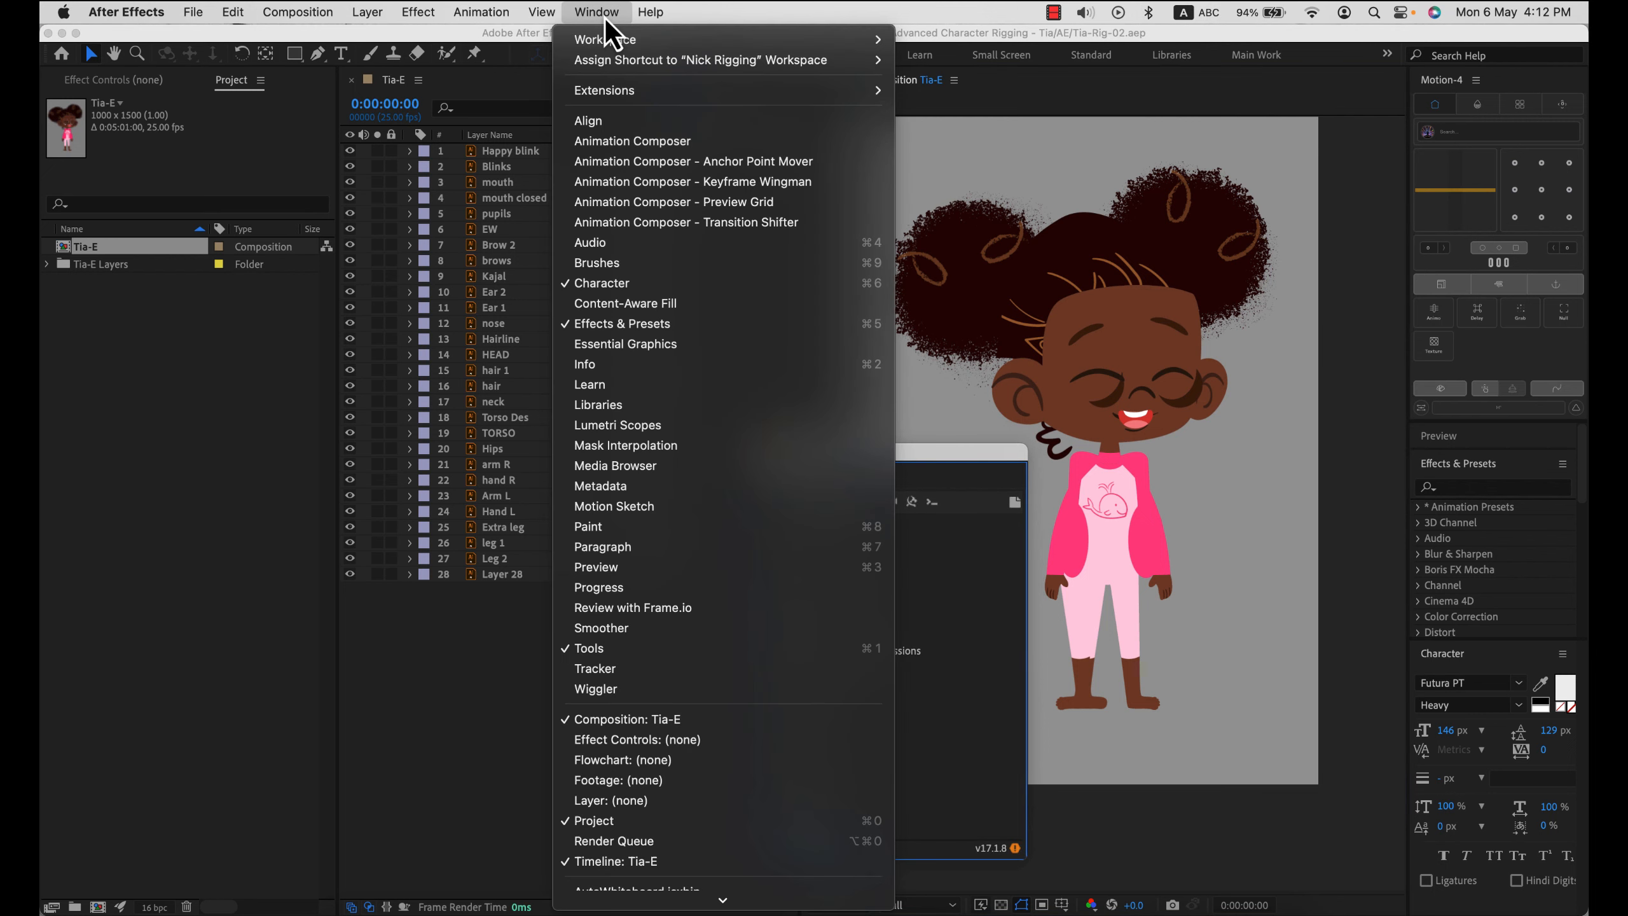
scroll(631, 552, down, 8)
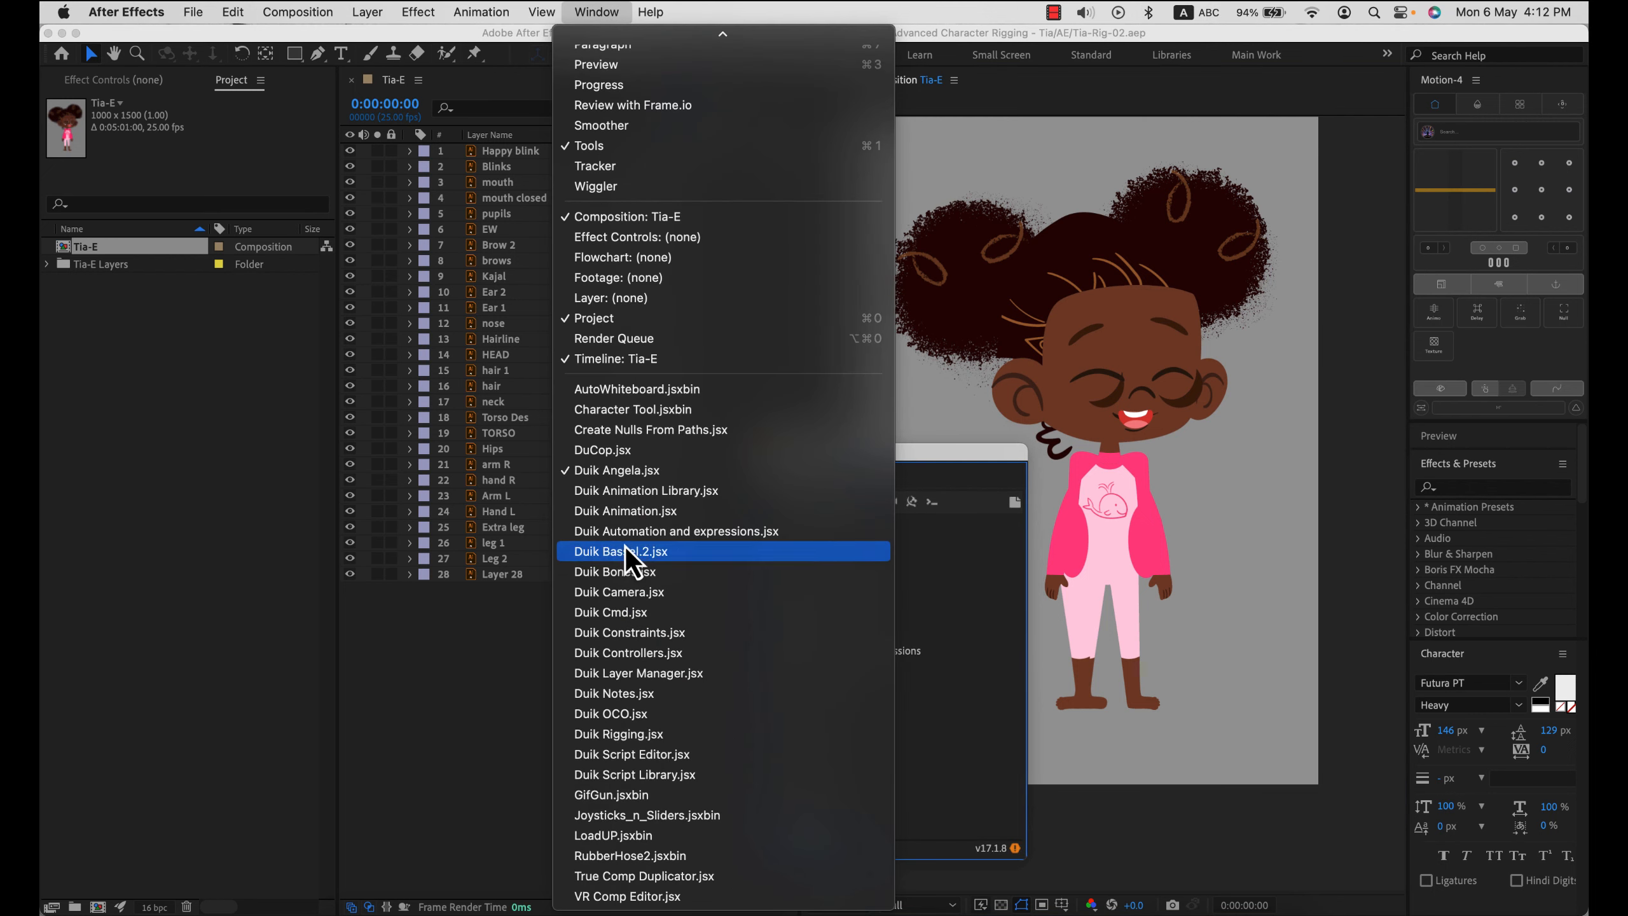
click(494, 686)
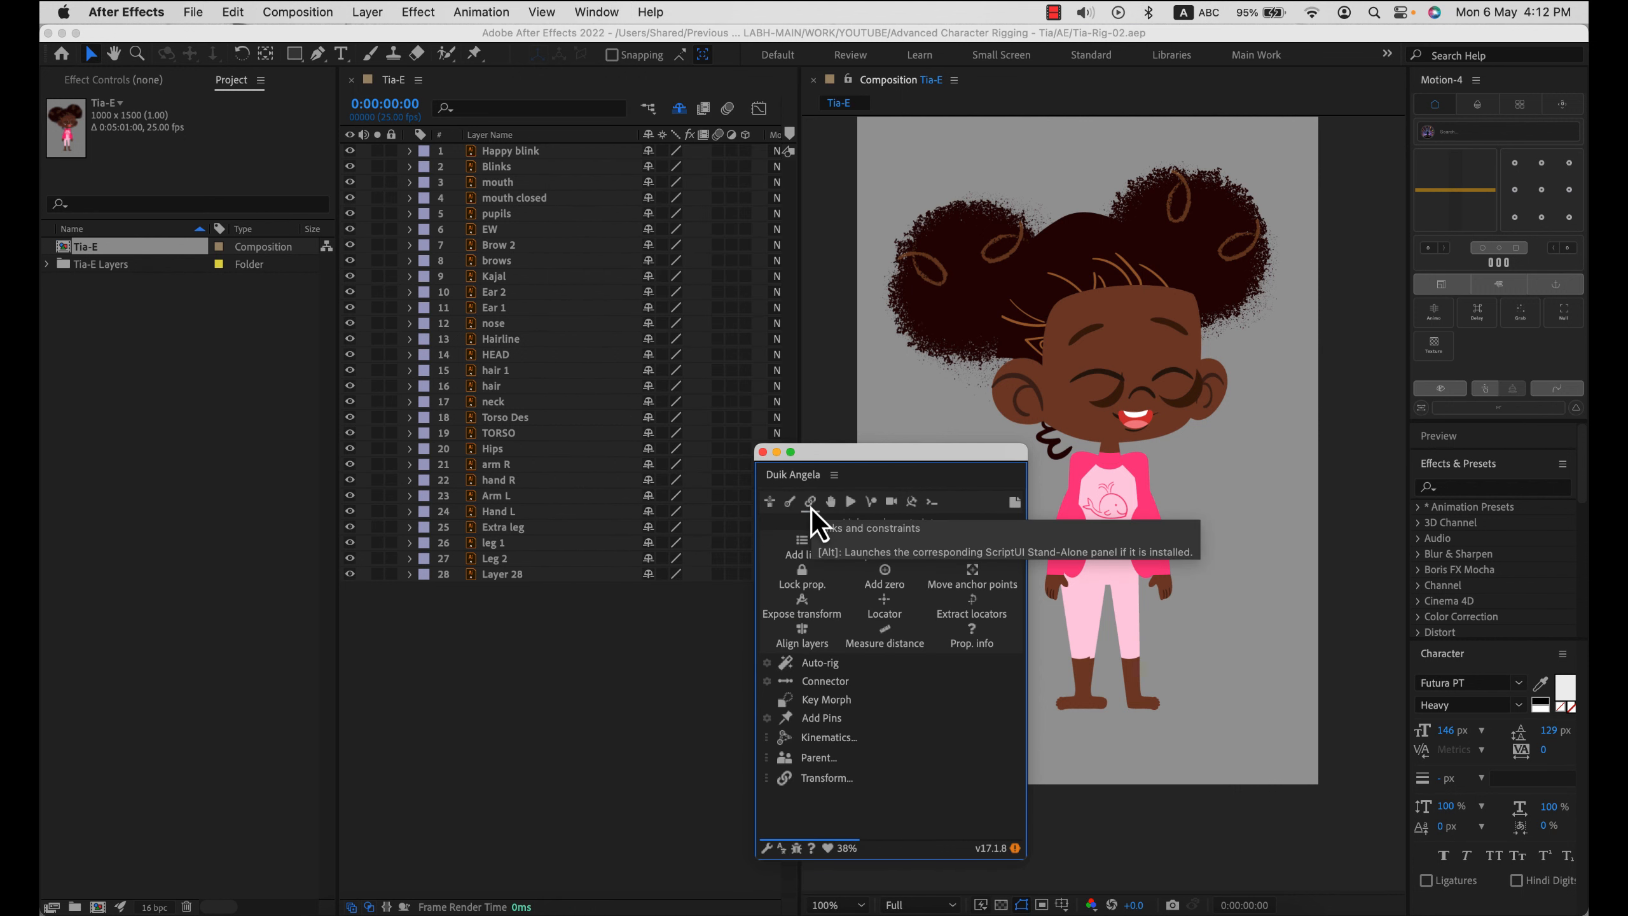
drag(917, 454, 866, 471)
- Hide the Extra leg layer in the Tia-E composition
click(527, 559)
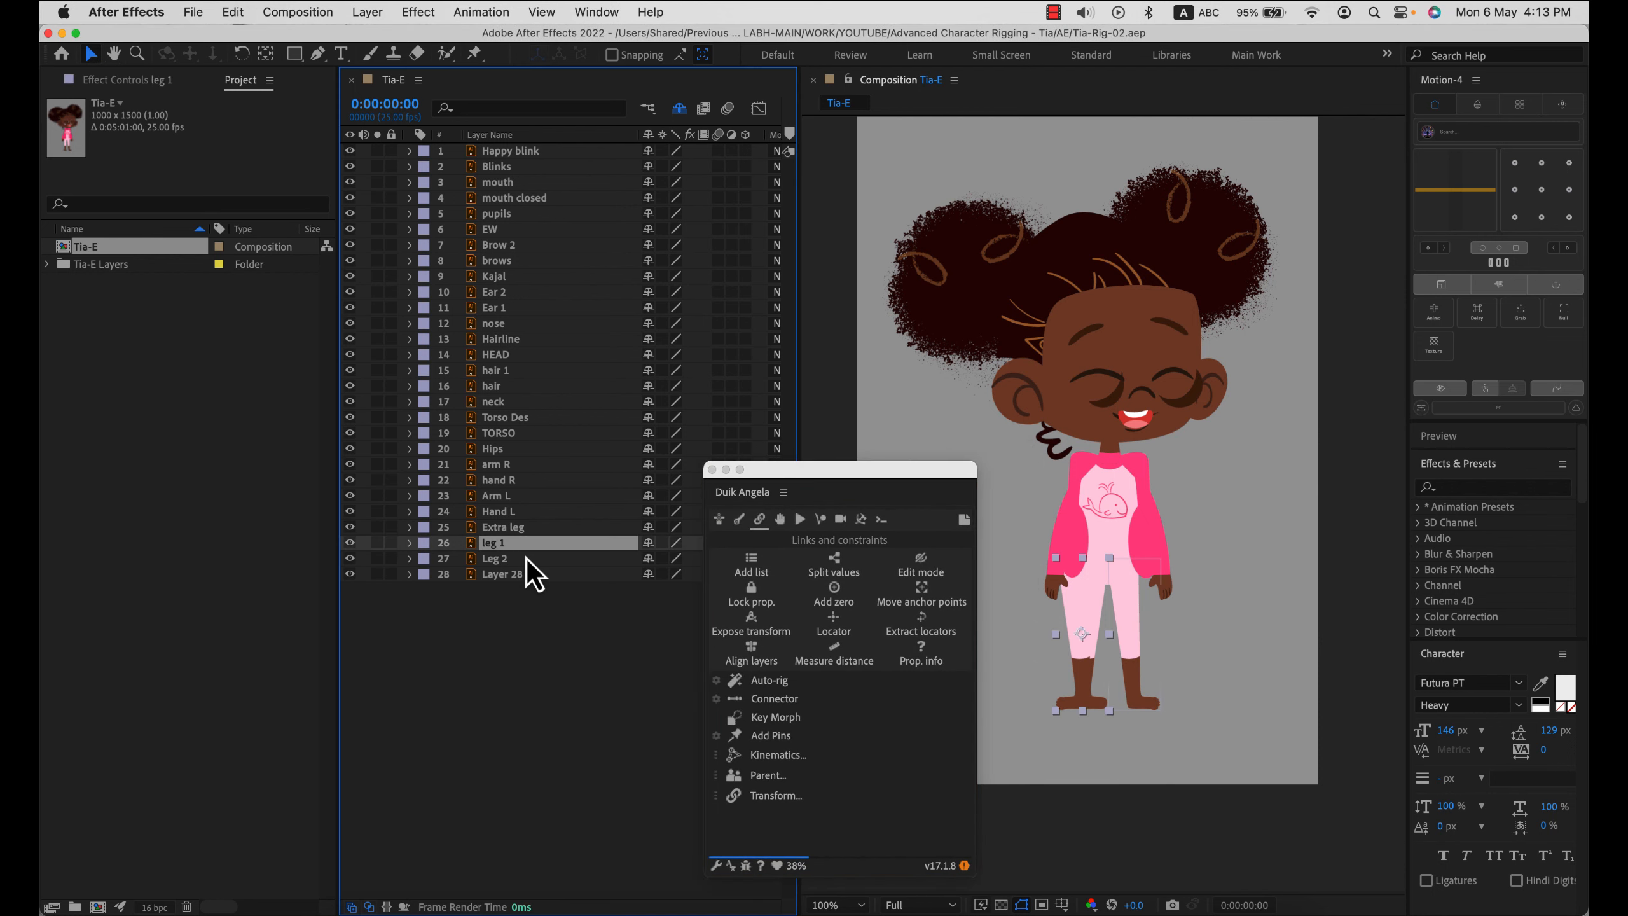
click(511, 527)
click(349, 527)
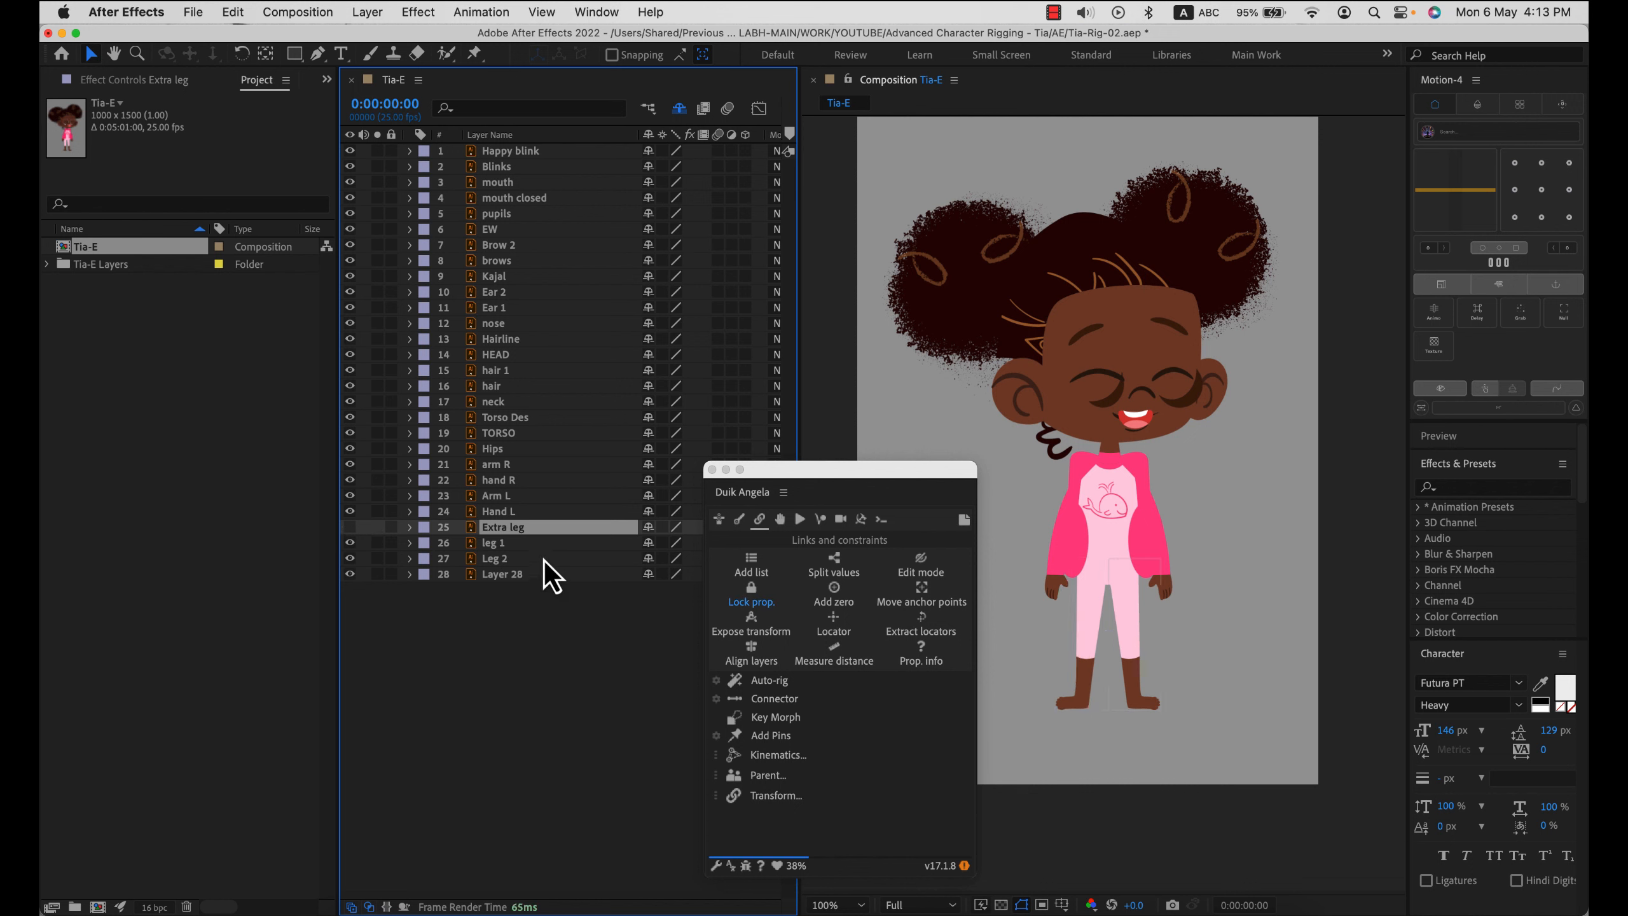
- Move the leg 1 layer's anchor point to the hip joint and briefly solo the layer to check the leg's shape
click(516, 545)
scroll(1149, 456, up, 2)
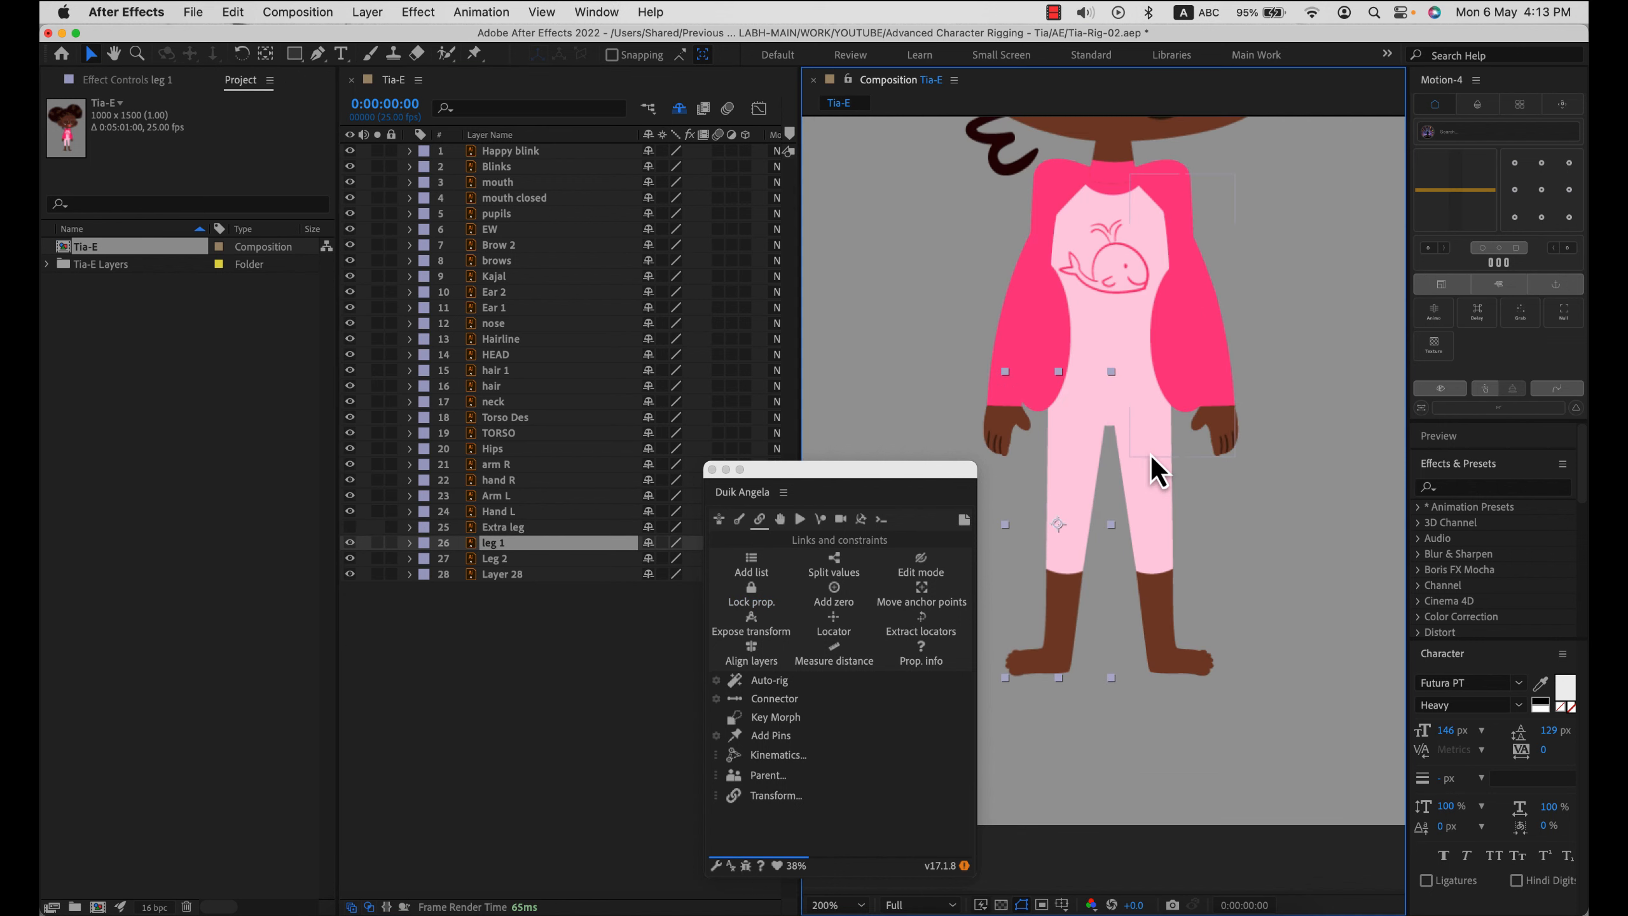
click(549, 546)
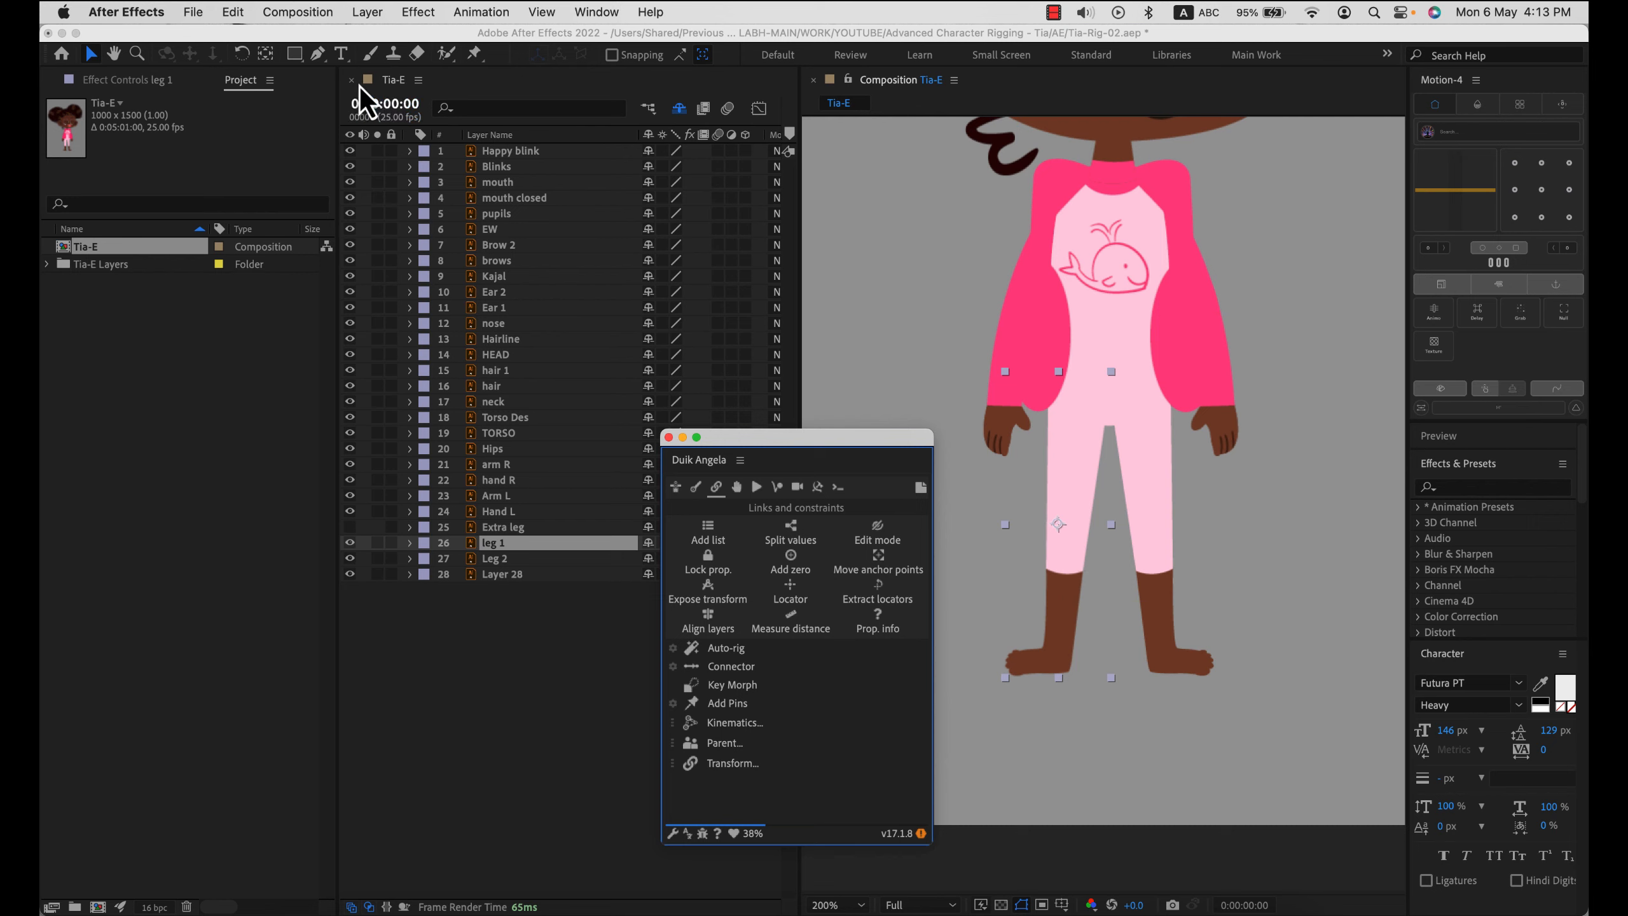
click(272, 58)
drag(1058, 524, 1083, 429)
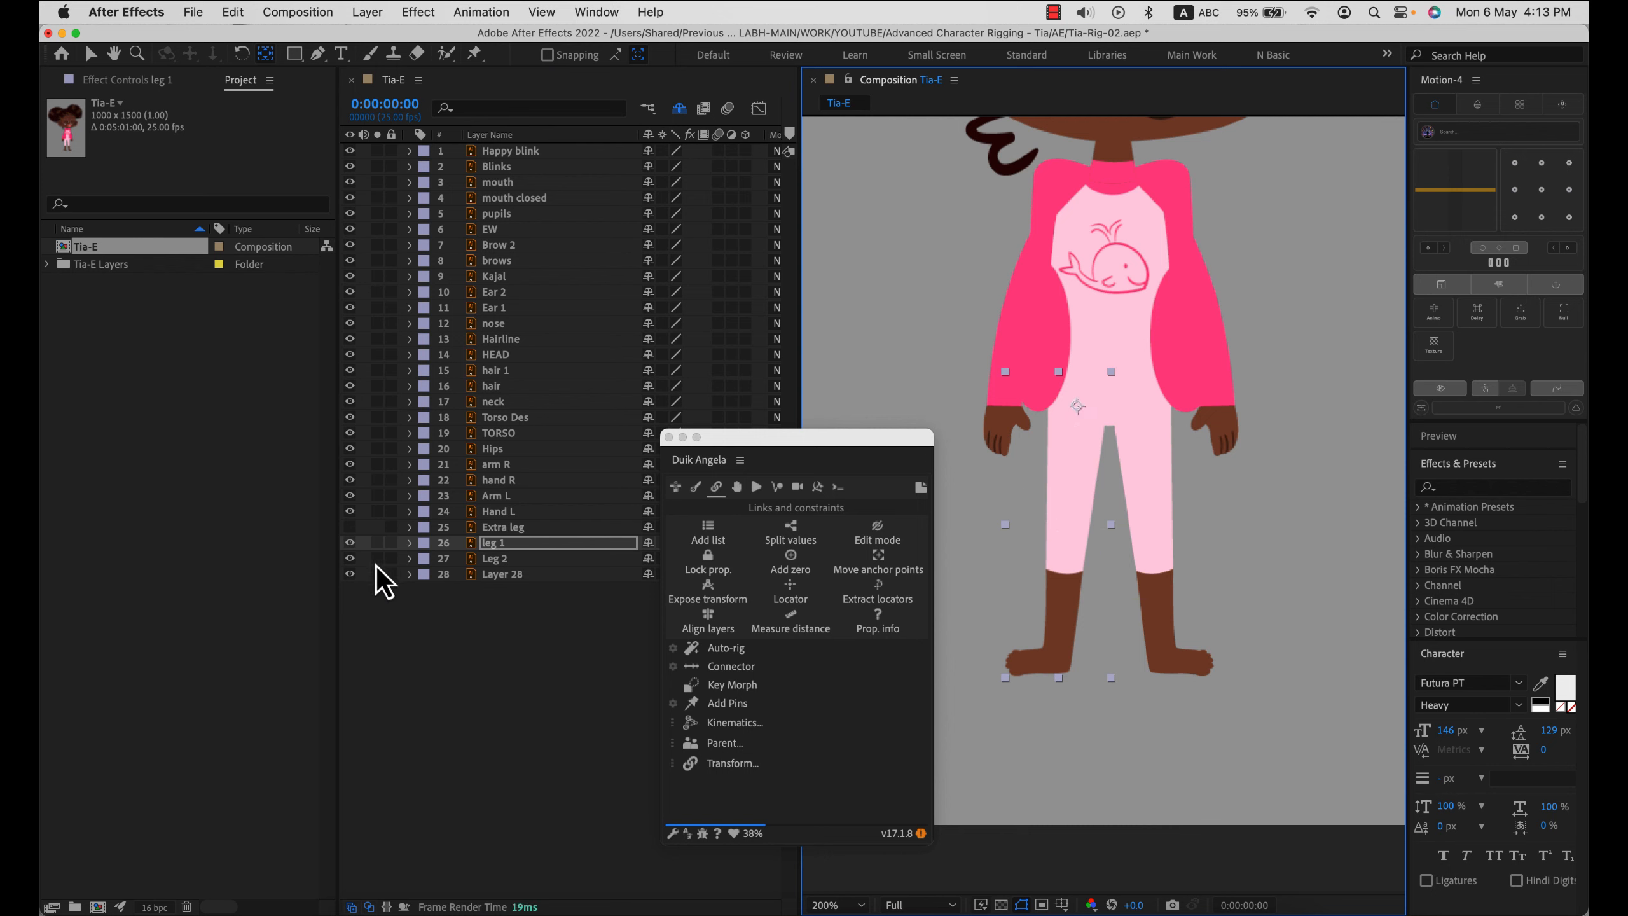
key(v)
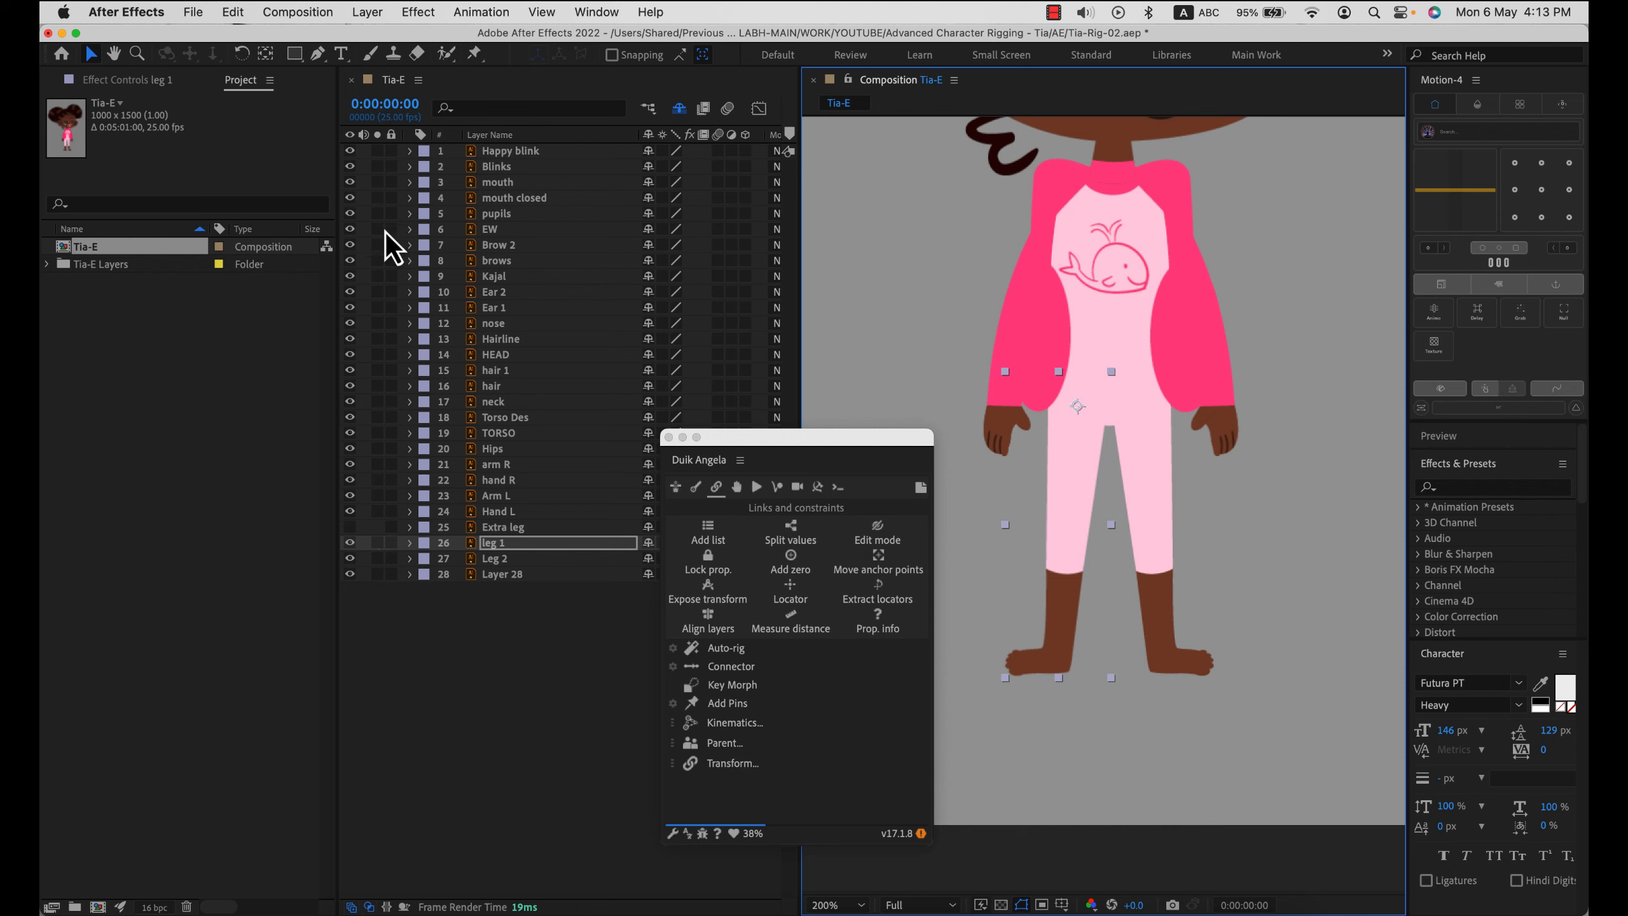
click(379, 546)
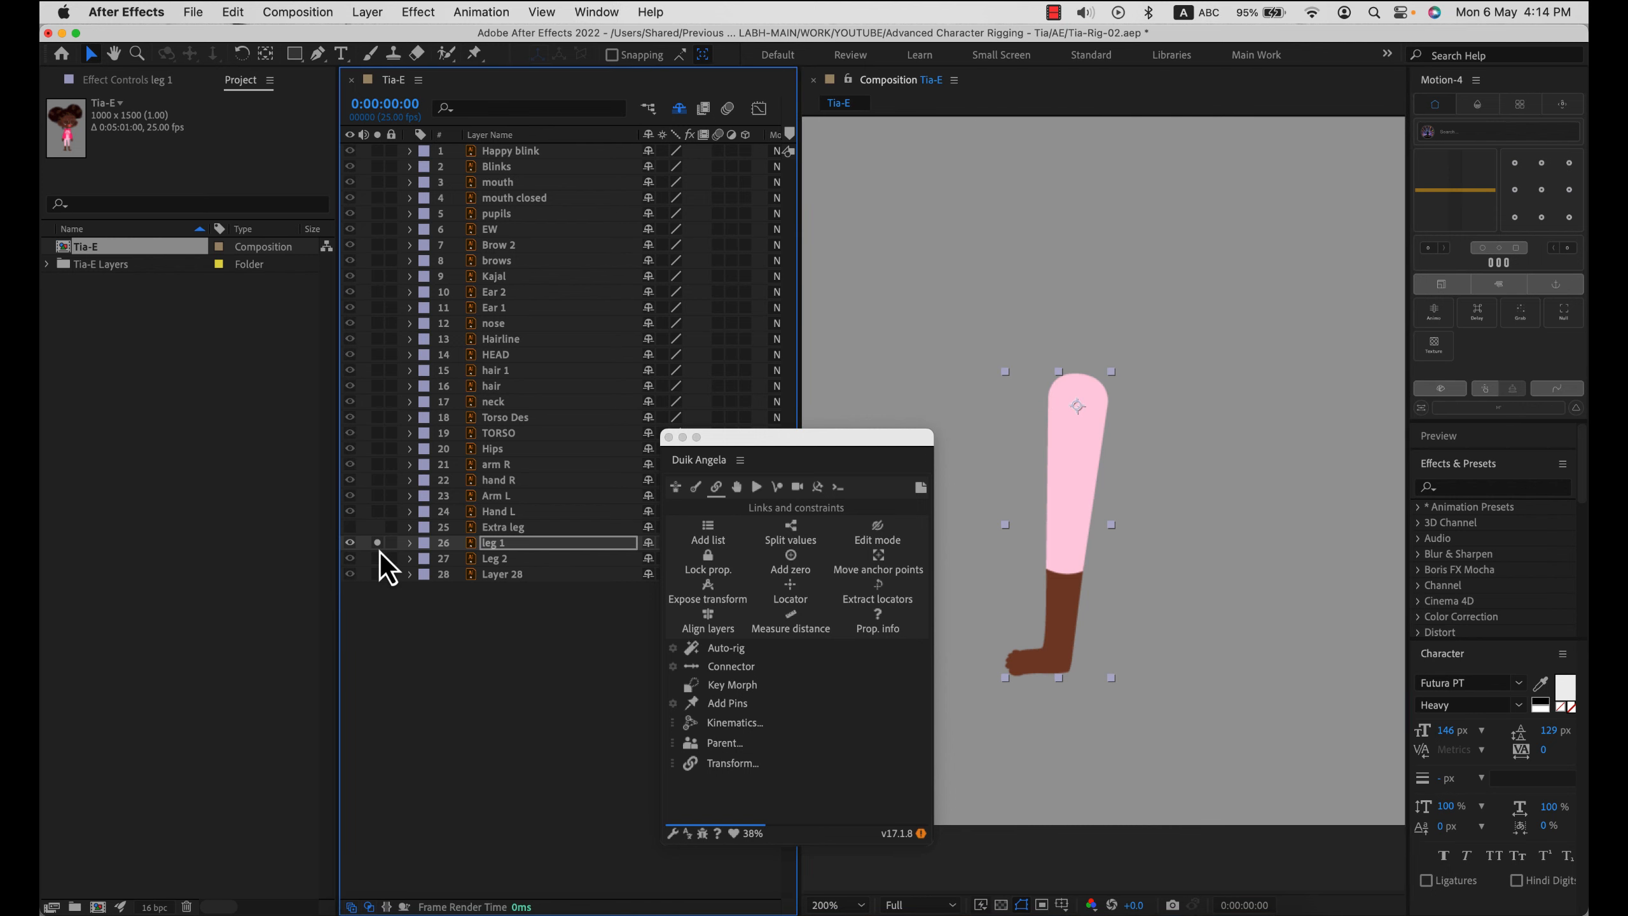
click(379, 549)
- Place four puppet pins on the leg 1 layer at the hip, knee, ankle and toes
click(473, 57)
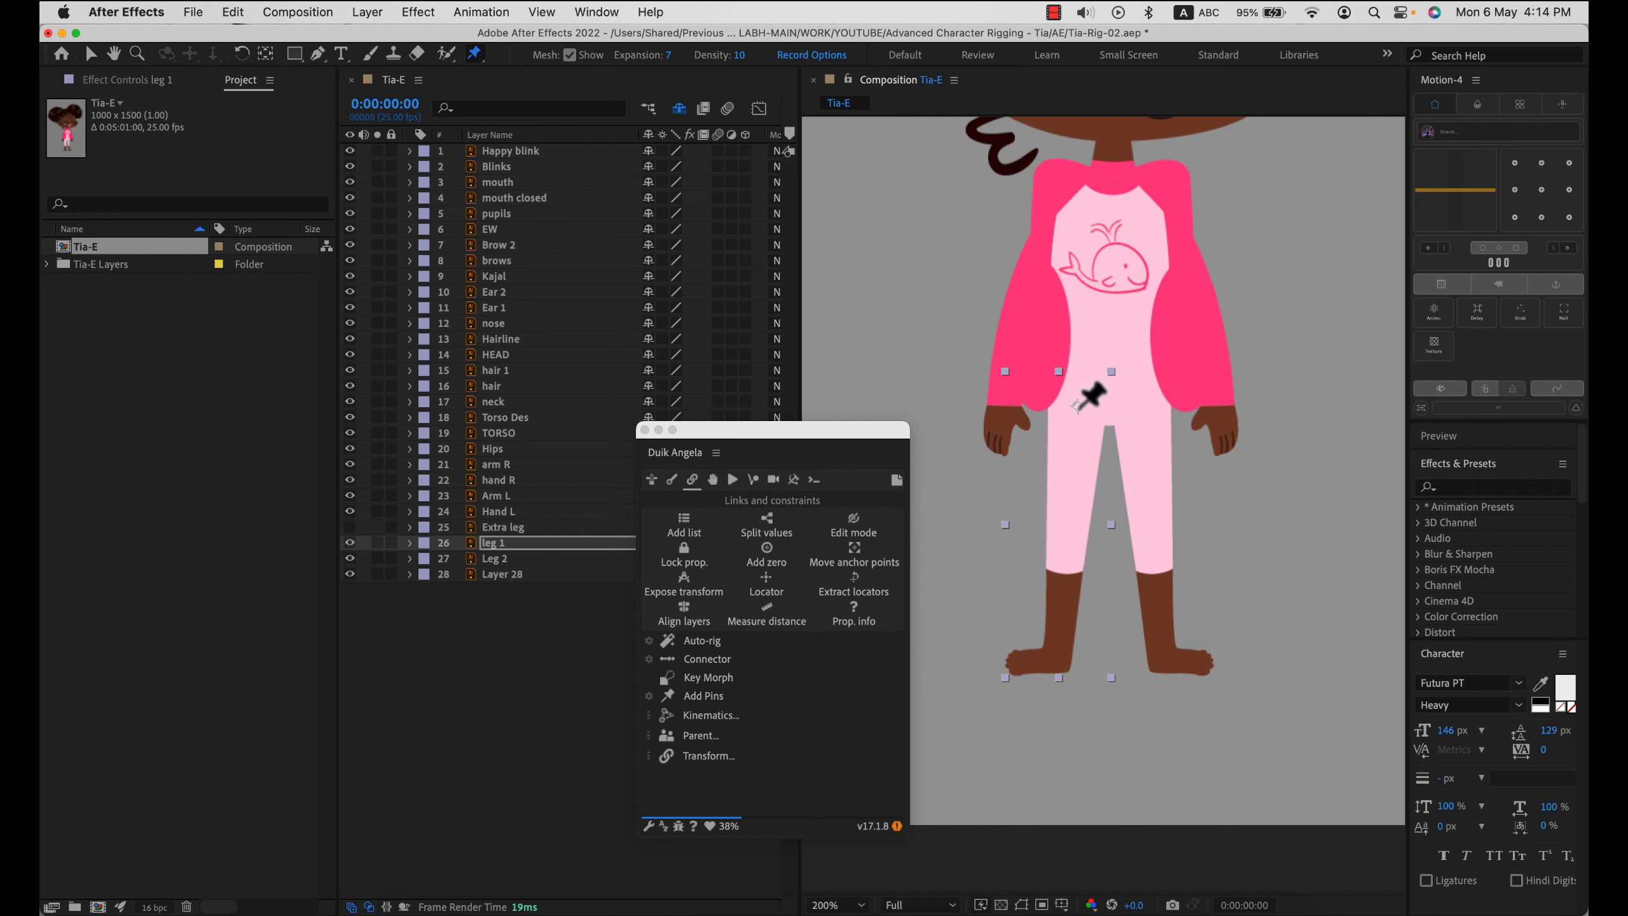
click(1079, 407)
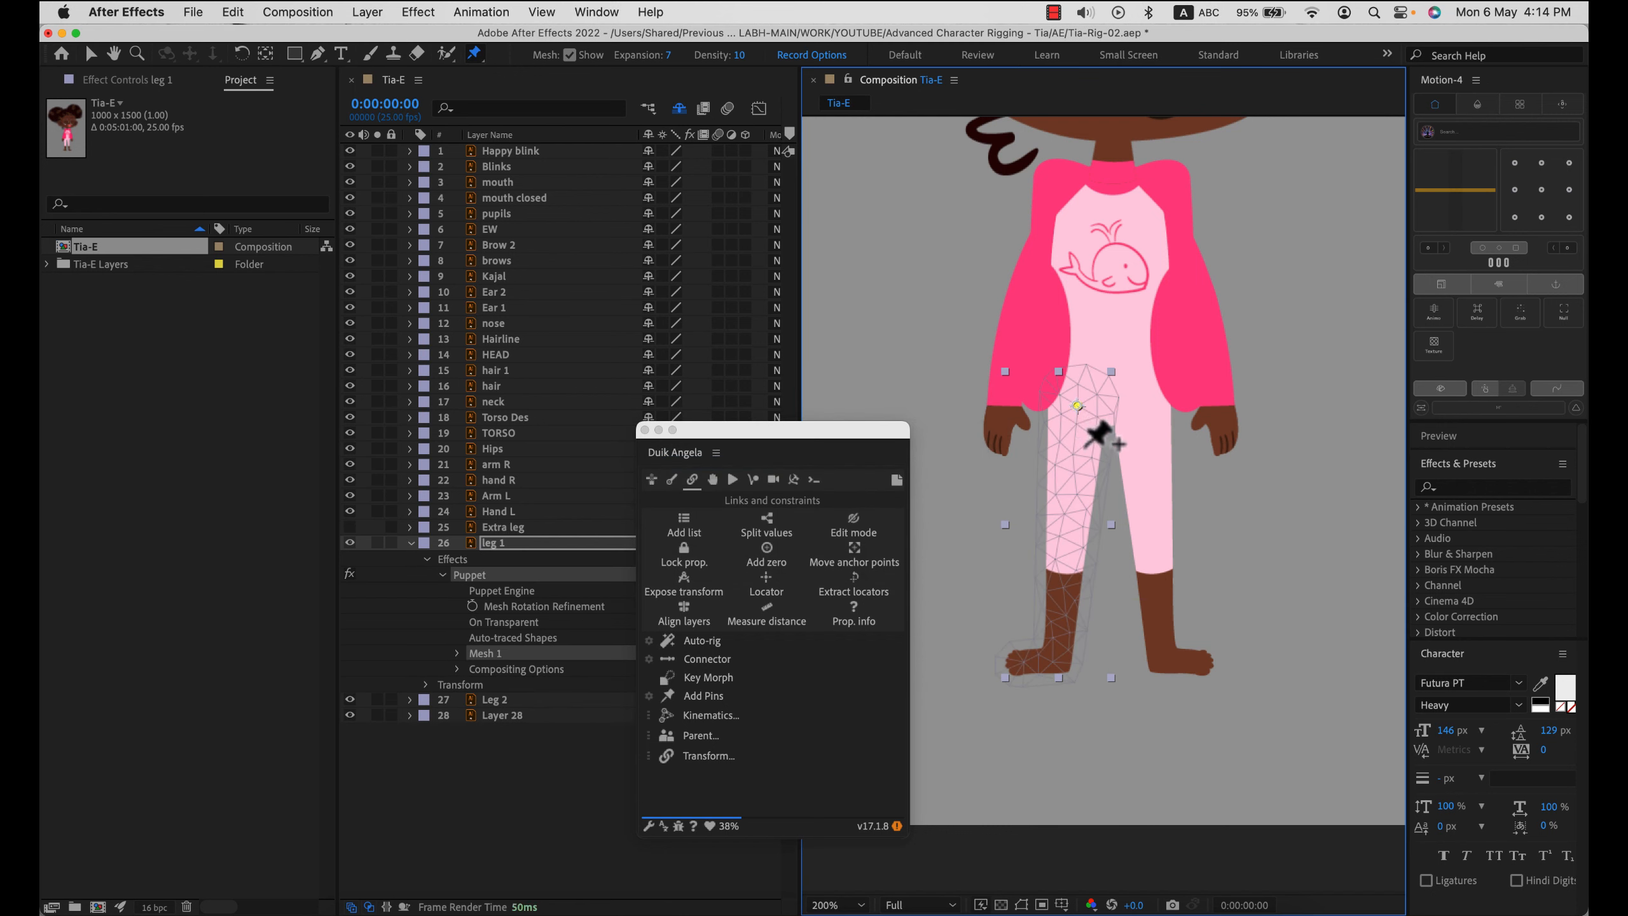
click(1067, 523)
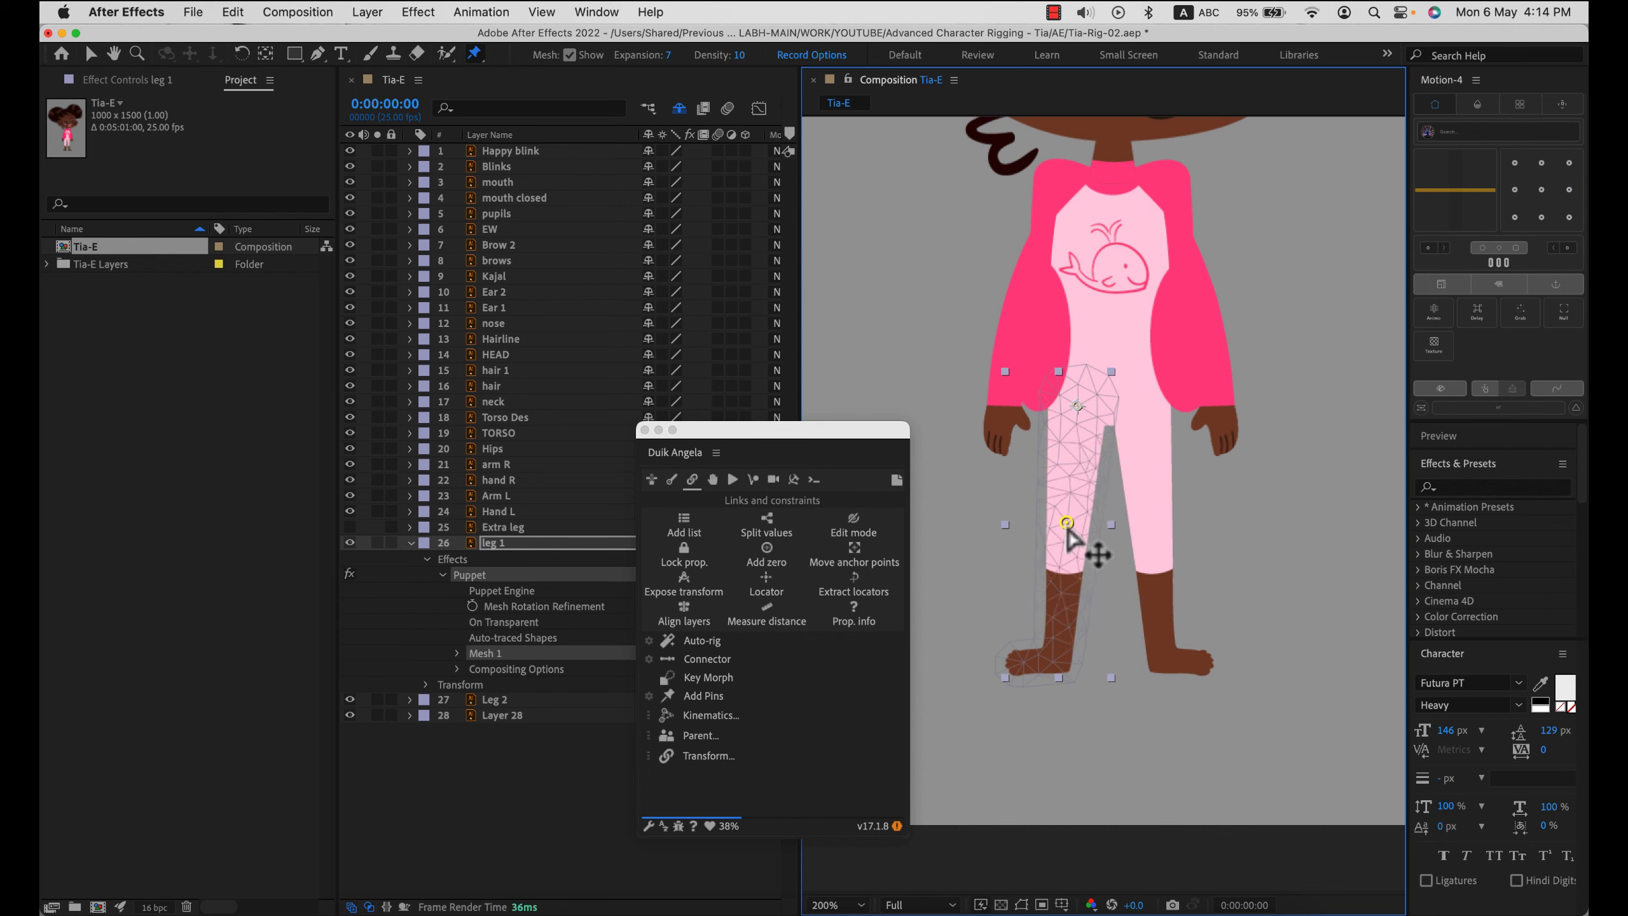
click(1057, 660)
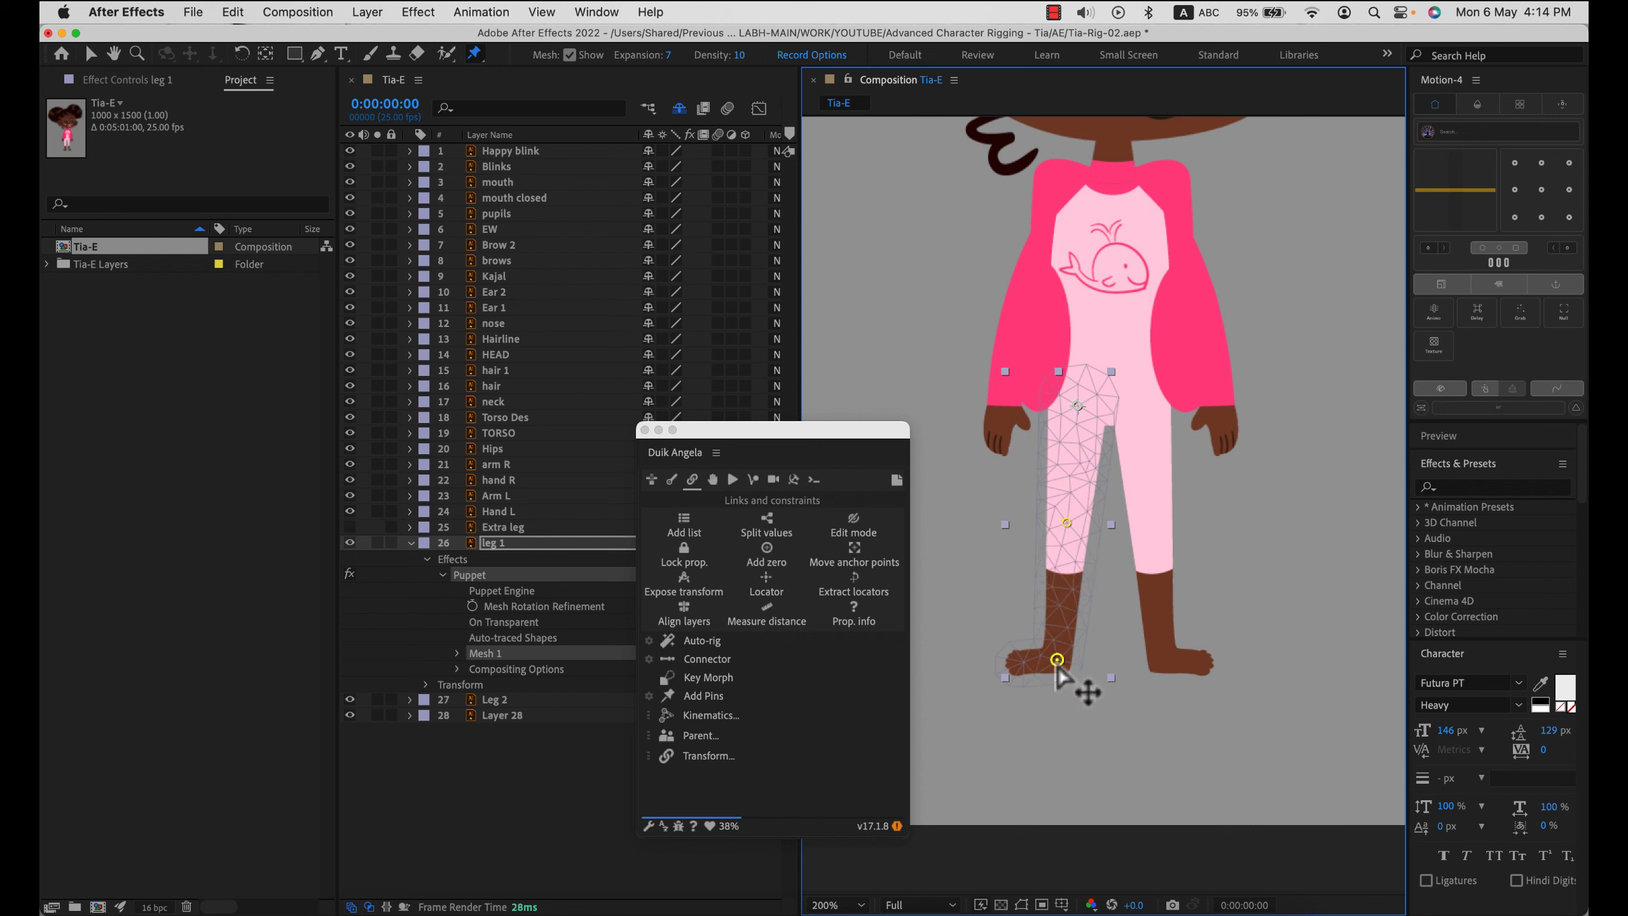
click(1016, 662)
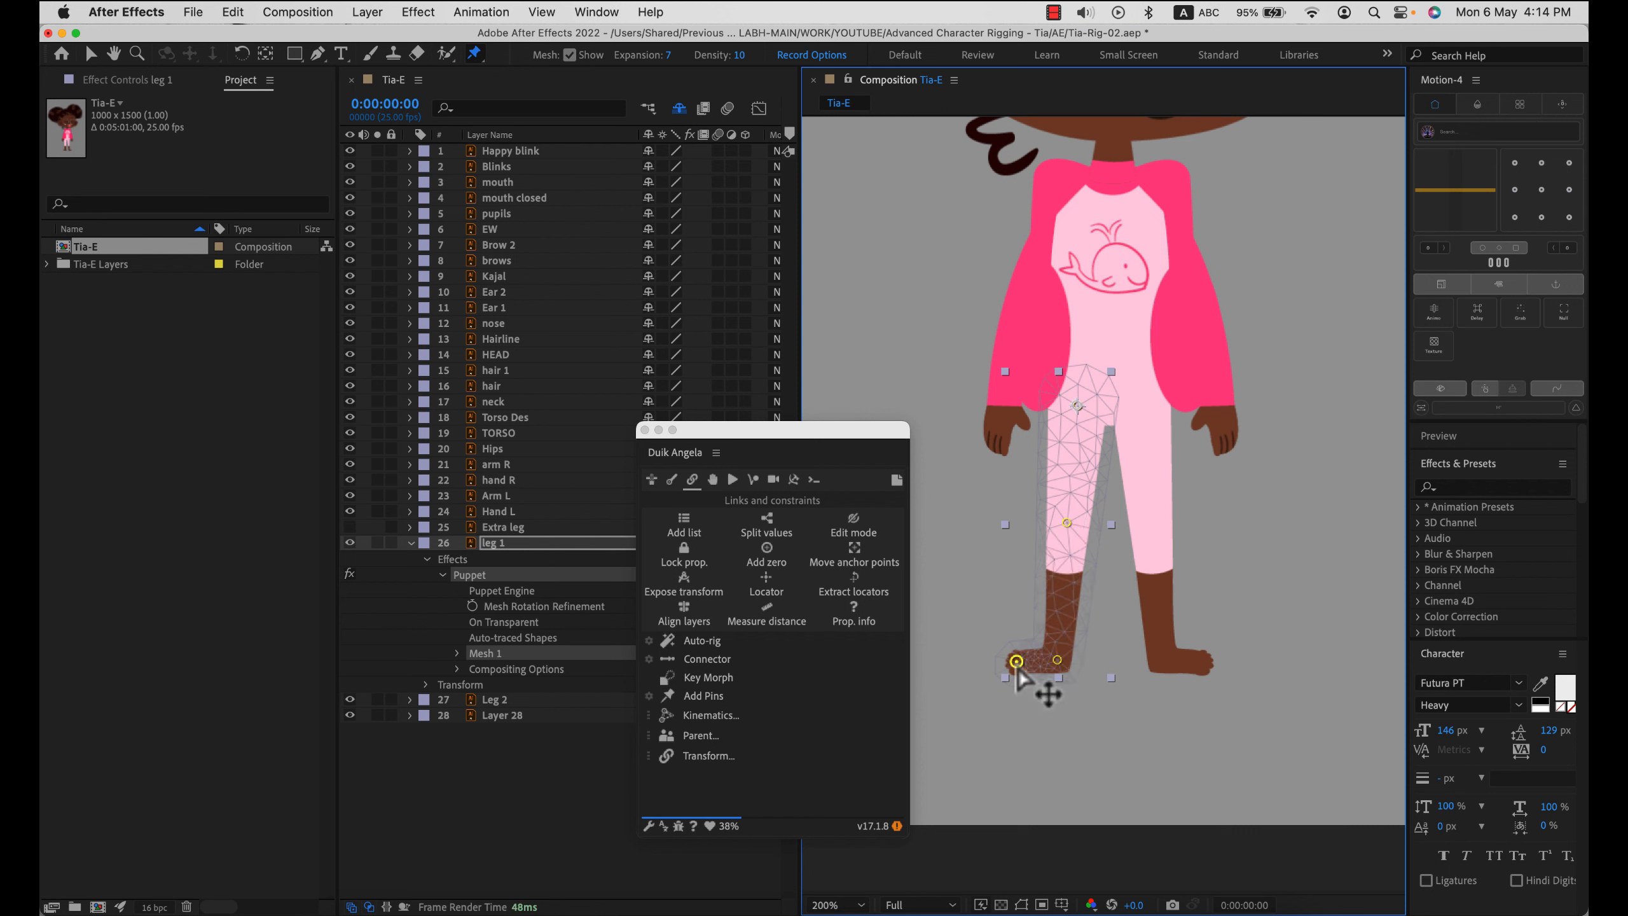
- Test the leg's bend by moving the knee pin, and undo the move
mouse_move(1067, 524)
mouse_down()
mouse_move(1024, 529)
mouse_move(1065, 533)
mouse_move(1050, 538)
mouse_up()
key(cmd+z)
key(cmd+z)
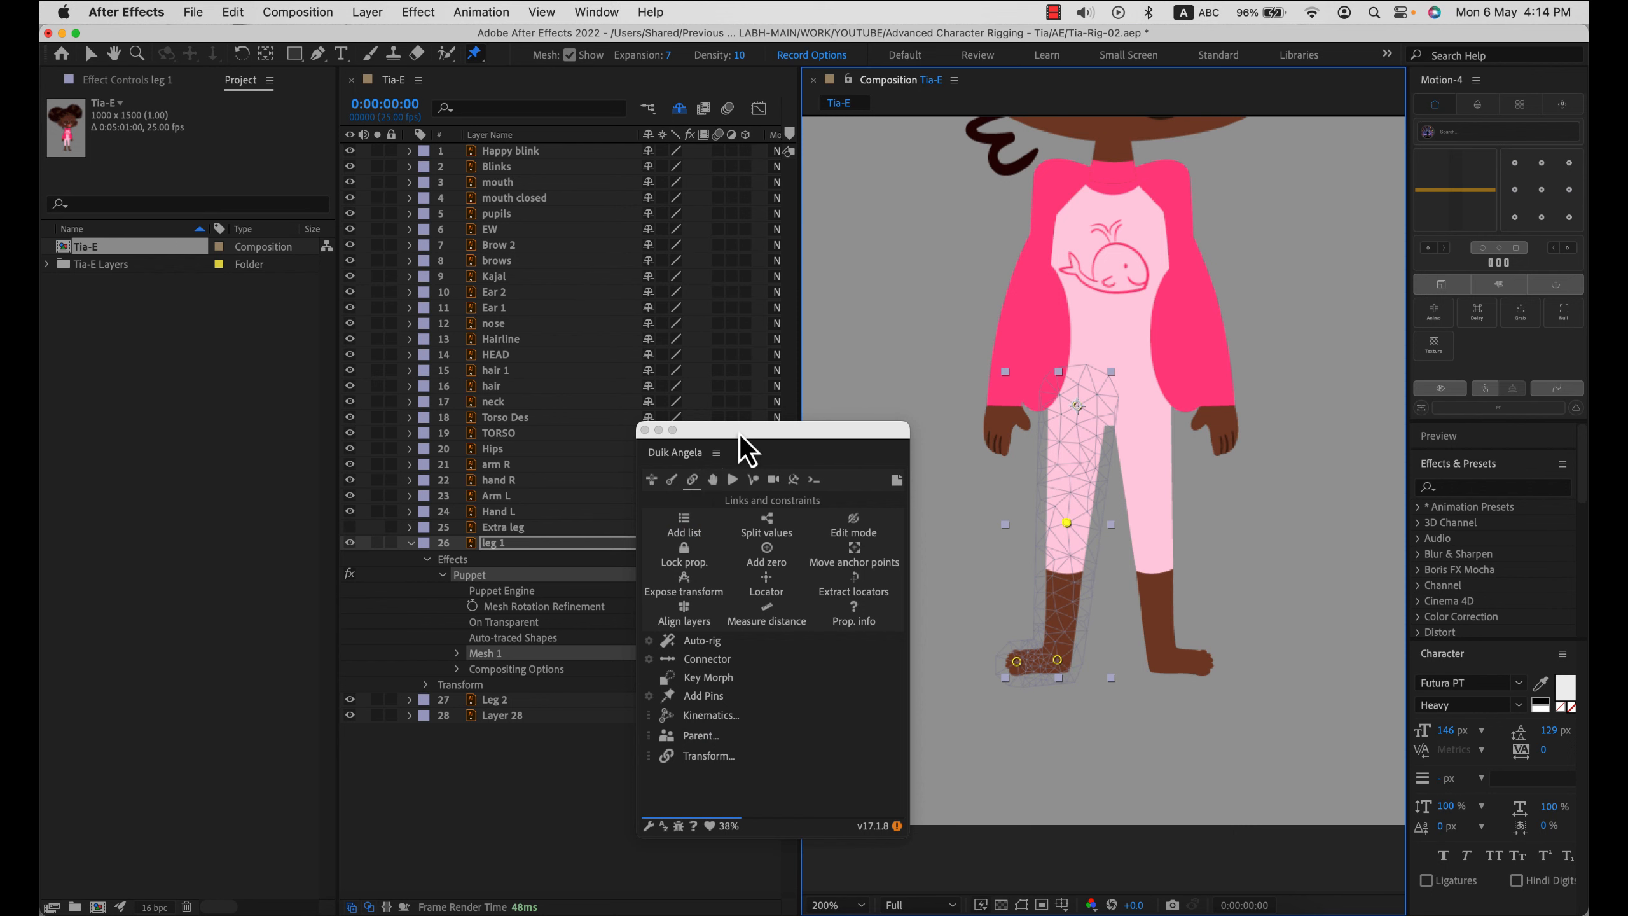
- Move the Duik Angela panel clear of the leg and go through the puppet pins under Mesh 1's Deform group
drag(739, 435, 801, 178)
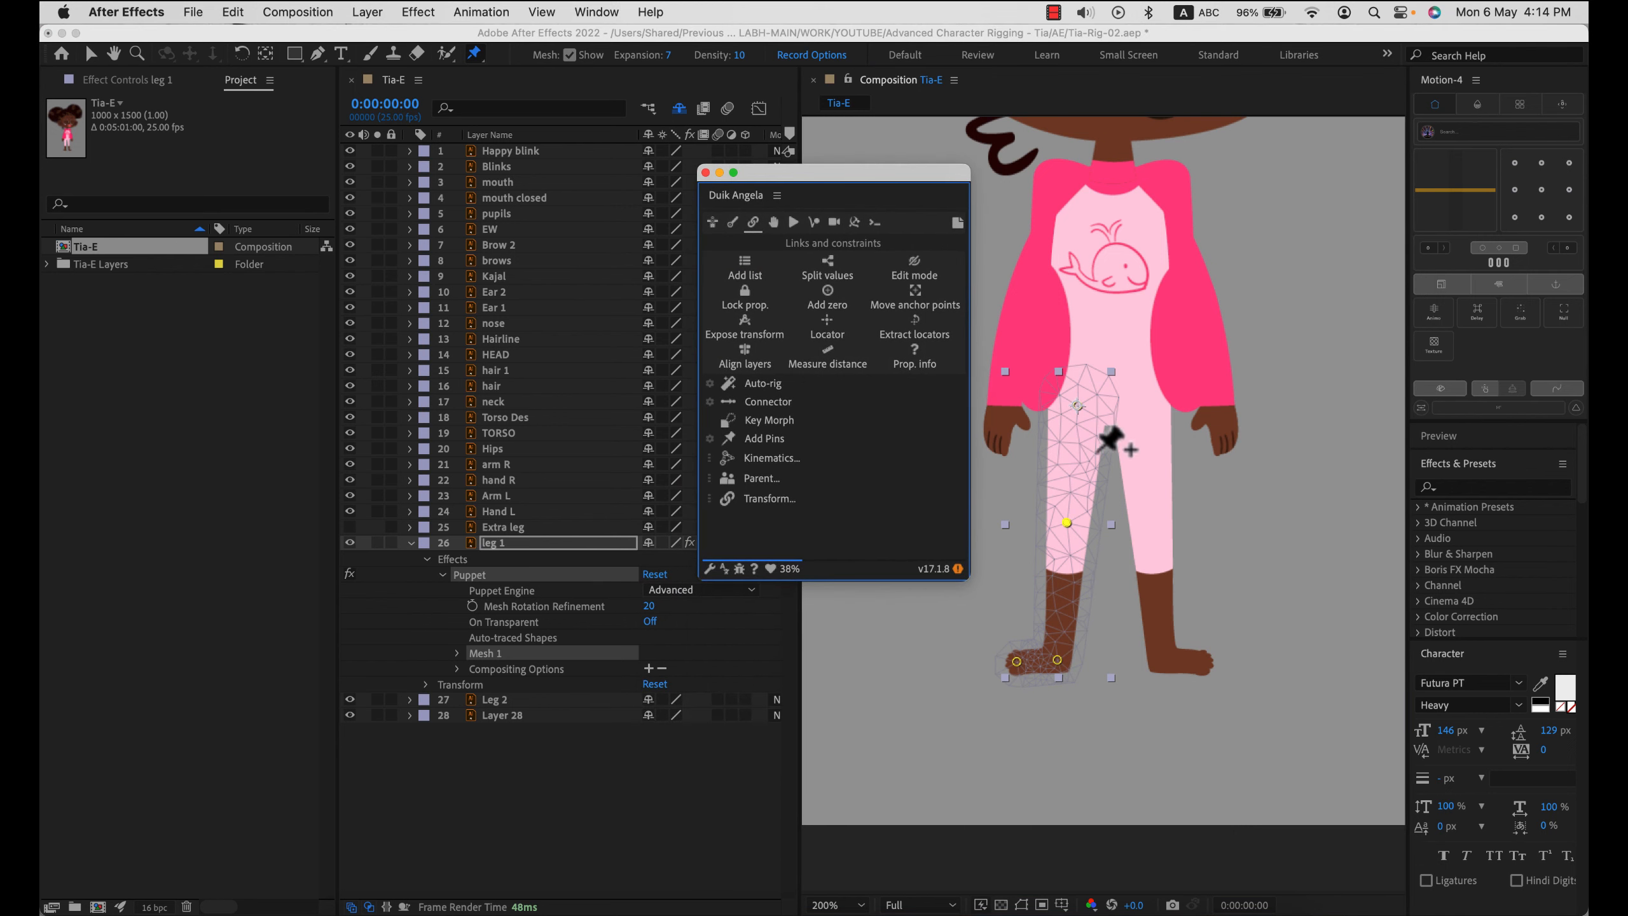
drag(1033, 455, 1103, 462)
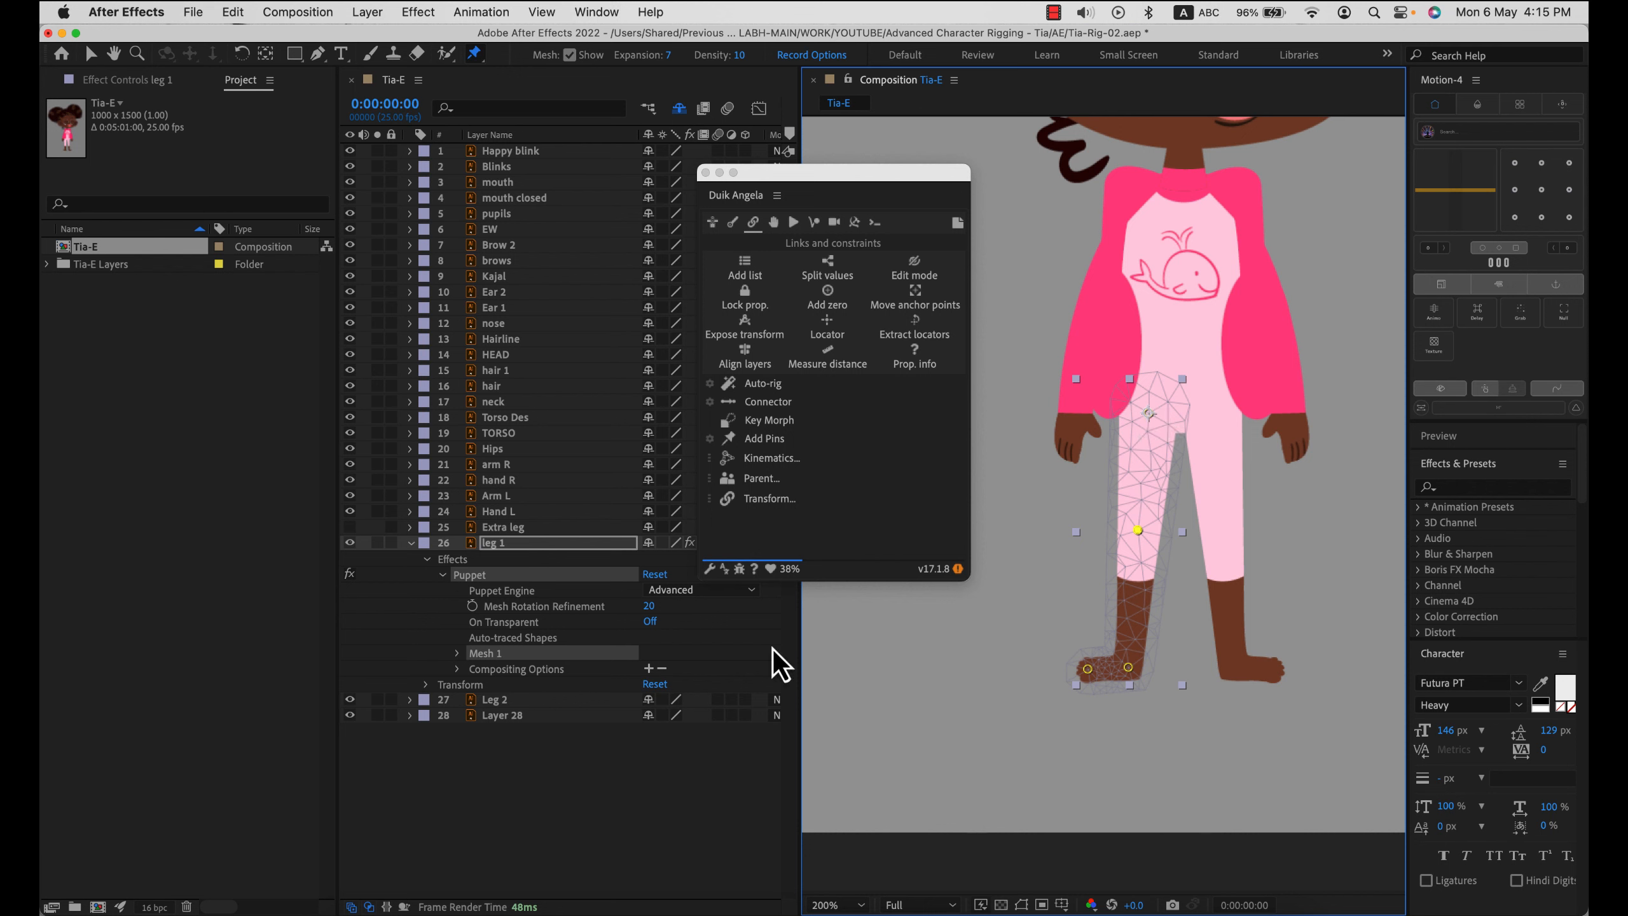
click(470, 669)
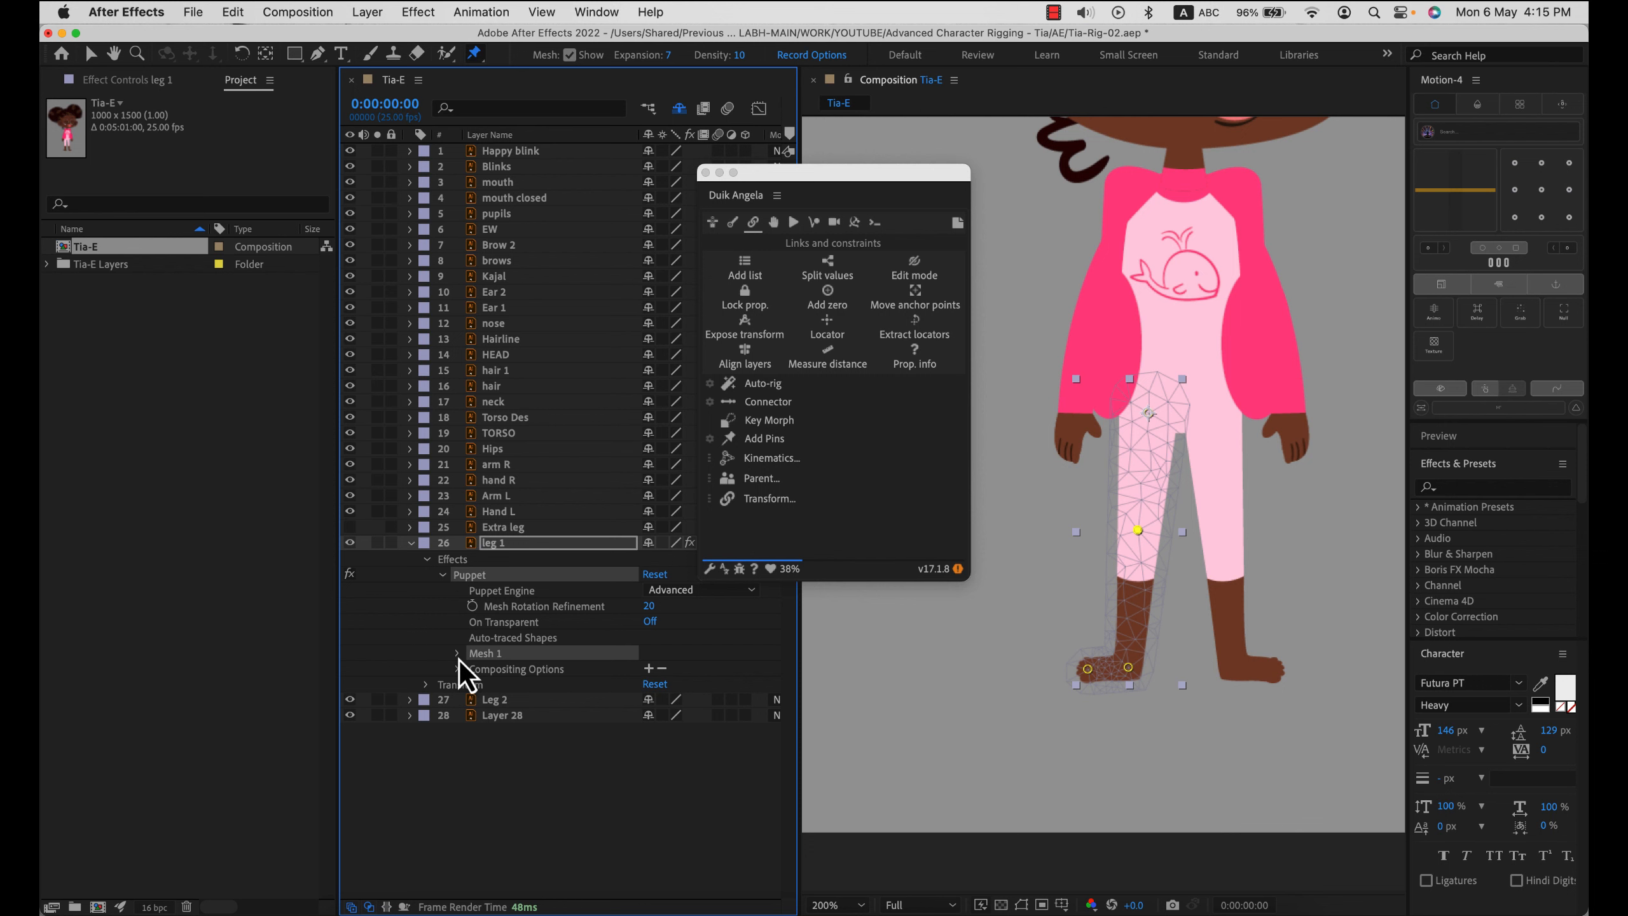
click(458, 657)
click(473, 701)
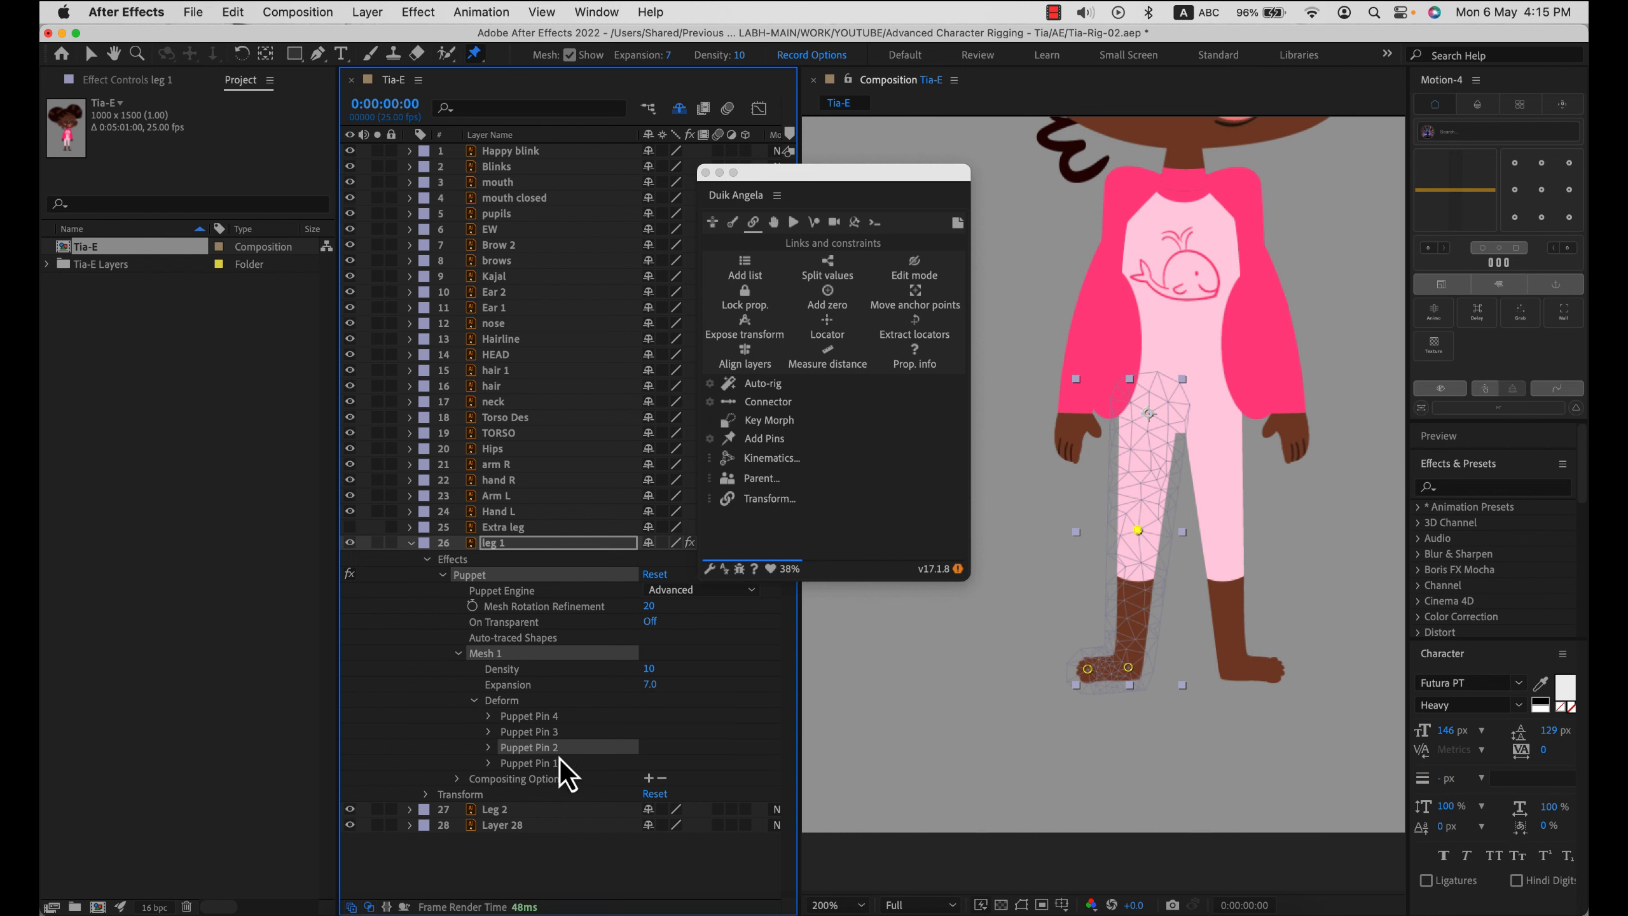
click(547, 769)
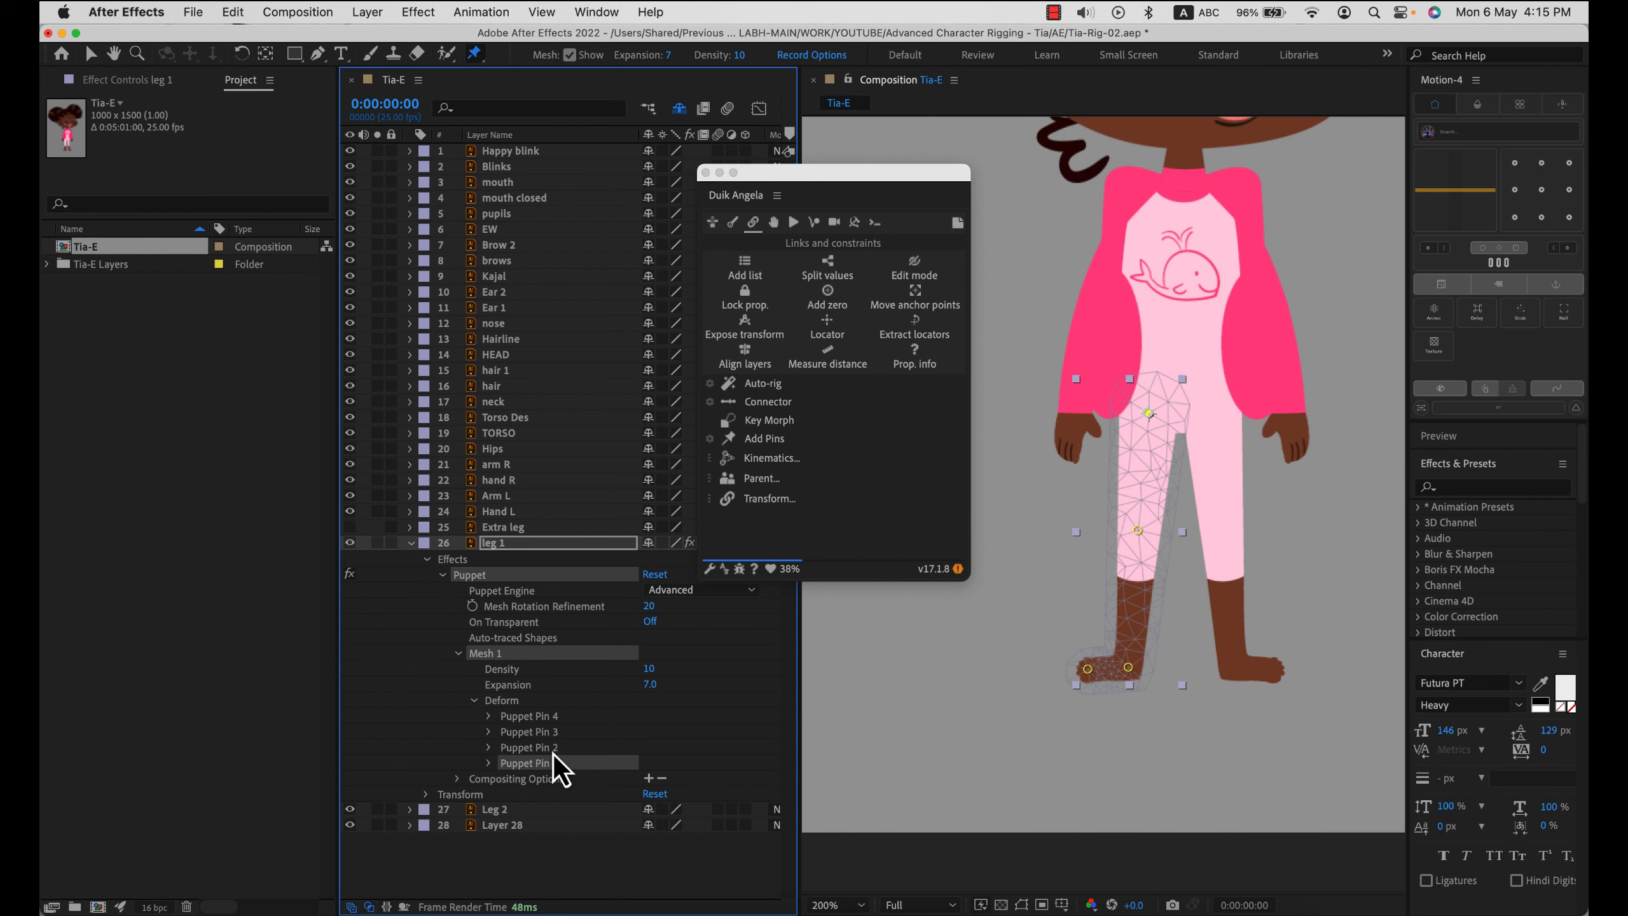
key(Up)
key(Up)
key(Up)
- Rename leg 1's puppet pins Rleg1, Rleg 2, Rleg3 and Rleg4, from the hip down to the toes
click(560, 769)
right_click(573, 771)
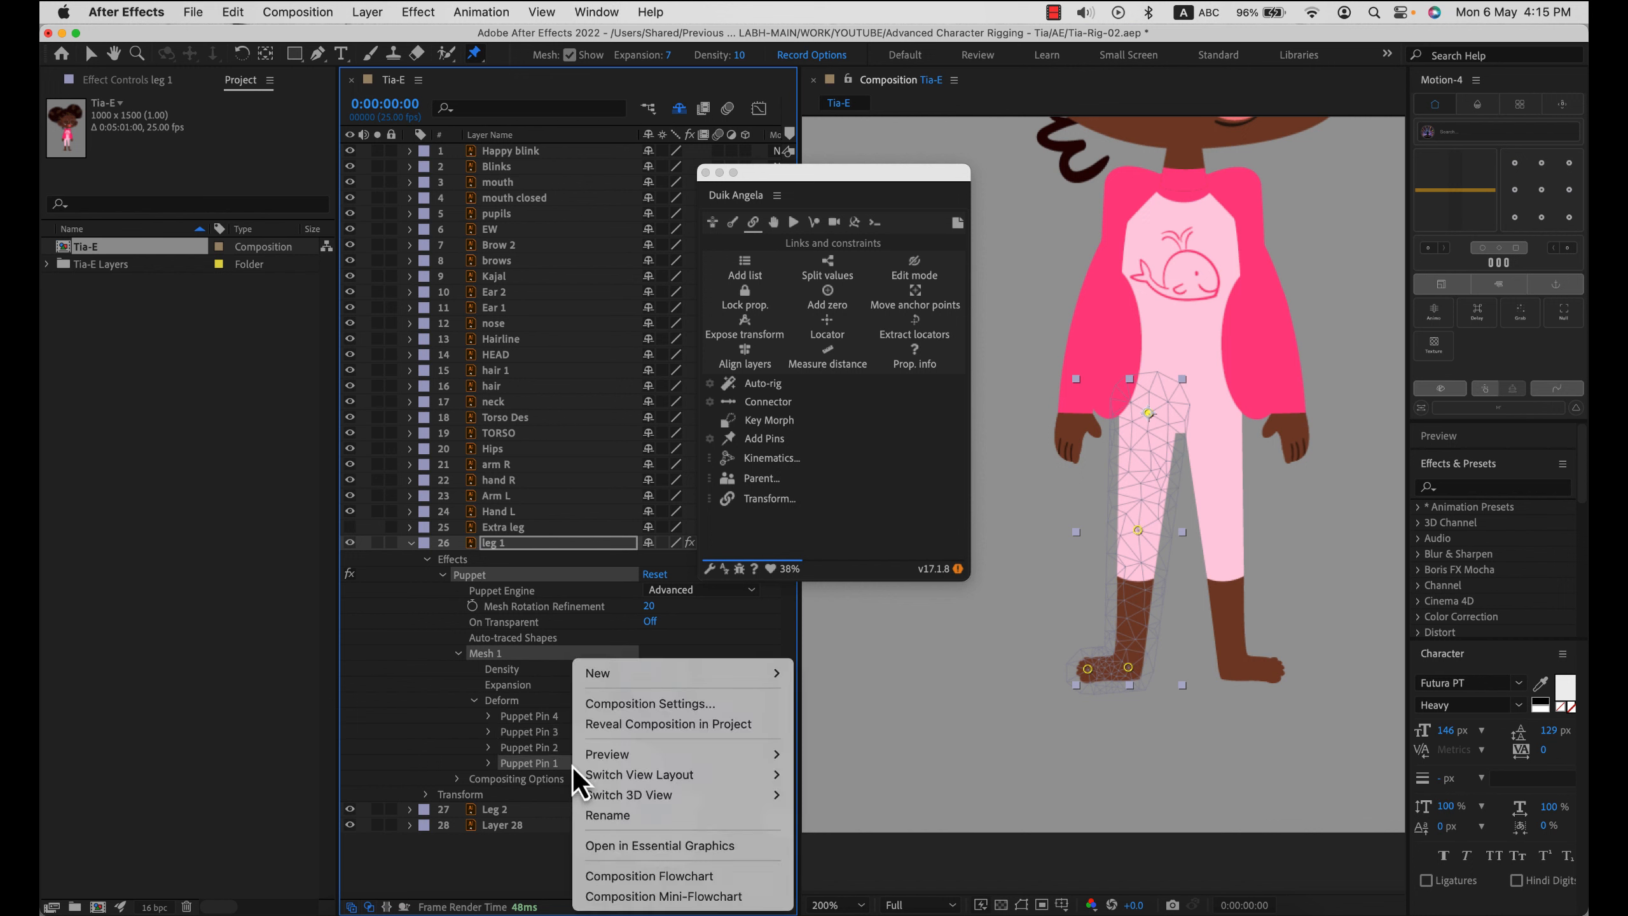
click(642, 821)
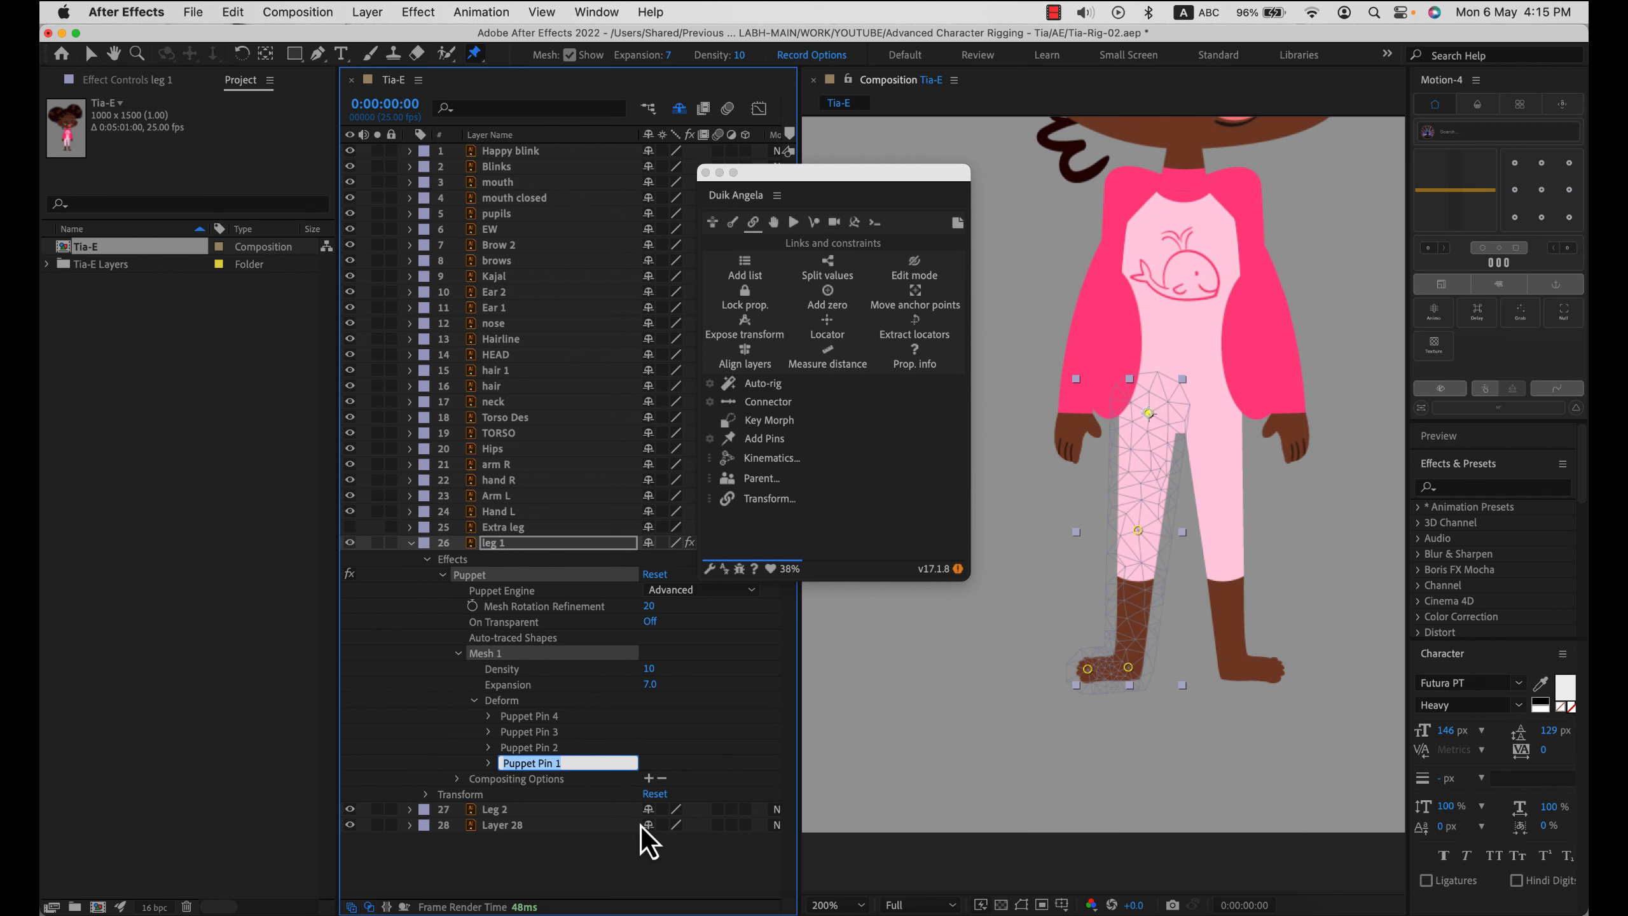
text(Rleg1)
key(Return)
click(570, 746)
key(Return)
text(Rleg 2)
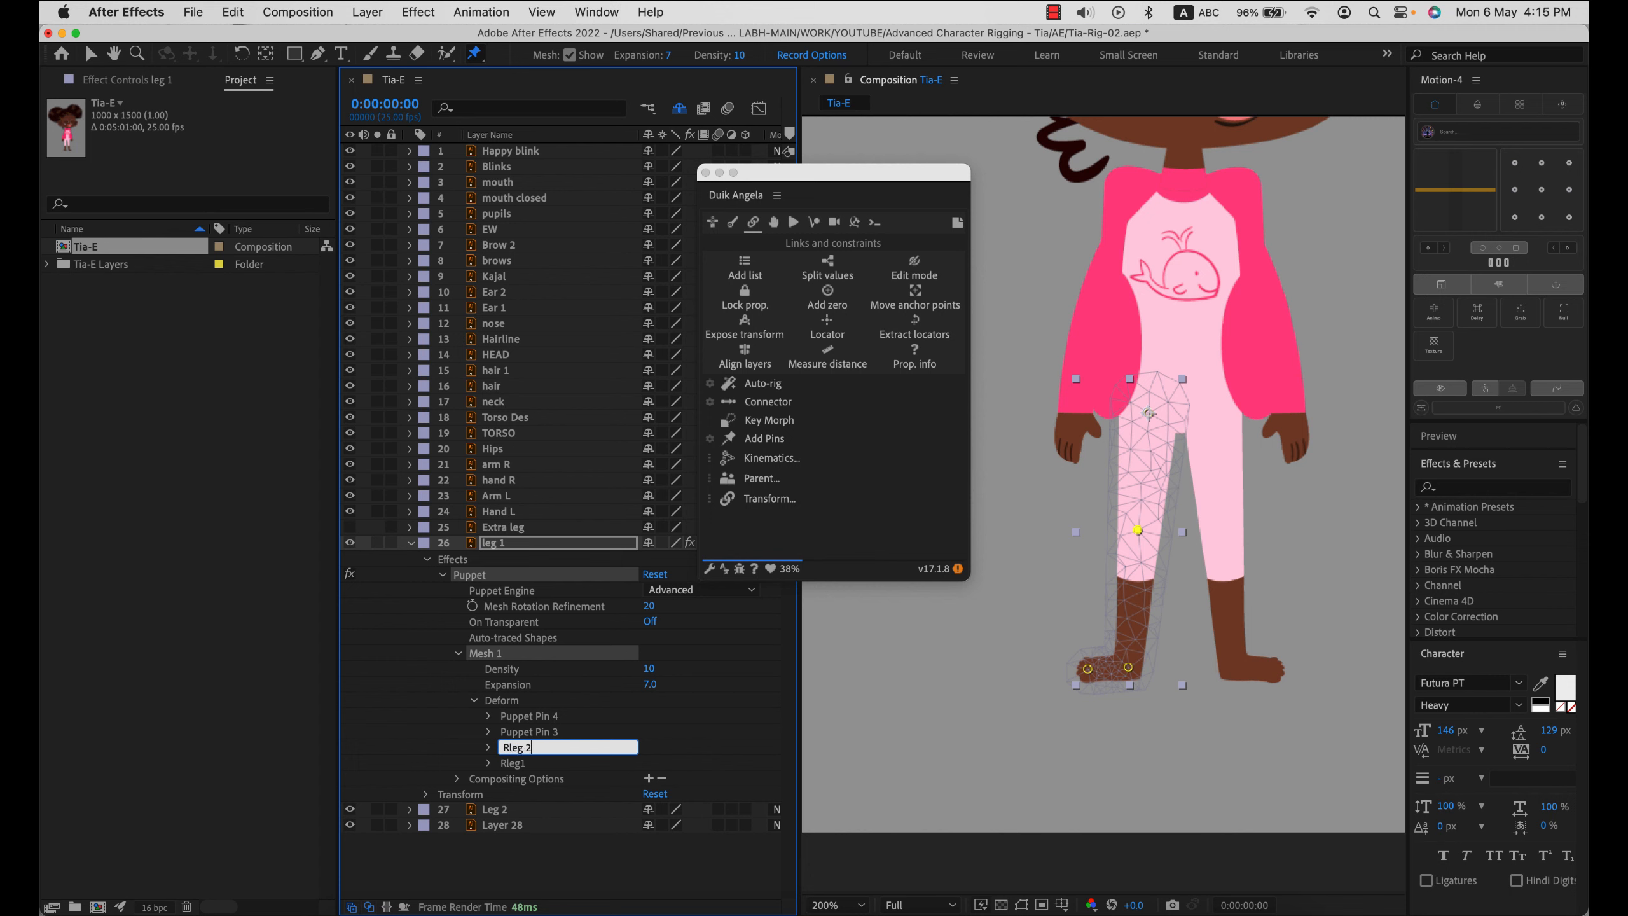
key(Return)
click(555, 733)
key(Return)
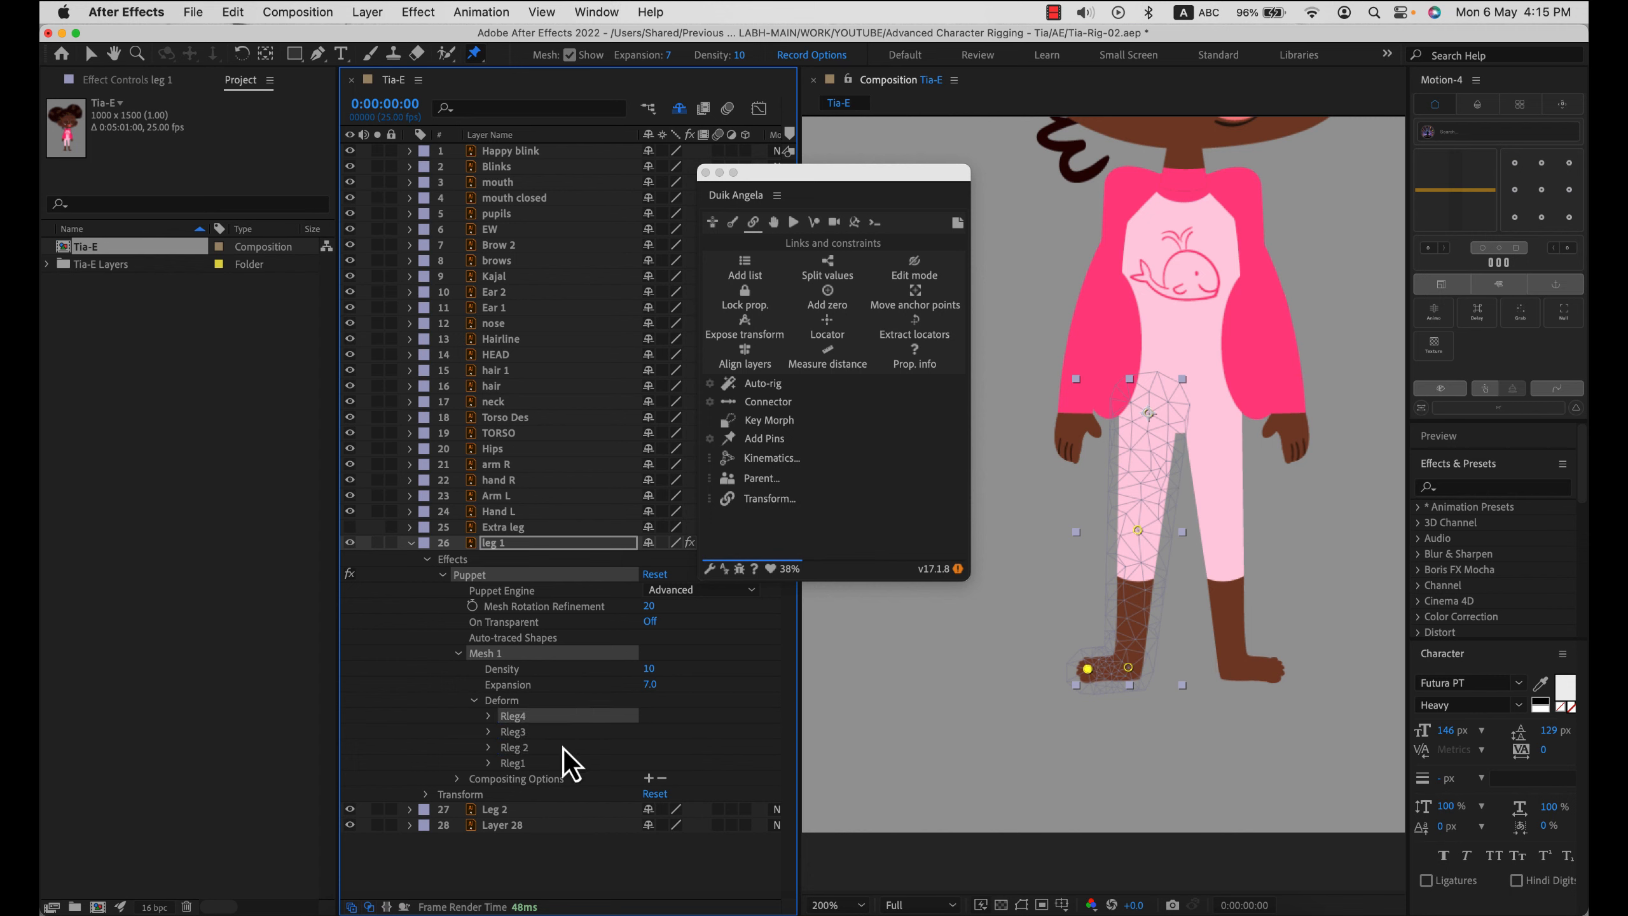
- Create Duik pin layers for all four leg 1 puppet pins with Add Pins
shift+click(526, 767)
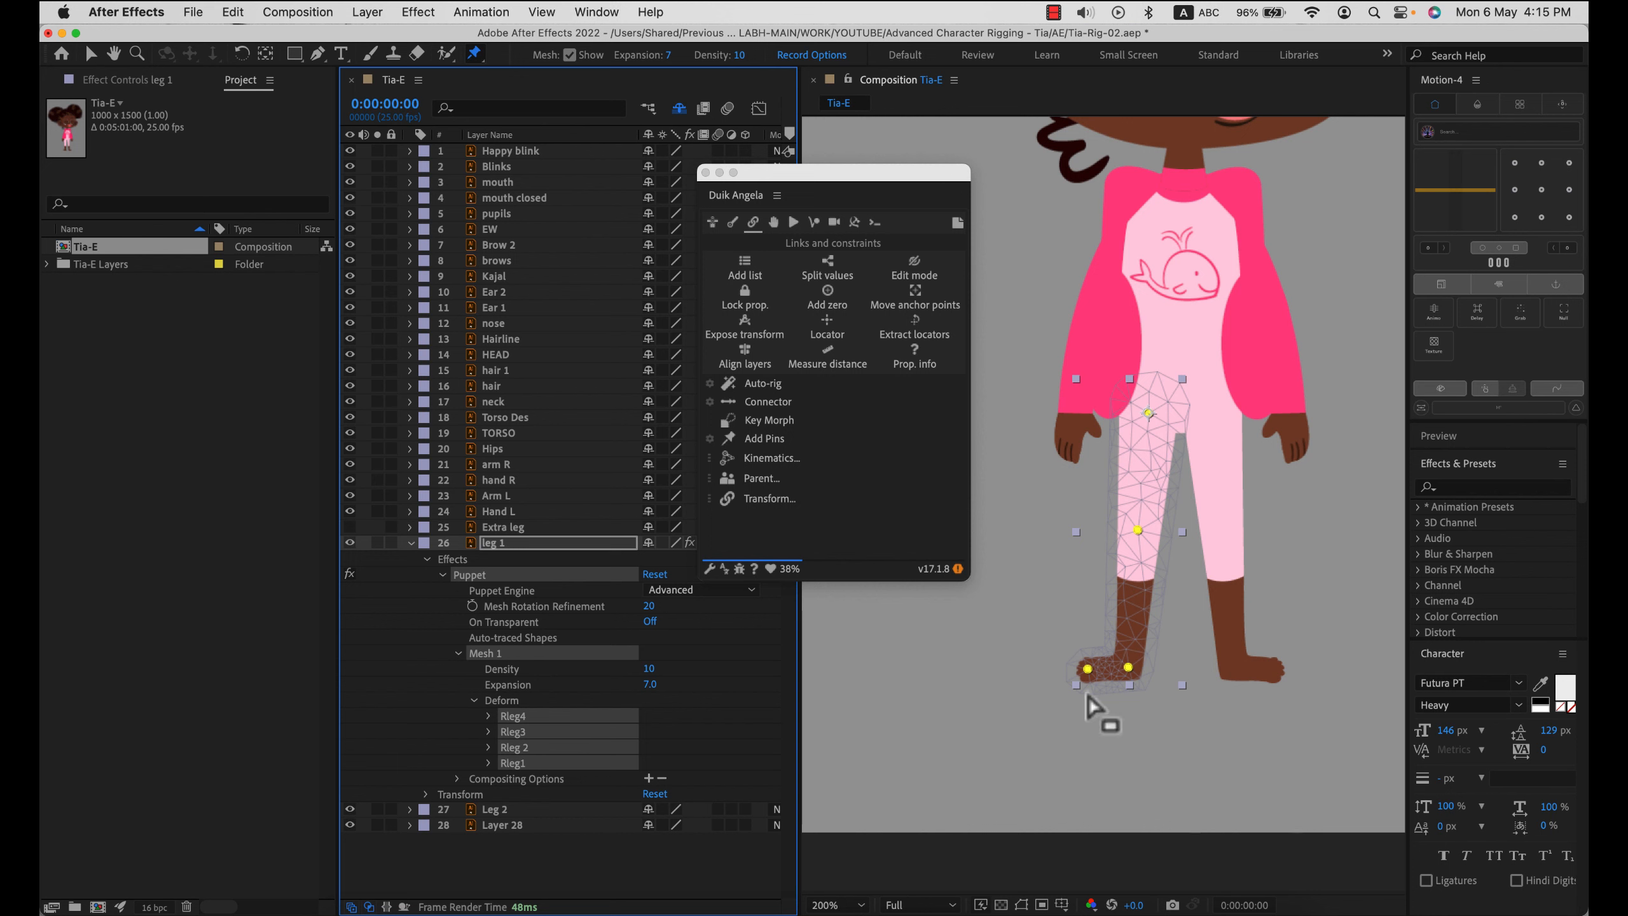
click(951, 517)
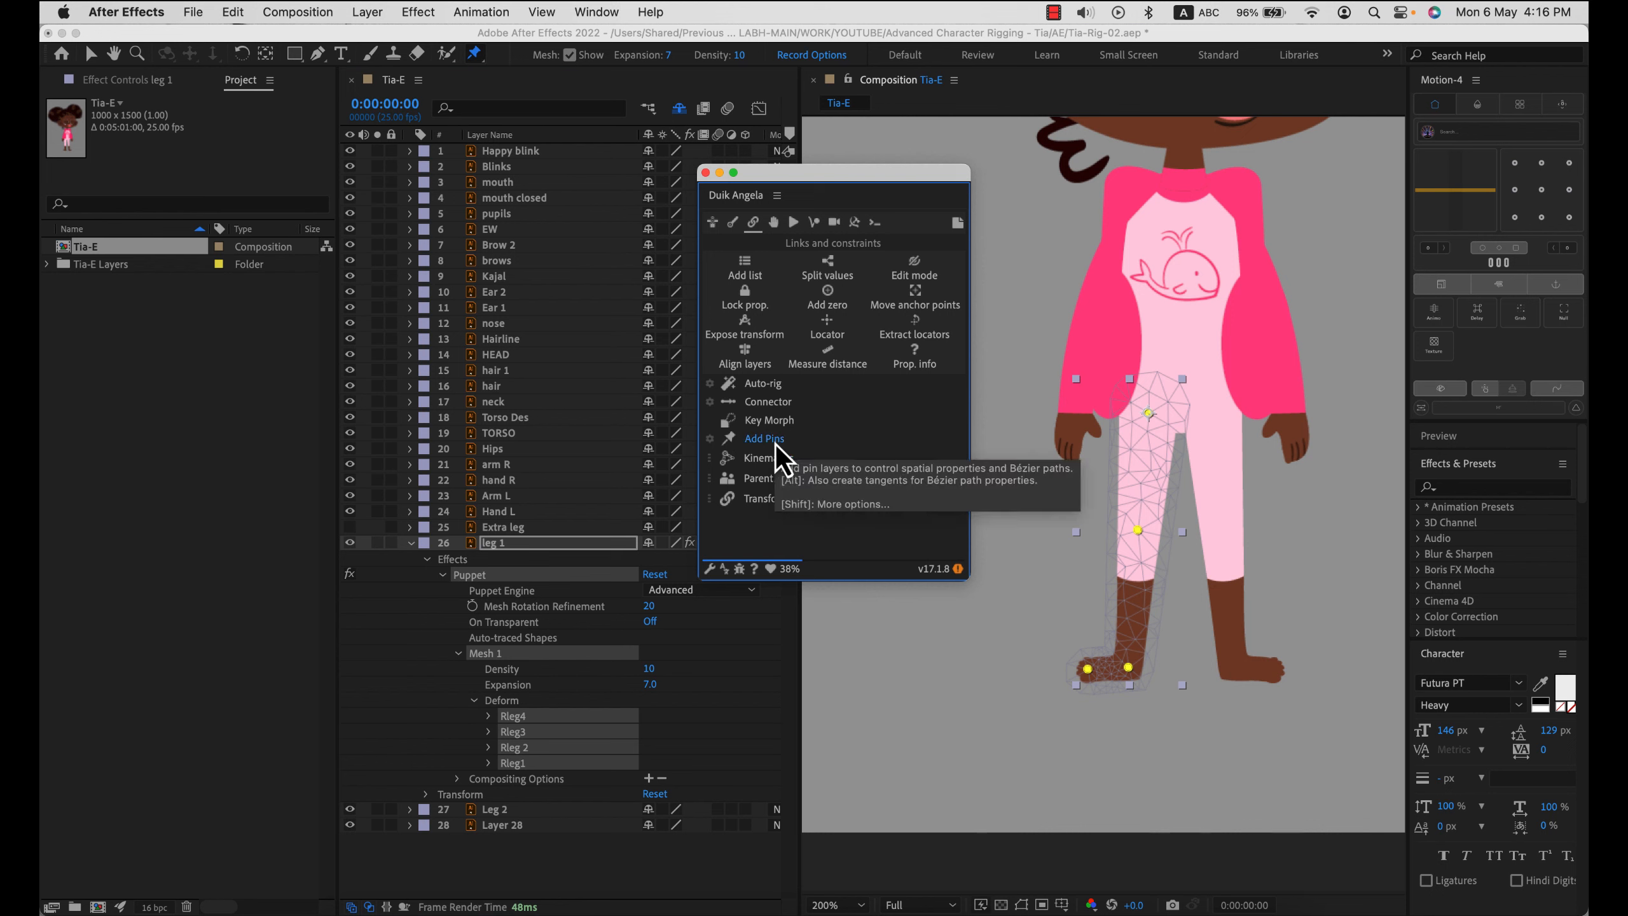
click(775, 445)
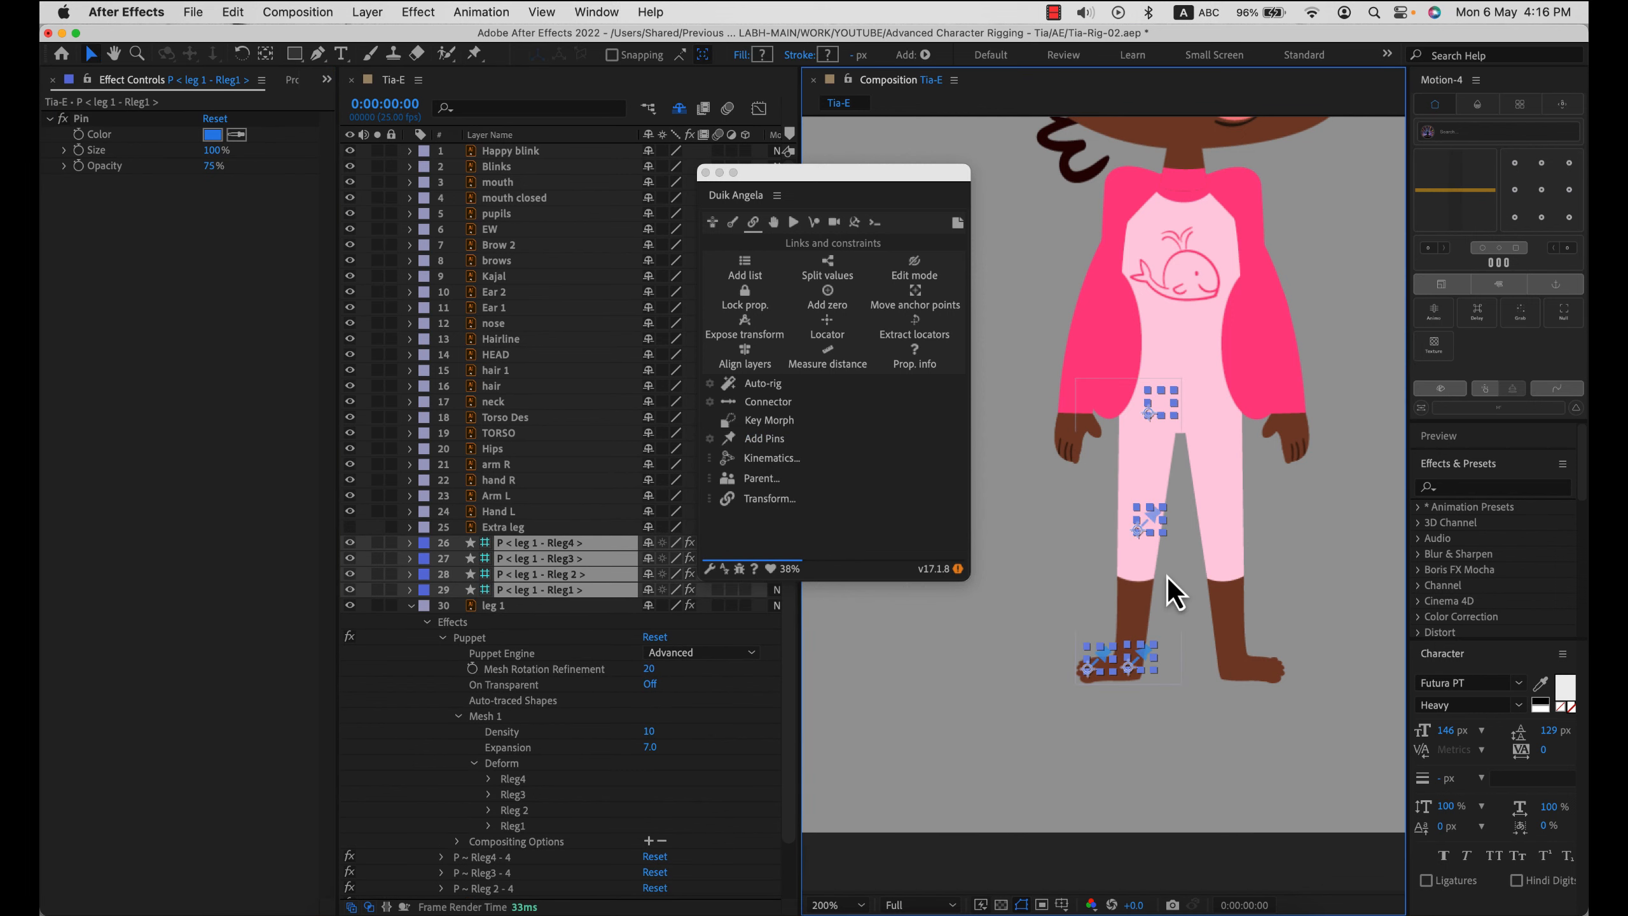
- Examine the new pin layers on the hip, knee, ankle and toes, and collapse the leg 1 layer's properties
key(period)
key(h)
drag(1240, 589, 1228, 400)
key(v)
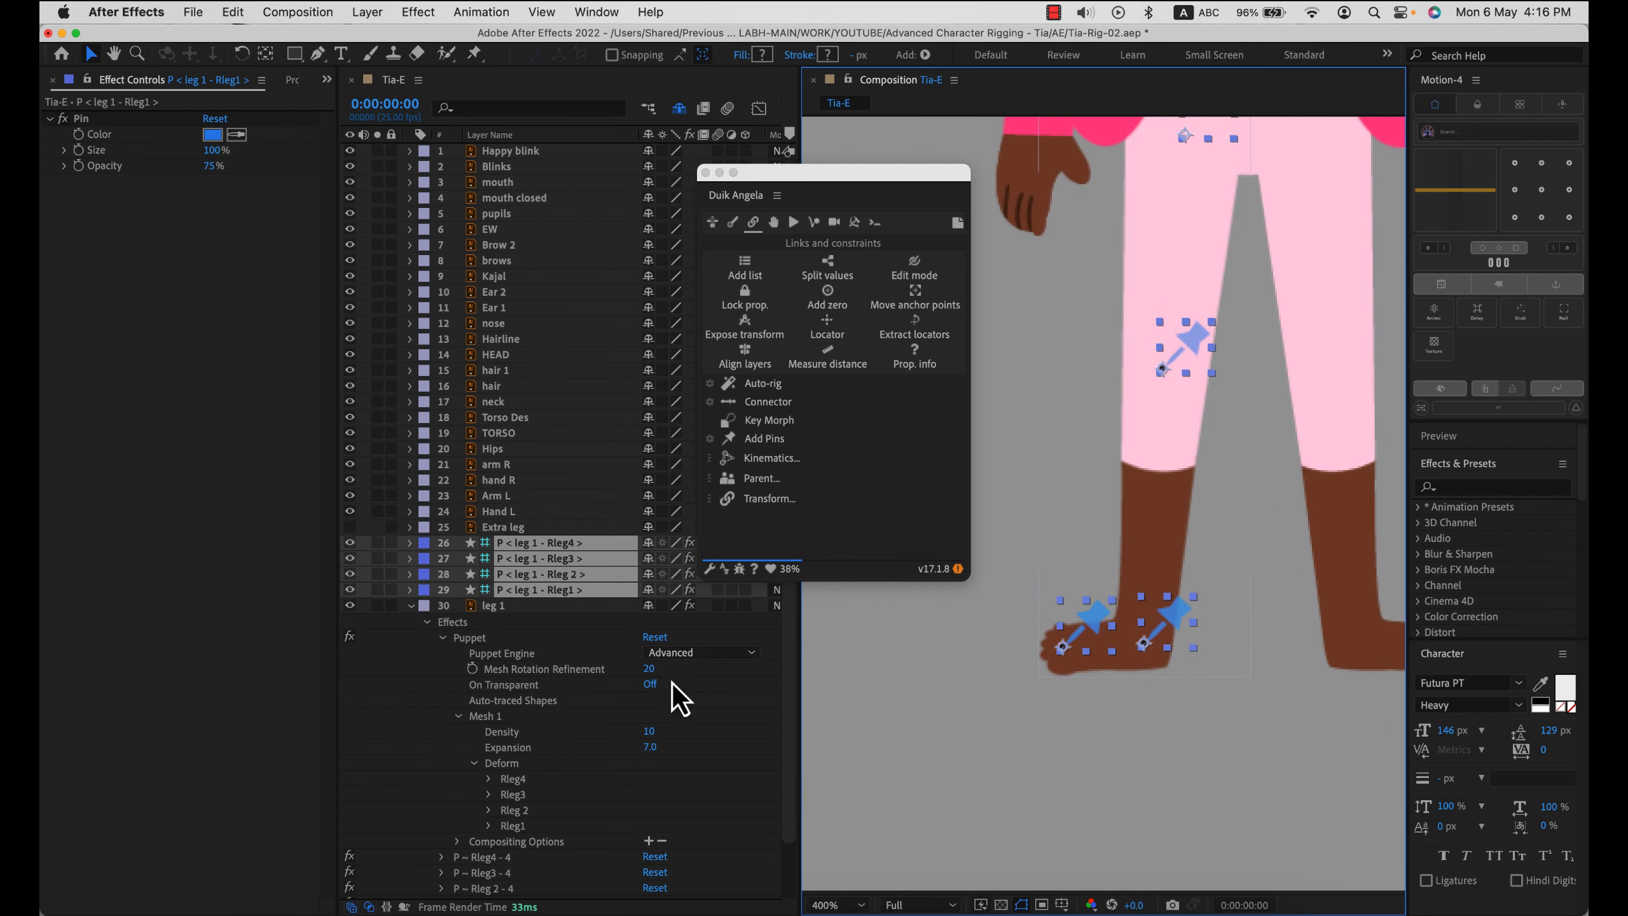
drag(873, 181, 874, 192)
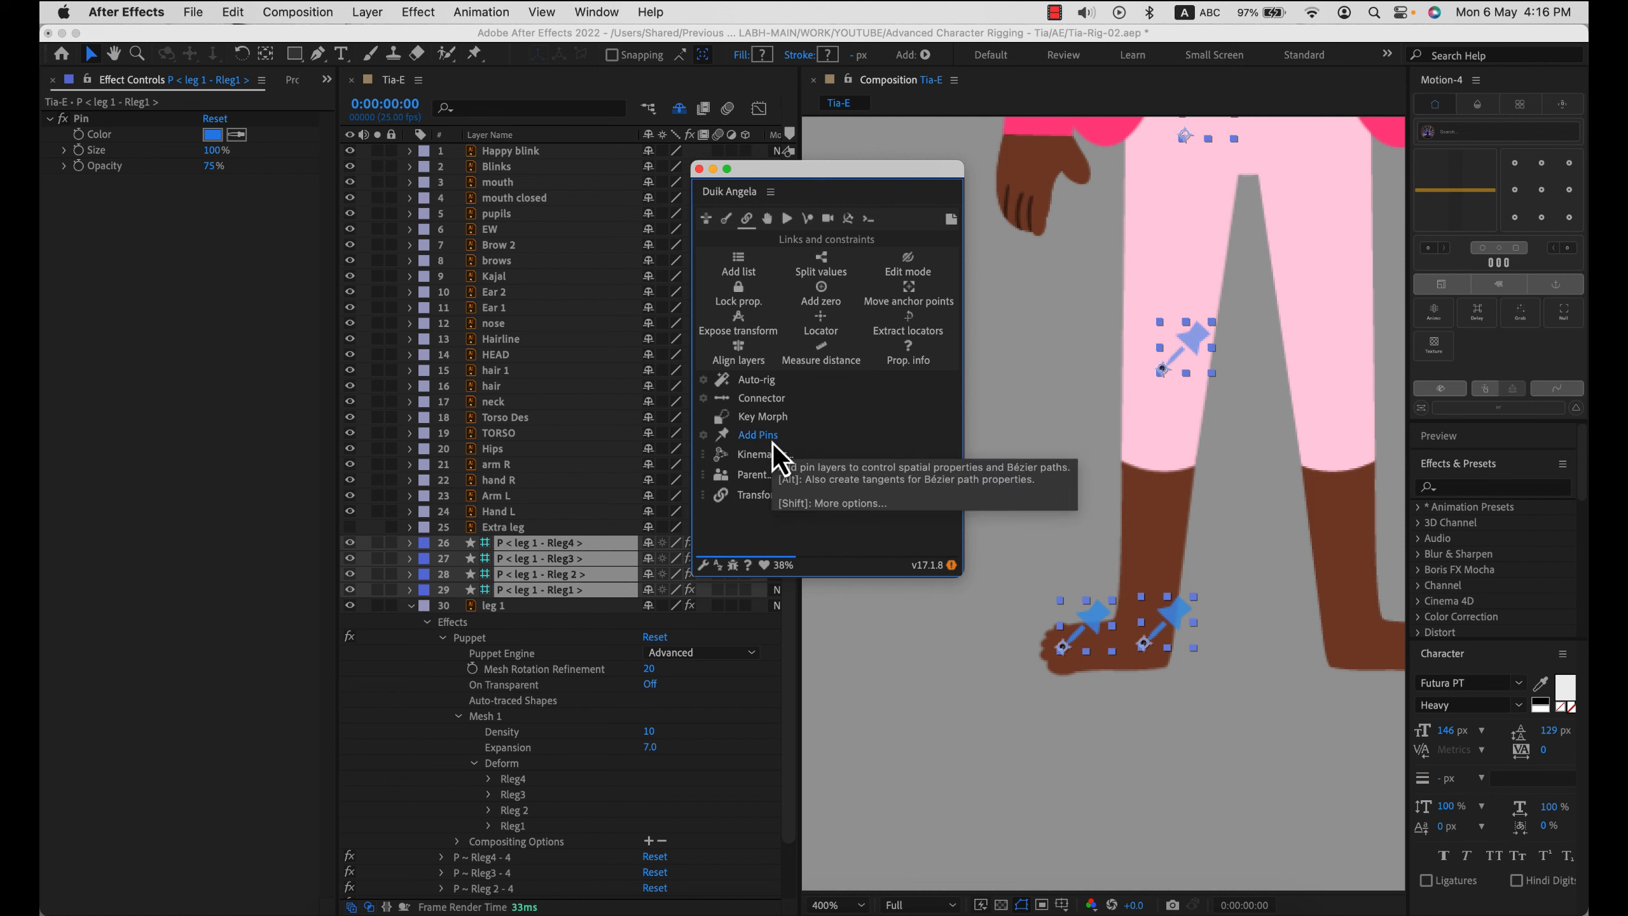
click(581, 599)
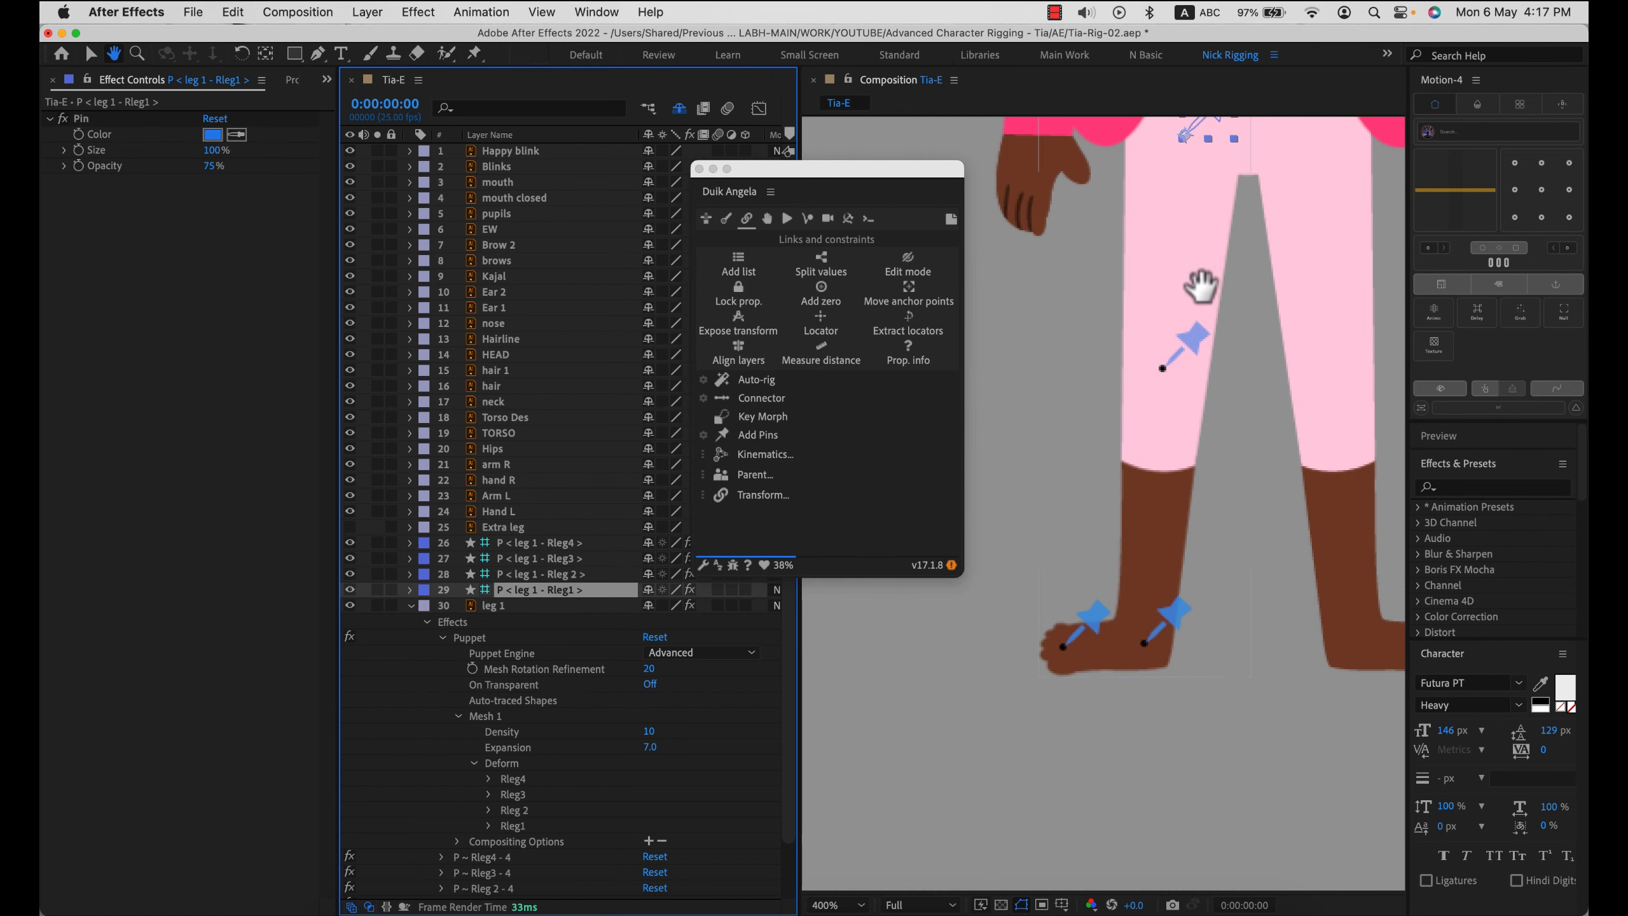
drag(1200, 284, 1180, 355)
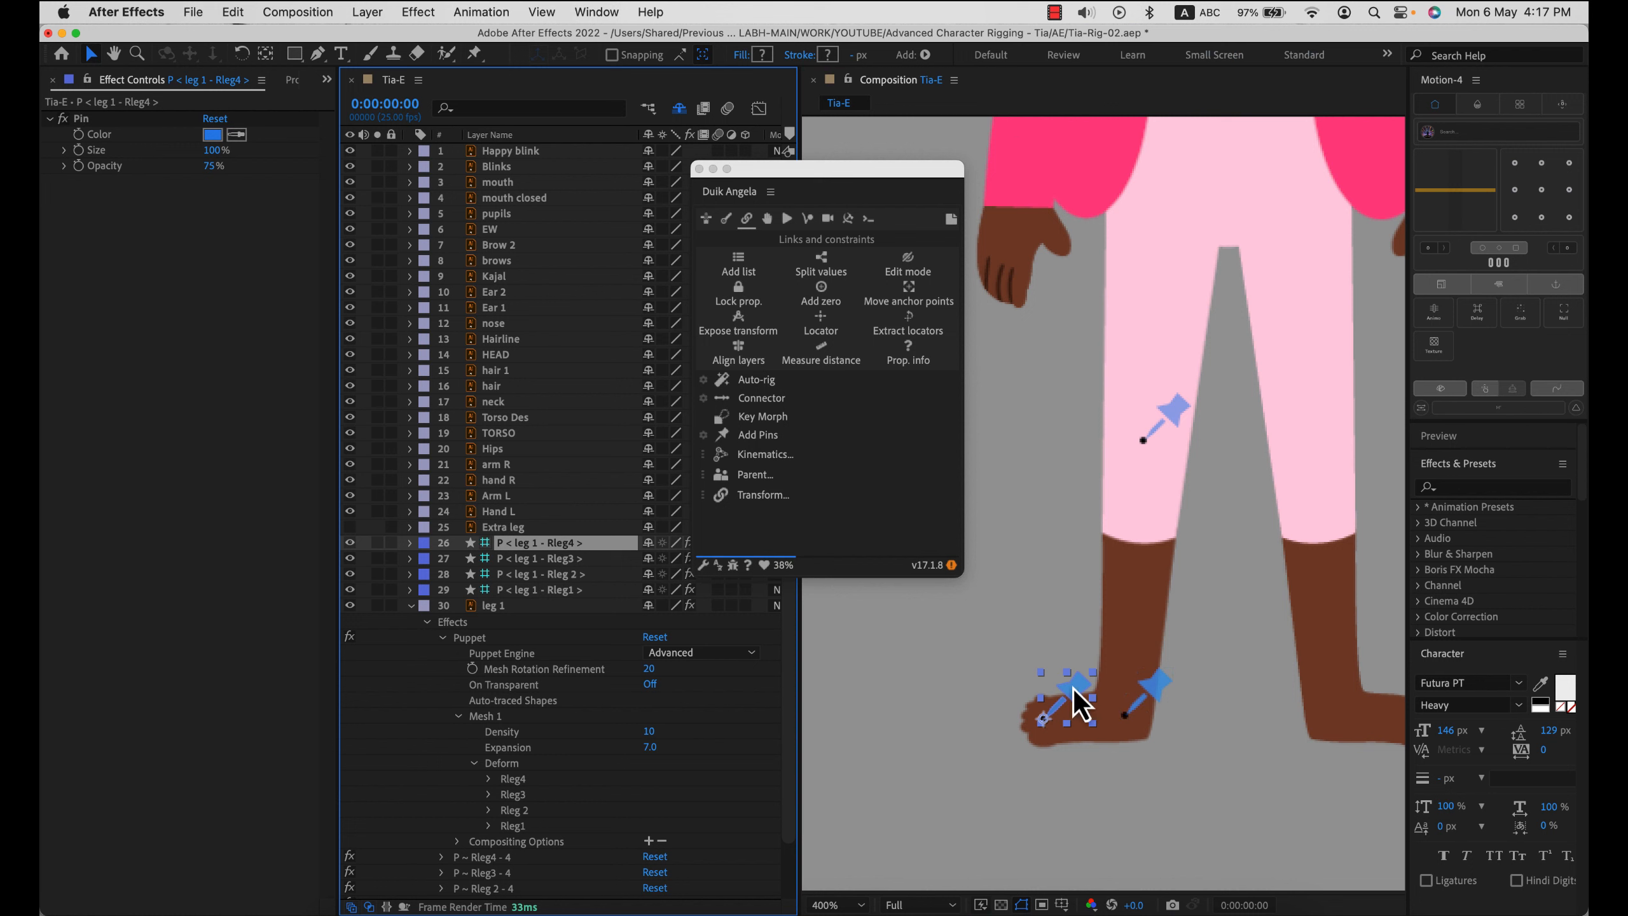
drag(1074, 697, 1043, 711)
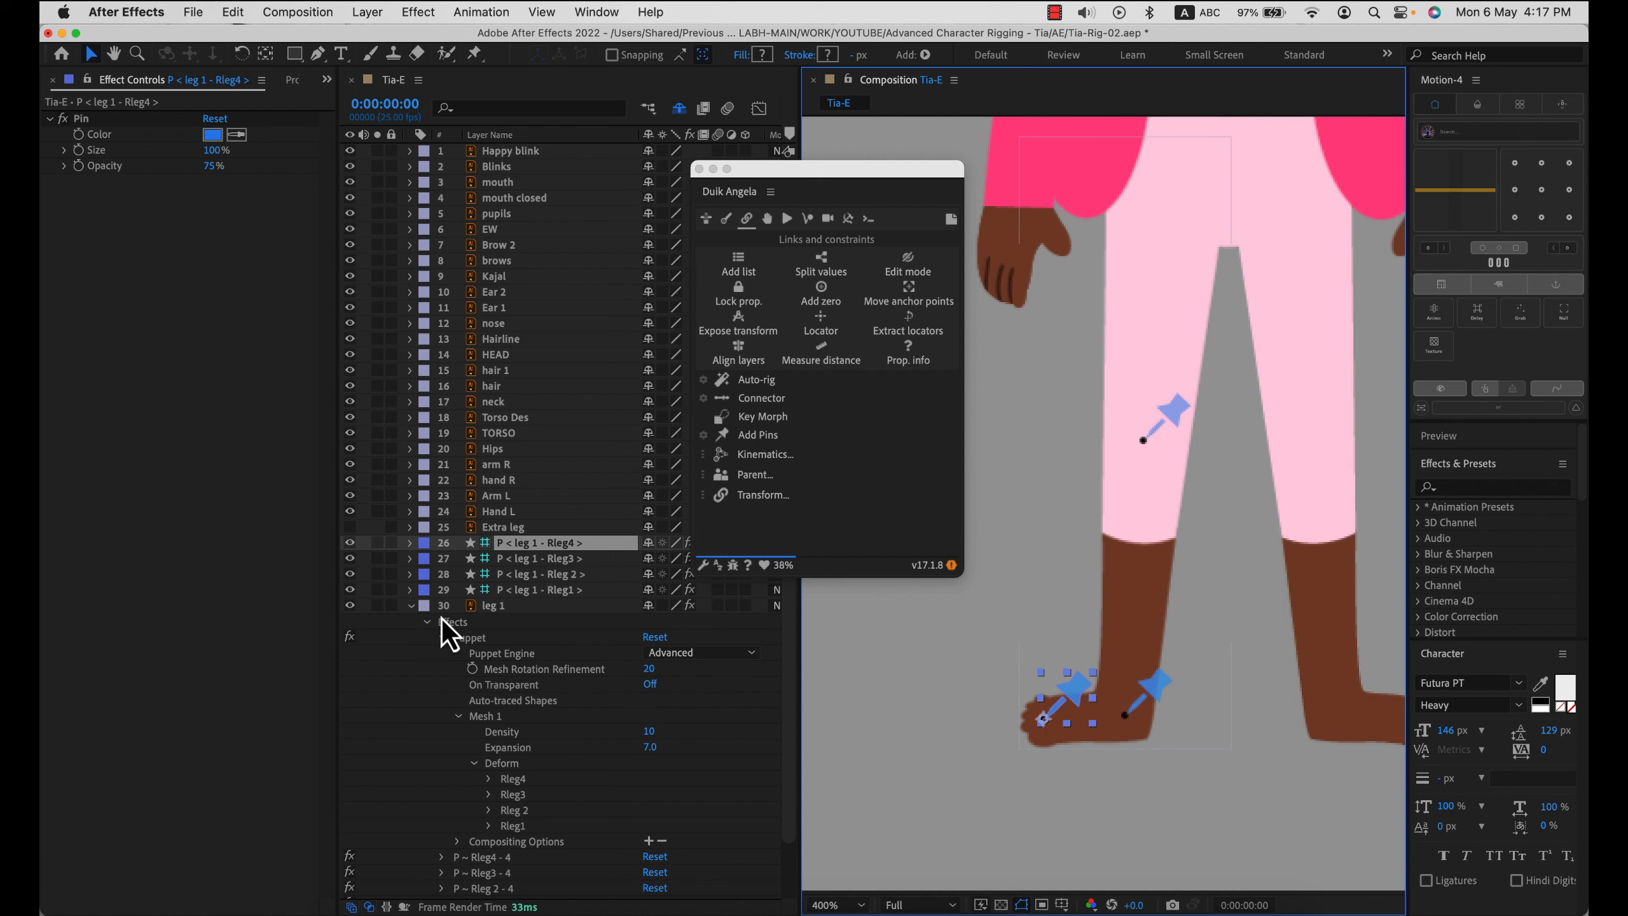
click(410, 606)
scroll(1129, 576, down, 1)
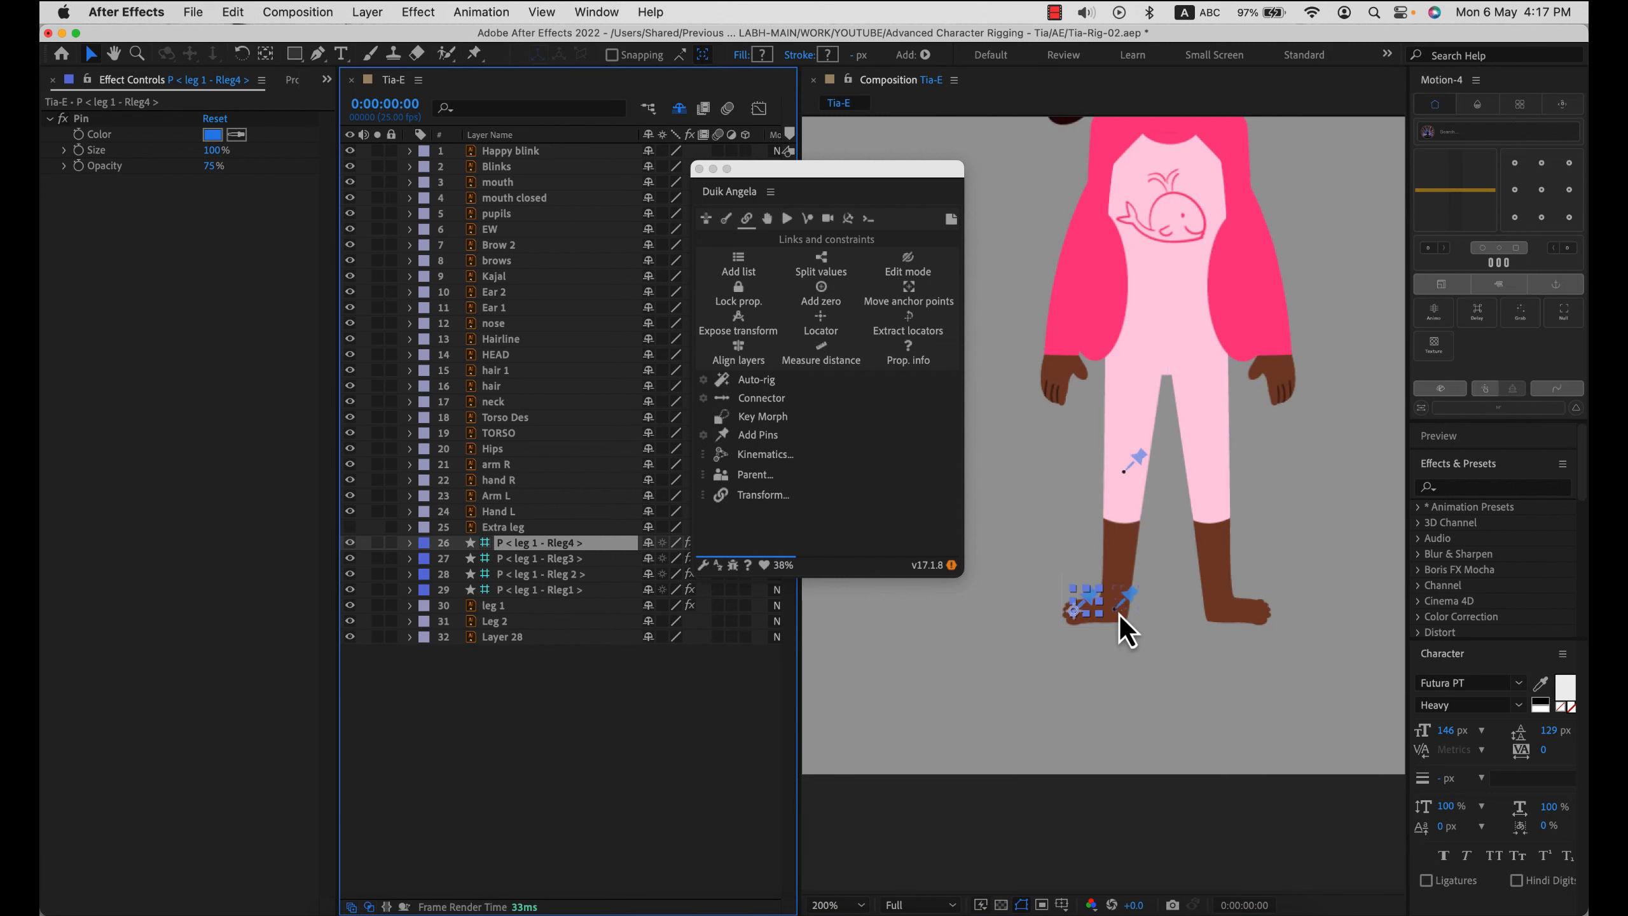
- Try moving the ankle pin layer Rleg3 up the leg, and undo the move
click(1128, 603)
drag(1129, 598, 1102, 520)
key(cmd+z)
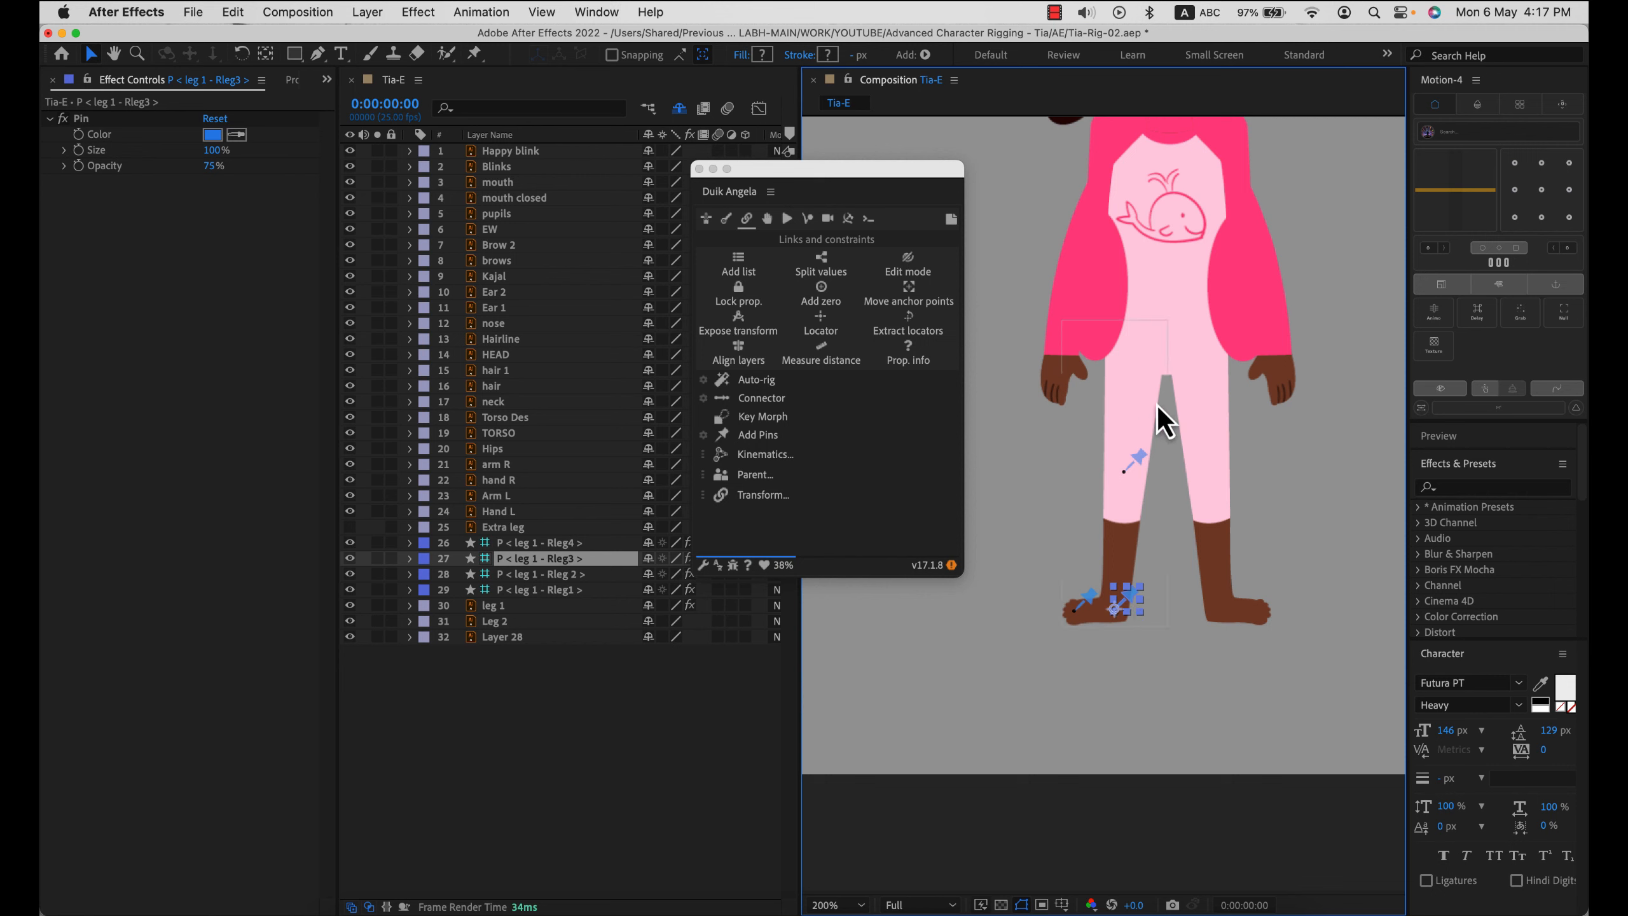
- Auto-rig leg 1 with Duik from the ankle, knee and hip pin layers Rleg3, Rleg 2 and Rleg1
click(585, 589)
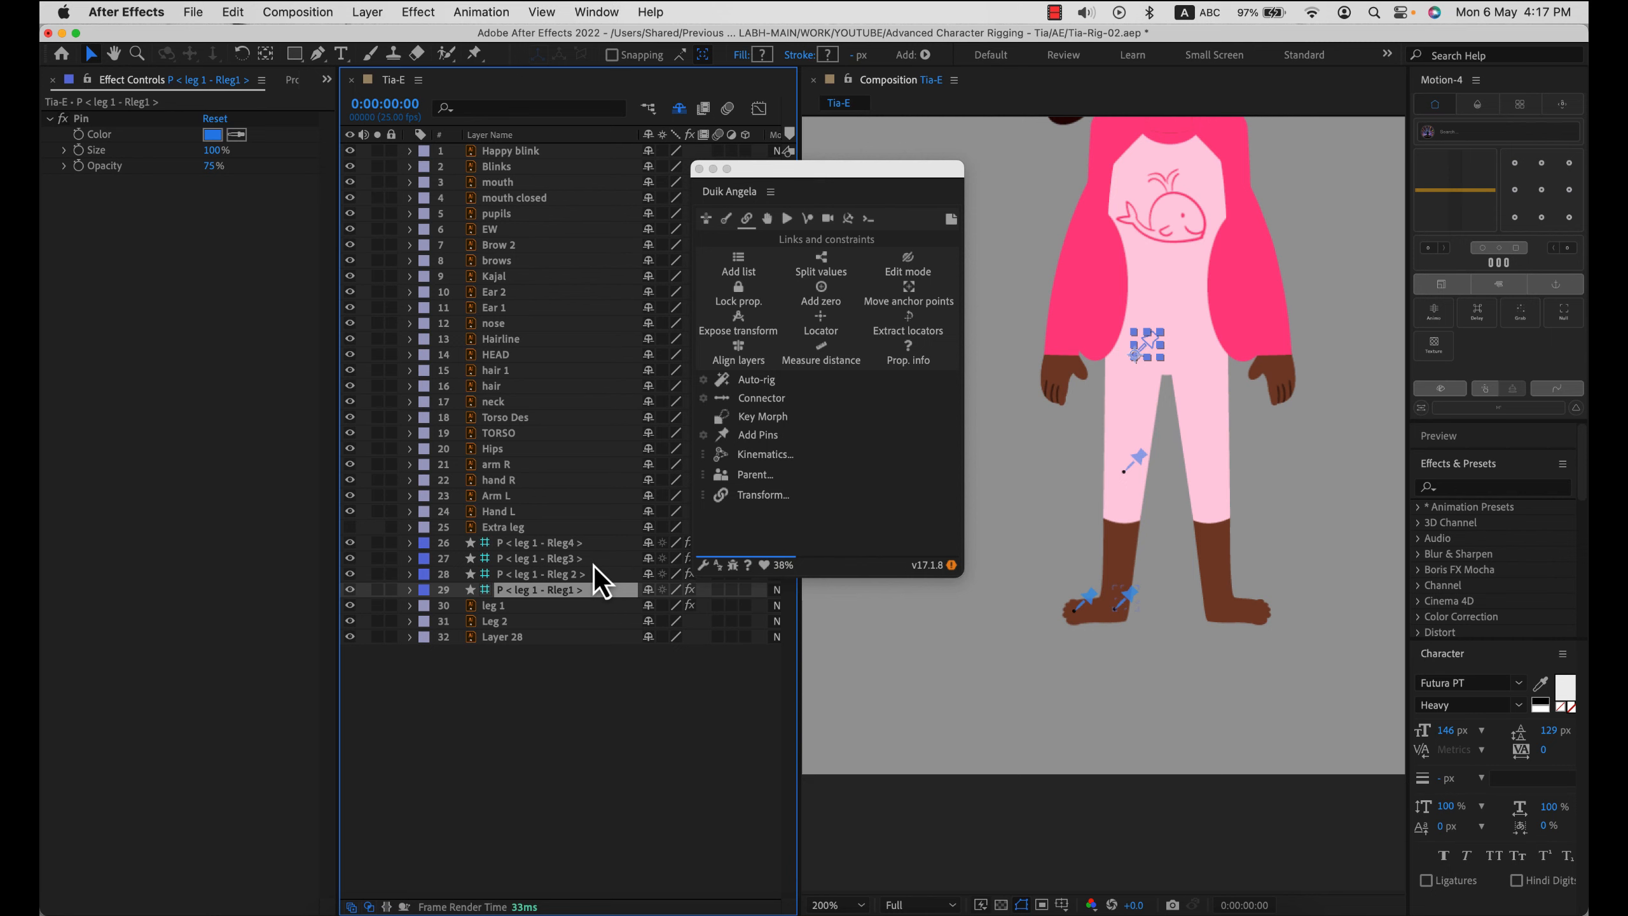
click(577, 557)
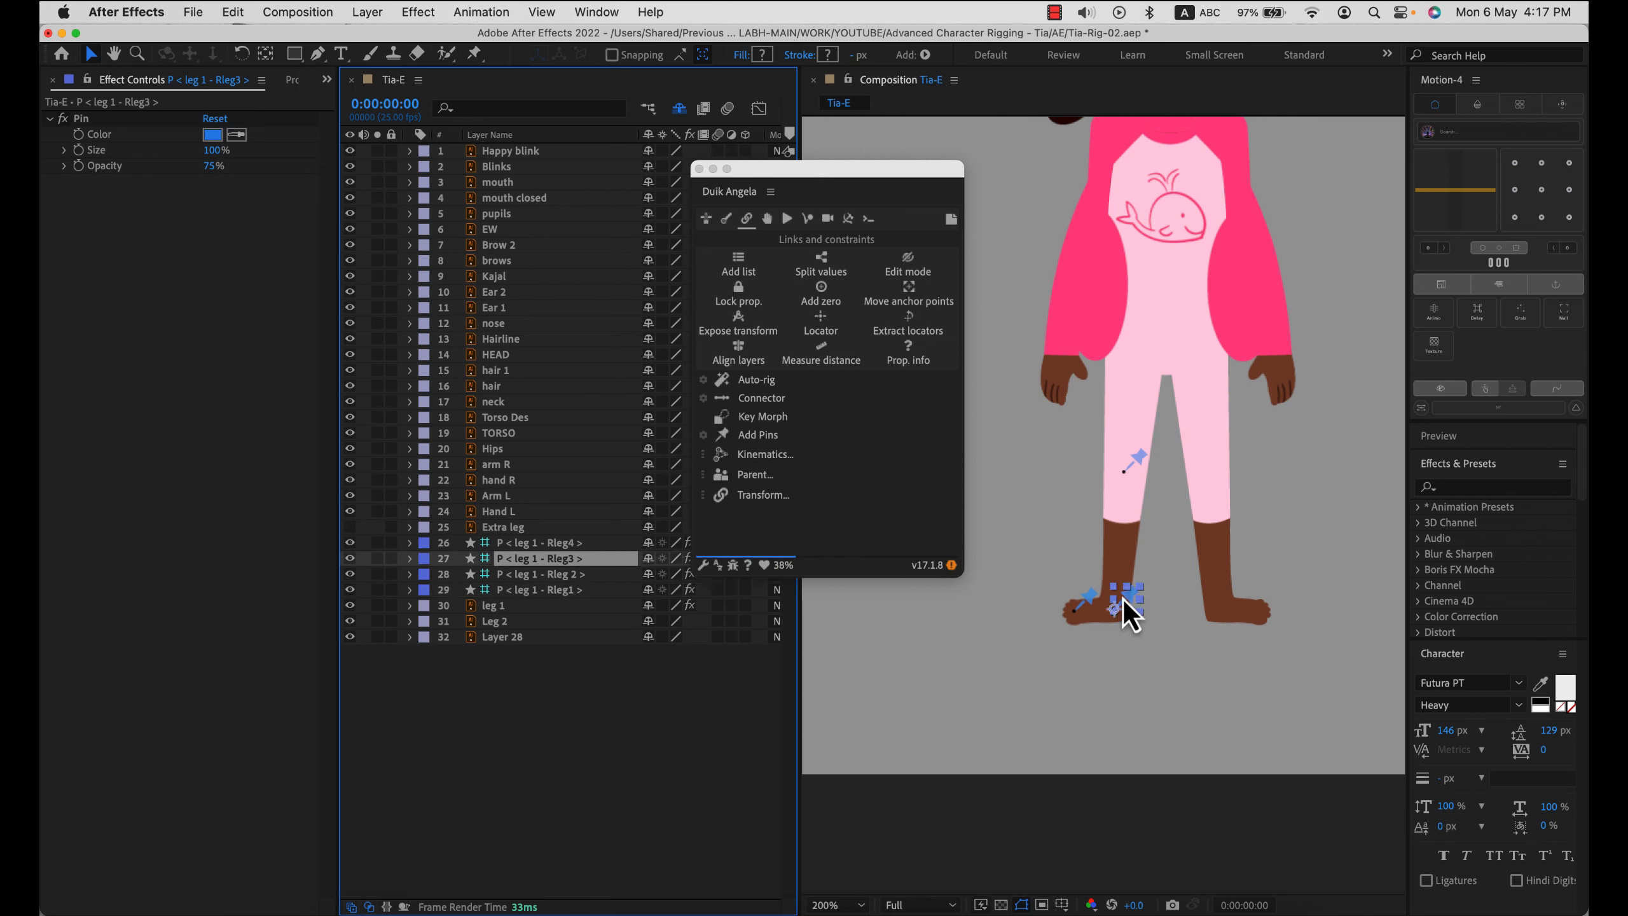
shift+click(585, 579)
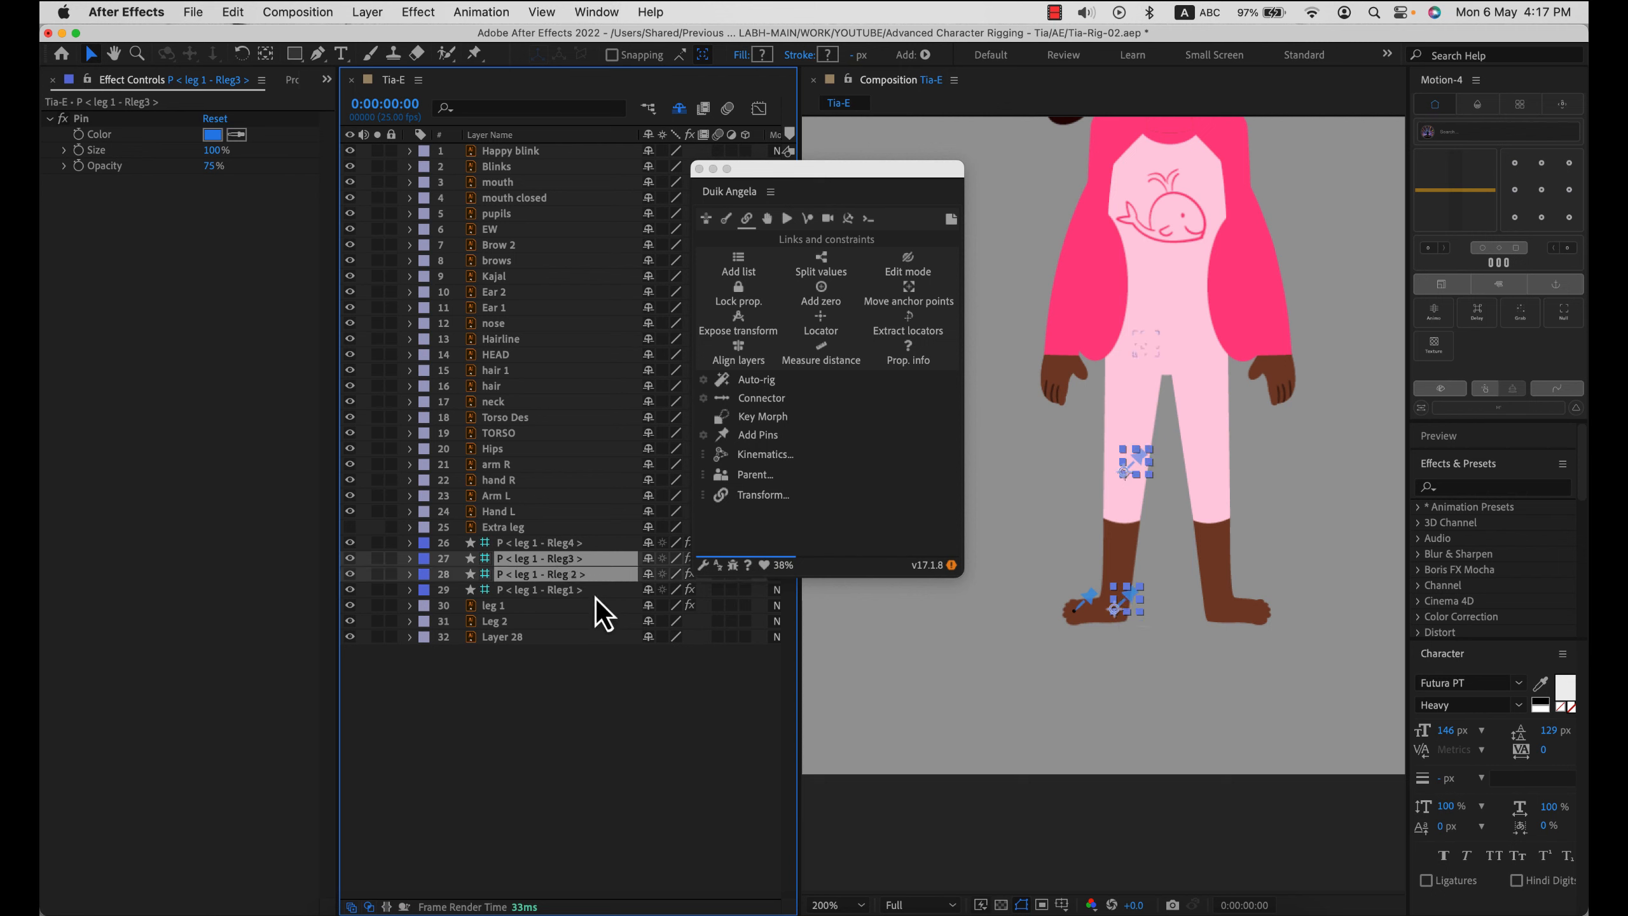
shift+click(585, 595)
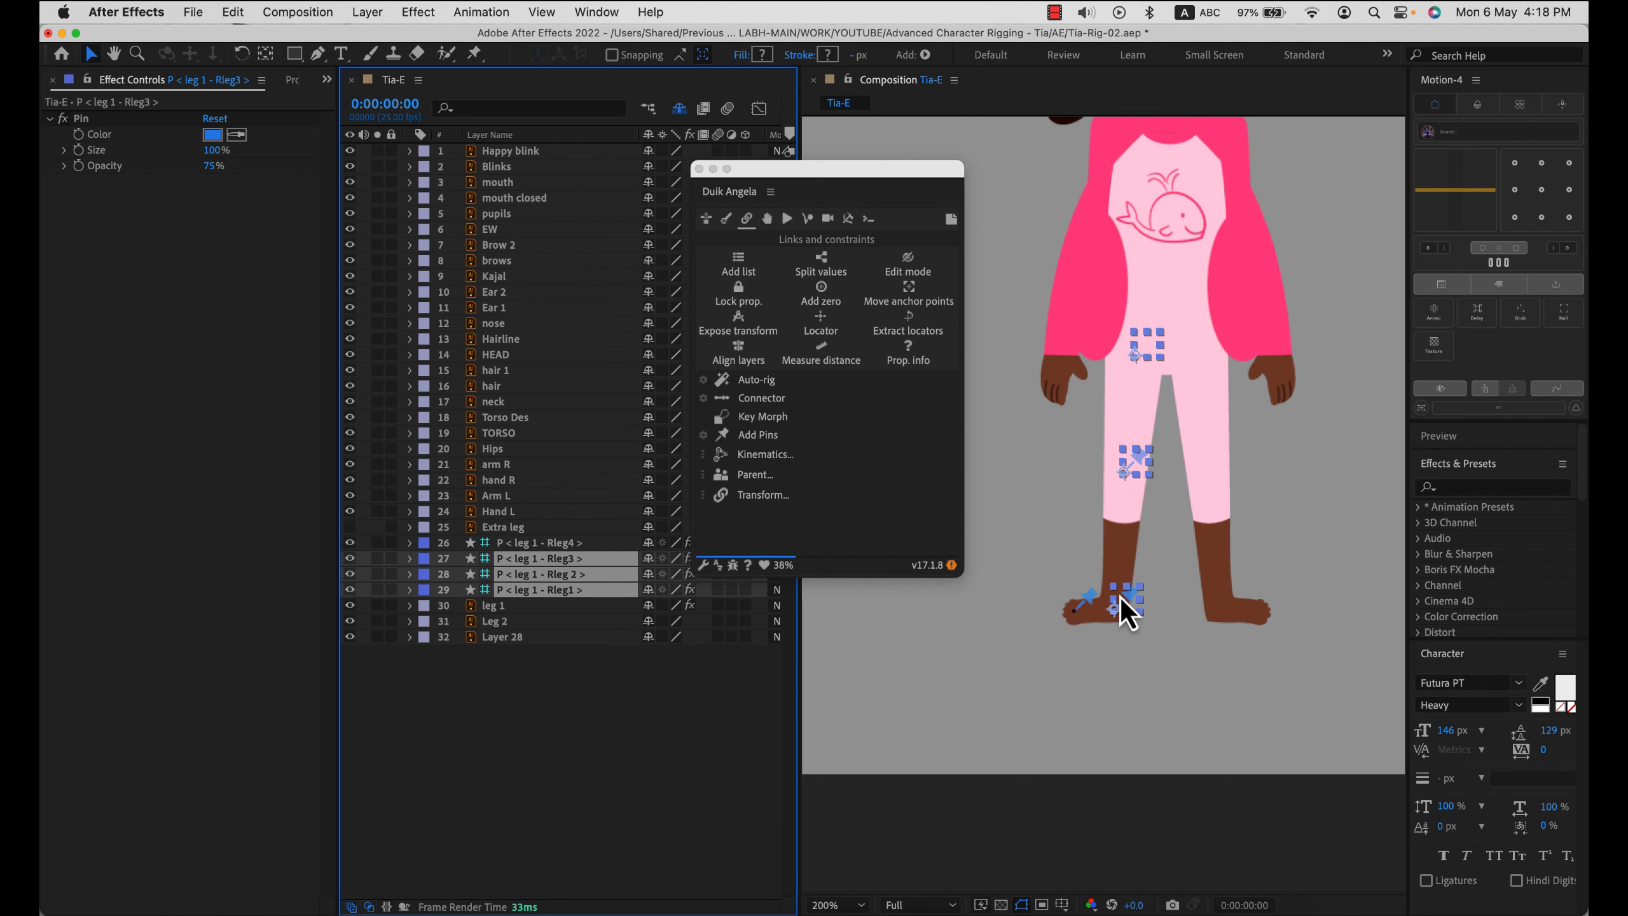
click(758, 383)
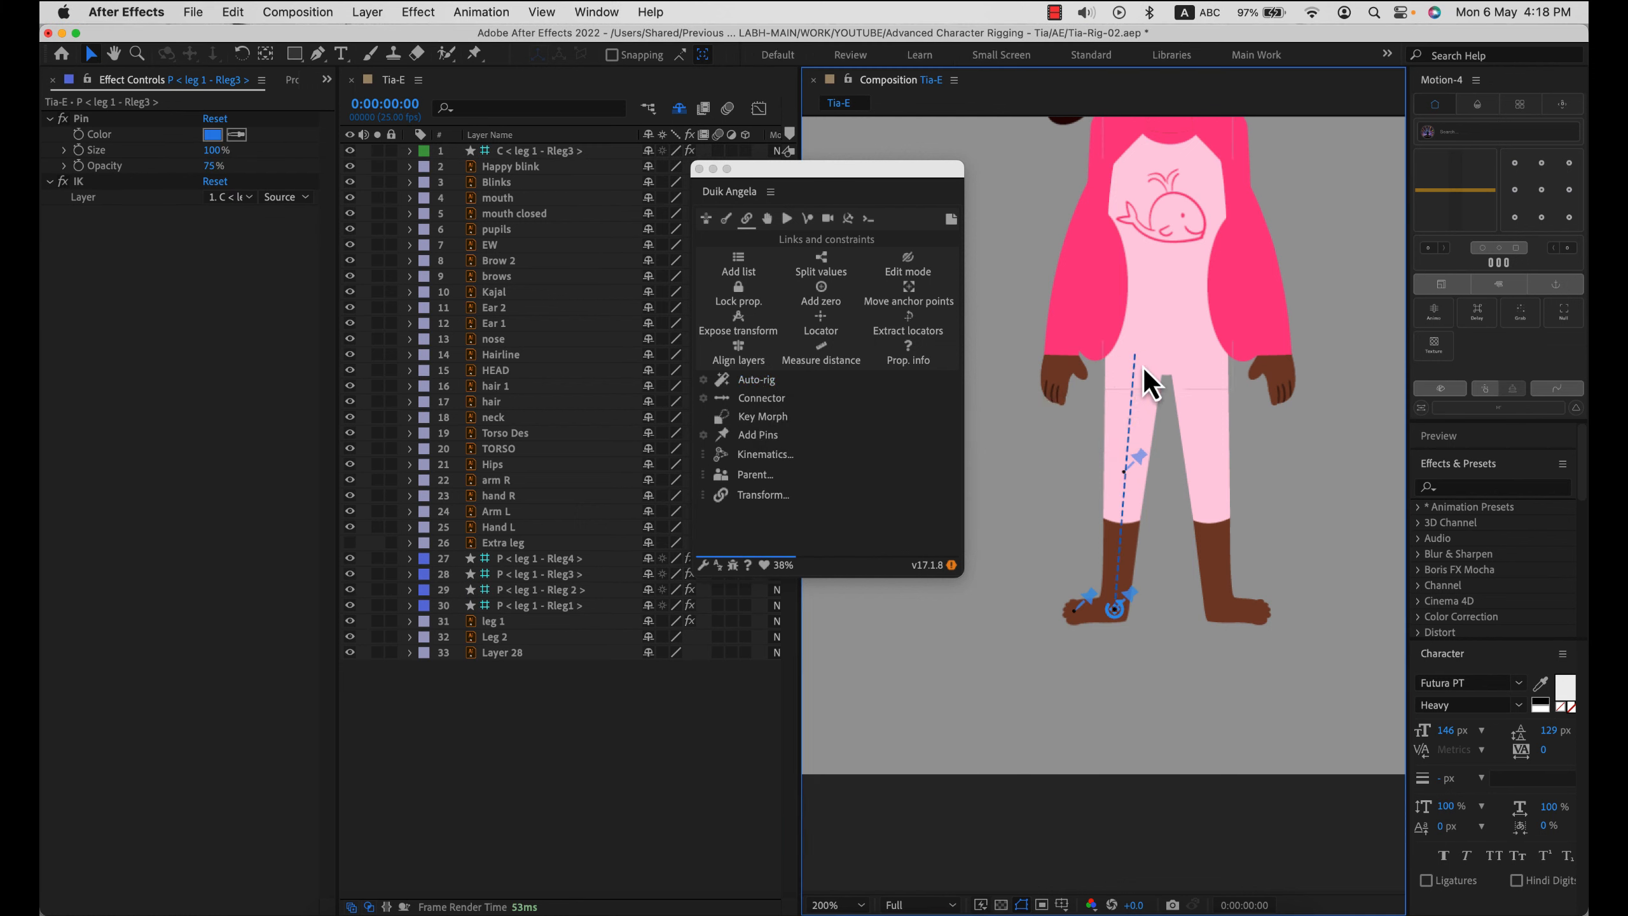
- Test leg 1's IK by moving the new ankle controller toward the other leg, and undo the move
click(1114, 614)
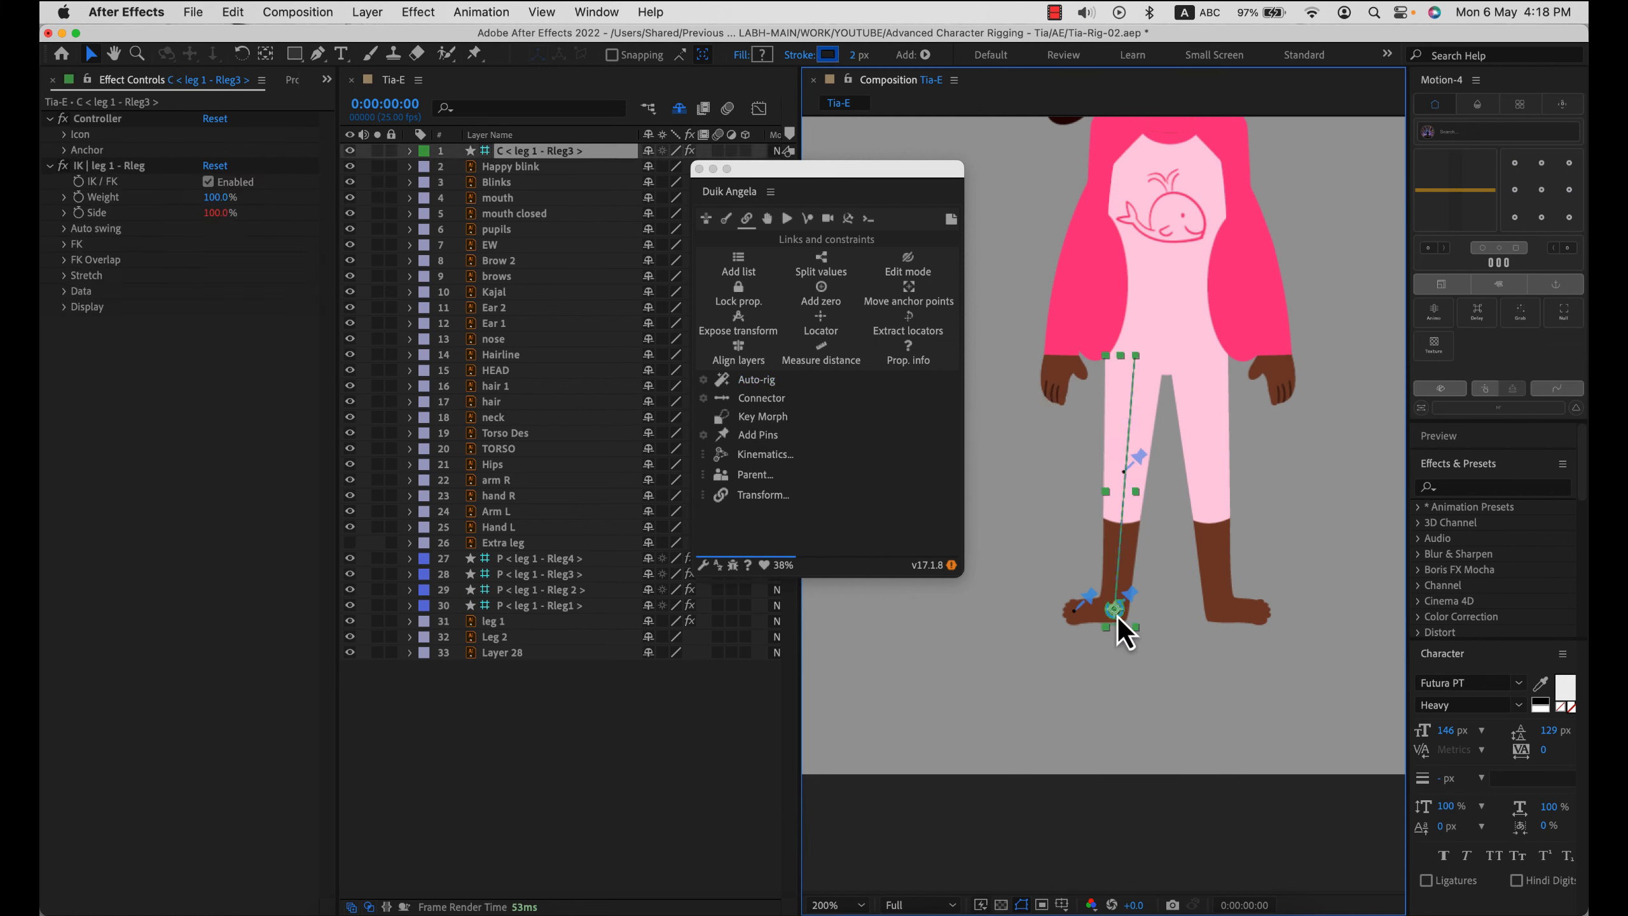
drag(742, 173, 778, 165)
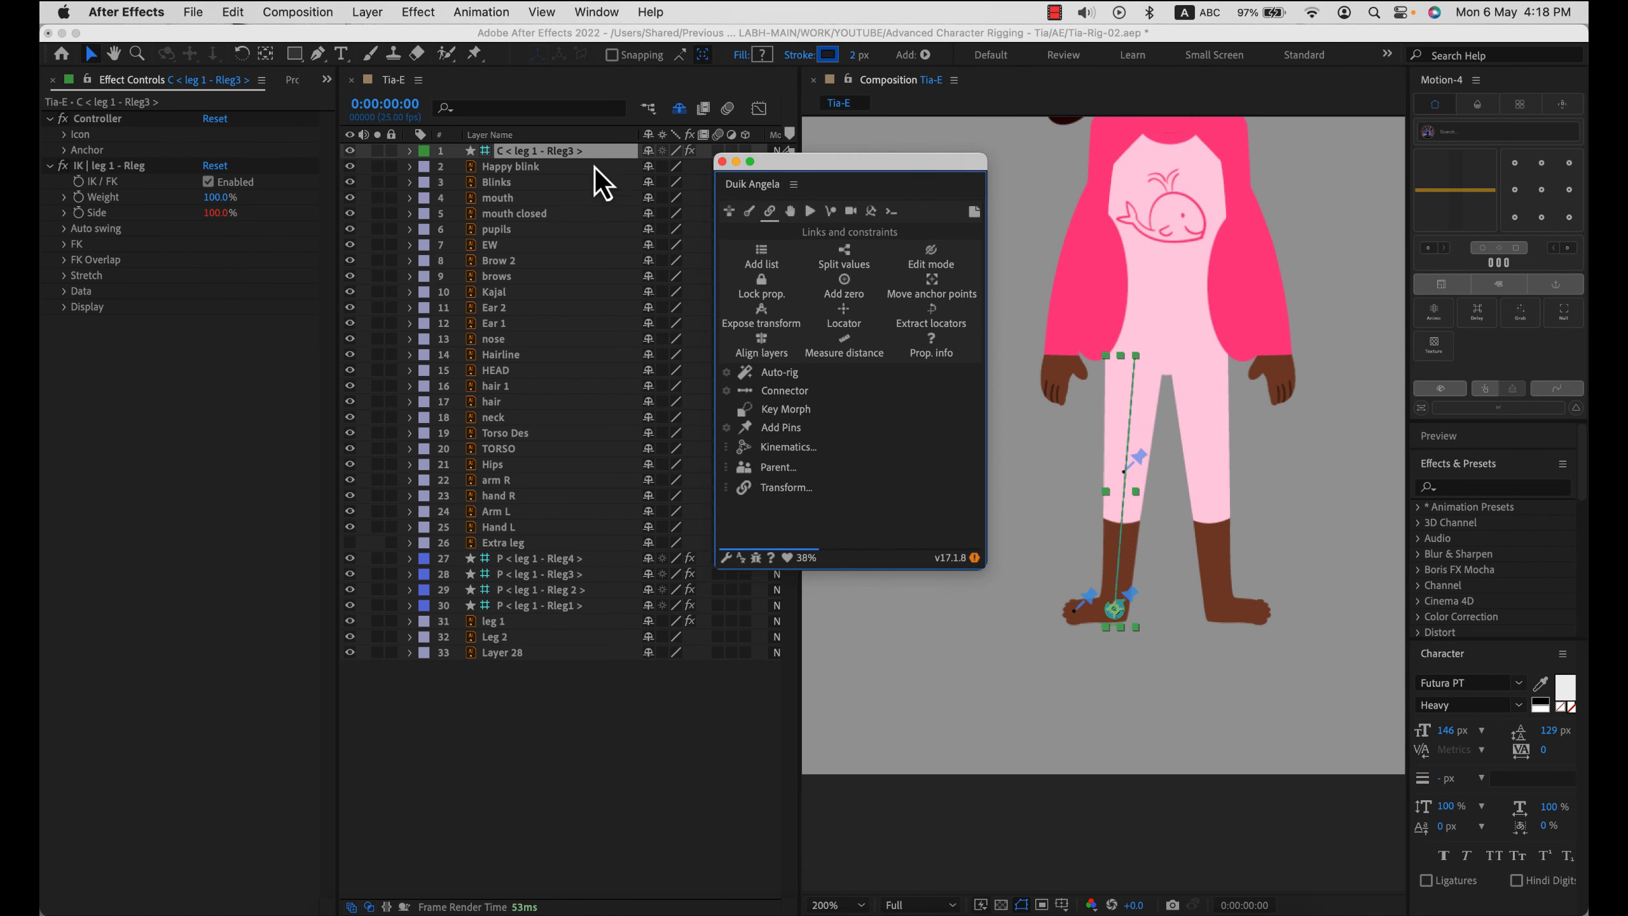
drag(1122, 619, 1167, 593)
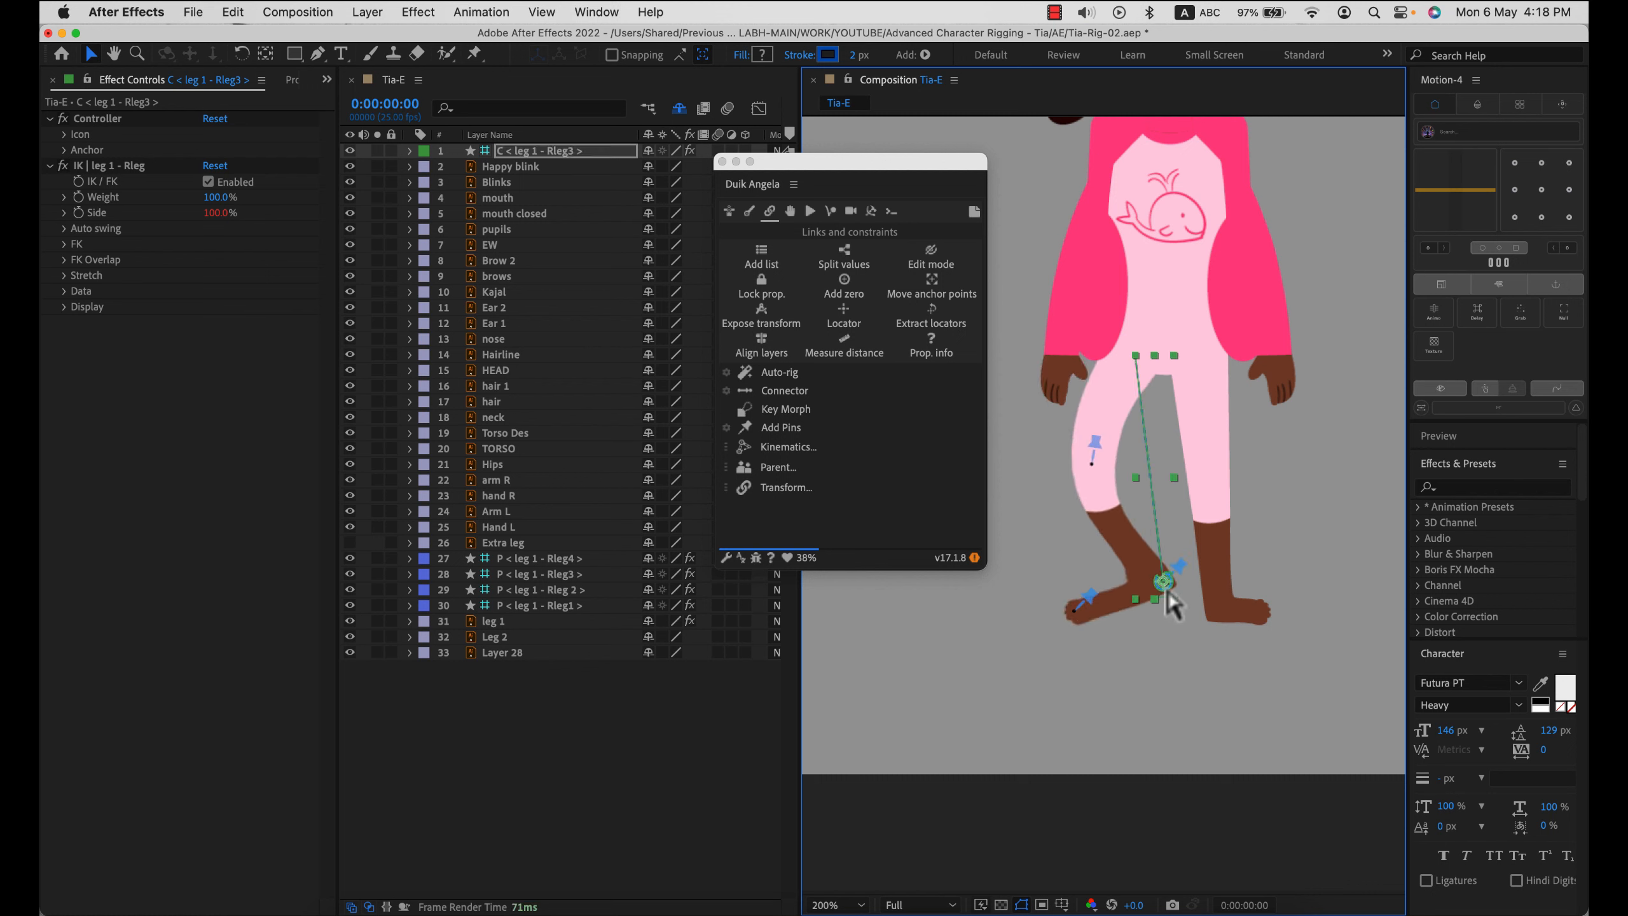
key(super+z)
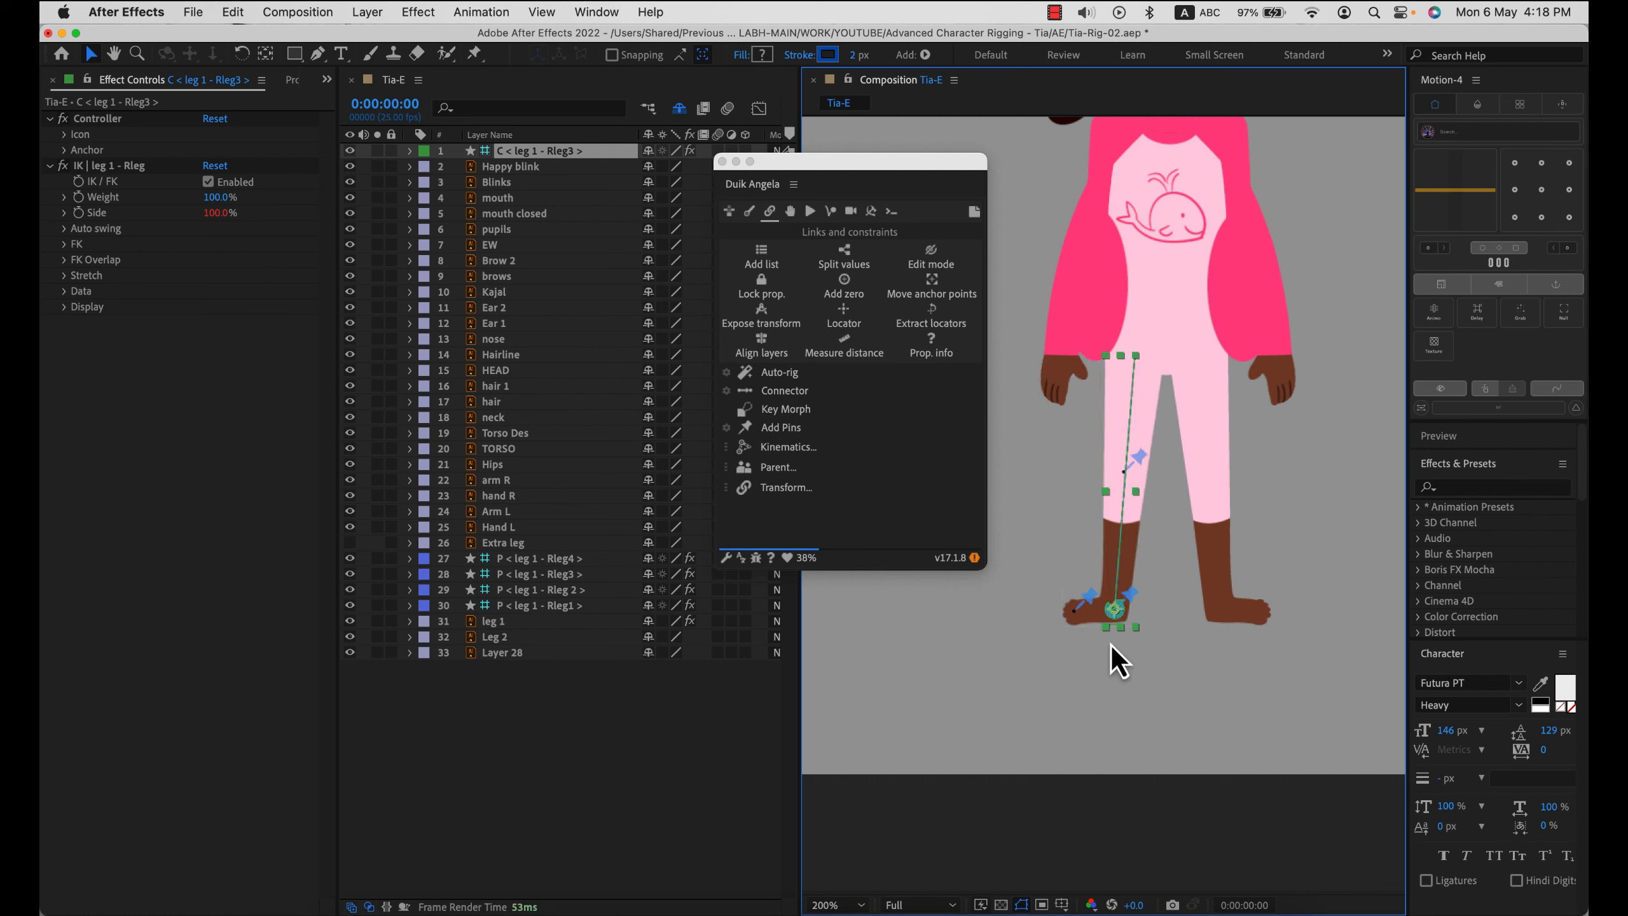
- Move the C < leg 1 - Rleg3 > controller layer down the stack to just above the leg 1 pin layers
click(1084, 606)
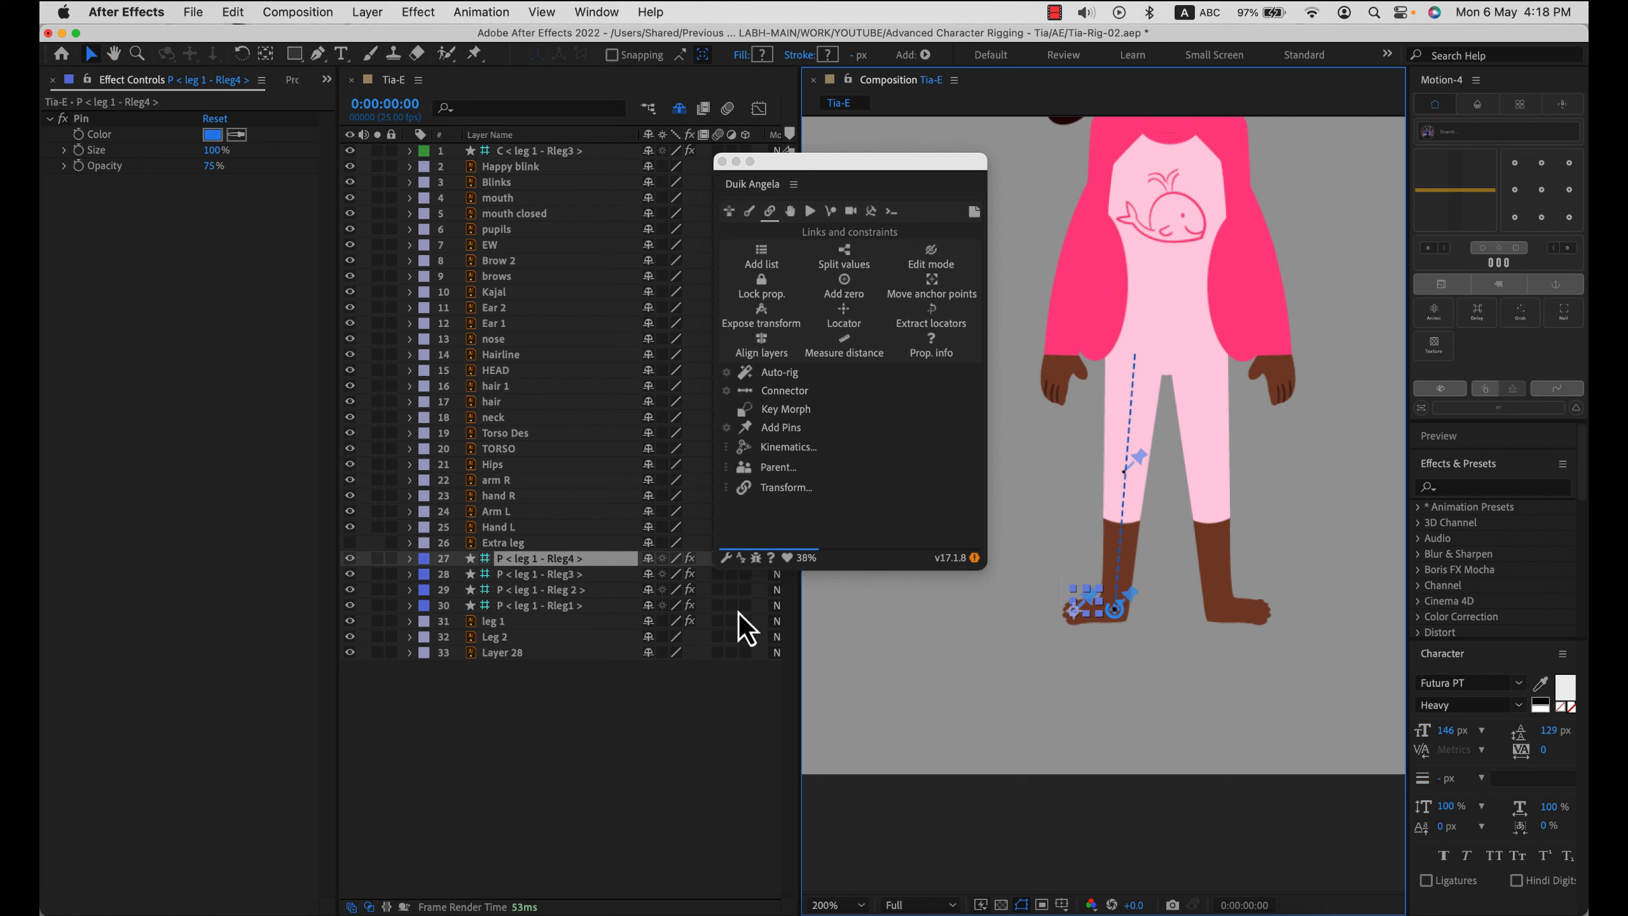
drag(843, 174, 877, 141)
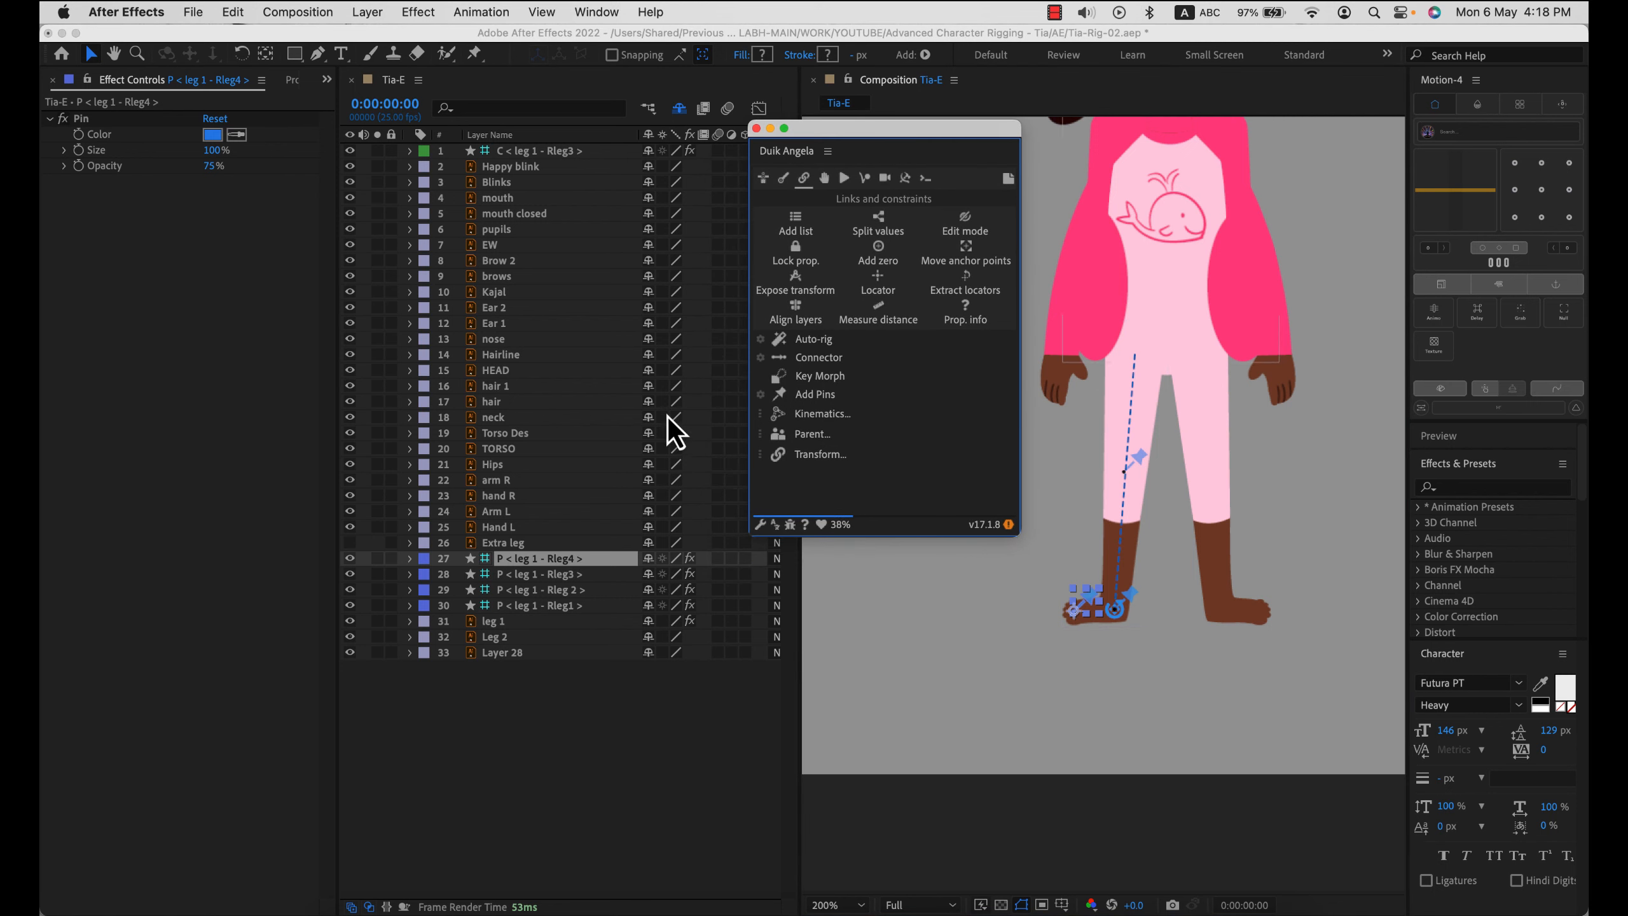
click(567, 152)
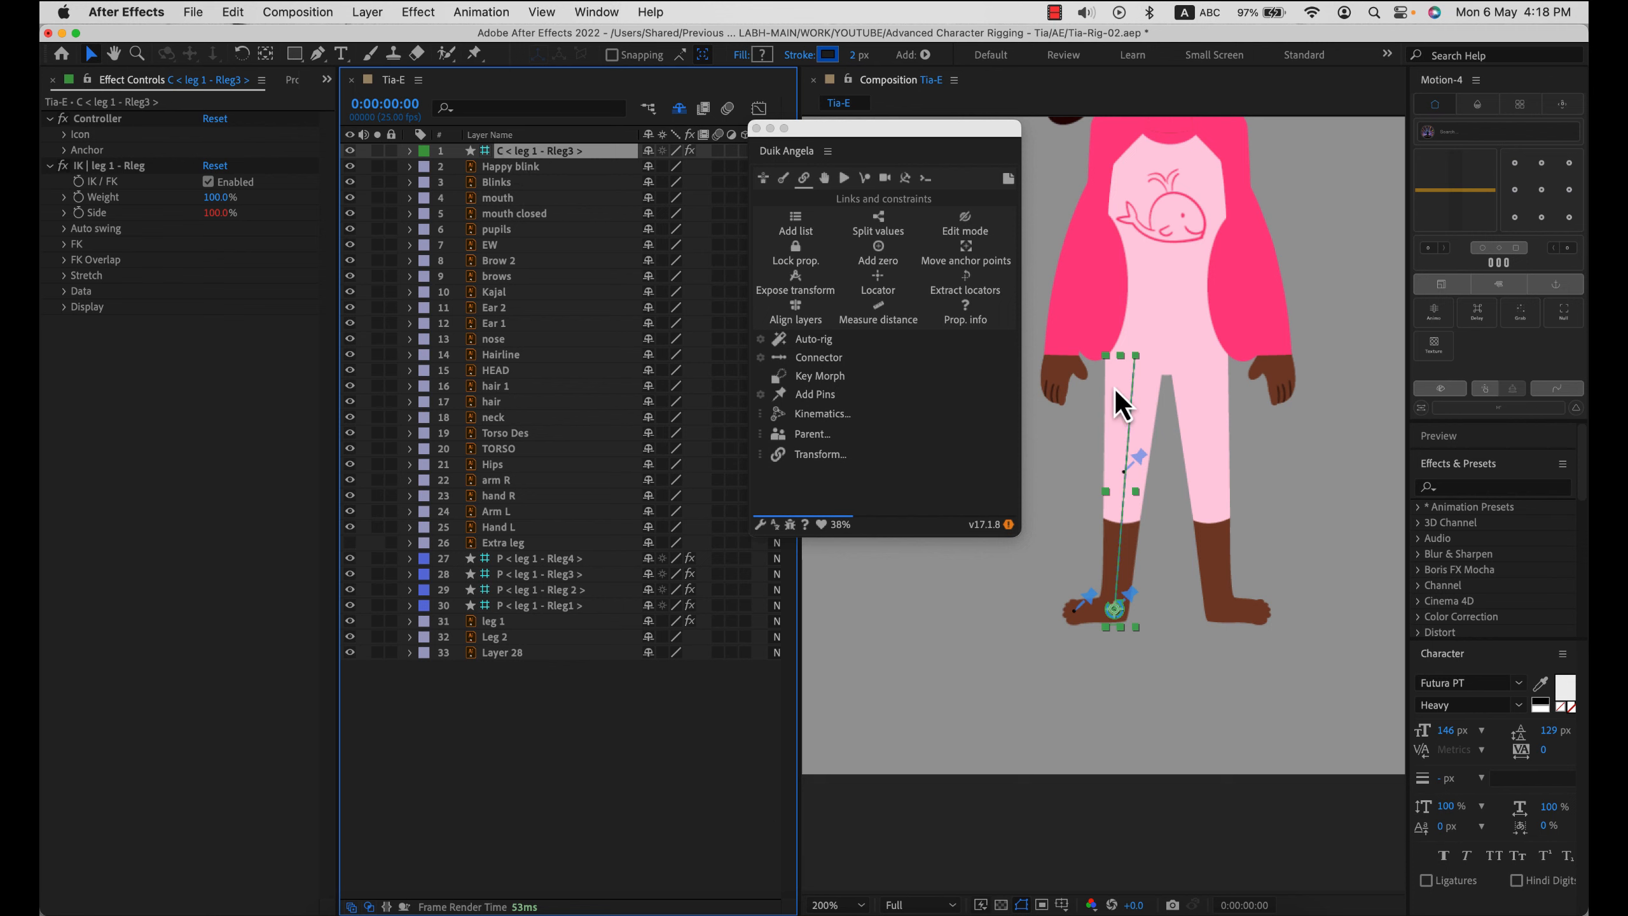
drag(1090, 634, 595, 571)
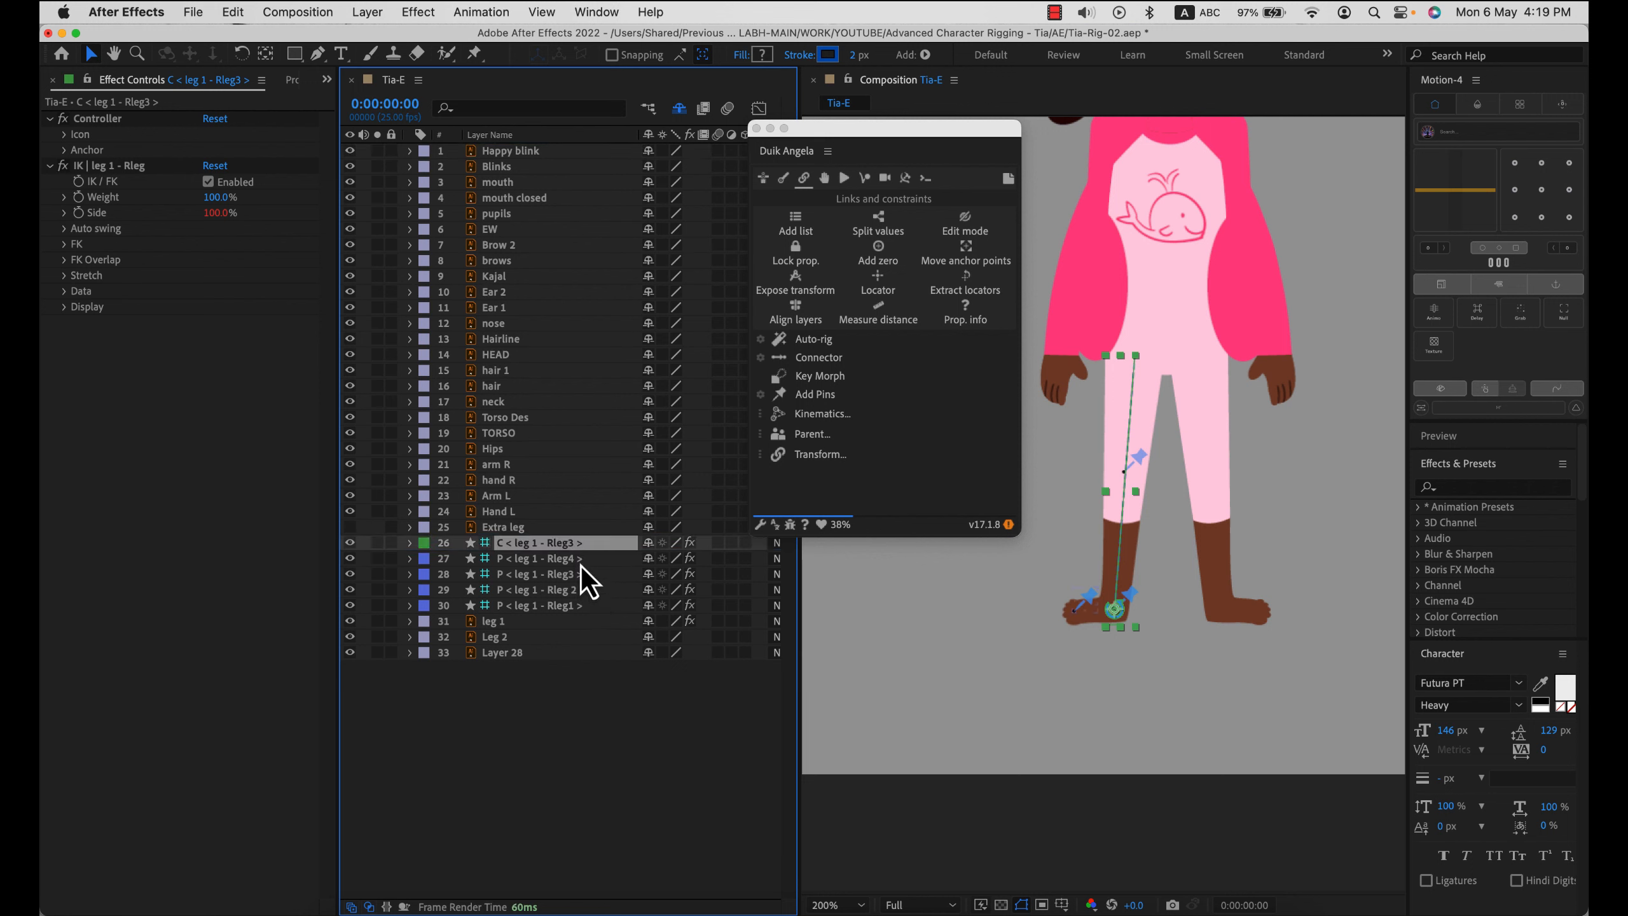
- Widen the timeline to expose the parenting column and parent the toe pin layer Rleg4 to the C < leg 1 - Rleg3 > controller
click(580, 559)
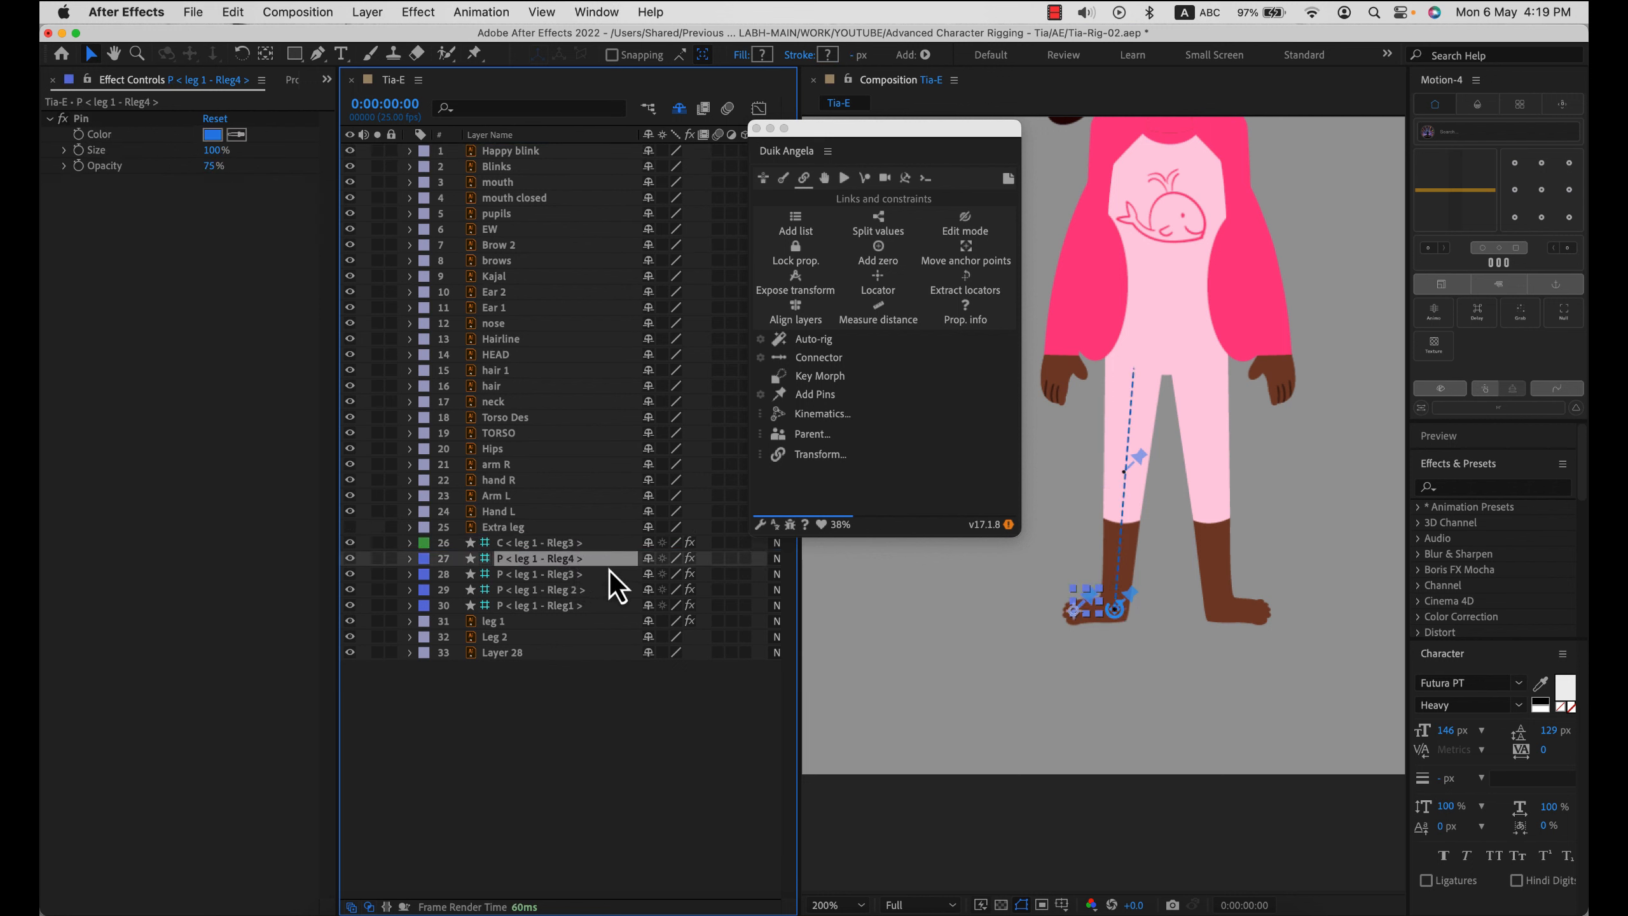
drag(799, 614, 974, 614)
drag(939, 136, 243, 445)
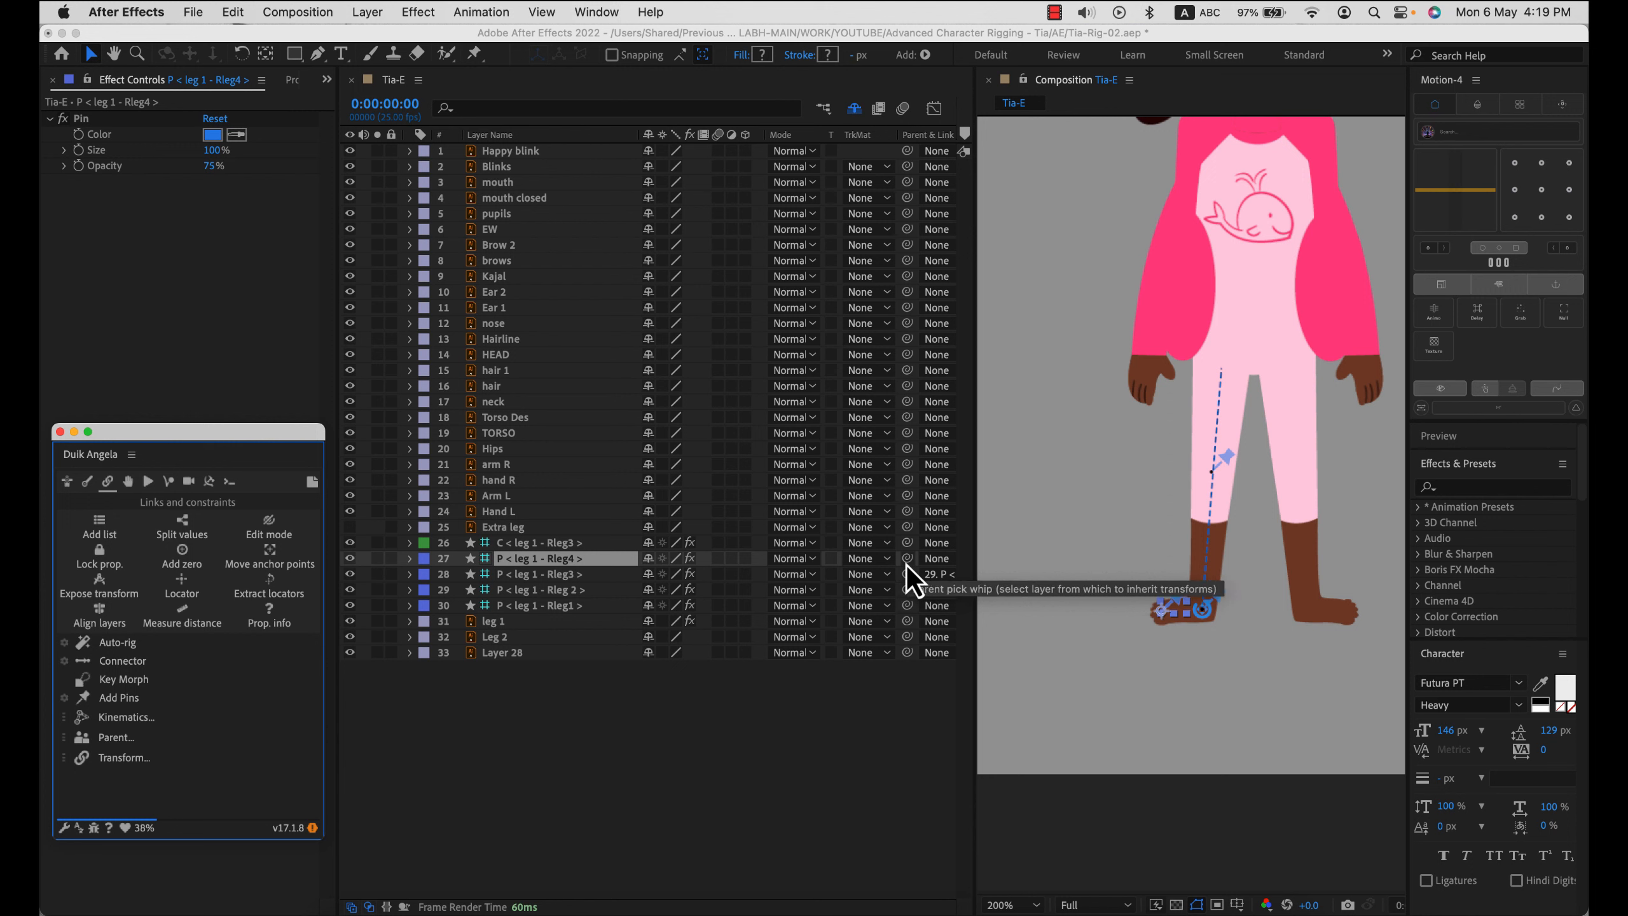
drag(907, 558, 585, 547)
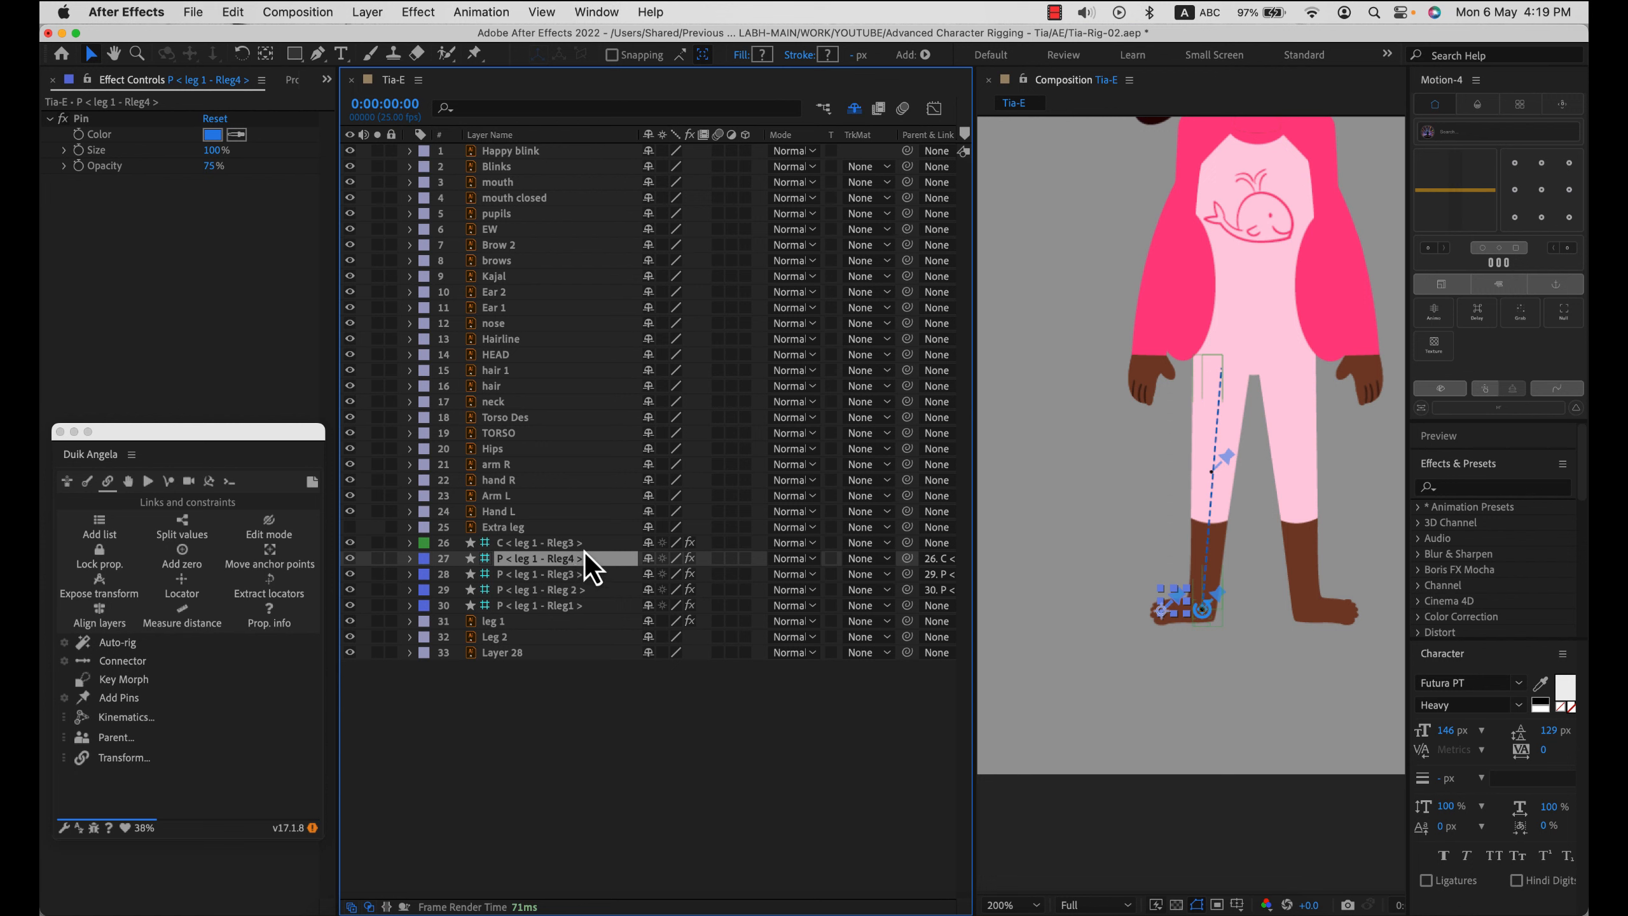
- Test the foot by moving and rotating the ankle controller, undo the changes, and deselect the layer
click(584, 551)
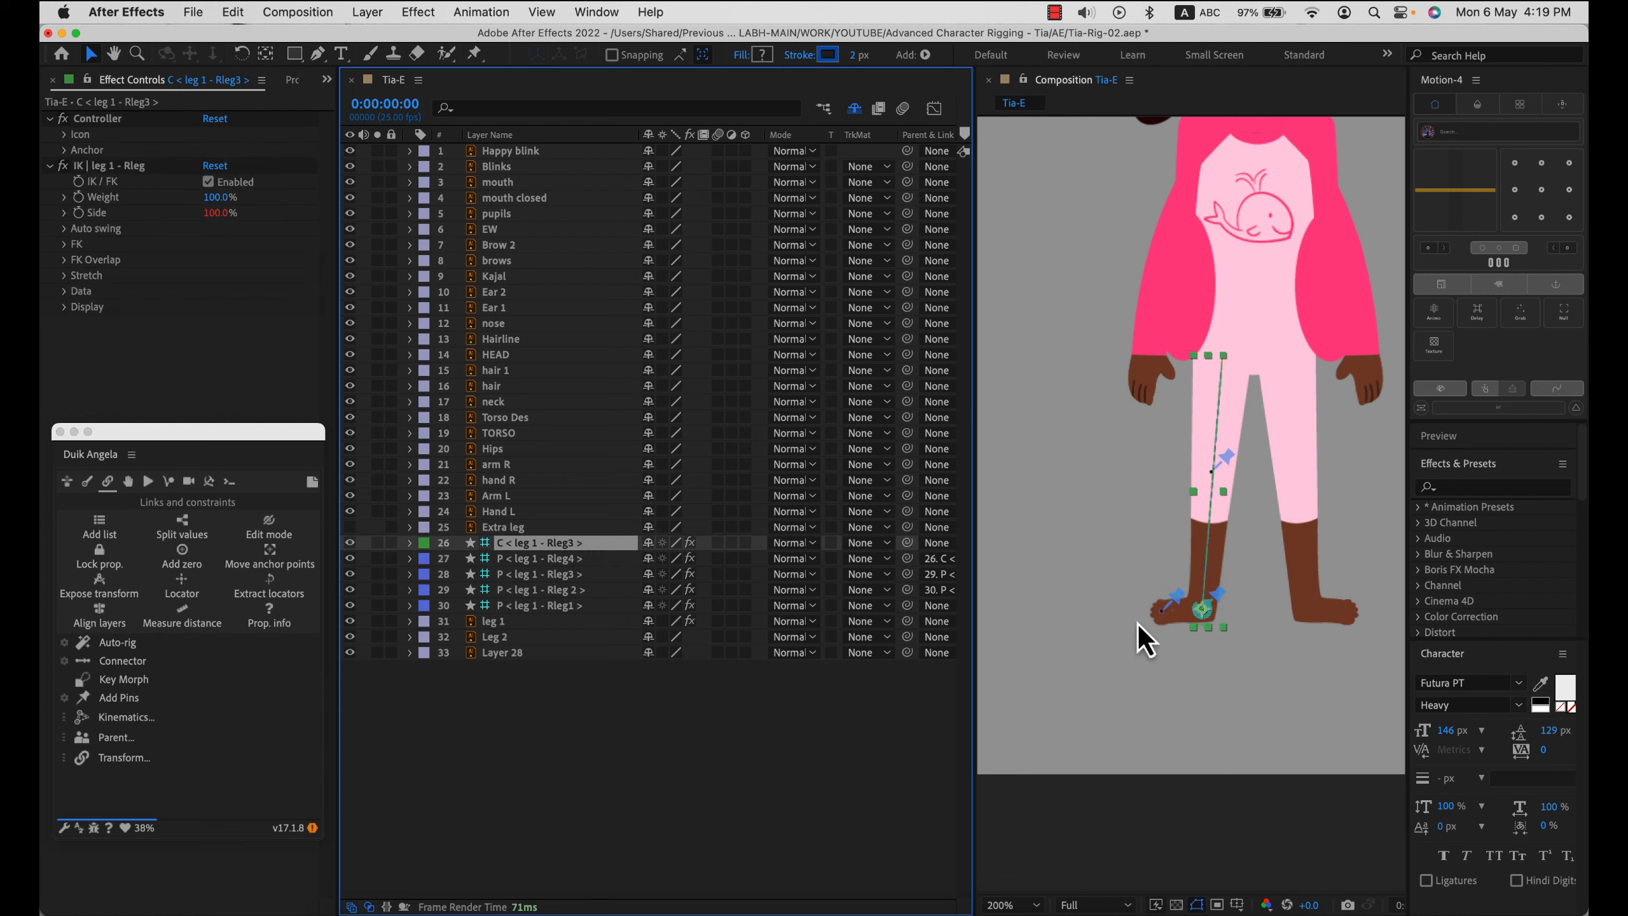
mouse_move(1203, 613)
mouse_down()
mouse_move(1210, 597)
mouse_move(1145, 540)
mouse_move(1087, 548)
mouse_move(1170, 607)
mouse_move(1194, 601)
mouse_up()
key(r)
mouse_move(674, 573)
mouse_down()
mouse_move(724, 575)
mouse_move(687, 567)
mouse_up()
key(super+z)
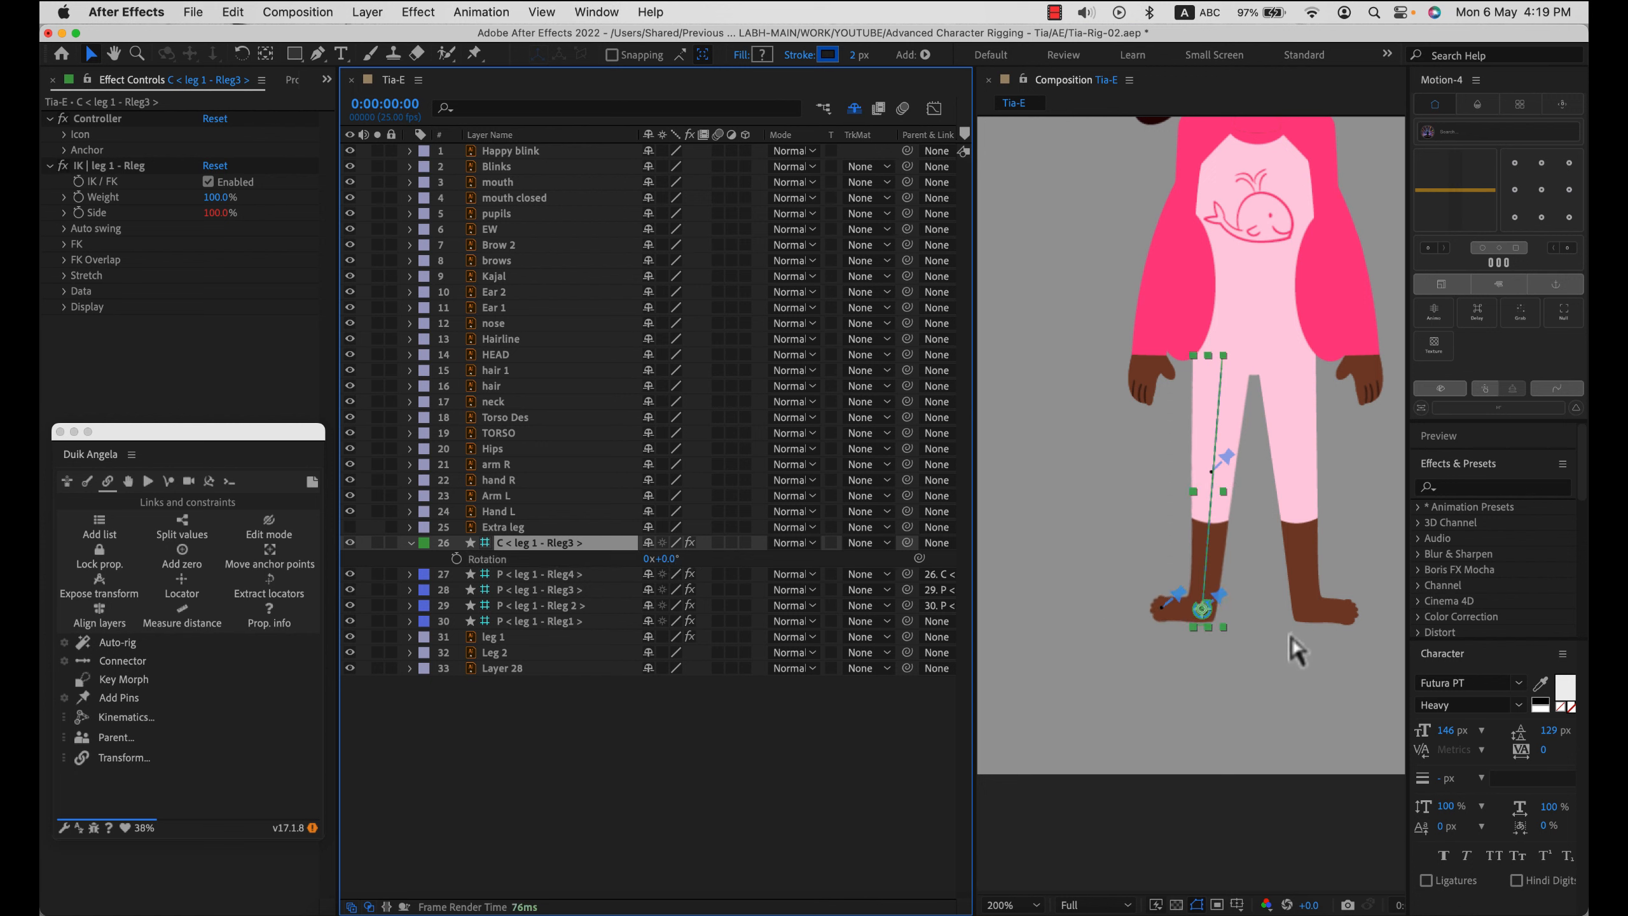
click(763, 771)
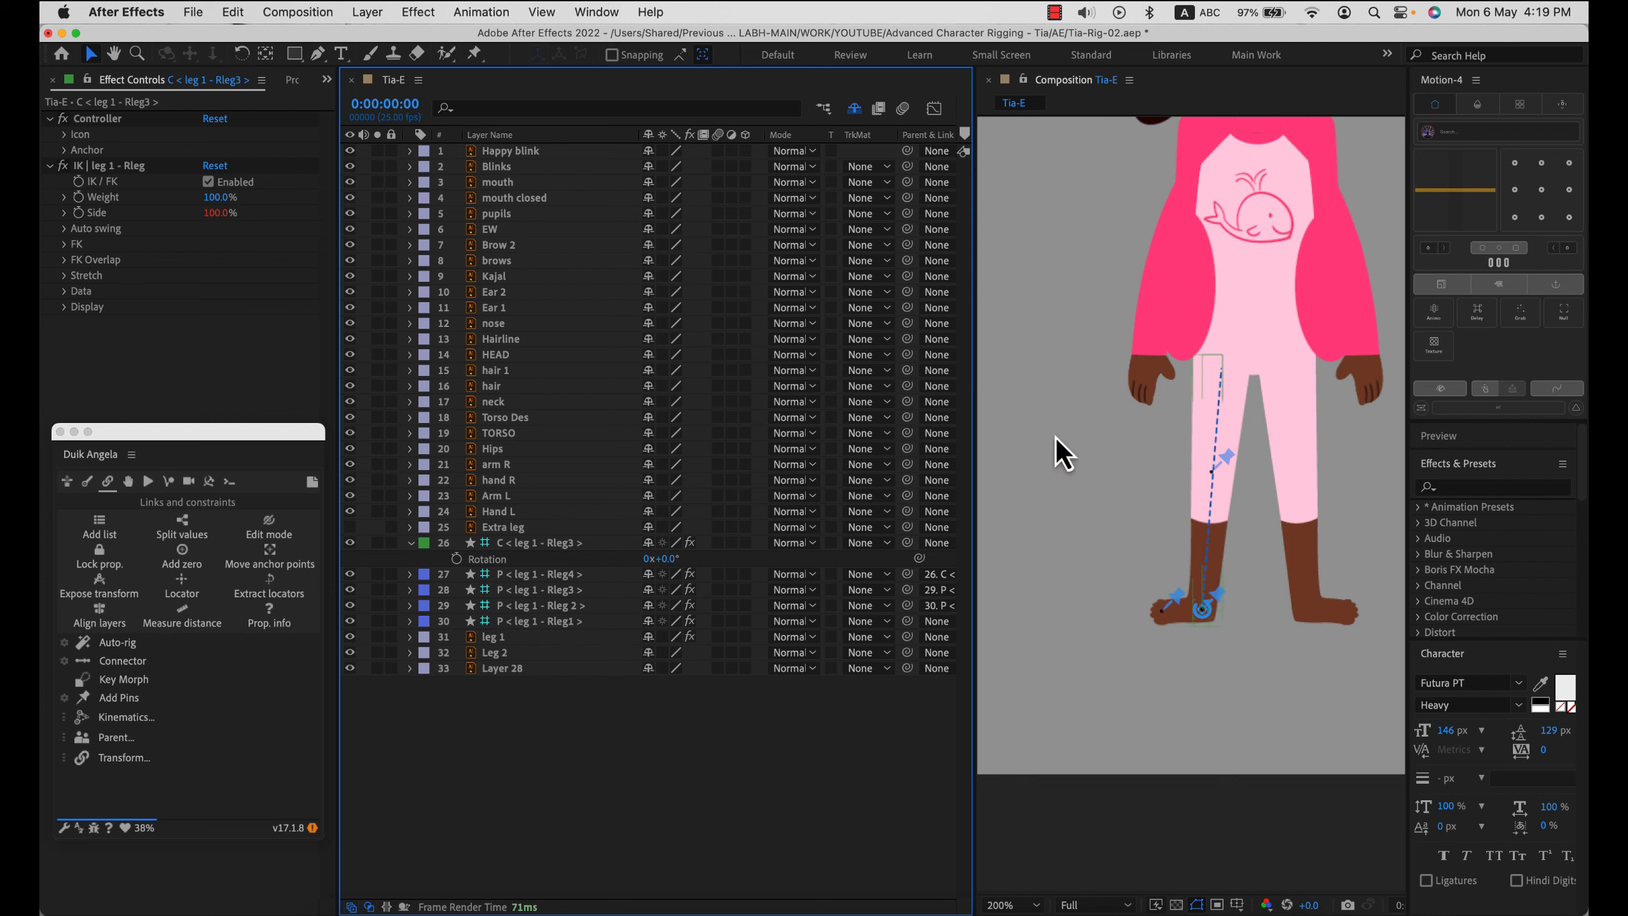
- Solo leg 1 with its controller and pin layers, and turn off the visibility of the four pin layers
drag(377, 542, 378, 636)
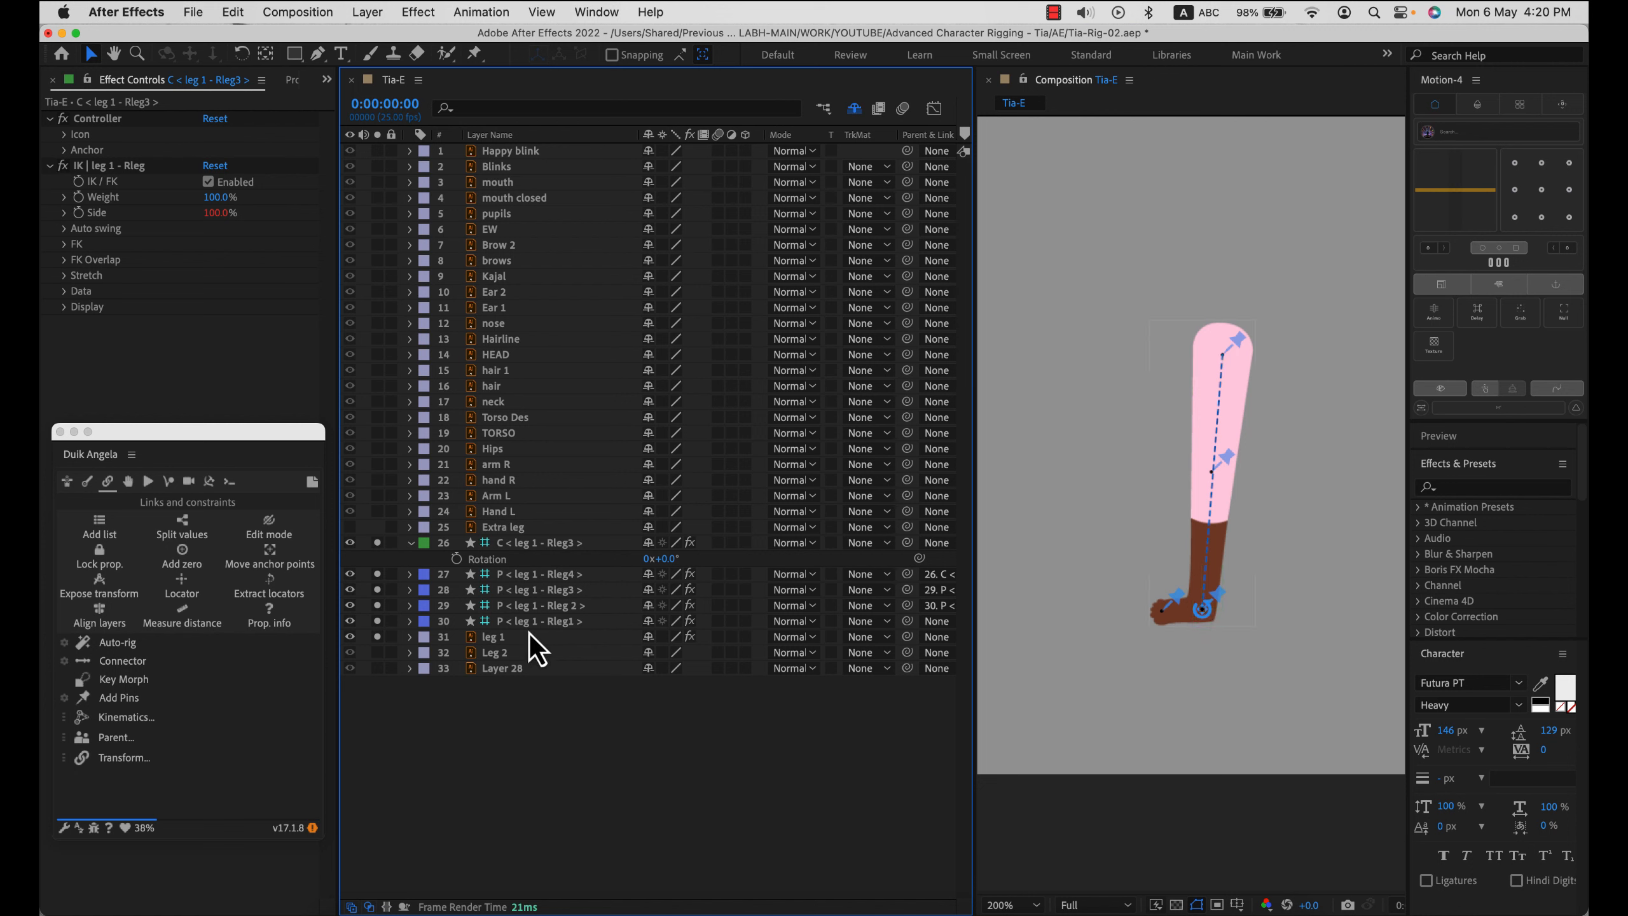
click(550, 545)
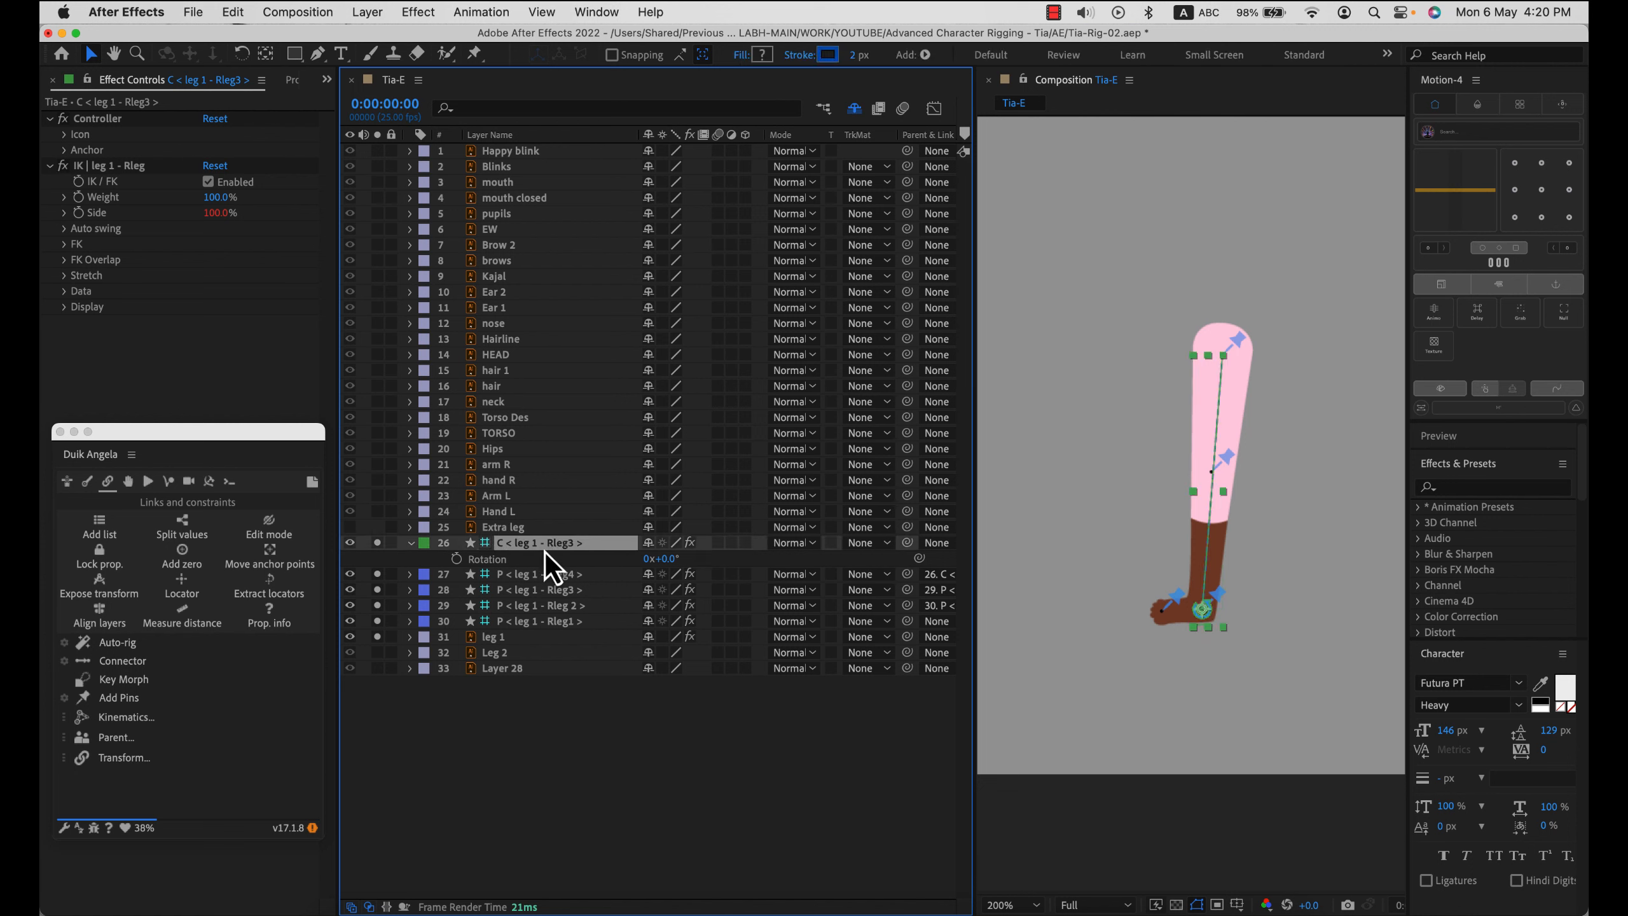
click(570, 575)
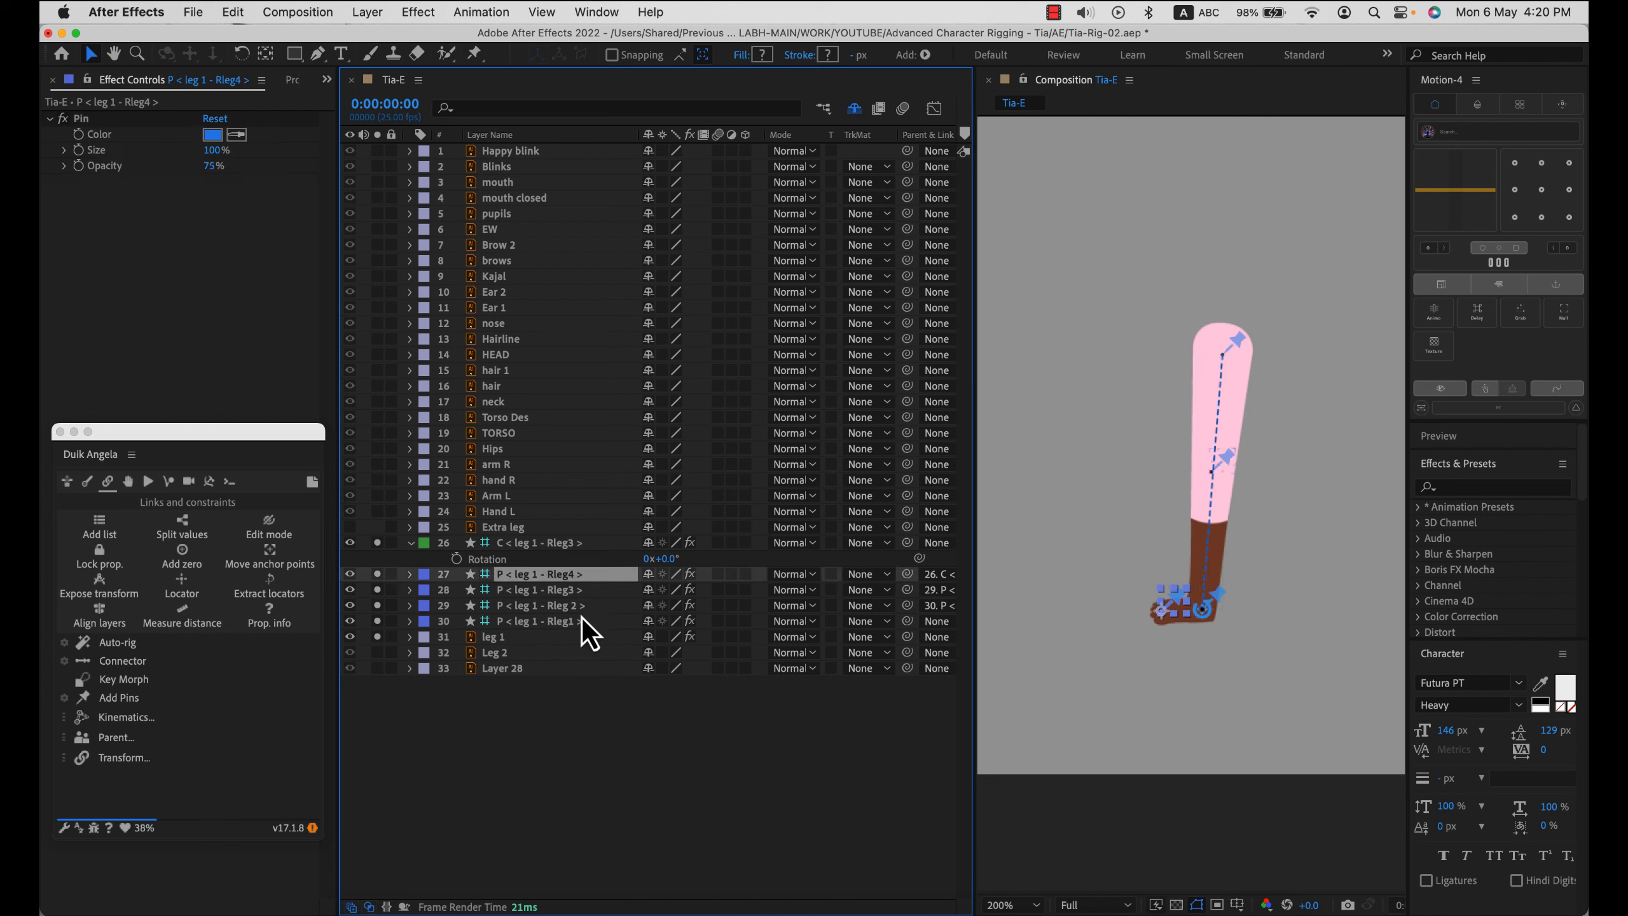
shift+click(583, 619)
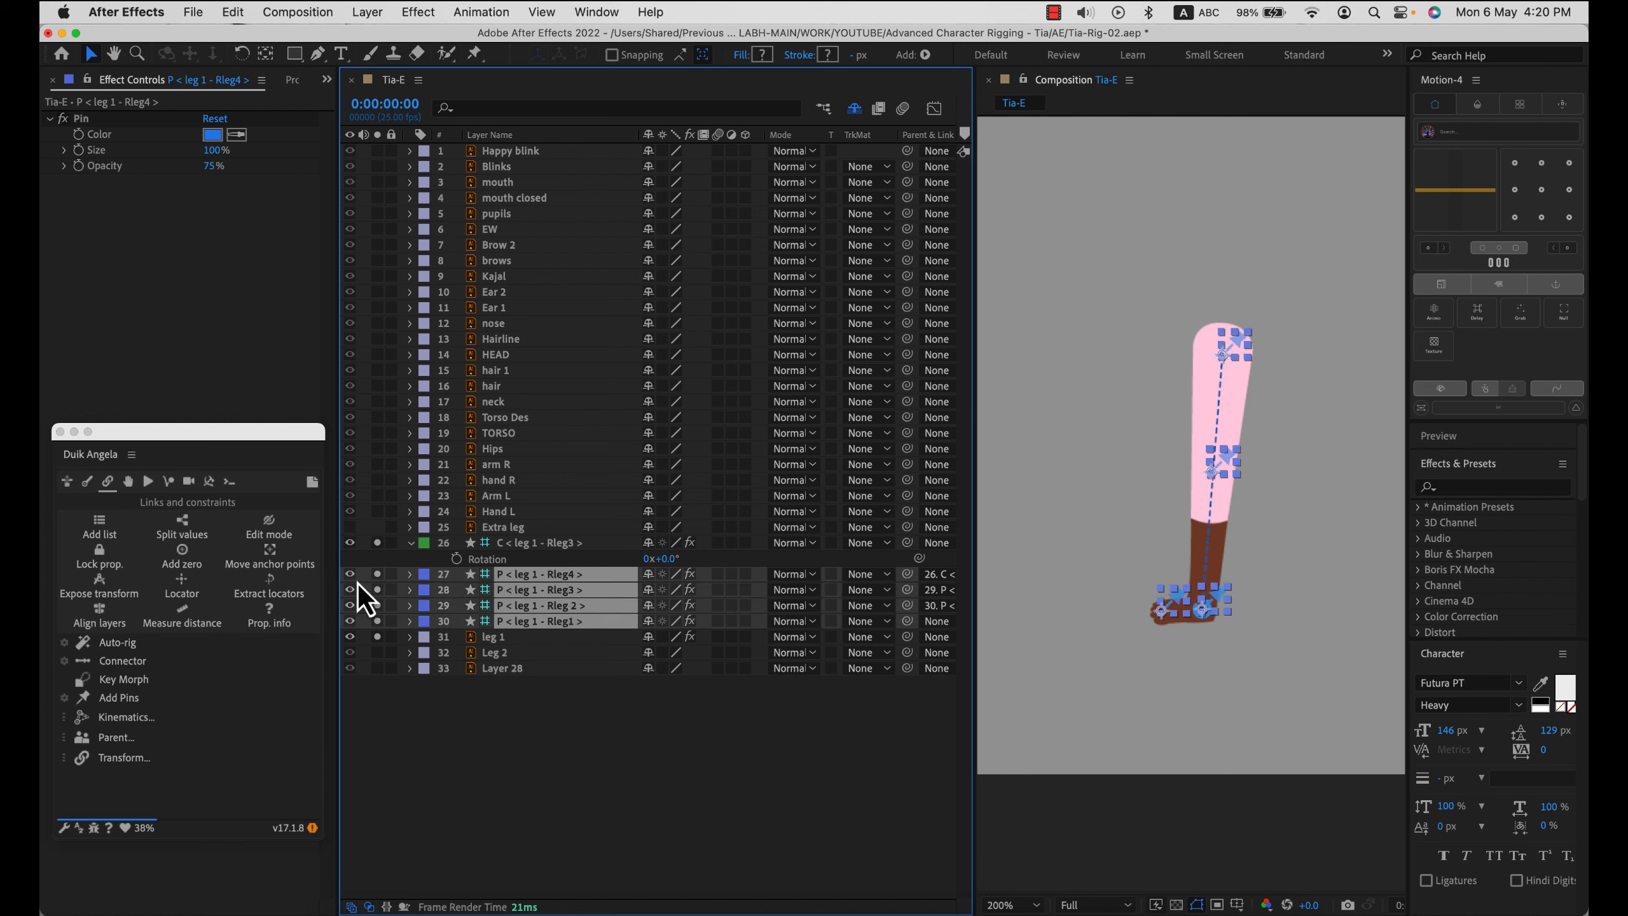
drag(353, 581, 373, 613)
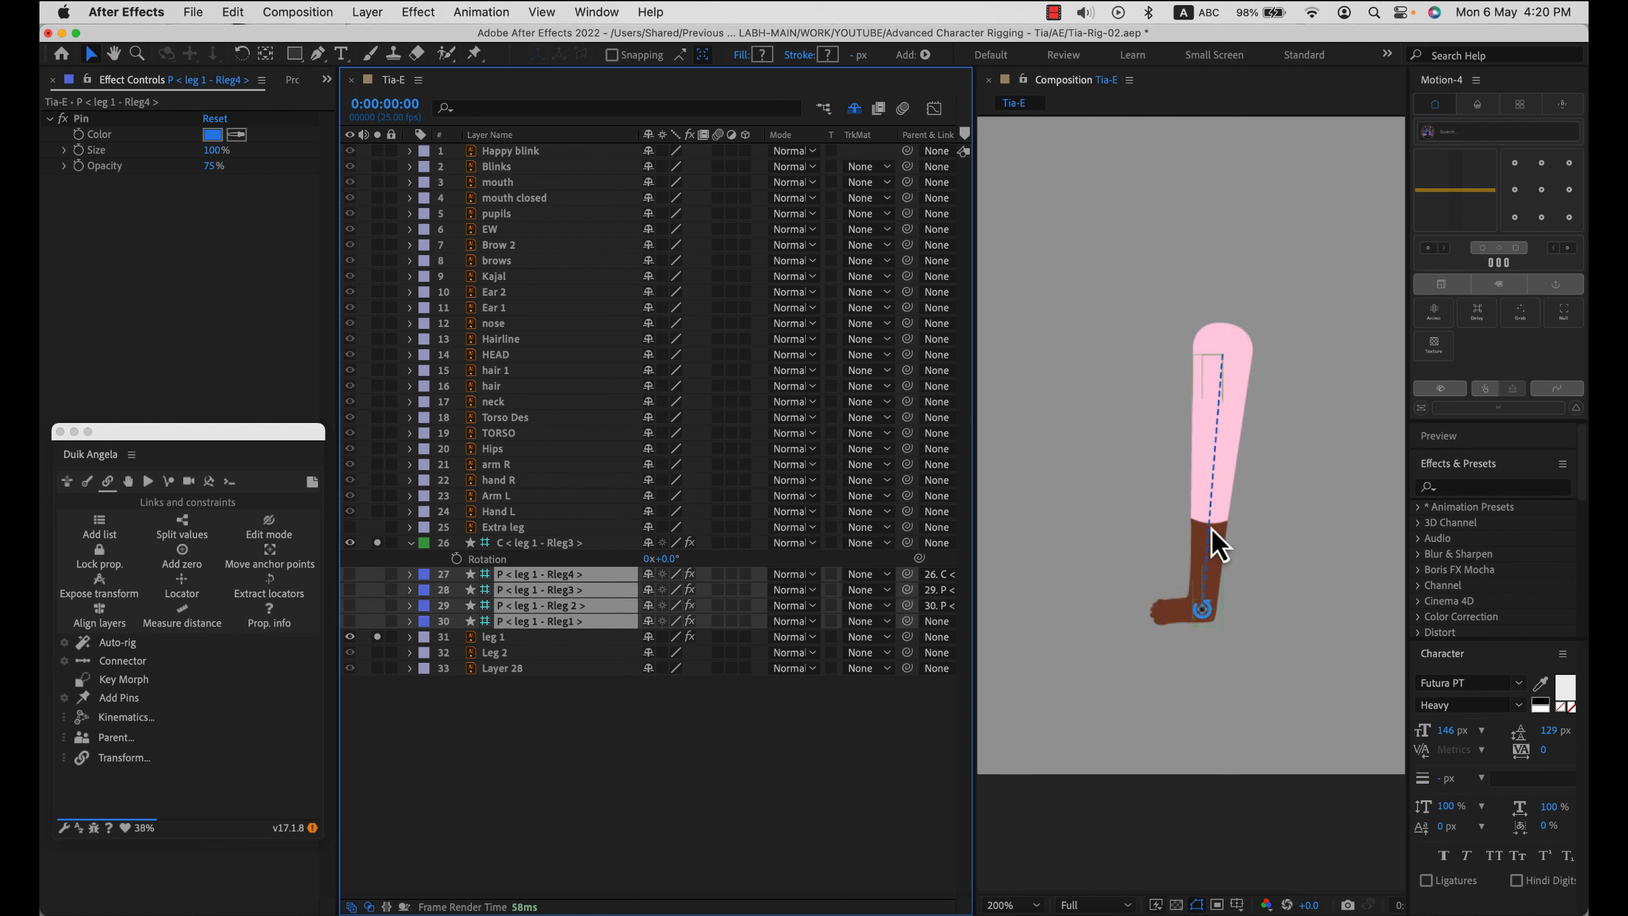
- Mark the four leg 1 pin layers as shy, and toggle the hiding of shy layers off and on again
click(651, 582)
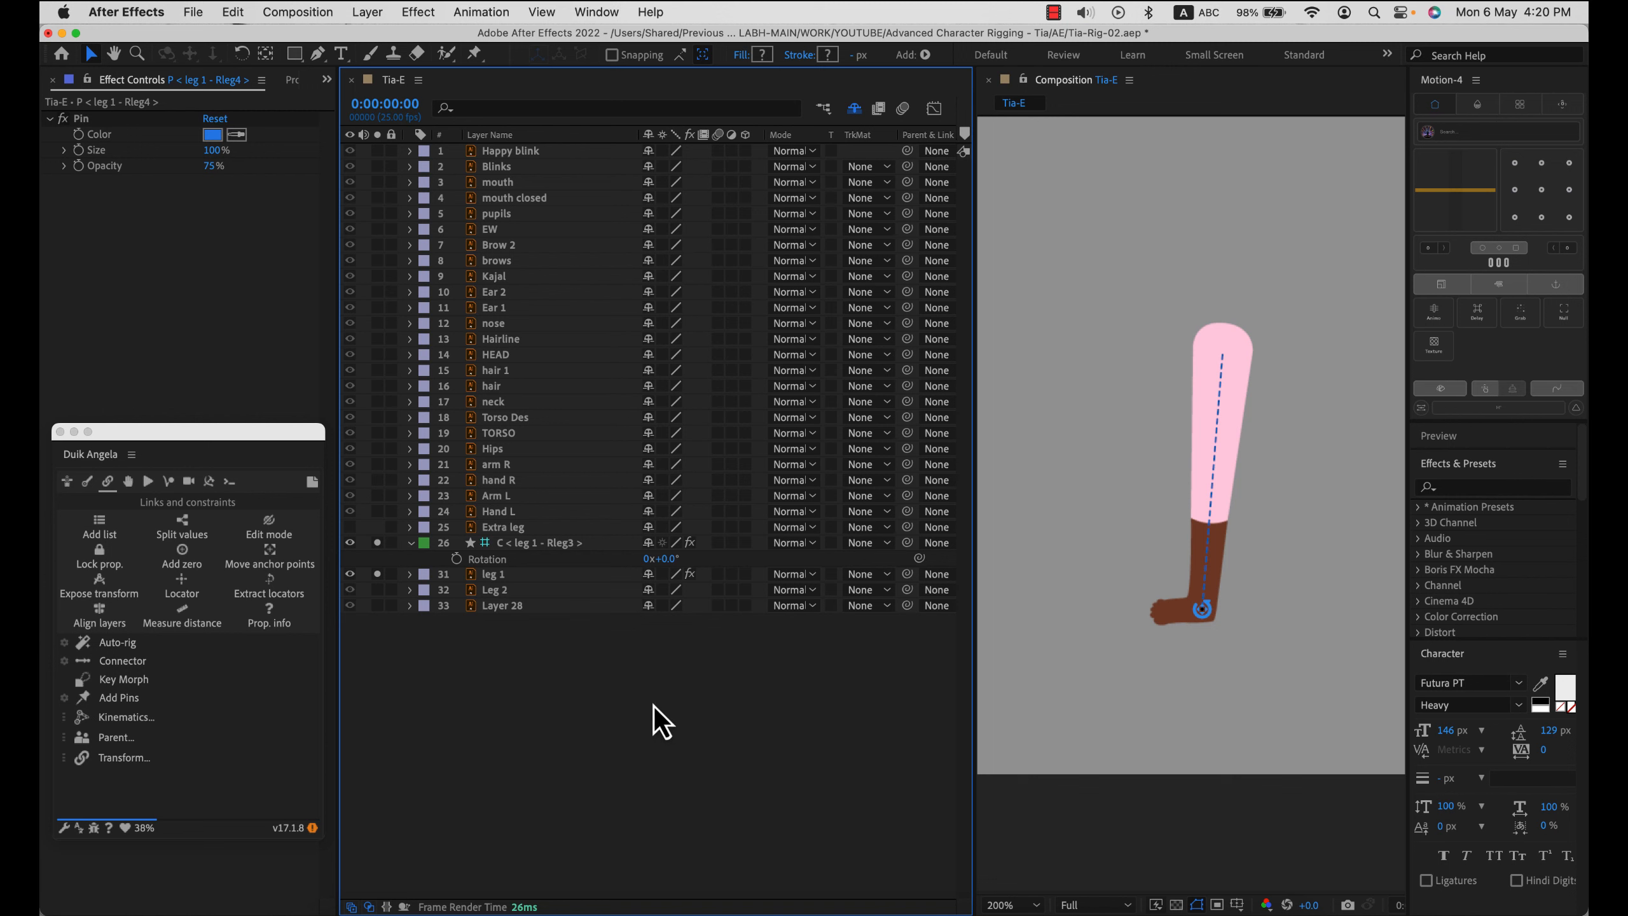
click(858, 110)
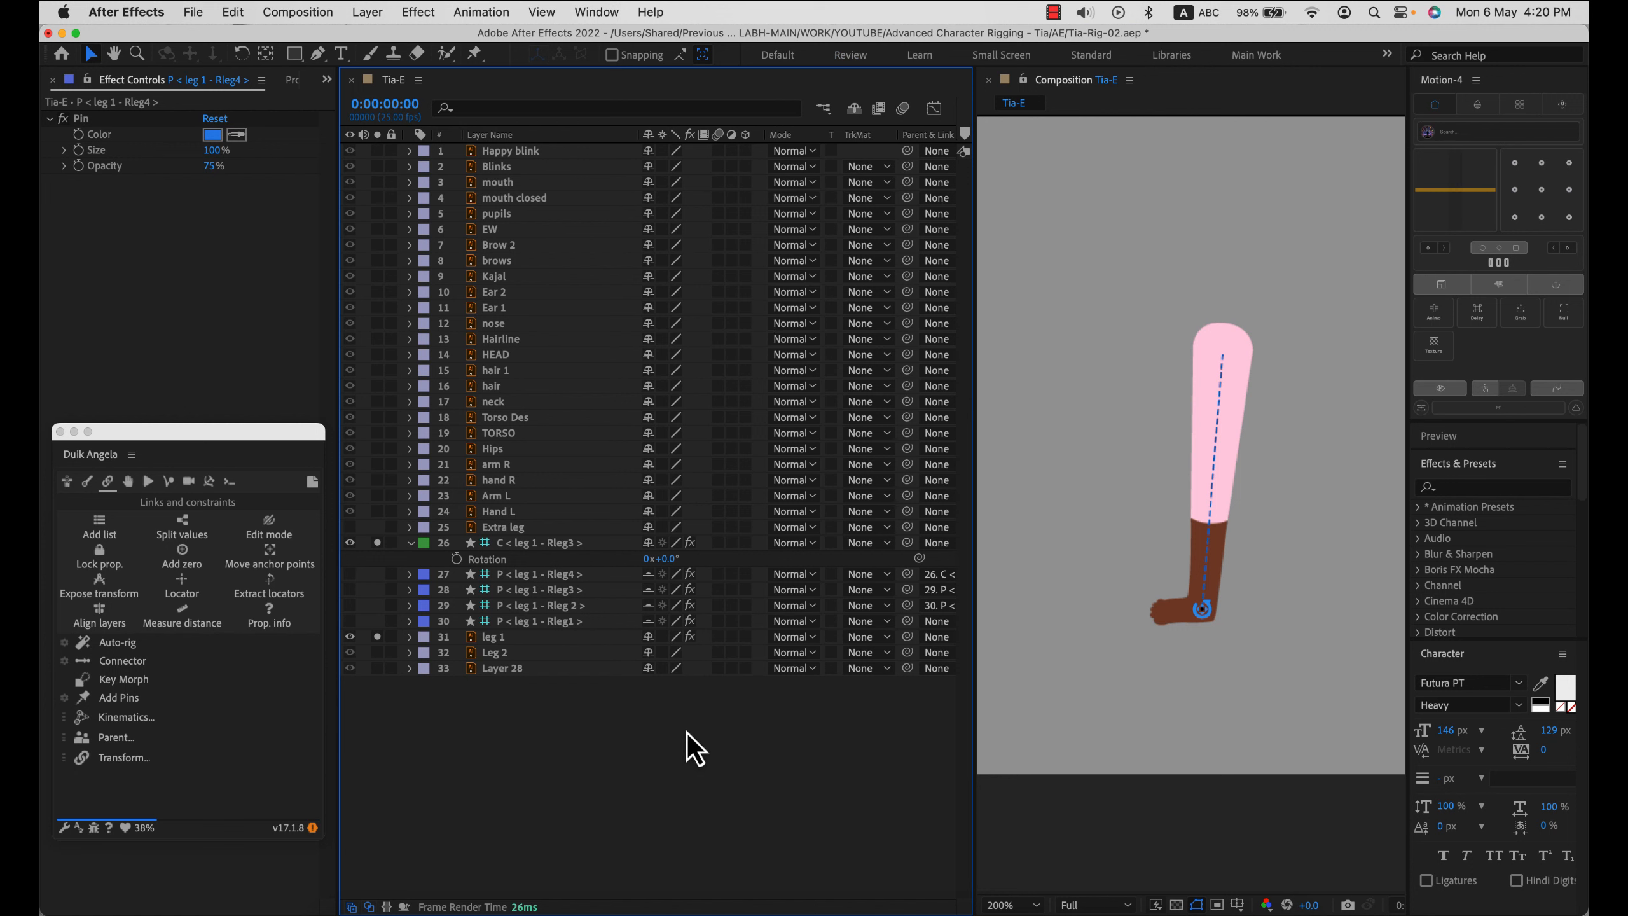
click(854, 109)
- Test leg 1's bend by moving the ankle controller sideways and upward, and undo back to the visible, non-shy pin layers
click(1202, 609)
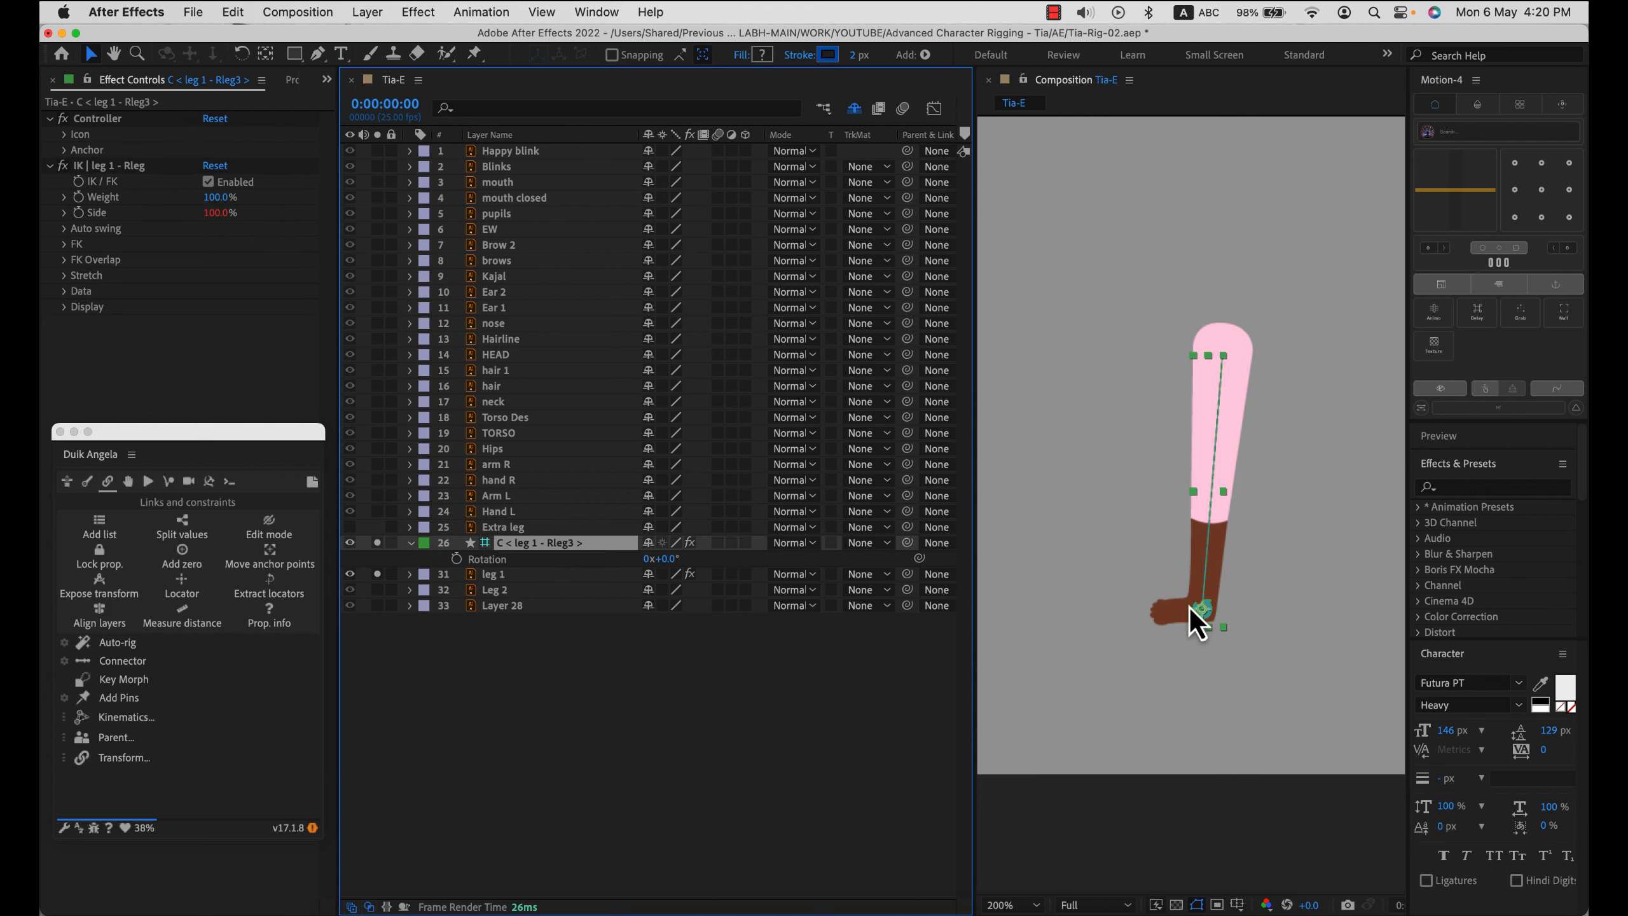
drag(1190, 608, 1239, 615)
key(super+z)
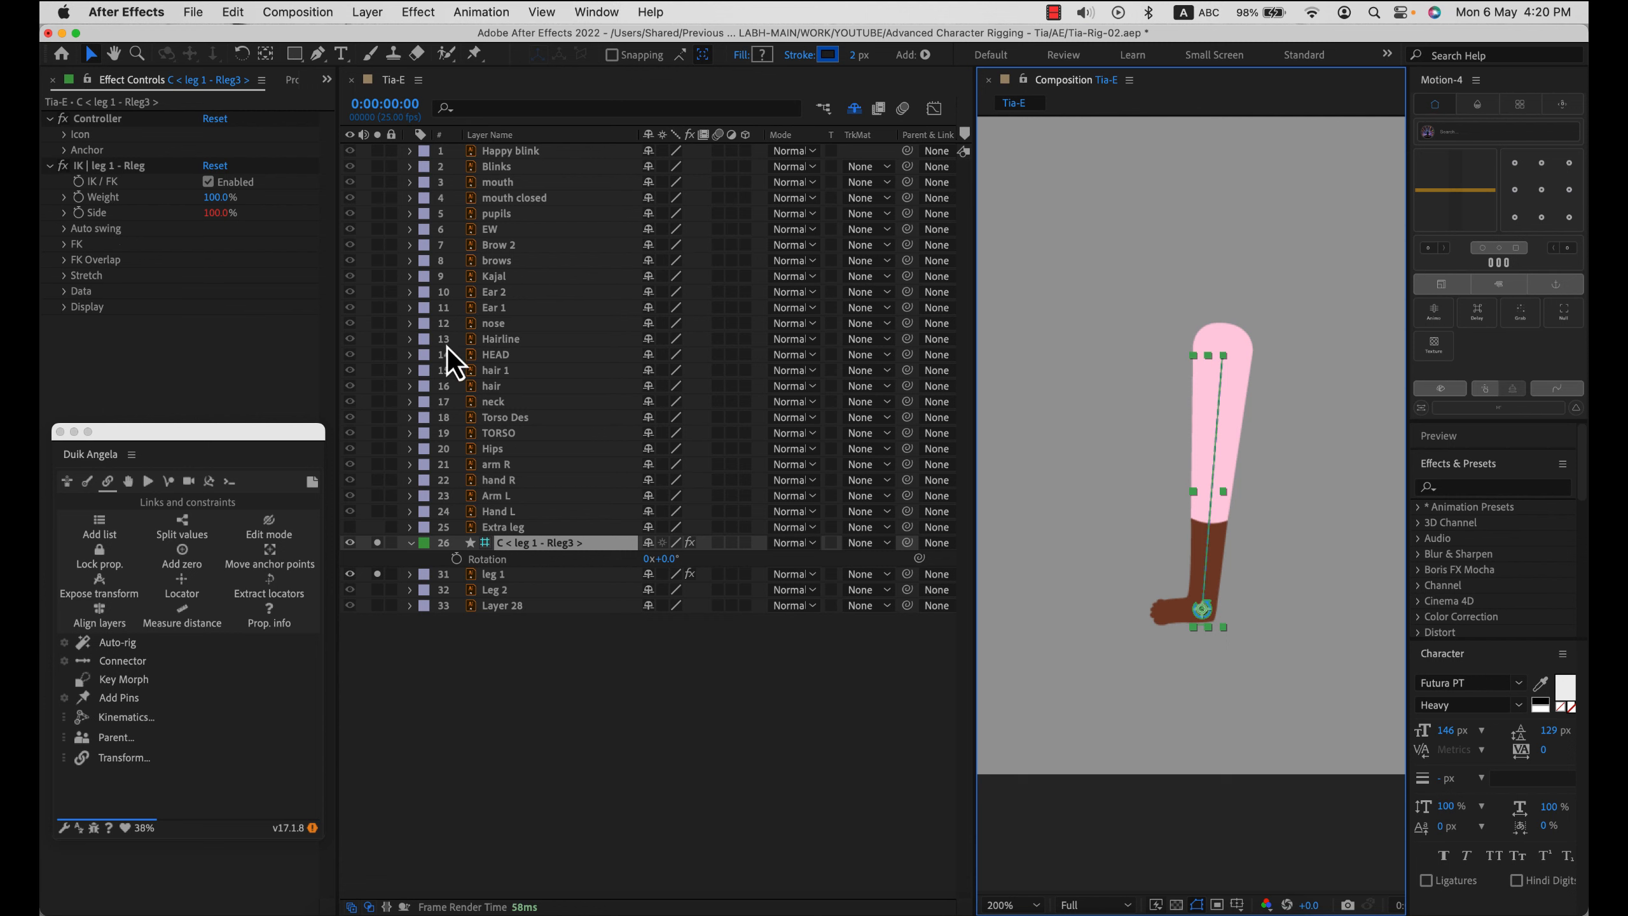
drag(1203, 603, 1207, 581)
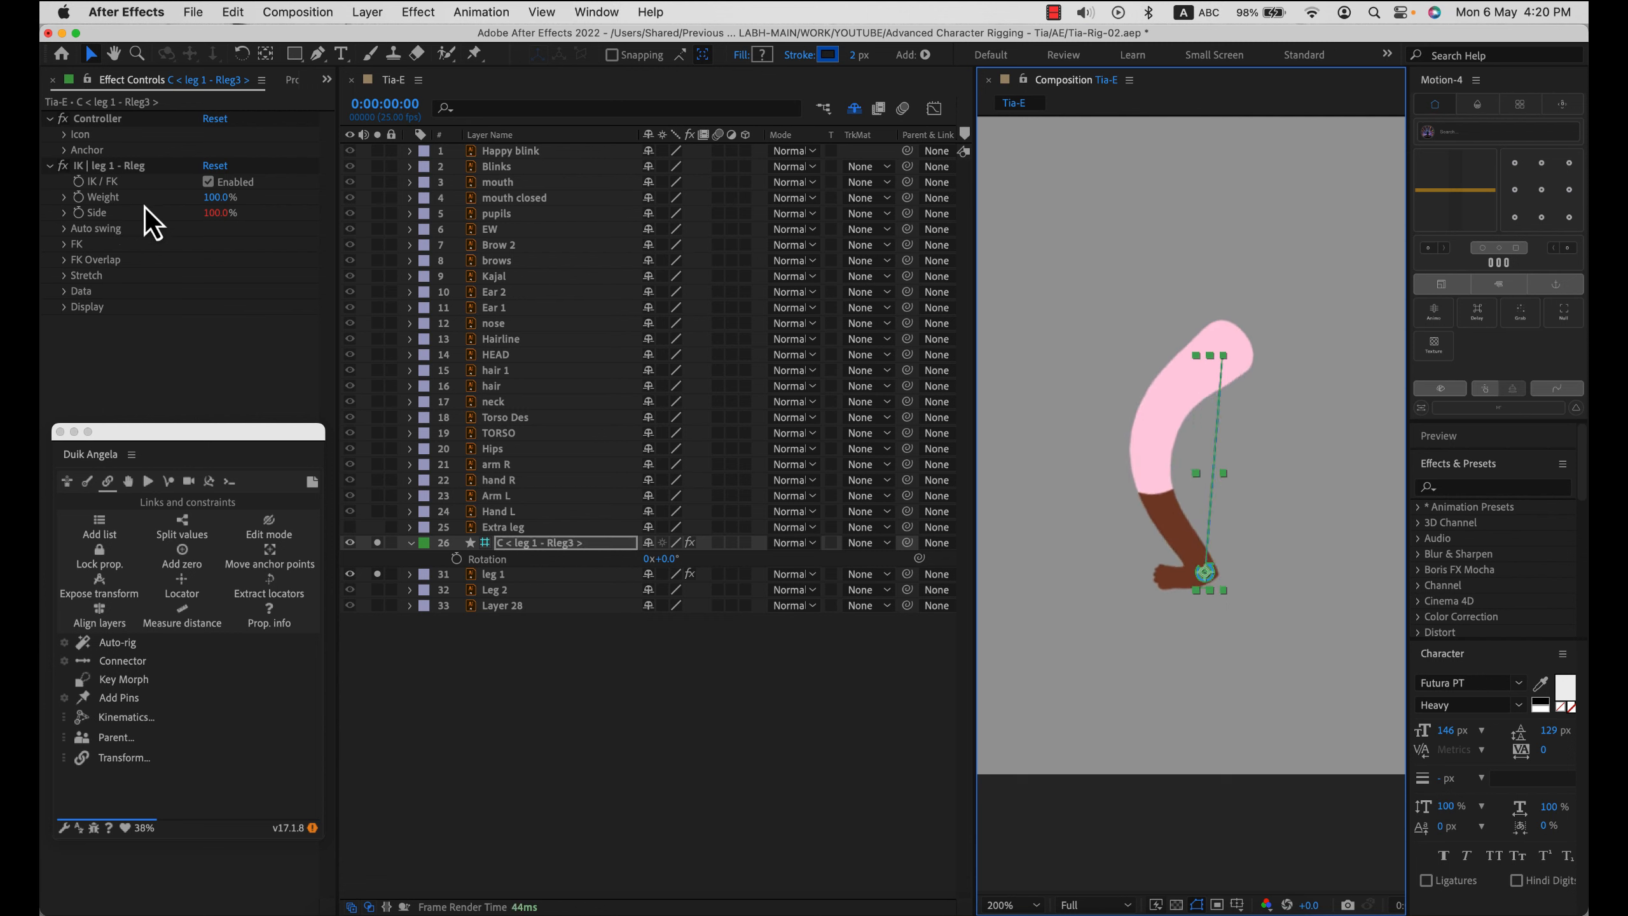
click(286, 203)
drag(286, 202, 352, 270)
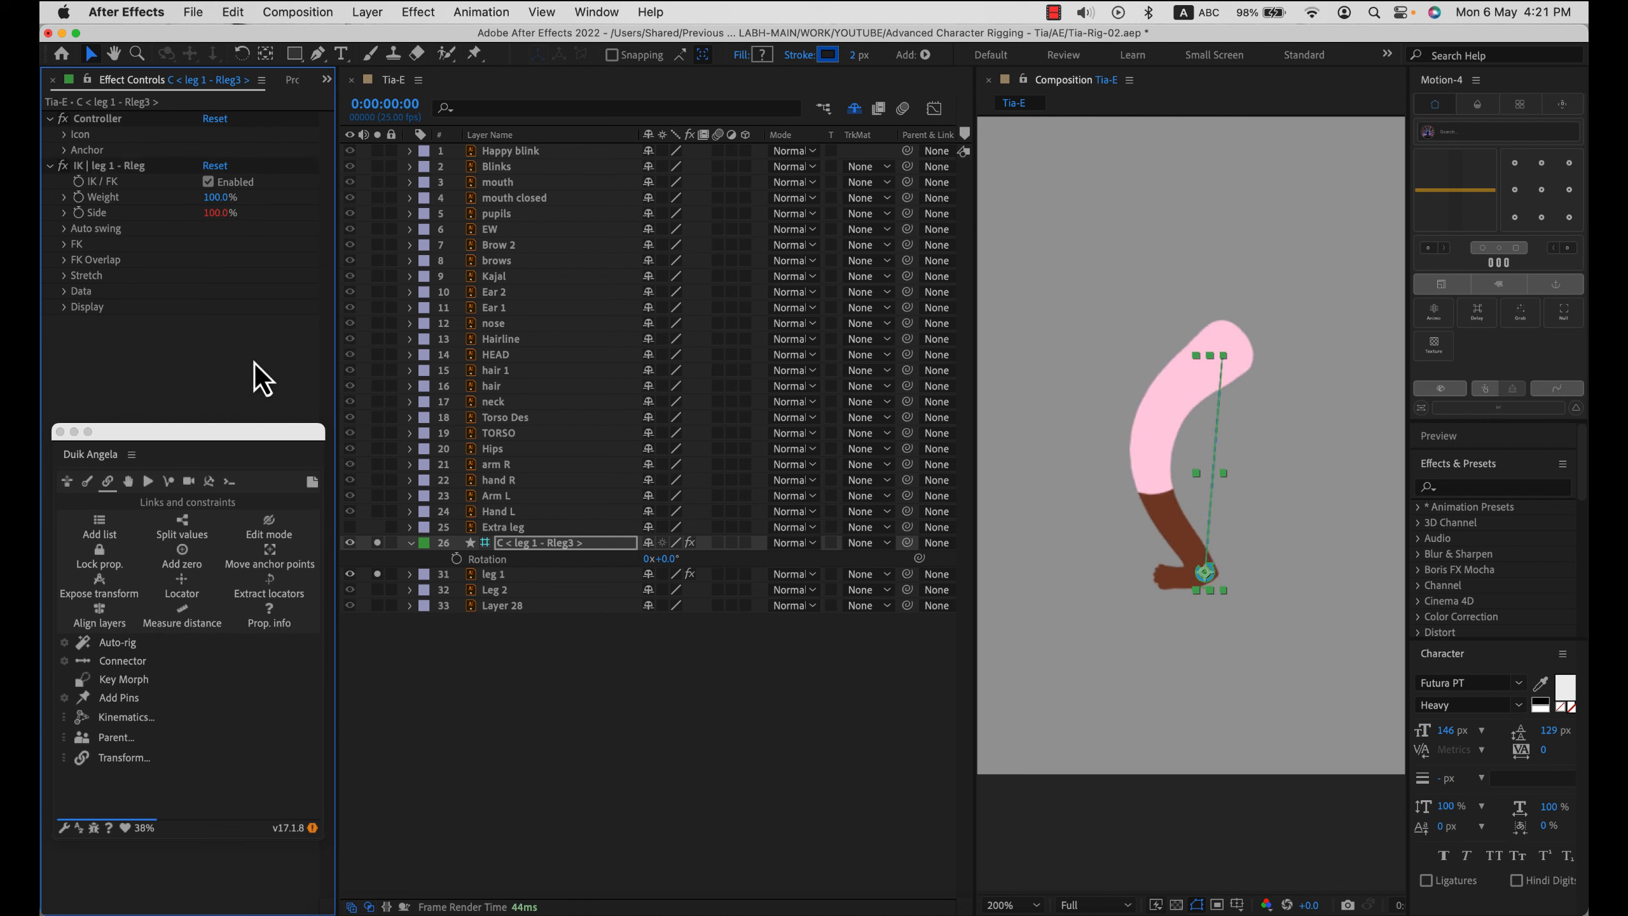
key(super+z)
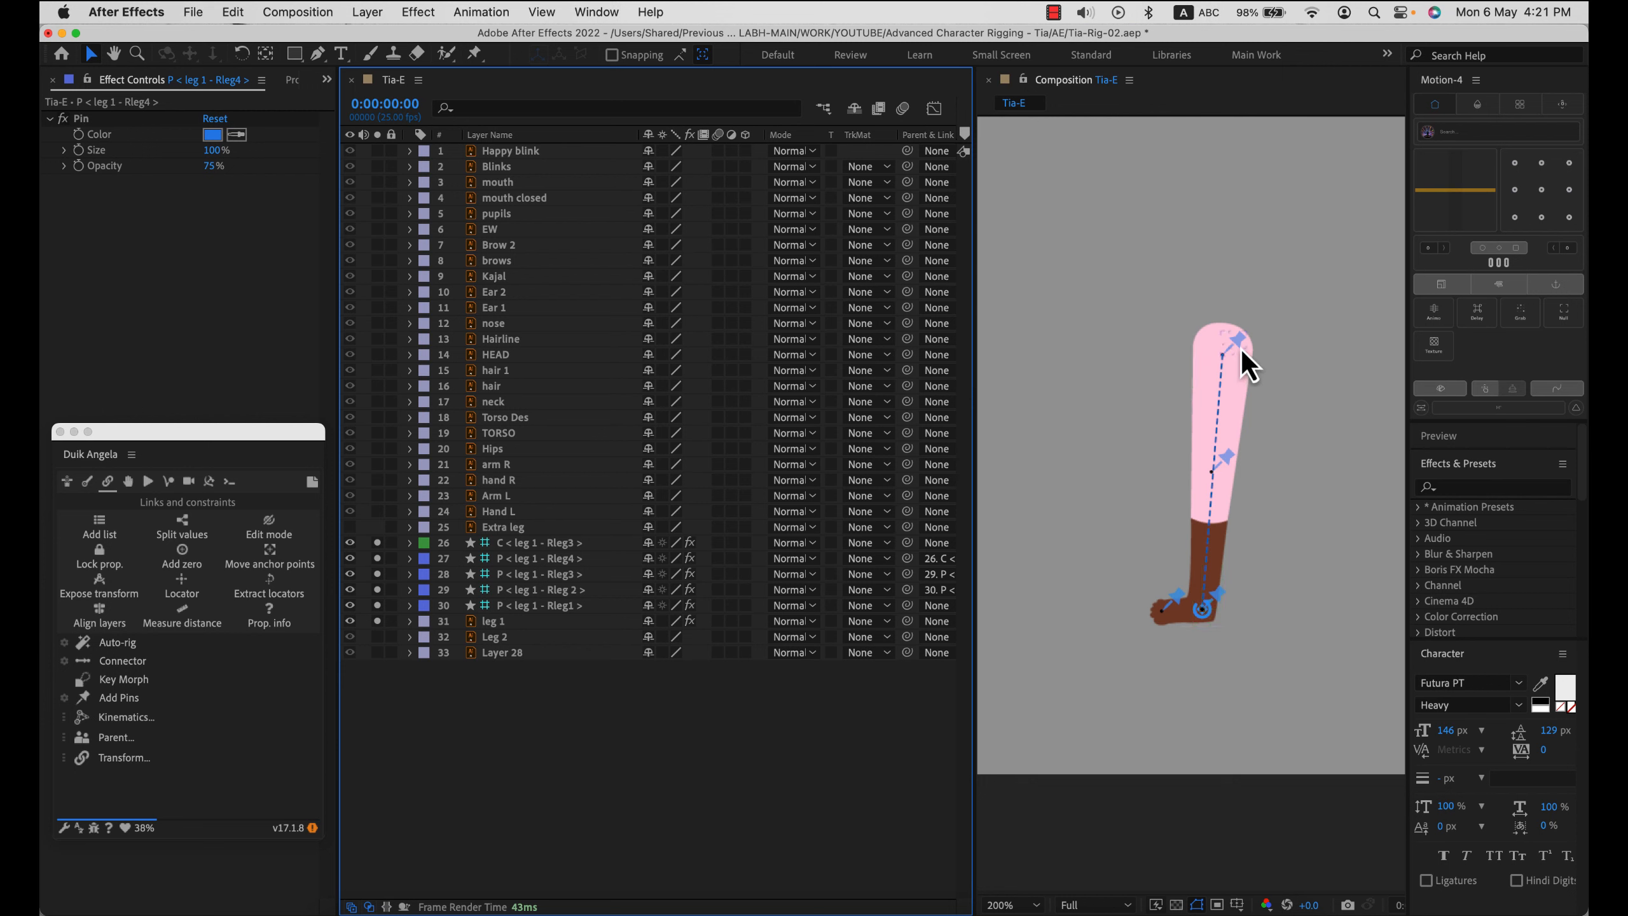
- Bring the full character back into view and solo the TORSO layer
click(1223, 608)
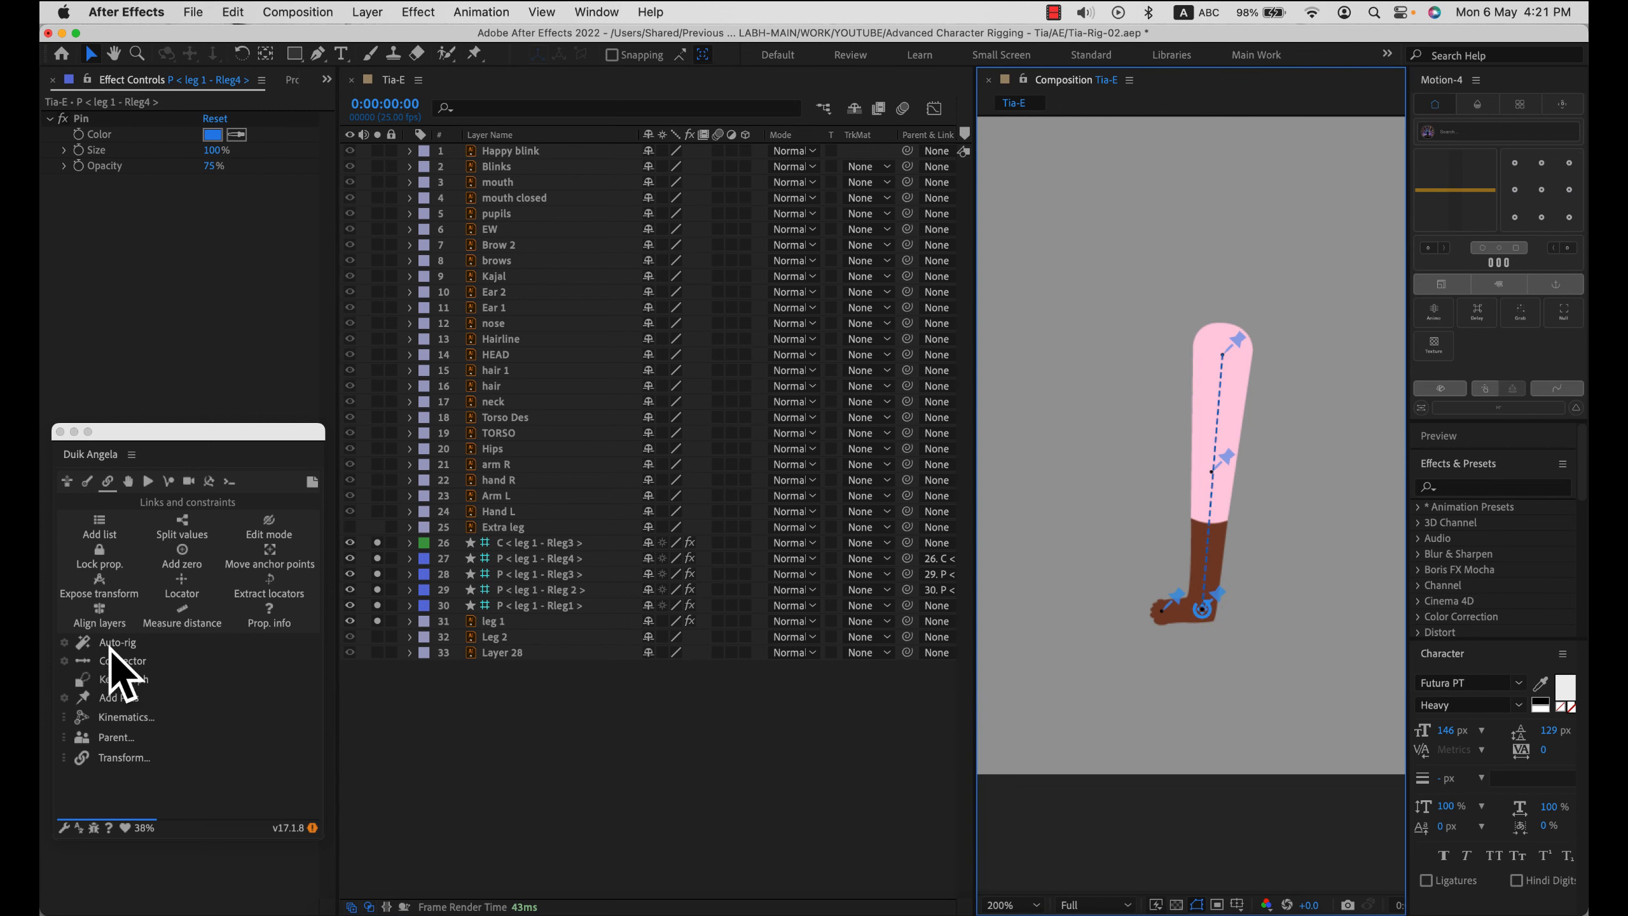
drag(199, 433, 201, 370)
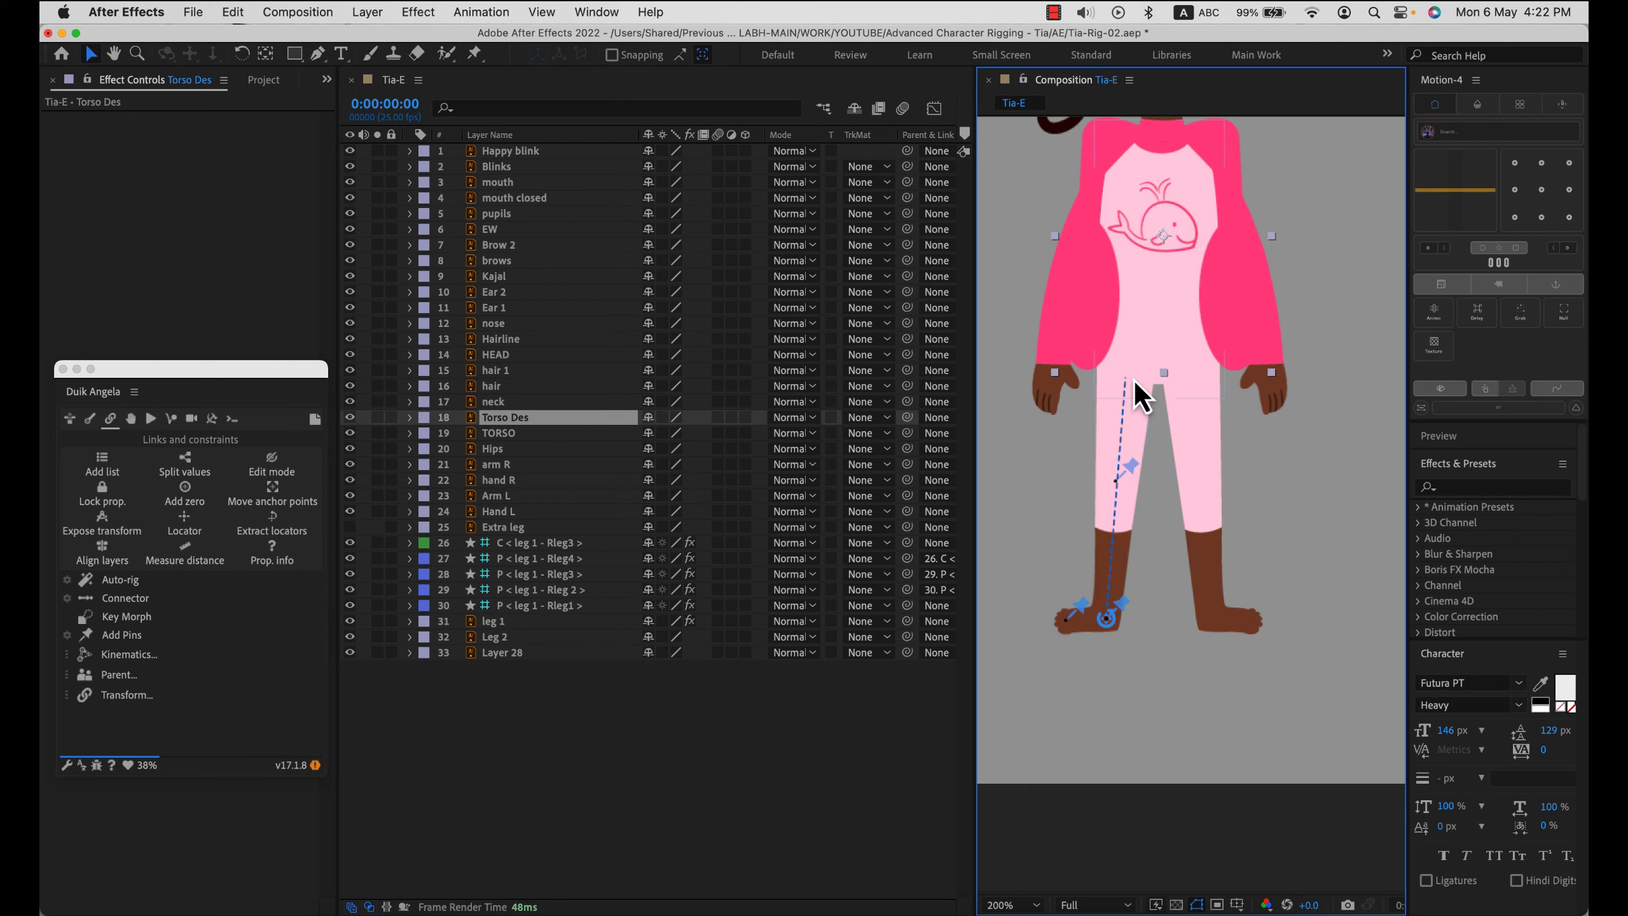
click(1170, 302)
click(378, 433)
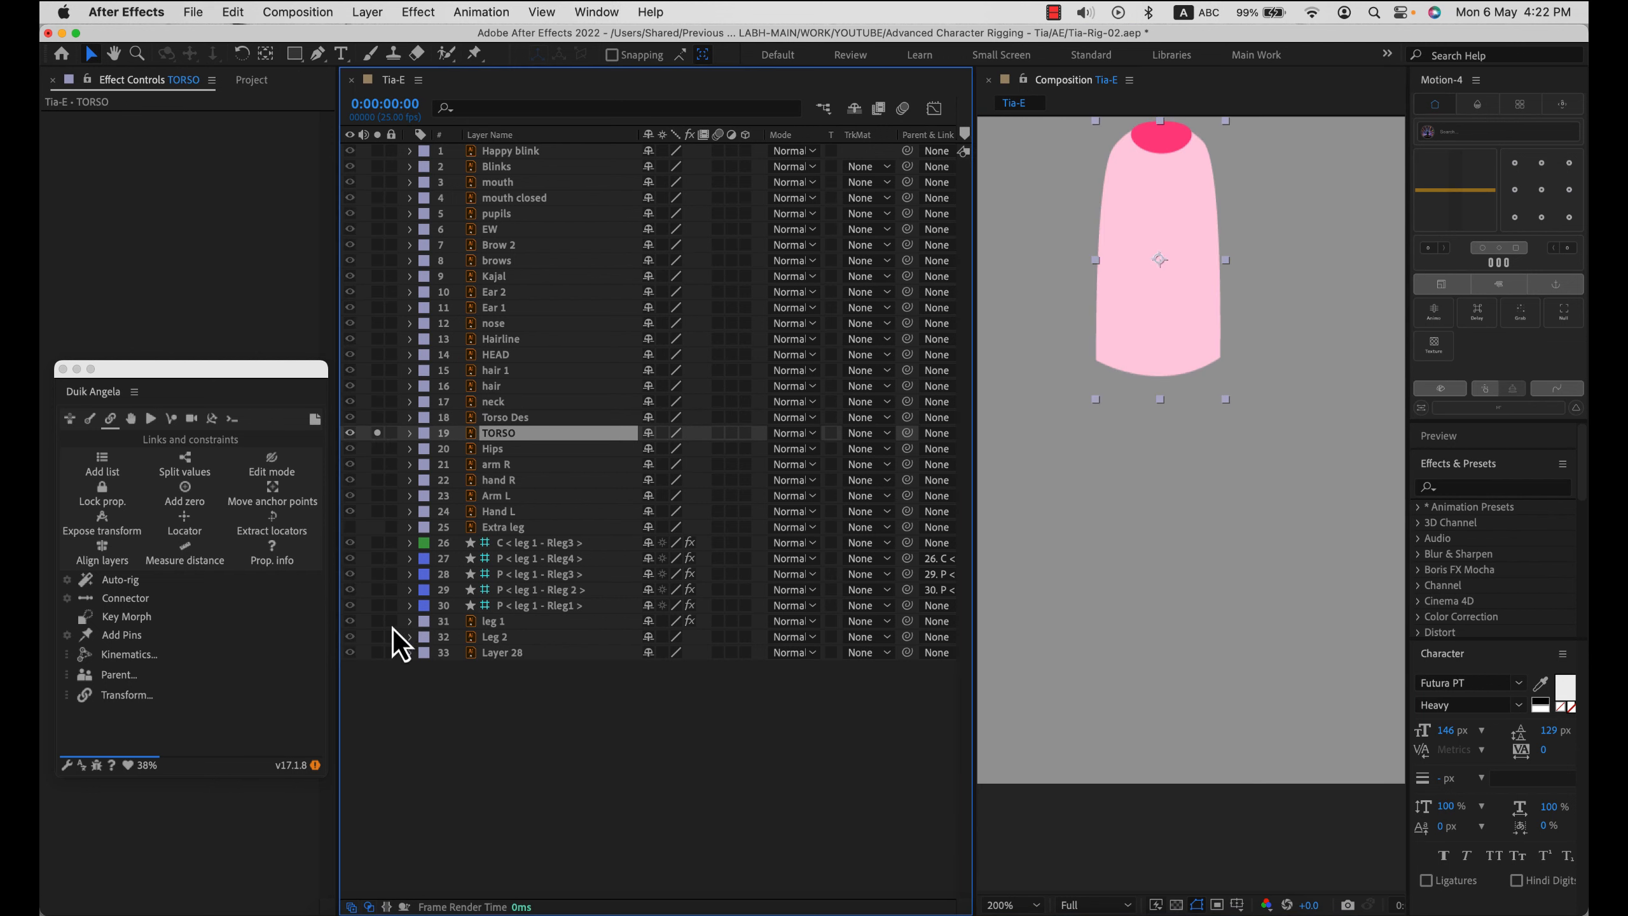
- Solo leg 1 with its controller and four pin layers alongside TORSO, and select the Rleg1 hip pin layer
click(378, 620)
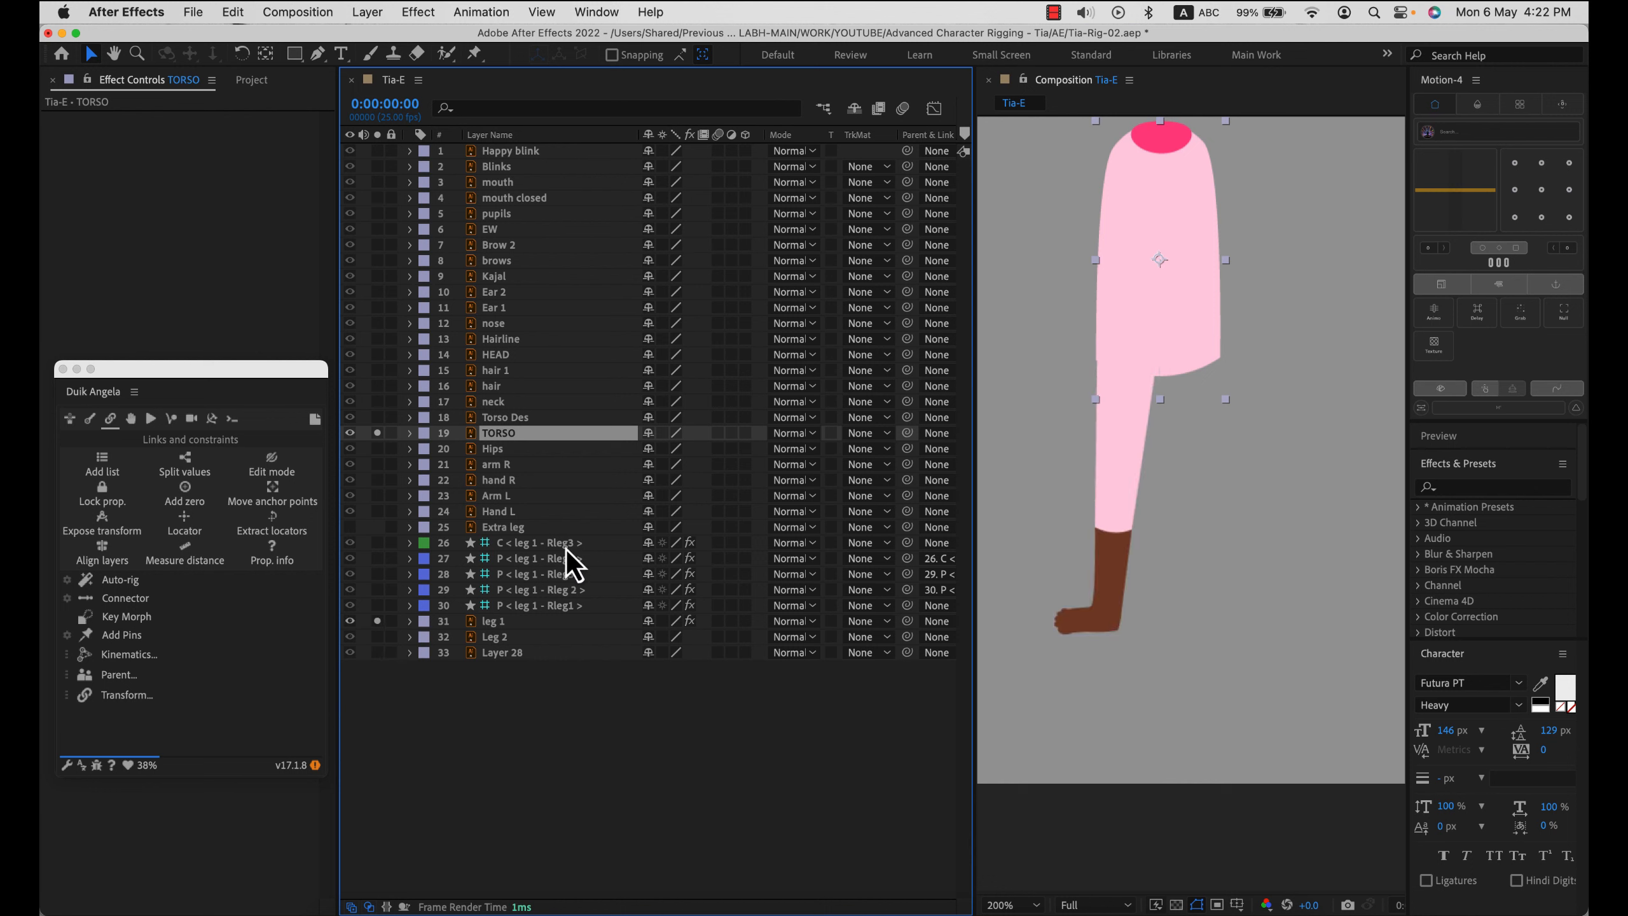
drag(379, 543, 381, 612)
click(416, 605)
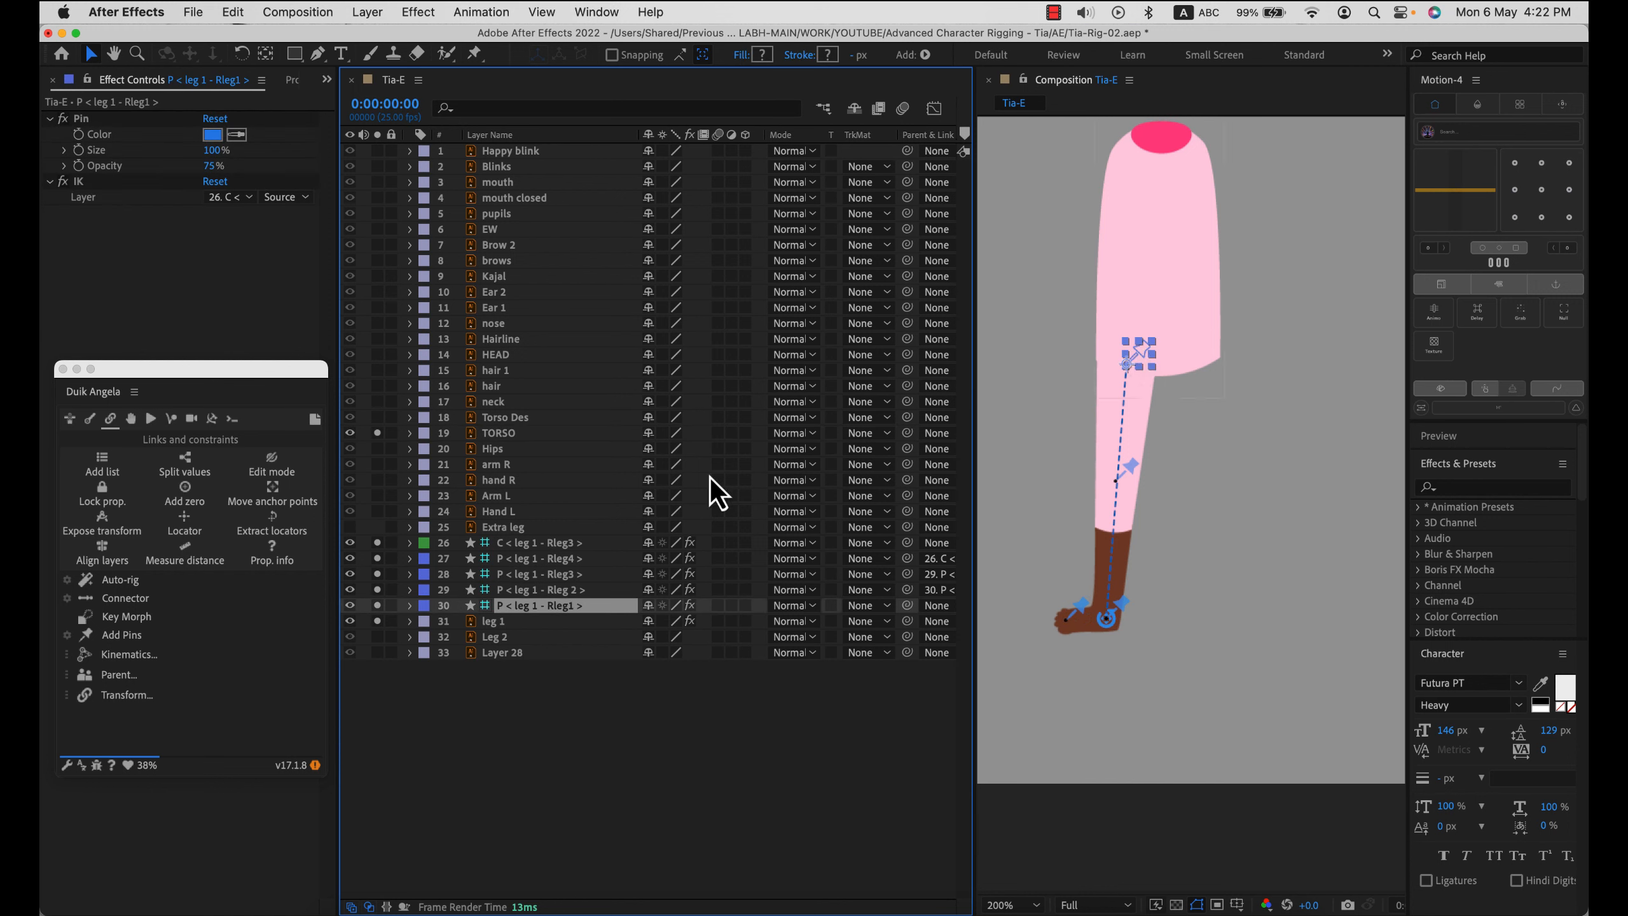
click(377, 433)
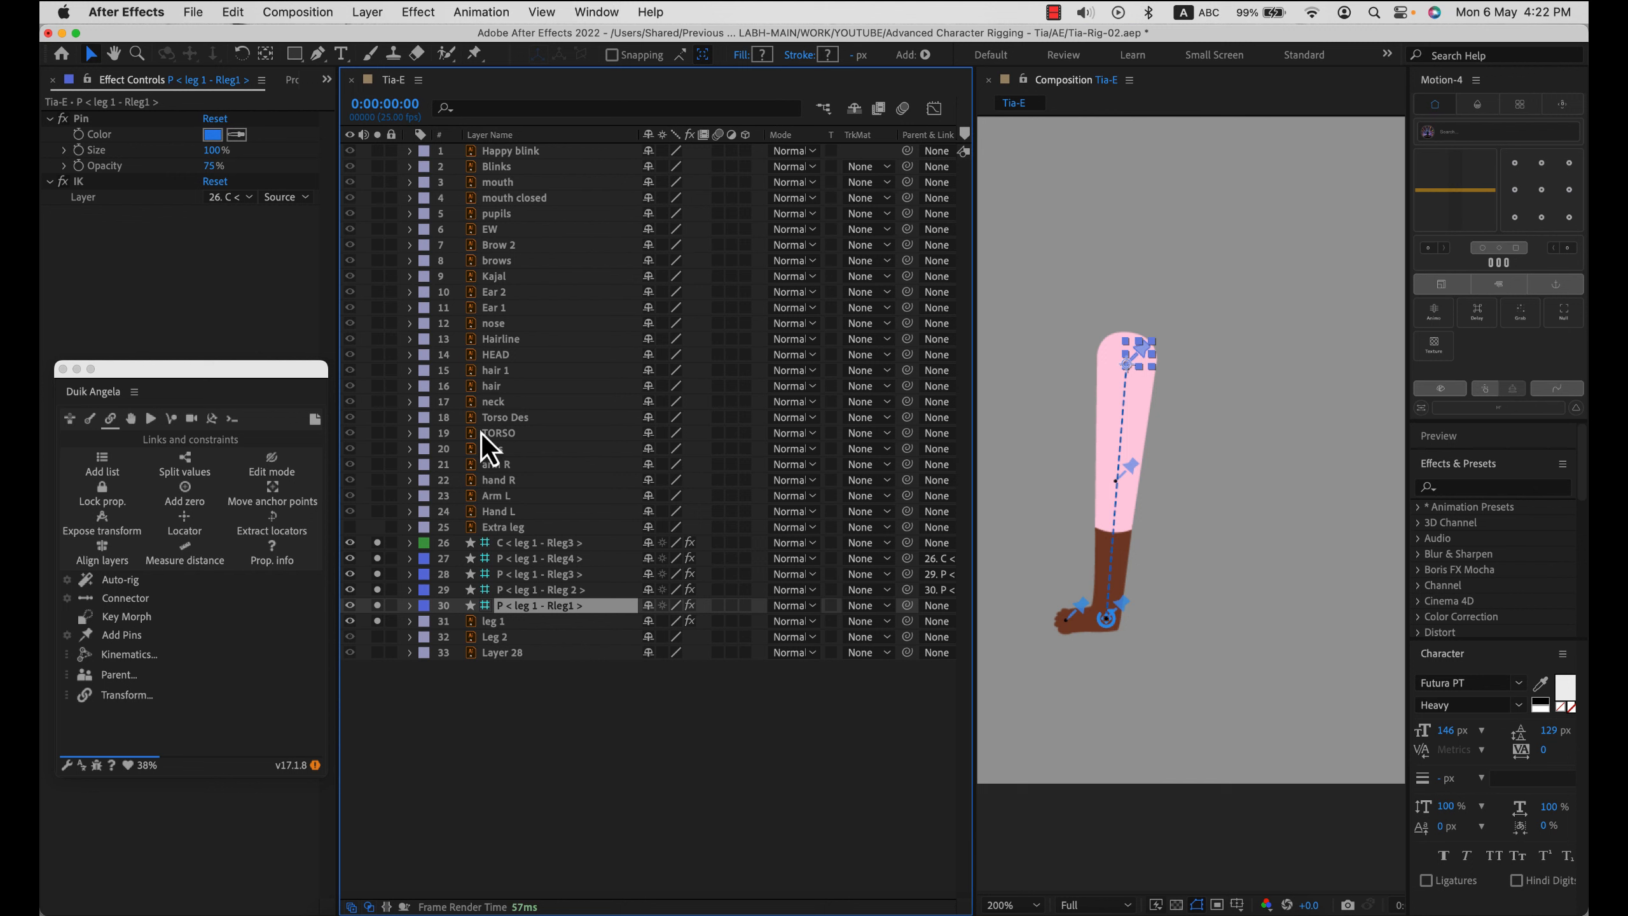
click(377, 432)
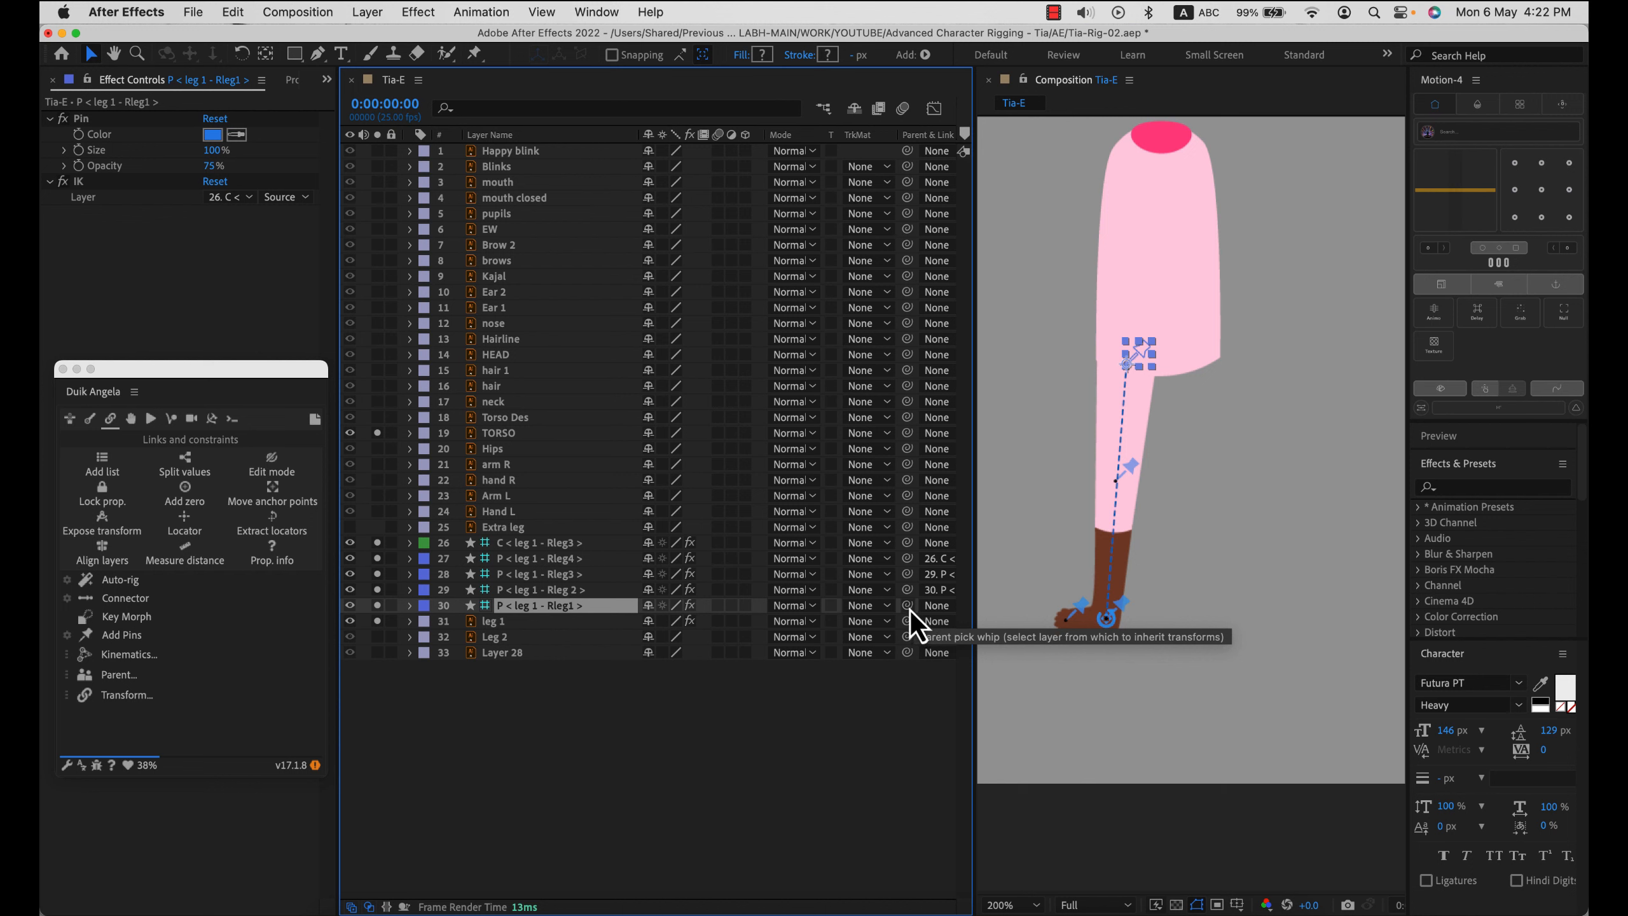
- Parent the Rleg1 hip pin layer to TORSO, test the link by moving the torso, and undo the test move
drag(907, 606, 515, 435)
click(517, 434)
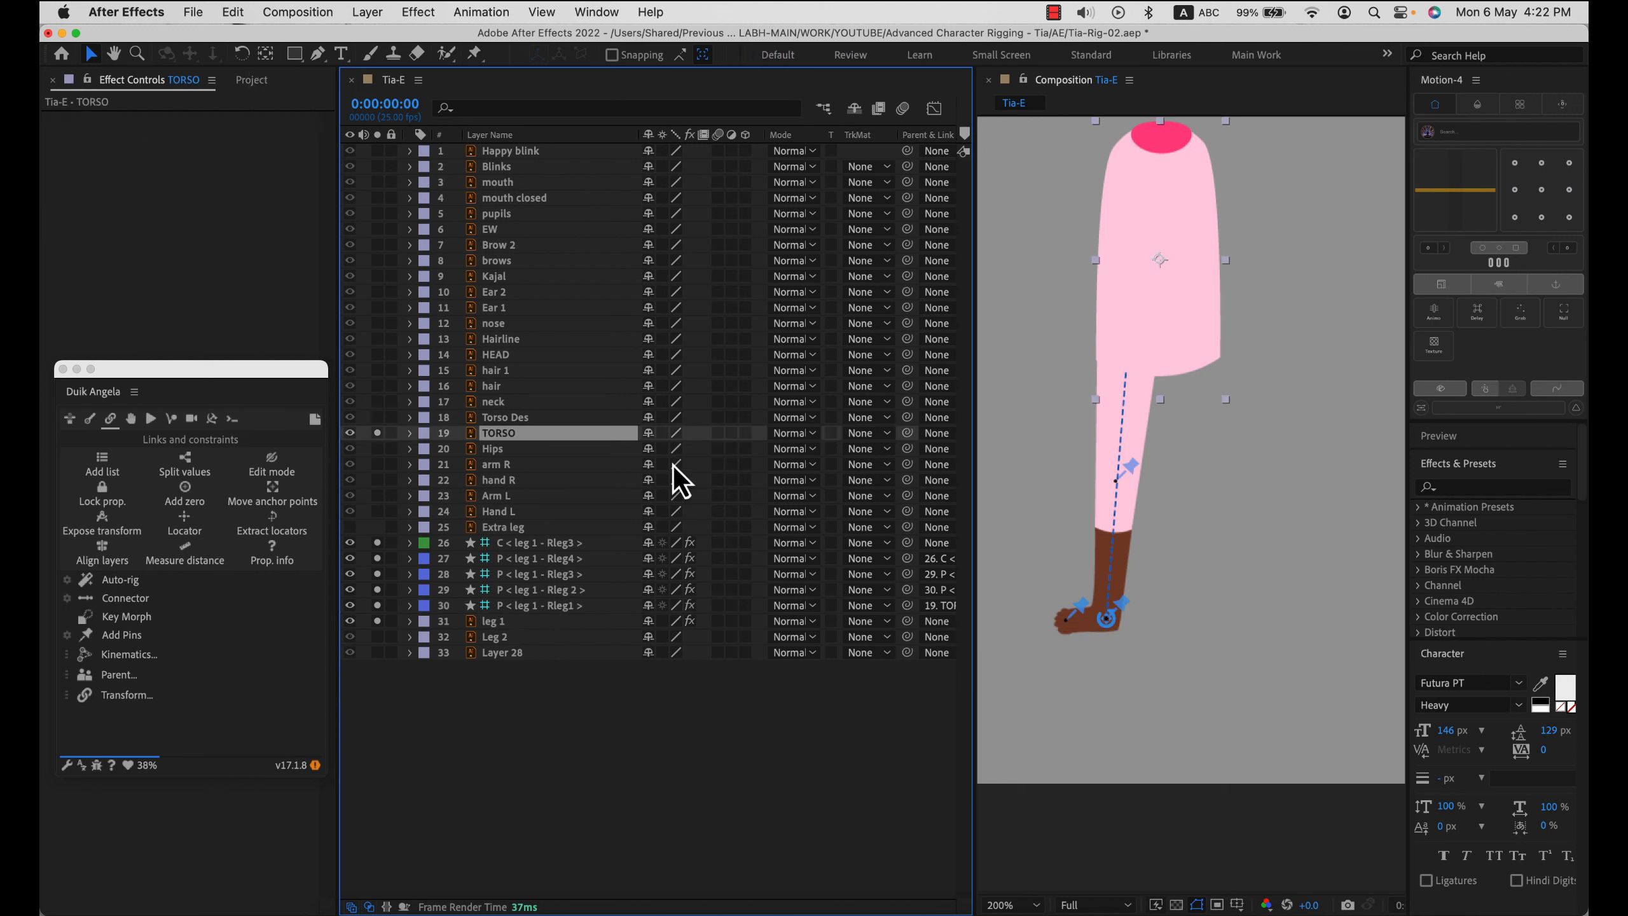
drag(1169, 276, 1138, 350)
key(super+z)
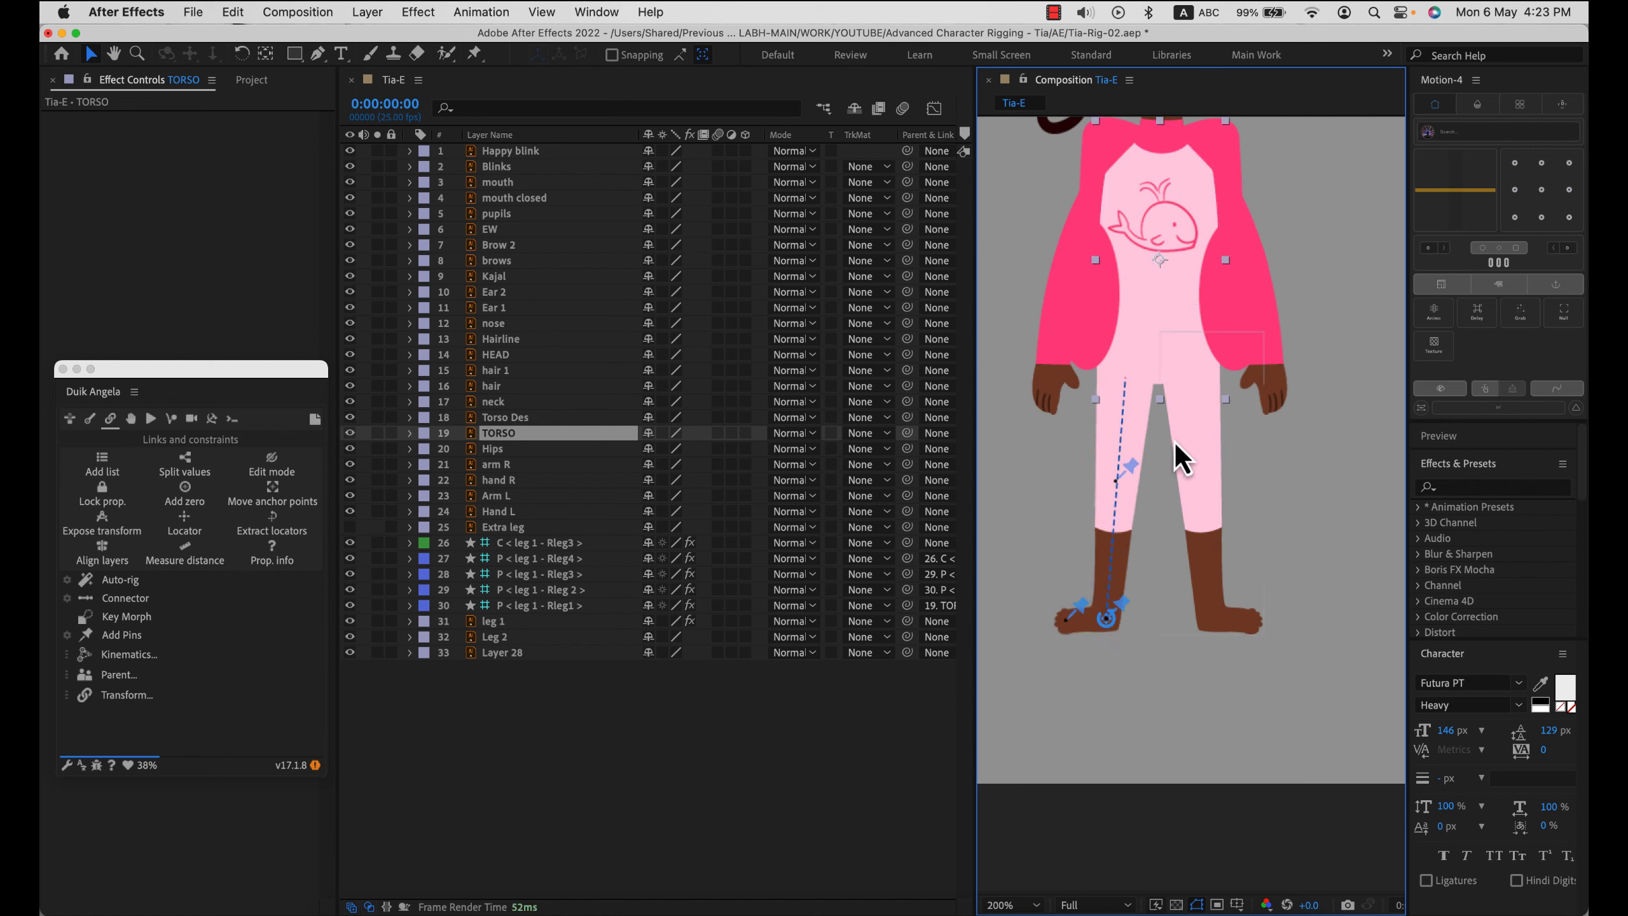
- Isolate the Leg 2 layer, place puppet pins on it starting at the hip, and rename the toe pin Lleg4
drag(1197, 251, 1198, 331)
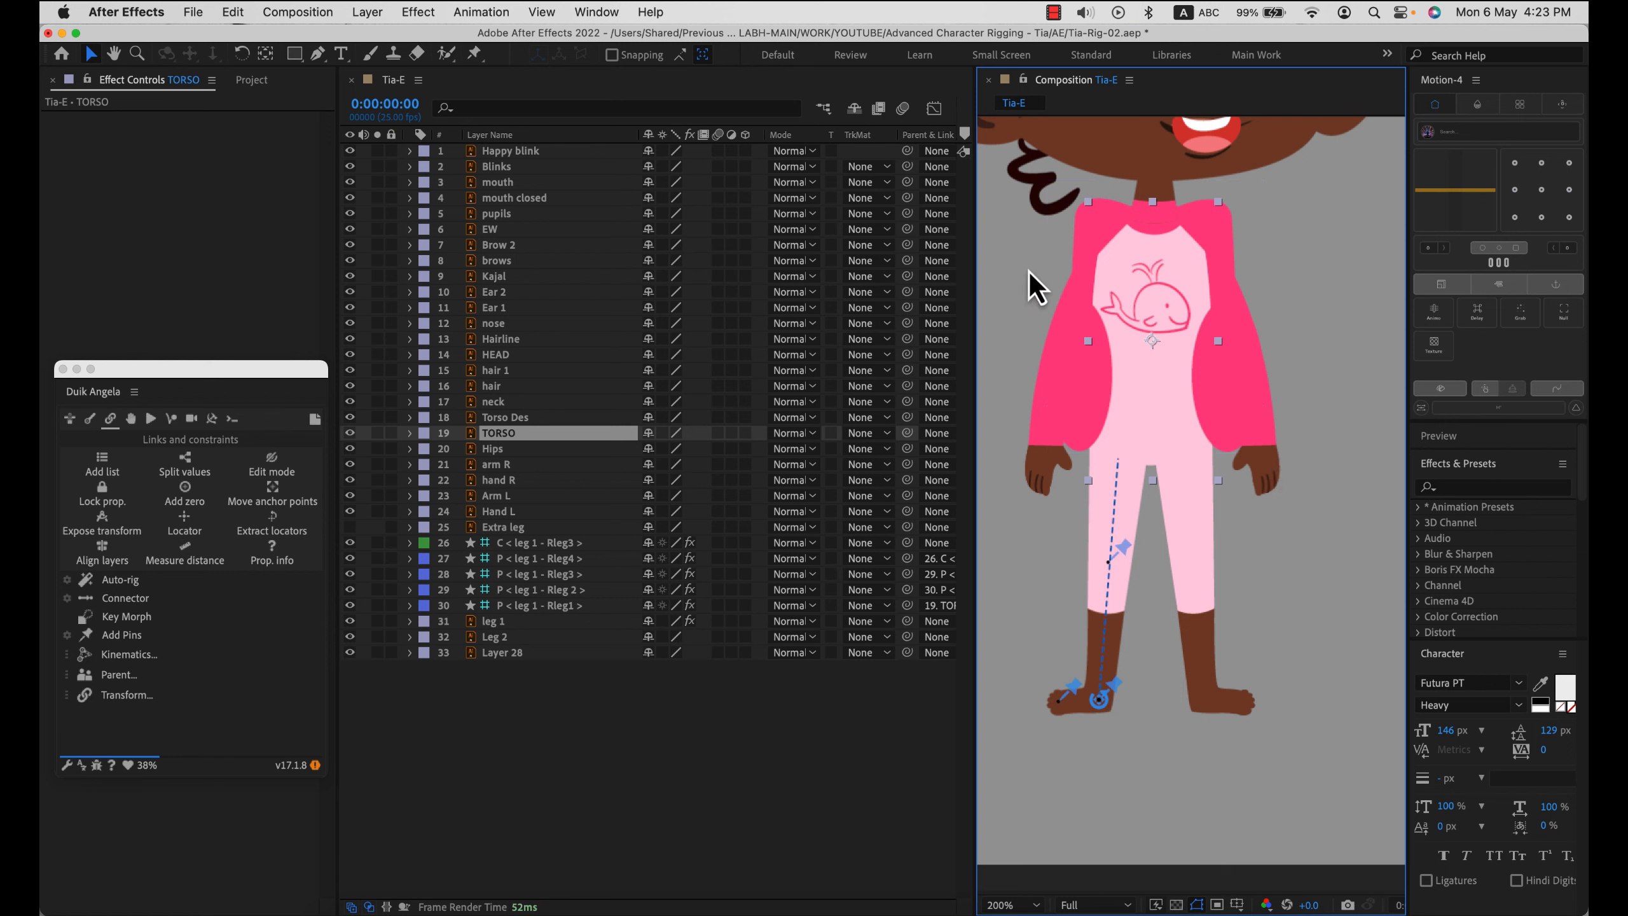
drag(1162, 618, 1206, 544)
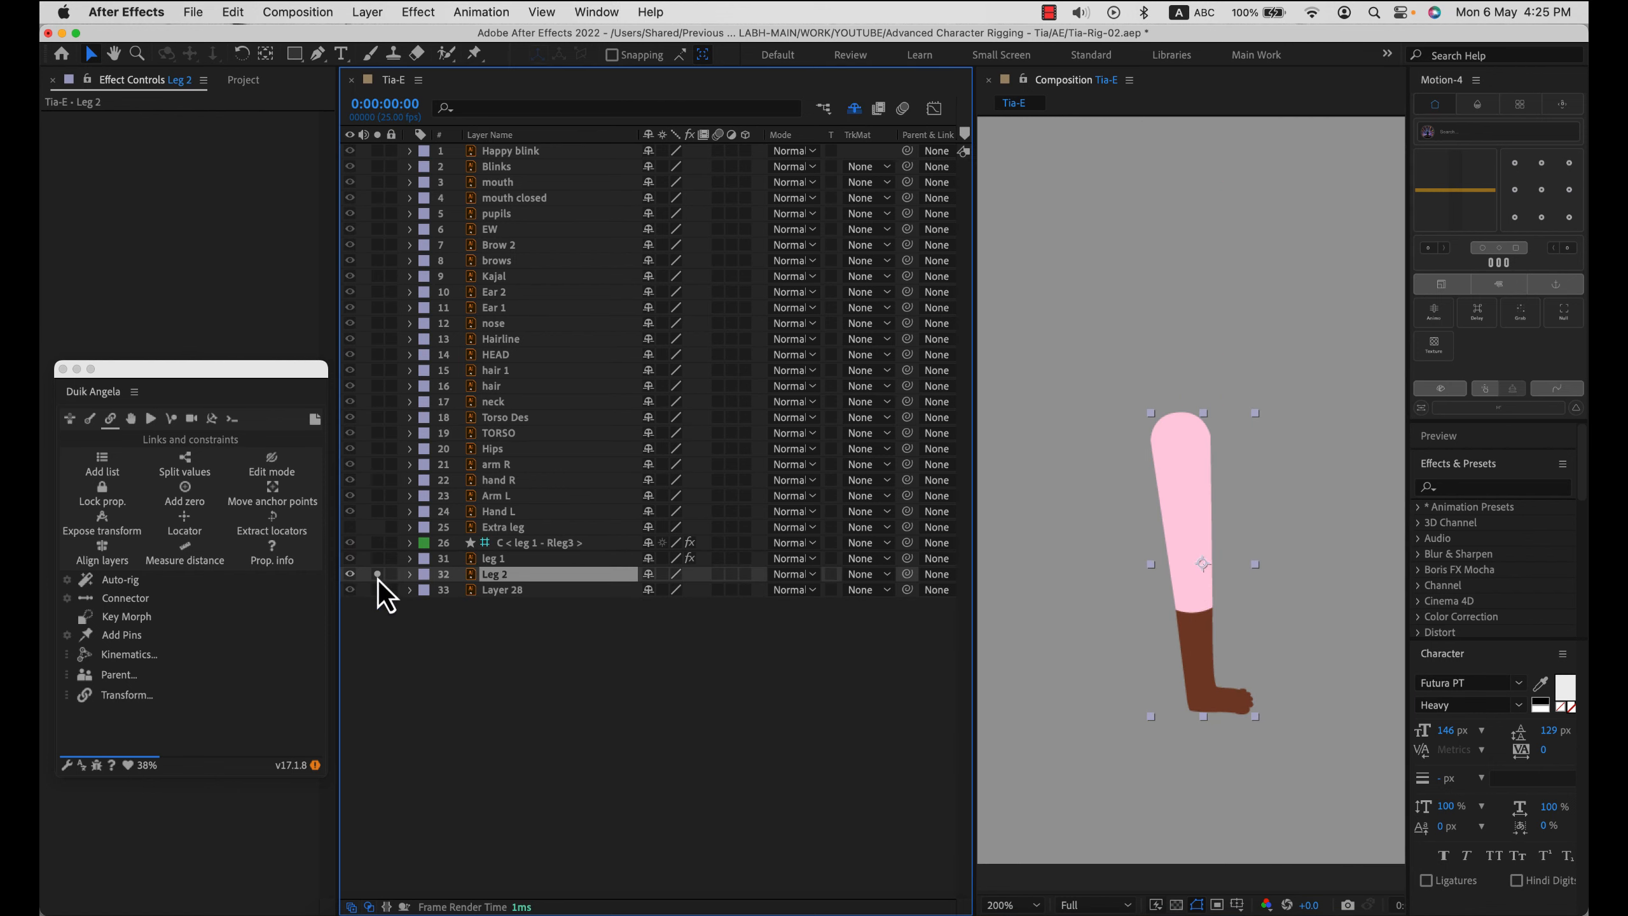
click(1218, 571)
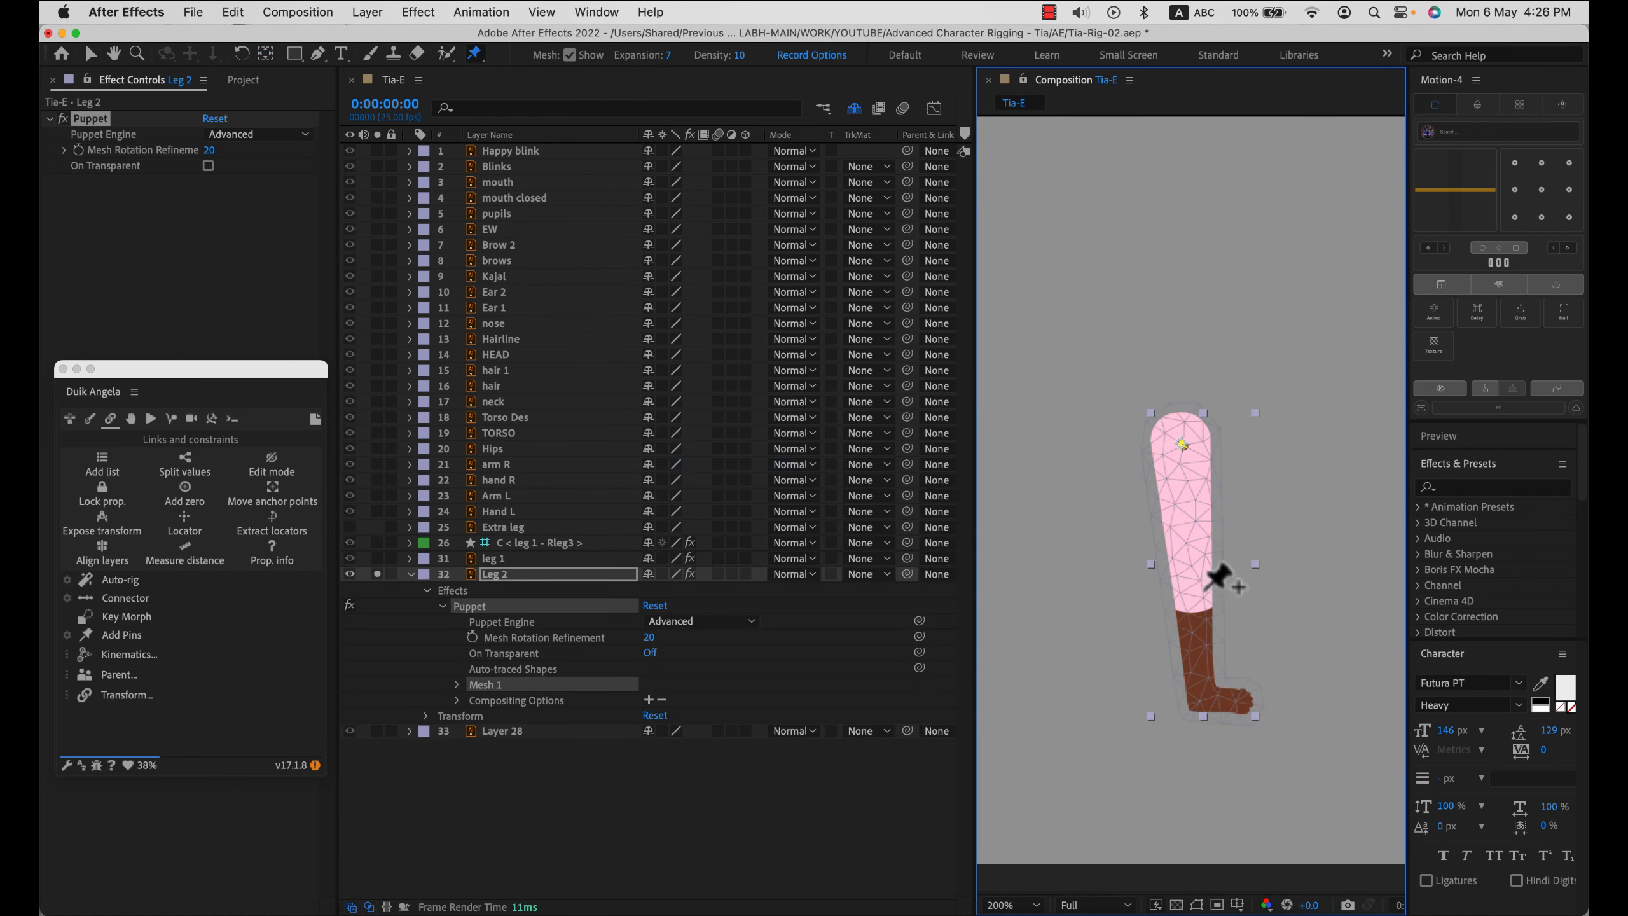
right_click(545, 661)
click(617, 808)
text(Lleg4)
key(Return)
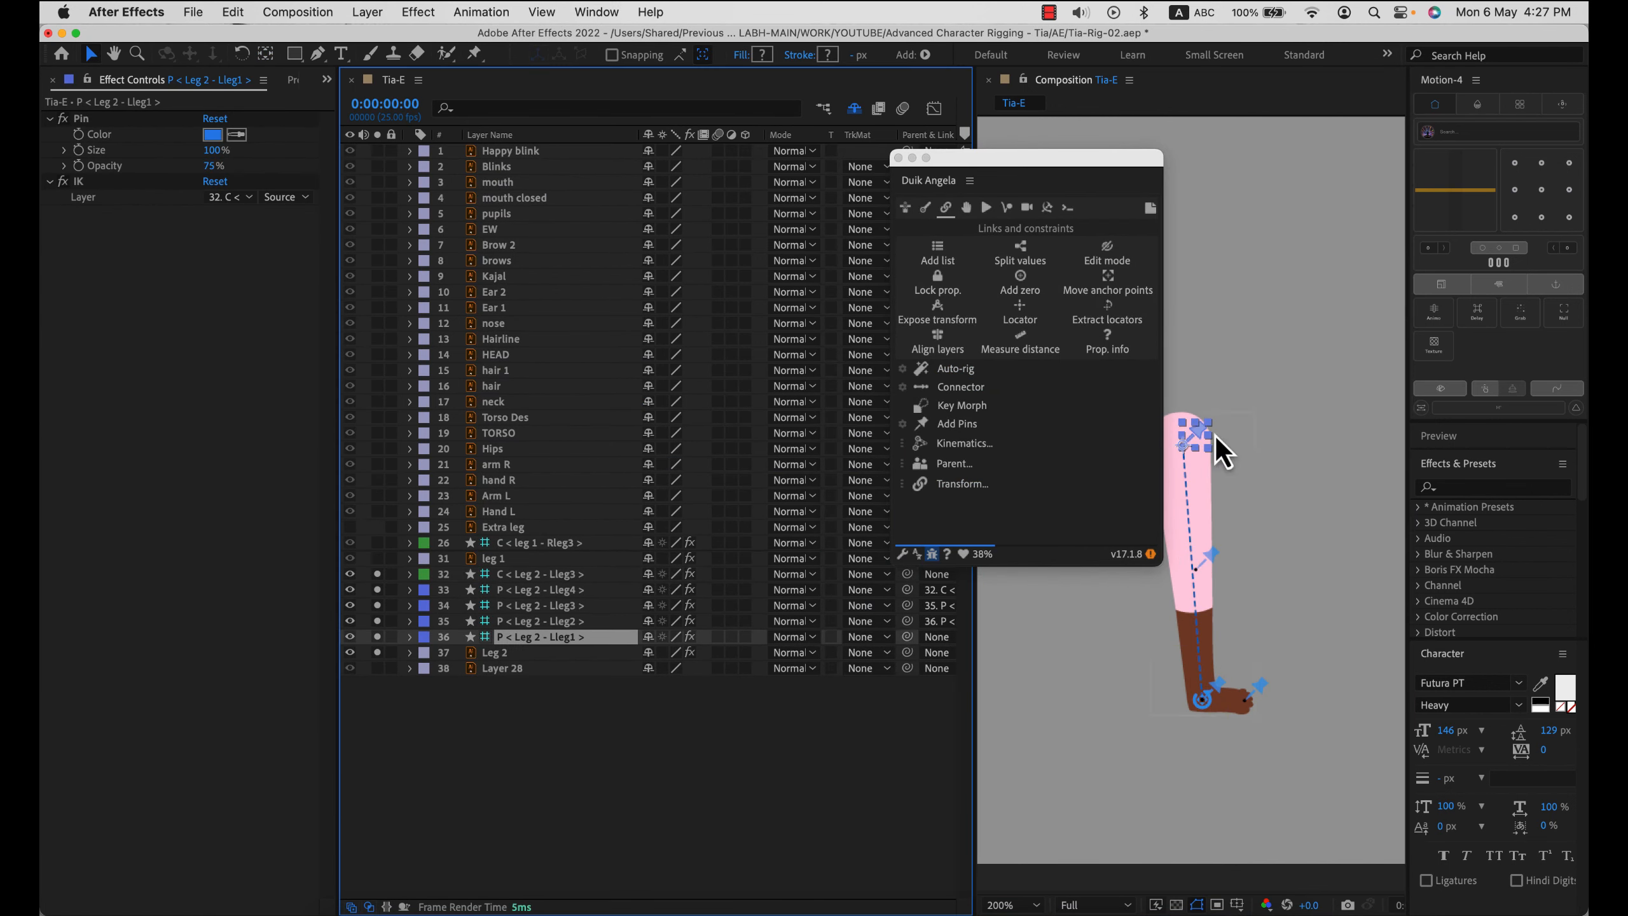
- Turn off solo for the Leg 2 rig layers to bring back the full character, and unhide the shy layers
click(377, 605)
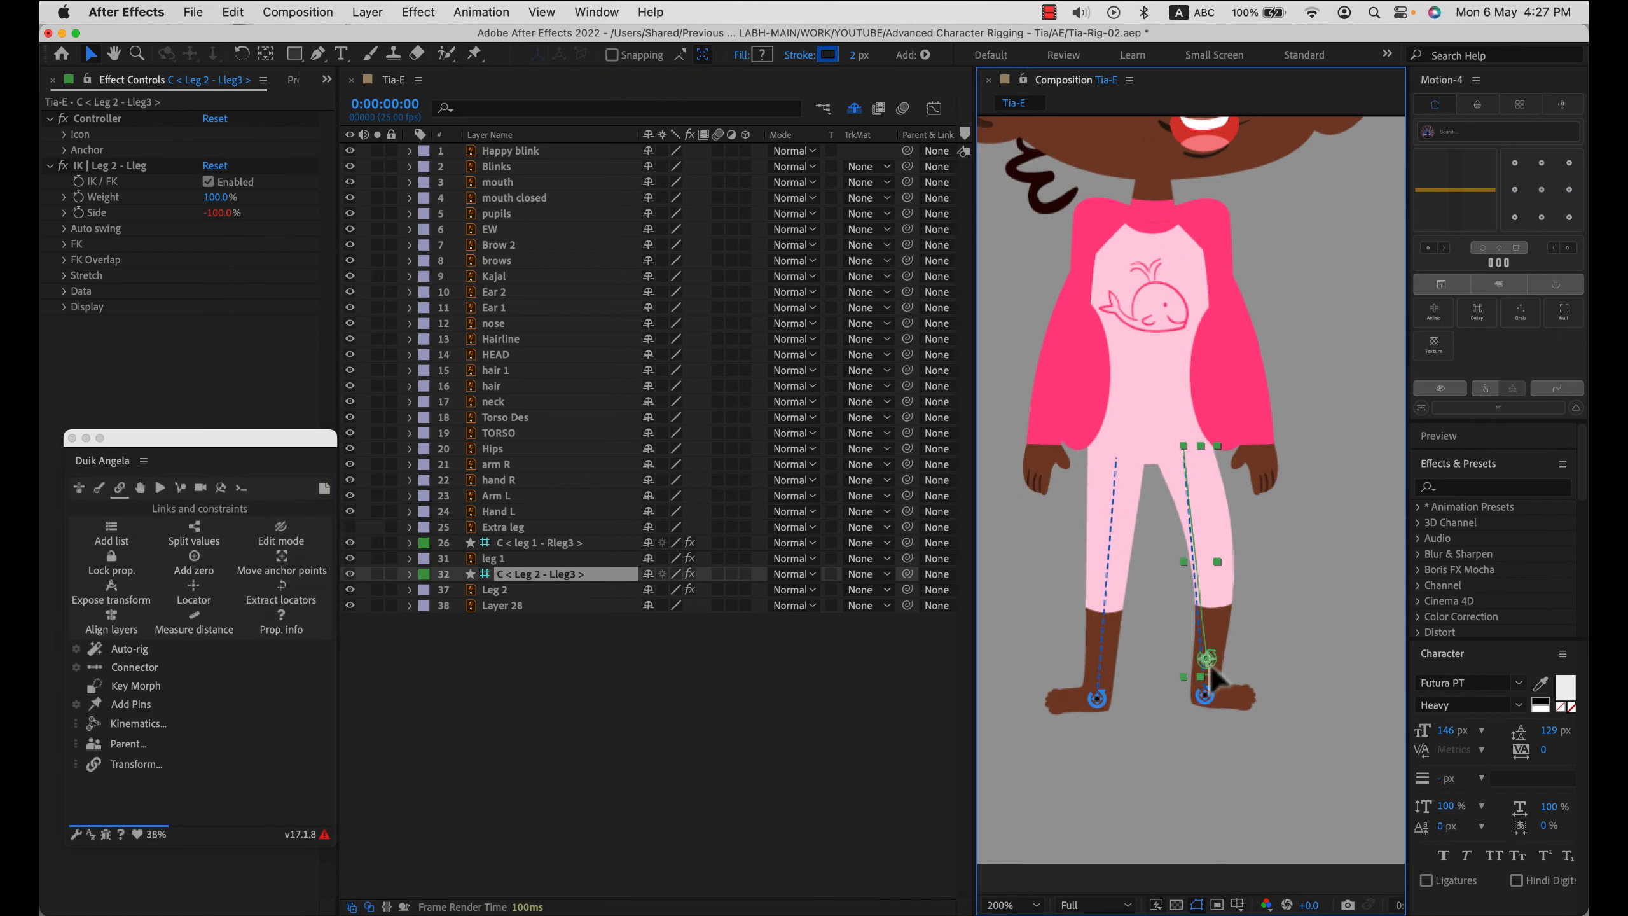
click(1154, 410)
click(854, 108)
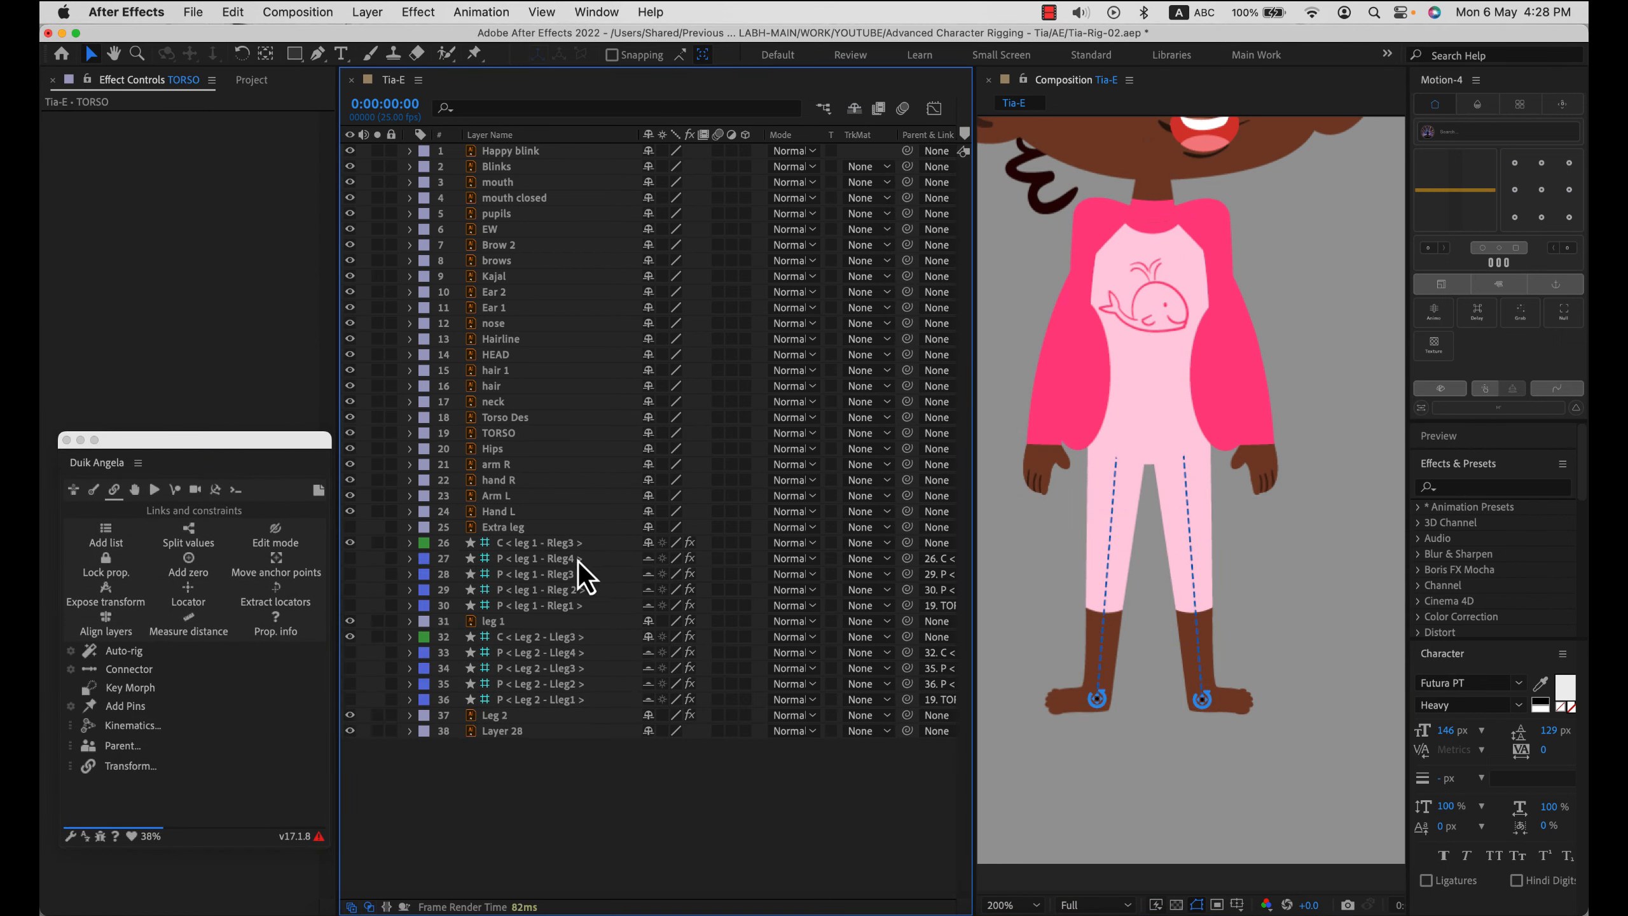
- Parent the Rleg1 and Lleg1 hip pin layers to the Hips layer
click(540, 606)
super+click(540, 699)
drag(908, 699, 503, 452)
- Try to parent the TORSO layer to the Hips layer
click(1150, 391)
drag(907, 433, 503, 450)
click(908, 450)
click(907, 438)
key(F2)
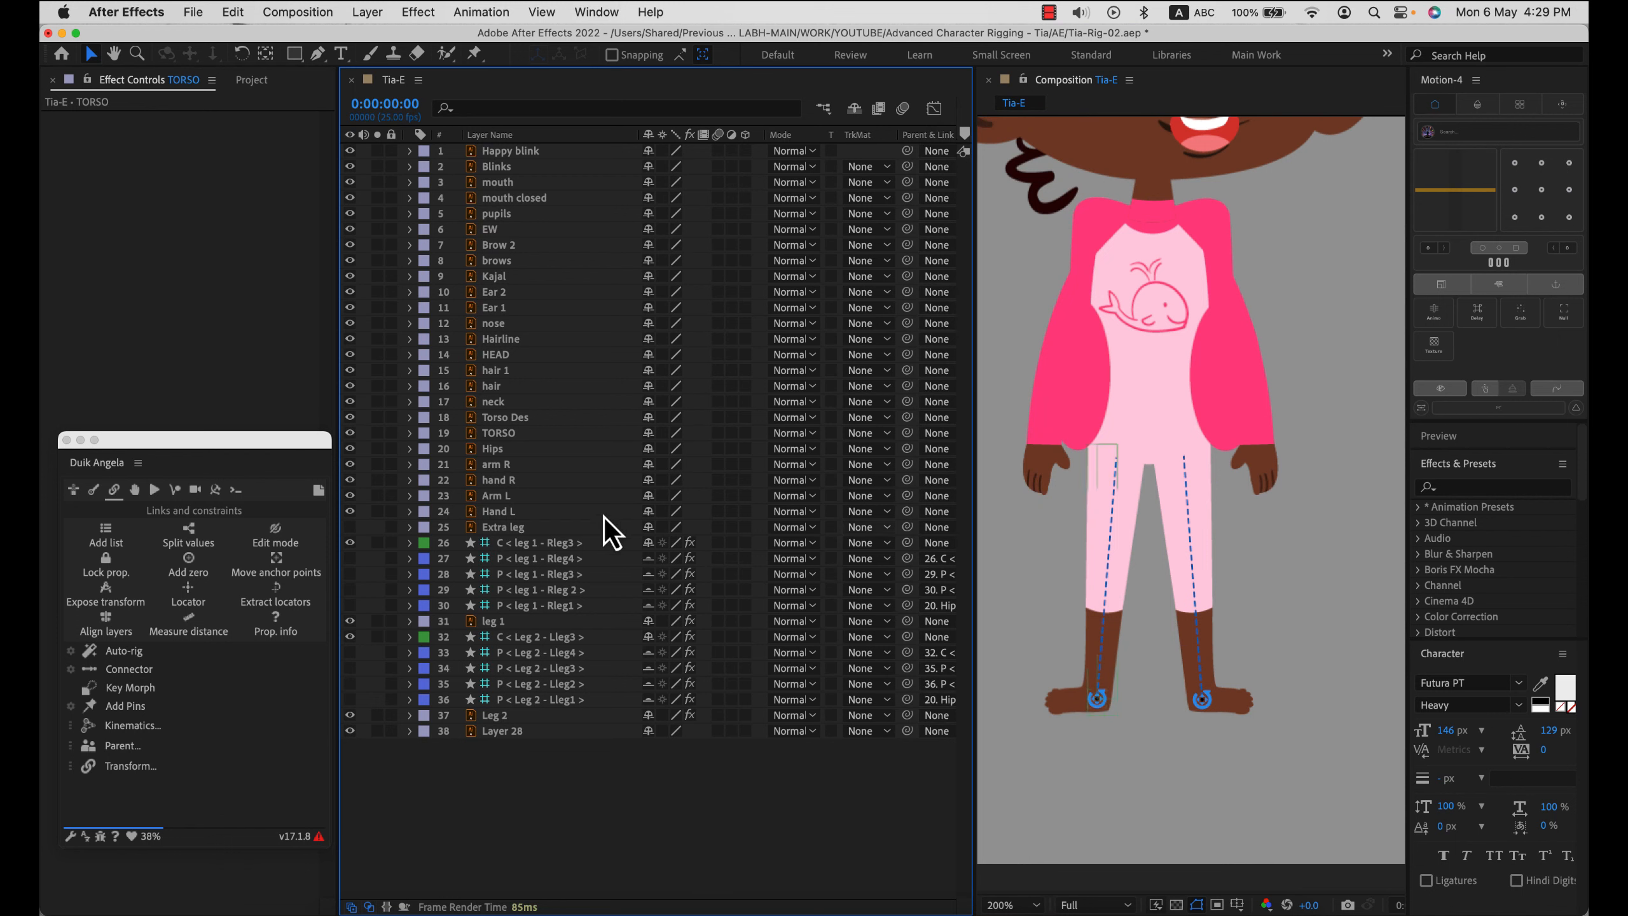
- Lower the Hips layer slightly to bend both legs, and set the IK Side of the Leg 2 controller to 100%
click(506, 450)
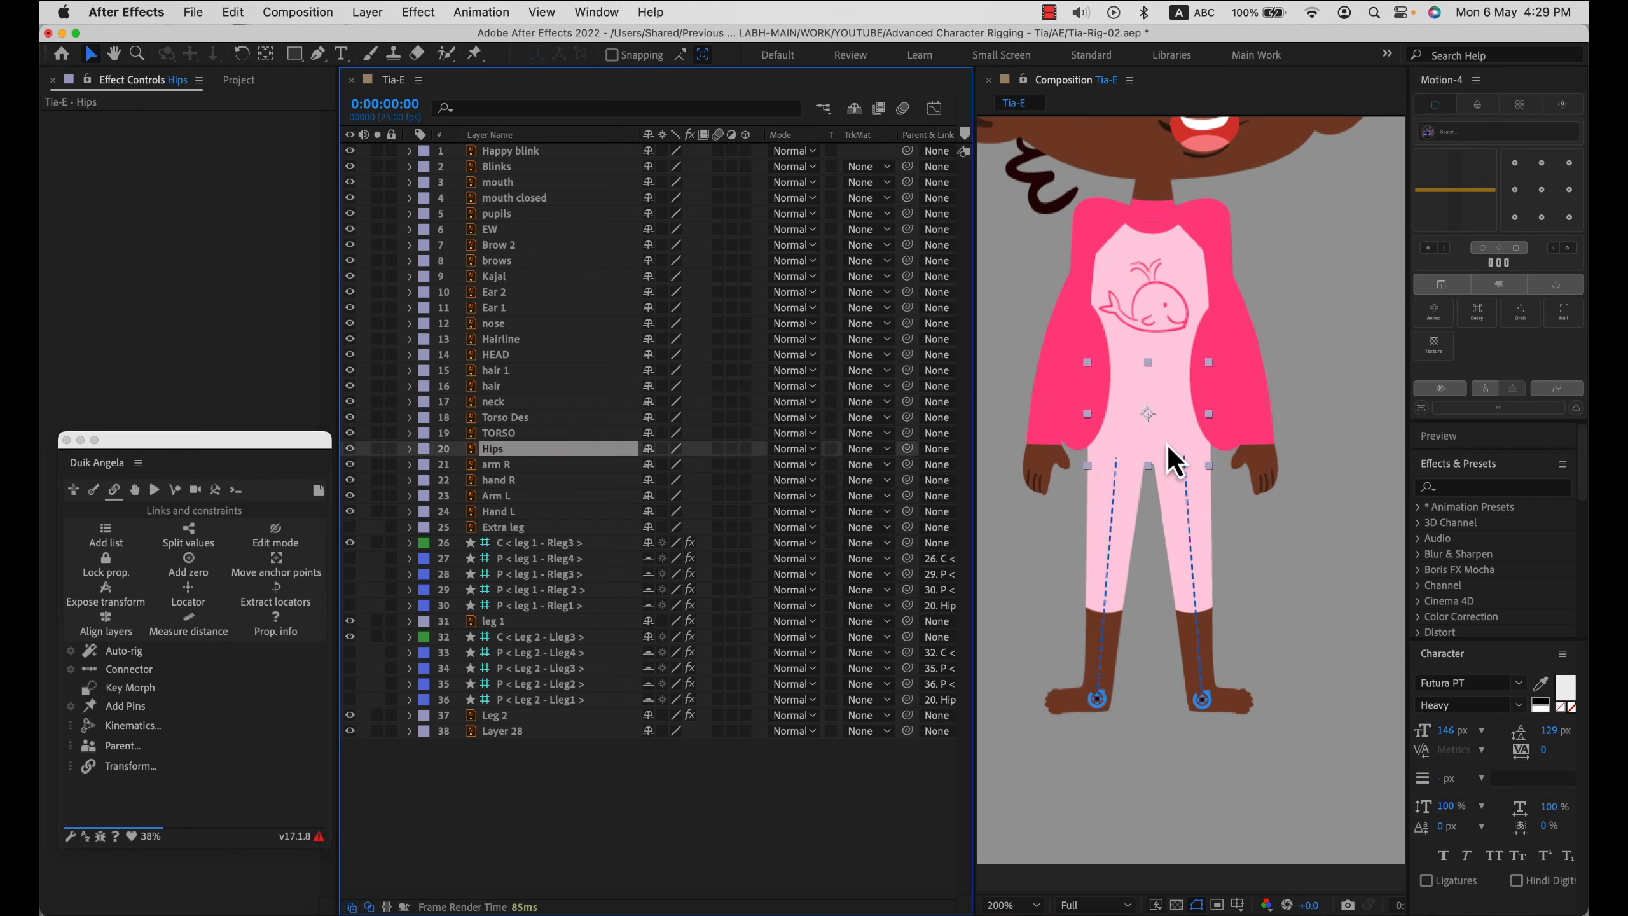
mouse_move(1150, 420)
mouse_down()
mouse_move(1150, 493)
mouse_move(1195, 520)
mouse_move(1157, 509)
mouse_move(1201, 511)
mouse_move(1147, 423)
mouse_up()
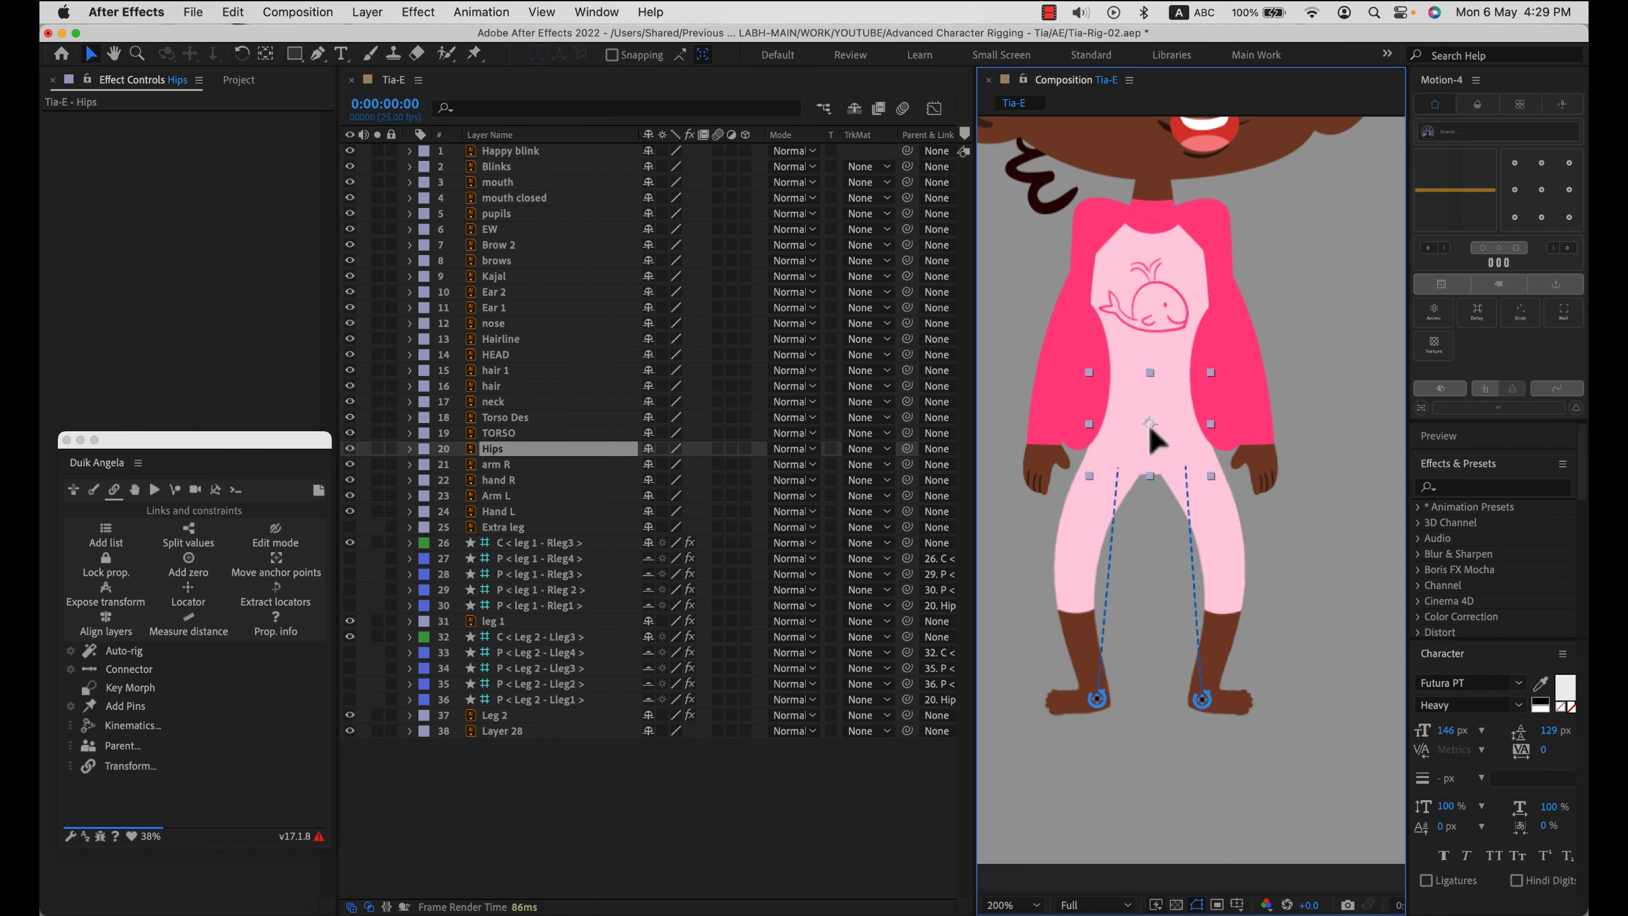
click(1206, 707)
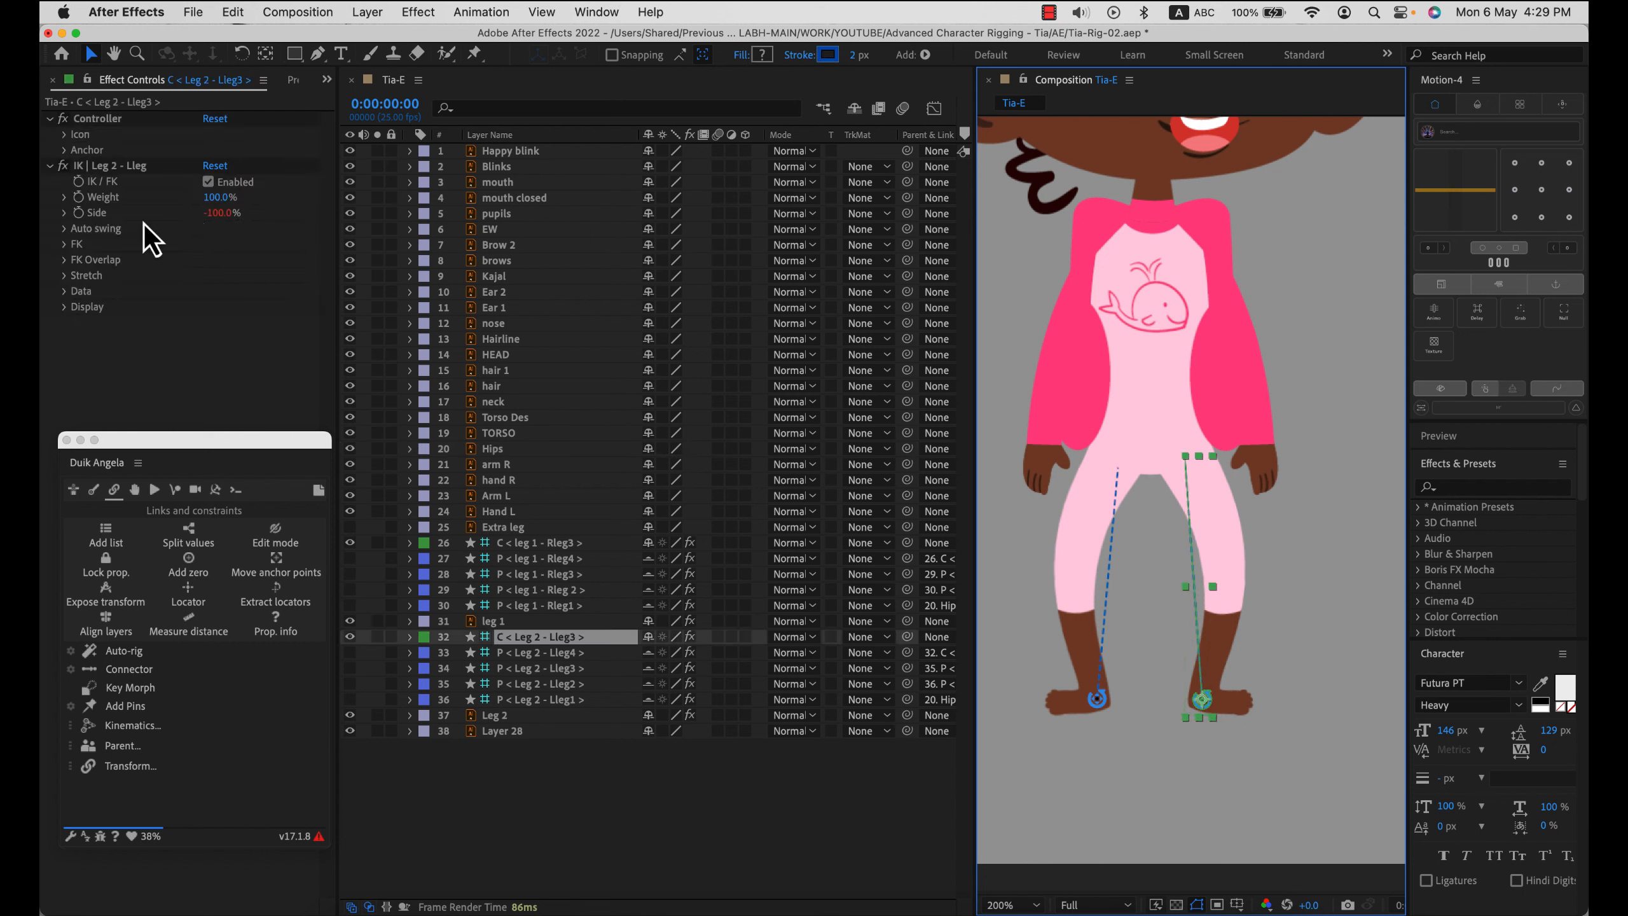
click(97, 216)
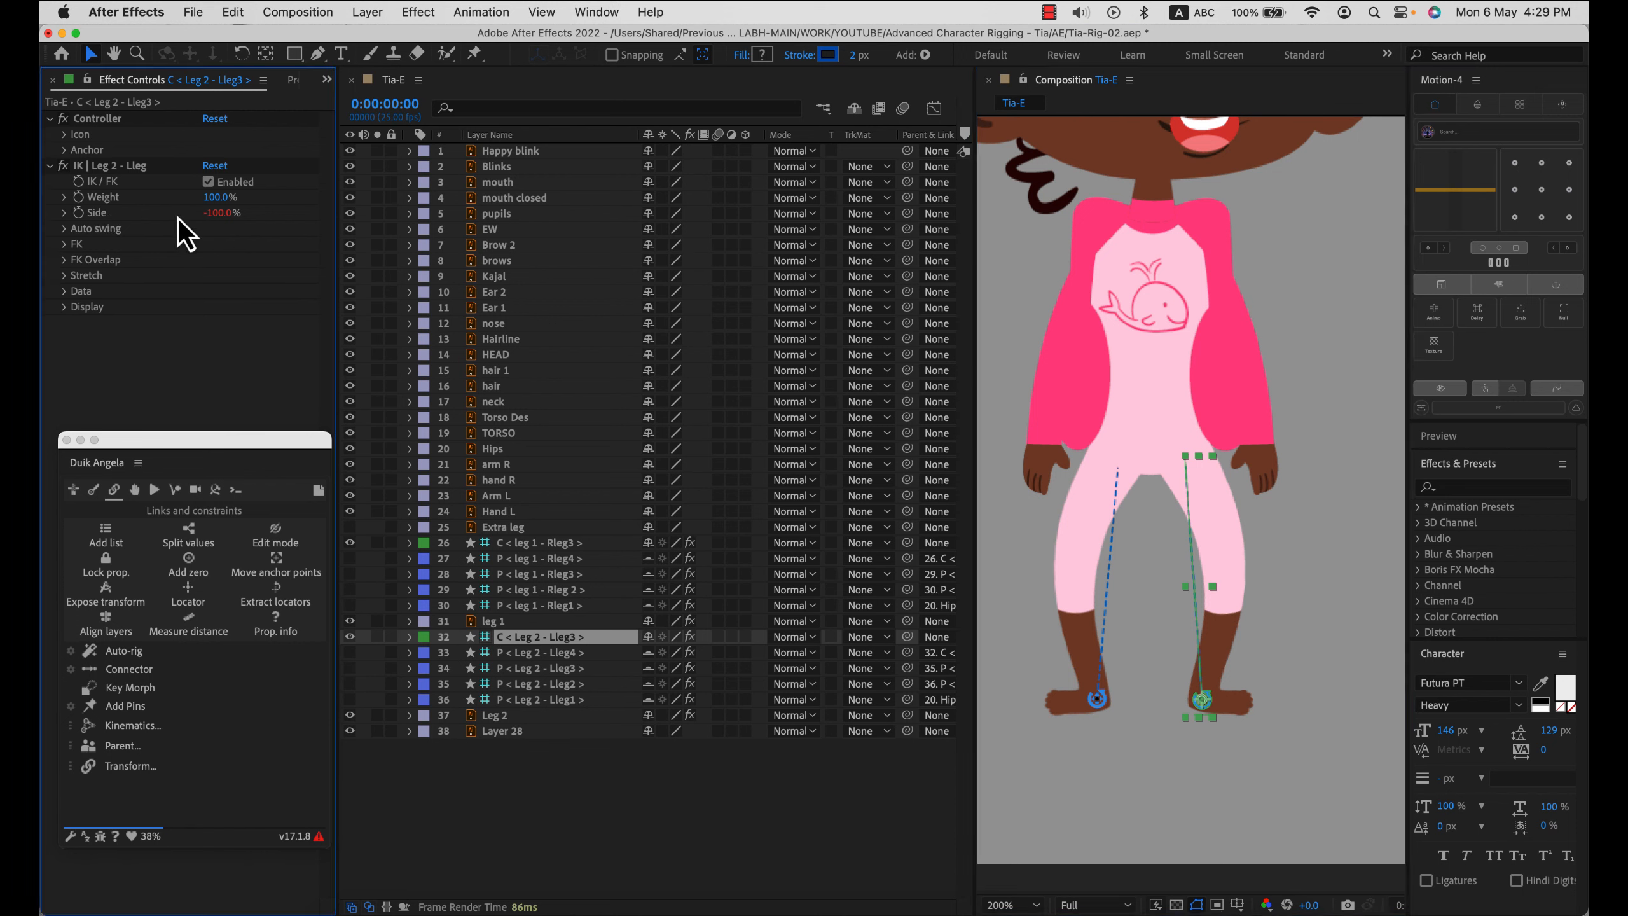
click(218, 213)
text(100)
key(Return)
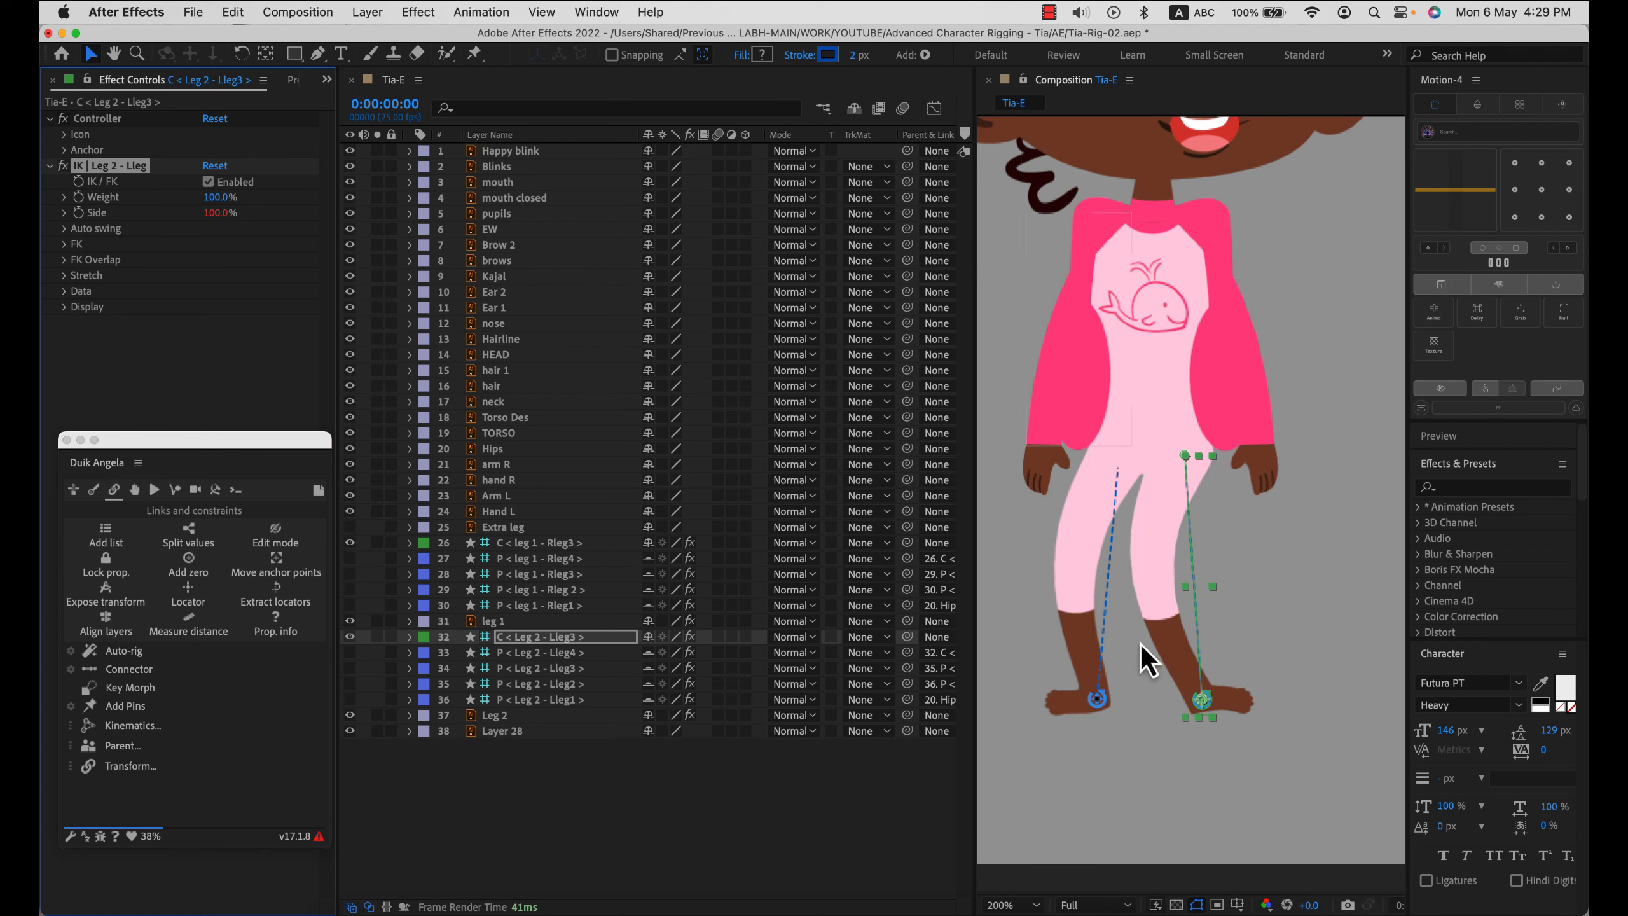
click(716, 845)
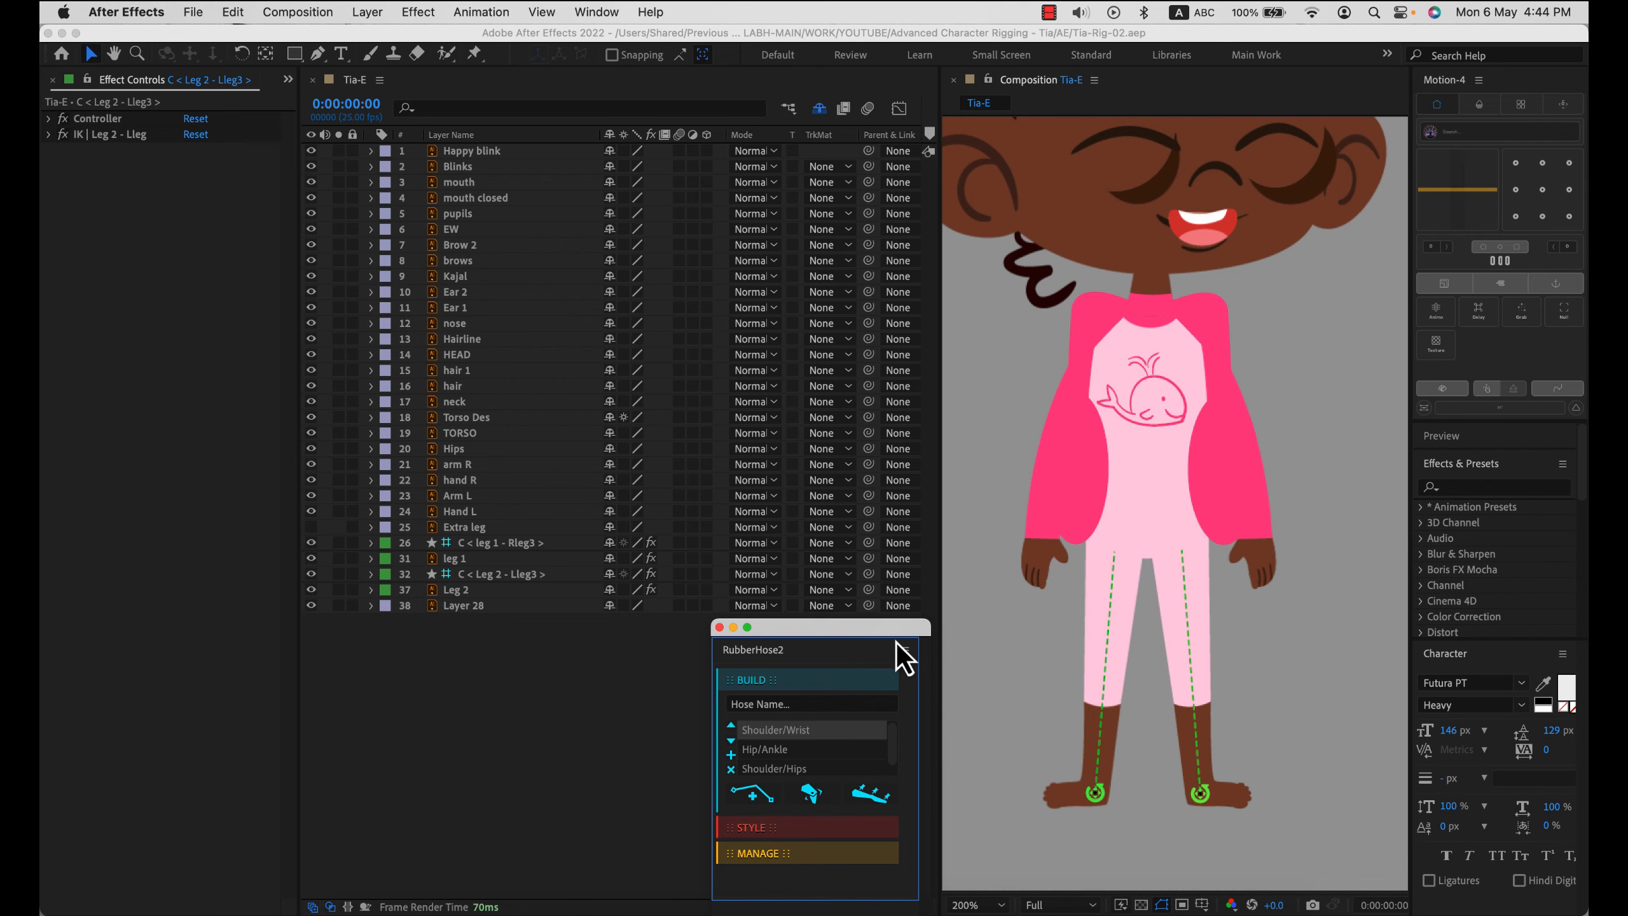
- Look through the hose joint naming presets in RubberHose2, ending with Shoulder/Wrist selected
mouse_move(881, 631)
mouse_down()
mouse_move(891, 464)
mouse_move(891, 655)
mouse_move(883, 629)
mouse_up()
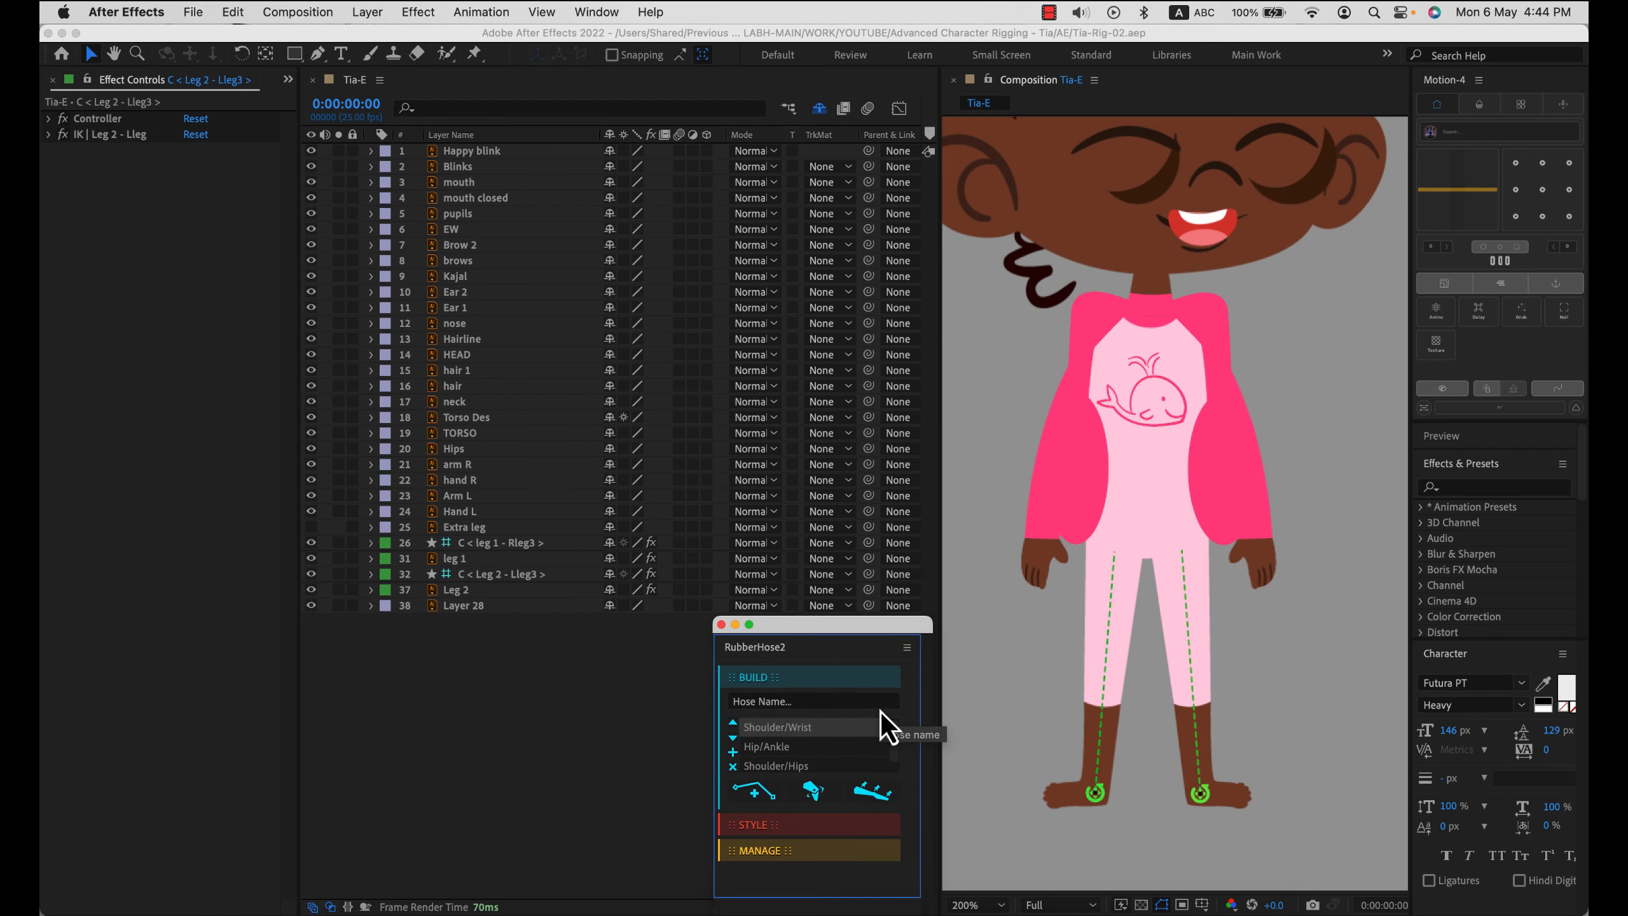
click(783, 742)
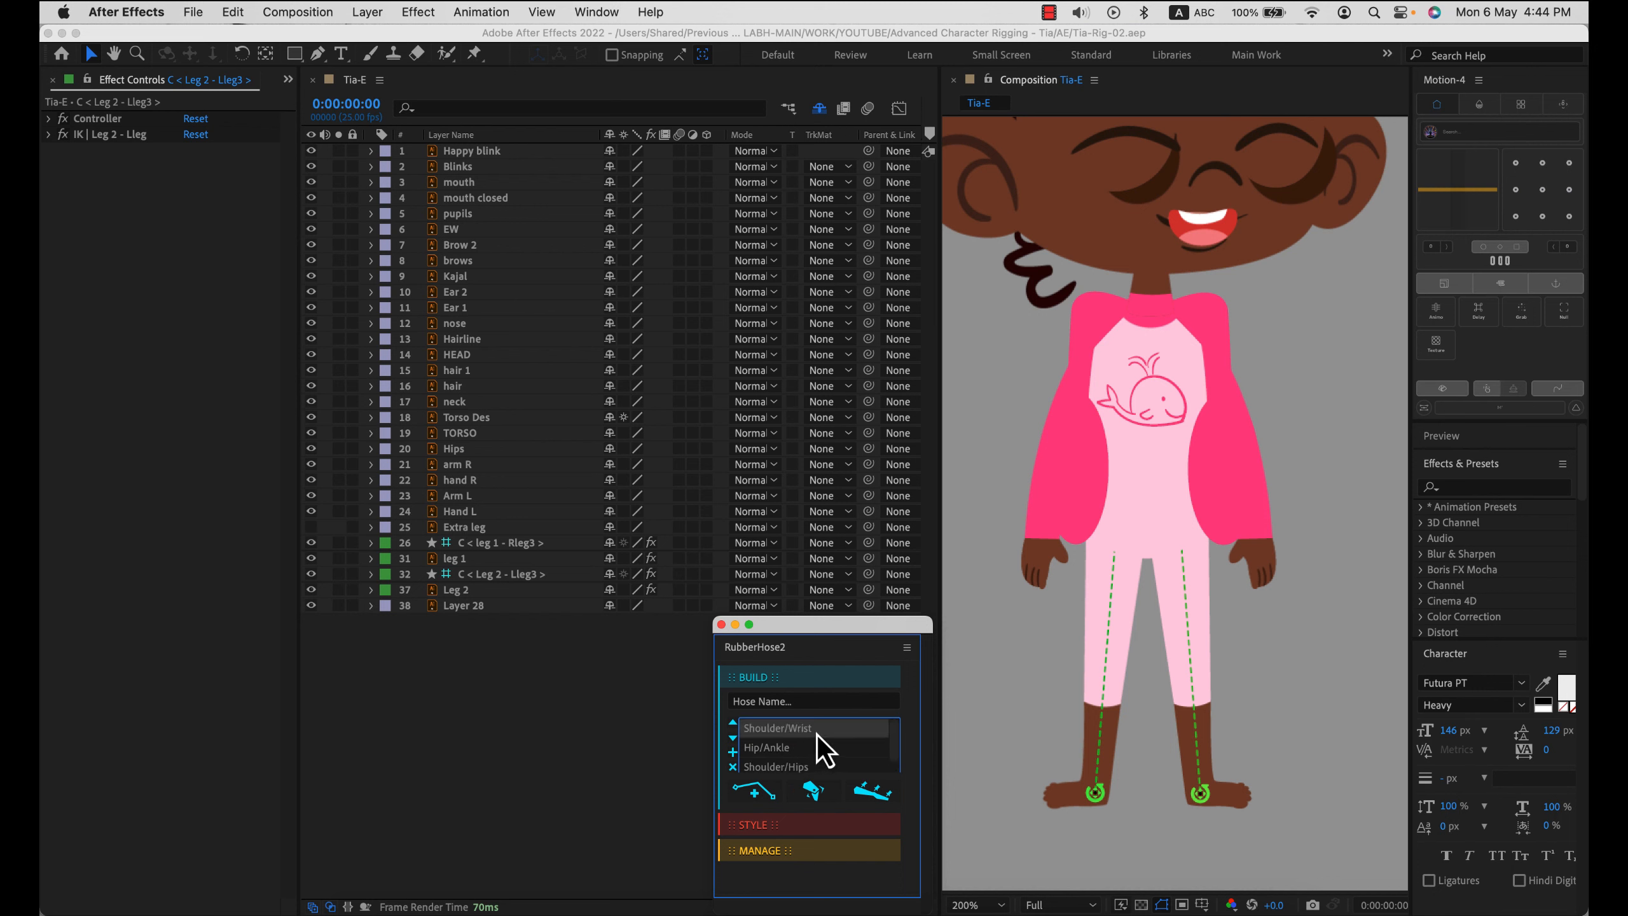
scroll(826, 768, down, 1)
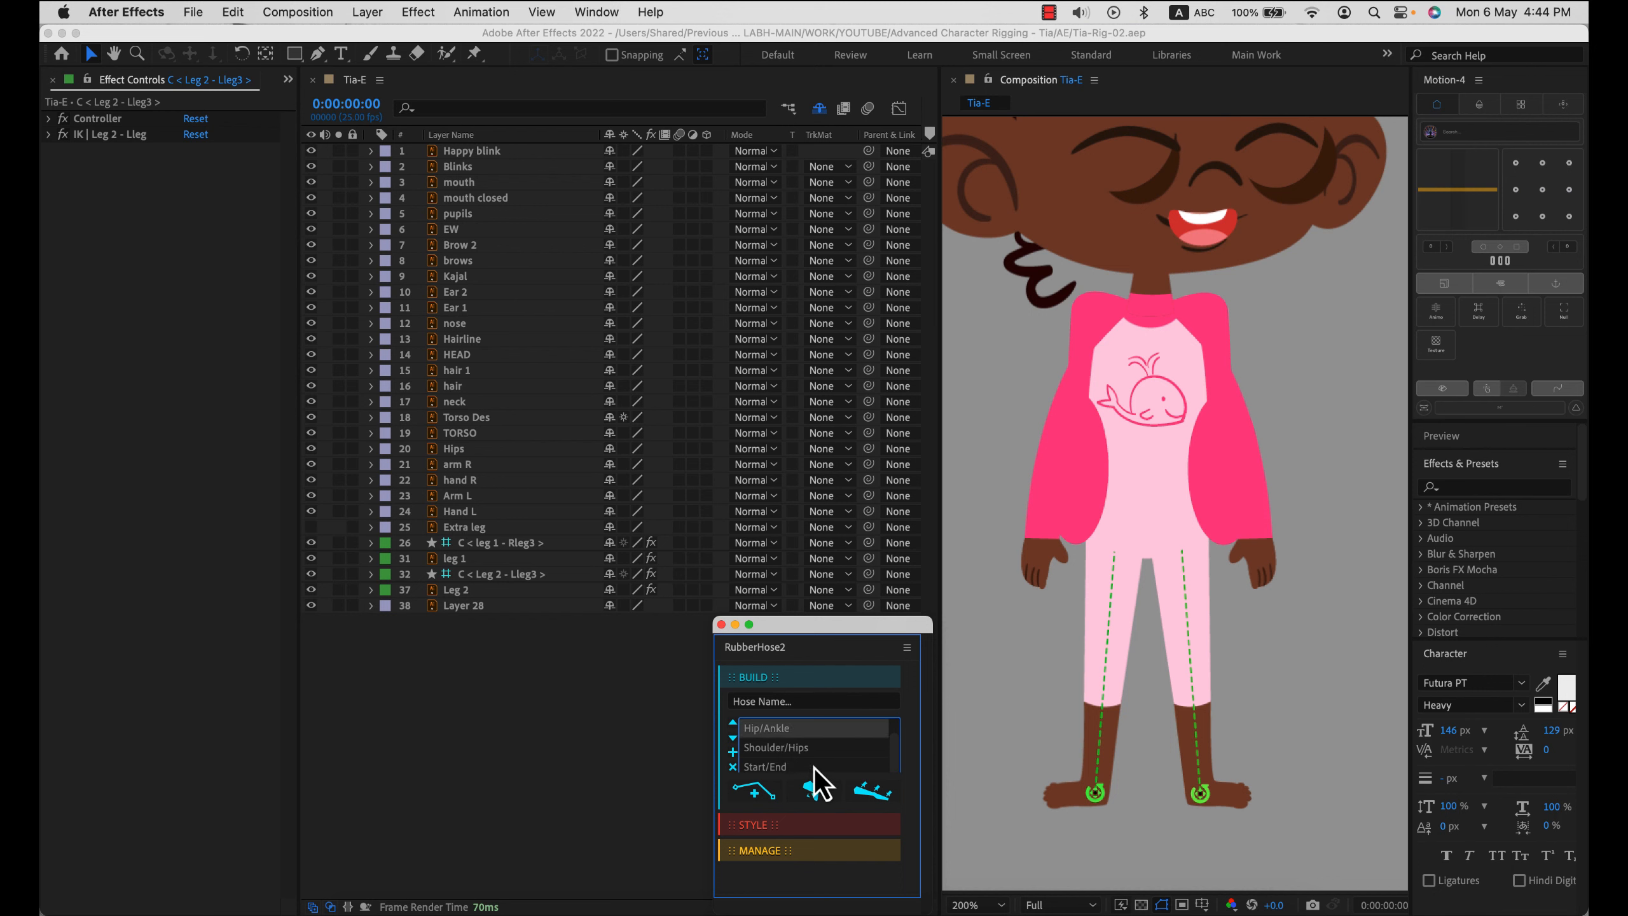
scroll(827, 766, up, 1)
click(855, 760)
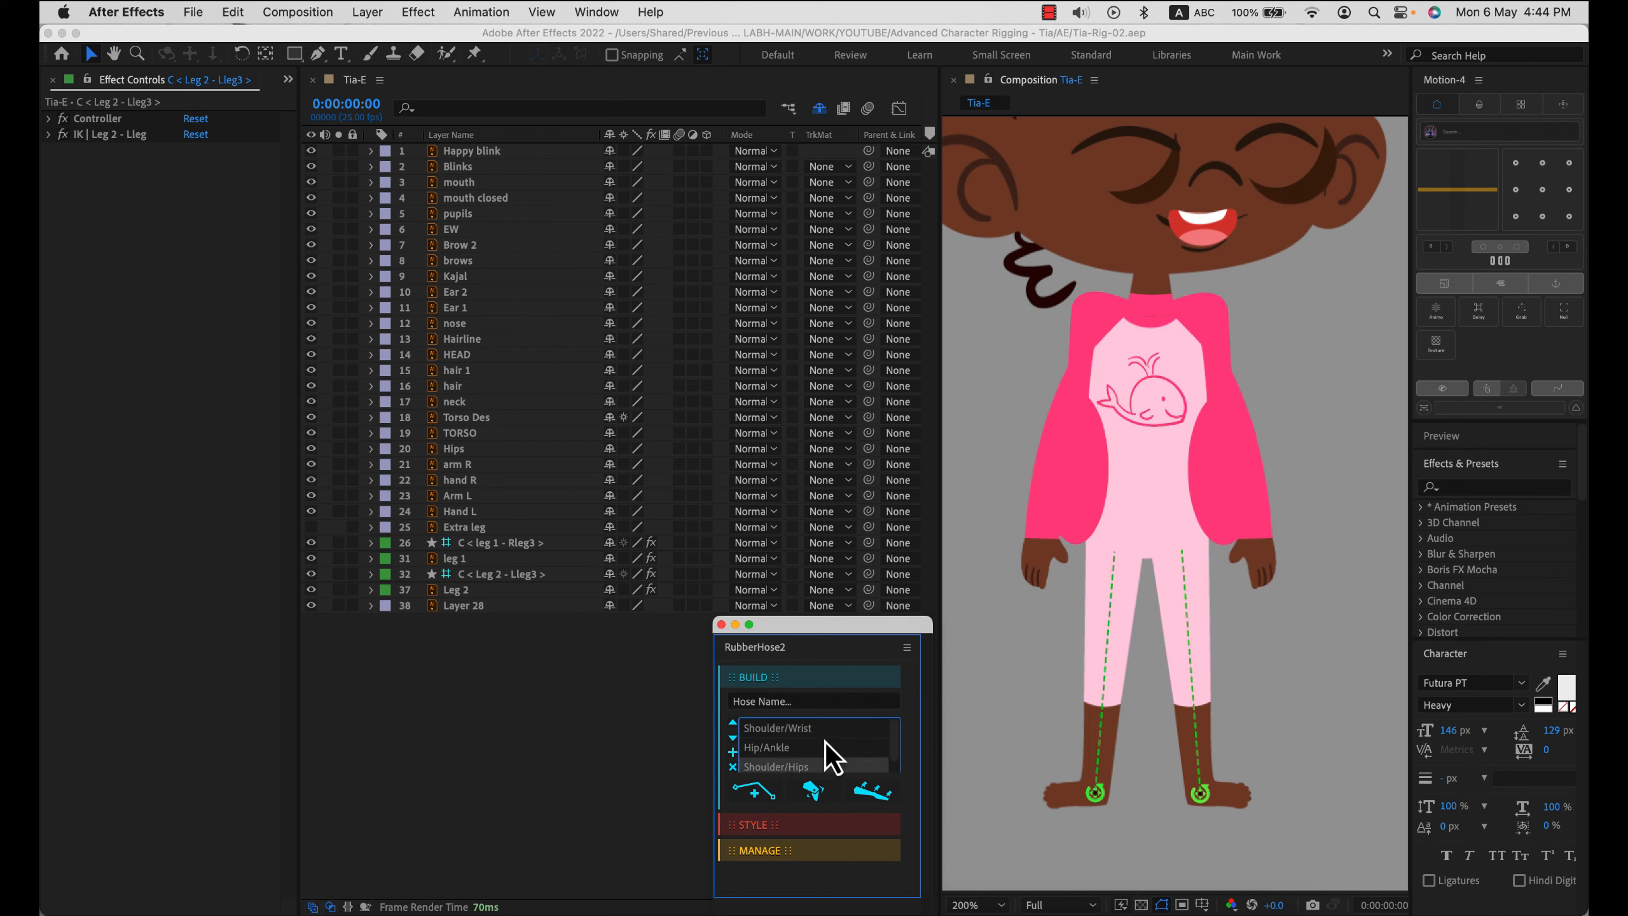
click(784, 730)
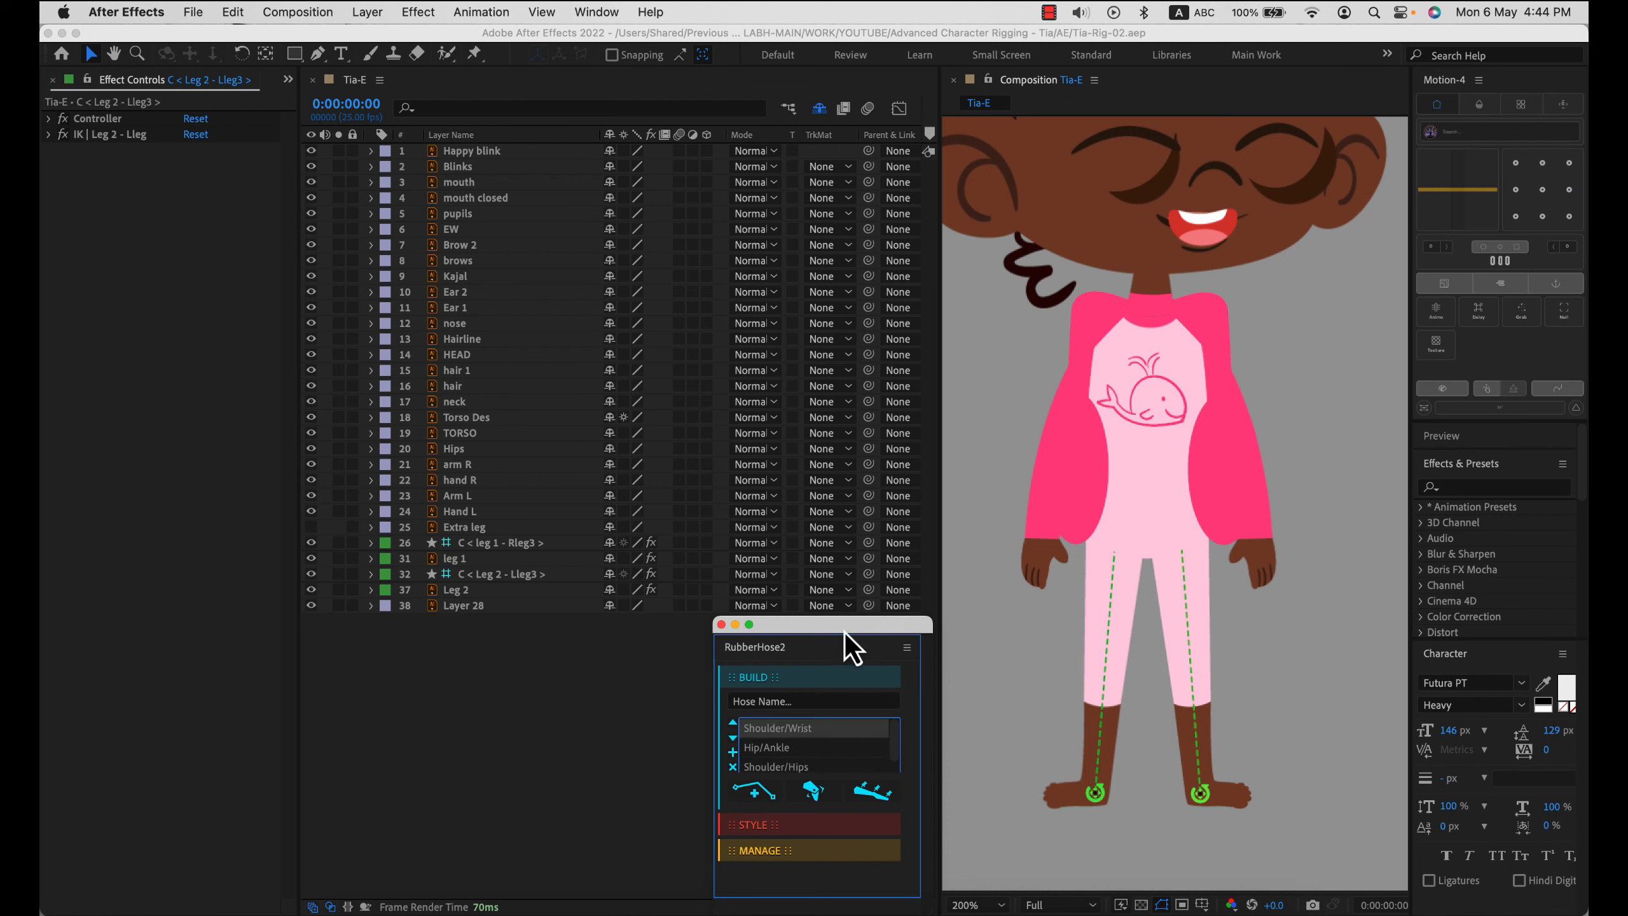
drag(845, 638, 845, 639)
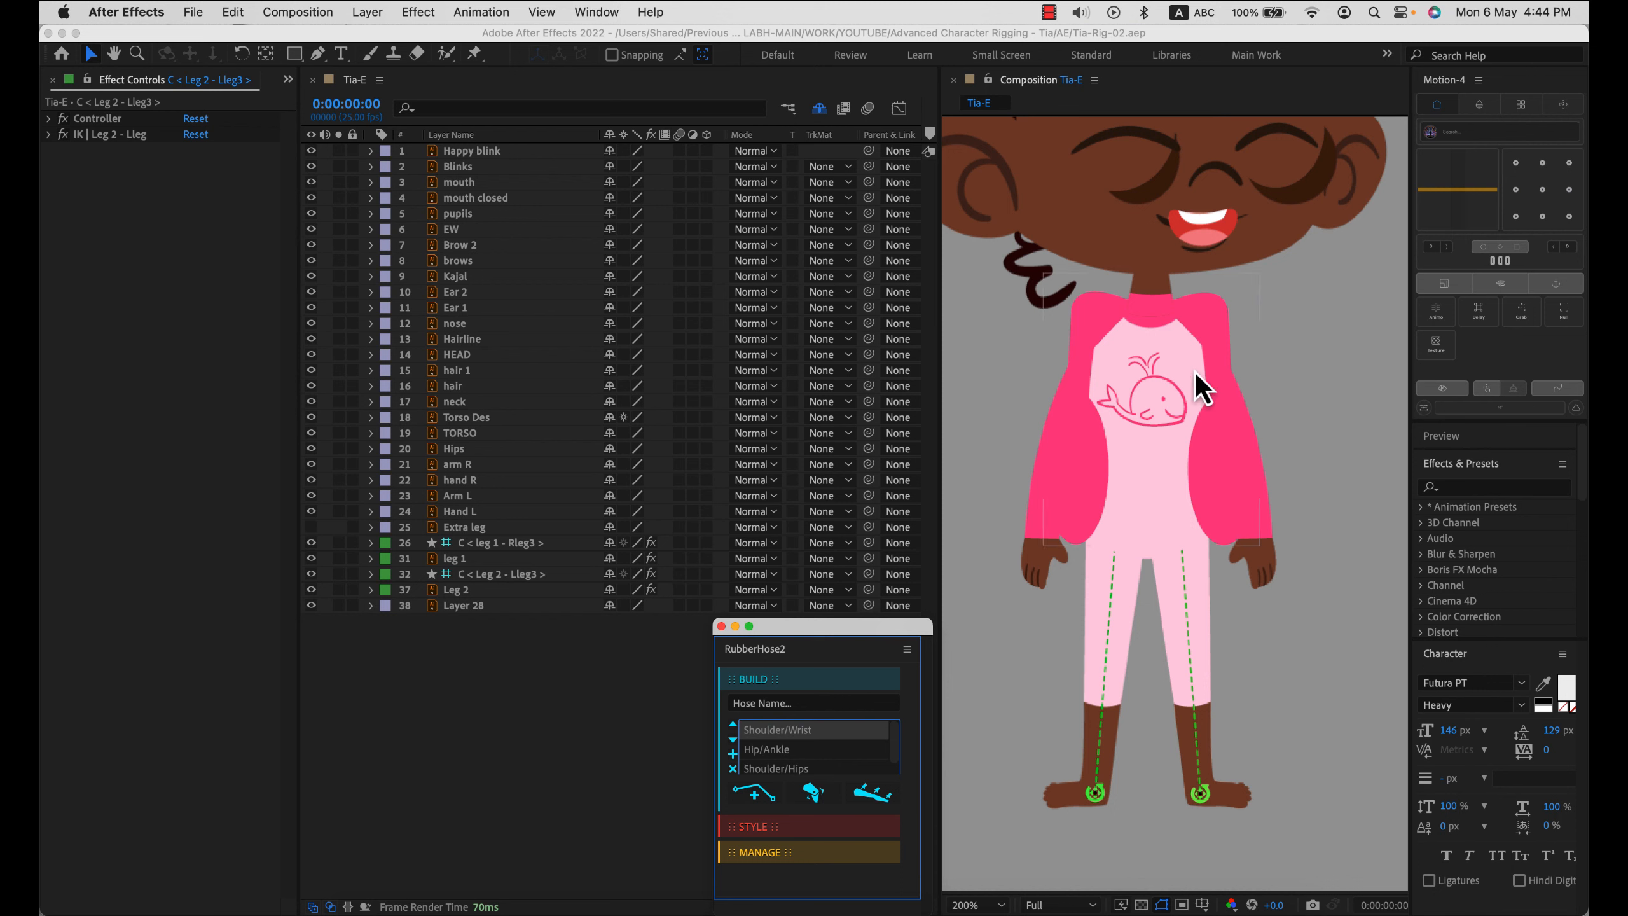
- Solo the arm R and hand R layers and rename them arm L and hand L
click(466, 464)
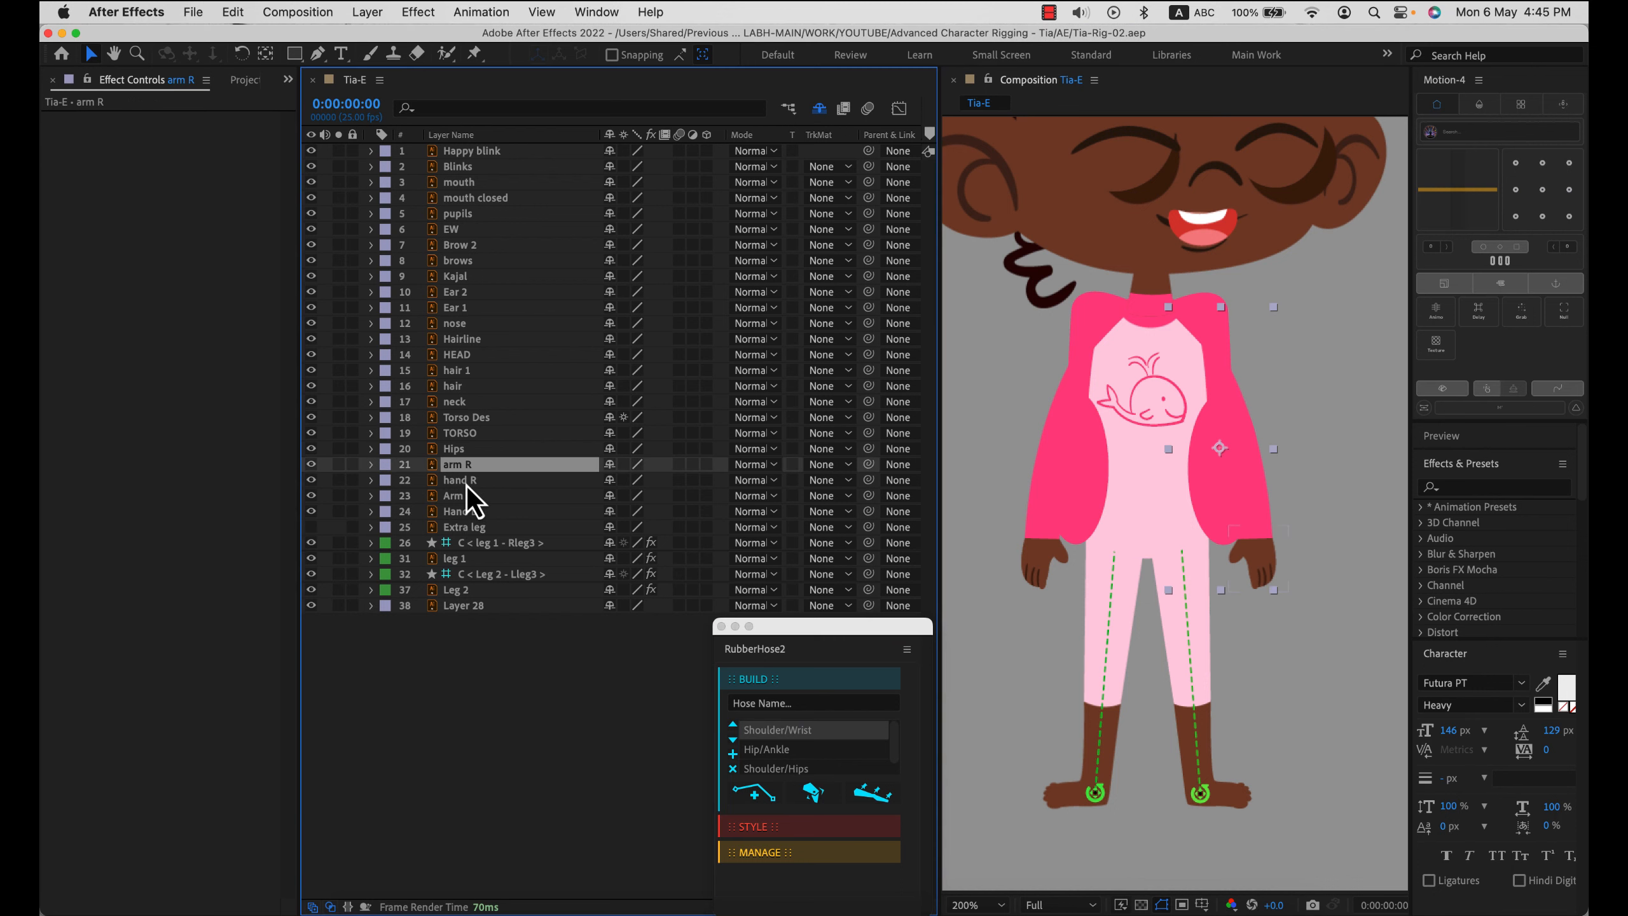
shift+click(465, 486)
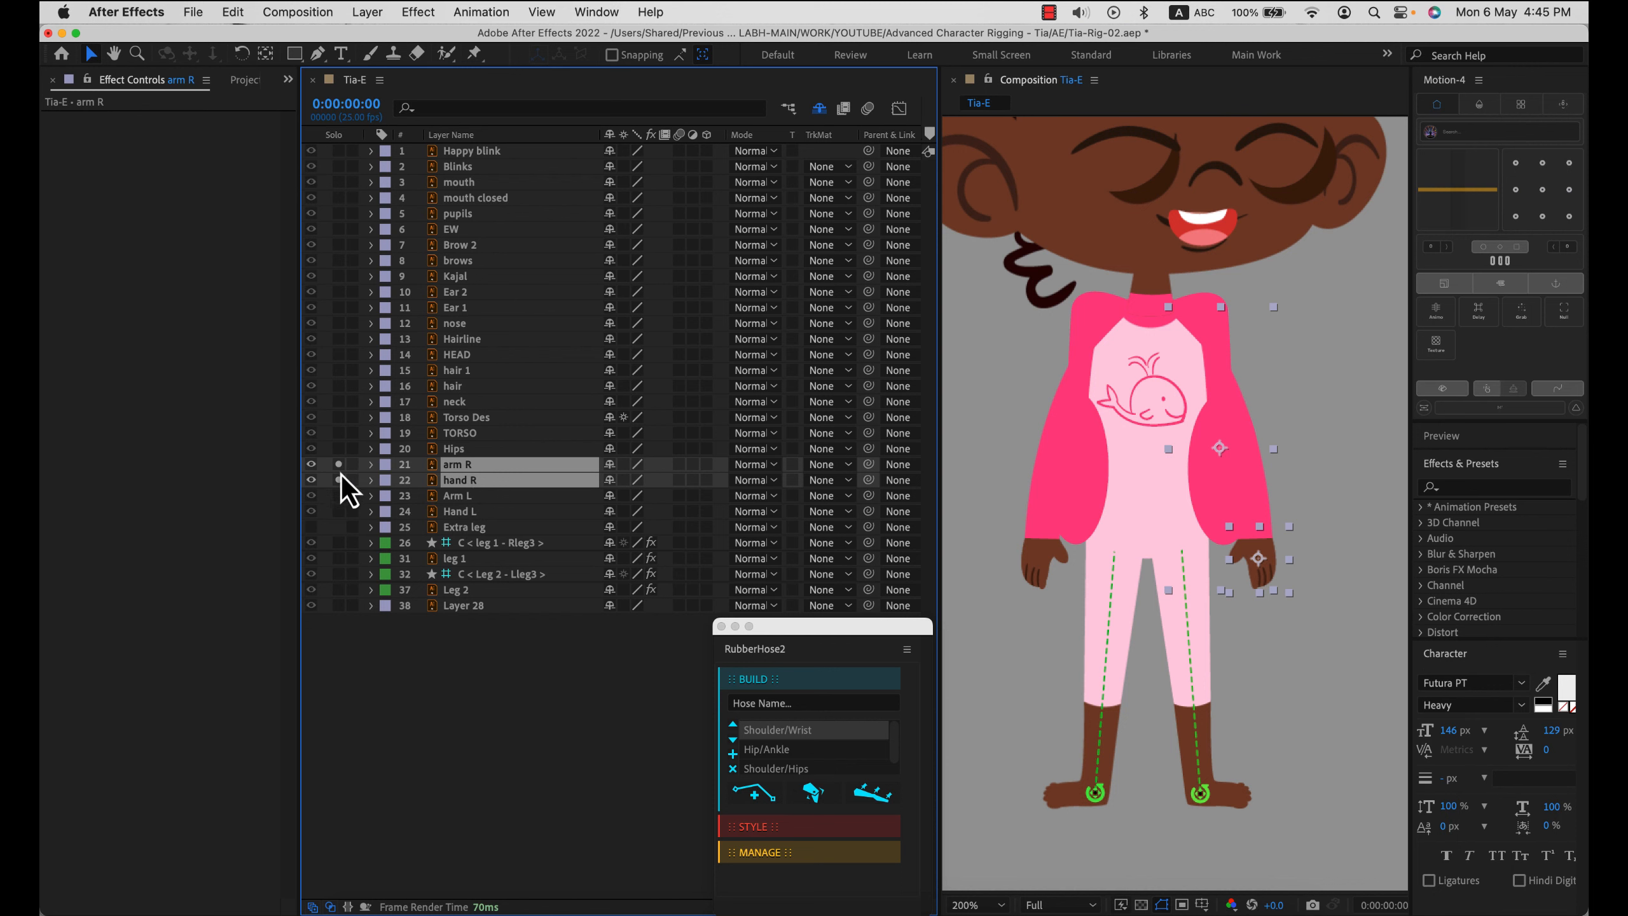
drag(338, 467, 339, 480)
- Rename the original Arm L and Hand L layers below the soloed pair as Arm R and Hand R
click(481, 501)
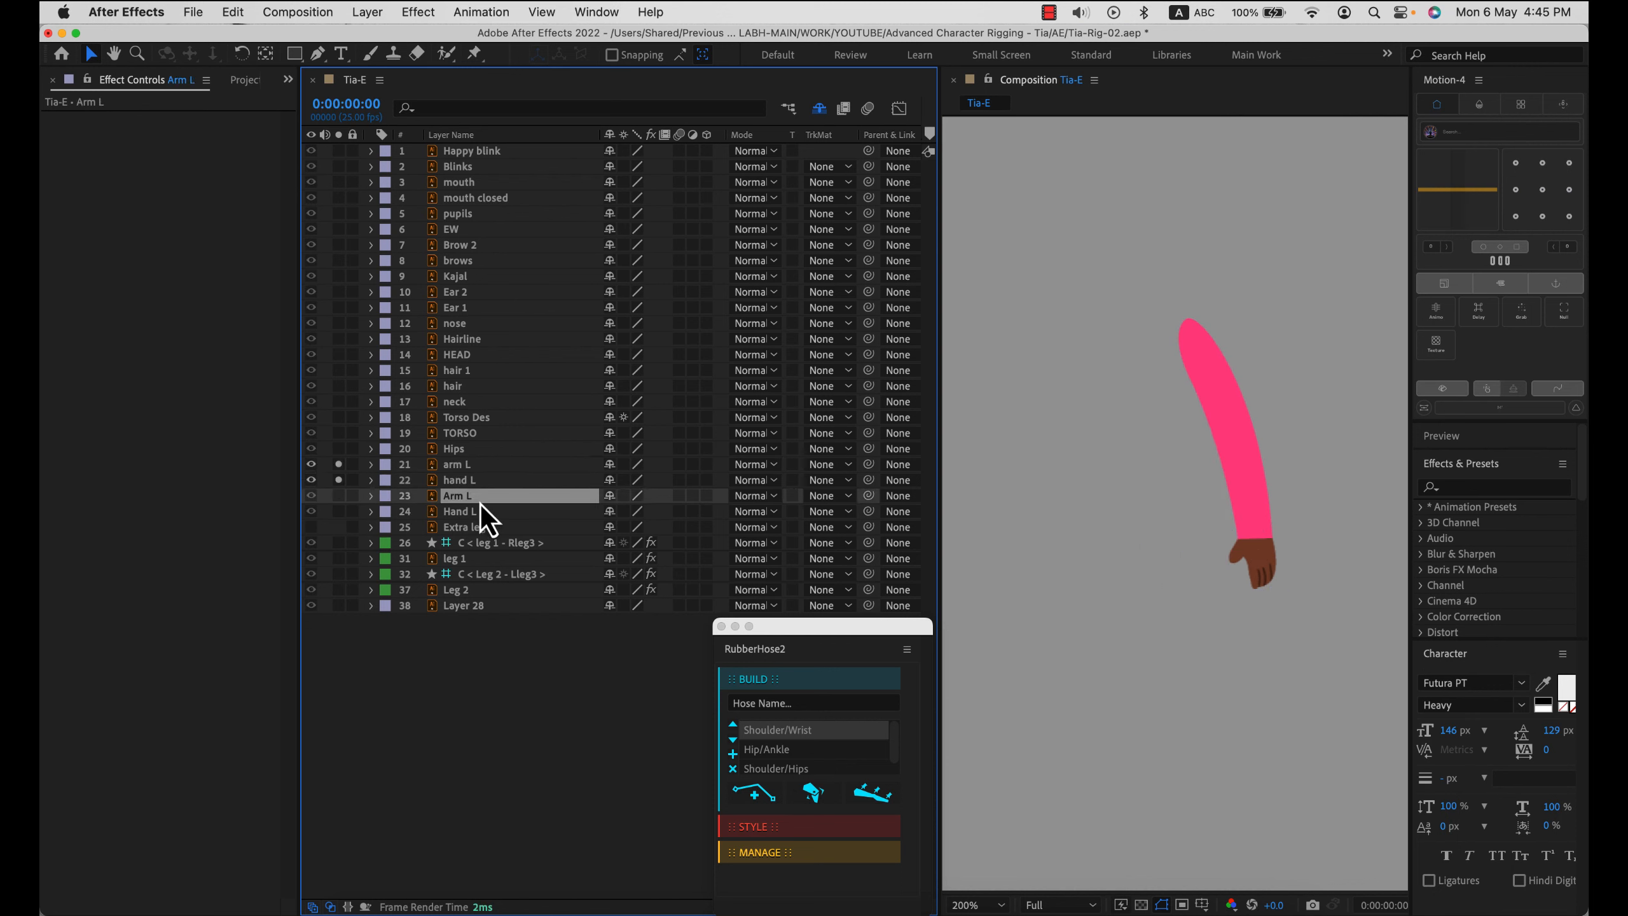
key(Return)
text(Arm R)
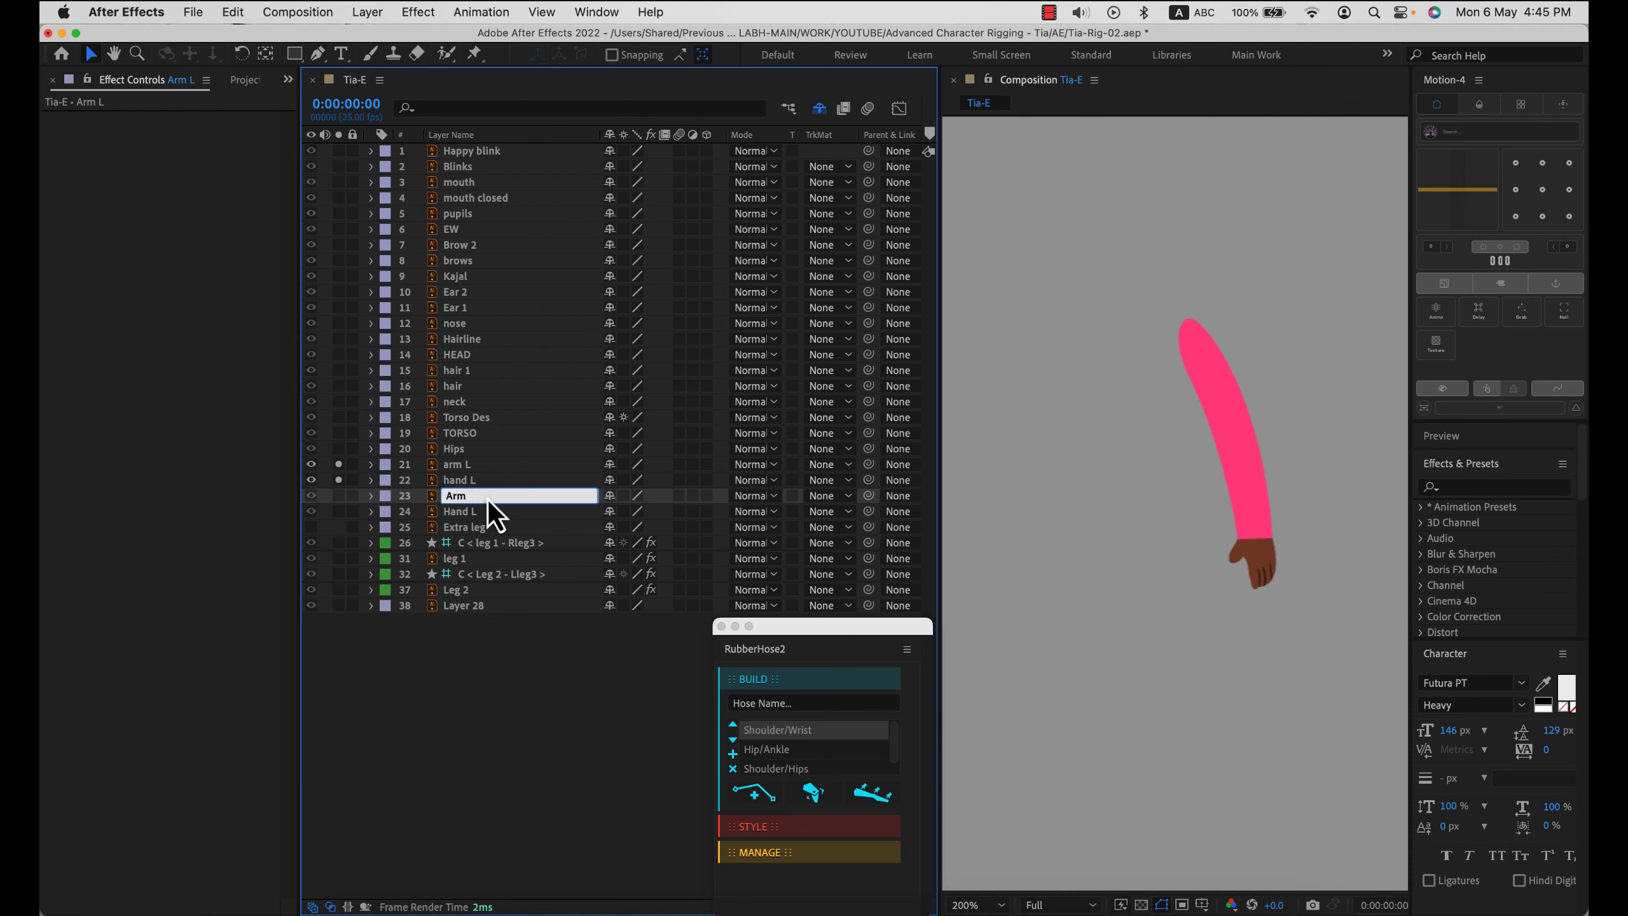
key(Return)
click(490, 511)
key(Return)
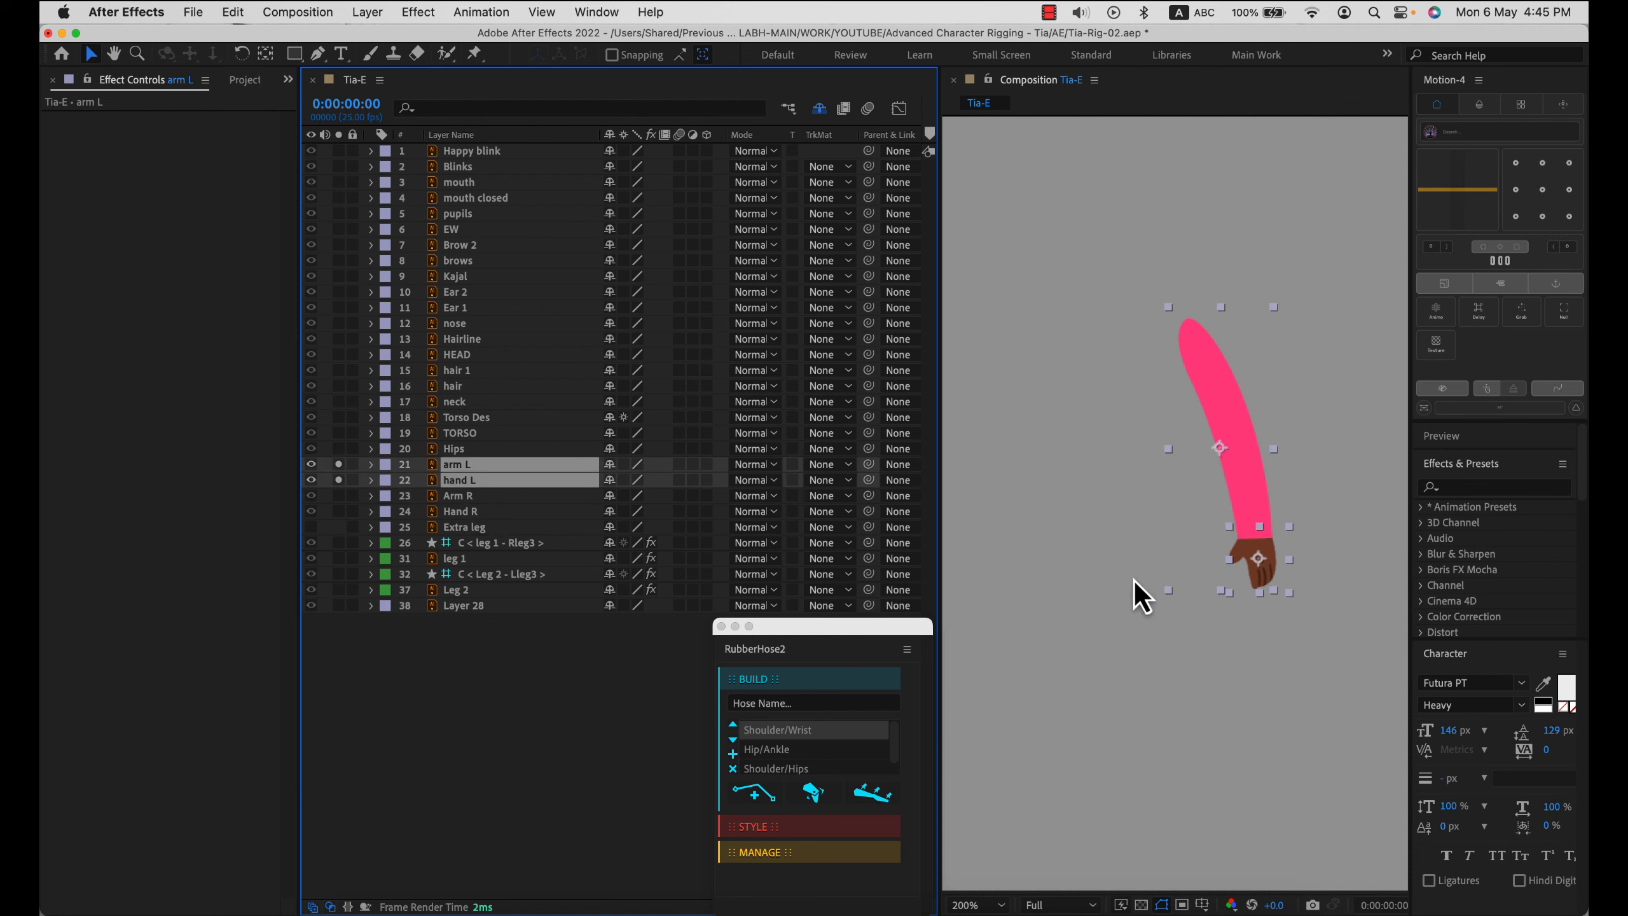
- Build a new RubberHose2 hose with the Shoulder/Wrist preset for the left arm
click(512, 738)
click(492, 471)
shift+click(483, 482)
click(570, 724)
click(791, 648)
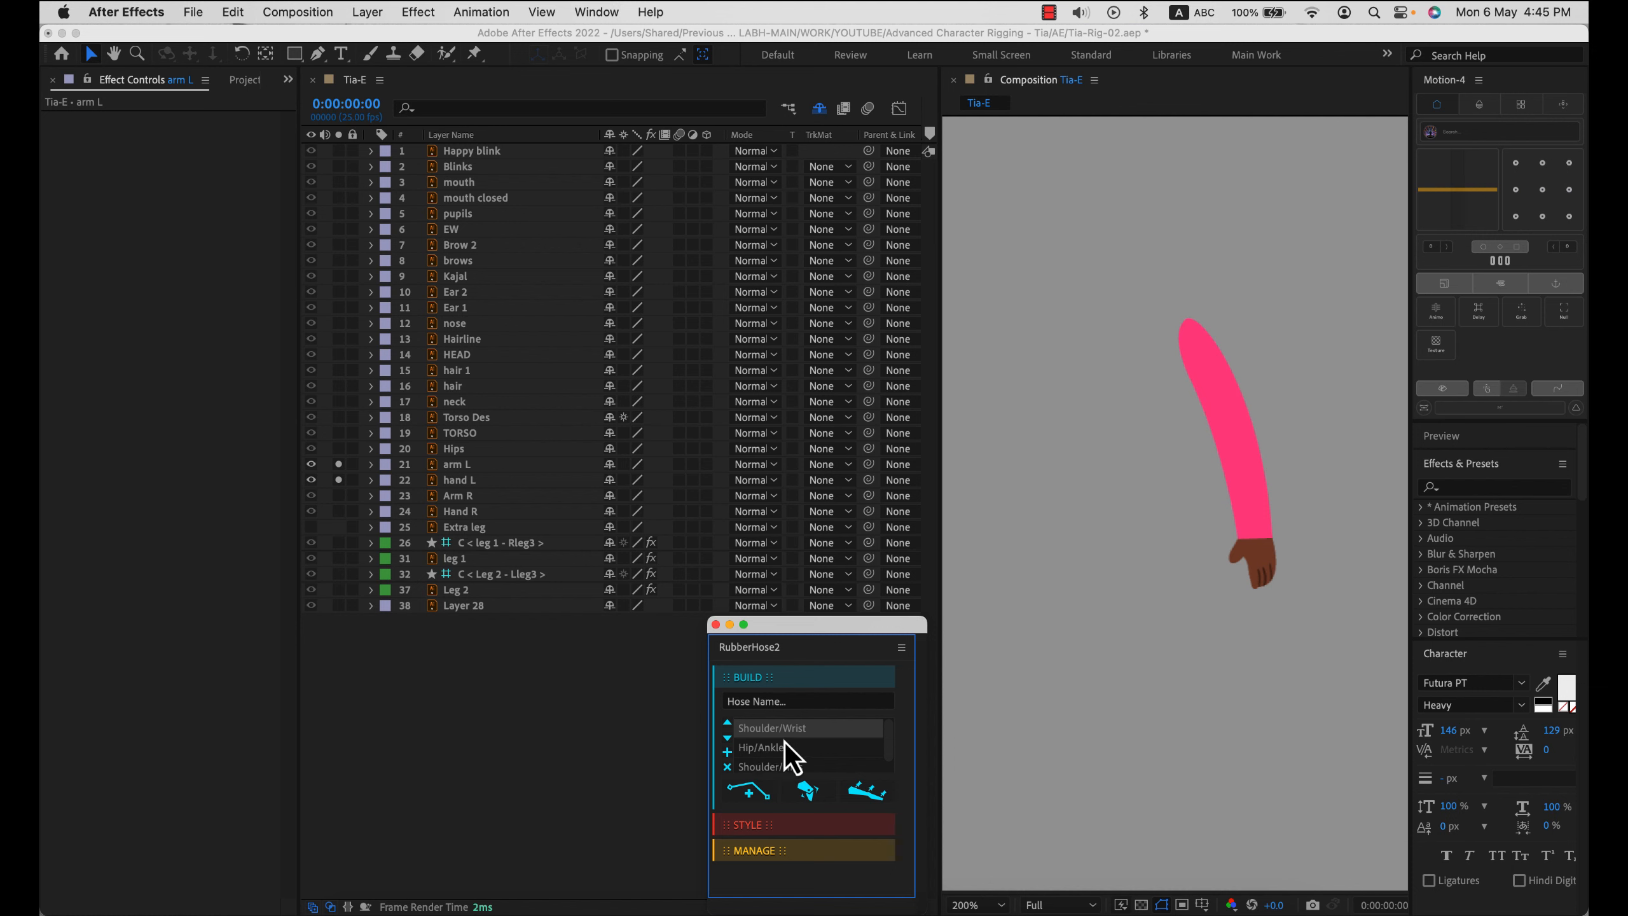
click(769, 733)
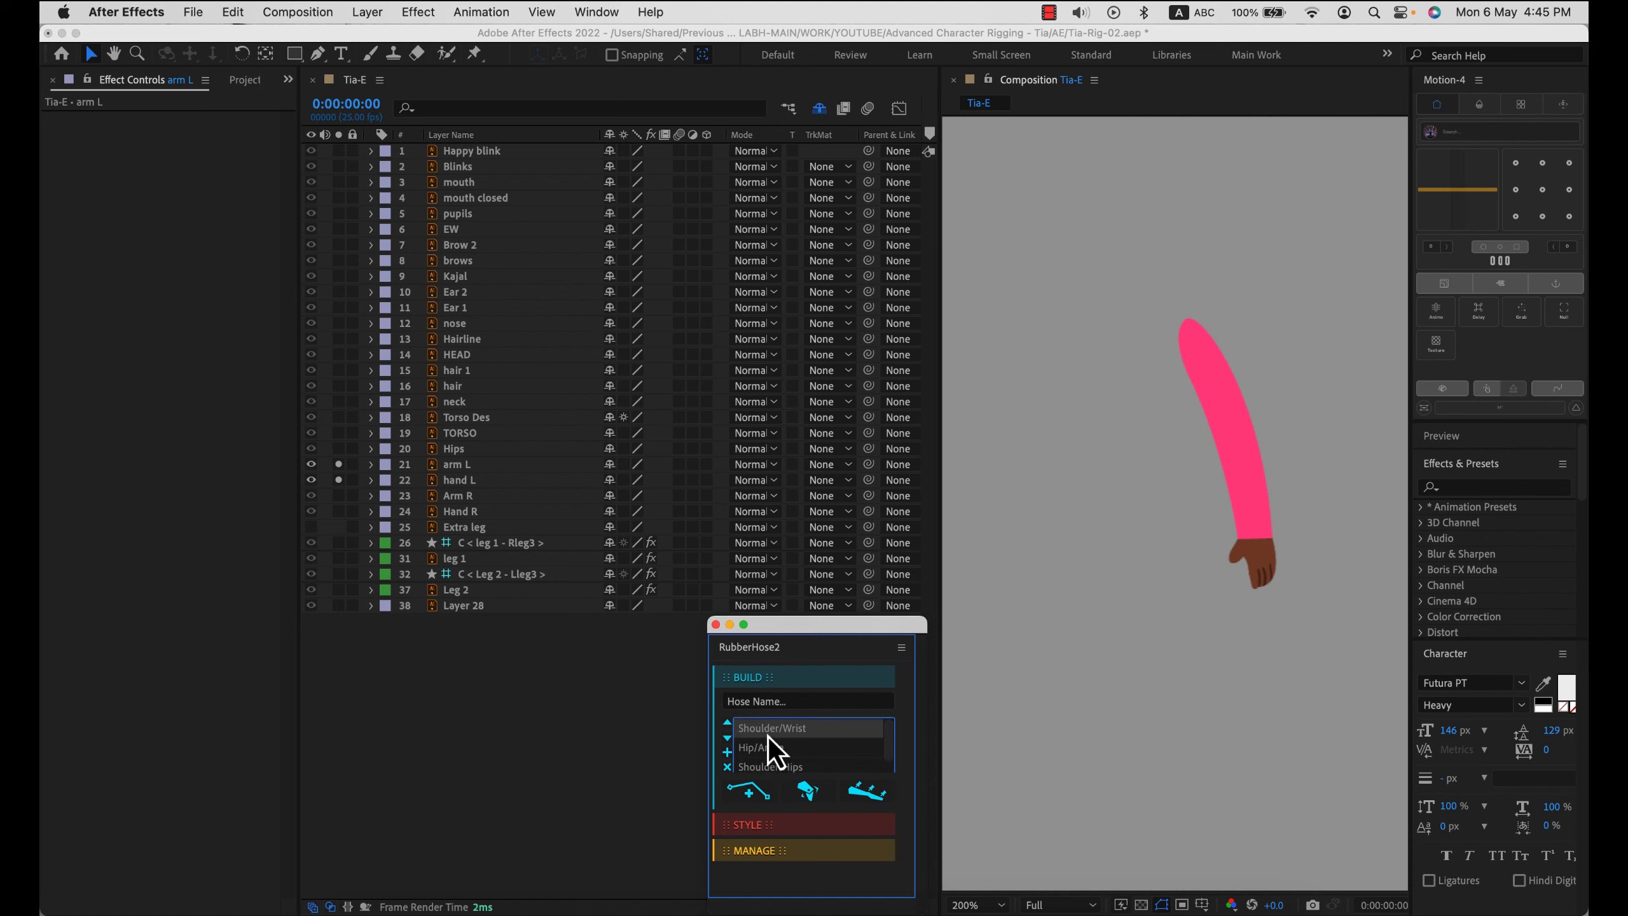
click(752, 798)
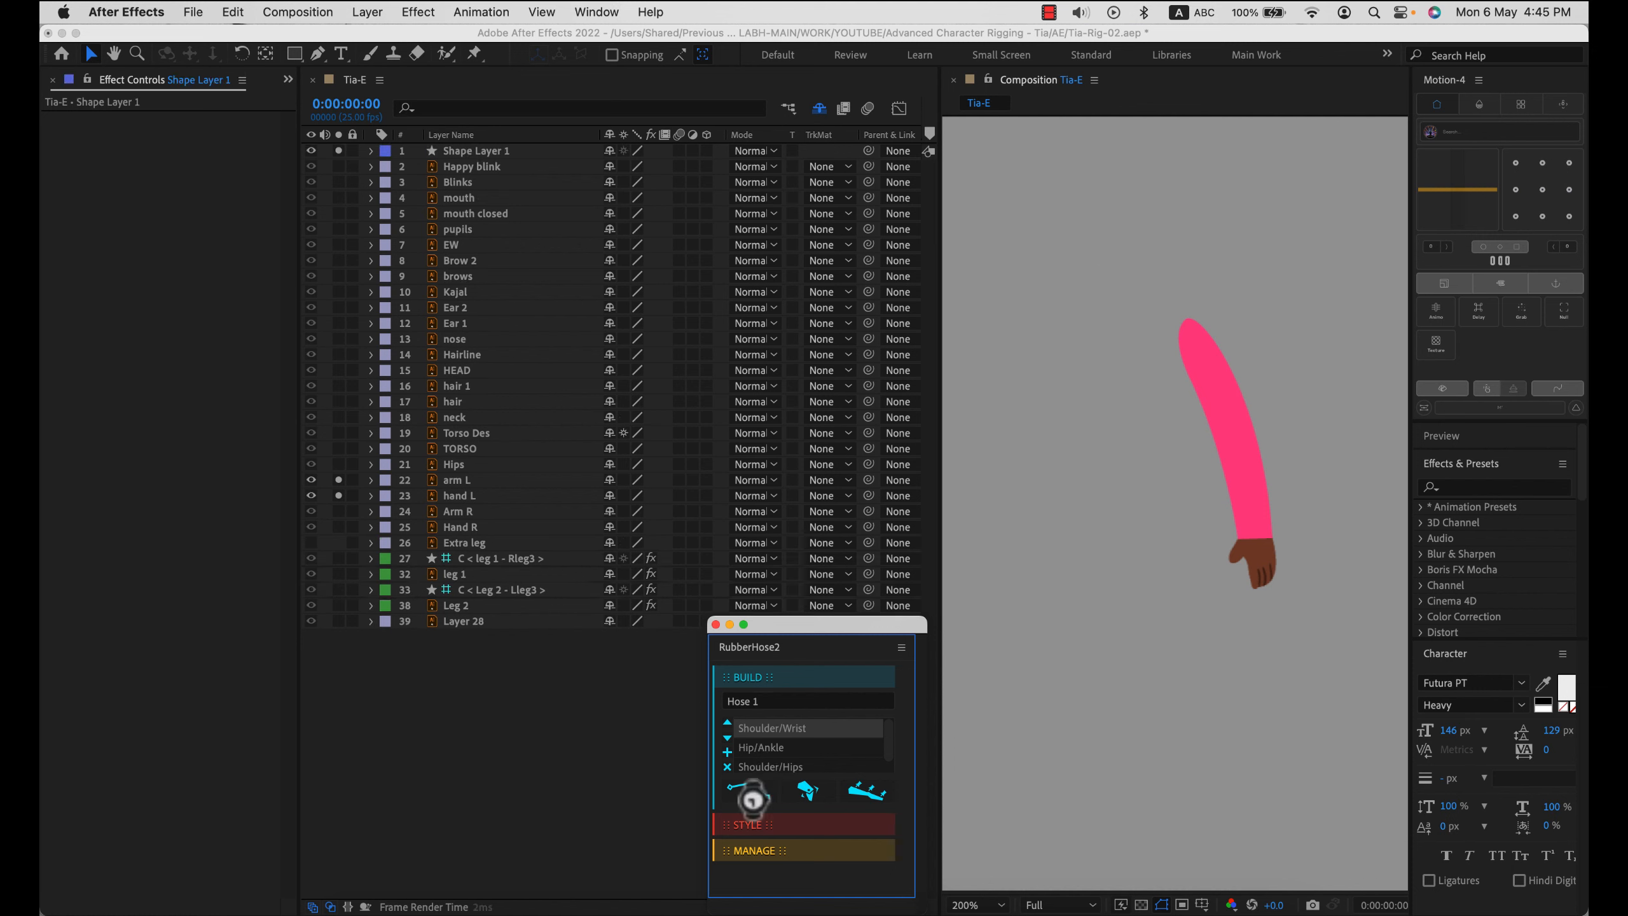
click(1112, 362)
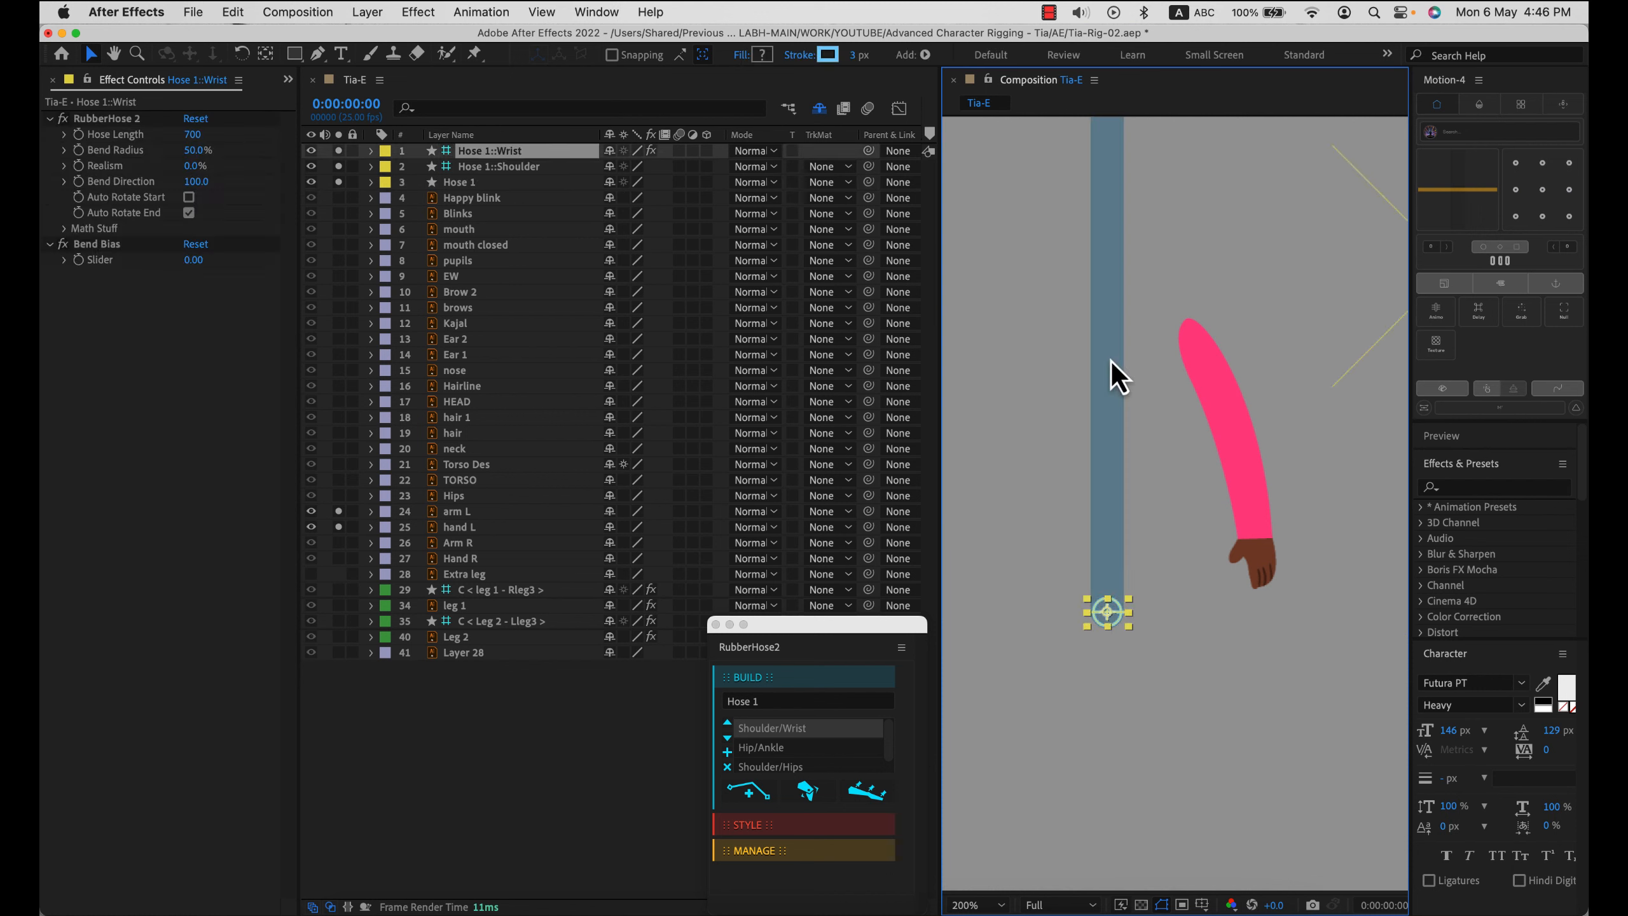
key(comma)
drag(1188, 291, 1186, 322)
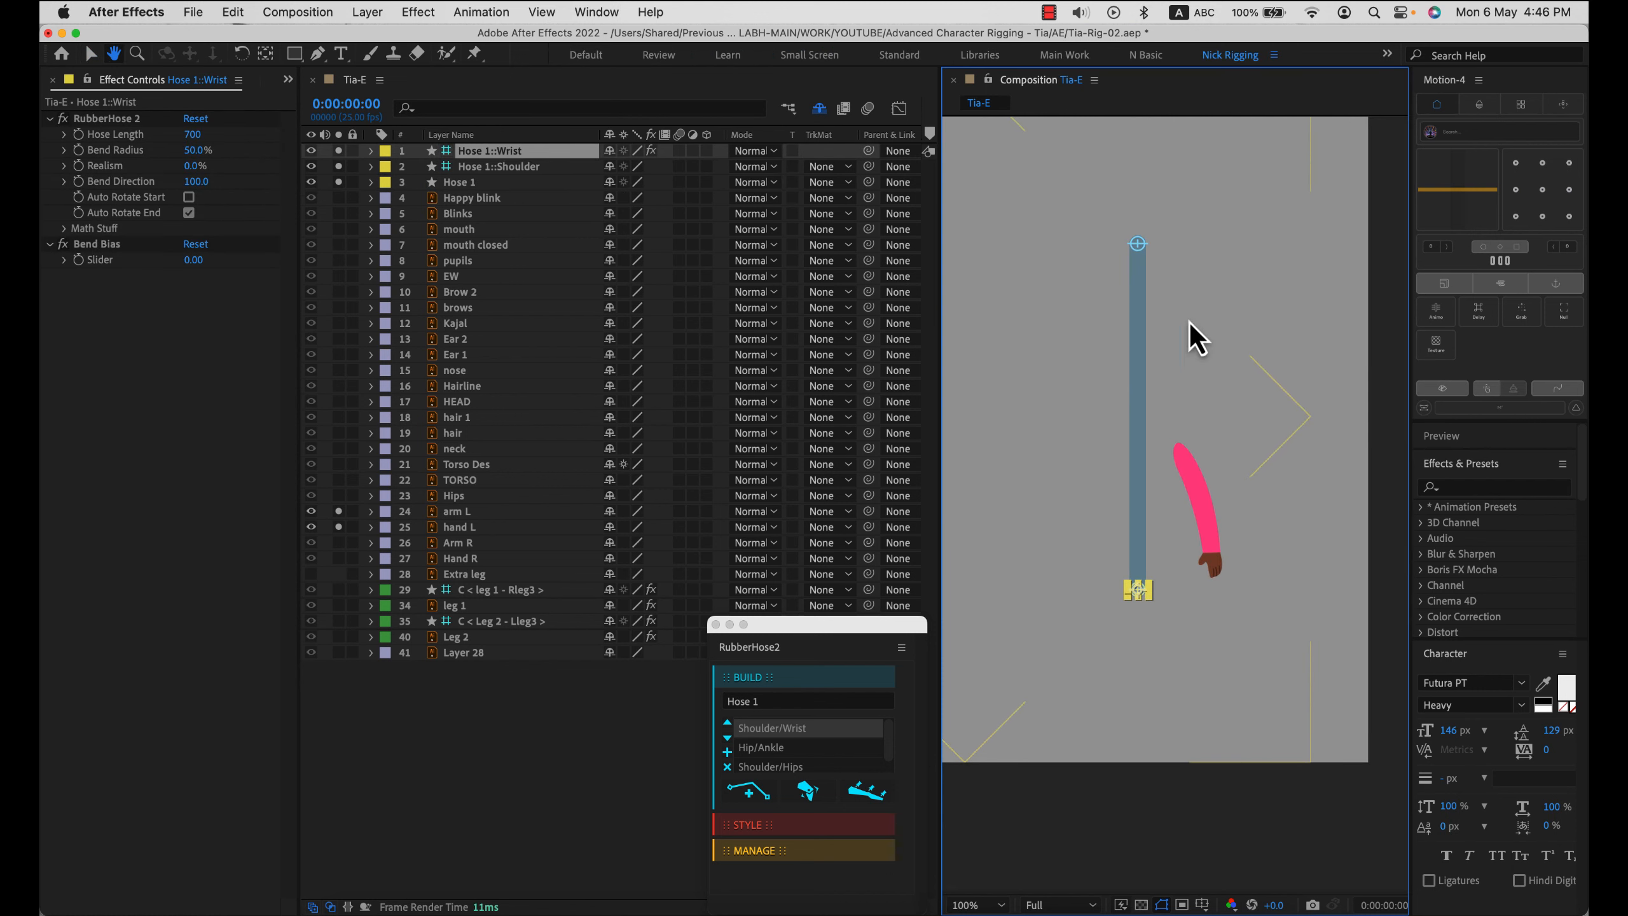
- Place the hose's shoulder controller beside the top of the pink arm and its wrist controller level with the lower sleeve
click(1142, 250)
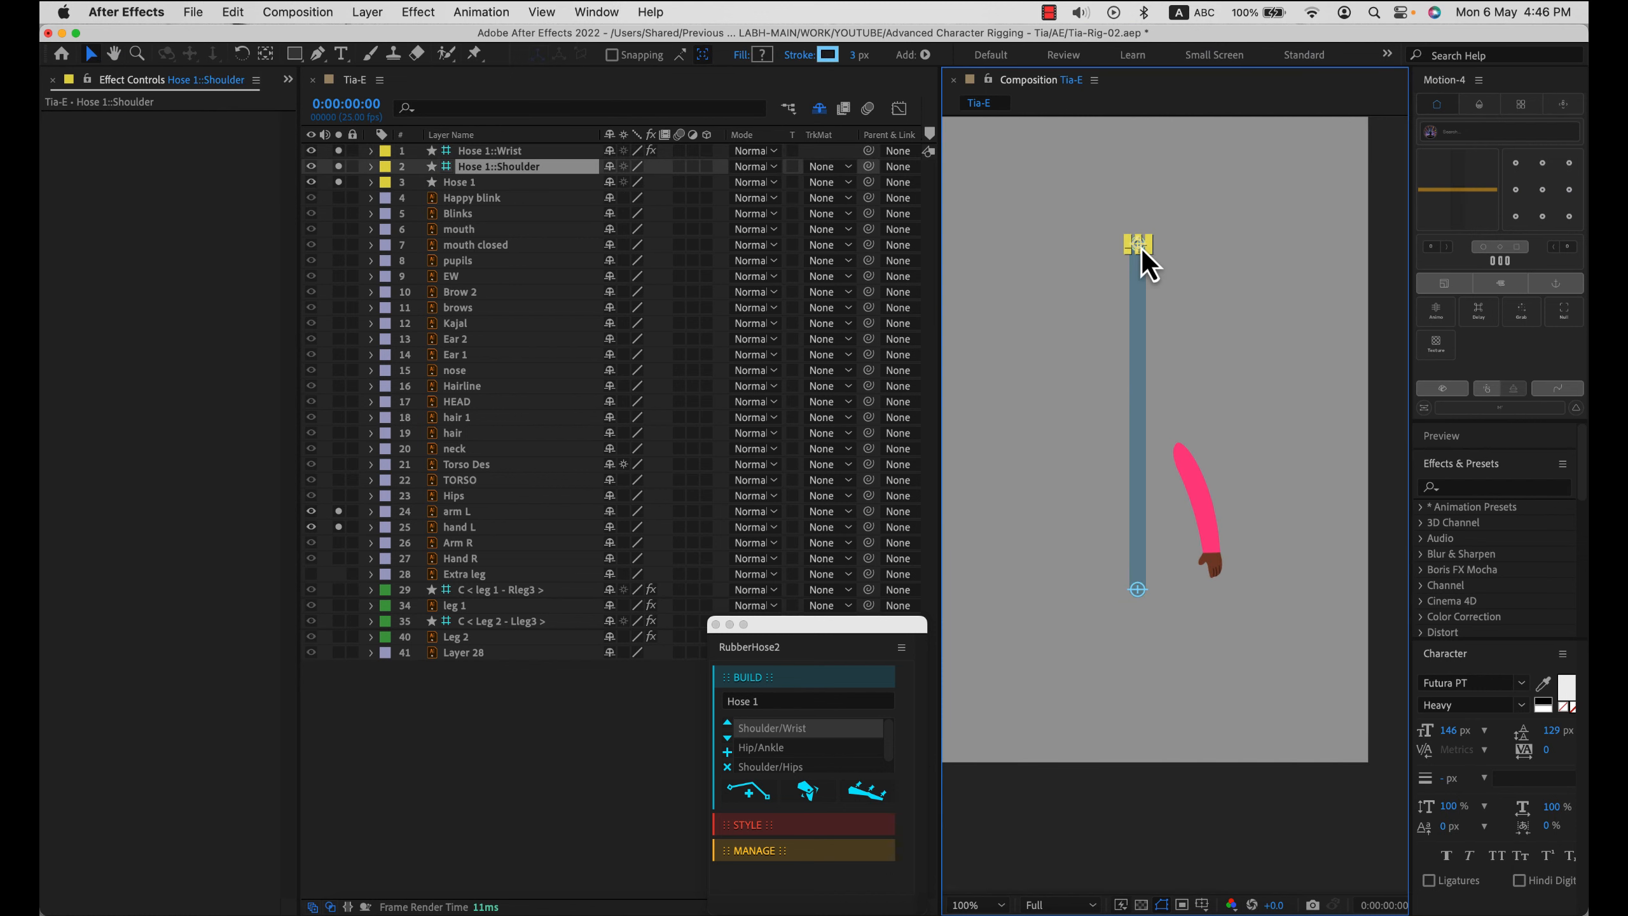
click(1138, 585)
drag(1140, 247, 1139, 459)
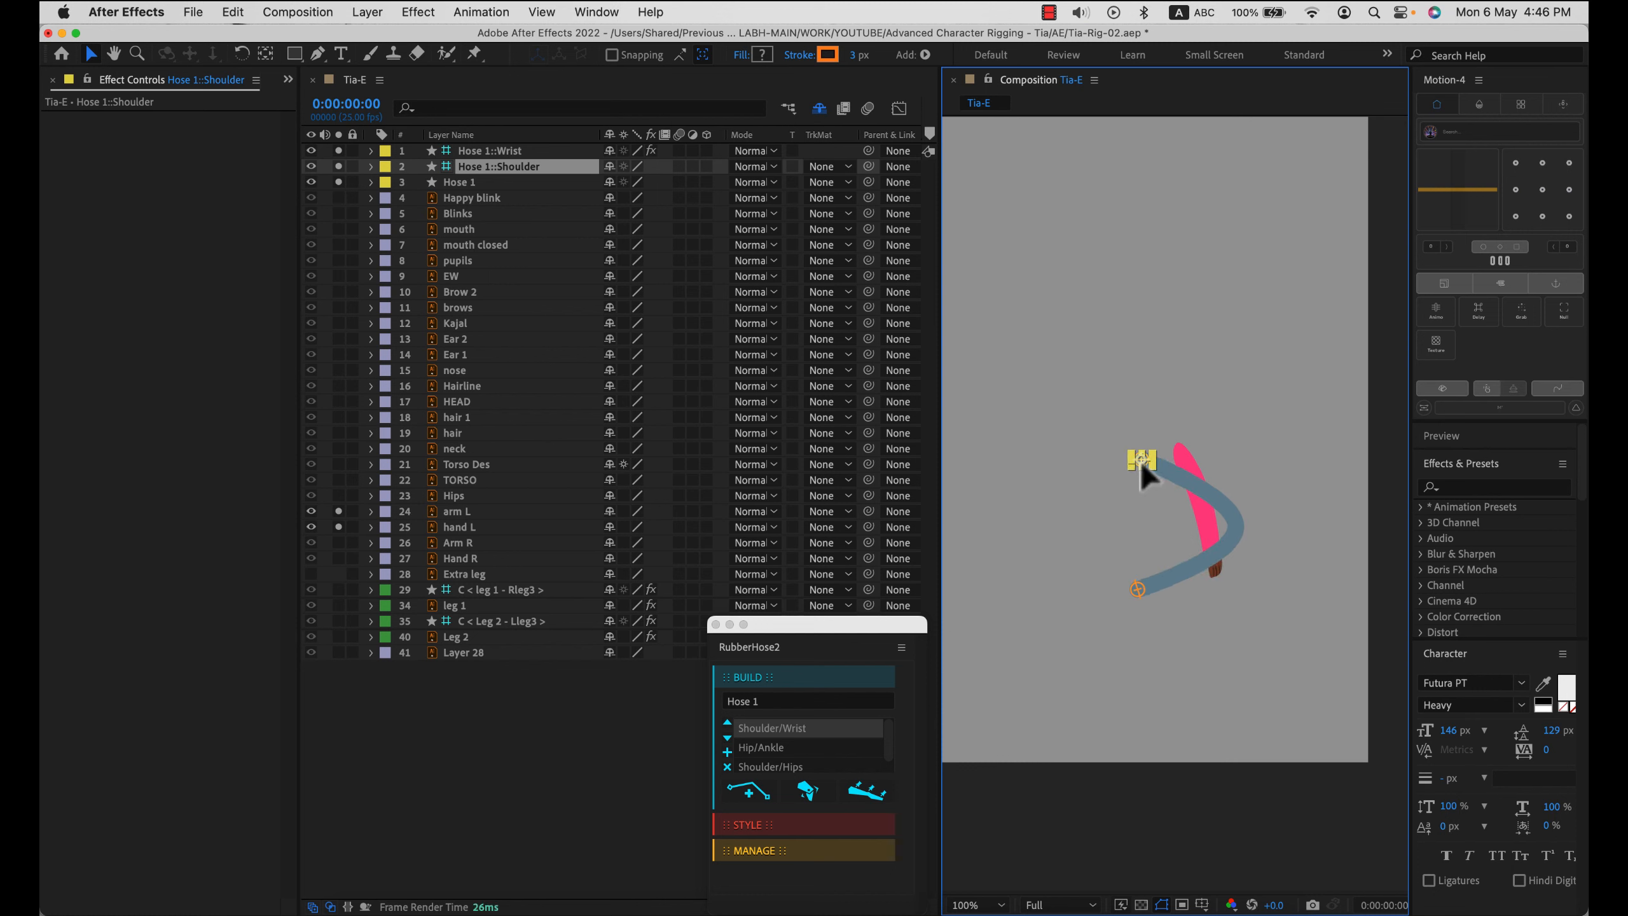
scroll(1183, 489, up, 2)
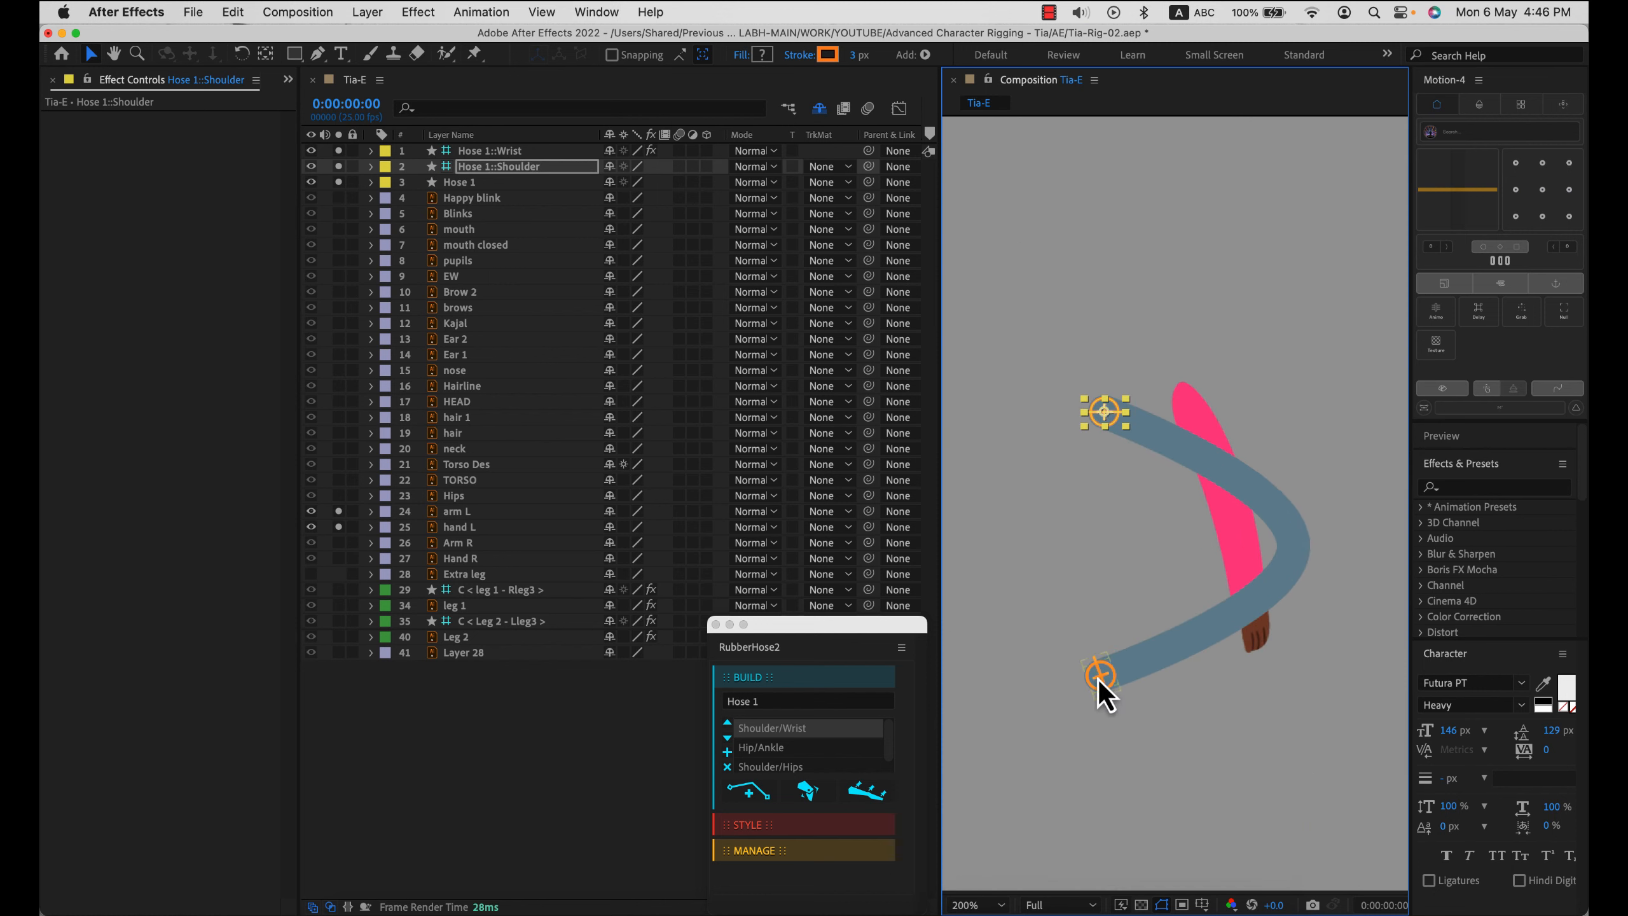
mouse_move(1099, 678)
mouse_down()
mouse_move(1184, 644)
mouse_move(1155, 535)
mouse_move(1091, 657)
mouse_up()
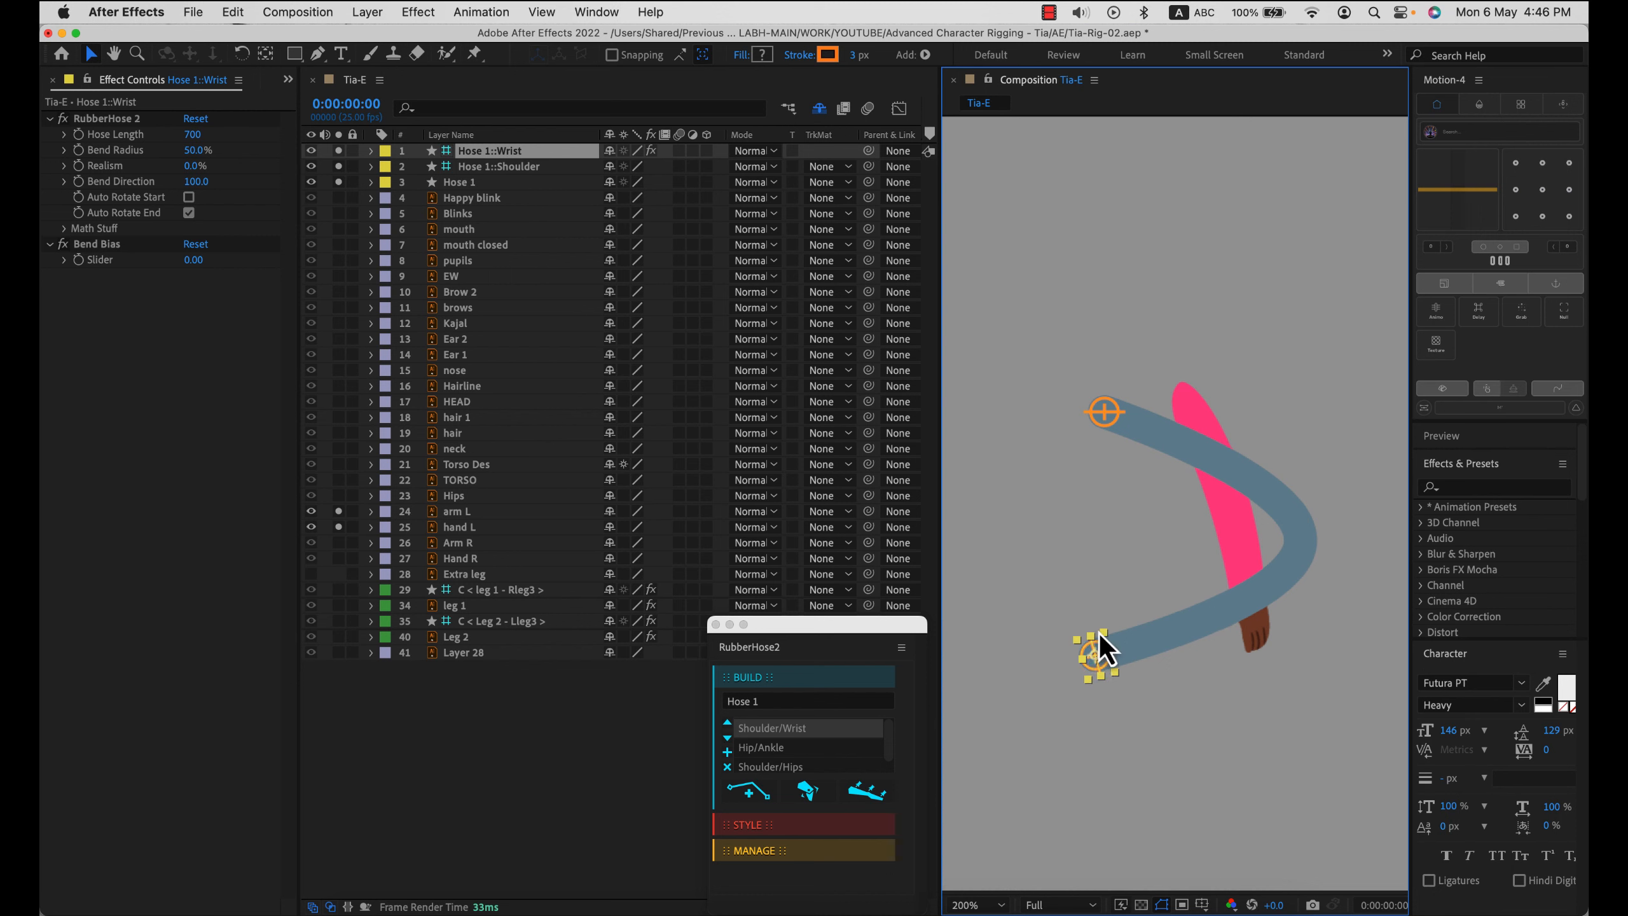
drag(1110, 410, 1112, 402)
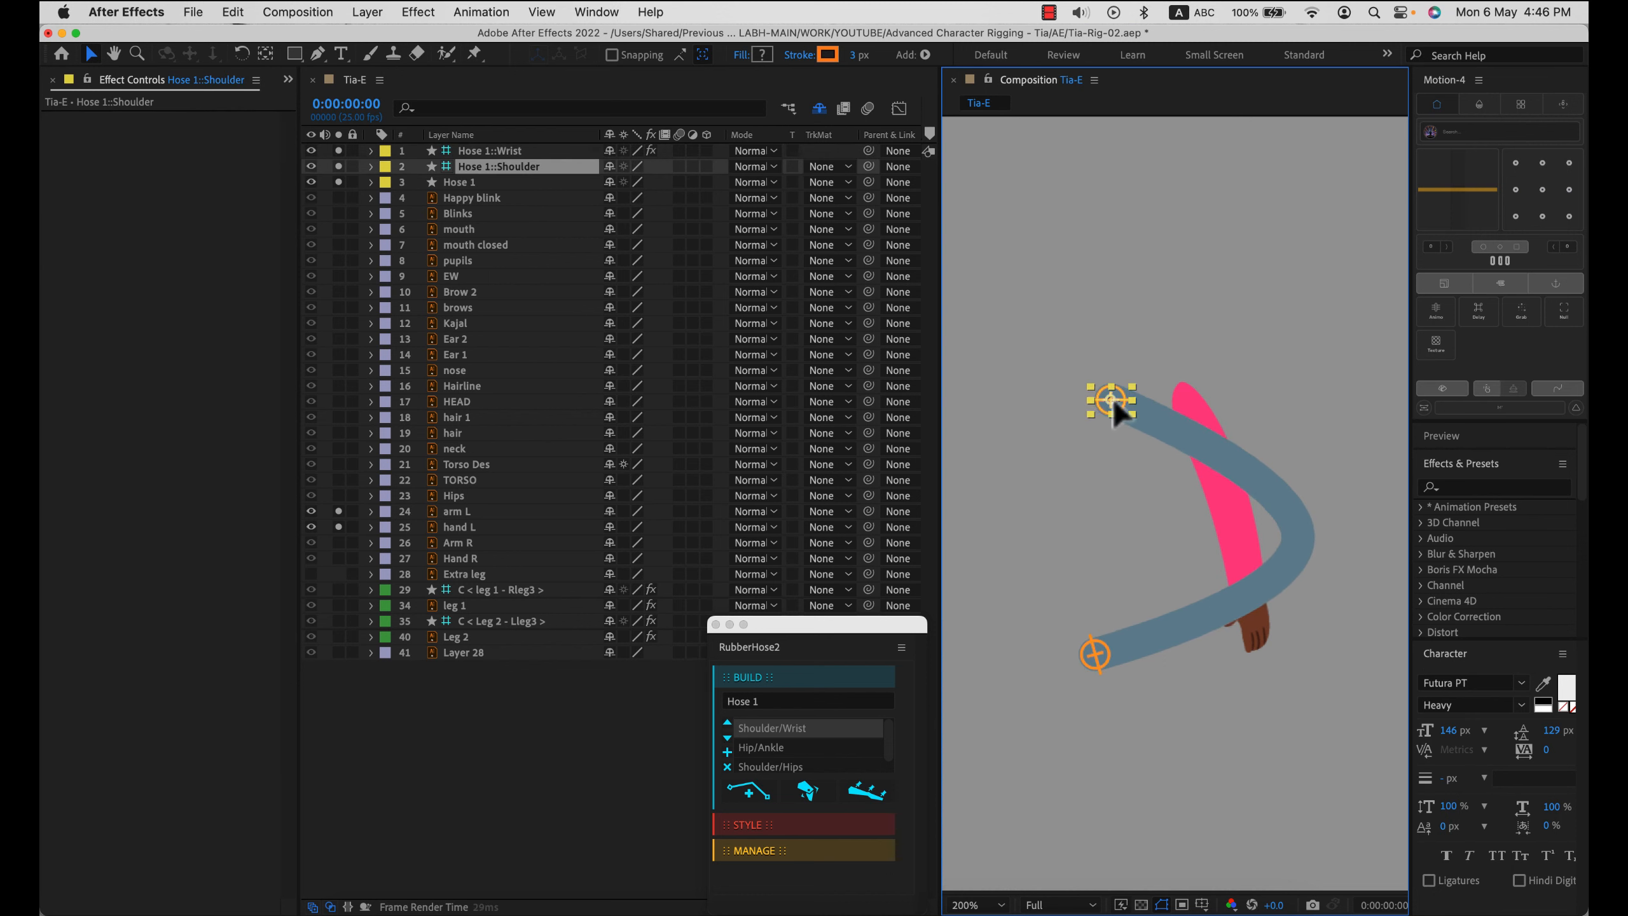
drag(1098, 662, 1147, 603)
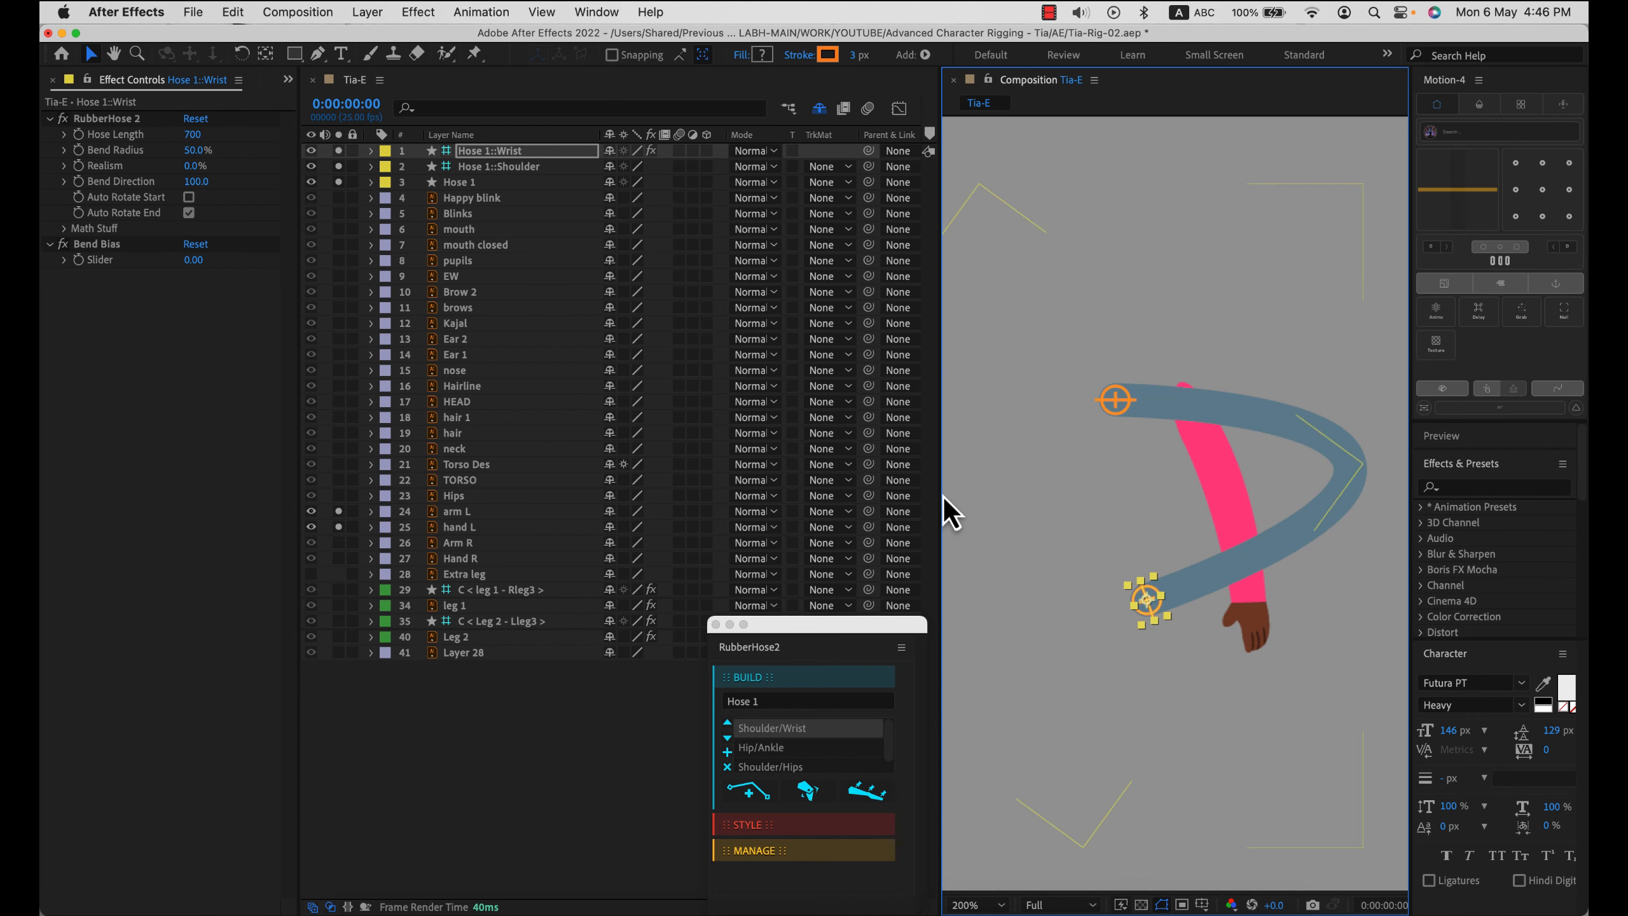
- Set the Hose Length to 240 and nudge the wrist controller slightly toward the hand
drag(940, 509, 705, 510)
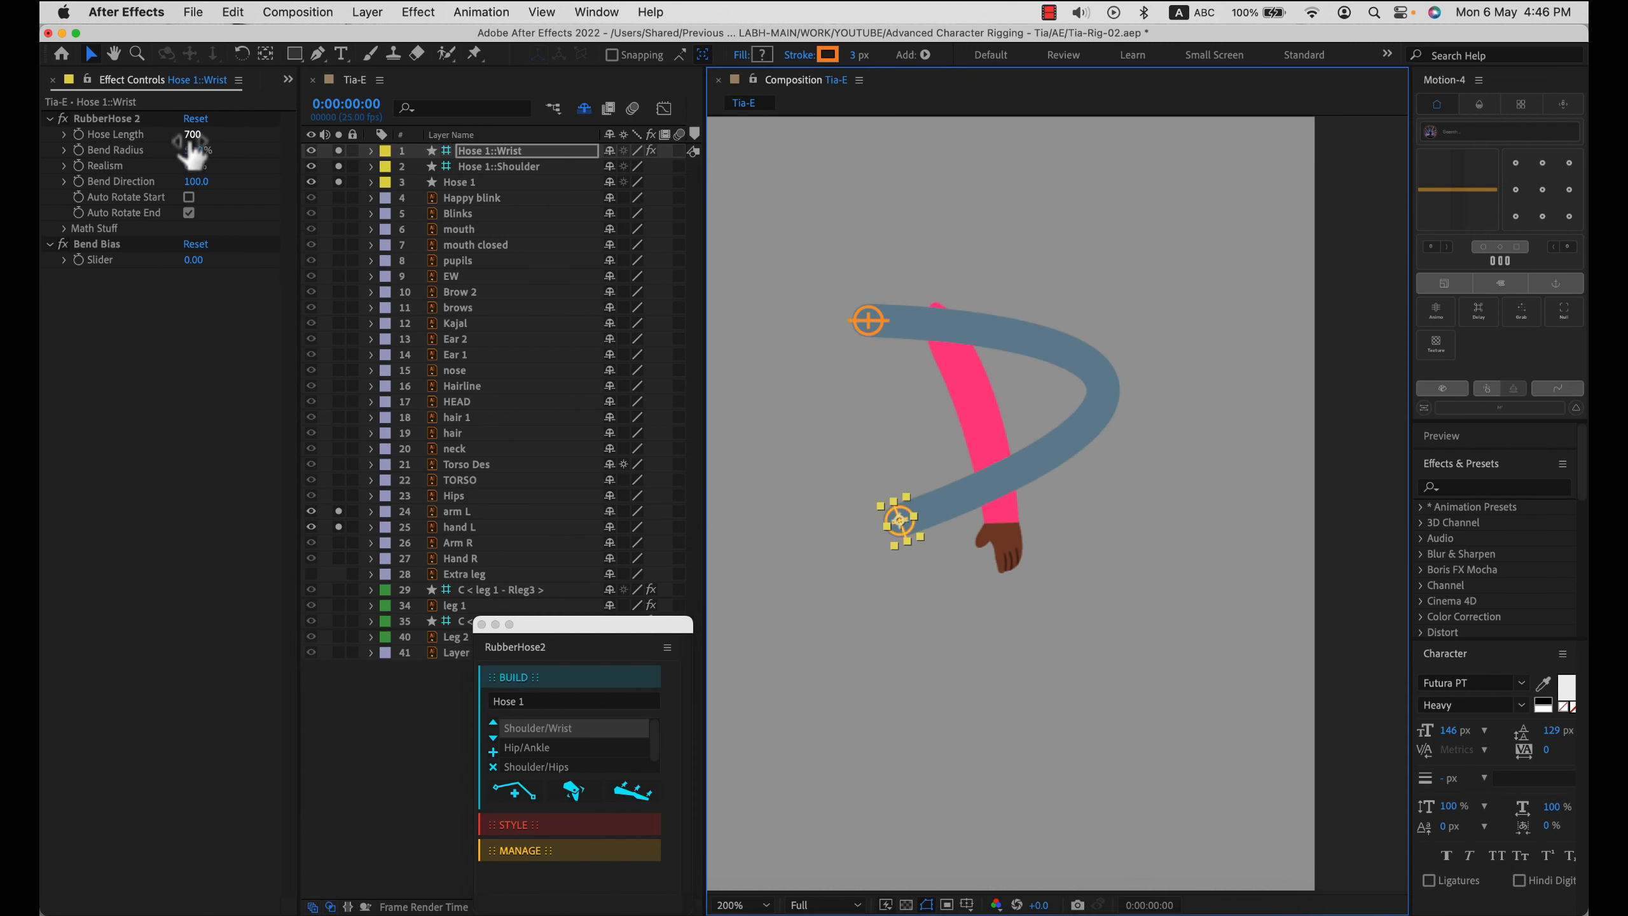
drag(192, 137, 159, 149)
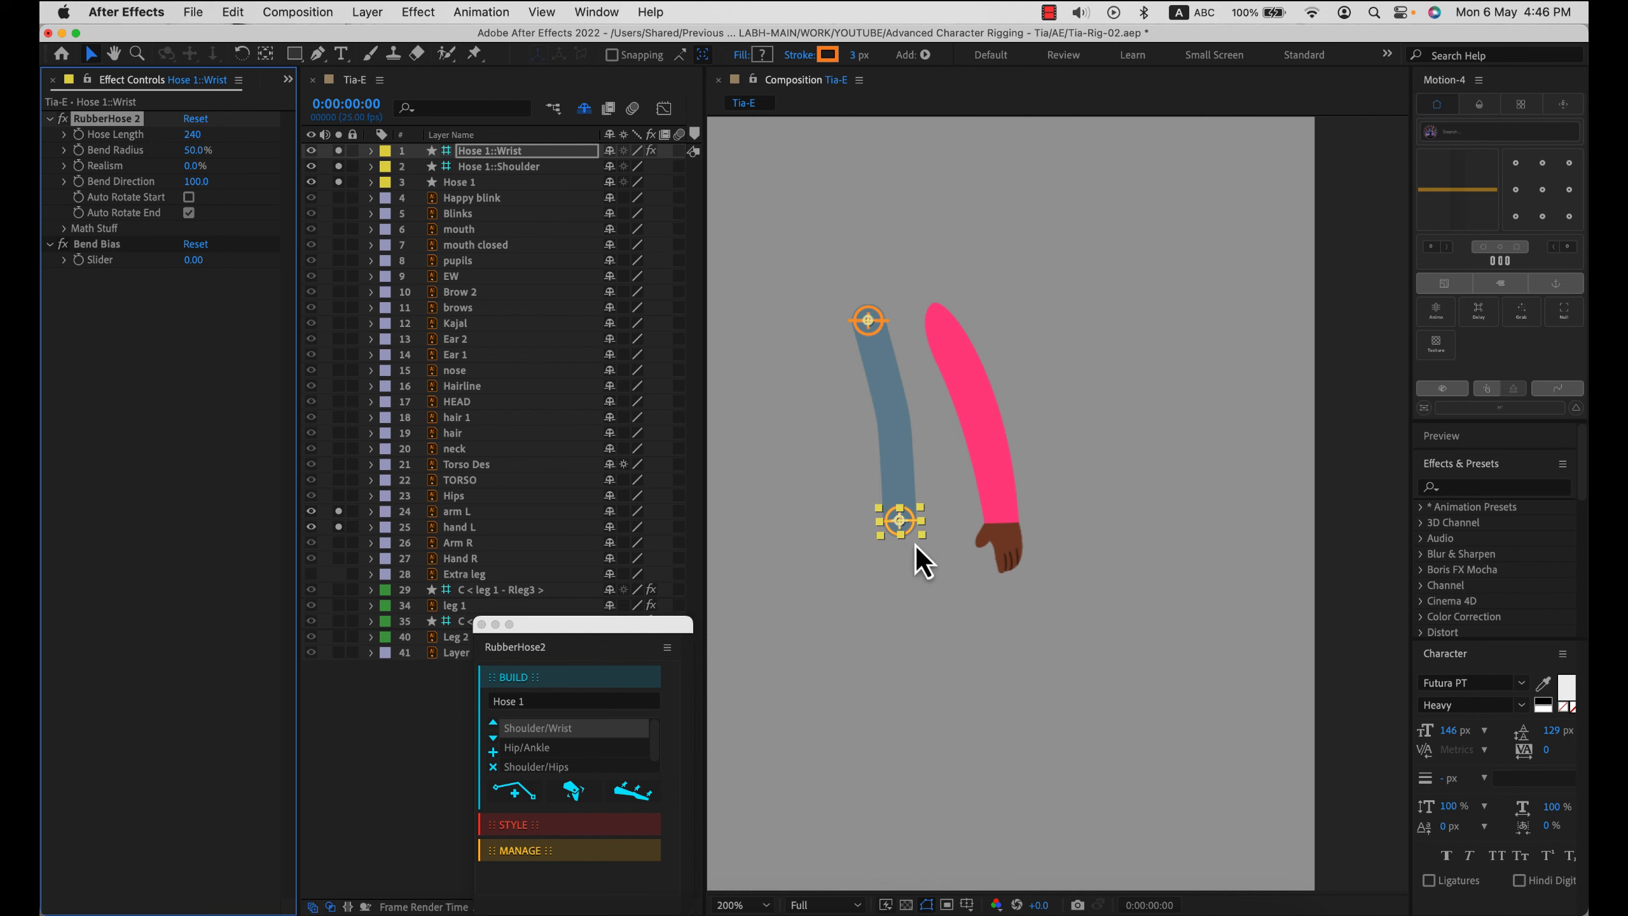
drag(901, 521, 911, 514)
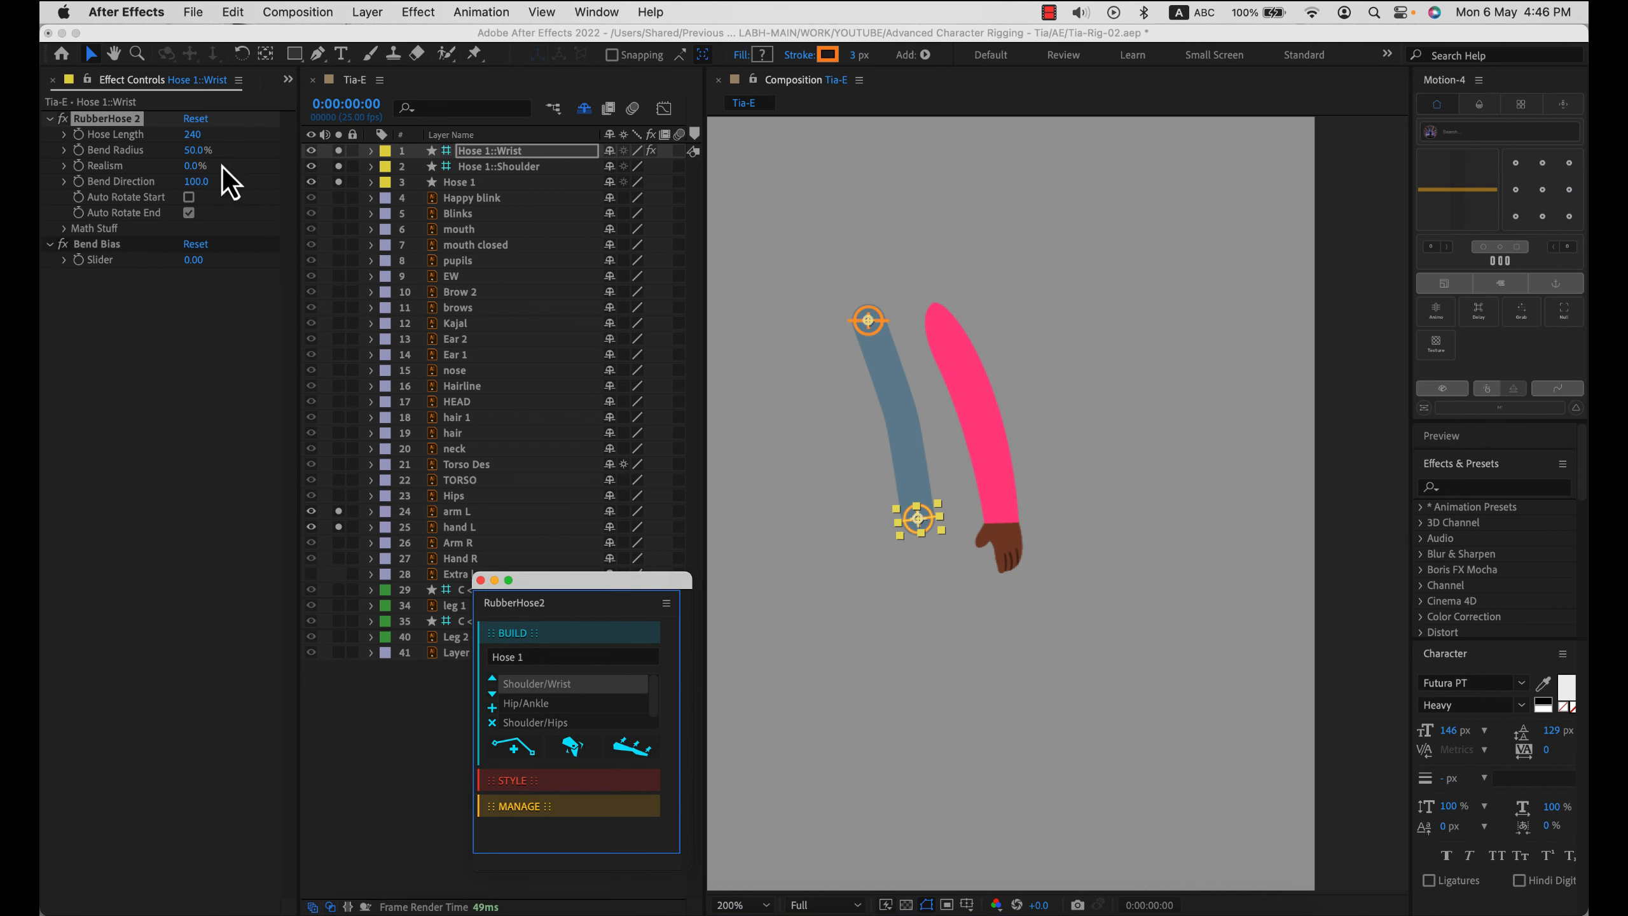
click(920, 526)
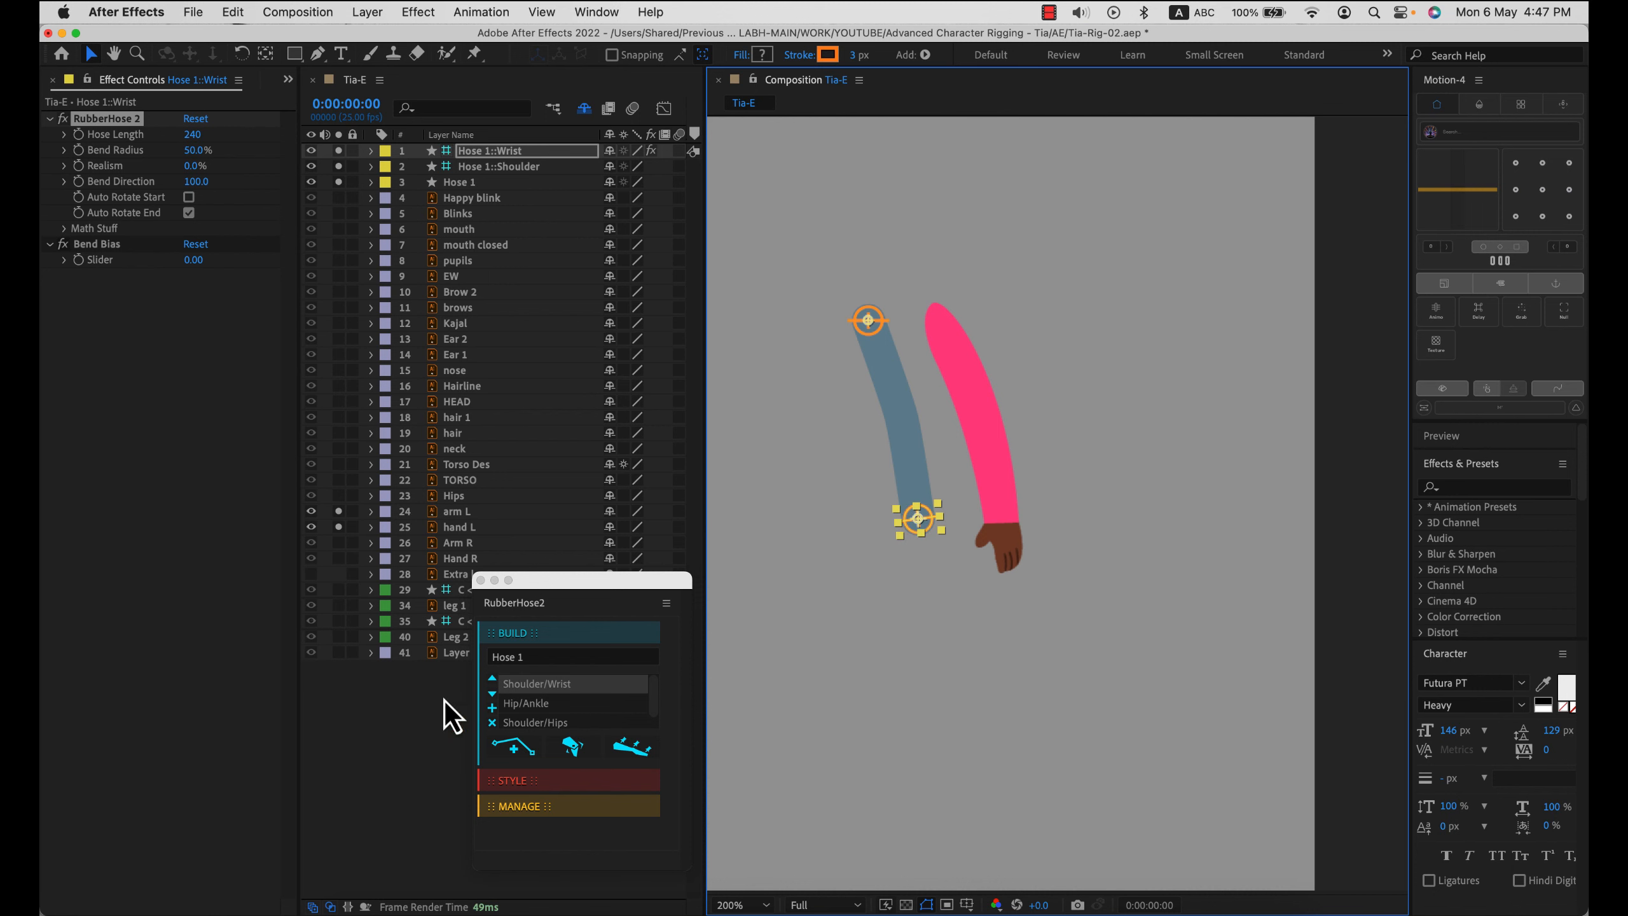
- Bend the hose with its wrist controller, try a Bend Radius of 6%, and undo the radius change
click(512, 182)
click(521, 153)
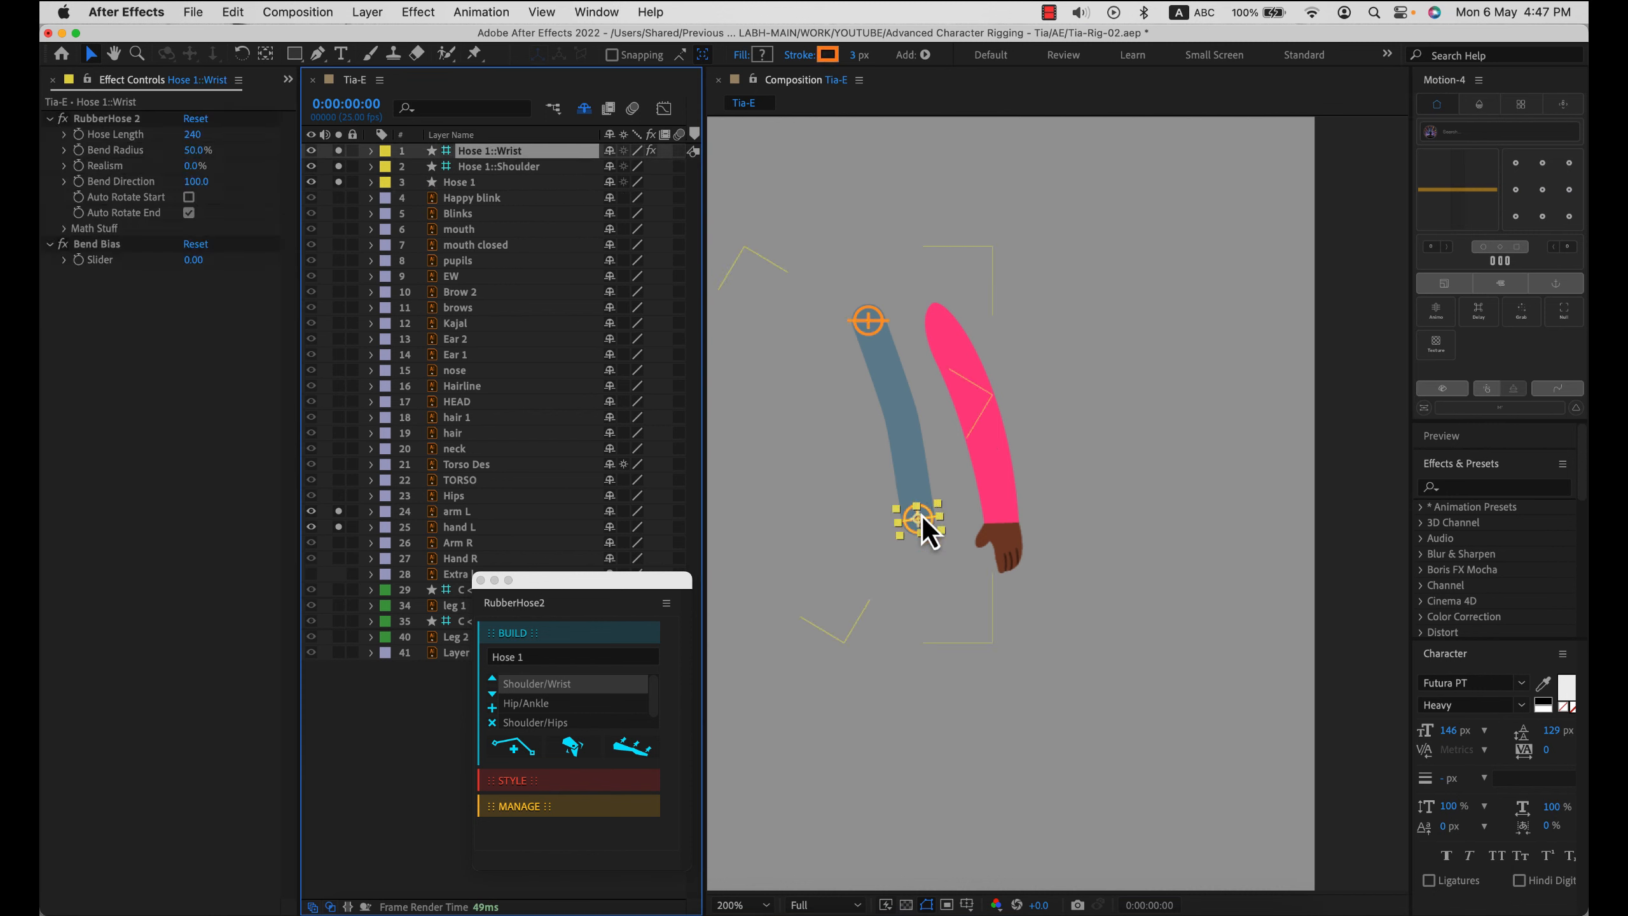
drag(921, 527, 859, 458)
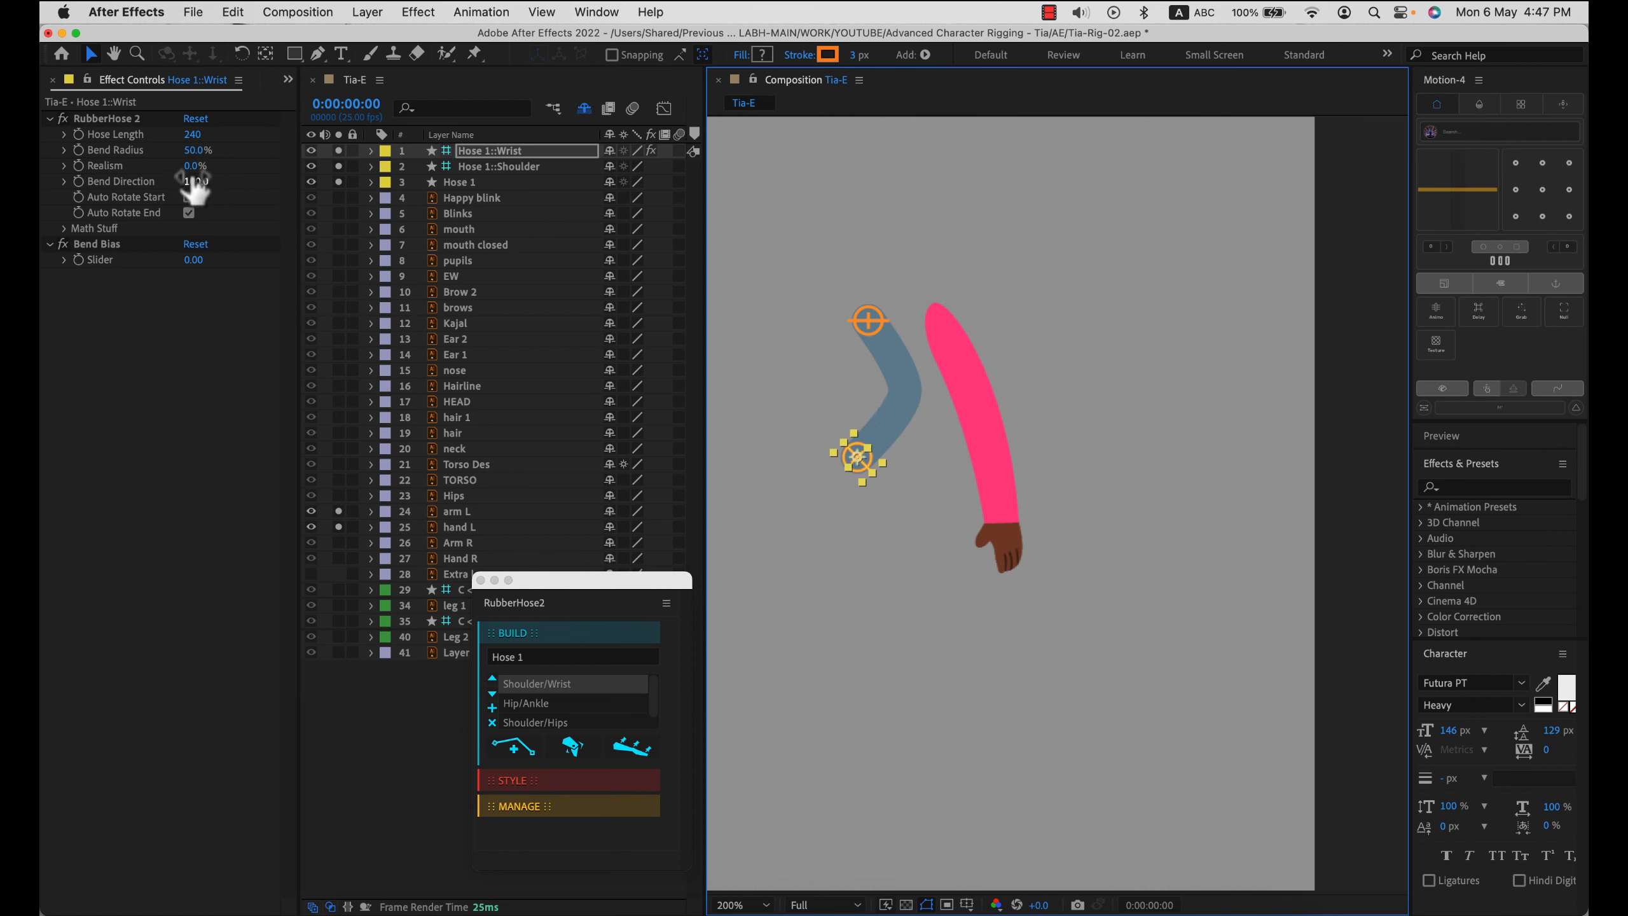
drag(196, 150, 170, 172)
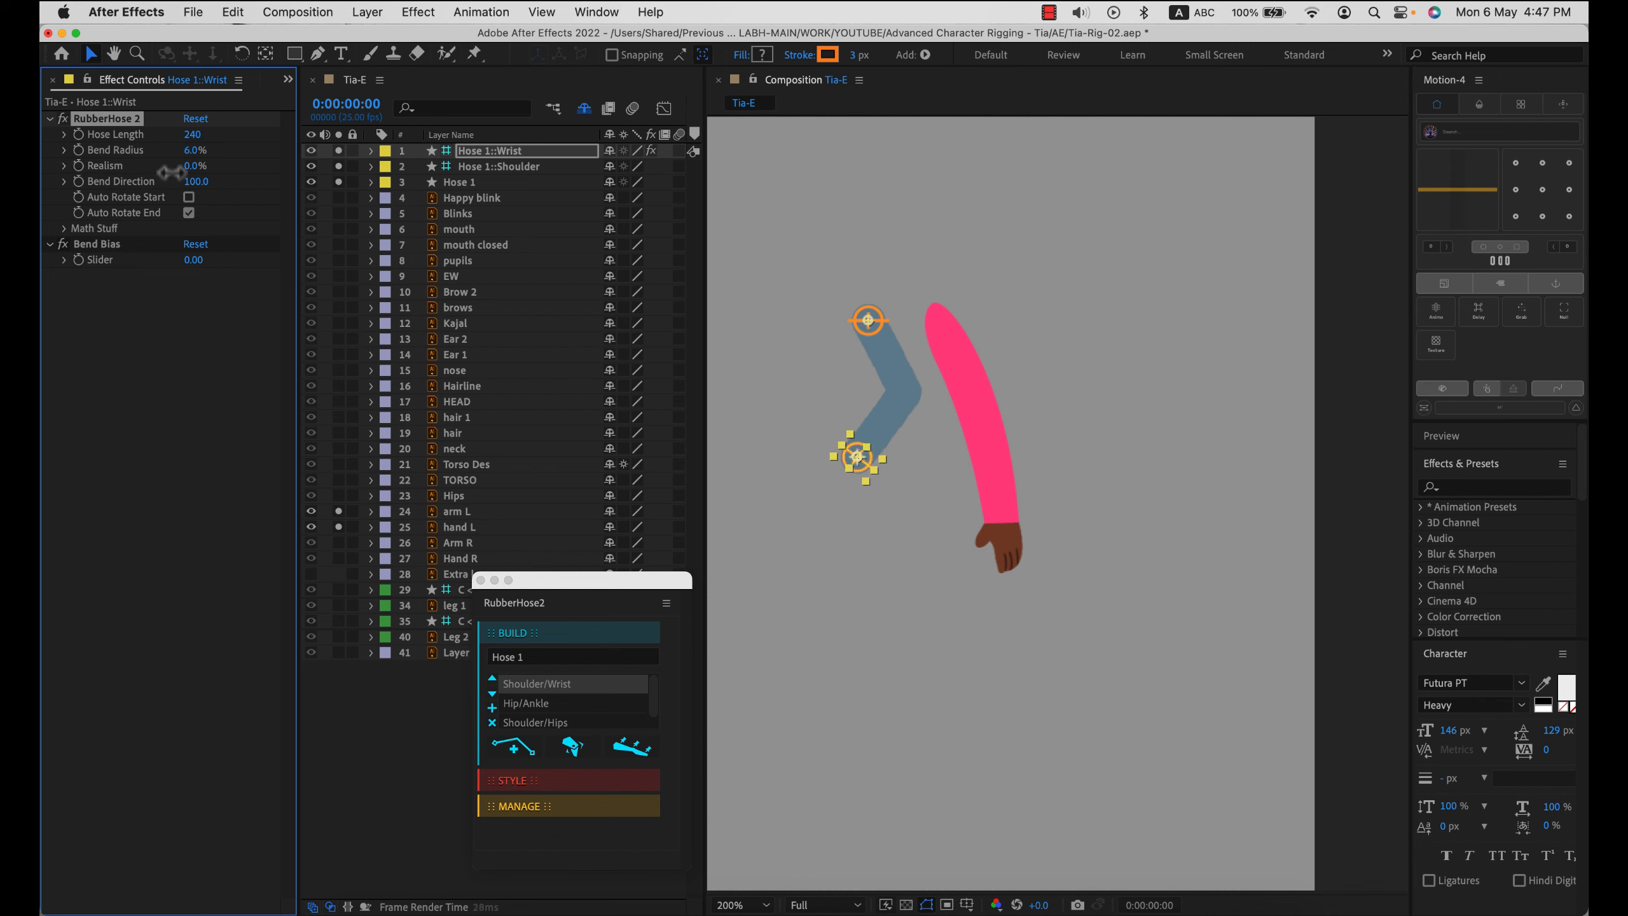
key(ctrl+z)
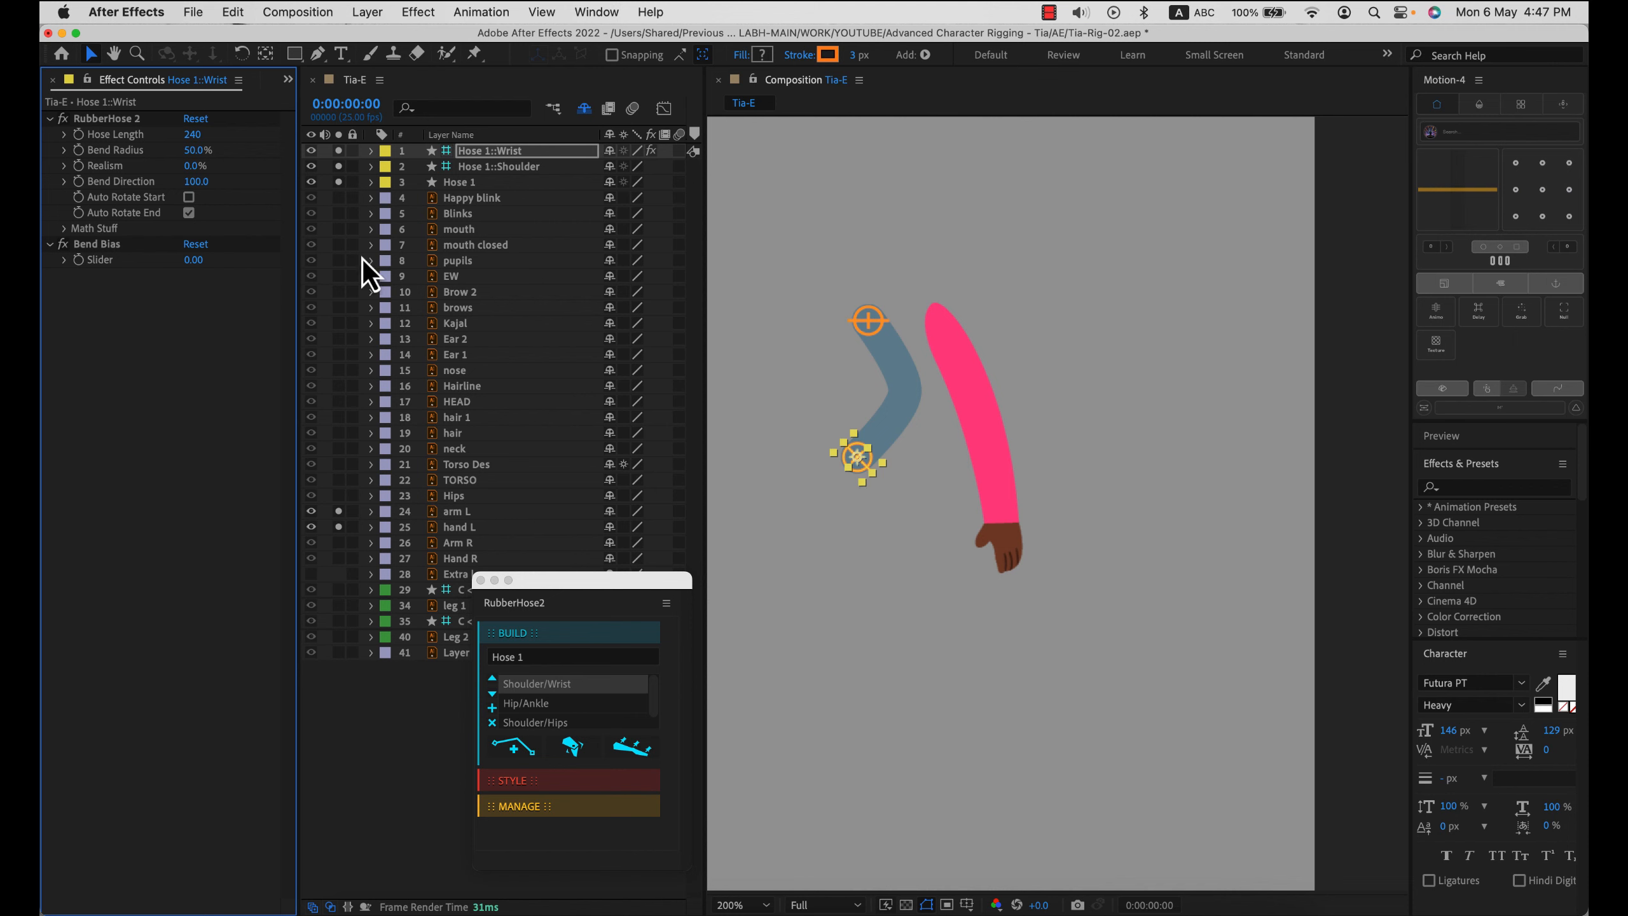
- Partly straighten the hose with its wrist controller, try a Bend Direction of -100, and undo the direction change
drag(856, 462, 894, 505)
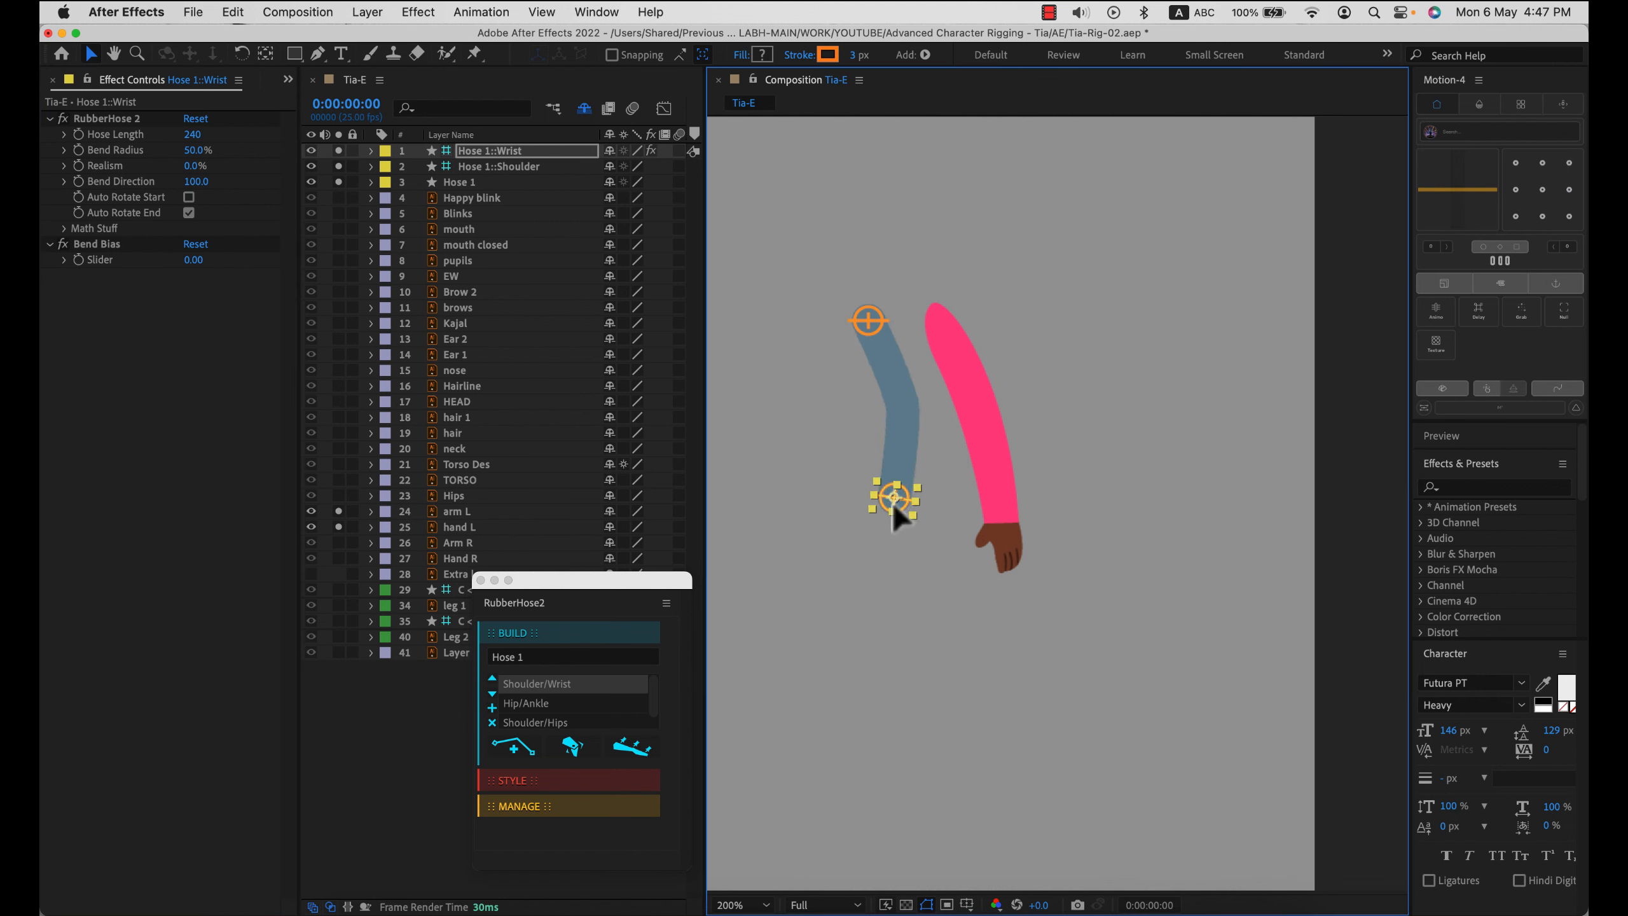
click(195, 185)
text(-)
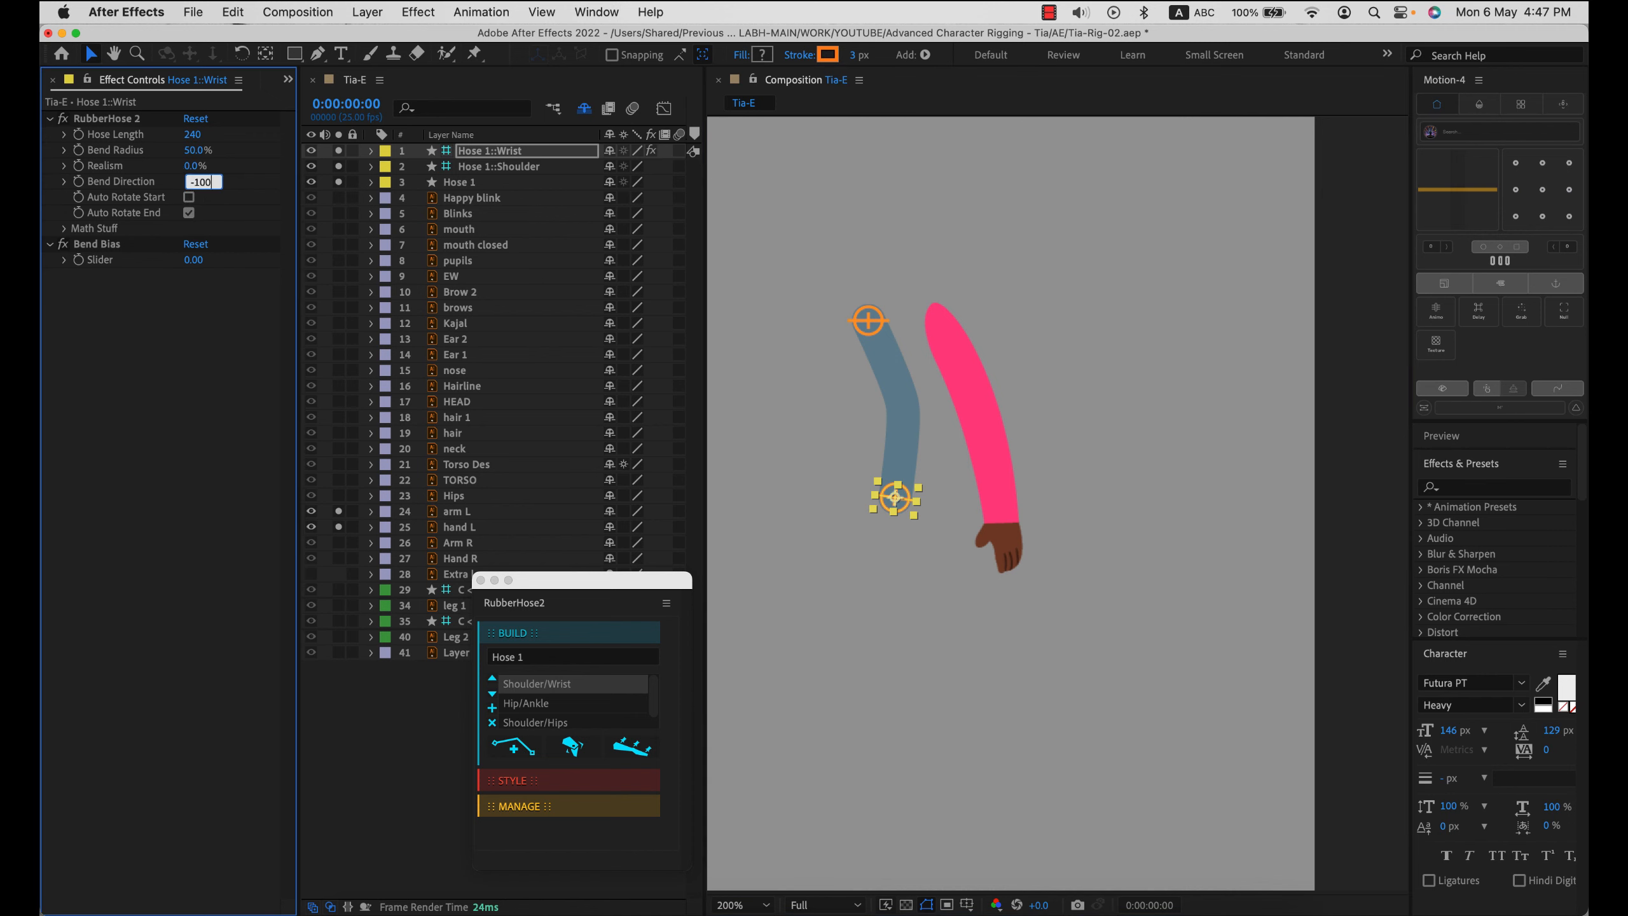
key(Return)
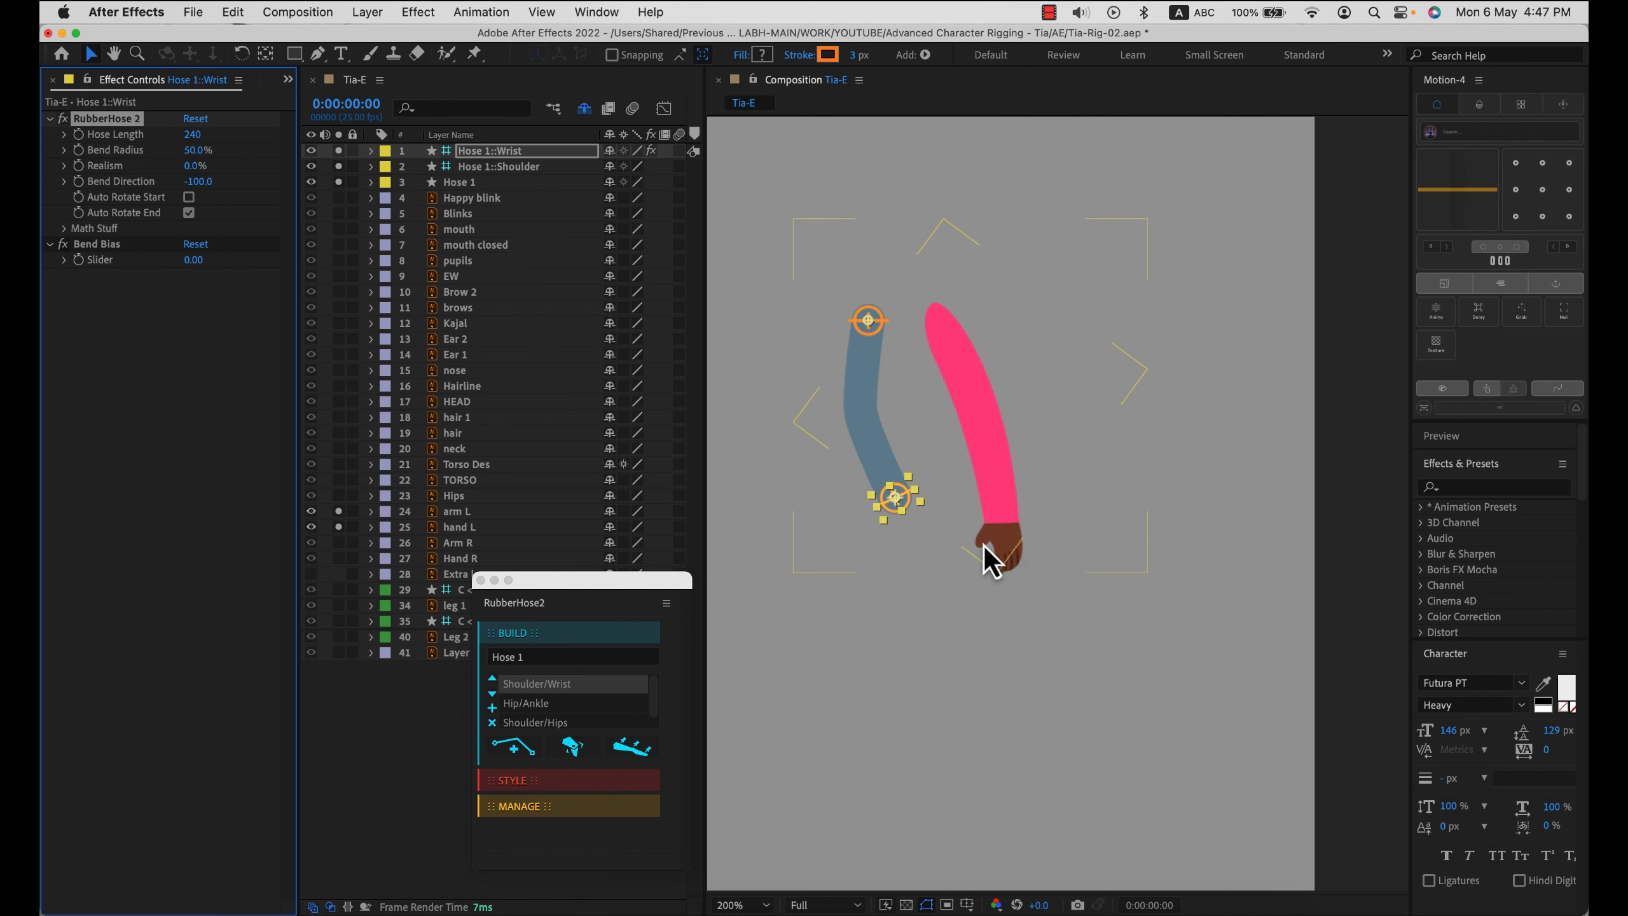
key(super+z)
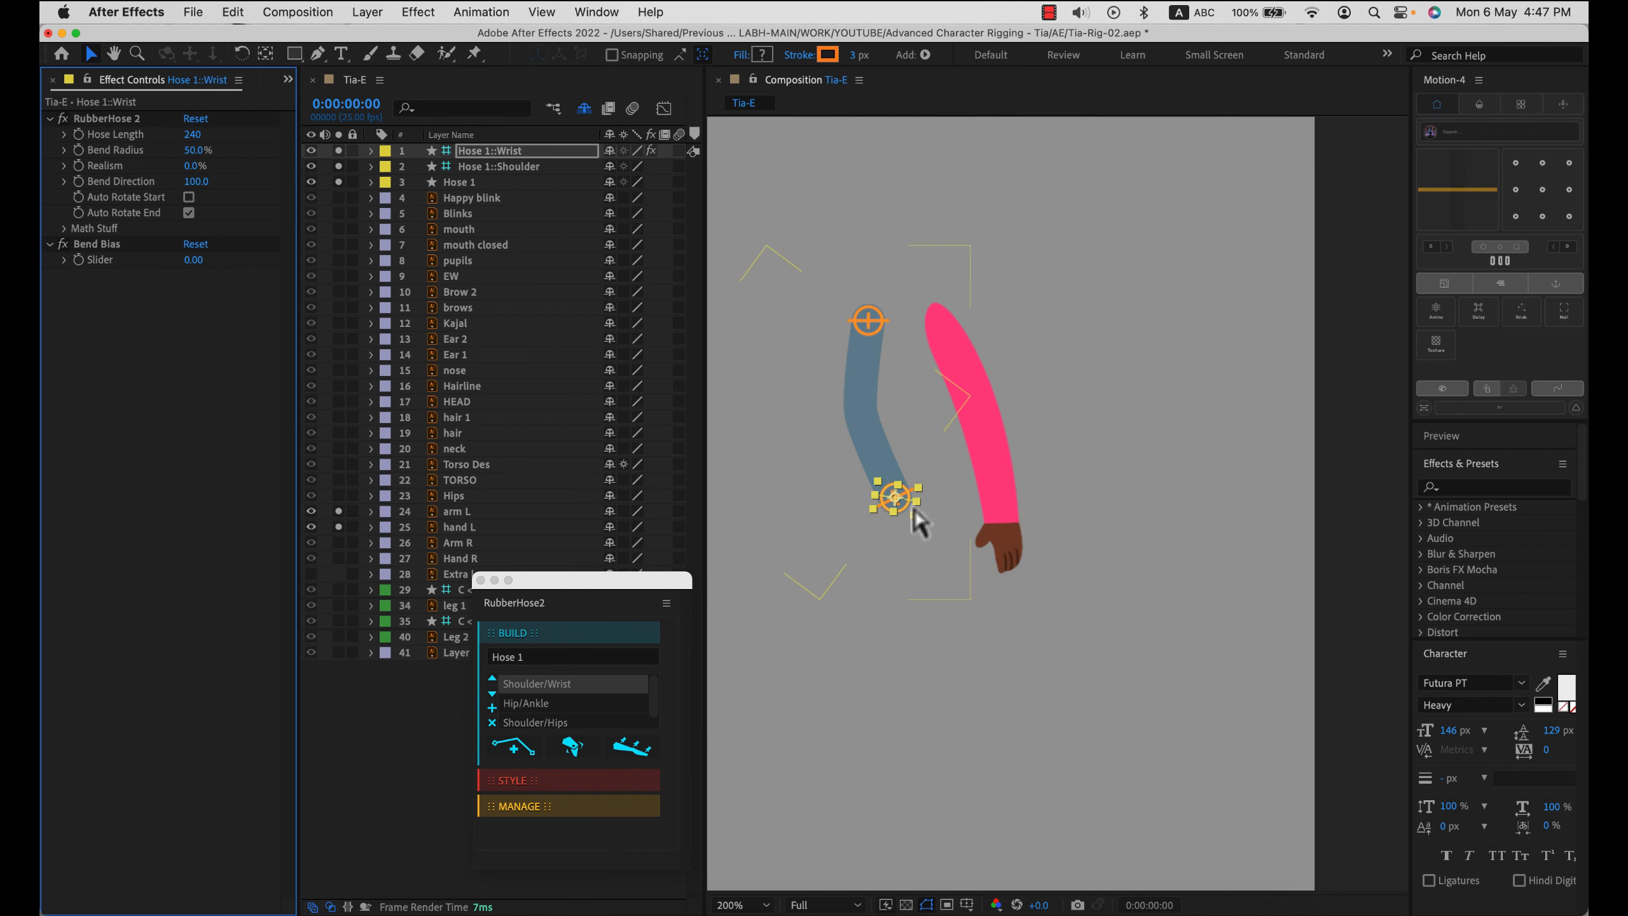
- Extend the hose's wrist controller down level with the sleeve end and move the RubberHose2 window off the layer list
drag(894, 502, 913, 517)
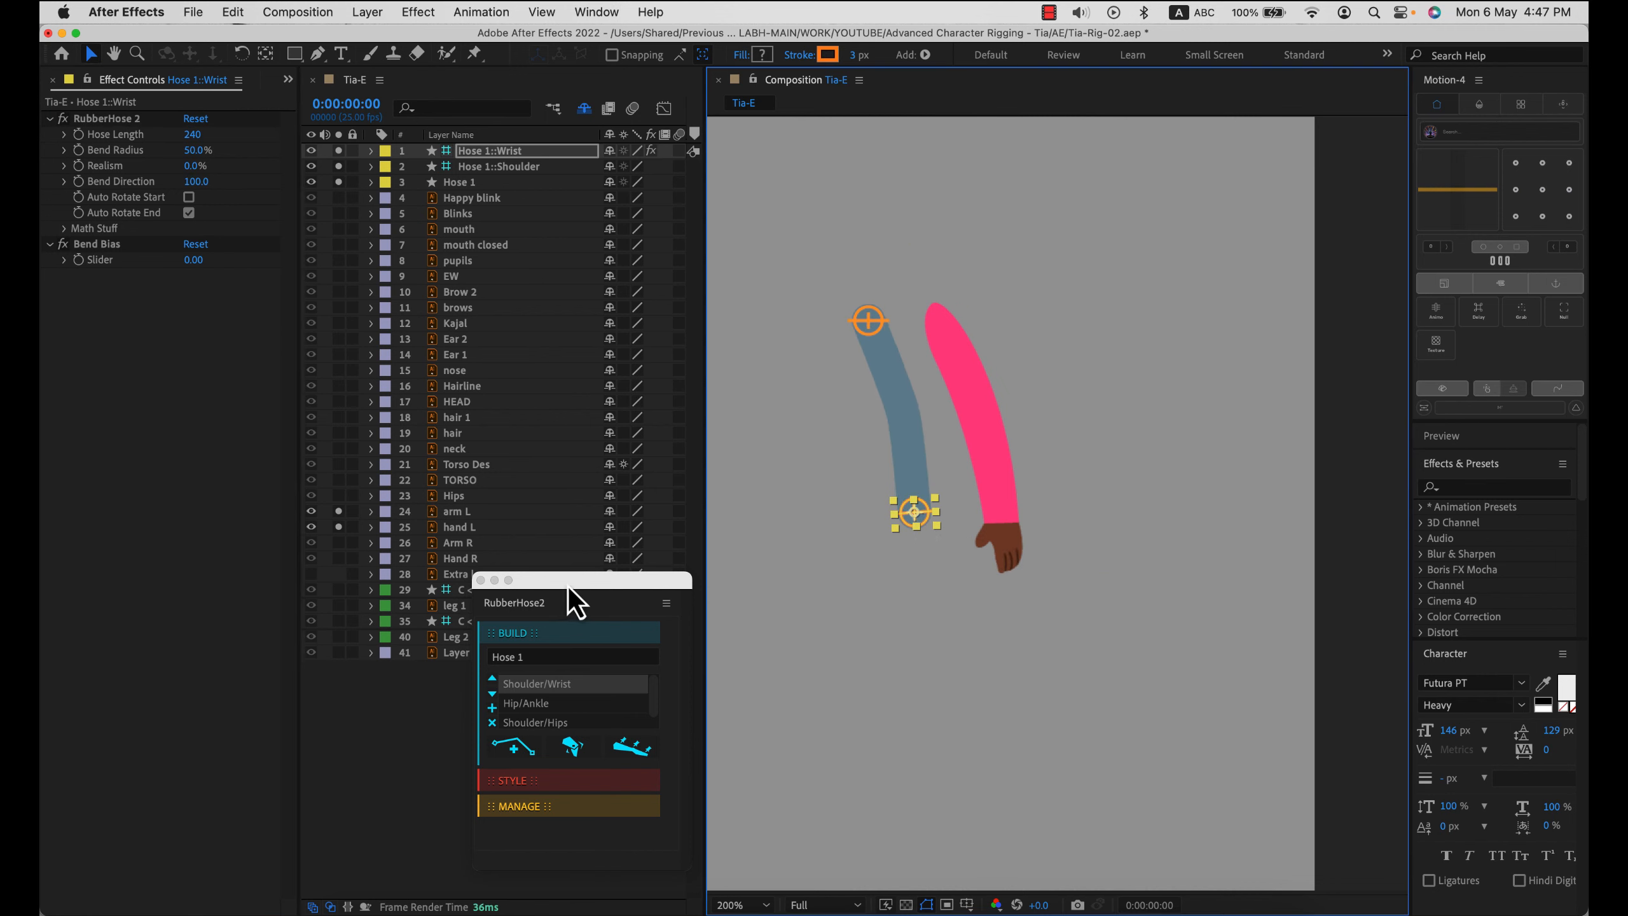
drag(564, 584, 133, 435)
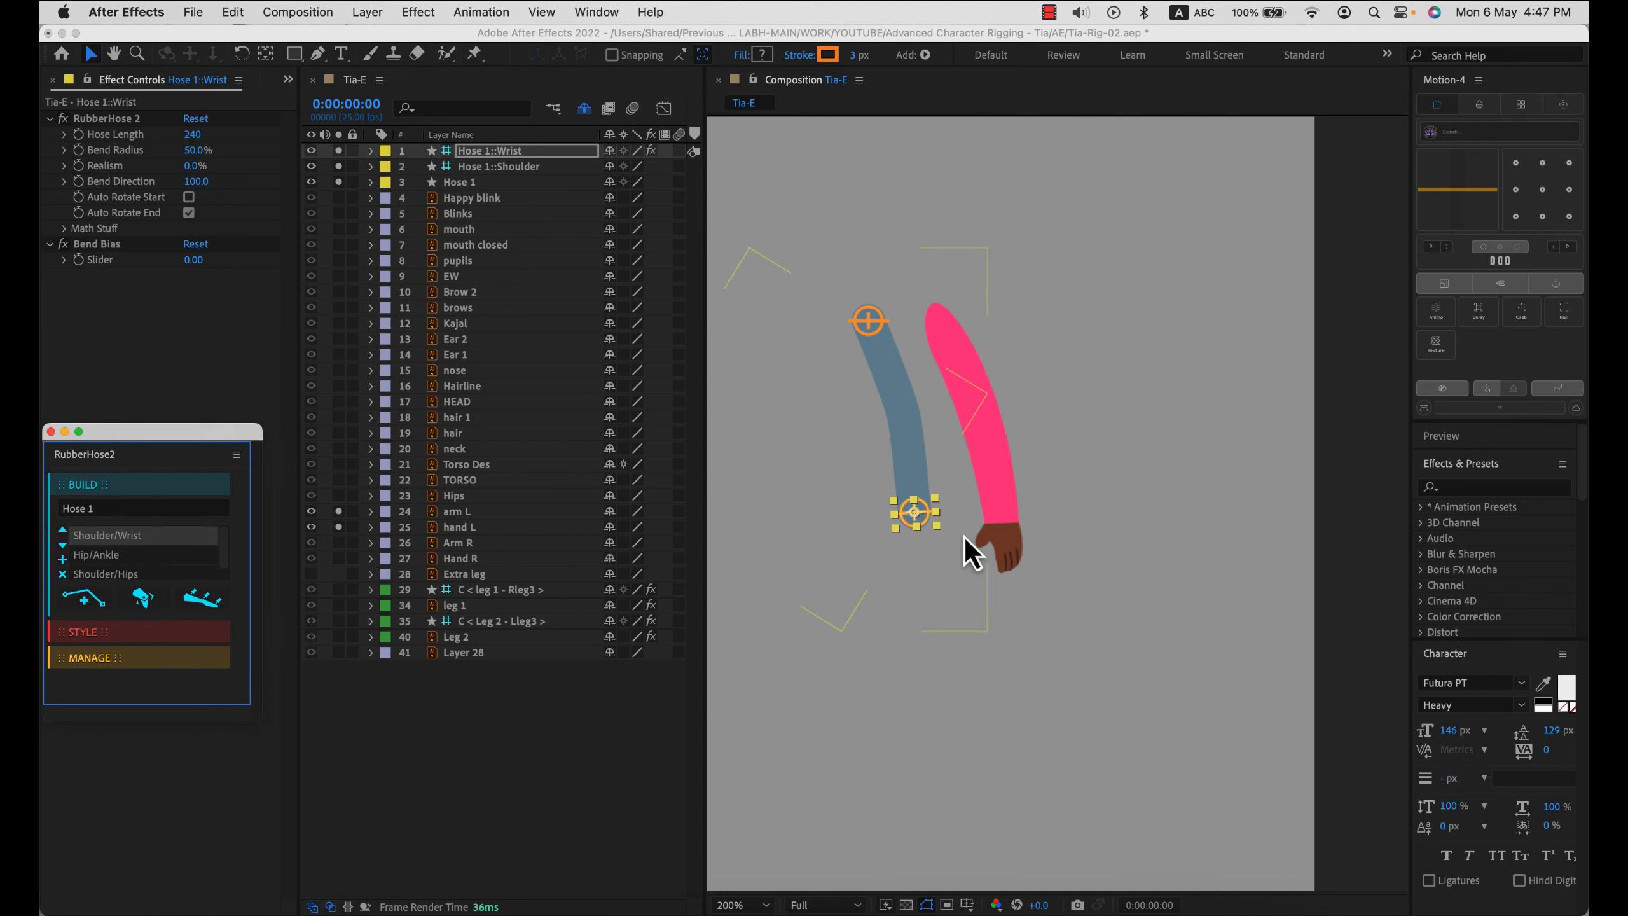
- Select the hand L layer, hide it briefly and show it again
click(1024, 570)
click(471, 528)
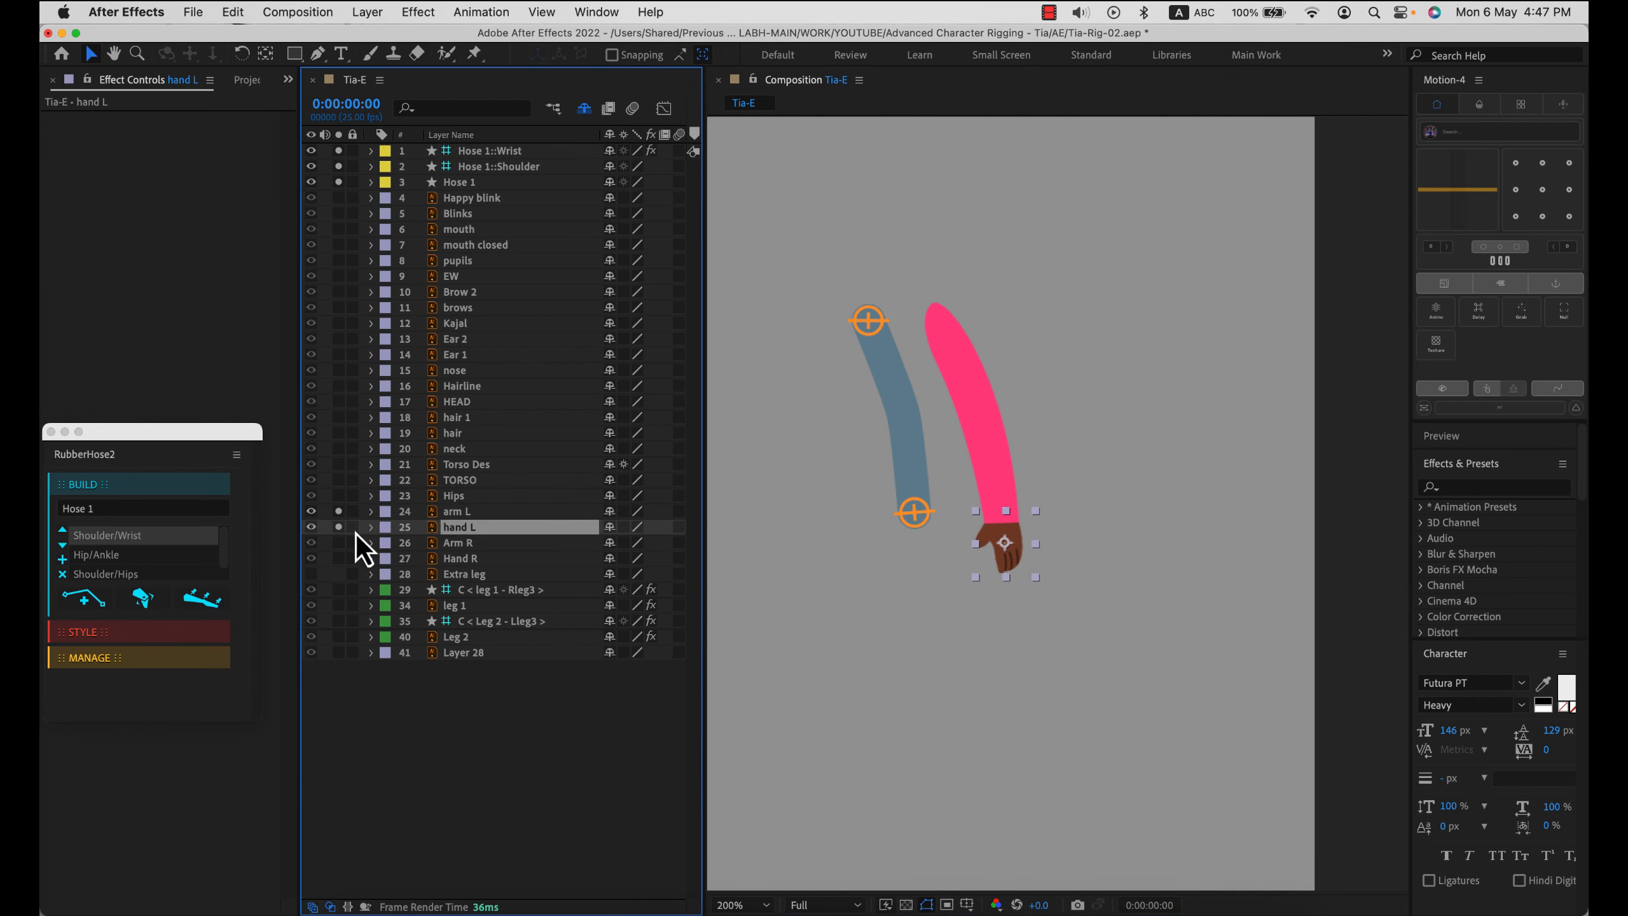
click(310, 528)
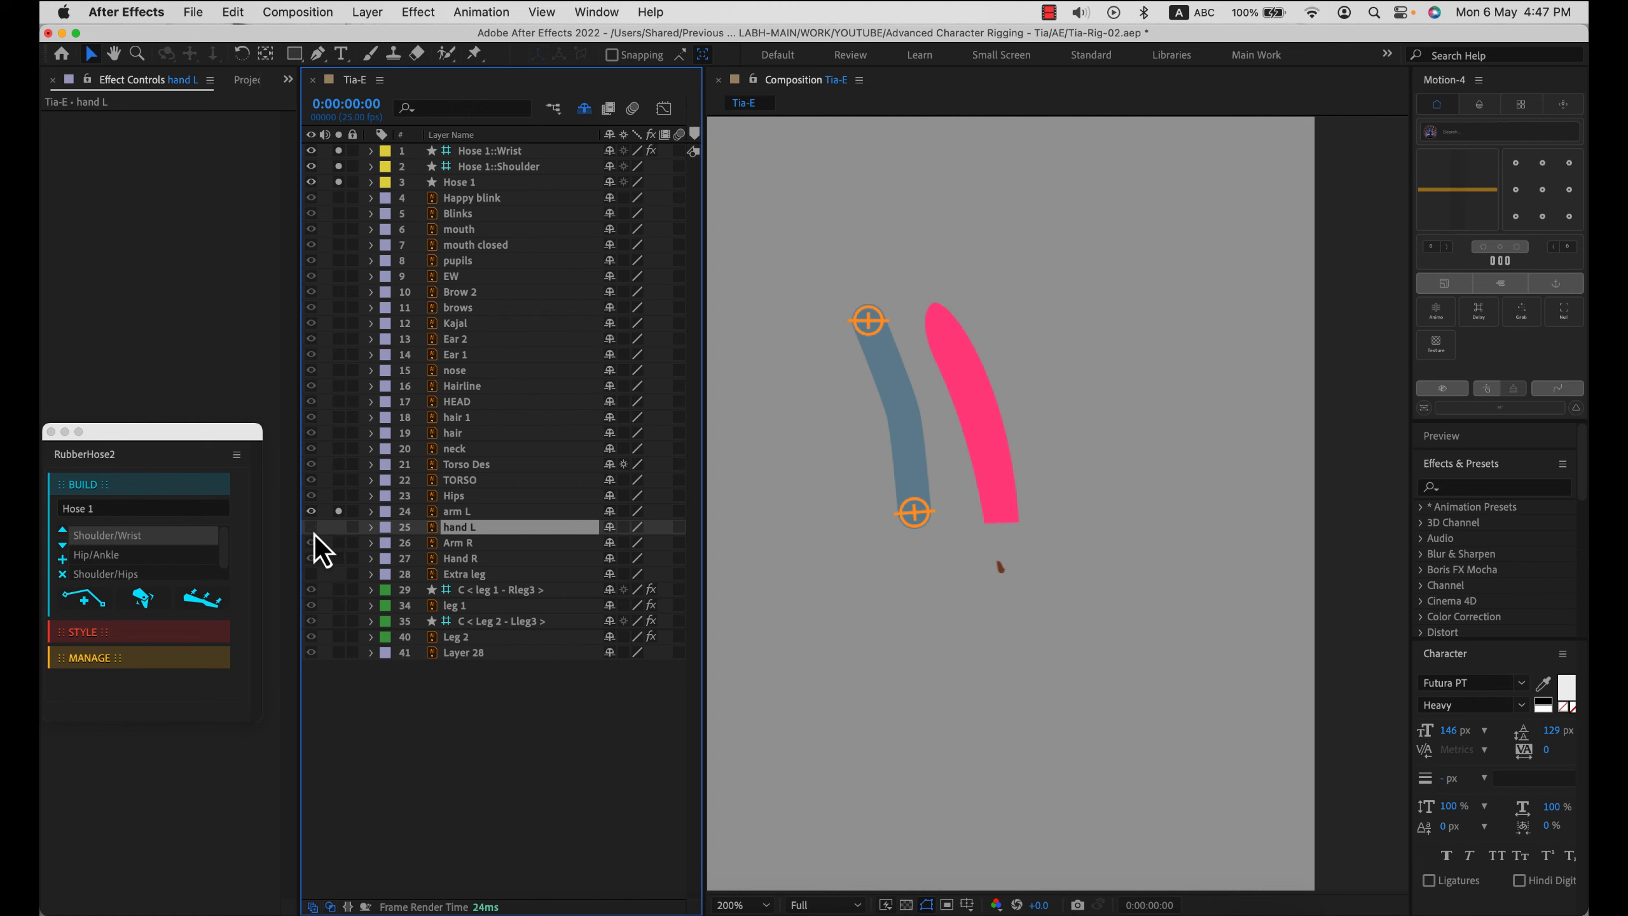
click(338, 527)
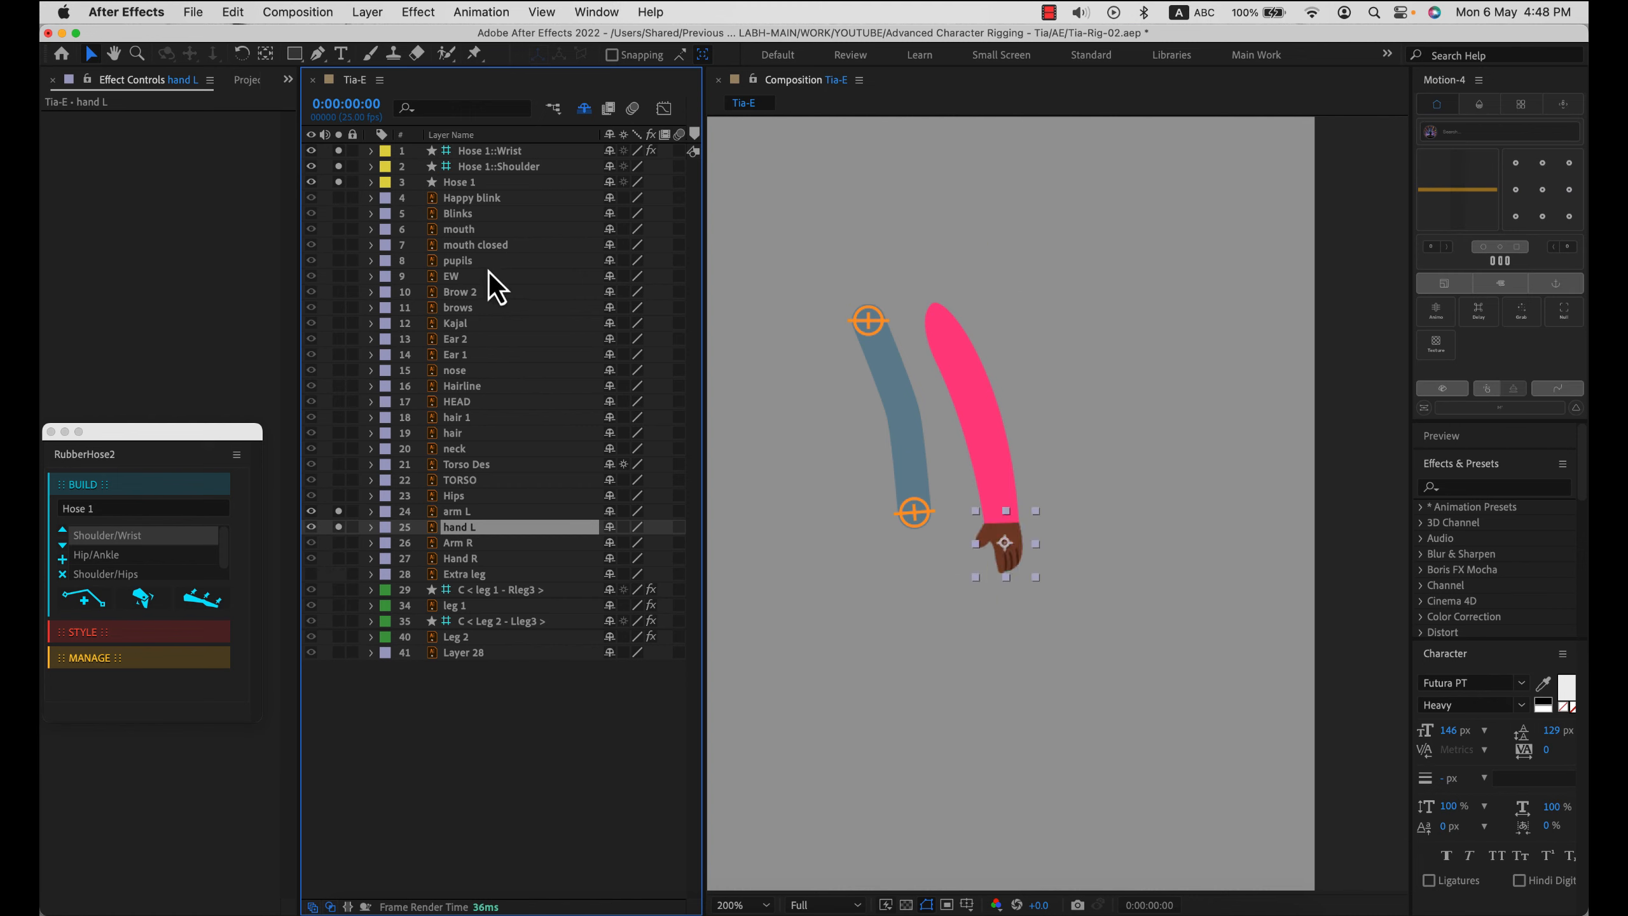
- Set the BaseHose Stroke 1 color of Hose 1 to the pink sampled from the arm L sleeve
click(474, 185)
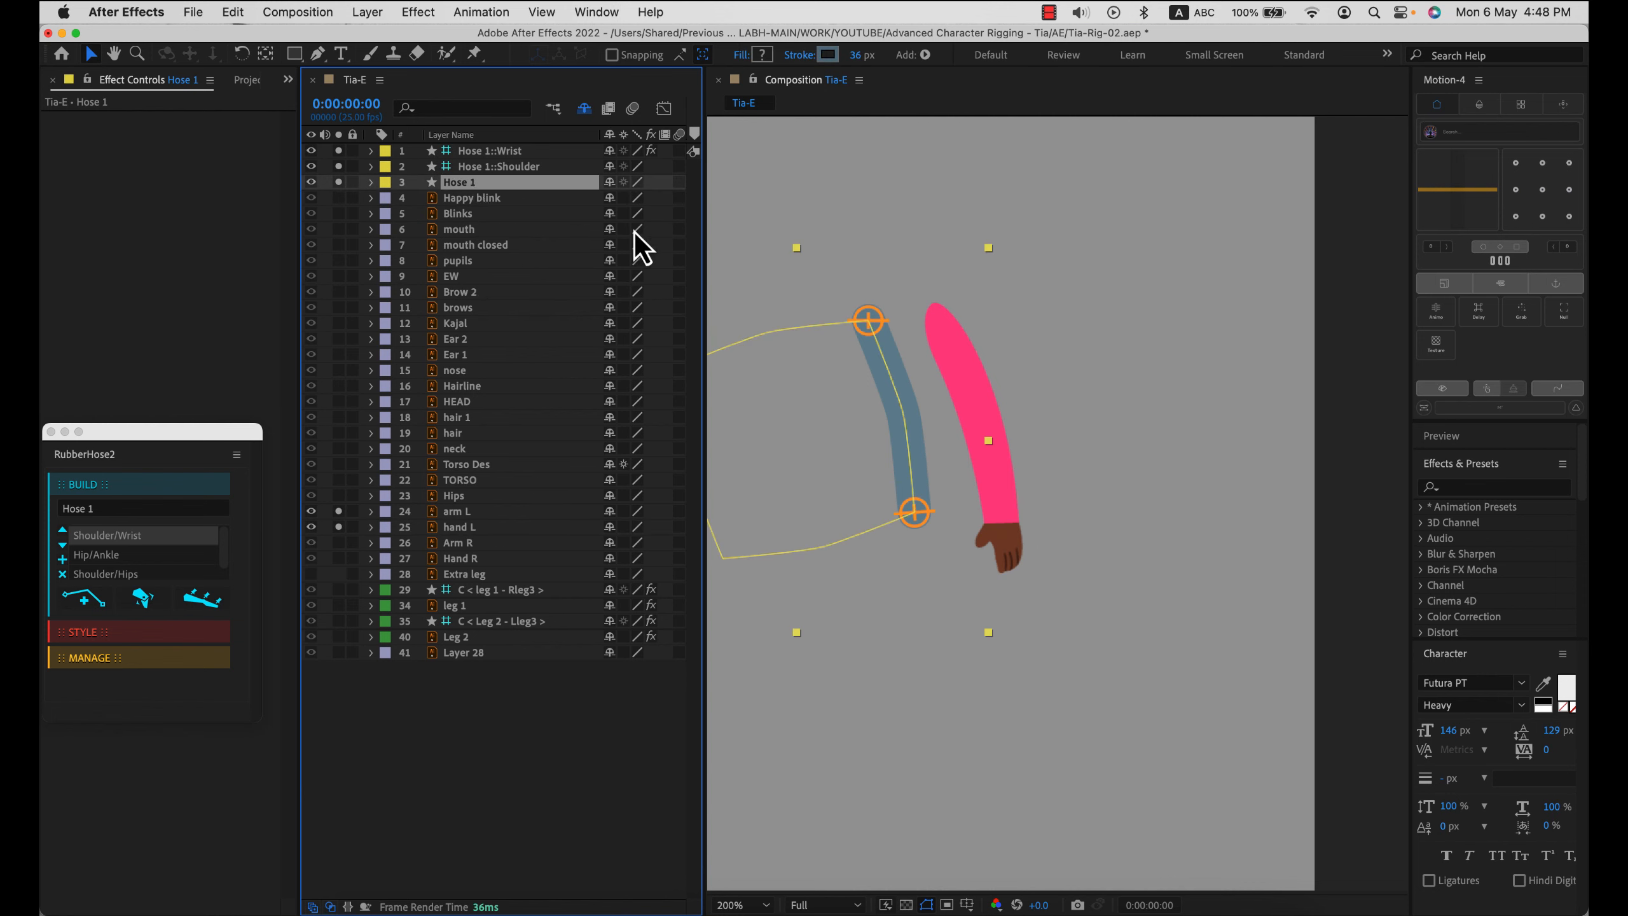
click(513, 153)
click(525, 168)
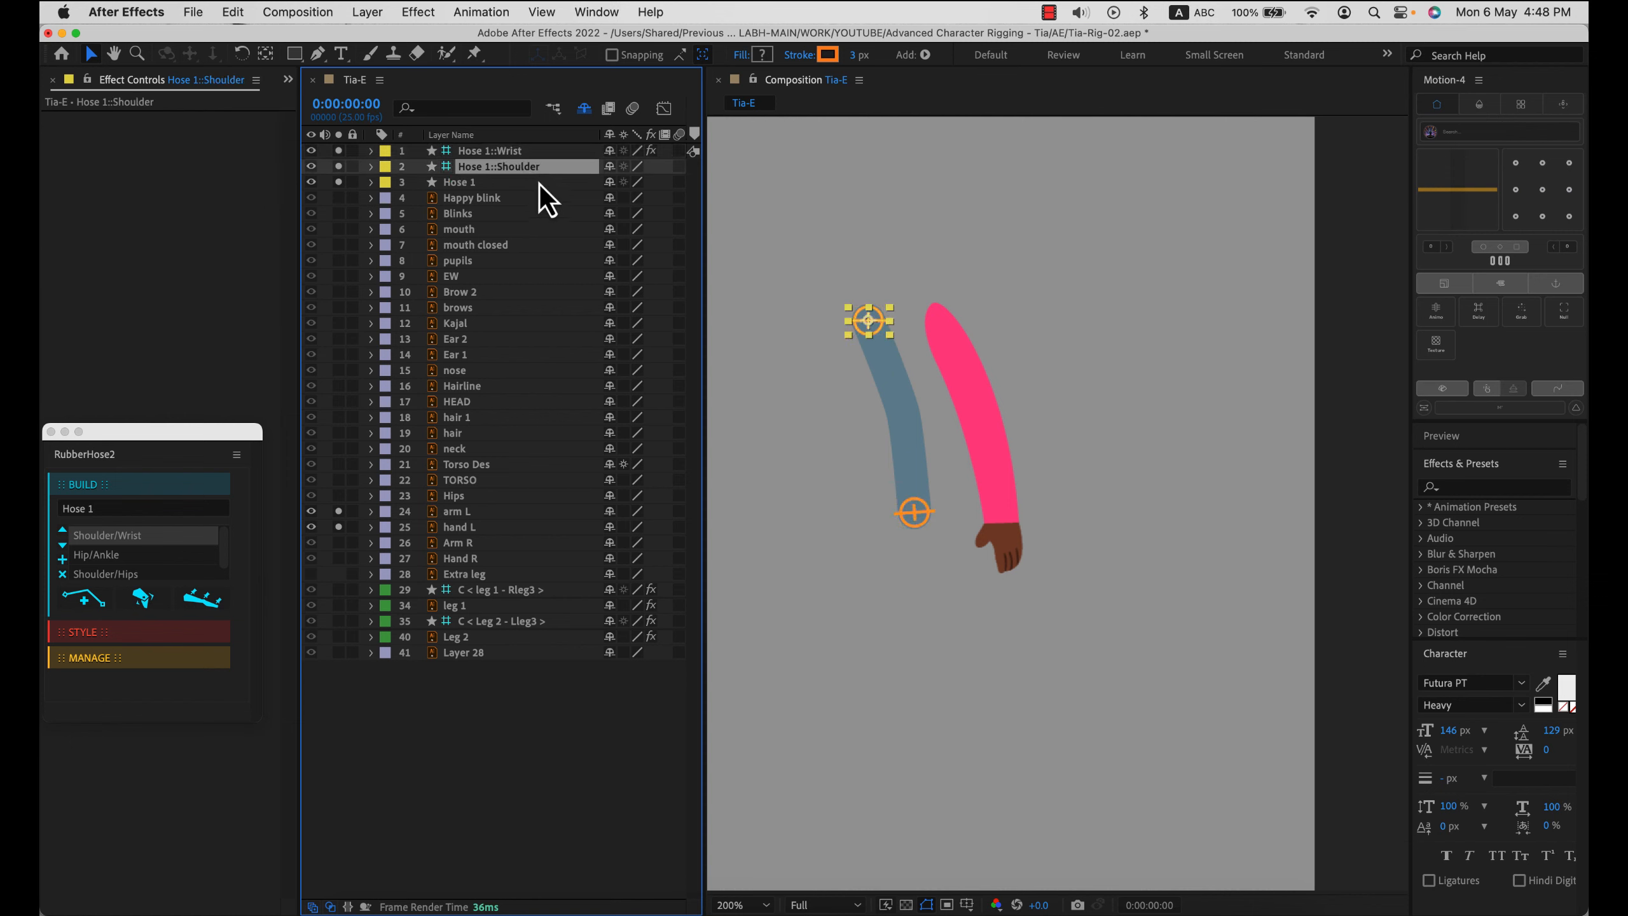
click(483, 182)
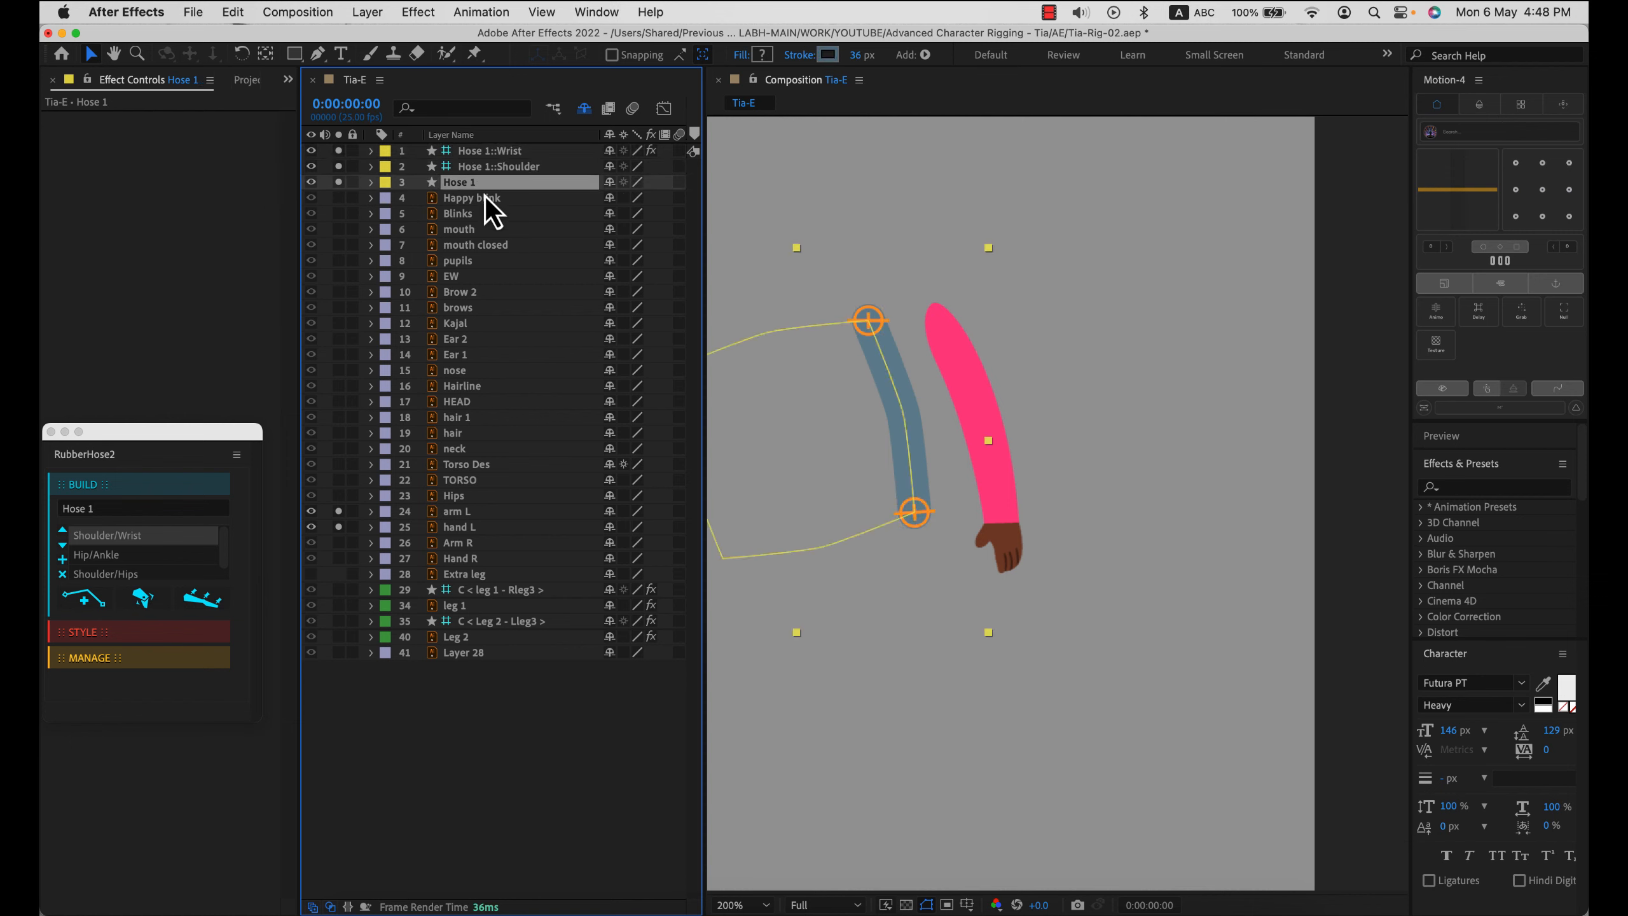
click(372, 187)
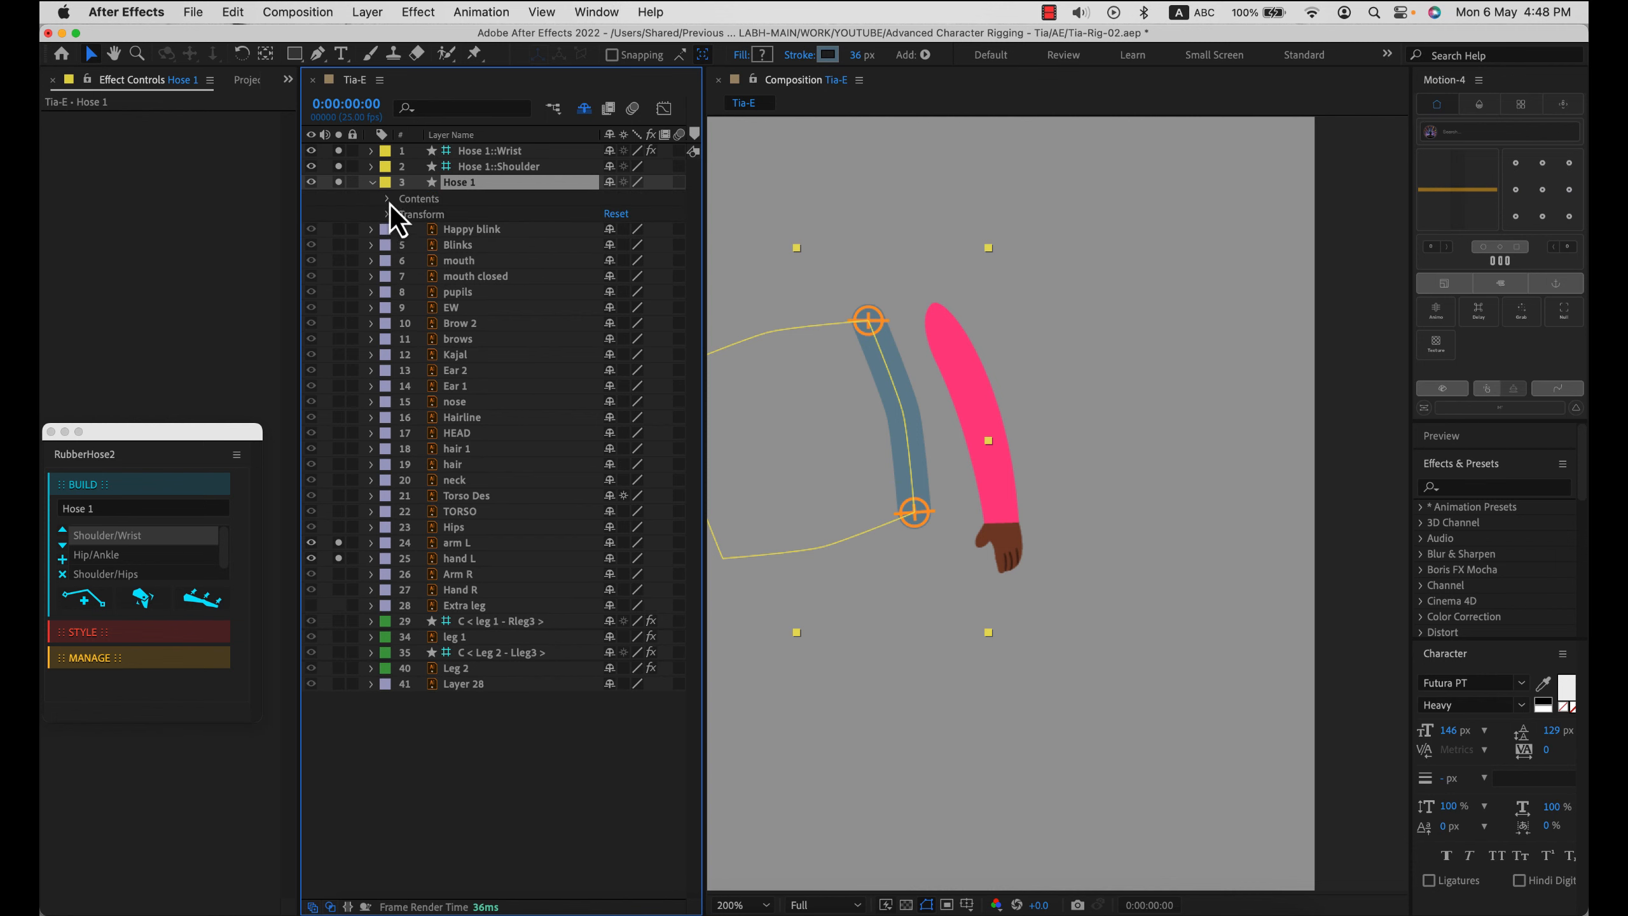
click(388, 200)
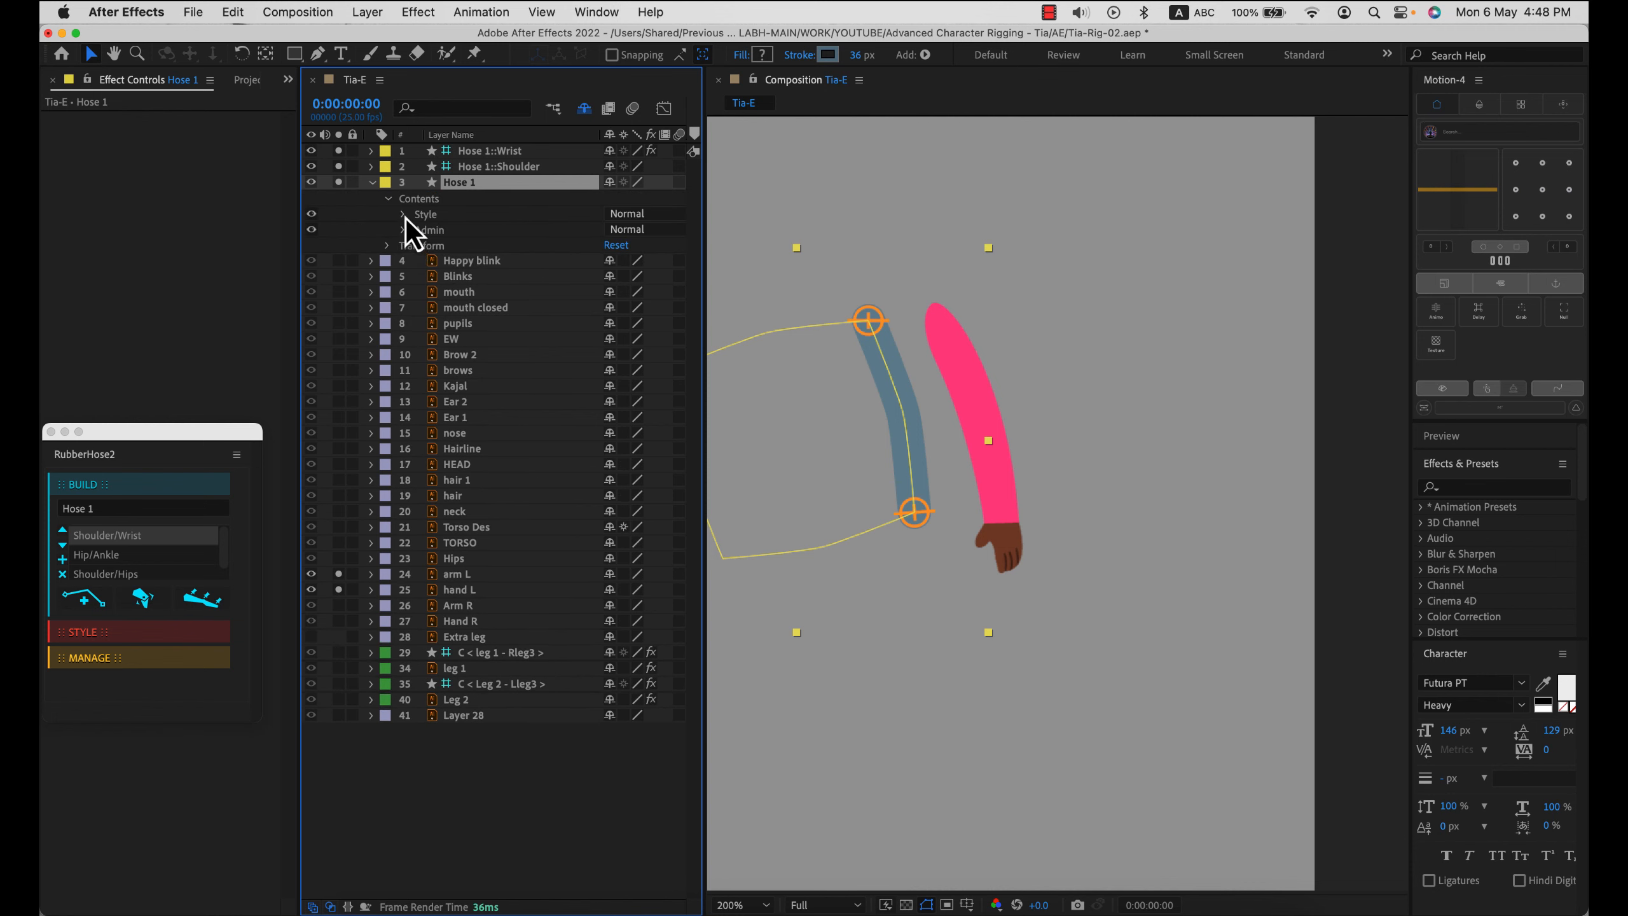
click(403, 215)
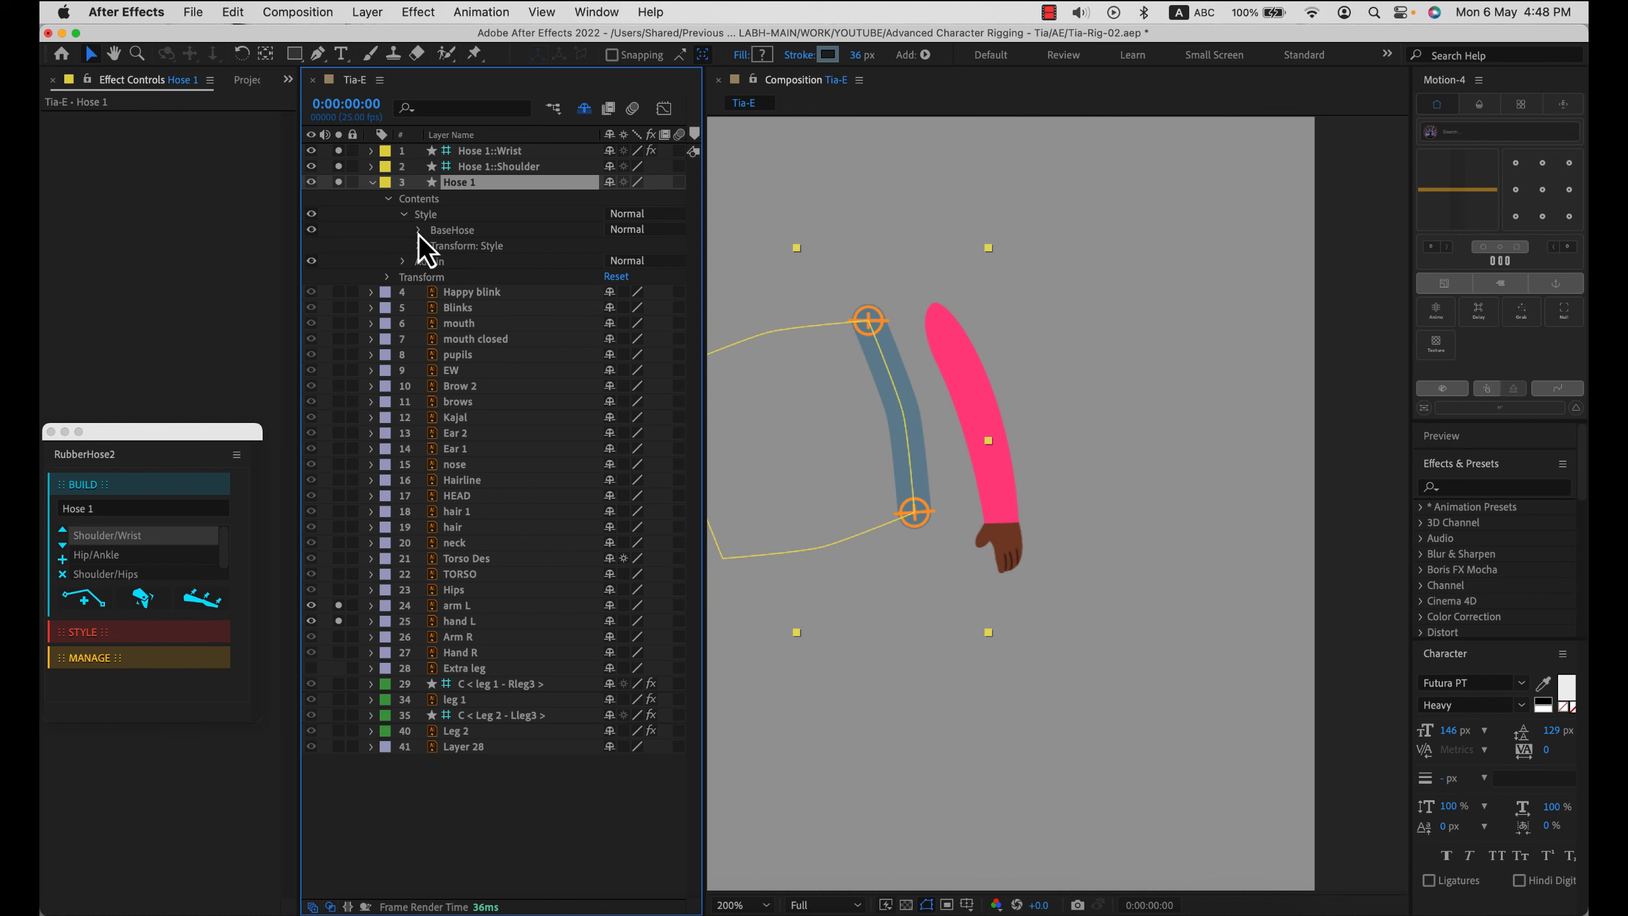
click(418, 231)
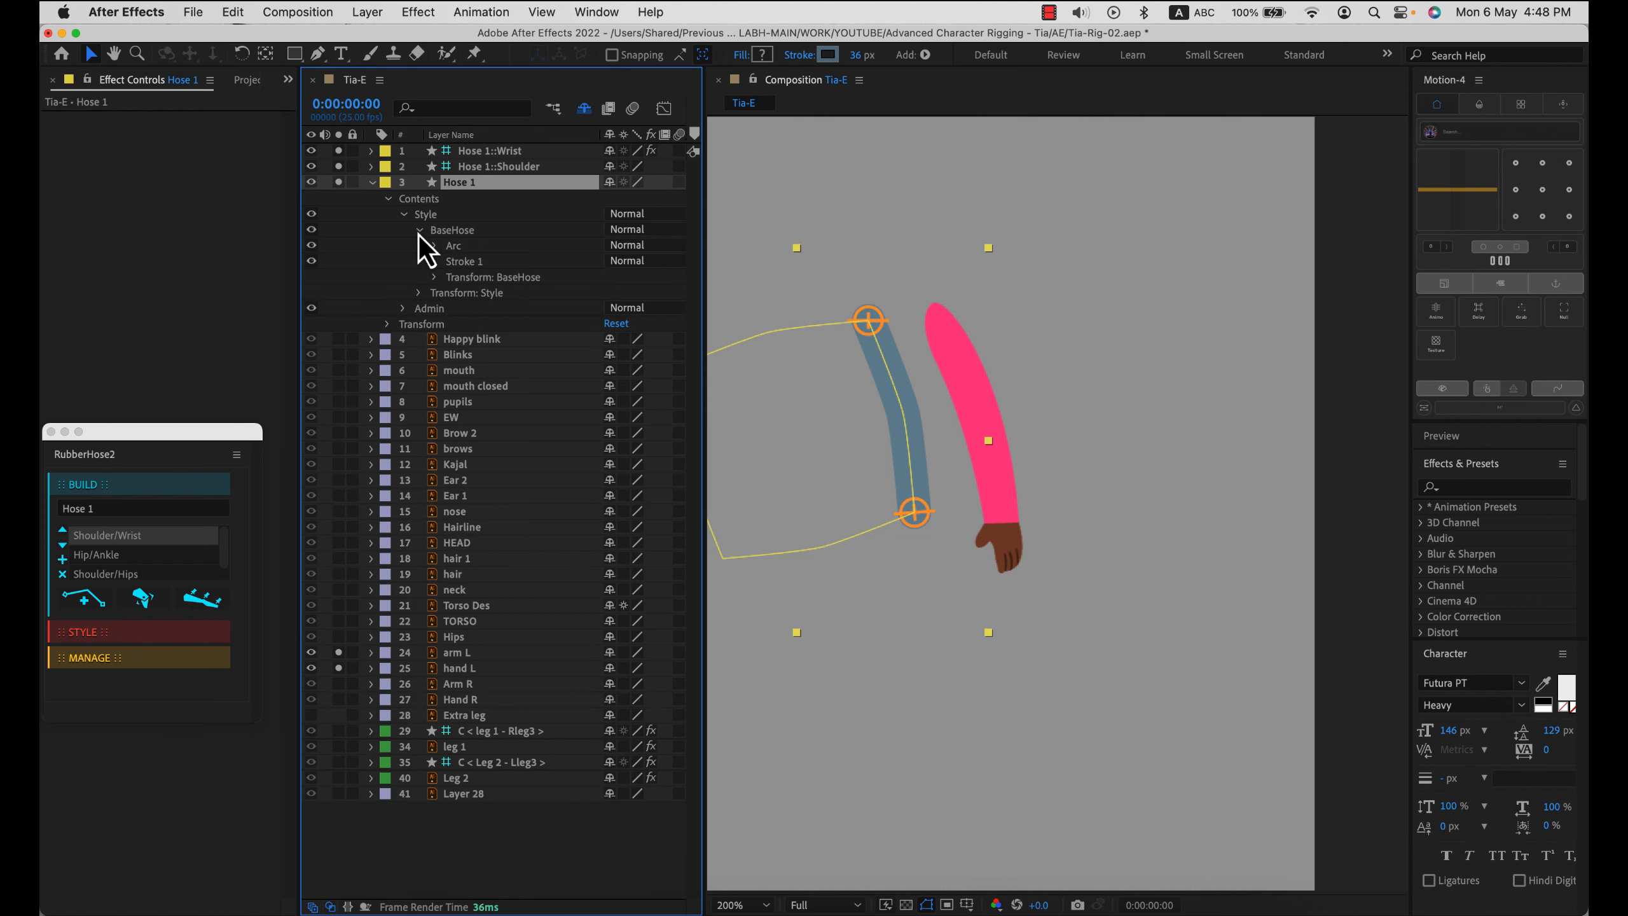
click(434, 263)
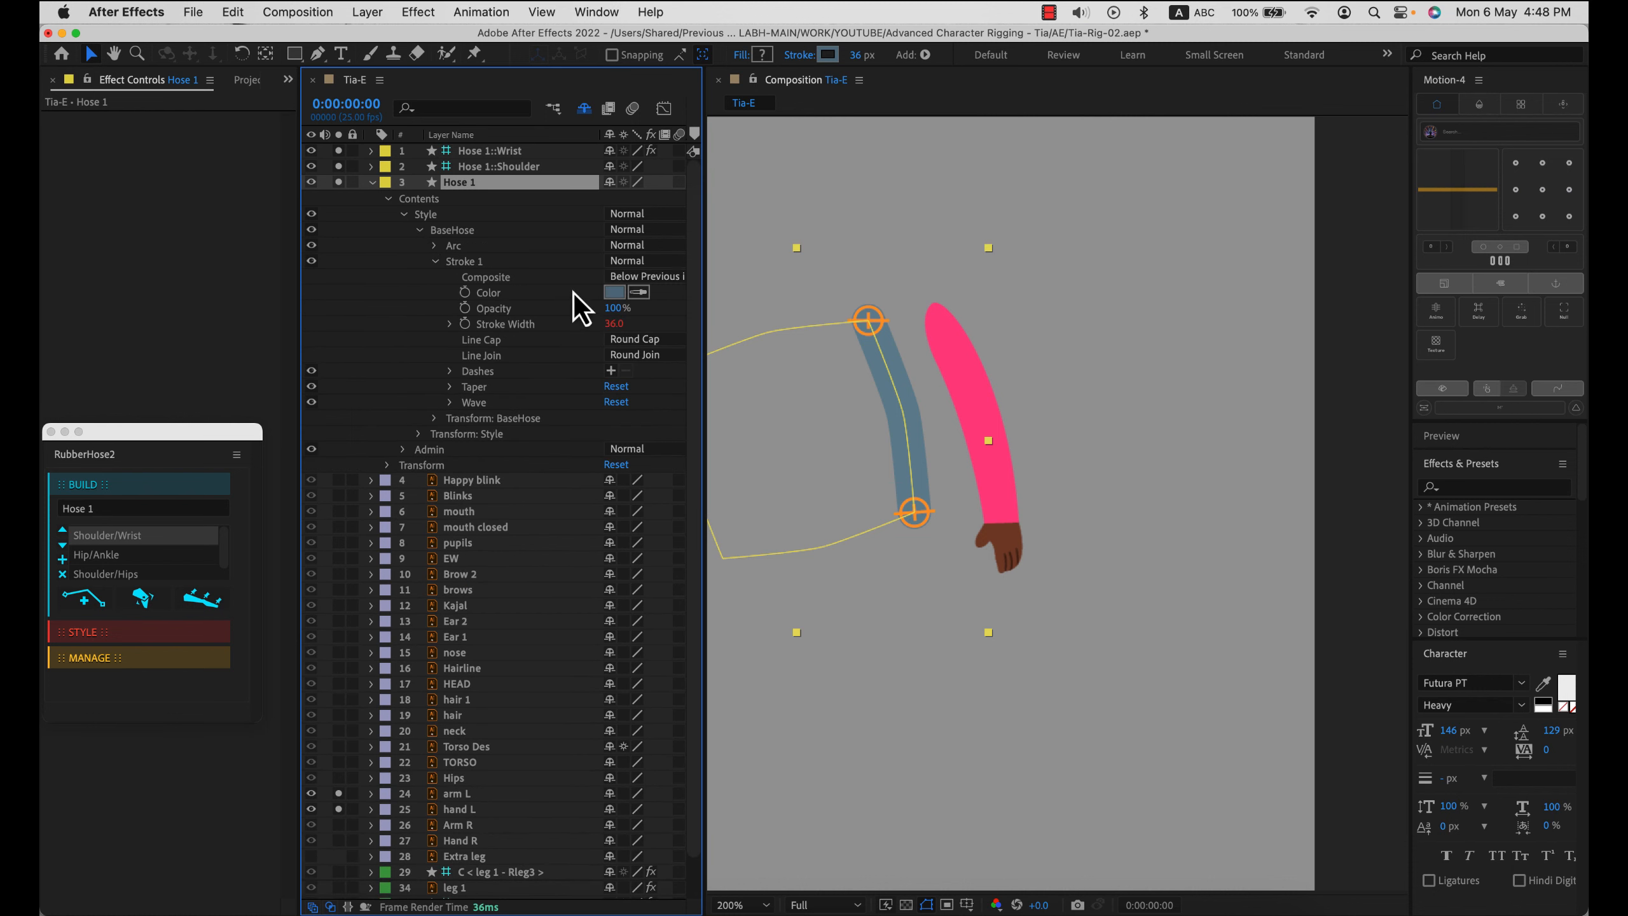
click(637, 293)
click(984, 415)
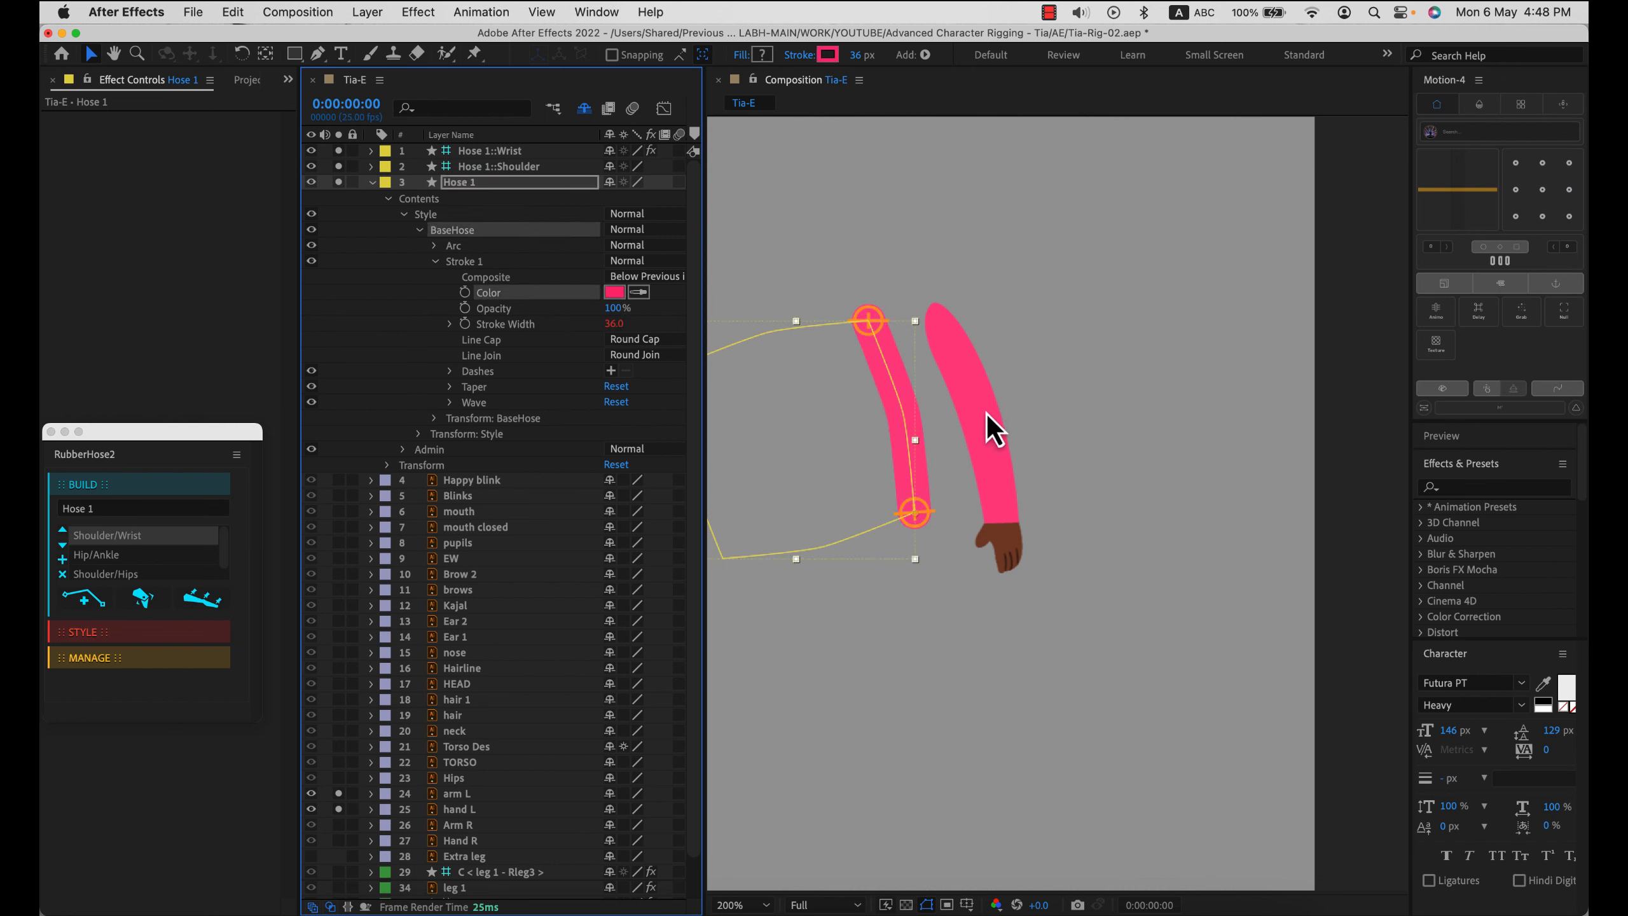
- Set the Taper Start Length of Hose 1's Stroke 1 to 12%
click(505, 323)
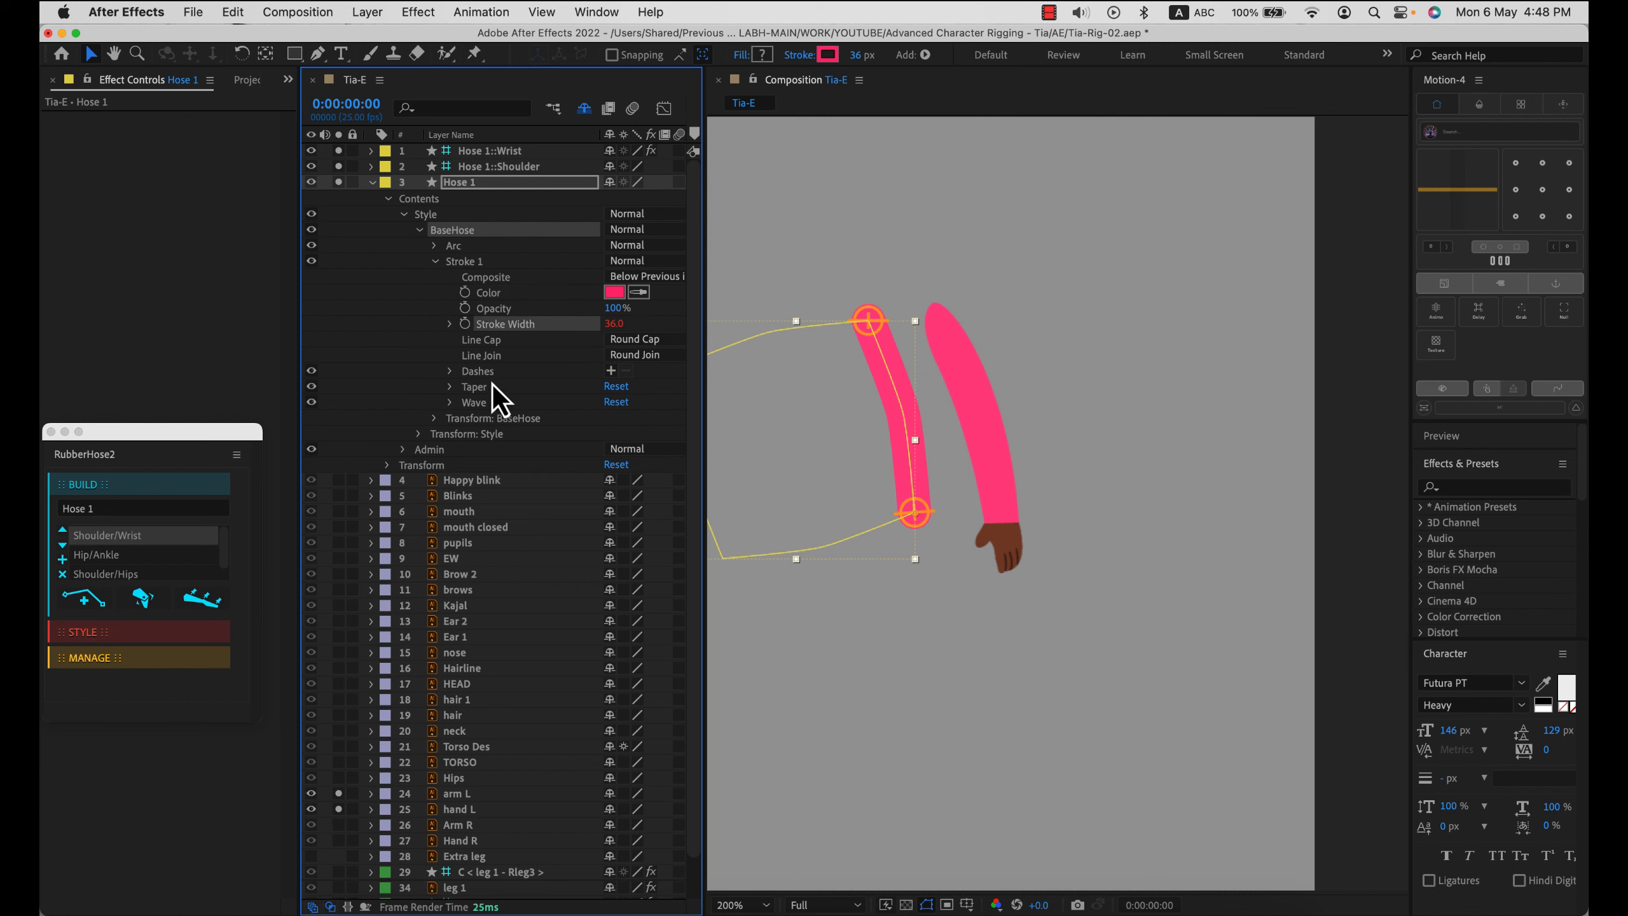
click(451, 390)
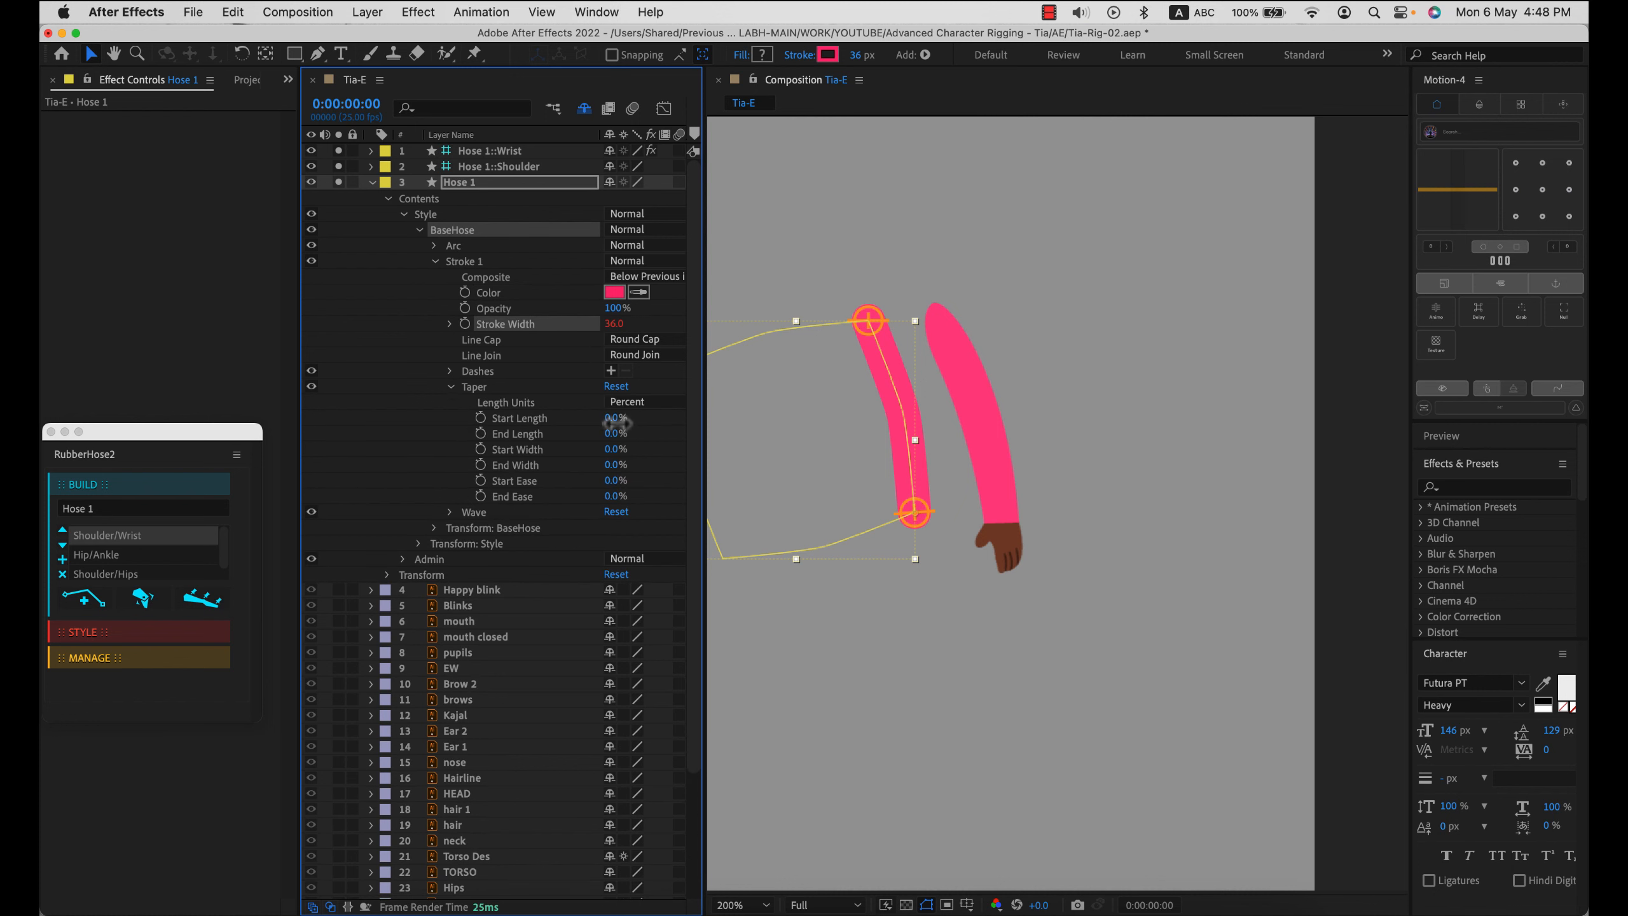
mouse_move(615, 424)
mouse_down()
mouse_move(666, 424)
mouse_move(617, 428)
mouse_up()
scroll(897, 513, up, 4)
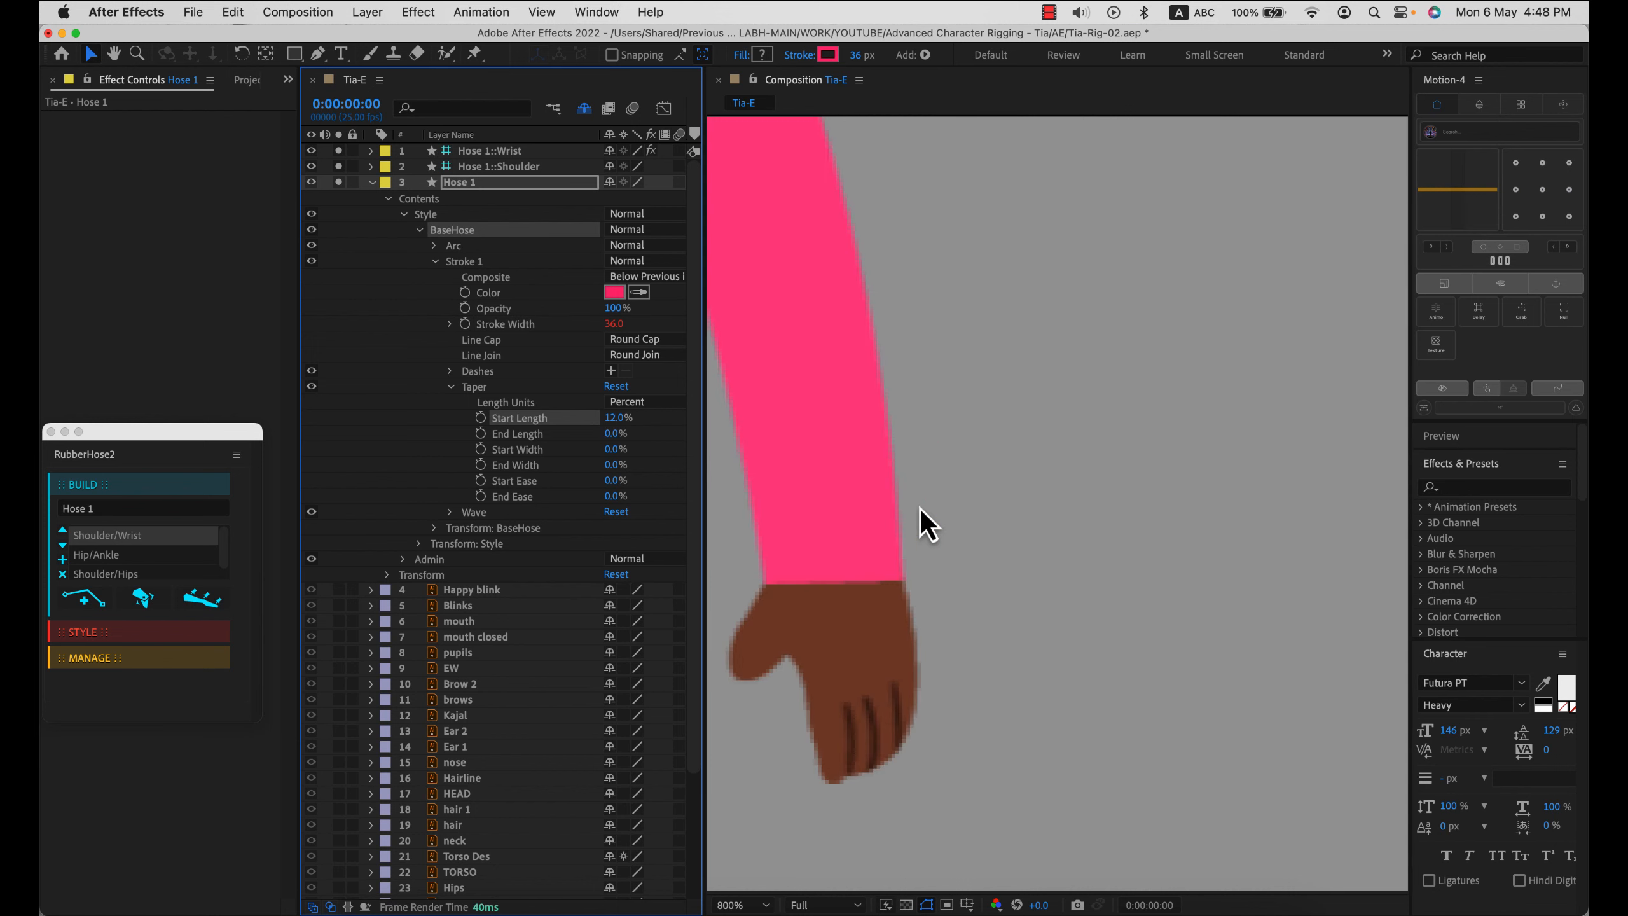
- Set the Line Cap of Hose 1's Stroke 1 to Butt Cap
key(h)
drag(890, 499, 1307, 452)
key(v)
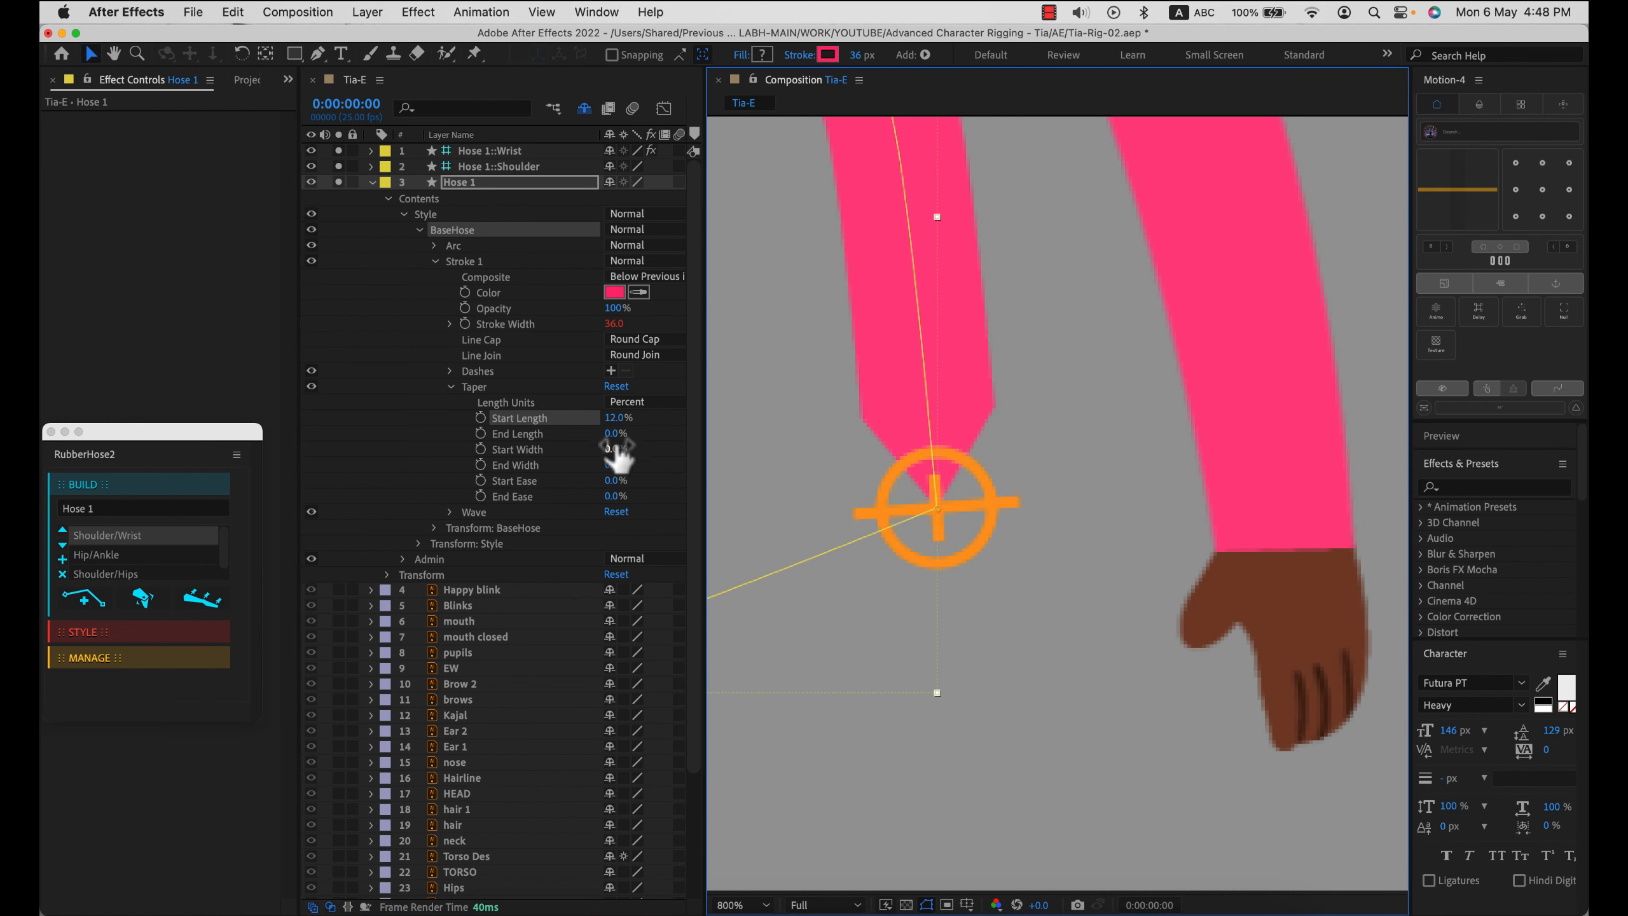
mouse_move(614, 419)
mouse_down()
mouse_move(641, 423)
mouse_move(615, 422)
mouse_up()
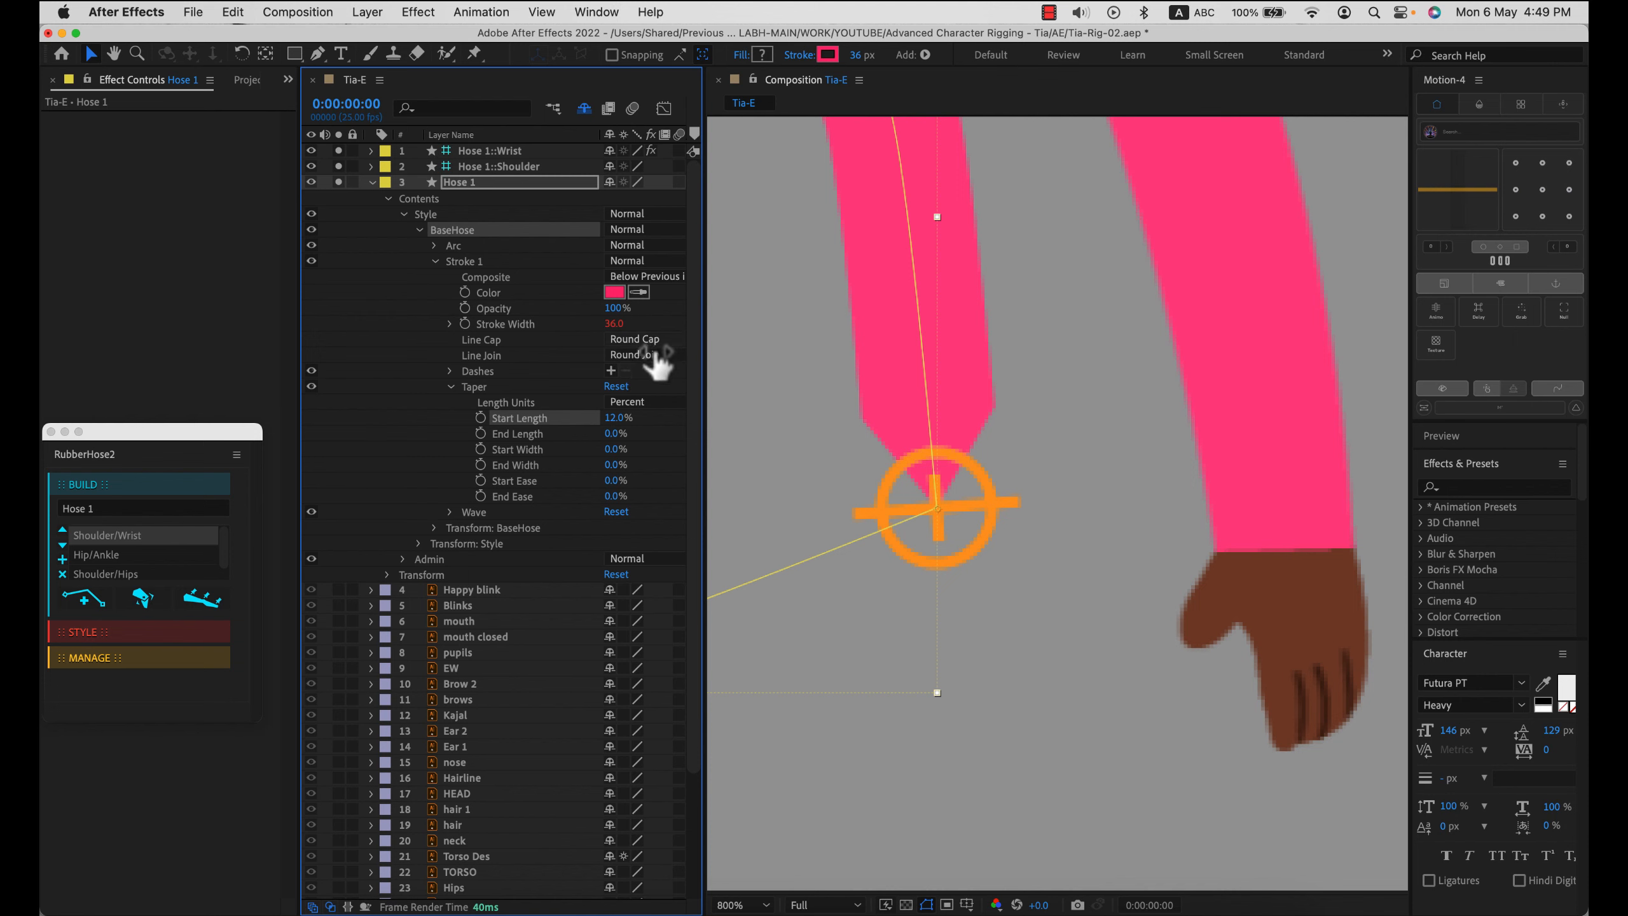
click(646, 339)
click(669, 359)
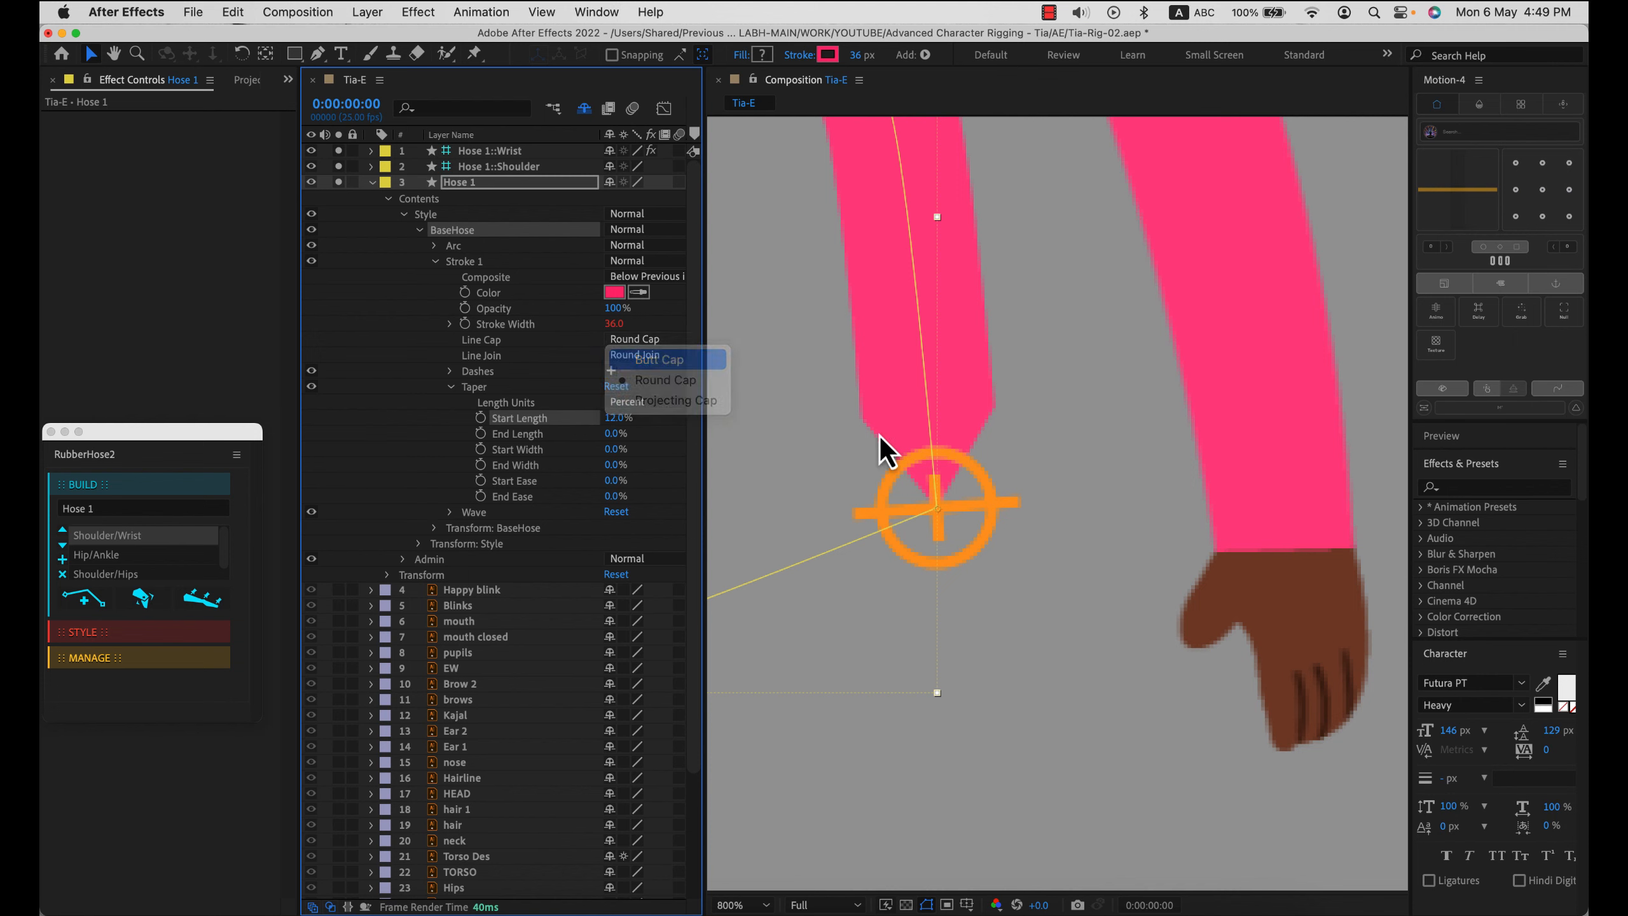
- Set the Taper Start Length of Hose 1's Stroke 1 to 0%
click(616, 417)
text(0)
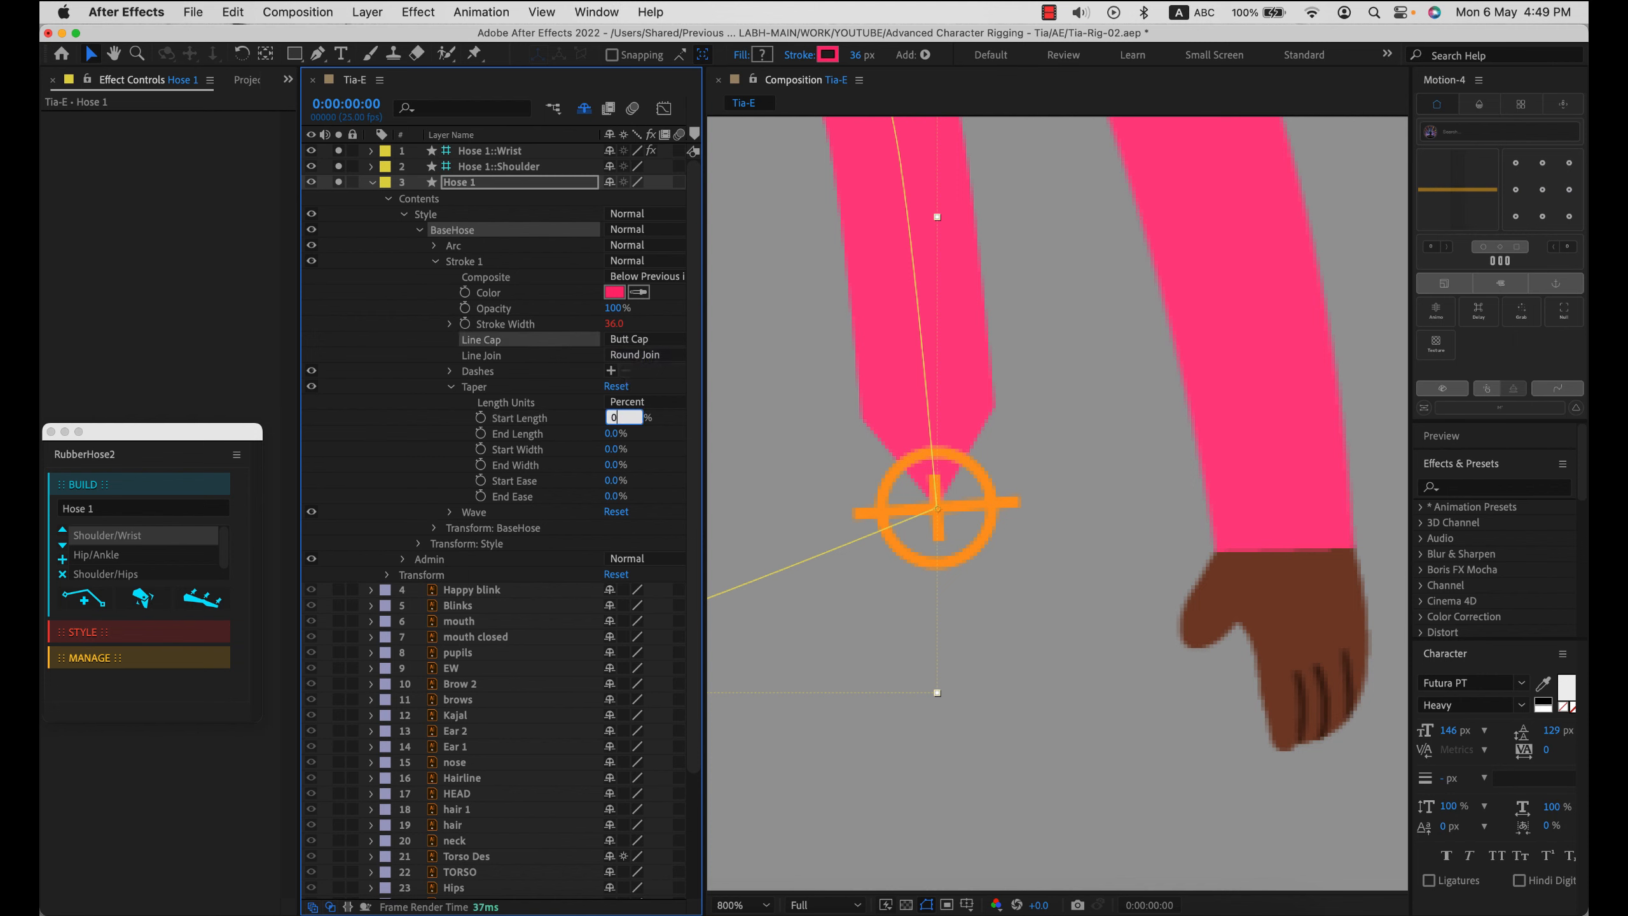
key(Return)
scroll(966, 521, down, 1)
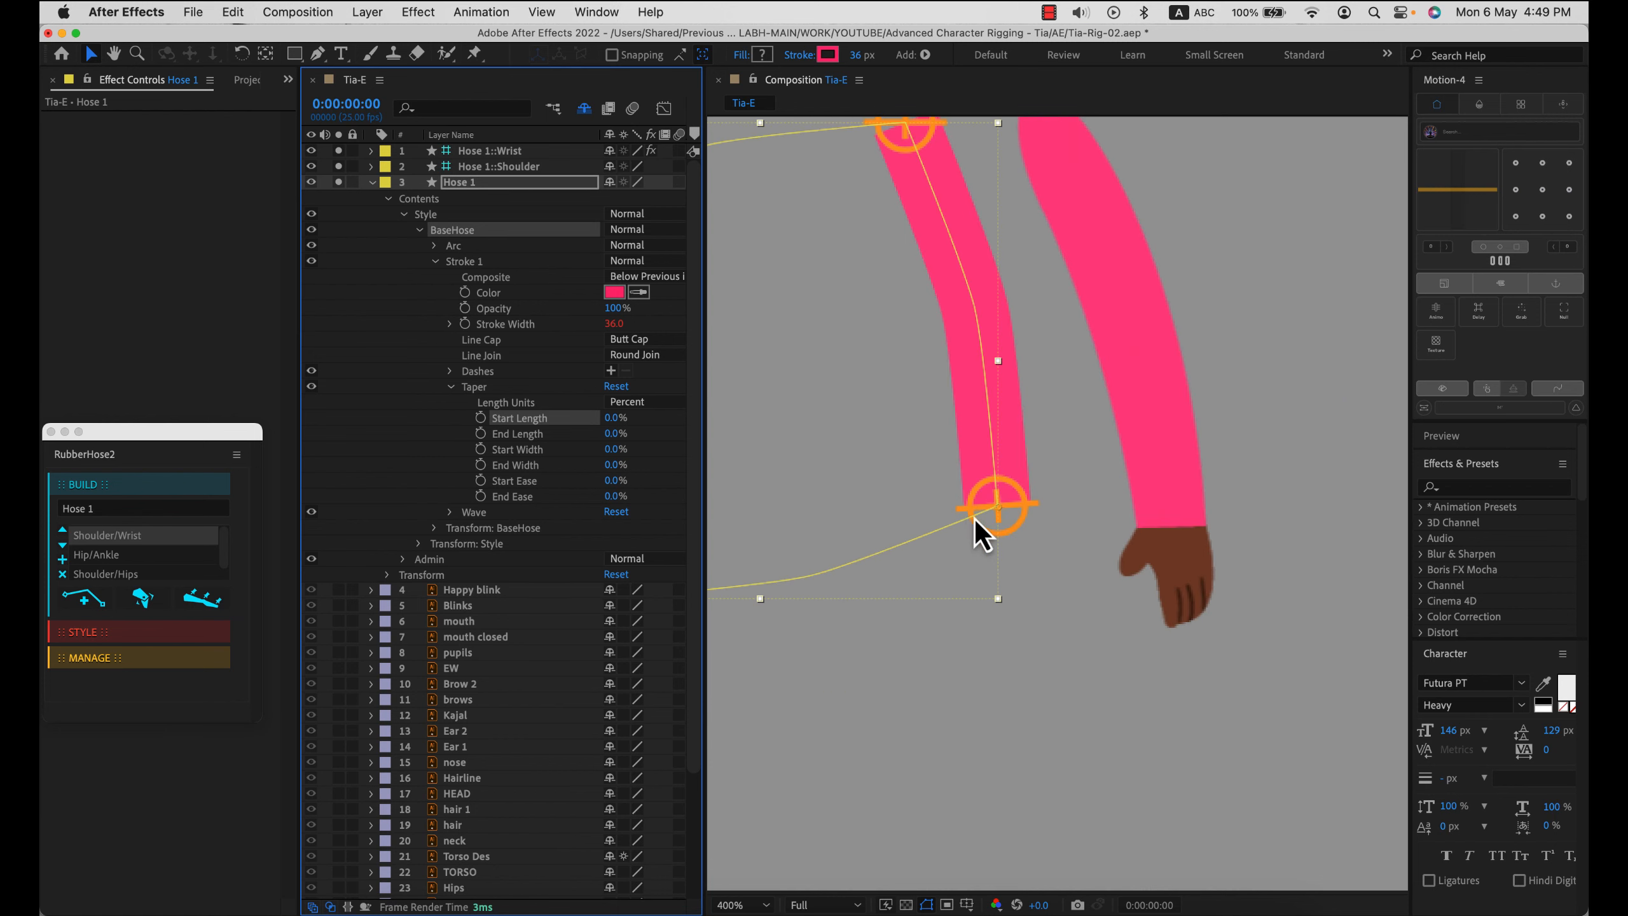
drag(1002, 298, 1021, 400)
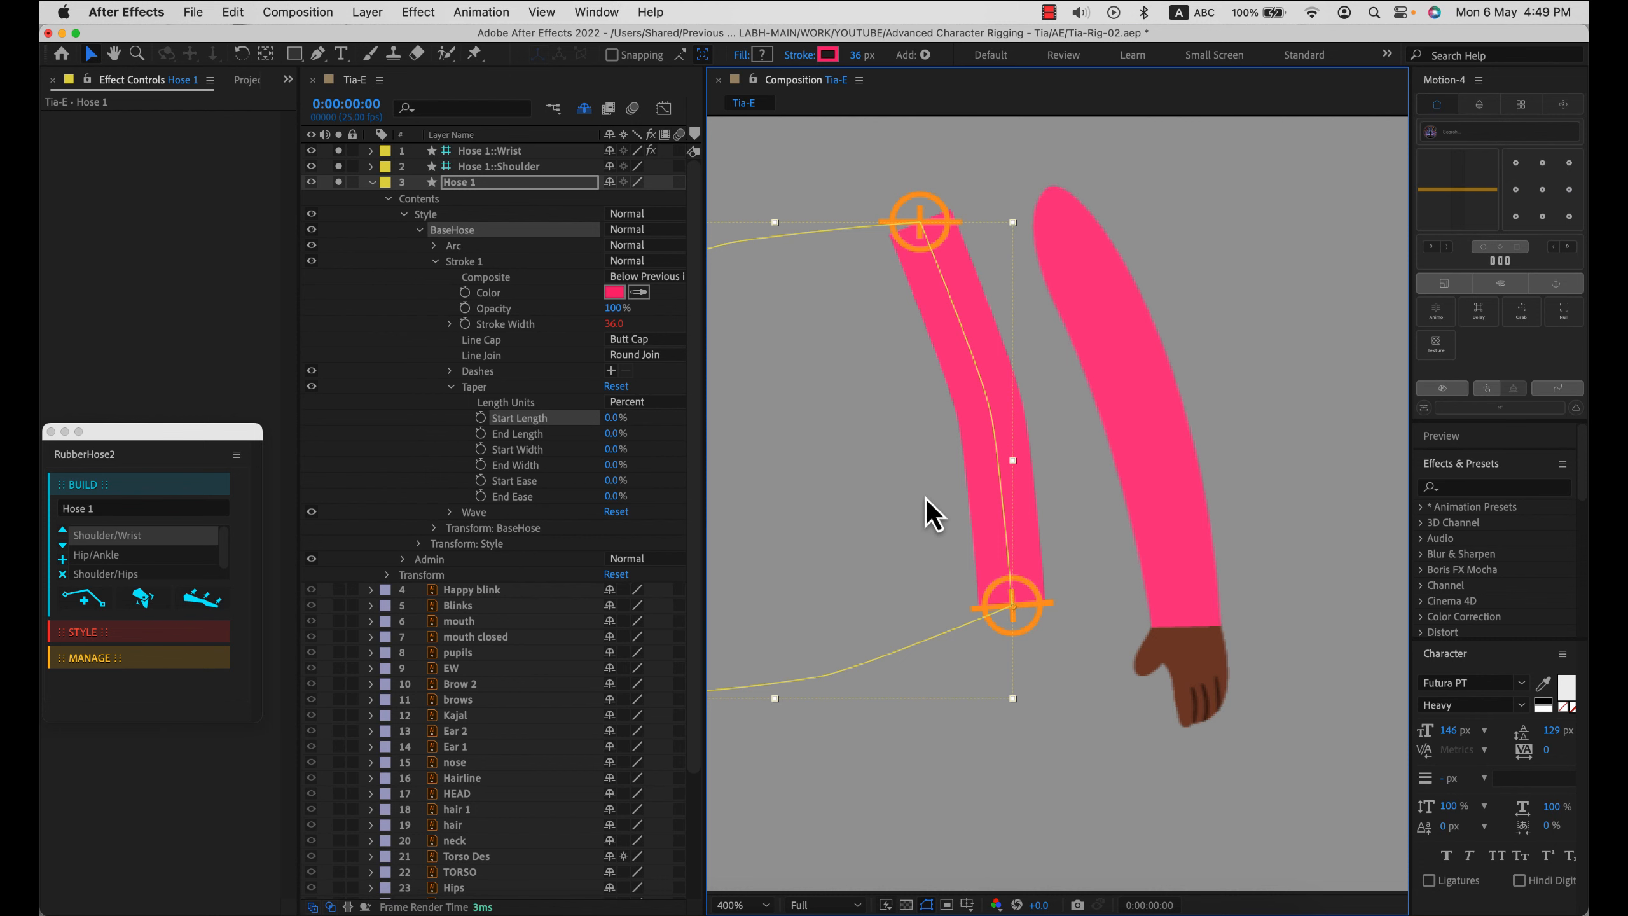
- Change the Tia-E composition's background color to the near-white F4F4F4
click(298, 11)
click(353, 70)
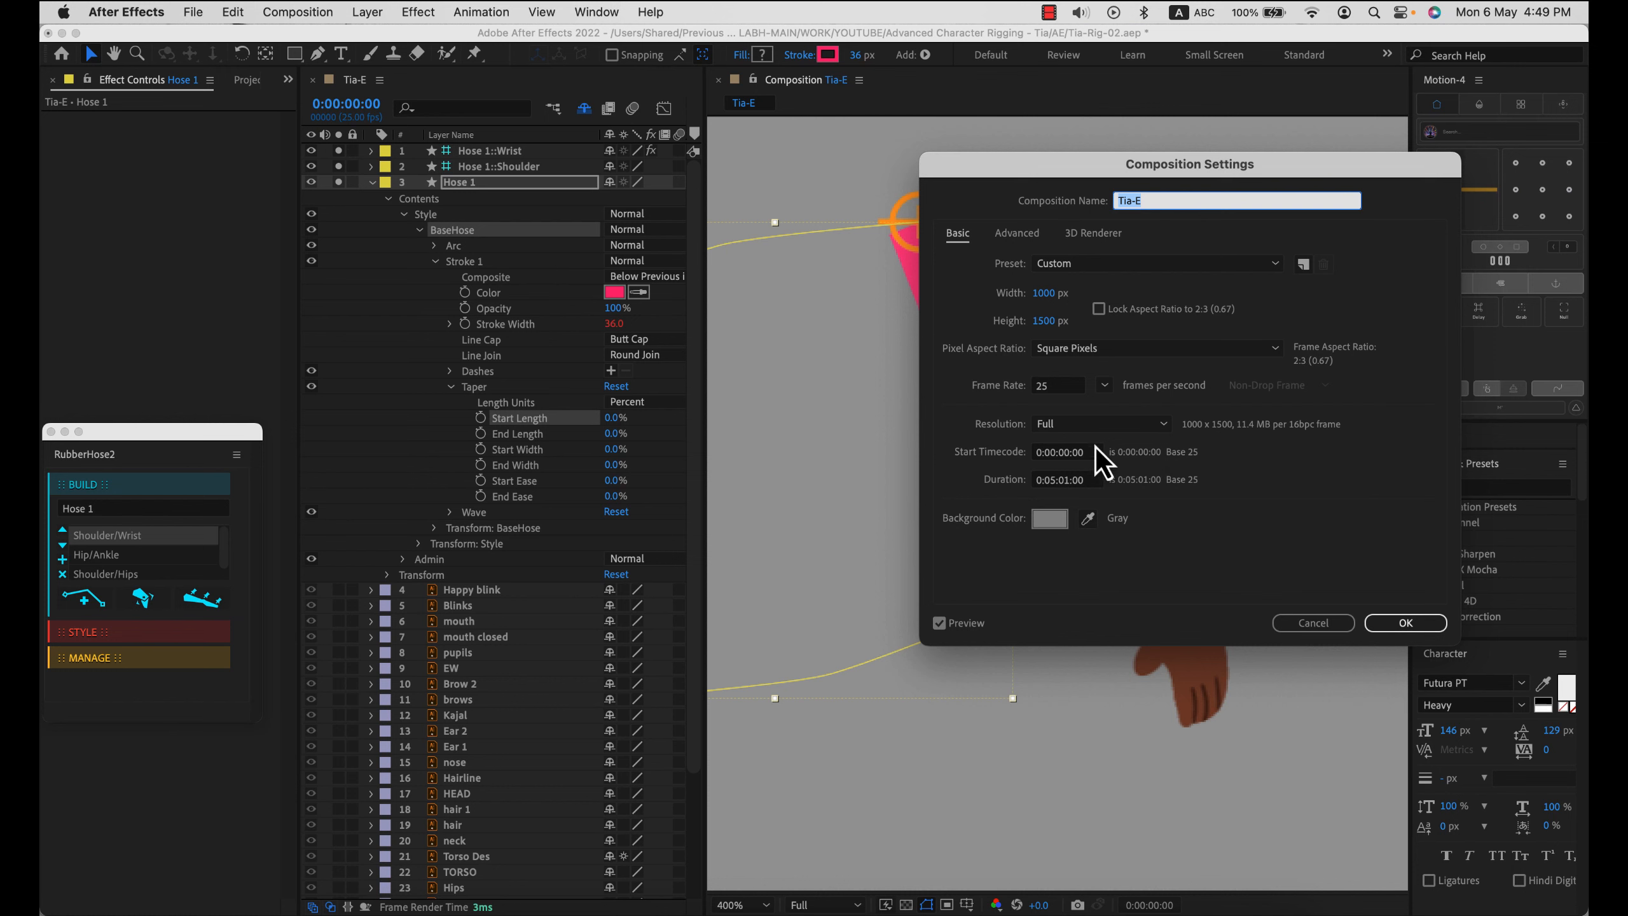
click(1050, 519)
mouse_move(305, 590)
mouse_down()
mouse_move(127, 570)
mouse_move(97, 520)
mouse_up()
click(514, 509)
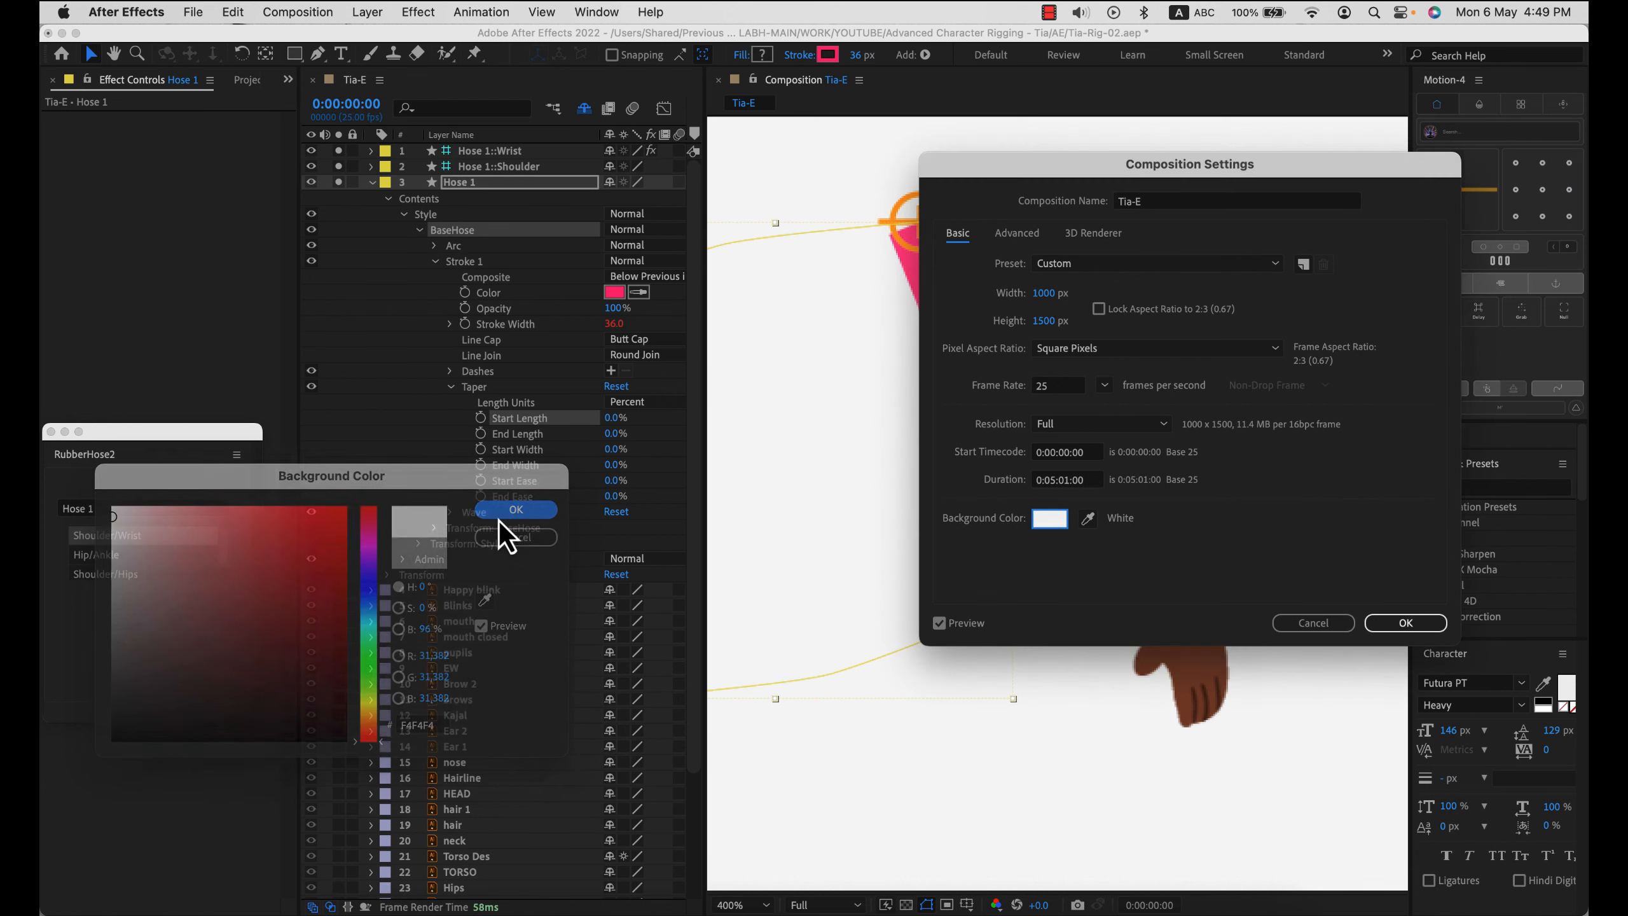
click(1405, 622)
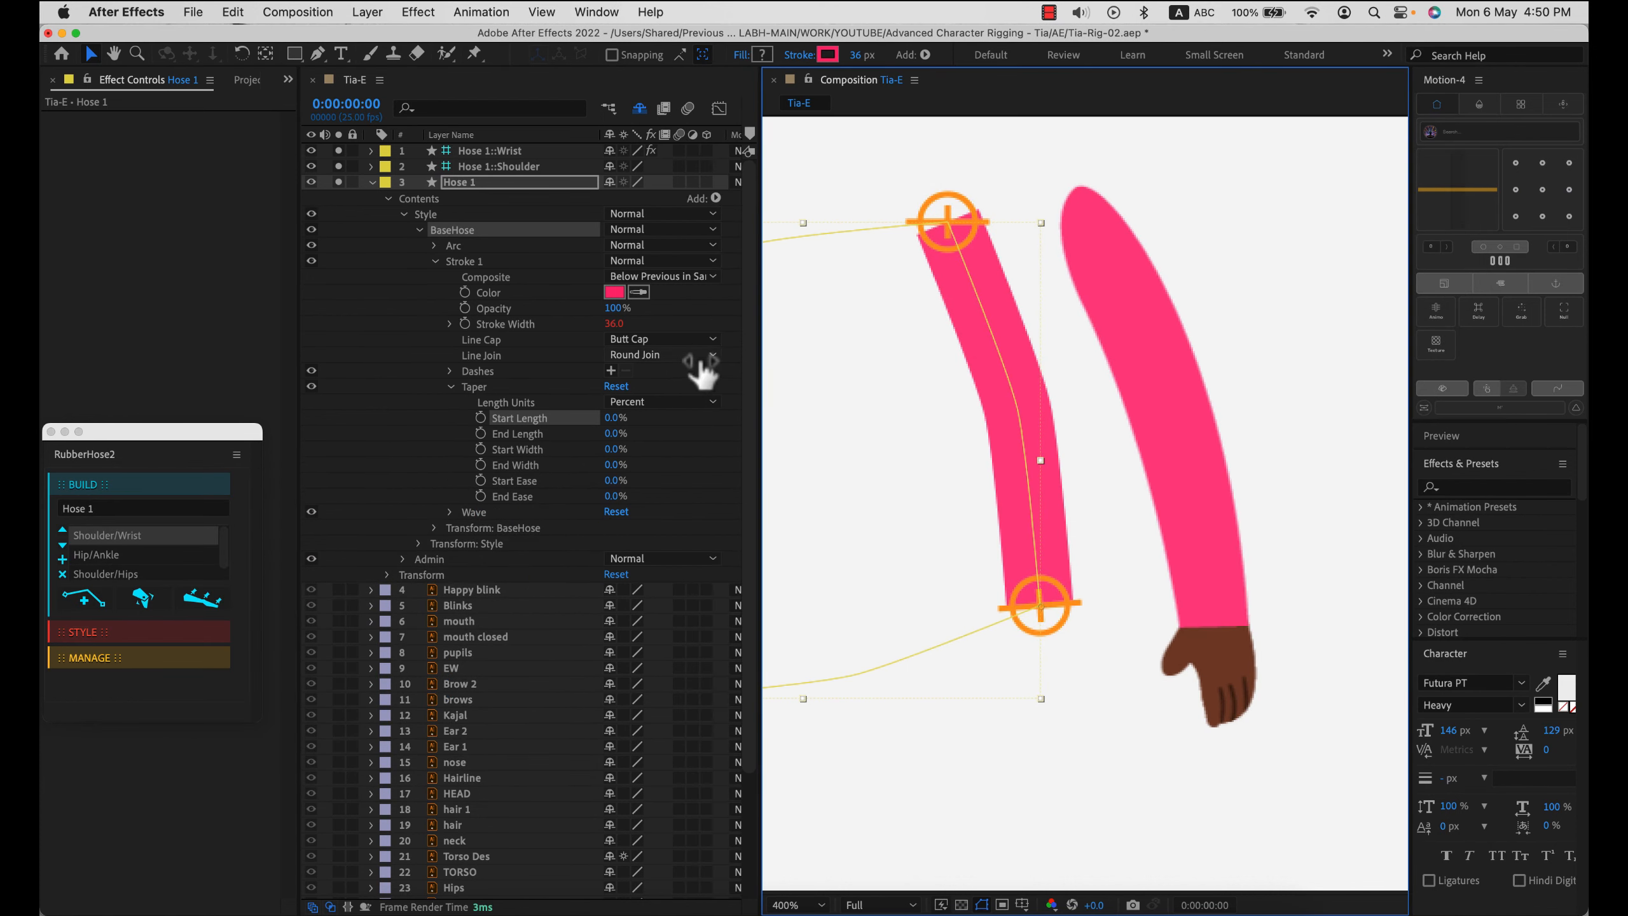
- Set Hose 1's Stroke 1 to Round Cap and its Taper to End Length 40%, End Width 69% and End Ease 7%
click(672, 343)
click(664, 380)
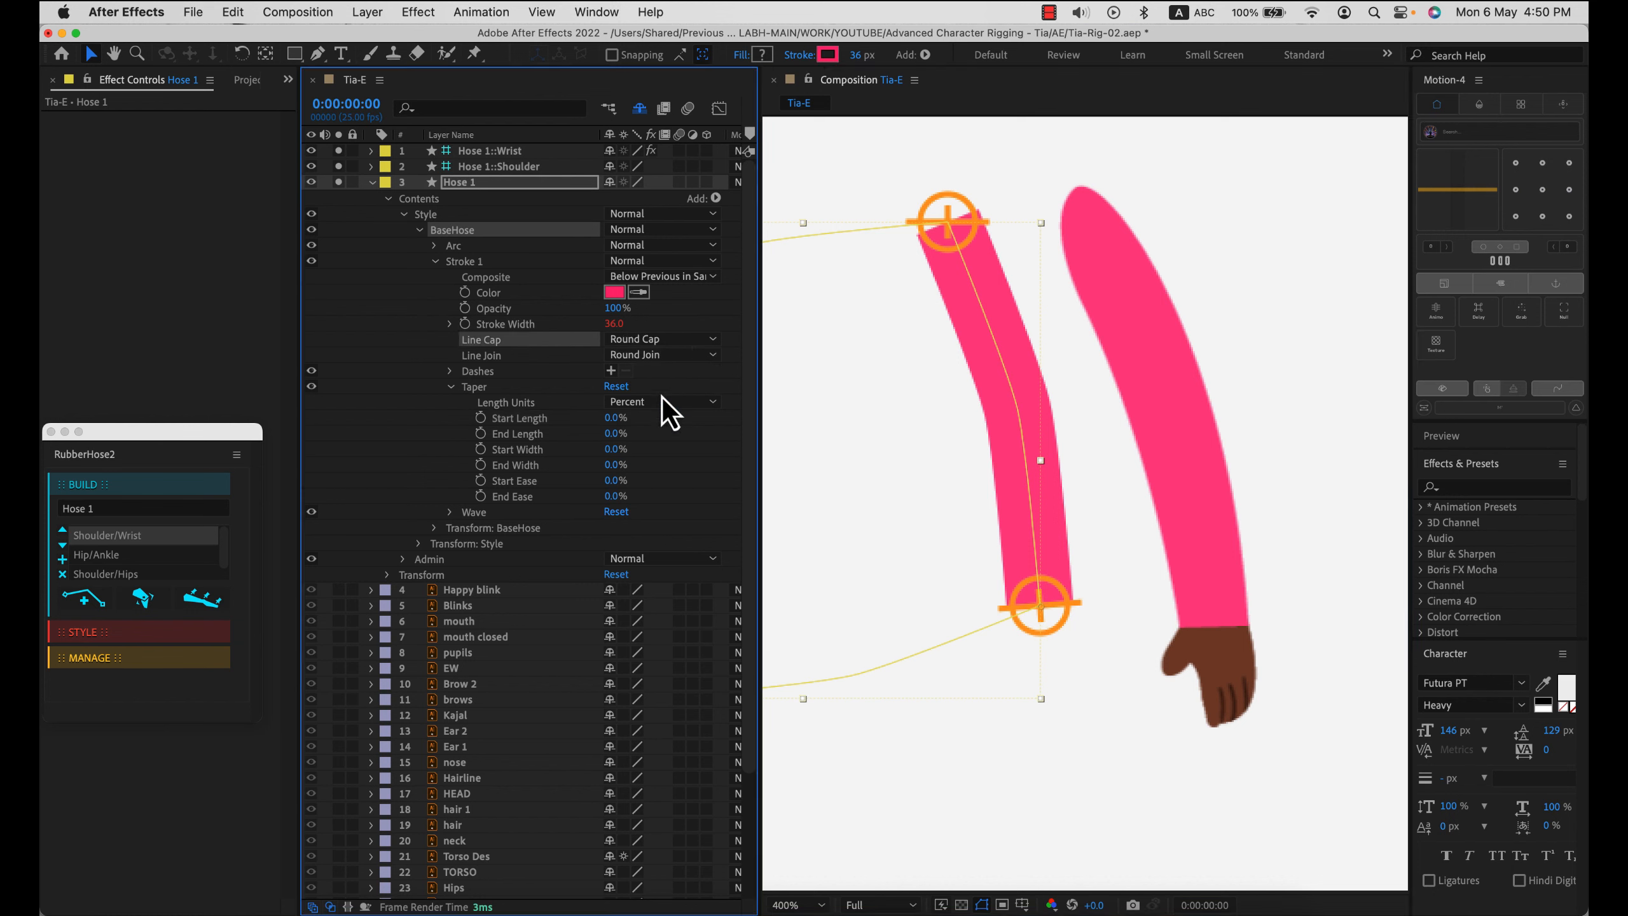
drag(614, 439, 625, 471)
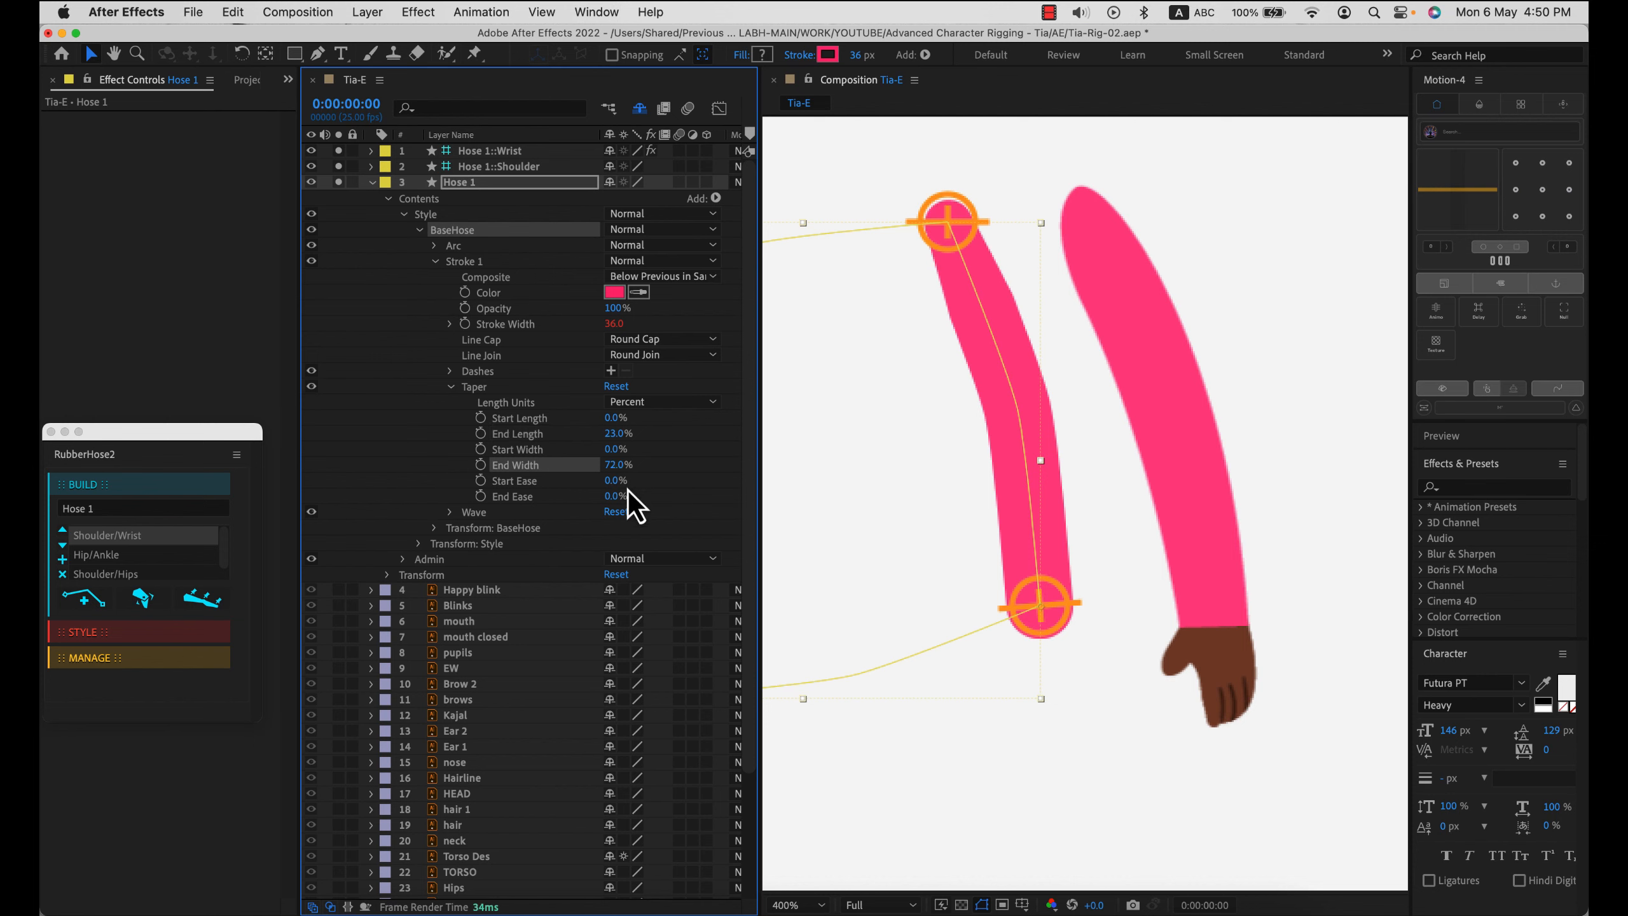
mouse_move(615, 497)
mouse_down()
mouse_move(655, 499)
mouse_move(617, 500)
mouse_up()
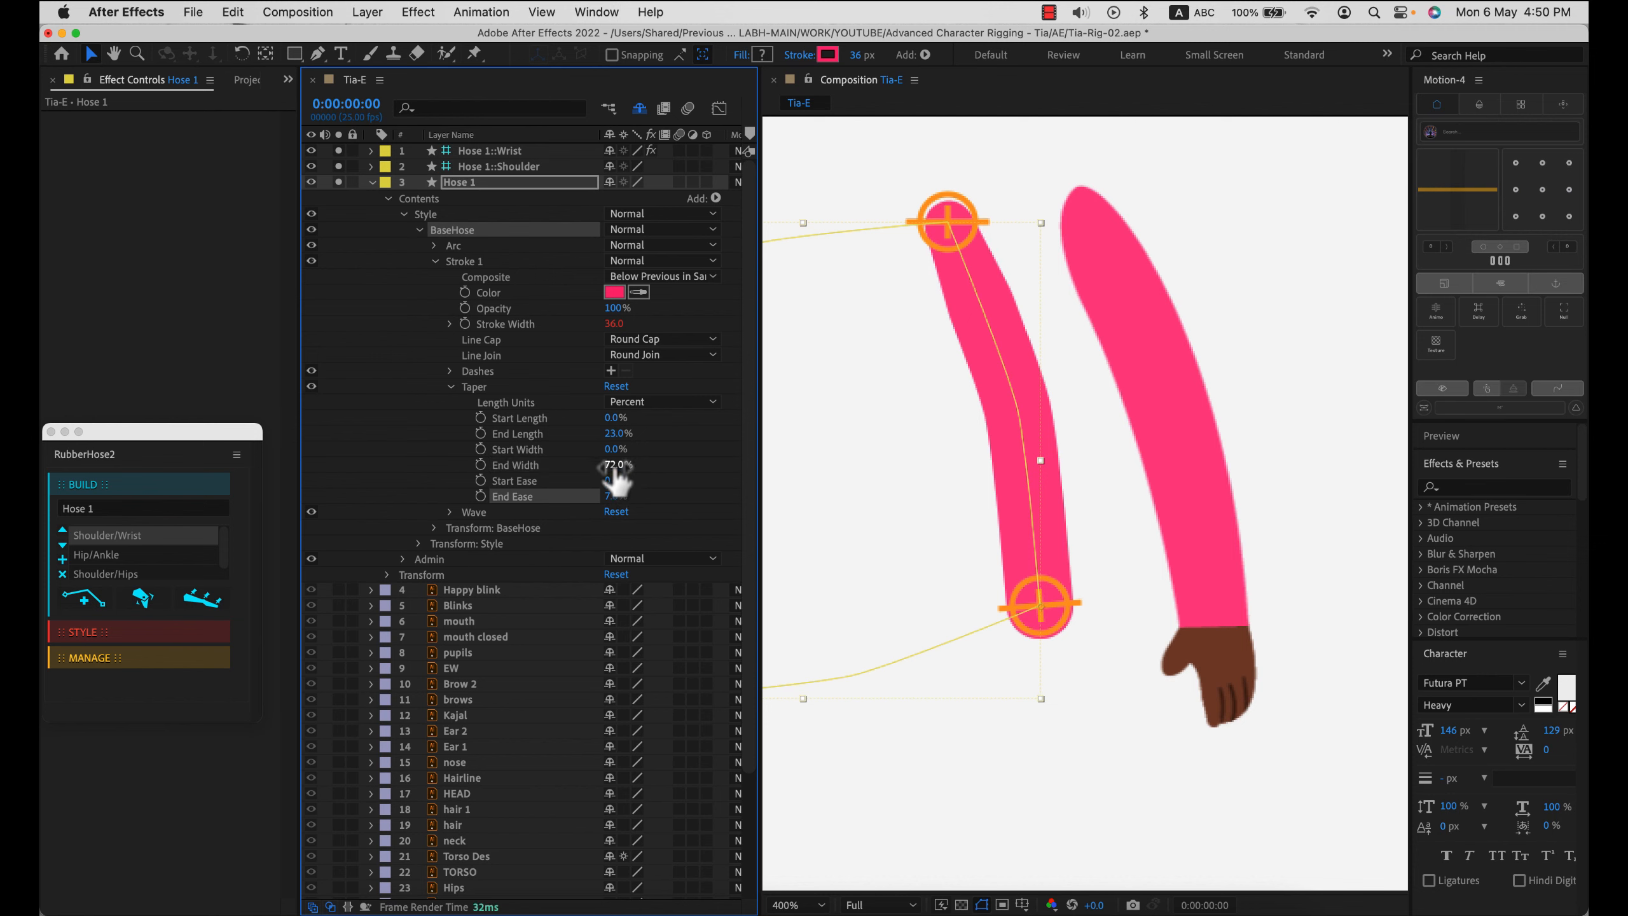
drag(617, 471, 637, 436)
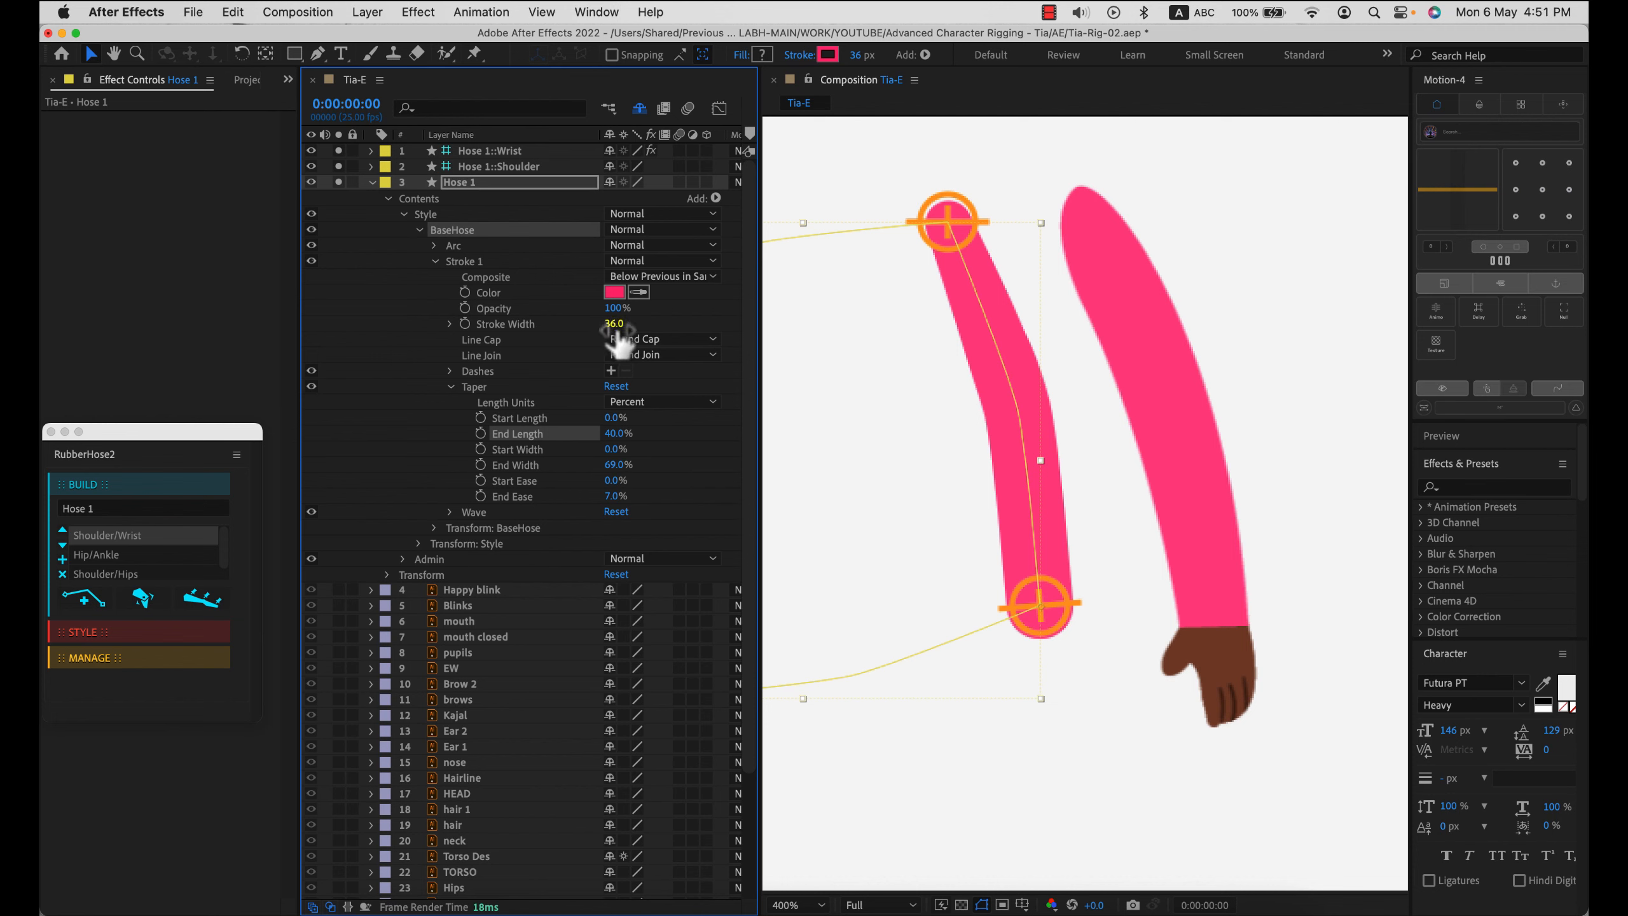
- Set Hose 1's Stroke Width to 45, with the Taper End Length at 49% and End Width at 61%
mouse_move(619, 327)
mouse_down()
mouse_move(654, 328)
mouse_move(621, 327)
mouse_up()
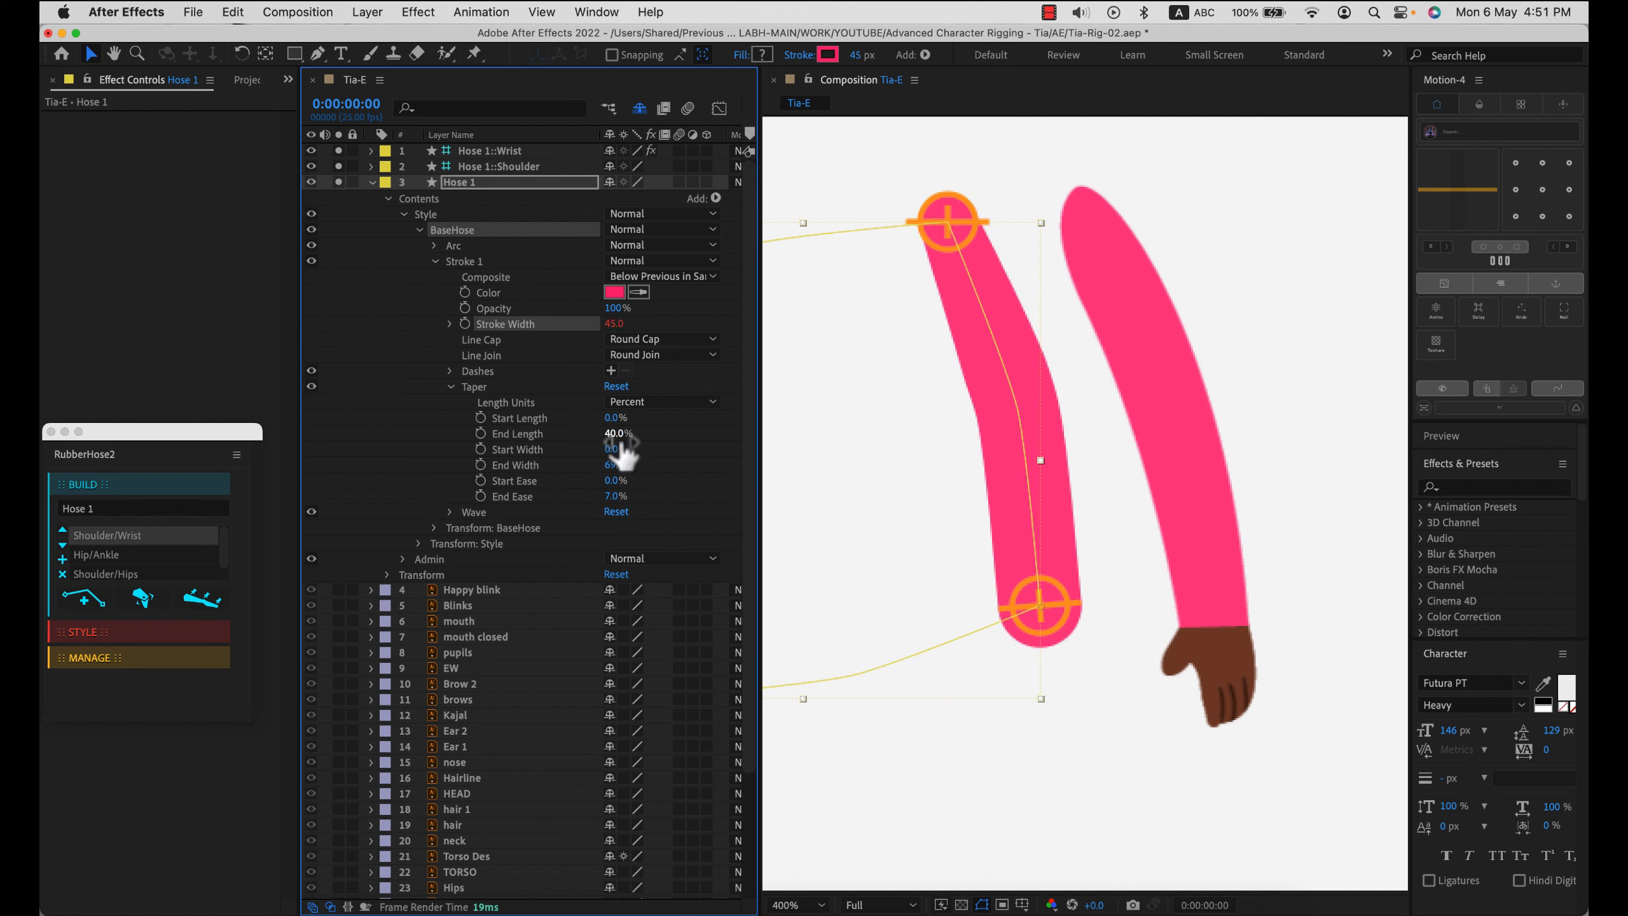
drag(616, 435, 602, 472)
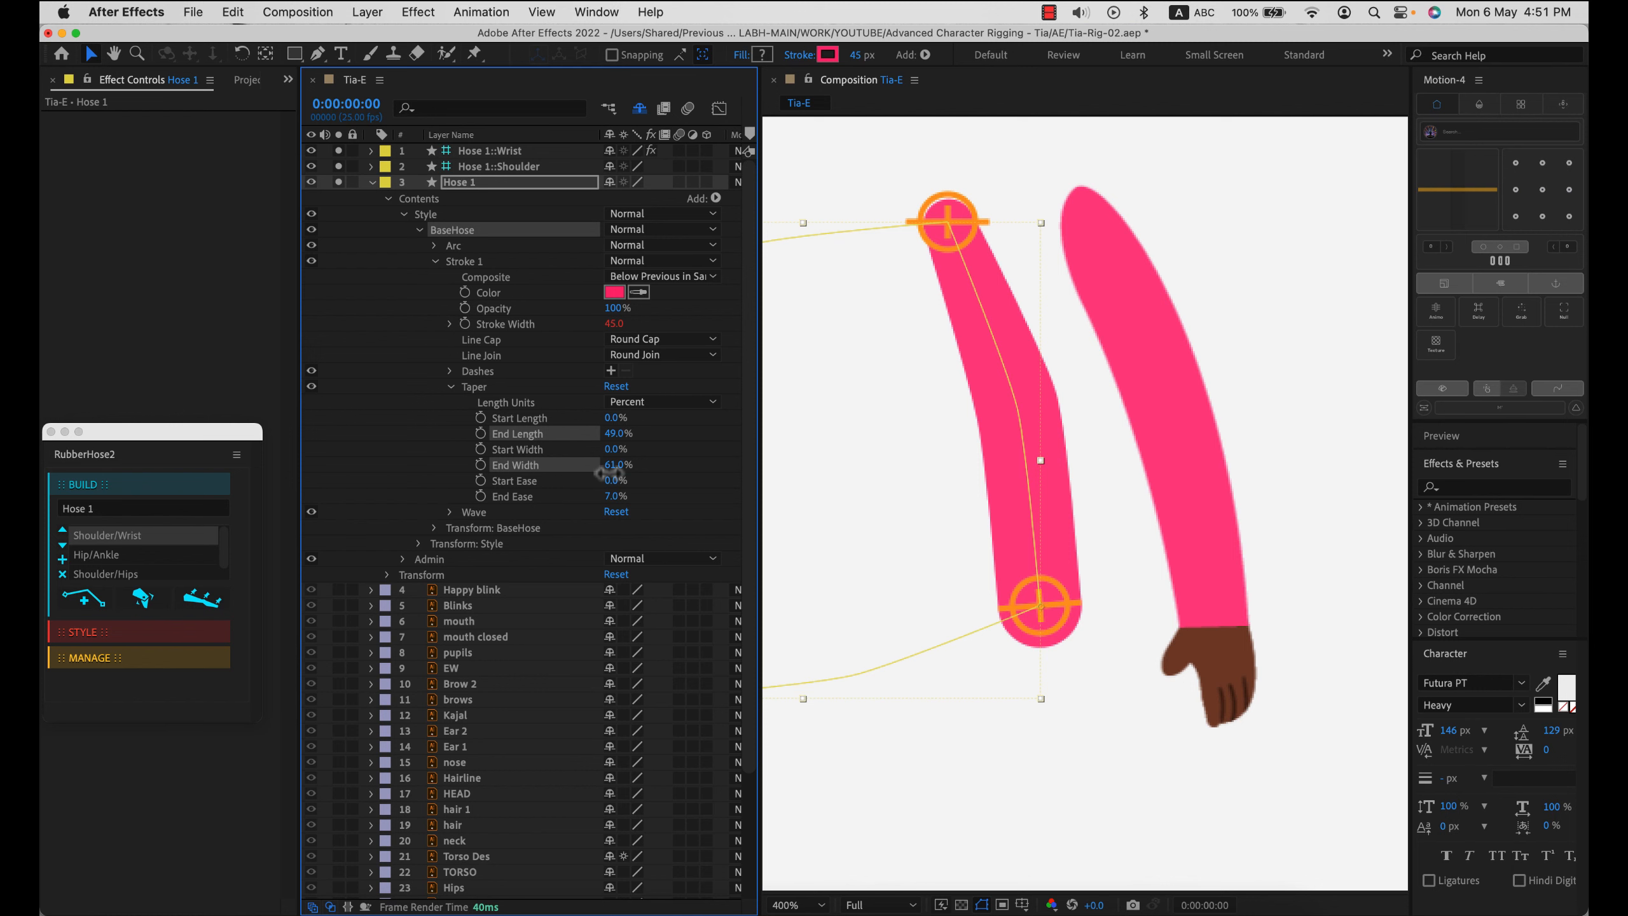
drag(605, 473, 608, 472)
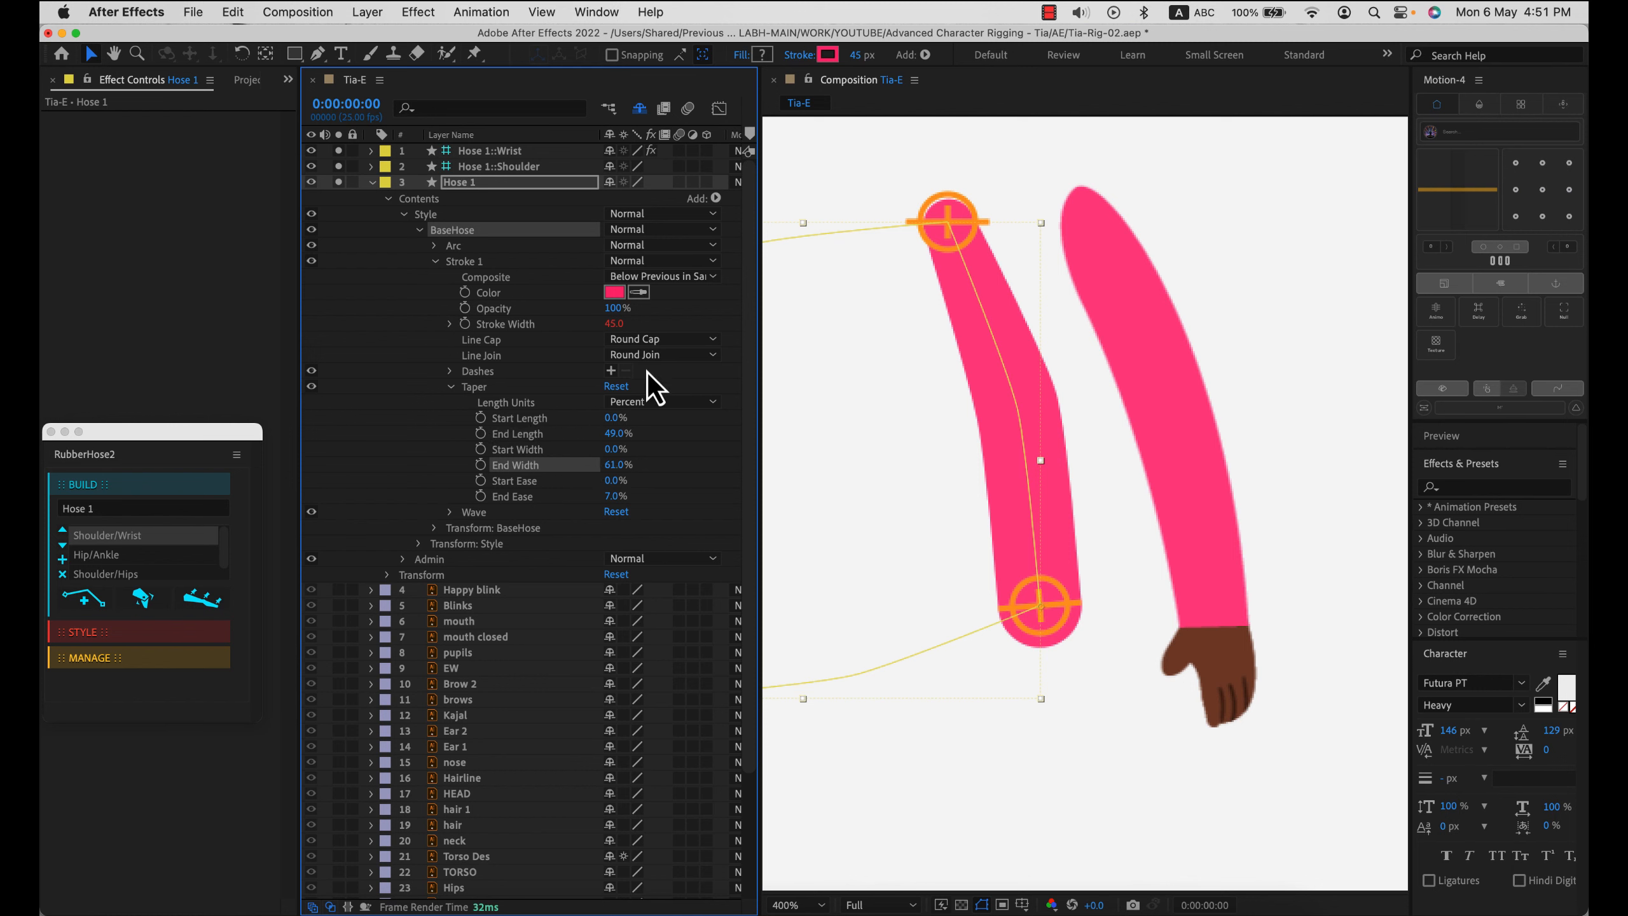
click(660, 338)
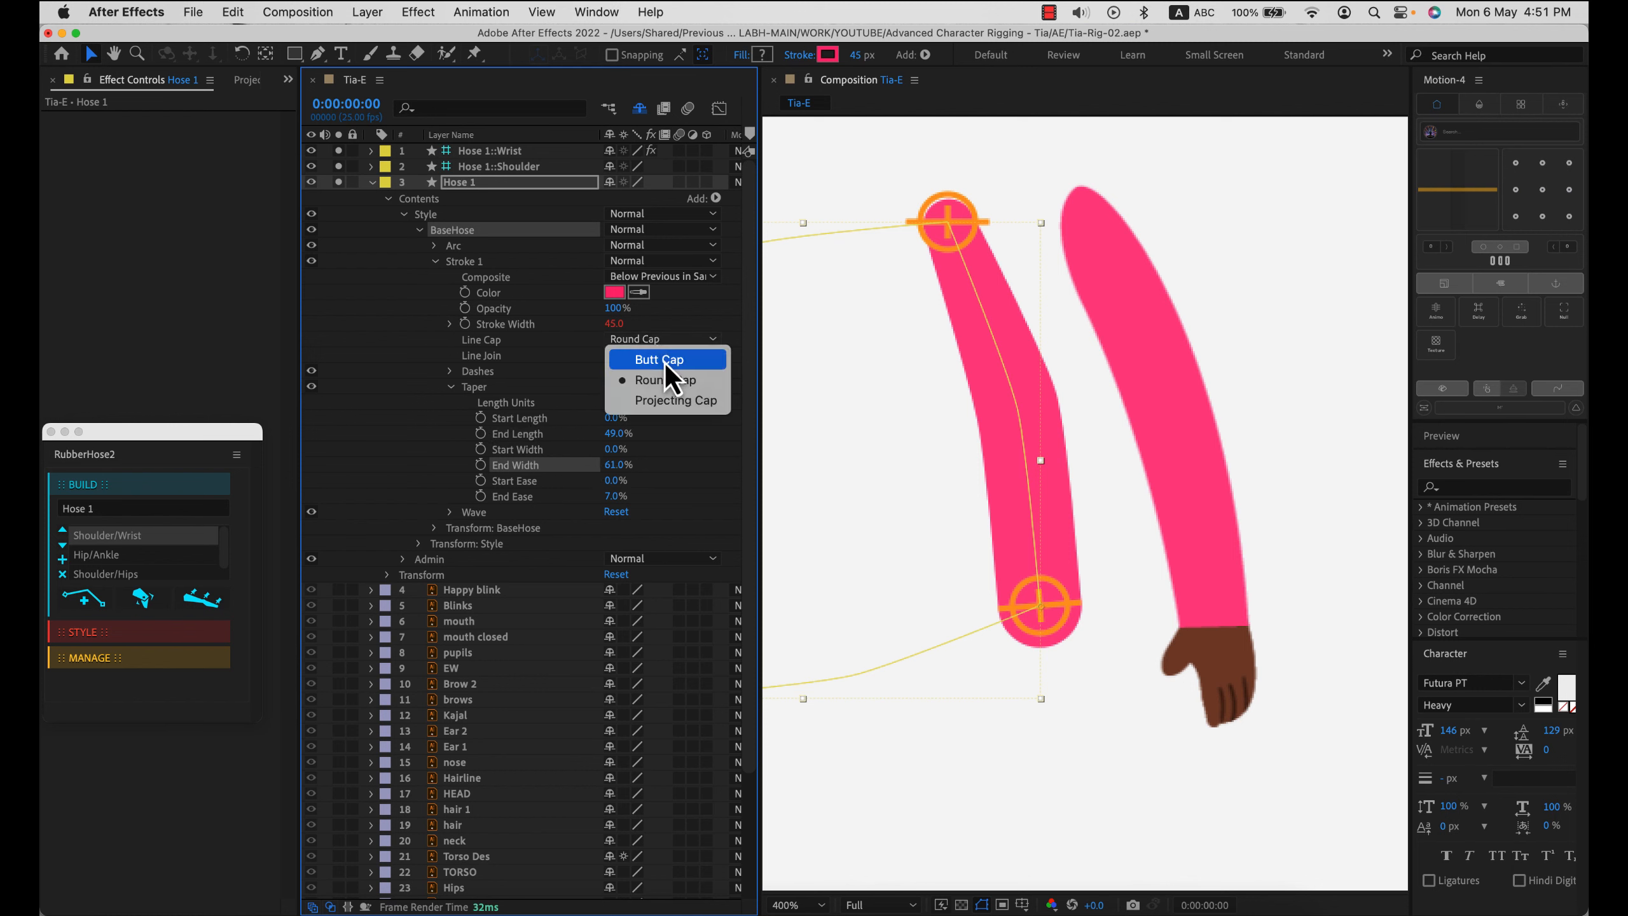
click(671, 323)
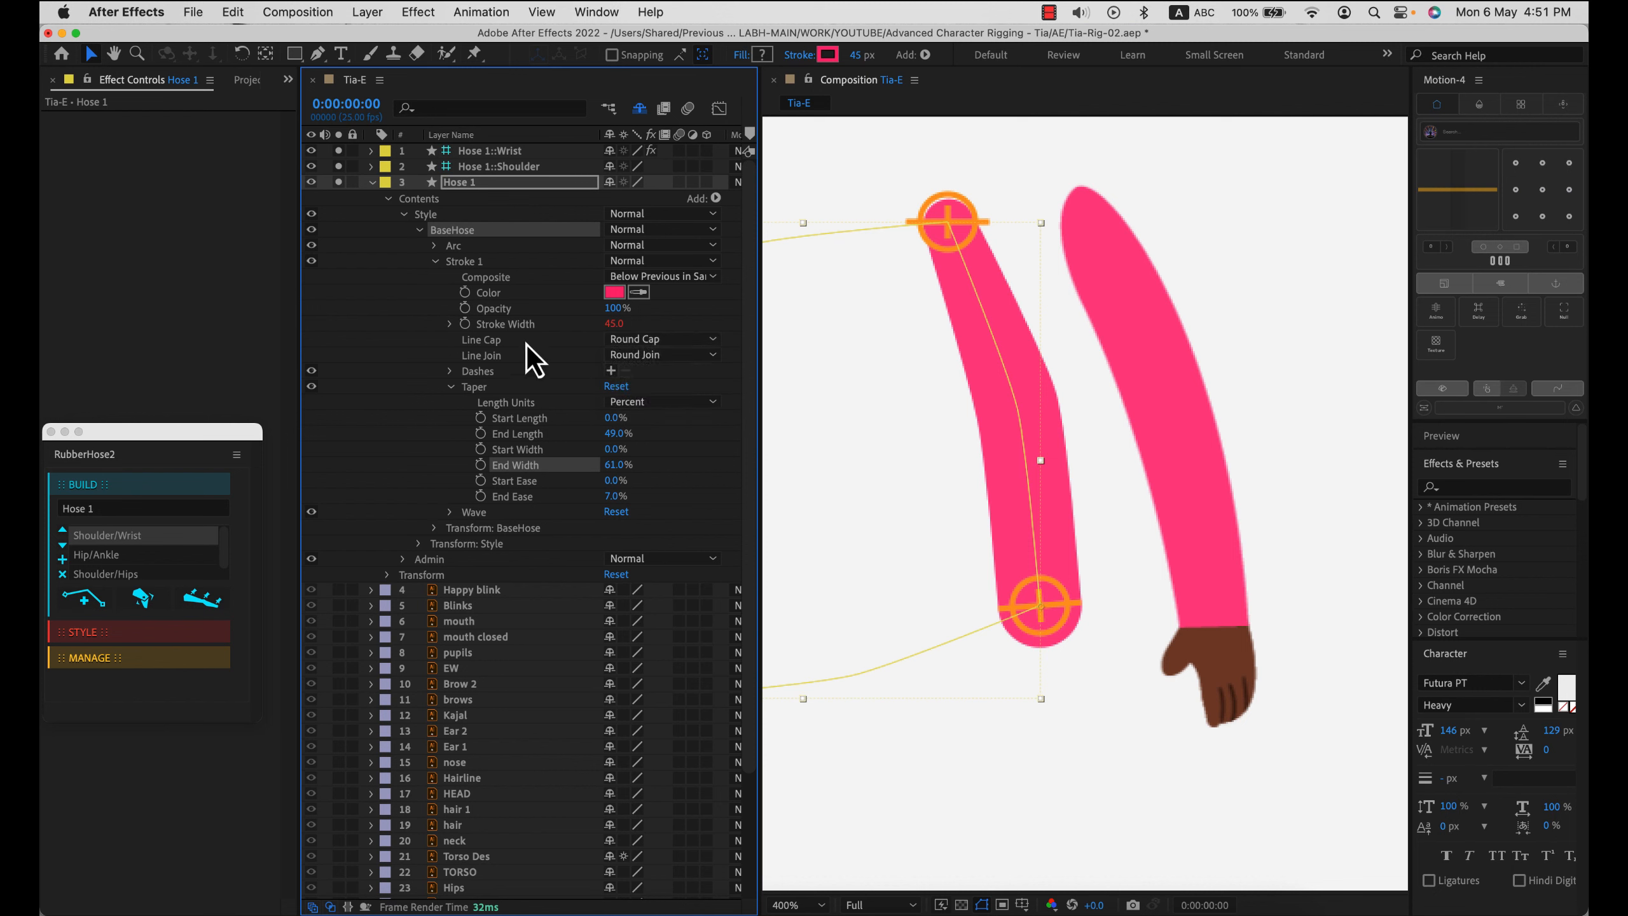
click(482, 326)
click(451, 324)
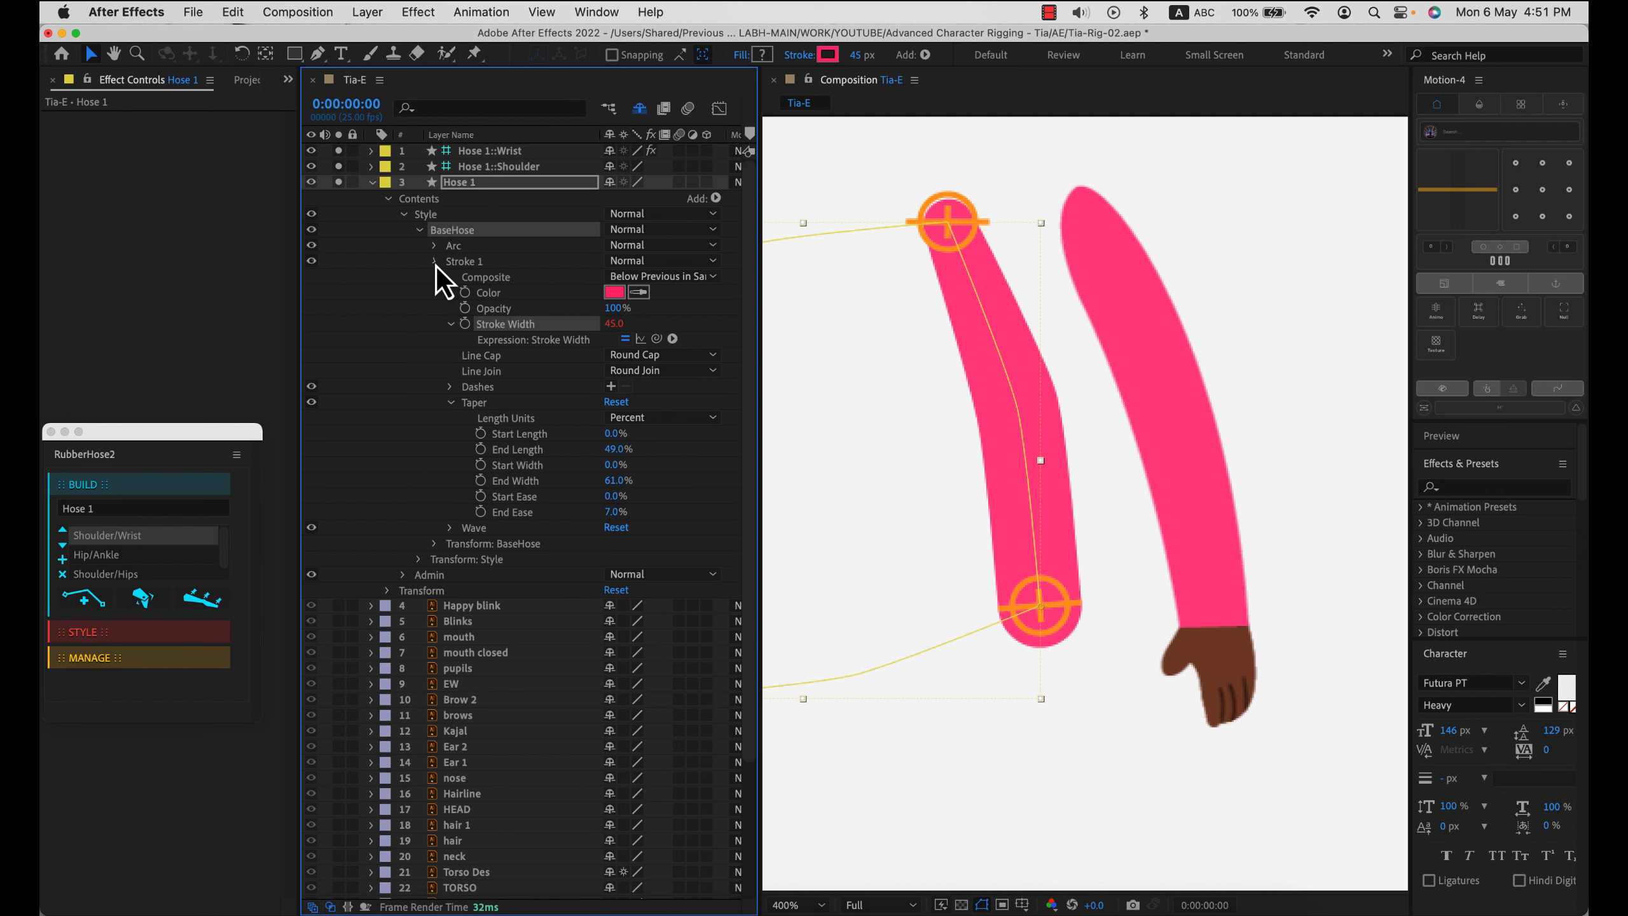
- Duplicate the BaseHose group in Hose 1 and expand the copy's Stroke 1 properties
click(419, 230)
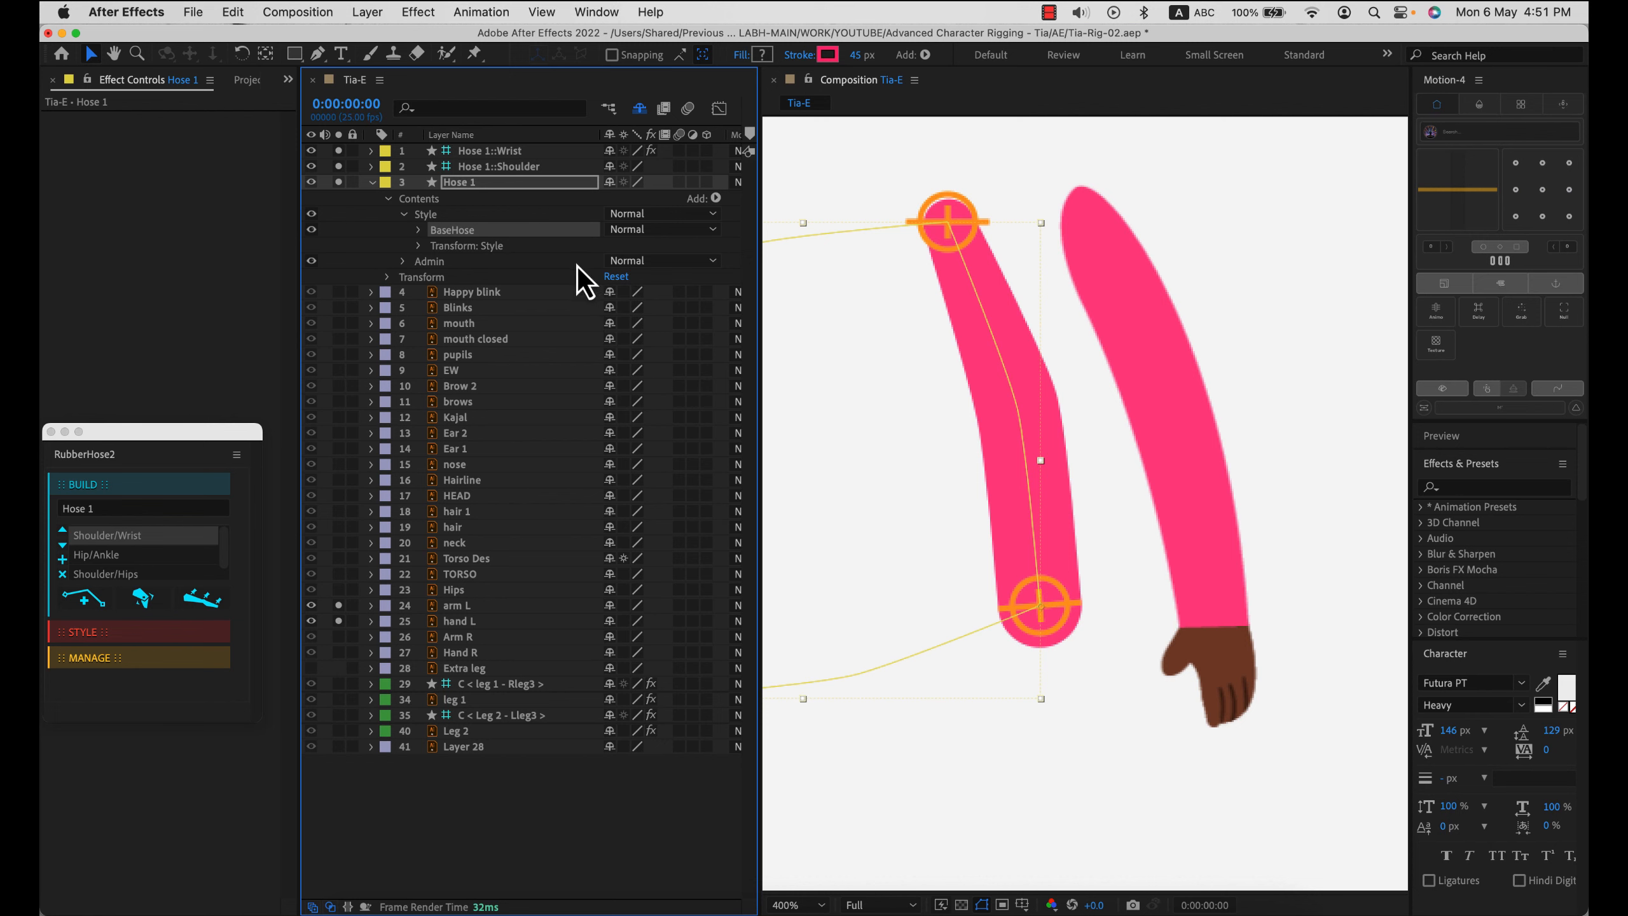
key(ctrl+d)
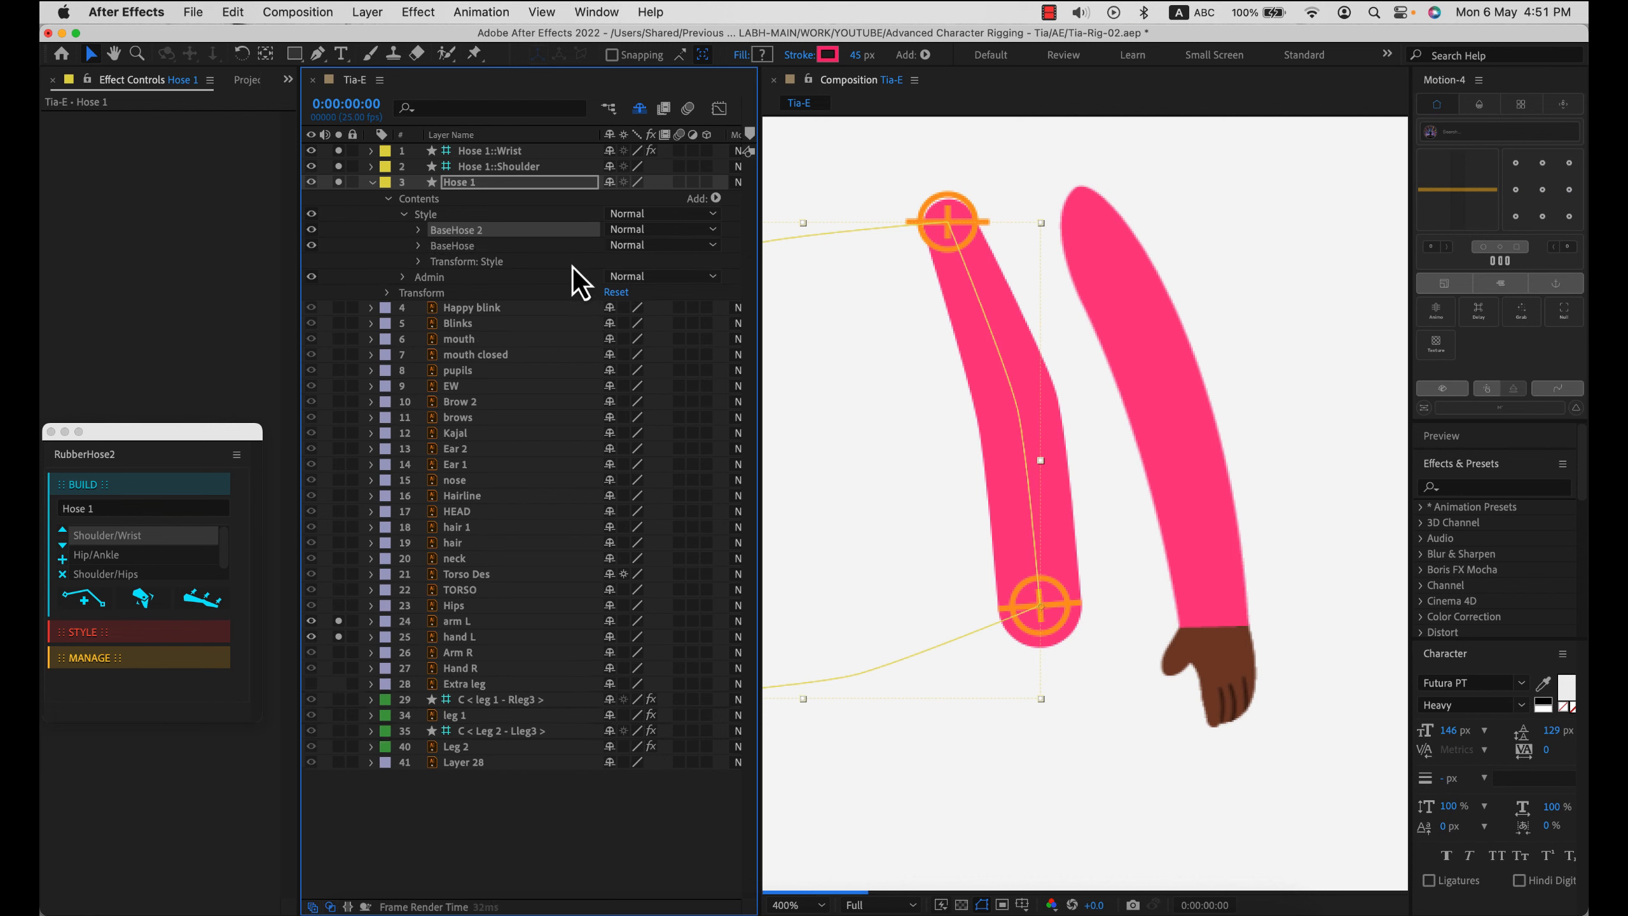
click(420, 233)
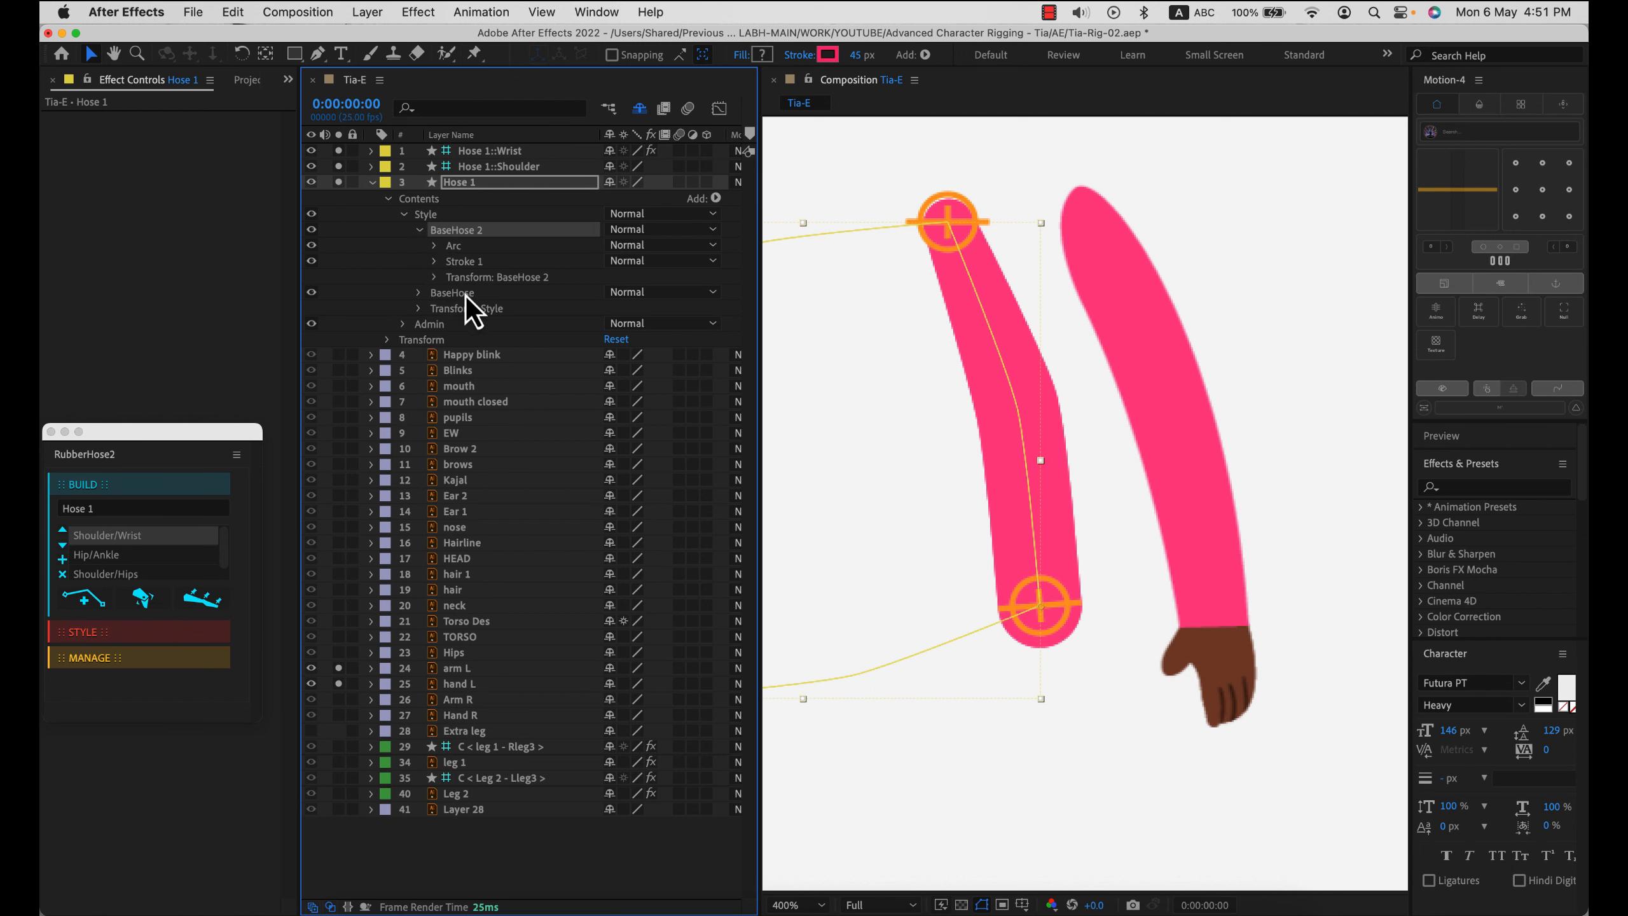
click(435, 261)
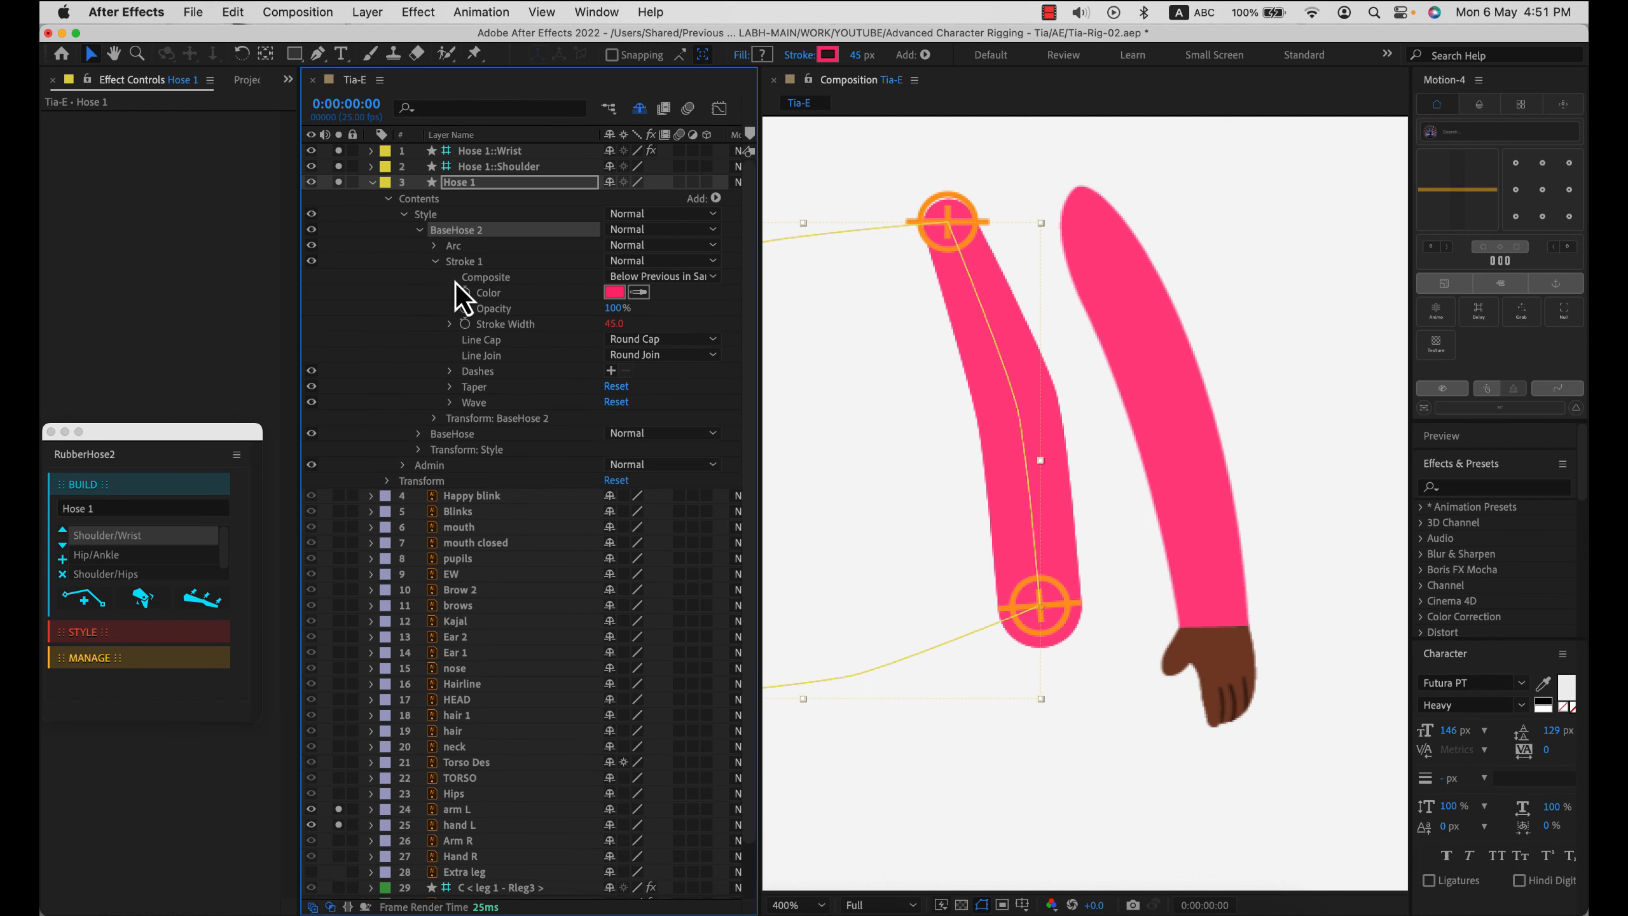
- Give the BaseHose copy's Stroke 1 a darker, muted maroon color and set its Line Cap to Butt Cap
click(638, 293)
click(615, 292)
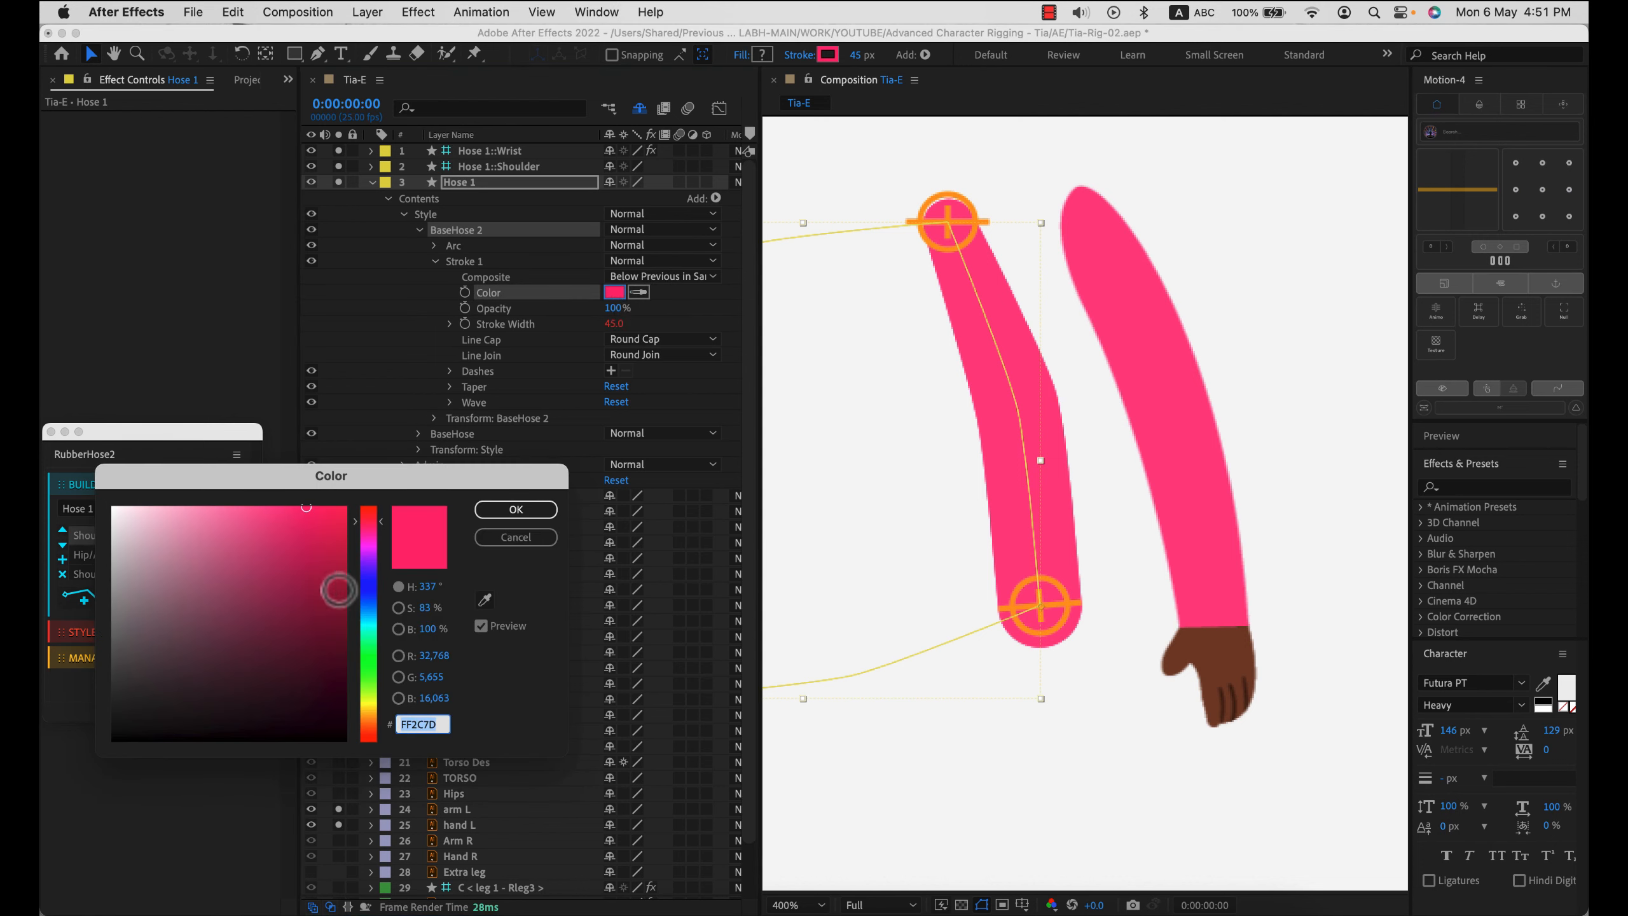
click(276, 591)
click(518, 510)
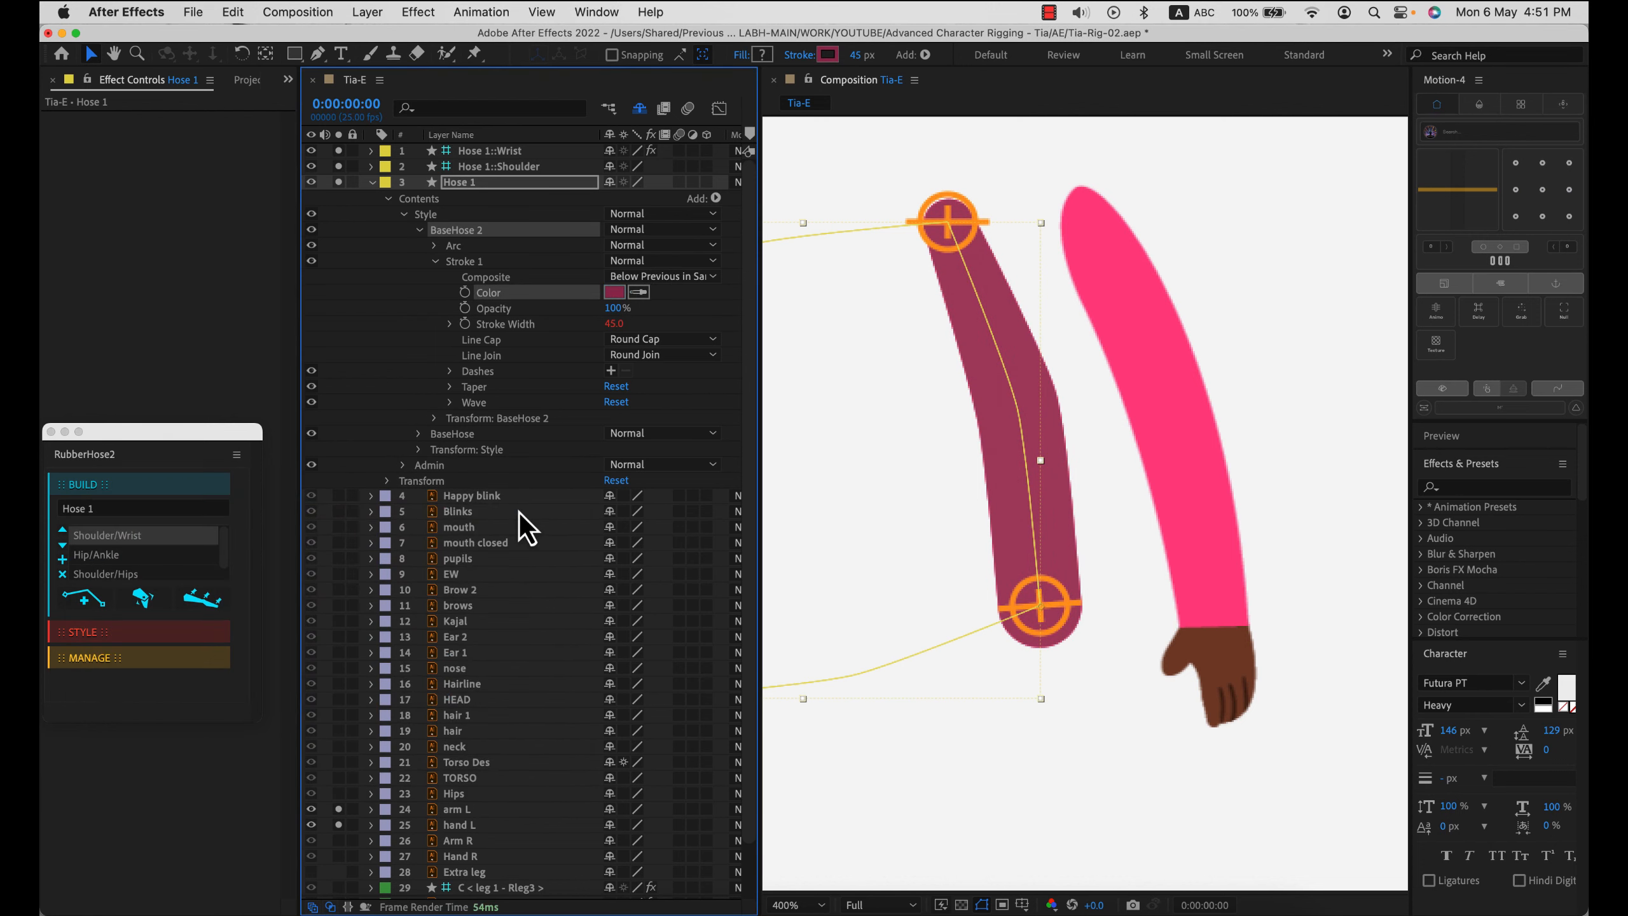
click(643, 340)
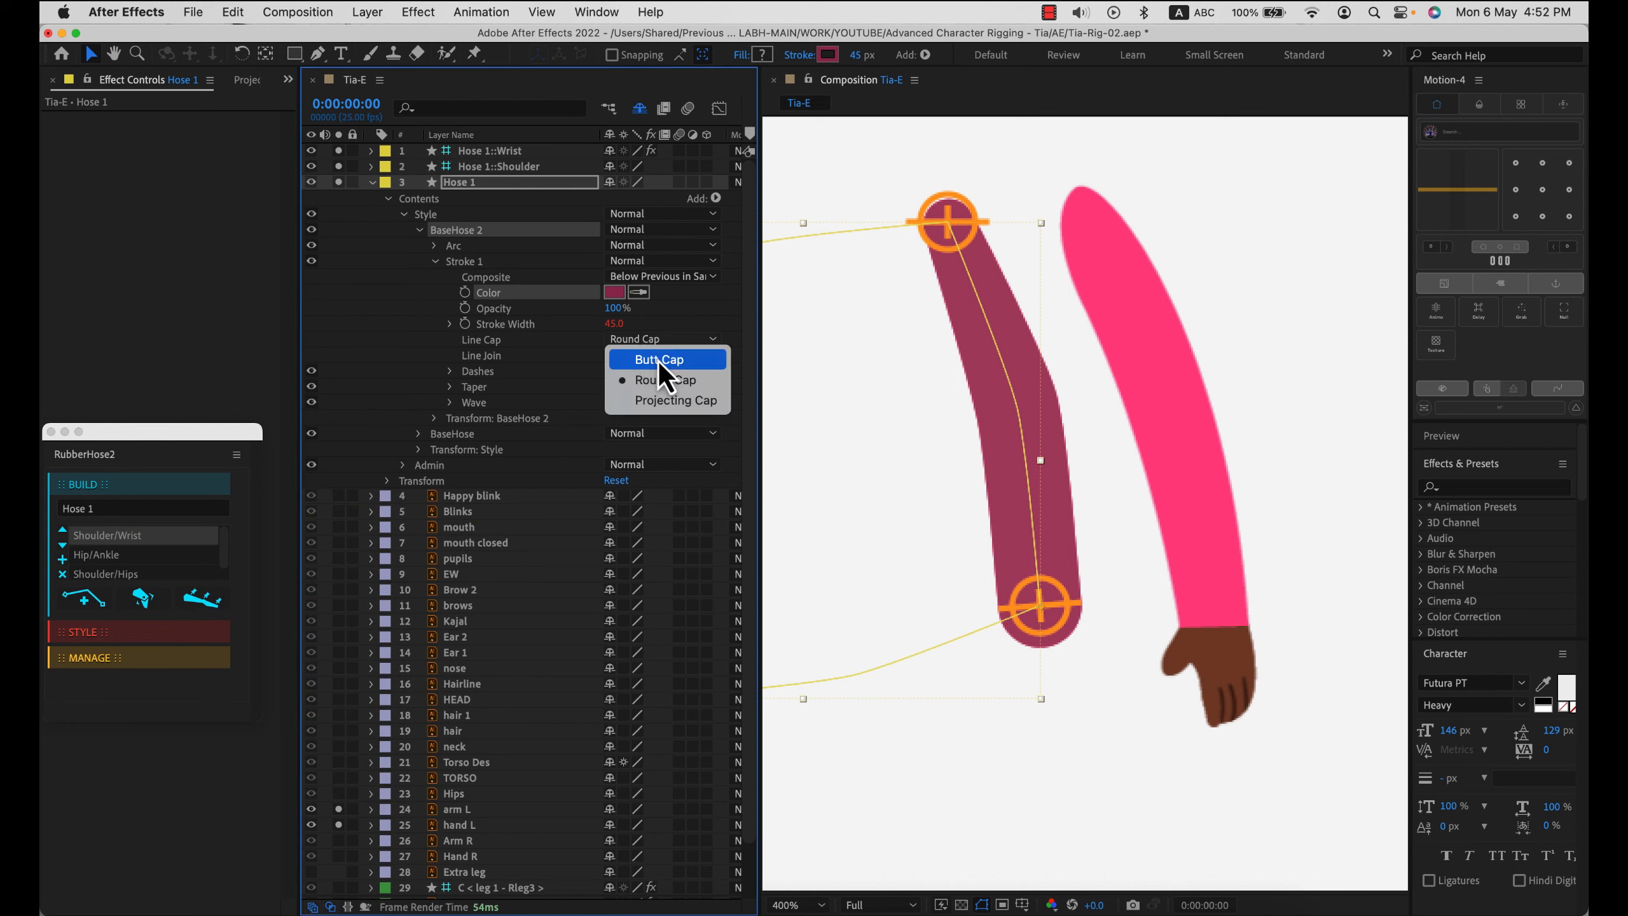
click(659, 361)
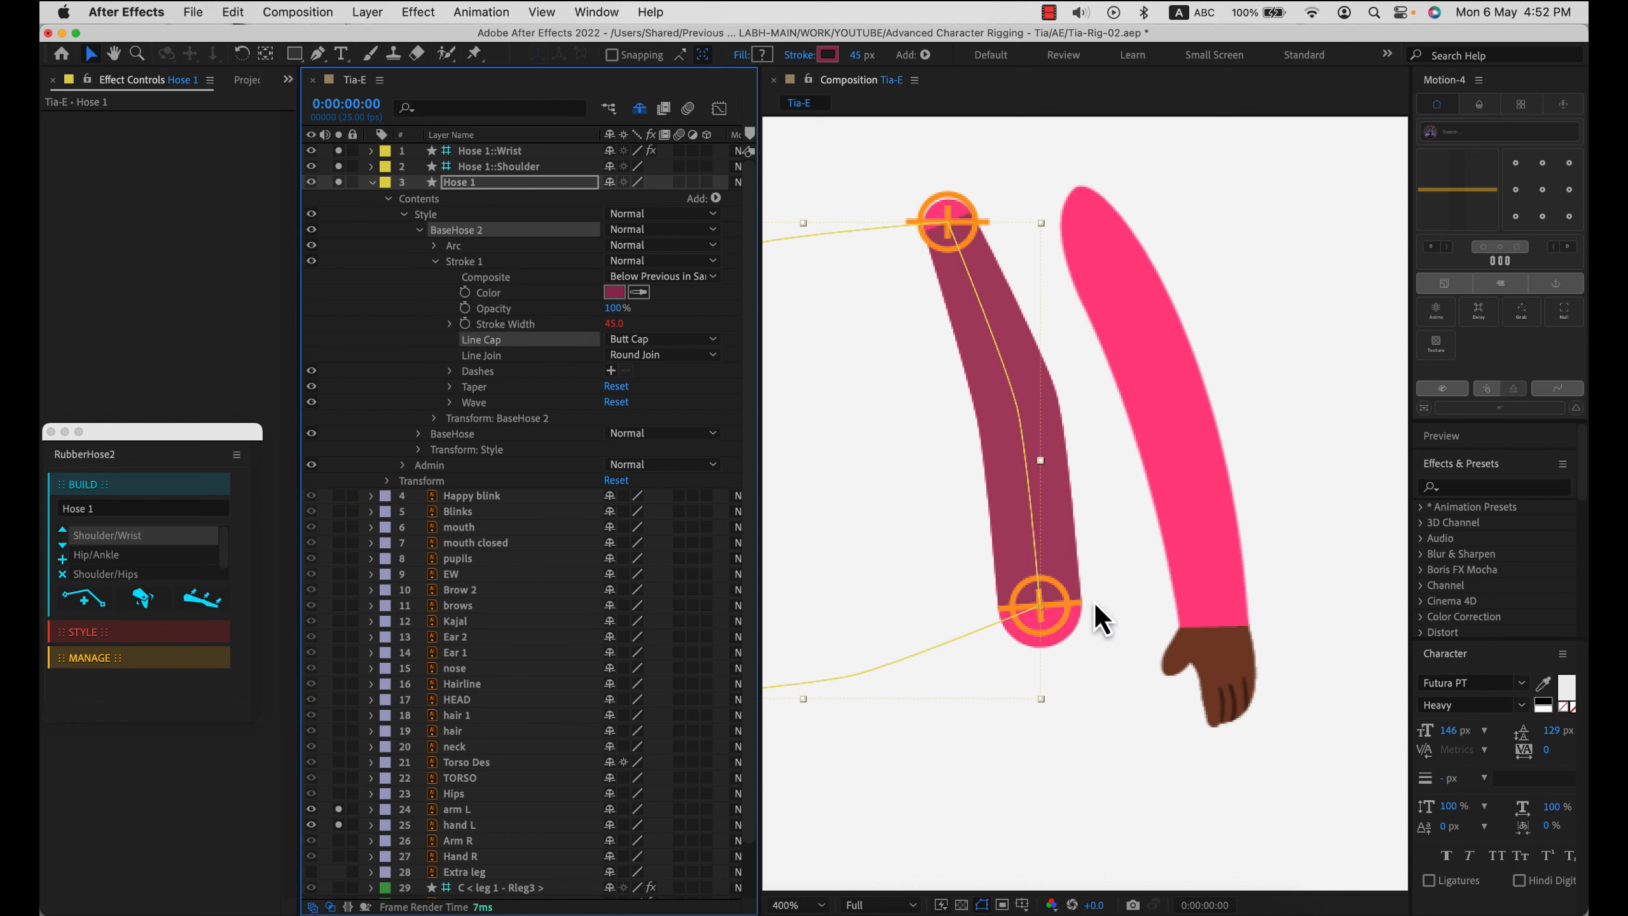
- Test the hose by moving its wrist controller slightly, and undo the move
click(458, 185)
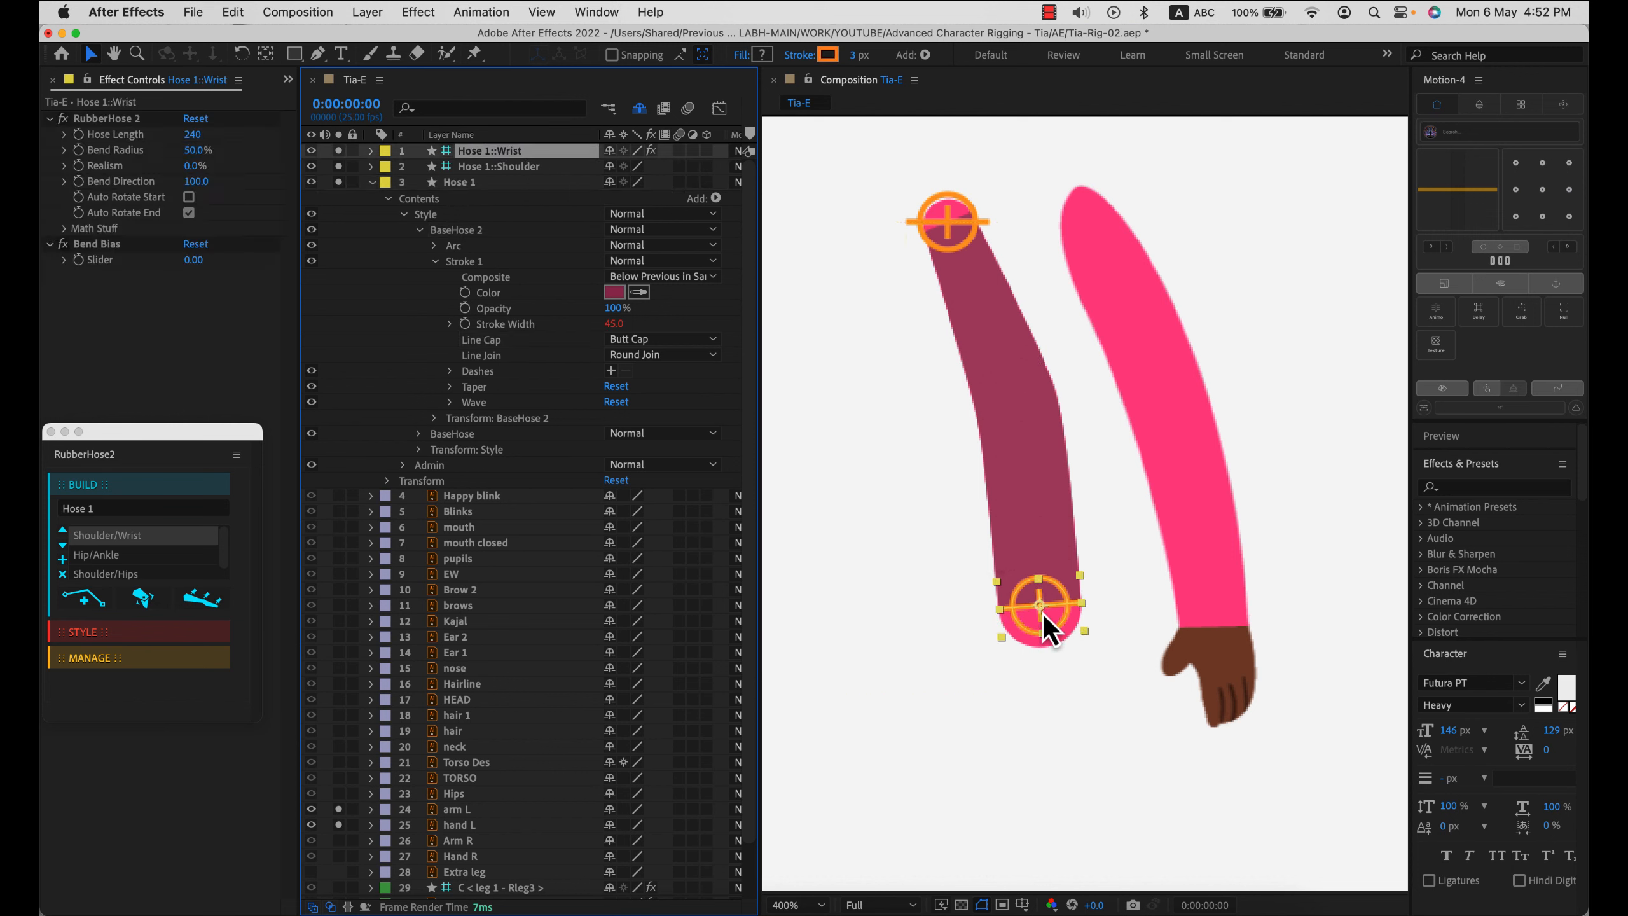
mouse_move(1043, 613)
mouse_down()
mouse_move(1000, 581)
mouse_move(943, 484)
mouse_move(921, 594)
mouse_move(1065, 634)
mouse_up()
key(super+z)
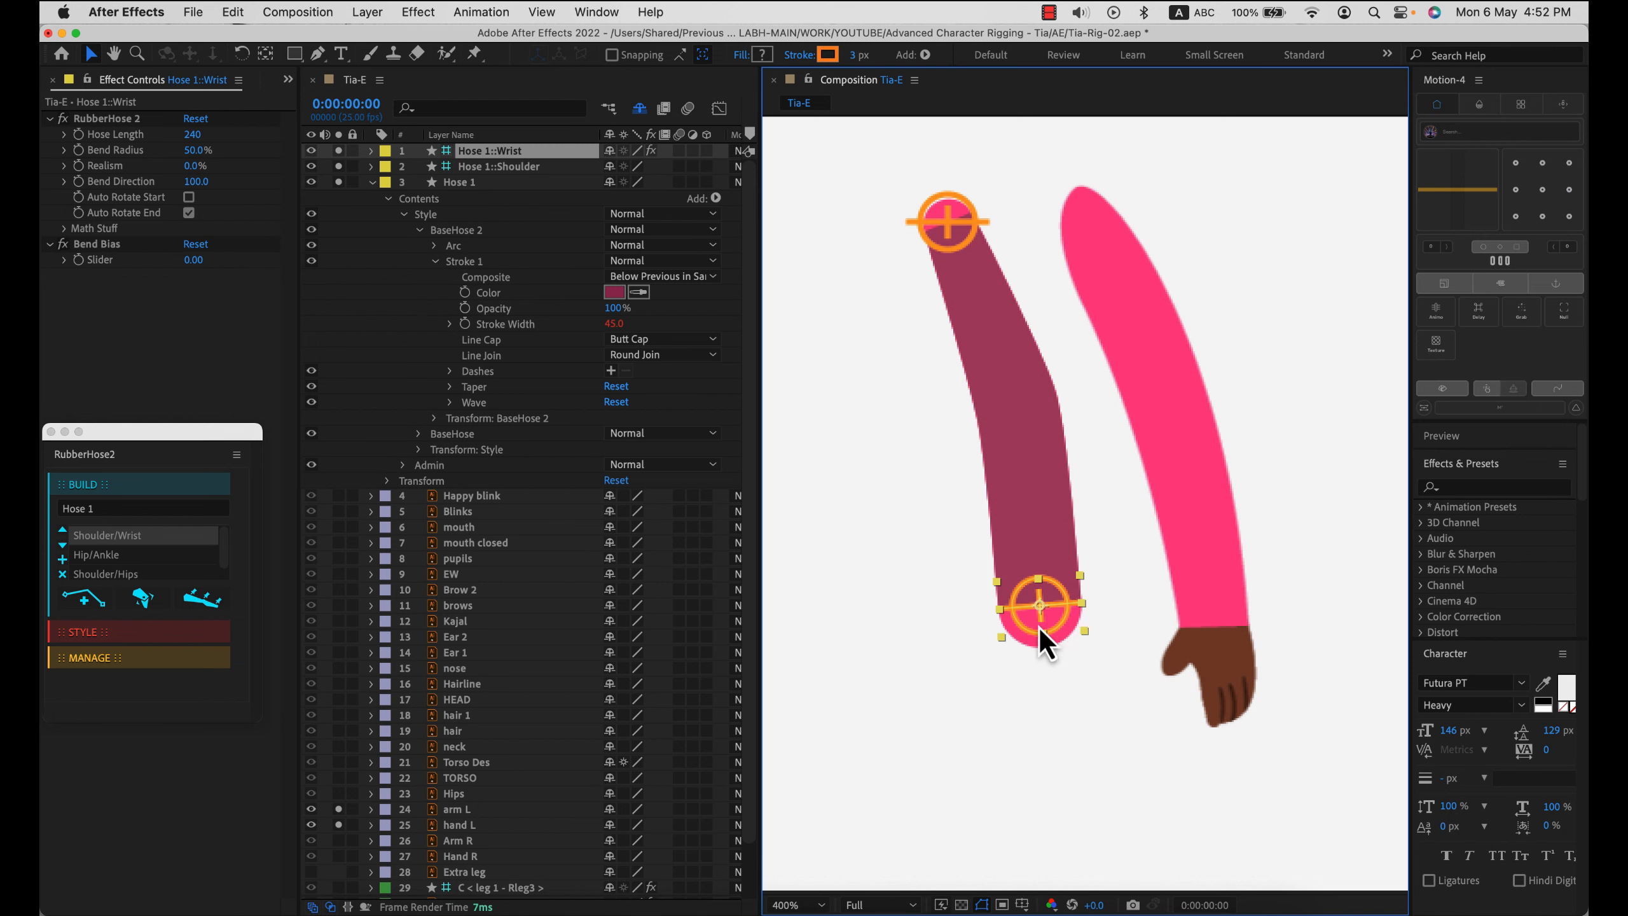
- Expand the original BaseHose group's properties and widen the timeline panel
click(426, 435)
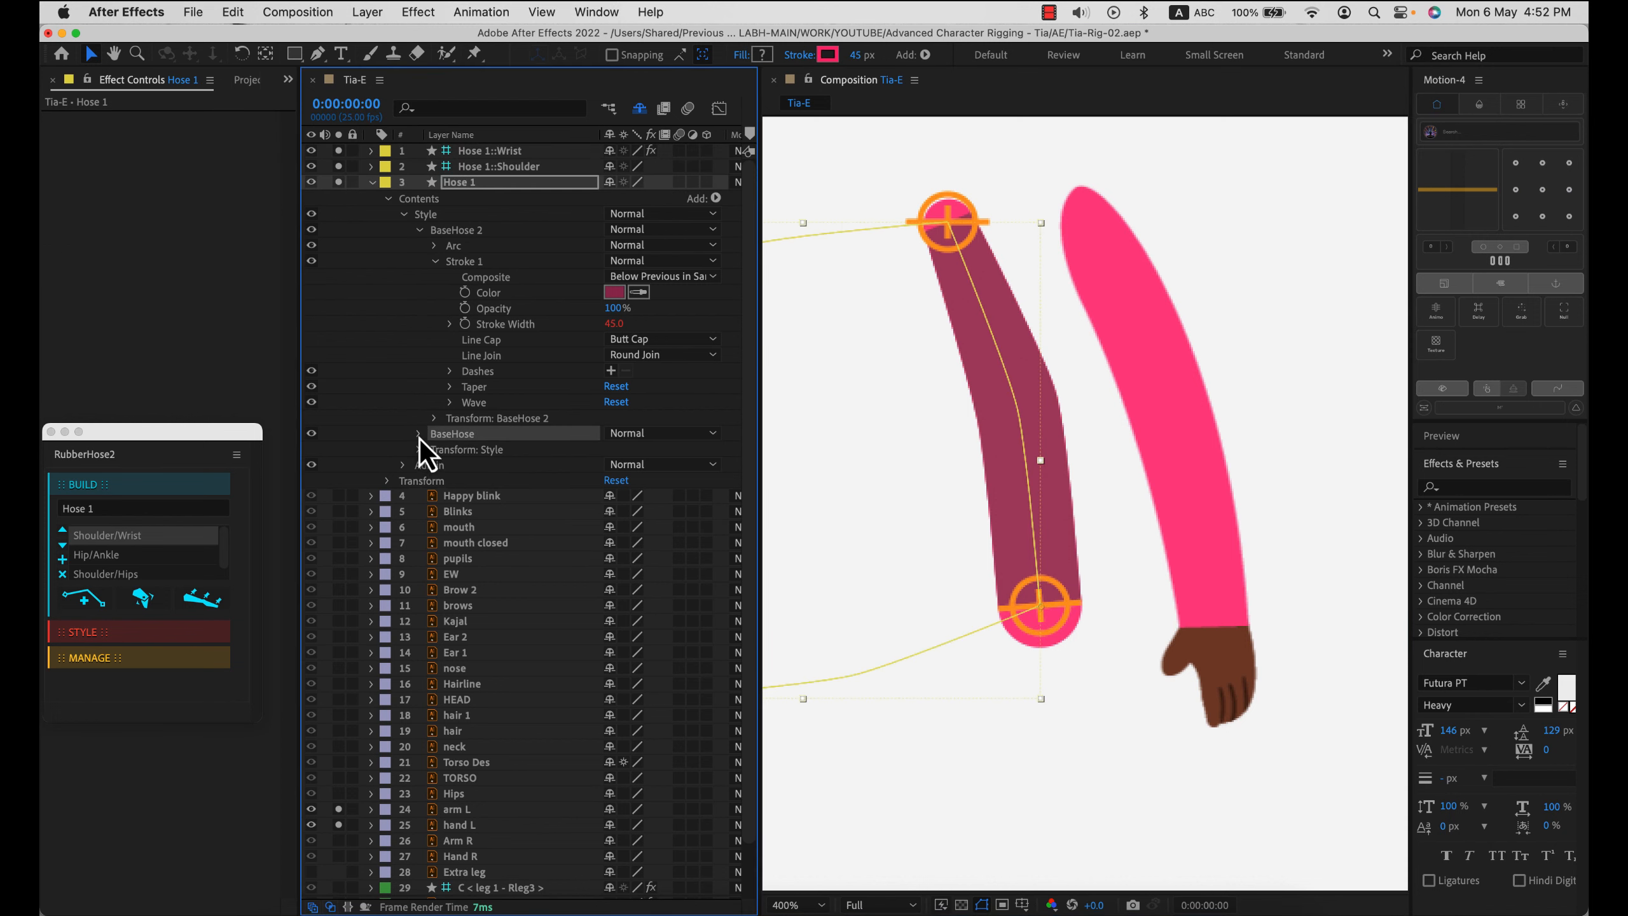
click(420, 437)
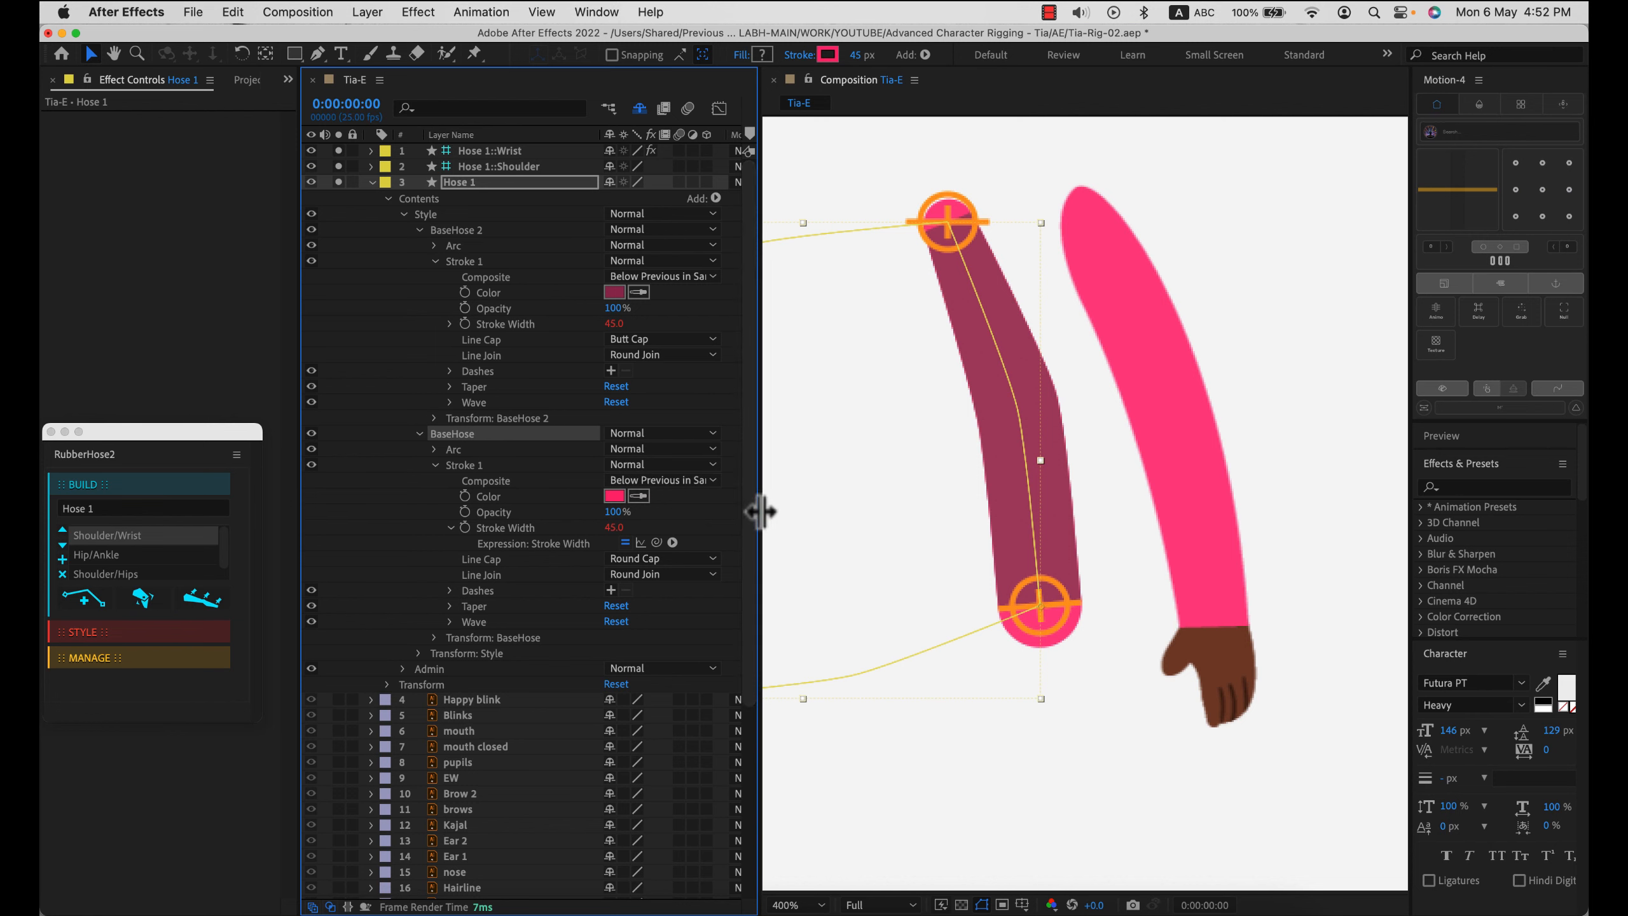
drag(761, 511, 798, 512)
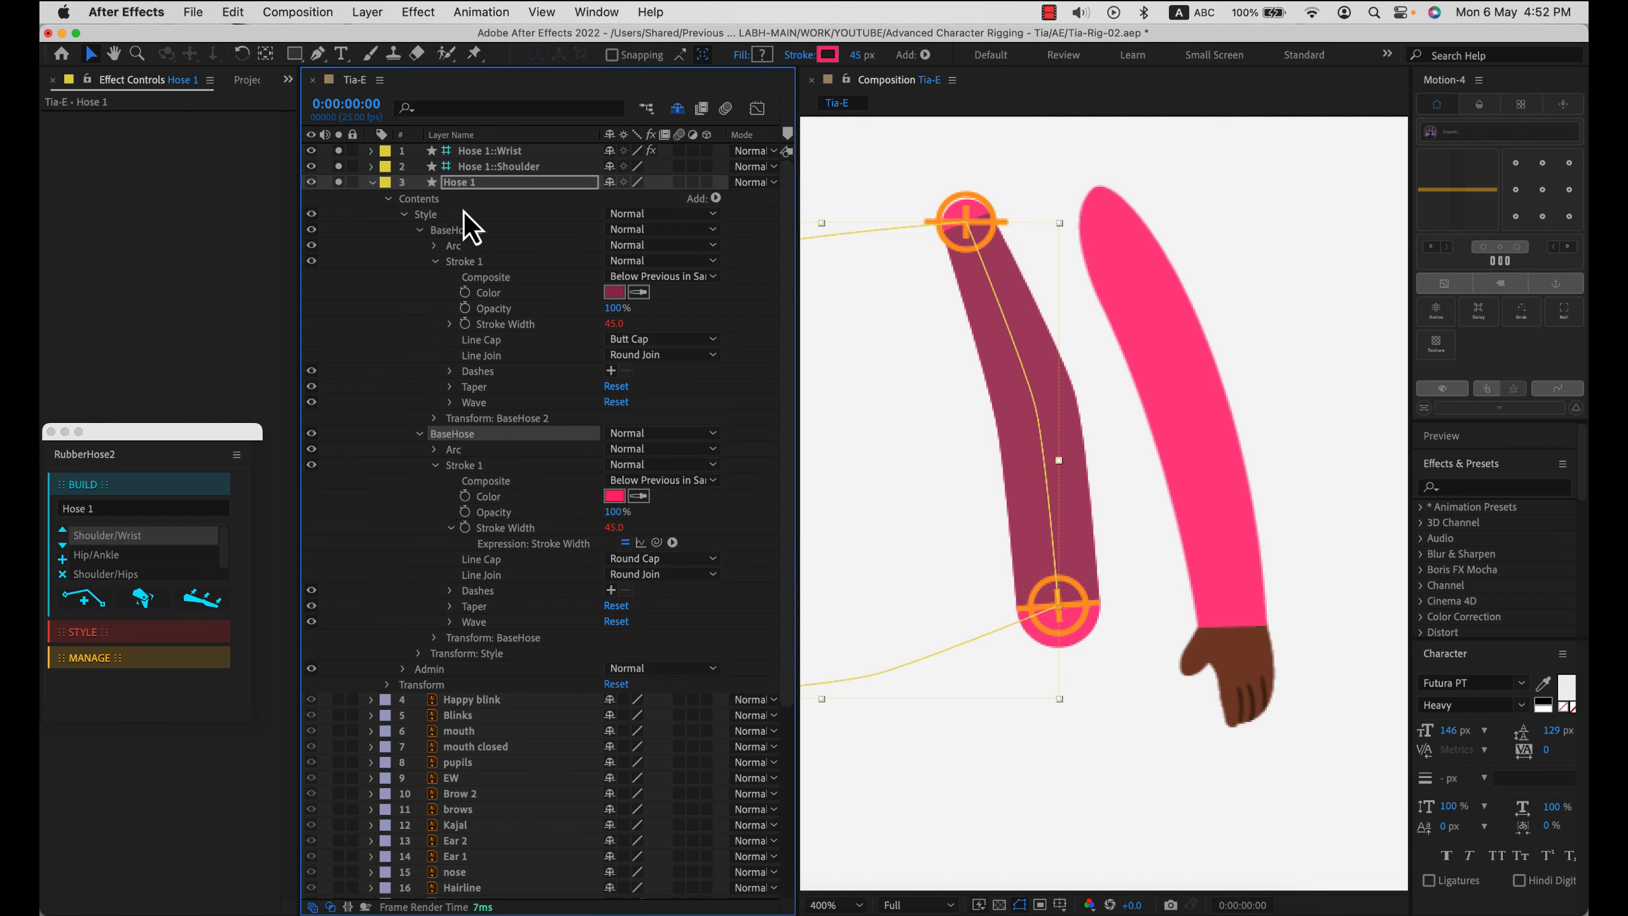
- Add a Trim Paths operator to the original BaseHose group in Hose 1
click(423, 202)
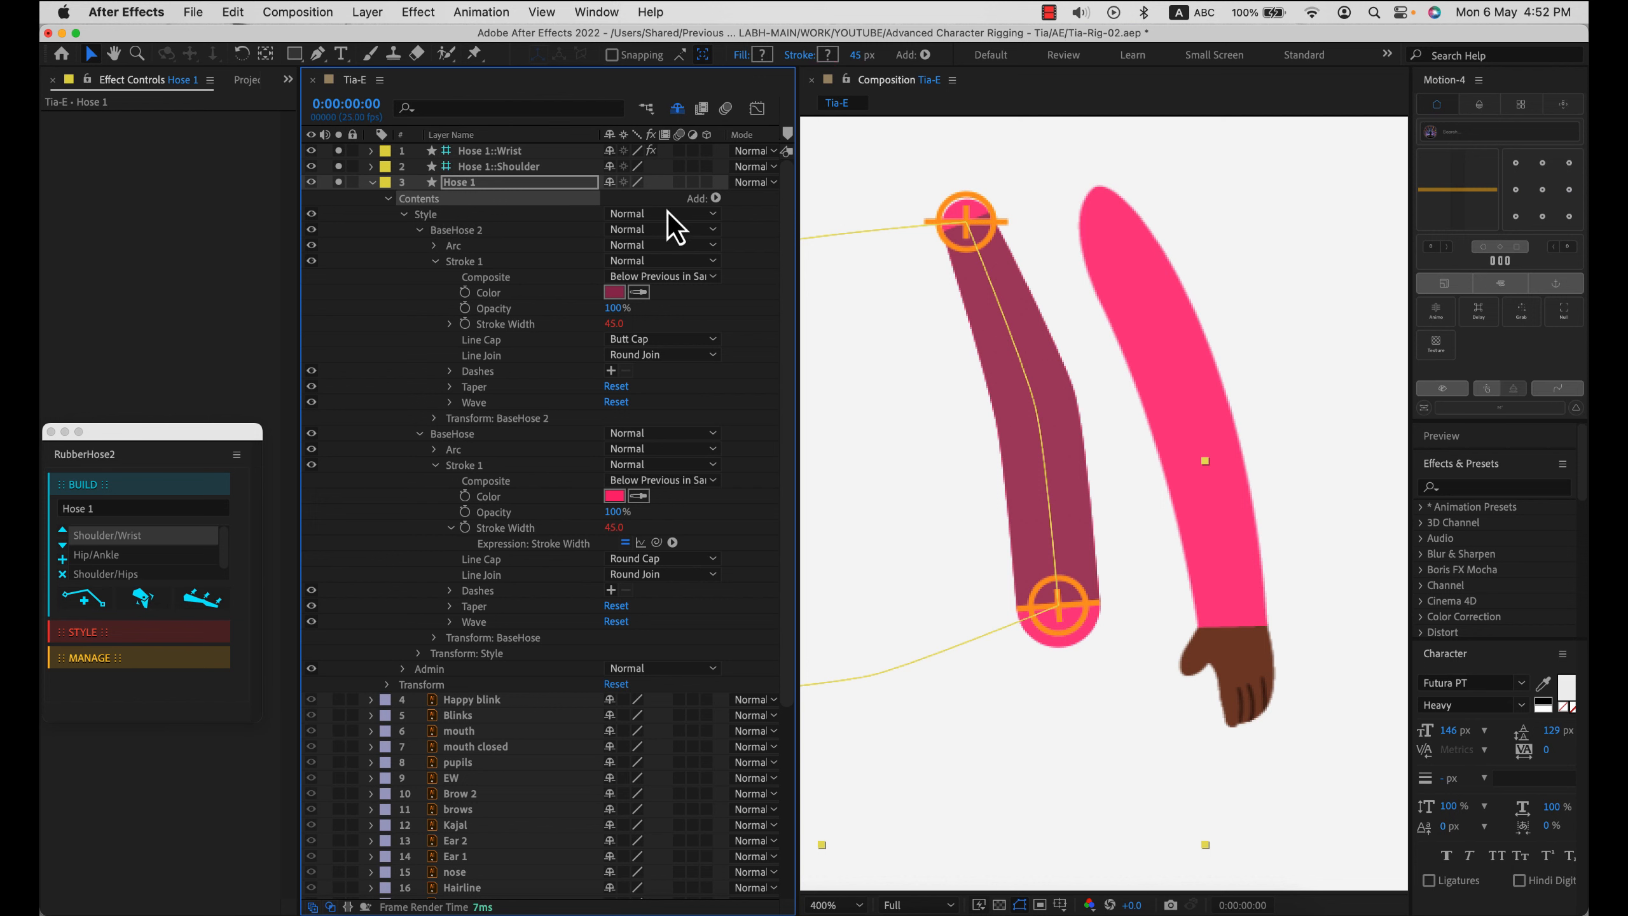
click(716, 202)
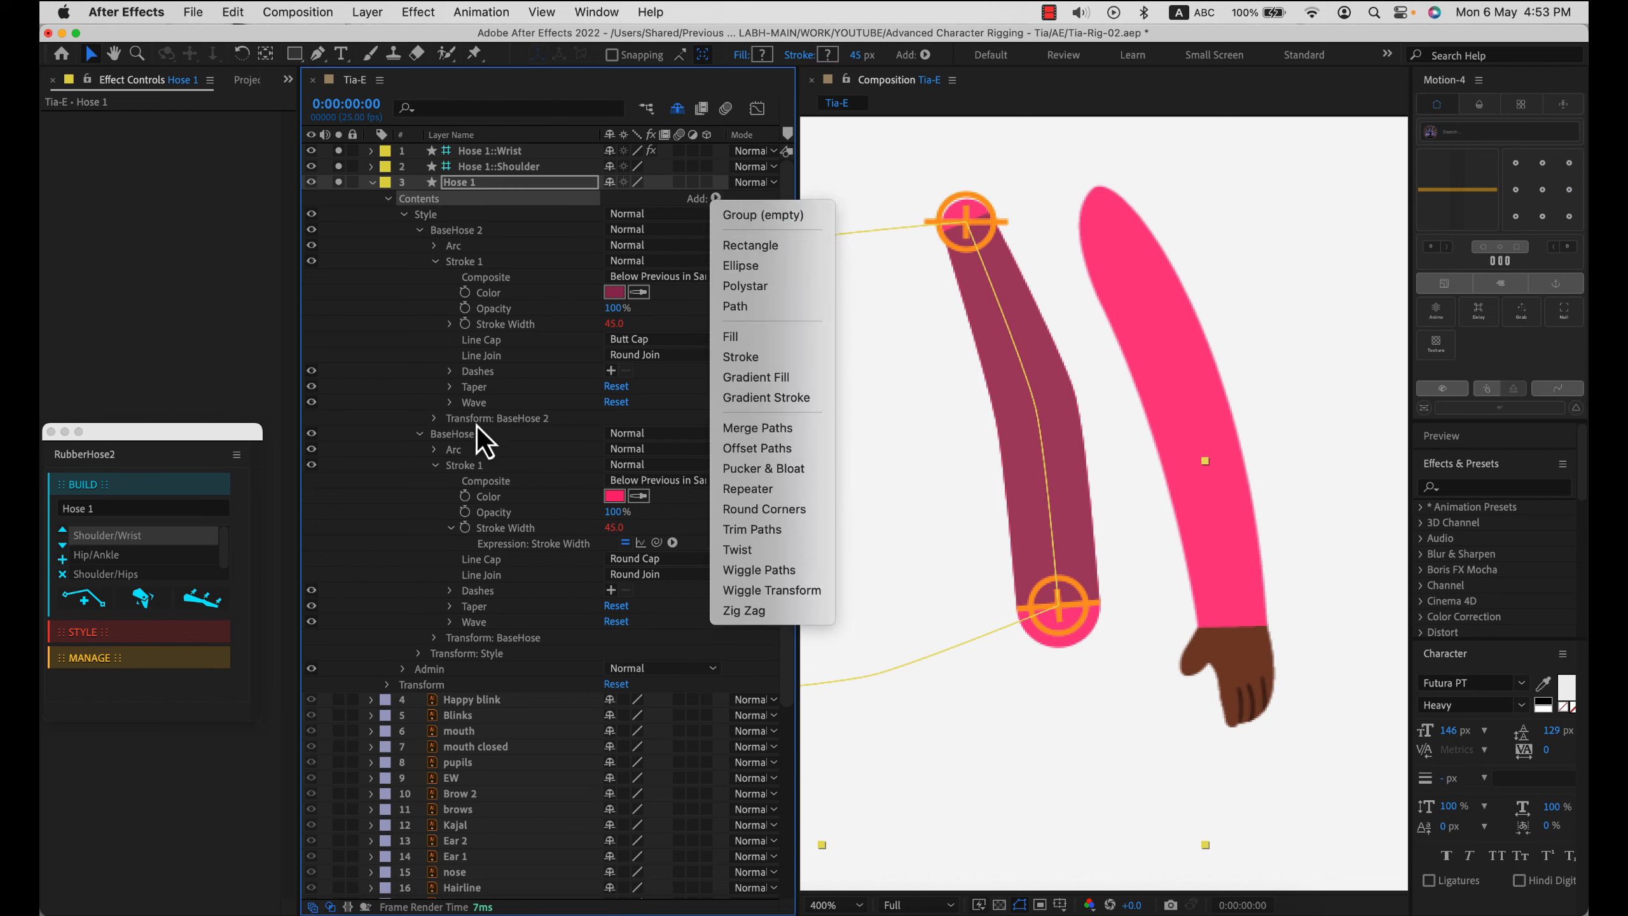
click(477, 435)
click(476, 436)
click(716, 198)
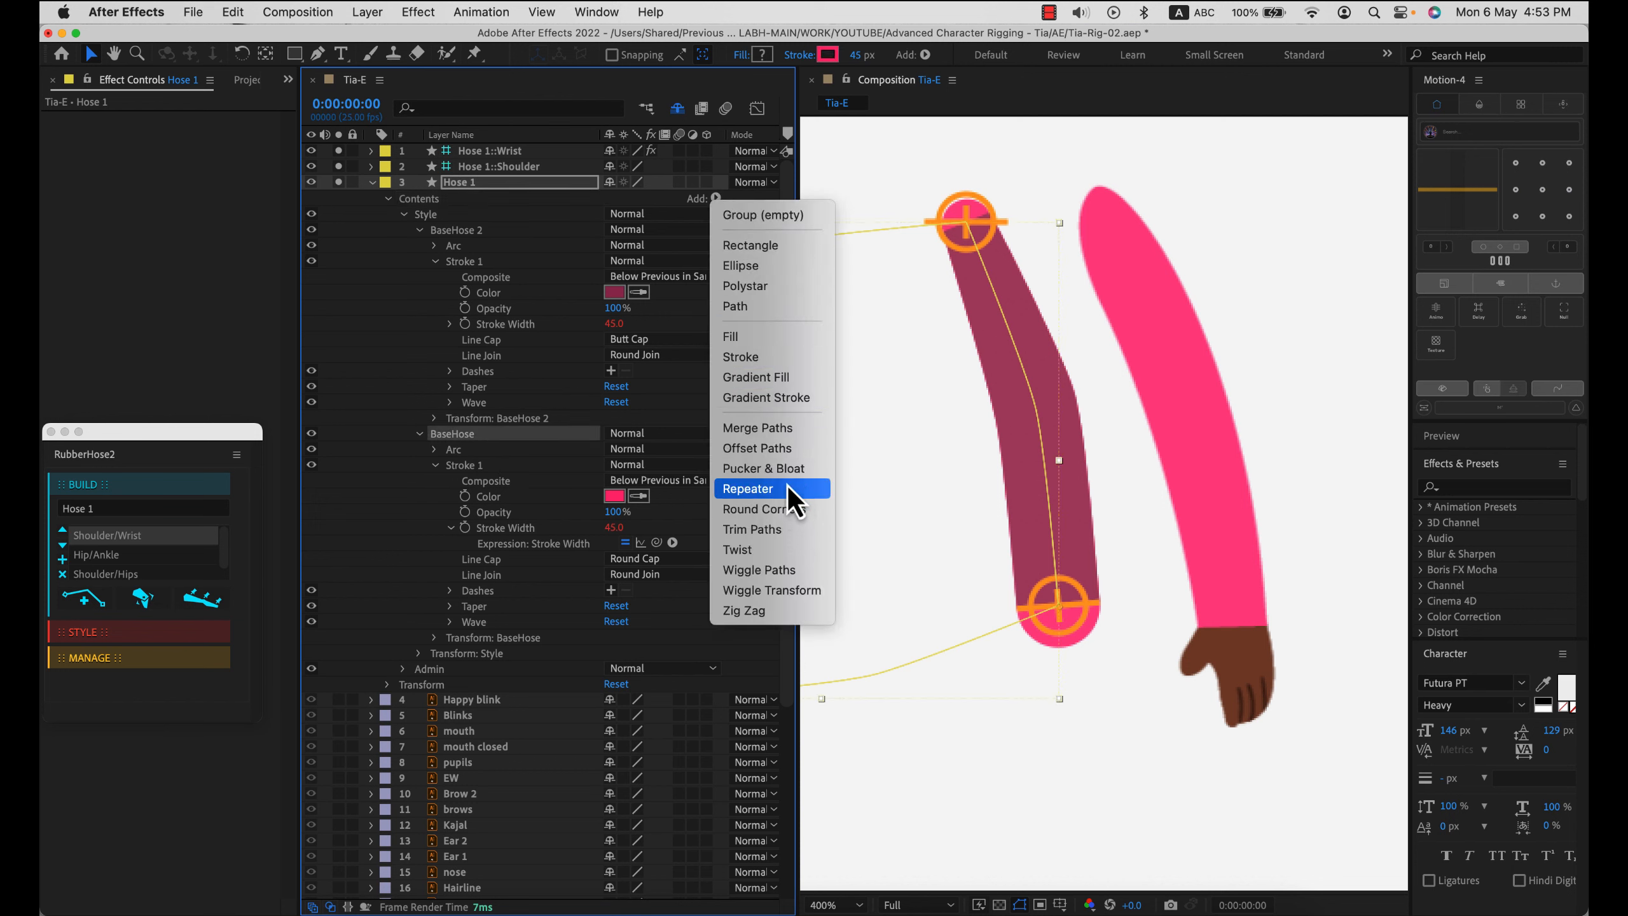
click(771, 537)
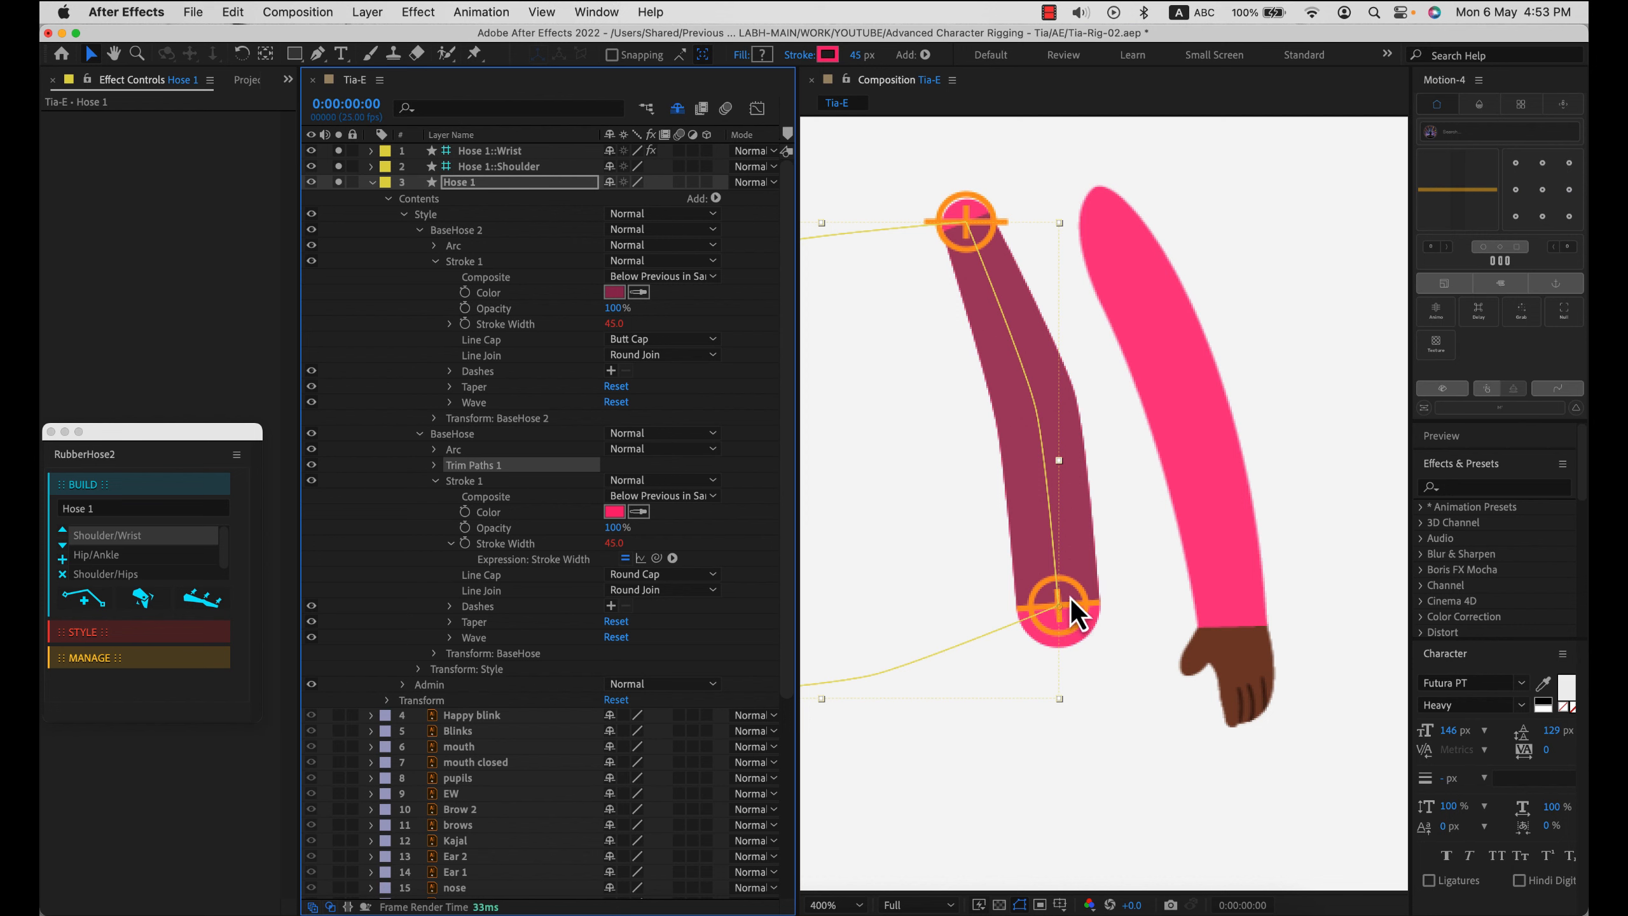
- Set the Start of the BaseHose group's Trim Paths to 18%, hiding the copied group's stroke while adjusting it
click(434, 465)
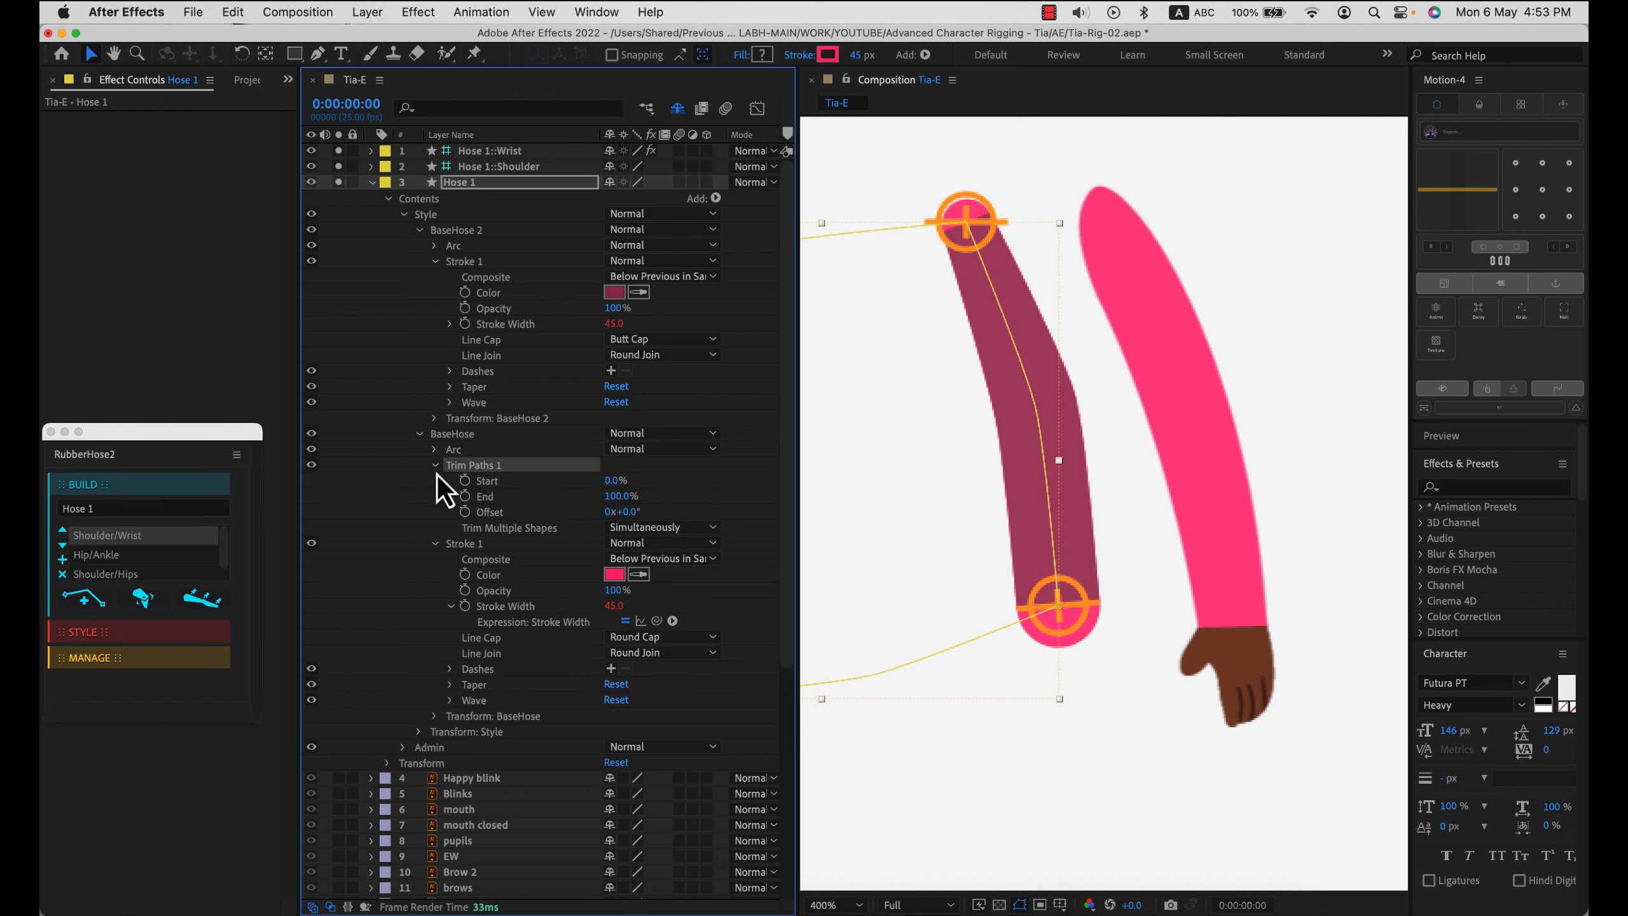
mouse_move(612, 502)
mouse_down()
mouse_move(641, 504)
mouse_move(609, 485)
mouse_move(635, 486)
mouse_move(599, 488)
mouse_move(614, 498)
mouse_up()
click(607, 481)
click(312, 261)
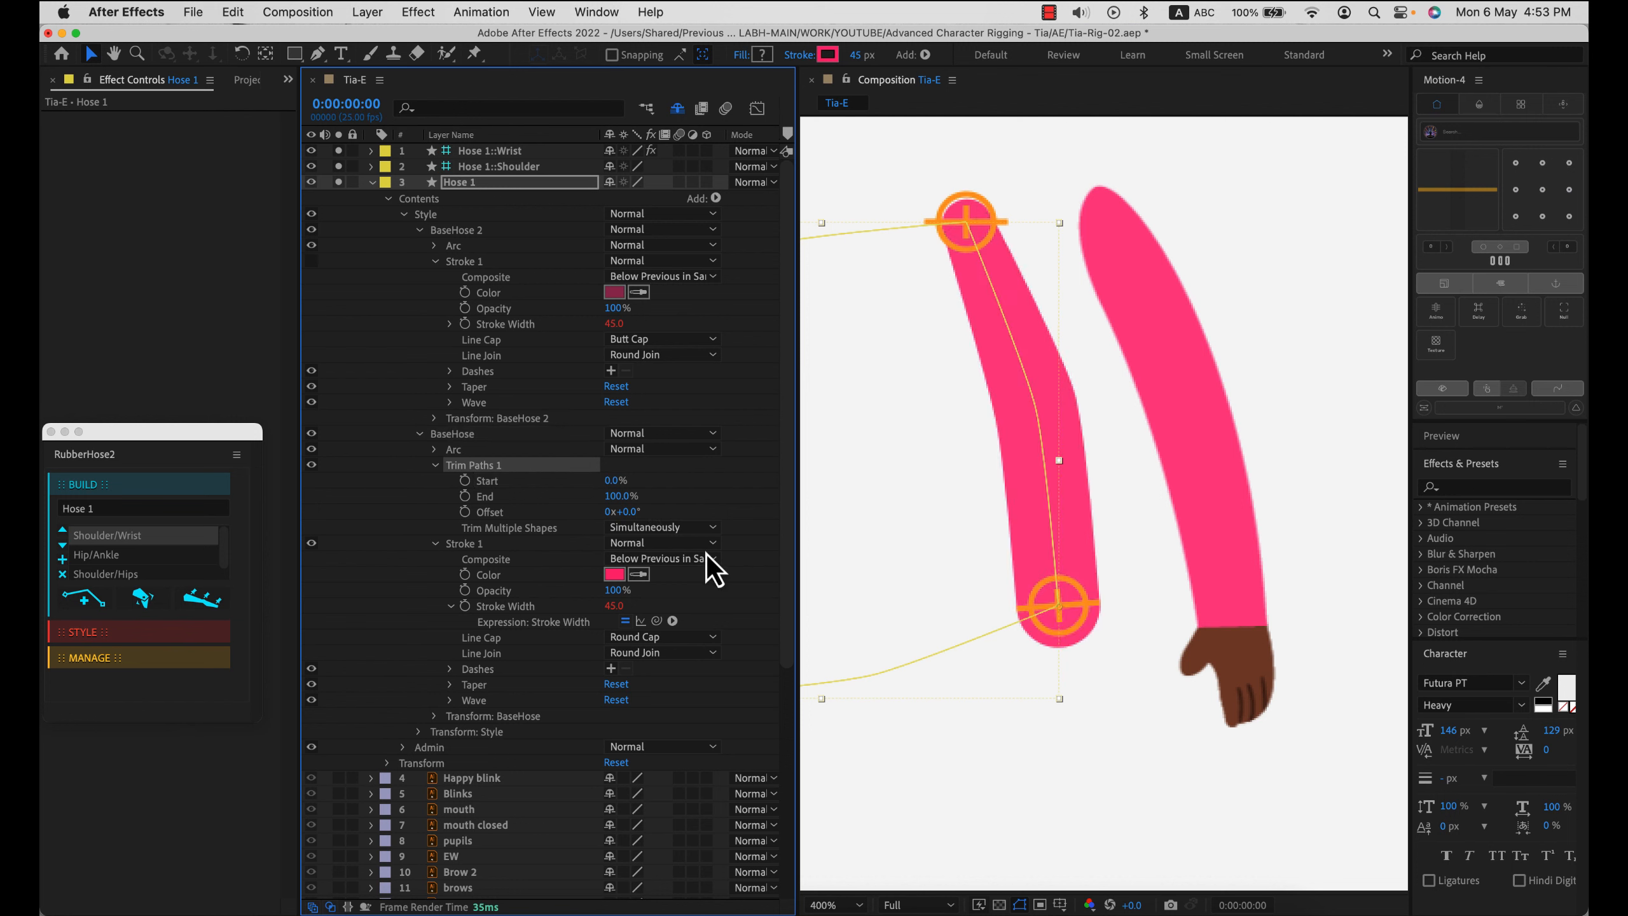
drag(615, 480, 635, 489)
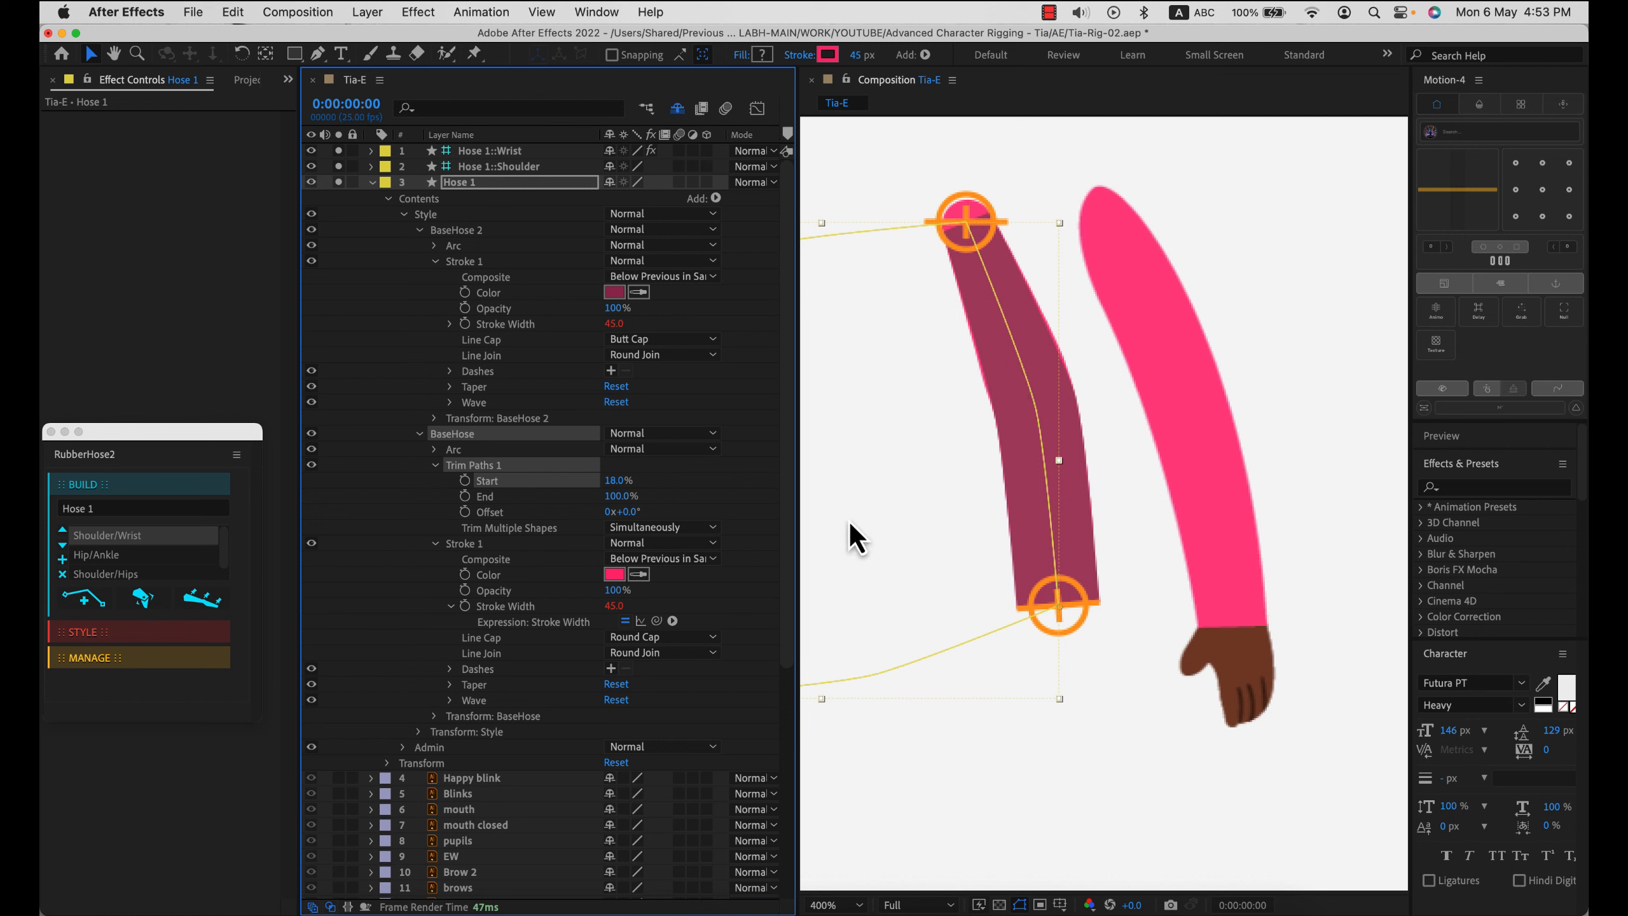
- Match the BaseHose copy's stroke color to the original BaseHose stroke's pink and deselect the layer
click(638, 291)
click(615, 574)
click(371, 292)
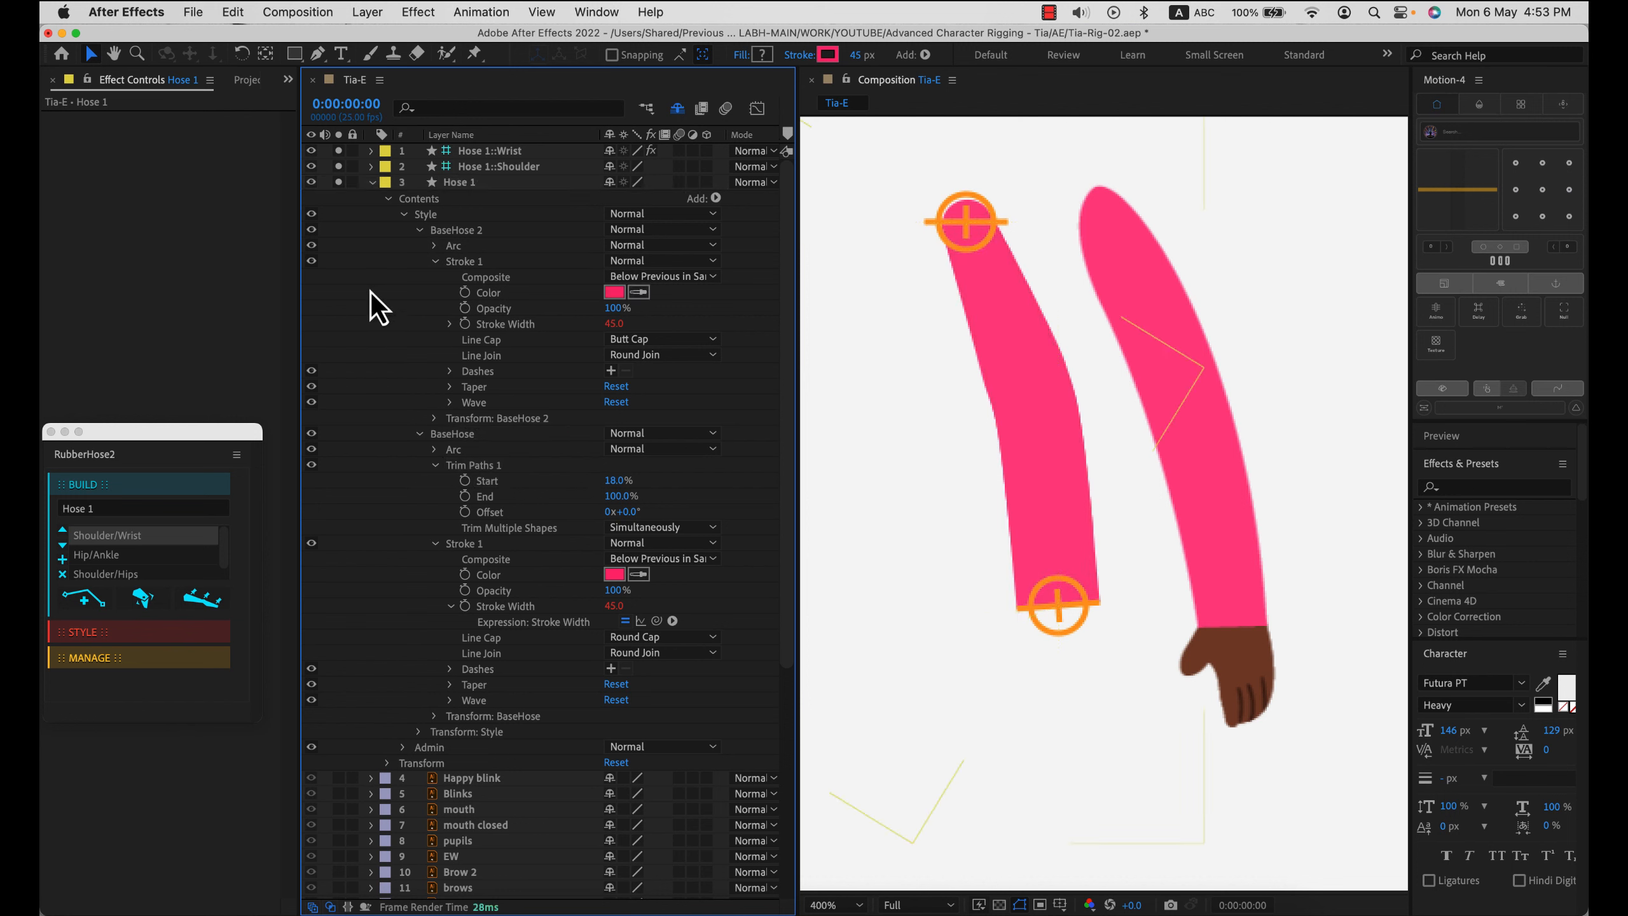
- Collapse Hose 1, test the finished sleeve by moving its wrist controller, and undo the move
click(1055, 614)
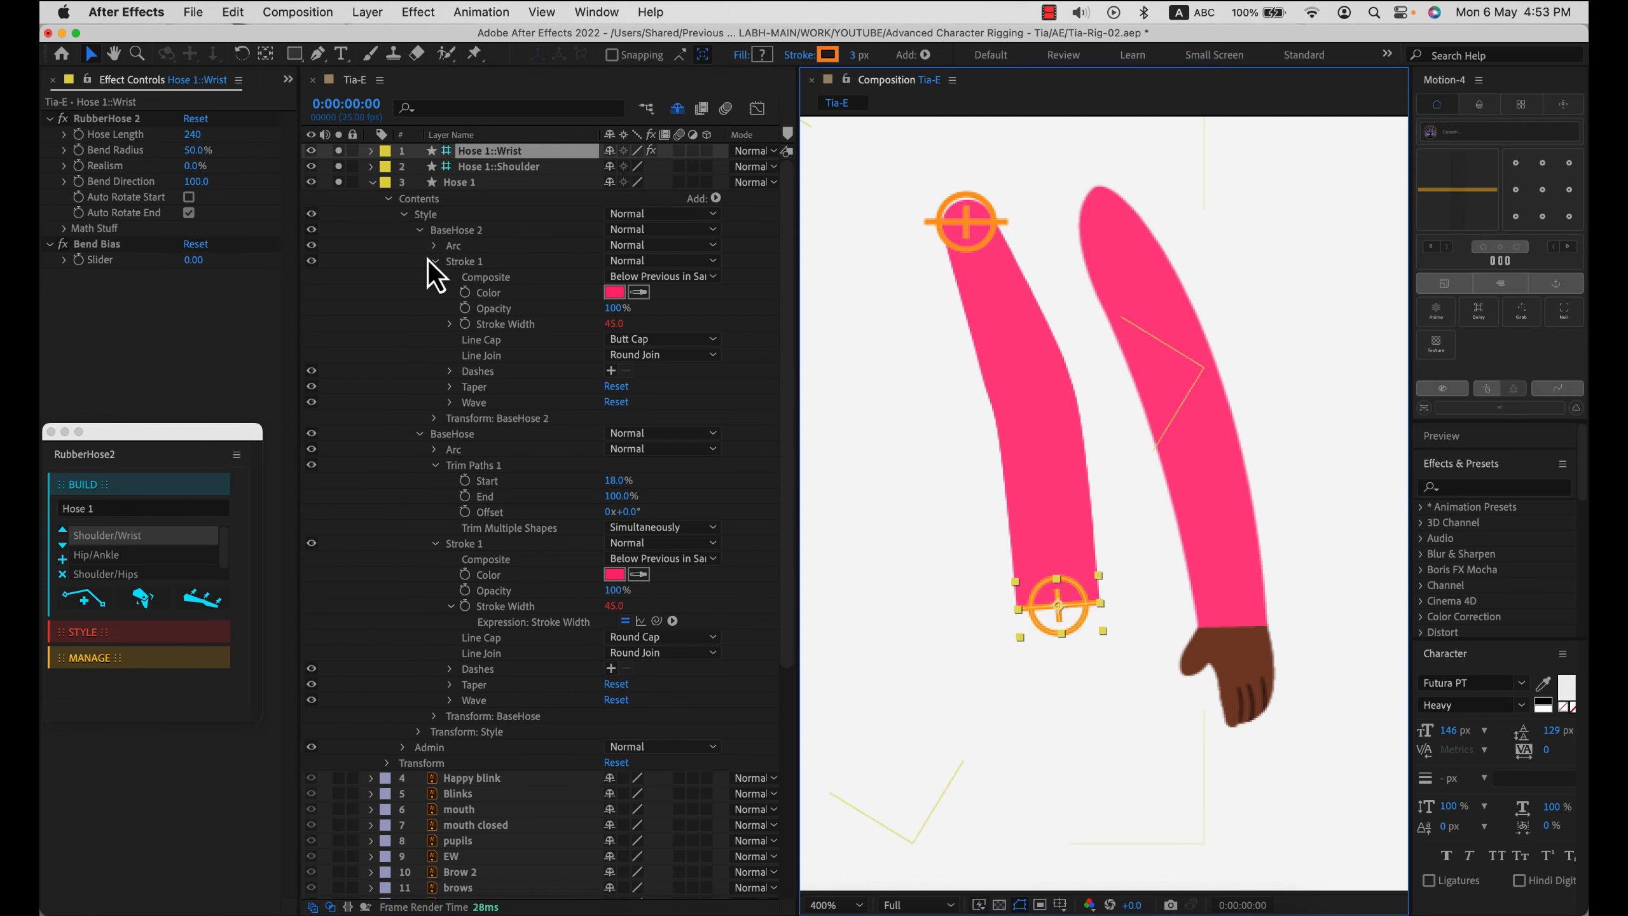
click(372, 183)
drag(1090, 635, 1025, 639)
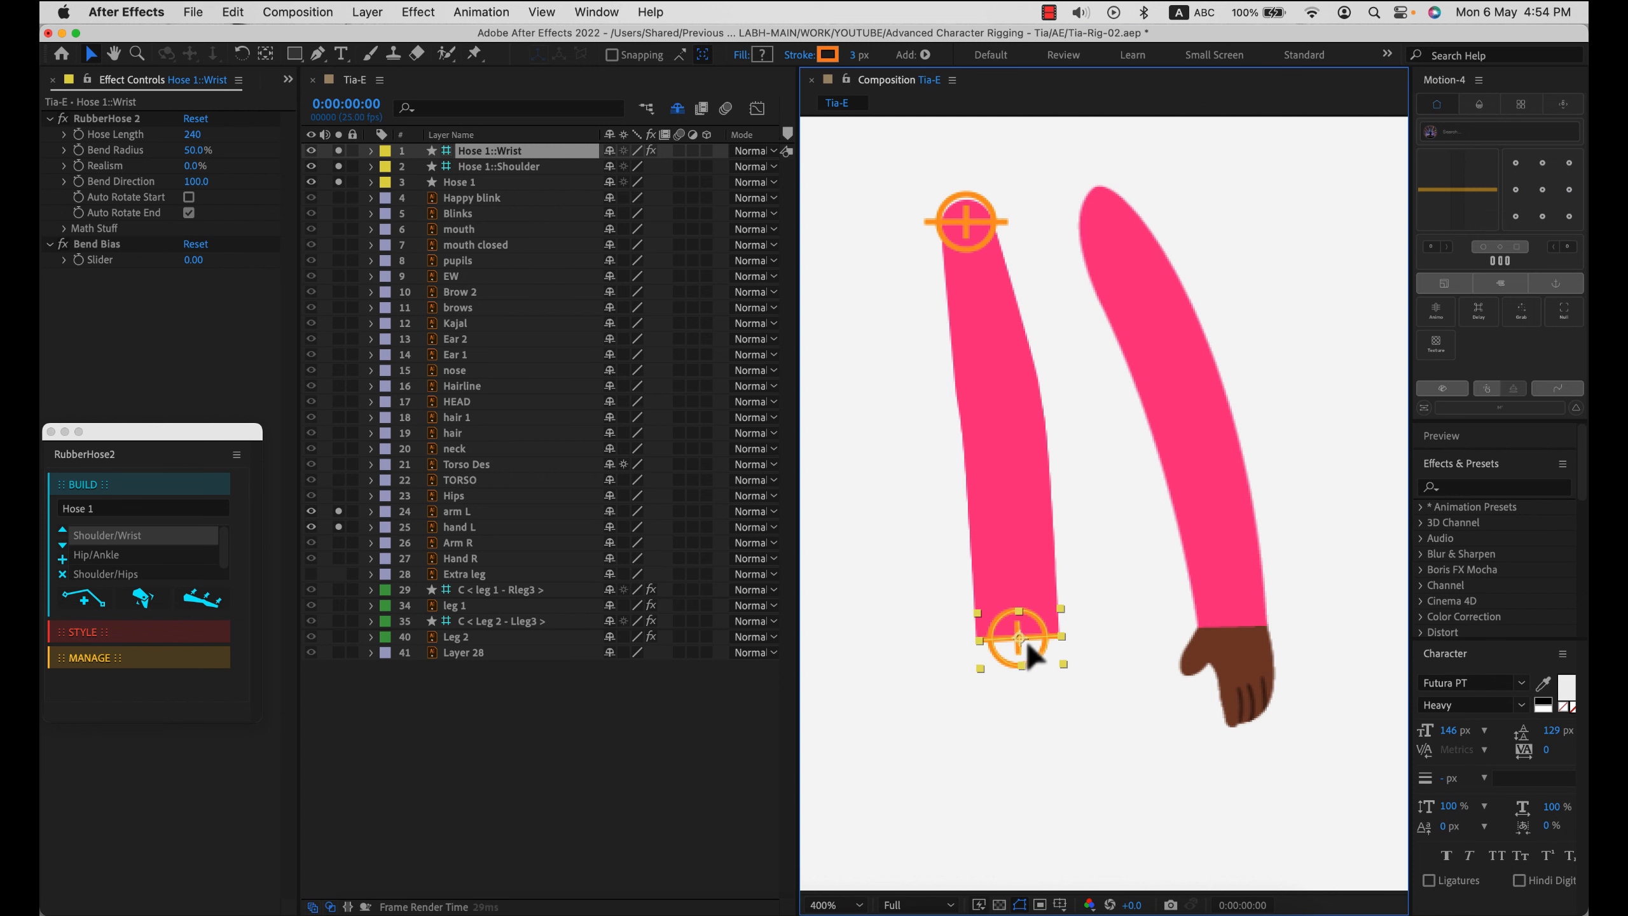
key(super+z)
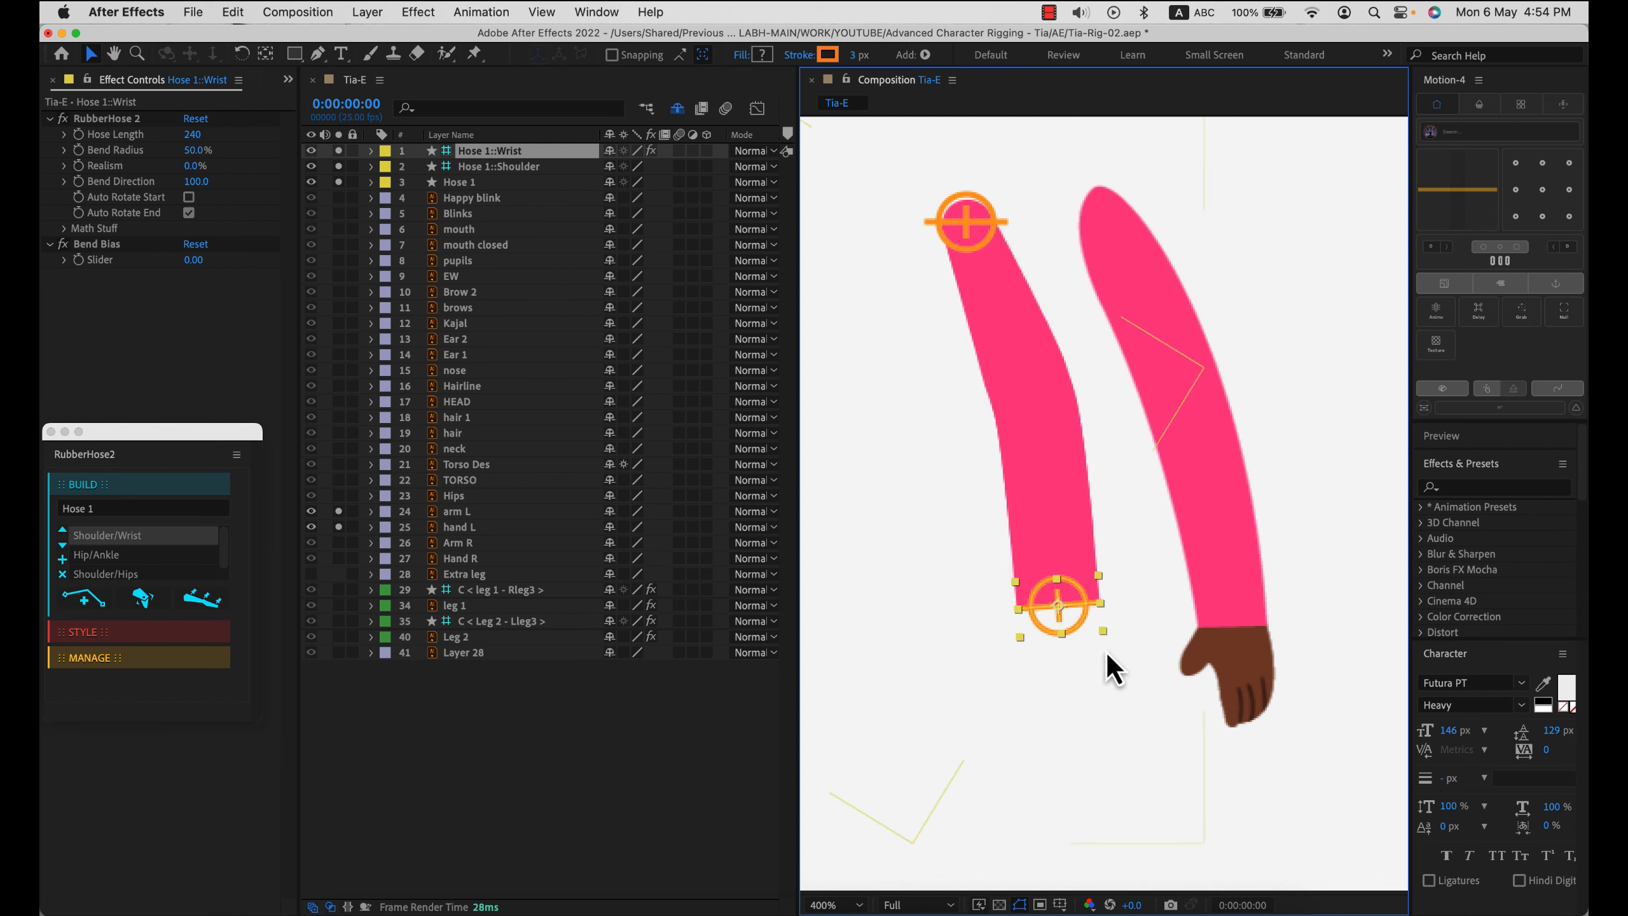
- Move hand L onto the wrist end of the hose and place the three Hose 1 layers directly above hand L in the layer stack
click(1245, 676)
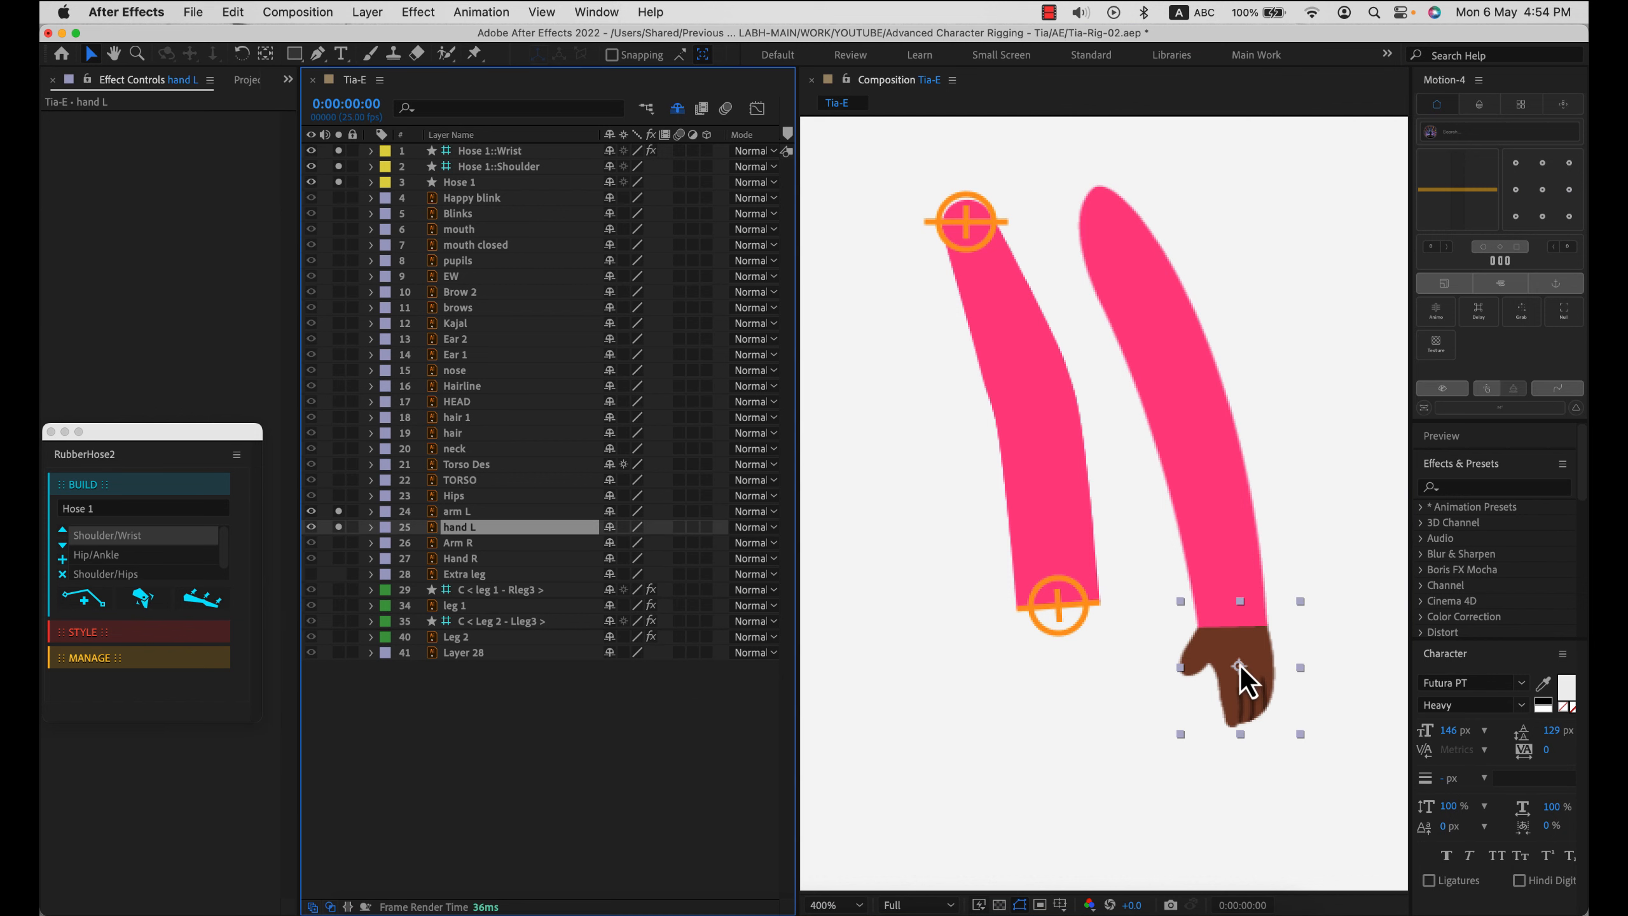
drag(1231, 680, 1077, 652)
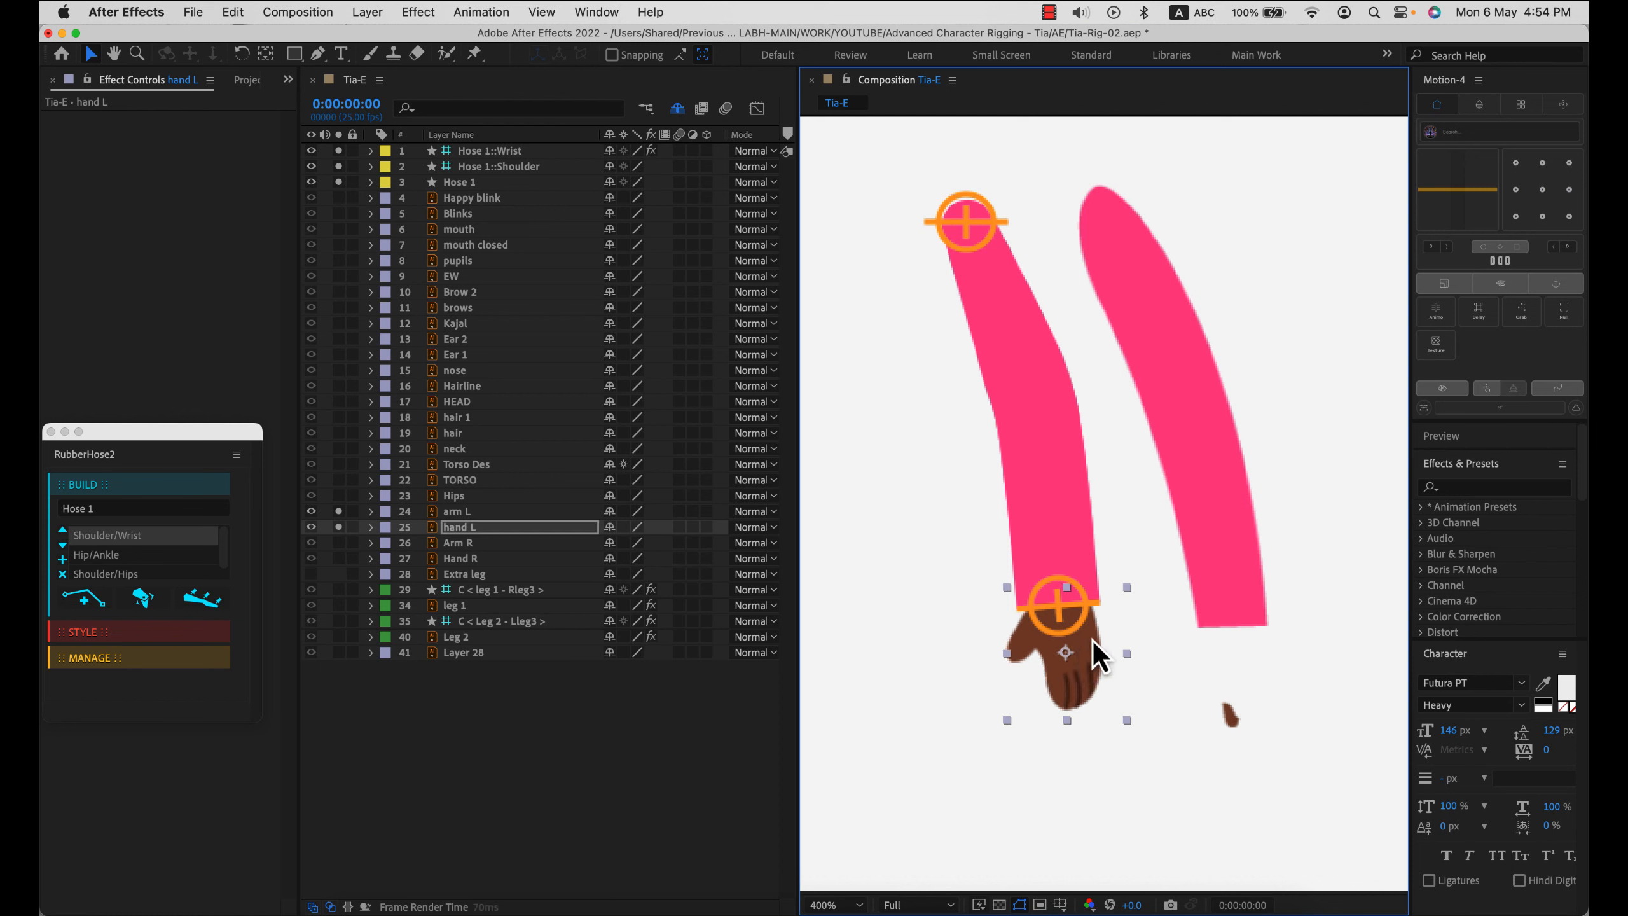
click(488, 151)
shift+click(507, 183)
drag(506, 185, 519, 517)
click(478, 529)
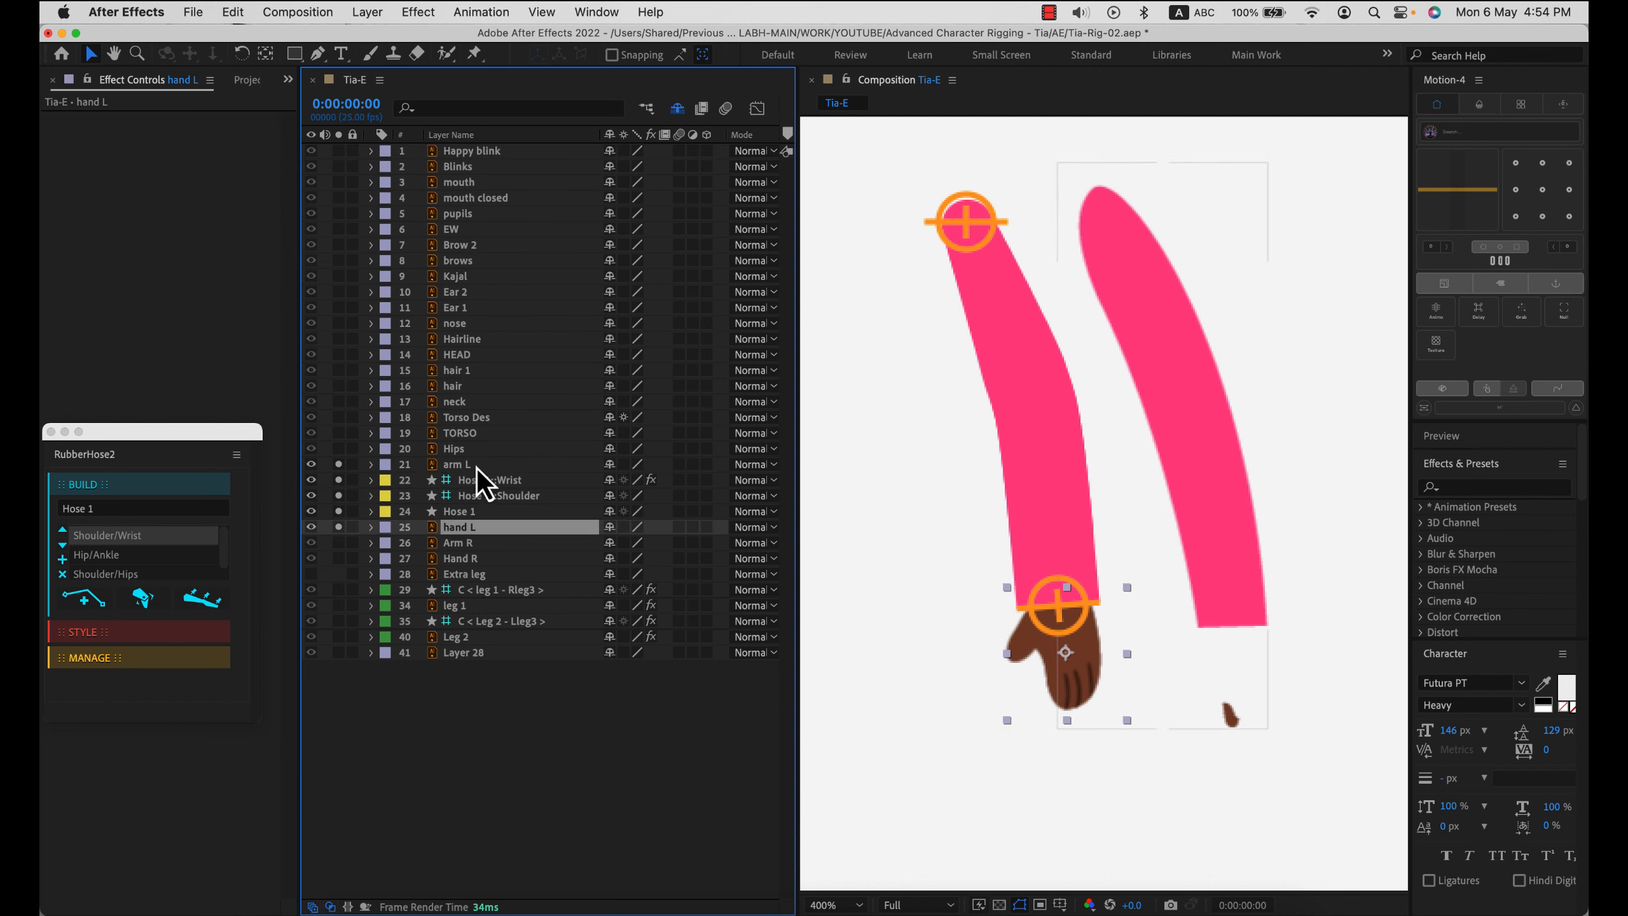
- Delete the original arm L layer and parent hand L to Hose 1::Wrist
click(459, 464)
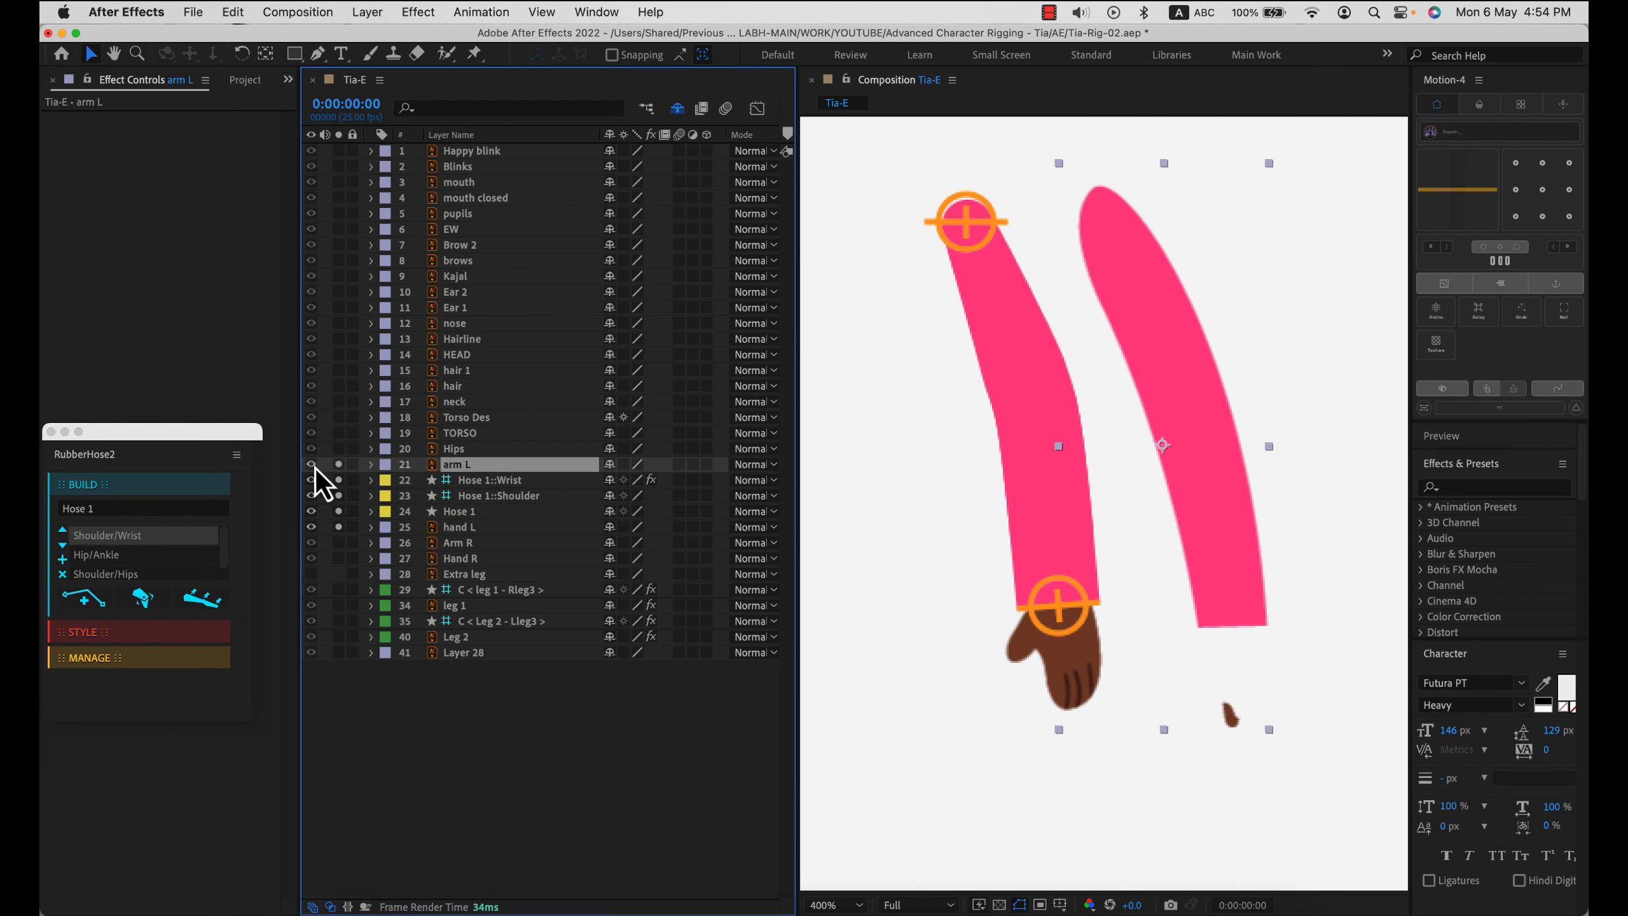
click(609, 463)
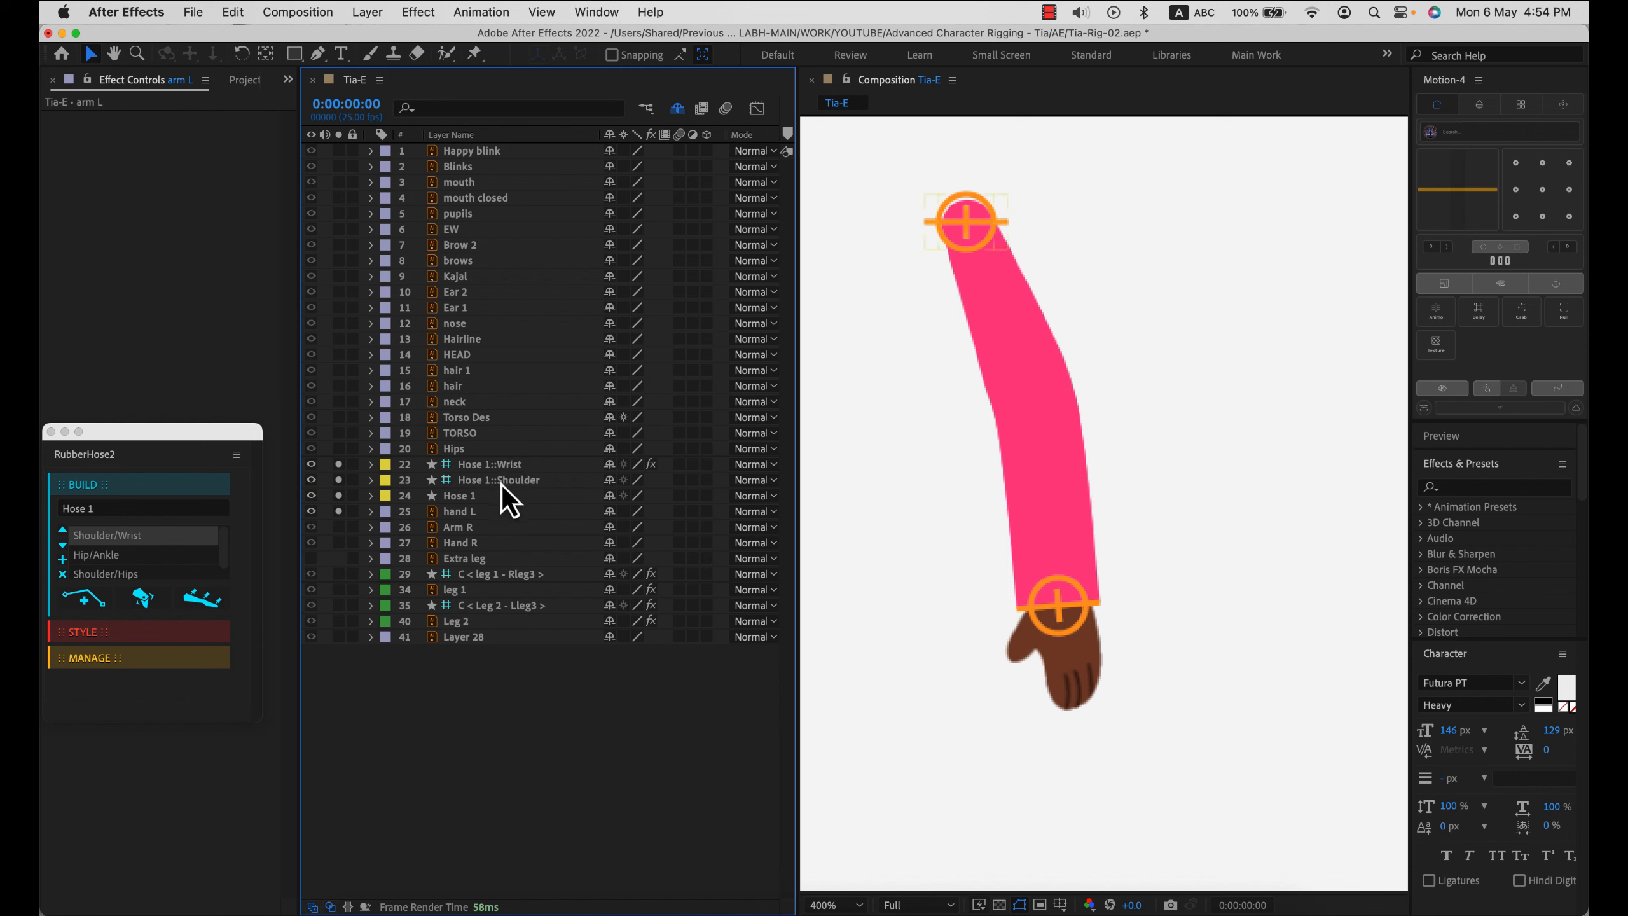
click(485, 497)
click(478, 513)
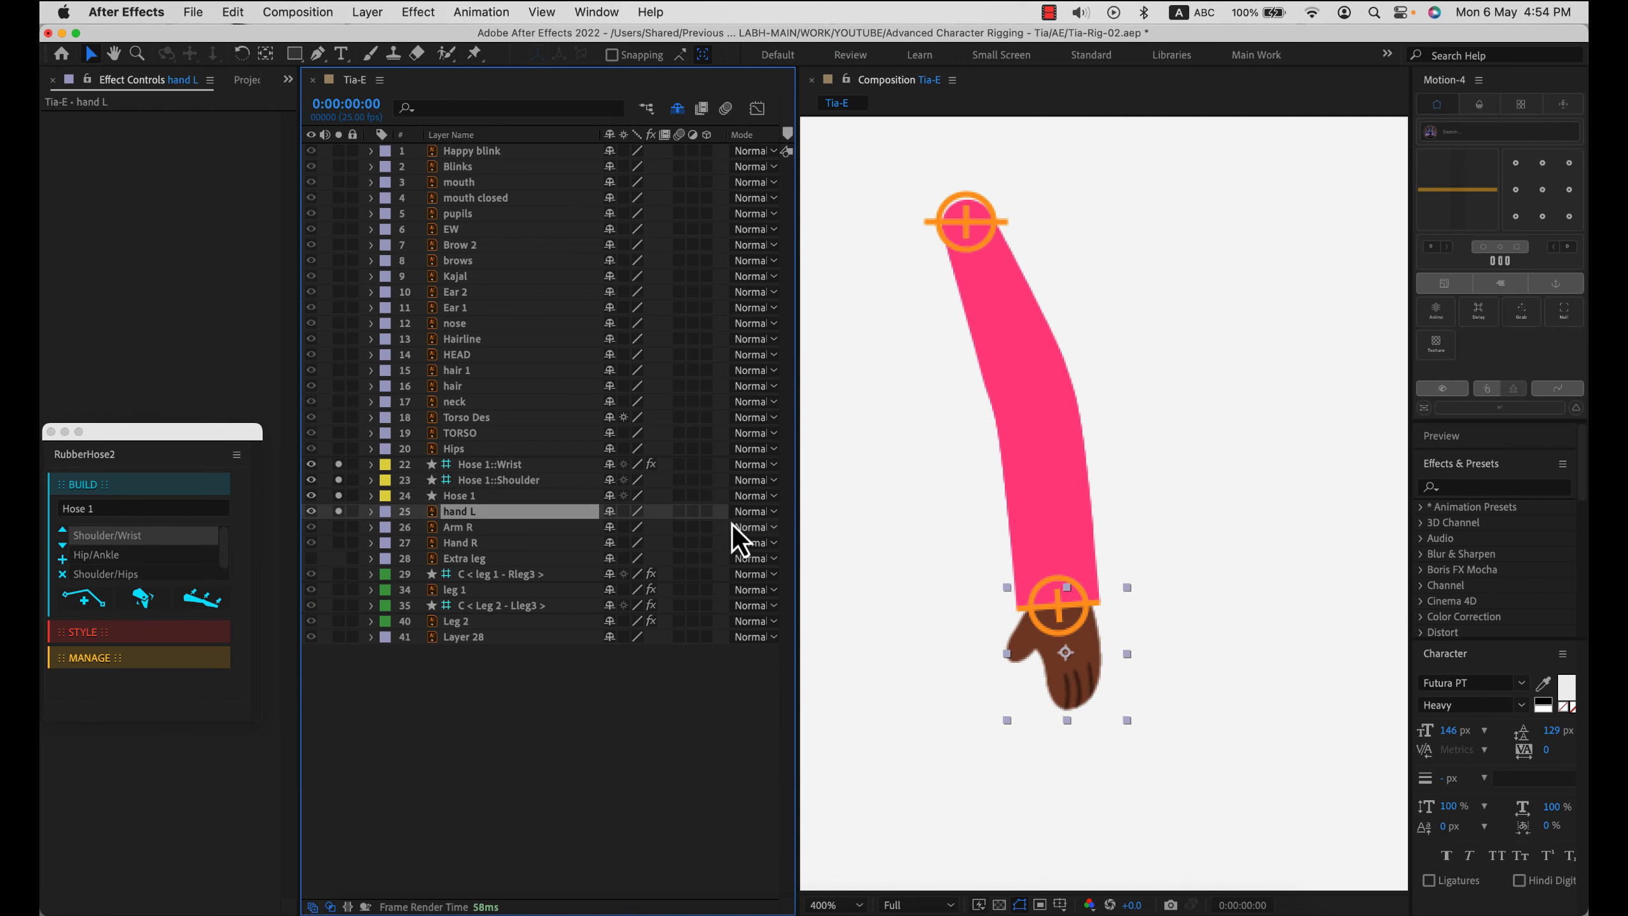
drag(797, 539, 964, 539)
drag(869, 517, 515, 473)
- Try rotating Hose 1::Wrist and moving it around to test the attached hand, and undo both changes
click(513, 471)
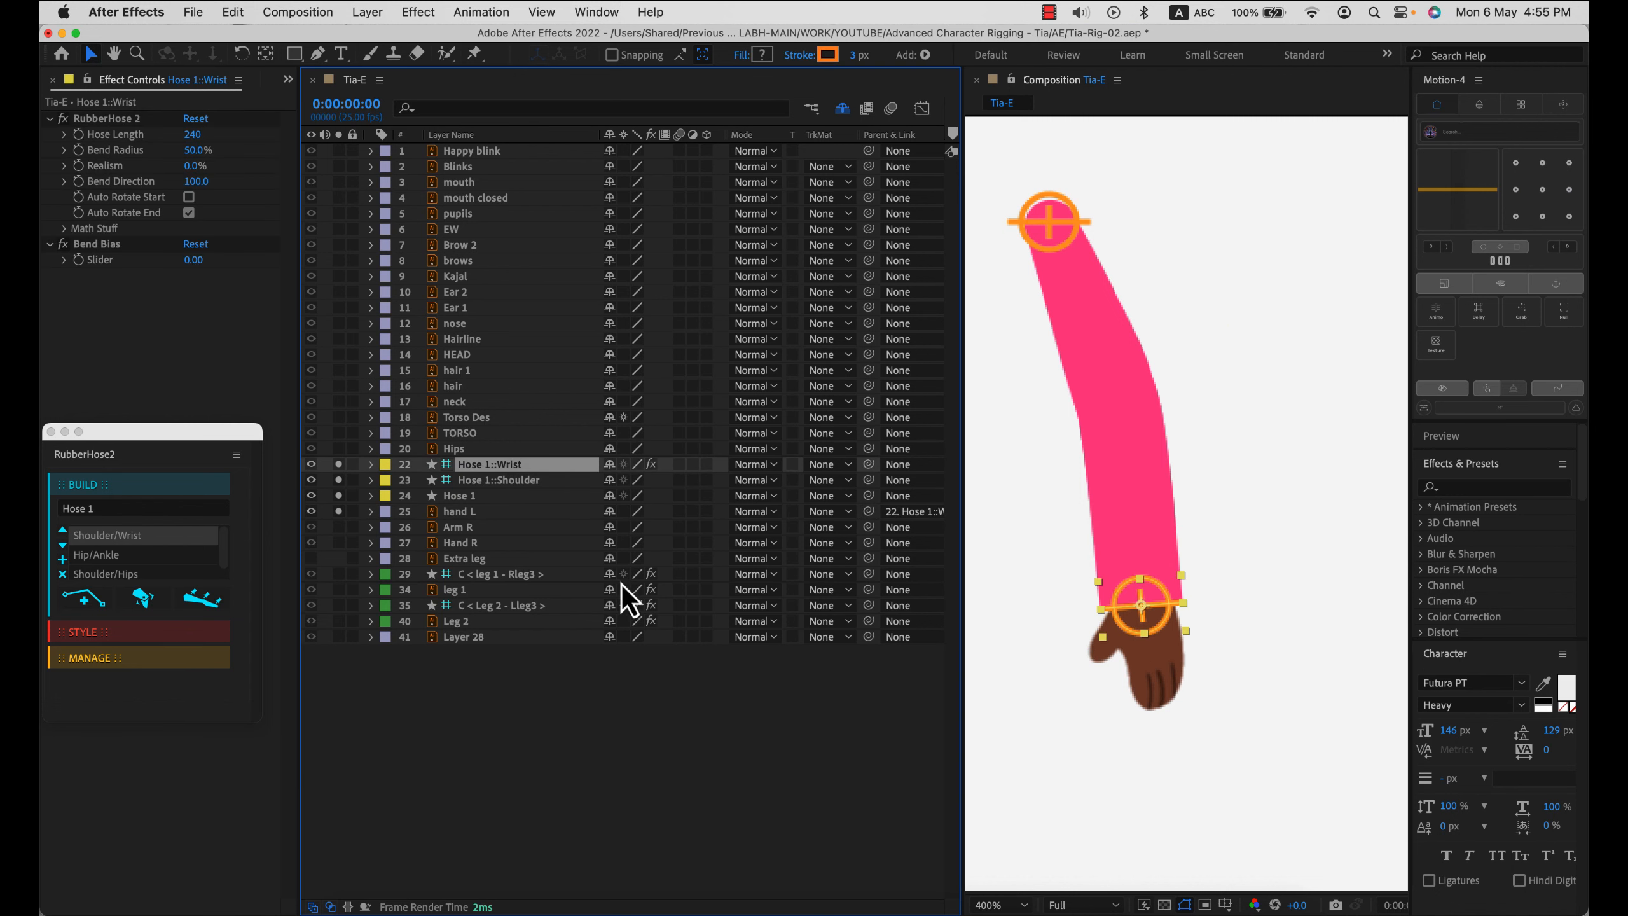
key(r)
mouse_move(634, 493)
mouse_down()
mouse_move(667, 486)
mouse_move(603, 481)
mouse_move(644, 487)
mouse_up()
key(super+z)
drag(1165, 634, 1083, 410)
drag(1047, 495, 1301, 564)
key(super+z)
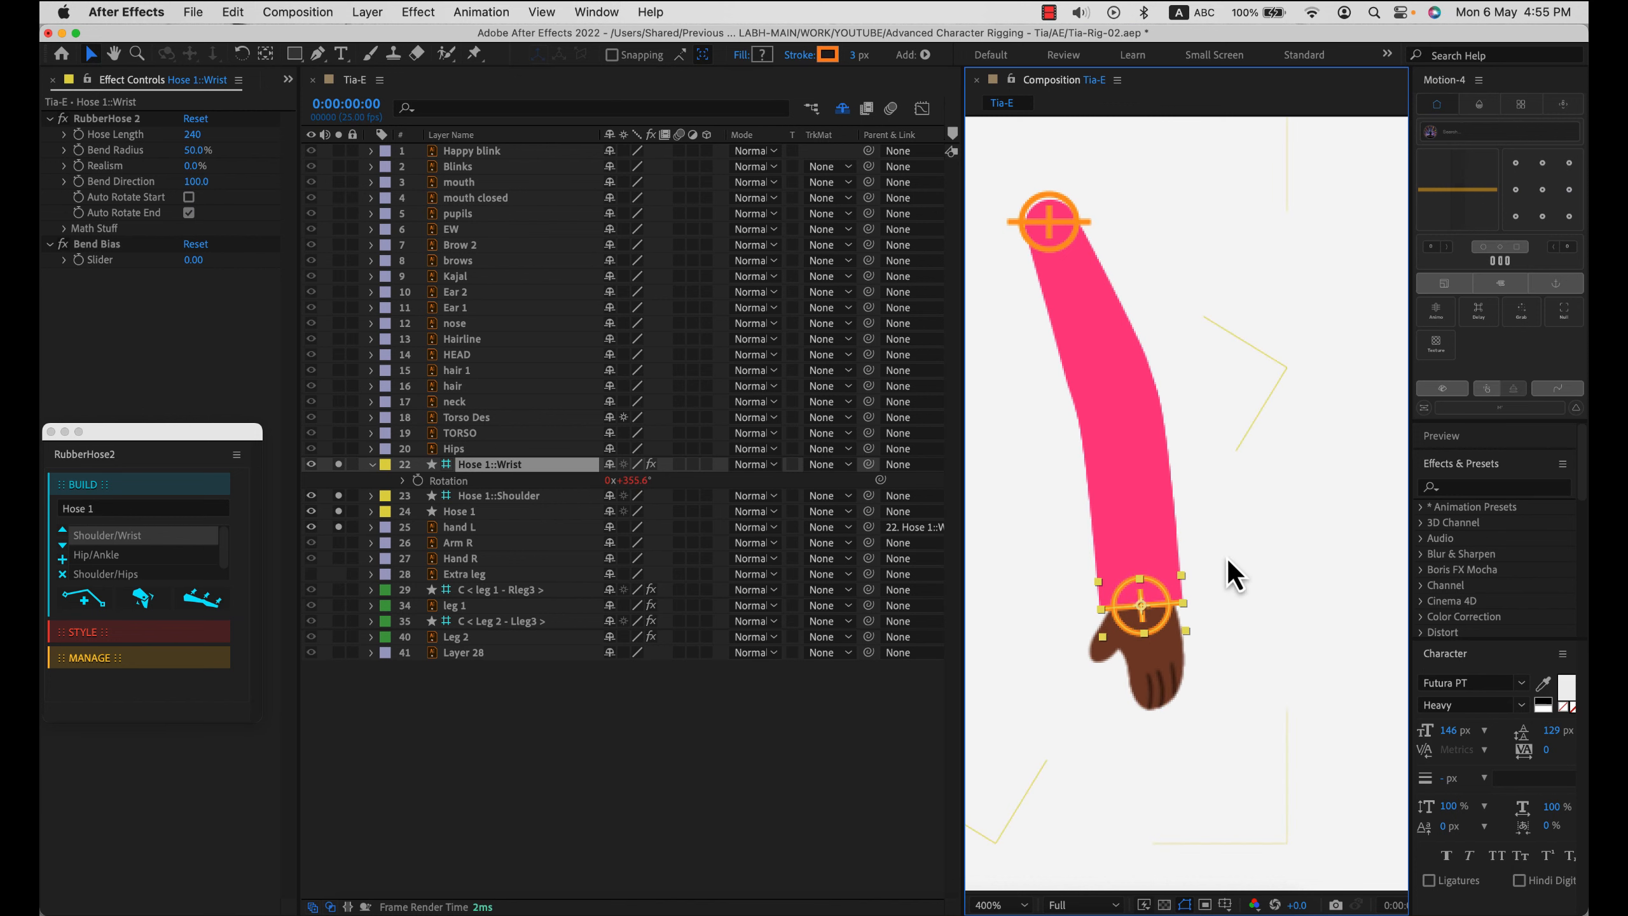
- Move the wrist controller upward to bend the arm and set its Bend Direction to -100
drag(1154, 617, 1156, 556)
drag(196, 181, 173, 249)
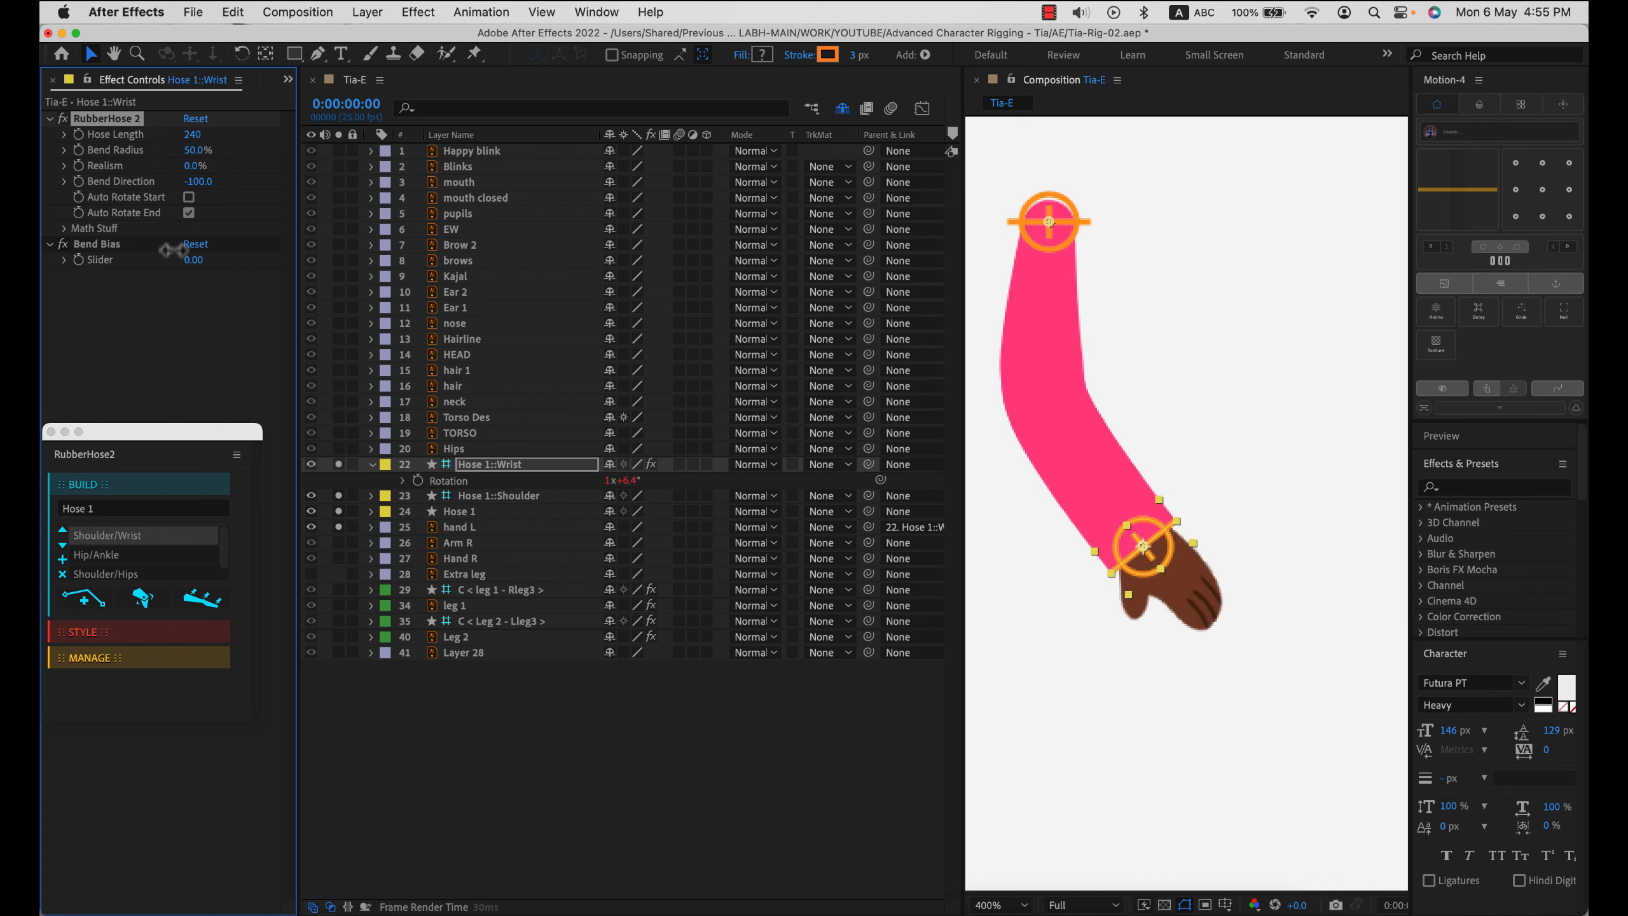
- Set the wrist controller's Bend Direction to 100 and its Bend Radius to 35%
click(198, 181)
text(100)
key(Return)
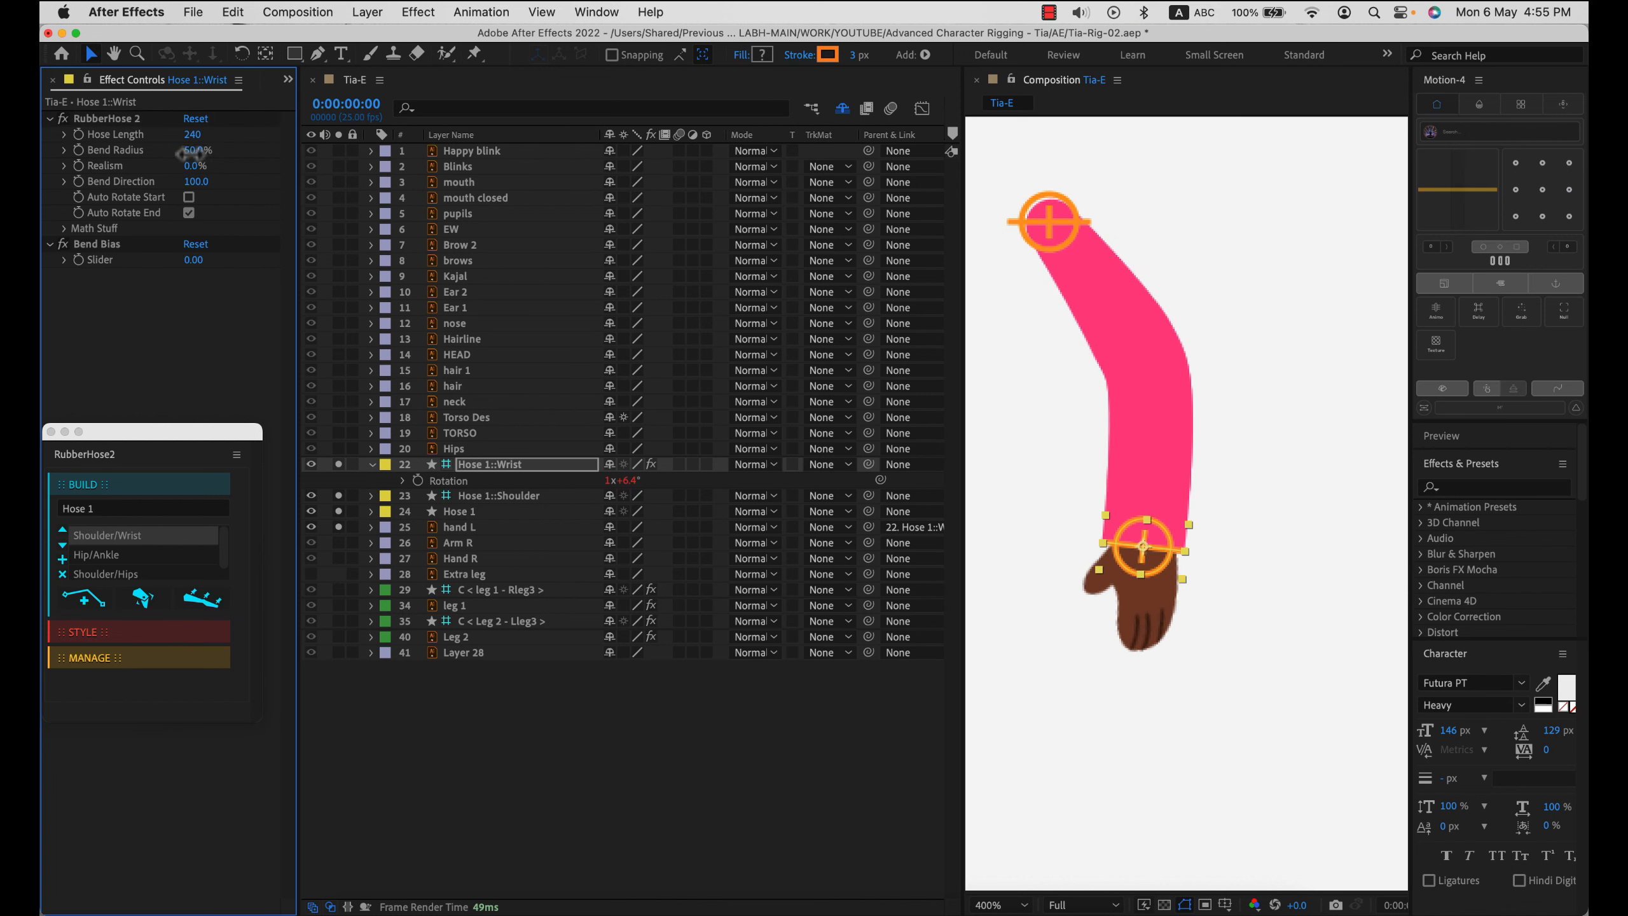
drag(198, 150, 180, 154)
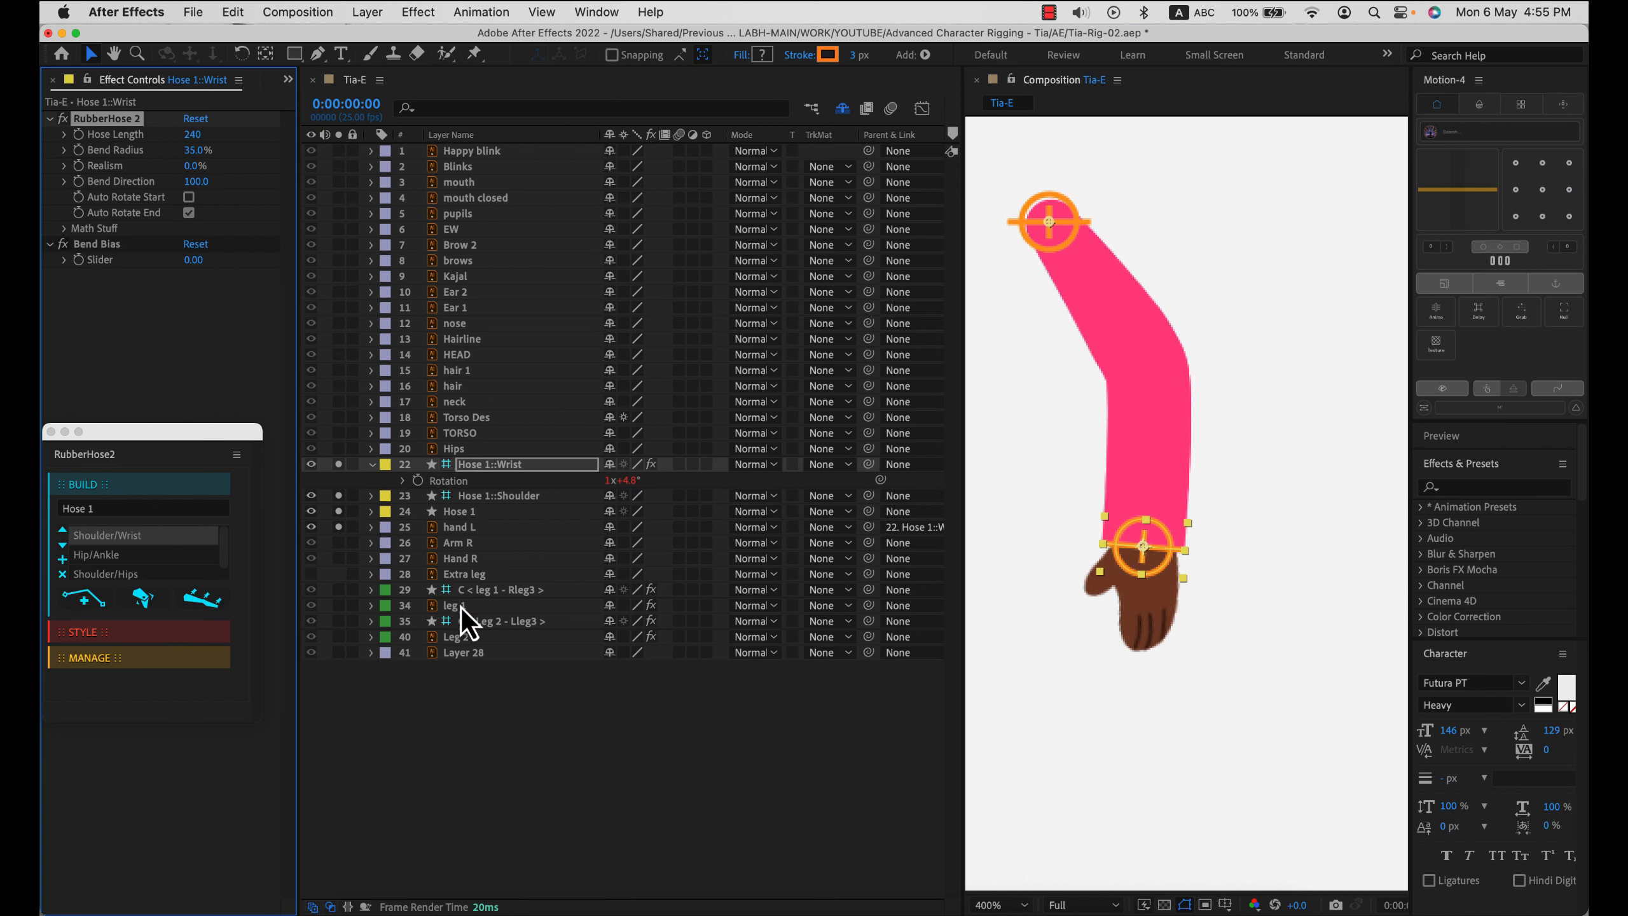
- Move Hose 1's wrist and shoulder controllers together out beside the torso's armless shoulder, and deselect them
scroll(1172, 563, down, 3)
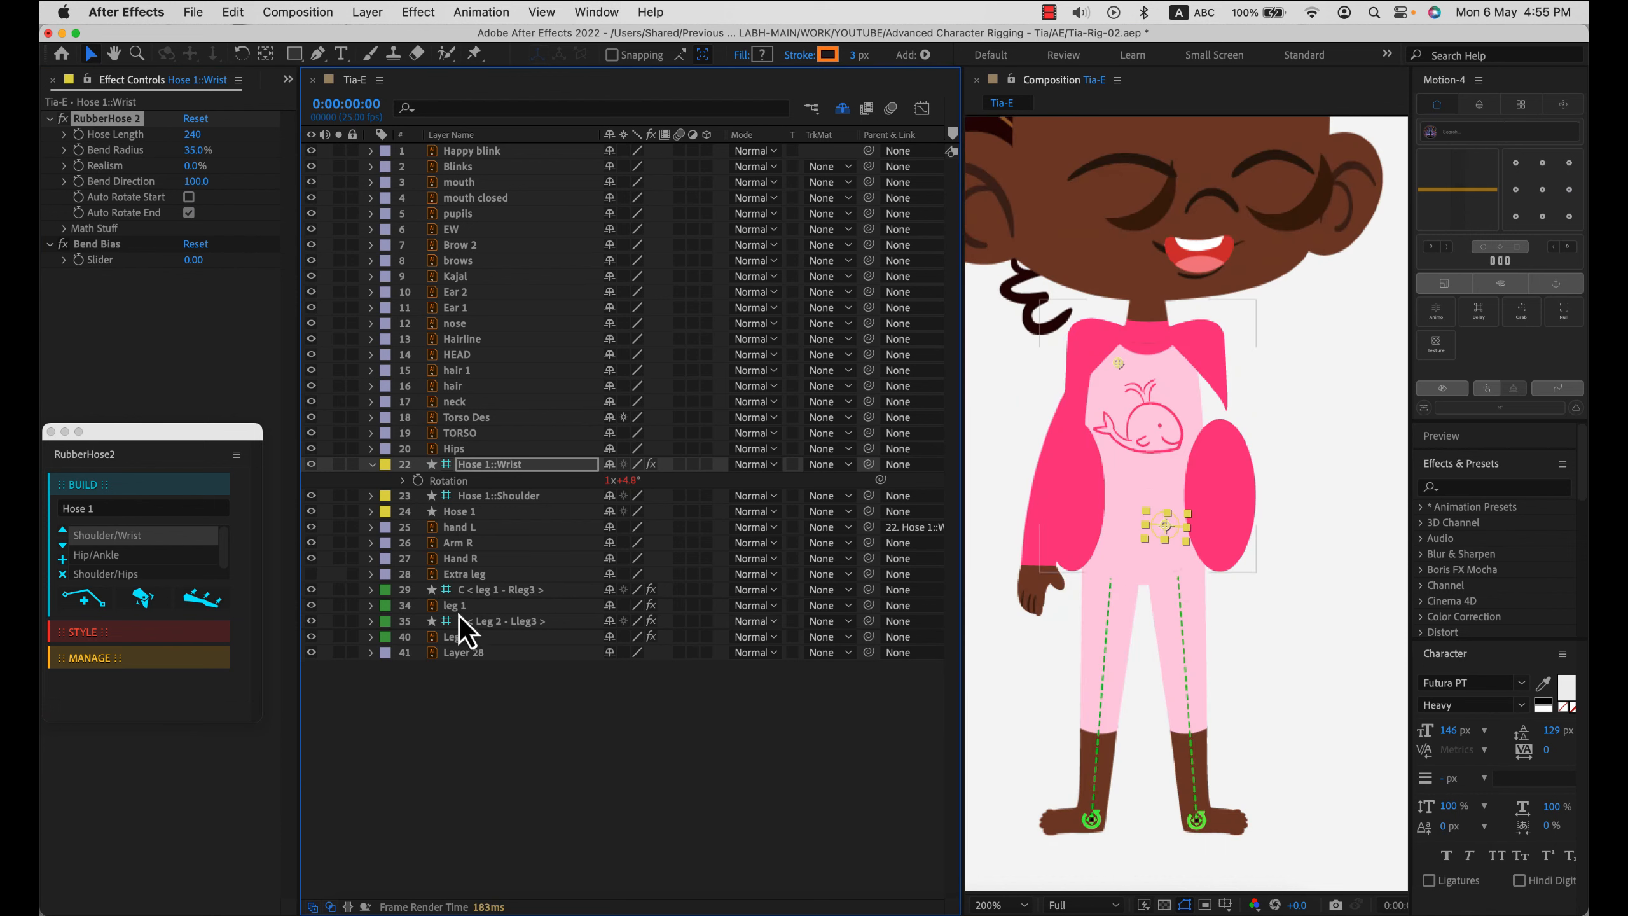
click(463, 721)
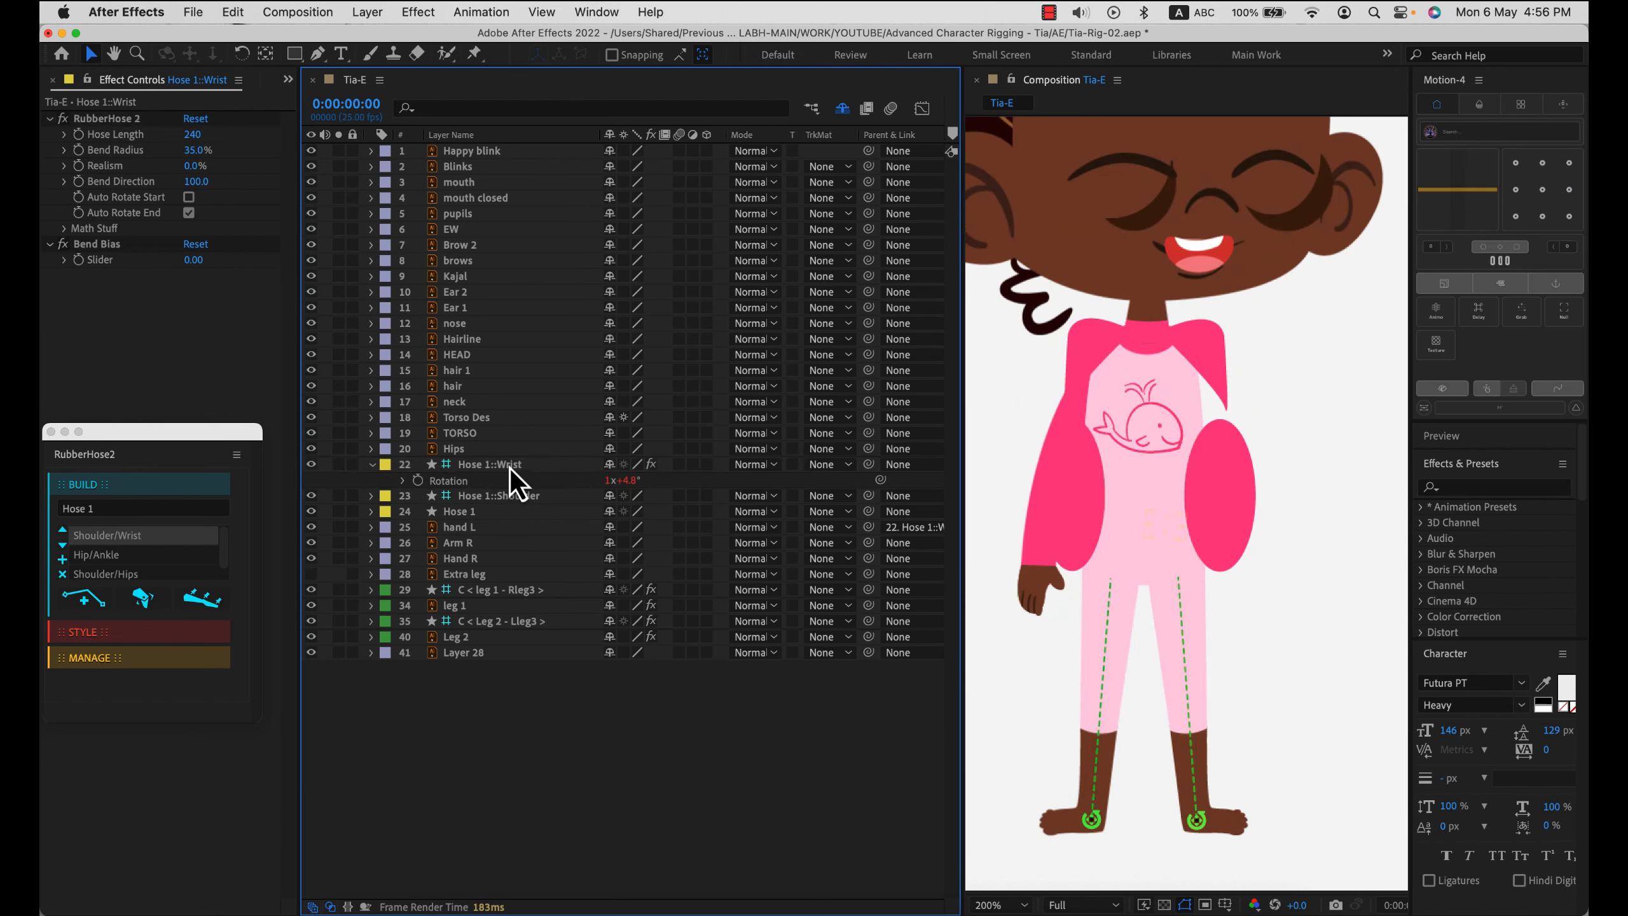
click(564, 498)
shift+click(523, 464)
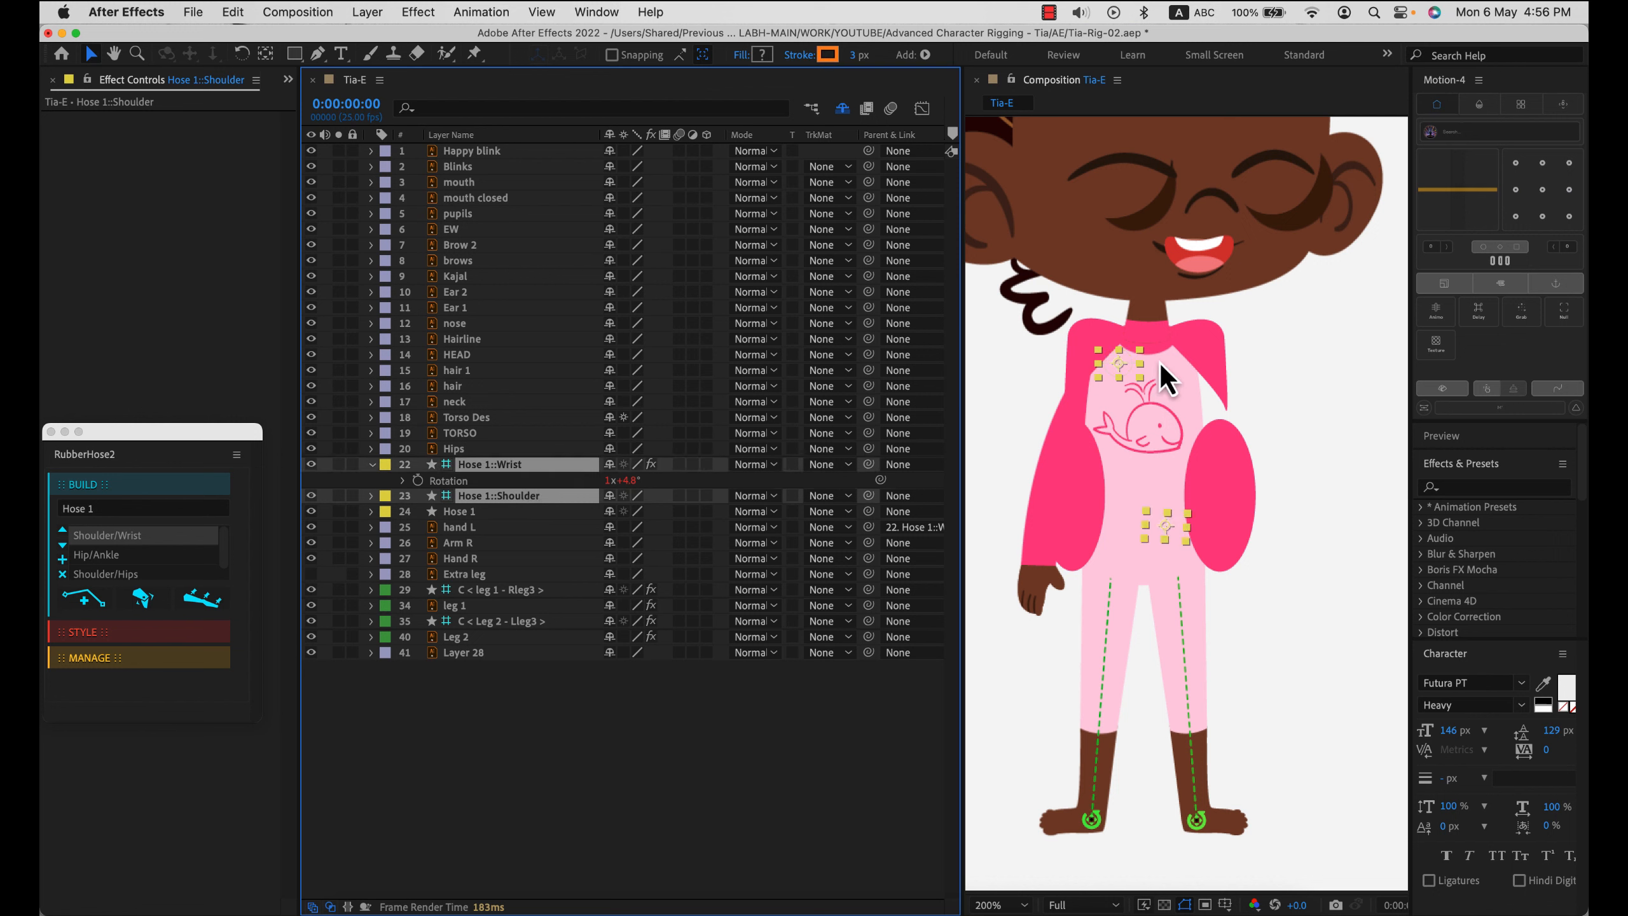
drag(1115, 371, 1241, 370)
key(F2)
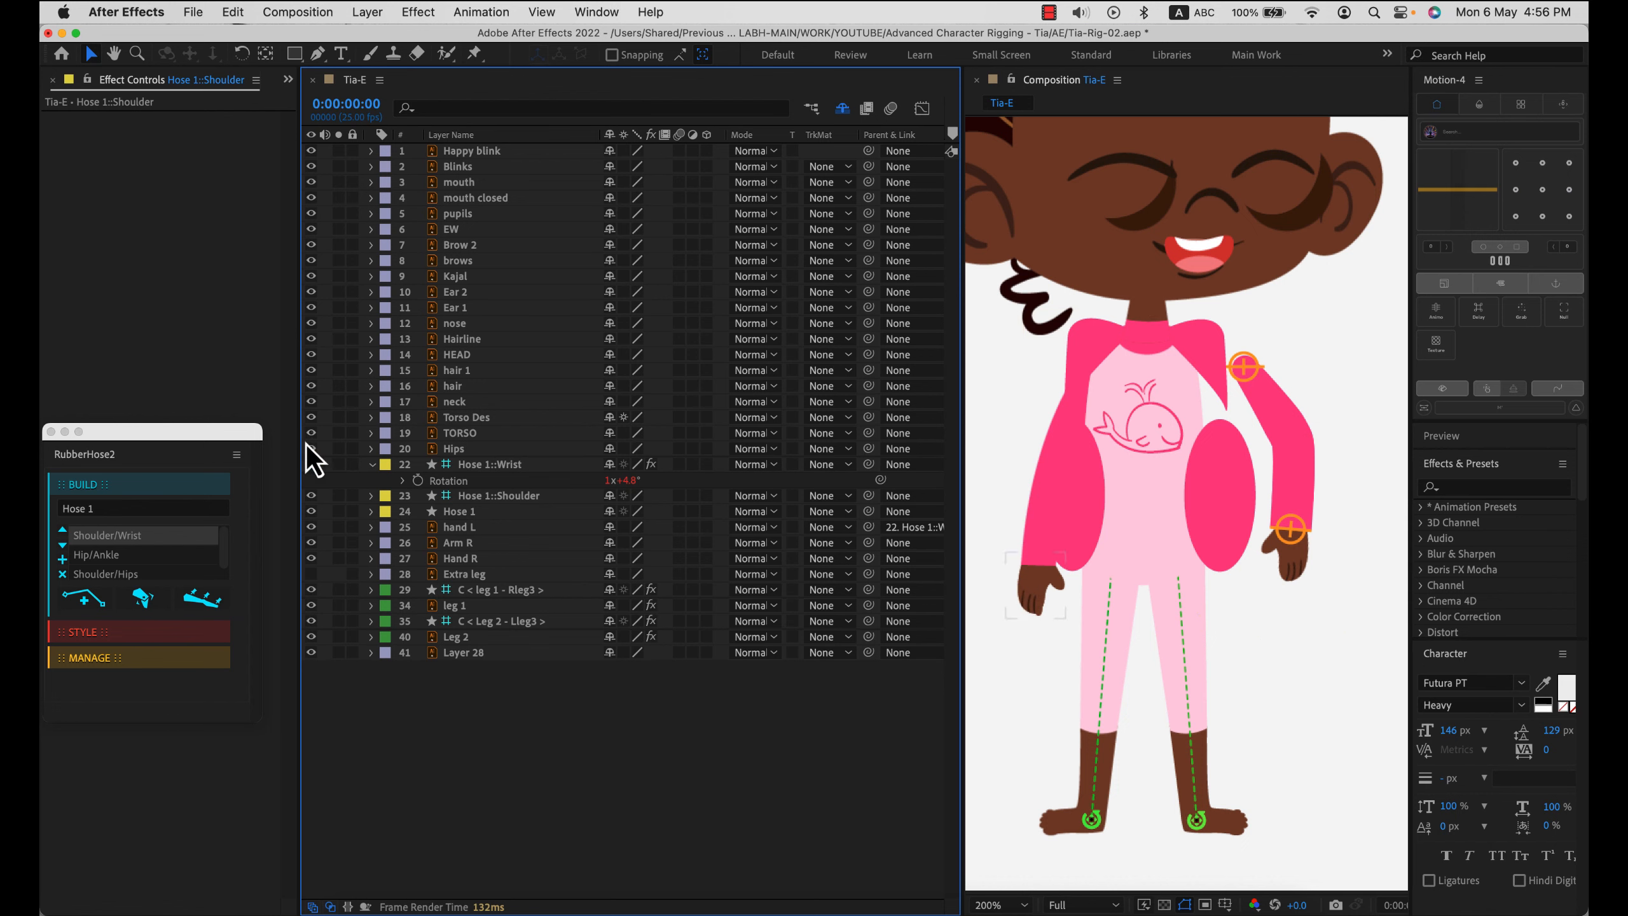
- Duplicate the complete Hose 1 rig with RubberHose2 and group the copy's three layers above the Hose 1 layers
click(1249, 369)
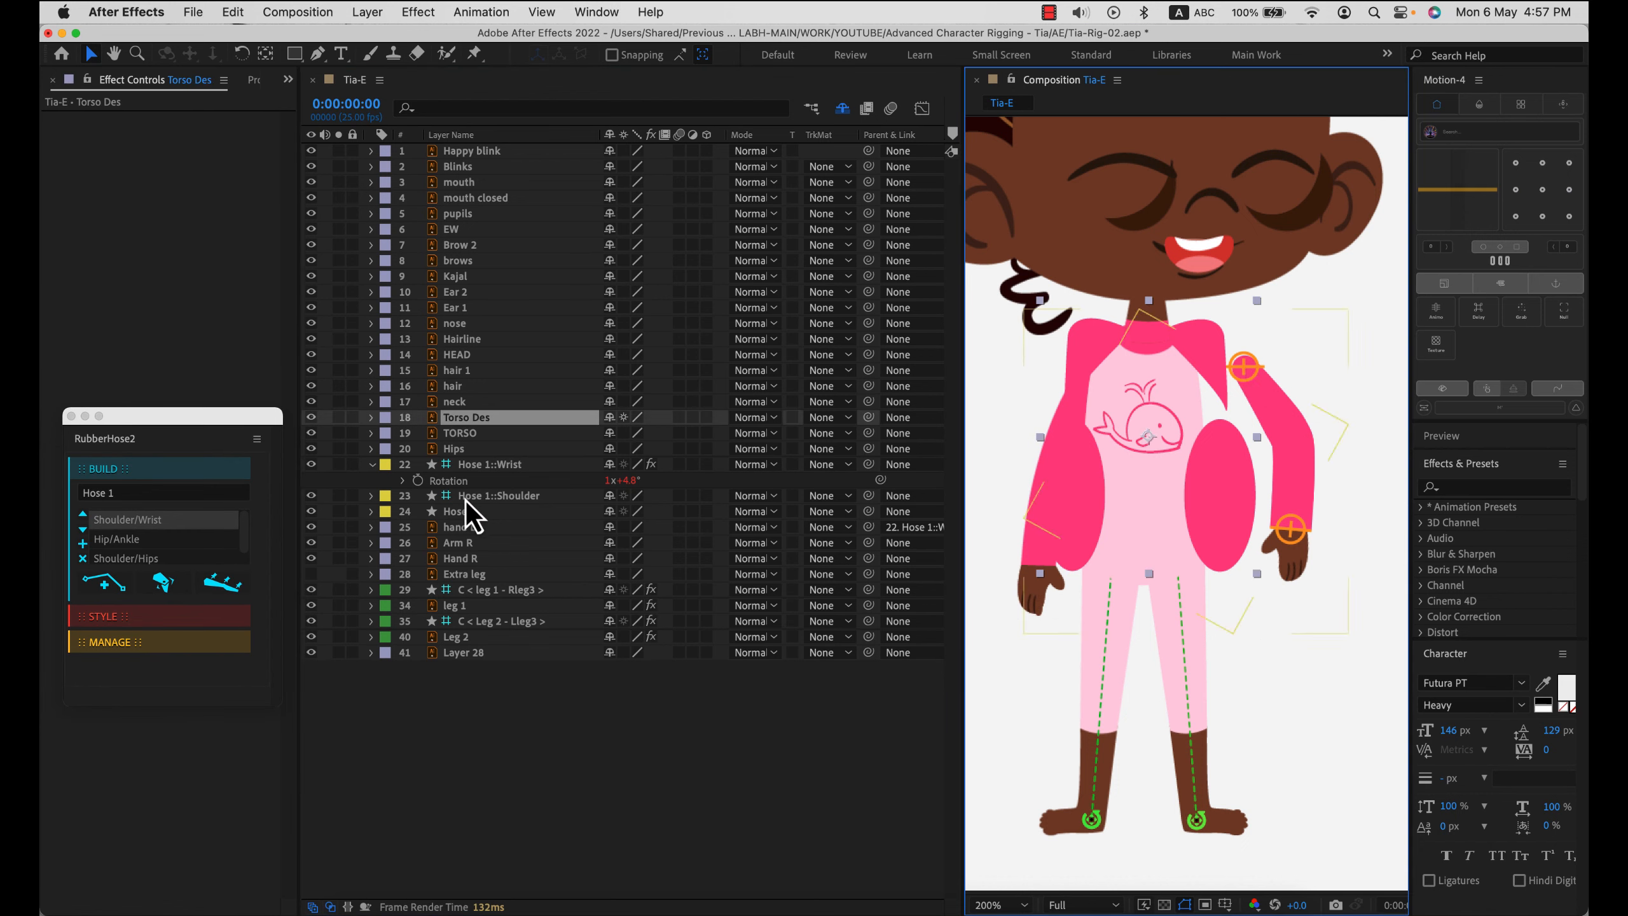
click(487, 464)
shift+click(516, 510)
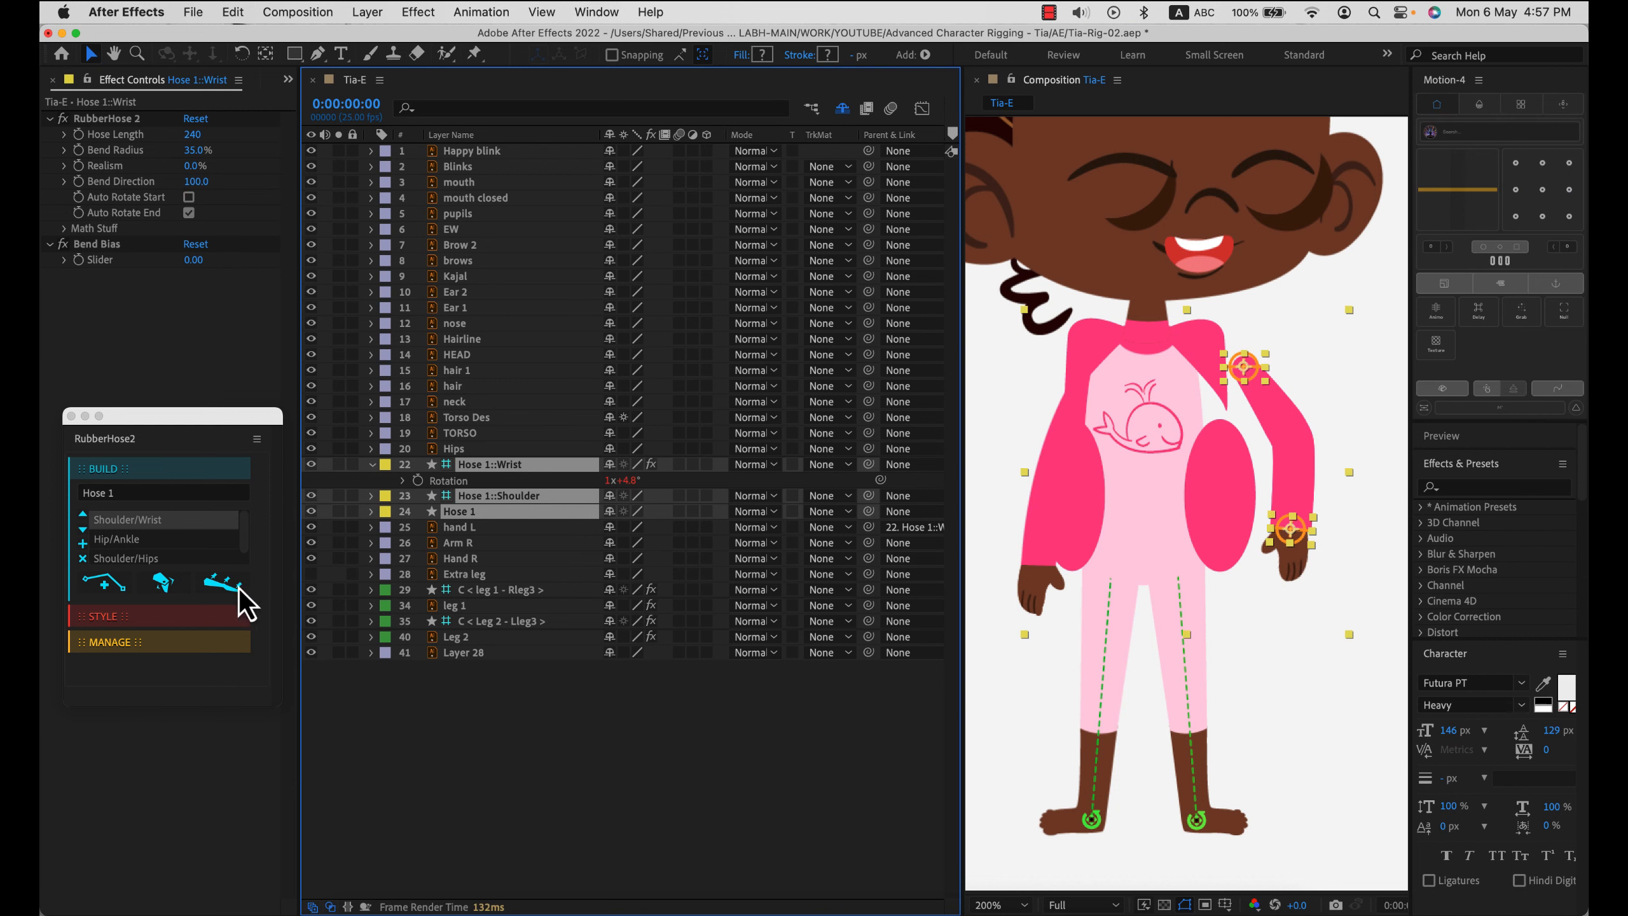
click(121, 632)
click(125, 643)
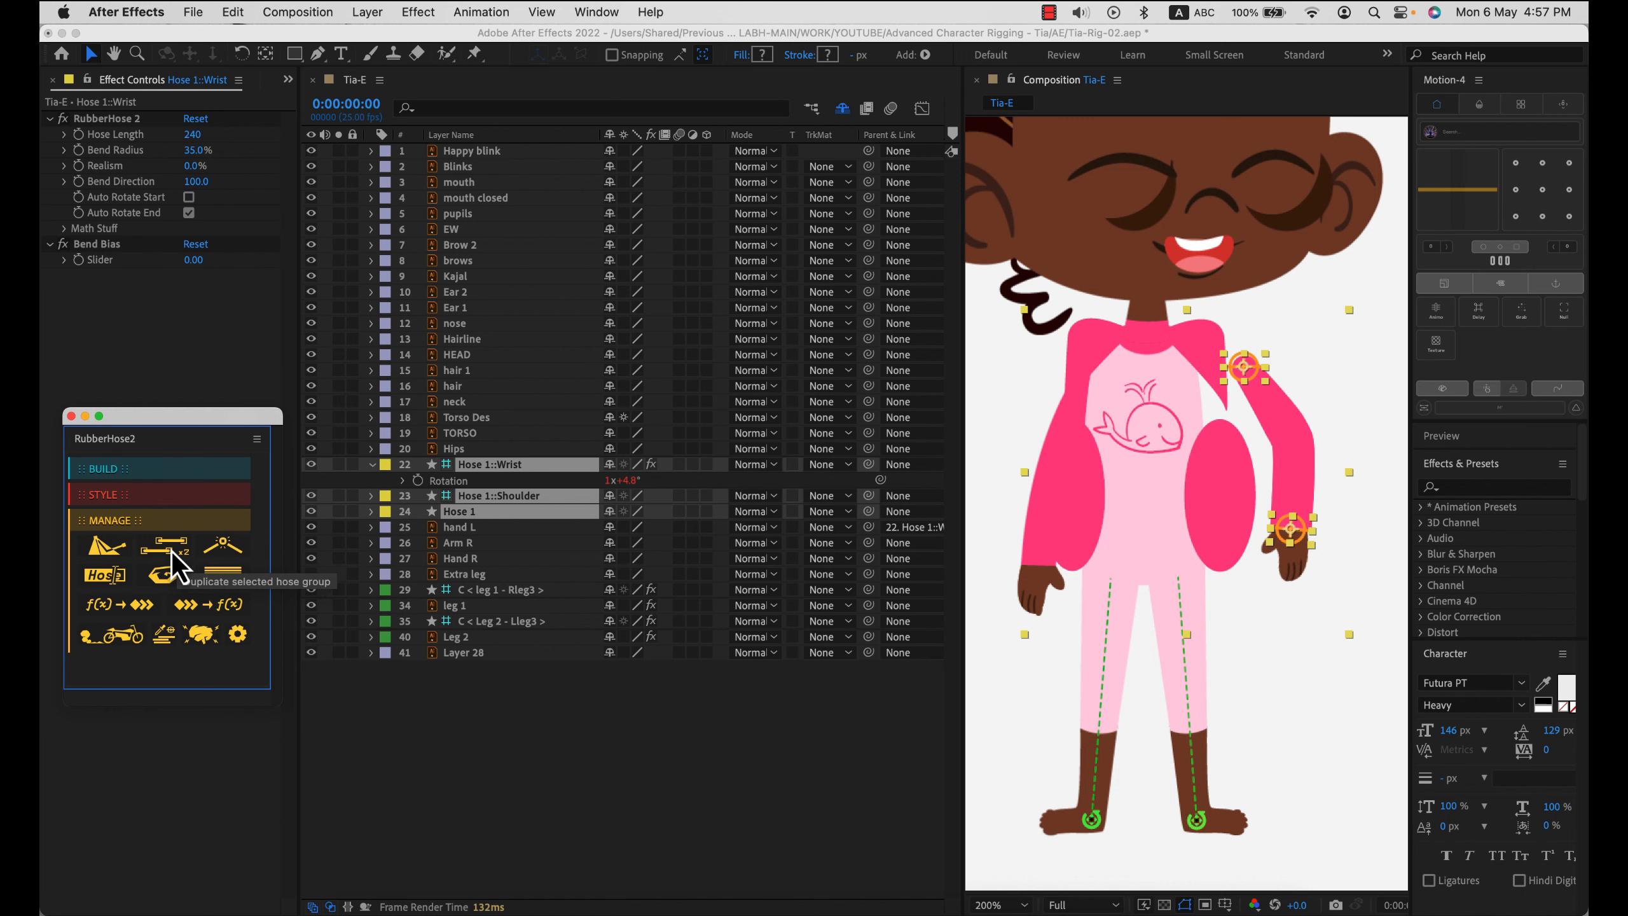
click(171, 554)
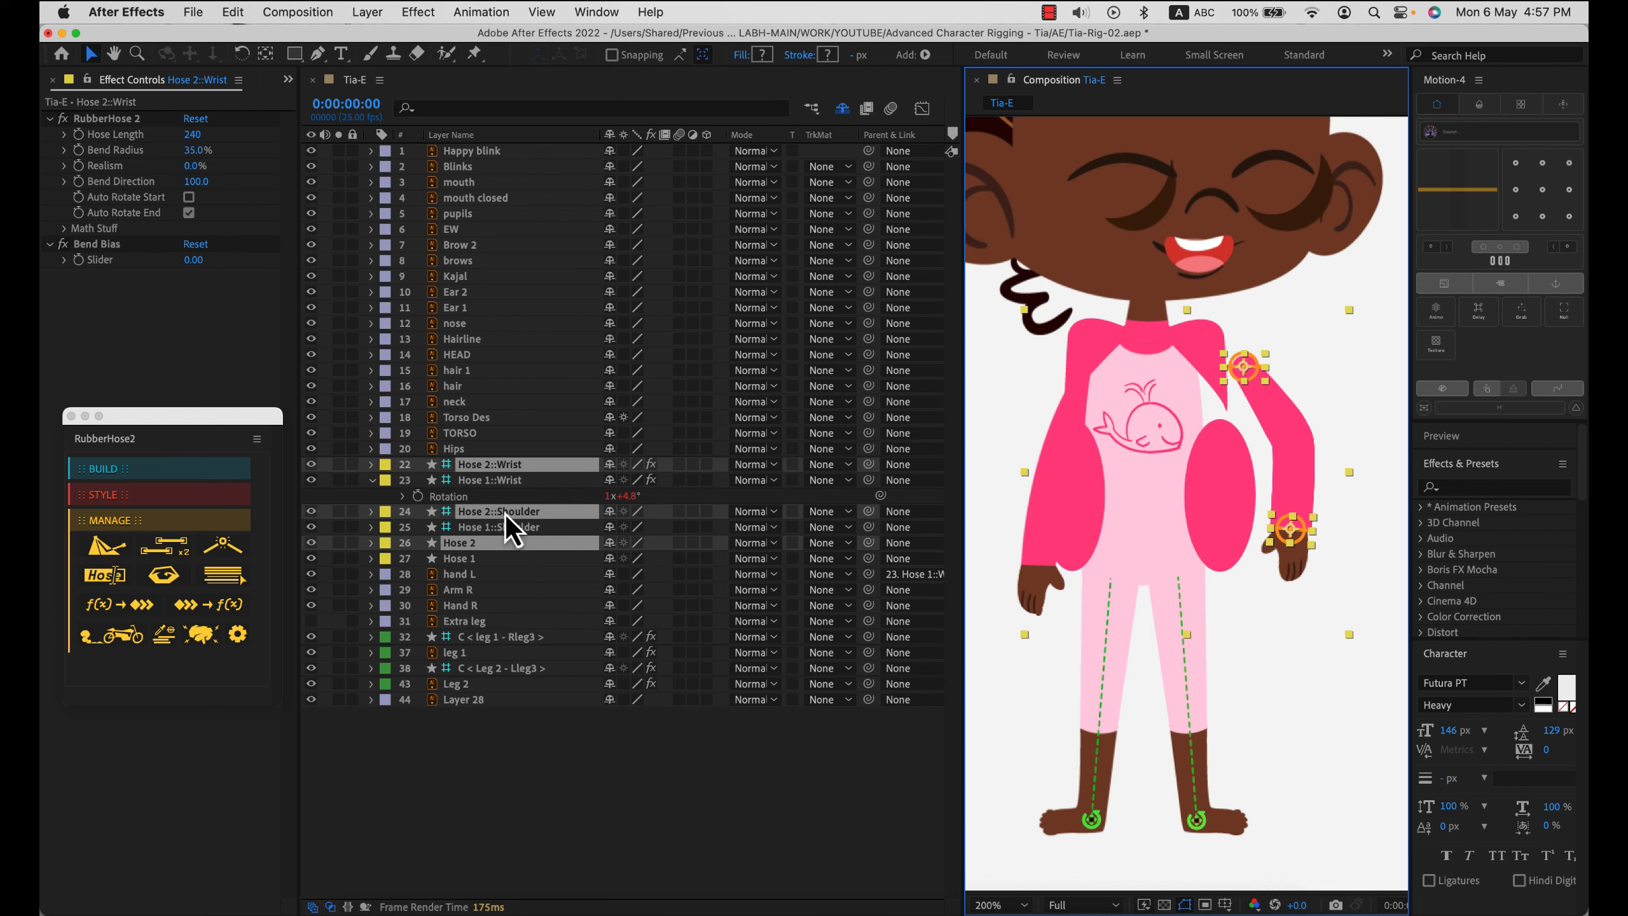
drag(511, 517, 510, 459)
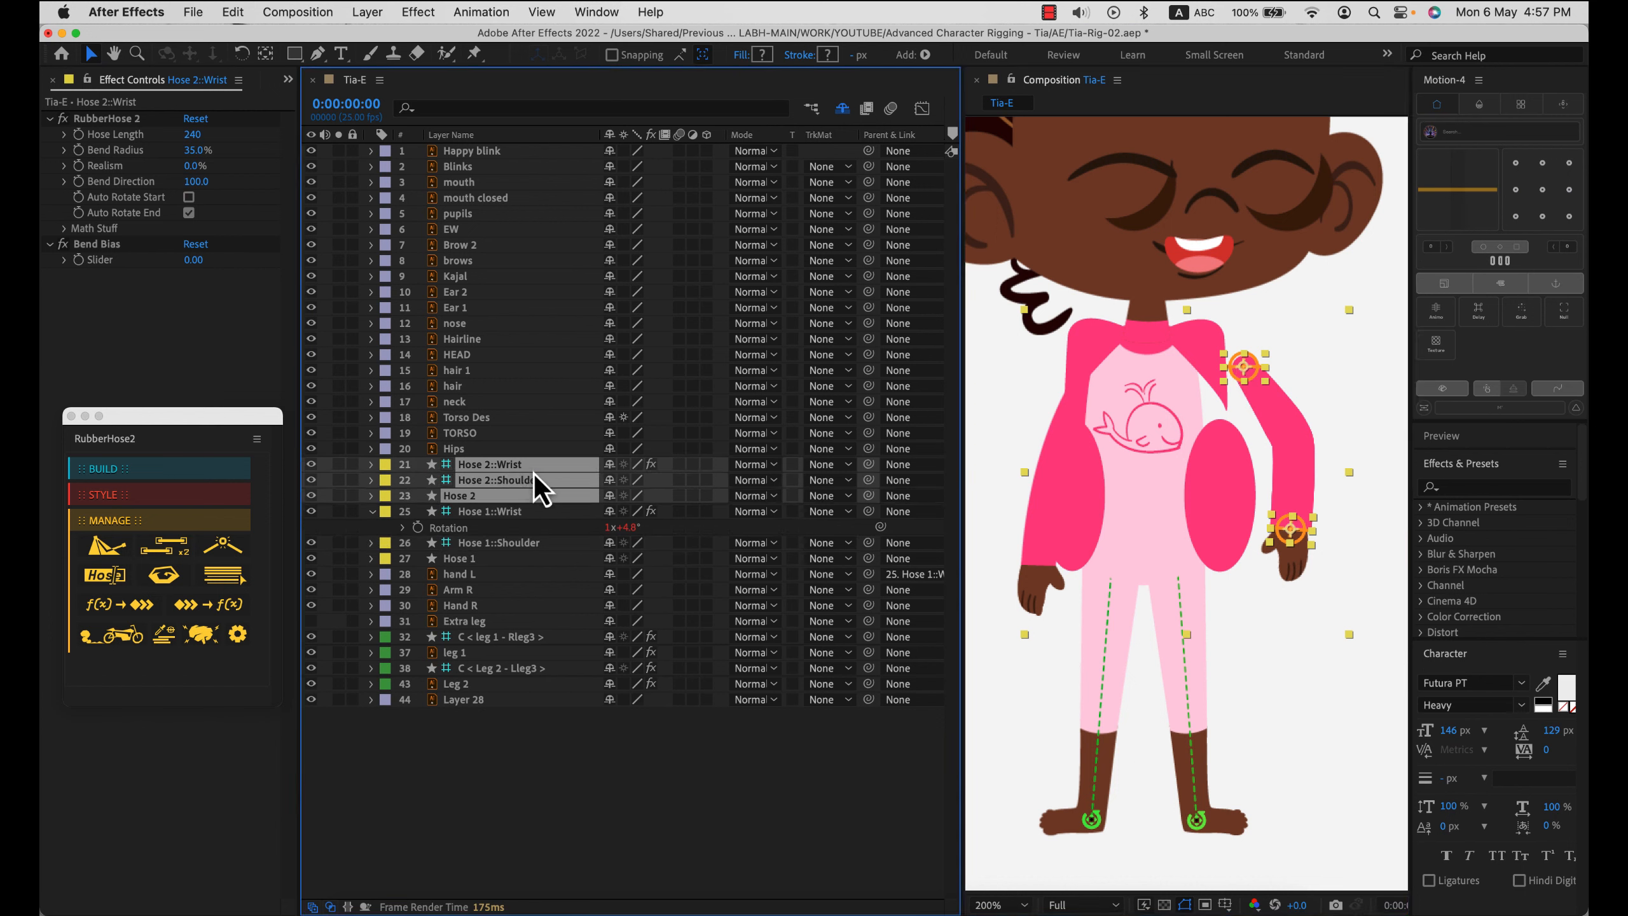
click(540, 713)
- Move the duplicated hose's shoulder and wrist controllers together across the body, clear of the original Arm R
click(522, 481)
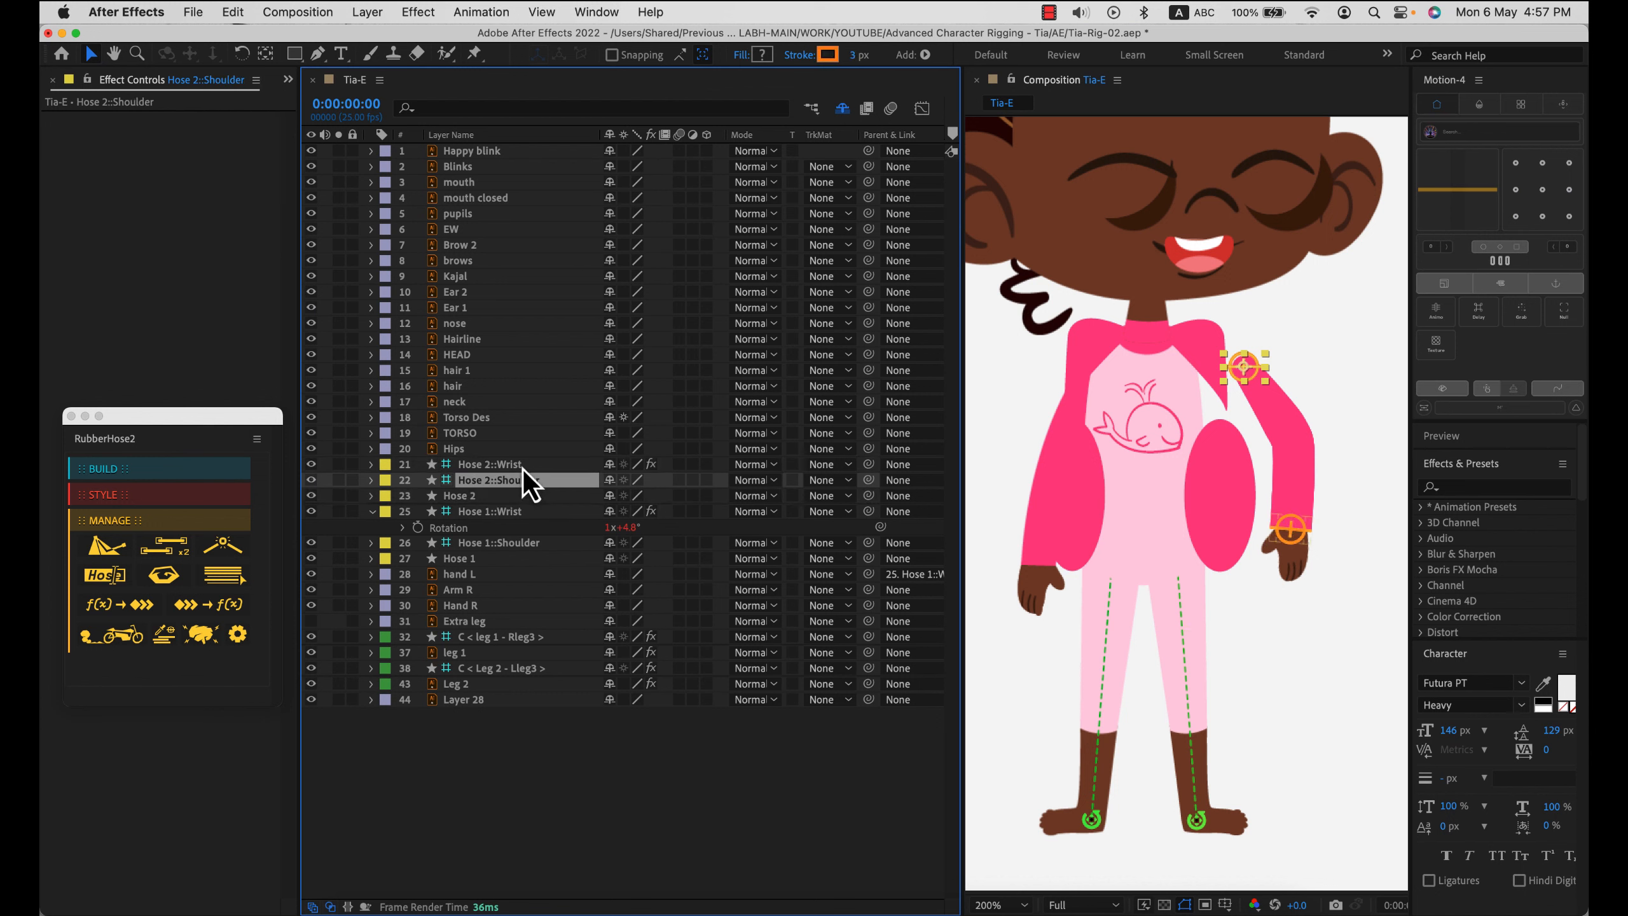
shift+click(522, 468)
drag(1291, 535, 1028, 538)
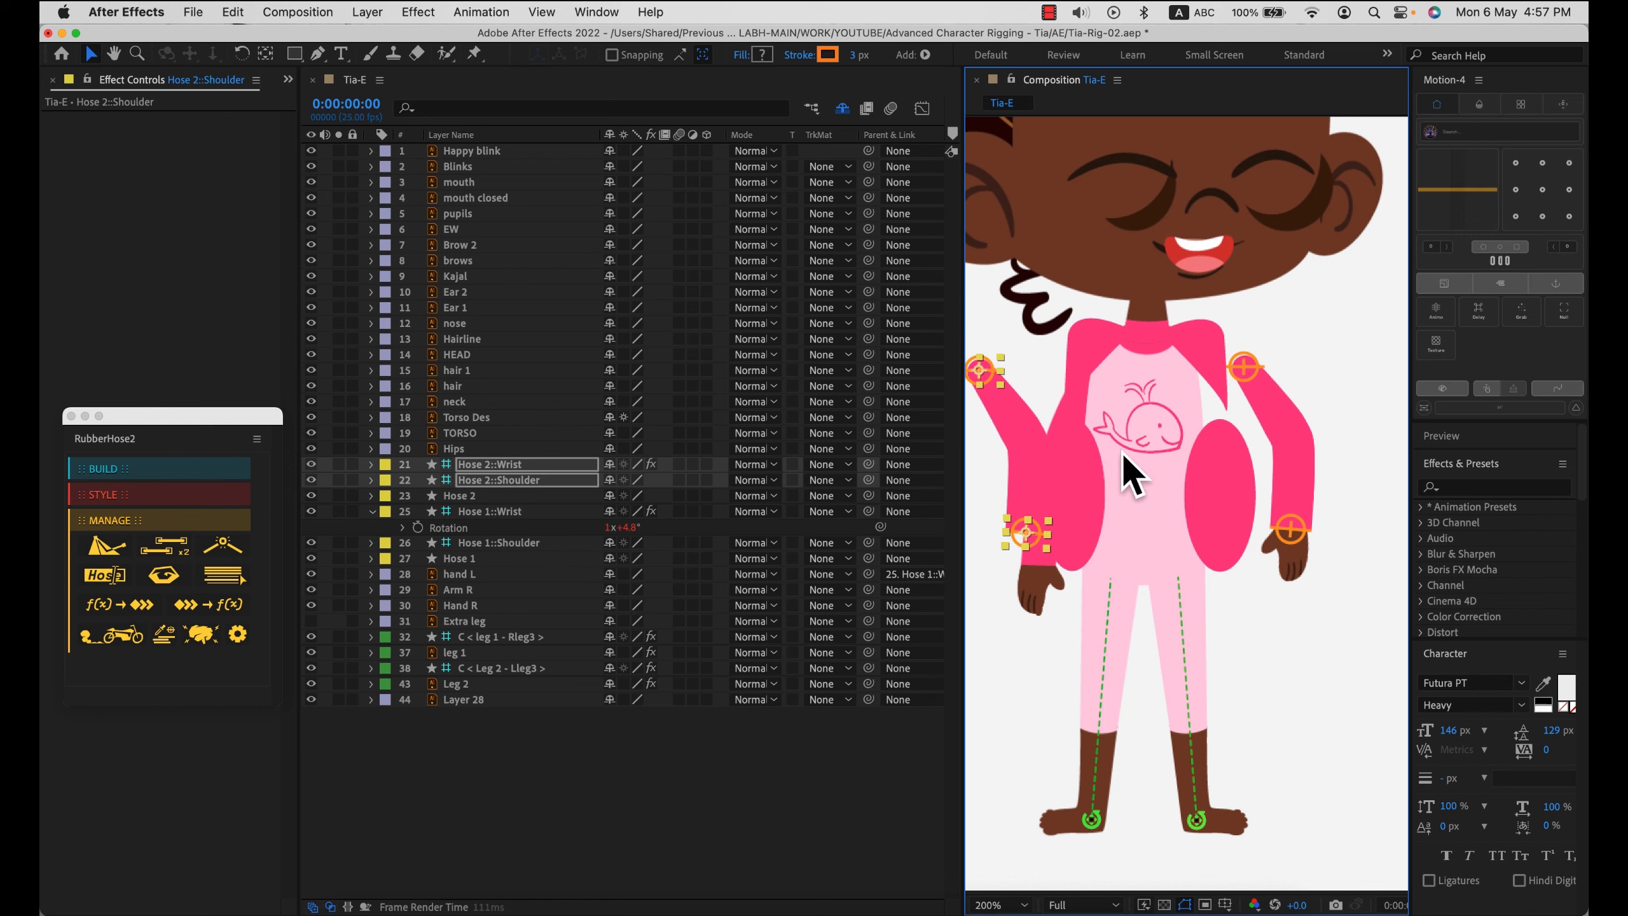
key(h)
drag(1130, 448, 1214, 448)
key(v)
drag(1123, 533, 1081, 543)
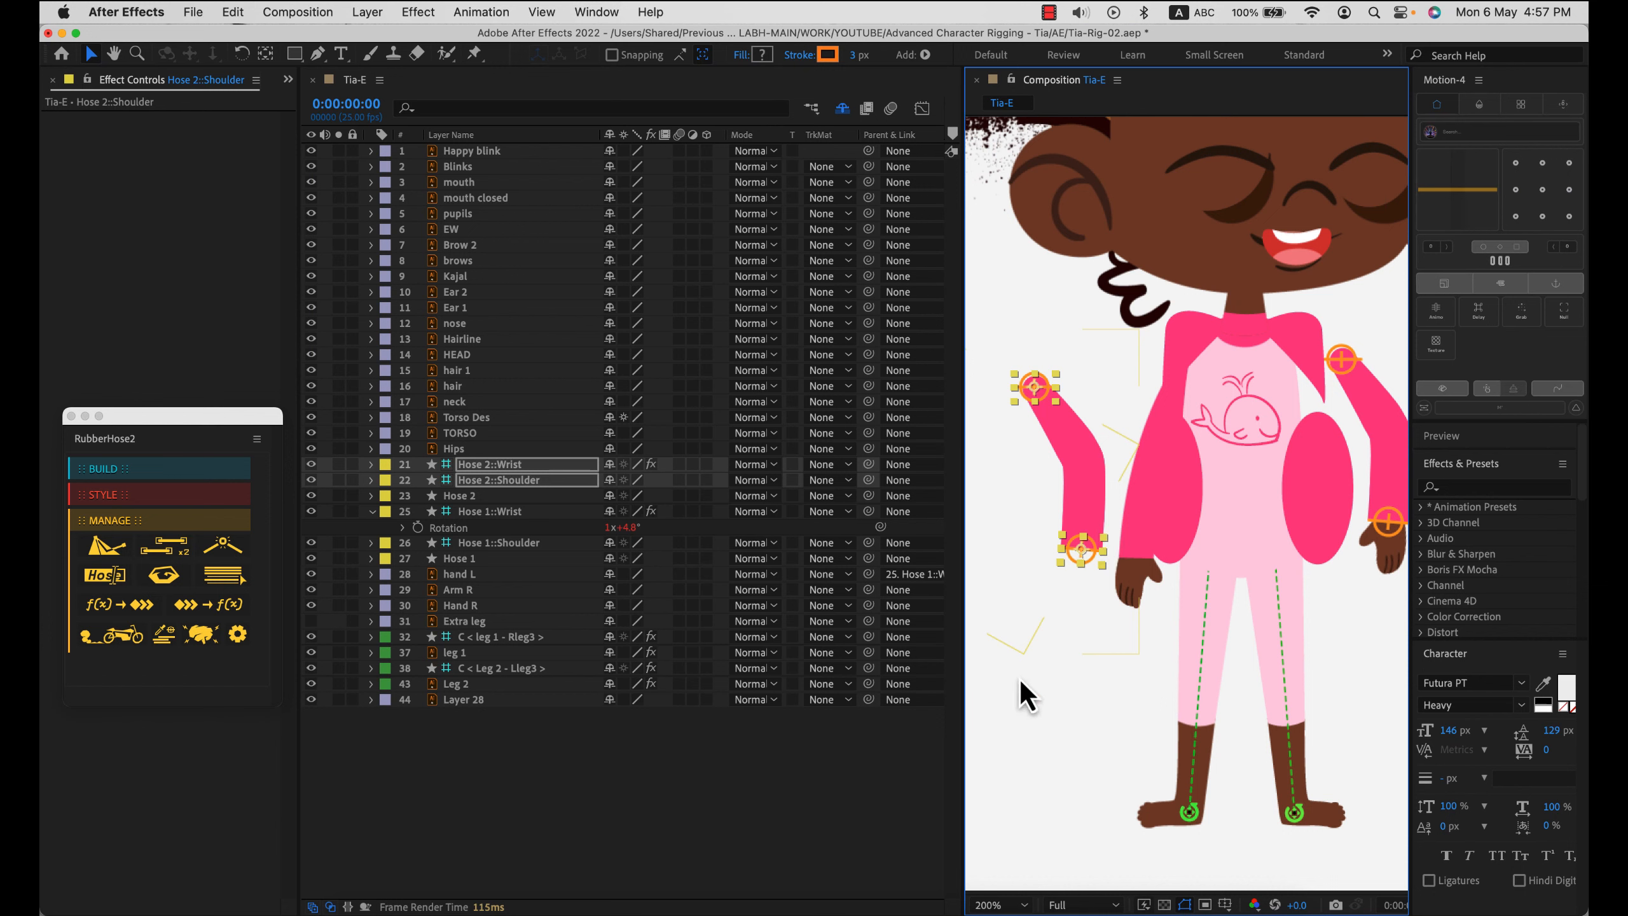
- Set Hose 2's Bend Direction to -100 and move its shoulder and wrist controllers nearer the torso
click(516, 464)
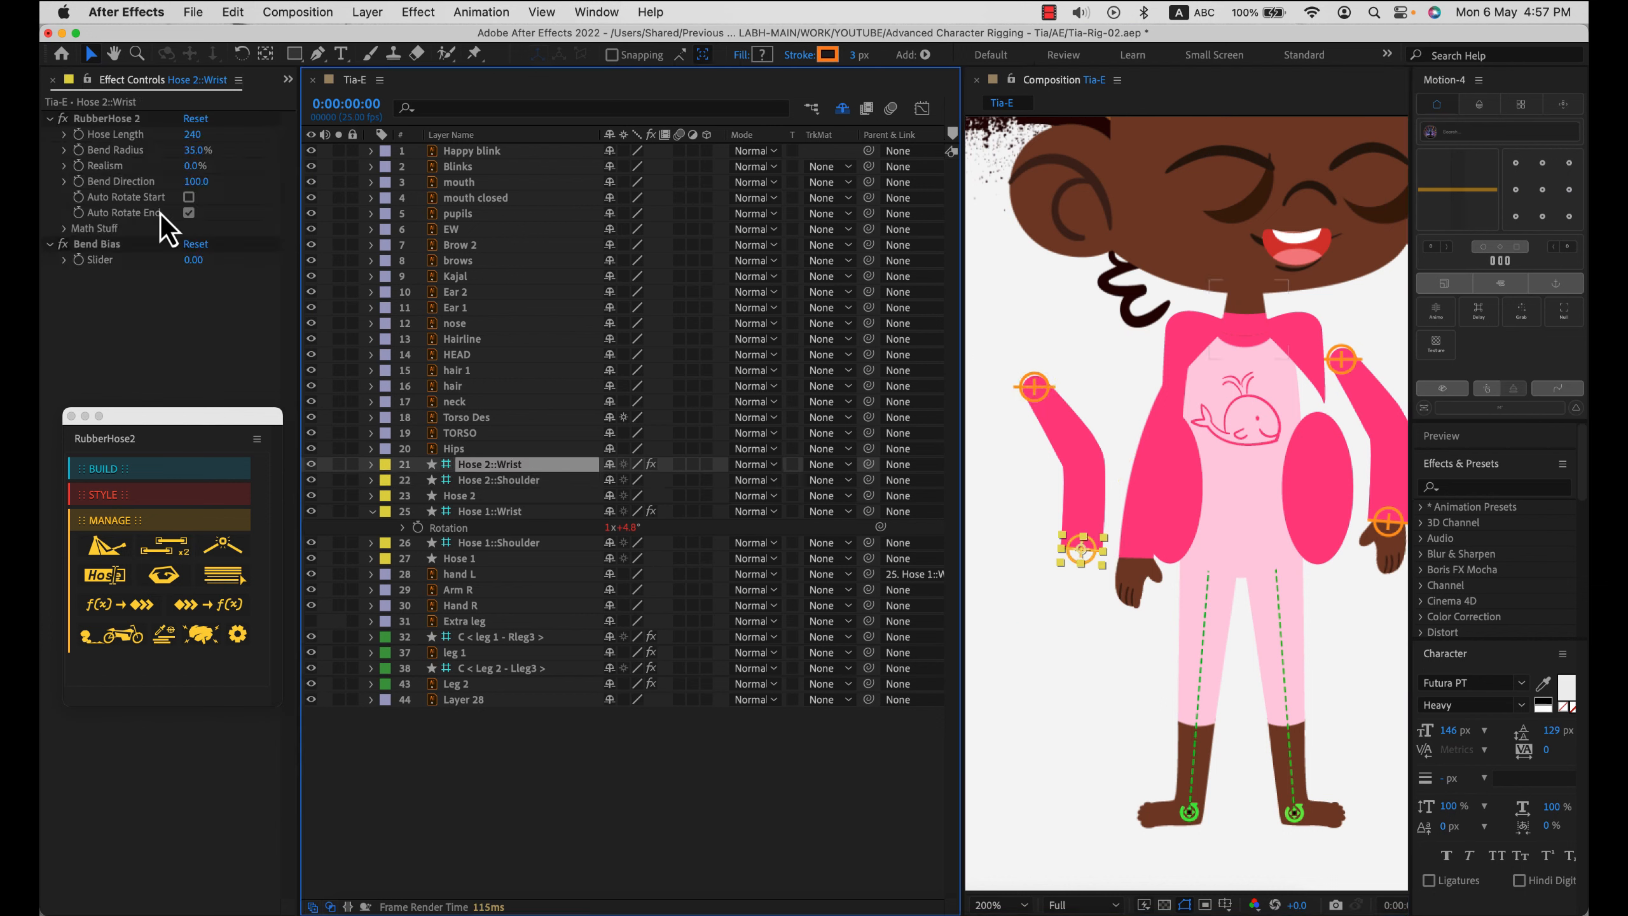
click(202, 183)
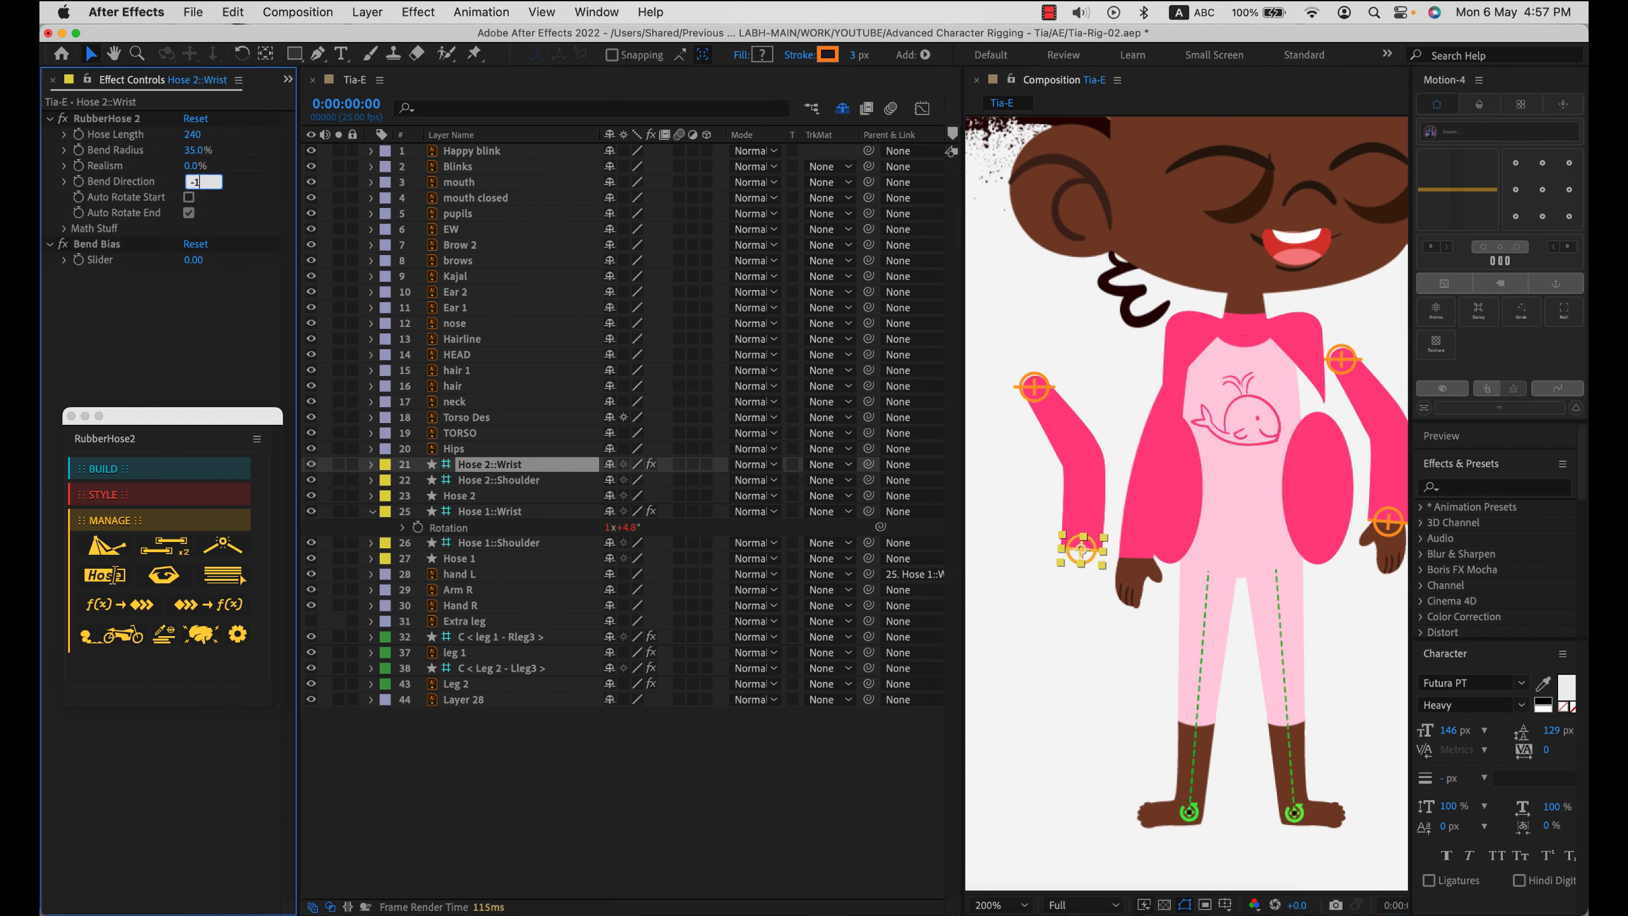
key(Return)
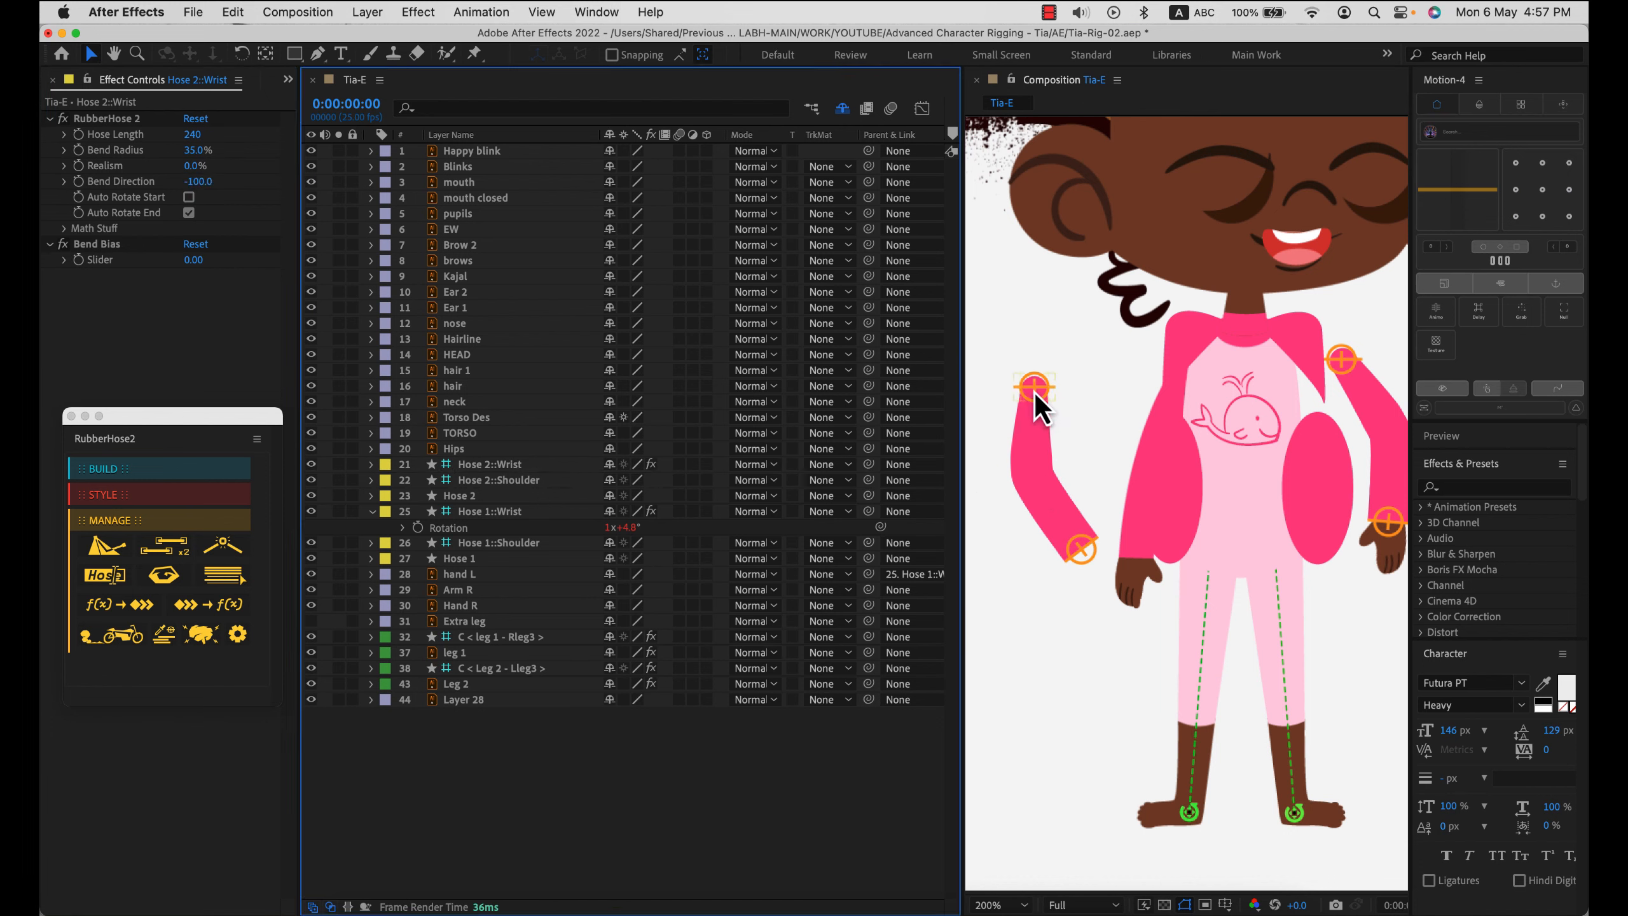
drag(1035, 390, 1119, 371)
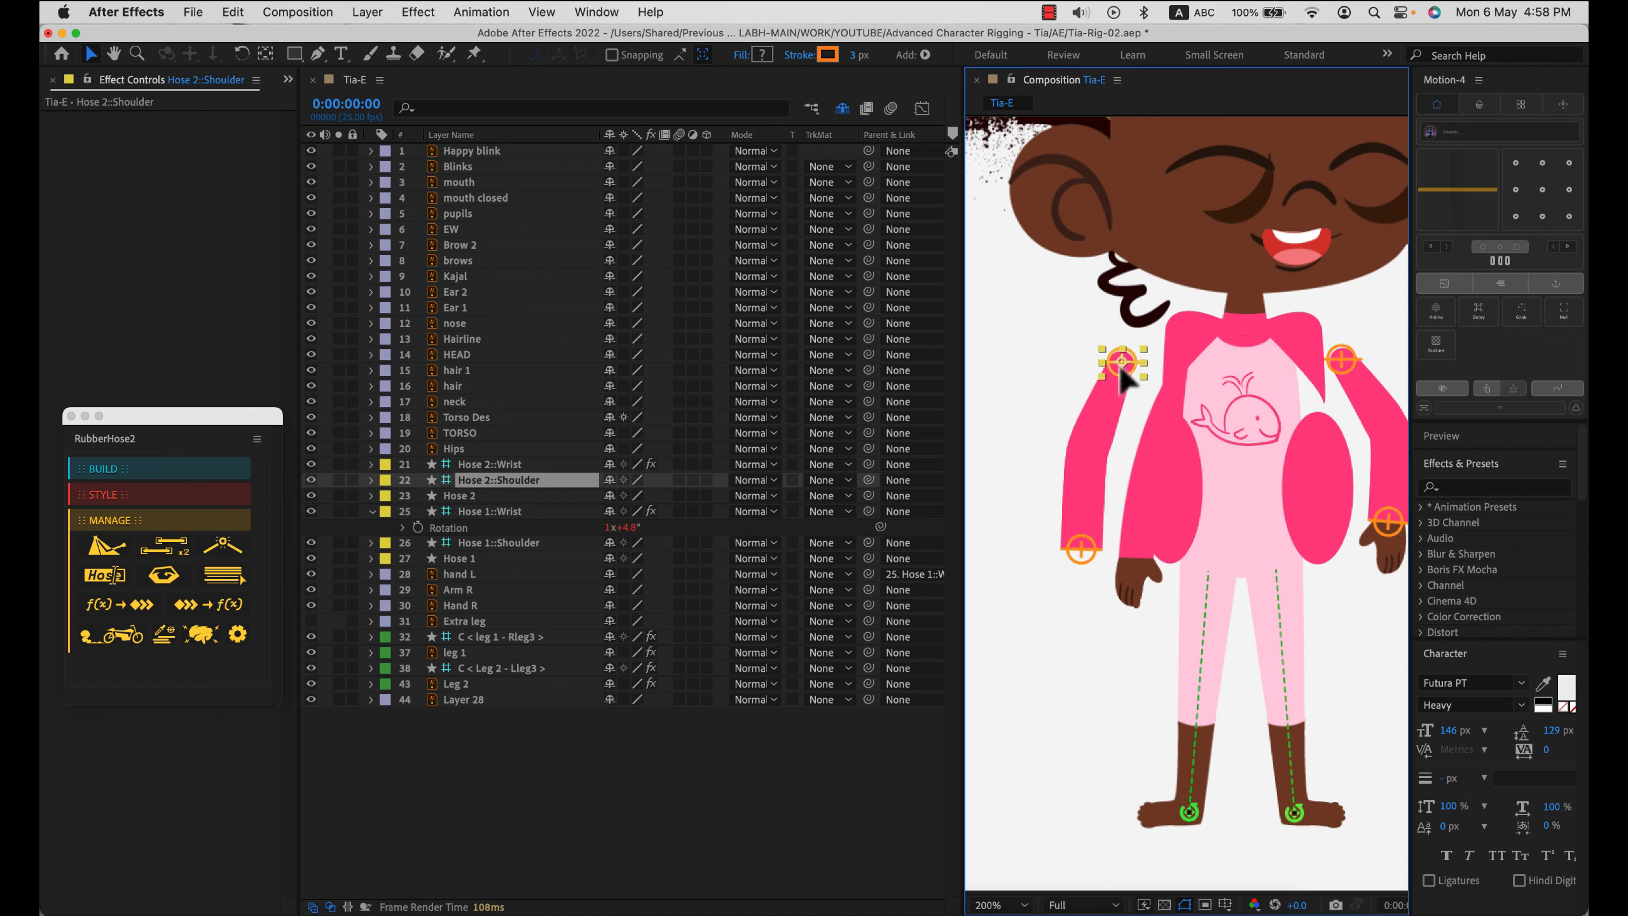
drag(1076, 555, 1068, 539)
- Place the Hand R layer at the end of Hose 2, parent it to Hose 2::Wrist, and test the wrist controller
click(480, 609)
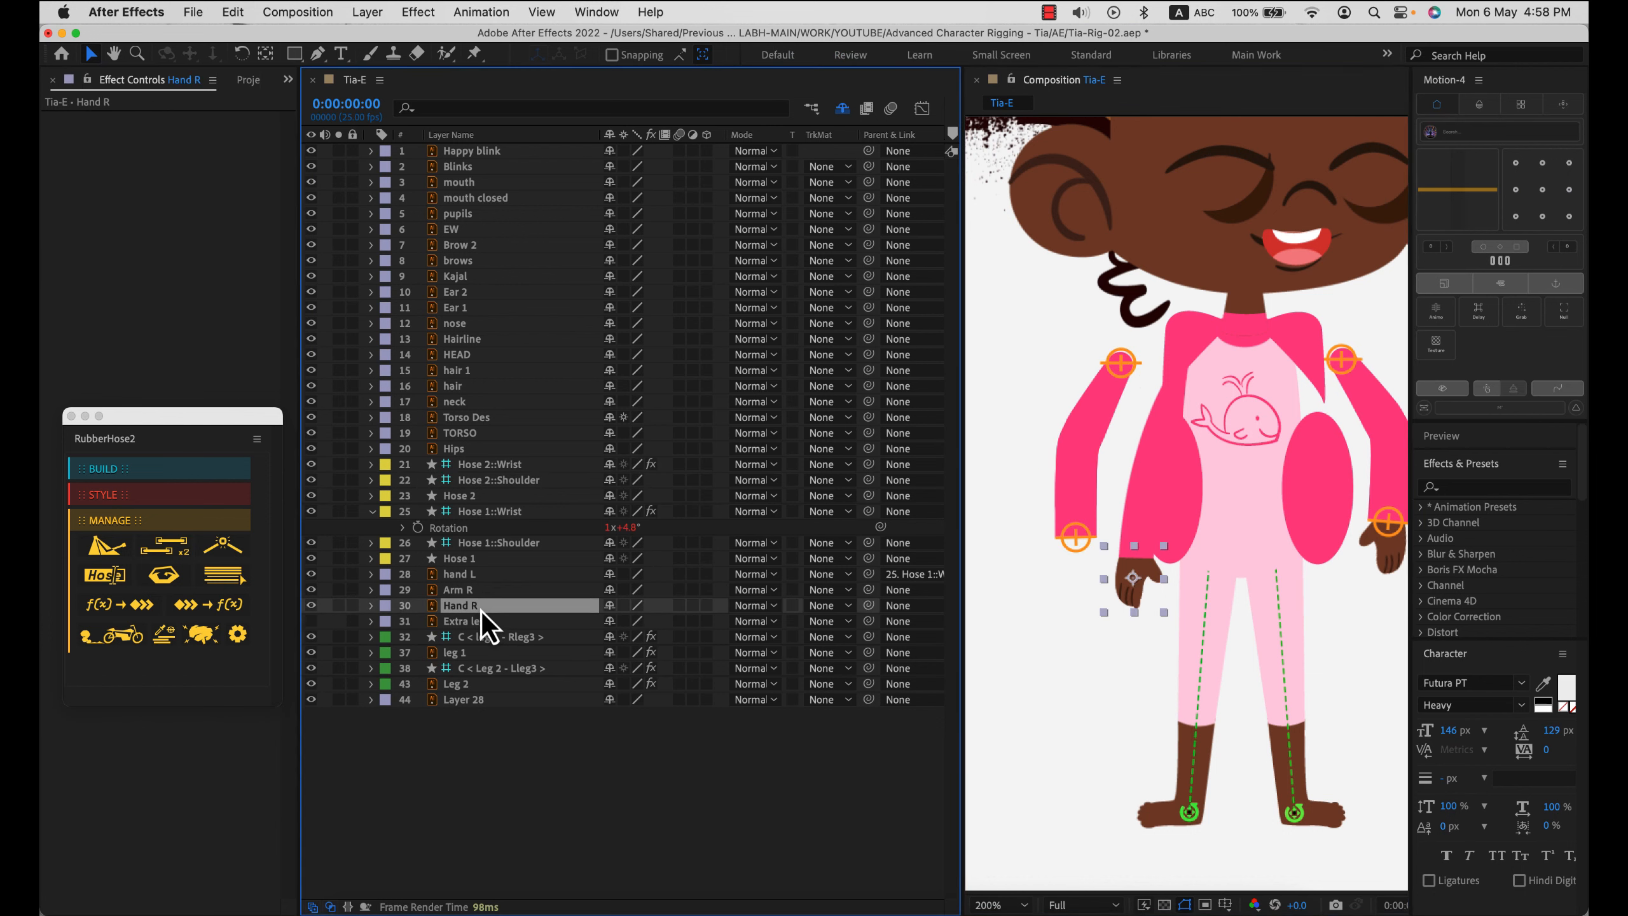
drag(1134, 577, 1076, 563)
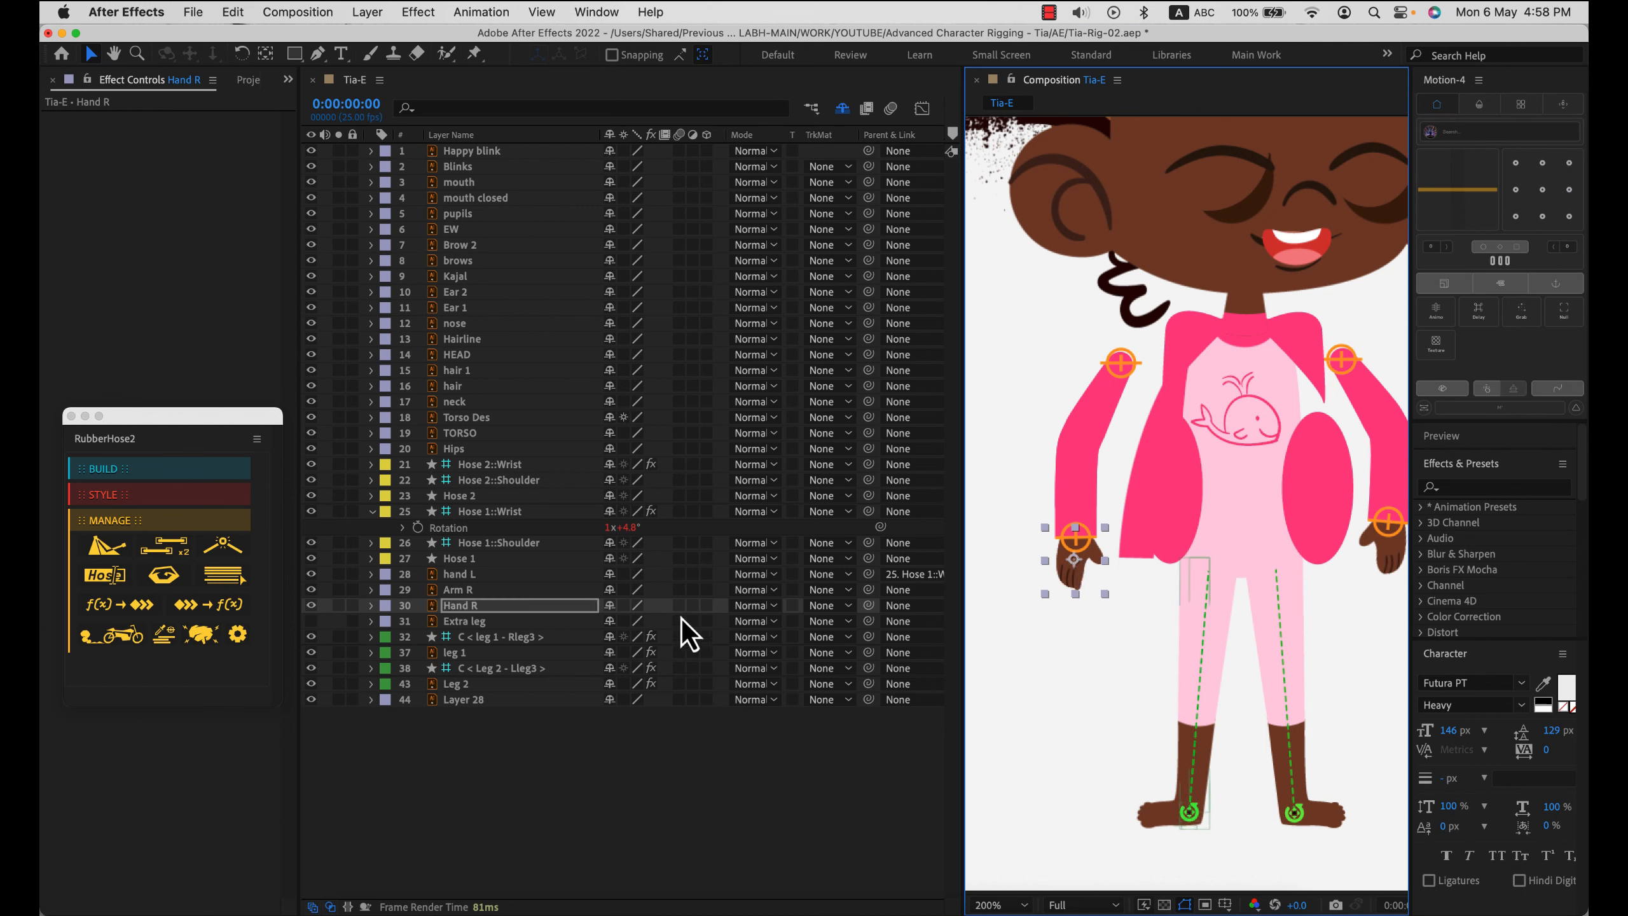
drag(869, 604, 503, 467)
click(518, 466)
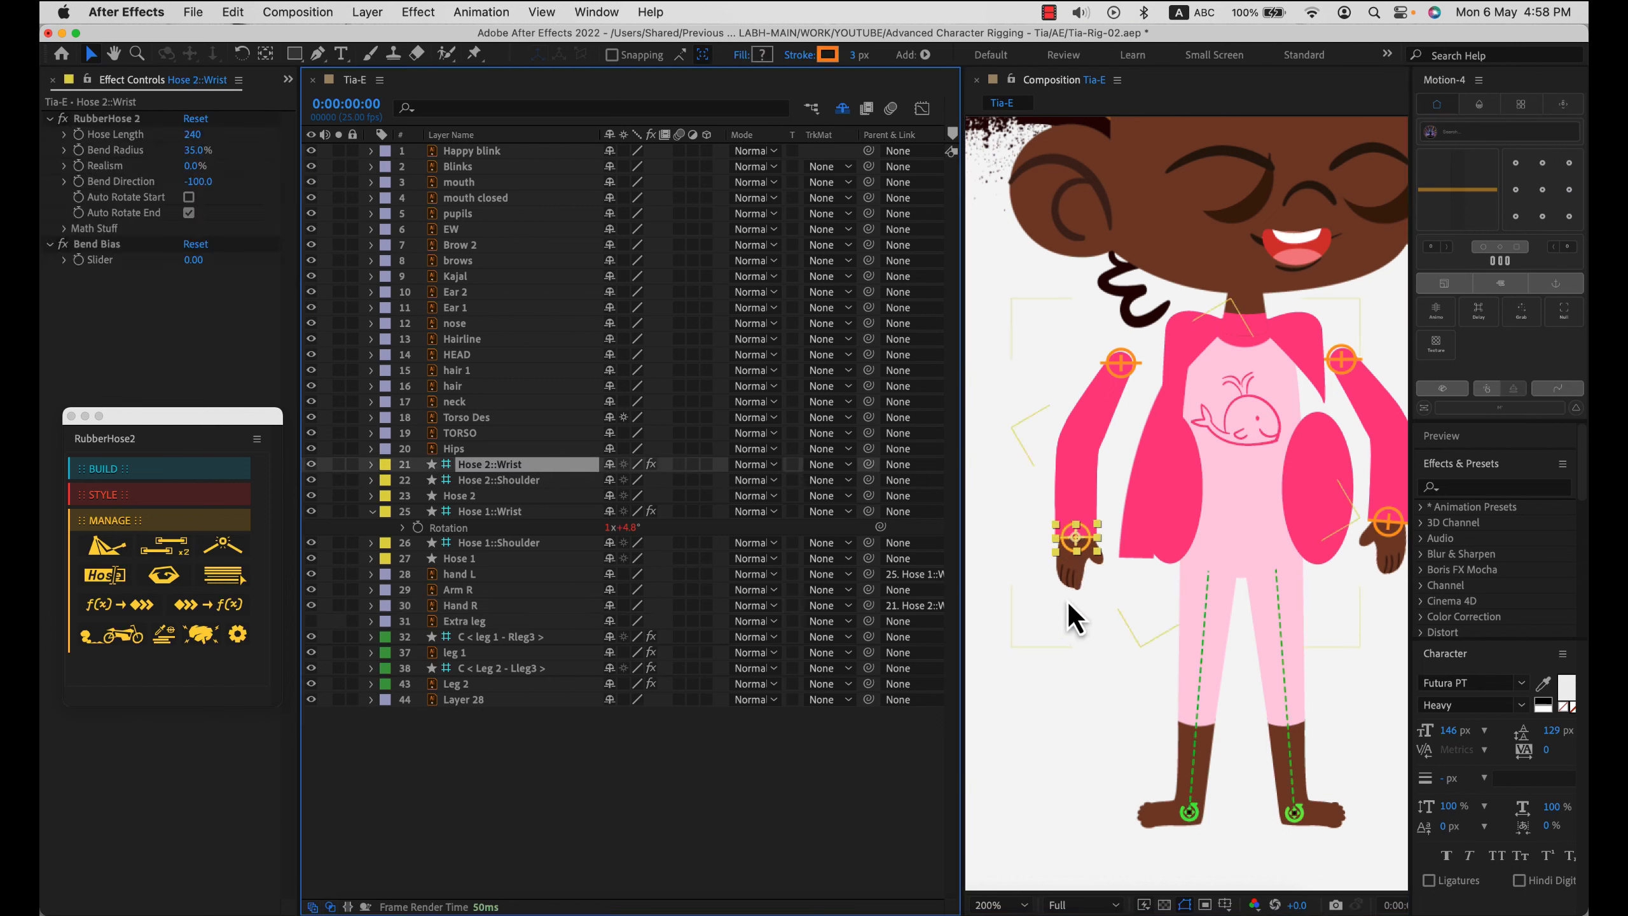
mouse_move(1083, 542)
mouse_down()
mouse_move(1080, 561)
mouse_move(1084, 546)
mouse_up()
scroll(1276, 702, right, 3)
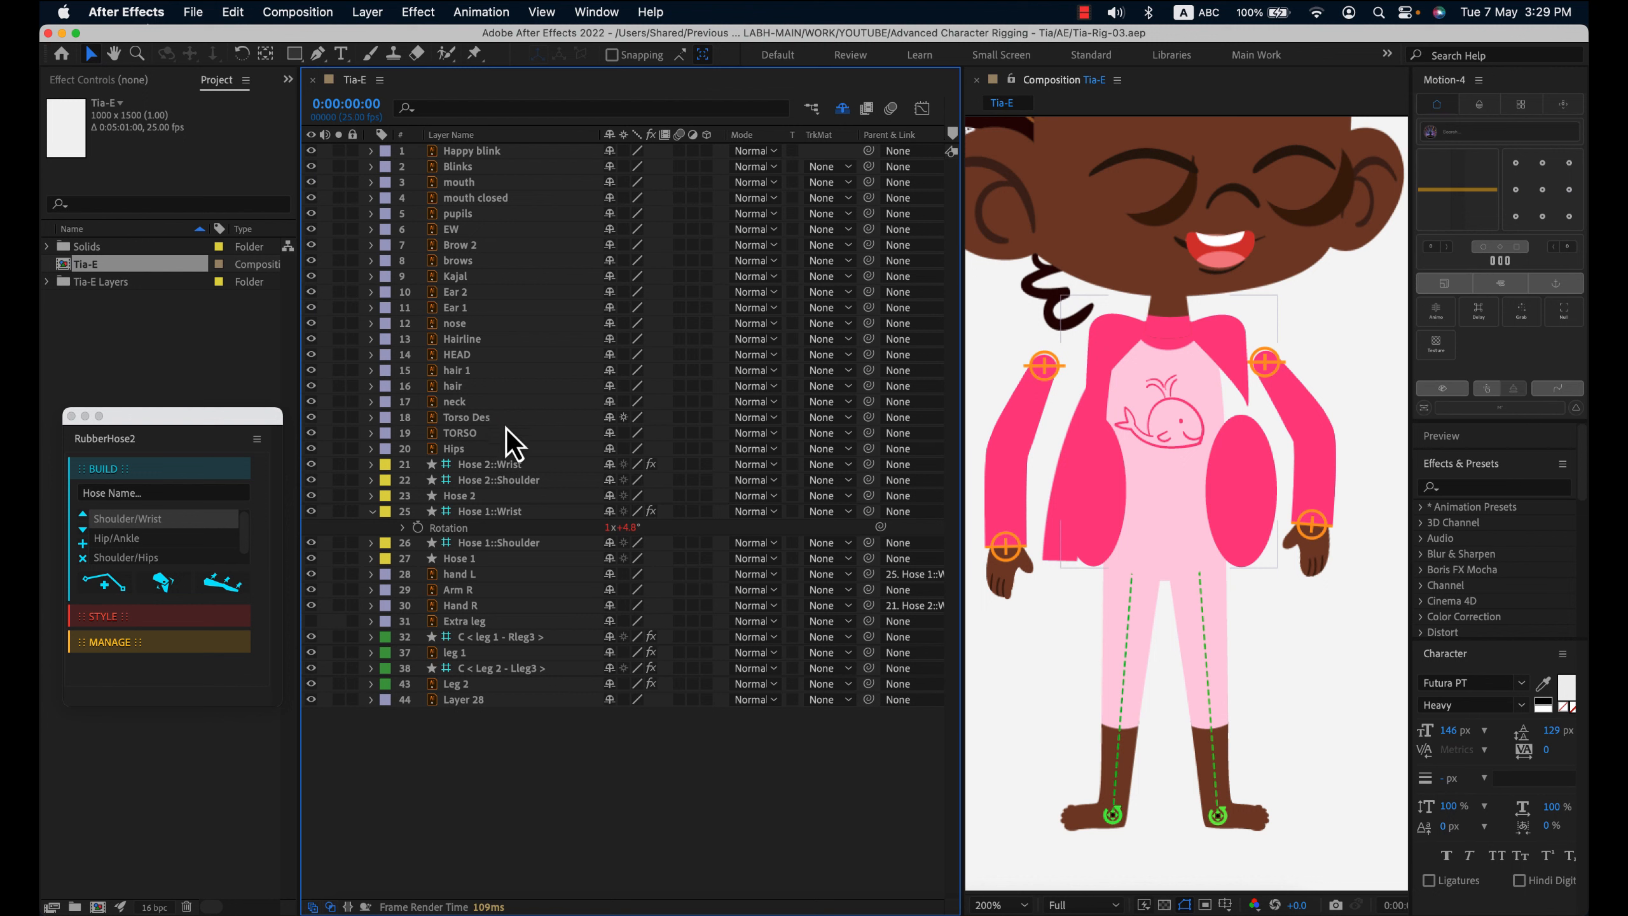
- Pre-compose the Torso Des and TORSO layers into a new composition named Torso, moving all attributes
click(484, 422)
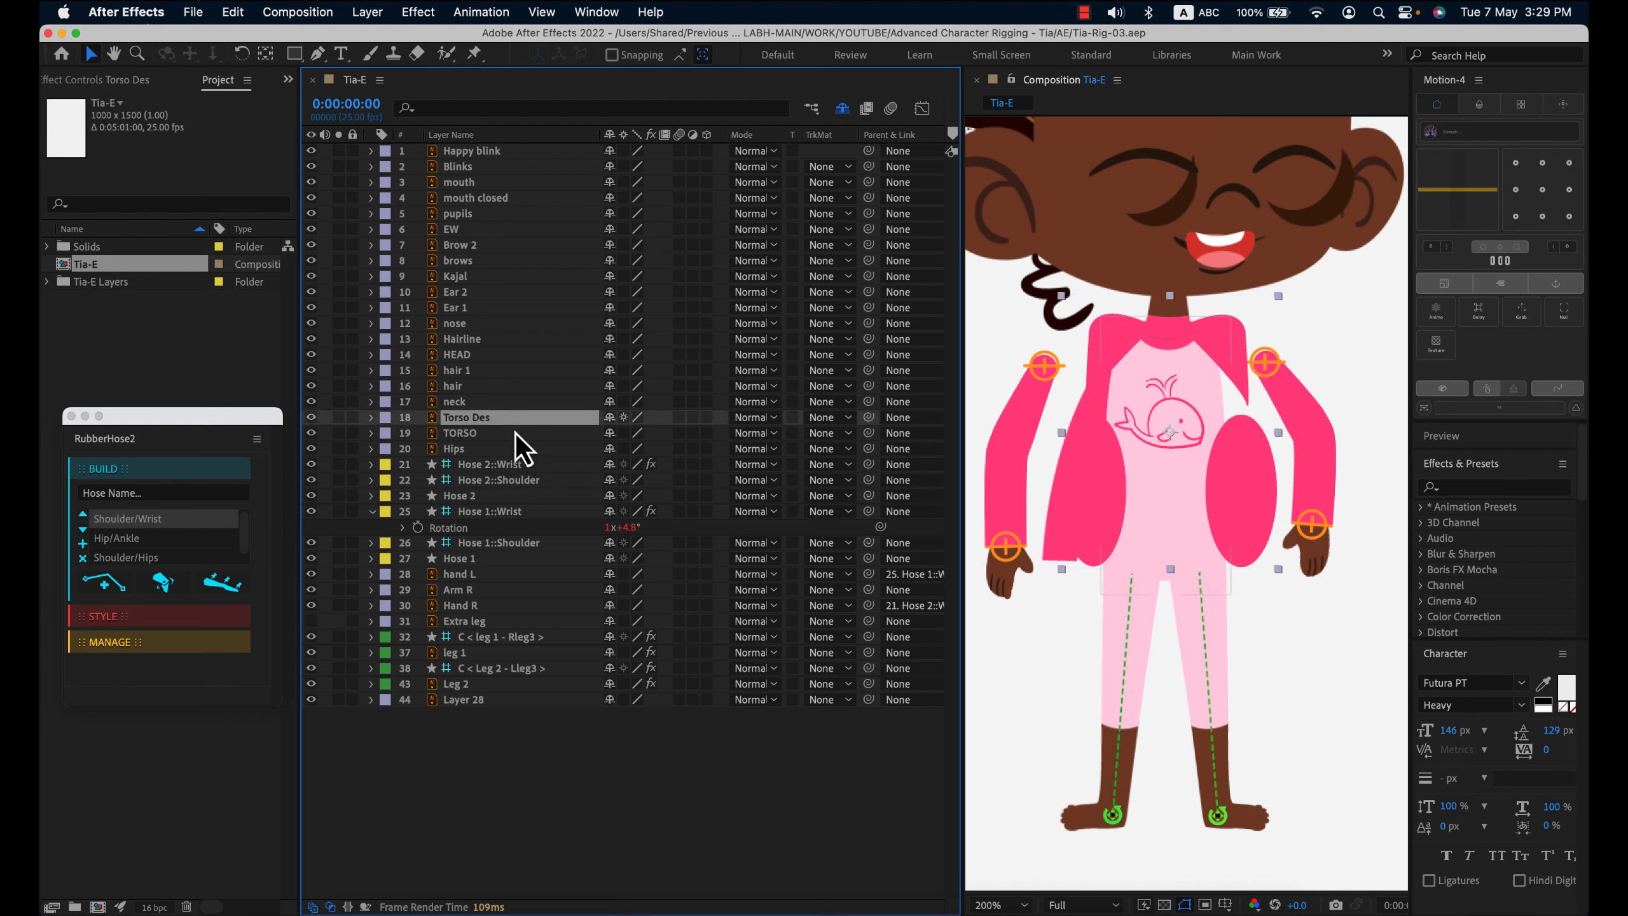
shift+click(475, 435)
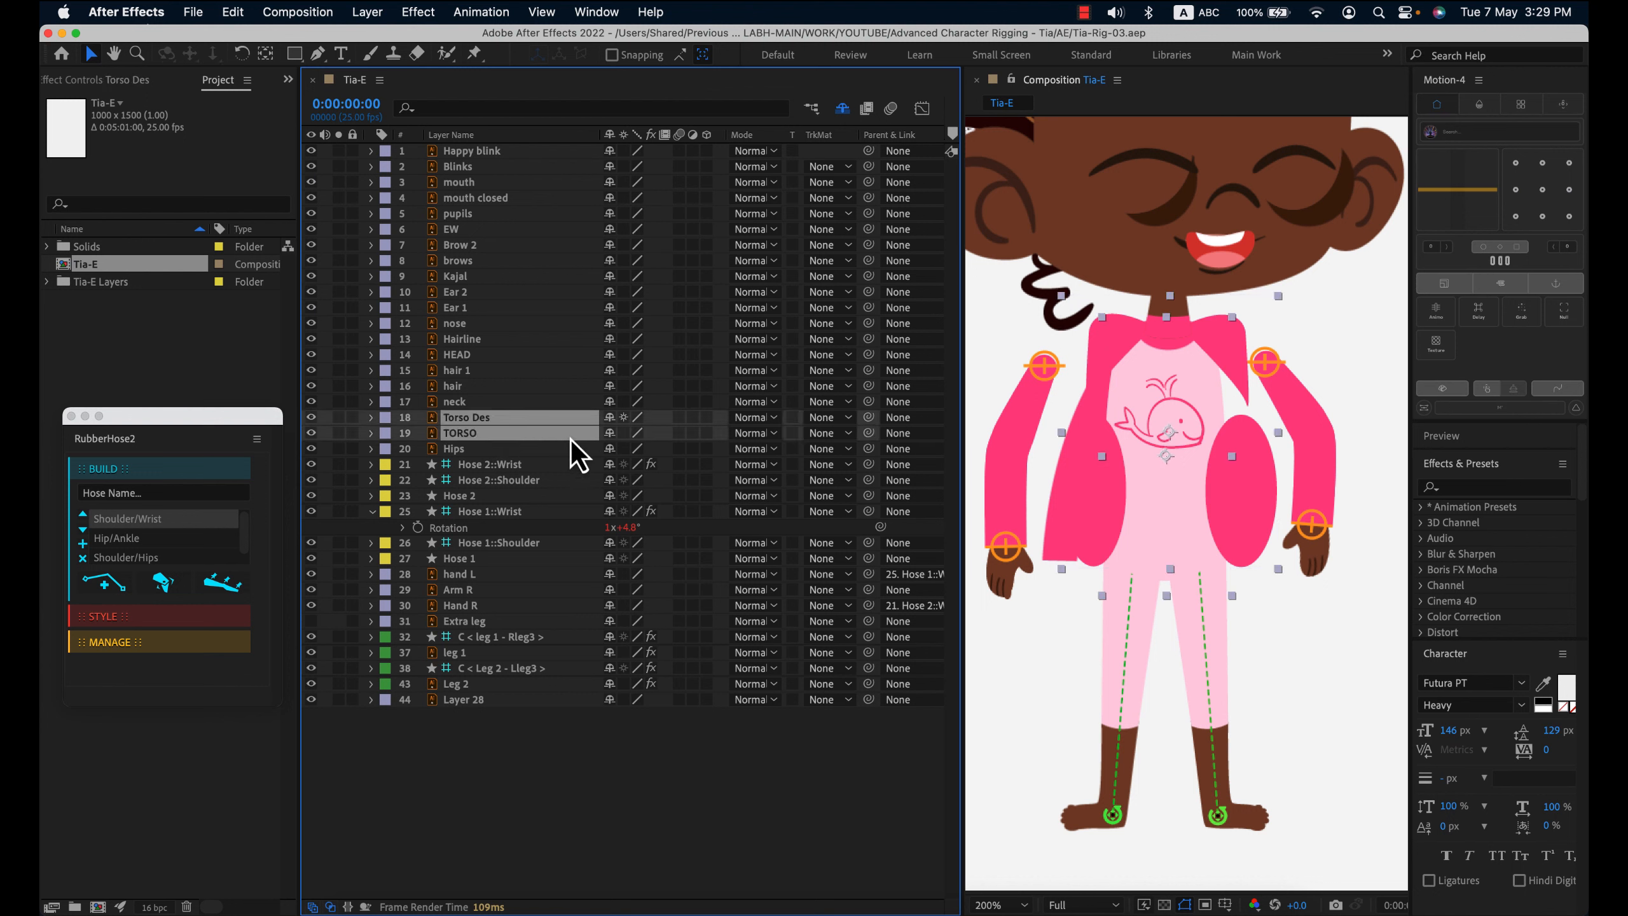
right_click(515, 423)
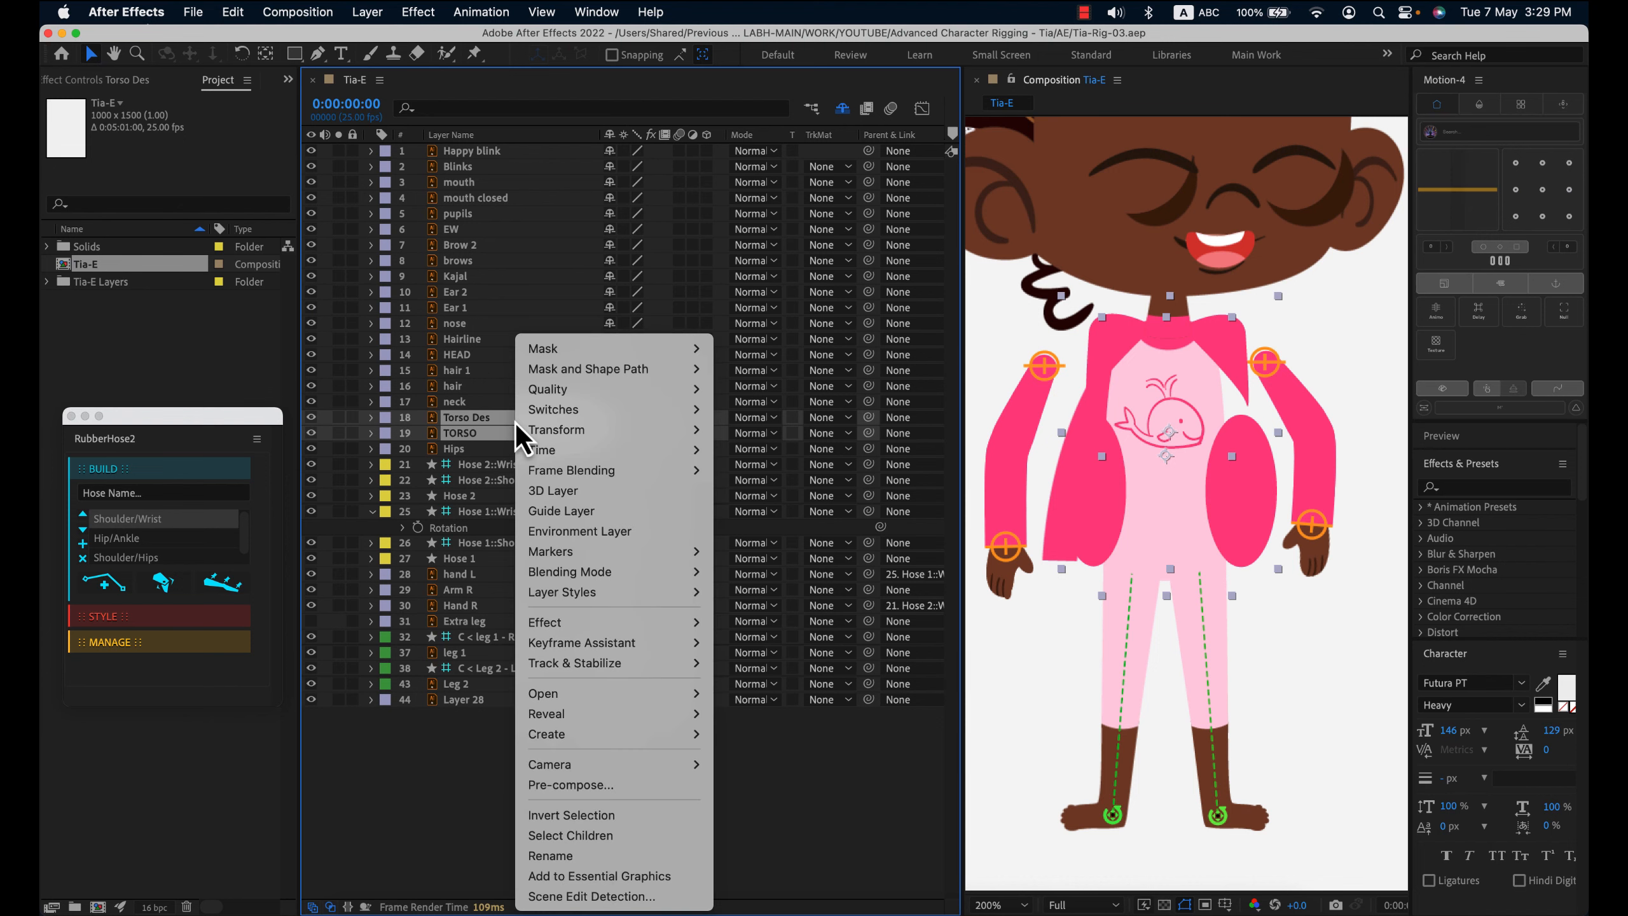
click(608, 784)
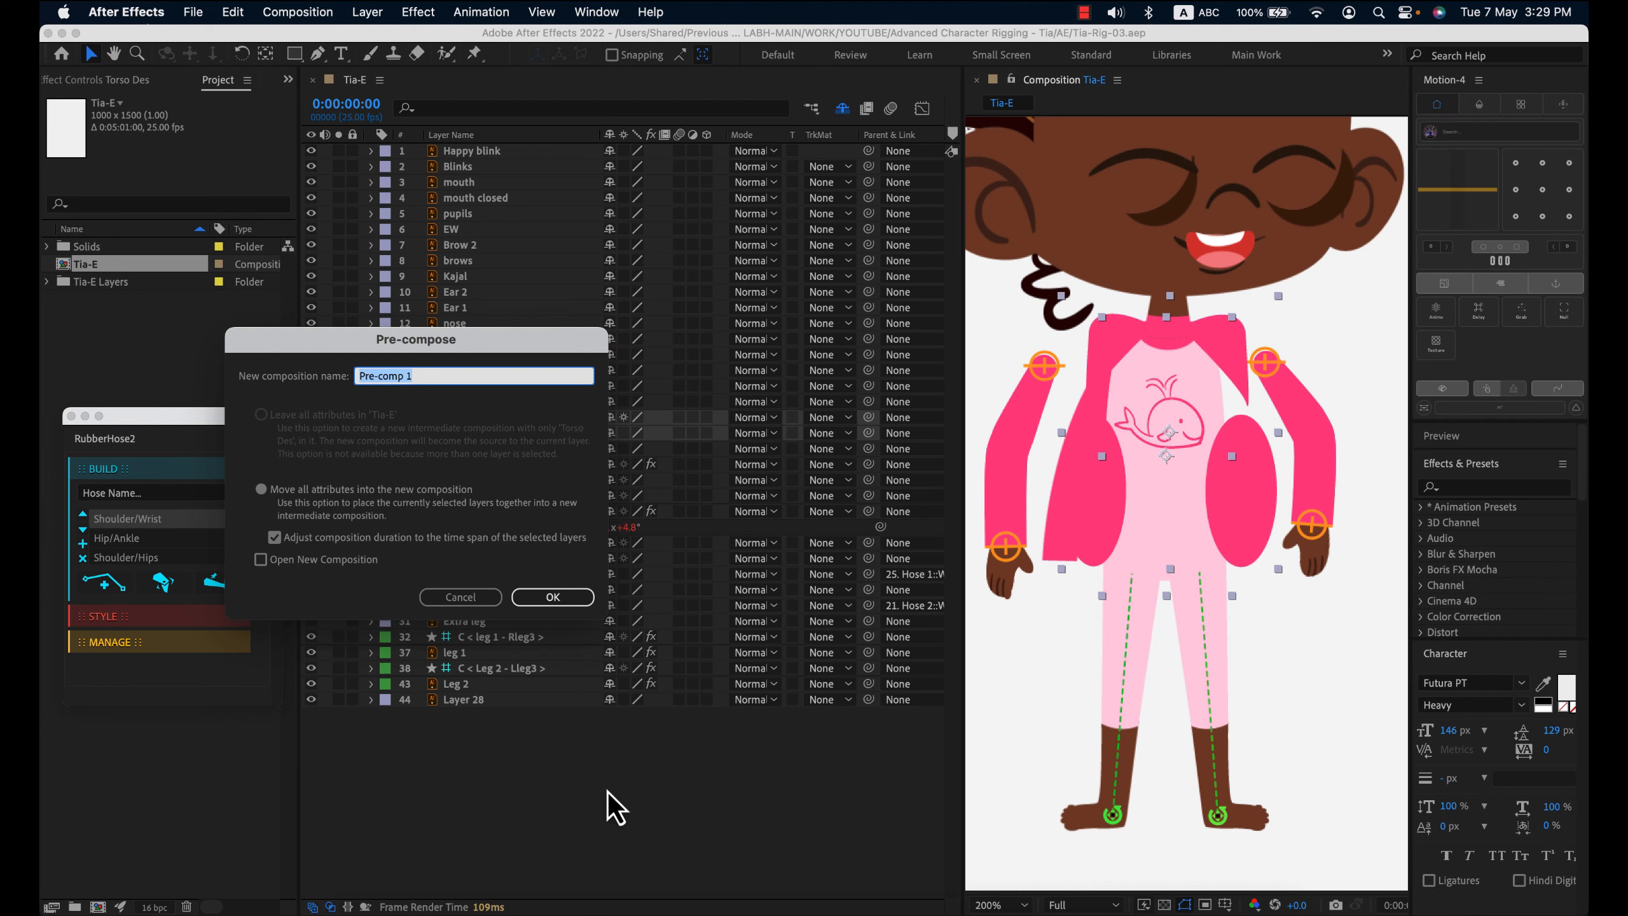
text(Torso)
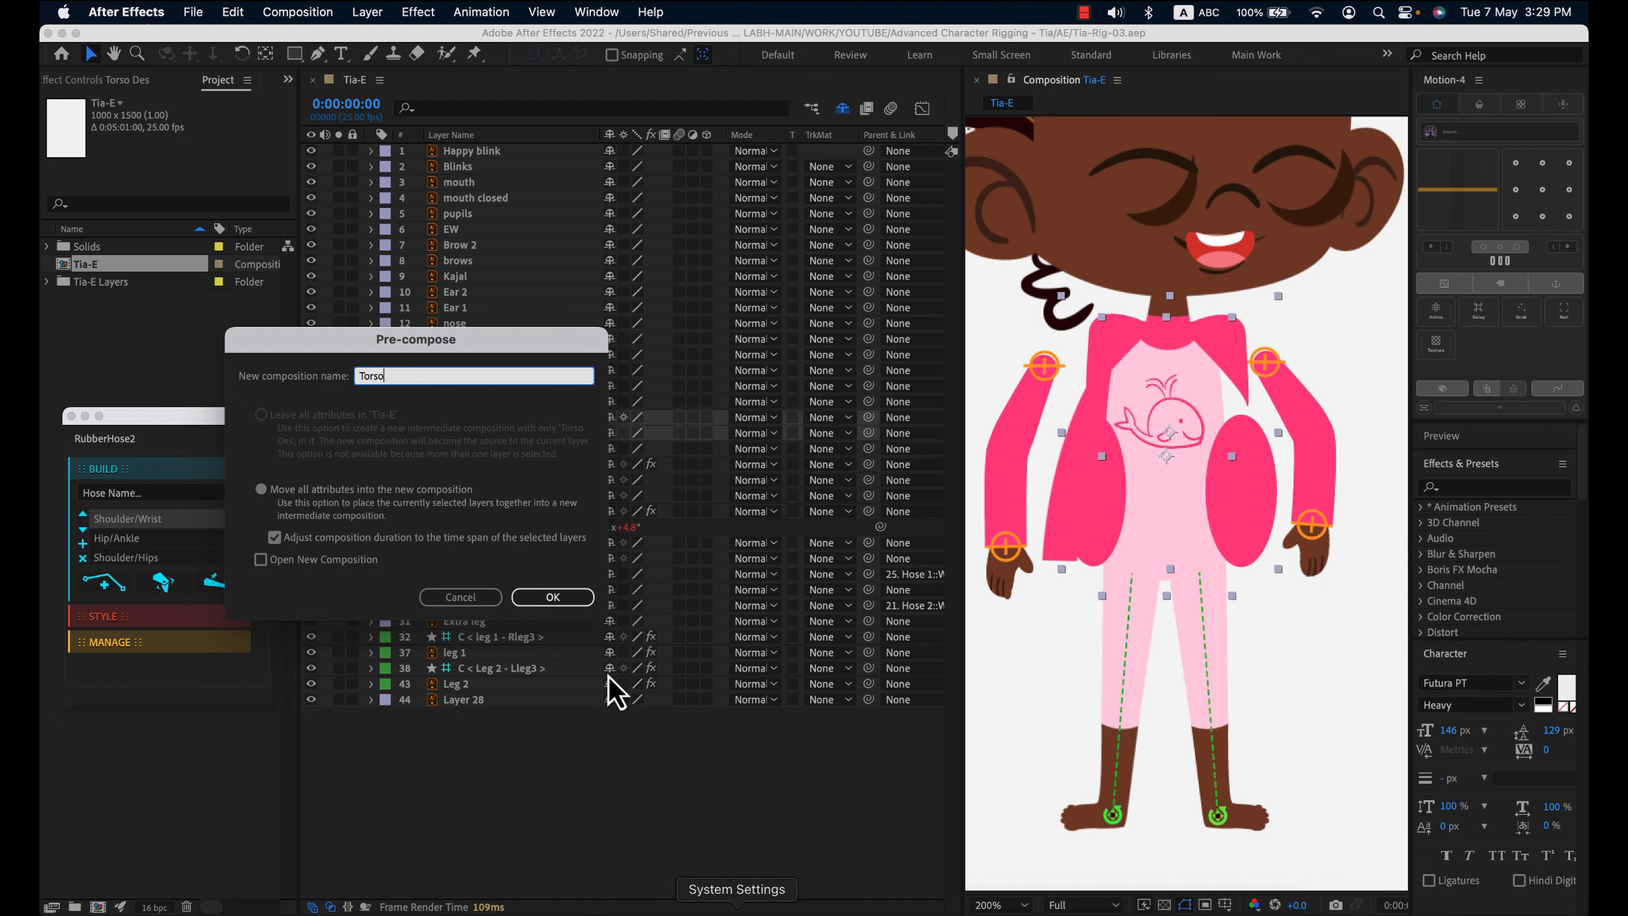
click(551, 597)
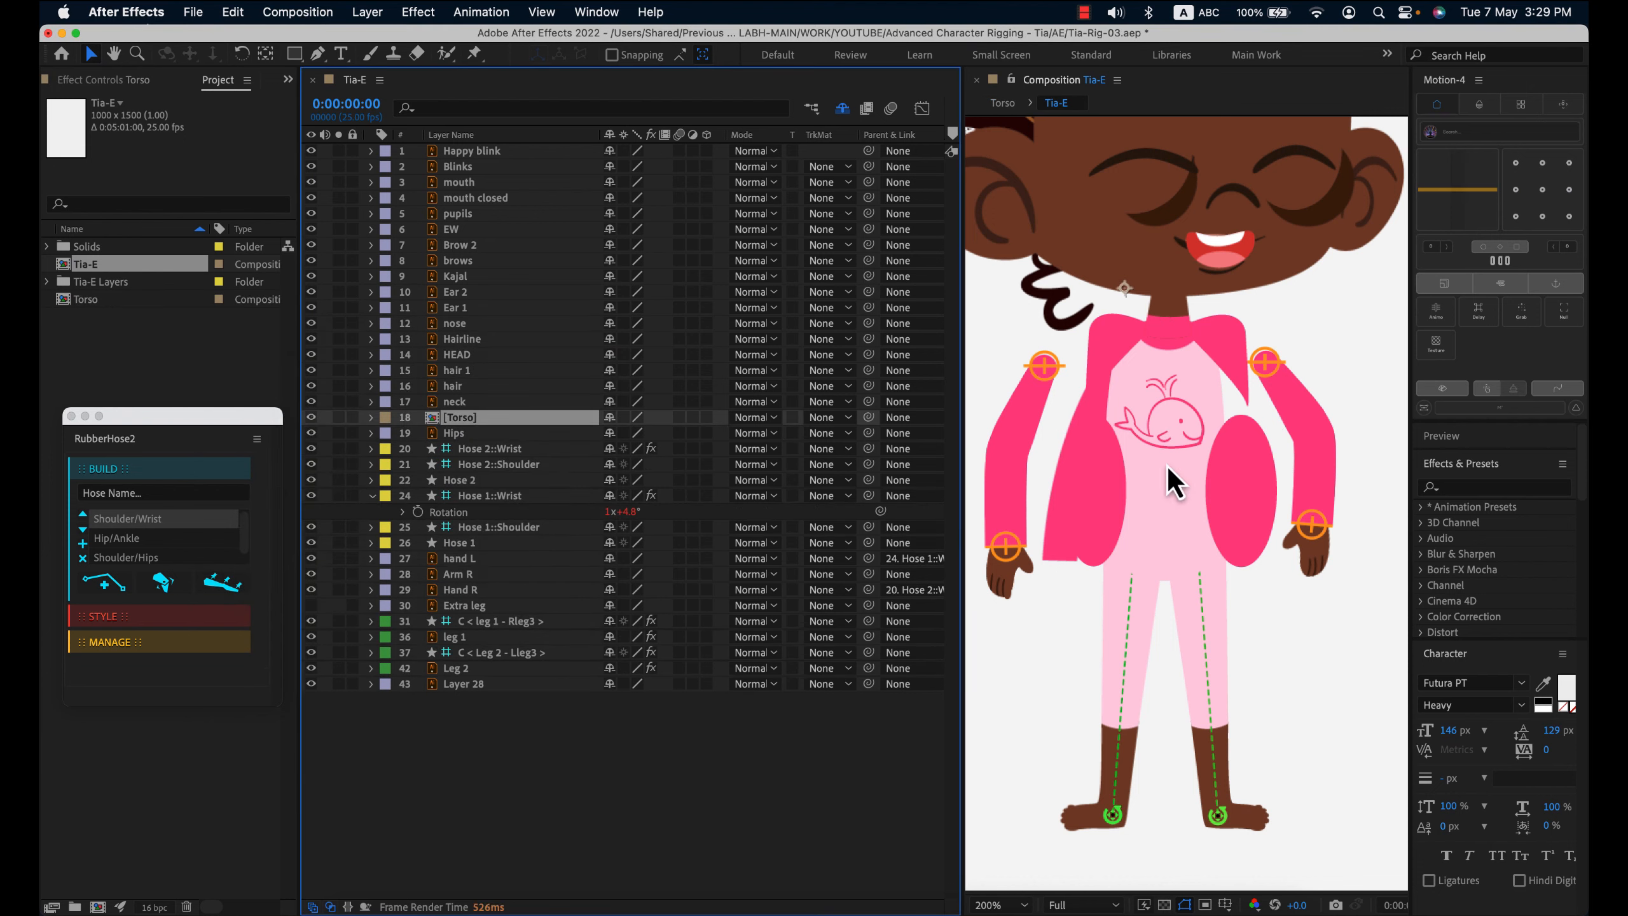
- Open the Torso pre-composition and inspect how the sleeve and whale artwork sits over the body shape
scroll(1168, 466, down, 2)
mouse_move(1160, 407)
mouse_down()
mouse_move(1216, 426)
mouse_move(1167, 406)
mouse_up()
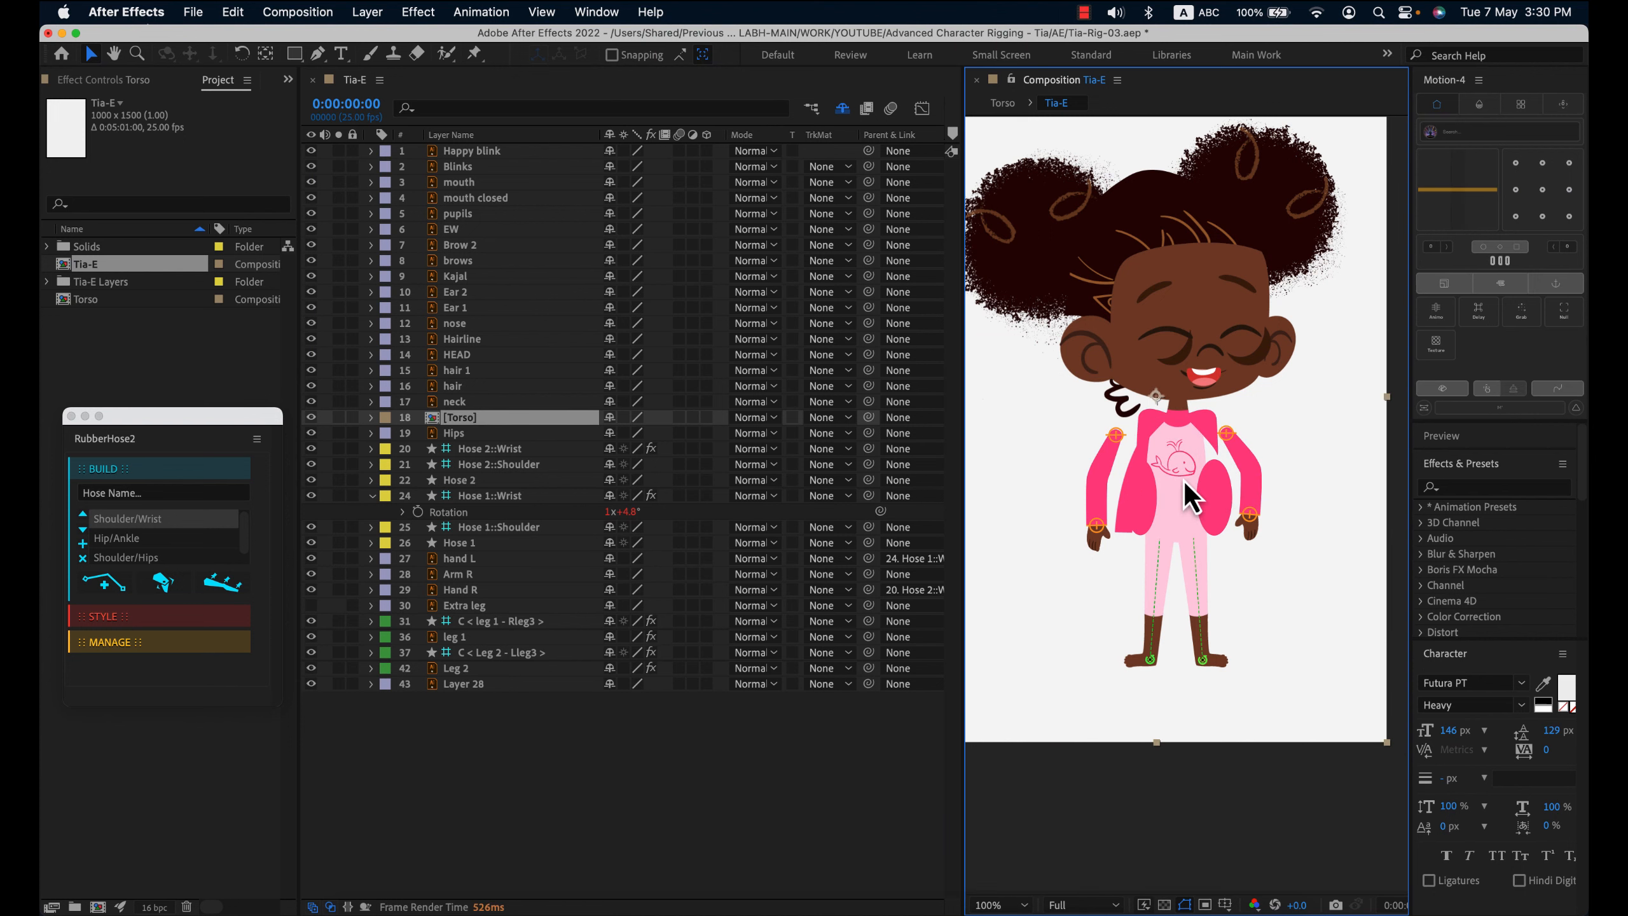
scroll(1184, 481, up, 2)
double_click(498, 421)
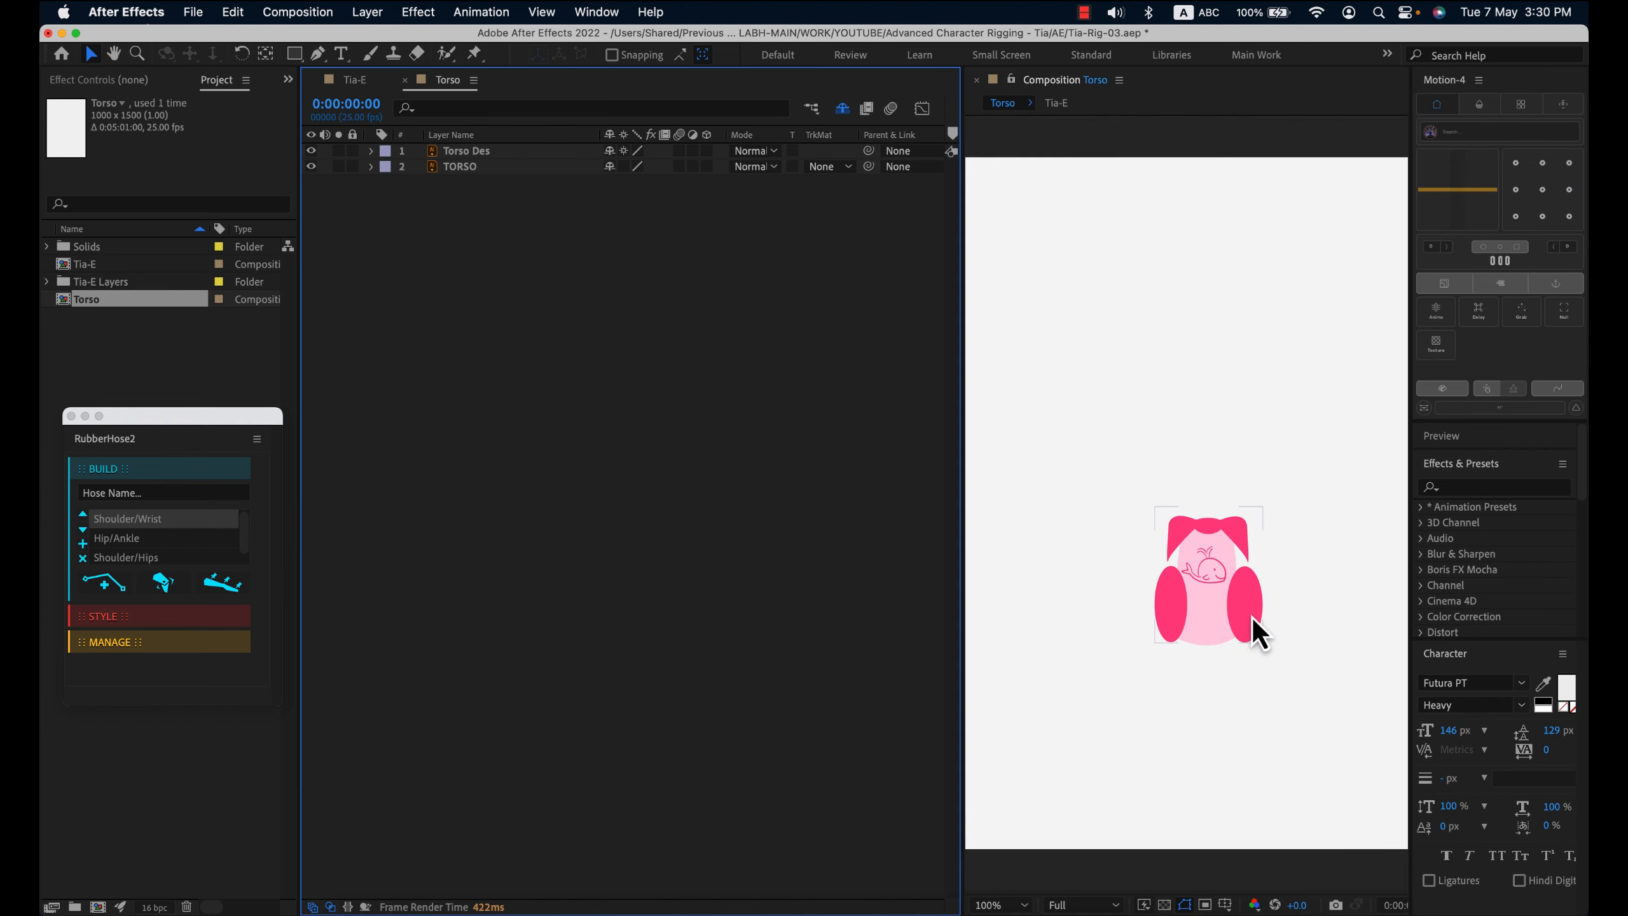
click(1202, 573)
scroll(1231, 568, up, 2)
click(575, 231)
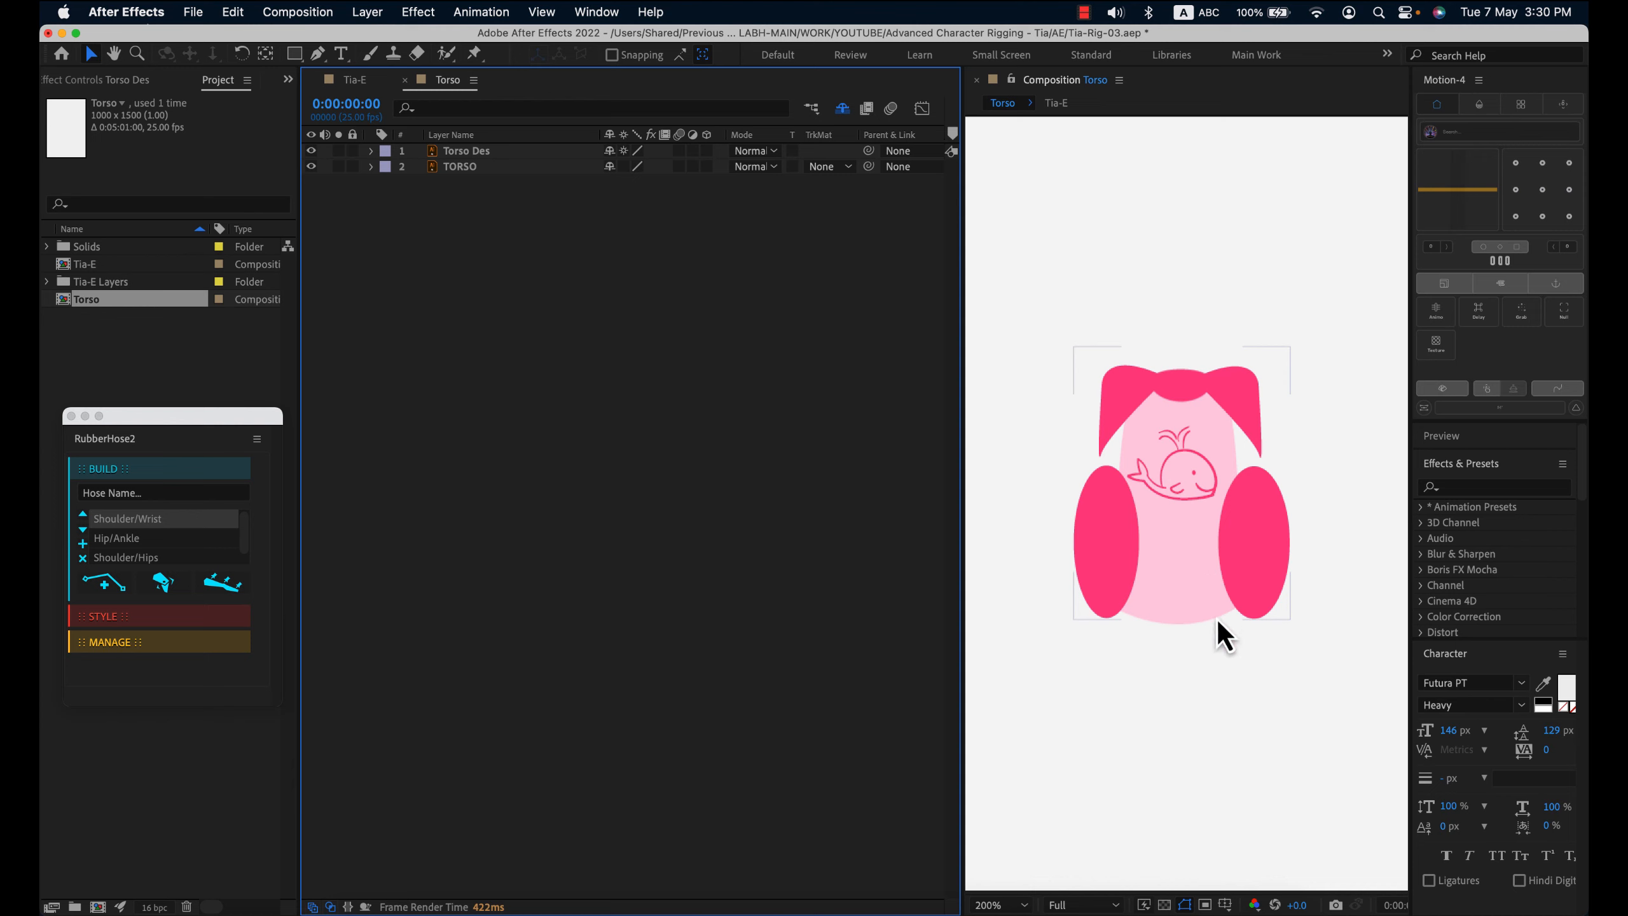
- Identify the TORSO layer by toggling its visibility, duplicate it, and place the copy above Torso Des
click(478, 168)
click(312, 168)
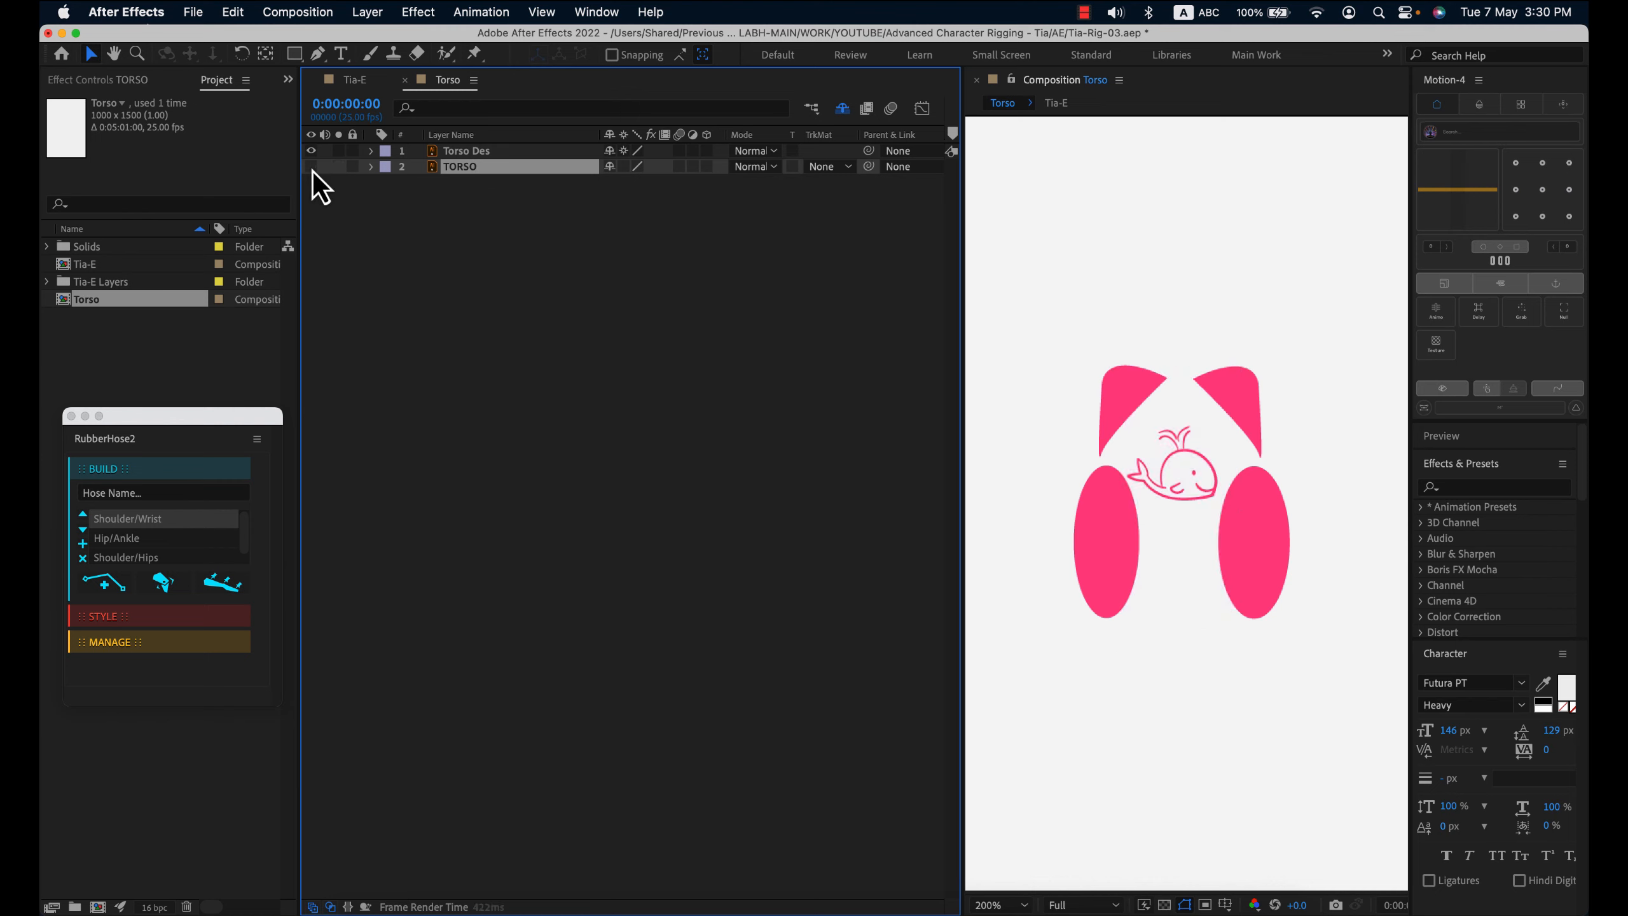
click(313, 169)
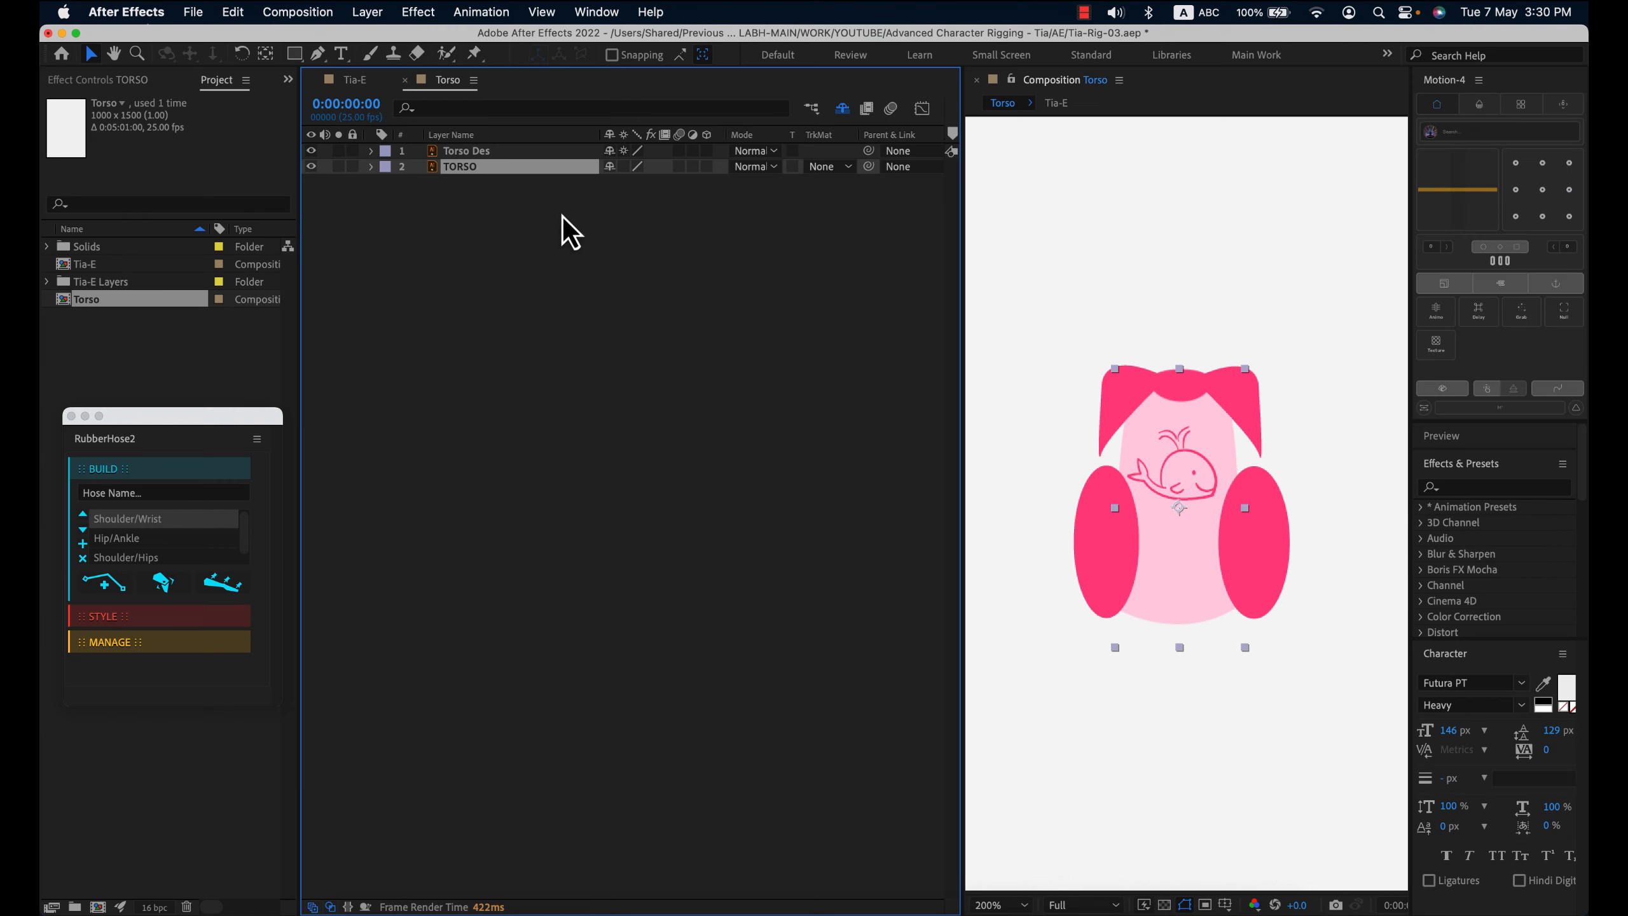
key(super+d)
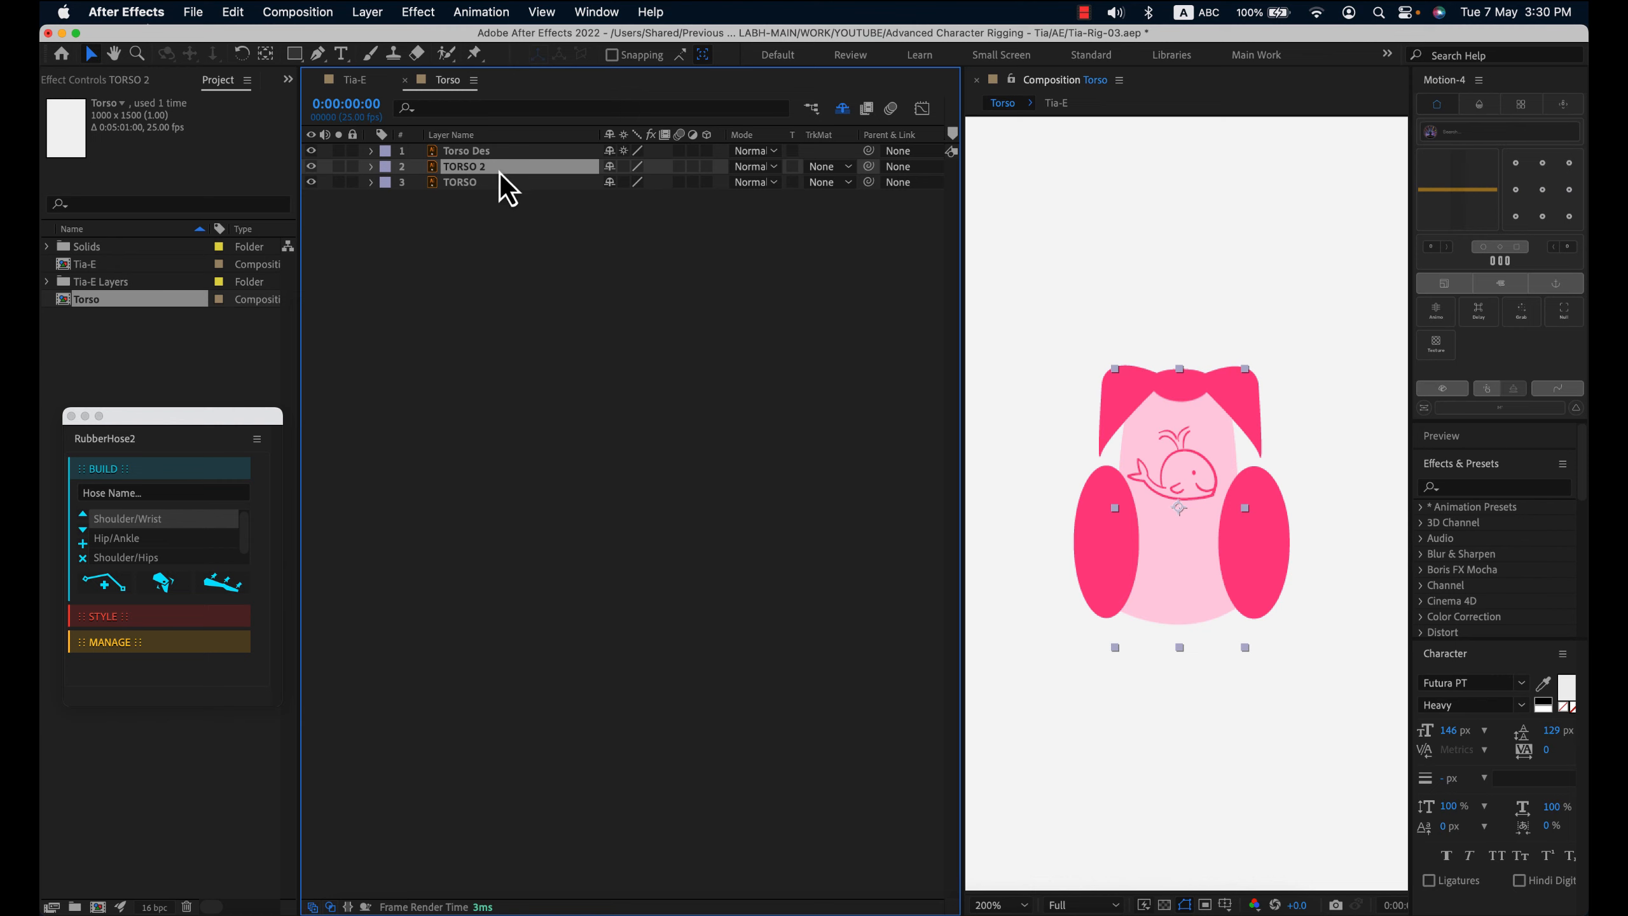
drag(506, 171, 506, 151)
- Try moving the Torso Des artwork down behind the duplicated torso, and undo the move
click(480, 167)
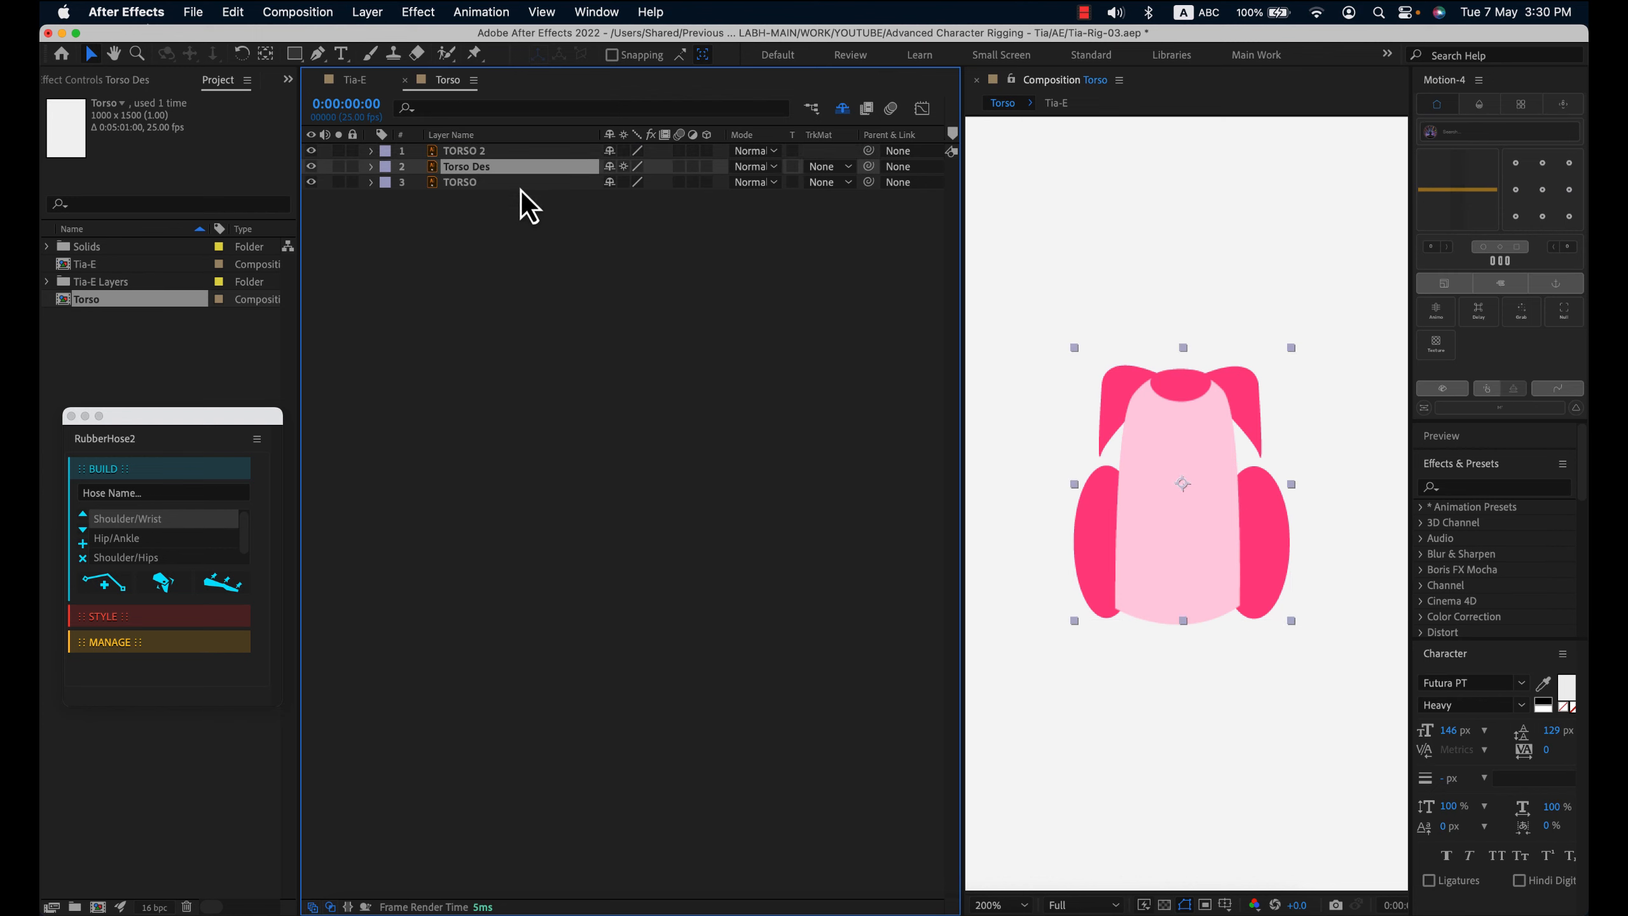
drag(1245, 396, 1204, 573)
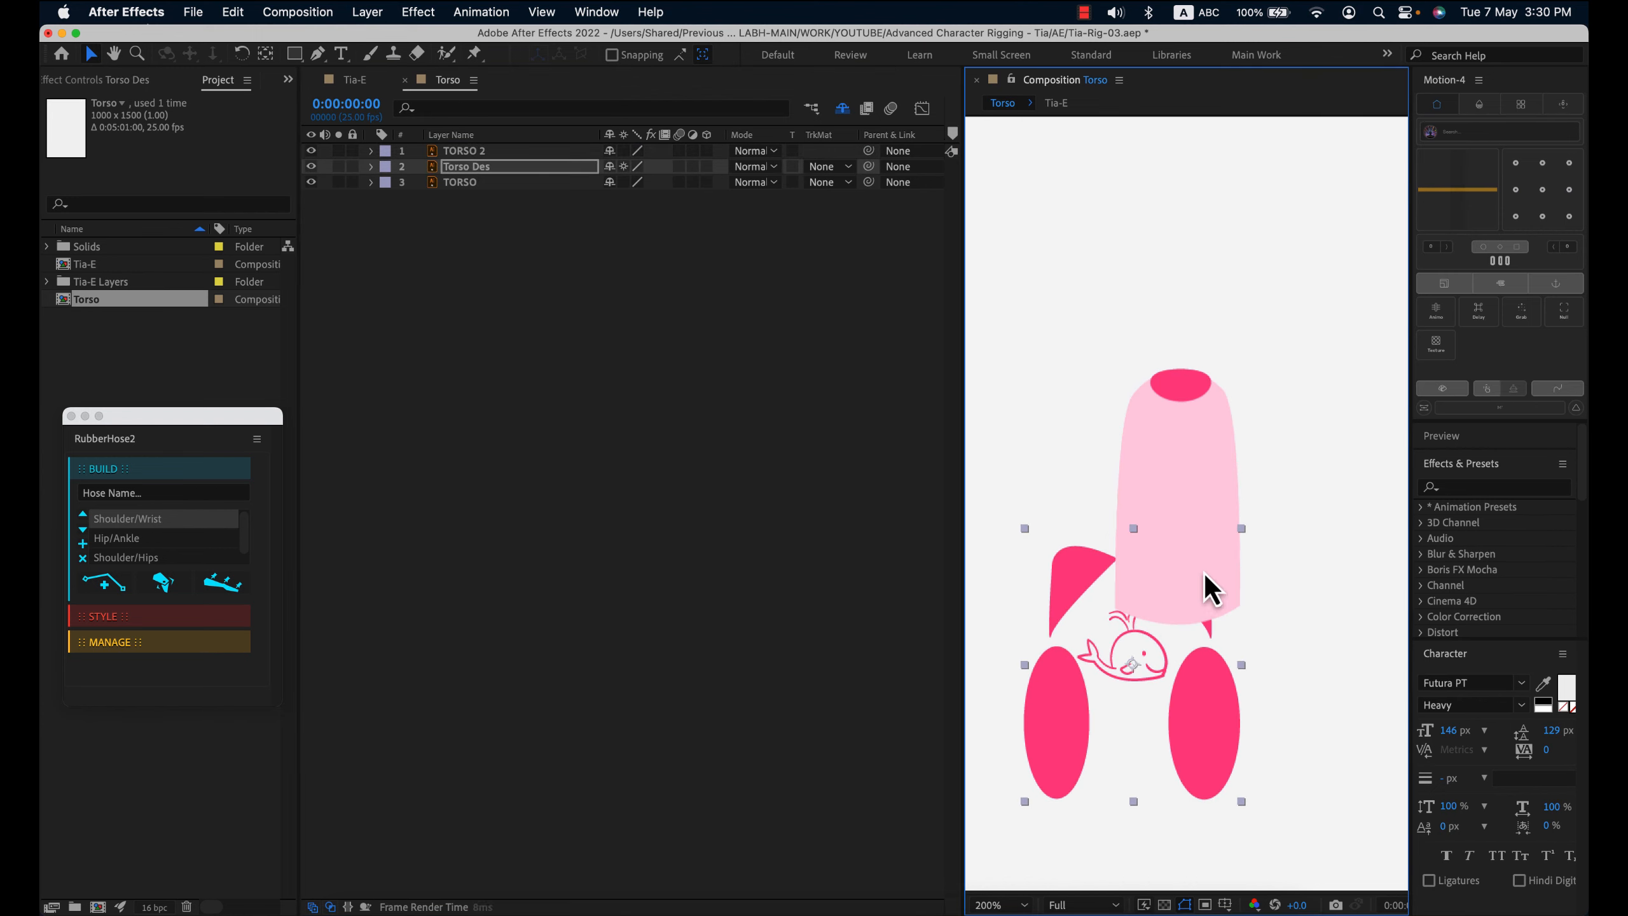
key(super+z)
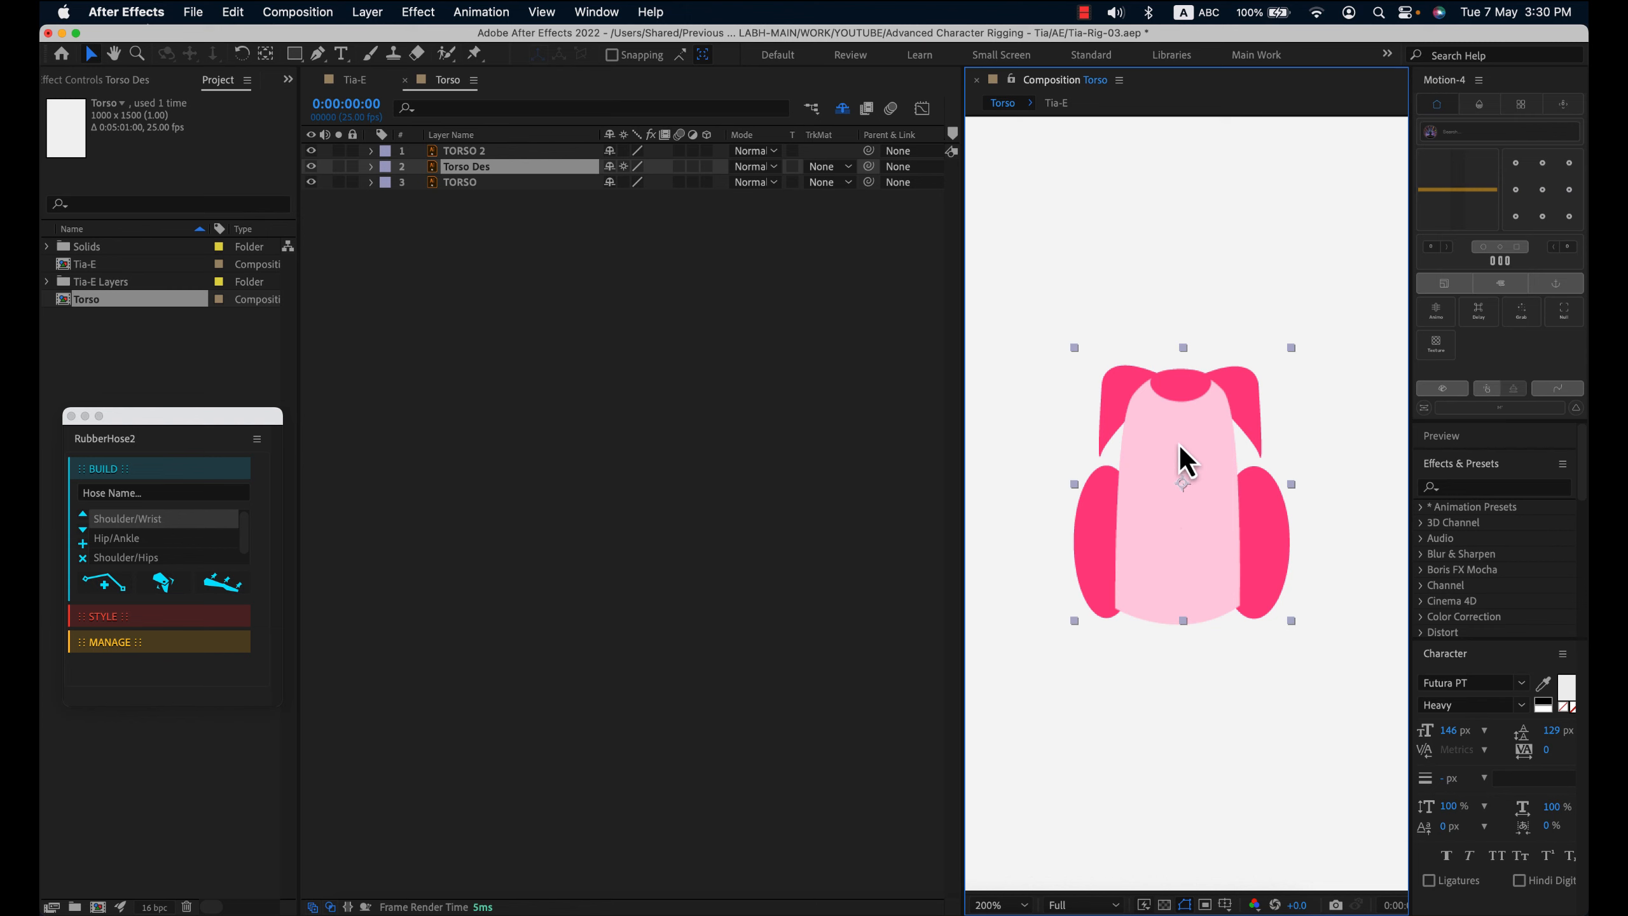
- Use TORSO 2 as the alpha matte for Torso Des and parent TORSO 2 to the TORSO layer
click(482, 183)
click(515, 153)
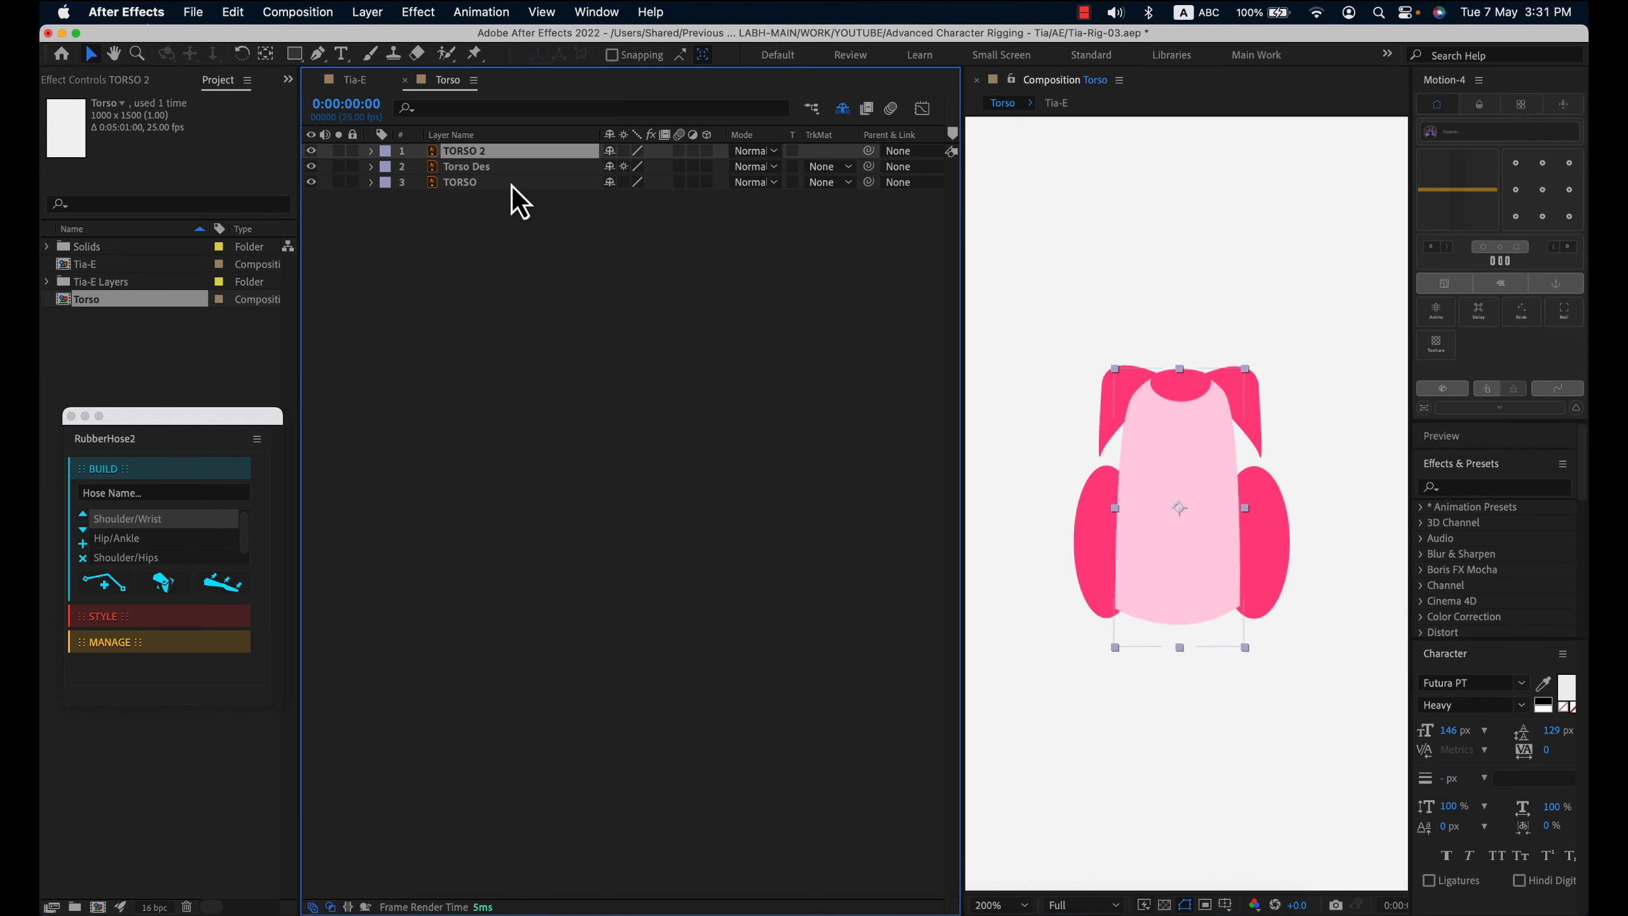
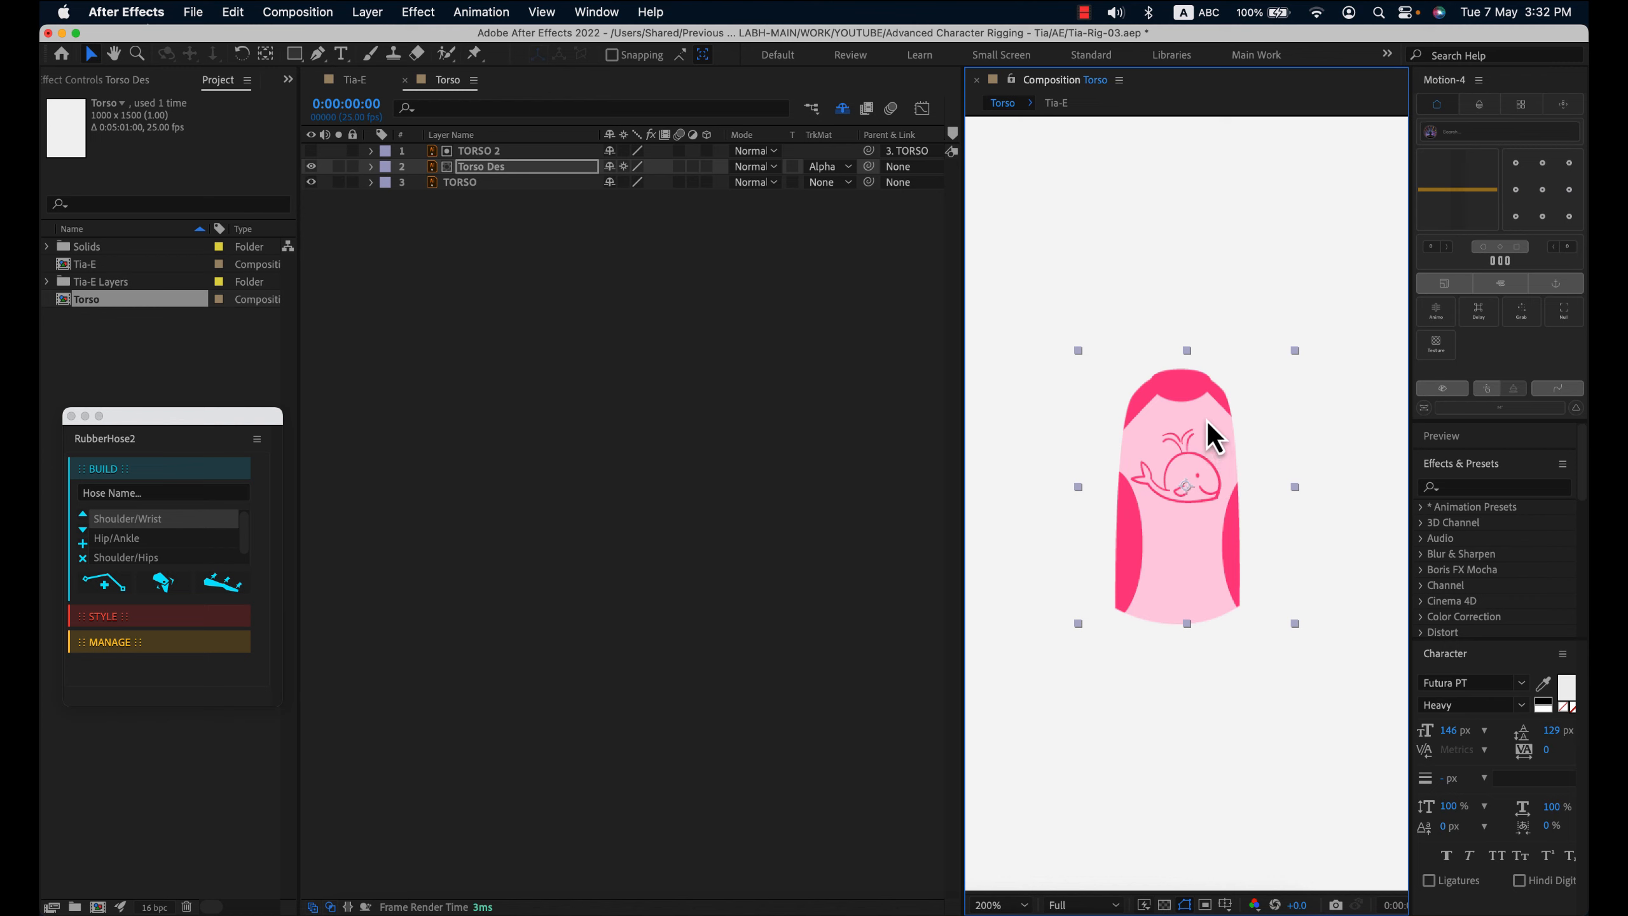
- Return to the Tia-E composition, closing Torso, and delete the original Arm R layer
click(357, 87)
click(405, 82)
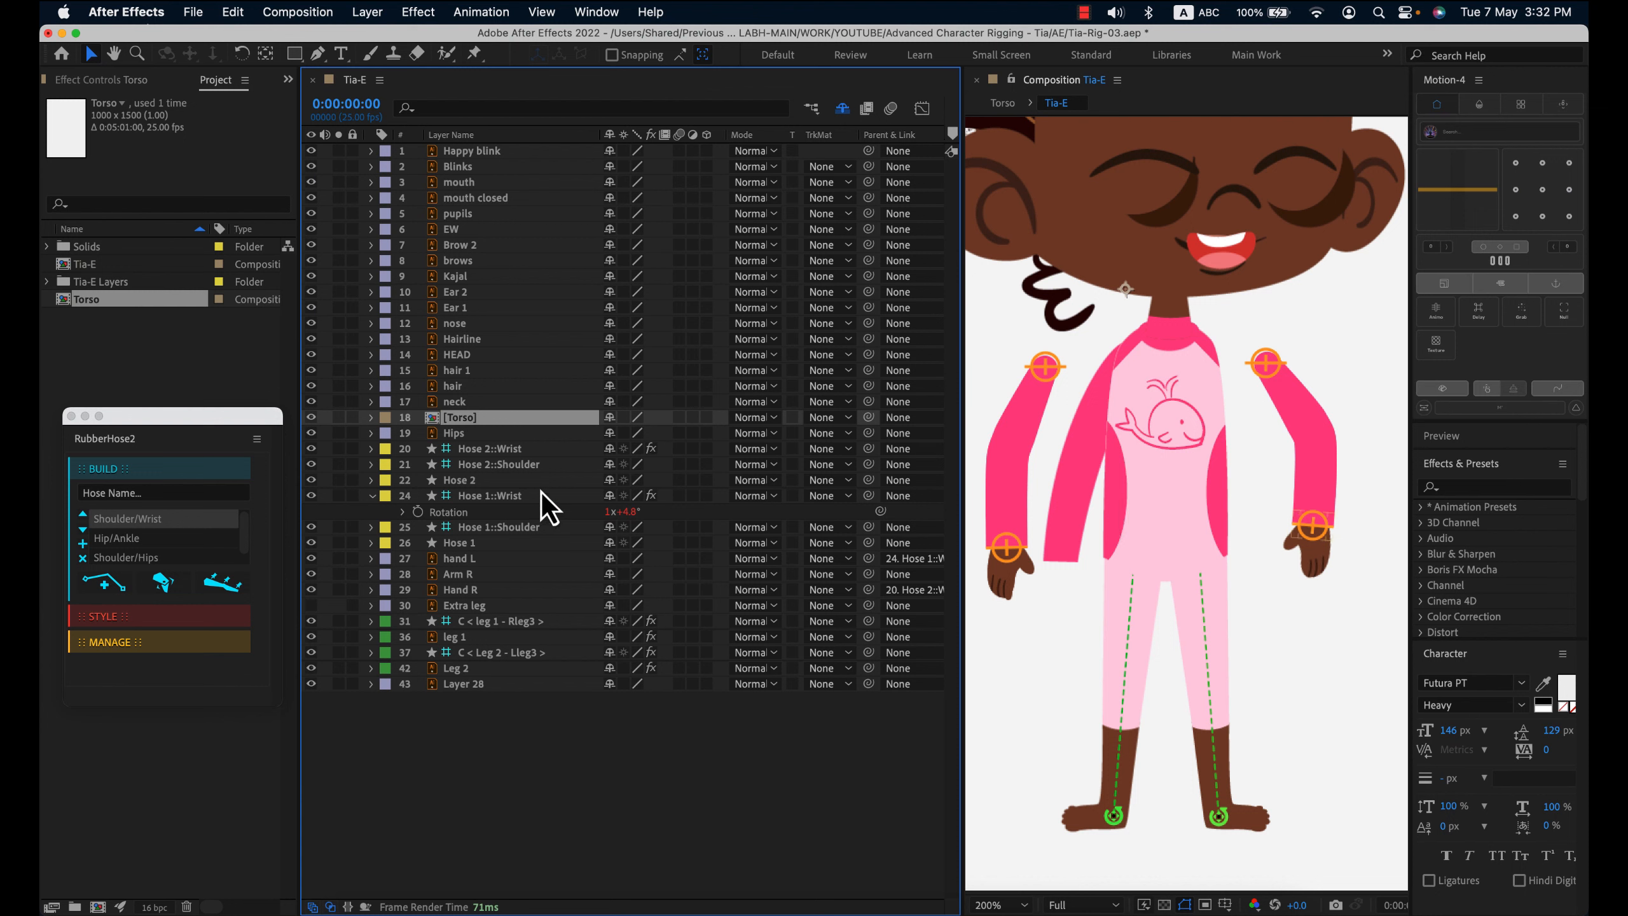
click(480, 576)
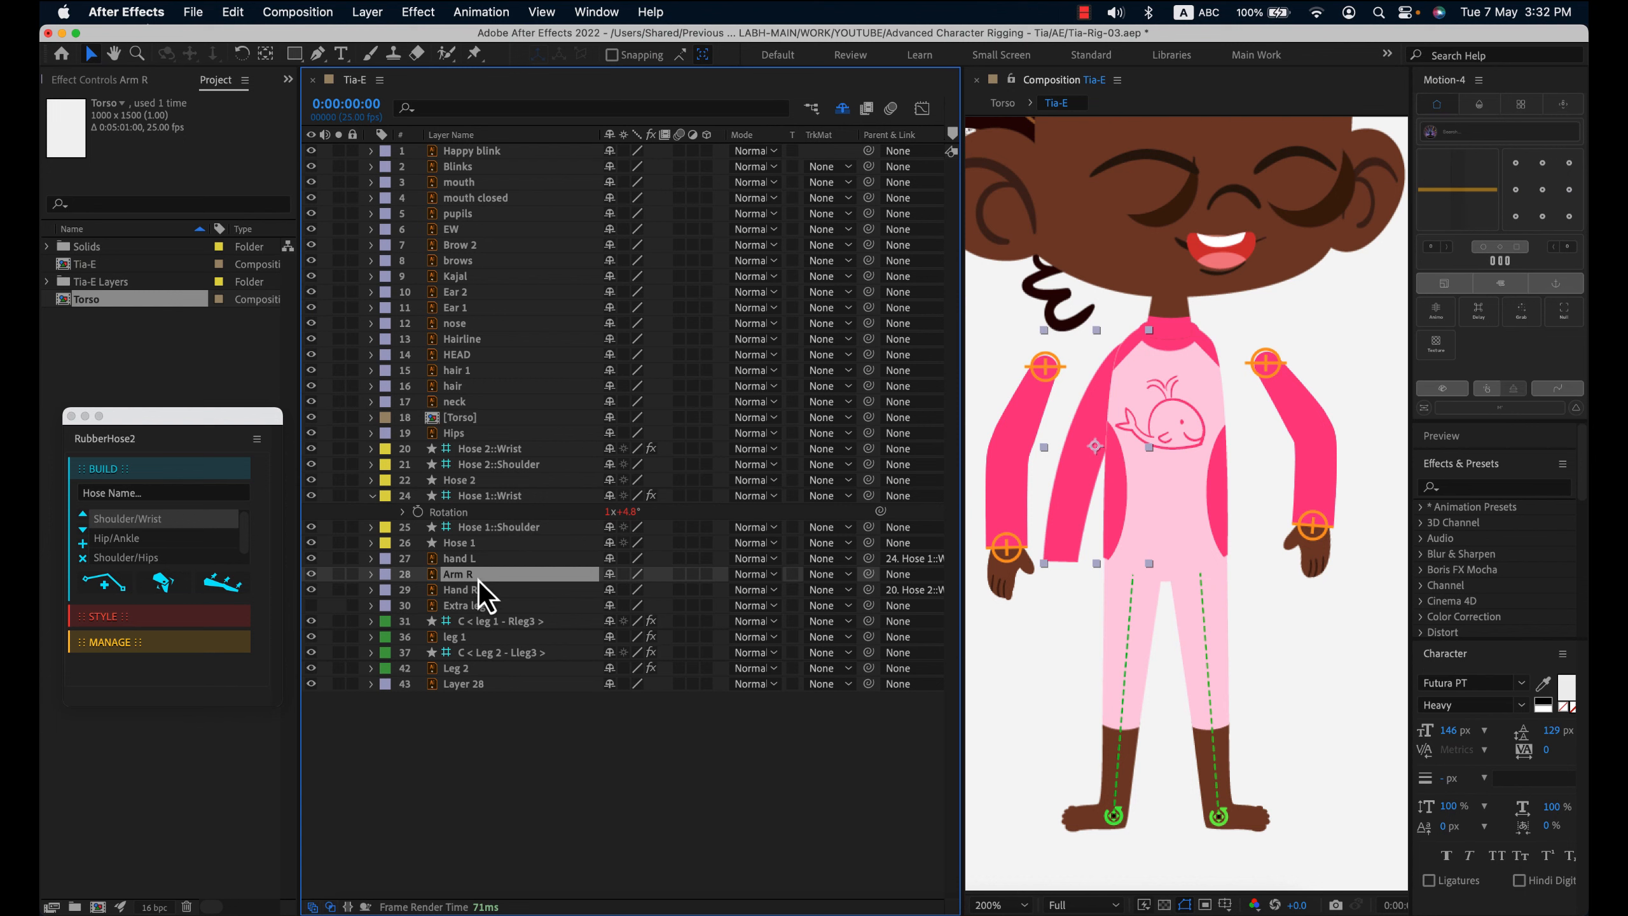
click(312, 575)
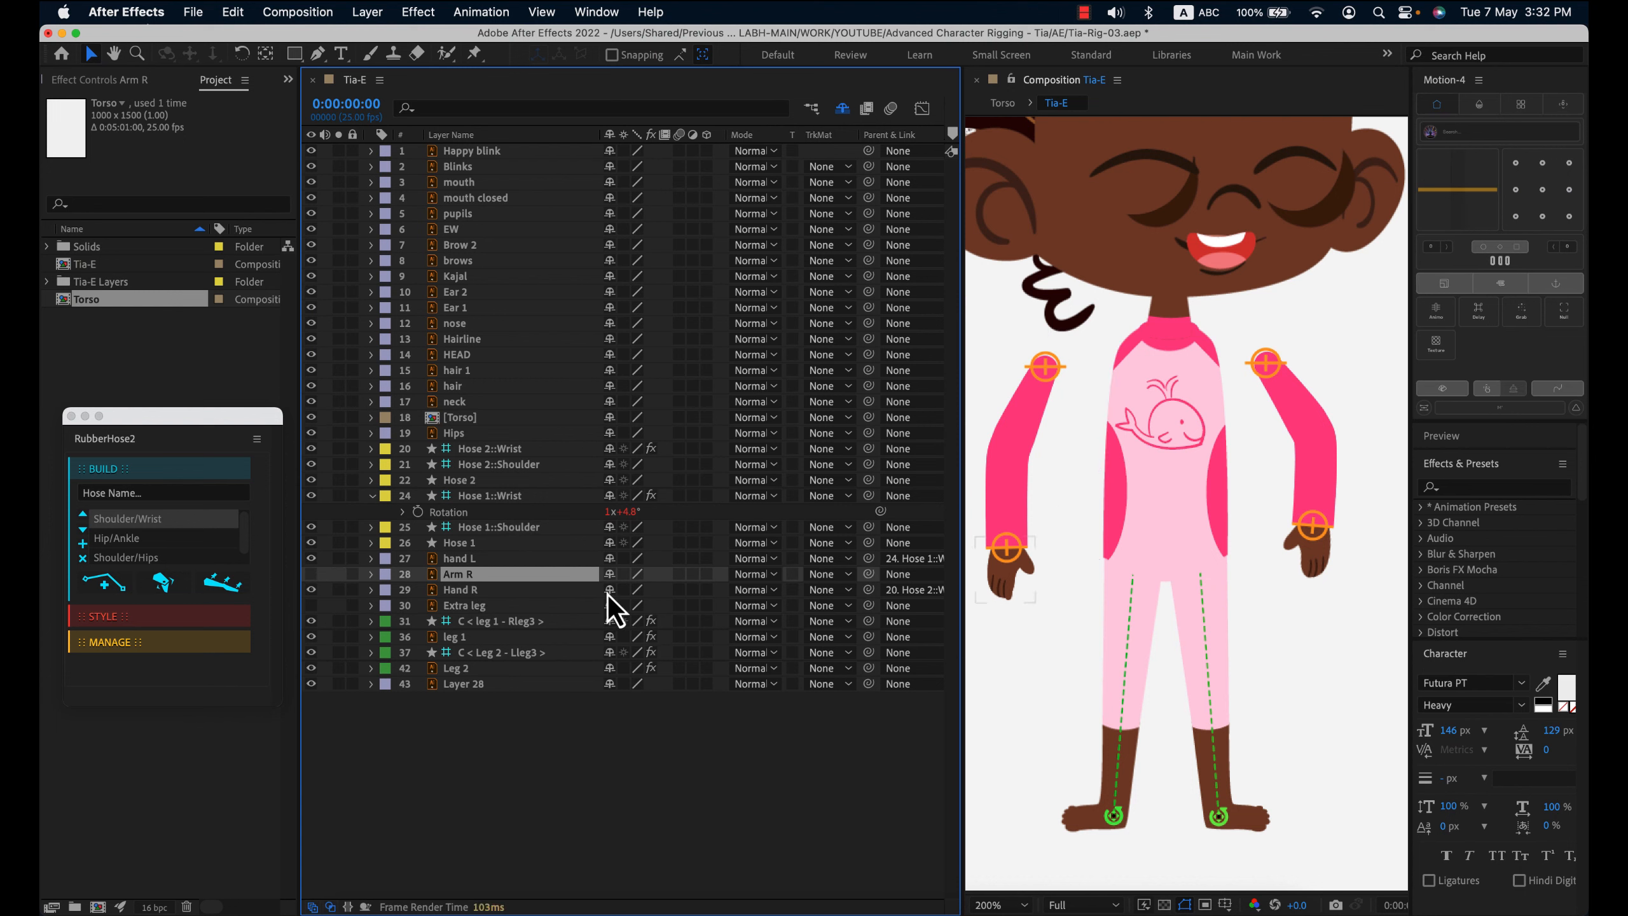
key(Delete)
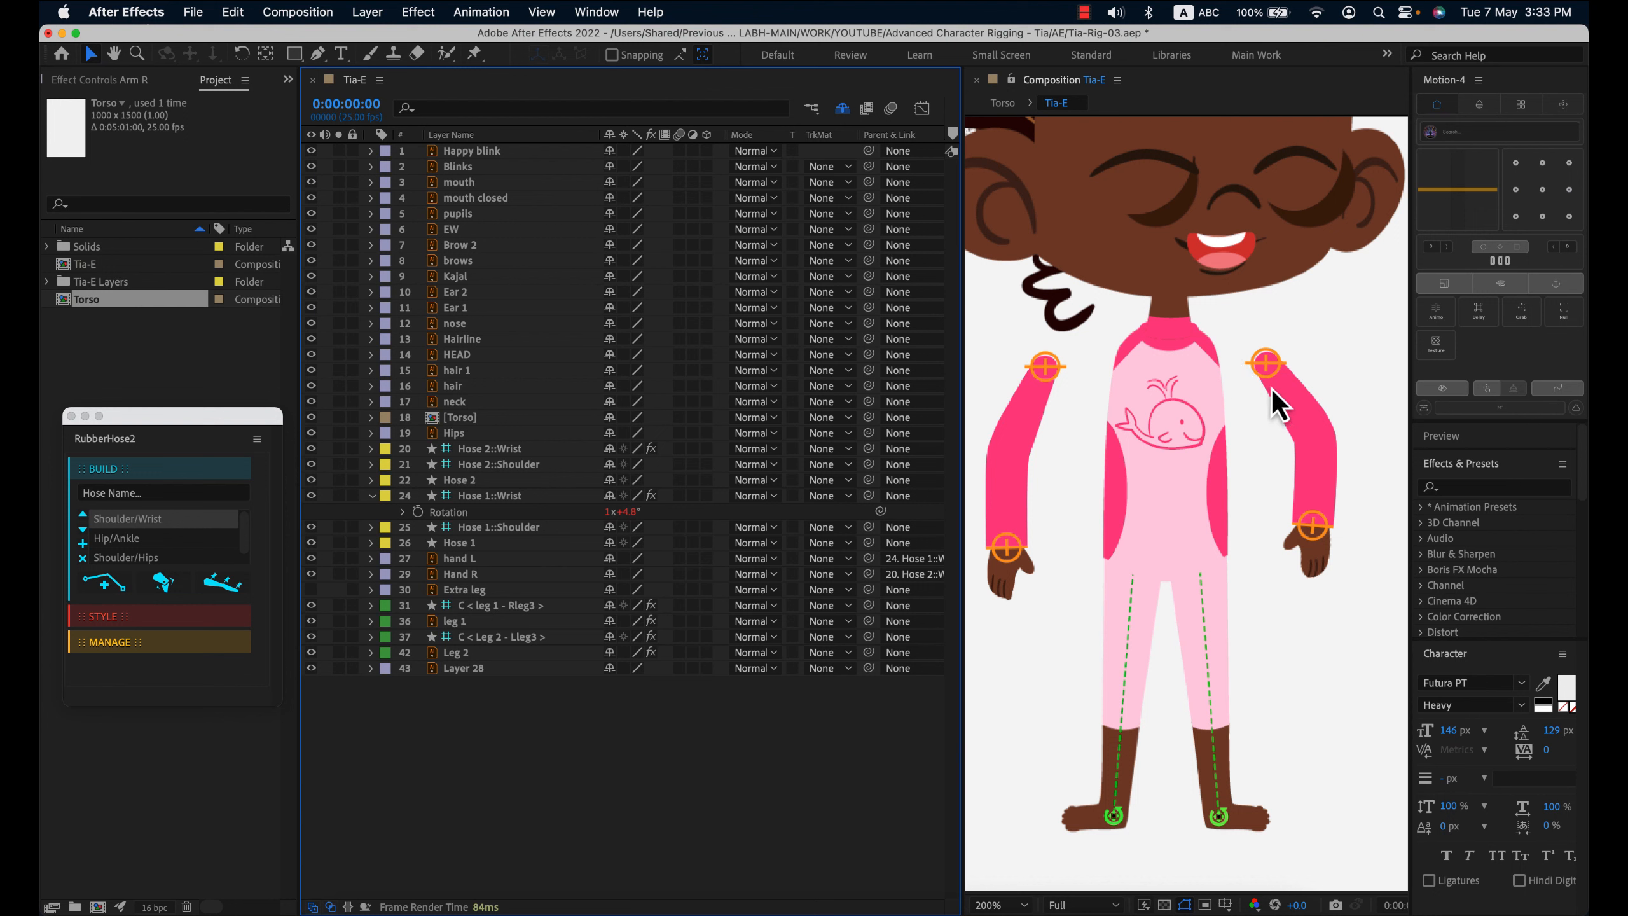
- Move the Hose 2 shoulder controller onto the torso's shoulder and fine-tune its placement
click(525, 466)
drag(1048, 370, 1130, 351)
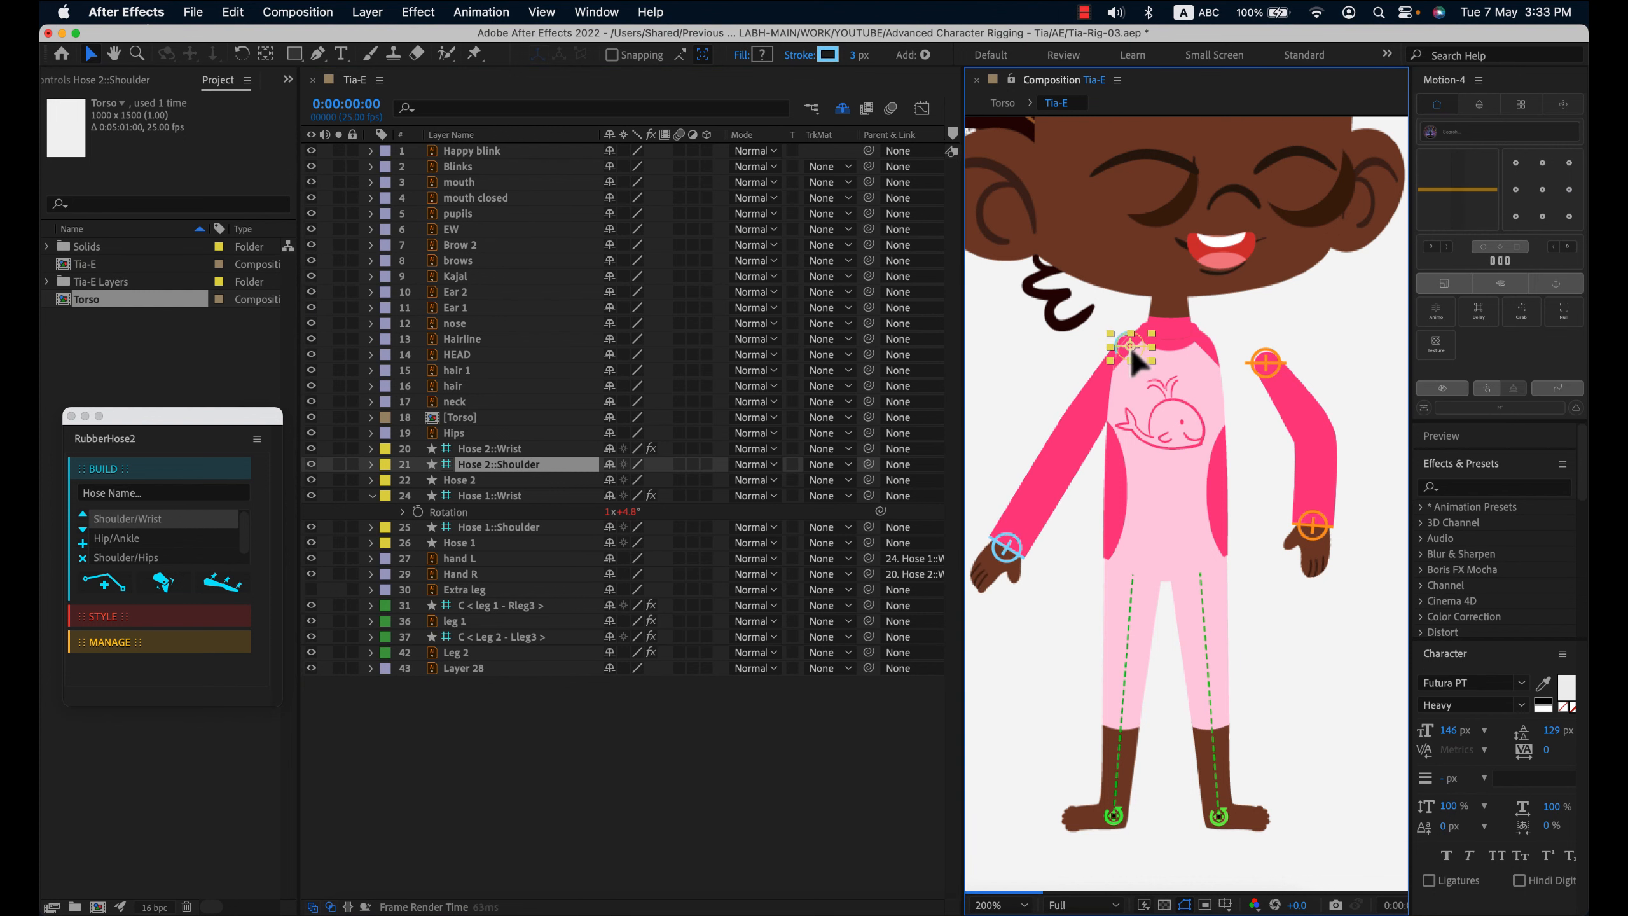
key(period)
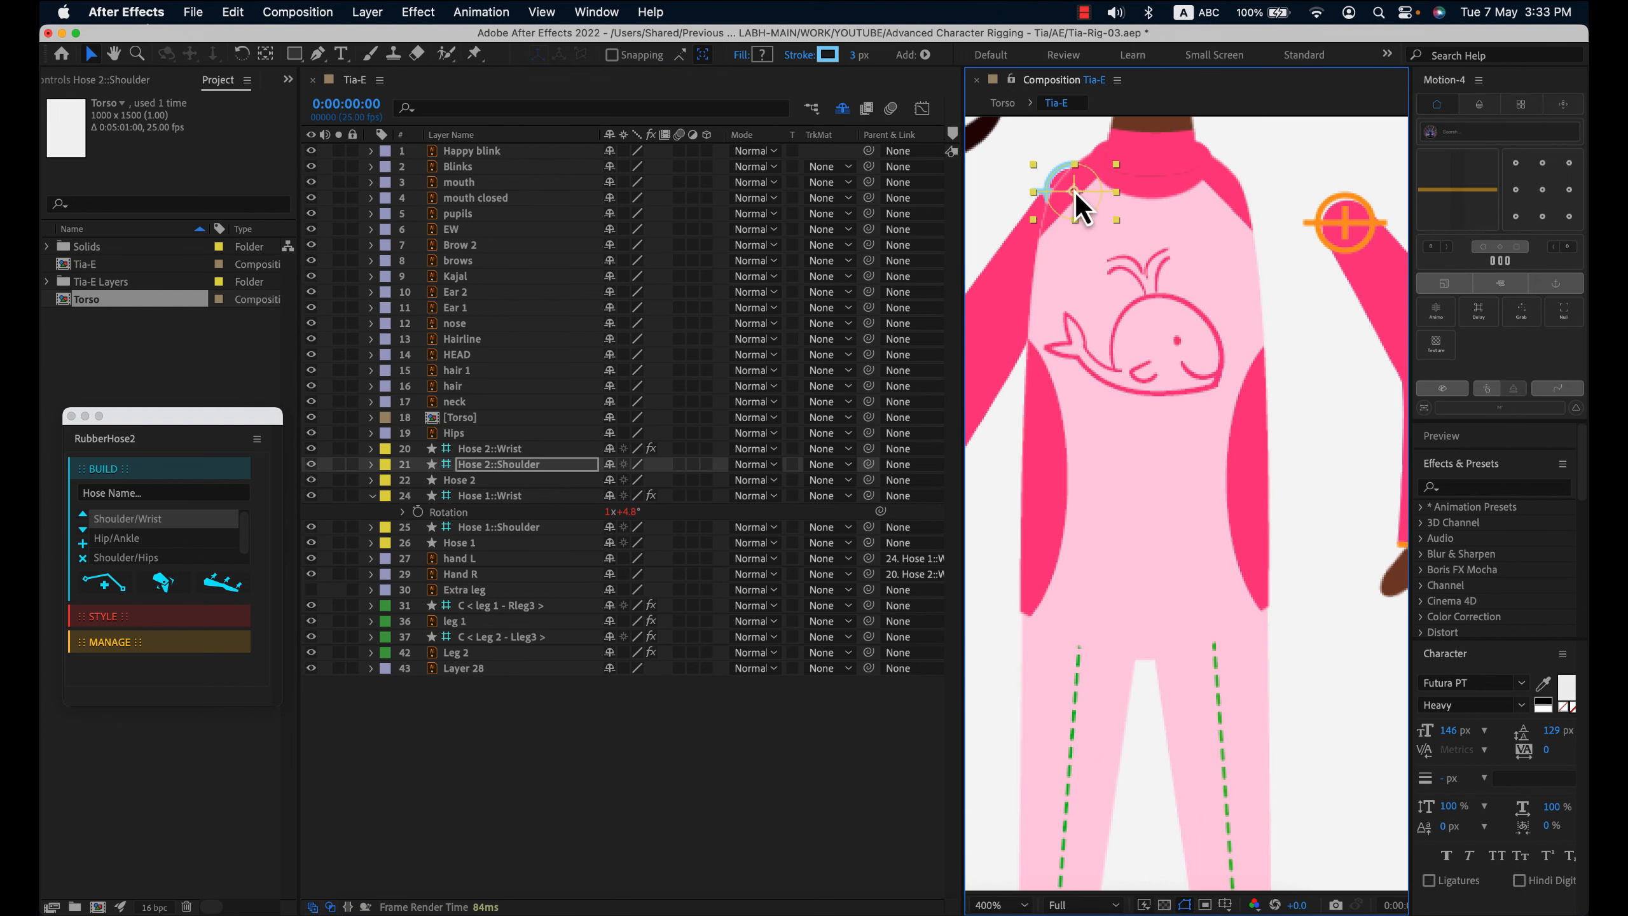
drag(1076, 193, 1081, 191)
key(comma)
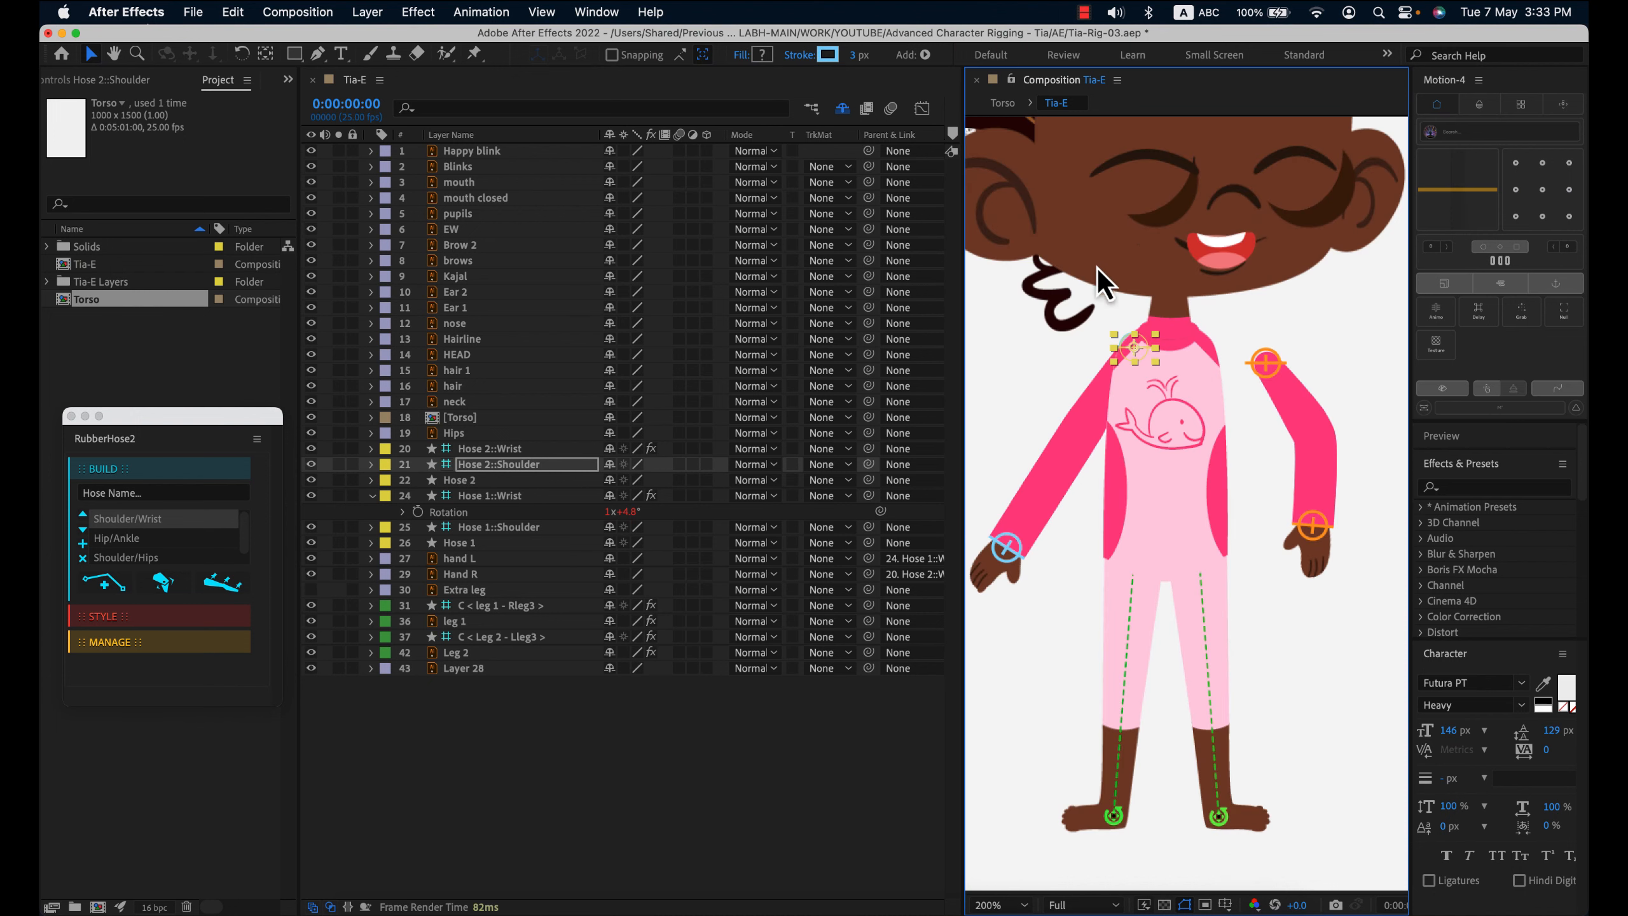
- Move the Hose 2 wrist controller in beside the hips so the arm hangs close to the torso
click(999, 548)
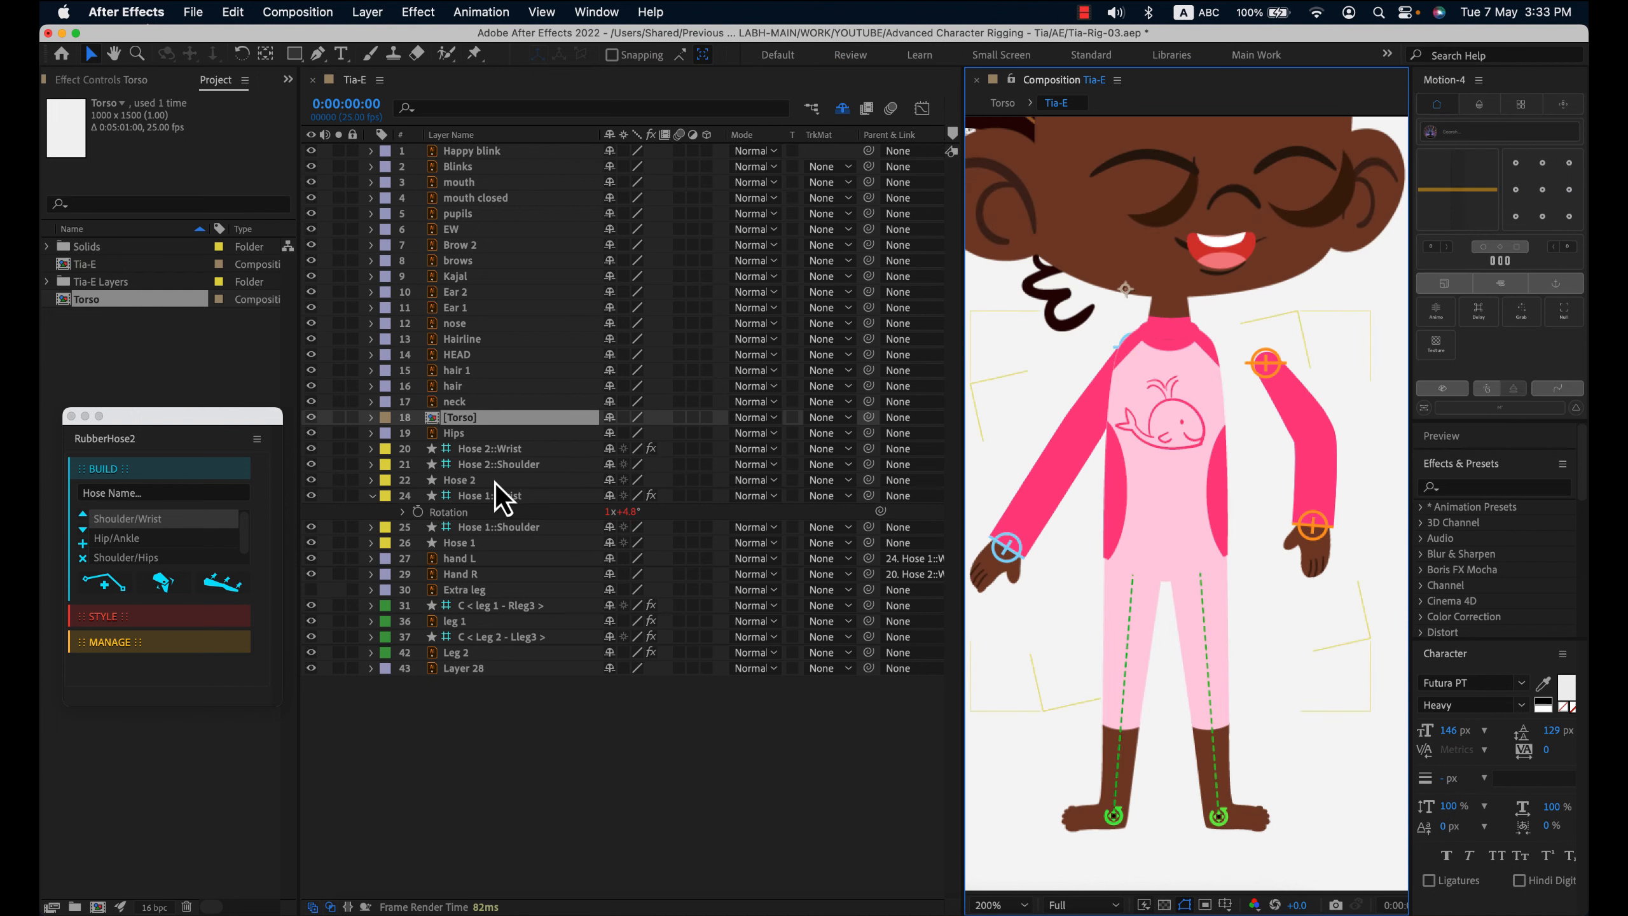
click(1005, 550)
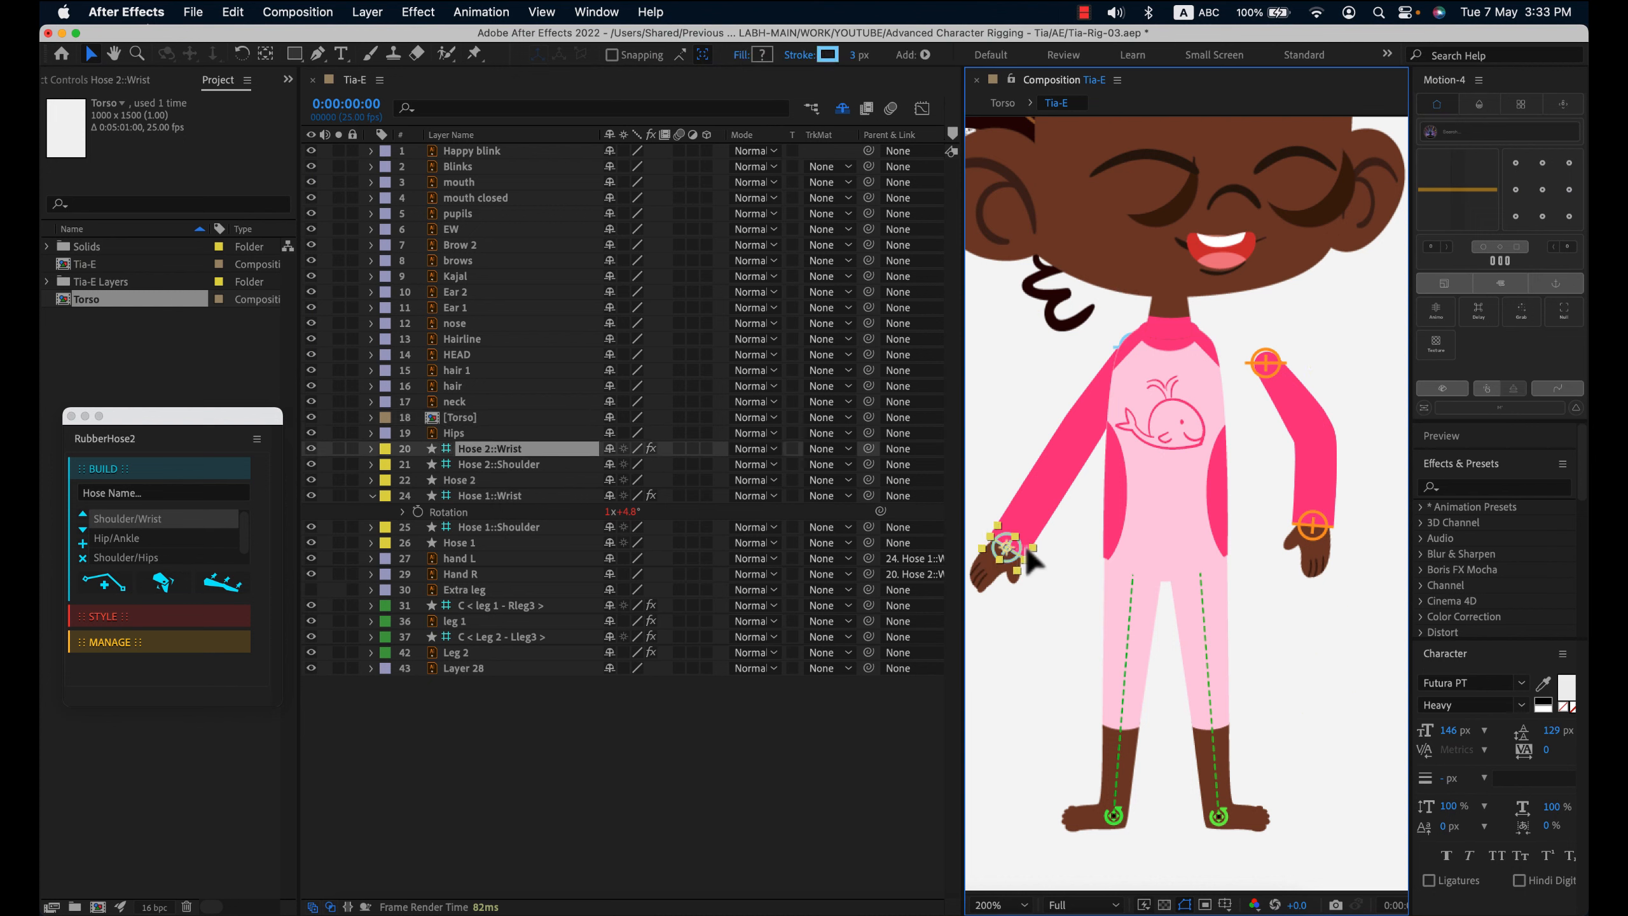
drag(1025, 544, 1063, 537)
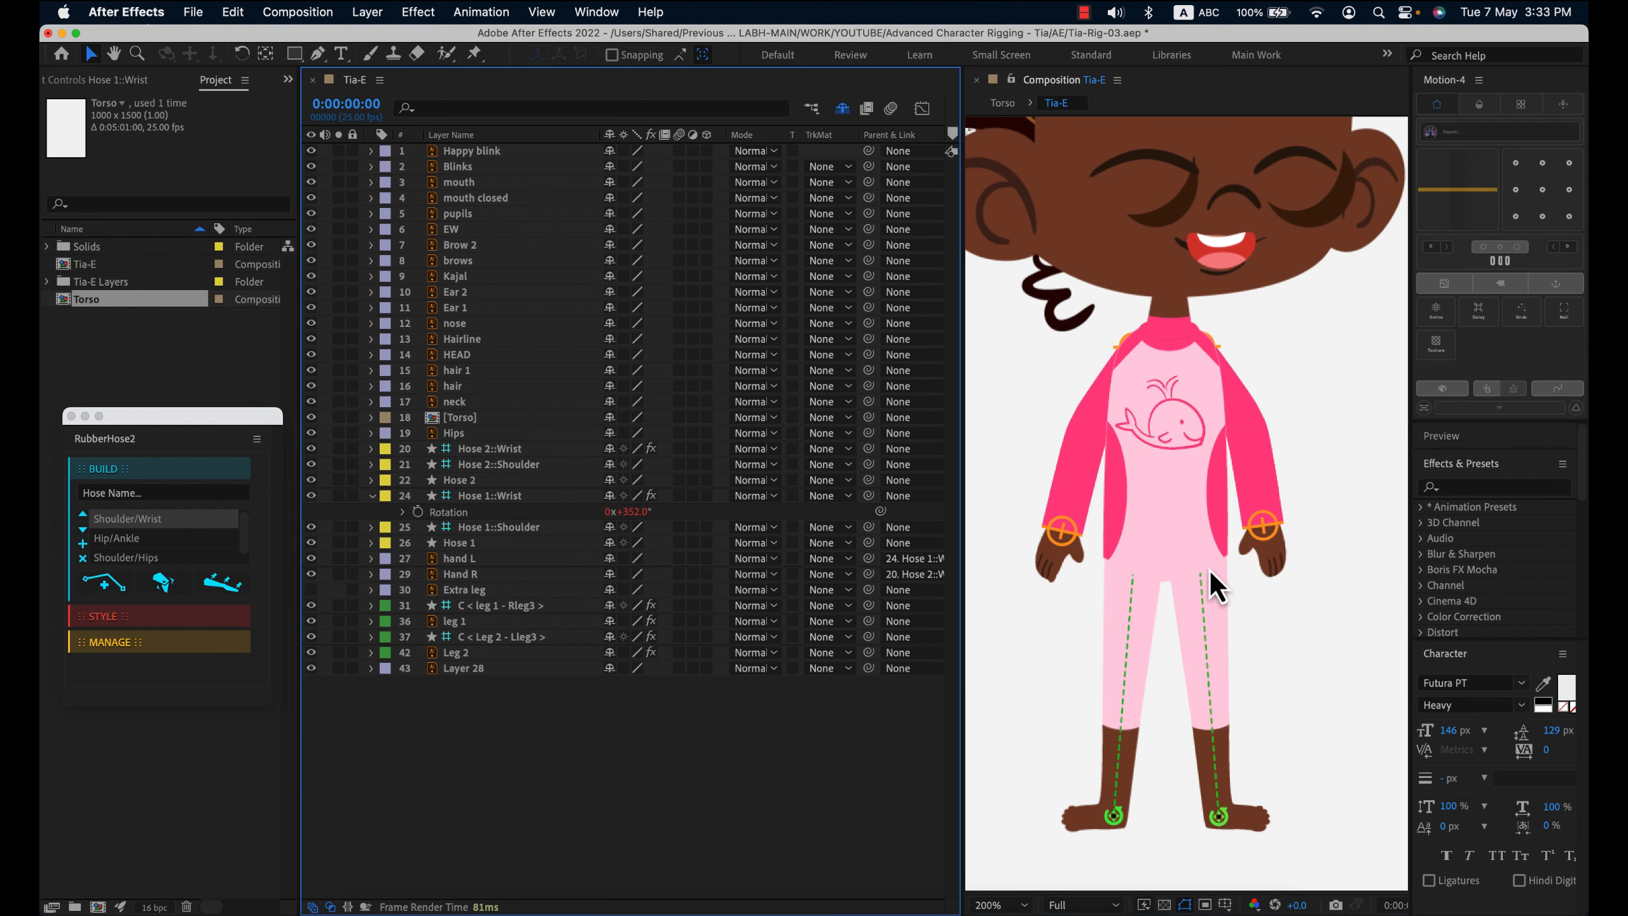
- Parent the Torso precomp layer to the Hips layer
click(482, 417)
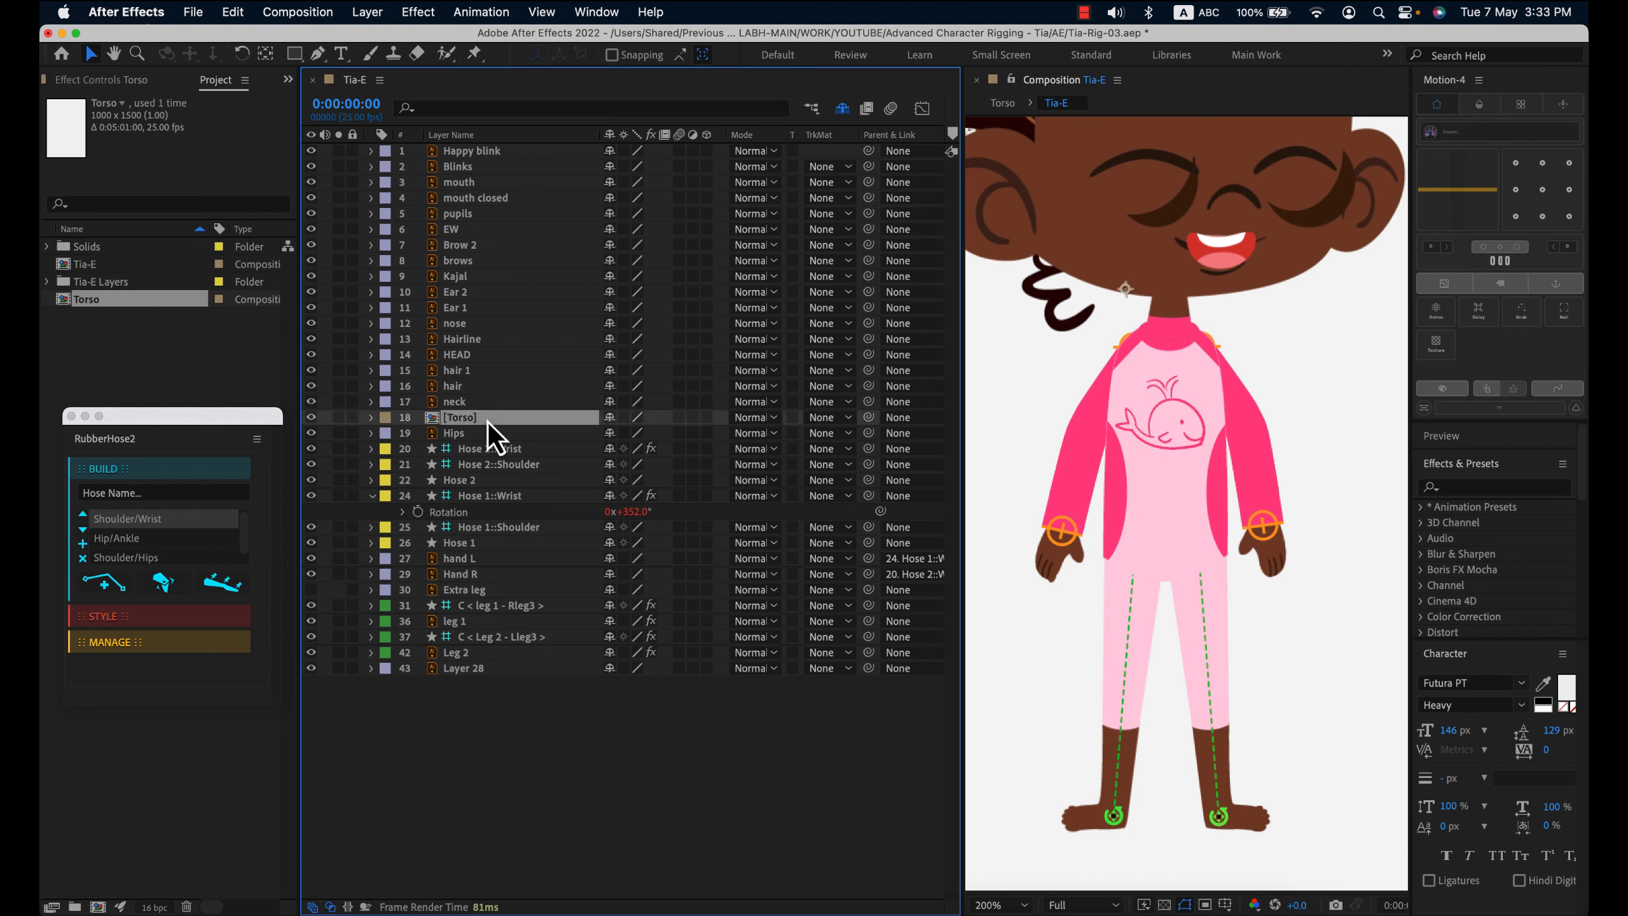
drag(868, 416, 480, 435)
- Test the parenting by moving the Hips layer slightly, and undo the move
click(489, 436)
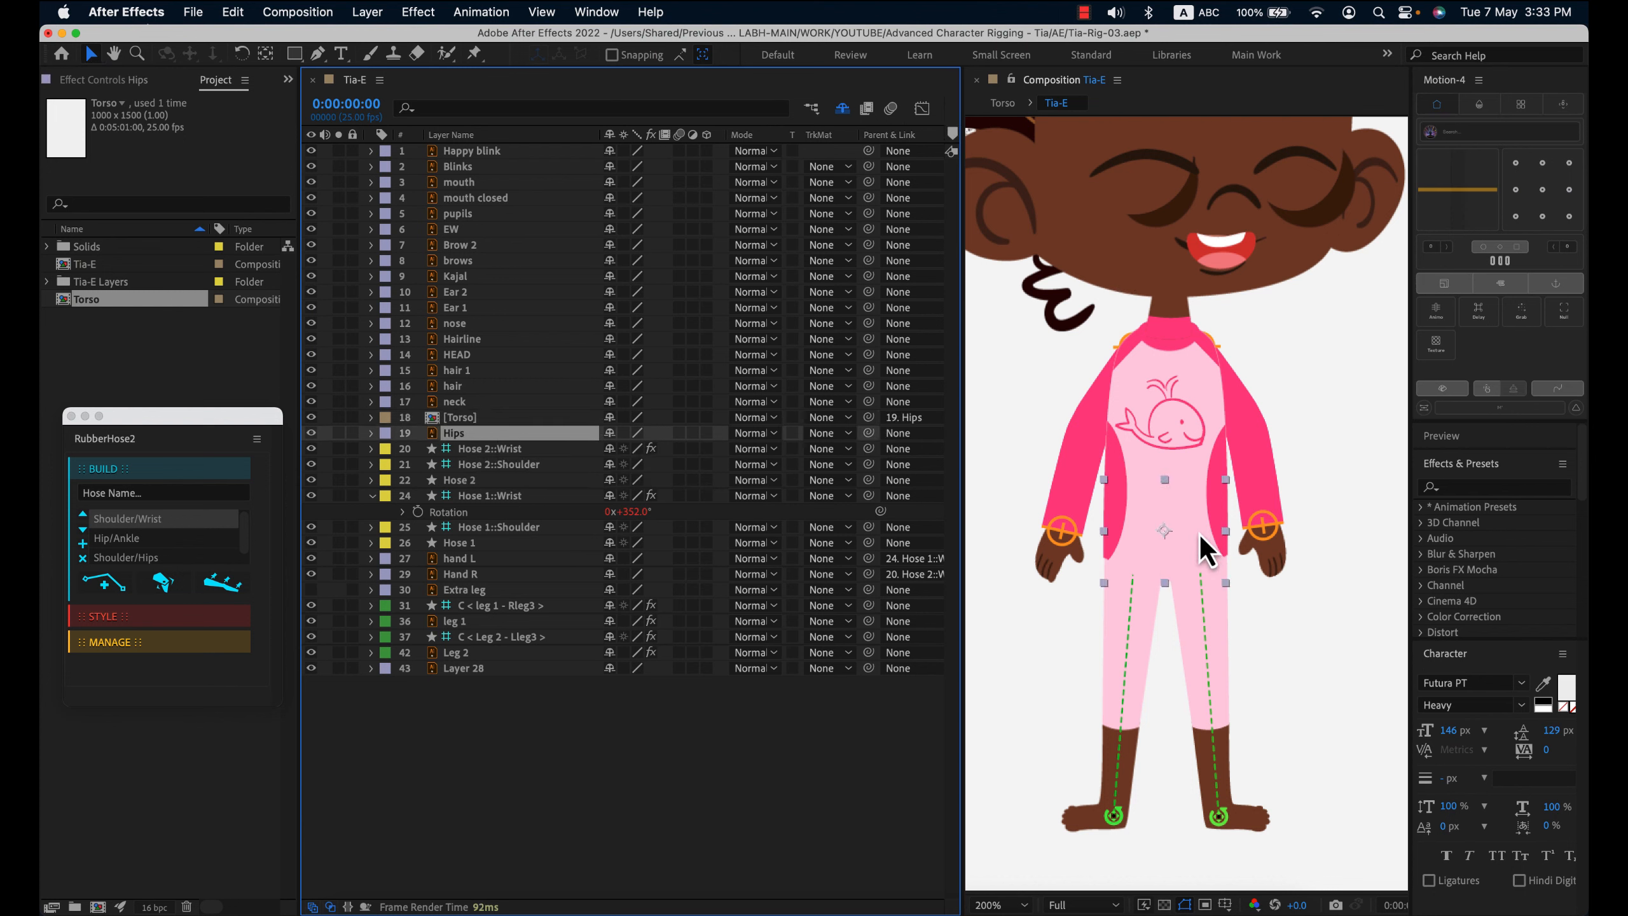
click(1167, 550)
mouse_move(1165, 547)
mouse_down()
mouse_move(1168, 583)
mouse_move(1175, 562)
mouse_up()
key(super+z)
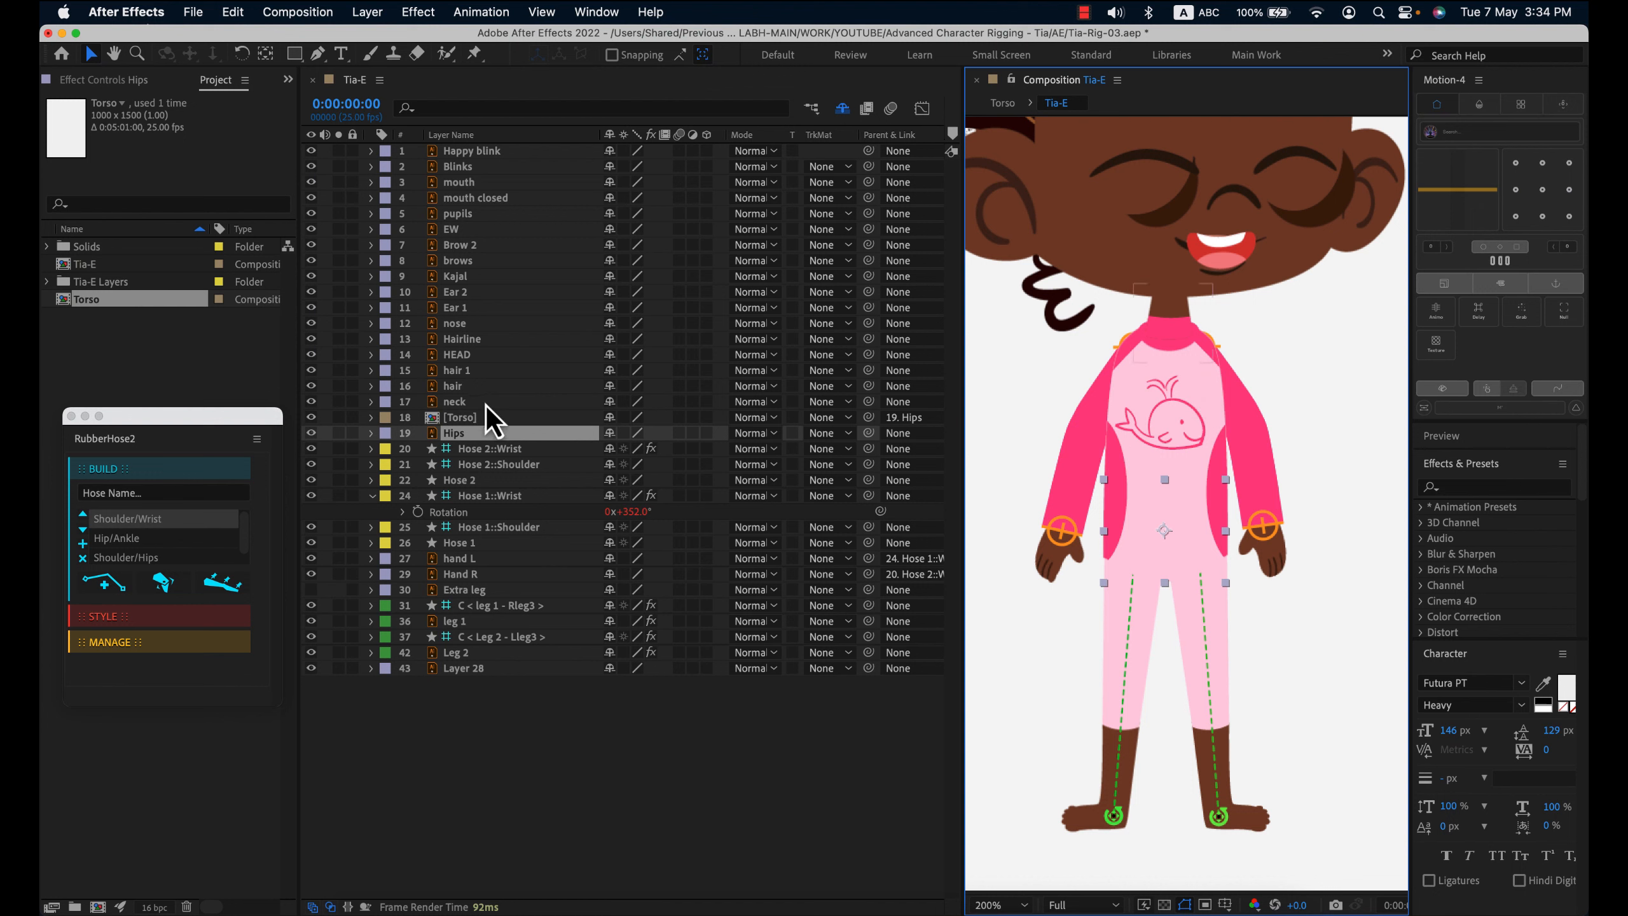
- Parent the Hose 2::Shoulder and Hose 1::Shoulder controllers to the Torso layer
click(529, 471)
super+click(533, 528)
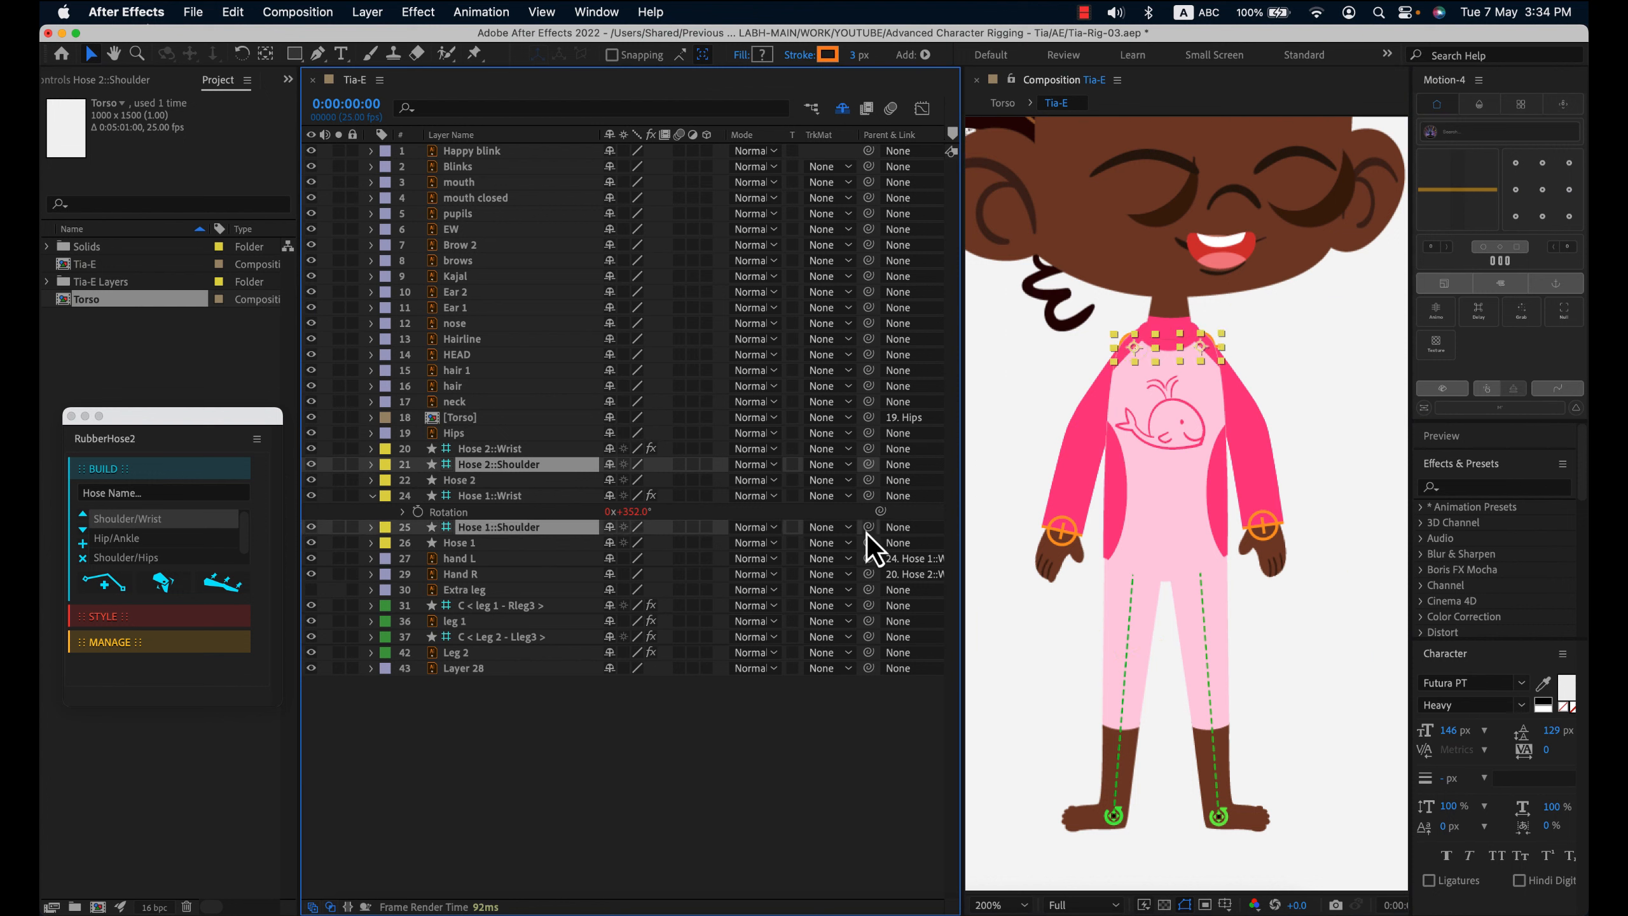
drag(868, 533, 489, 423)
click(490, 421)
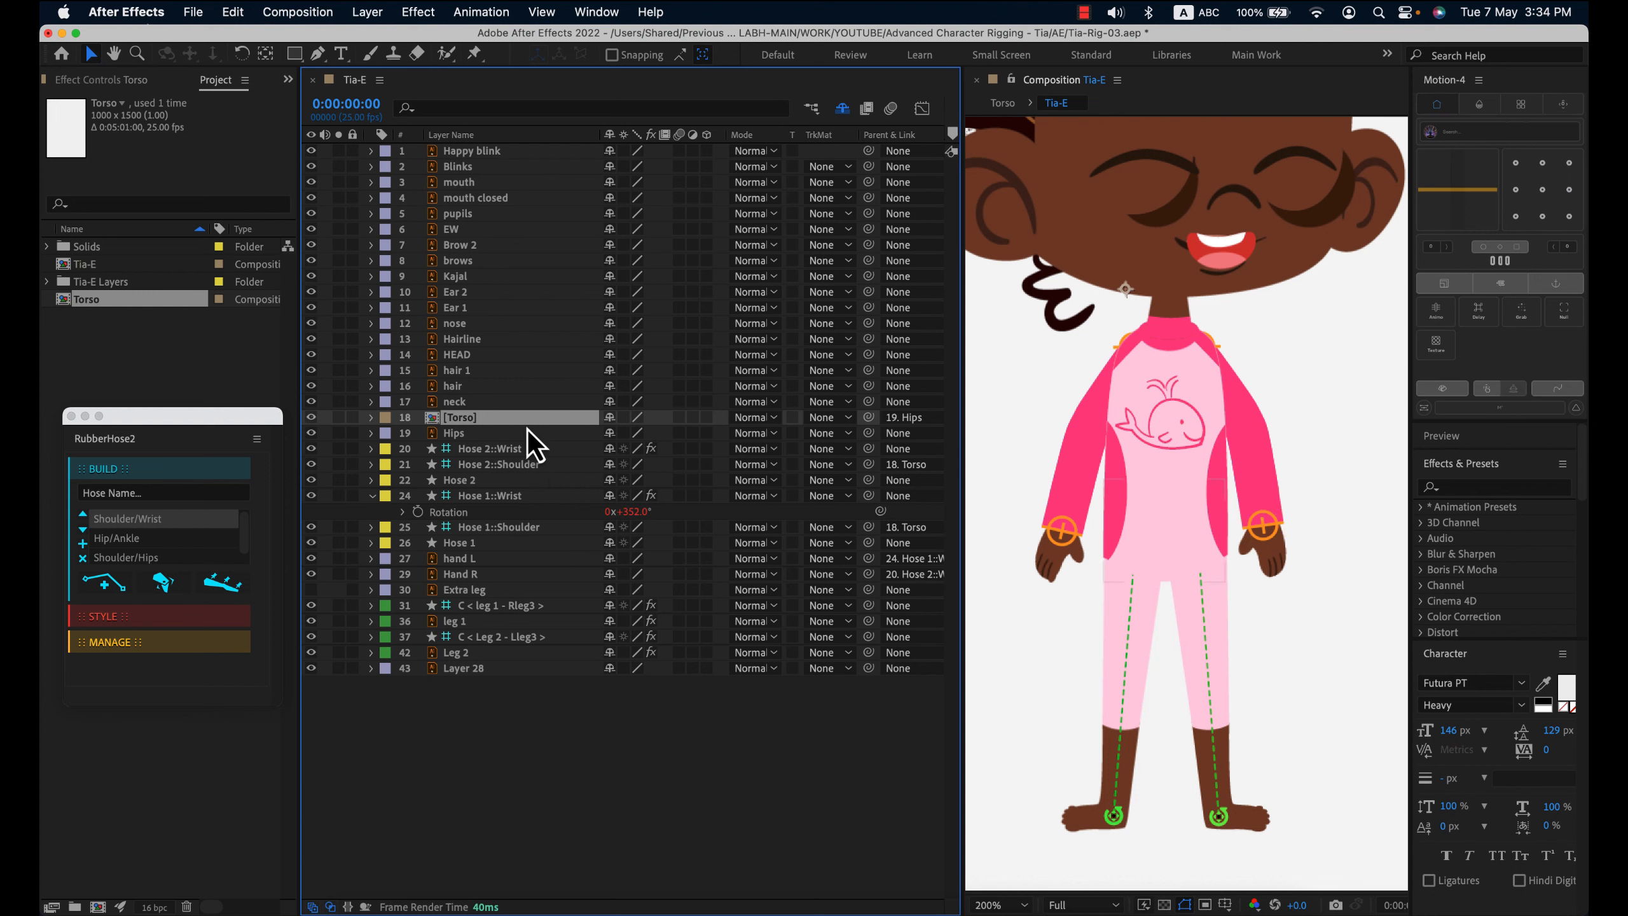
- Try moving the Hips layer to test the arms' parenting, restore its position and deselect it
click(476, 435)
mouse_move(1163, 537)
mouse_down()
mouse_move(1161, 594)
mouse_move(1191, 597)
mouse_move(1197, 574)
mouse_move(1117, 555)
mouse_move(1154, 558)
mouse_move(1165, 530)
mouse_up()
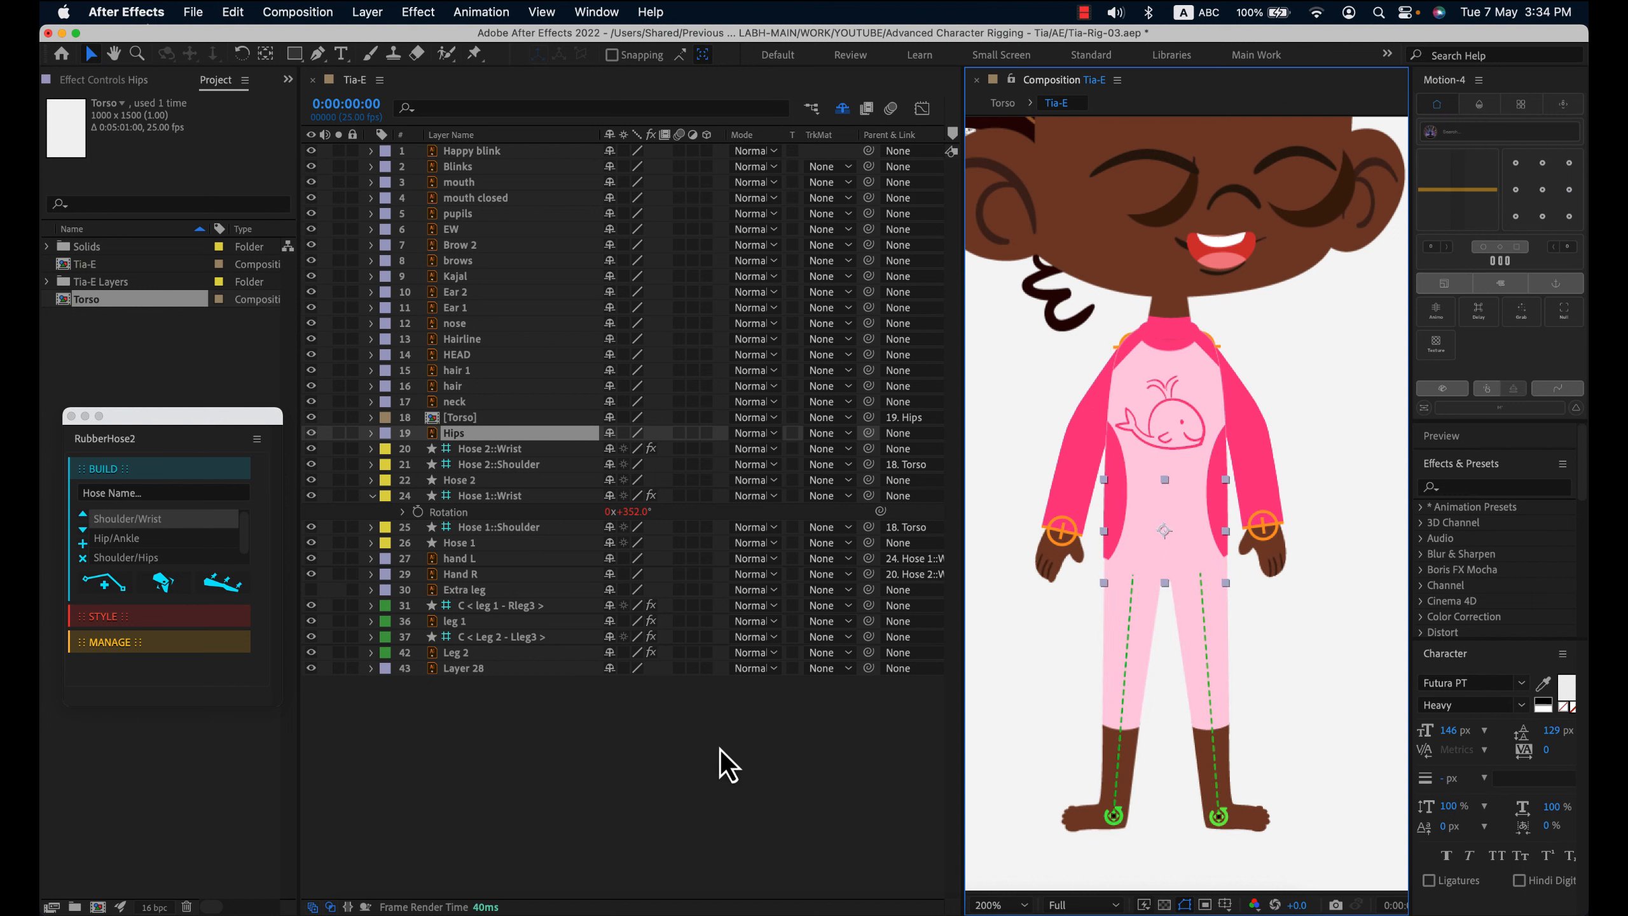
click(751, 781)
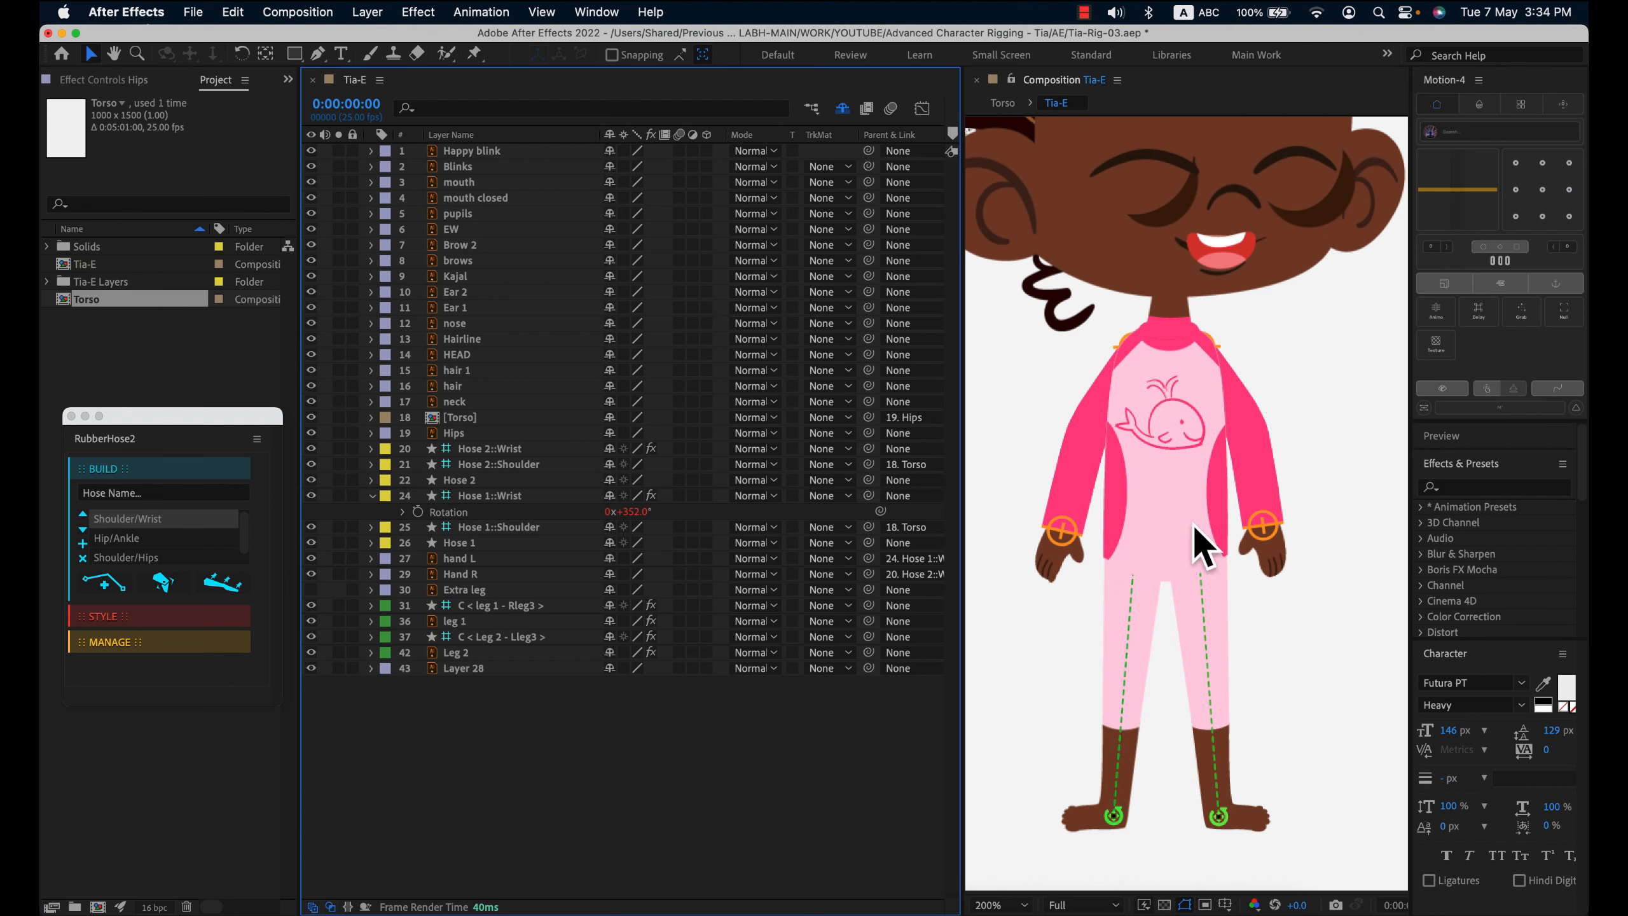
- Set the parent of the Hose 2::Shoulder and Hose 1::Shoulder controllers to None, keeping the Duik Angela panel clear of the layers
click(506, 422)
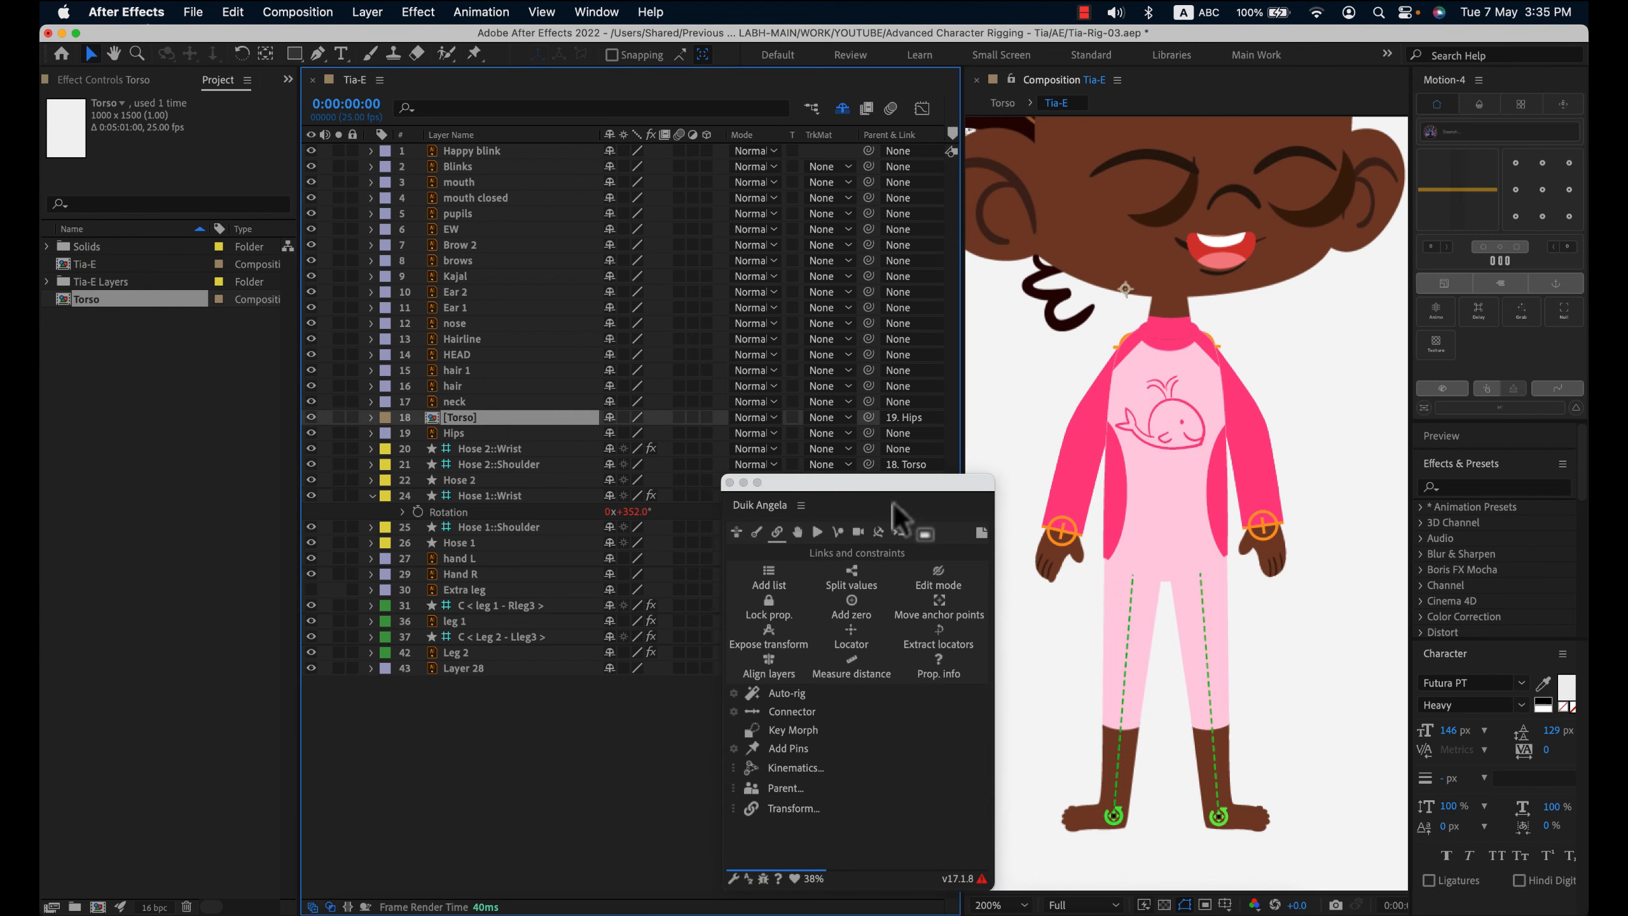
drag(873, 484, 875, 463)
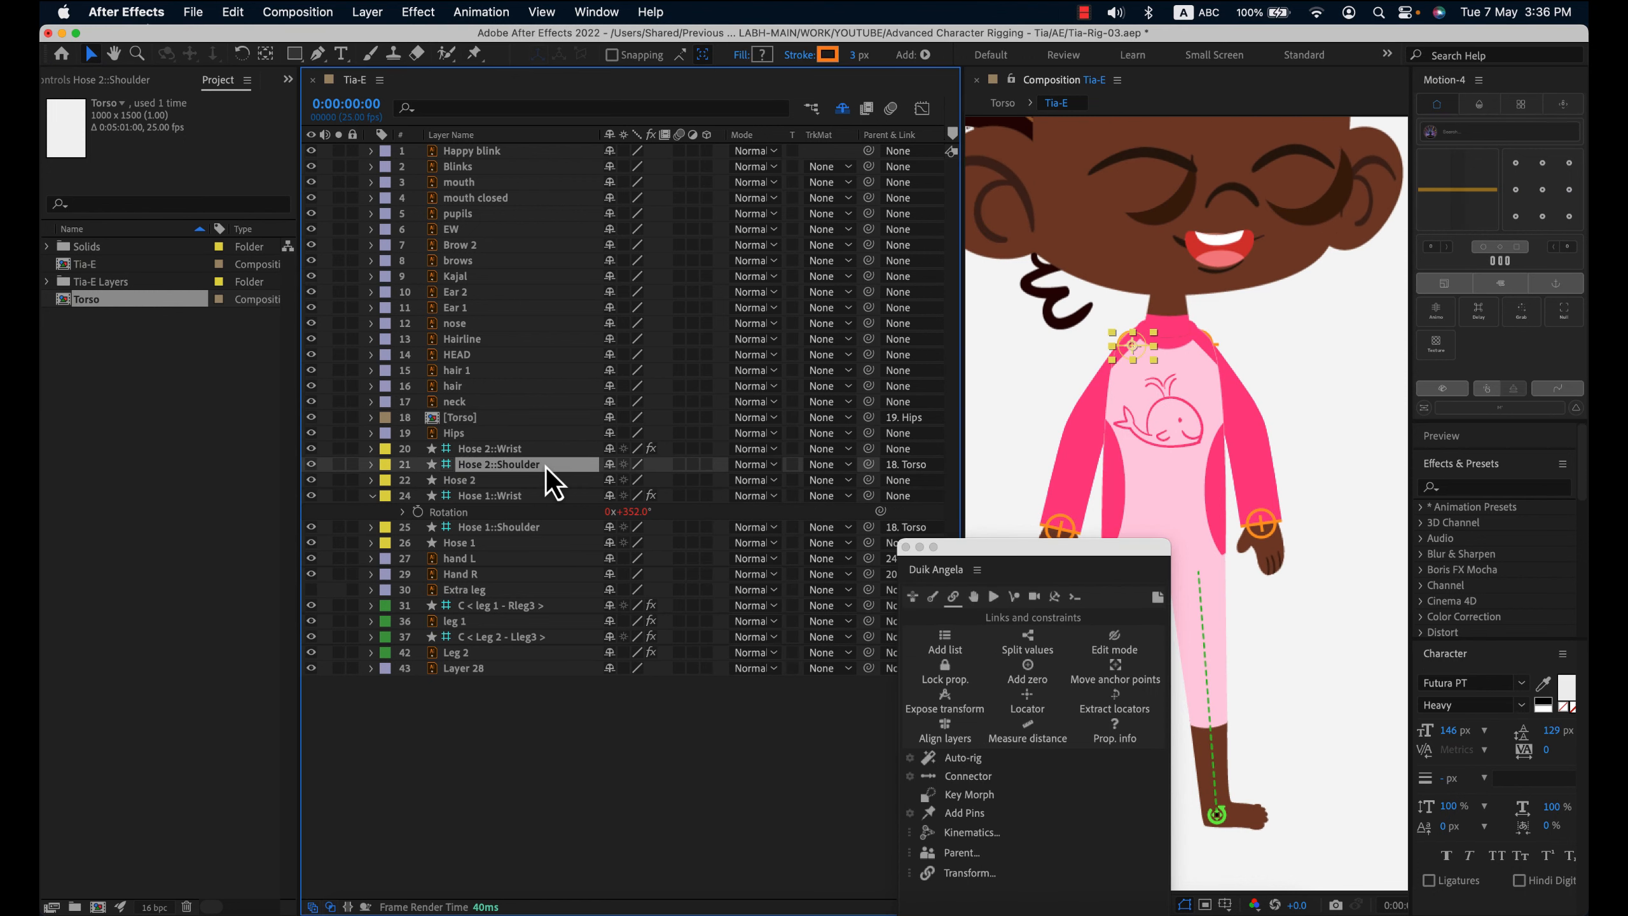
super+click(531, 528)
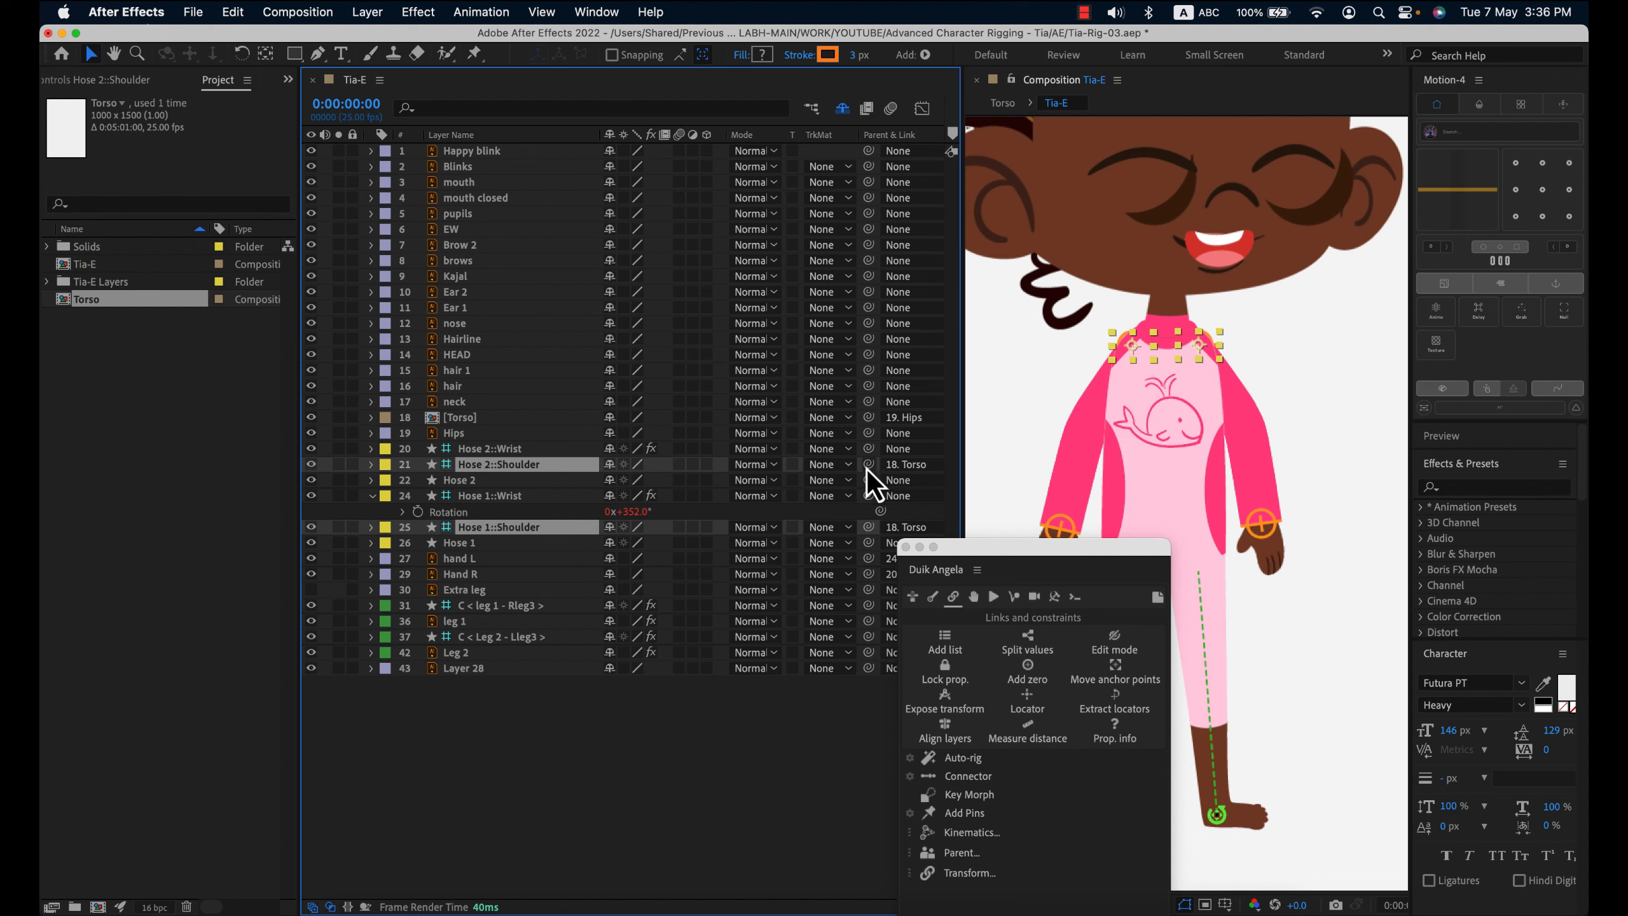
click(909, 468)
click(934, 486)
drag(1018, 548, 902, 459)
- Open the Torso precomp from the Tia-E composition
click(507, 418)
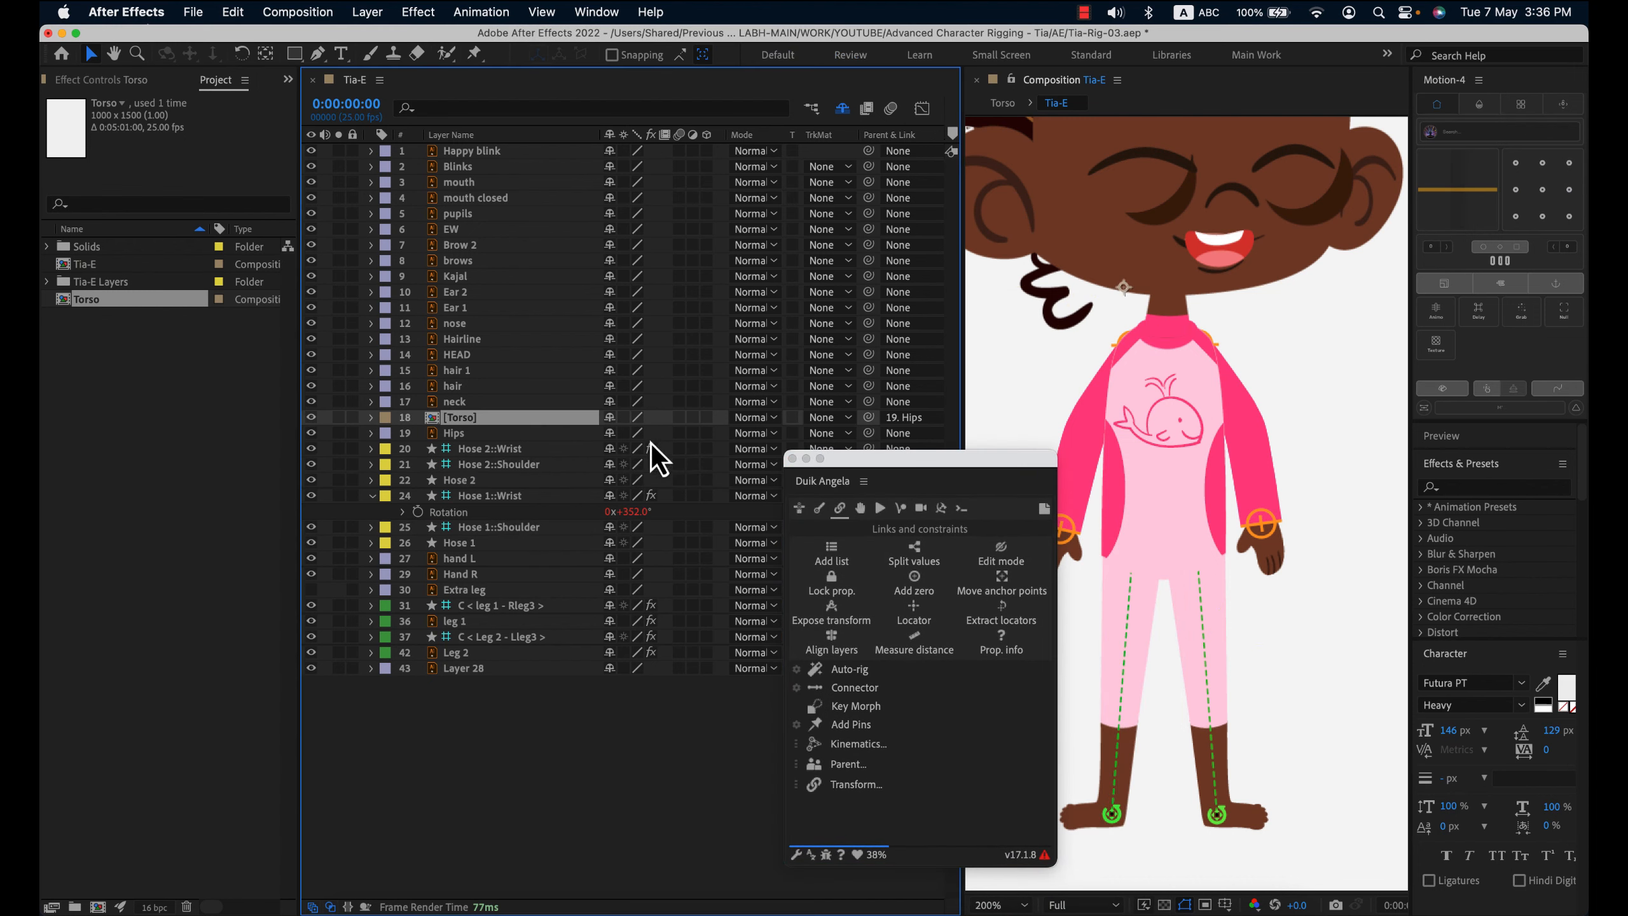
drag(1065, 484, 1184, 477)
scroll(1241, 391, down, 4)
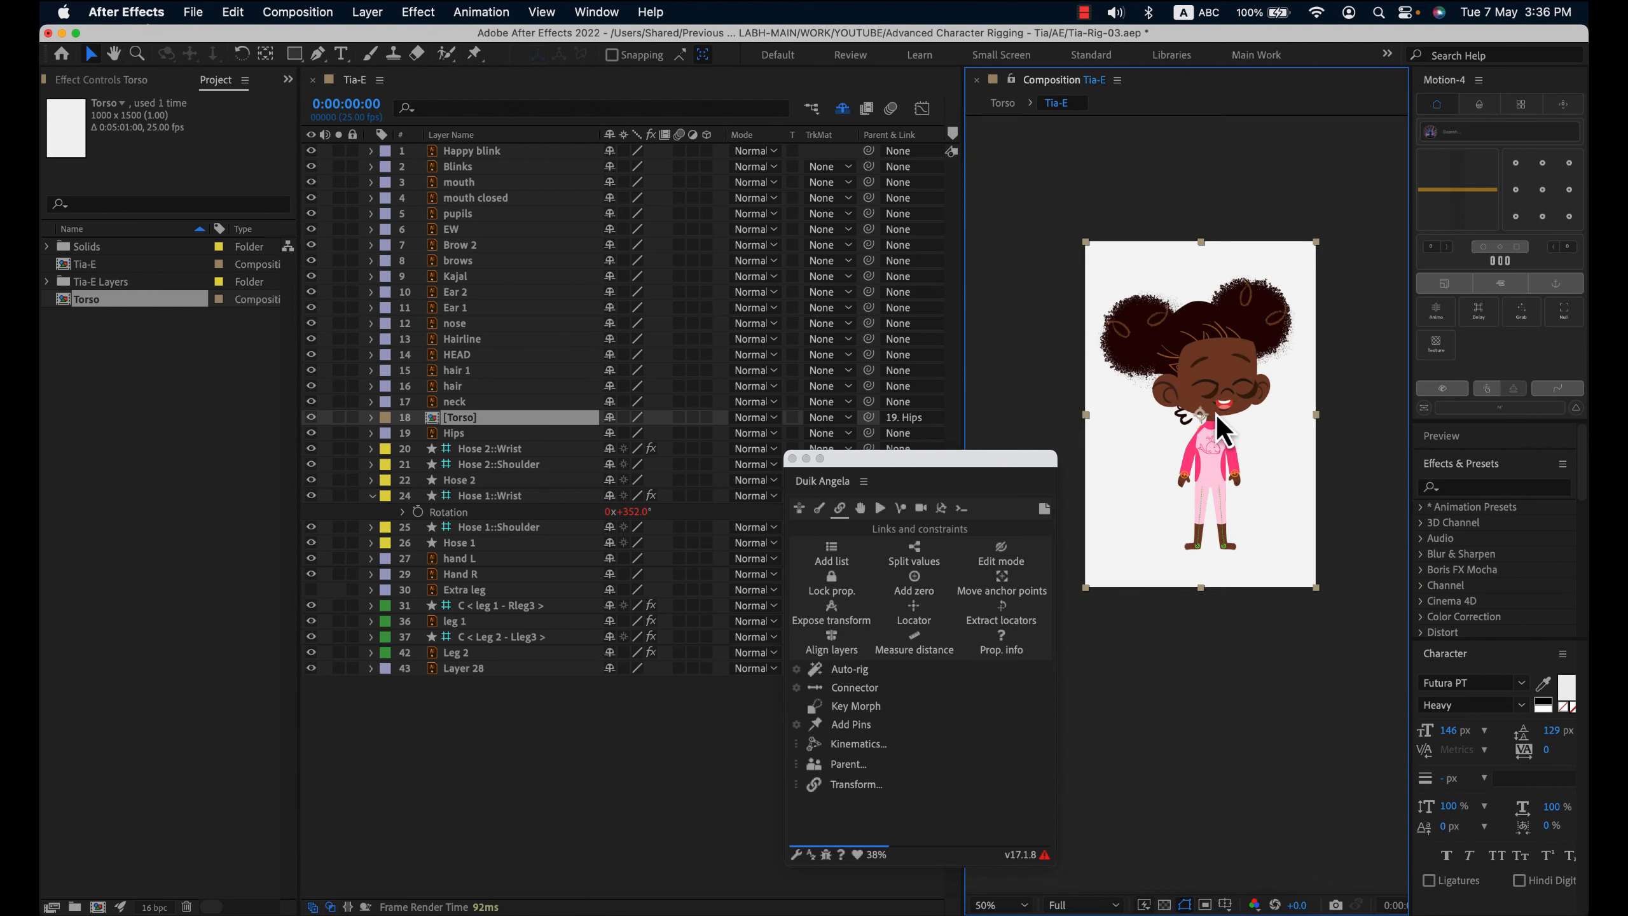
scroll(1221, 433, up, 2)
scroll(1243, 434, down, 2)
double_click(517, 416)
- Draw a region of interest closely around the torso artwork and crop the Torso composition to it
scroll(1199, 468, down, 1)
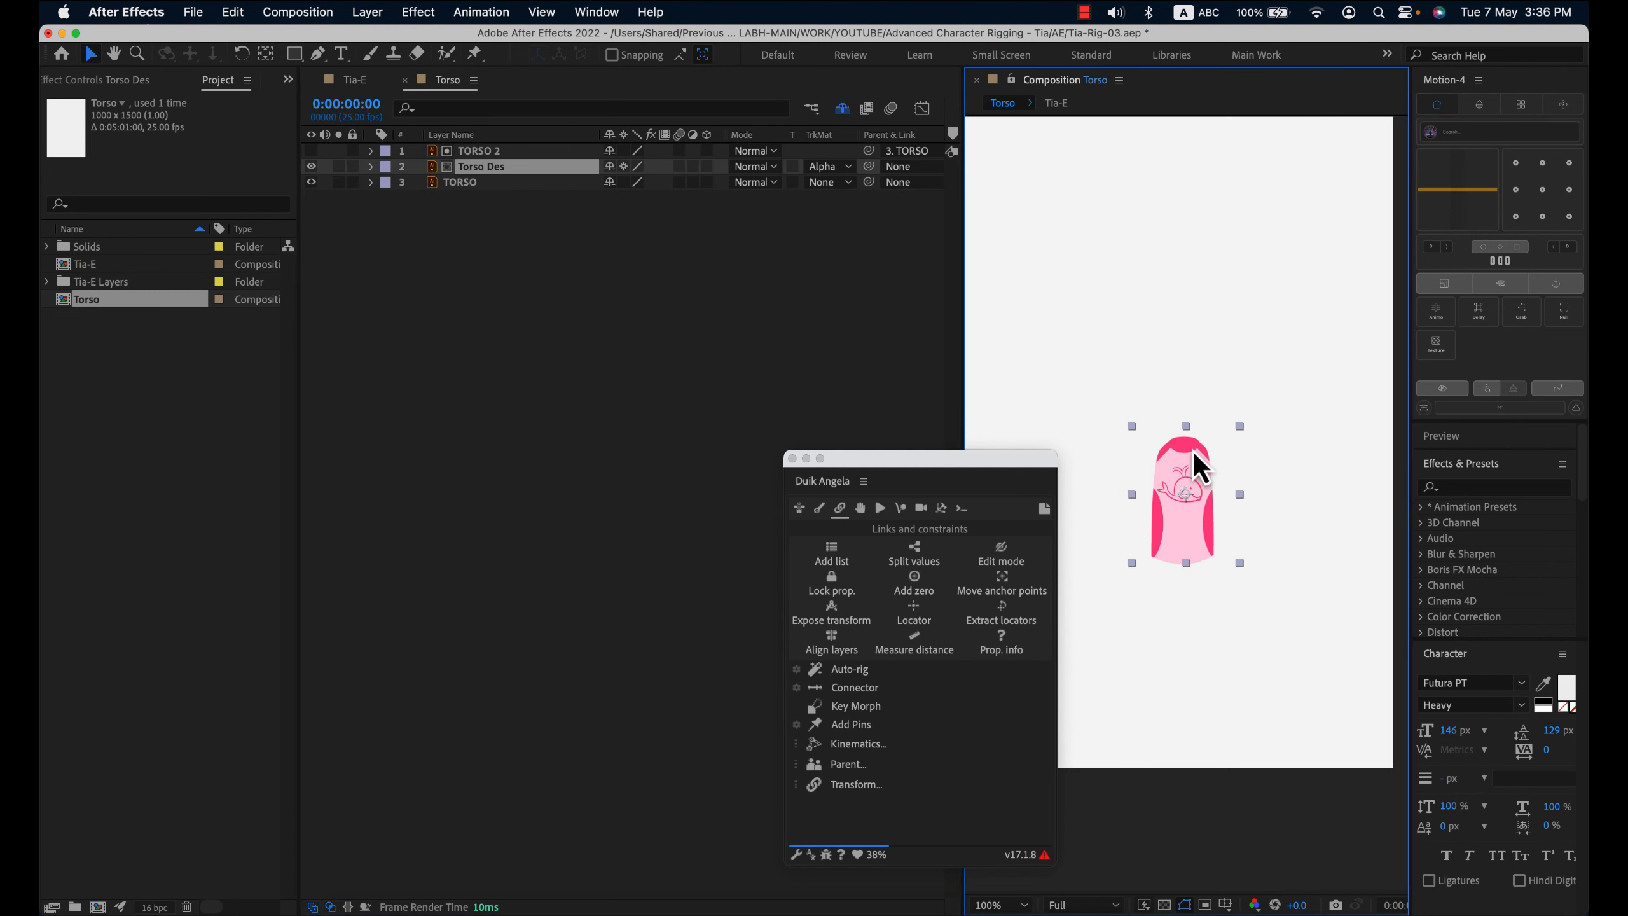
scroll(1195, 454, down, 2)
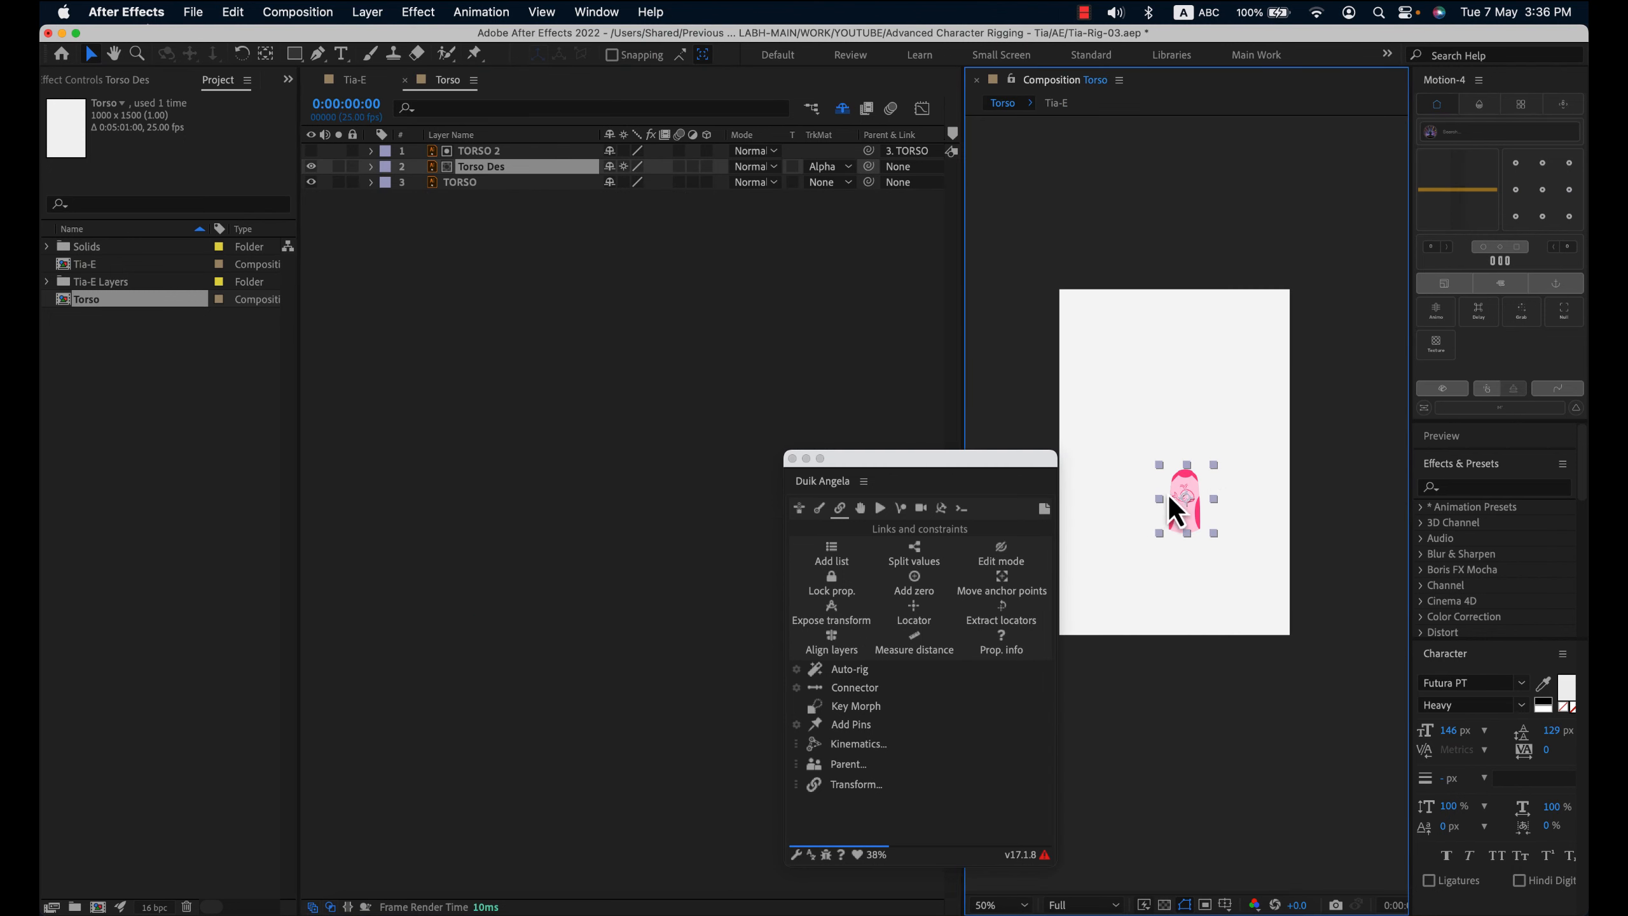
scroll(1170, 470, up, 2)
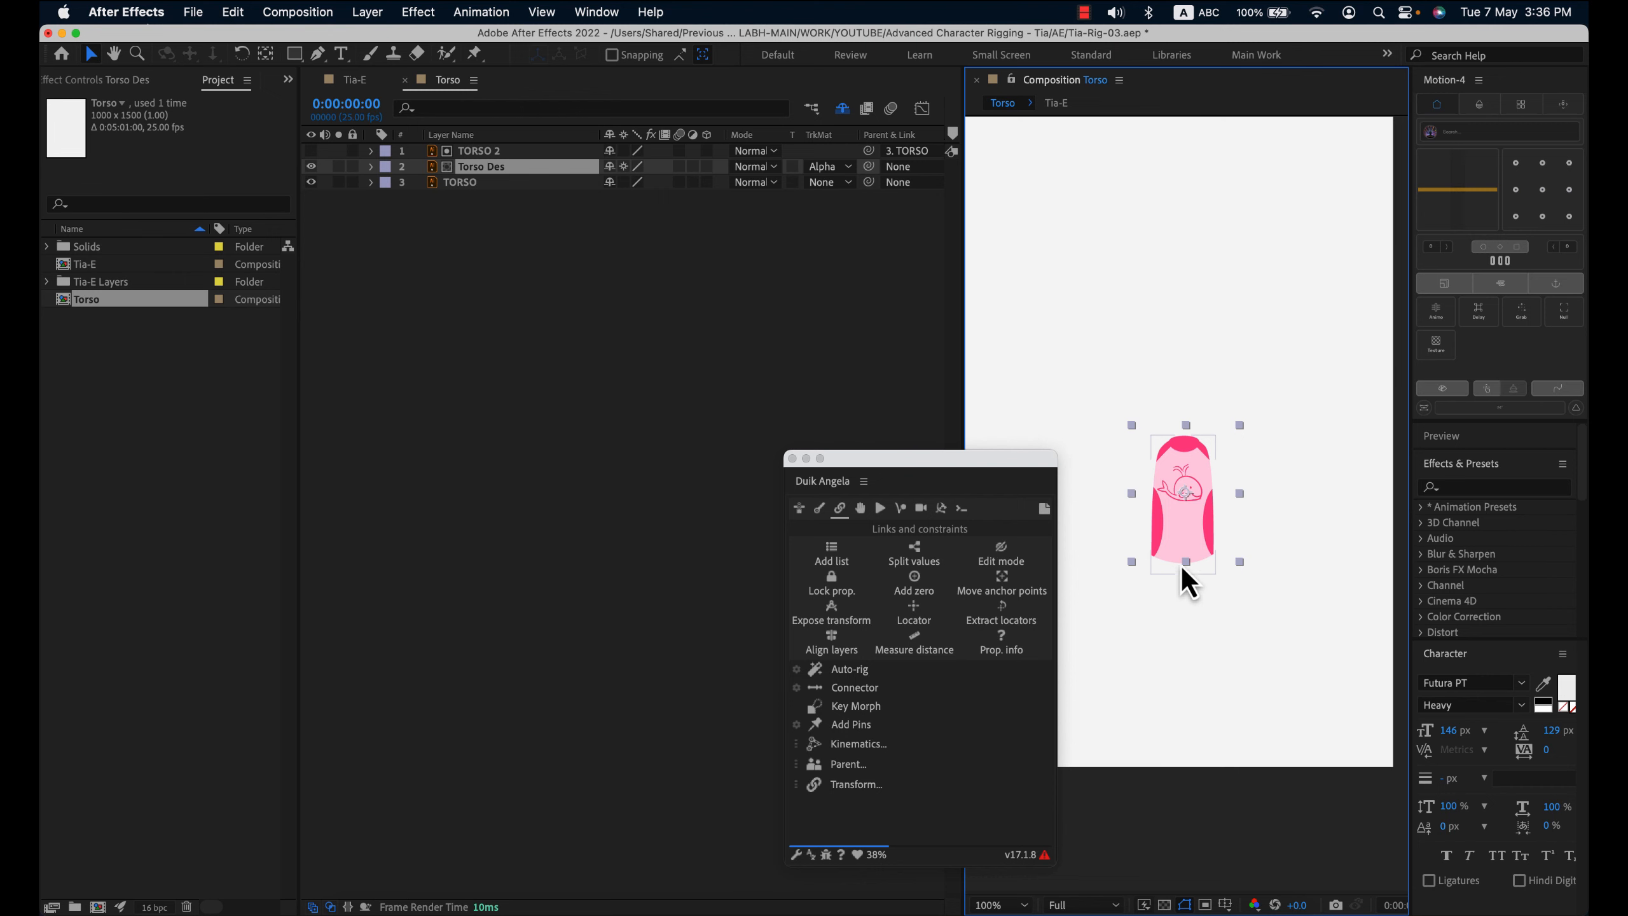
key(period)
key(period)
drag(963, 465, 881, 459)
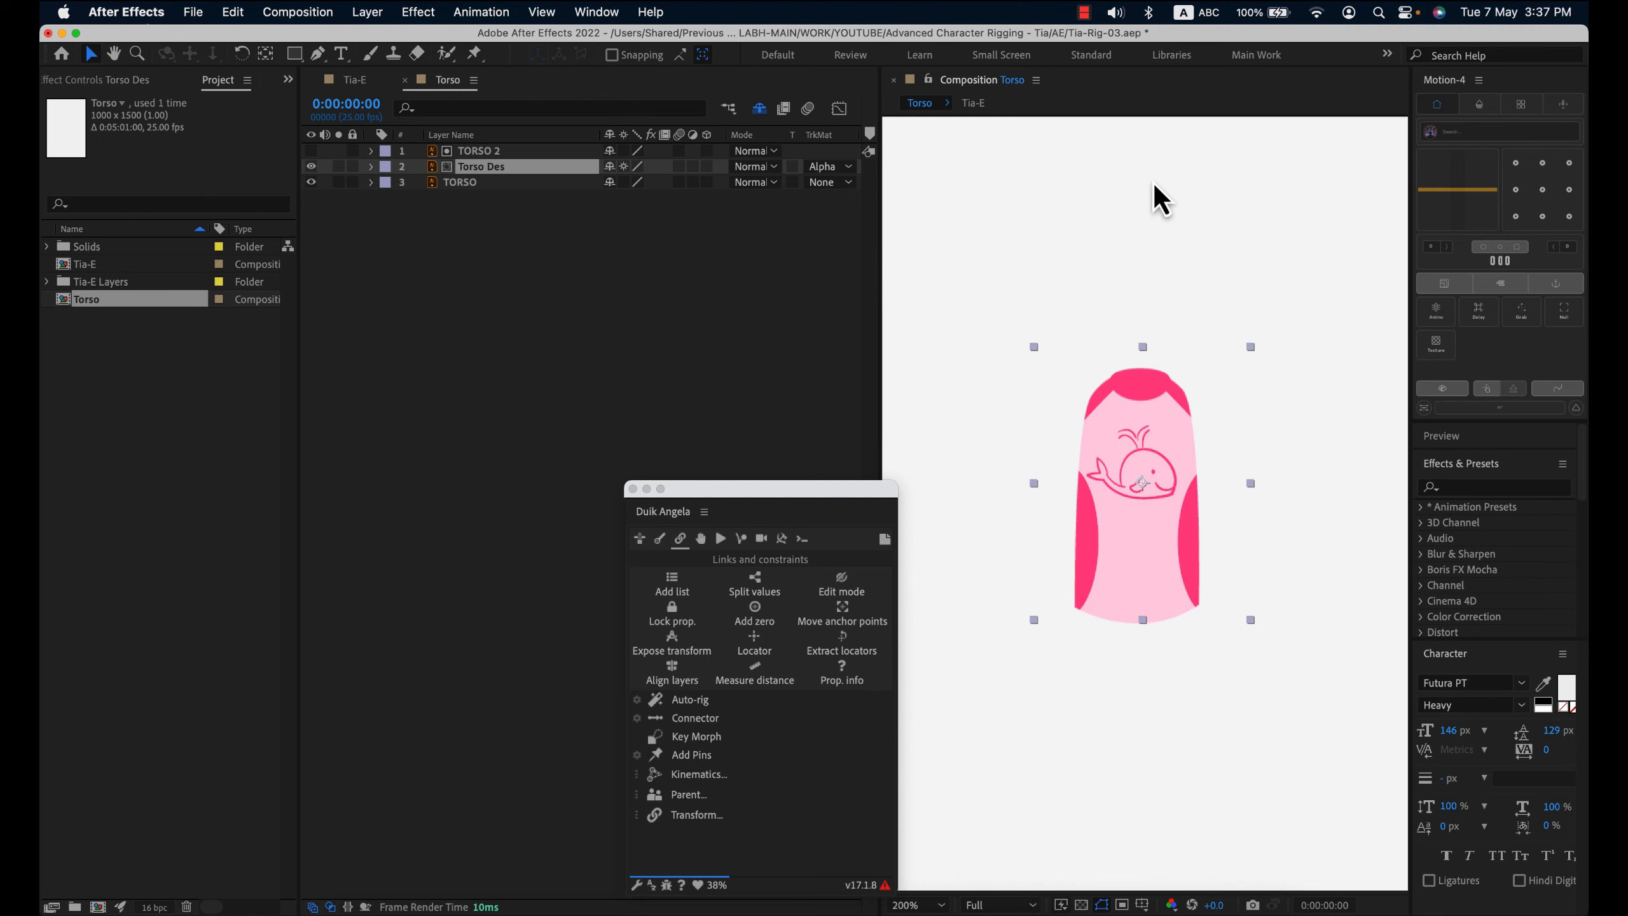
click(1122, 904)
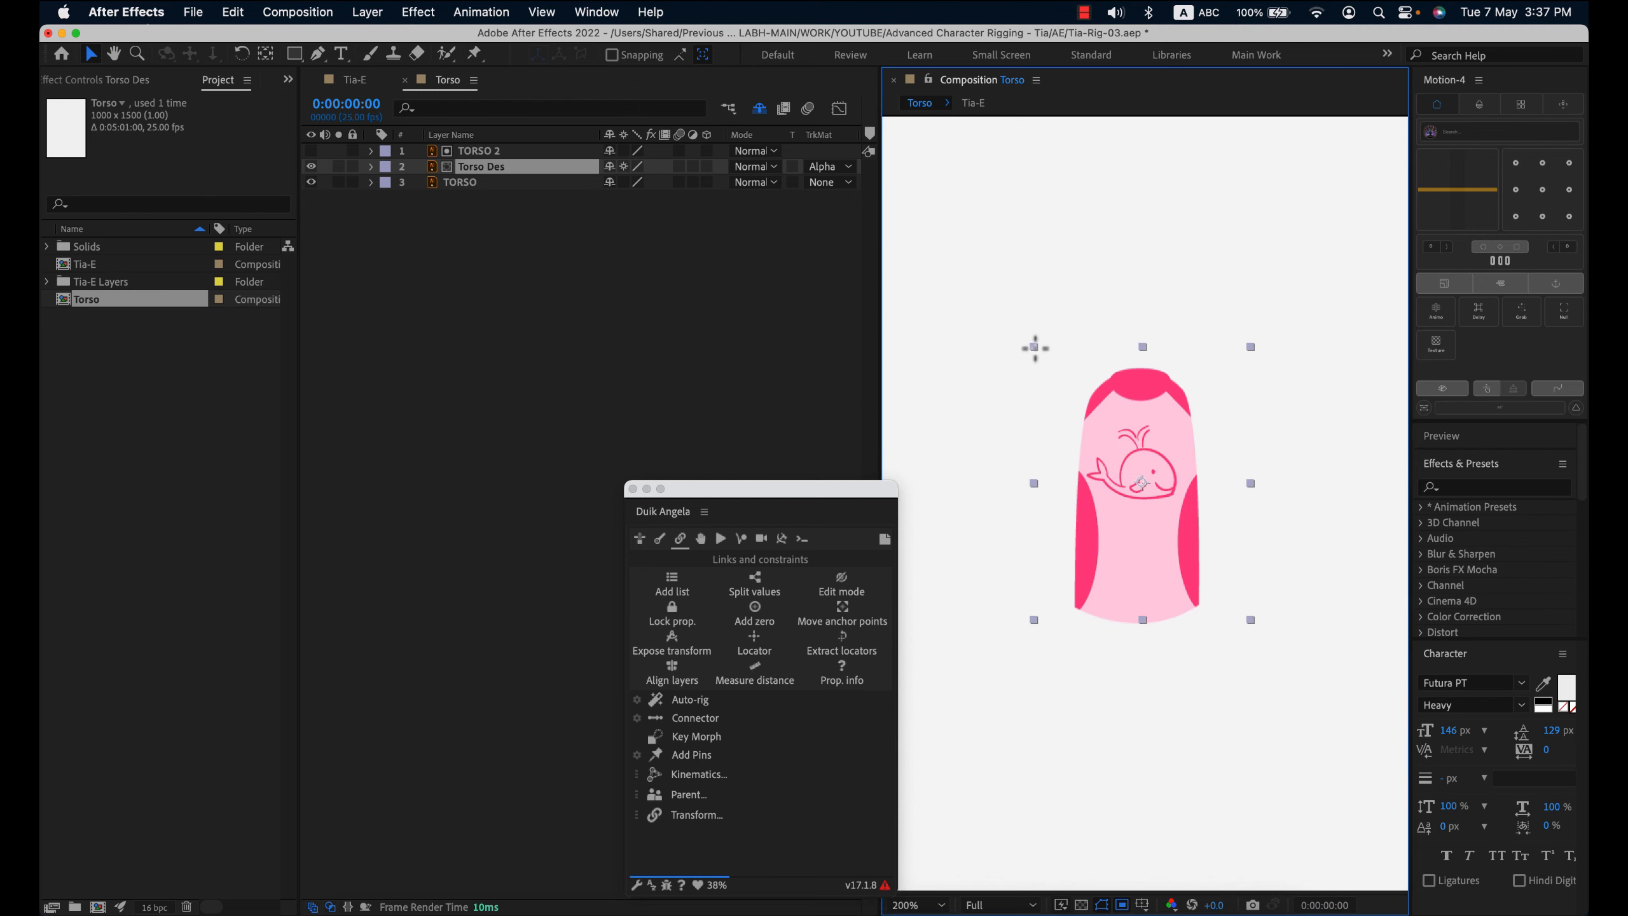
drag(1034, 347, 1250, 646)
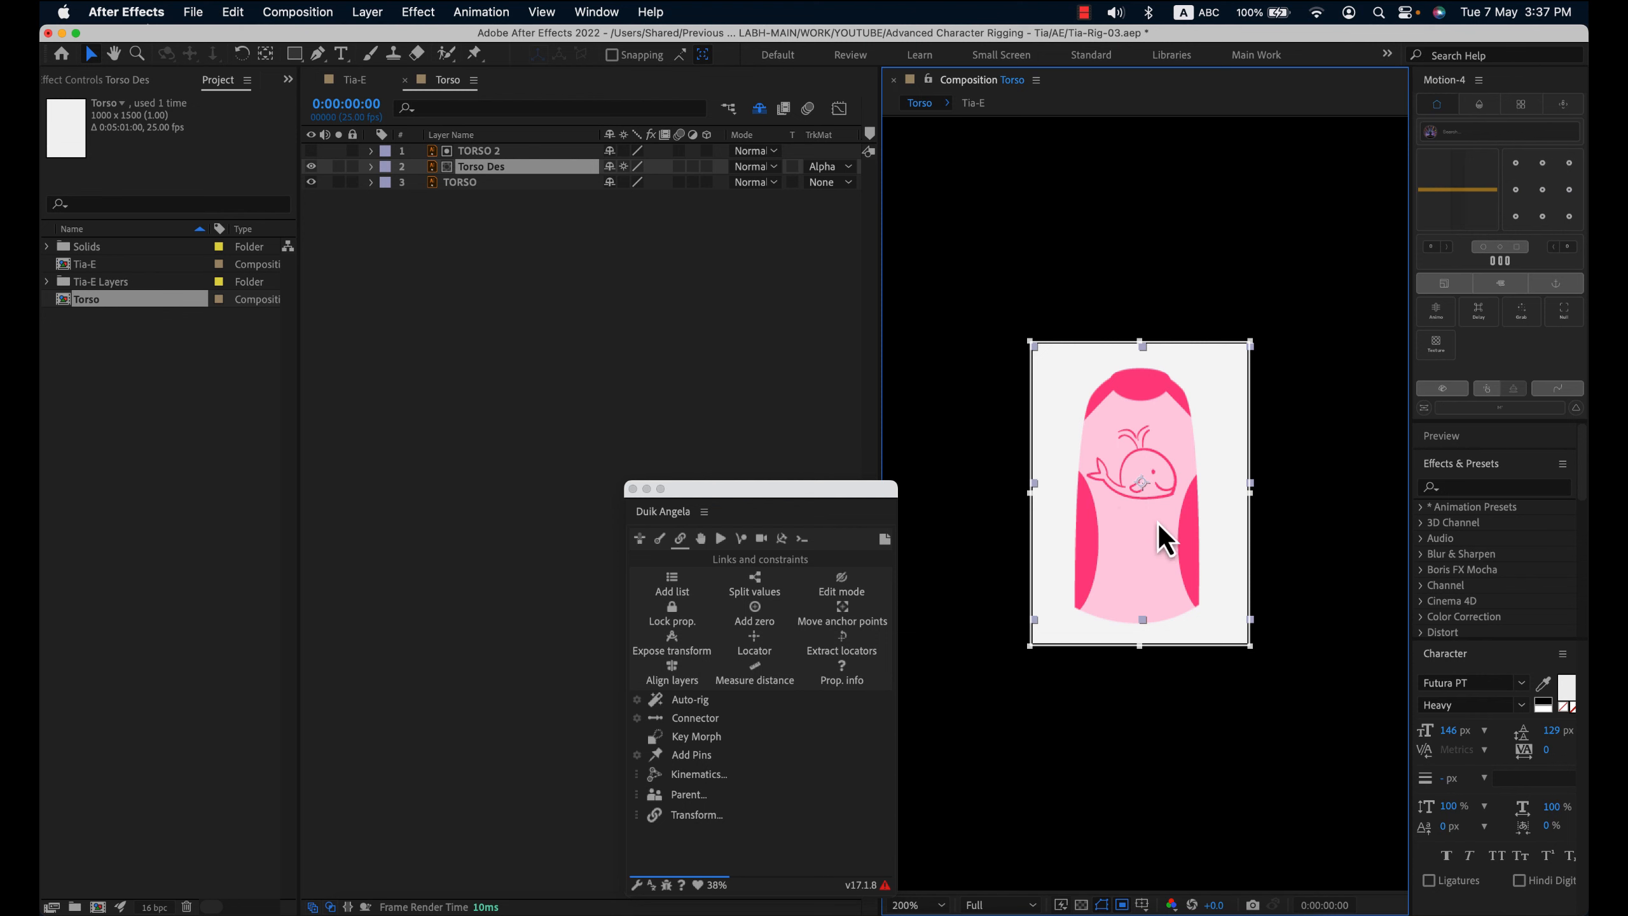
click(314, 14)
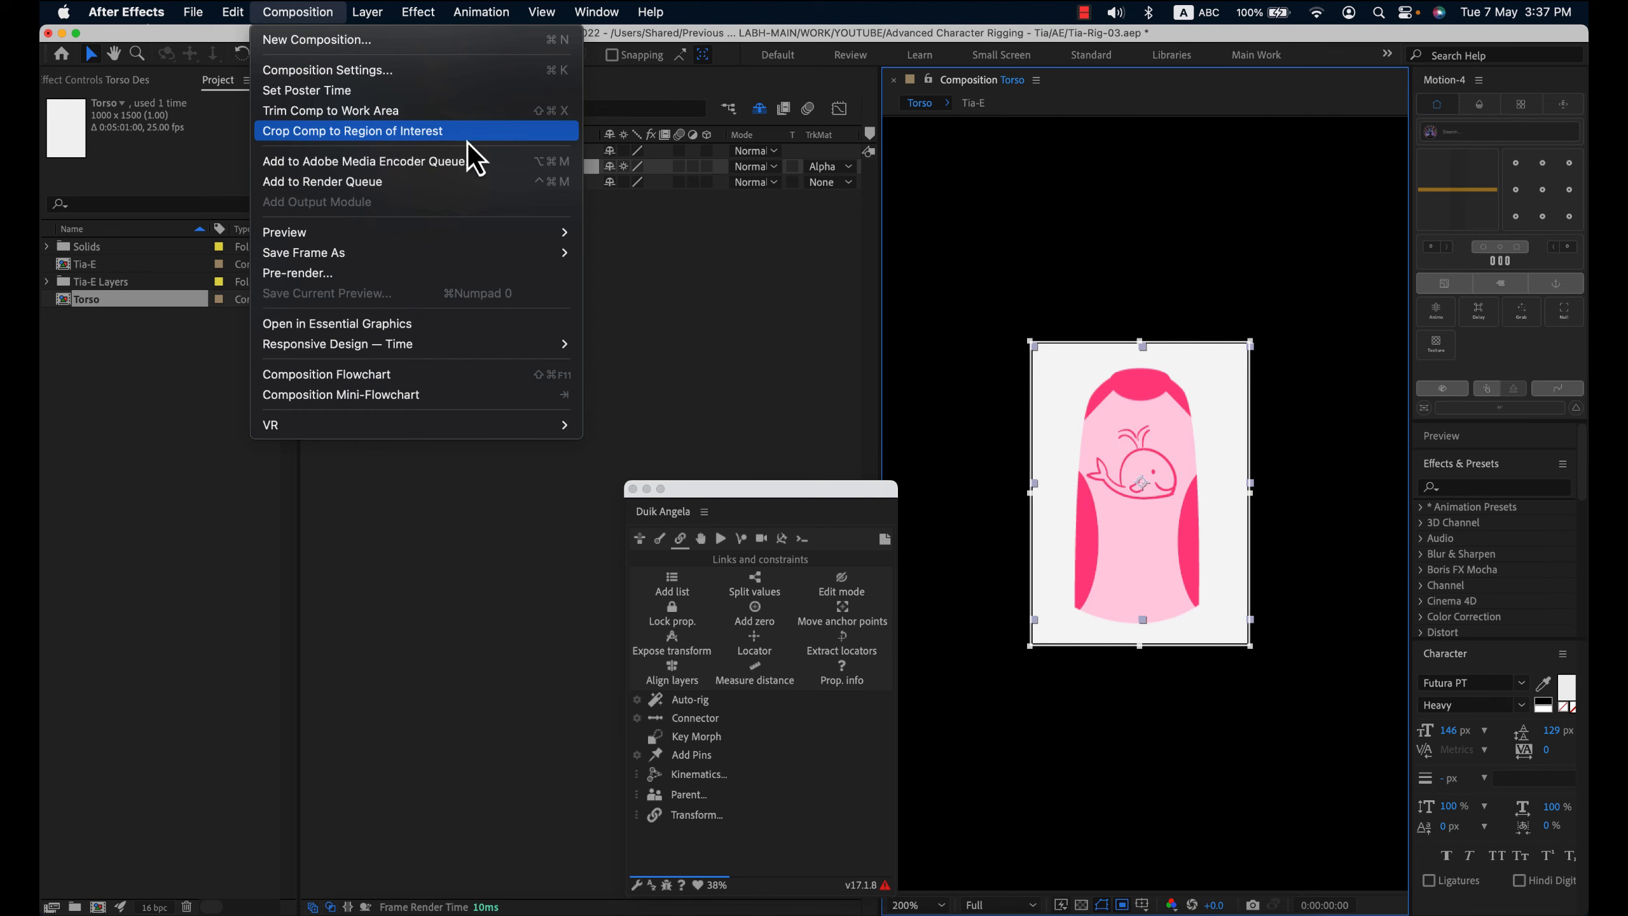
click(339, 131)
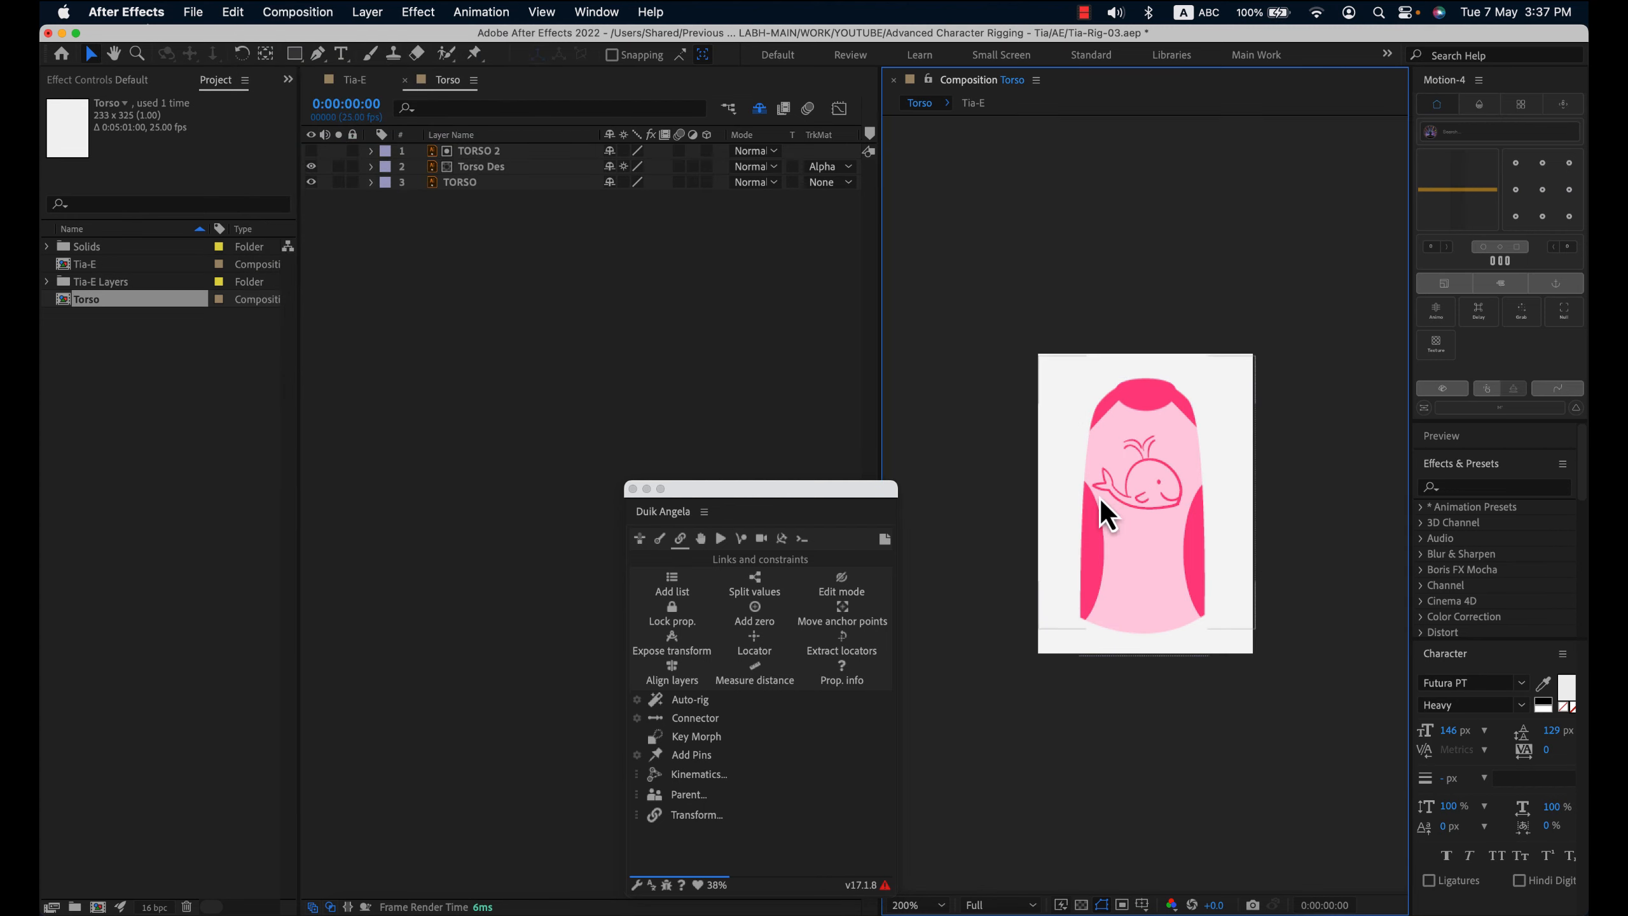
- Check the cropped Torso artwork and the width and height in its composition settings
scroll(1122, 488, down, 3)
scroll(1177, 508, up, 4)
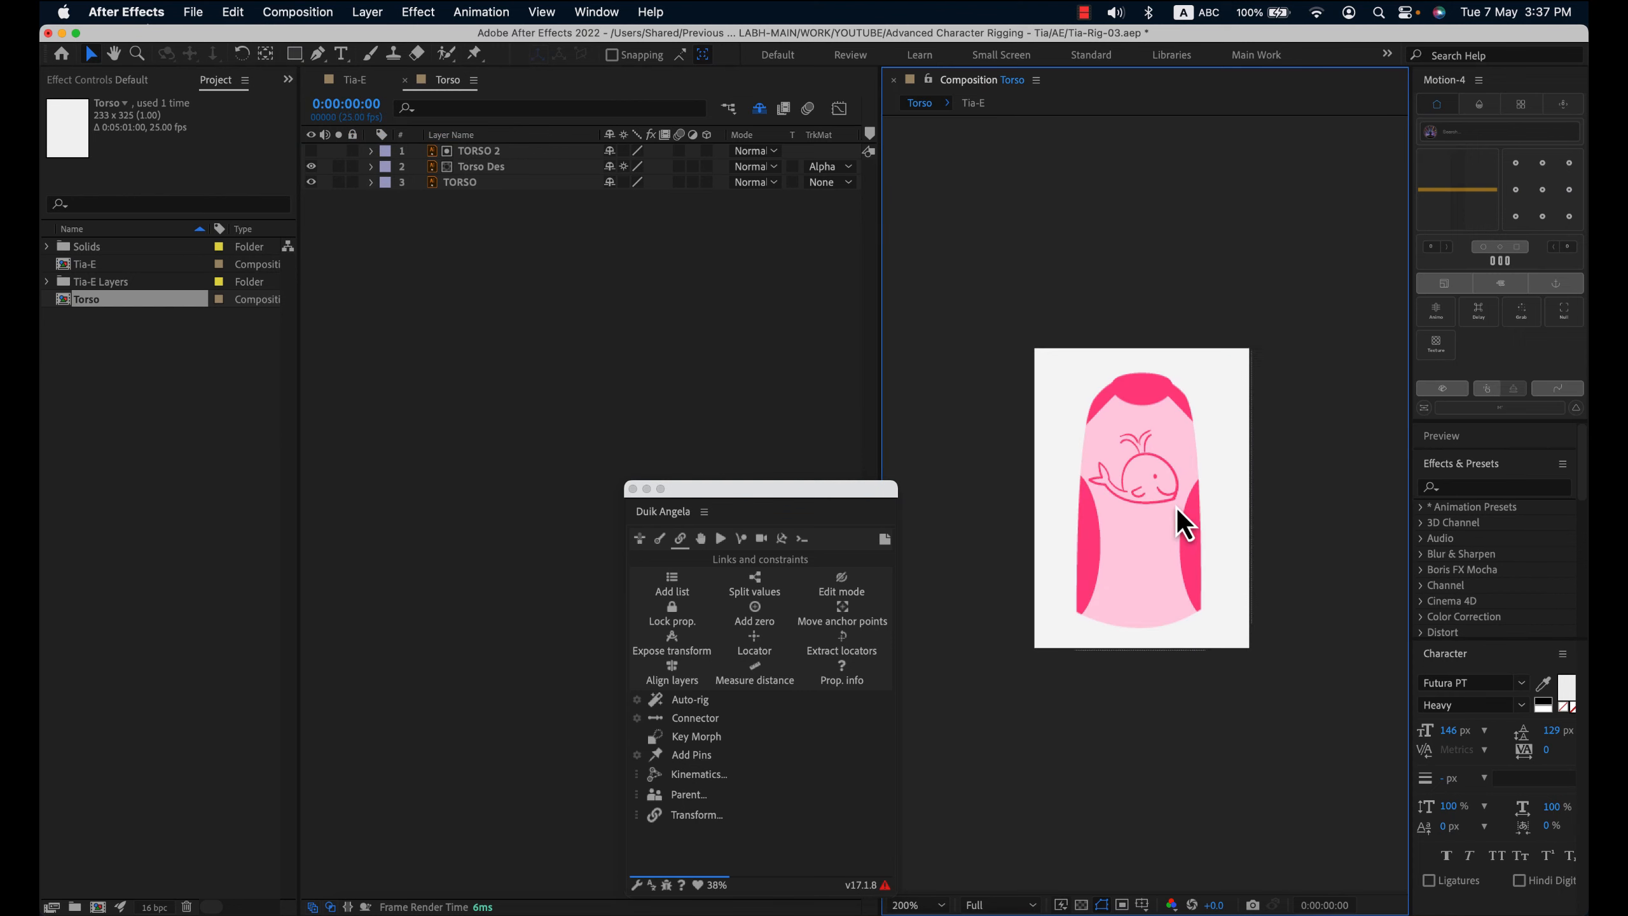
scroll(1176, 508, up, 2)
scroll(1176, 509, down, 2)
click(319, 13)
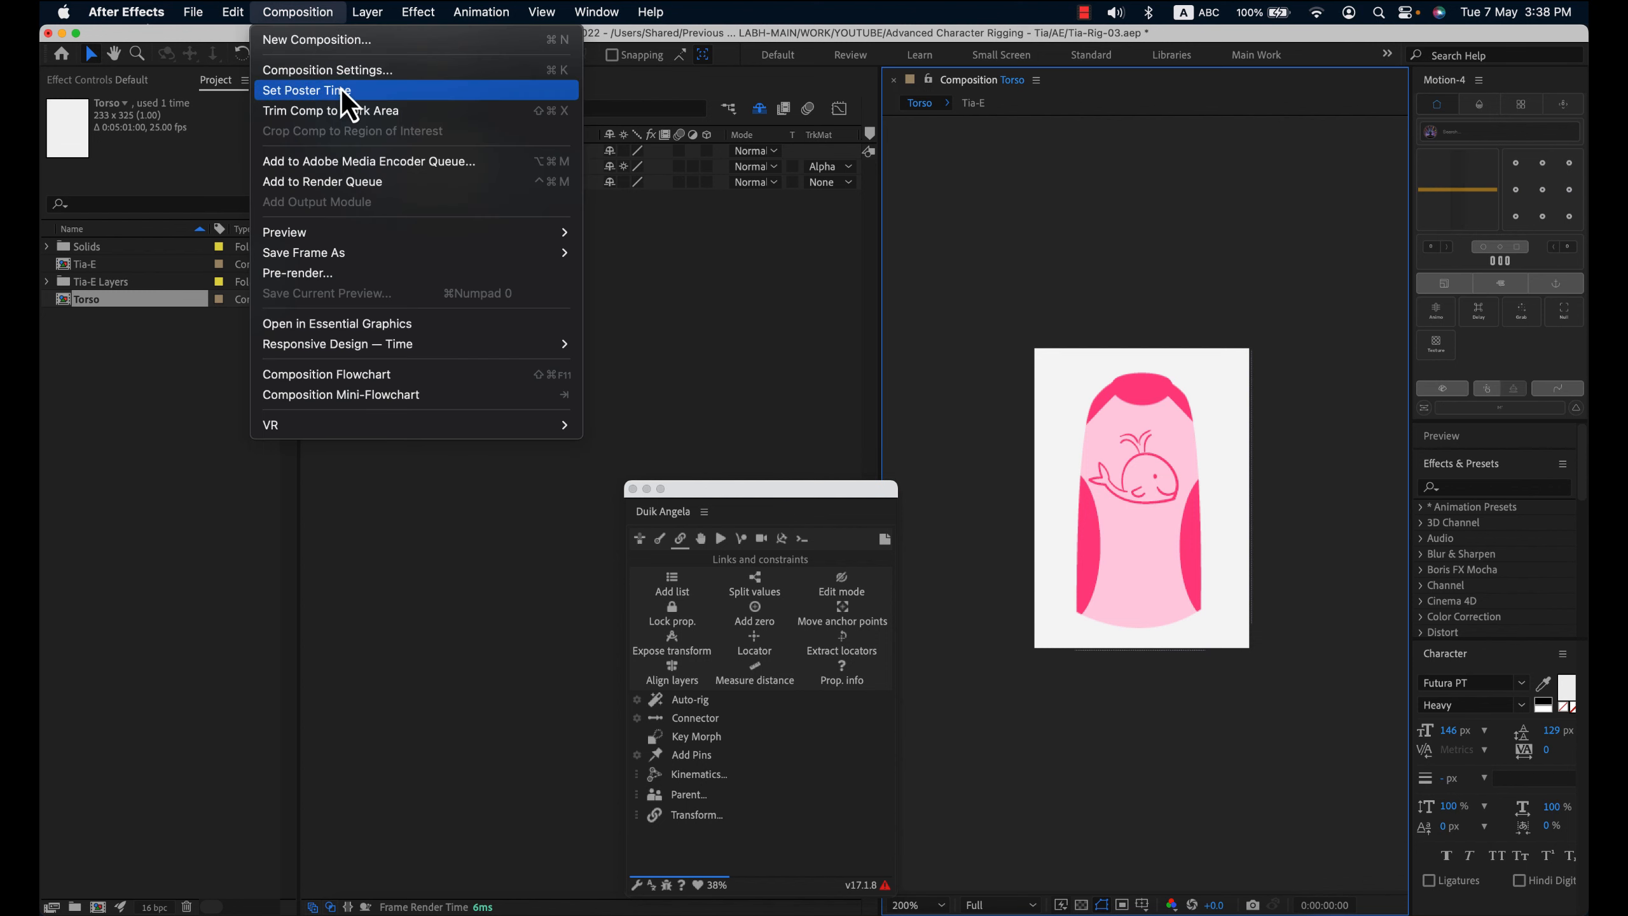
click(346, 70)
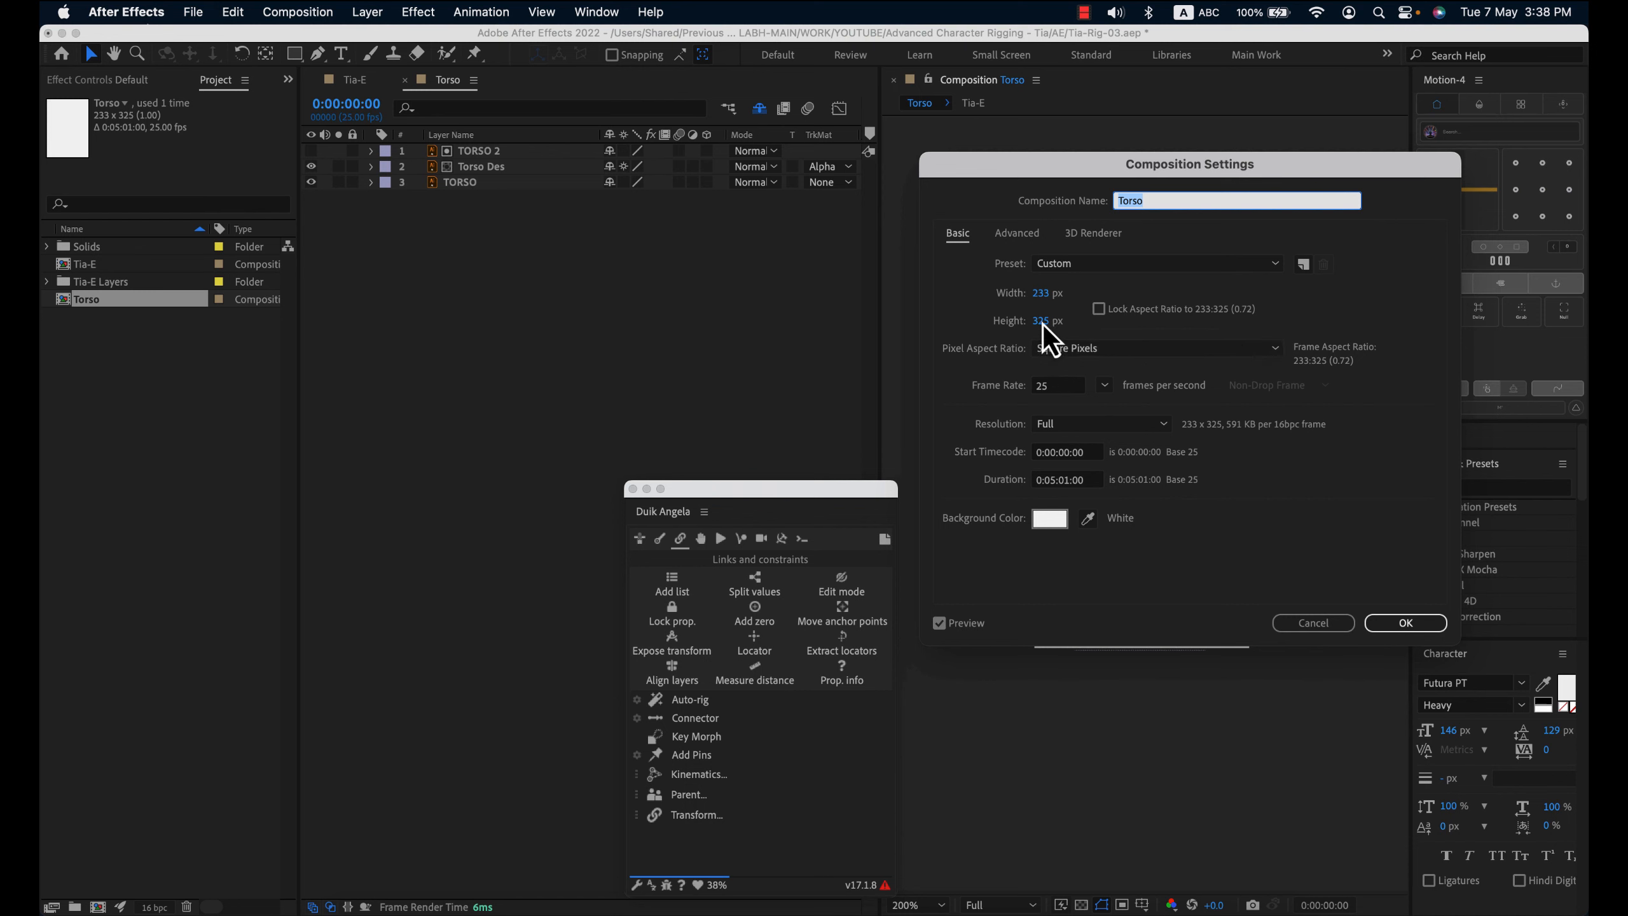
click(1405, 630)
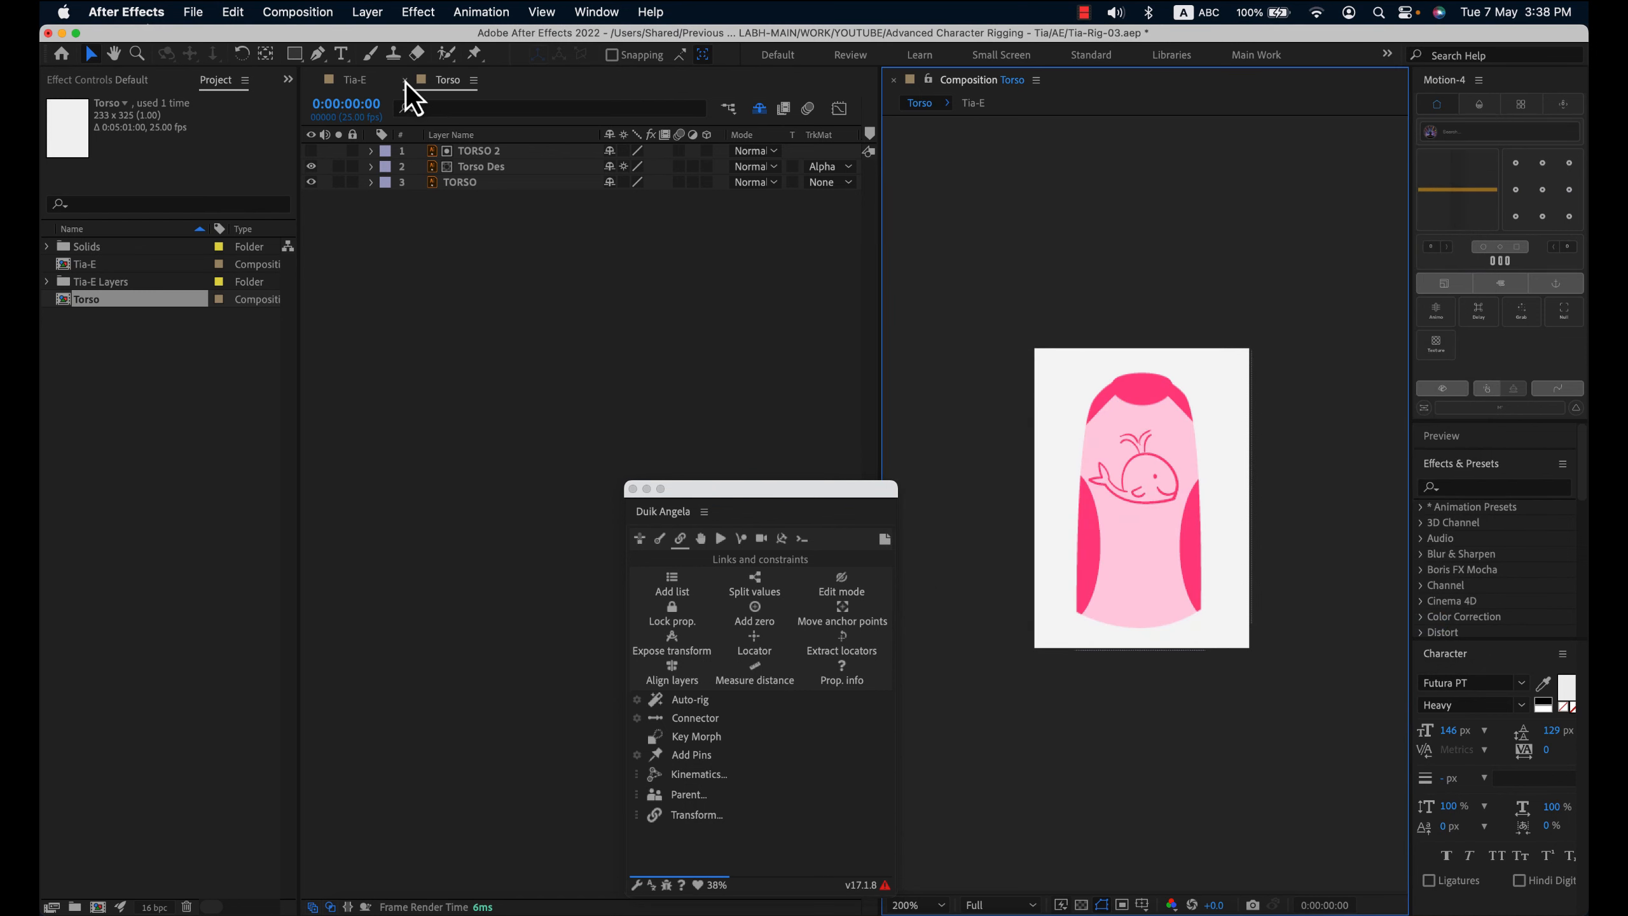
- Close the Torso composition and return to Tia-E with the character's torso in view
click(405, 81)
click(389, 96)
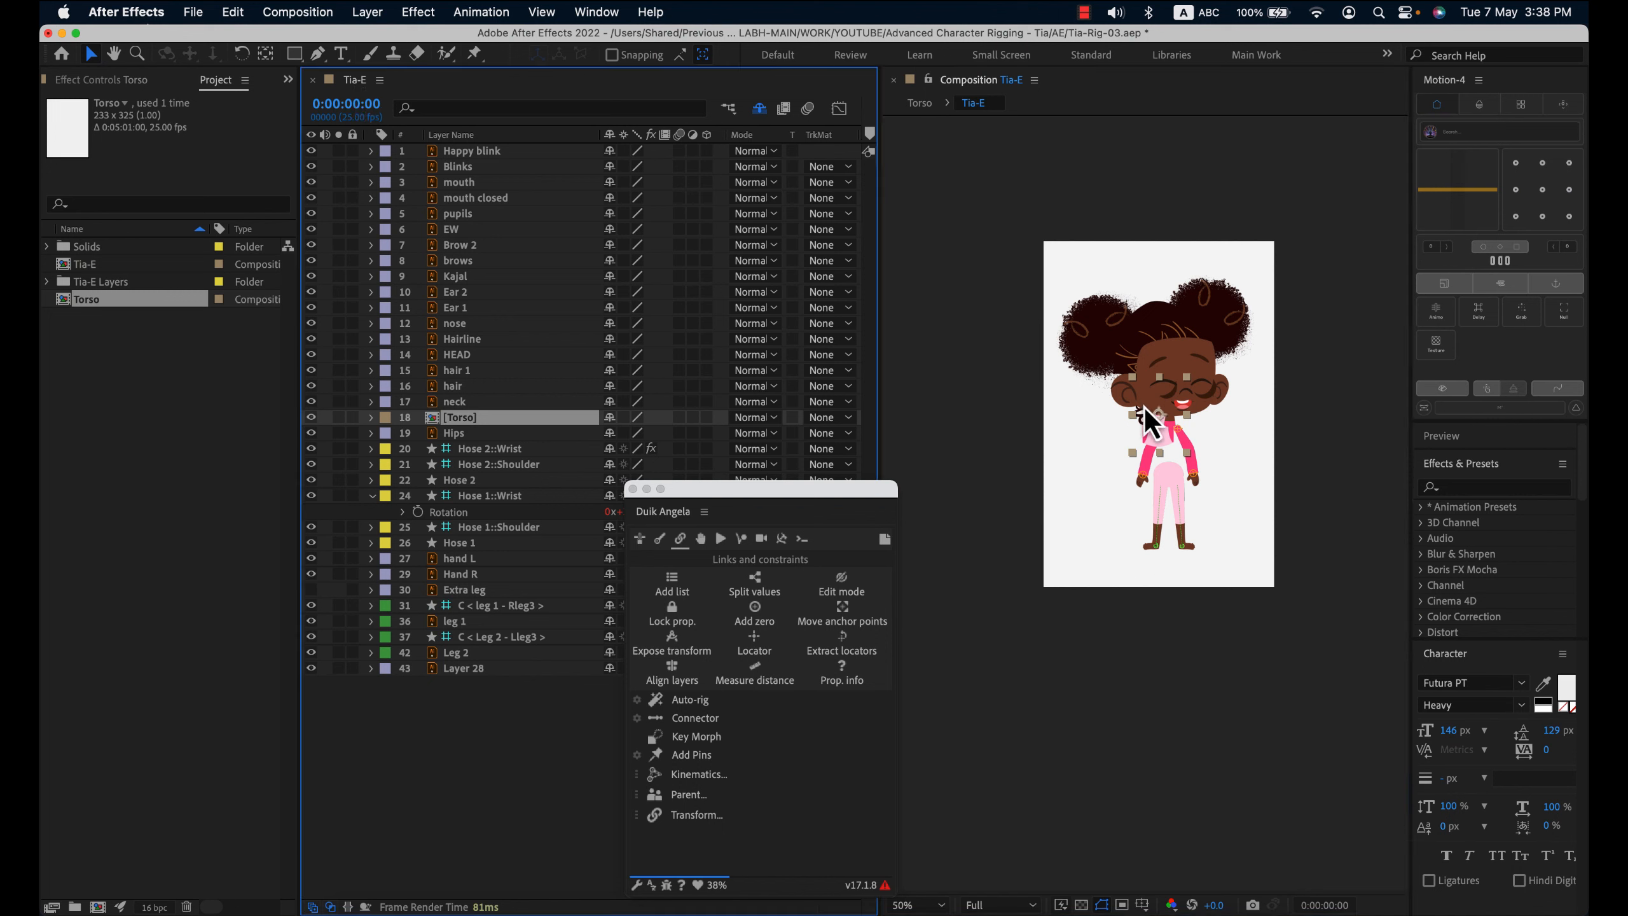
scroll(1145, 407, up, 2)
key(h)
drag(1159, 366, 1125, 530)
key(v)
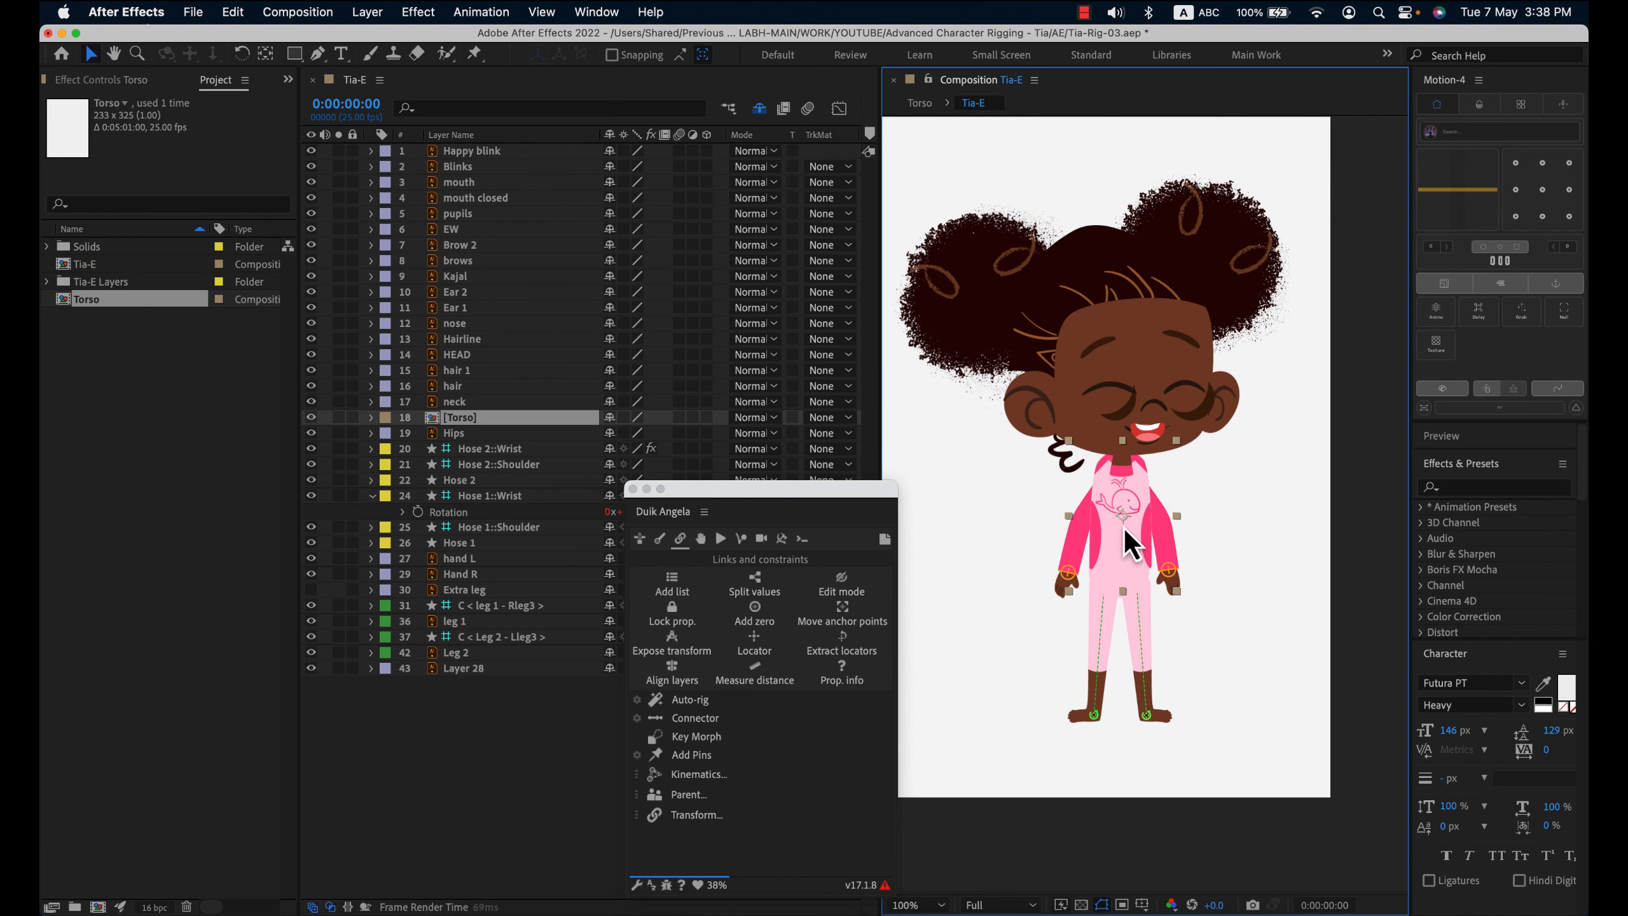
- Place three puppet position pins down the centre of the Torso layer: near the waist, mid-torso below the whale, and upper chest
scroll(1124, 533, up, 2)
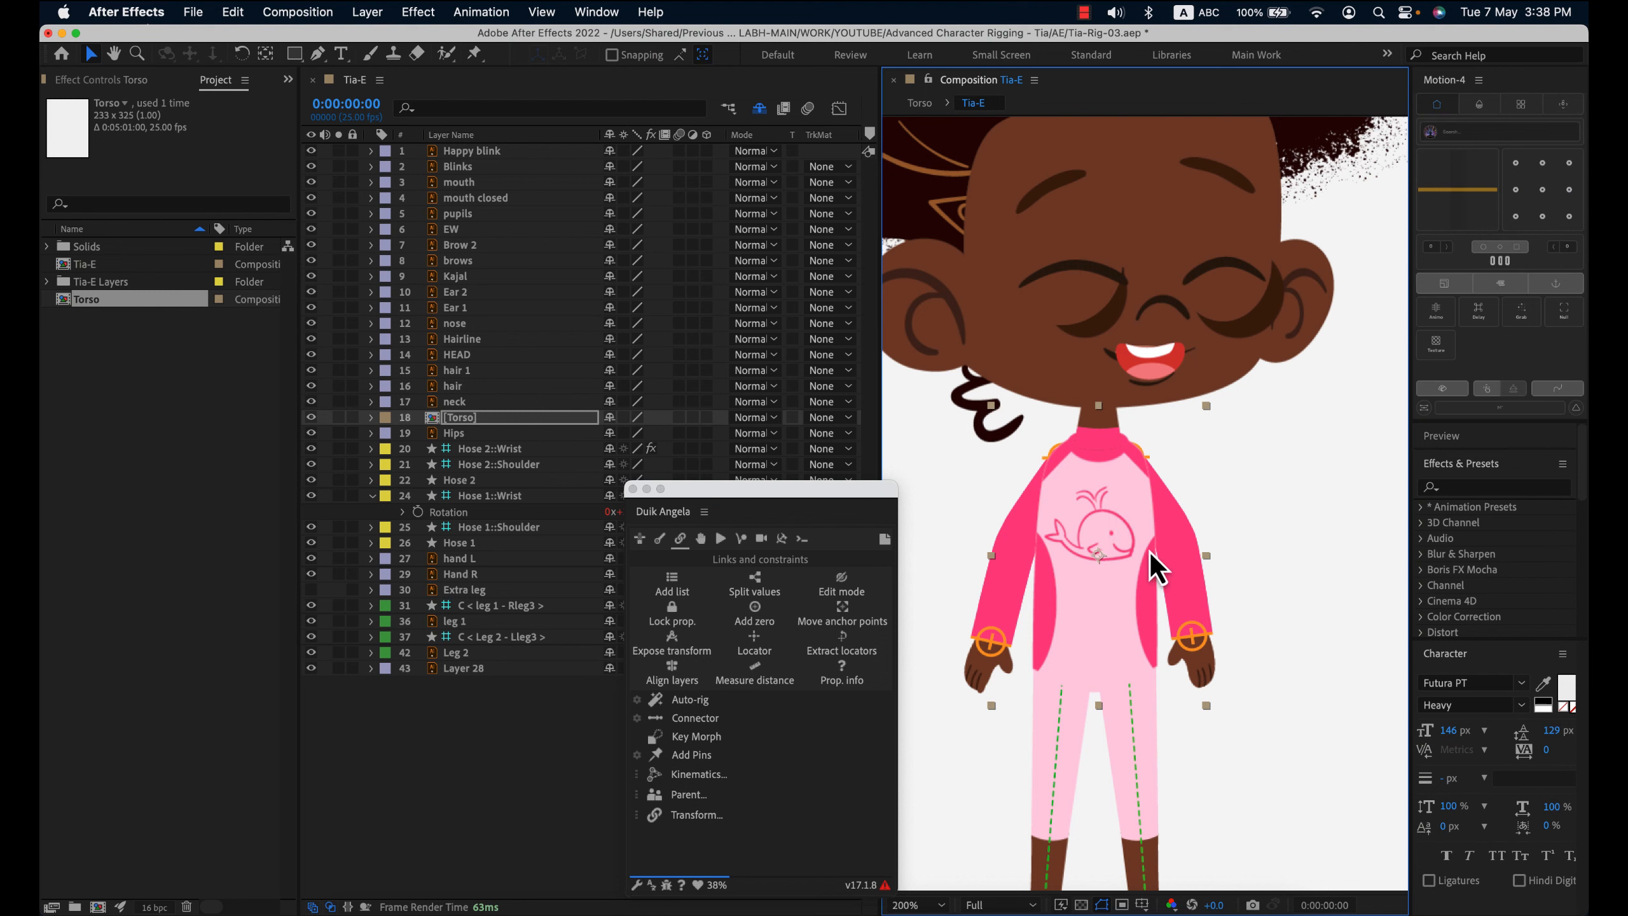
scroll(1147, 462, down, 4)
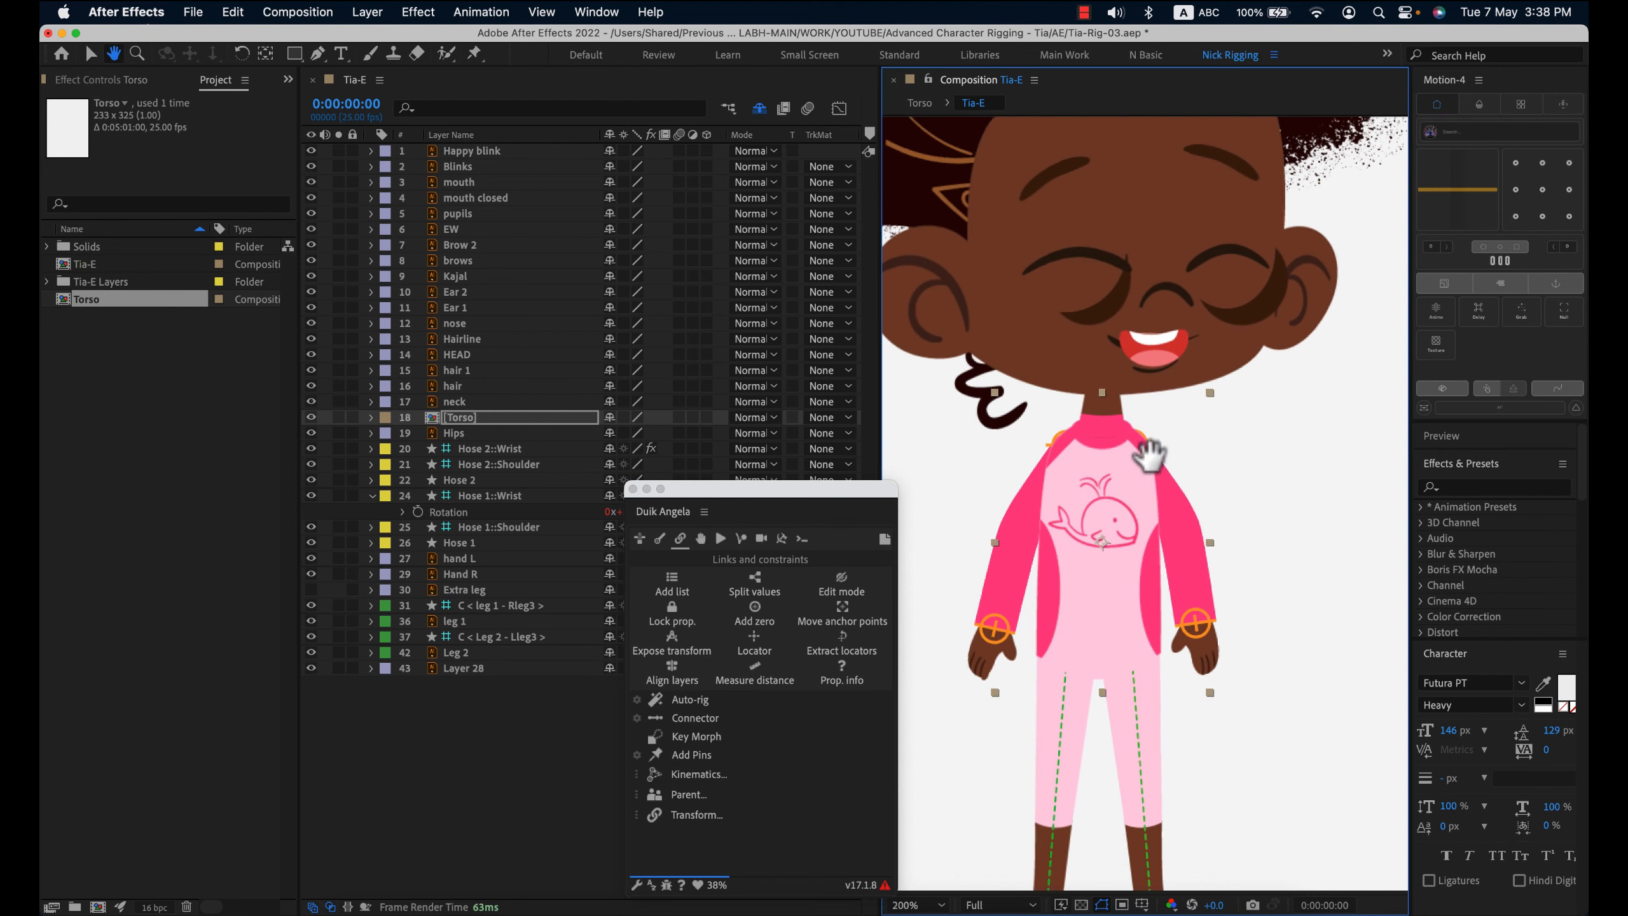
drag(852, 491, 877, 466)
click(1146, 489)
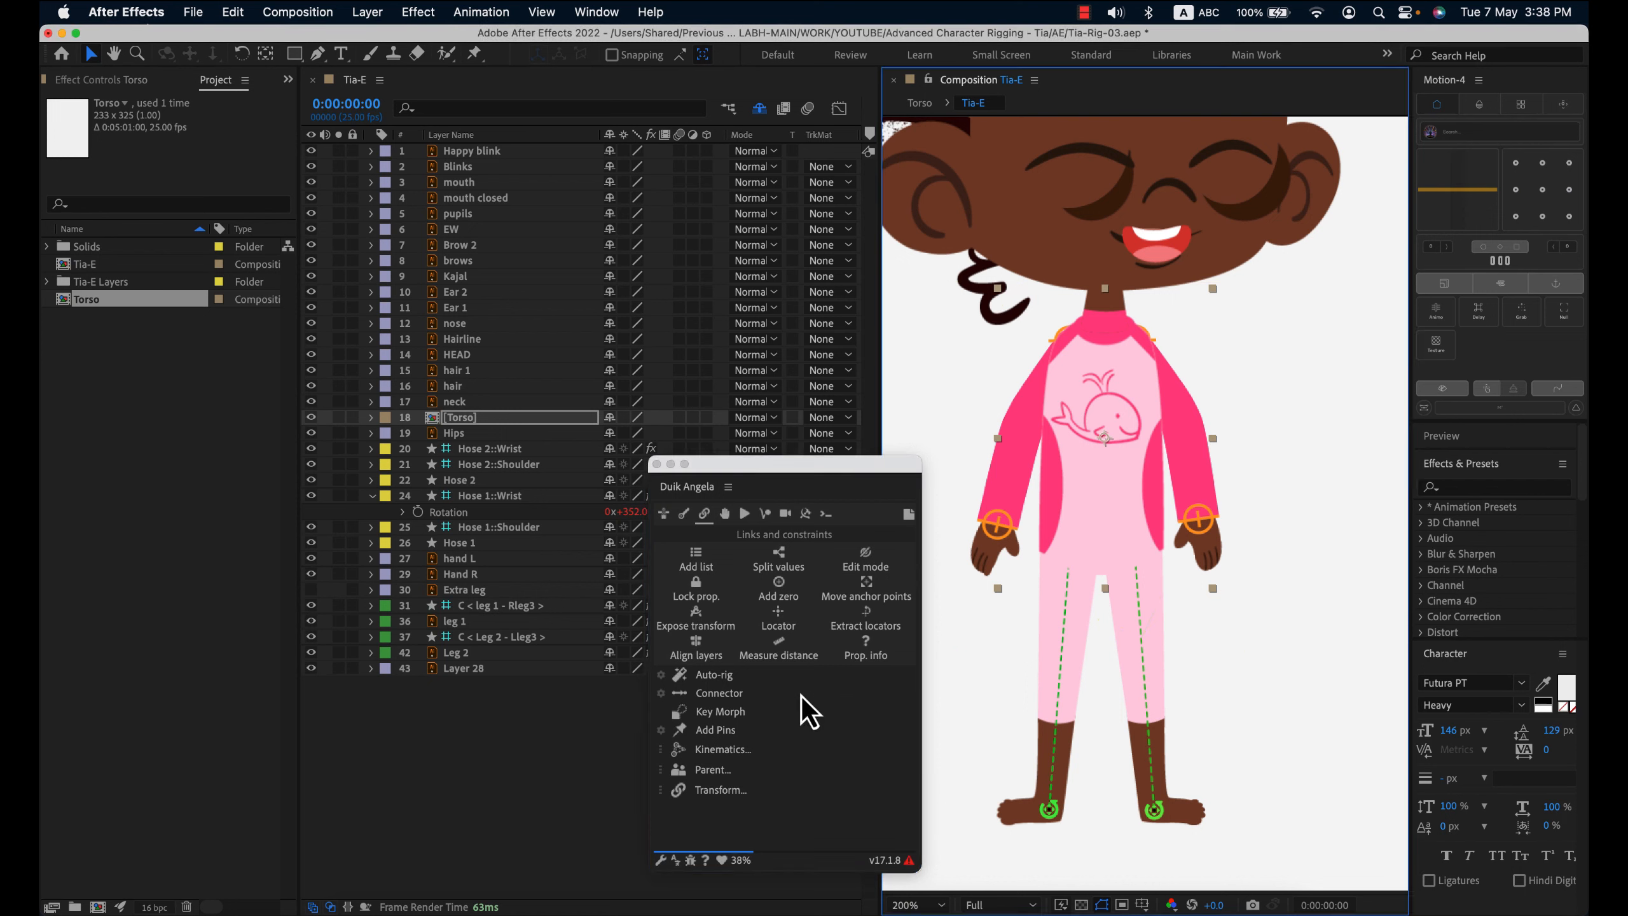
click(475, 54)
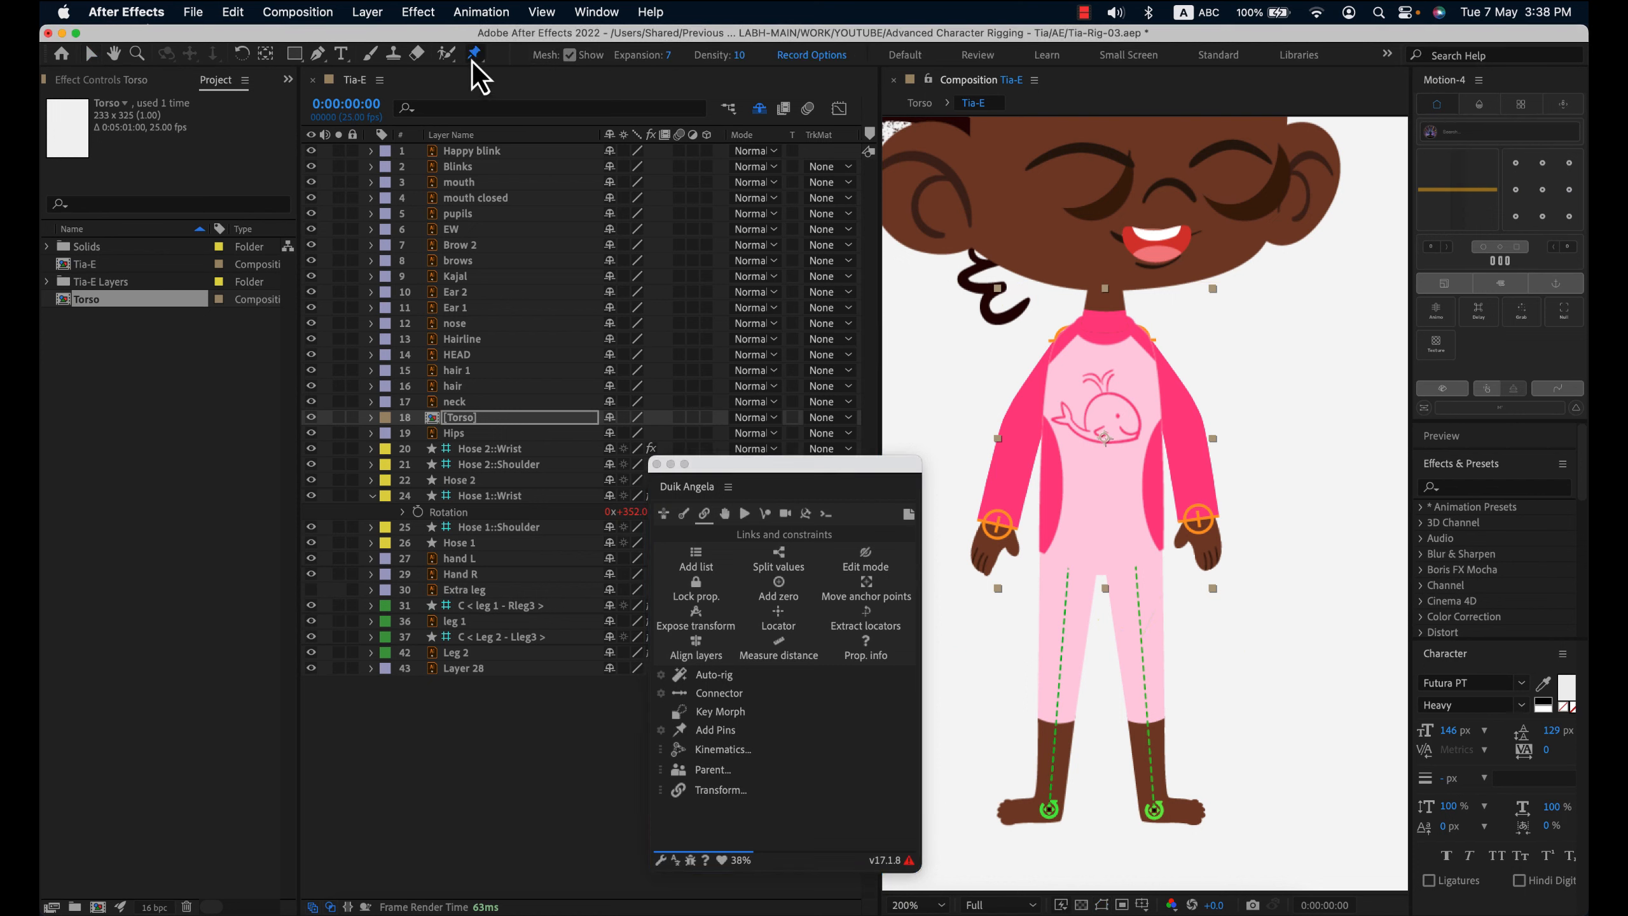
click(1105, 534)
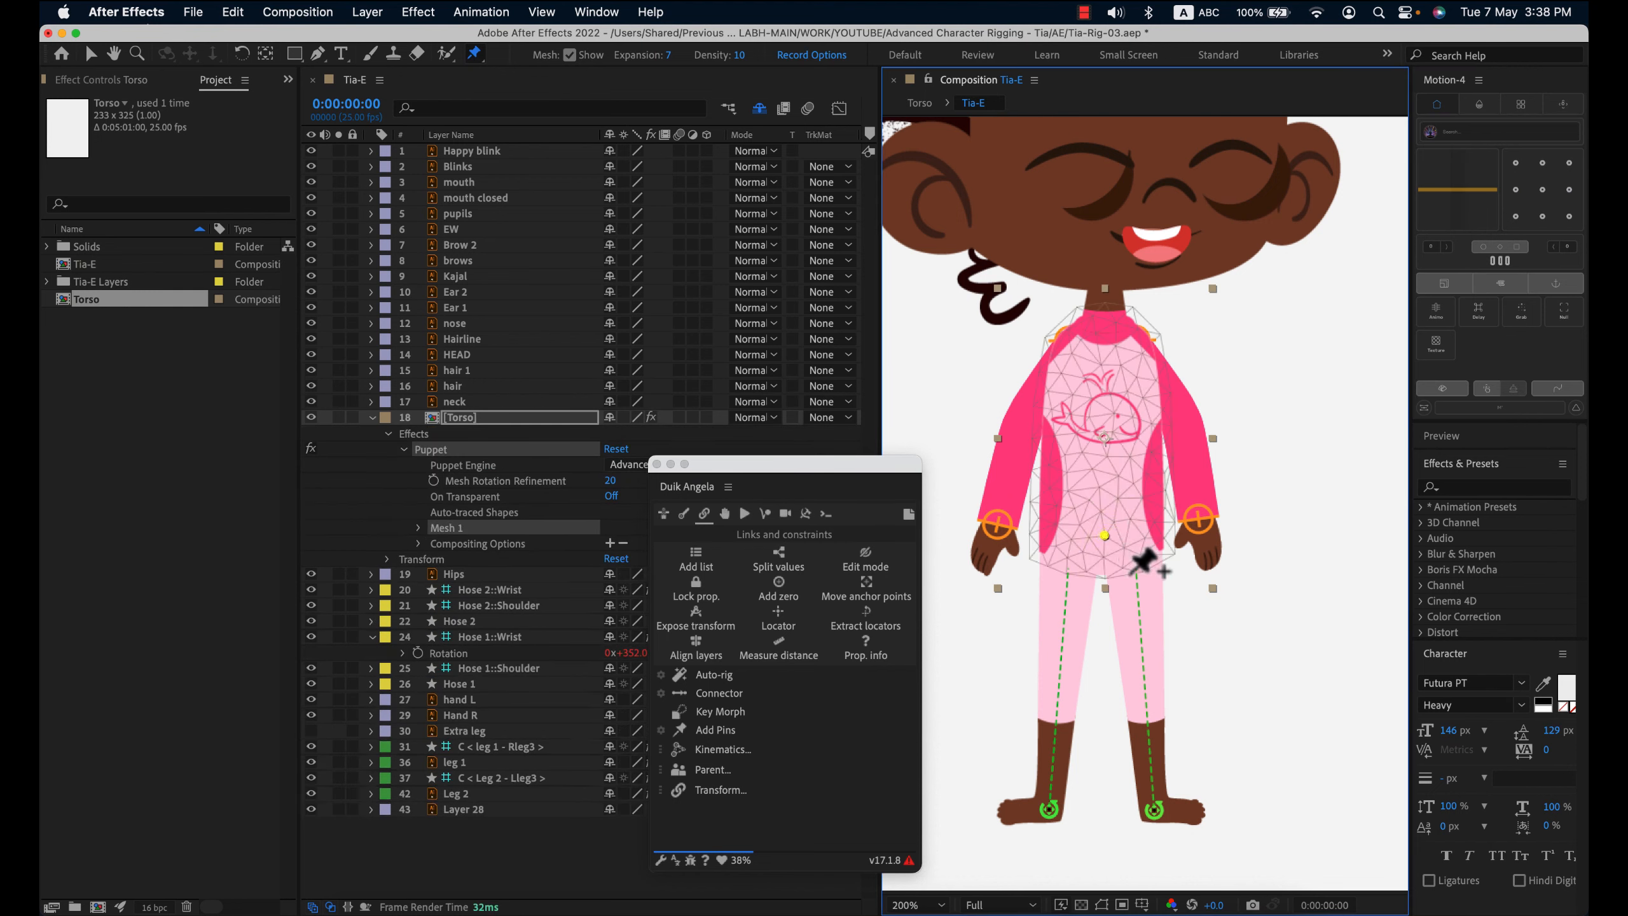
click(1105, 453)
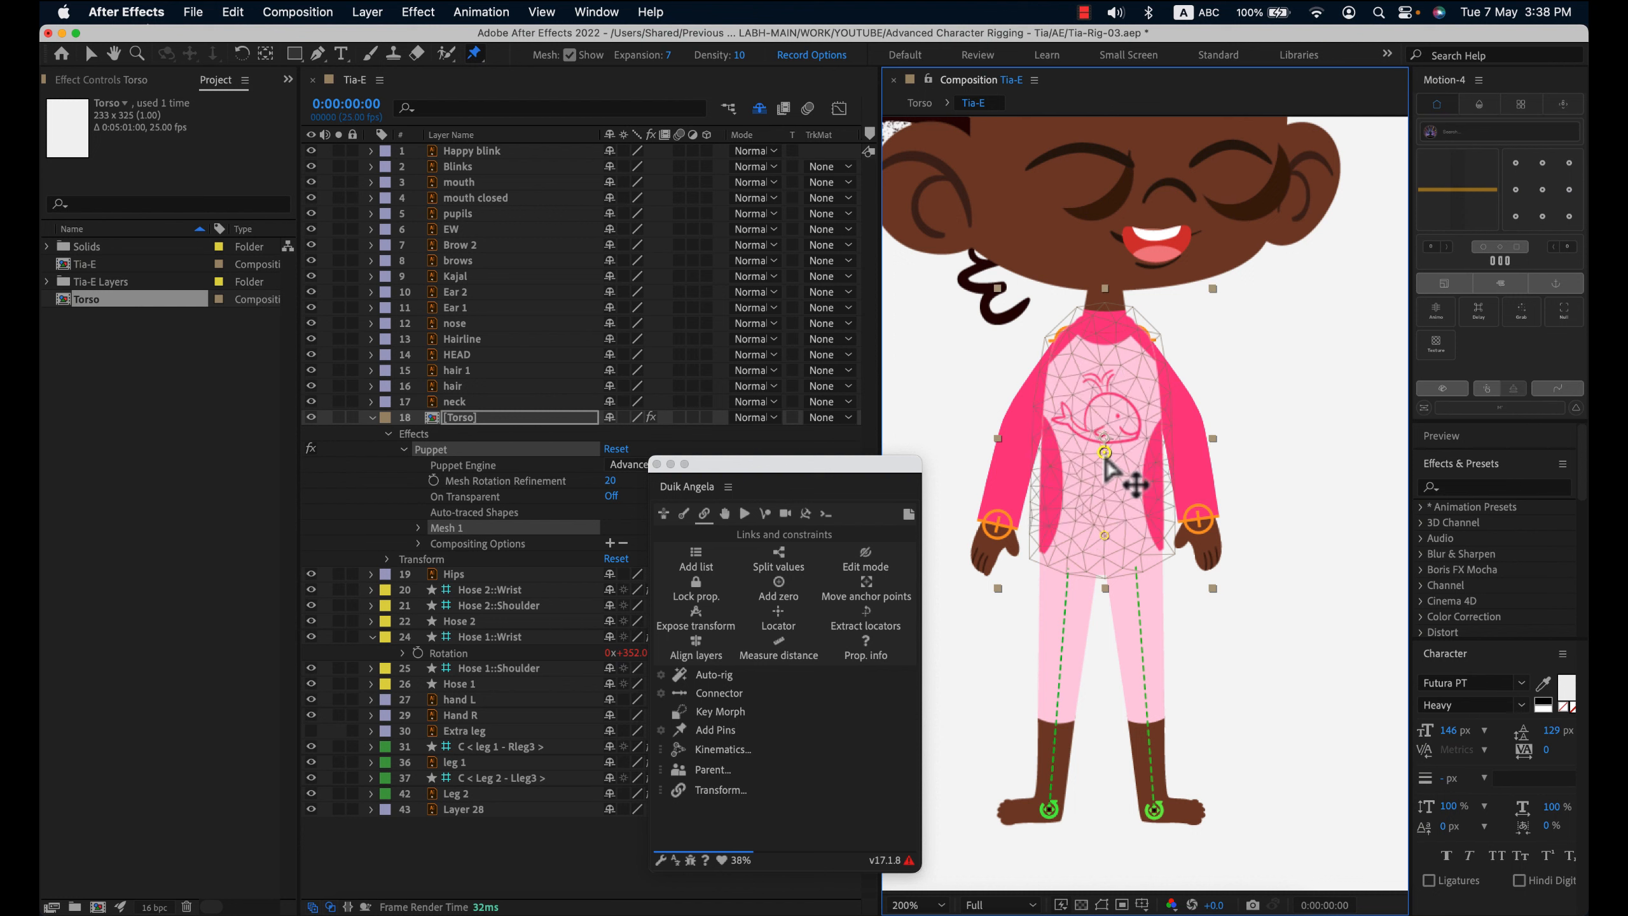
click(1104, 368)
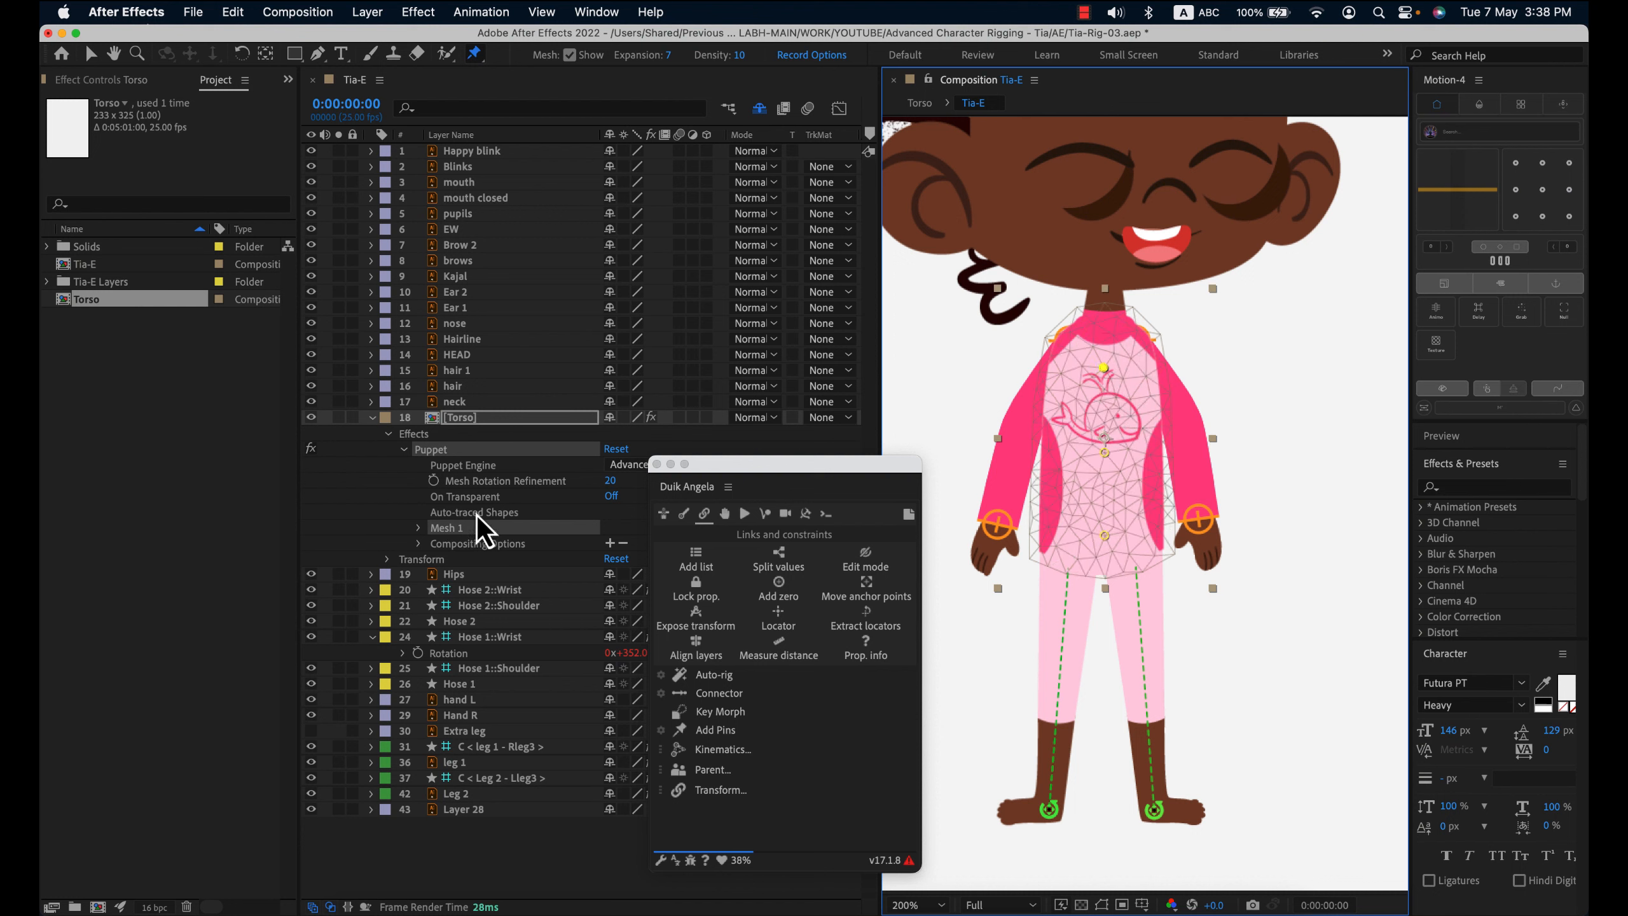
- Expand the Torso layer's puppet mesh deform properties and rename the lowest pin, Puppet Pin 1, to T1
click(419, 528)
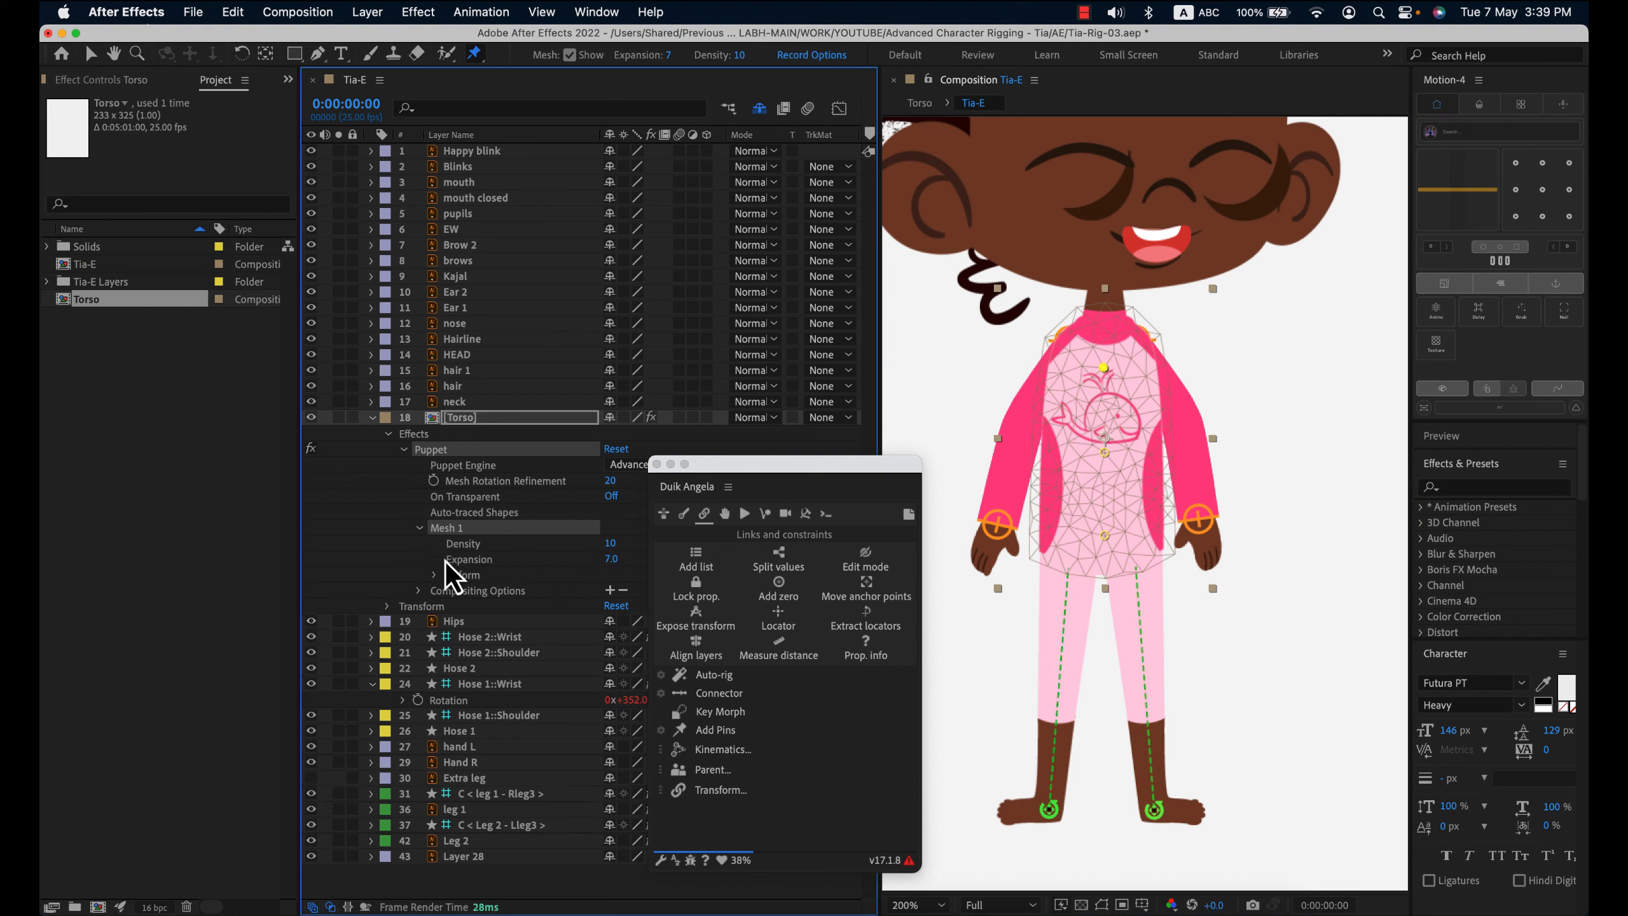
click(436, 576)
click(503, 625)
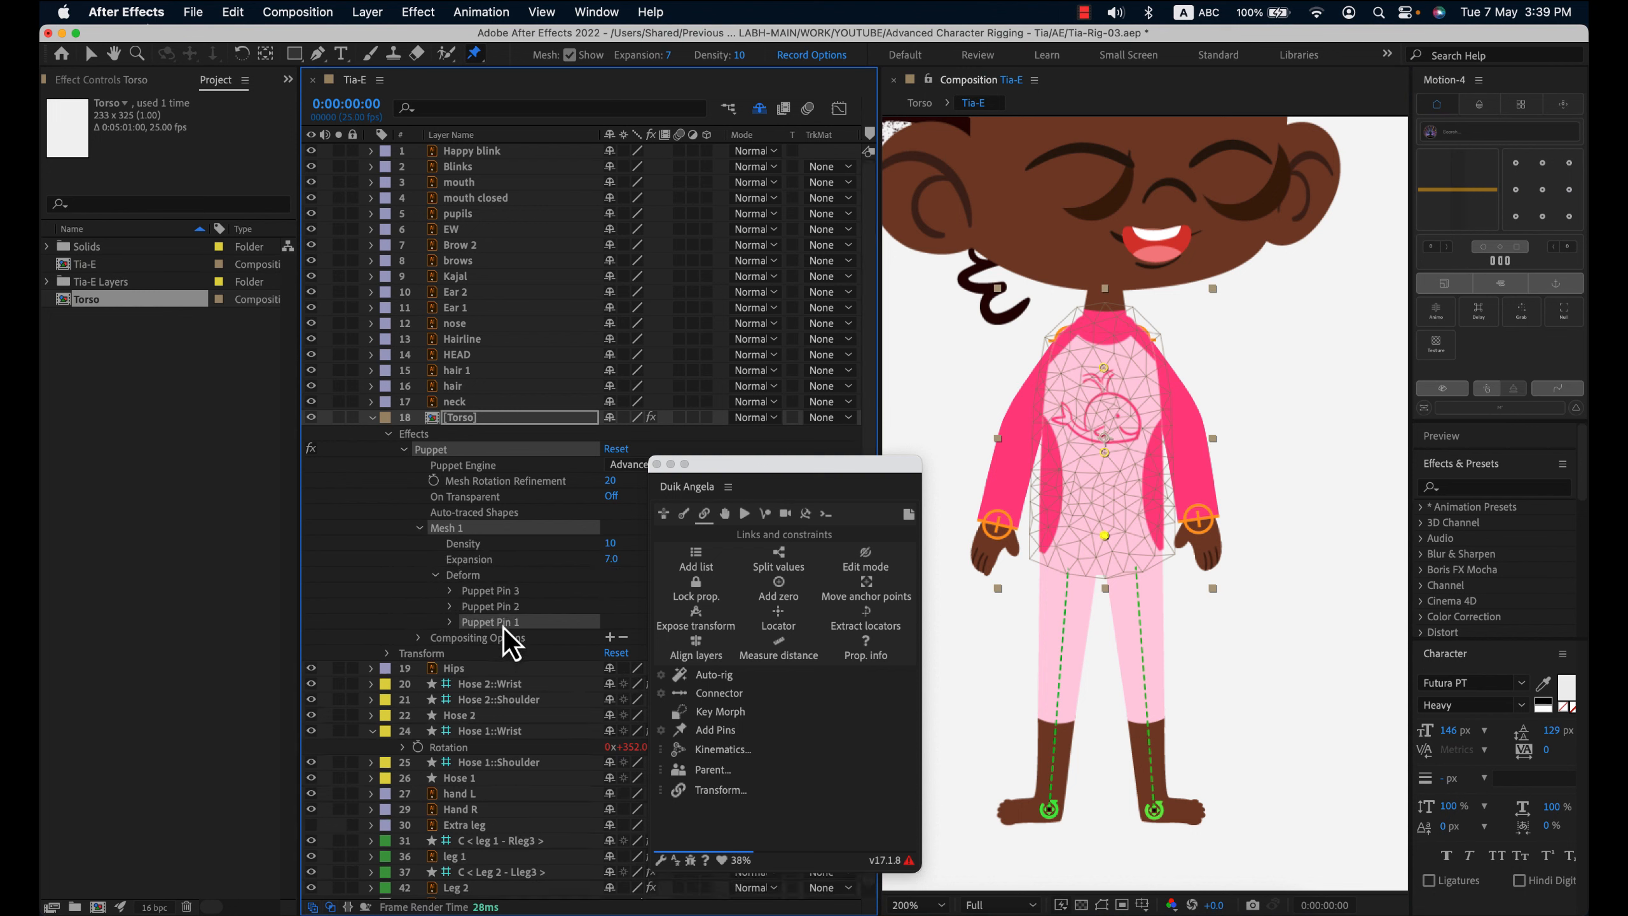
right_click(530, 628)
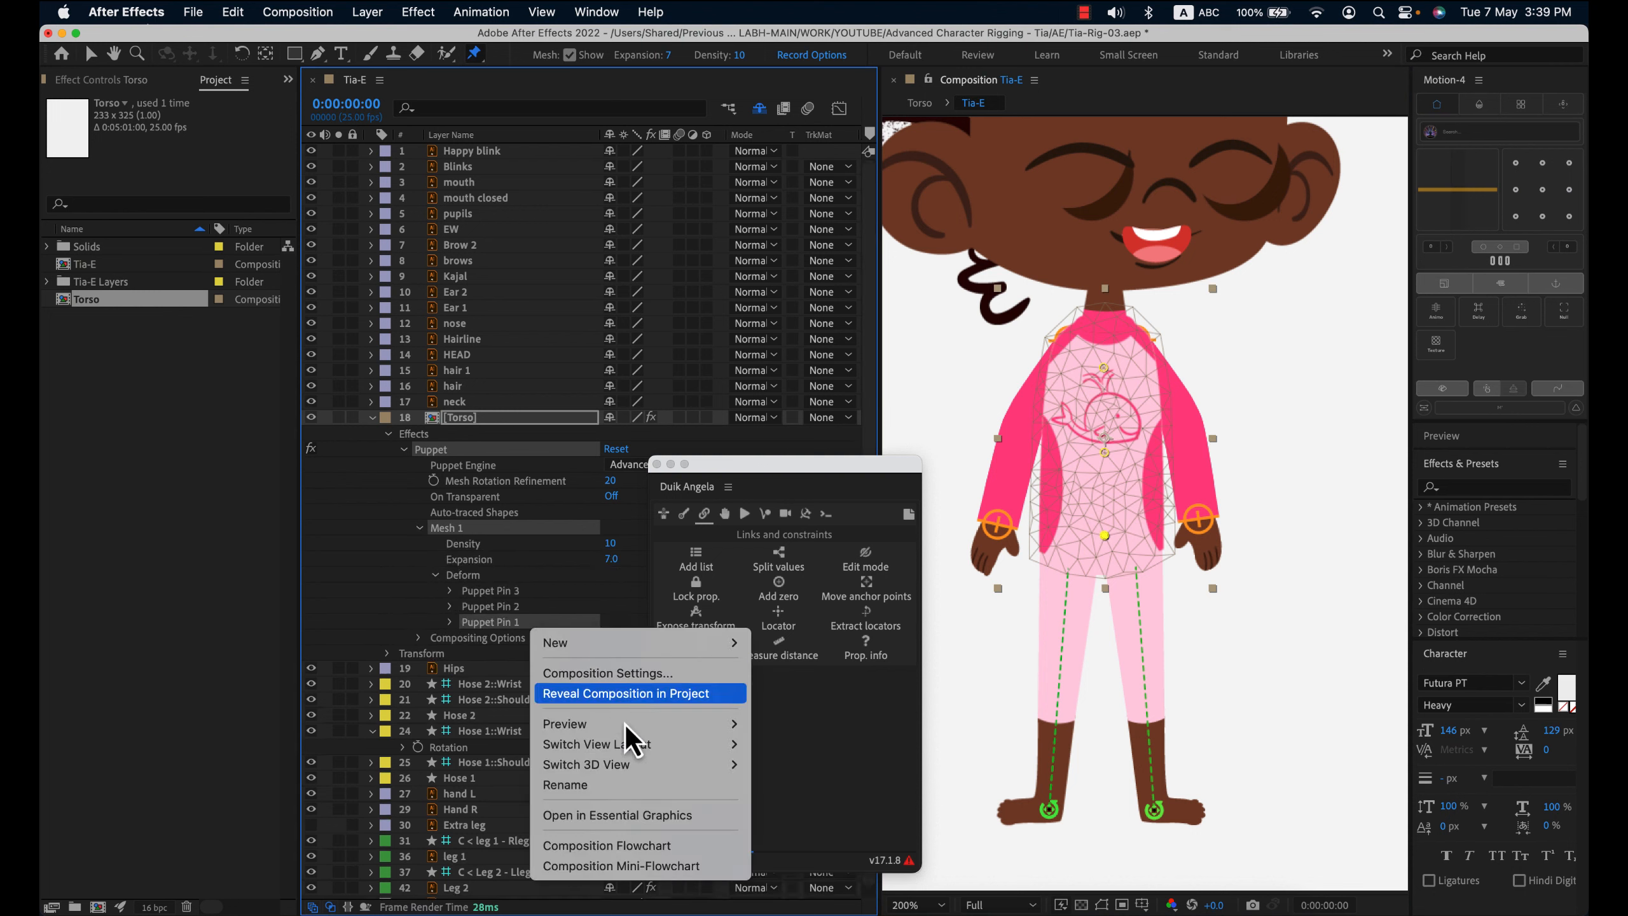
click(613, 798)
text(T)
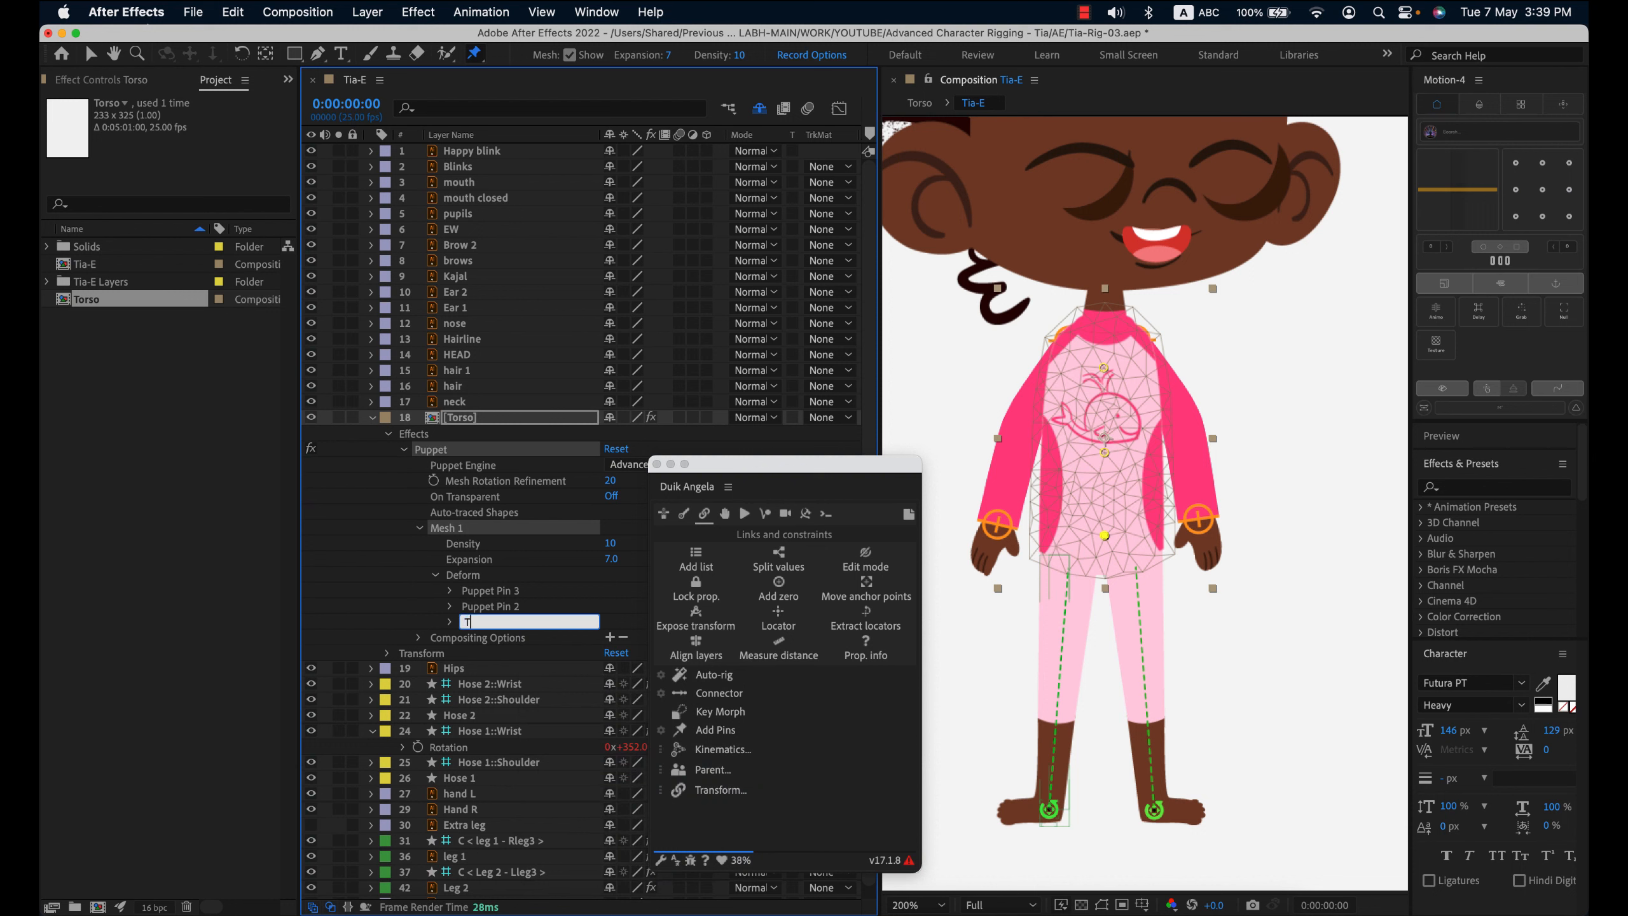
text(1)
- Rename Puppet Pin 2 to T2 and Puppet Pin 3 to T3 on the Torso mesh
click(503, 613)
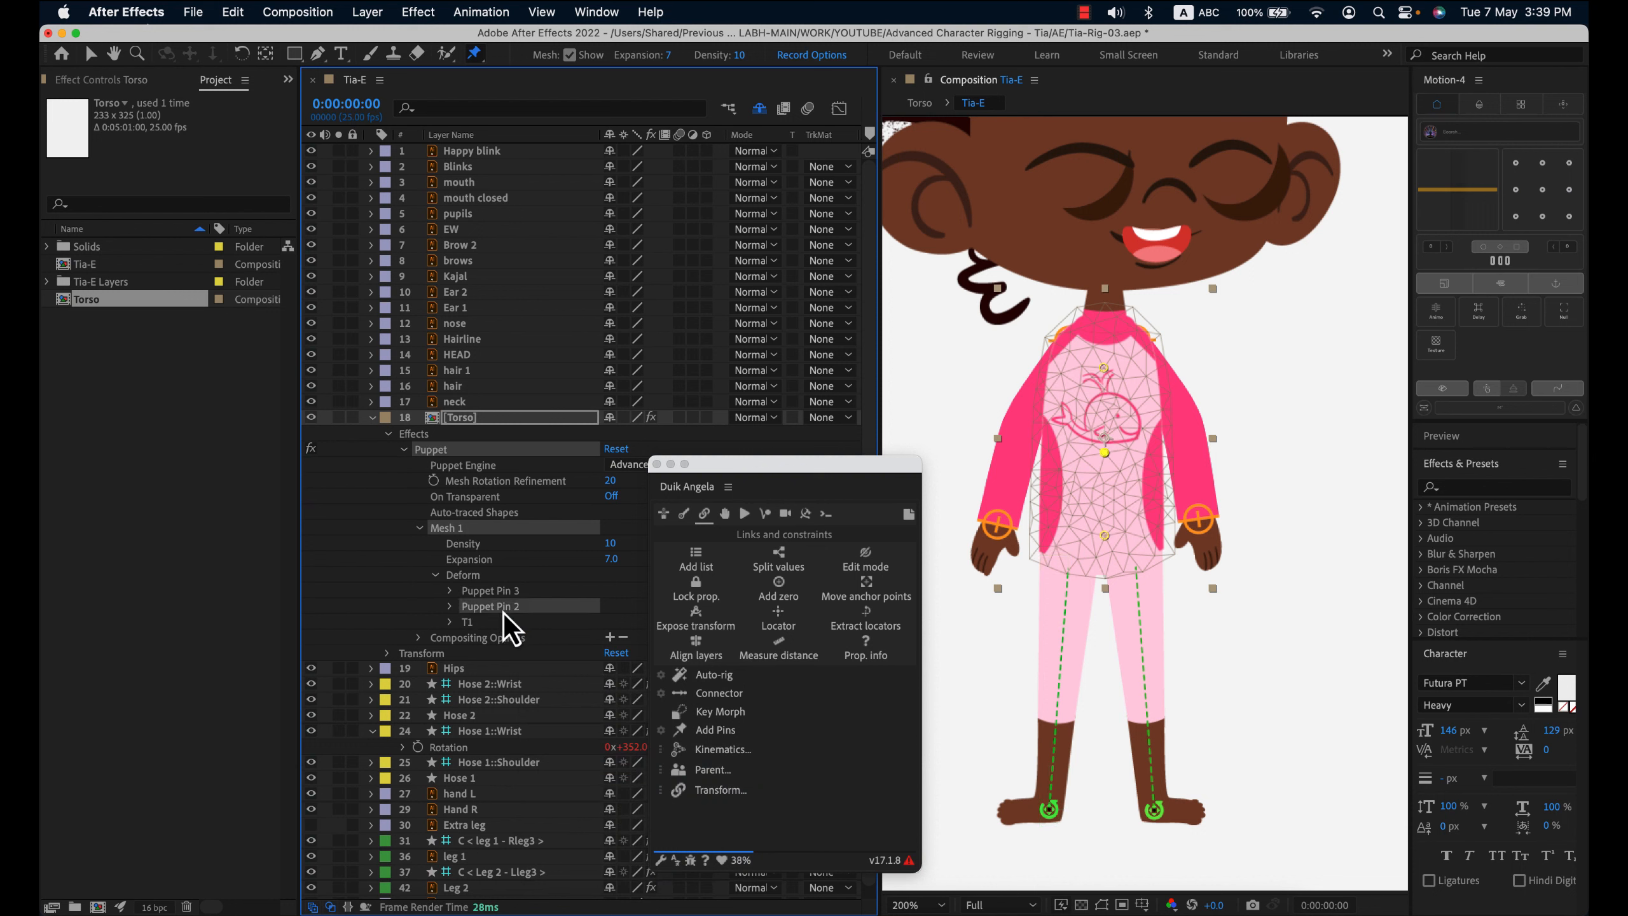
key(Return)
text(T2)
click(516, 591)
key(Return)
text(T3)
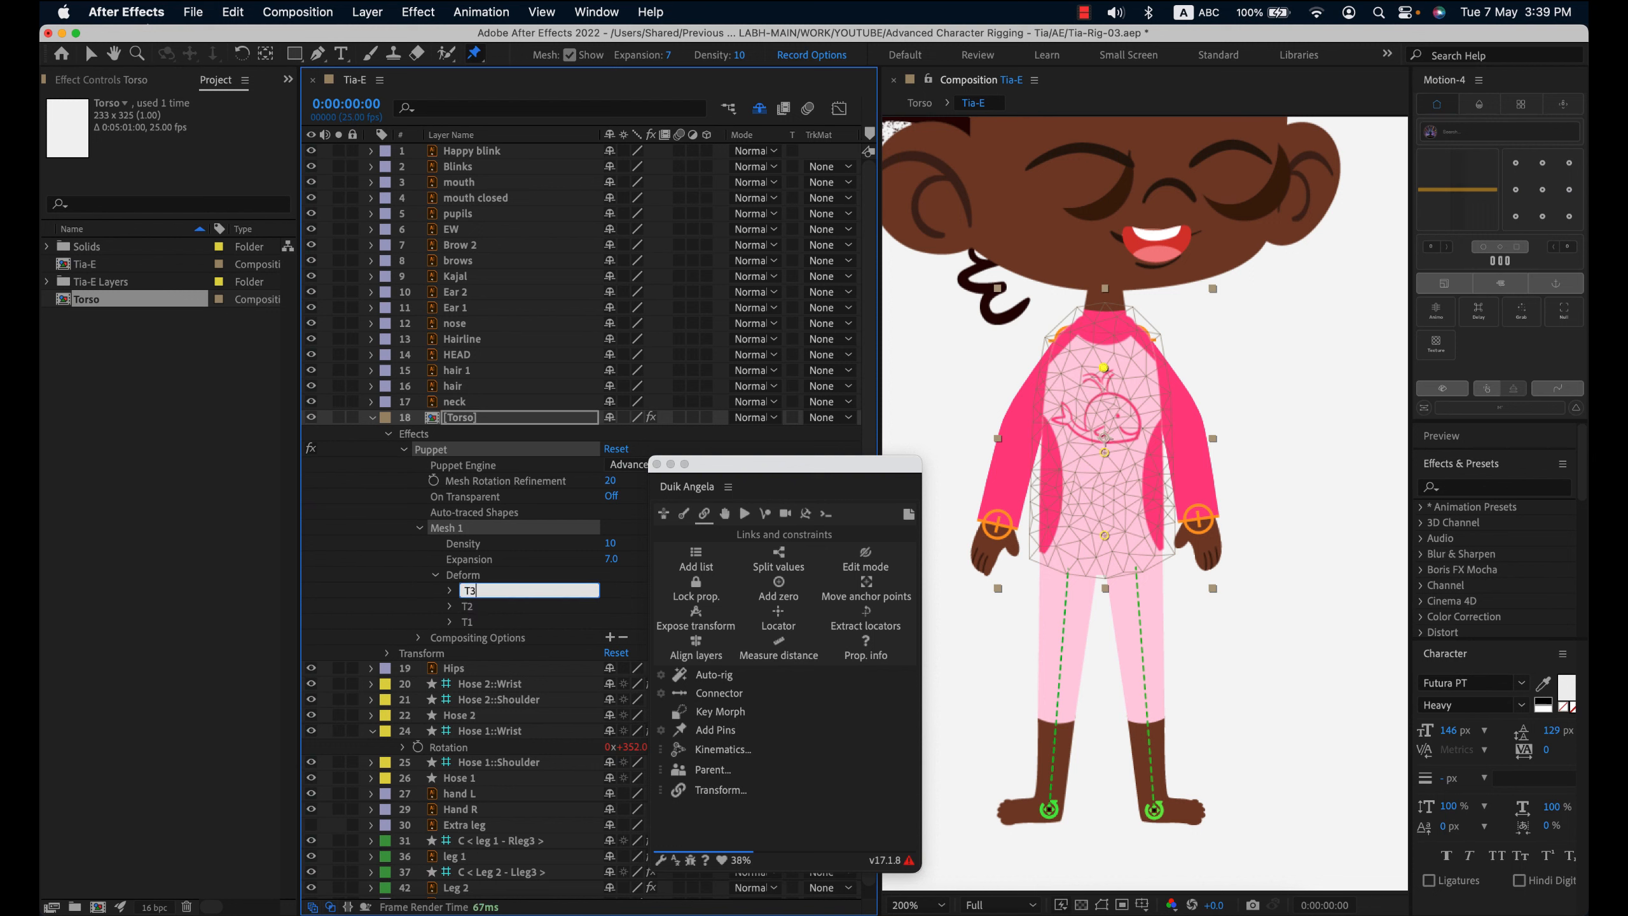
key(Return)
- Create Duik pin control layers for the puppet pins T1, T2 and T3 with Add Pins
shift+click(527, 617)
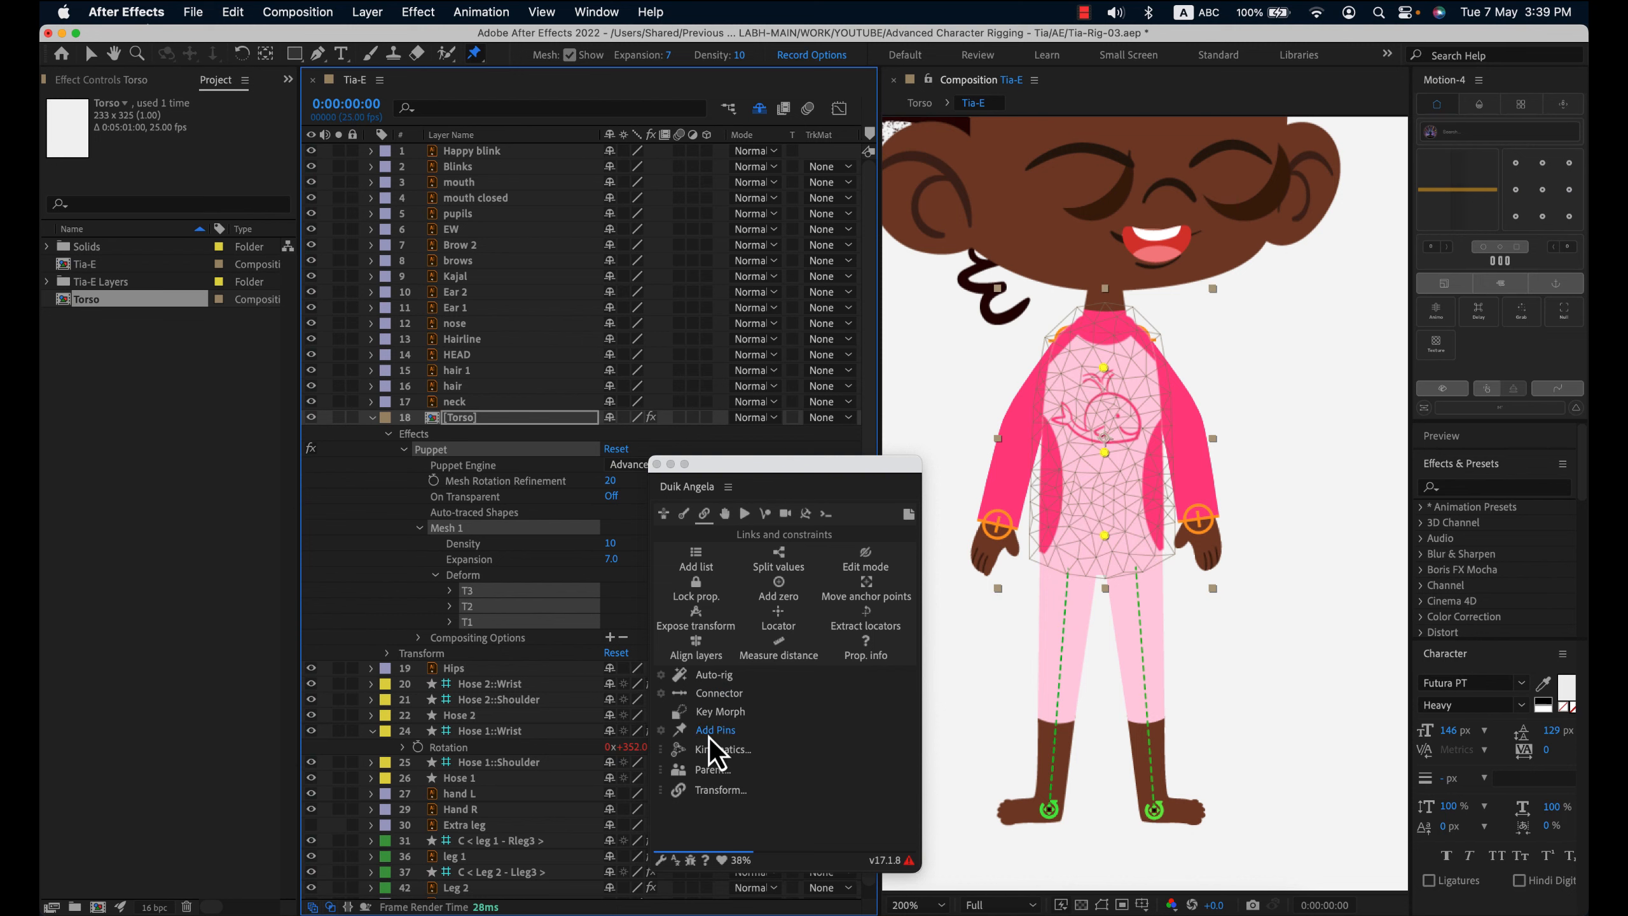
click(727, 736)
click(727, 738)
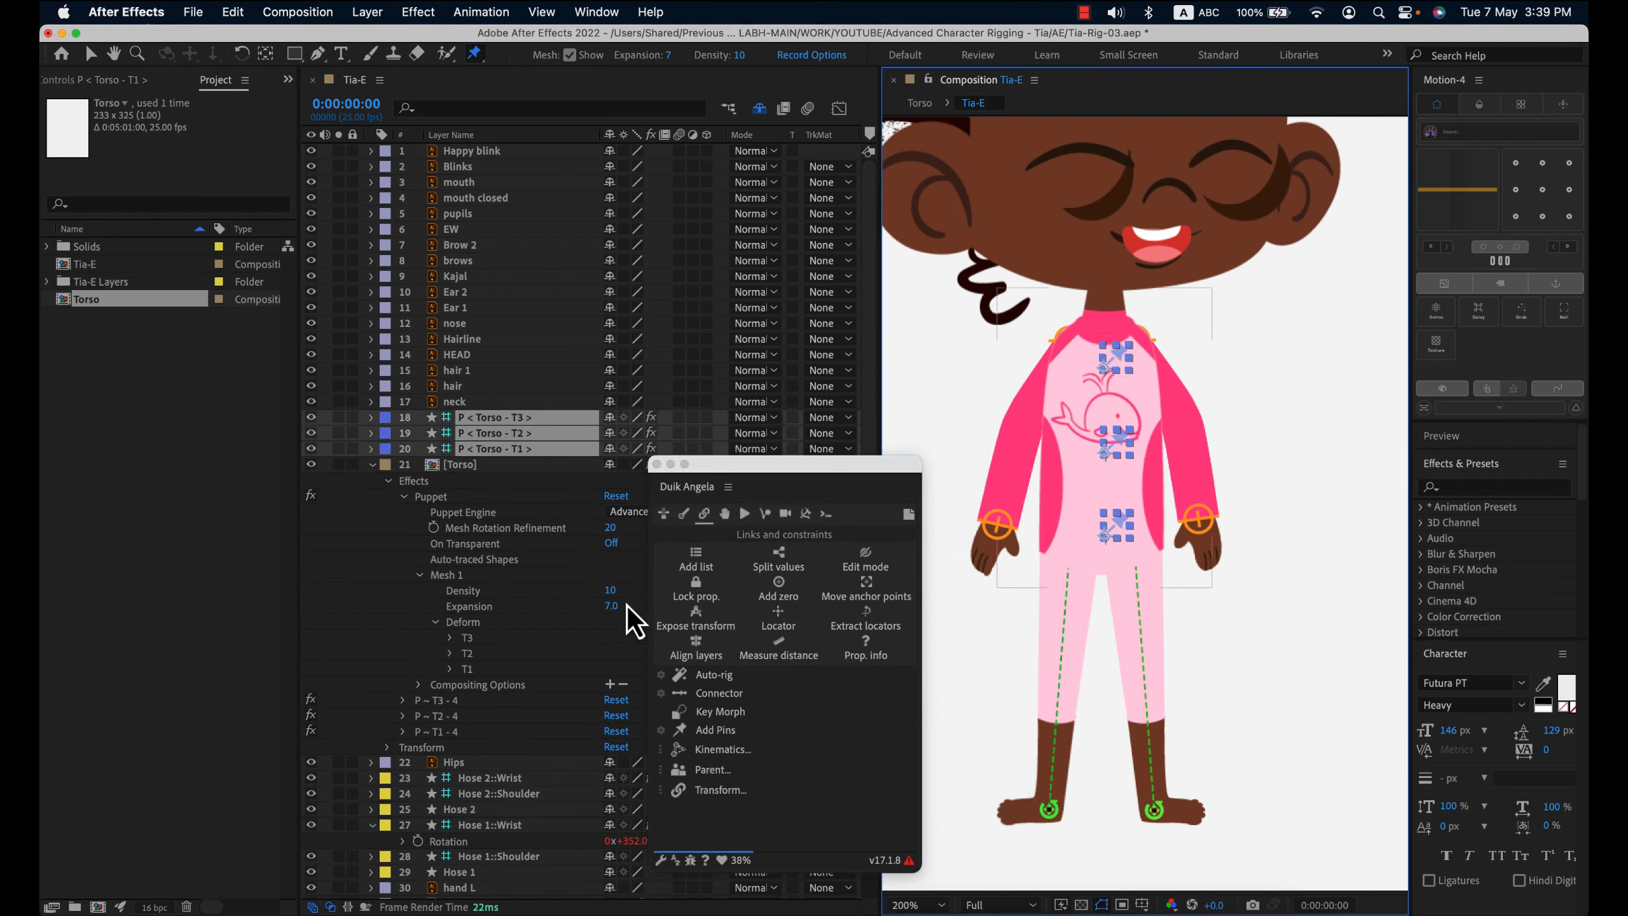
- Auto-rig the T1, T2 and T3 torso pin layers with Duik and test the chest controller with a small move
click(536, 415)
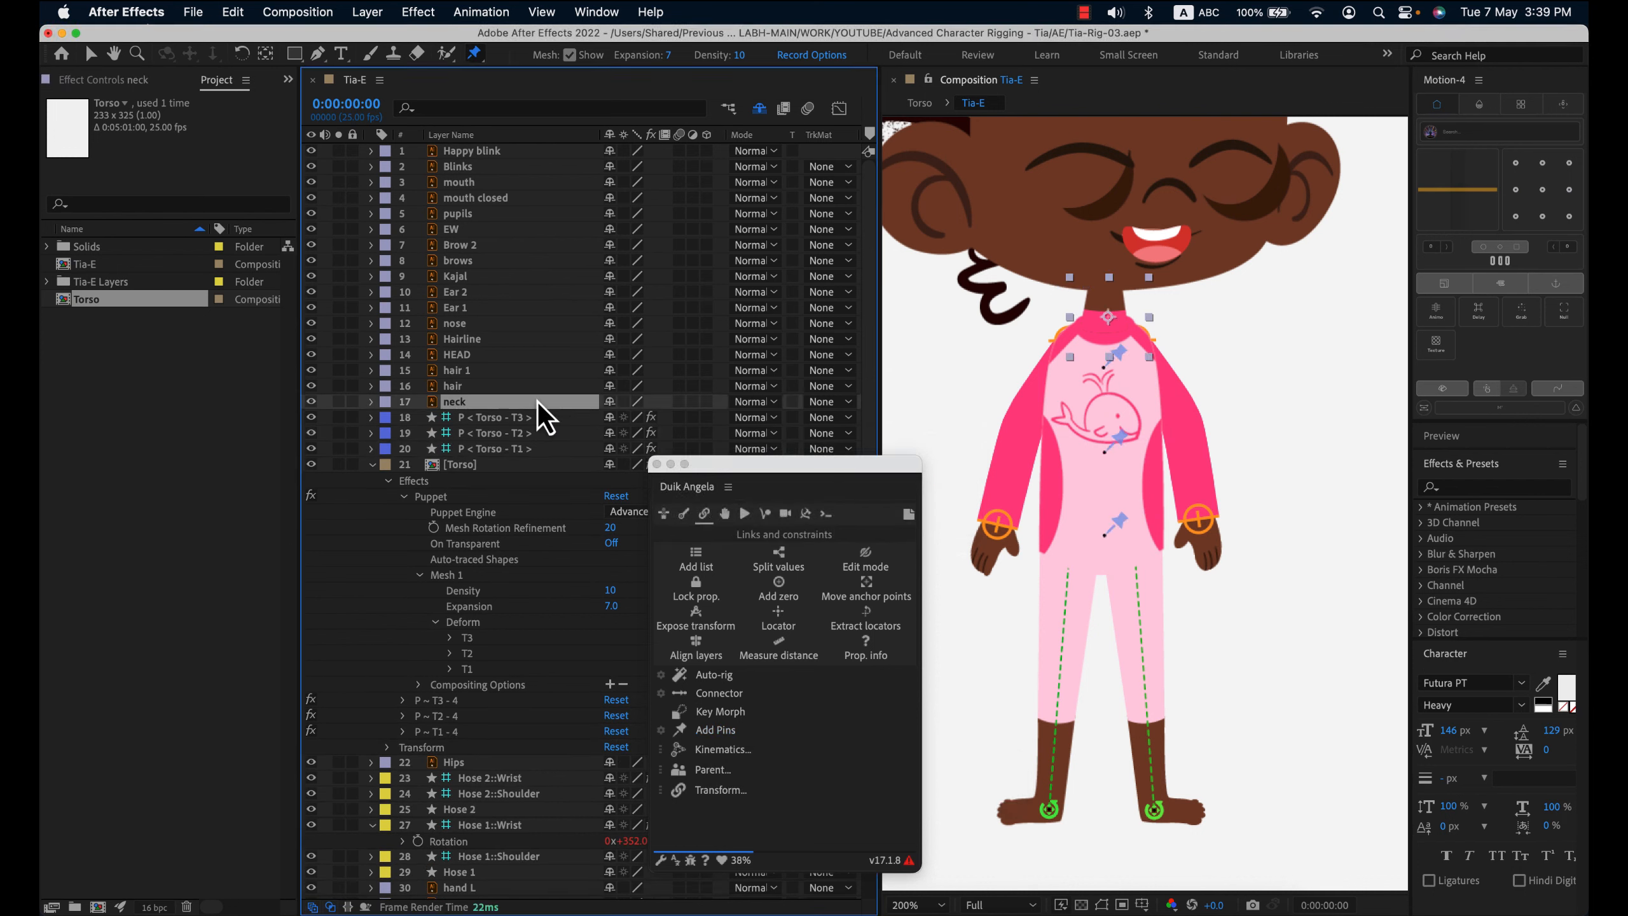
click(538, 451)
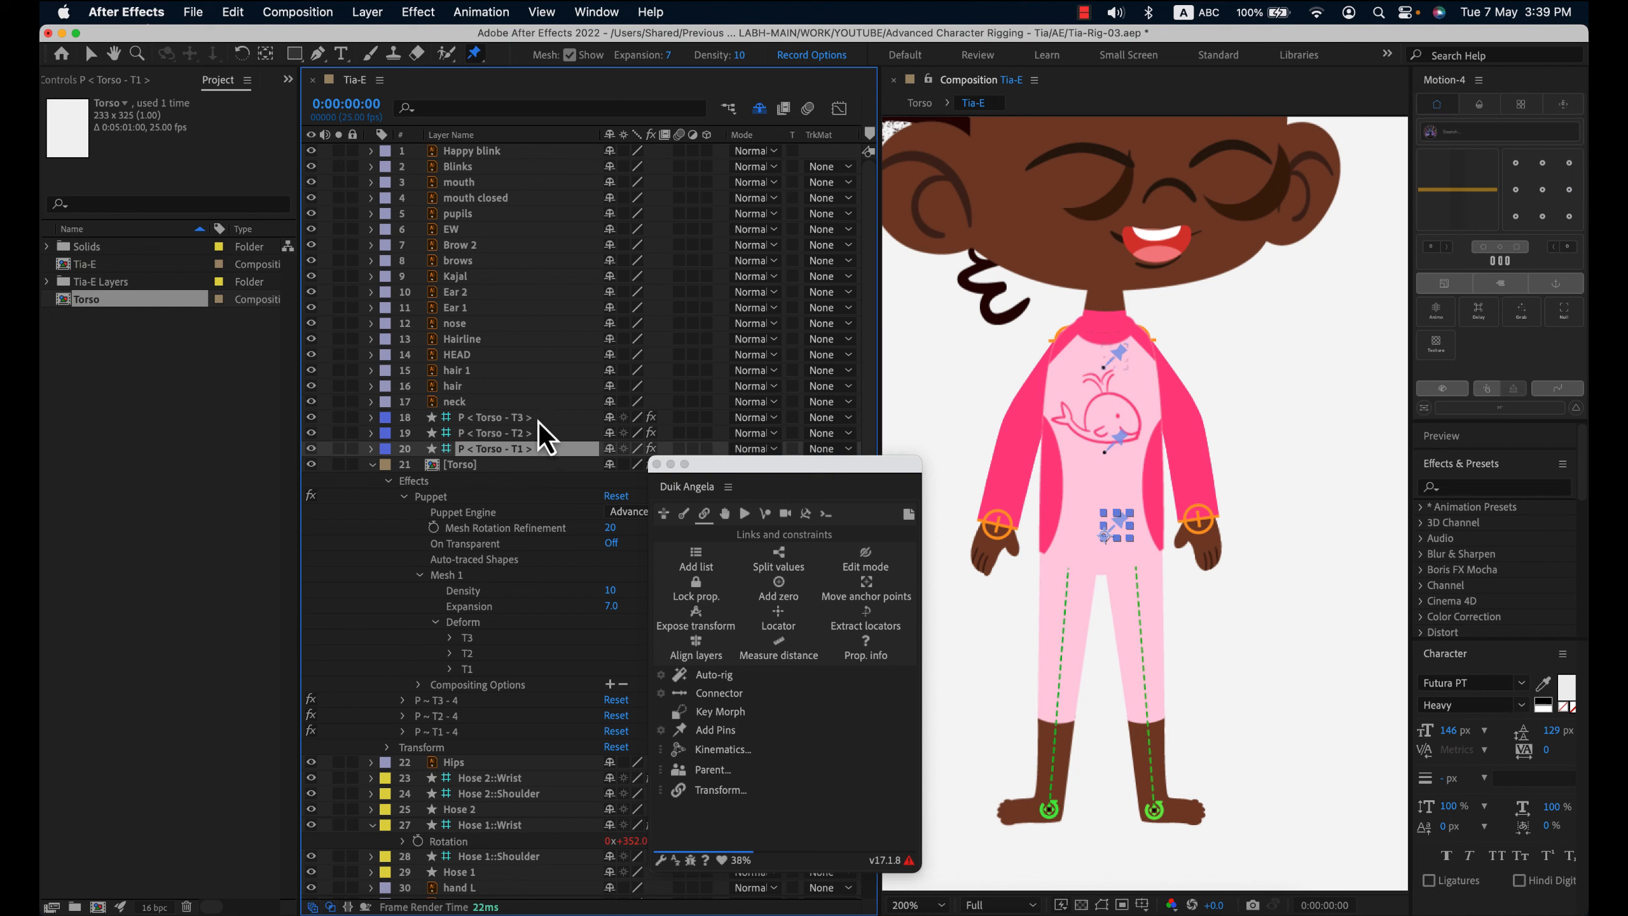
super+click(539, 420)
super+click(534, 436)
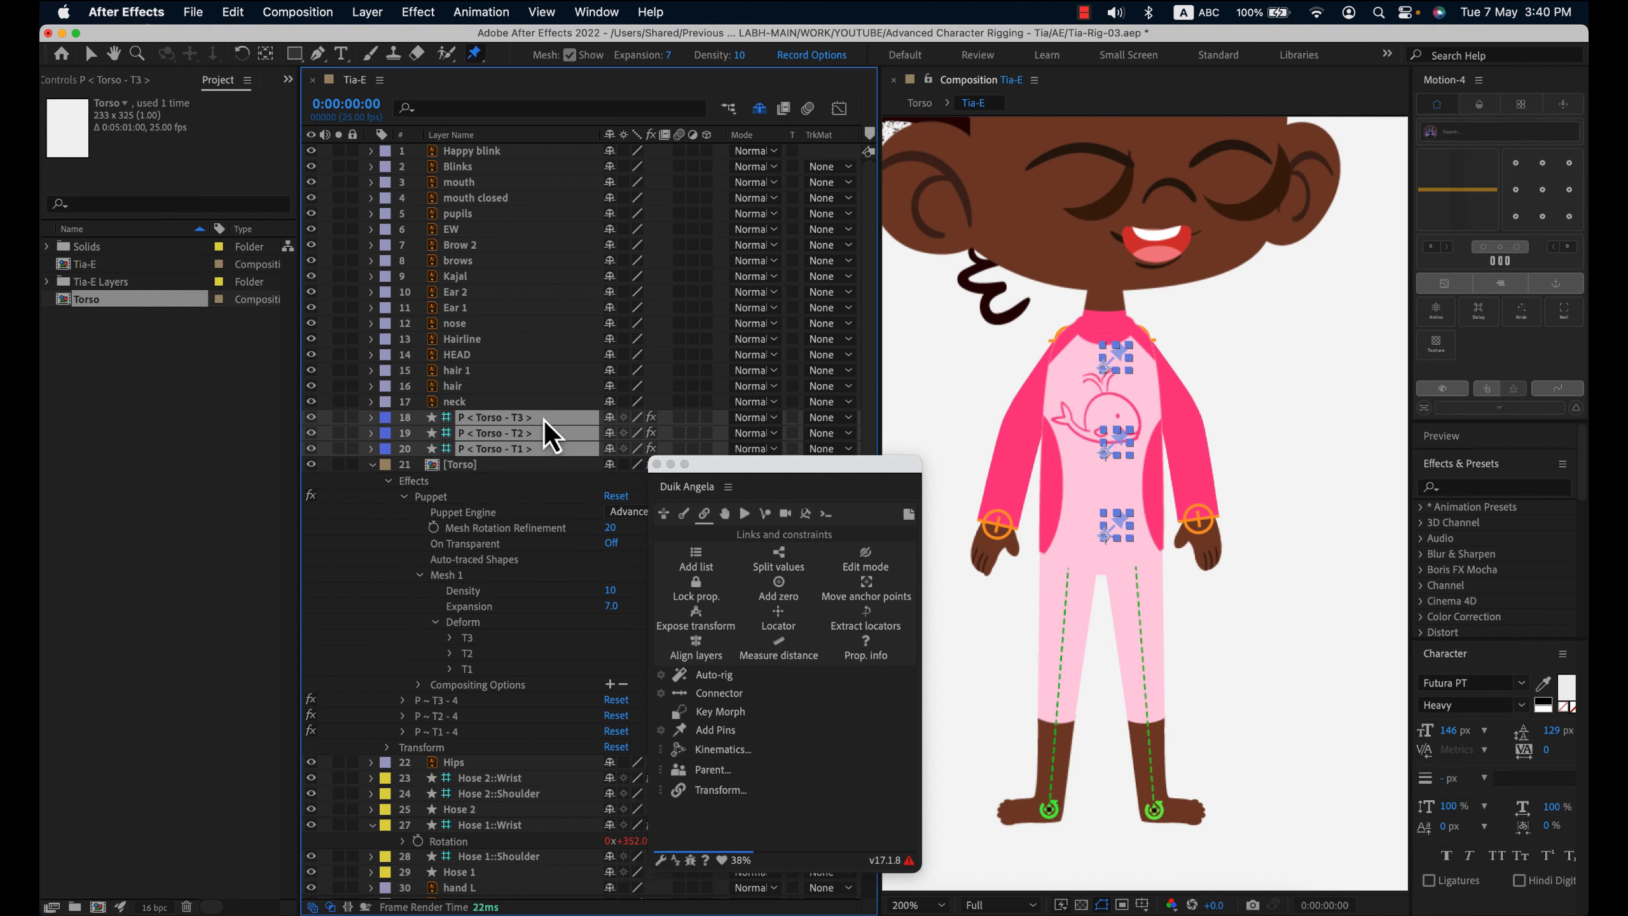
click(717, 674)
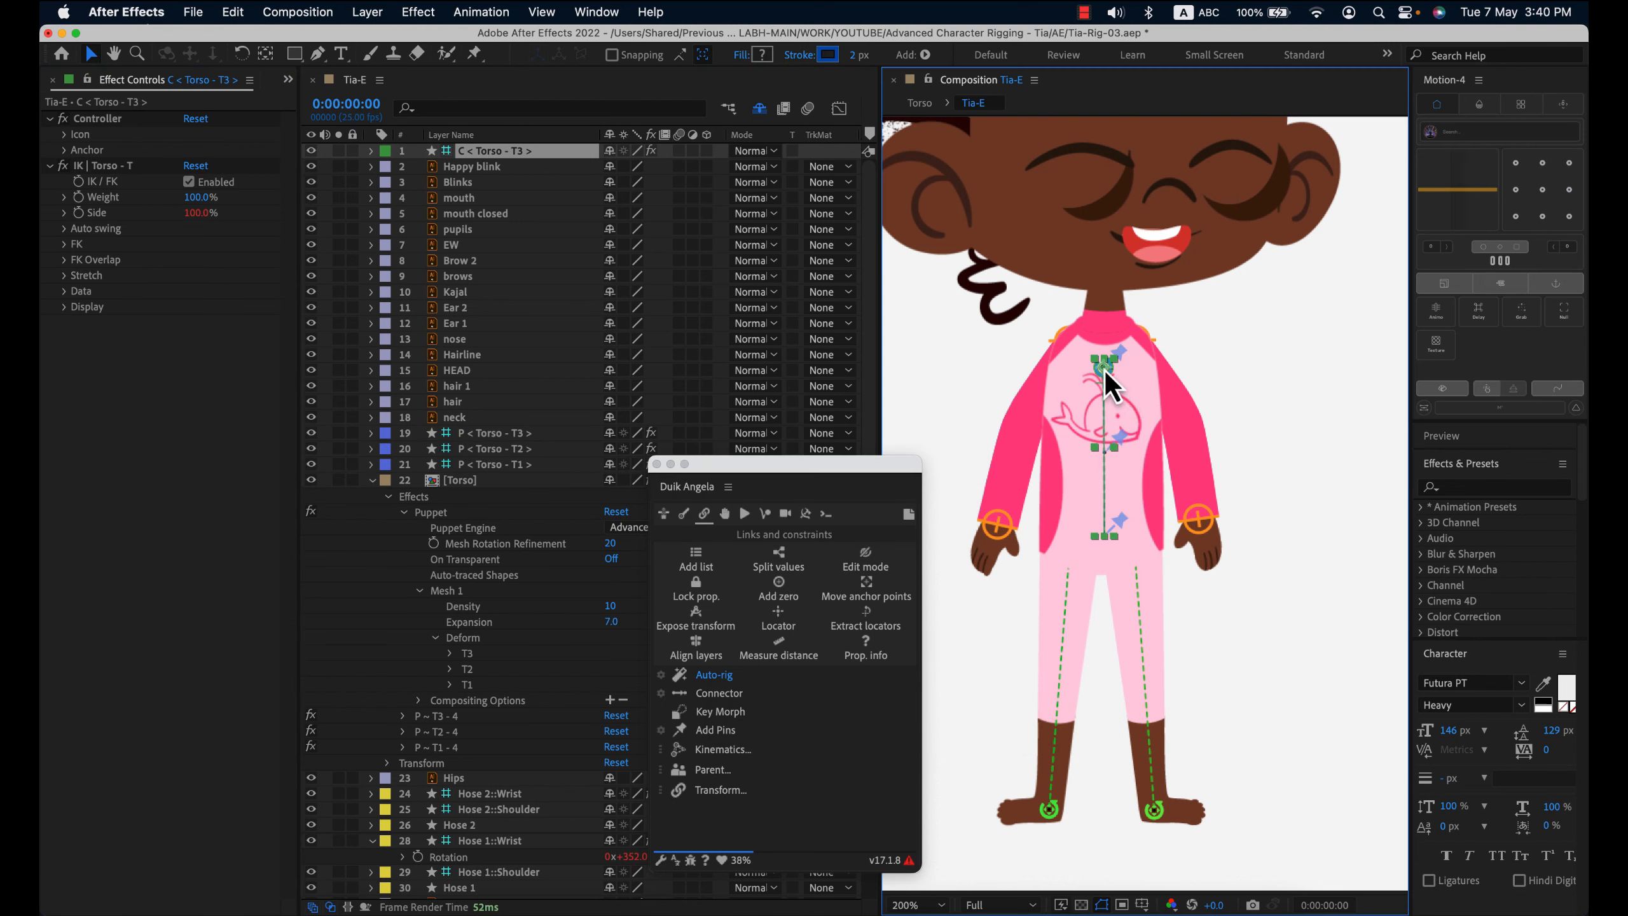
mouse_move(1101, 381)
mouse_down()
mouse_move(1069, 367)
mouse_move(1051, 381)
mouse_move(1085, 384)
mouse_move(1092, 361)
mouse_move(1117, 390)
mouse_move(1108, 375)
mouse_up()
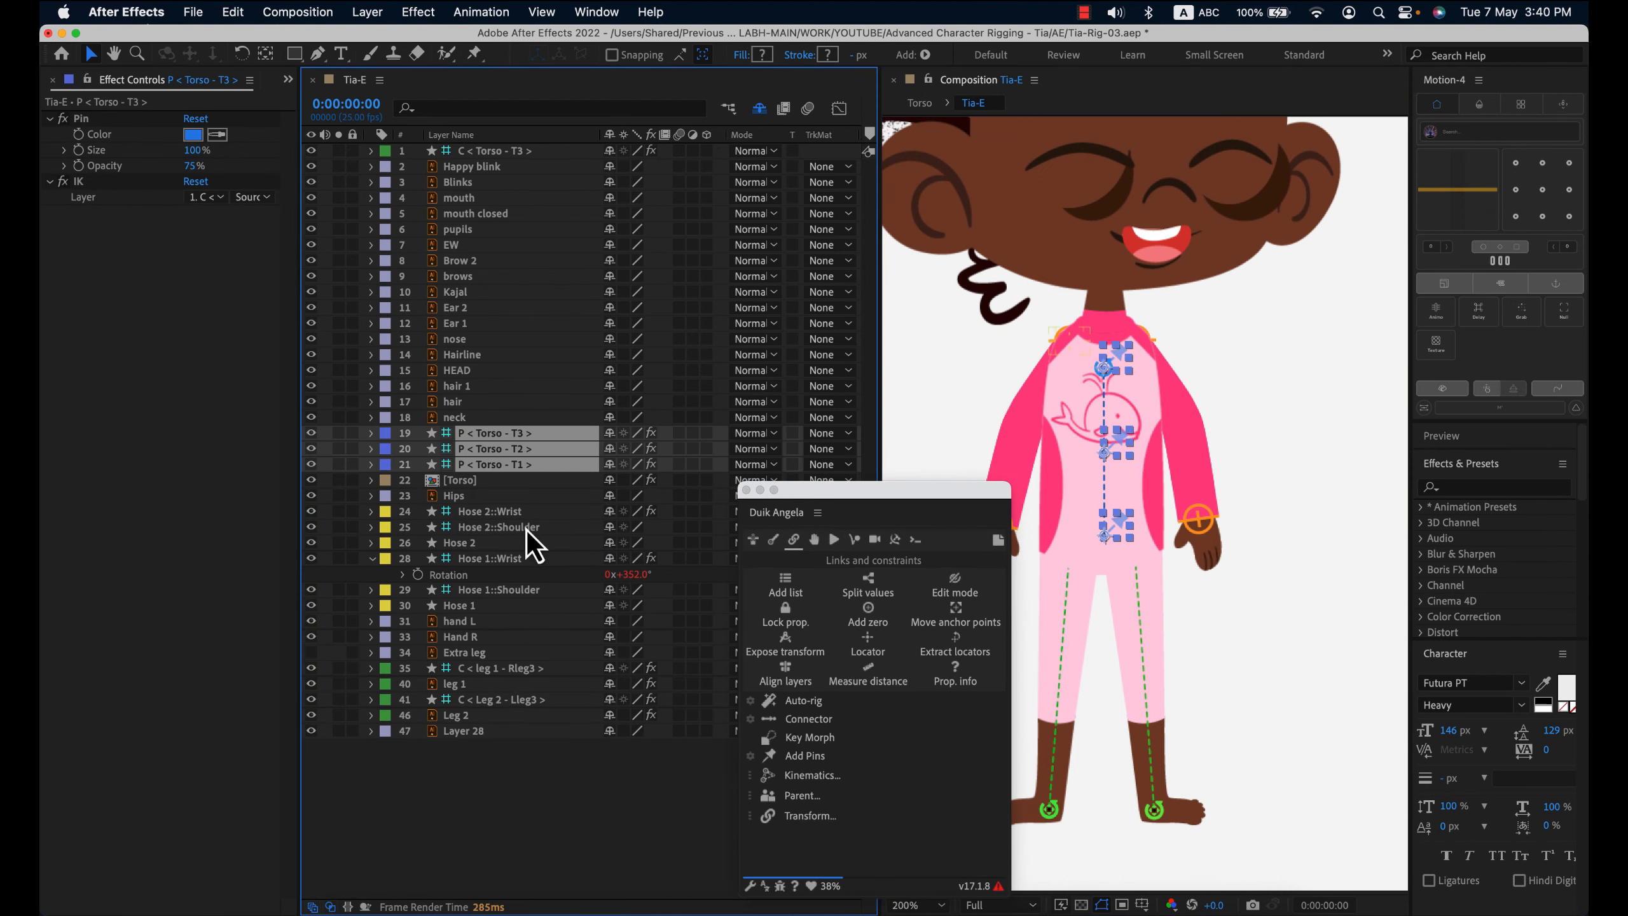
- Parent both shoulder layers, Hose 2::Shoulder and Hose 1::Shoulder, to the P < Torso - T3 > pin layer
click(526, 527)
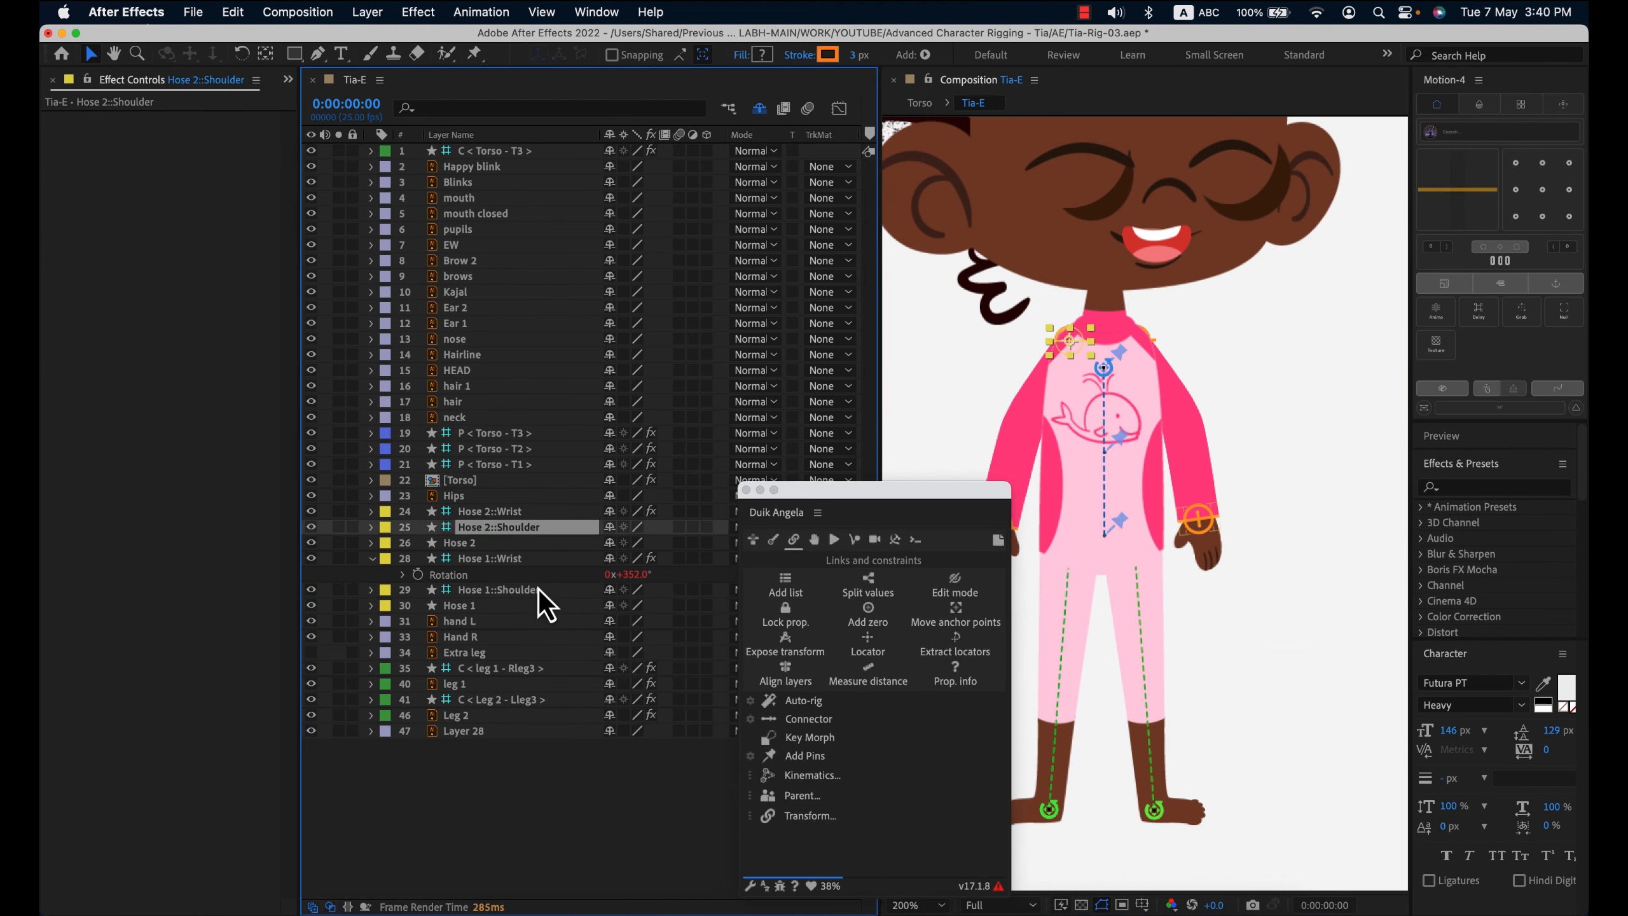
super+click(542, 590)
drag(821, 516, 1031, 575)
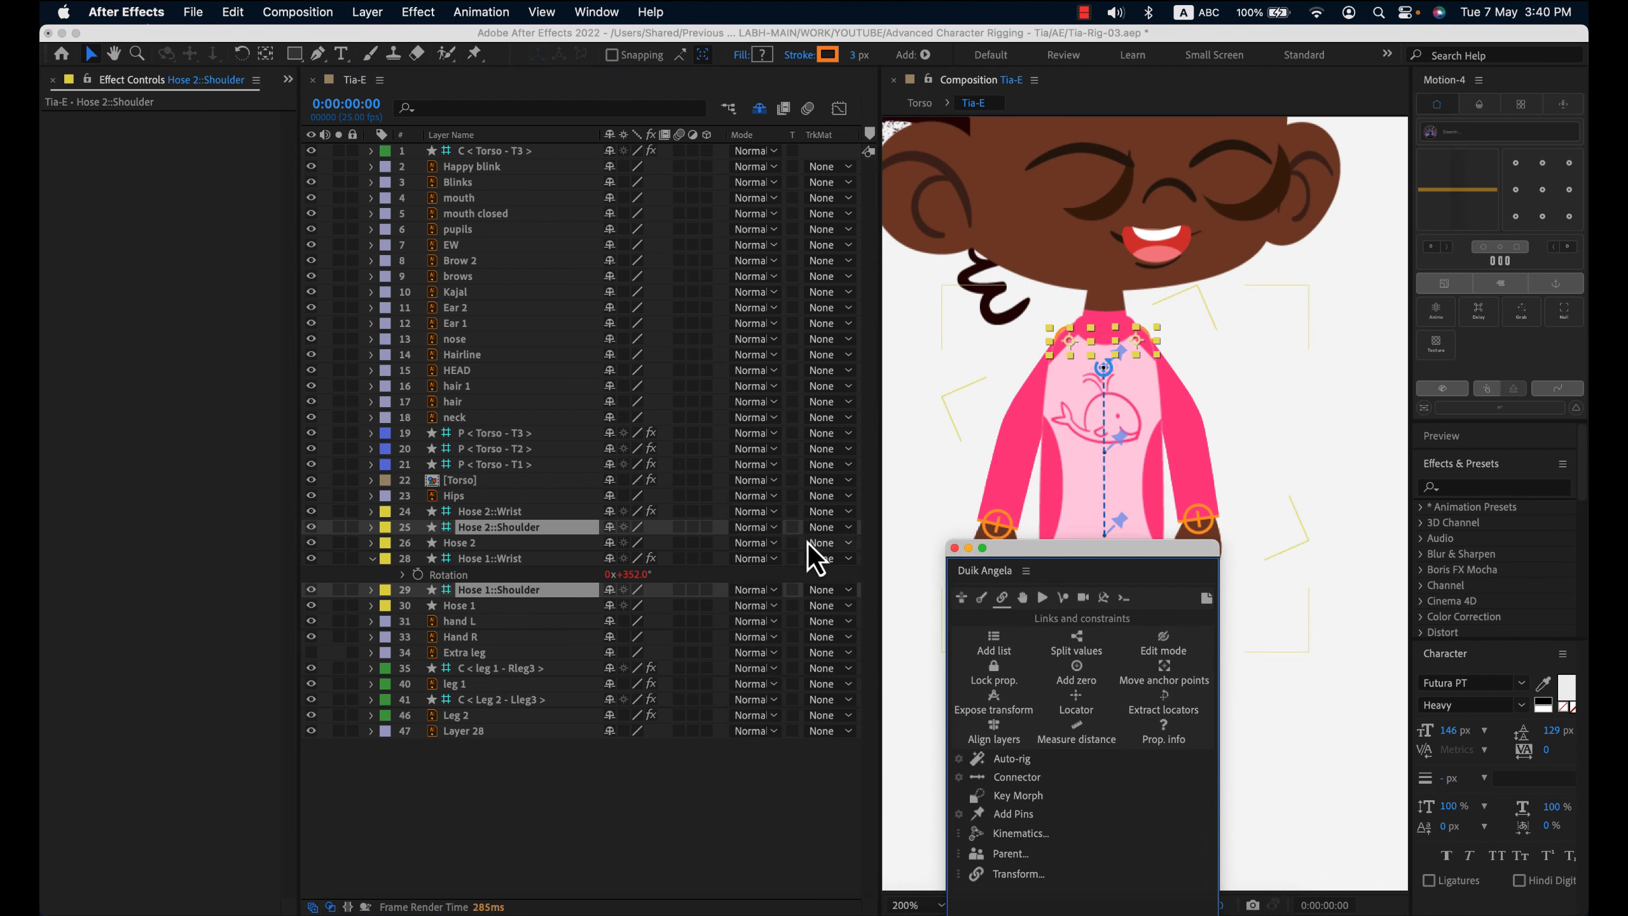
drag(883, 603, 997, 615)
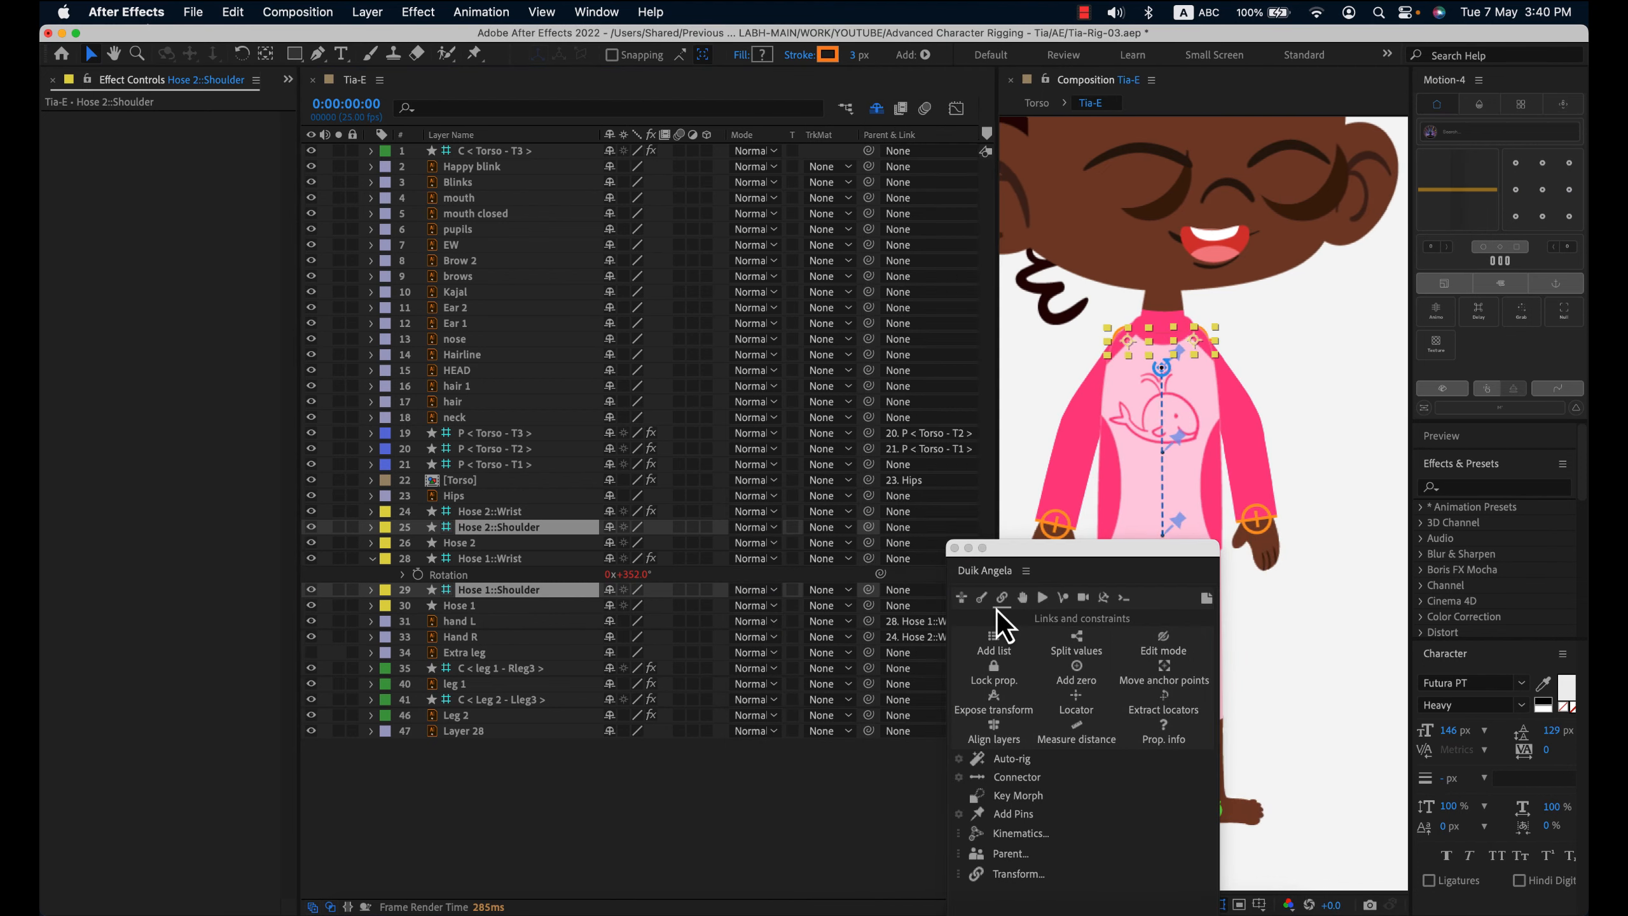
drag(869, 527, 527, 444)
click(526, 446)
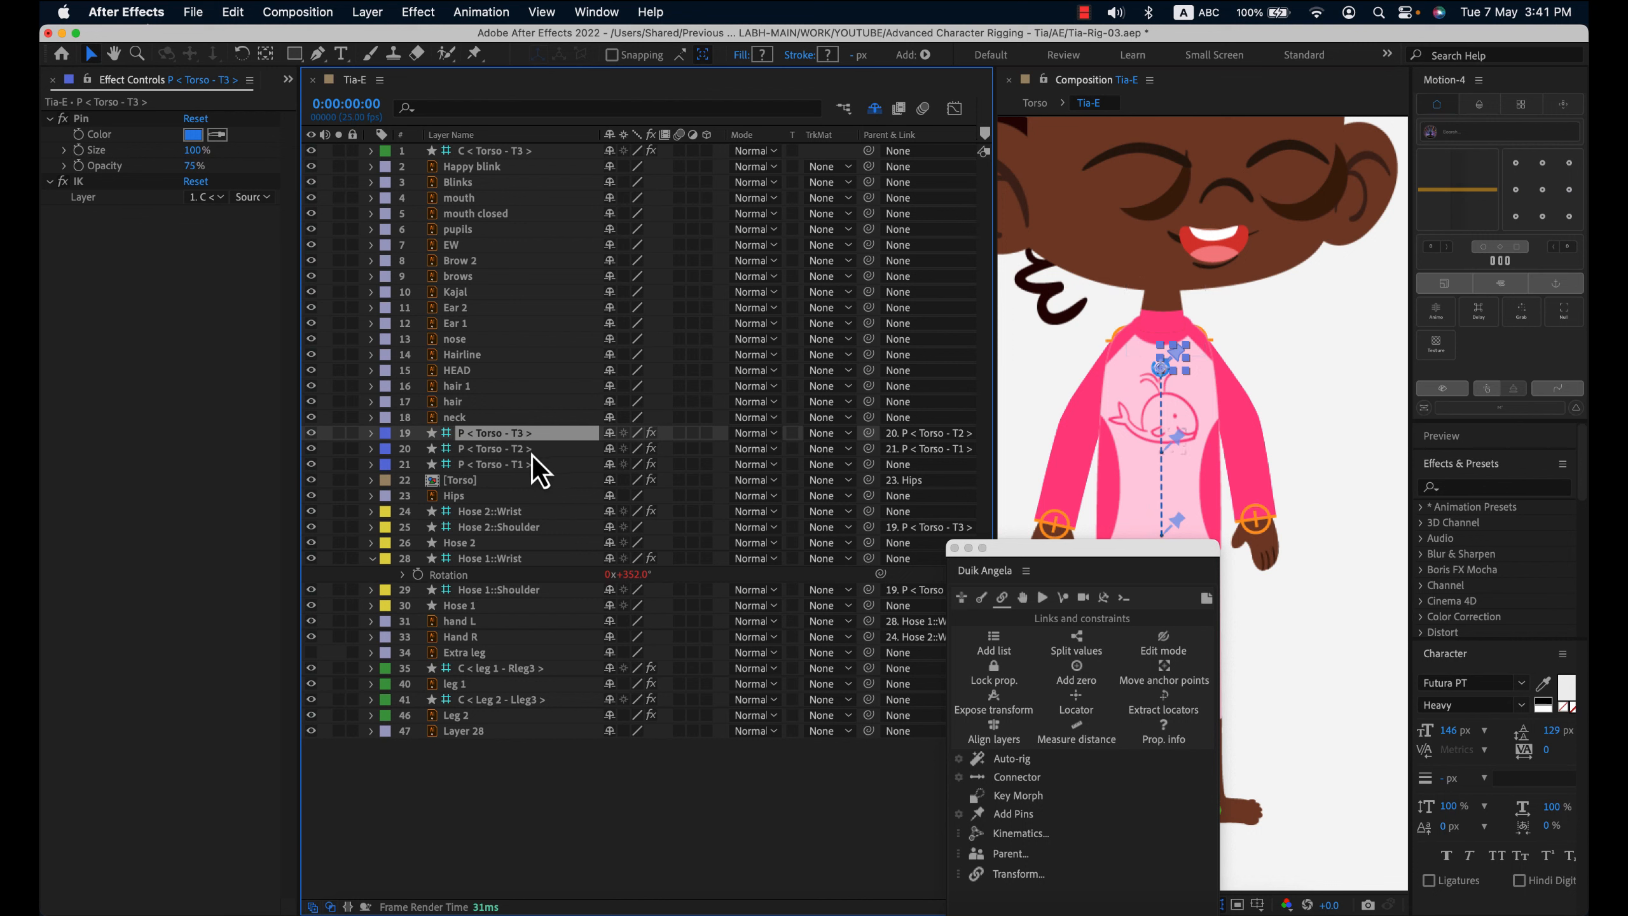
- Move the C < Torso - T3 > controller layer directly above the torso pin layers and set its IK Side to -100%
drag(506, 154, 538, 436)
mouse_move(1163, 378)
mouse_down()
mouse_move(1176, 377)
mouse_move(1108, 379)
mouse_move(1176, 380)
mouse_up()
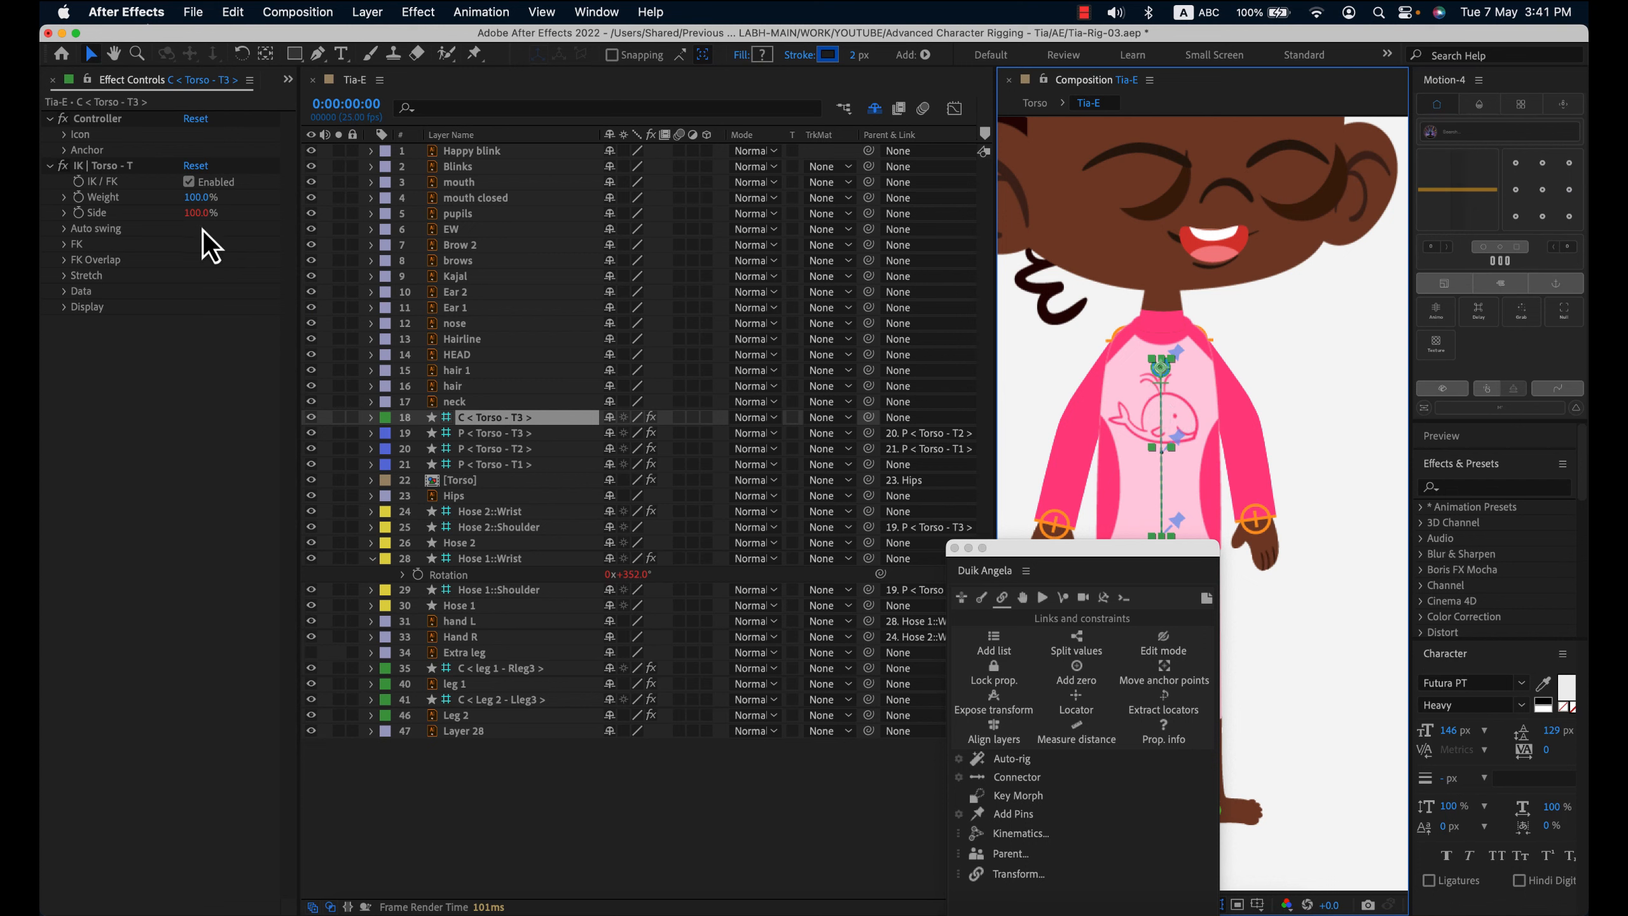
click(200, 213)
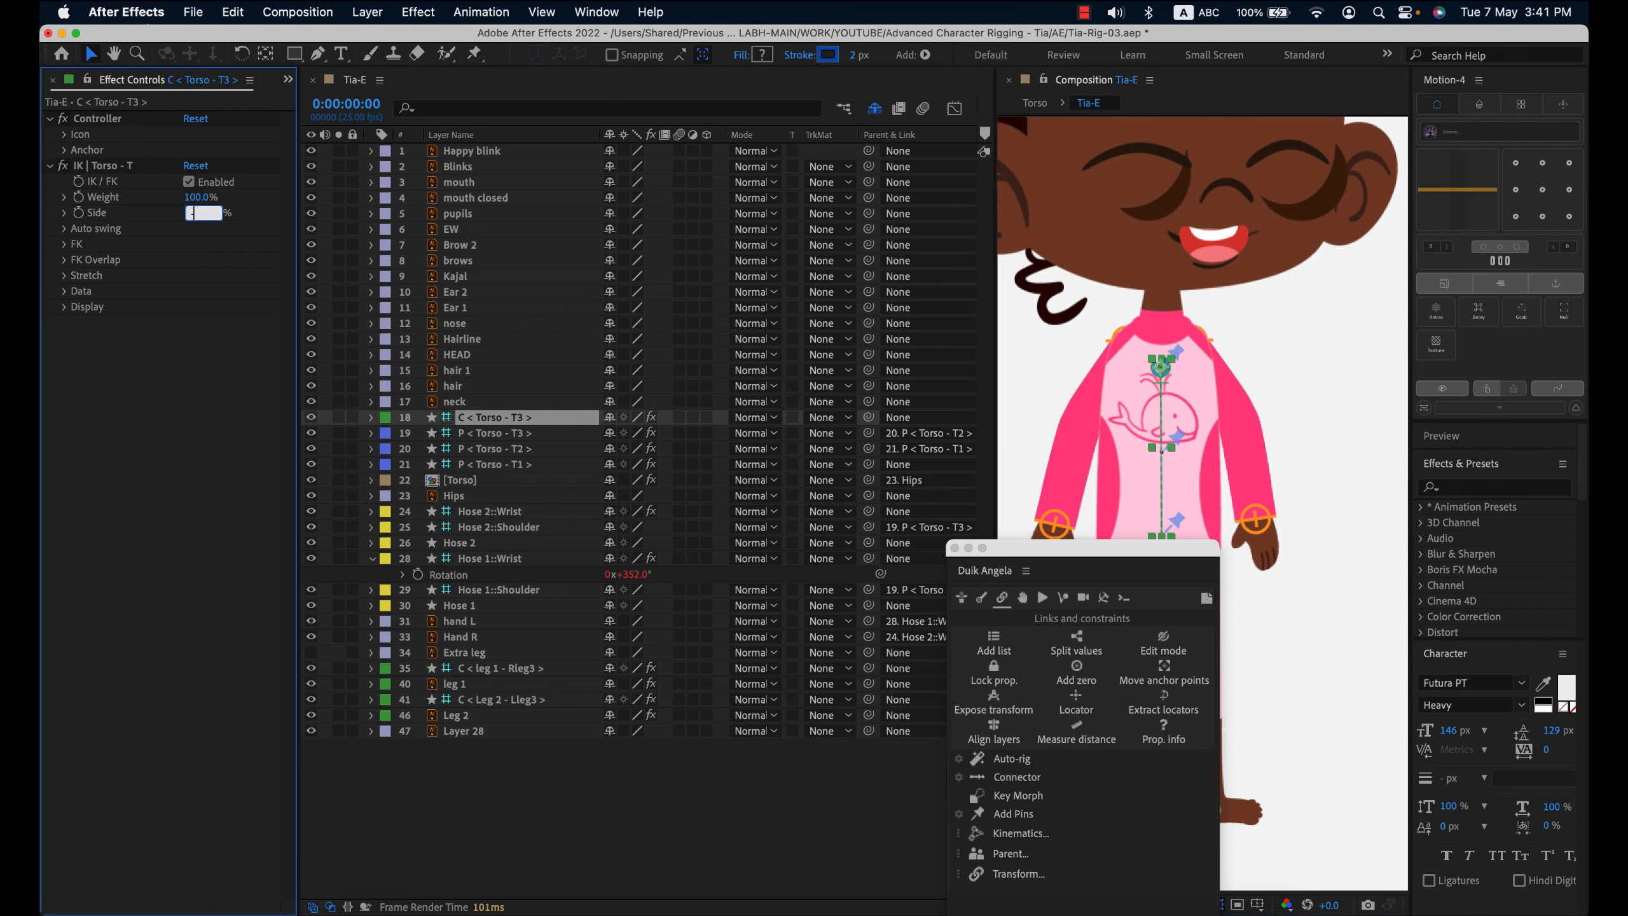
key(Return)
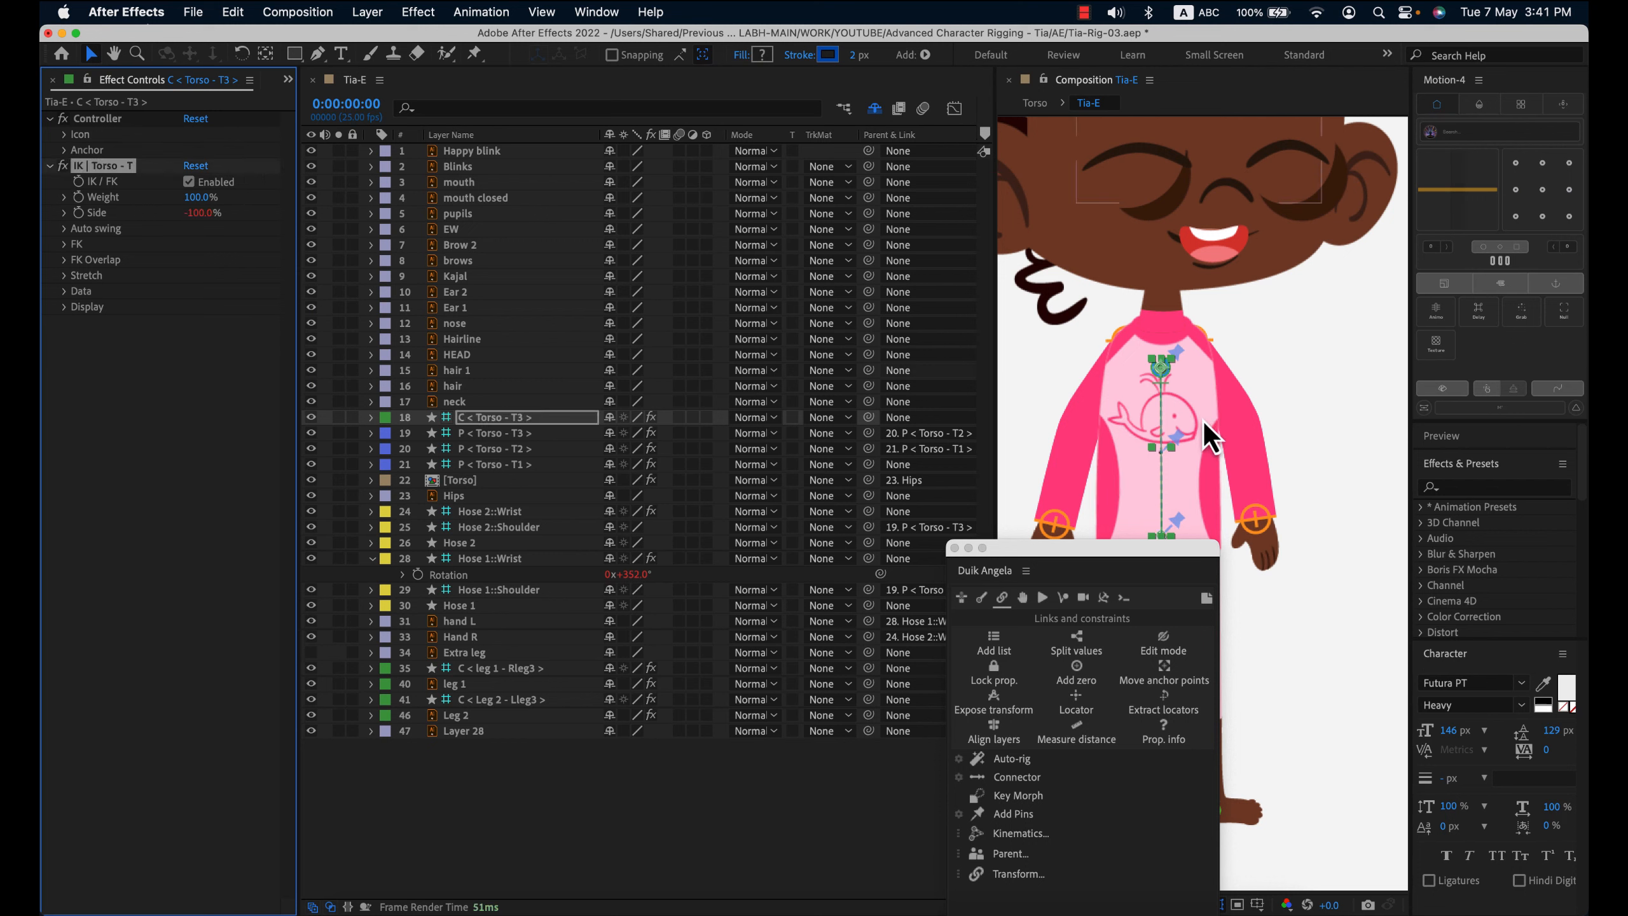
- Test the torso's bend direction by moving the C < Torso - T3 > controller, and undo the move
click(574, 422)
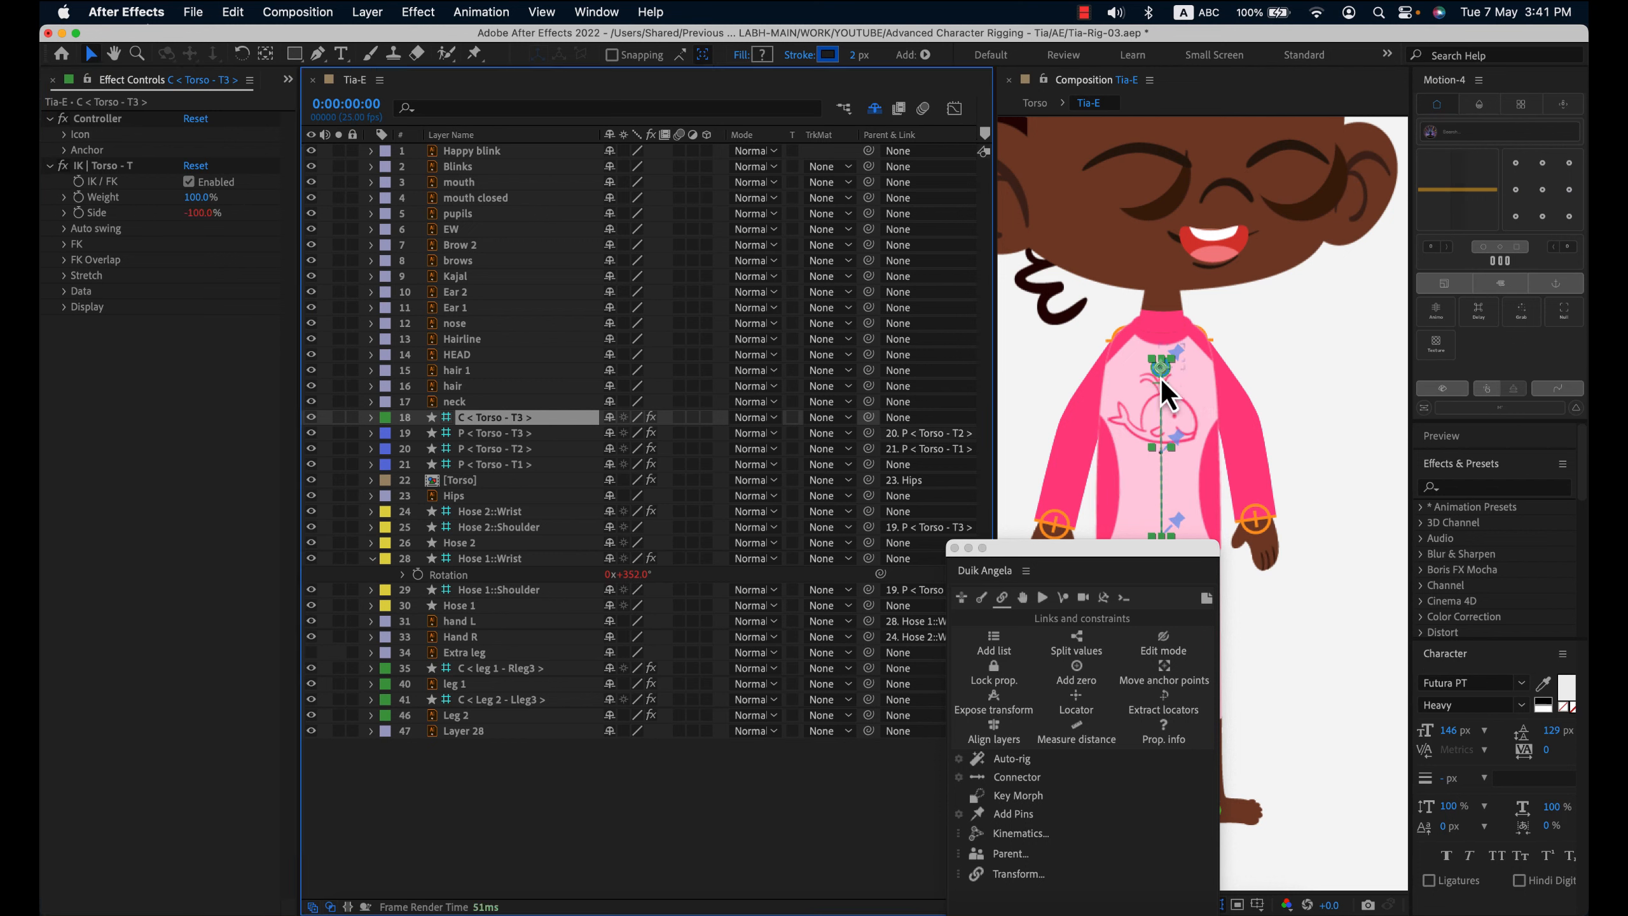
drag(1161, 367, 1183, 383)
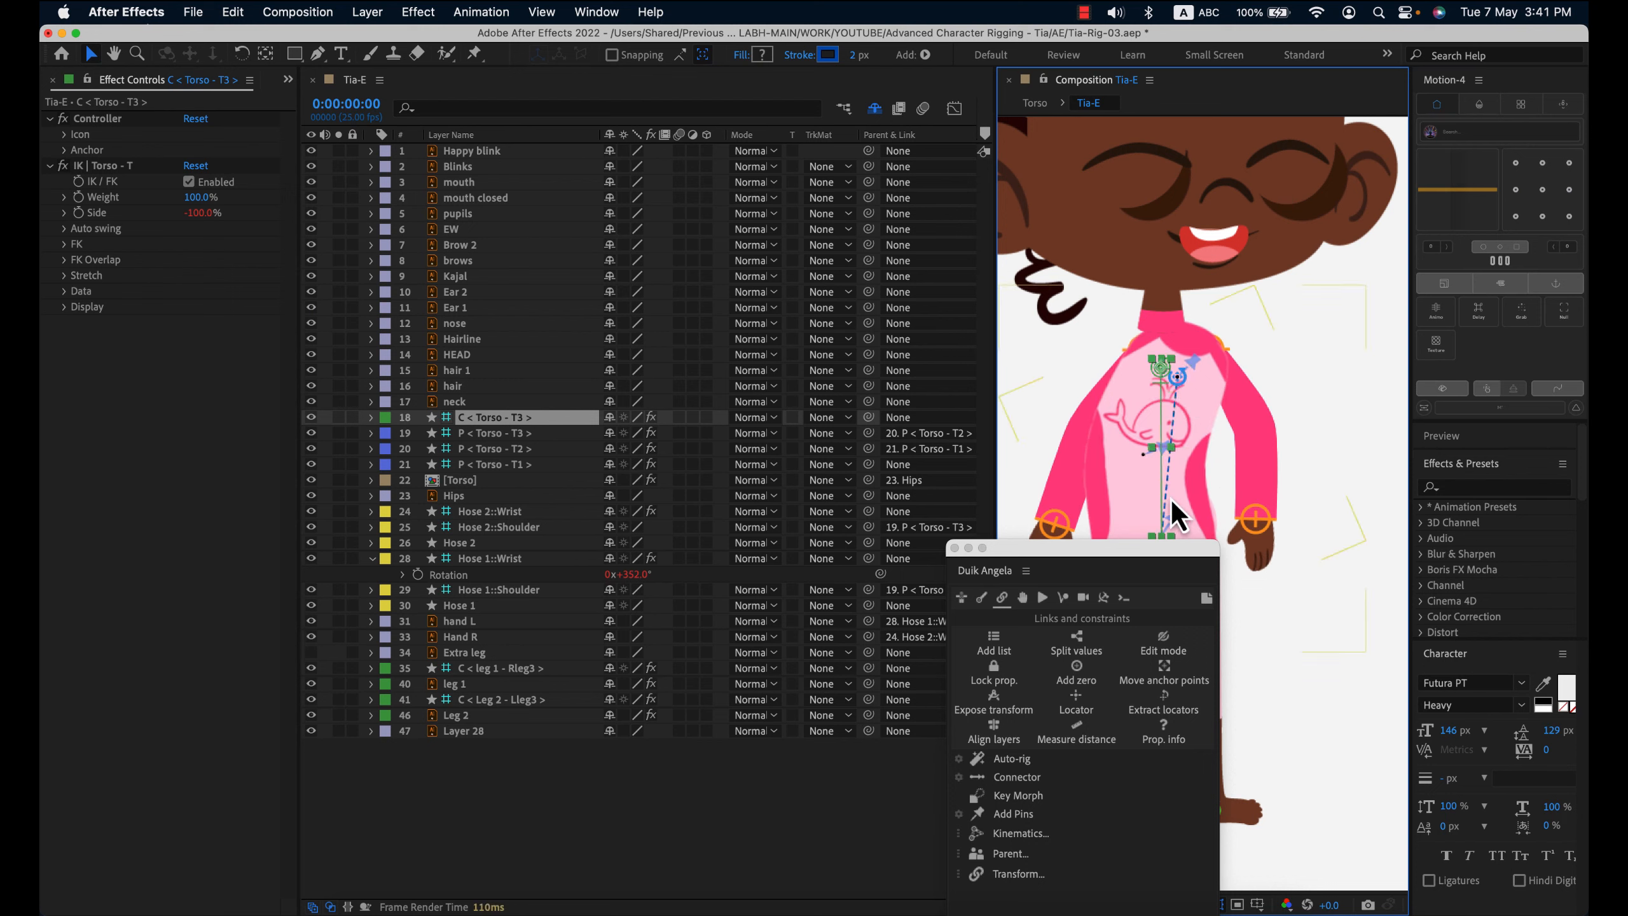
key(ctrl+z)
- Parent the lowest torso pin layer, P < Torso - T1 >, to the Hips layer
drag(1118, 549, 972, 547)
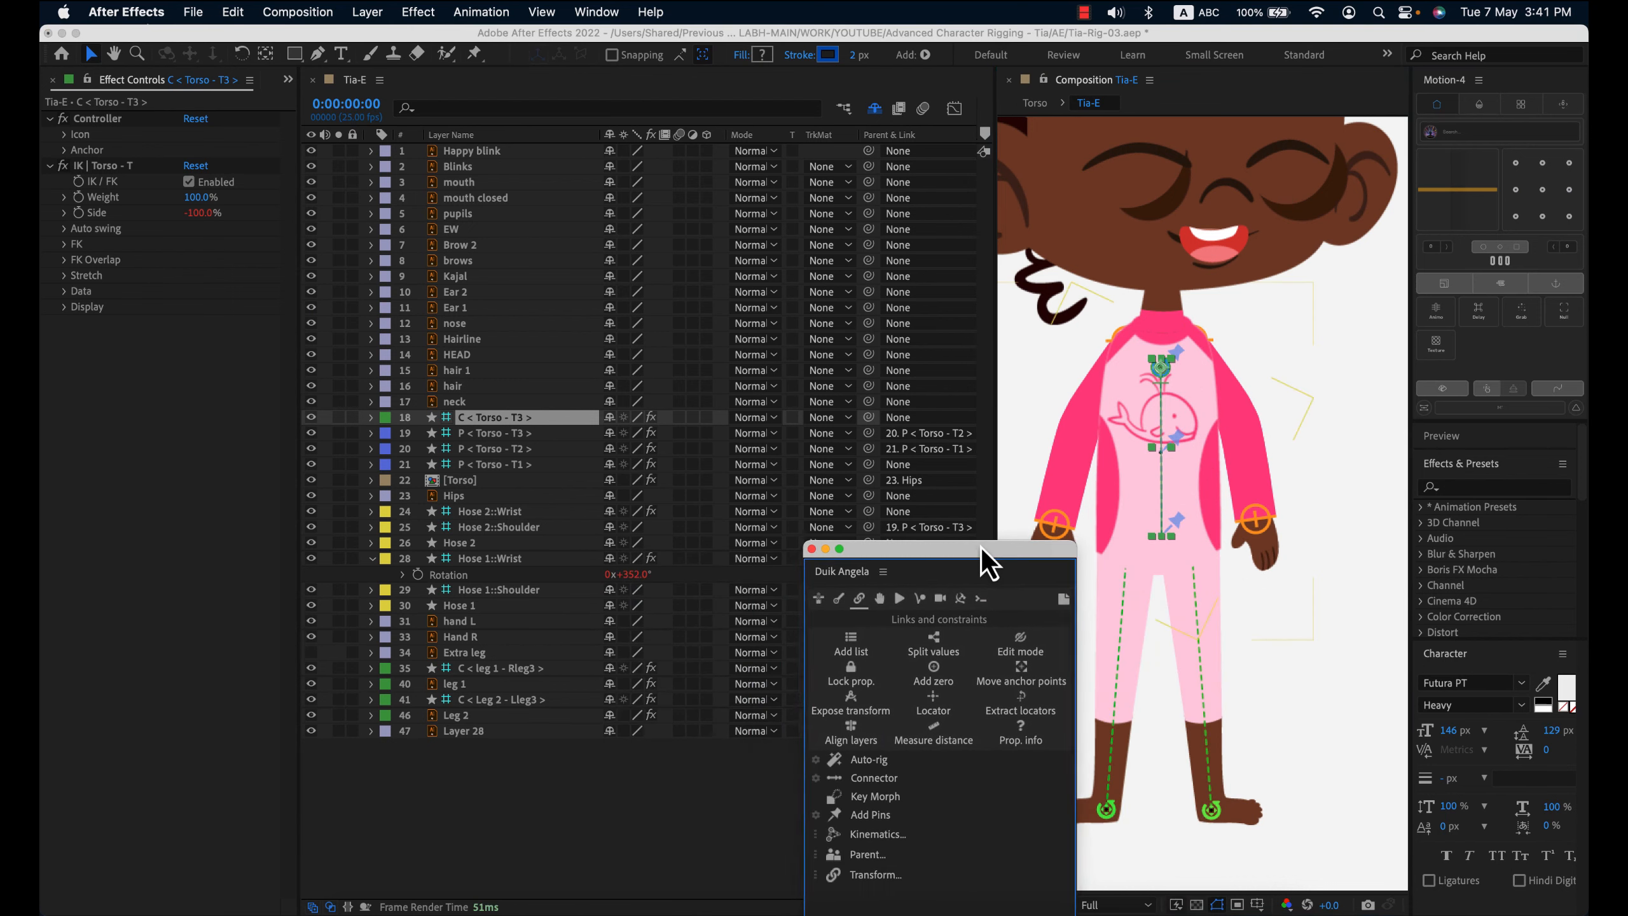
scroll(1204, 503, down, 1)
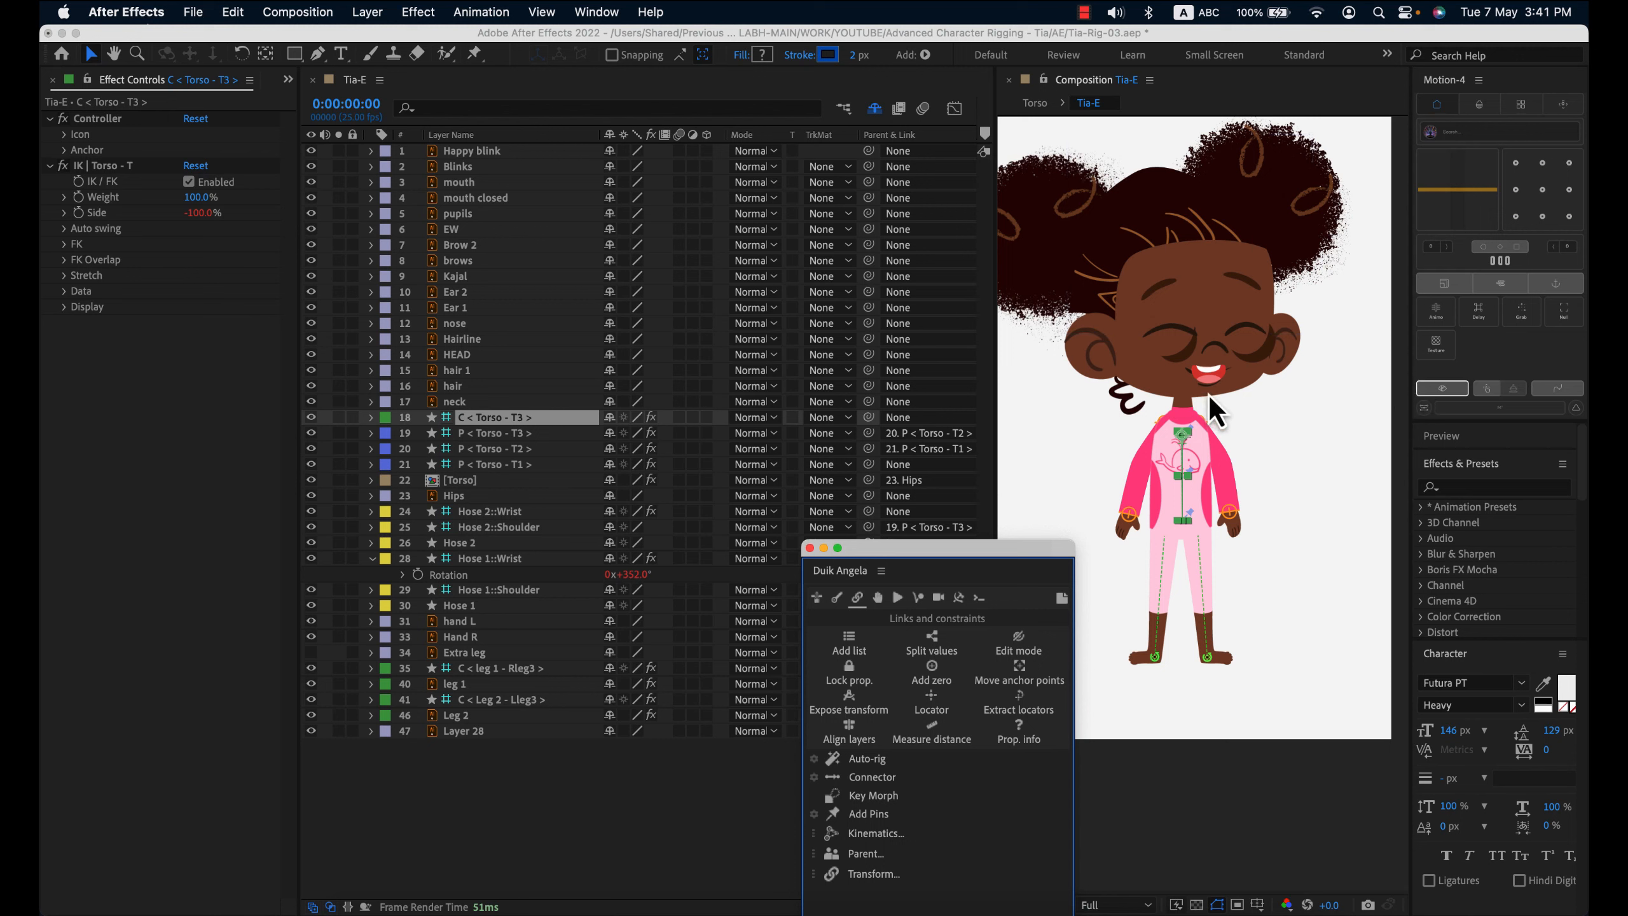
scroll(1208, 394, up, 1)
click(531, 464)
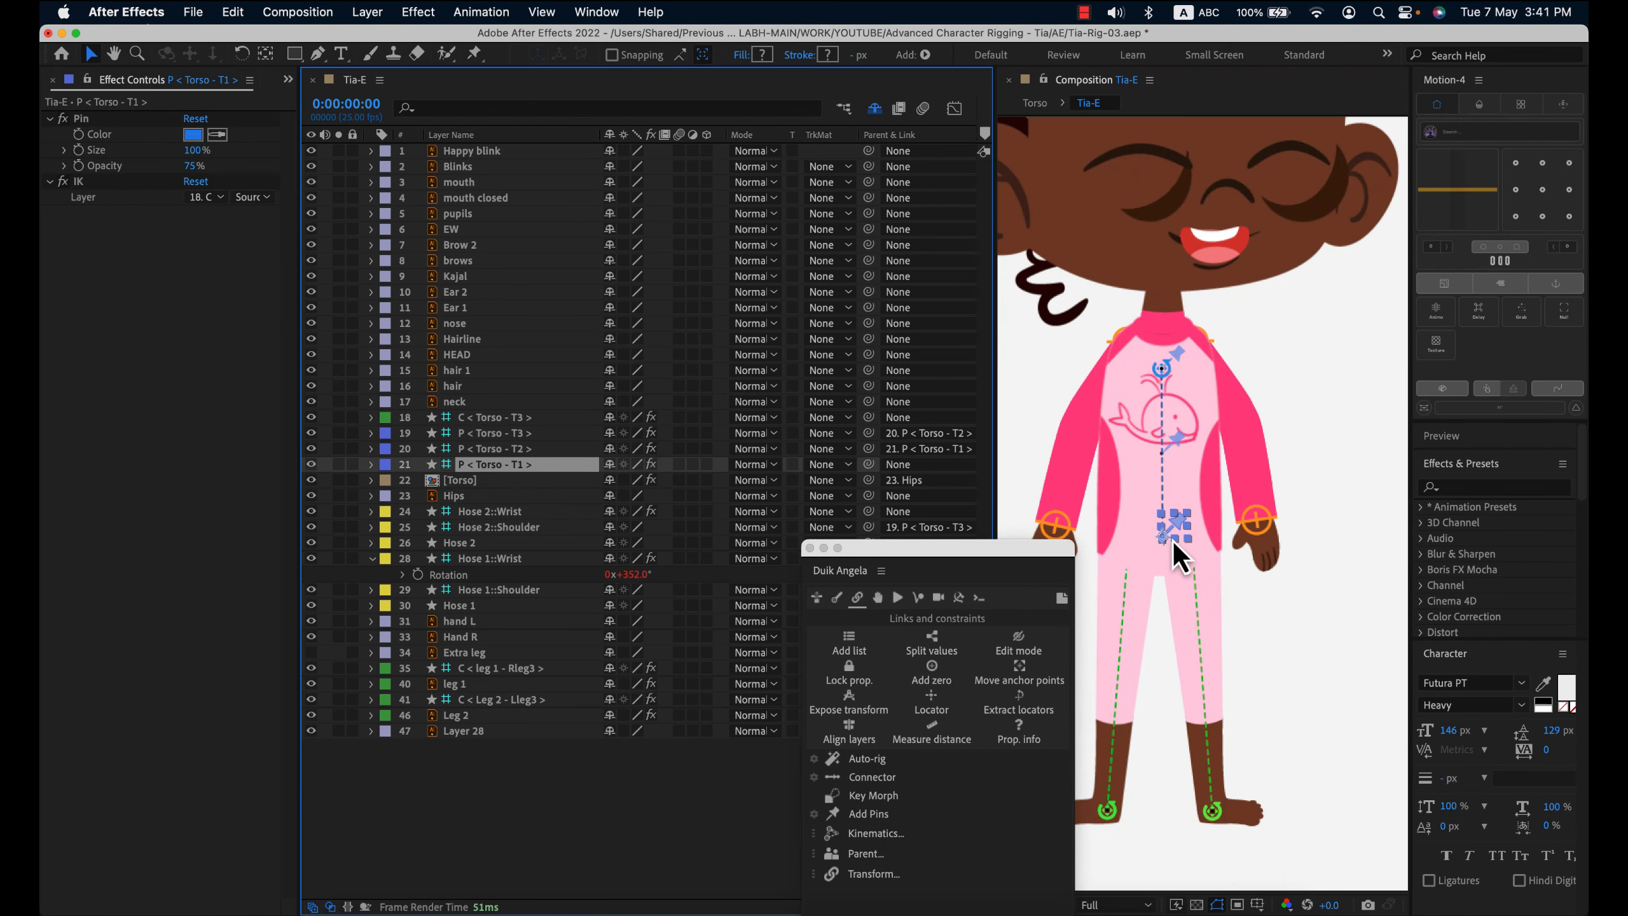
drag(869, 463, 478, 498)
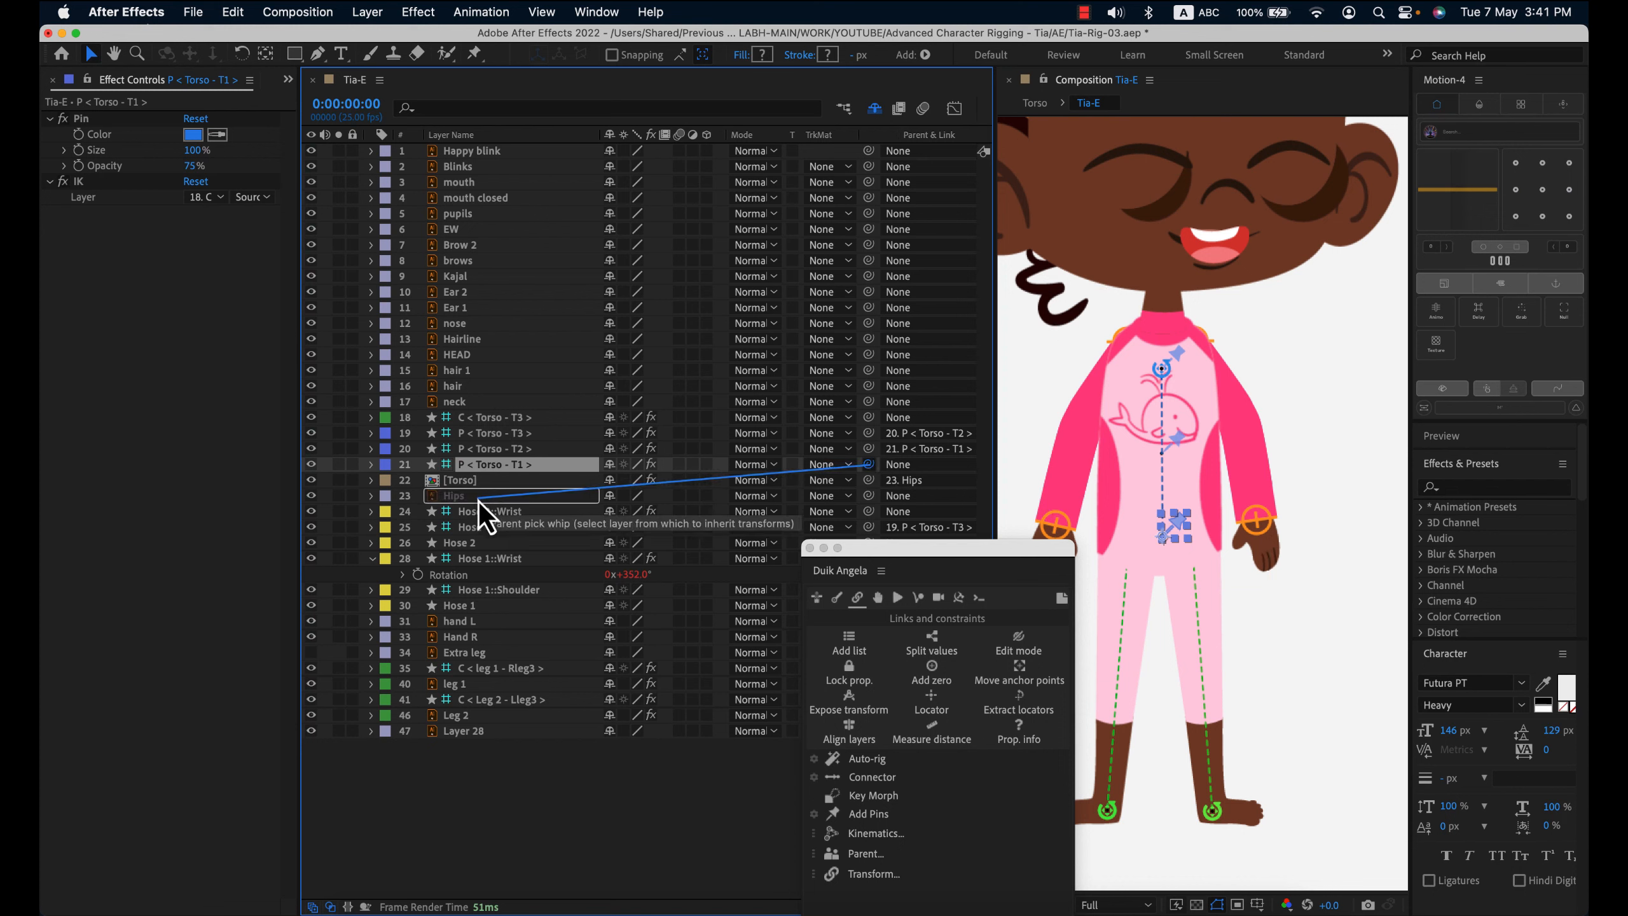
- Test the torso pin's link by moving the Hips layer, and undo the move
click(491, 497)
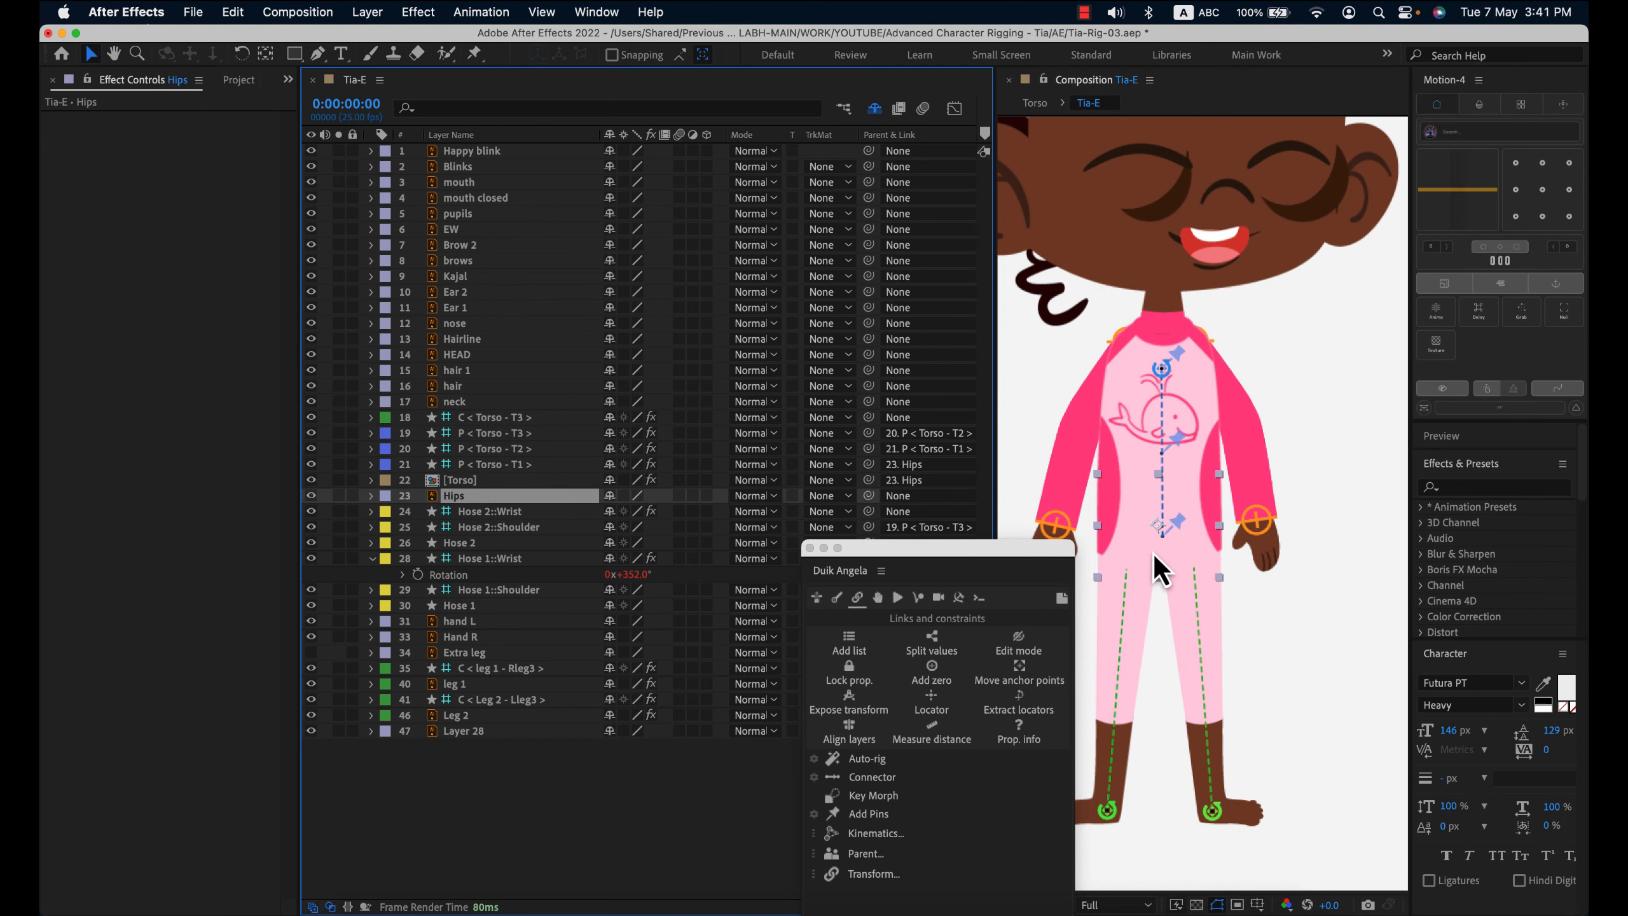
drag(1147, 527, 1165, 477)
key(super+z)
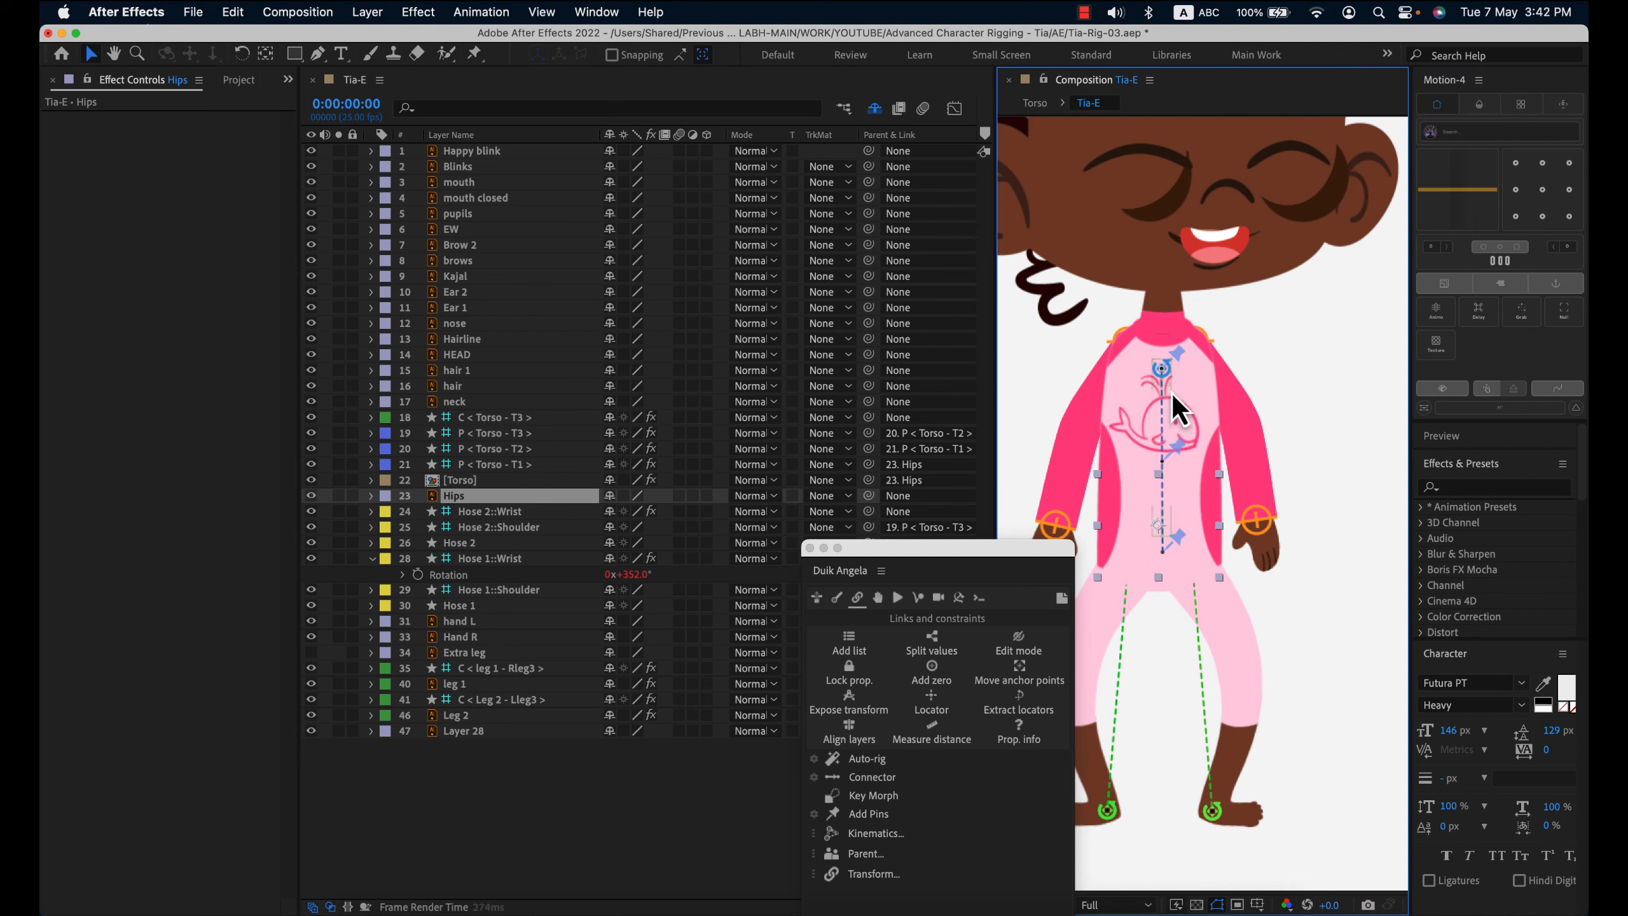
- Parent the C < Torso - T3 > controller to Hips, test the link by moving the hips, and undo the test move
click(1164, 372)
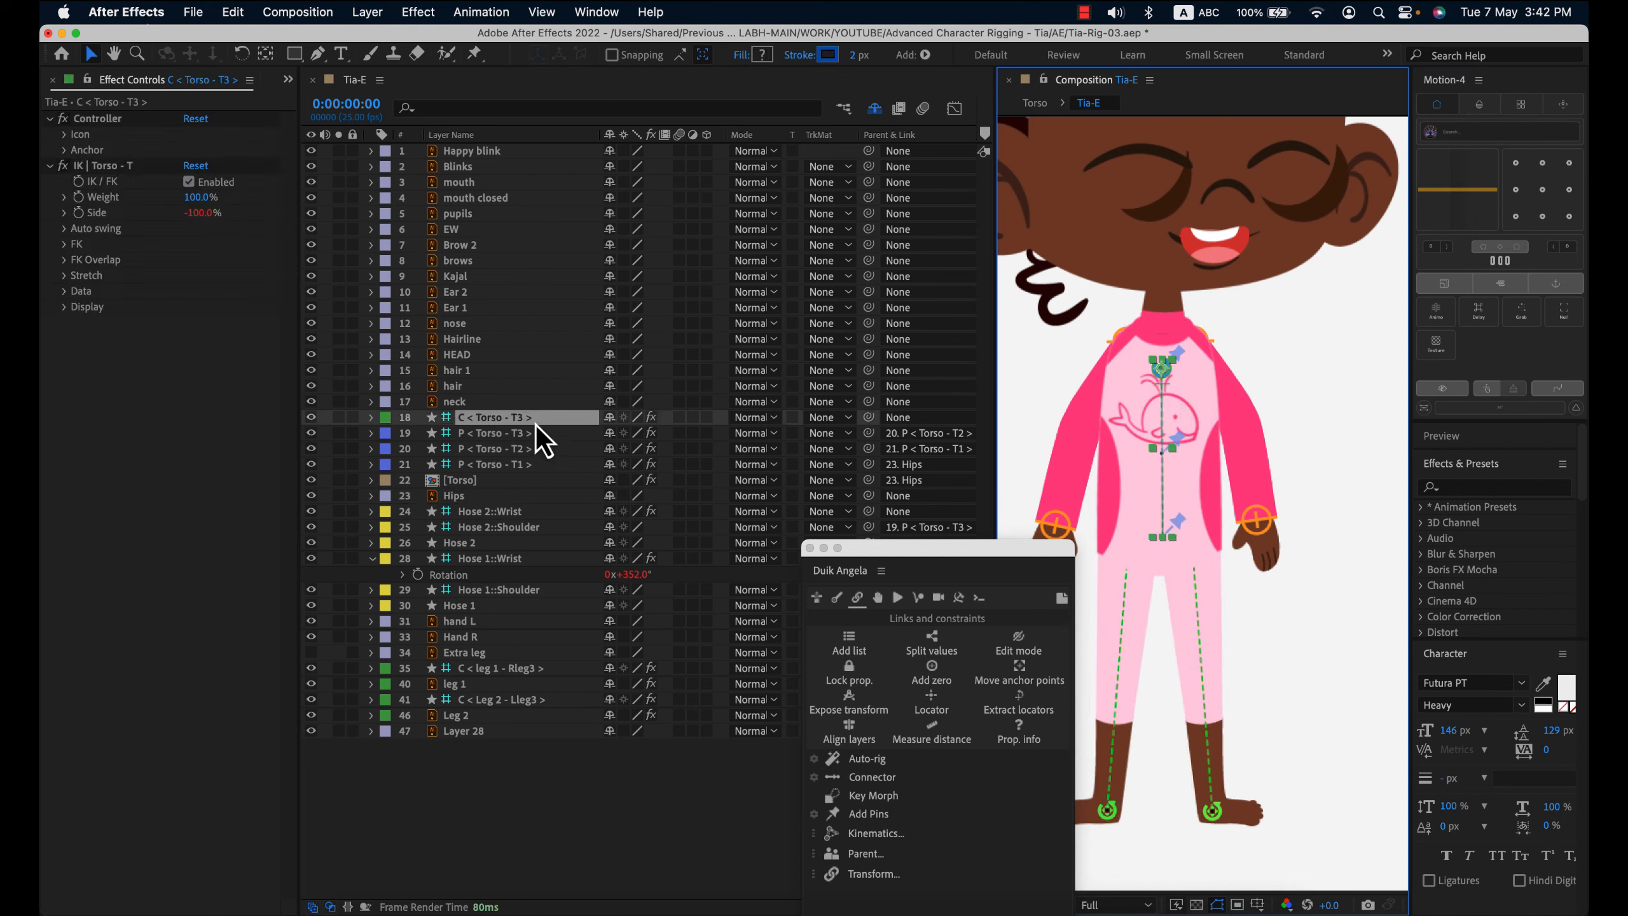
drag(868, 417, 509, 501)
click(512, 499)
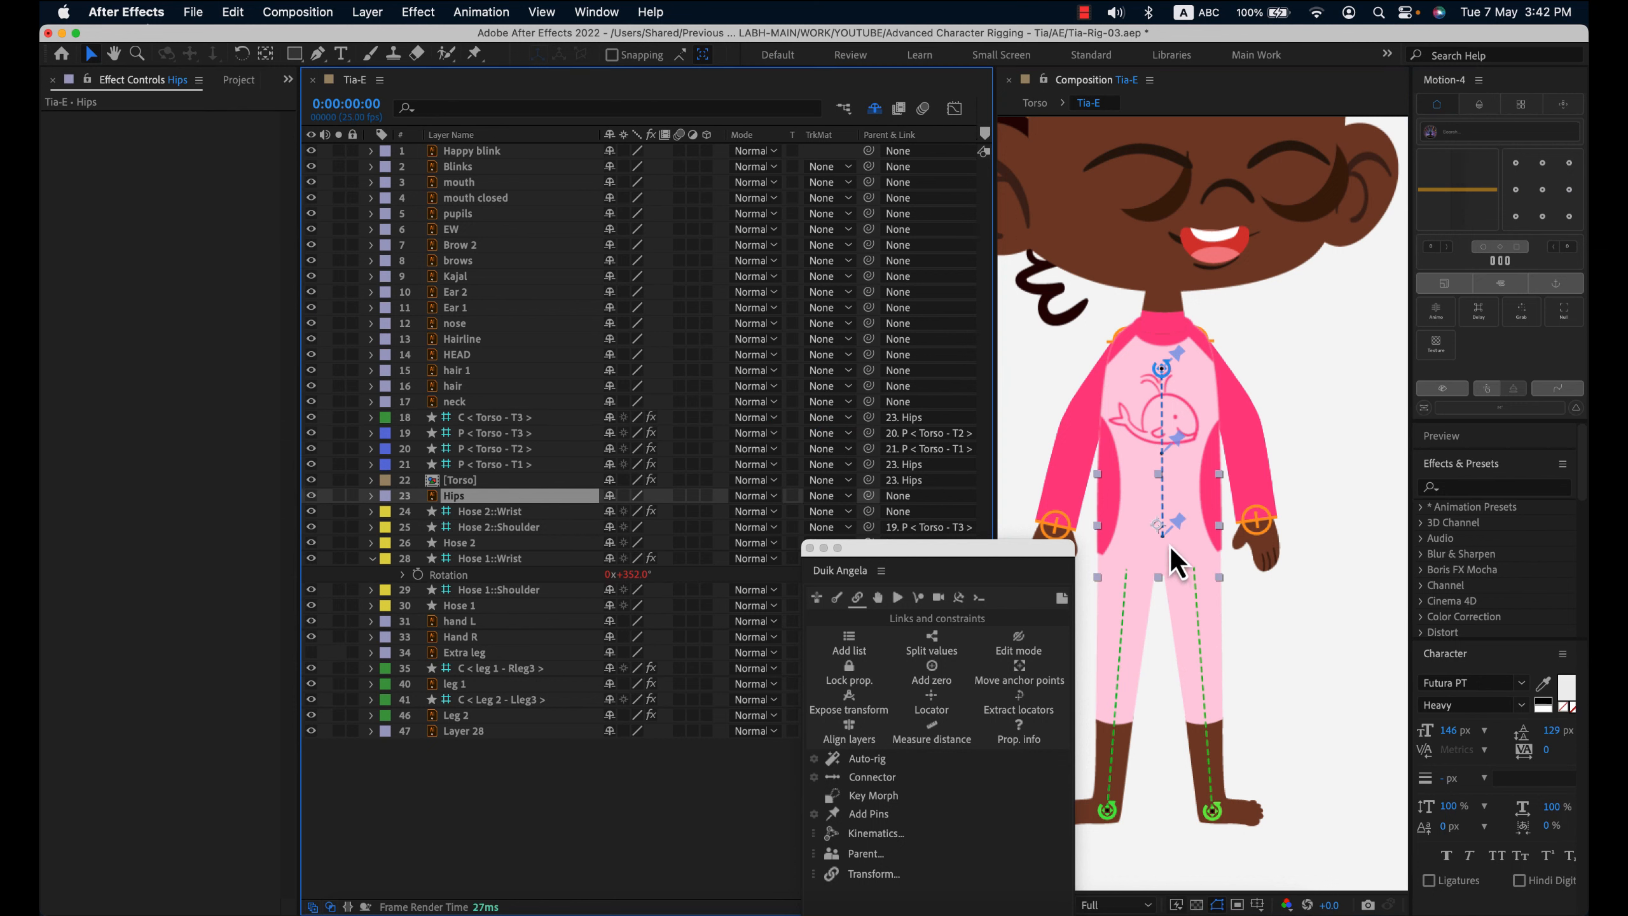
mouse_move(1156, 530)
mouse_down()
mouse_move(1139, 545)
mouse_move(1156, 561)
mouse_move(1181, 550)
mouse_move(1147, 521)
mouse_move(1149, 550)
mouse_move(1184, 547)
mouse_up()
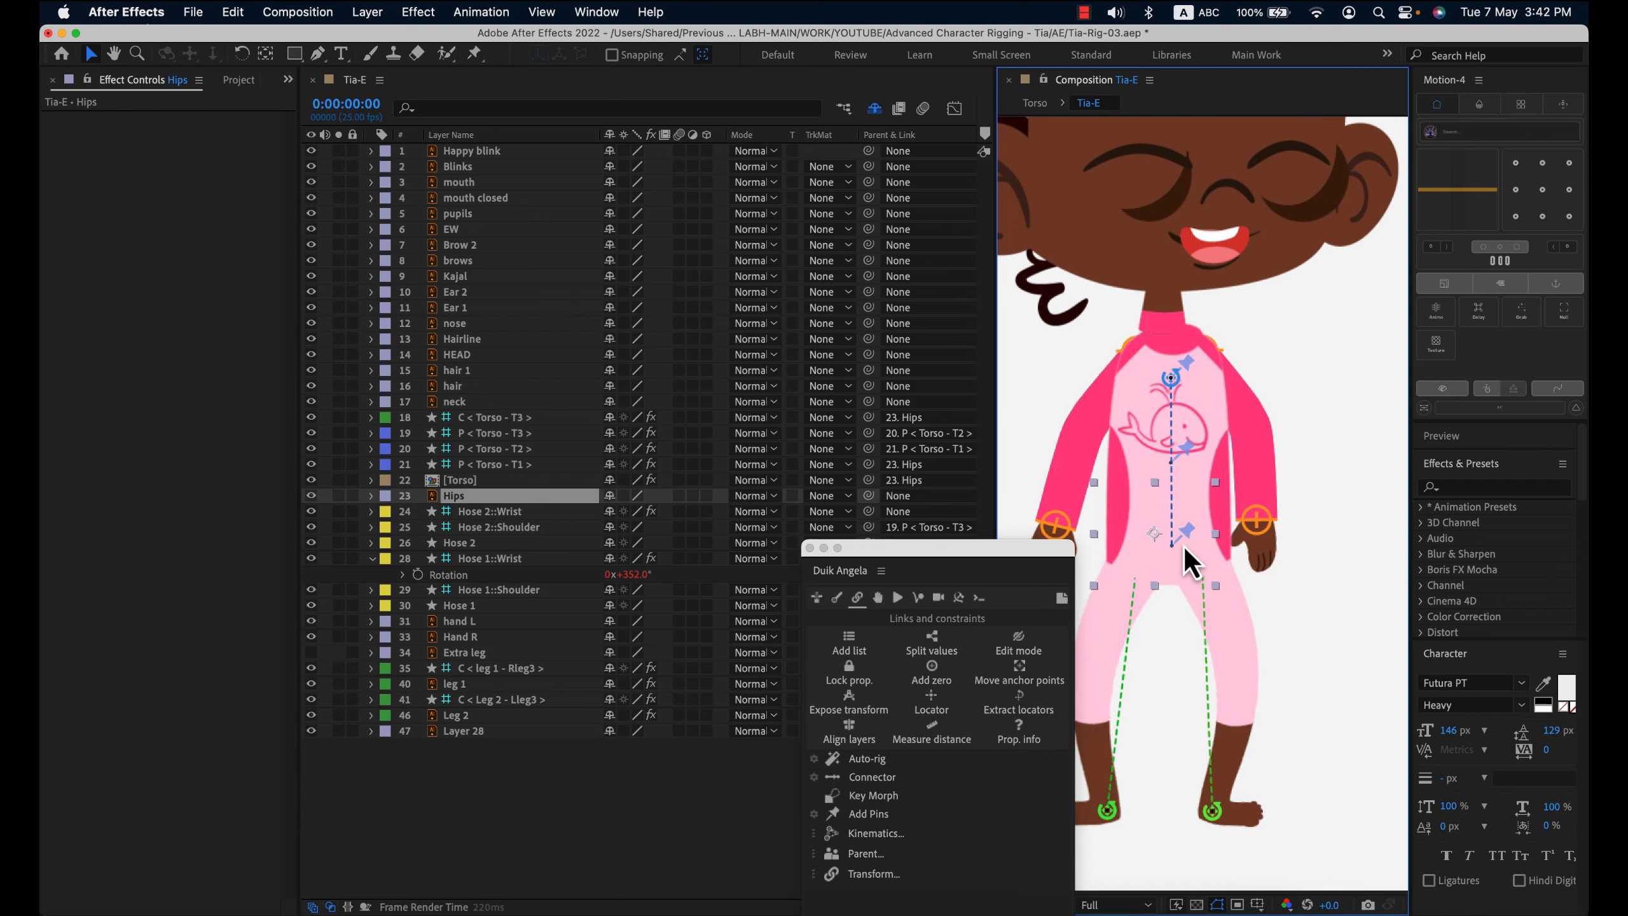
key(super+z)
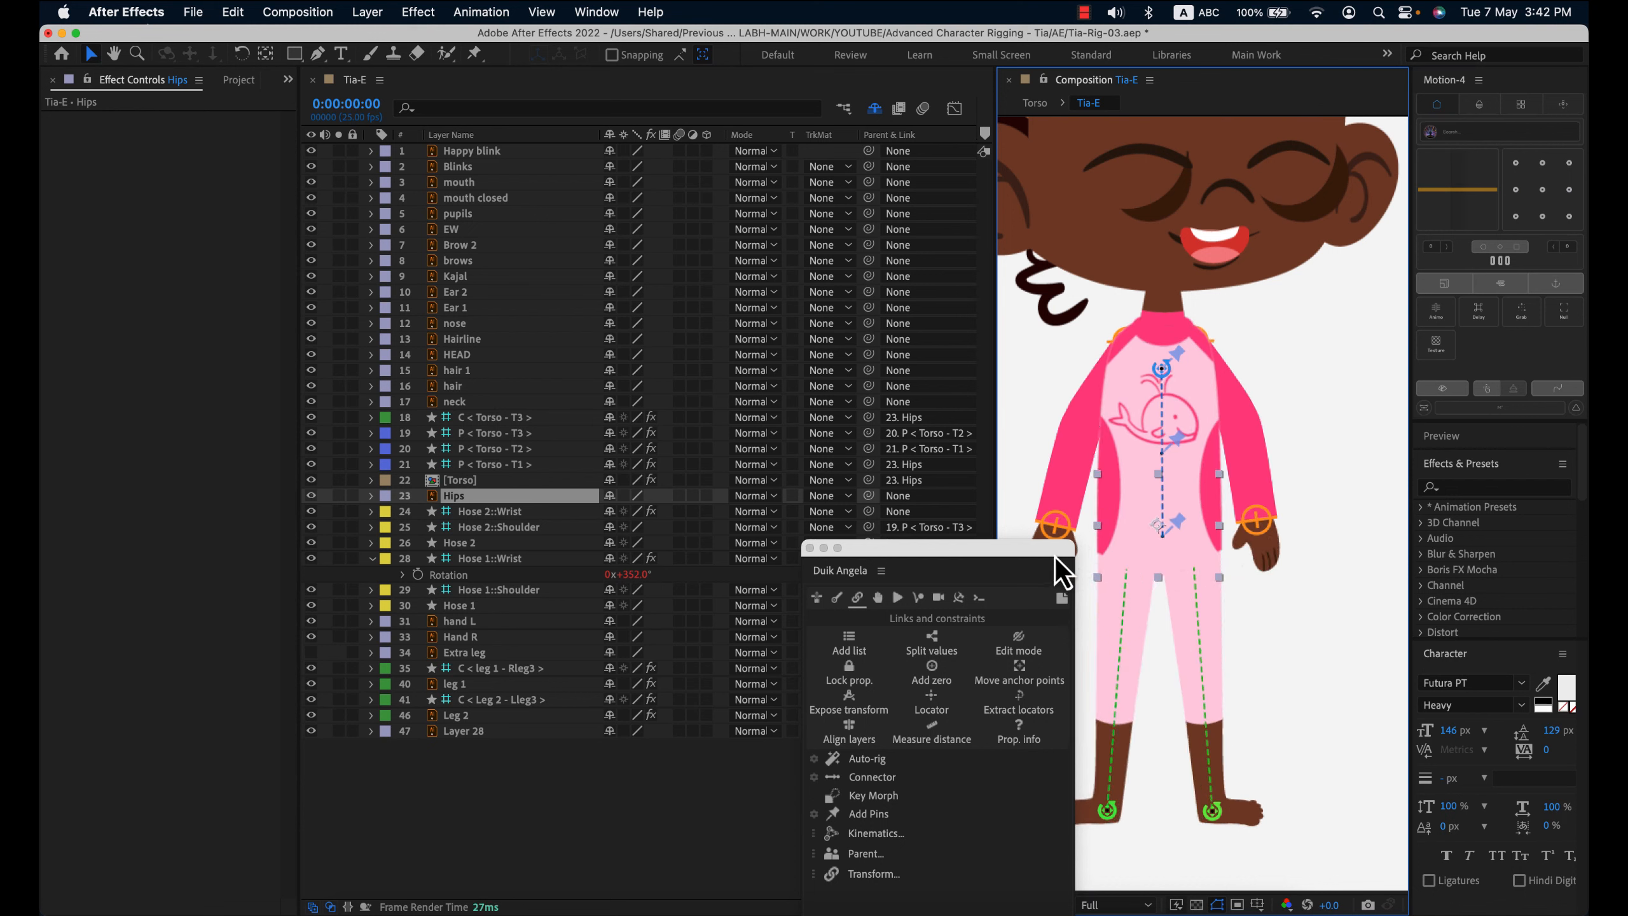
- Parent the Hose 2::Wrist and Hose 1::Wrist controllers to the Hips layer
drag(1035, 549, 975, 476)
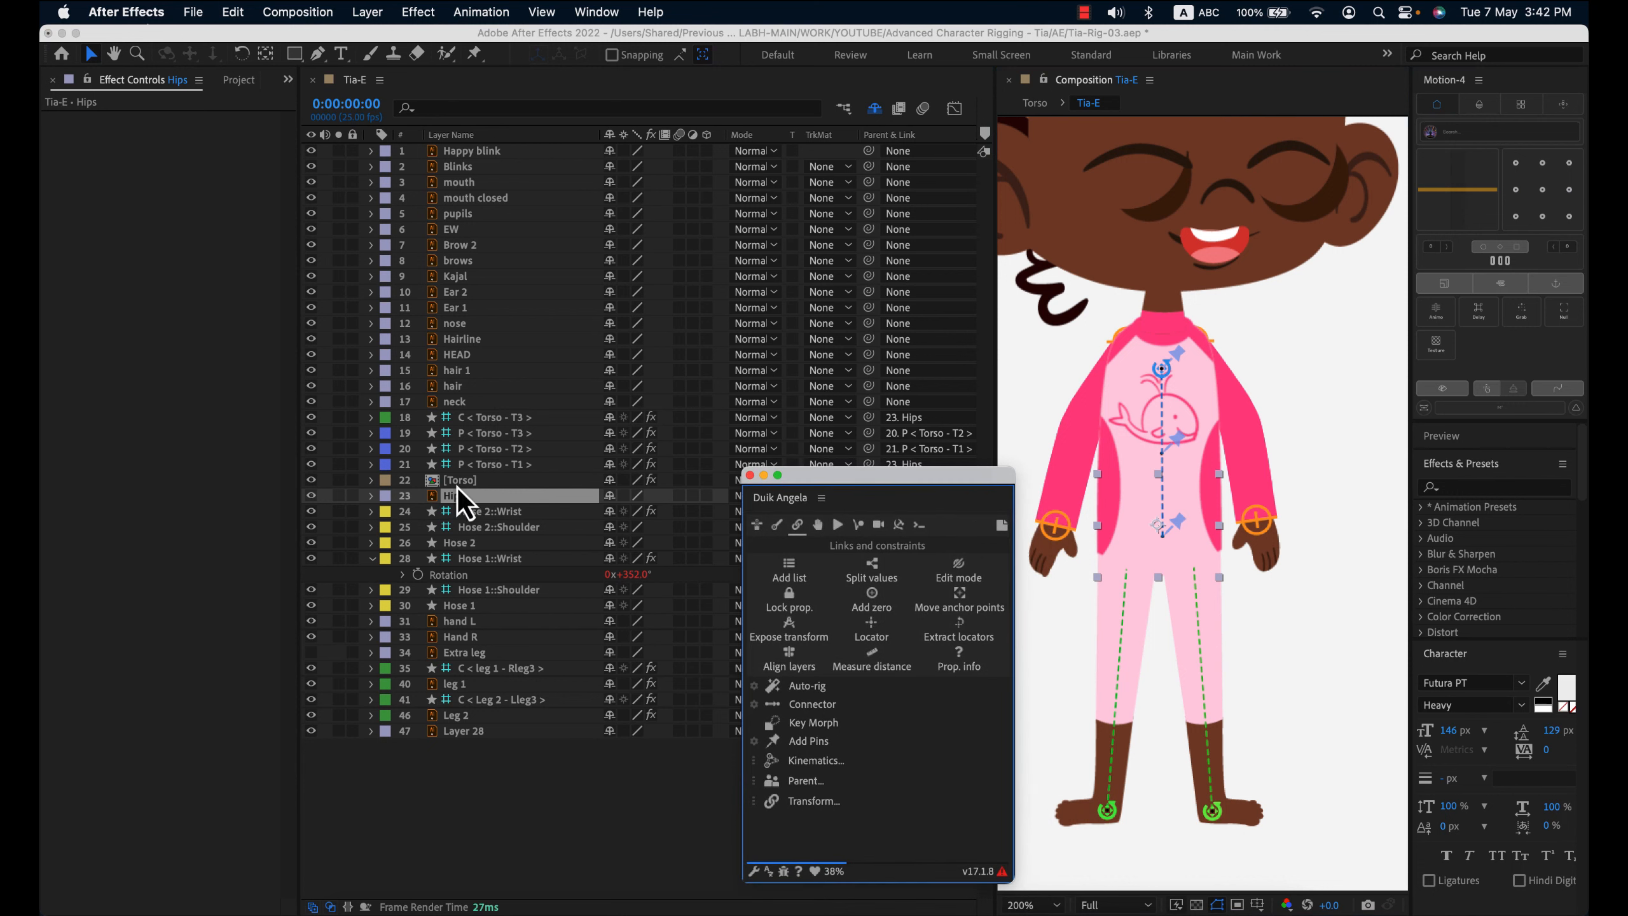
click(495, 497)
click(512, 517)
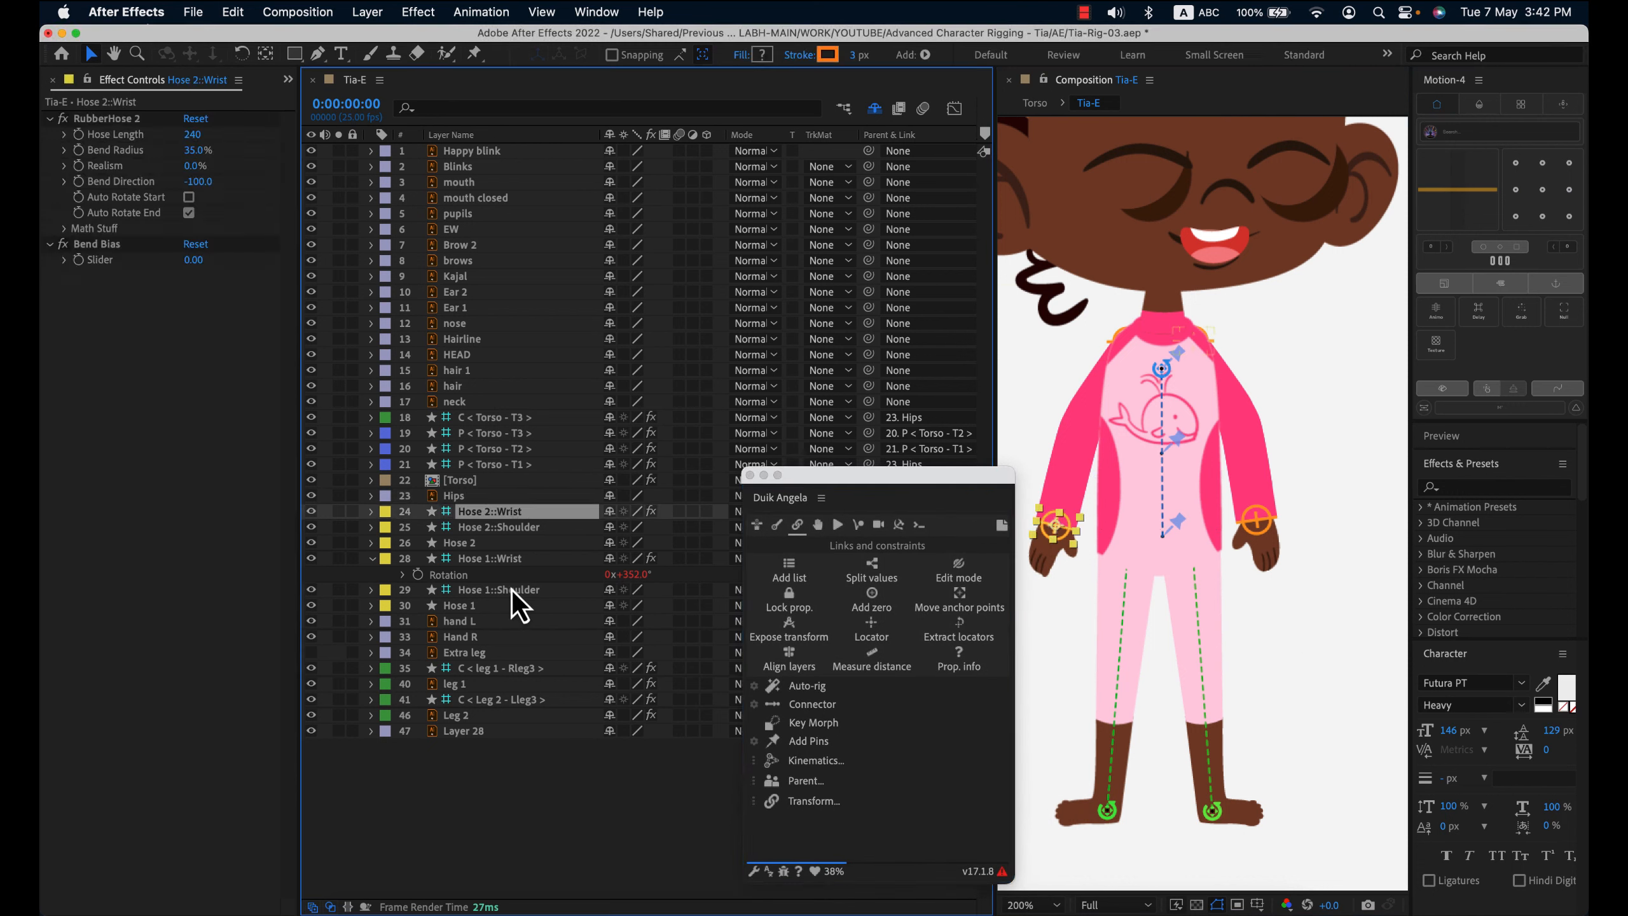
super+click(512, 562)
drag(835, 478, 952, 547)
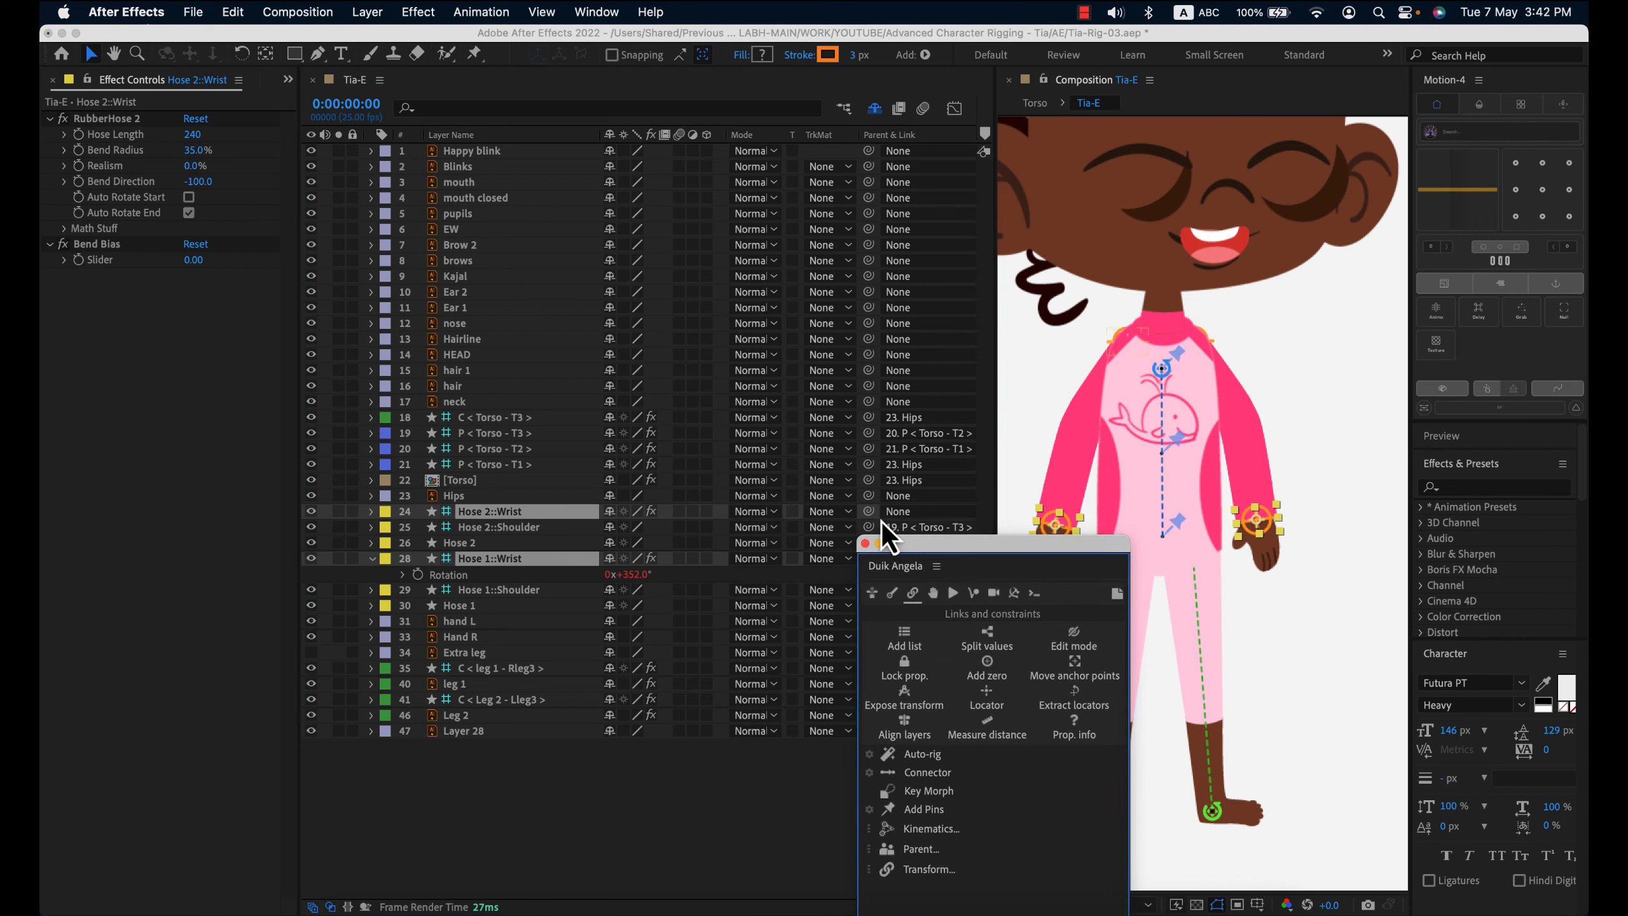
drag(868, 517, 499, 499)
- Test the wrist controllers' link by moving the Hips layer sideways both ways, and undo the moves
click(500, 497)
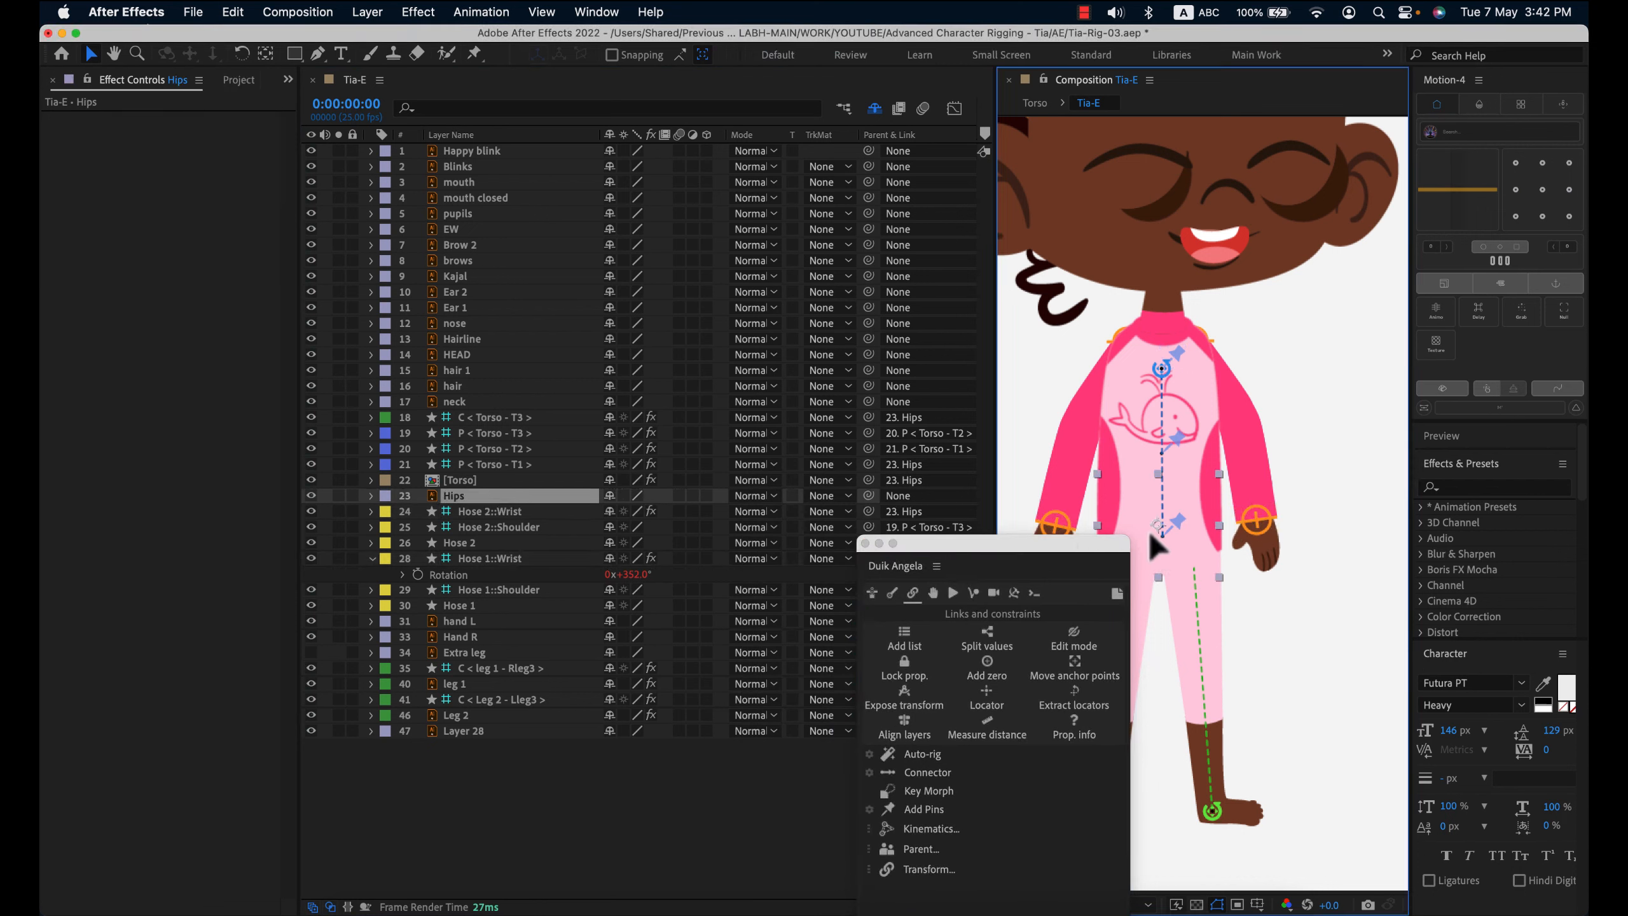
drag(1158, 535, 1197, 537)
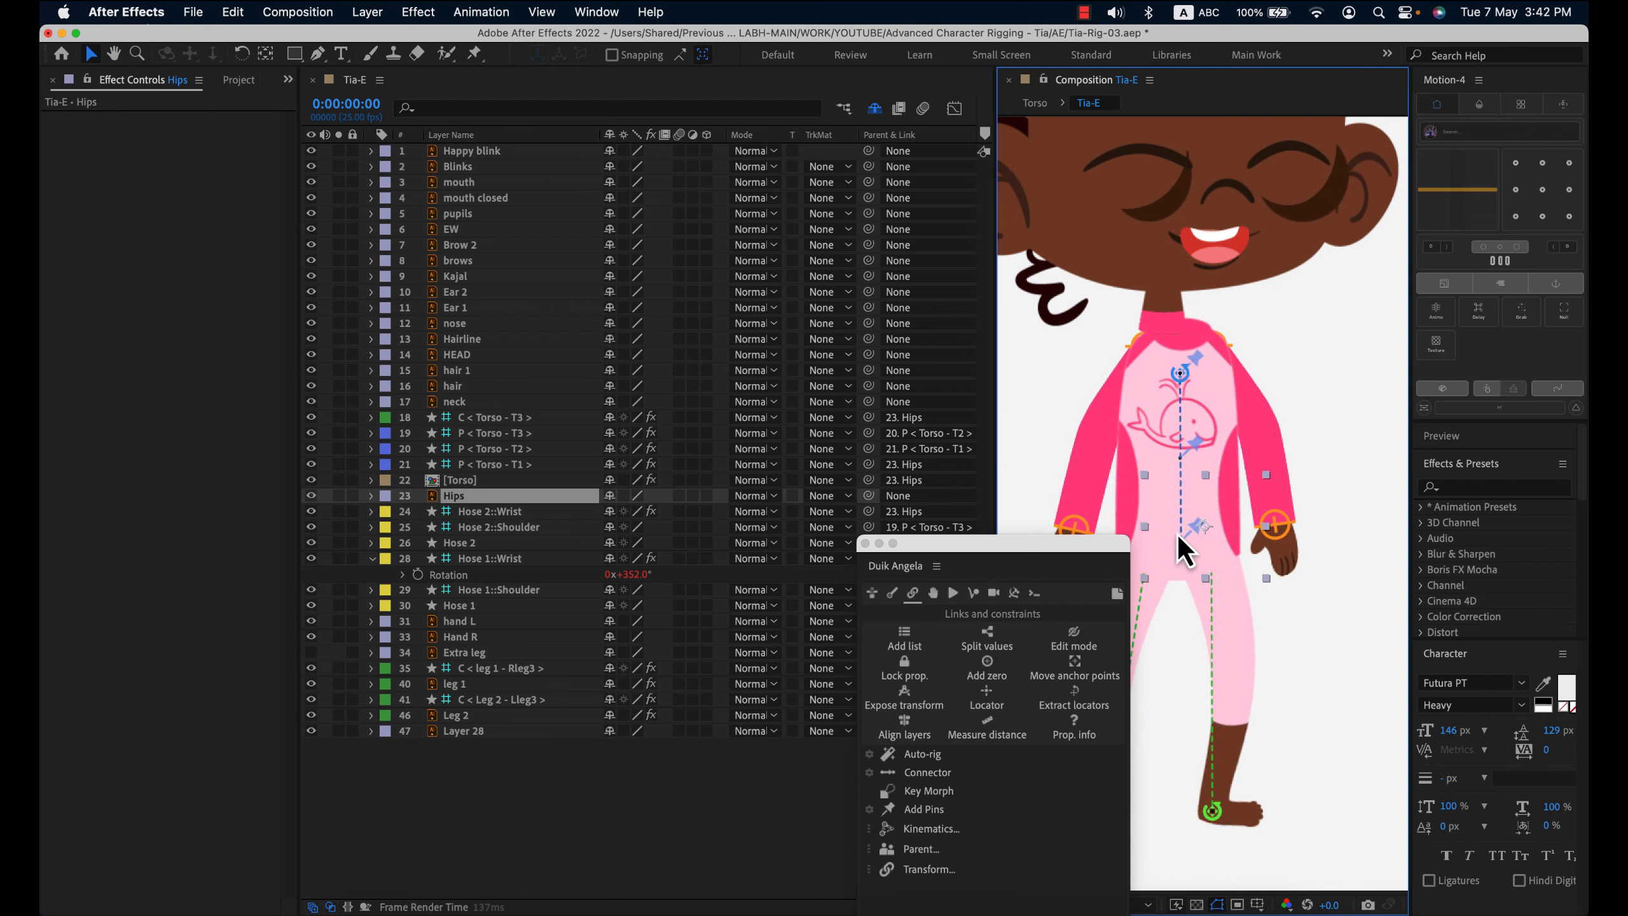
drag(1060, 544, 888, 545)
drag(1210, 529, 1130, 531)
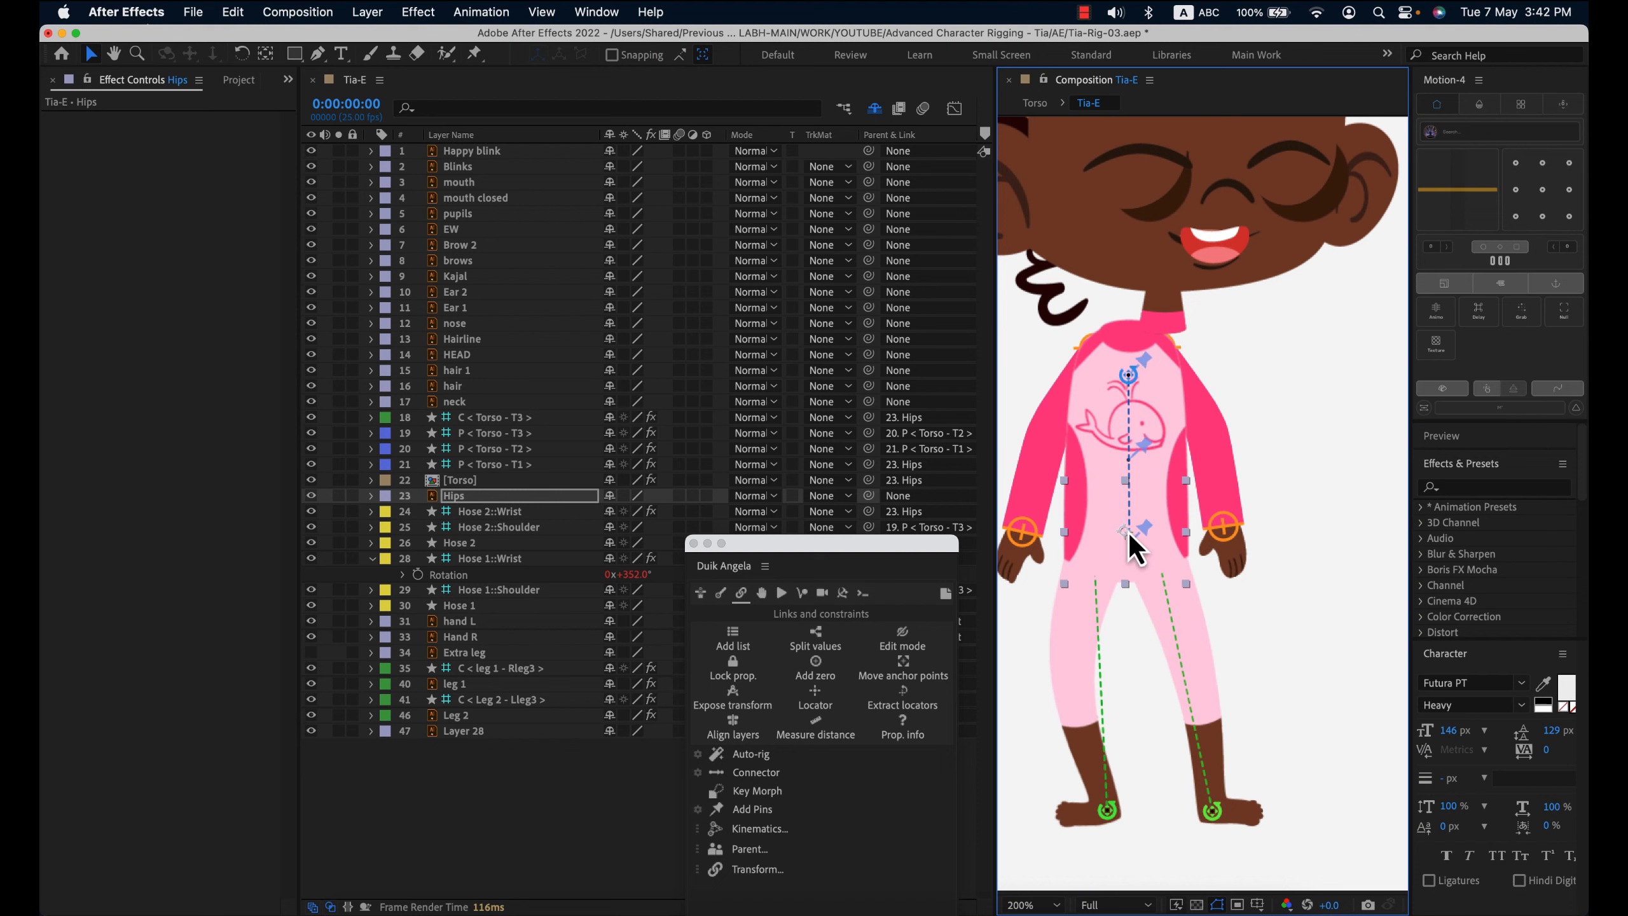
- Turn off the visibility of the three torso pin layers, P < Torso - T1 > to T3, and hide them from the layer list as shy
click(493, 417)
shift+click(501, 463)
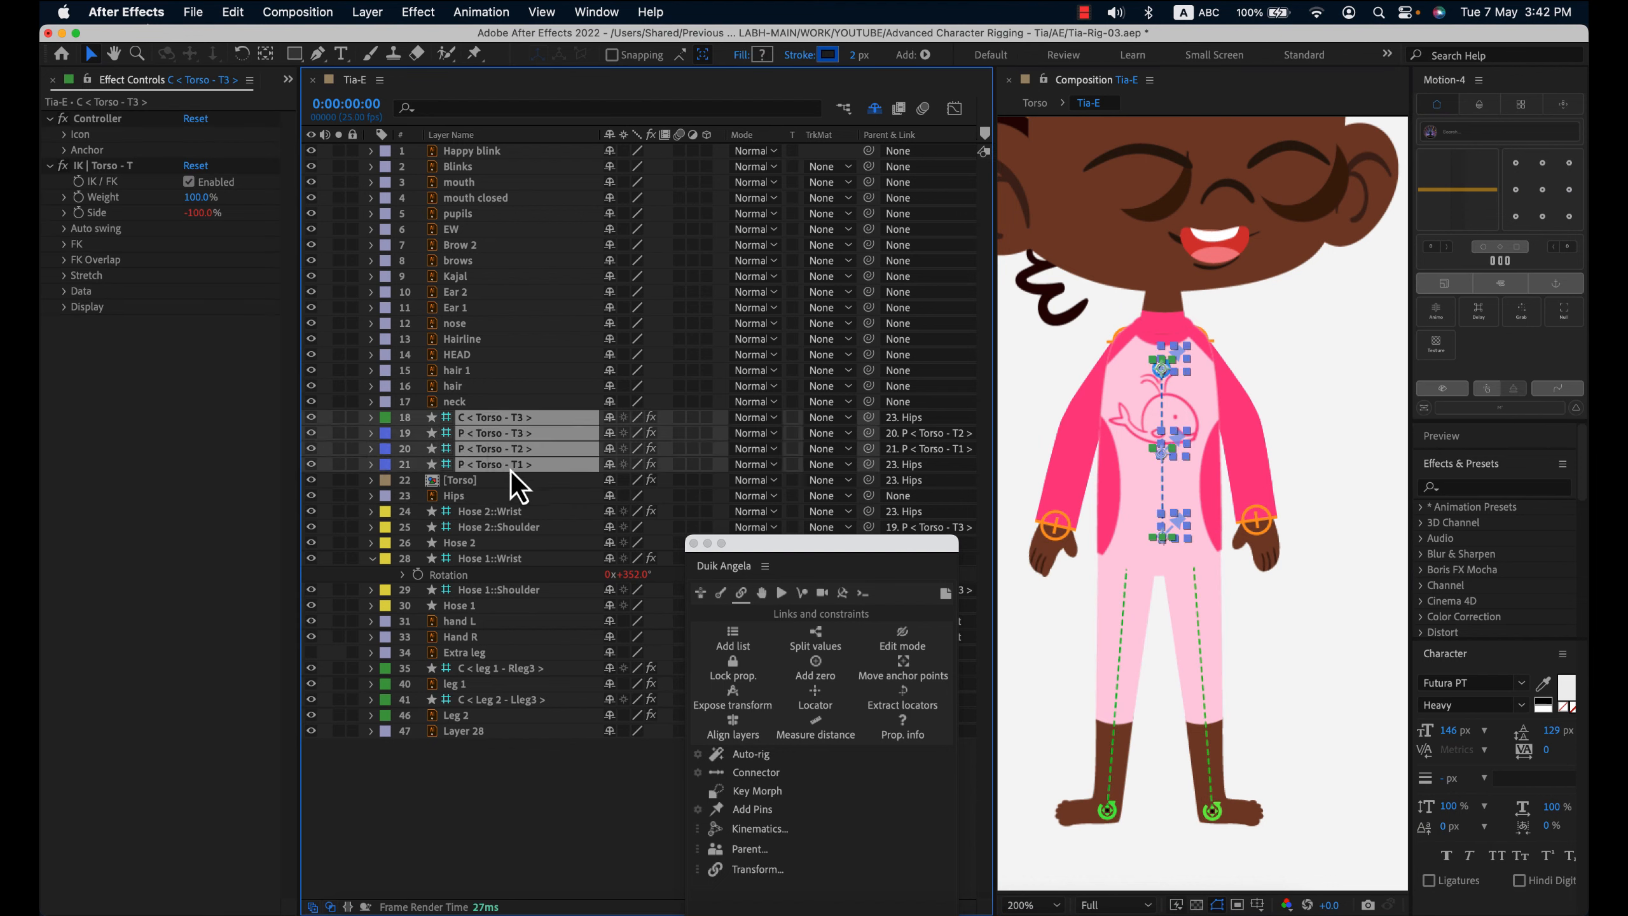
click(500, 433)
shift+click(501, 463)
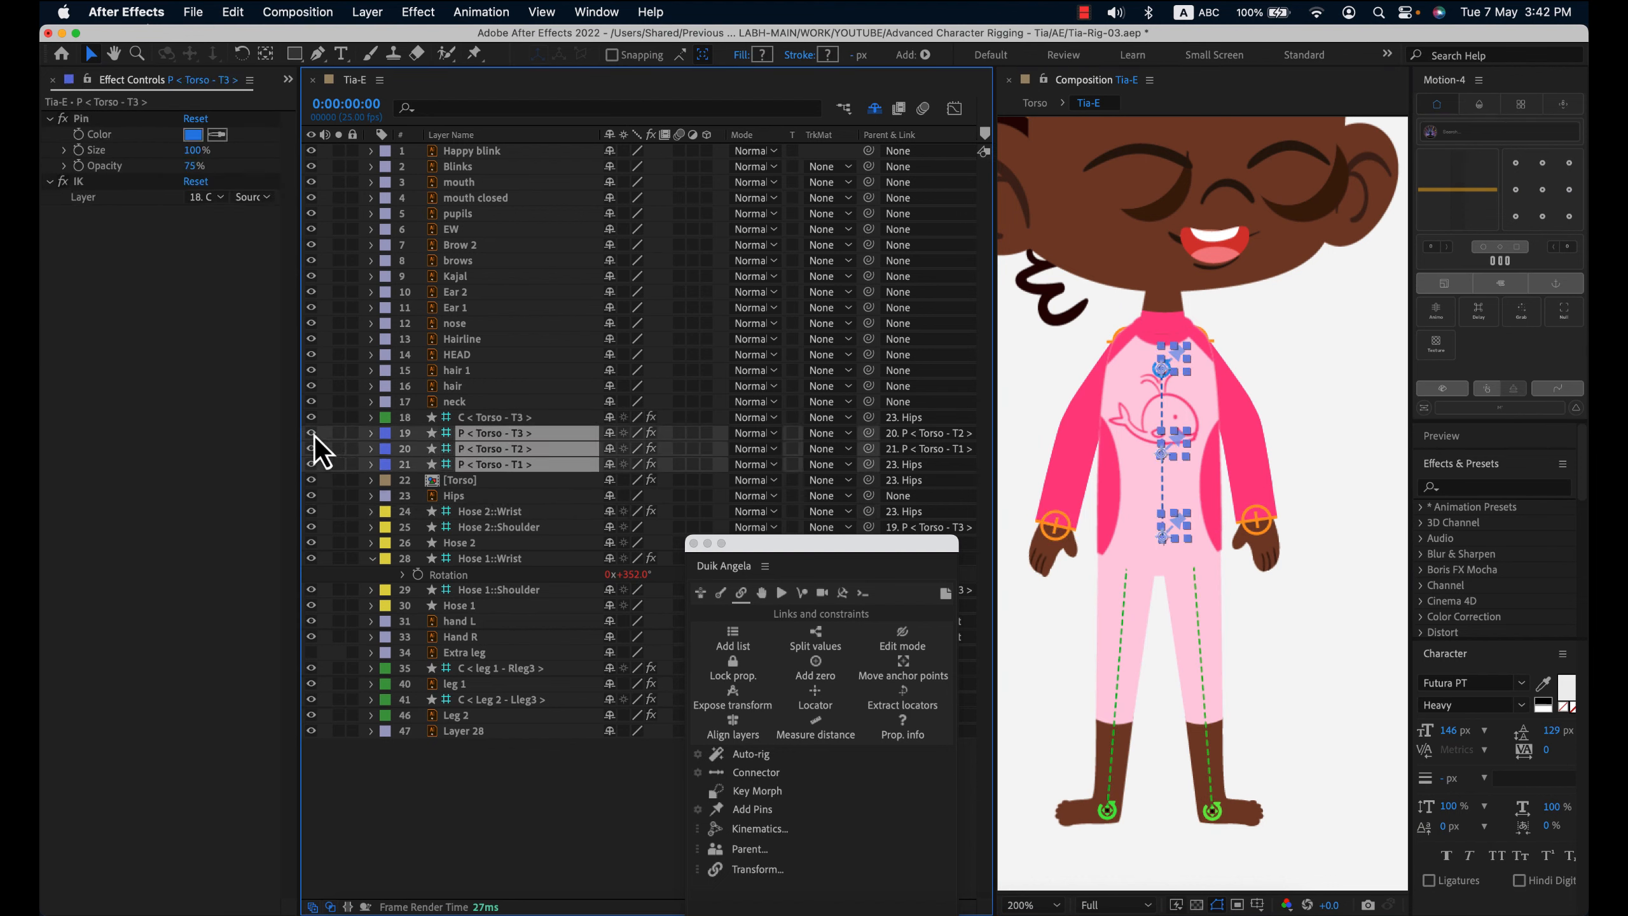
click(613, 438)
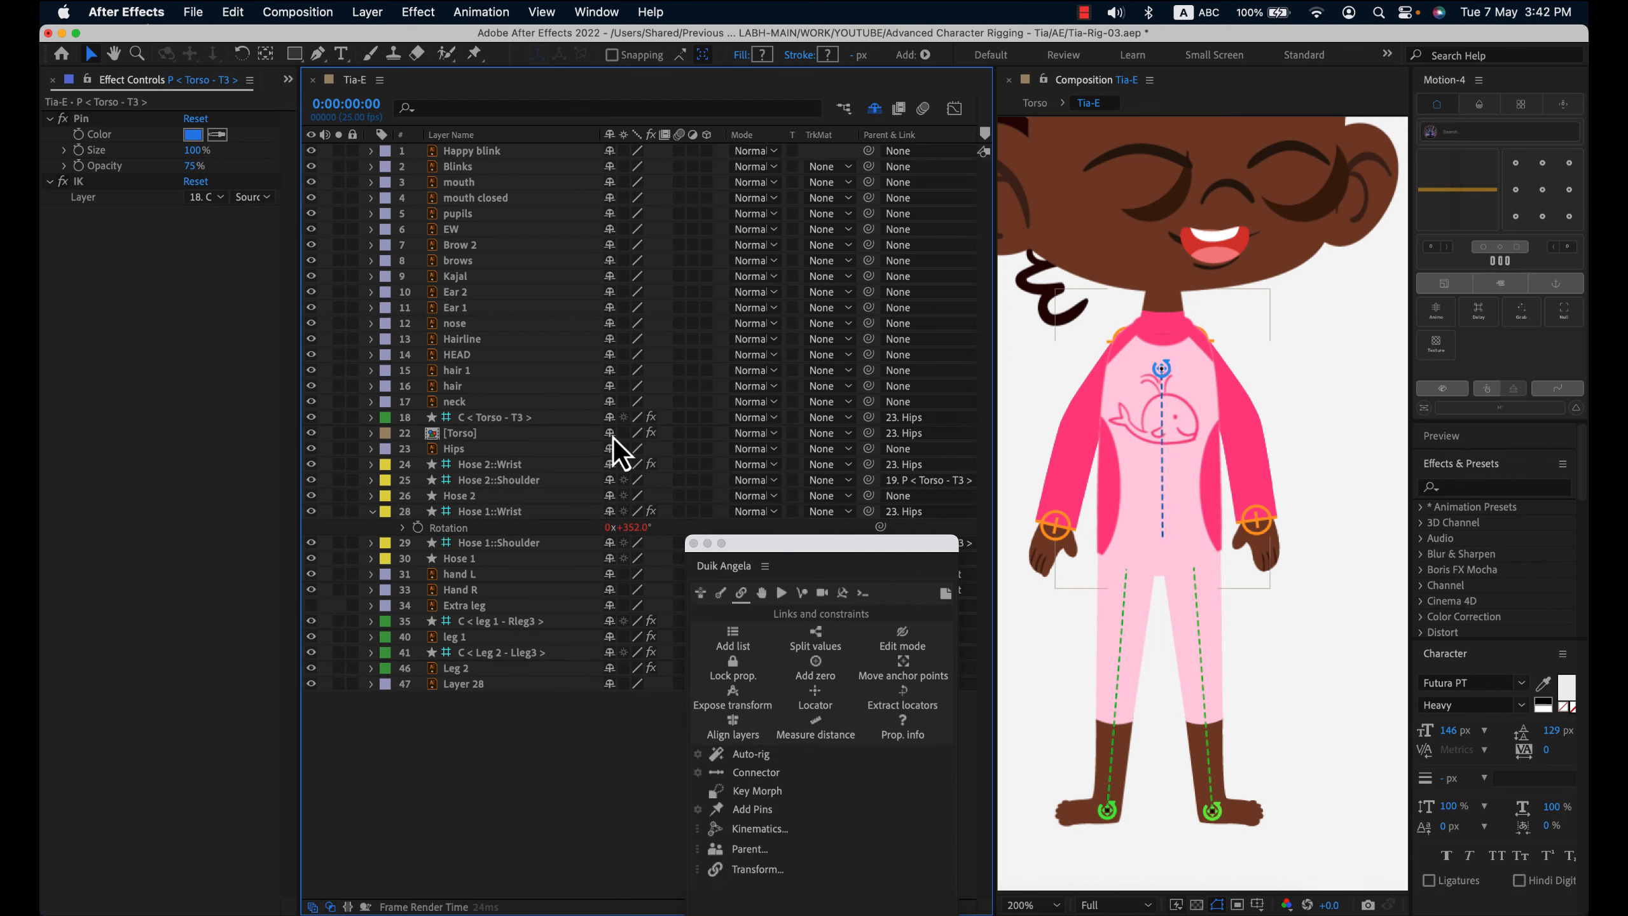
click(519, 418)
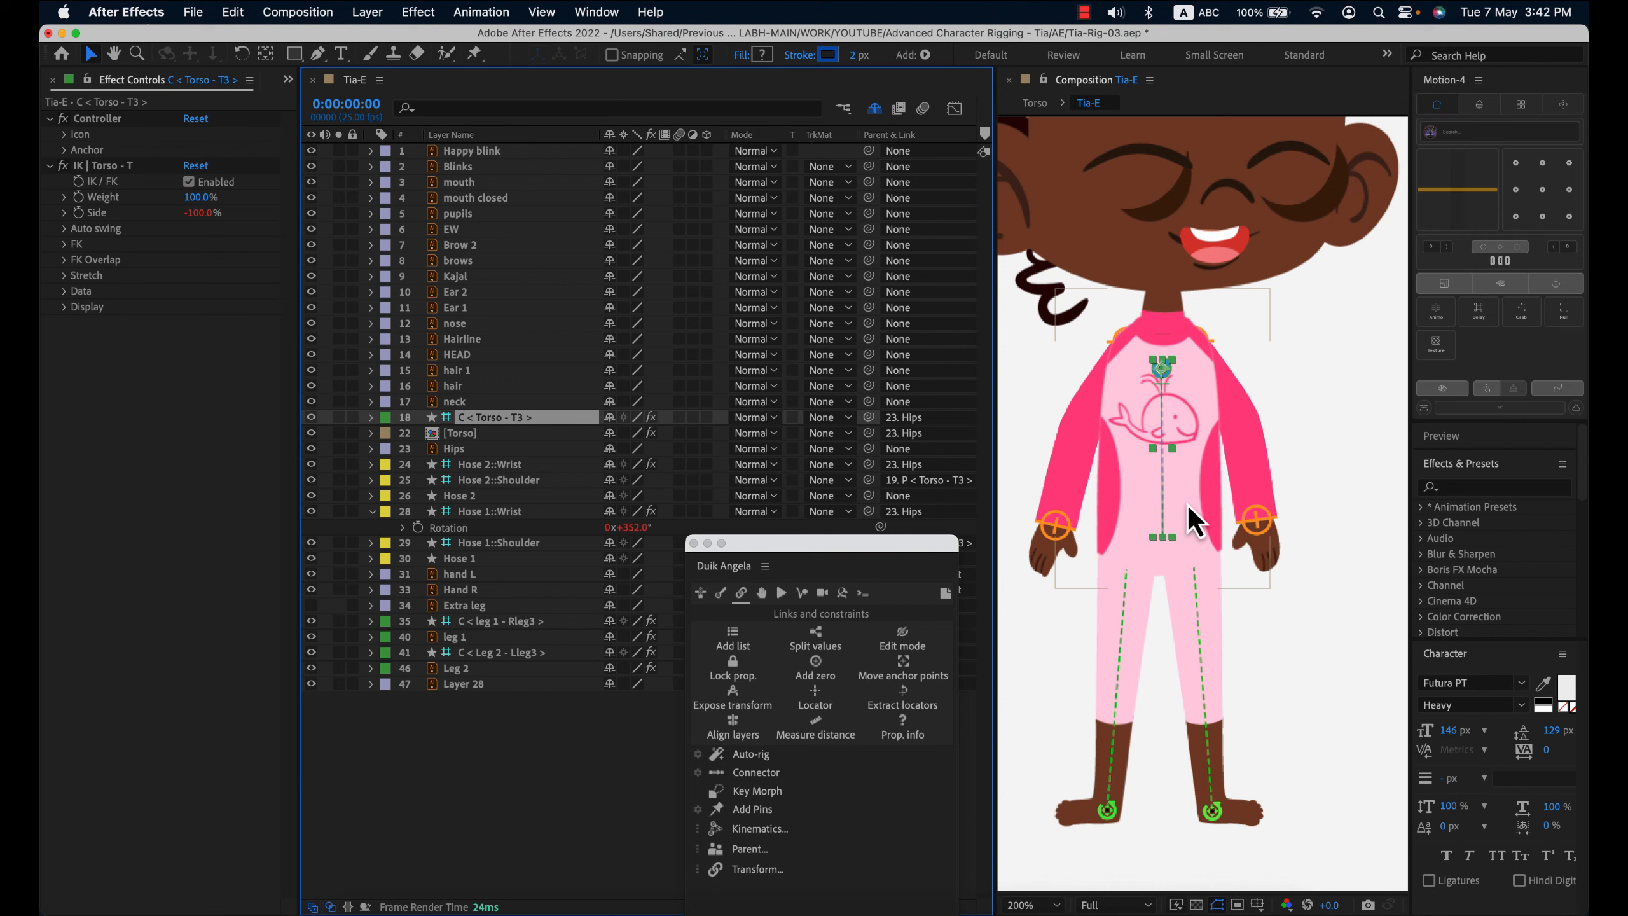
key(h)
drag(1280, 313, 1288, 471)
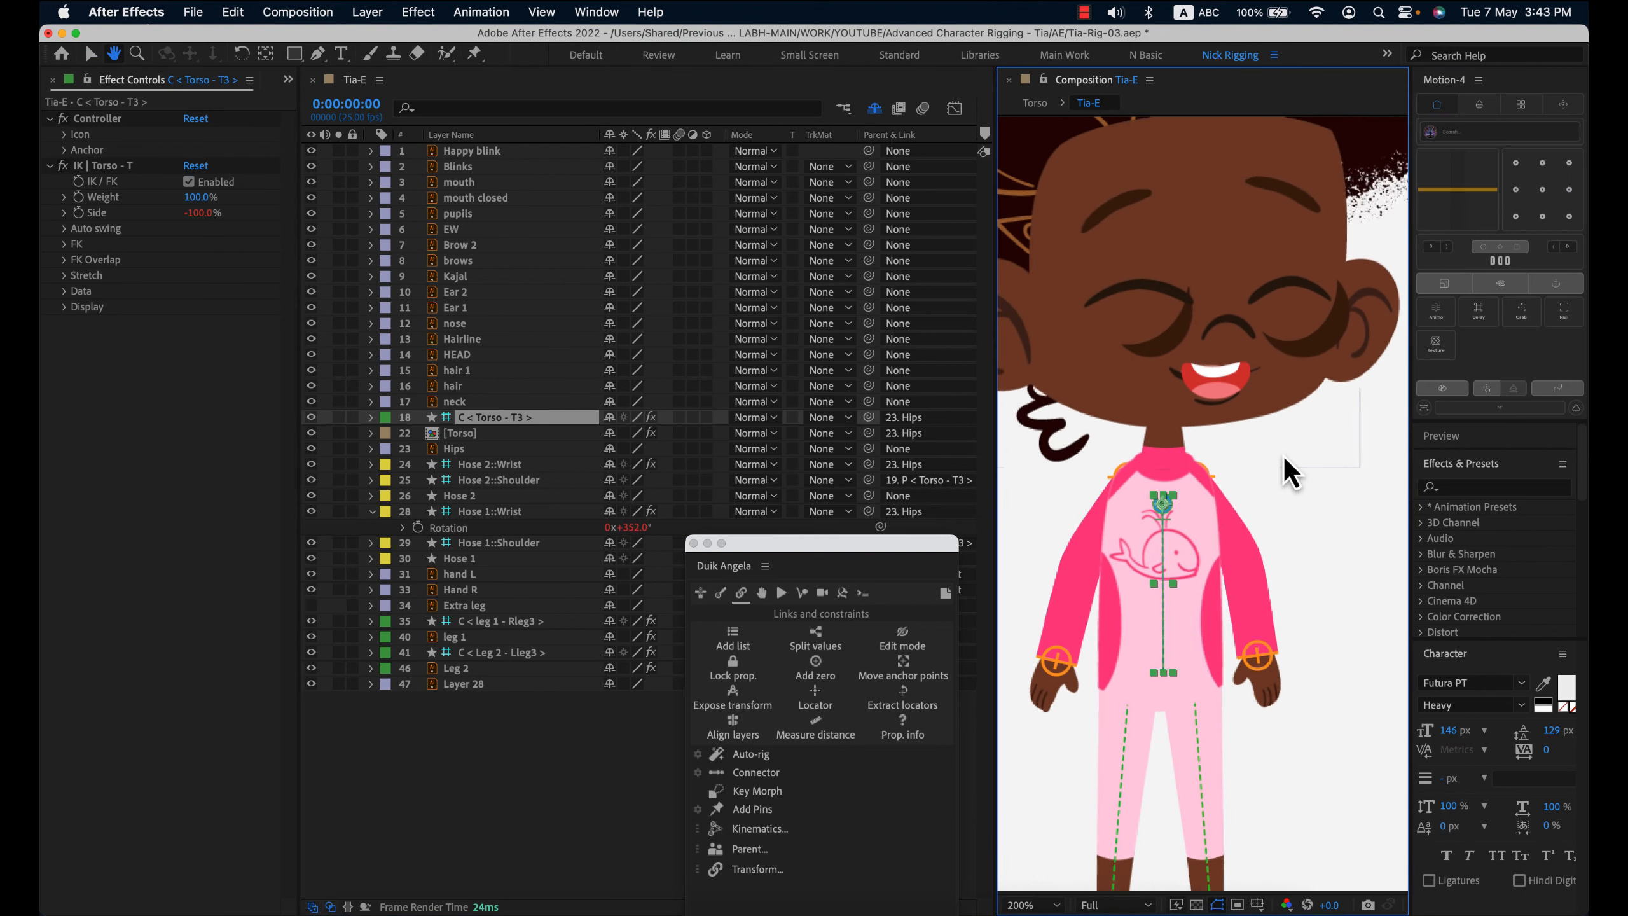
key(v)
key(comma)
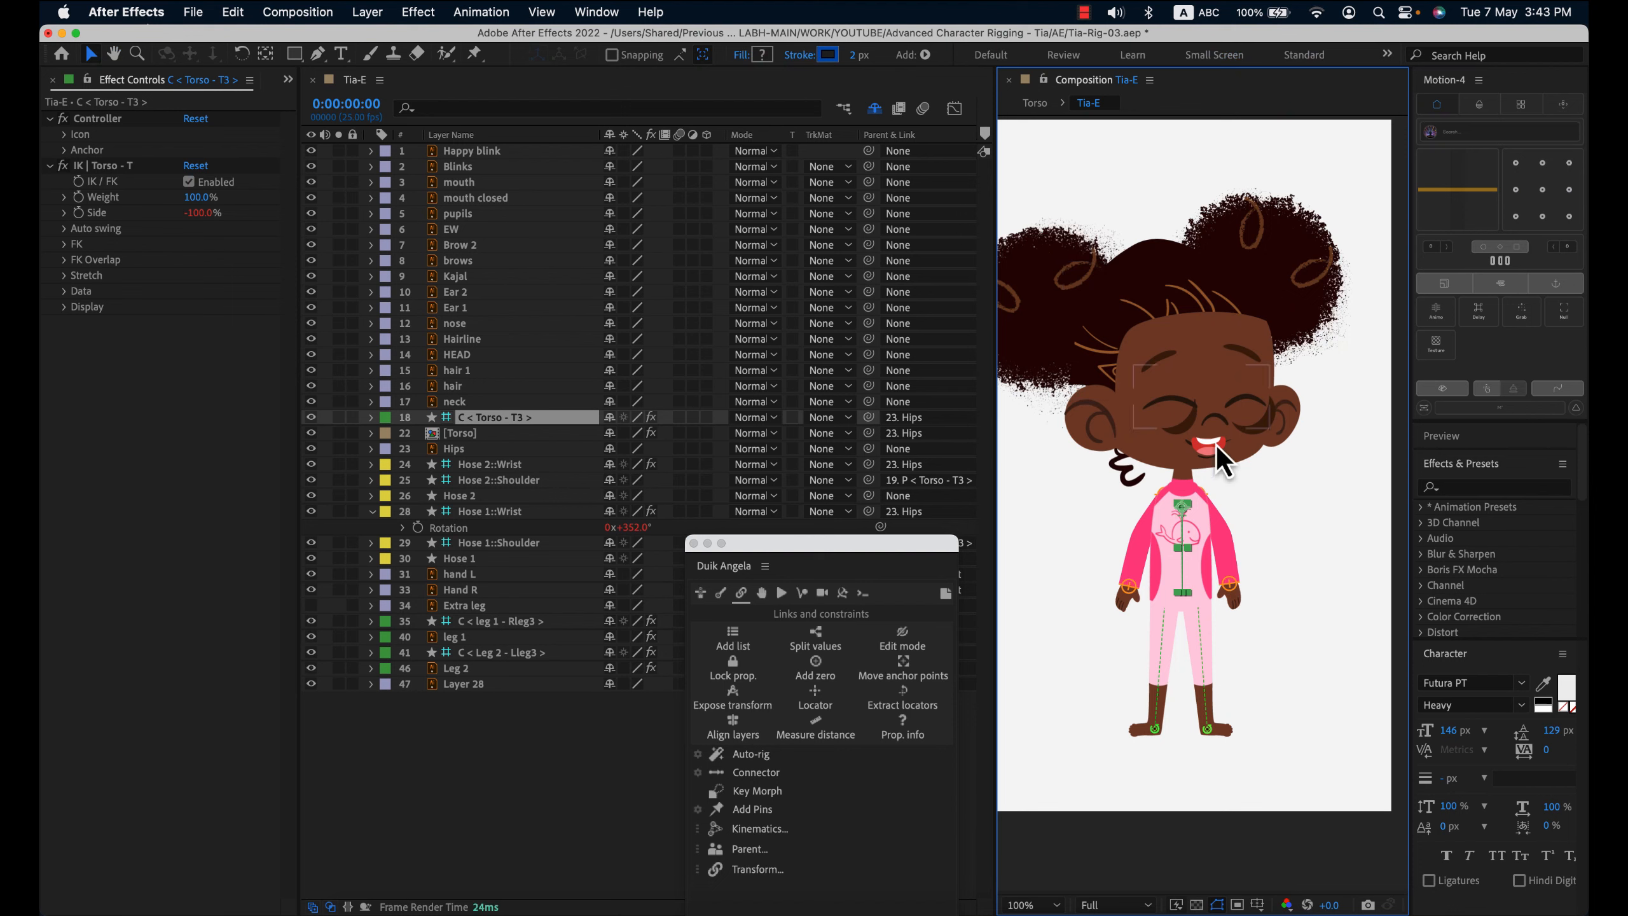
key(period)
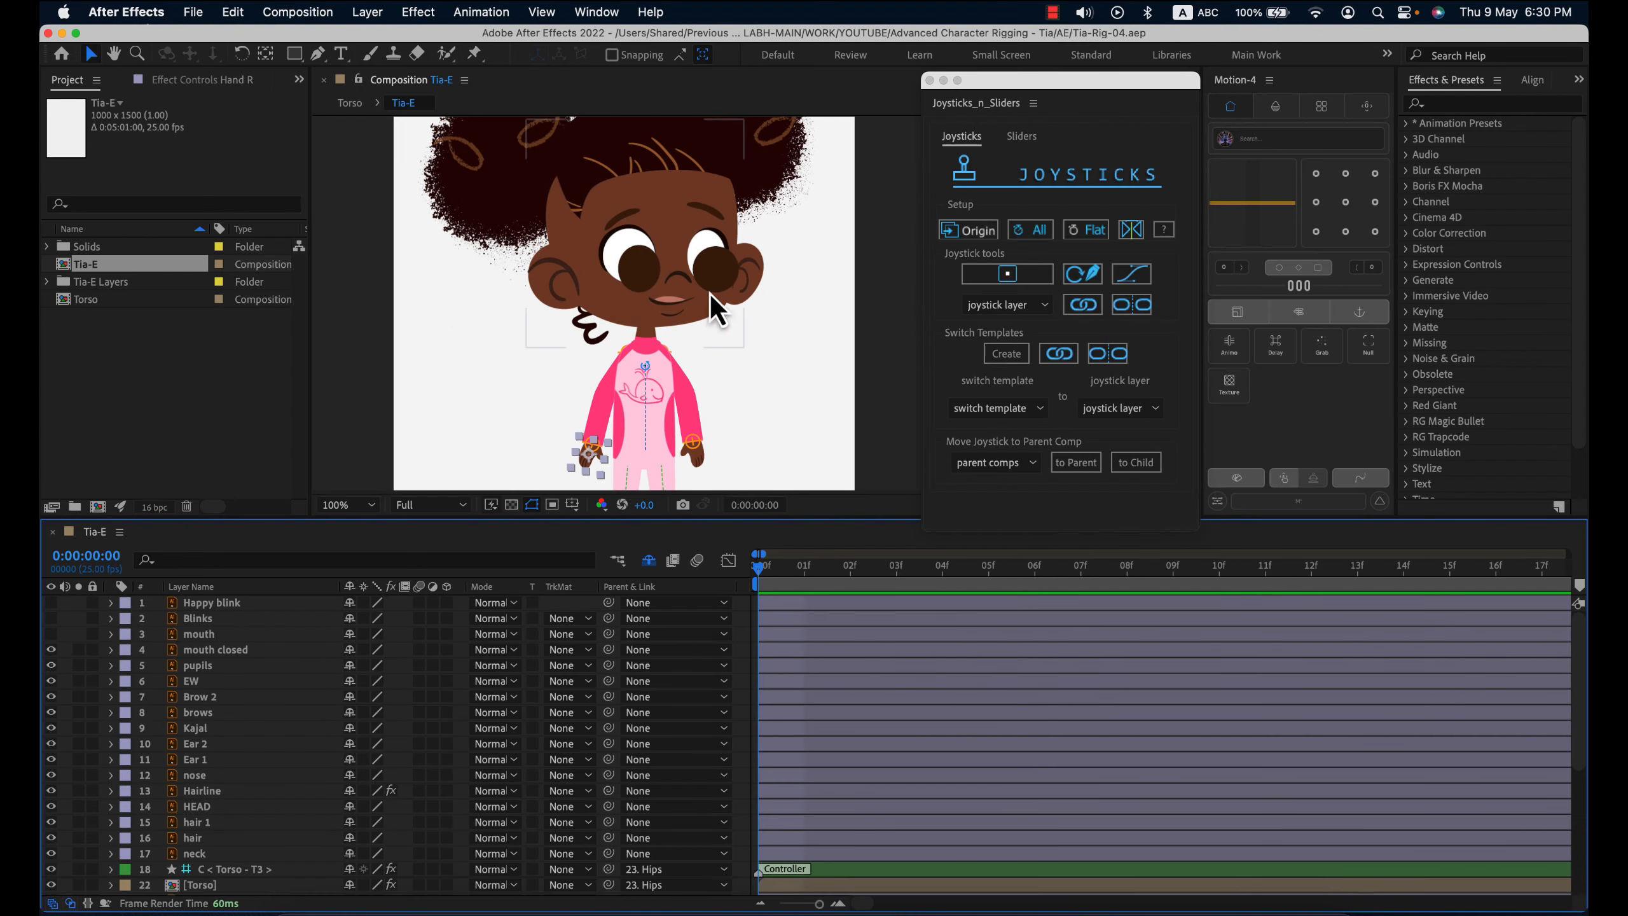
- Preview the Happy blink and Blinks eyelid layers on the face, solo Blinks, and hide both layers again
key(h)
drag(678, 275, 732, 332)
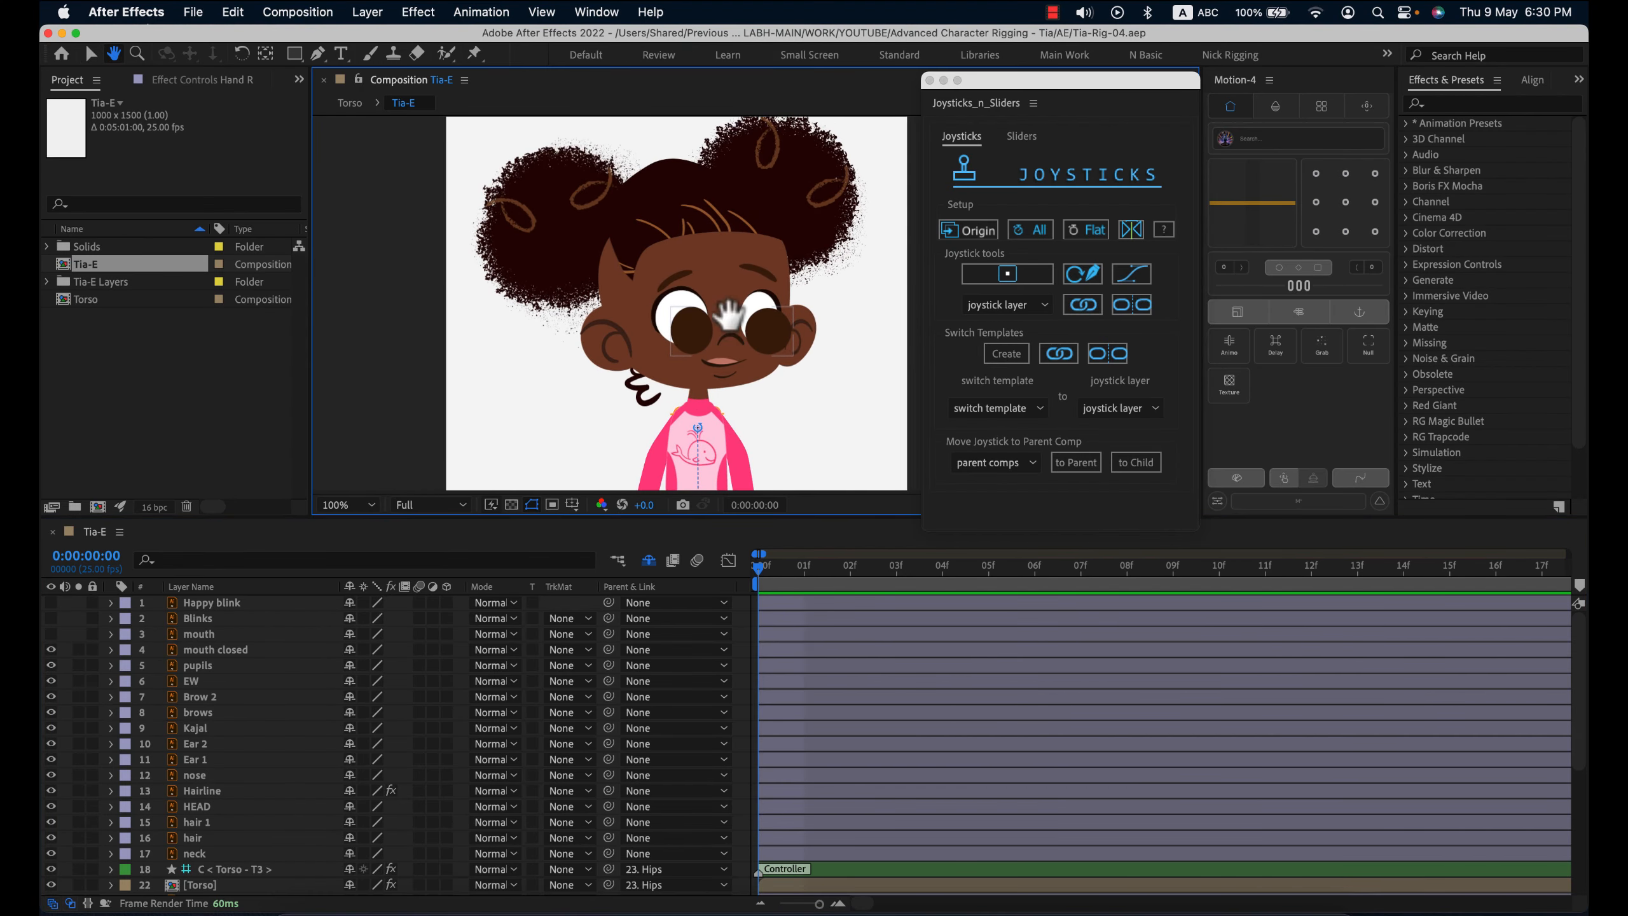
key(v)
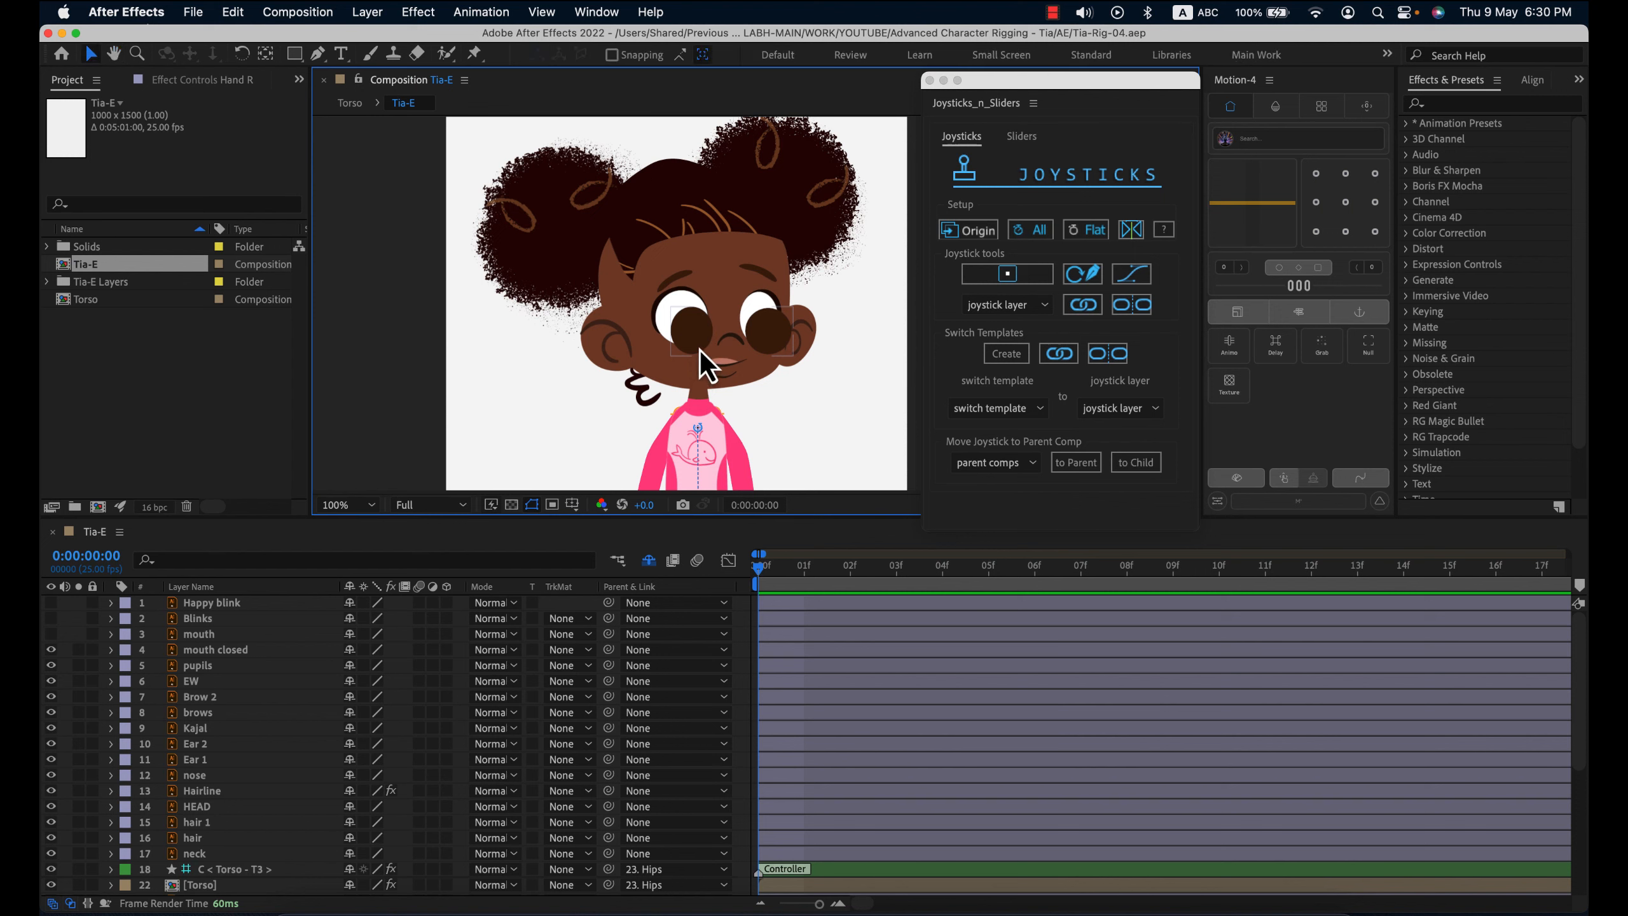
drag(1068, 86, 1071, 84)
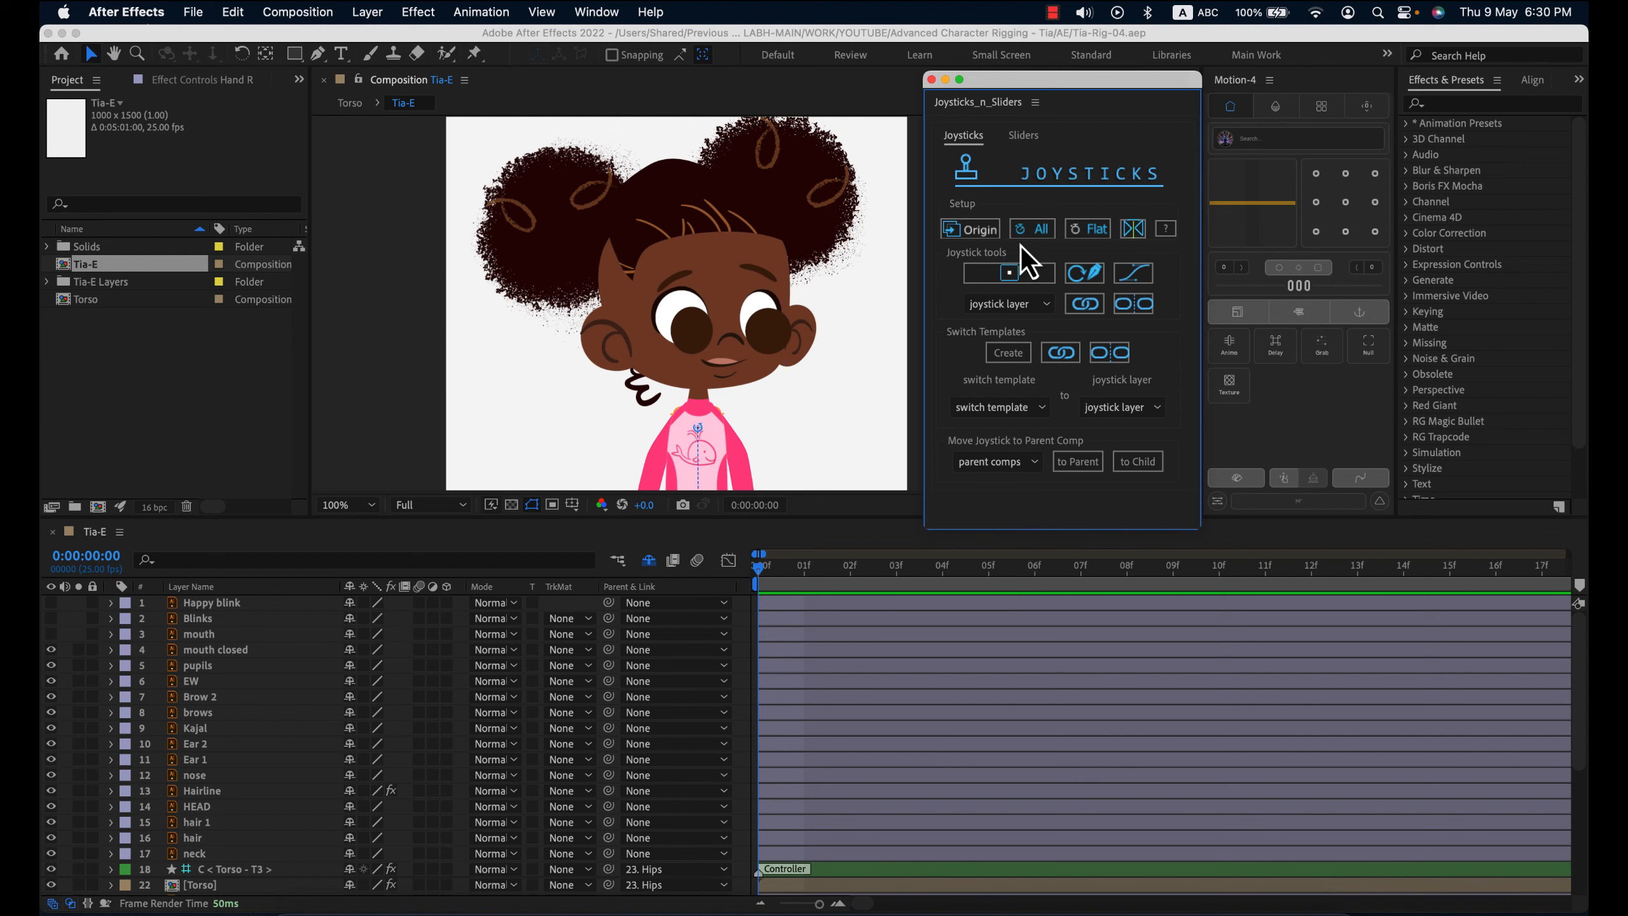
click(204, 604)
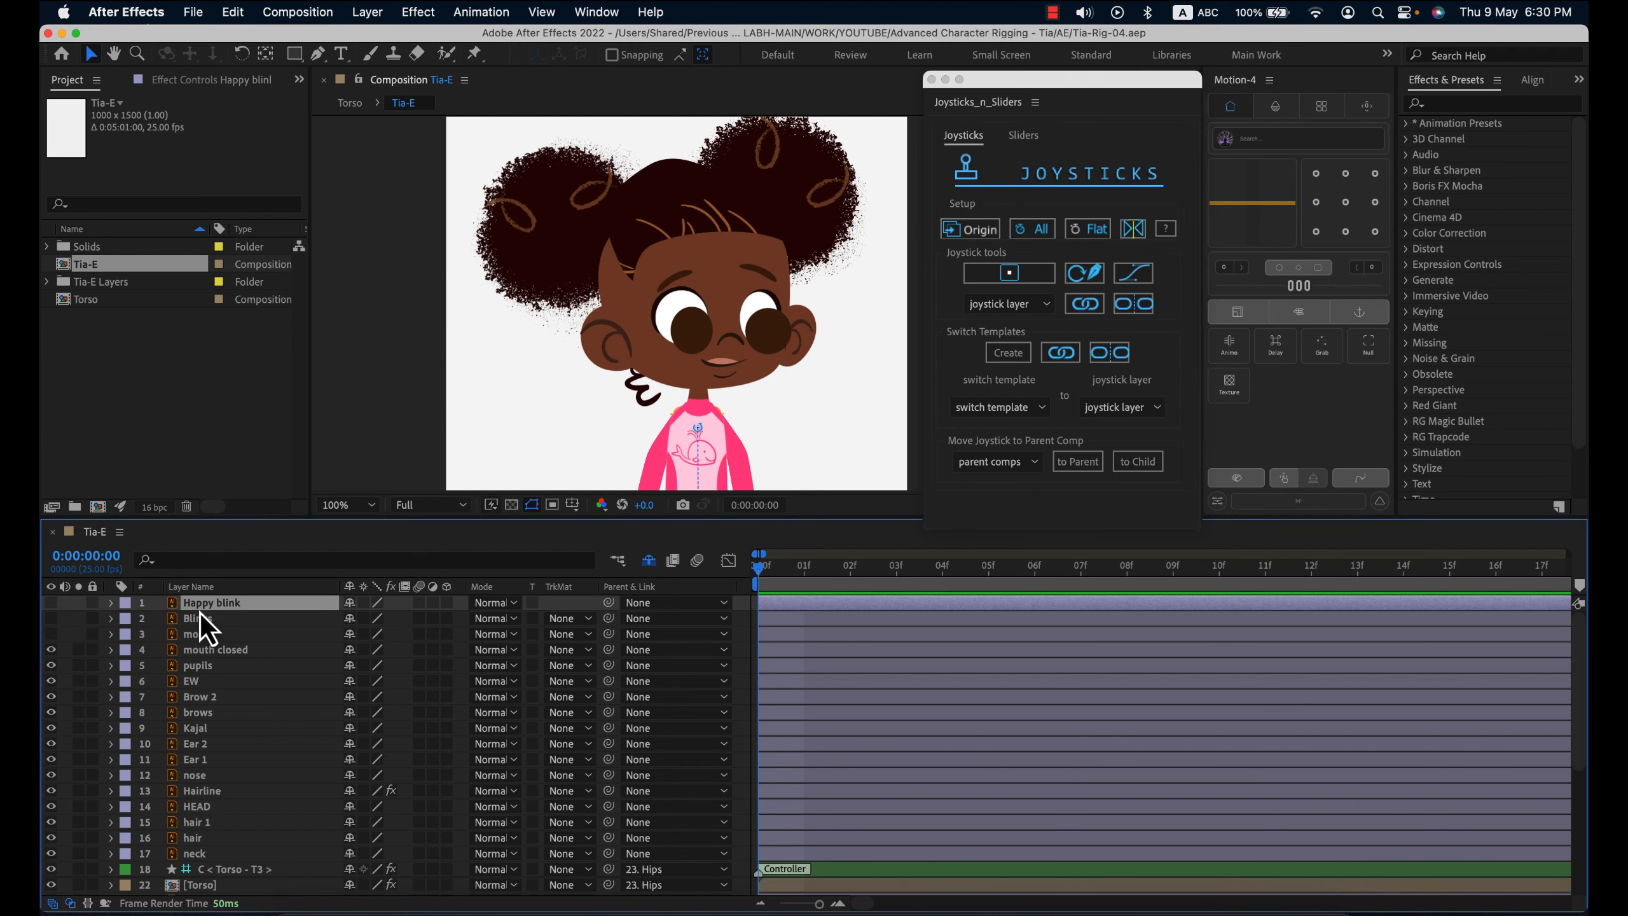
click(51, 603)
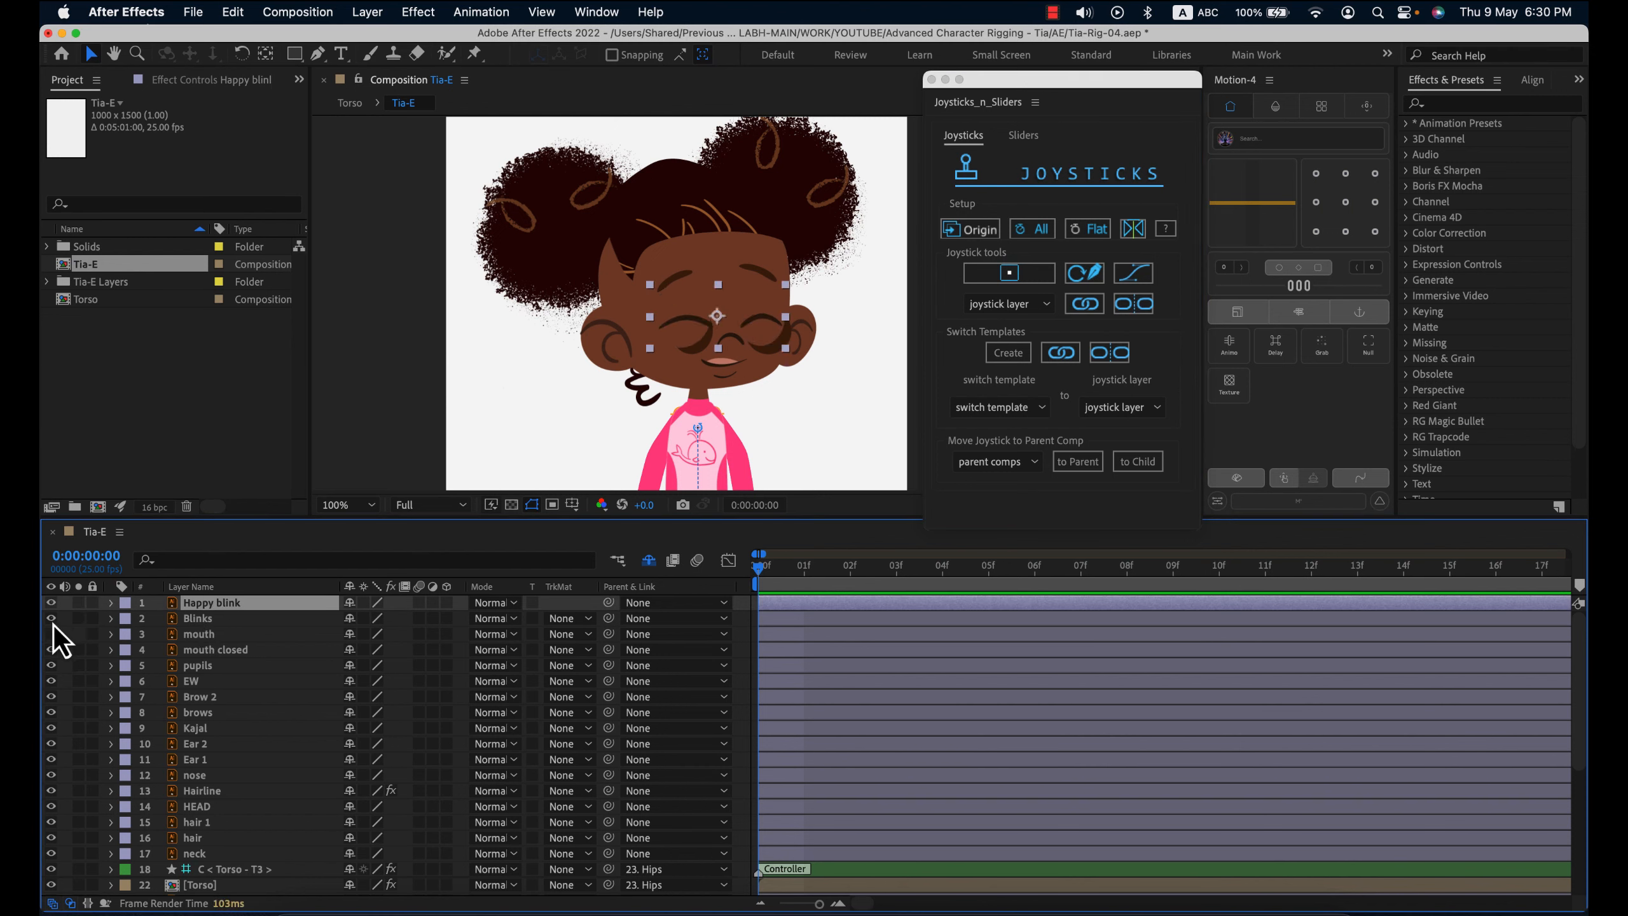
click(52, 604)
click(52, 620)
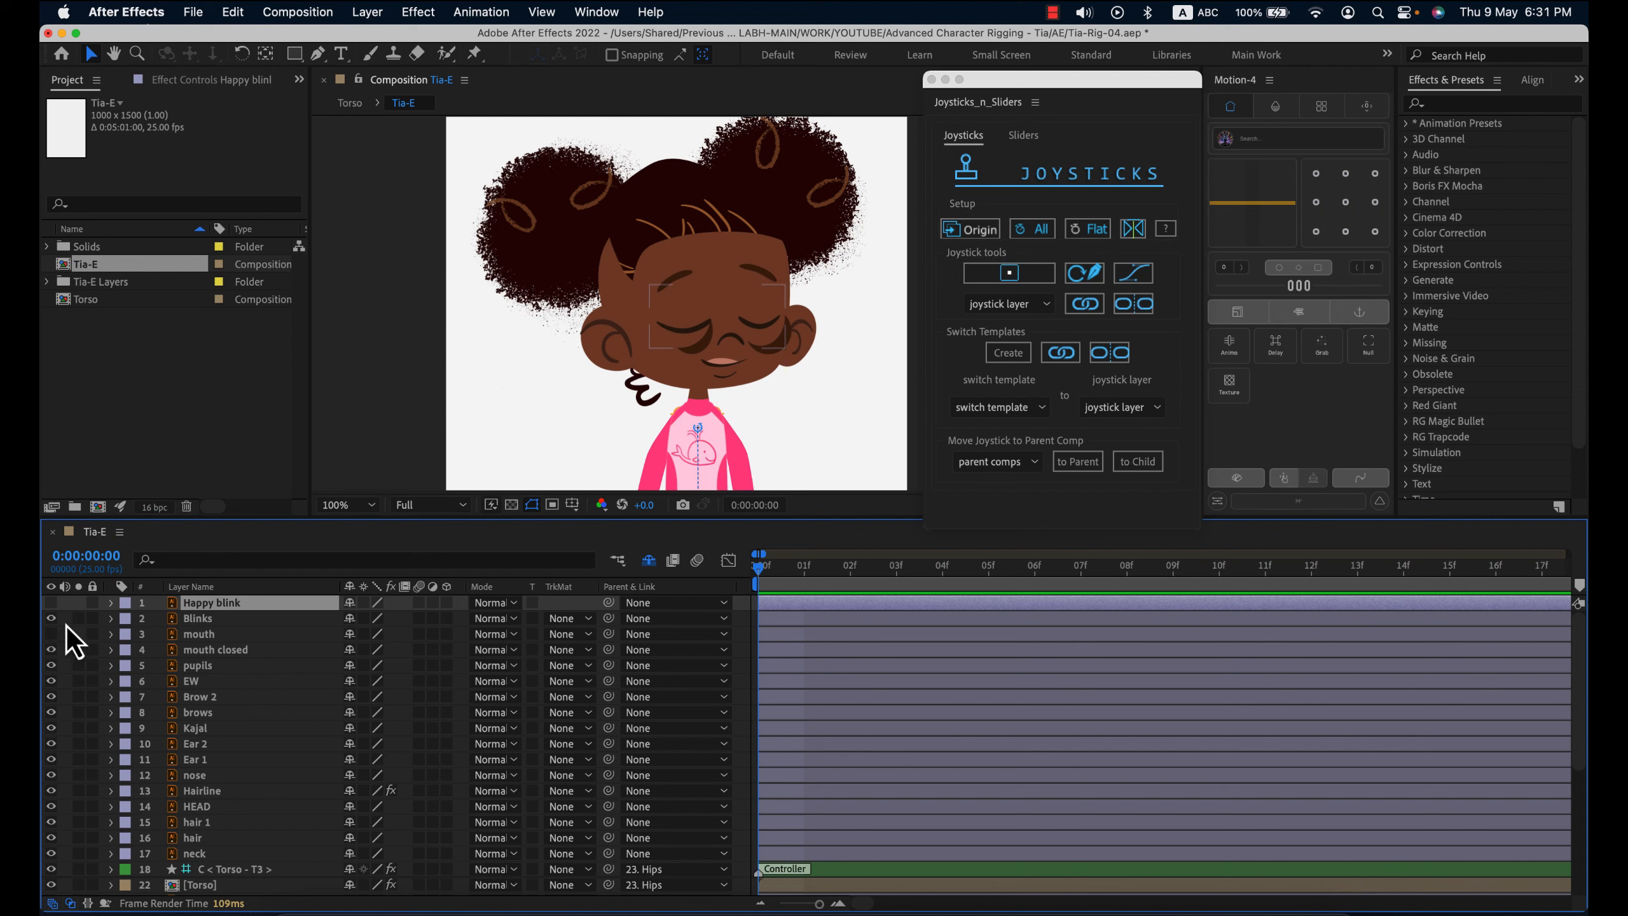
click(79, 619)
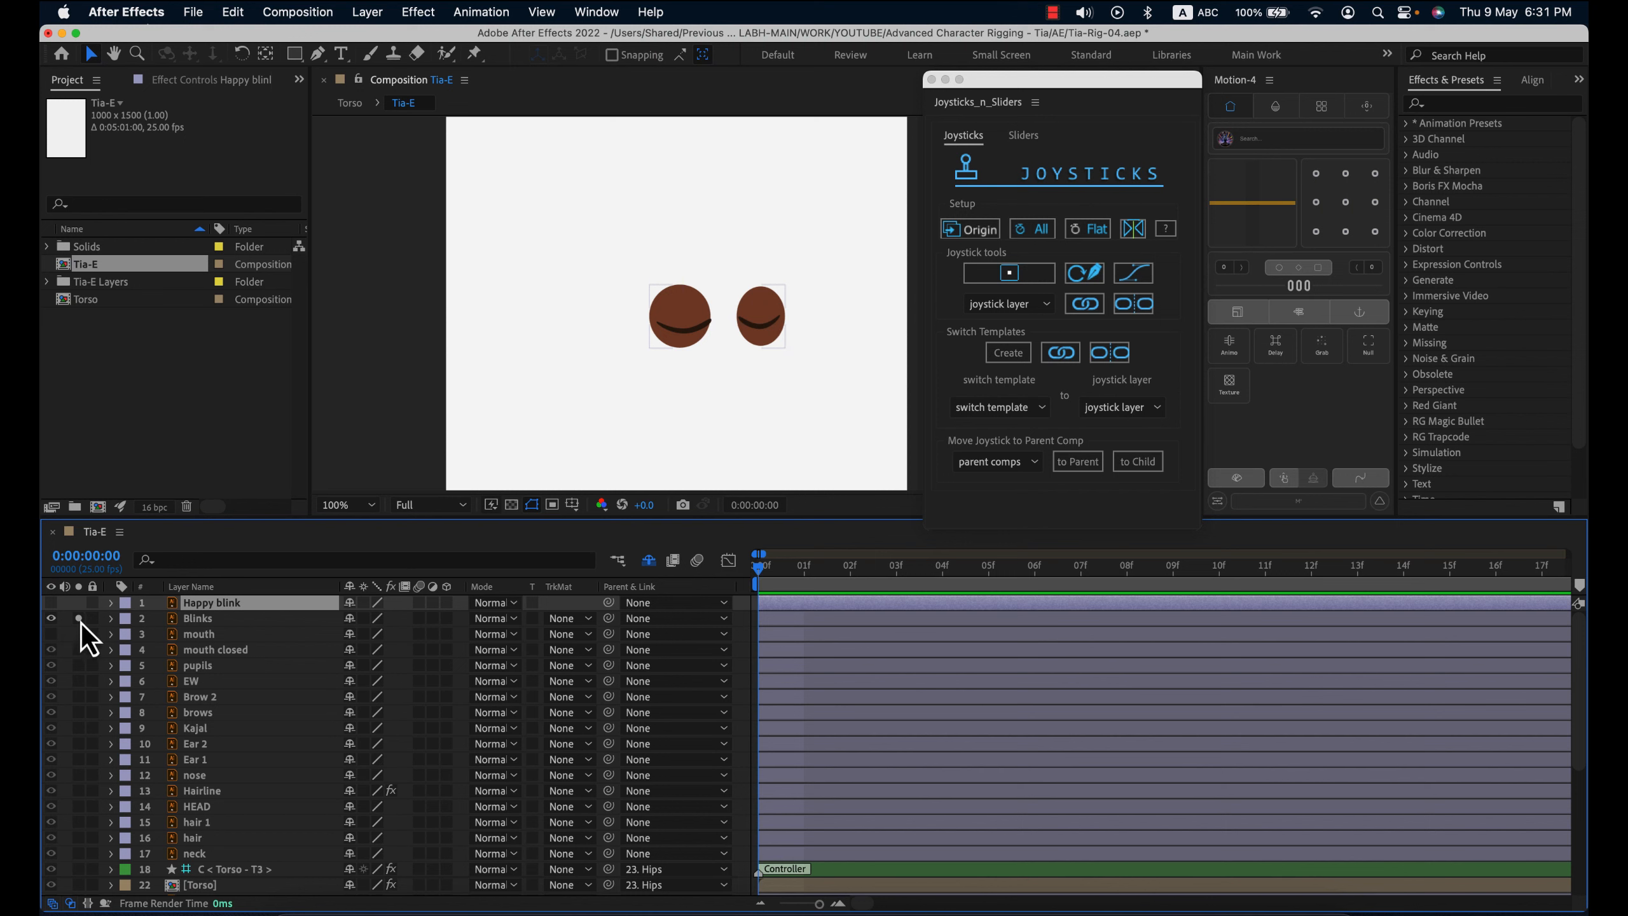
click(51, 617)
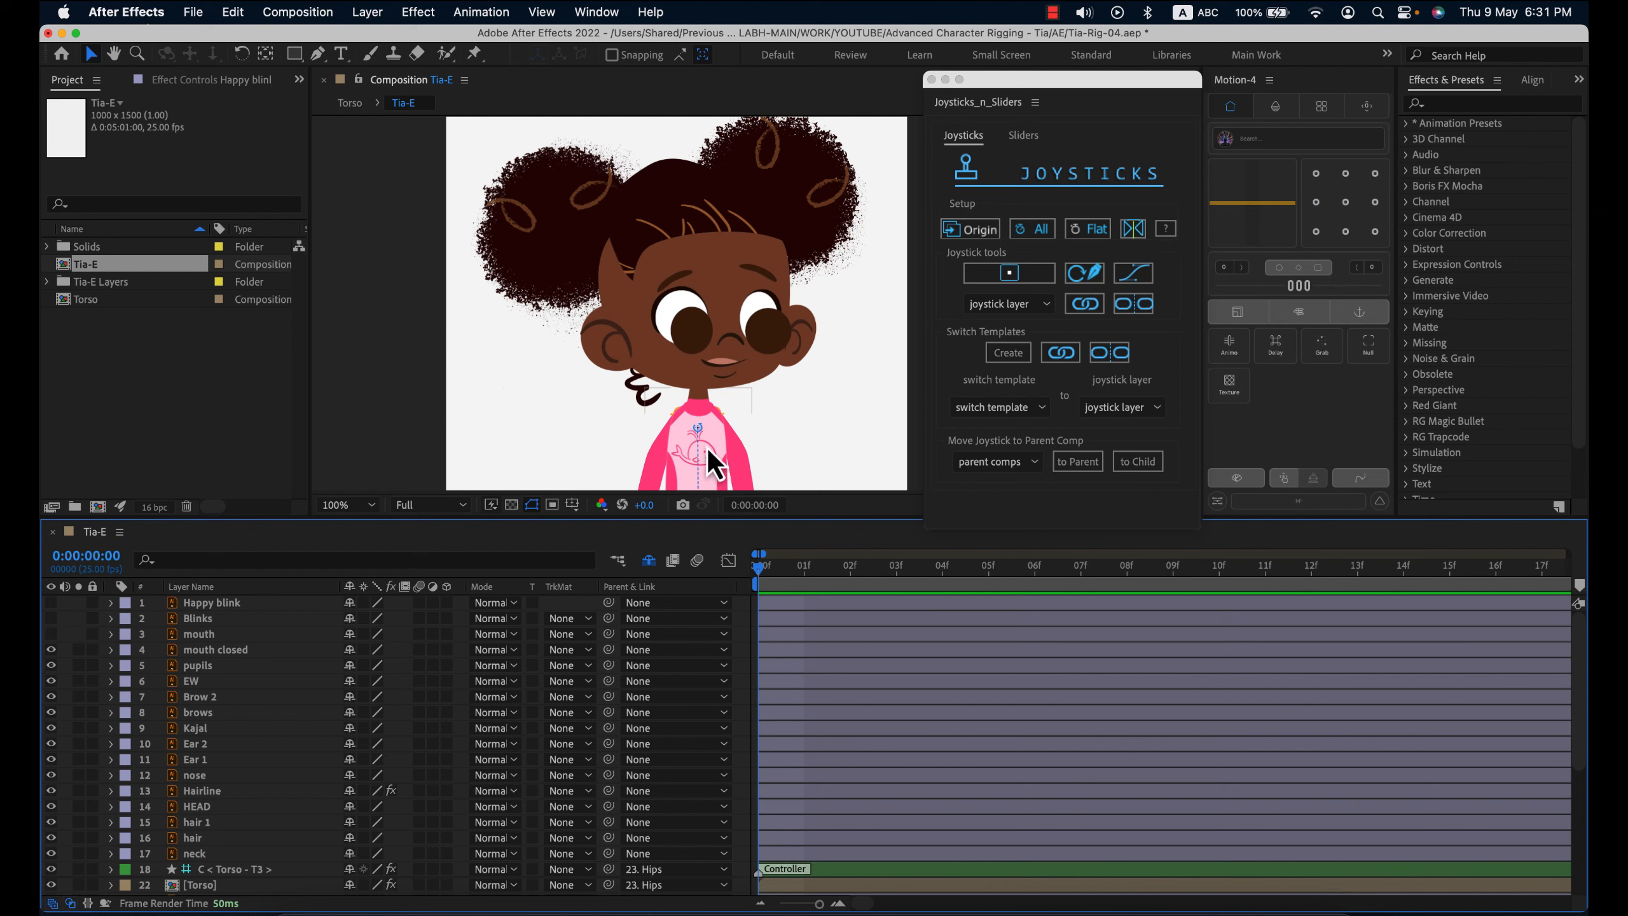
- Preview the open mouth layer, and test the pupils by moving them over the eyes, undoing the move
click(200, 635)
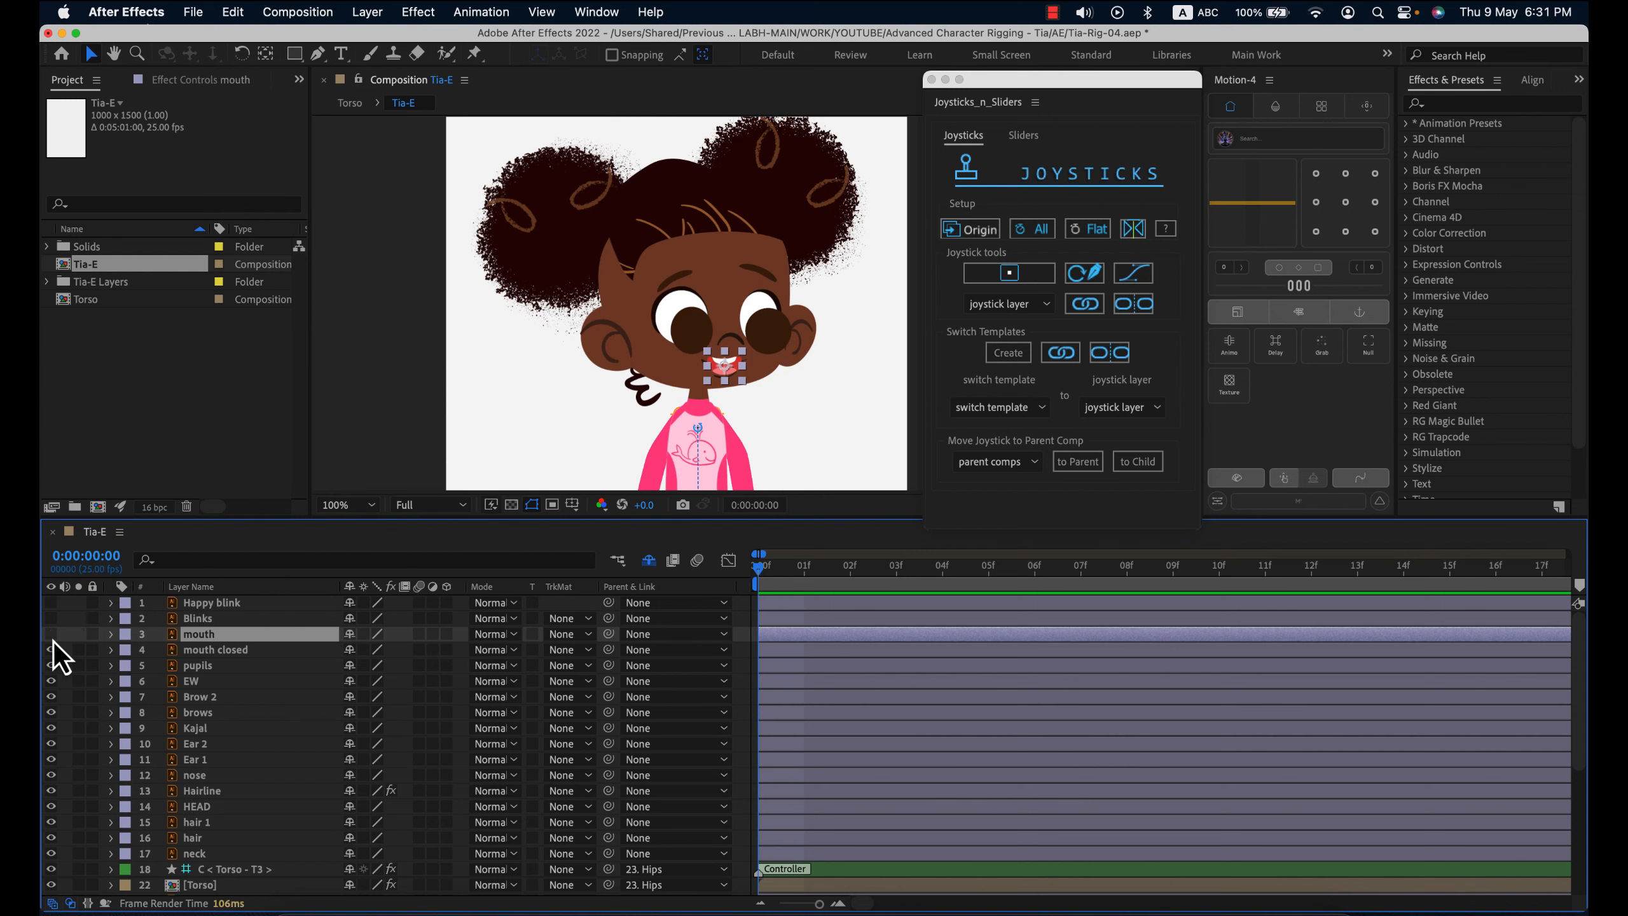
click(197, 665)
scroll(809, 357, up, 2)
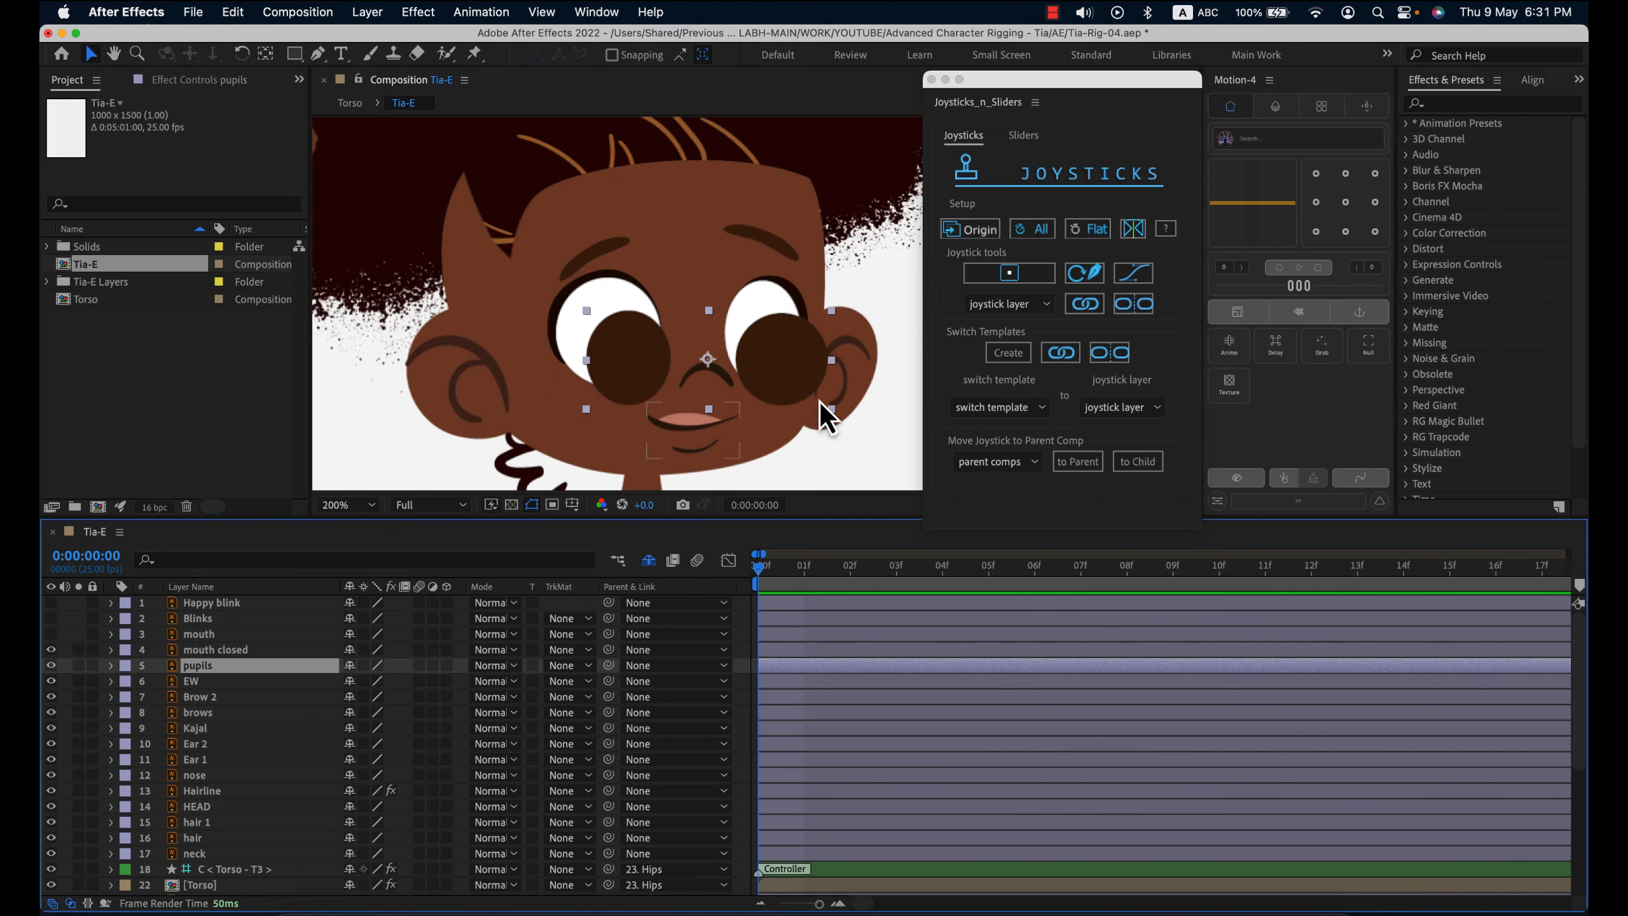
drag(791, 369, 801, 324)
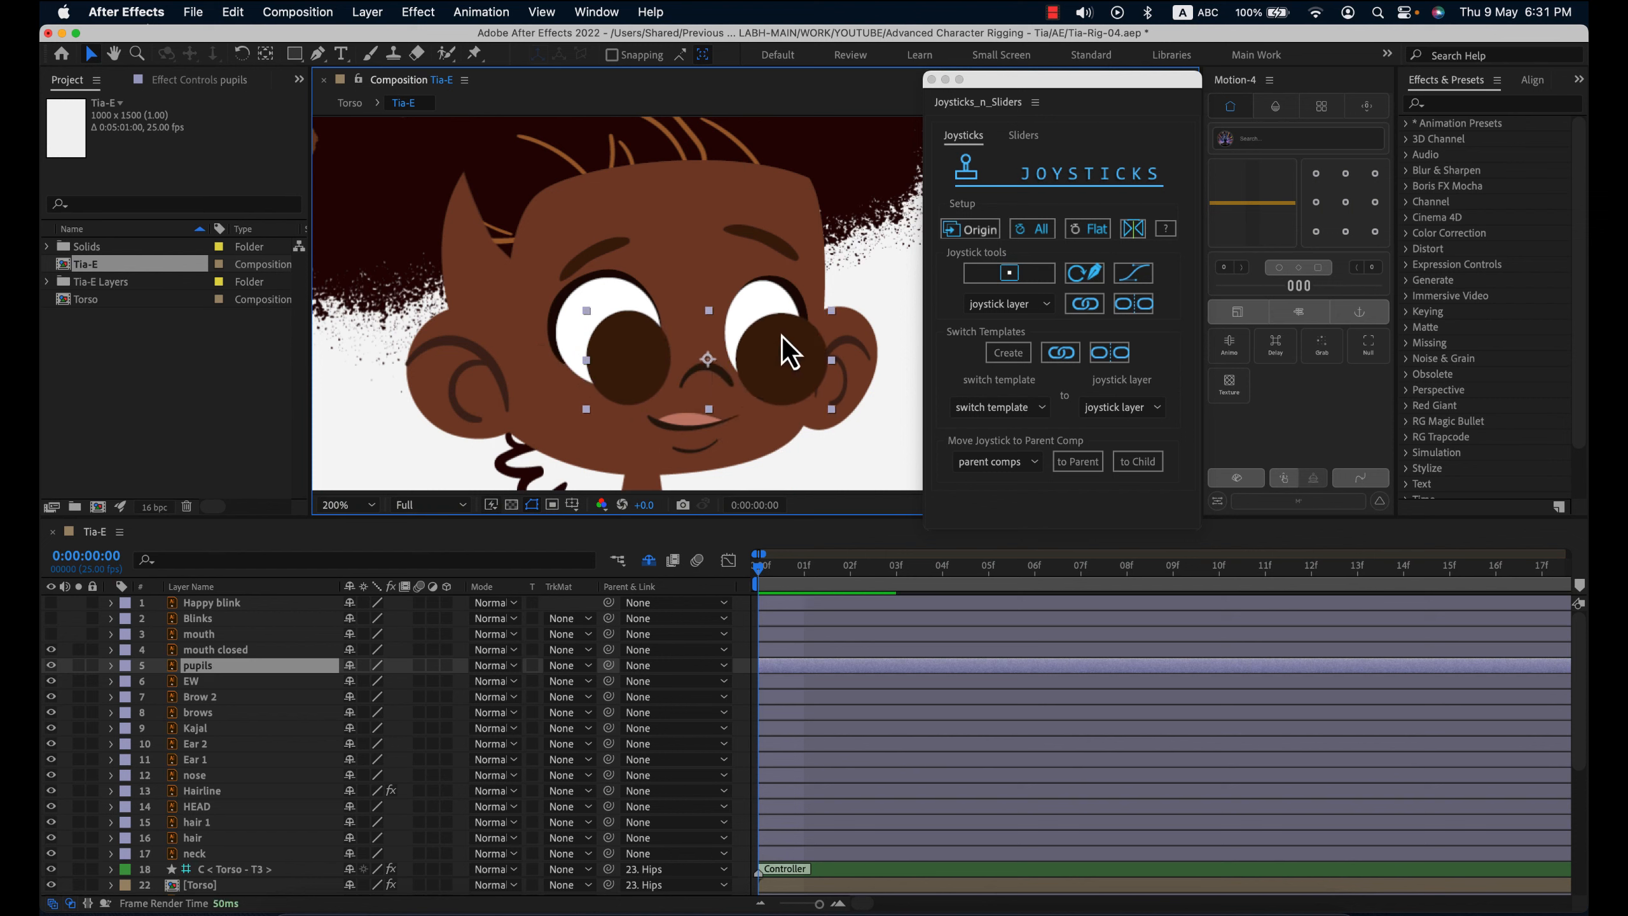
- Toggle the EW eye-white layer off and on to examine it, and select the Kajal layer to compare its extent
click(224, 681)
click(49, 685)
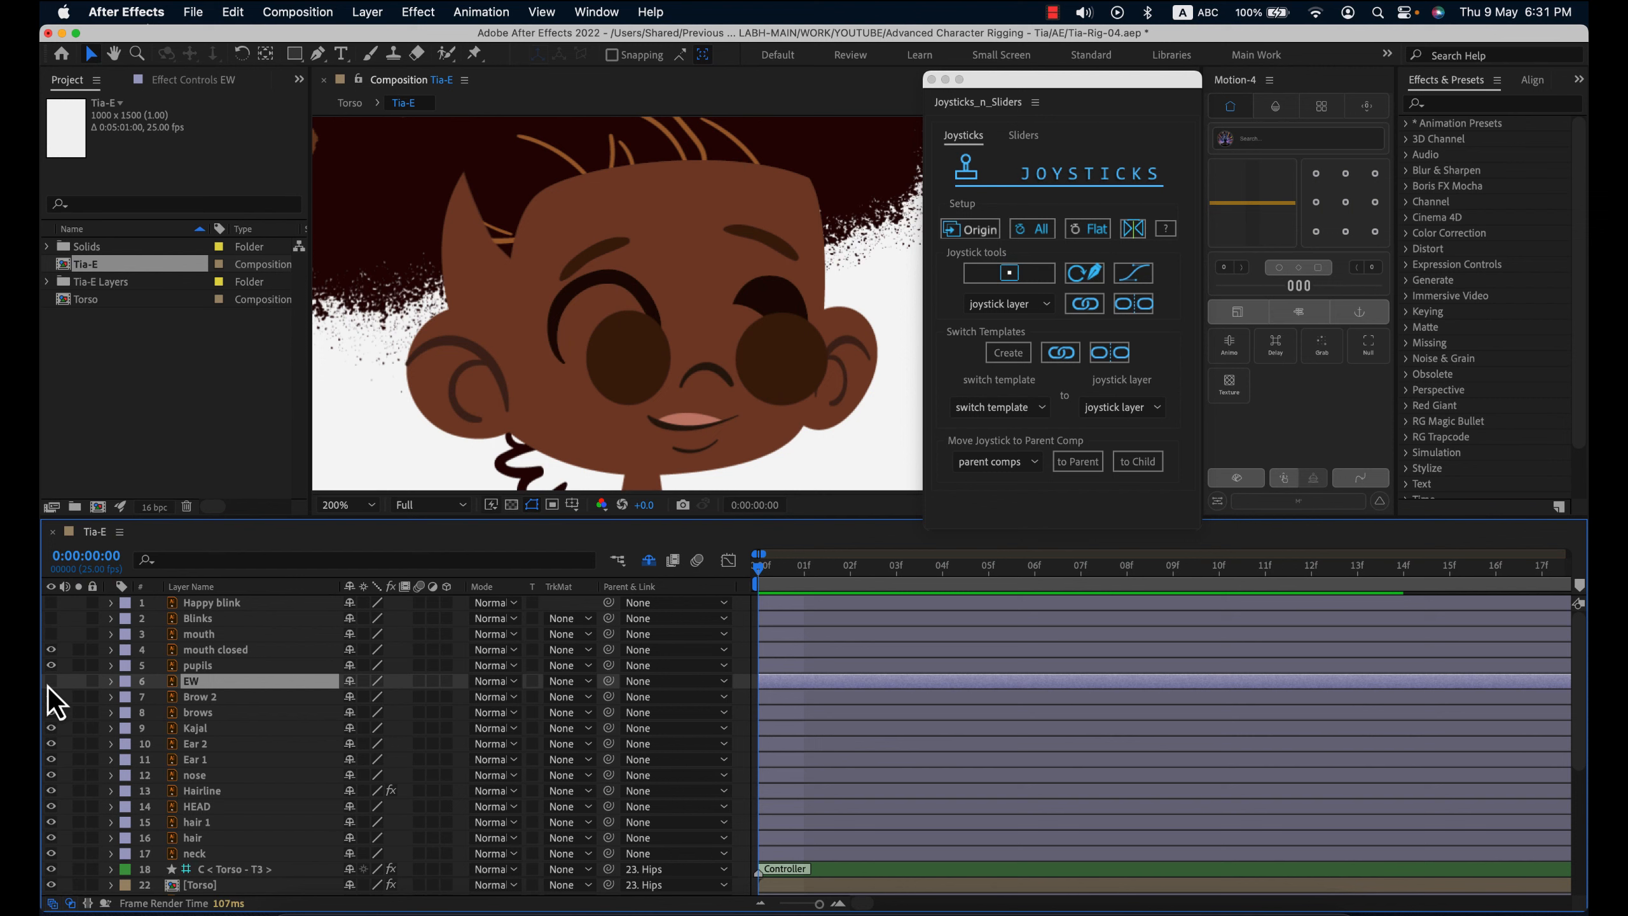
click(49, 685)
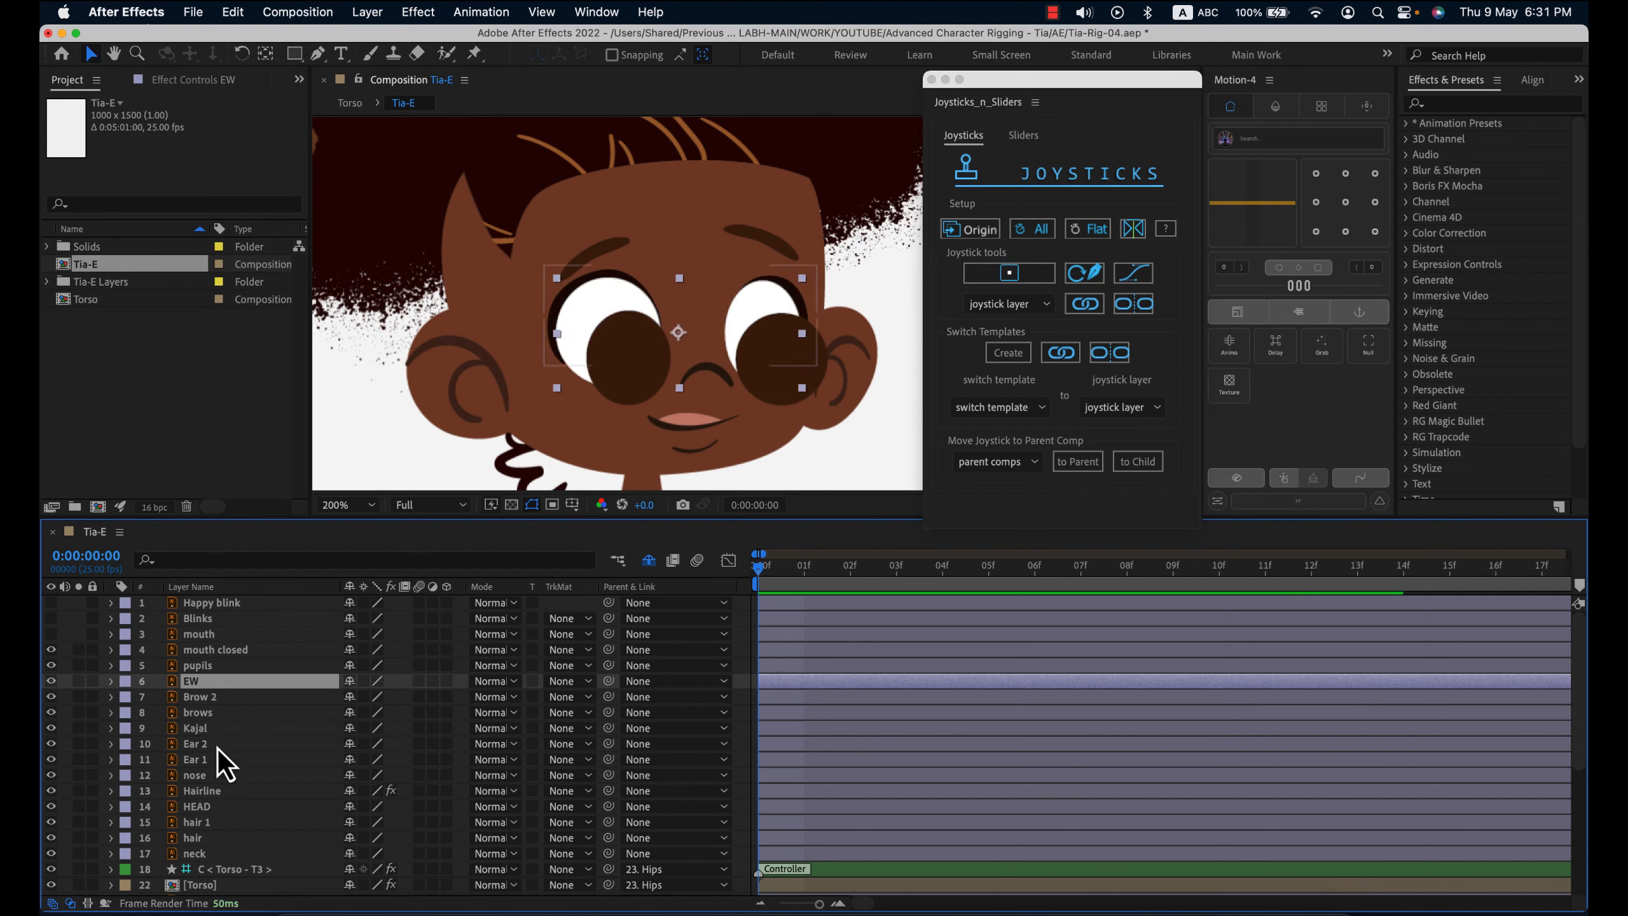
click(211, 729)
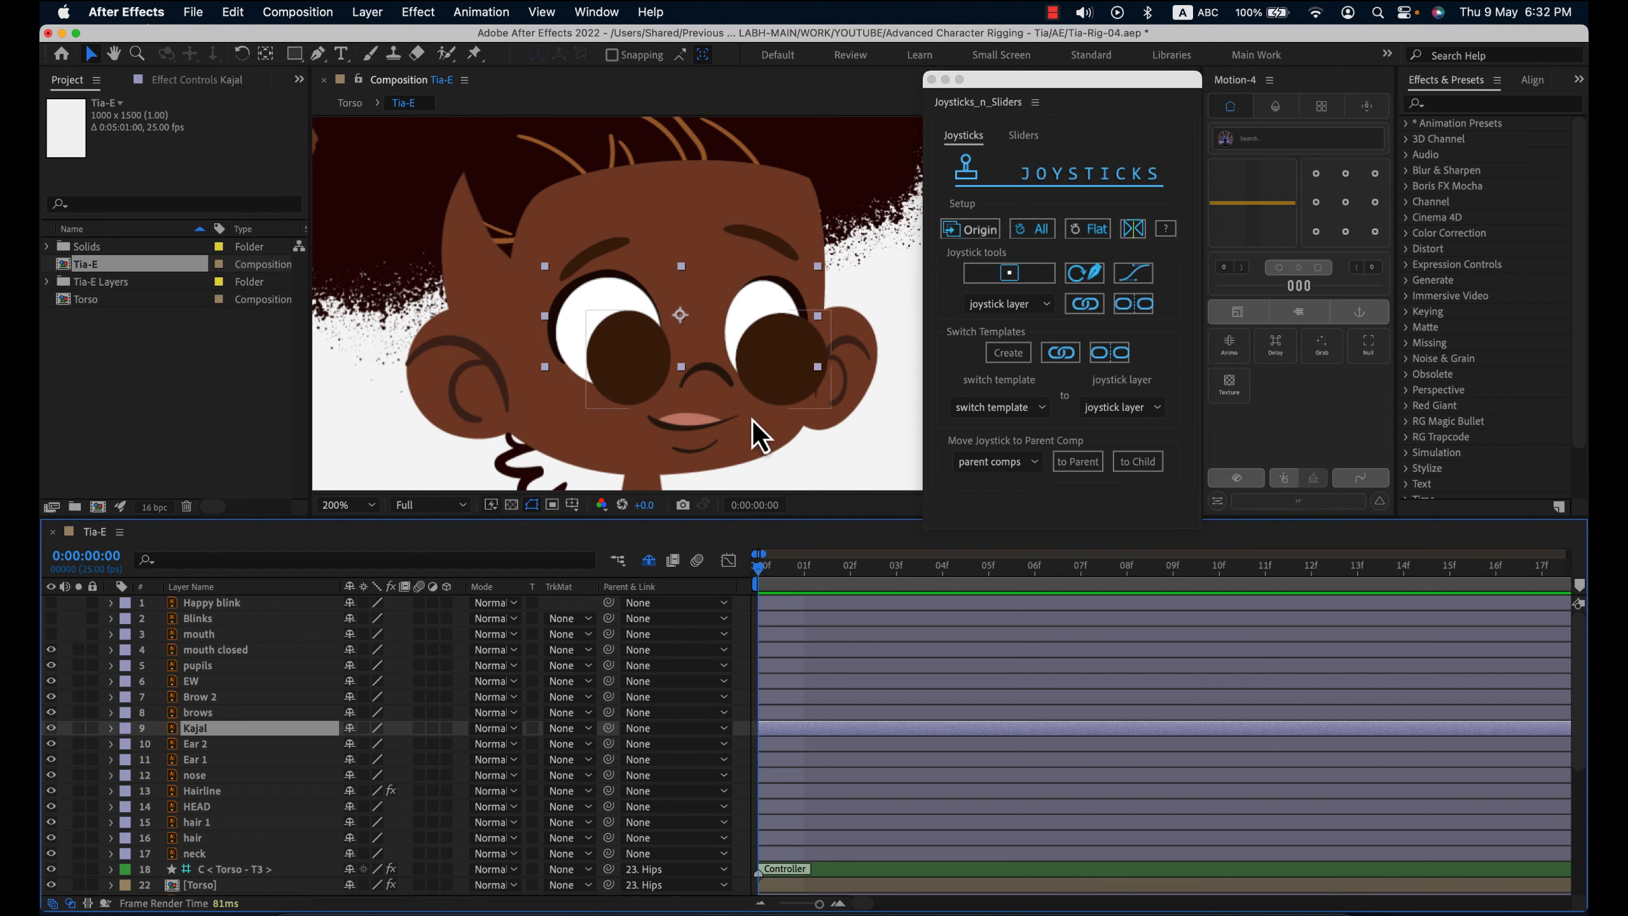
- Duplicate the EW layer, place pupils beneath the copy with Alpha Matte "EW 2", and test the masking by moving the pupils
click(273, 679)
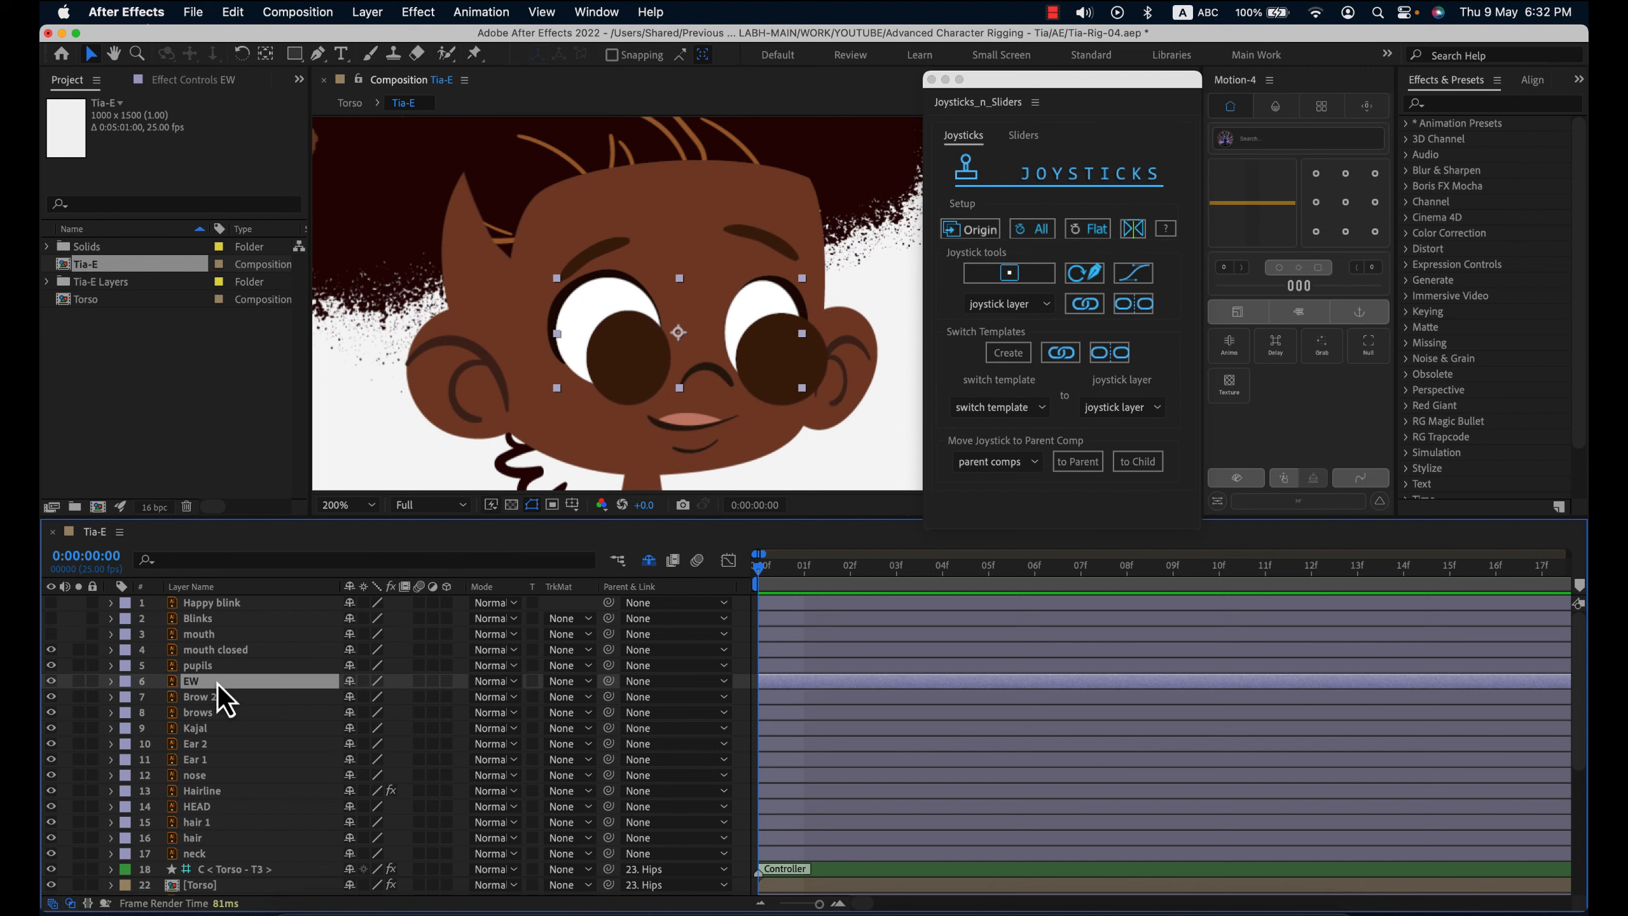
key(ctrl+d)
drag(214, 665, 234, 683)
click(567, 684)
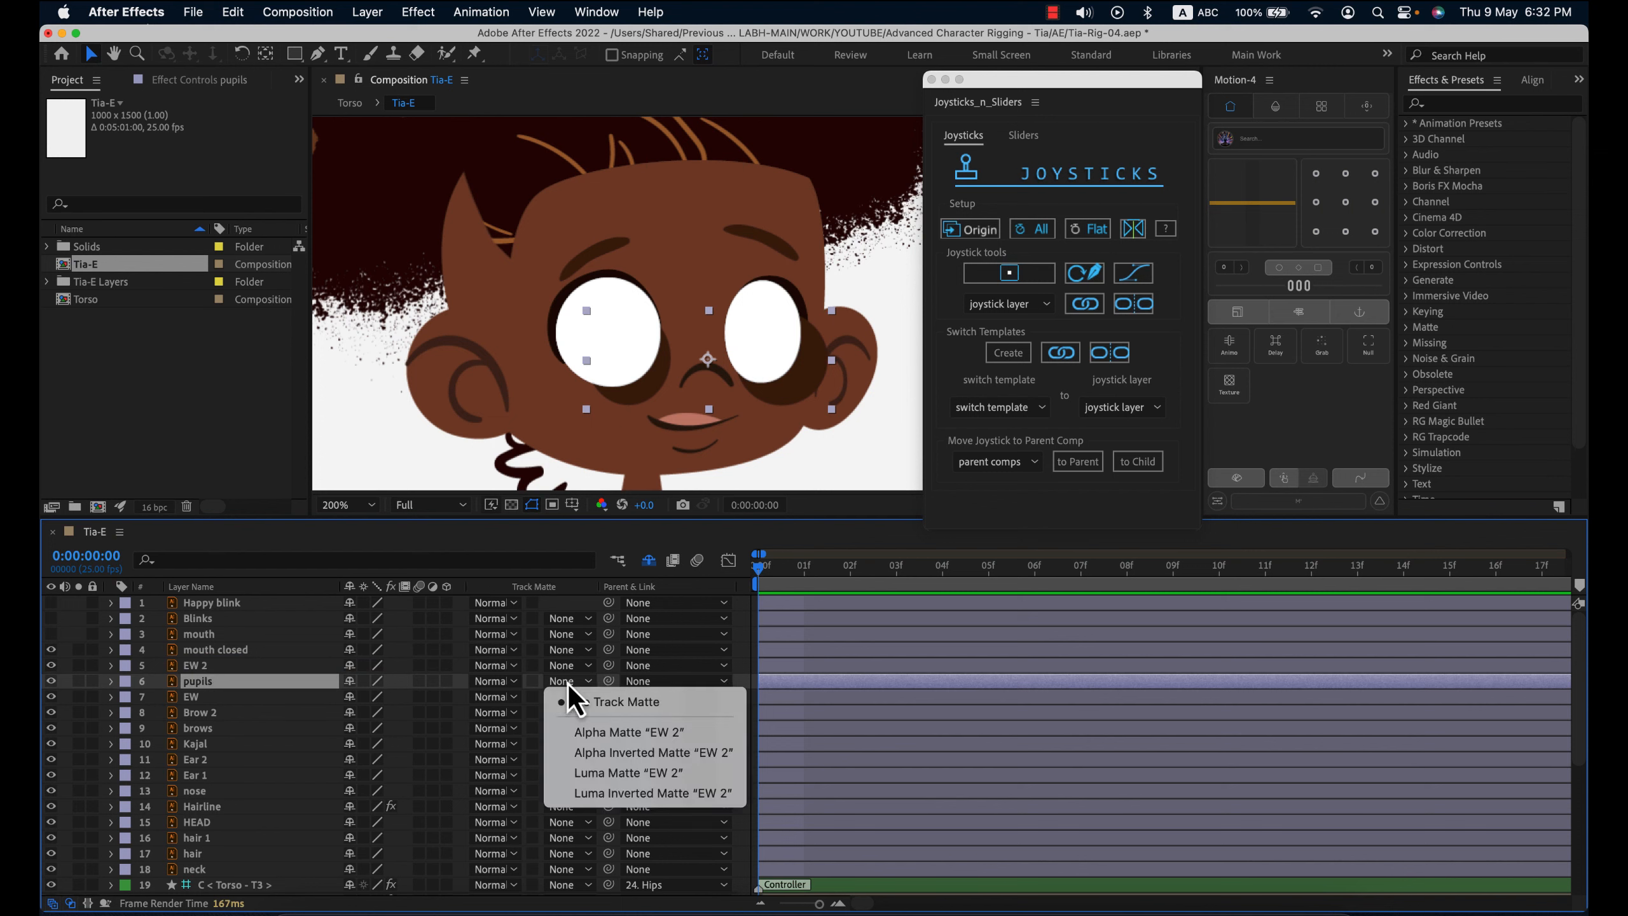
click(607, 732)
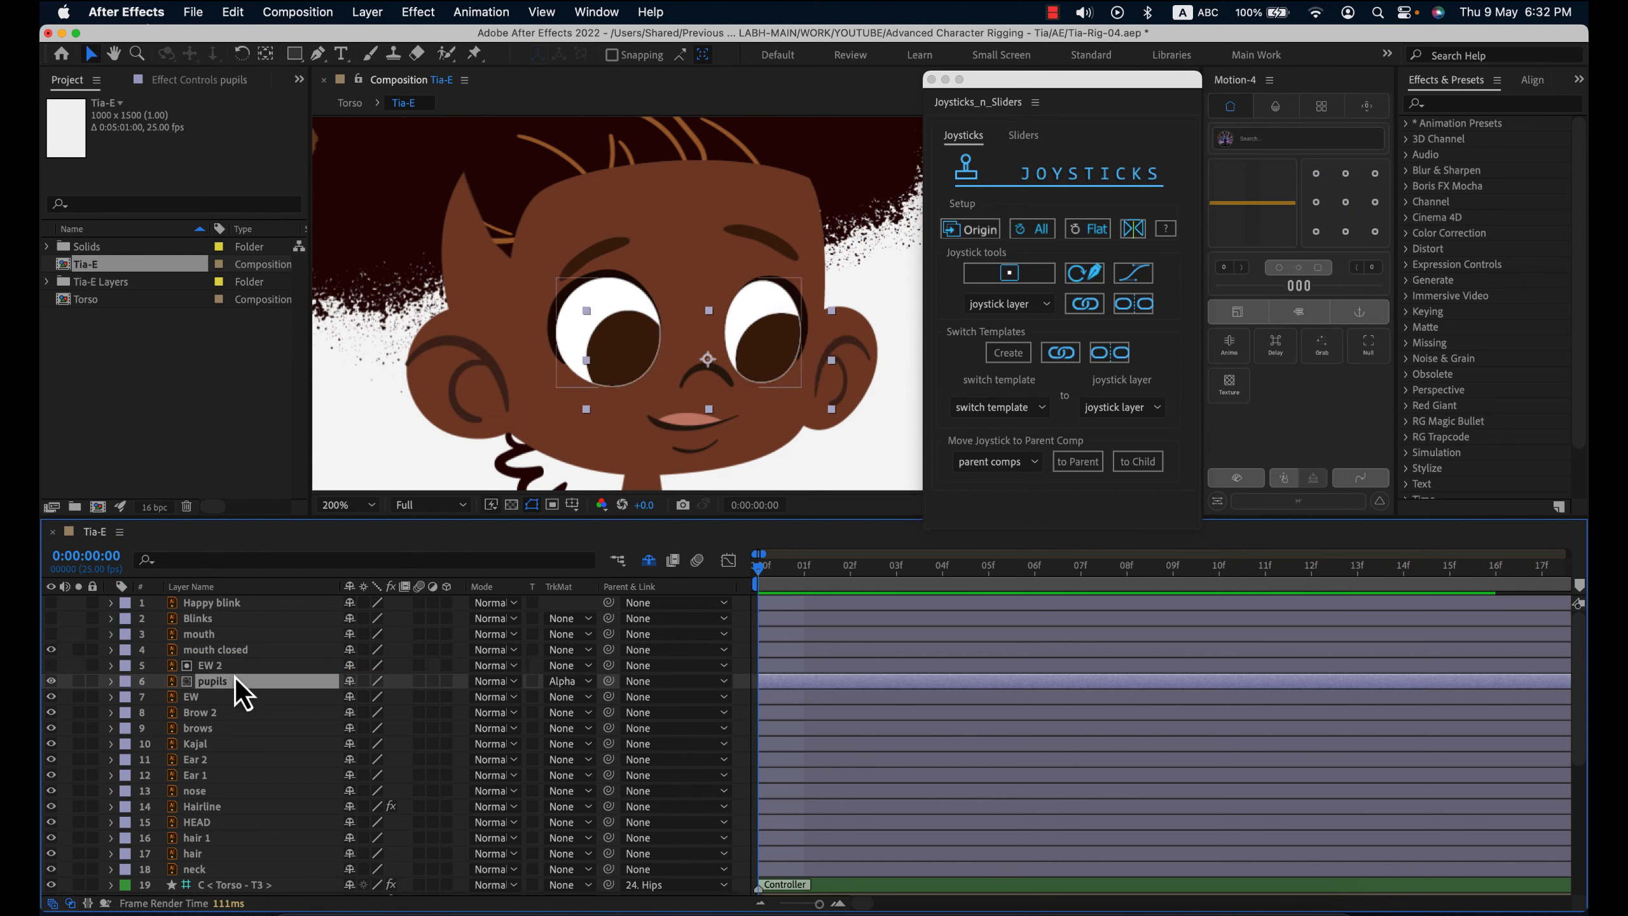
drag(712, 372, 755, 409)
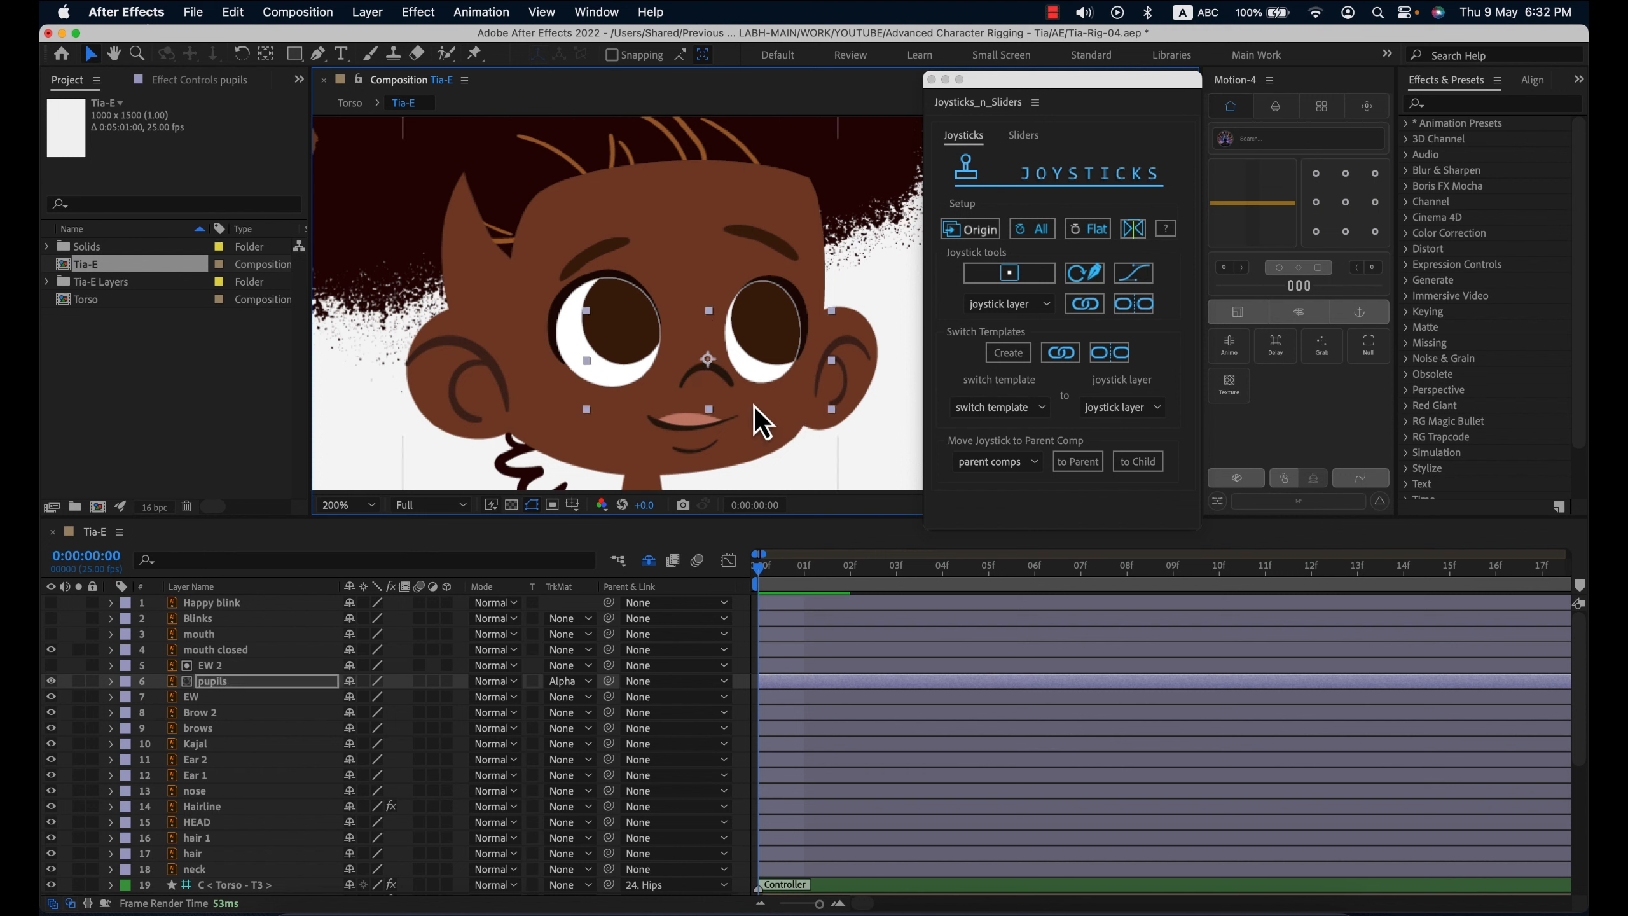
- Remove the pupils' track matte and restack EW 2 directly beneath the pupils layer
alt+click(236, 691)
key(super+Up)
key(super+alt+Down)
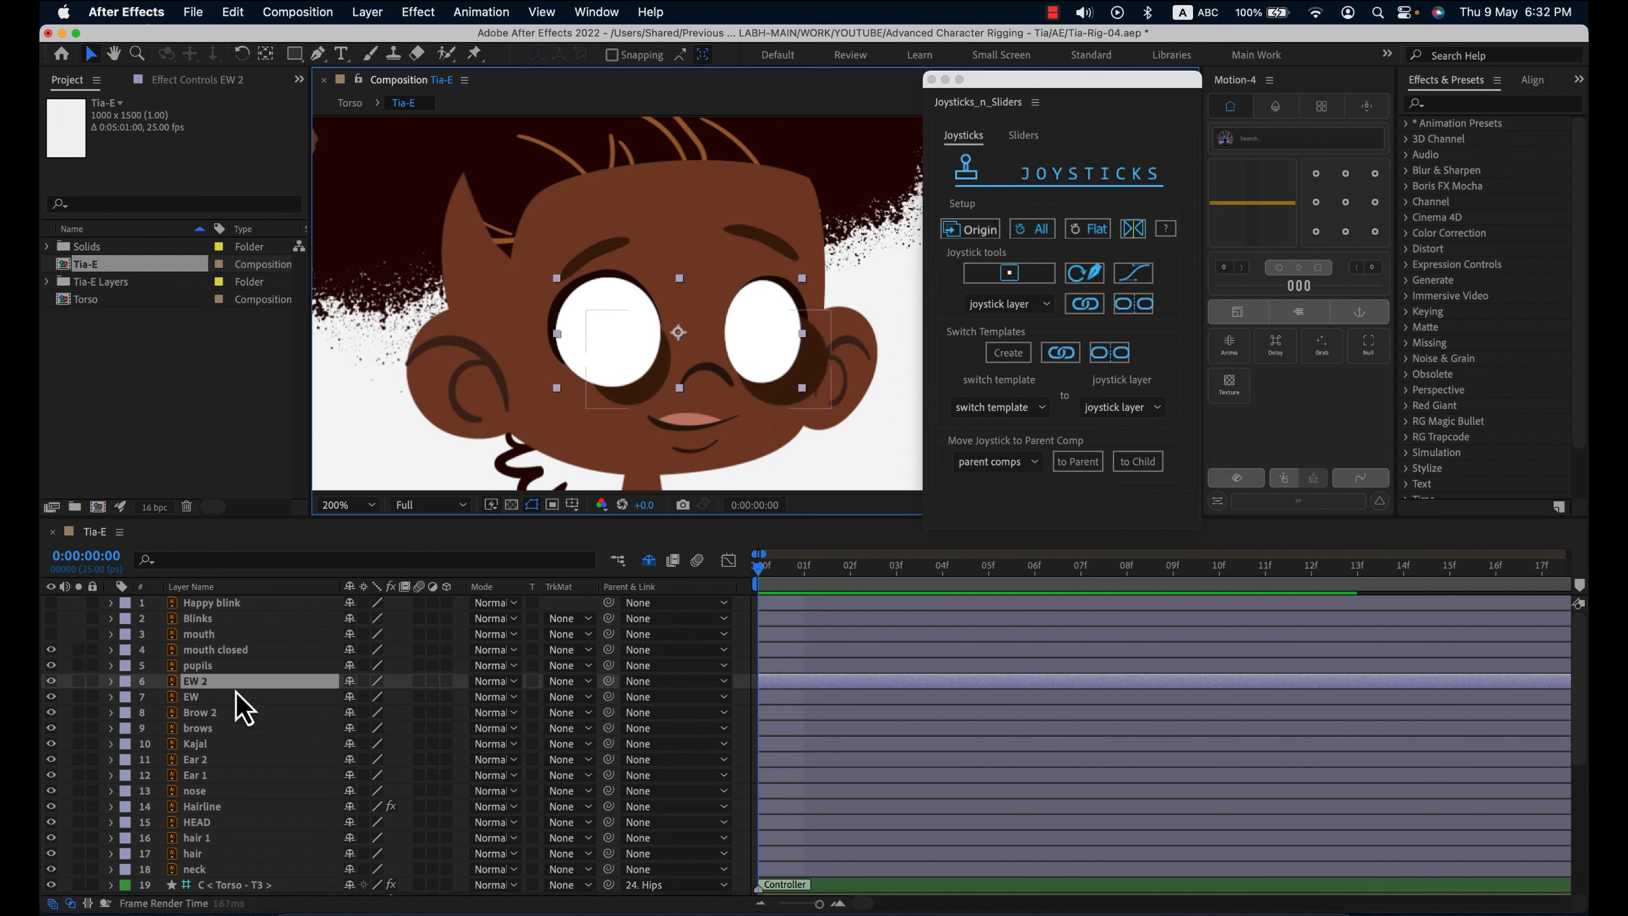
- Search the effects for "set matte" and delete the duplicate EW 2 layer
click(1450, 106)
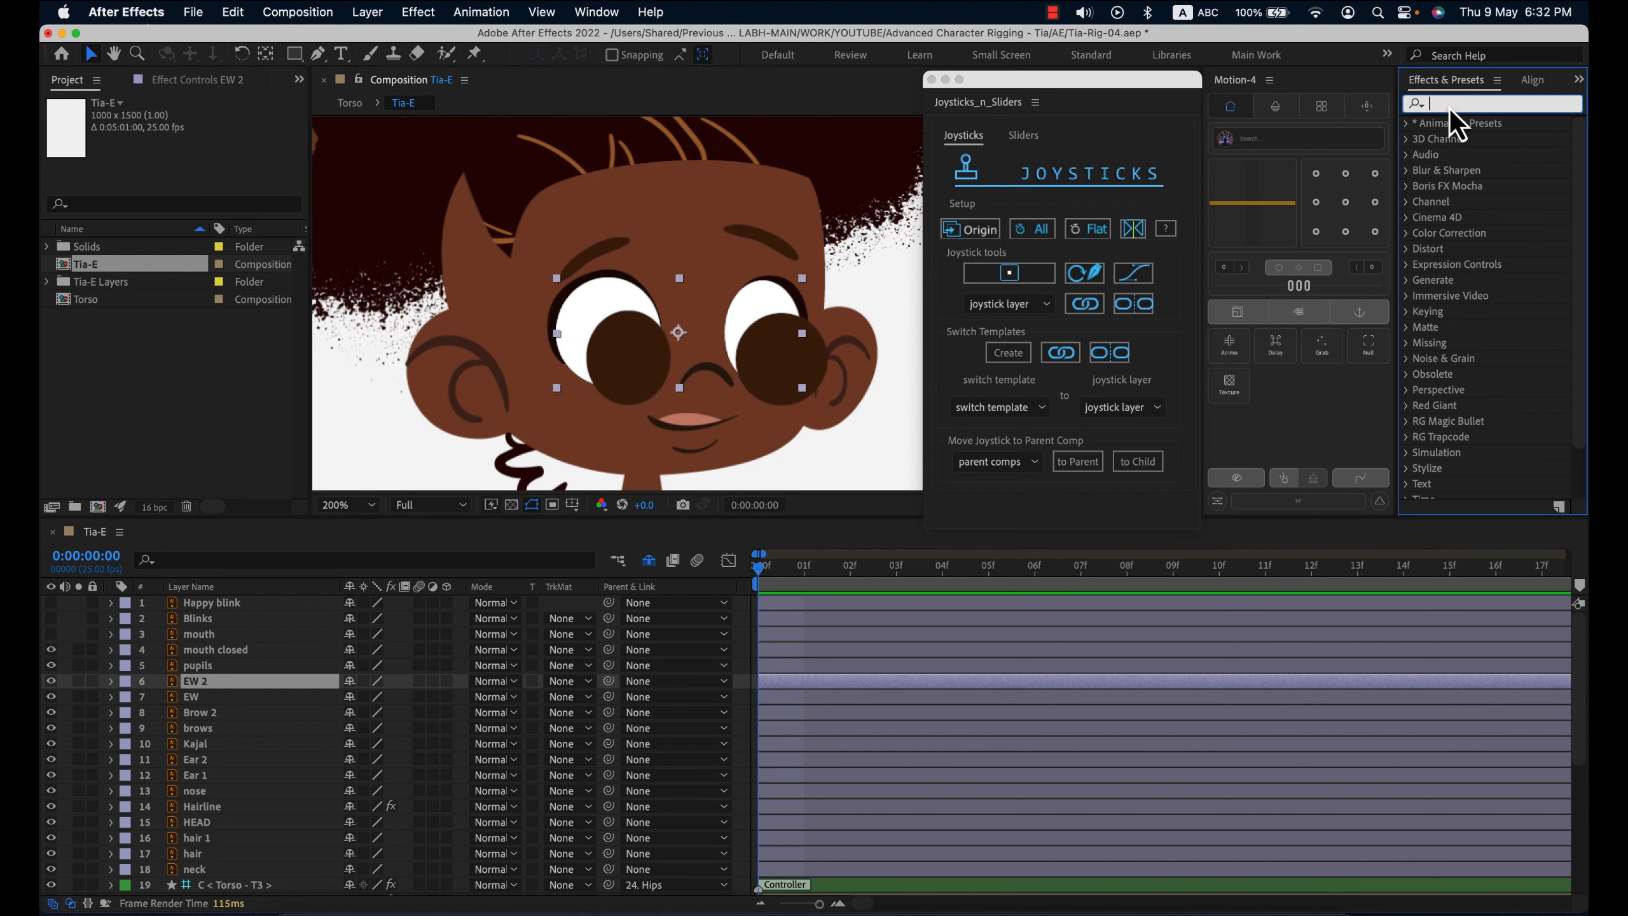
text(Set matt)
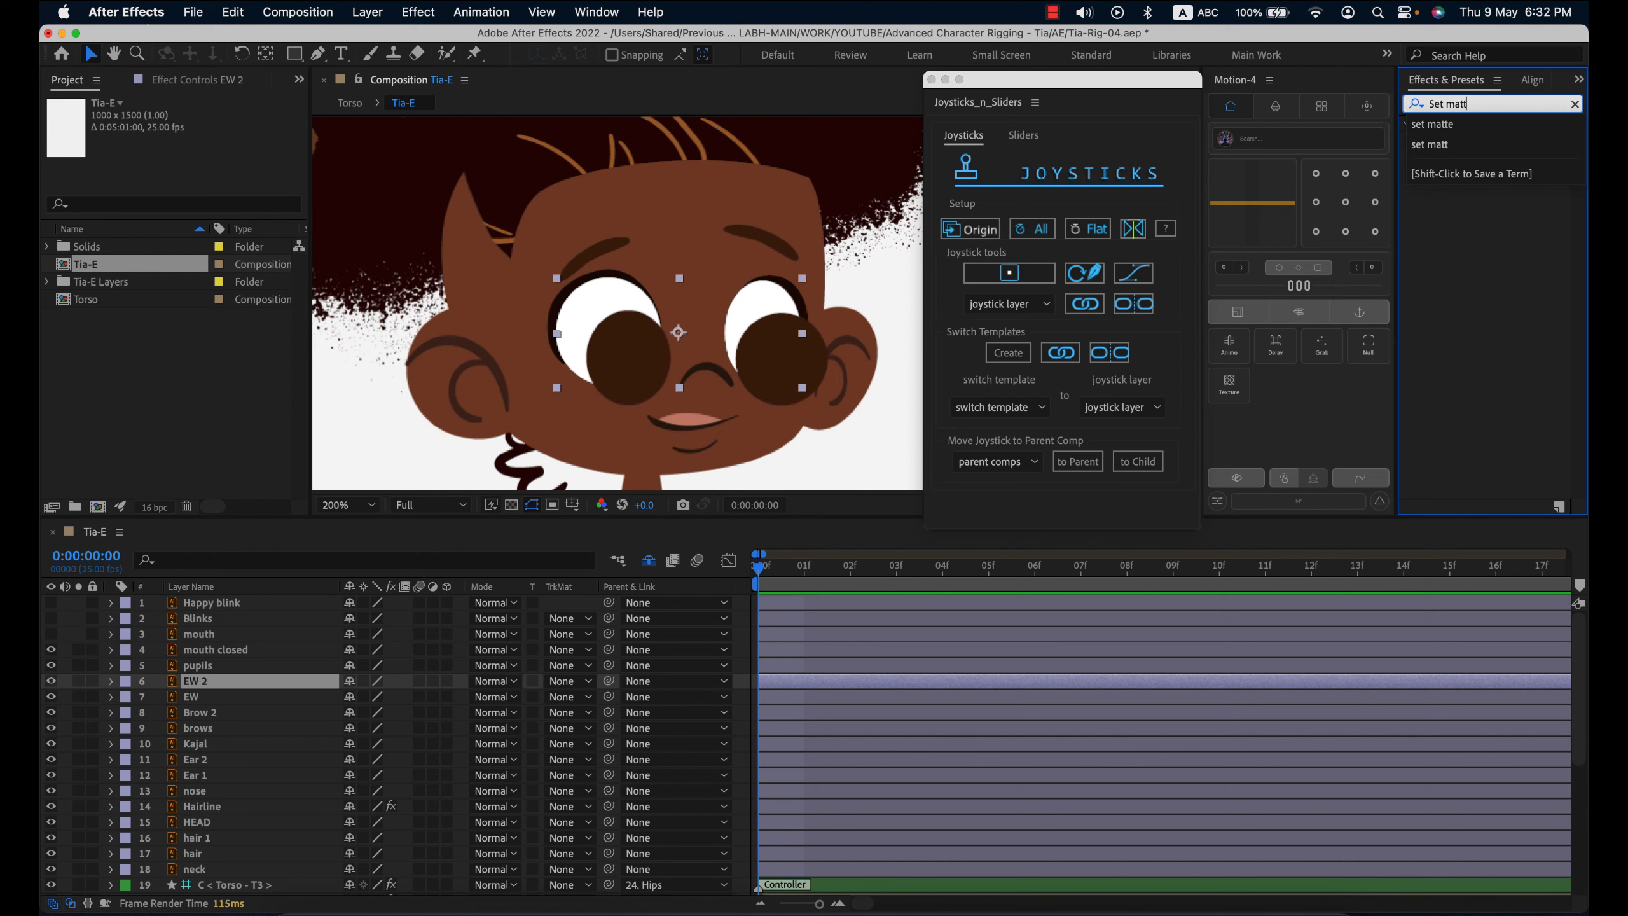
click(1436, 125)
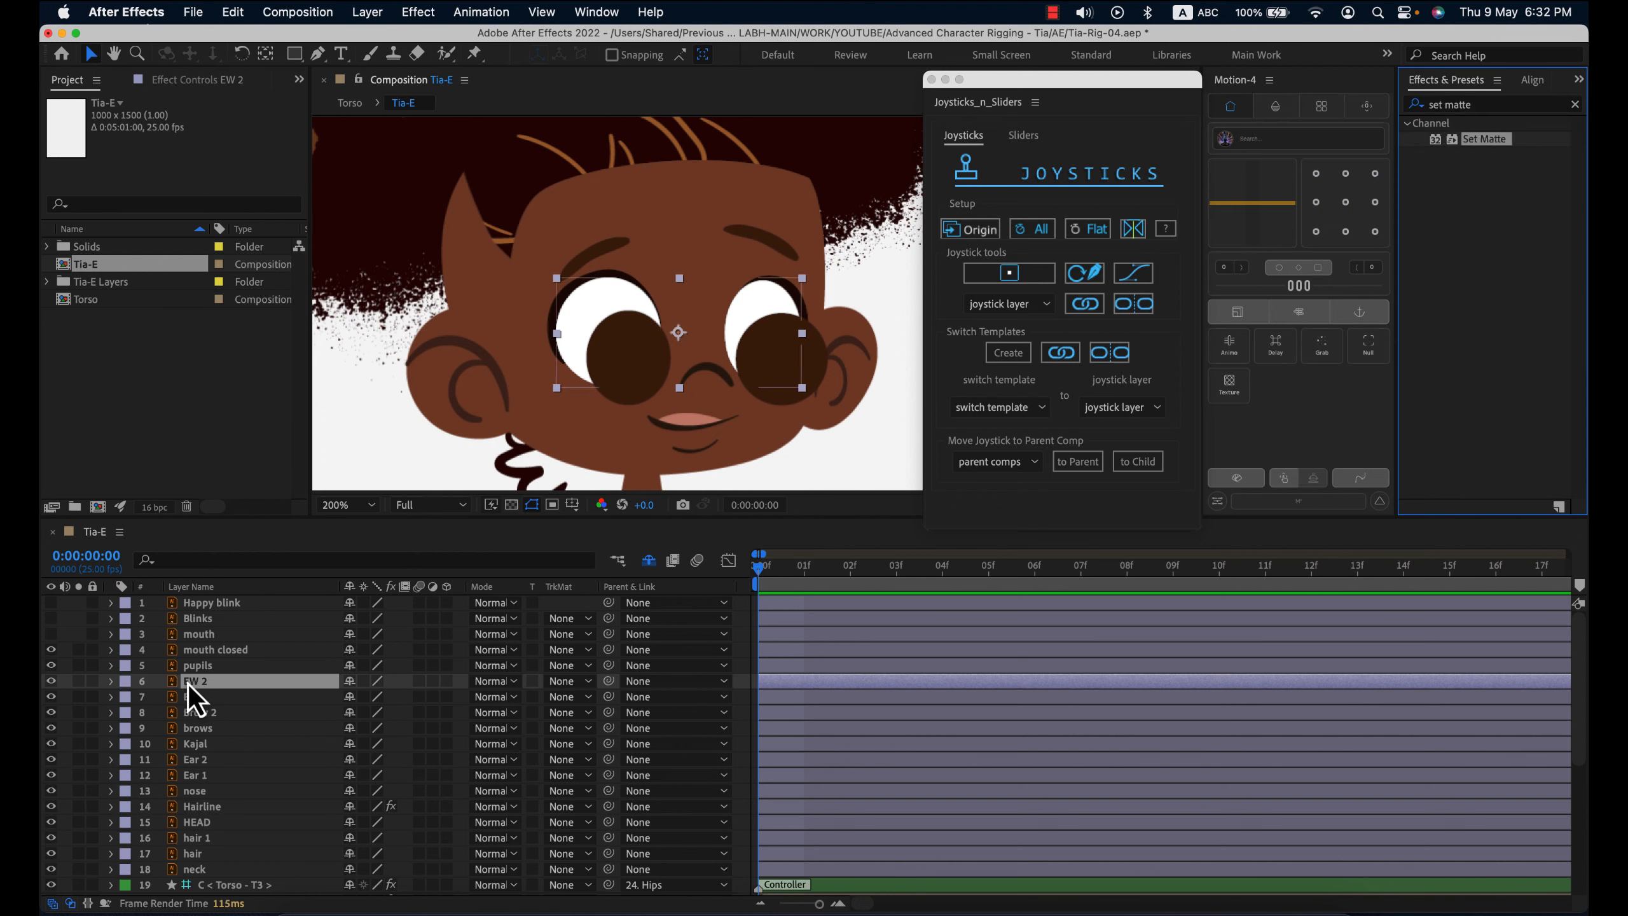
click(226, 685)
key(Delete)
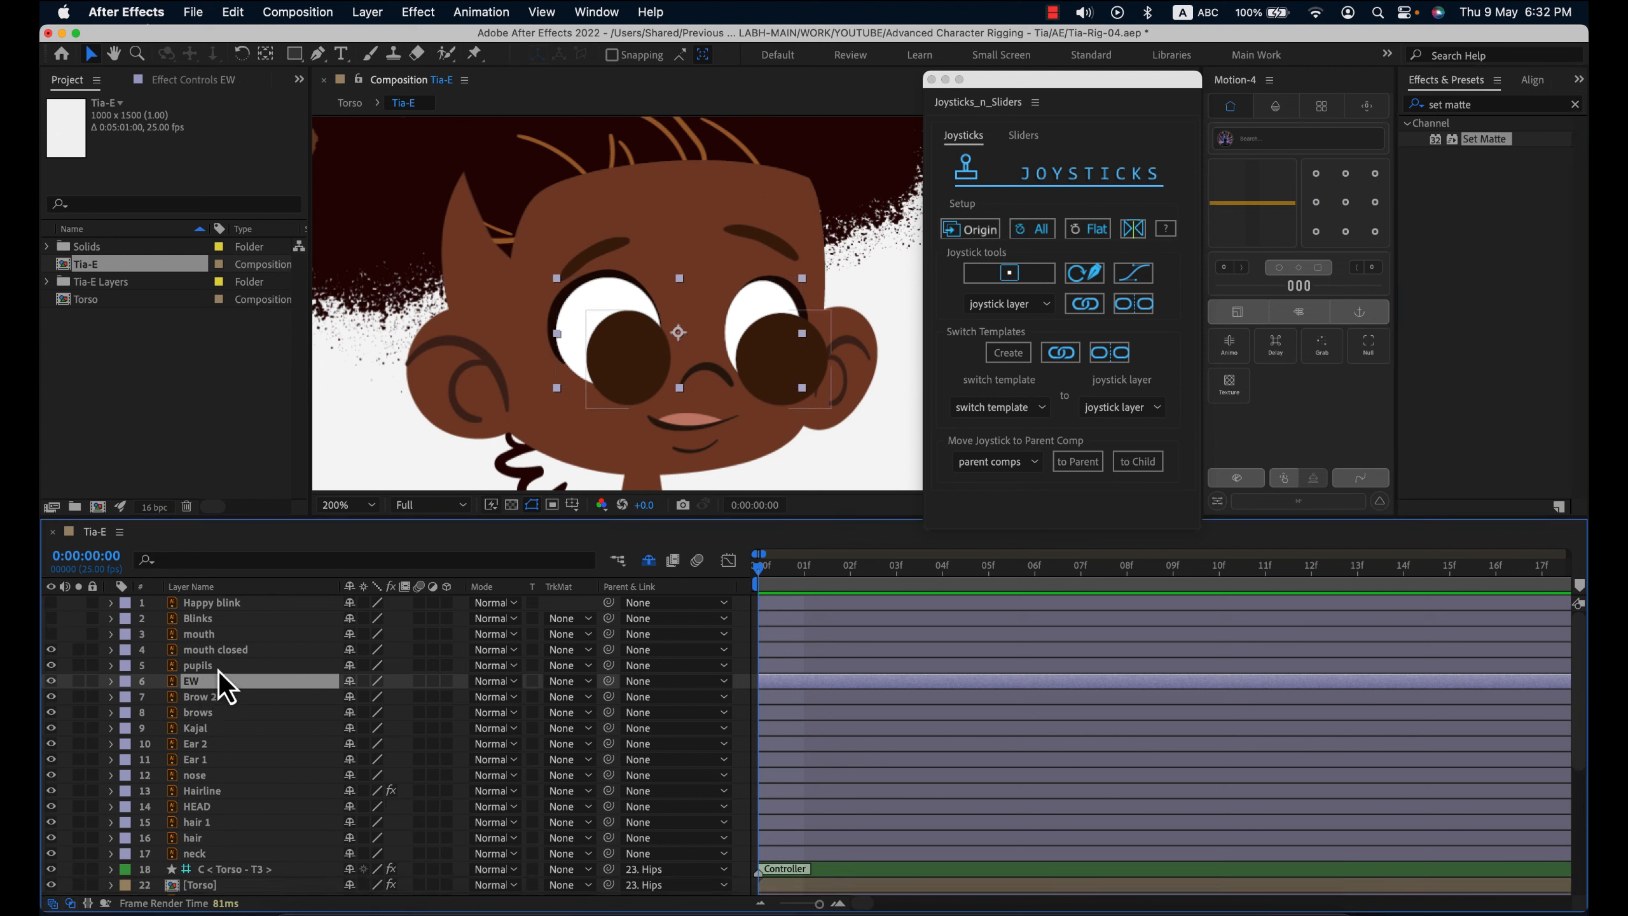
- Apply the Set Matte effect to the pupils layer, taking the matte from the EW layer
click(224, 671)
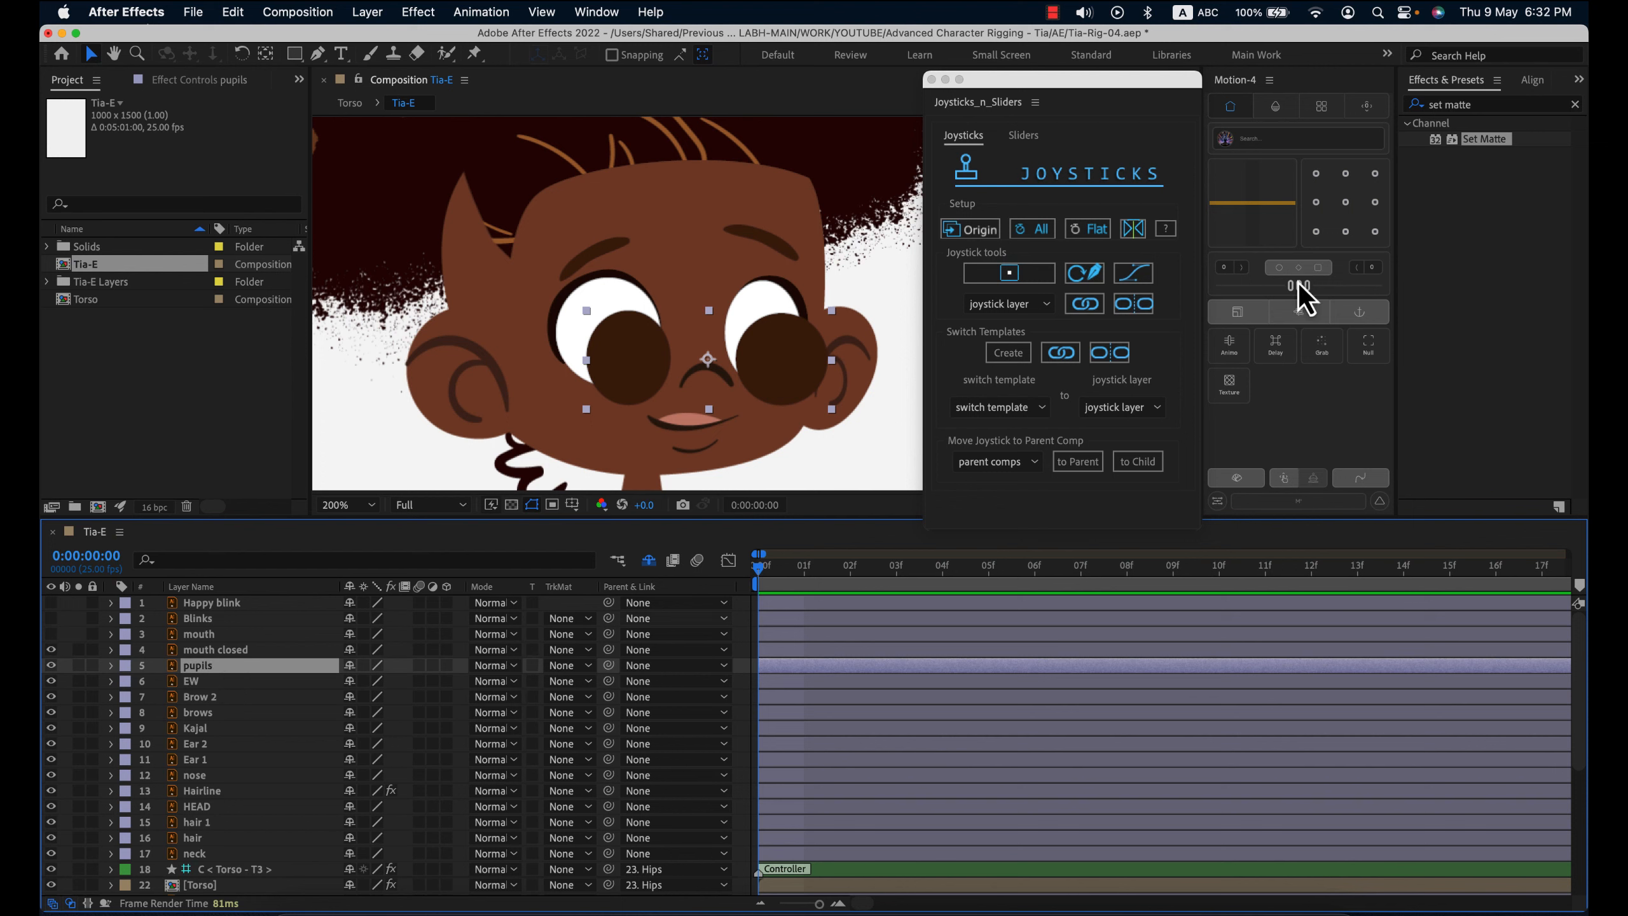
drag(1502, 167, 219, 667)
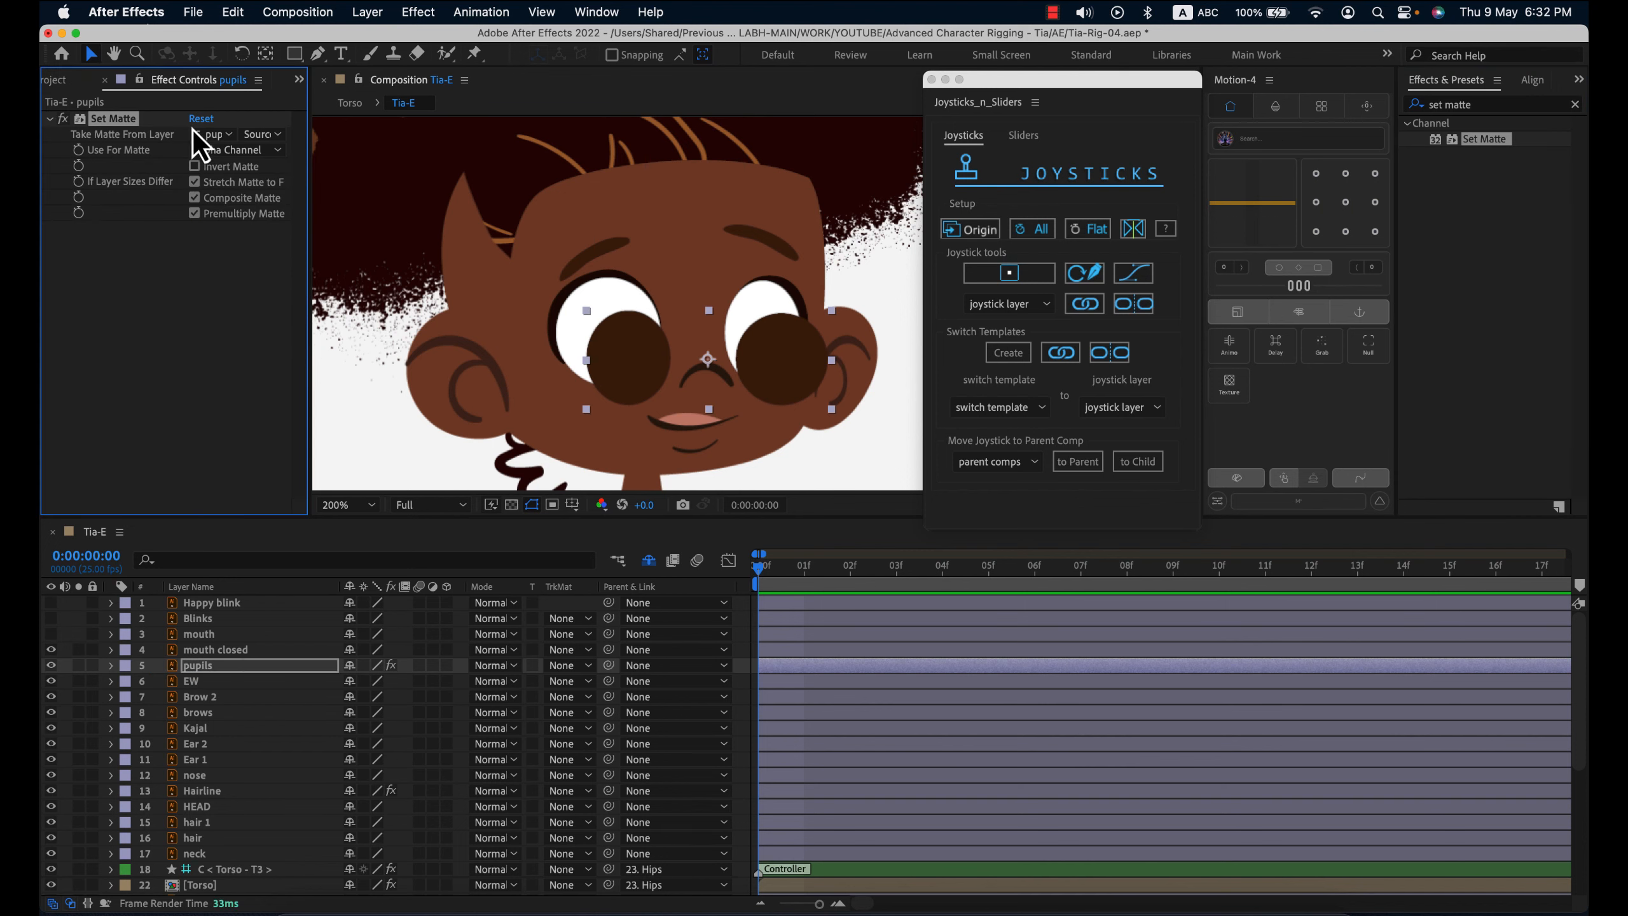
click(215, 136)
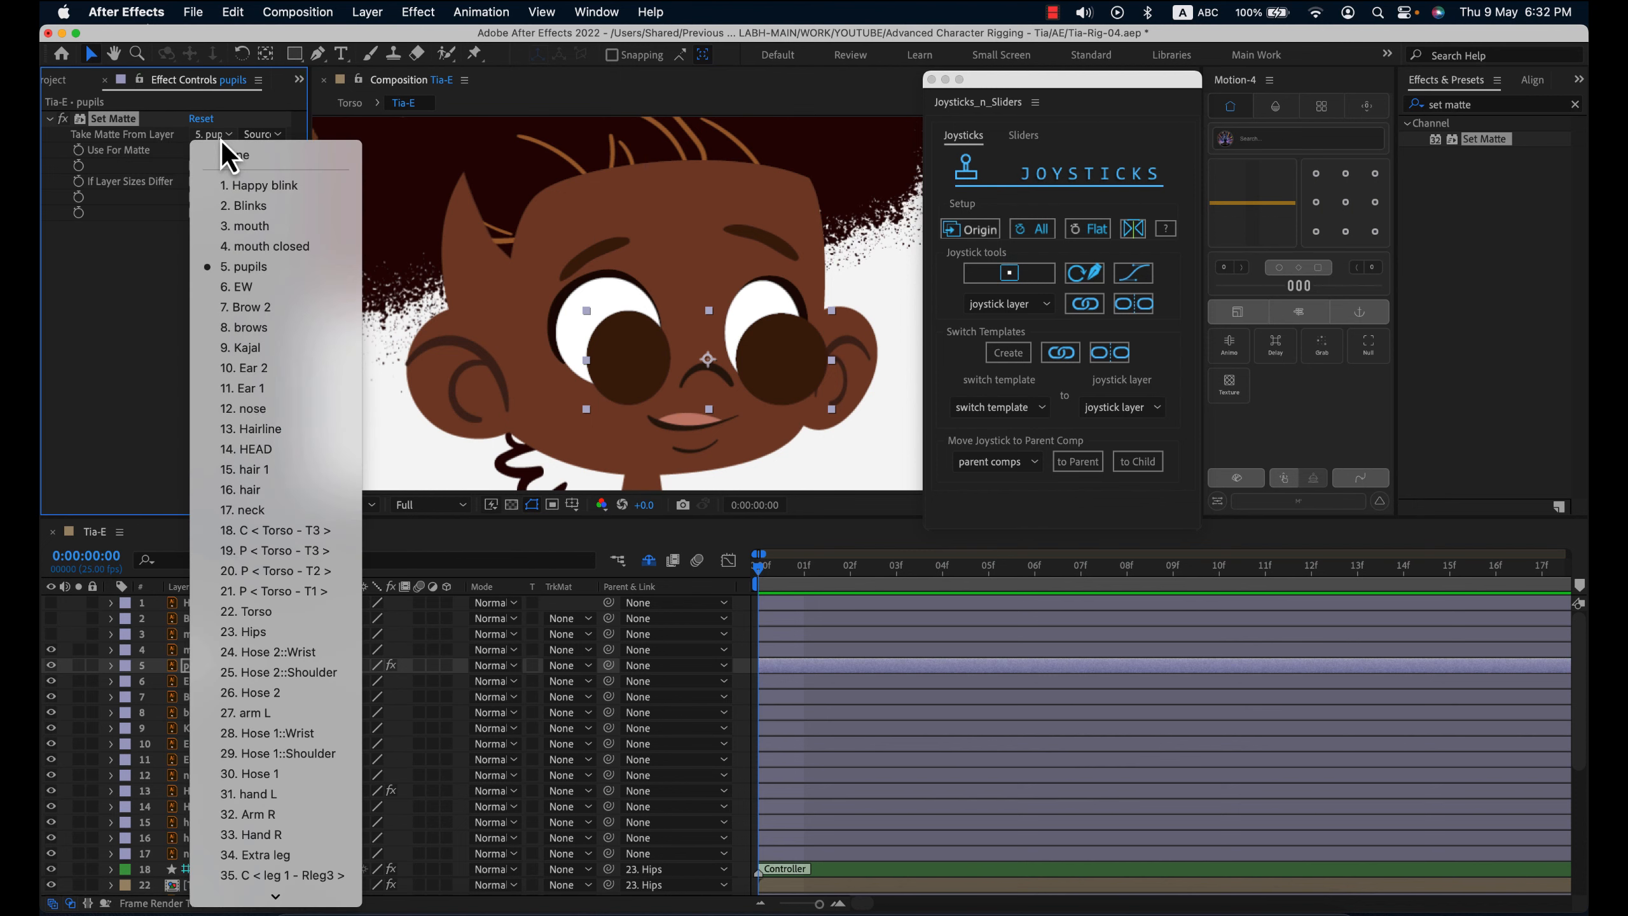
click(254, 289)
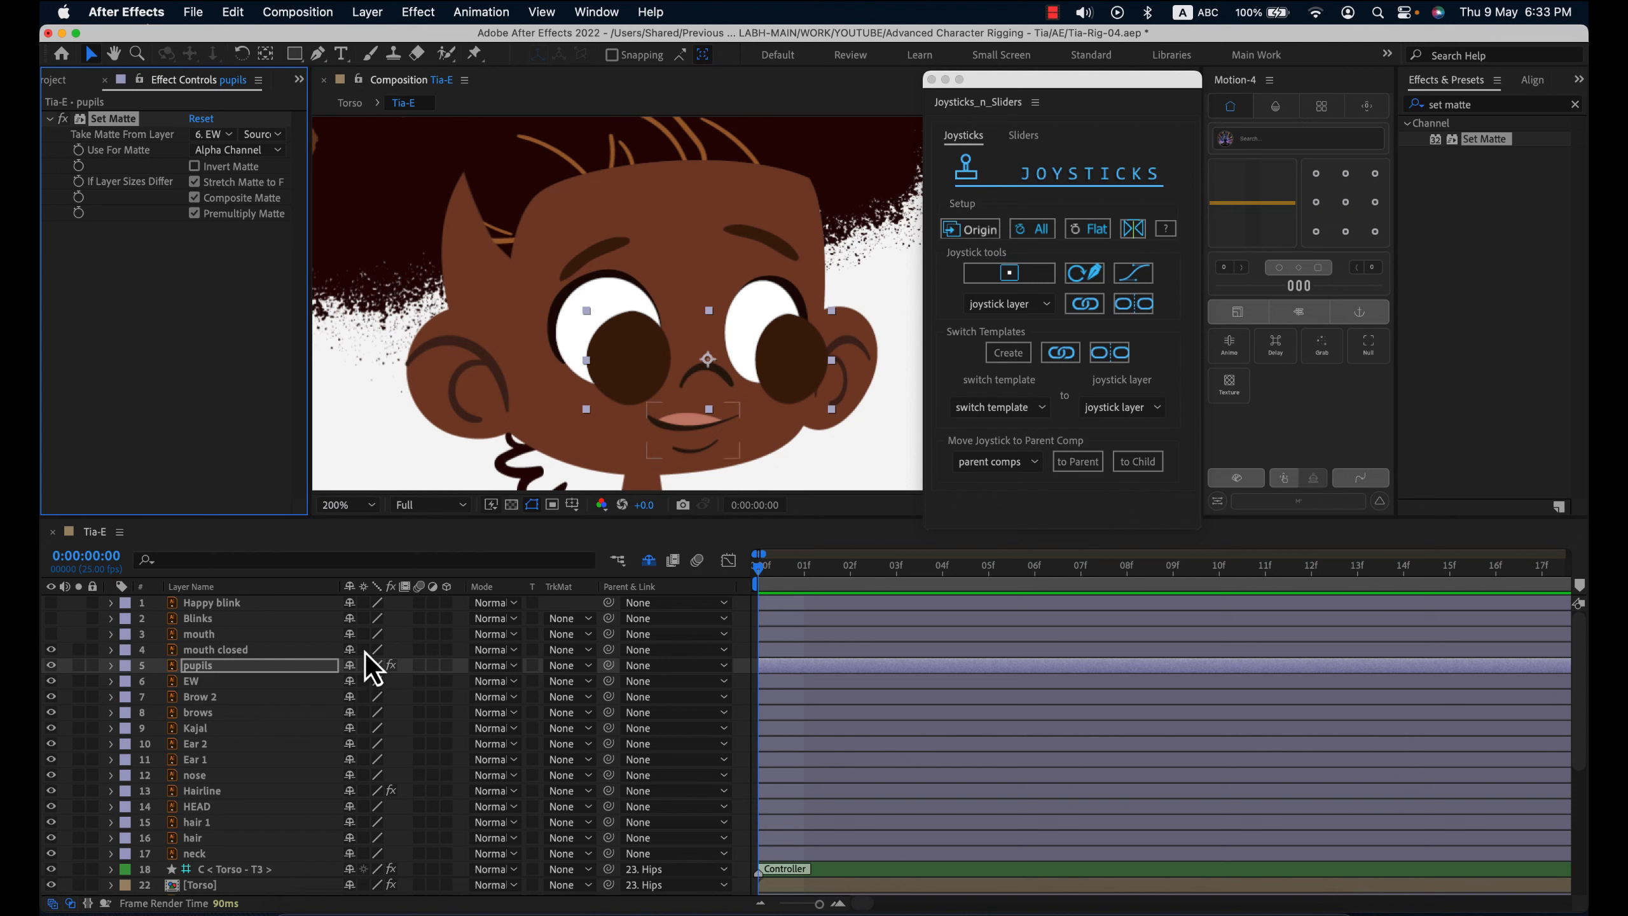
- Enable continuous rasterization on the pupils and EW layers so the matte aligns with the eye whites
click(255, 671)
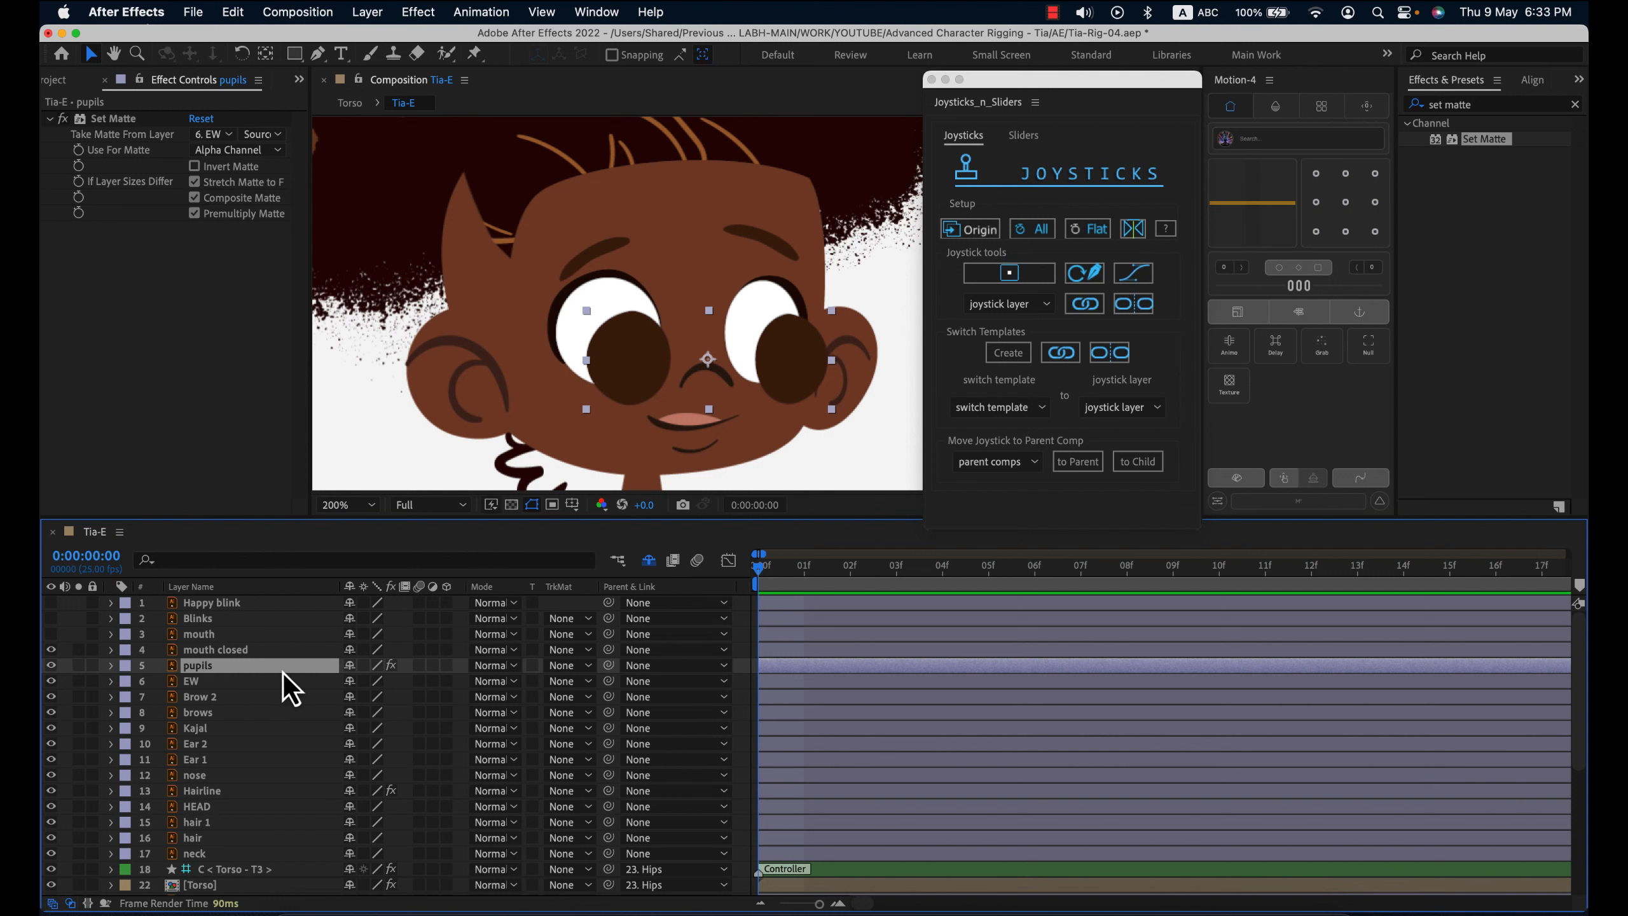
click(363, 667)
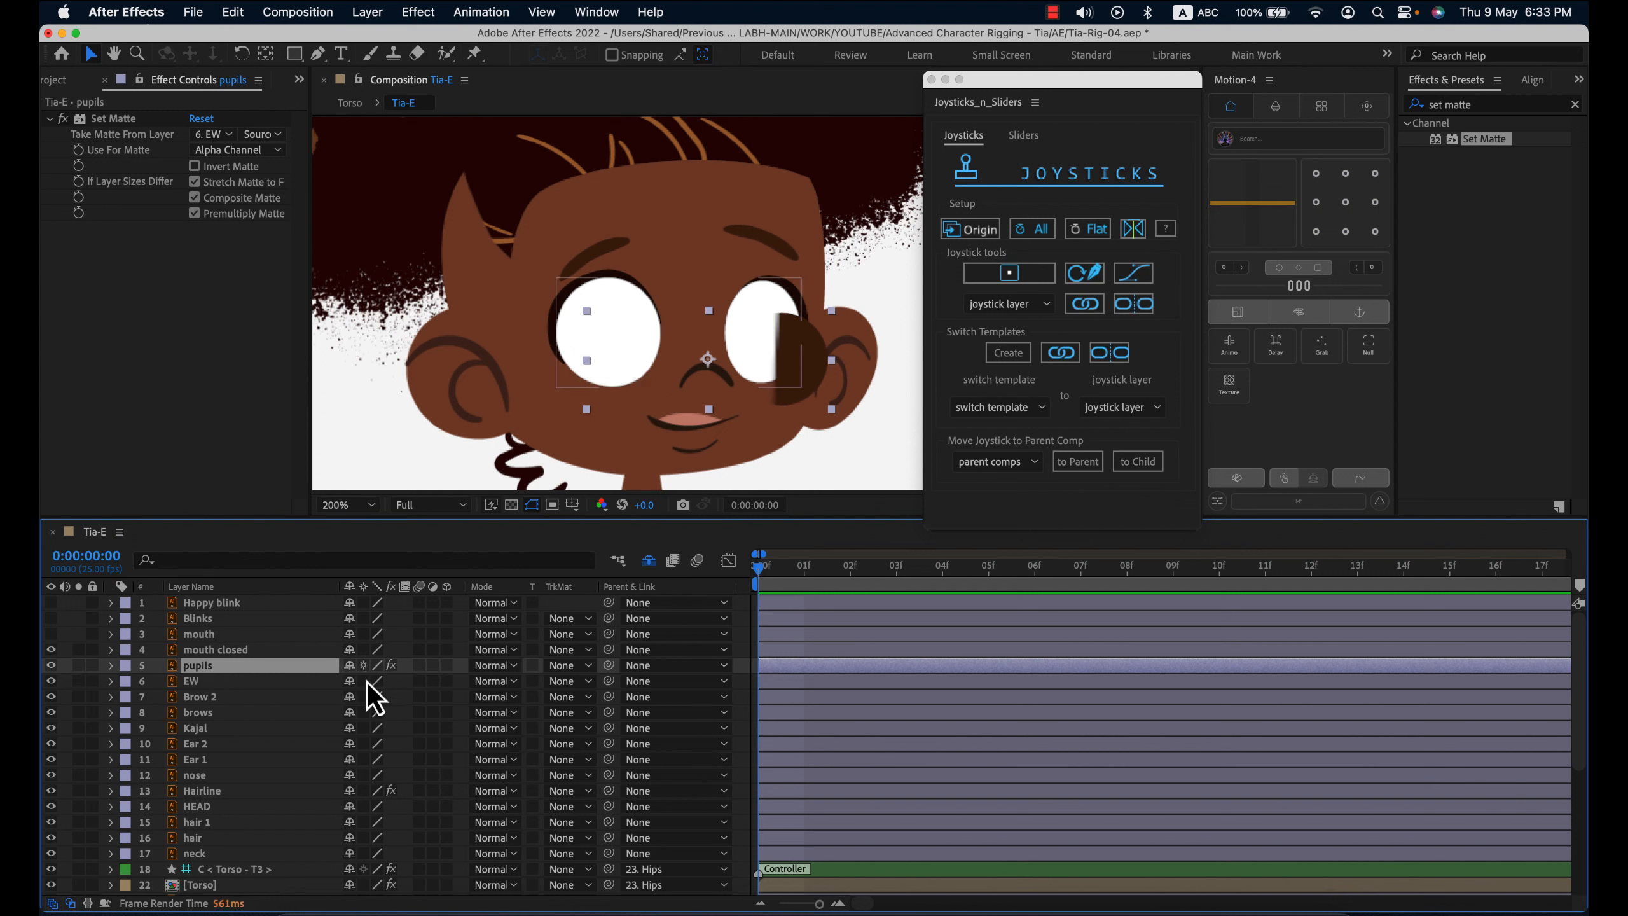
click(364, 681)
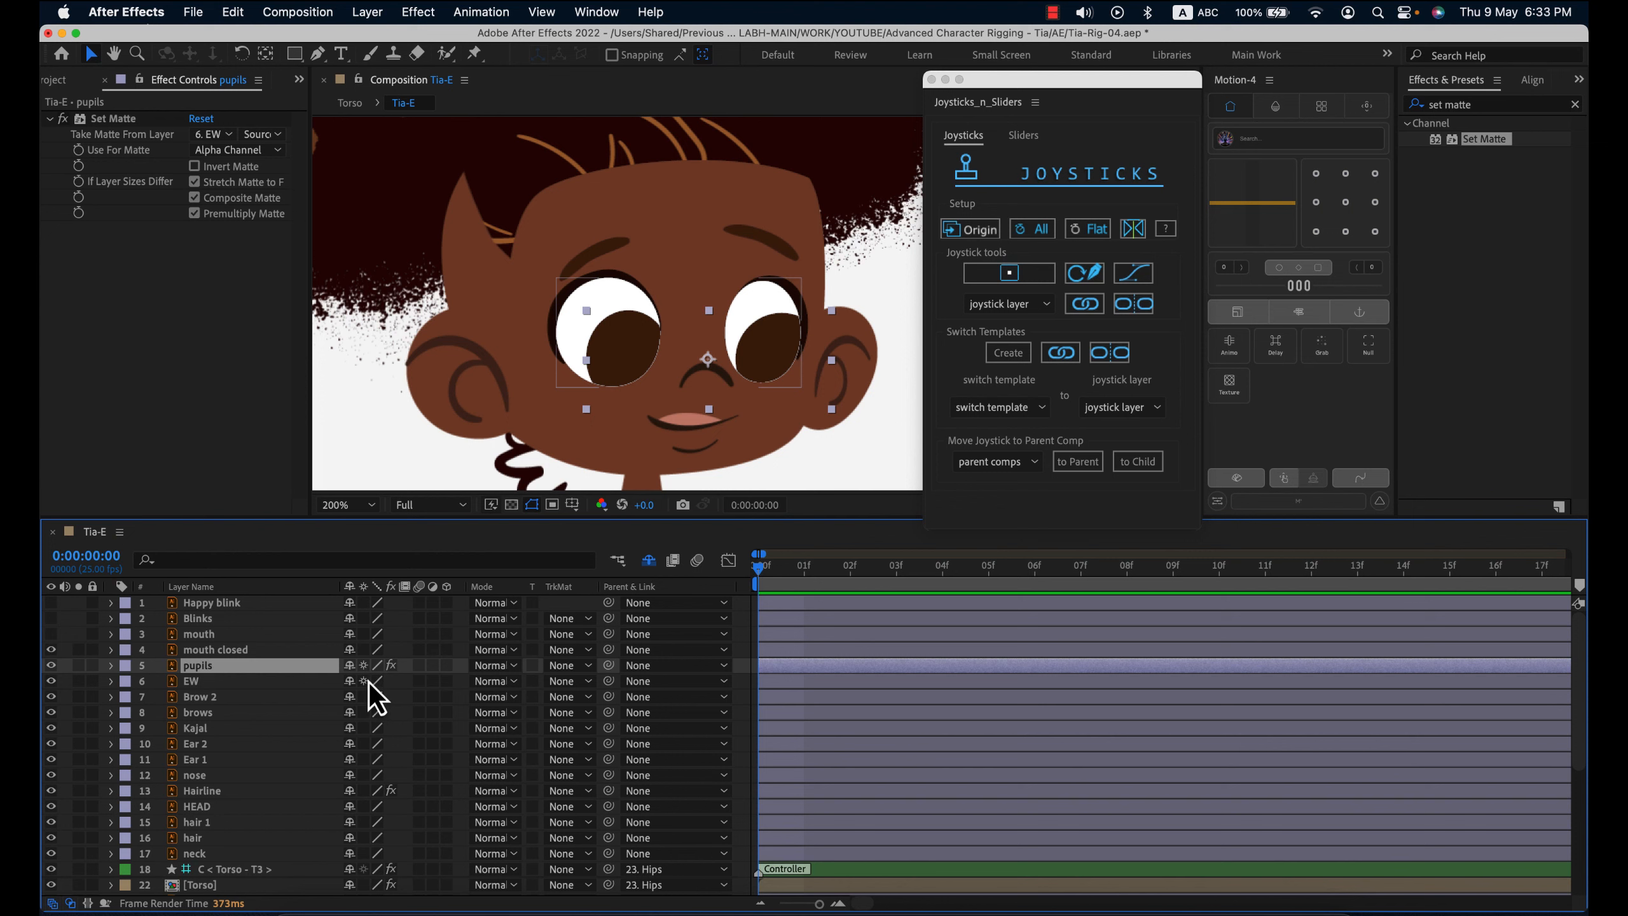
click(290, 683)
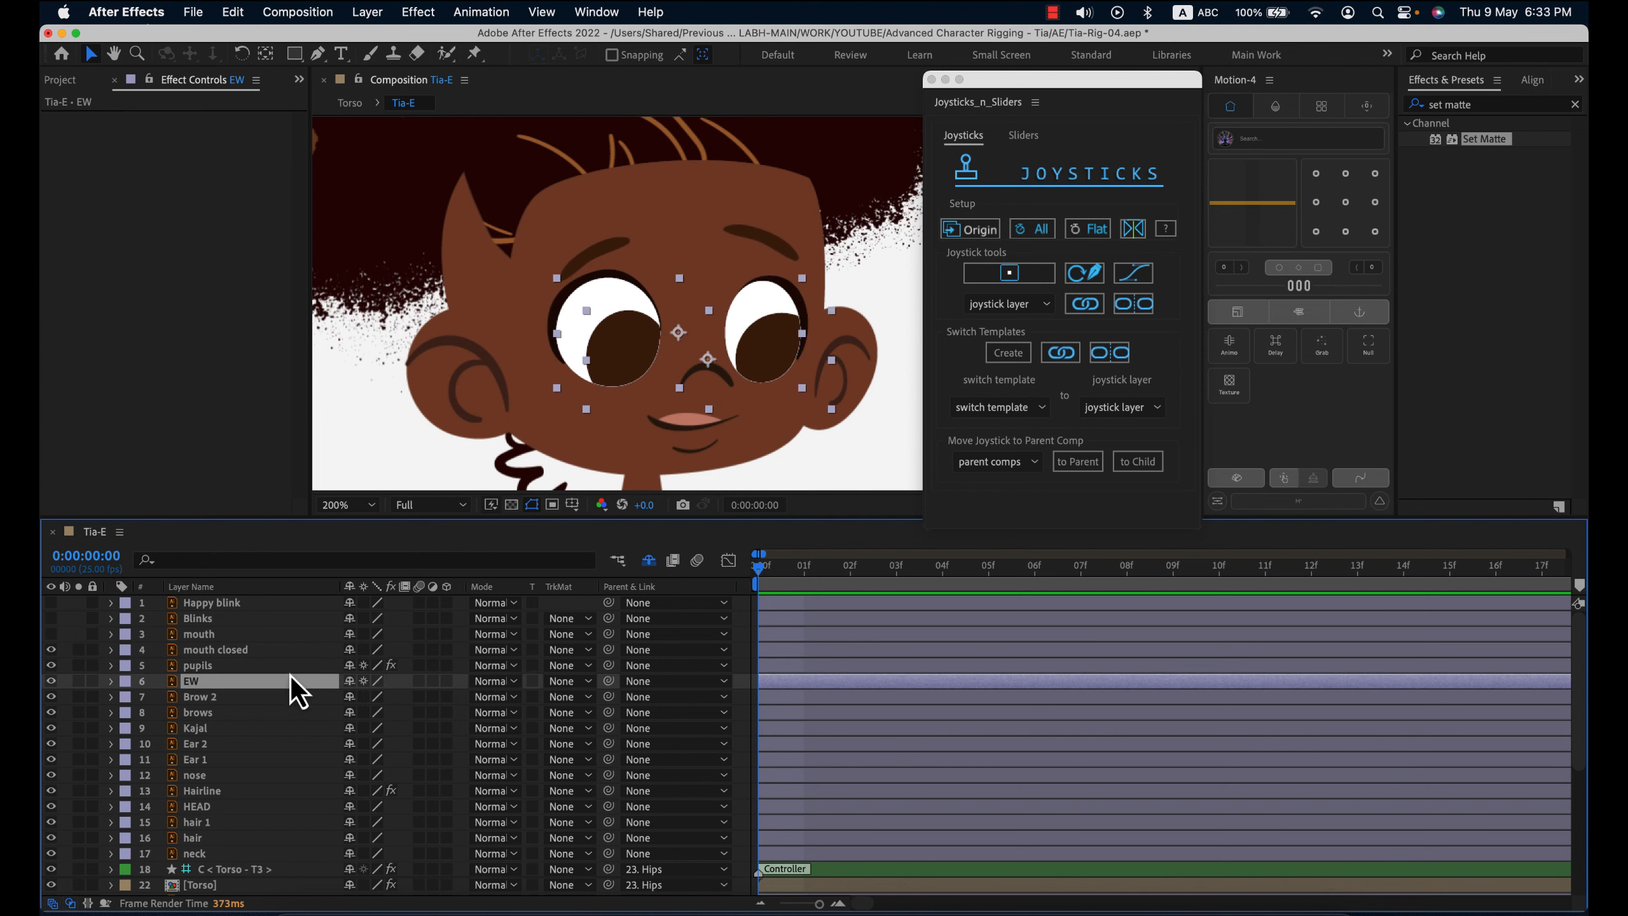
shift+click(290, 668)
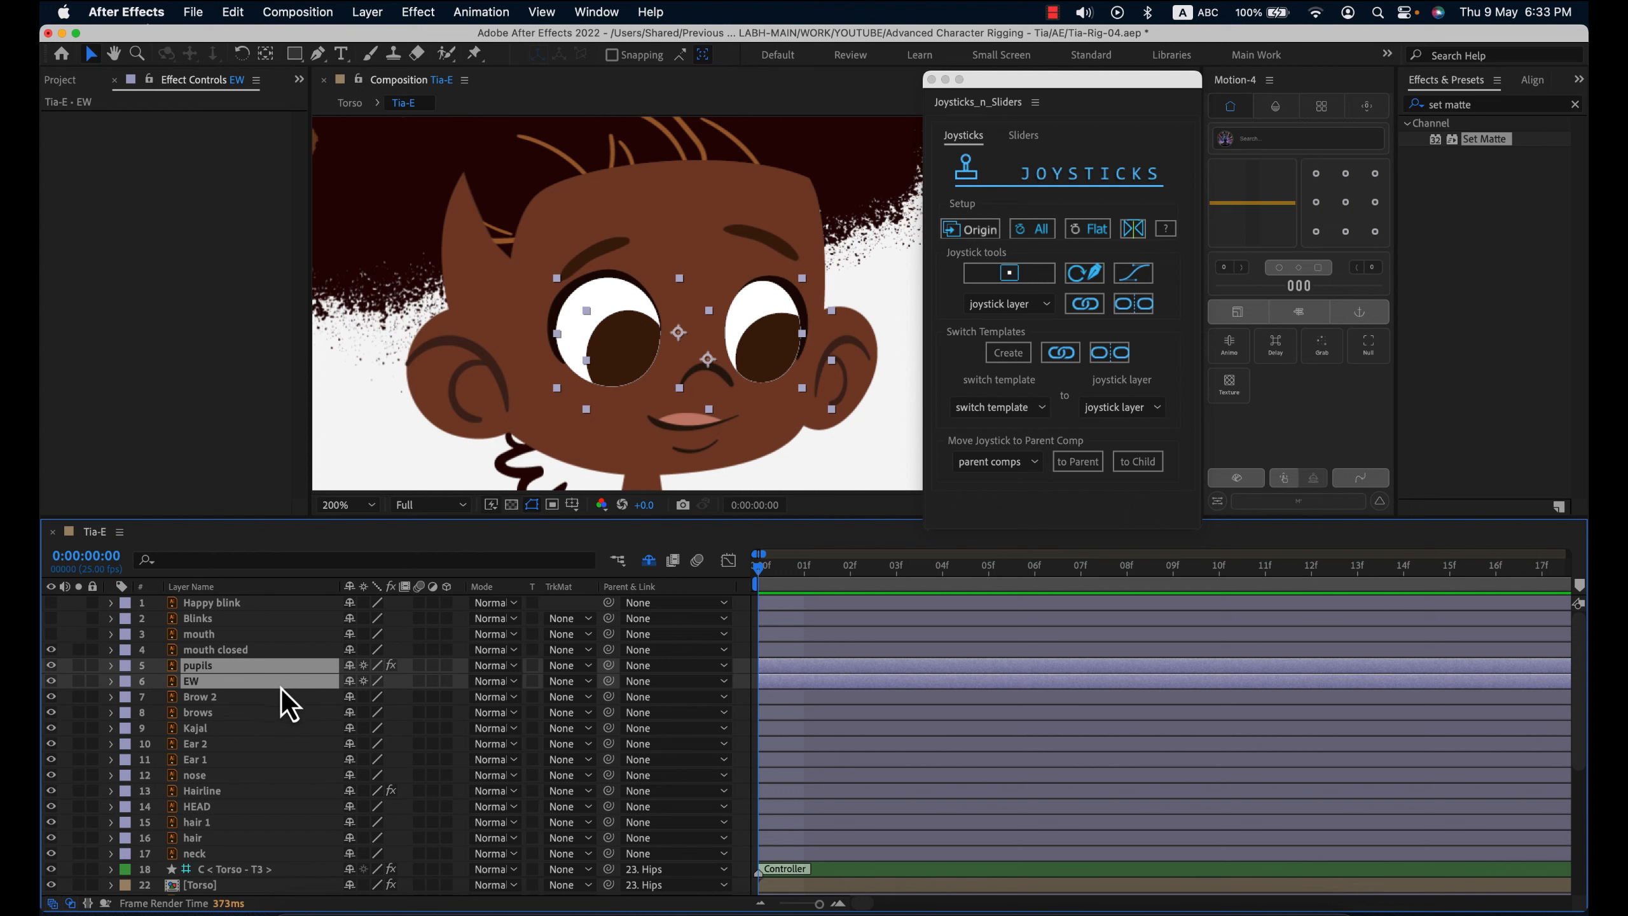
click(240, 695)
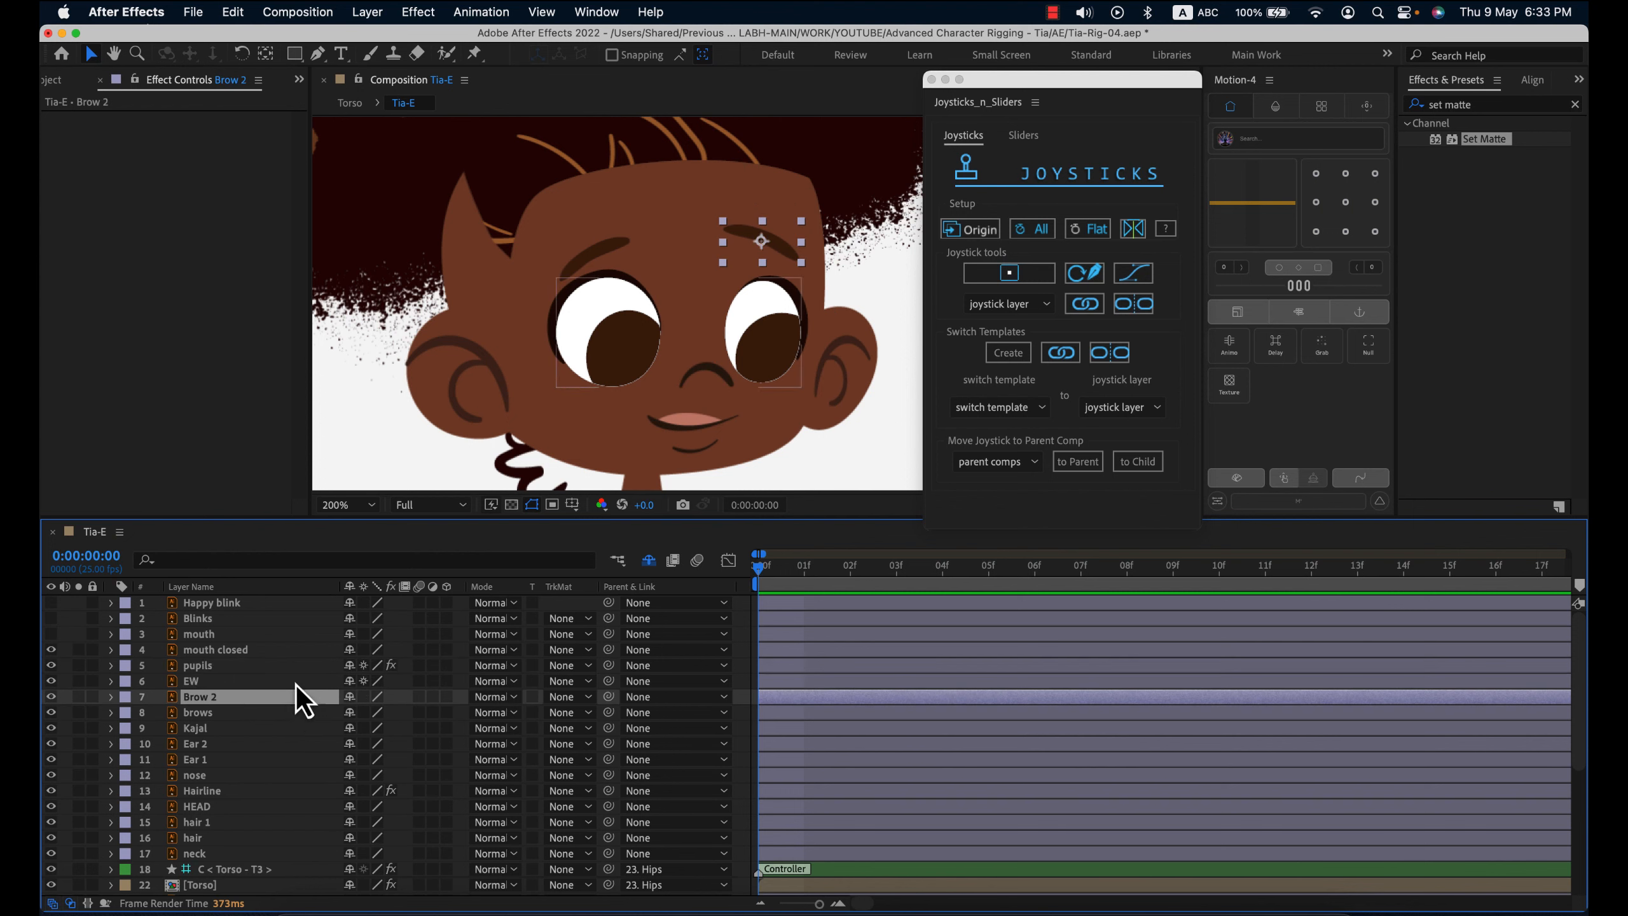
click(283, 680)
shift+click(272, 695)
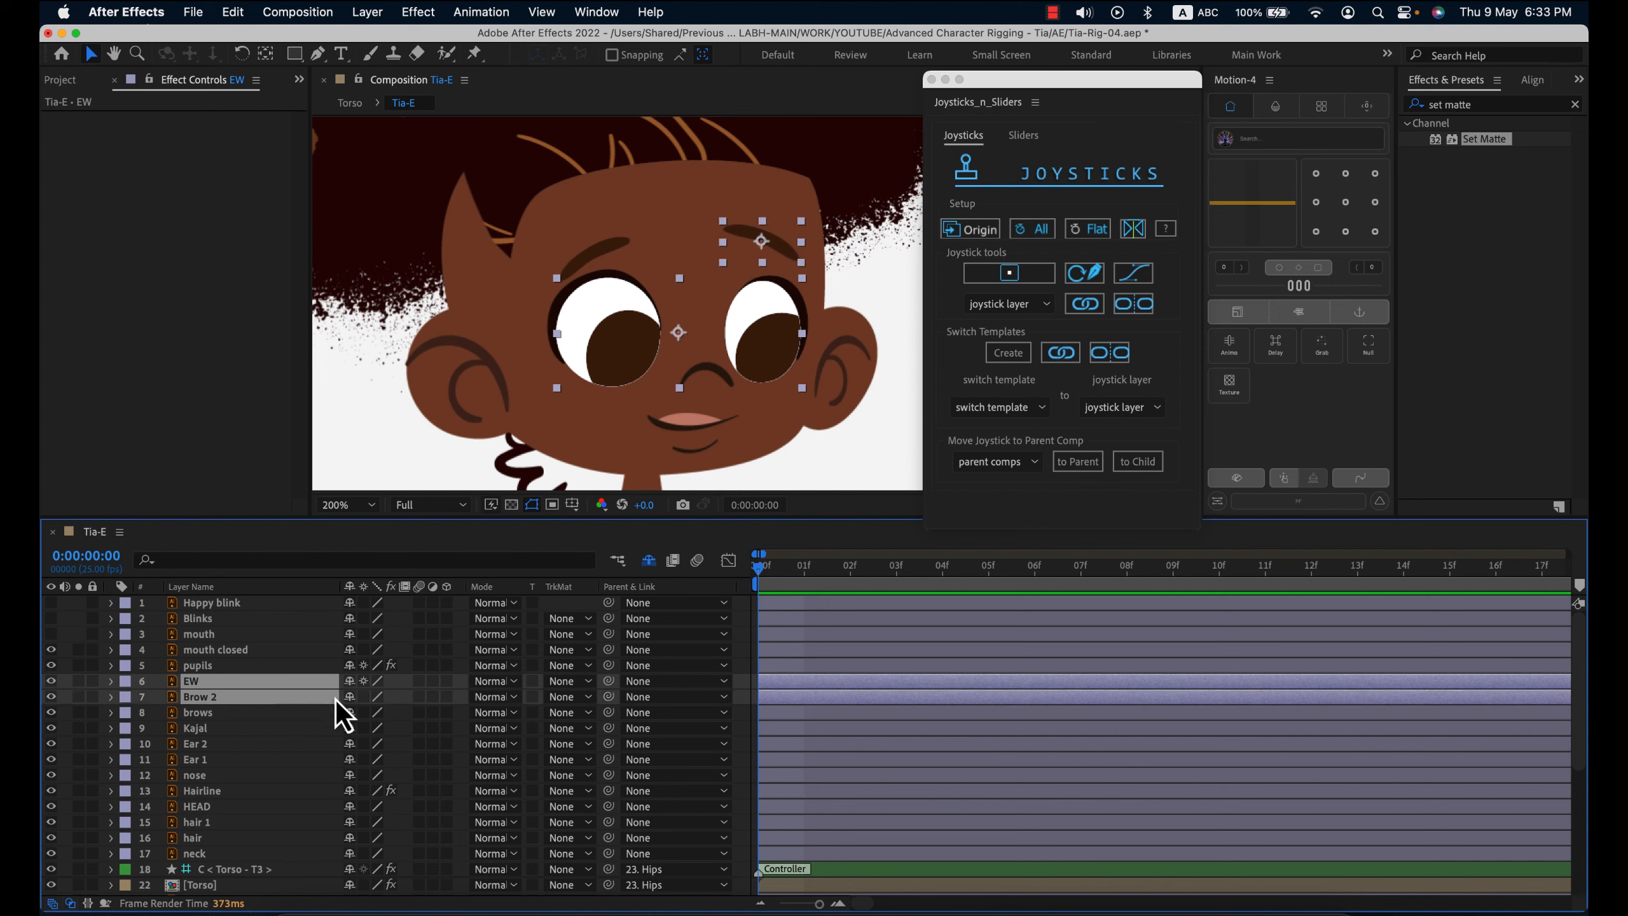
- Inspect the character's torso, open the Torso precomp to examine its track matte setup, and close it again
scroll(679, 344, down, 1)
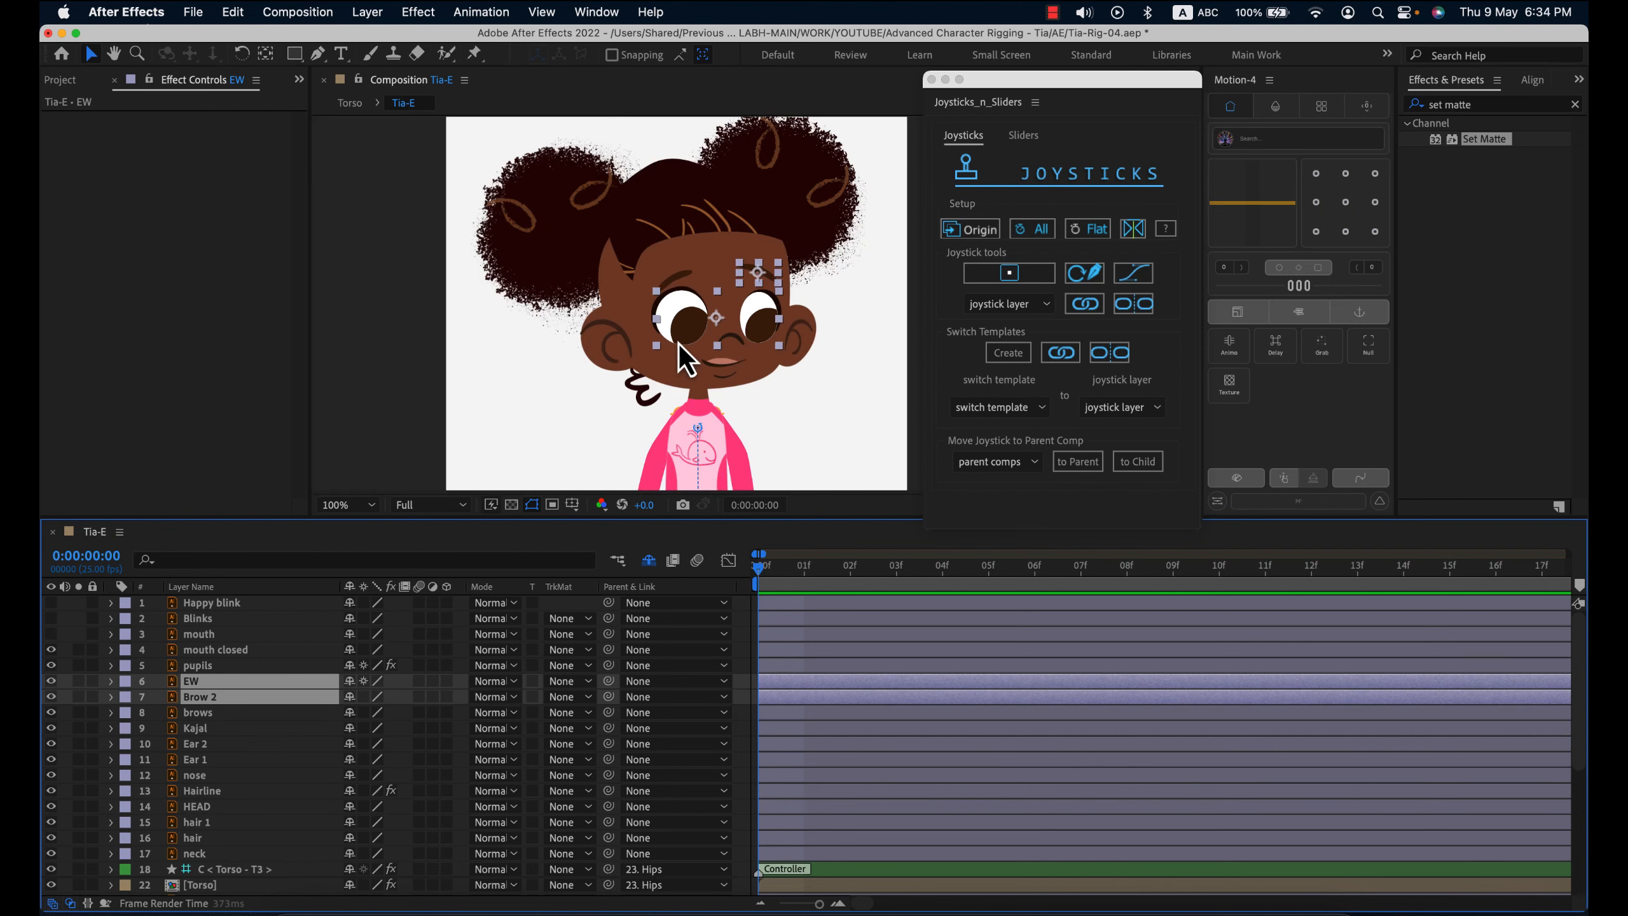
key(space)
drag(750, 386, 737, 213)
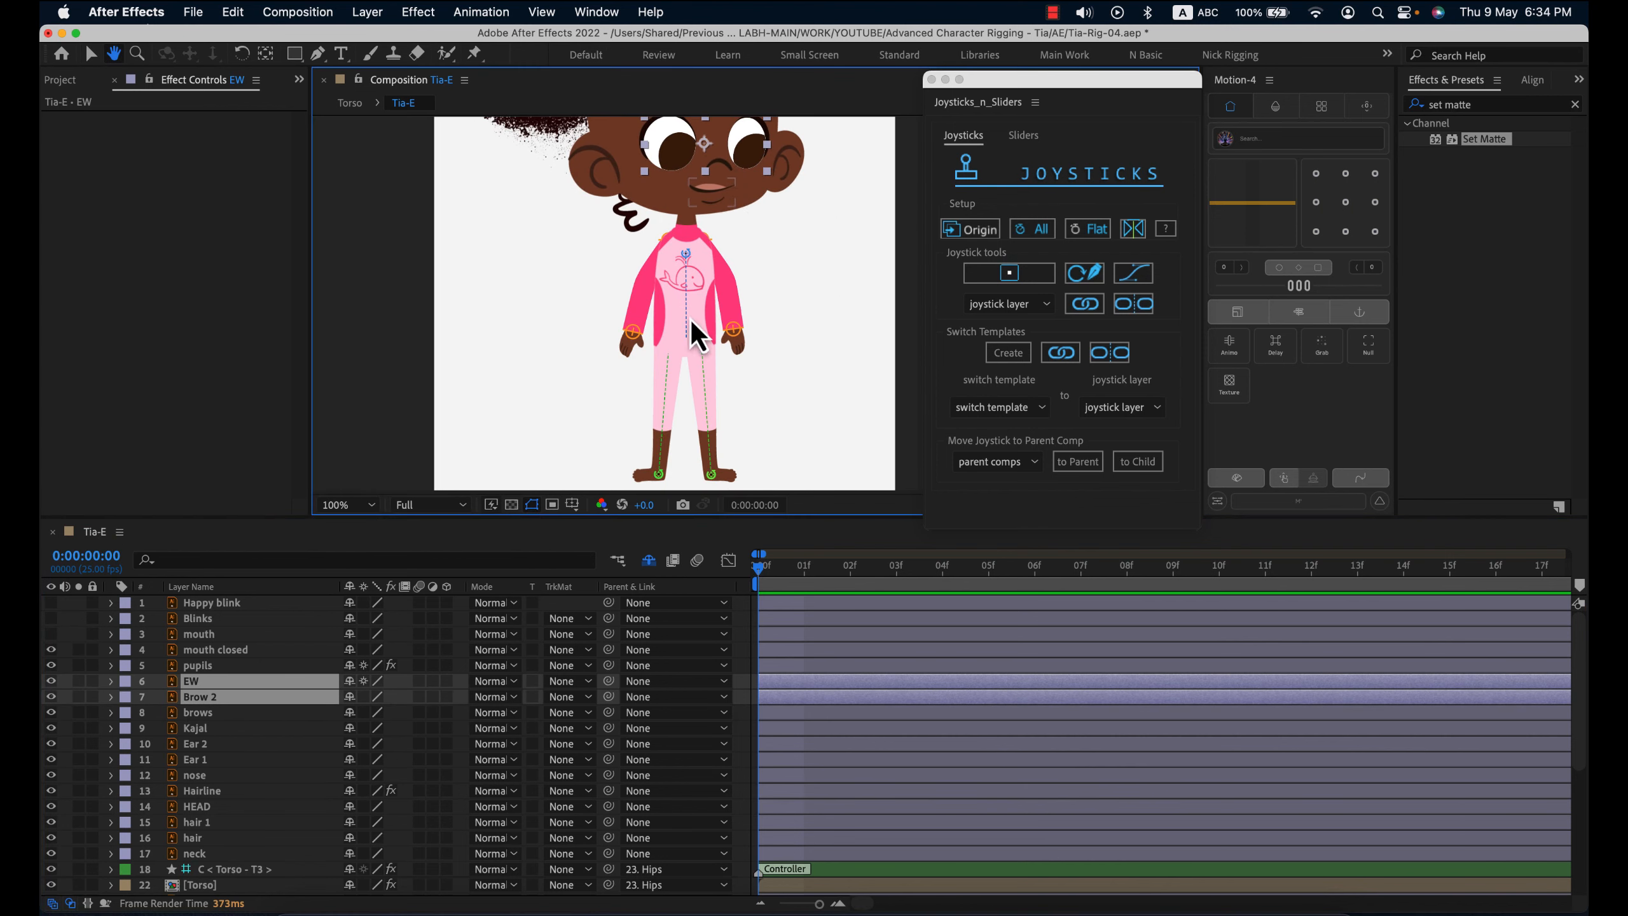
scroll(683, 286, up, 1)
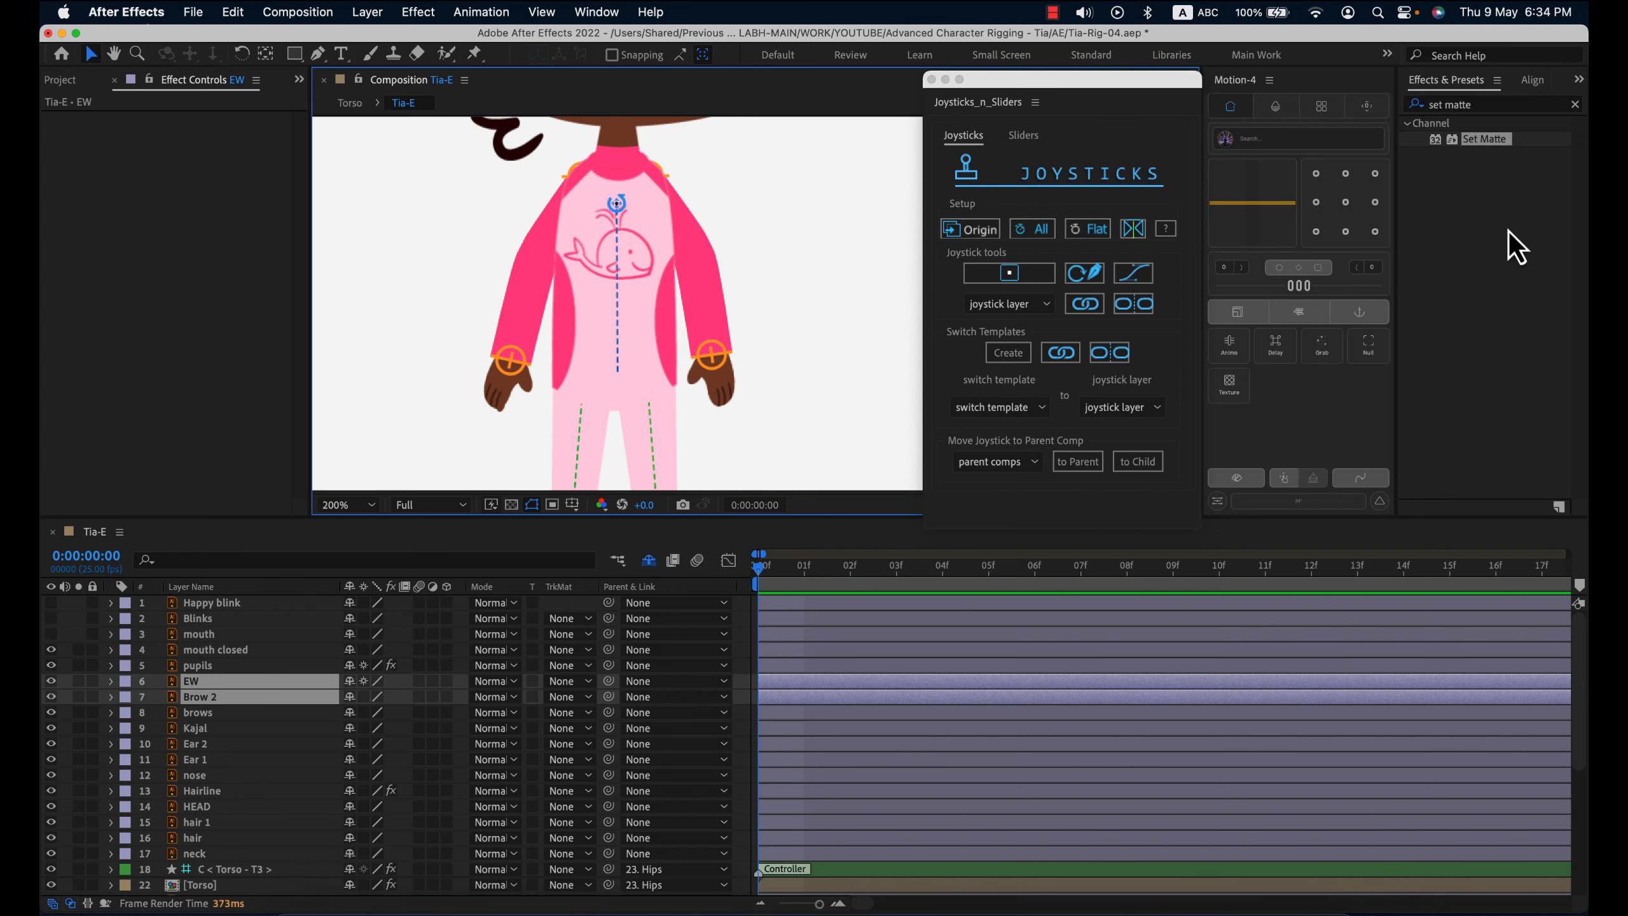
scroll(269, 789, down, 5)
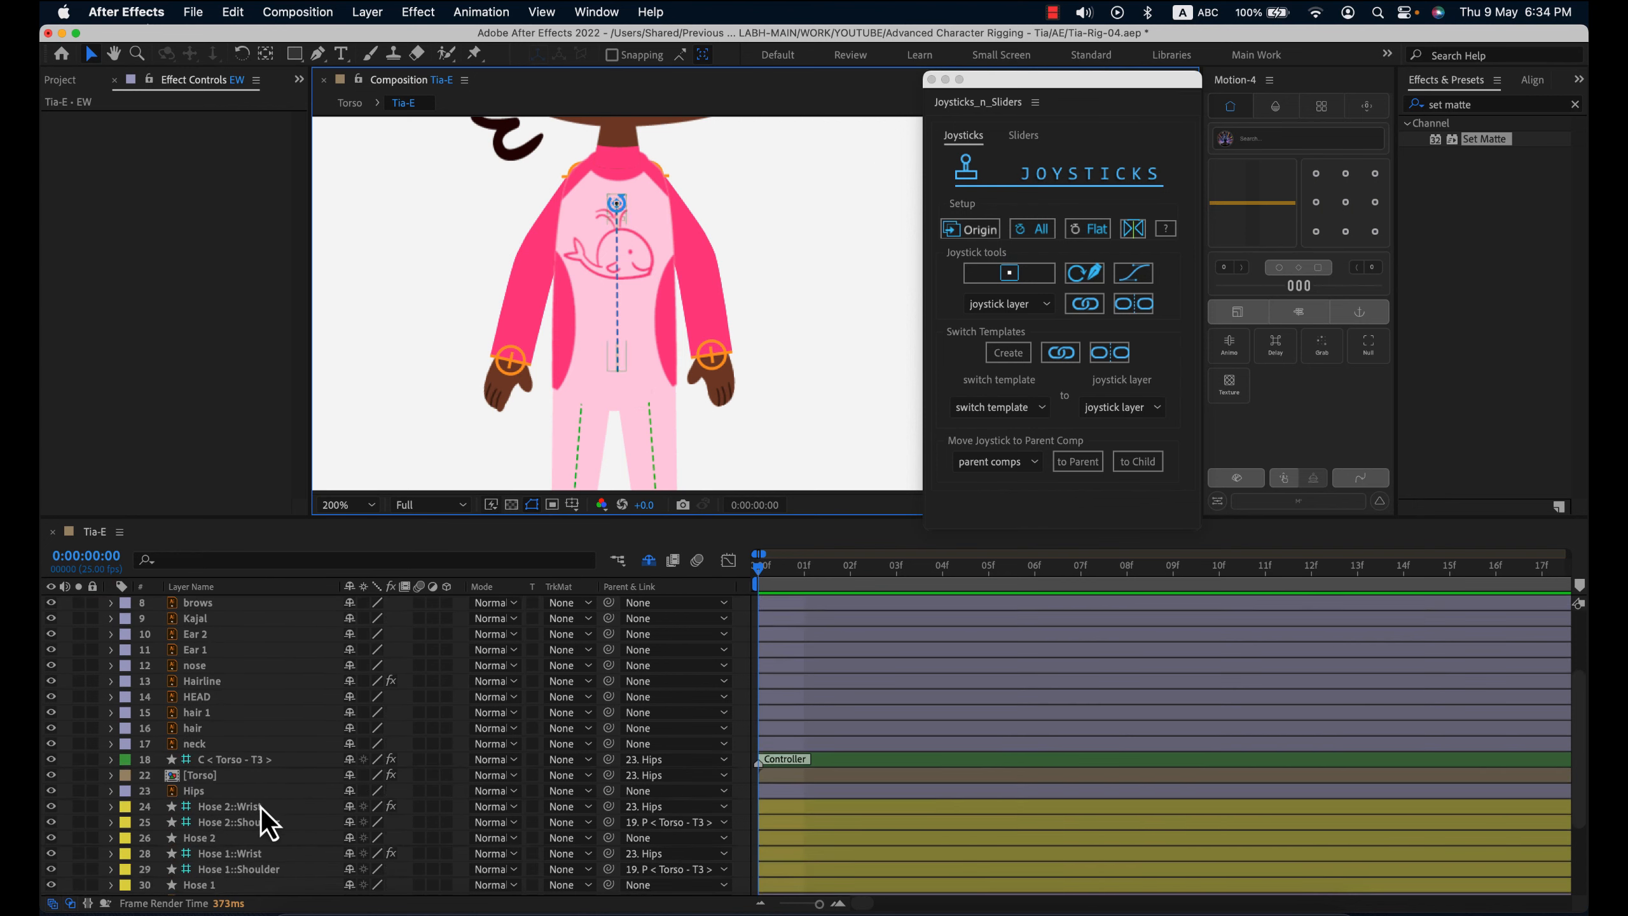
click(242, 654)
double_click(241, 654)
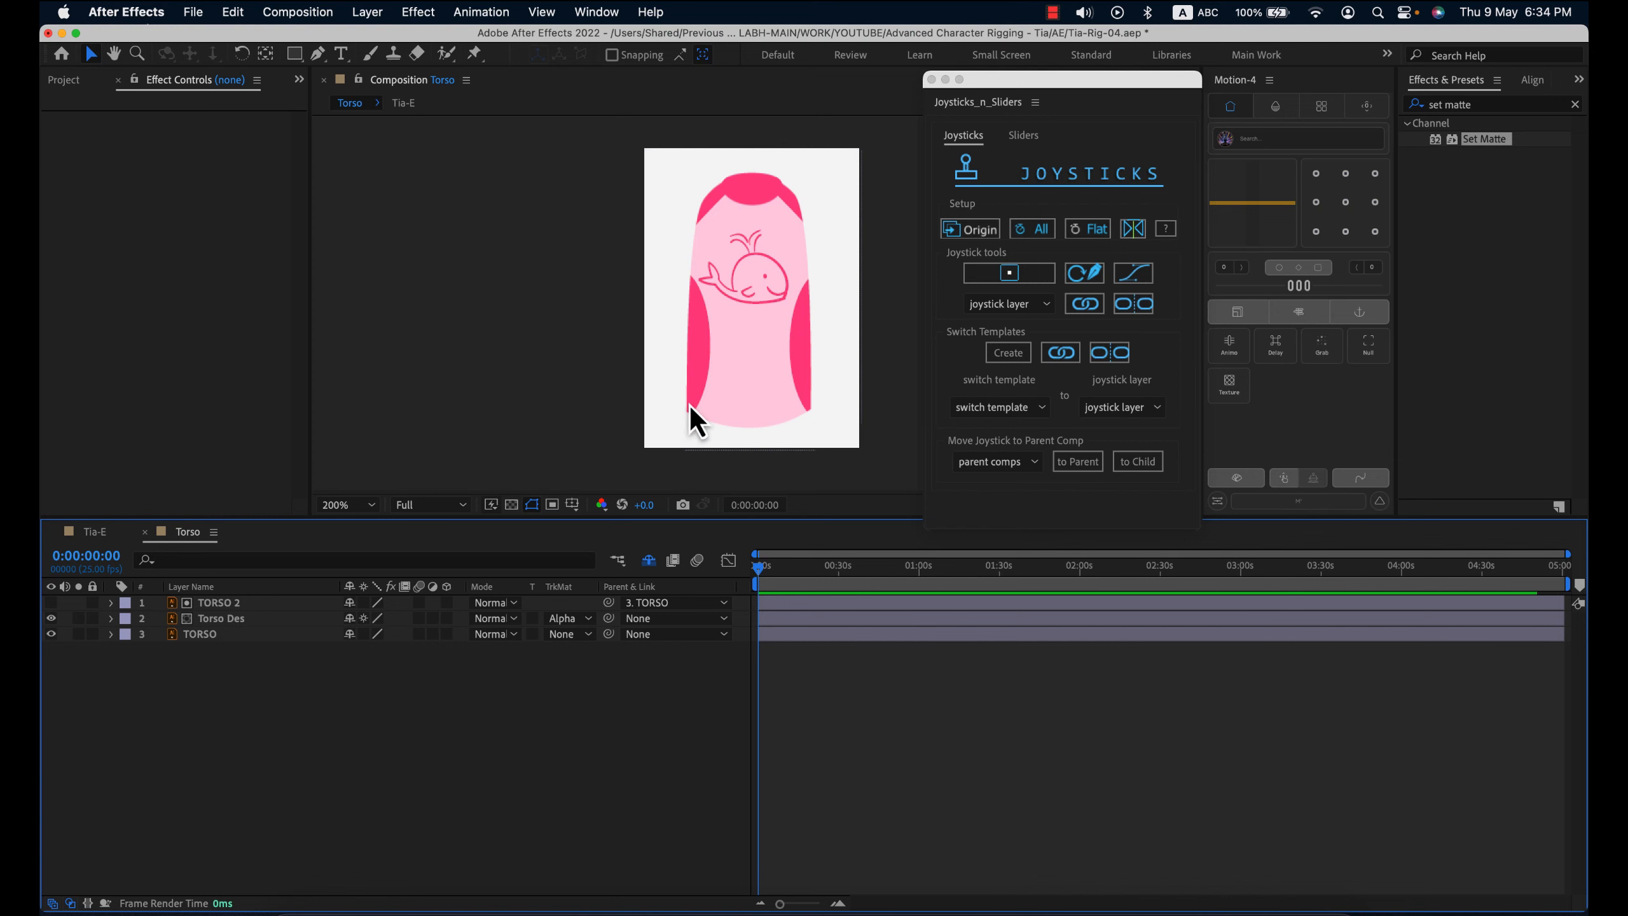
click(145, 533)
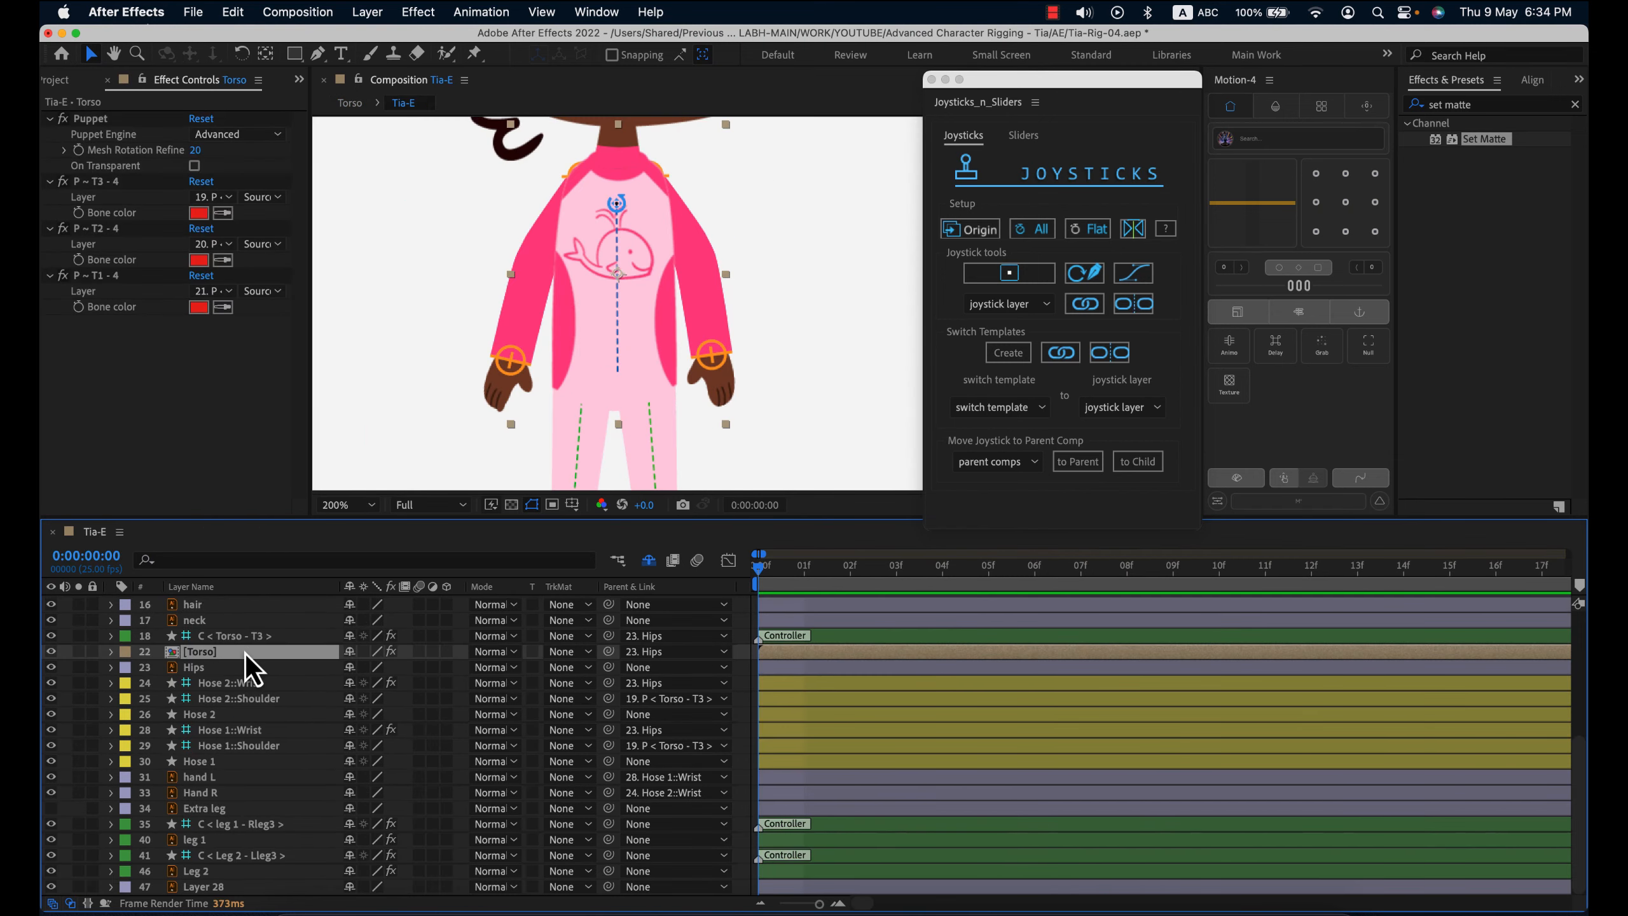
scroll(246, 654, up, 5)
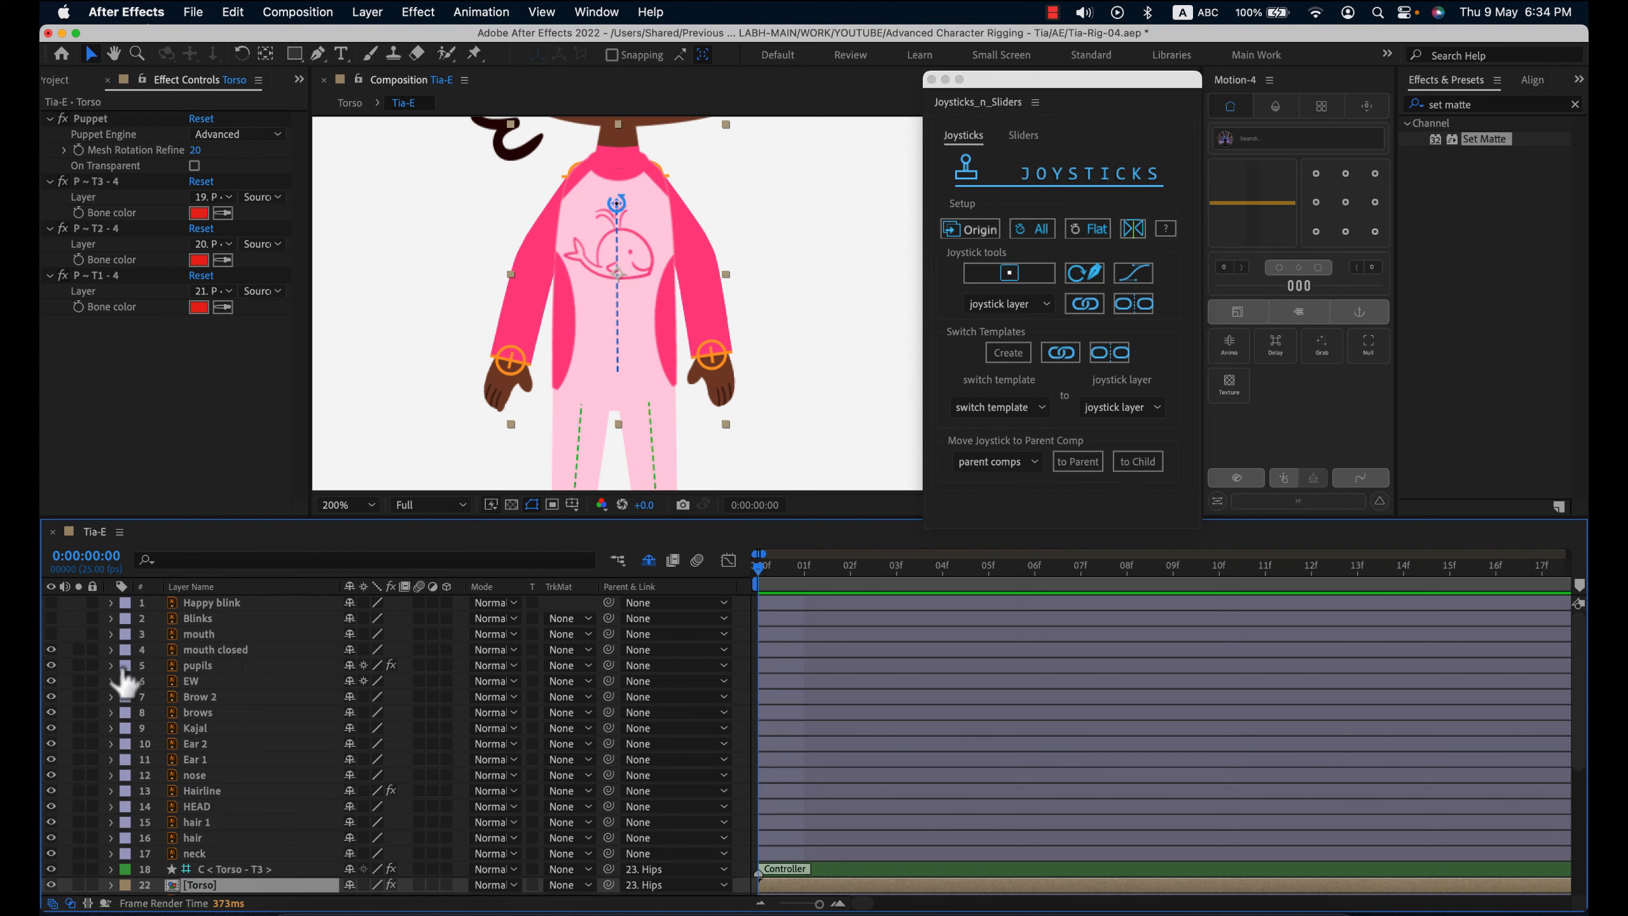
- Try moving the Hairline layer over the head to test its matte
key(space)
drag(667, 254, 666, 361)
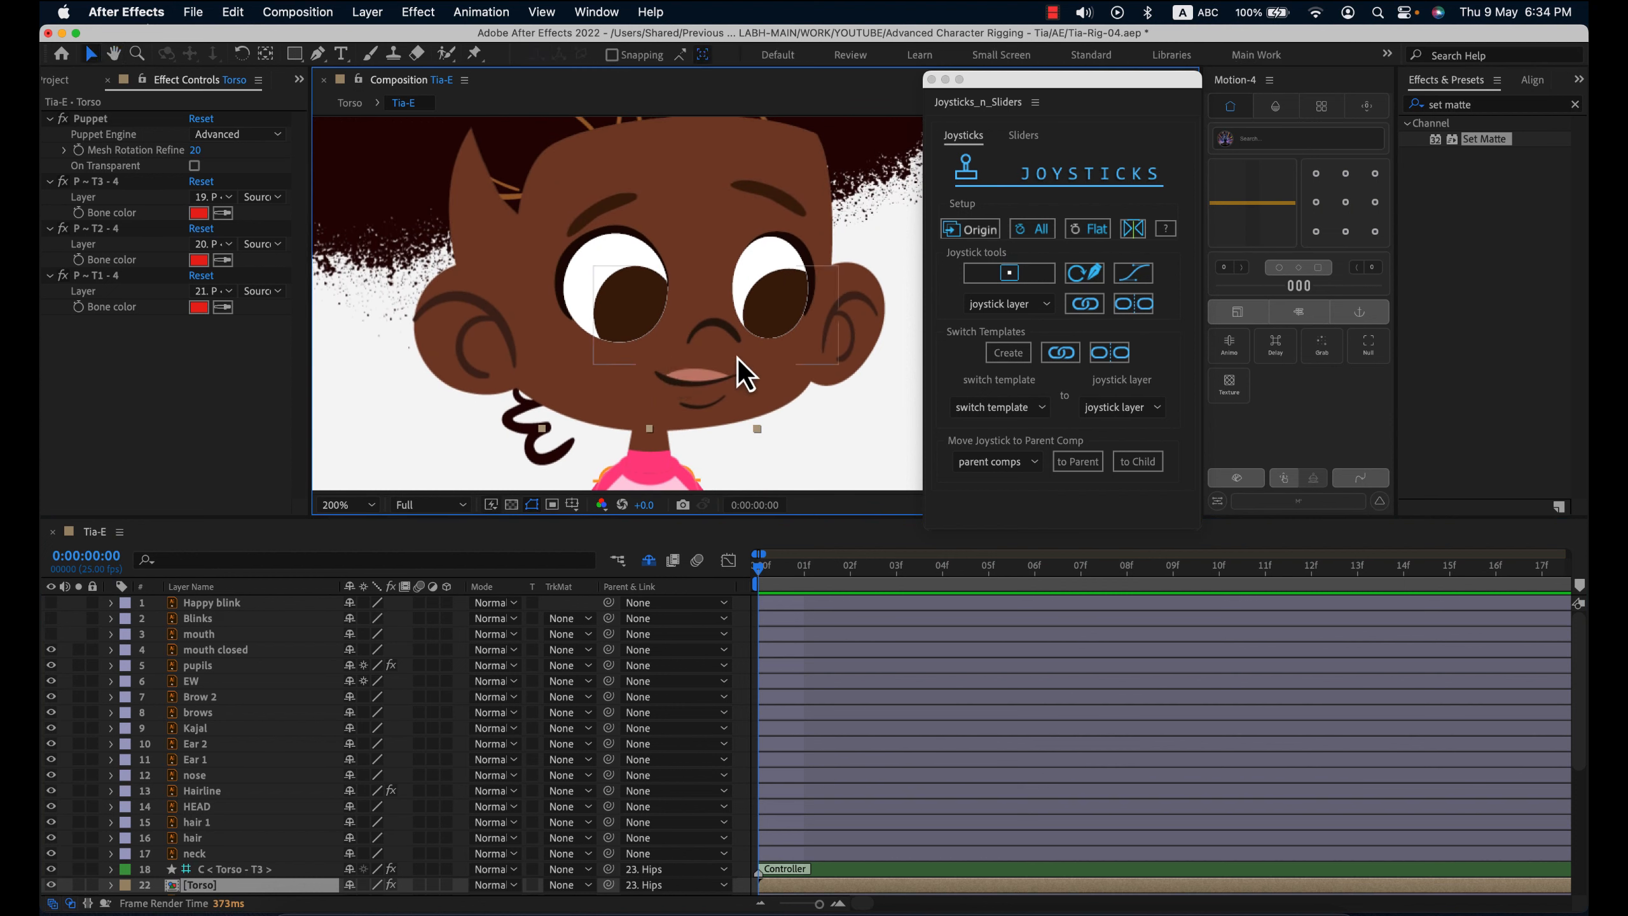
scroll(659, 353, down, 2)
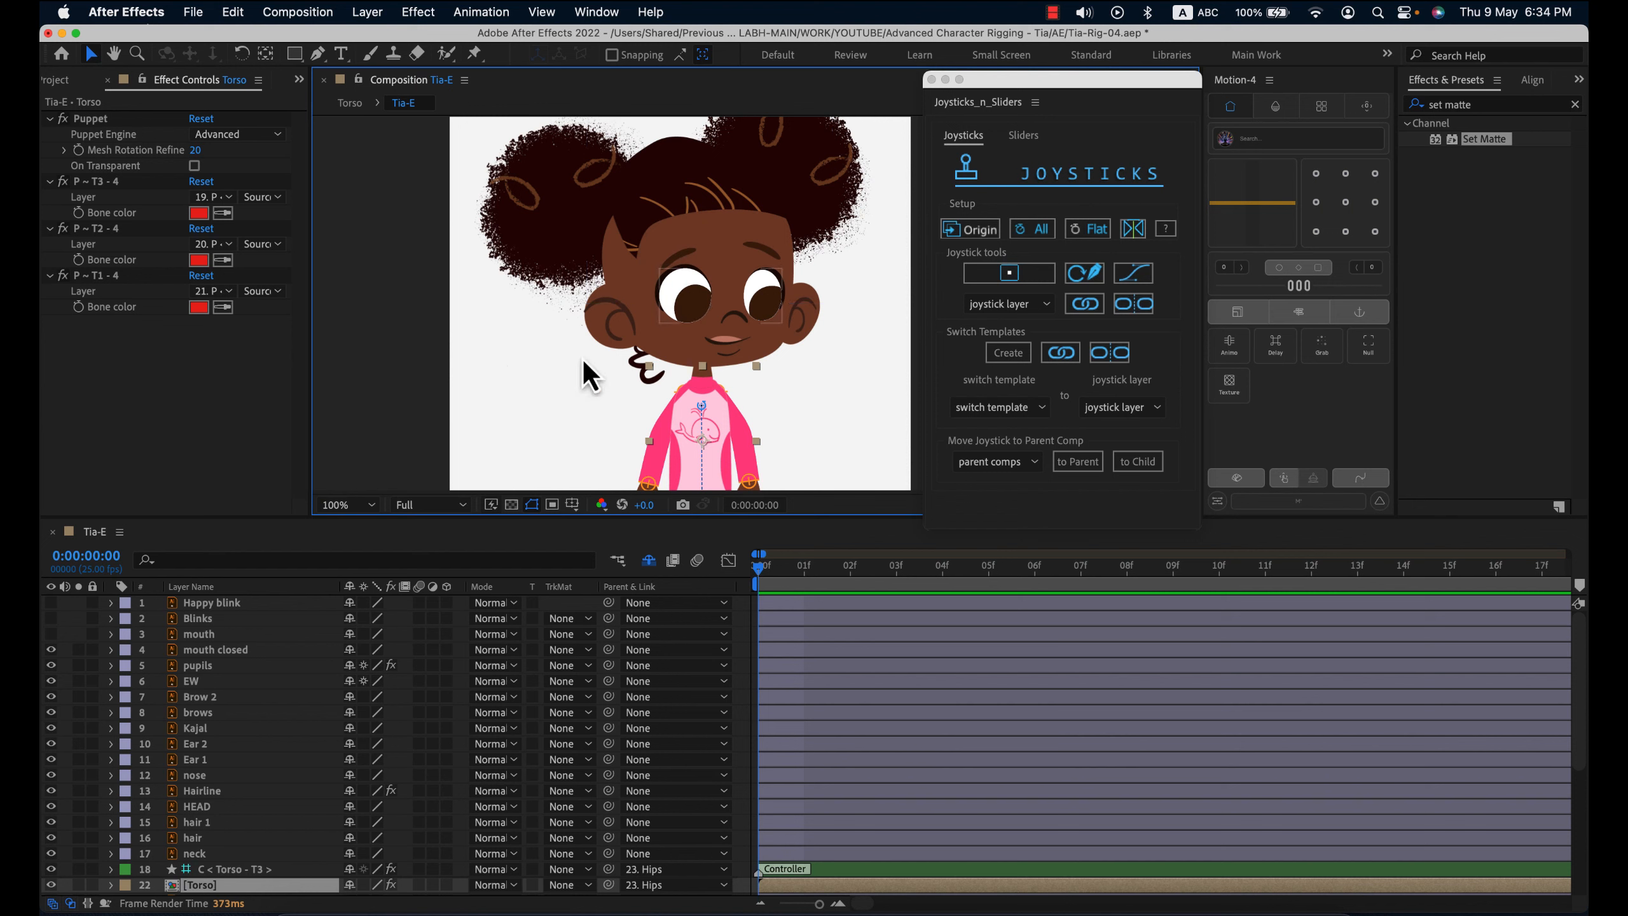
click(218, 790)
click(641, 231)
drag(628, 223, 673, 210)
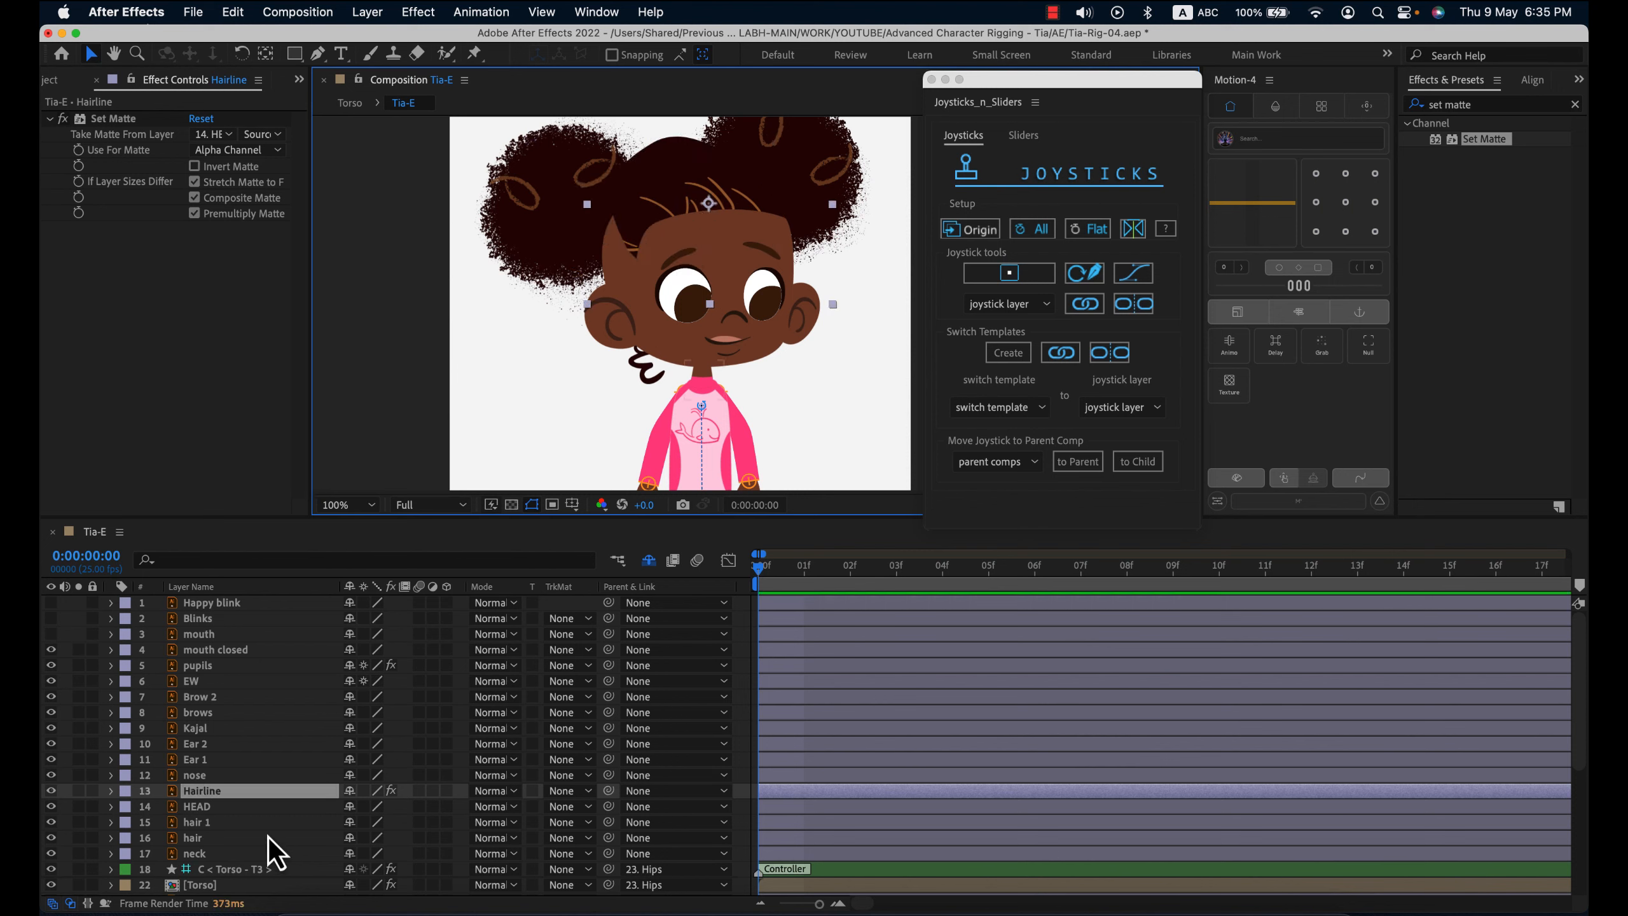
- Turn on continuous rasterization for the Hairline layer and the HEAD layer used as its matte source
click(253, 807)
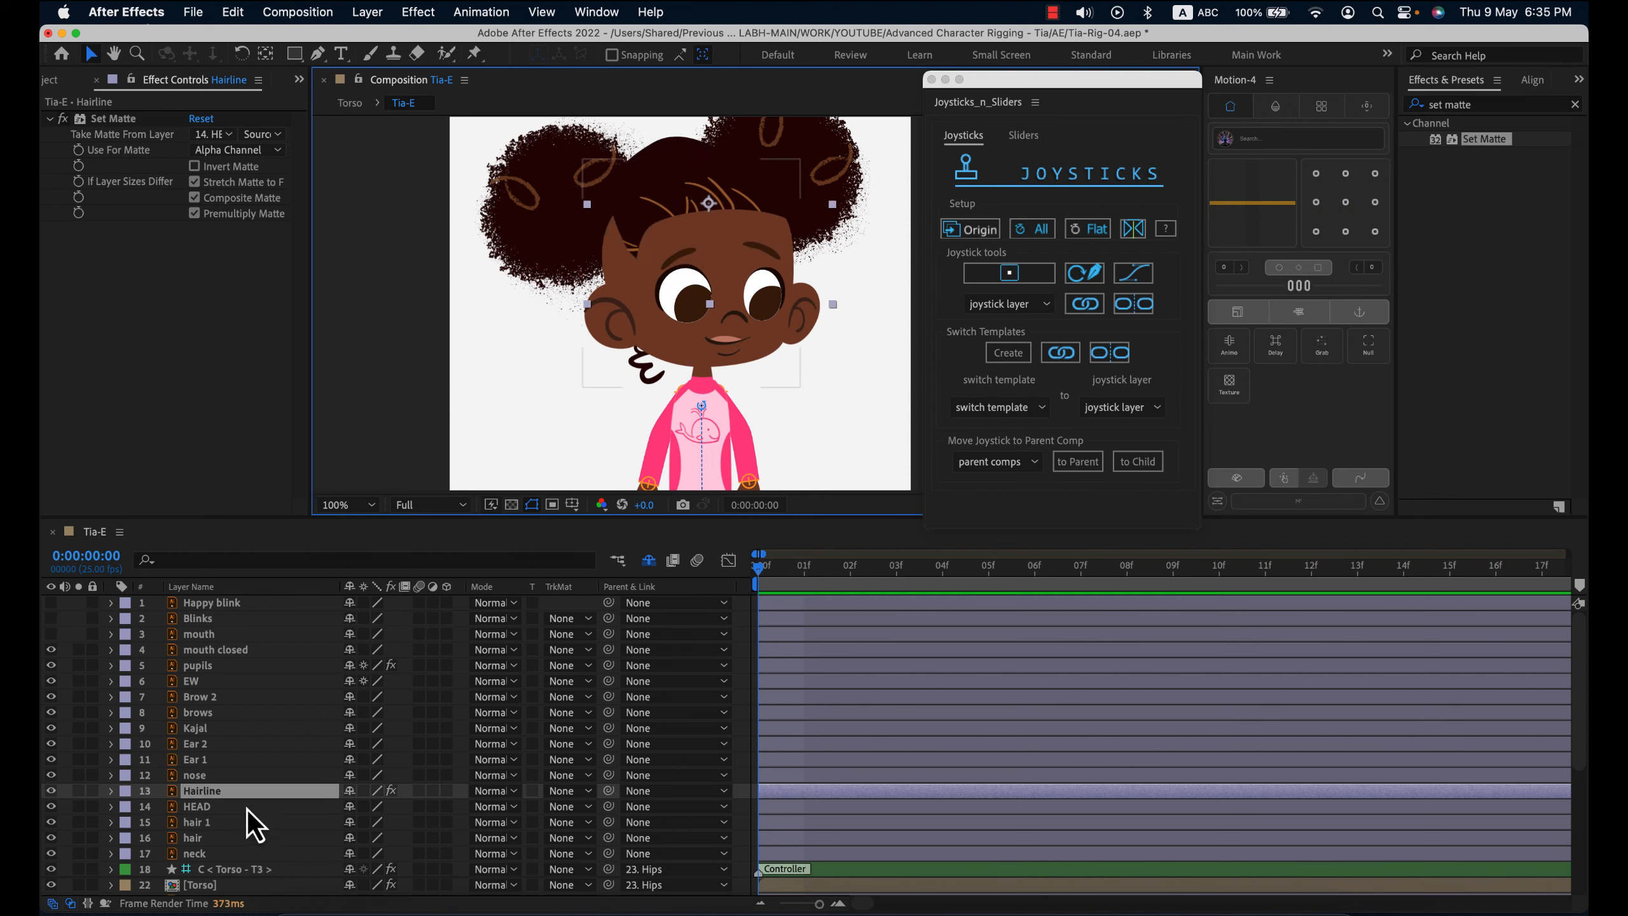
click(275, 791)
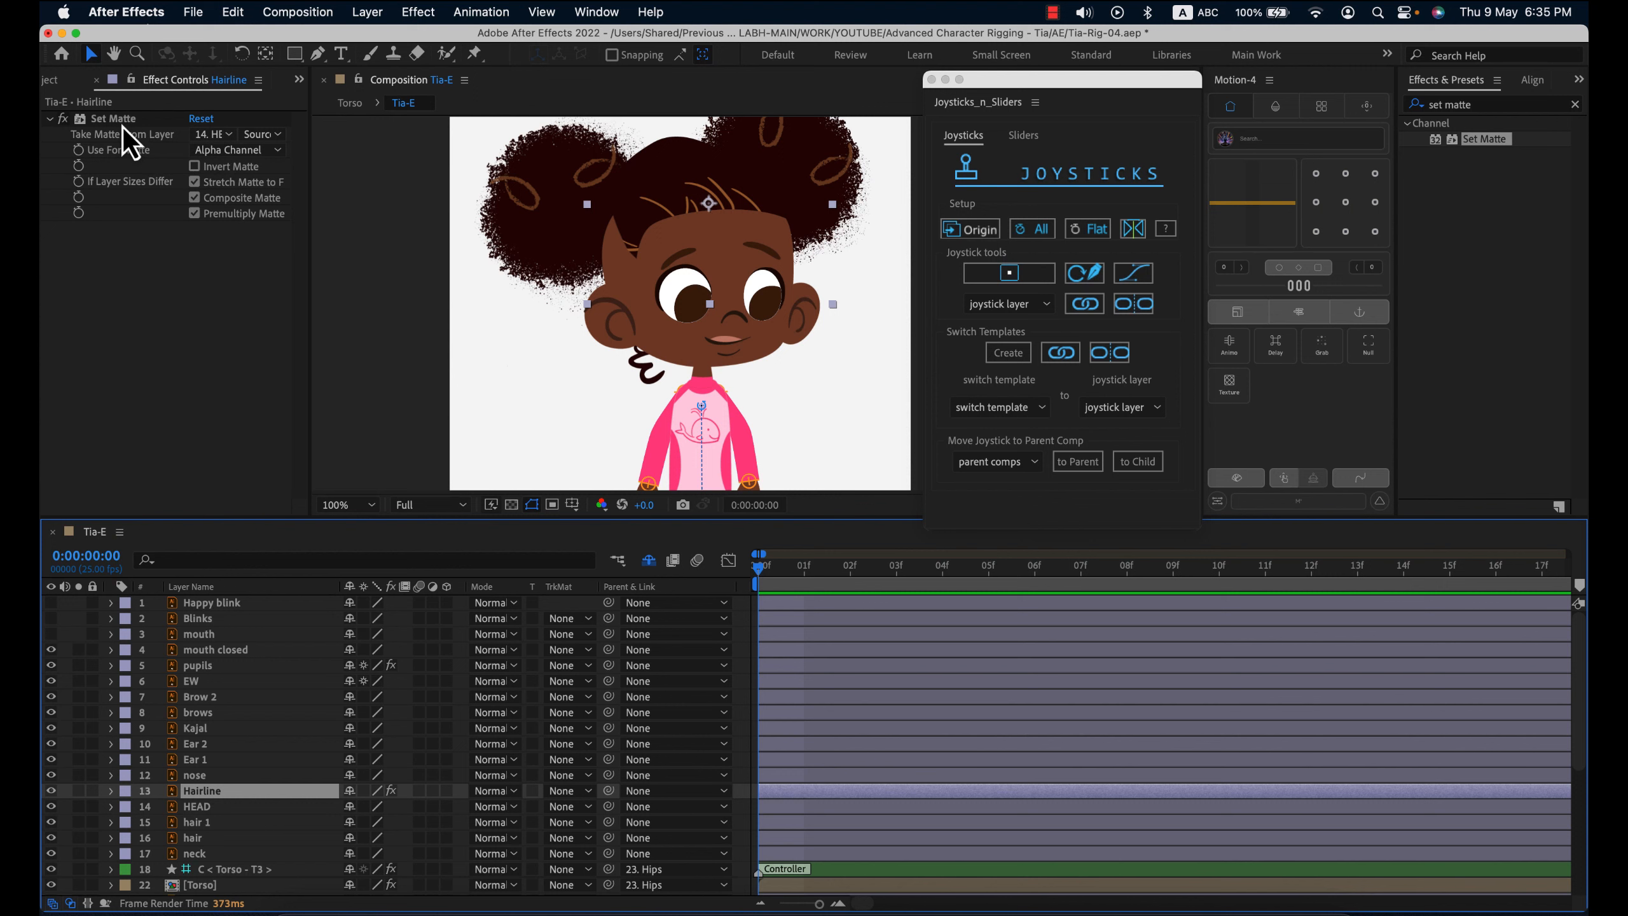
click(103, 125)
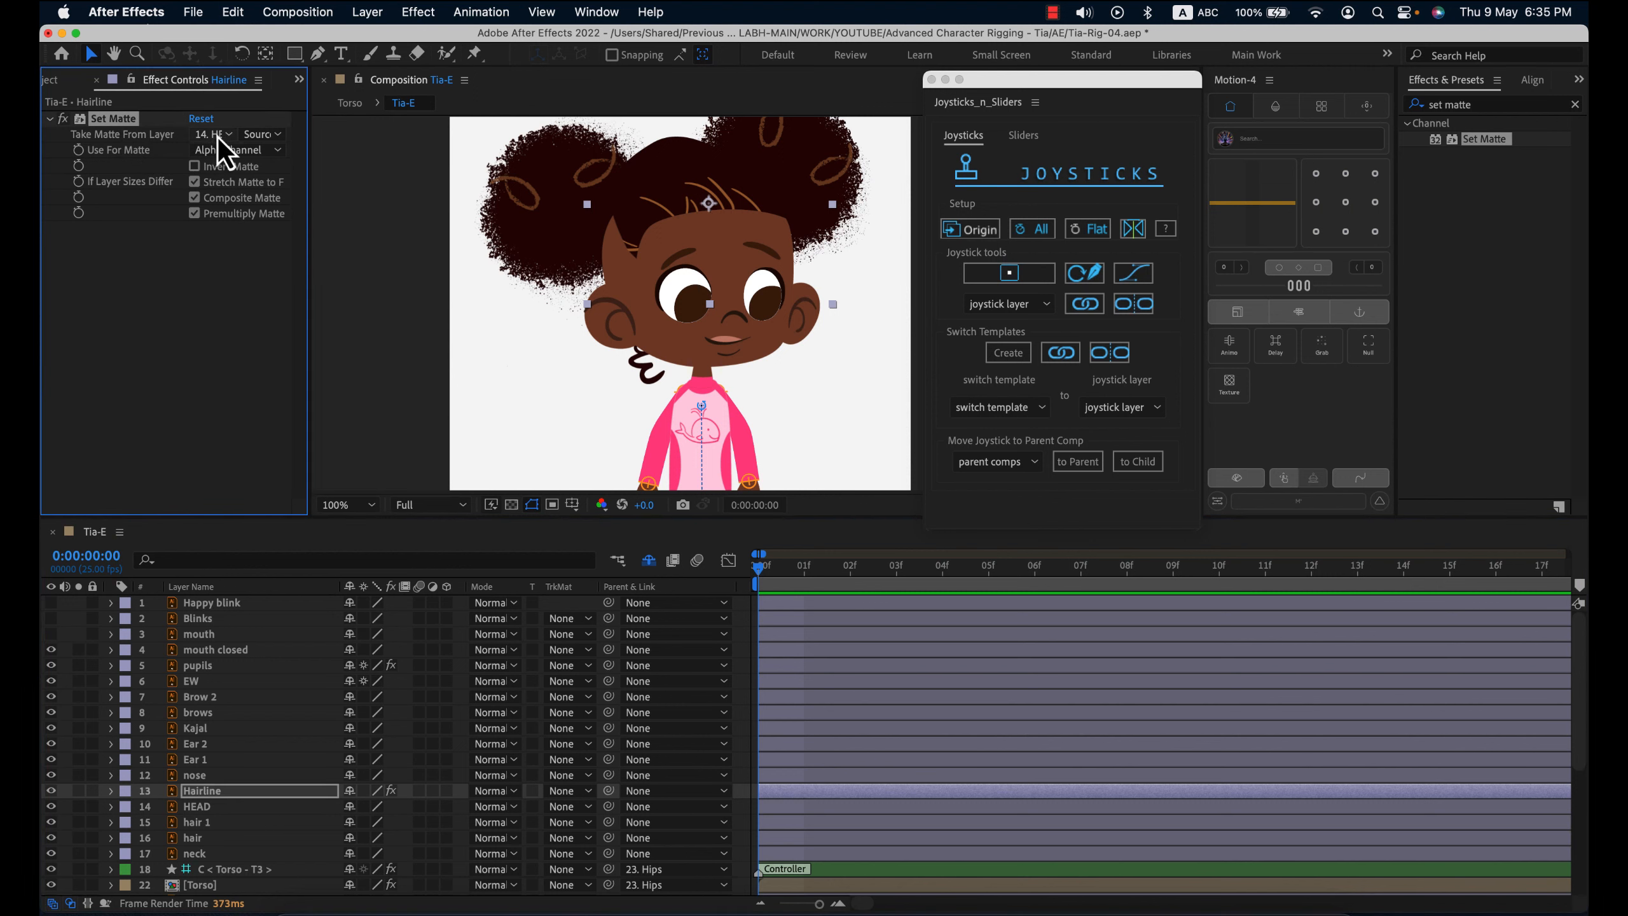
shift+click(262, 809)
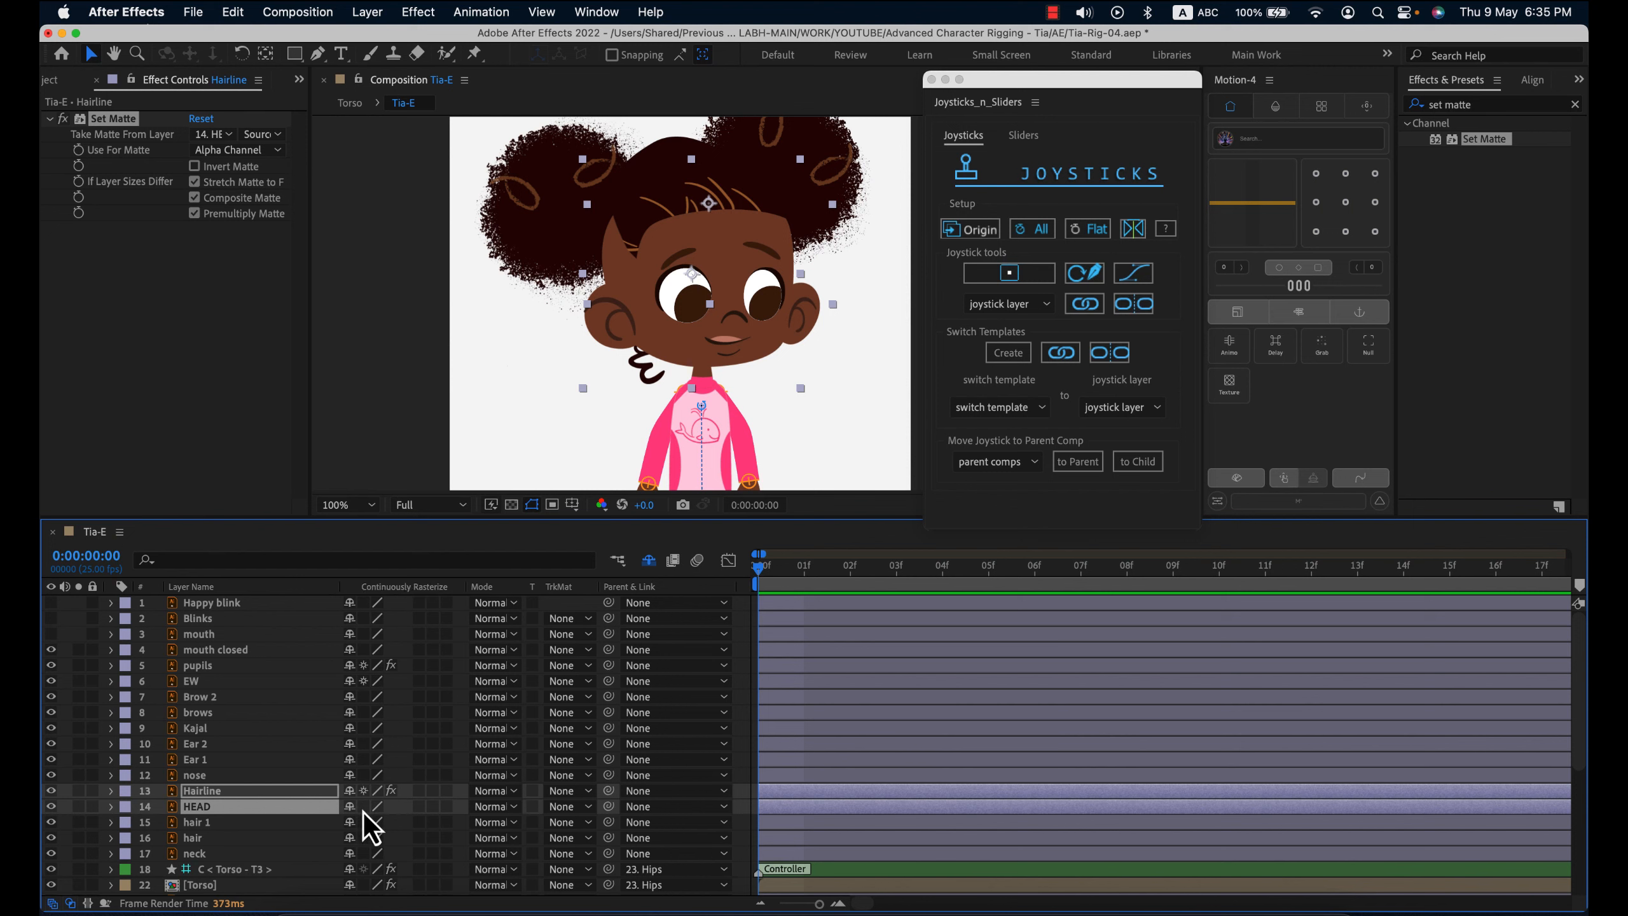
click(363, 806)
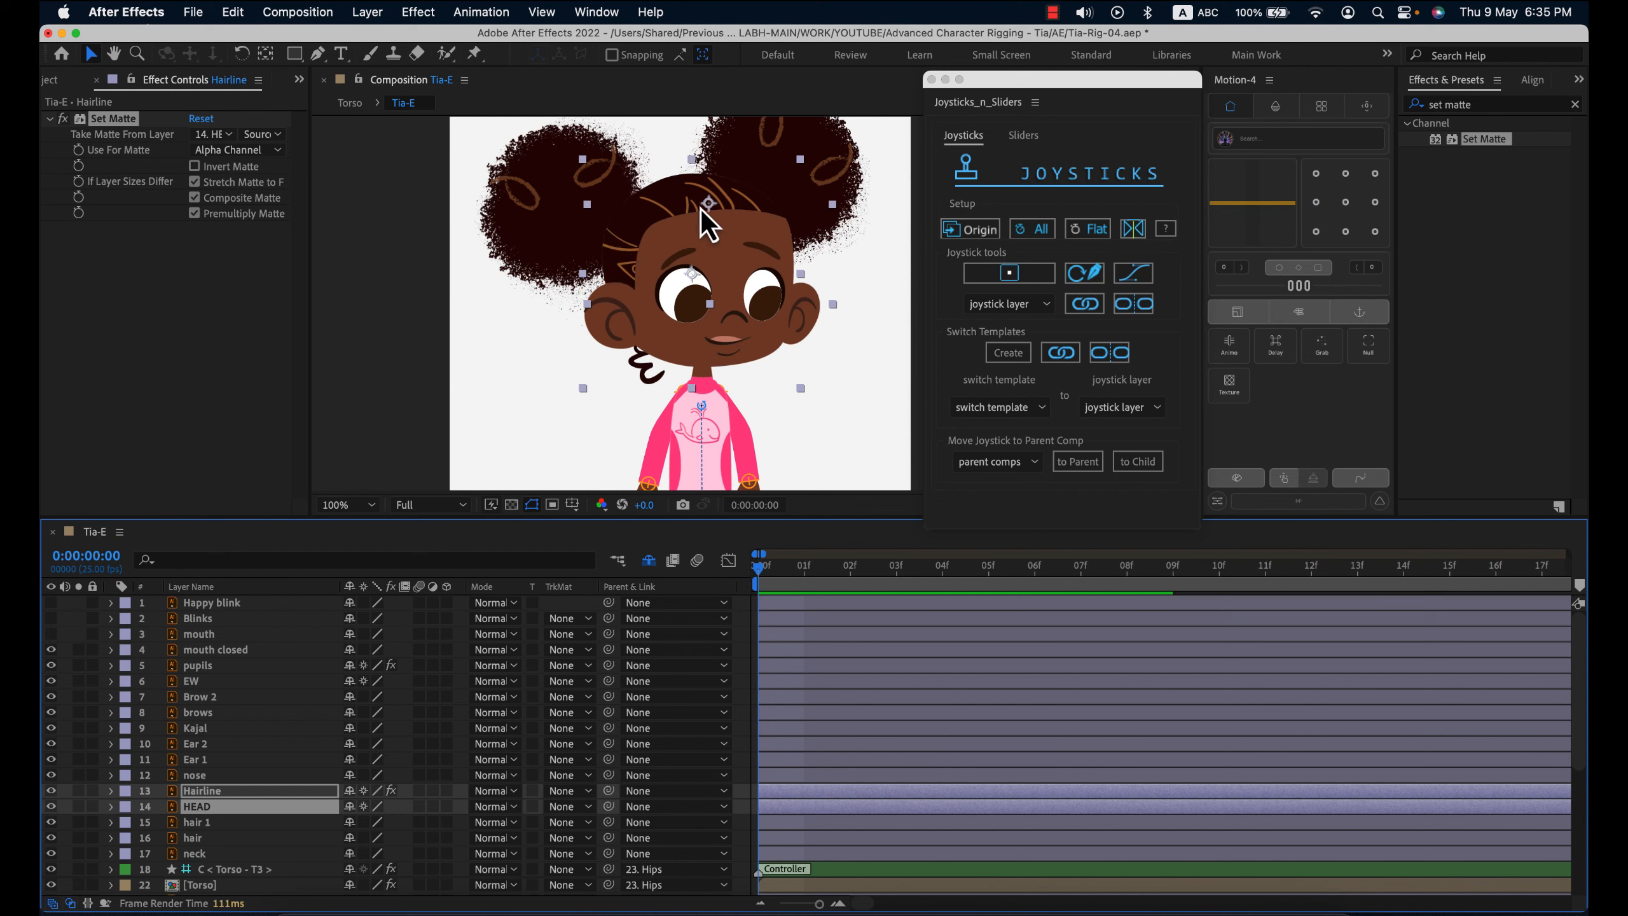
- Test the rasterized matte by moving the Hairline layer around within the HEAD shape
click(225, 761)
click(225, 795)
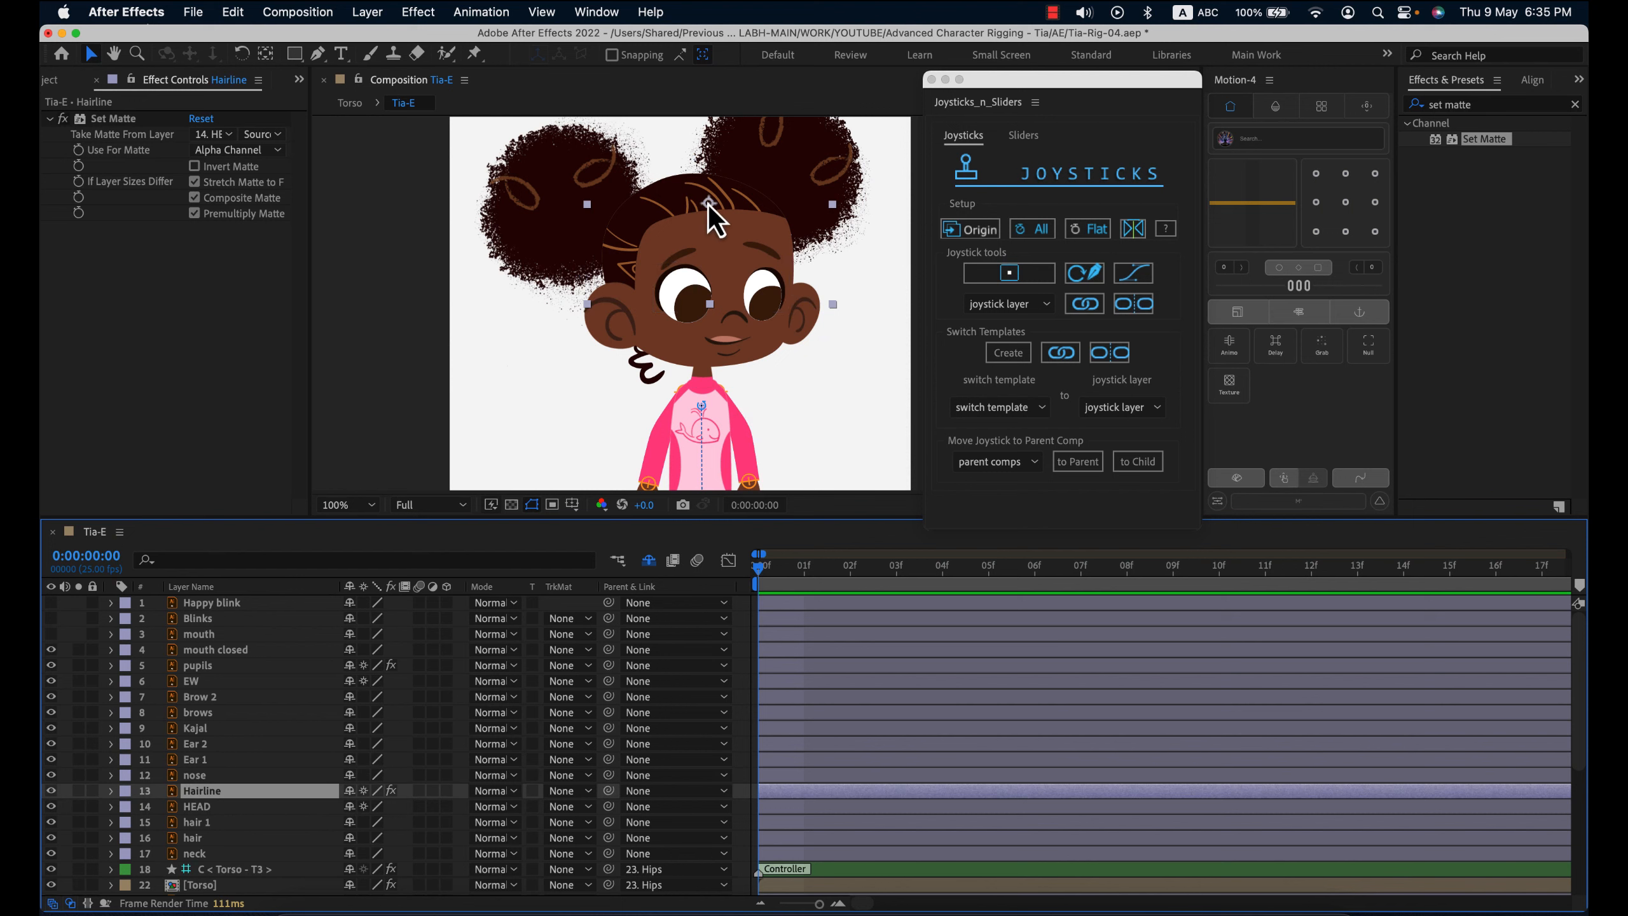
drag(713, 207, 677, 231)
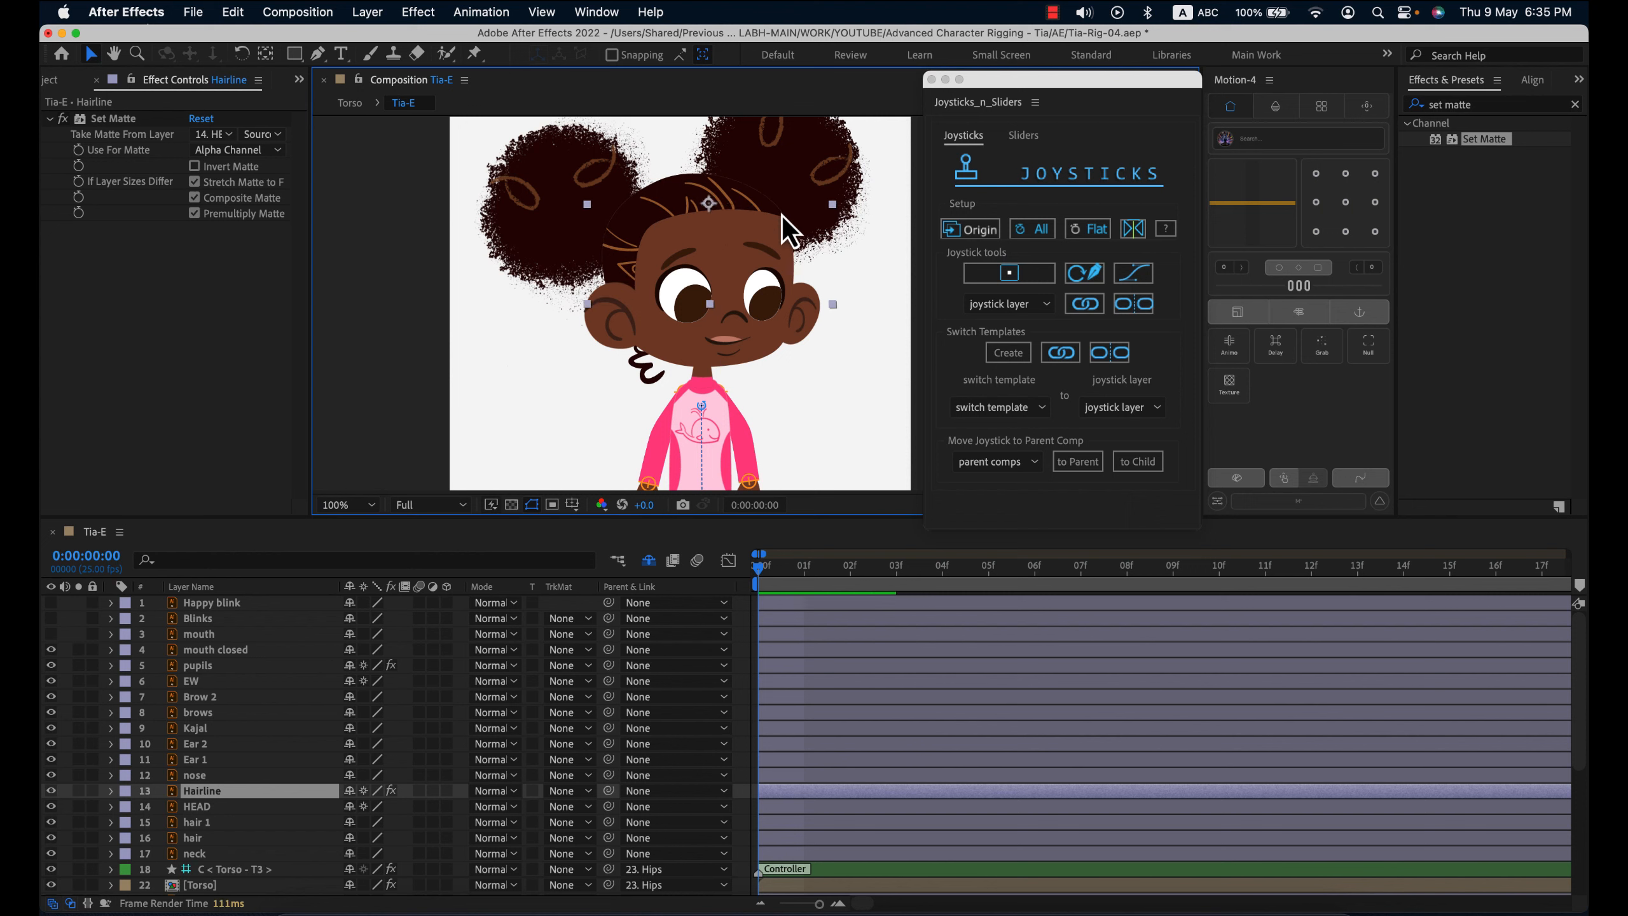
click(242, 809)
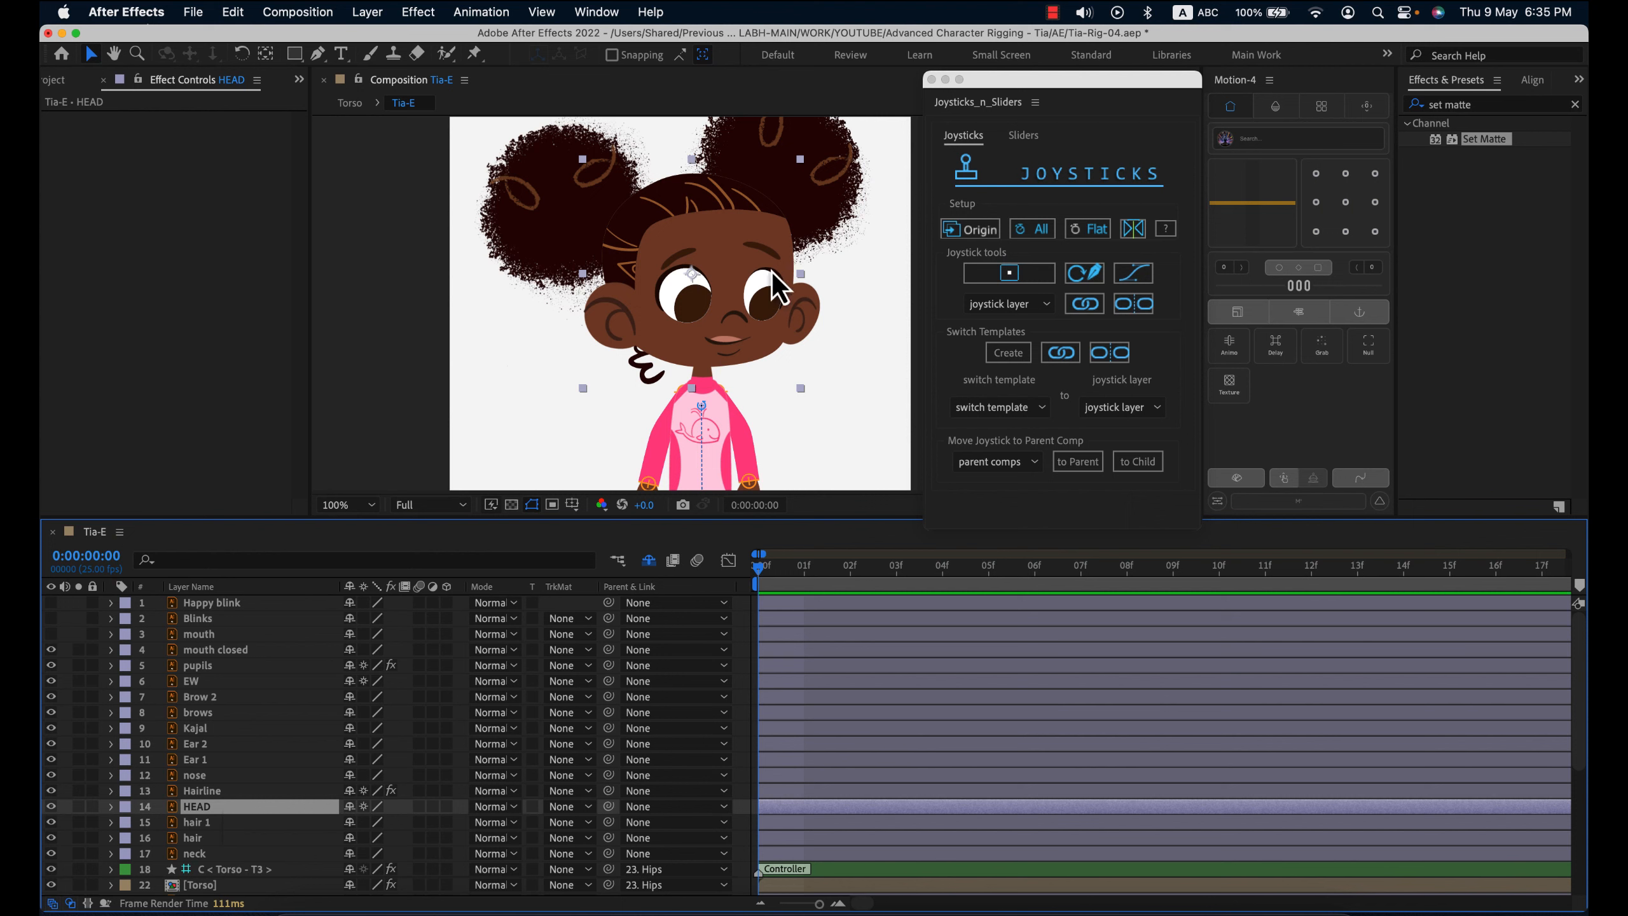
- Add a null object to the composition and position it at the character's nose
click(65, 656)
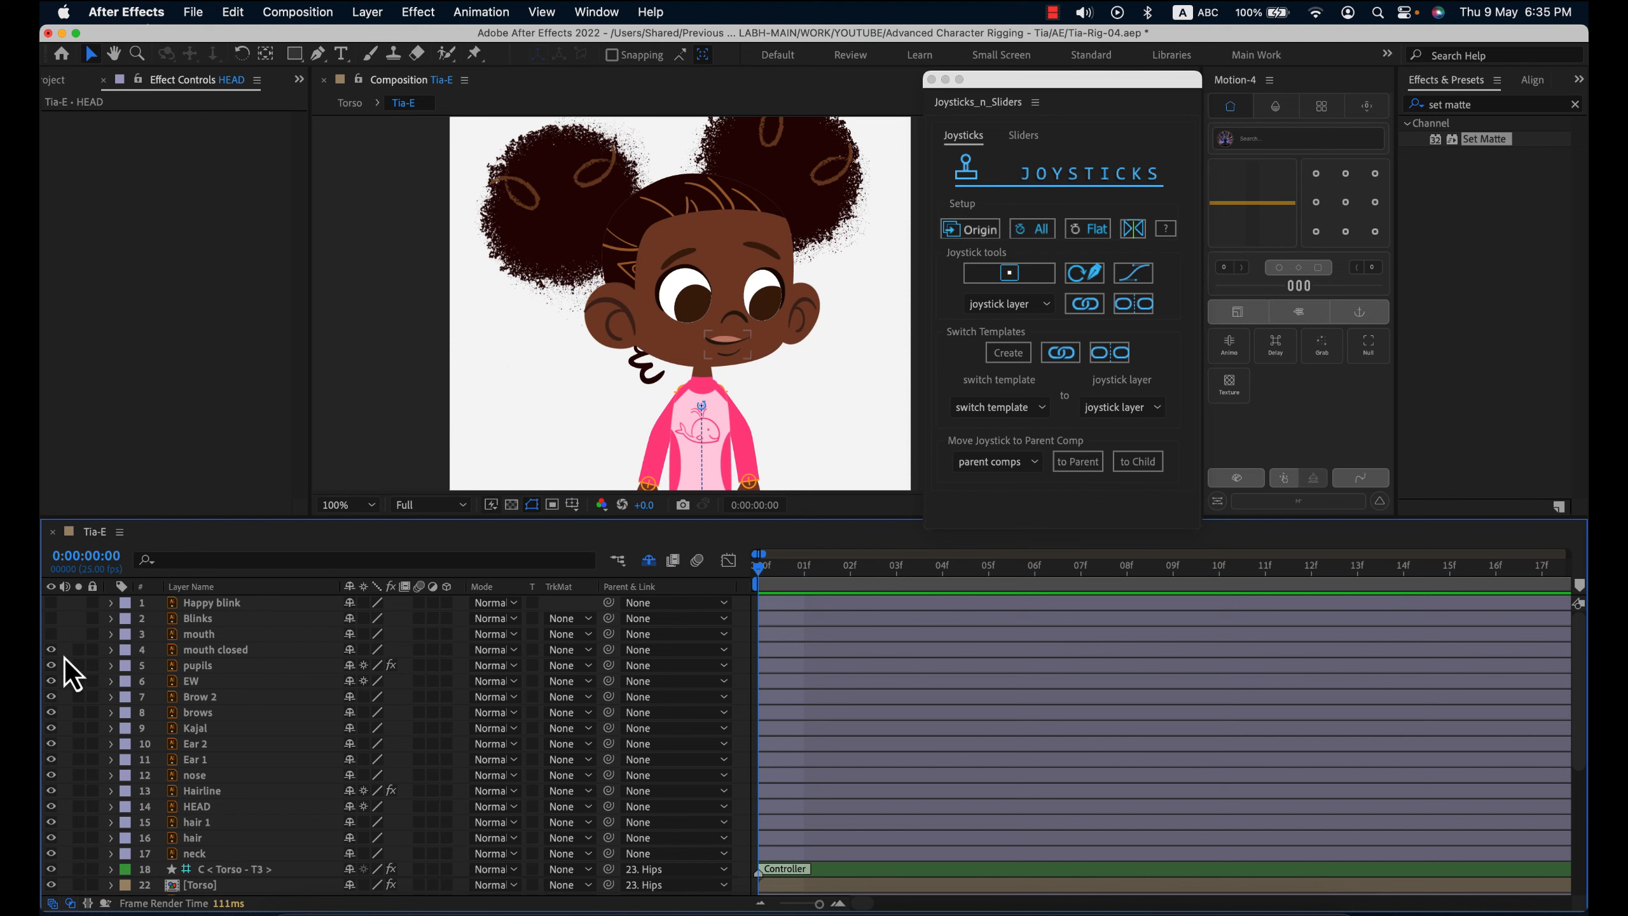
right_click(64, 659)
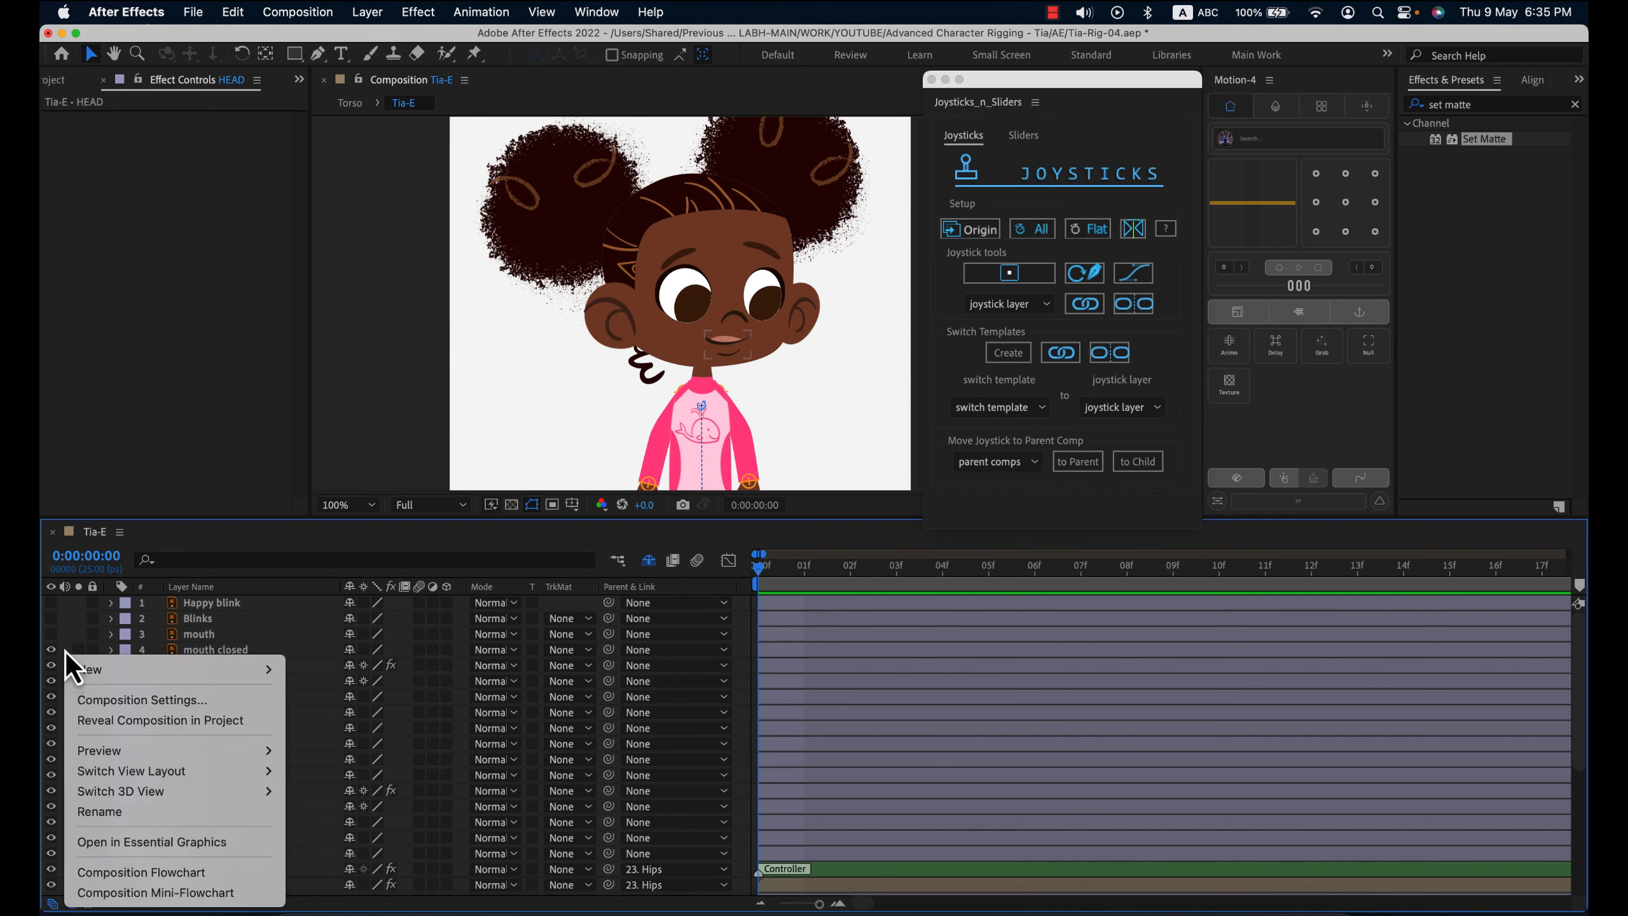
click(66, 652)
right_click(66, 652)
mouse_move(154, 664)
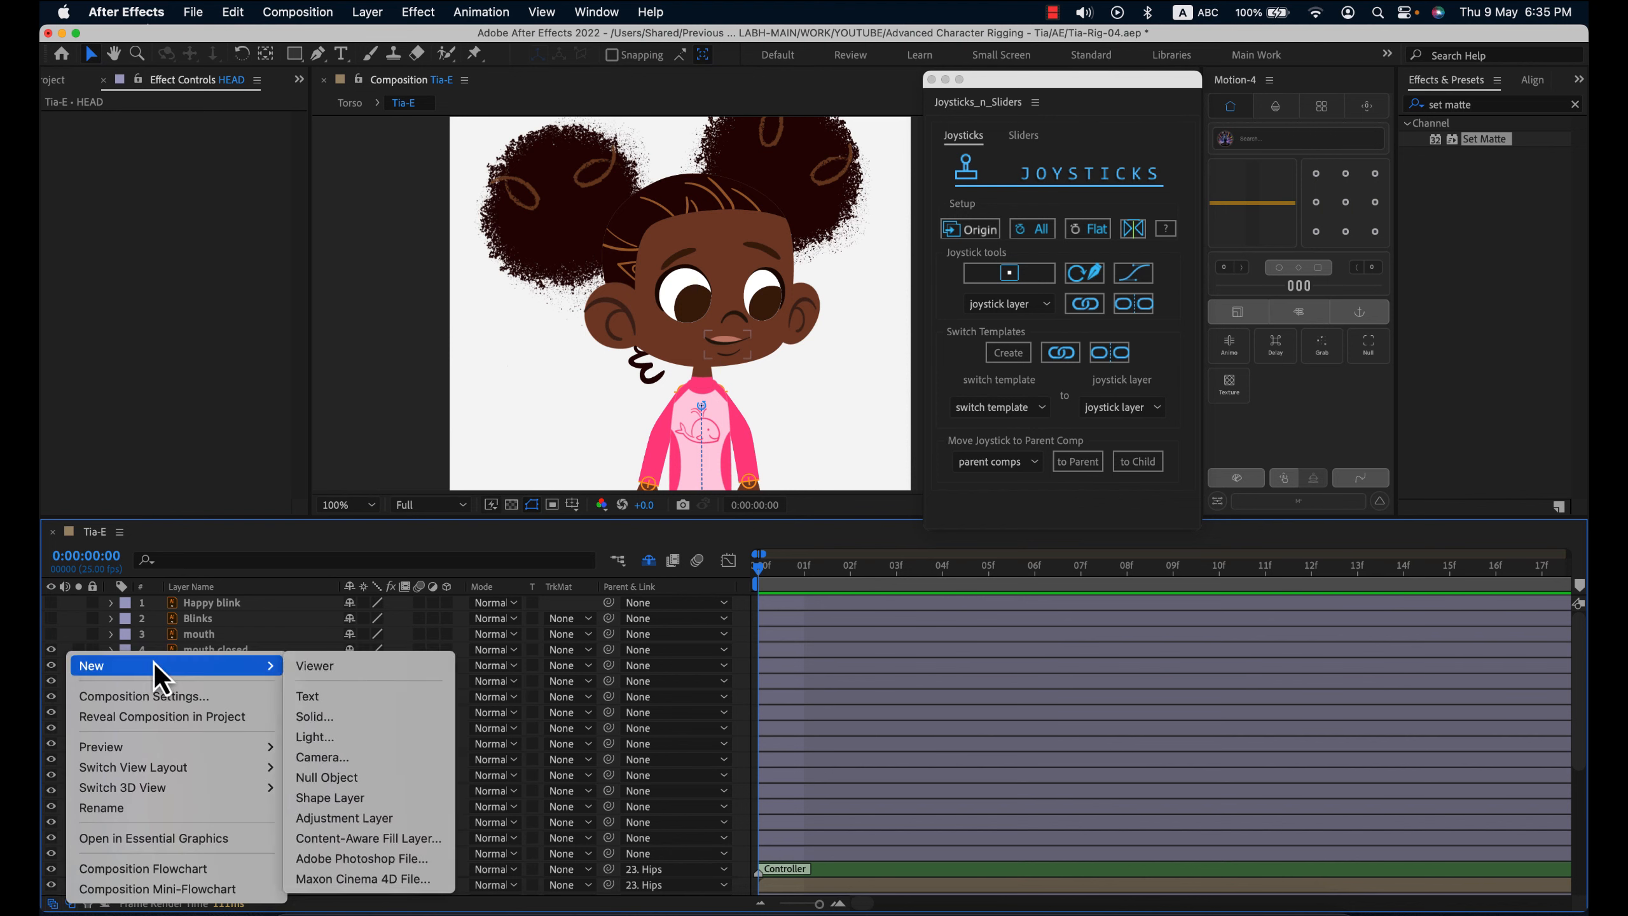
click(351, 783)
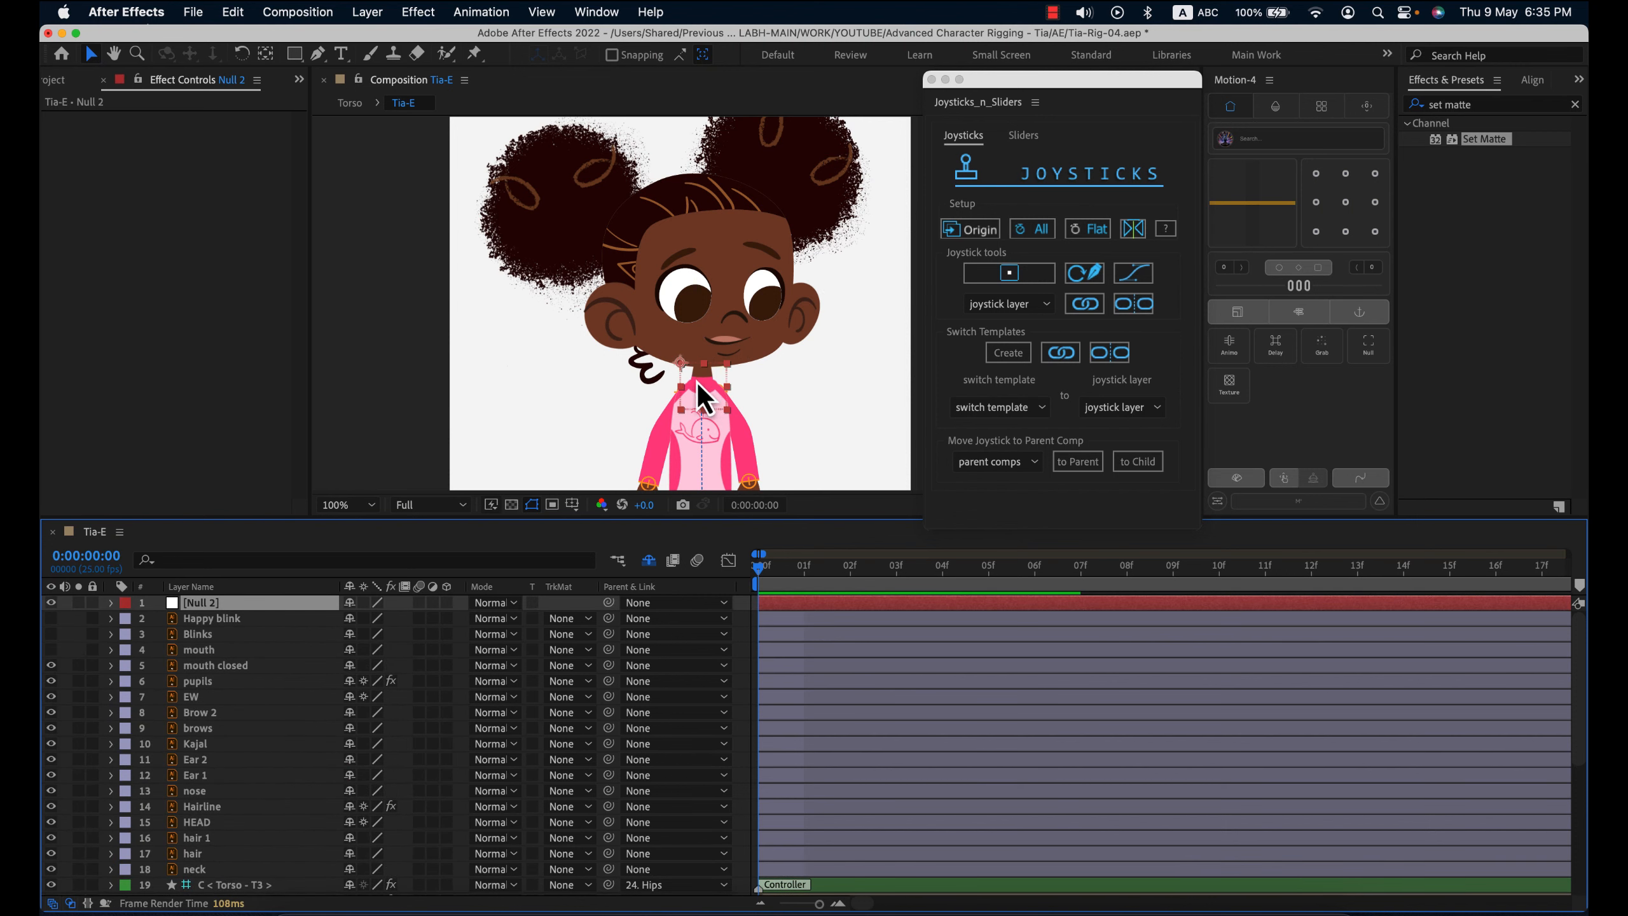
drag(697, 381, 750, 341)
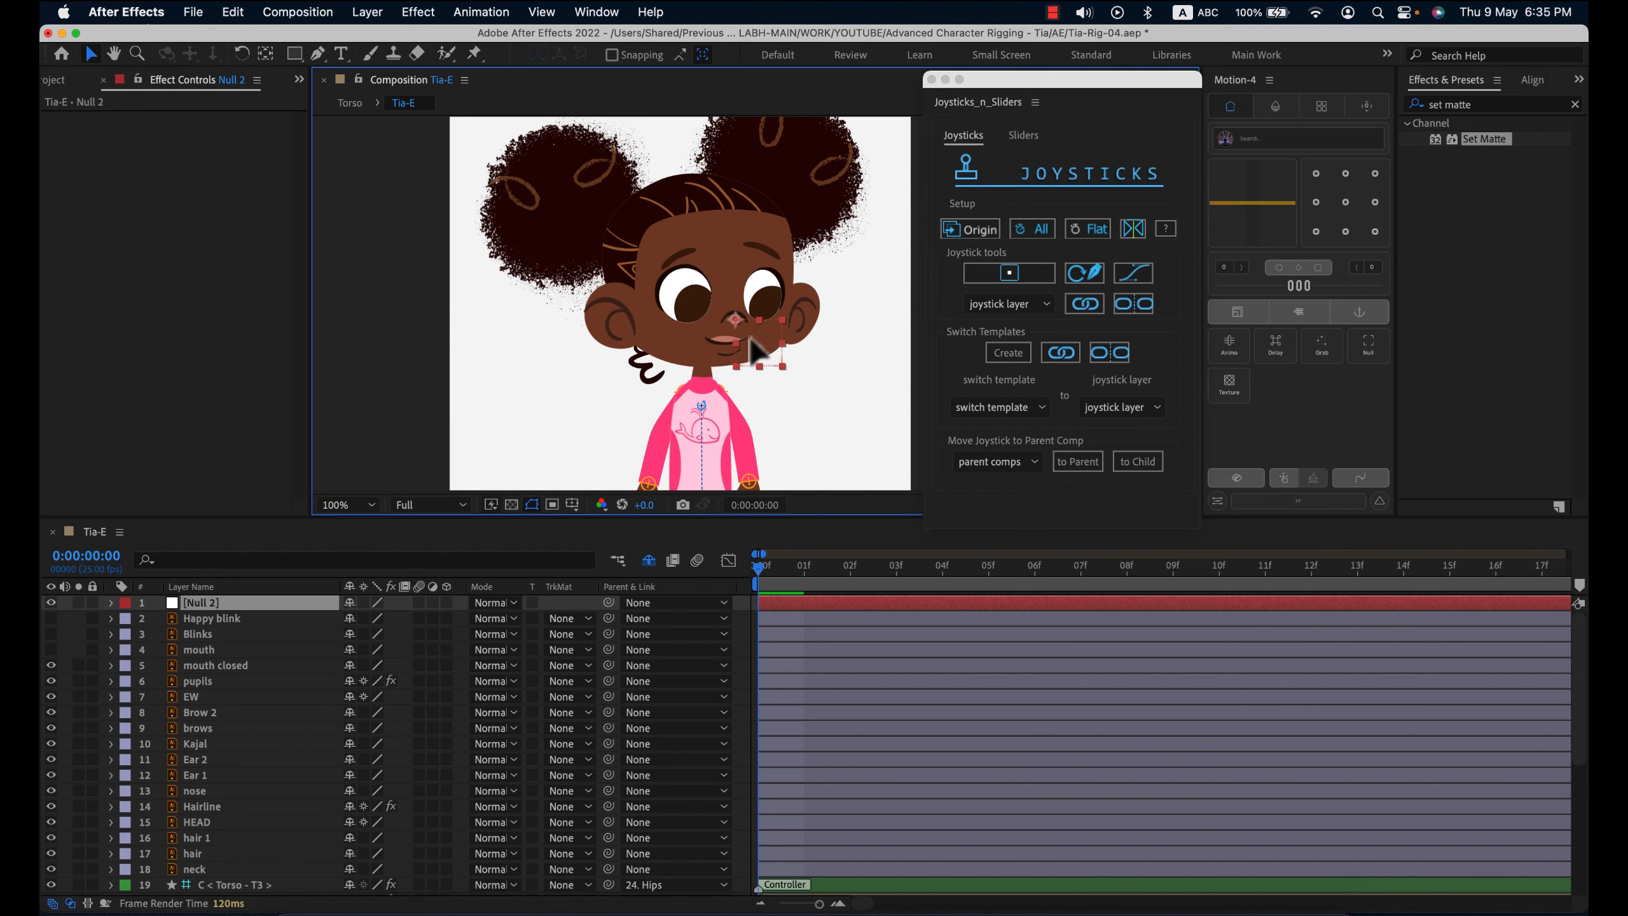
- Rename the new null layer as Face
scroll(761, 359, up, 2)
scroll(761, 359, down, 2)
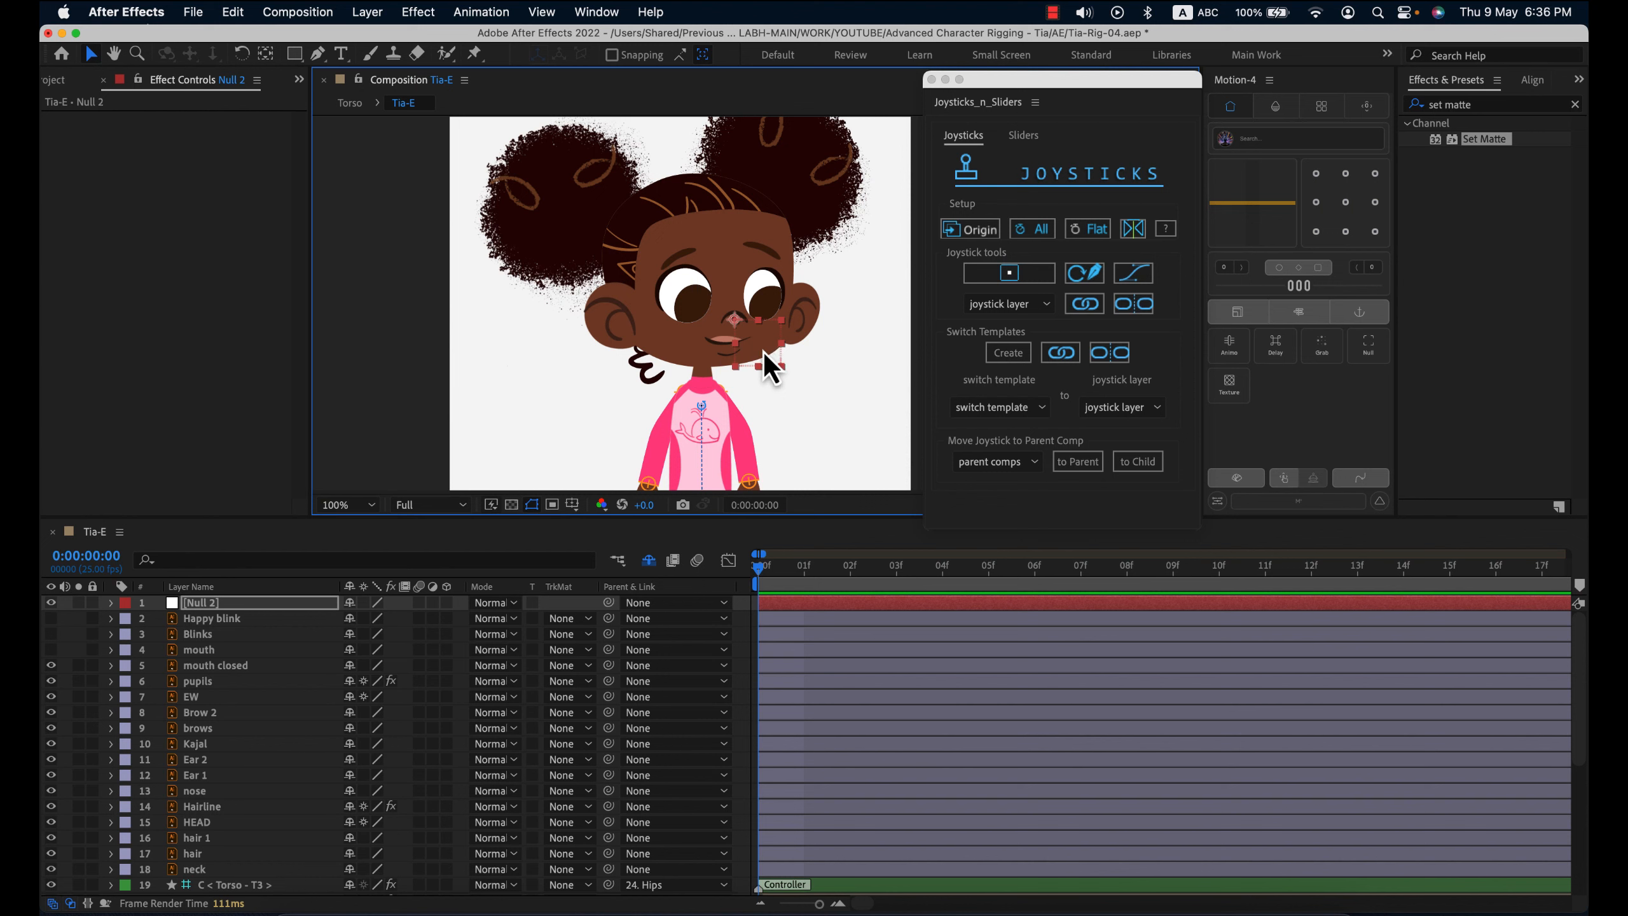
click(258, 605)
key(Return)
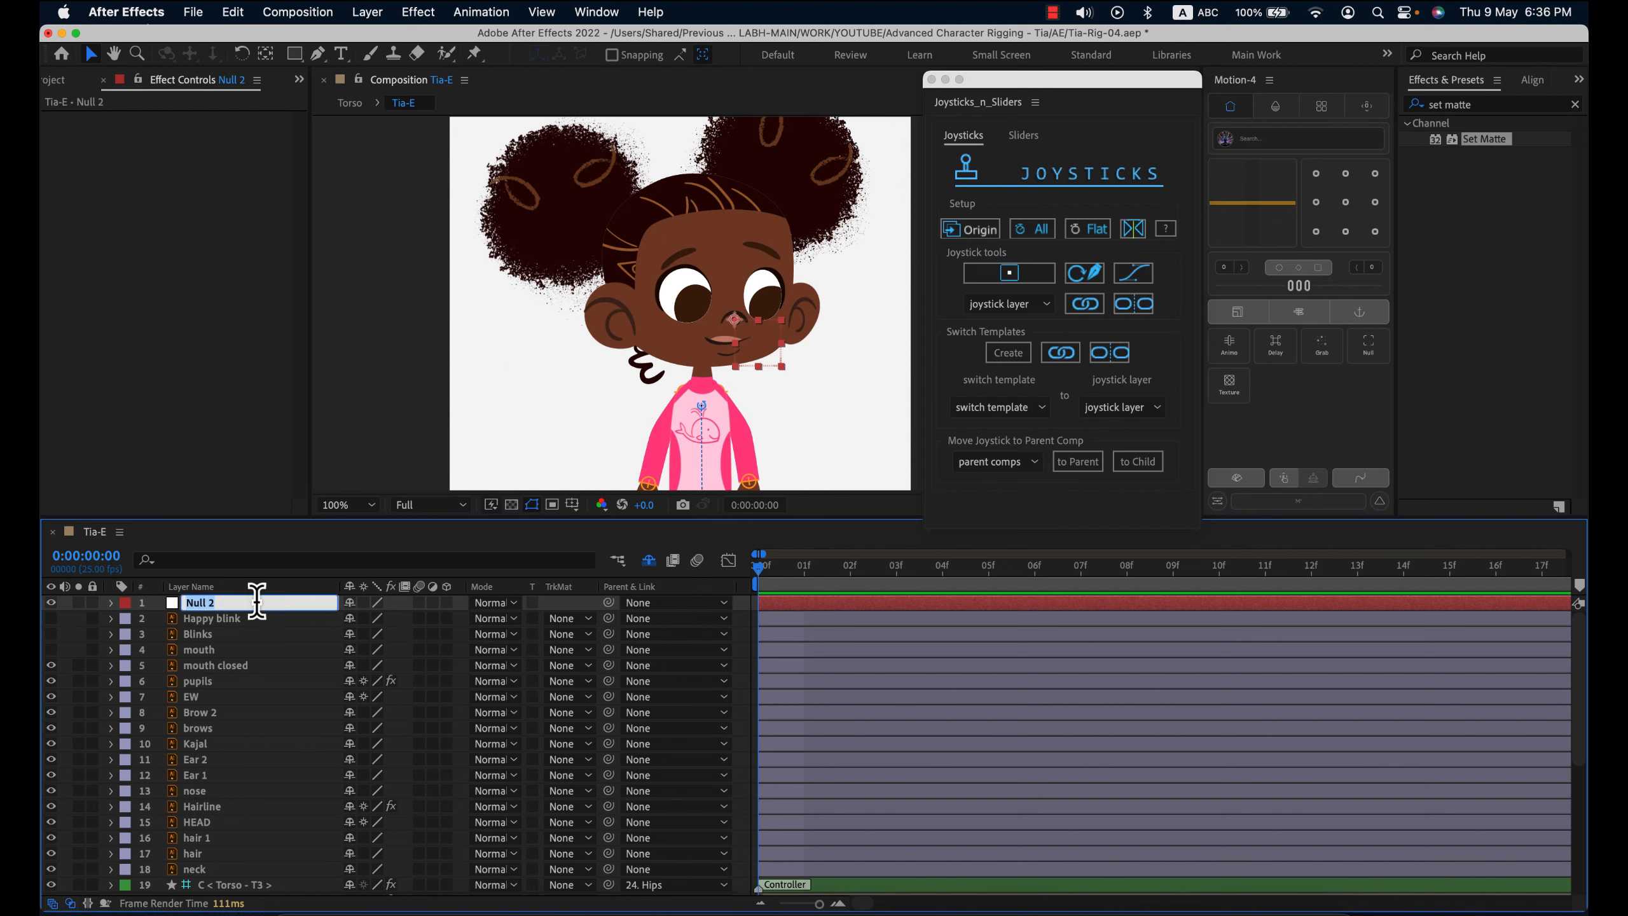
text(Face)
key(Return)
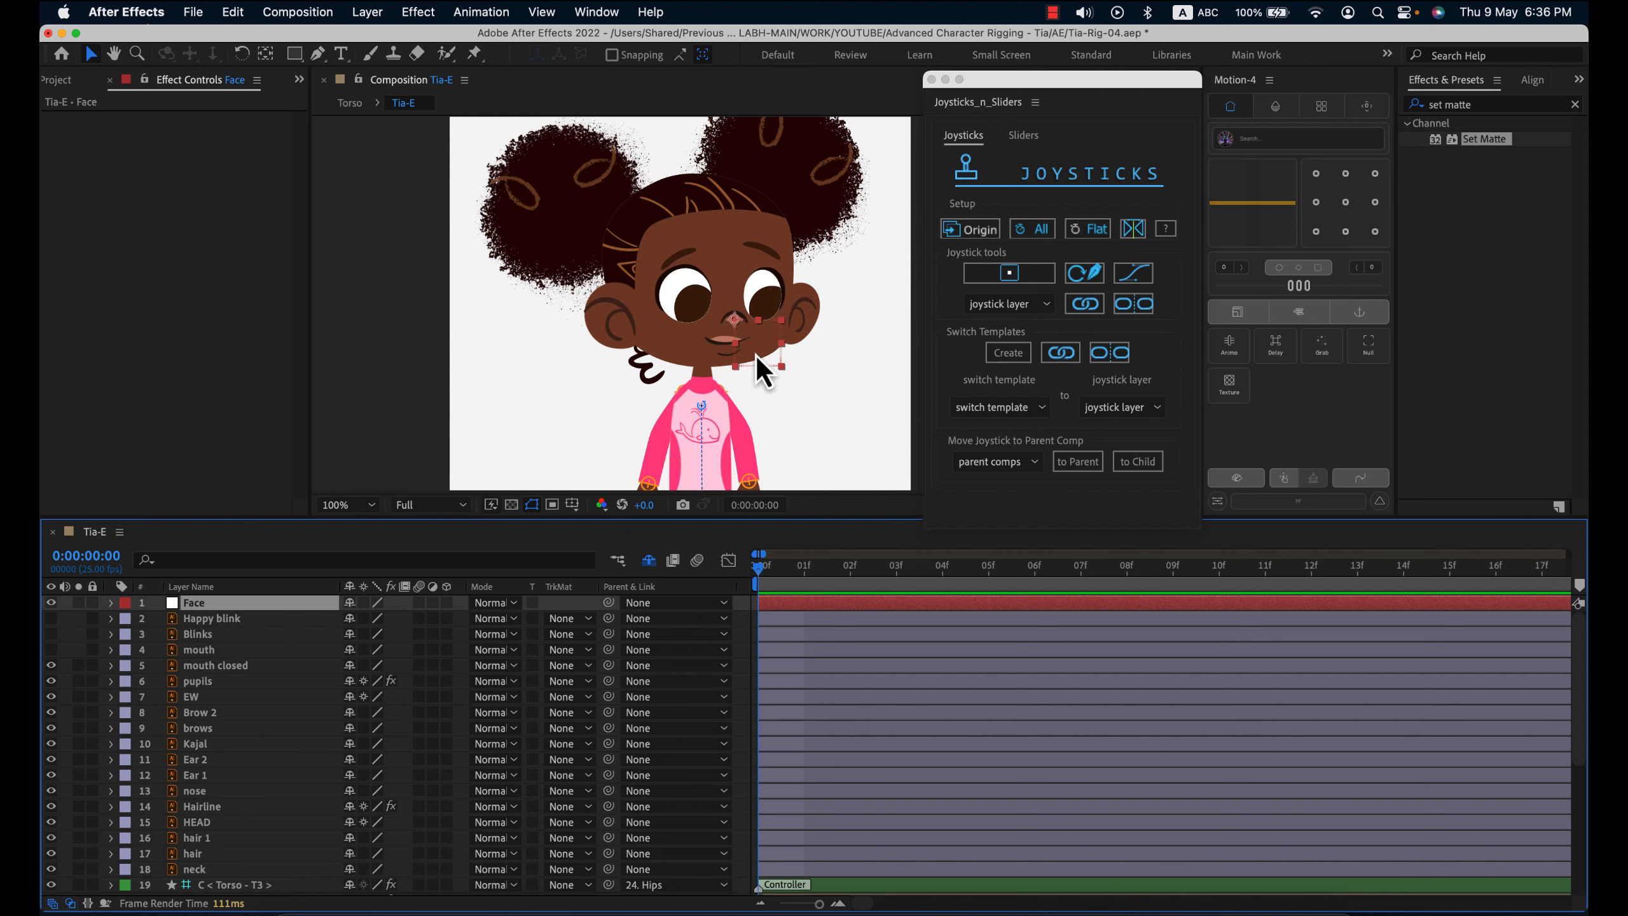
- Select the Happy blink, Blinks and mouth layers and make them visible
click(257, 617)
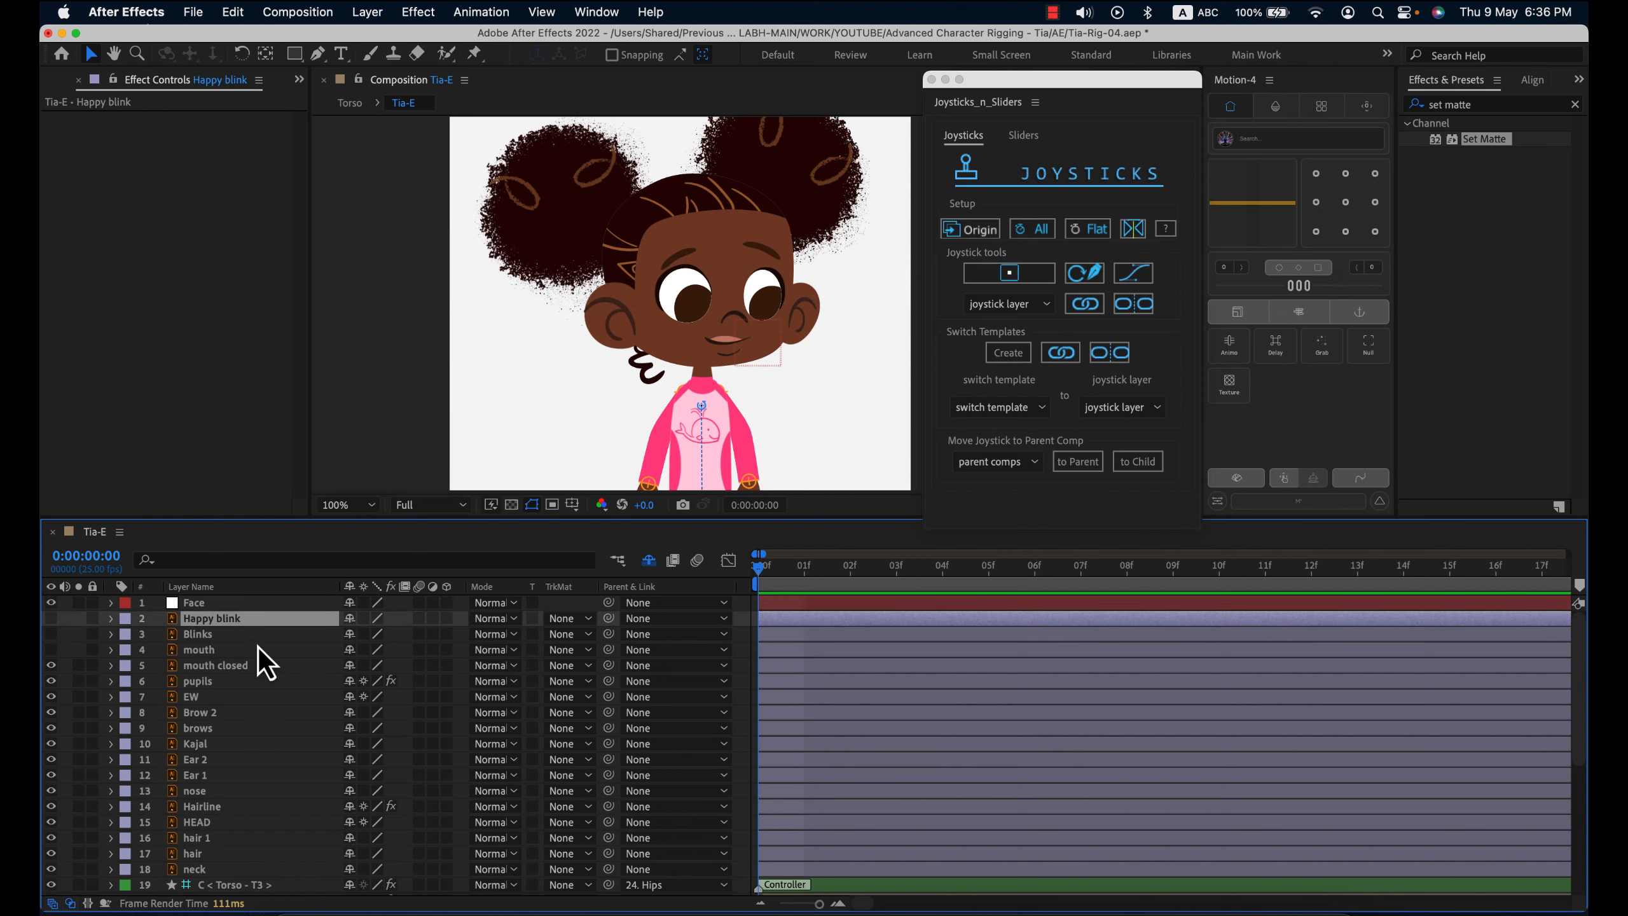
shift+click(214, 635)
shift+click(216, 650)
click(56, 654)
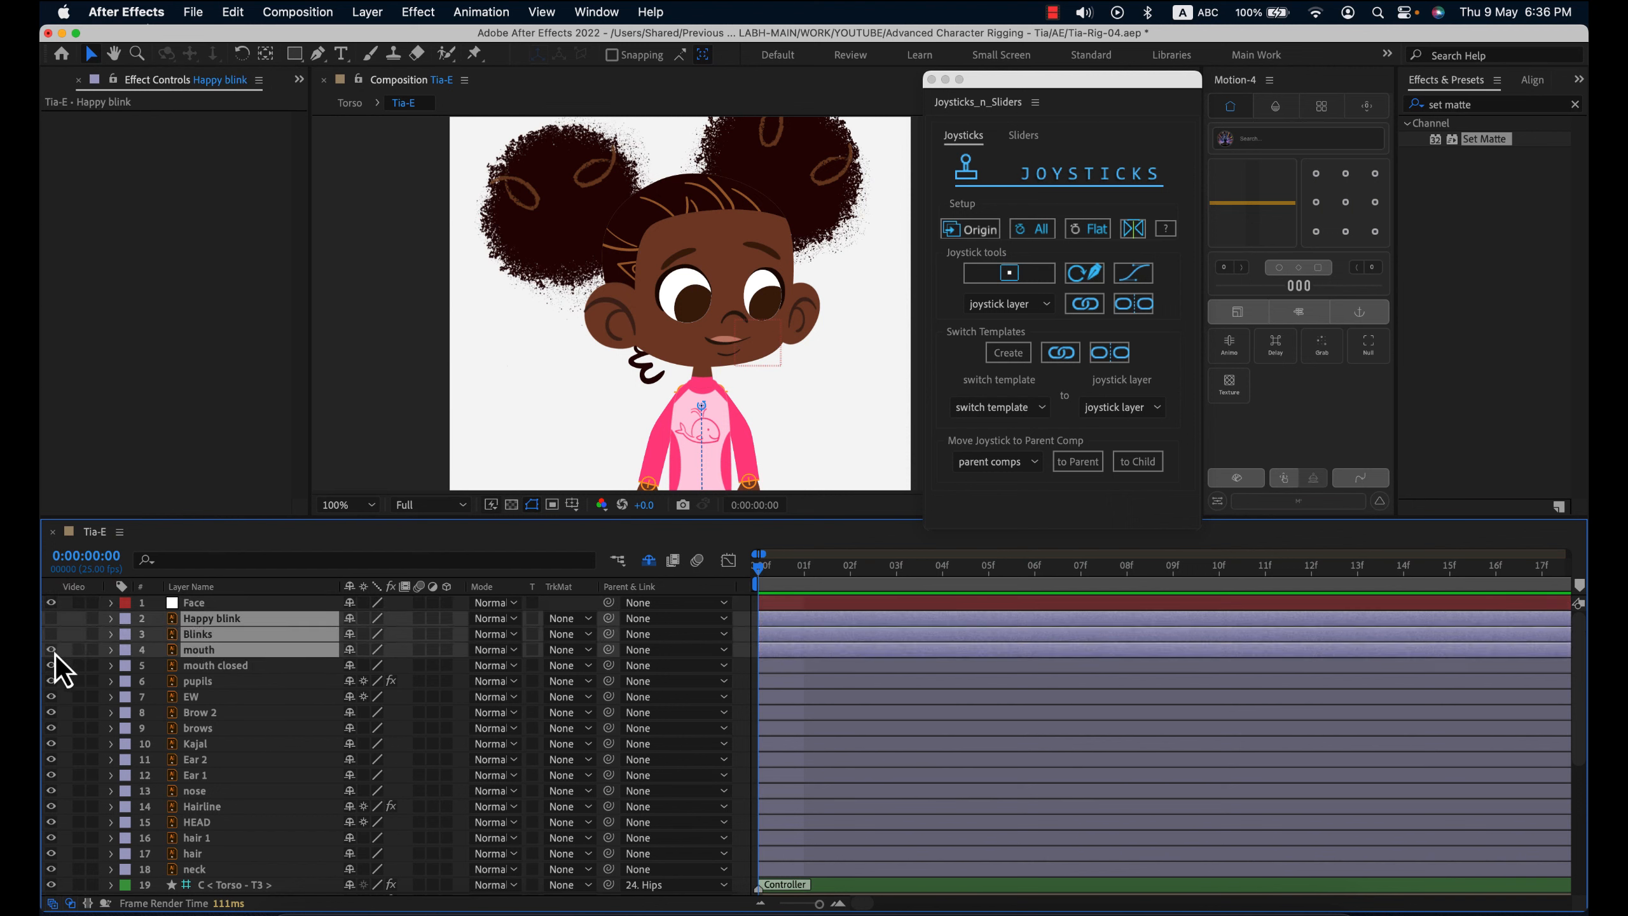
click(54, 654)
click(54, 654)
click(54, 655)
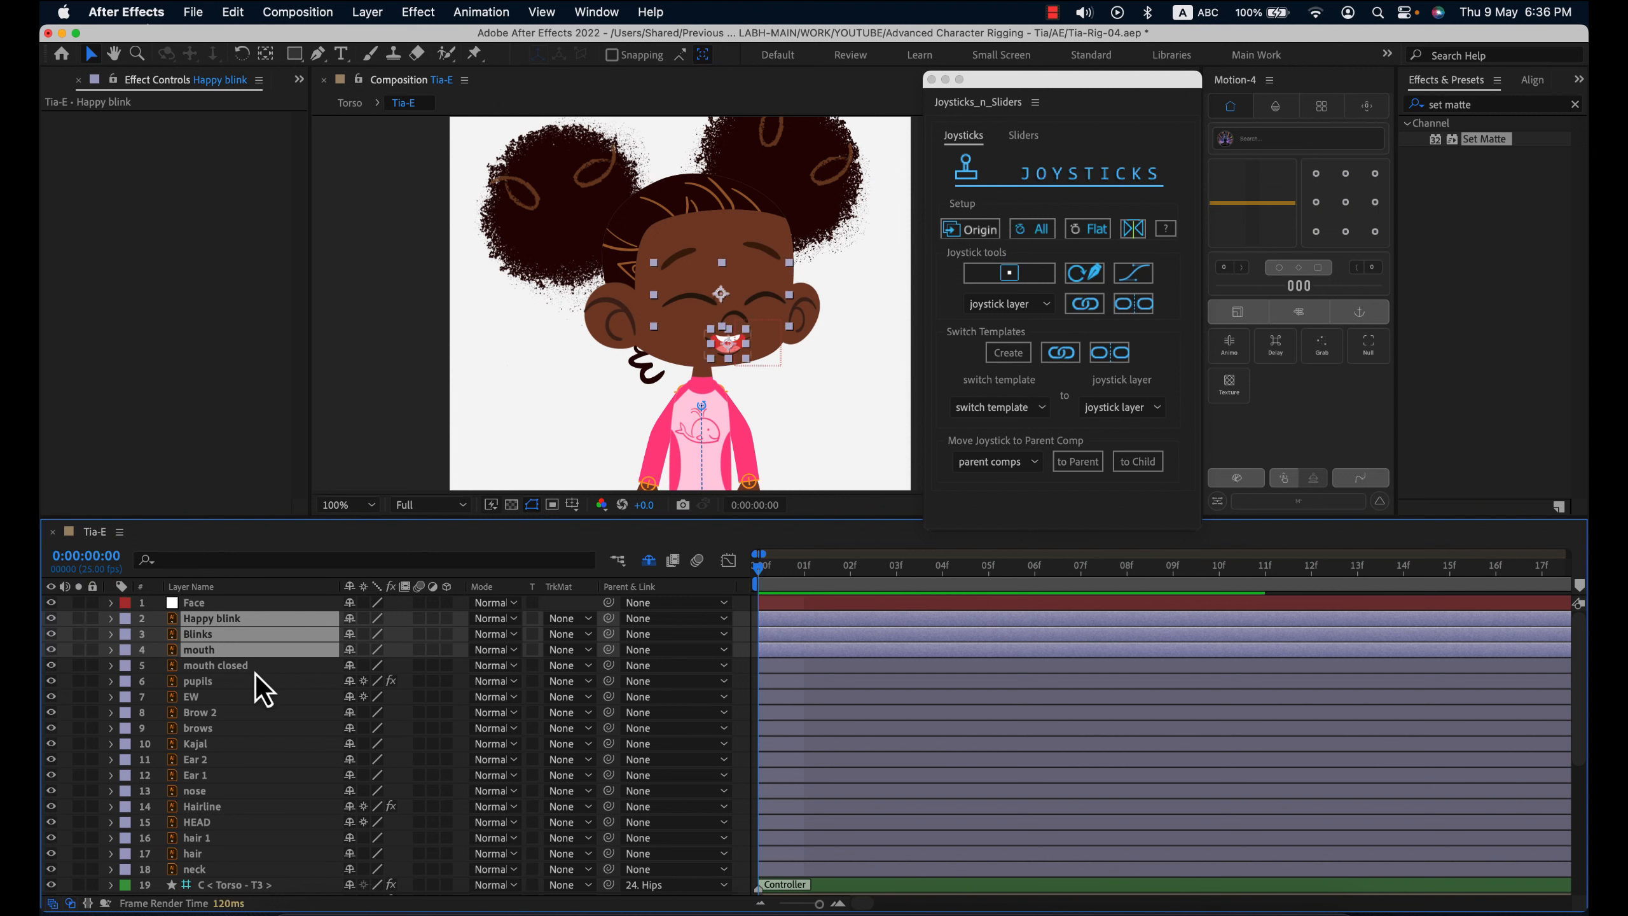
- Add mouth closed, pupils, EW, both brow layers and Kajal to the selection and parent all selected layers to the Face null
shift+click(224, 669)
shift+click(219, 683)
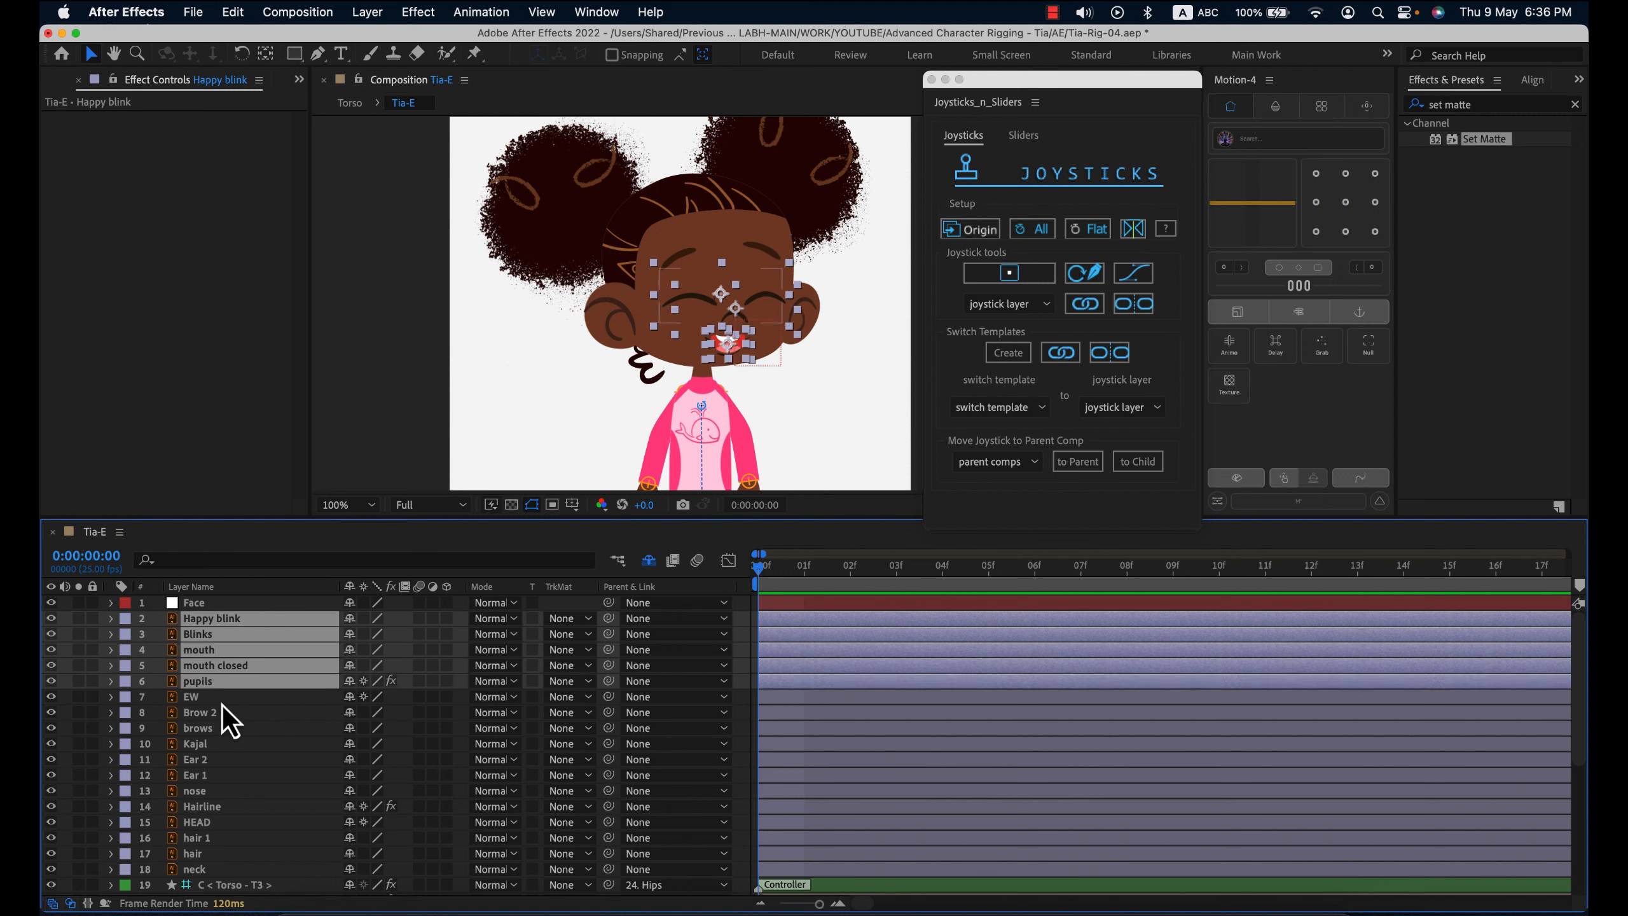
shift+click(214, 697)
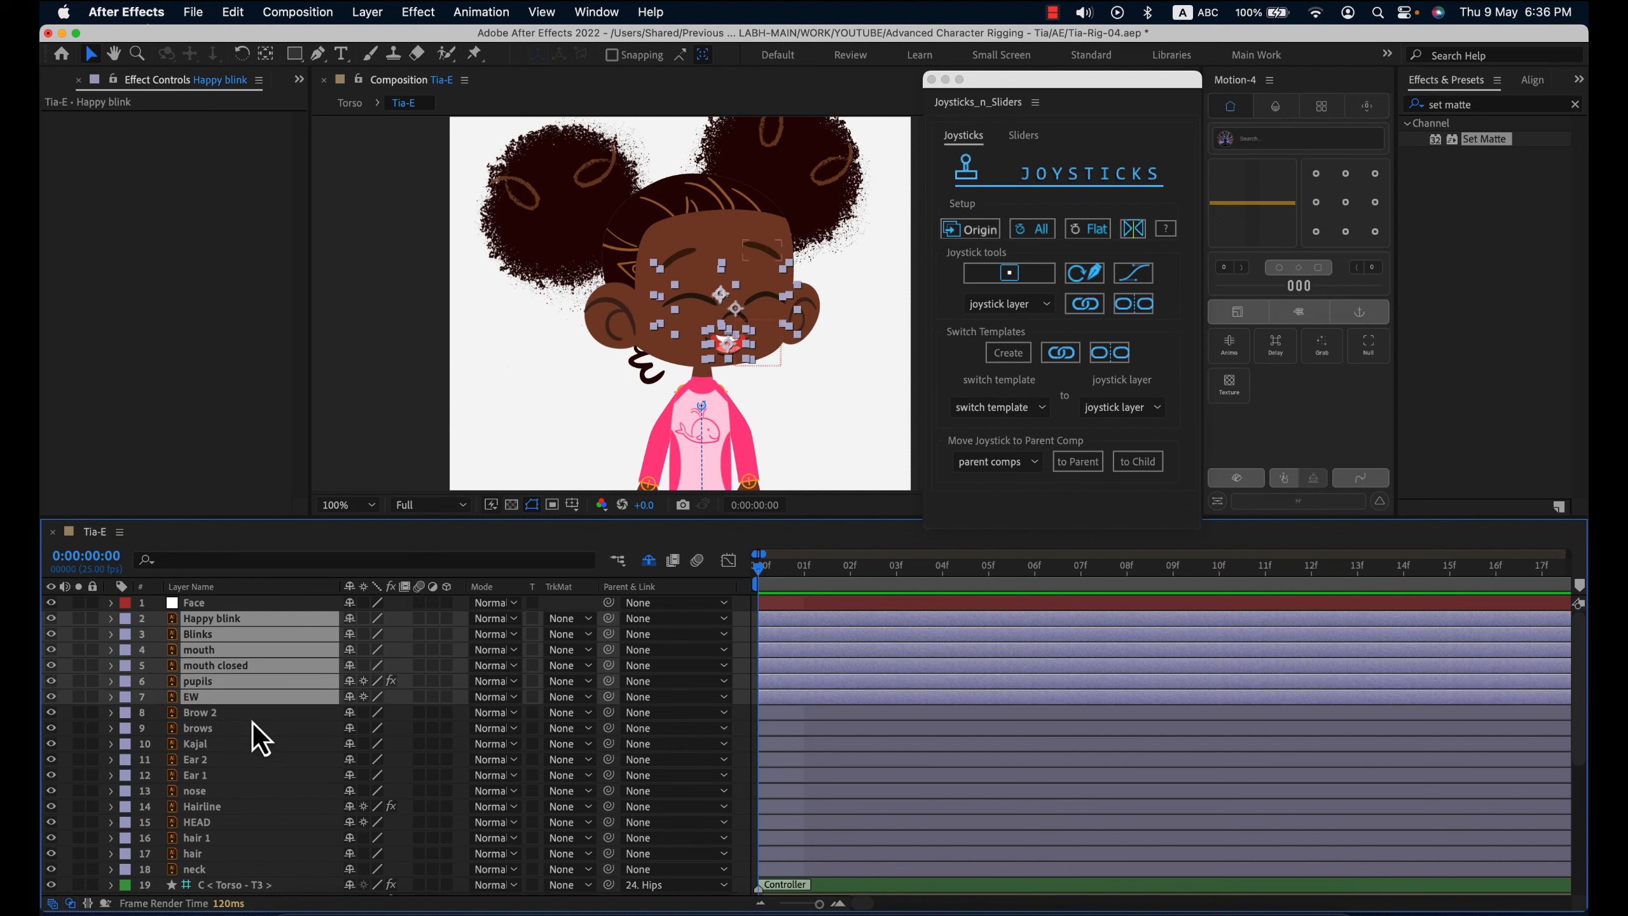
shift+click(221, 716)
shift+click(217, 730)
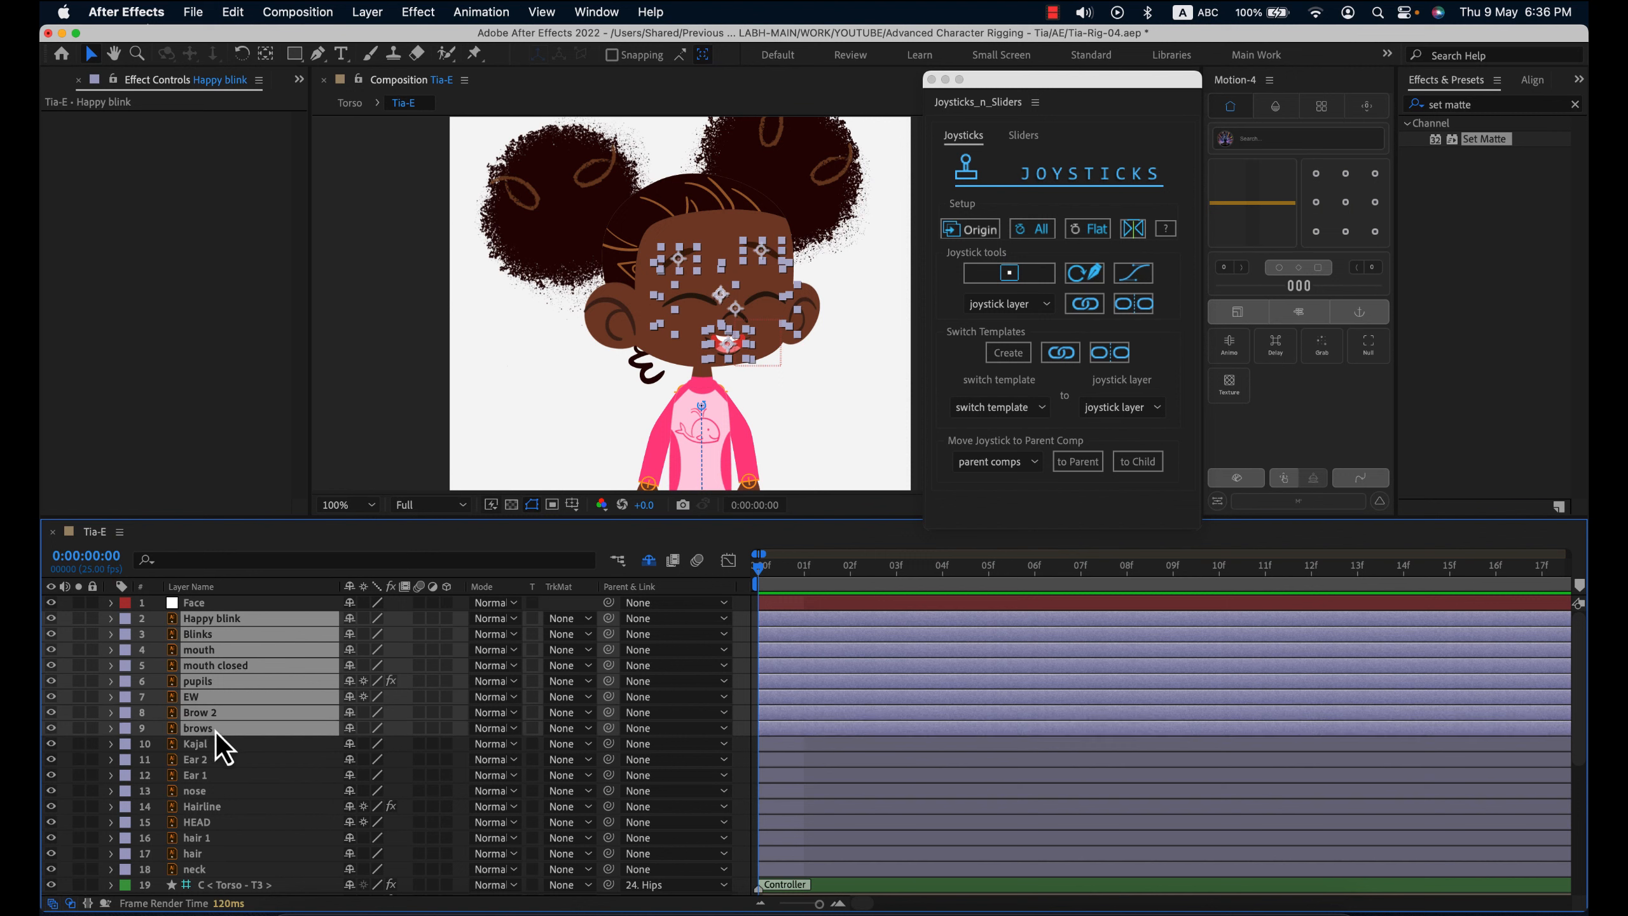
shift+click(221, 747)
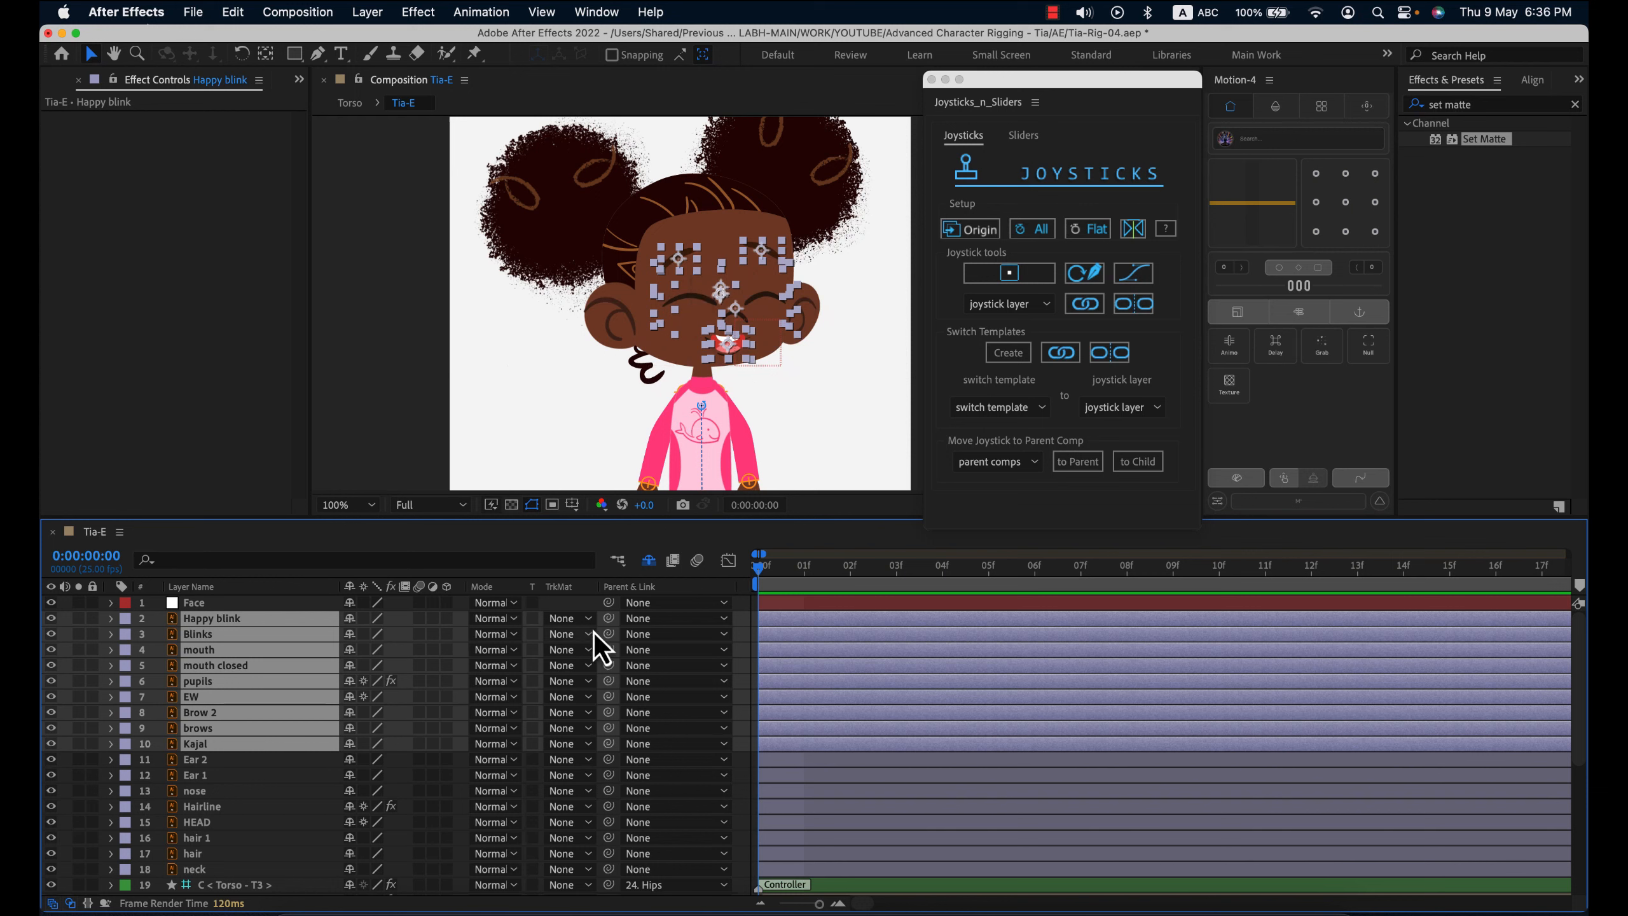
drag(608, 618, 269, 605)
click(236, 608)
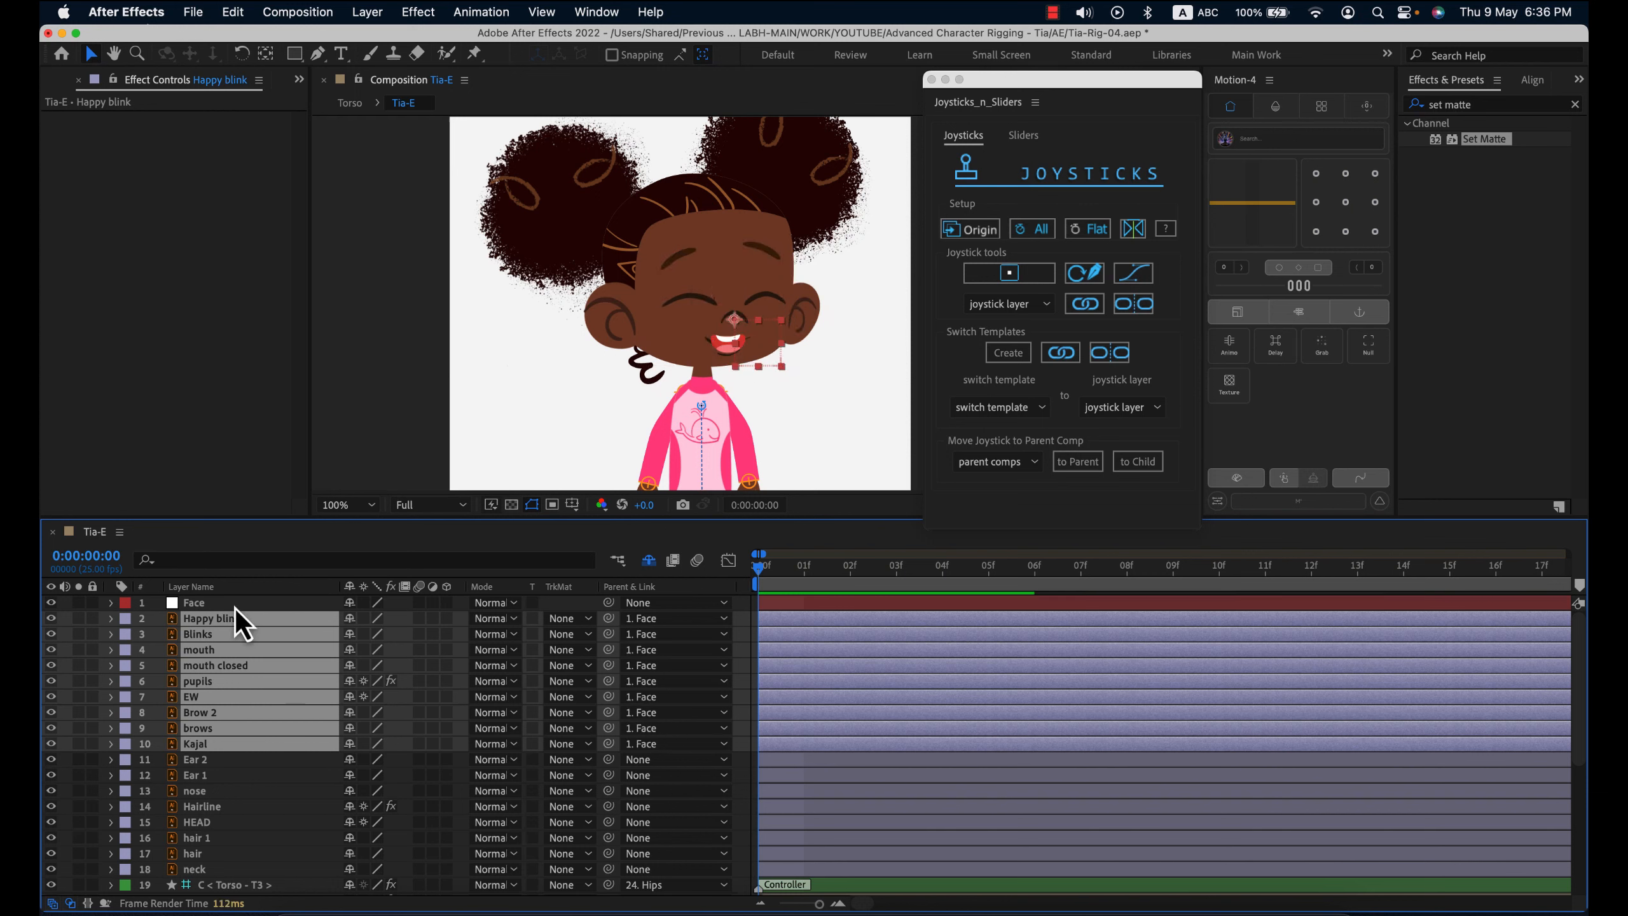
- Hide the Happy blink, Blinks and mouth layers
click(771, 337)
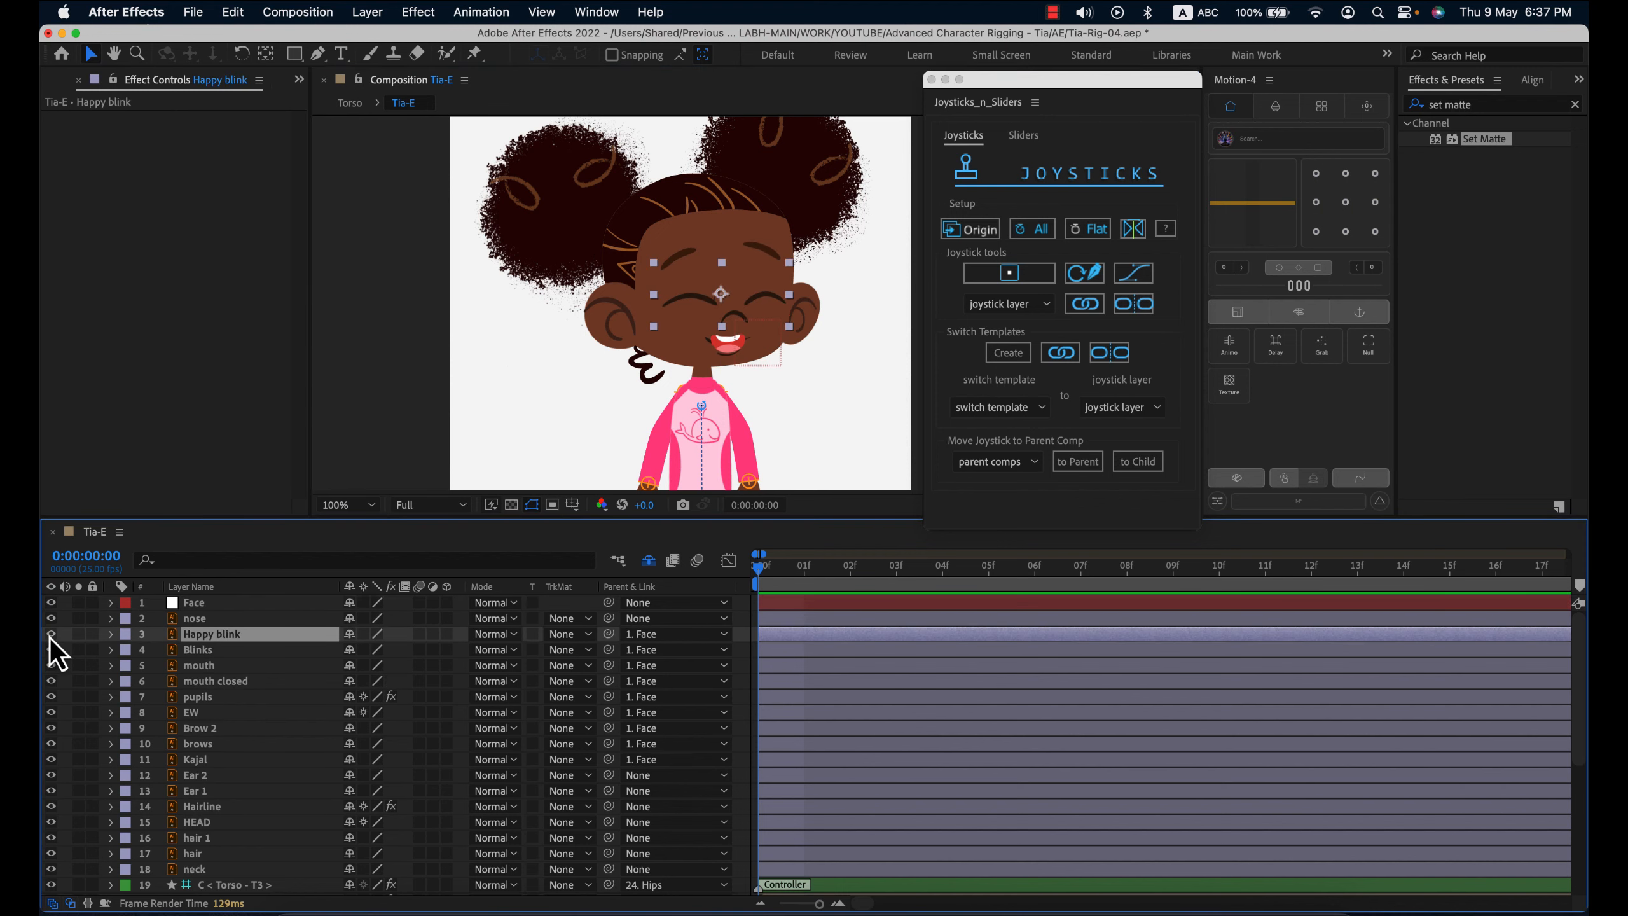
drag(50, 635, 54, 669)
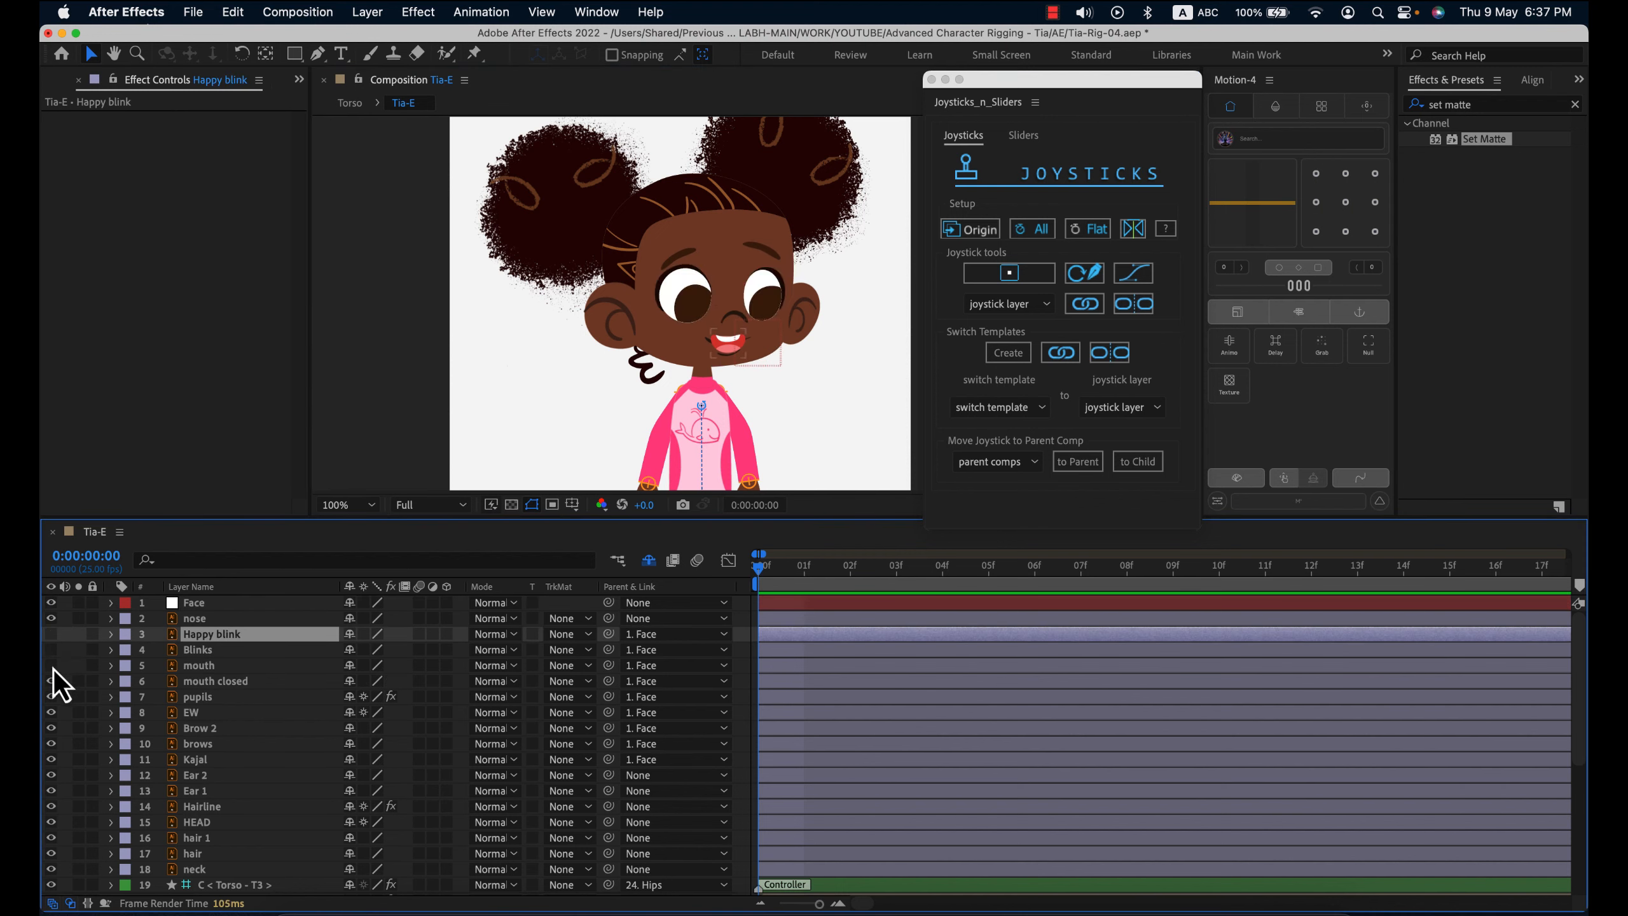
- Parent the Hairline layer to the Face null and test the null's movement in the composition
click(230, 809)
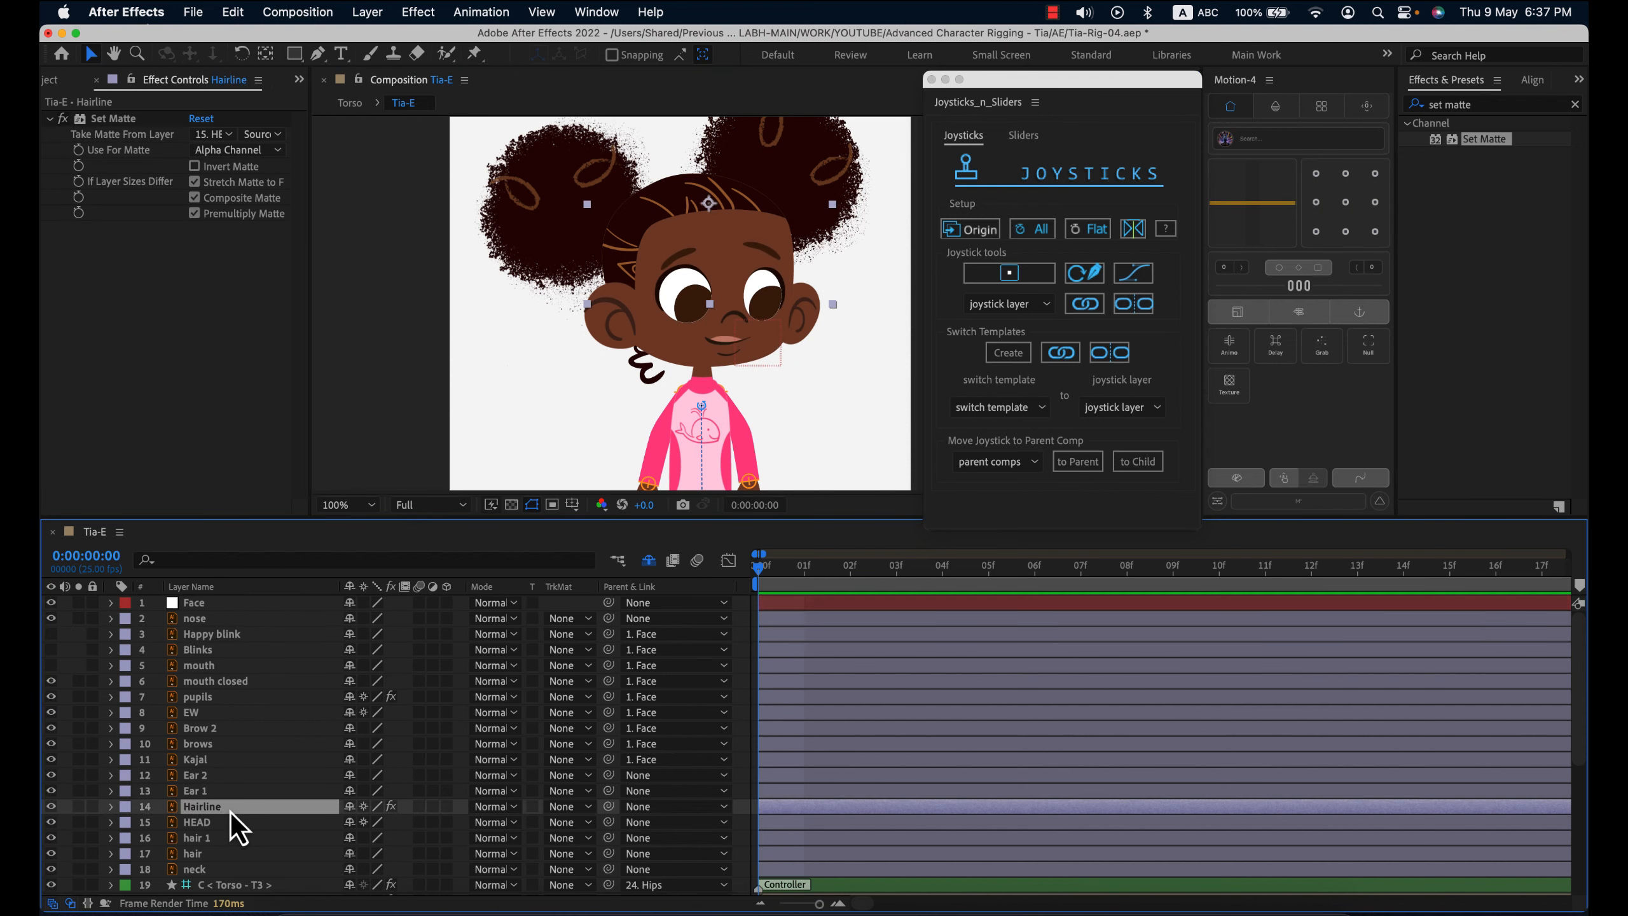
drag(608, 807, 225, 610)
click(225, 607)
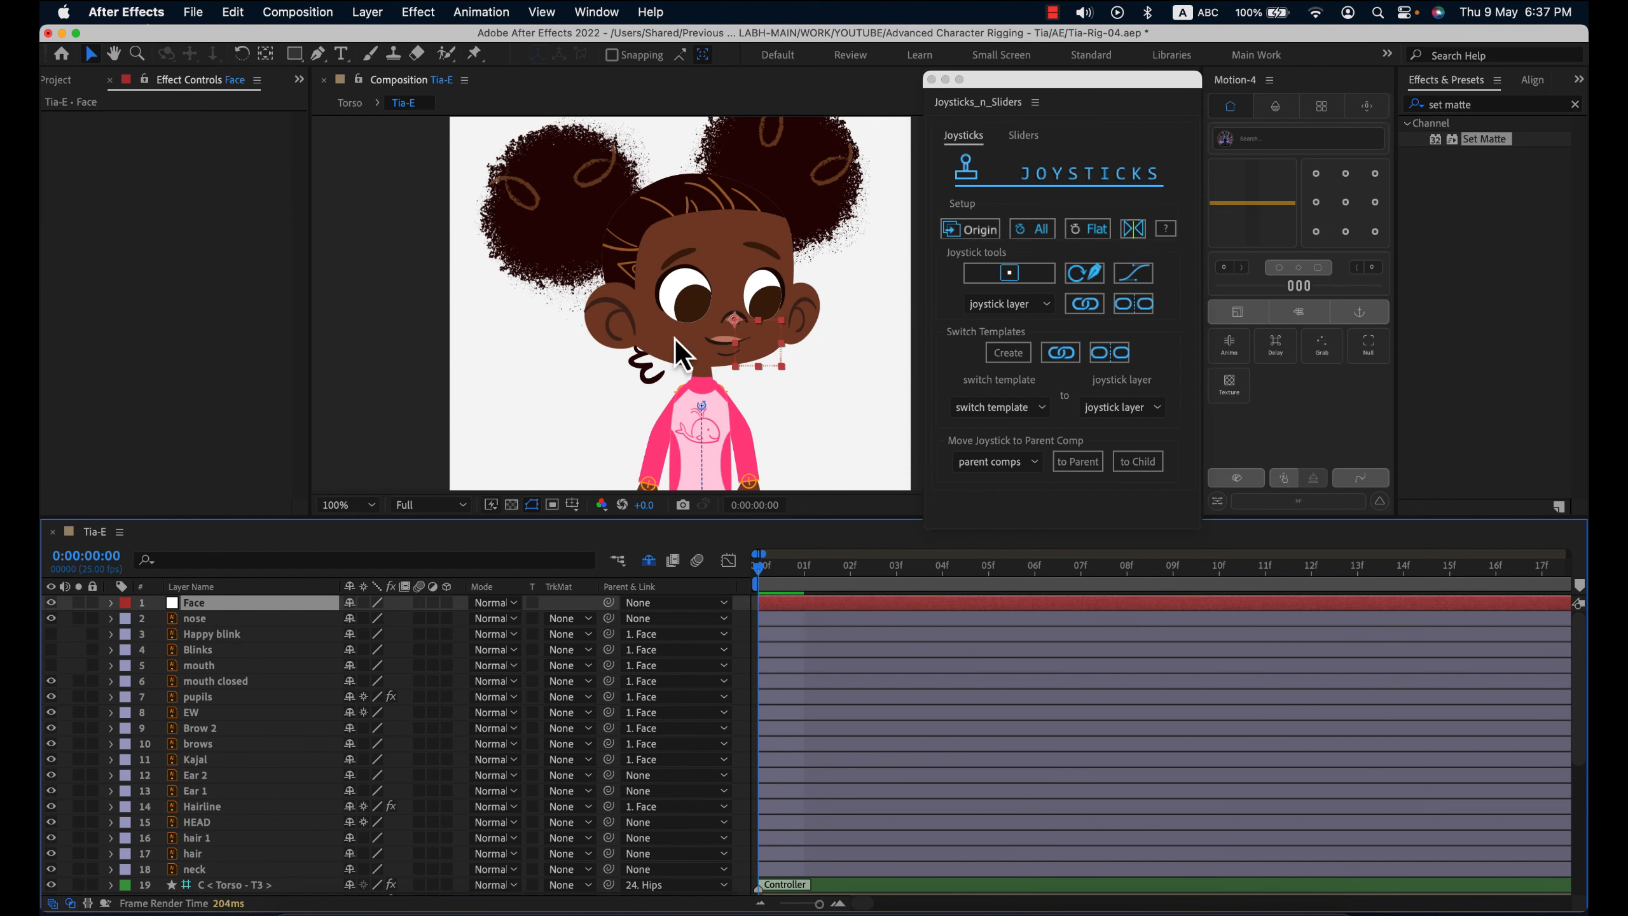
drag(752, 346, 752, 346)
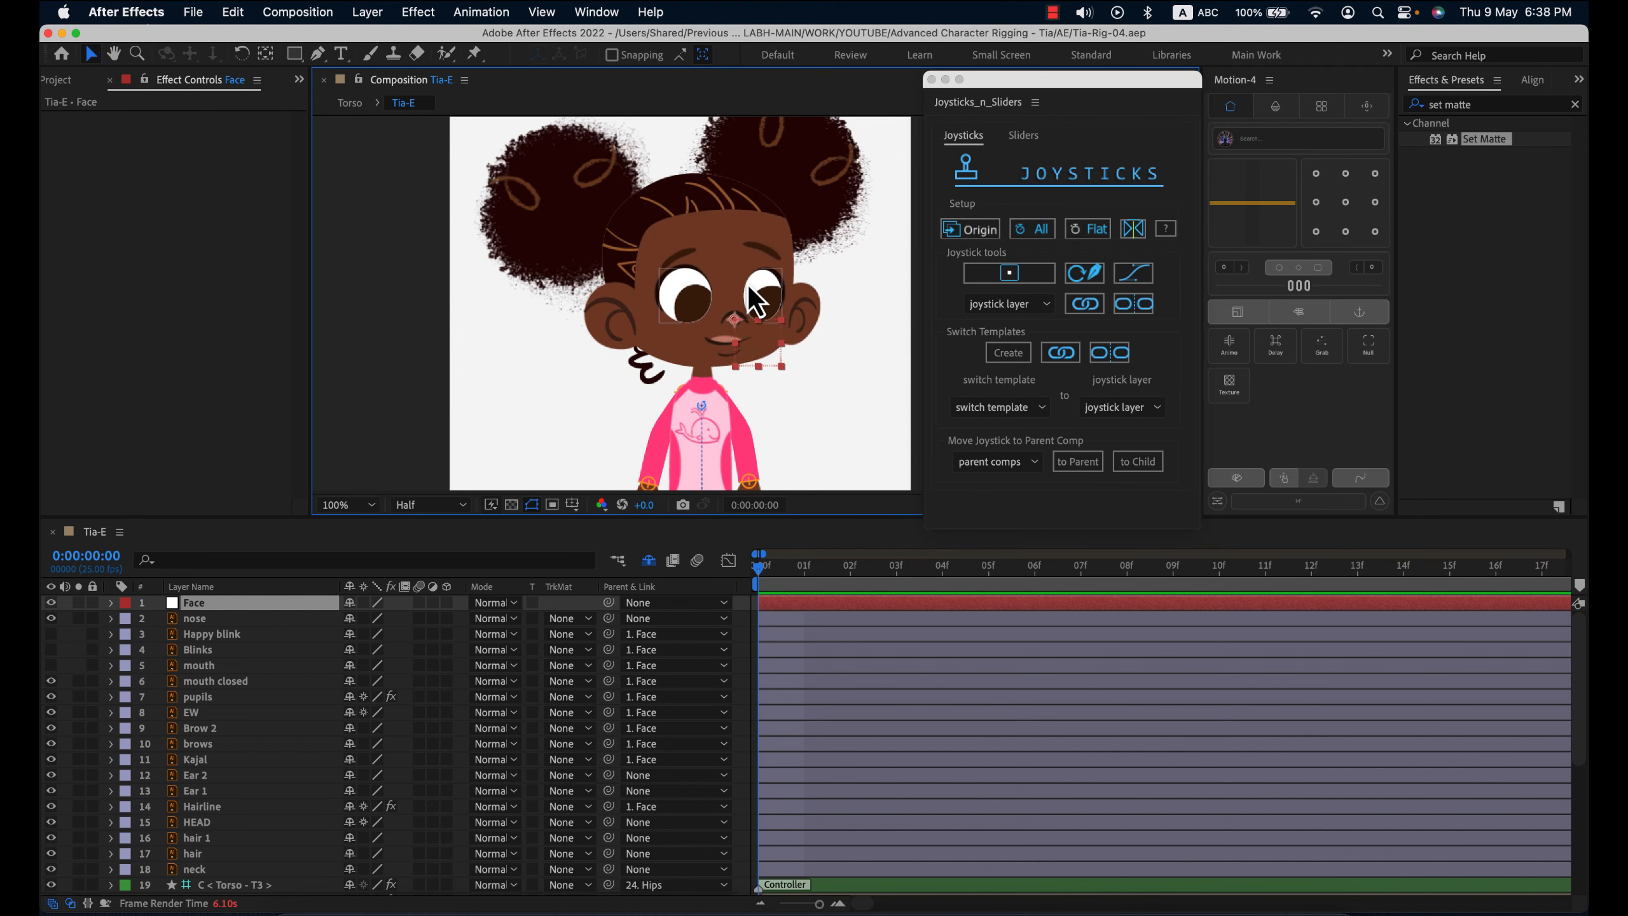
key(h)
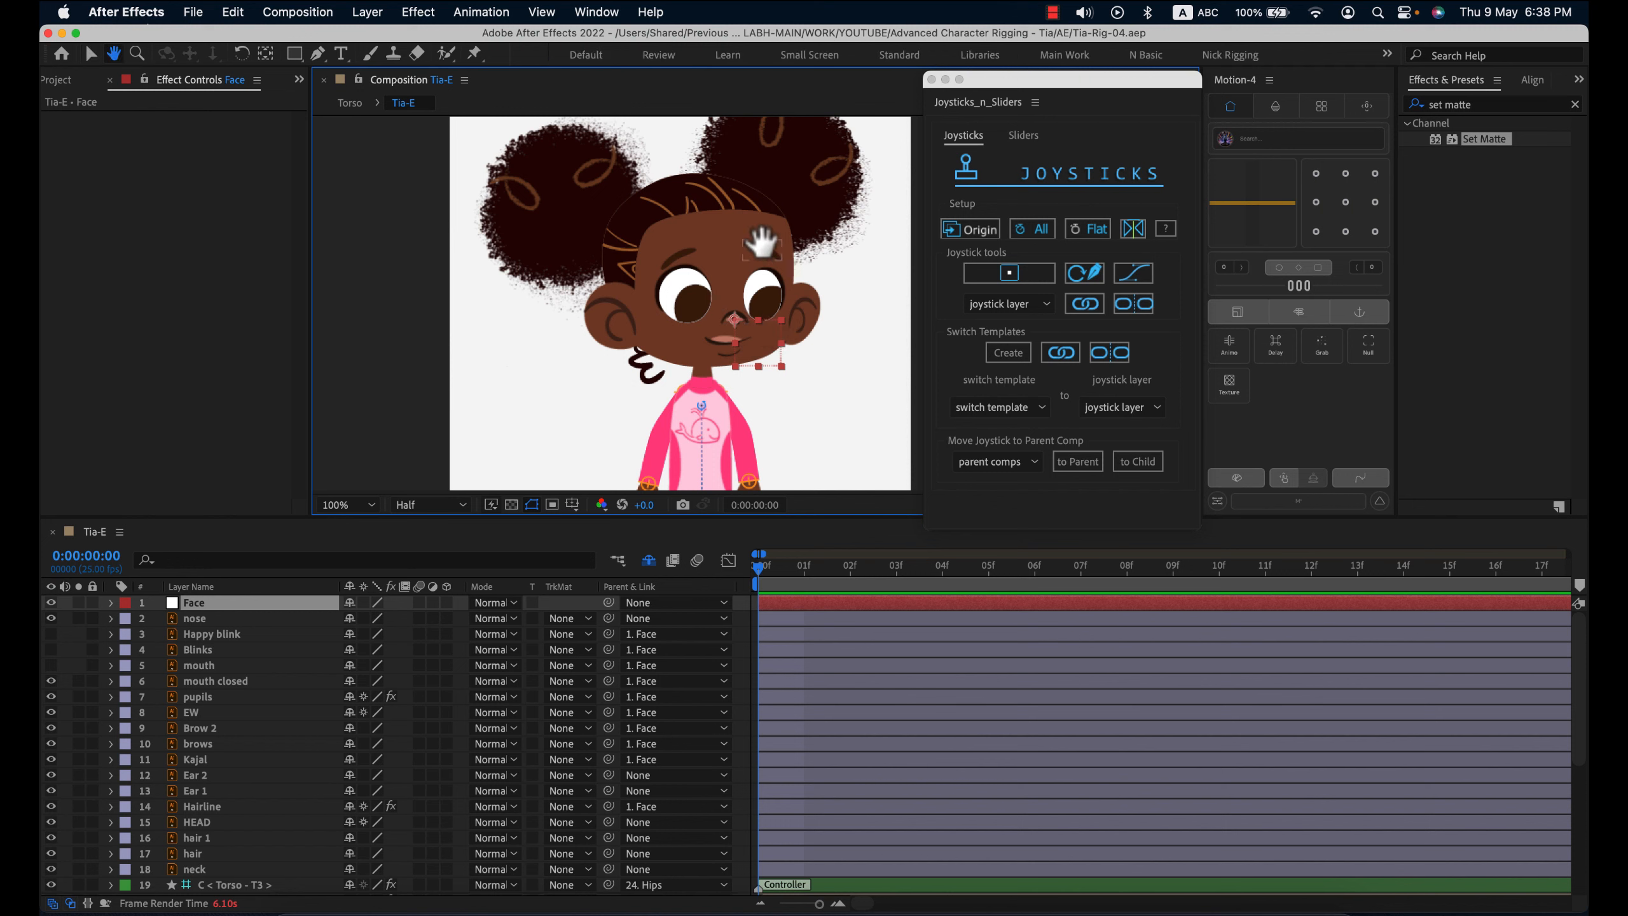
drag(761, 242, 759, 280)
key(v)
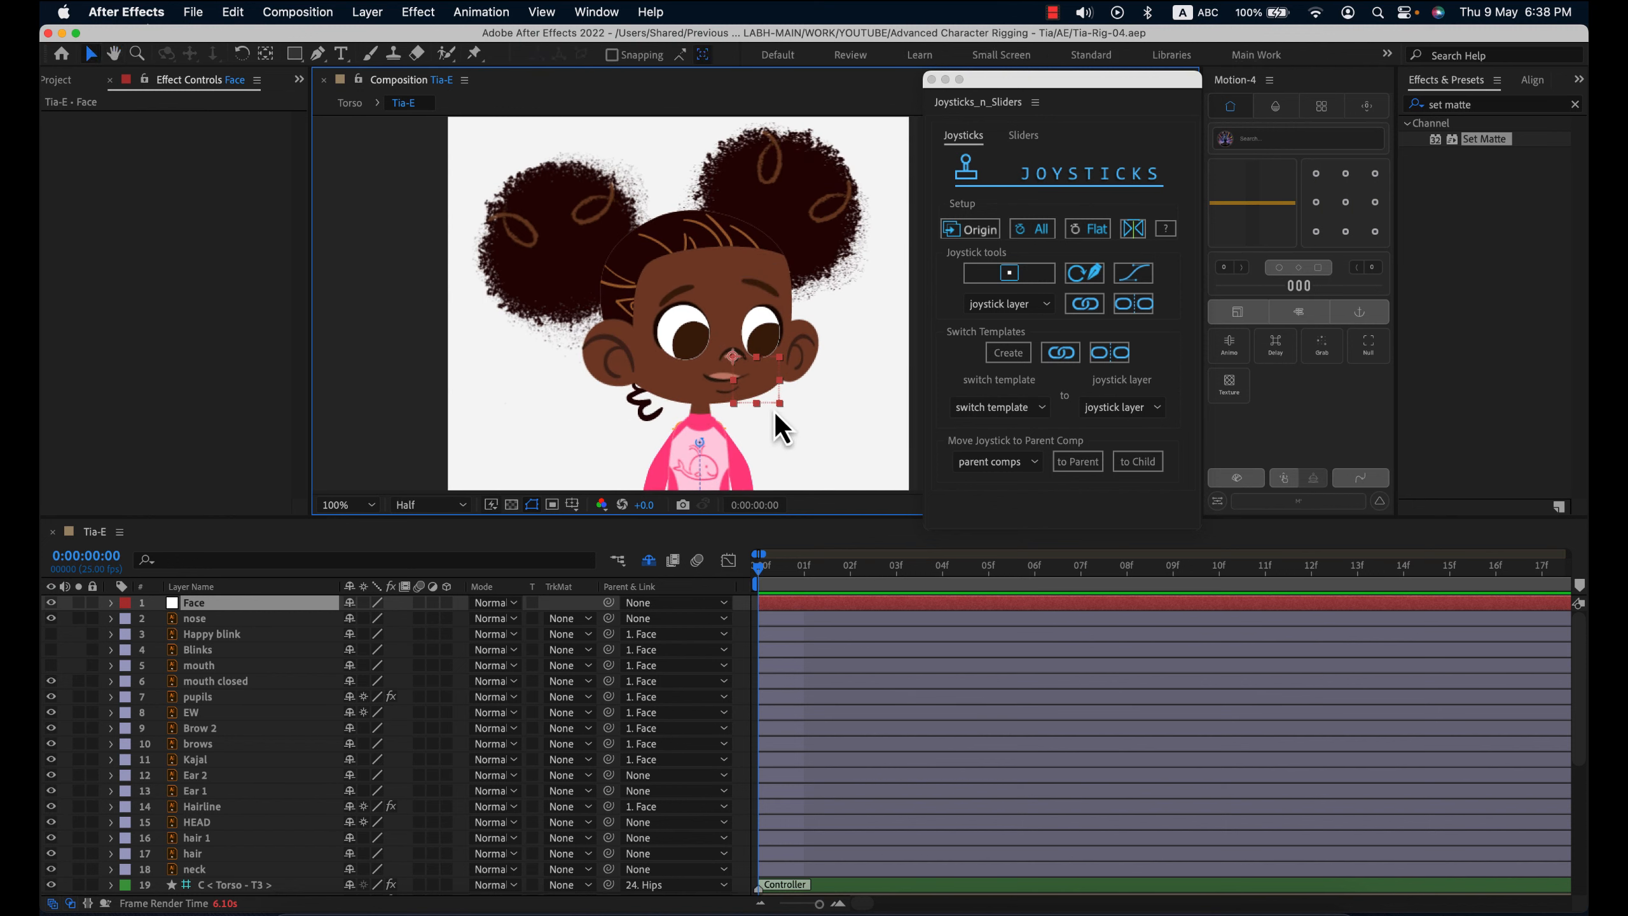
click(1066, 82)
drag(1053, 79, 1052, 79)
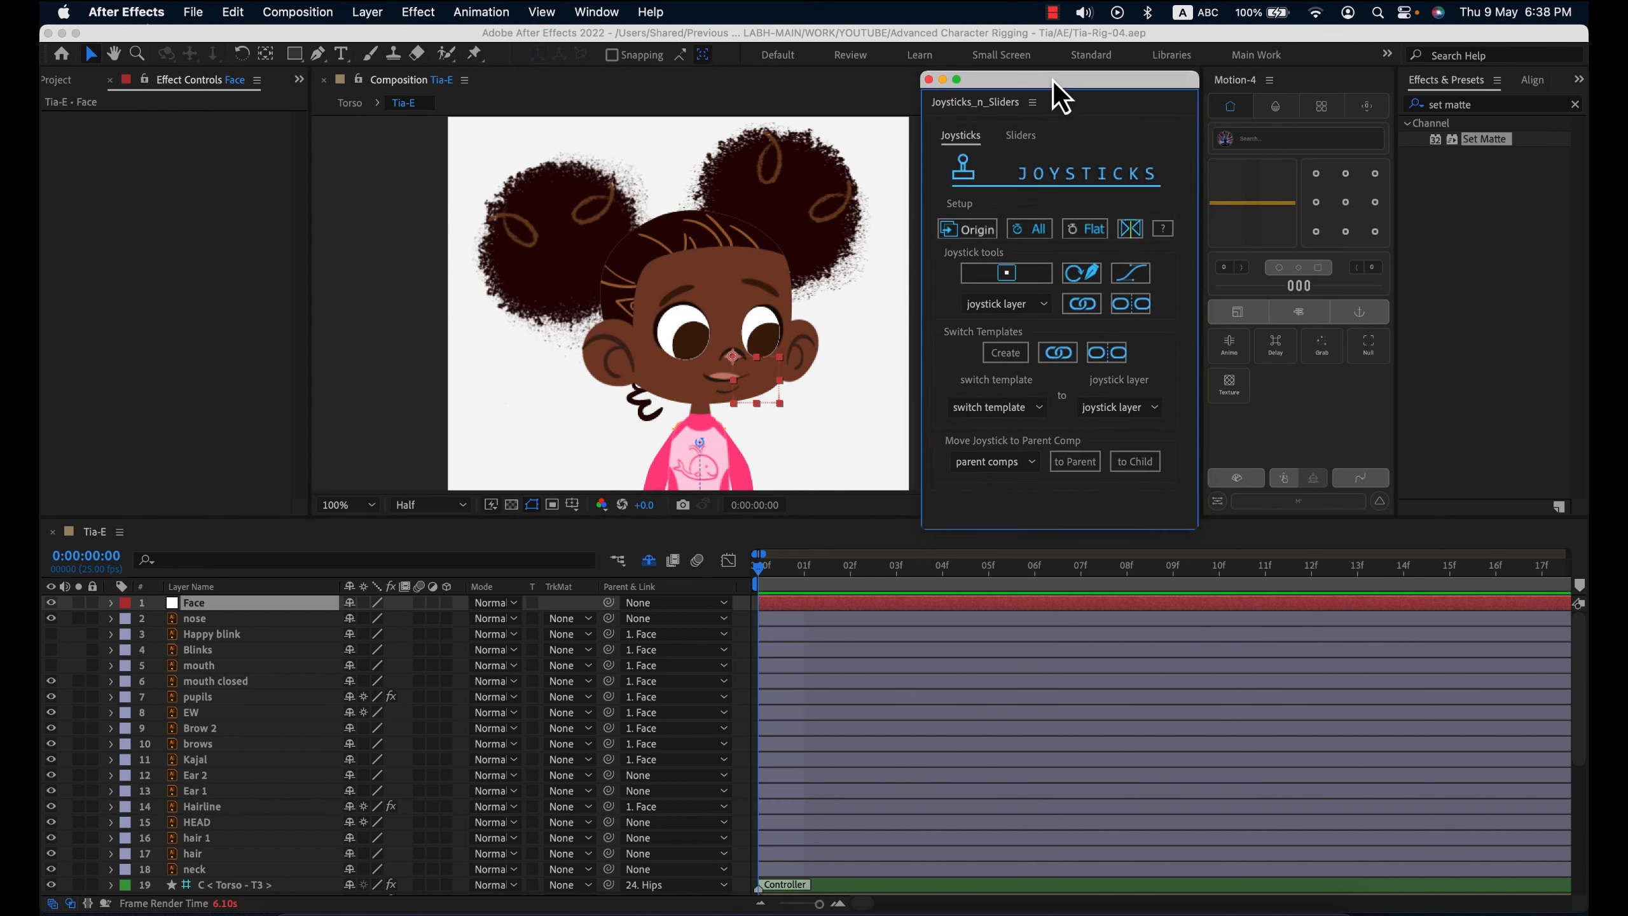
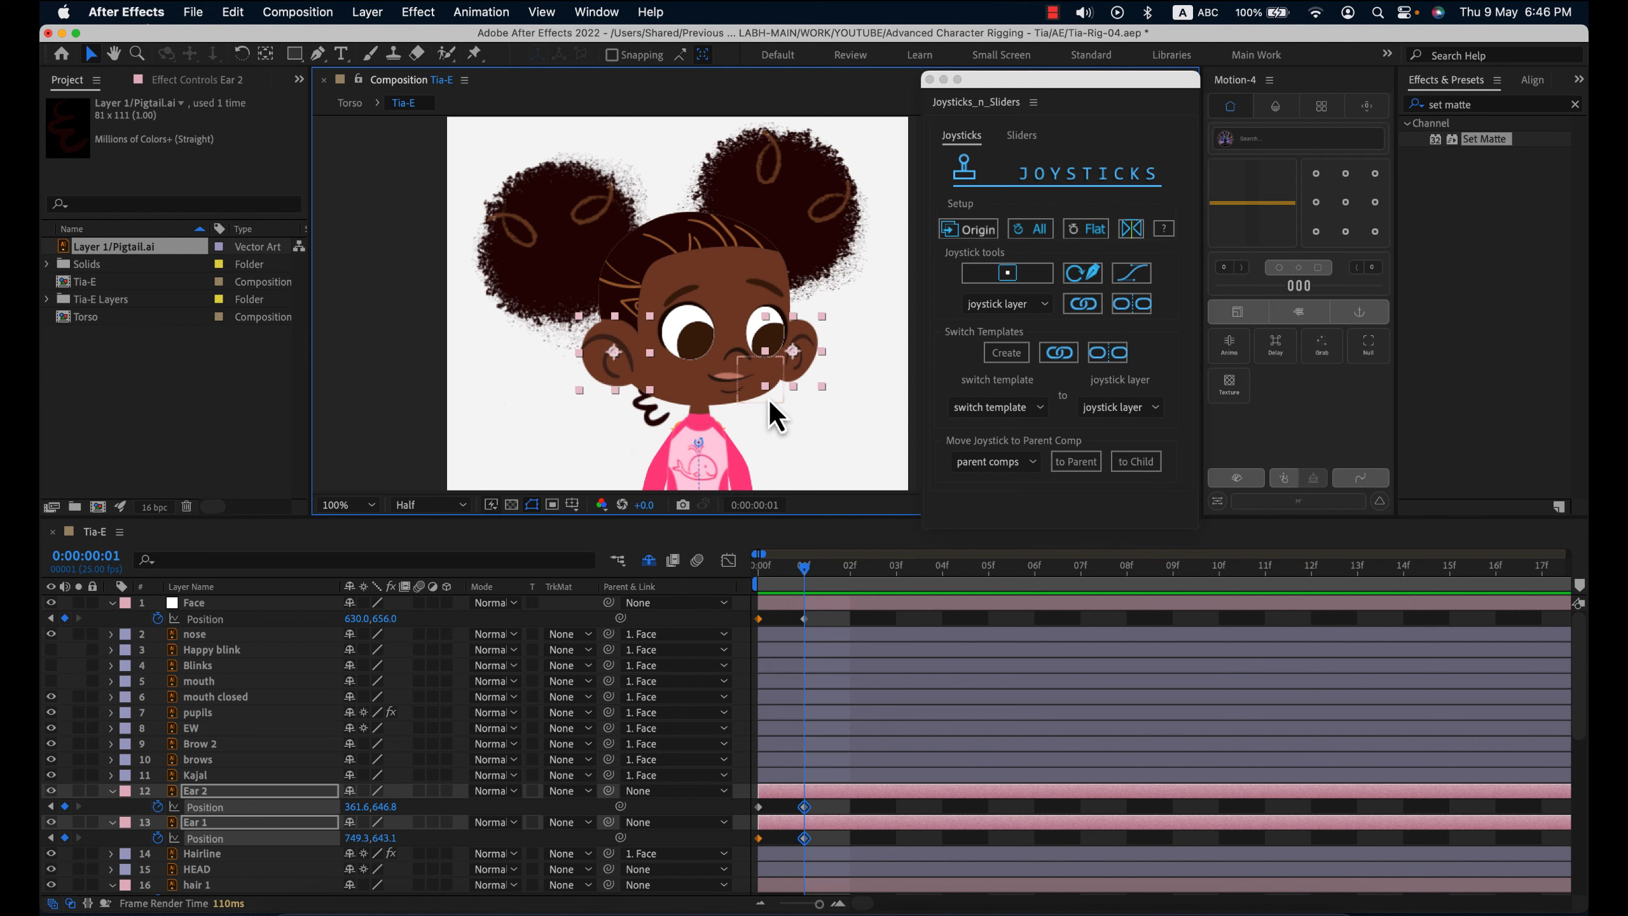
- At frame 1, nudge both ear layers left to X positions 353.6 for Ear 2 and 741.3 for Ear 1
key(Left)
key(Left)
key(Left)
key(Left)
key(Left)
key(Left)
key(Left)
key(Left)
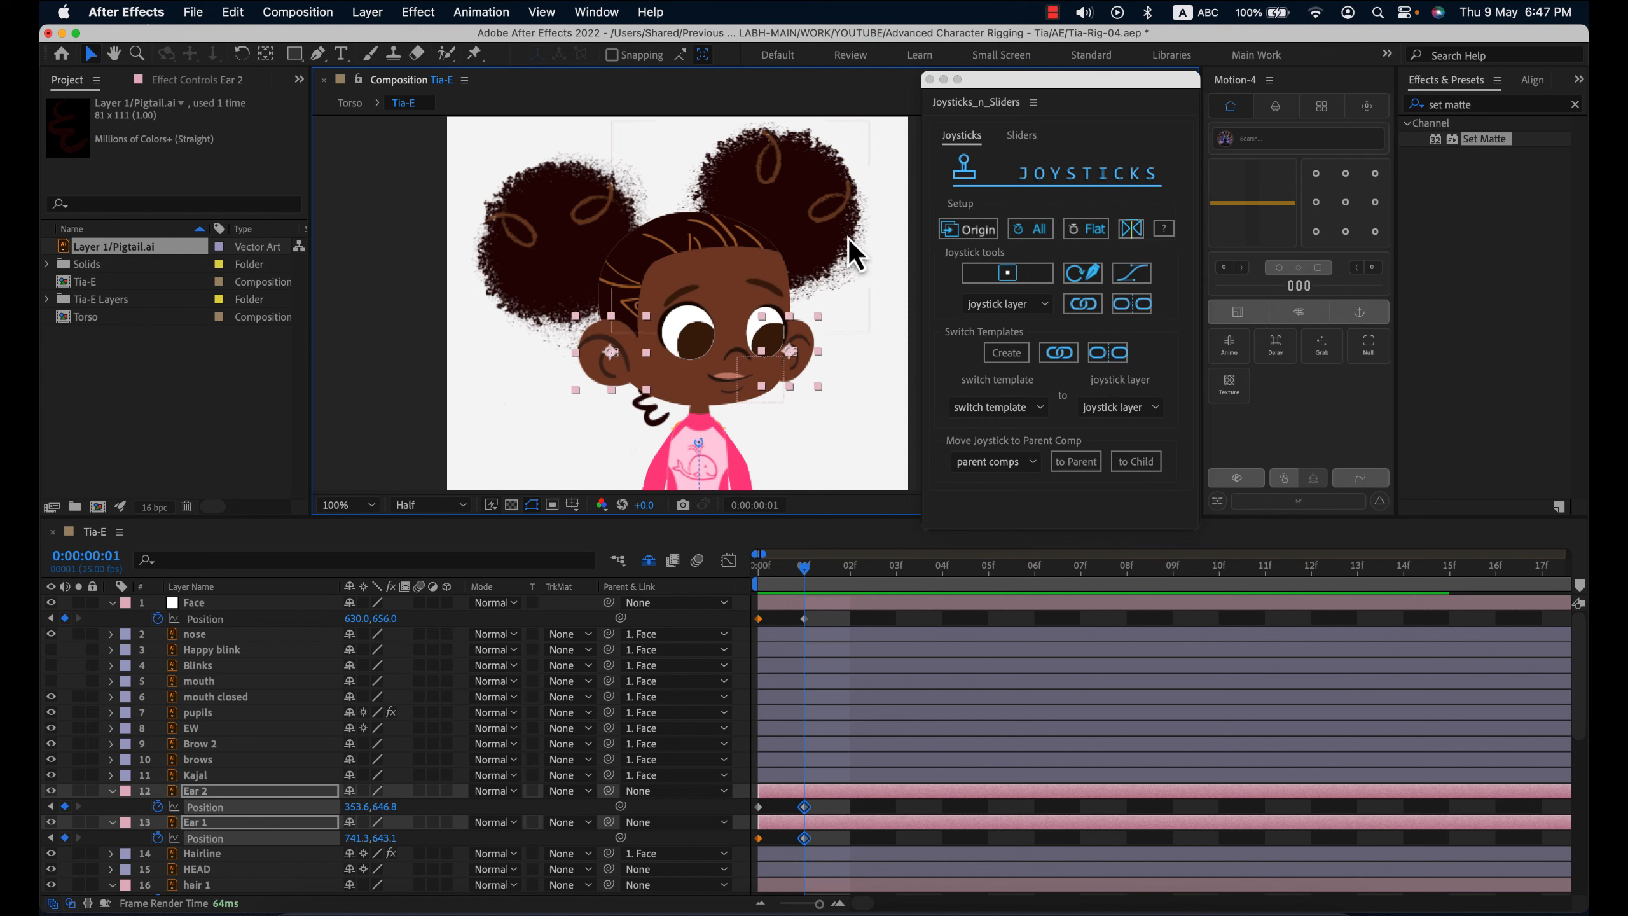
- At frame 1, shift hair 1 to X 604.4, hair to X 245.8 and the Pigtail to X 434.0
click(822, 196)
click(648, 402)
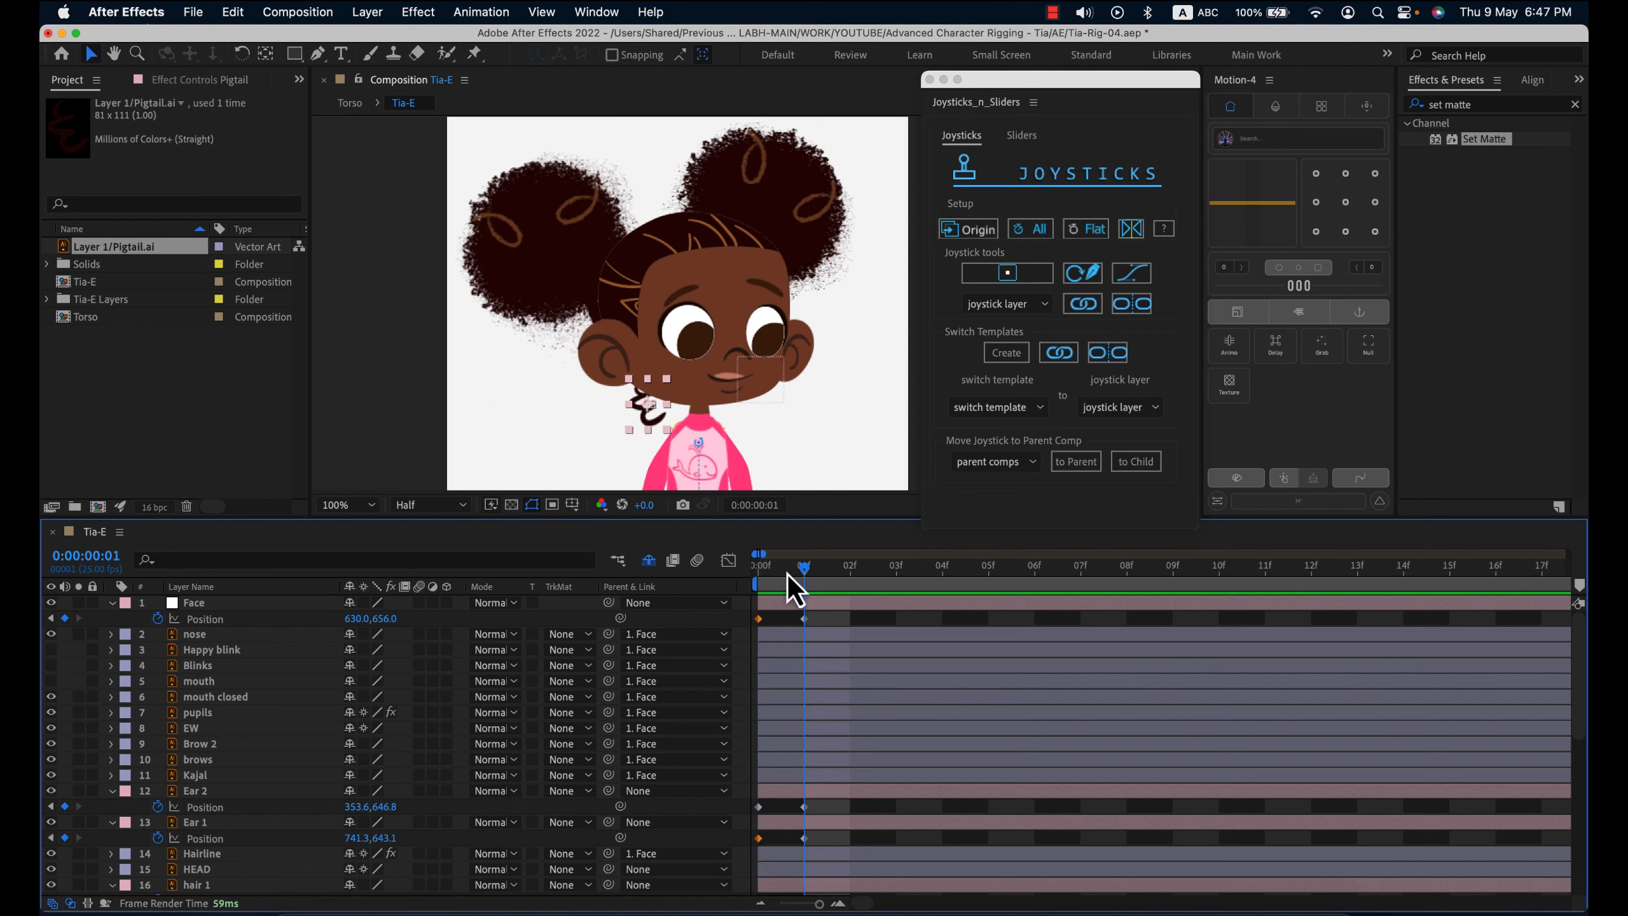
- At frame 2, select the Face null, both ears, both hair layers and the Pigtail, and set their Joysticks origin keyframes
drag(788, 574, 850, 573)
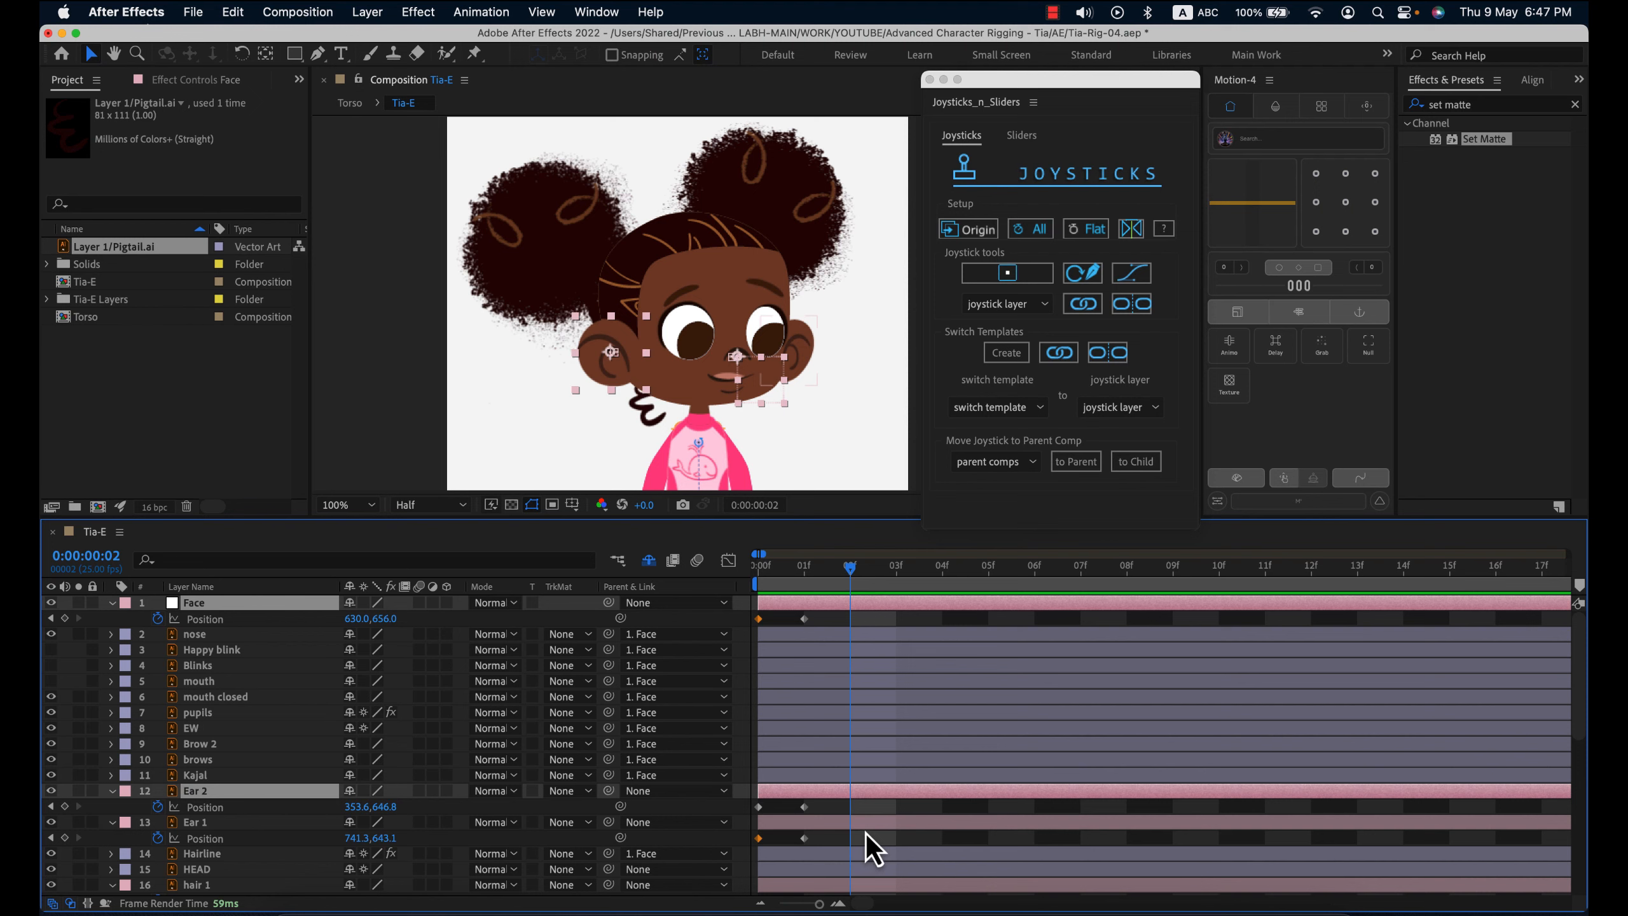
super+click(873, 828)
scroll(876, 833, down, 3)
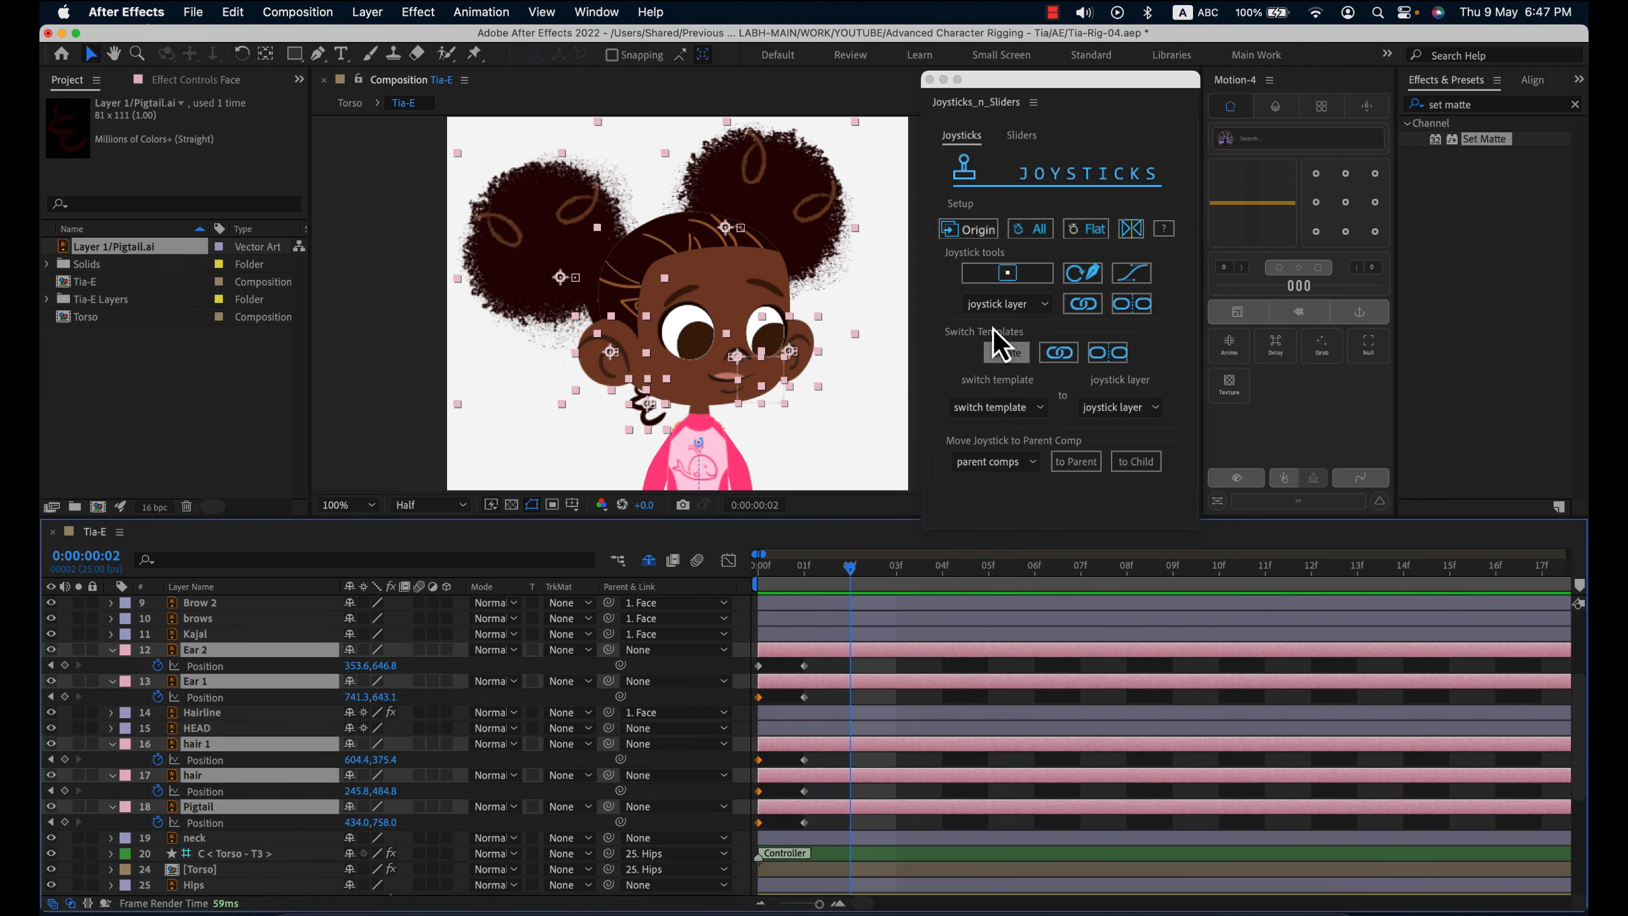
click(984, 237)
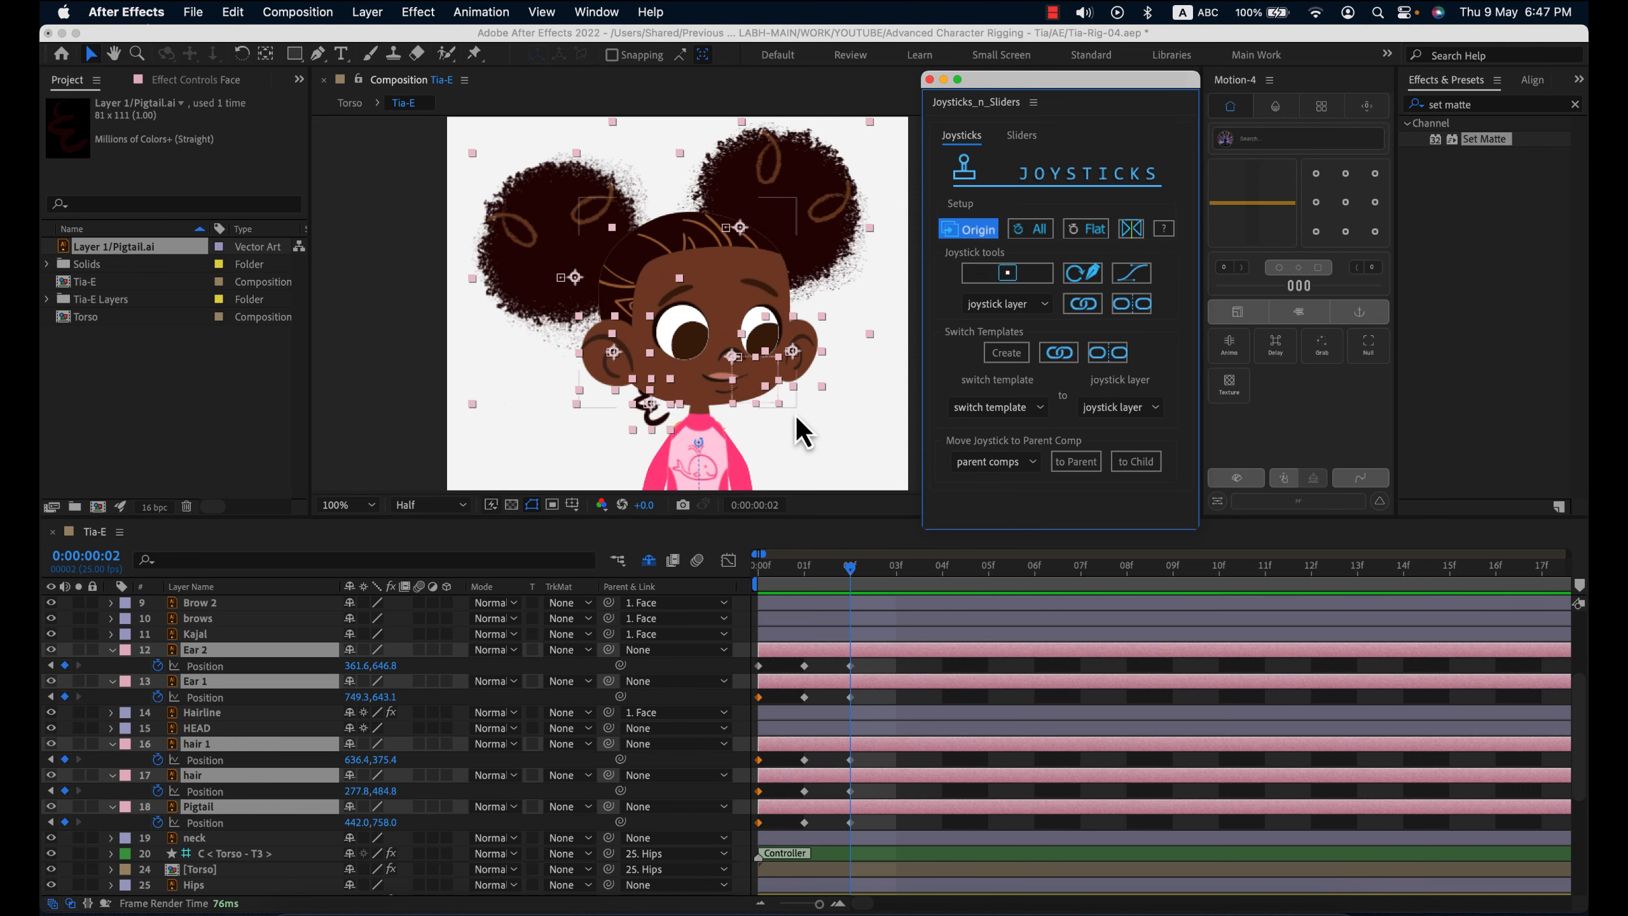
scroll(876, 641, up, 5)
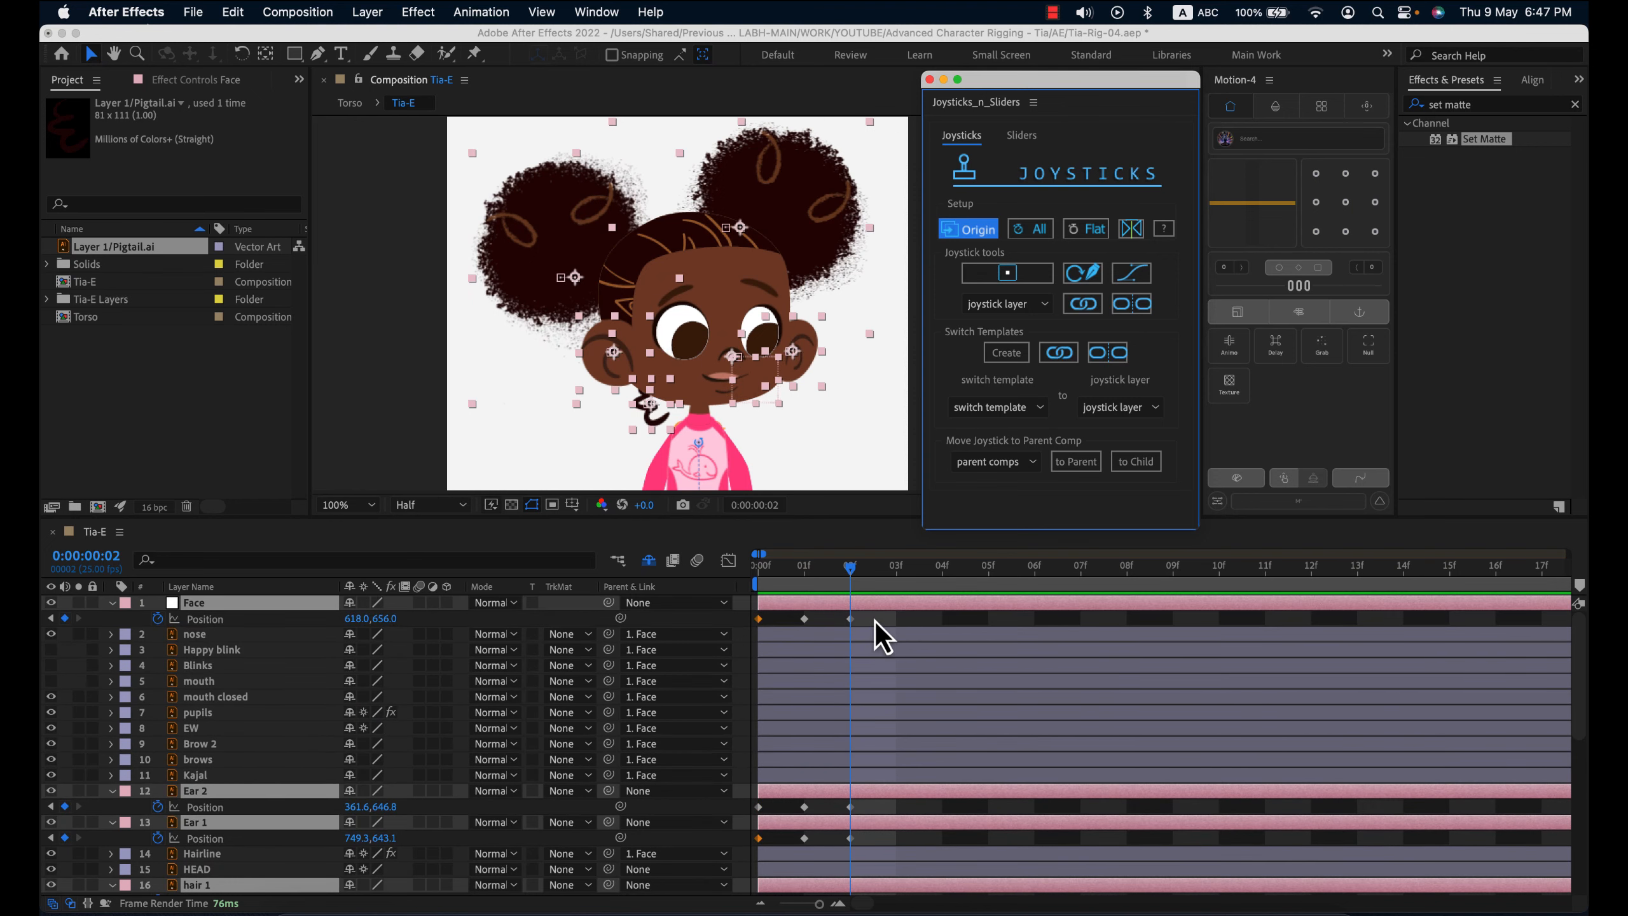
- Move the Face null left to position 602.0, 656.0 at frame 2
click(875, 619)
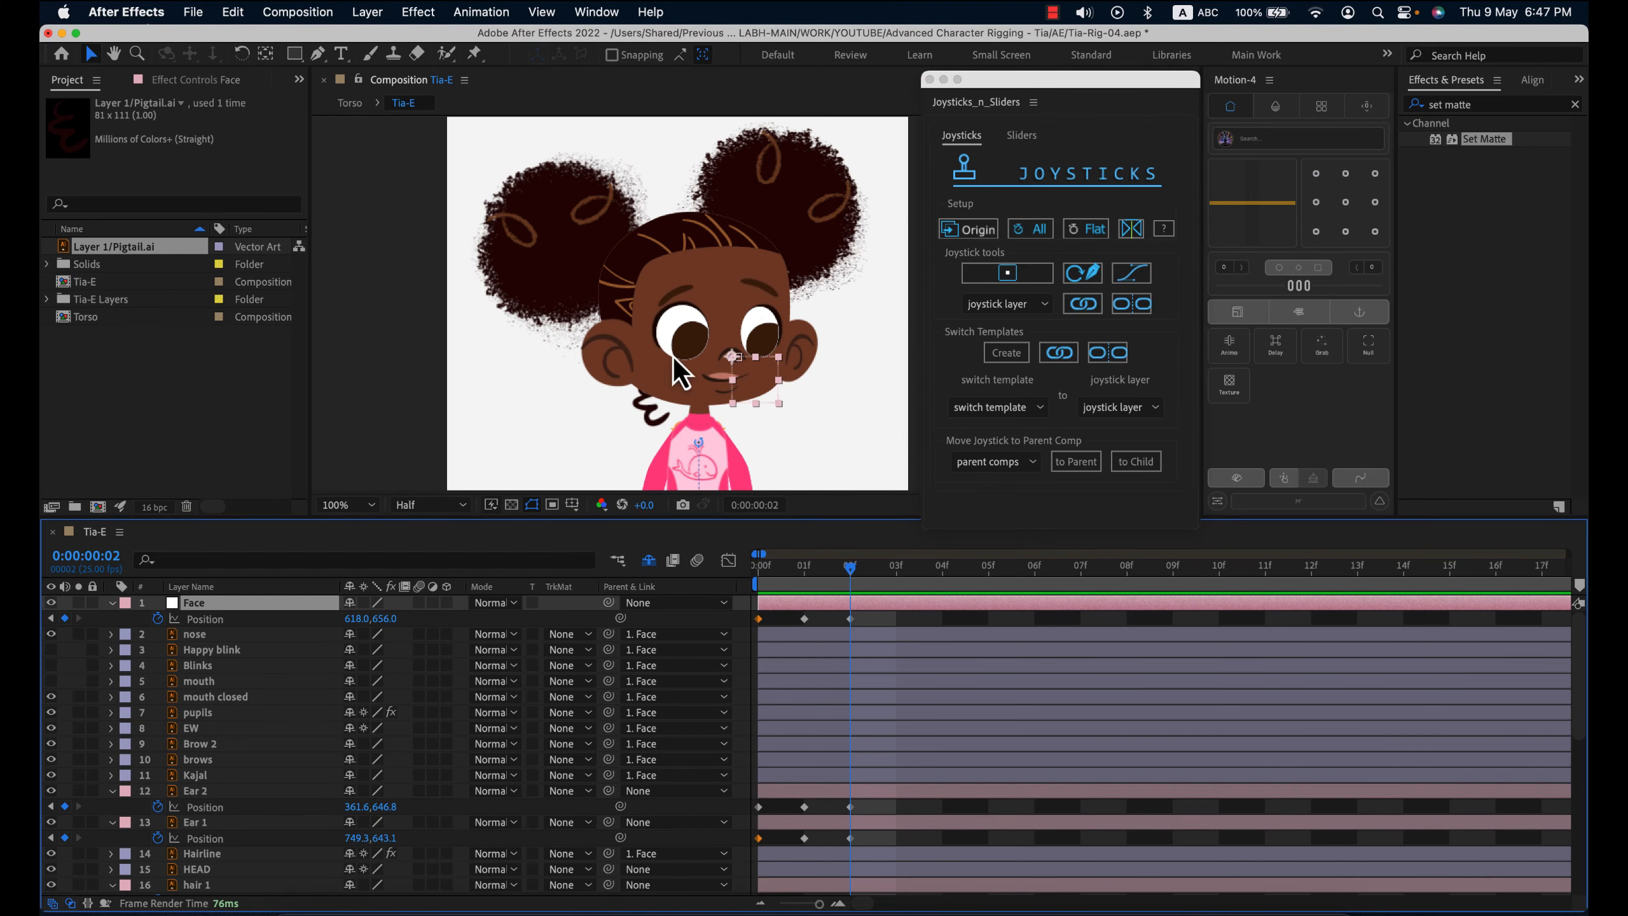
click(751, 375)
drag(751, 377, 744, 378)
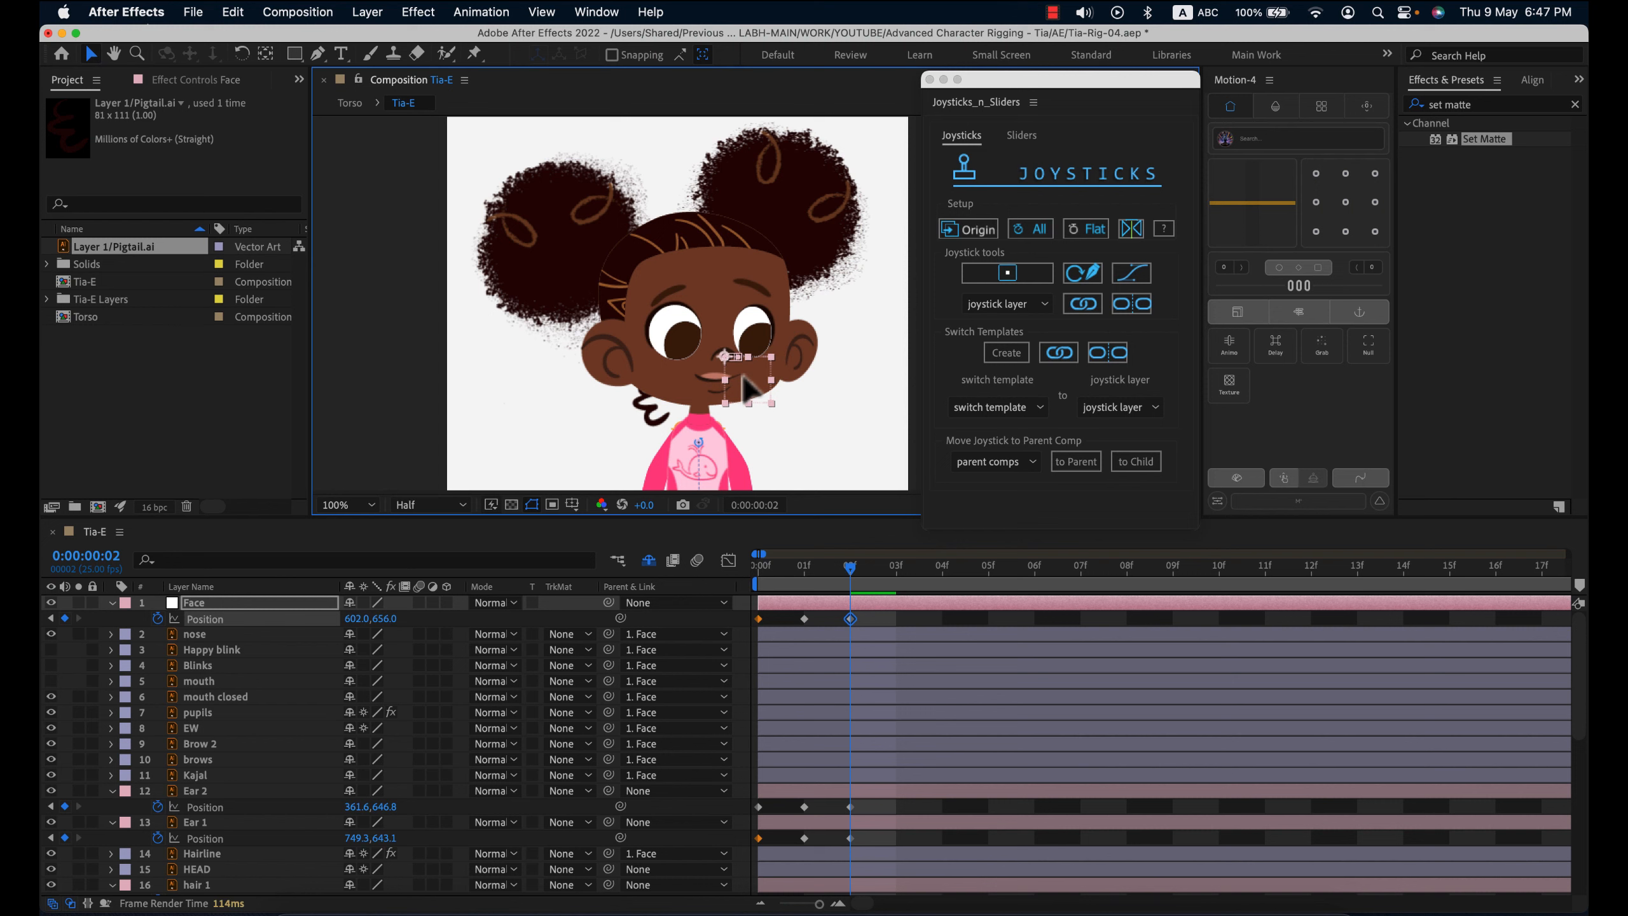
- Nudge both ears right at frame 2 to X positions 365.6 for Ear 2 and 753.3 for Ear 1
click(605, 364)
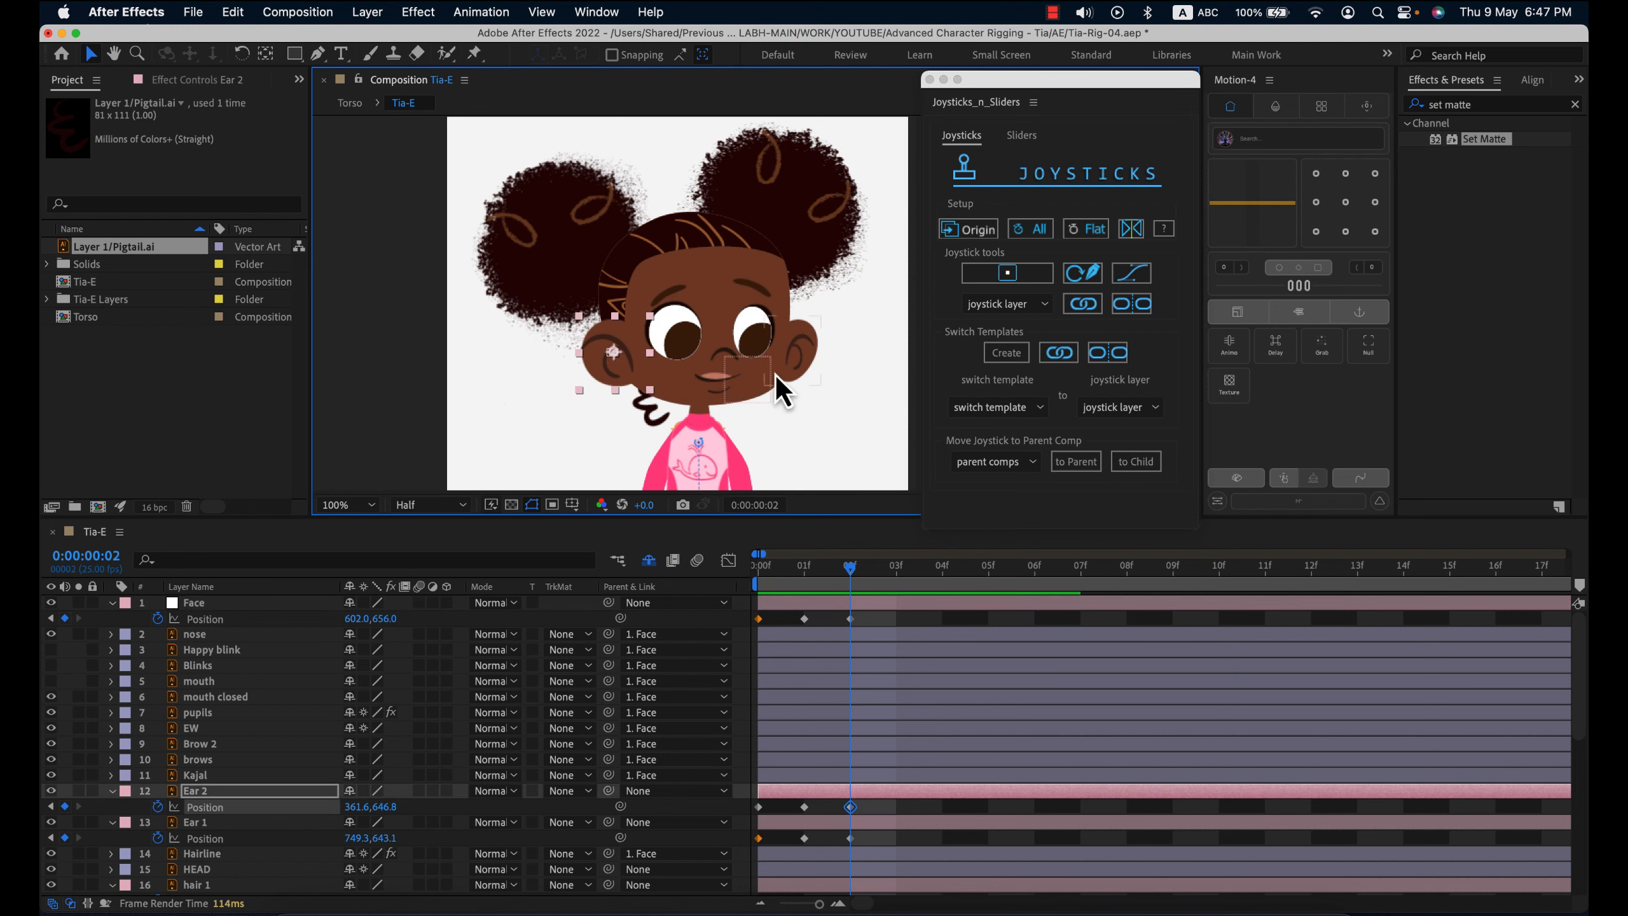
shift+click(809, 351)
key(Right)
key(Right)
key(Right)
key(Right)
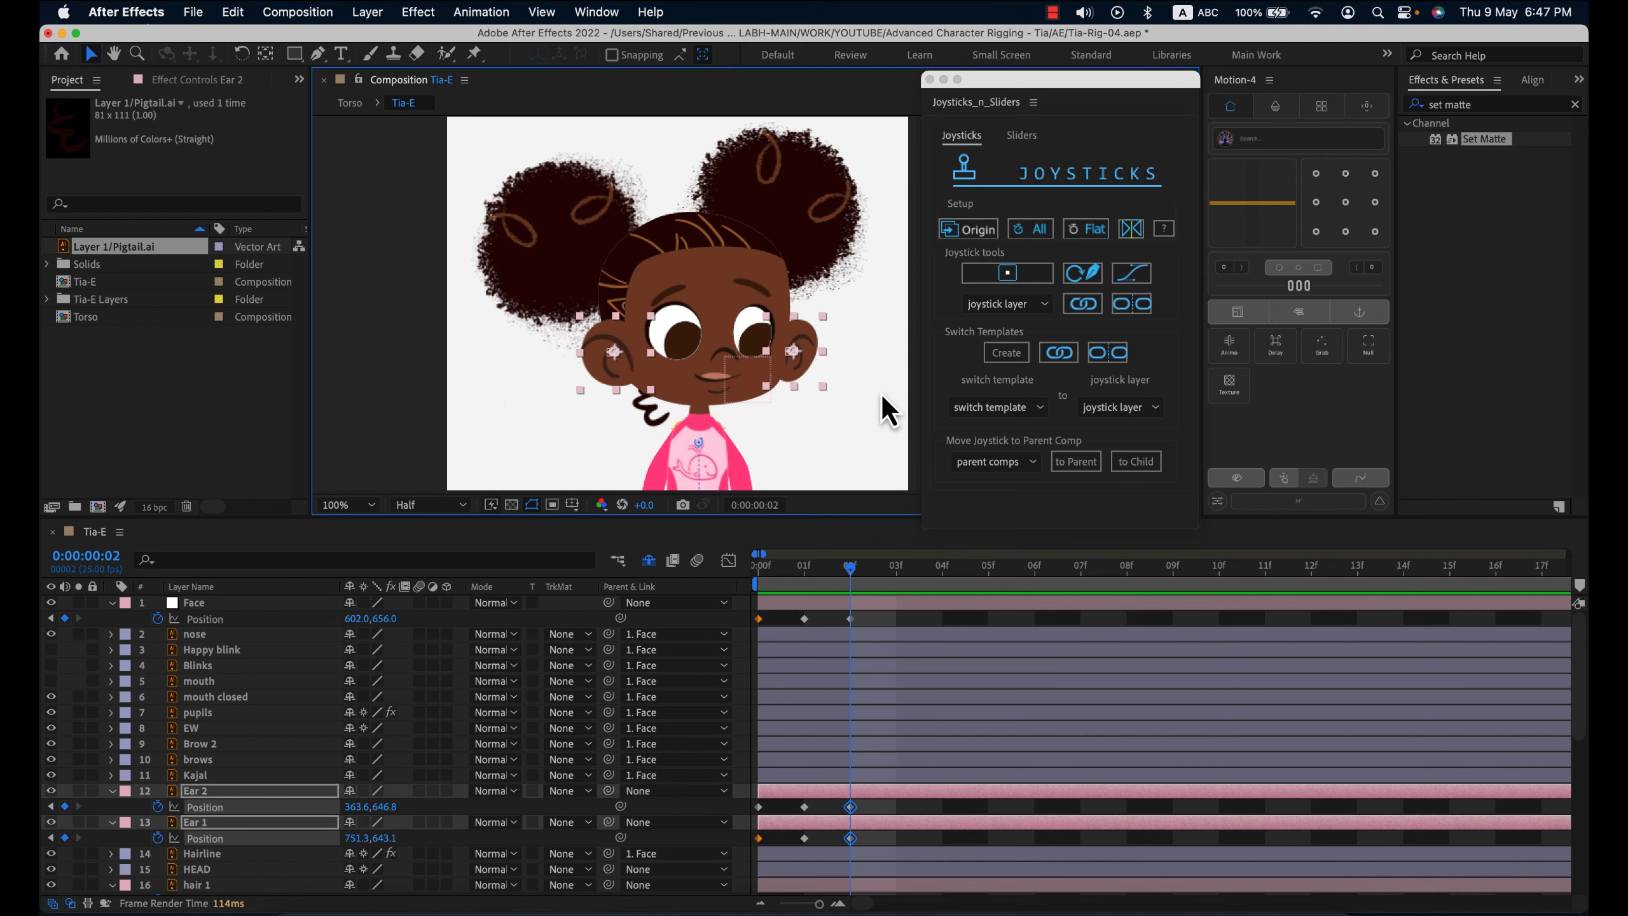
click(905, 625)
- Nudge only Ear 2 left to X position 357.6 at frame 2
click(802, 350)
click(621, 368)
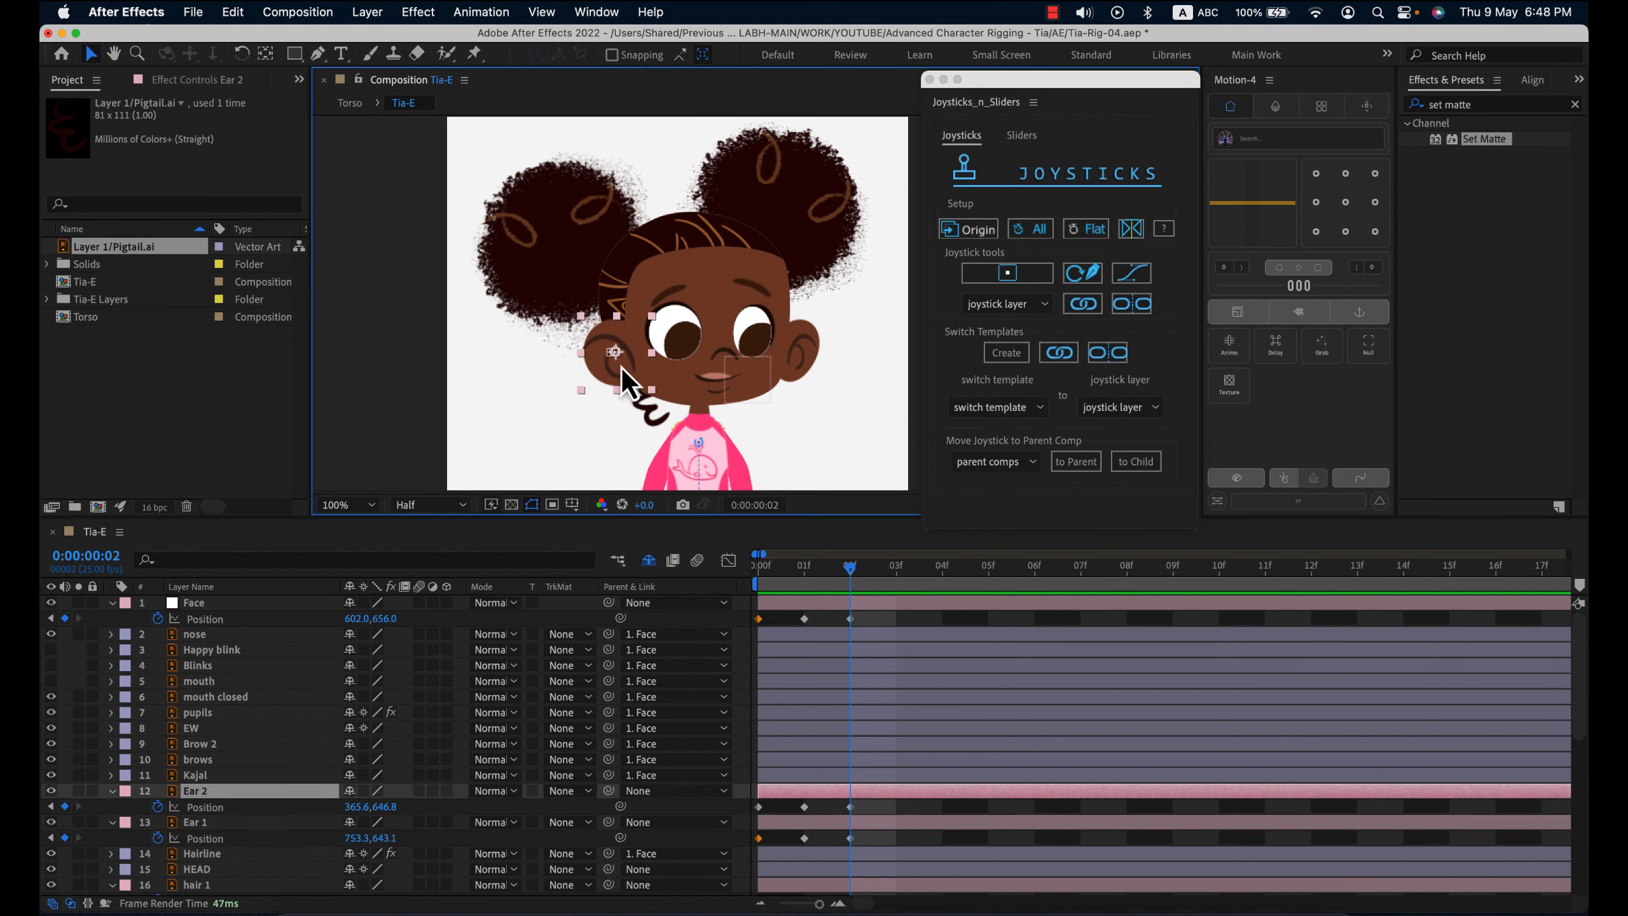
key(Left)
key(Left)
key(Left)
key(Left)
key(Left)
key(Left)
key(Left)
key(Left)
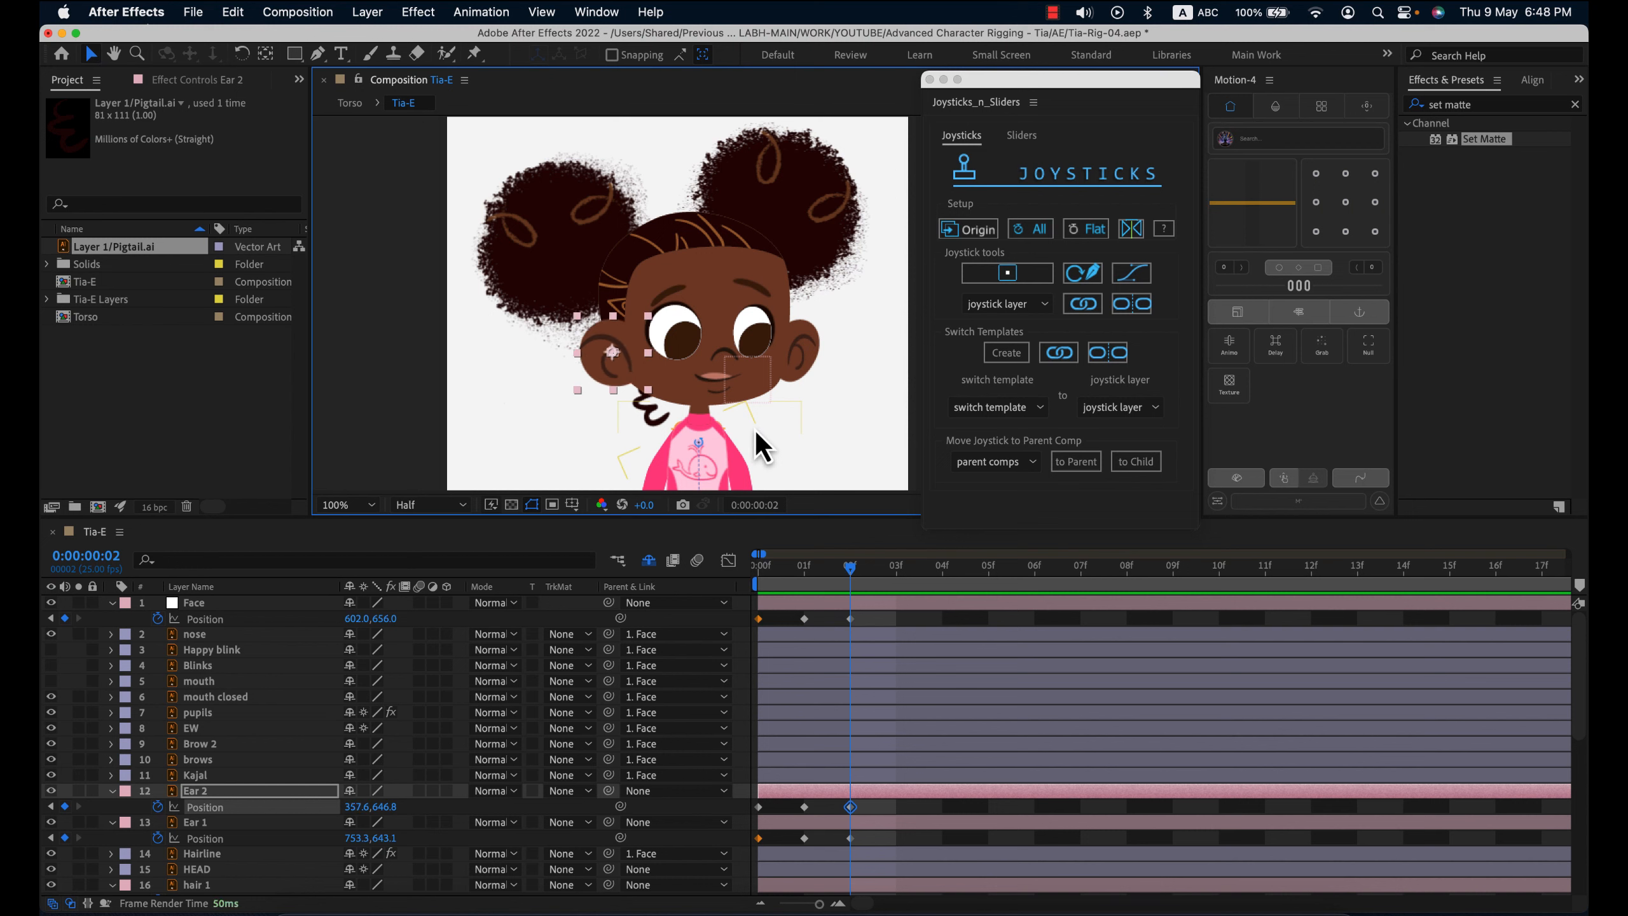
- At frame 1, nudge Ear 2 right to X position 369.6, and return to frame 2
drag(848, 581, 741, 578)
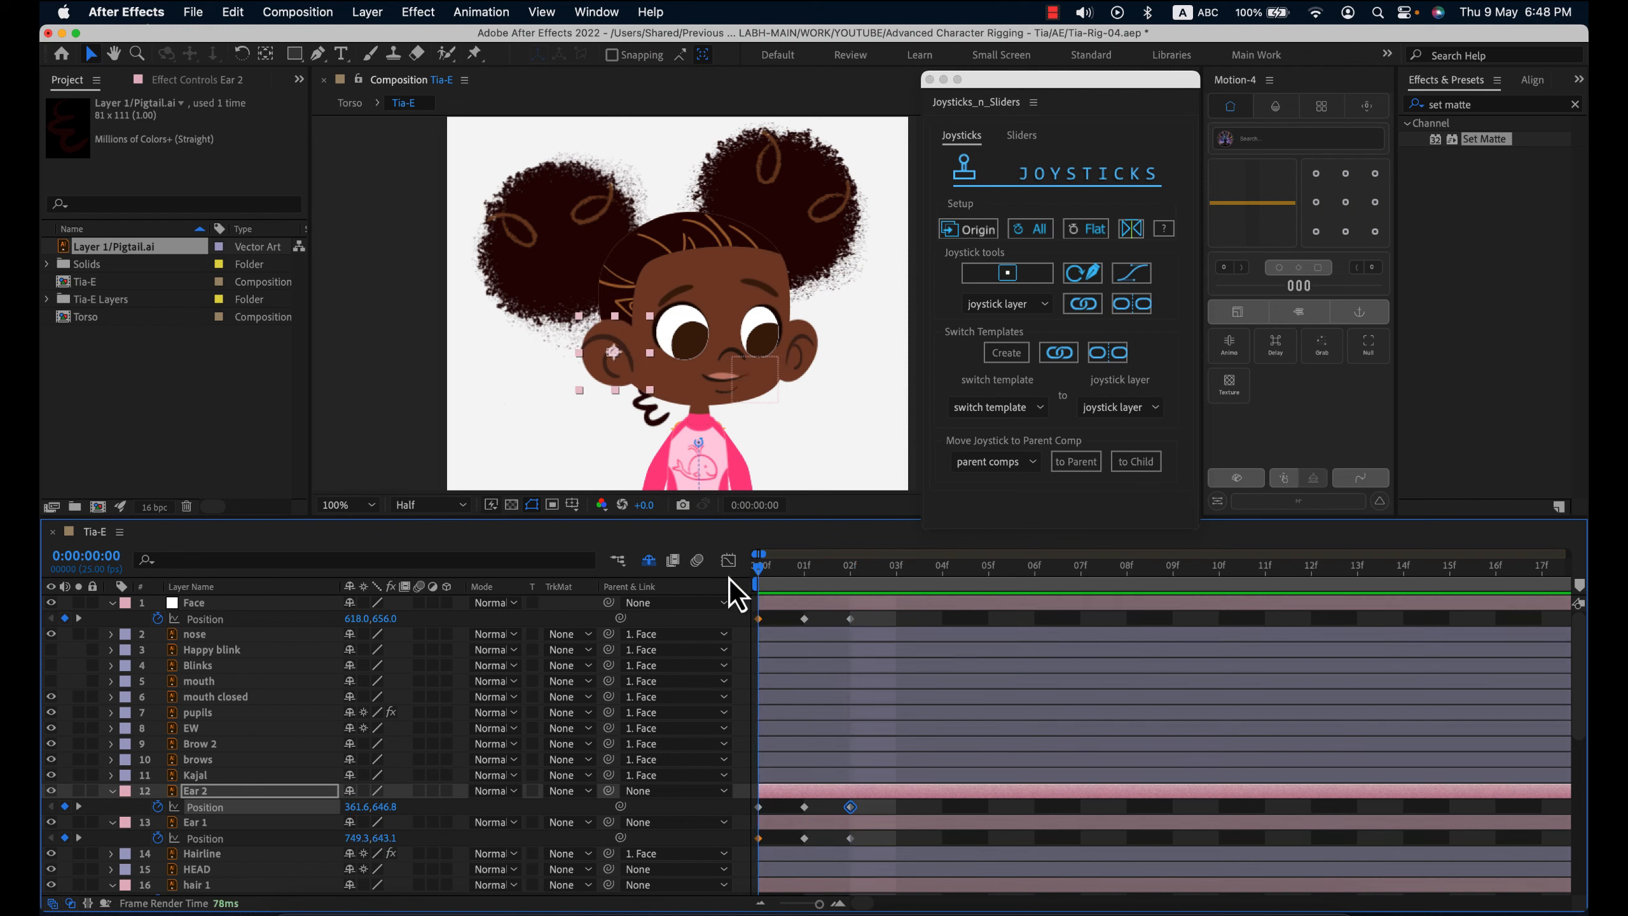
click(805, 582)
click(814, 606)
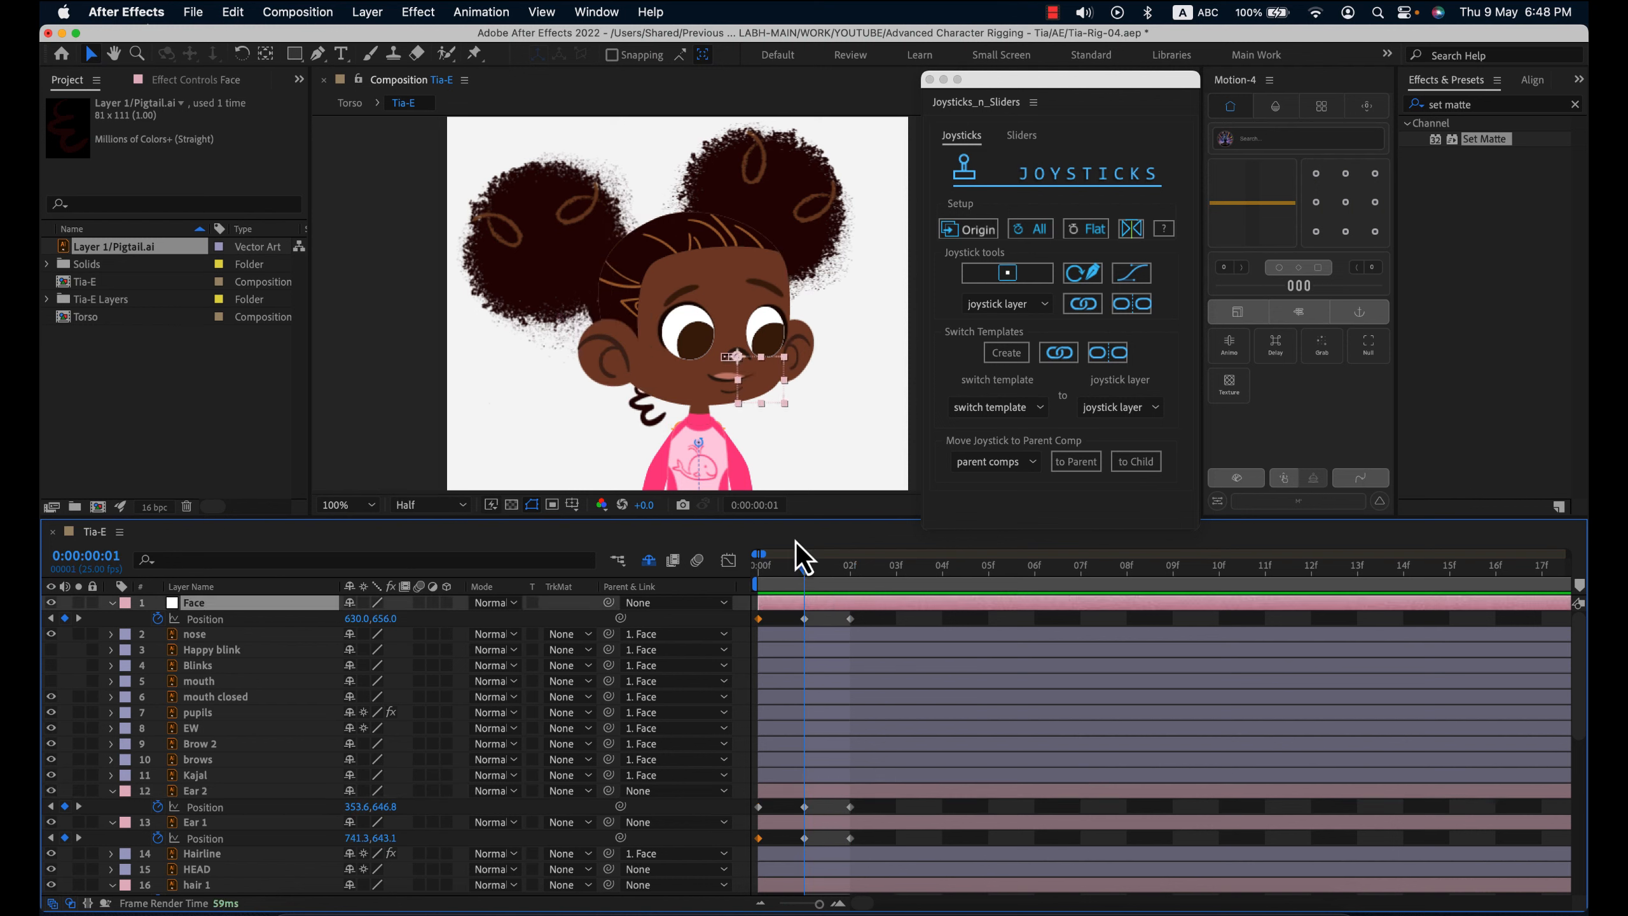
click(608, 379)
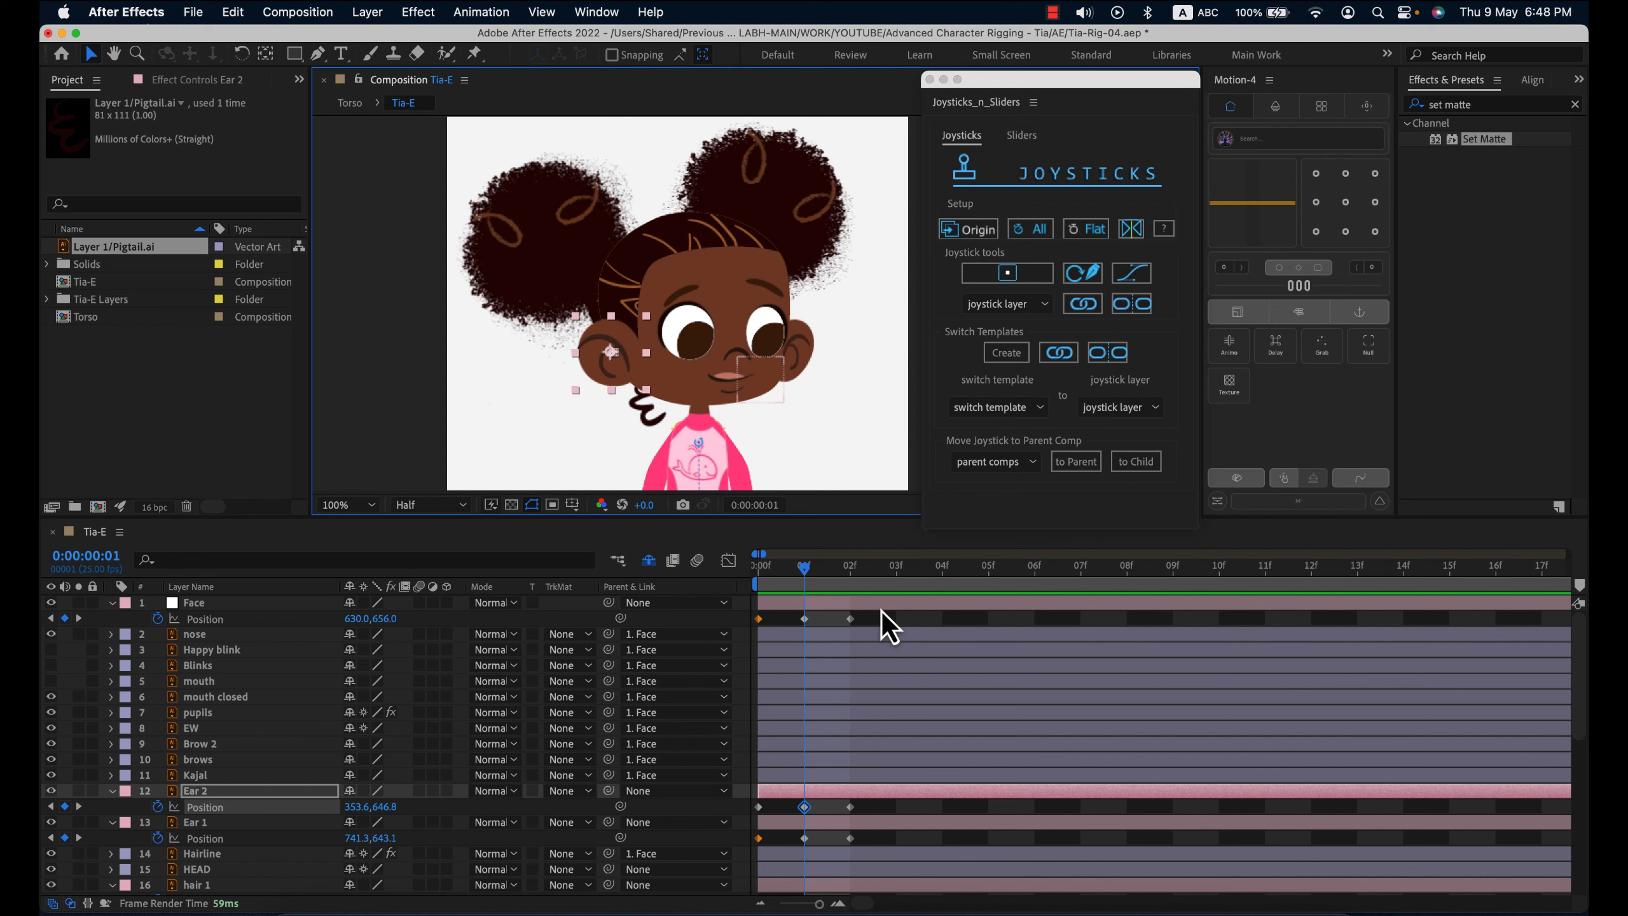
key(Right)
key(Right)
key(Right)
key(Right)
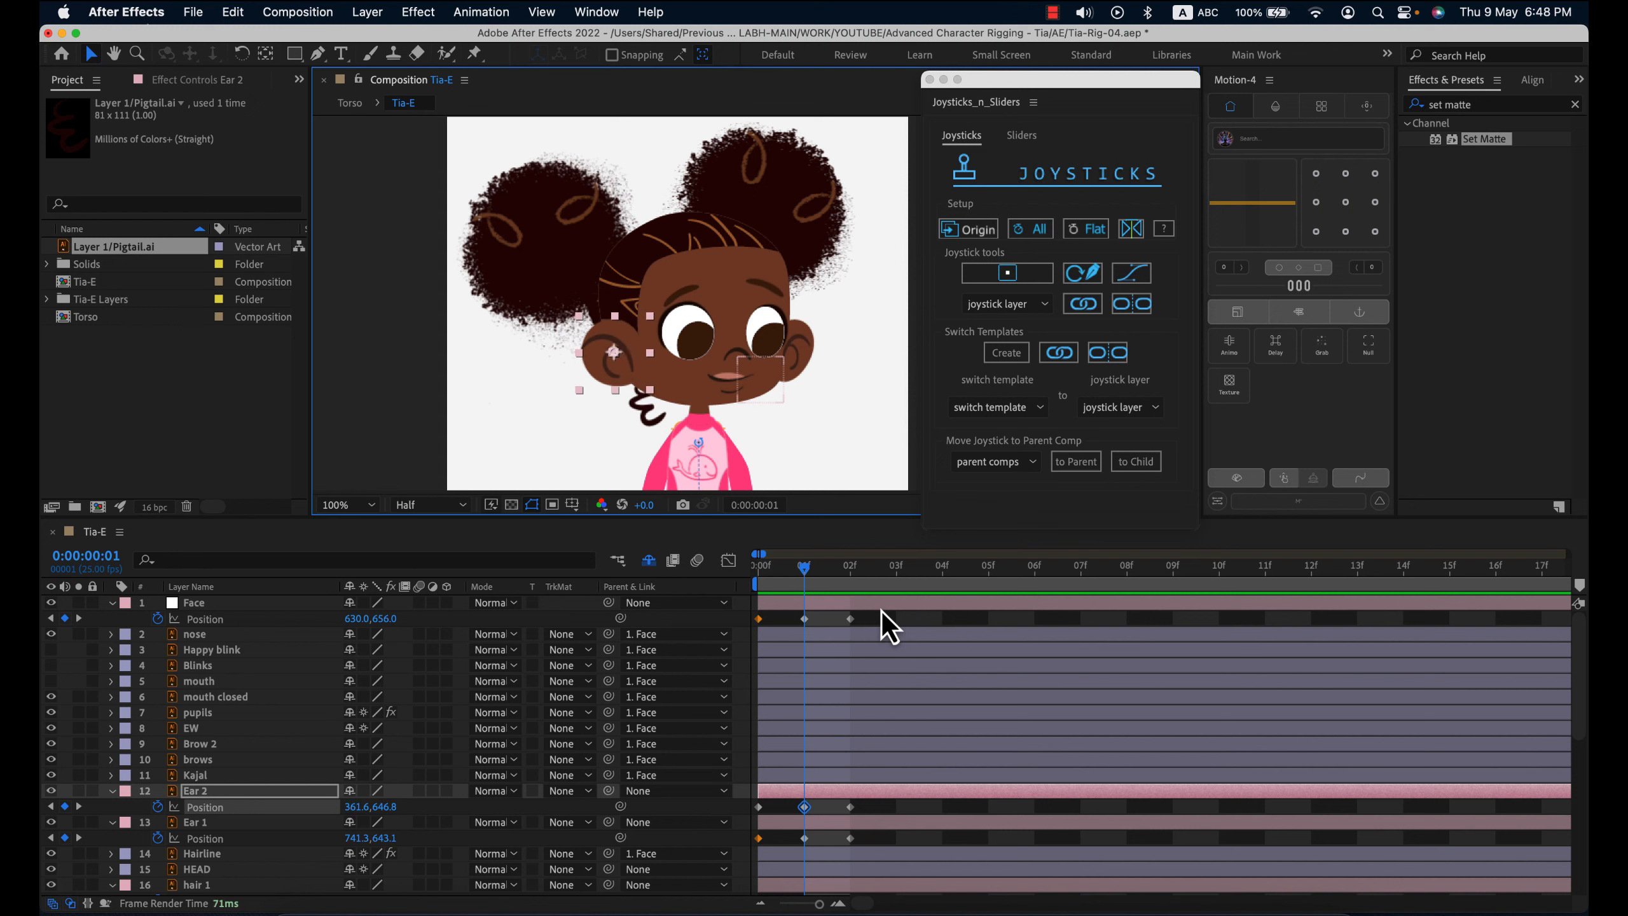
mouse_move(799, 573)
mouse_down()
mouse_move(750, 576)
mouse_move(821, 587)
mouse_up()
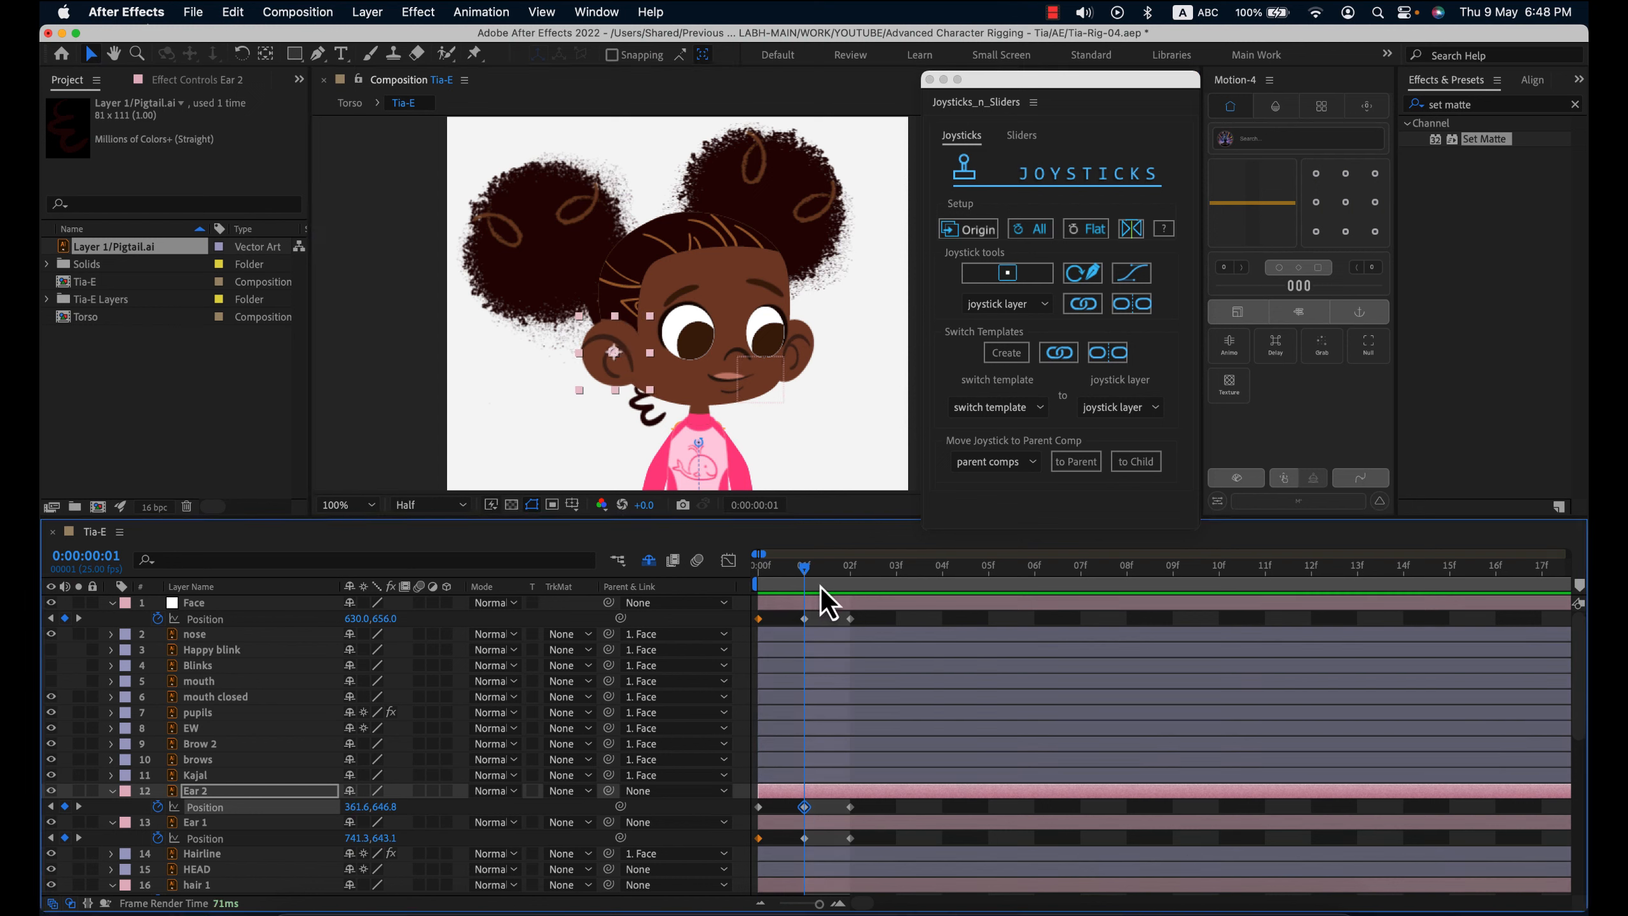
key(Right)
key(Right)
key(Right)
key(Right)
key(Right)
key(Right)
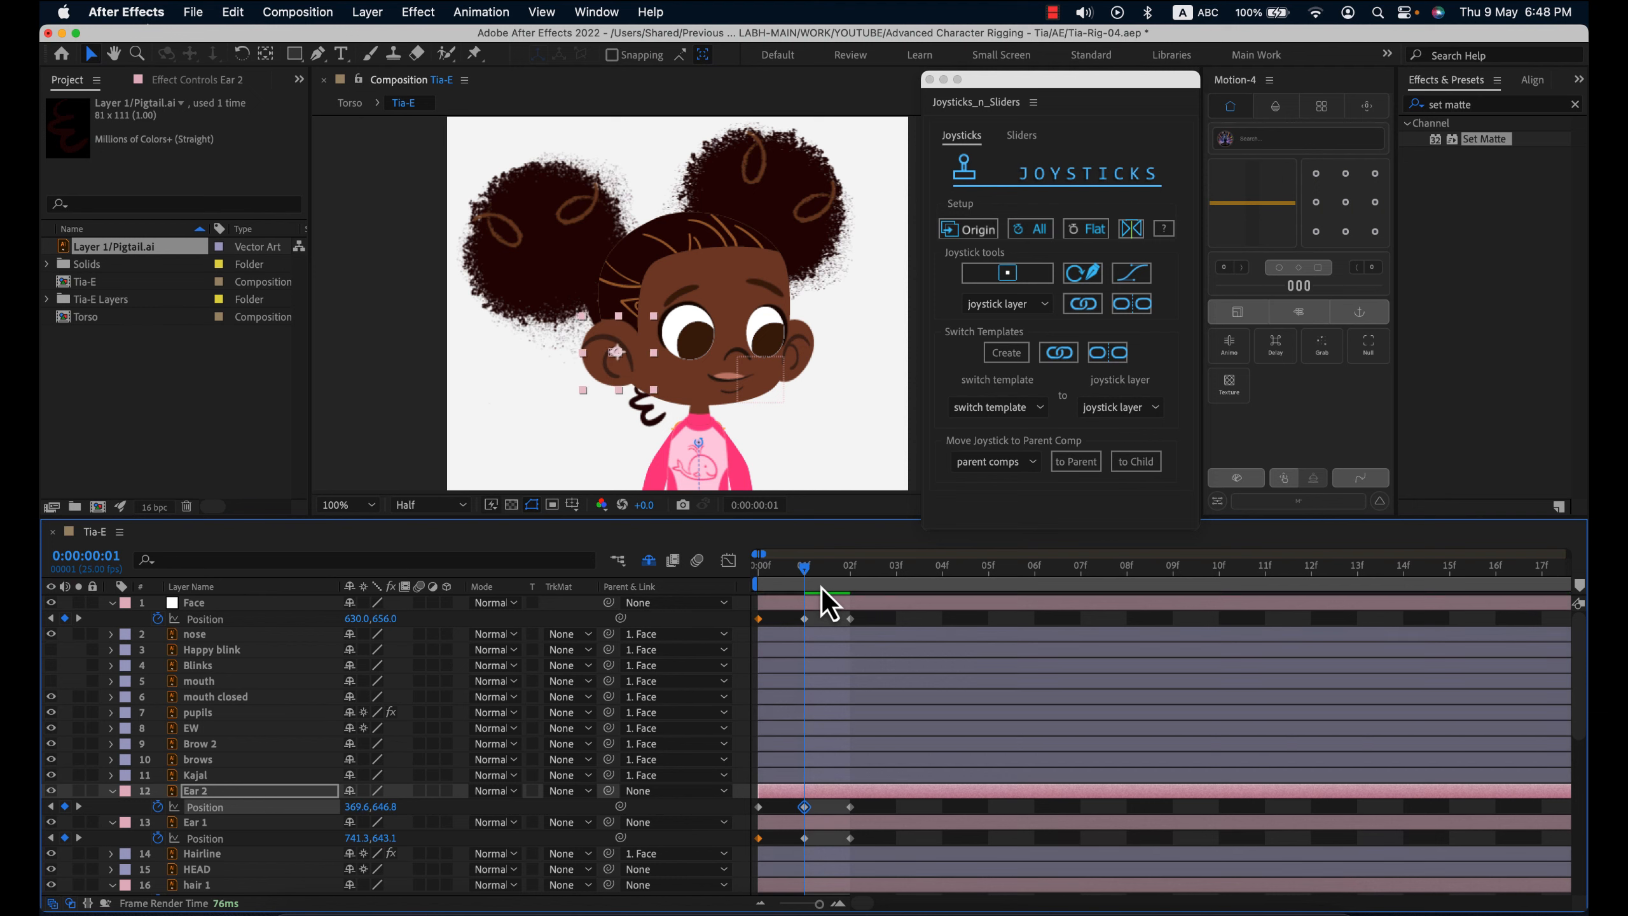
drag(804, 570, 858, 596)
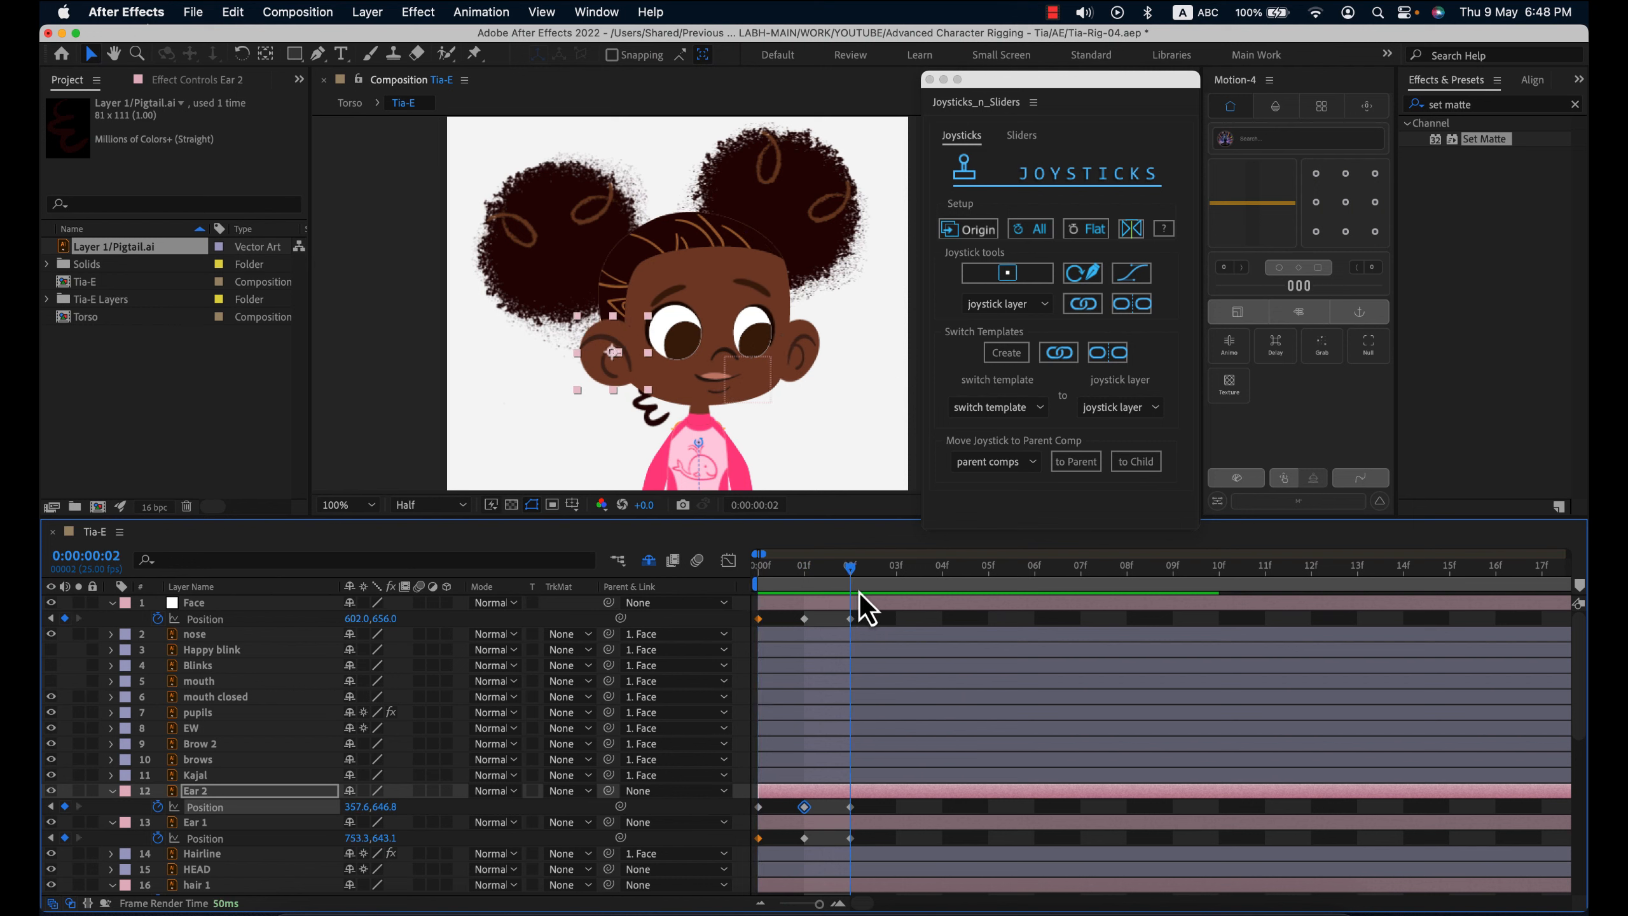
- Try to shift the hair puffs right at frame 2 by selecting them in the composition
click(864, 604)
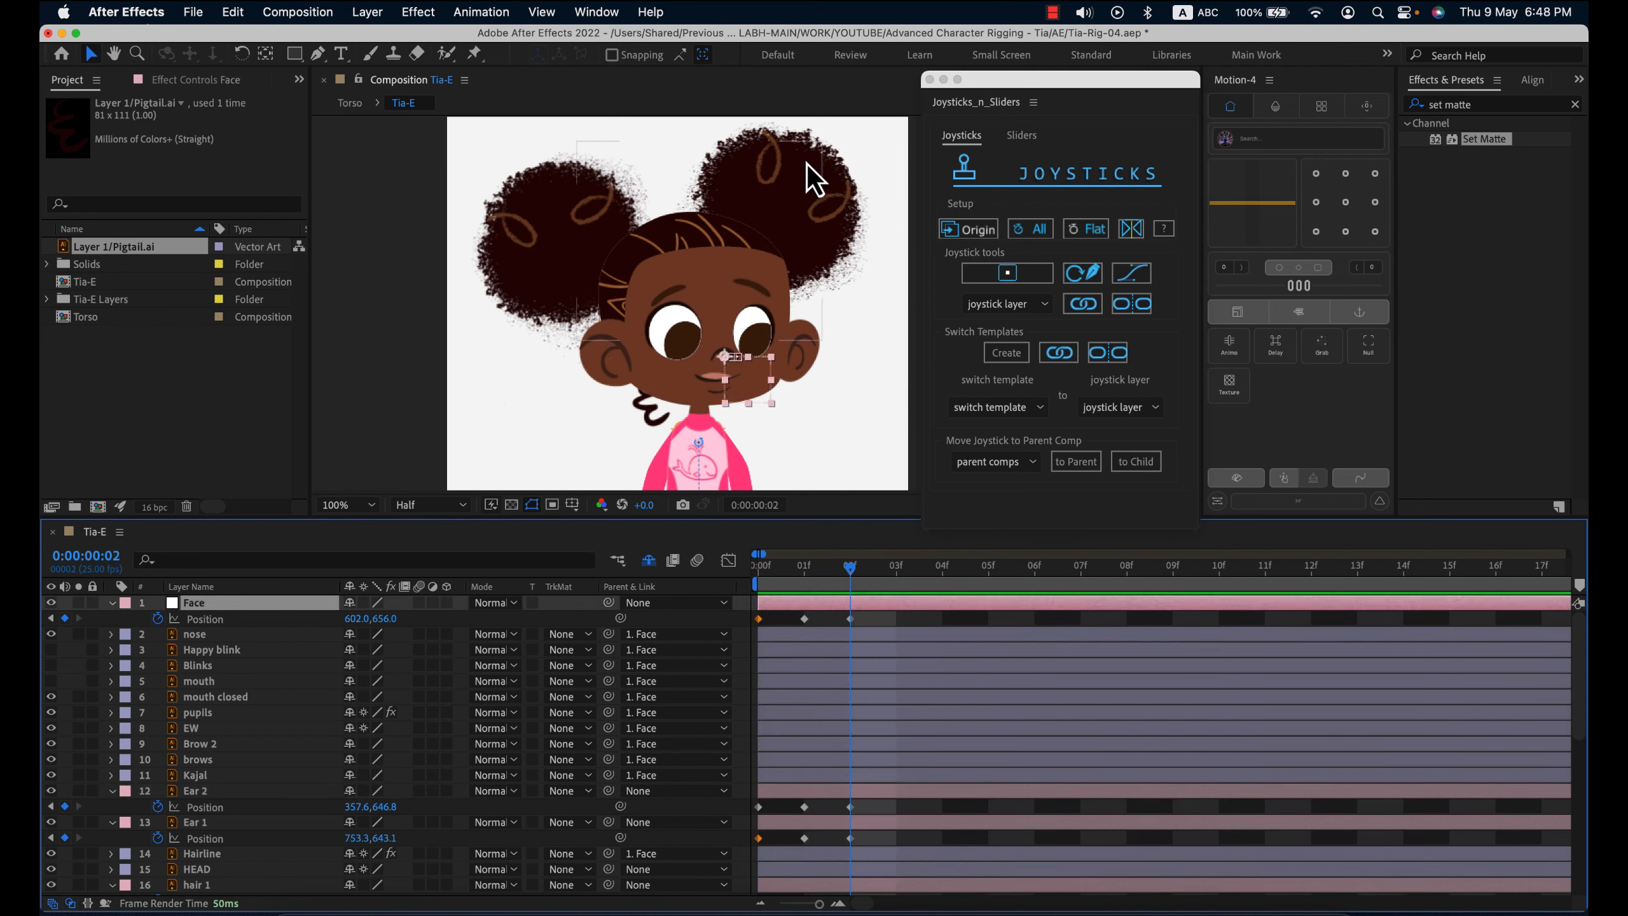
click(853, 183)
shift+click(509, 200)
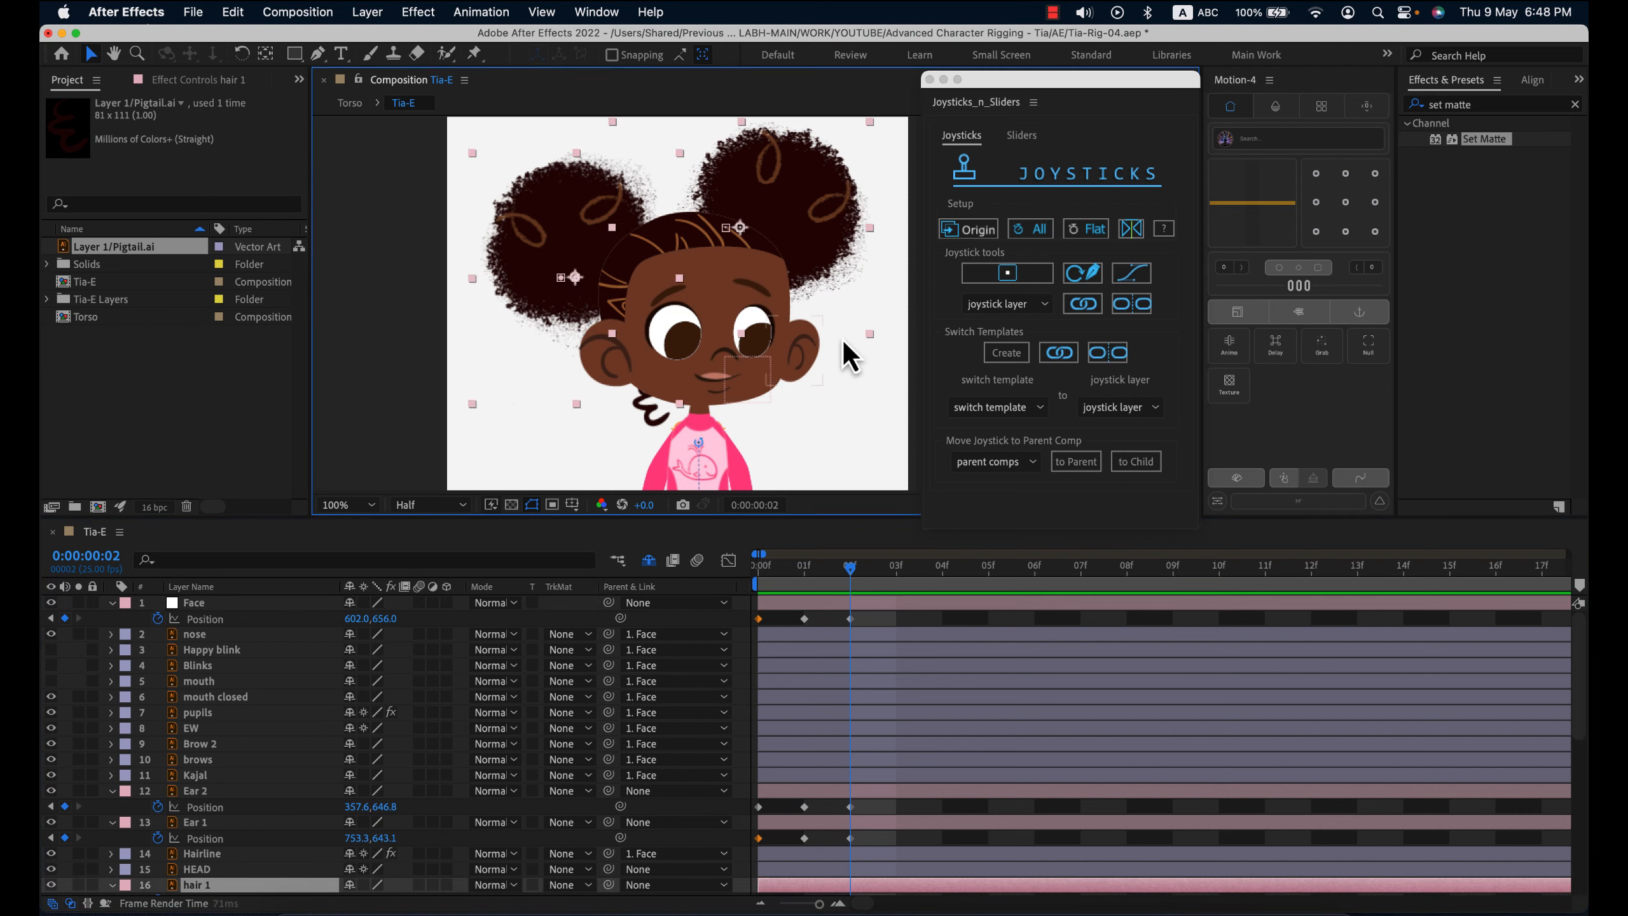
click(906, 604)
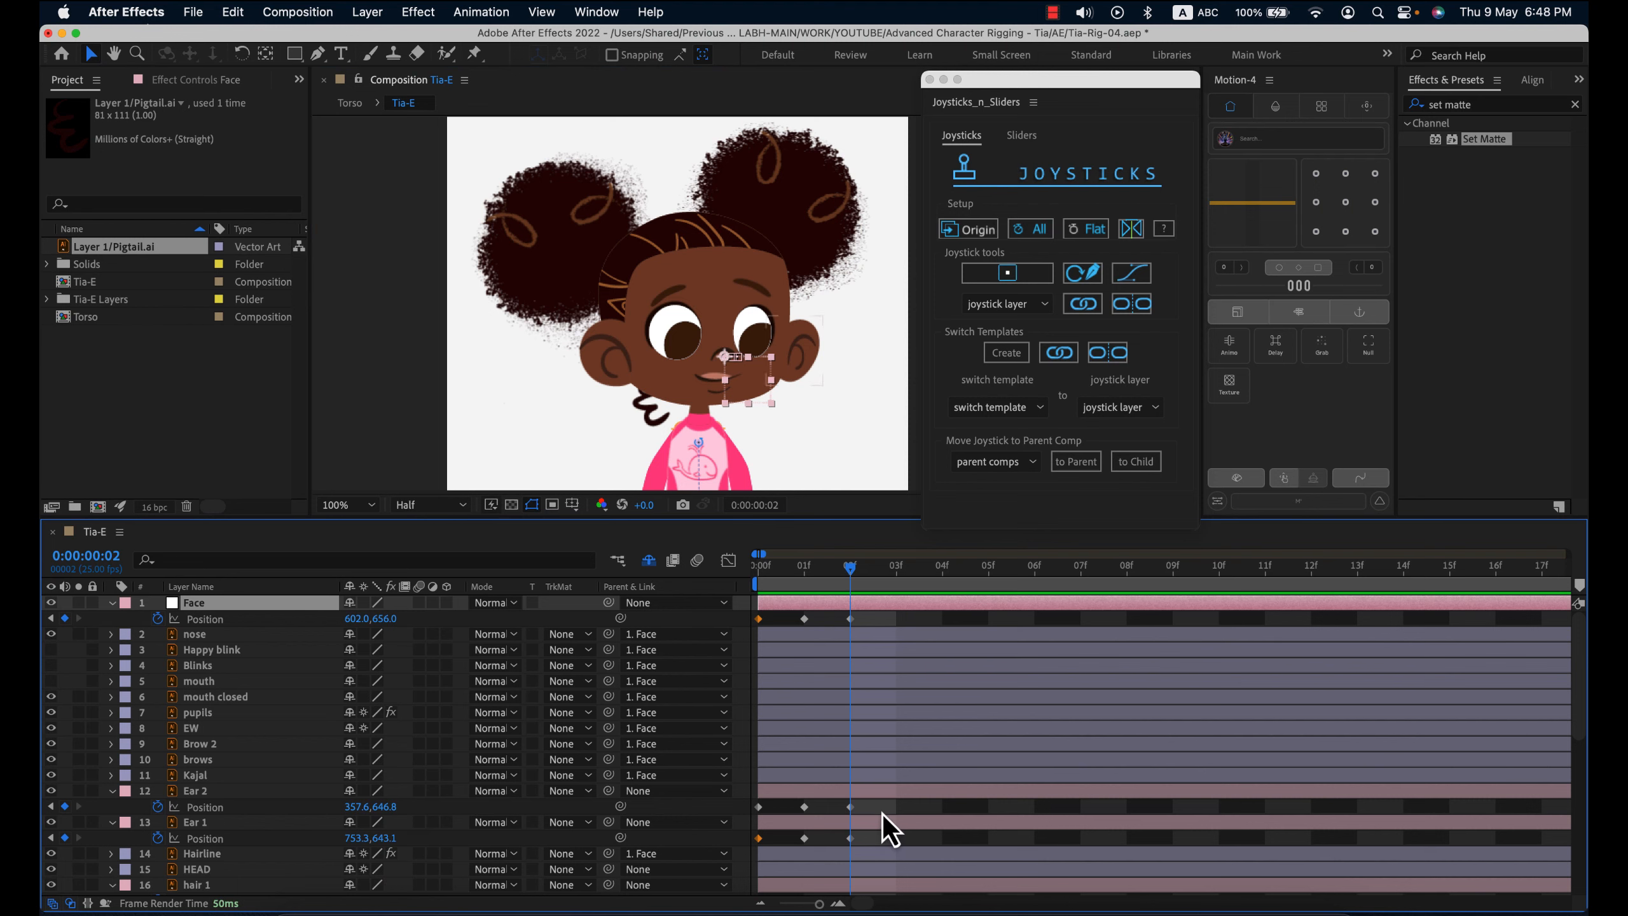
- Try shifting both ear layers 20 px right at frame 2, and undo the shift
scroll(883, 815, down, 5)
click(868, 617)
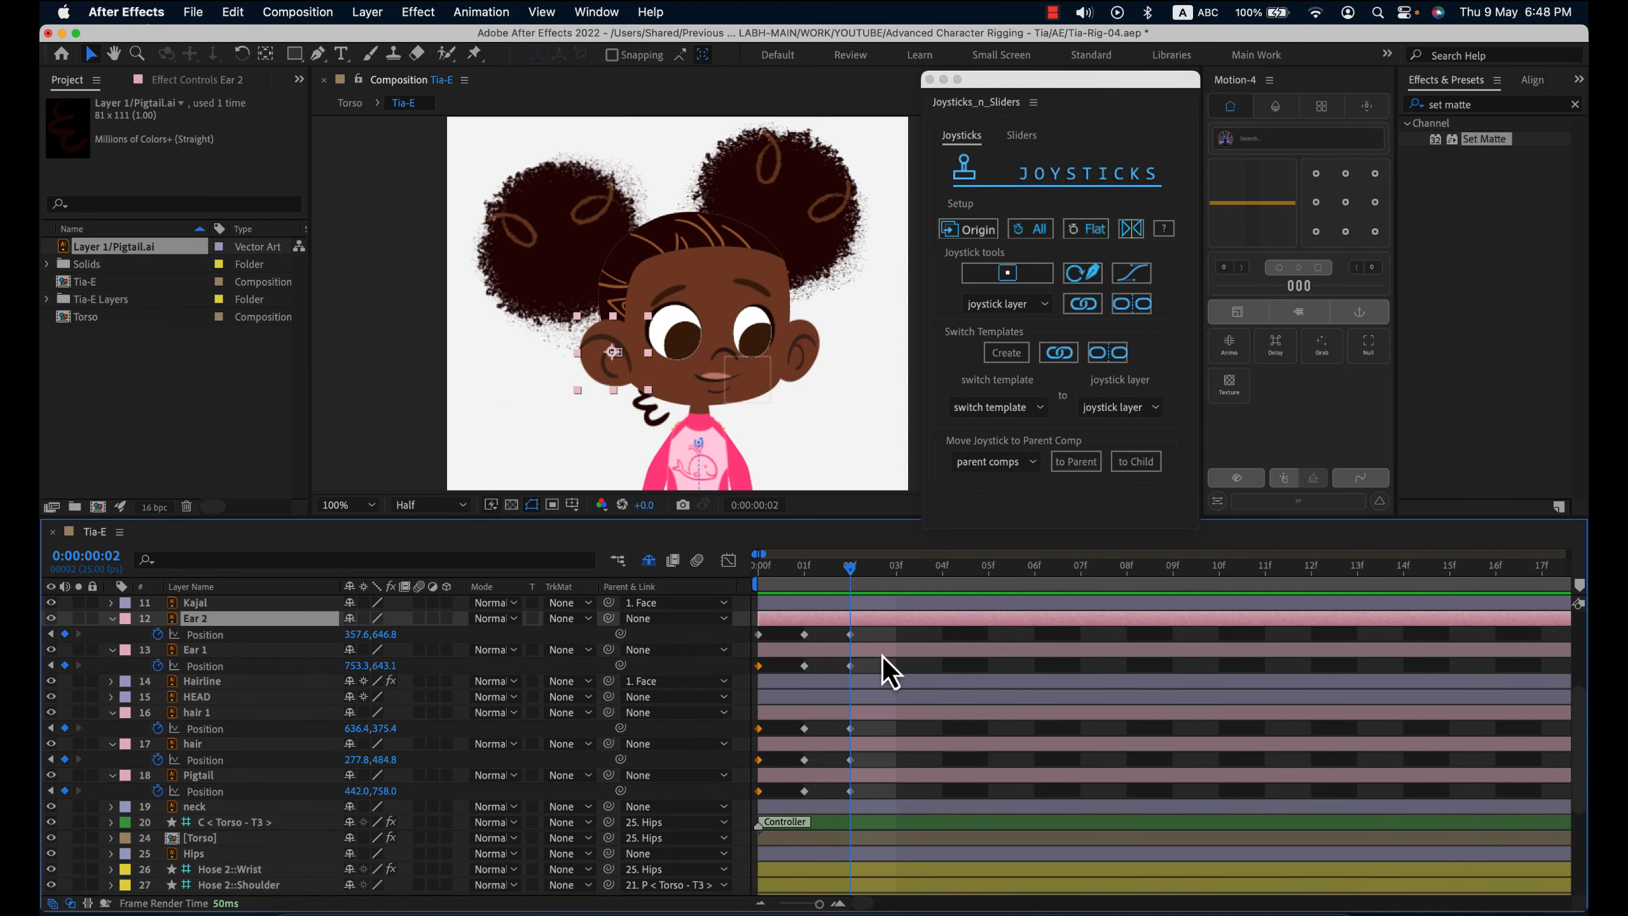
shift+click(877, 649)
key(shift+Right)
key(shift+Right)
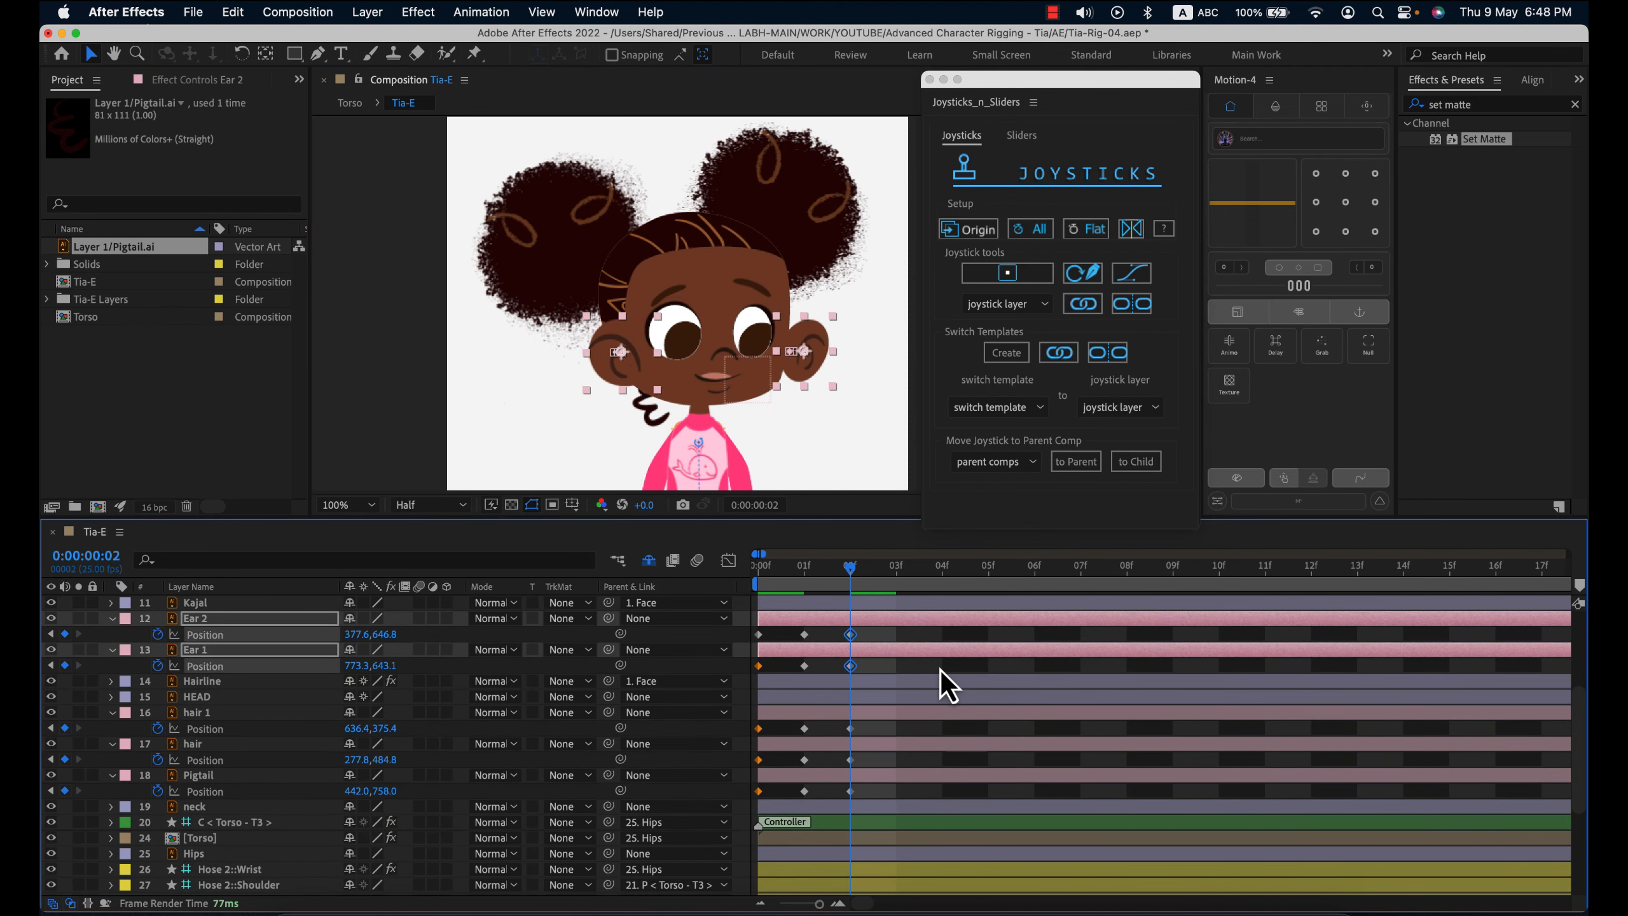
key(super+z)
- Shift both hair layers 20 px right at frame 2, to X 656.4 for hair 1 and 297.8 for hair
click(854, 716)
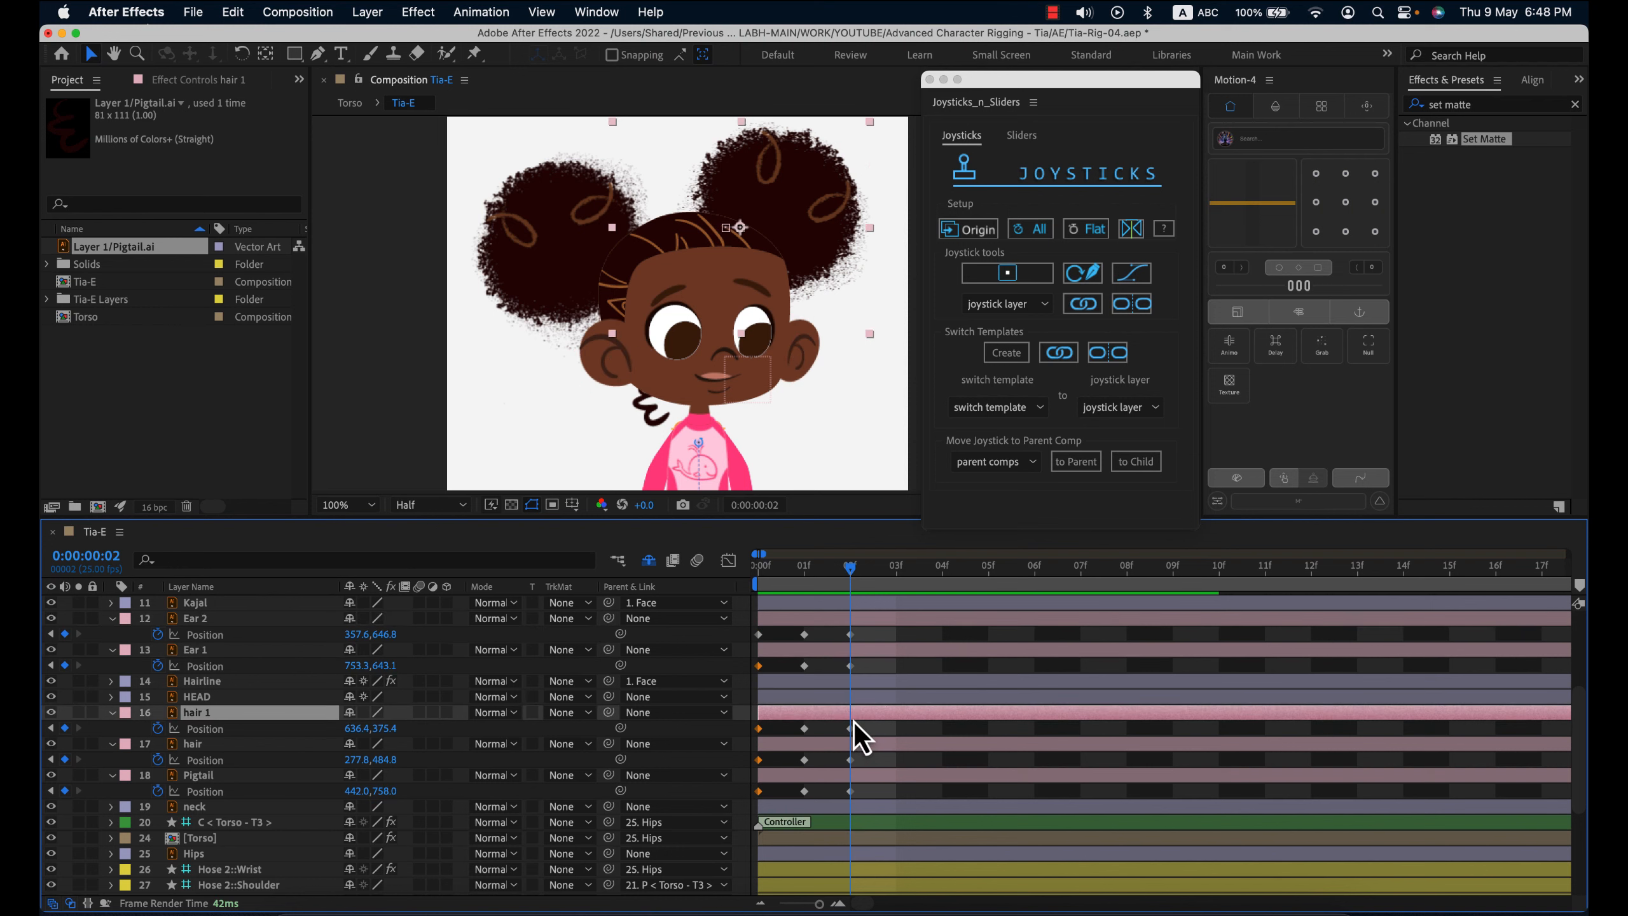
shift+click(876, 746)
key(shift+Right)
key(shift+Right)
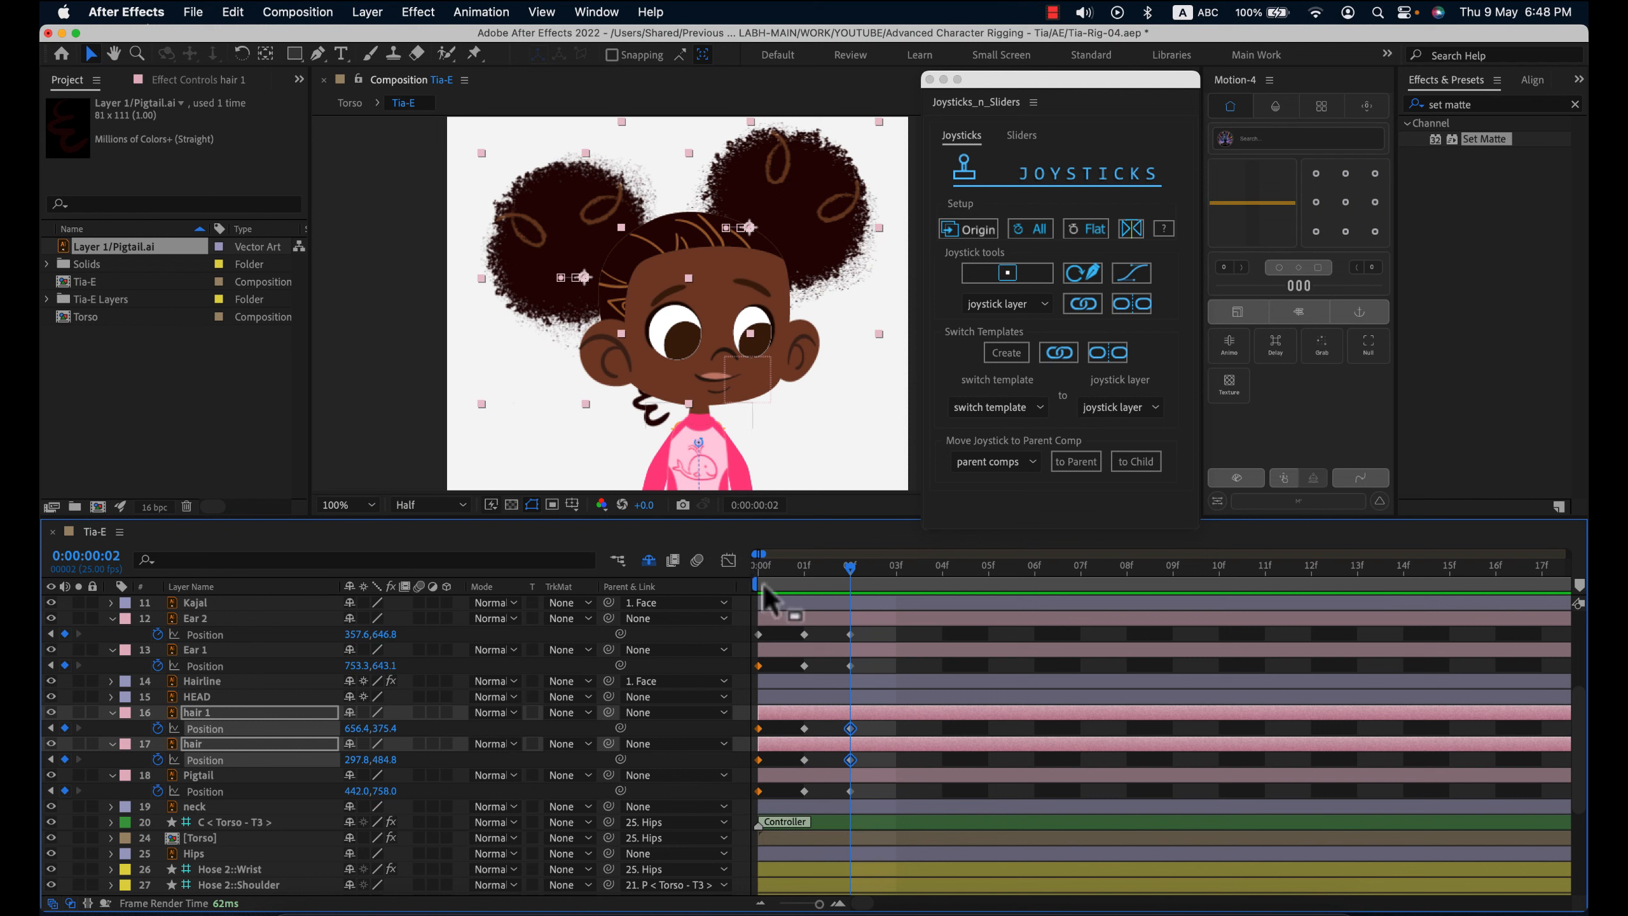
- Nudge the Pigtail right to X position 450.0 at frame 2
click(855, 780)
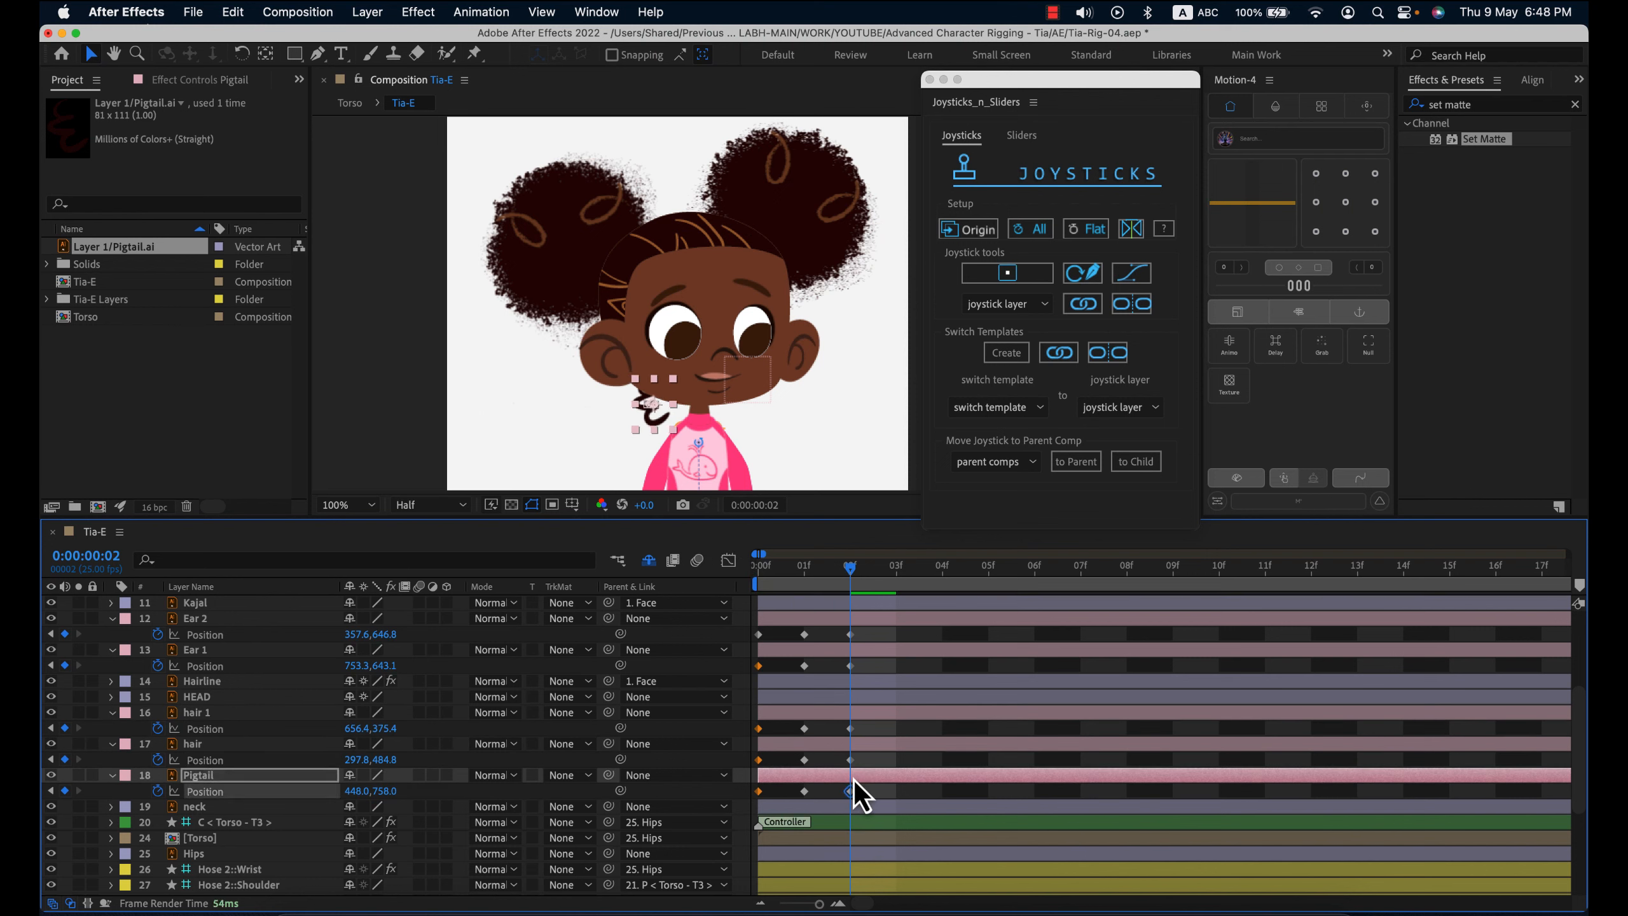
key(Right)
key(Right)
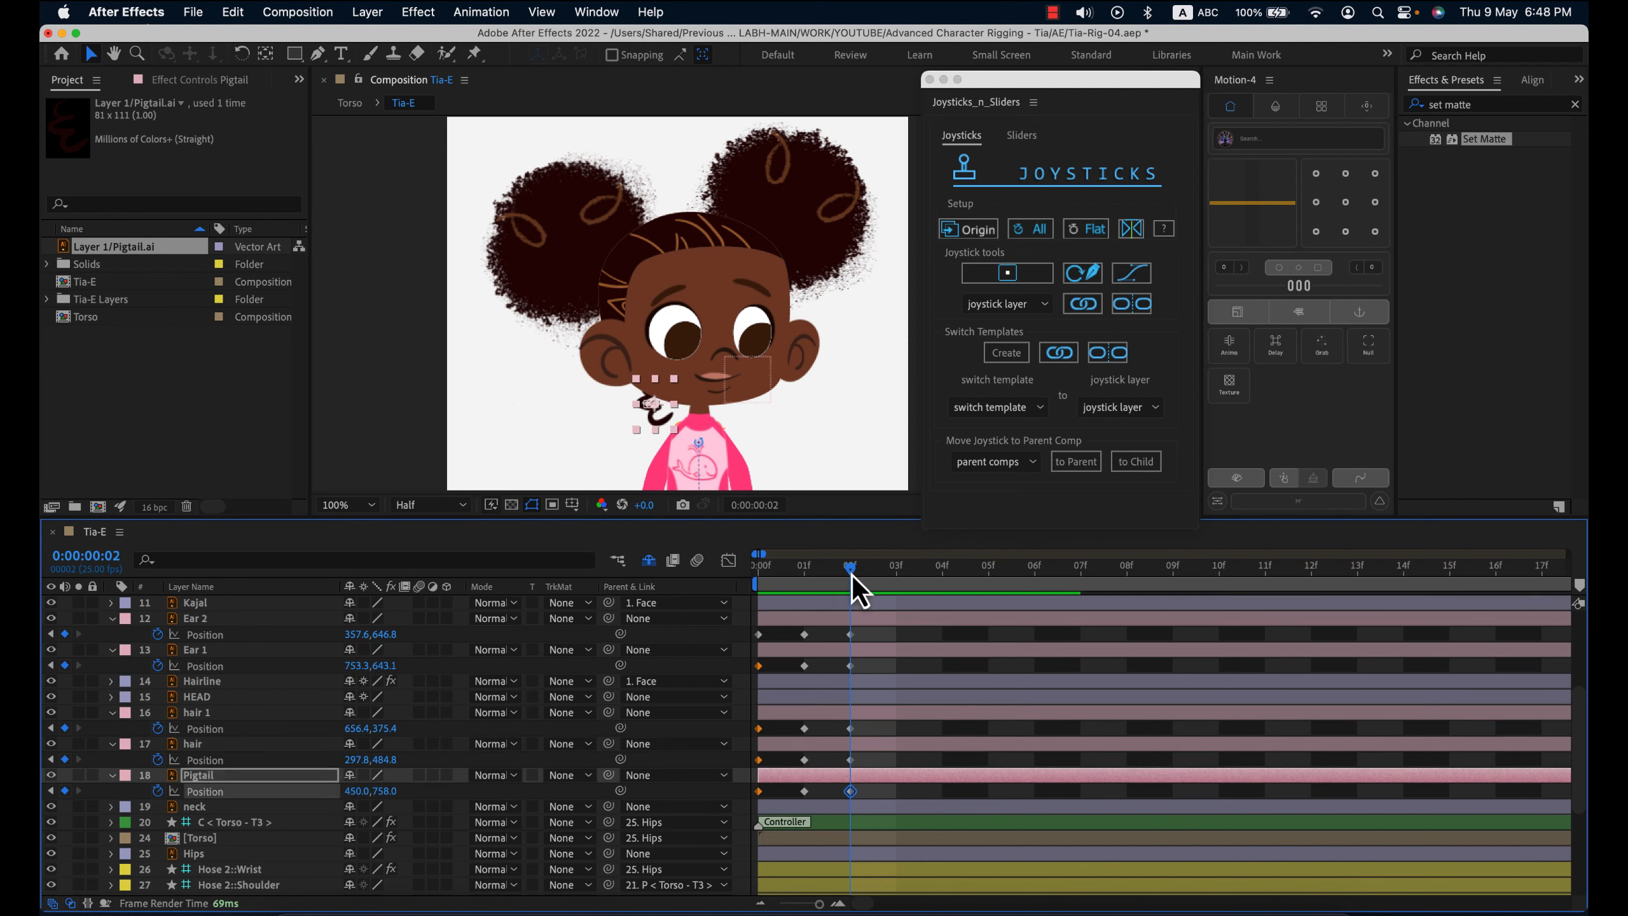
- Compare the poses at frames 1 and 2, and move Ear 2 left to X position 351.6 at frame 2
click(800, 573)
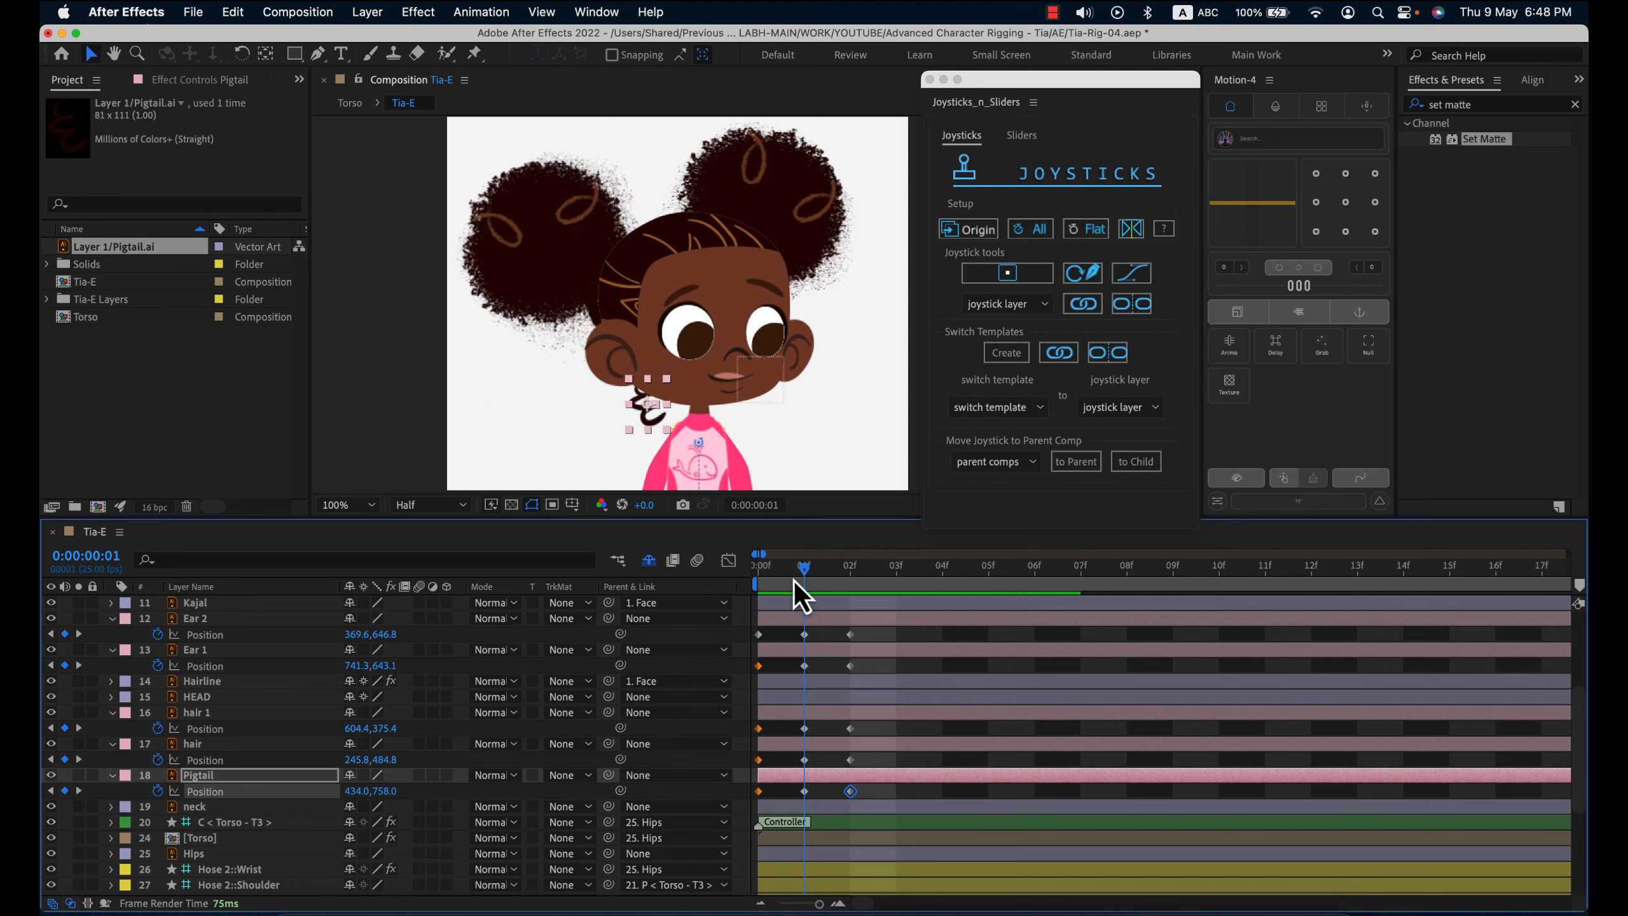
drag(799, 582, 834, 590)
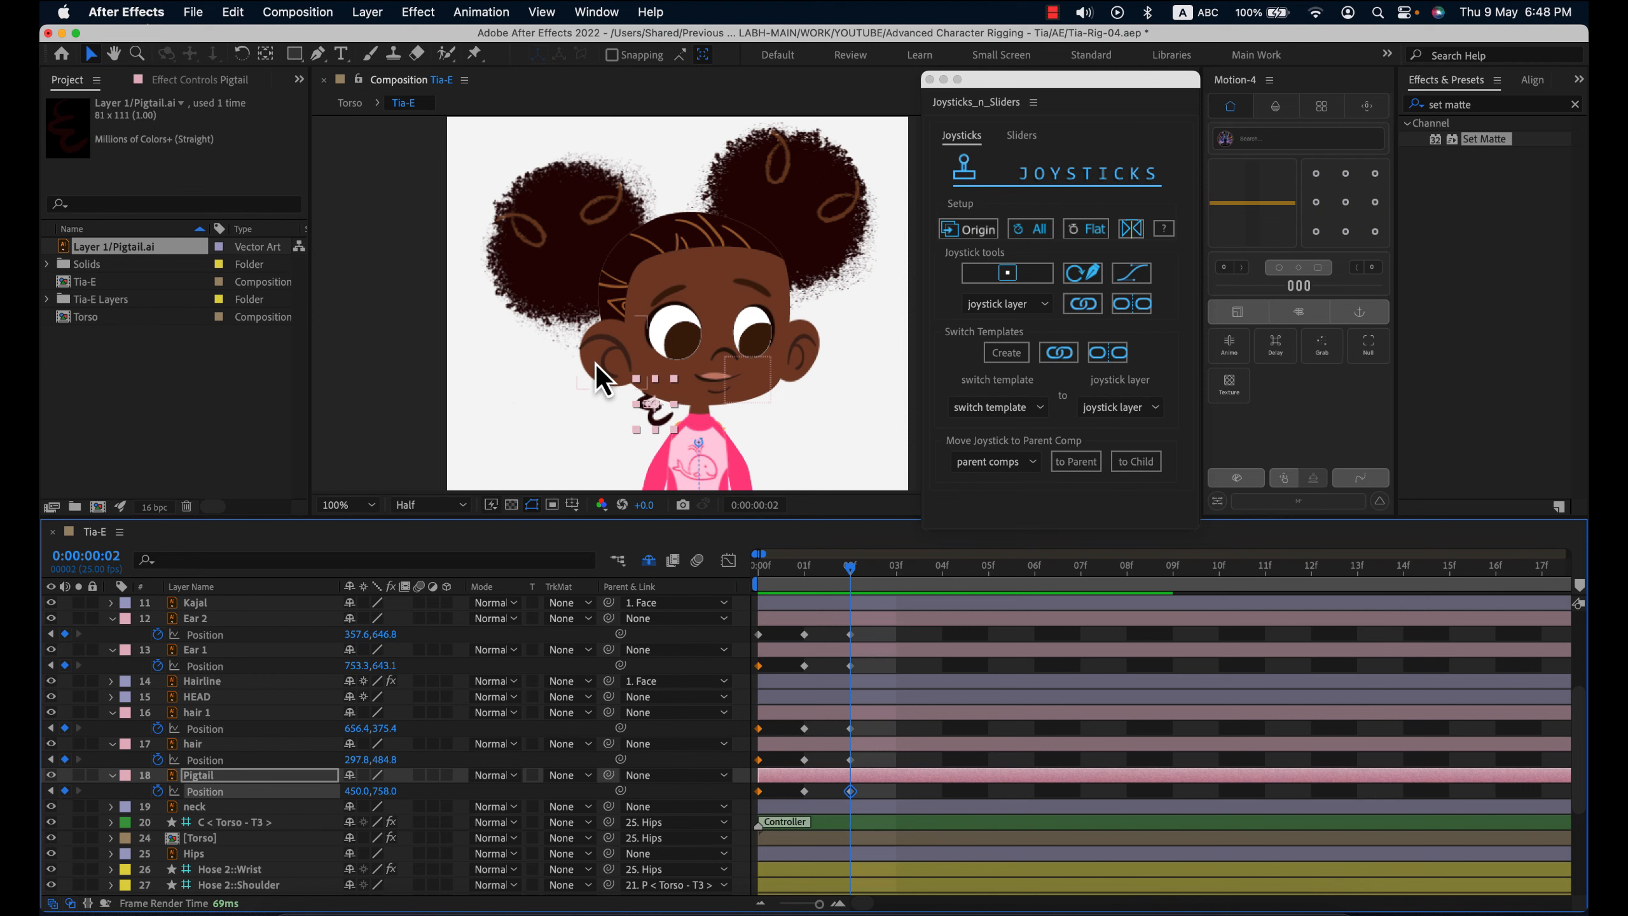
drag(599, 364, 598, 365)
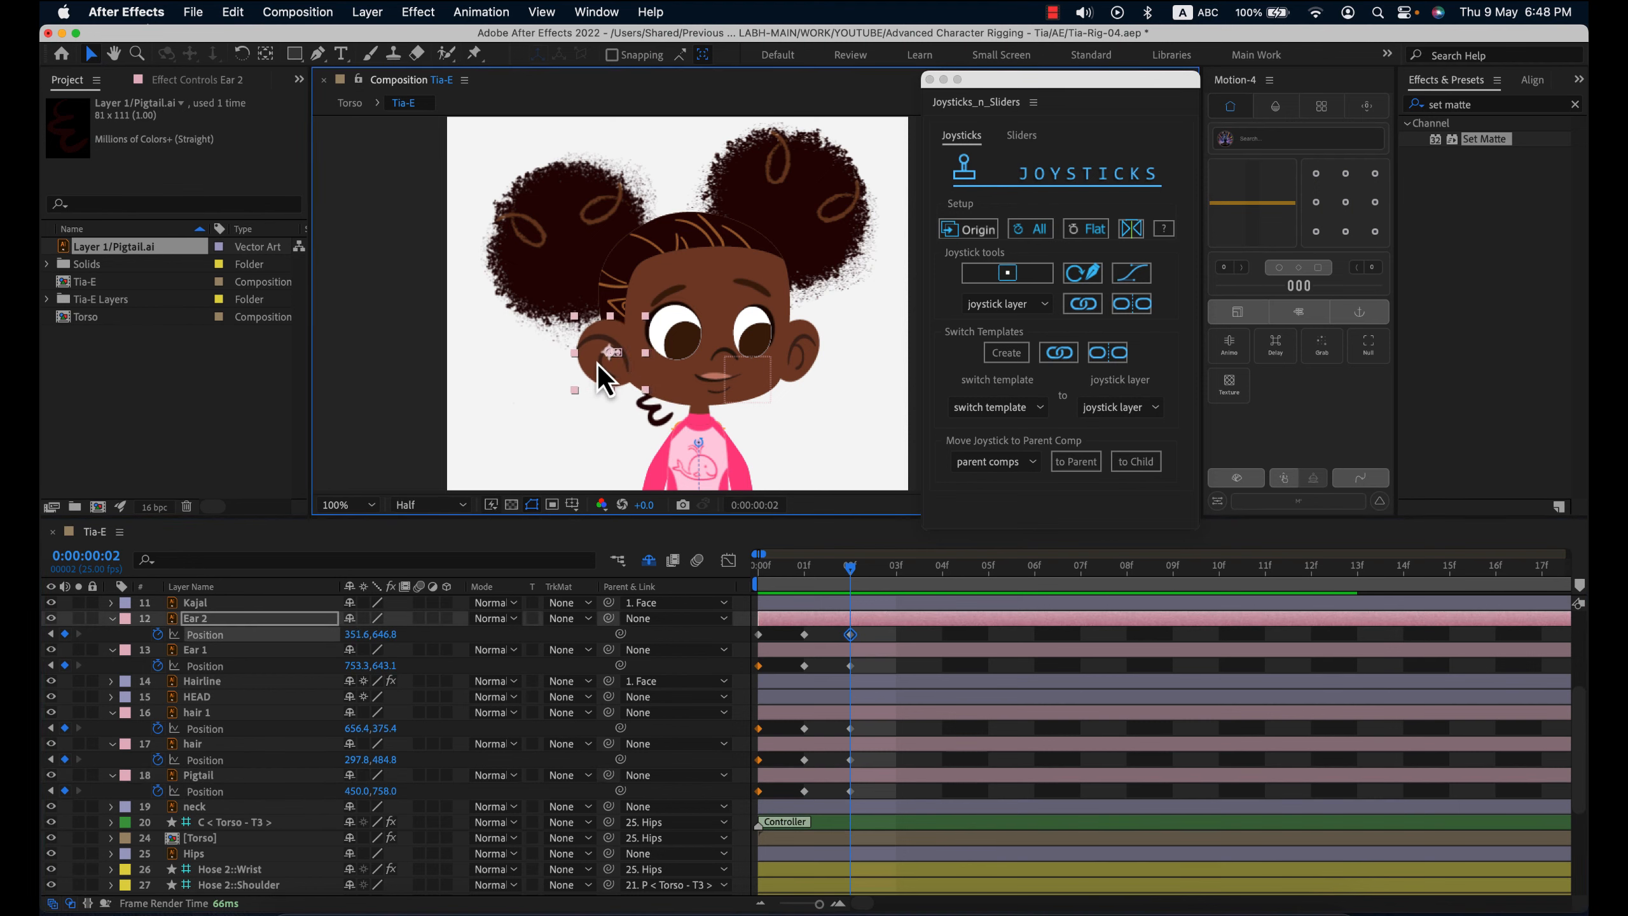
- At frame 3, set Joysticks origin keyframes for the Face null, both ears, both hair layers and the Pigtail
drag(848, 573, 898, 609)
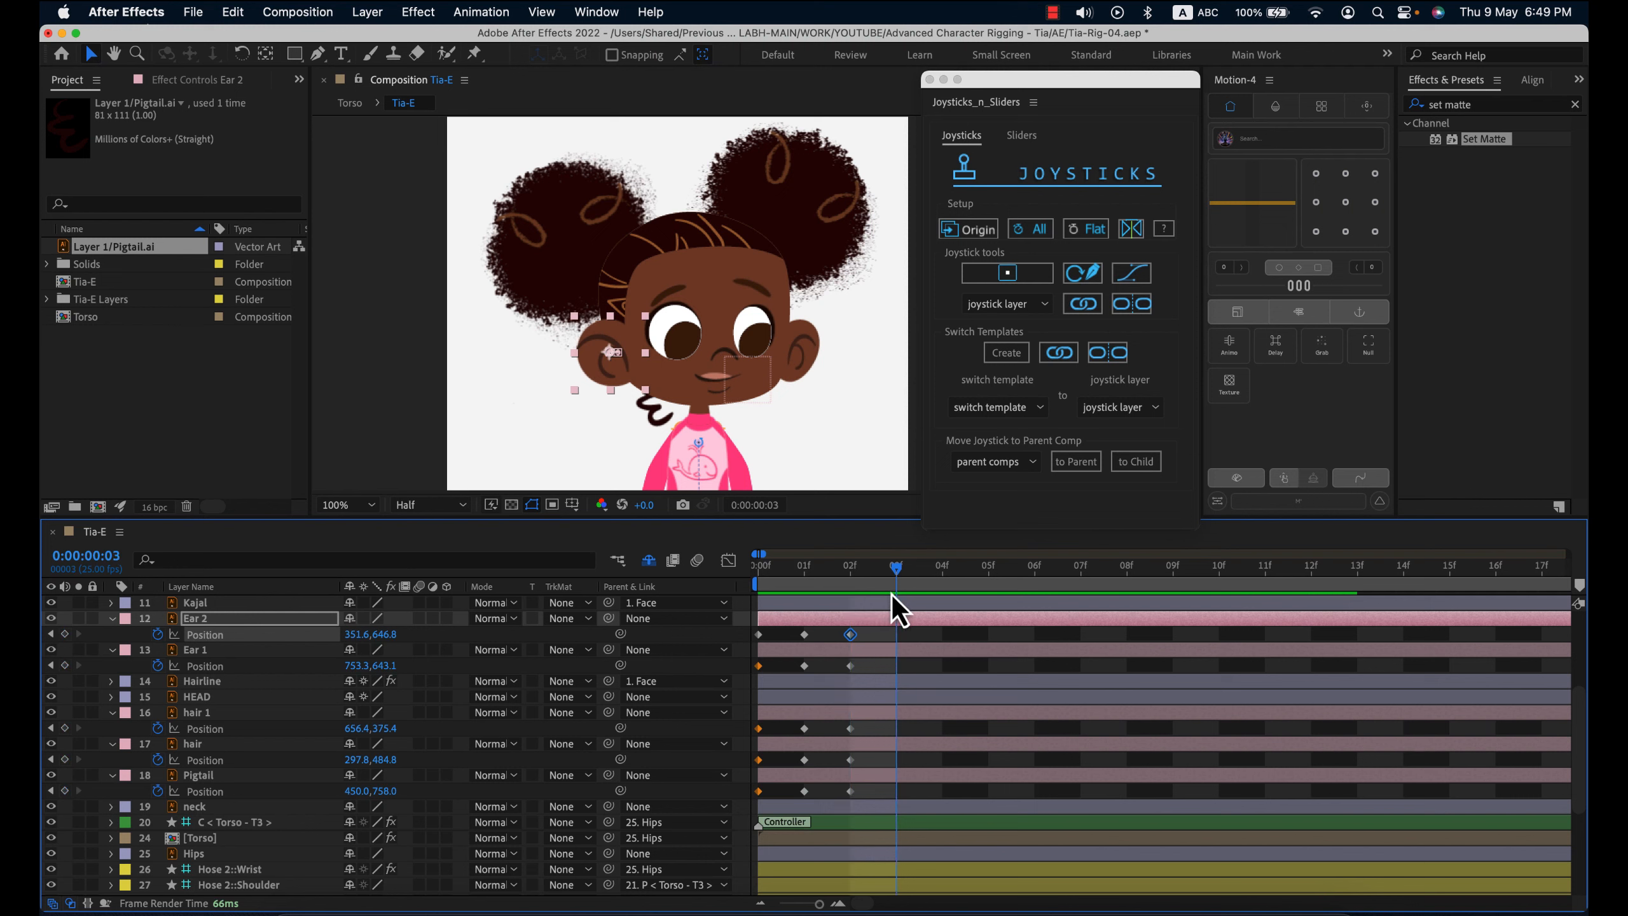
click(922, 754)
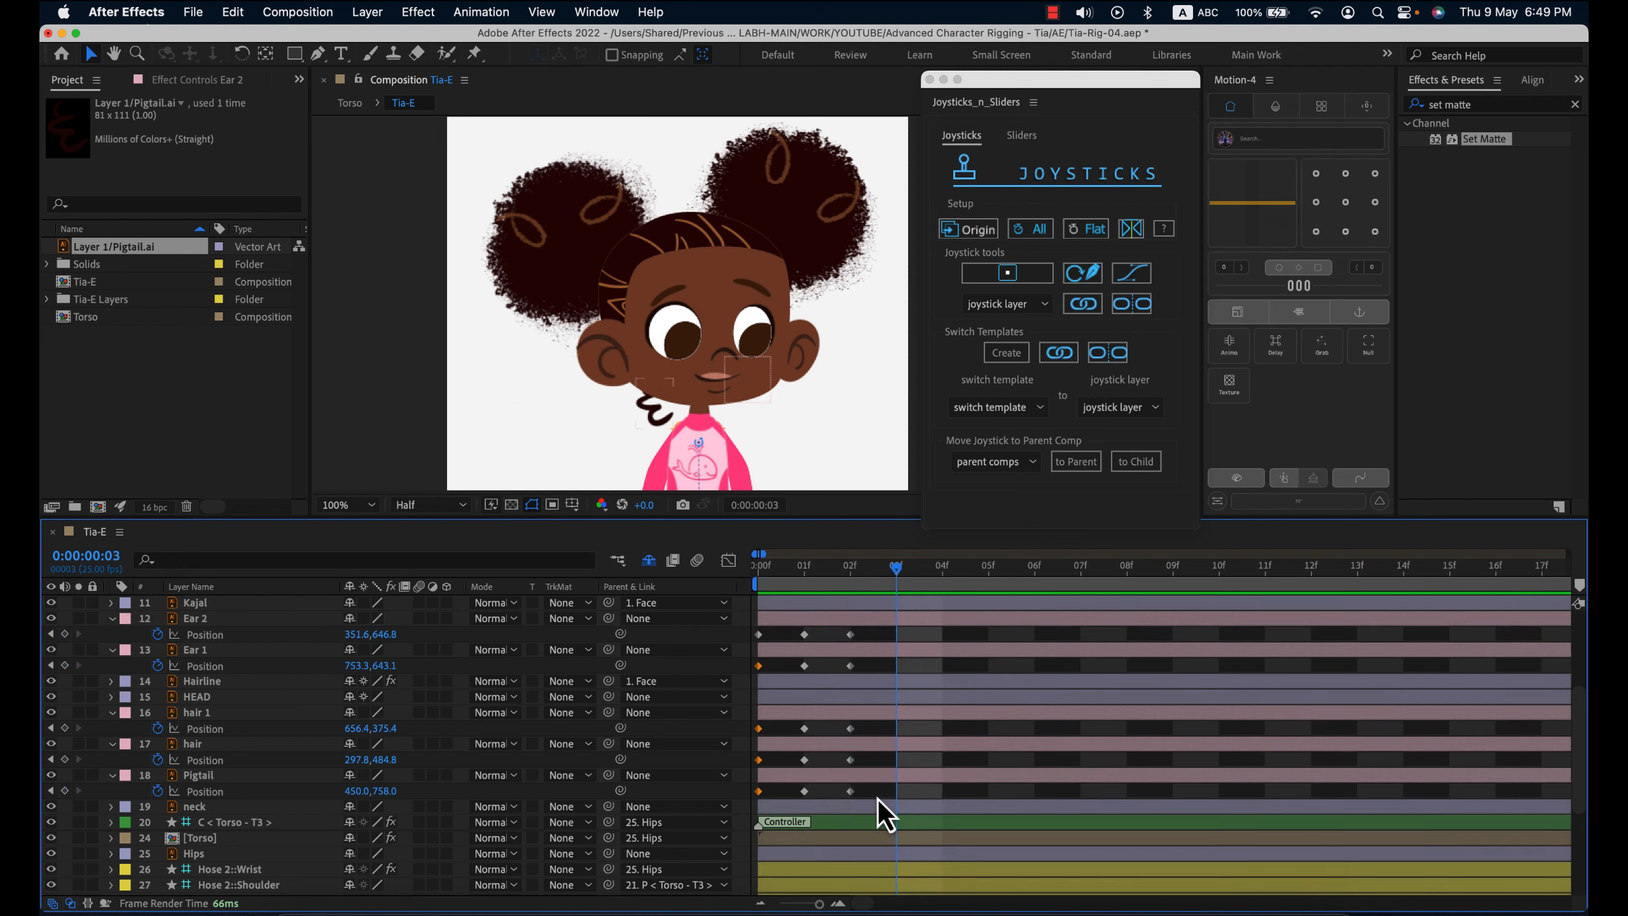
drag(876, 793, 744, 711)
click(885, 729)
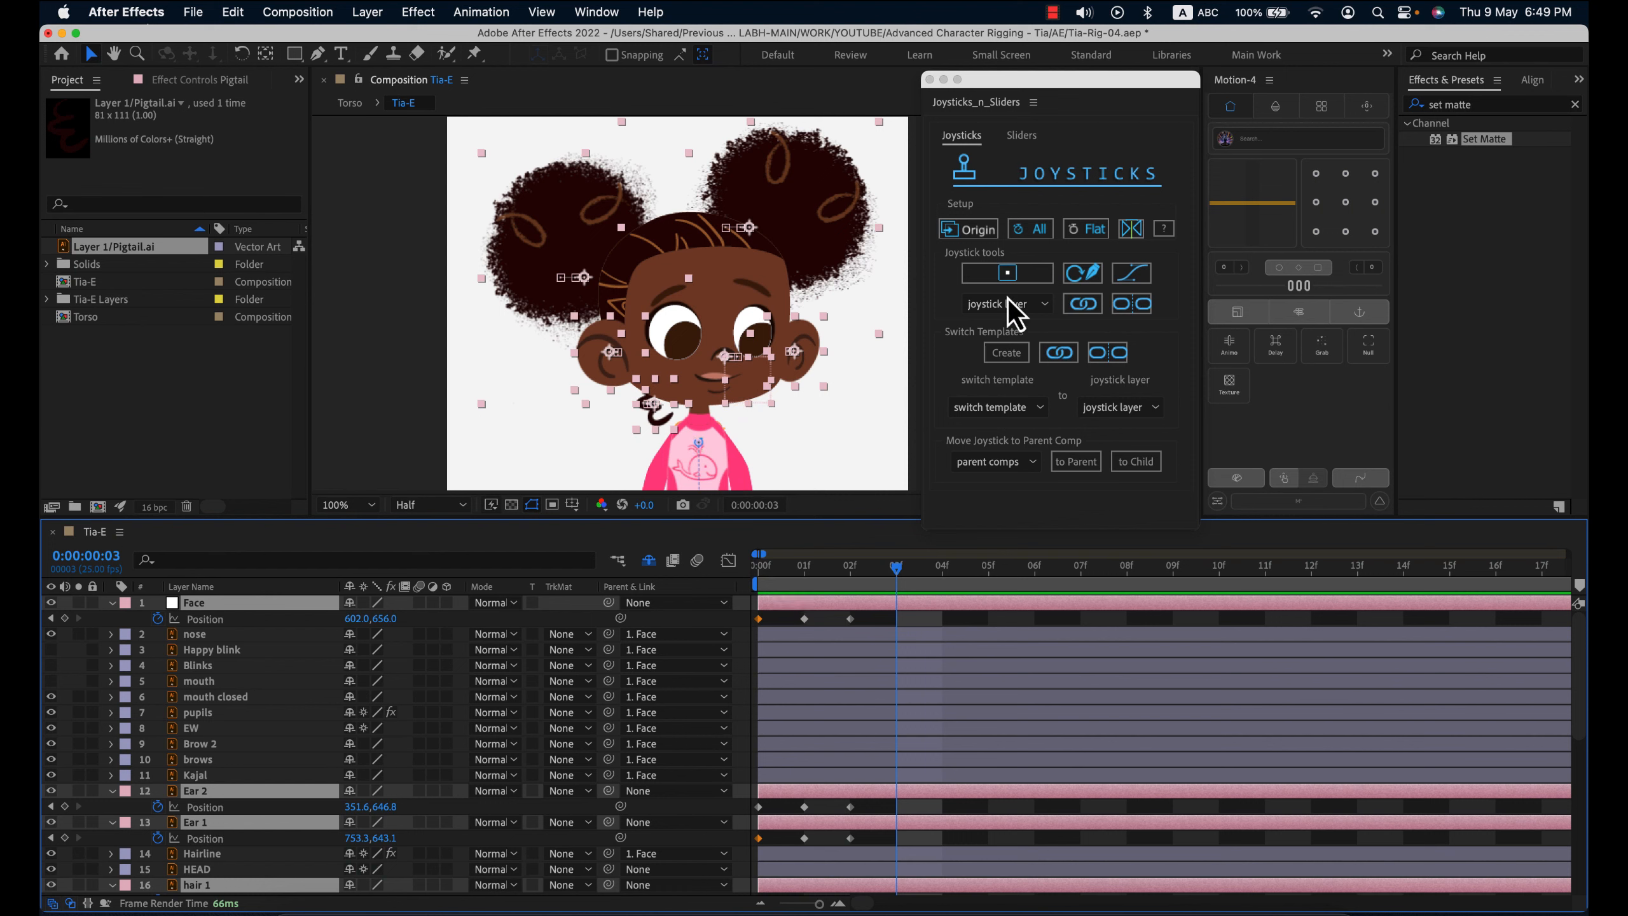
click(980, 235)
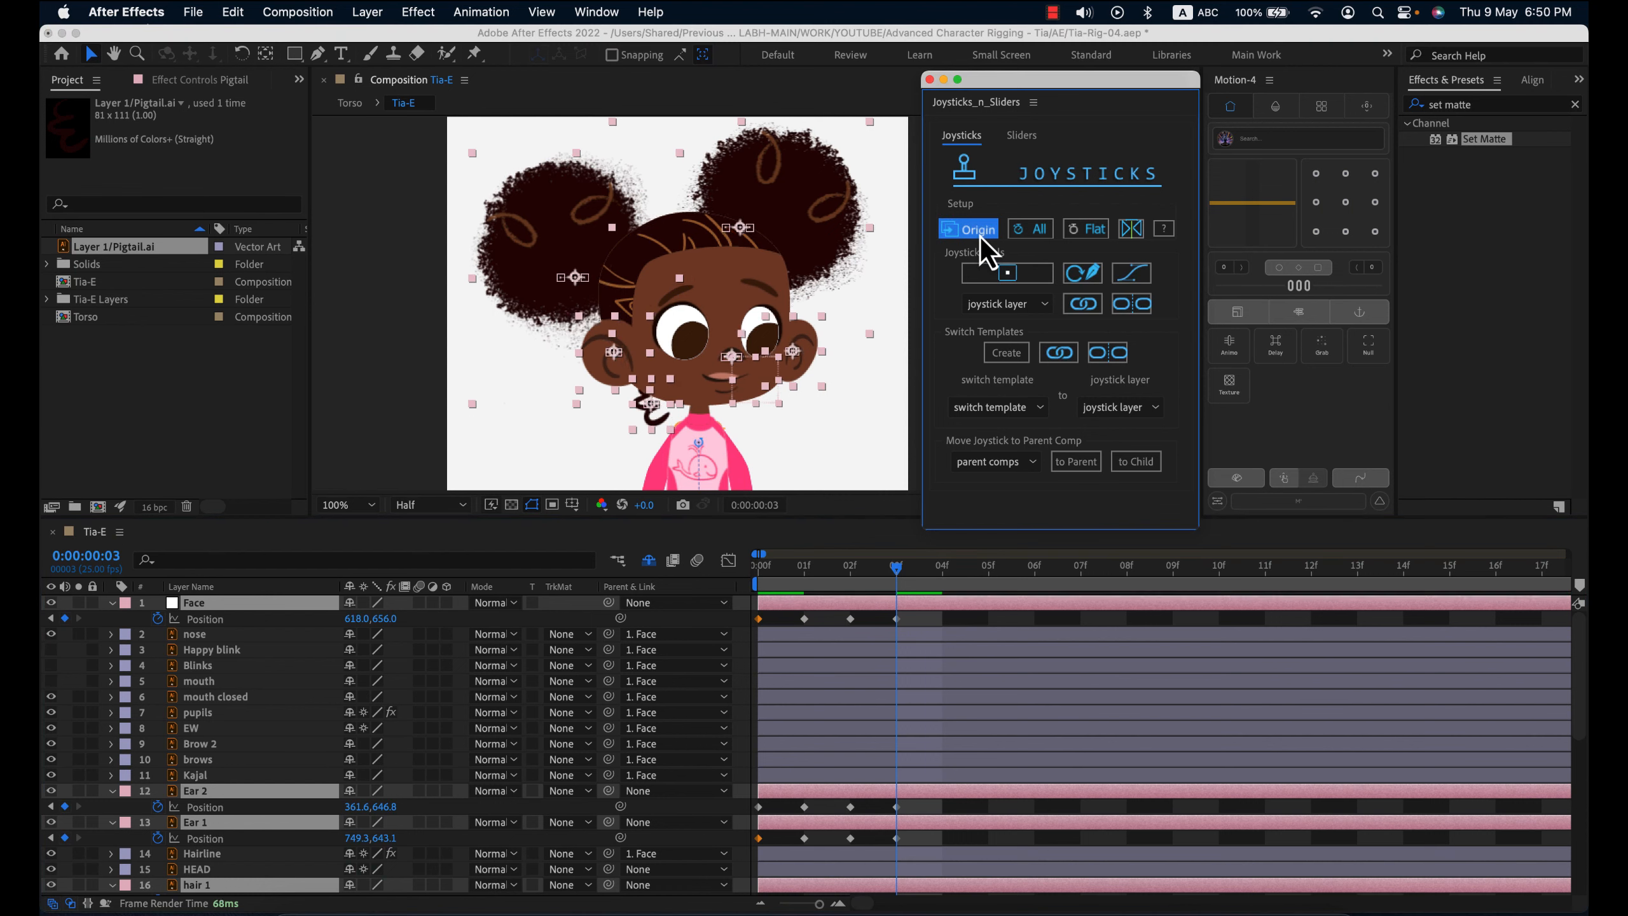
- At frame 3, move the Face null up to Y position 632.0 and lower Ear 2 to Y 654.8 and Ear 1 to Y 651.1
click(907, 606)
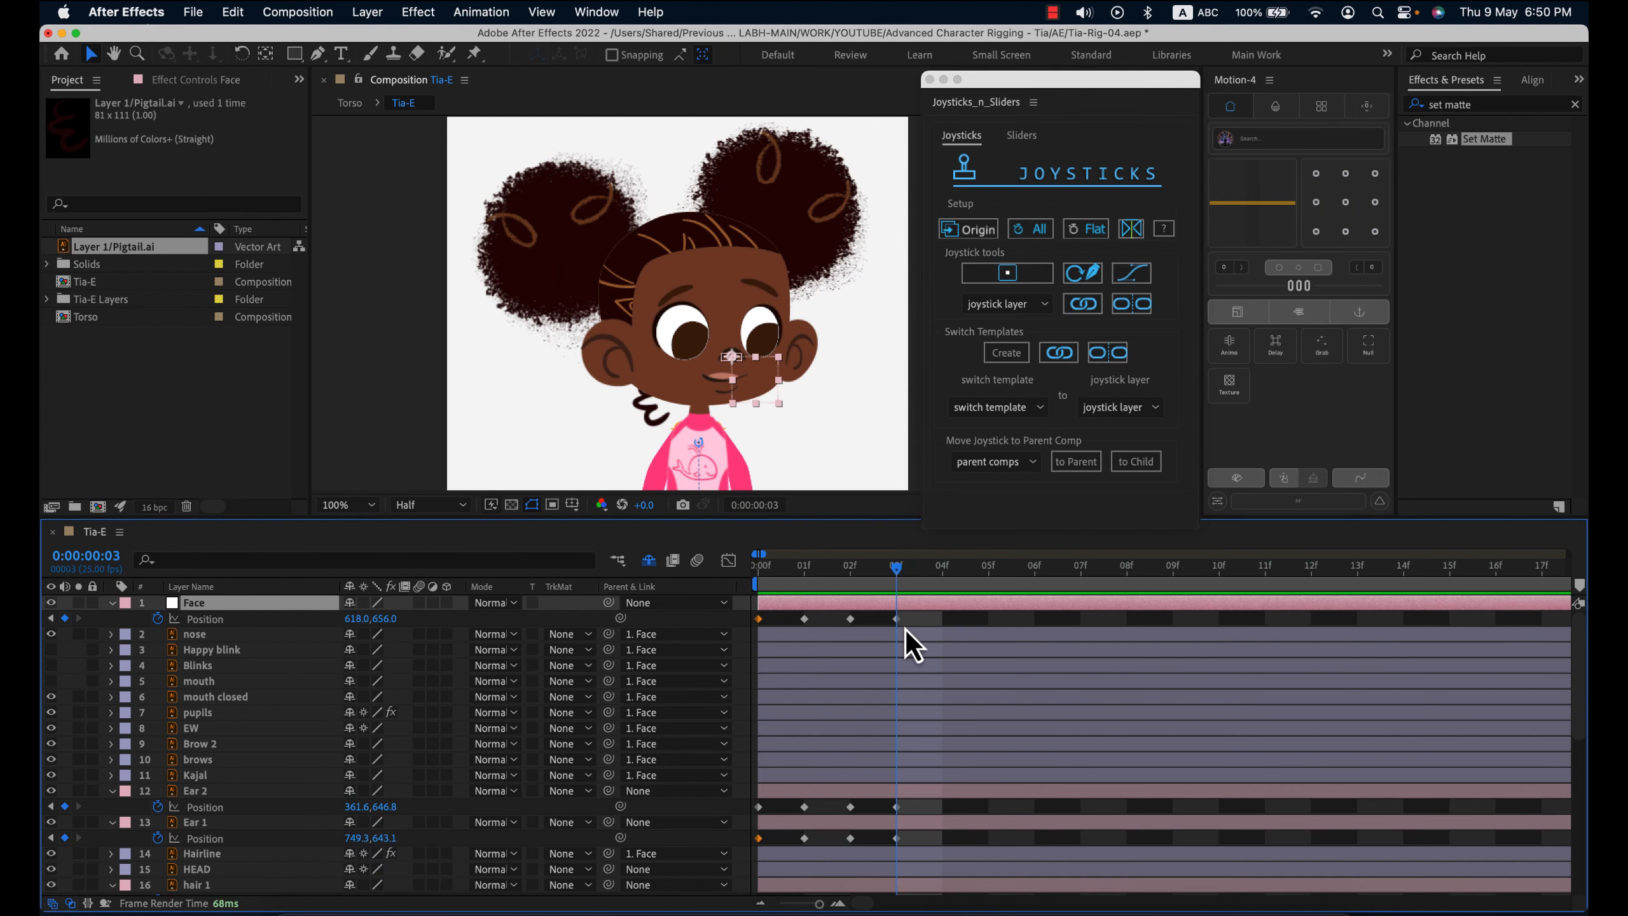
drag(755, 399, 749, 373)
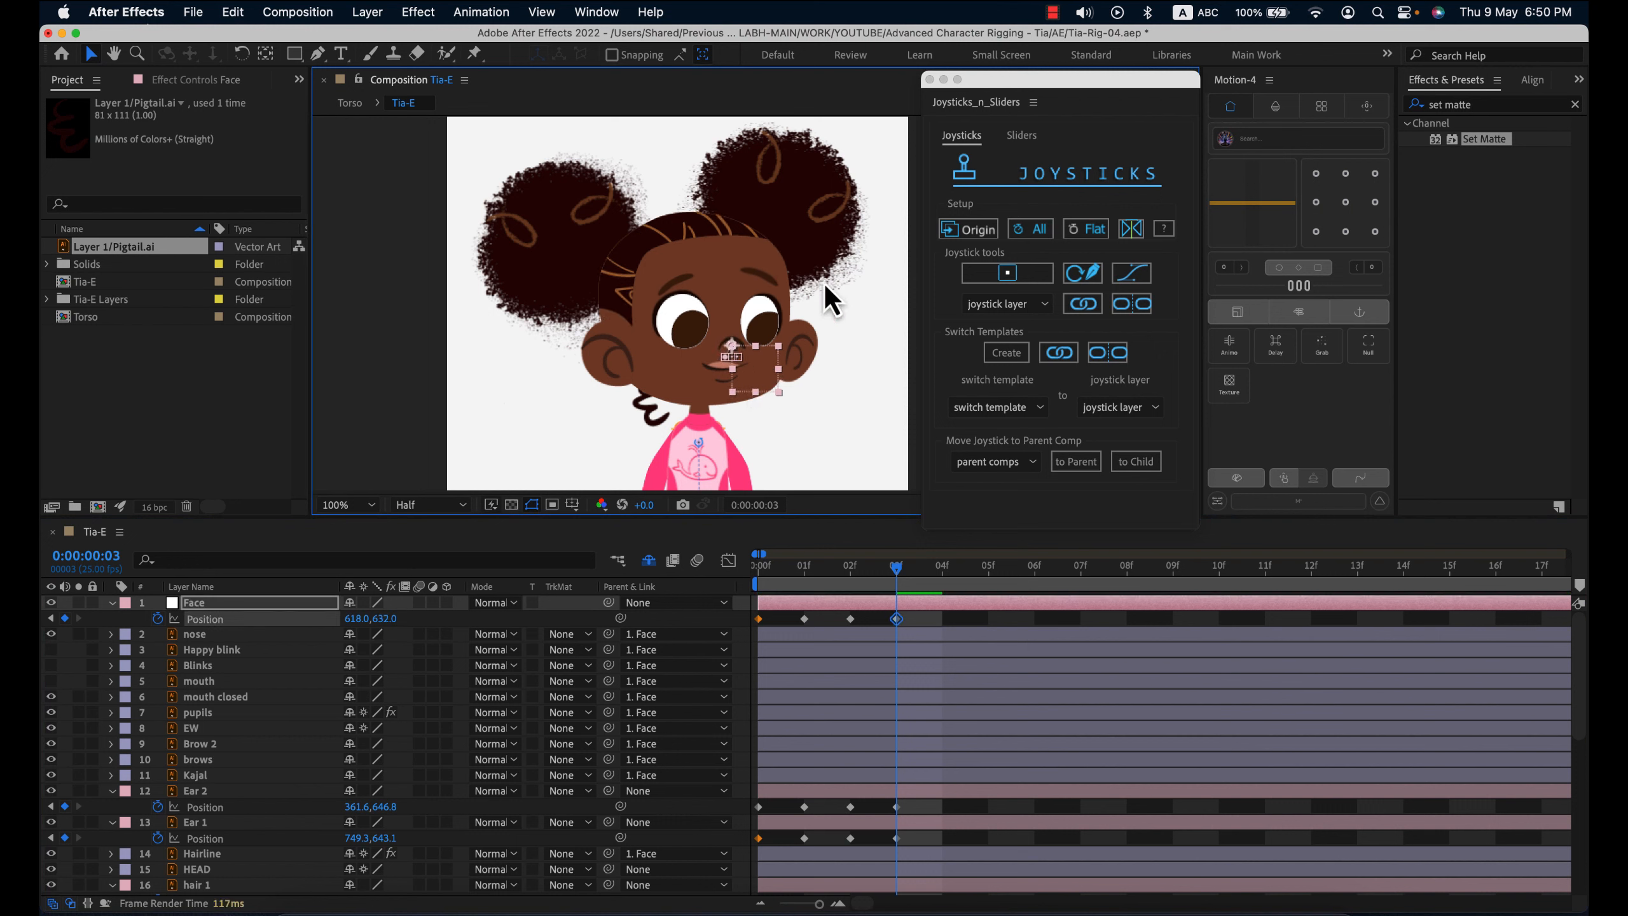
click(920, 791)
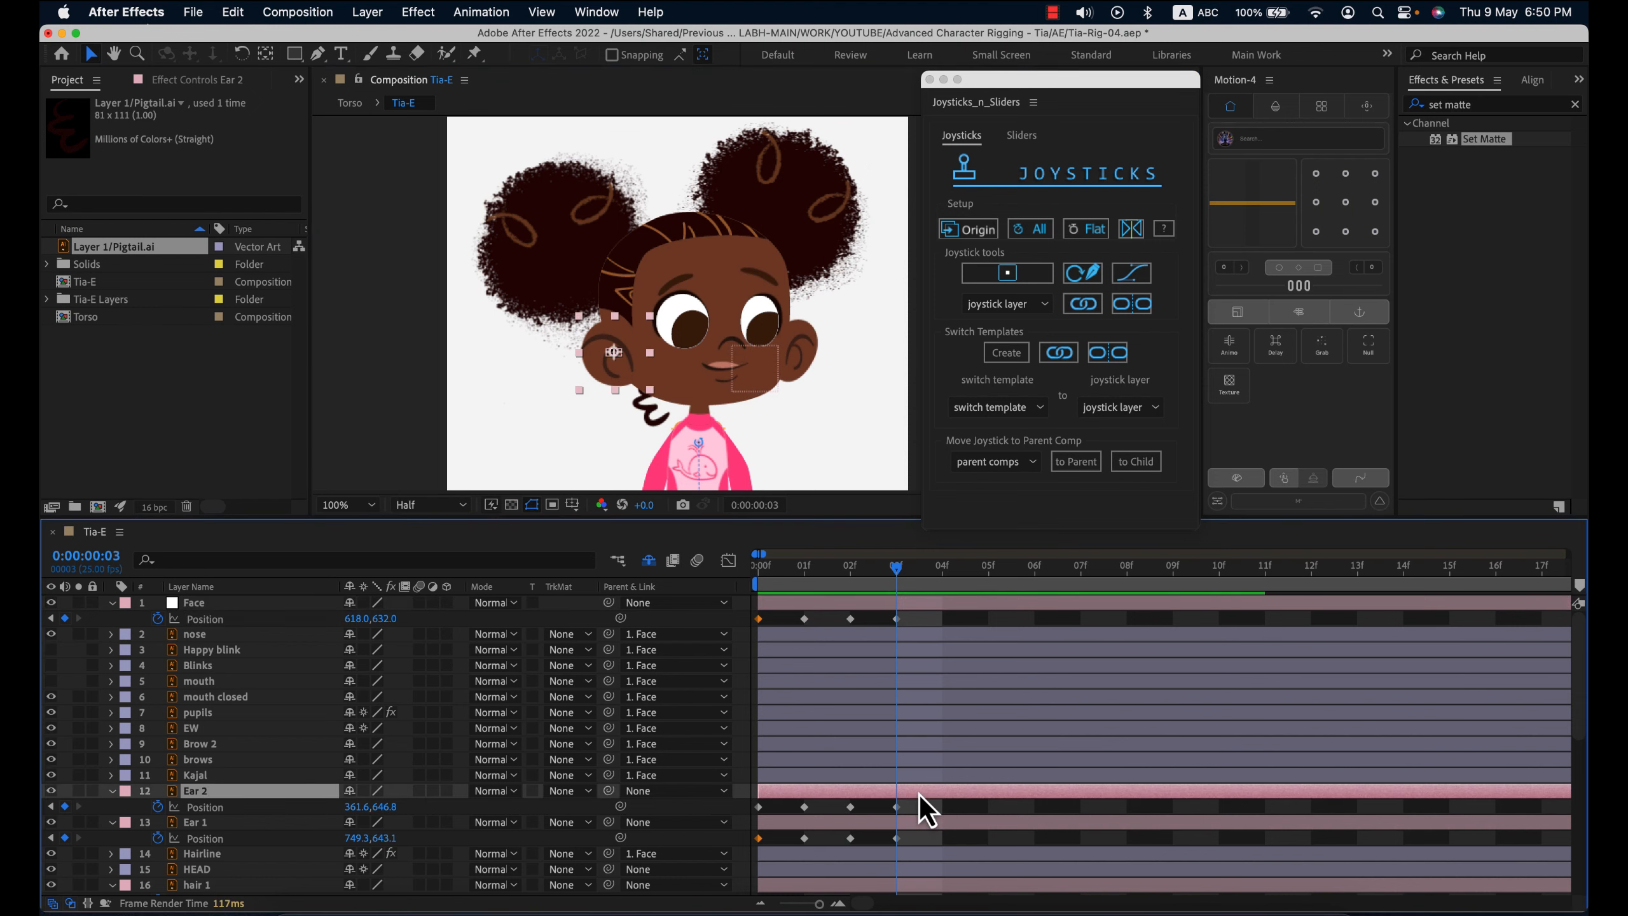
shift+click(922, 823)
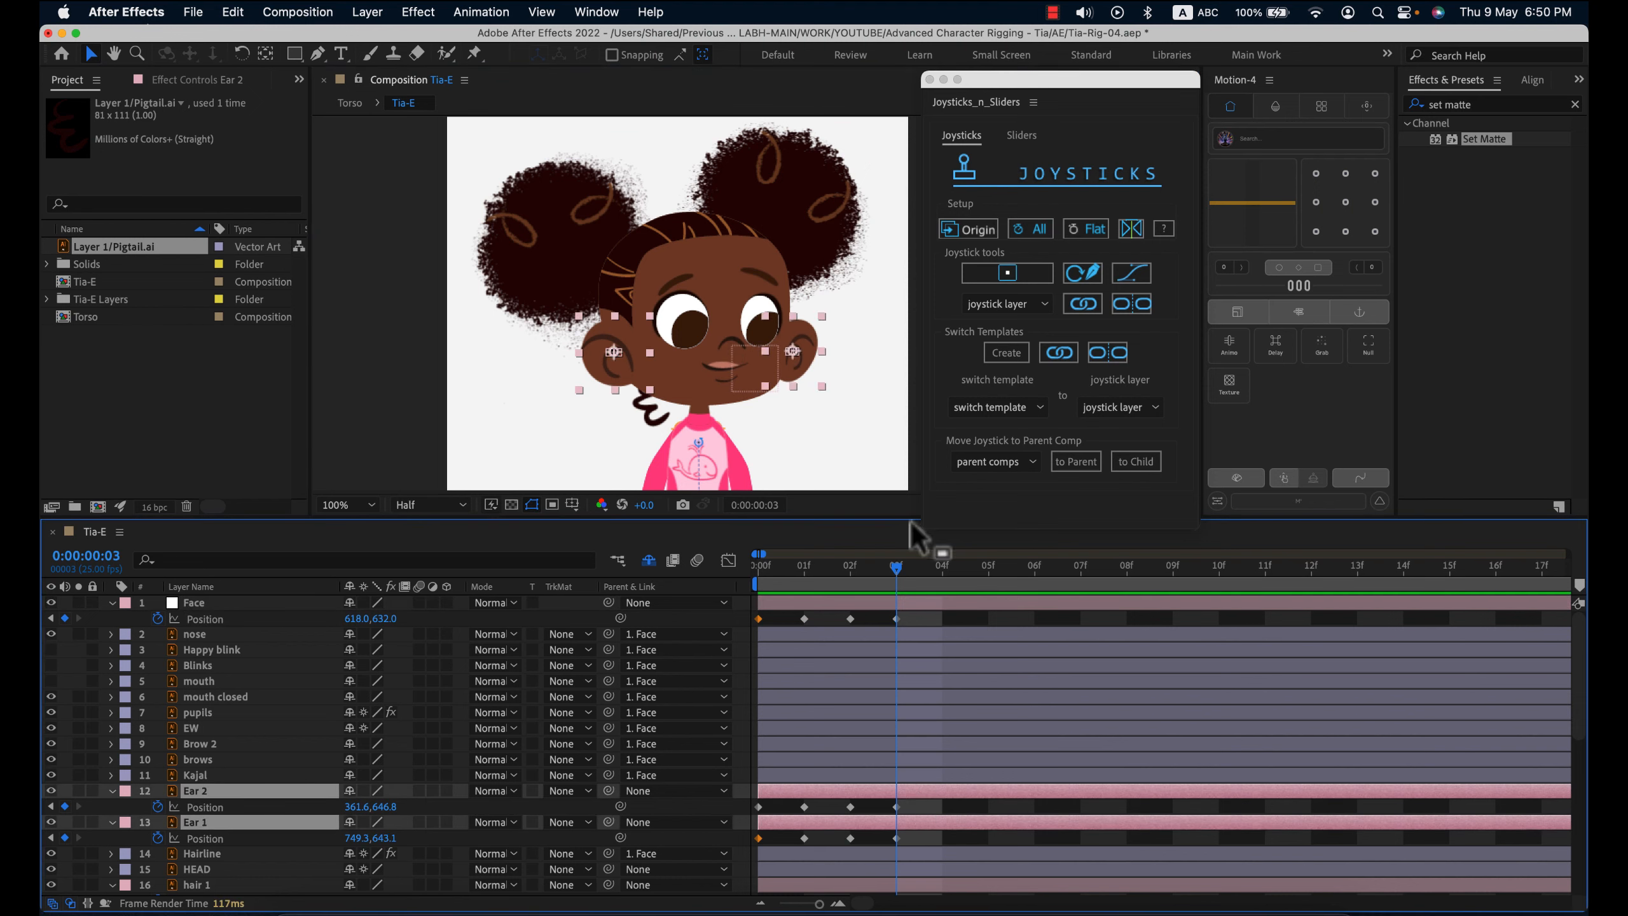
key(shift+Down)
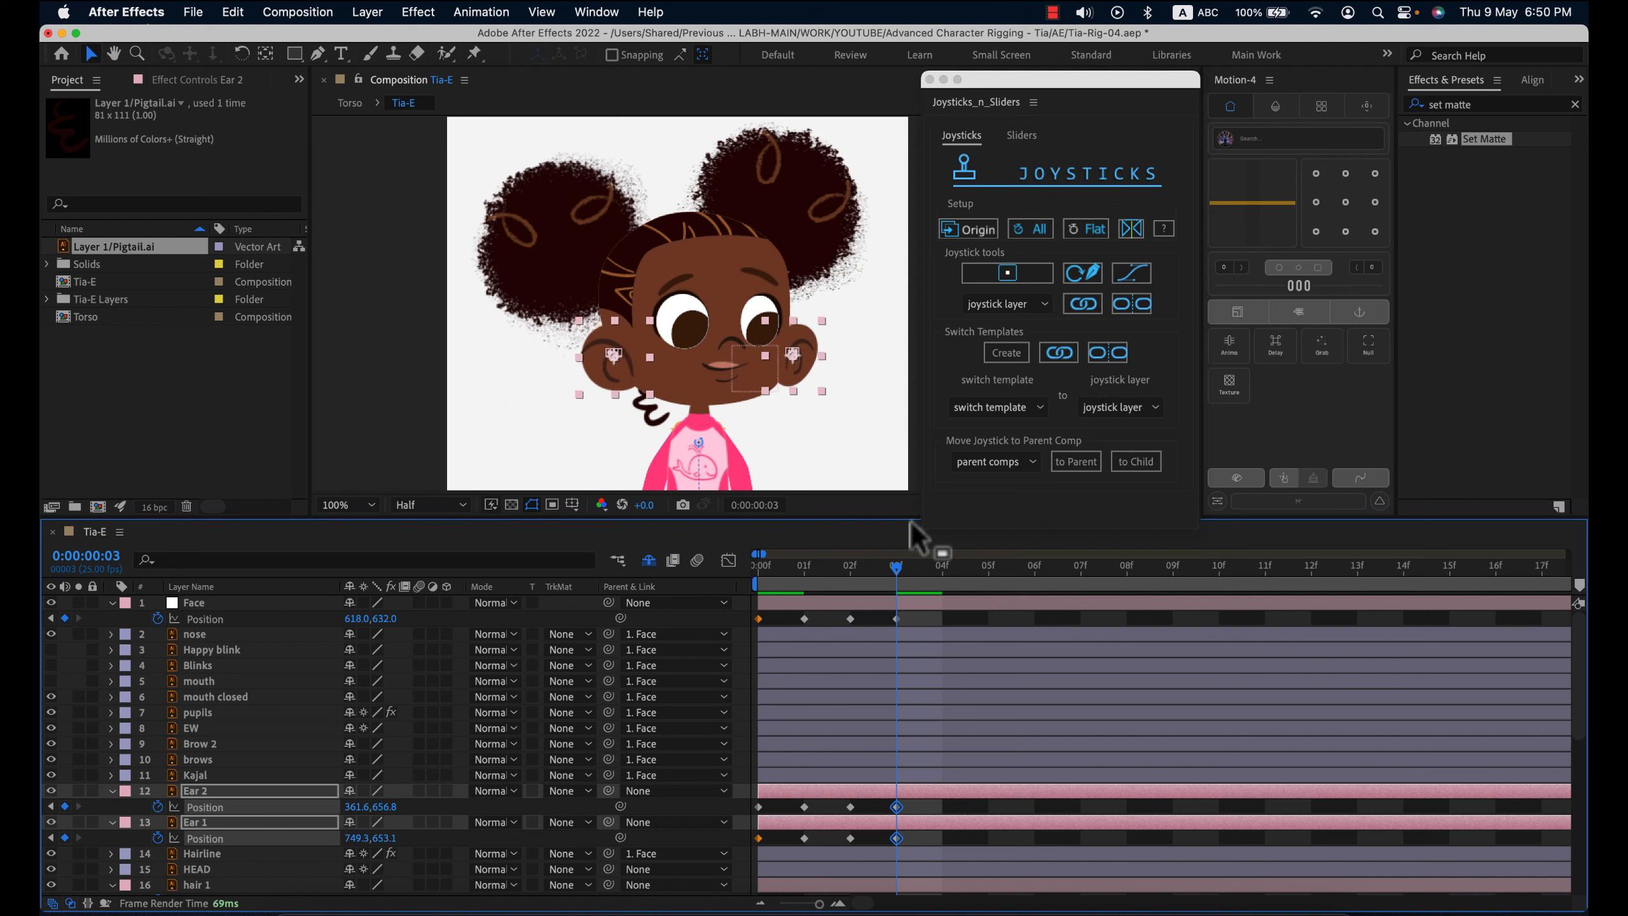
key(Up)
key(Up)
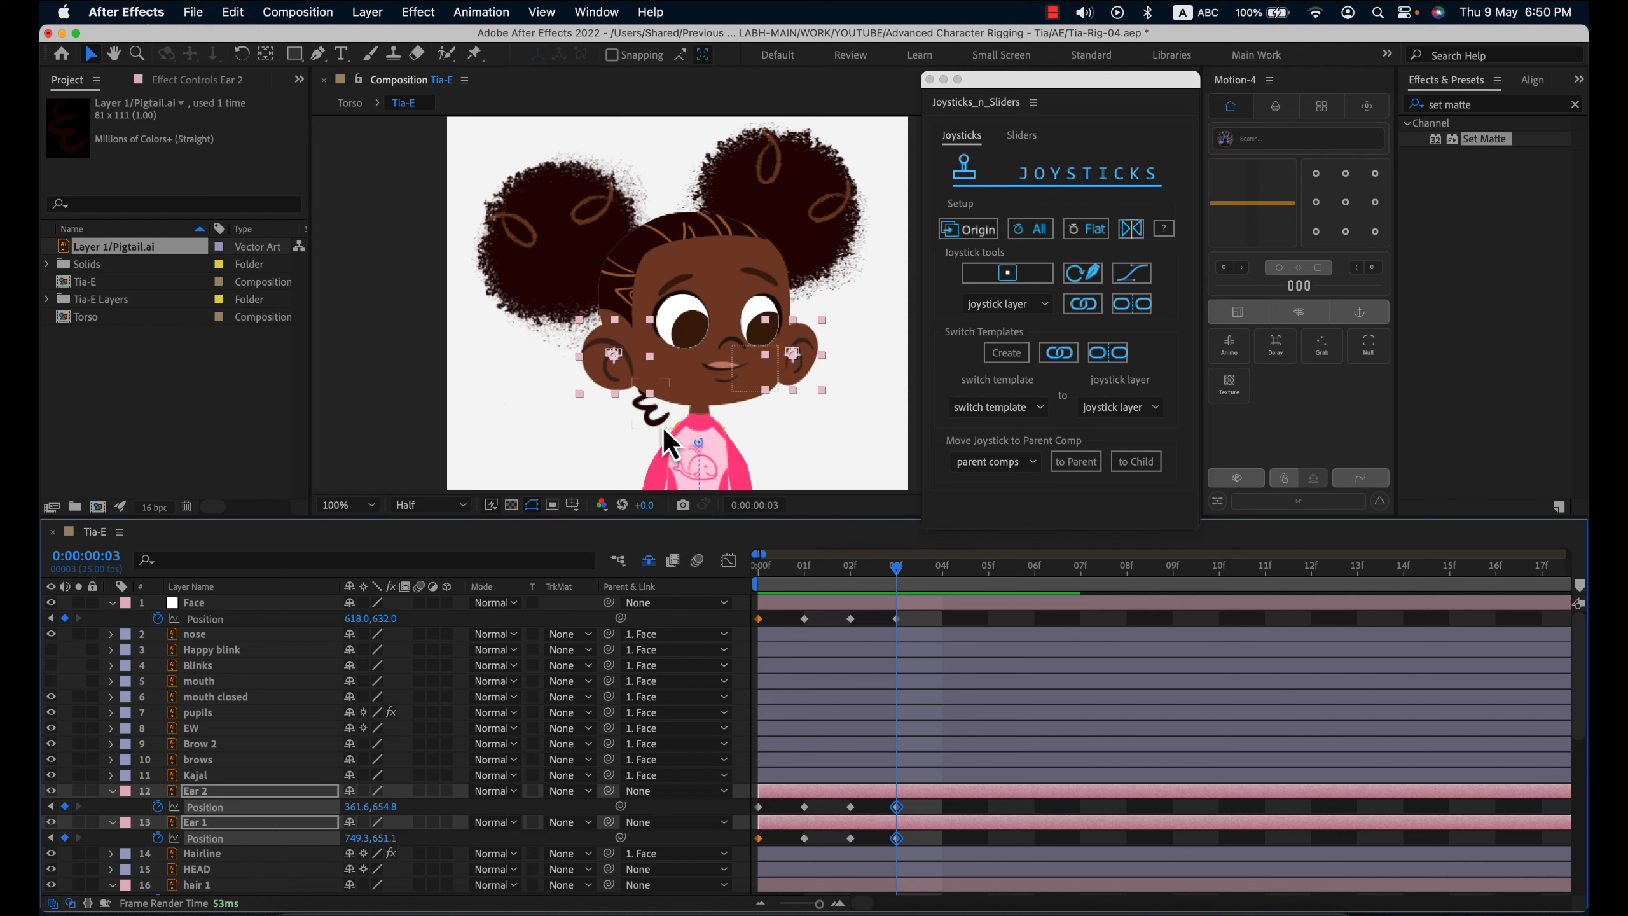
- Lower the Pigtail to Y position 766.0 at frame 3
click(664, 434)
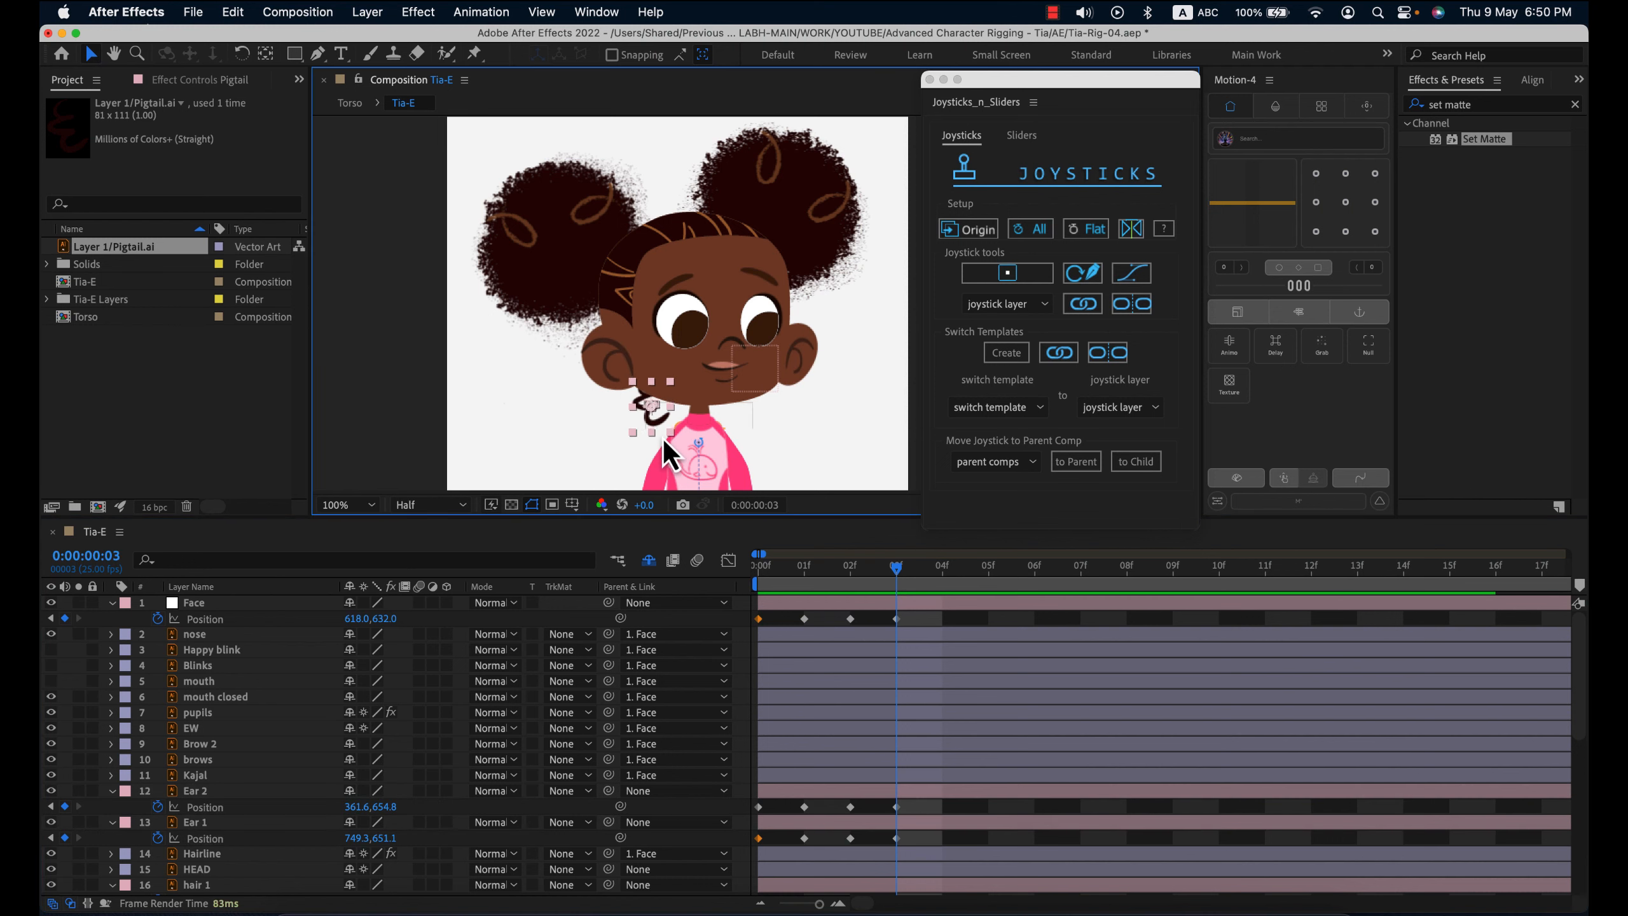
key(Down)
key(Down)
- Lower both hair layers at frame 3, to Y 403.4 for hair 1 and 512.8 for hair
click(512, 248)
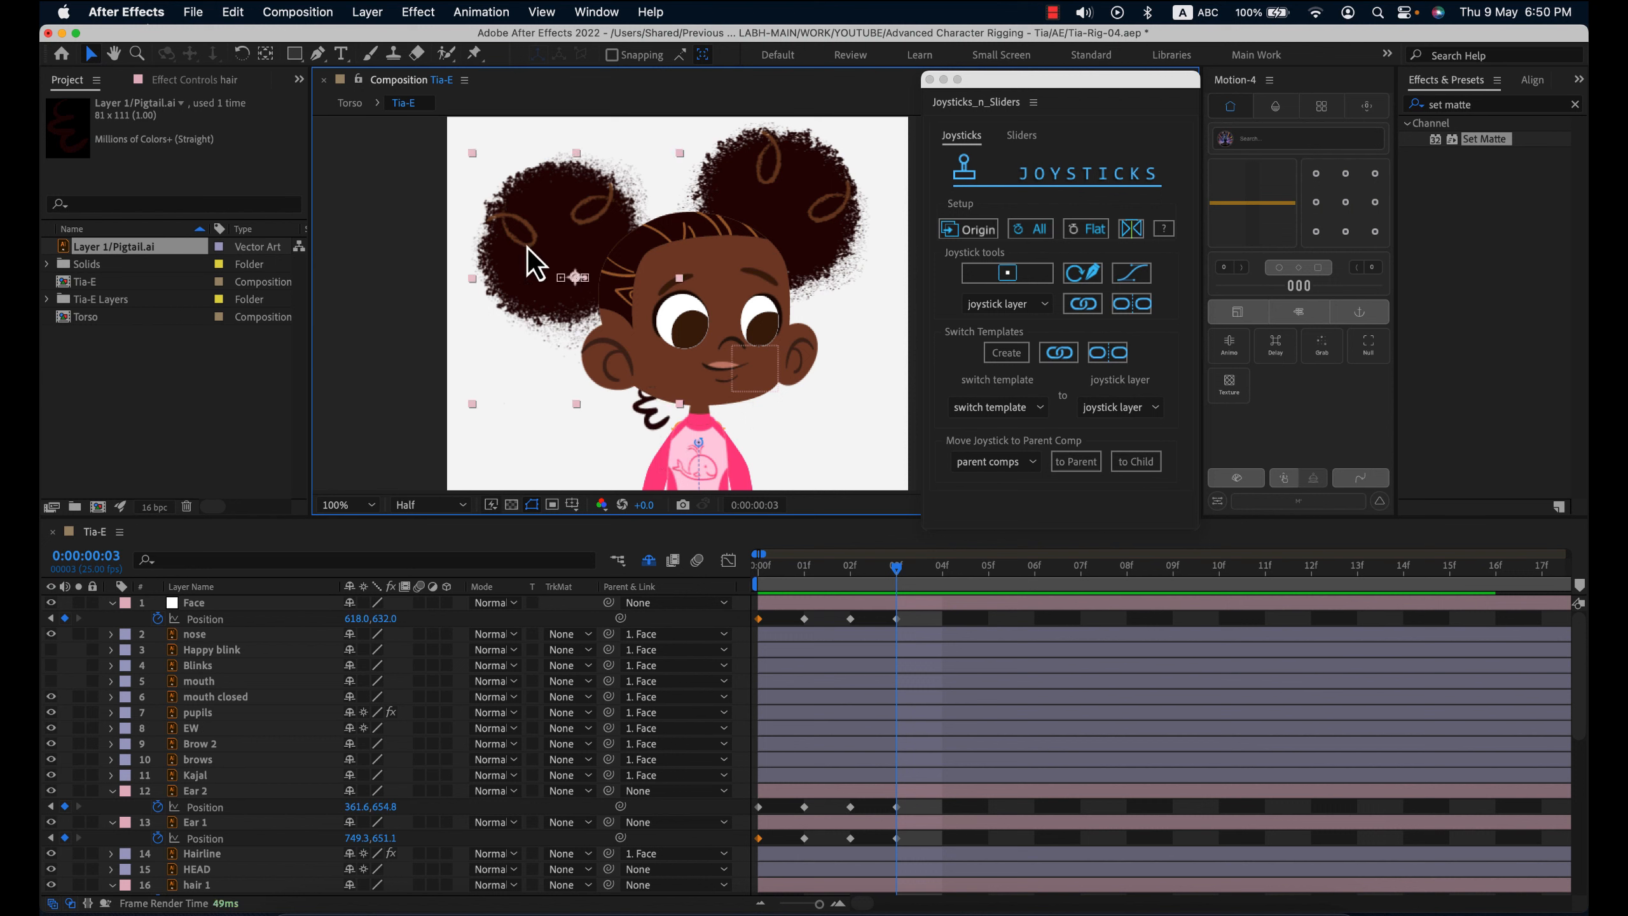
shift+click(852, 208)
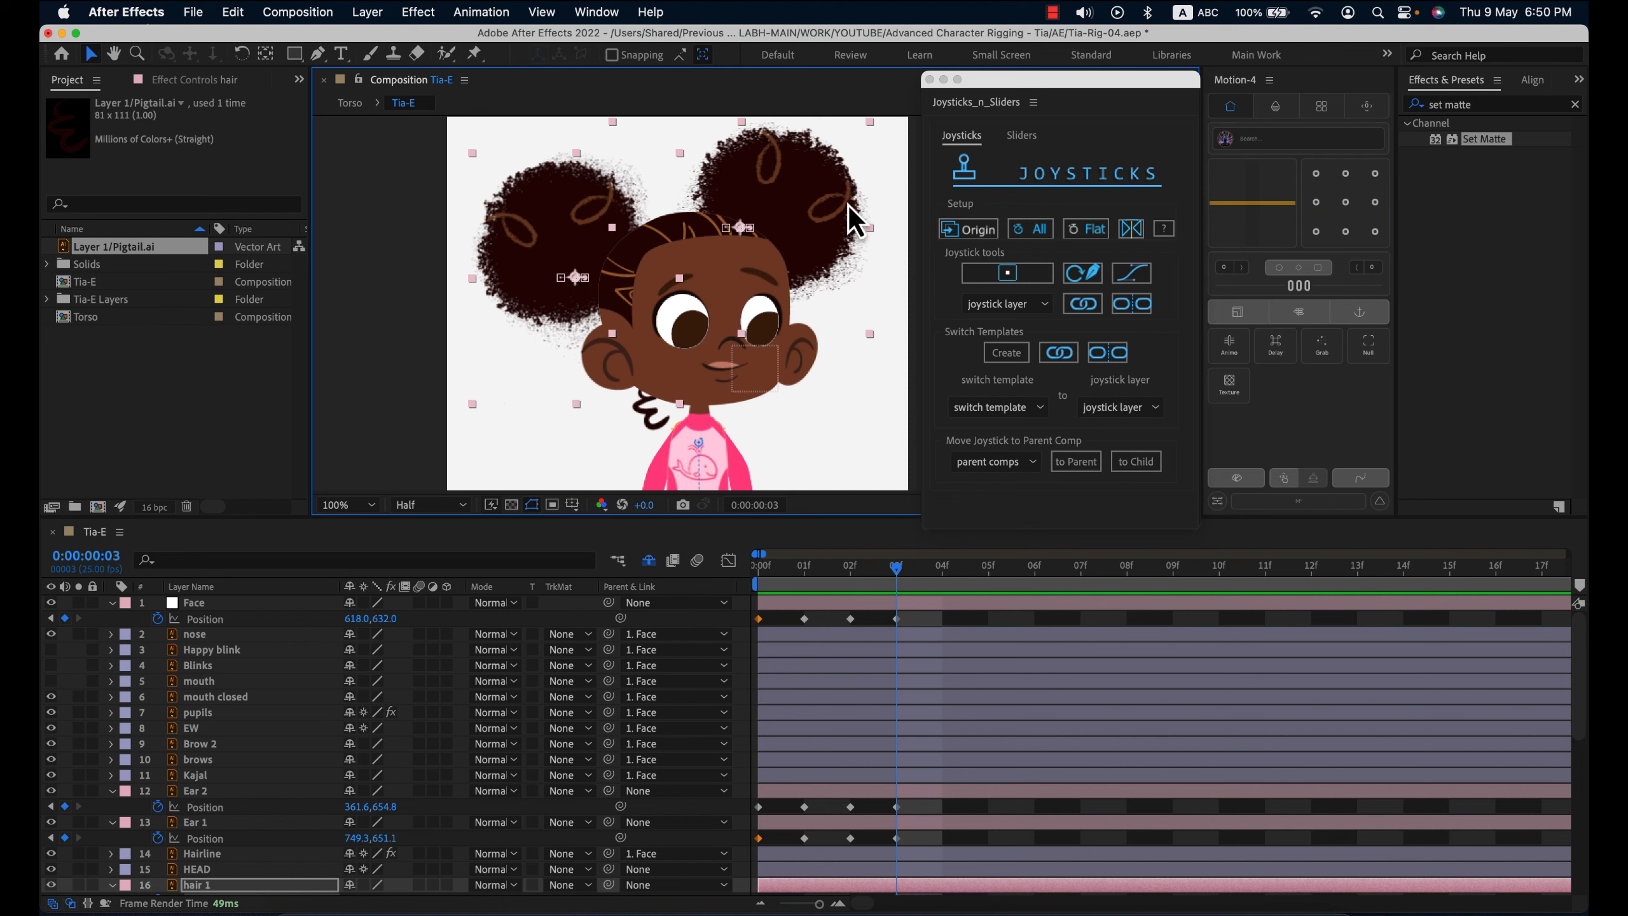
key(Down)
key(Down)
- Compare the poses at frames 0 and 3, and save the project
click(890, 586)
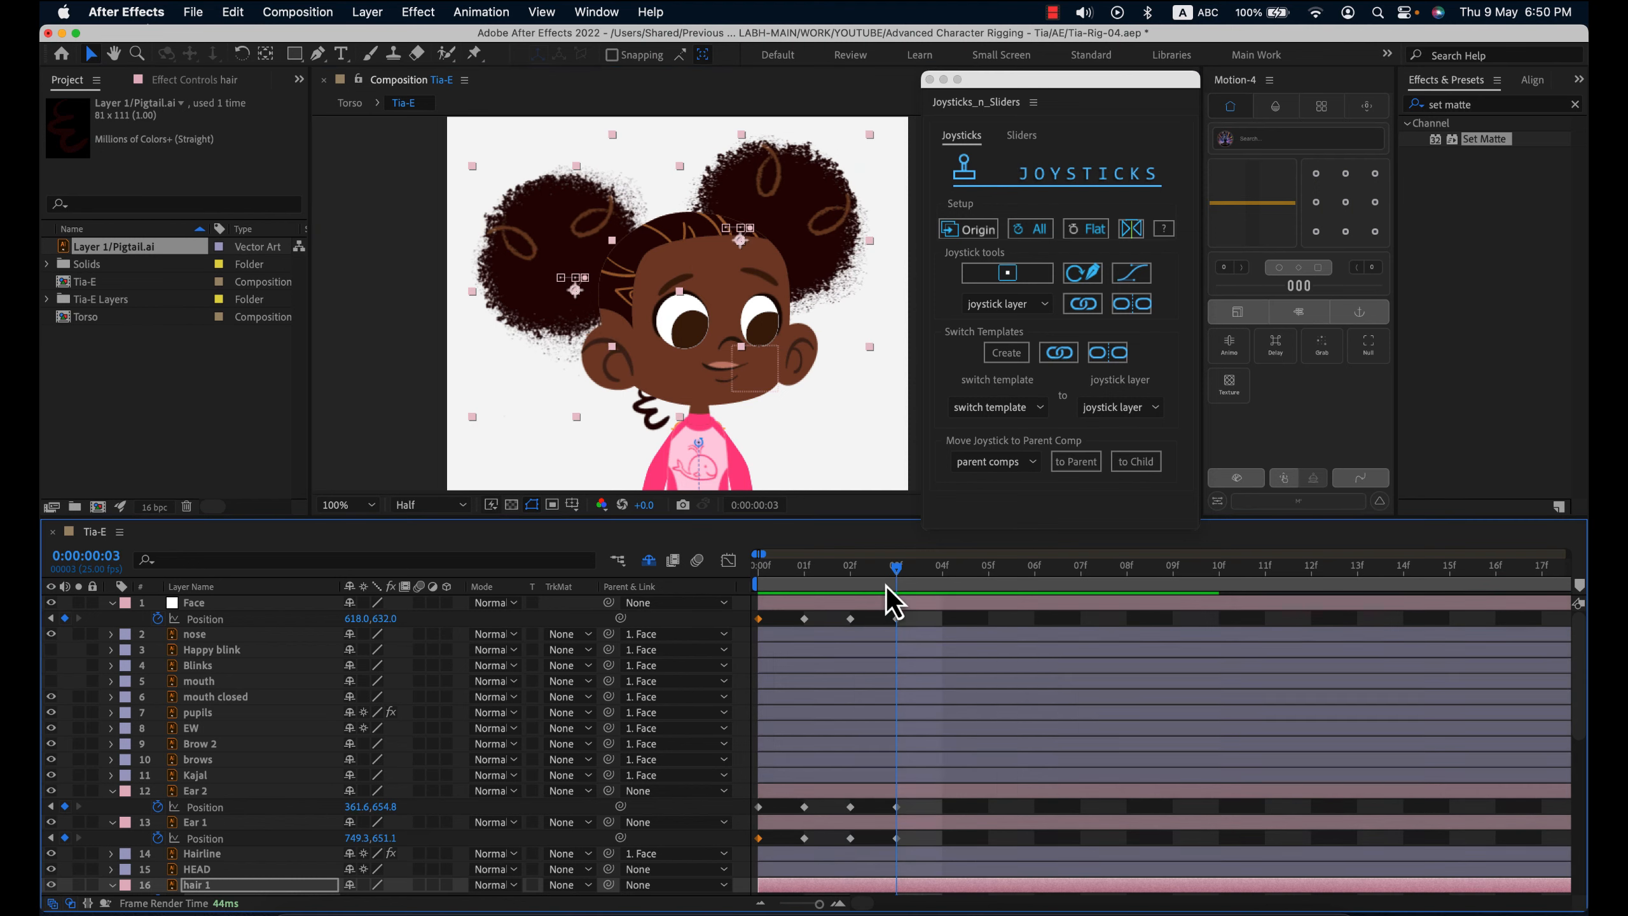
click(758, 575)
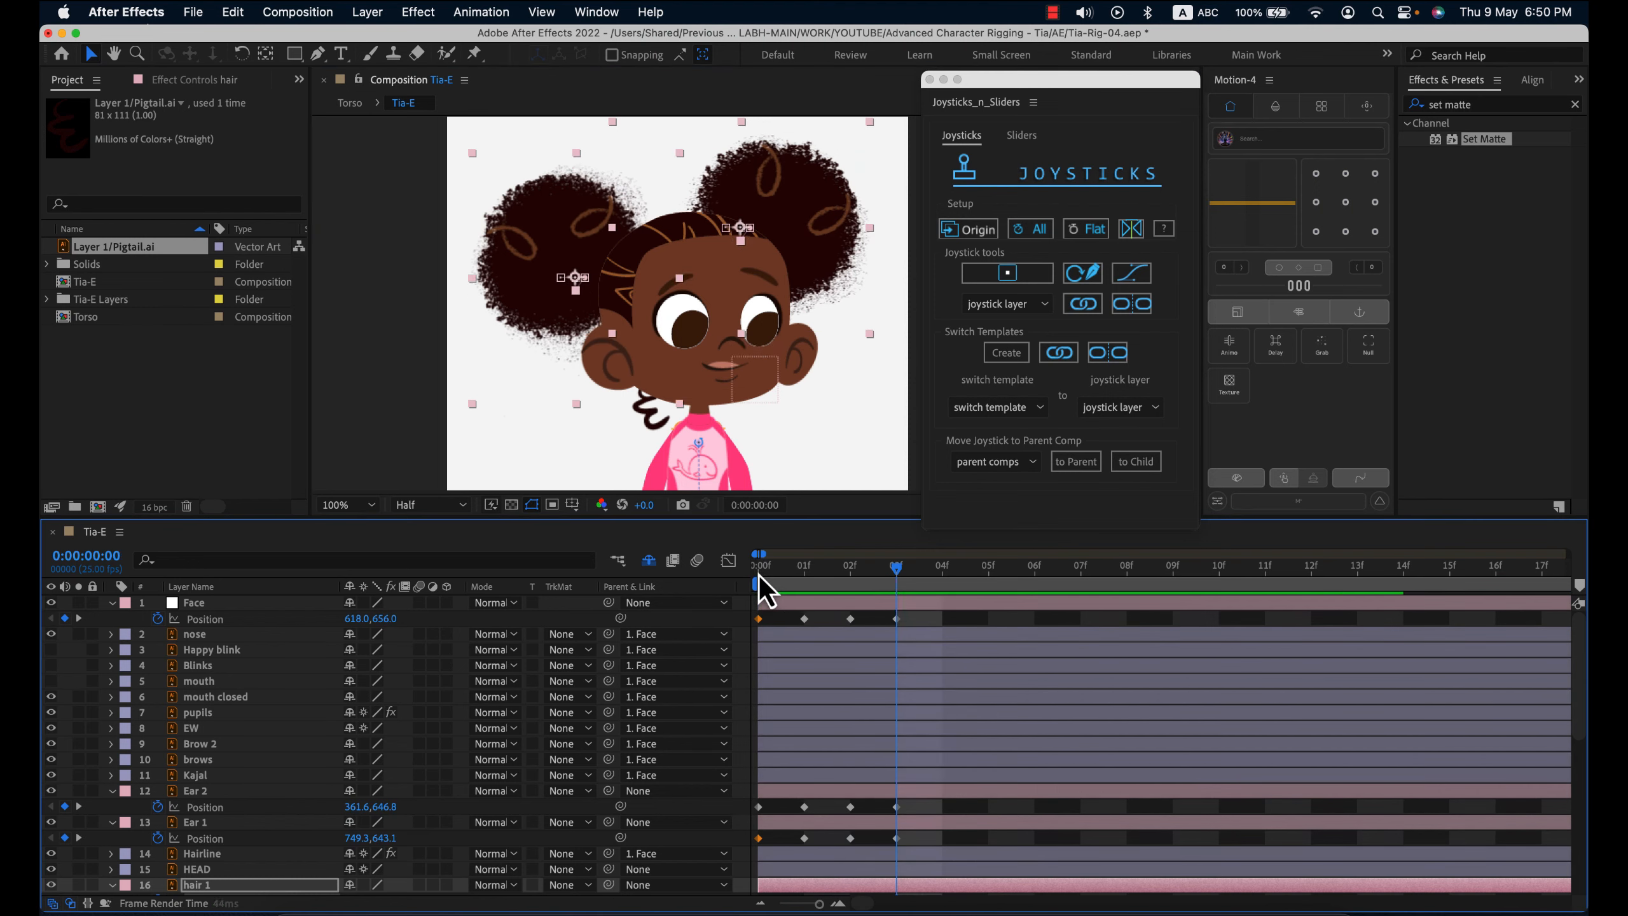
click(898, 574)
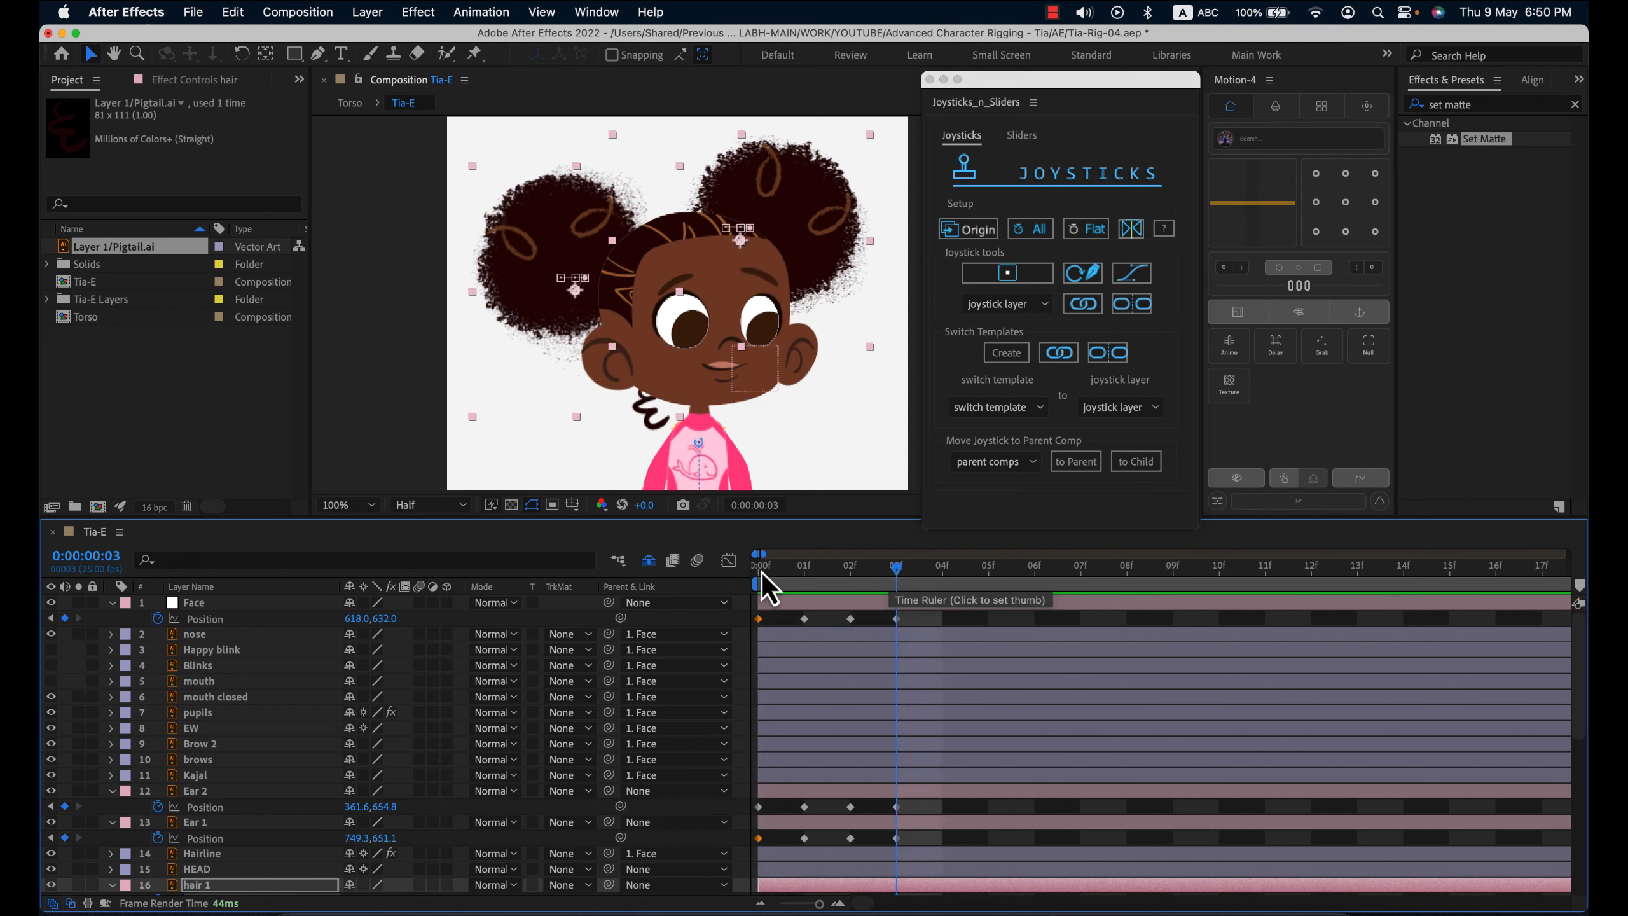
click(762, 573)
click(895, 578)
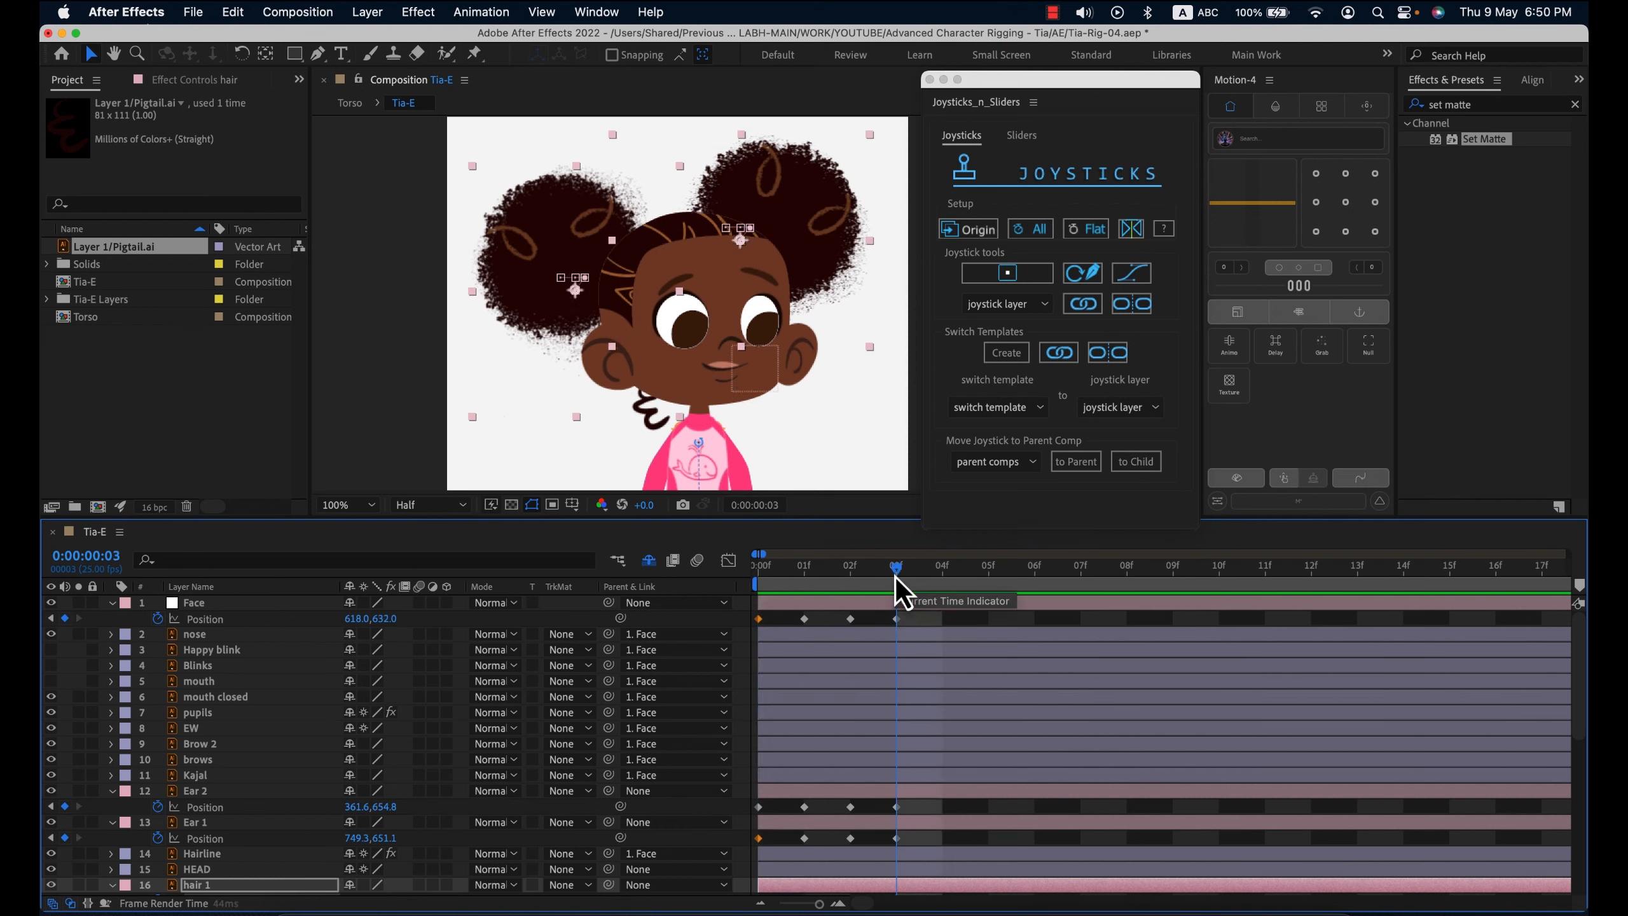
key(super+s)
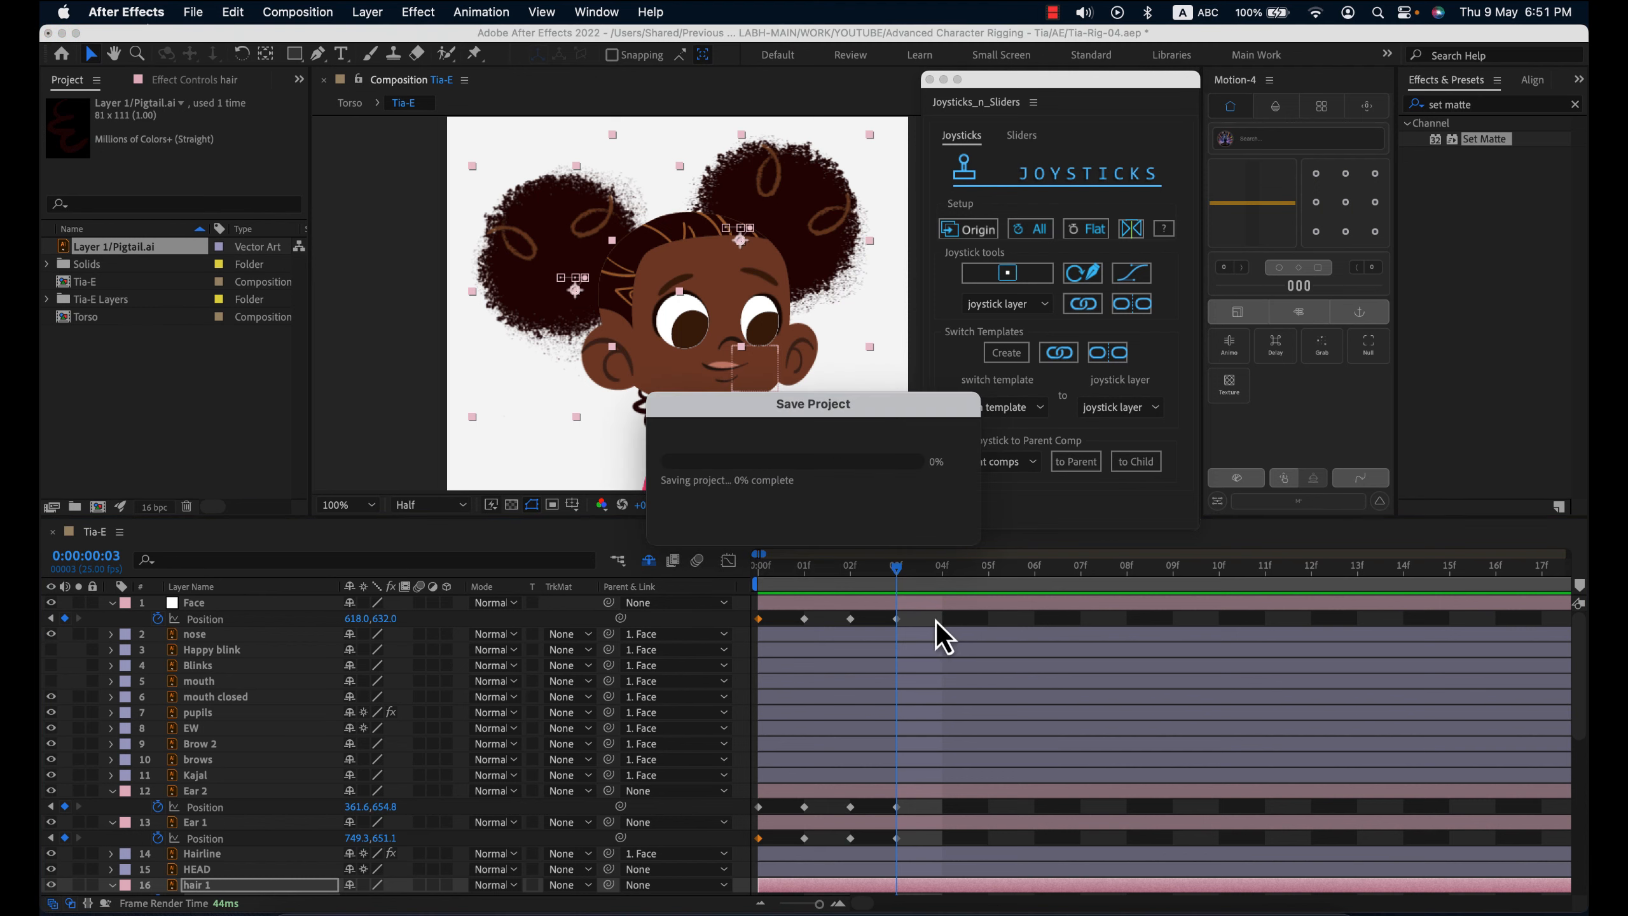
- At frame 4, select the Face, Ear 2, Ear 1, hair 1, hair and Pigtail layers and key their origin pose
click(923, 622)
click(943, 574)
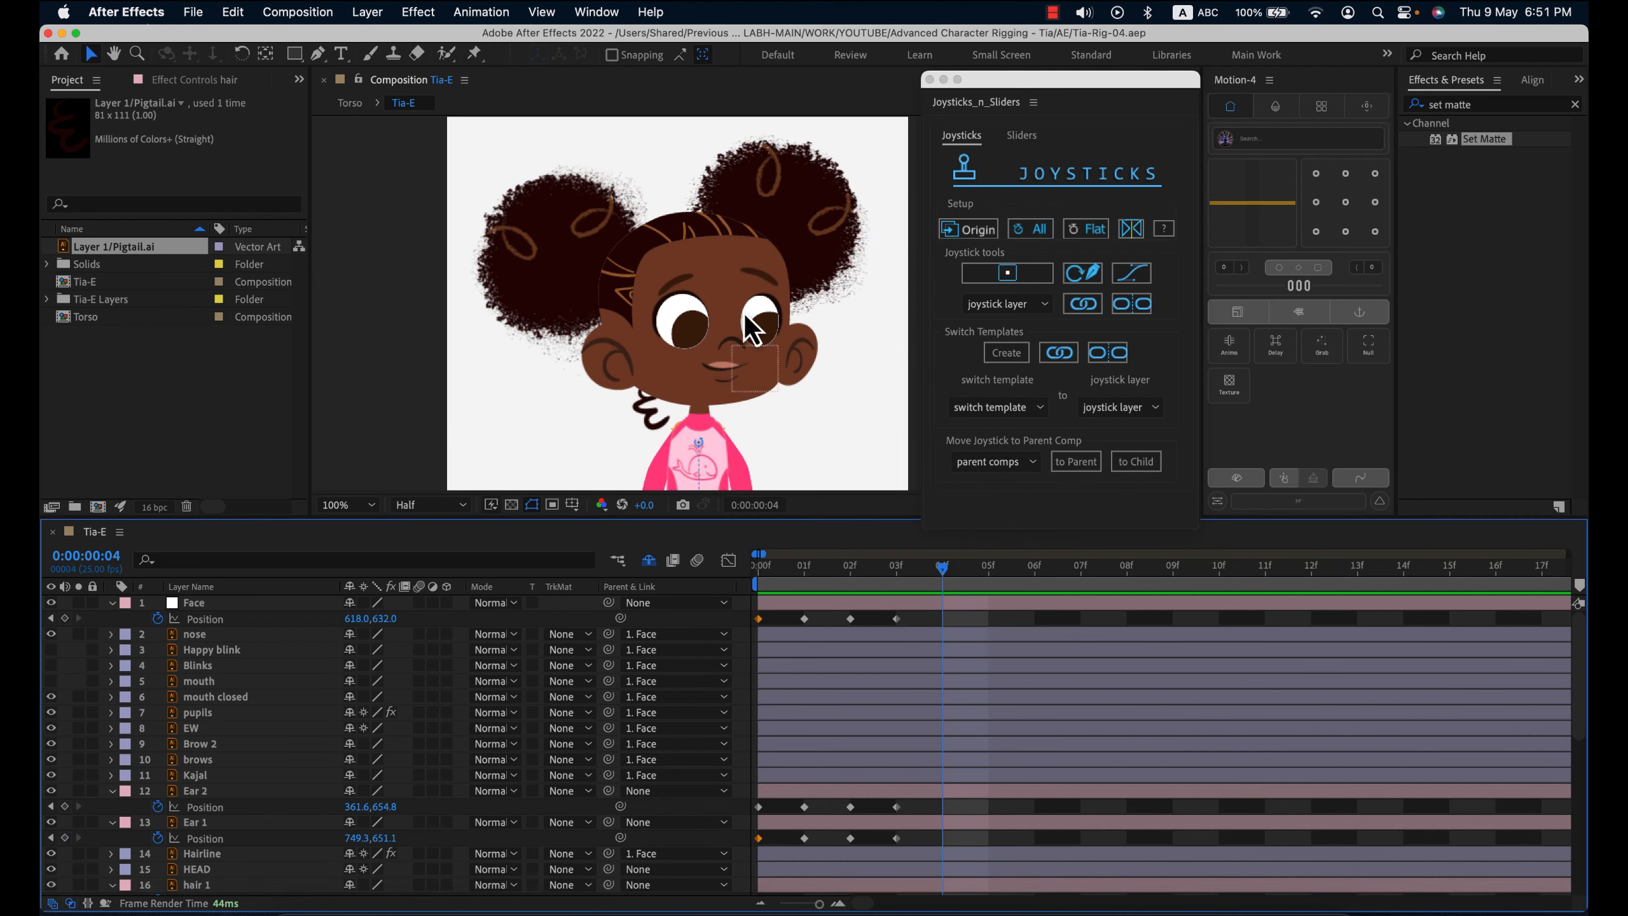
click(942, 606)
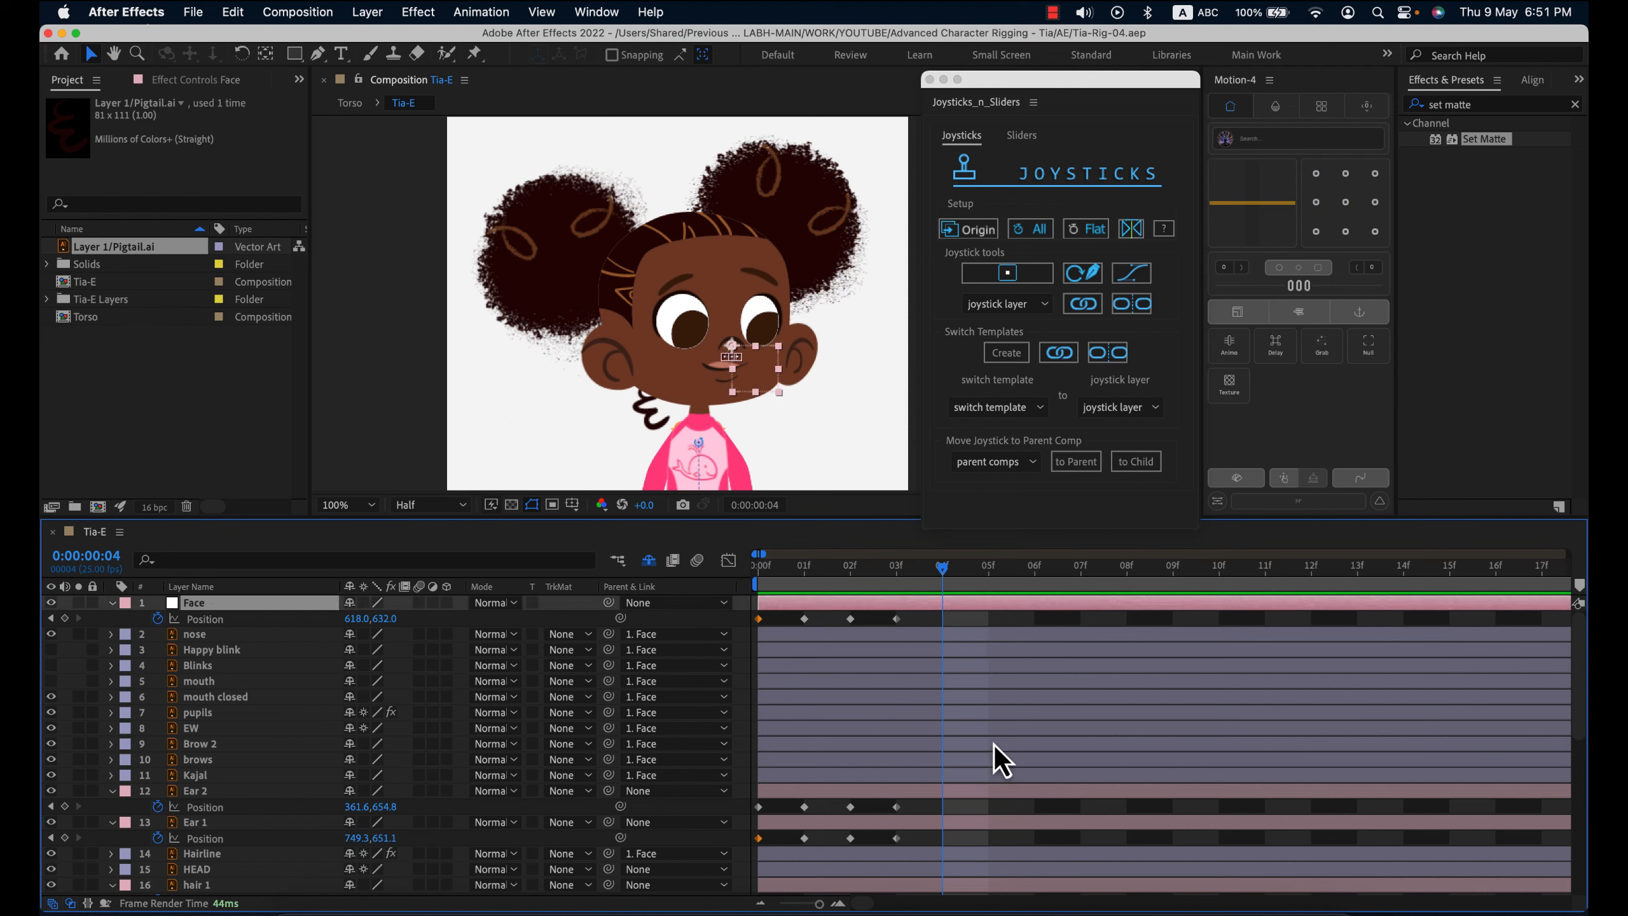
shift+click(949, 796)
shift+click(952, 826)
scroll(962, 833, down, 3)
shift+click(957, 840)
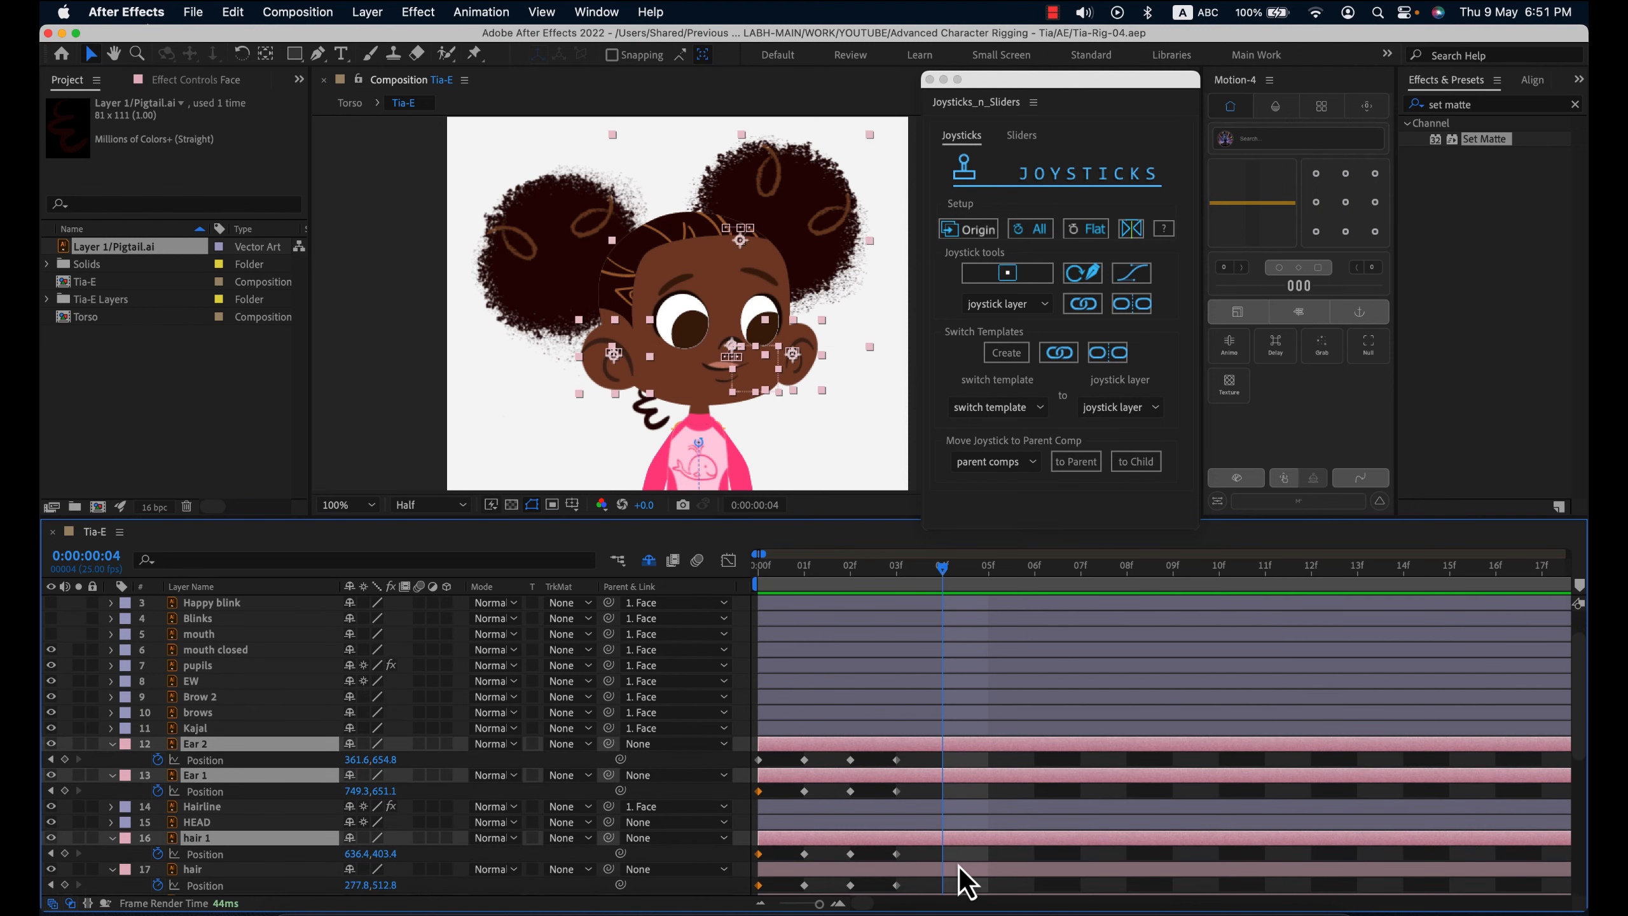
shift+click(959, 868)
scroll(967, 868, down, 1)
shift+click(950, 886)
scroll(969, 868, down, 2)
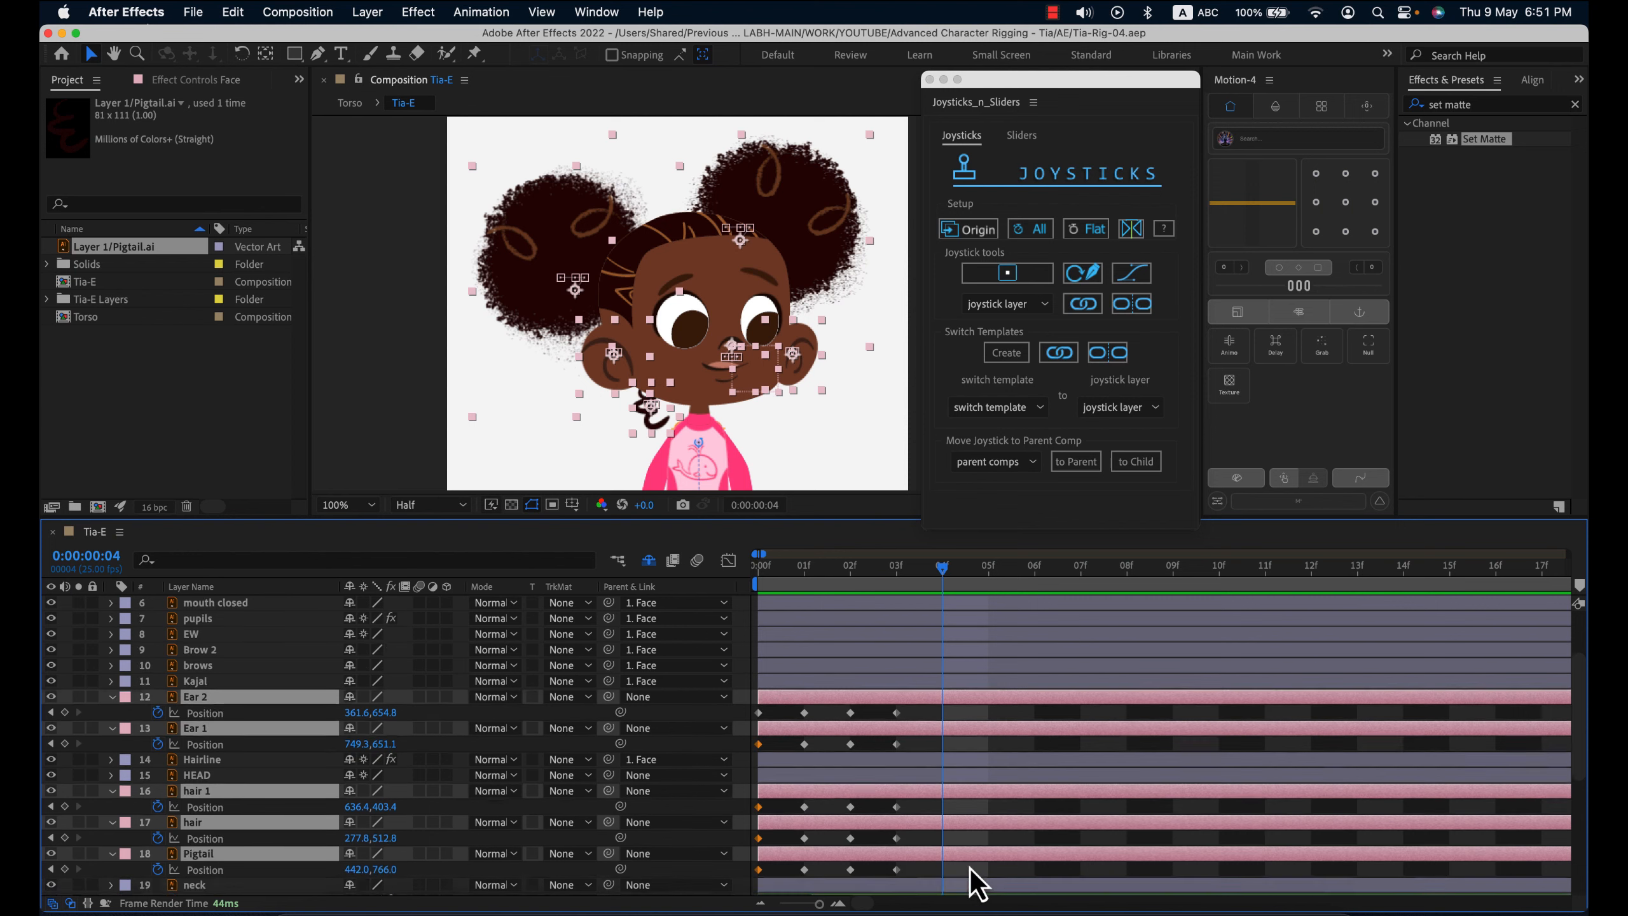
scroll(969, 868, down, 14)
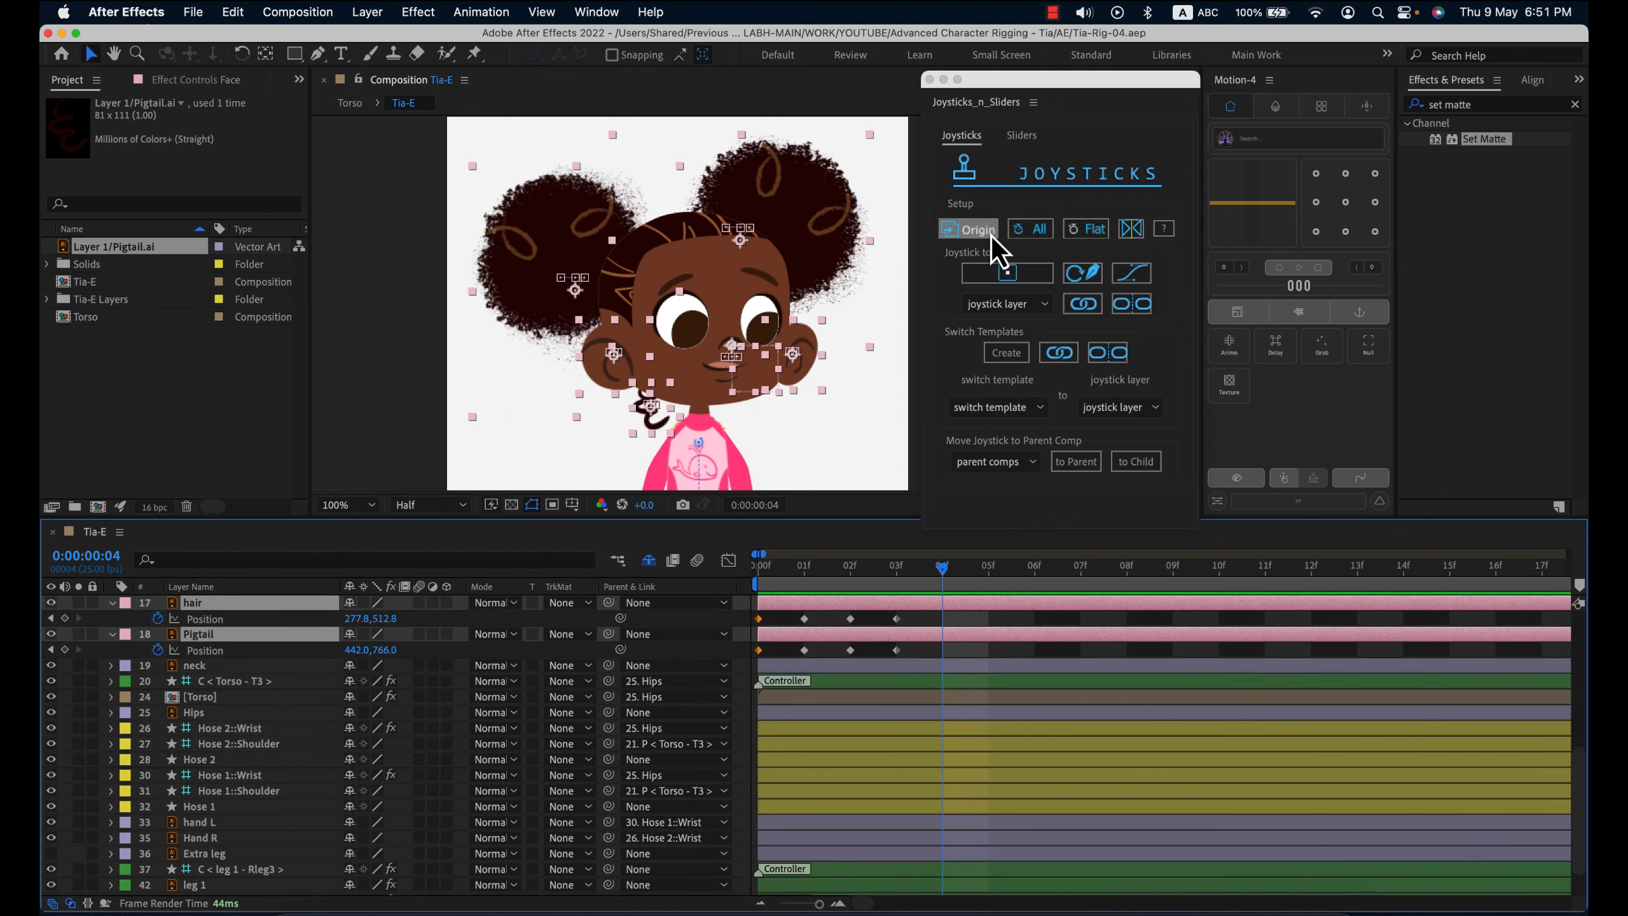
click(993, 235)
- Nudge the Face null down to Y position 668.0 at frame 4
scroll(897, 671, up, 11)
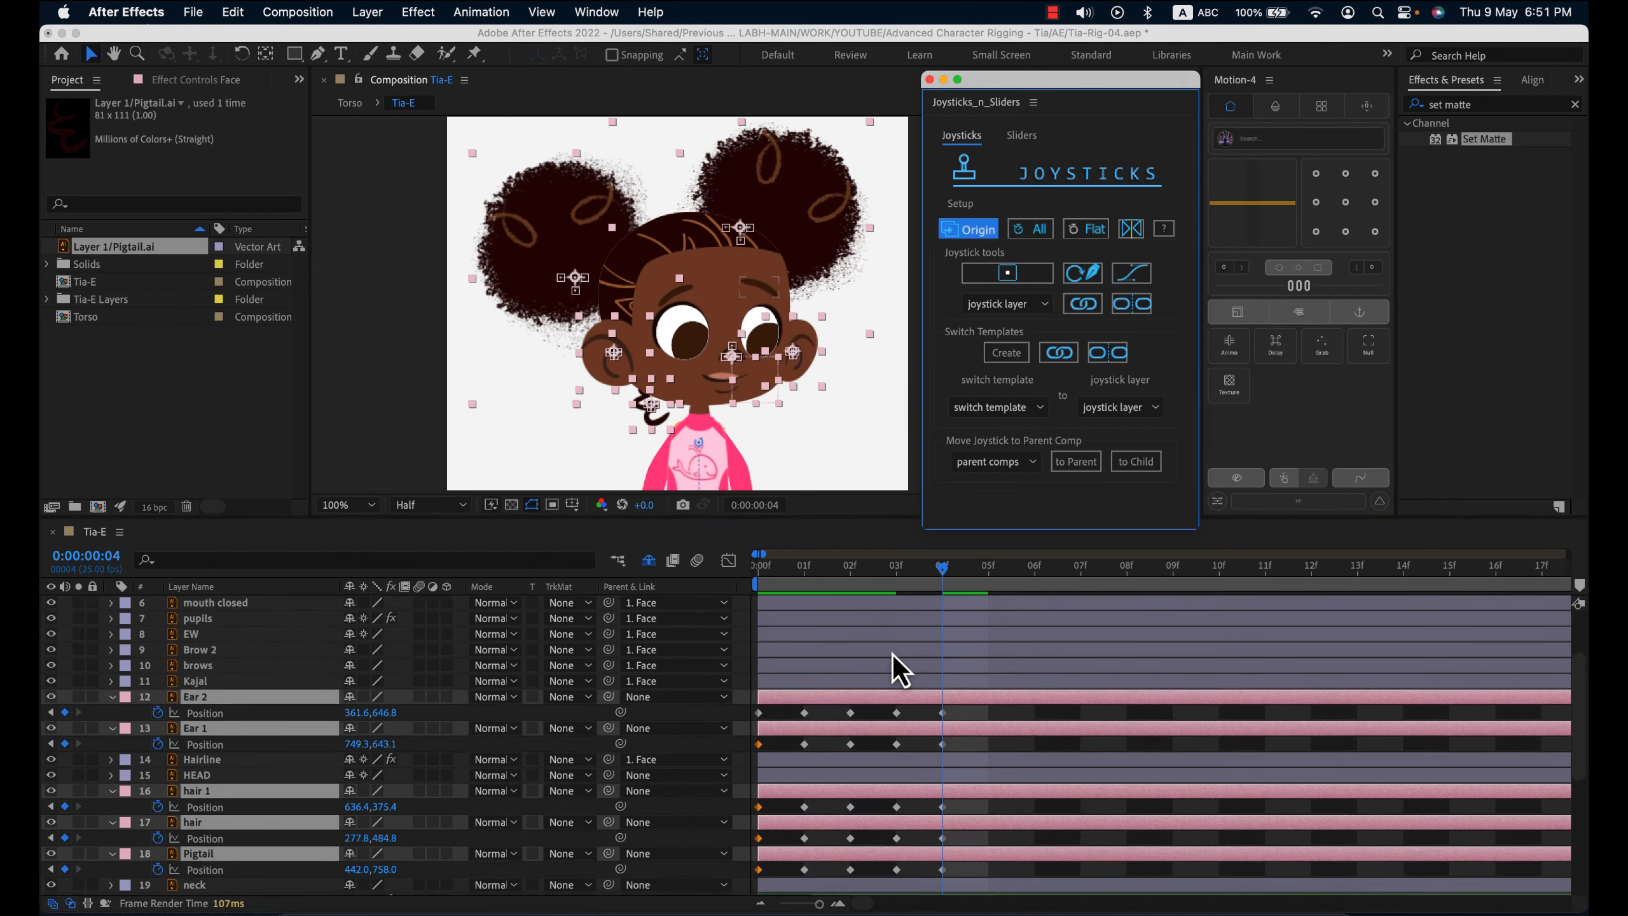
scroll(893, 655, up, 5)
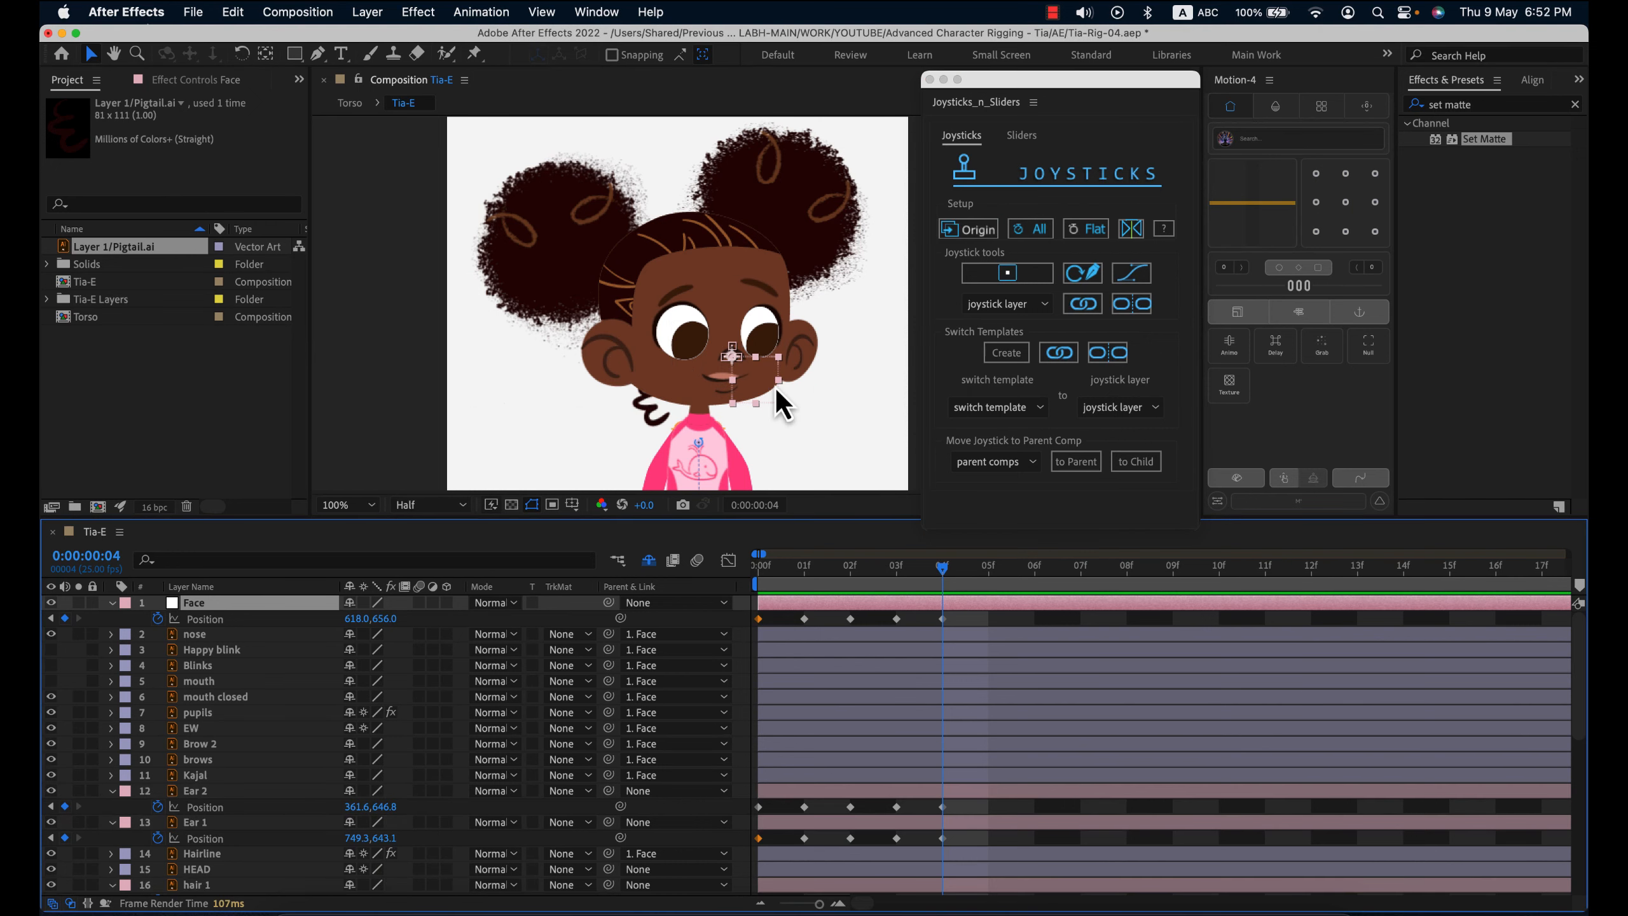
key(Down)
key(Down)
key(Down)
key(Down)
key(Down)
key(Down)
key(Down)
key(Down)
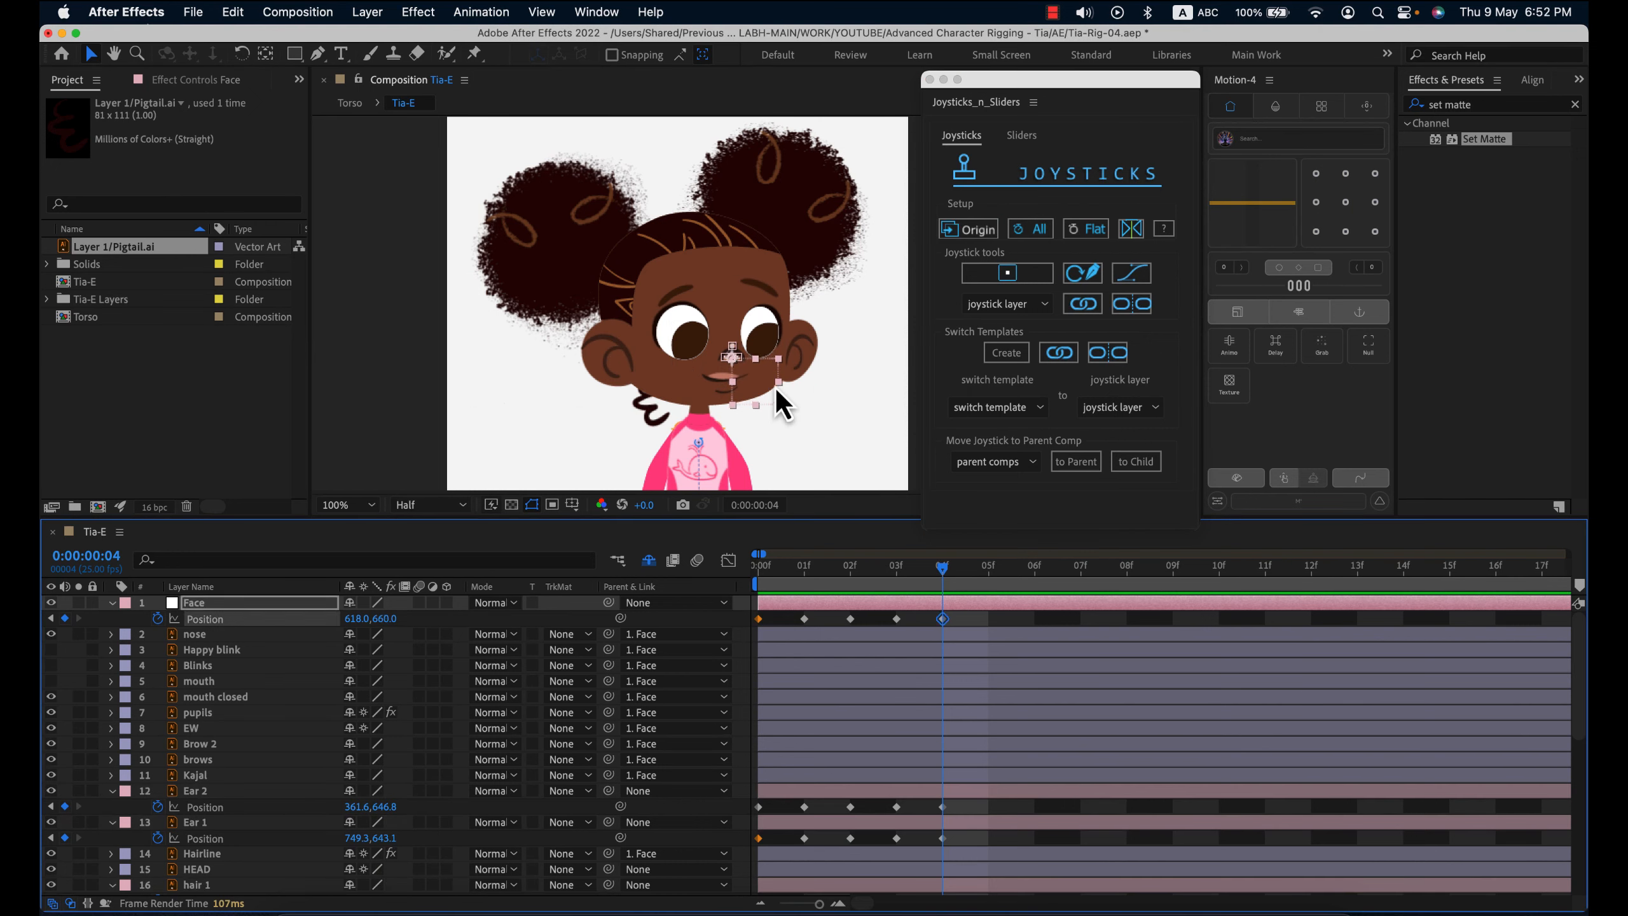
key(Down)
key(Down)
key(Down)
key(Down)
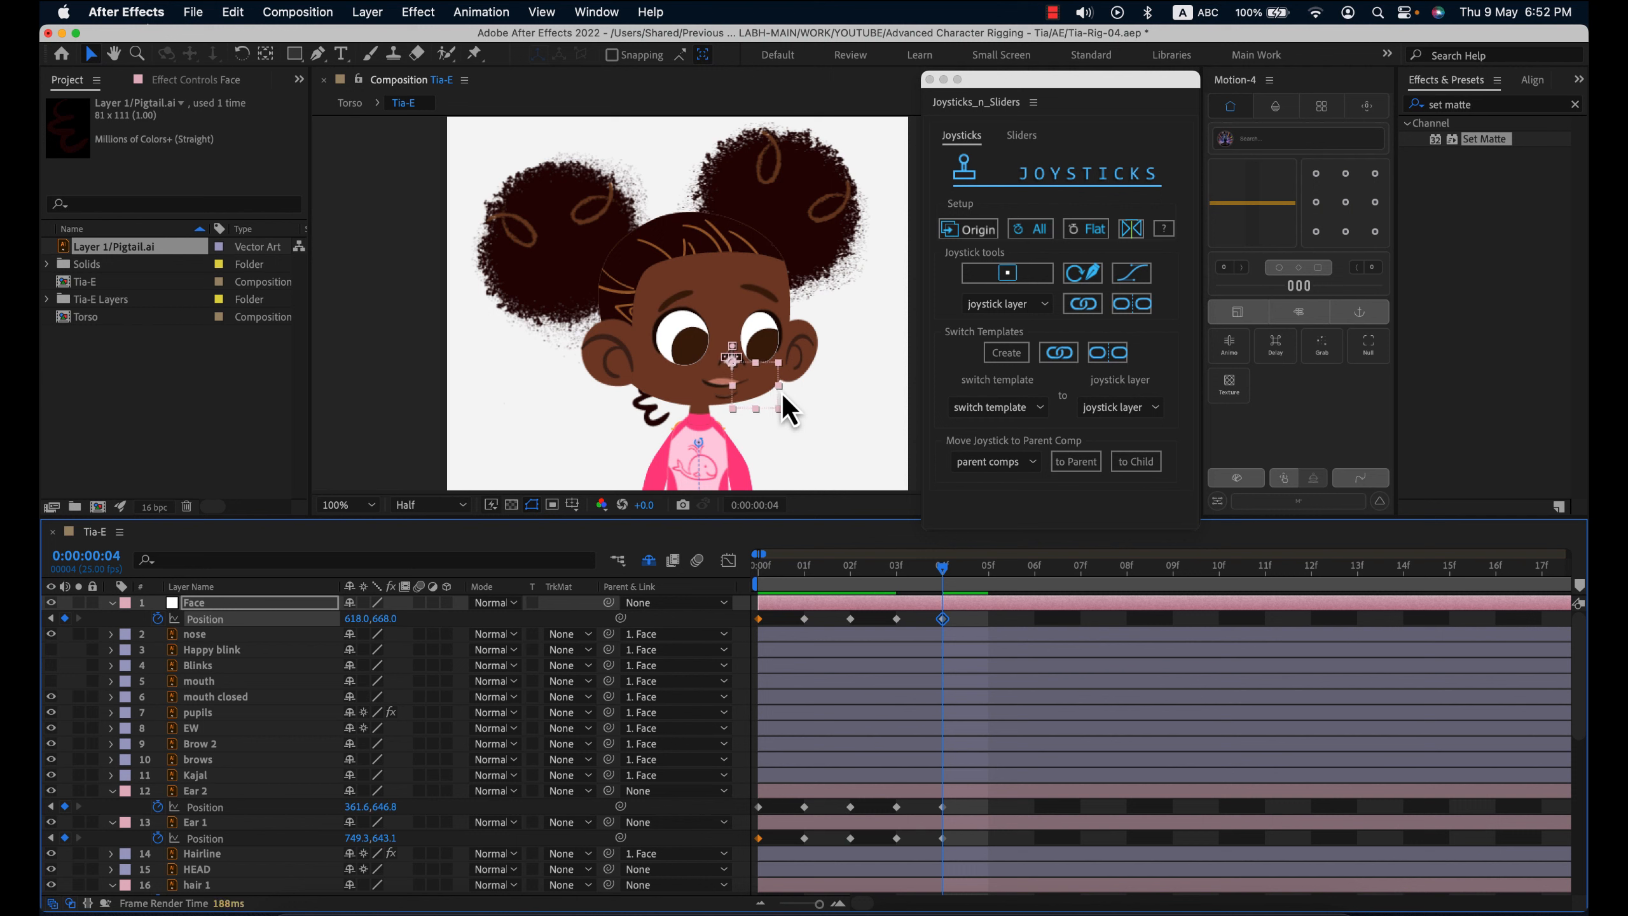
- Raise both ears 8 px at frame 4, to Y 638.8 for Ear 2 and 635.1 for Ear 1
click(950, 792)
shift+click(966, 827)
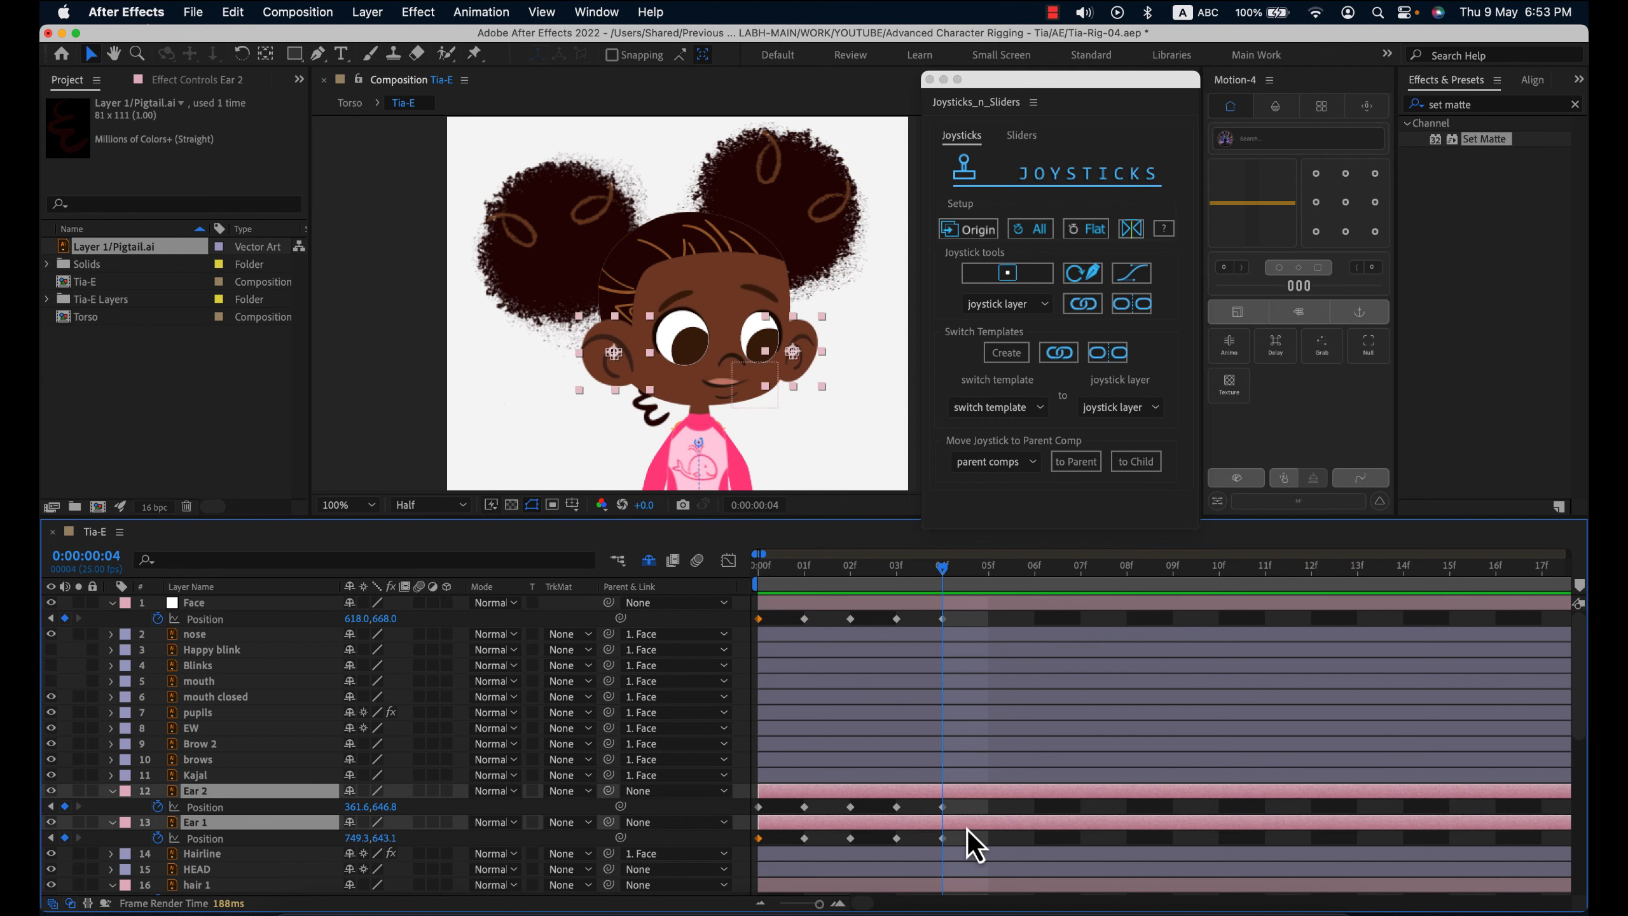
key(Up)
key(Up)
key(Up)
key(Up)
key(Up)
key(Up)
key(Up)
key(Up)
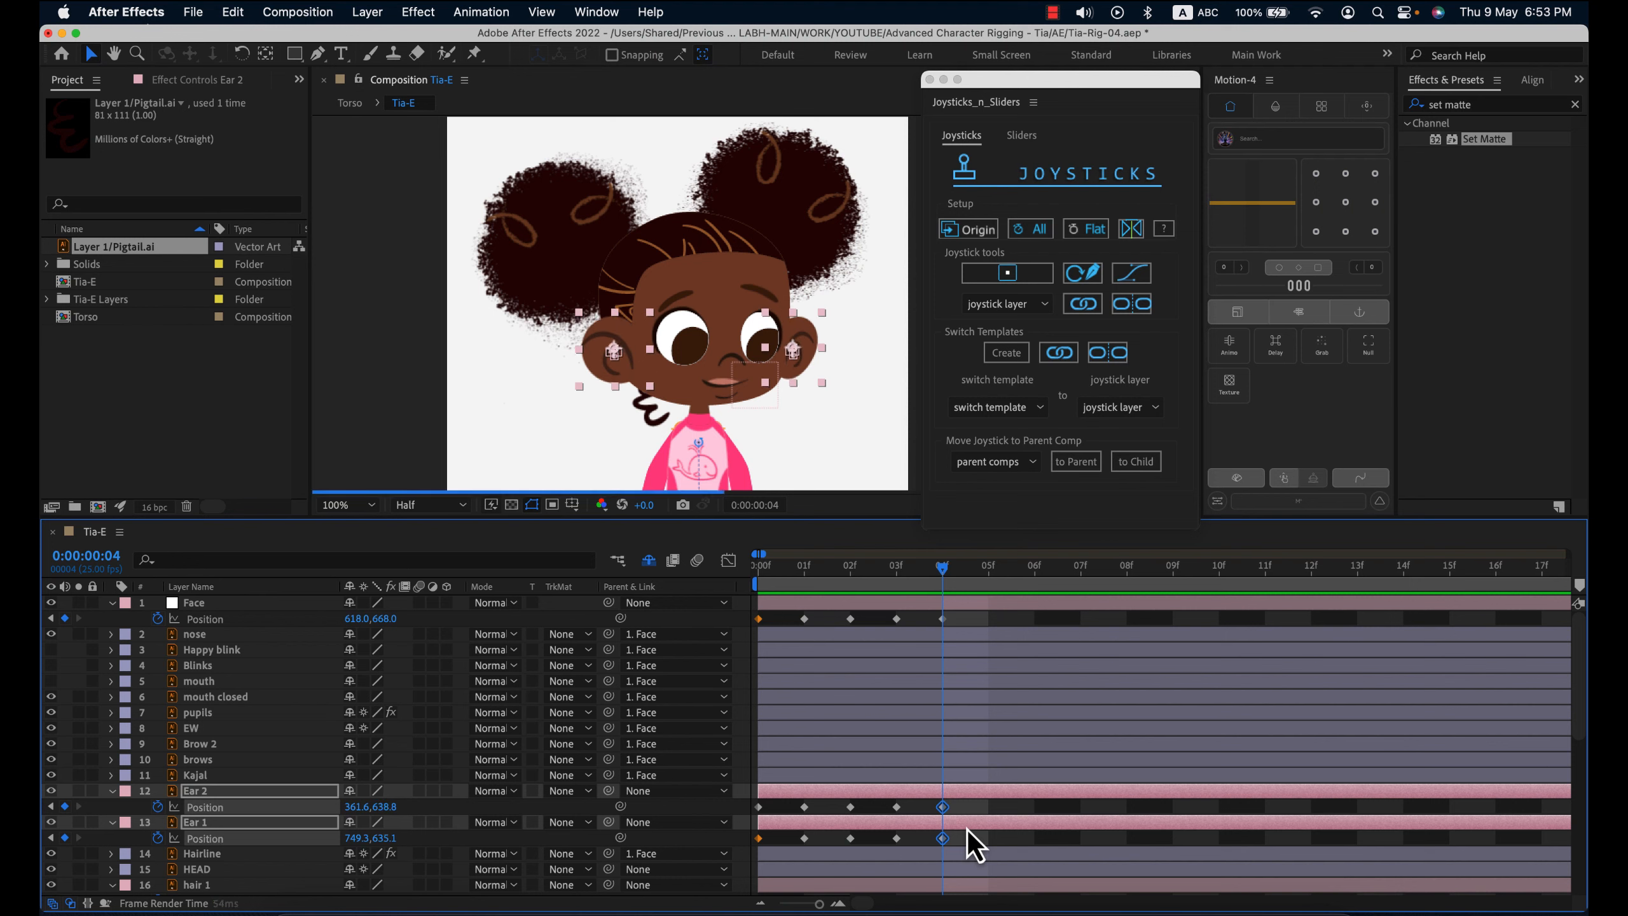
- Raise both hair layers 22 px at frame 4, to Y 353.4 for hair 1 and 462.8 for hair
scroll(963, 824, down, 2)
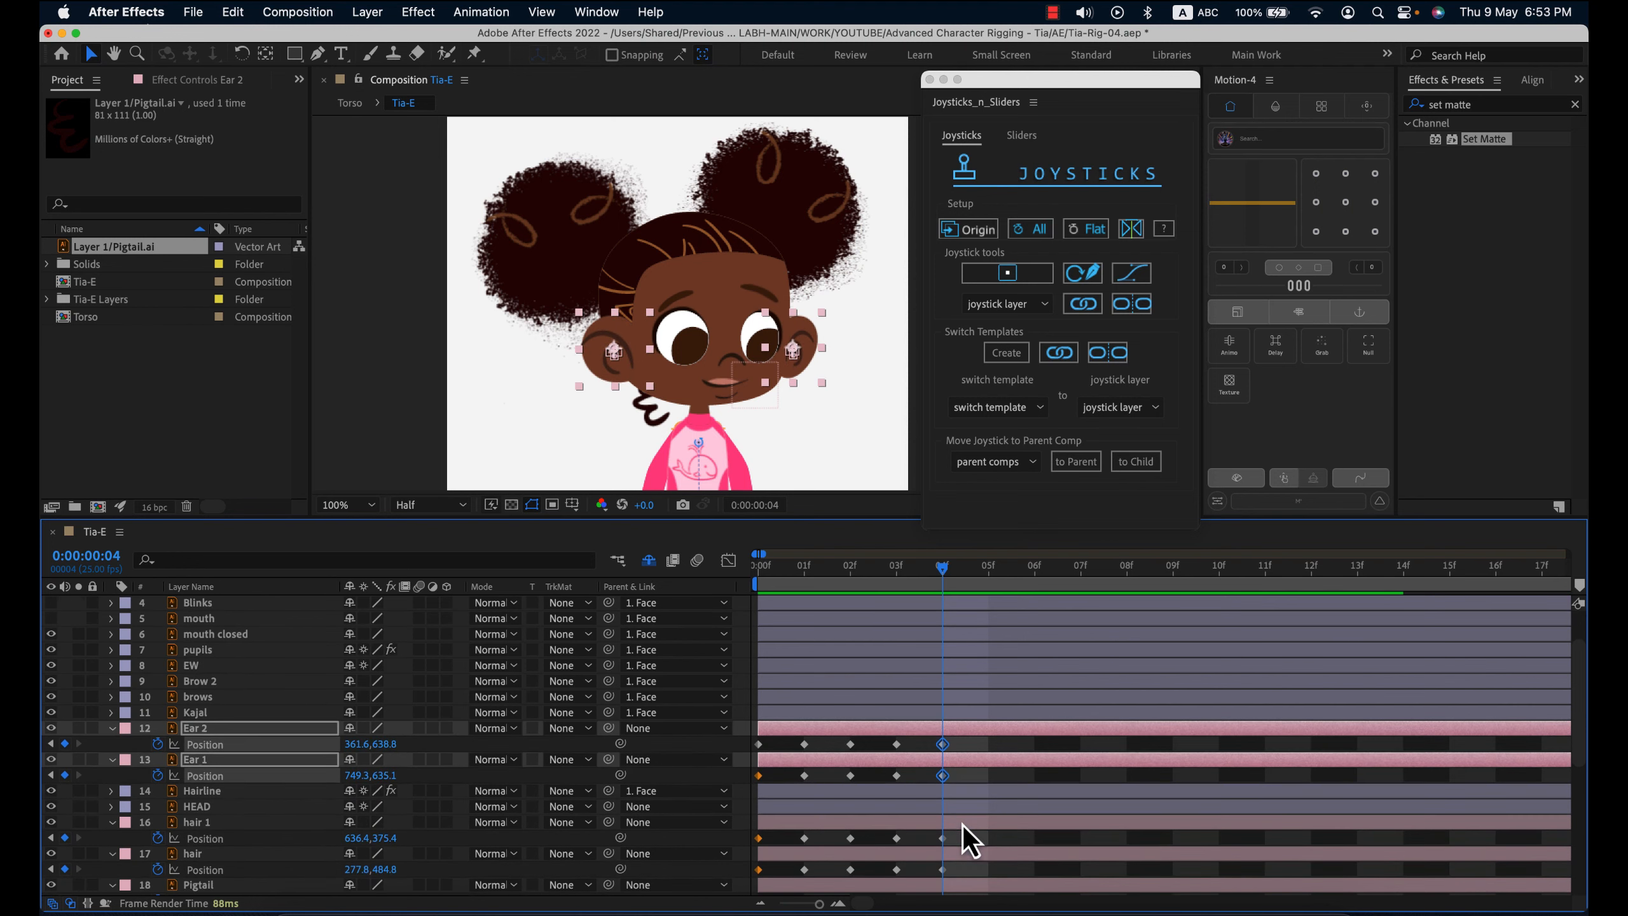
scroll(963, 824, down, 1)
click(949, 816)
shift+click(948, 840)
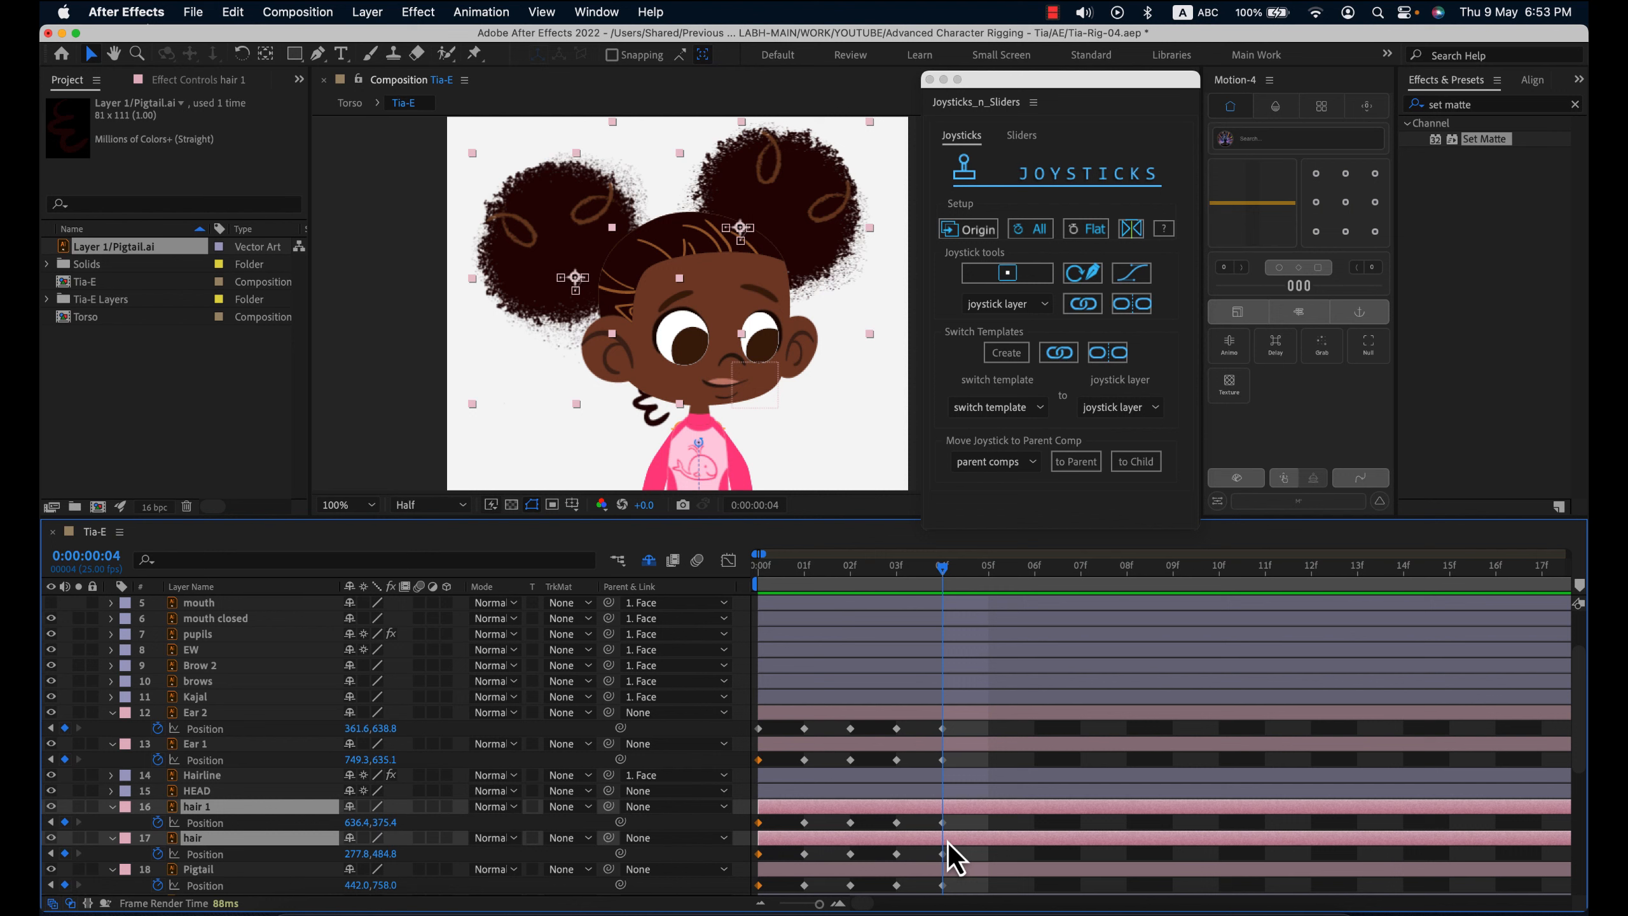
key(shift+Up)
key(shift+Up)
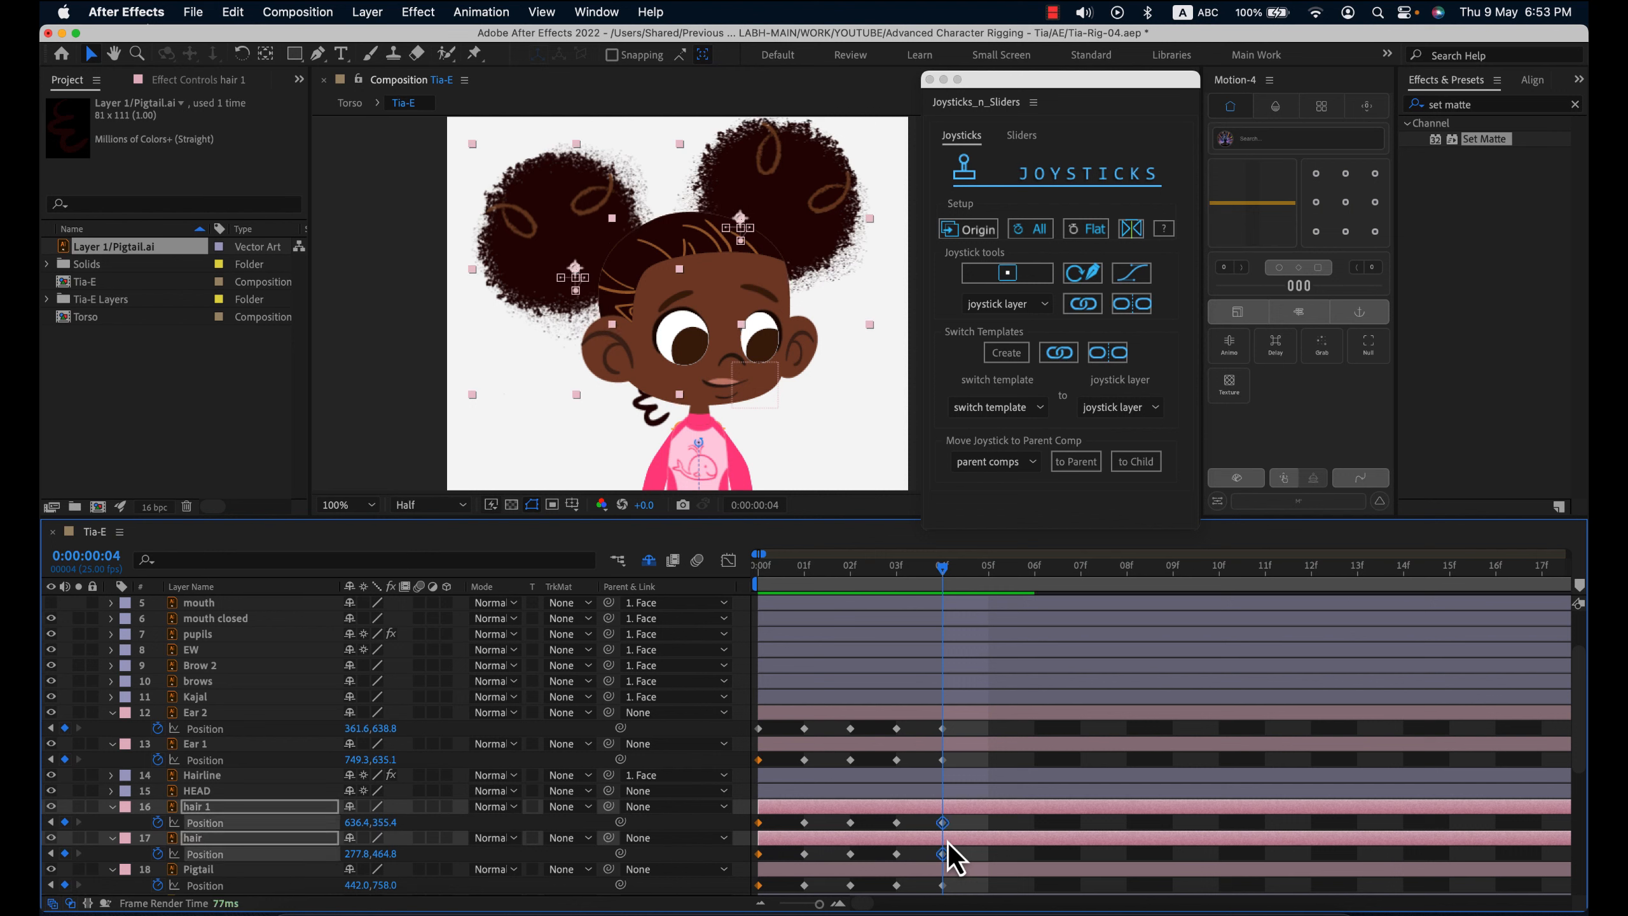
key(Up)
key(Up)
- Nudge the Pigtail up to Y position 756.0 at frame 4
scroll(948, 843, down, 2)
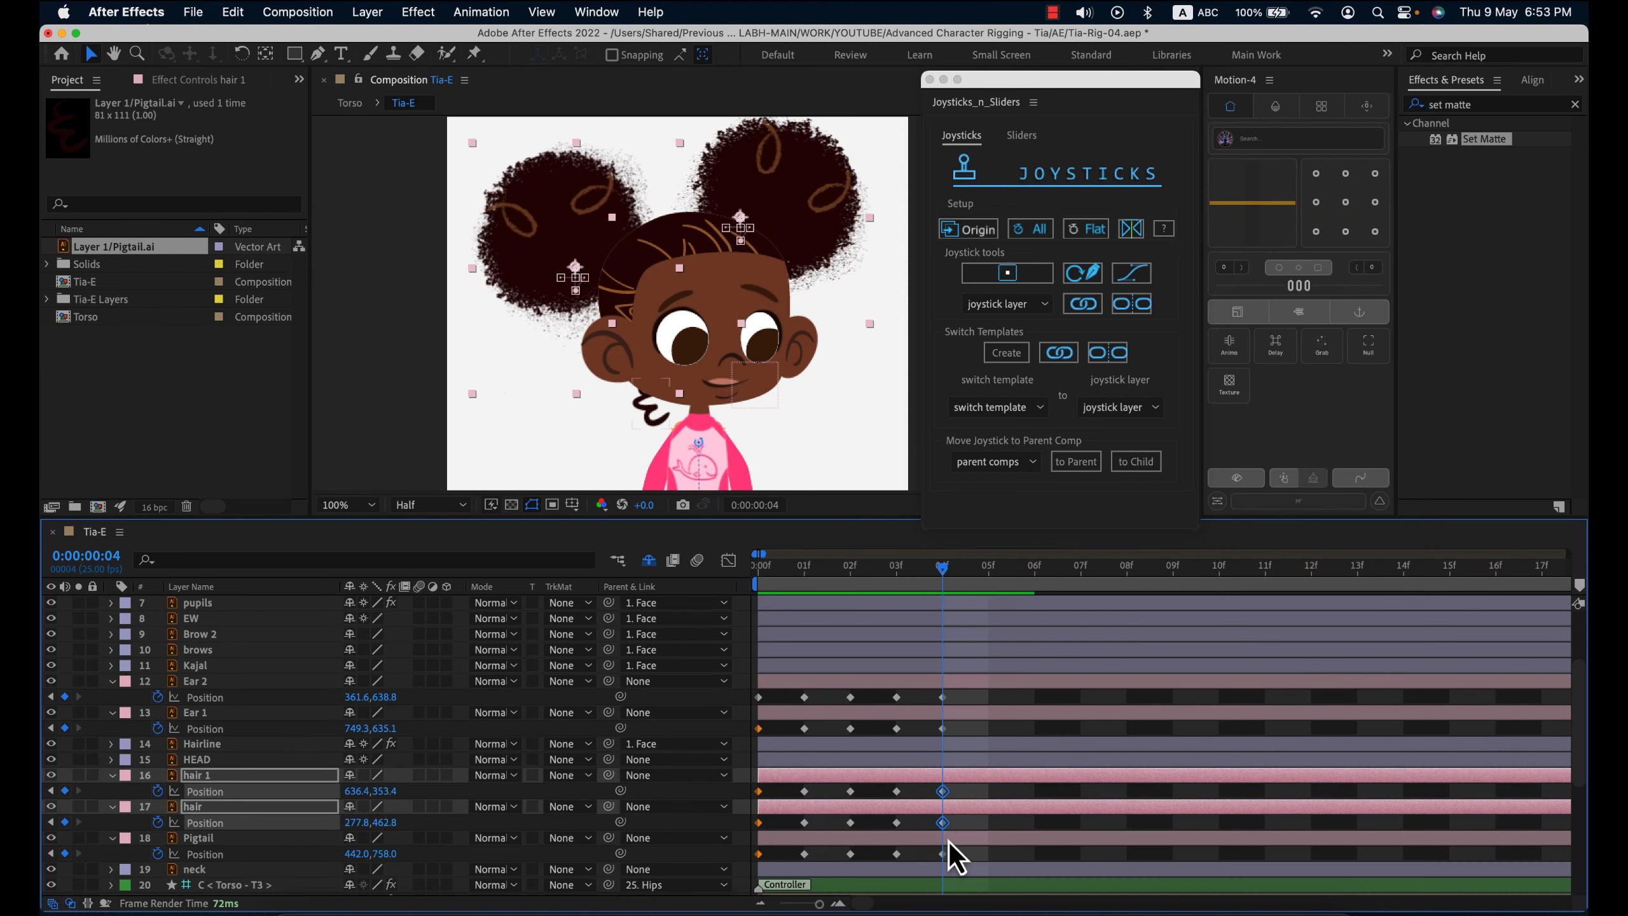
click(949, 842)
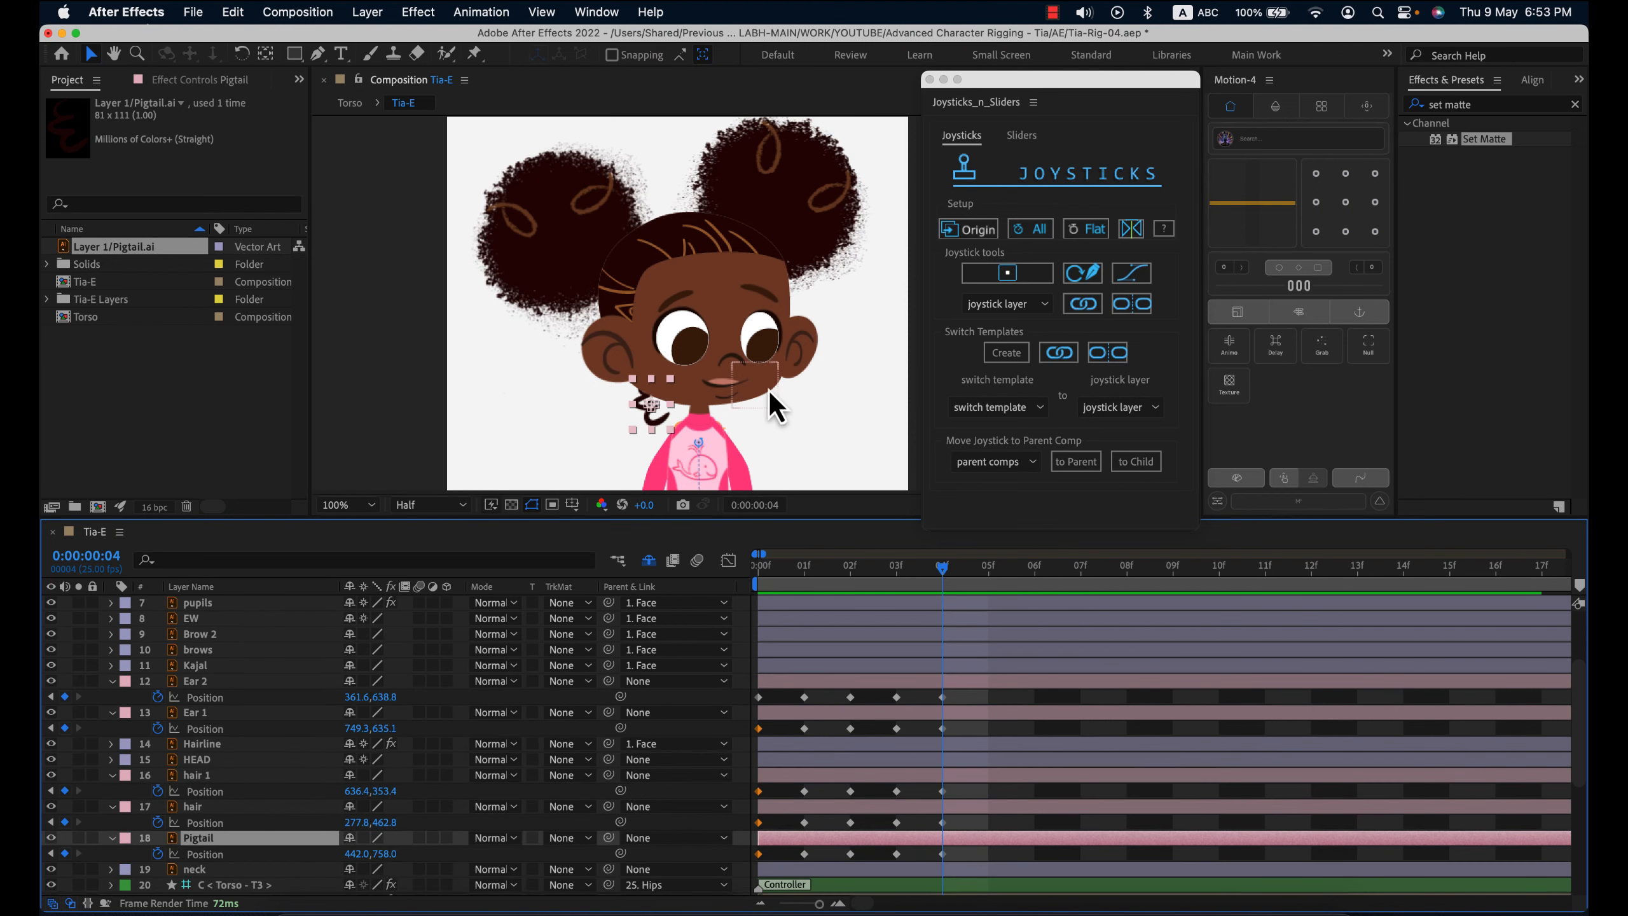
click(942, 854)
key(Up)
key(Up)
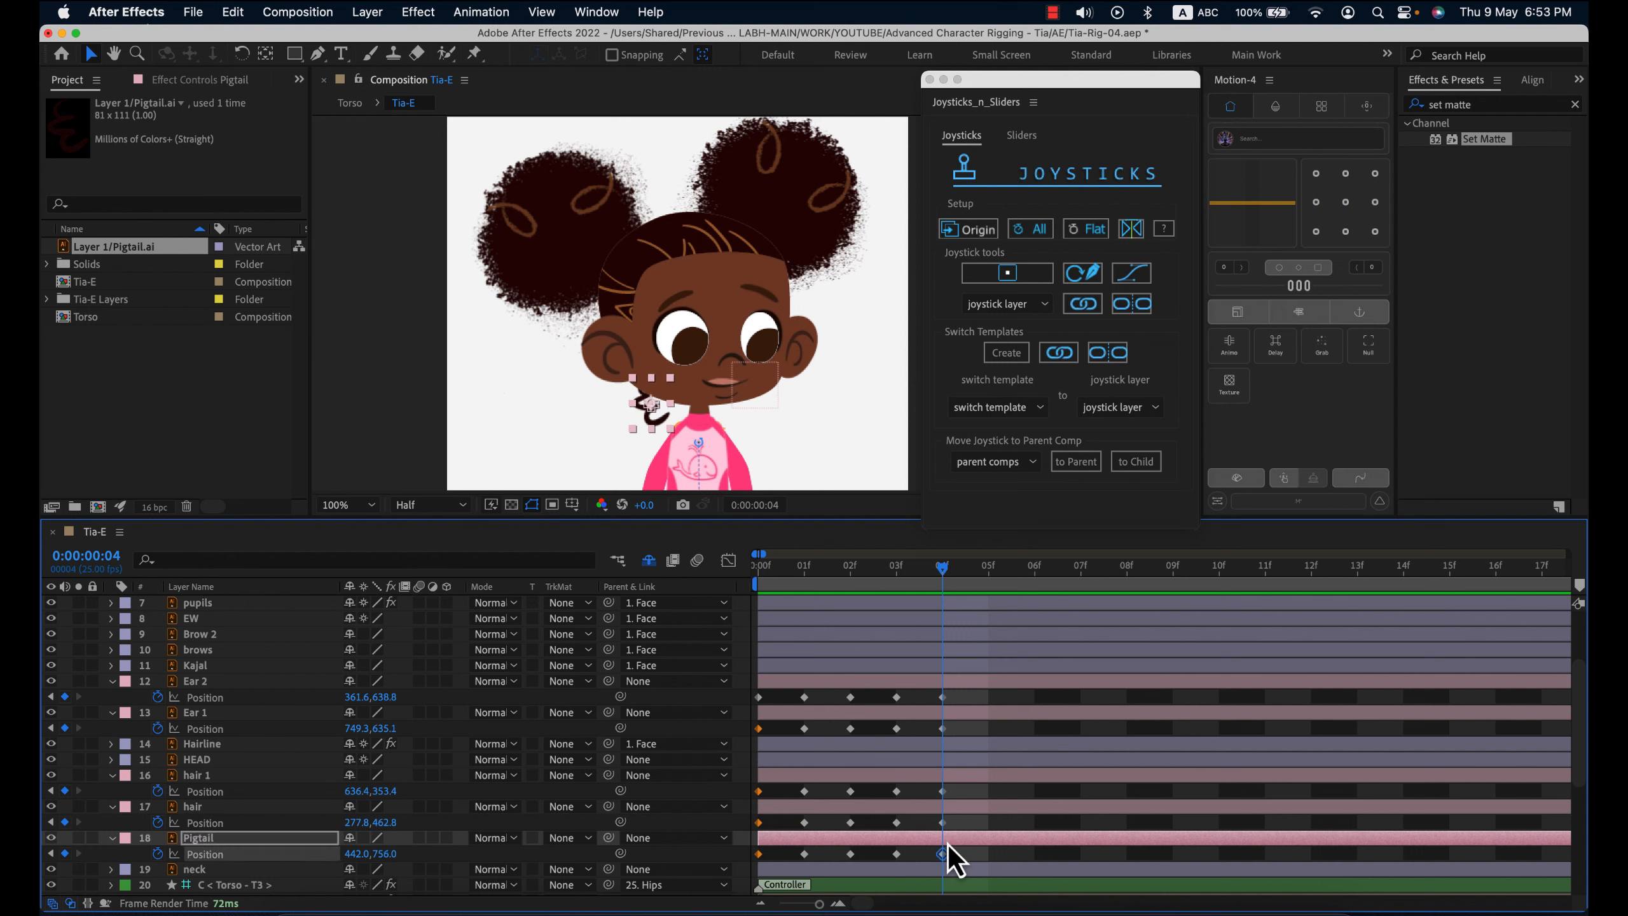
- Raise the Pigtail to Y position 750.0 at frame 4
key(shift+Up)
key(shift+Up)
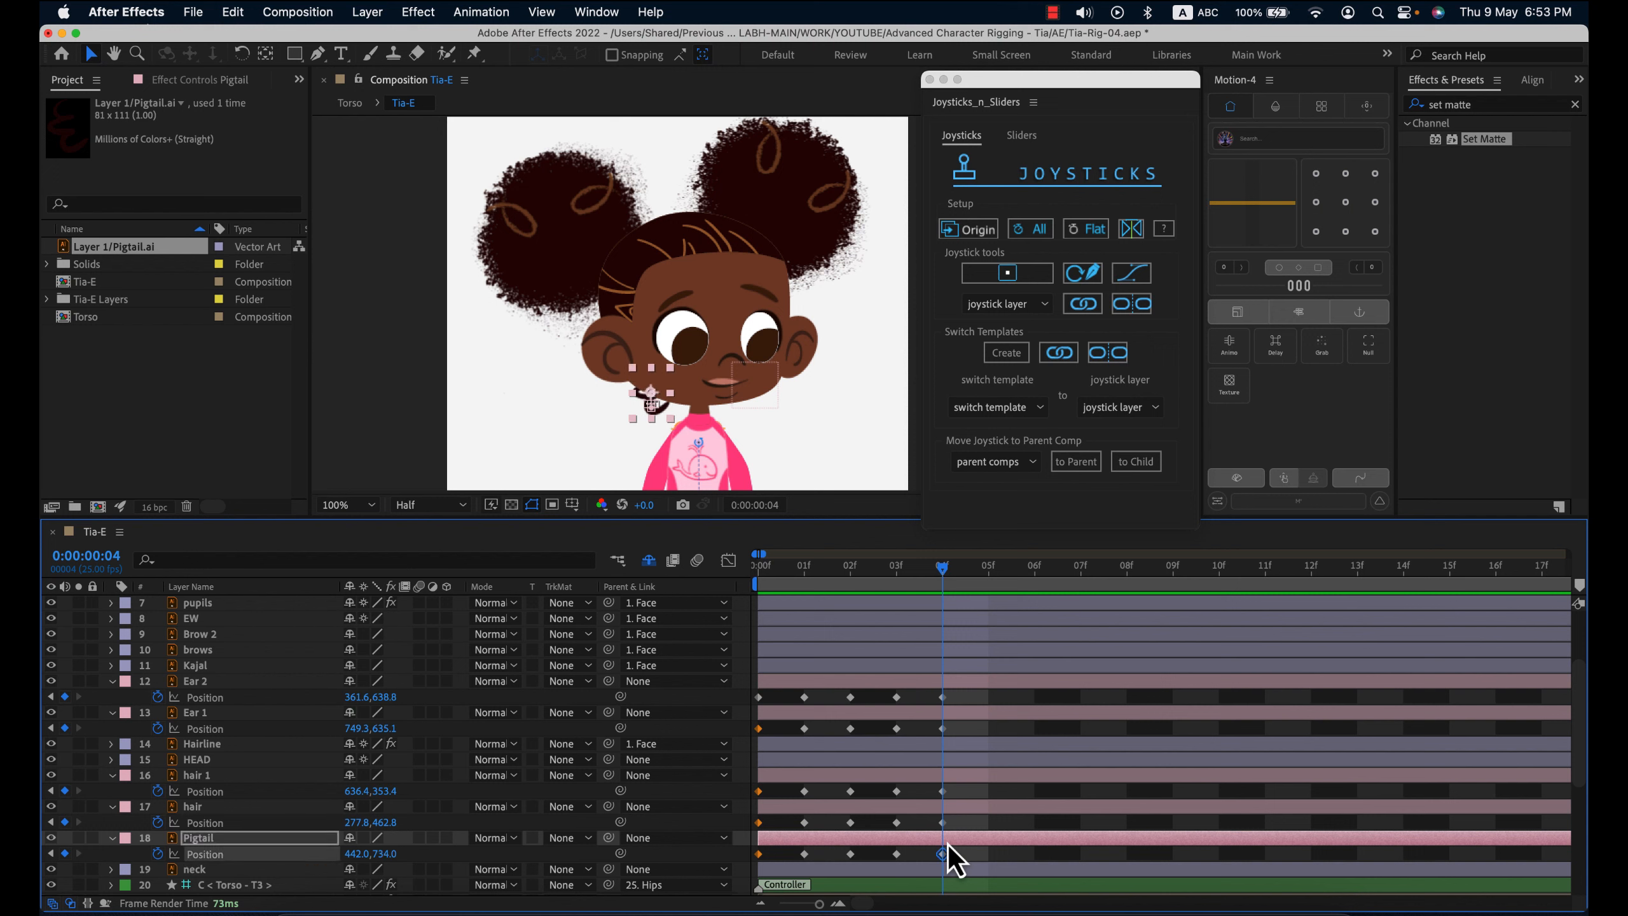
key(Up)
key(Up)
key(Up)
key(Up)
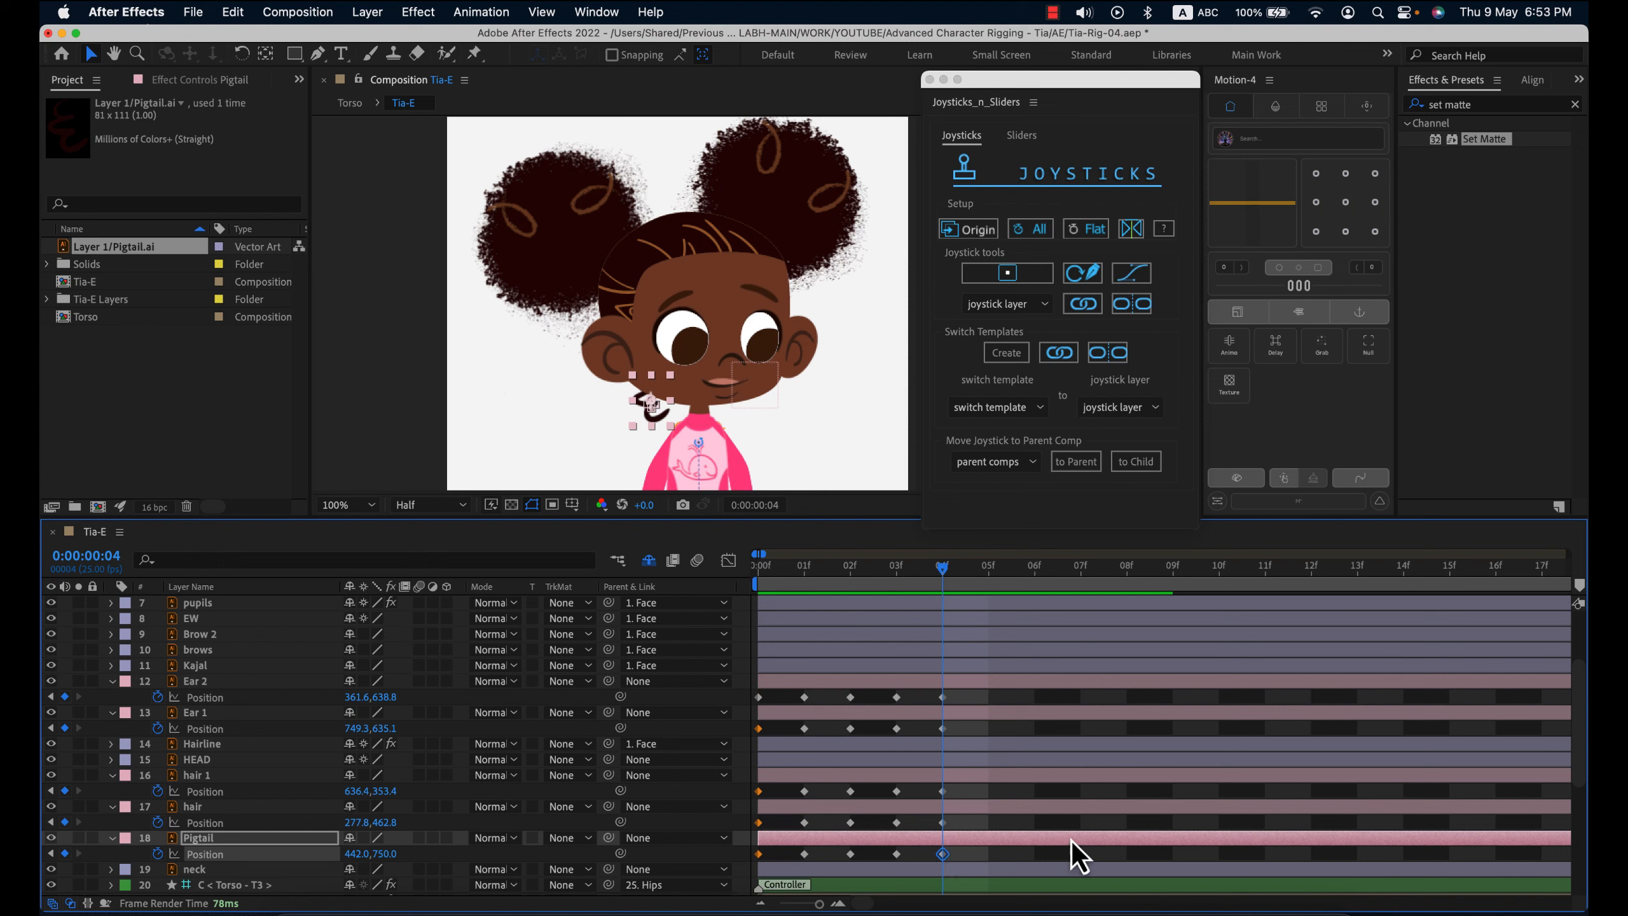
key(F2)
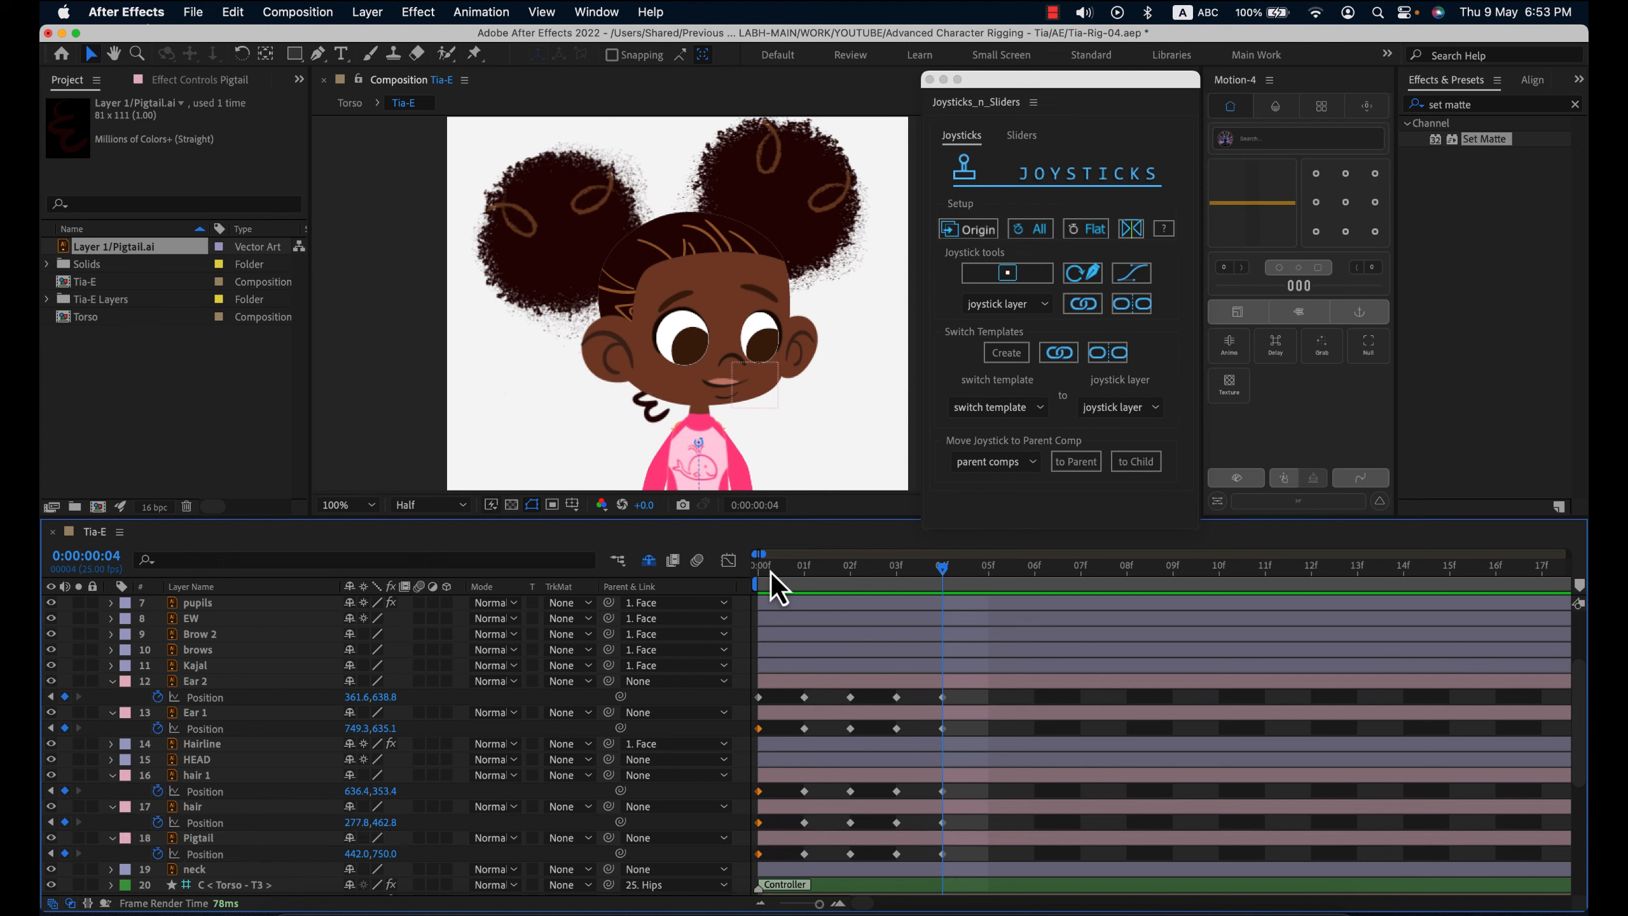
- Compare the neutral pose at frame 0 with the pose at frame 4 and save the project
click(763, 574)
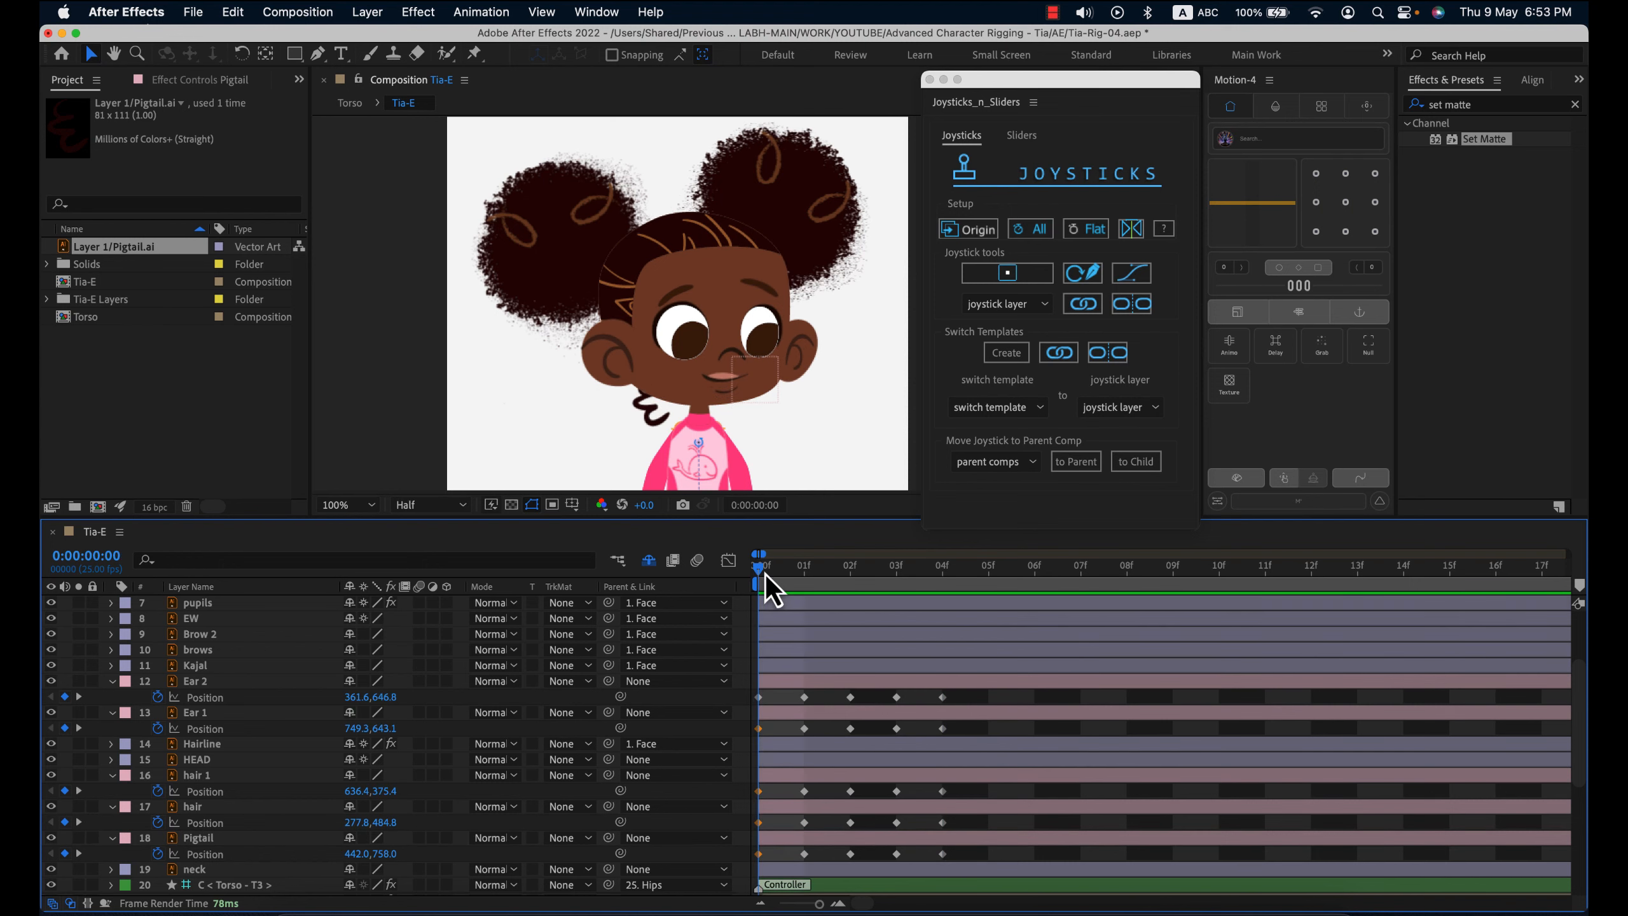
click(943, 571)
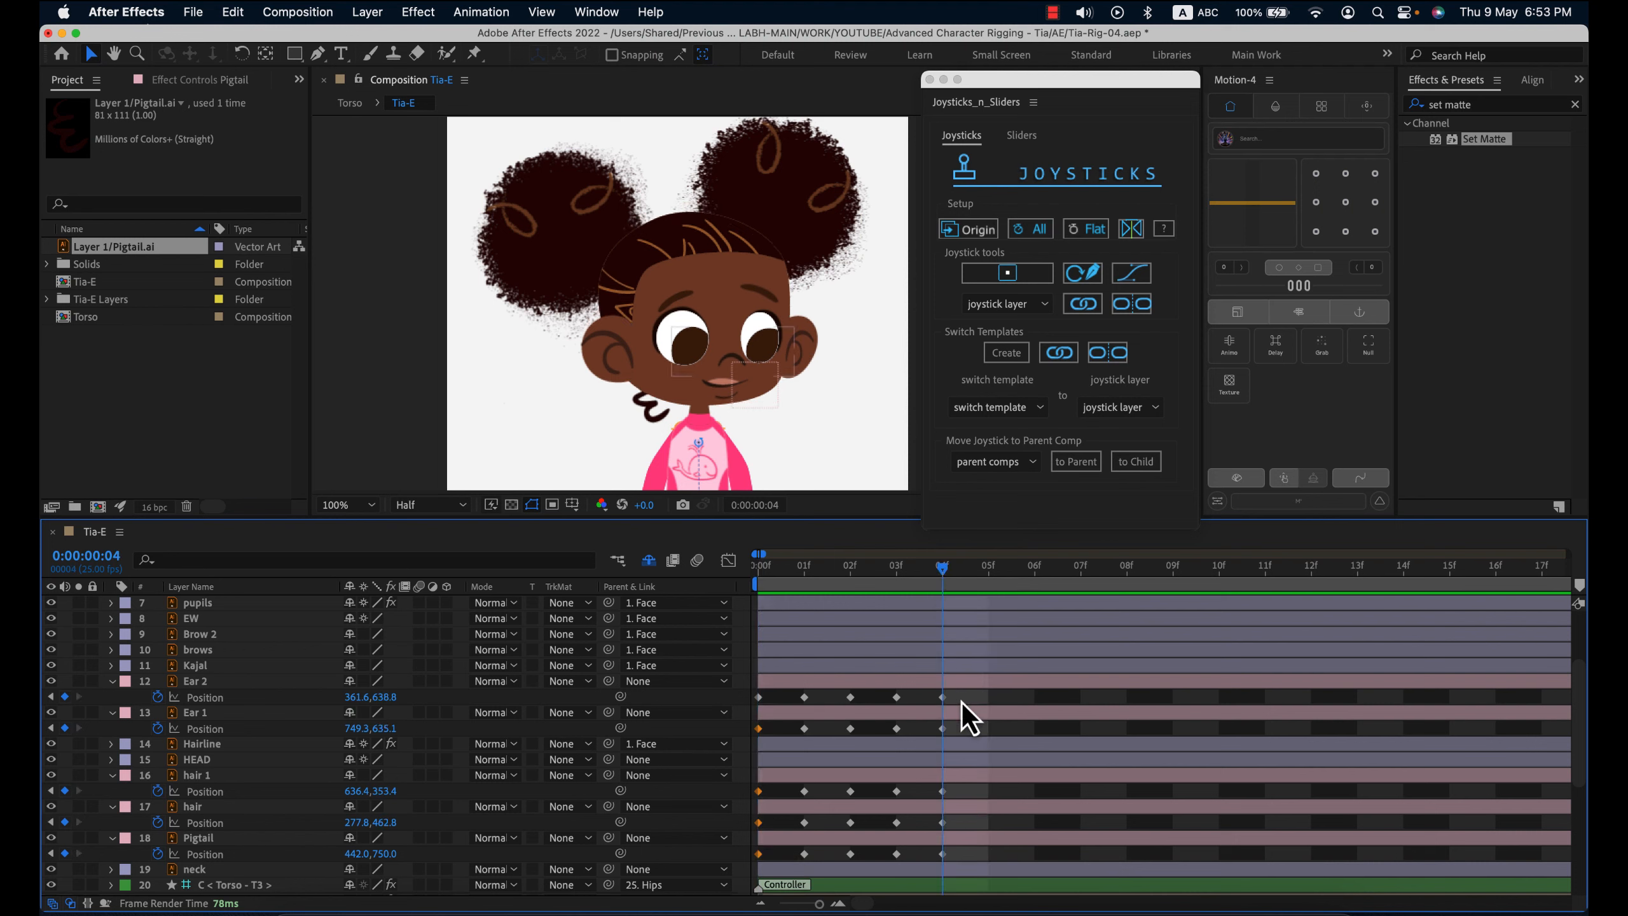
scroll(971, 757, up, 3)
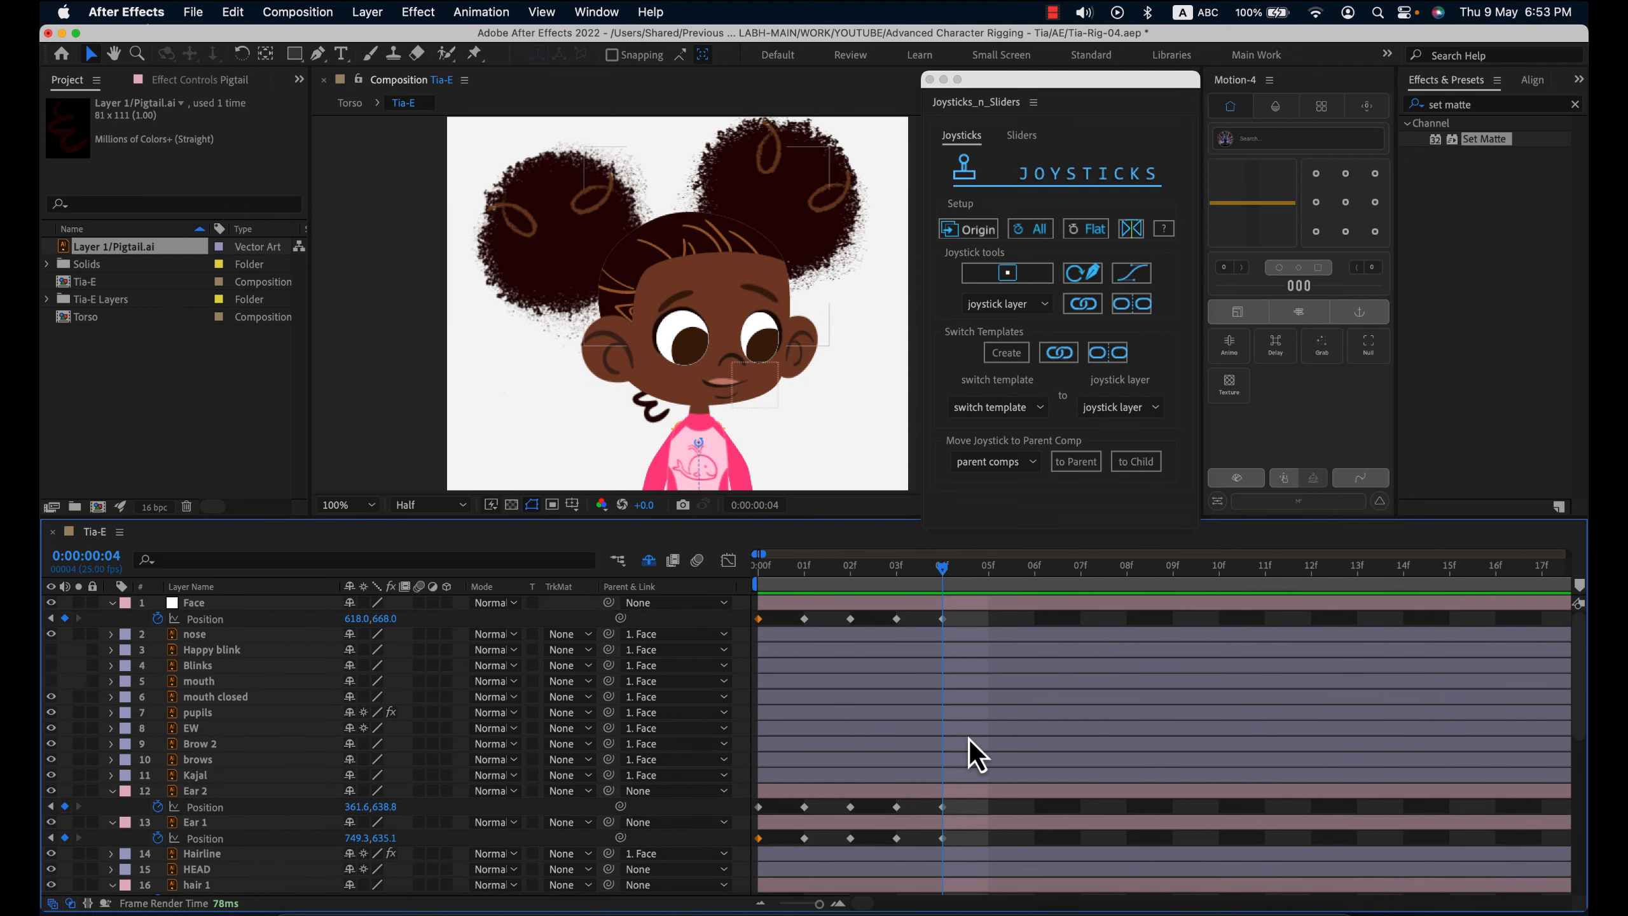
key(super+s)
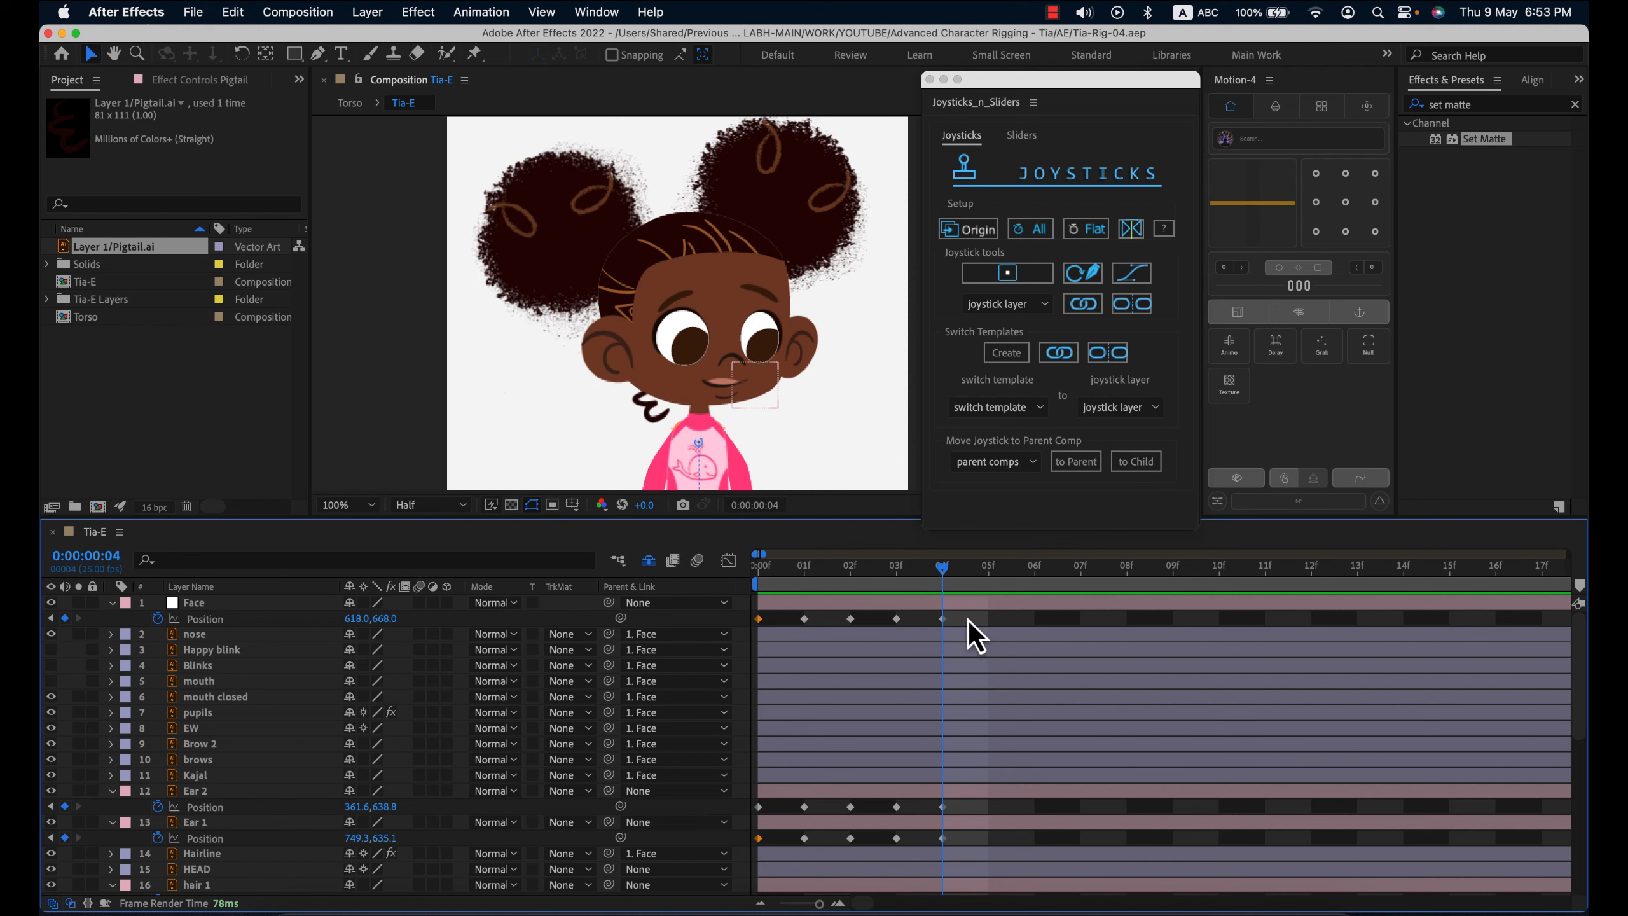
- Create a joystick named JoyStkCtrl01 from all Position keyframes on frames 0 to 4 of the Face, ear, hair and Pigtail layers
drag(944, 573, 742, 693)
scroll(869, 709, up, 10)
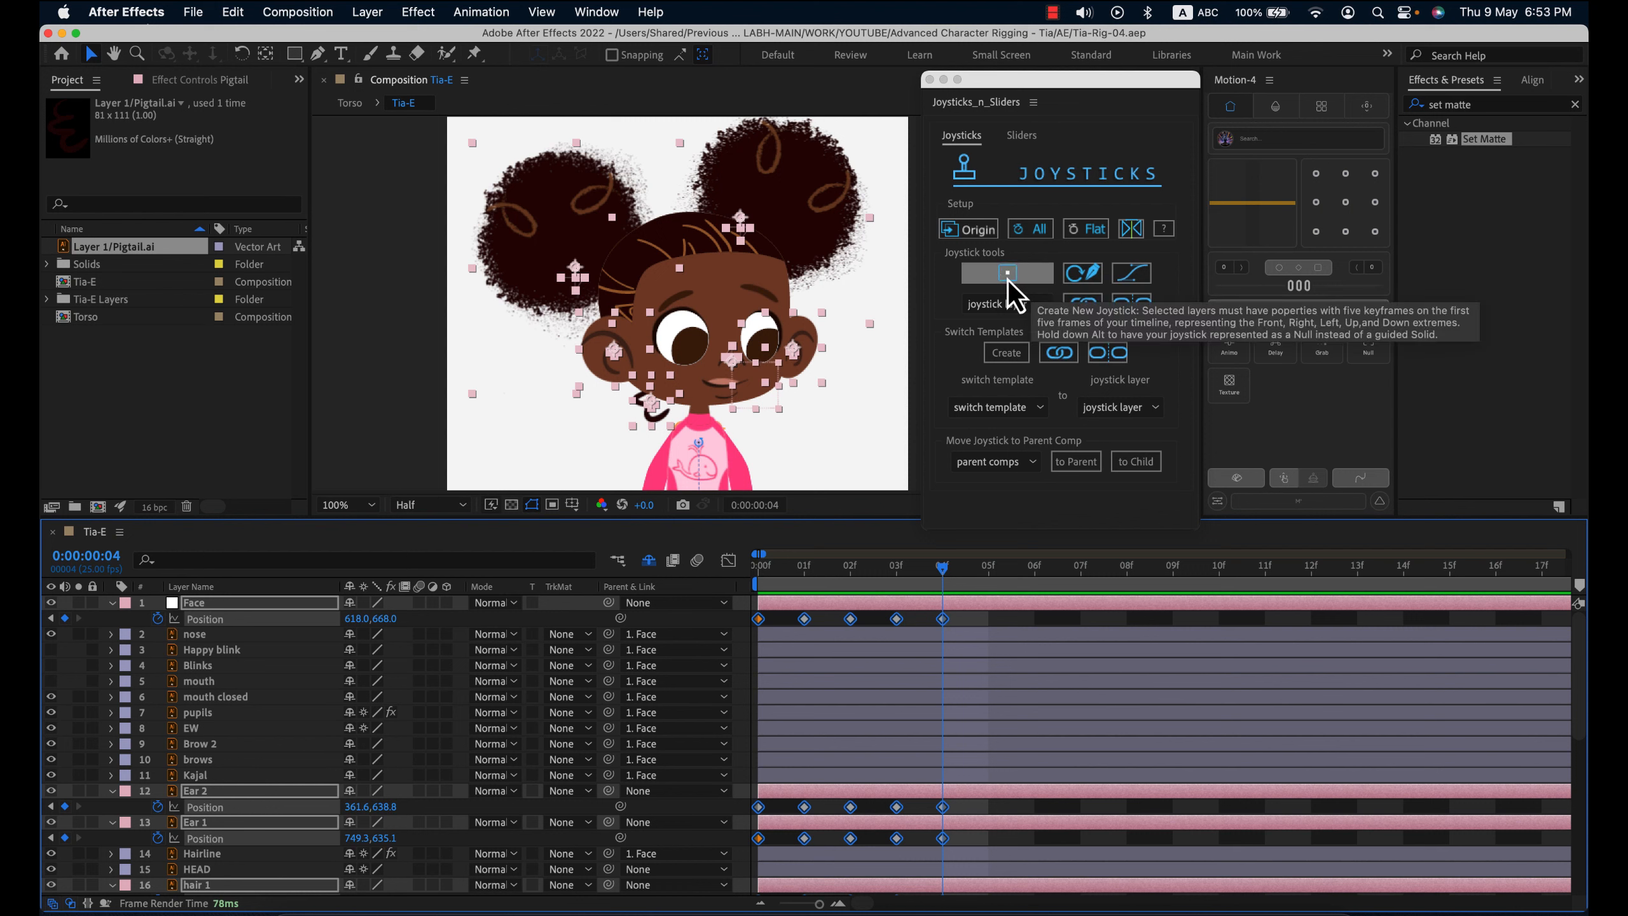
click(1030, 277)
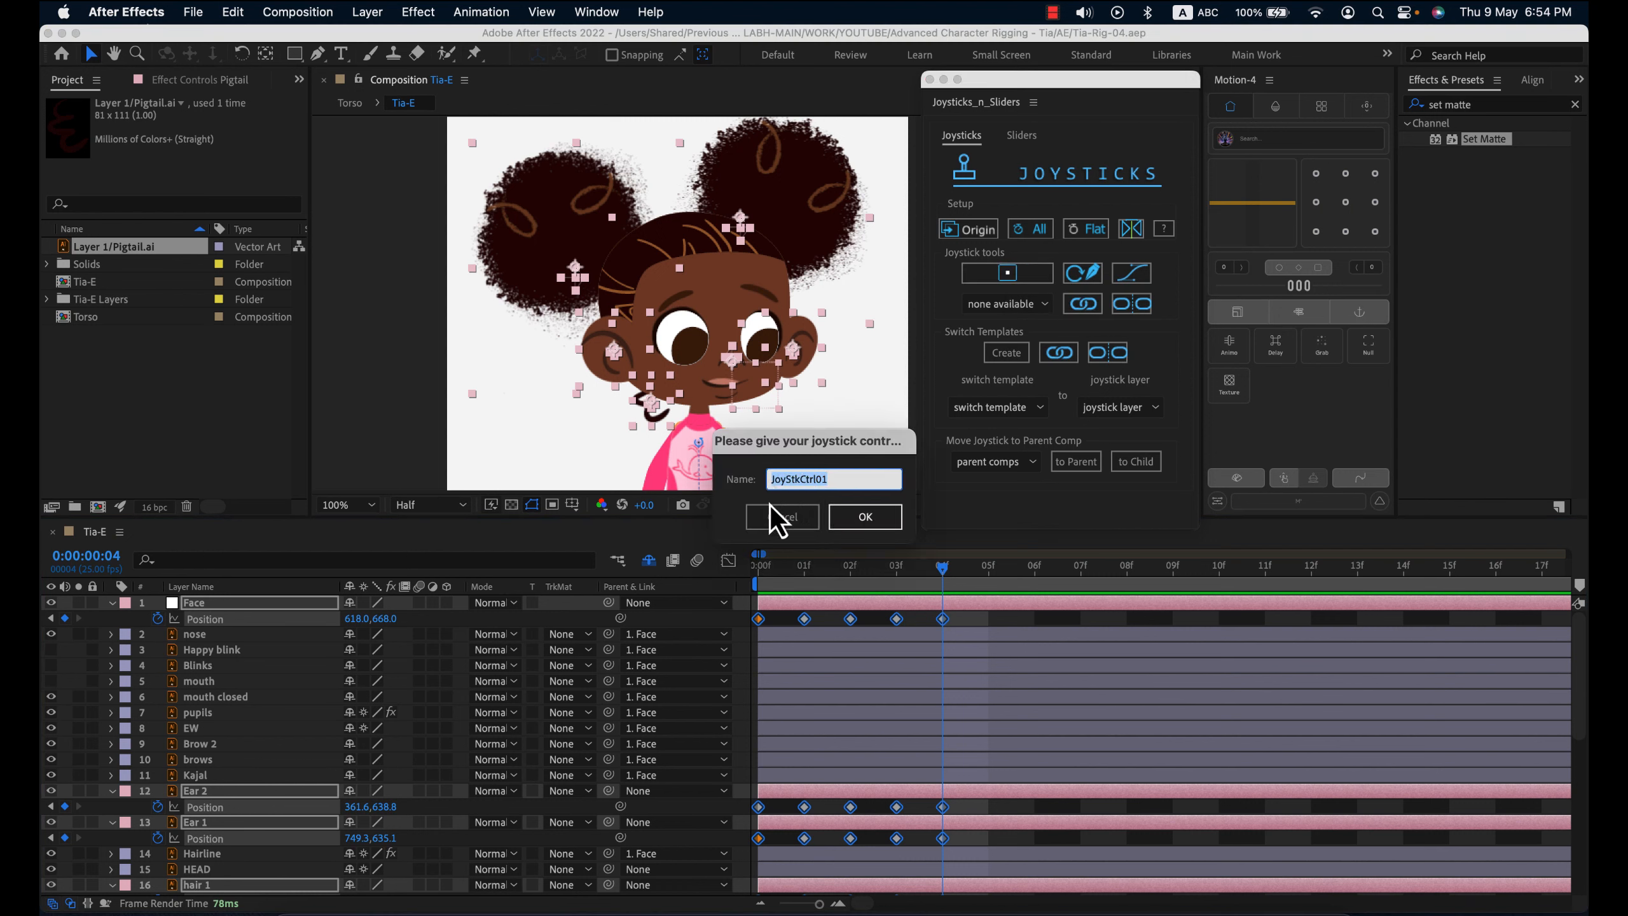
click(871, 519)
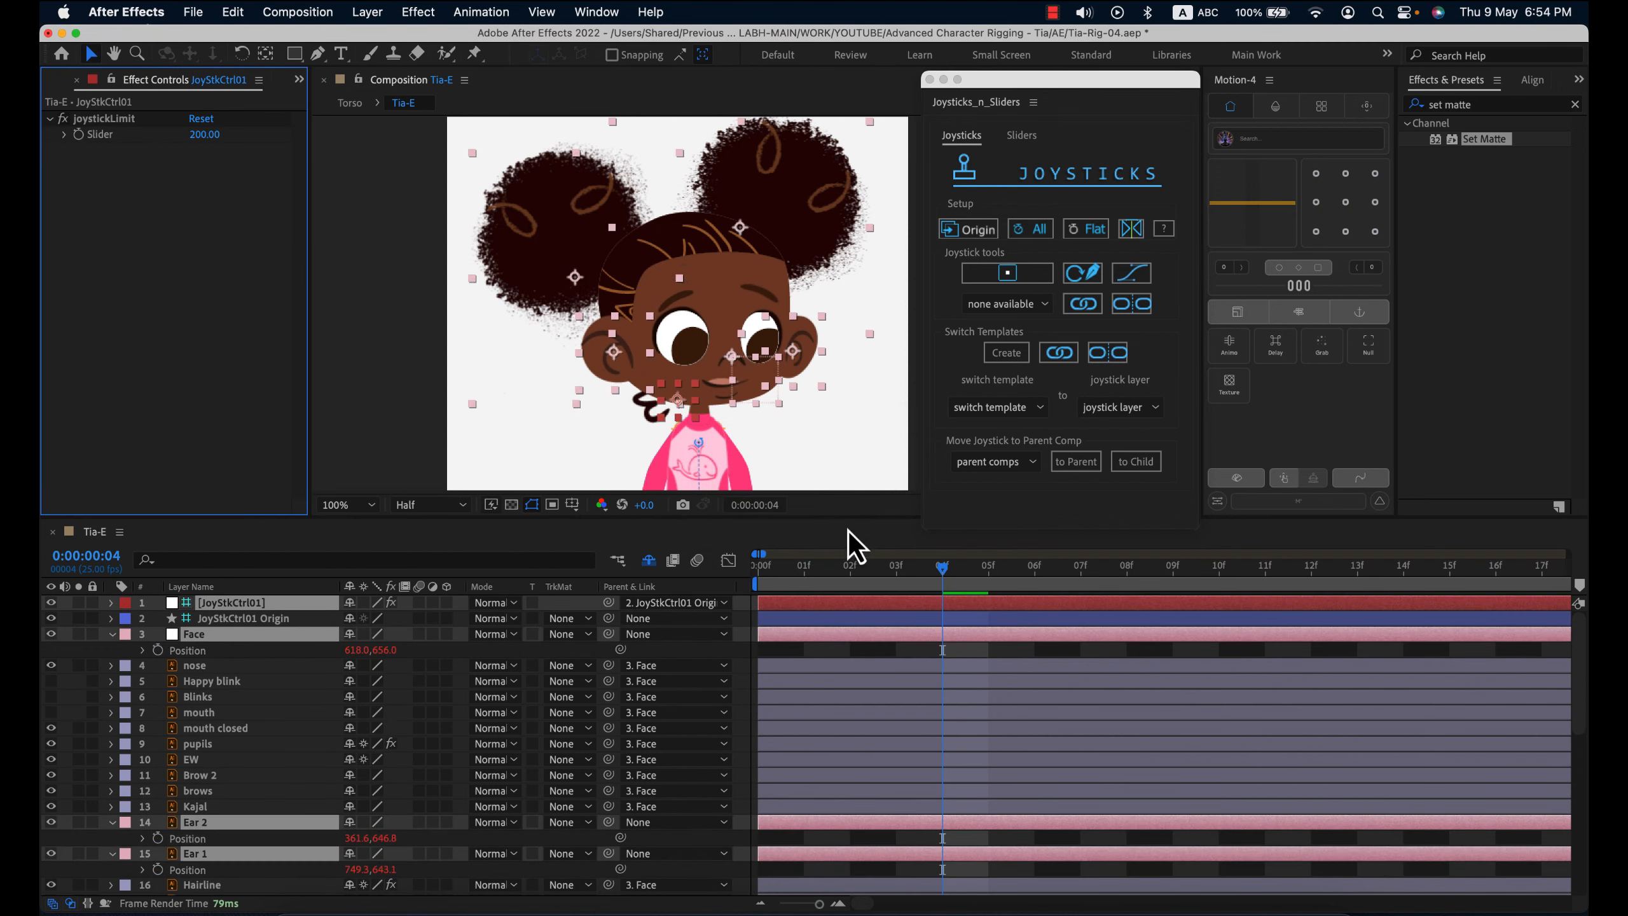
- Move the JoyStkCtrl01 Origin frame with its controller up over the hair puff on the ear-and-pigtail side of the head
click(820, 654)
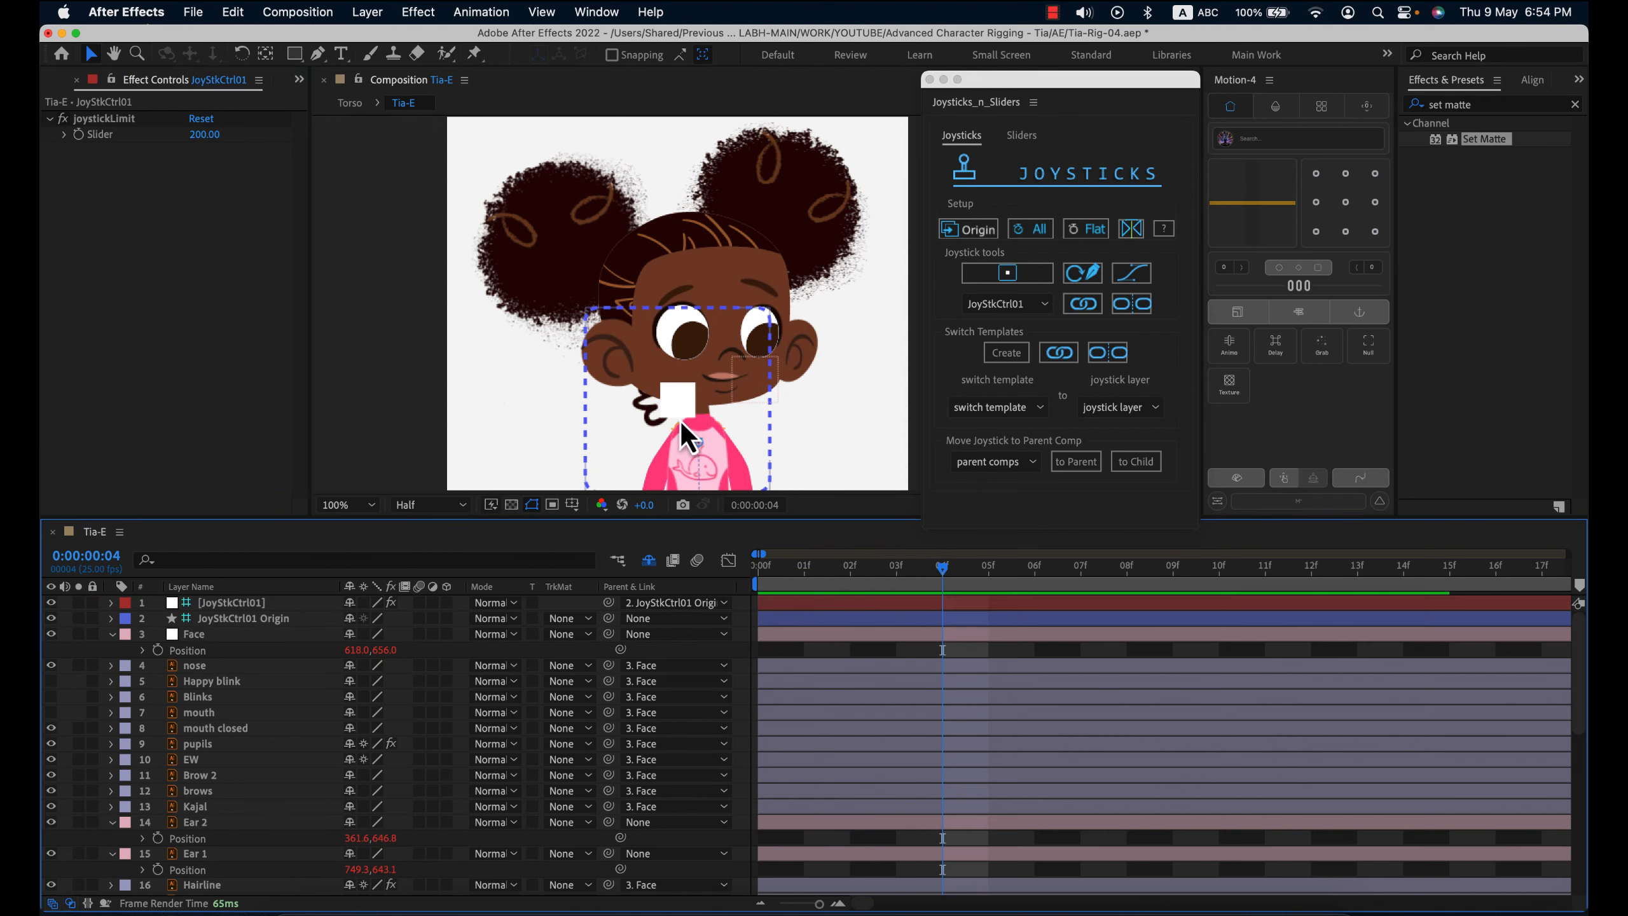
click(716, 313)
mouse_move(688, 402)
mouse_down()
mouse_move(636, 371)
mouse_move(591, 282)
mouse_up()
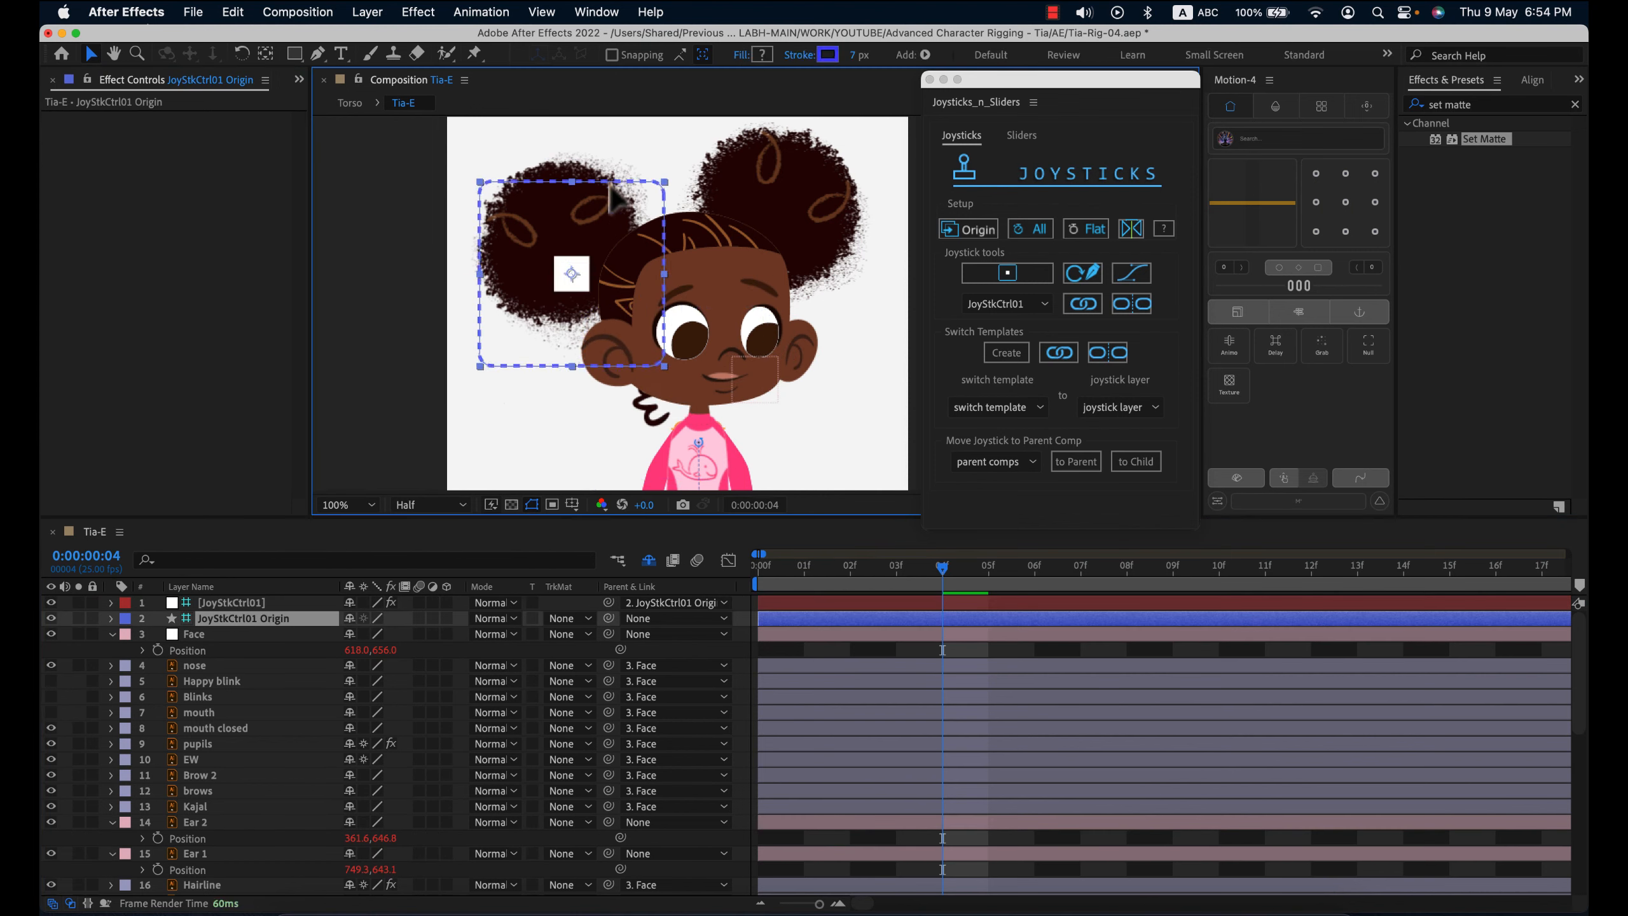
- Test the head turn by moving the JoyStkCtrl01 controller around inside its frame and returning it to the centre
click(832, 606)
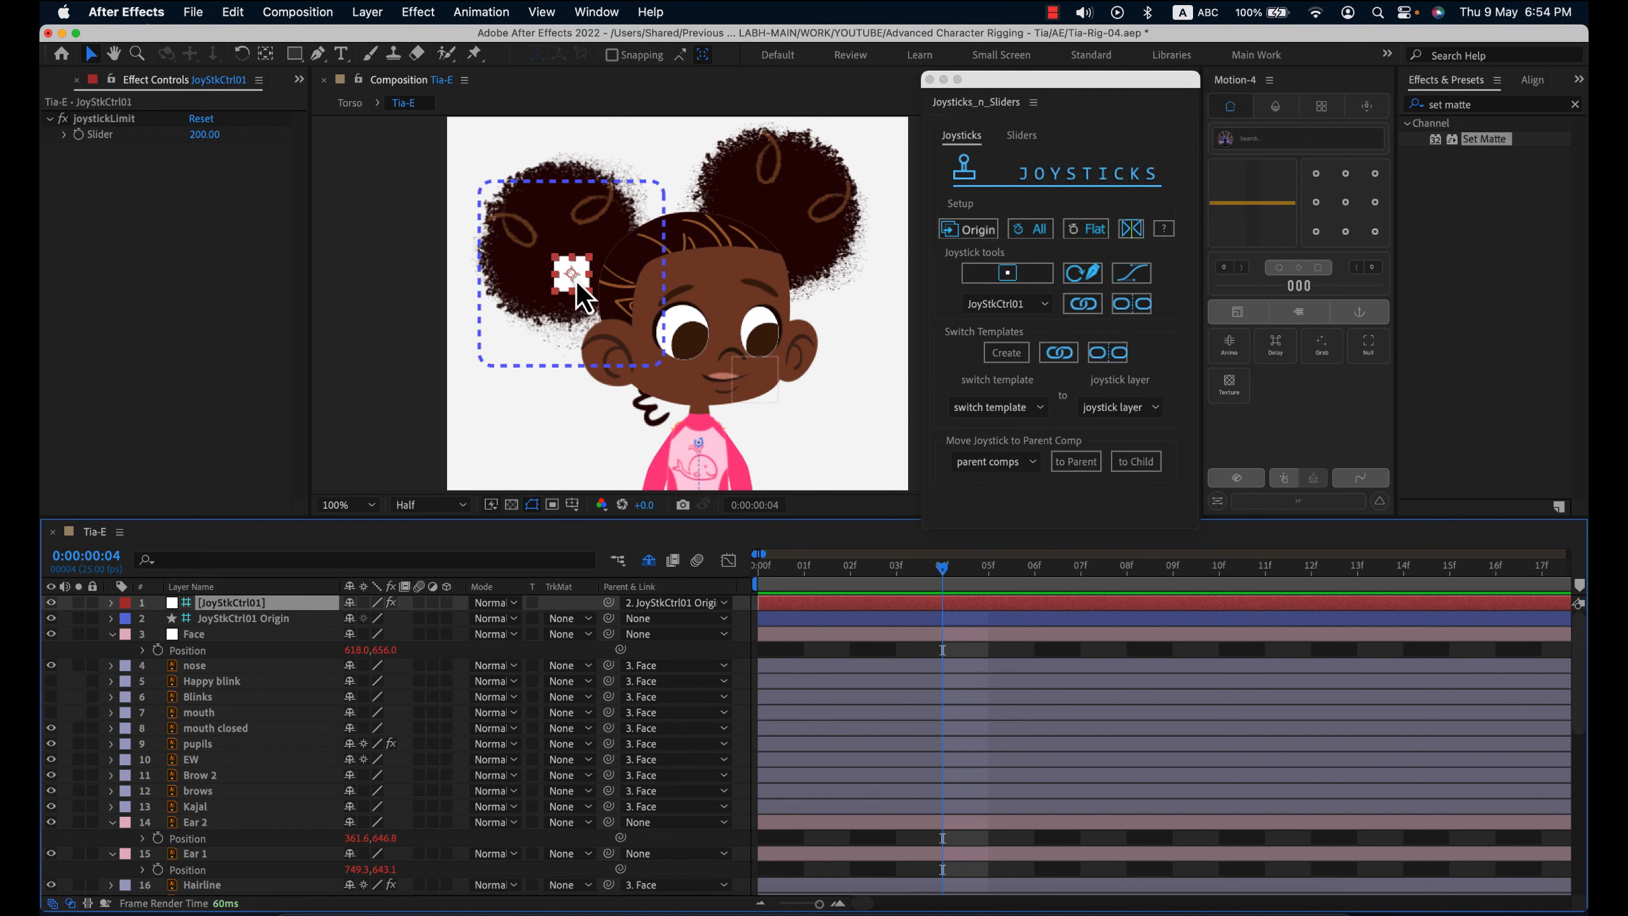
mouse_move(576, 280)
mouse_down()
mouse_move(606, 295)
mouse_move(657, 277)
mouse_move(455, 263)
mouse_move(487, 276)
mouse_move(567, 236)
mouse_move(588, 372)
mouse_move(579, 281)
mouse_up()
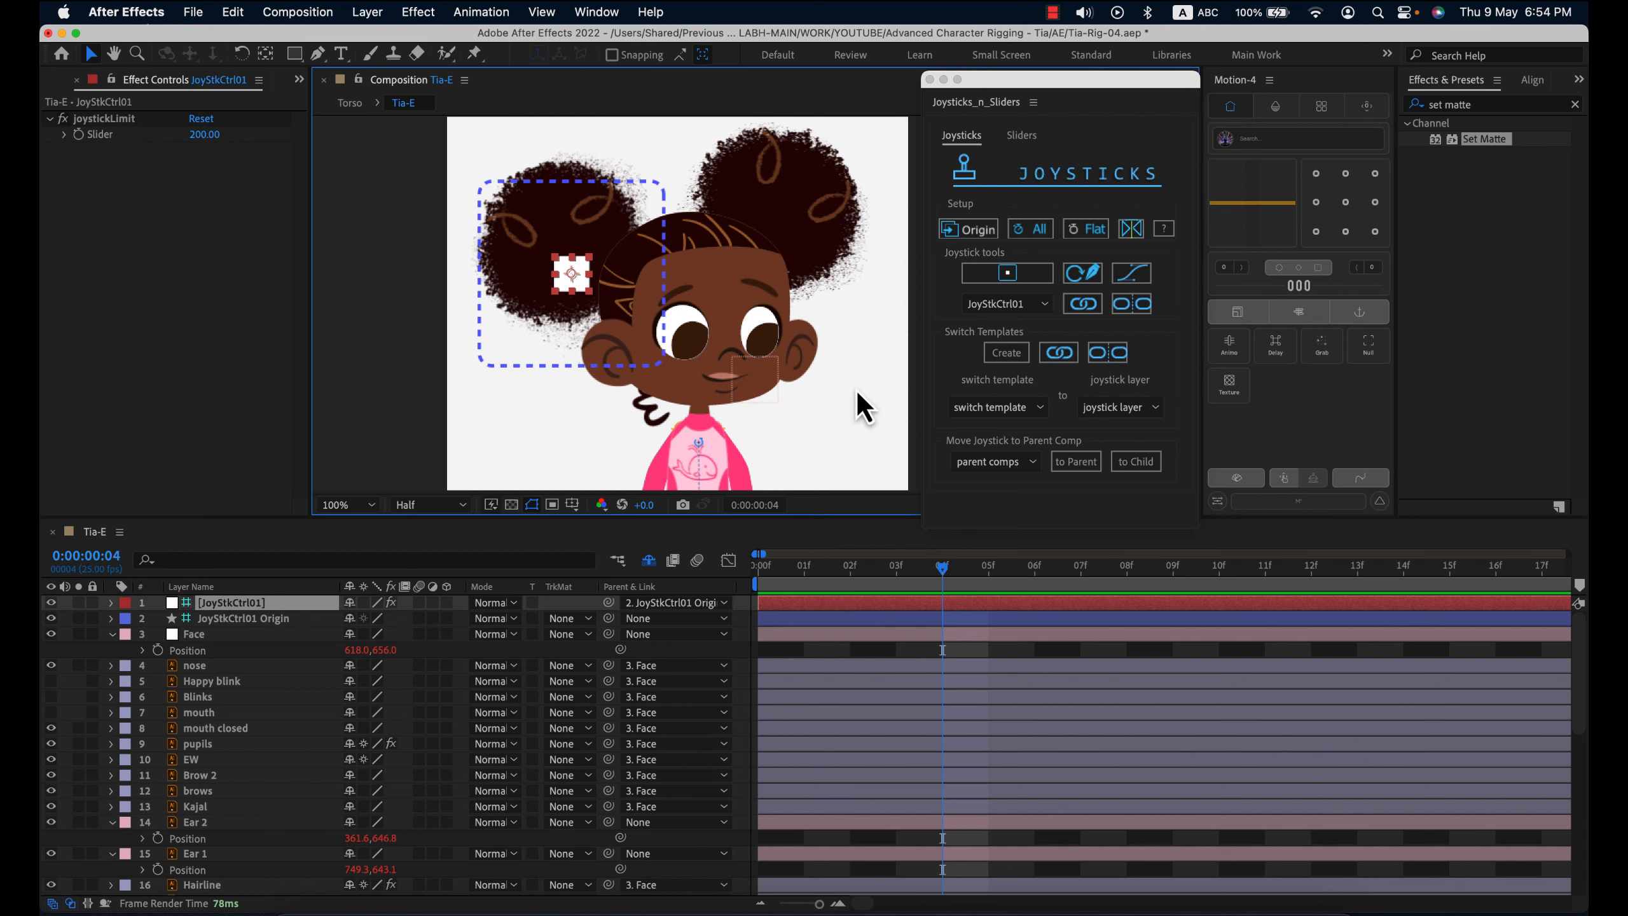
drag(571, 274, 484, 203)
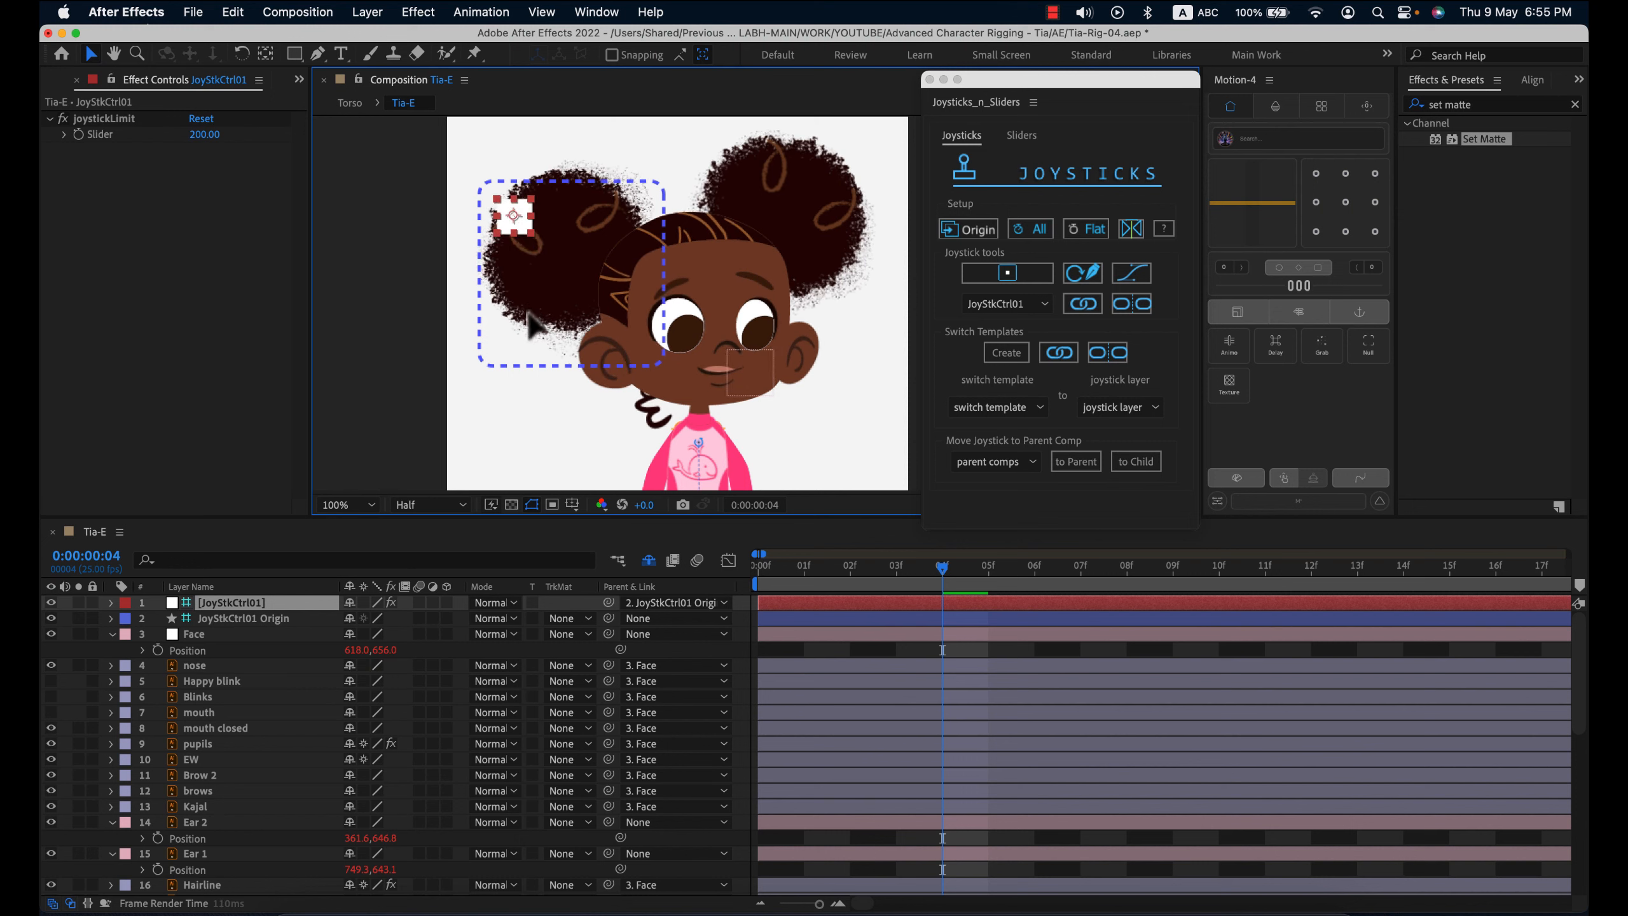
drag(530, 314, 589, 264)
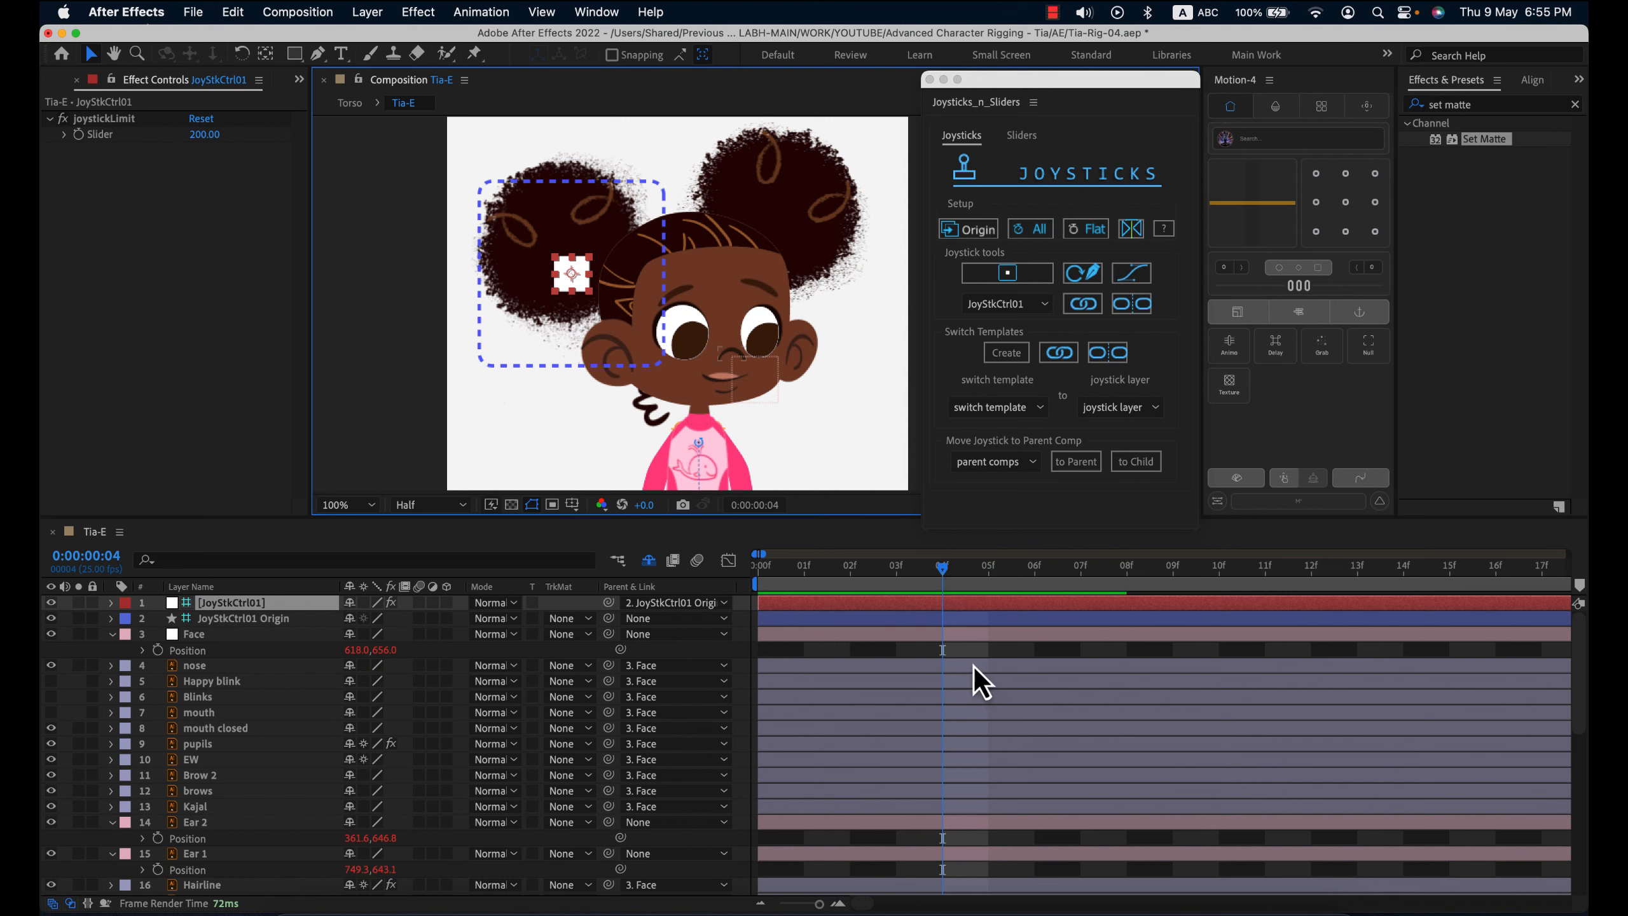
- Check the Happy blink layer against a joystick move, undo that move, and briefly preview the Blinks layer before hiding both
click(54, 682)
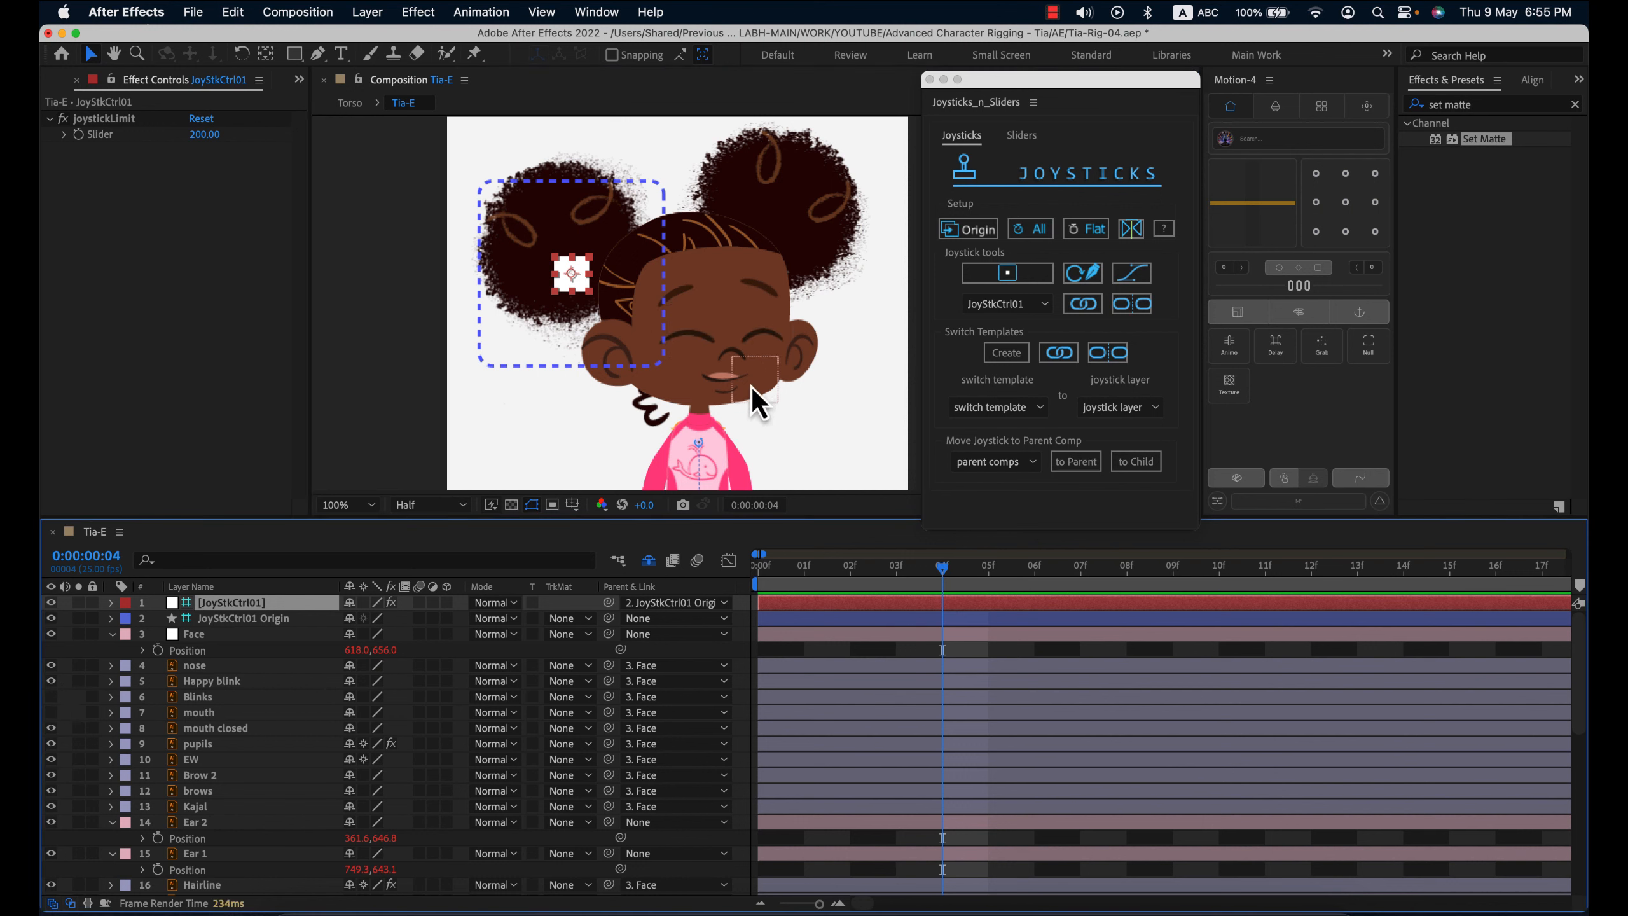
drag(573, 279, 526, 274)
key(super+z)
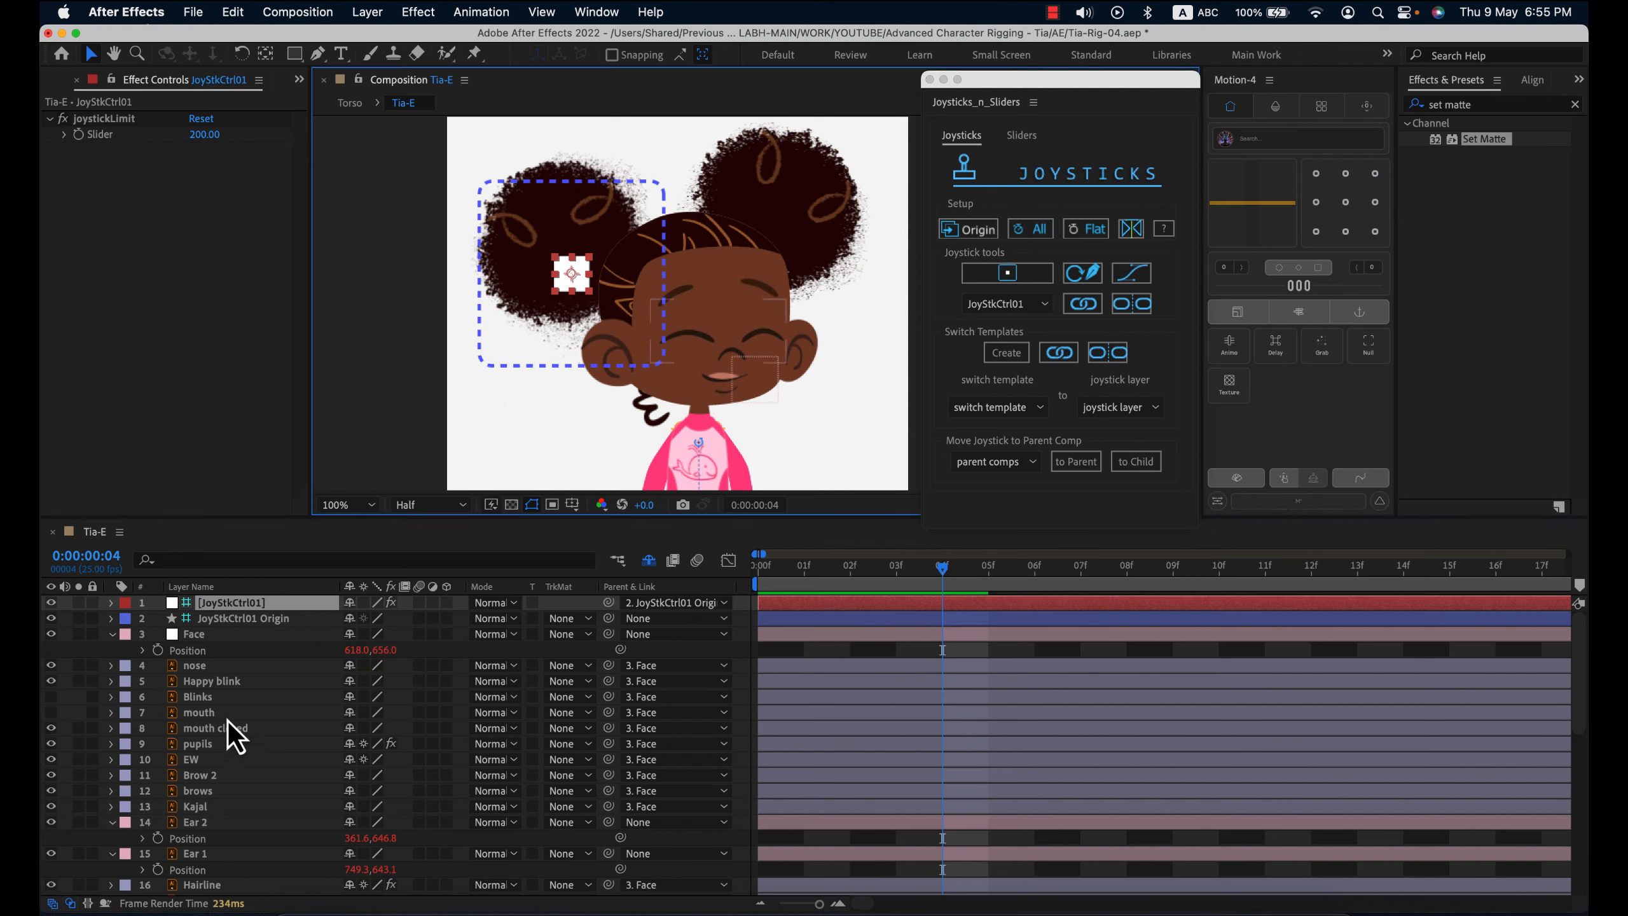
click(51, 681)
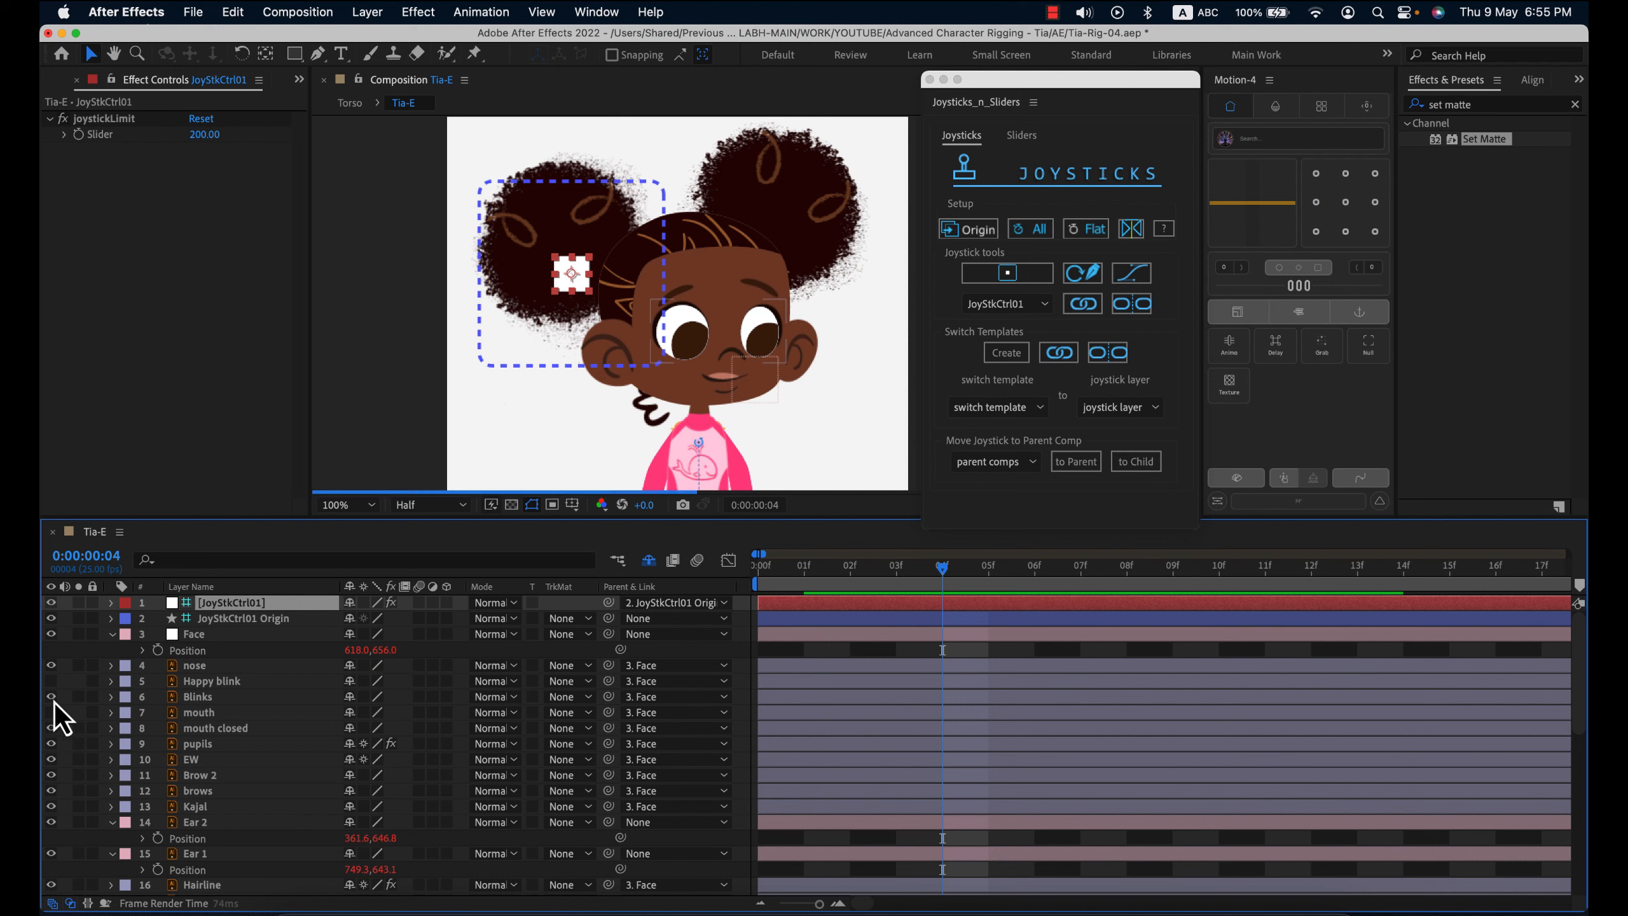
click(52, 697)
click(53, 698)
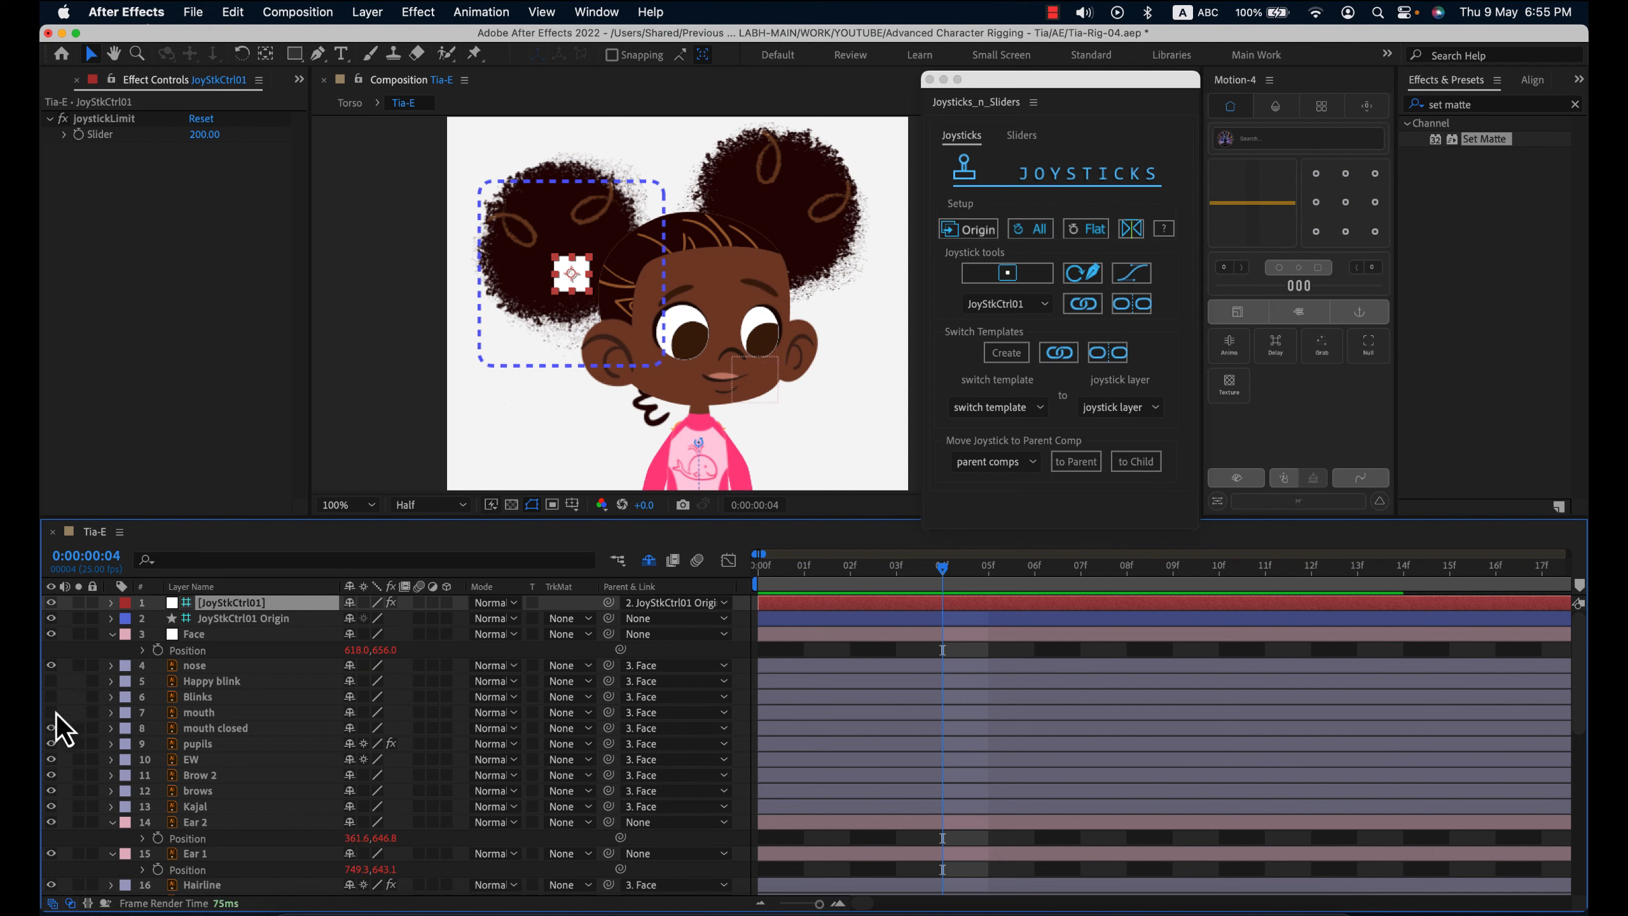
- Make the mouth layer visible and toggle mouth closed off and on to compare the two mouths
click(51, 711)
click(196, 730)
click(52, 729)
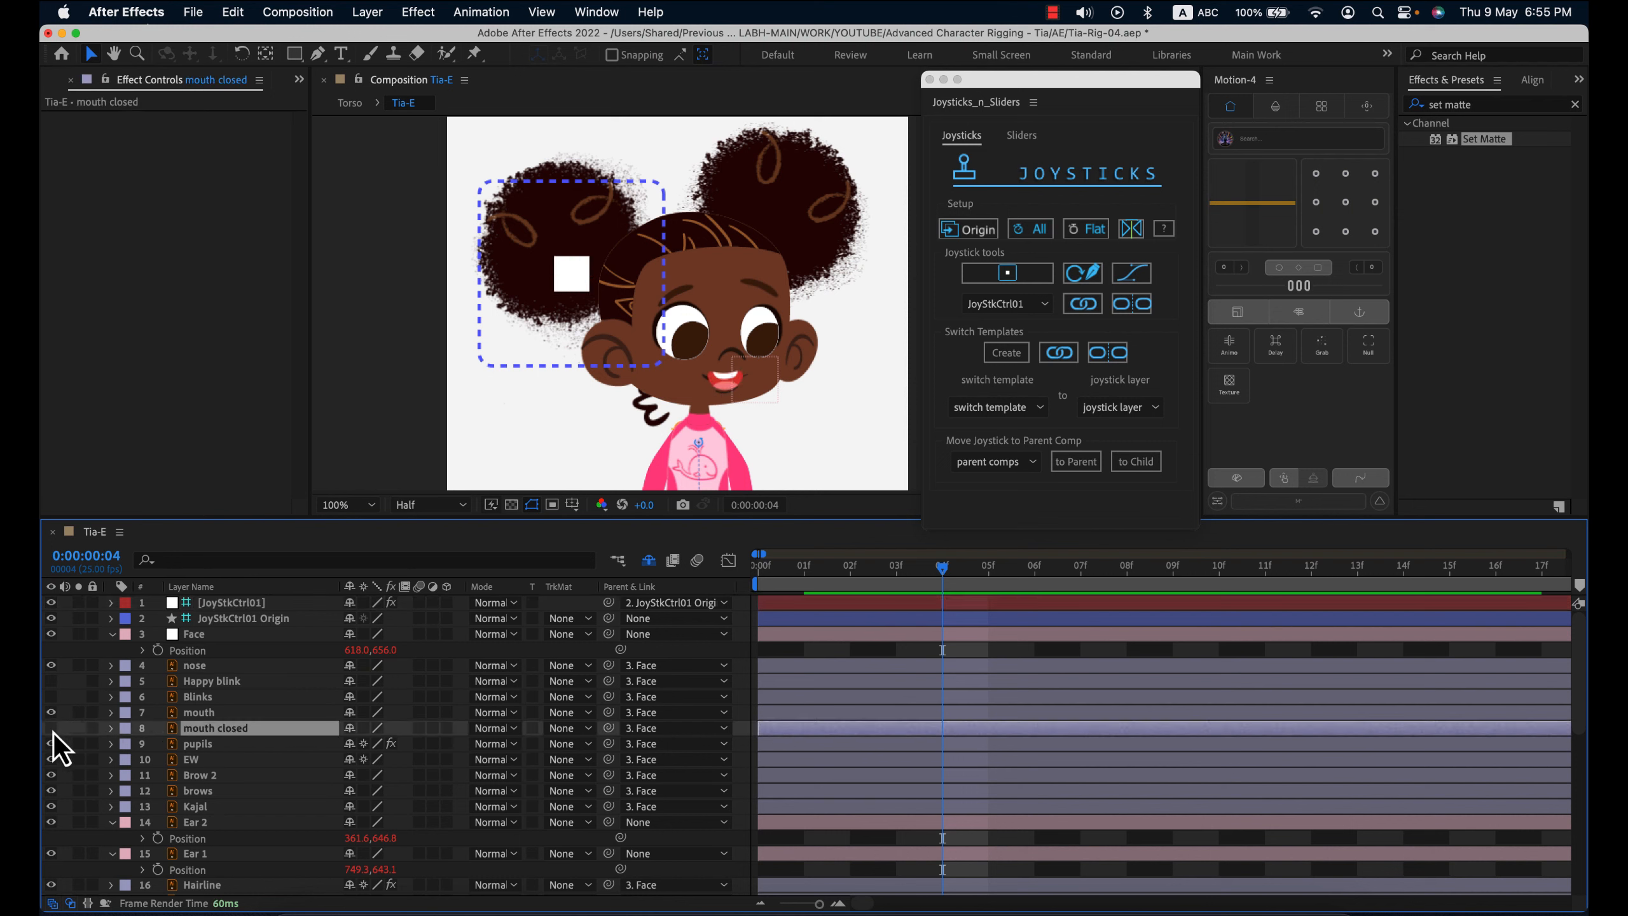
click(53, 734)
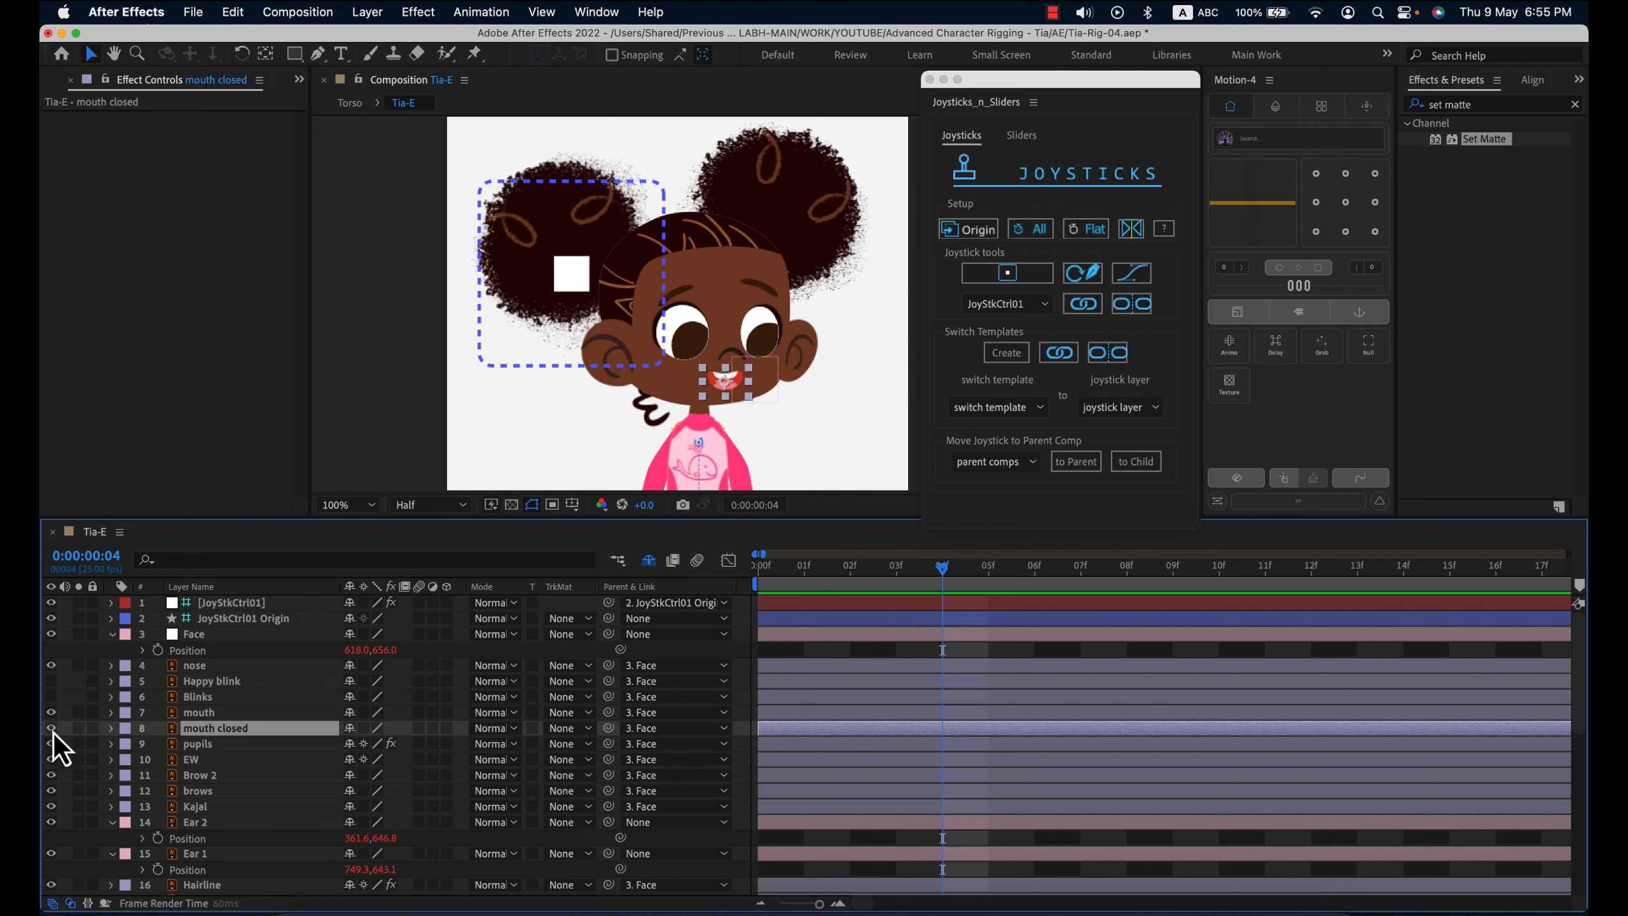
click(897, 654)
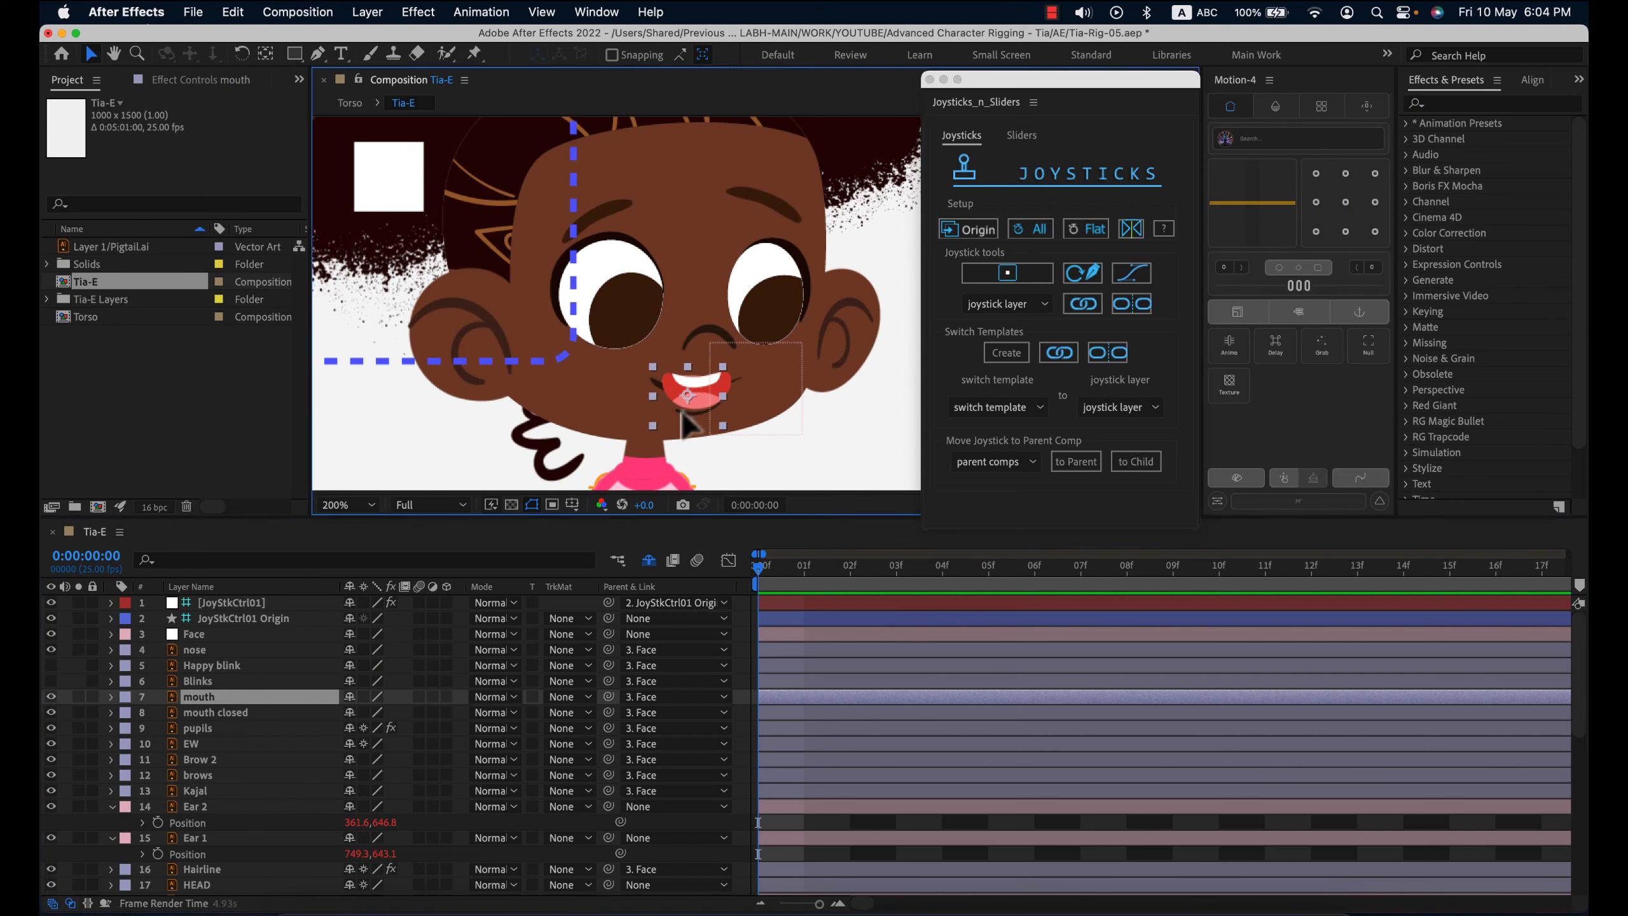
- Reposition the open mouth slightly on the face and hide the mouth closed layer
mouse_move(678, 381)
mouse_down()
mouse_move(706, 413)
mouse_move(670, 391)
mouse_move(688, 399)
mouse_up()
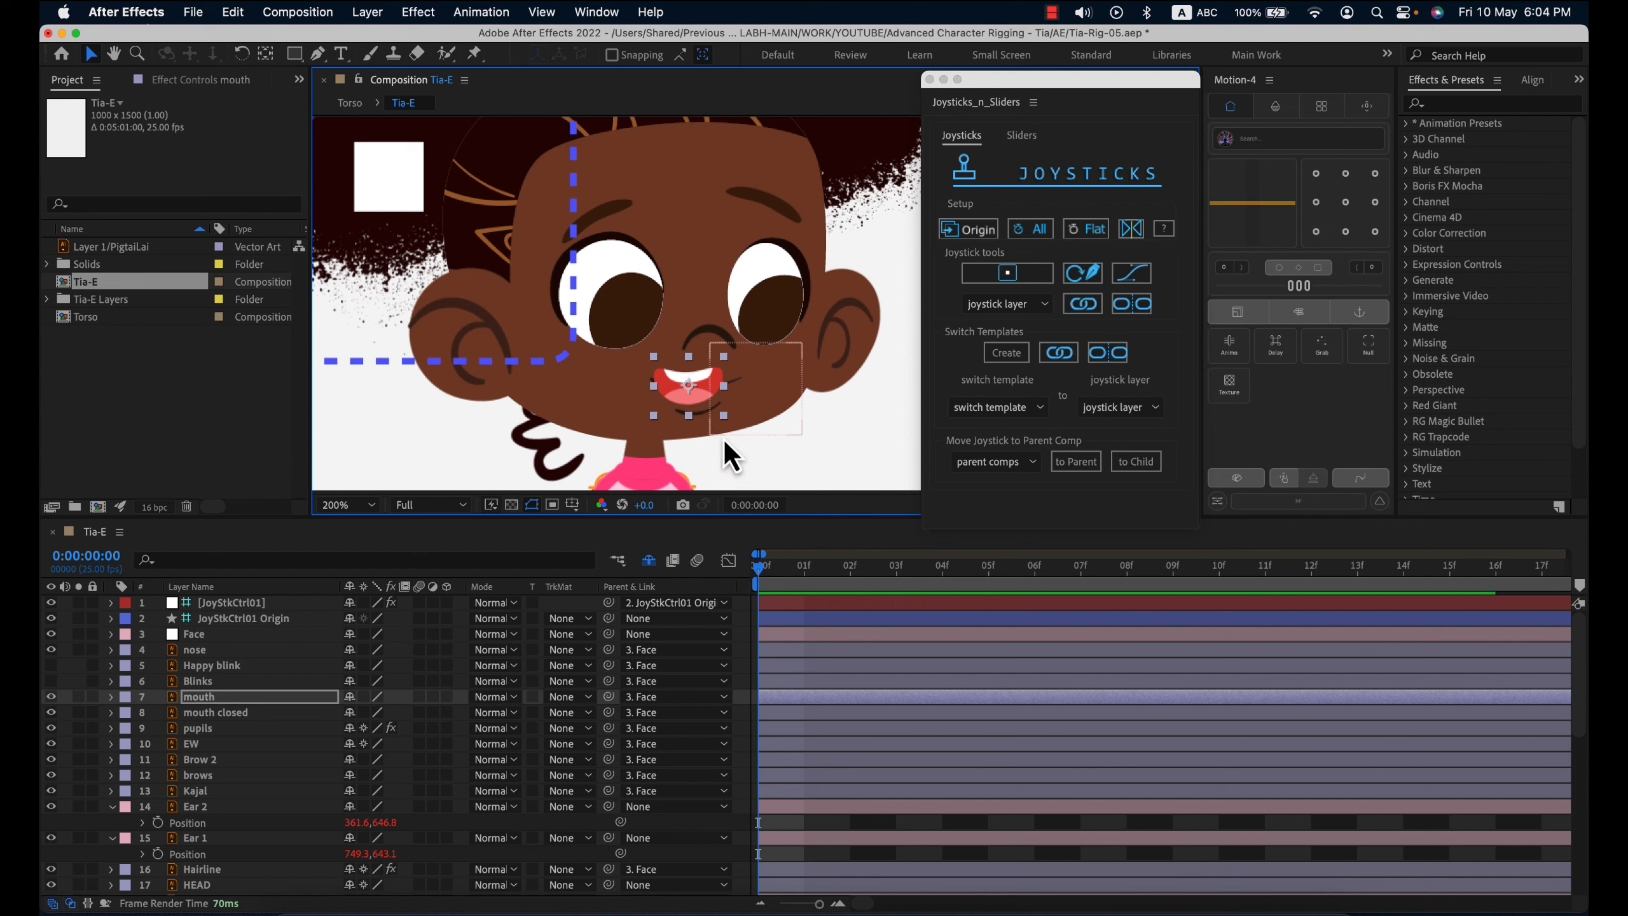
click(218, 714)
click(52, 714)
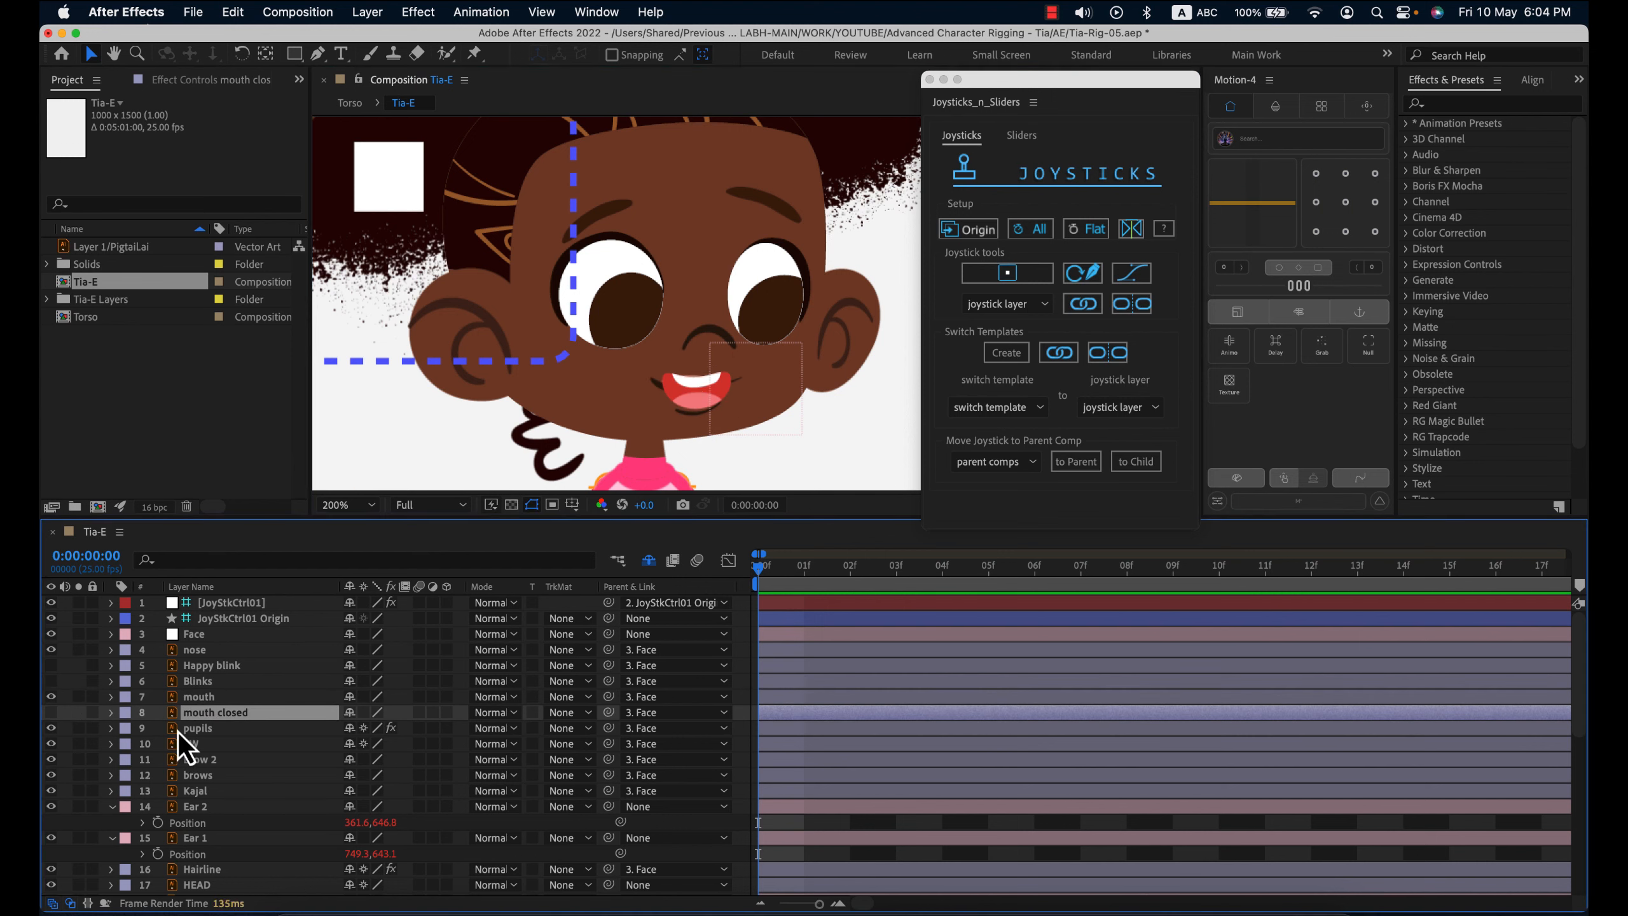
- Convert the mouth vector layer into an editable shape layer
click(672, 394)
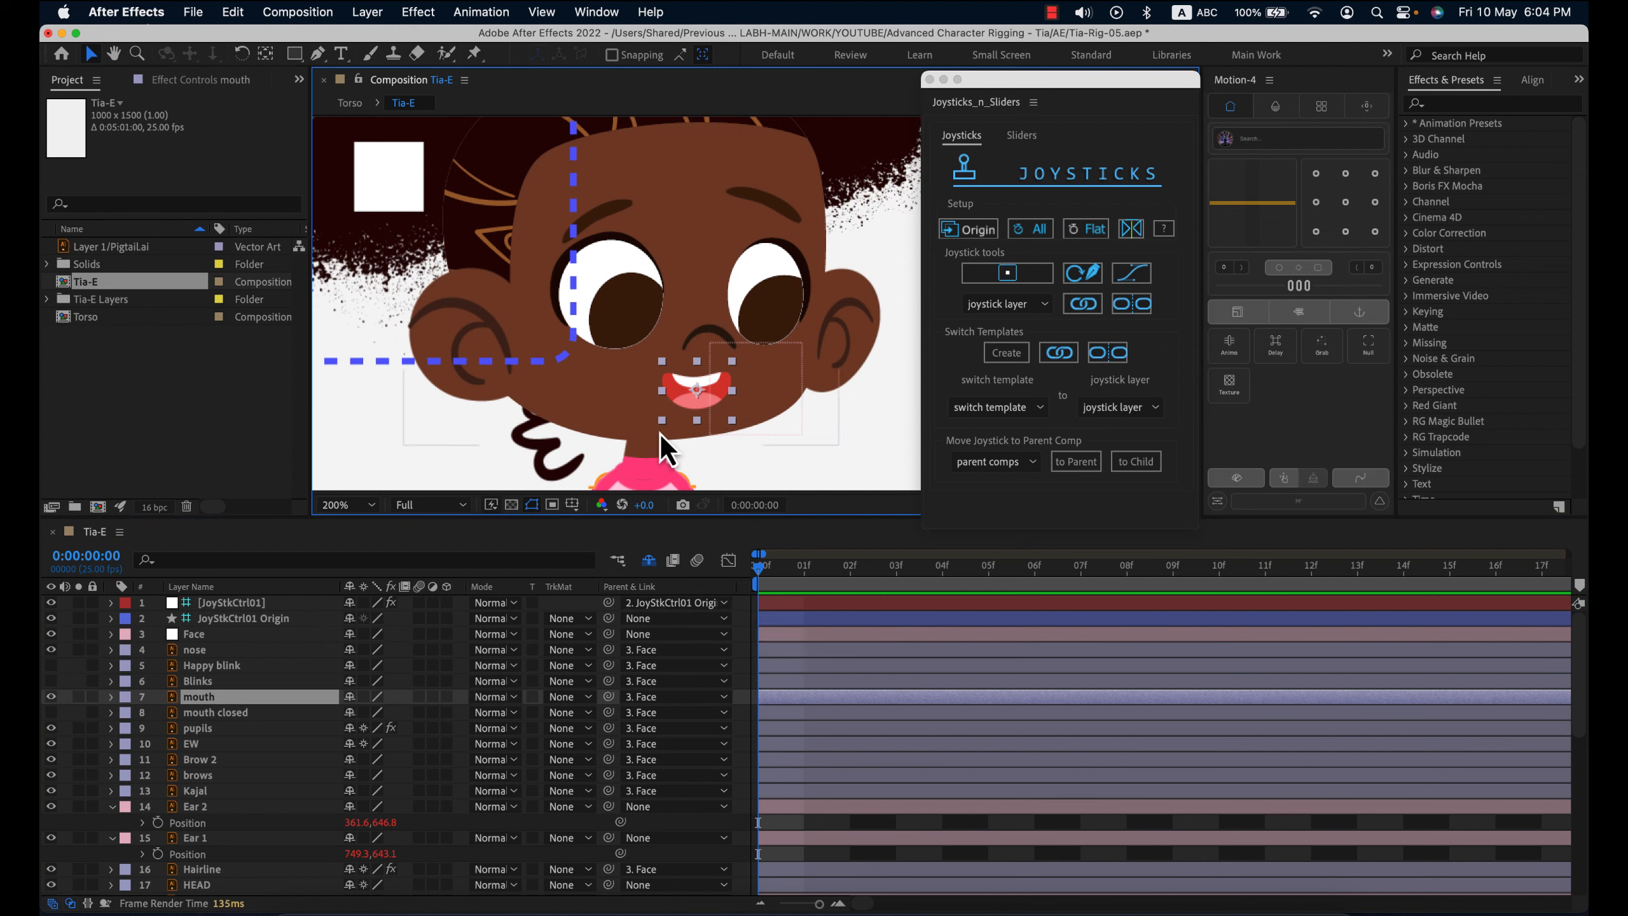
right_click(275, 697)
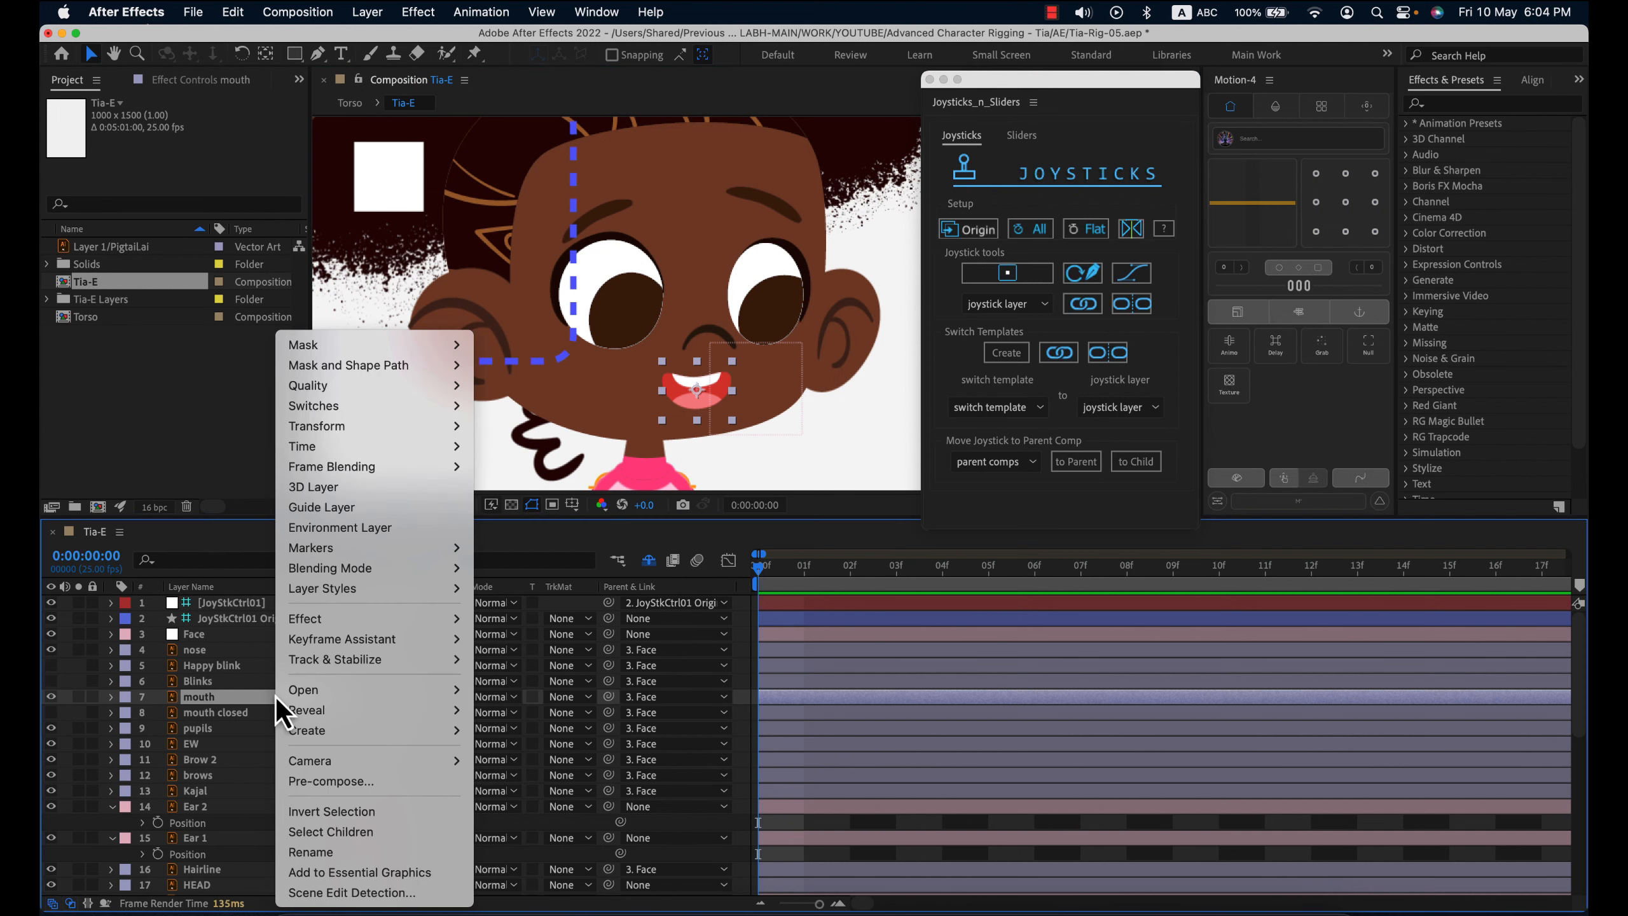
mouse_move(436, 738)
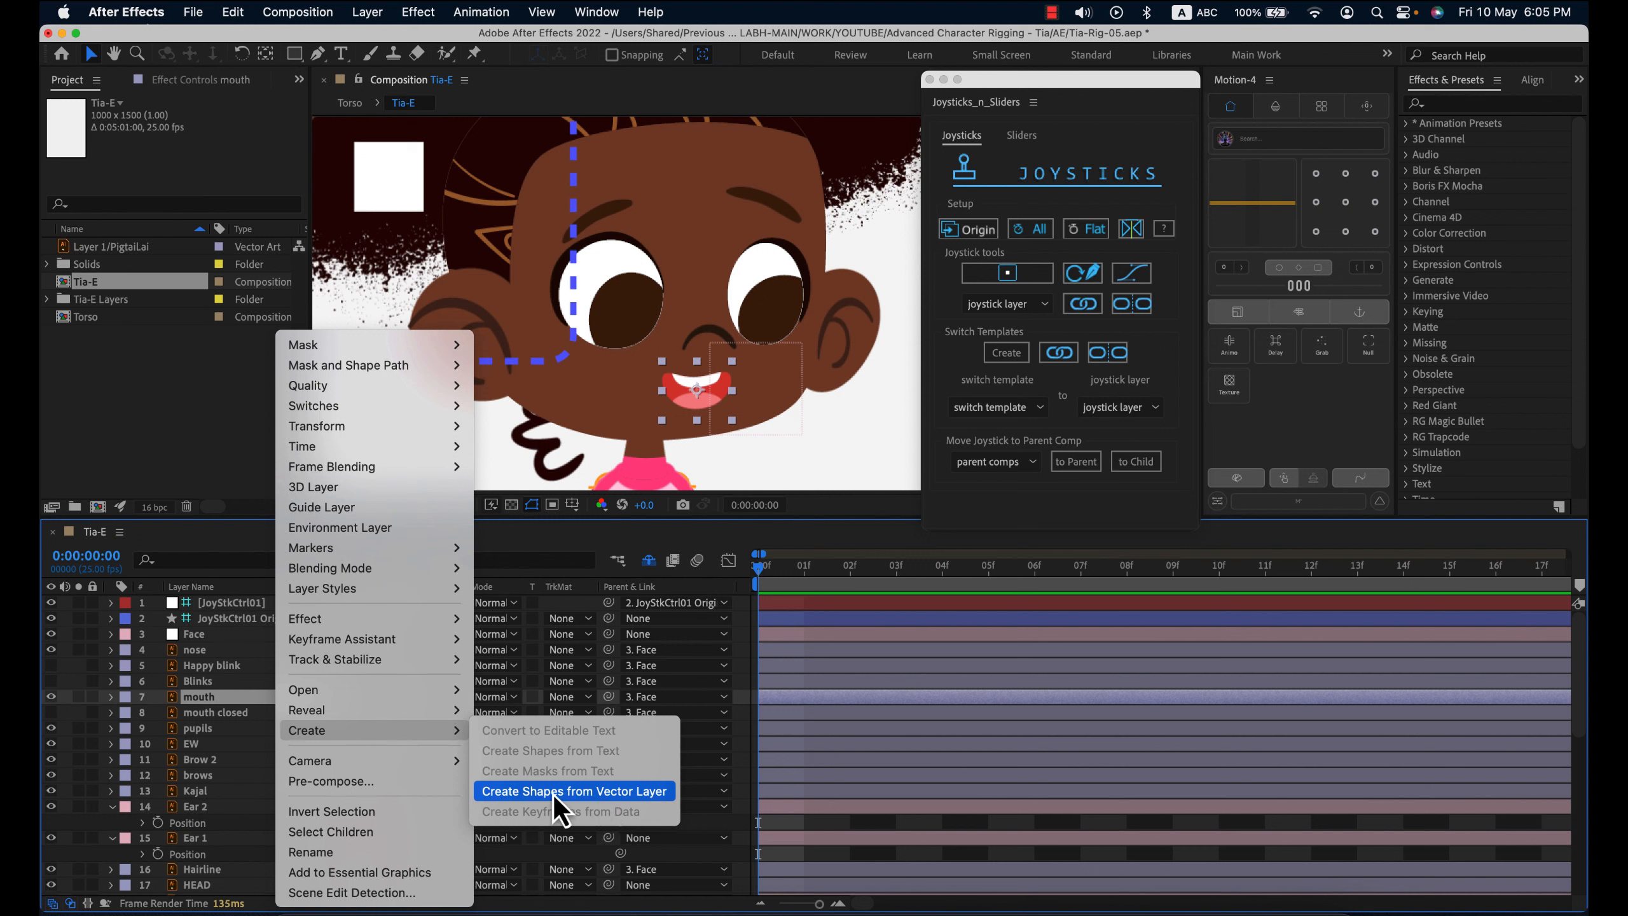
click(600, 795)
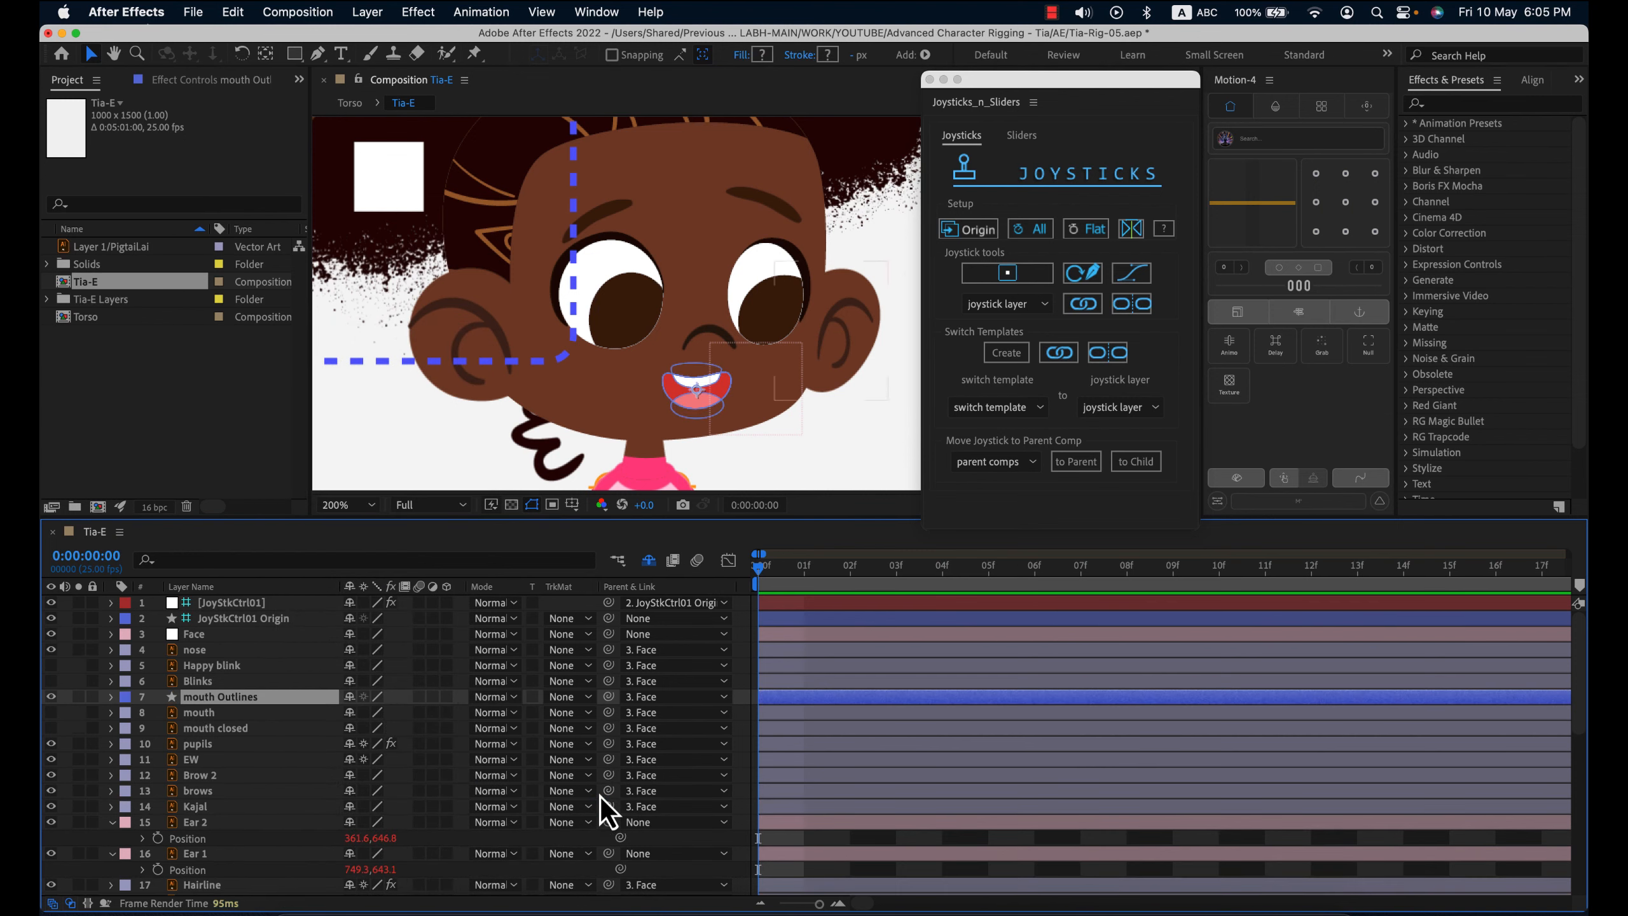
click(214, 717)
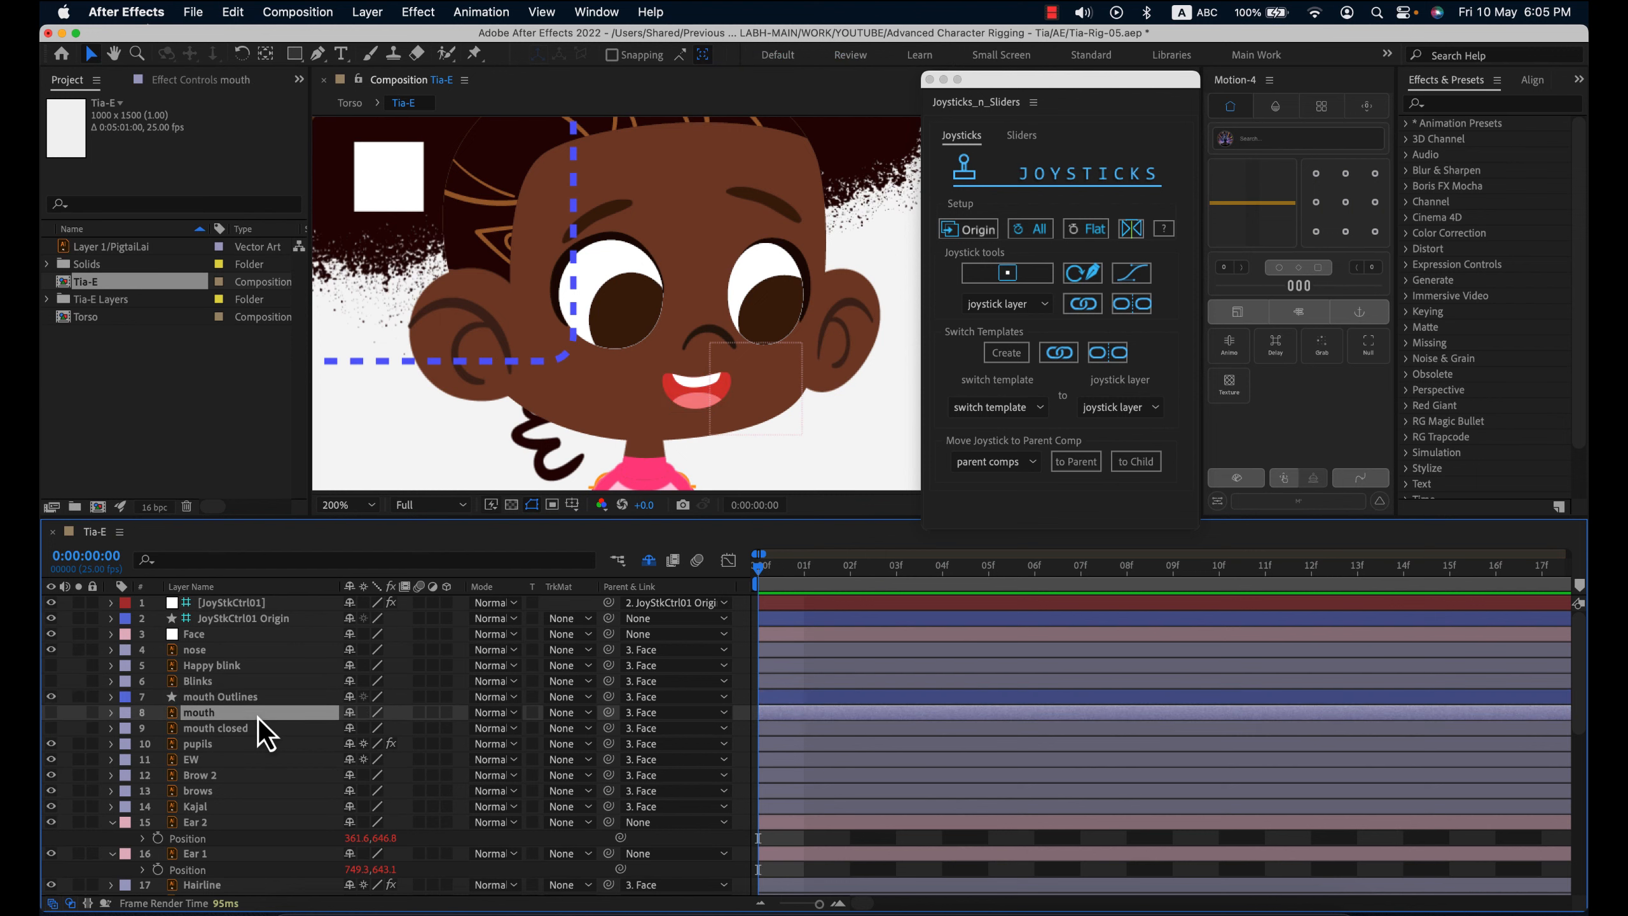
- Expand the contents of the mouth Outlines layer and examine which mouth part each of Groups 1 to 3 holds
click(232, 699)
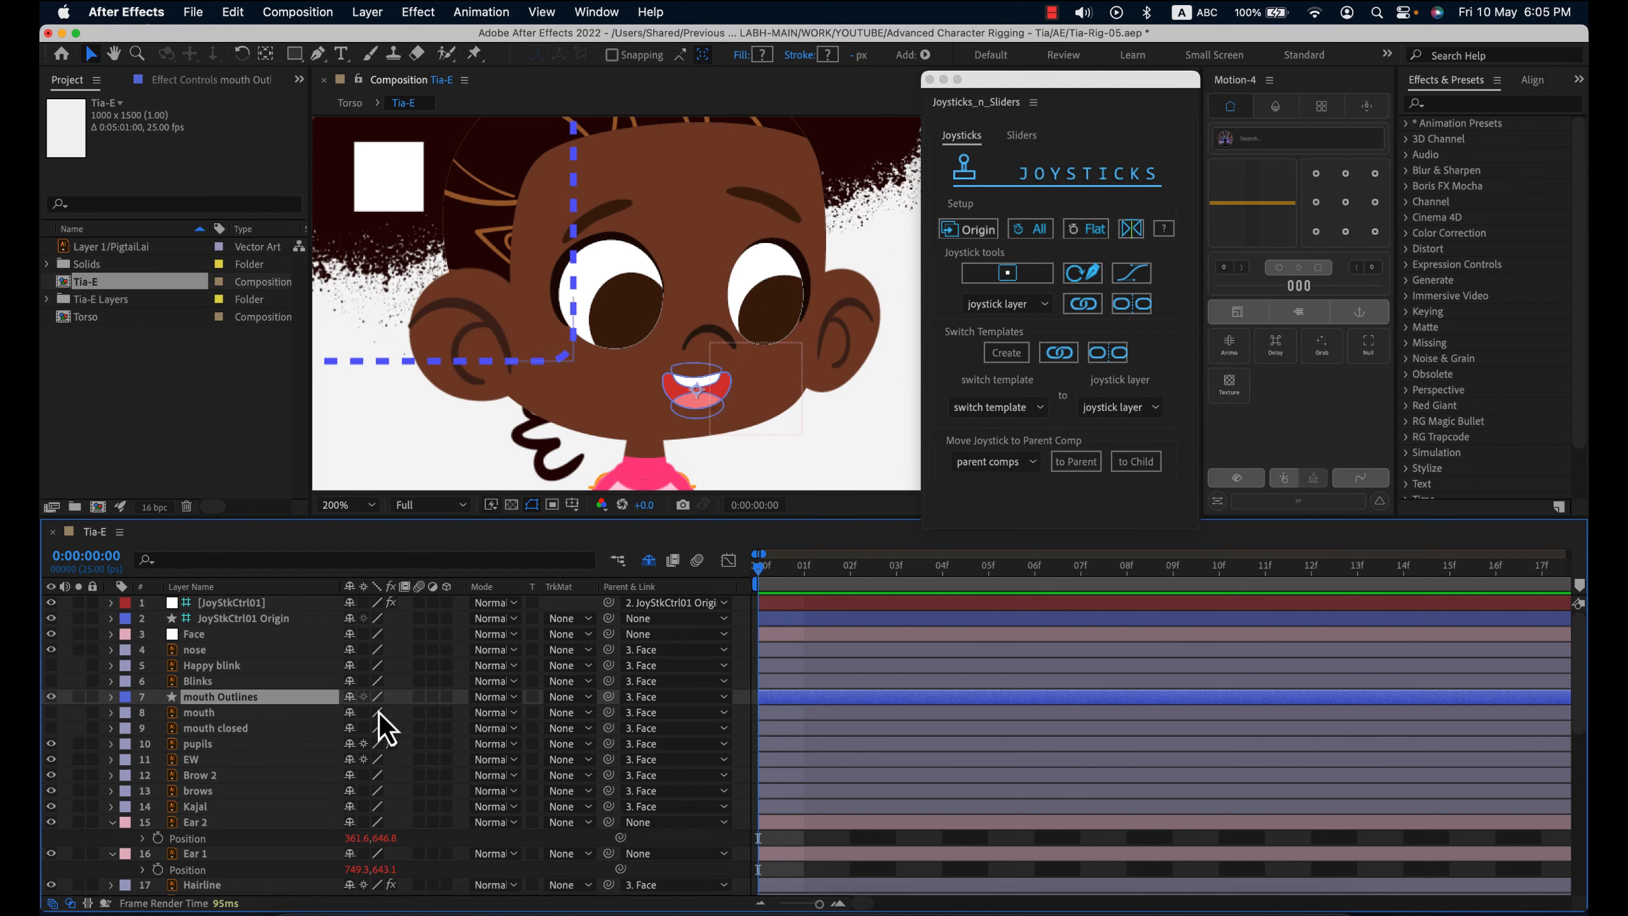
click(112, 697)
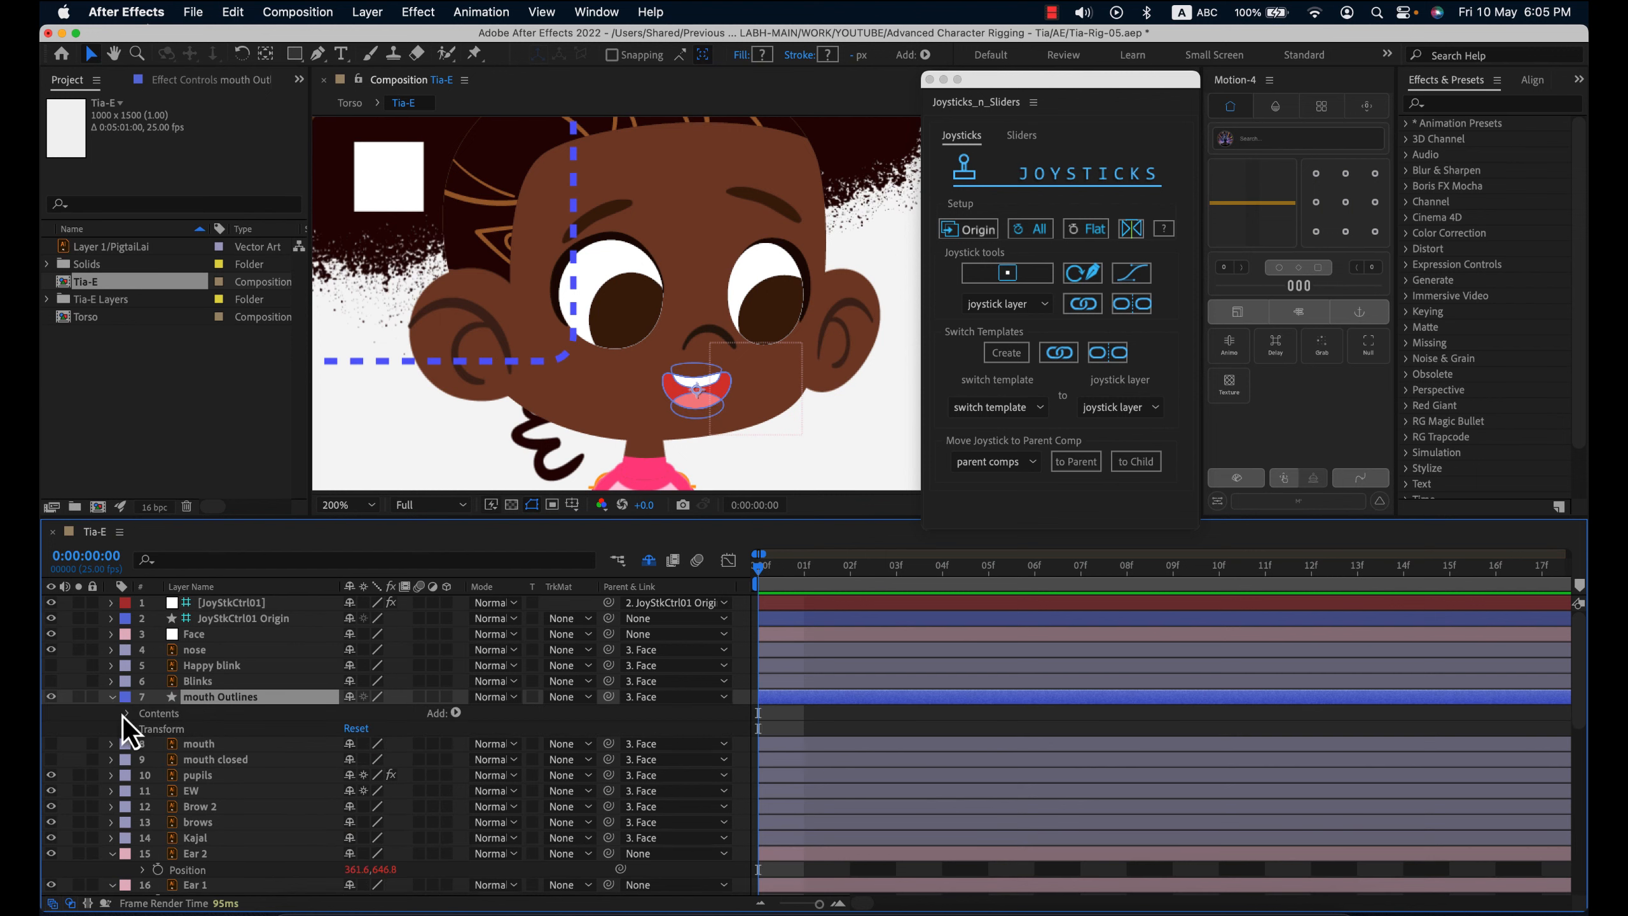
click(128, 714)
click(192, 731)
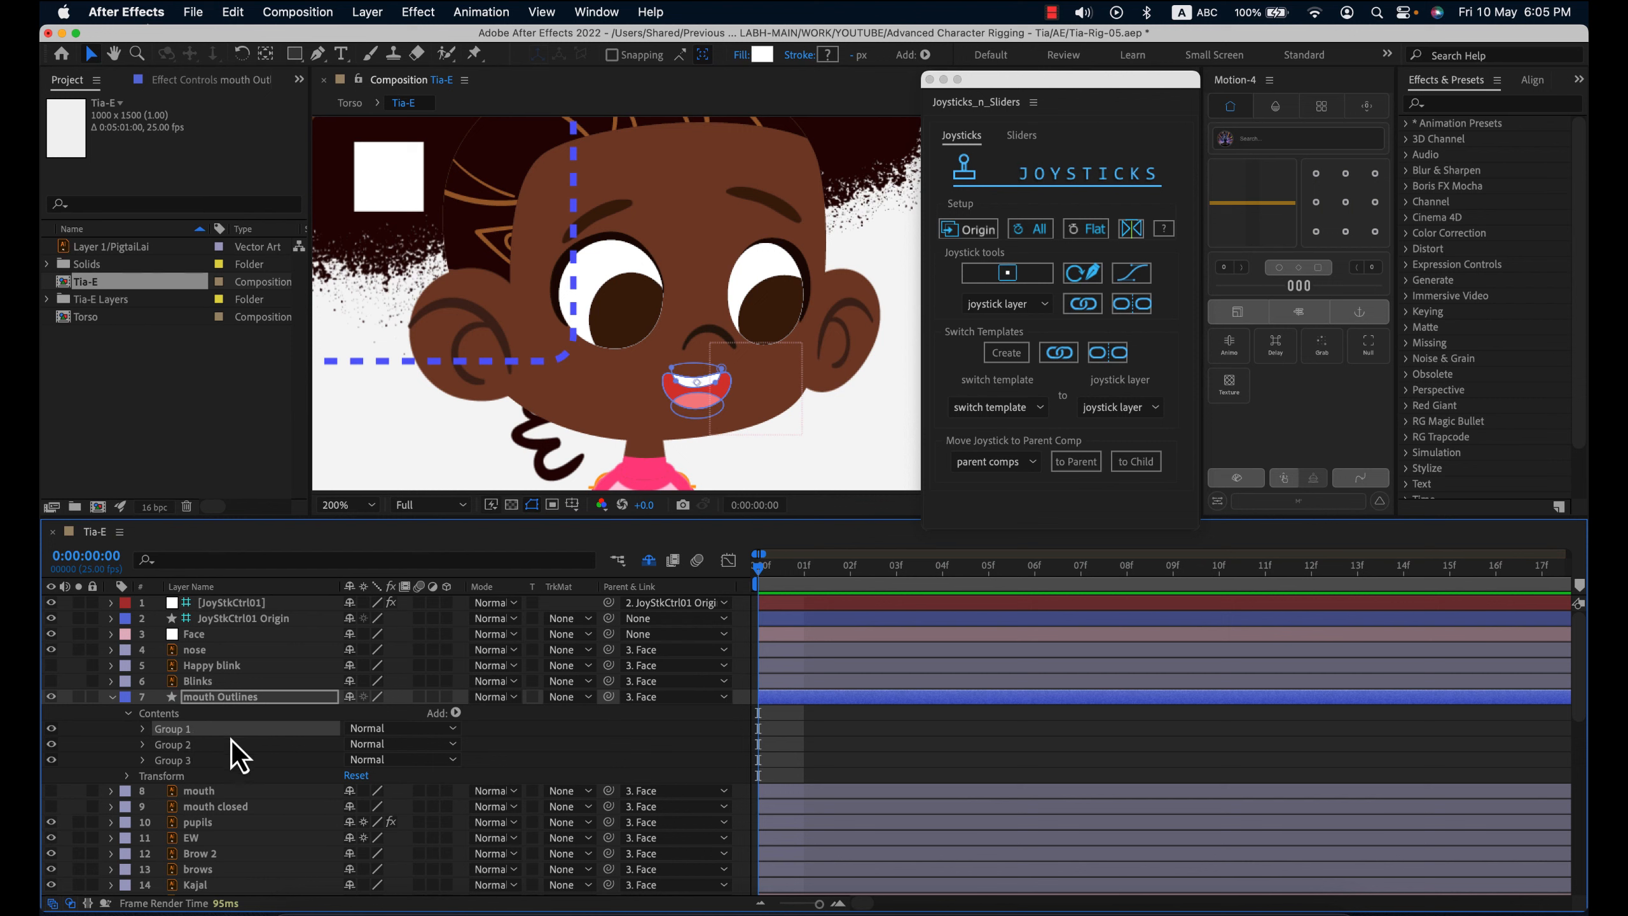
click(196, 746)
click(201, 765)
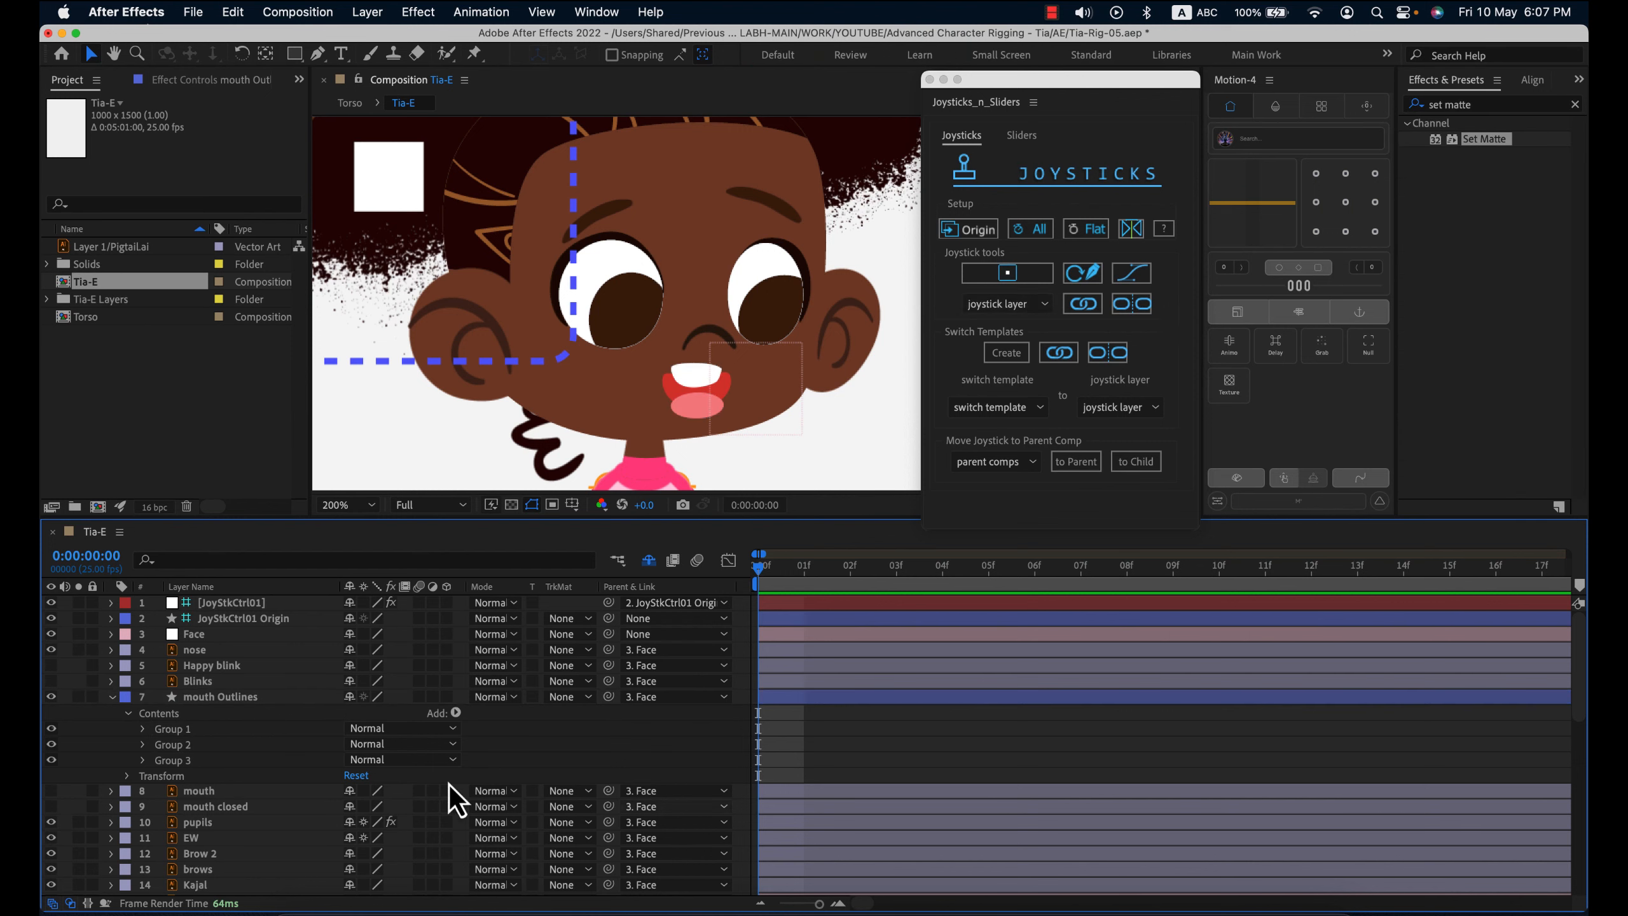
click(226, 735)
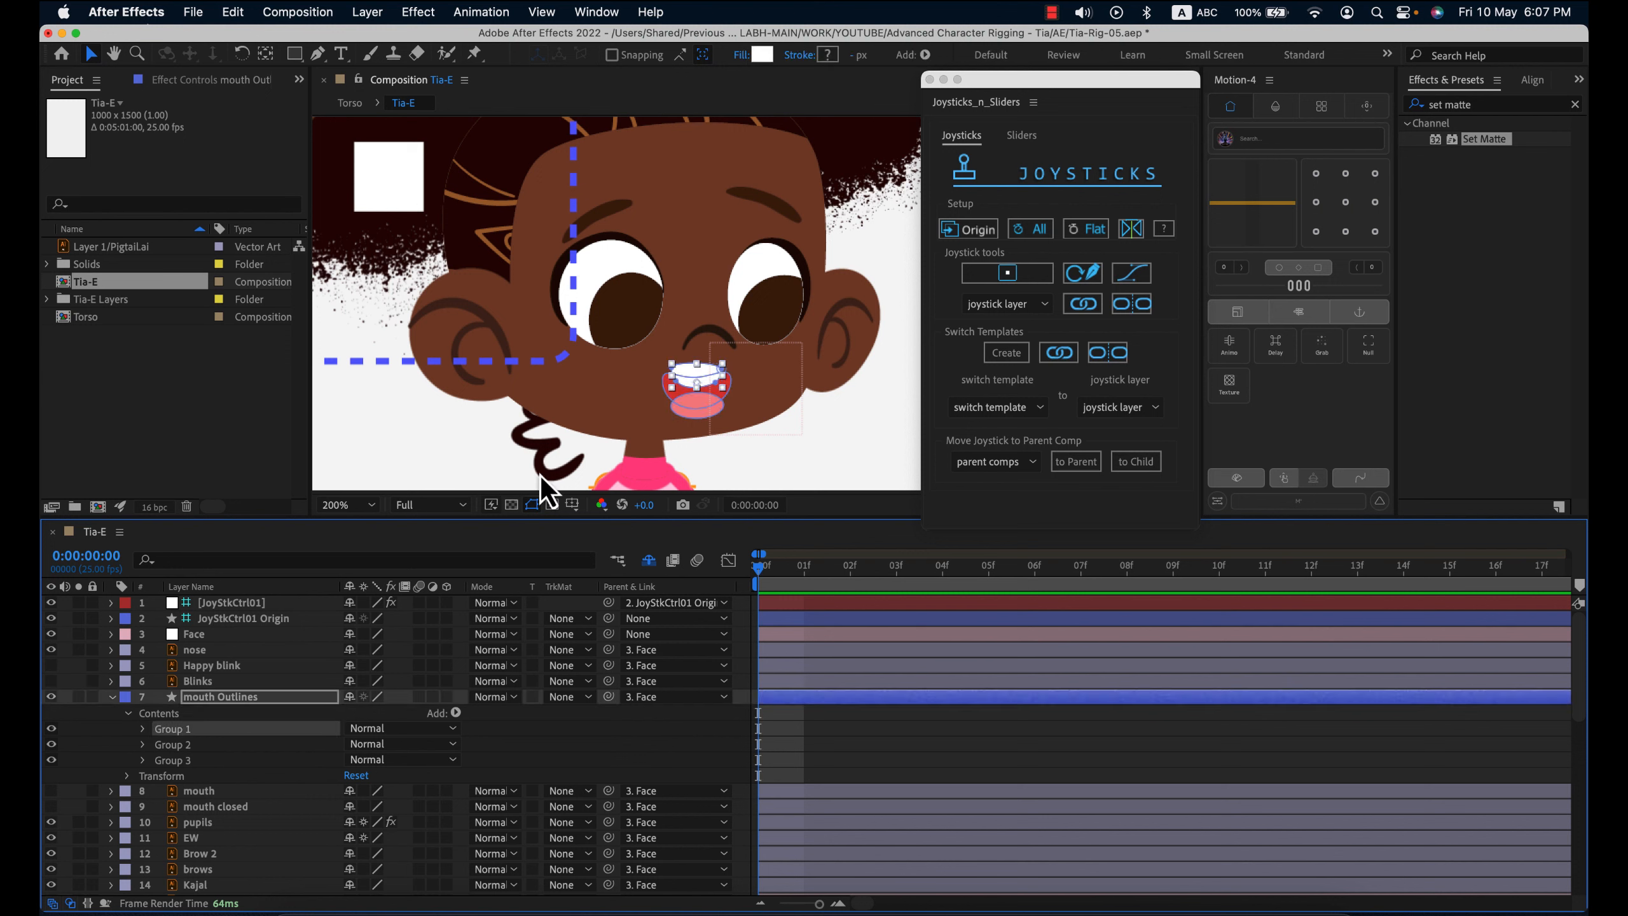
- Check which mouth parts Groups 1 to 3 cover together and which parts Groups 1 and 2 cover
shift+click(193, 760)
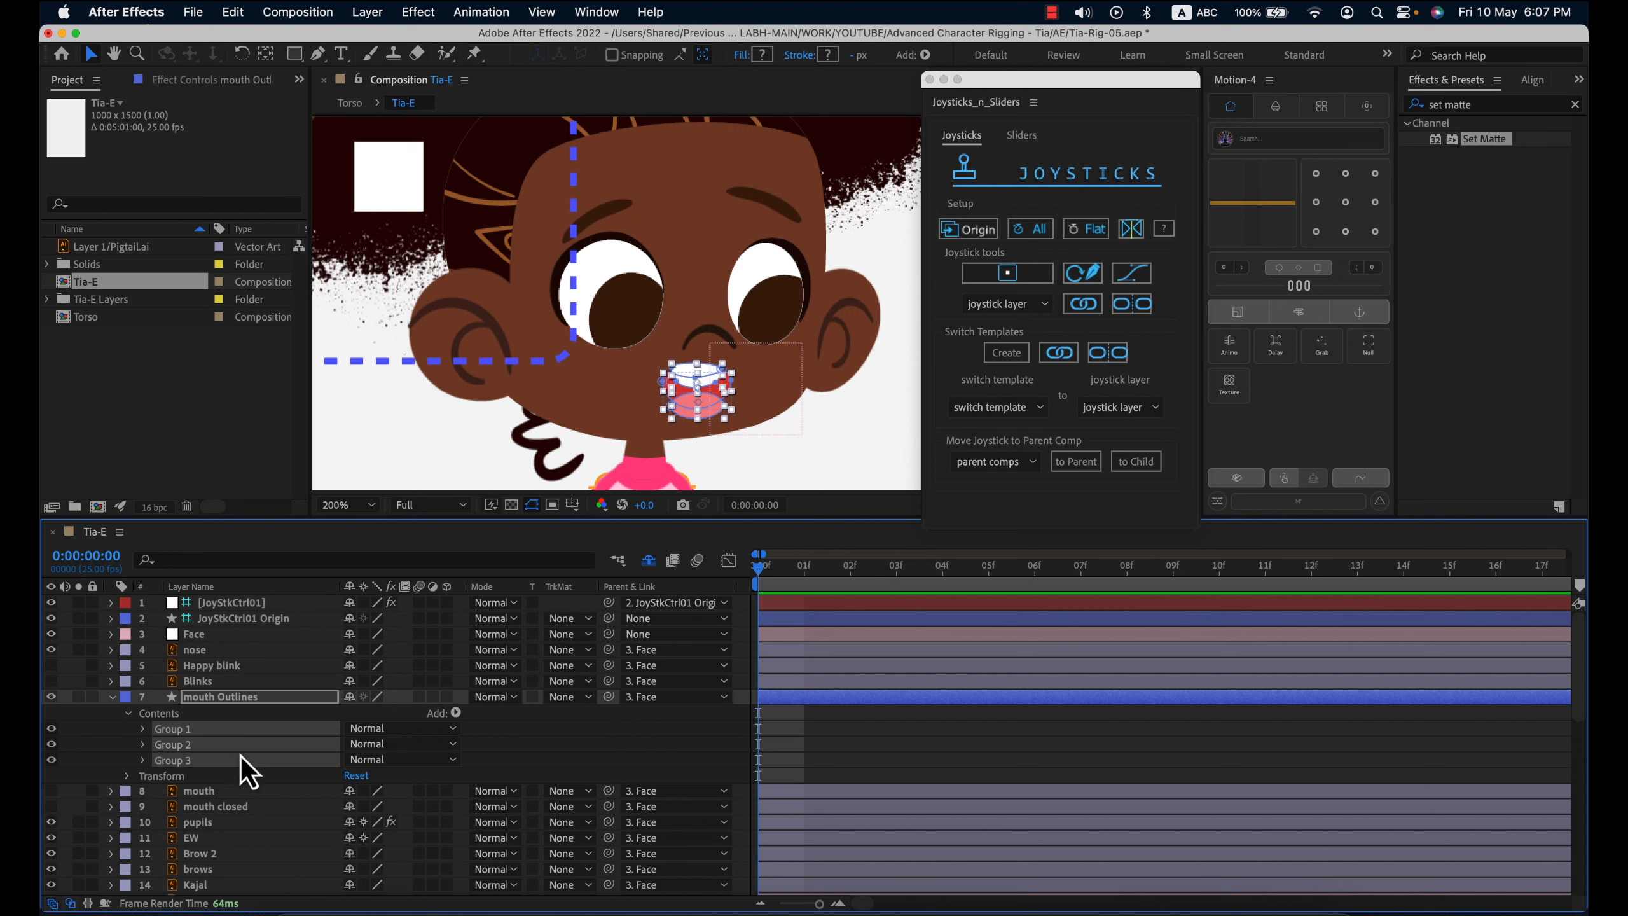
click(514, 741)
click(249, 730)
shift+click(240, 748)
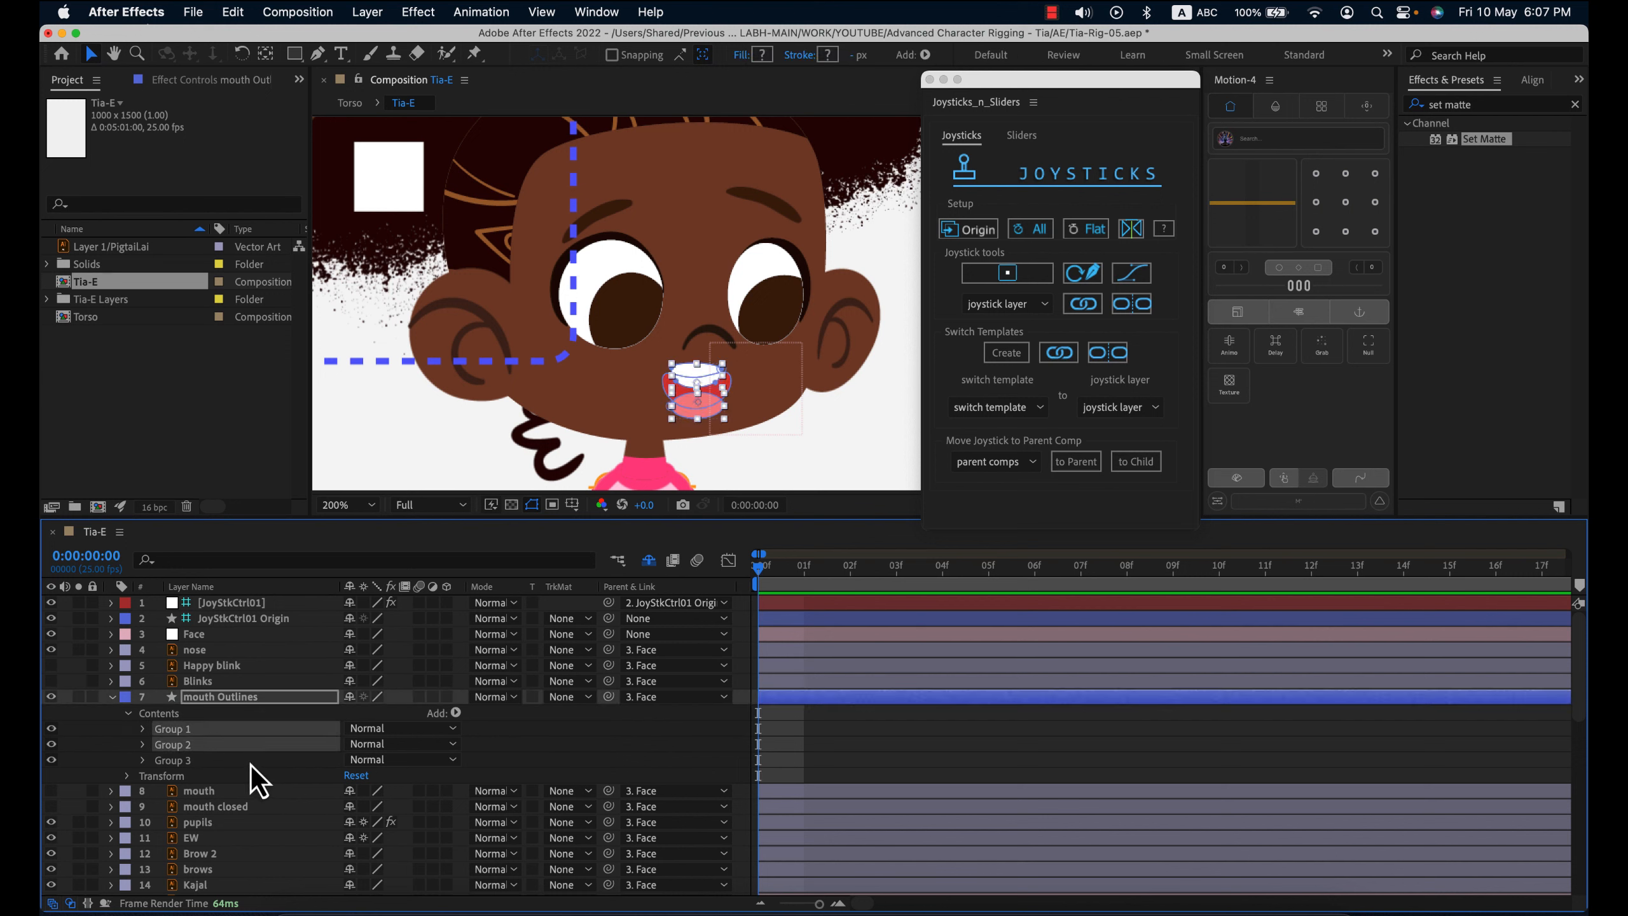
click(557, 751)
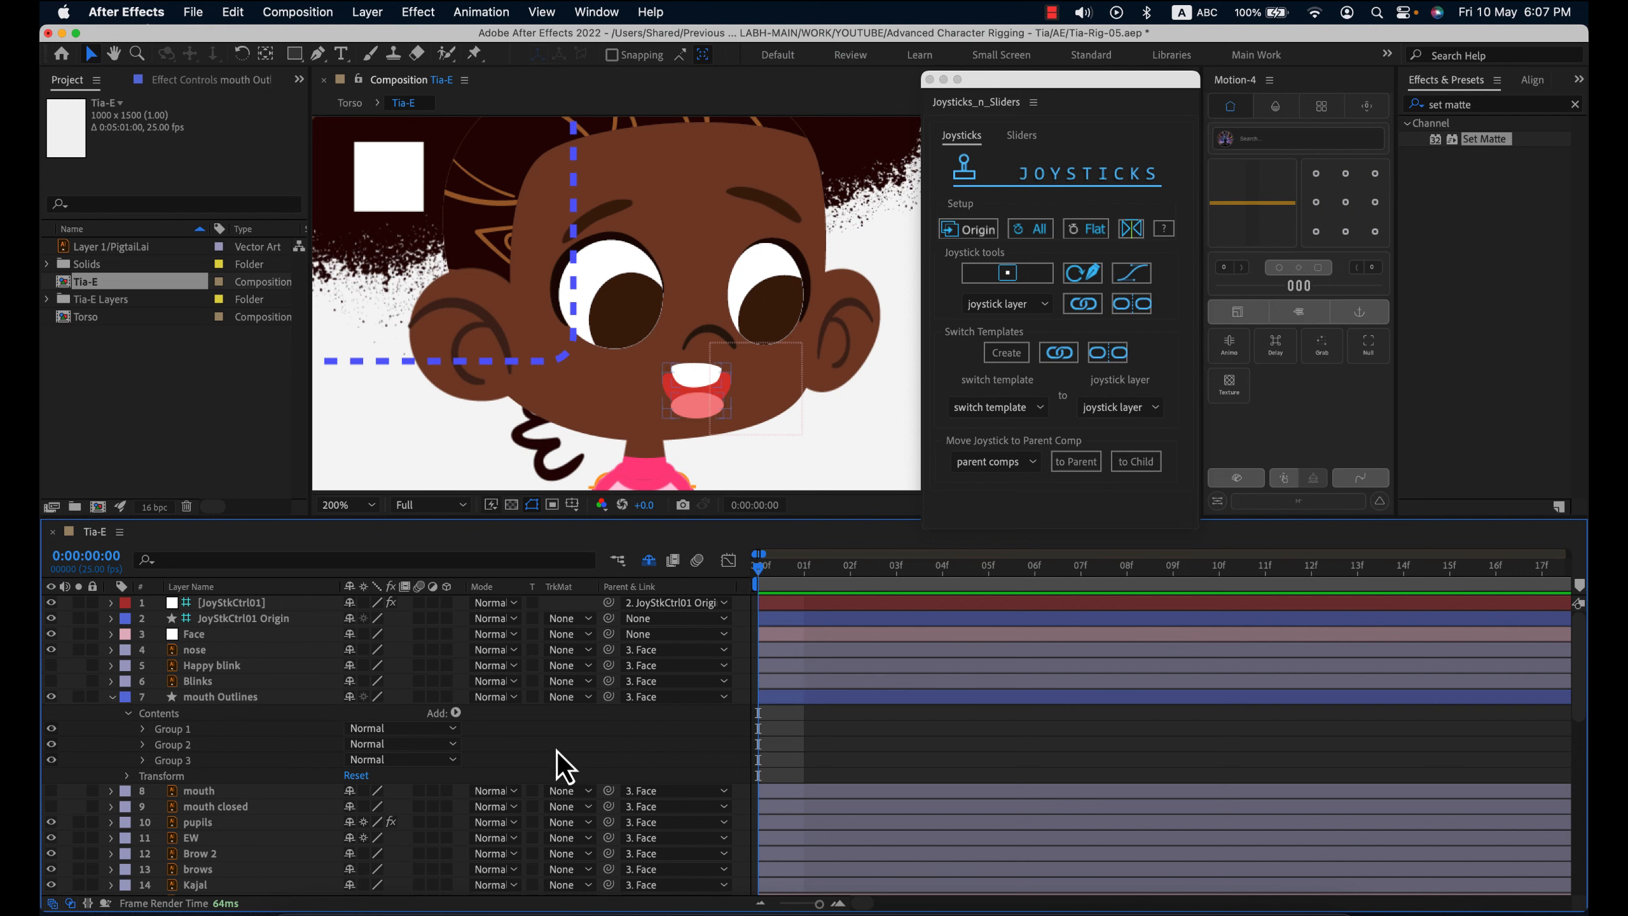
- Cut Group 1, the teeth, from mouth Outlines and paste it into a new shape layer
click(190, 734)
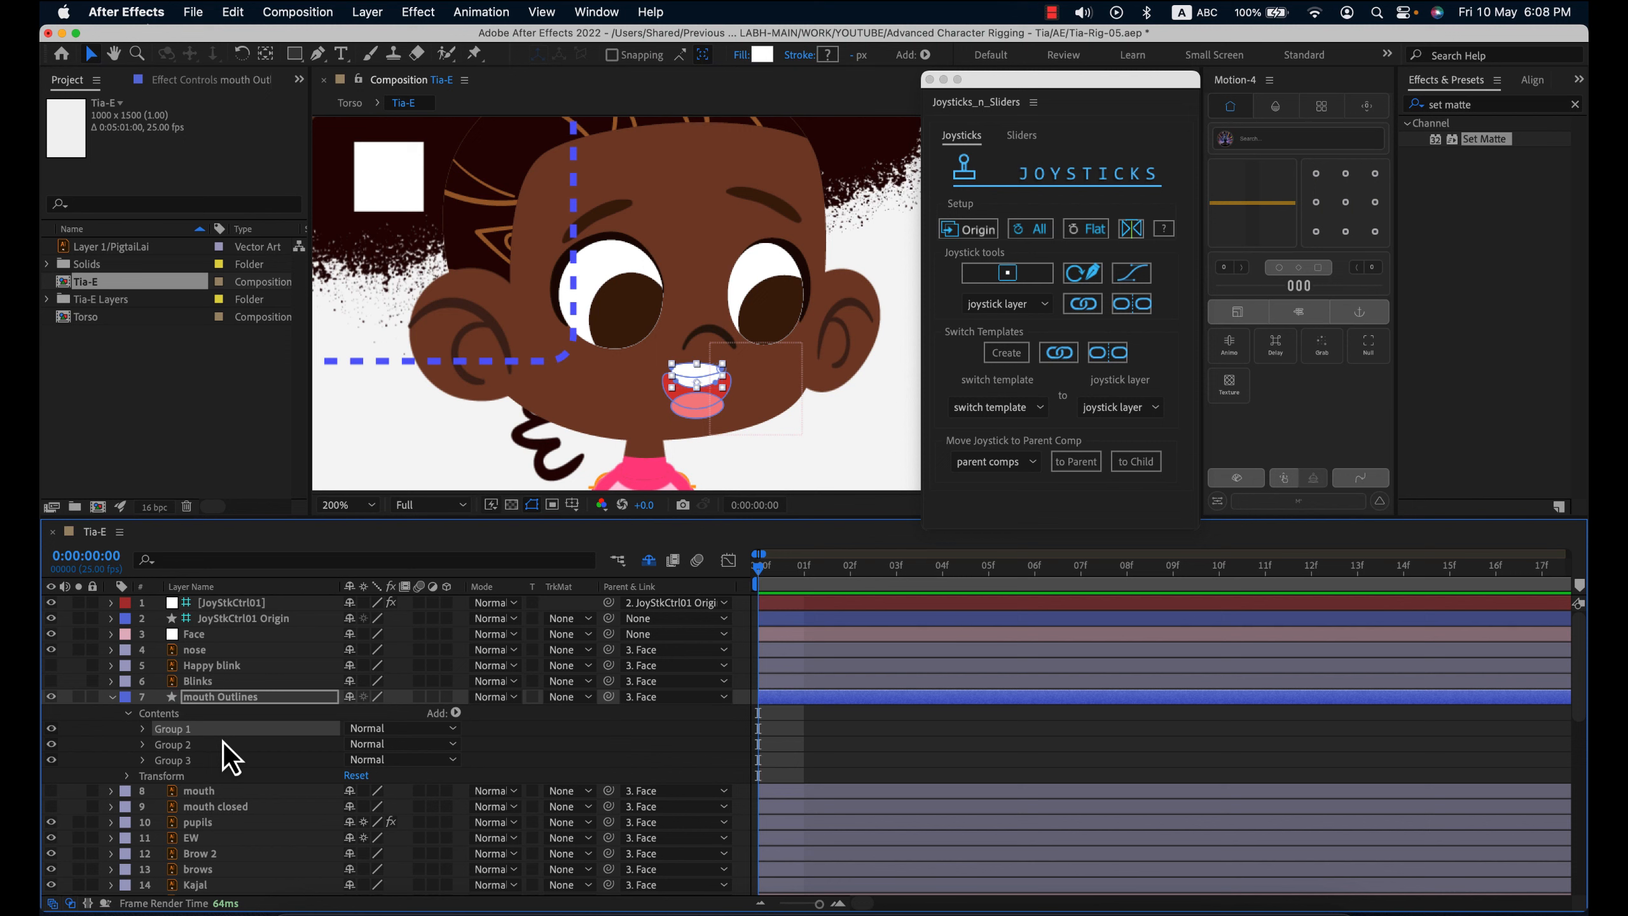
key(Delete)
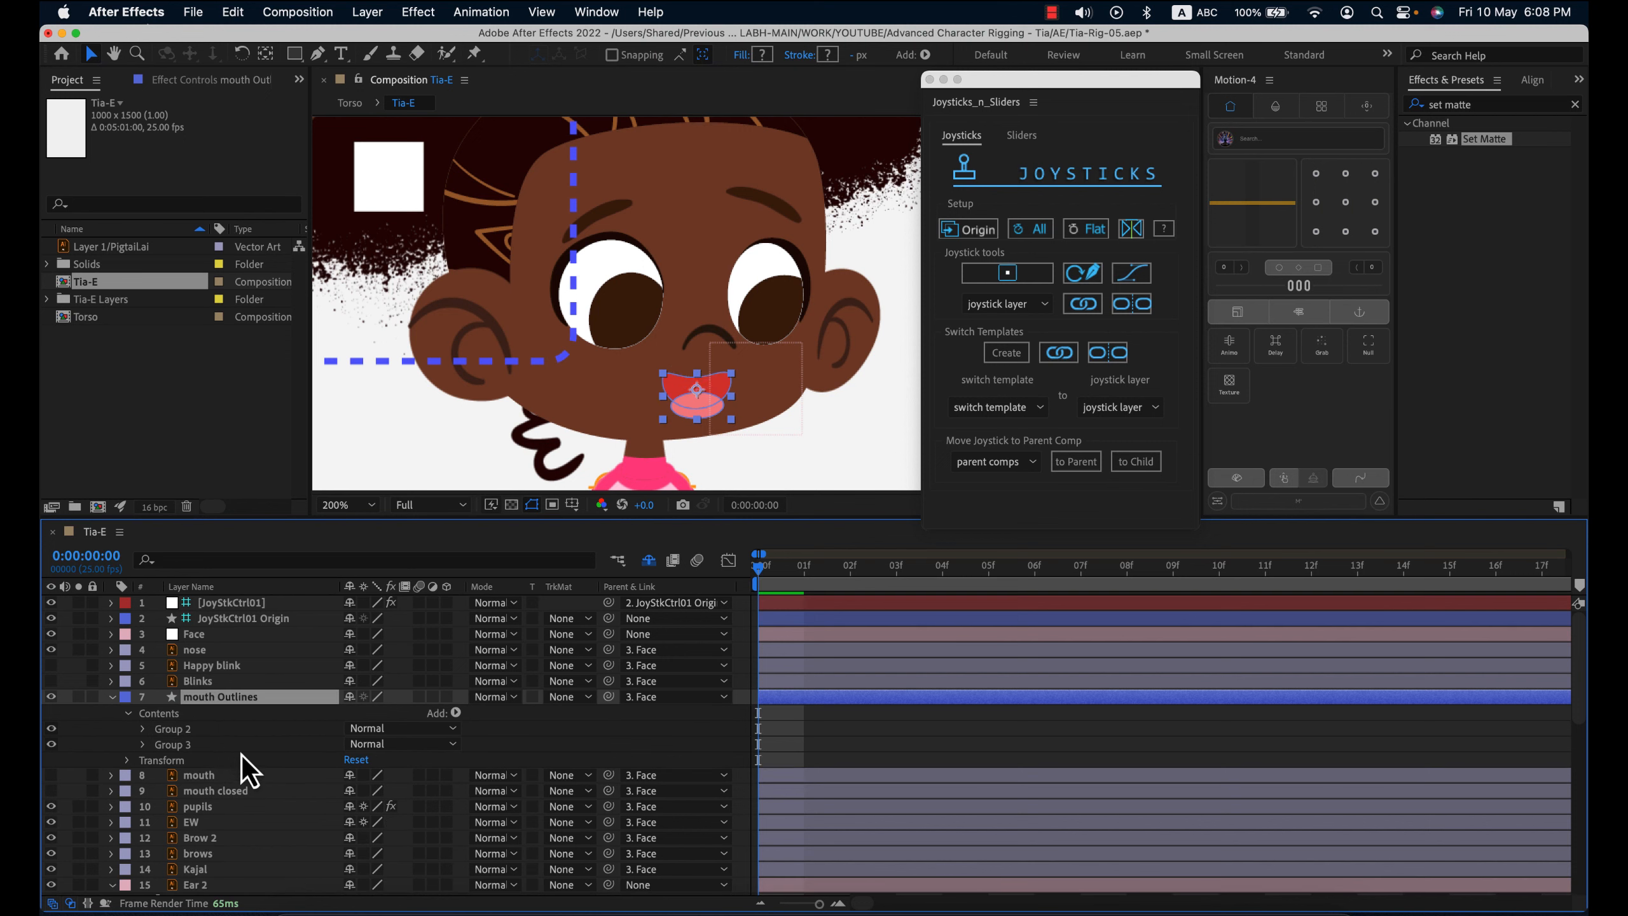
click(784, 756)
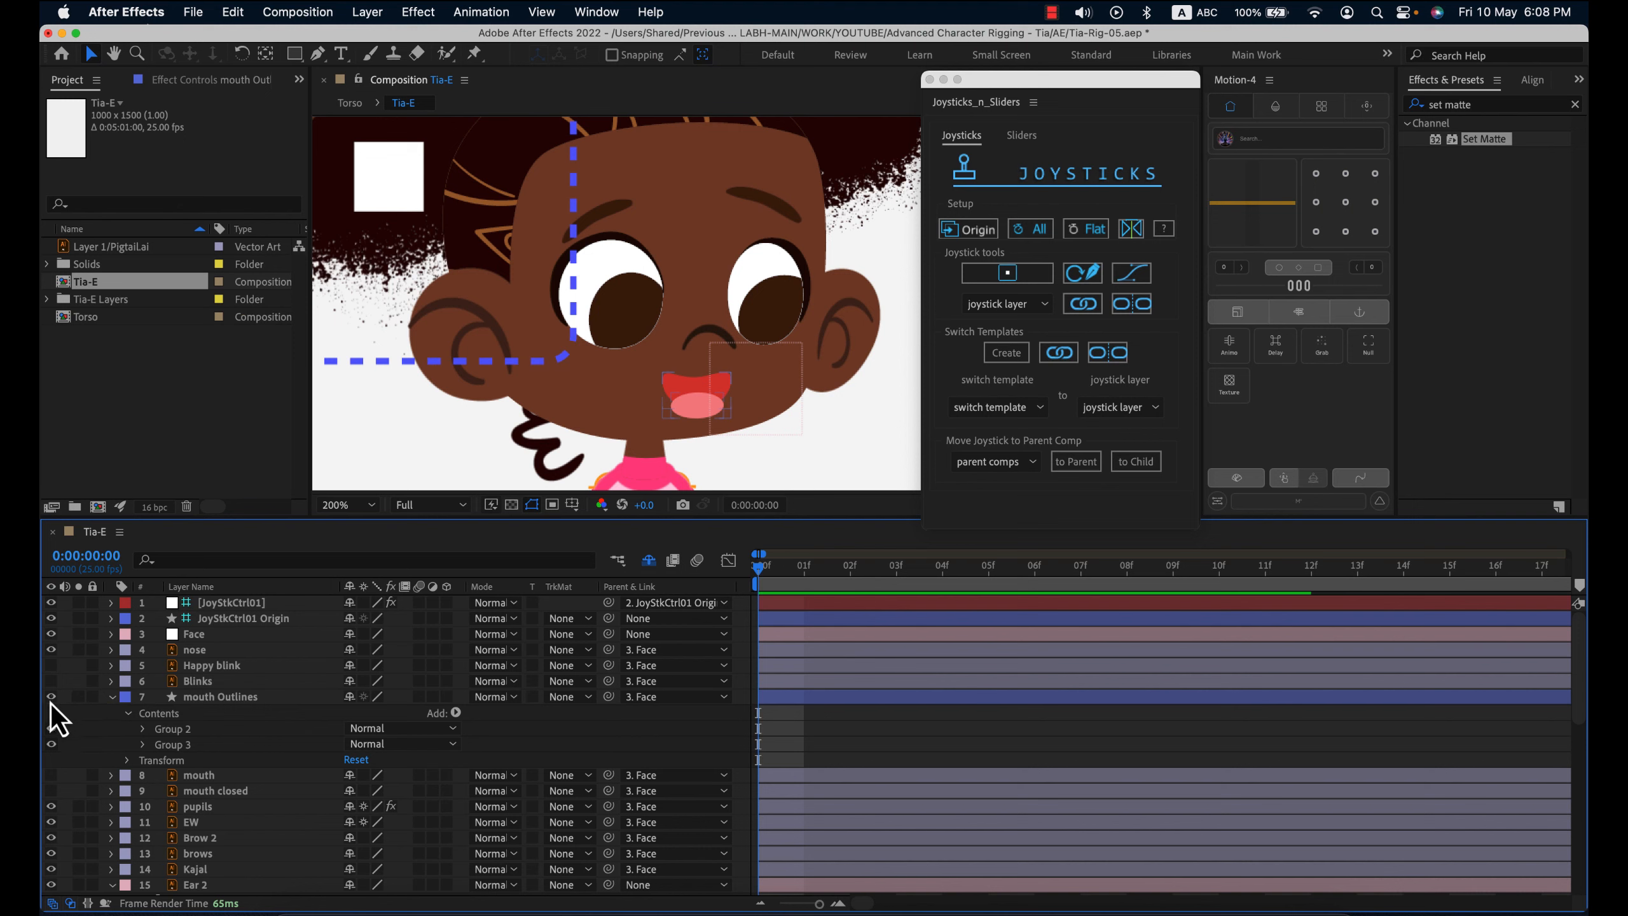
right_click(69, 684)
mouse_move(118, 675)
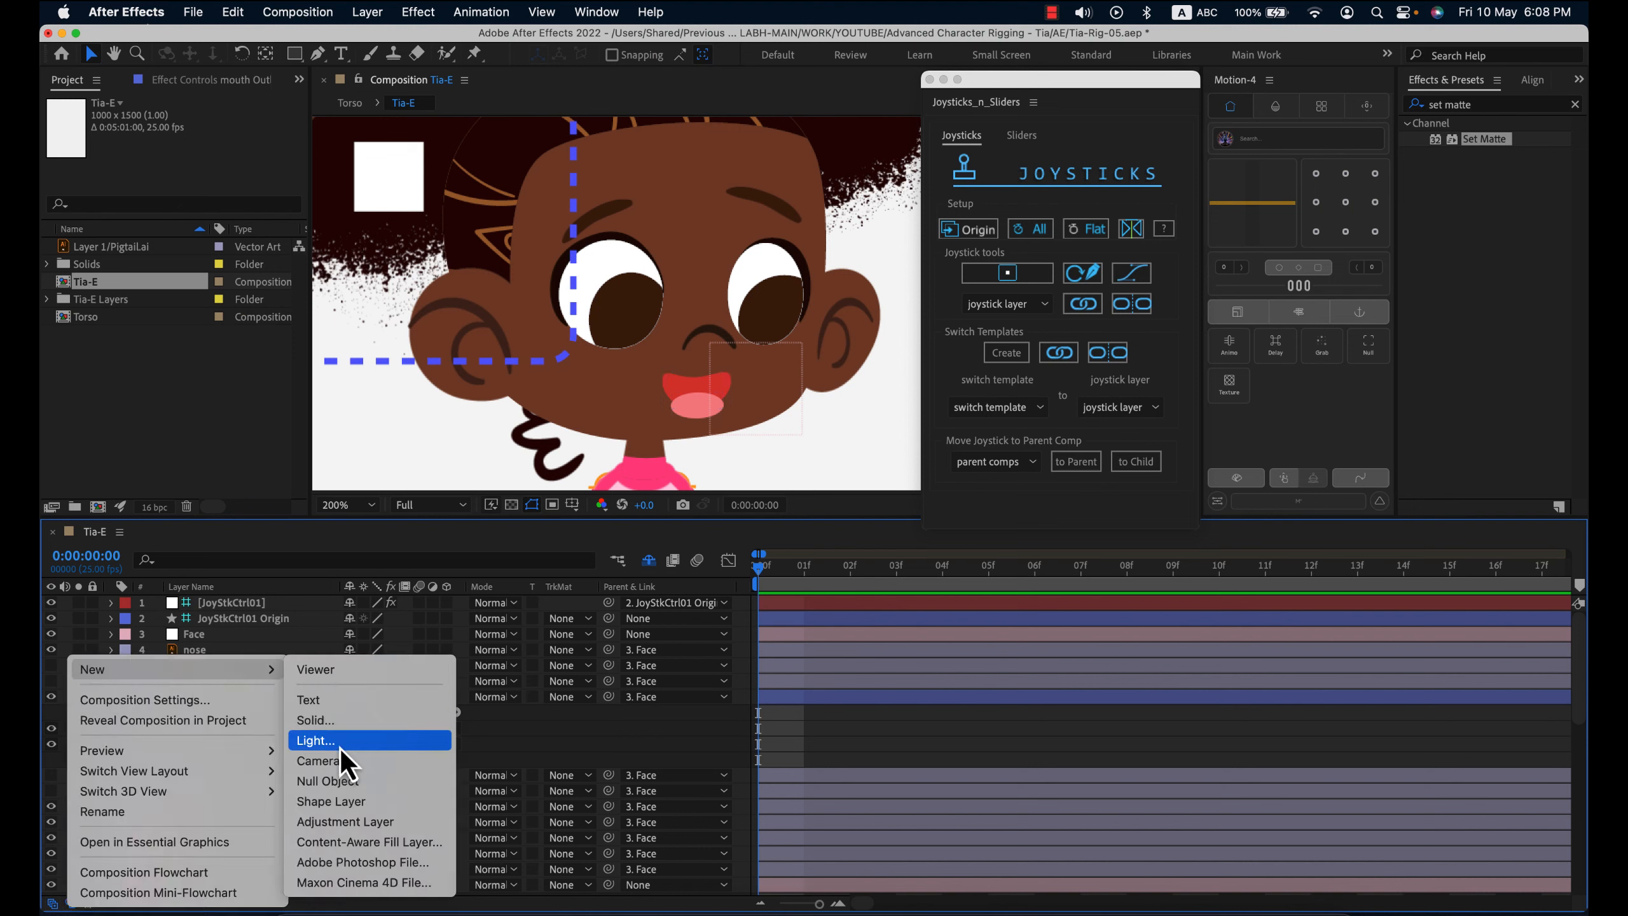
click(335, 802)
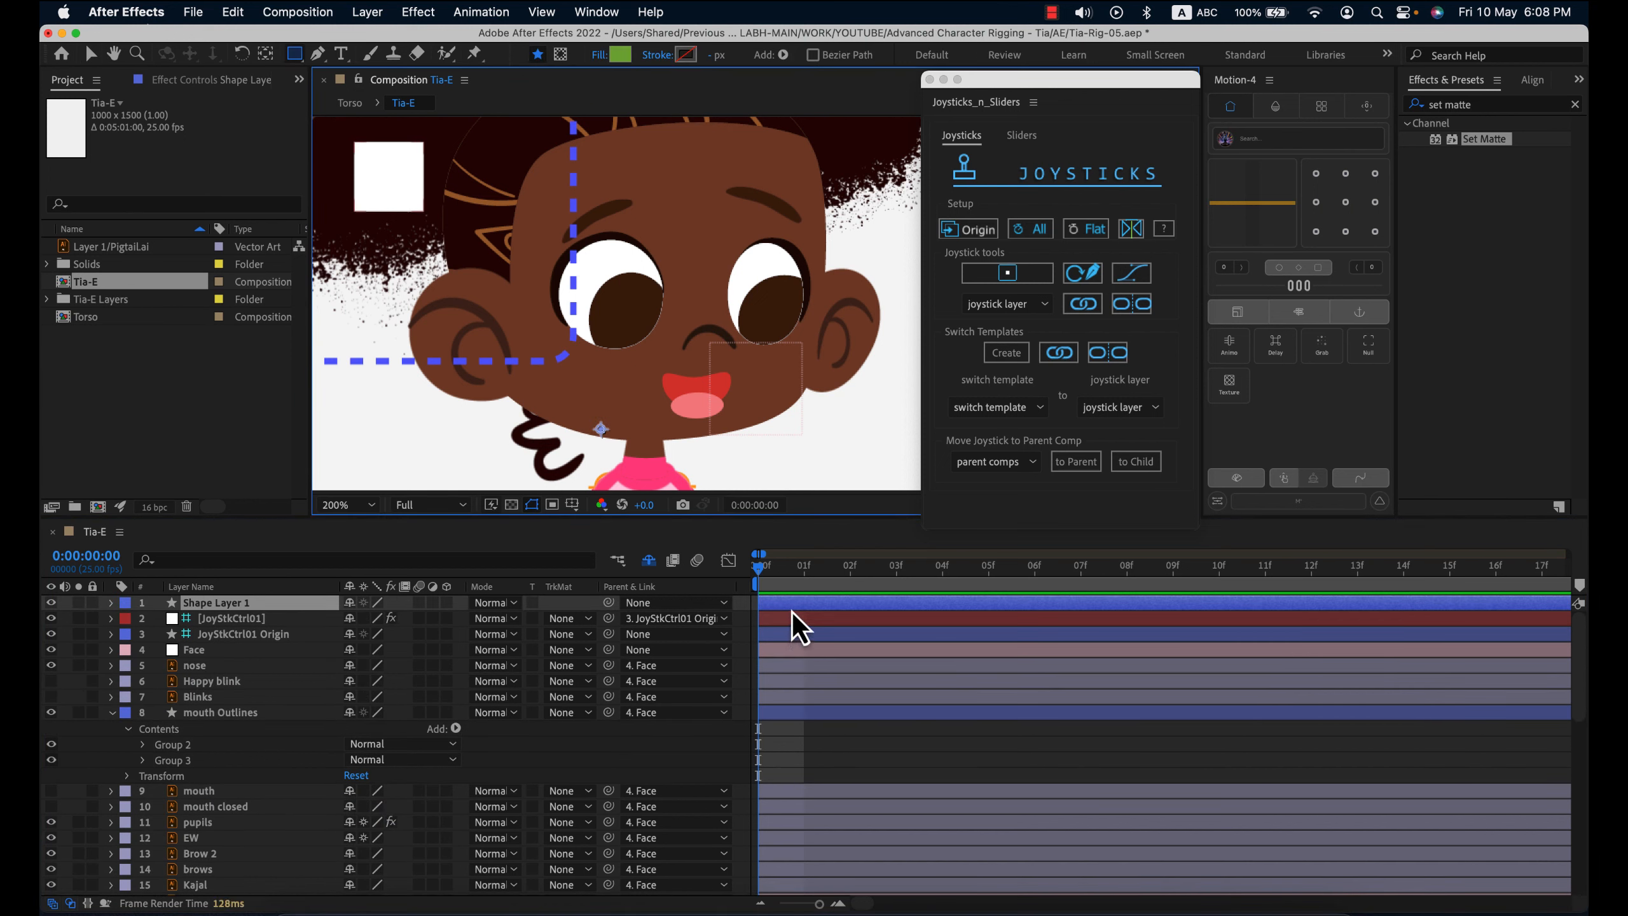
click(789, 606)
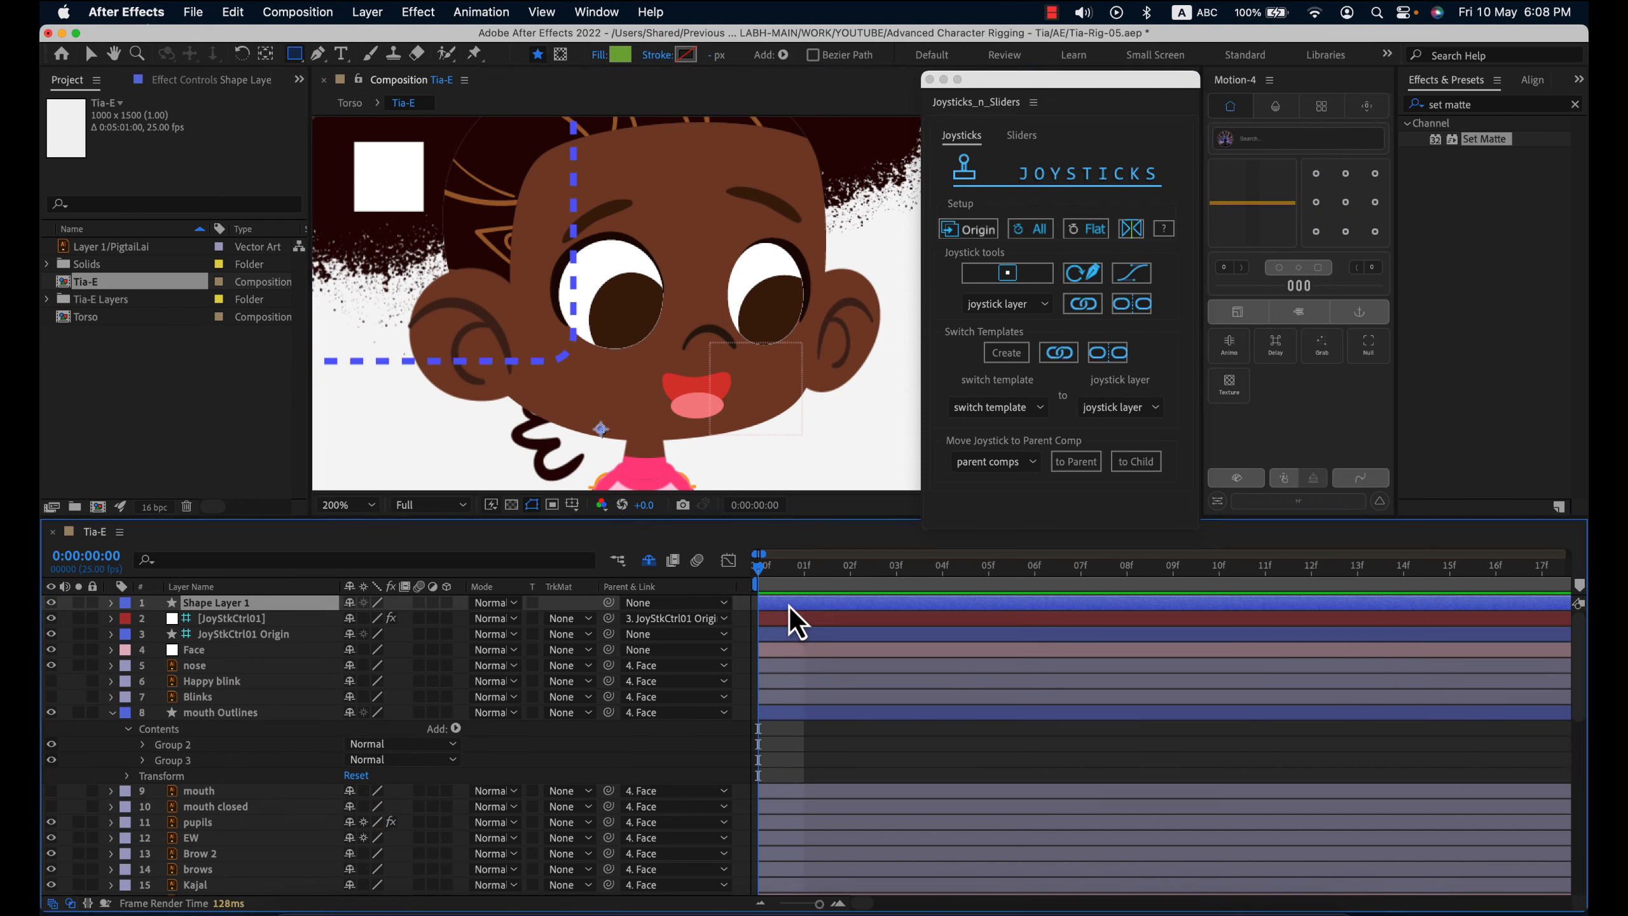
key(super+v)
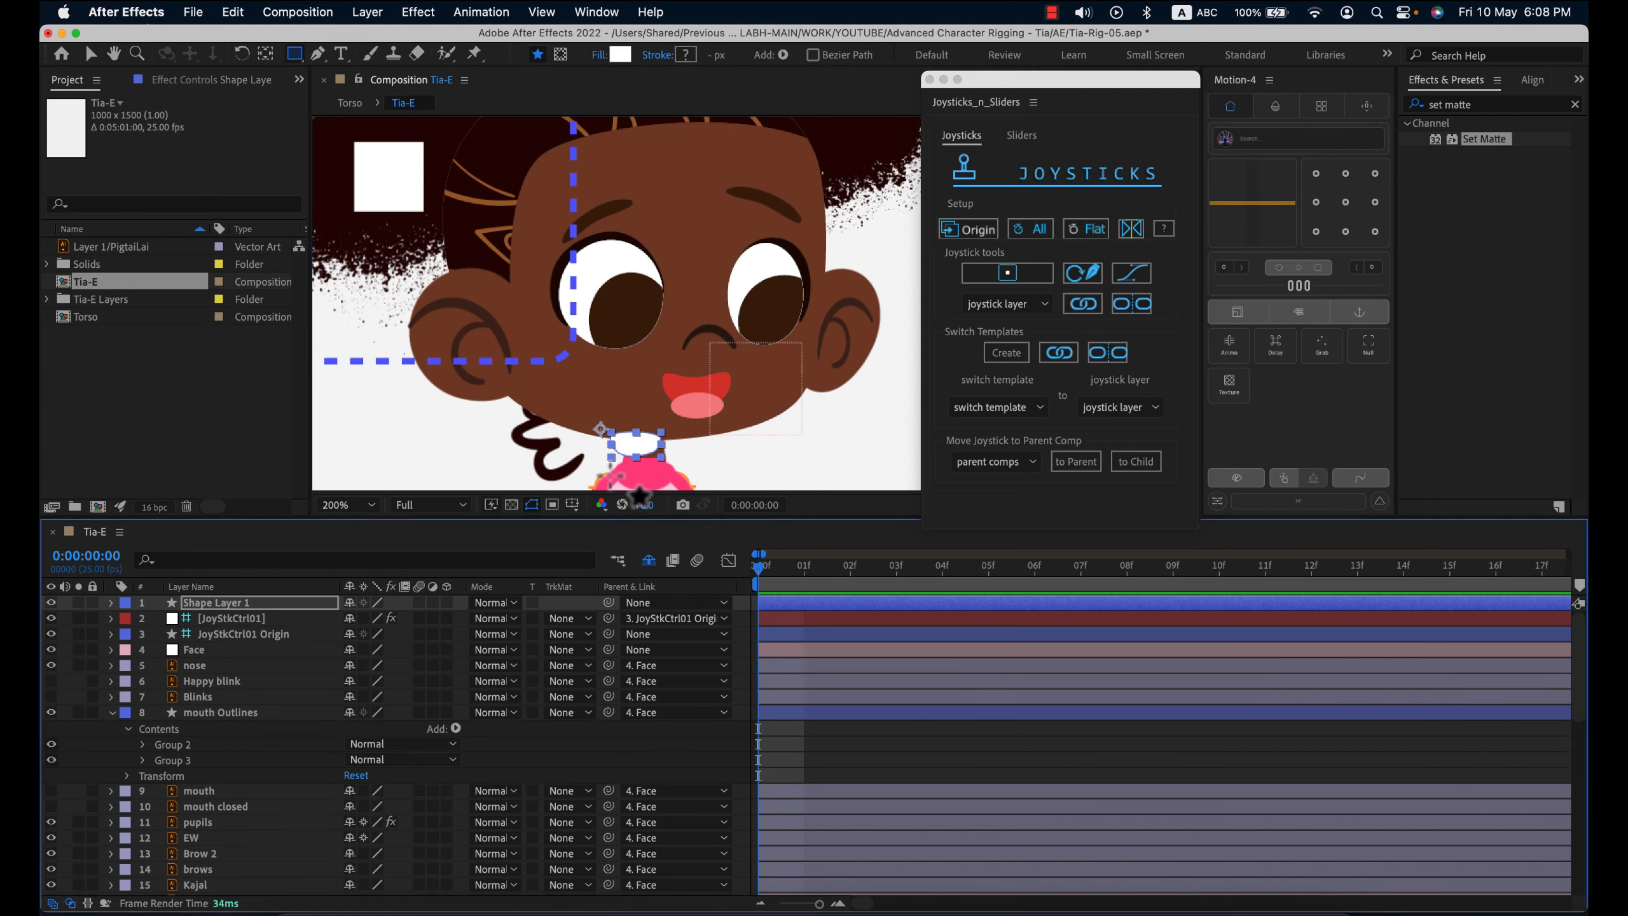
- Move the separated teeth shape from the neck up into the upper part of the mouth
key(v)
click(625, 443)
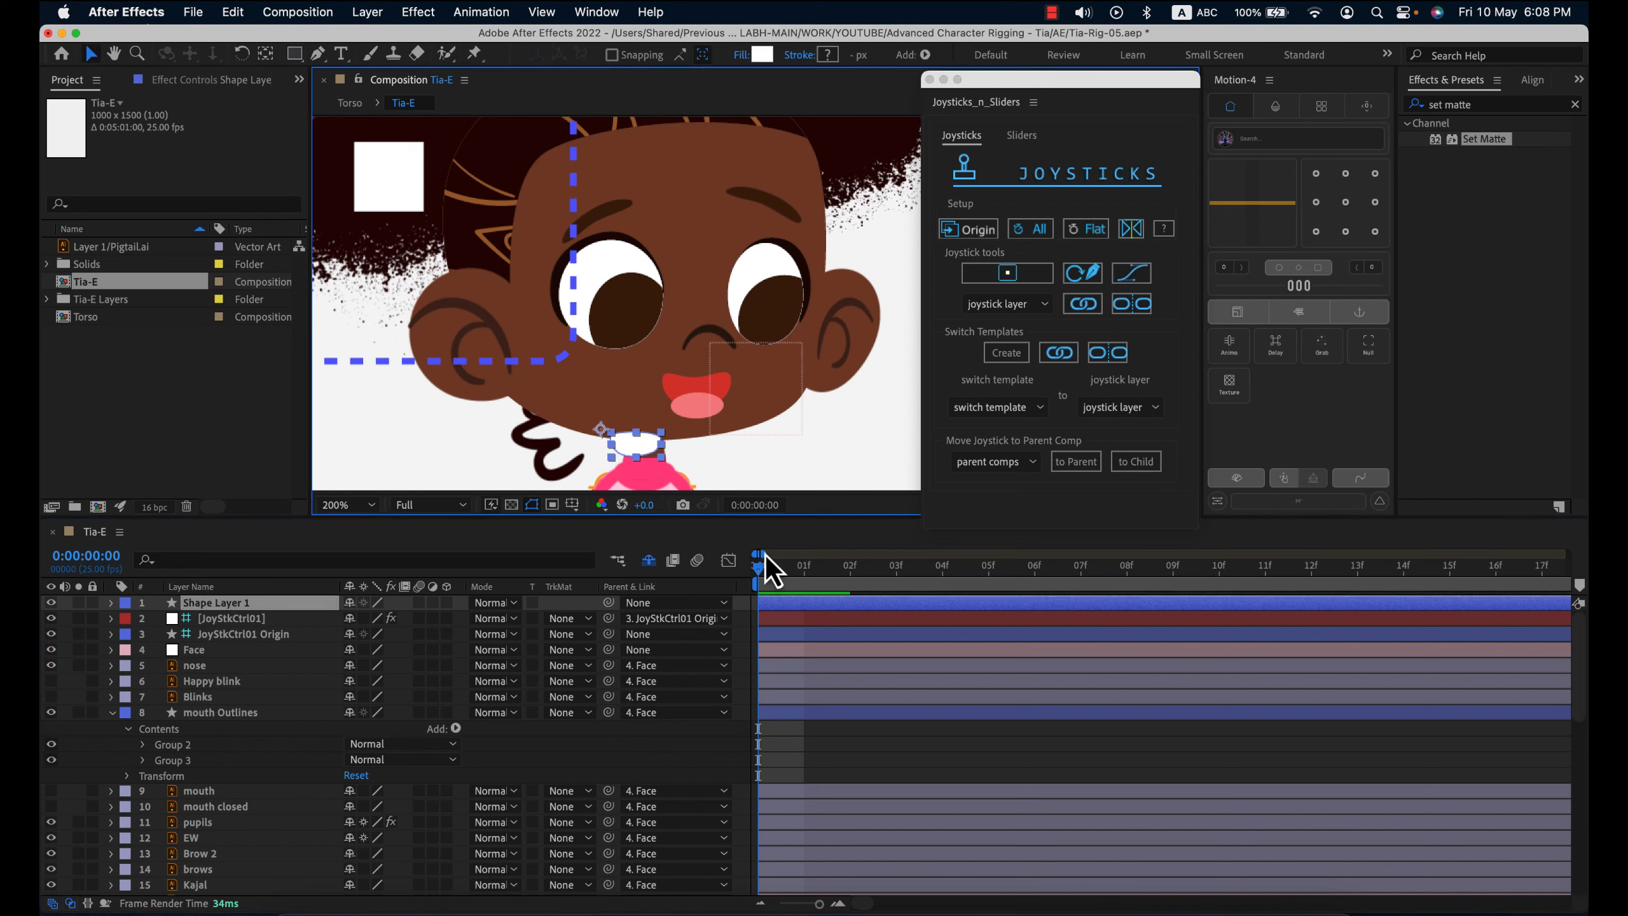
click(854, 760)
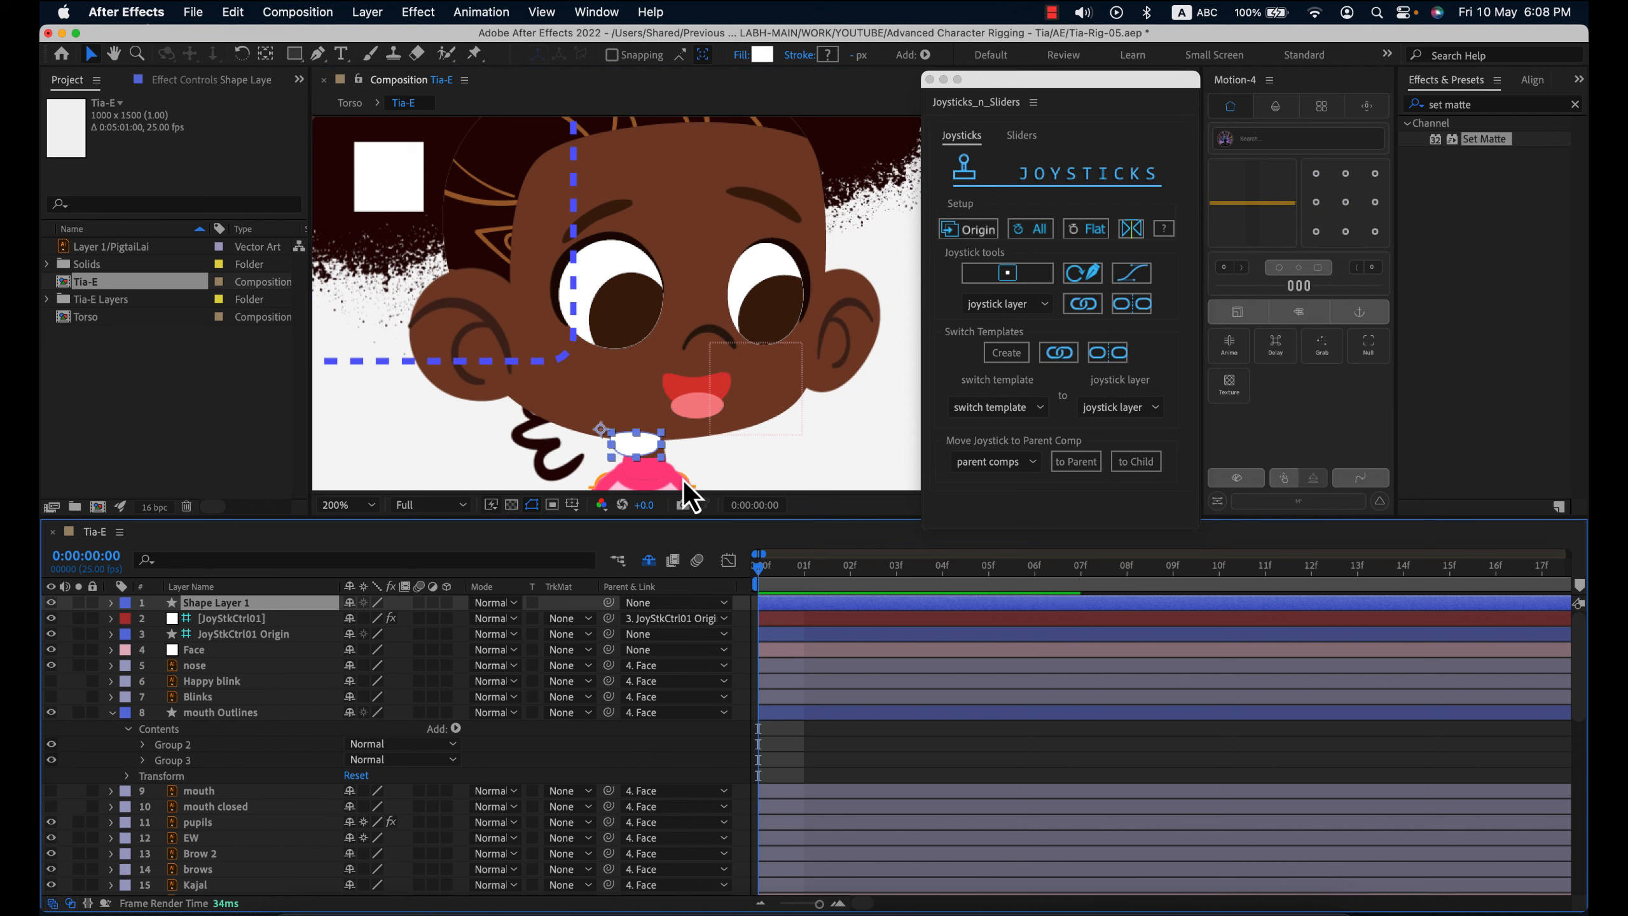
drag(605, 441, 666, 369)
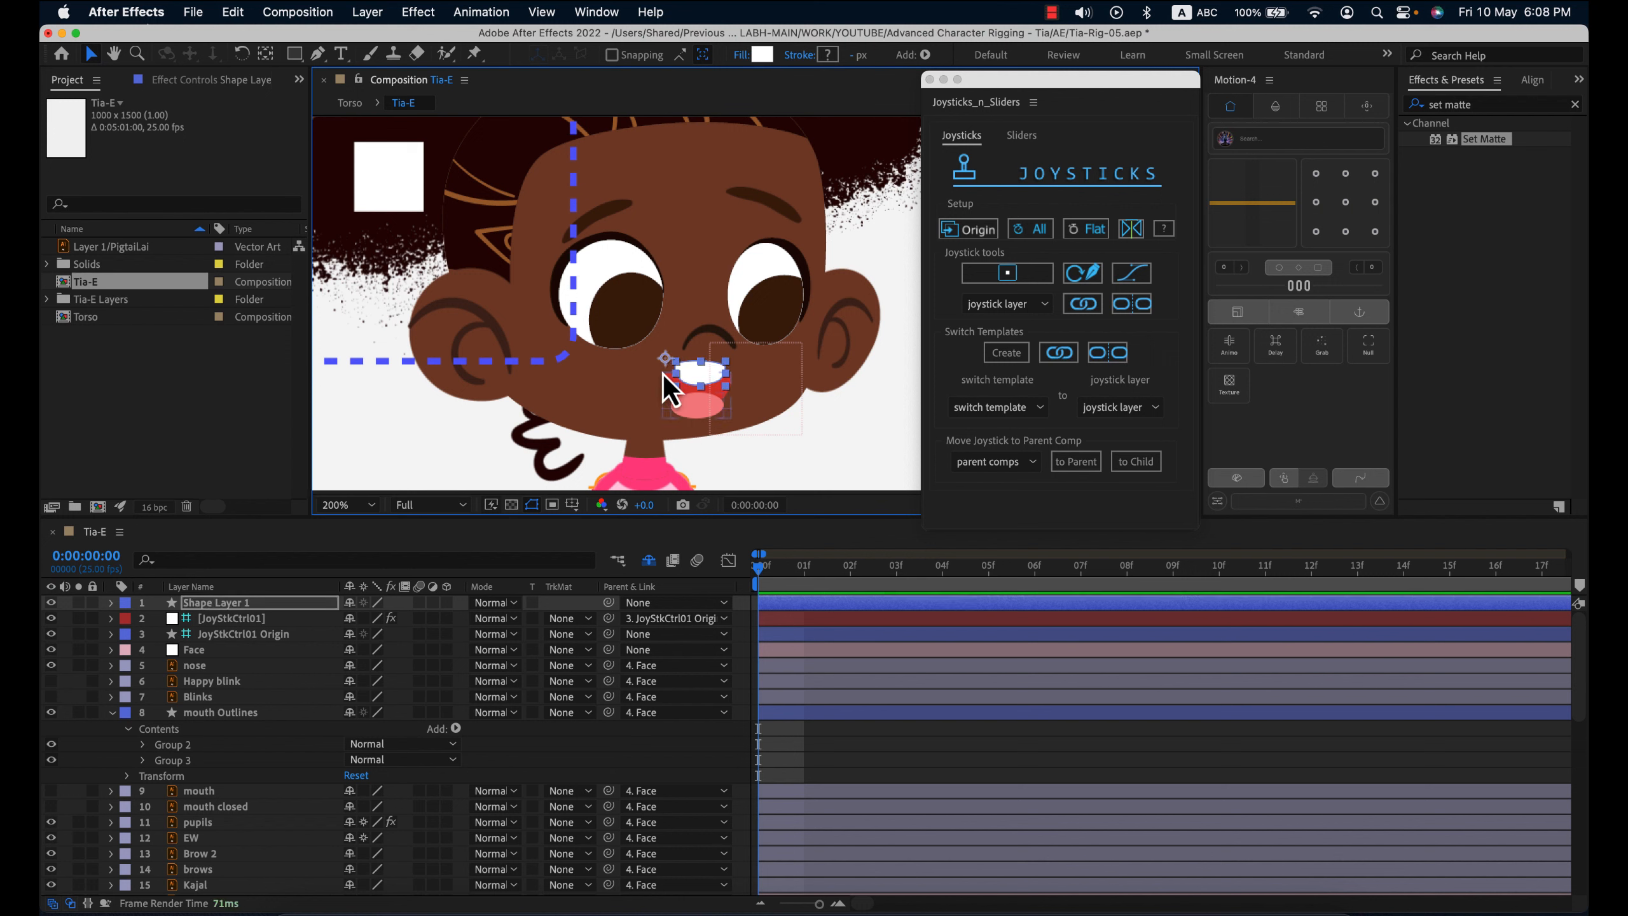
- Place the teeth shape's anchor point at its centre with the Anchor Point tool and snapping enabled
click(272, 64)
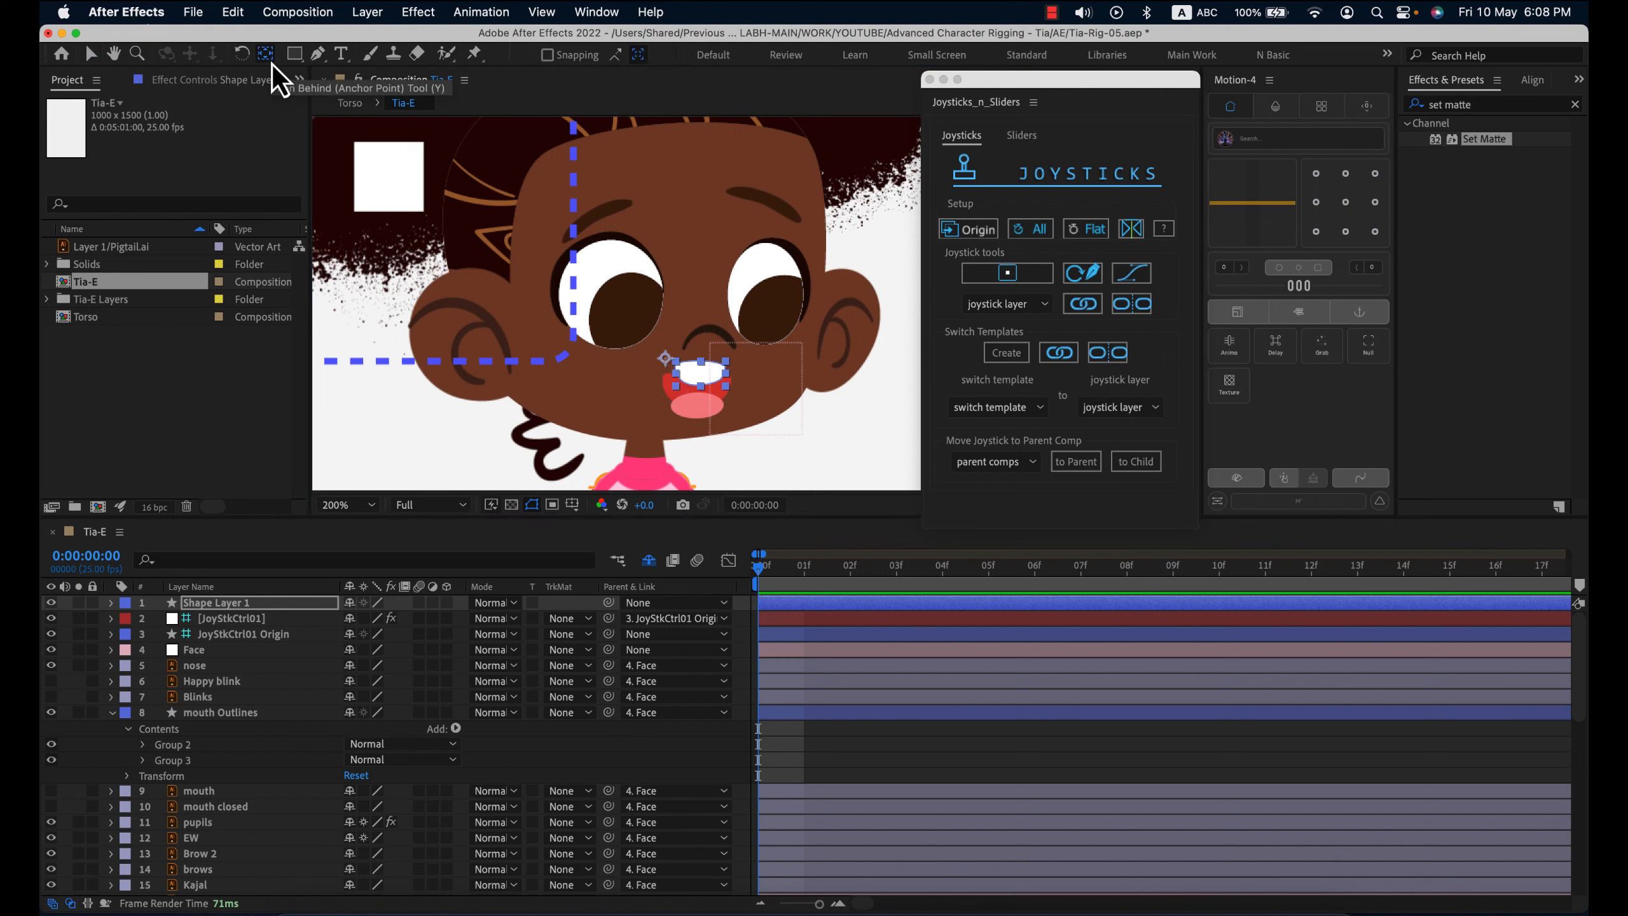
click(690, 372)
key(super+alt+Home)
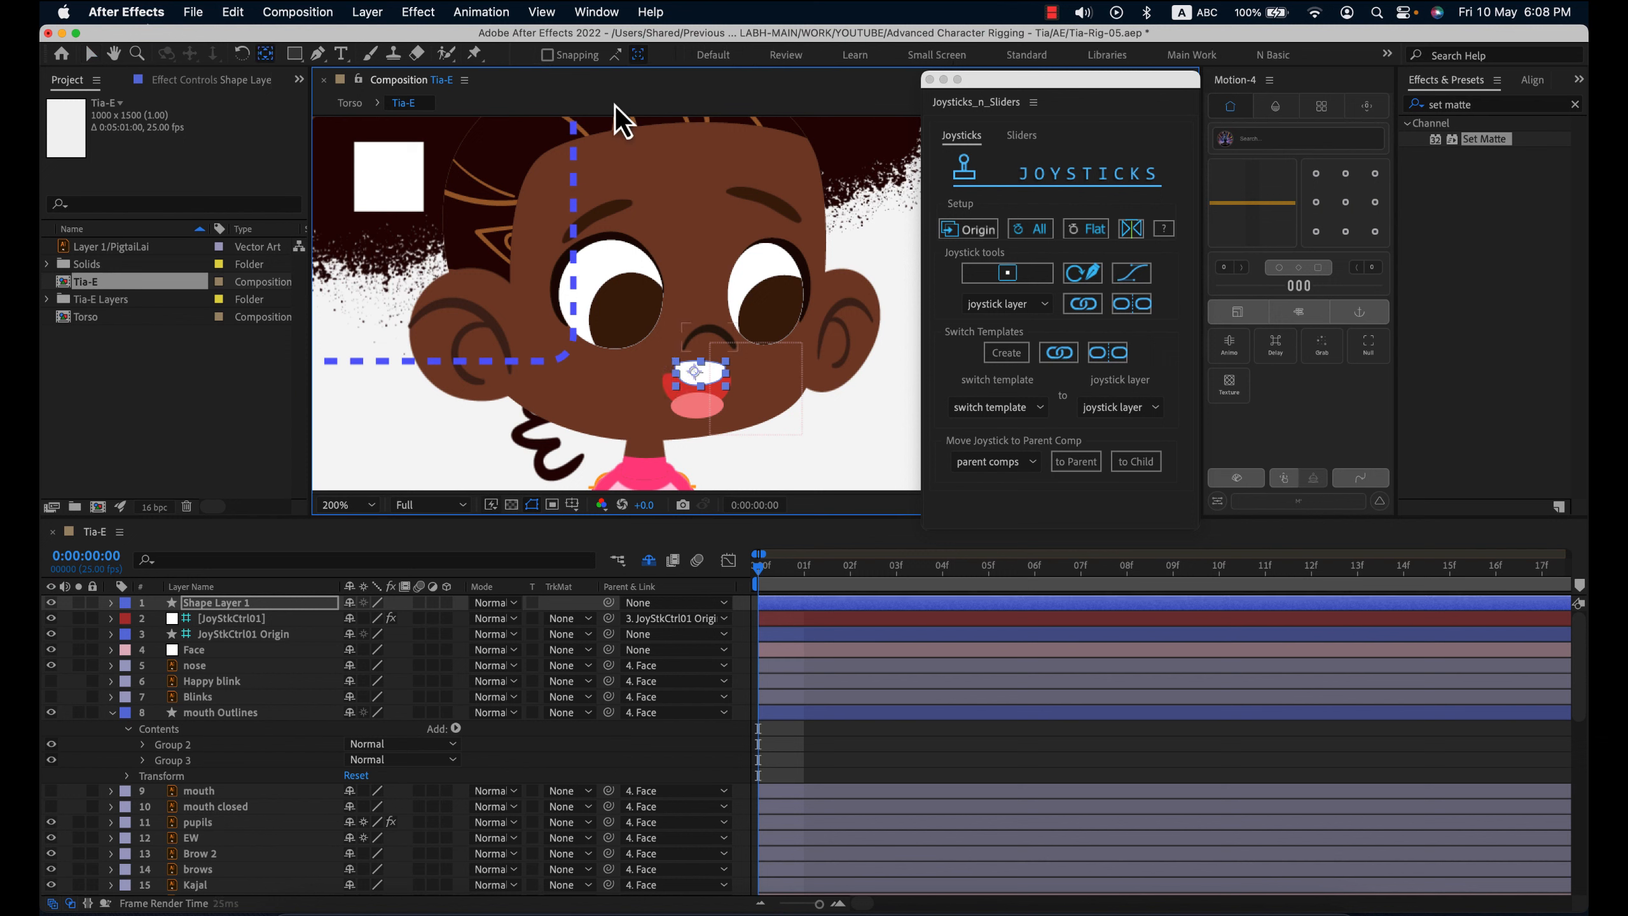
click(555, 61)
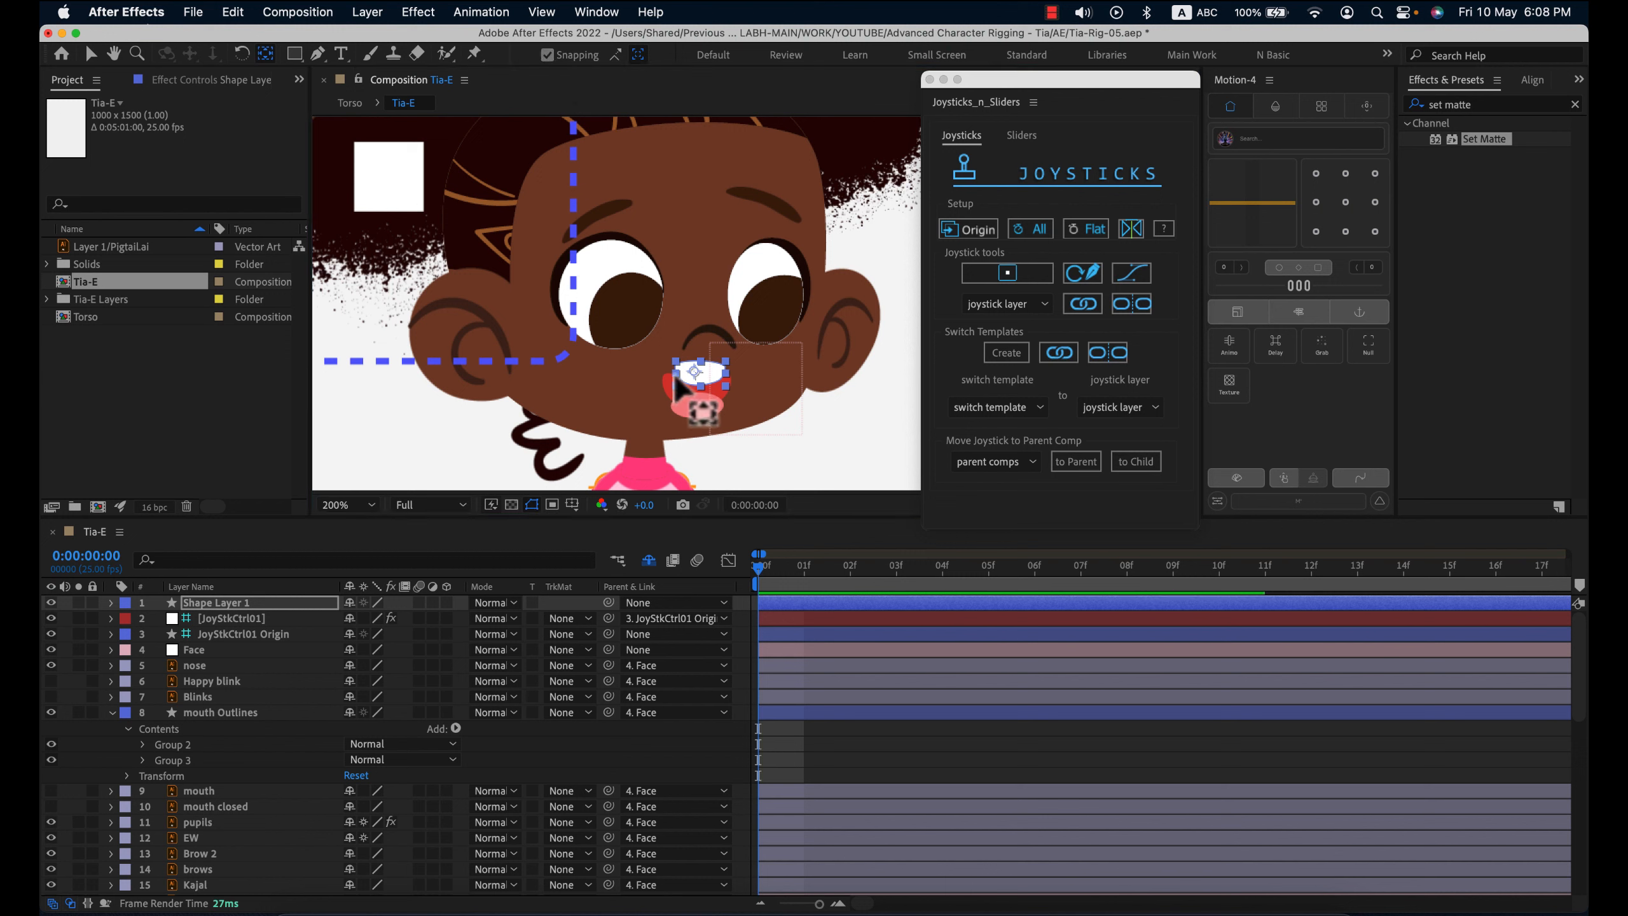
drag(695, 370, 702, 377)
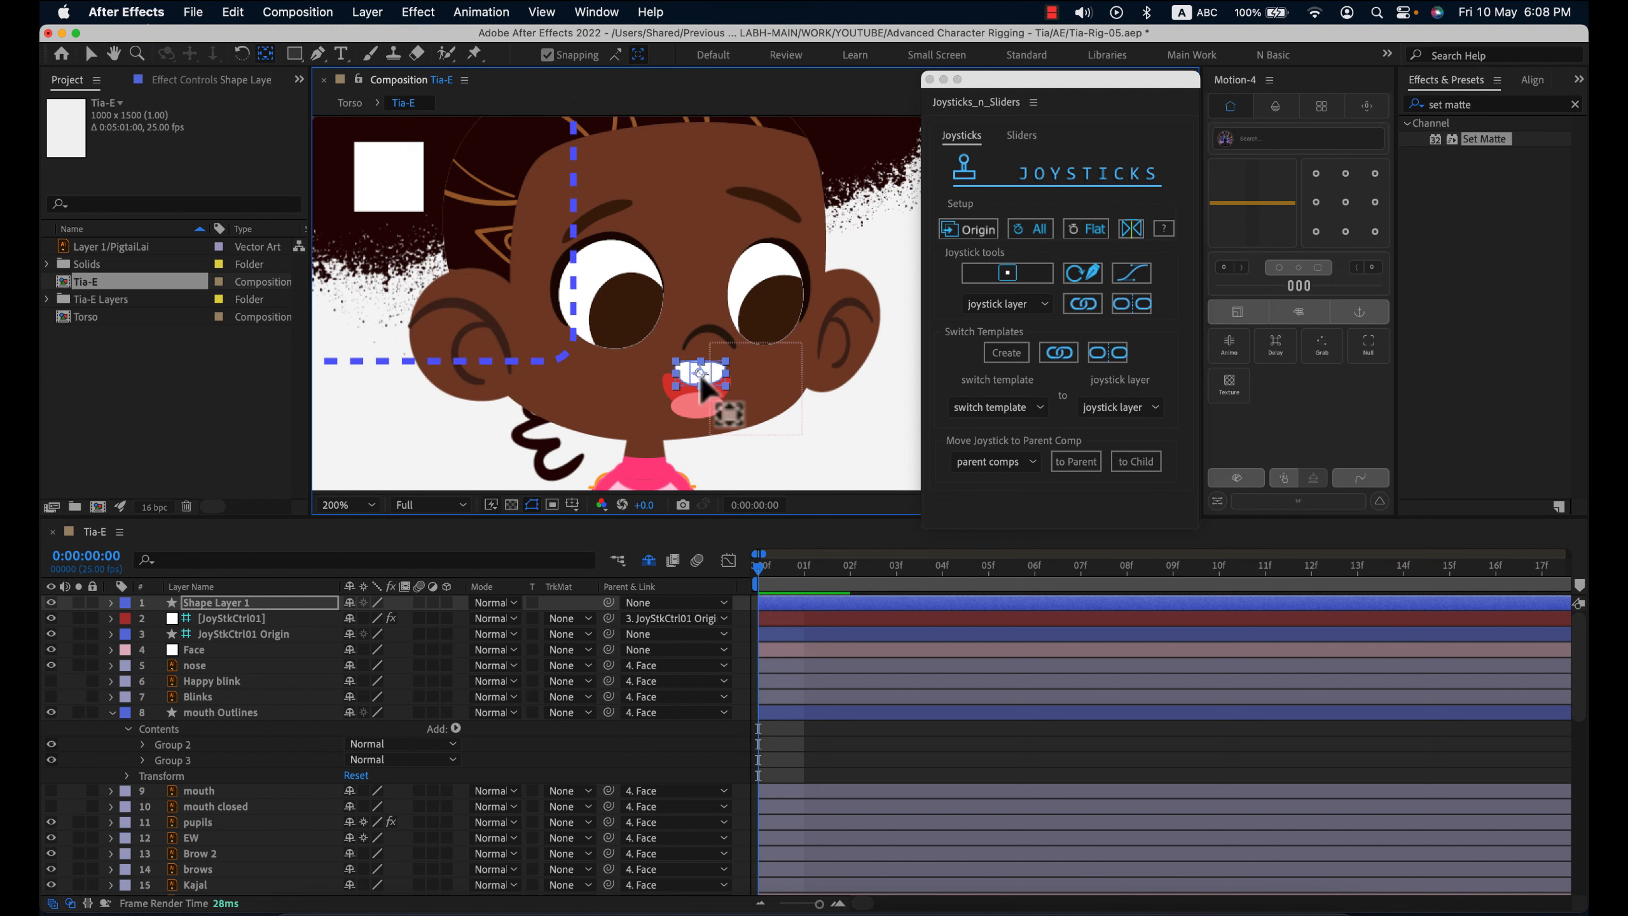
click(90, 54)
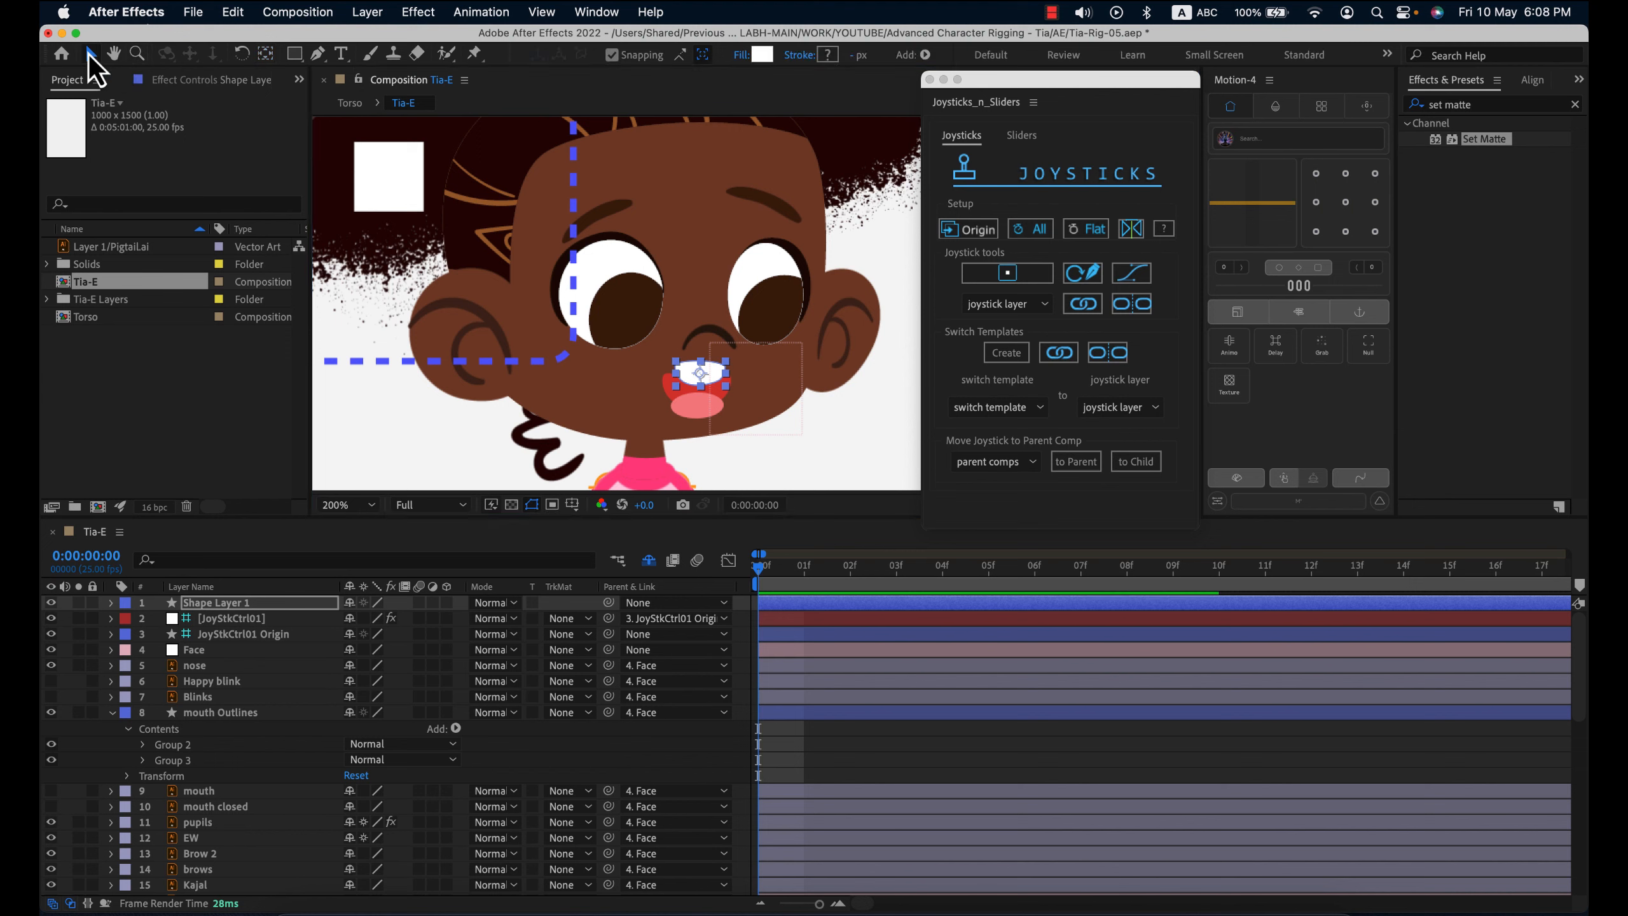
- Cut Group 2, the tongue, out of mouth Outlines into its own shape layer and place it in the mouth's lower part
click(699, 420)
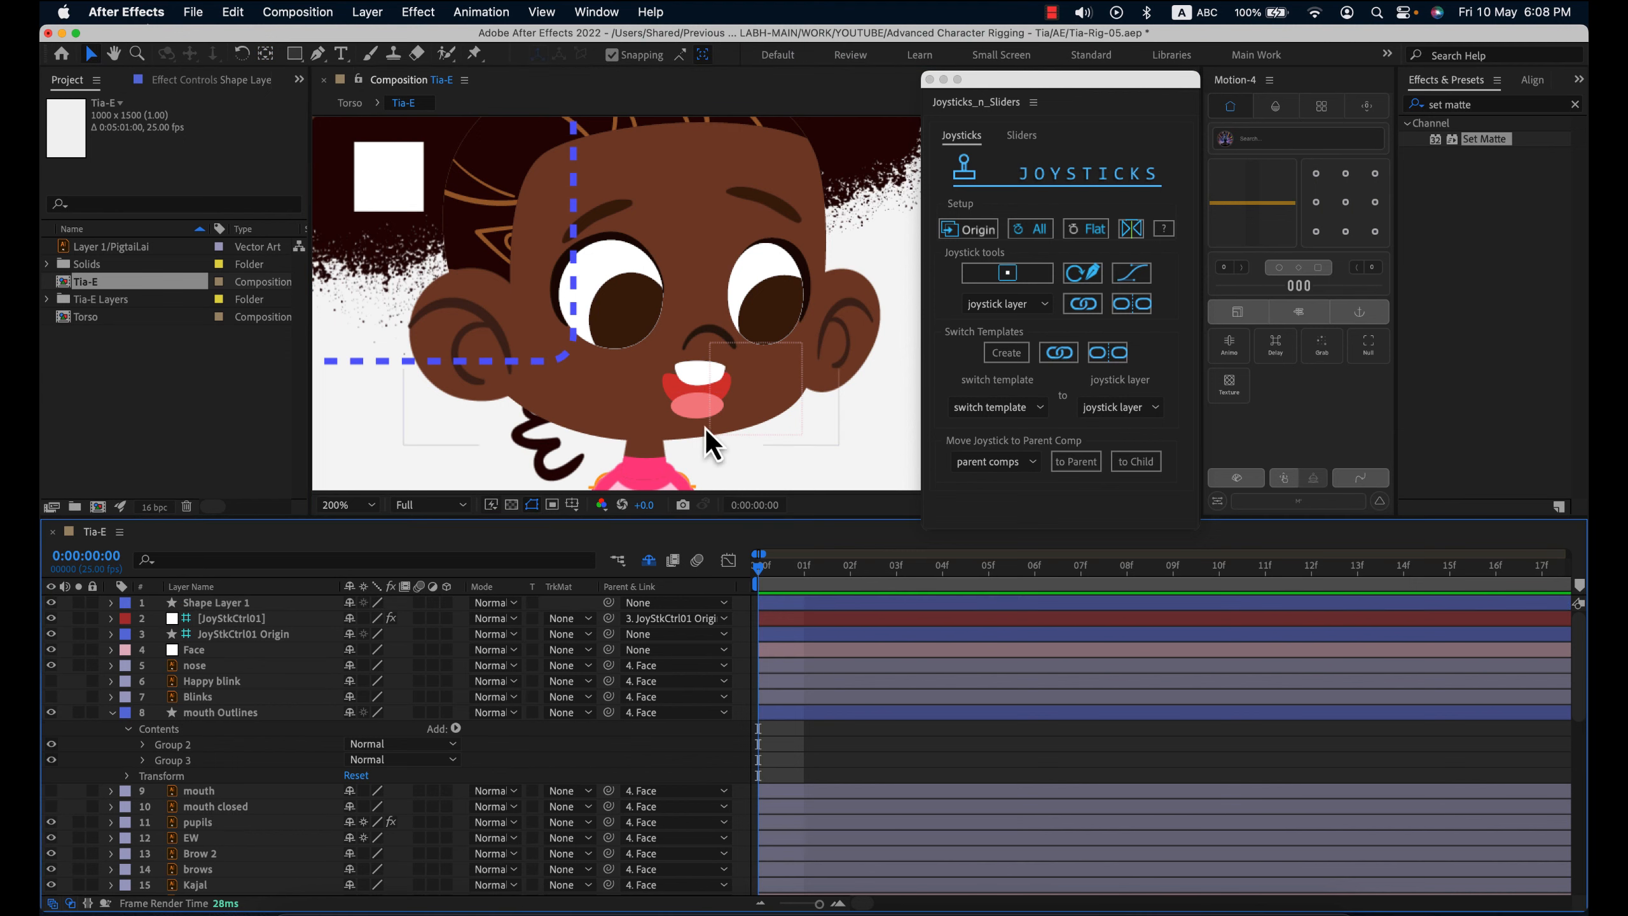
click(188, 748)
key(super+x)
click(769, 444)
key(super+v)
drag(619, 472, 701, 416)
key(y)
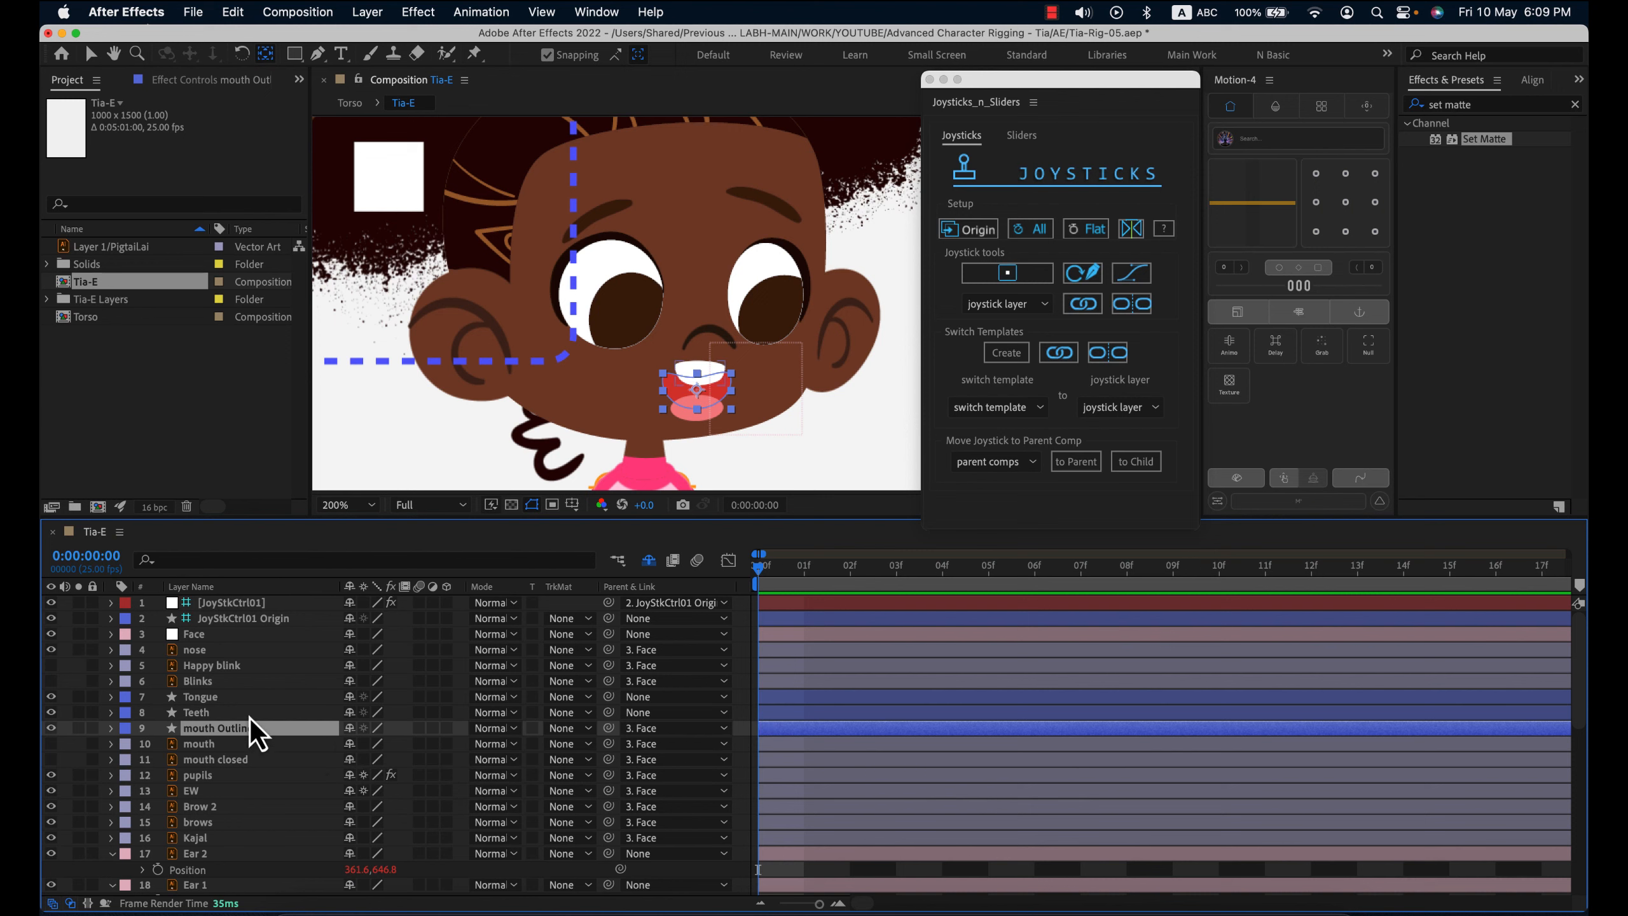
- Apply the Set Matte effect to the Teeth layer and take its matte from mouth Outlines
click(249, 714)
click(1484, 142)
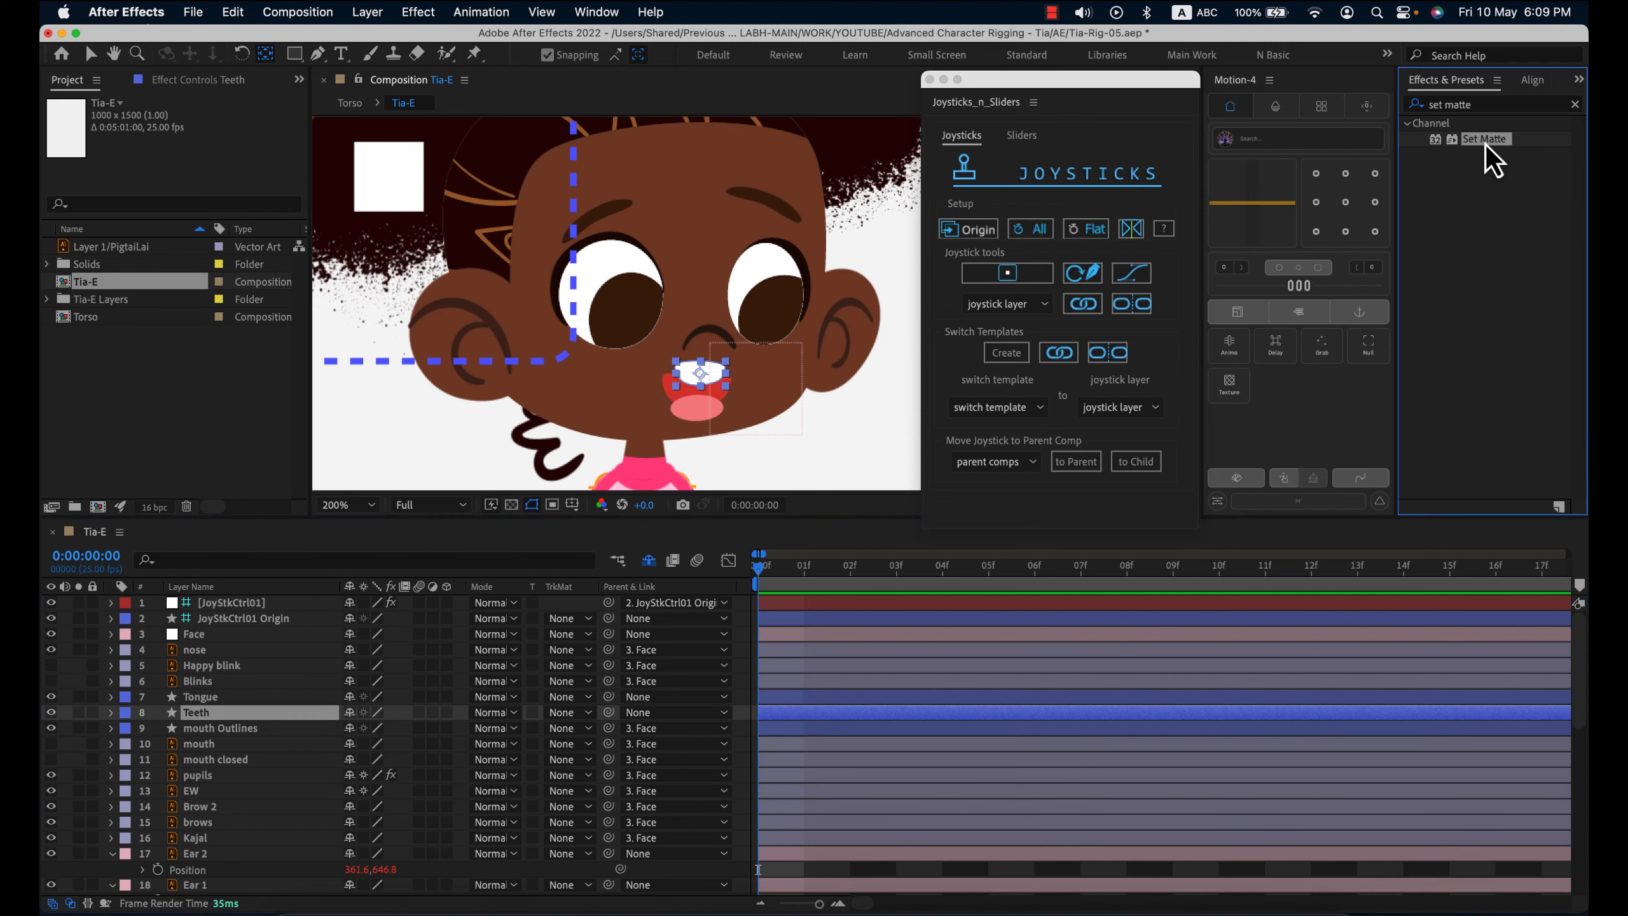
drag(1485, 146, 234, 716)
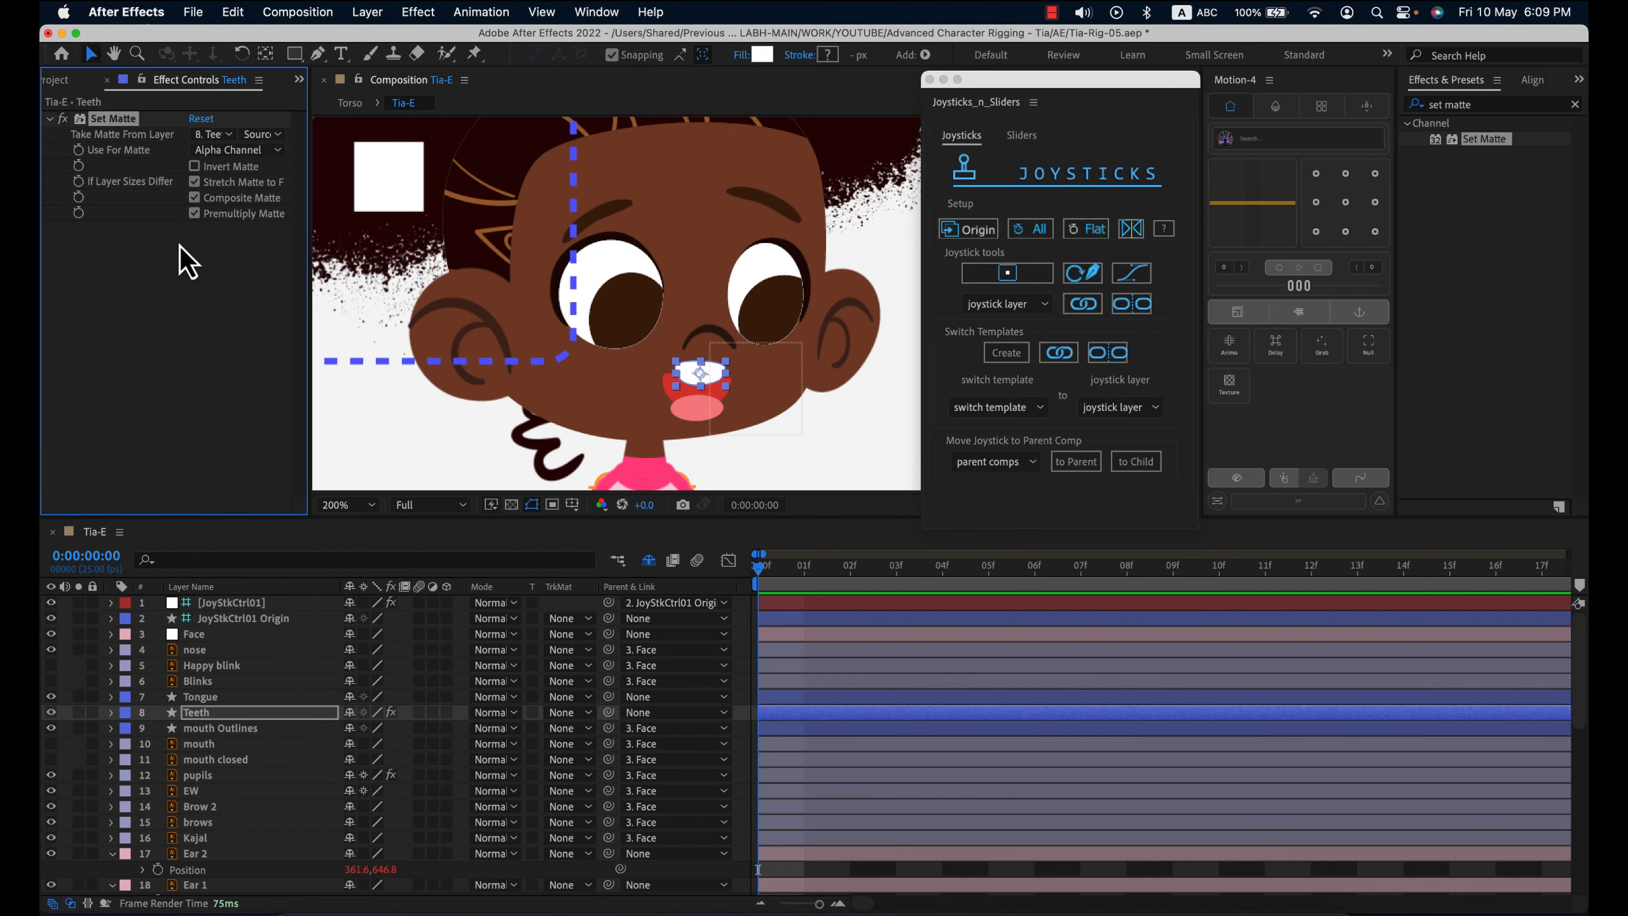
click(219, 139)
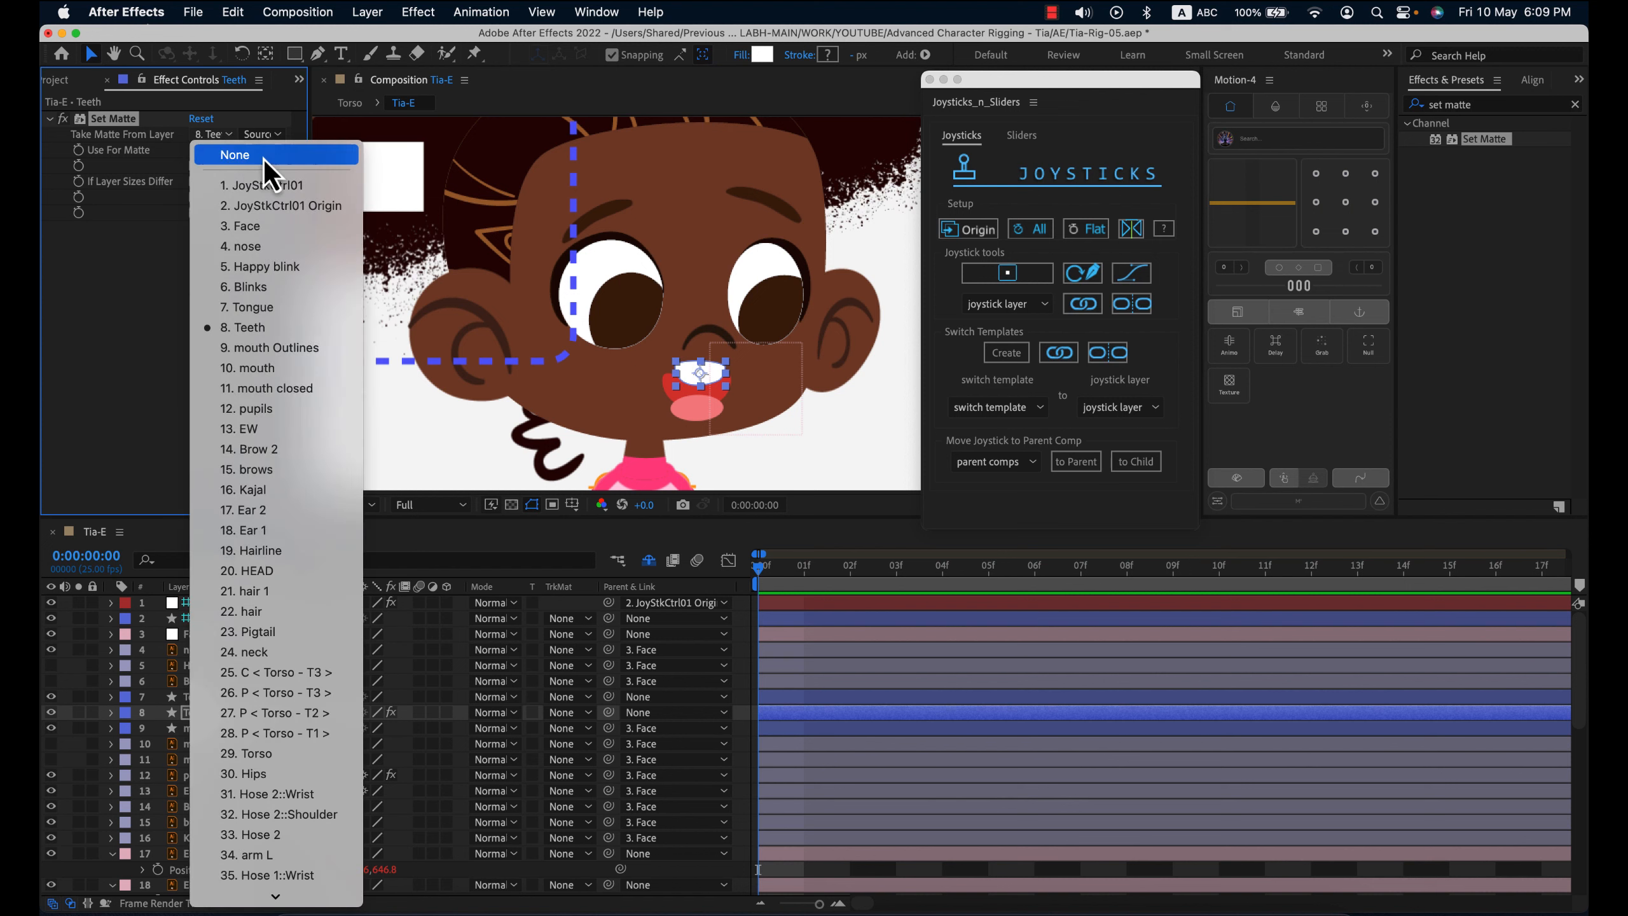
click(272, 353)
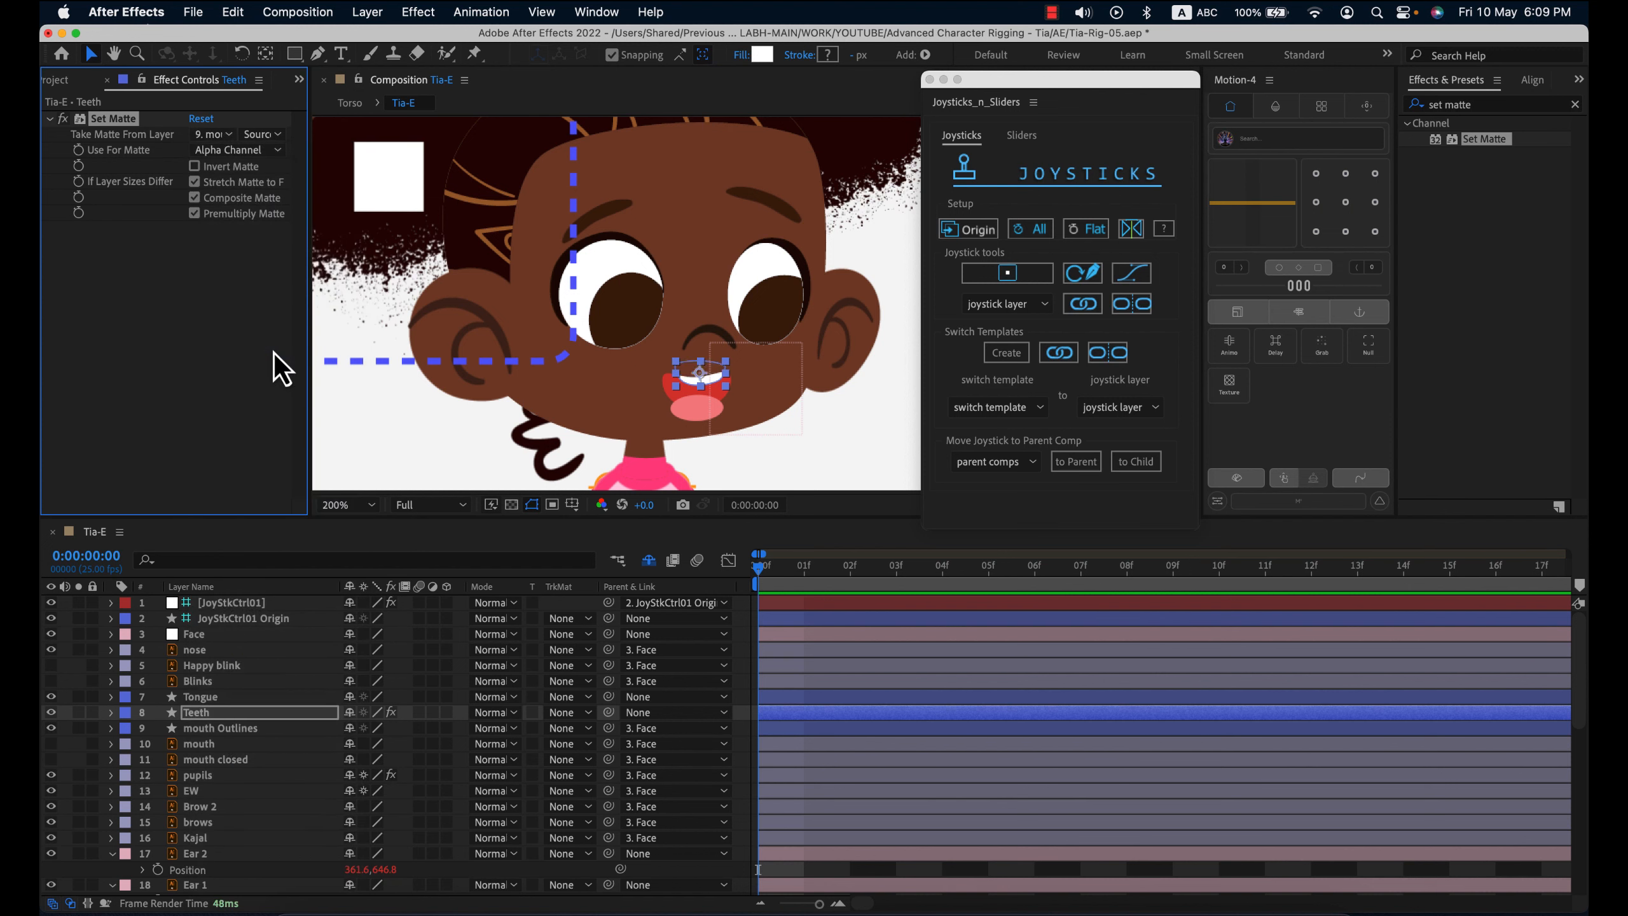
- Copy the Set Matte effect from the Teeth layer onto the Tongue layer
key(super+c)
click(212, 697)
key(super+v)
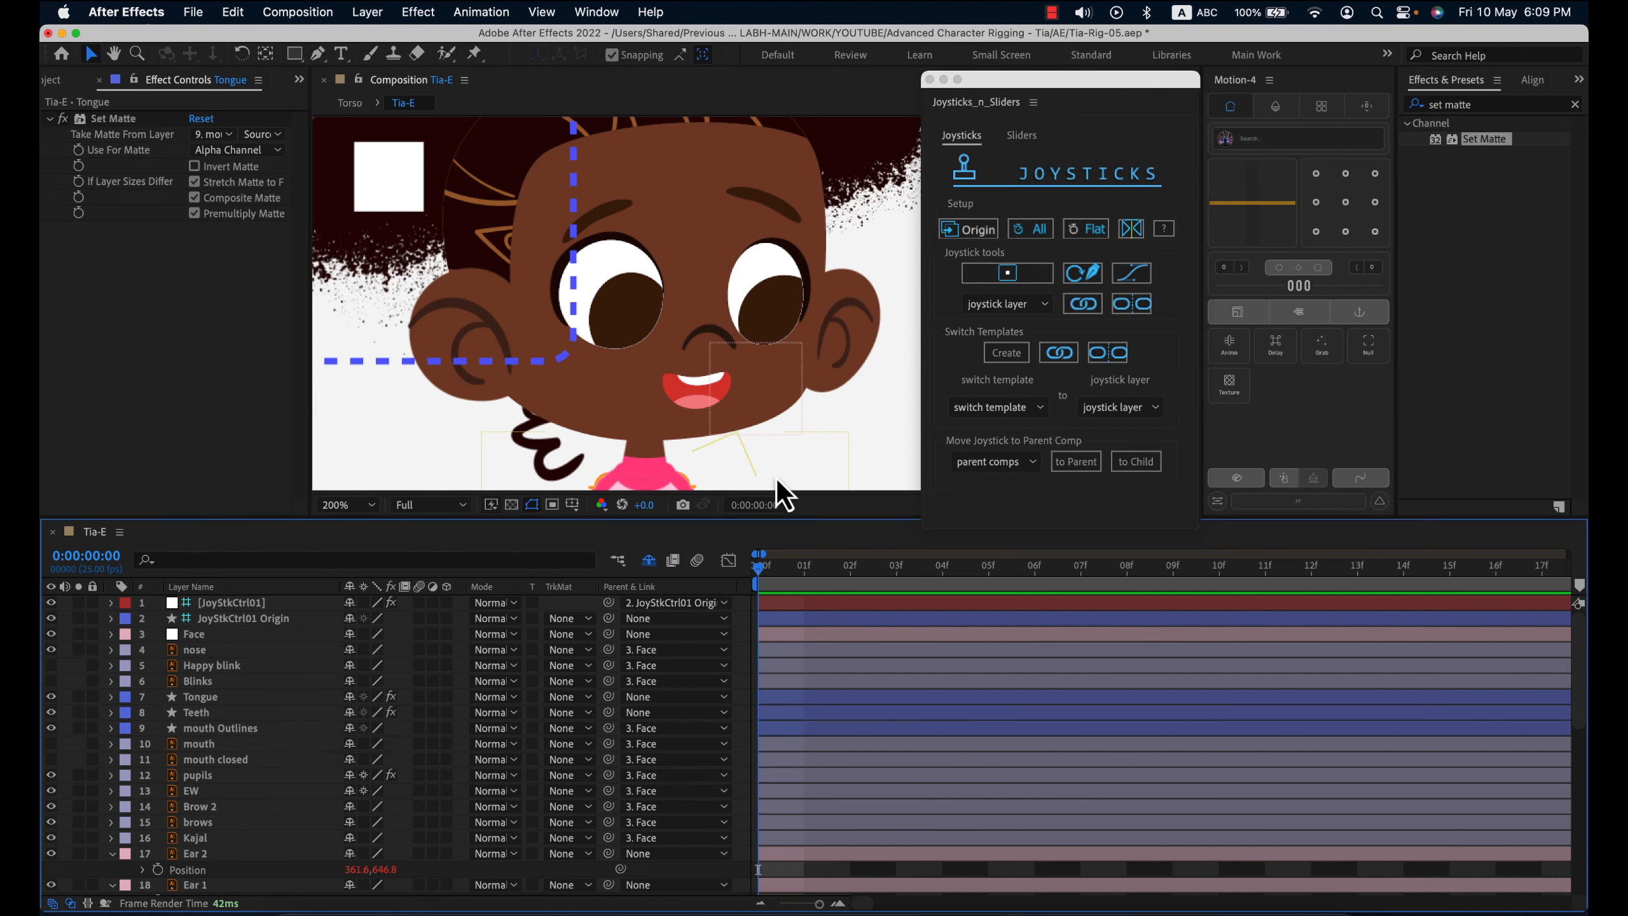
- Reposition the Tongue layer slightly inside the mouth and turn snapping off
click(700, 417)
click(222, 701)
drag(697, 414, 699, 405)
click(614, 57)
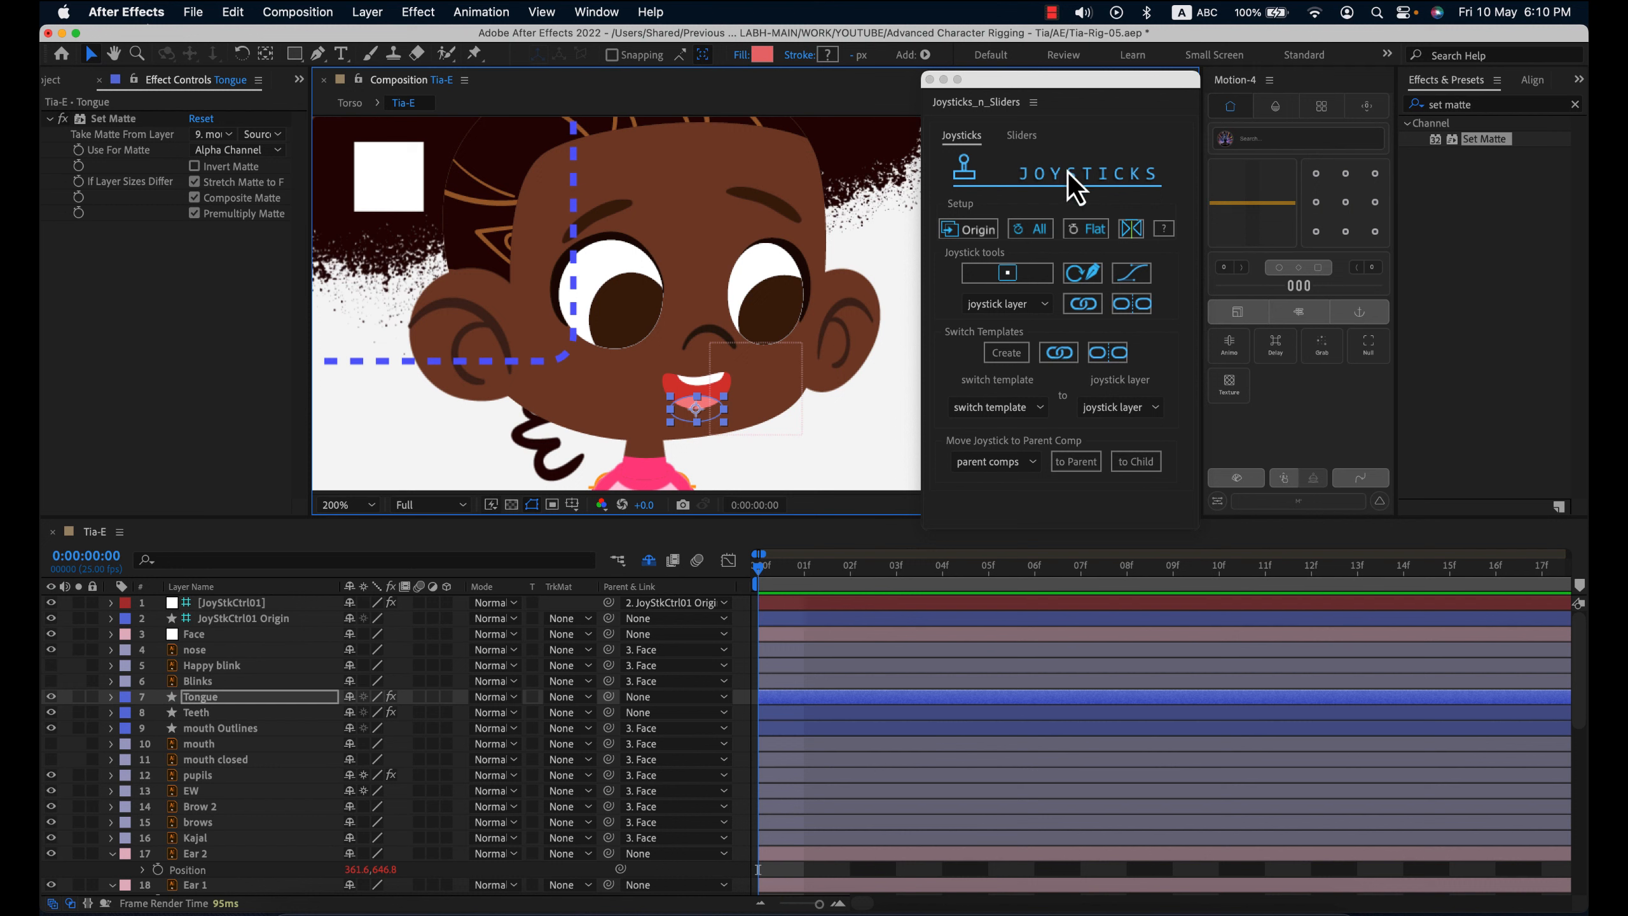
- Add a keyframe at frame 0 to Group 3's path in mouth Outlines and select the path point at the mouth's lower edge
click(702, 414)
scroll(702, 414, up, 2)
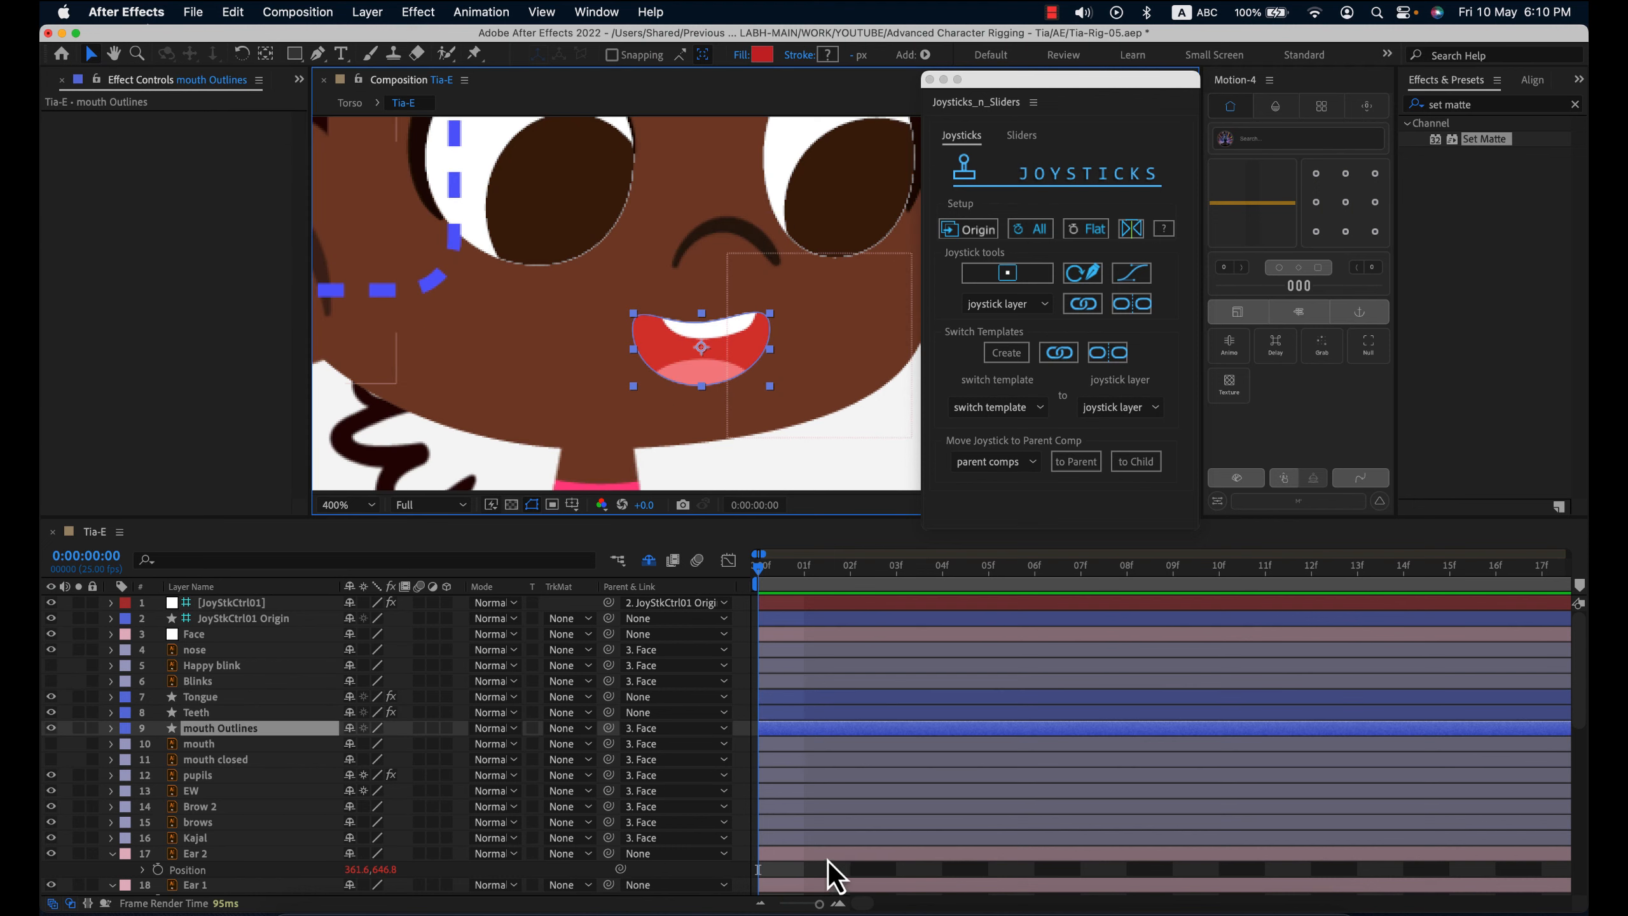
click(275, 730)
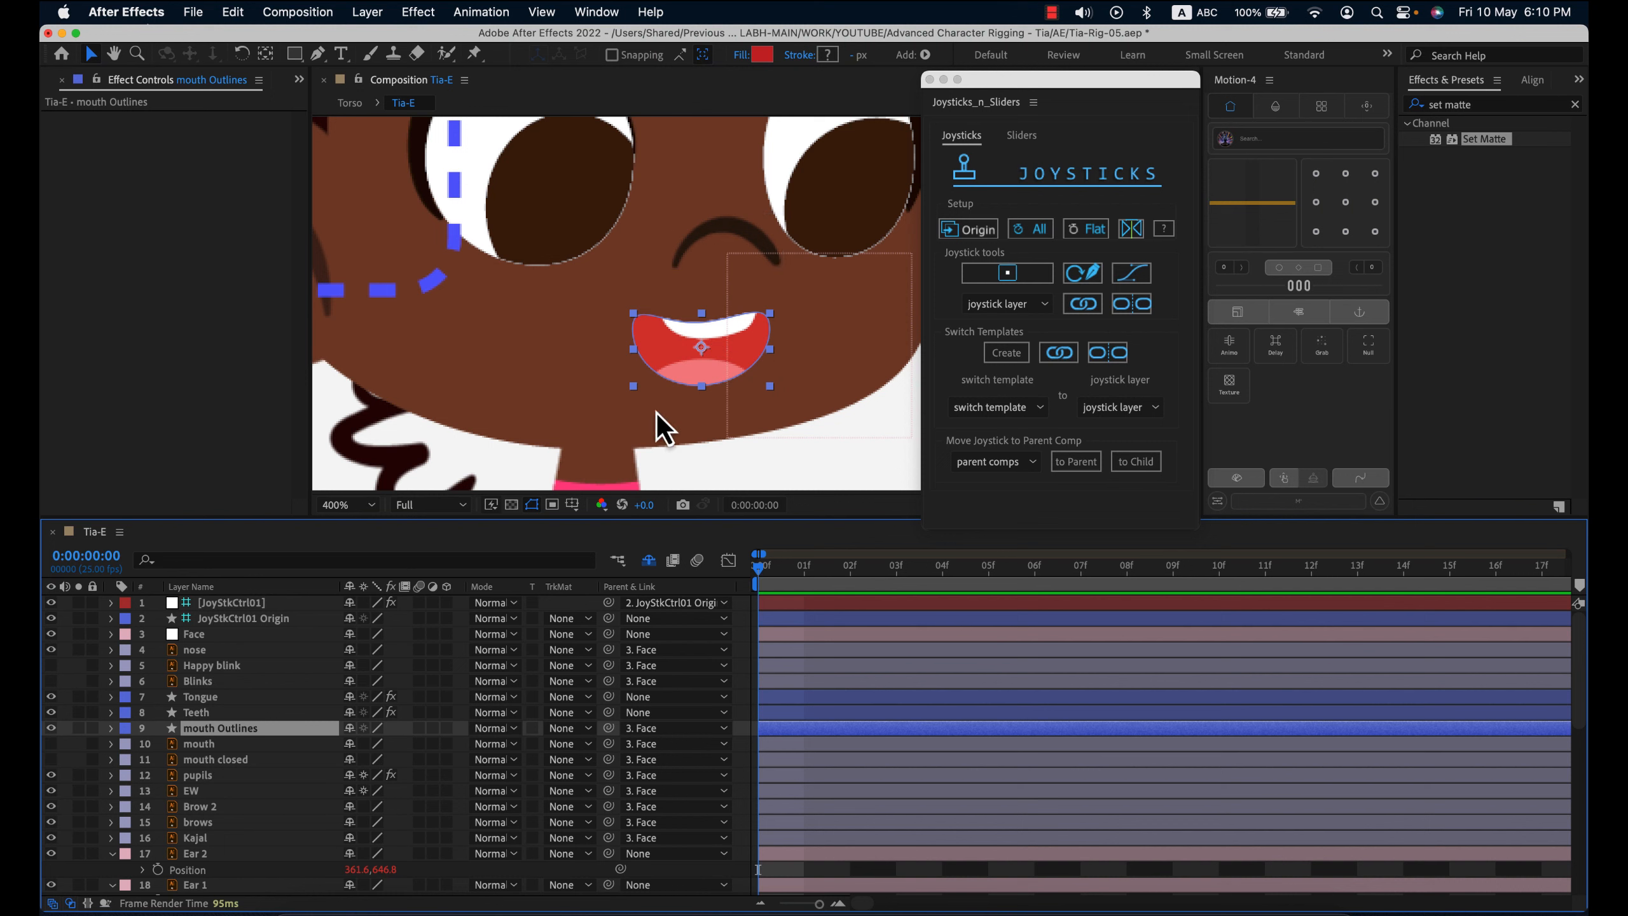
click(111, 728)
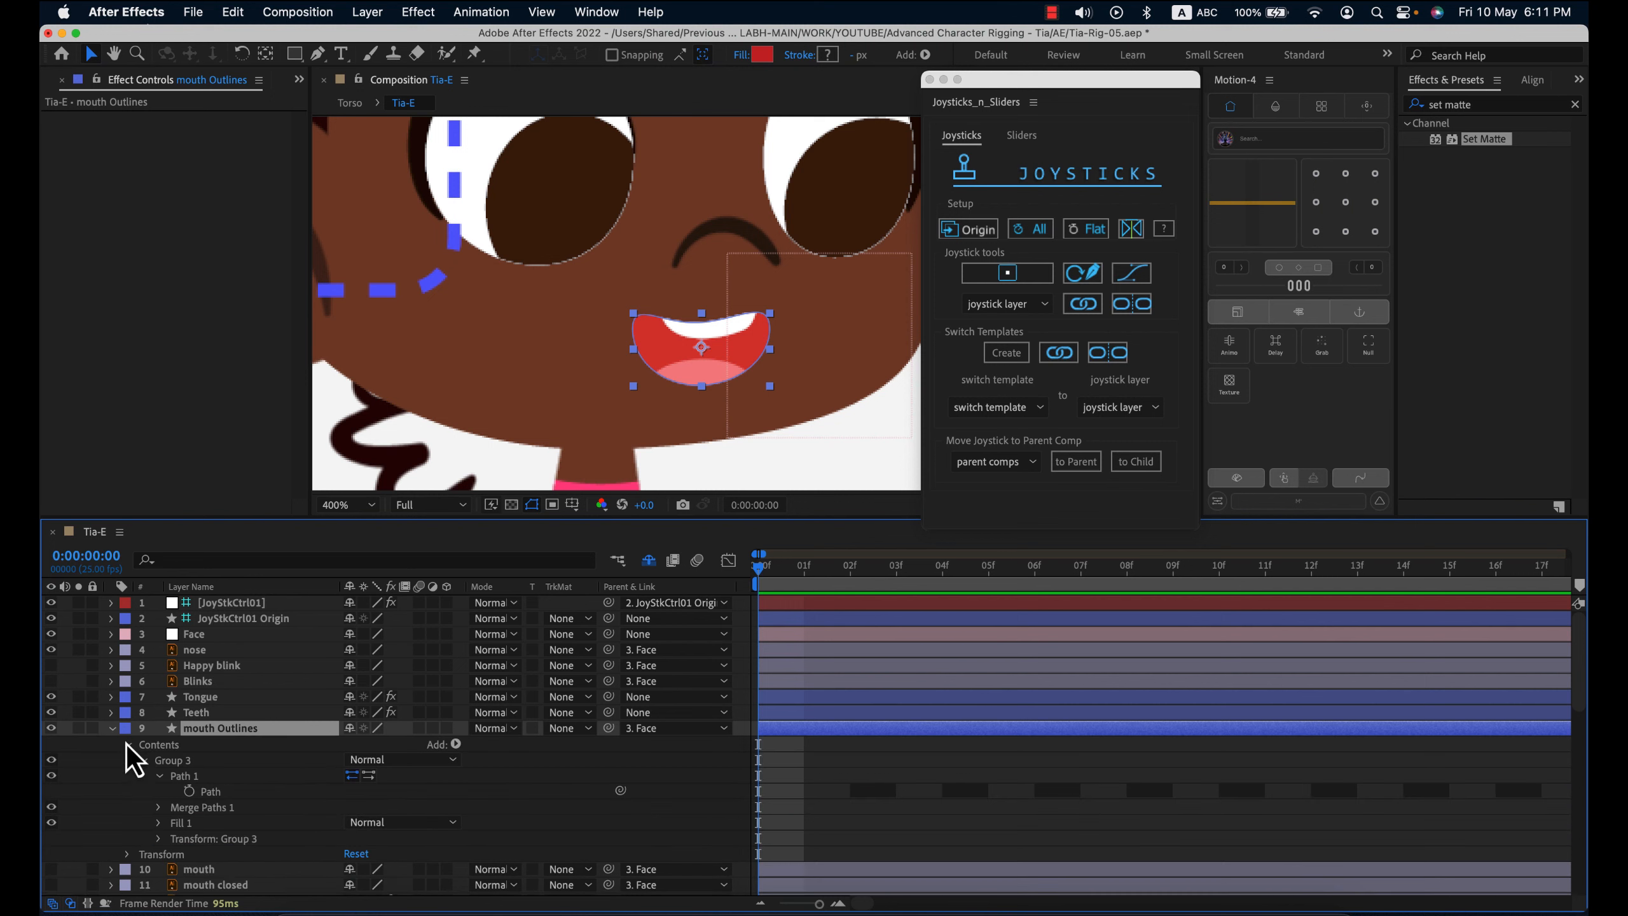
click(181, 762)
click(164, 745)
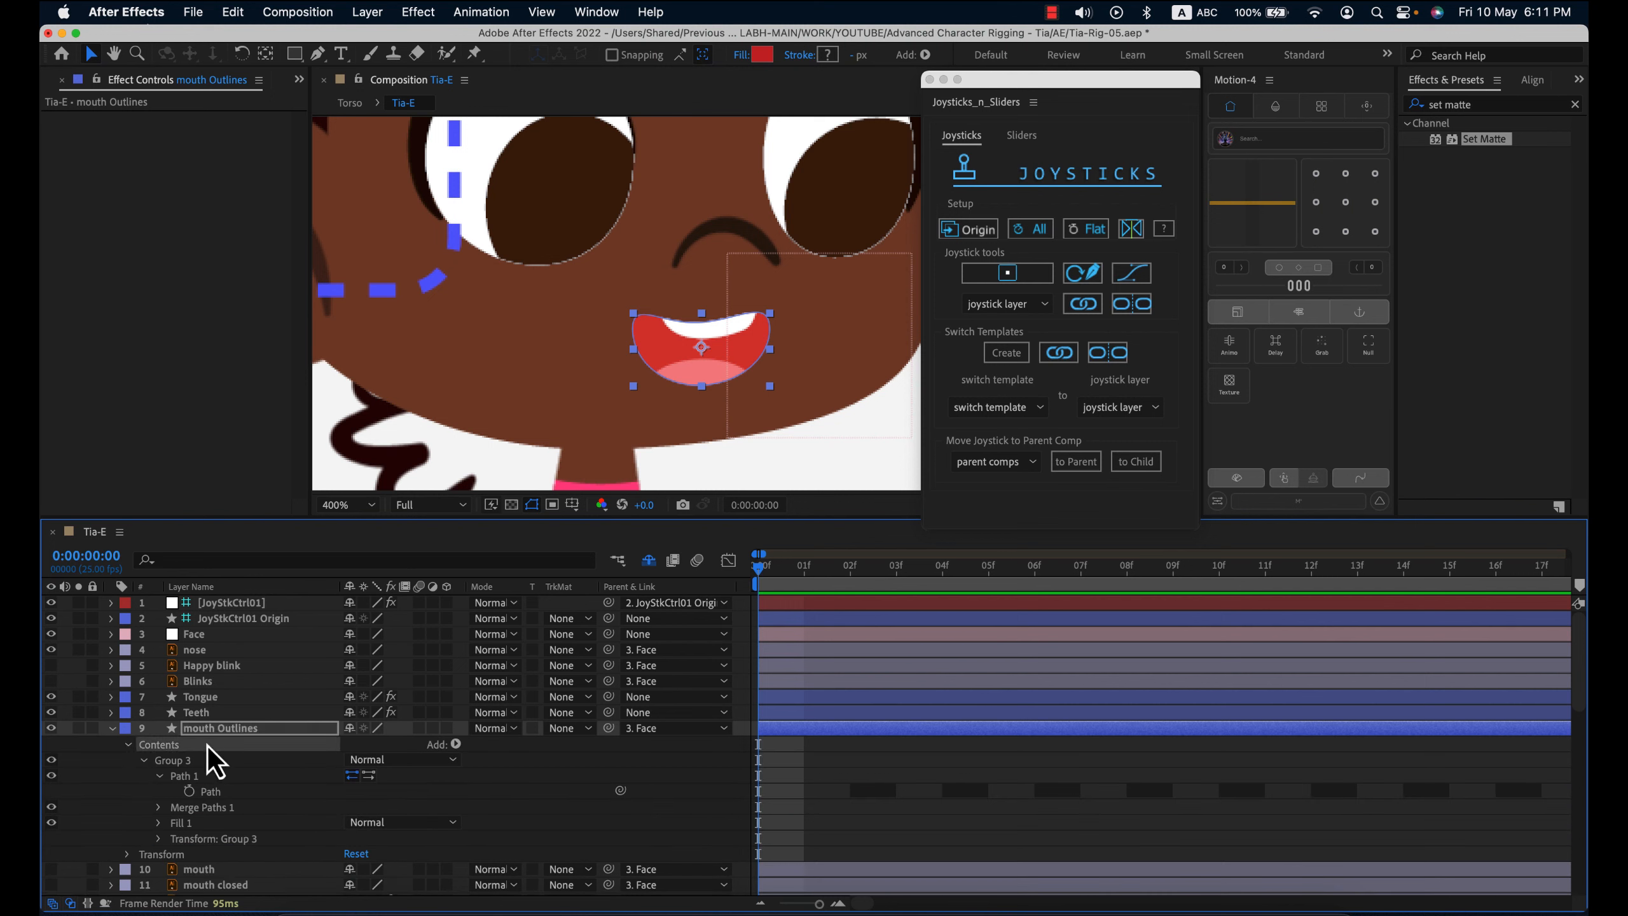
click(205, 730)
click(187, 762)
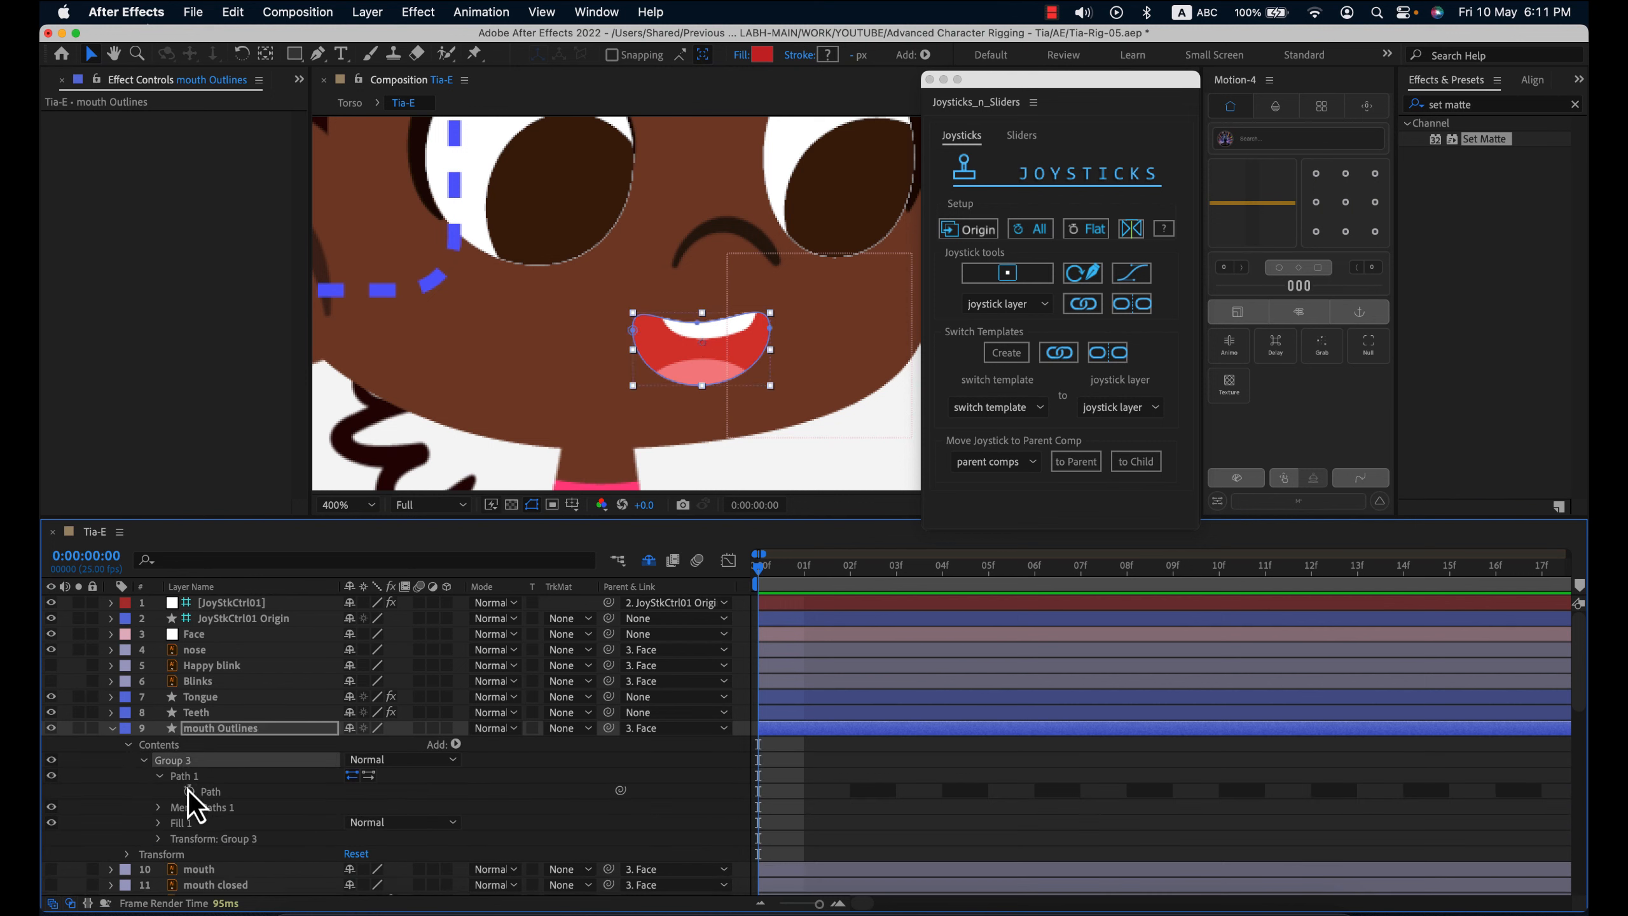
click(188, 790)
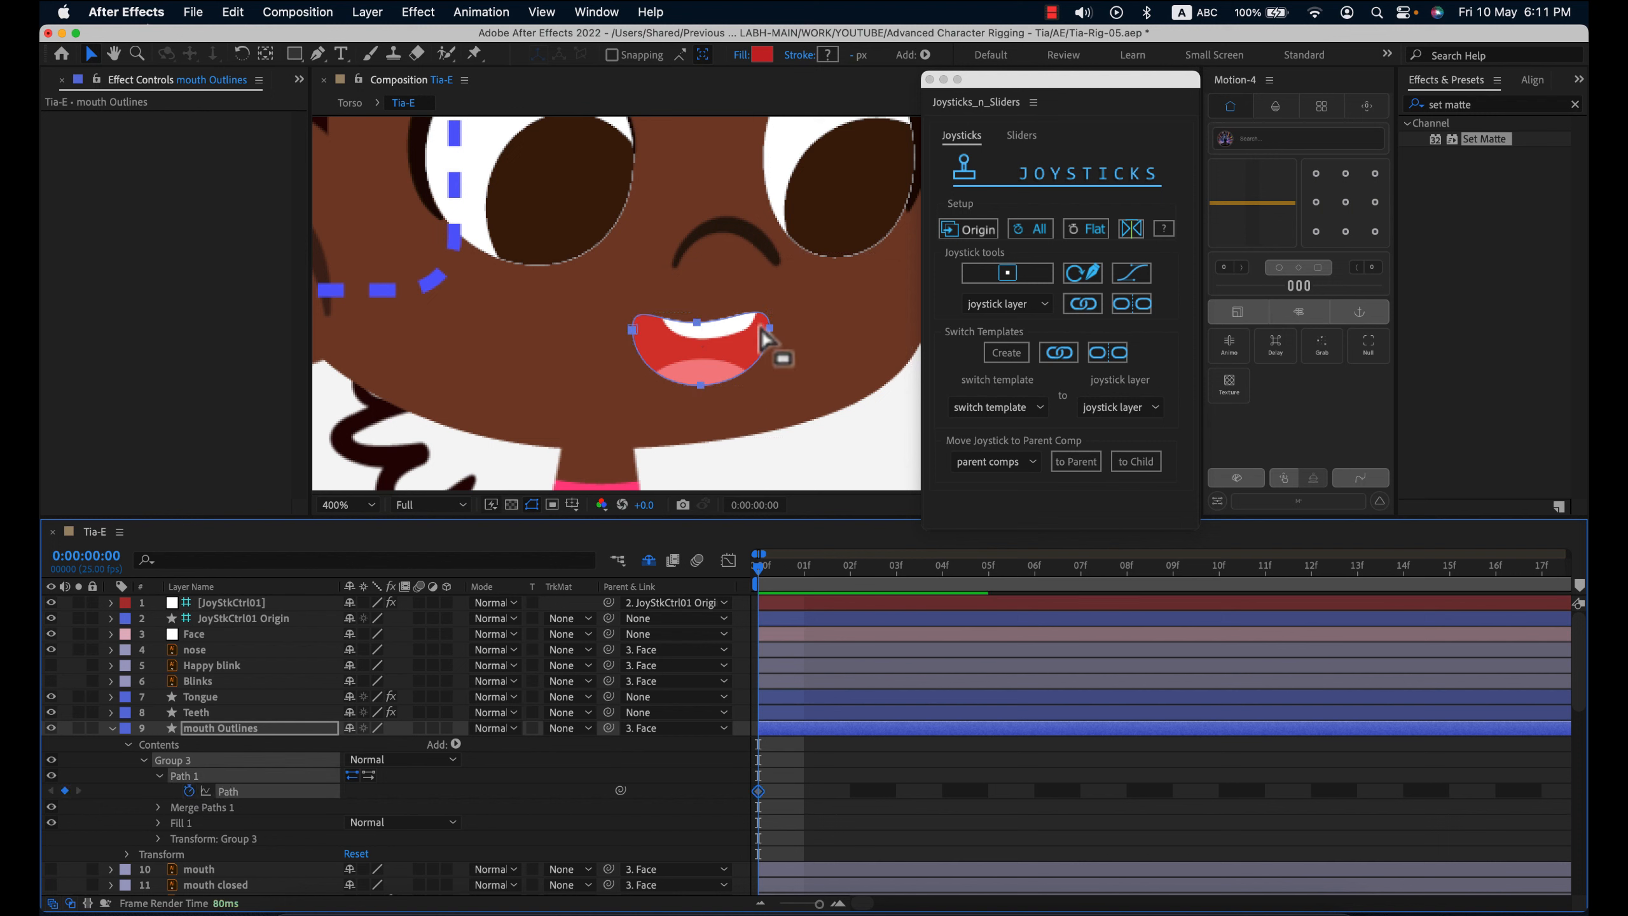
click(699, 385)
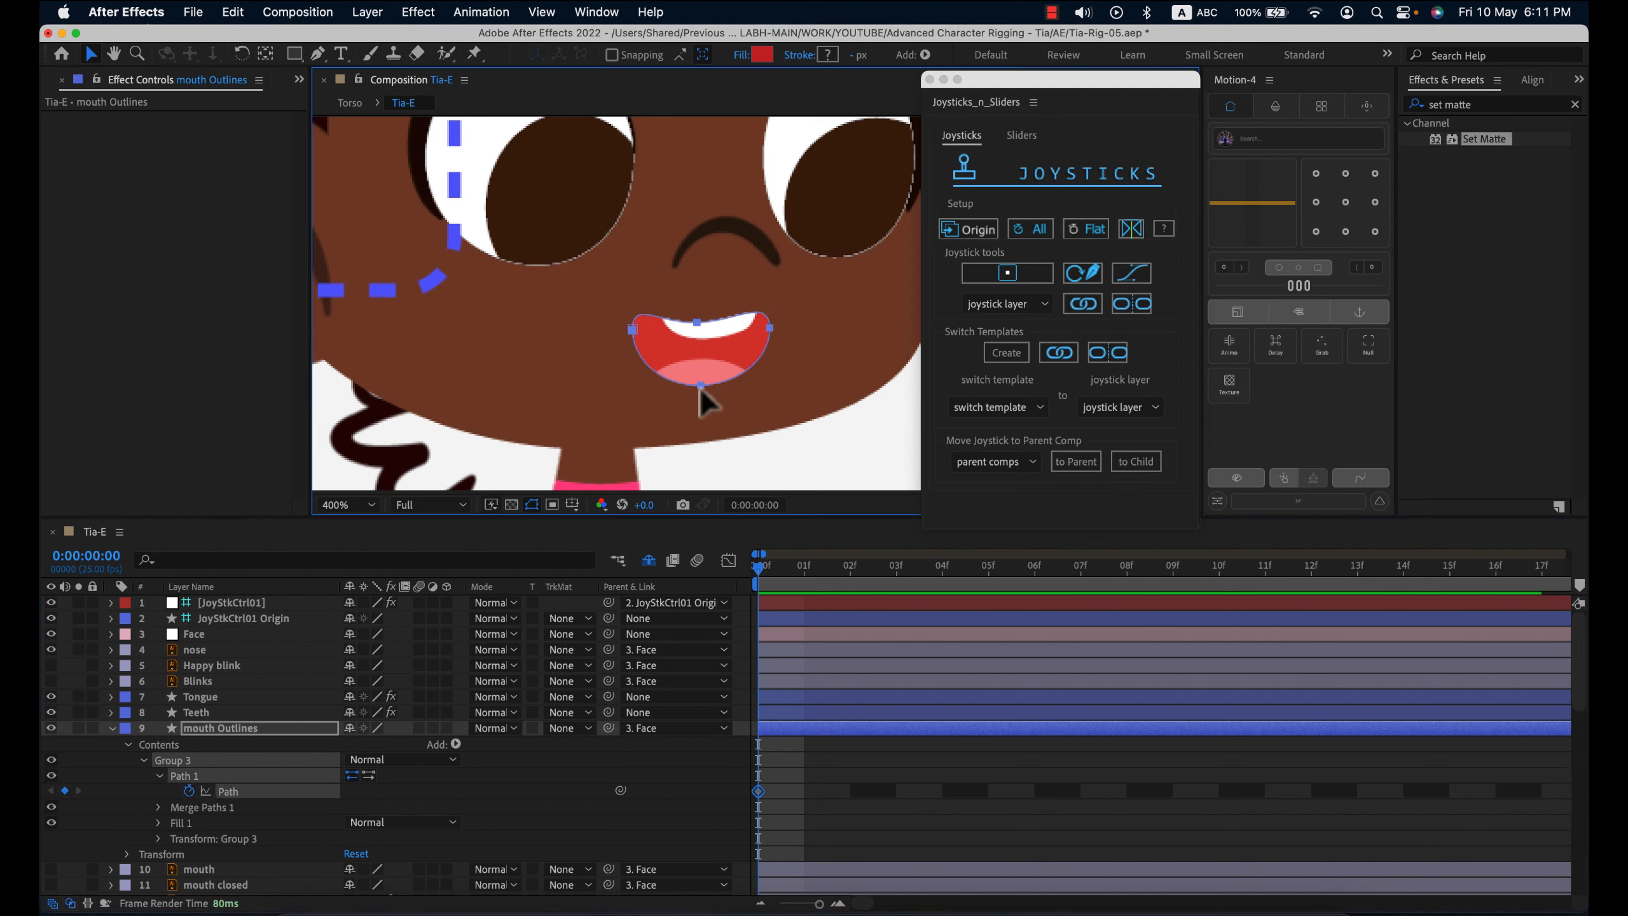
mouse_move(695, 386)
mouse_down()
mouse_move(708, 369)
mouse_move(690, 364)
mouse_move(703, 388)
mouse_up()
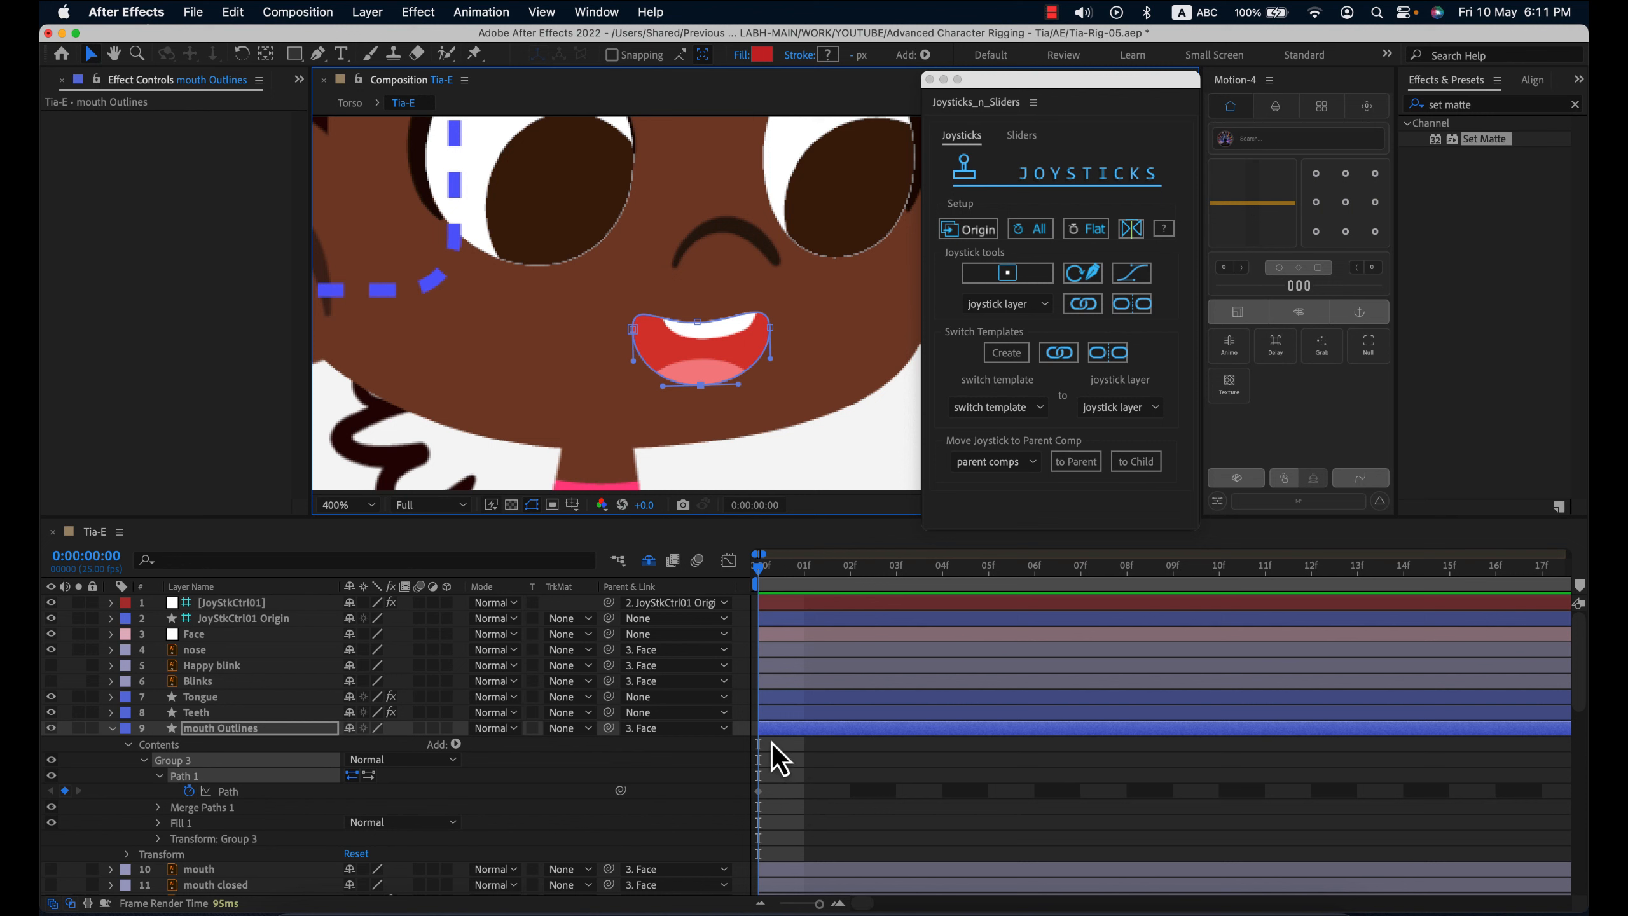
- Add Position keyframes to Teeth and Tongue at frame 0, and show only the keyframed properties of Tongue, Teeth and mouth Outlines
click(254, 712)
shift+click(249, 700)
key(p)
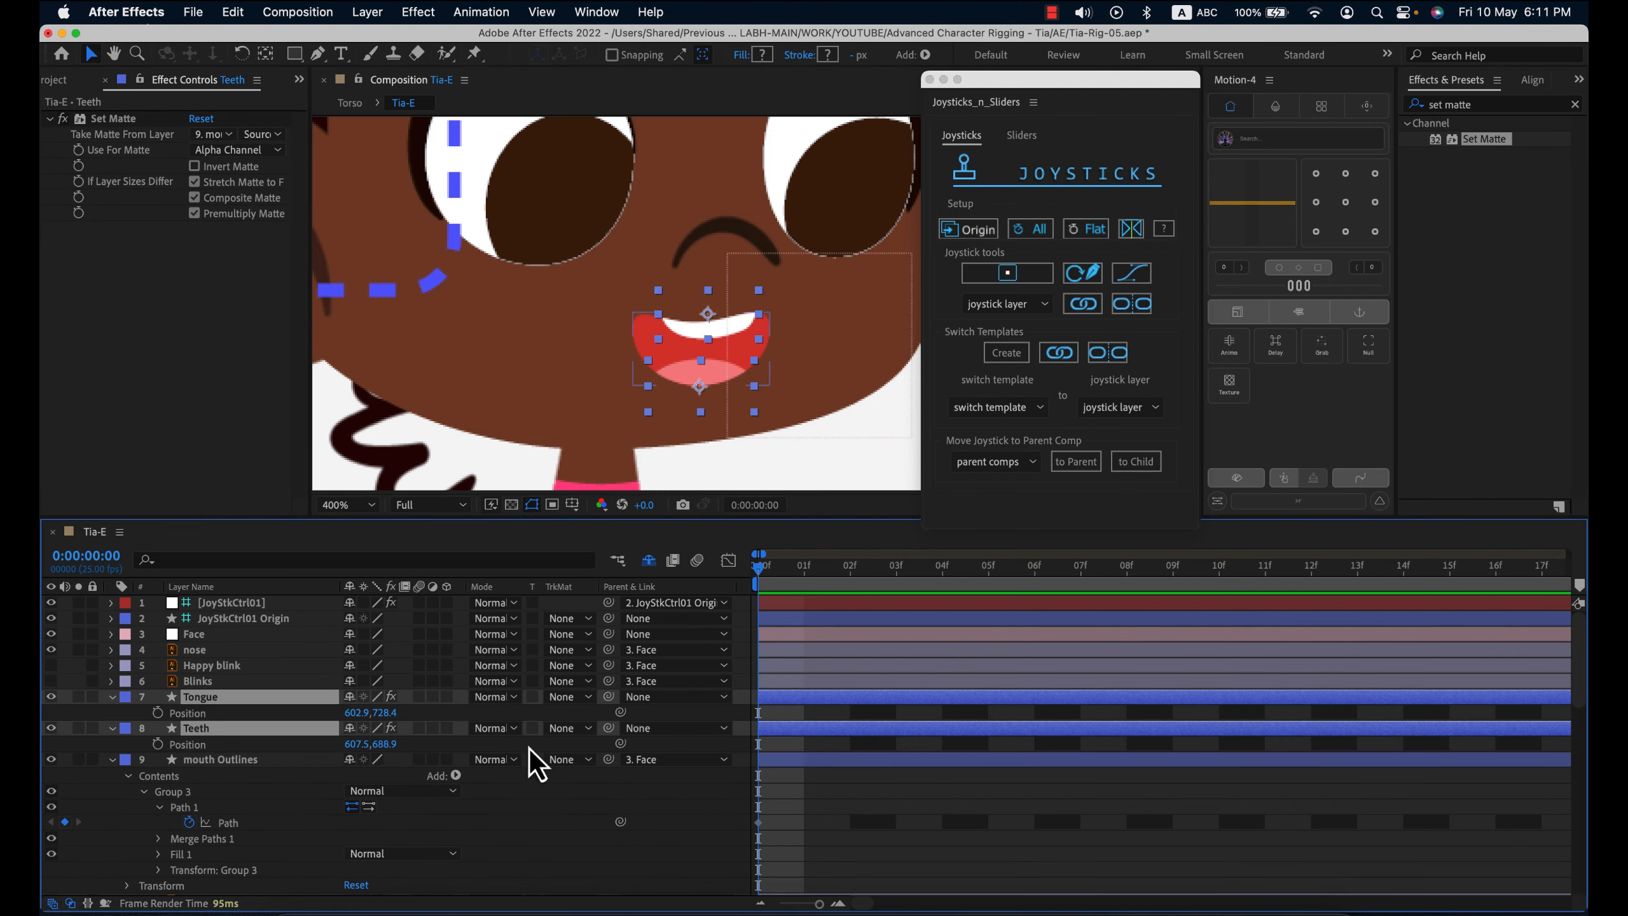
key(alt+shift+p)
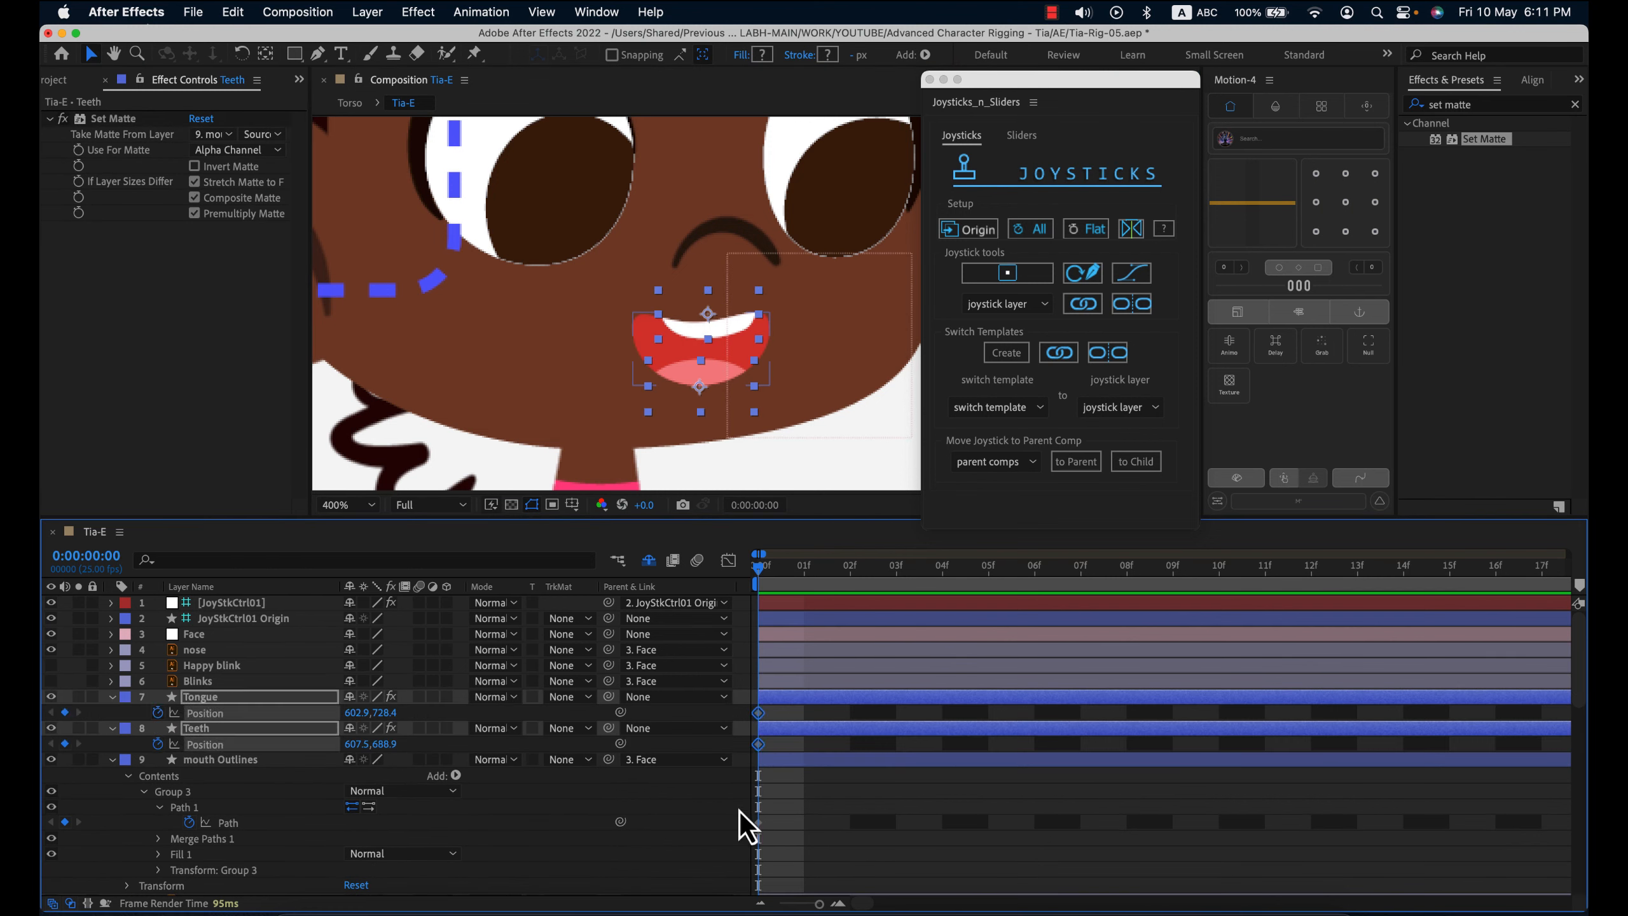
shift+click(226, 764)
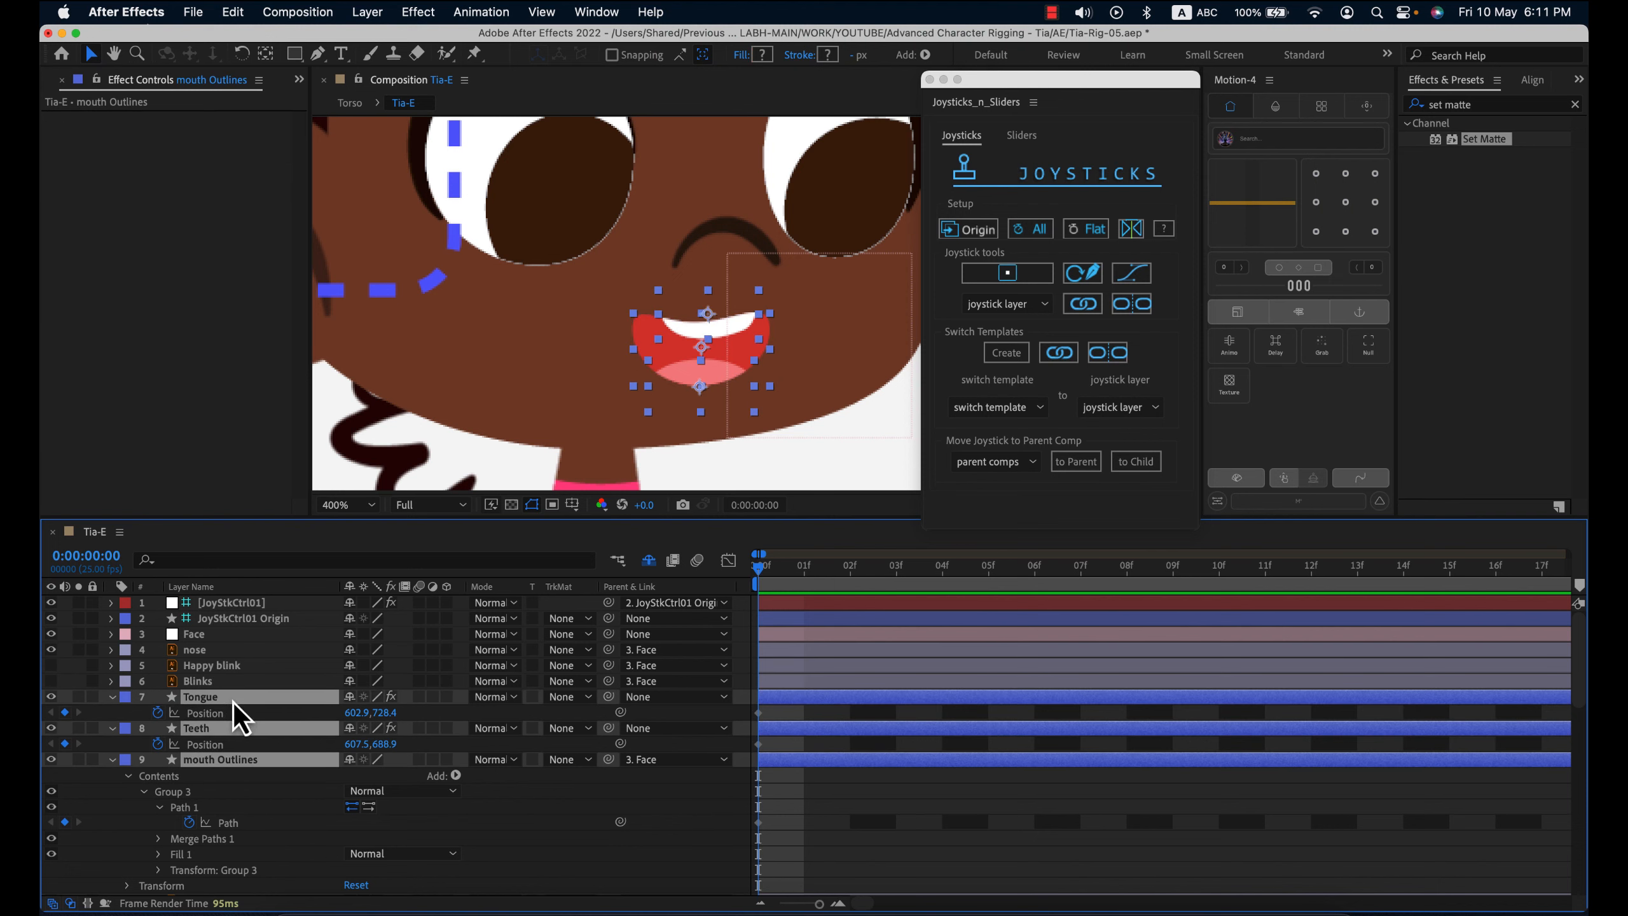
key(u)
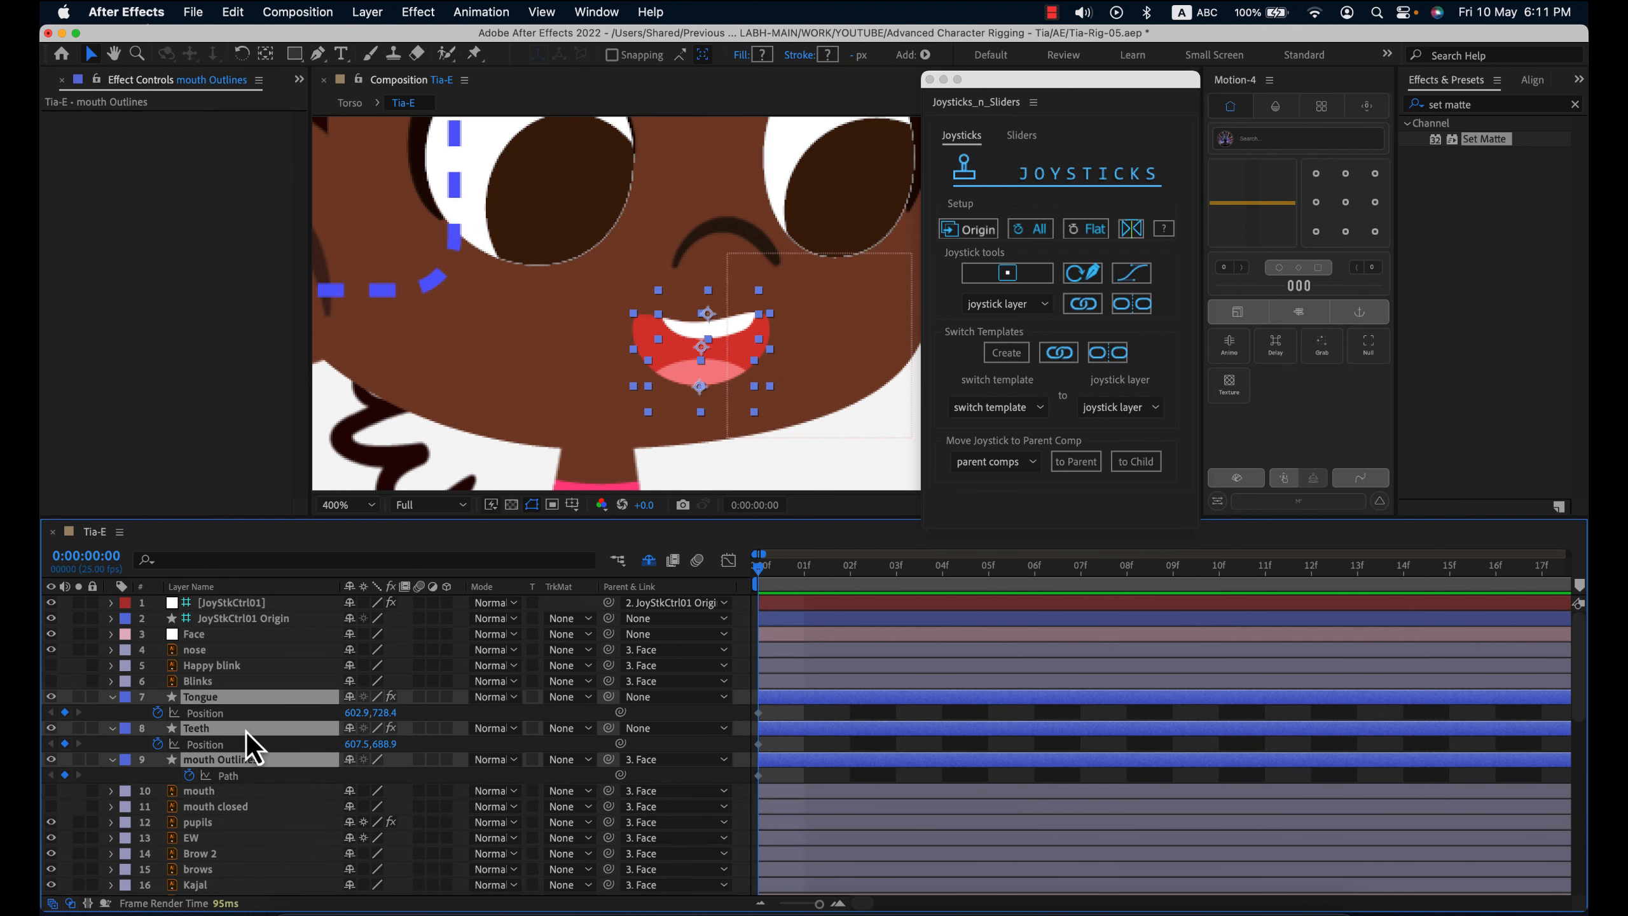
- Select the frame 0 keyframes of Tongue, Teeth and mouth Outlines and apply the Joysticks Origin function to them
click(218, 728)
click(227, 743)
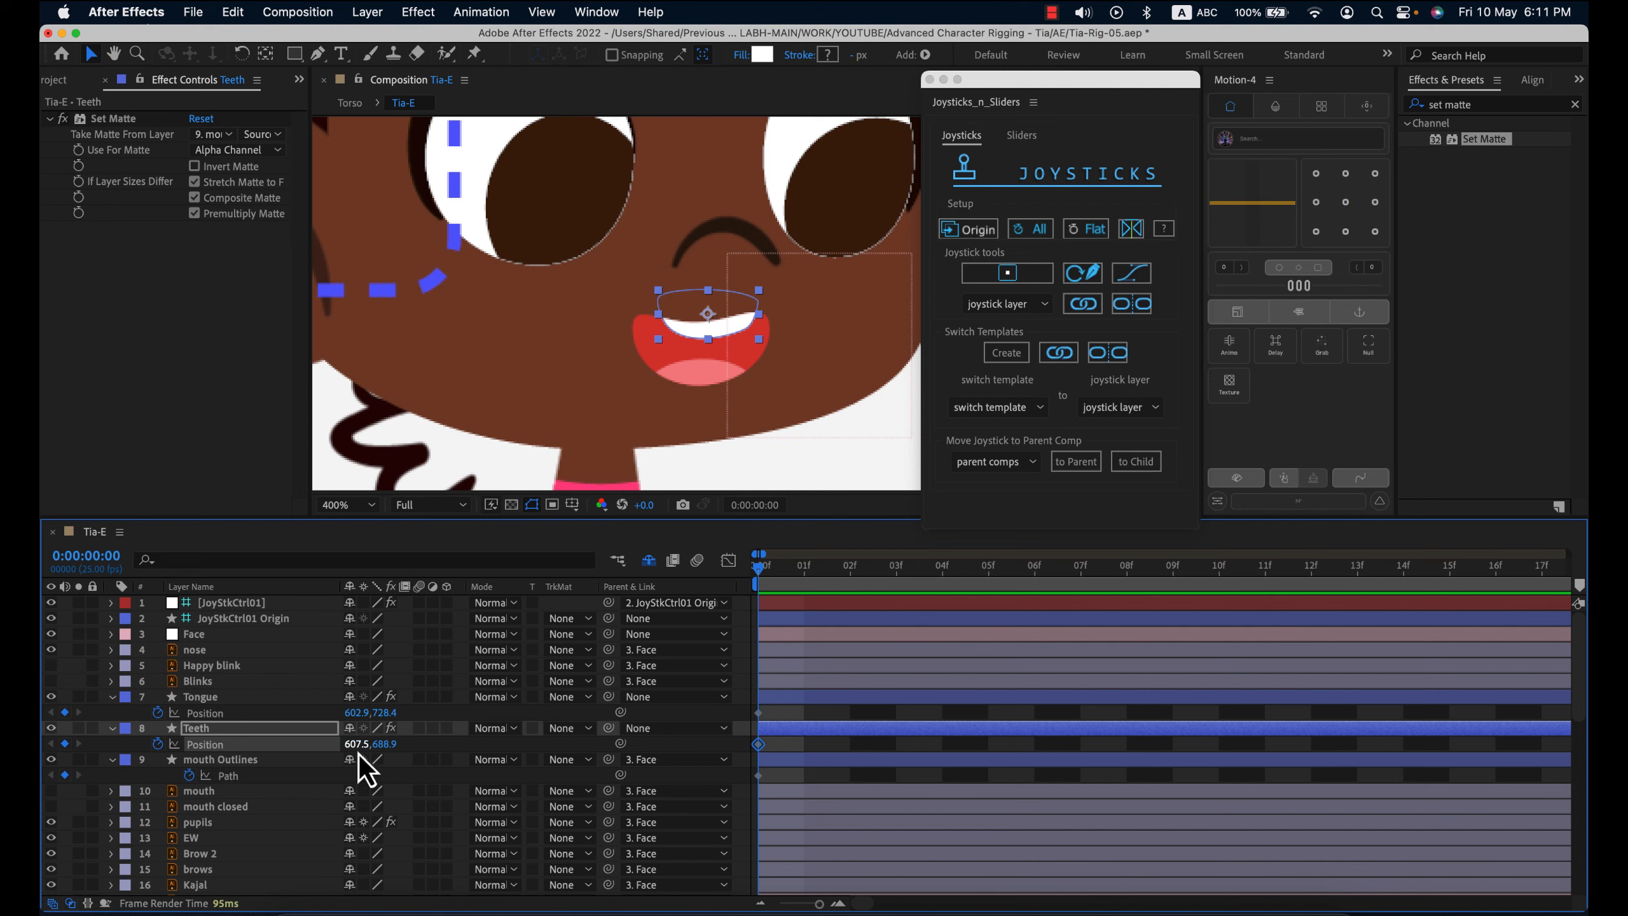
click(254, 776)
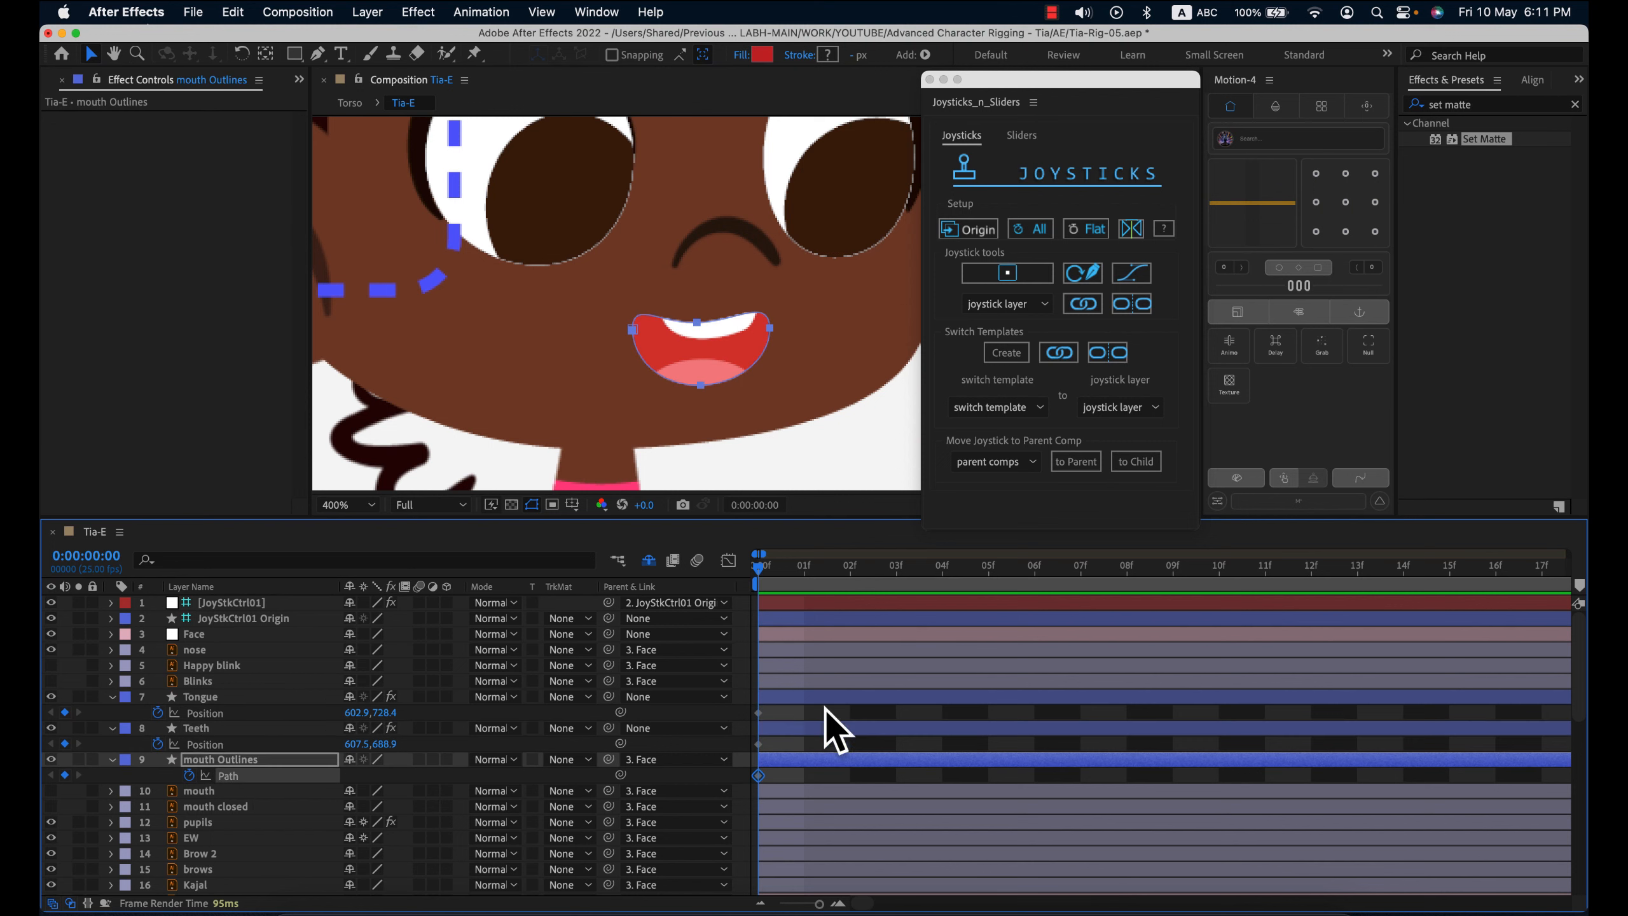
drag(775, 699, 823, 798)
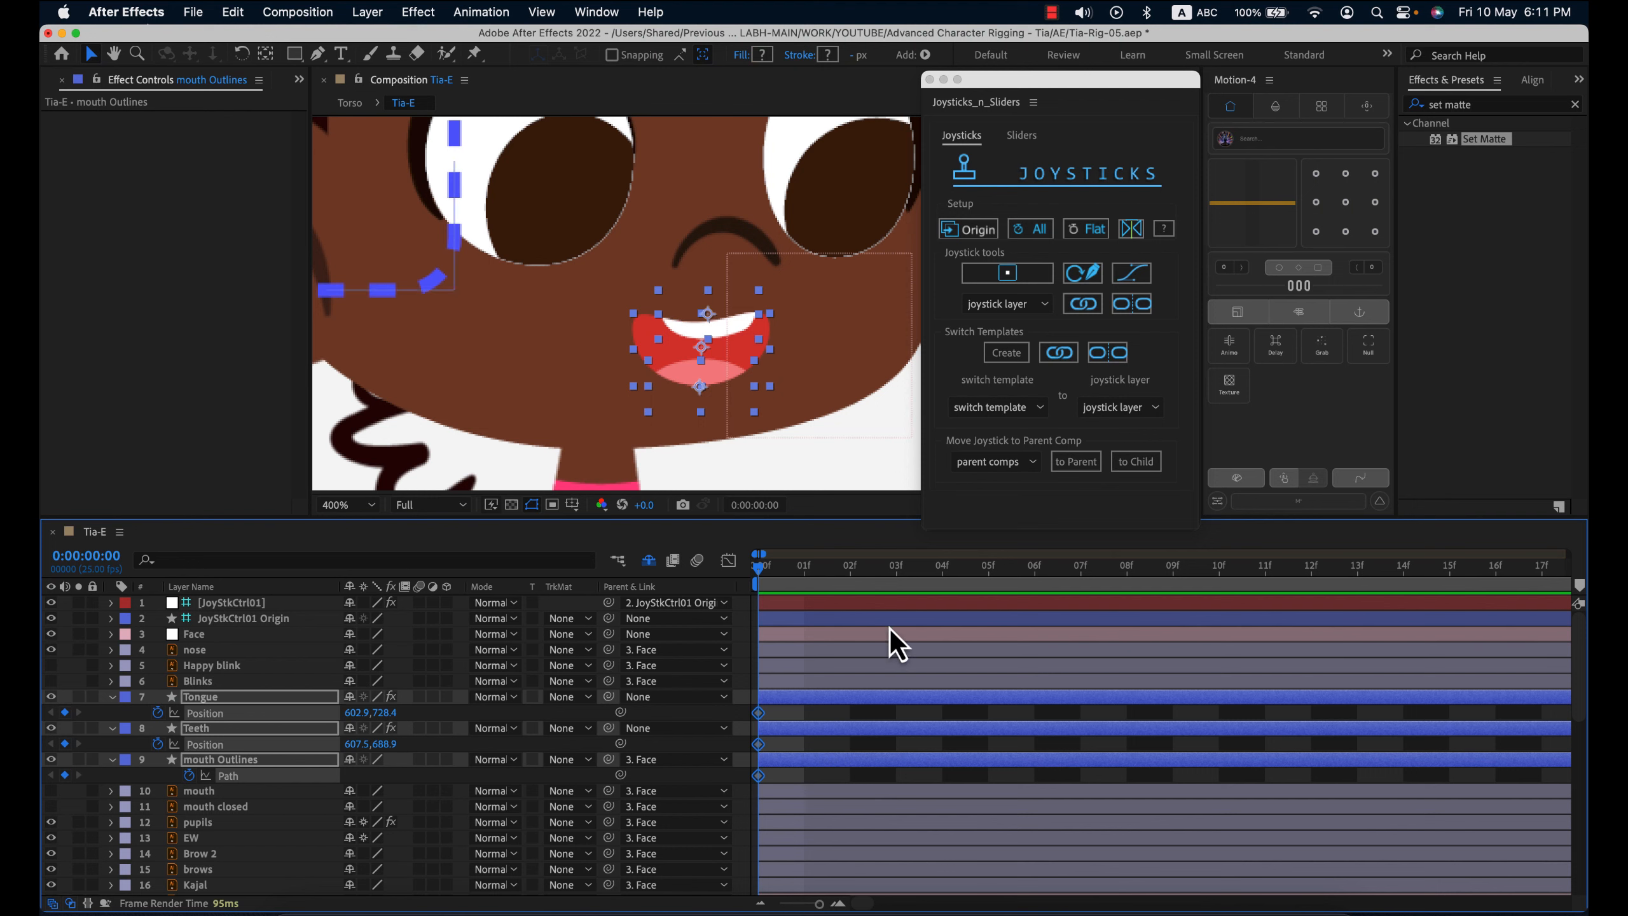
drag(784, 707, 748, 790)
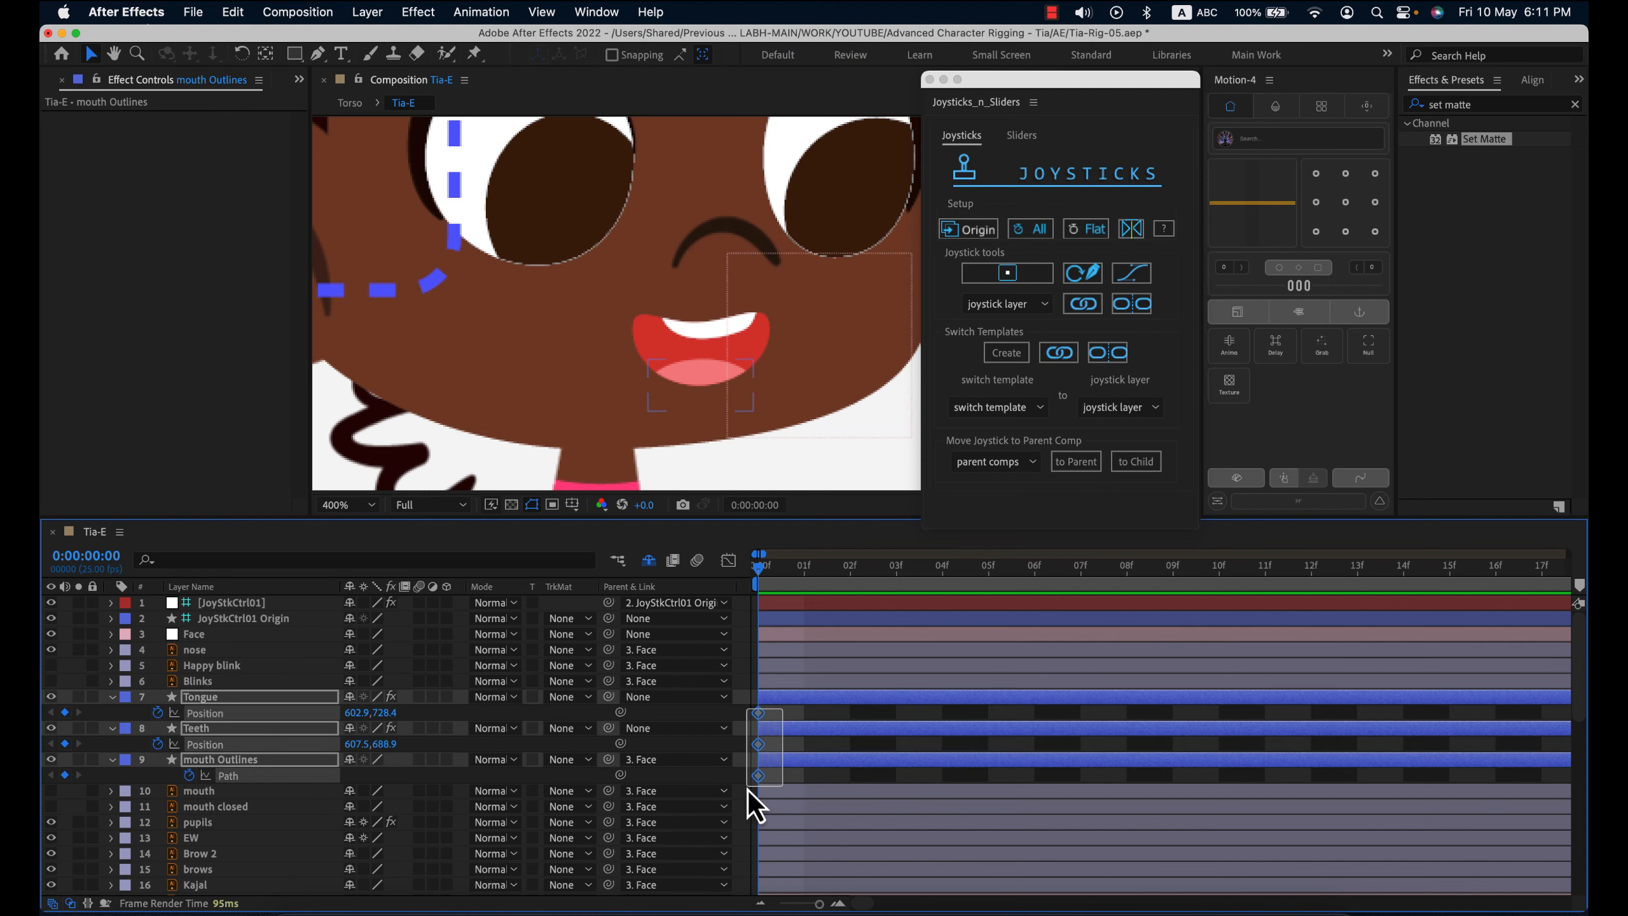
click(973, 234)
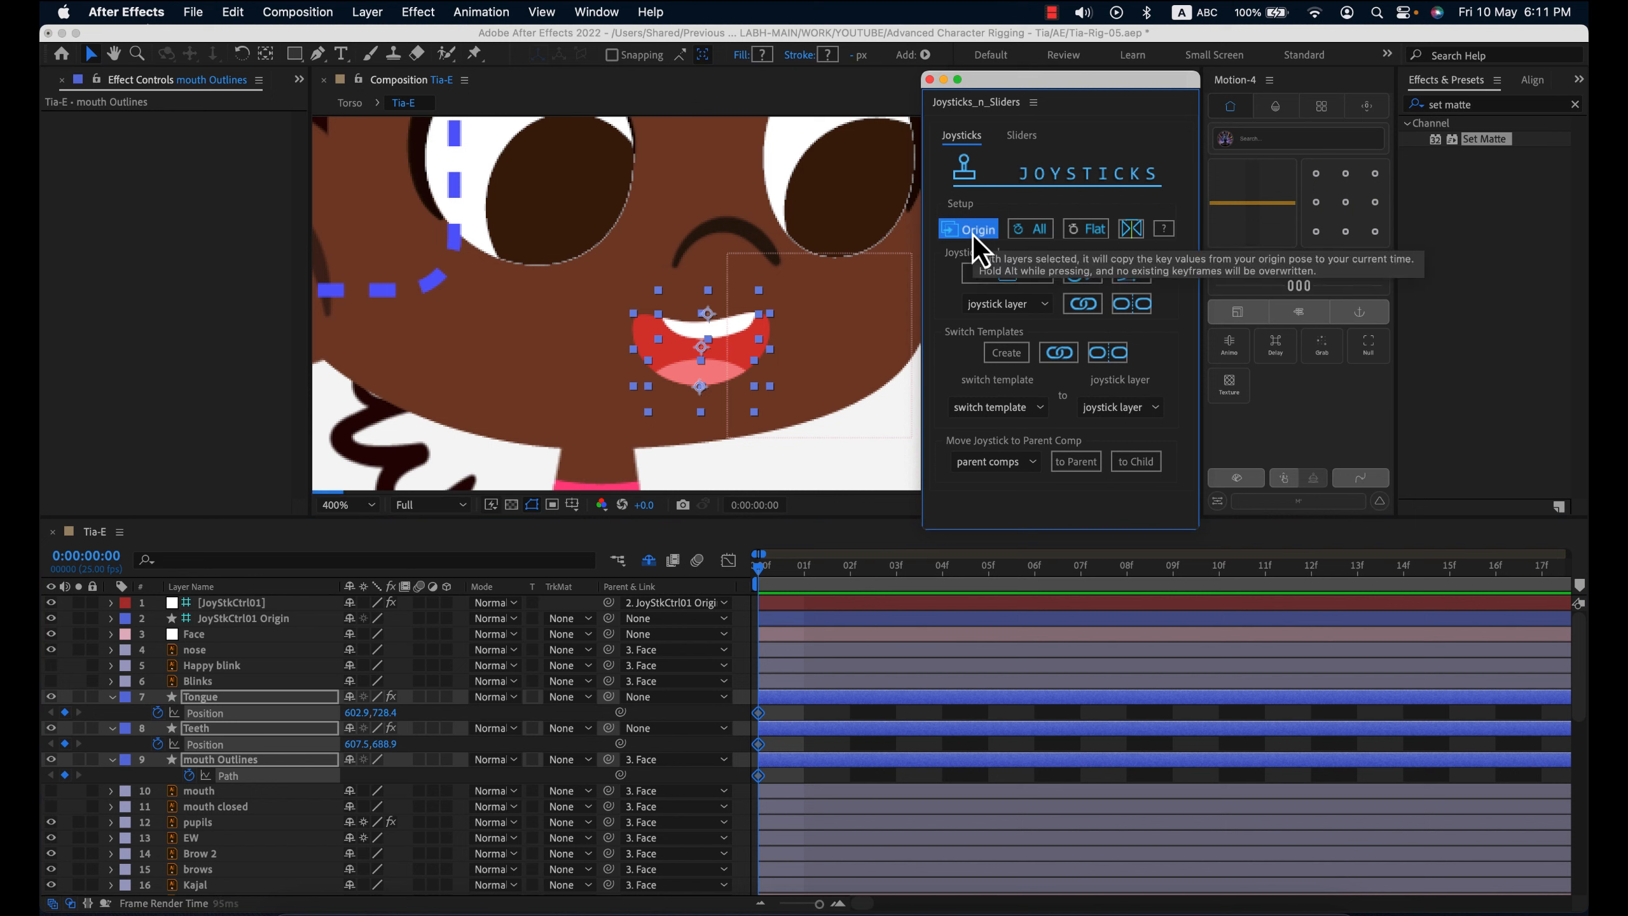
- At frame 1, reshape the mouth Outlines path into a wider open mouth with both corners moved outward and the lower edge moved down
click(765, 573)
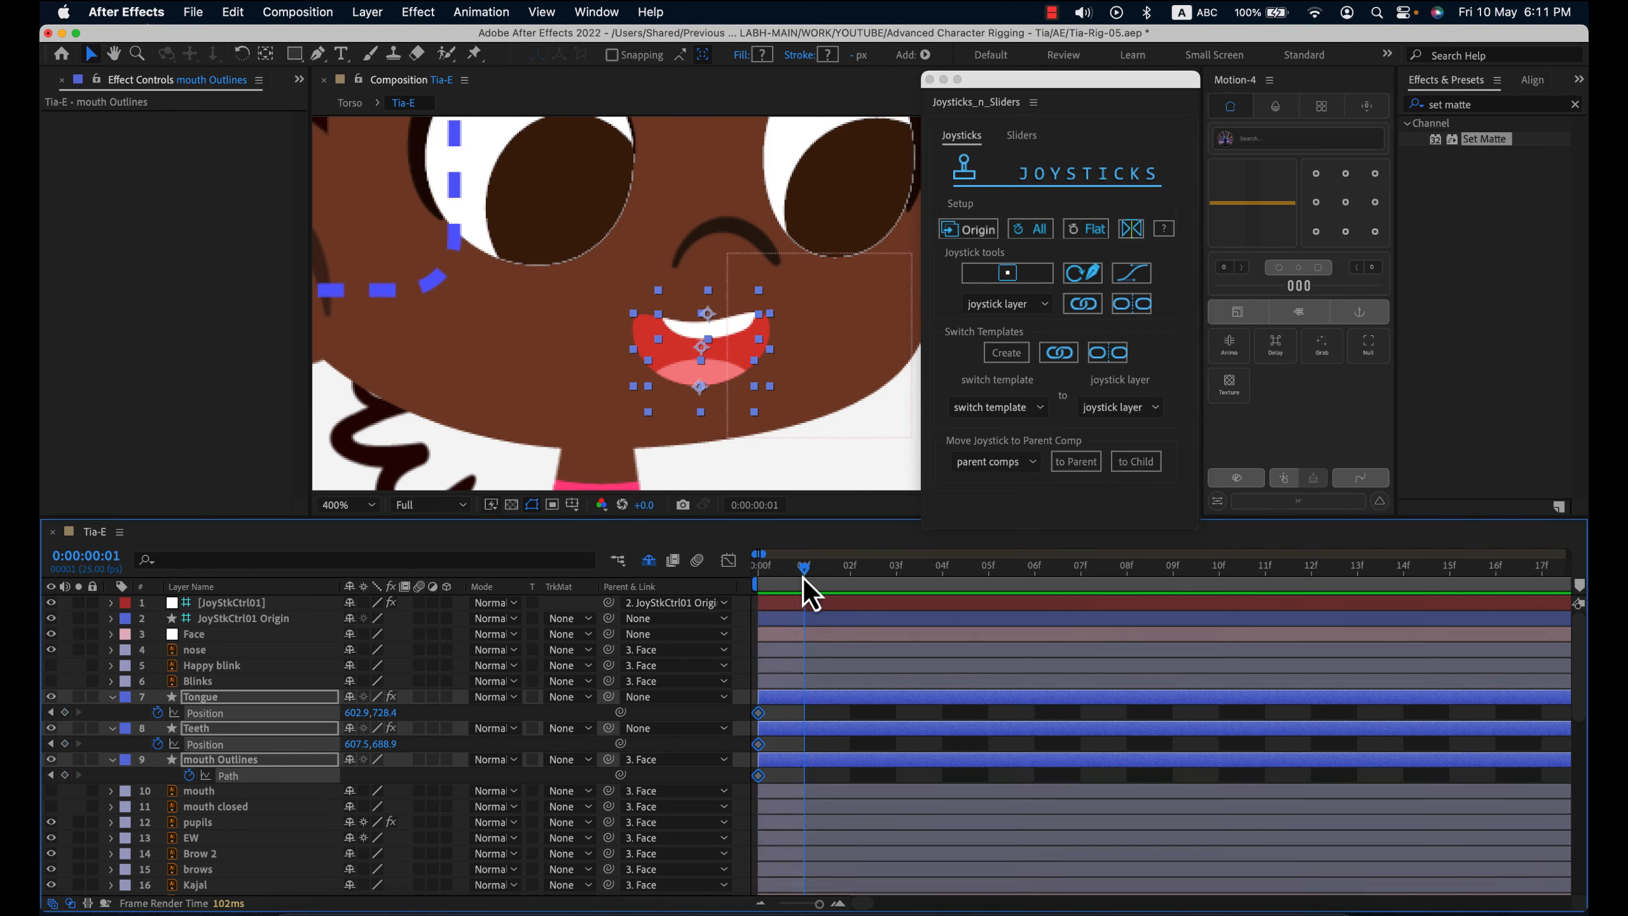
drag(804, 578, 805, 582)
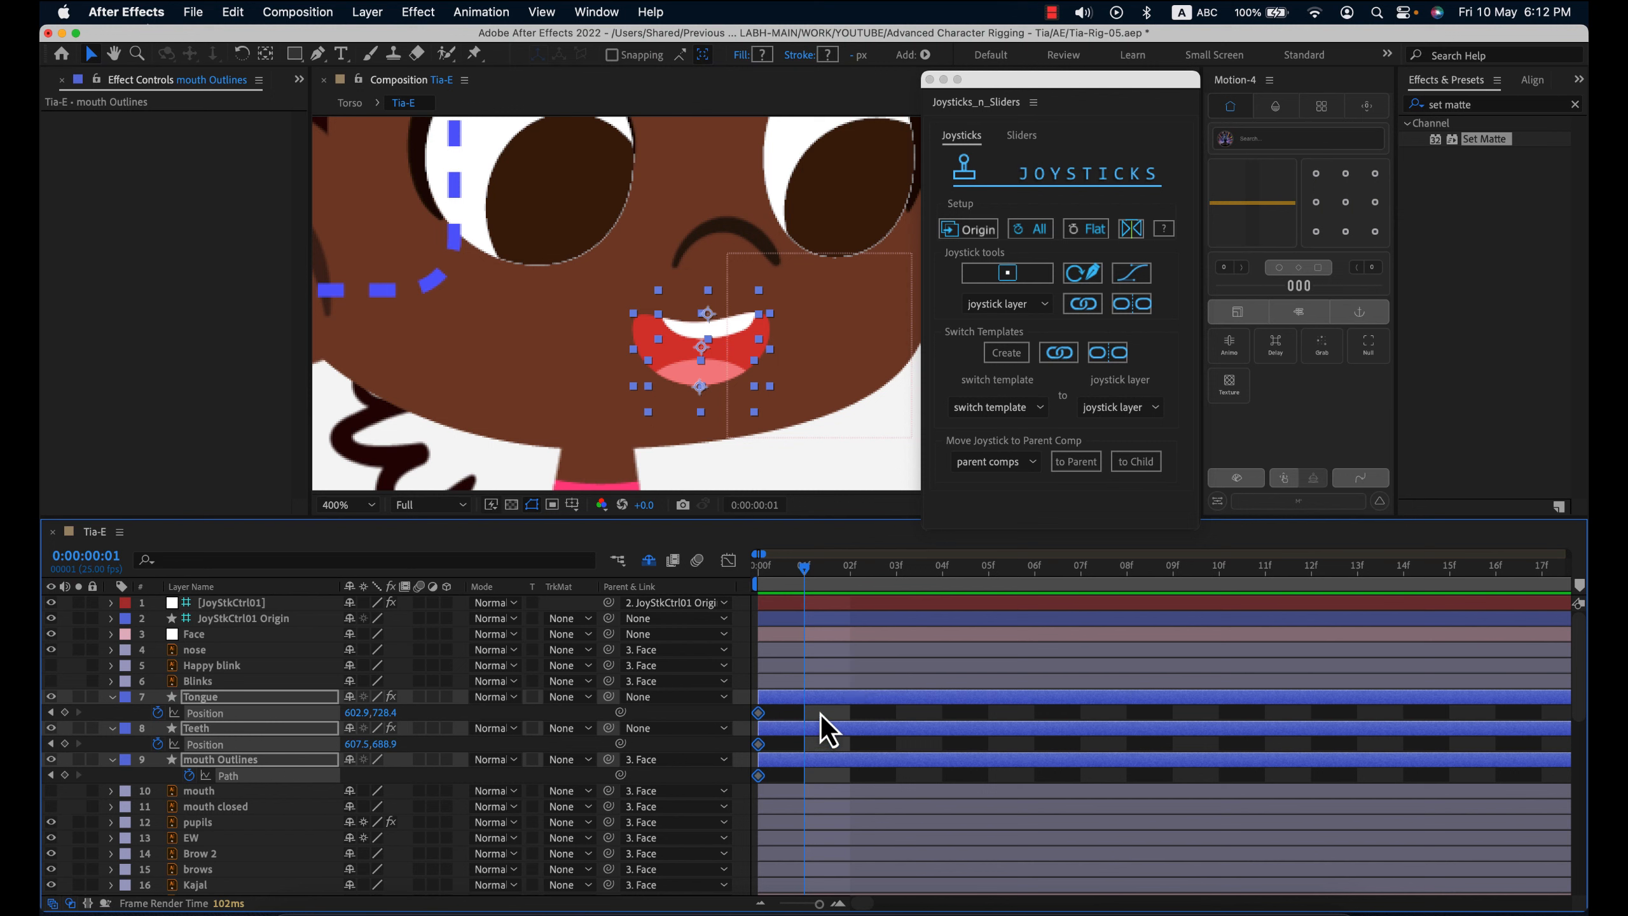
click(301, 776)
mouse_move(721, 402)
mouse_down()
mouse_move(697, 386)
mouse_move(701, 406)
mouse_up()
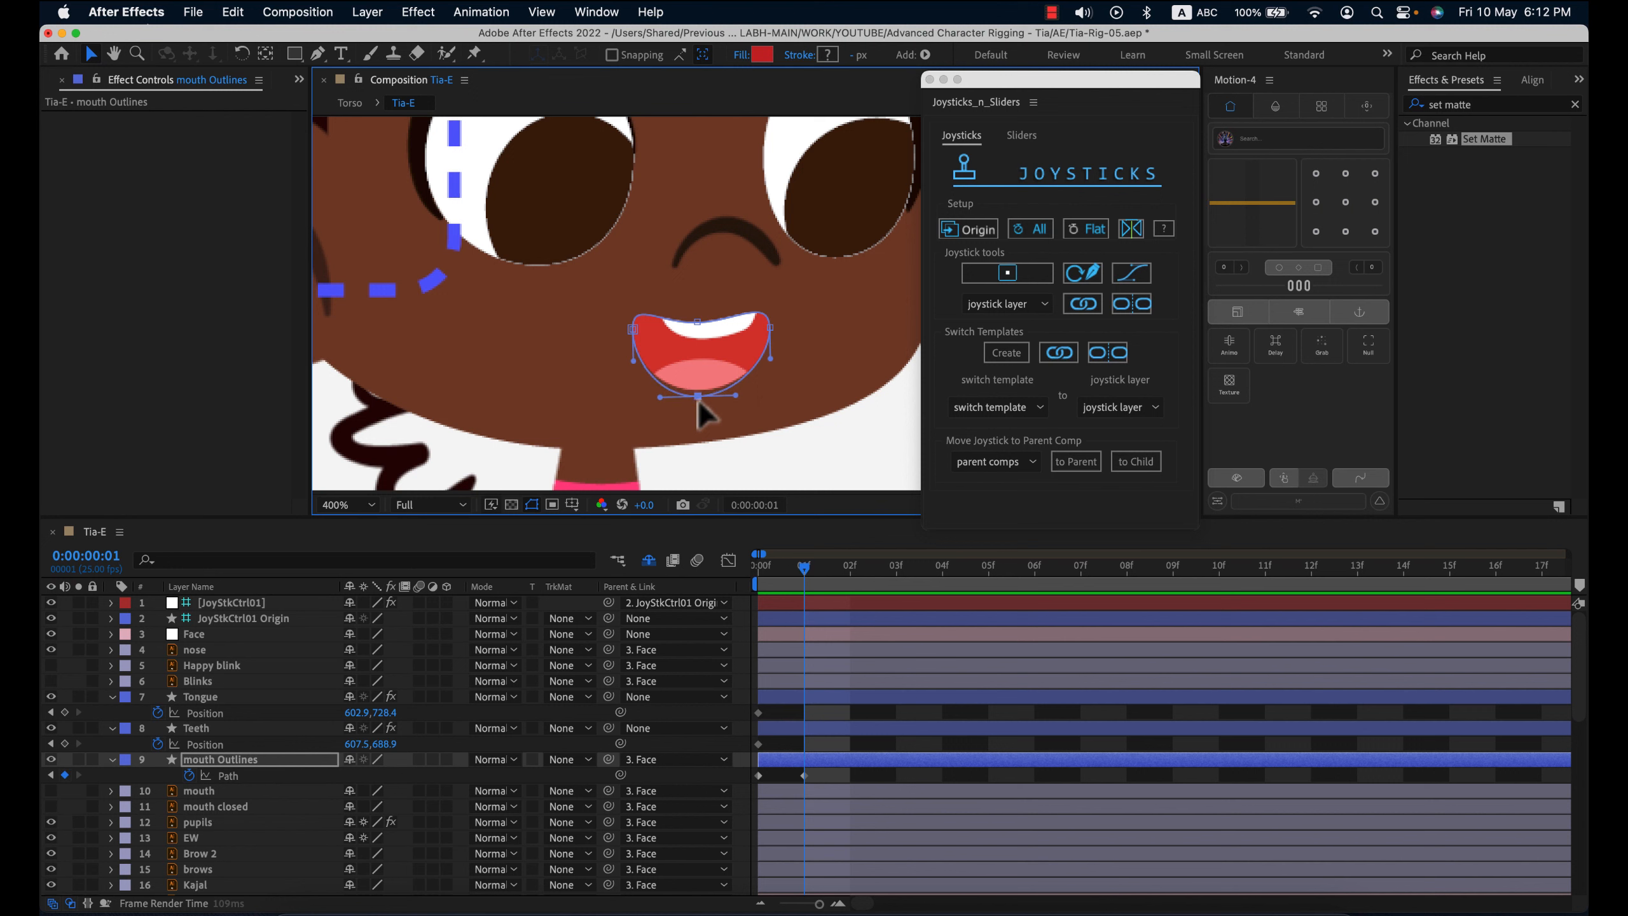
drag(634, 328, 609, 330)
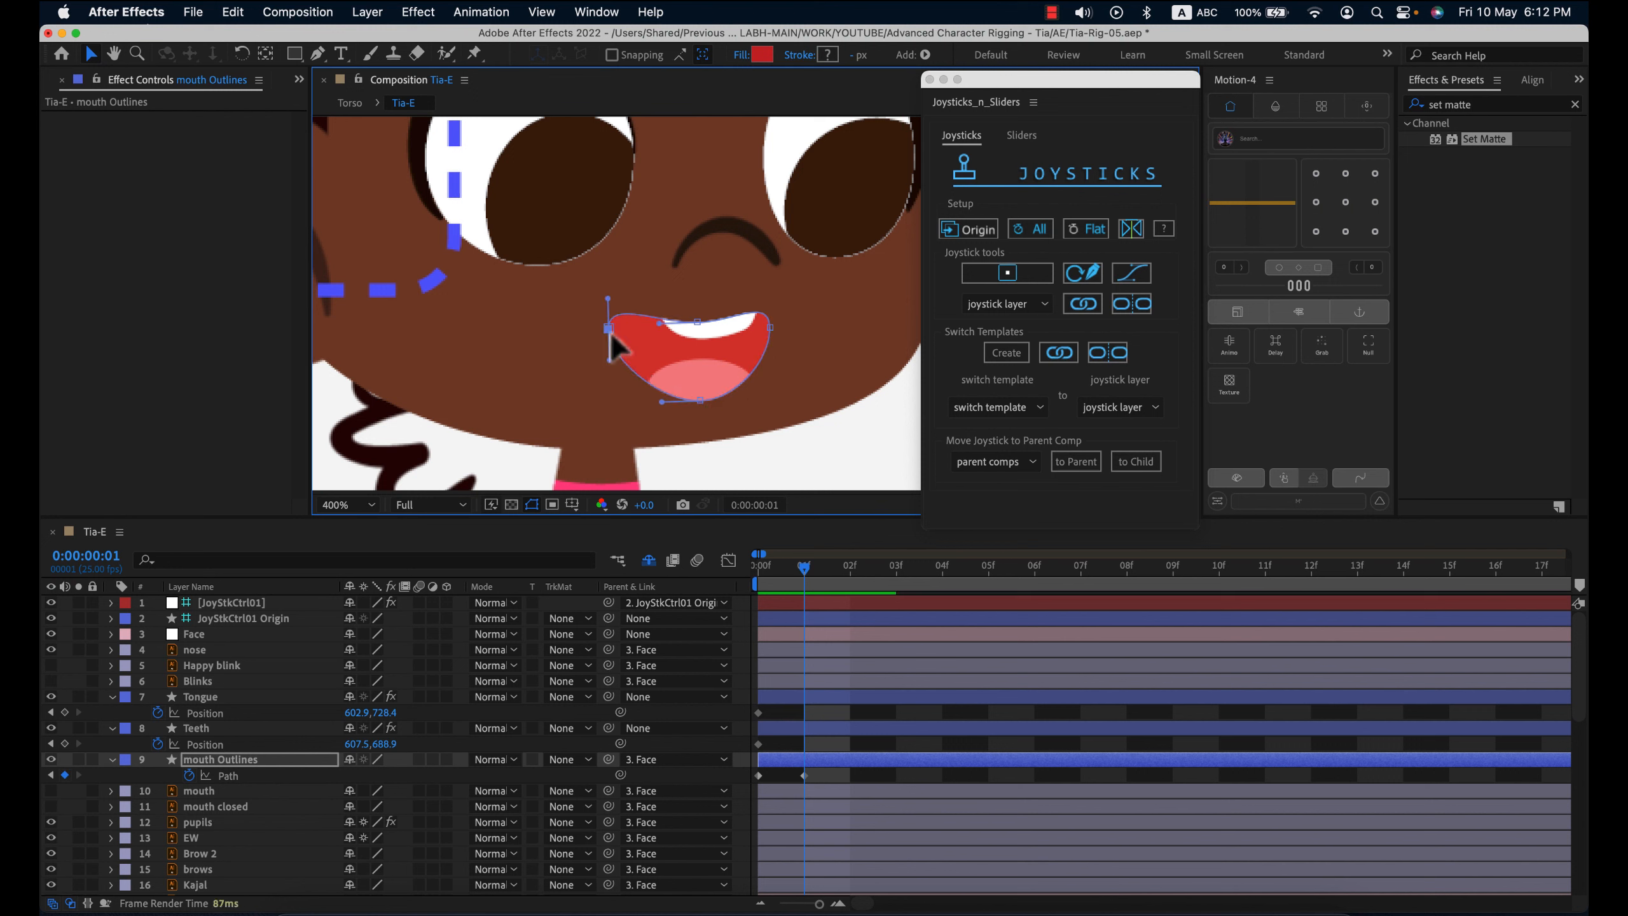
drag(768, 330, 785, 323)
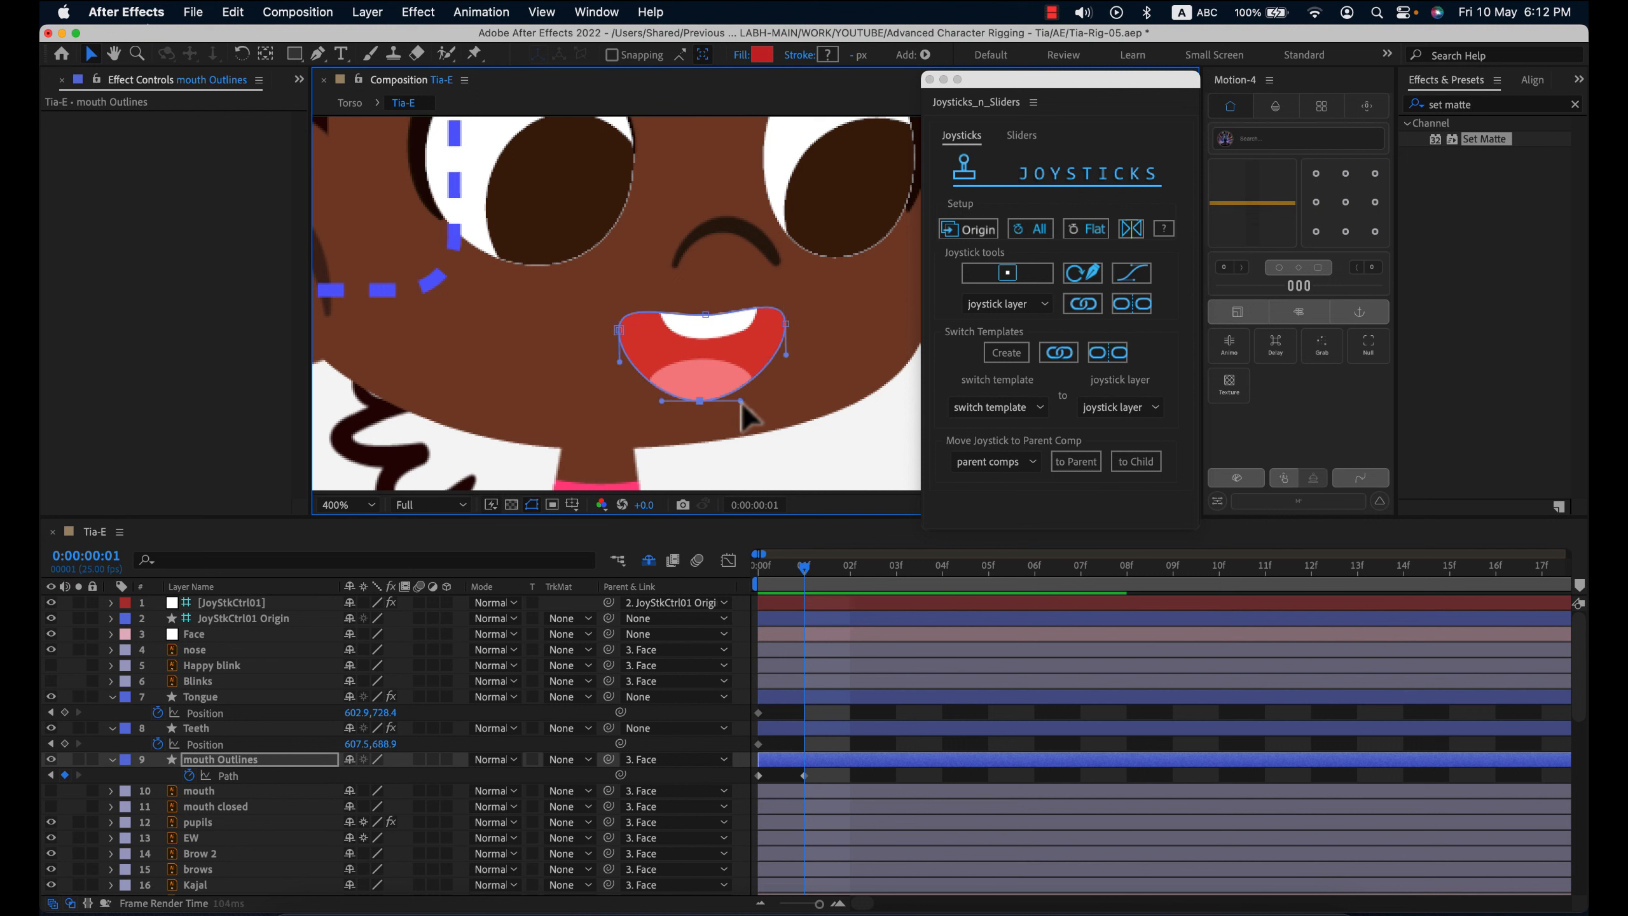
drag(739, 401, 697, 407)
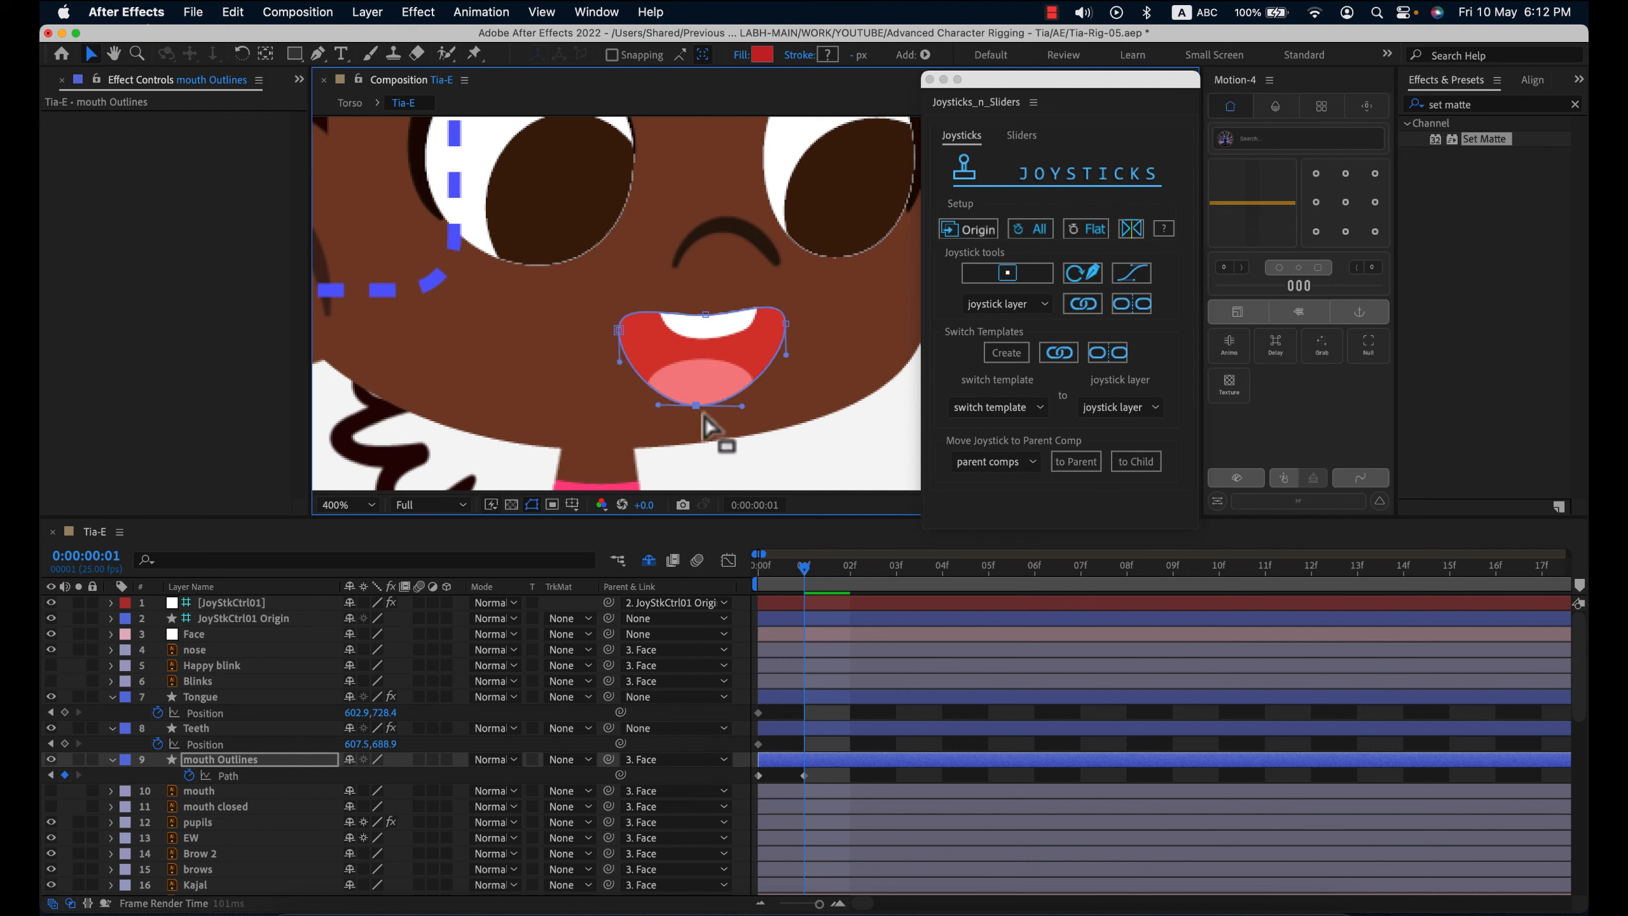
- At frame 1, reposition the Teeth layer to about 608.0, 686.9 and the Tongue layer to about 600.4, 735.9
click(813, 729)
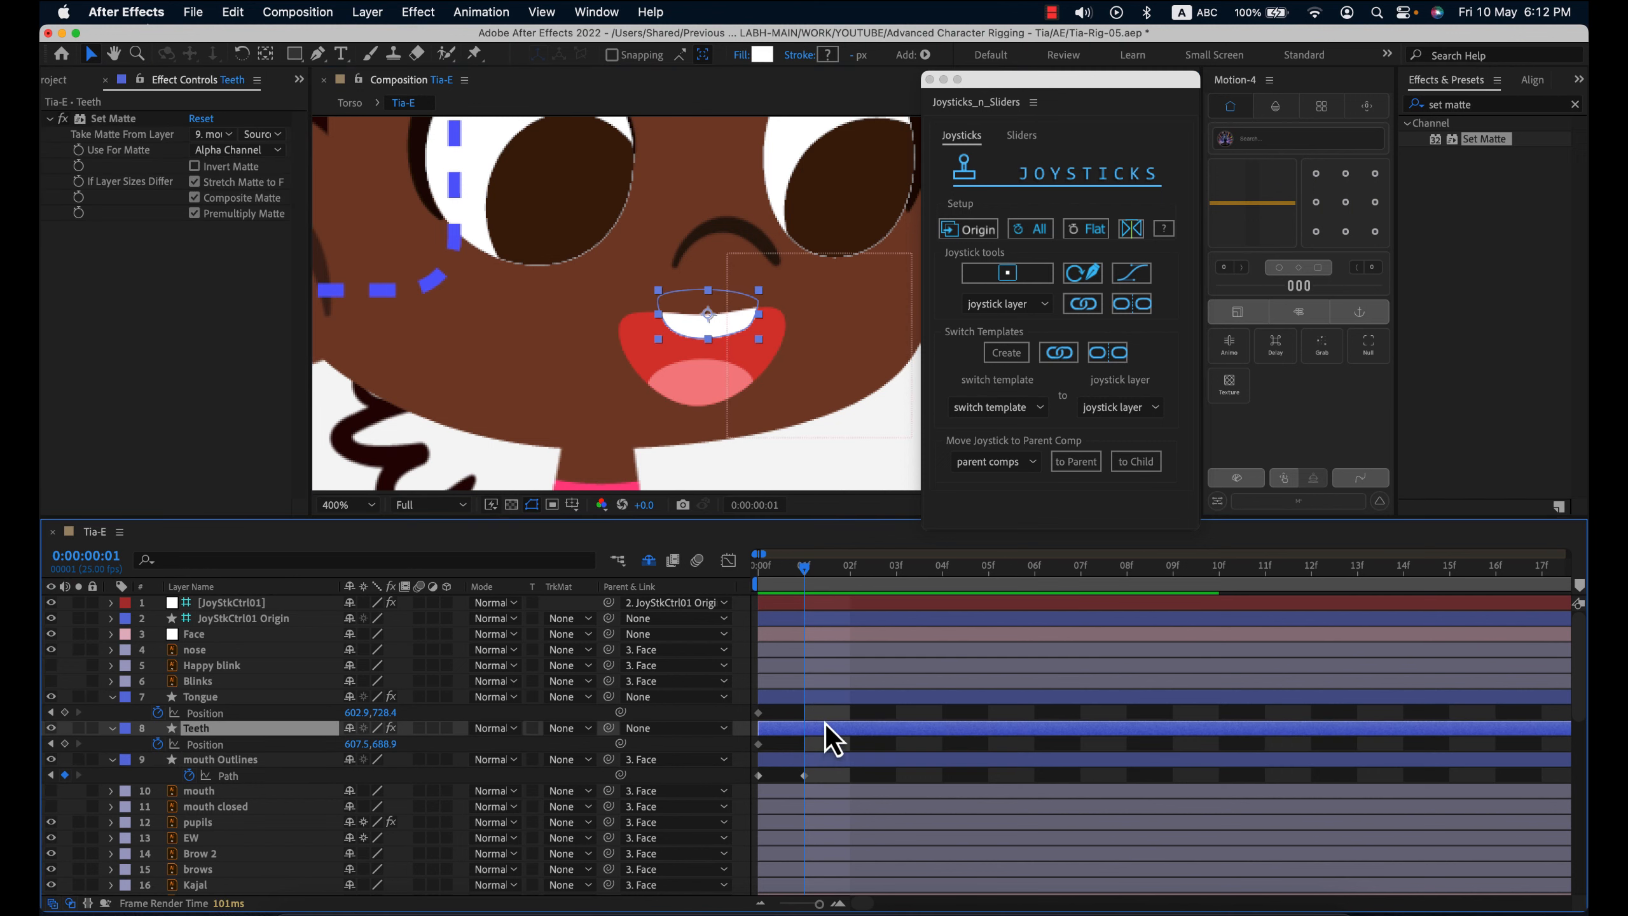
shift+click(815, 699)
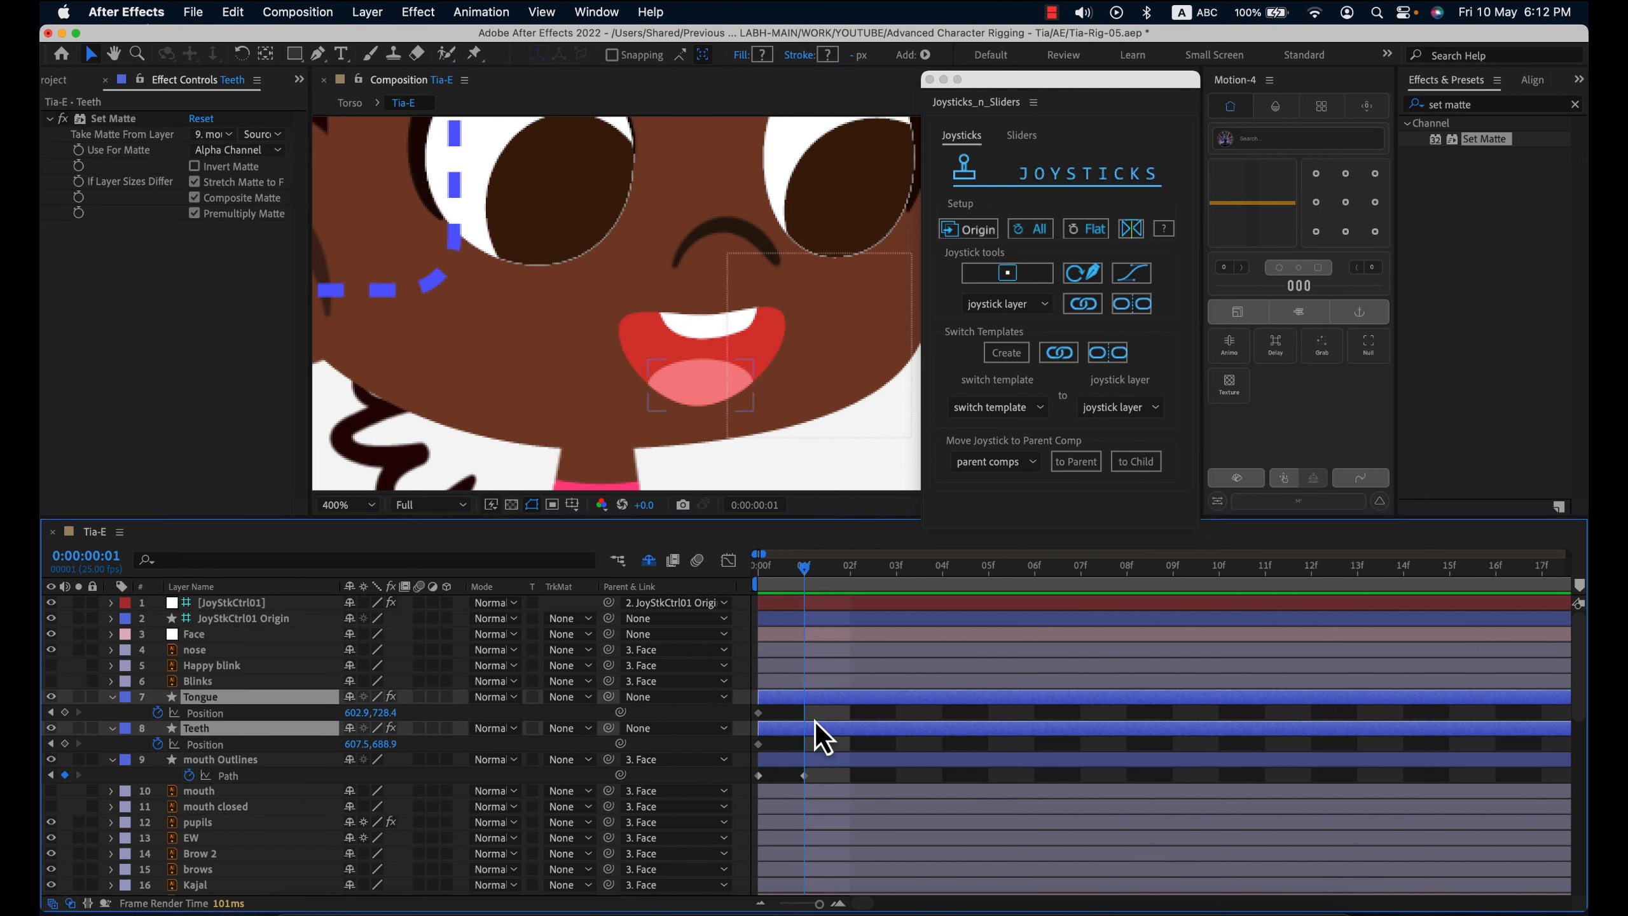
click(815, 728)
drag(725, 328, 731, 340)
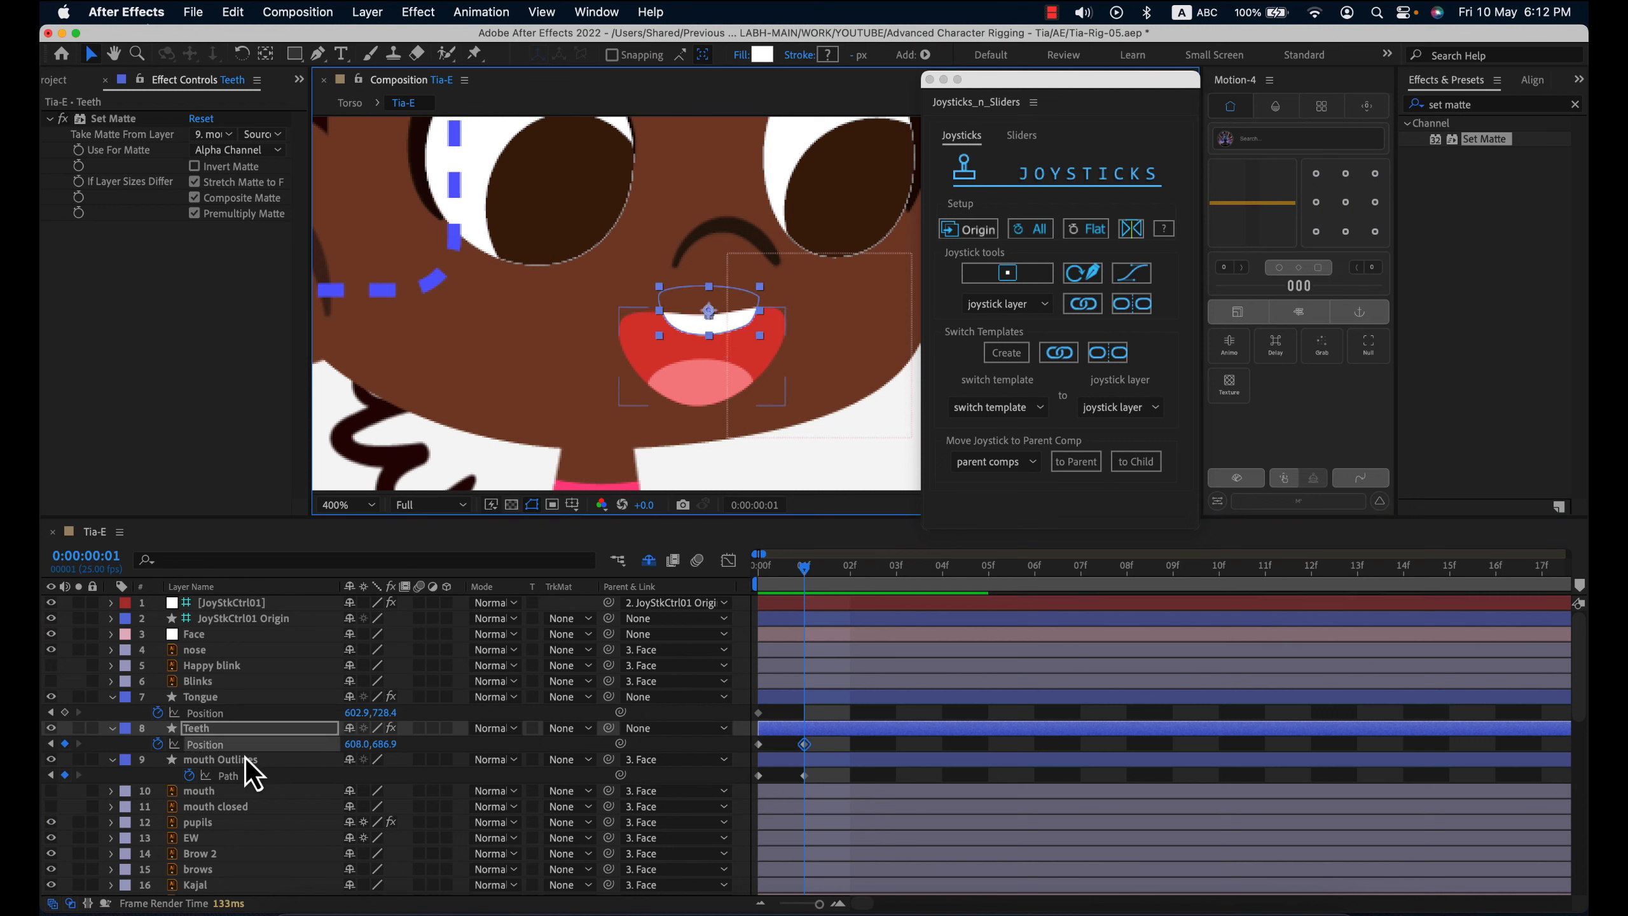
click(232, 711)
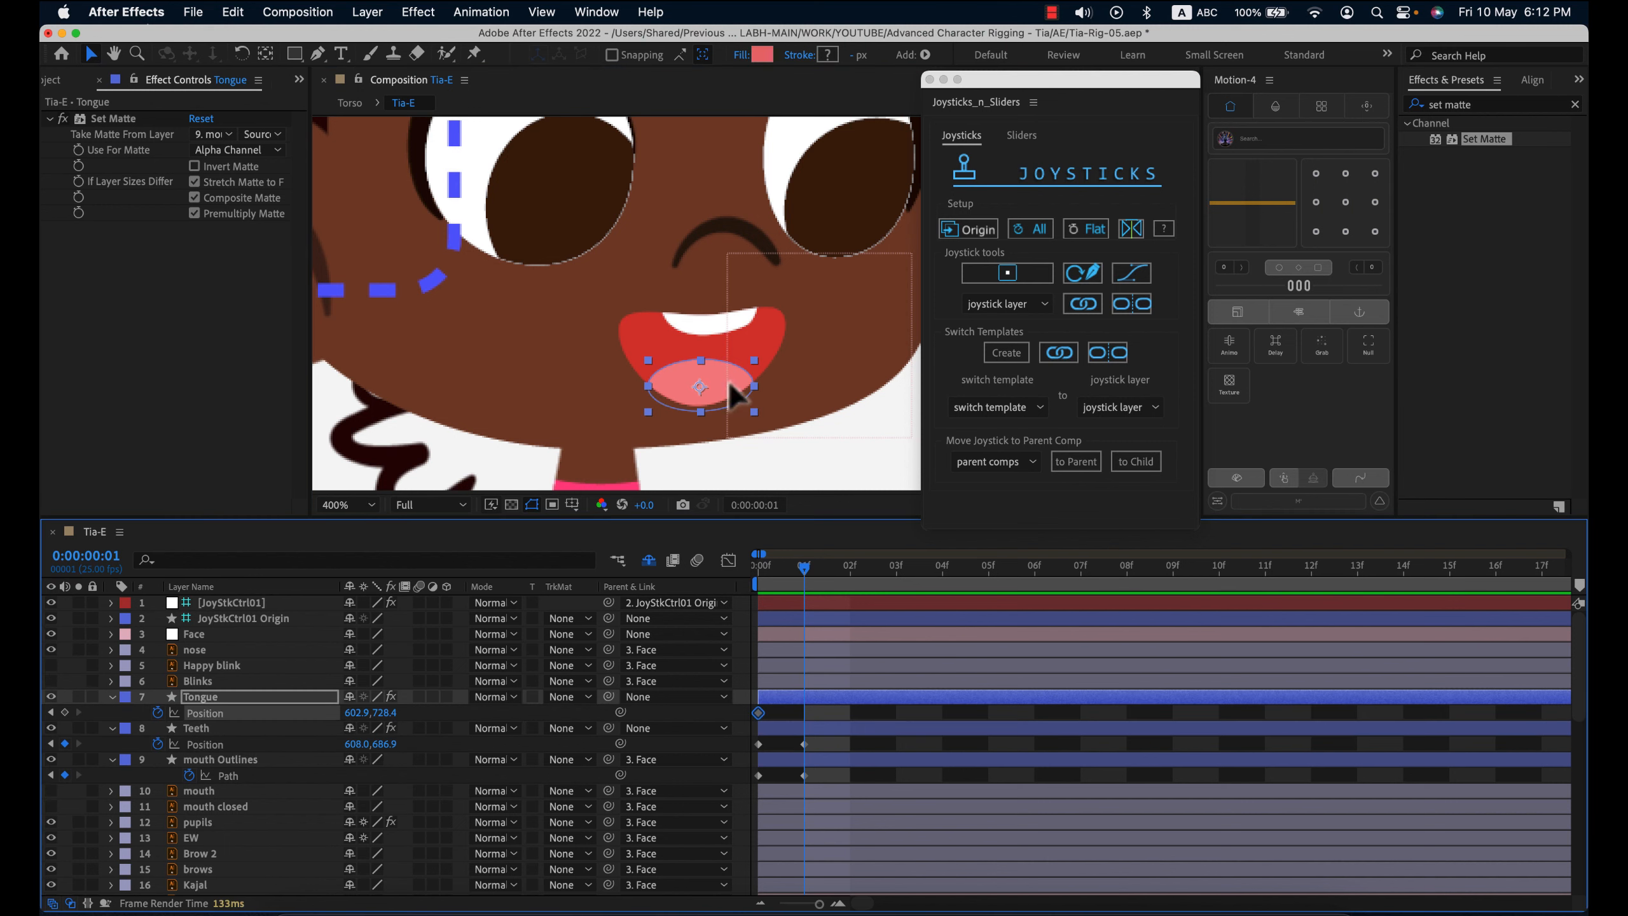
drag(727, 378, 722, 393)
- Copy the origin pose of the Tongue, Teeth and mouth Outlines layers to frame 2 with Joysticks Origin
drag(847, 742, 790, 783)
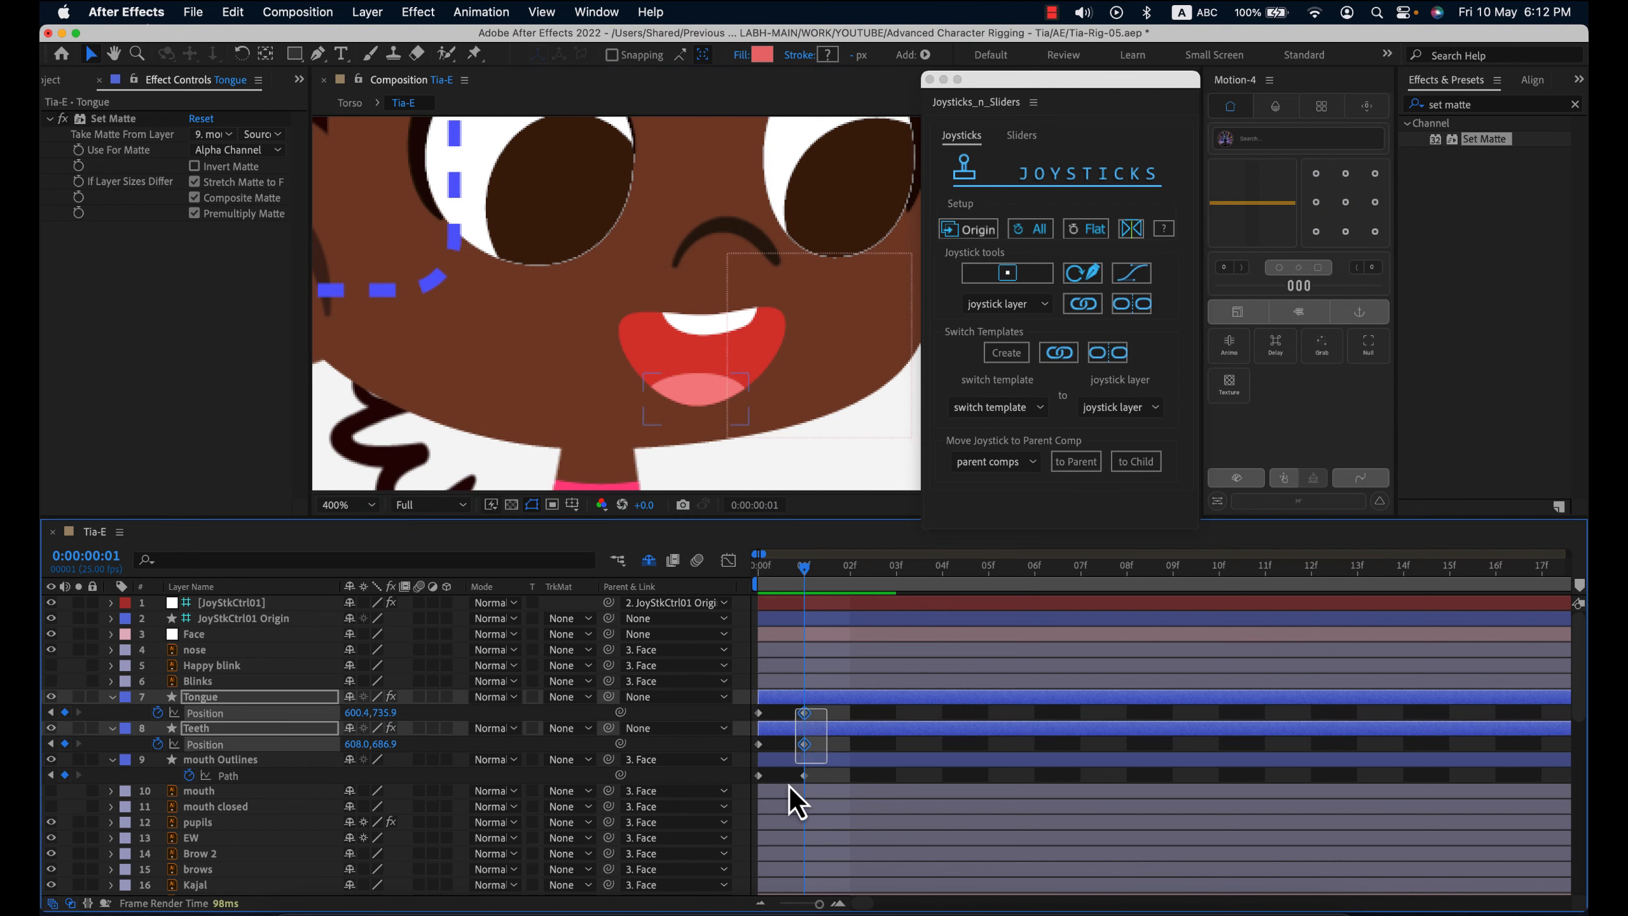
drag(827, 710, 750, 819)
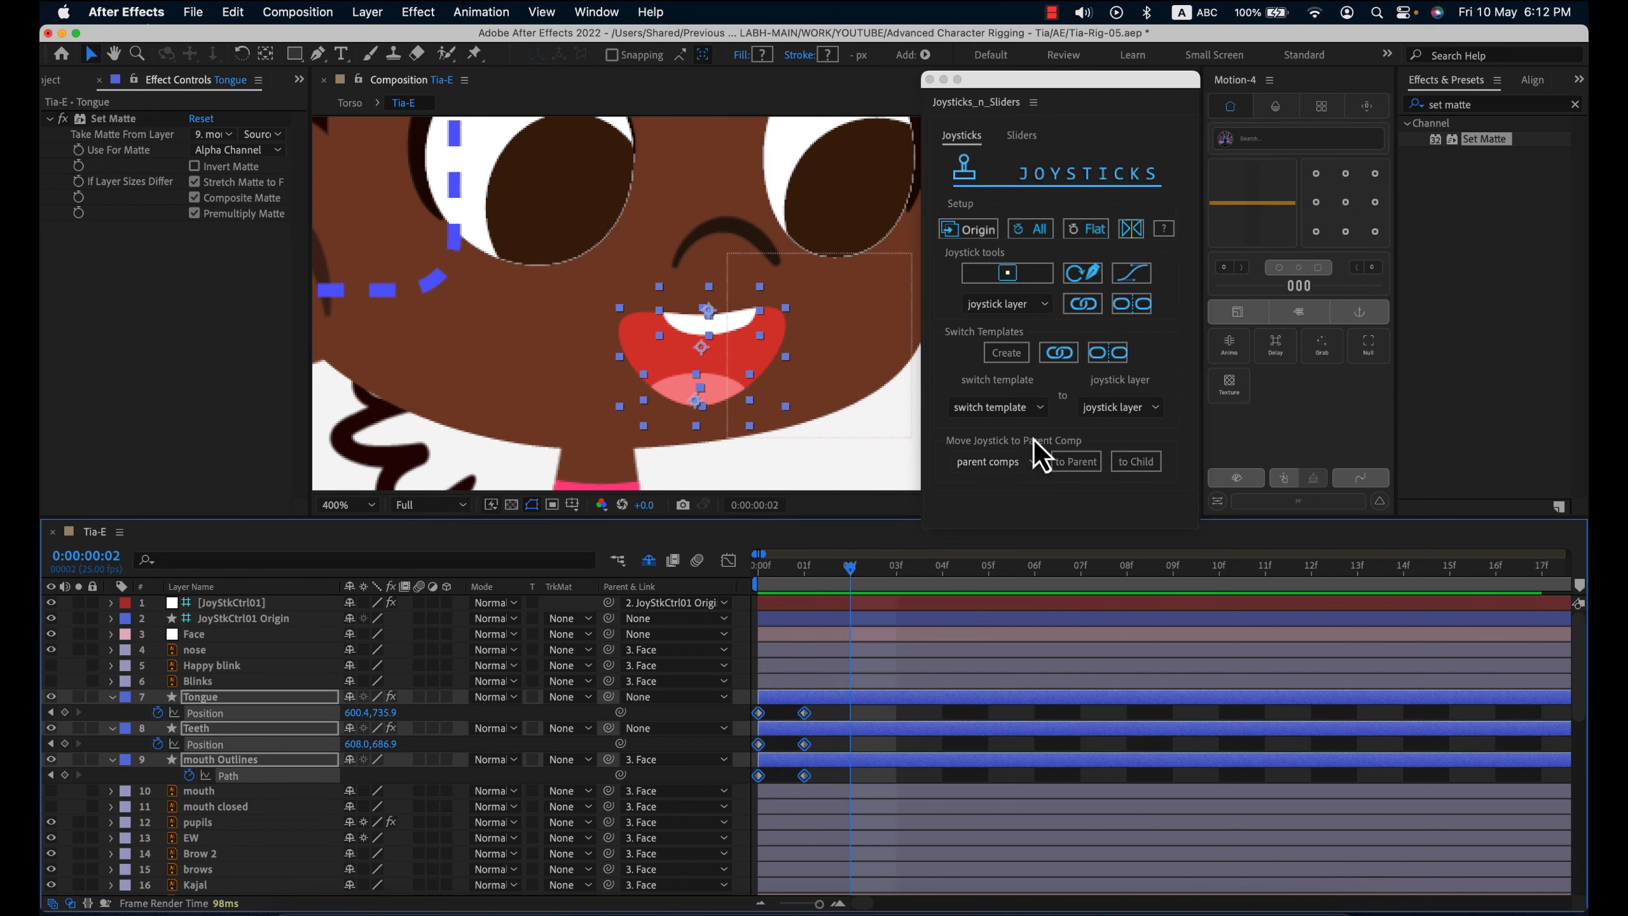
click(973, 229)
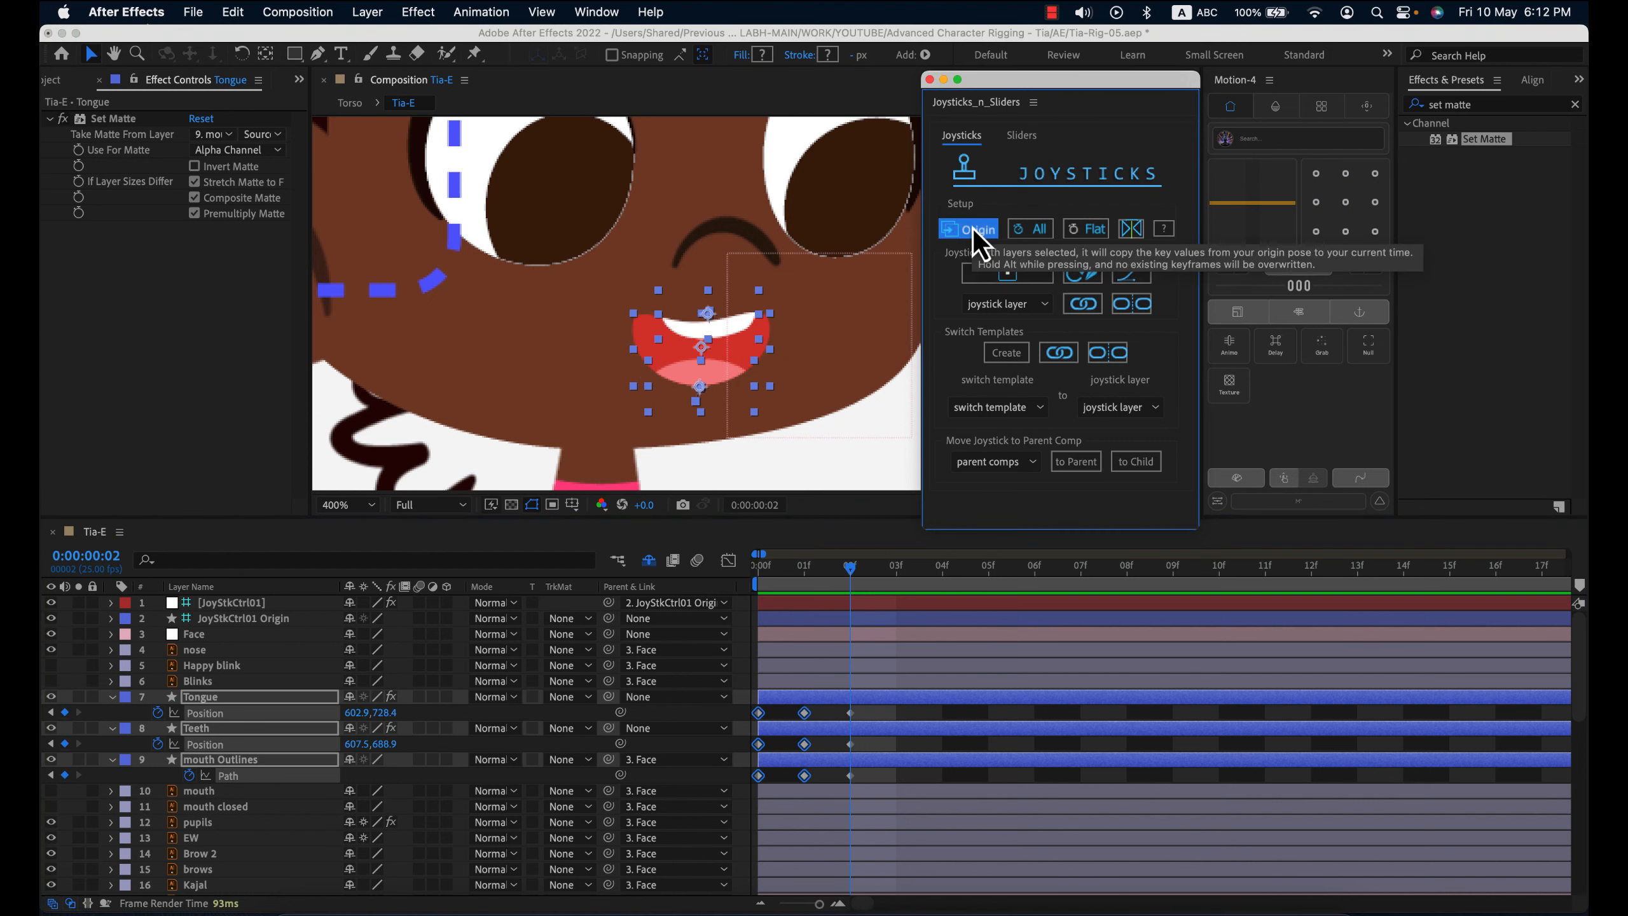
click(876, 740)
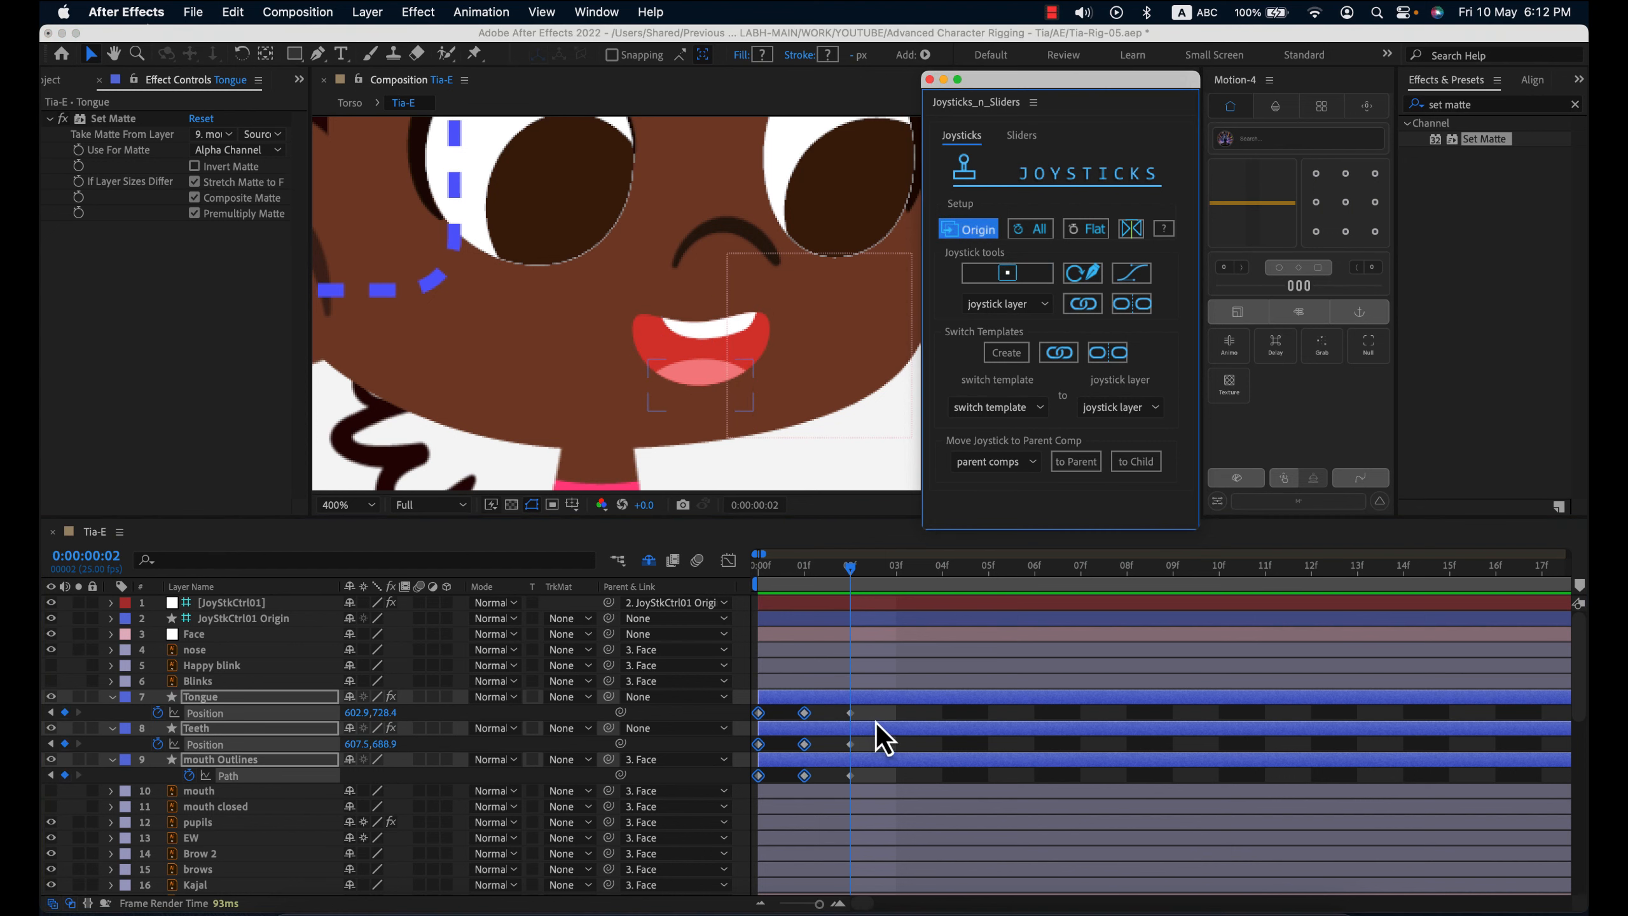
- At frame 2, reshape the mouth Outlines path into a small rounded mouth by moving its corners inward and adjusting its curve handles
click(860, 762)
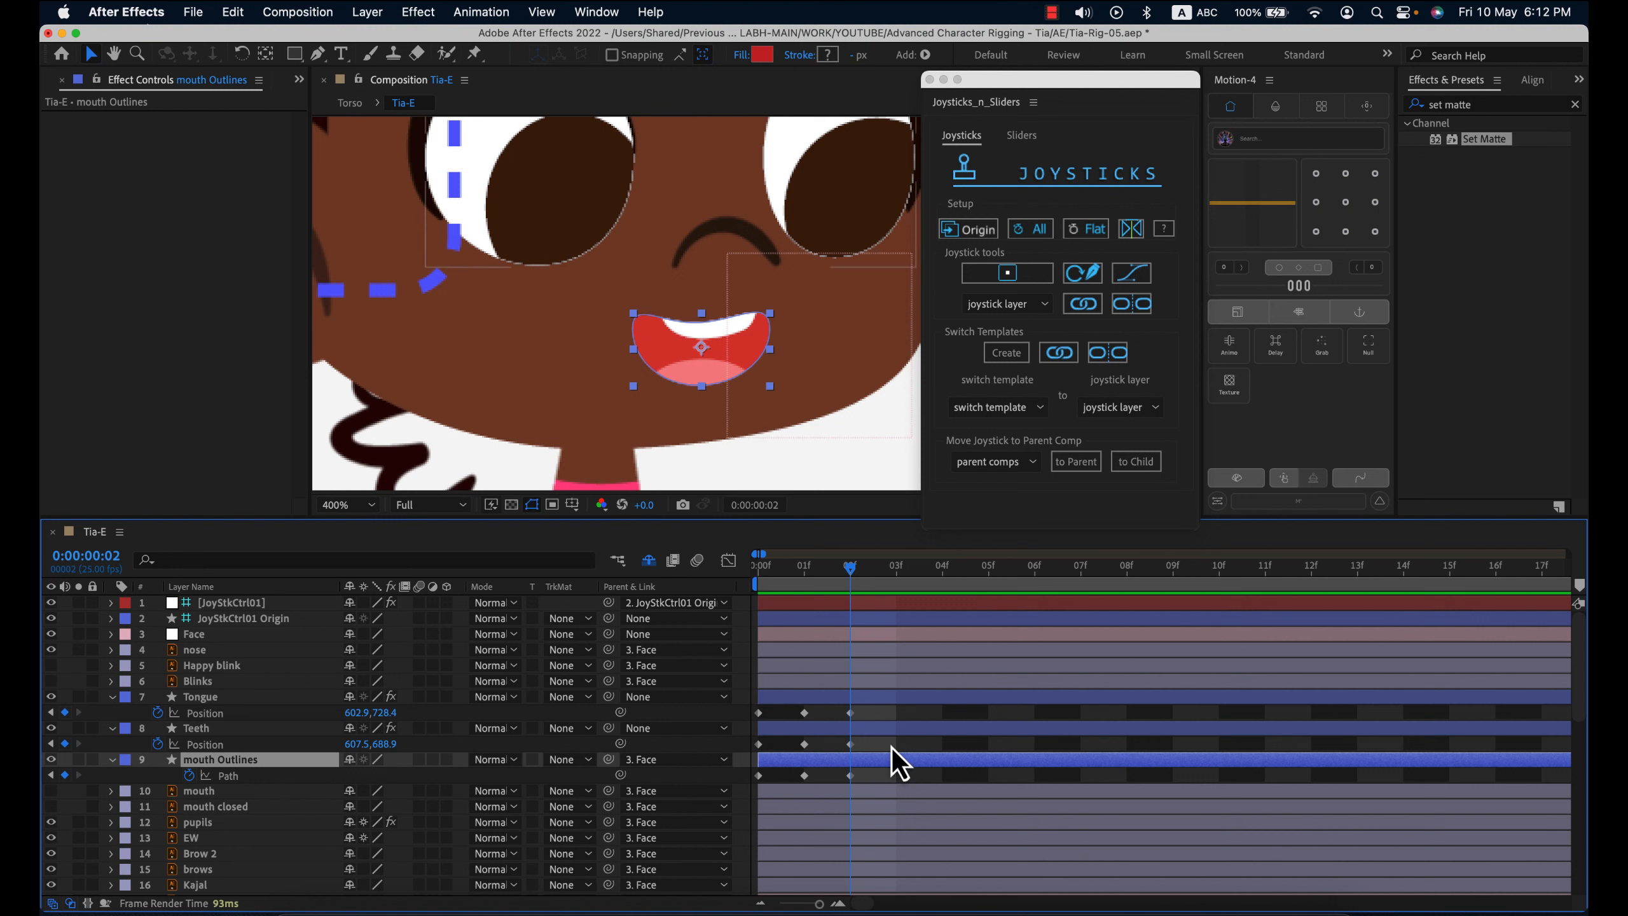
click(633, 331)
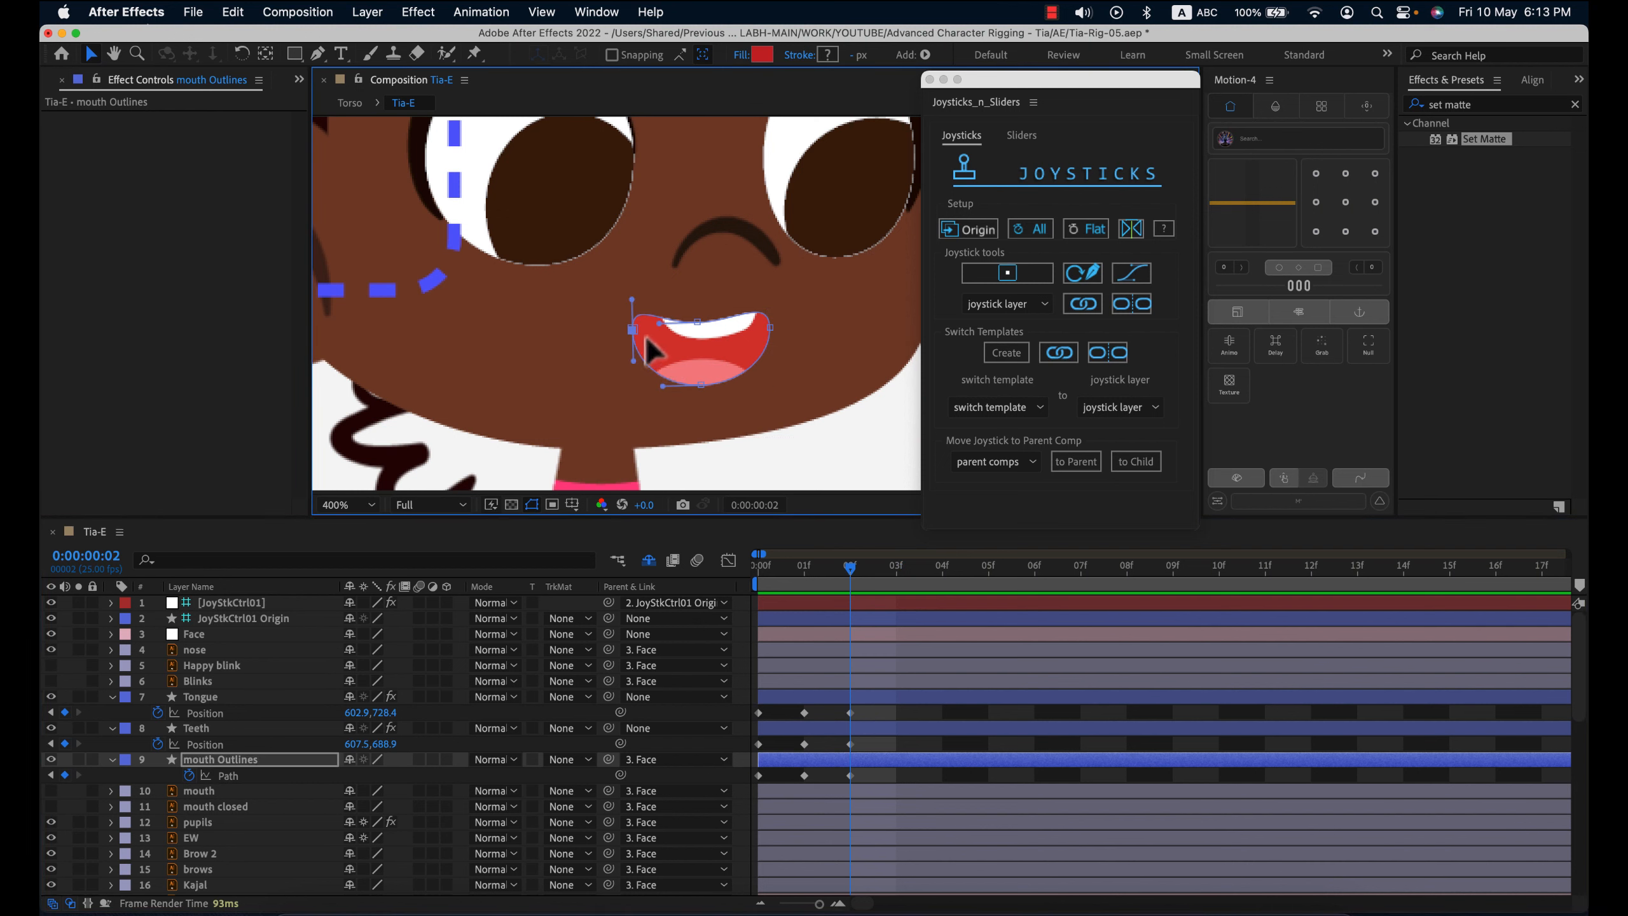
drag(634, 334, 665, 349)
drag(769, 327, 705, 371)
click(701, 384)
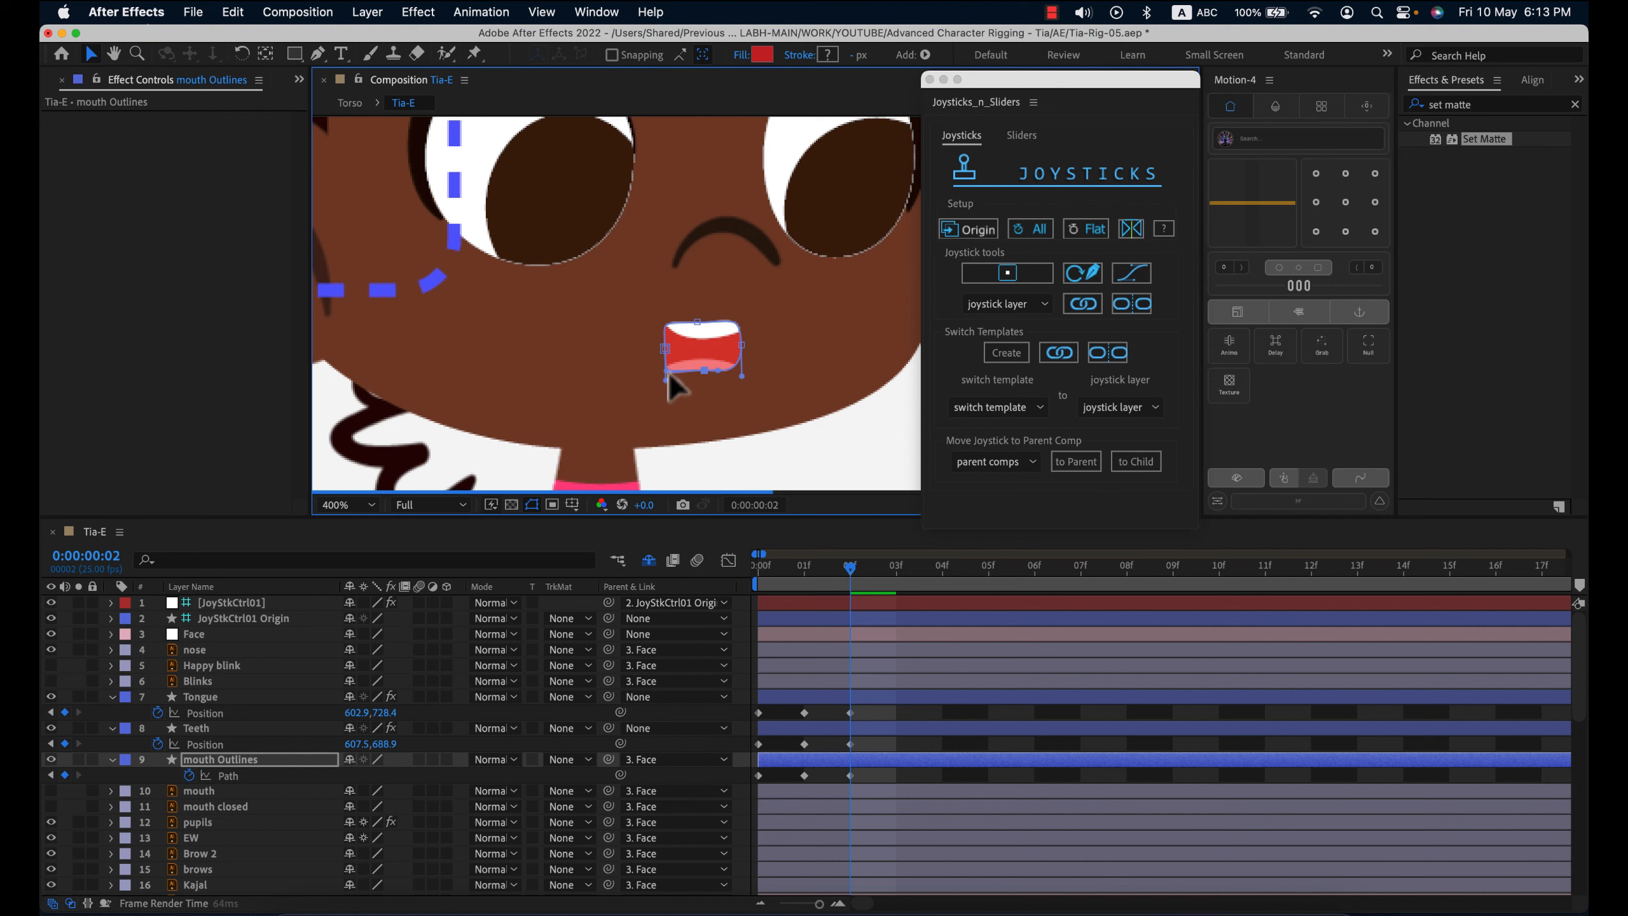
click(704, 321)
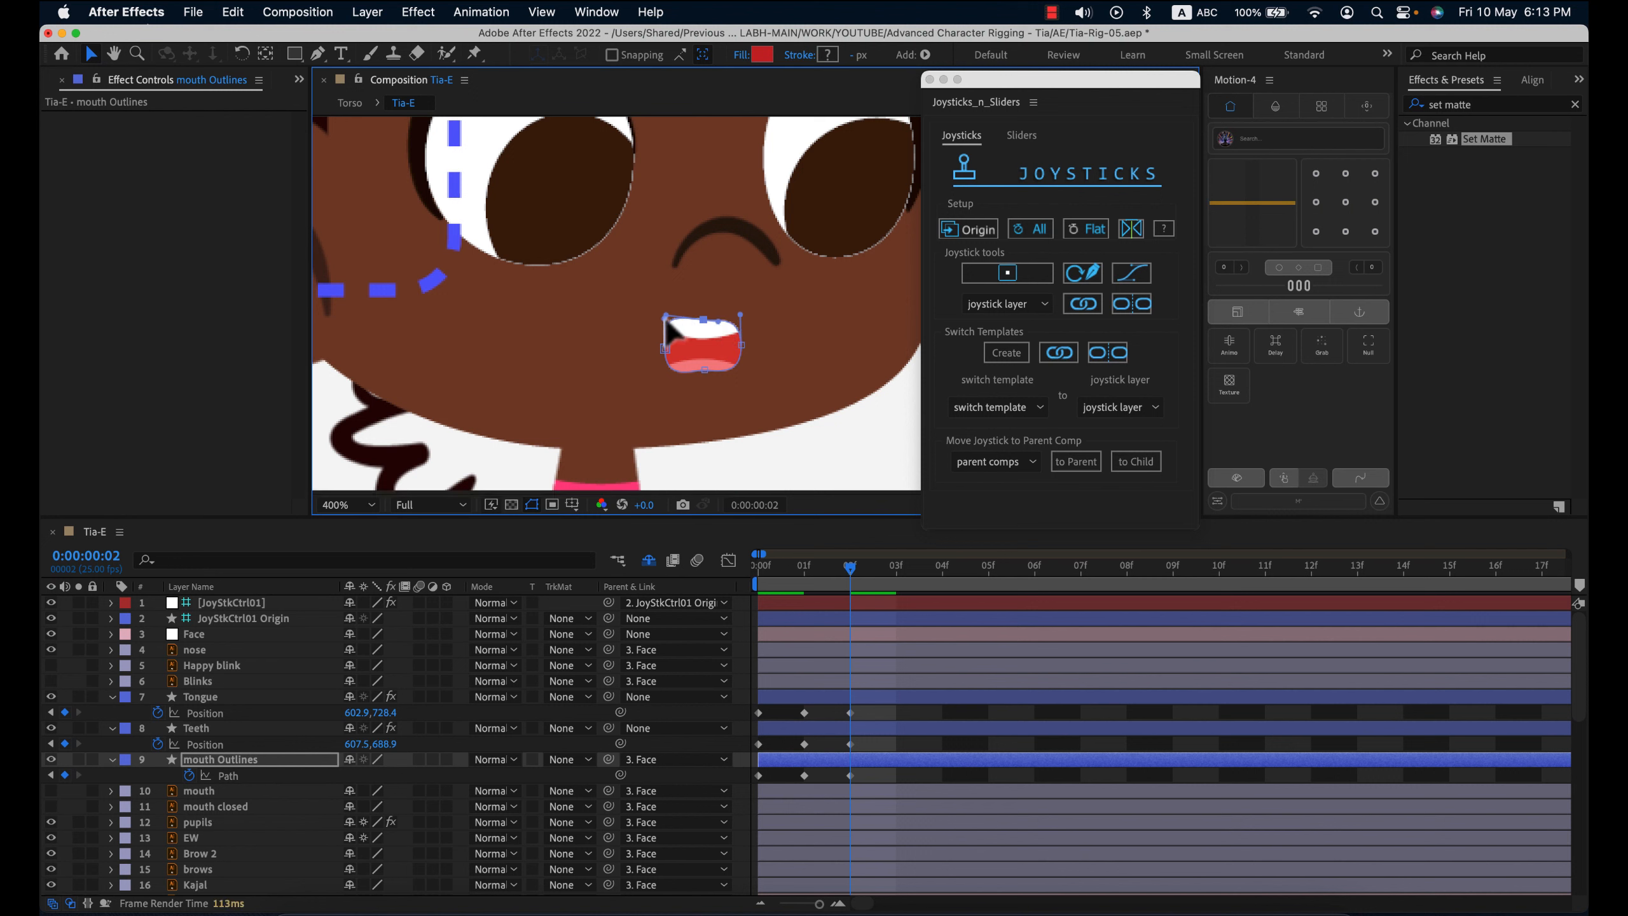
mouse_move(664, 318)
mouse_down()
mouse_move(663, 352)
mouse_move(673, 327)
mouse_up()
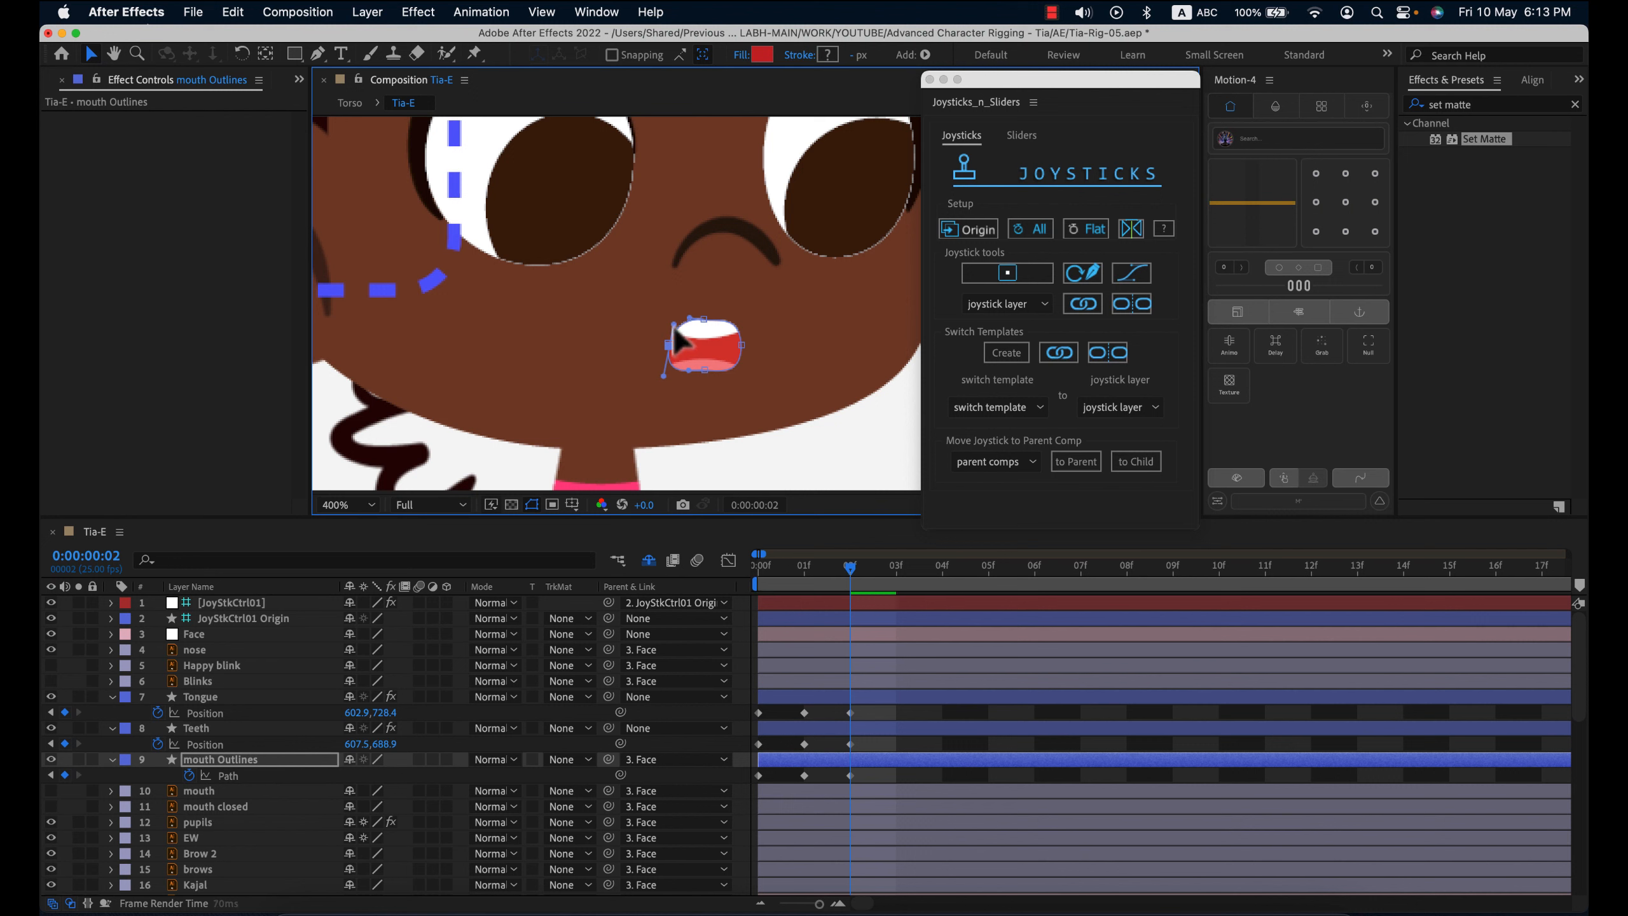
drag(666, 383, 670, 349)
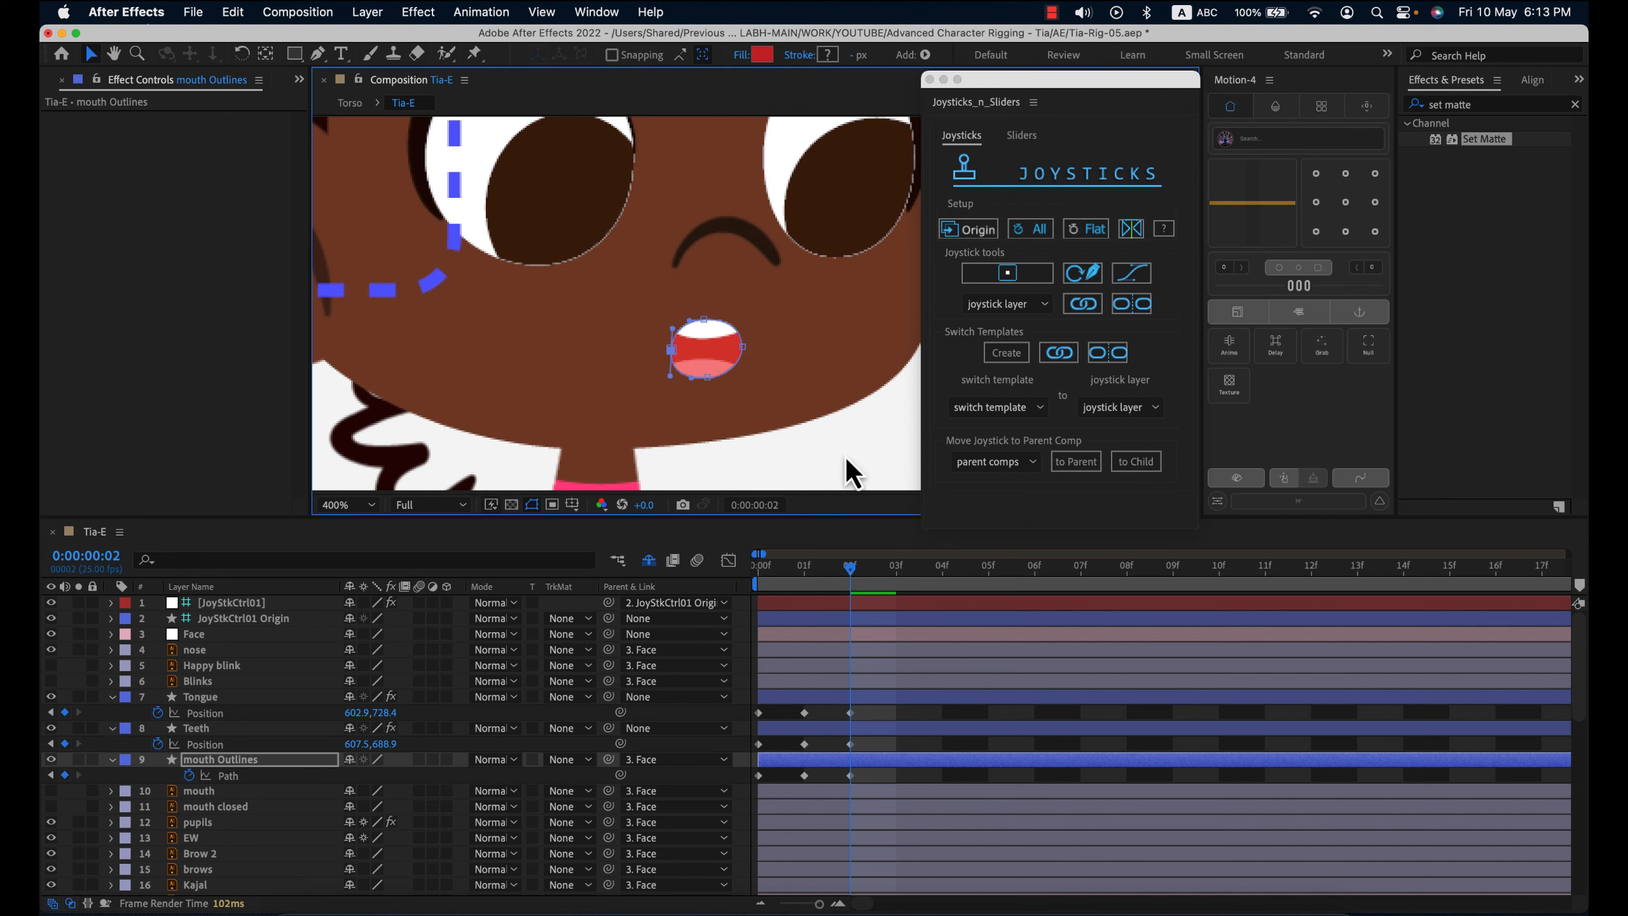
- At frame 2, reposition the Teeth layer to about 607.0, 686.9 and the Tongue layer to about 601.9, 733.9
click(862, 728)
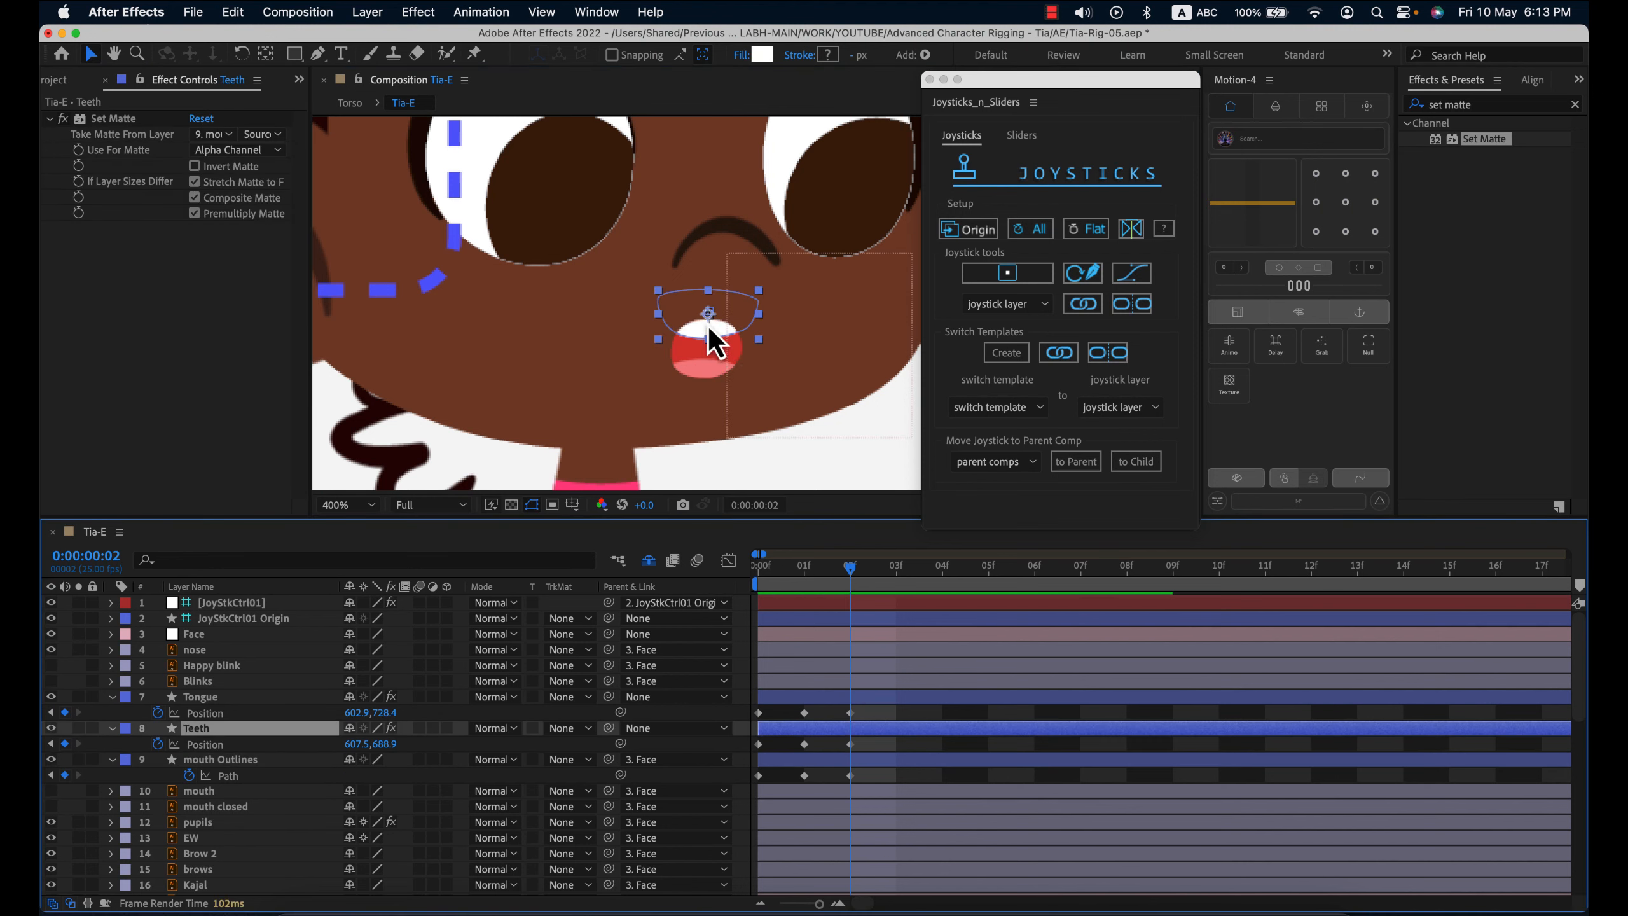
drag(712, 341, 708, 377)
click(865, 697)
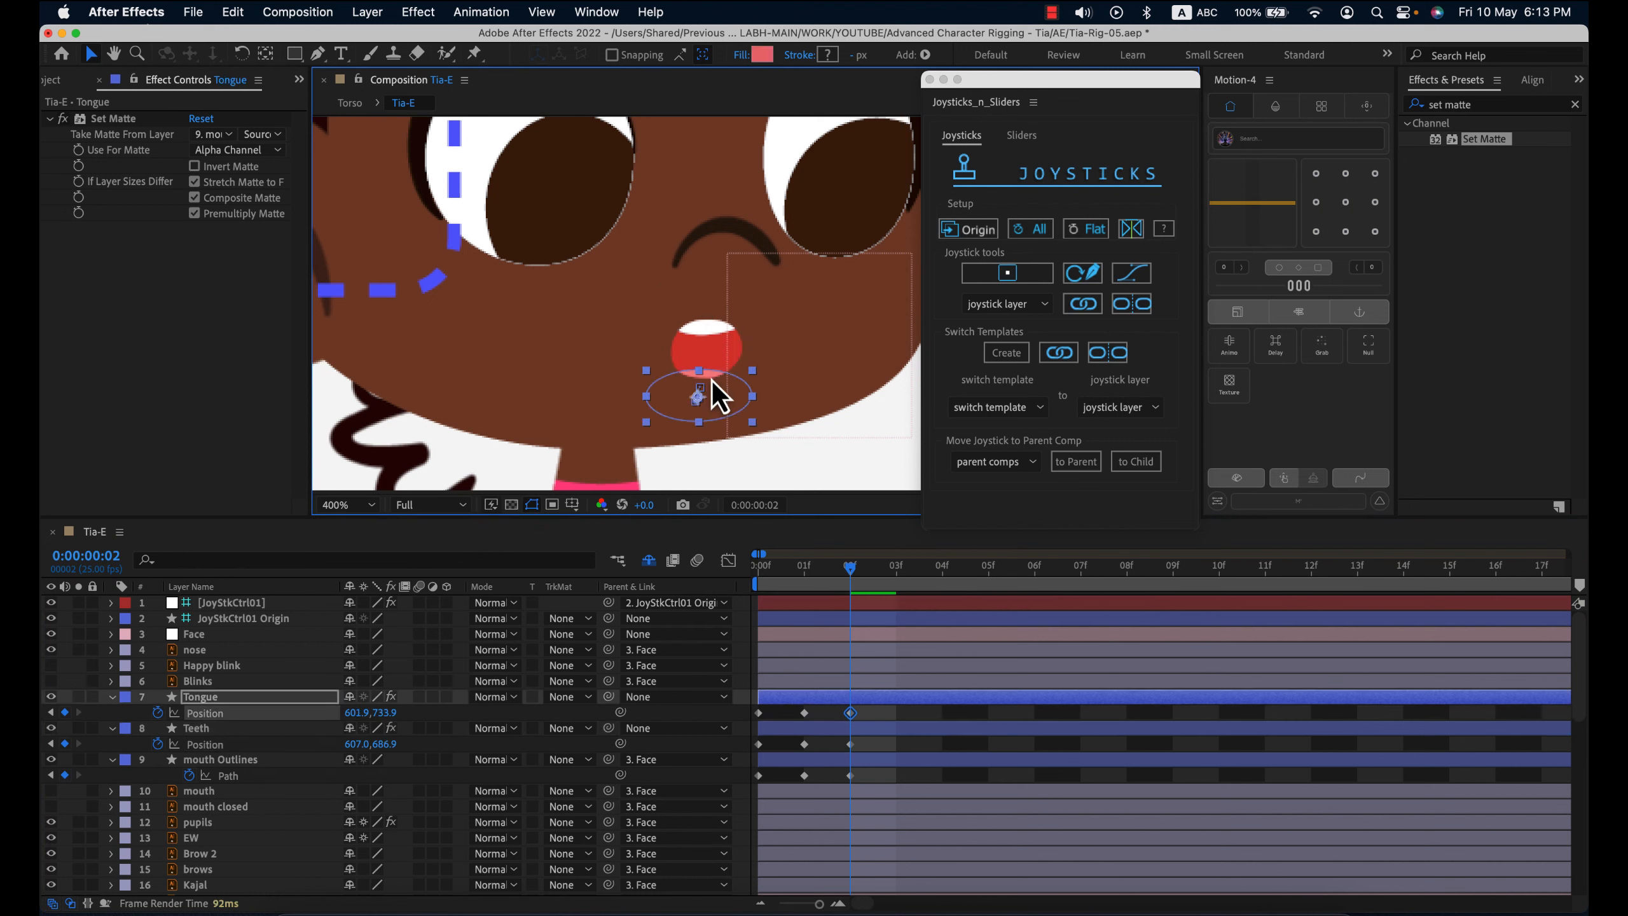
- Try to move the frame 2 keyframes of Tongue, Teeth and mouth Outlines to frame 3
click(873, 717)
drag(872, 707, 813, 816)
click(888, 751)
drag(874, 707, 844, 817)
drag(856, 751, 904, 752)
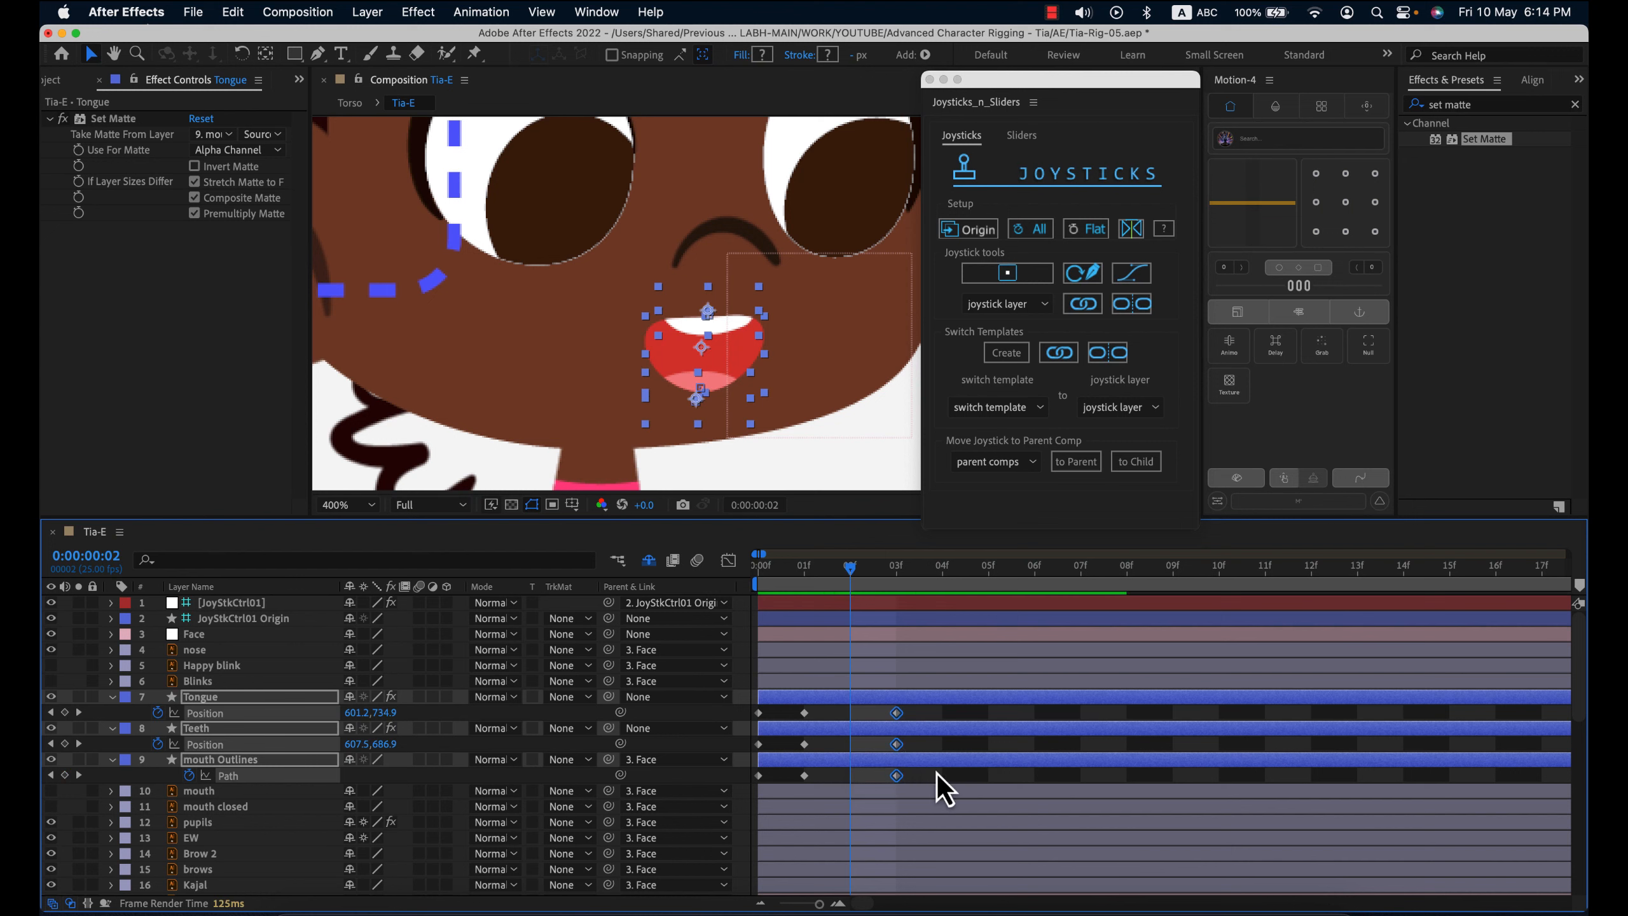
click(859, 712)
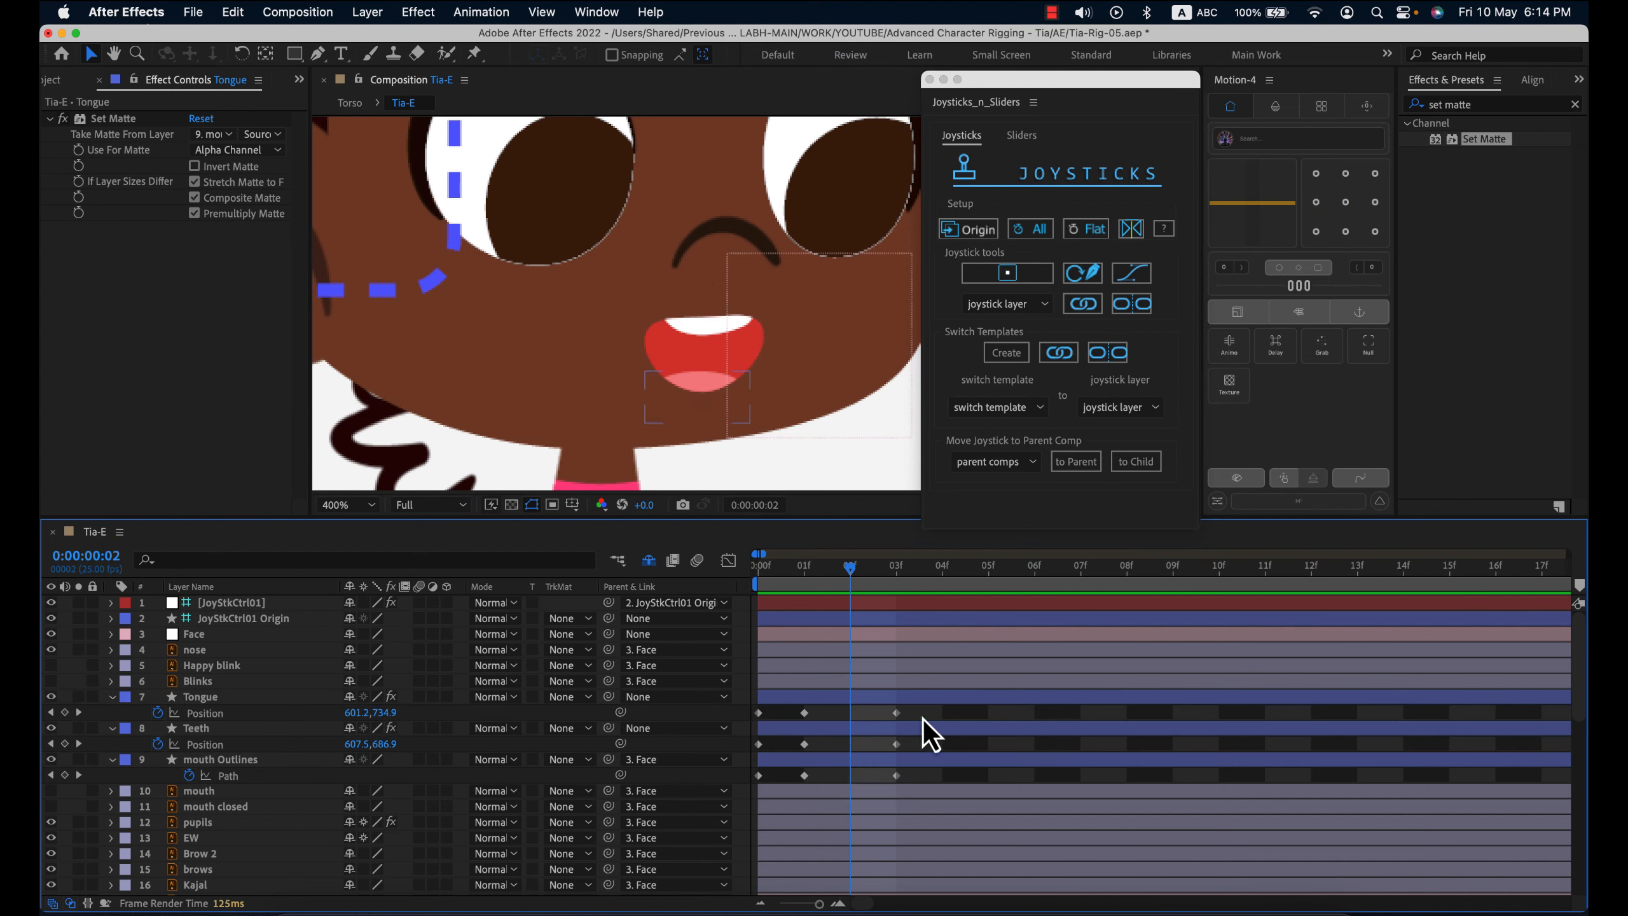
- Undo the move of the three mouth keyframes to frame 3 and deselect them
key(super+z)
key(super+z)
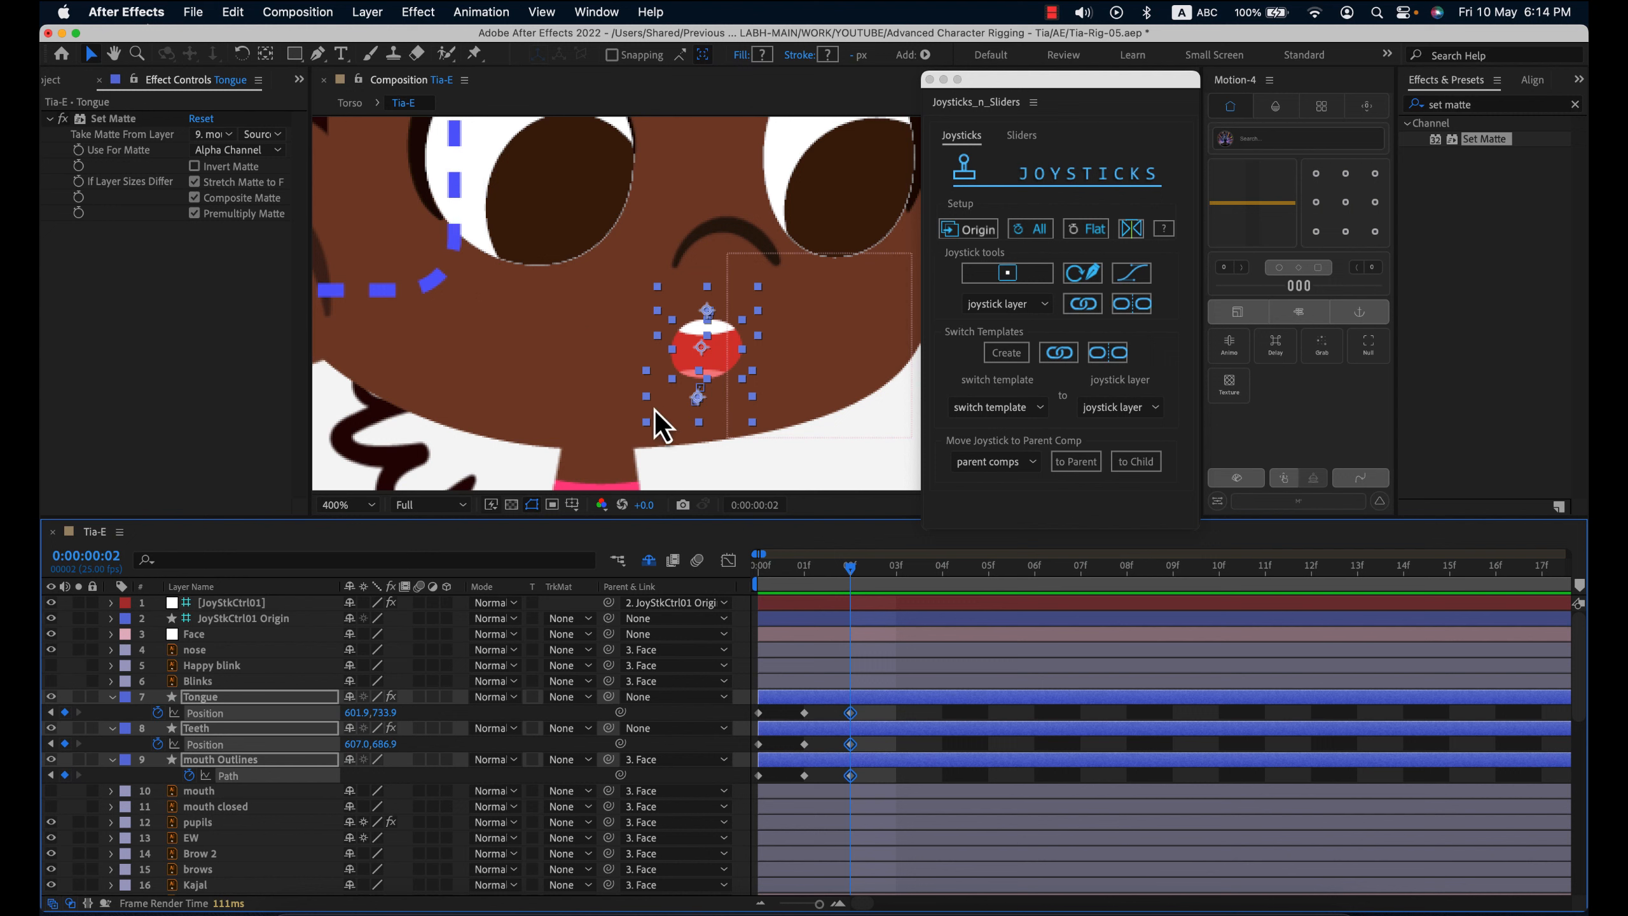
click(873, 717)
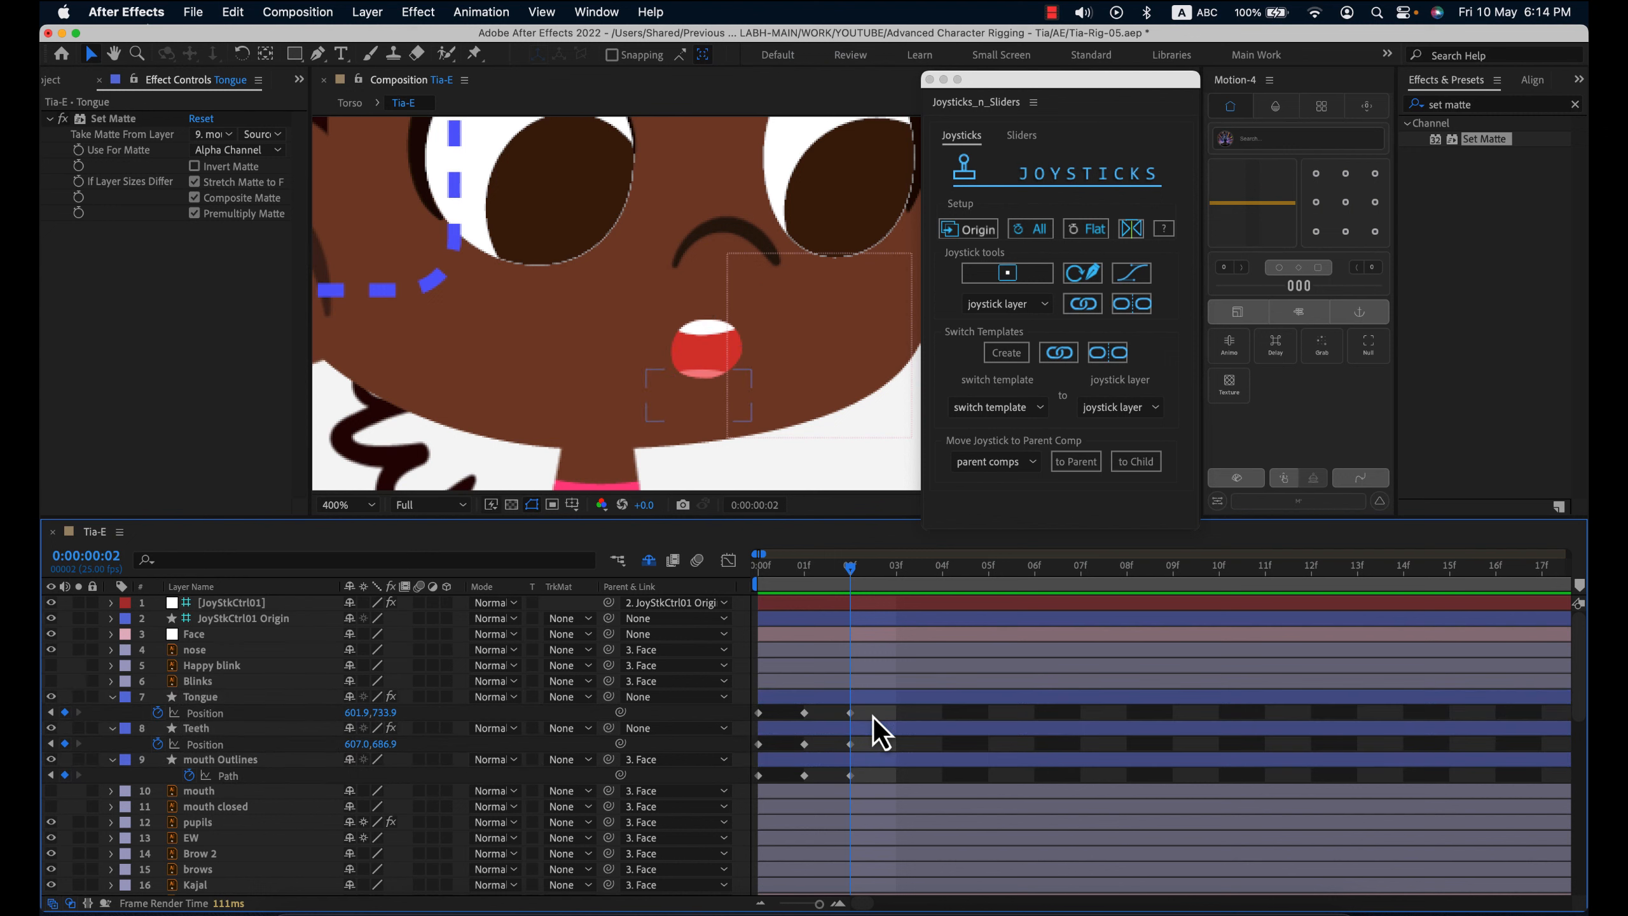
- At frame 3, add origin-pose keyframes for the Tongue, Teeth and mouth Outlines with the Joysticks Origin function
click(894, 581)
drag(868, 710, 842, 817)
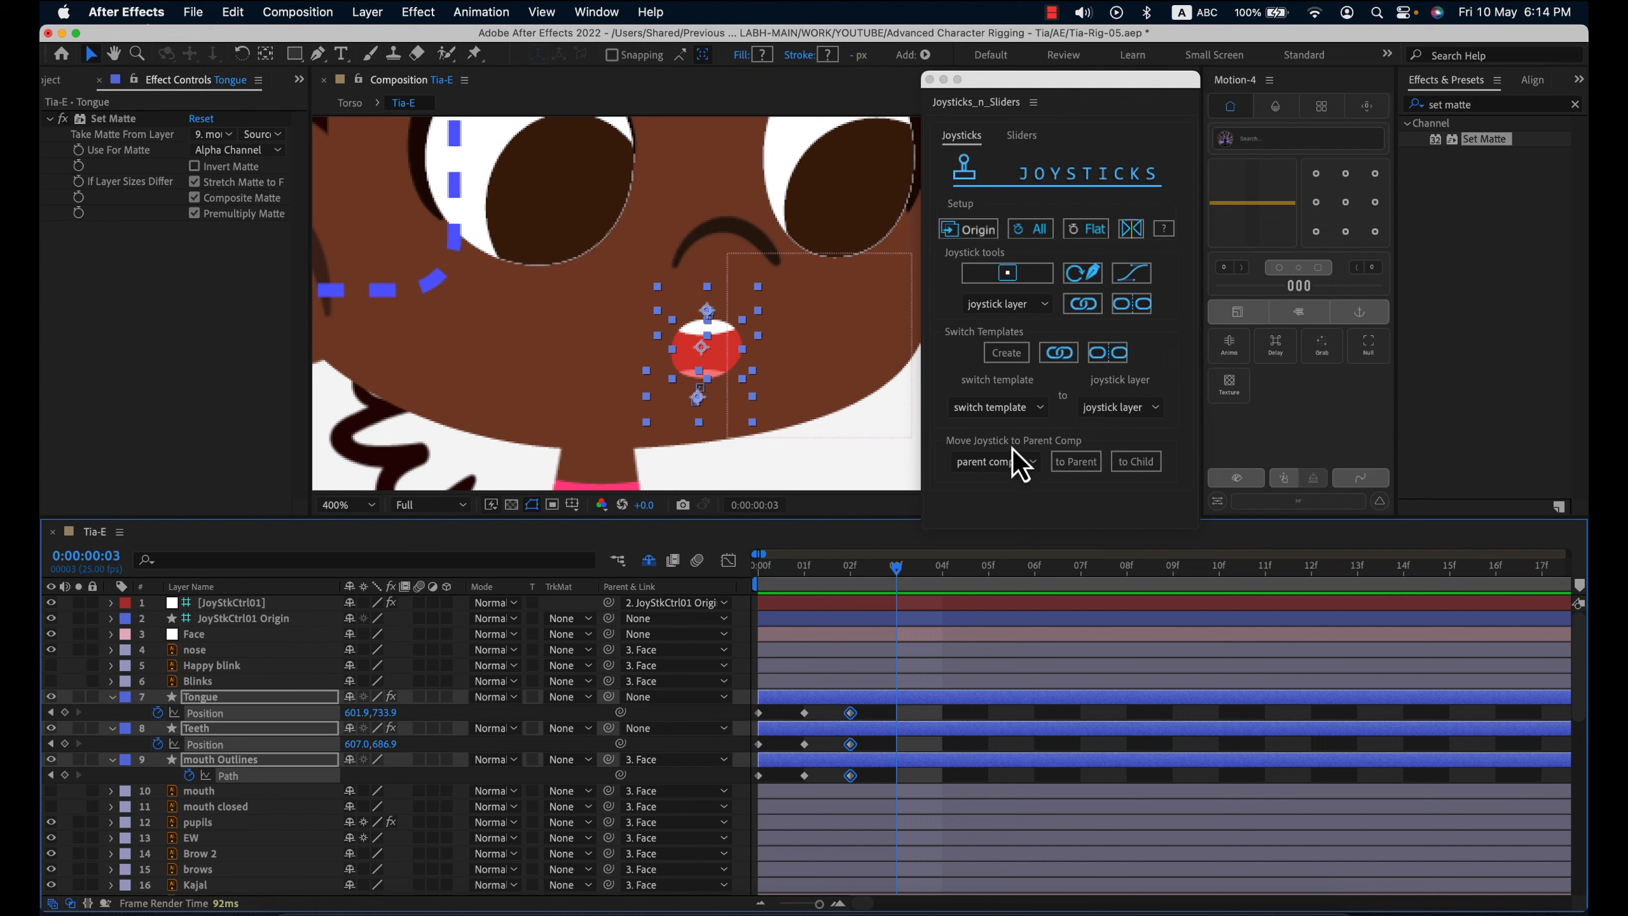
click(973, 229)
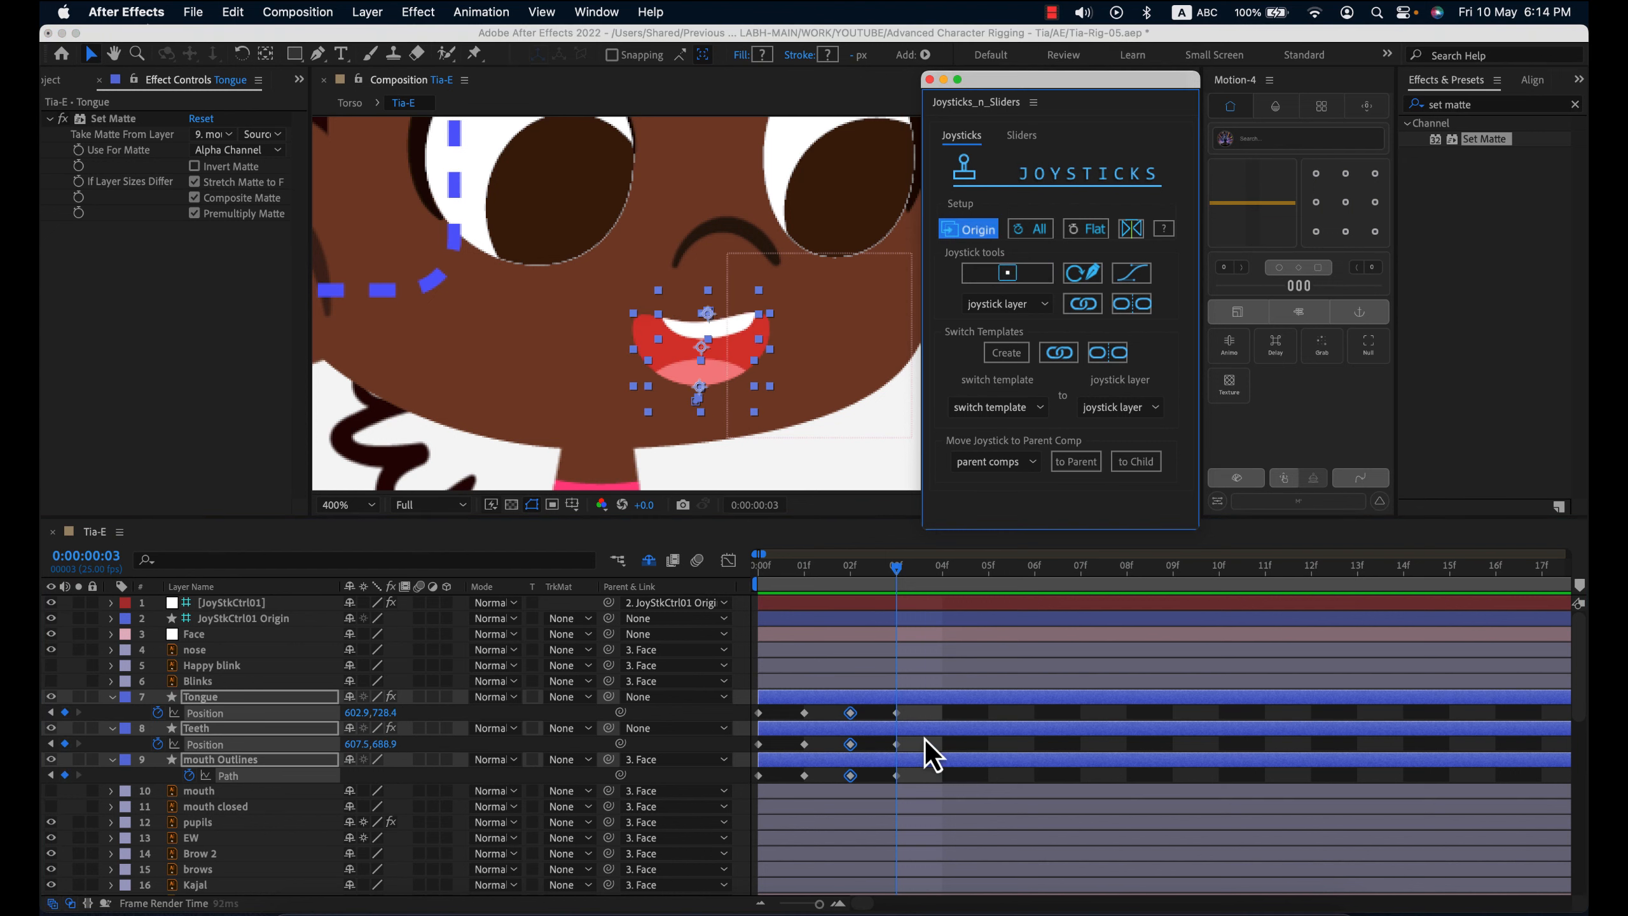
- At frame 3, reshape the mouth Outlines path into a wide open frown by lowering both corners and raising the bottom curve
click(902, 766)
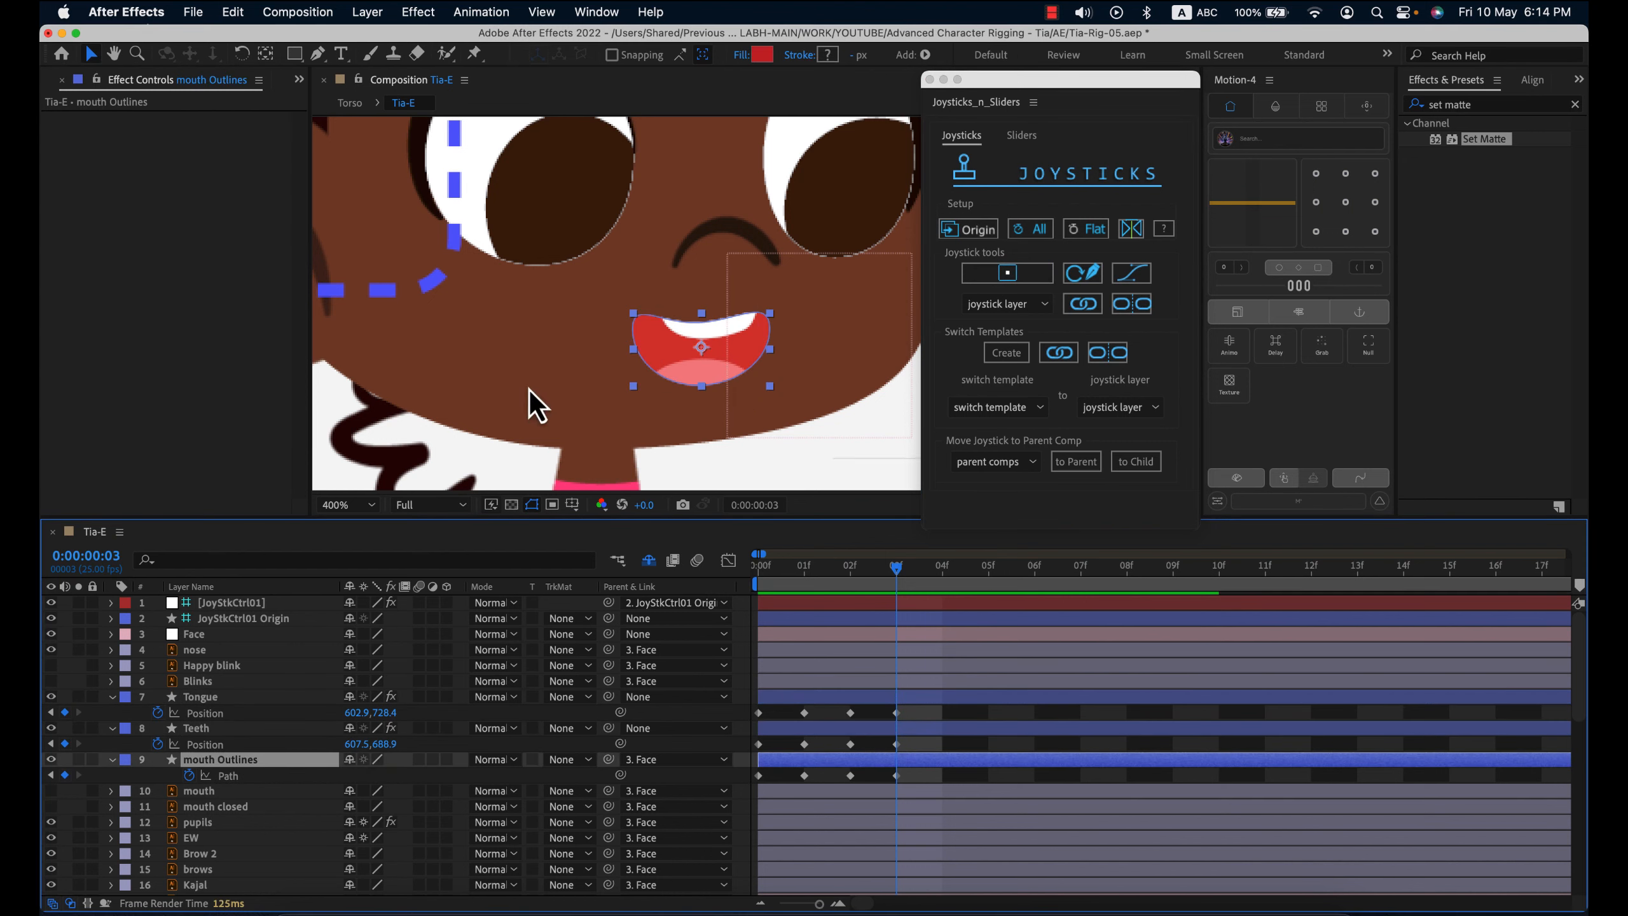
click(233, 777)
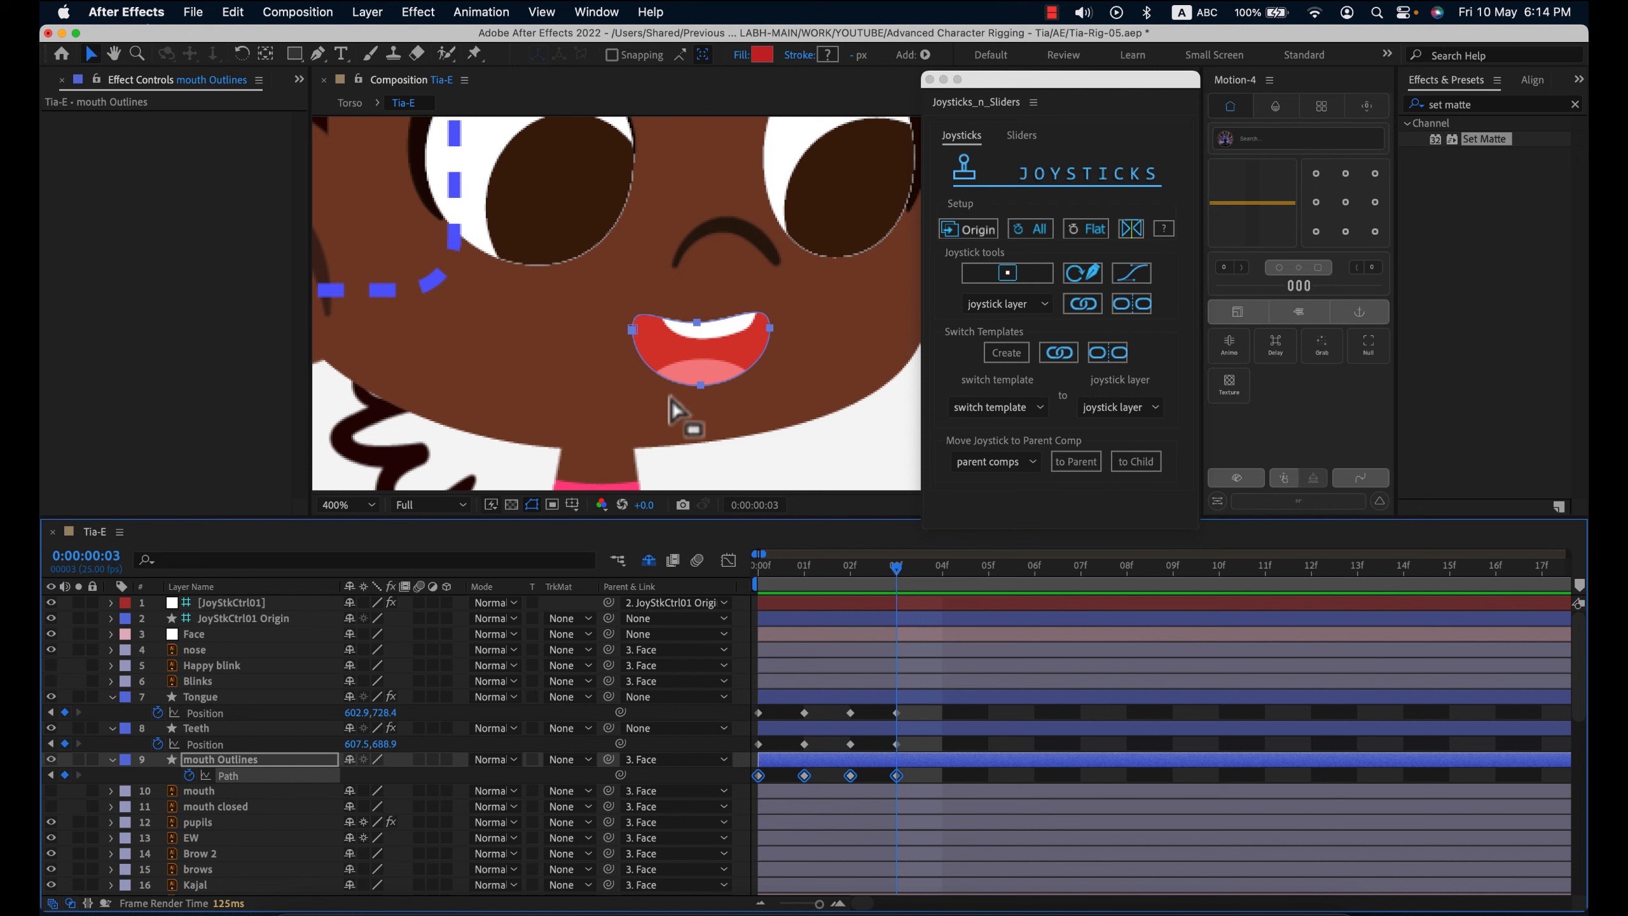
click(692, 387)
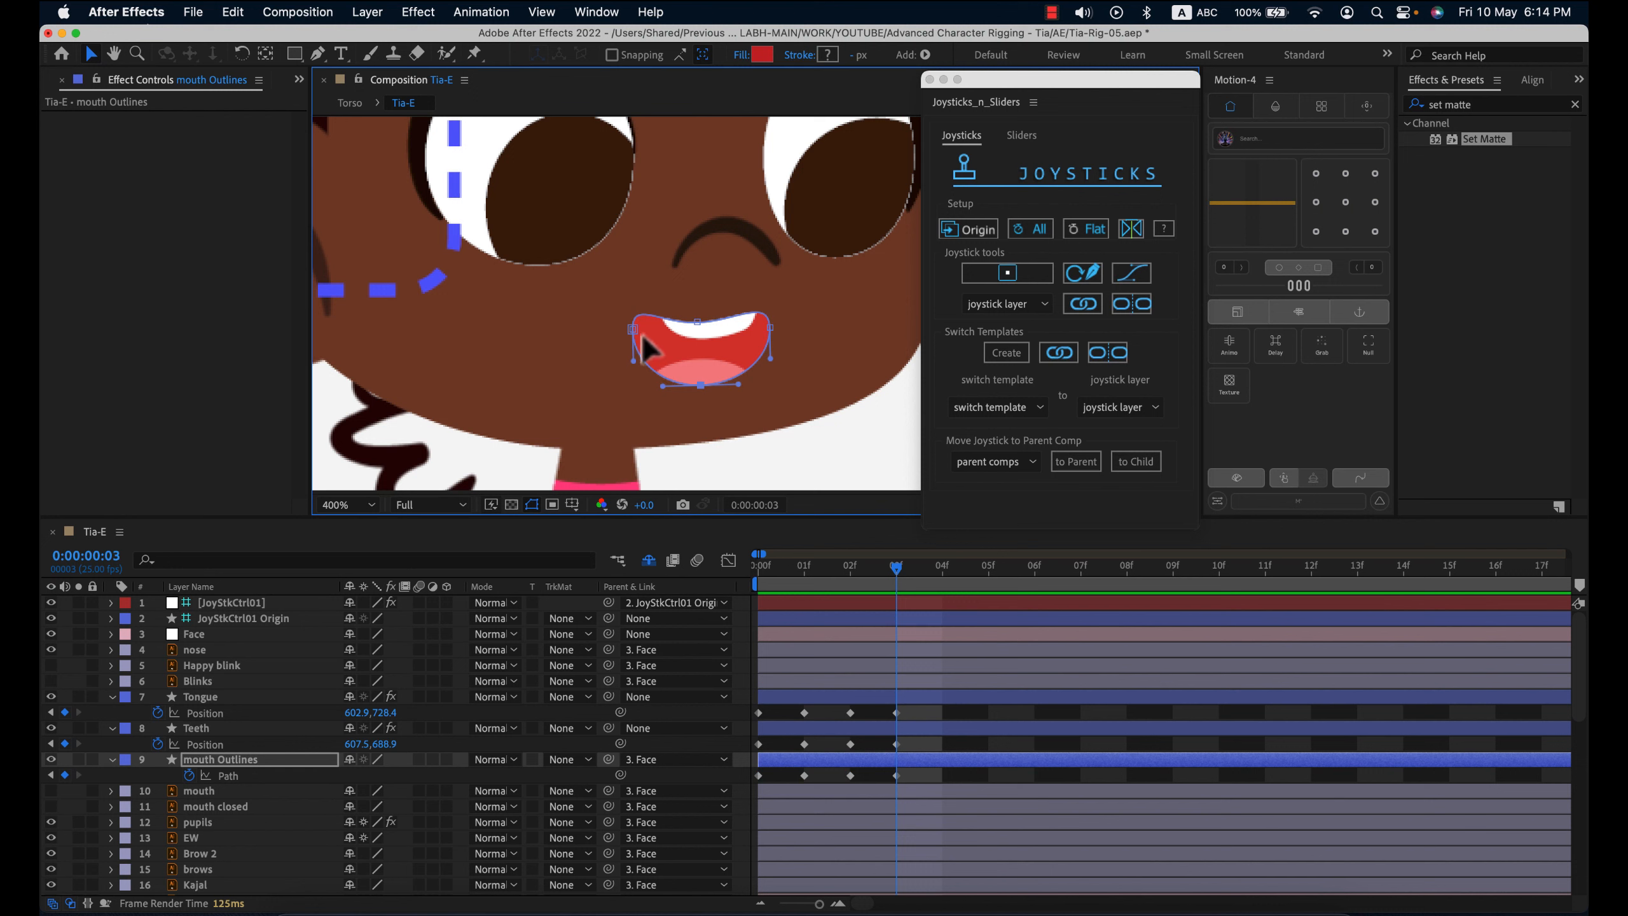
drag(633, 349, 633, 369)
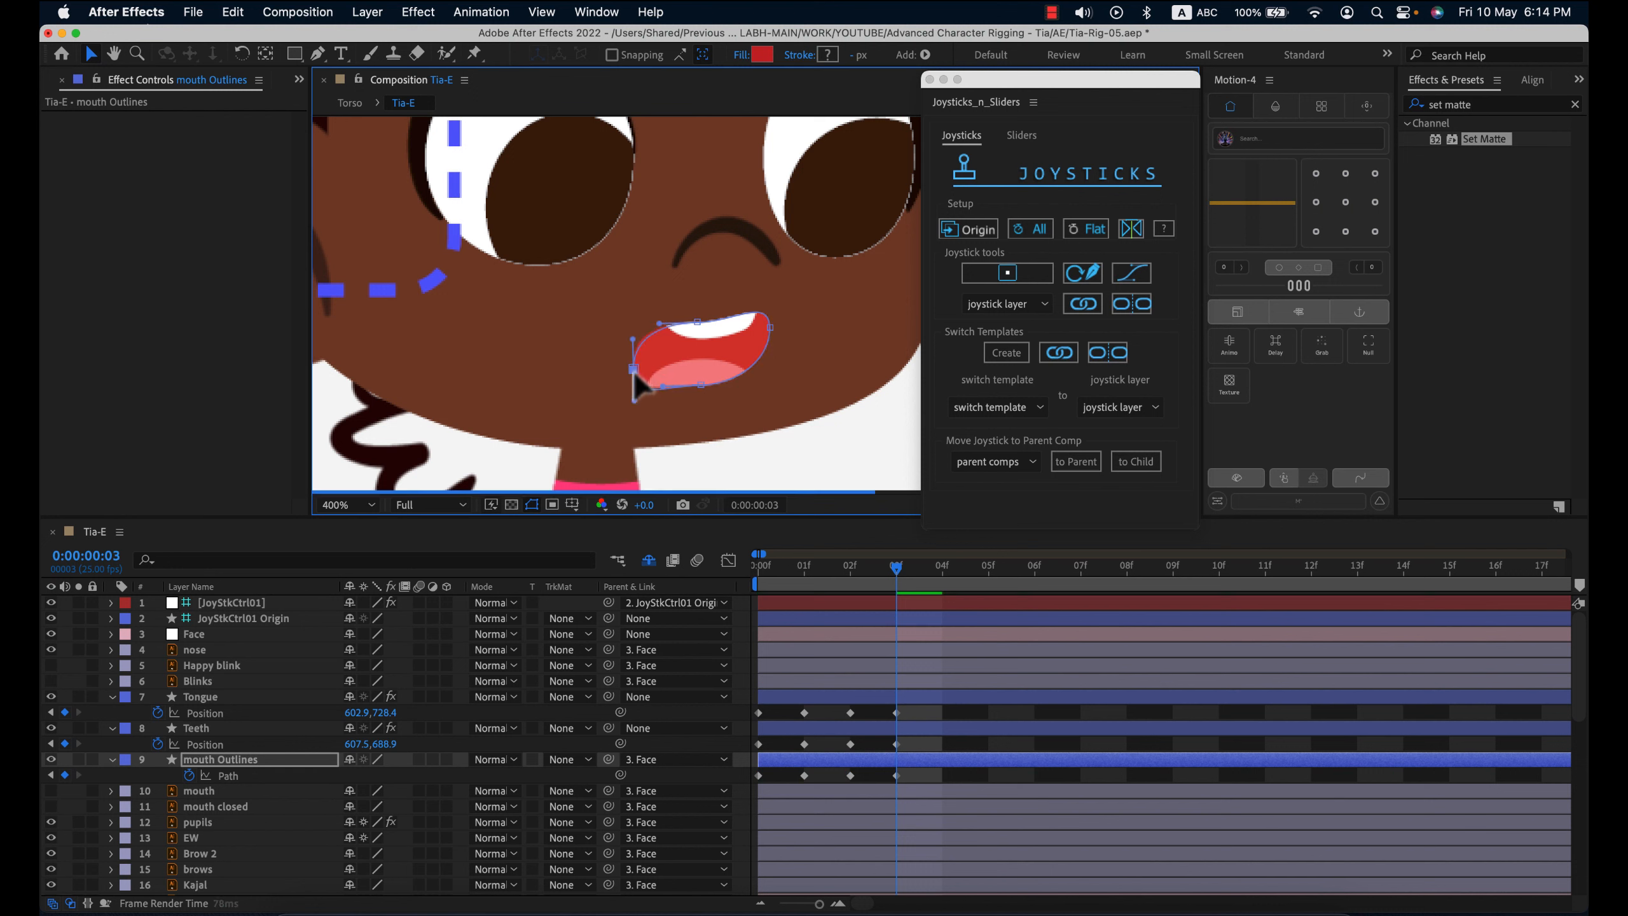
click(770, 329)
drag(773, 331, 776, 369)
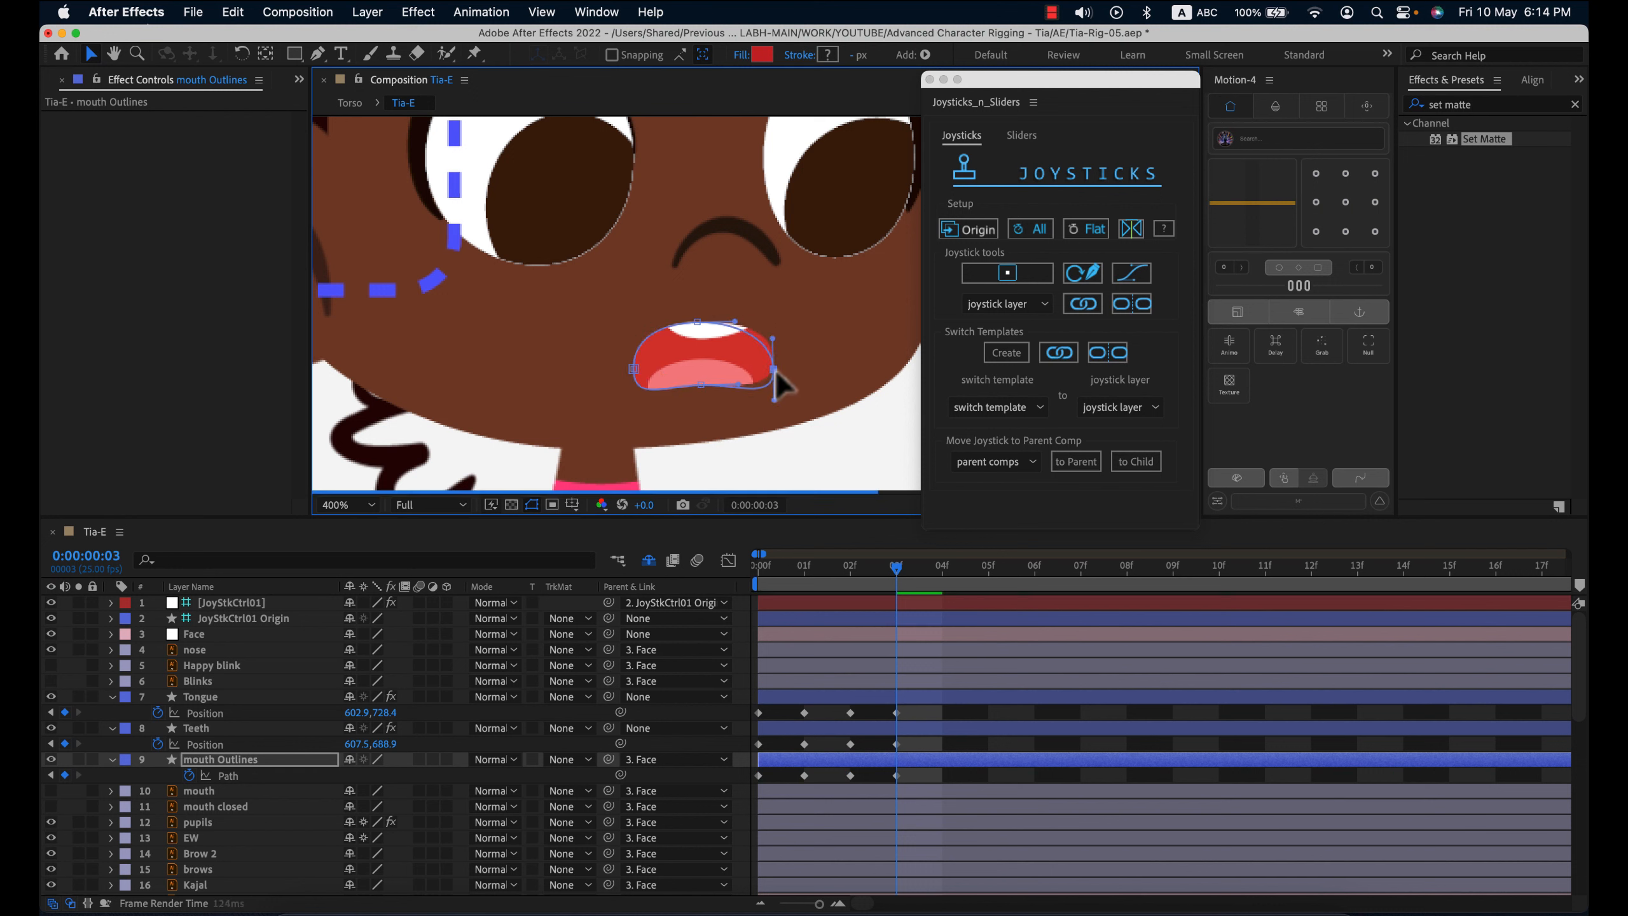
drag(699, 322, 704, 321)
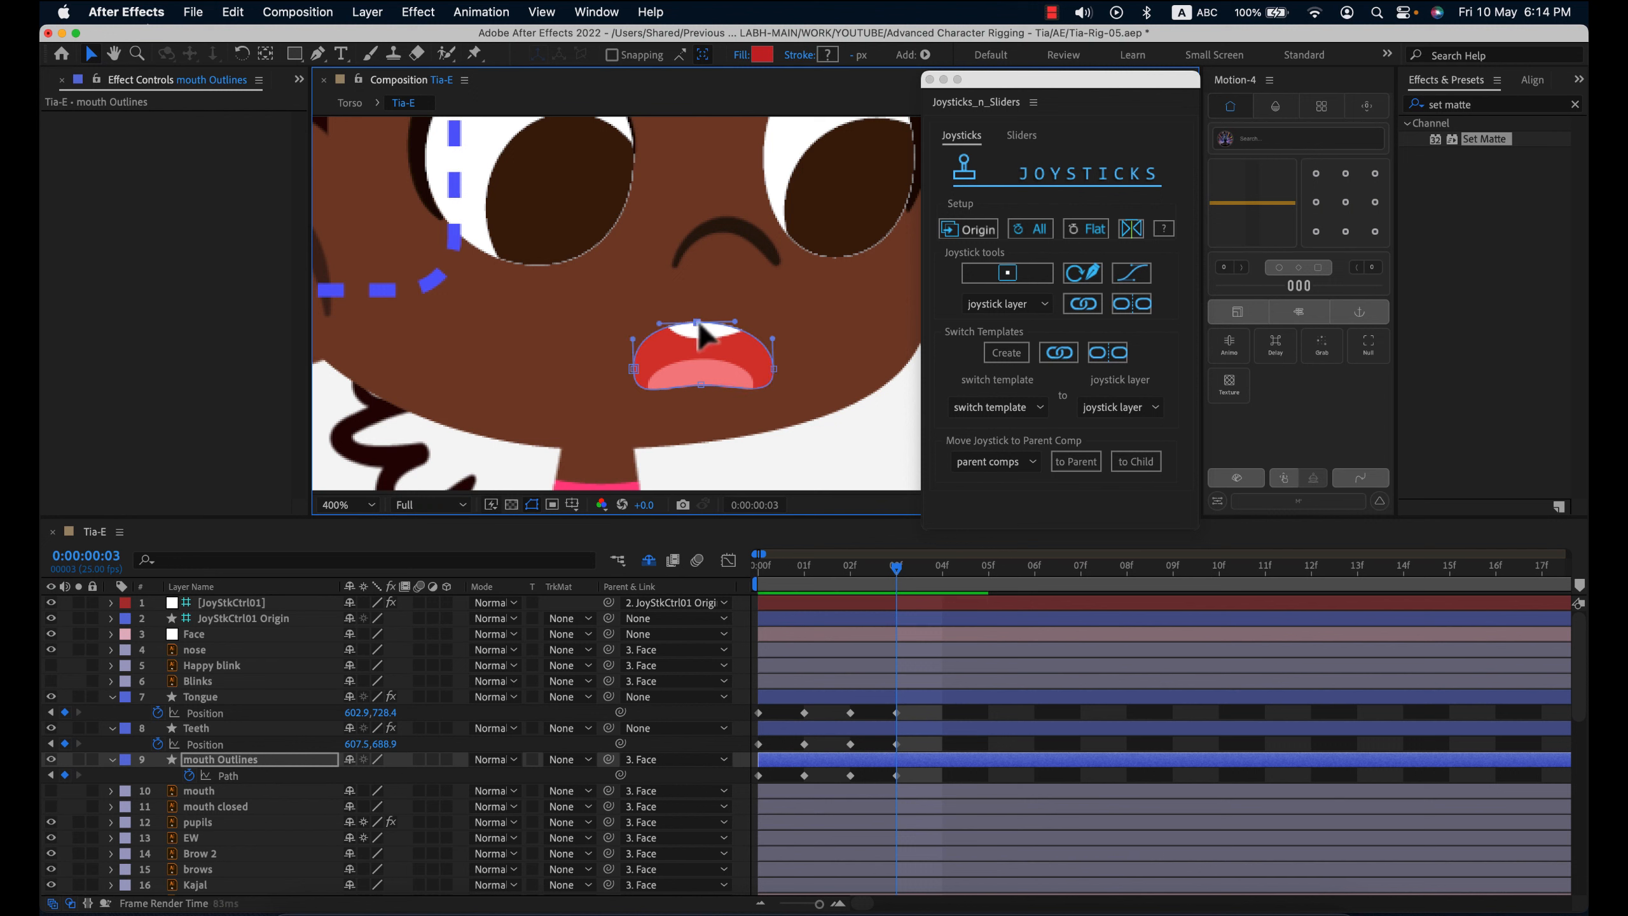
drag(702, 386, 625, 372)
drag(775, 369, 780, 370)
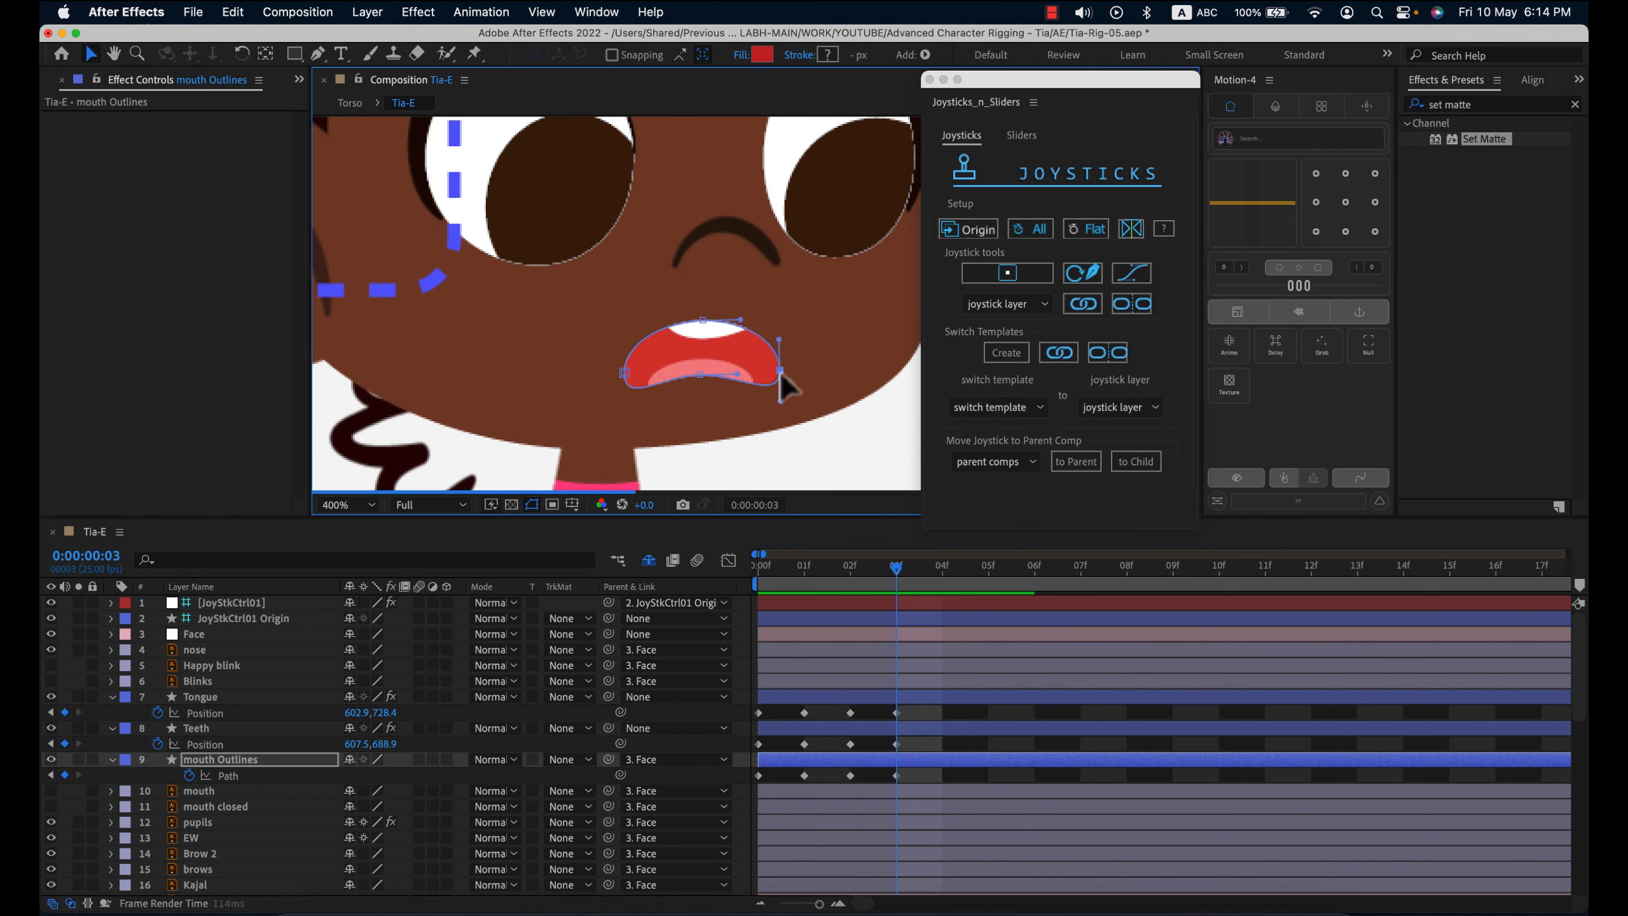
- At frame 3, reposition the Tongue layer to about 602.4, 731.9 and the Teeth layer to about 607.5, 687.9
click(915, 715)
click(896, 729)
click(894, 699)
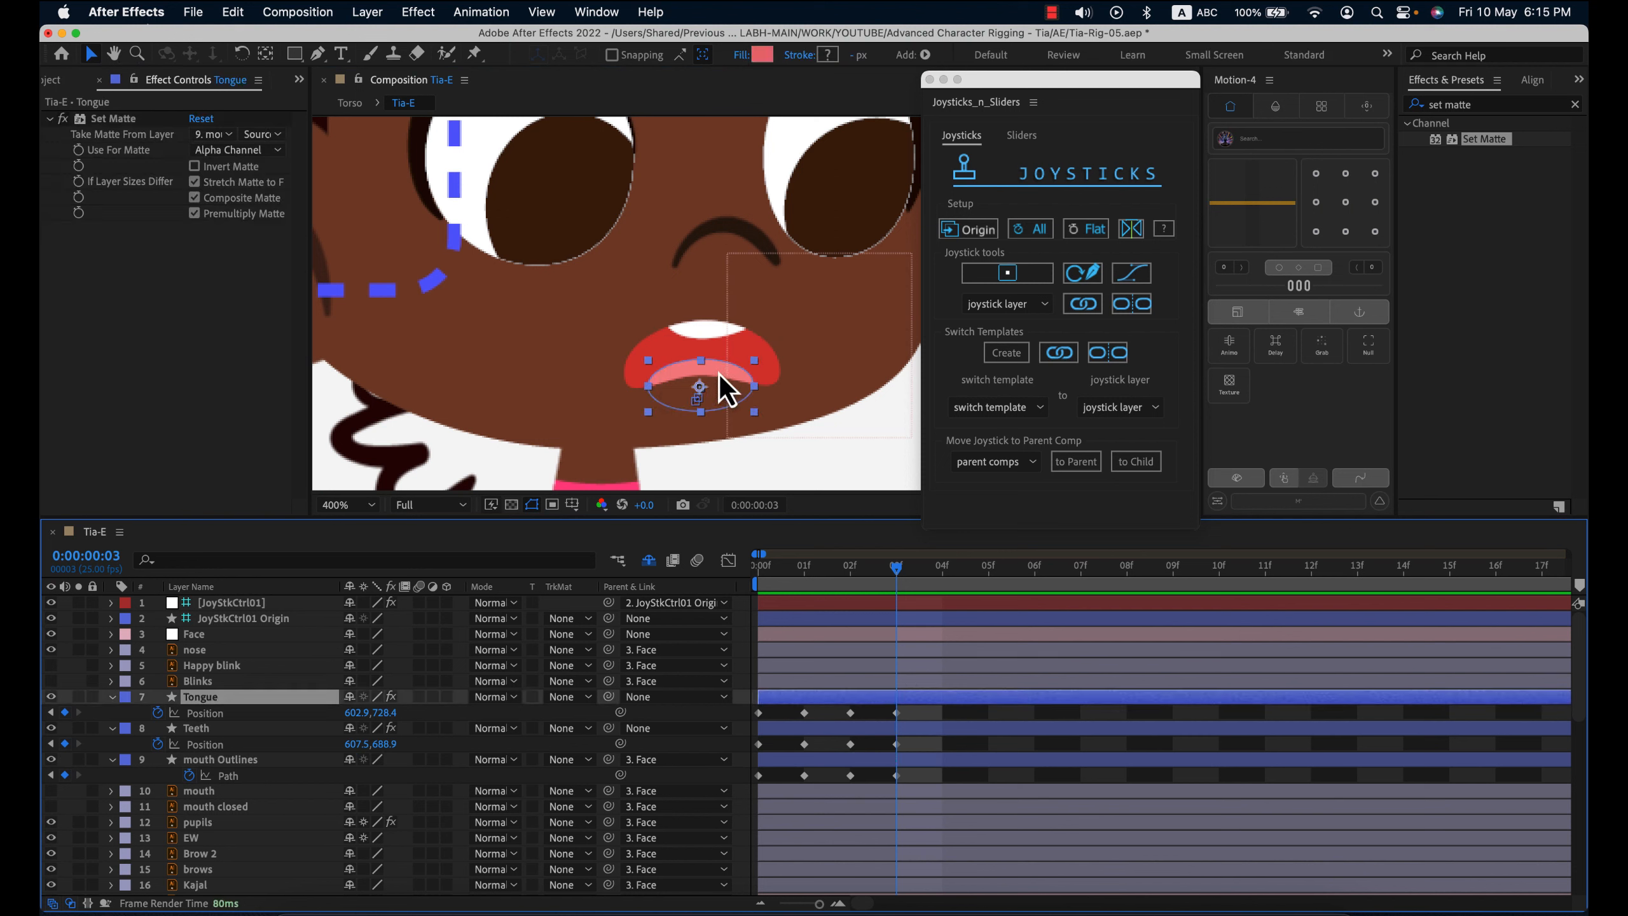
drag(720, 373, 719, 383)
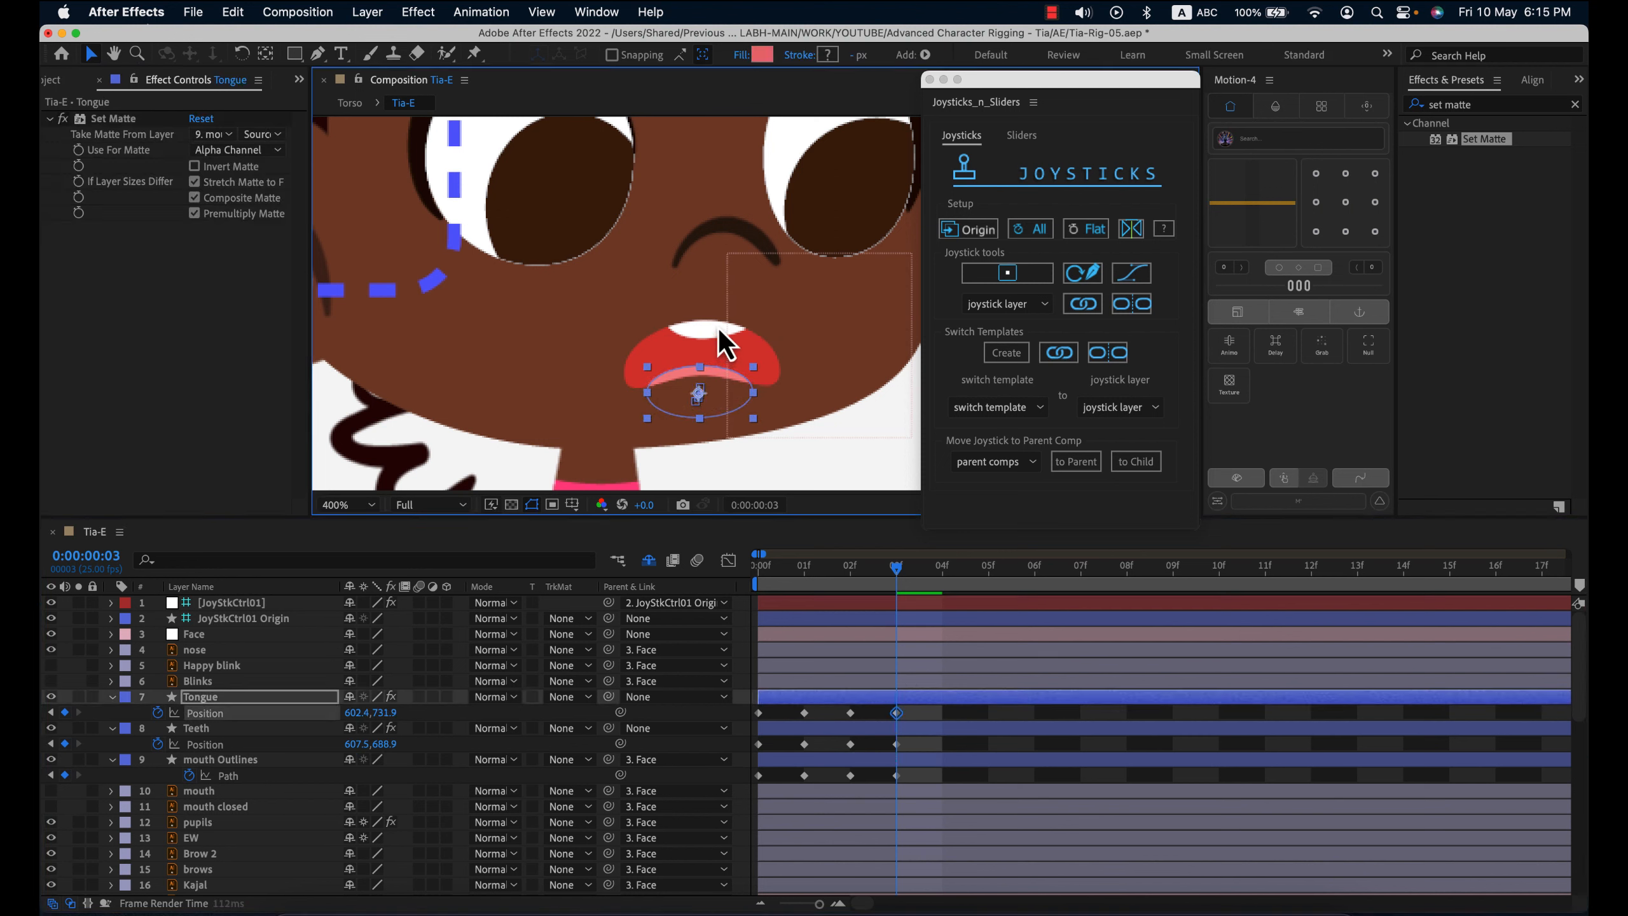
click(912, 735)
- At frame 4, add origin-pose keyframes for the Tongue, Teeth and mouth Outlines with the Joysticks Origin function
drag(904, 573, 953, 588)
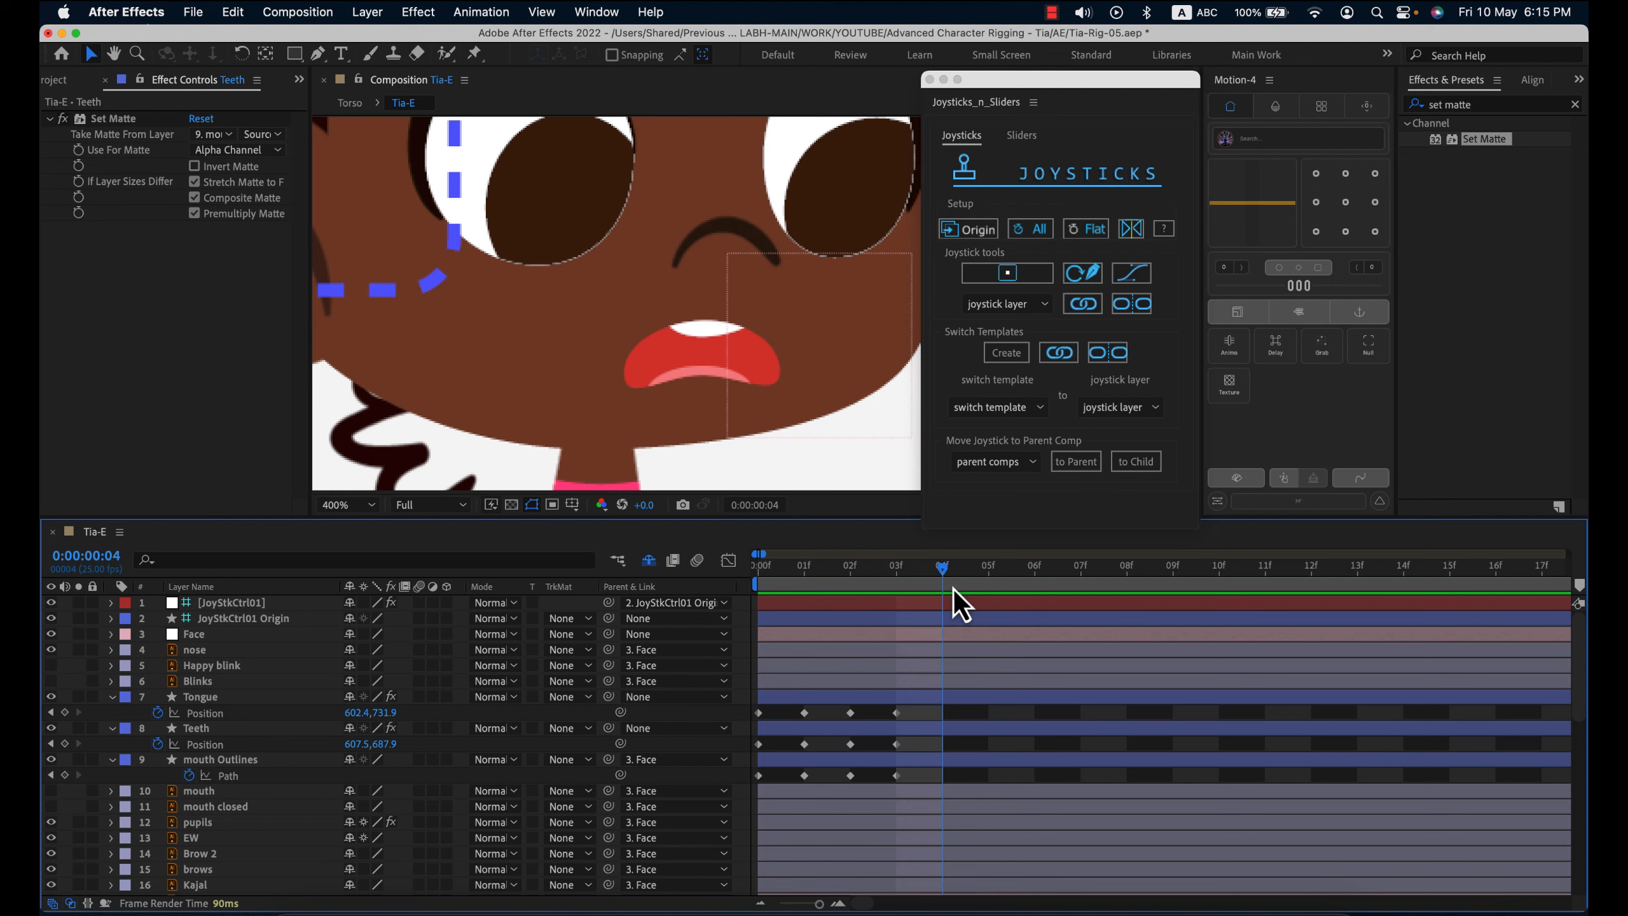
drag(989, 703, 870, 837)
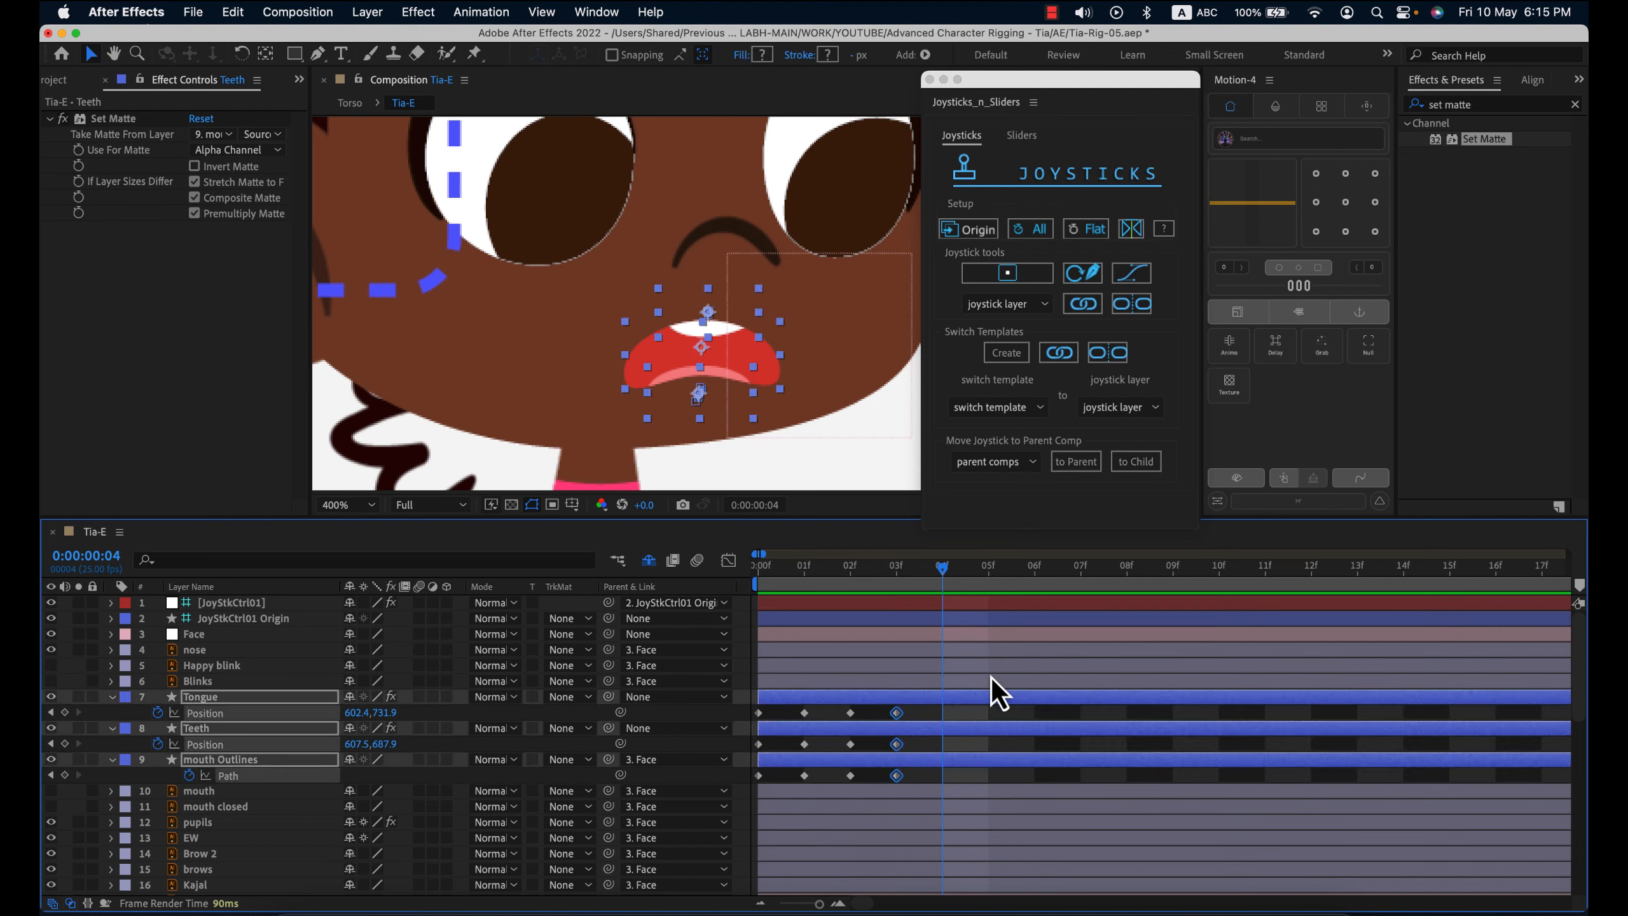
click(982, 237)
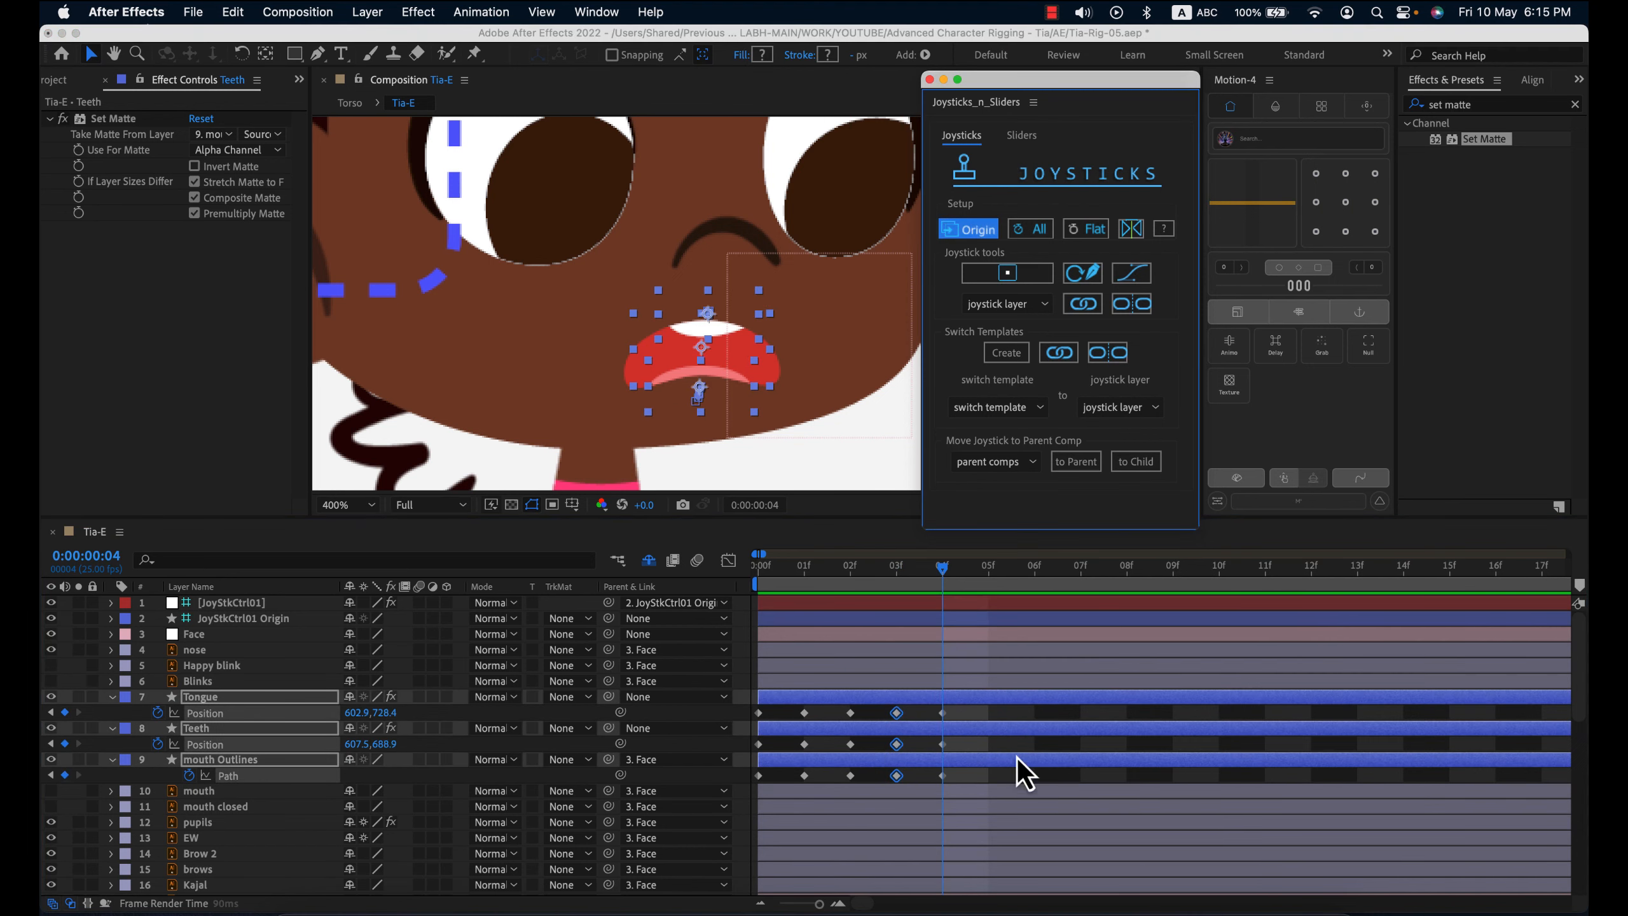
- At frame 4, flatten the mouth Outlines path into a thin, nearly closed smile by bringing its upper and lower points together
click(967, 715)
click(982, 702)
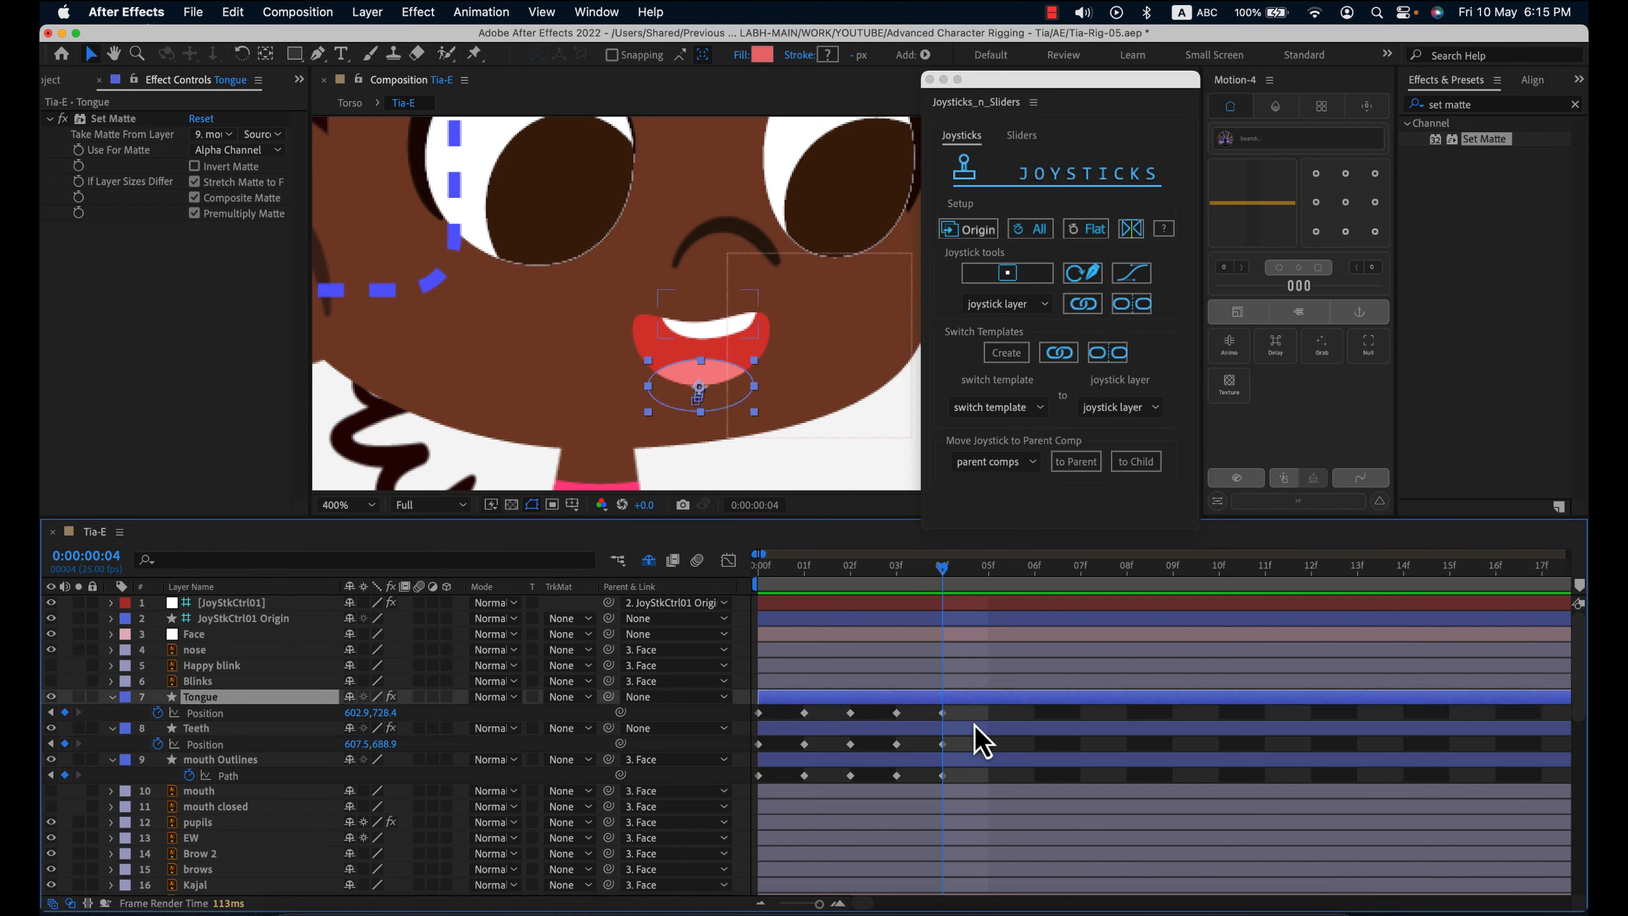
click(1018, 763)
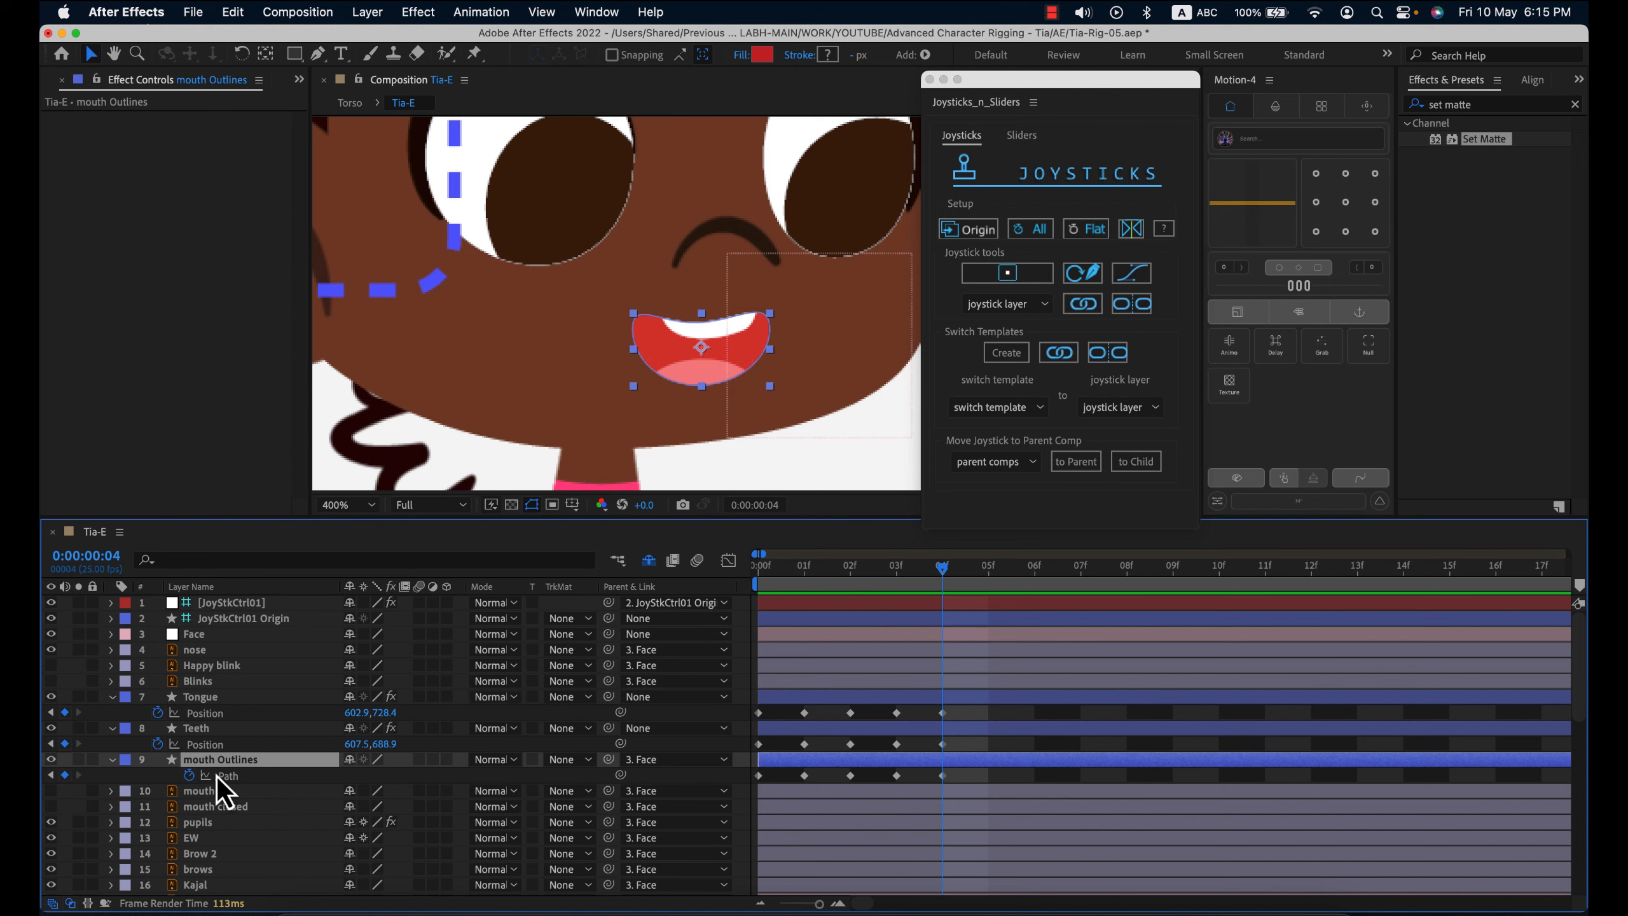
click(238, 776)
click(700, 386)
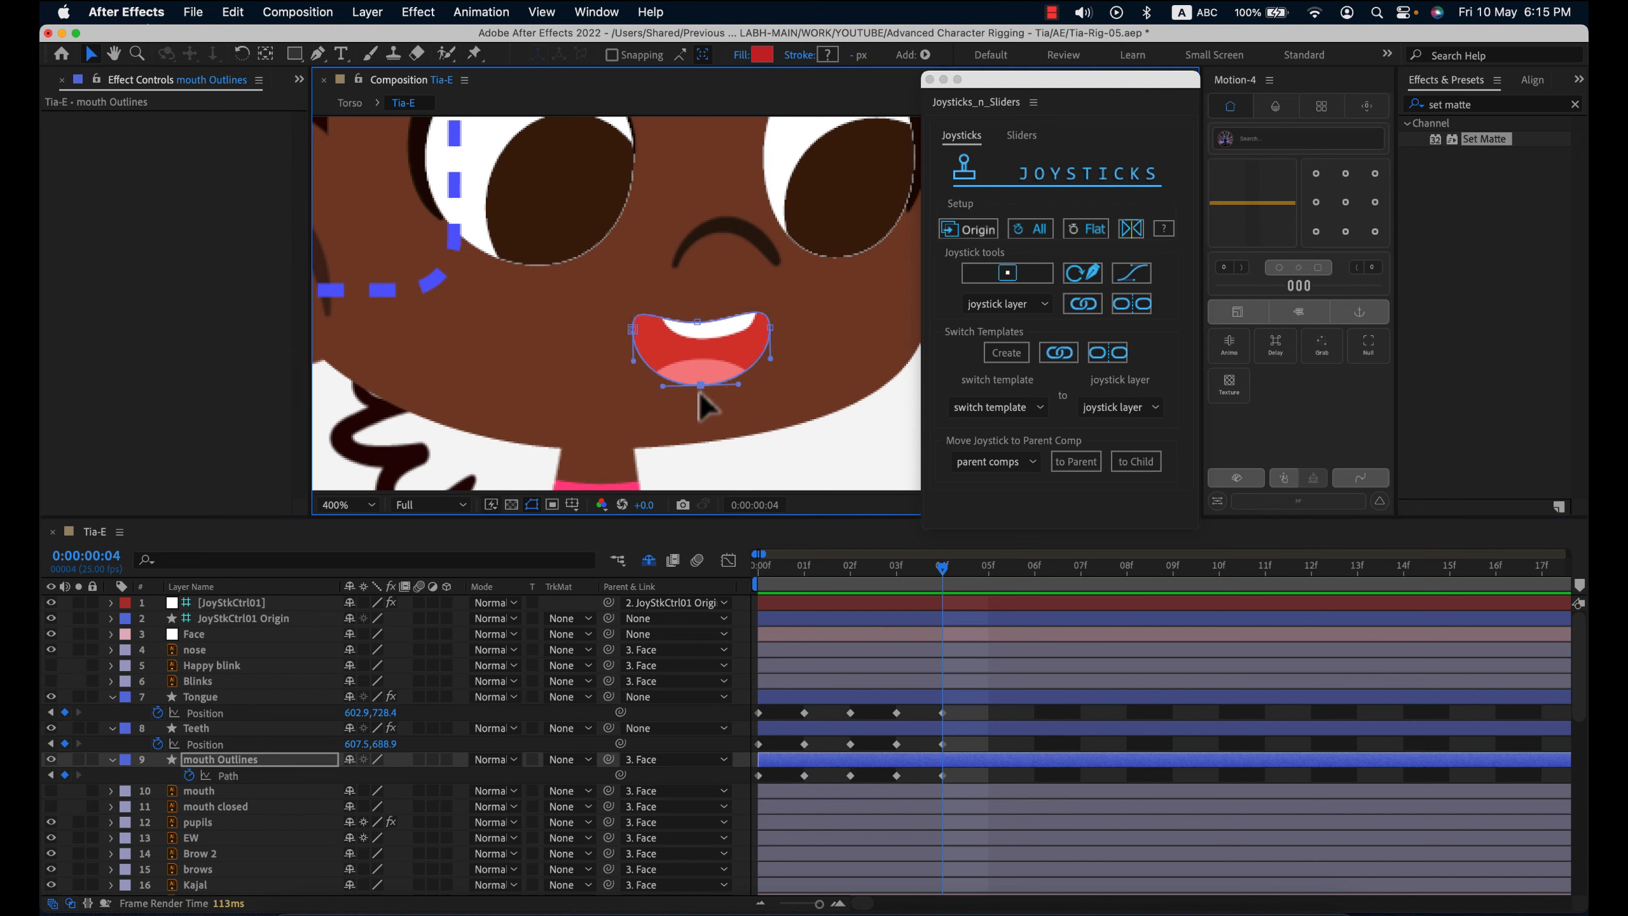
drag(700, 386, 705, 355)
key(super+z)
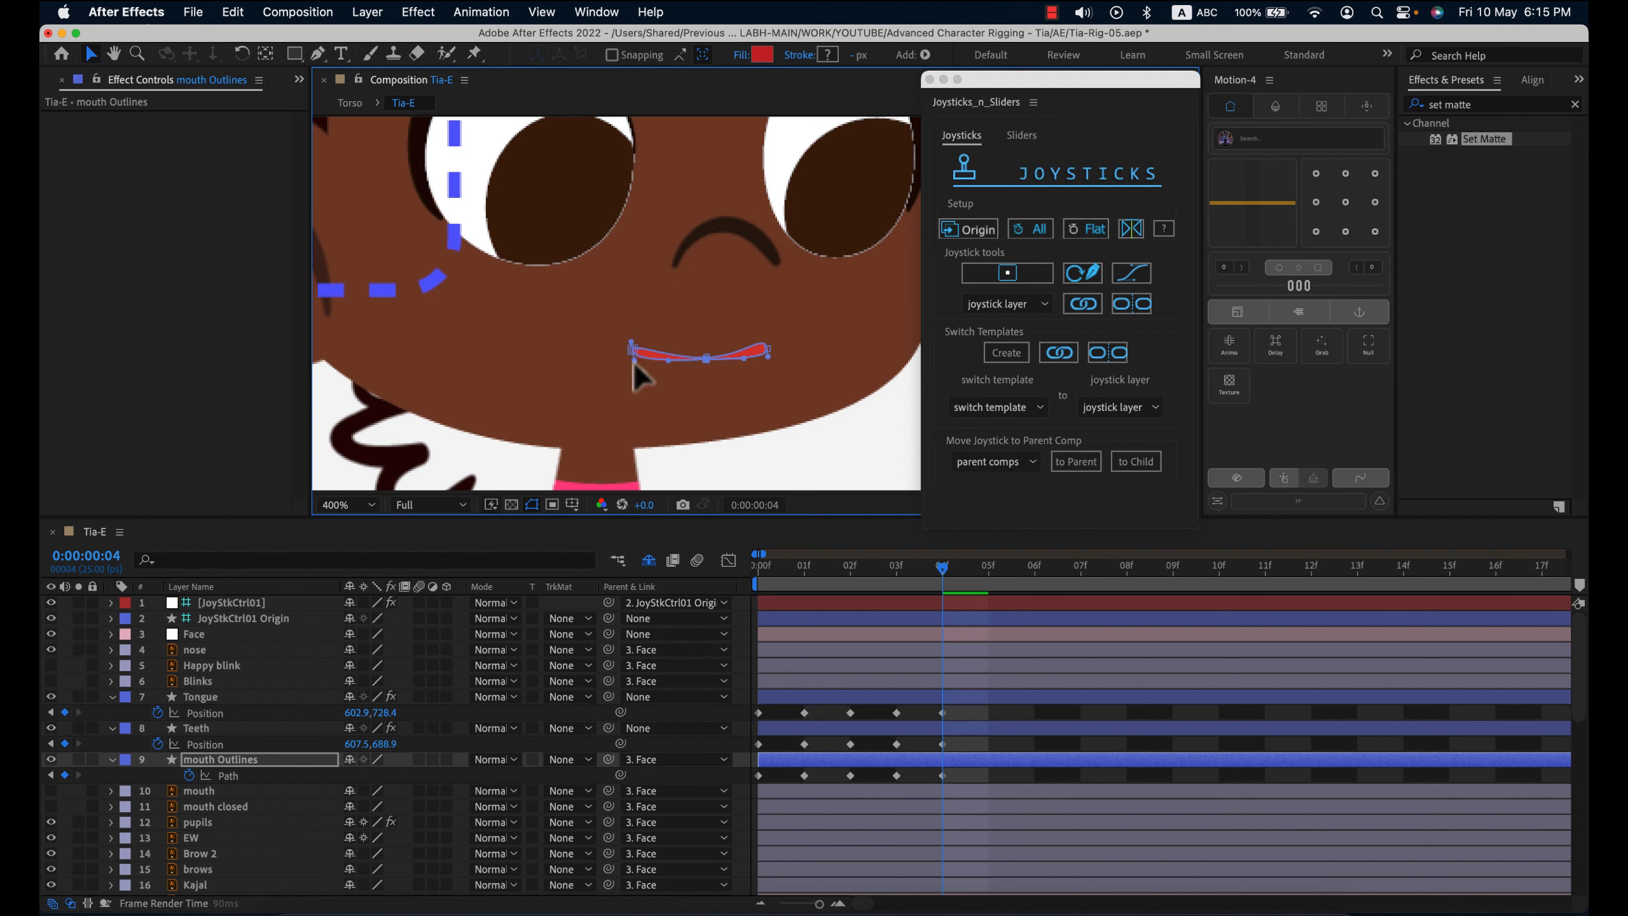
- Review the mouth poses from frame 0 to frame 3, examining the mouth Outlines path points at frame 2
click(759, 565)
key(Page_Down)
key(Page_Down)
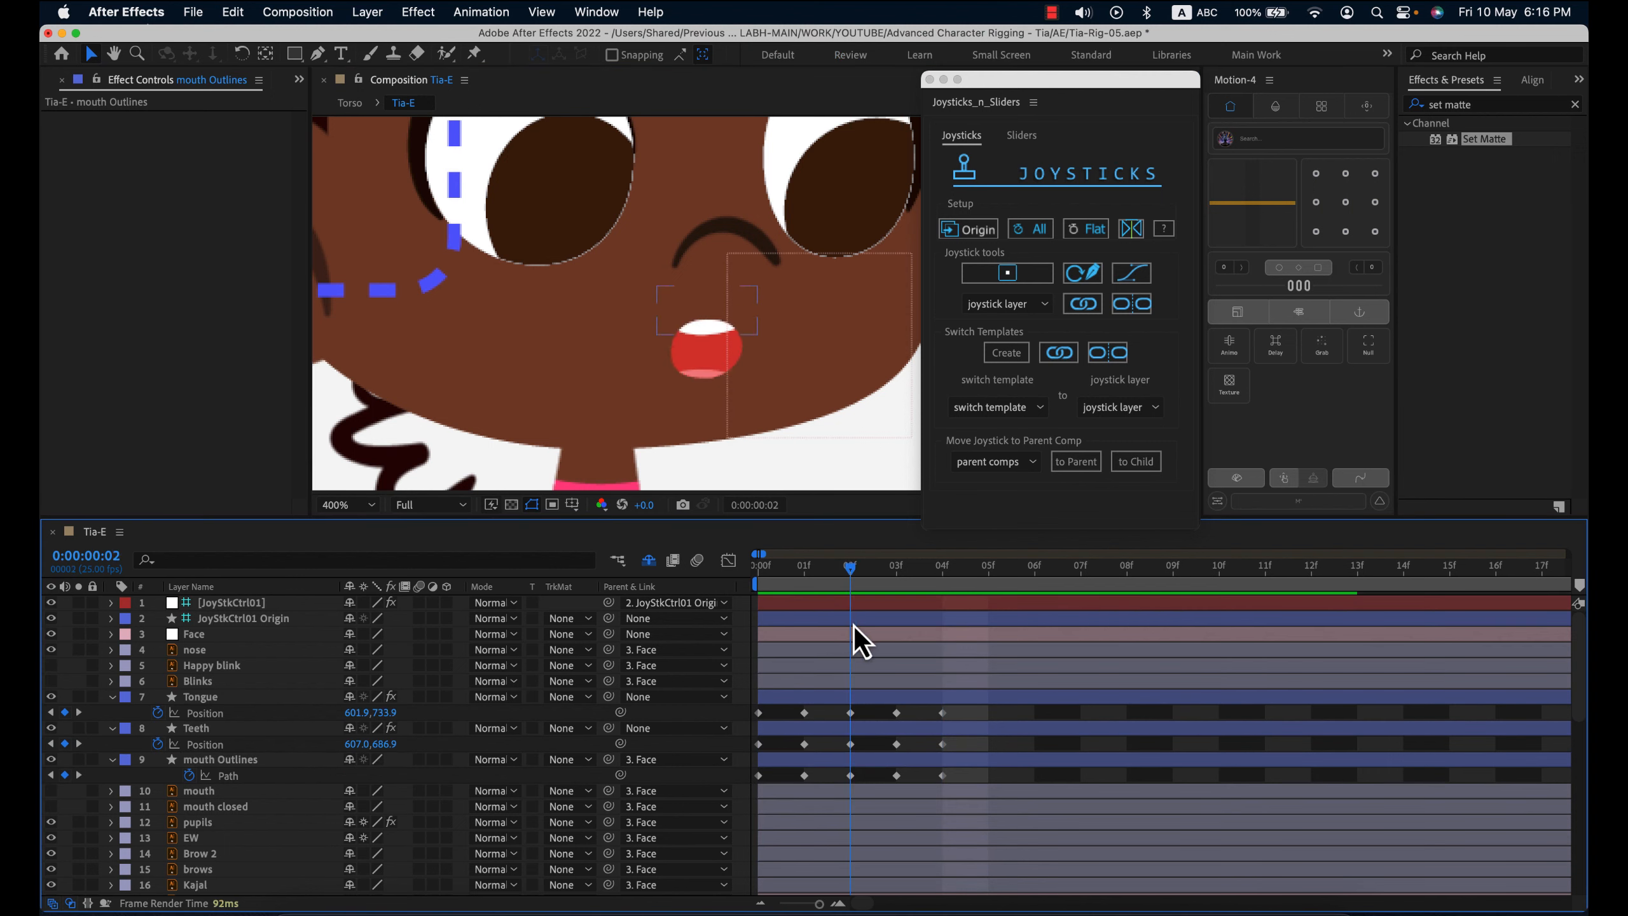
click(860, 763)
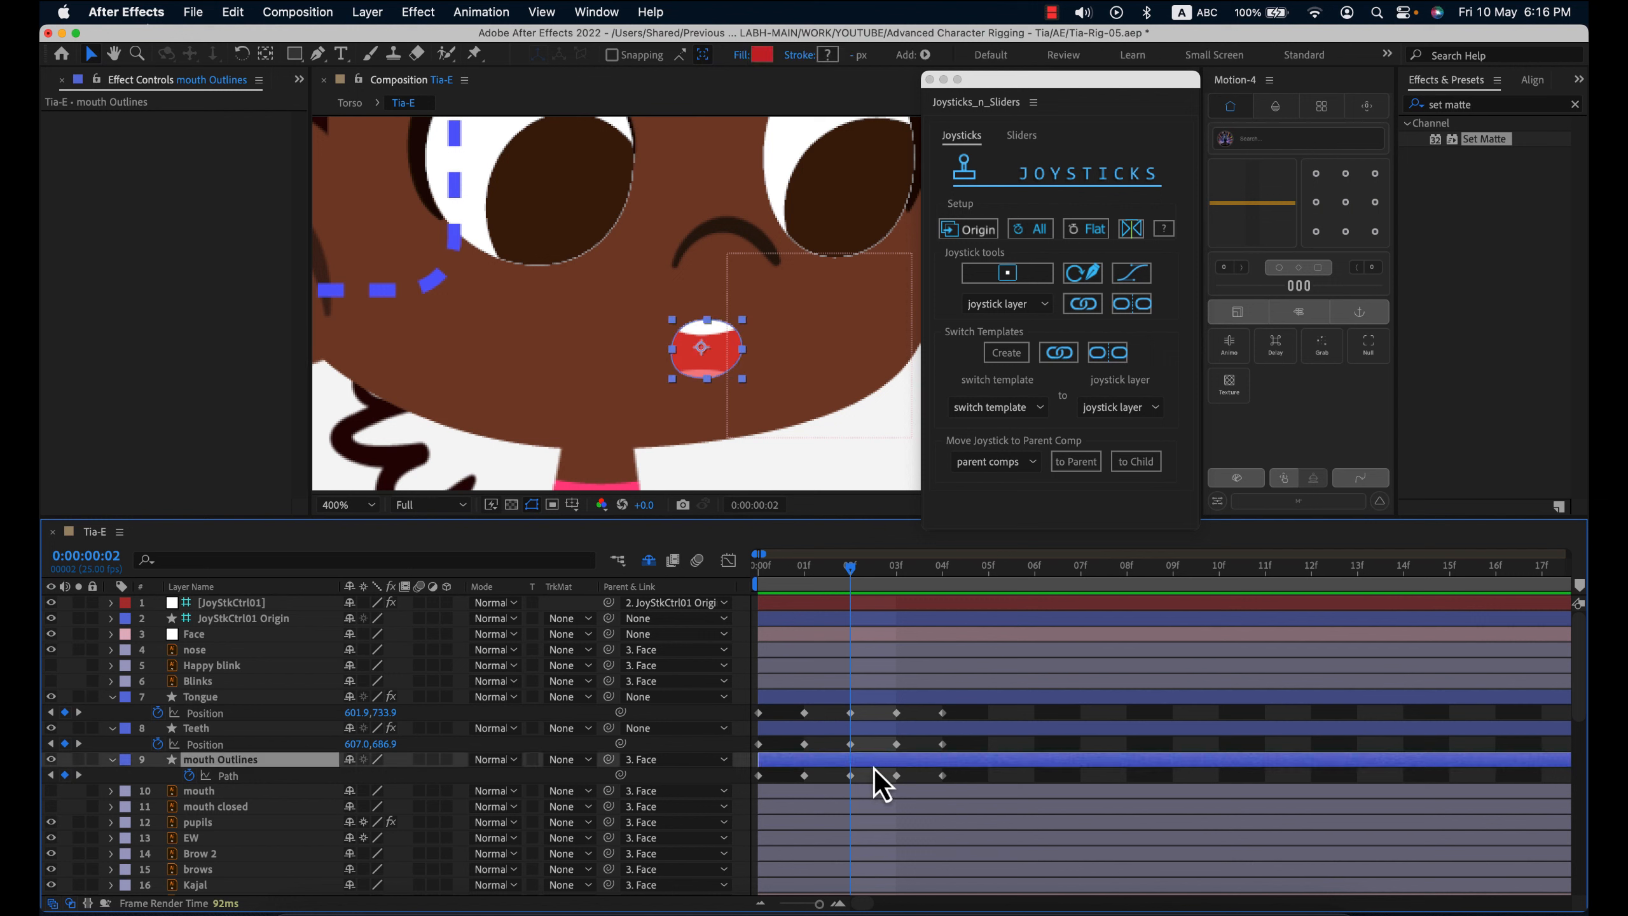
click(865, 776)
click(861, 766)
drag(860, 772, 840, 786)
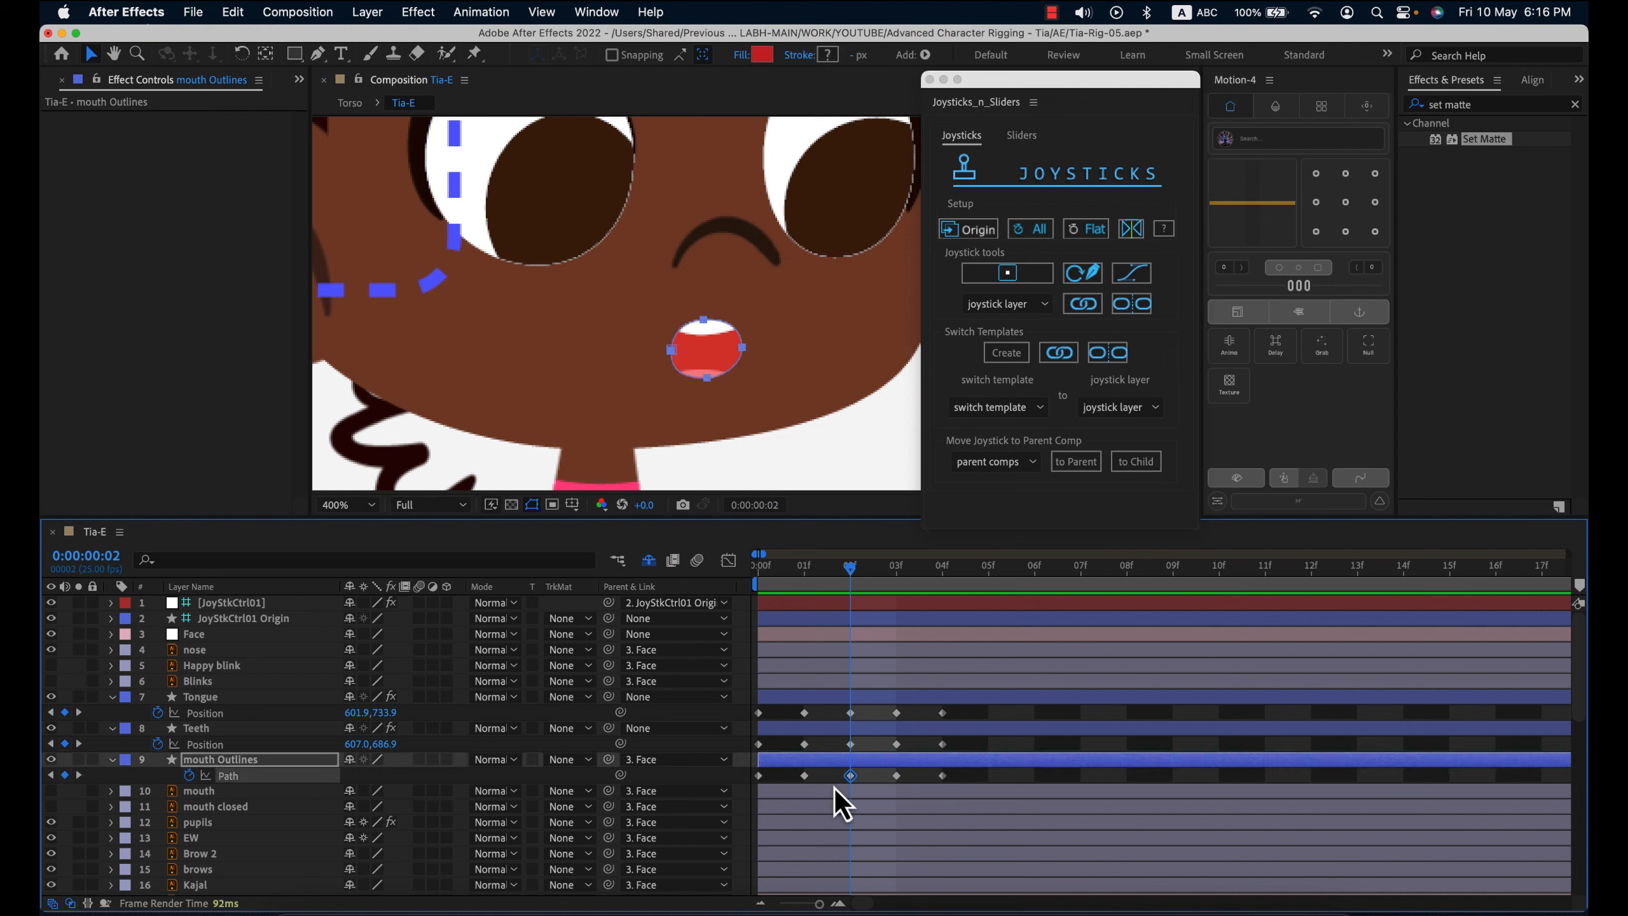
drag(644, 323, 724, 340)
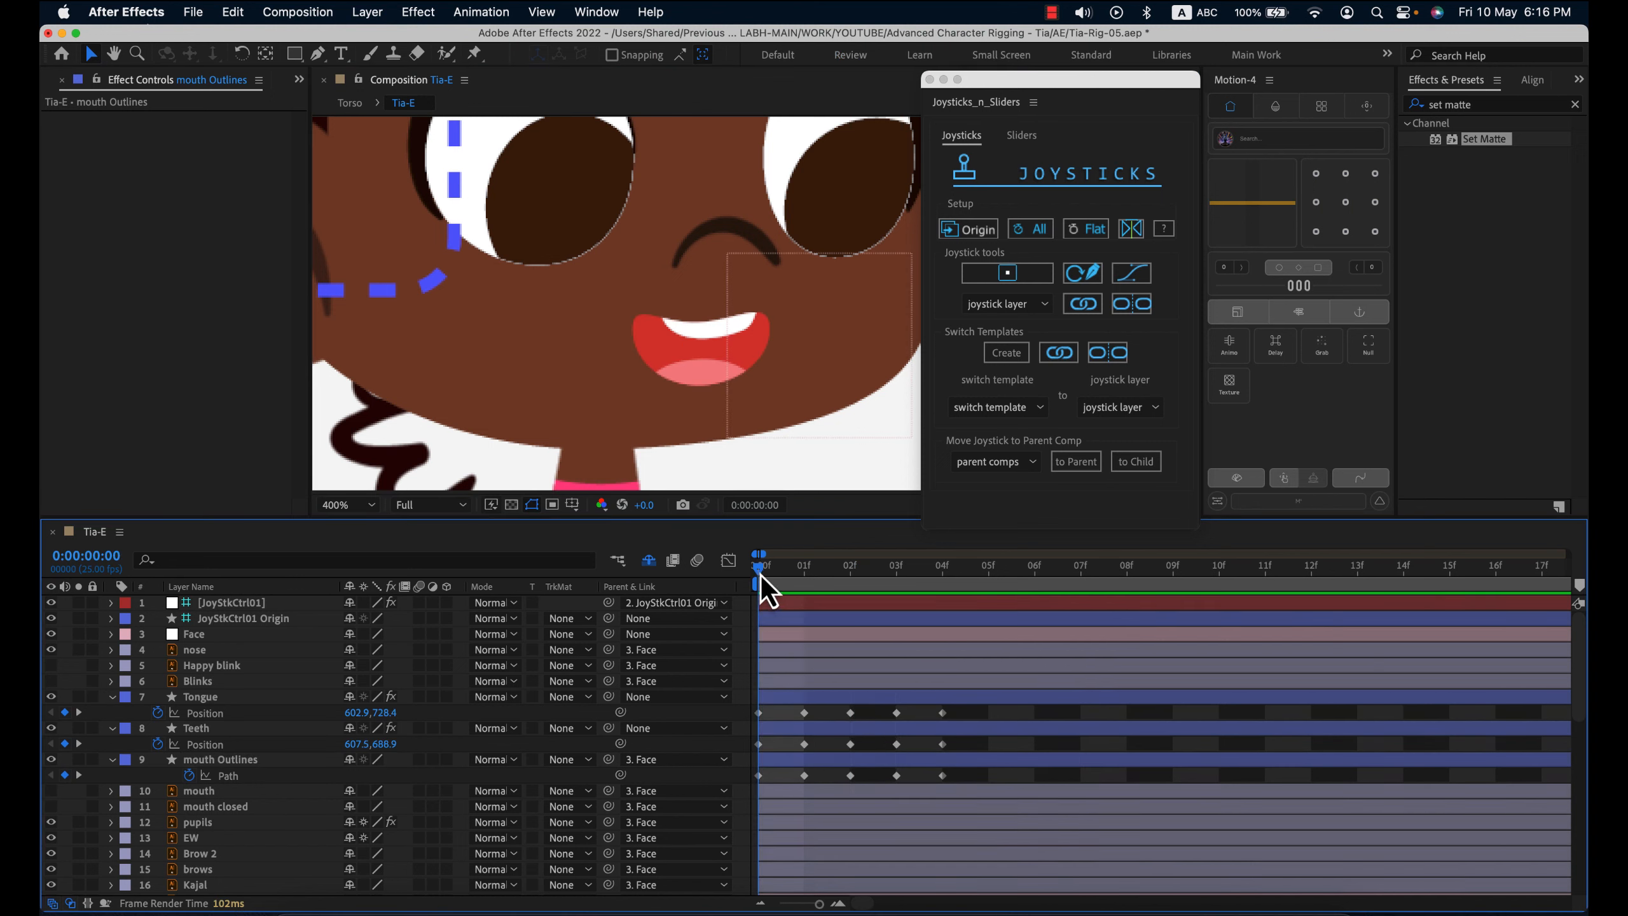
drag(761, 576, 918, 603)
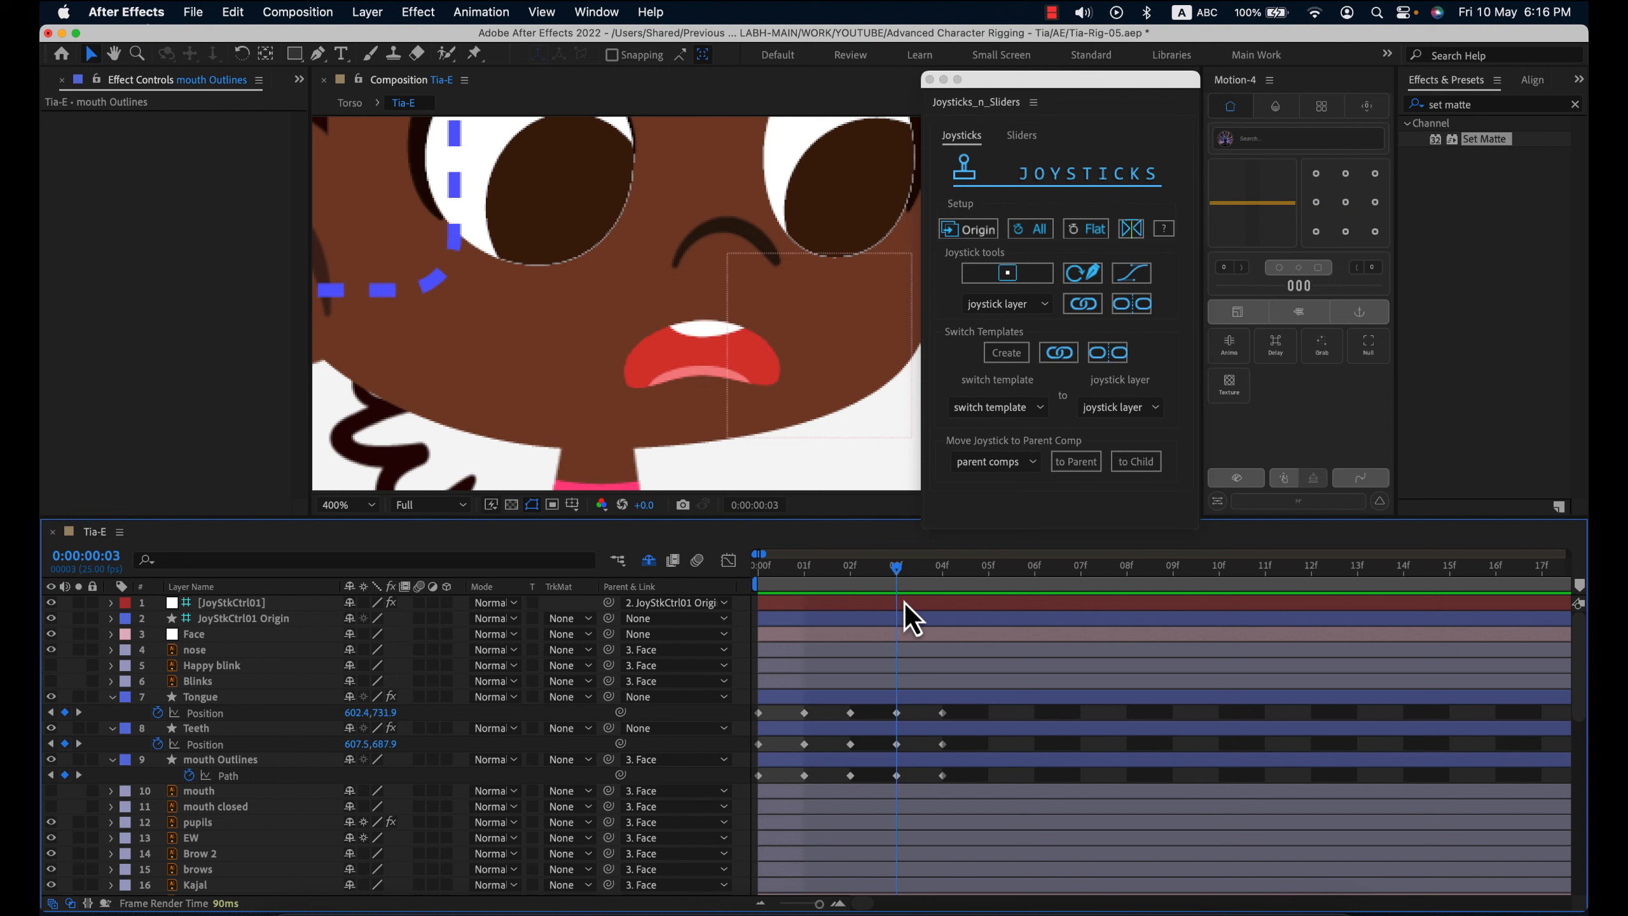
- Rearrange the Tongue, Teeth and mouth Outlines keyframes, placing the frown pose at frame 1 and the closed smile at frame 4
drag(834, 710, 982, 800)
drag(809, 778, 858, 784)
drag(957, 712, 805, 789)
click(805, 573)
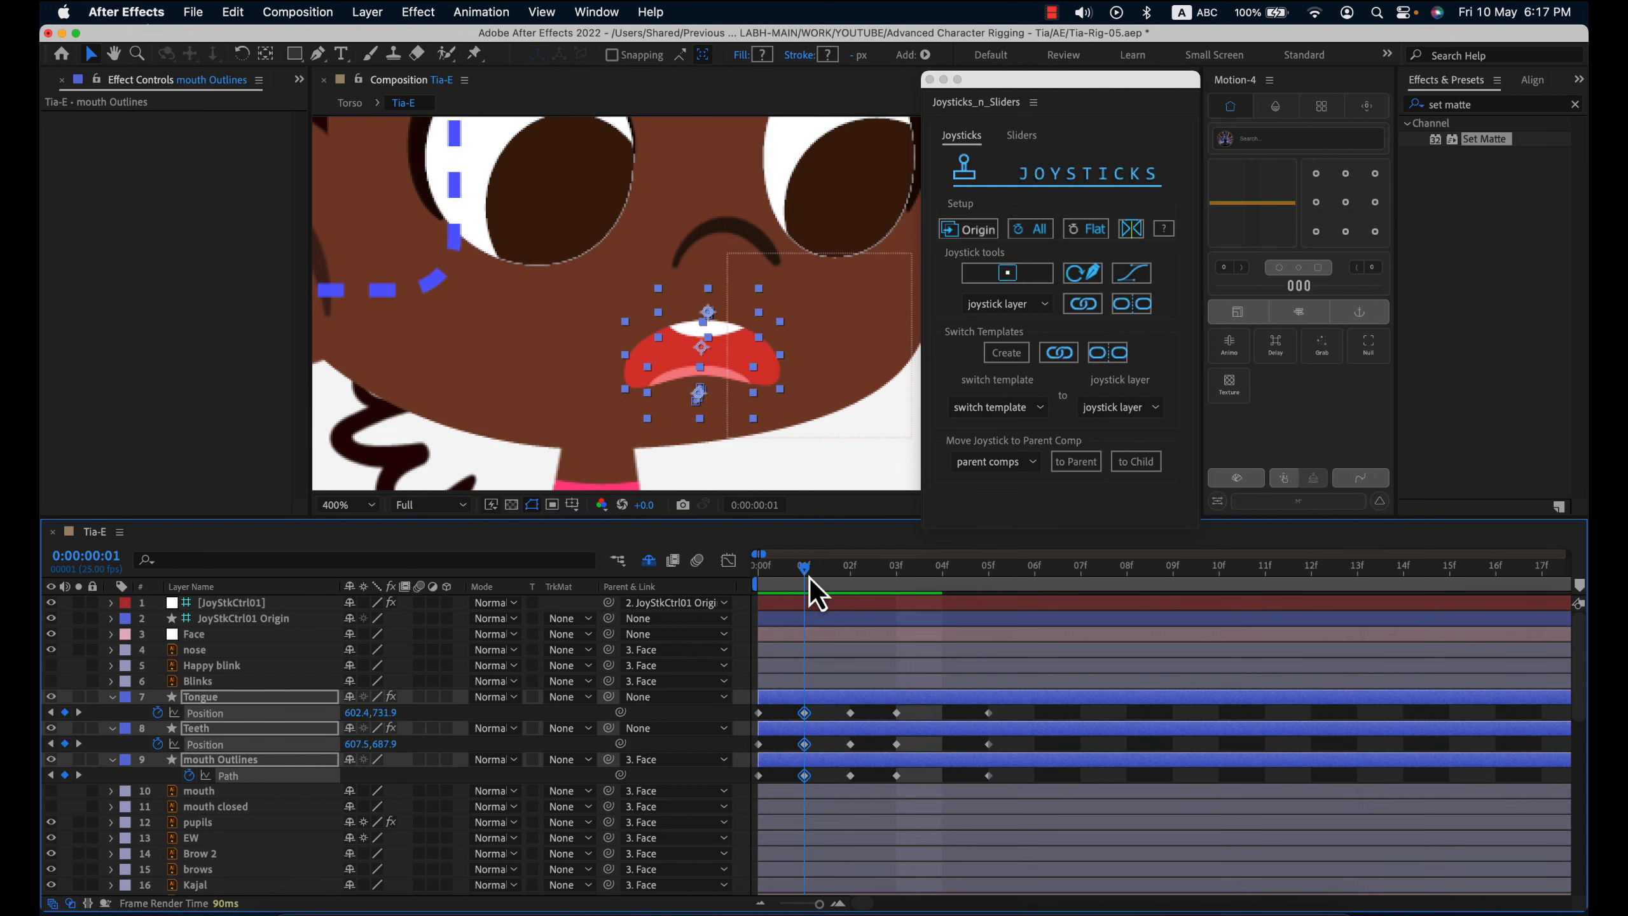
drag(810, 578, 951, 784)
click(974, 716)
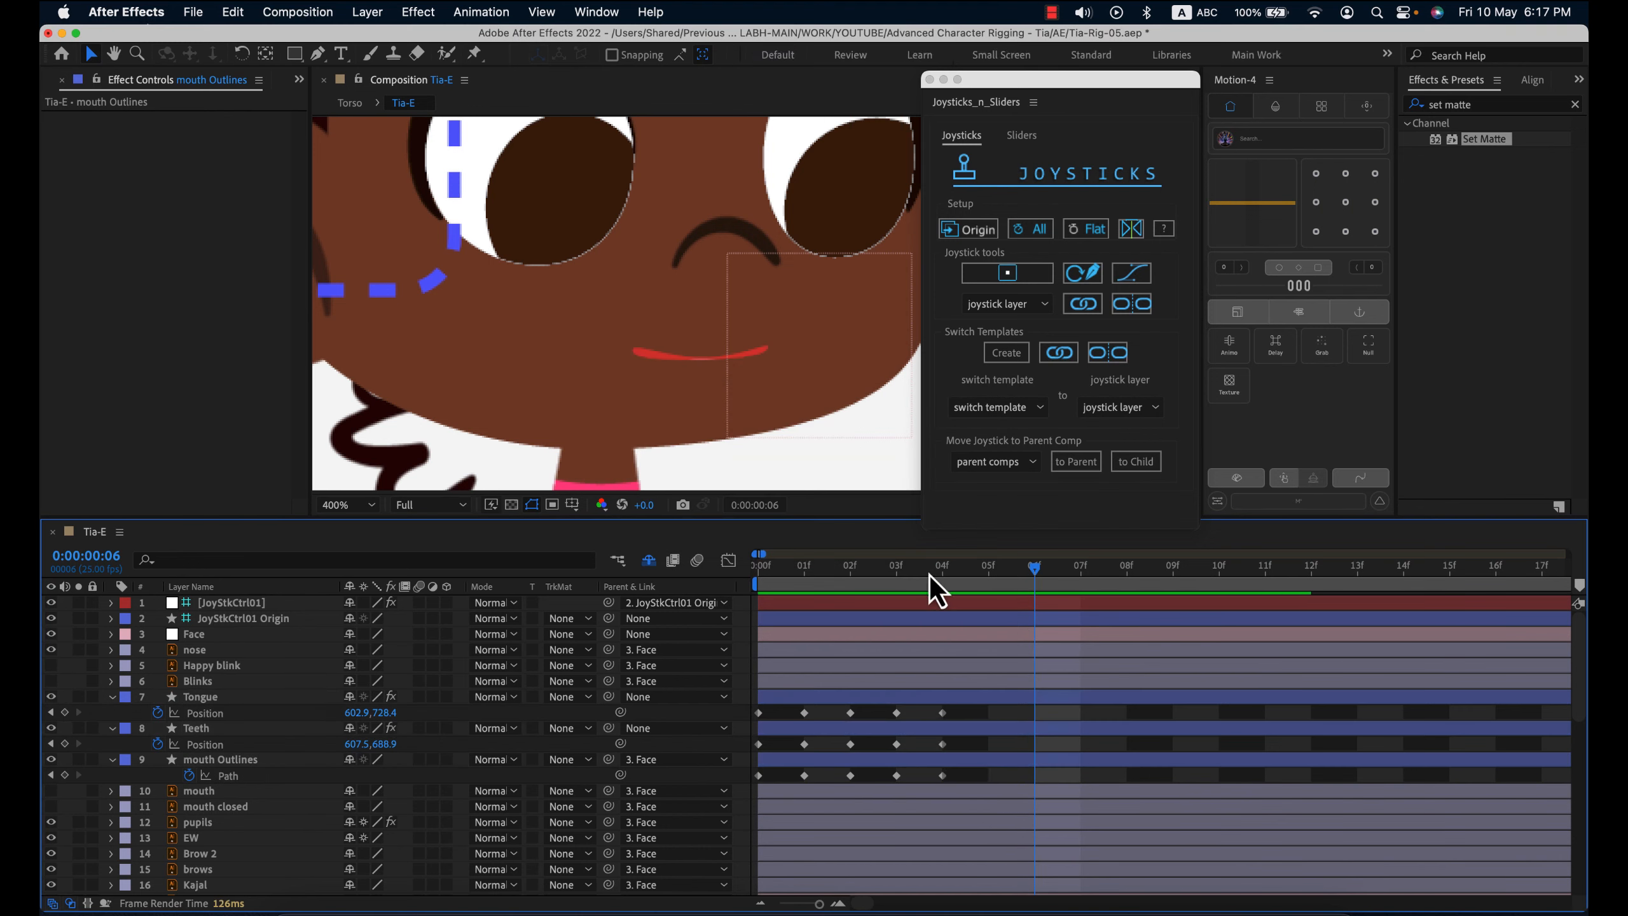
- At frame 0, create a joystick control named Mouth from all Tongue, Teeth and mouth Outlines keyframes
drag(929, 574, 762, 619)
drag(972, 705, 737, 812)
scroll(781, 402, down, 2)
scroll(781, 402, up, 1)
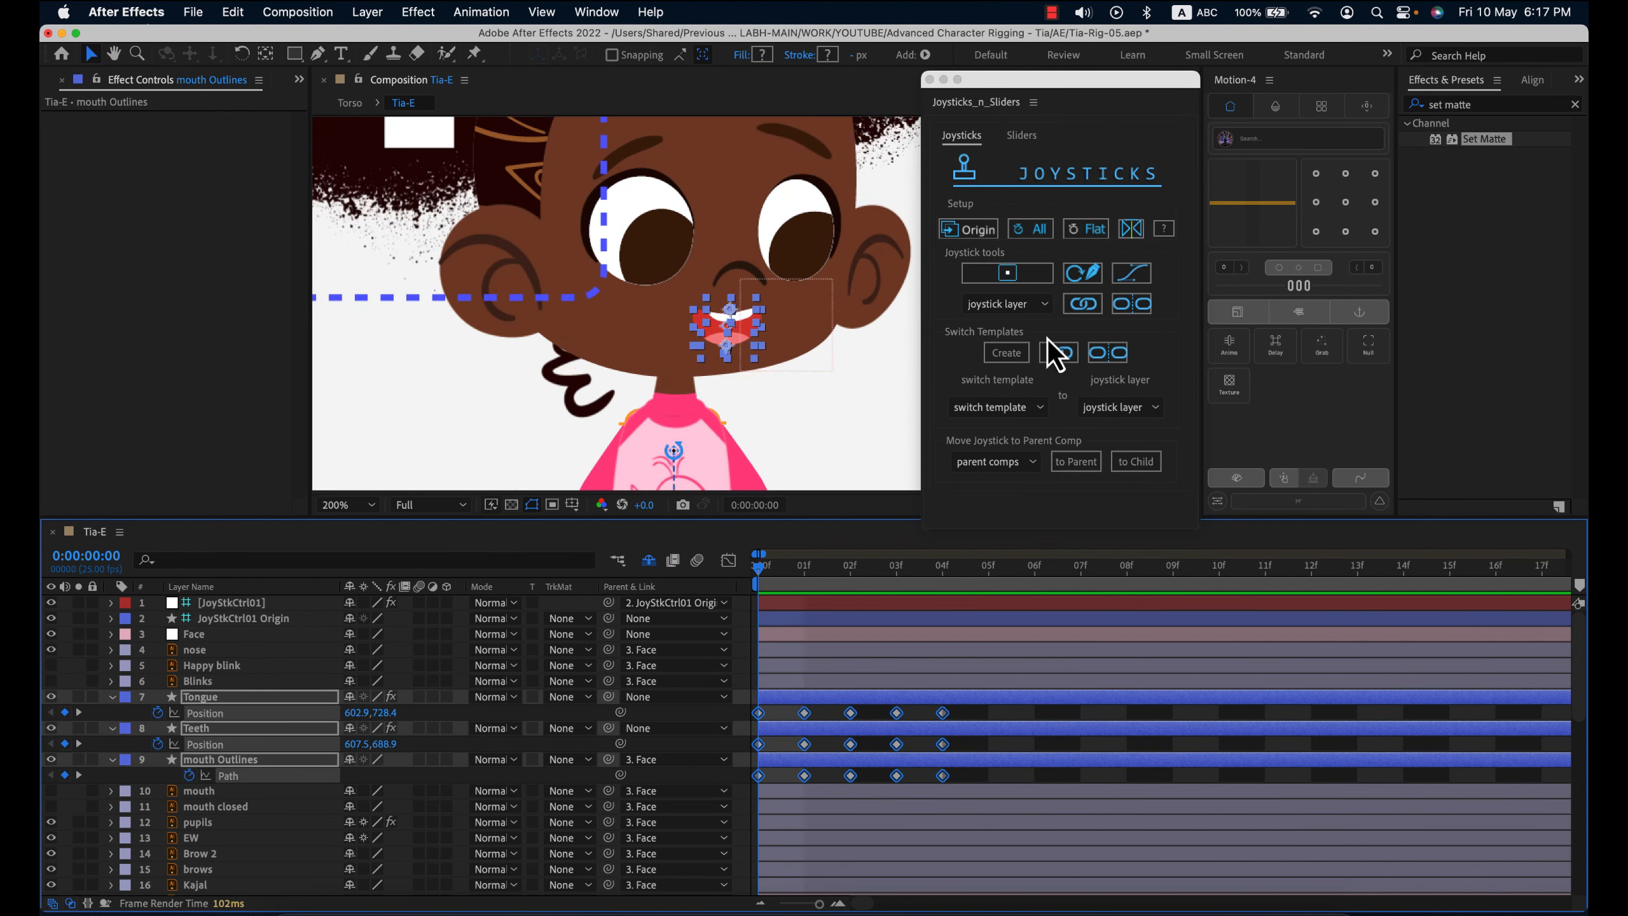
click(1010, 274)
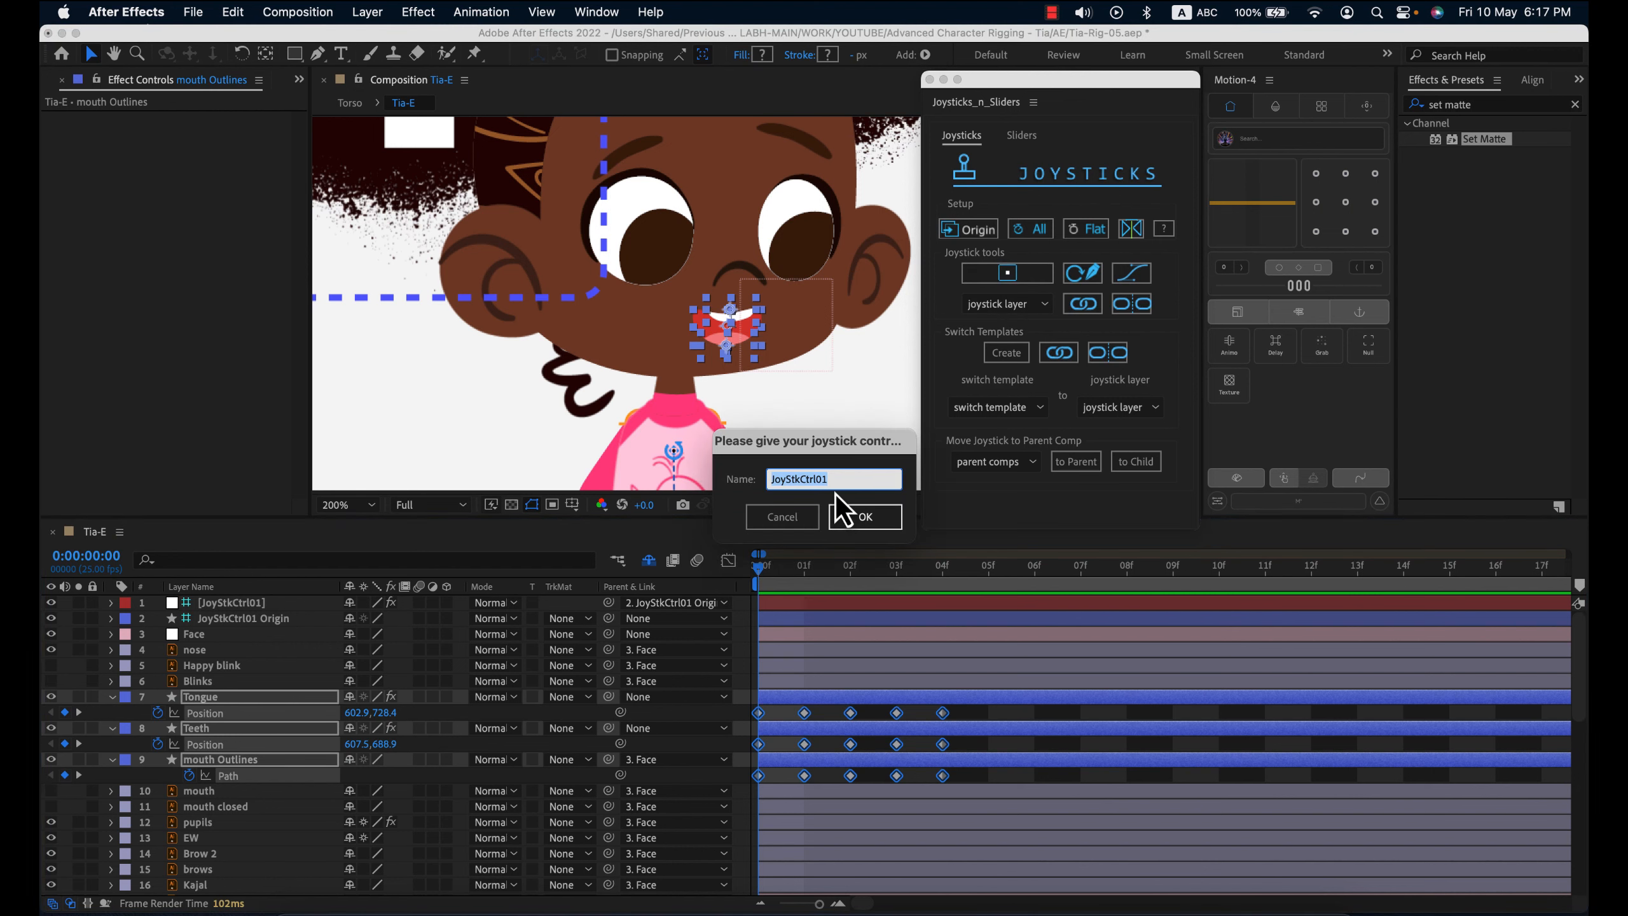
text(Mouth)
click(867, 521)
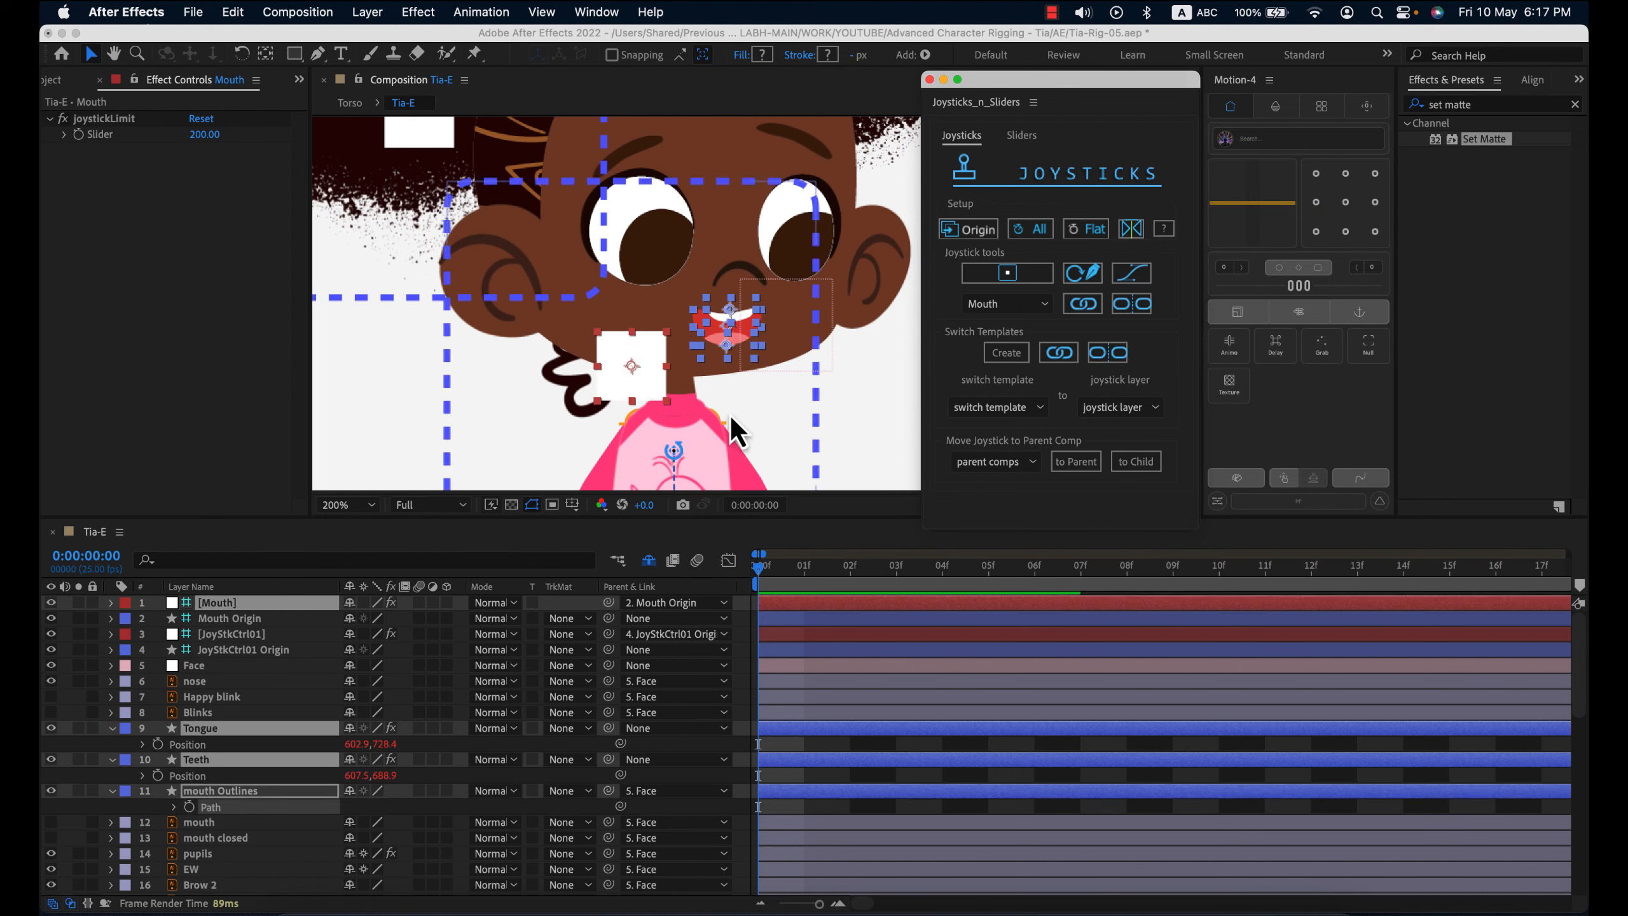
- Move the Mouth Origin joystick box to the empty area beside the character's face
key(comma)
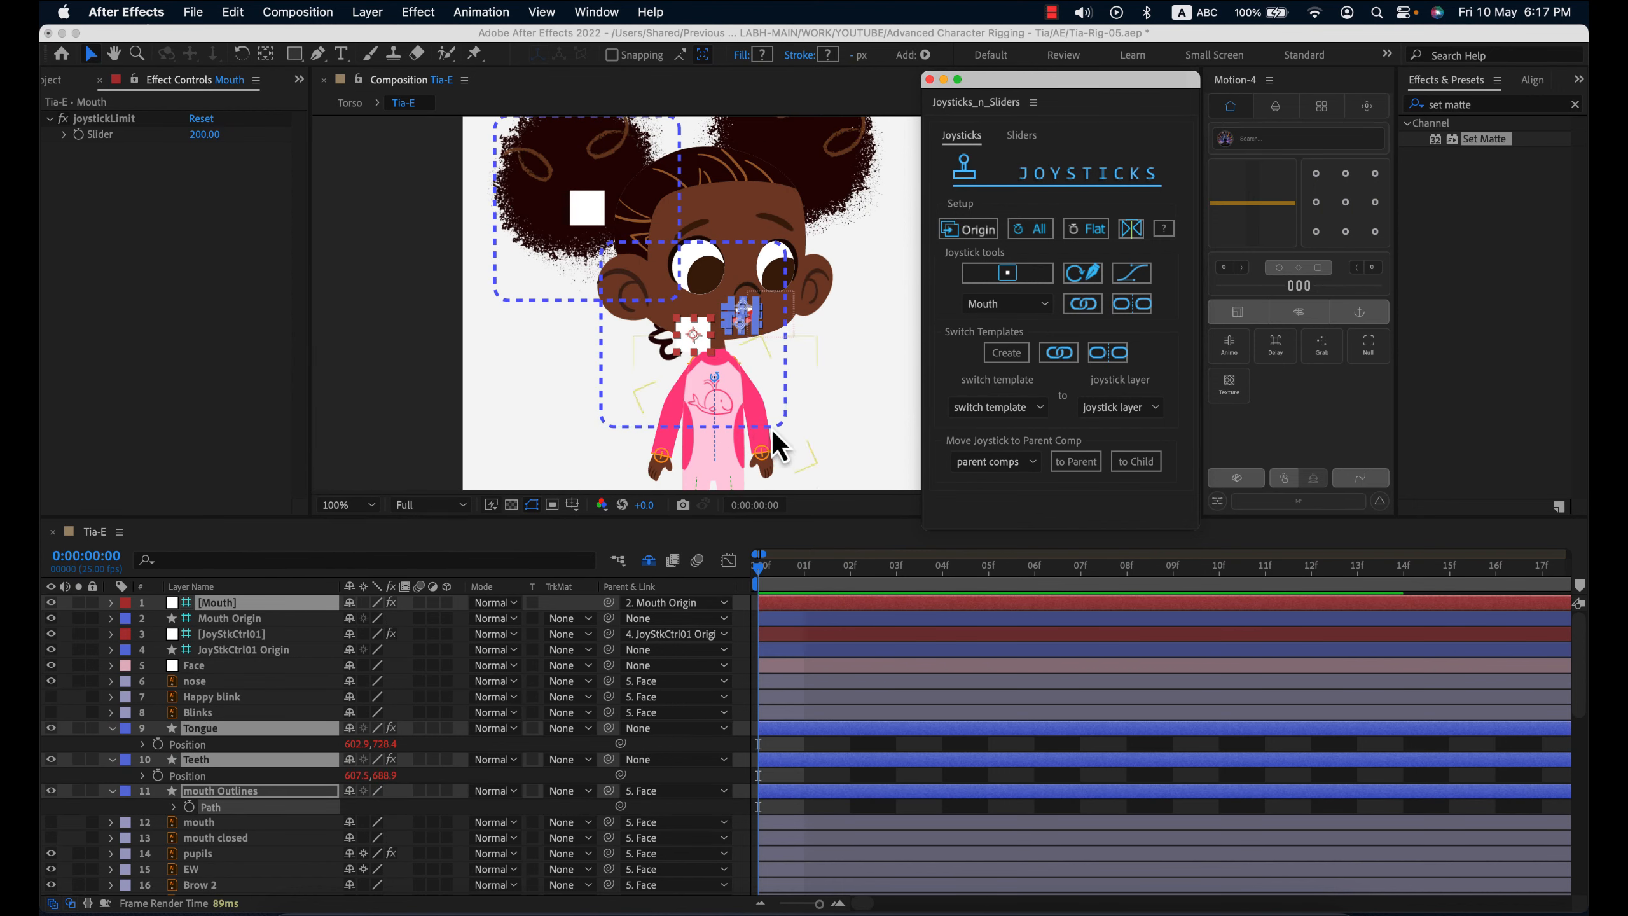
click(773, 429)
click(603, 390)
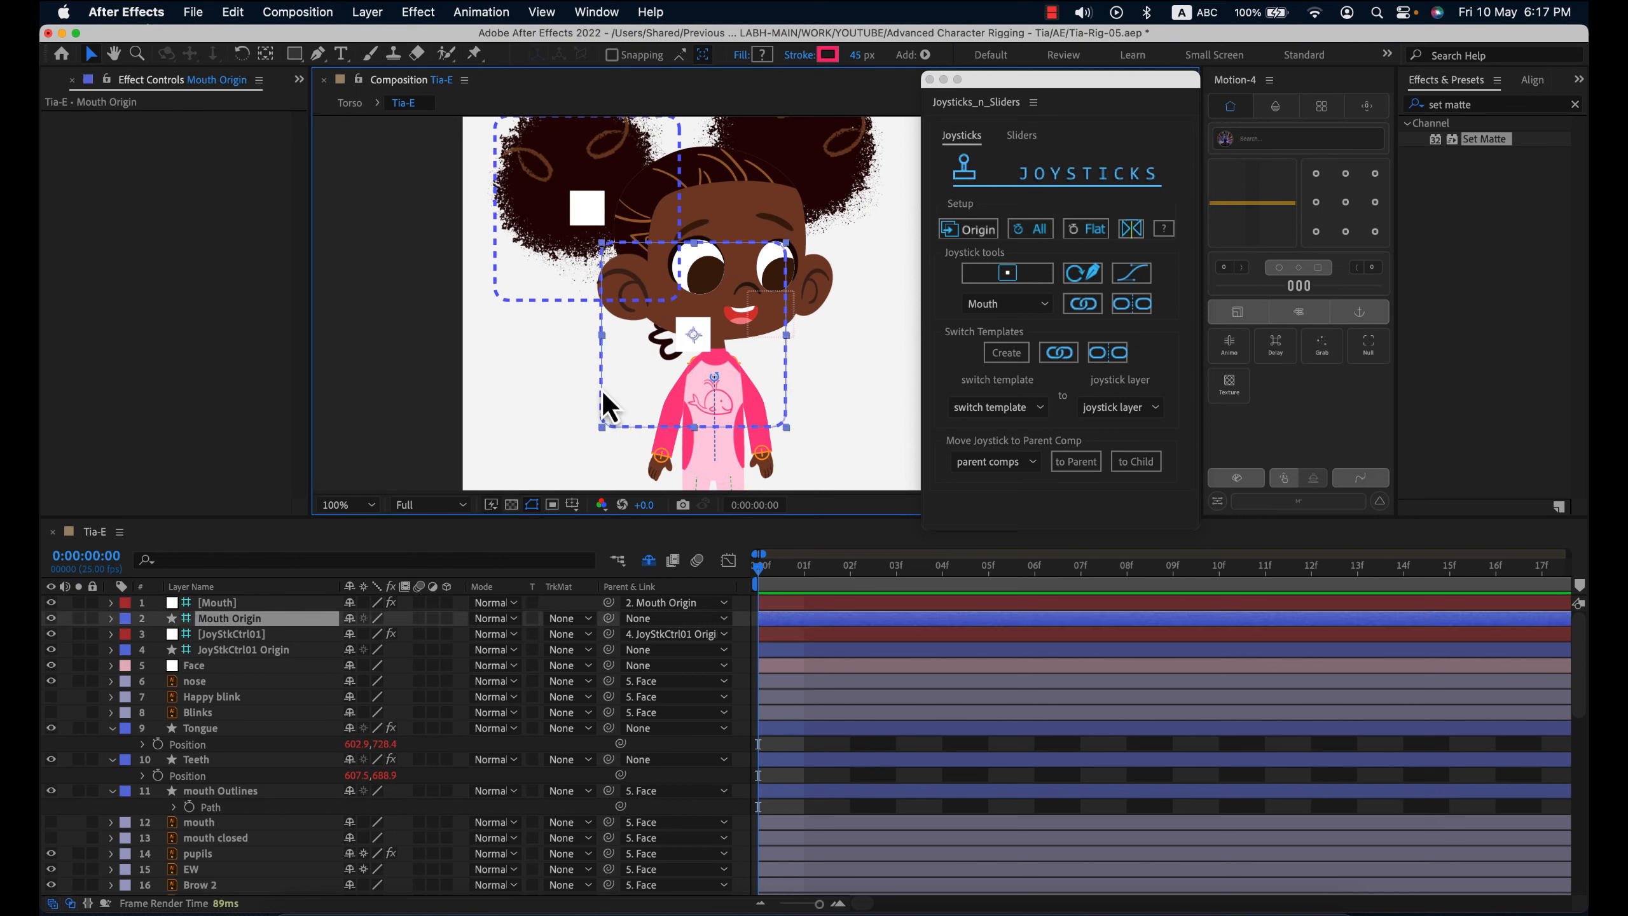
drag(775, 348, 843, 351)
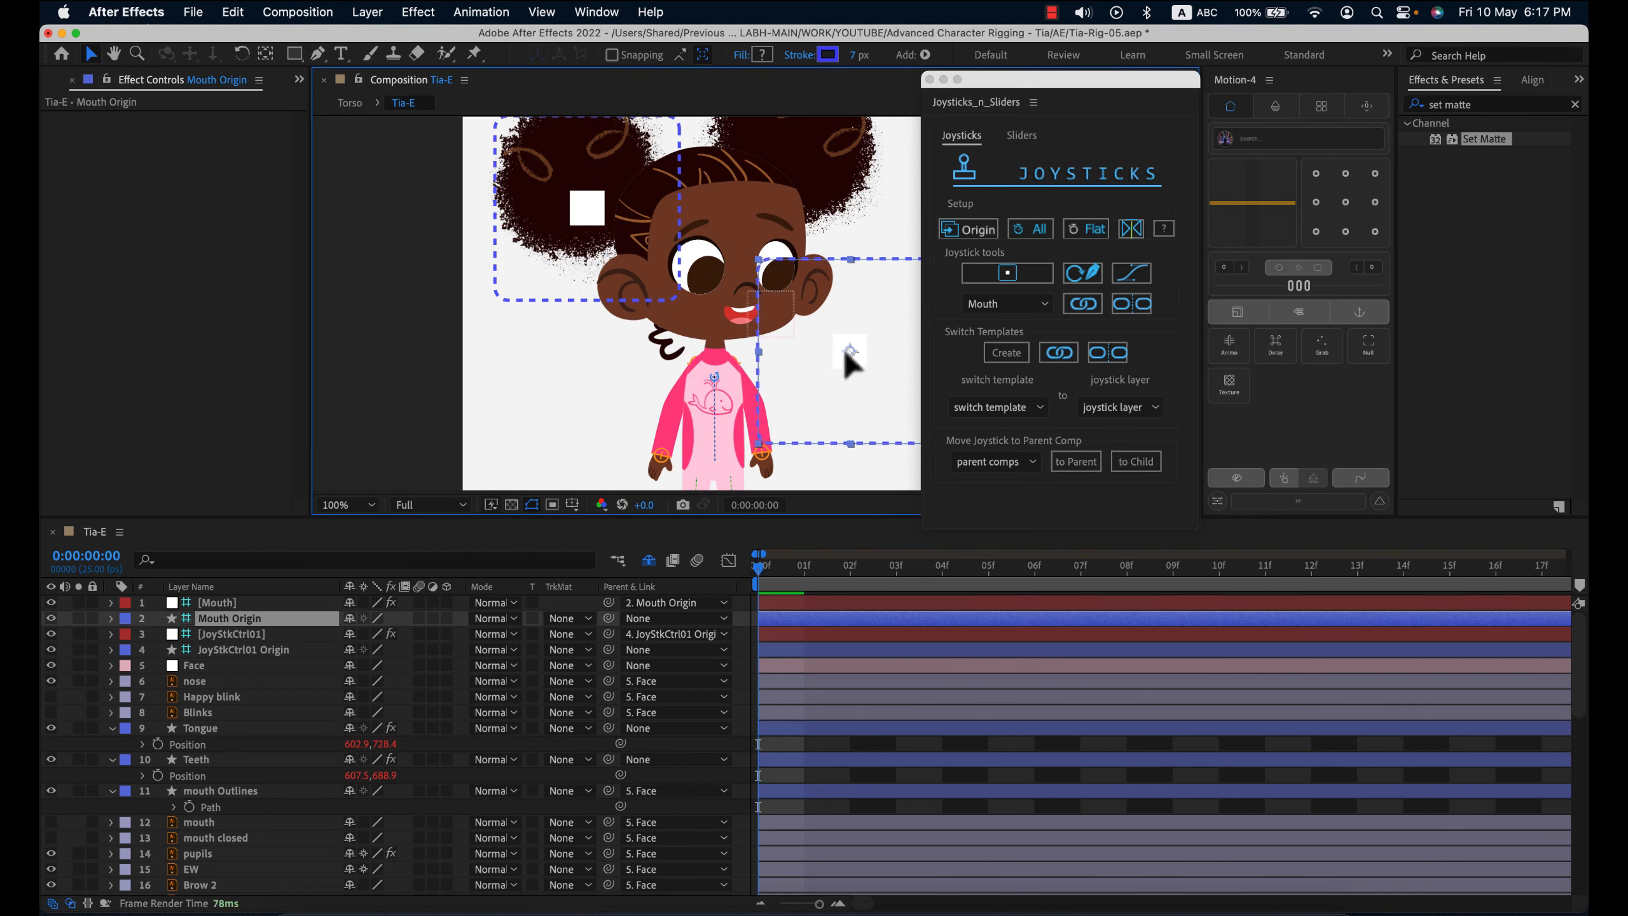
- Test the Mouth joystick by moving its control inside its box and checking how the mouth shape responds
click(846, 355)
click(849, 352)
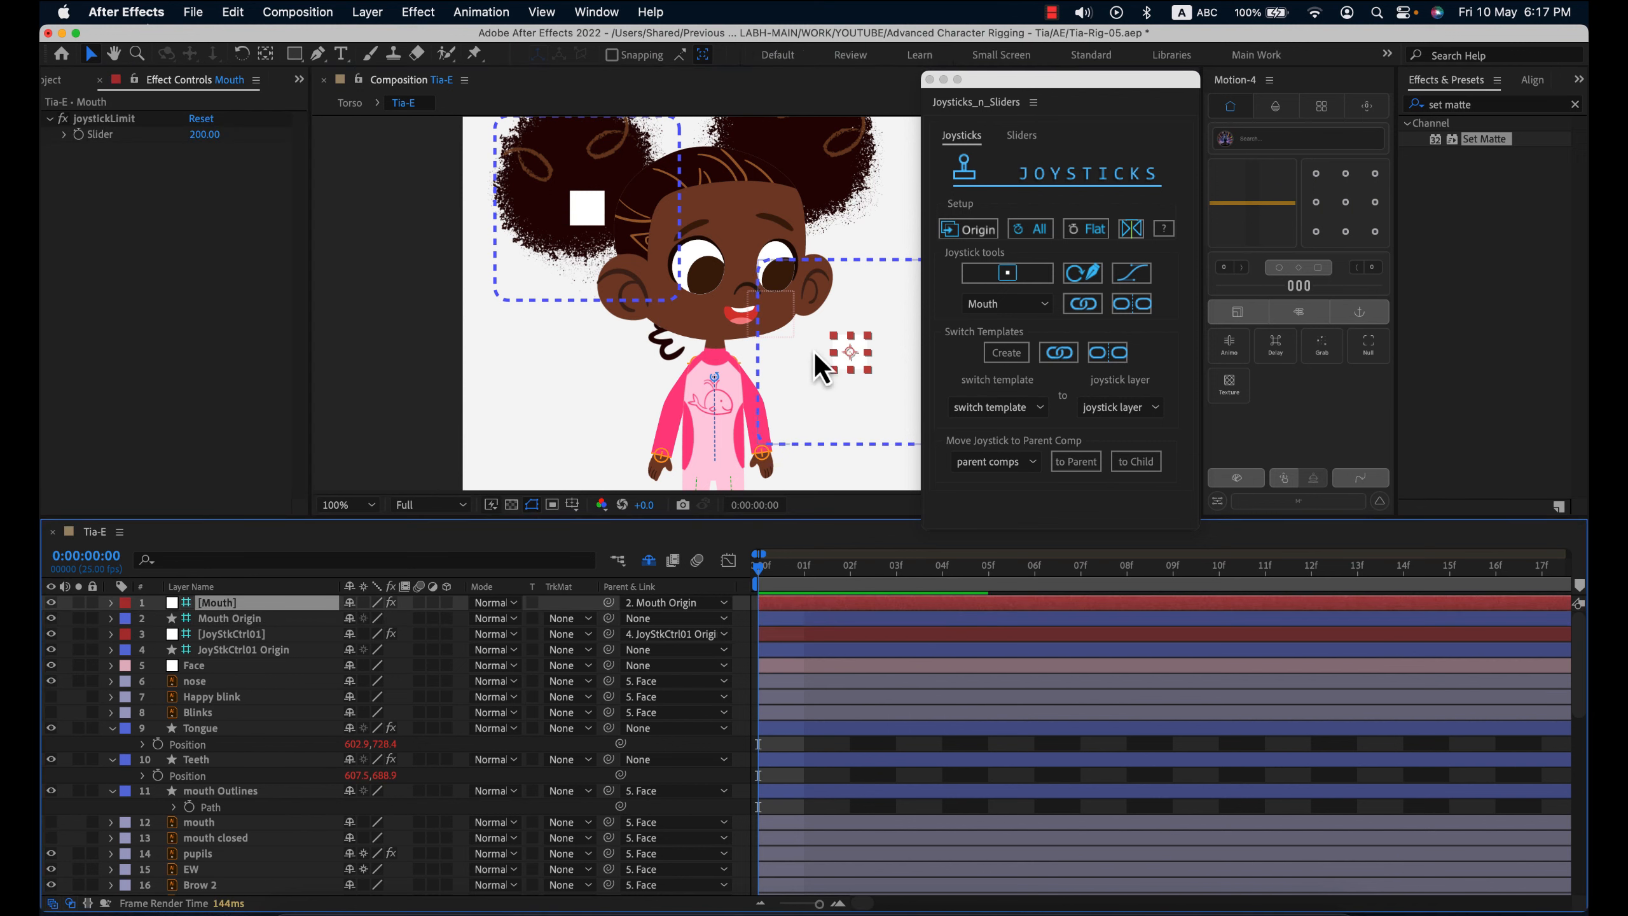
scroll(814, 354, up, 2)
drag(756, 353, 612, 345)
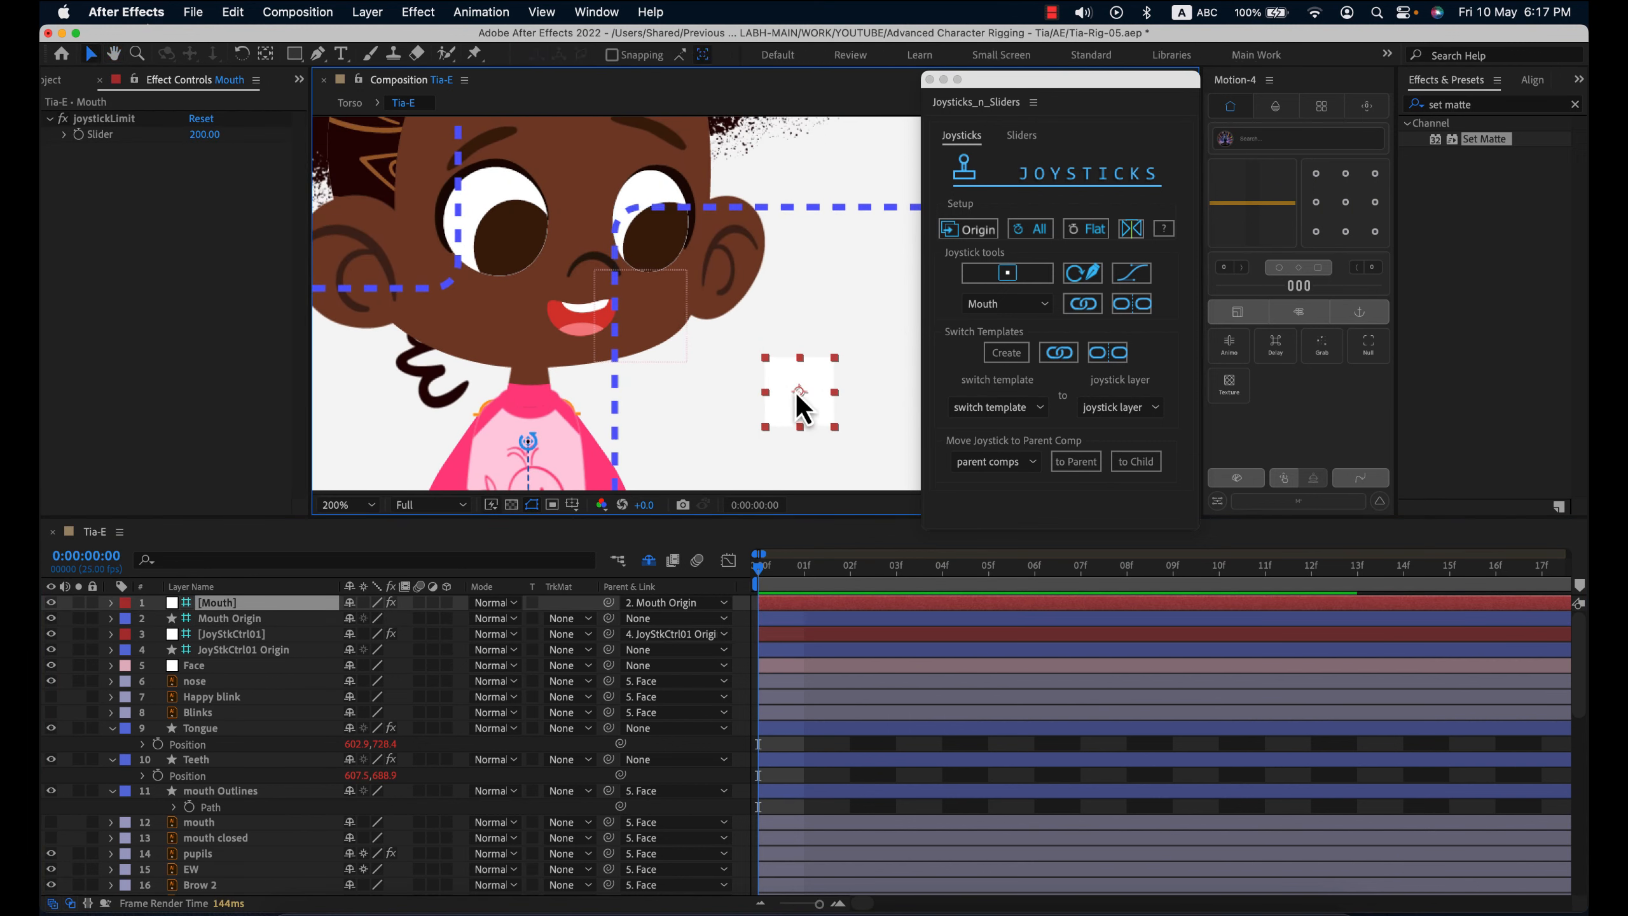
mouse_move(772, 404)
mouse_down()
mouse_move(724, 434)
mouse_move(690, 427)
mouse_move(669, 392)
mouse_move(679, 344)
mouse_move(739, 291)
mouse_move(833, 302)
mouse_move(845, 414)
mouse_move(762, 382)
mouse_up()
scroll(781, 387, down, 2)
key(space)
scroll(762, 385, up, 2)
scroll(762, 390, down, 2)
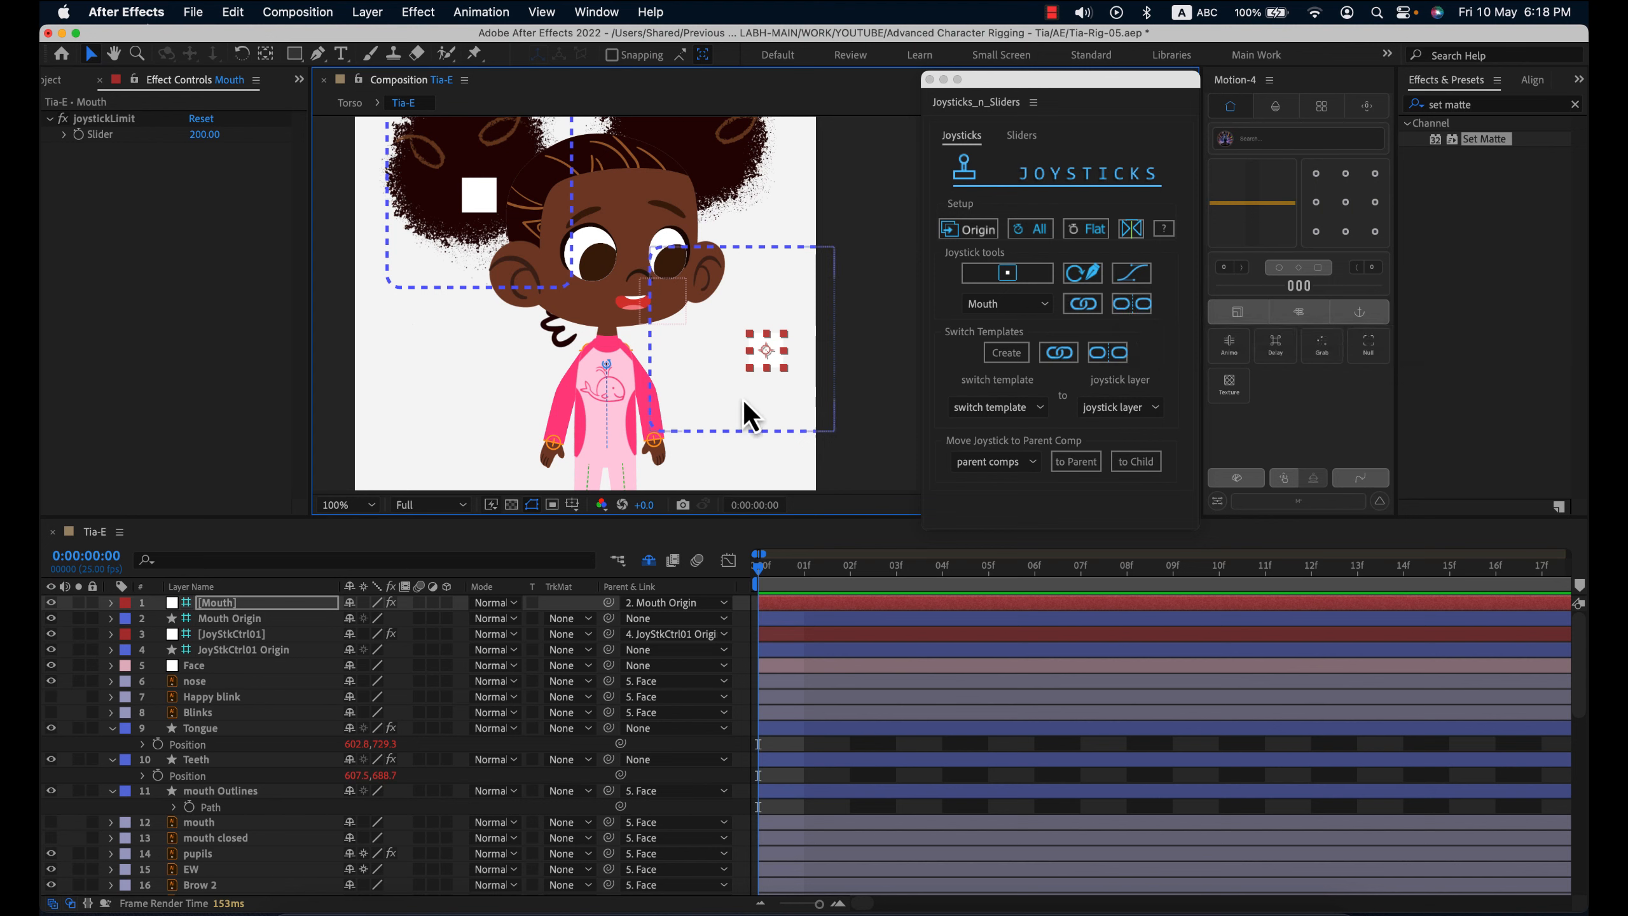
- Recentre the Mouth control, scale the Mouth Origin joystick box to 36%, and place it just beside the character's face
click(817, 617)
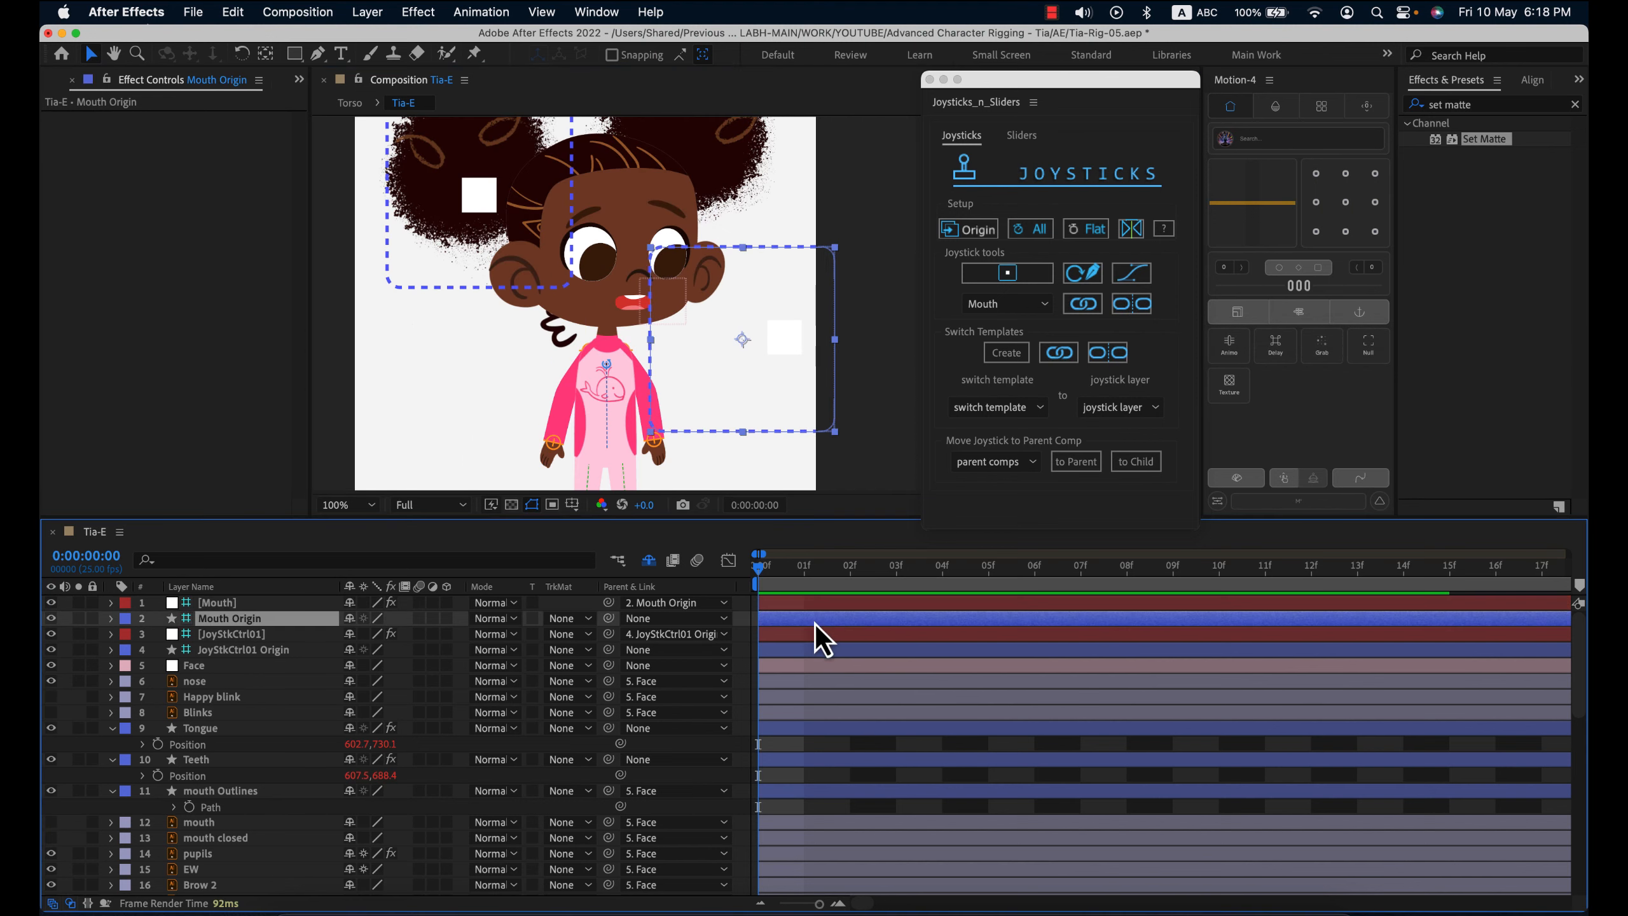
click(806, 401)
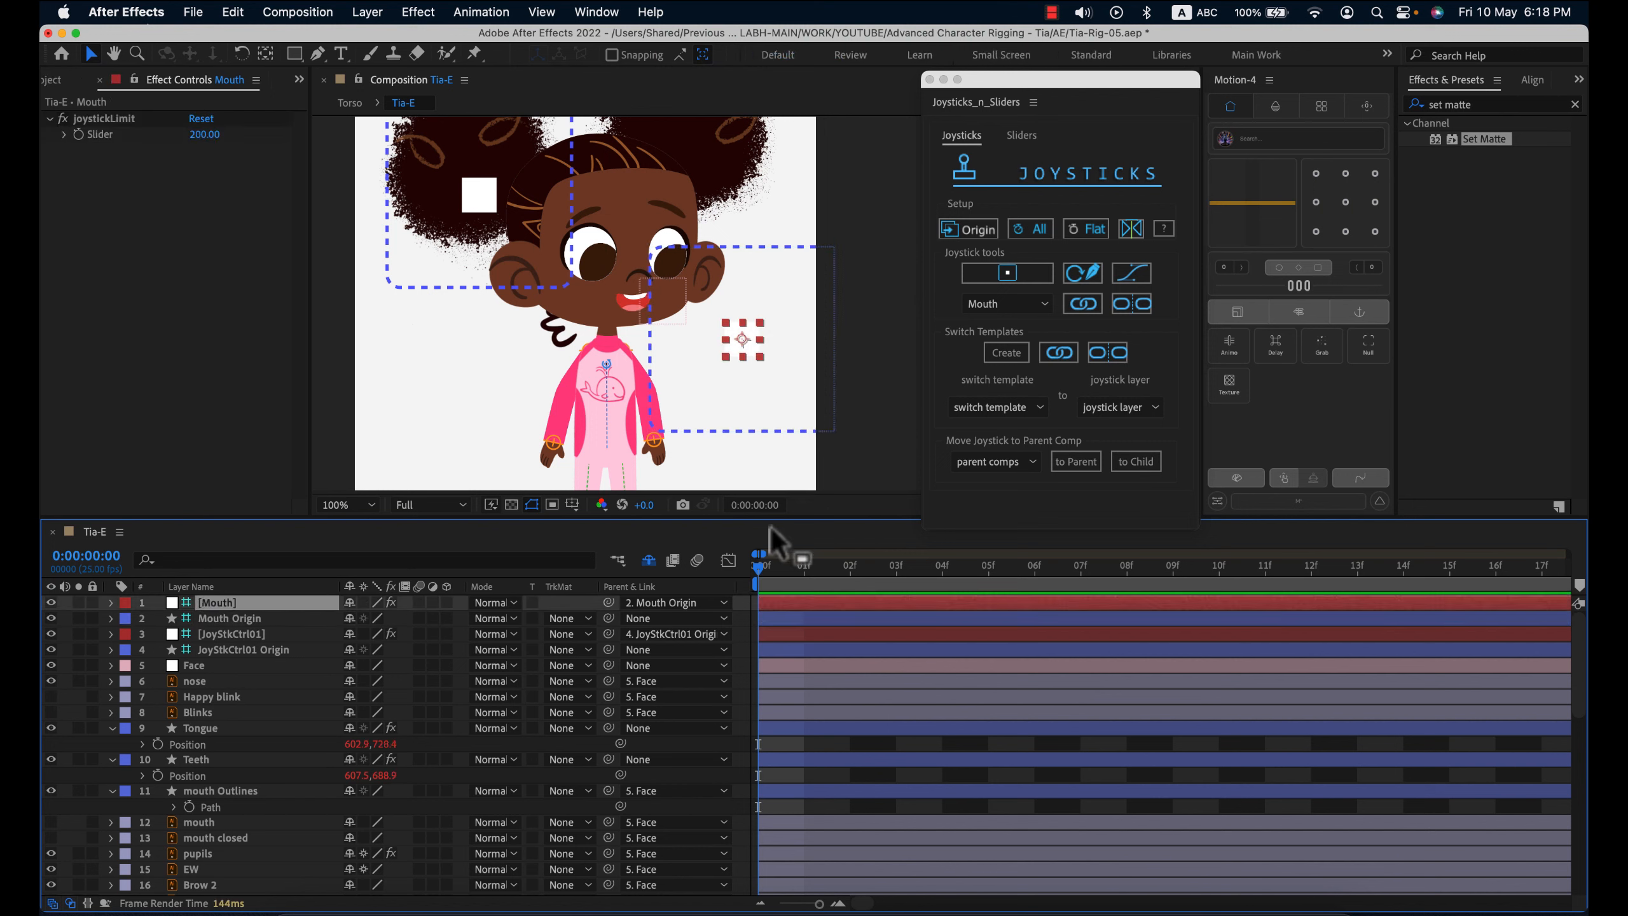
click(804, 619)
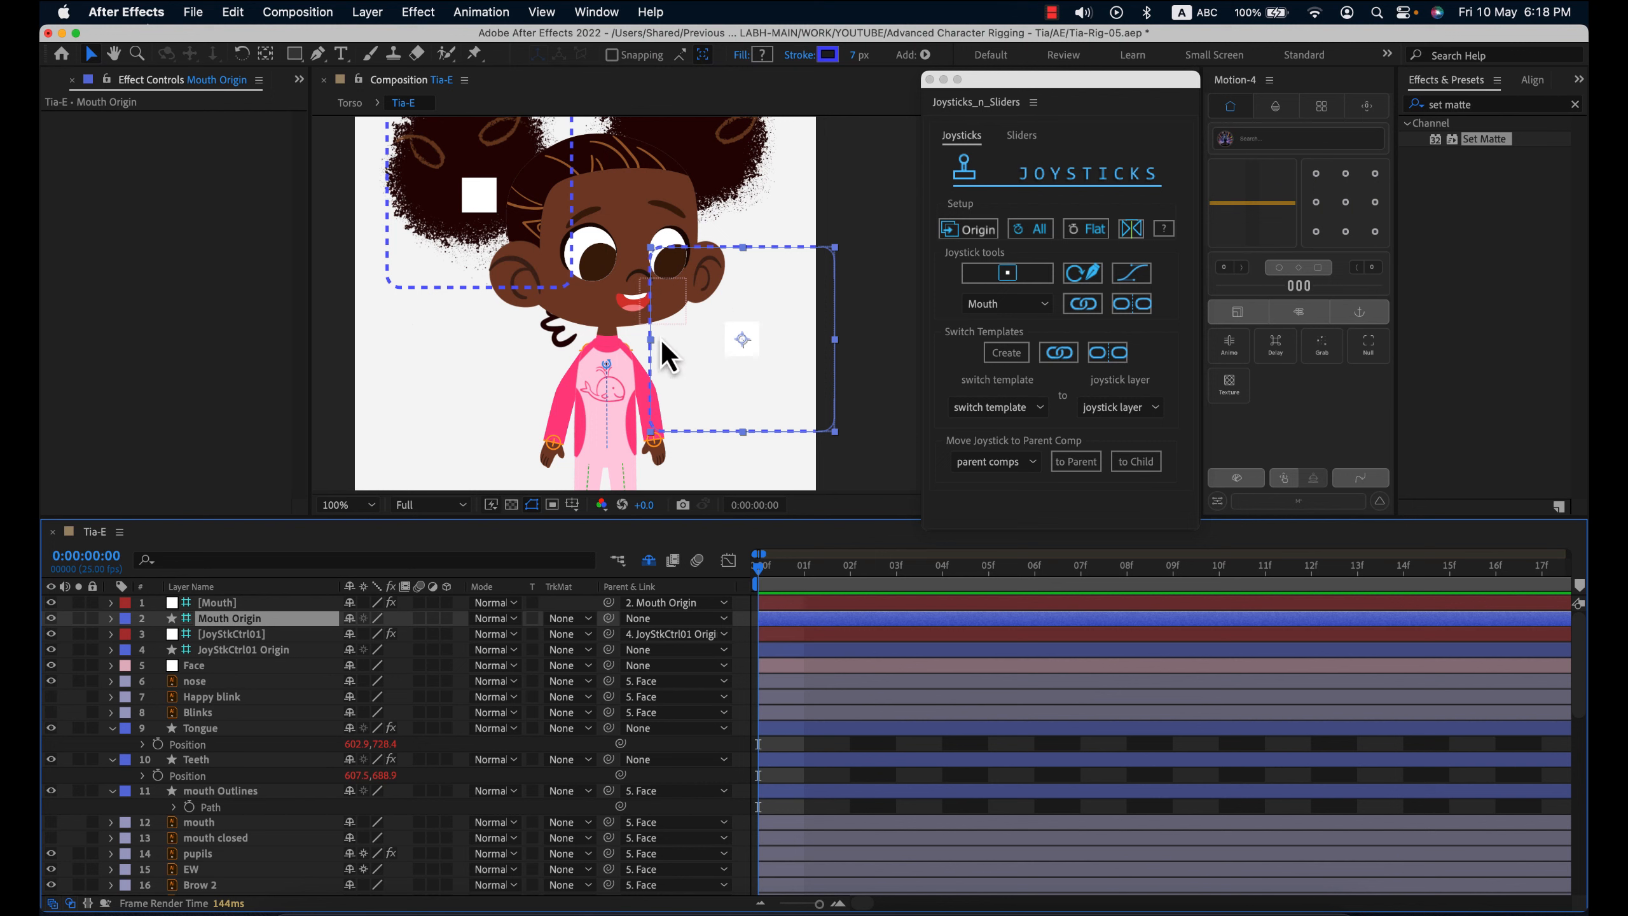
key(s)
drag(383, 633, 345, 639)
click(740, 336)
drag(740, 336, 756, 304)
- Scale the JoyStkCtrl01 Origin box to 59% and place it in the empty area on the opposite side of the face
click(816, 671)
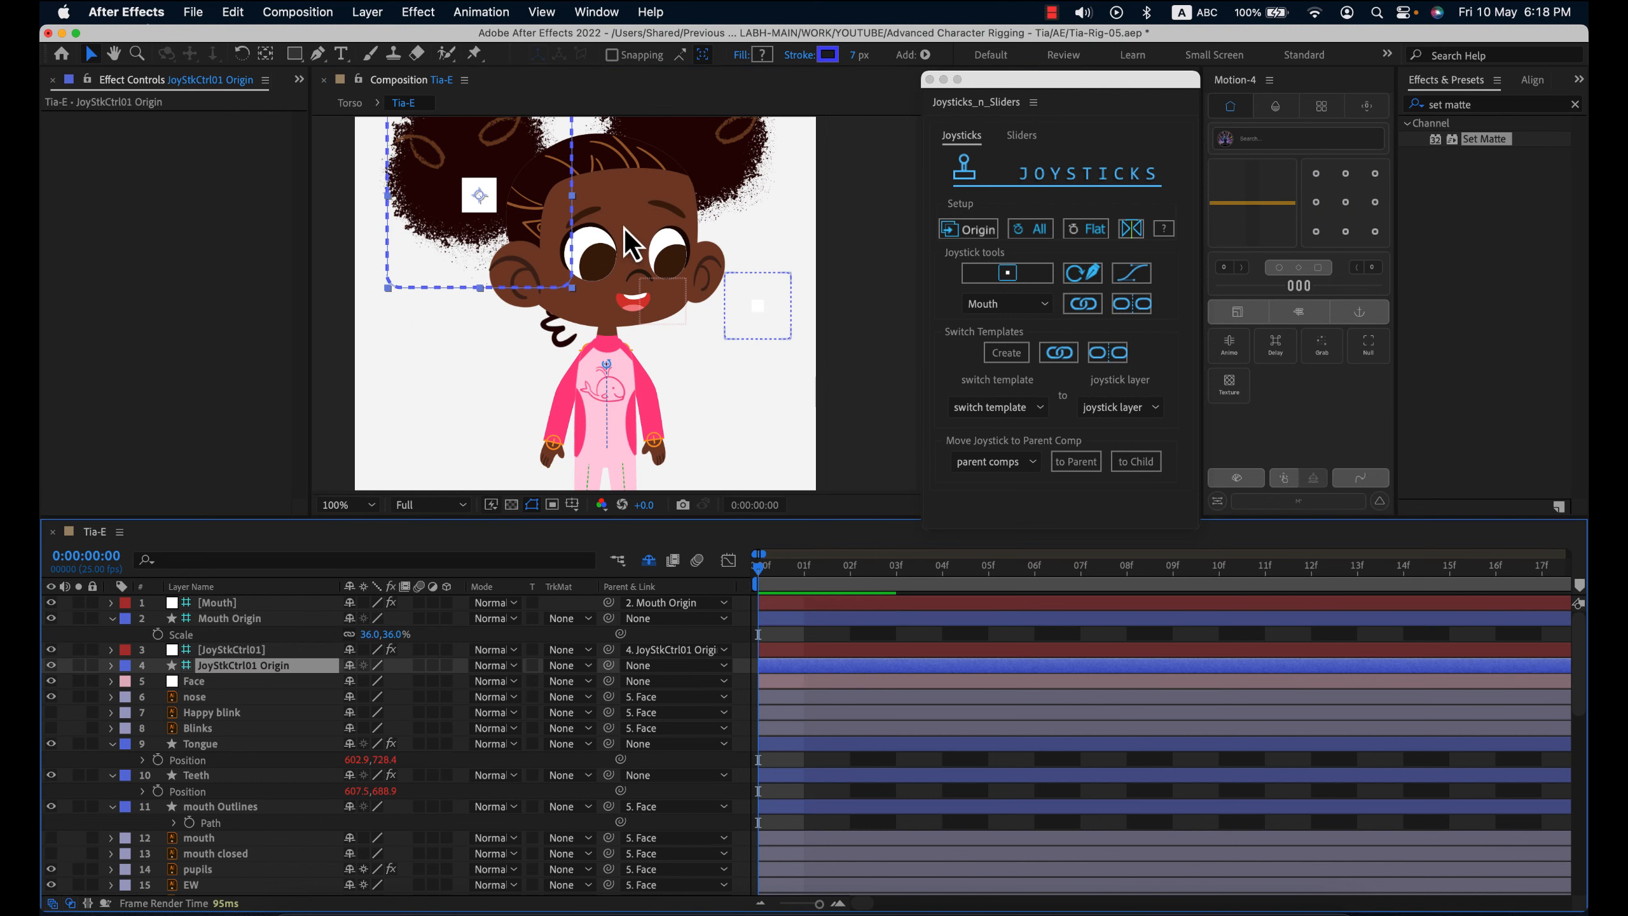
key(s)
click(372, 681)
drag(372, 685, 359, 695)
drag(482, 199, 530, 354)
- Test the resized JoyStkCtrl01 and Mouth joysticks by moving their controls inside their boxes and checking the head and mouth
click(792, 648)
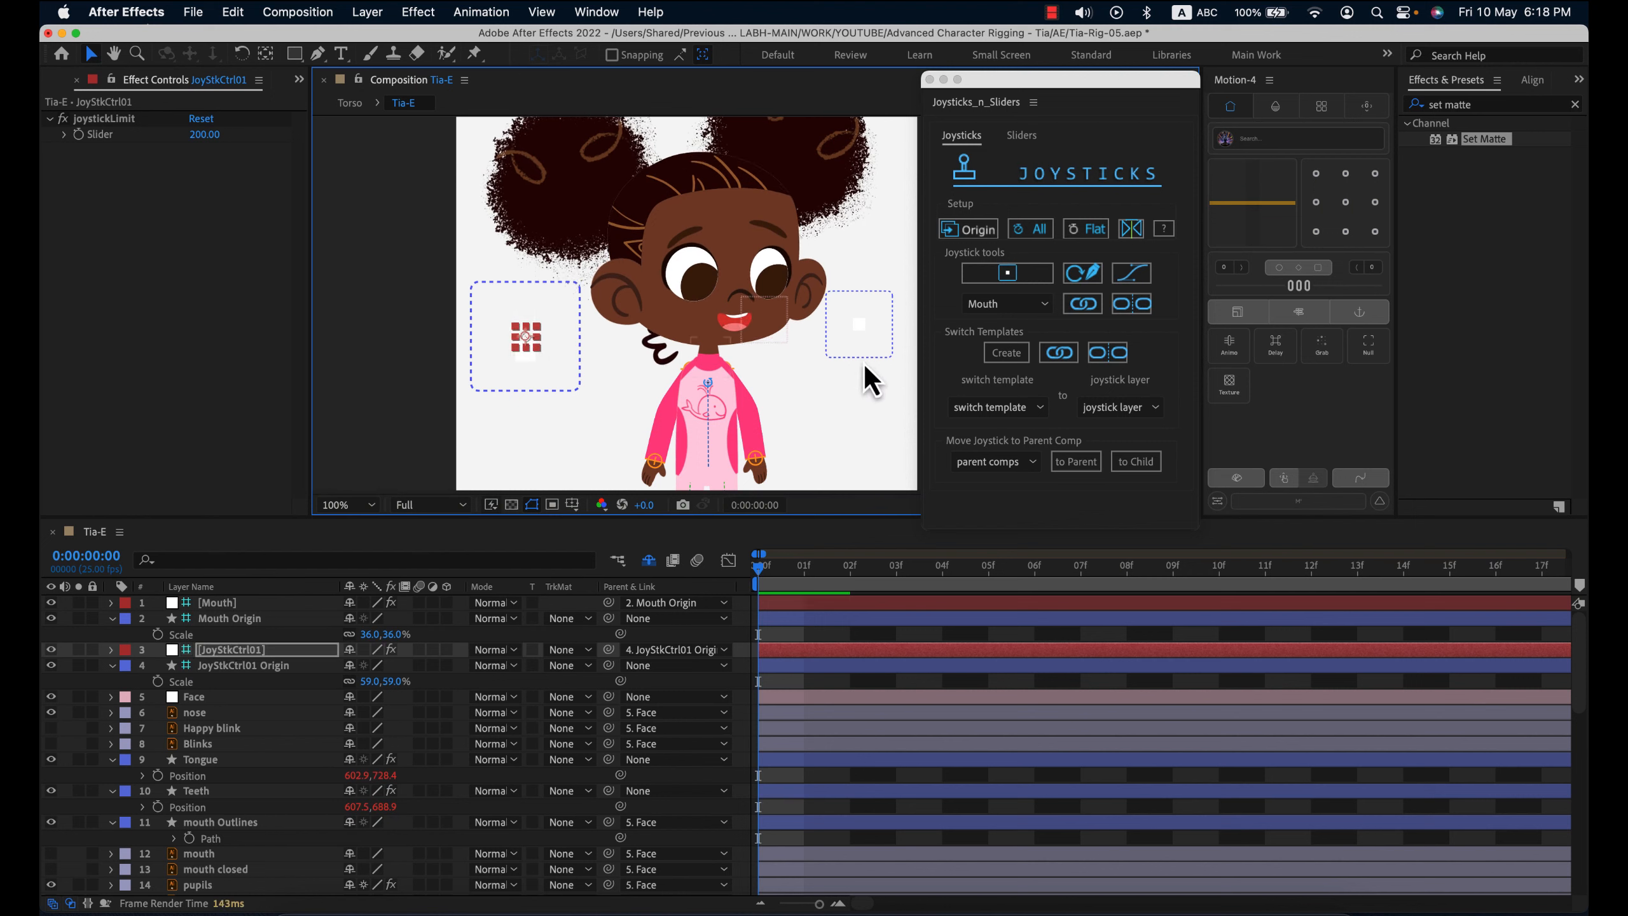
click(859, 324)
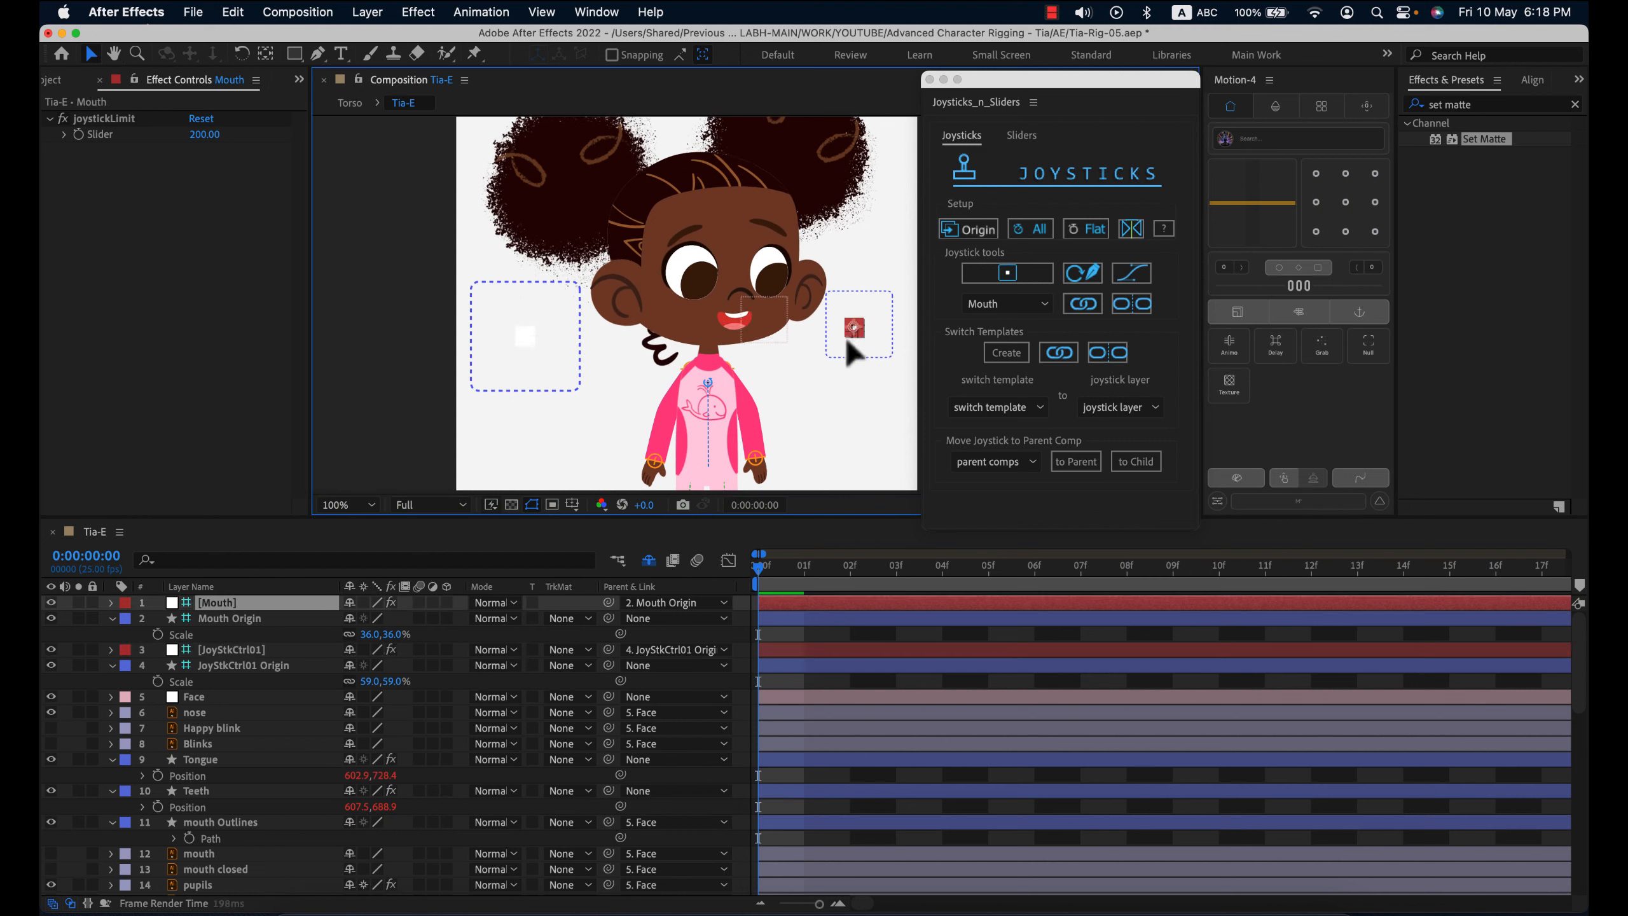
mouse_move(849, 343)
mouse_down()
mouse_move(877, 338)
mouse_move(847, 313)
mouse_move(861, 333)
mouse_up()
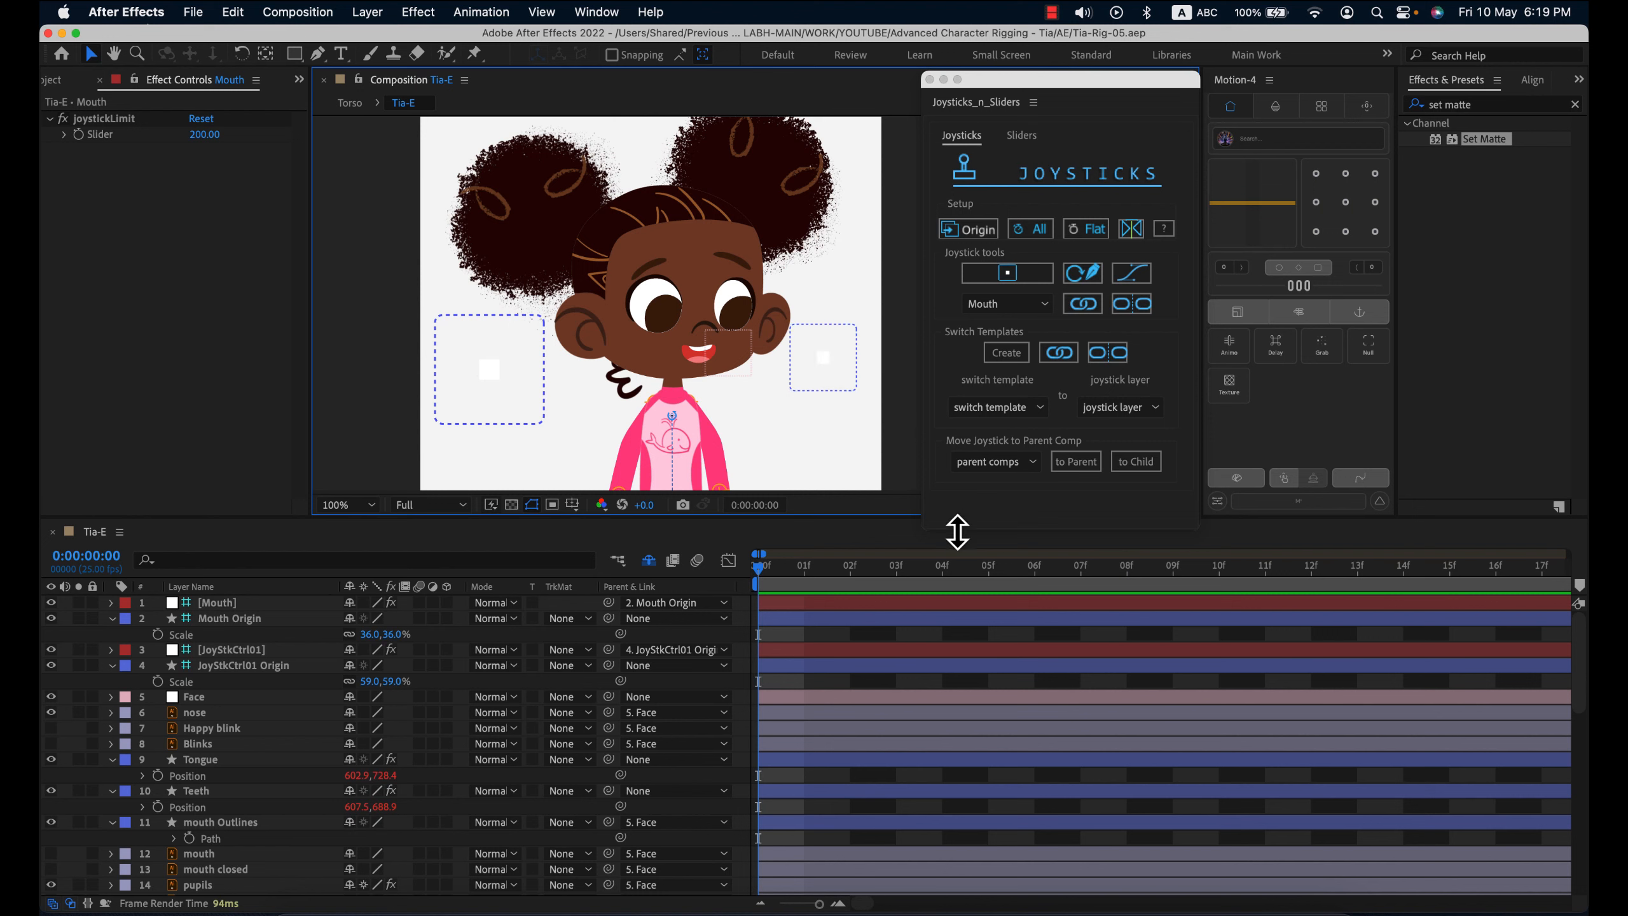
click(831, 643)
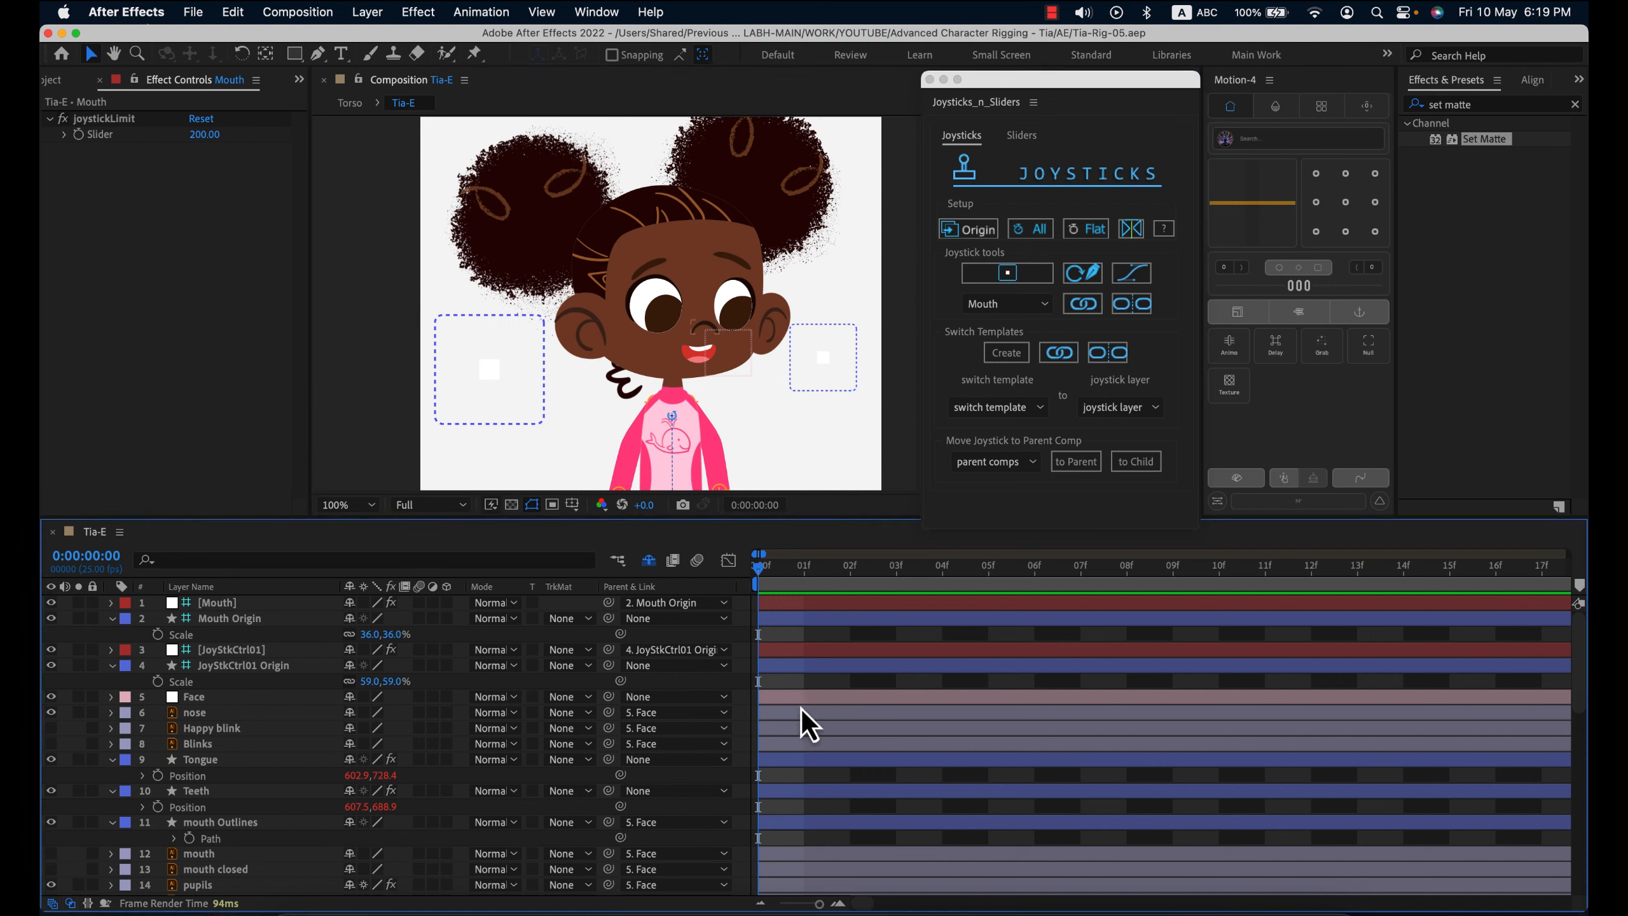
click(825, 359)
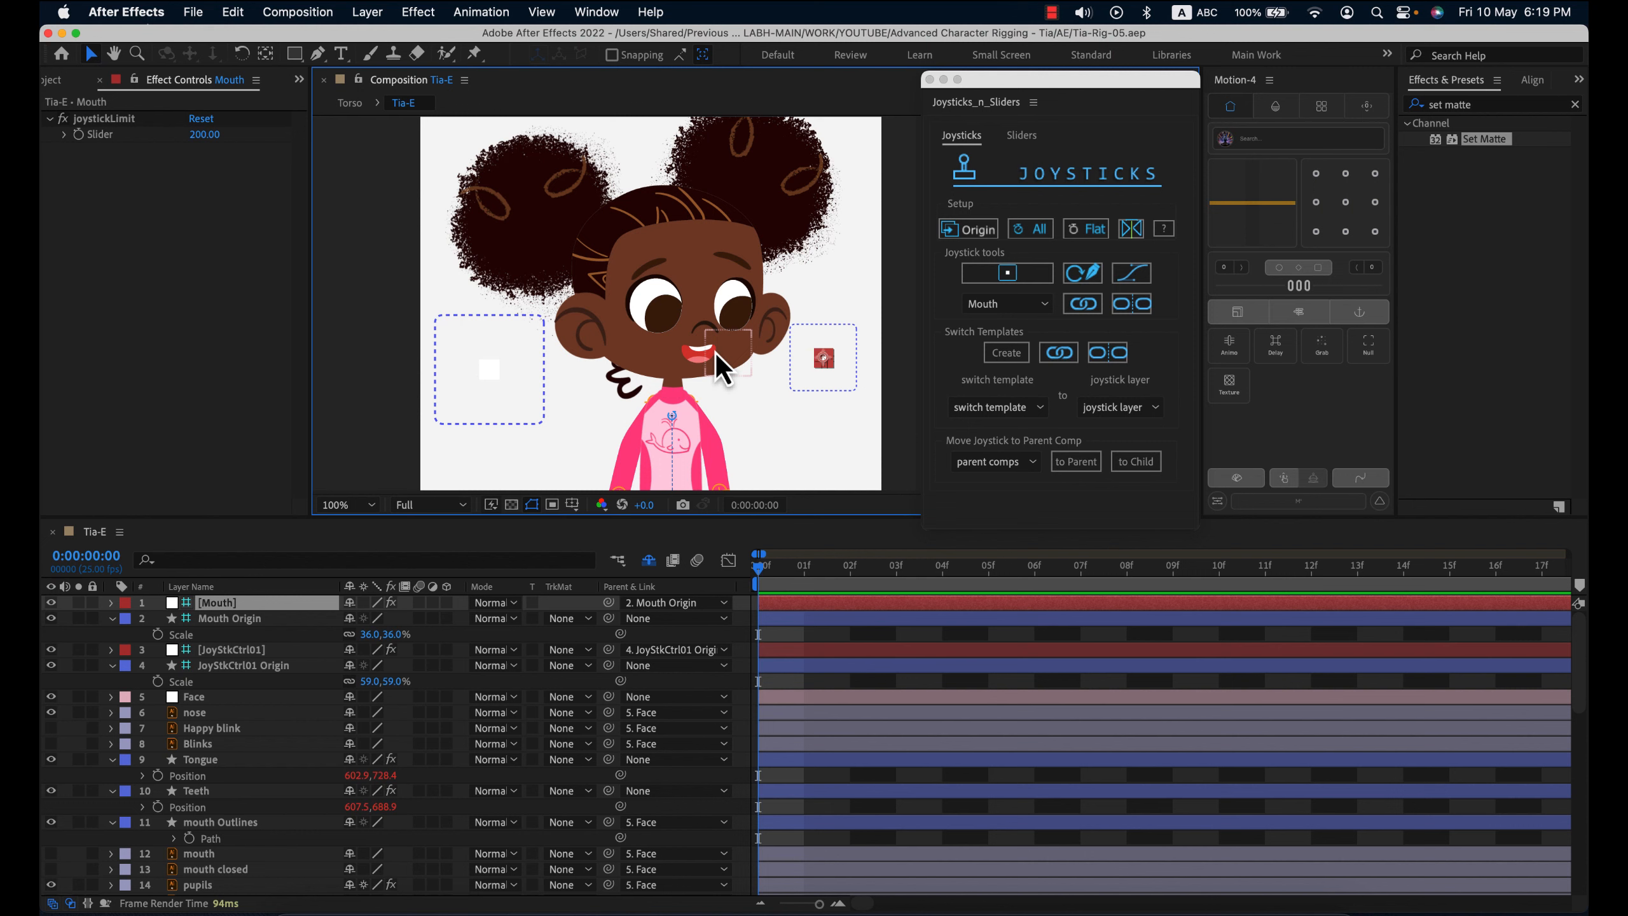
scroll(714, 353, down, 2)
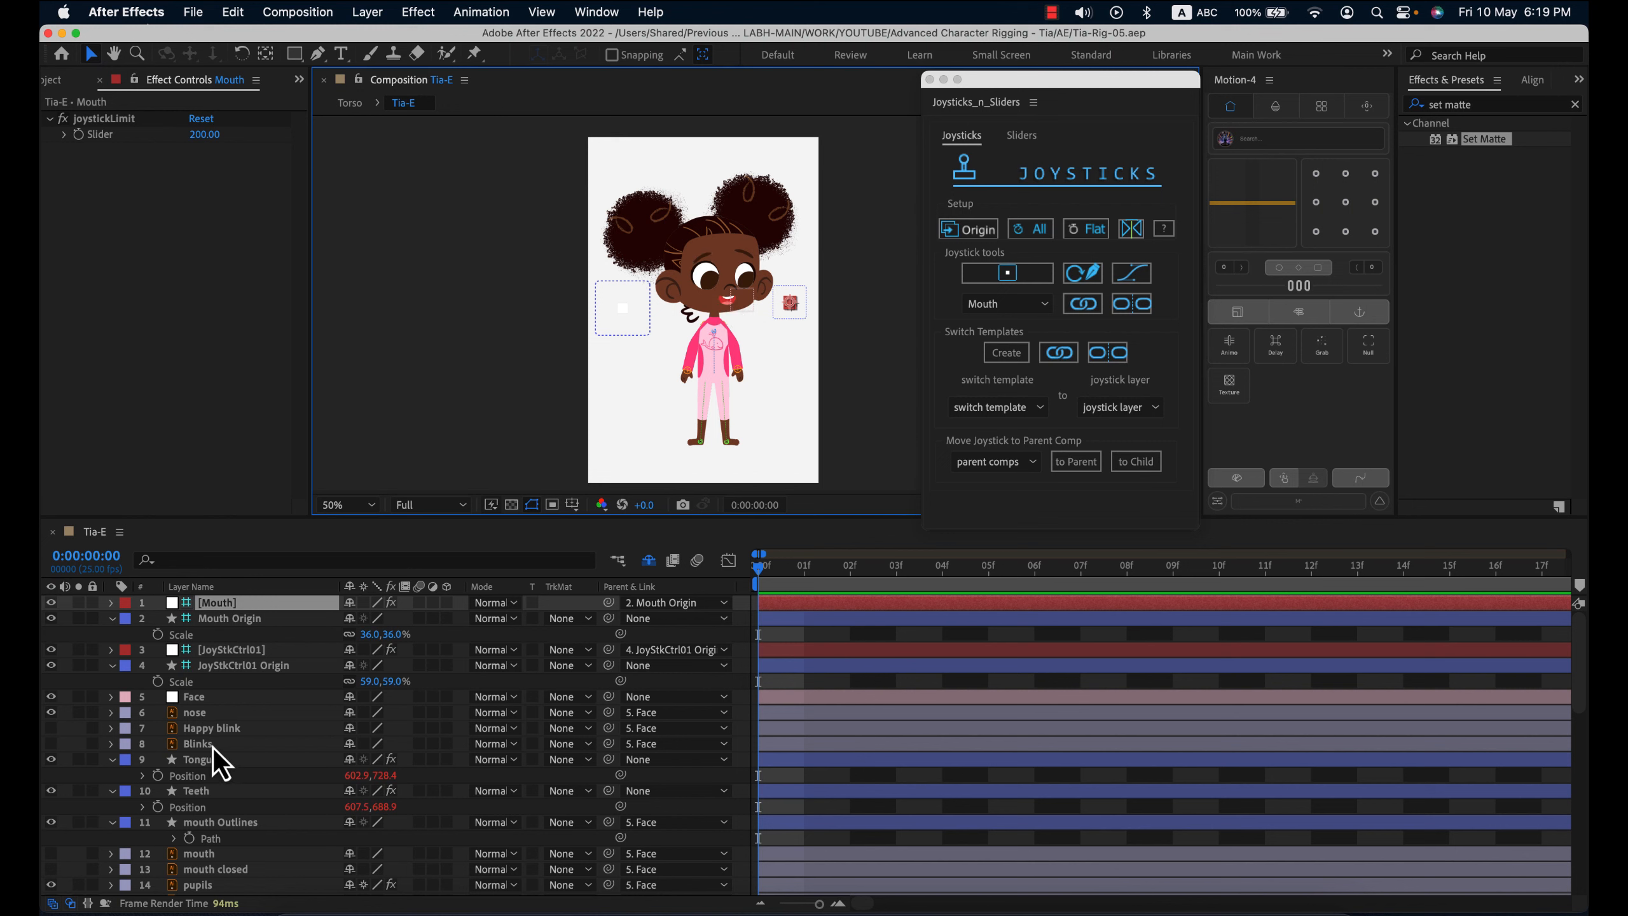
- Preview the Happy blink layer by showing and hiding it, and try moving the pupils within the eyes
click(52, 728)
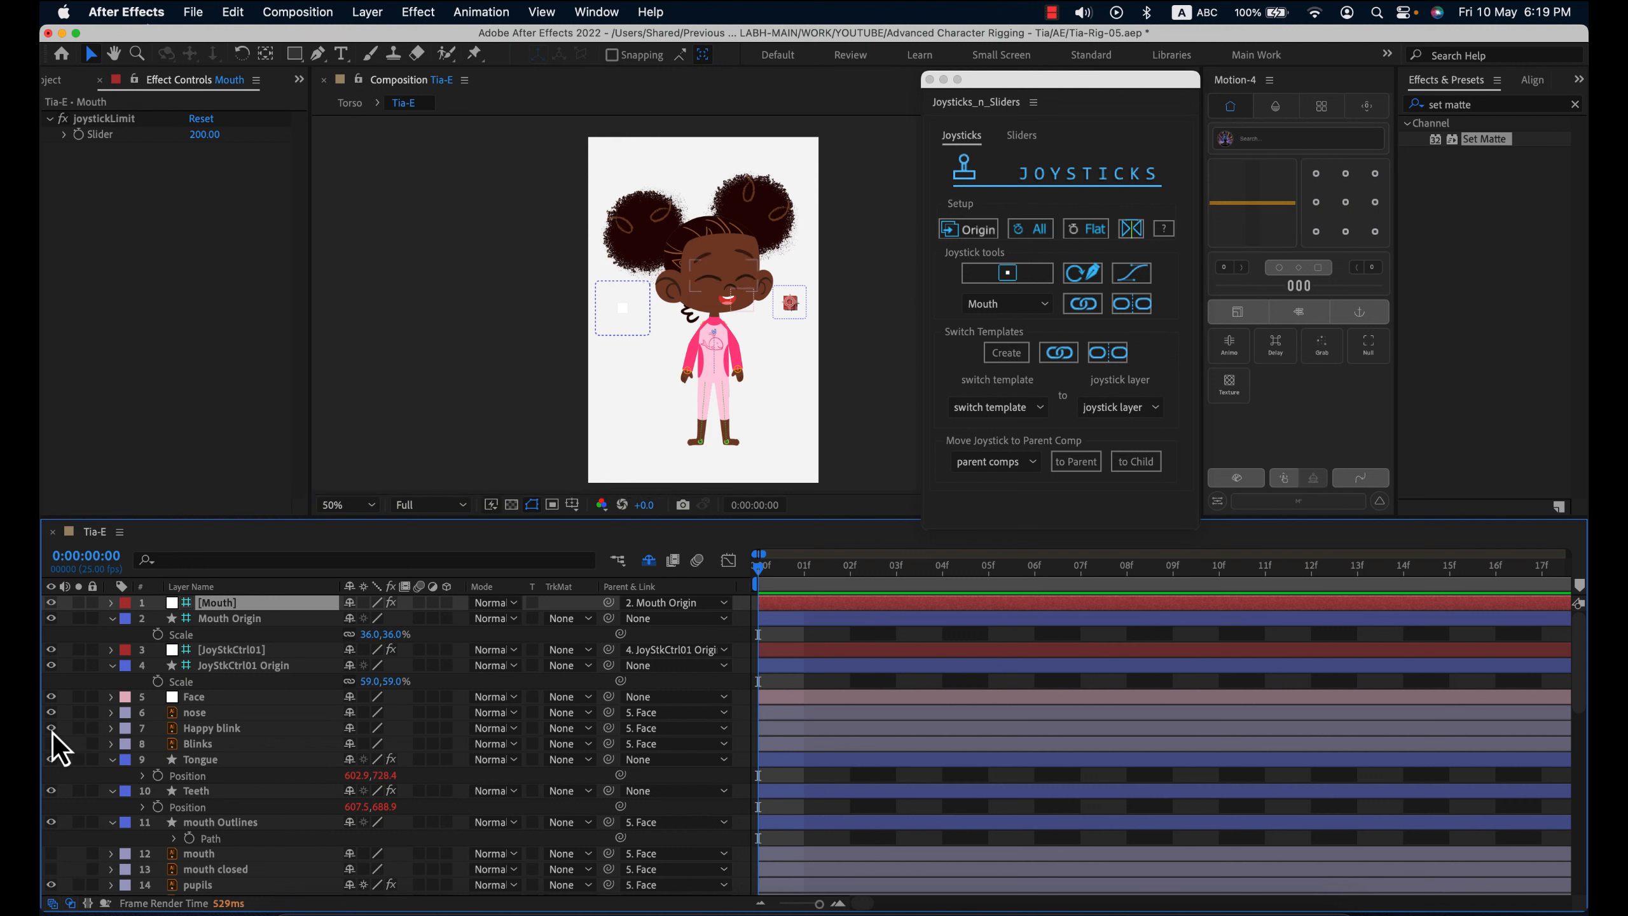
click(51, 730)
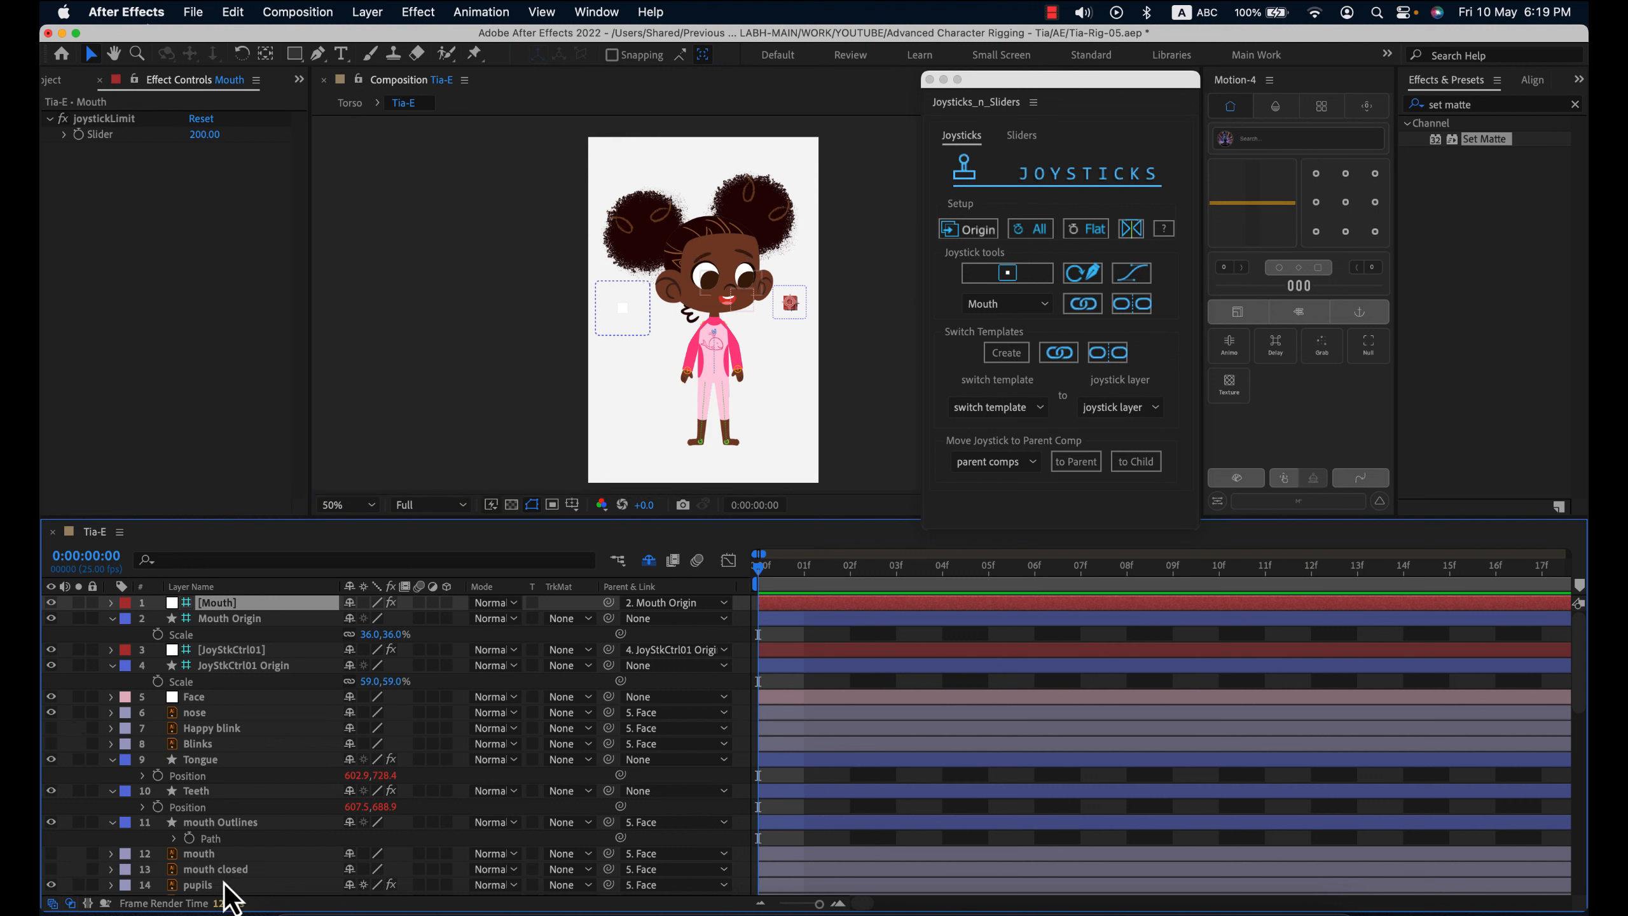
click(269, 880)
drag(730, 289, 734, 278)
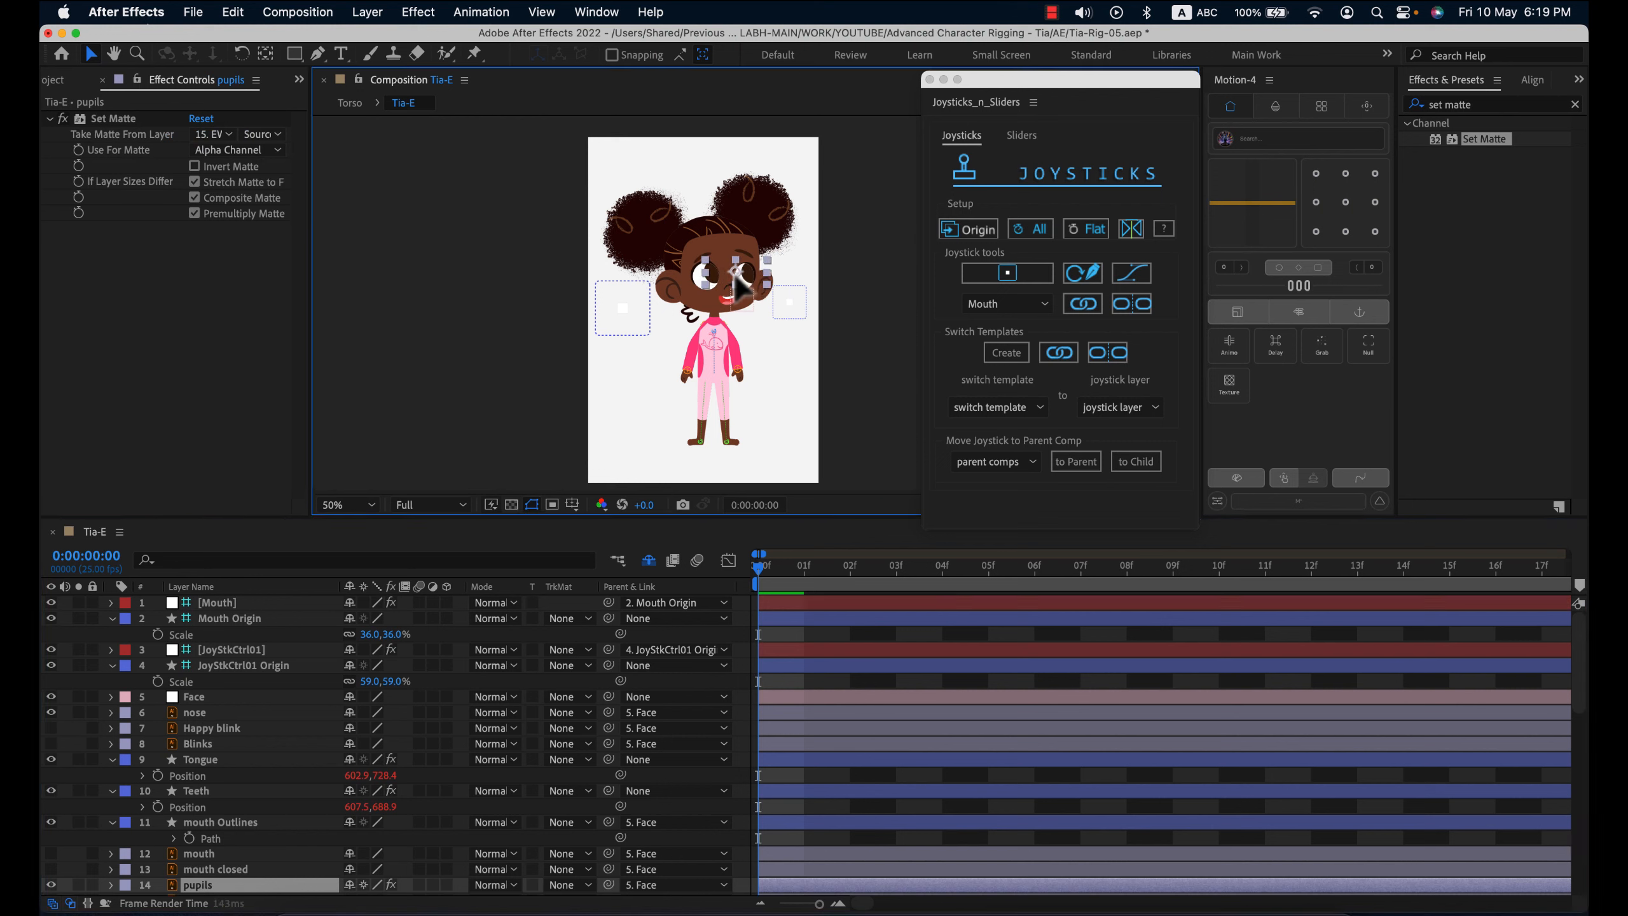
scroll(764, 297, up, 2)
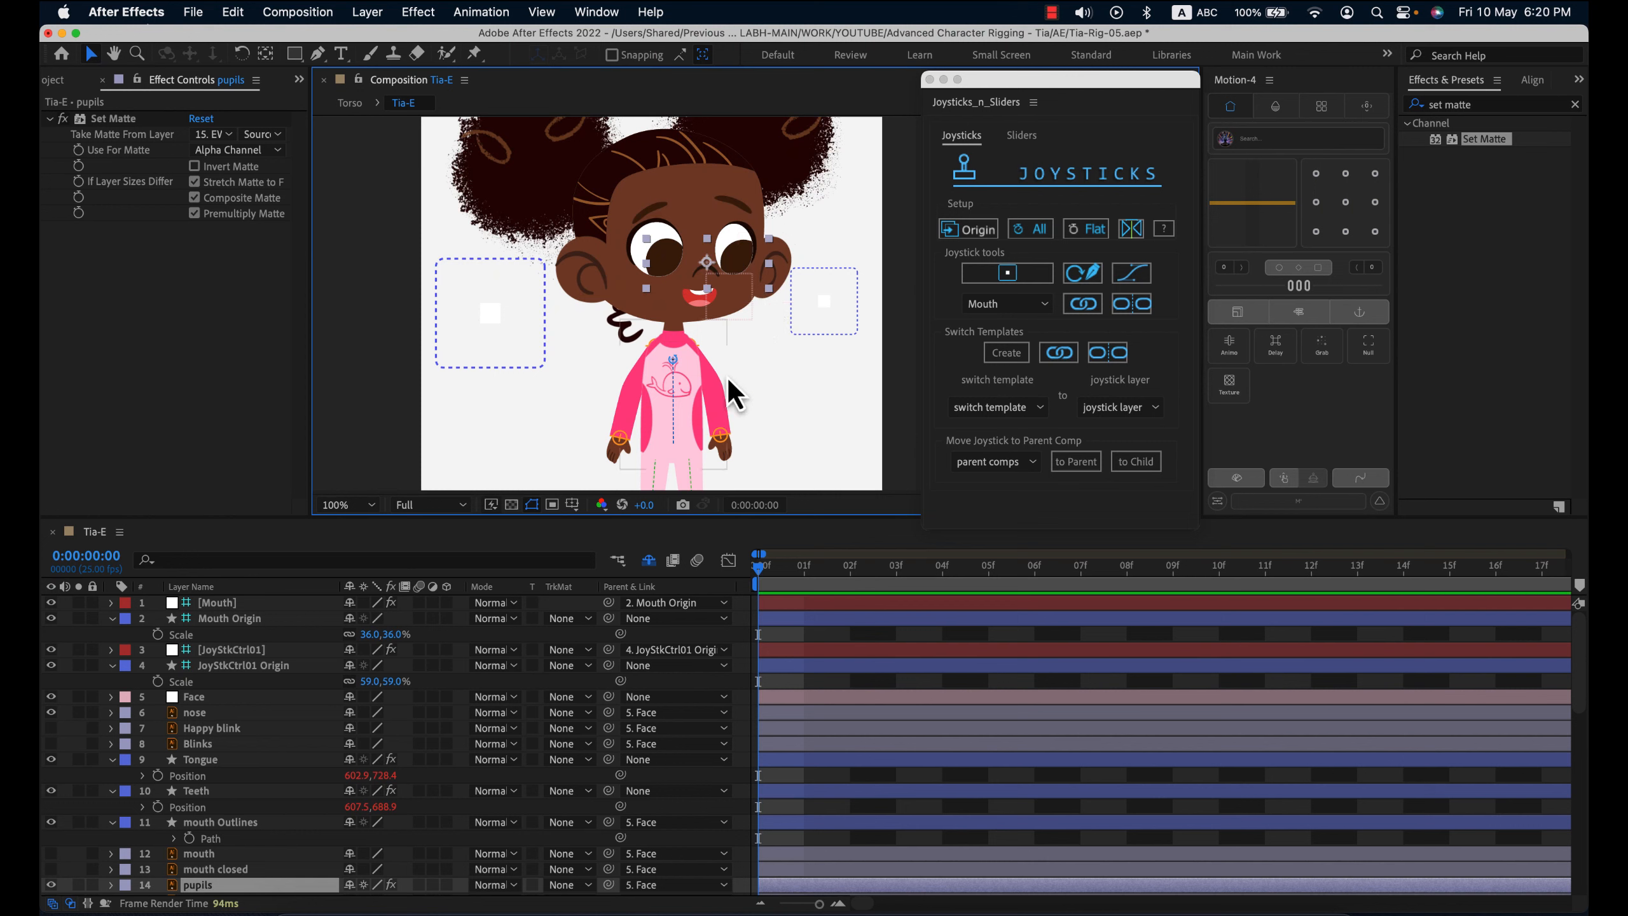
click(851, 685)
scroll(733, 433, down, 2)
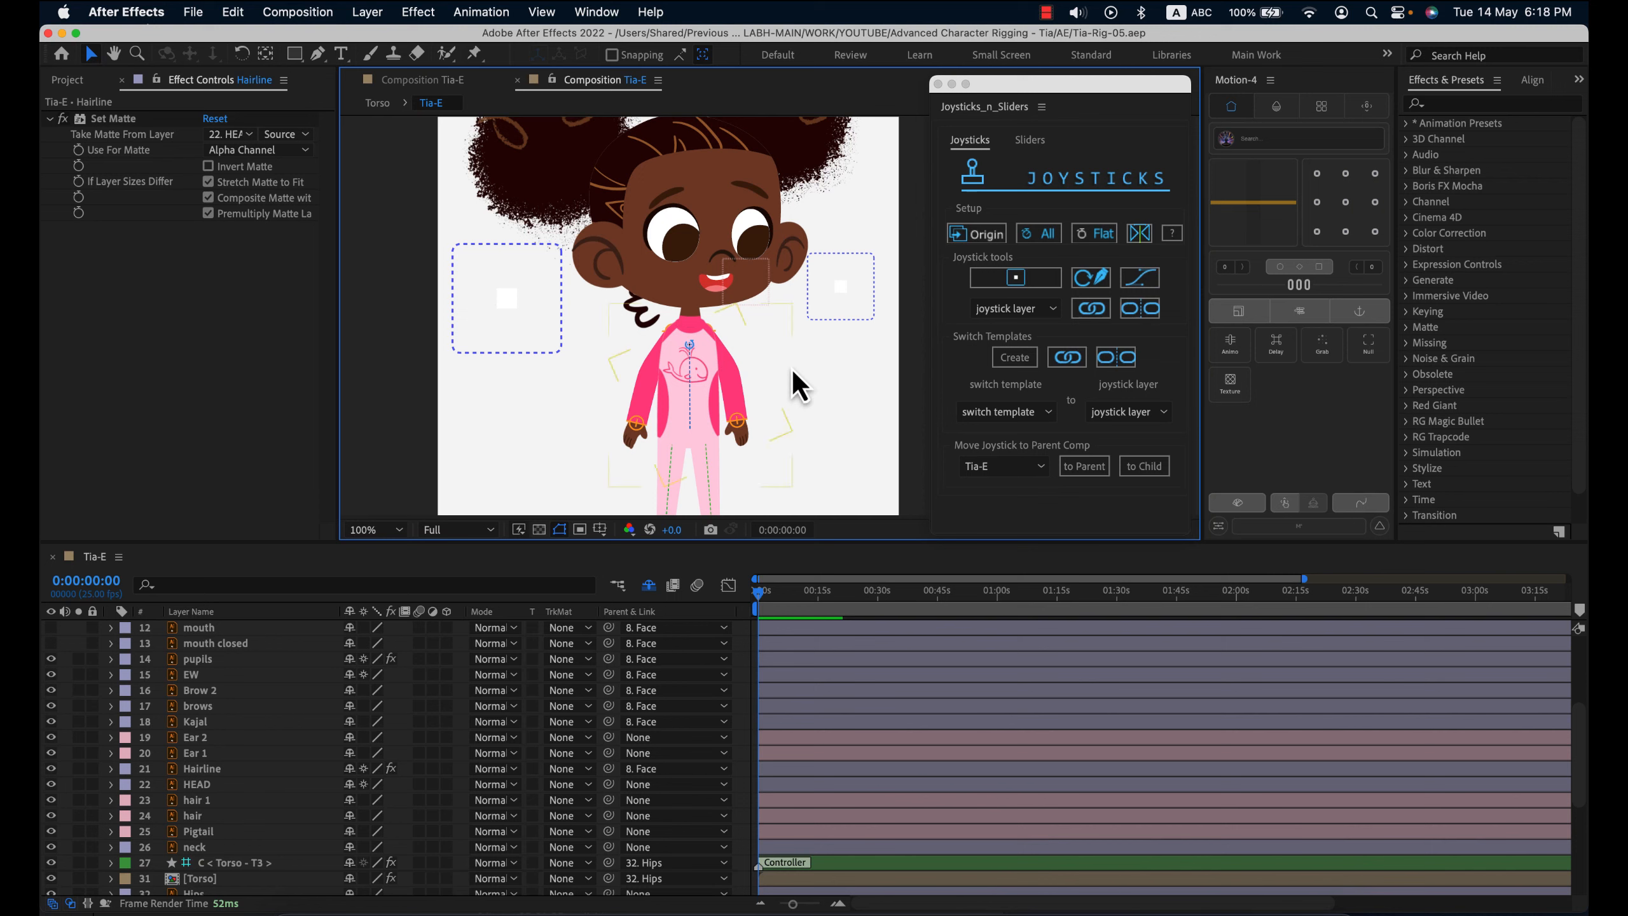
key(space)
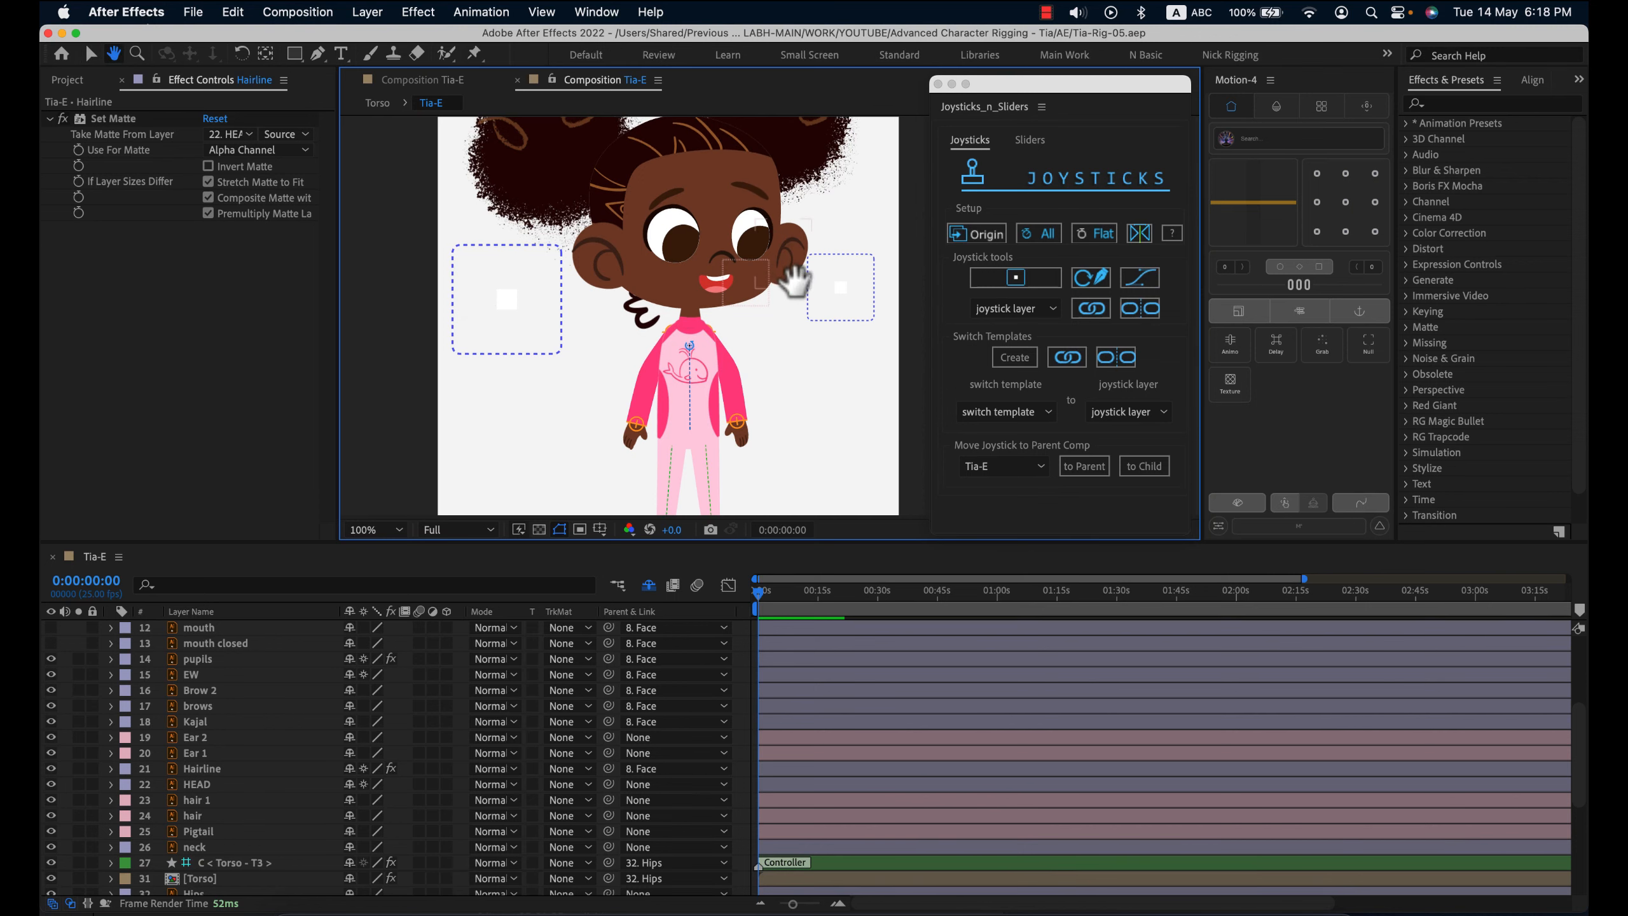
drag(796, 273, 790, 312)
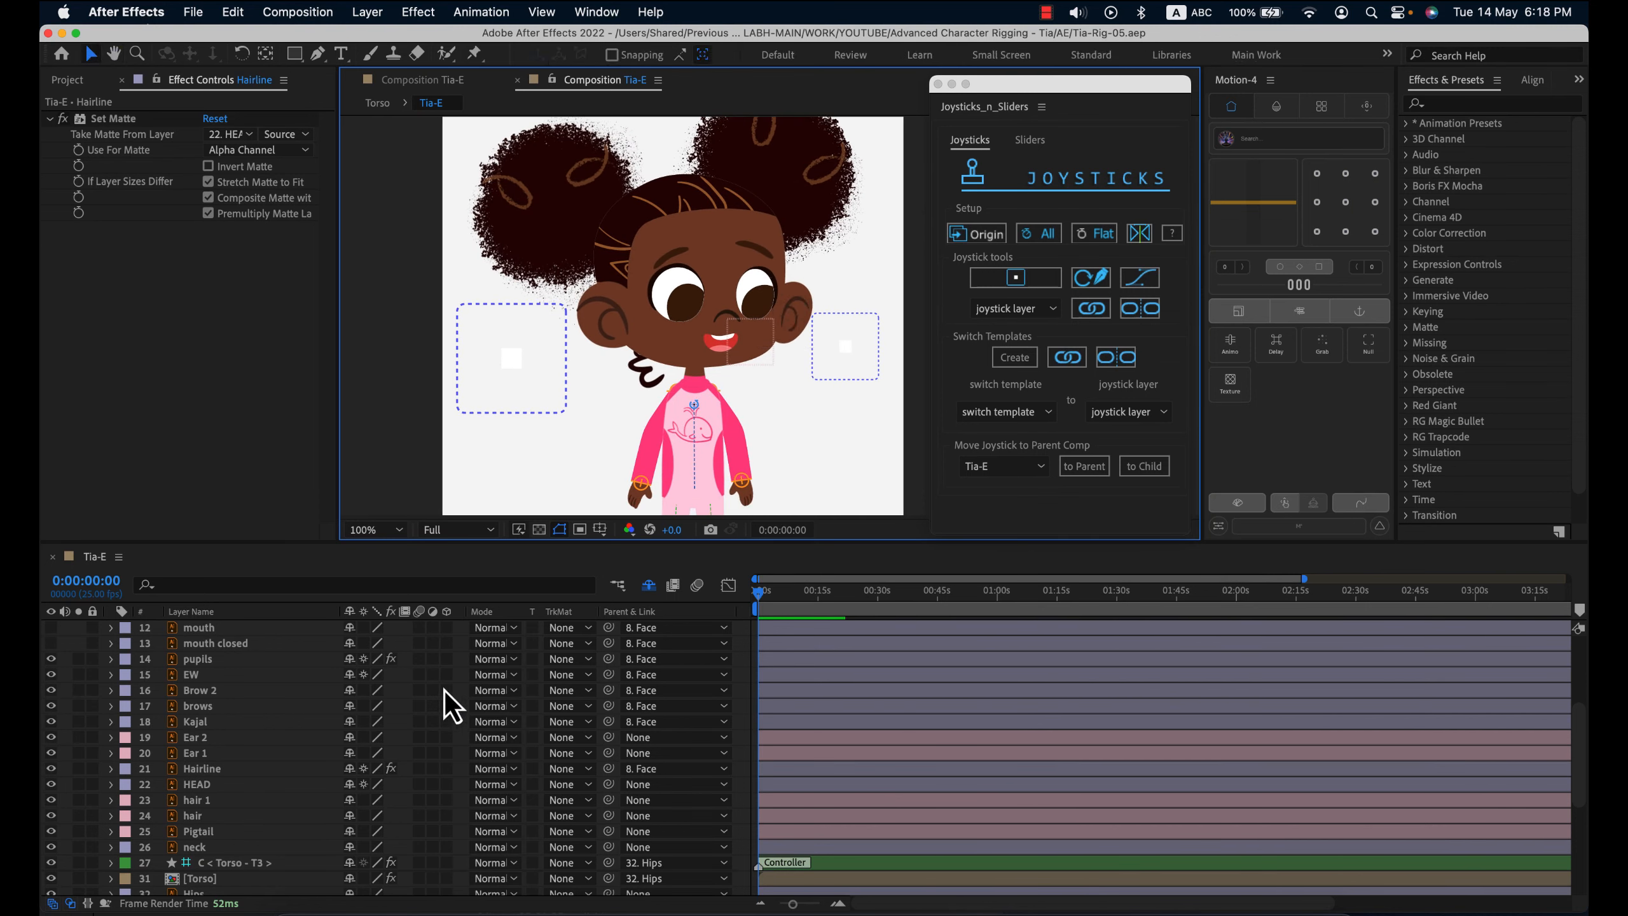
scroll(276, 711, up, 5)
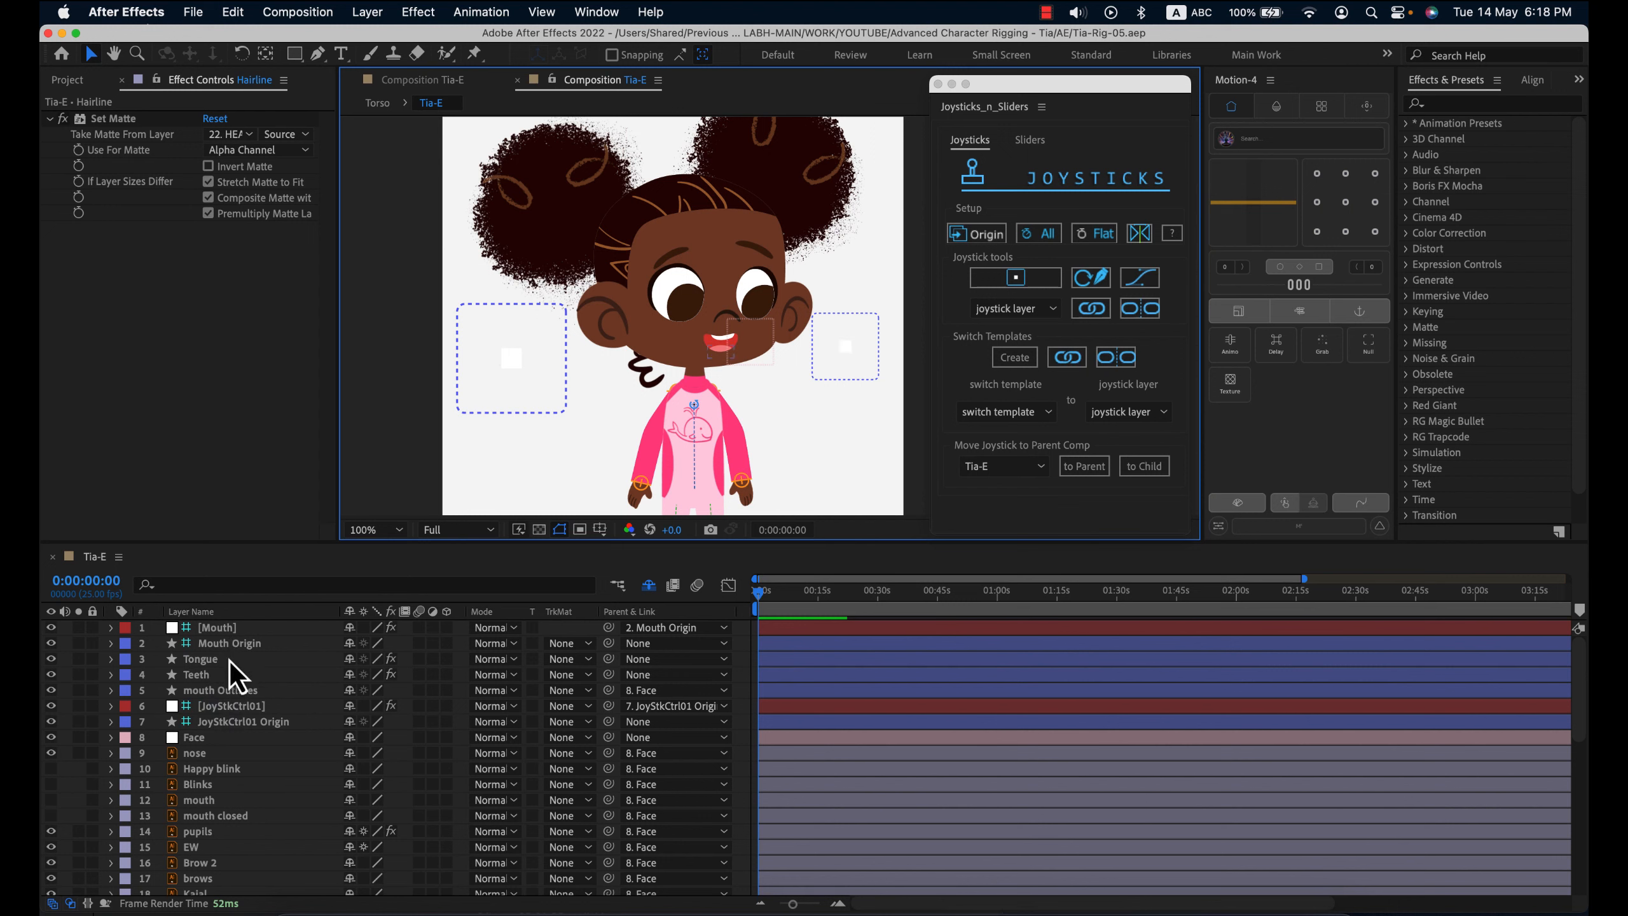
click(567, 374)
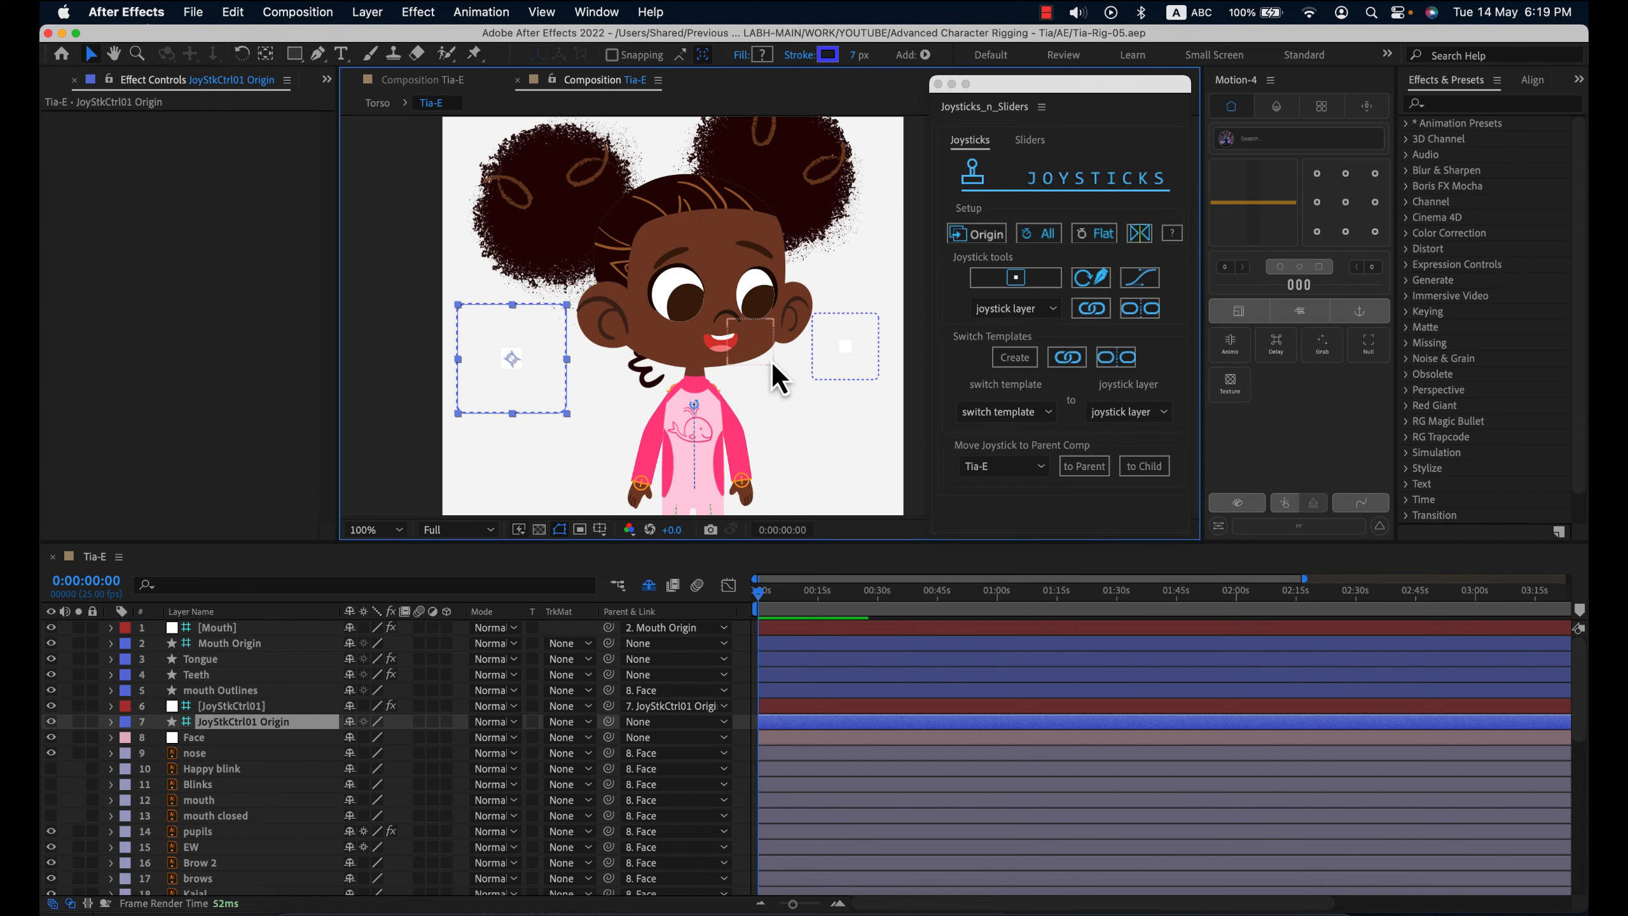
scroll(272, 795, down, 3)
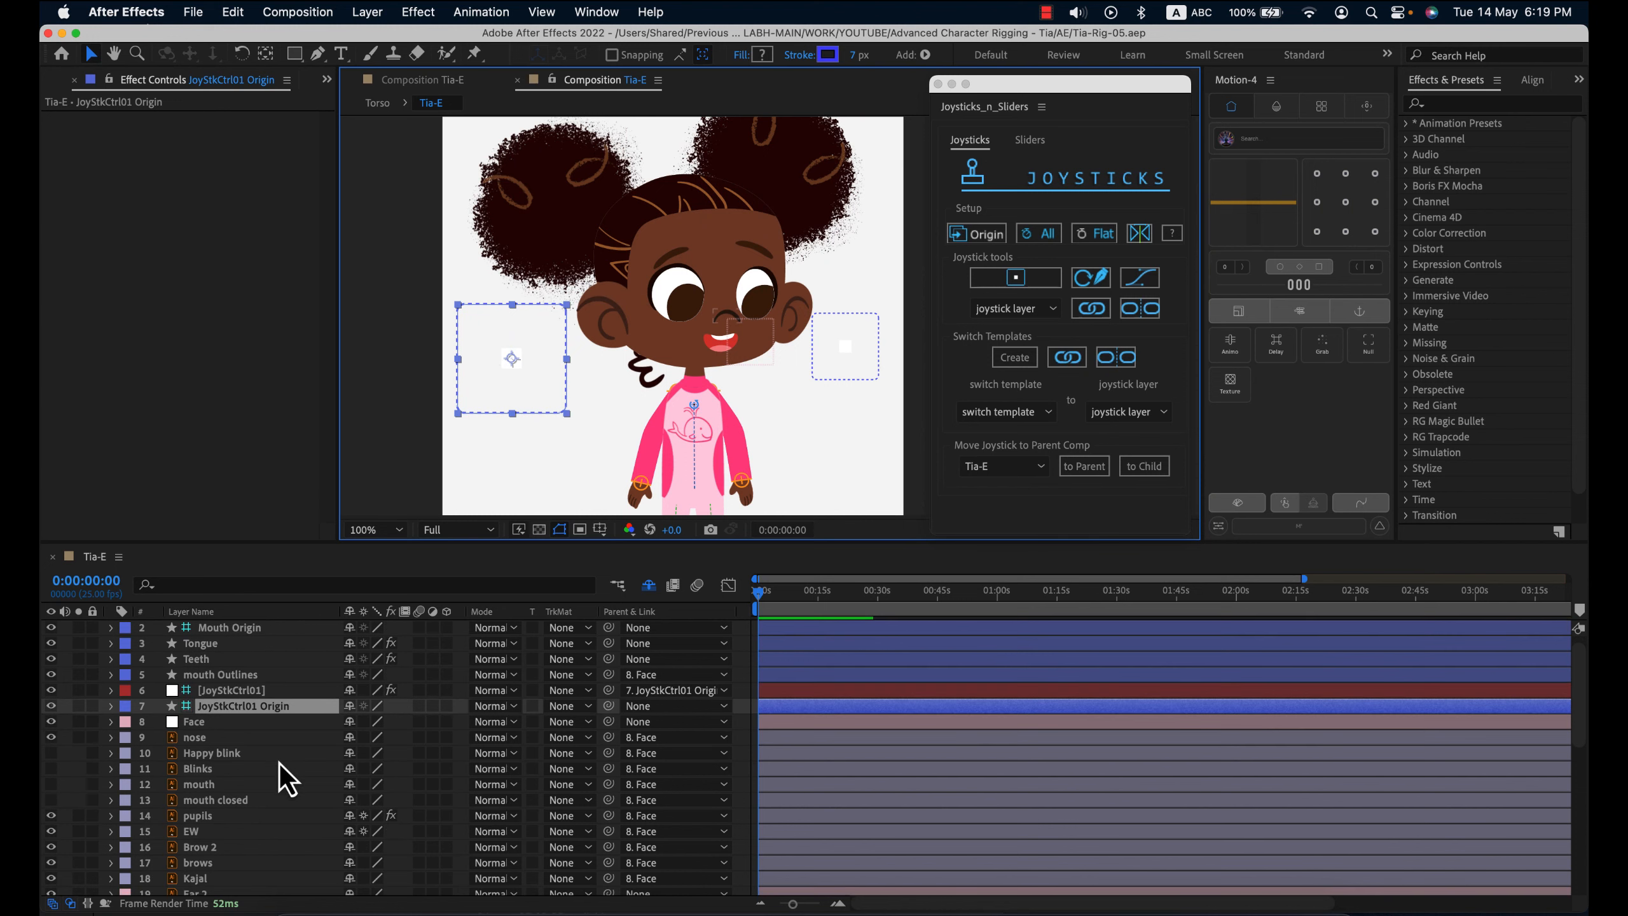
scroll(272, 795, up, 3)
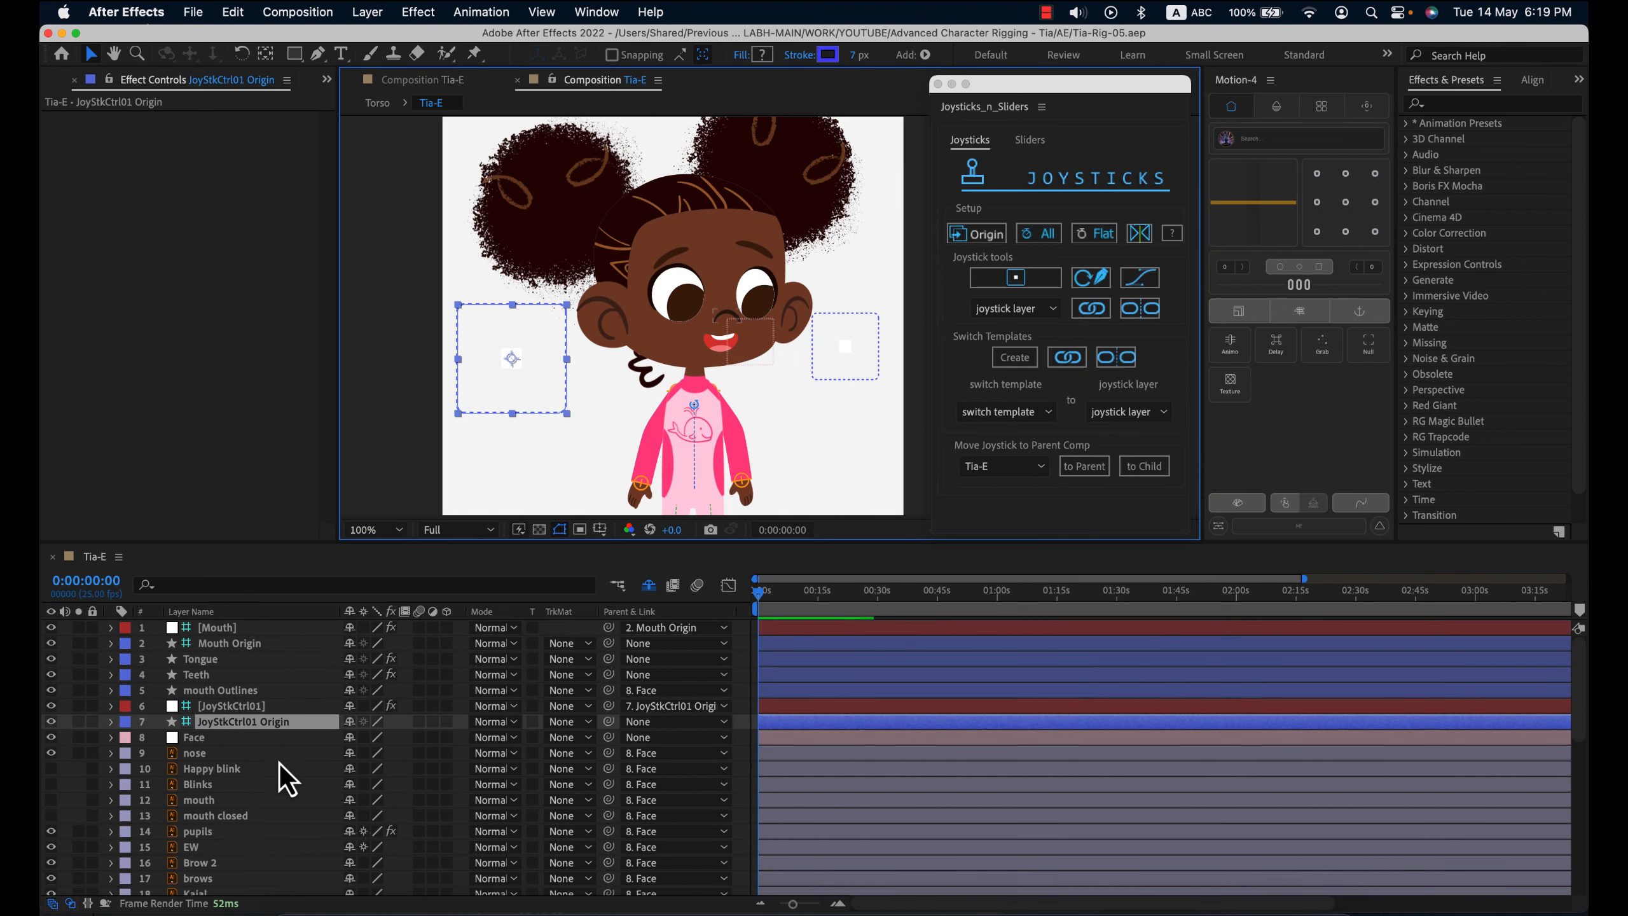
click(242, 632)
shift+click(257, 832)
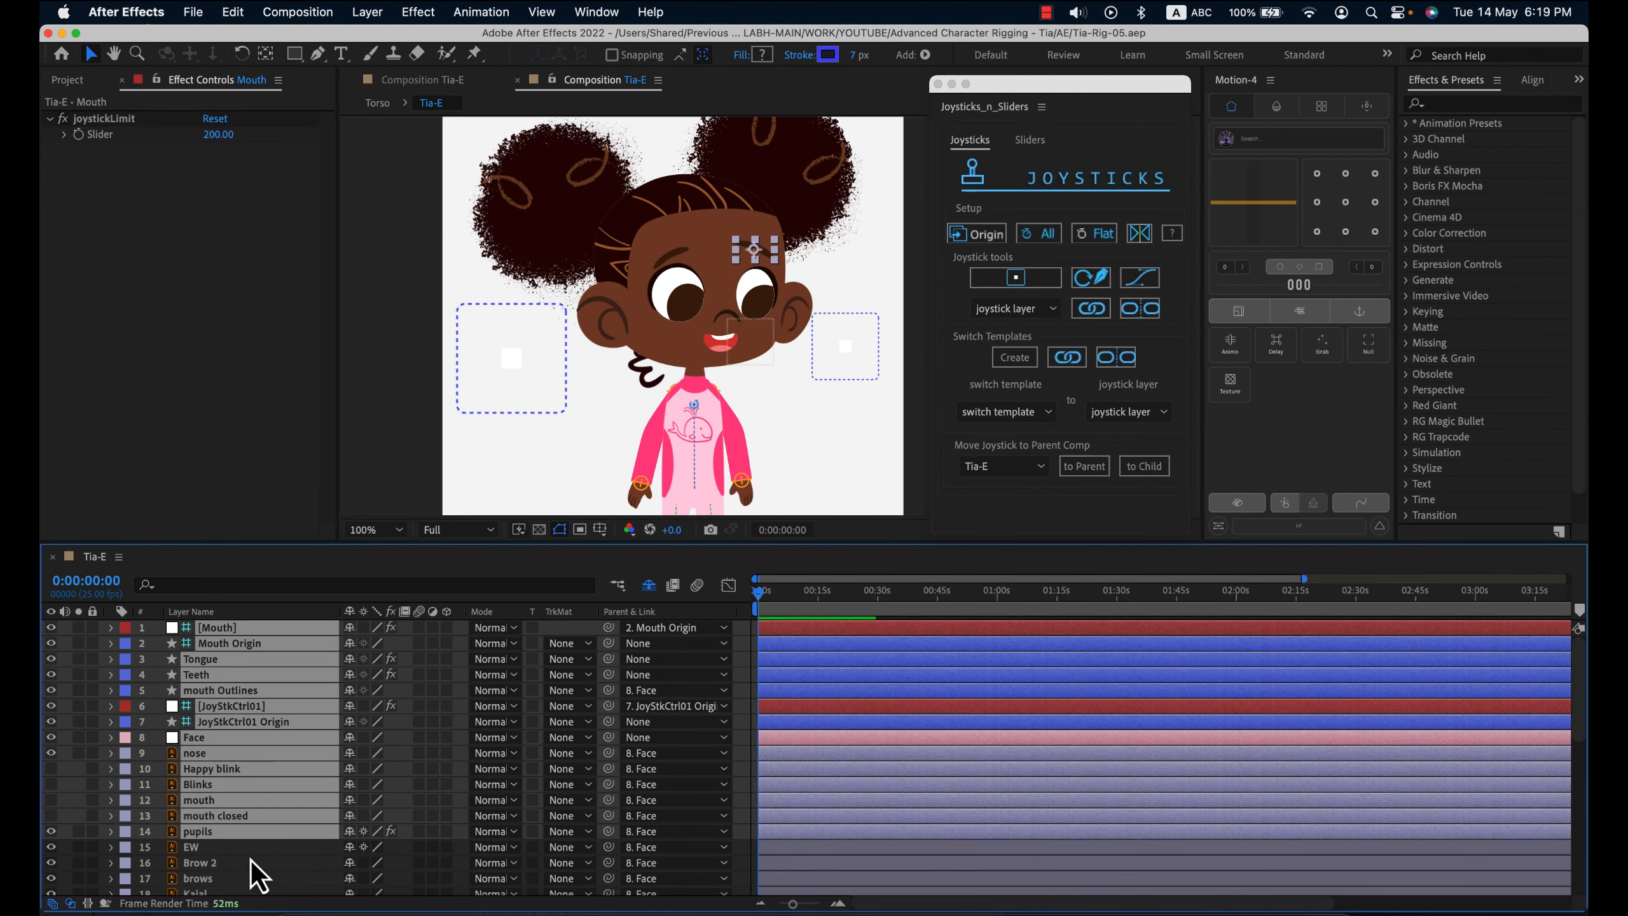
click(251, 861)
- Parent the Tongue and Teeth layers to the mouth Outlines layer
click(224, 661)
shift+click(225, 677)
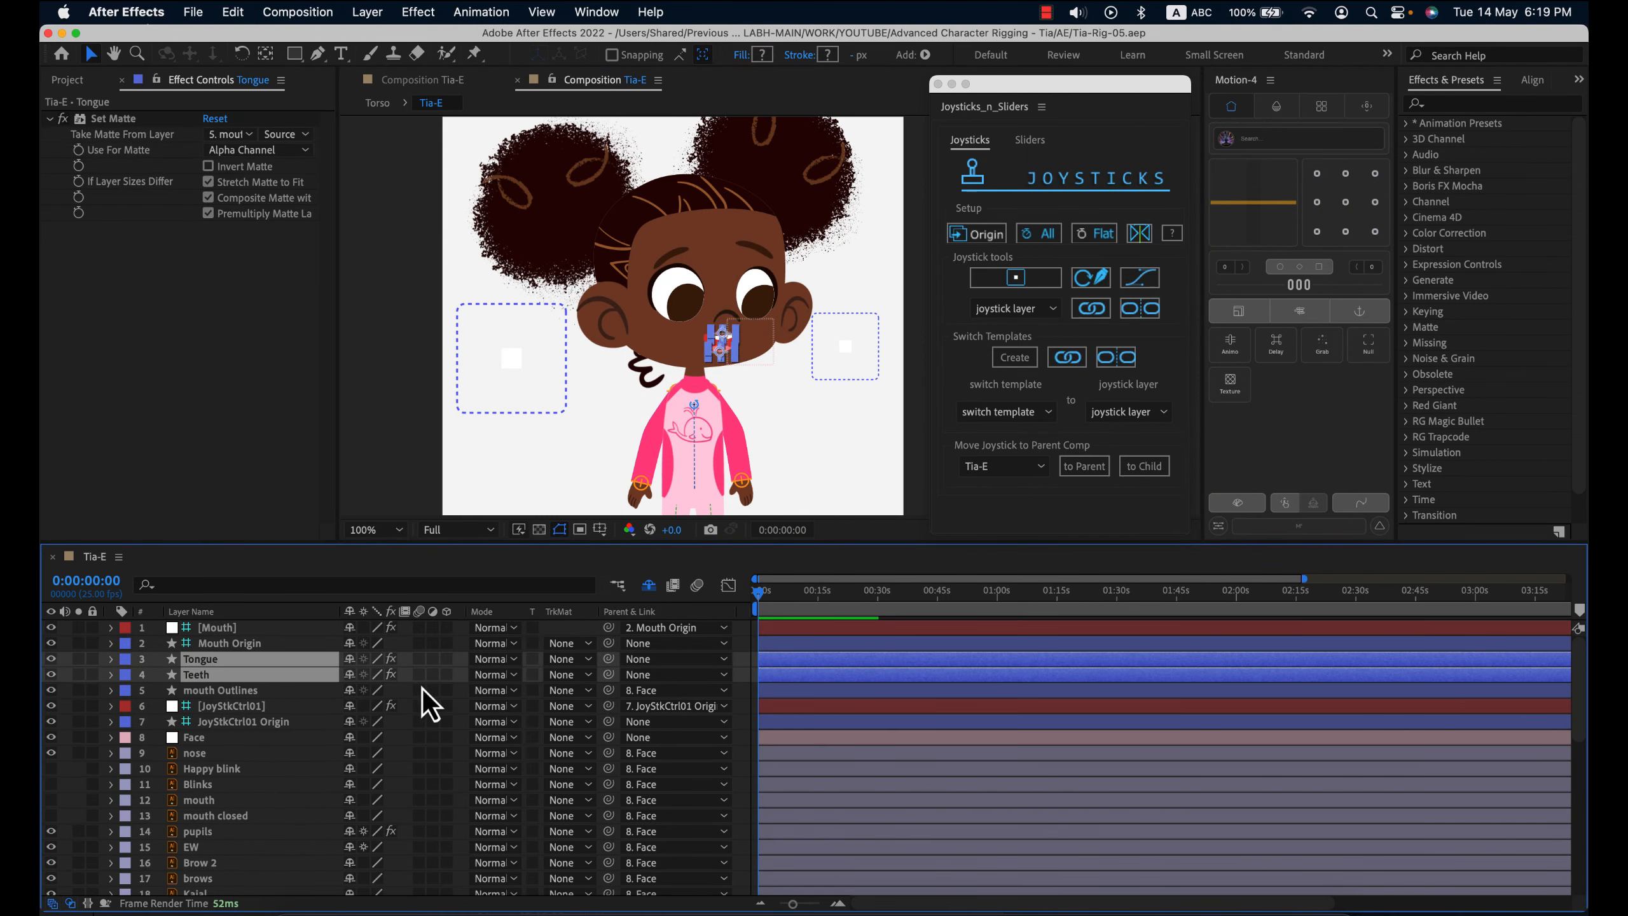
drag(607, 659, 271, 693)
click(272, 693)
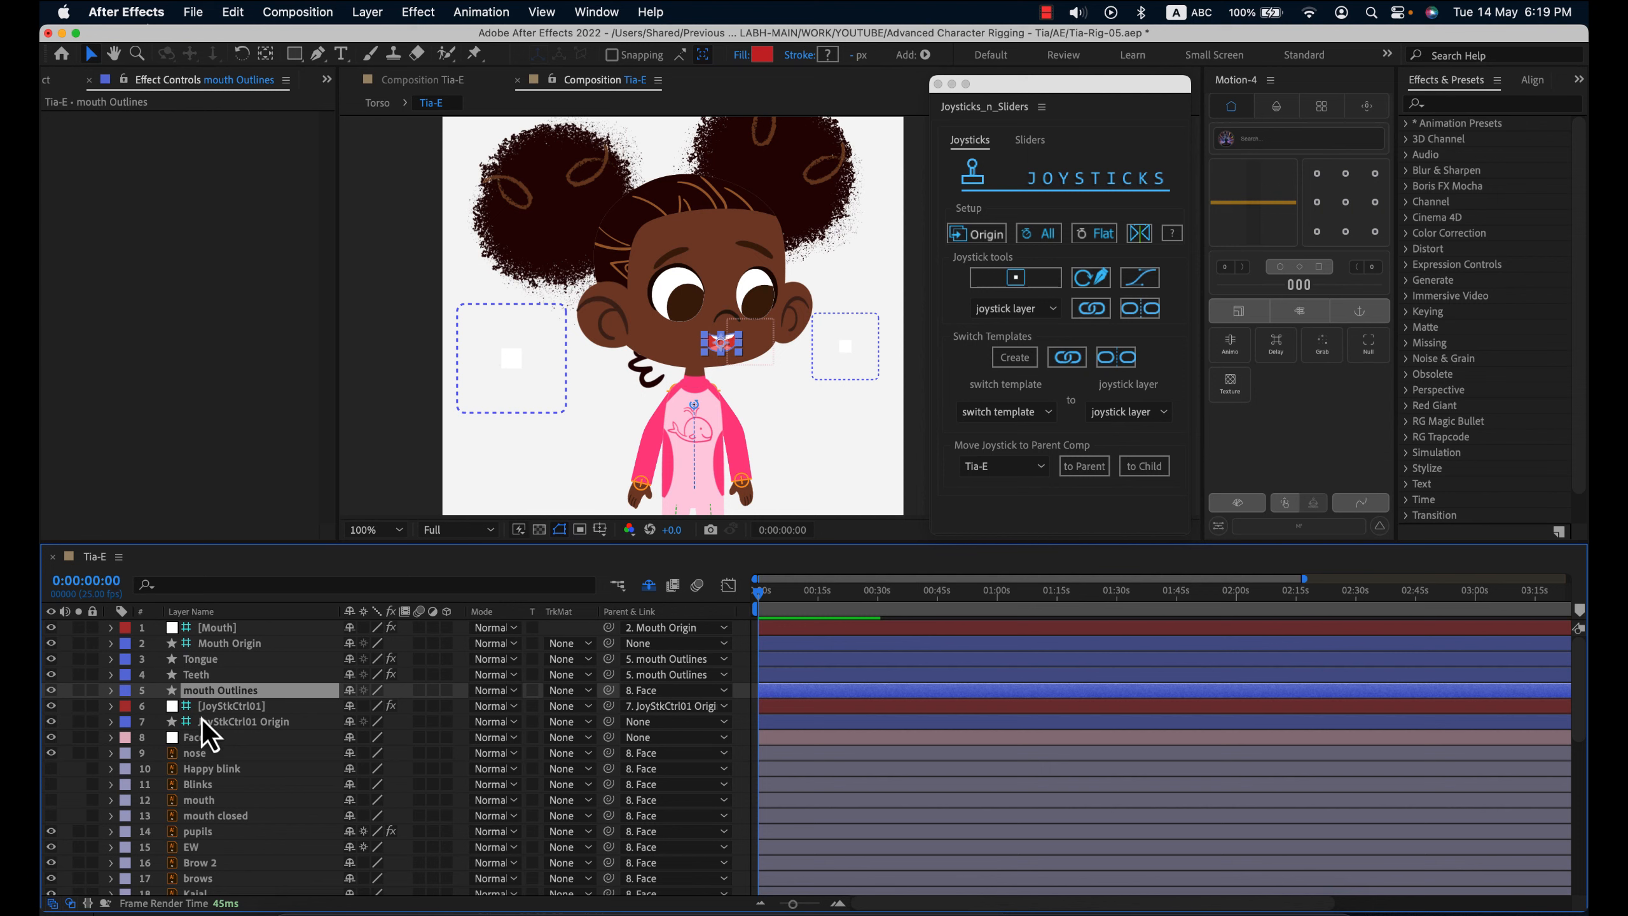
- Pre-compose all head and face layers from Mouth through Pigtail into a composition named Head Main, moving all attributes into it
click(244, 631)
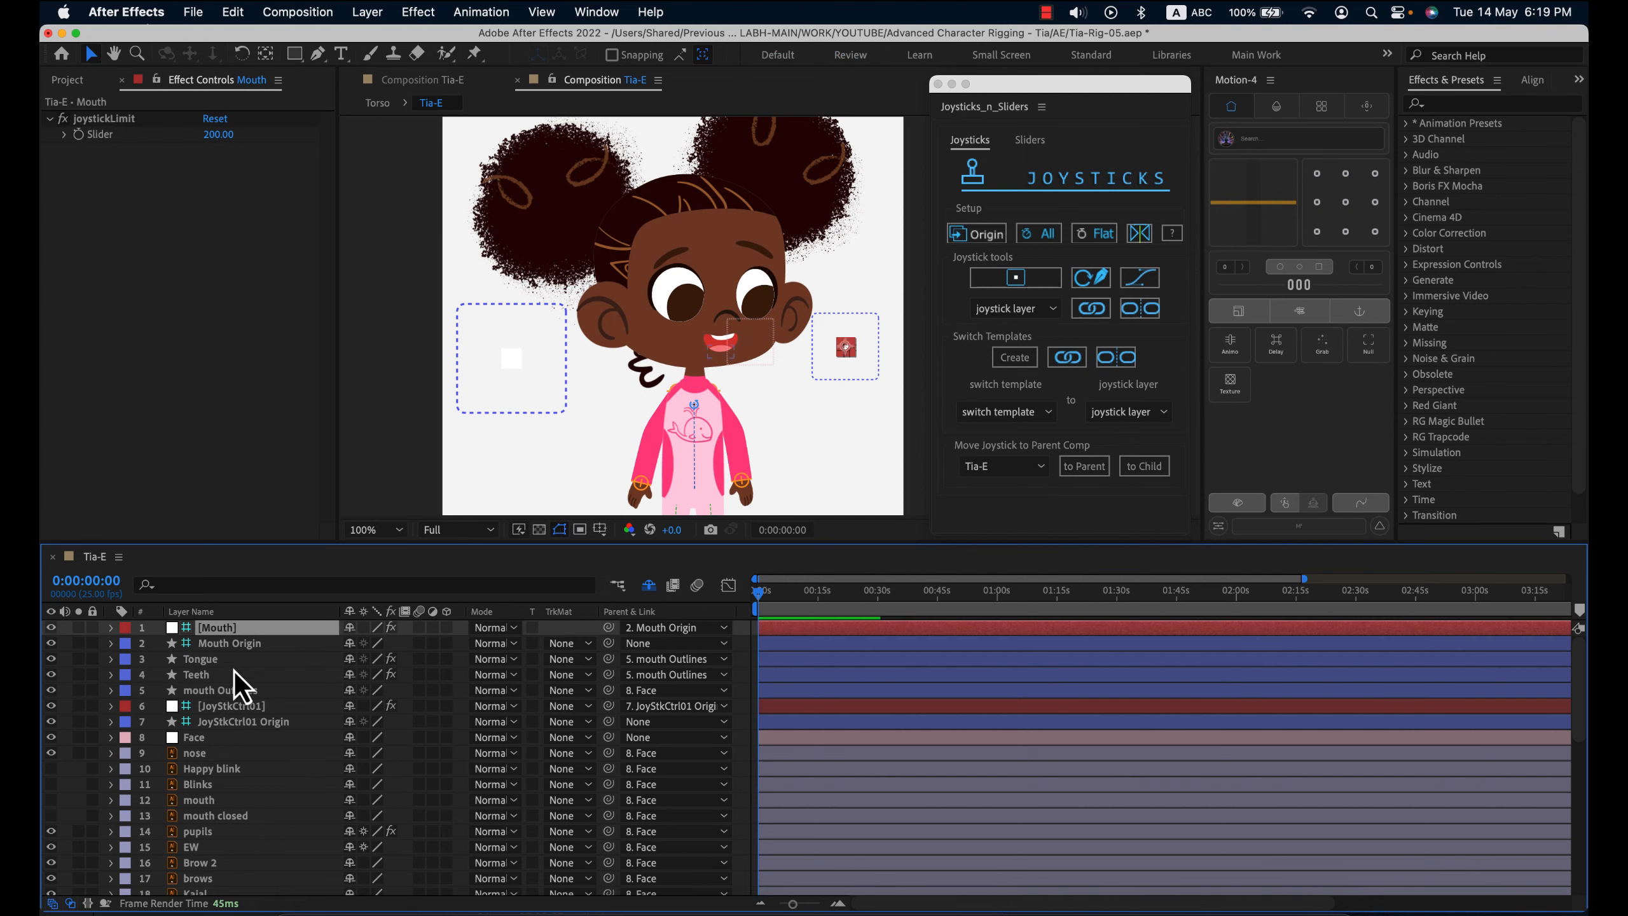
scroll(240, 705, down, 5)
scroll(246, 716, down, 3)
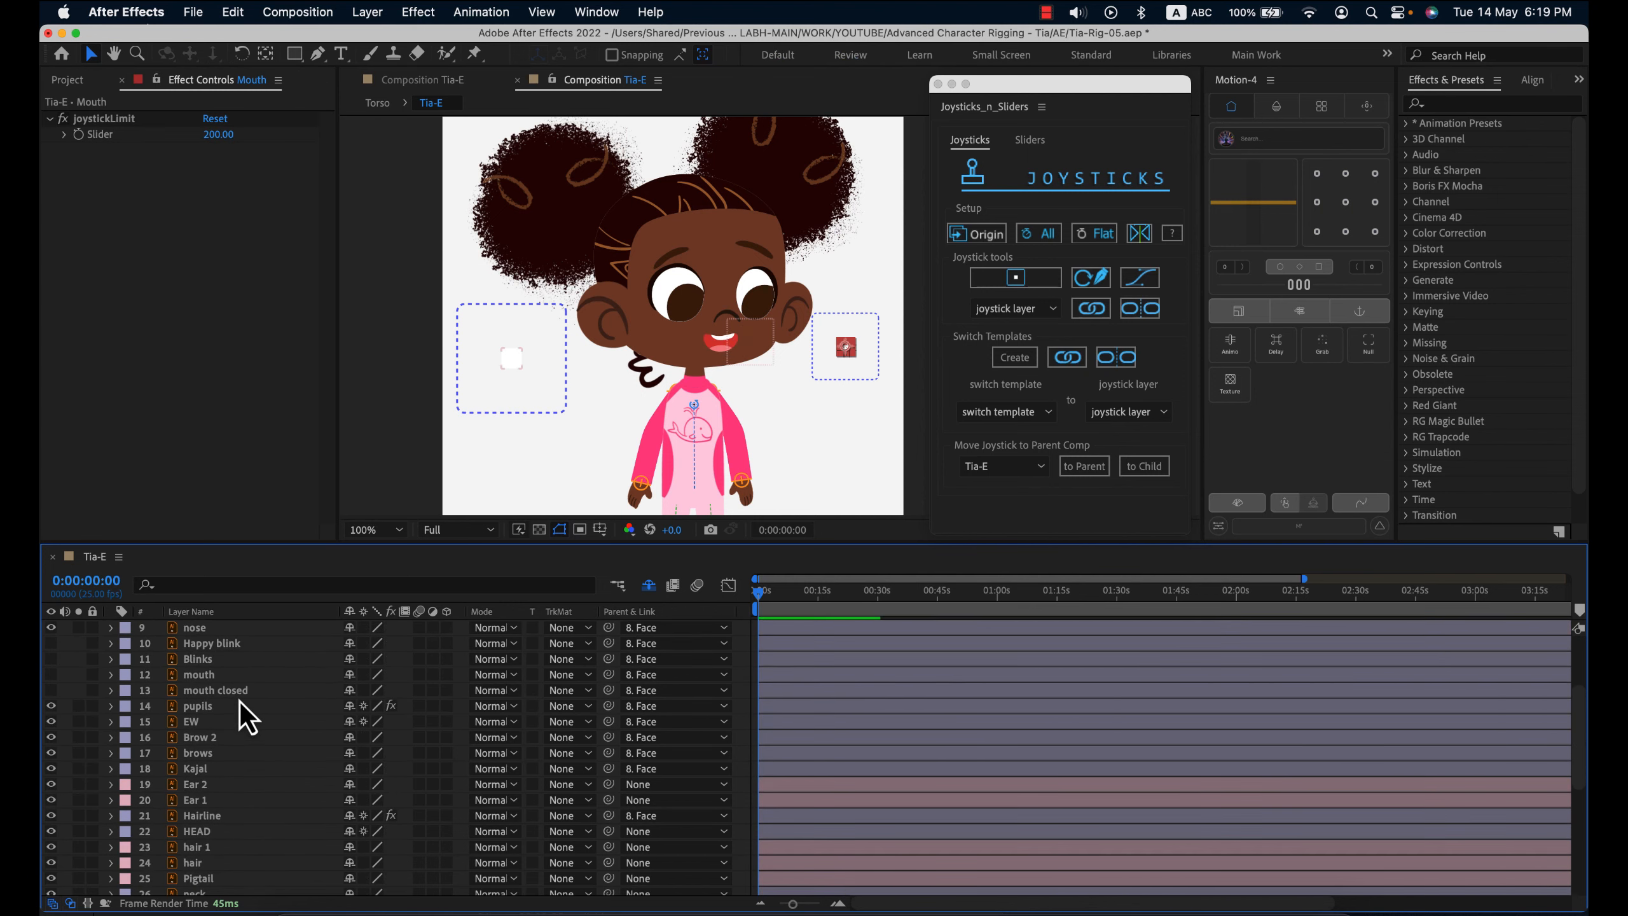
scroll(238, 704, down, 2)
shift+click(238, 693)
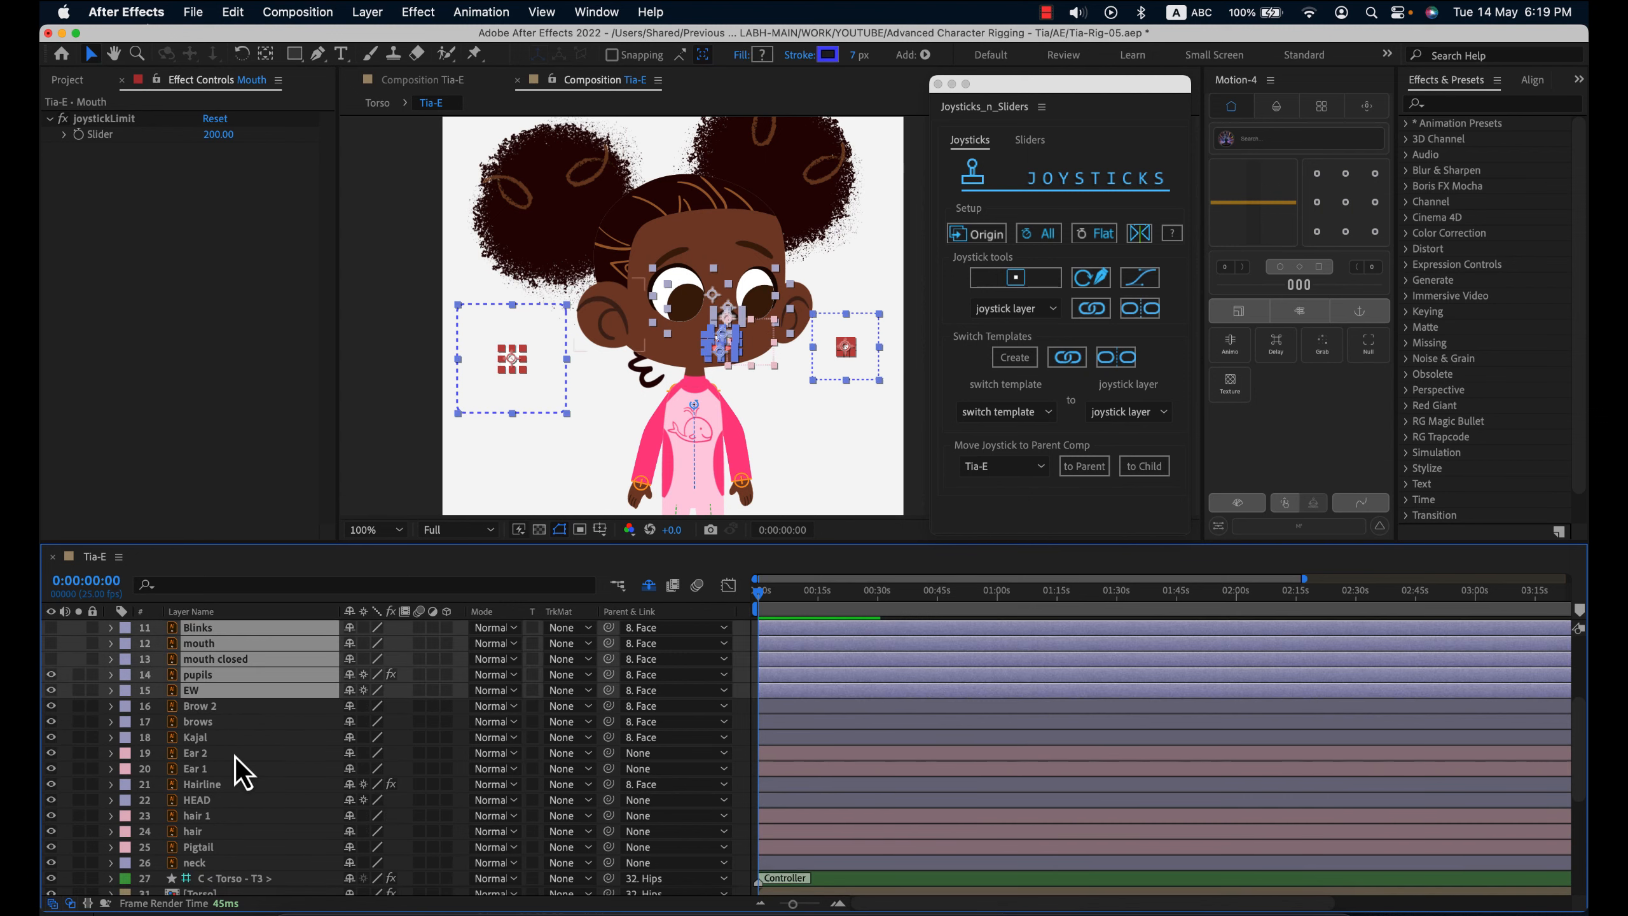
shift+click(232, 738)
shift+click(232, 828)
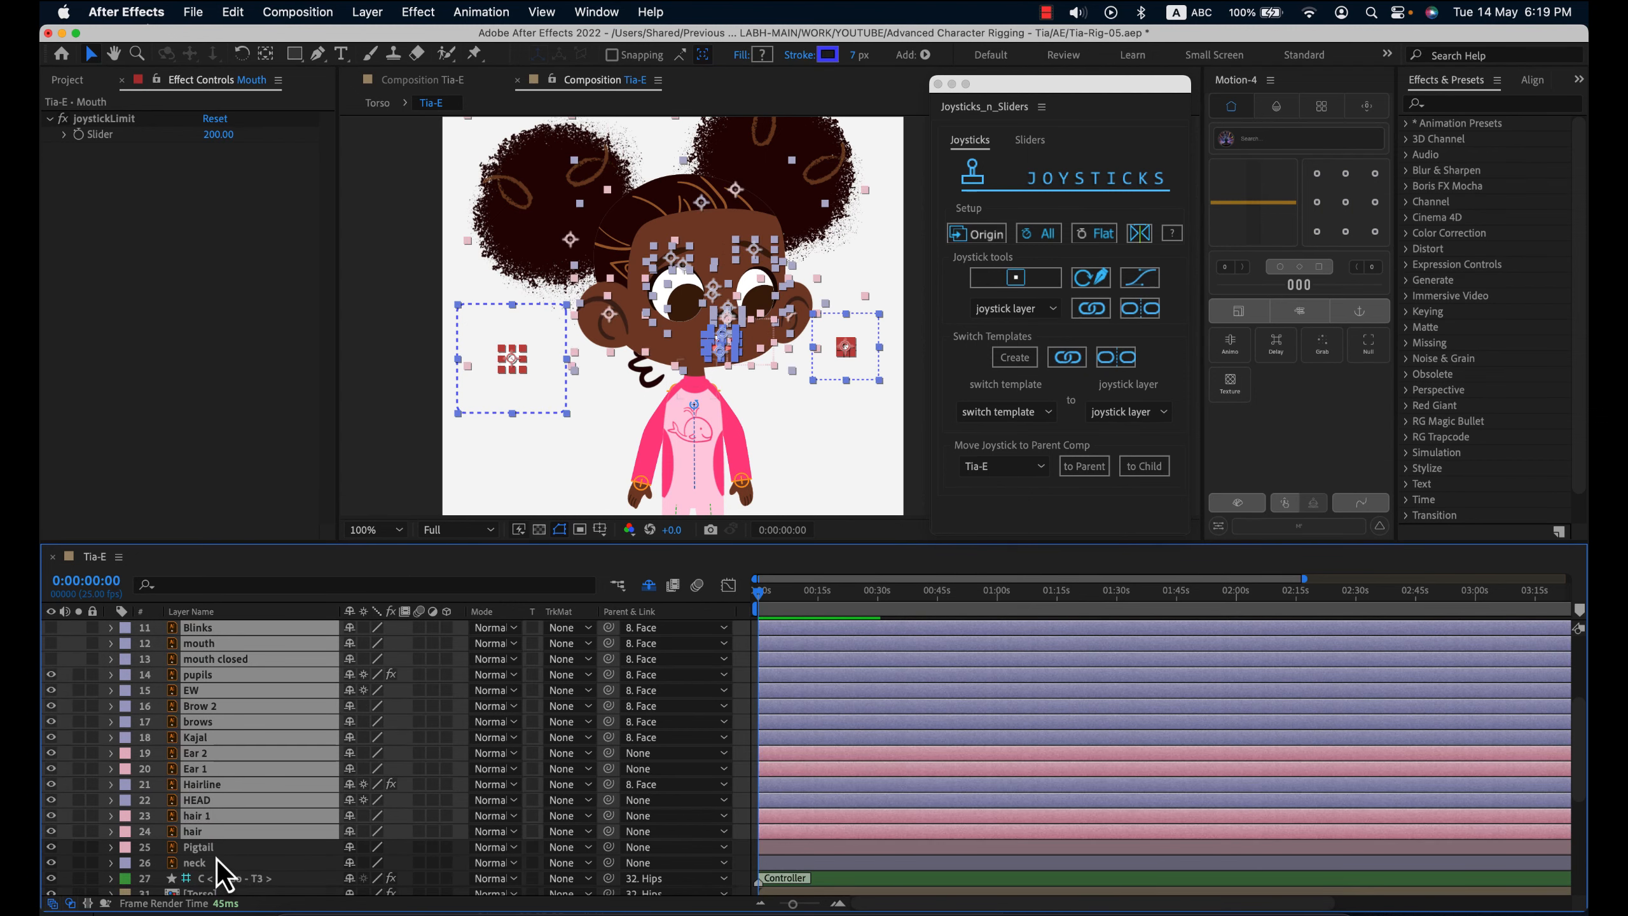
shift+click(220, 848)
scroll(272, 789, down, 2)
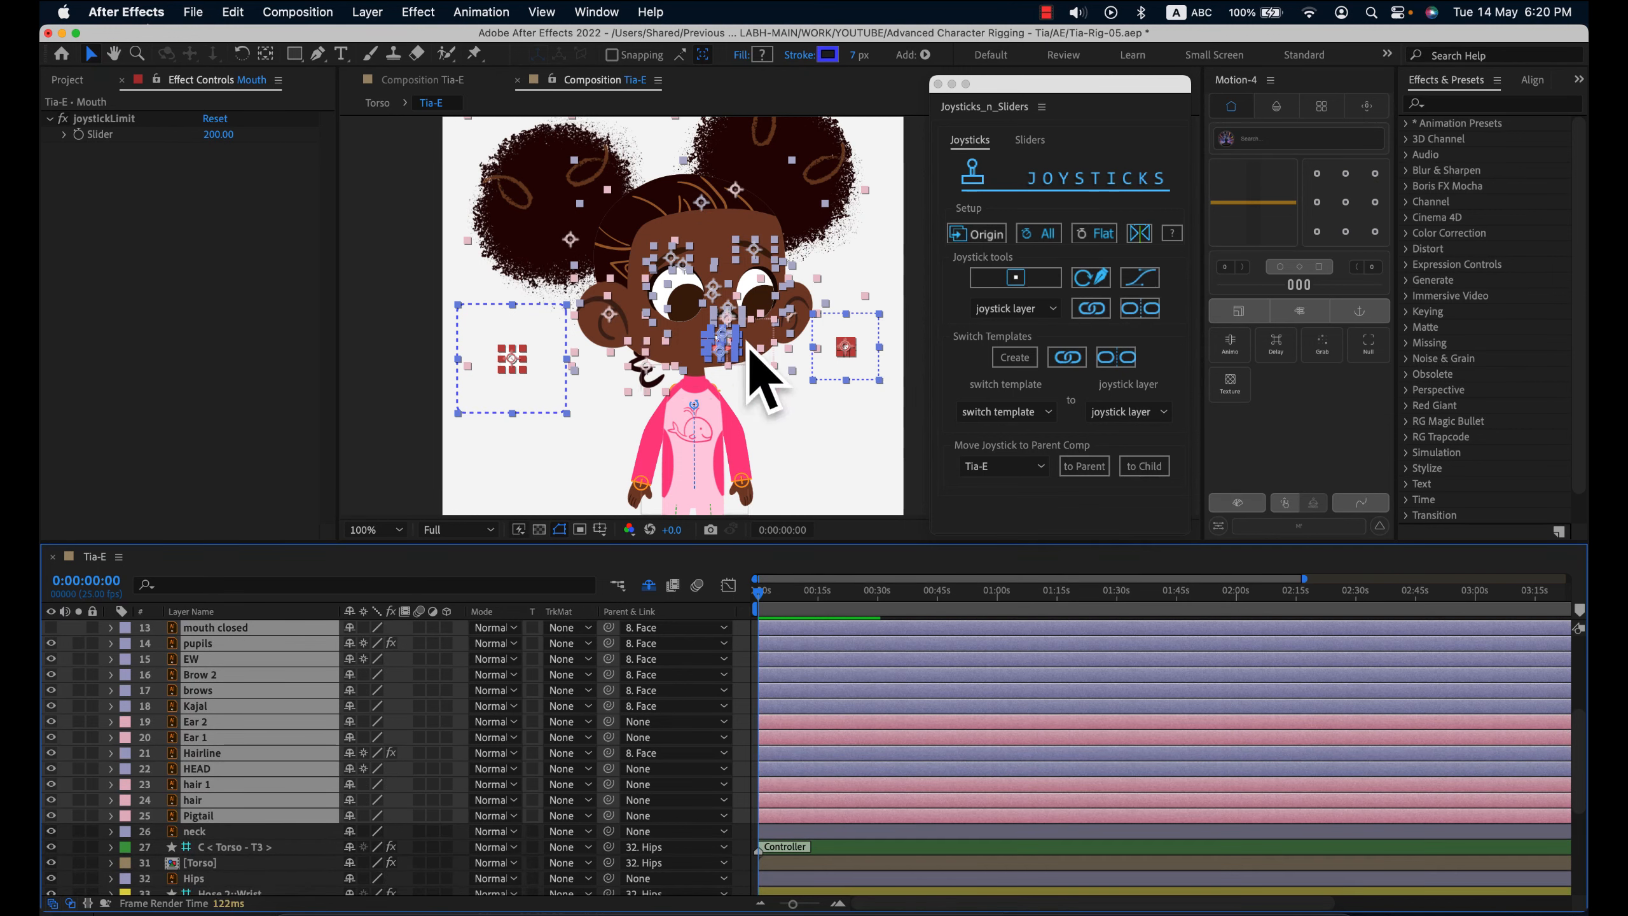
scroll(236, 746, up, 5)
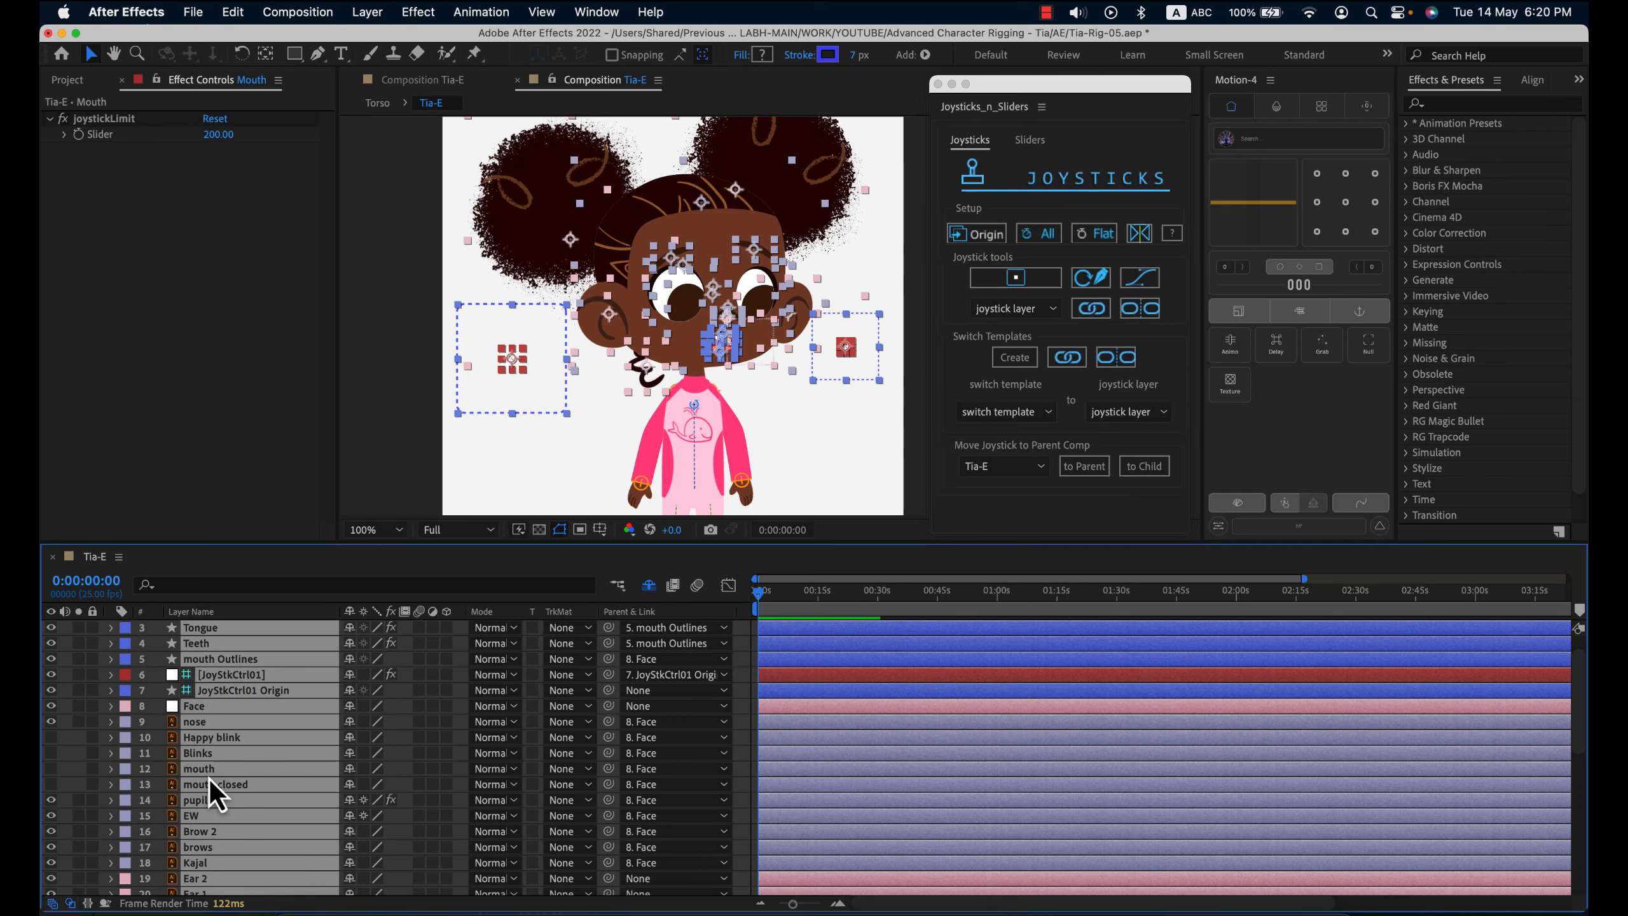
scroll(211, 792, down, 3)
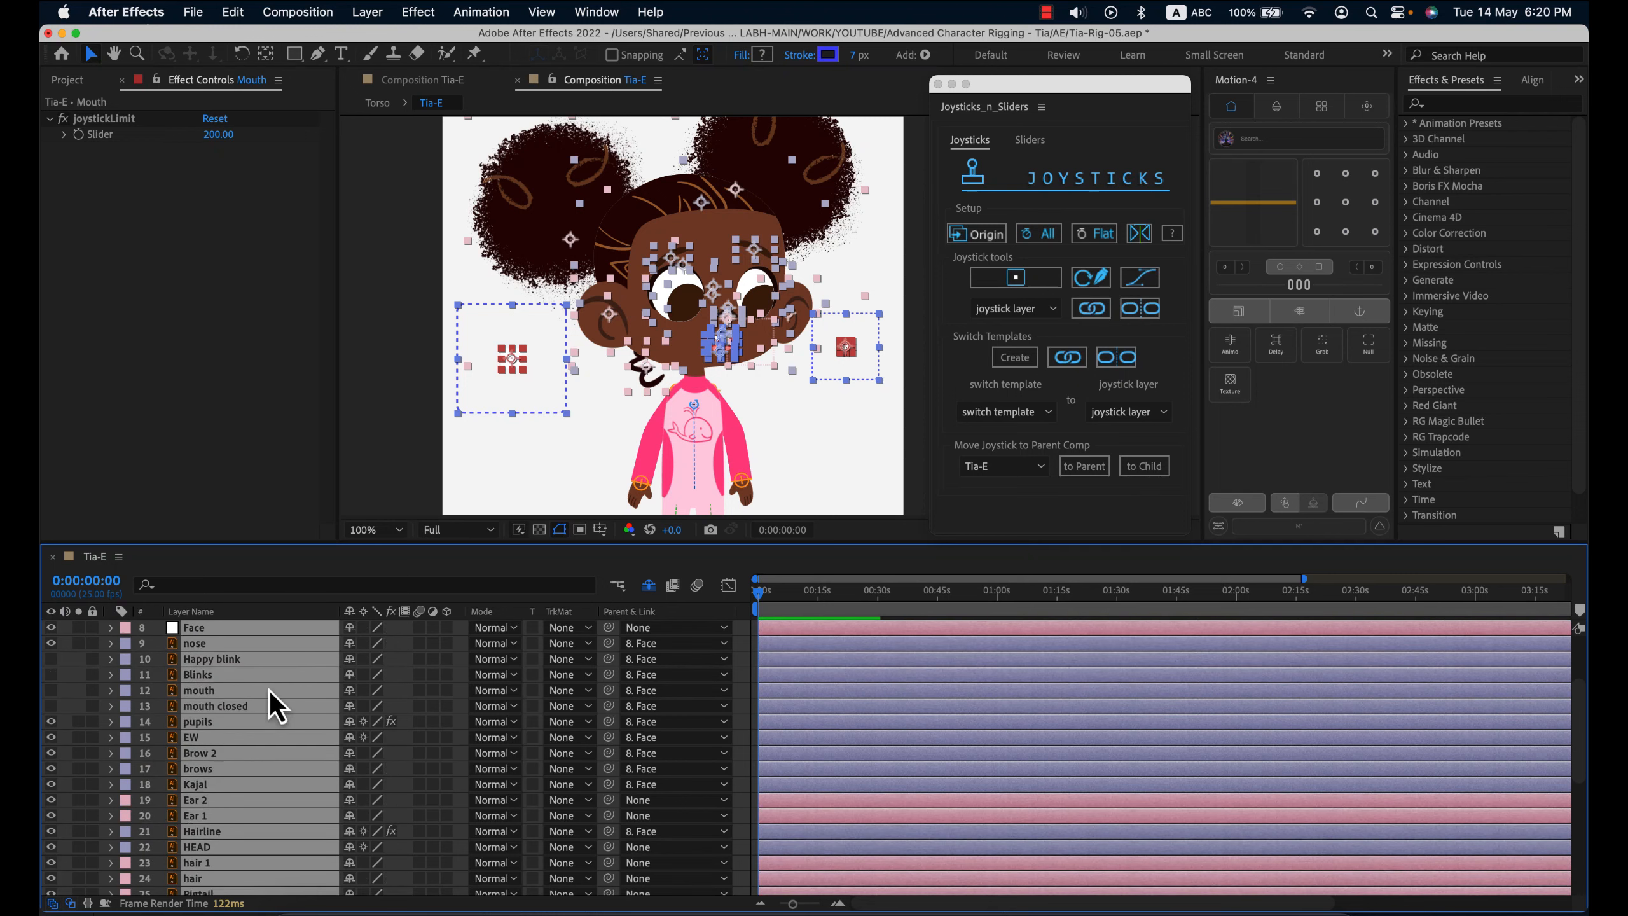
right_click(269, 691)
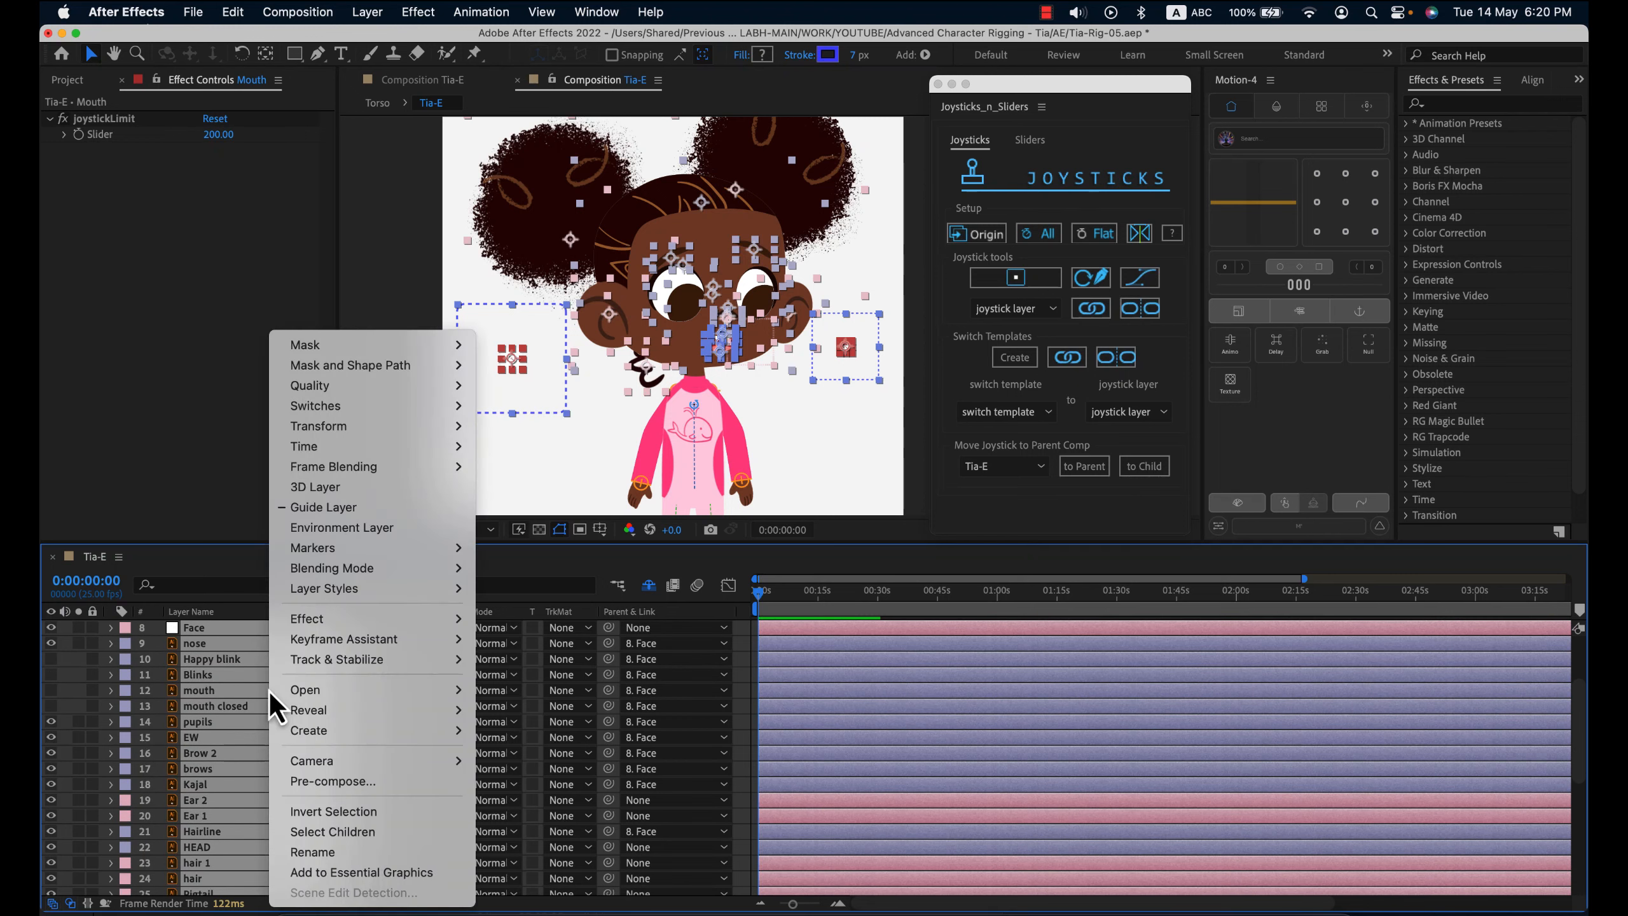
click(396, 782)
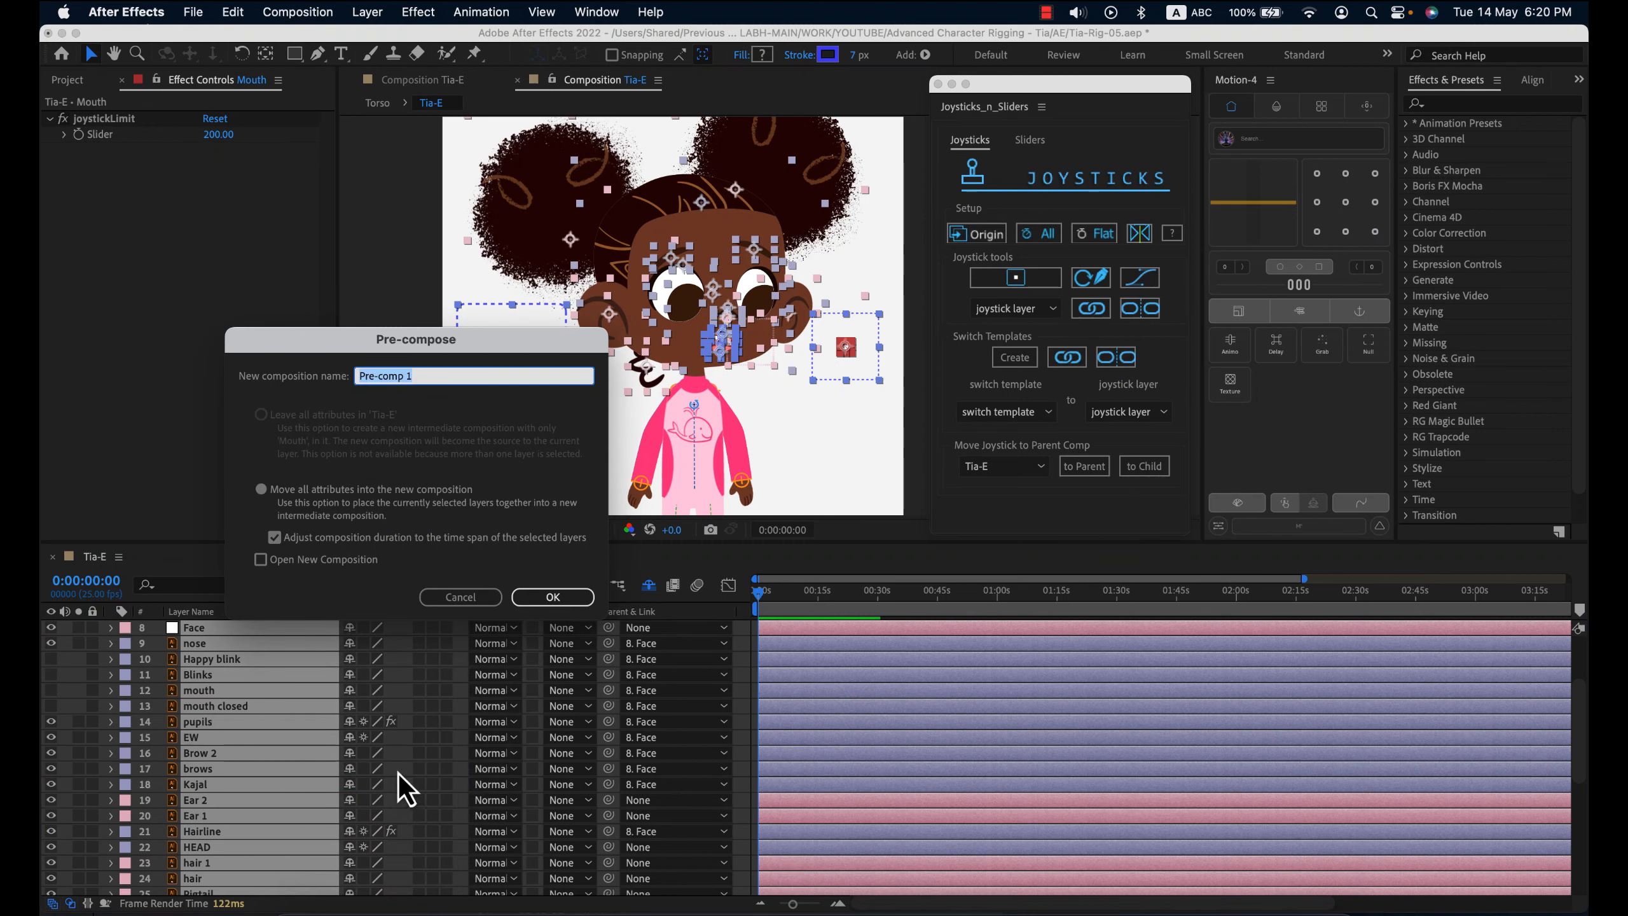
text(Head Main)
key(Return)
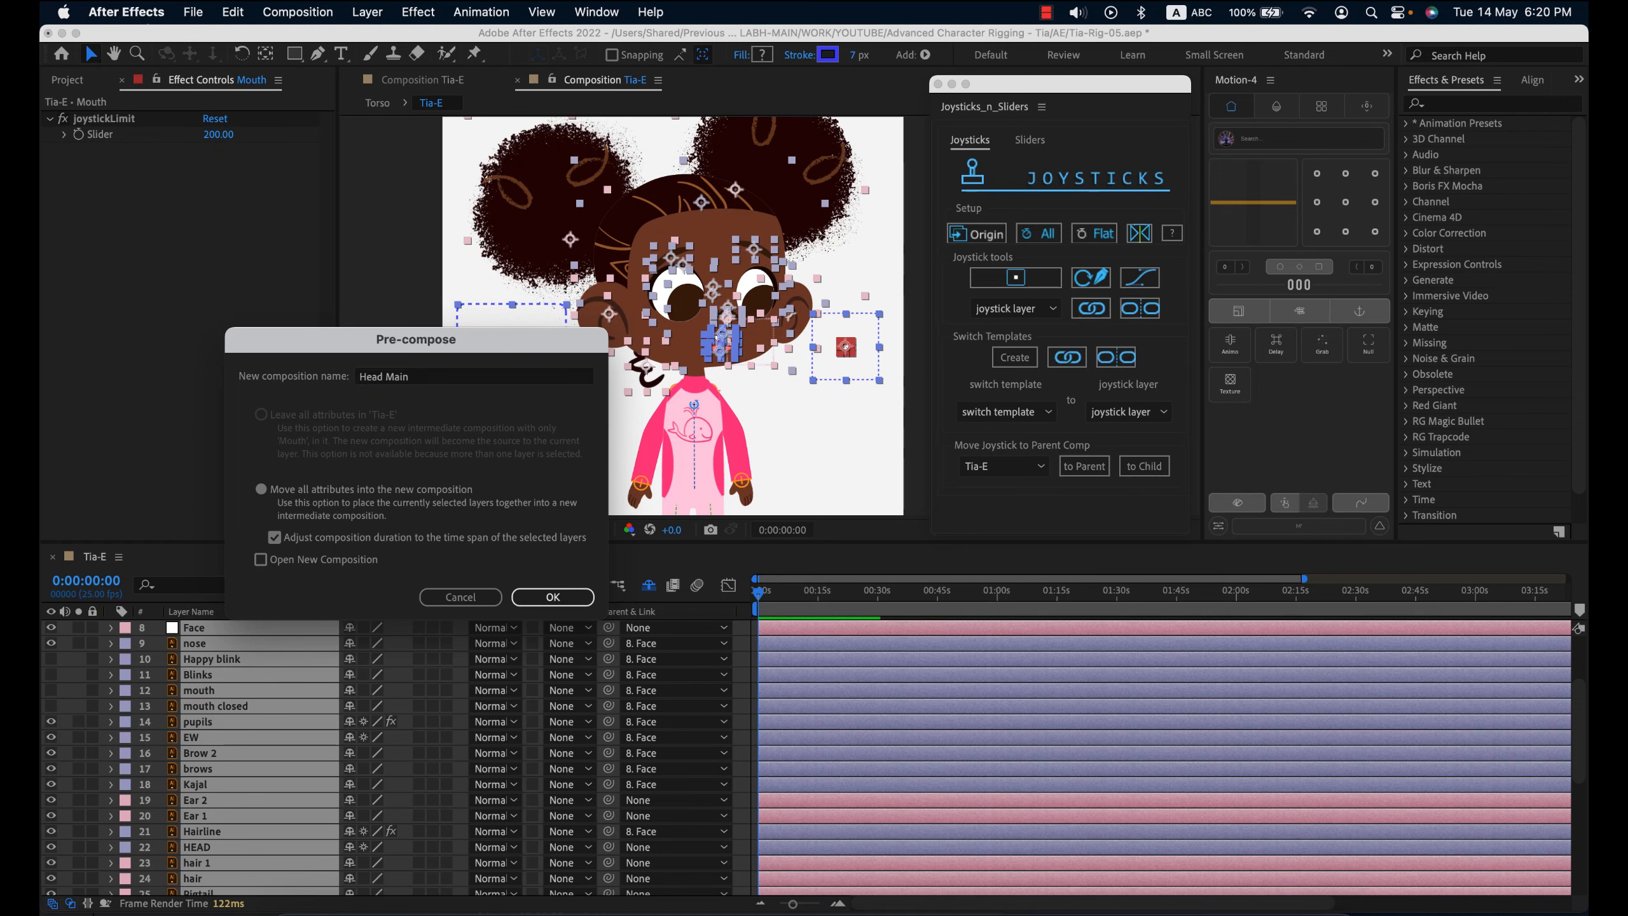
scroll(249, 697, up, 1)
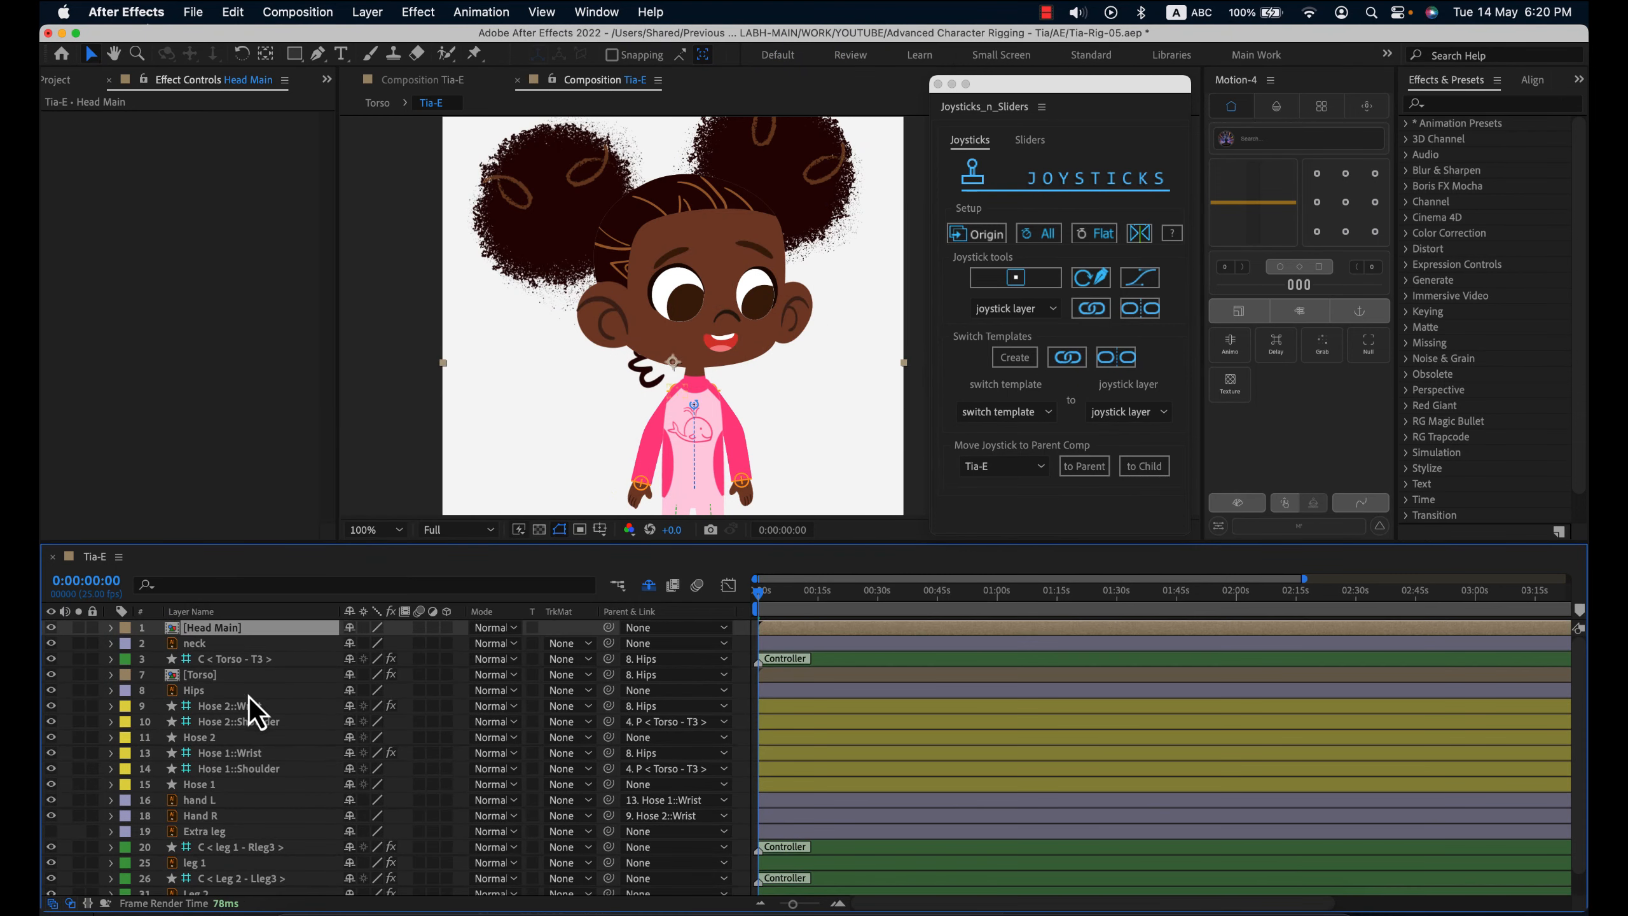
- Preview the Head Main layer in the Tia-E composition by hiding it and showing it again
click(51, 628)
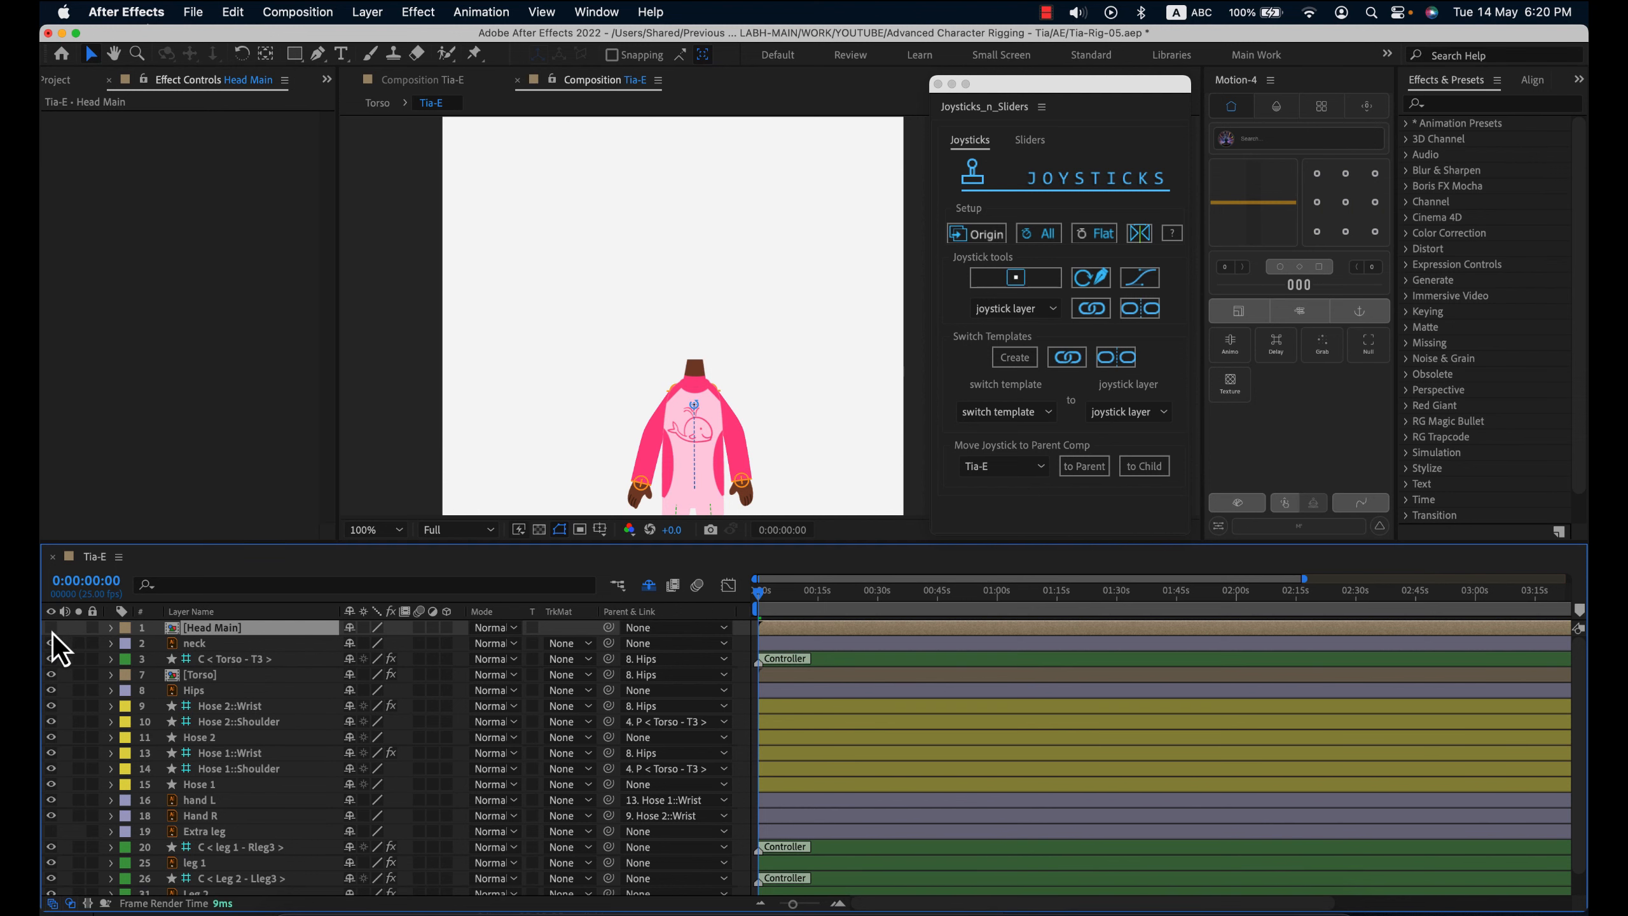
click(51, 627)
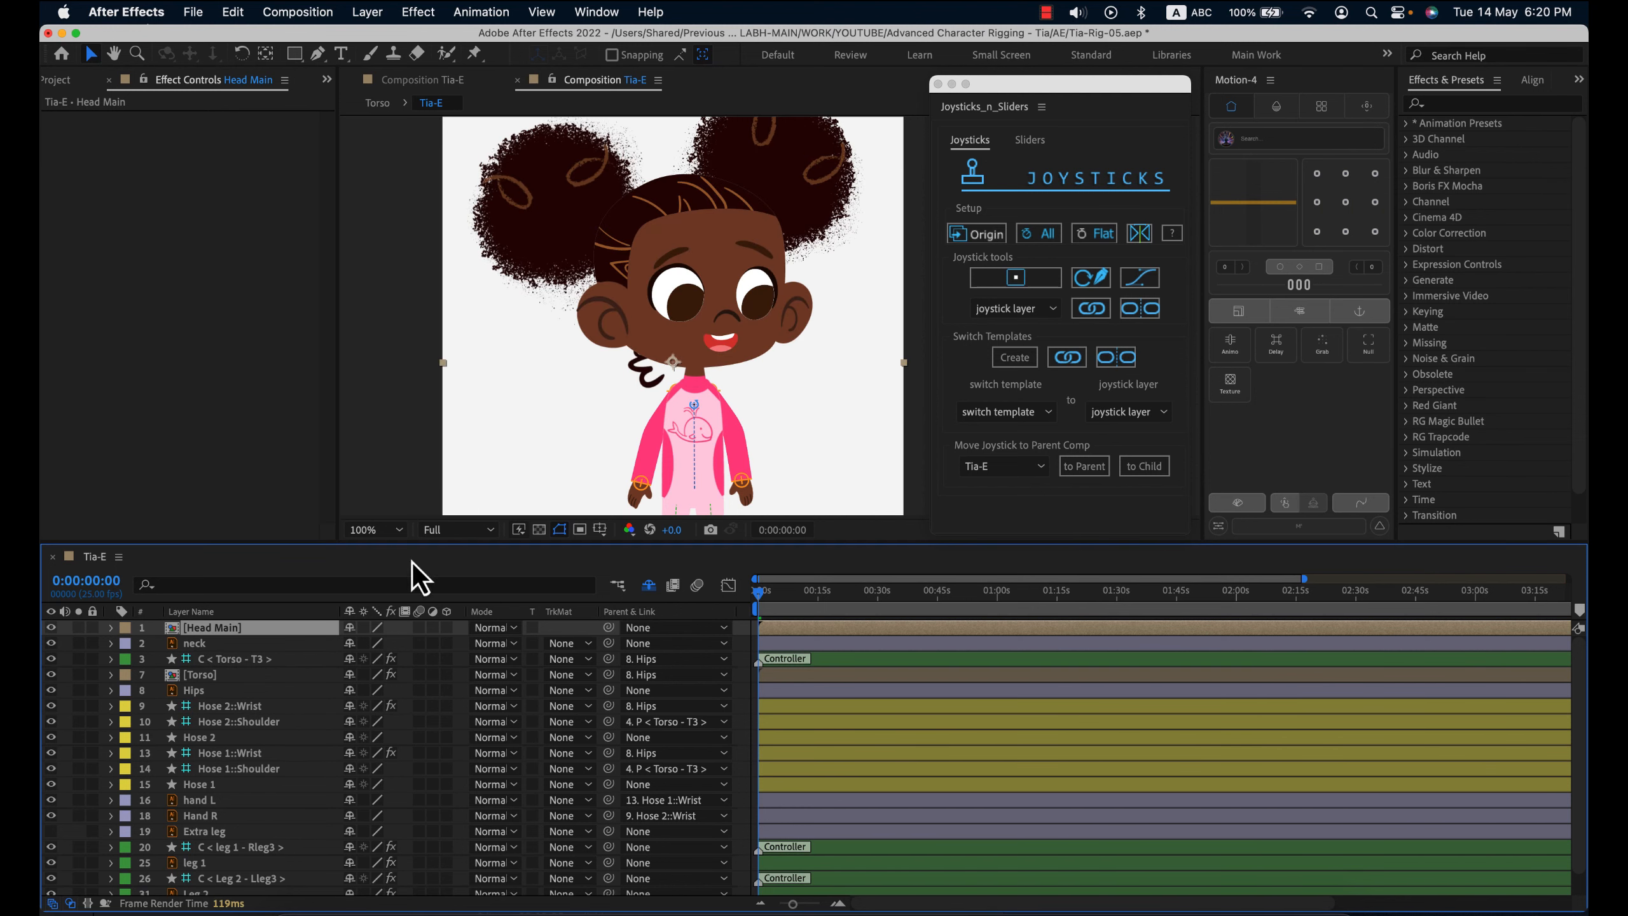
scroll(324, 706, down, 1)
scroll(324, 706, up, 1)
scroll(776, 424, down, 1)
scroll(725, 361, up, 1)
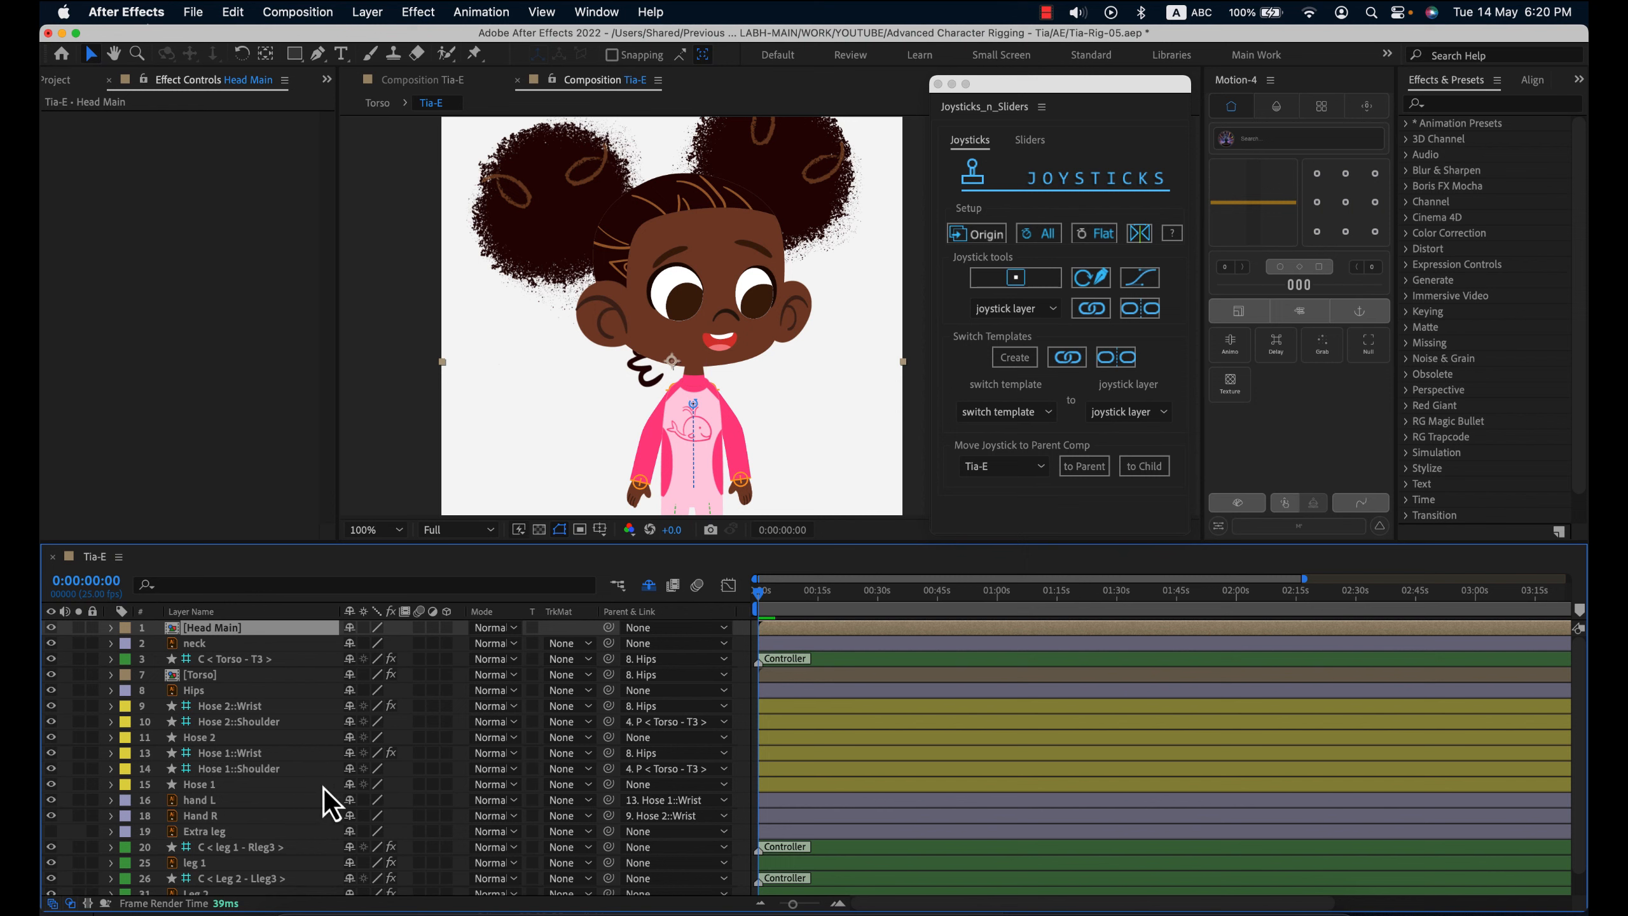
- Test the arm rig by moving the Hose 2::Wrist controller slightly upward, and undo the move
click(249, 713)
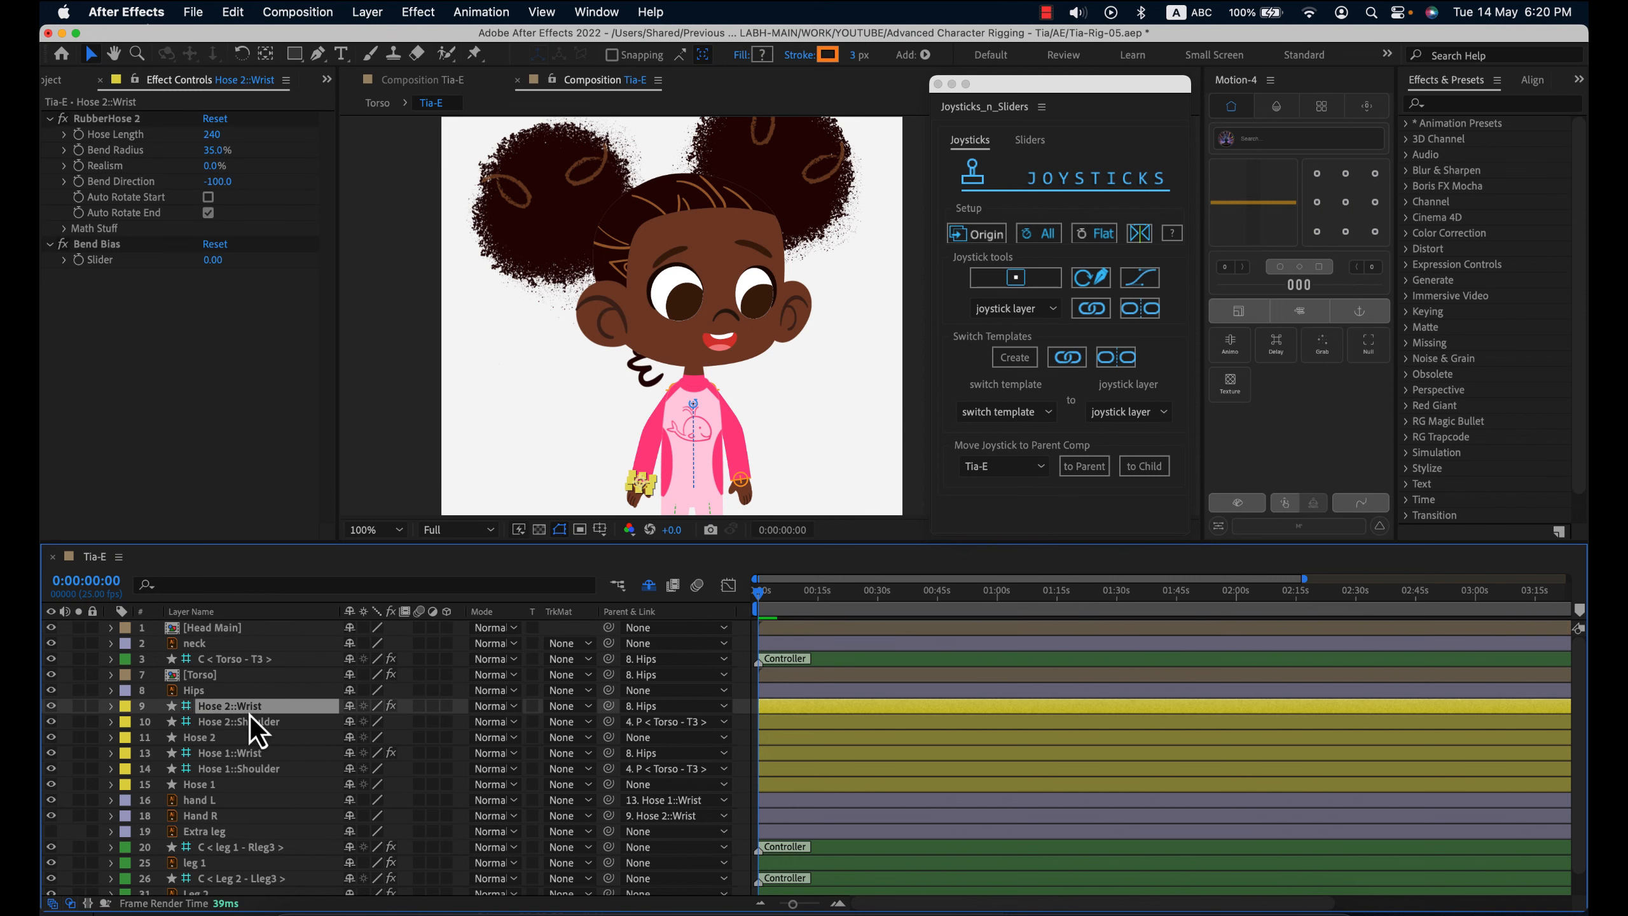
drag(641, 482, 631, 459)
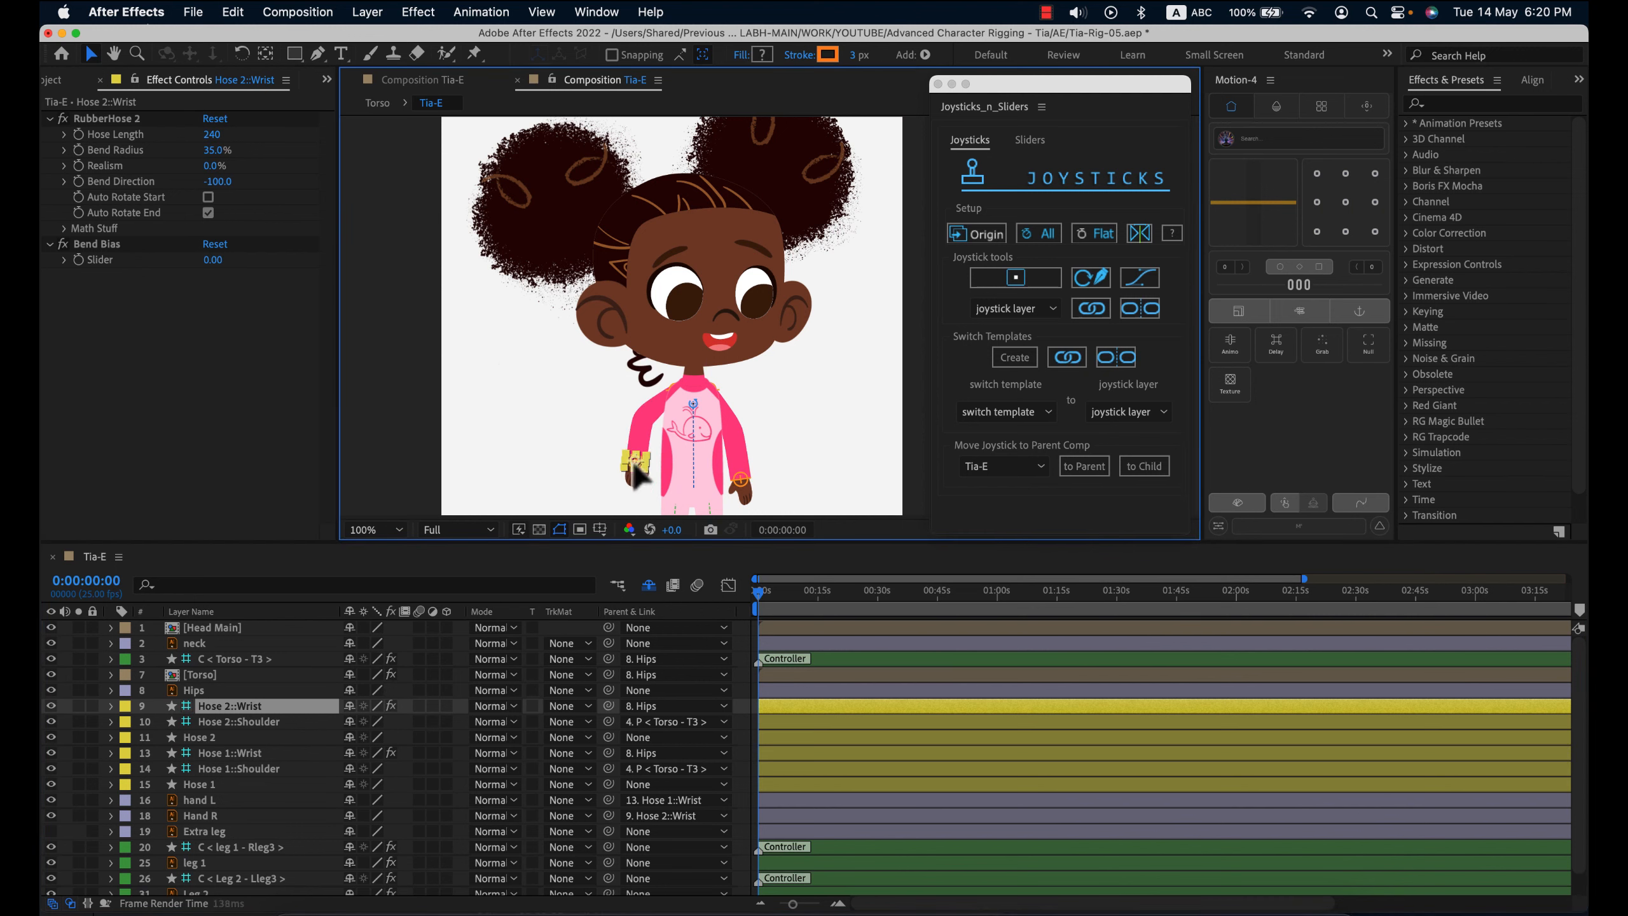
key(super+z)
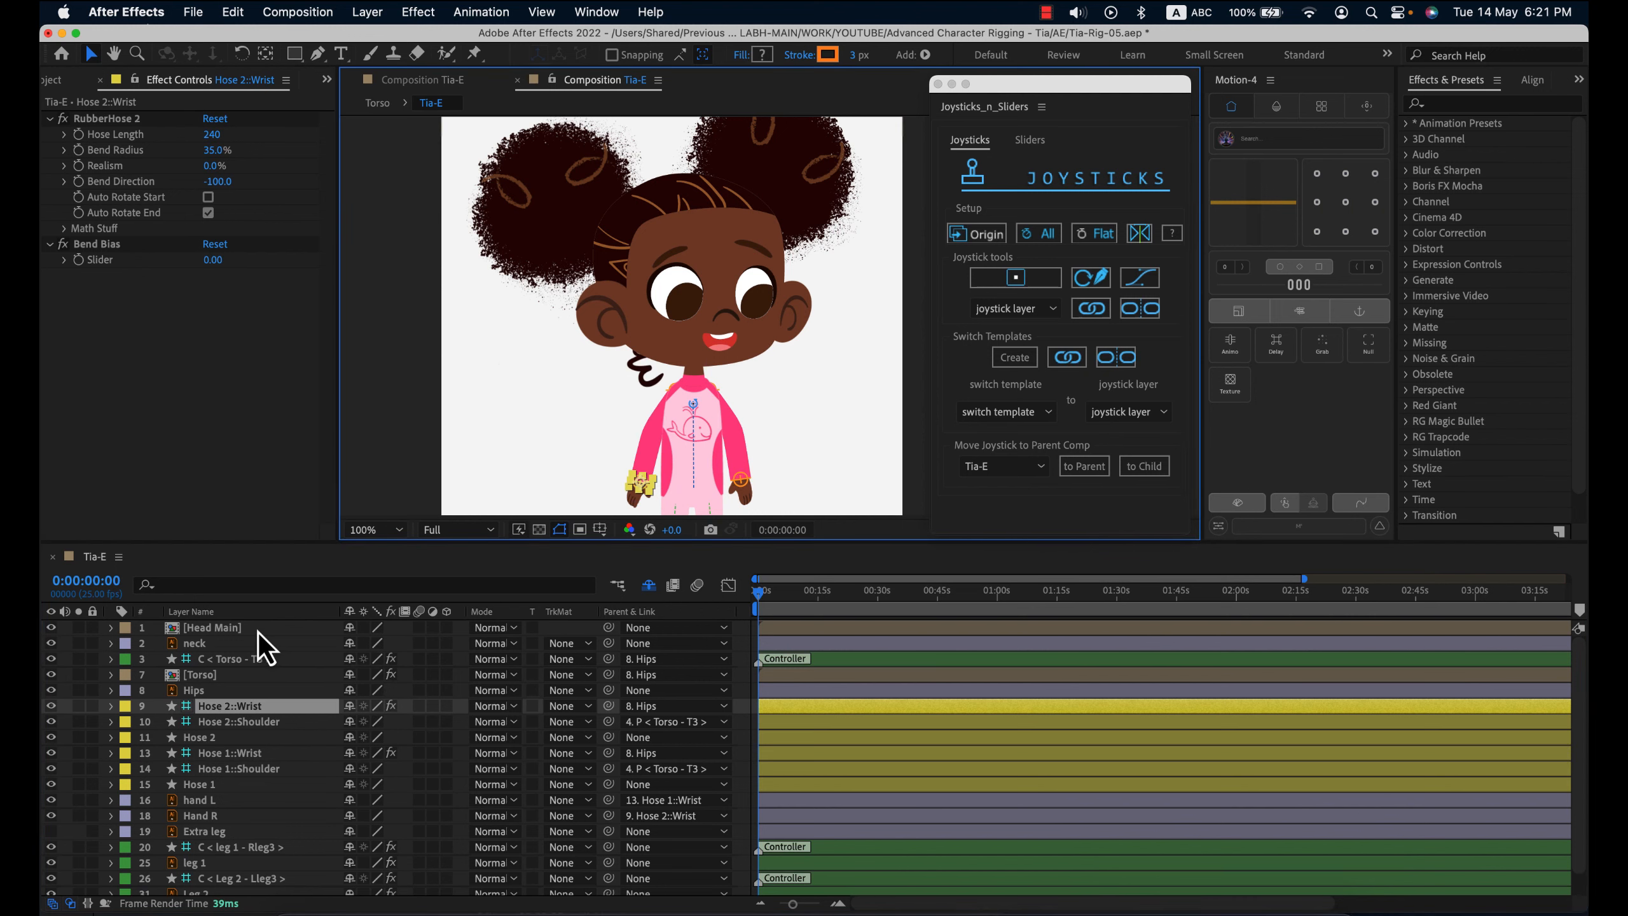
- Open the Head Main composition and rename the Mouth joystick layer as Mouth Cntrl
double_click(259, 630)
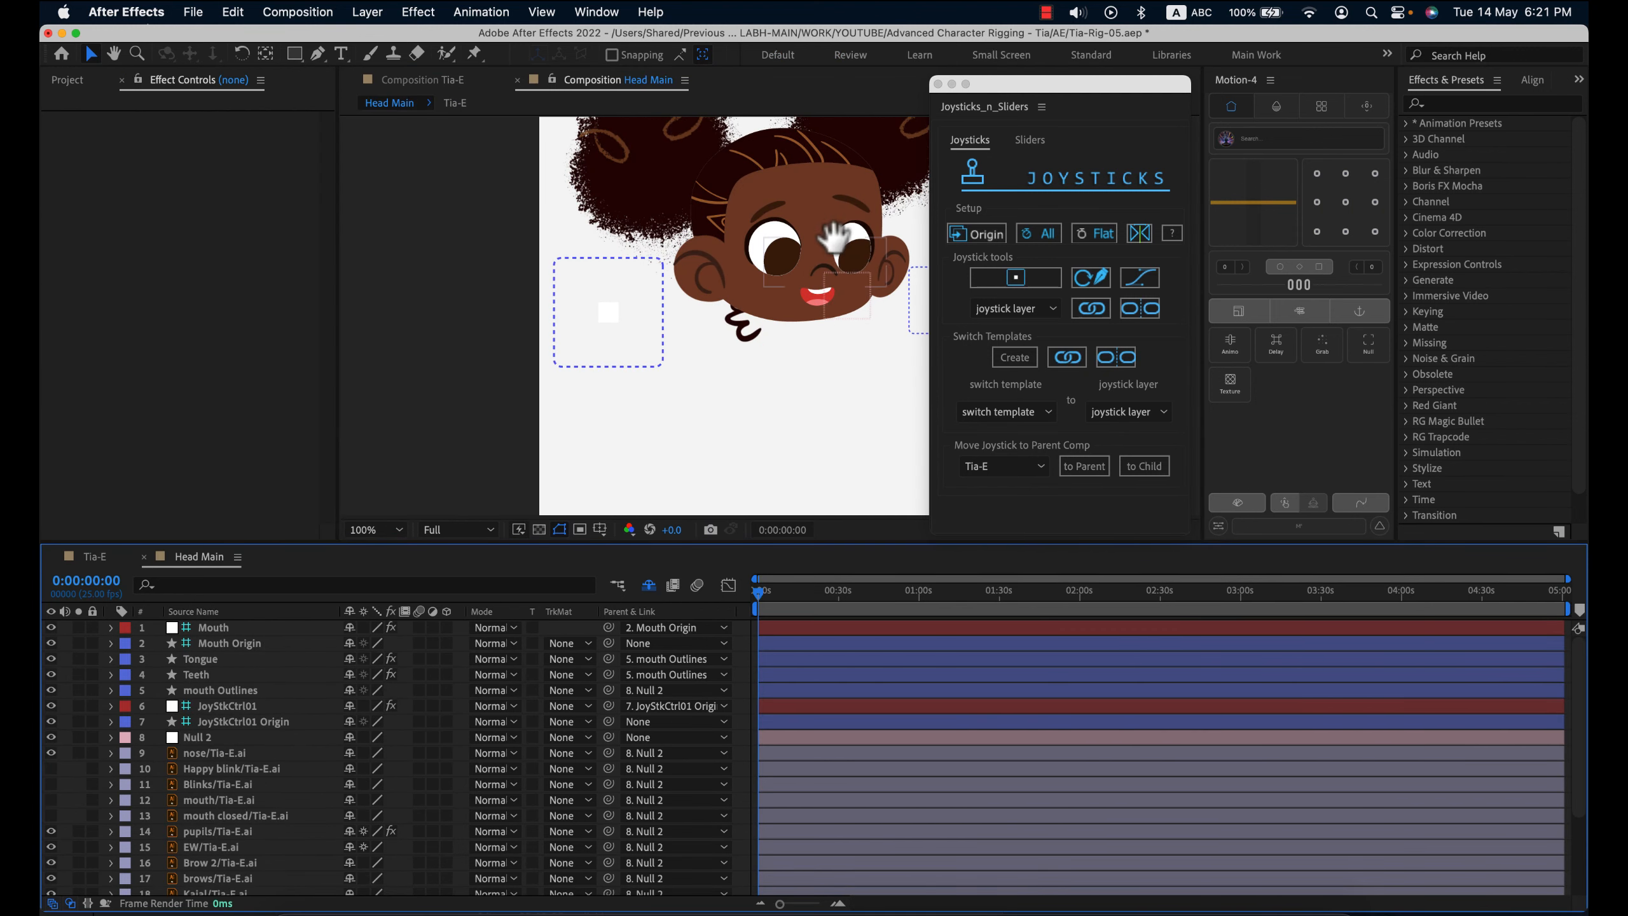
drag(833, 237, 712, 317)
scroll(745, 309, down, 1)
scroll(766, 312, up, 1)
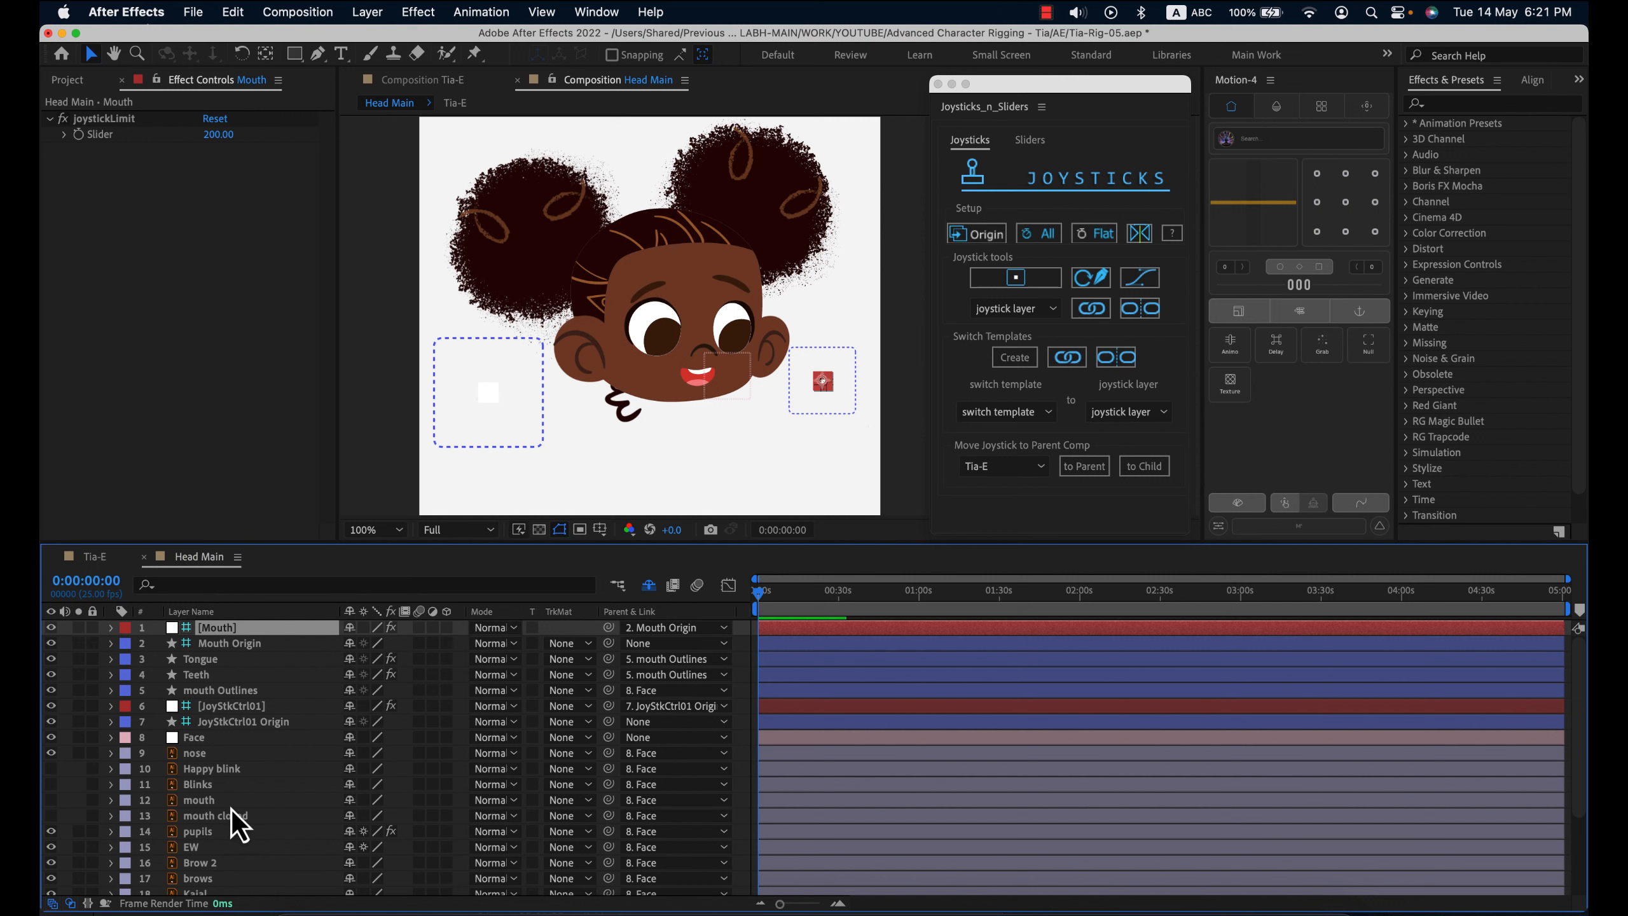
key(Return)
click(257, 627)
text(Cntrl)
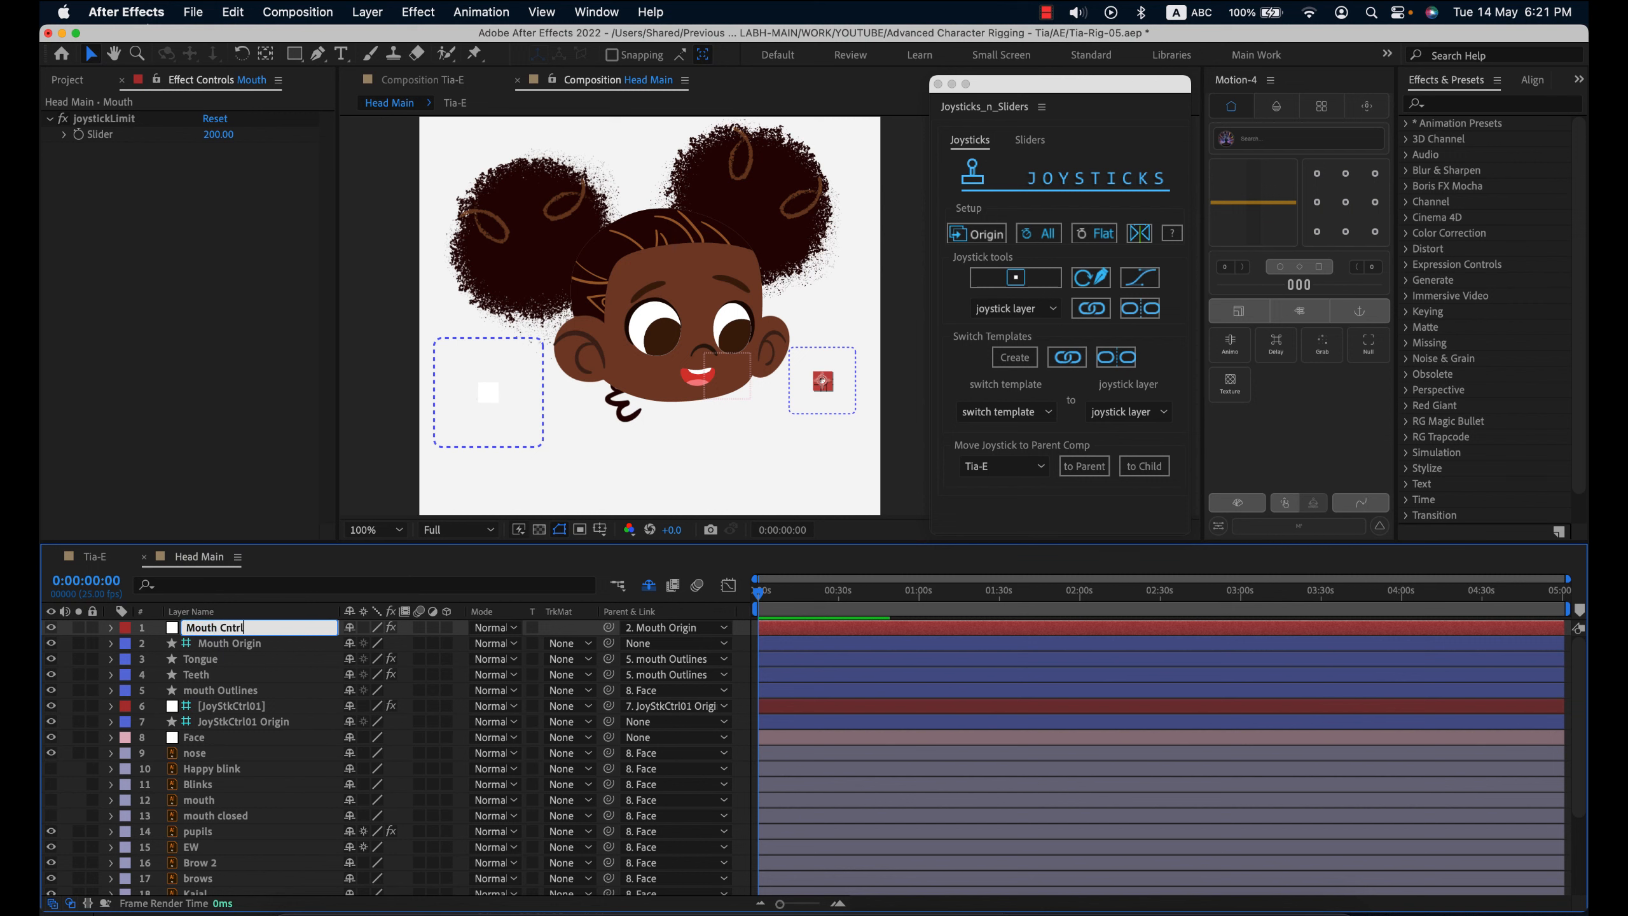
key(Return)
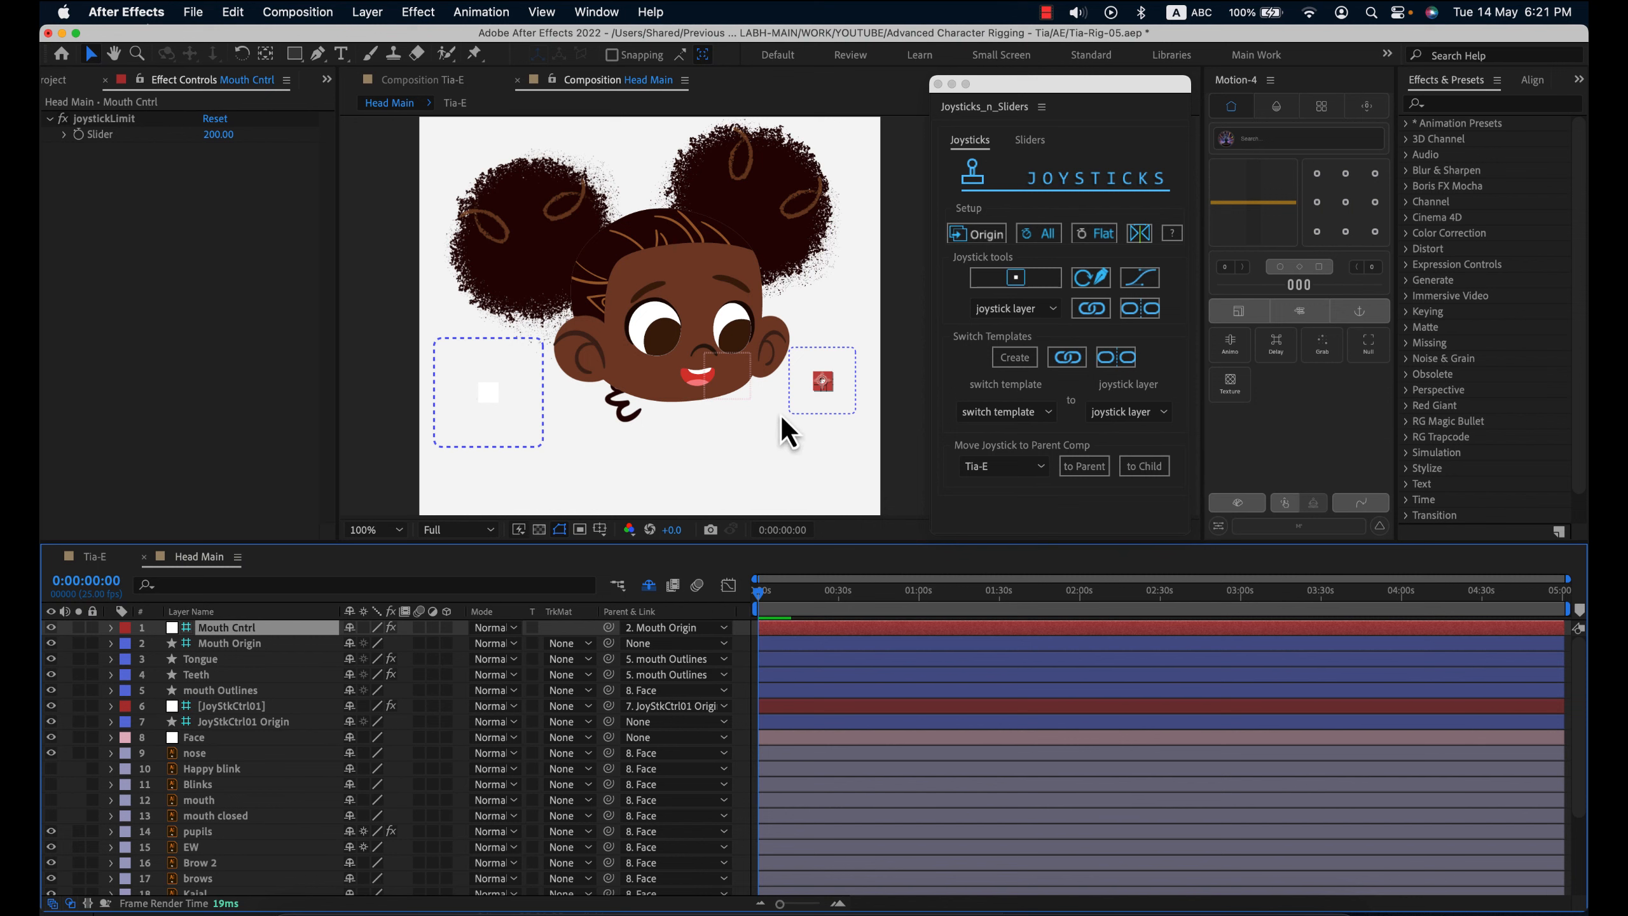
- Move the Mouth Cntrl joystick from Head Main to its parent composition Tia-E with Joysticks n Sliders
click(490, 397)
click(822, 382)
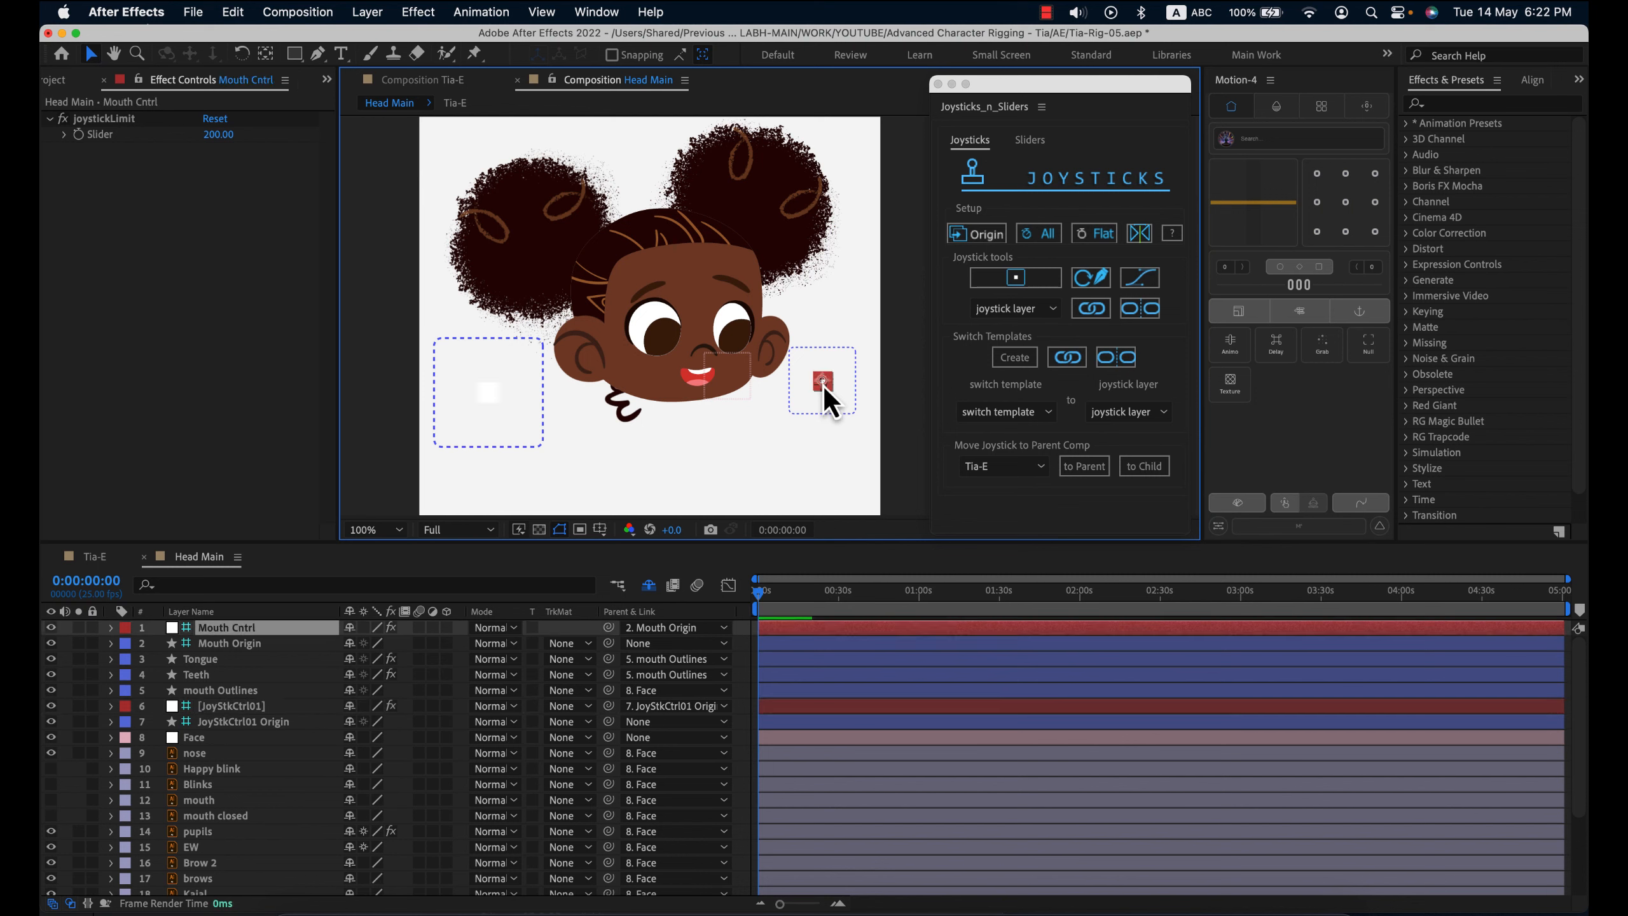
click(1029, 467)
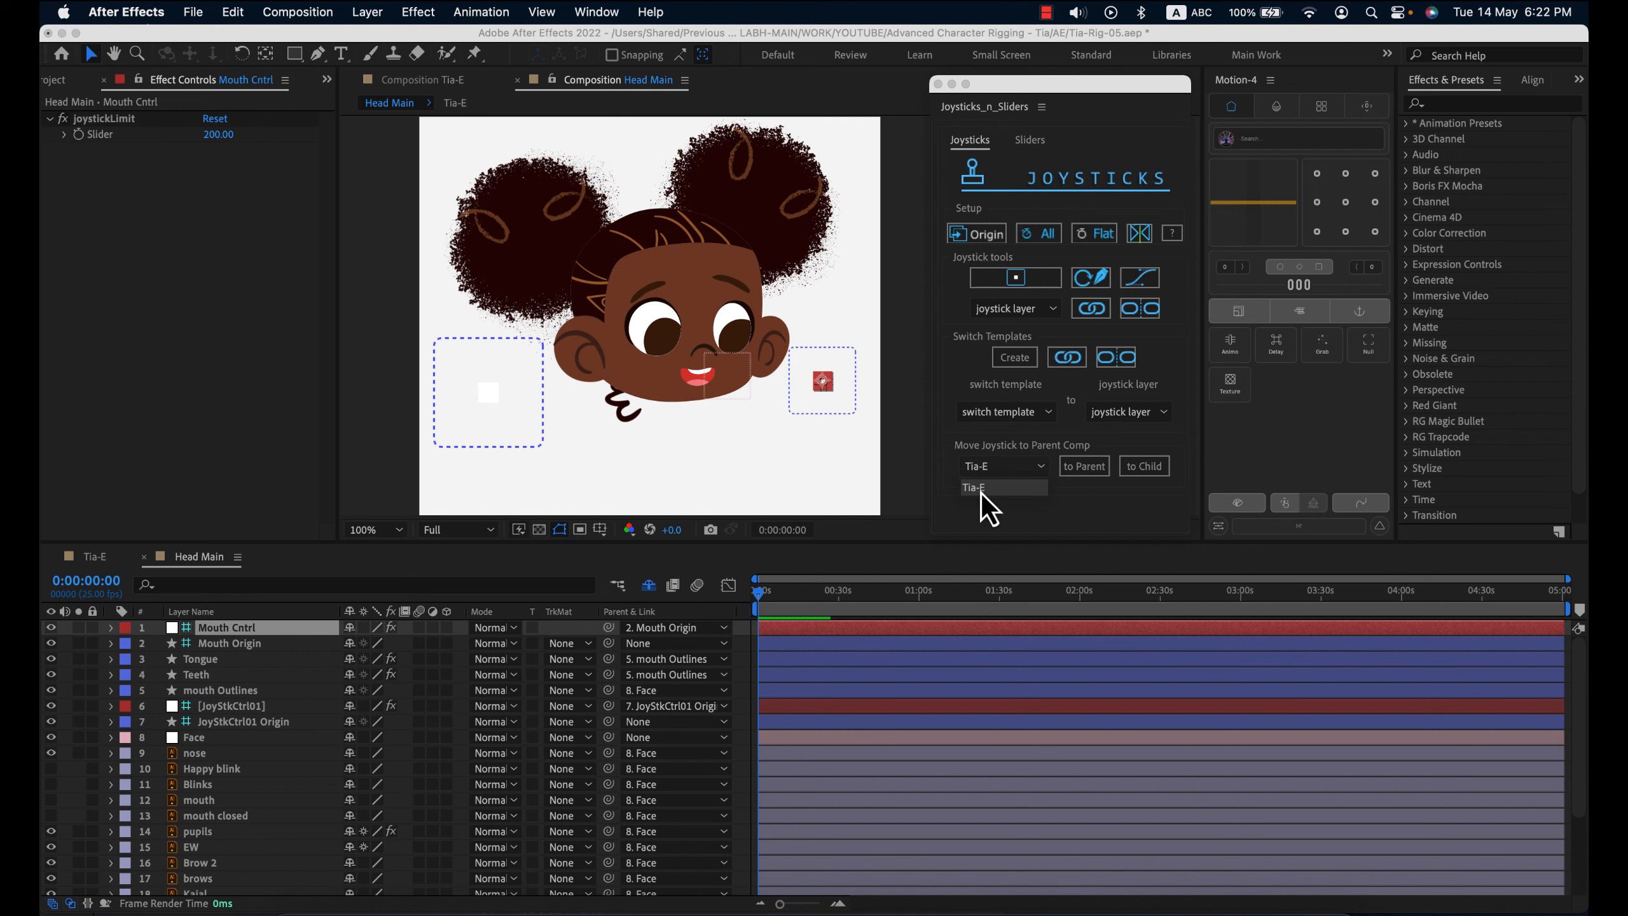
click(997, 490)
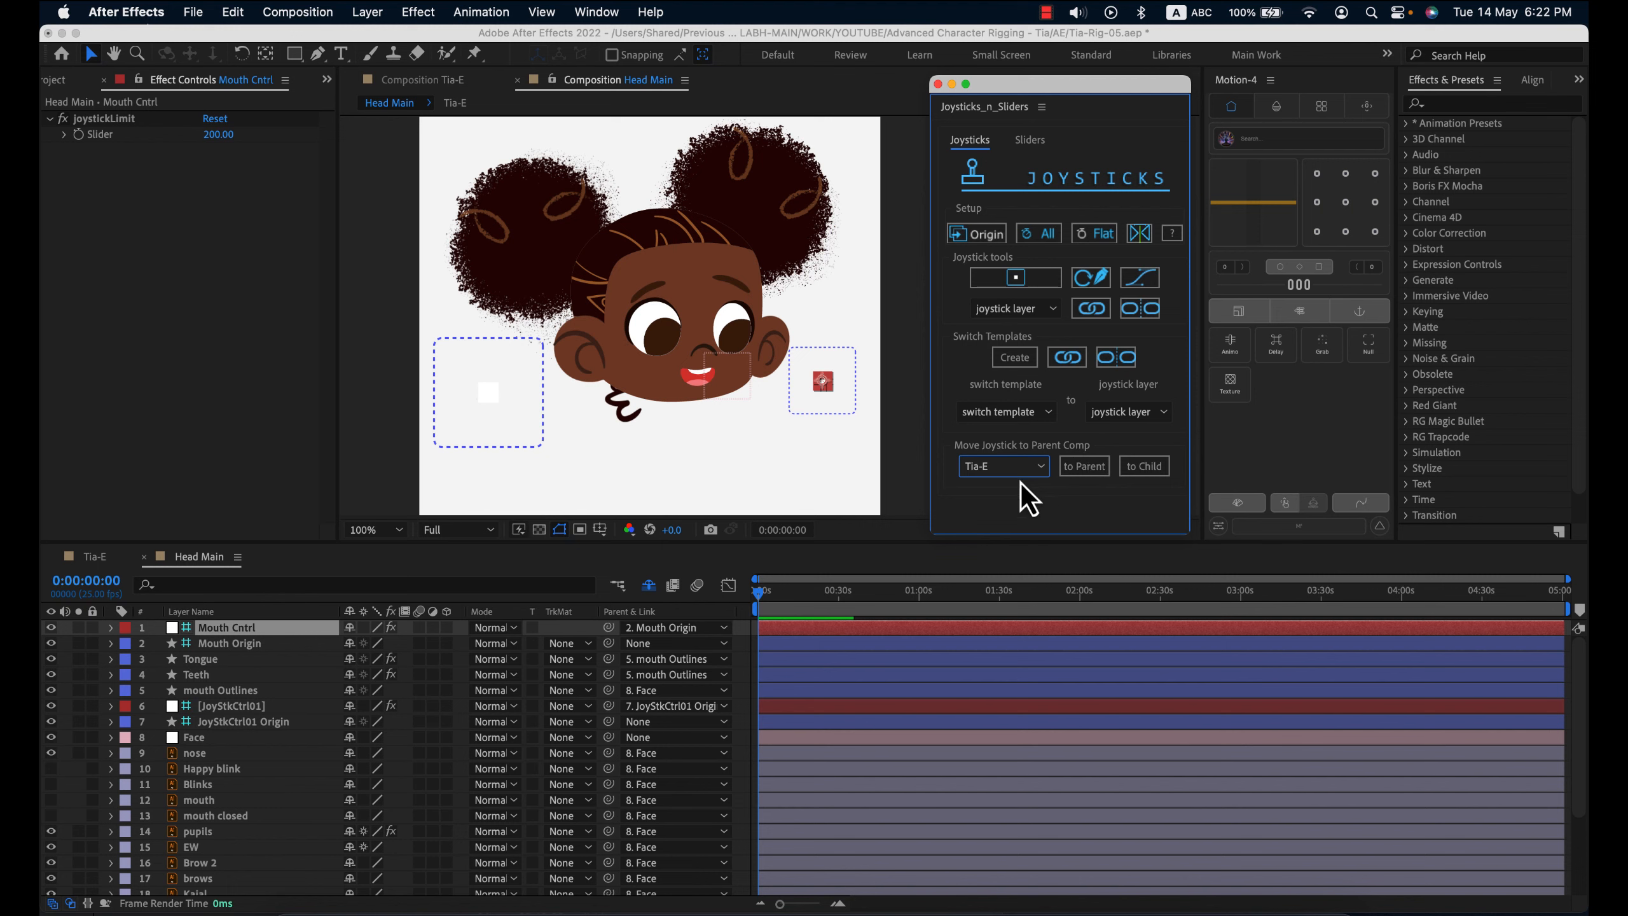
click(97, 558)
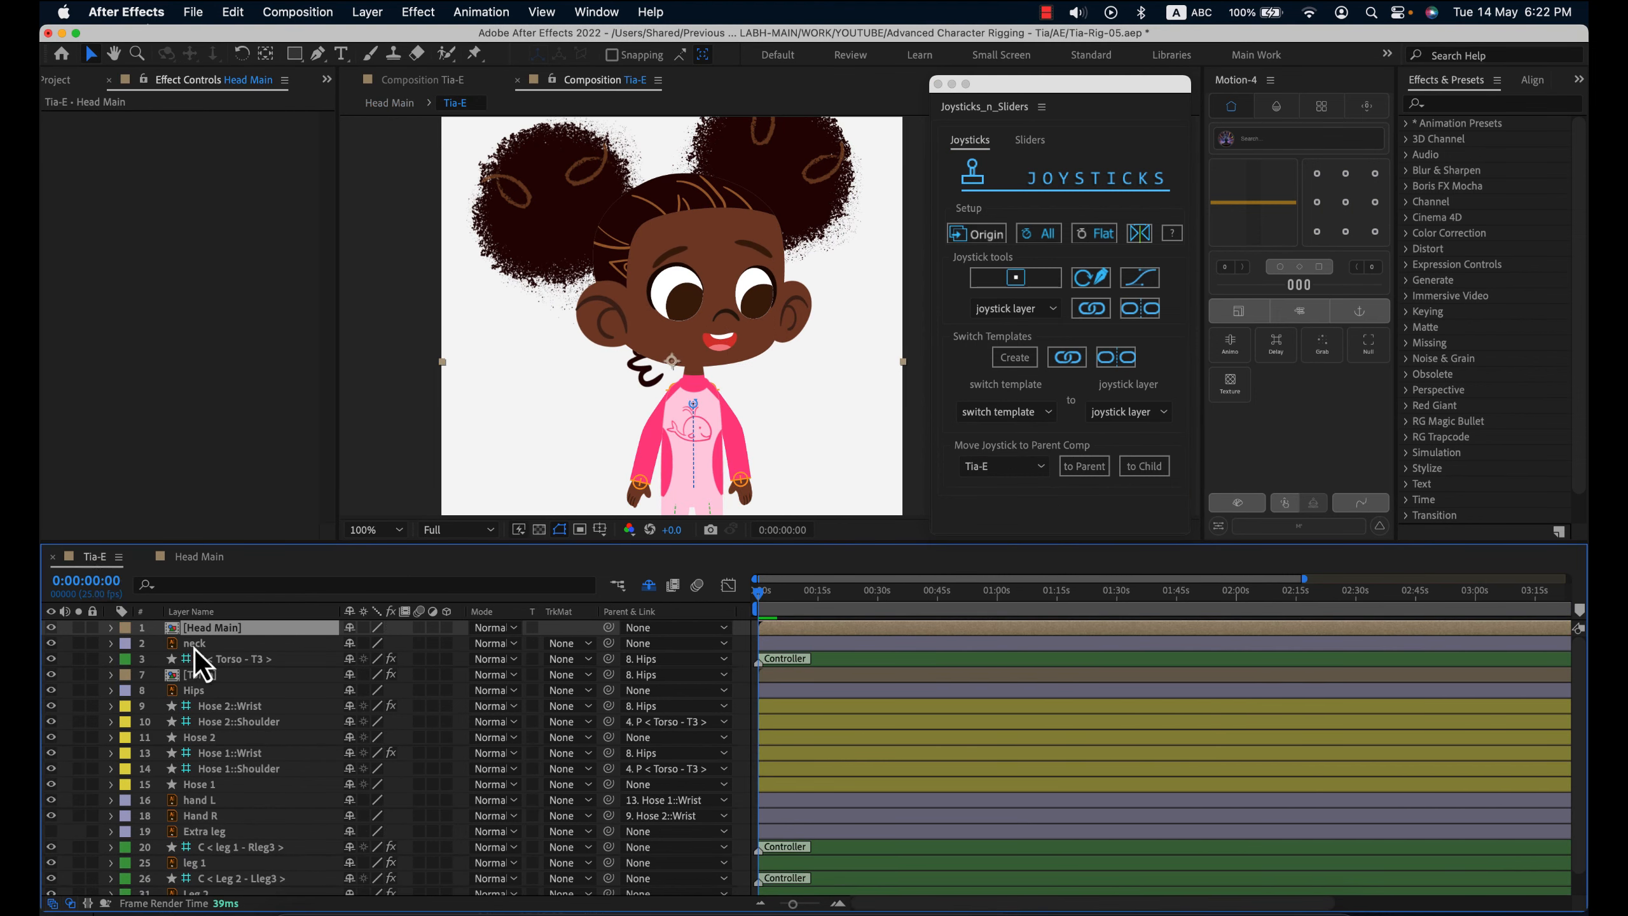
double_click(226, 628)
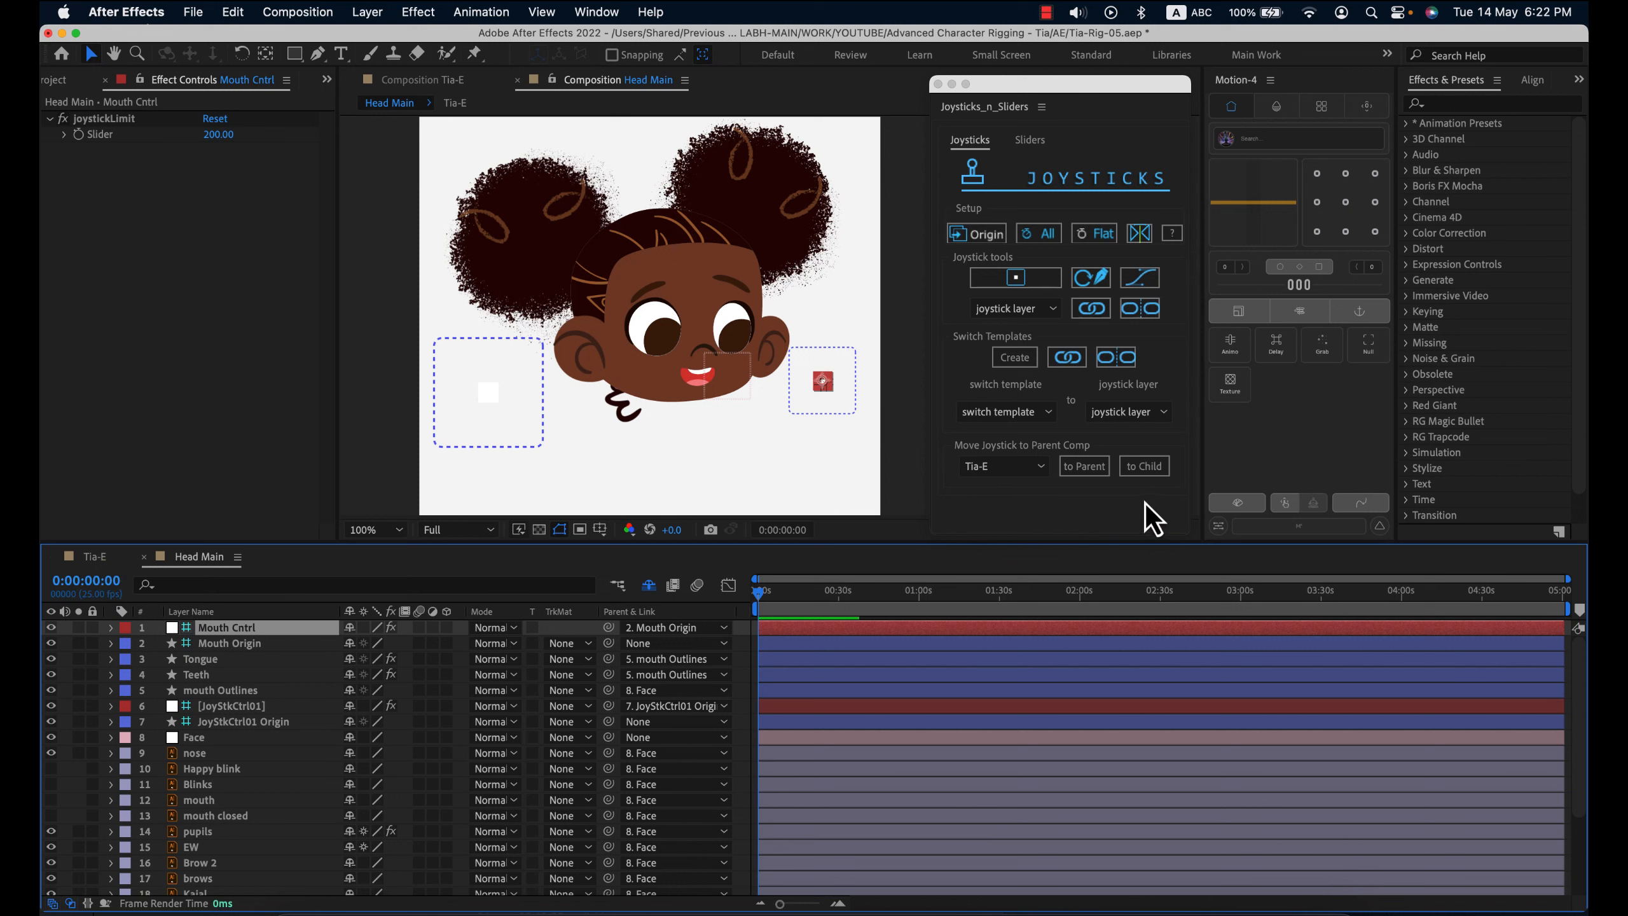
click(1086, 476)
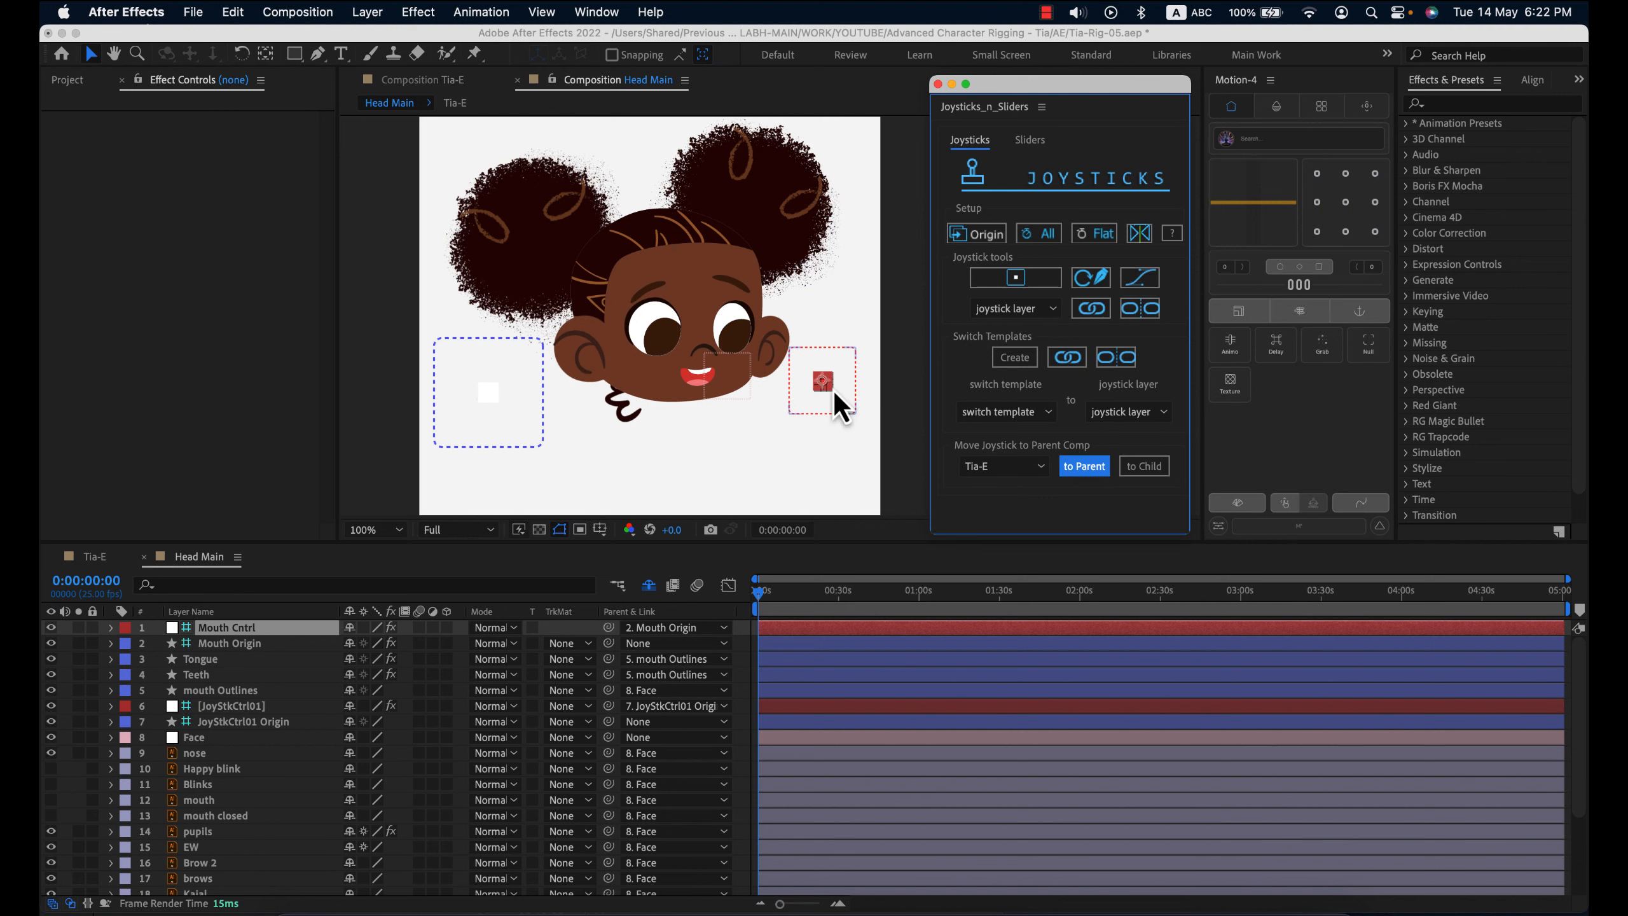
- Test the mouth joystick in the Tia-E composition by moving Mouth Cntrl inside its box
click(95, 556)
click(255, 628)
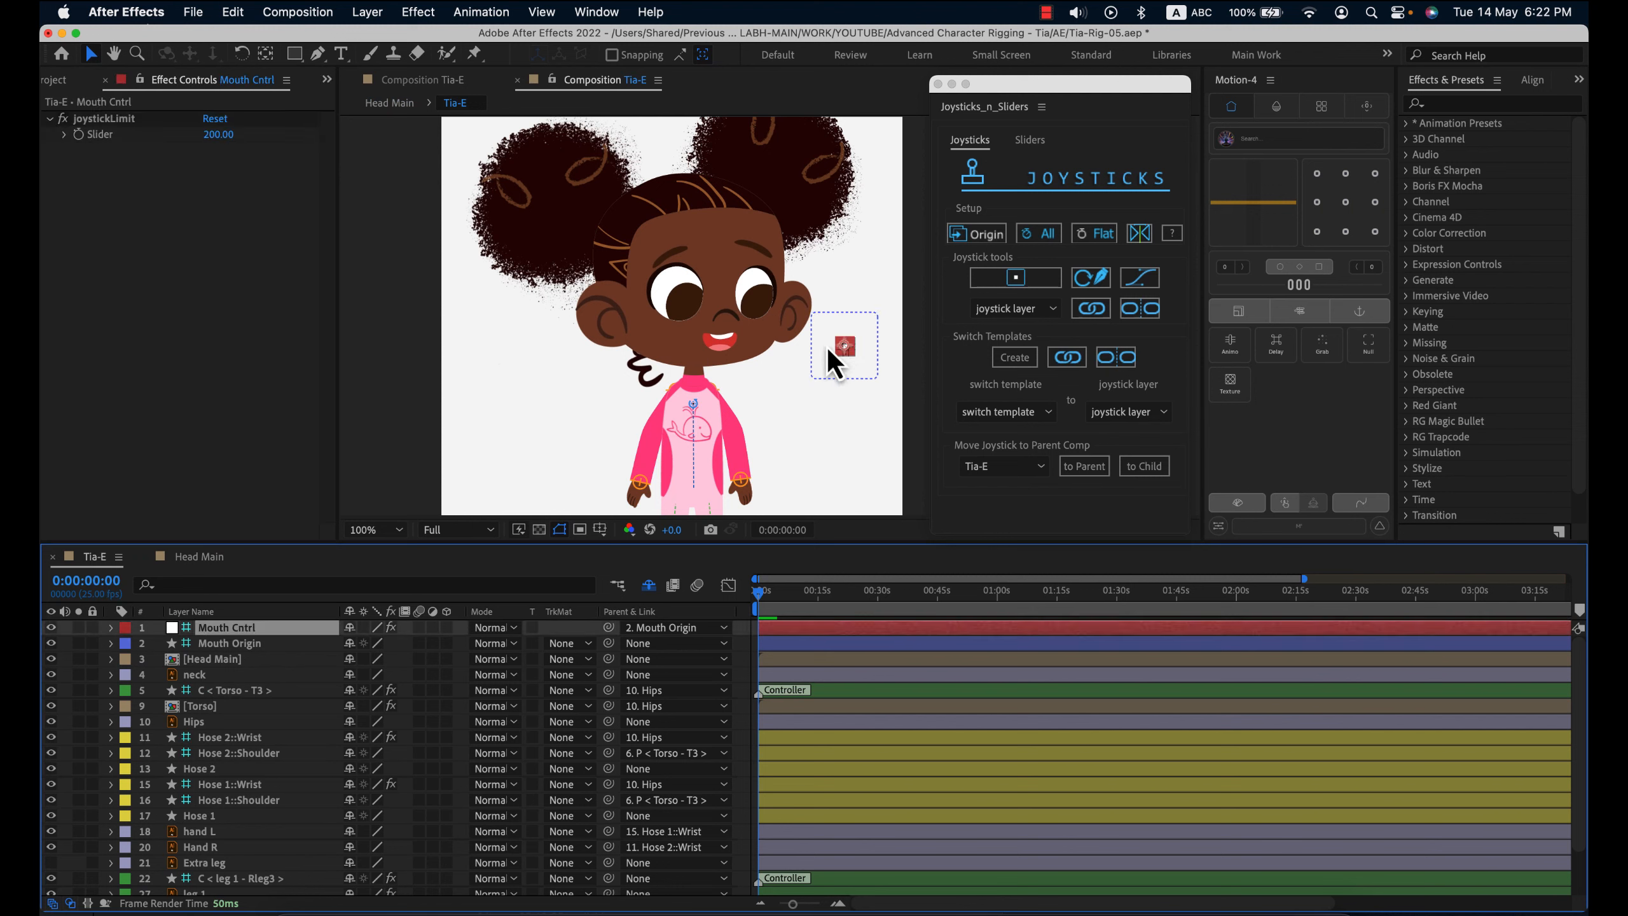
click(208, 666)
click(252, 634)
drag(847, 352, 854, 358)
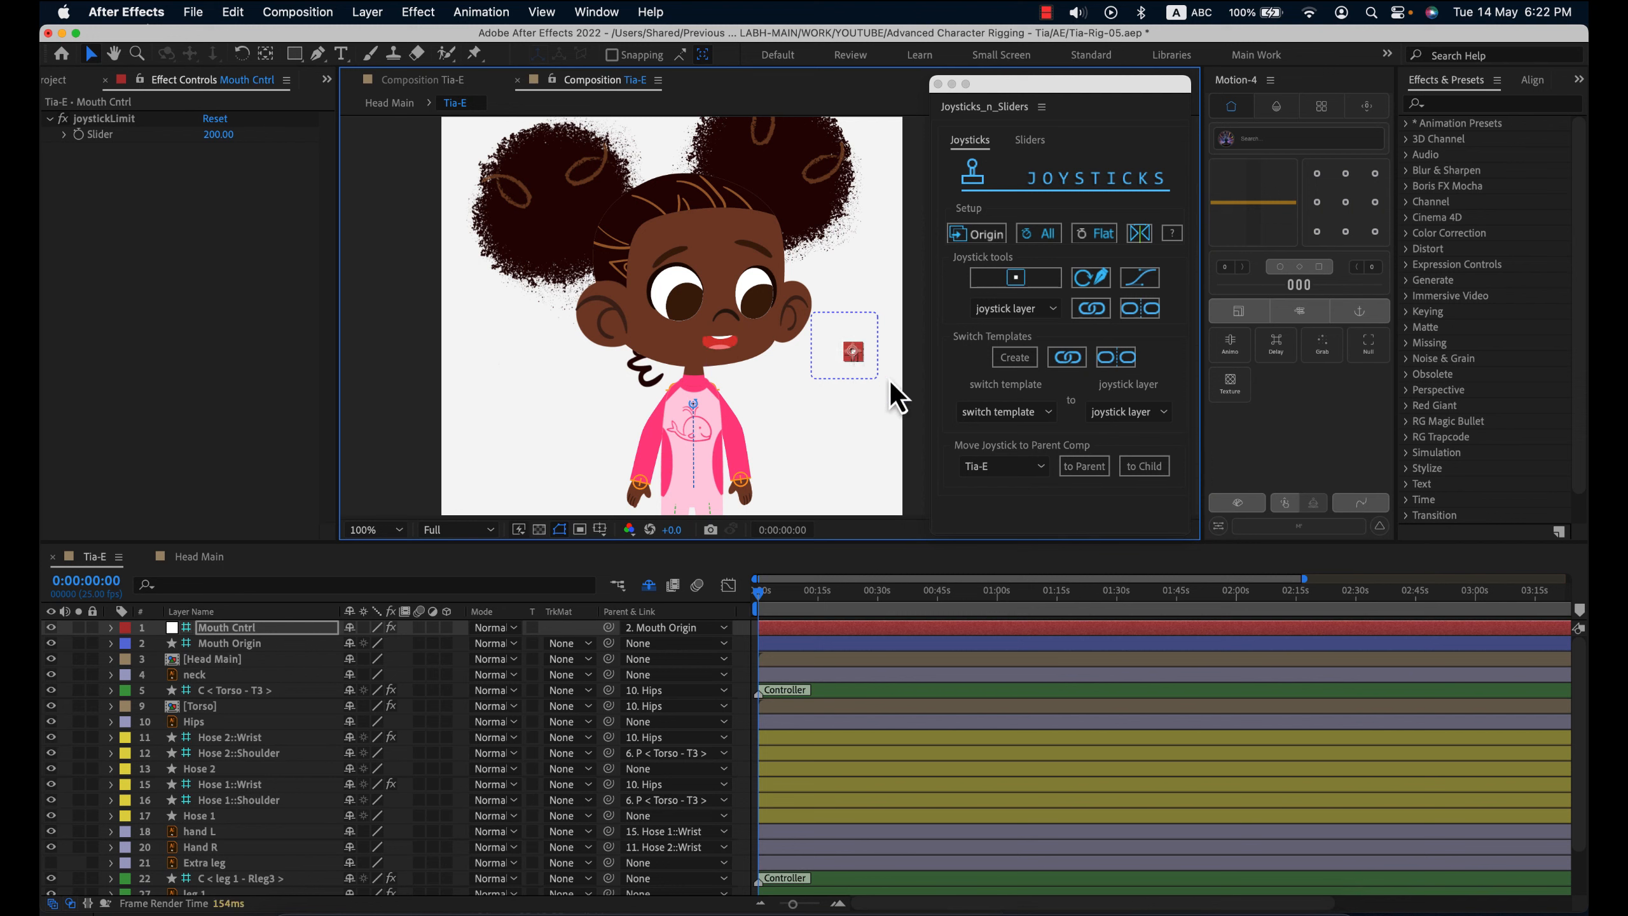
- Rename the JoyStkCtrl01 layer in Head Main as Head Cntrl and move that joystick to the parent composition Tia-E
click(199, 556)
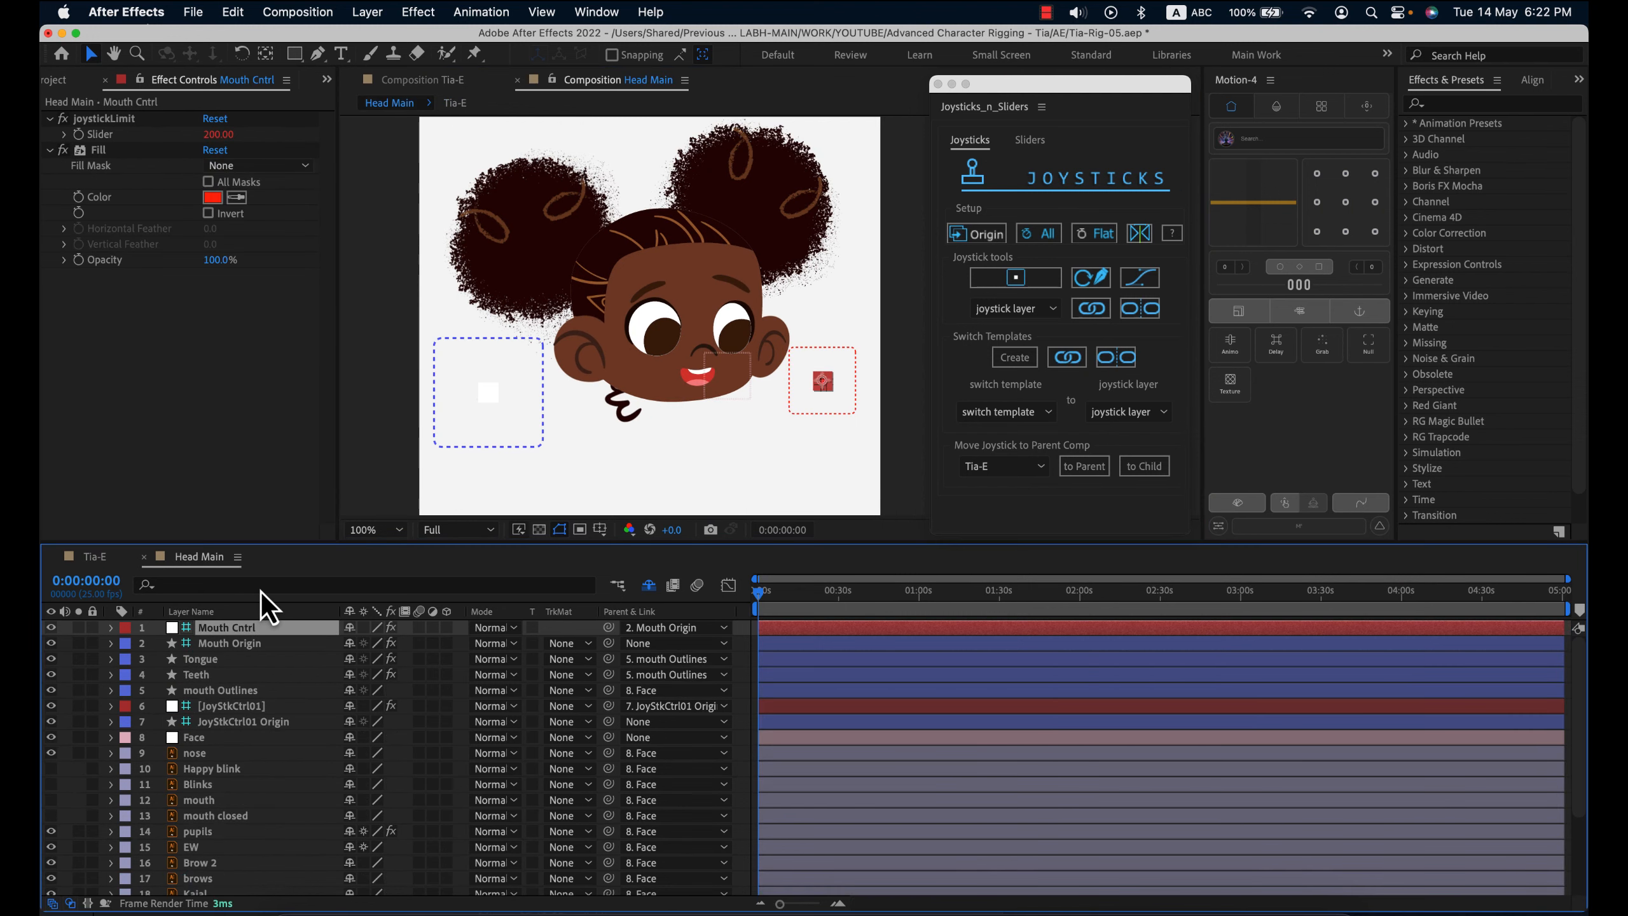
click(254, 709)
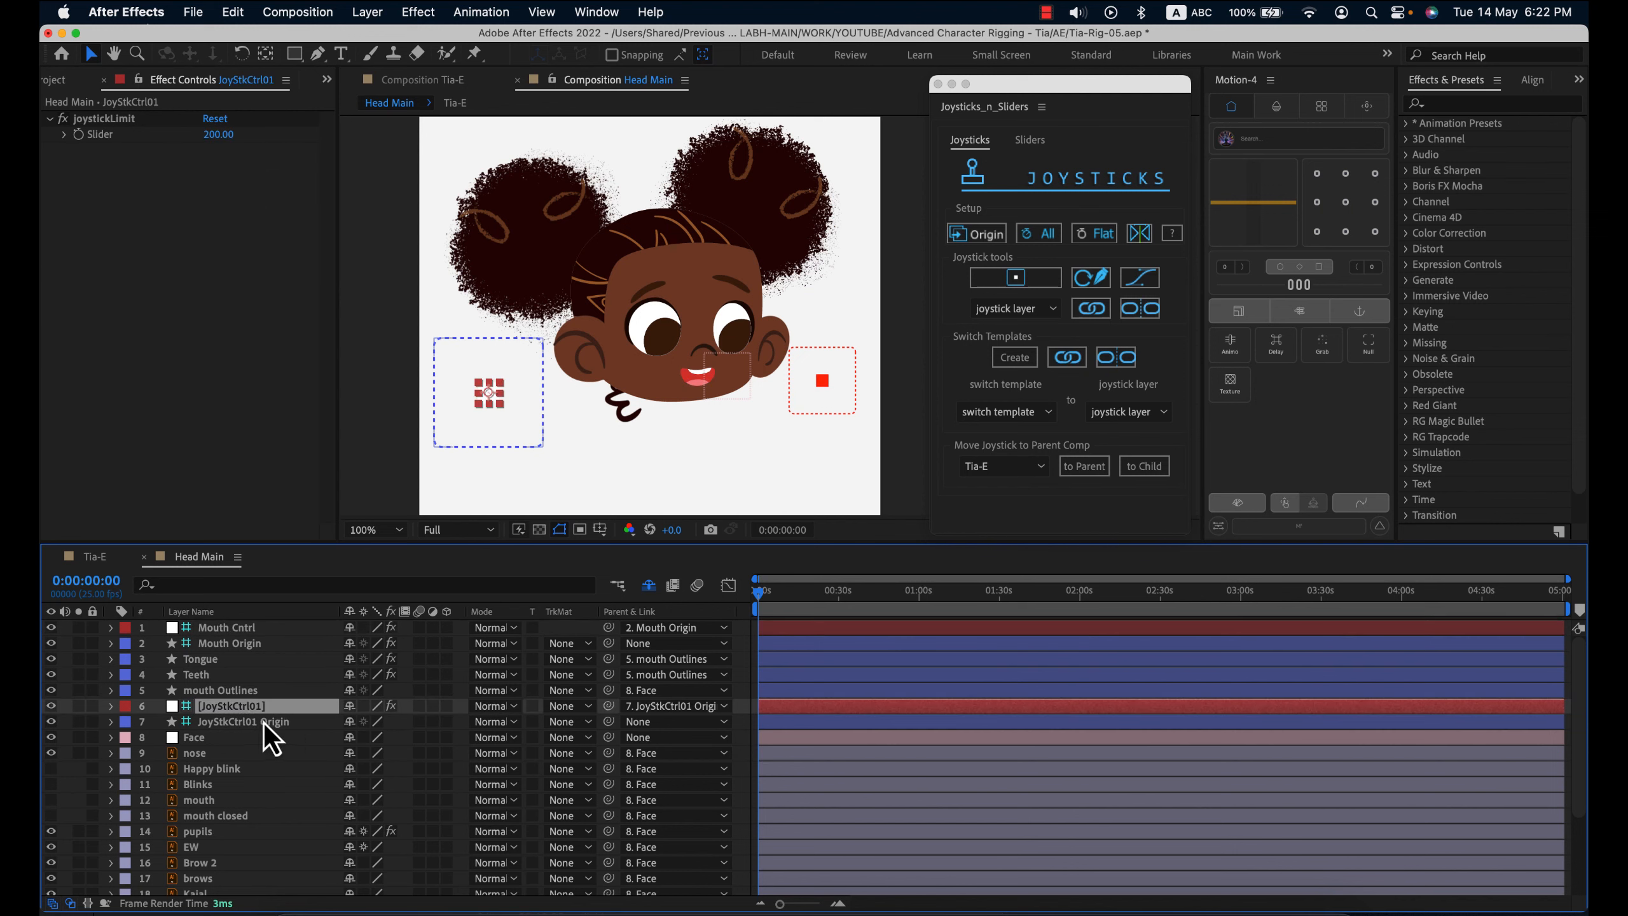
key(Return)
text(H)
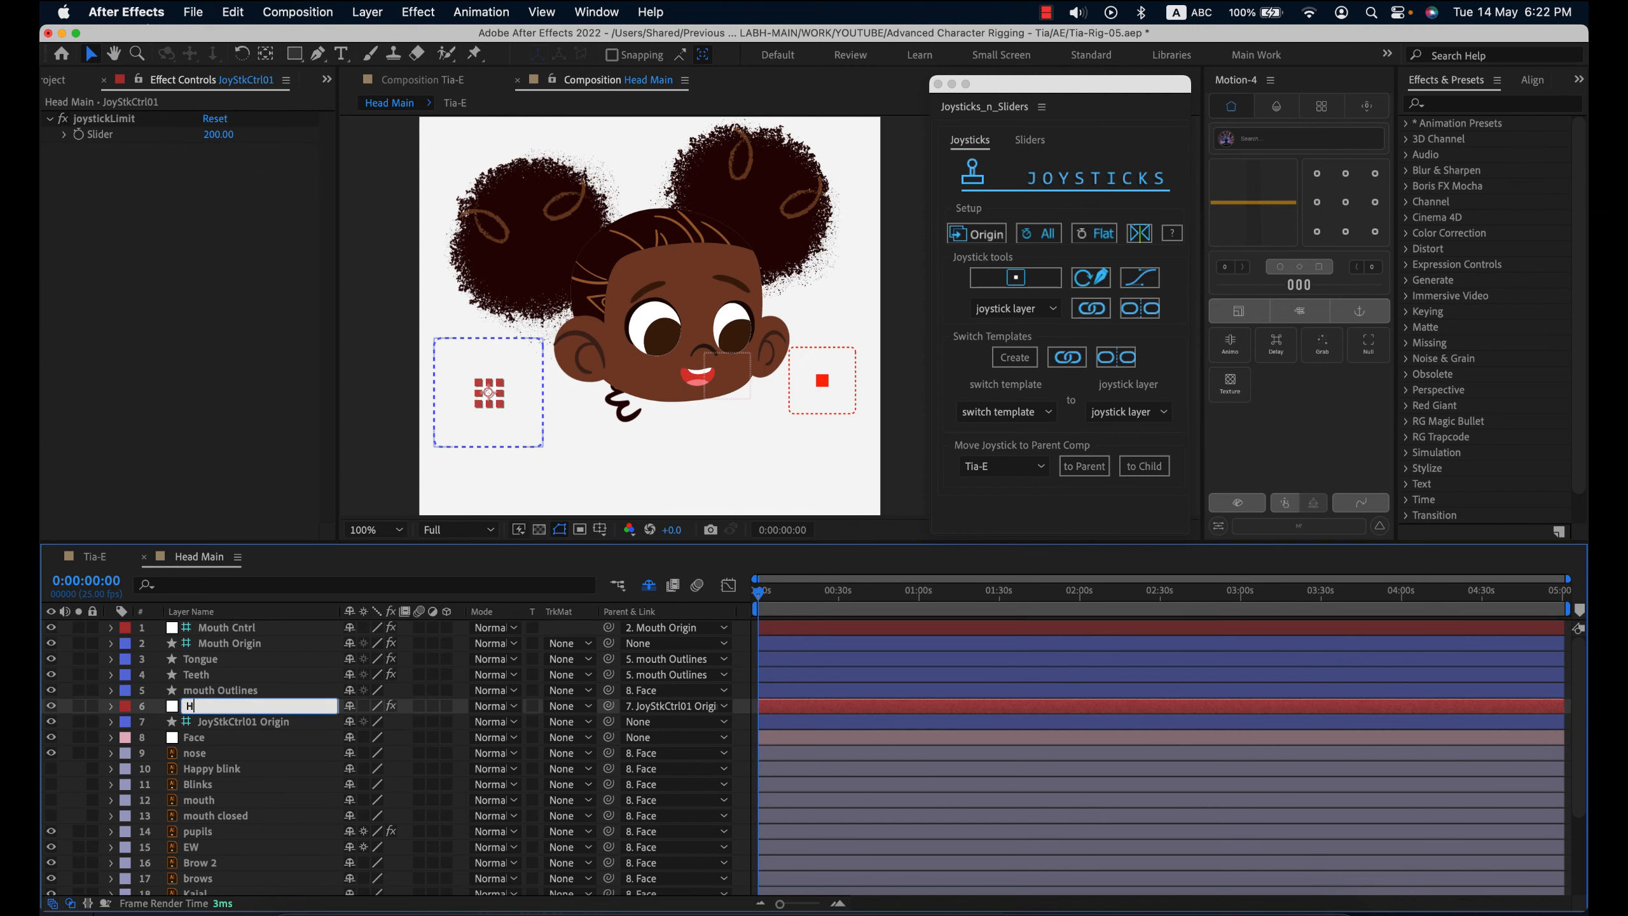
text(ead Cntrl)
key(Return)
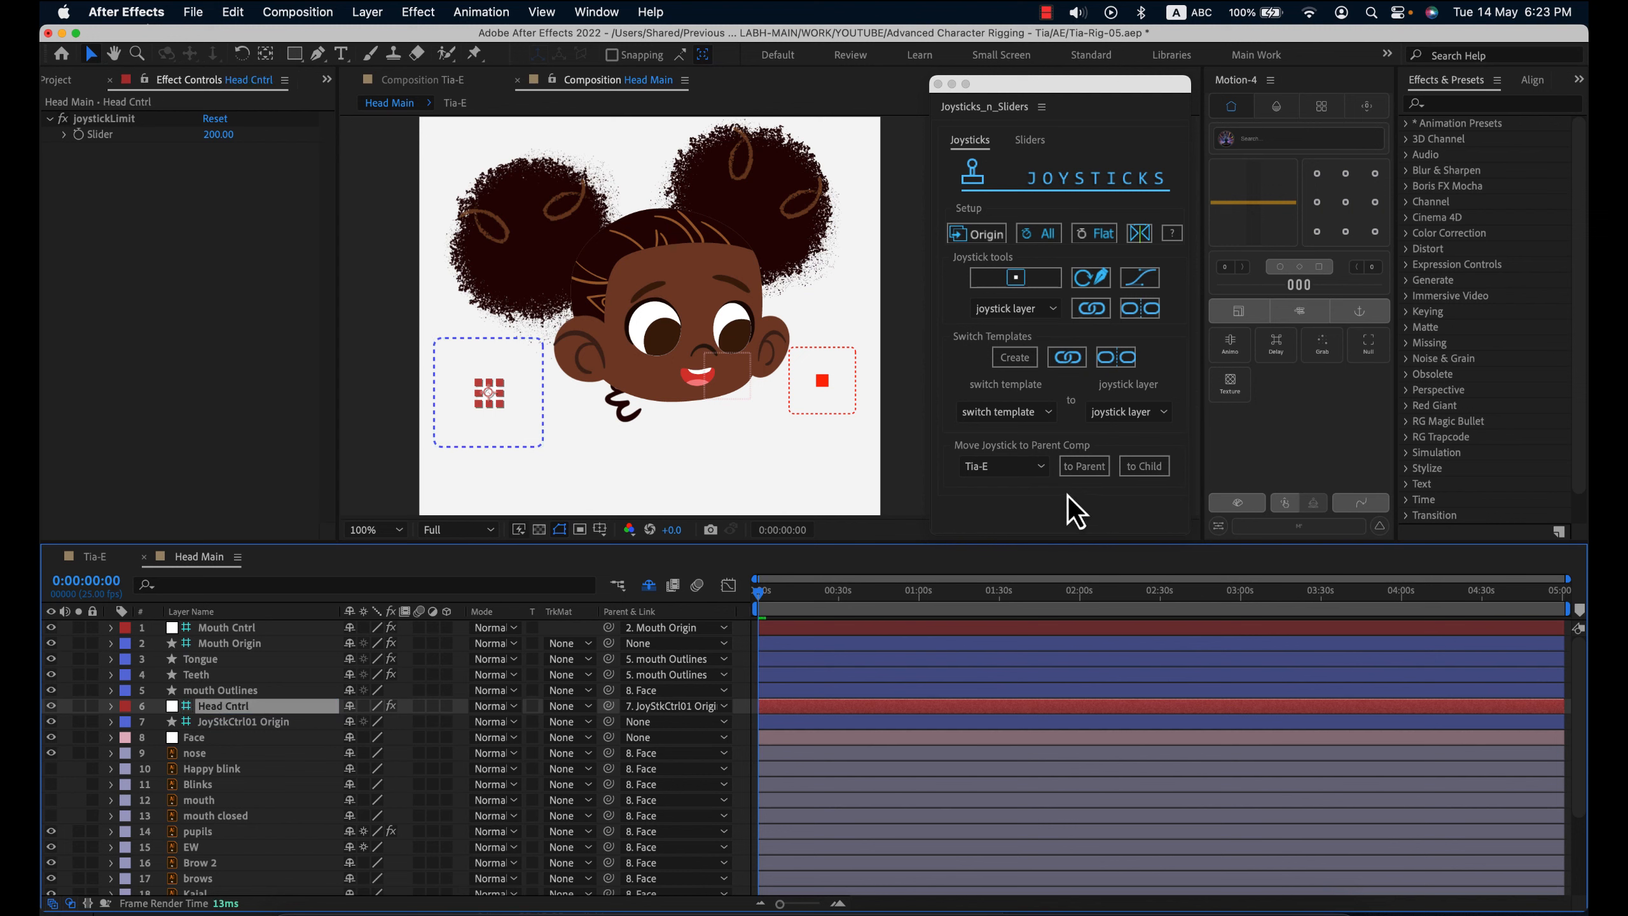
click(1084, 466)
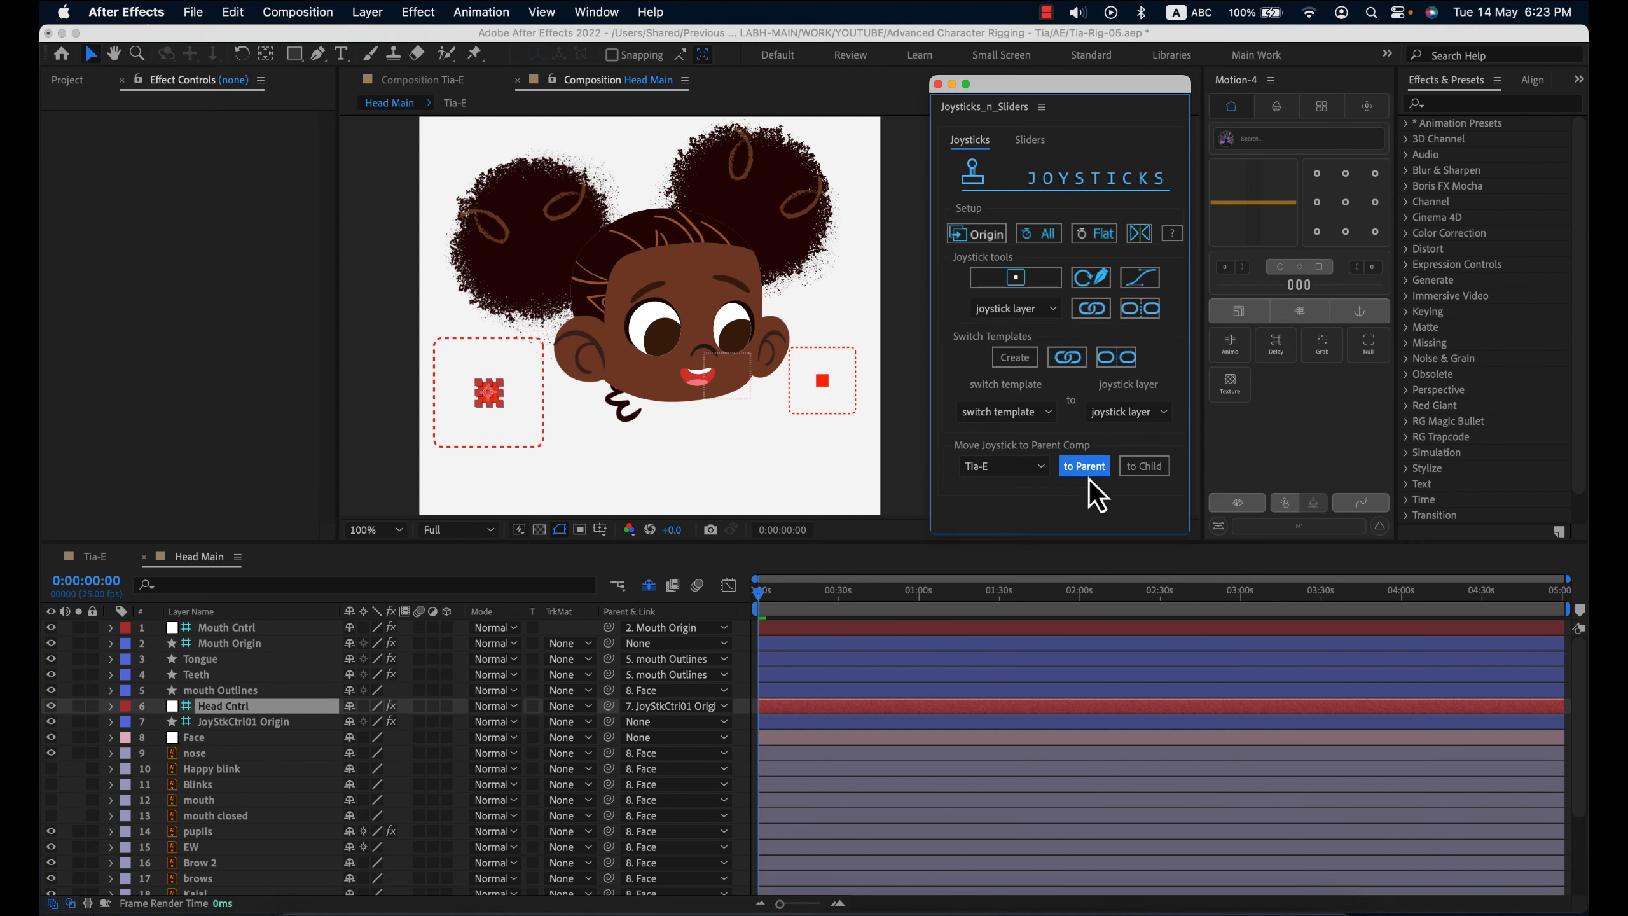
- Test the Head Cntrl and Mouth Cntrl joysticks in Tia-E by moving each inside its box, and undo both moves
click(102, 556)
drag(513, 373, 516, 403)
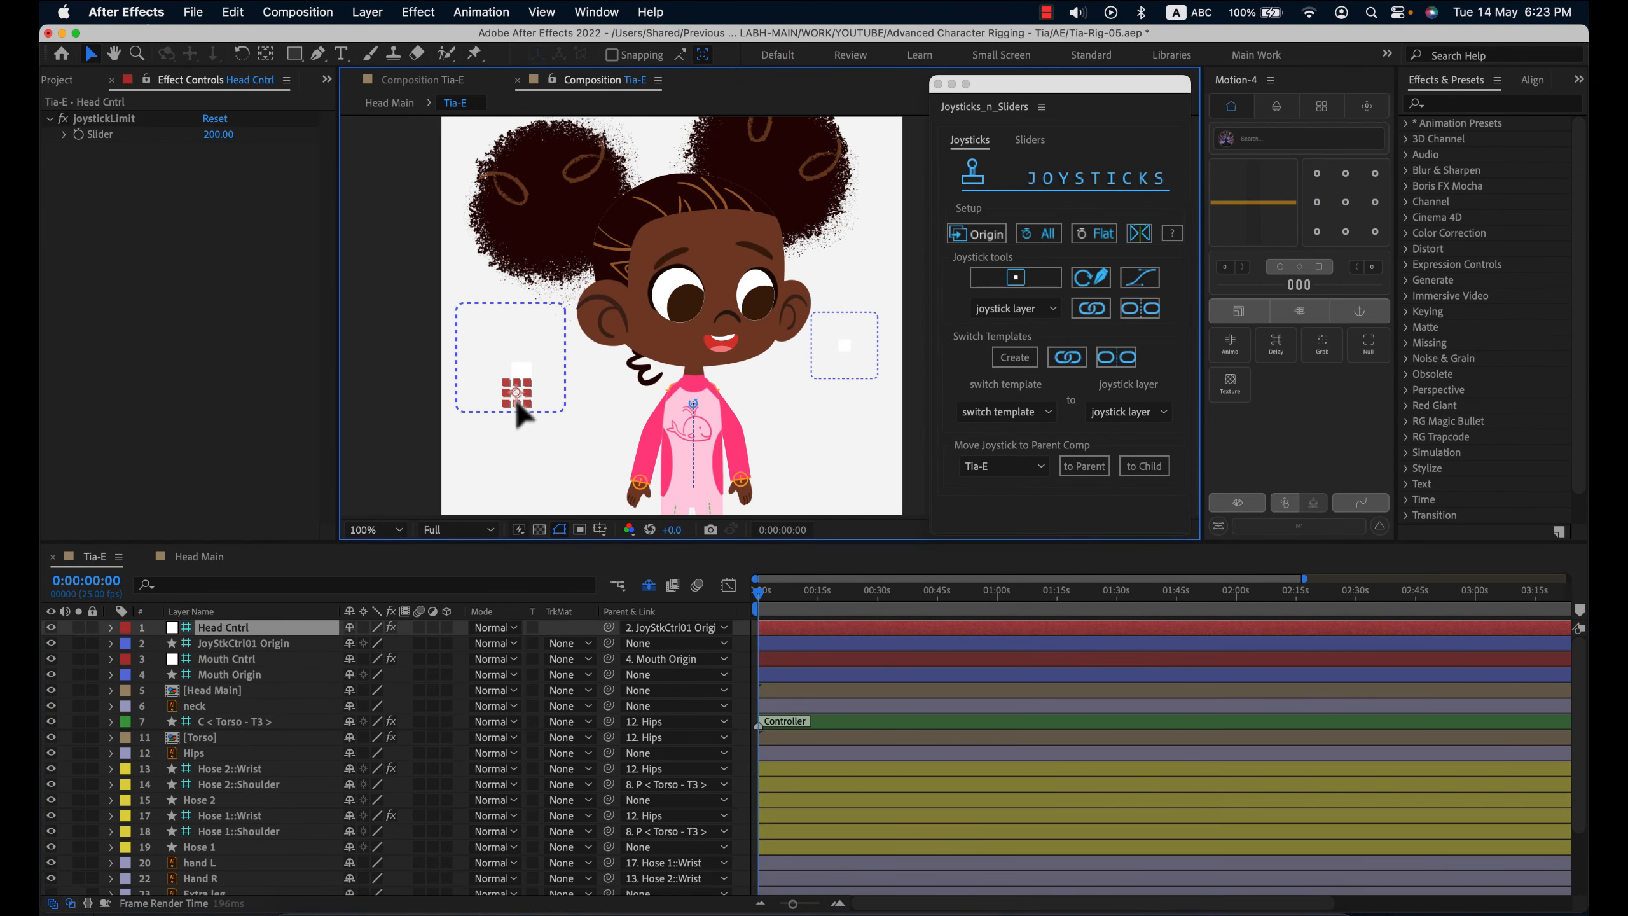
click(845, 349)
mouse_move(843, 350)
mouse_down()
mouse_move(838, 332)
mouse_move(859, 357)
mouse_up()
click(252, 658)
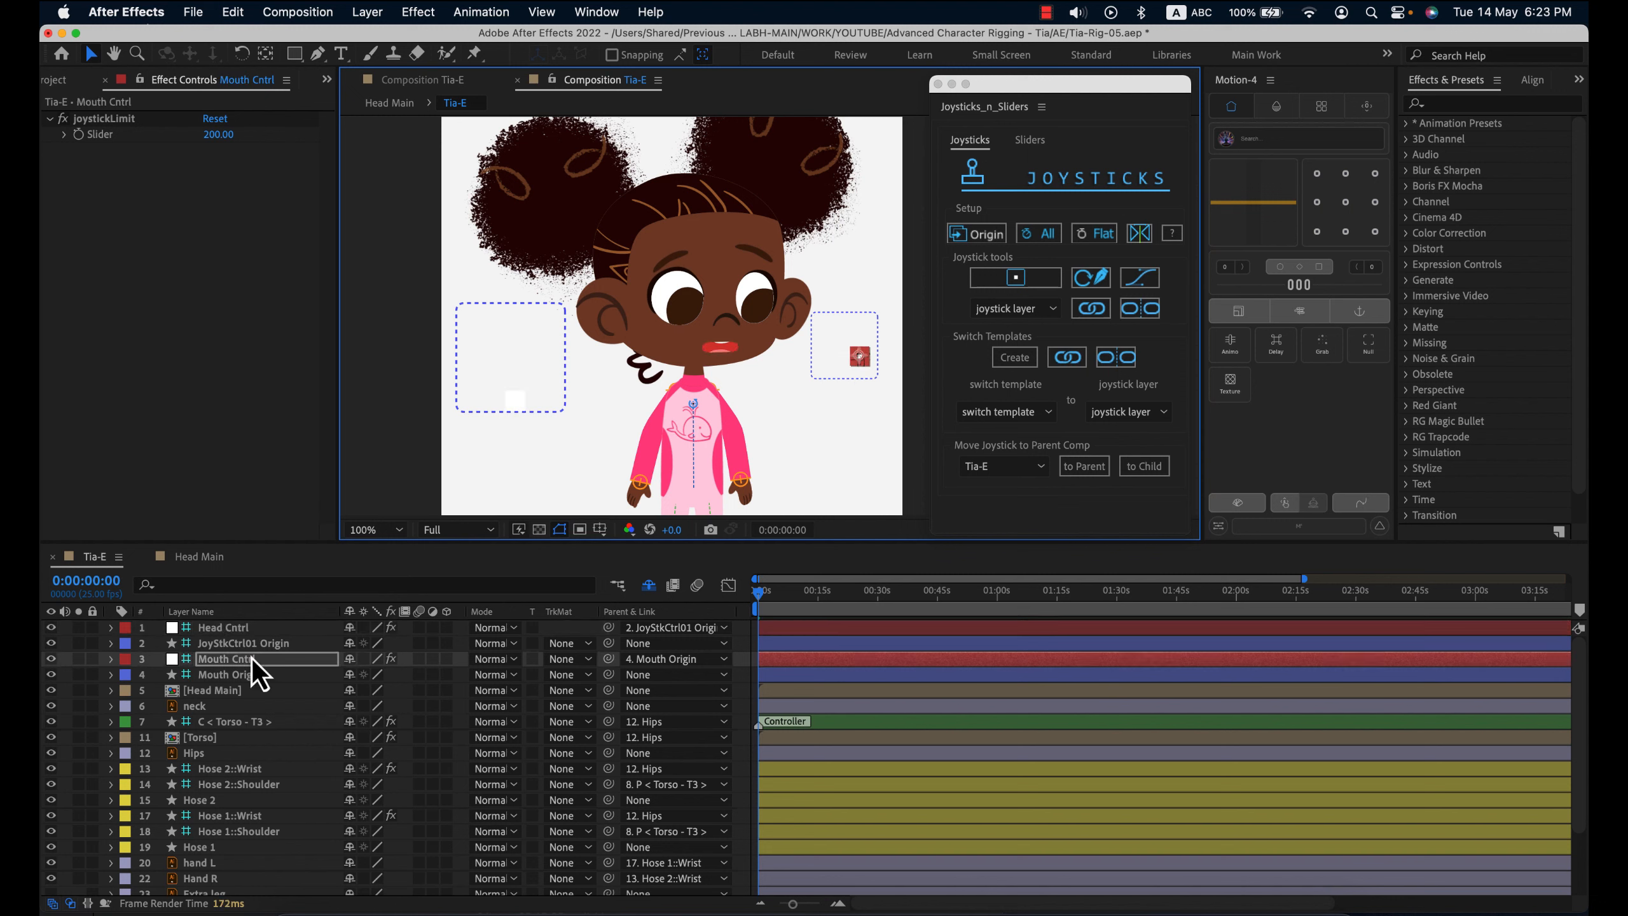
click(224, 695)
scroll(247, 736, down, 2)
scroll(250, 733, up, 2)
key(super+z)
key(super+z)
- Open the Head Main composition and draw a region of interest around the head and both joysticks
click(225, 695)
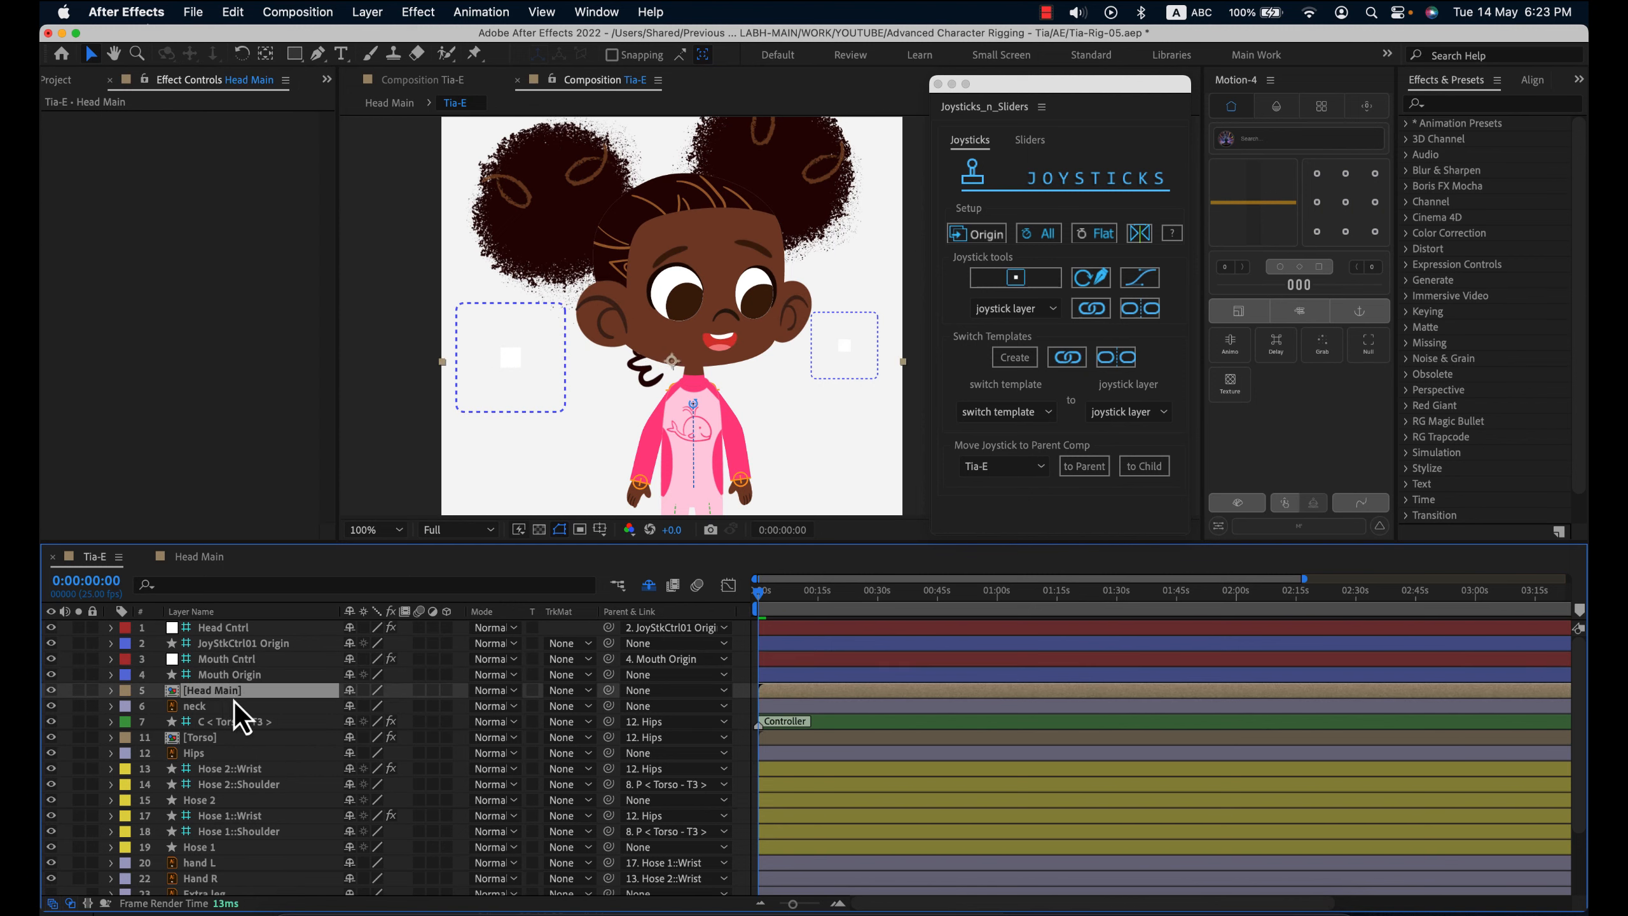
scroll(670, 415, down, 2)
scroll(670, 414, up, 2)
scroll(699, 372, down, 2)
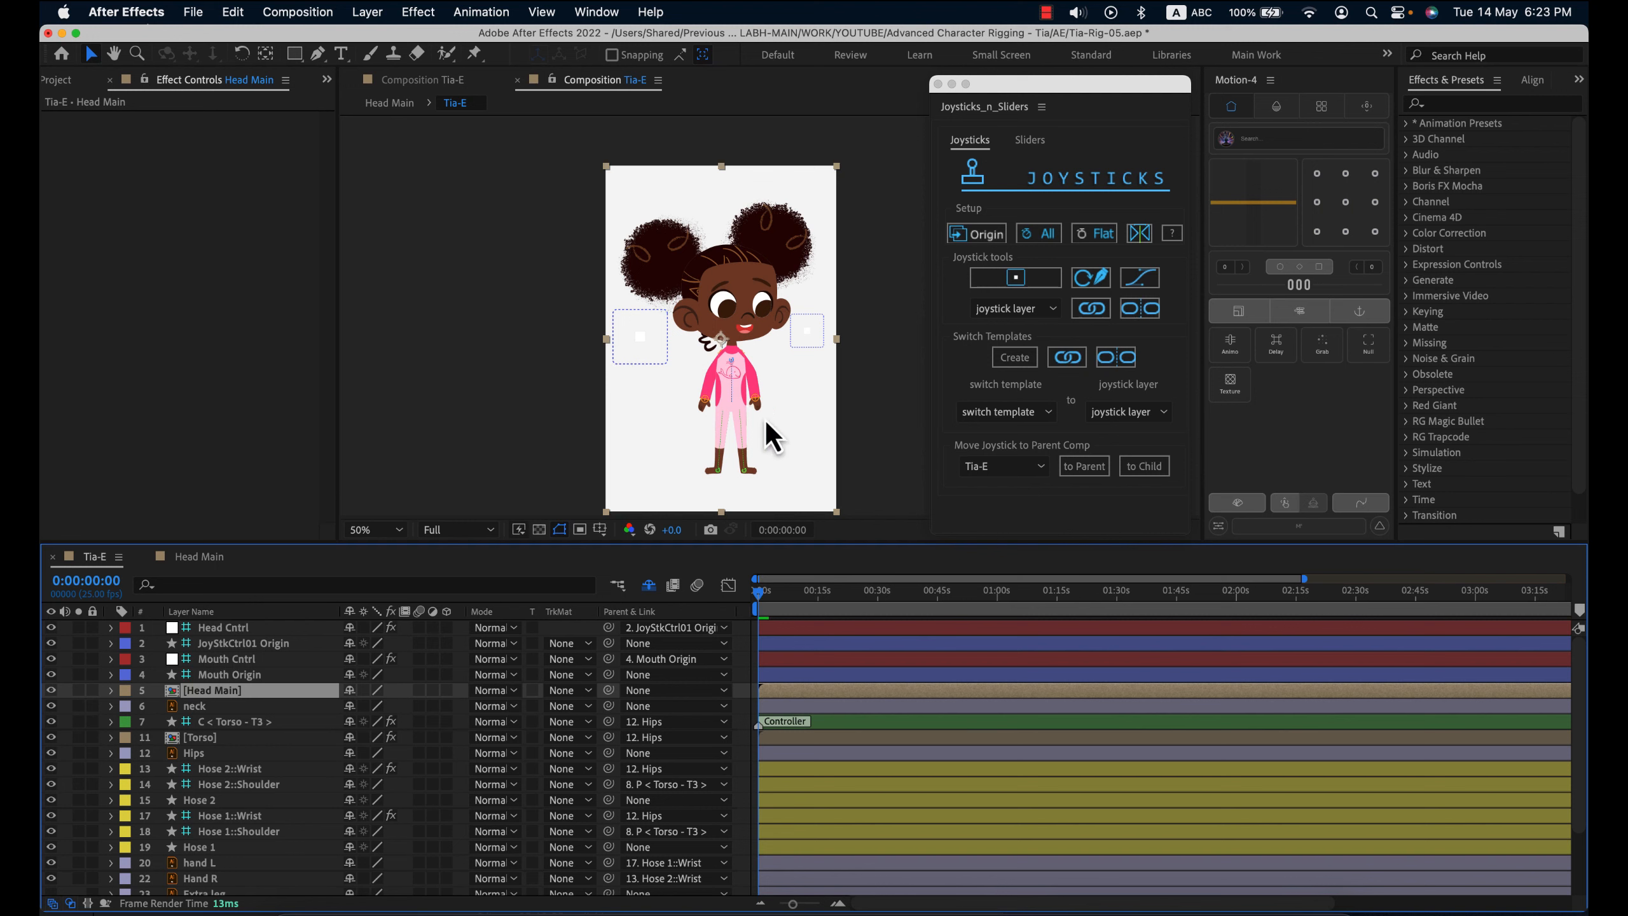
double_click(282, 693)
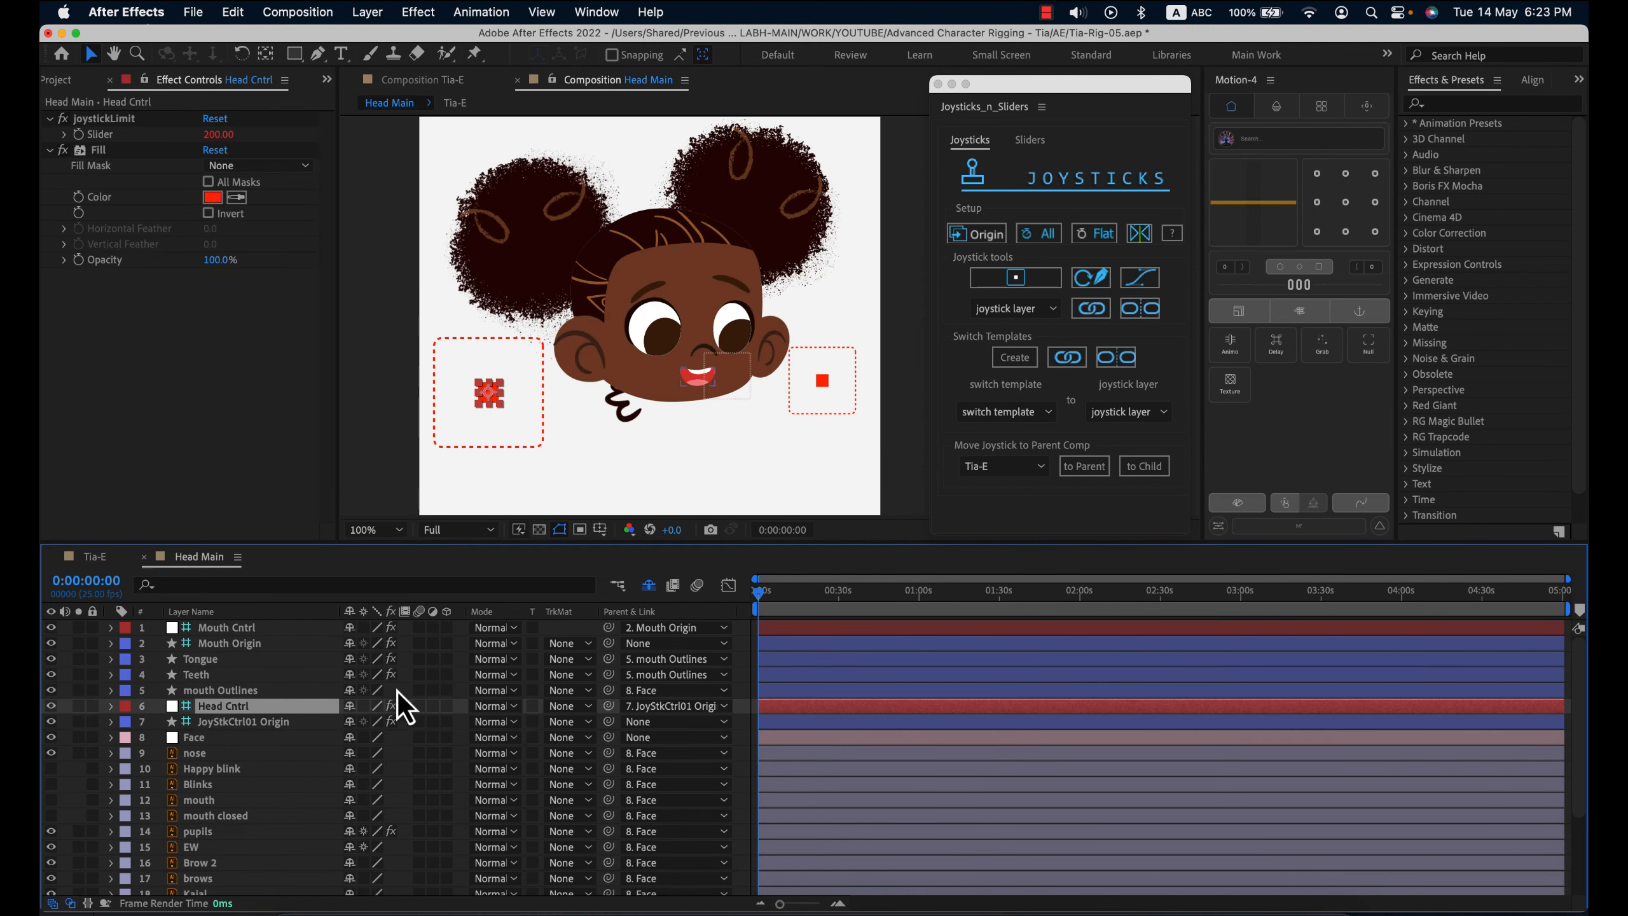
scroll(636, 374, down, 2)
key(space)
drag(753, 405, 763, 347)
key(space)
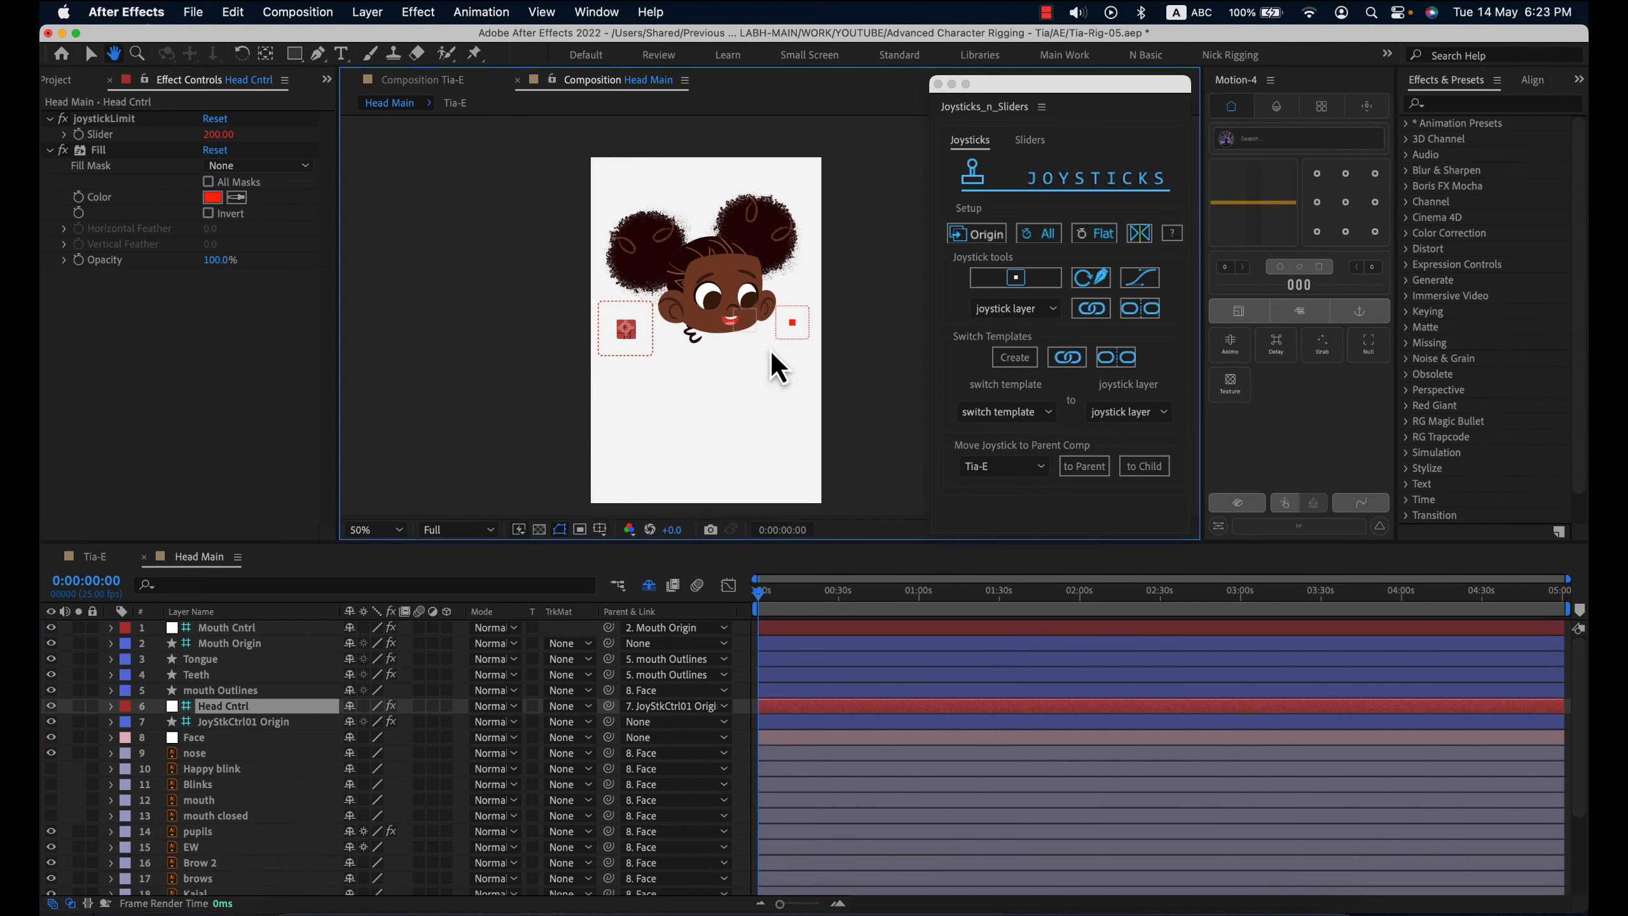
key(space)
drag(734, 429, 734, 397)
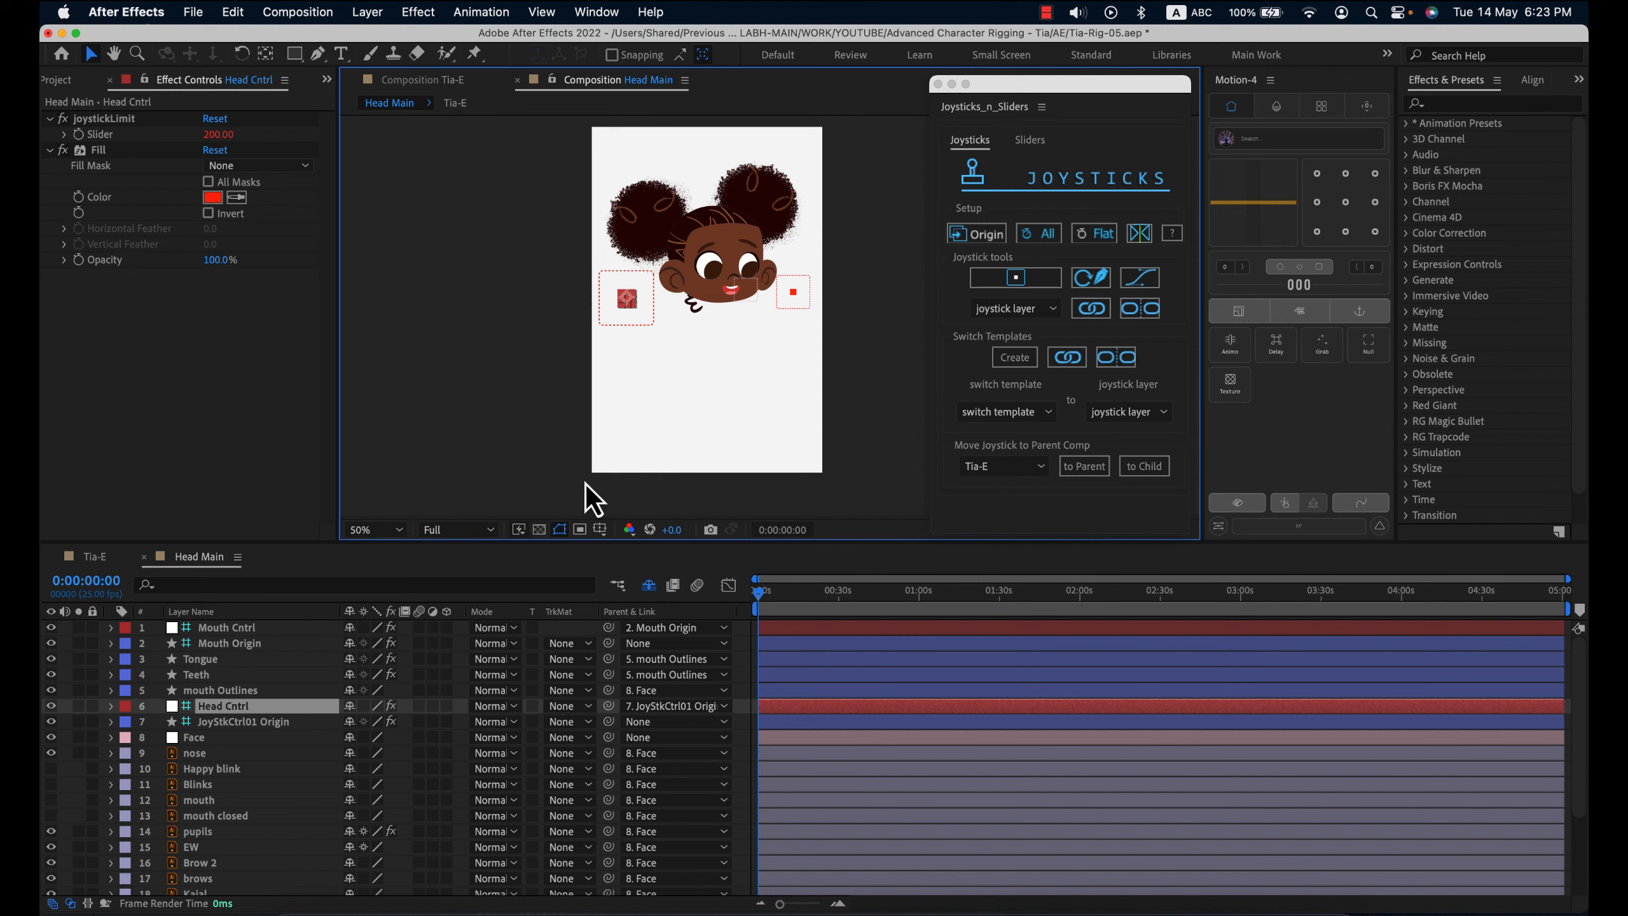
click(583, 534)
drag(590, 136, 842, 339)
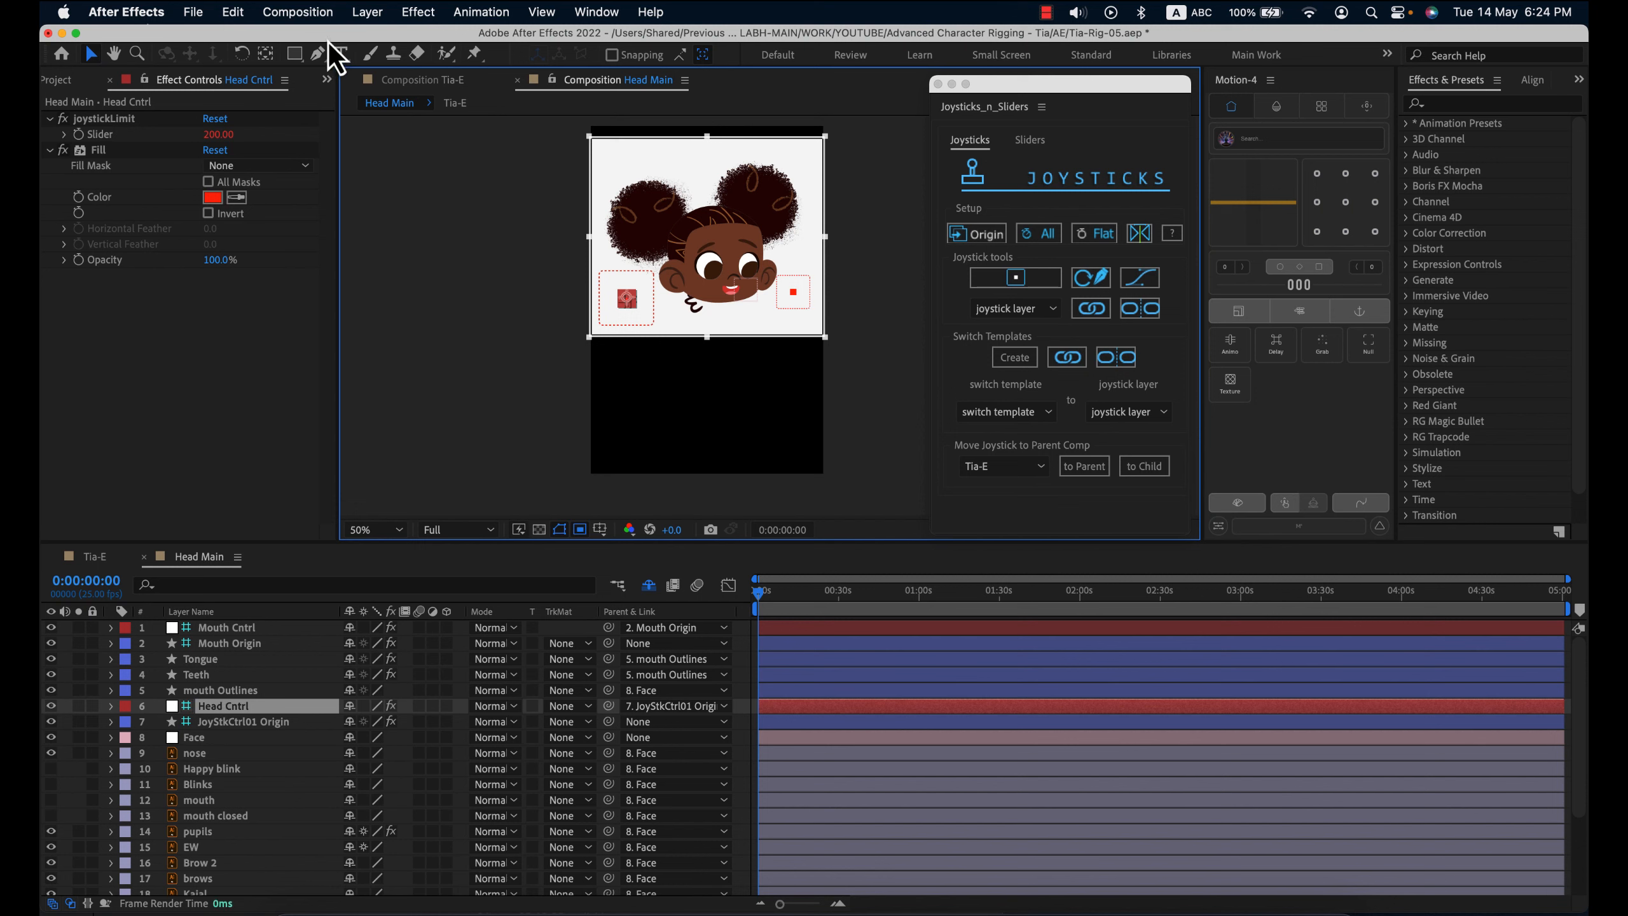
- Crop the Head Main composition to the region of interest and return to the Tia-E composition
click(314, 17)
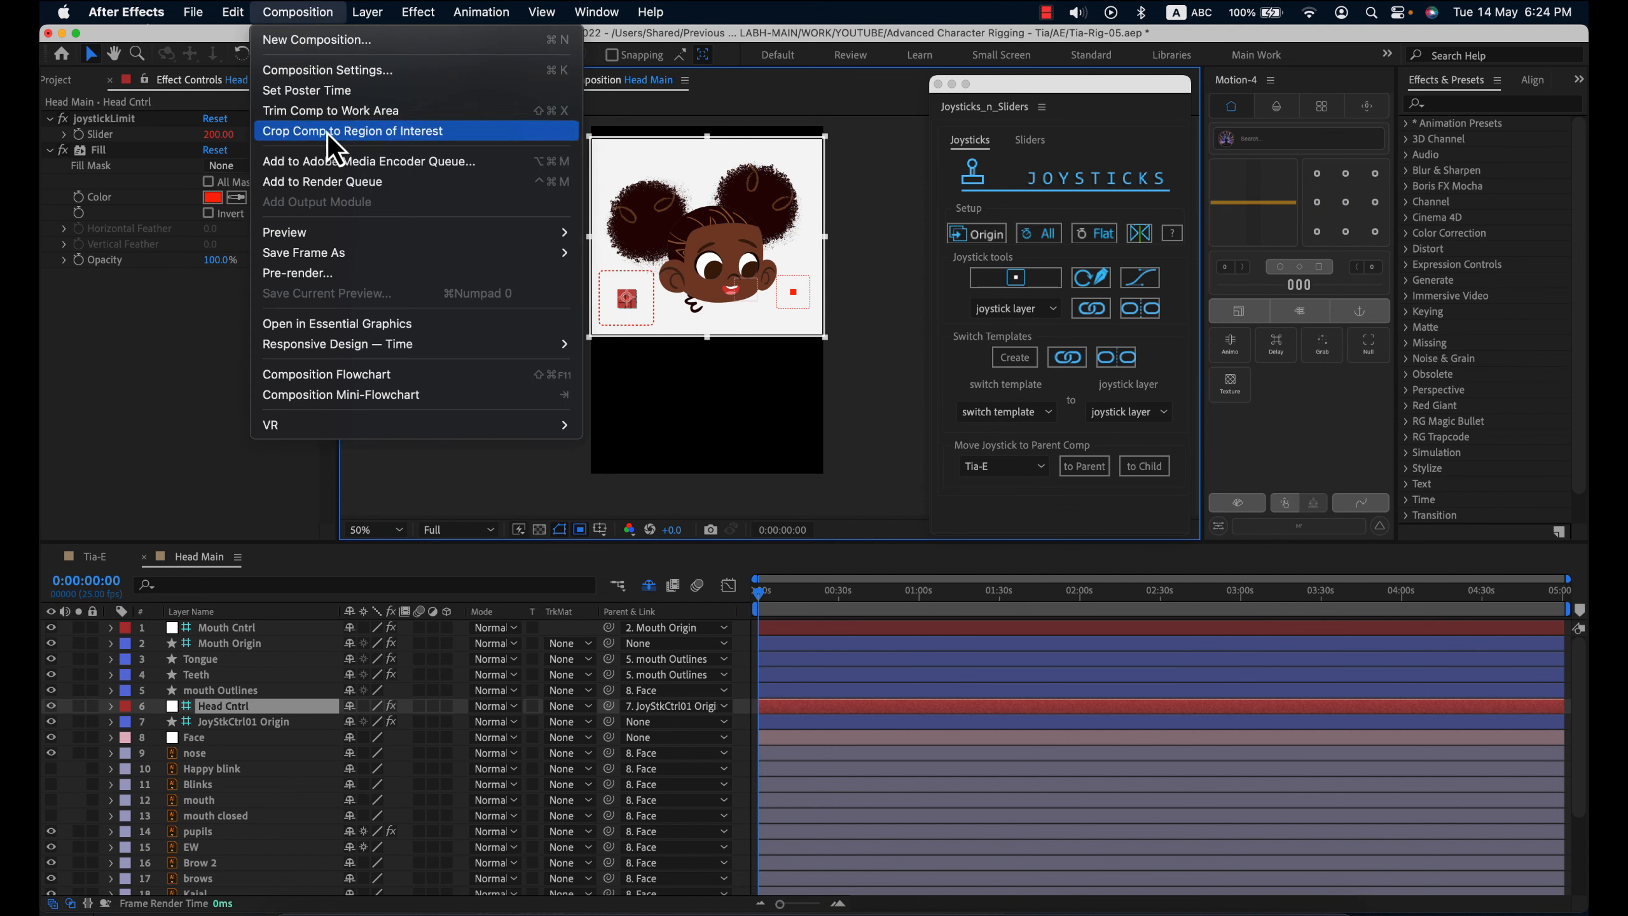
click(461, 135)
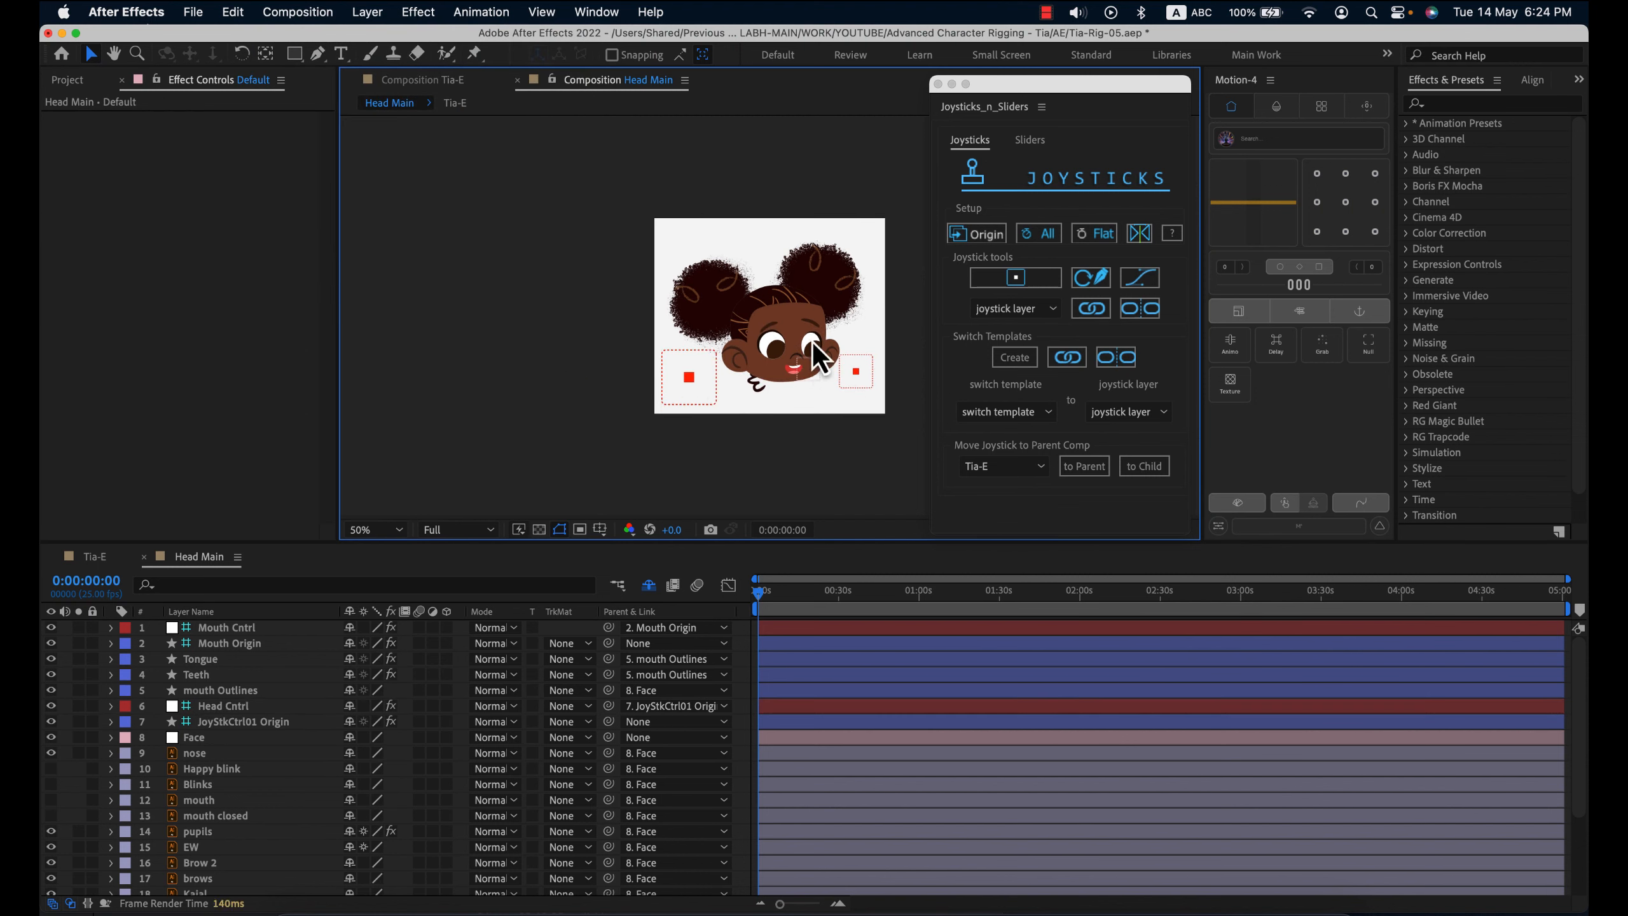
click(205, 572)
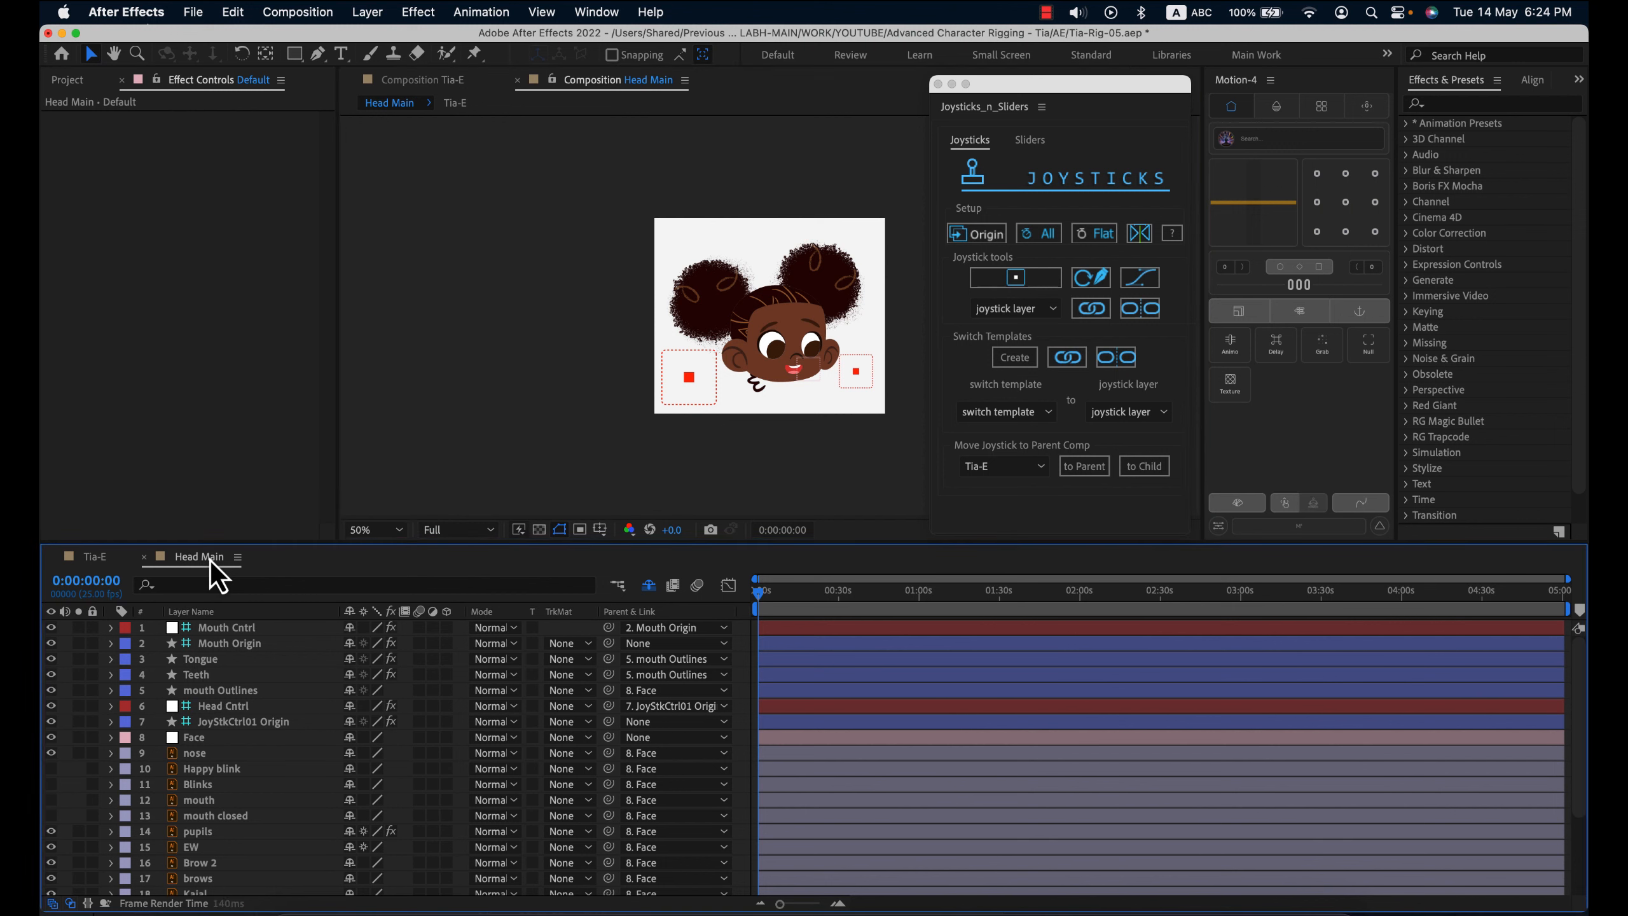
click(99, 558)
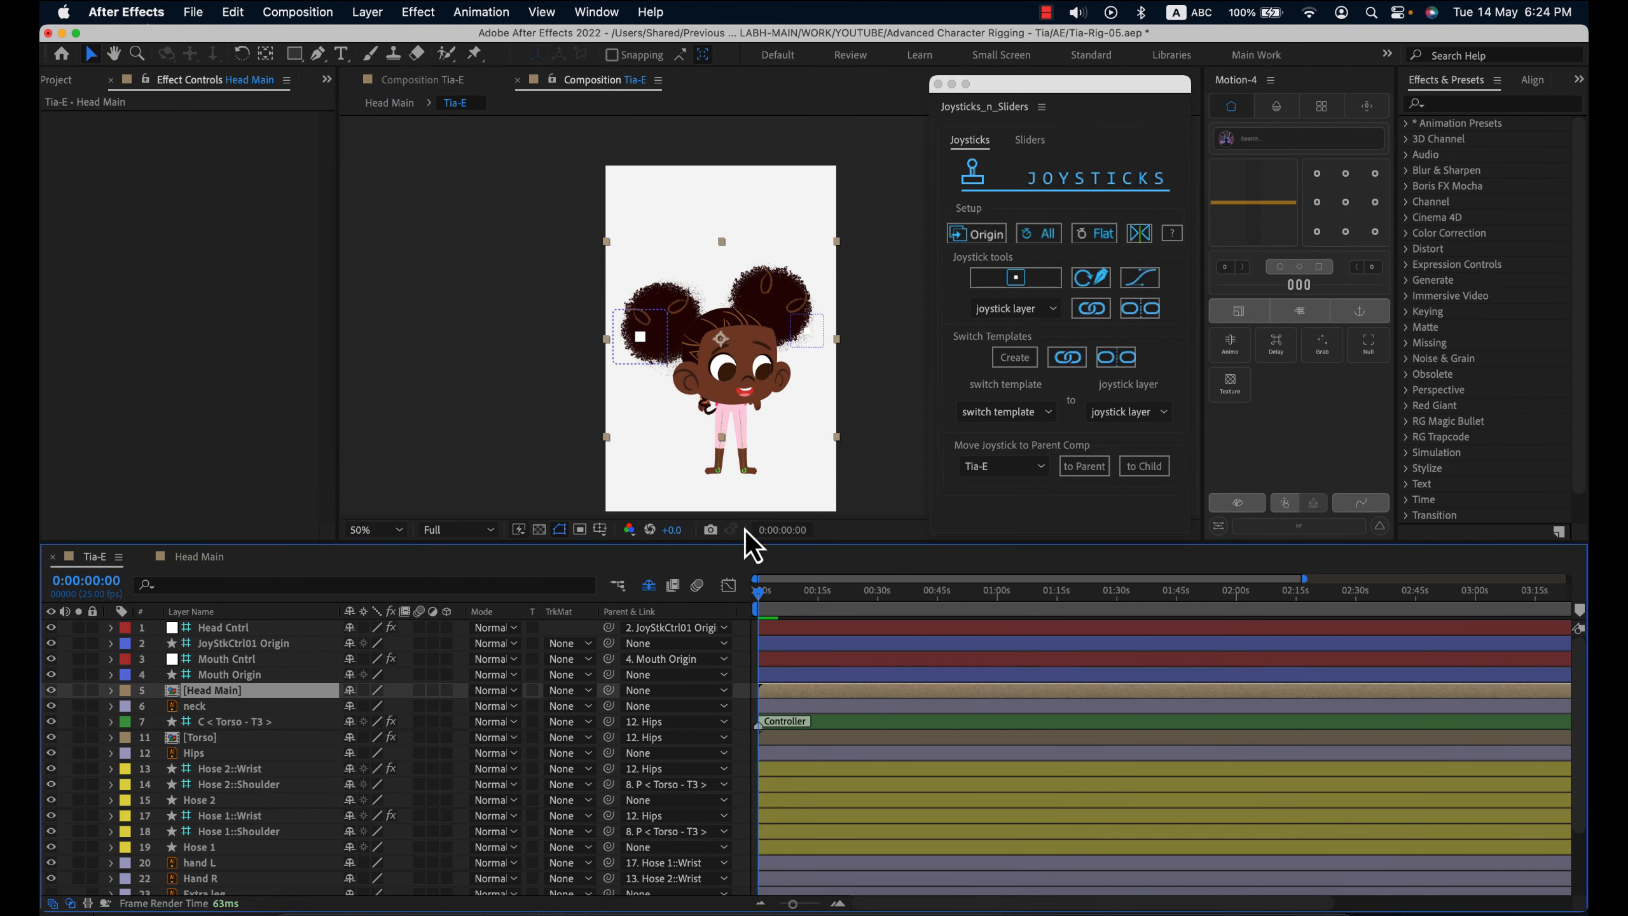
- Move the Head Main layer's anchor point down to the chin, where the head meets the neck
drag(744, 370, 735, 325)
scroll(747, 323, up, 2)
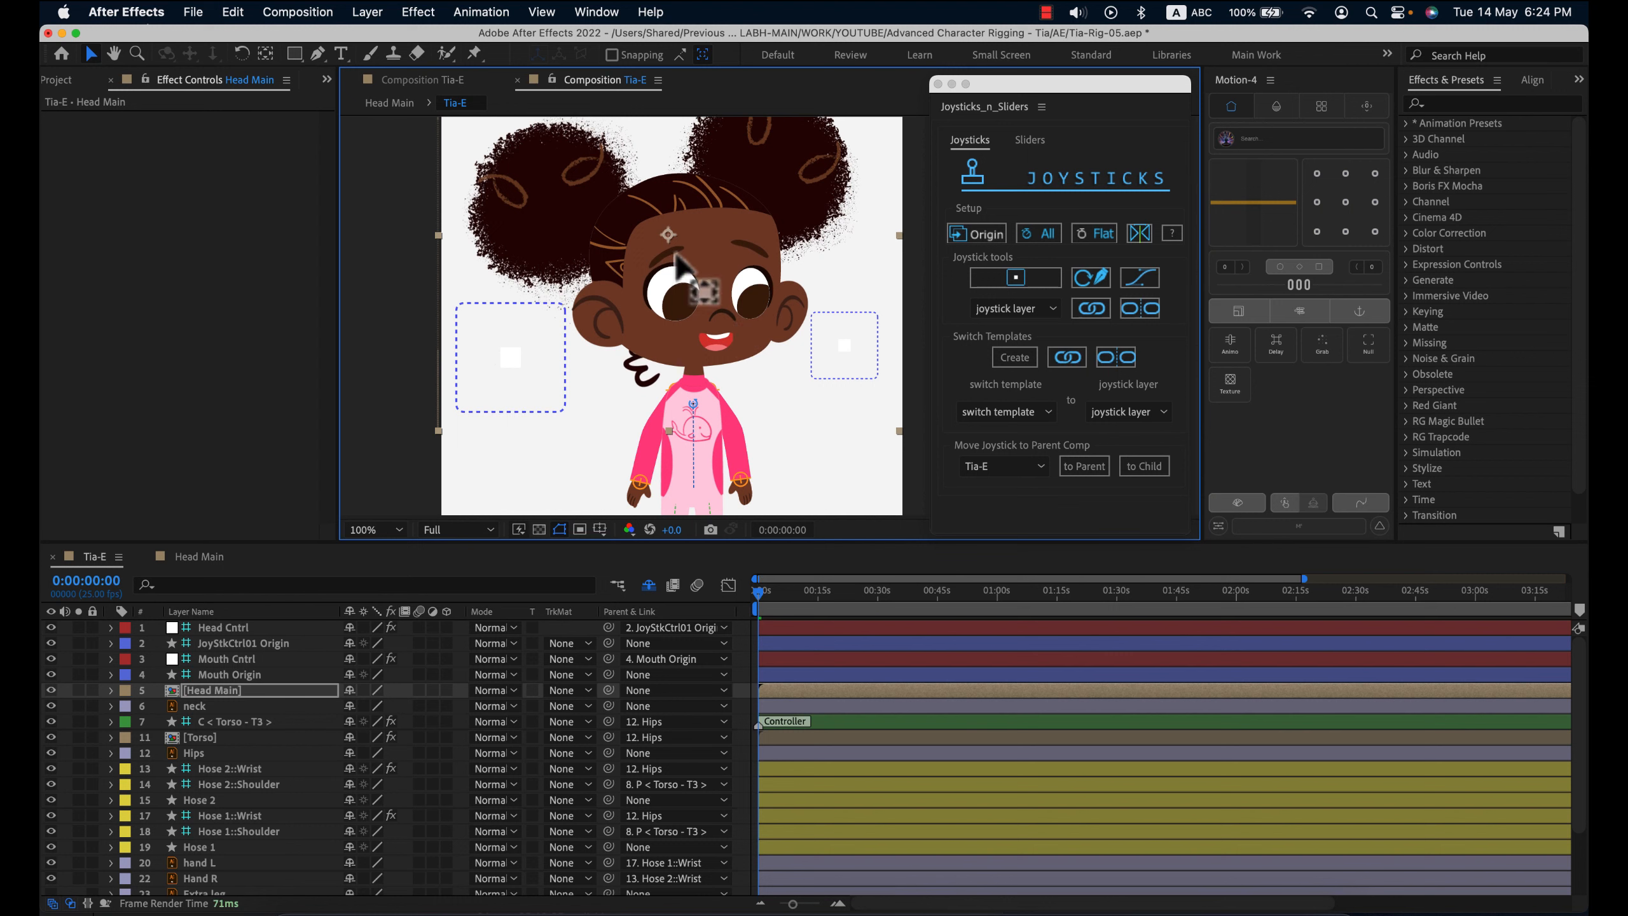
key(y)
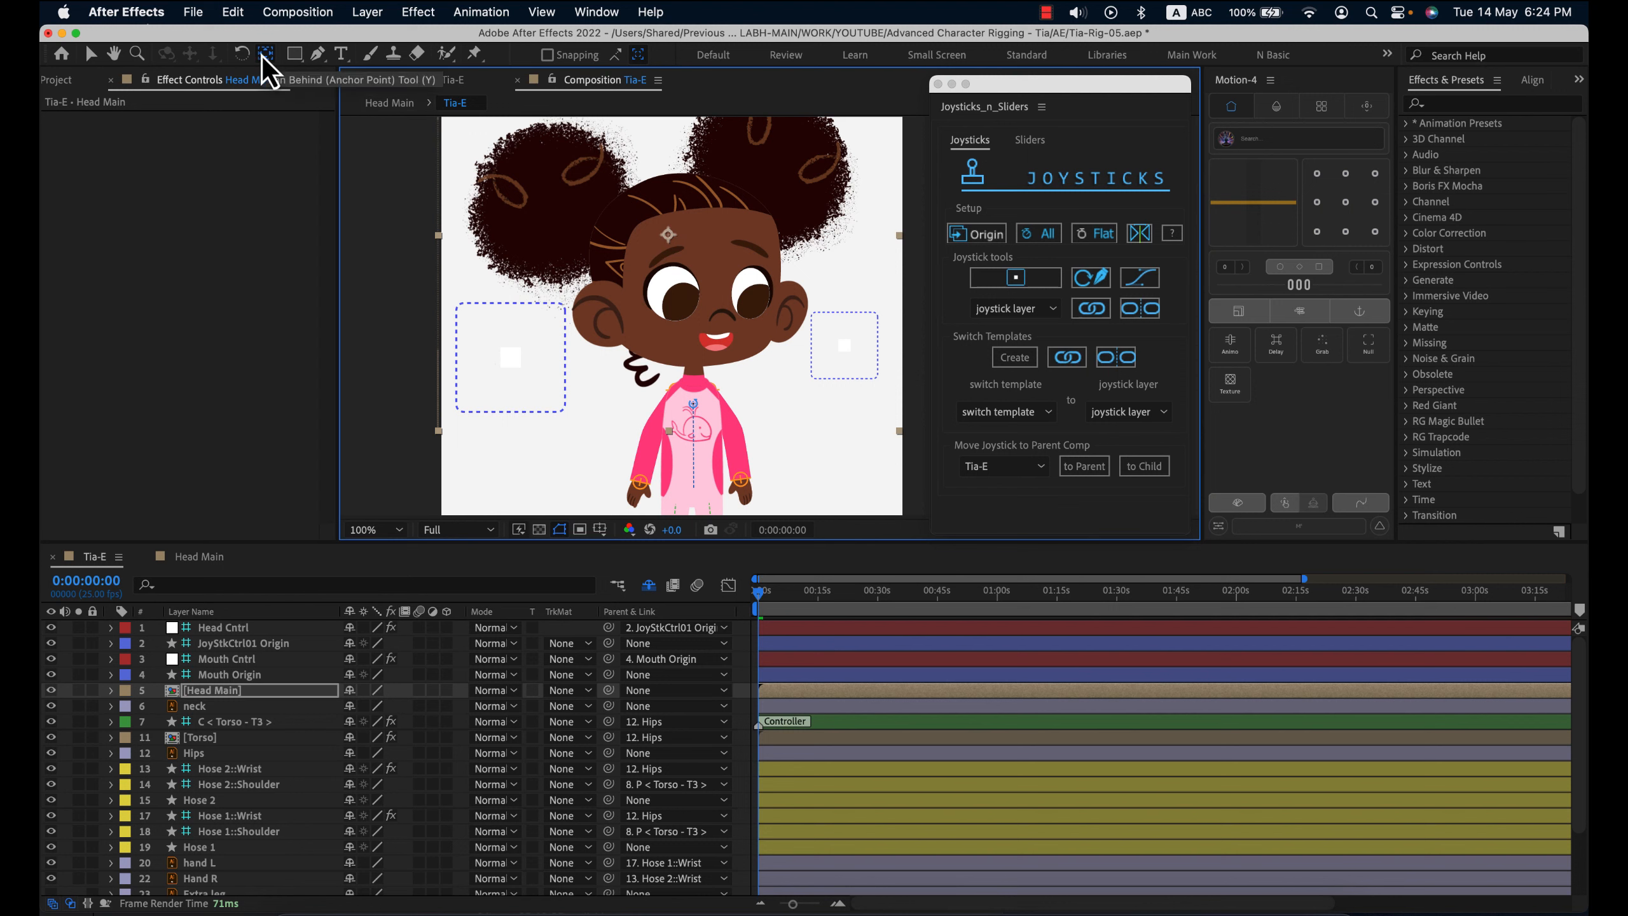
drag(693, 287, 697, 365)
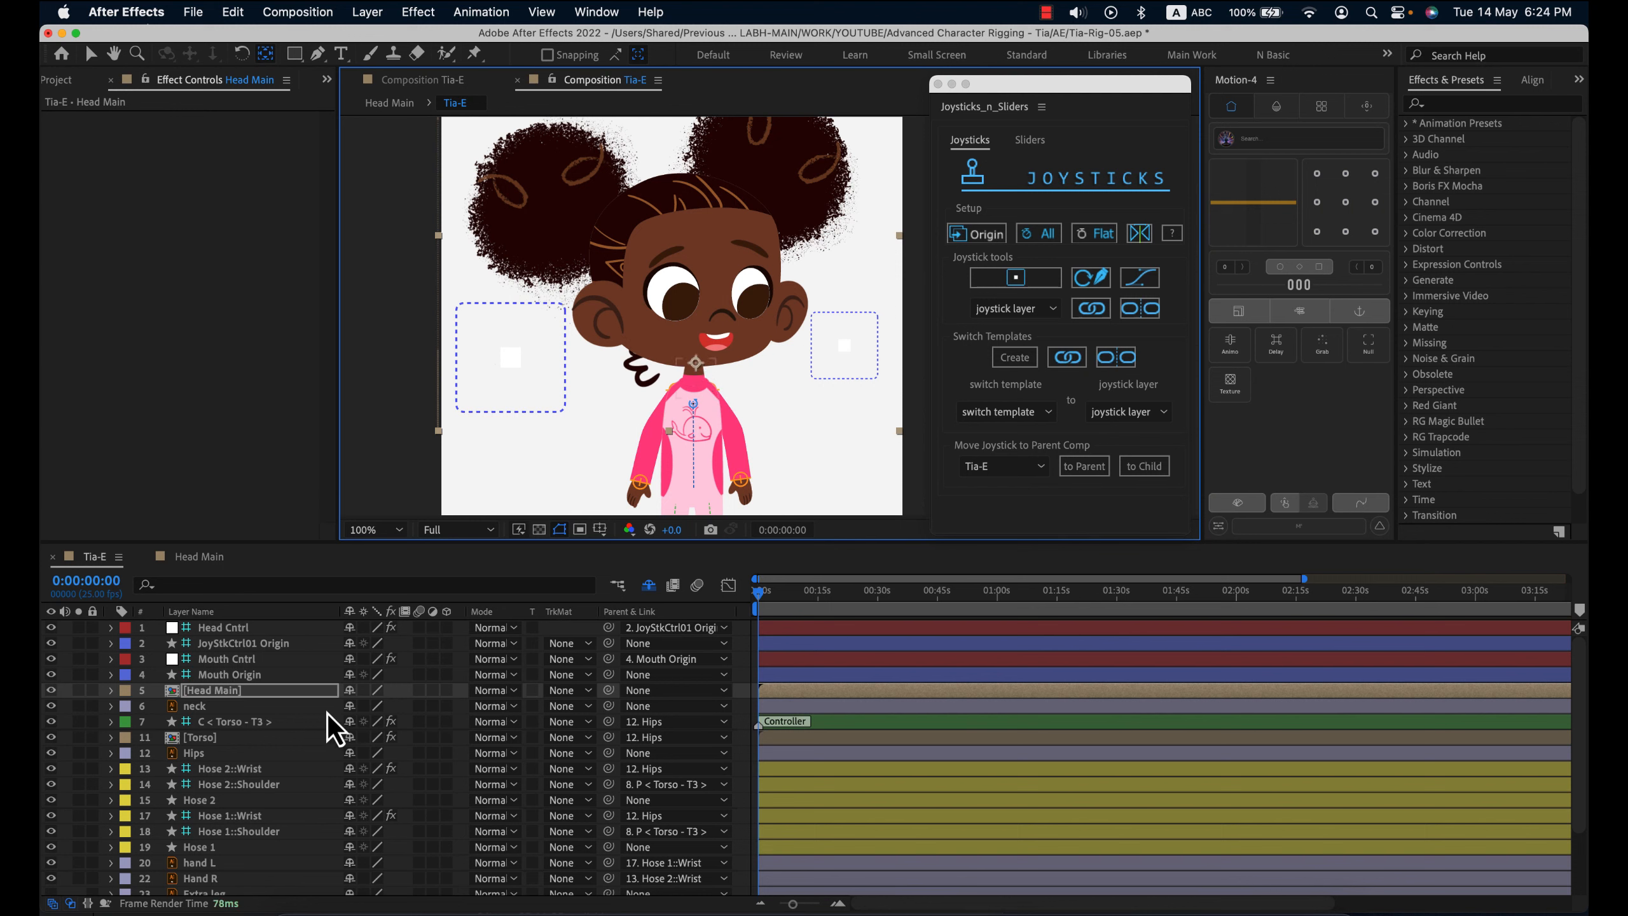
- Test the new head pivot by changing the Head Main layer's rotation, and undo the rotation
click(319, 694)
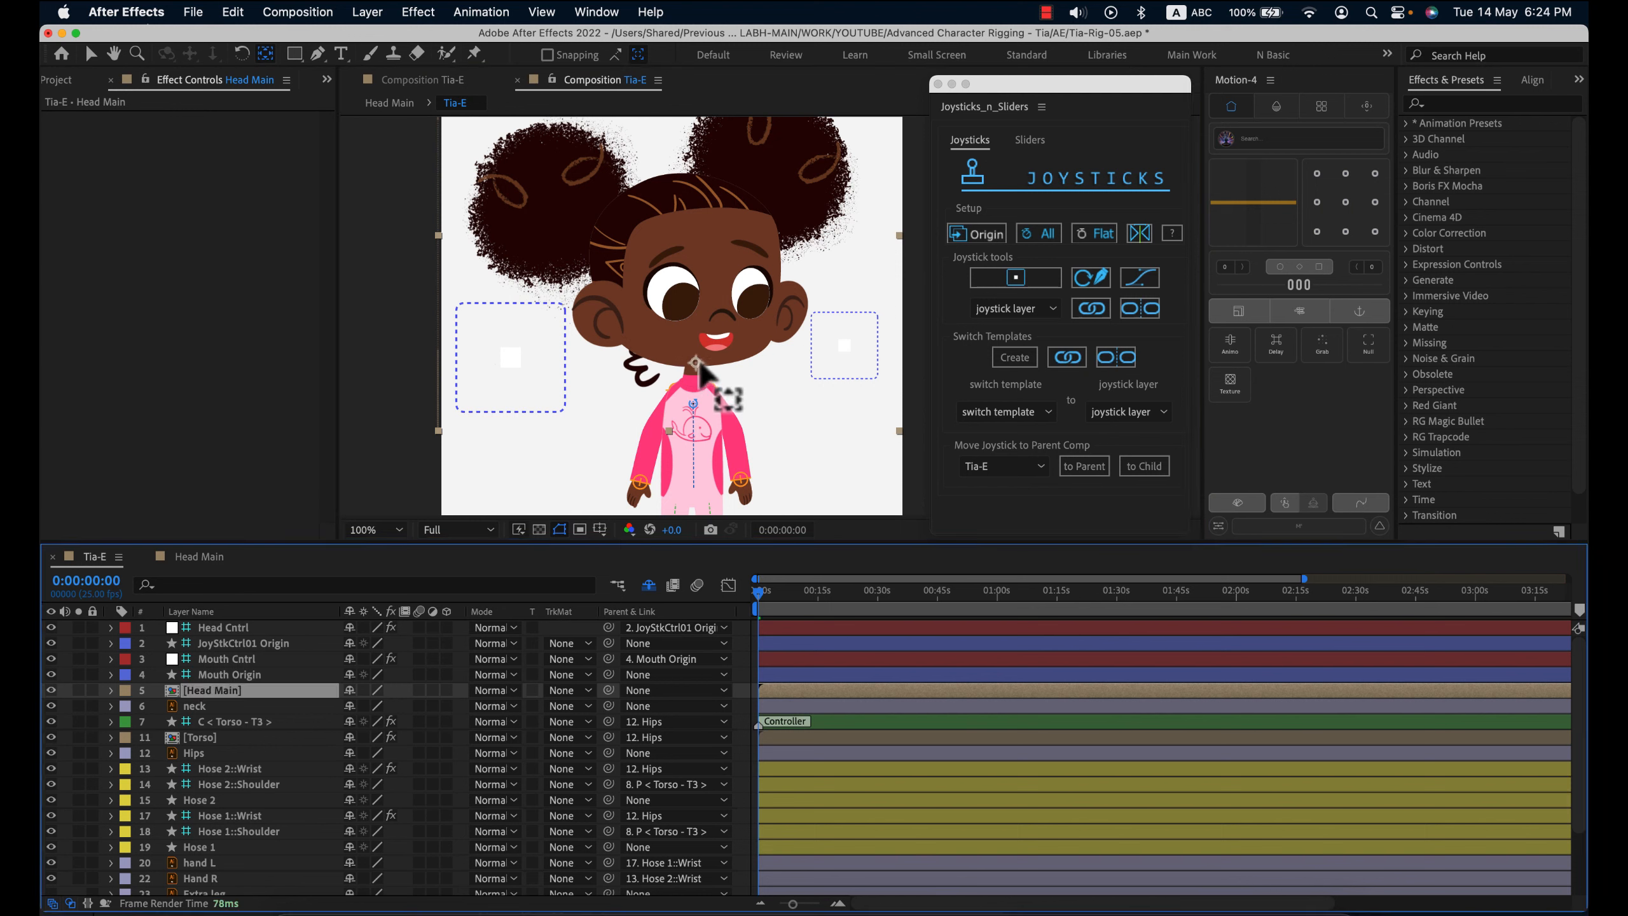
key(r)
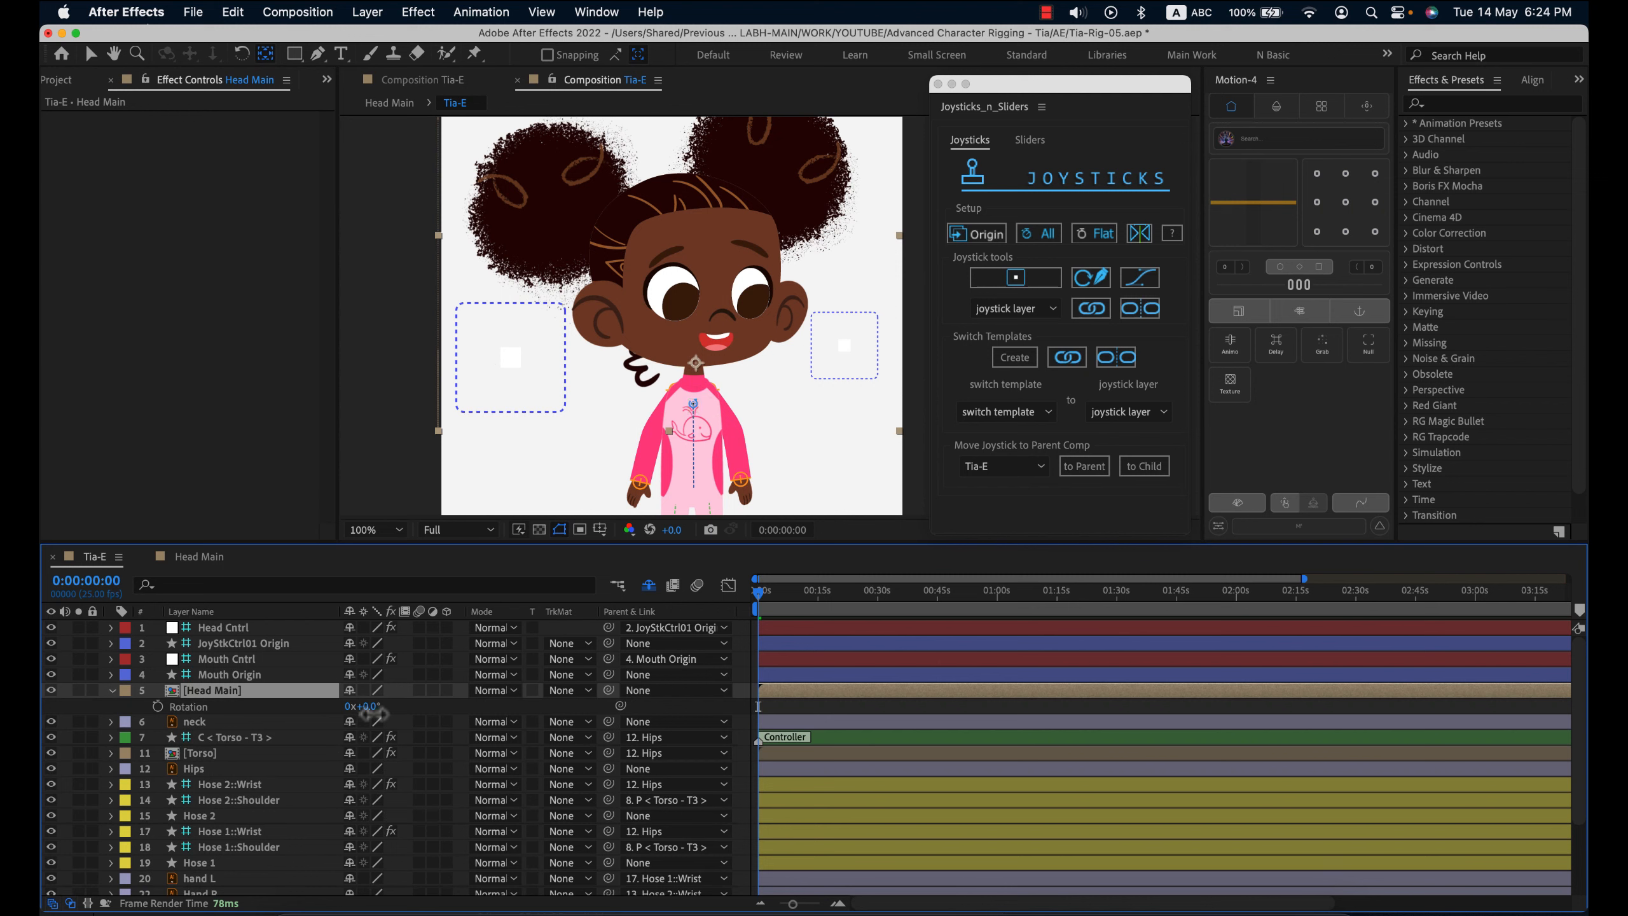
drag(364, 705, 450, 733)
key(super+z)
- Parent the neck layer to the C < Torso - T3 > controller
click(253, 721)
scroll(706, 462, up, 2)
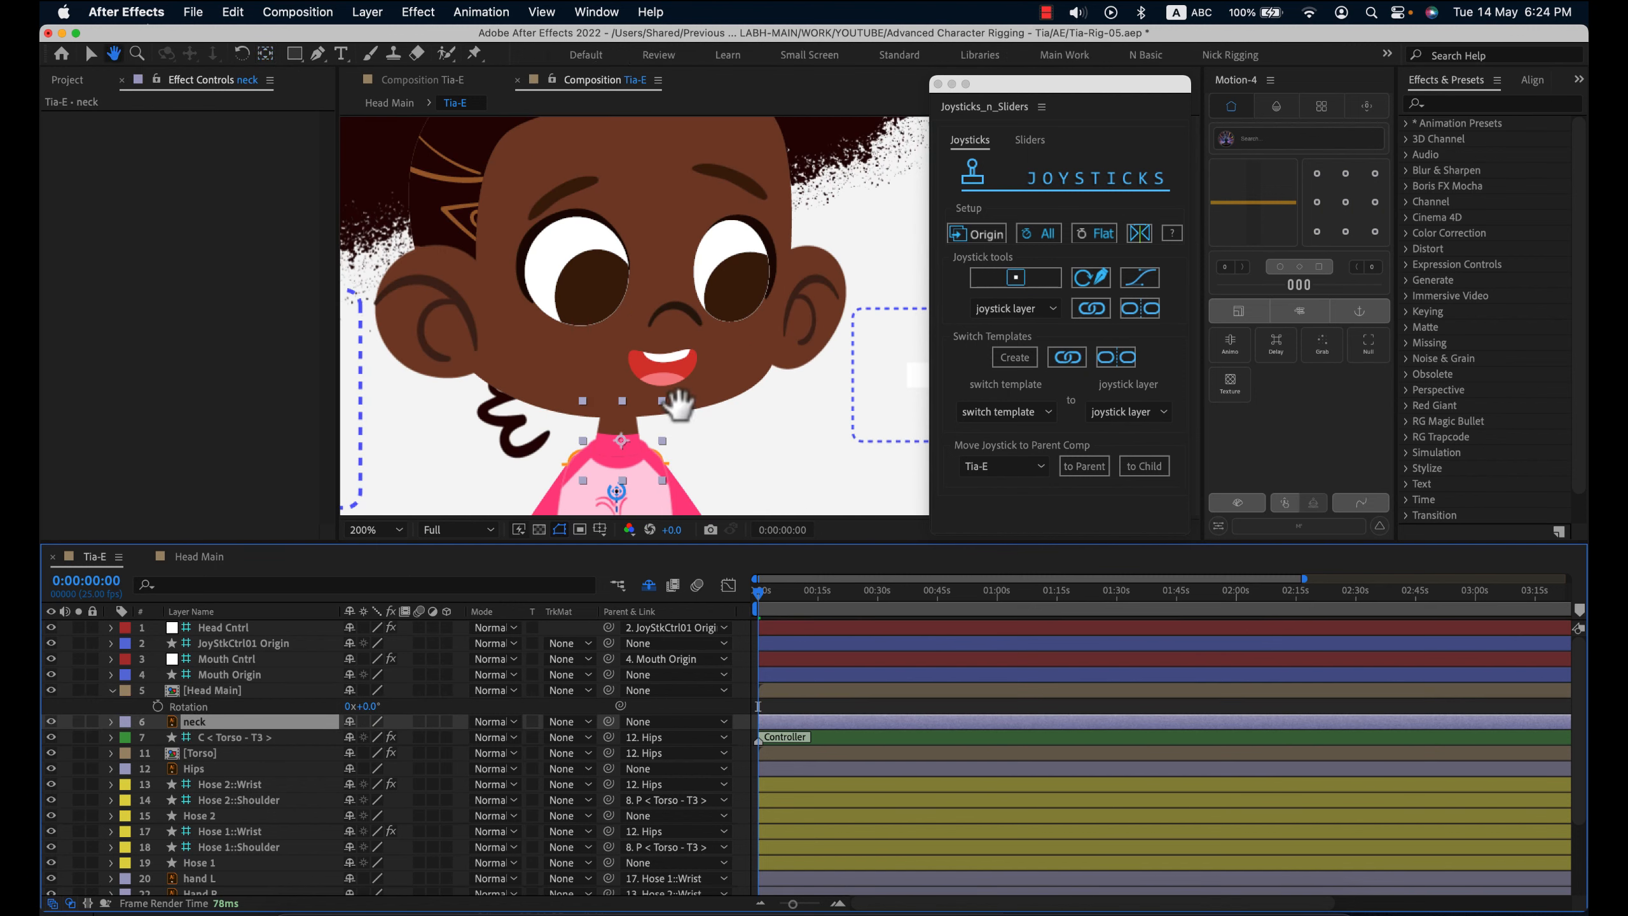
drag(678, 403, 767, 284)
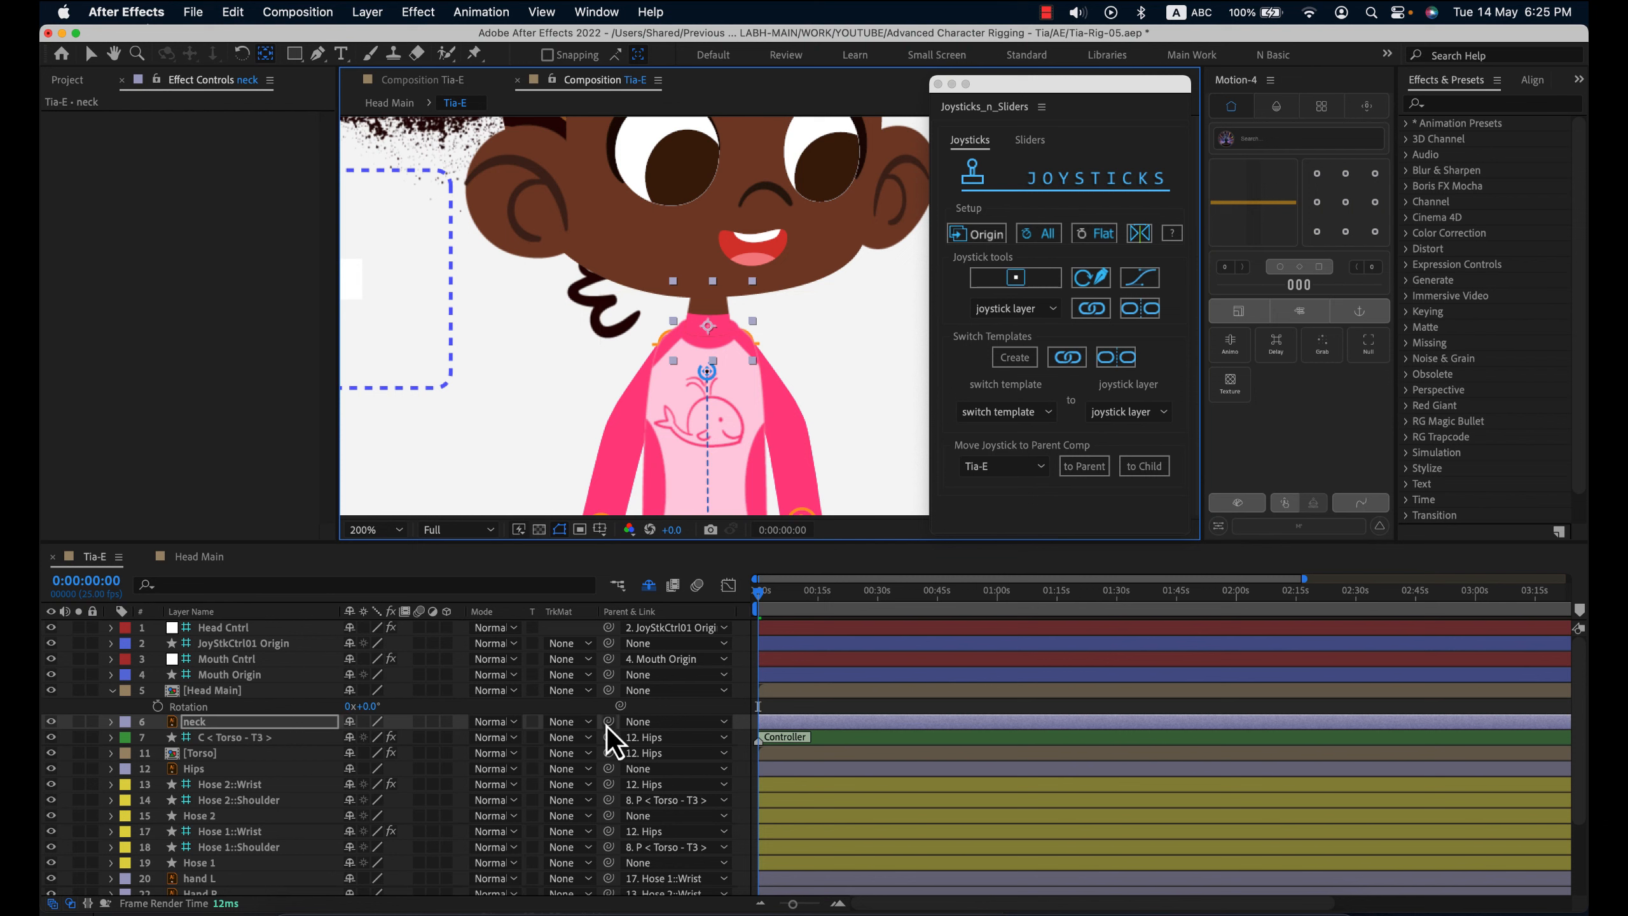
drag(608, 725, 240, 741)
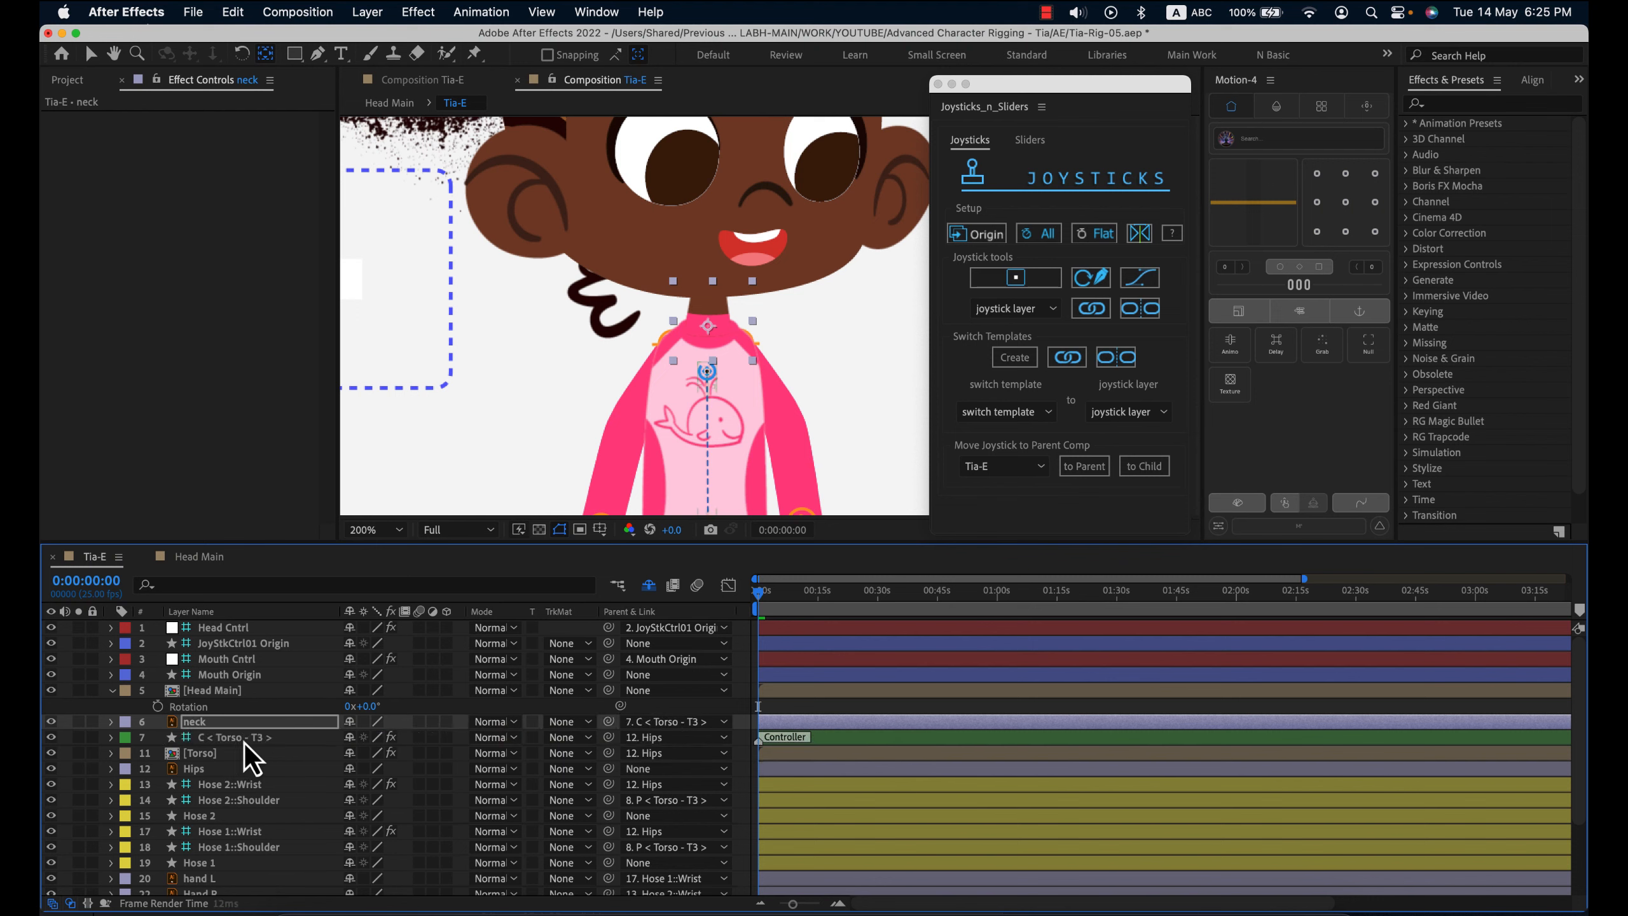
- Test the neck's link by moving the C < Torso - T3 > controller sideways, and undo the move
click(256, 738)
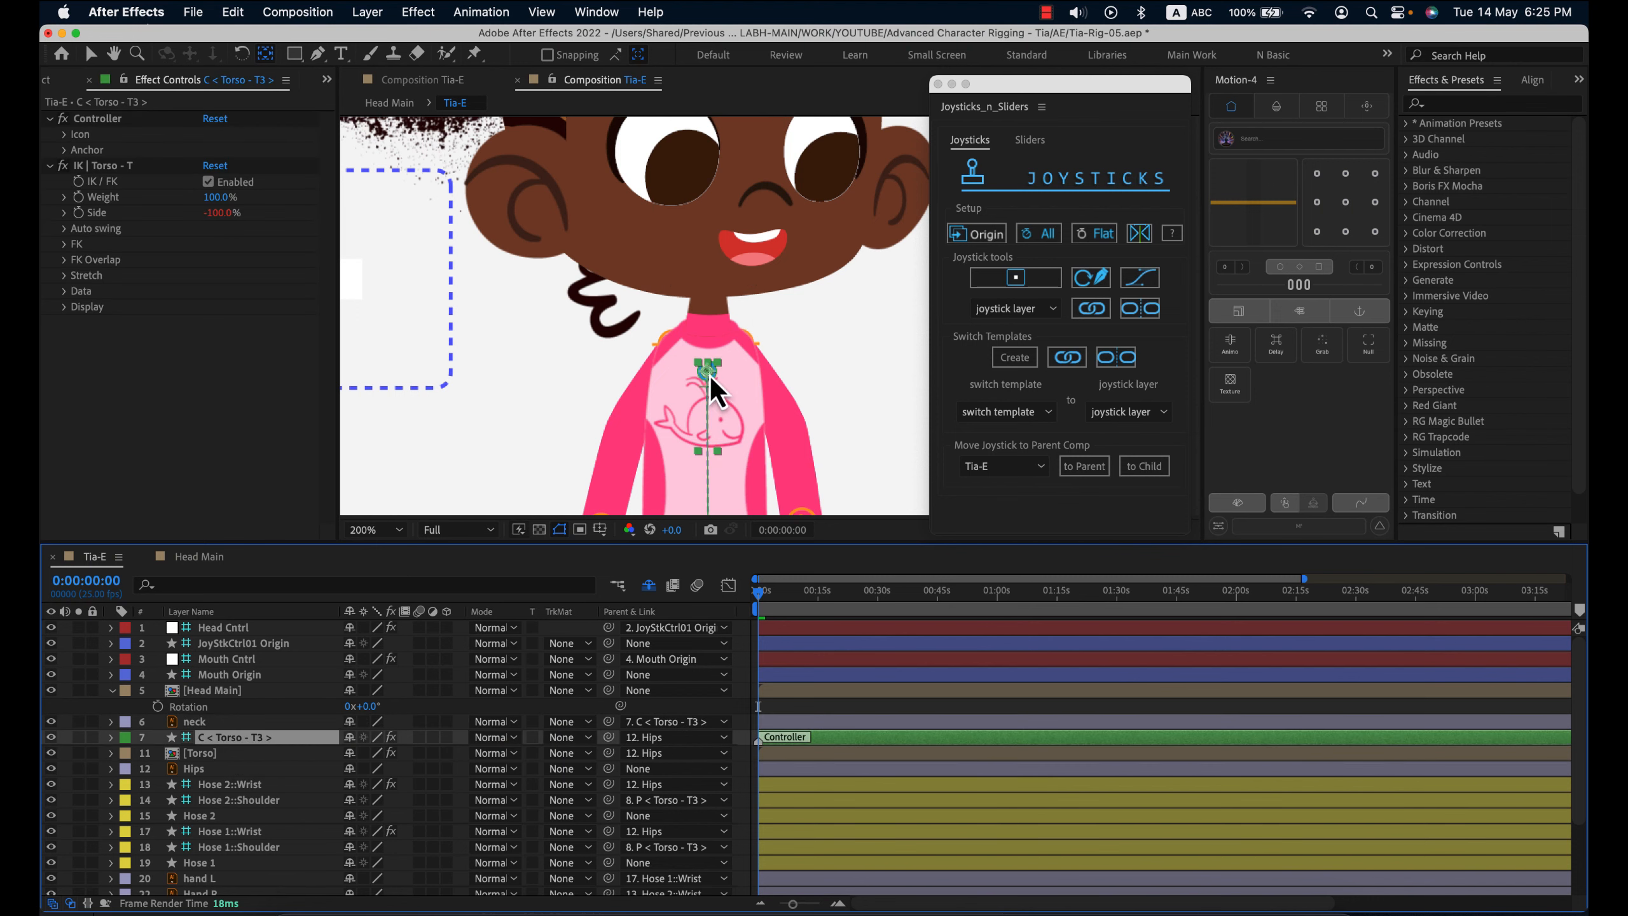
key(v)
drag(710, 378, 744, 392)
key(super+z)
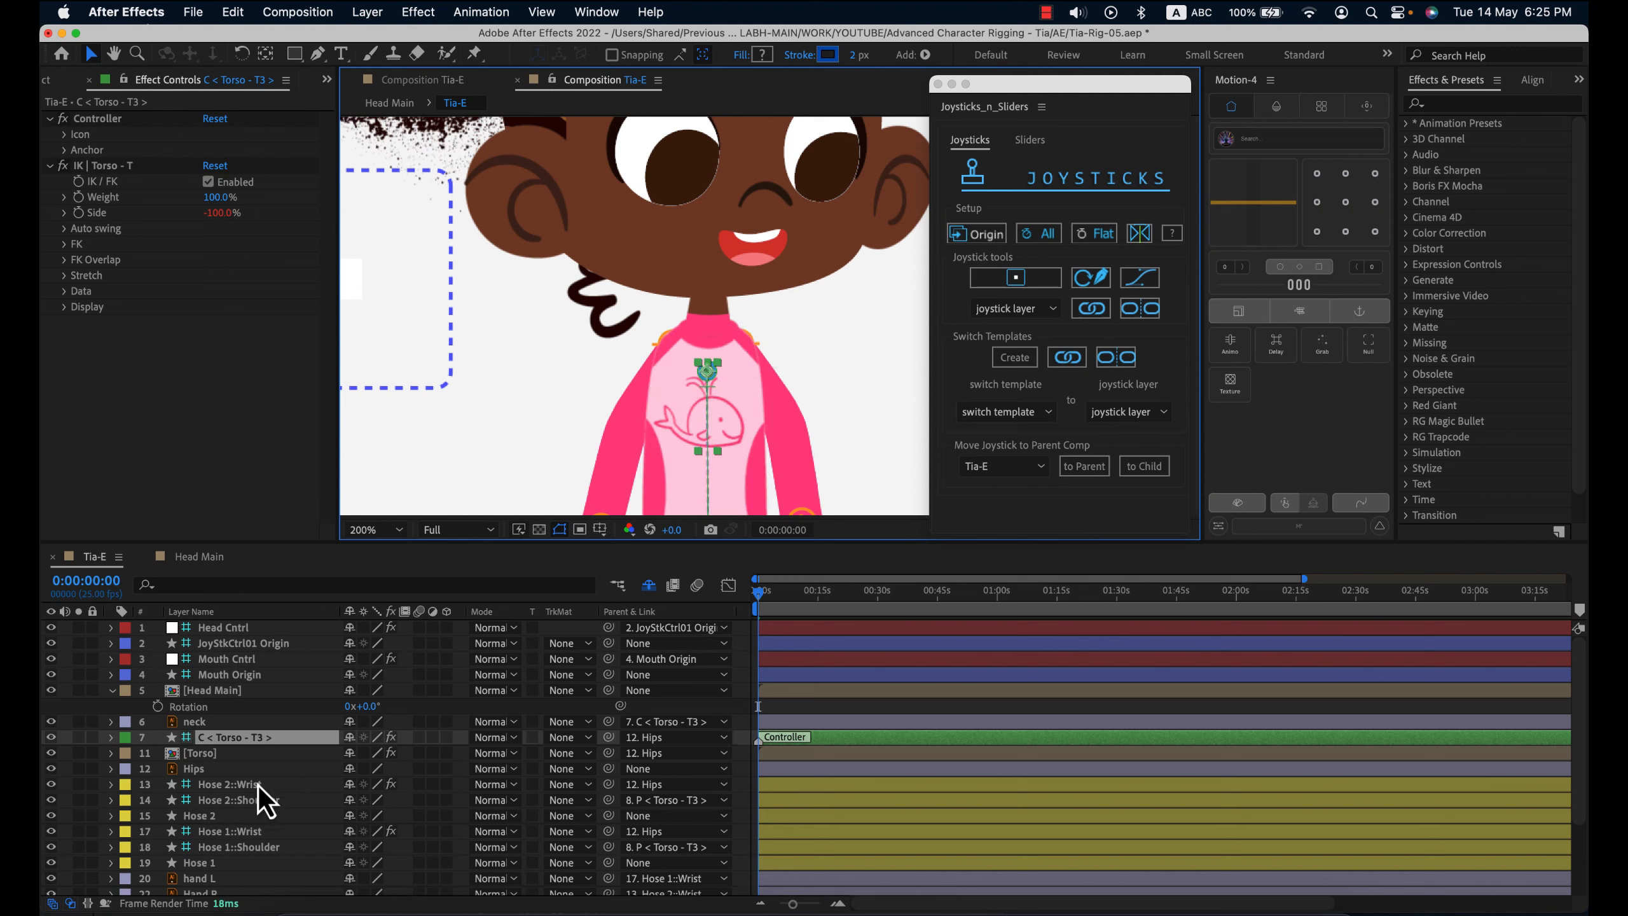
- Parent Head Main to the neck layer and test the link by moving the C < Torso - T3 > controller sideways
click(241, 693)
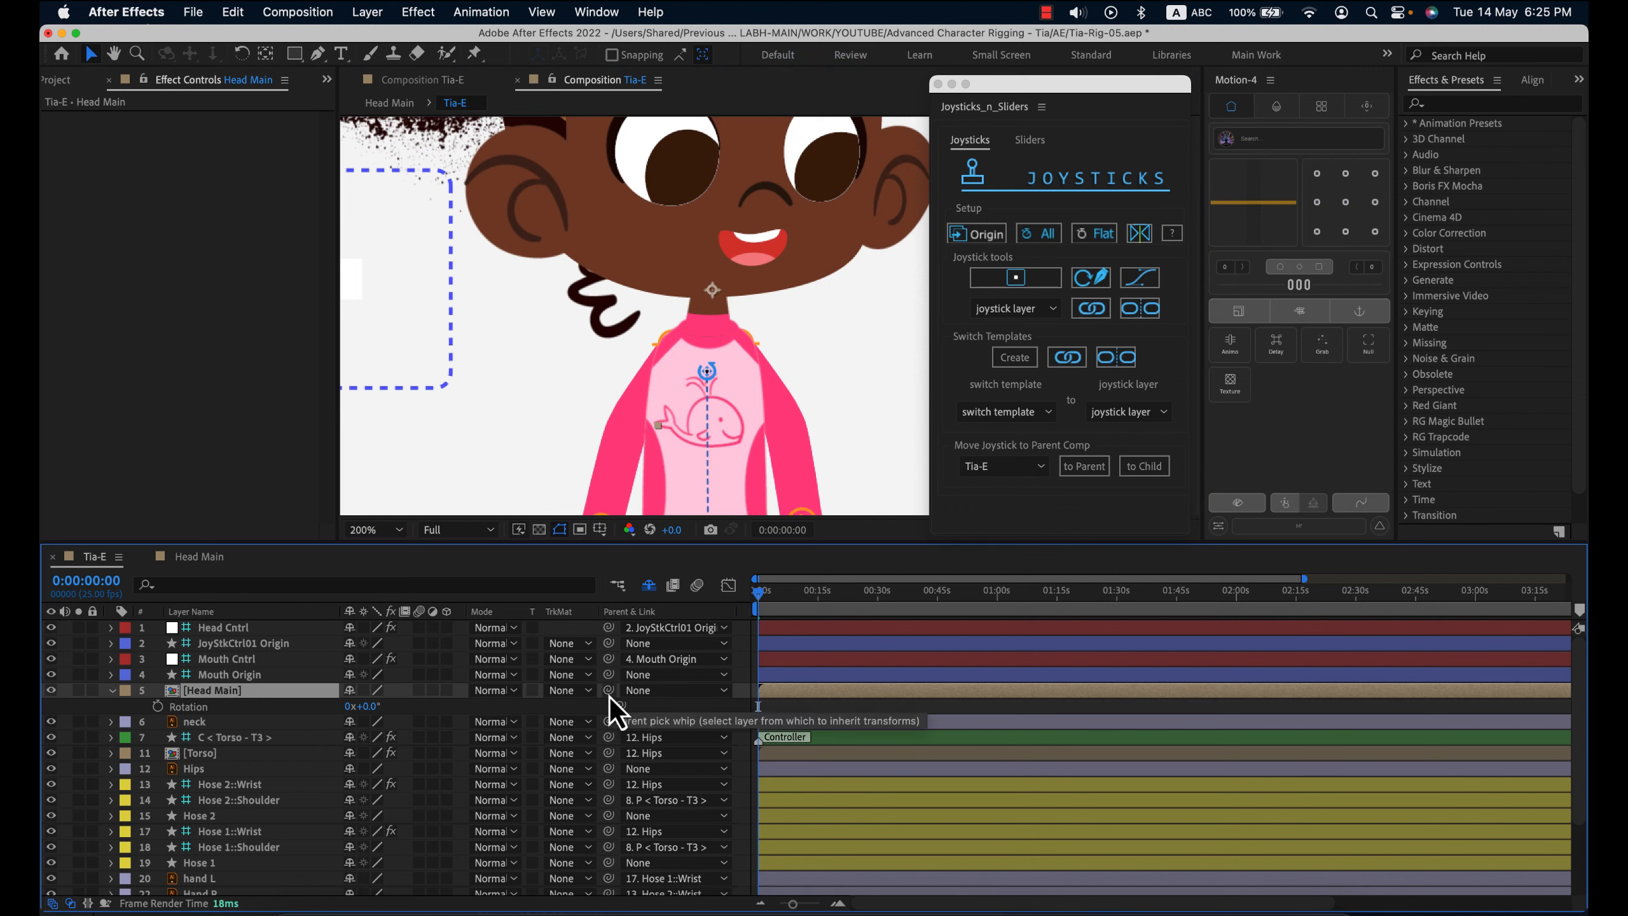
drag(608, 696, 234, 725)
click(238, 737)
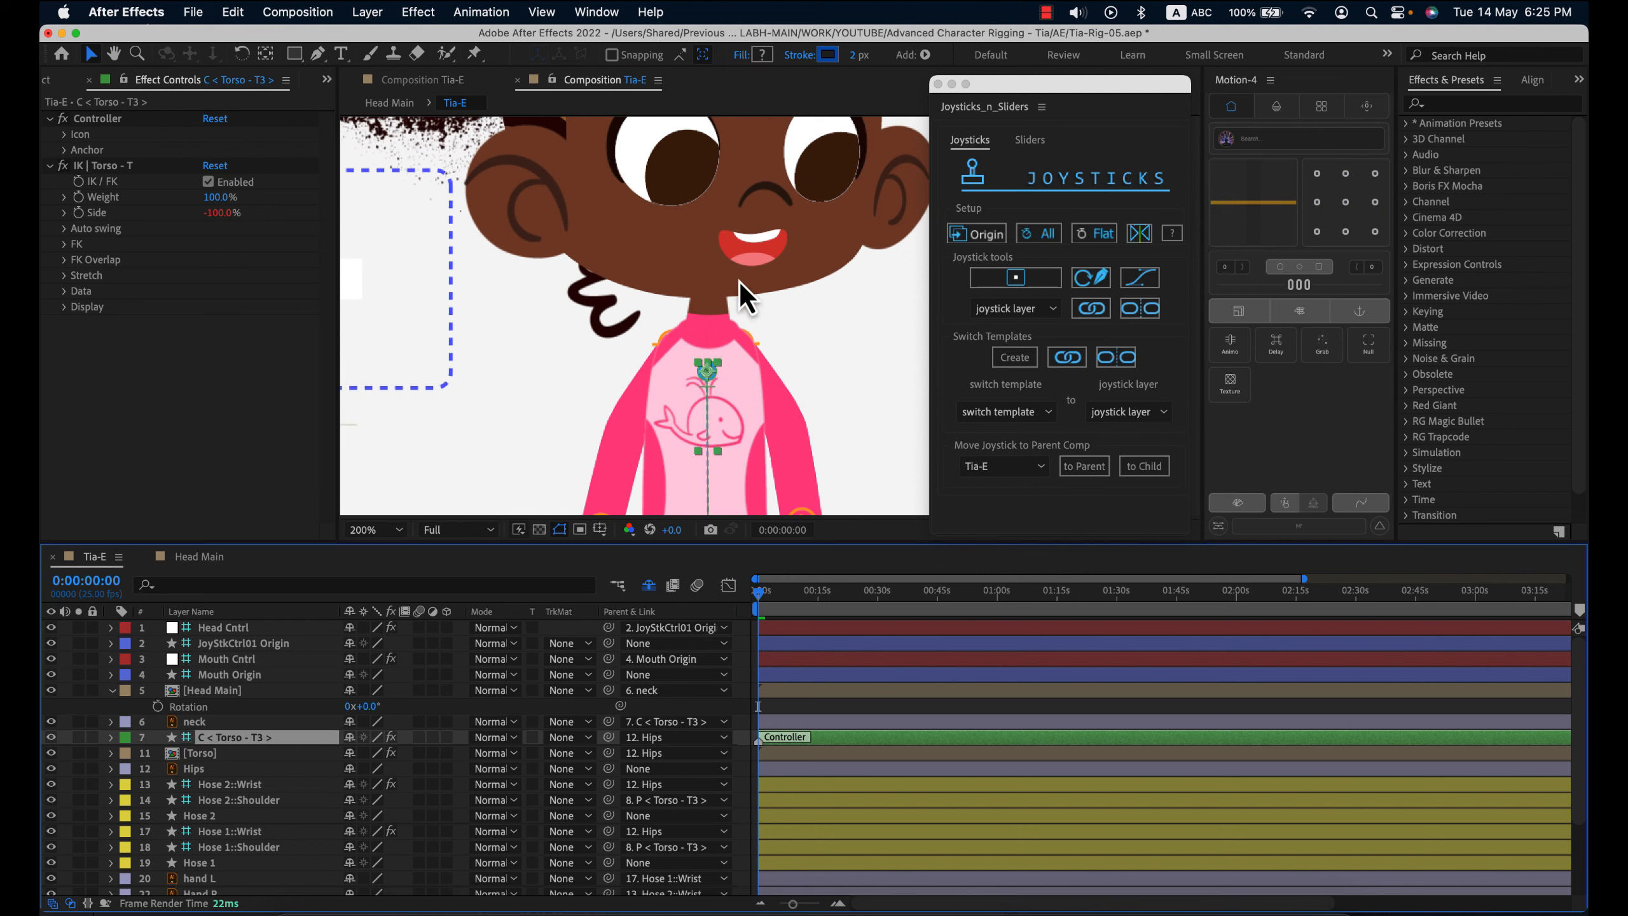
drag(709, 375, 760, 379)
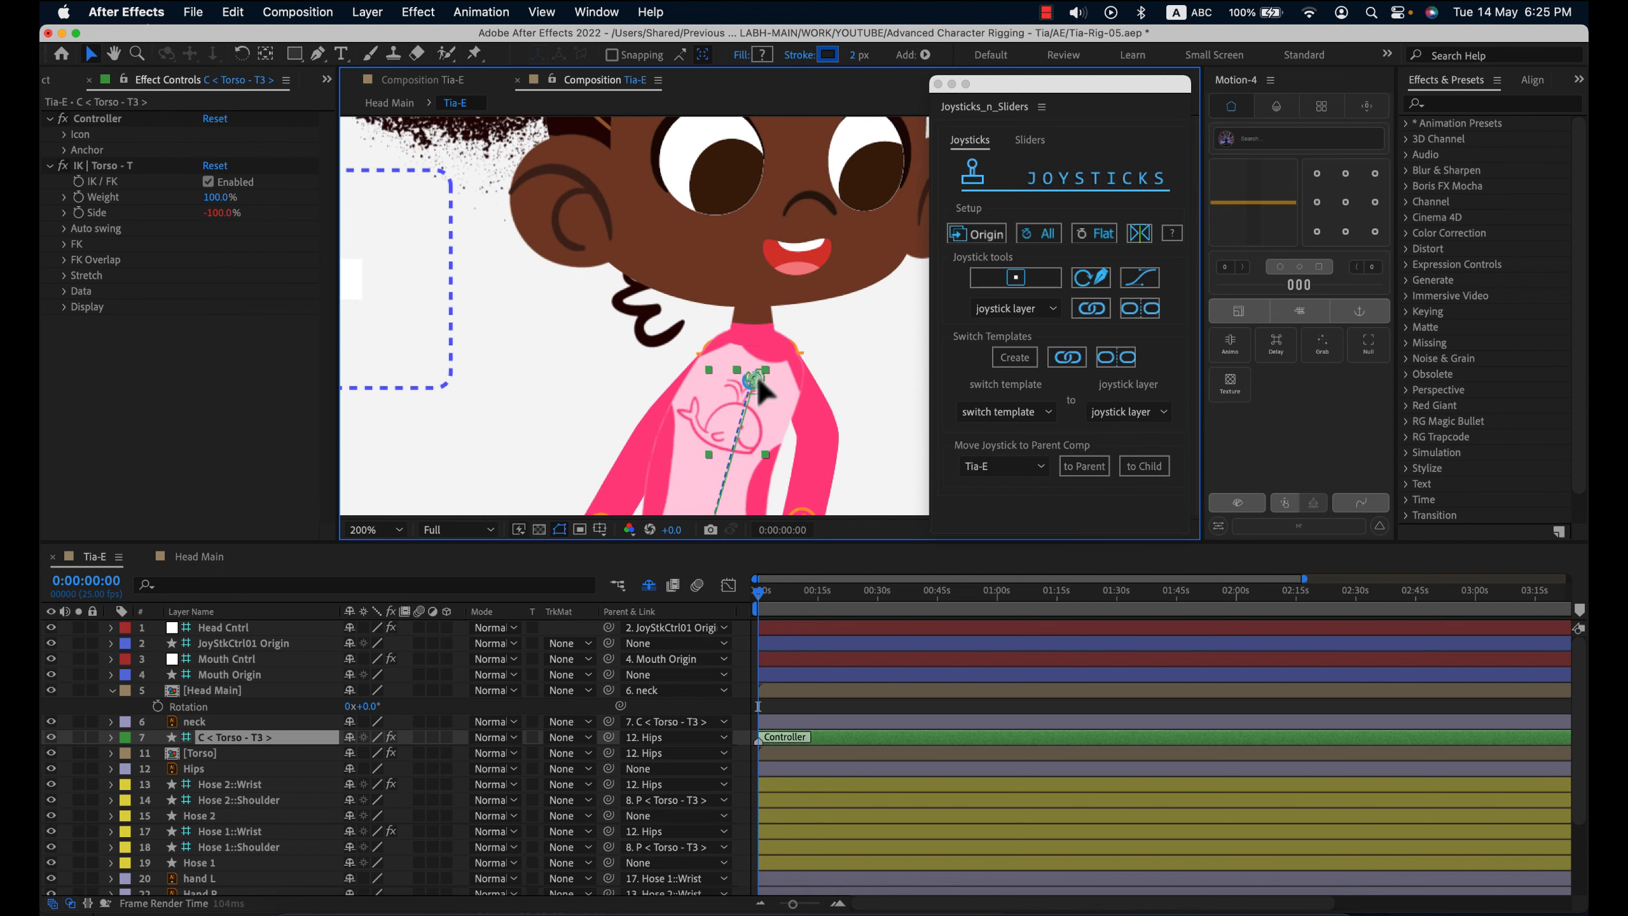
- Add a null object to Tia-E and rename it HIPS Cntrl
scroll(760, 379, down, 4)
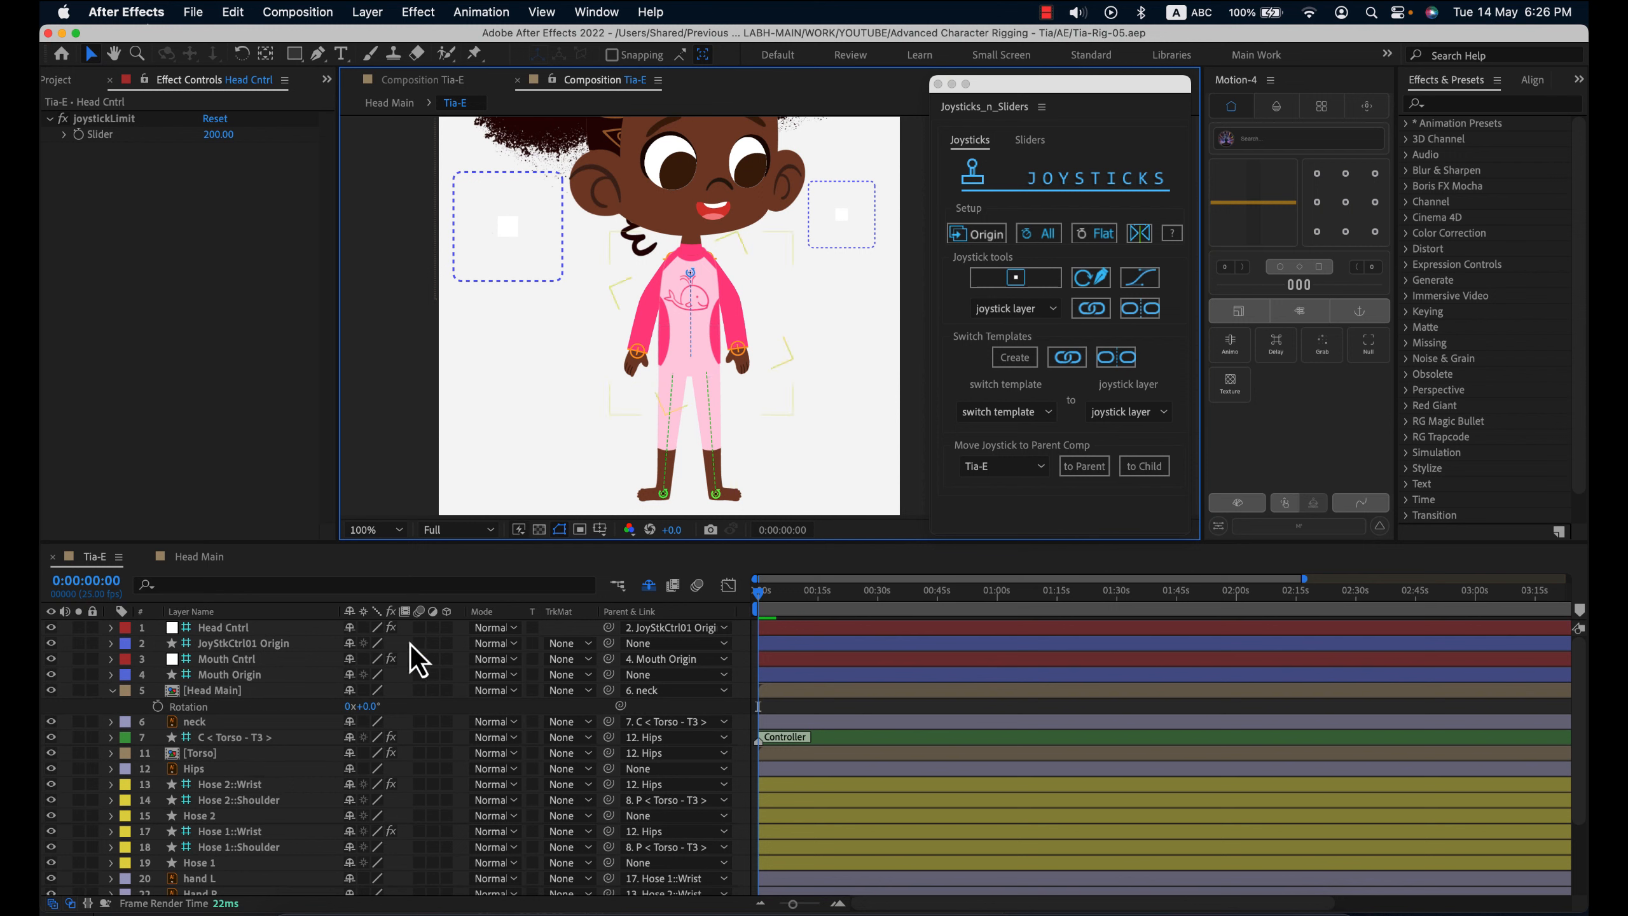
click(69, 772)
right_click(69, 771)
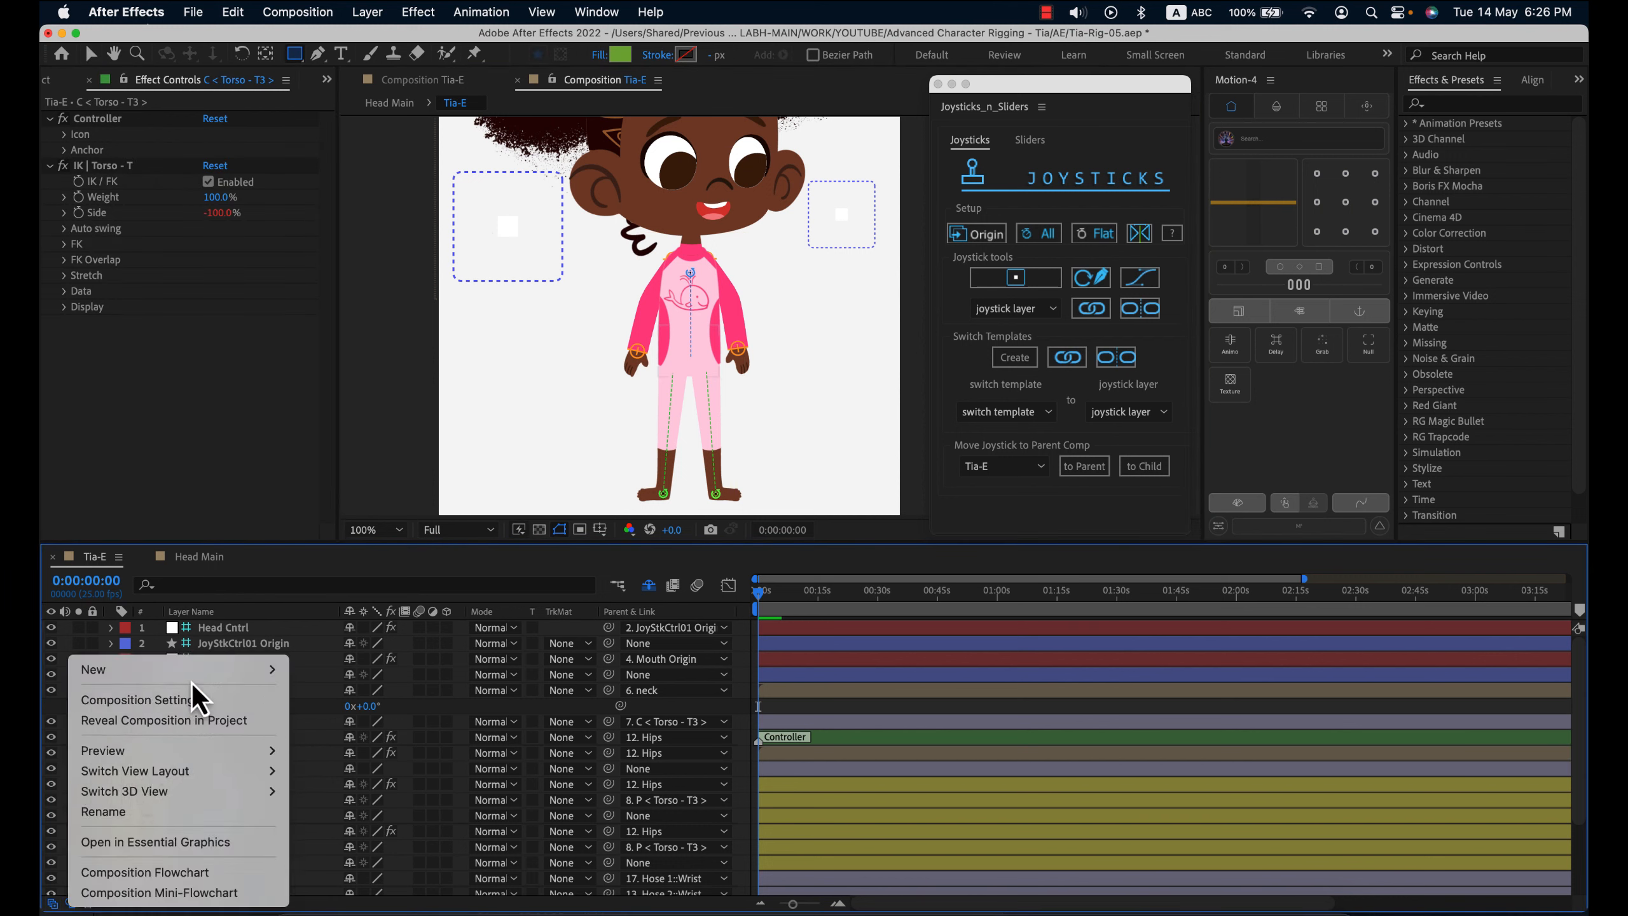
mouse_move(212, 670)
click(345, 784)
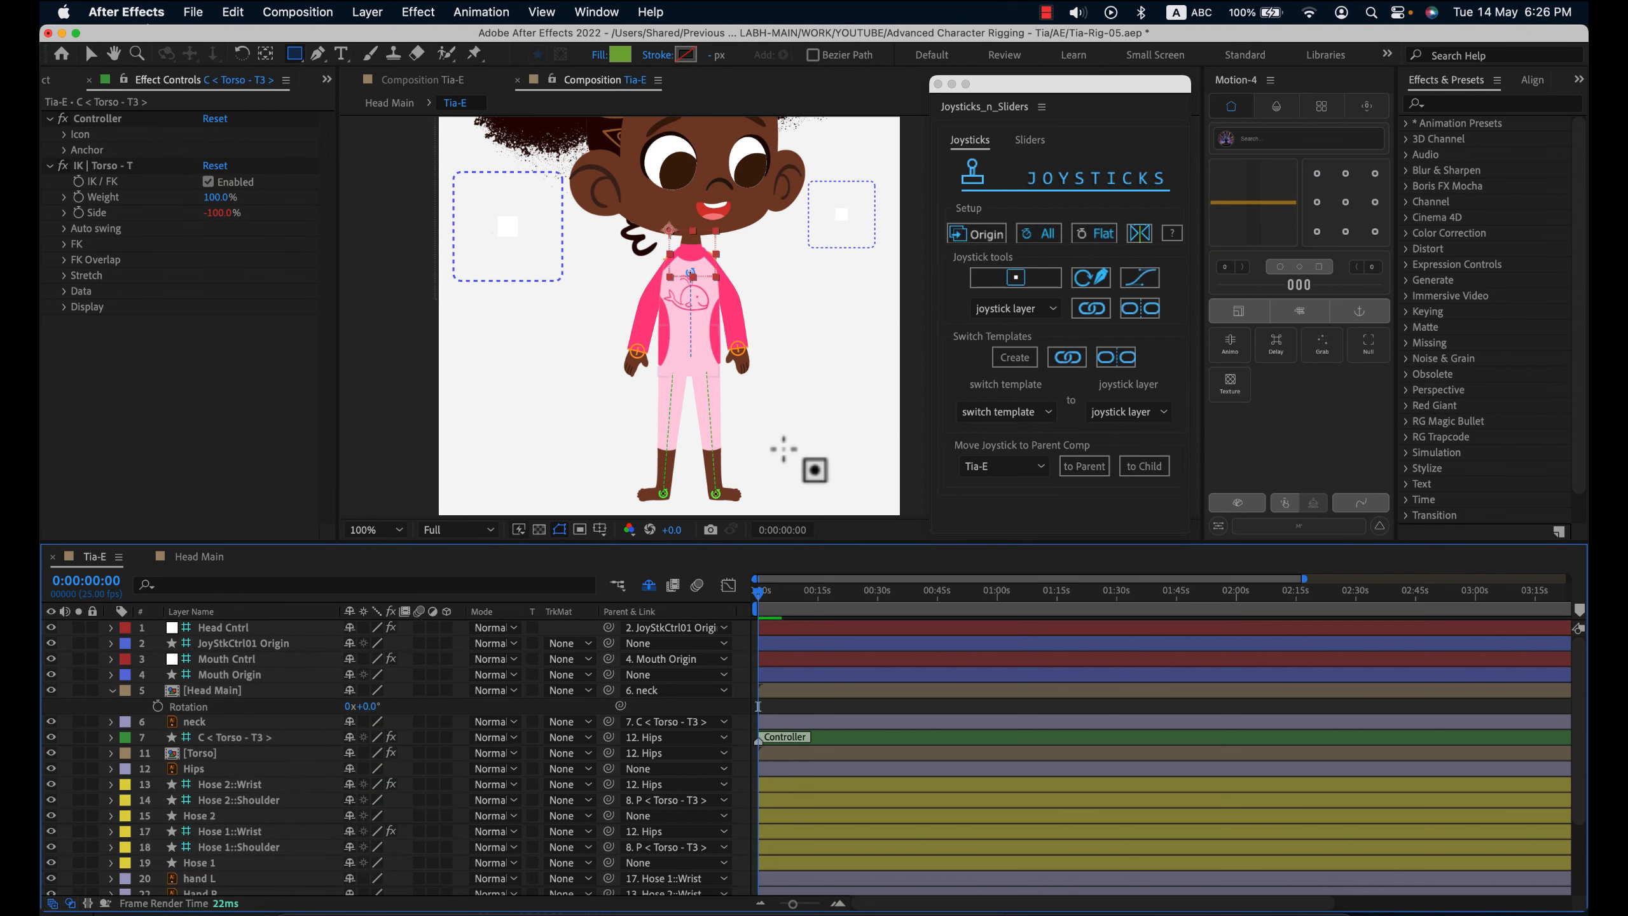
key(Return)
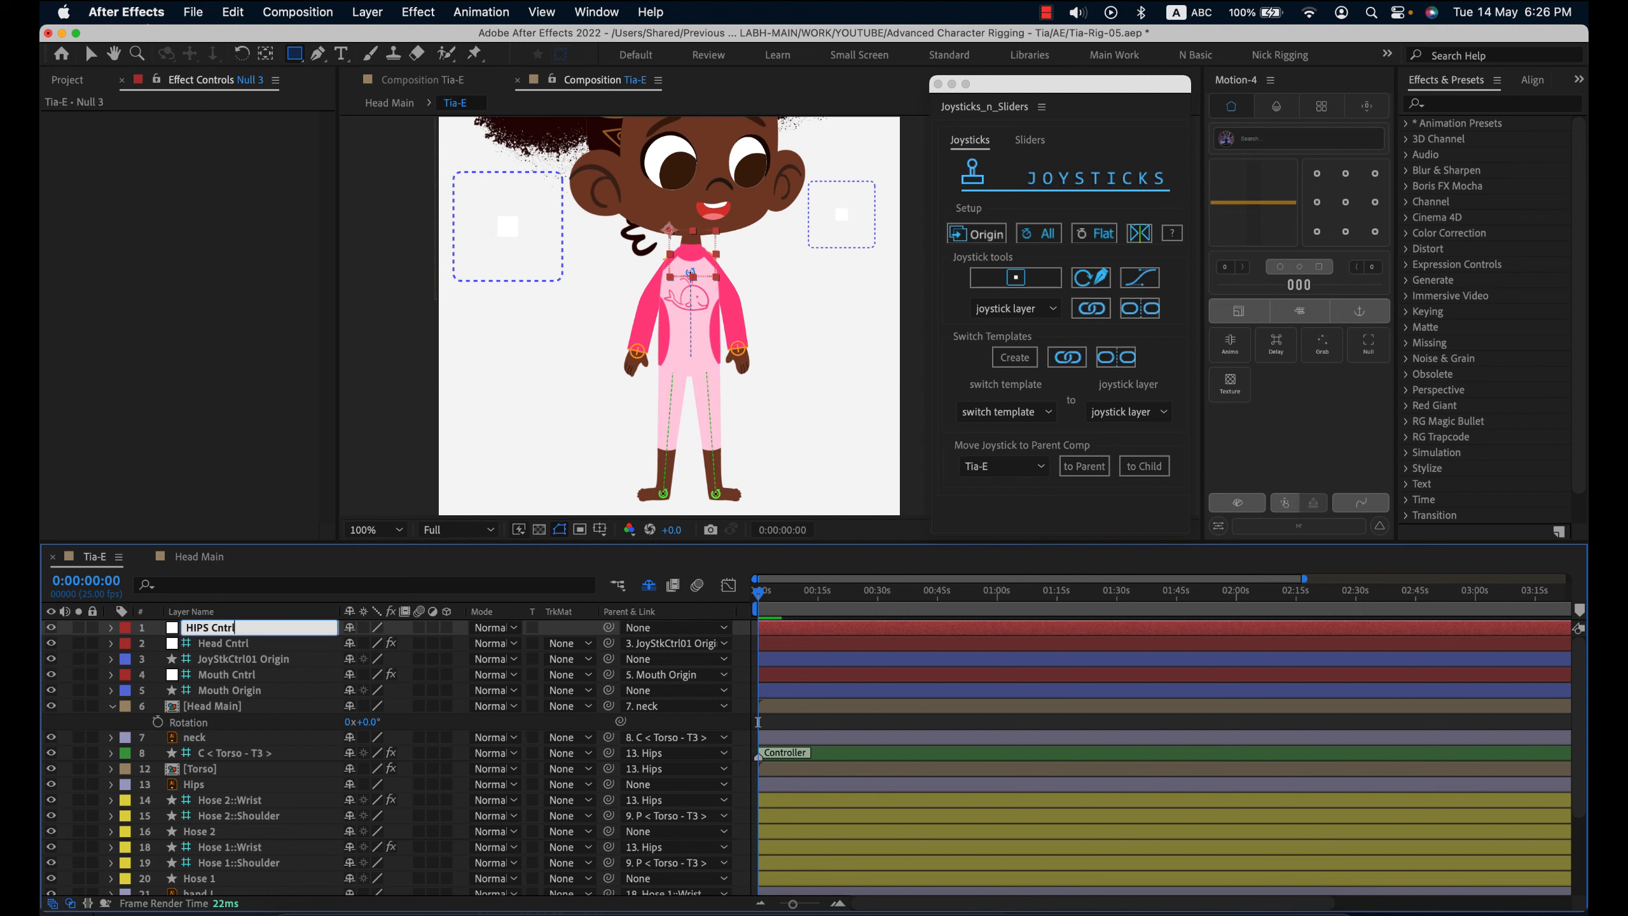
text(HIPS Cntrl)
- Place the HIPS Cntrl null at the character's hips and parent the Hips layer to it
click(91, 54)
drag(692, 273, 718, 325)
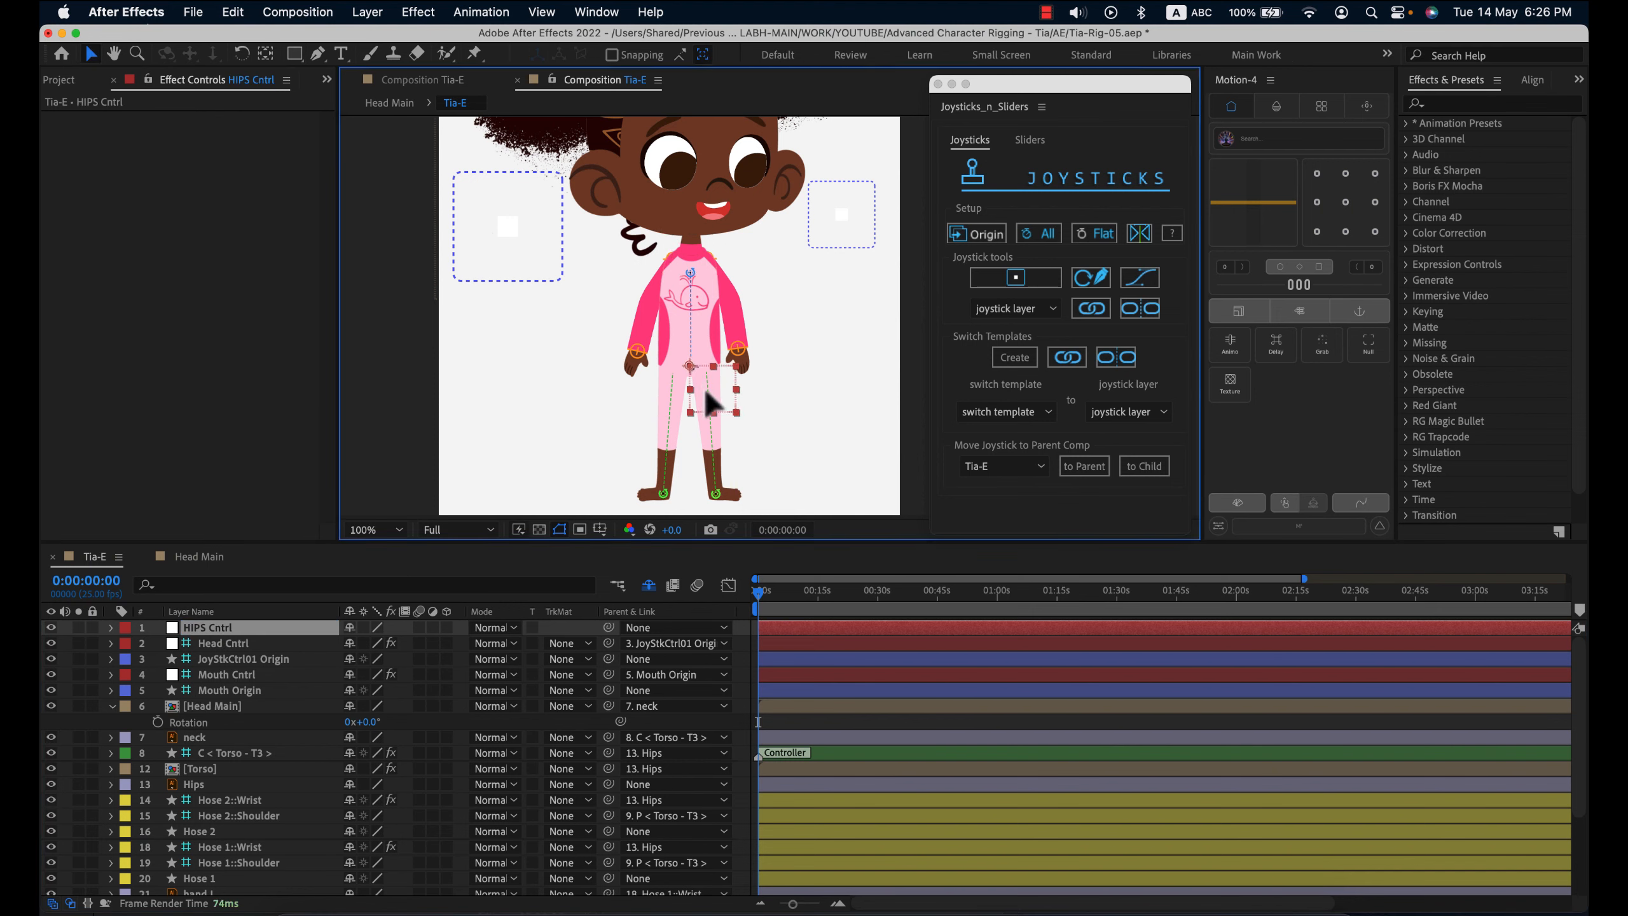
click(290, 634)
click(213, 789)
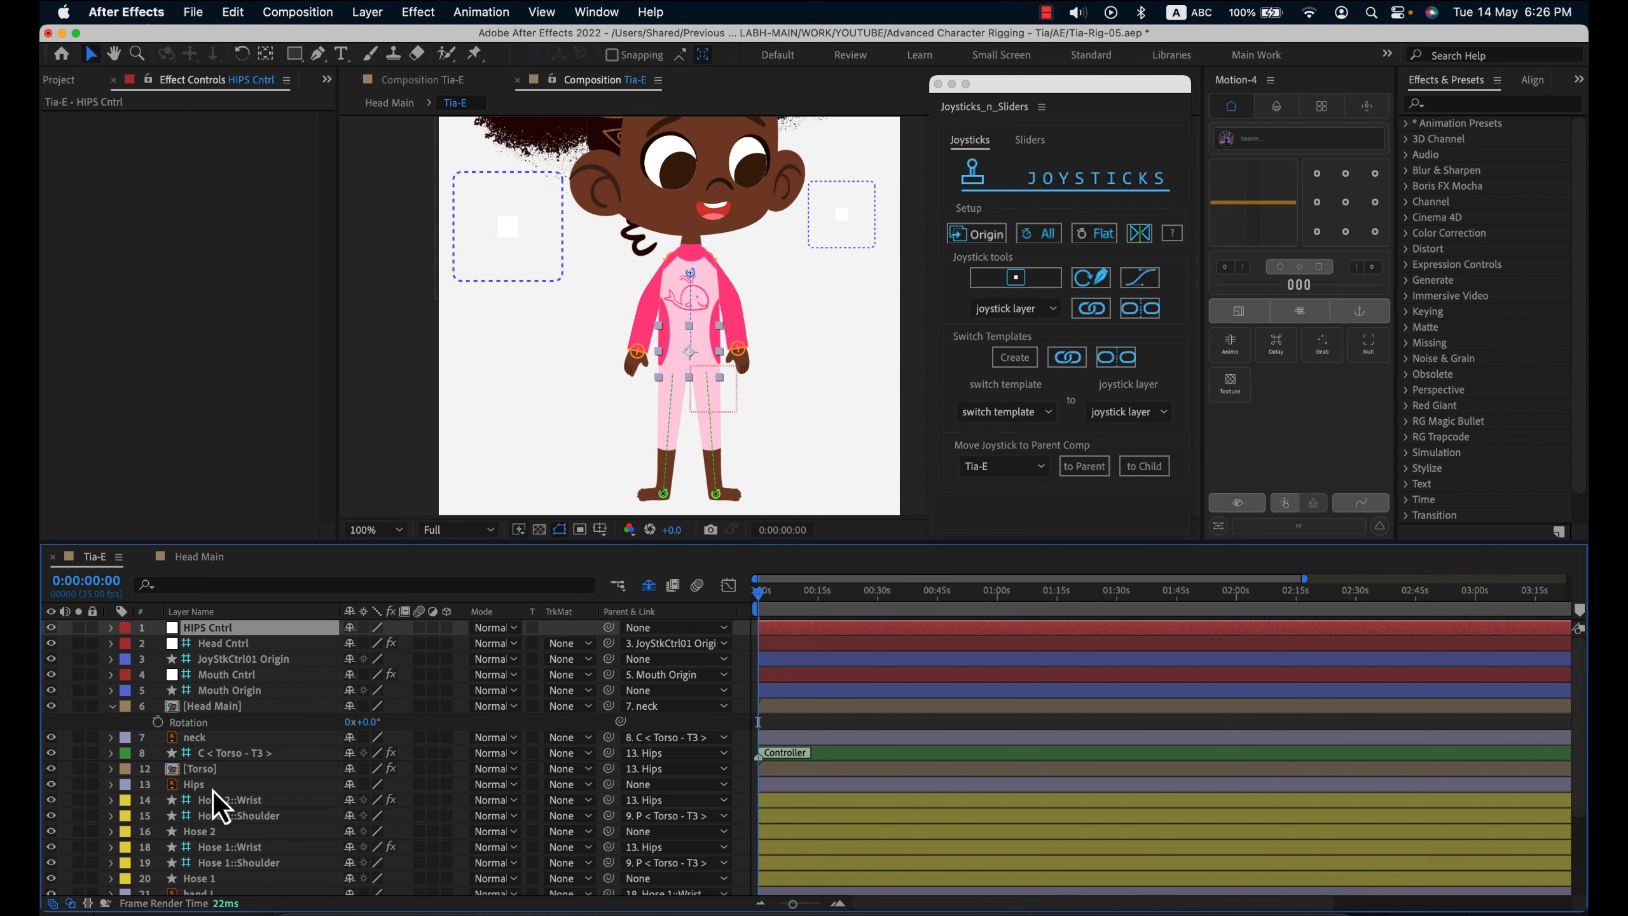
click(215, 789)
drag(608, 785, 232, 633)
- Test HIPS Cntrl by moving it together with both foot controllers, and undo the move
click(232, 634)
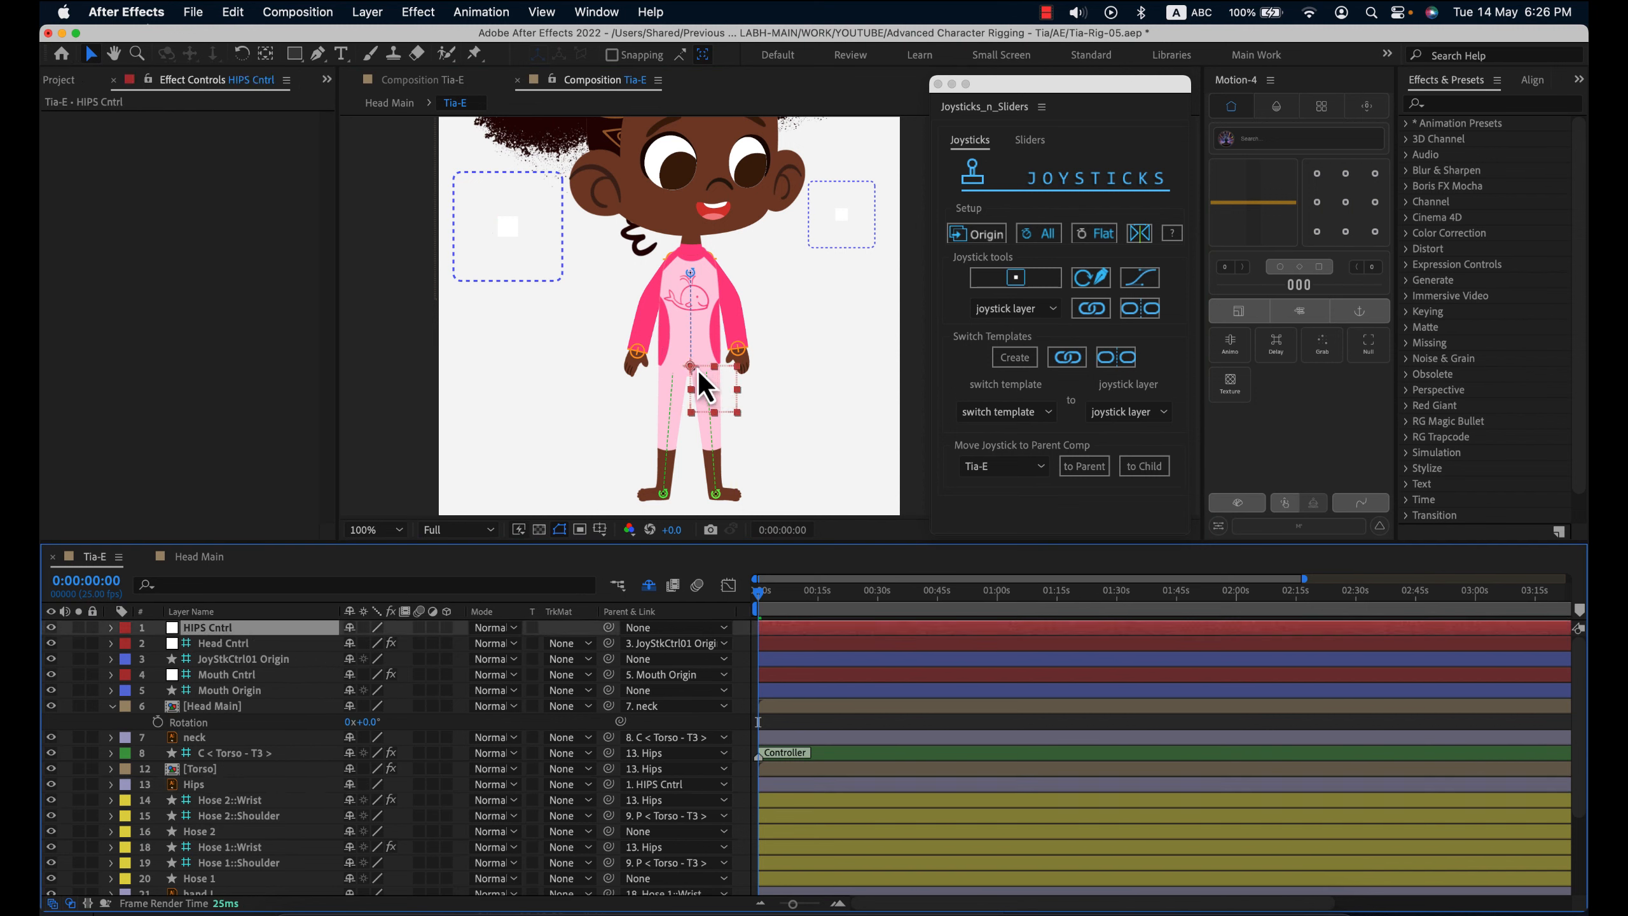
drag(696, 381, 755, 266)
key(space)
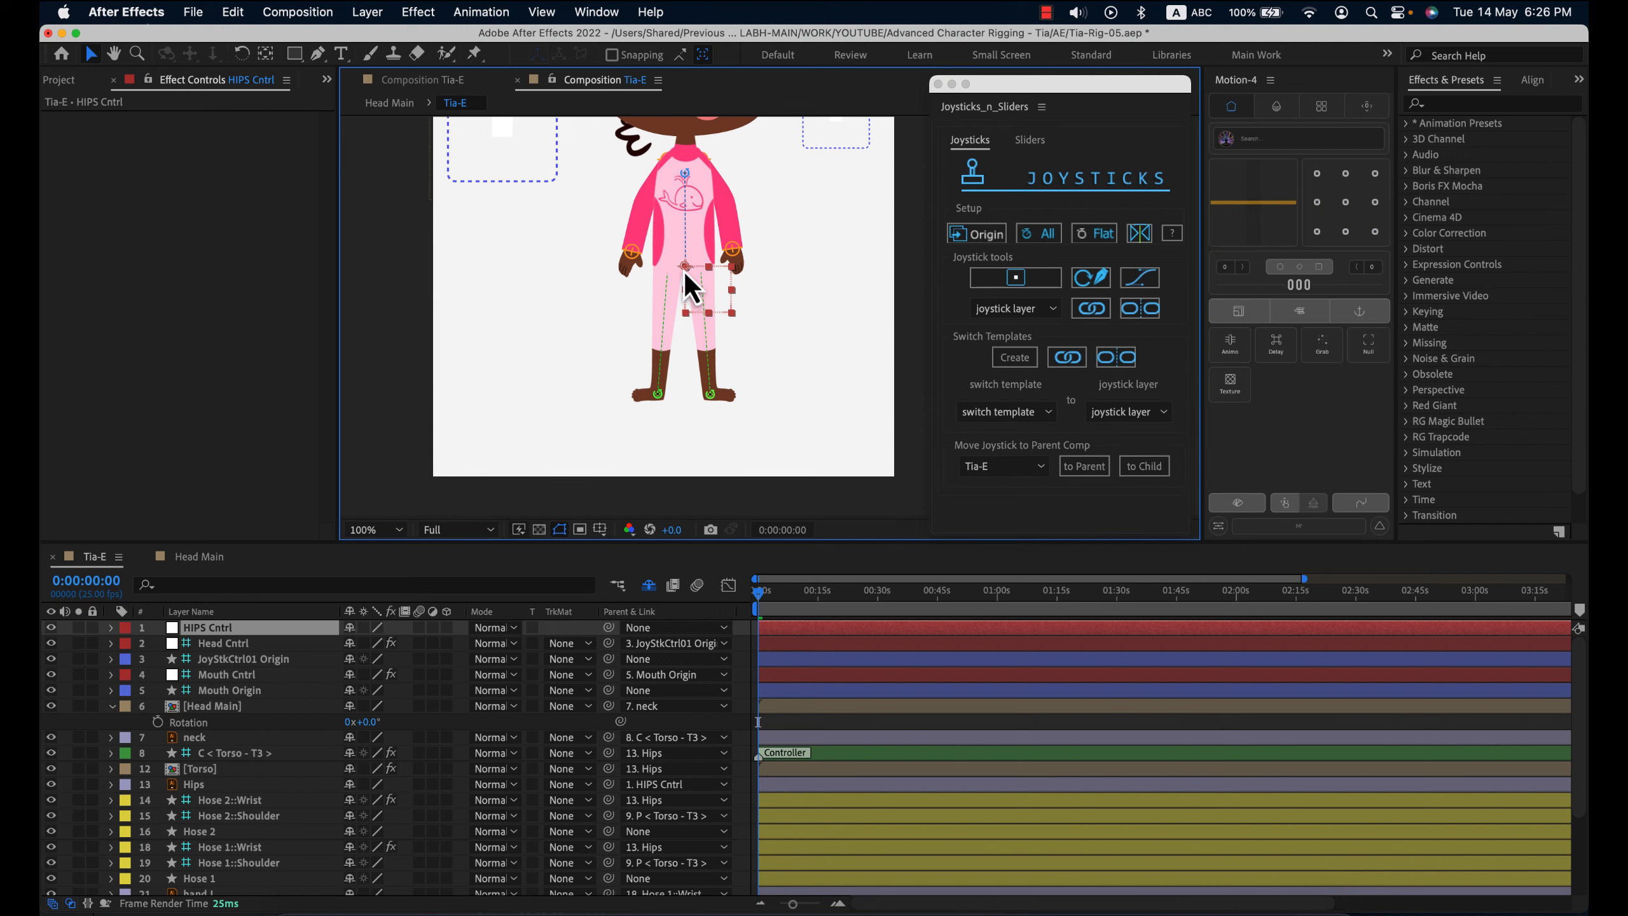
shift+click(660, 399)
shift+click(710, 395)
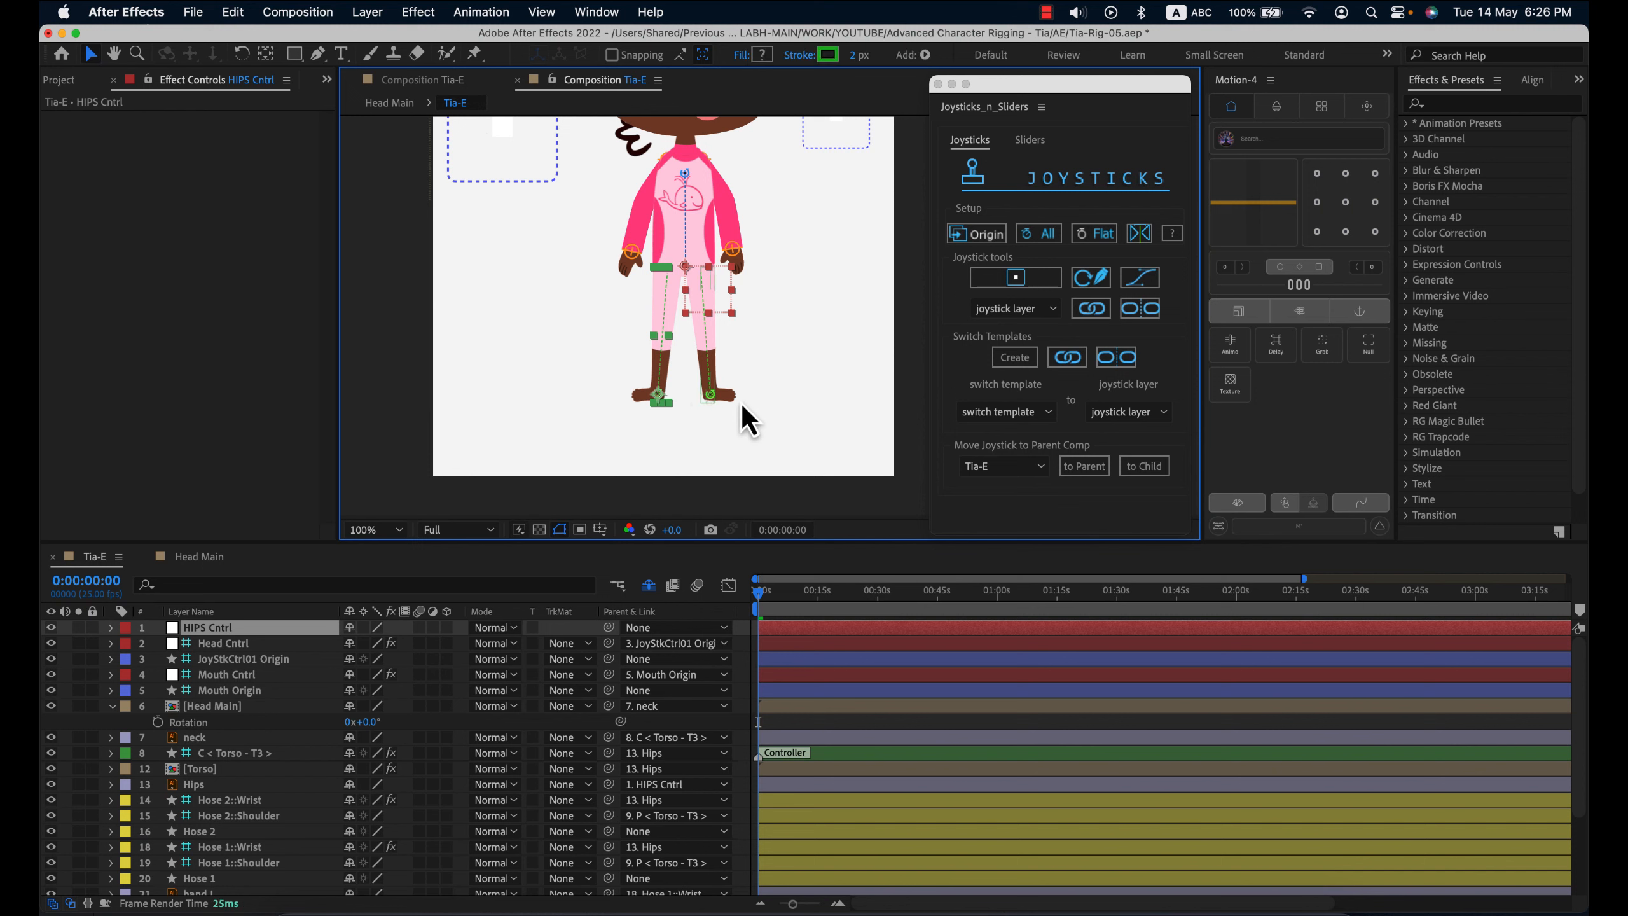
drag(675, 274, 634, 291)
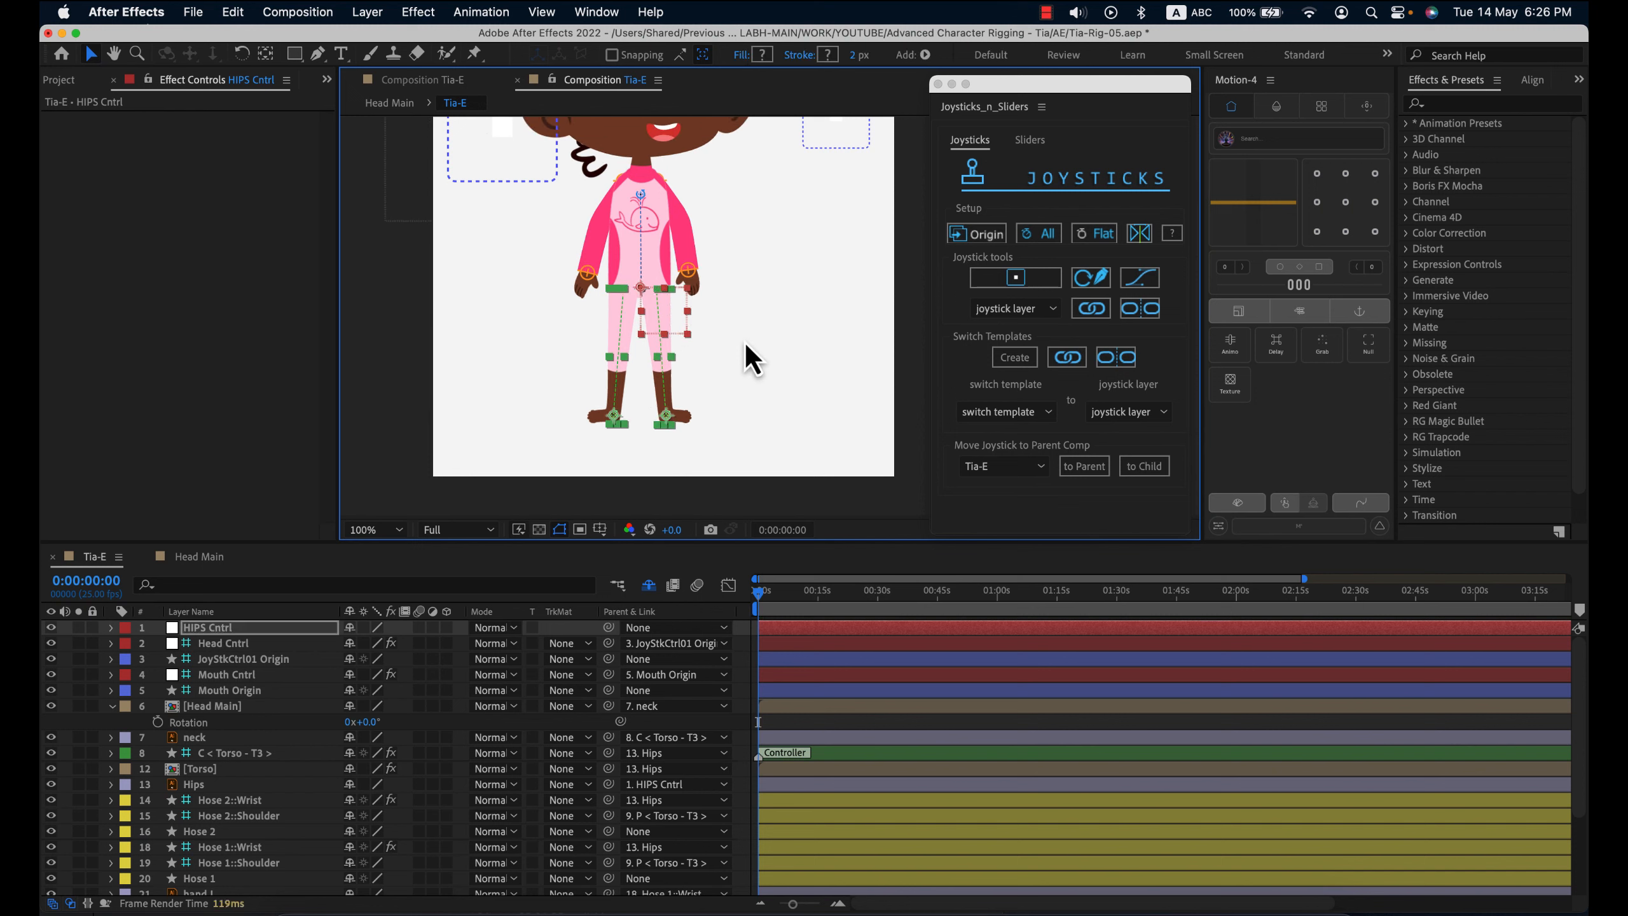
key(super+z)
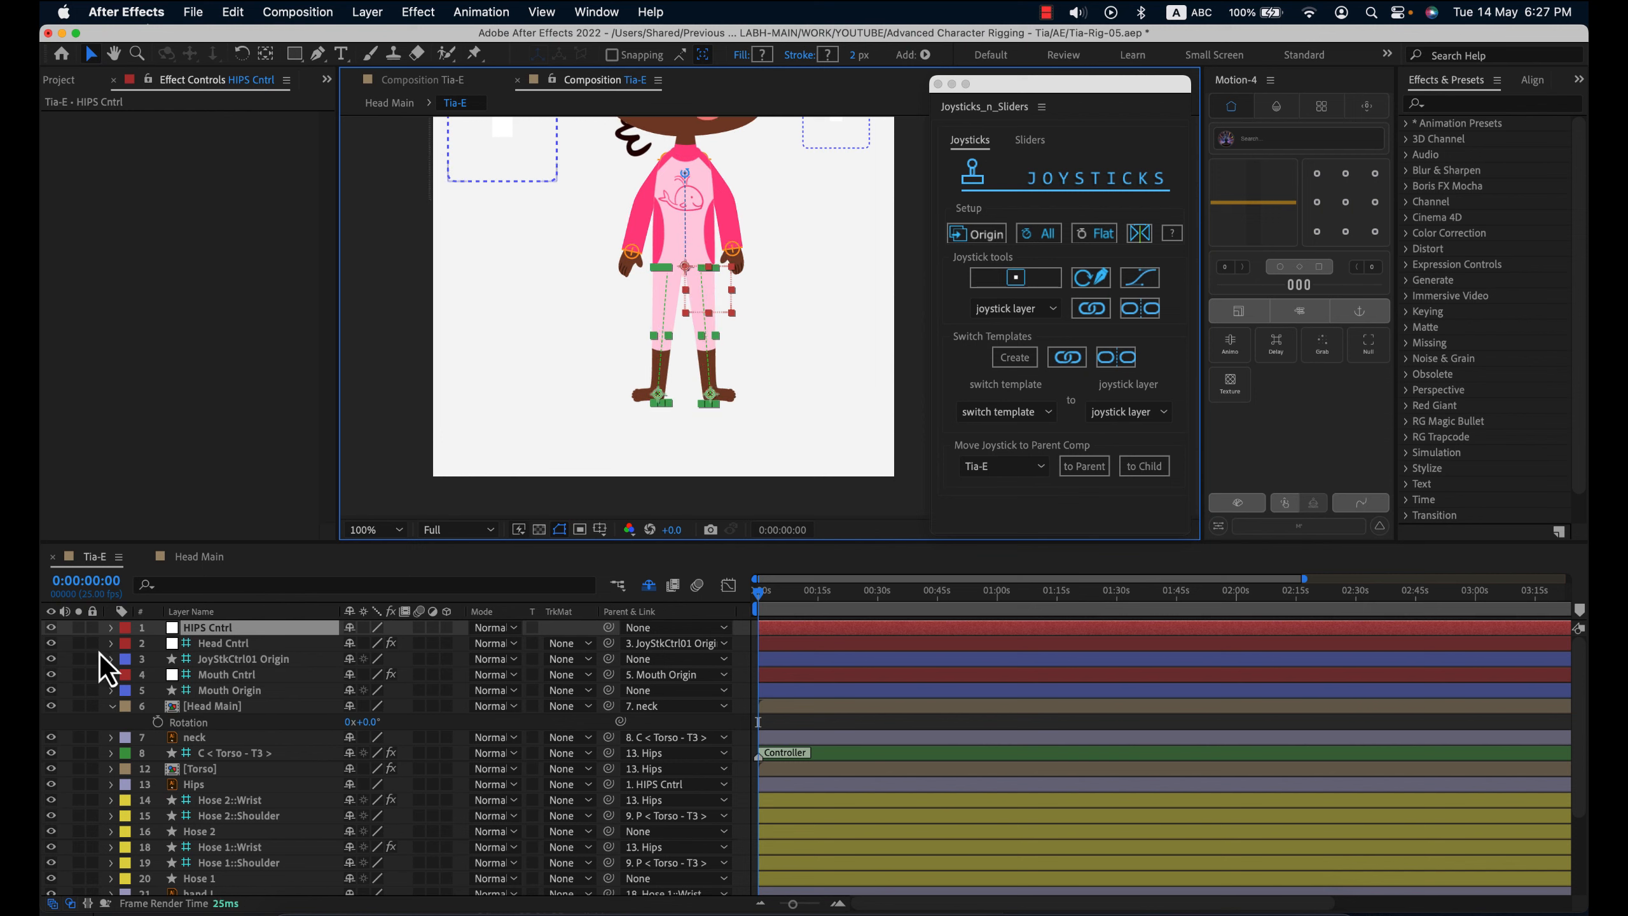
- Add another null object to Tia-E and rename it Ch Main
right_click(65, 657)
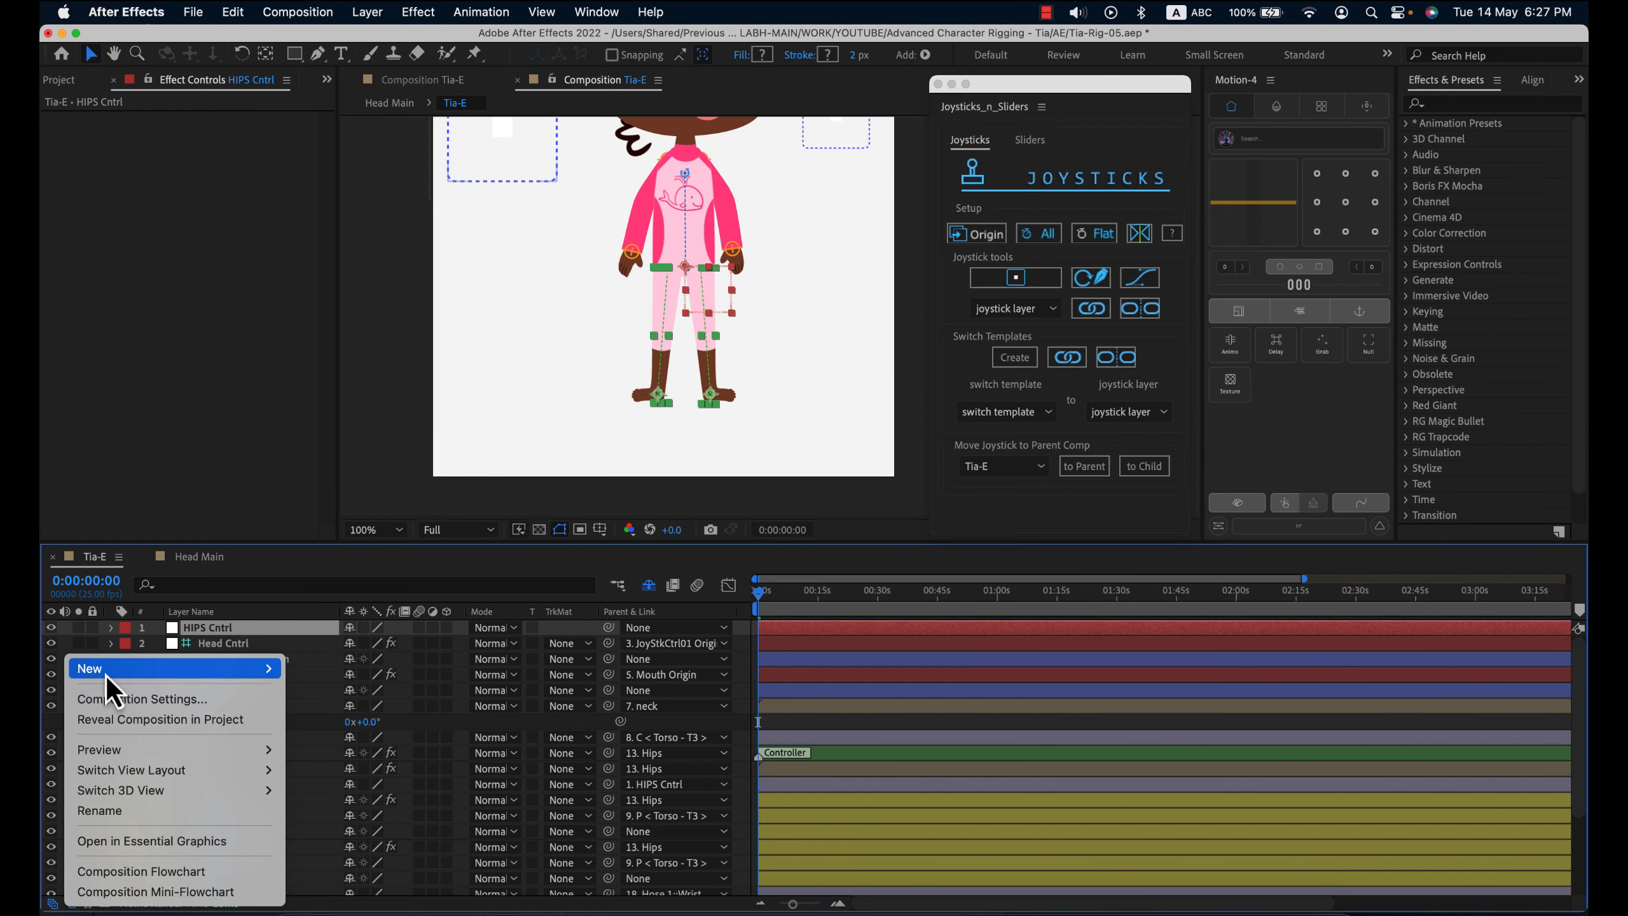
mouse_move(121, 685)
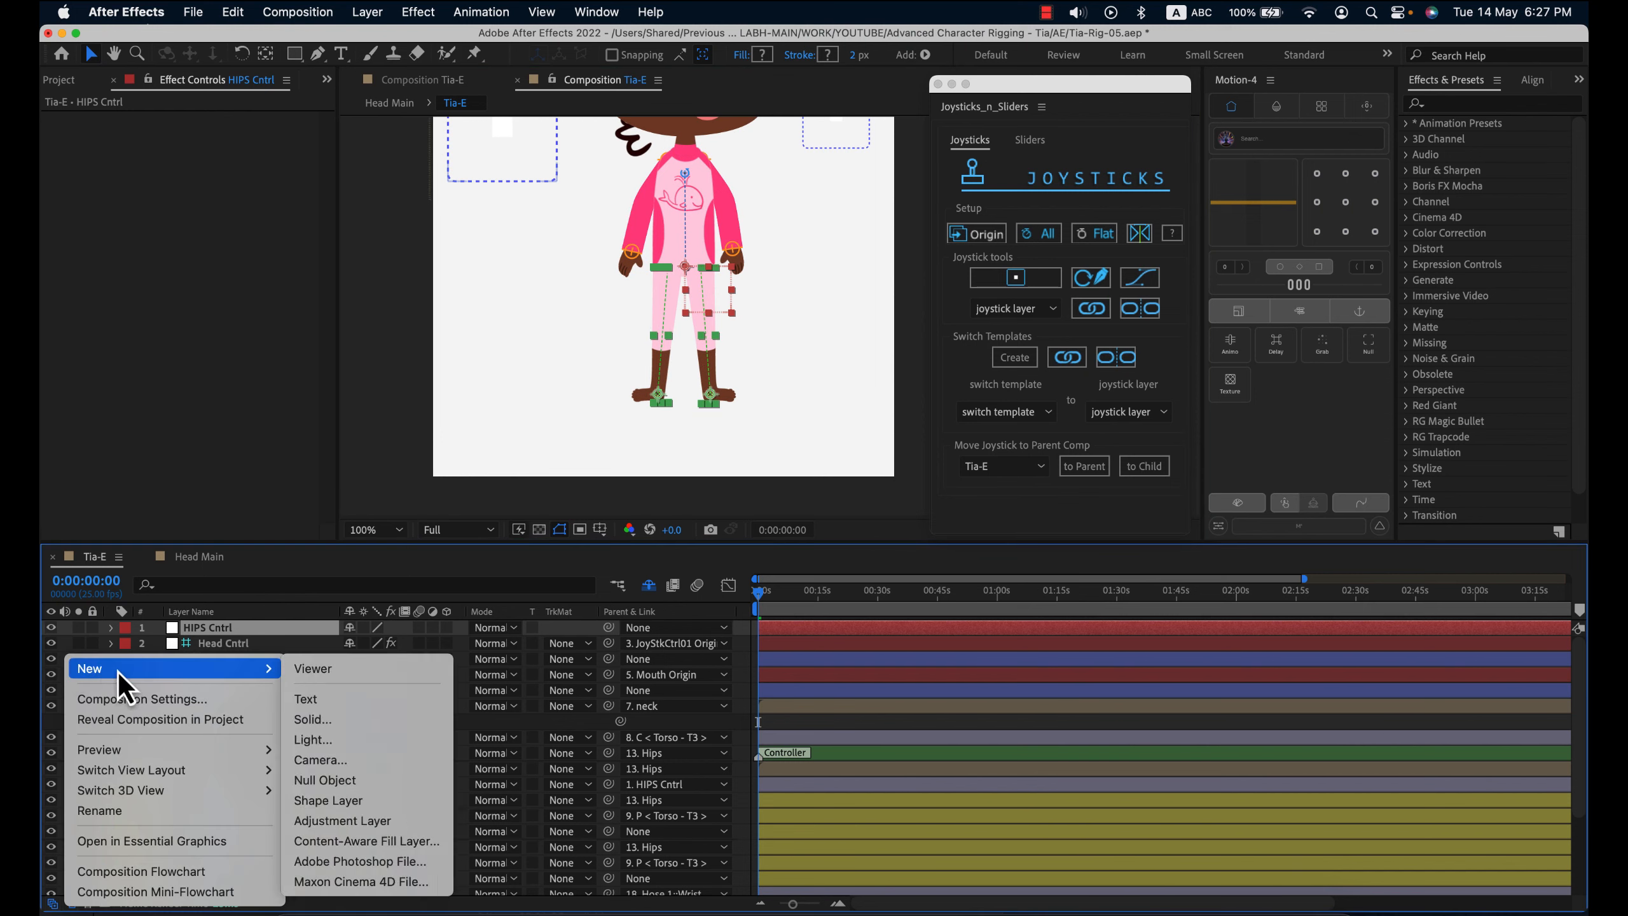
click(331, 781)
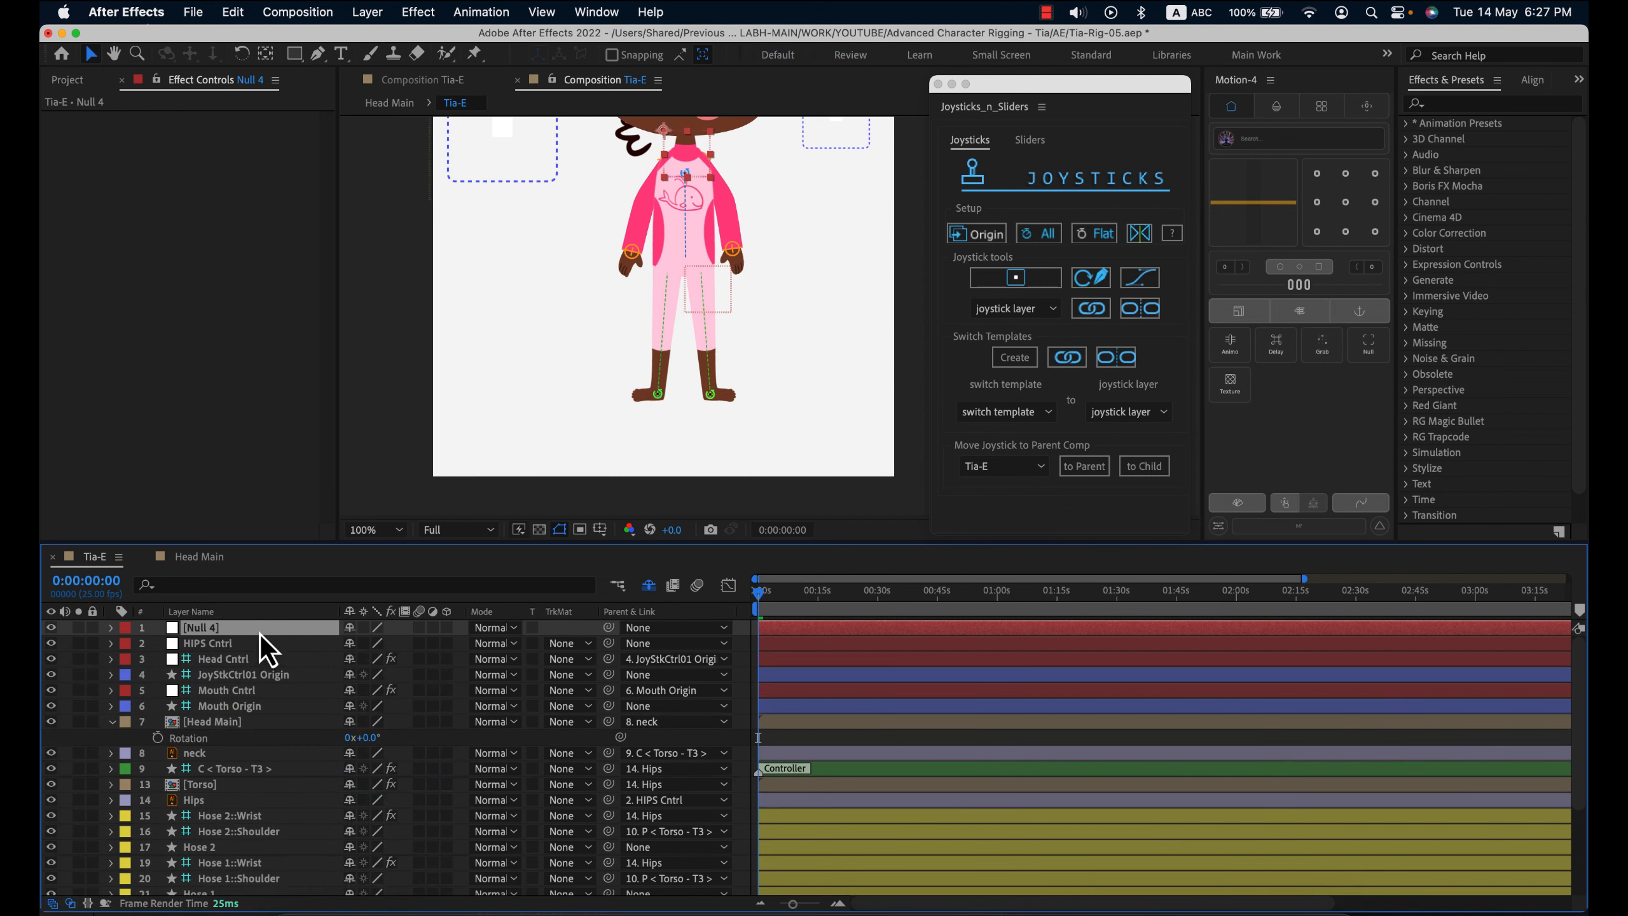
key(Return)
text(Ch)
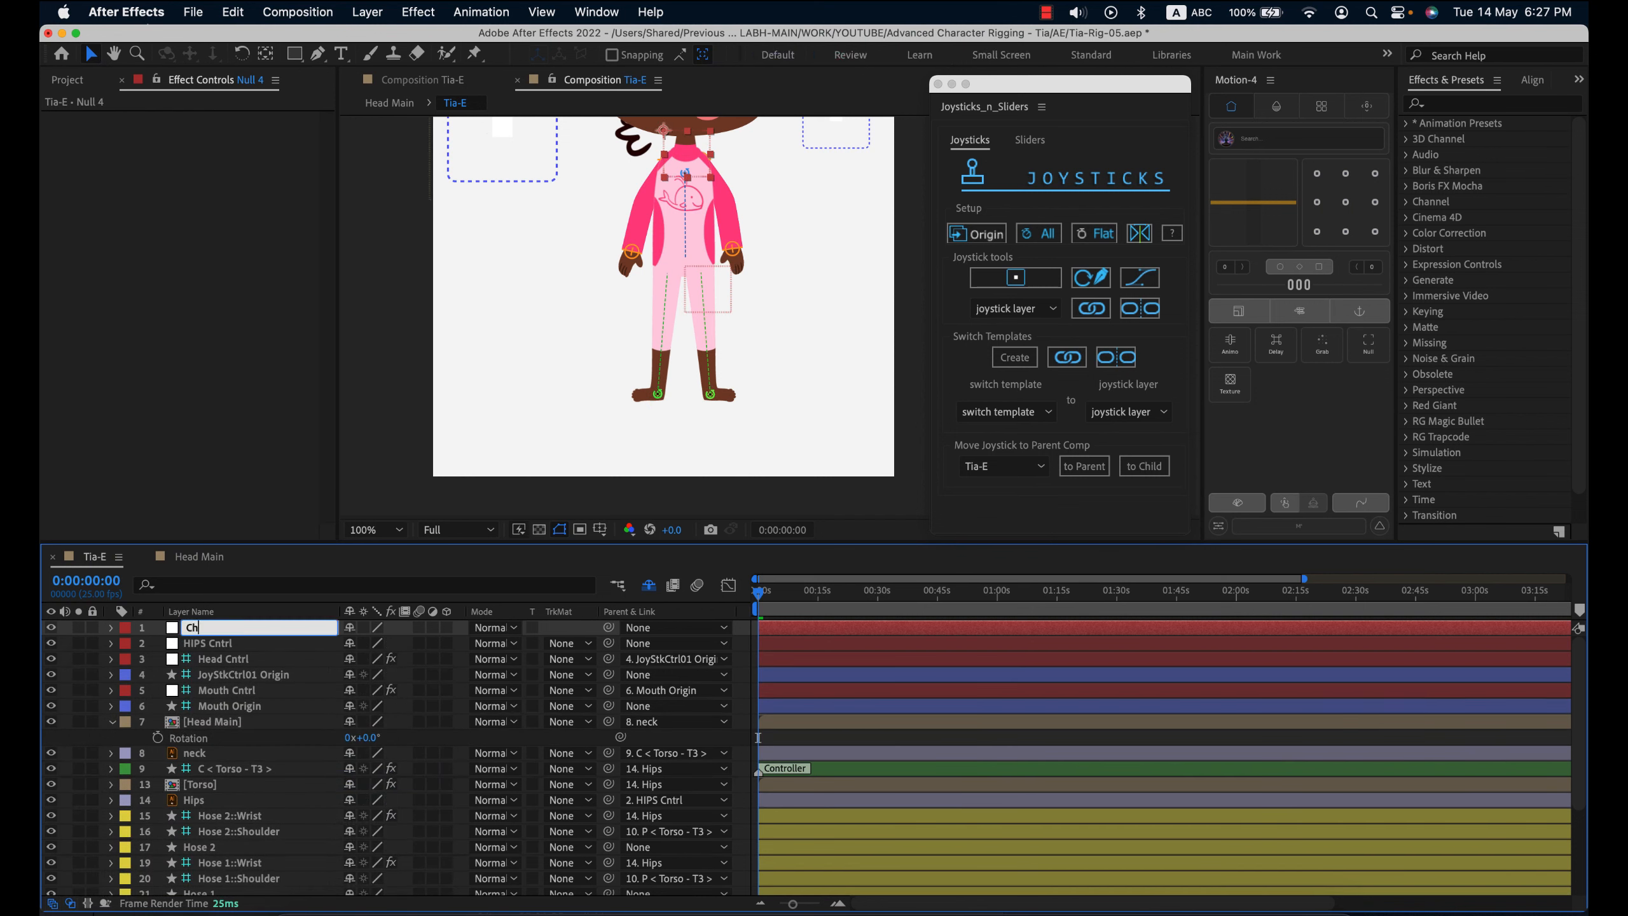
text( Main)
key(Return)
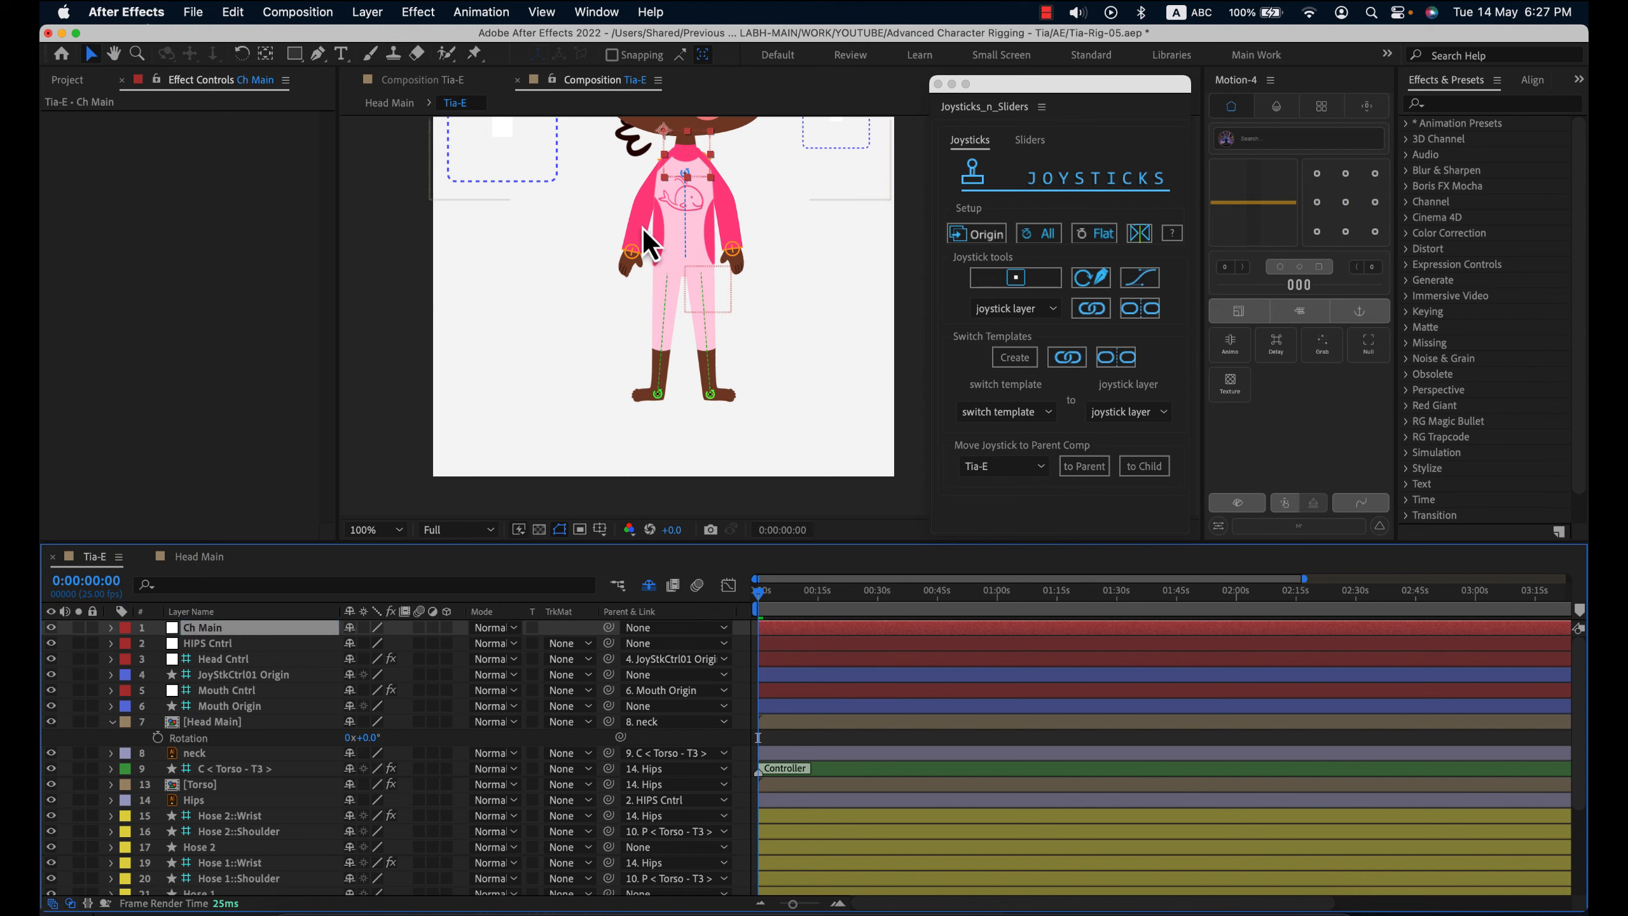
- Scale the Ch Main null to 121% and place it between and just below the character's feet
key(s)
drag(393, 642, 417, 644)
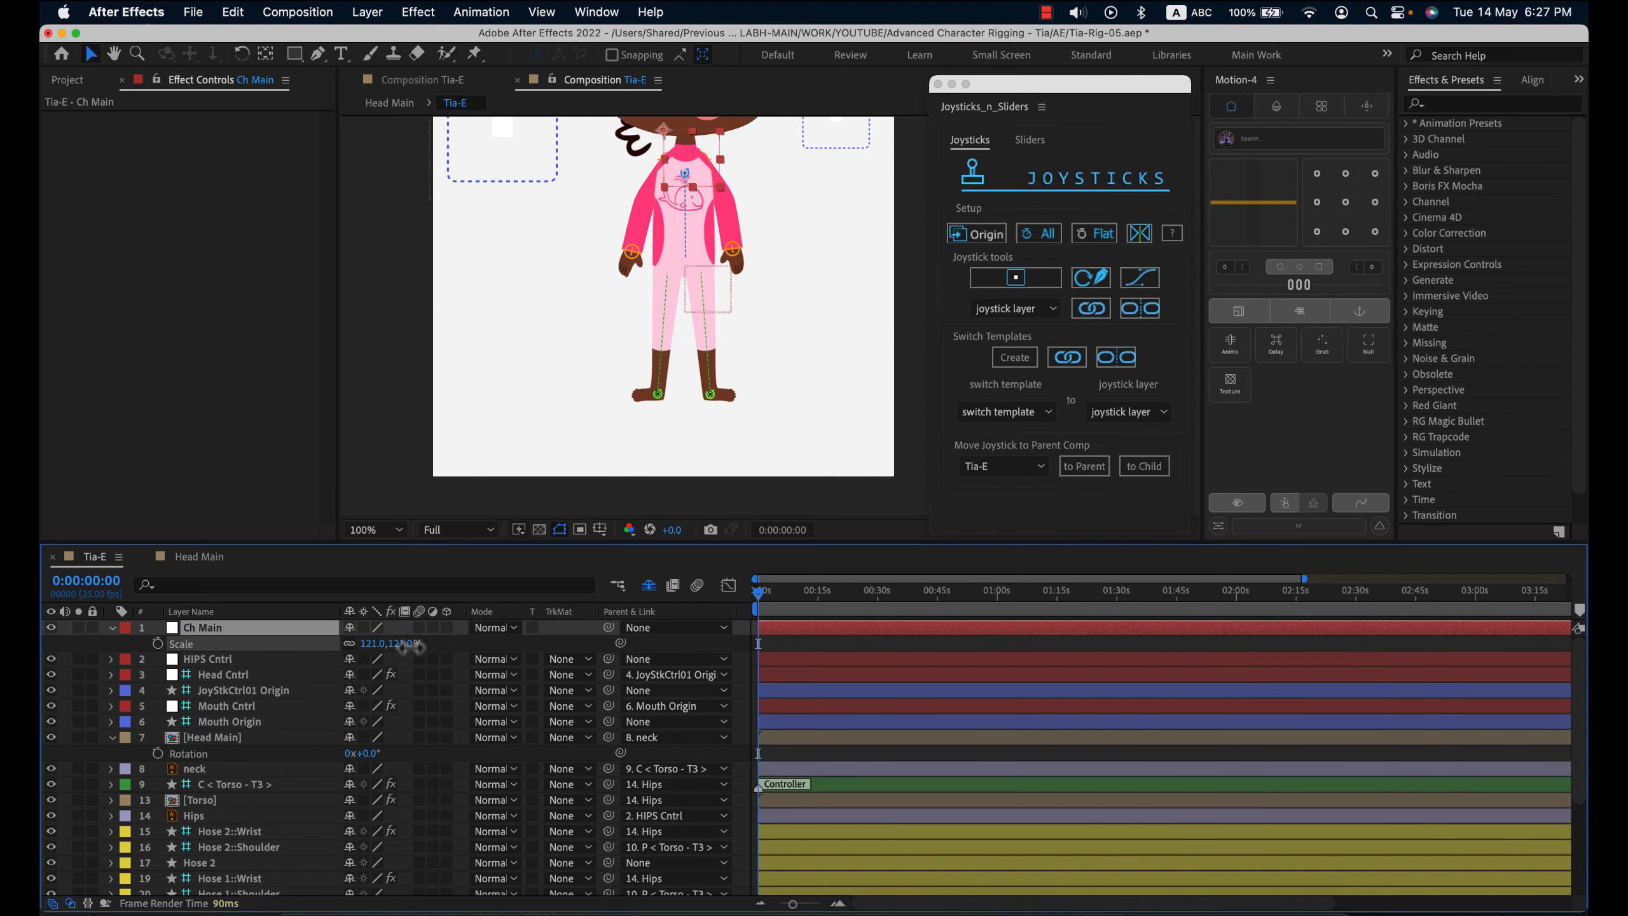
drag(689, 156, 681, 402)
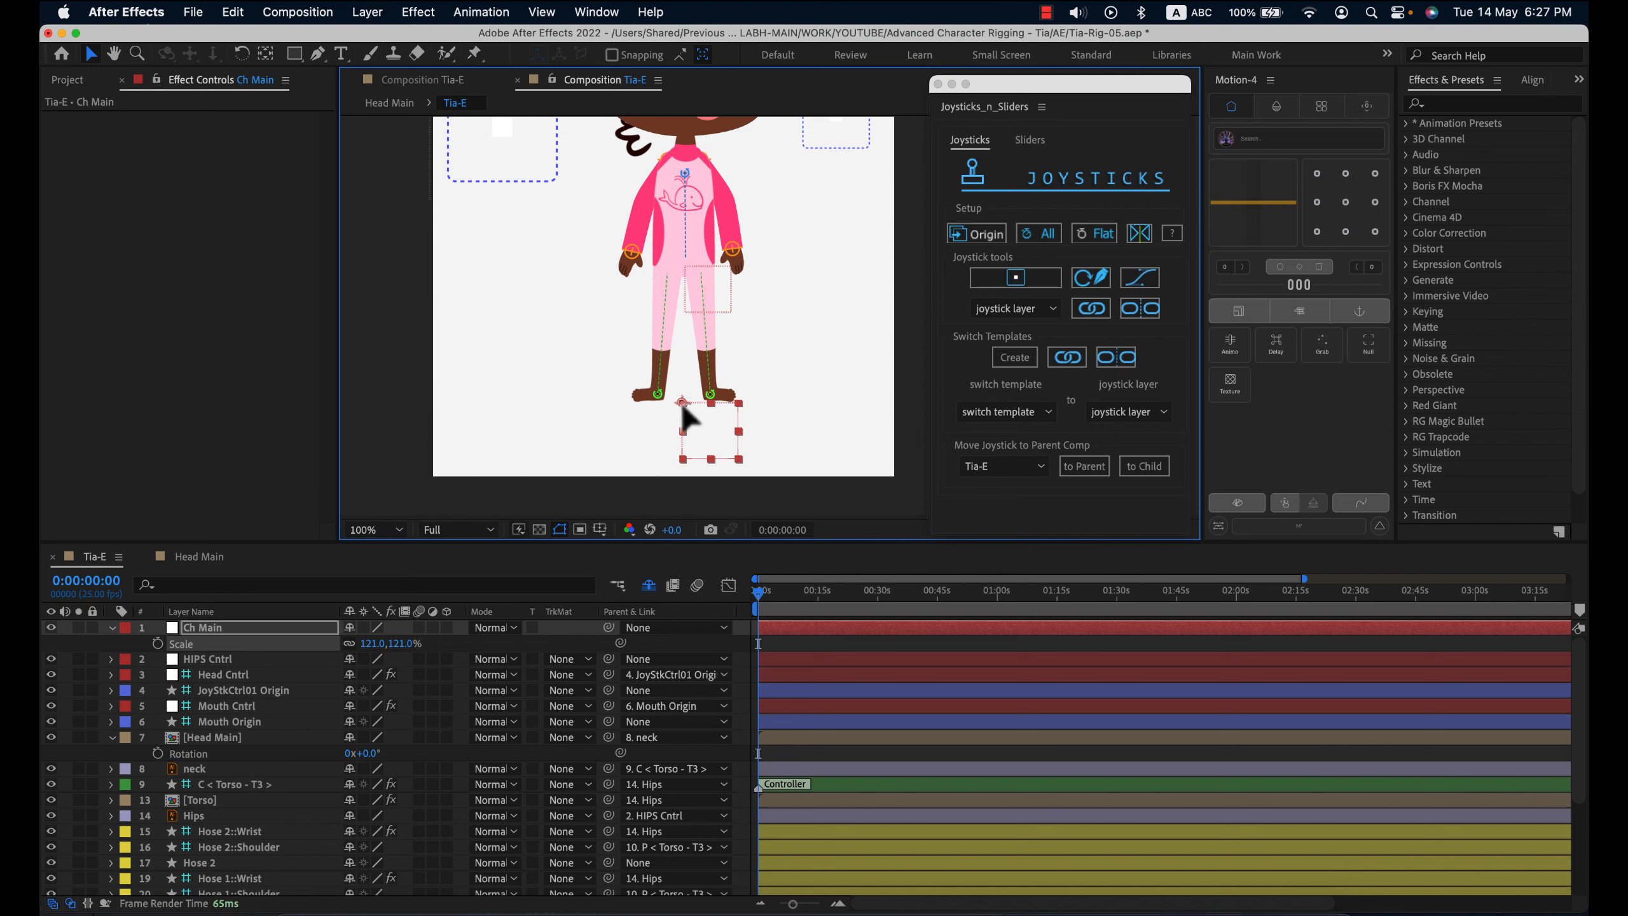
- Parent HIPS Cntrl and both leg controllers, C < leg 1 - Rleg3 > and C < Leg 2 - Lleg3 >, to Ch Main
click(239, 663)
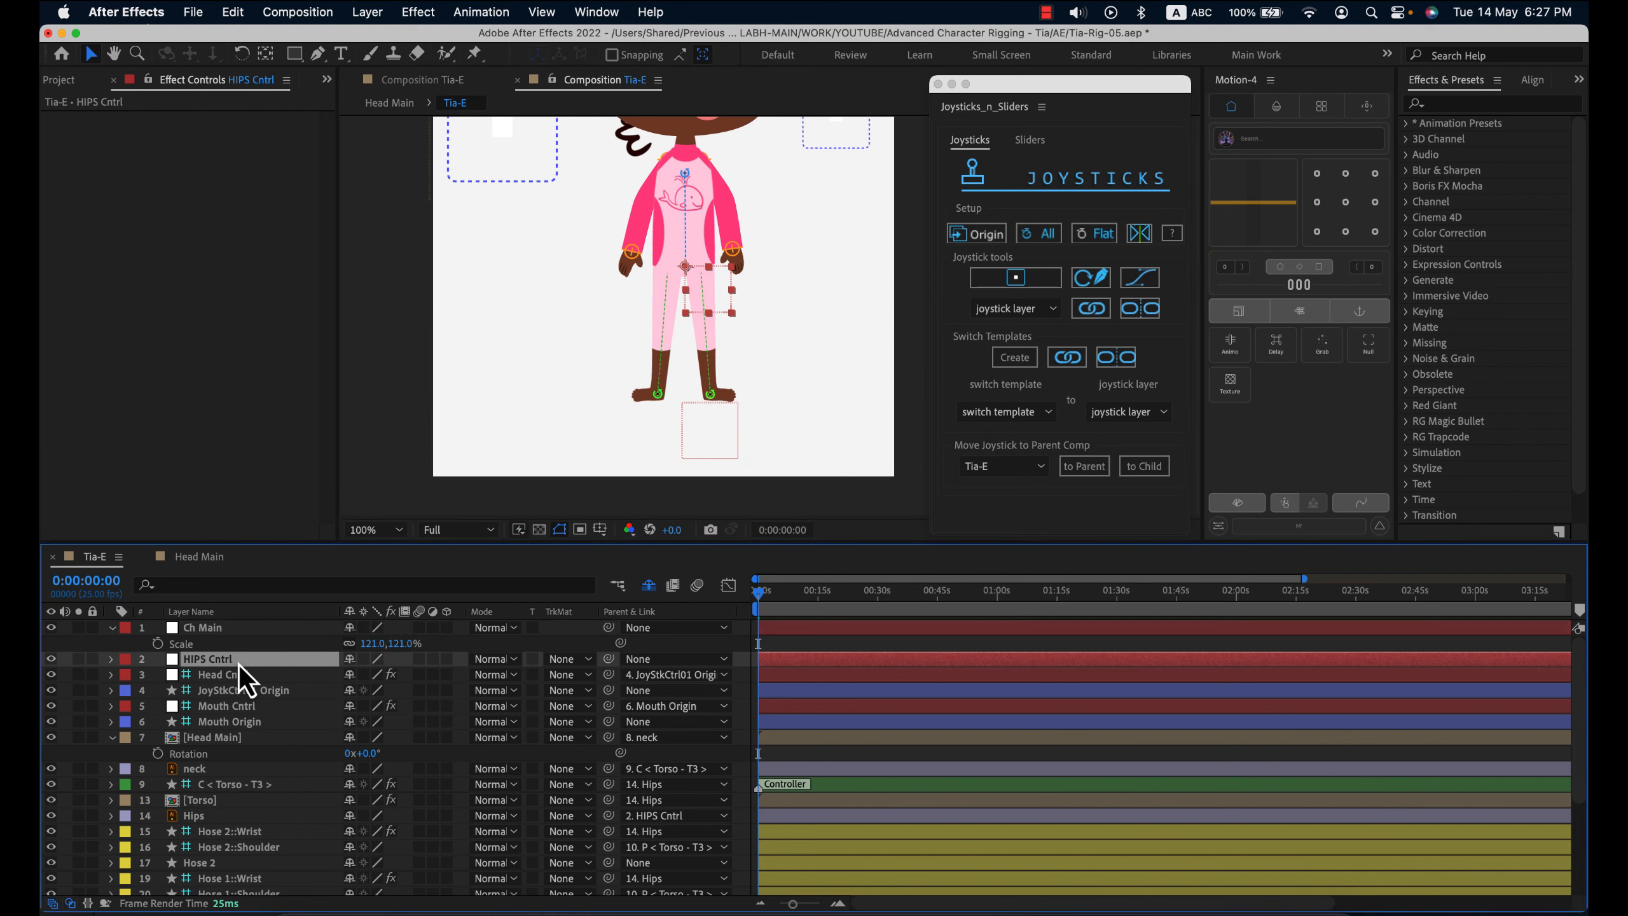
shift+click(660, 398)
shift+click(712, 399)
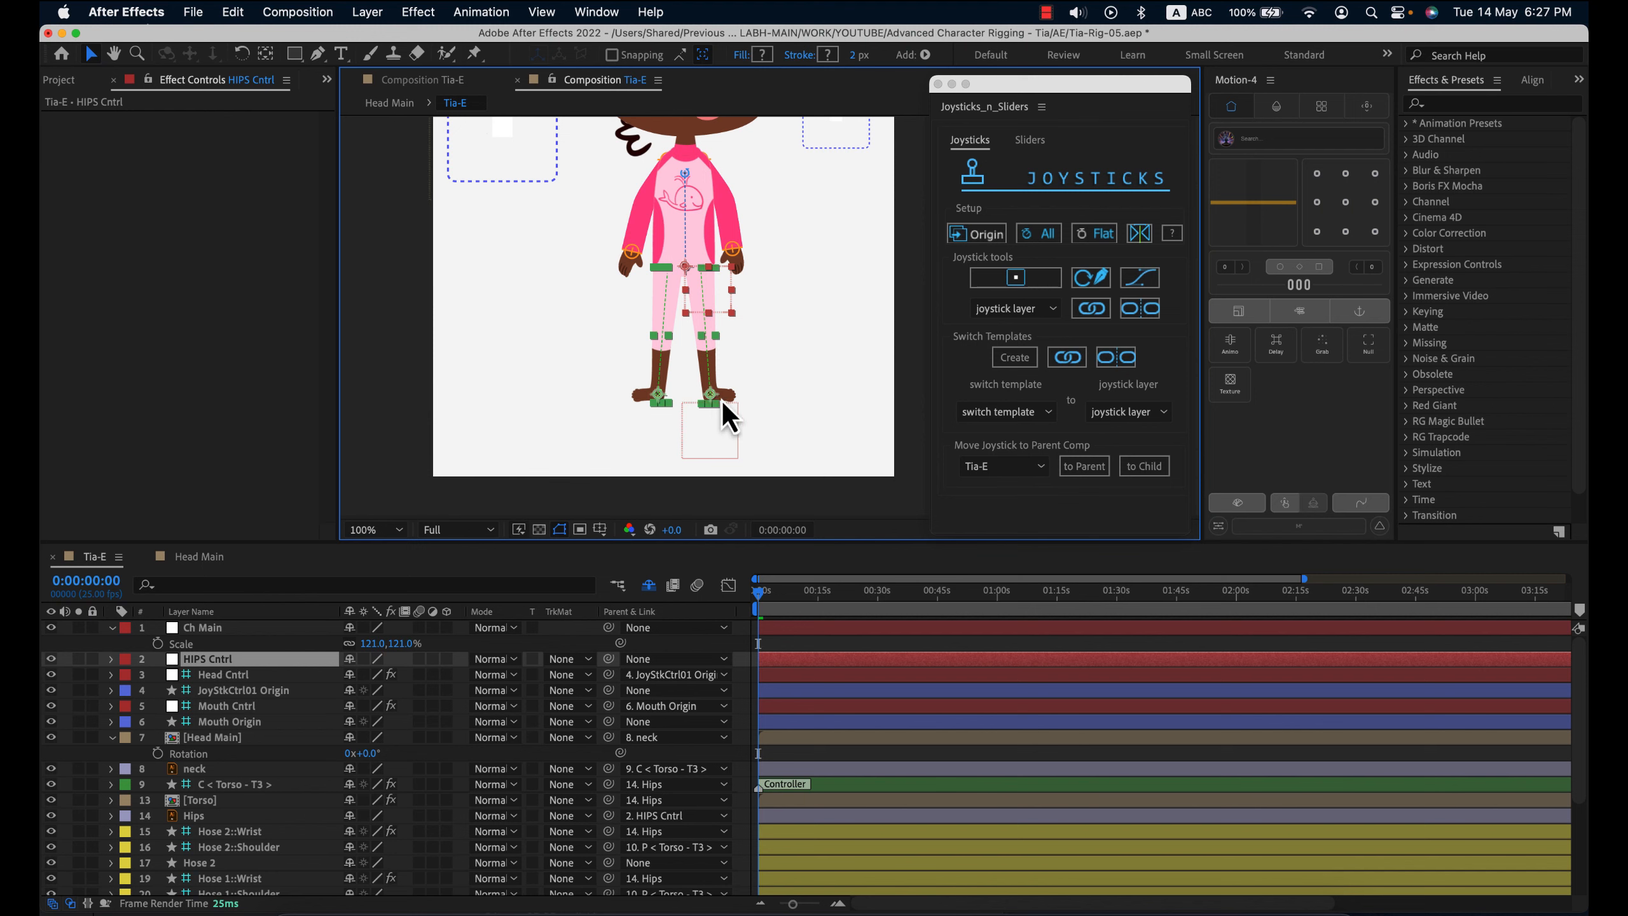
scroll(310, 712, down, 5)
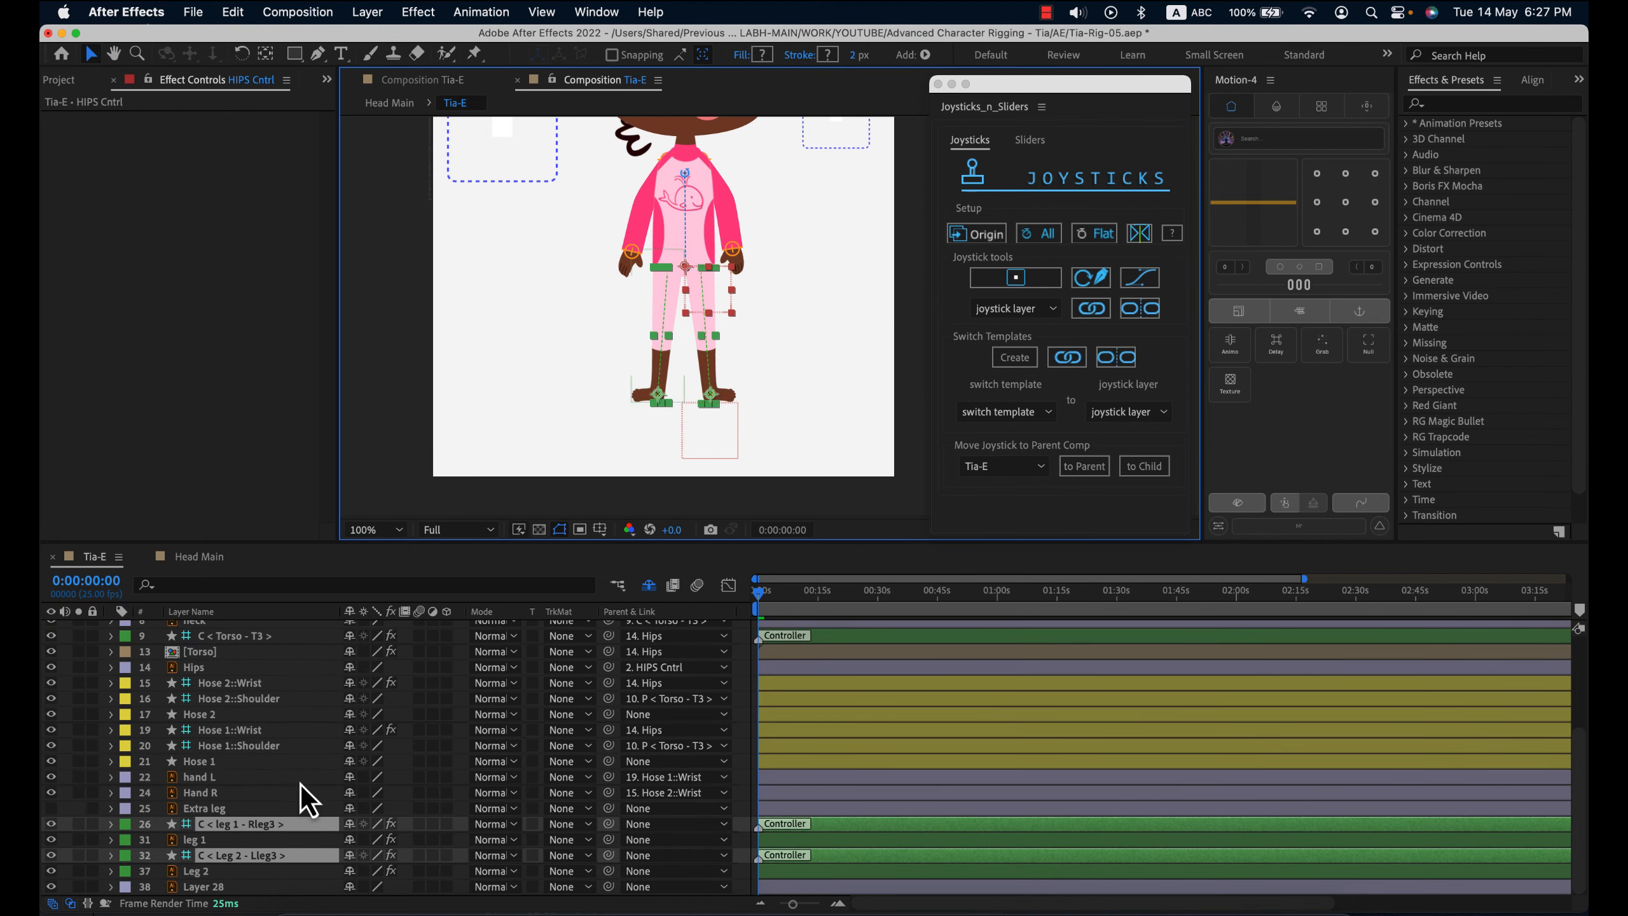
scroll(303, 781, up, 5)
drag(608, 660, 212, 635)
click(230, 628)
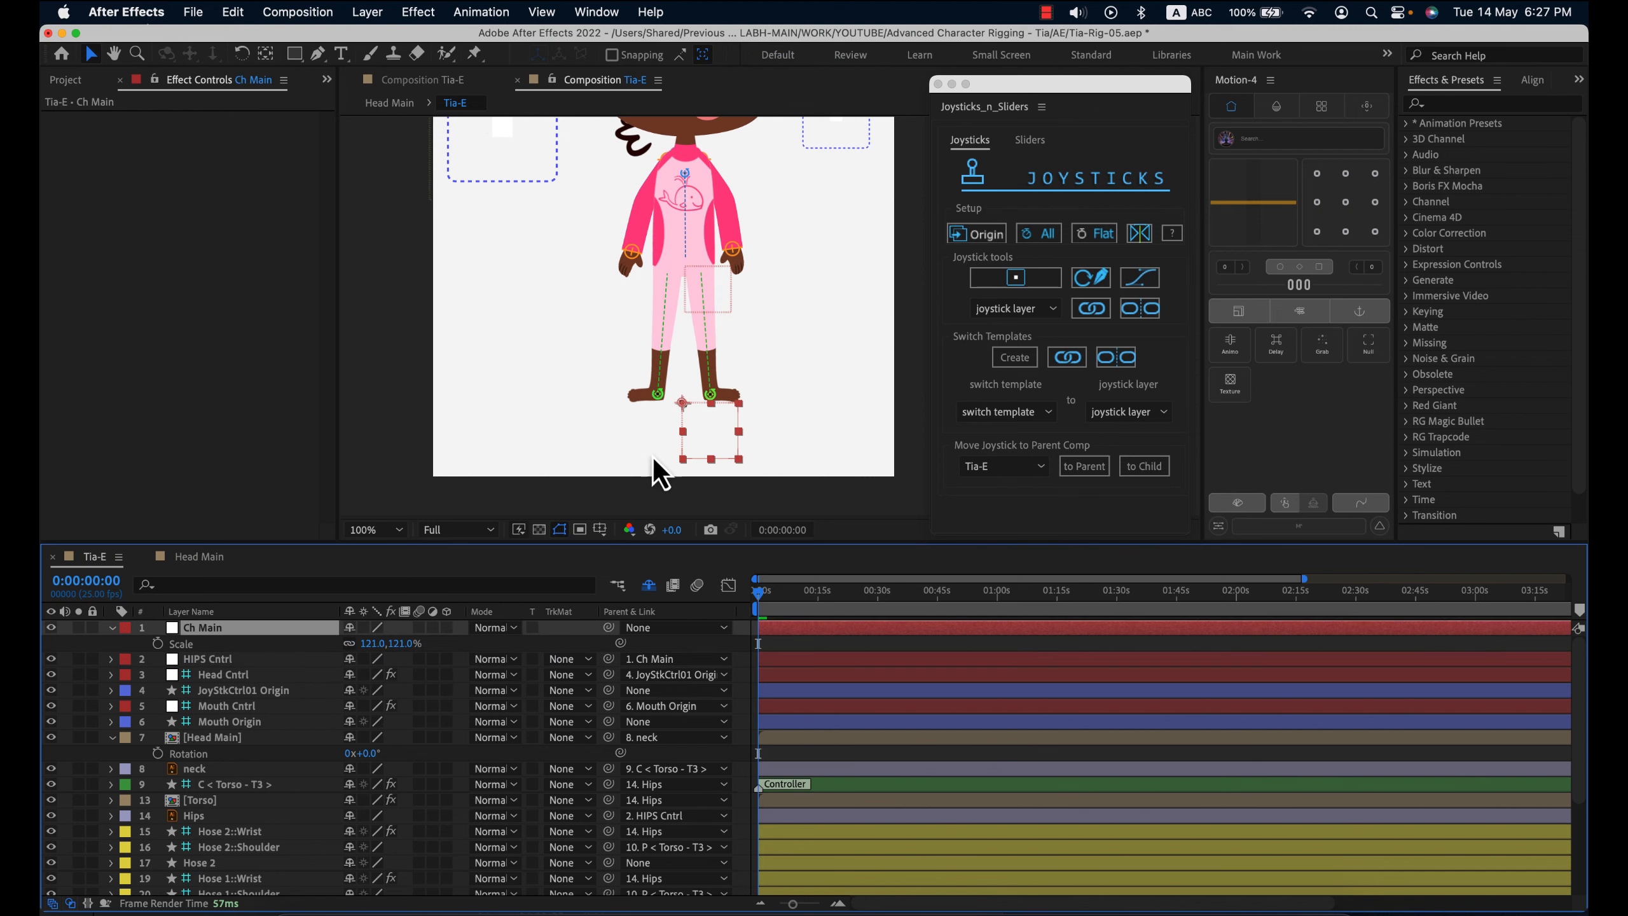
- Test Ch Main by moving the whole character with it, and undo the move
scroll(696, 417, down, 2)
drag(729, 367, 697, 344)
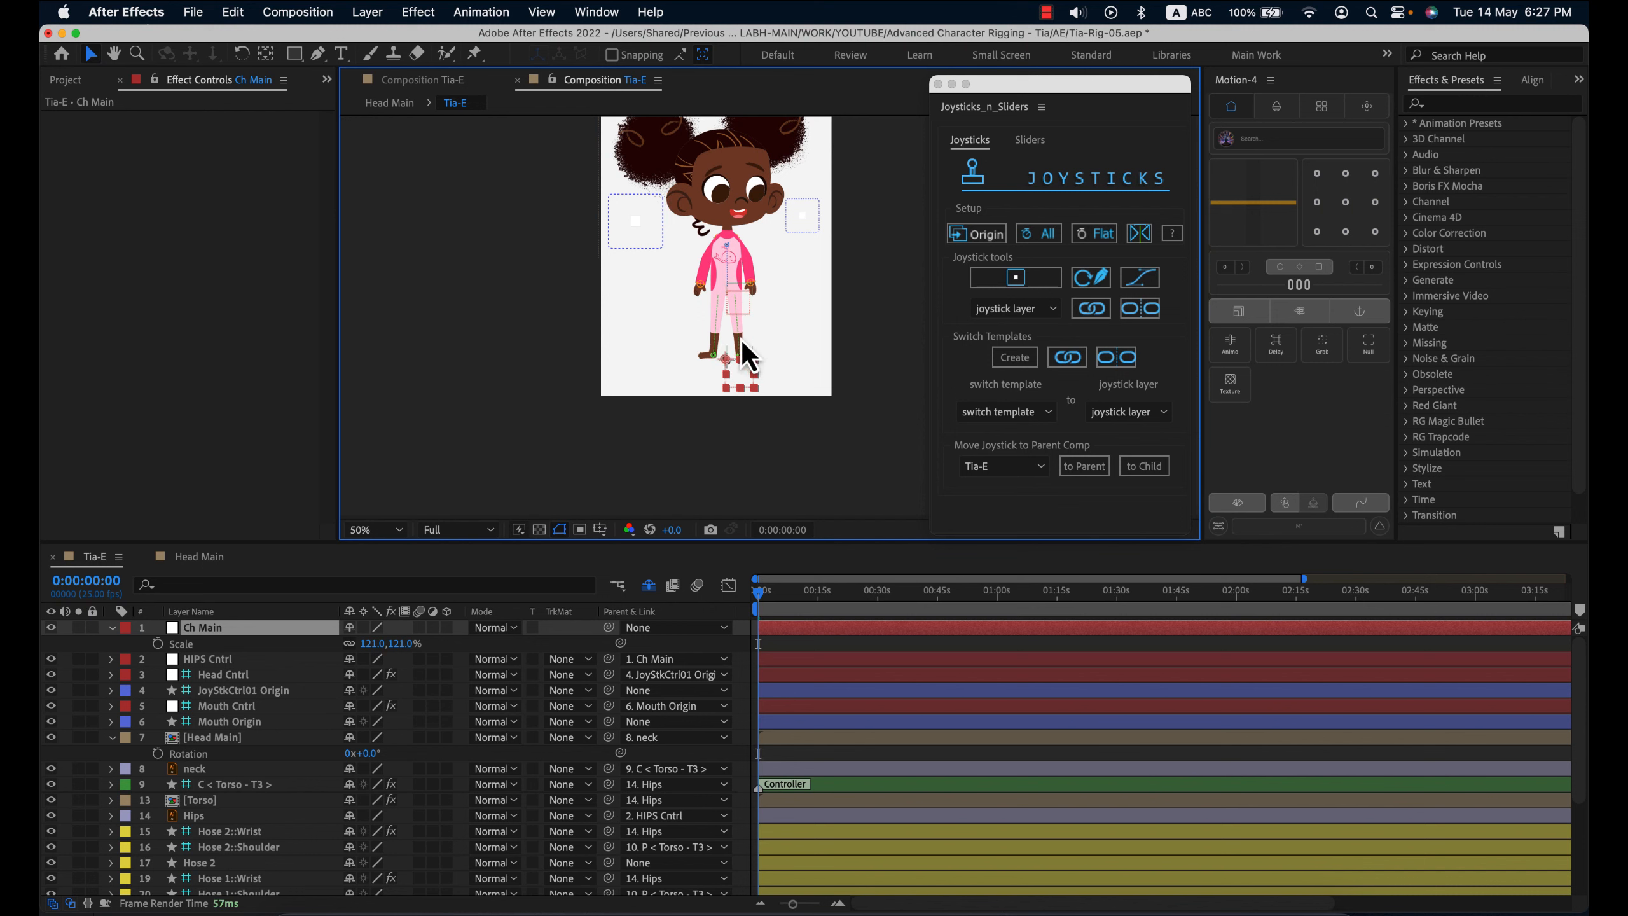
click(736, 301)
click(730, 246)
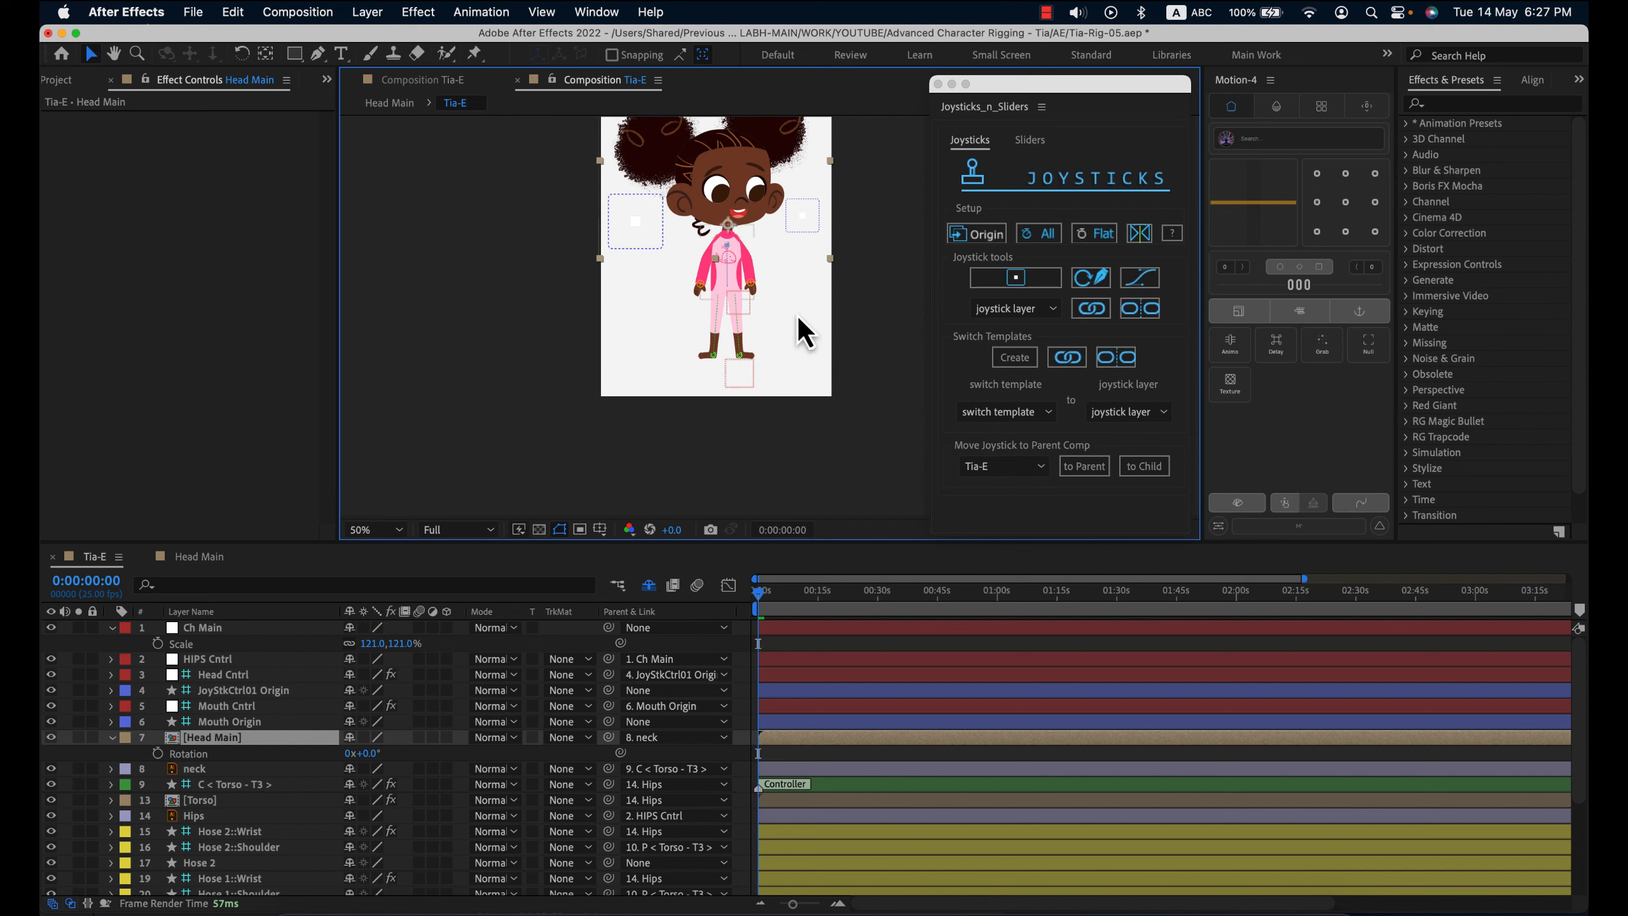
key(period)
click(710, 433)
drag(709, 444, 674, 454)
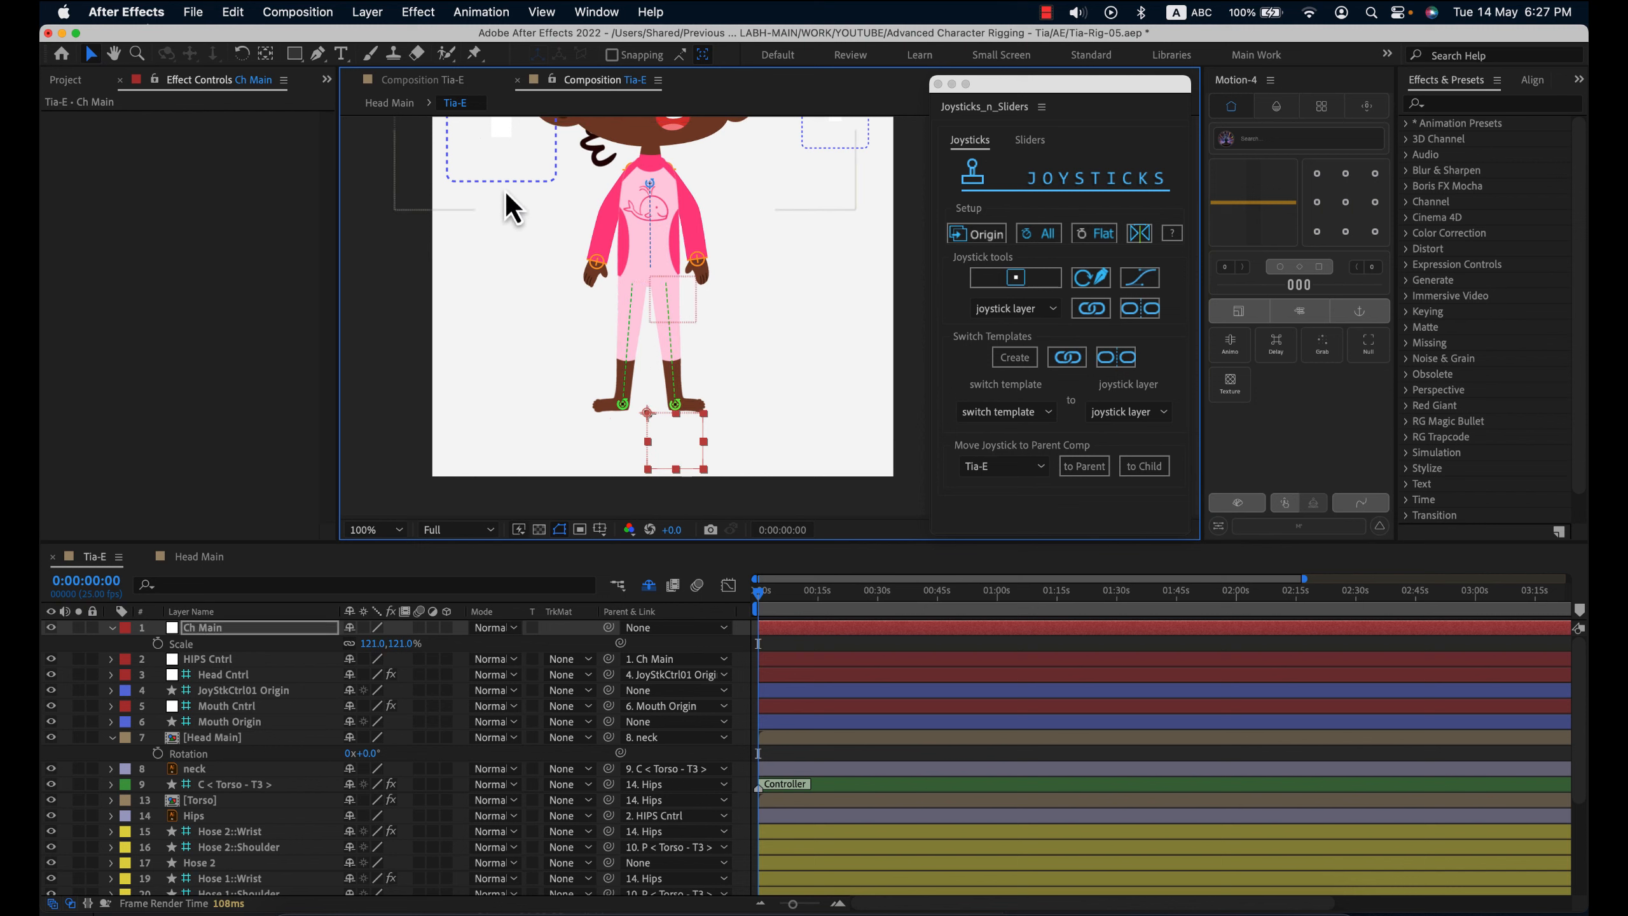
key(super+z)
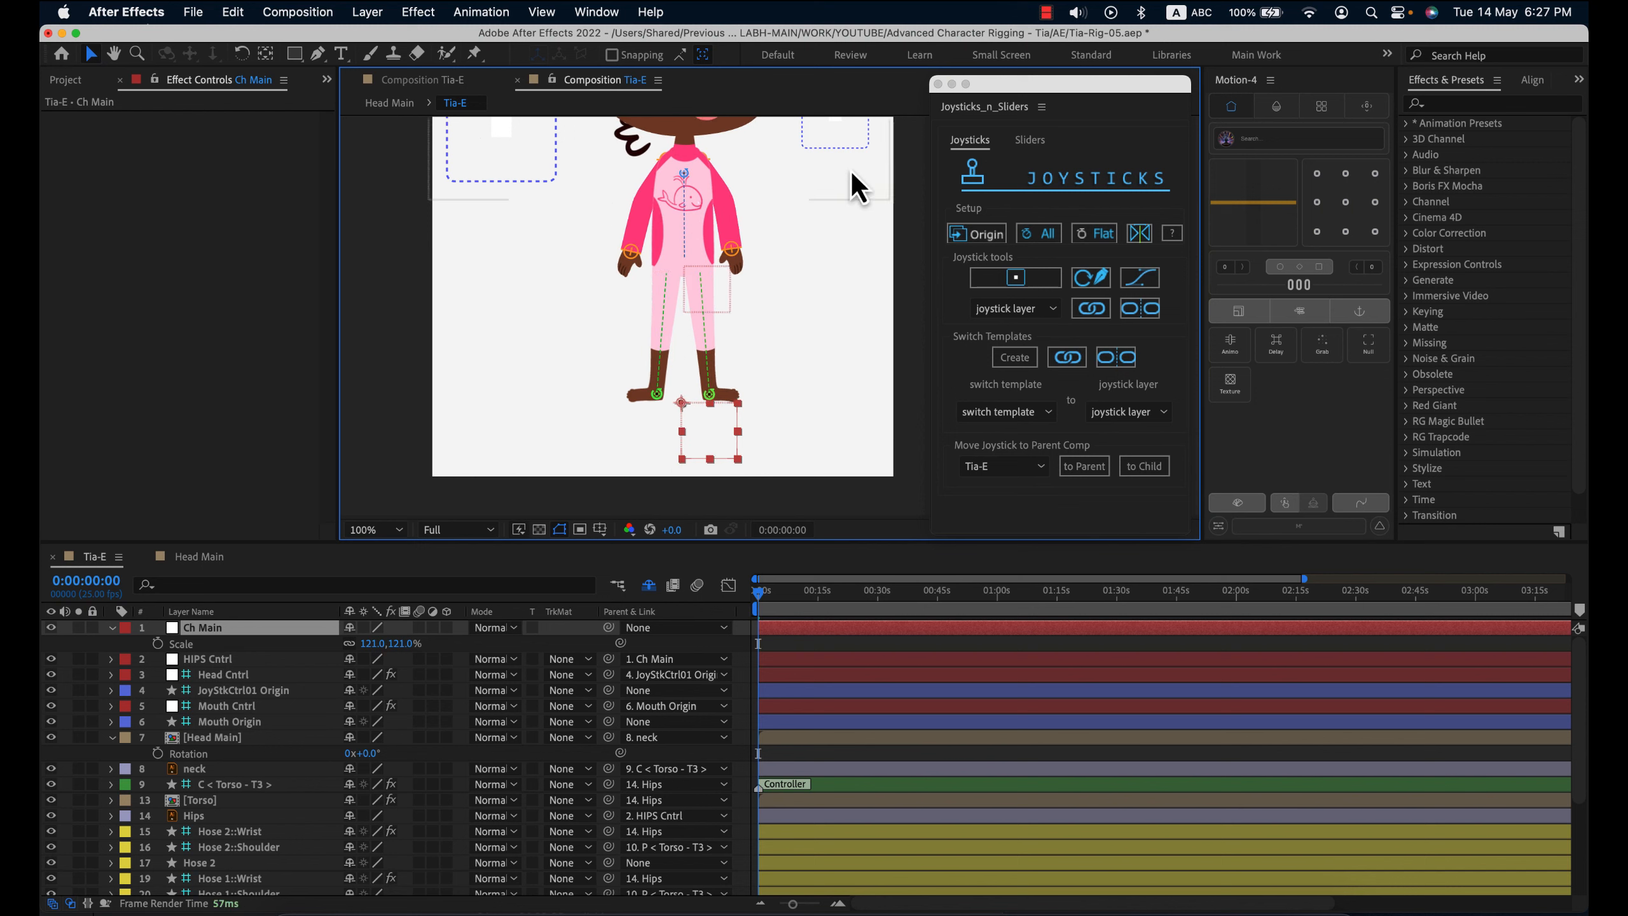
- Parent the head joystick's JoyStkCtrl01 Origin and the Mouth Origin layers to Ch Main
key(space)
drag(596, 201, 604, 293)
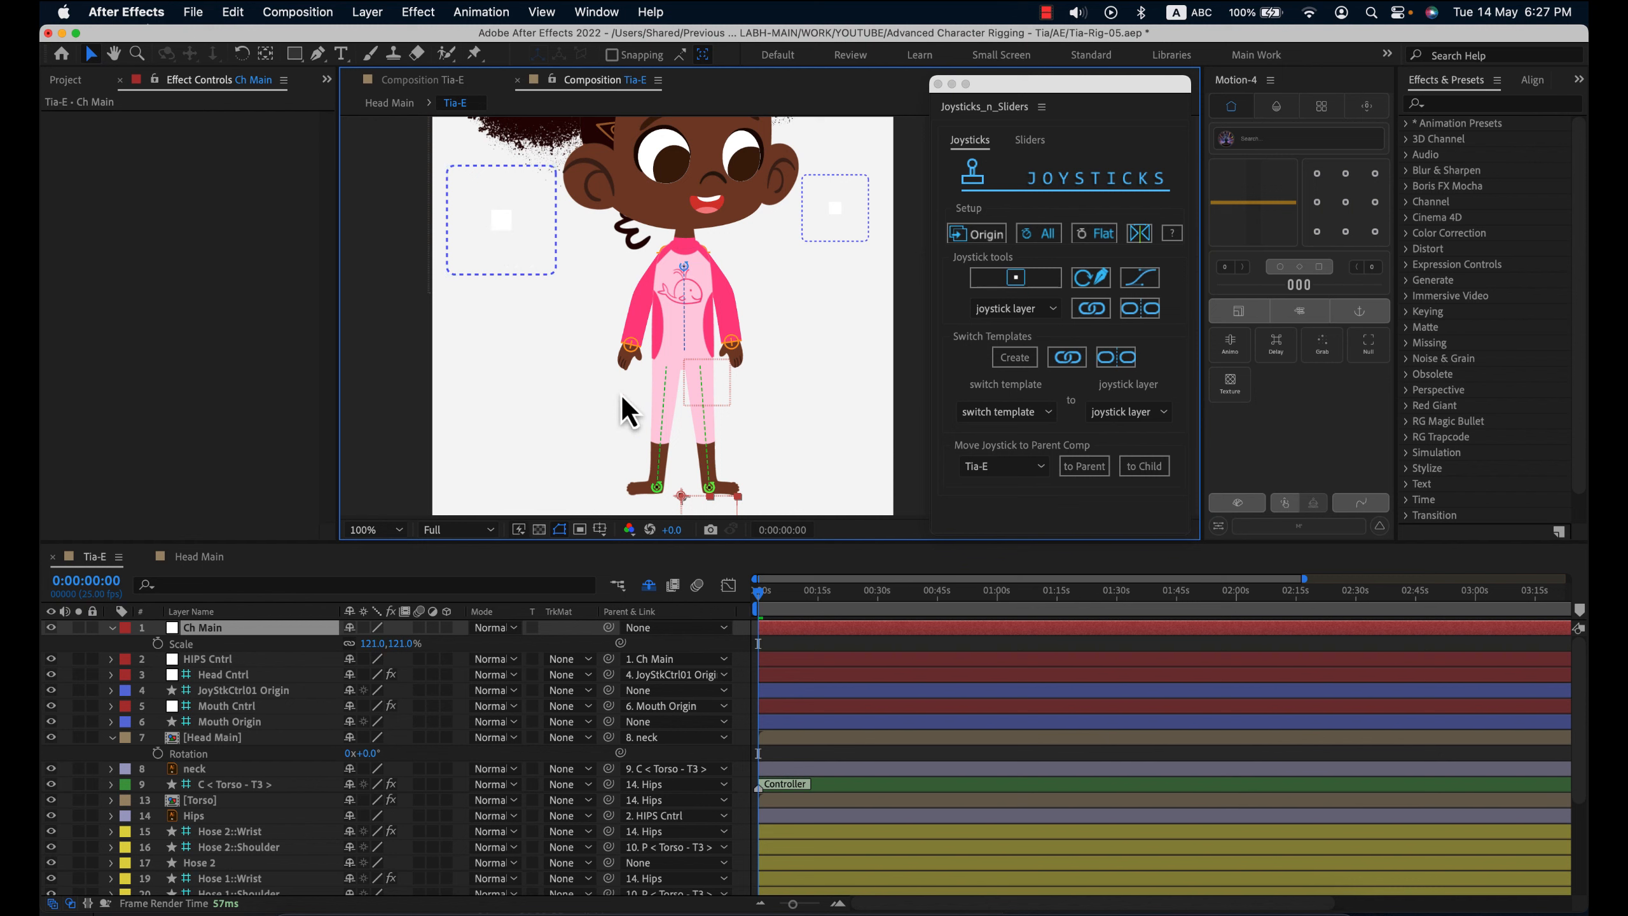
click(530, 279)
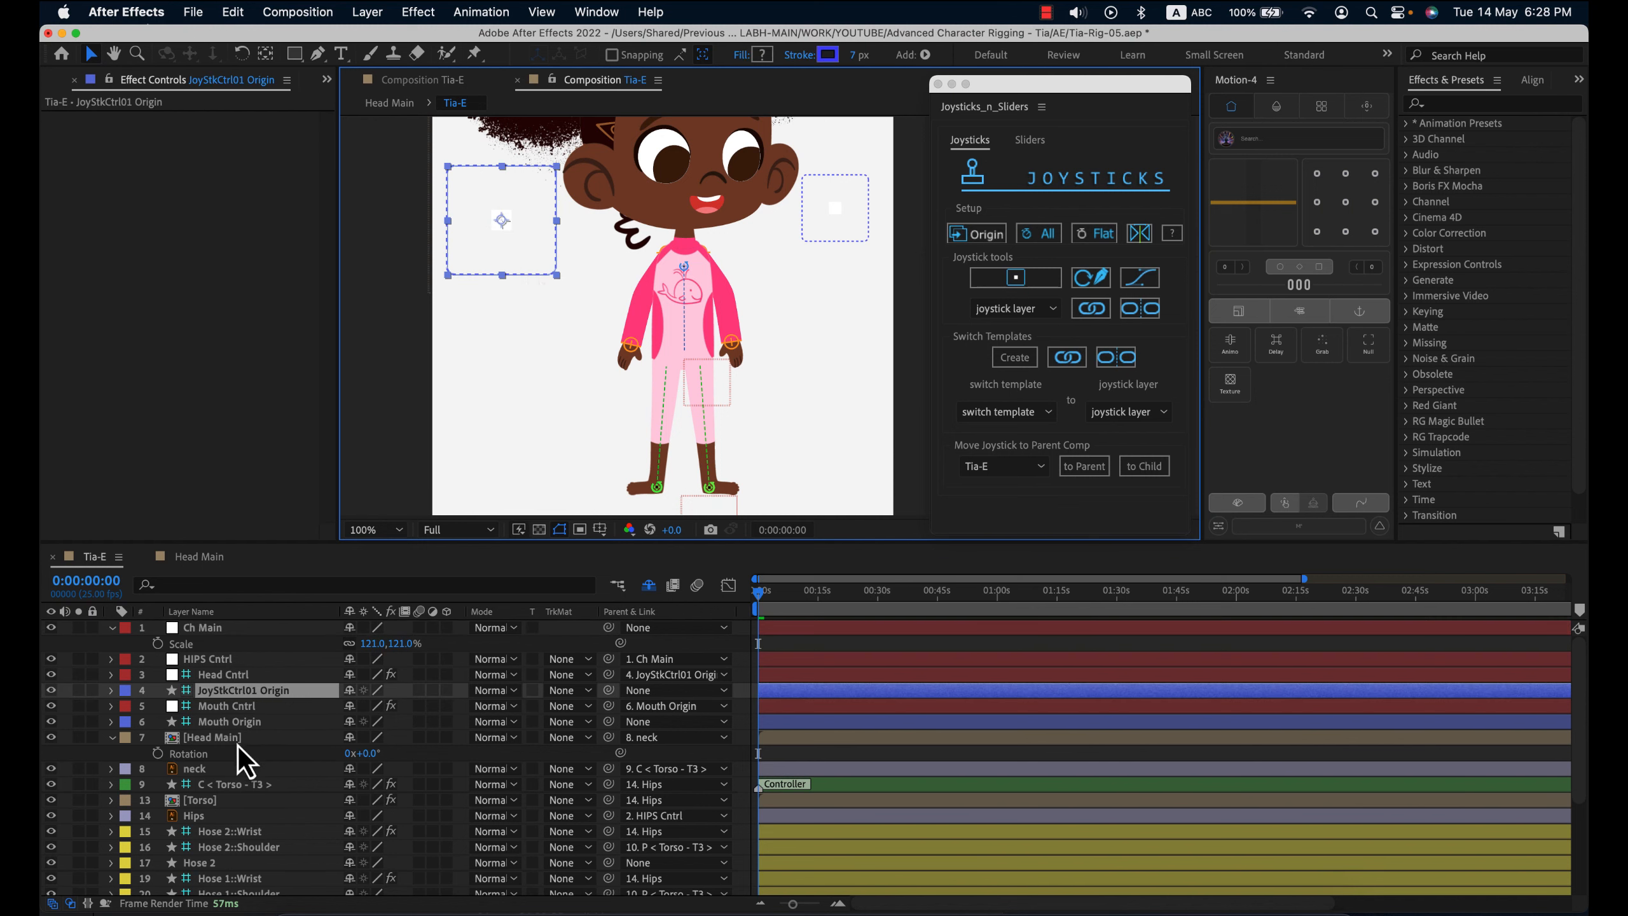
shift+click(840, 244)
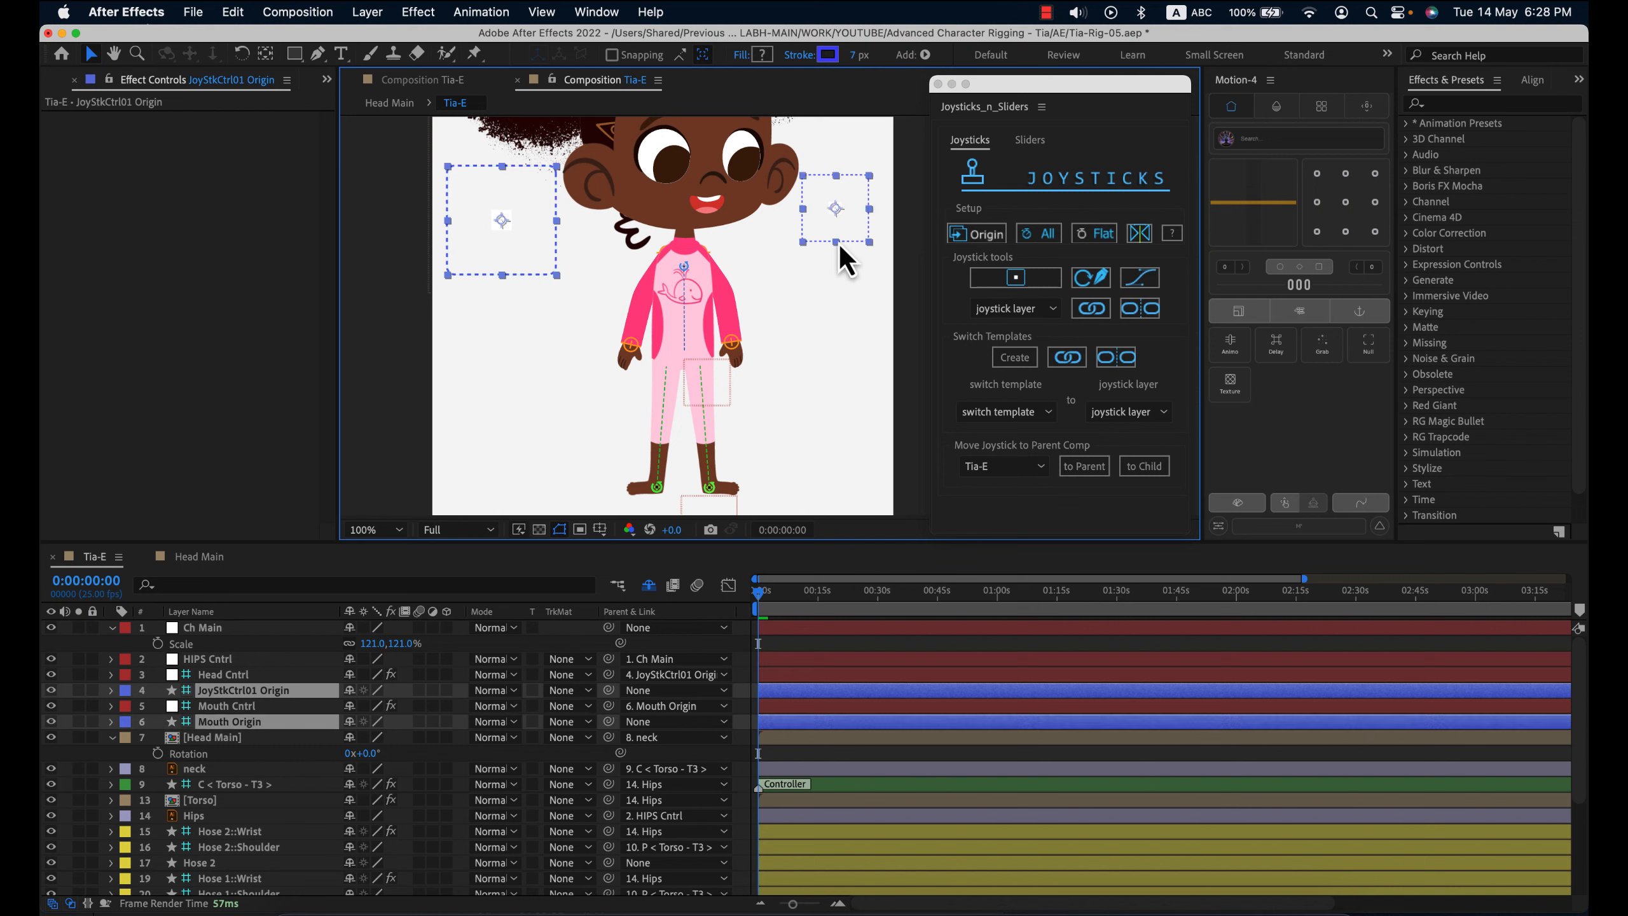
scroll(270, 719, down, 1)
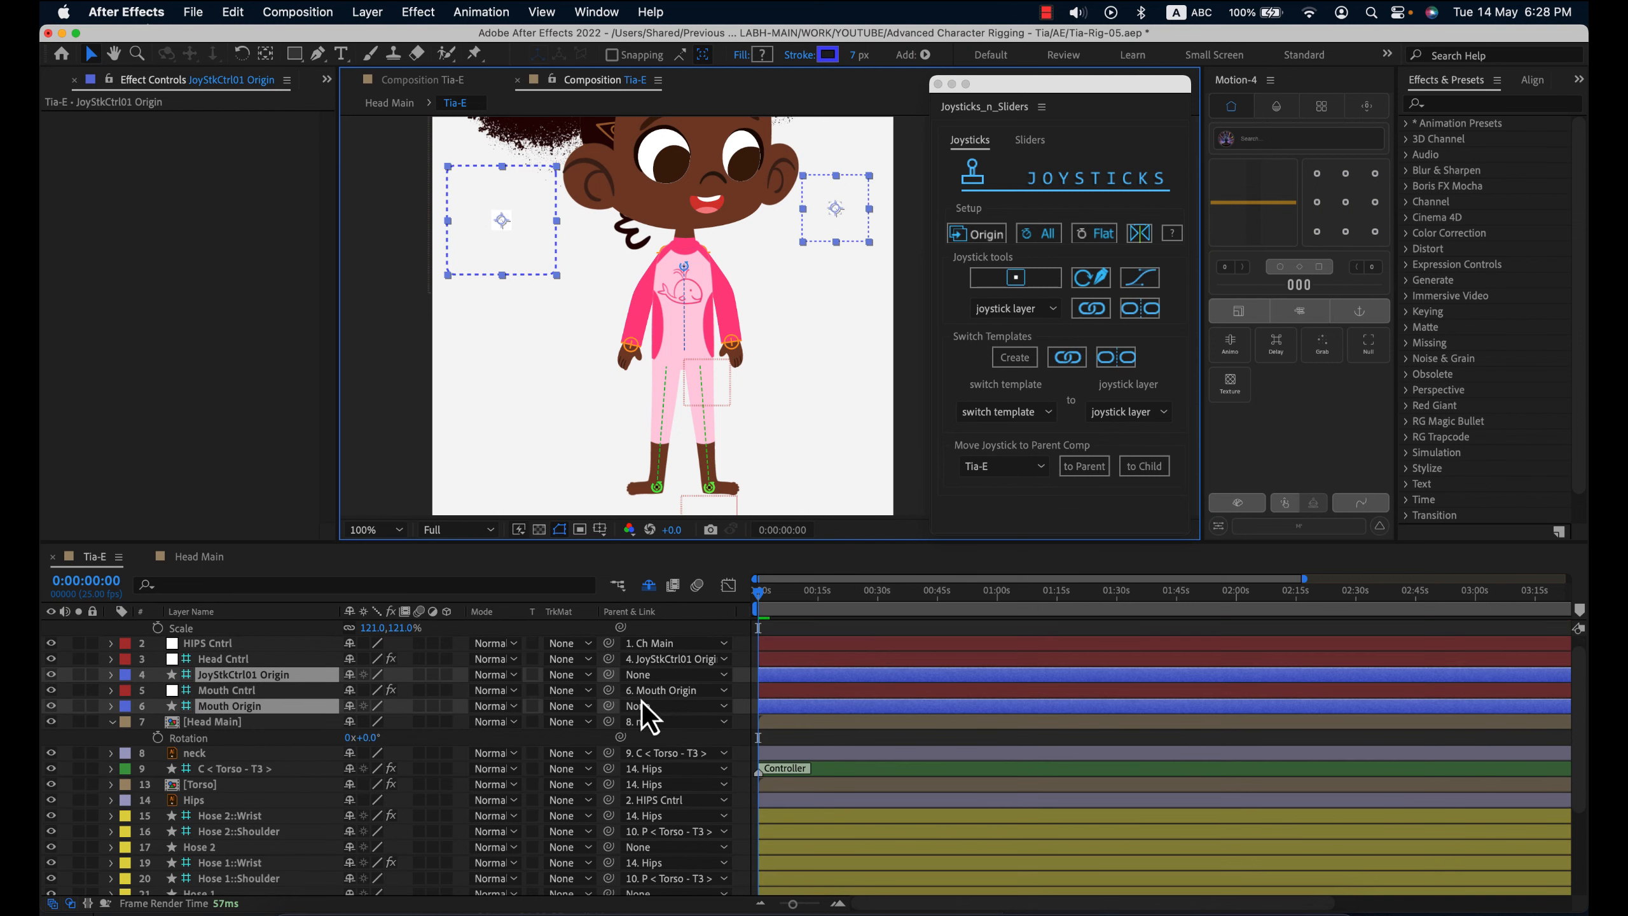
drag(609, 675, 236, 630)
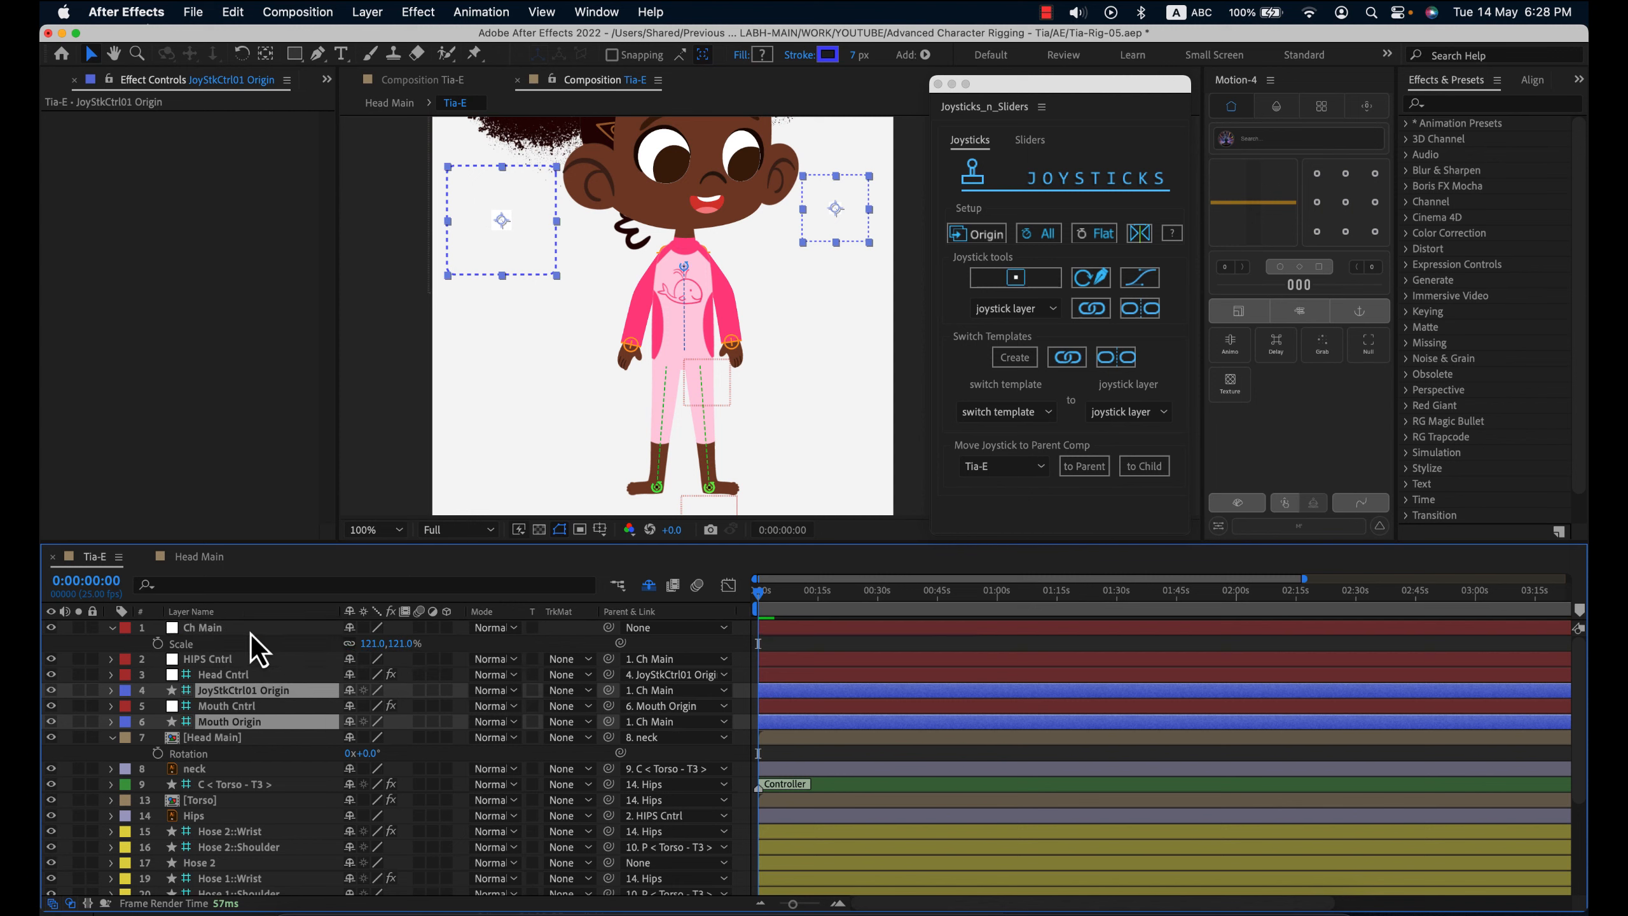
- Test Ch Main again by moving the character together with both joystick origins
click(247, 632)
scroll(664, 461, down, 2)
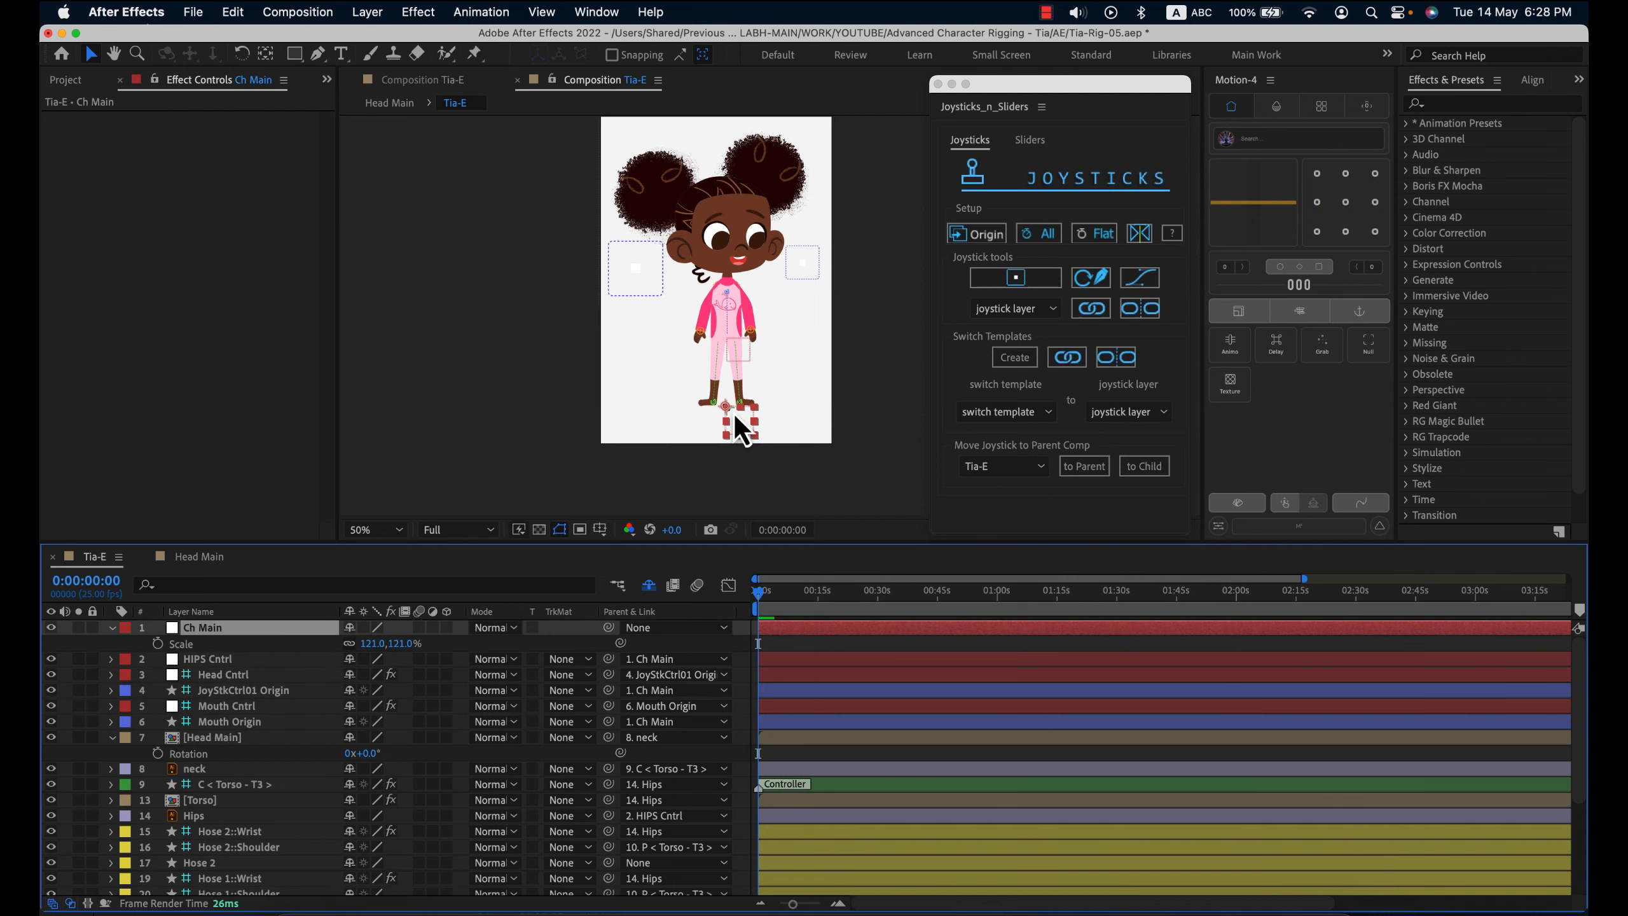
mouse_move(730, 411)
mouse_down()
mouse_move(678, 403)
mouse_move(639, 367)
mouse_move(698, 364)
mouse_move(734, 392)
mouse_move(728, 409)
mouse_up()
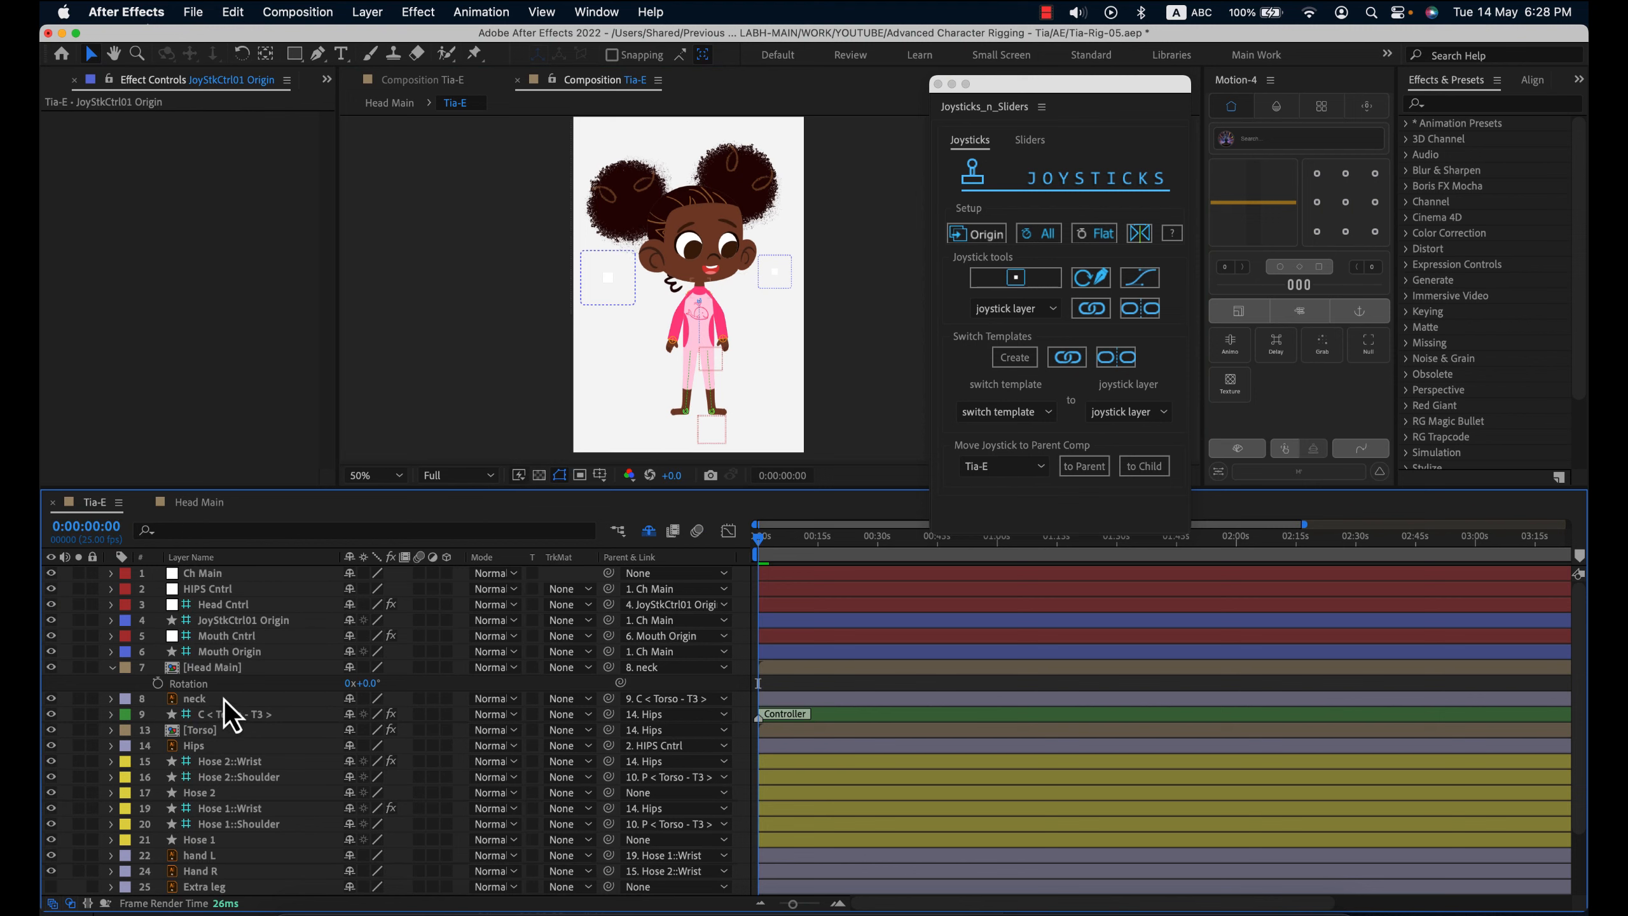
- Collapse [Head Main], mark the Hips layer as shy, and briefly reveal and re-hide all shy layers to check them
click(111, 668)
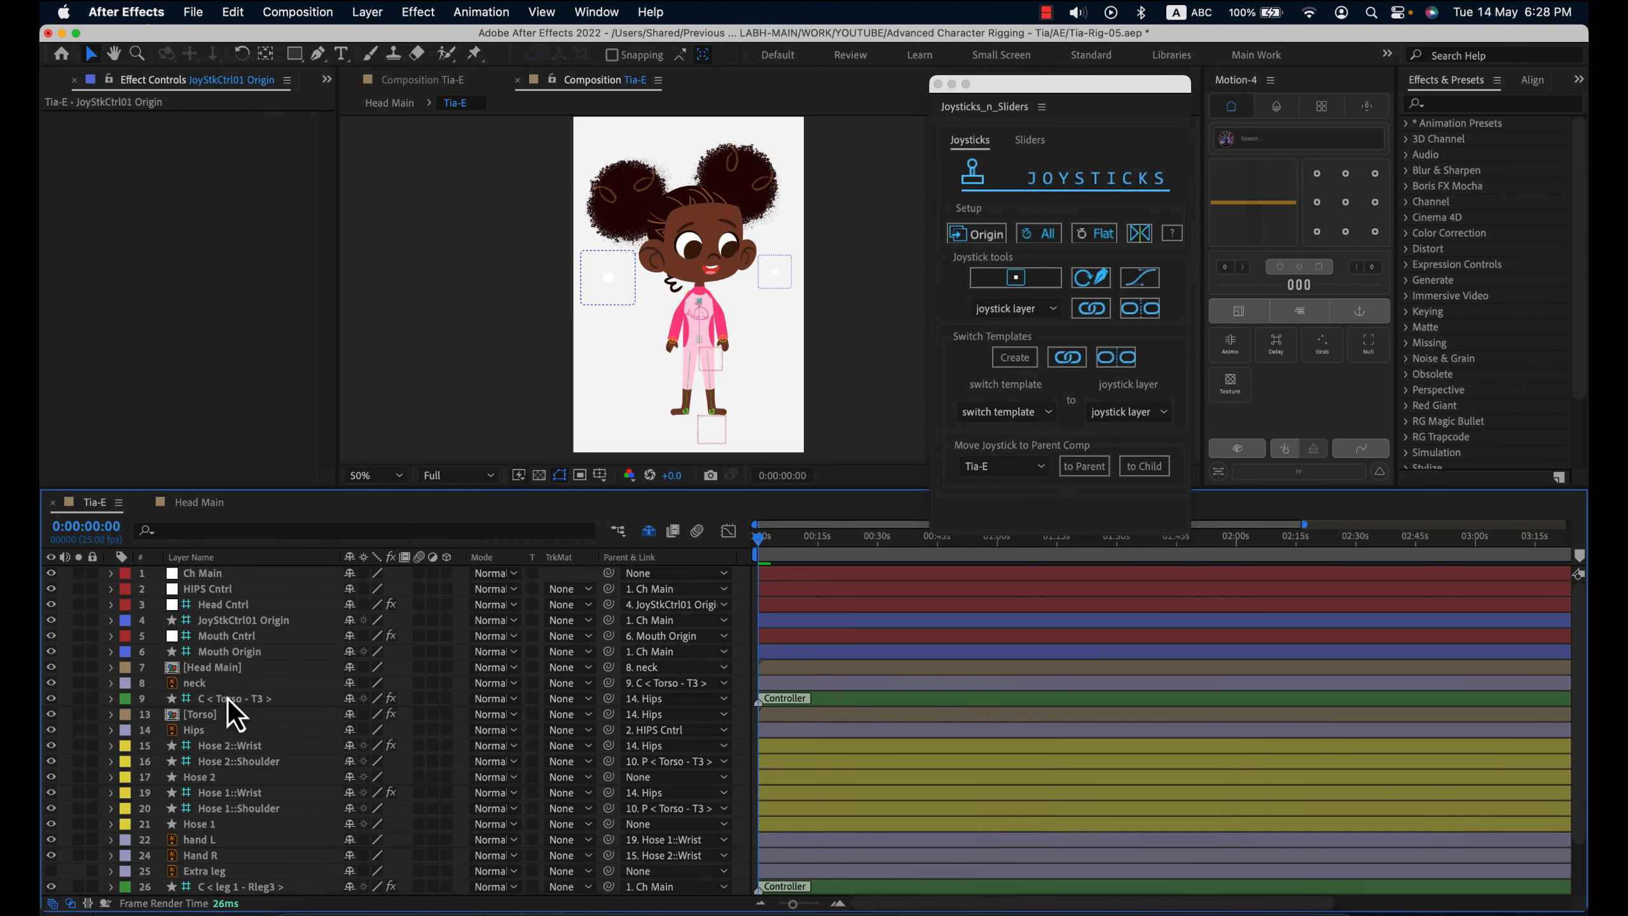
click(210, 690)
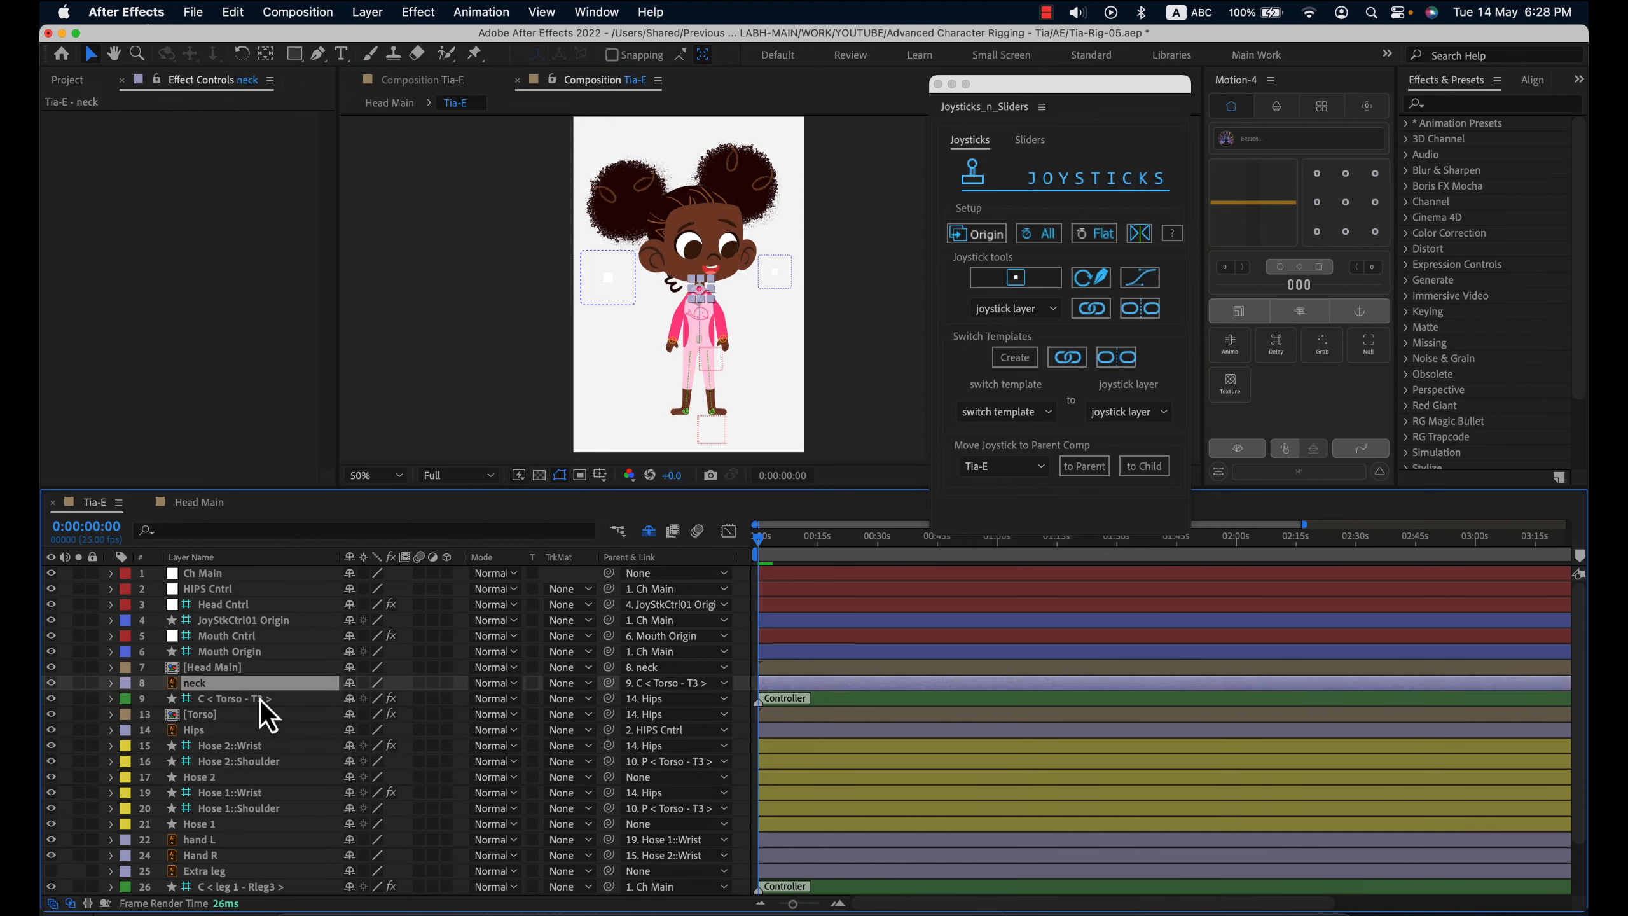
scroll(661, 404, up, 2)
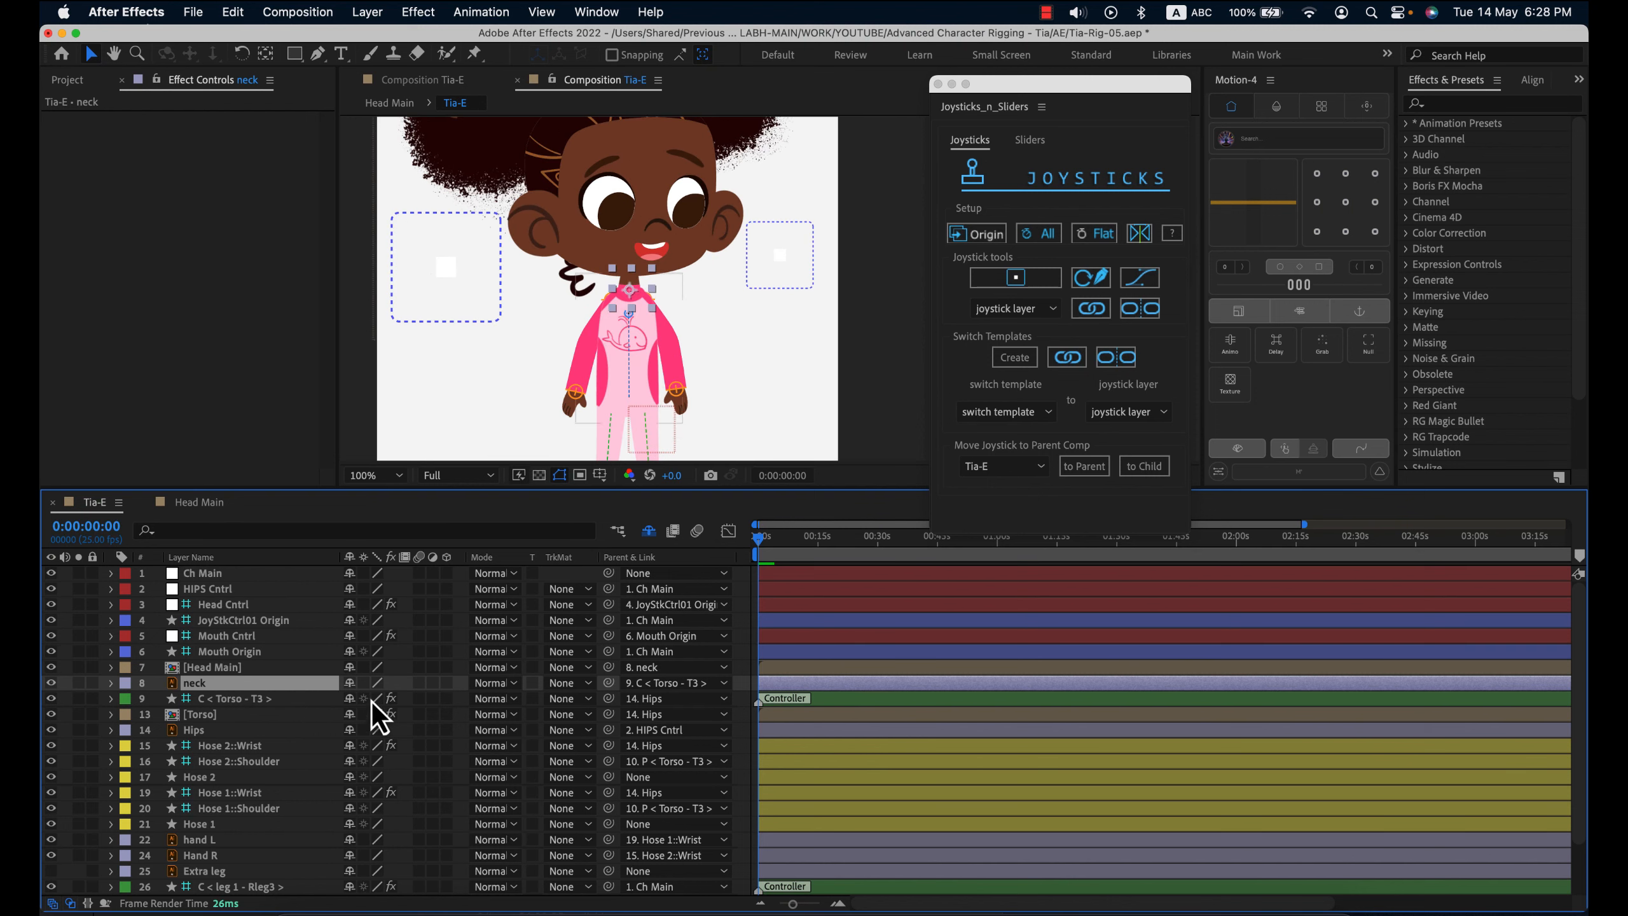
click(209, 731)
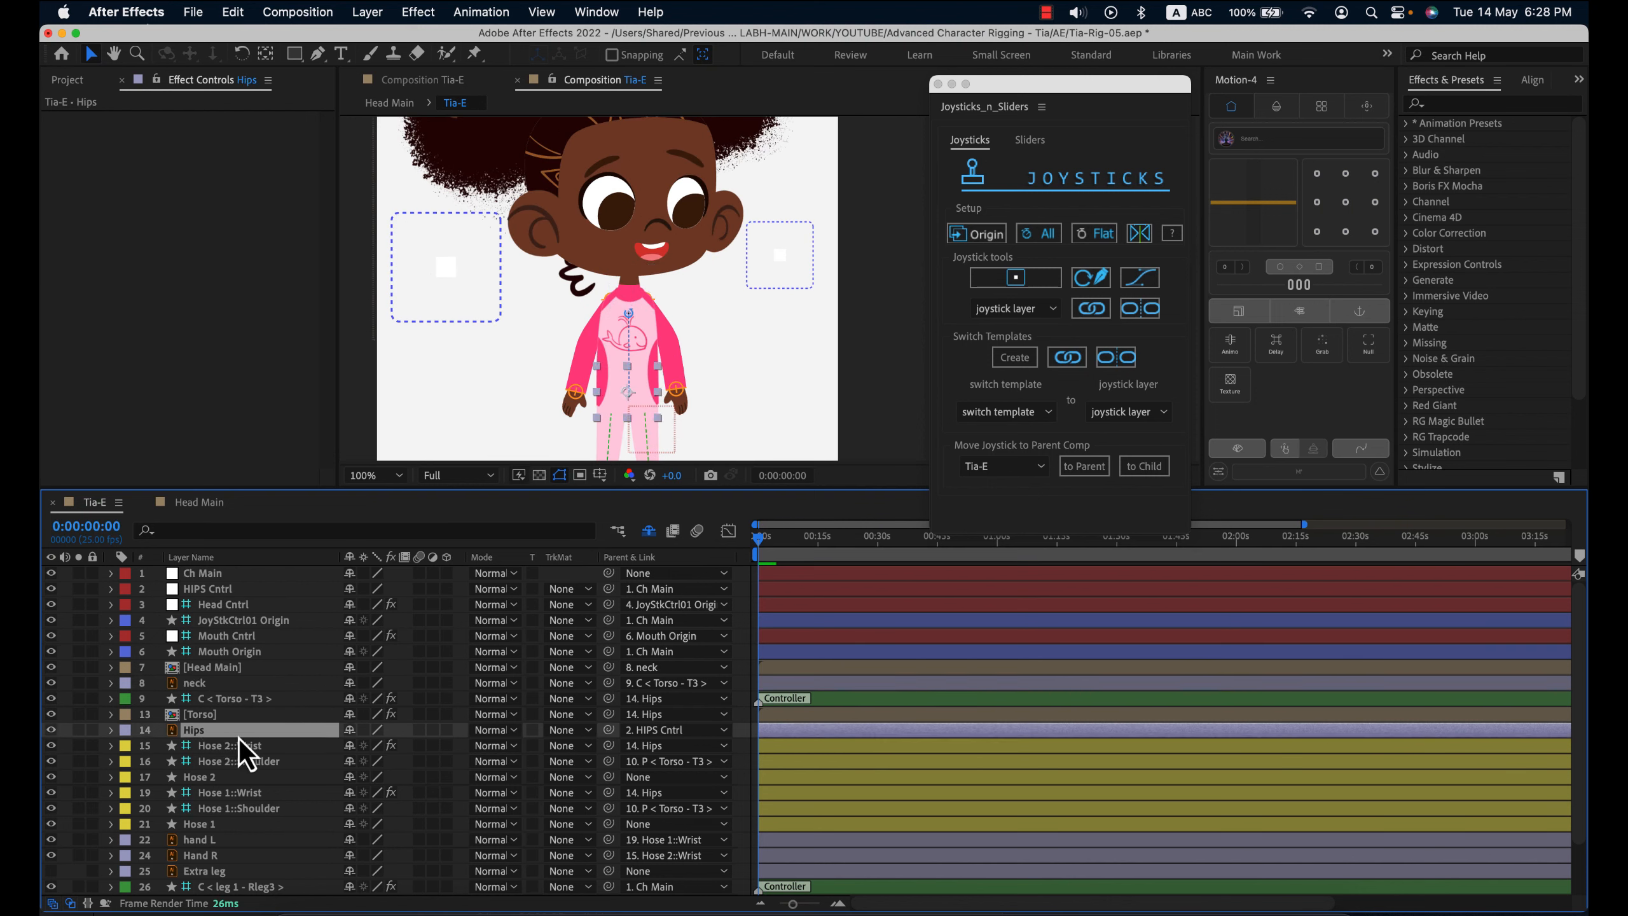
click(349, 730)
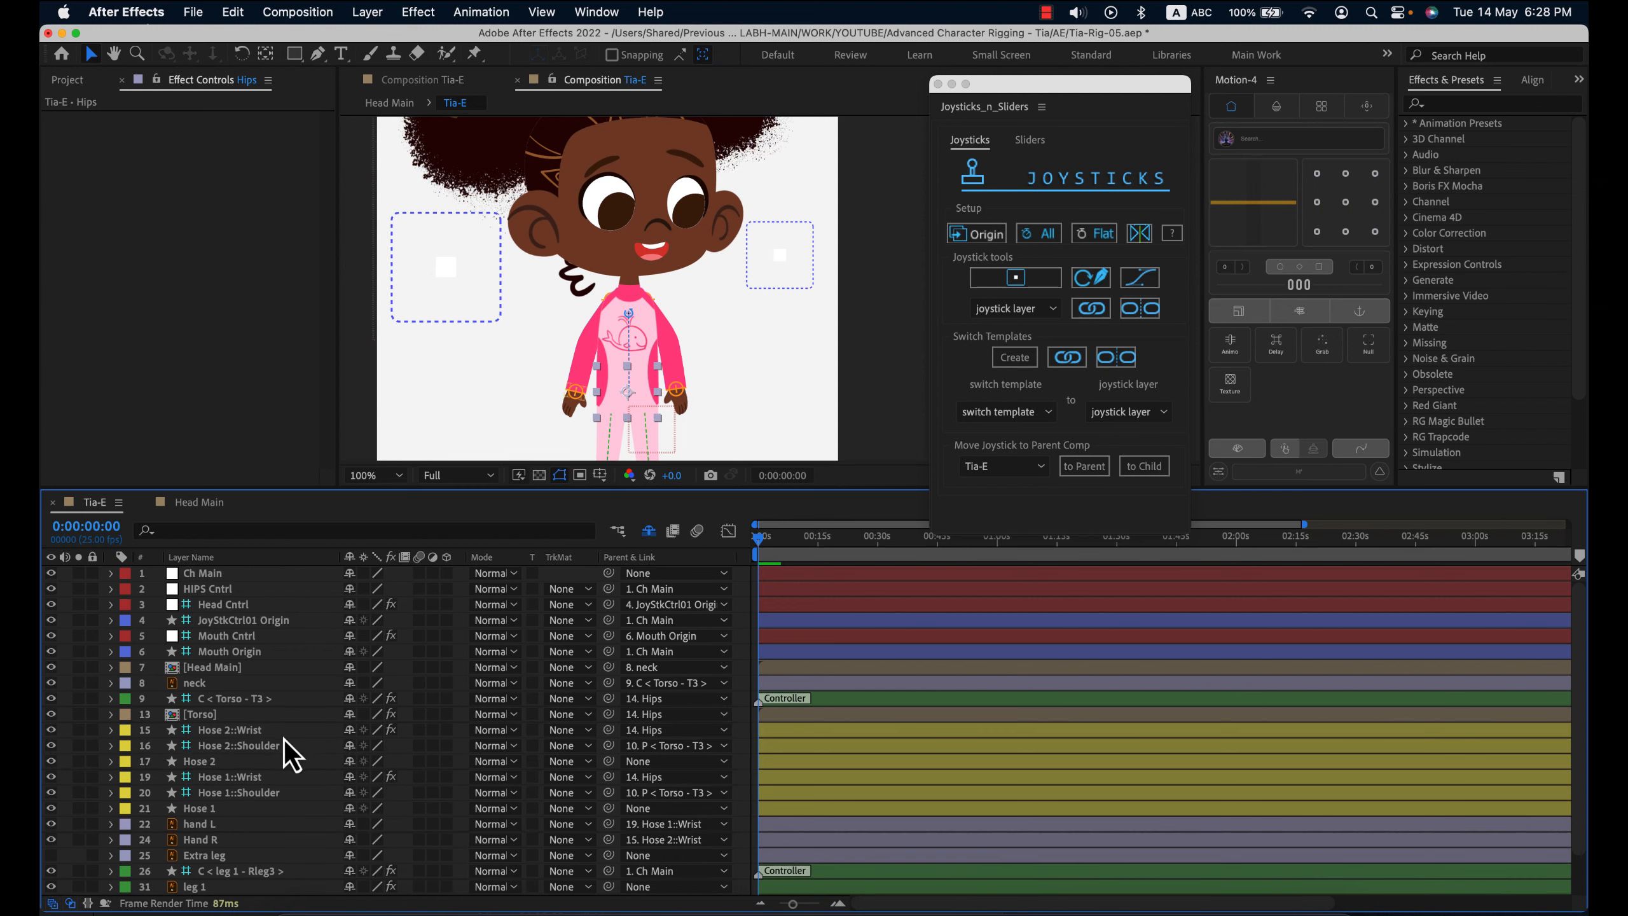
click(653, 538)
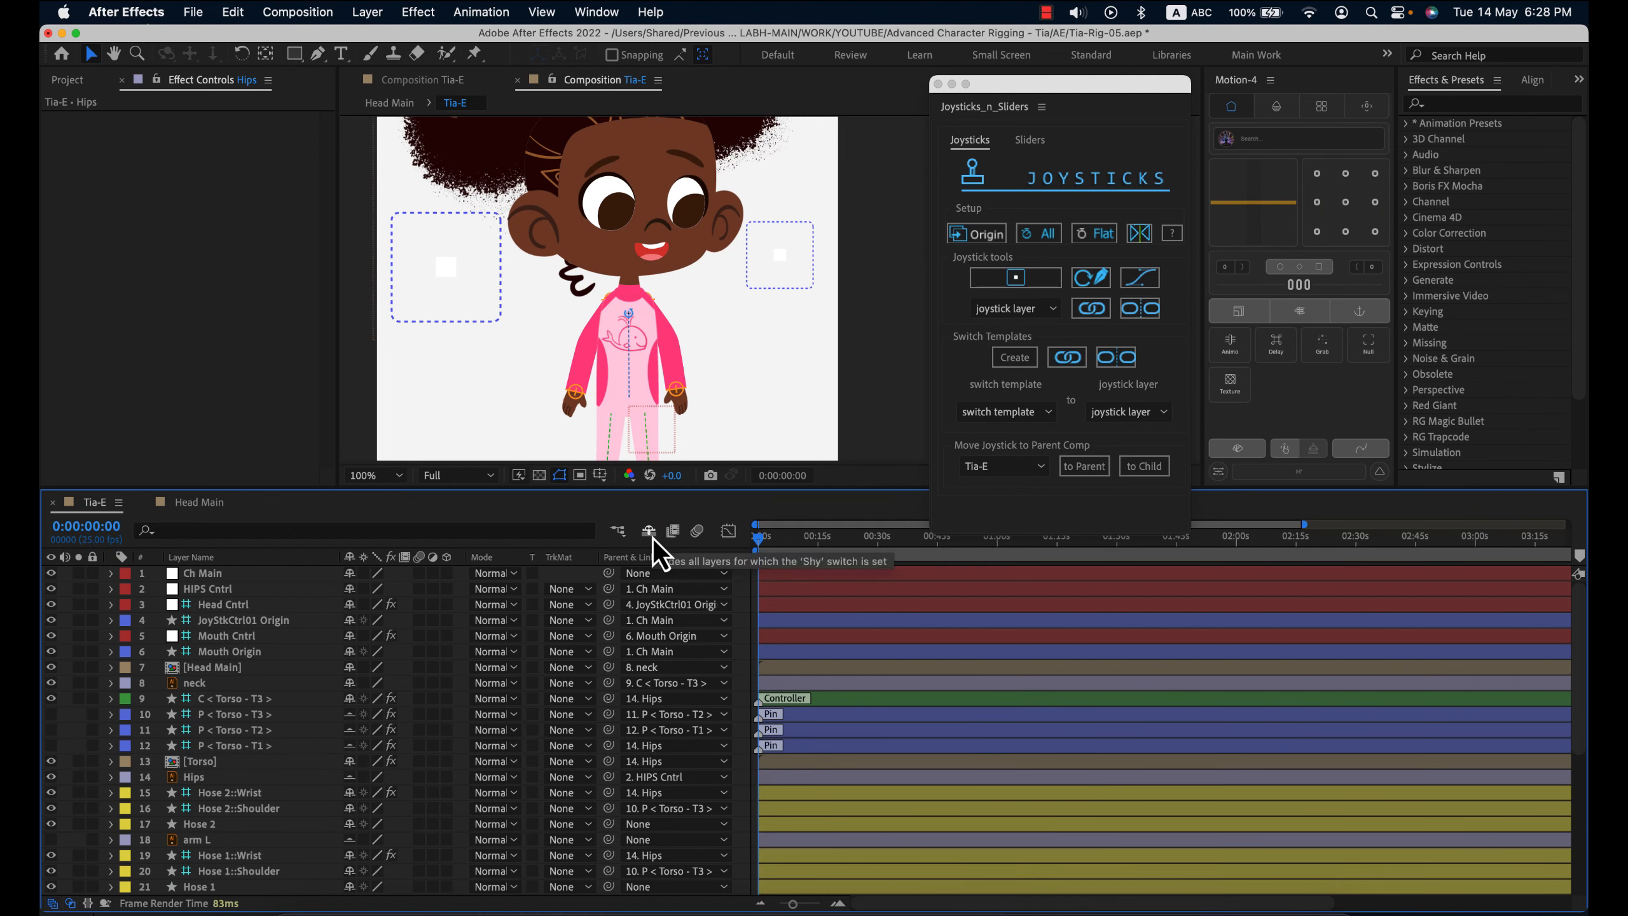
click(654, 538)
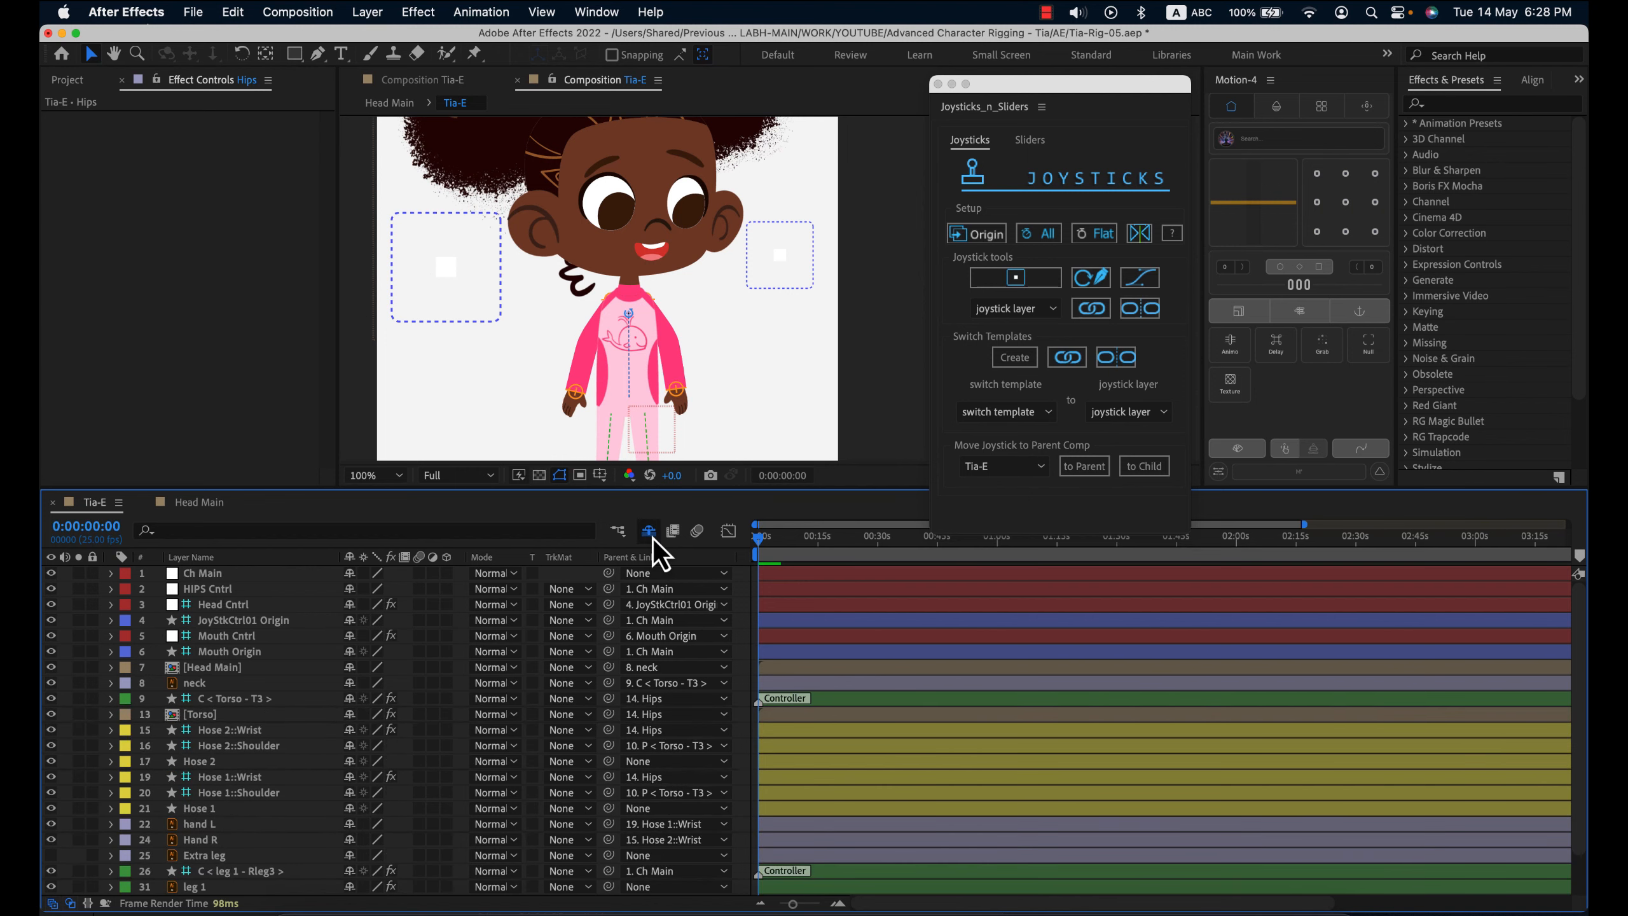
- Mark the hand L, Hand R, Extra leg, leg 1, Leg 2 and Layer 28 layers as shy
click(275, 751)
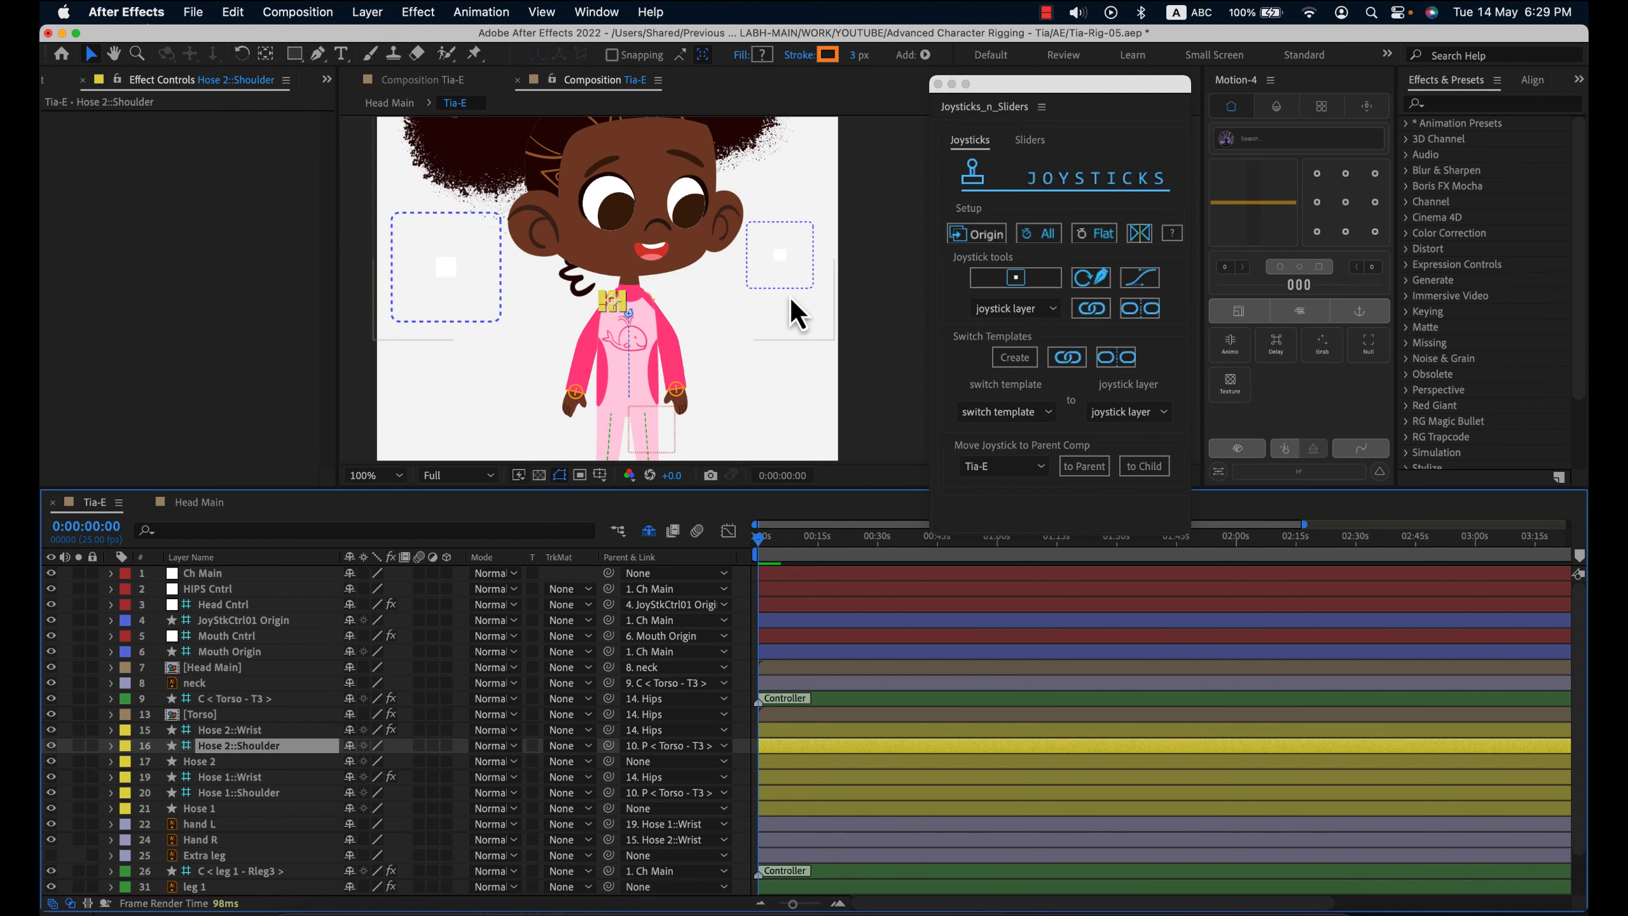
scroll(312, 747, down, 3)
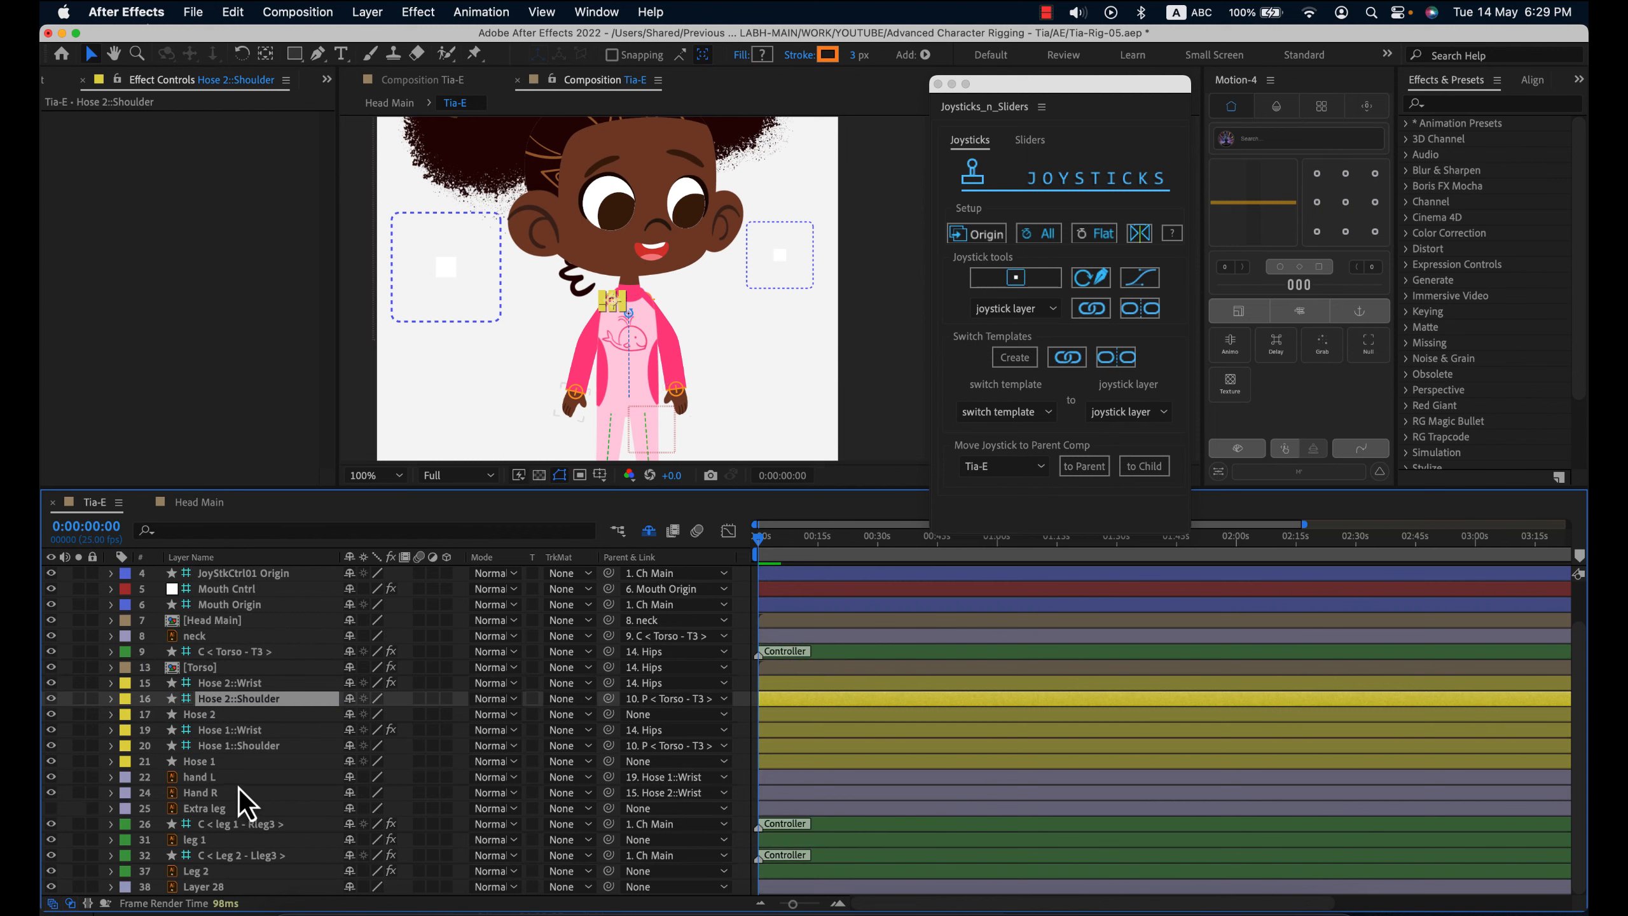
click(238, 777)
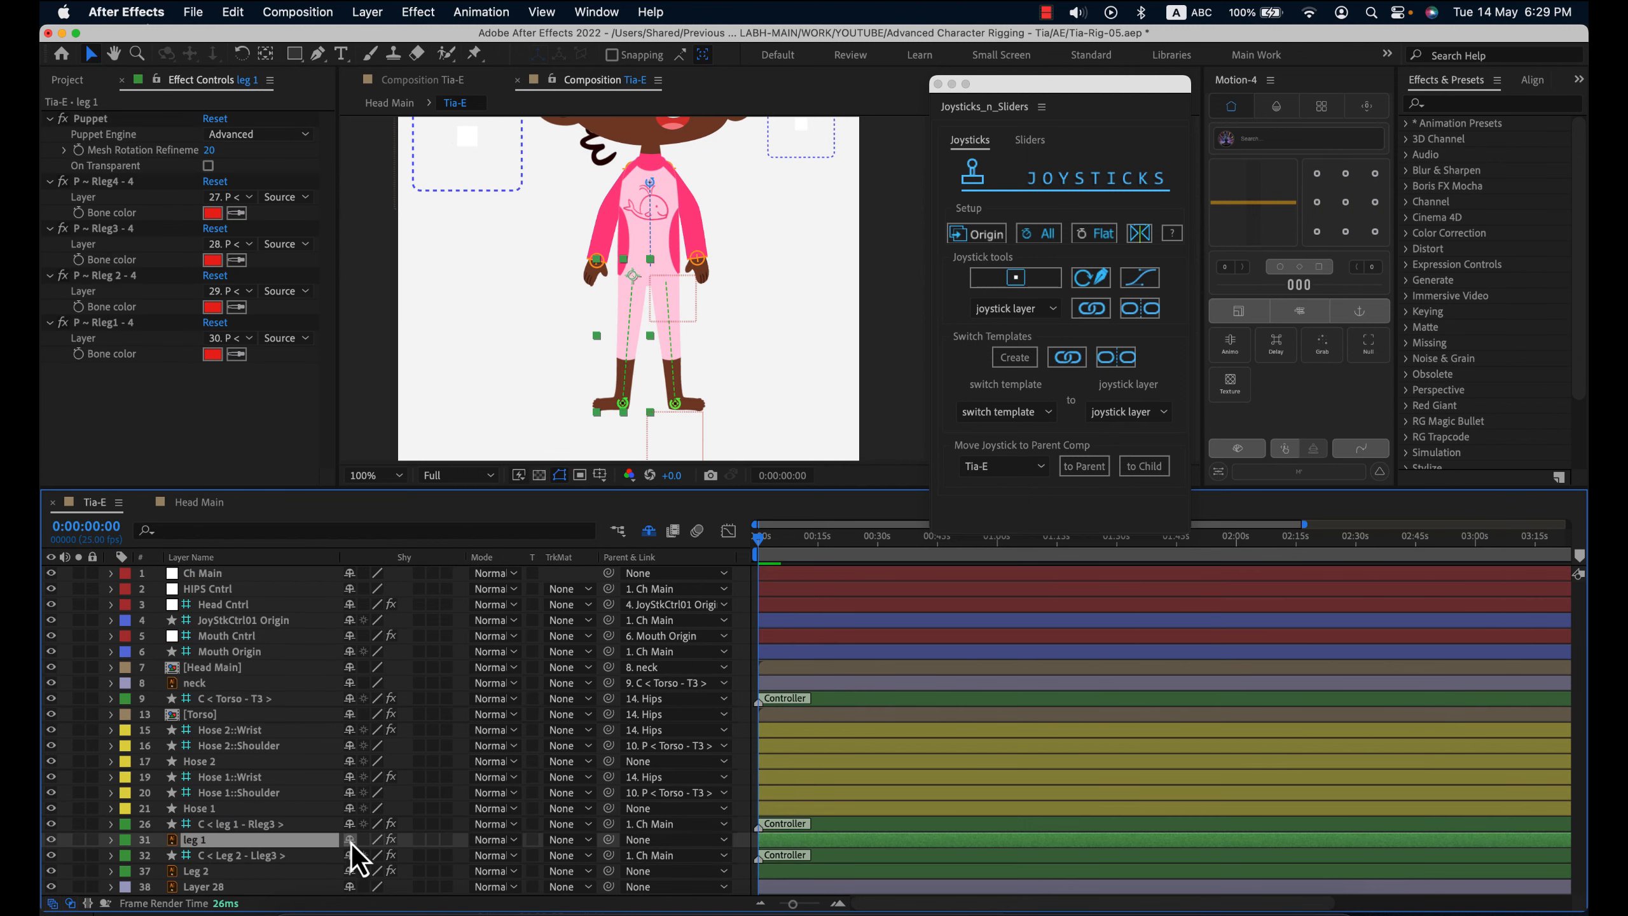
click(350, 840)
click(350, 855)
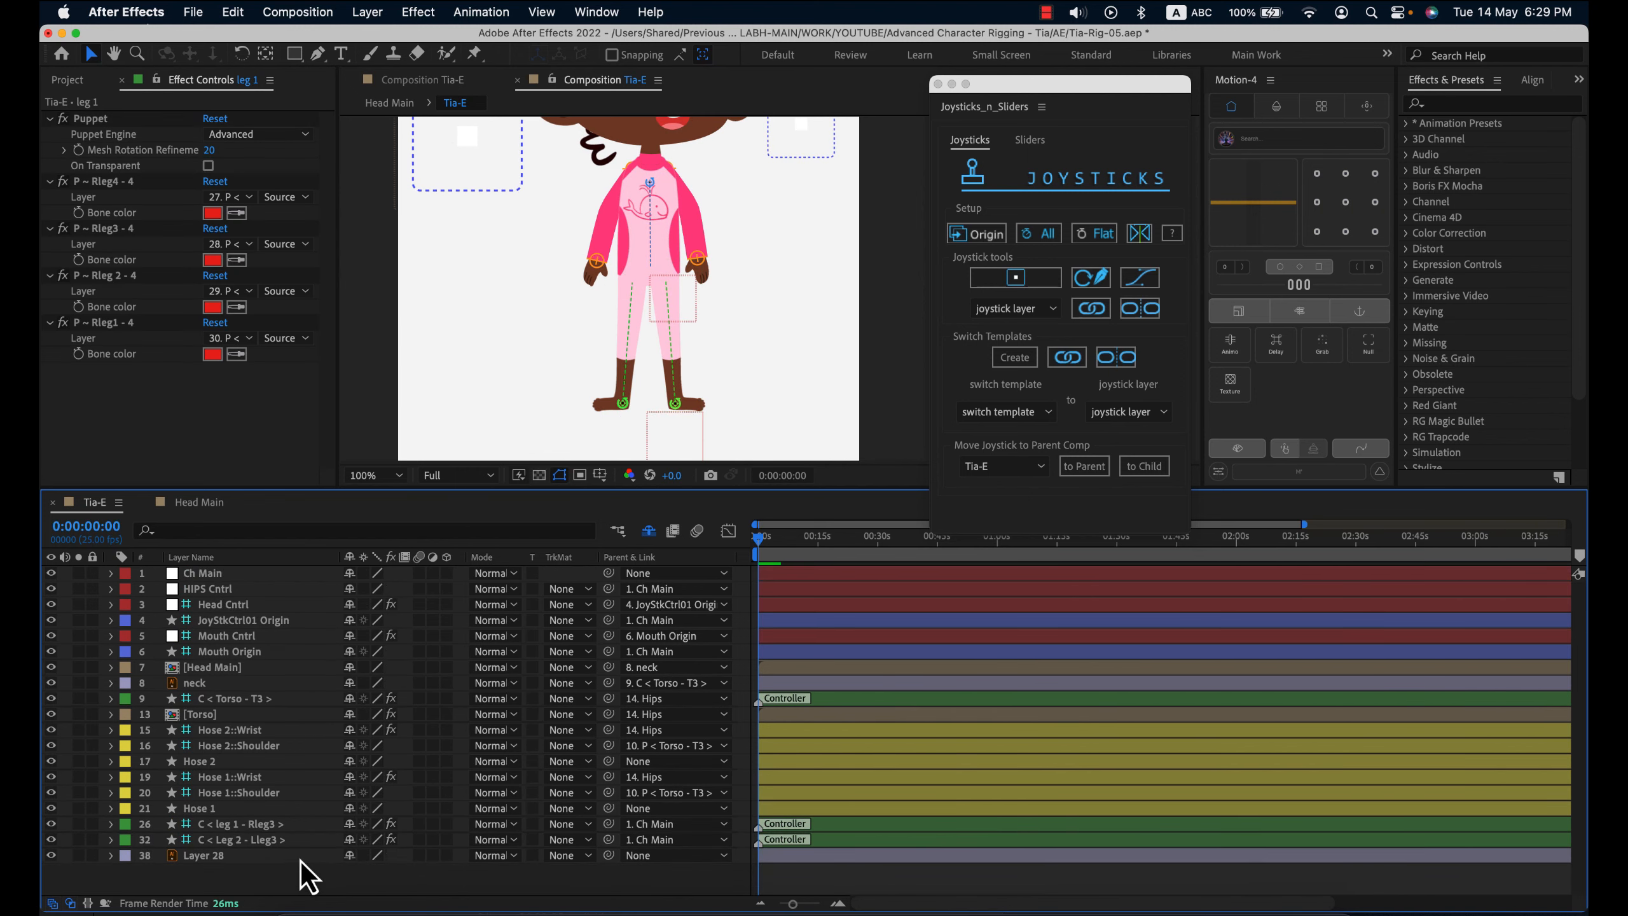
click(301, 858)
click(349, 855)
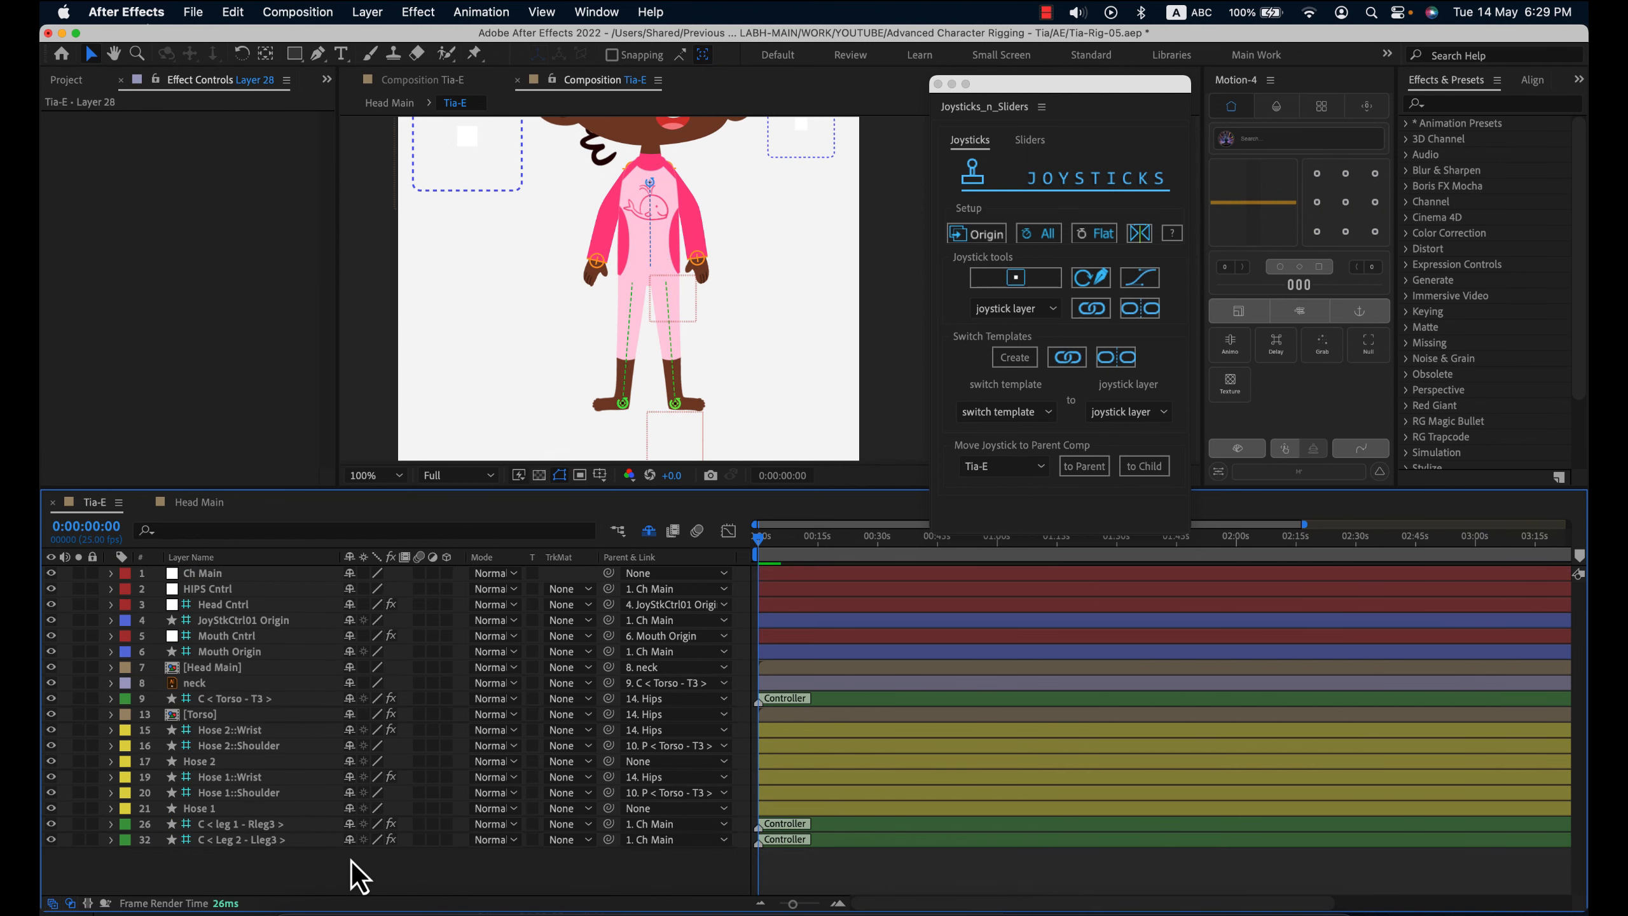
- Test-move Hose 1::Shoulder and Hose 2::Shoulder together, undo the move, and mark both layers as shy
super+click(272, 795)
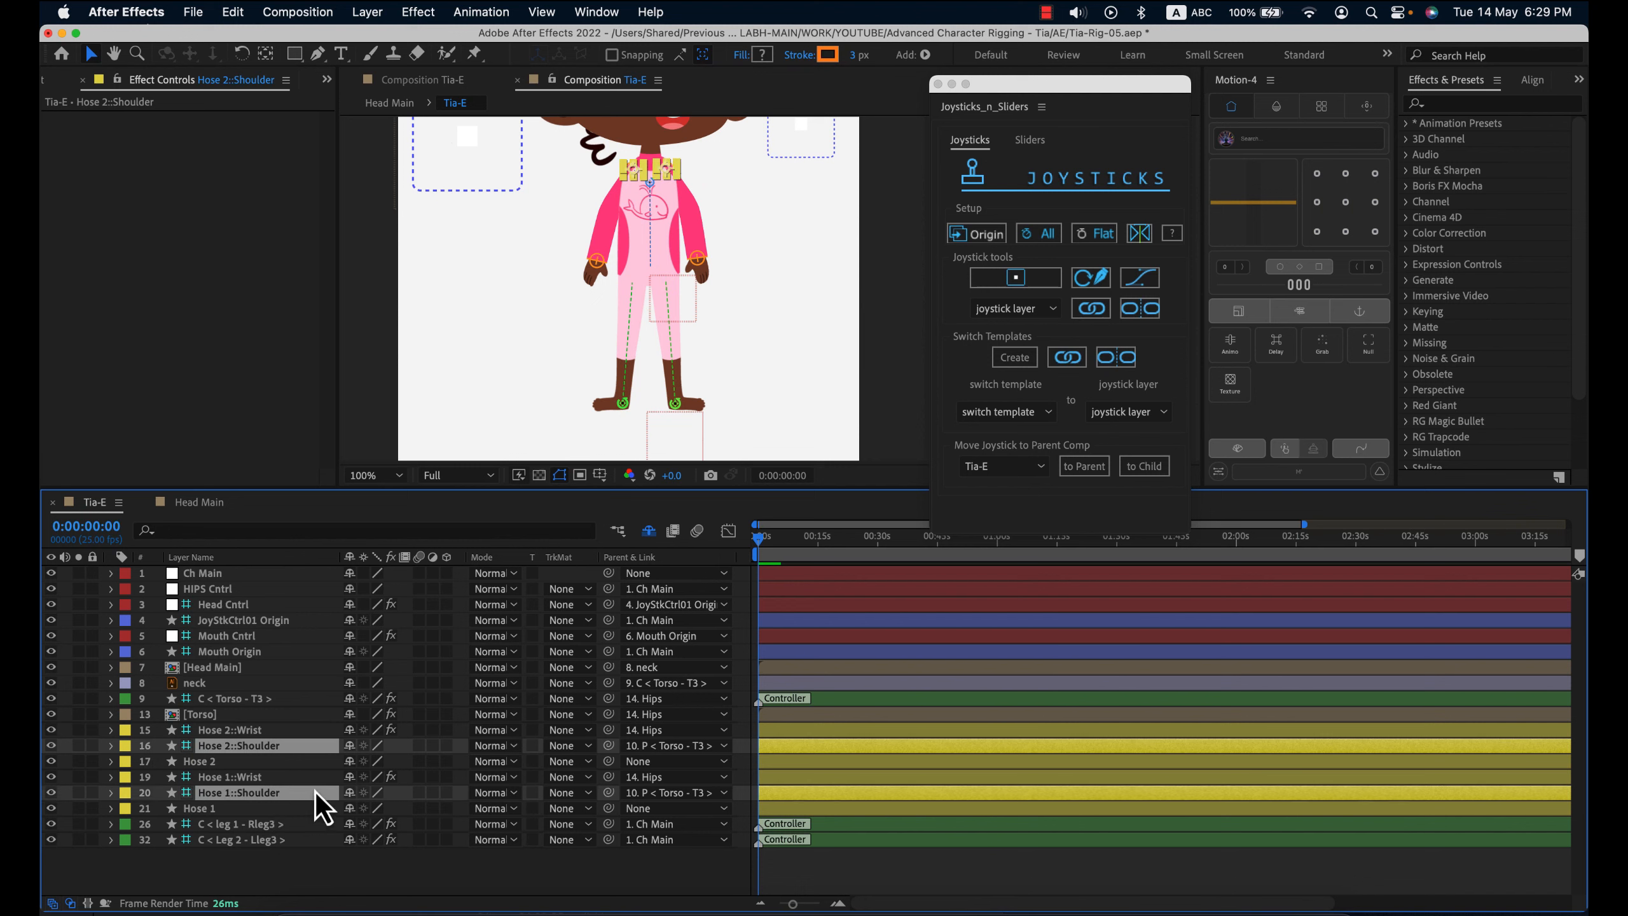
drag(667, 169, 673, 175)
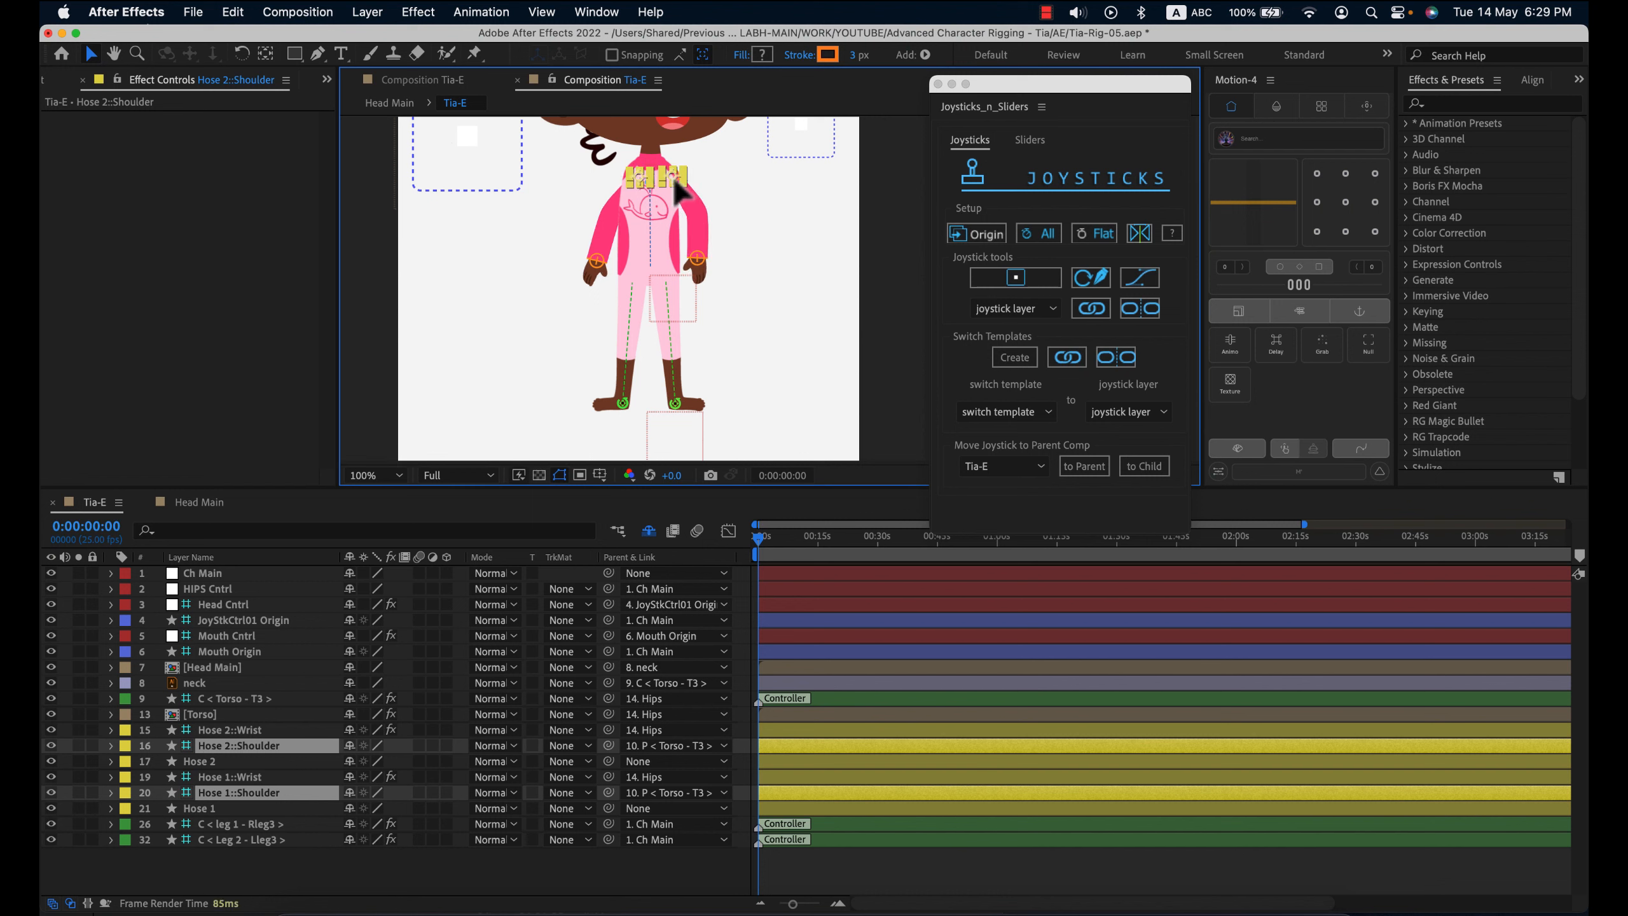
key(super+z)
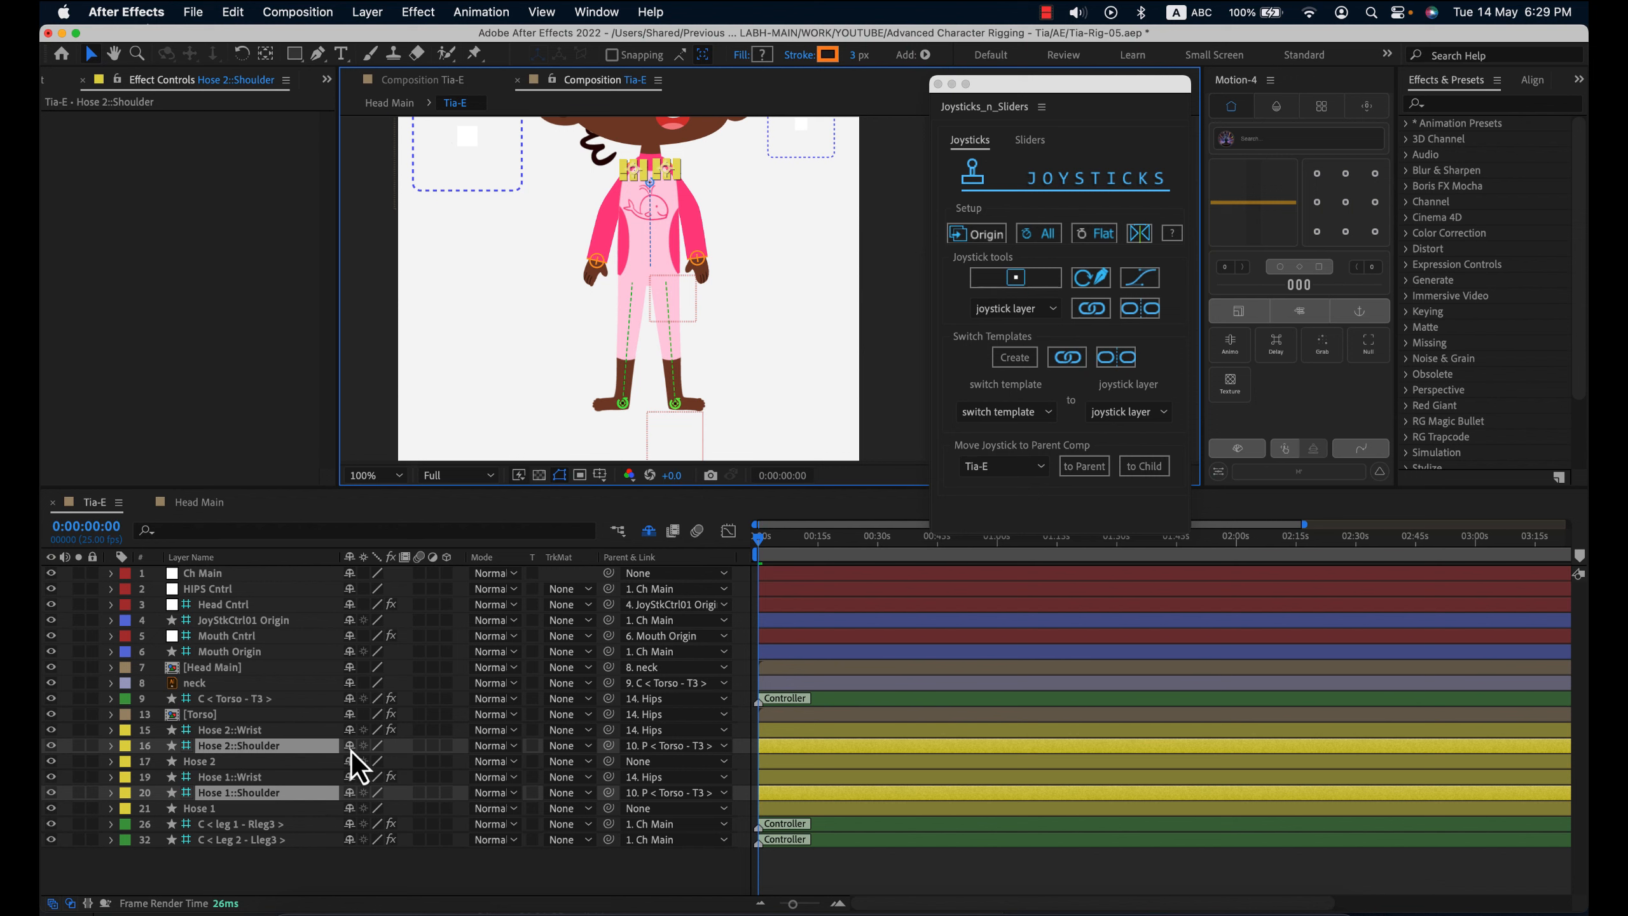
key(Delete)
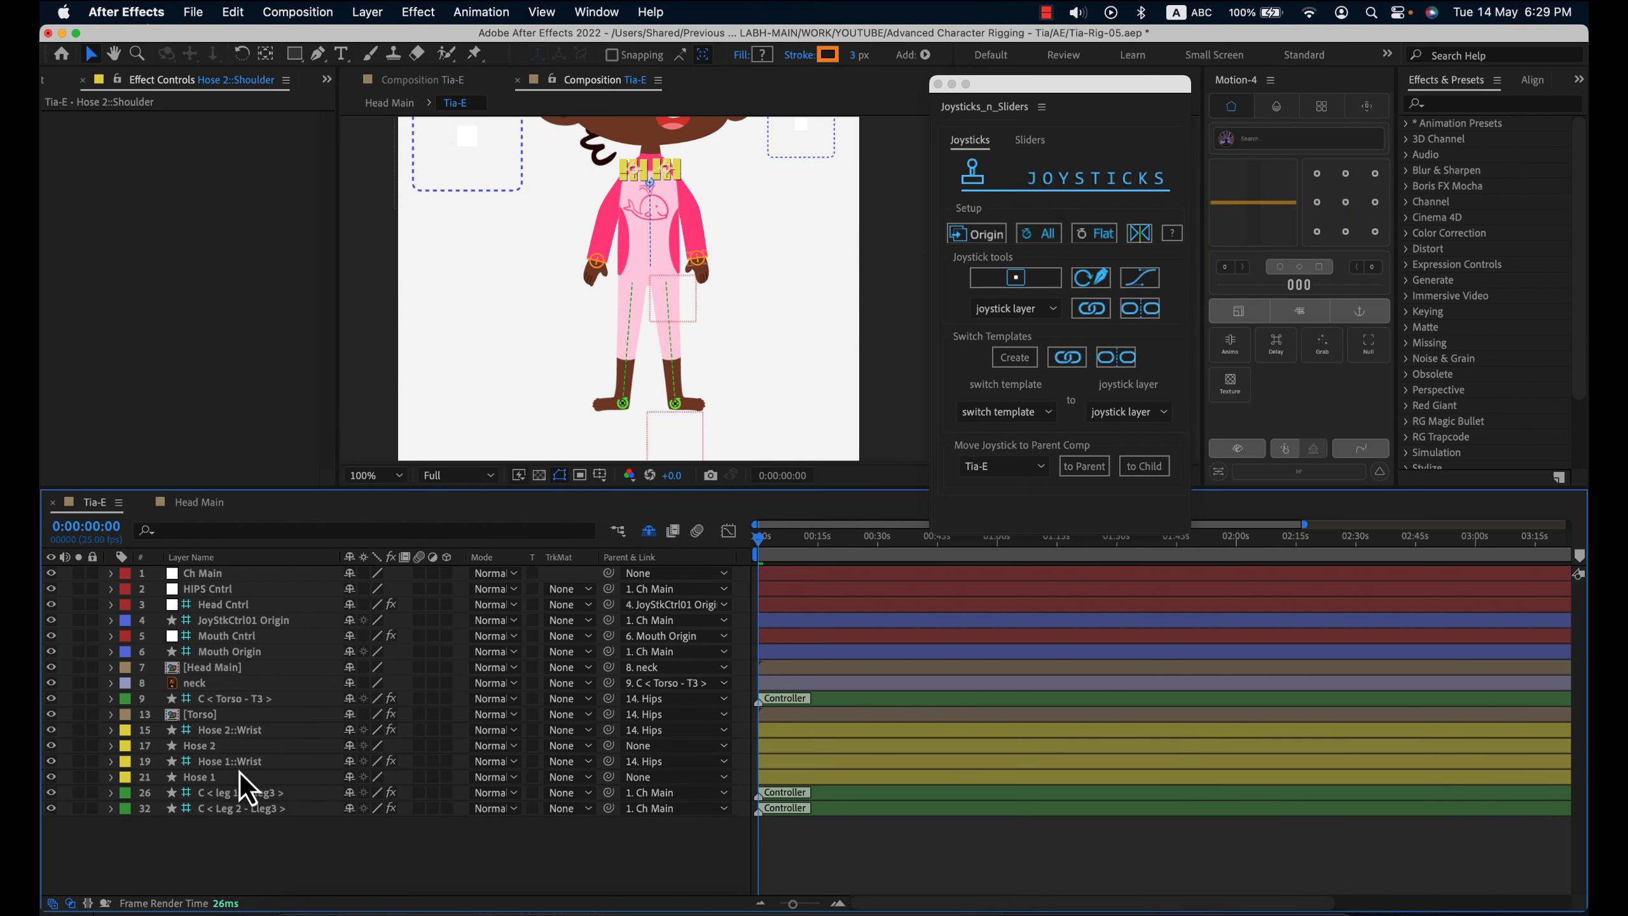
- Mark the Hose 1, Hose 2, Mouth Origin and JoyStkCtrl01 Origin layers as shy
click(214, 752)
super+click(241, 781)
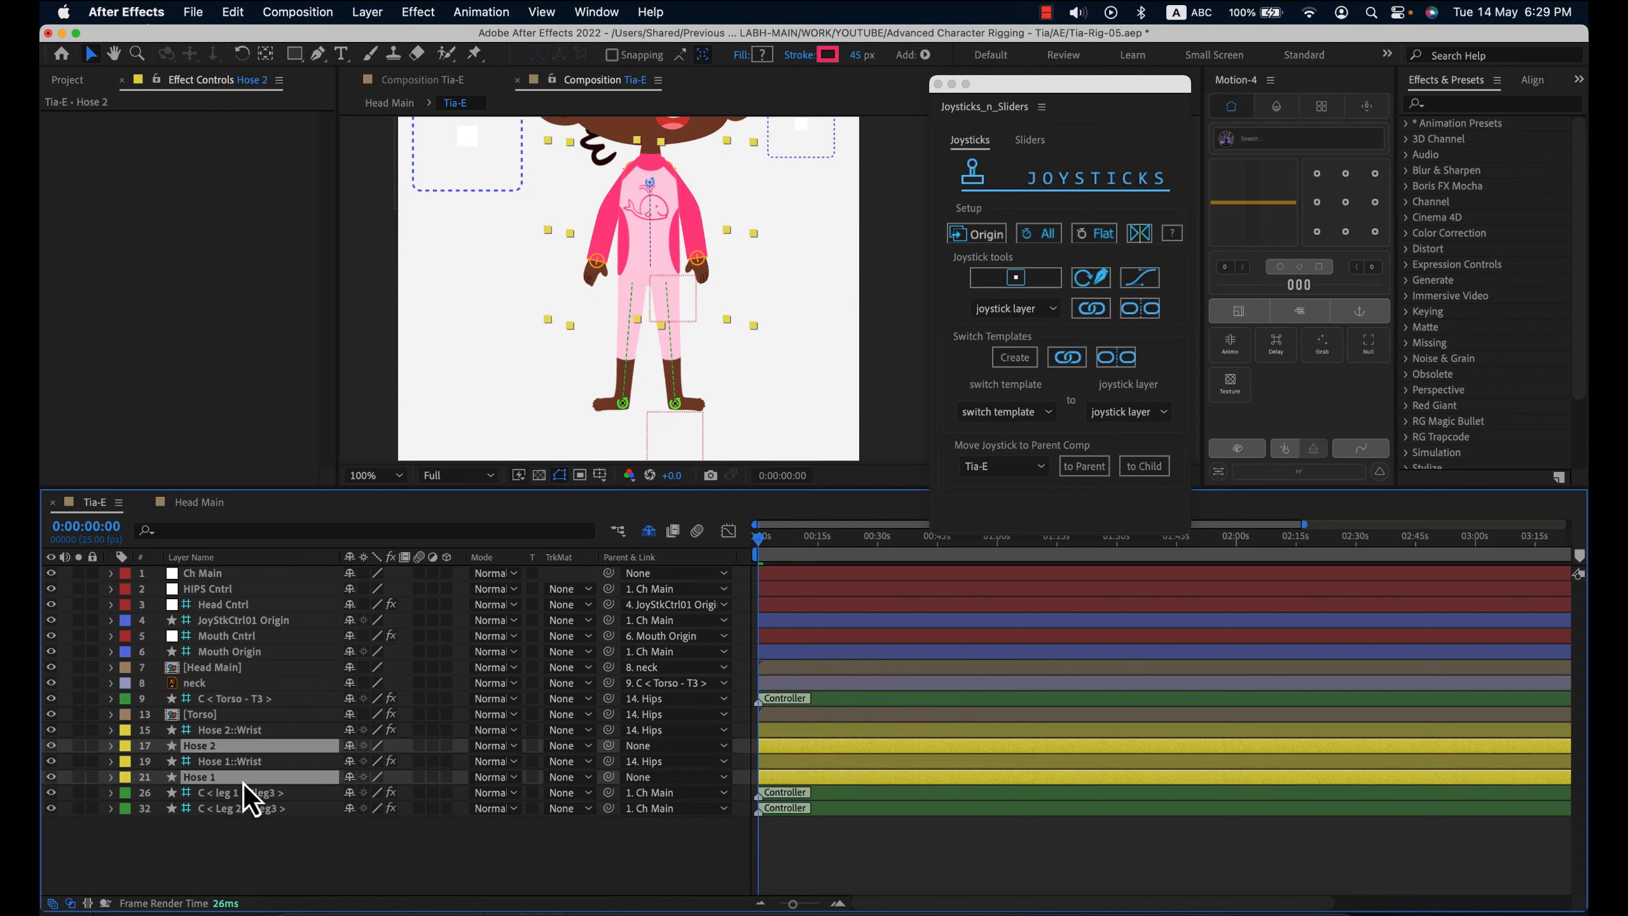
key(Delete)
click(319, 649)
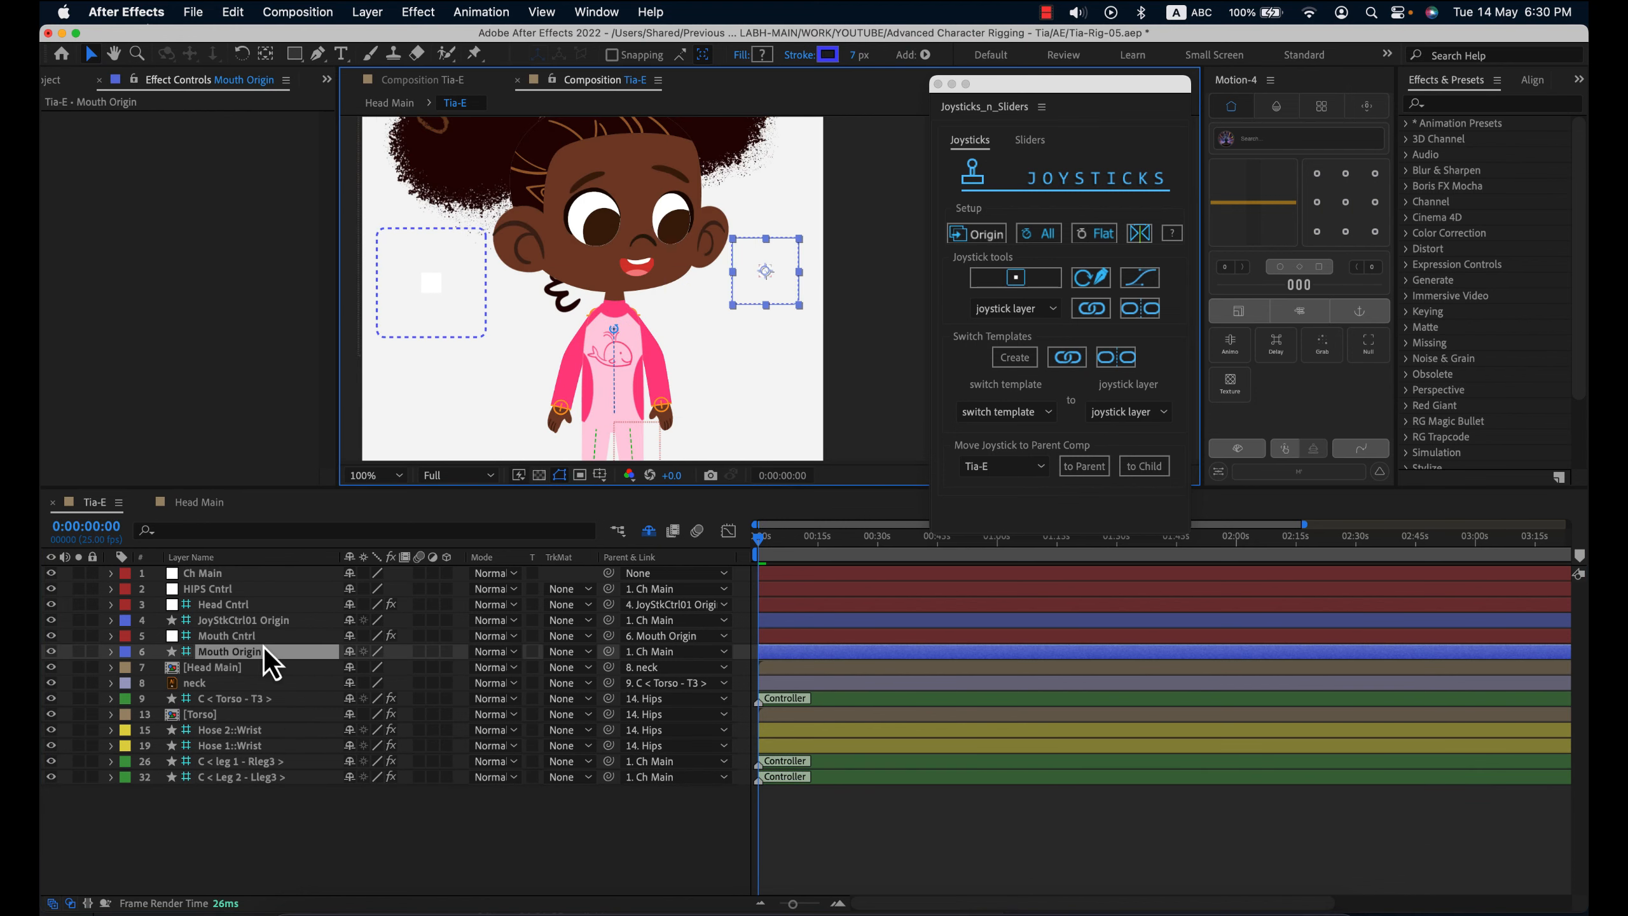
super+click(268, 621)
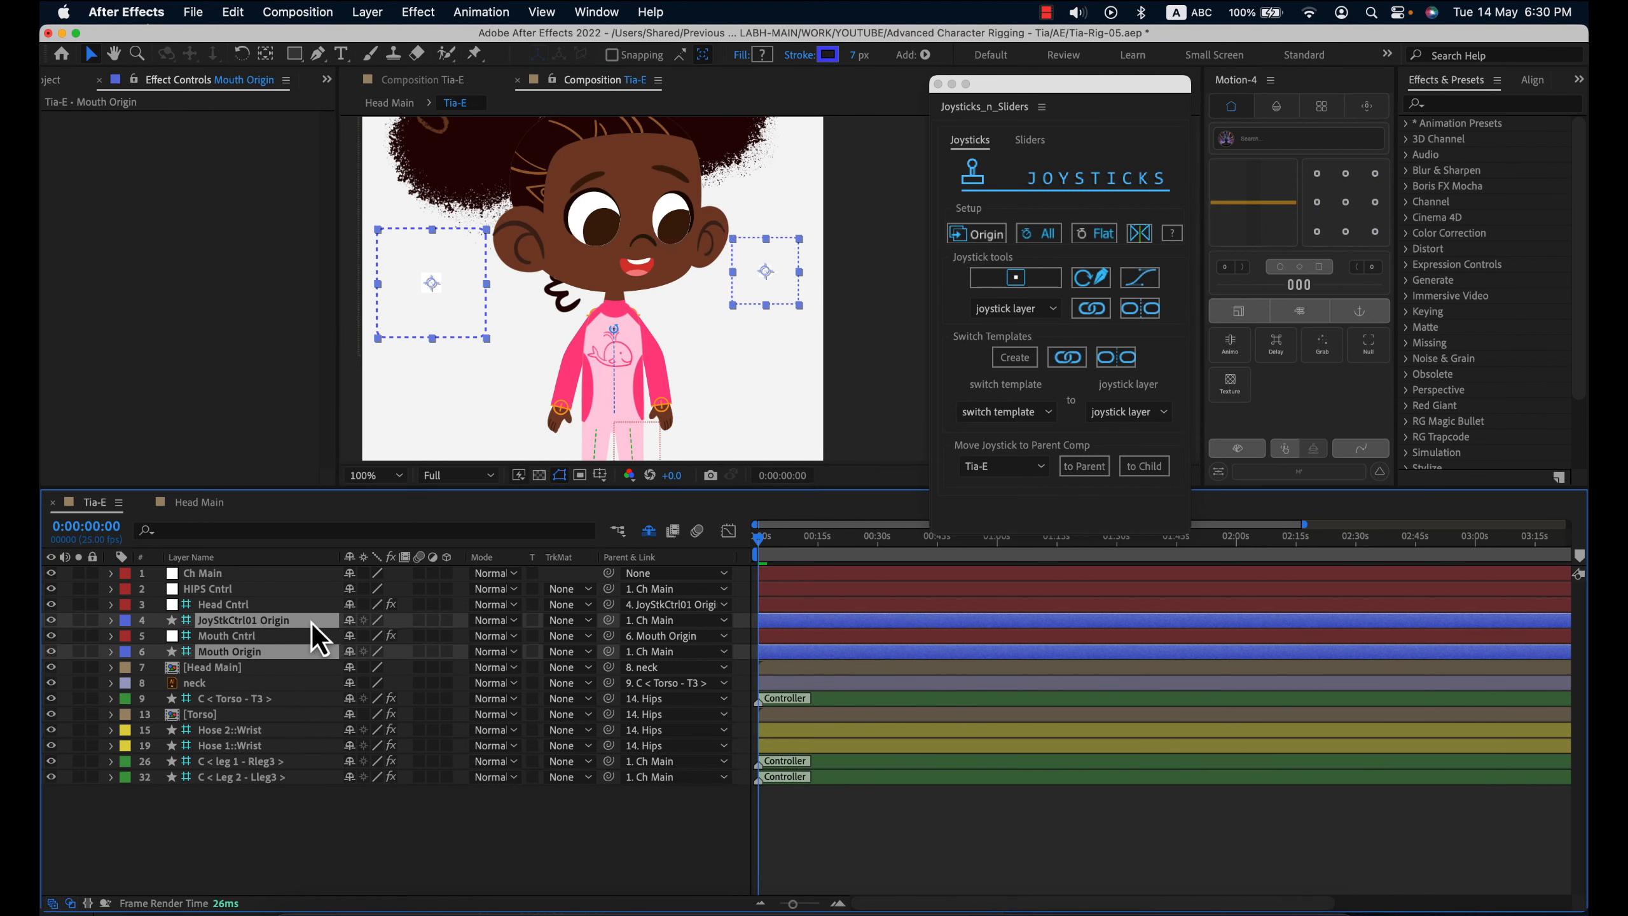
click(349, 620)
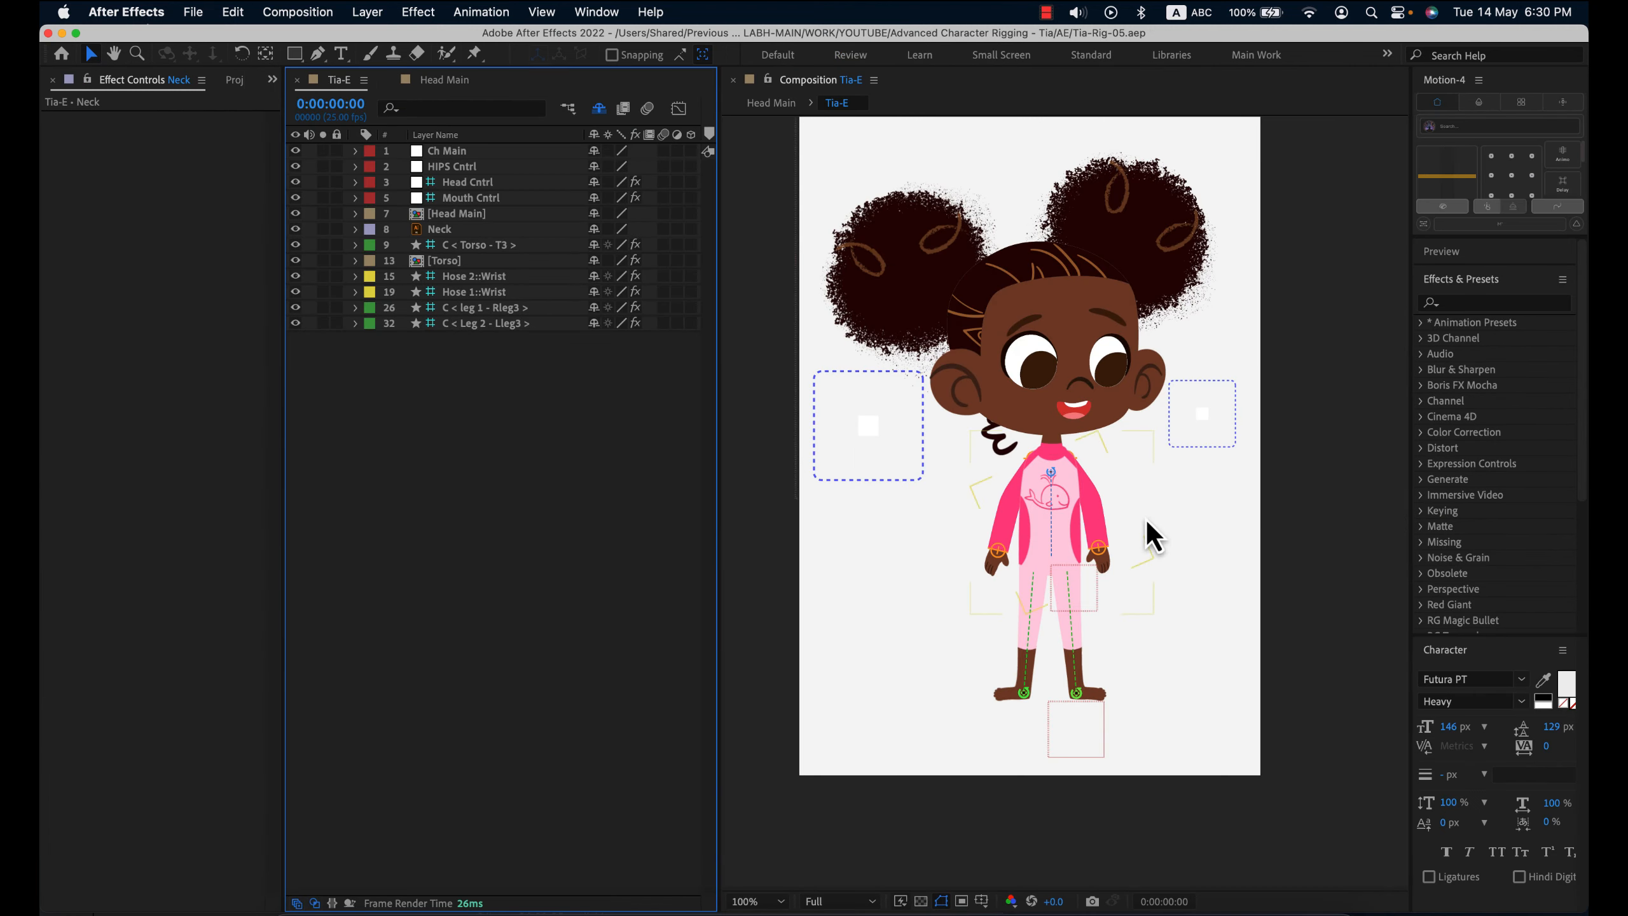
- Test the finished rig by nudging Ch Main, and undo the move
click(1080, 603)
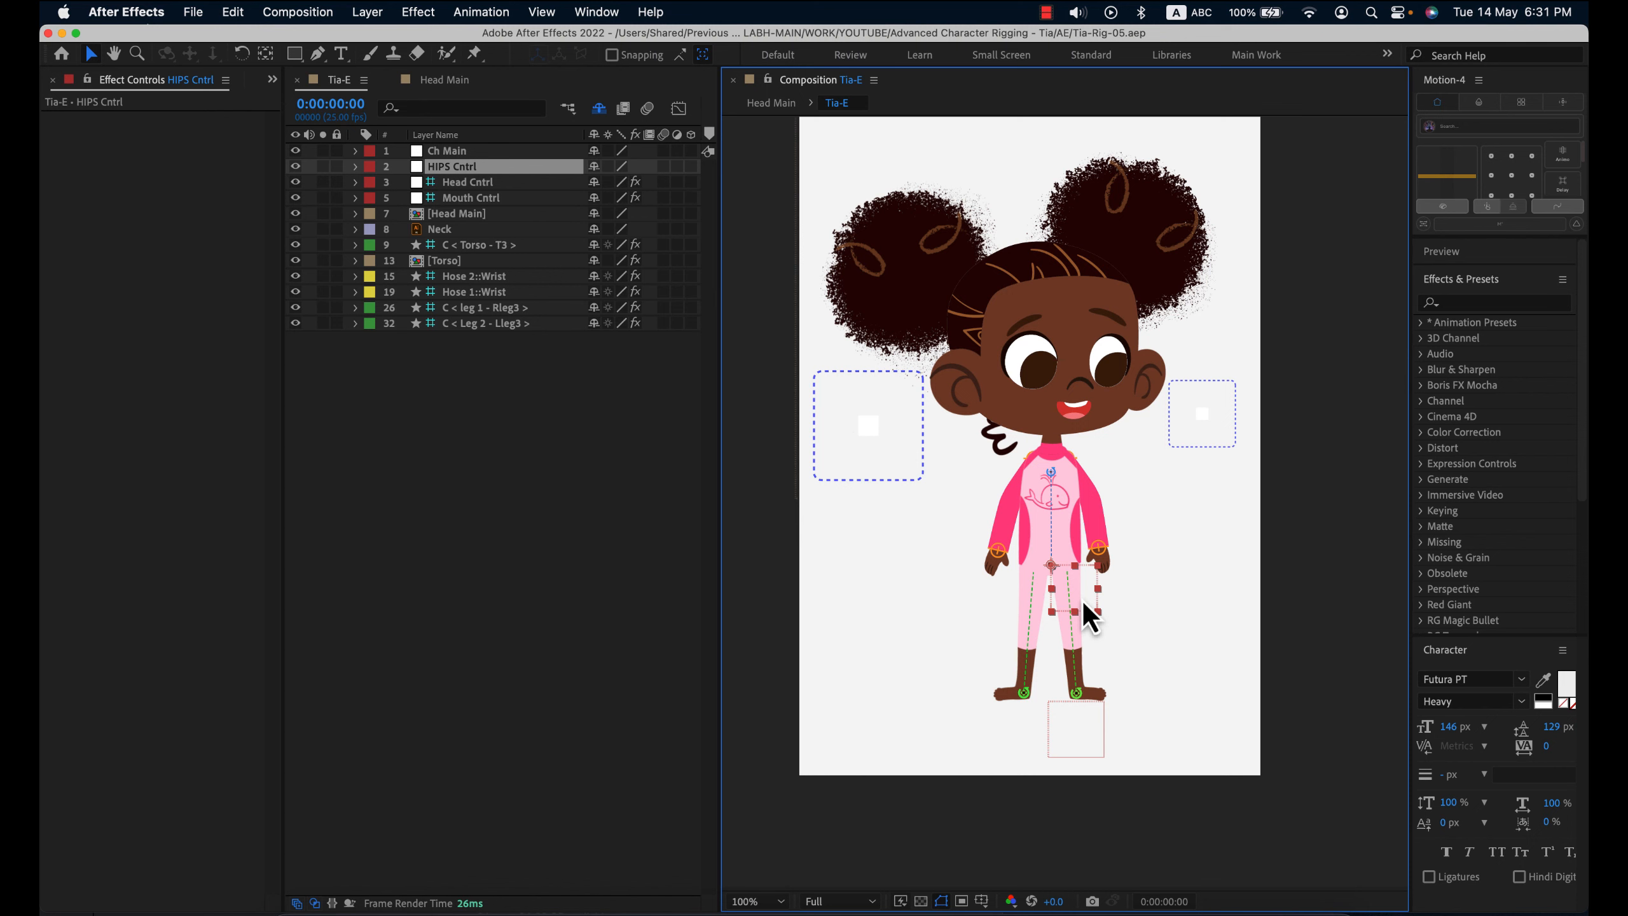
drag(1091, 733, 1084, 736)
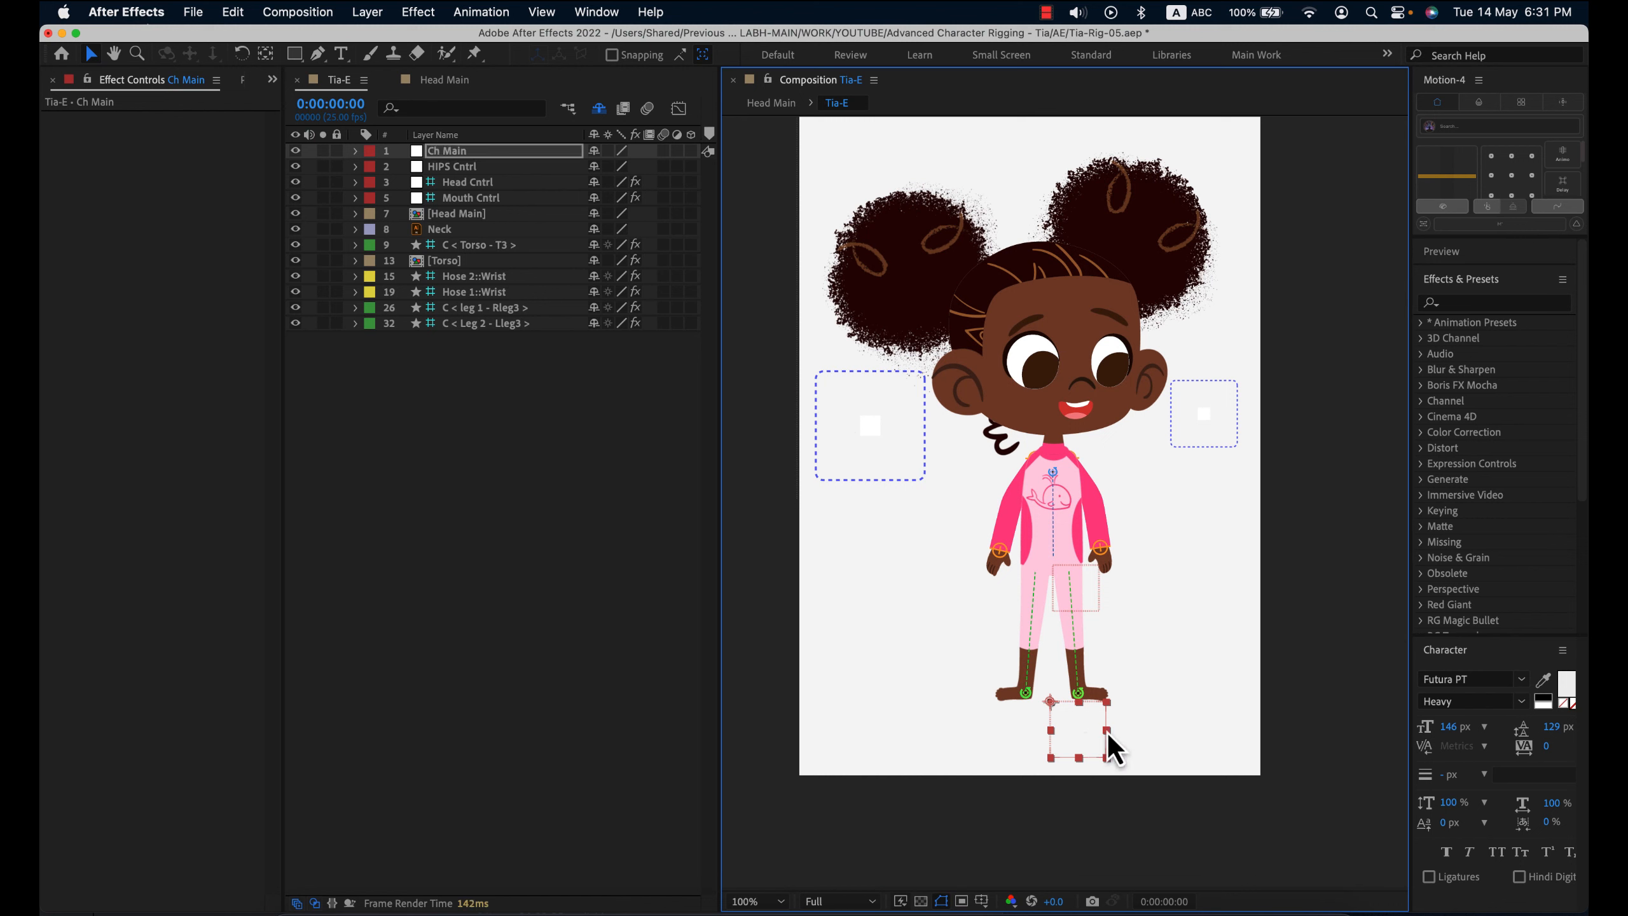
key(super+z)
- Shift HIPS Cntrl slightly up and to the character's left, and swing the Hose 2::Wrist controller outward and up to raise that arm
click(1080, 600)
mouse_move(1078, 598)
mouse_down()
mouse_move(1098, 593)
mouse_move(1061, 592)
mouse_move(1087, 593)
mouse_up()
click(1108, 561)
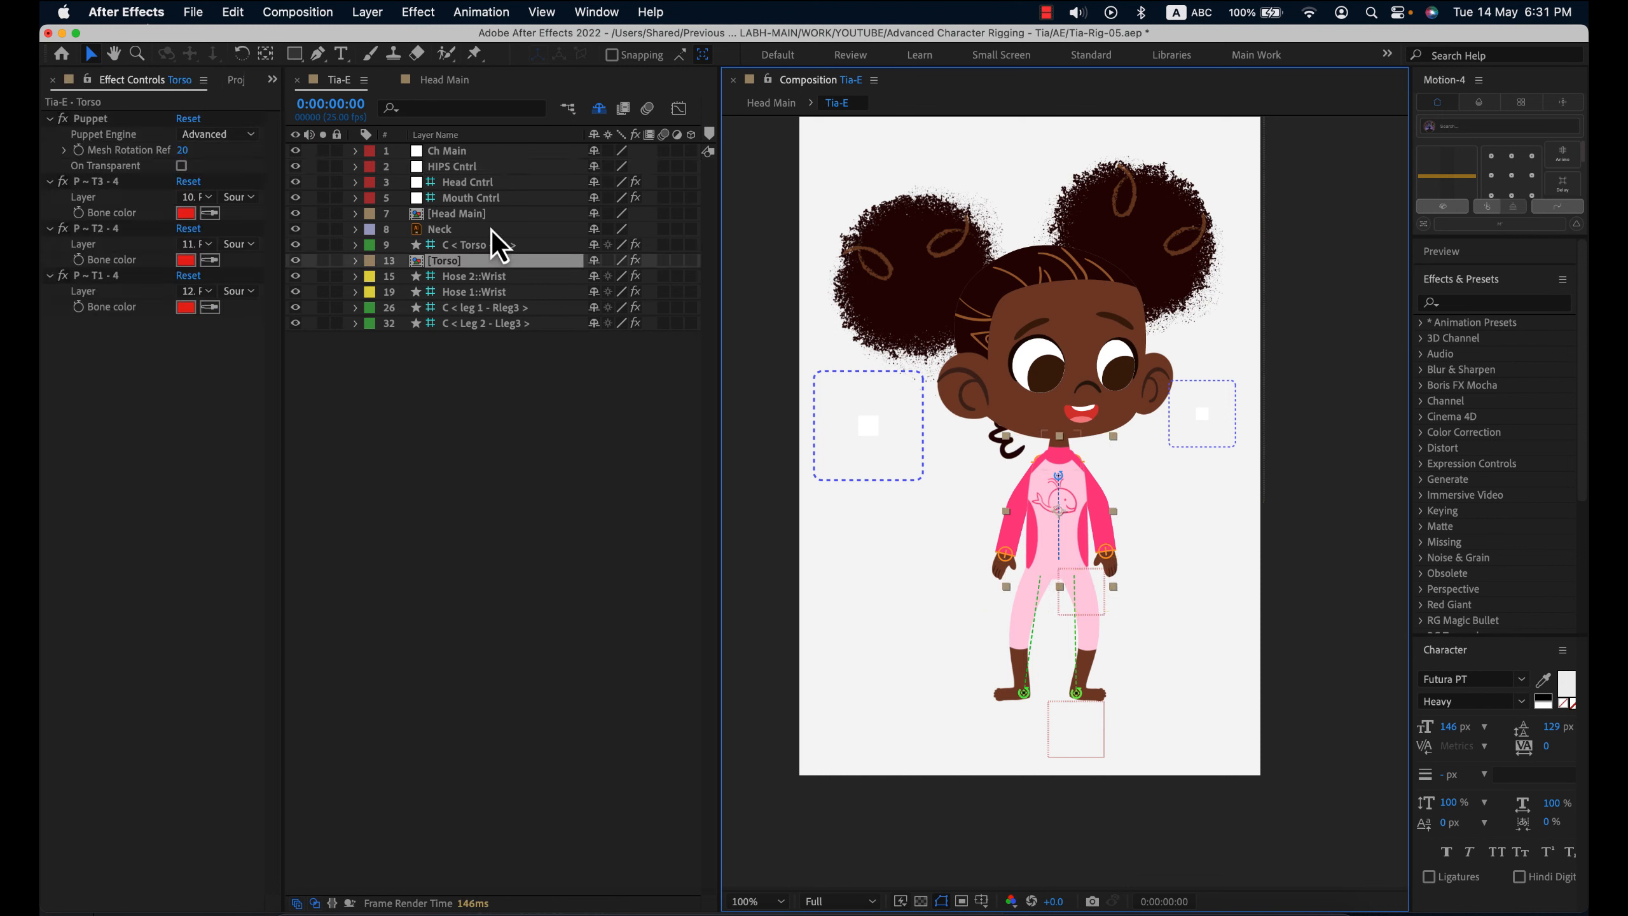
click(500, 278)
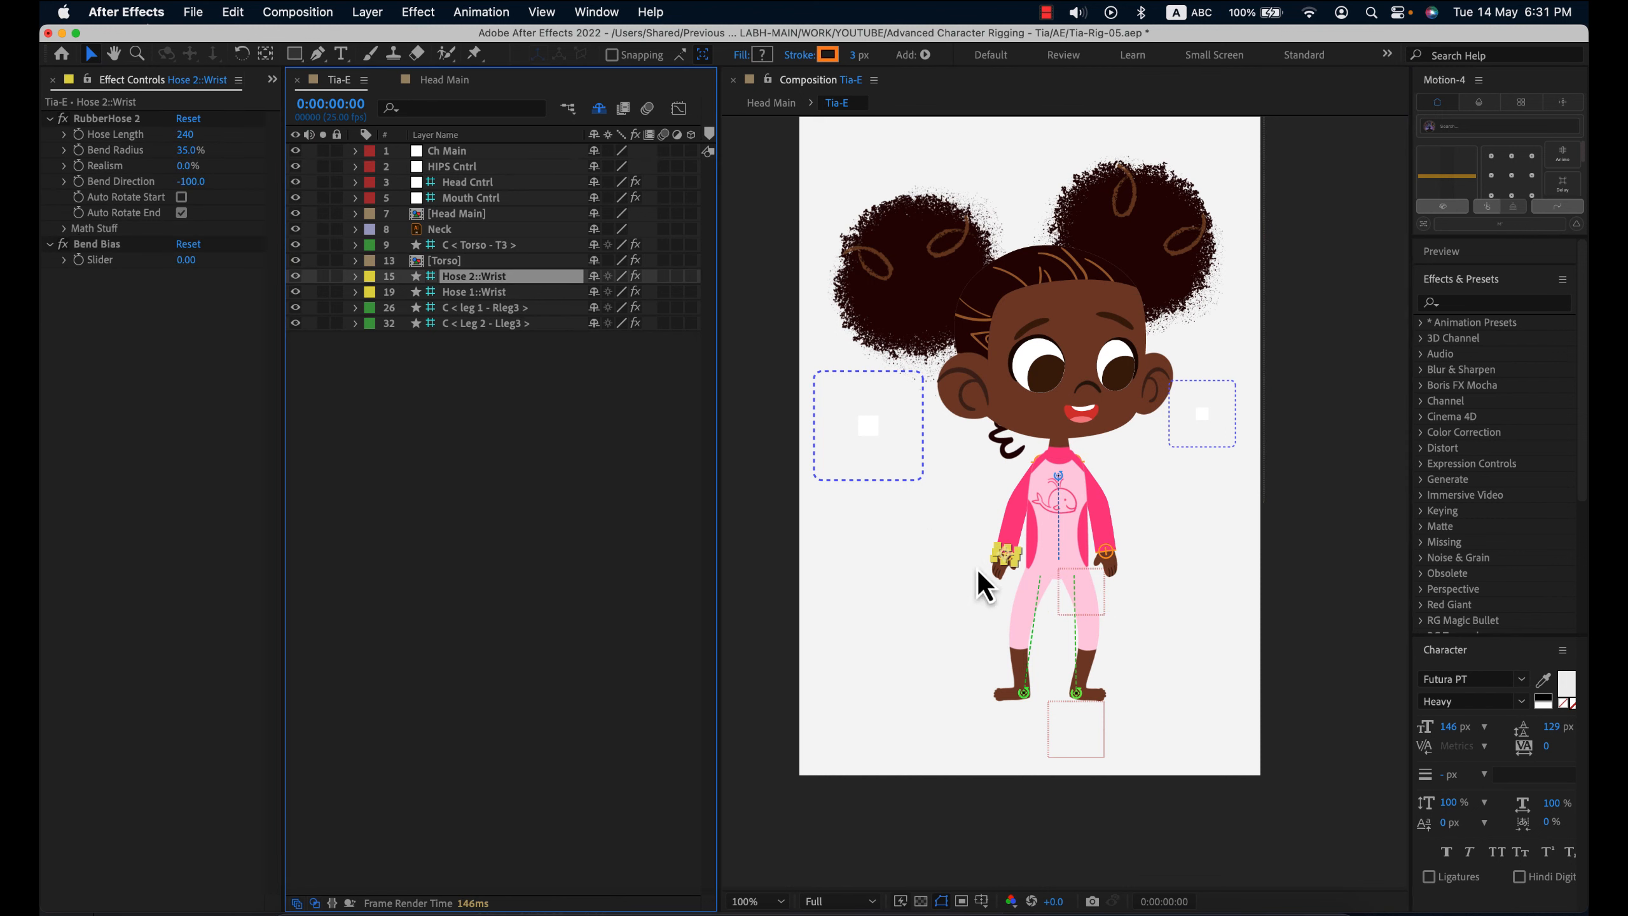
drag(1008, 559, 973, 534)
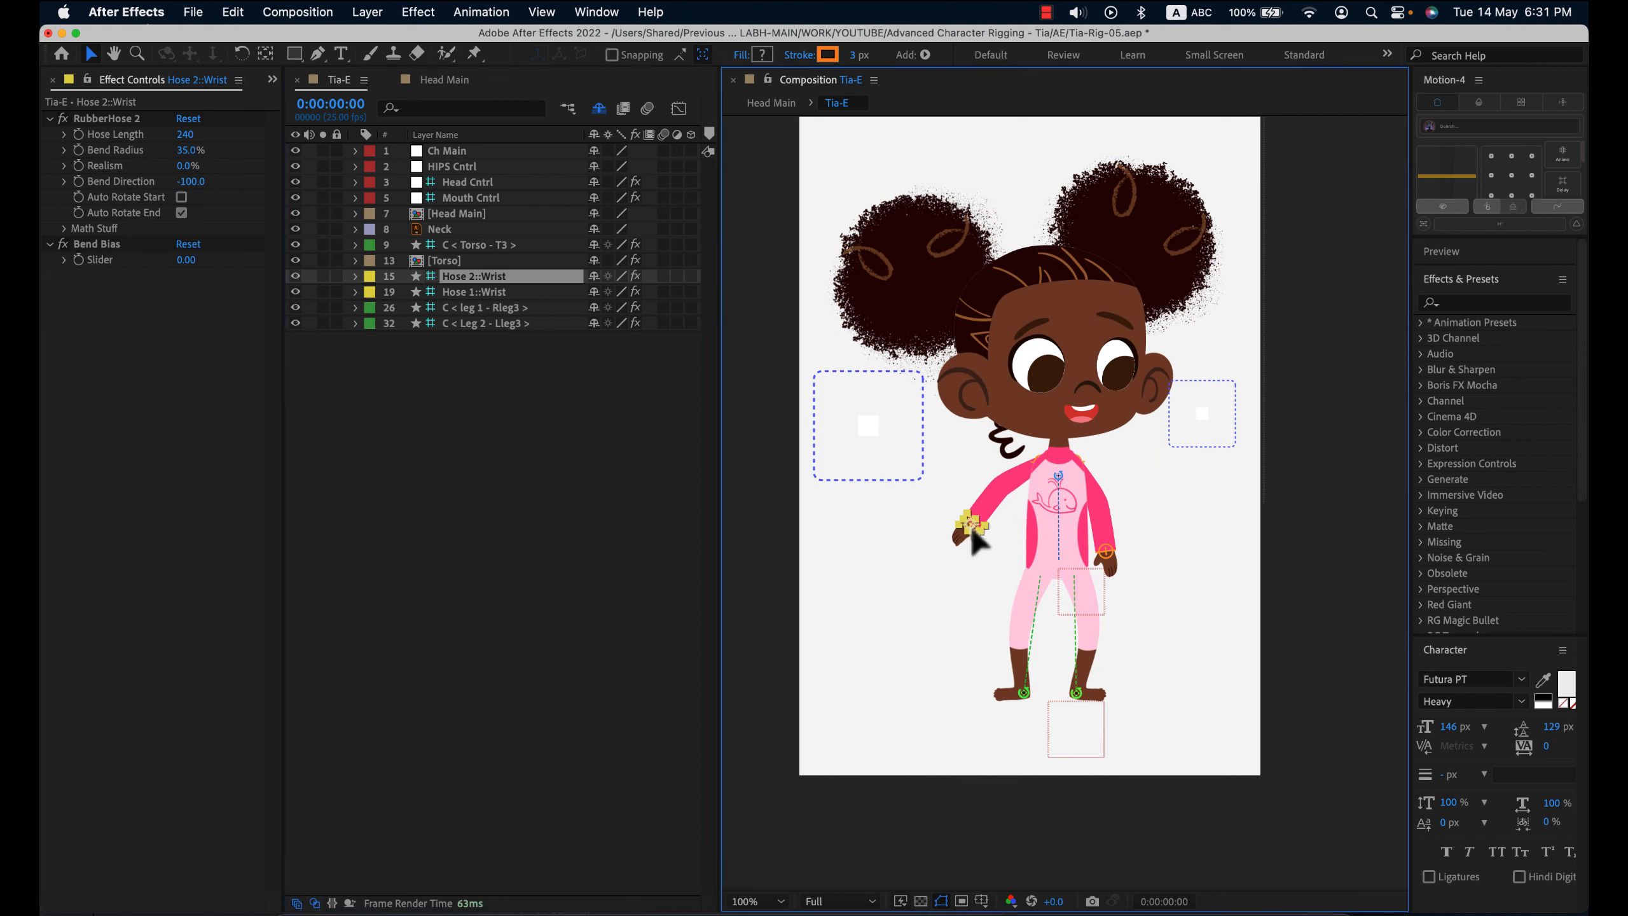
- Raise the Hose 1::Wrist controller outward to lift the other arm and set its RubberHose 2 Bend Direction to -100
click(1109, 555)
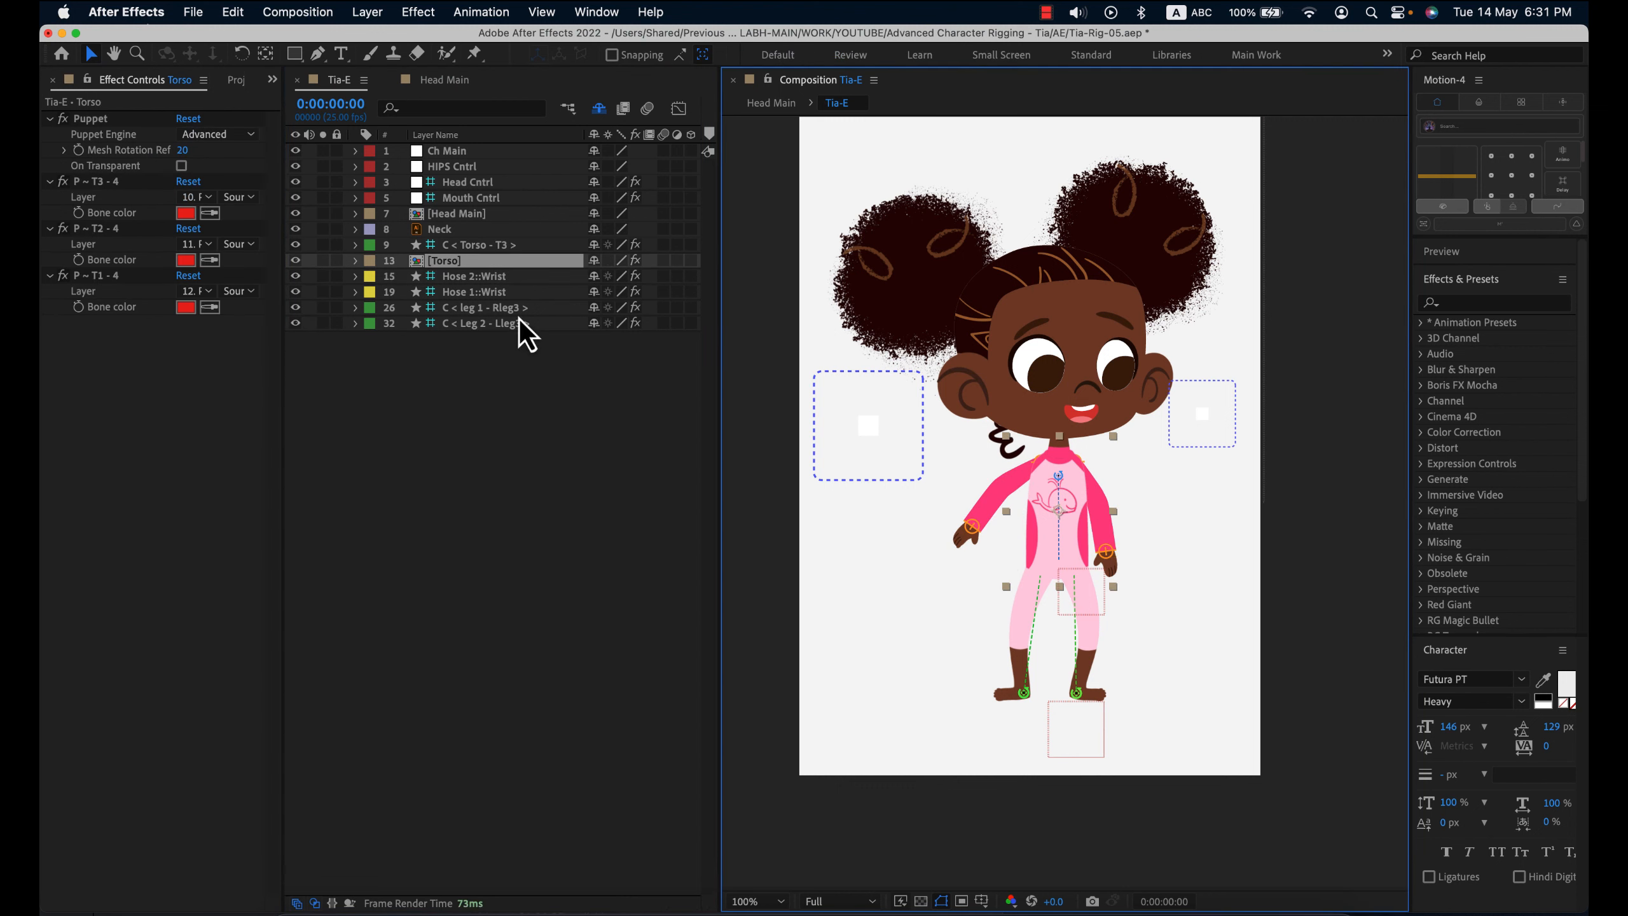
drag(1106, 552, 1137, 489)
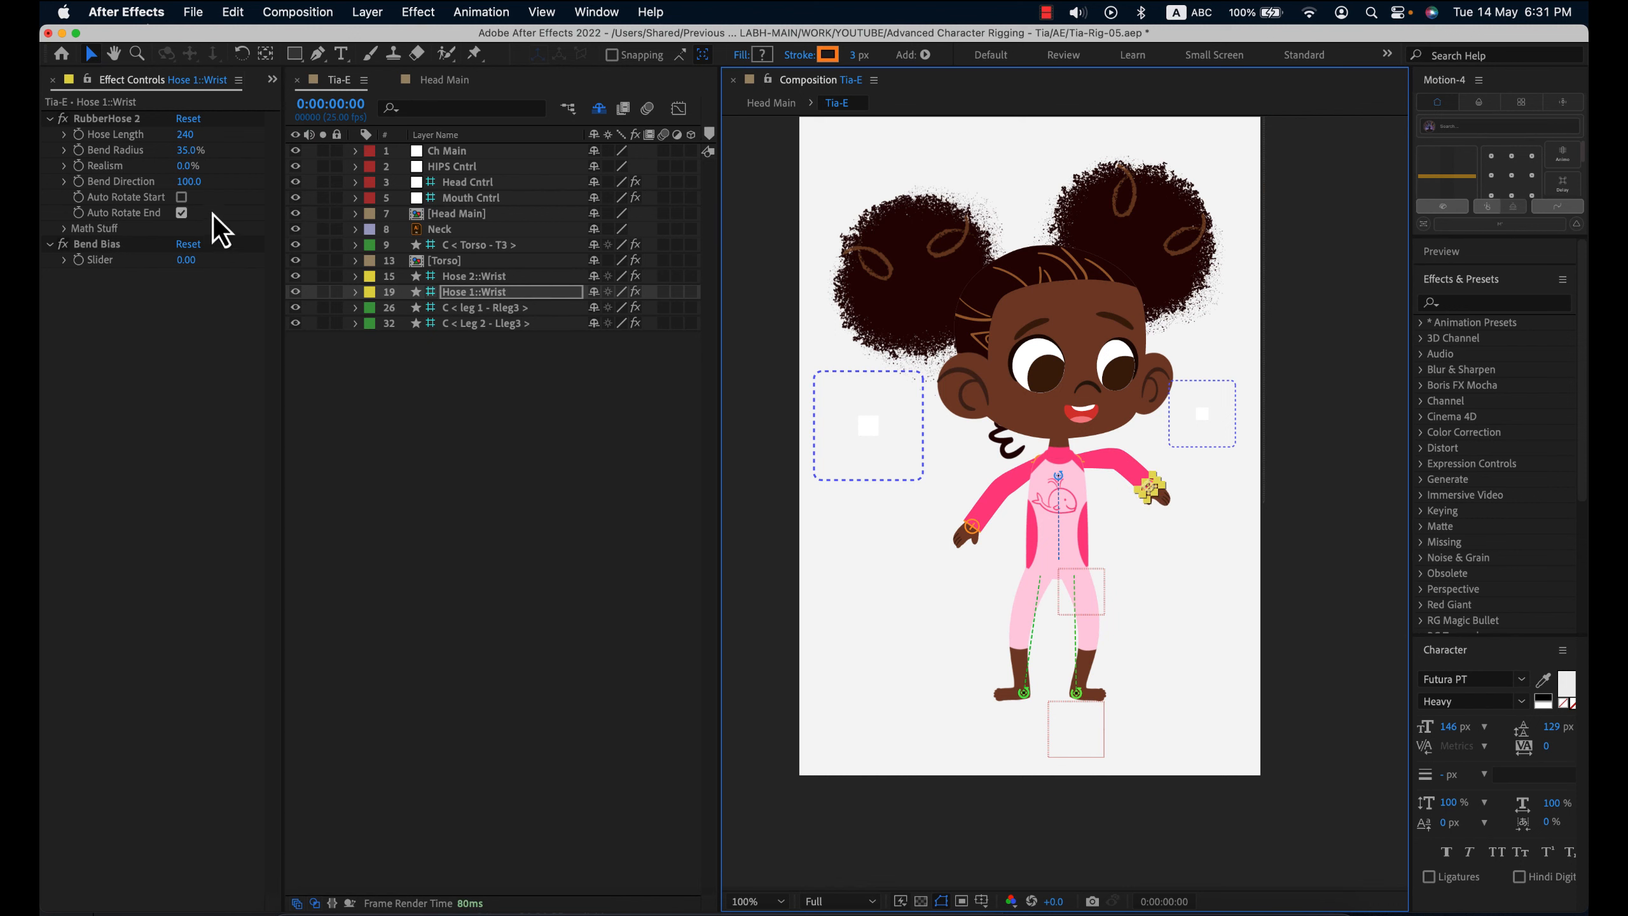
drag(195, 186, 45, 228)
click(551, 385)
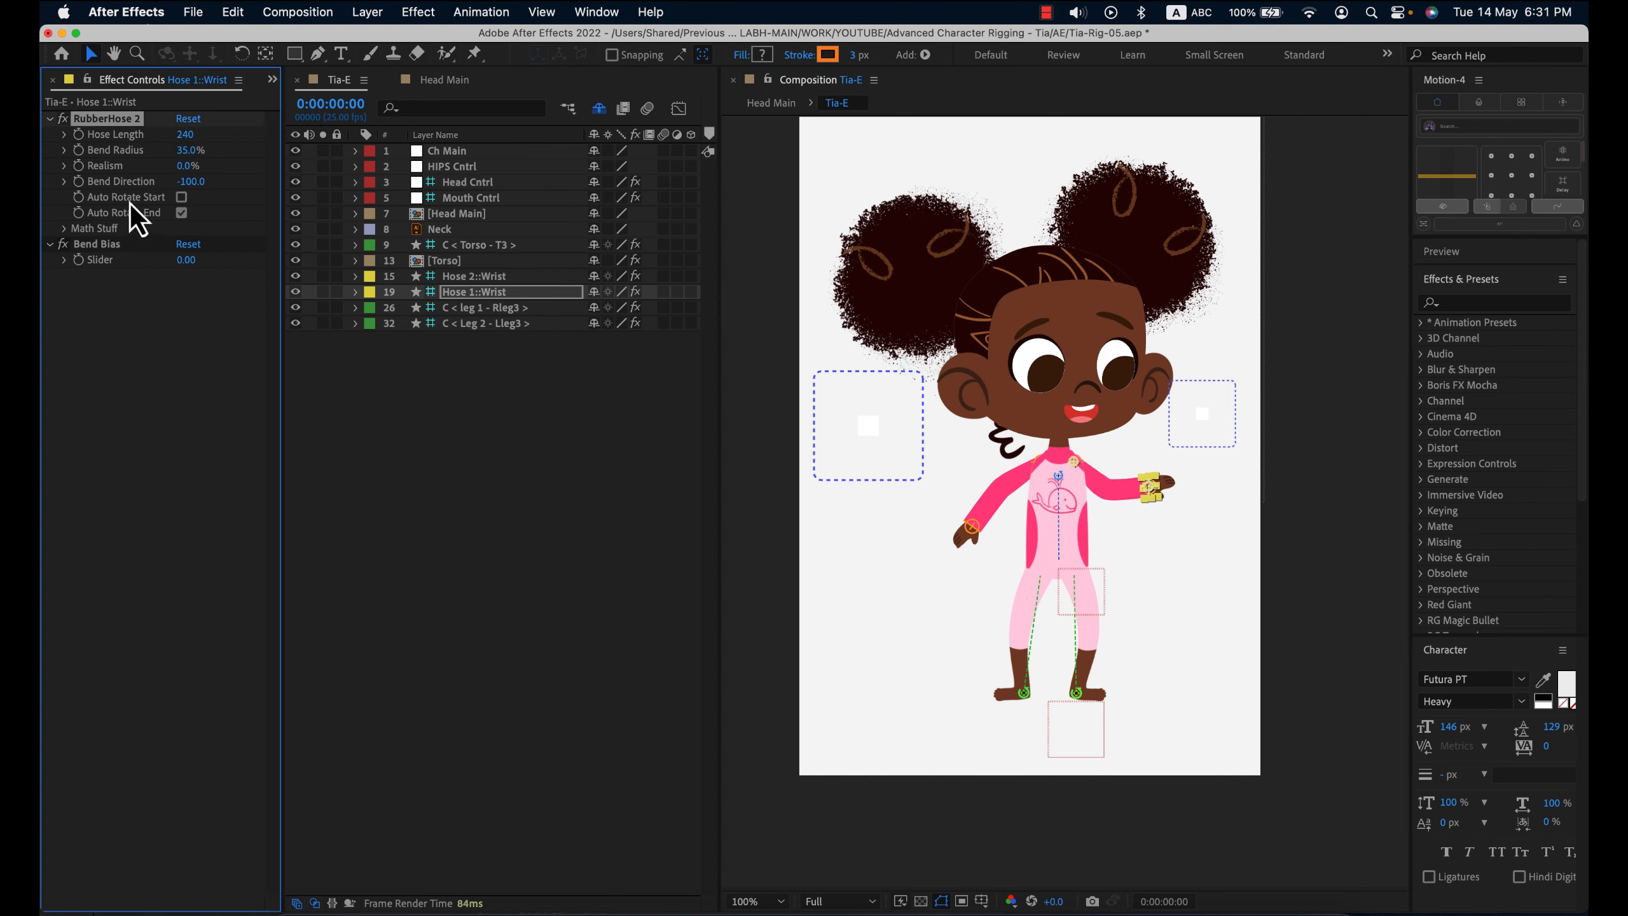
- Rotate the Neck layer to -8° to tilt the head
click(491, 229)
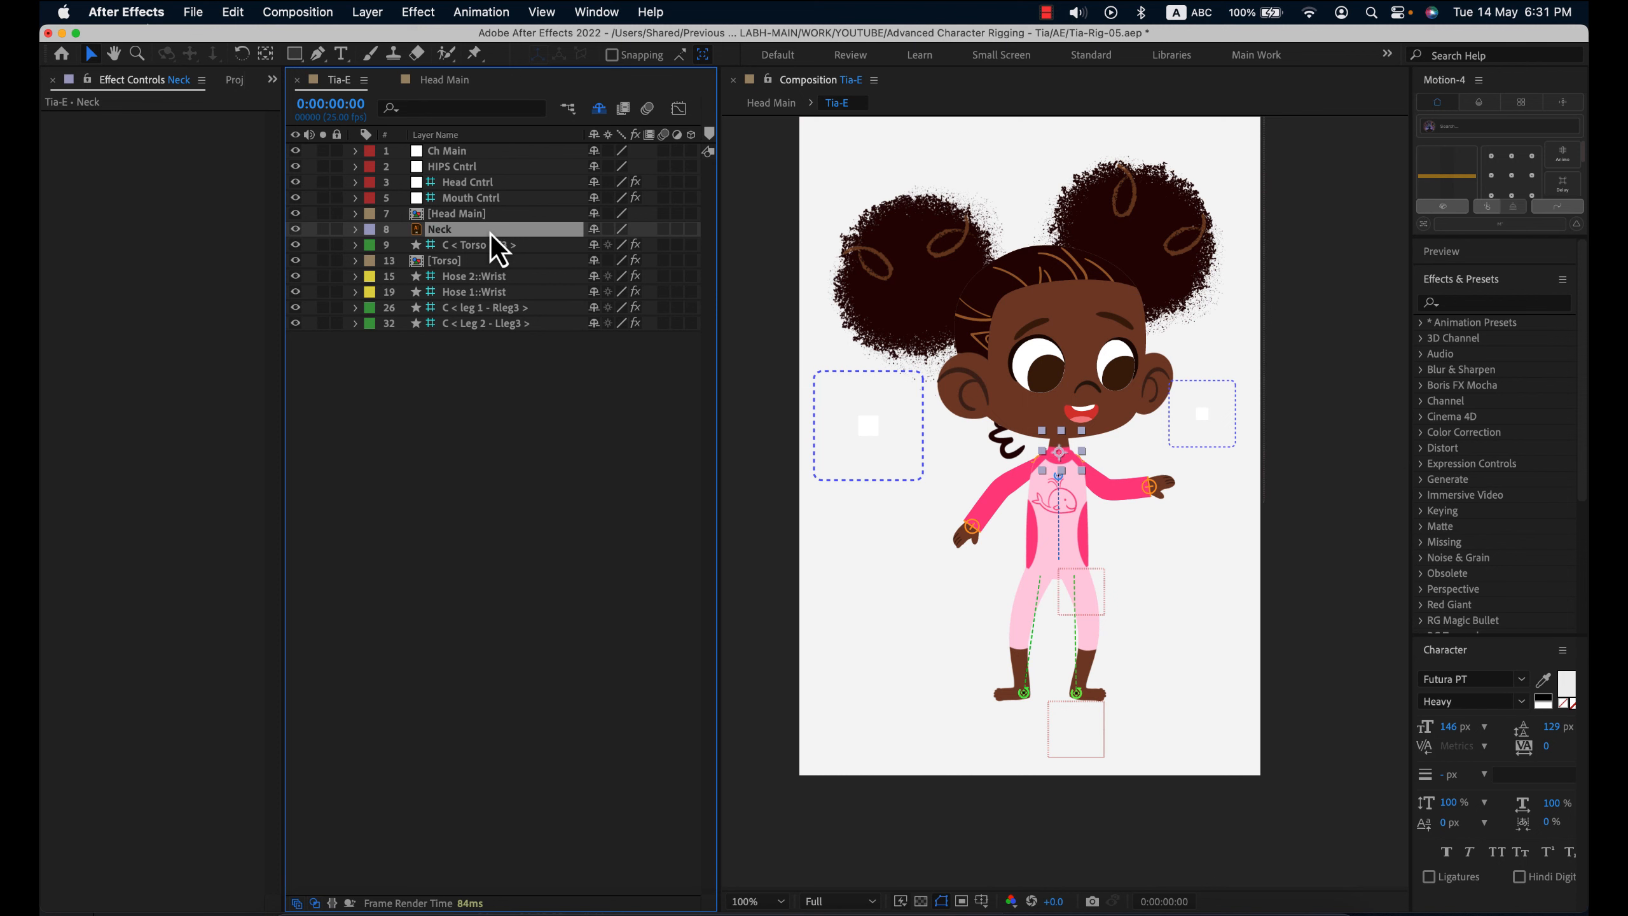
key(r)
drag(606, 245, 613, 254)
click(622, 398)
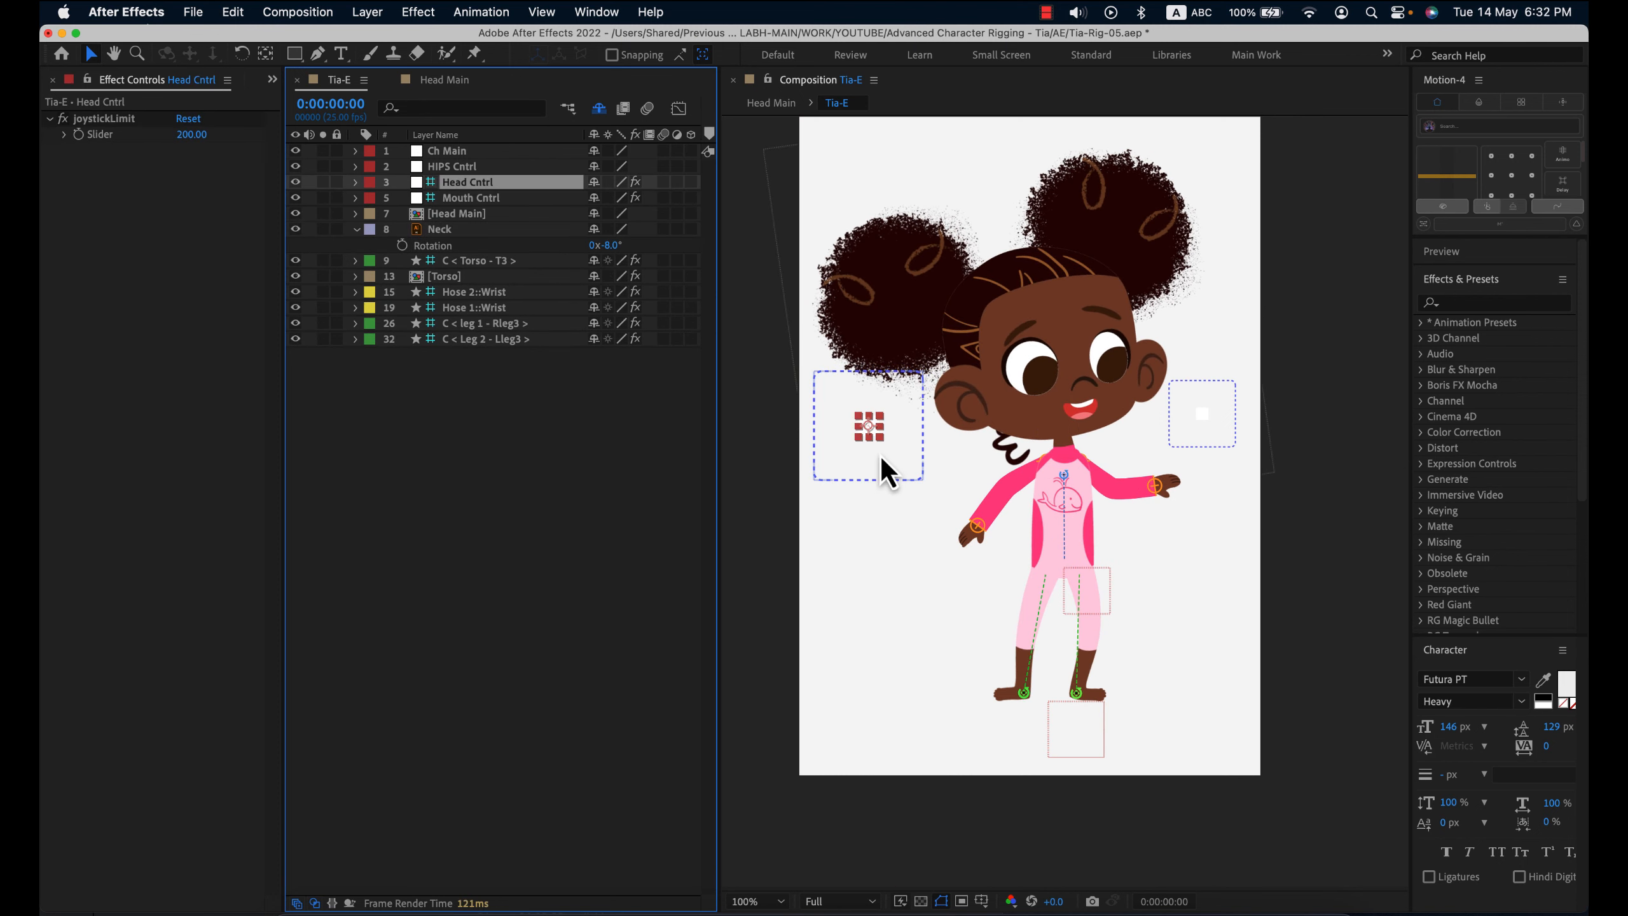
- Move Head Cntrl up and slightly right within its joystick frame, and lower Mouth Cntrl slightly in its own frame
drag(870, 431, 884, 394)
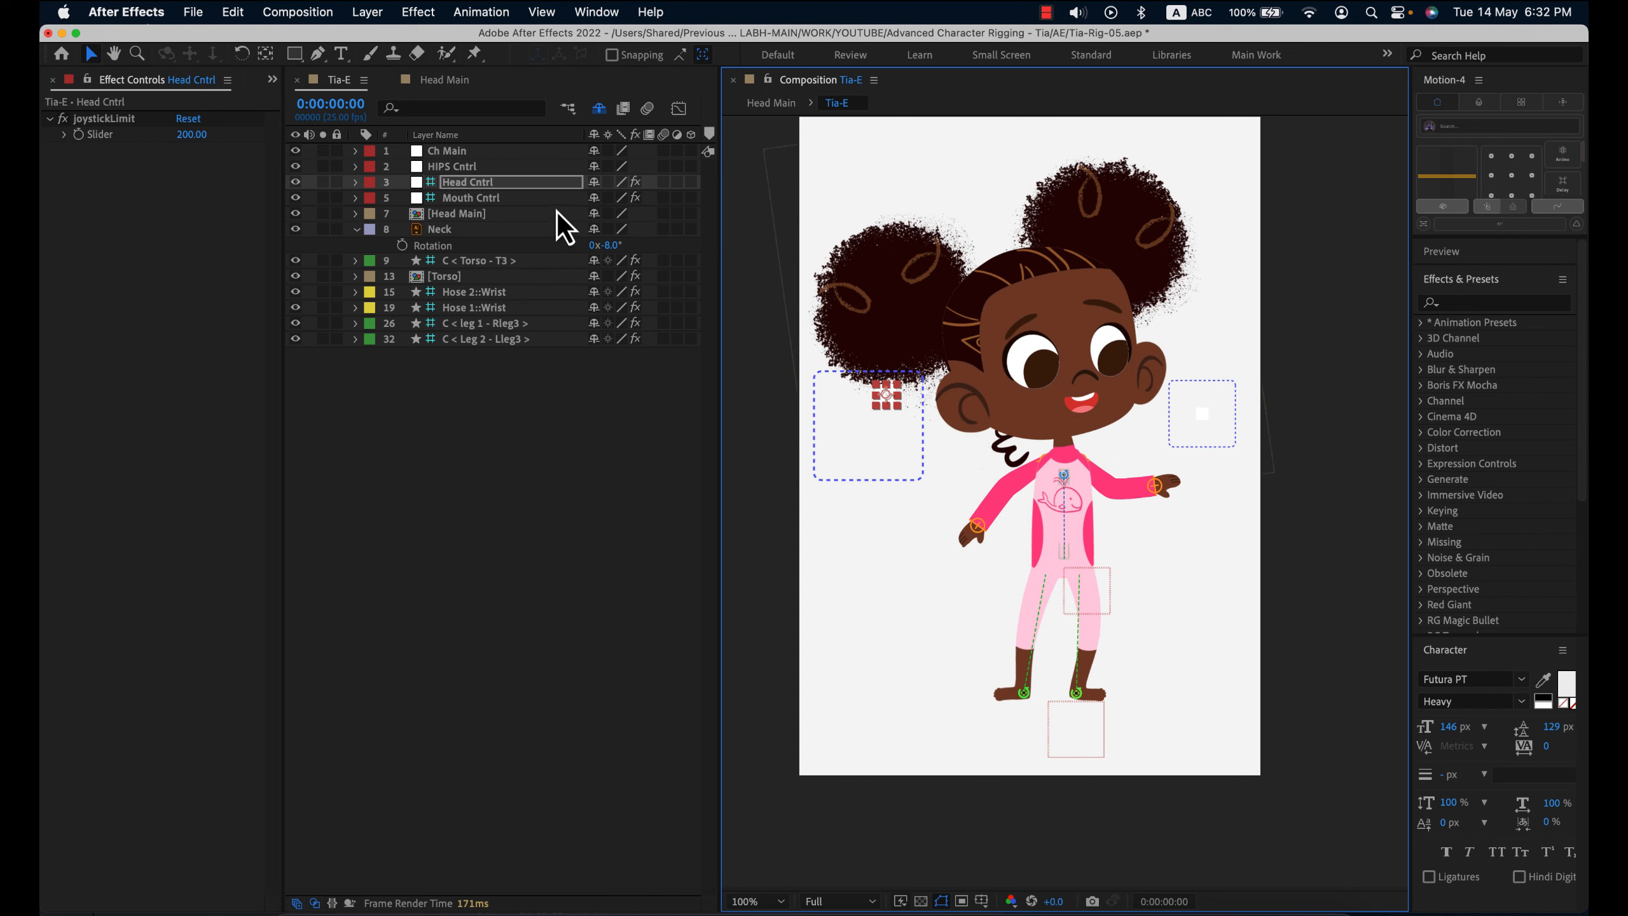
click(497, 198)
mouse_move(1209, 435)
mouse_down()
mouse_move(1206, 412)
mouse_move(1182, 424)
mouse_move(1203, 398)
mouse_move(1217, 410)
mouse_move(1204, 424)
mouse_up()
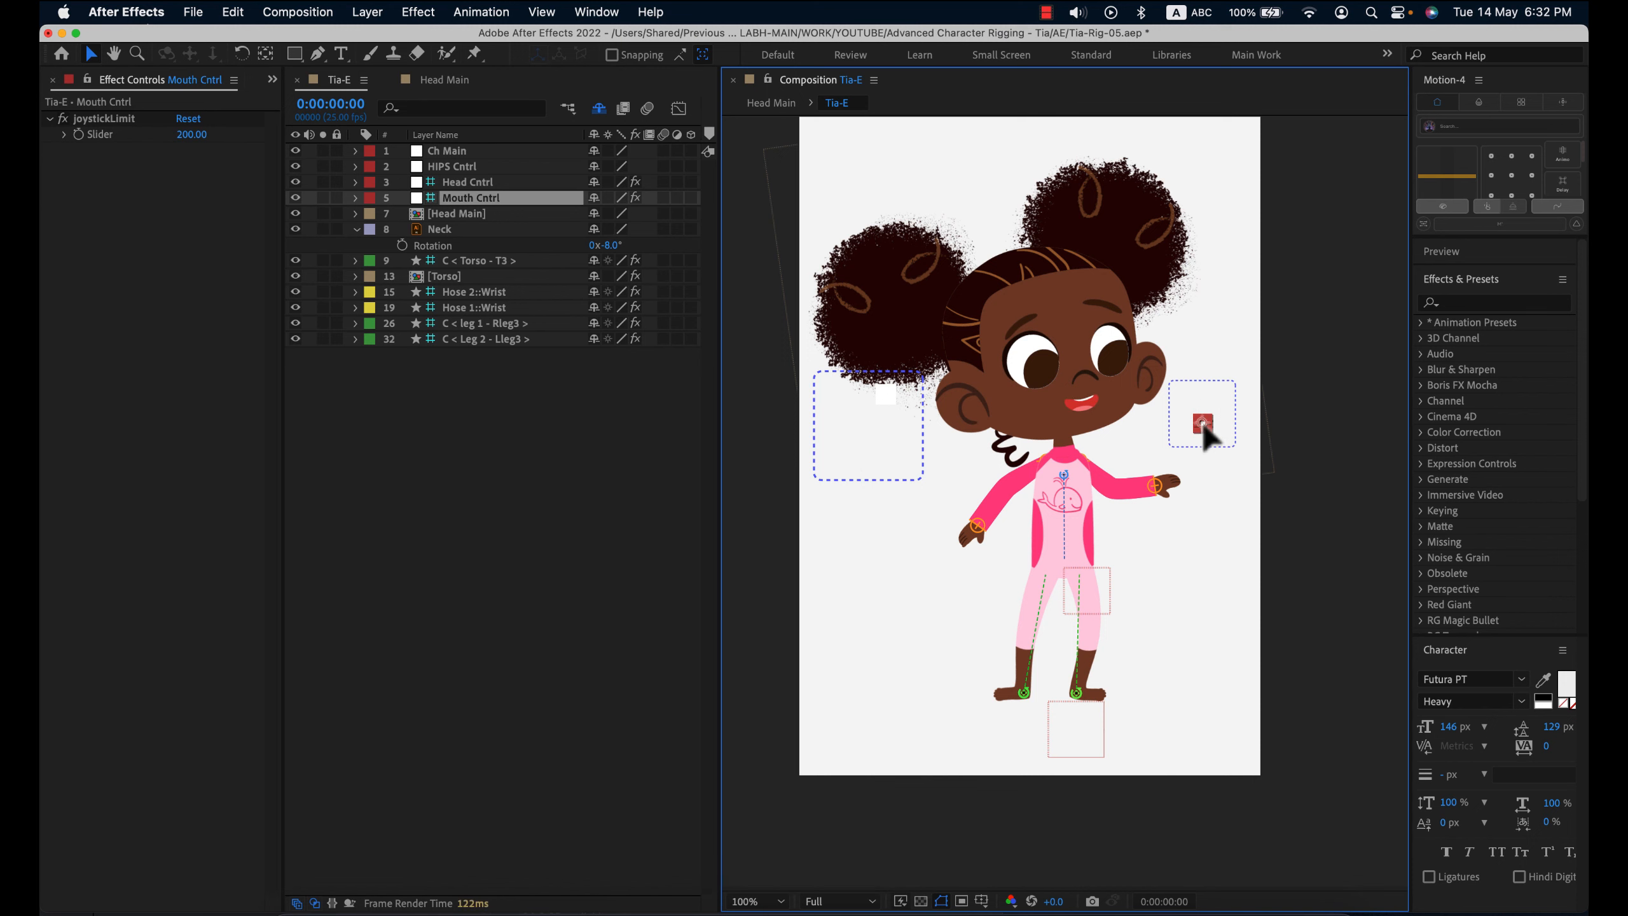
- Open the Head Main composition and move the pupils layer slightly up and to the right inside the eyes
double_click(513, 217)
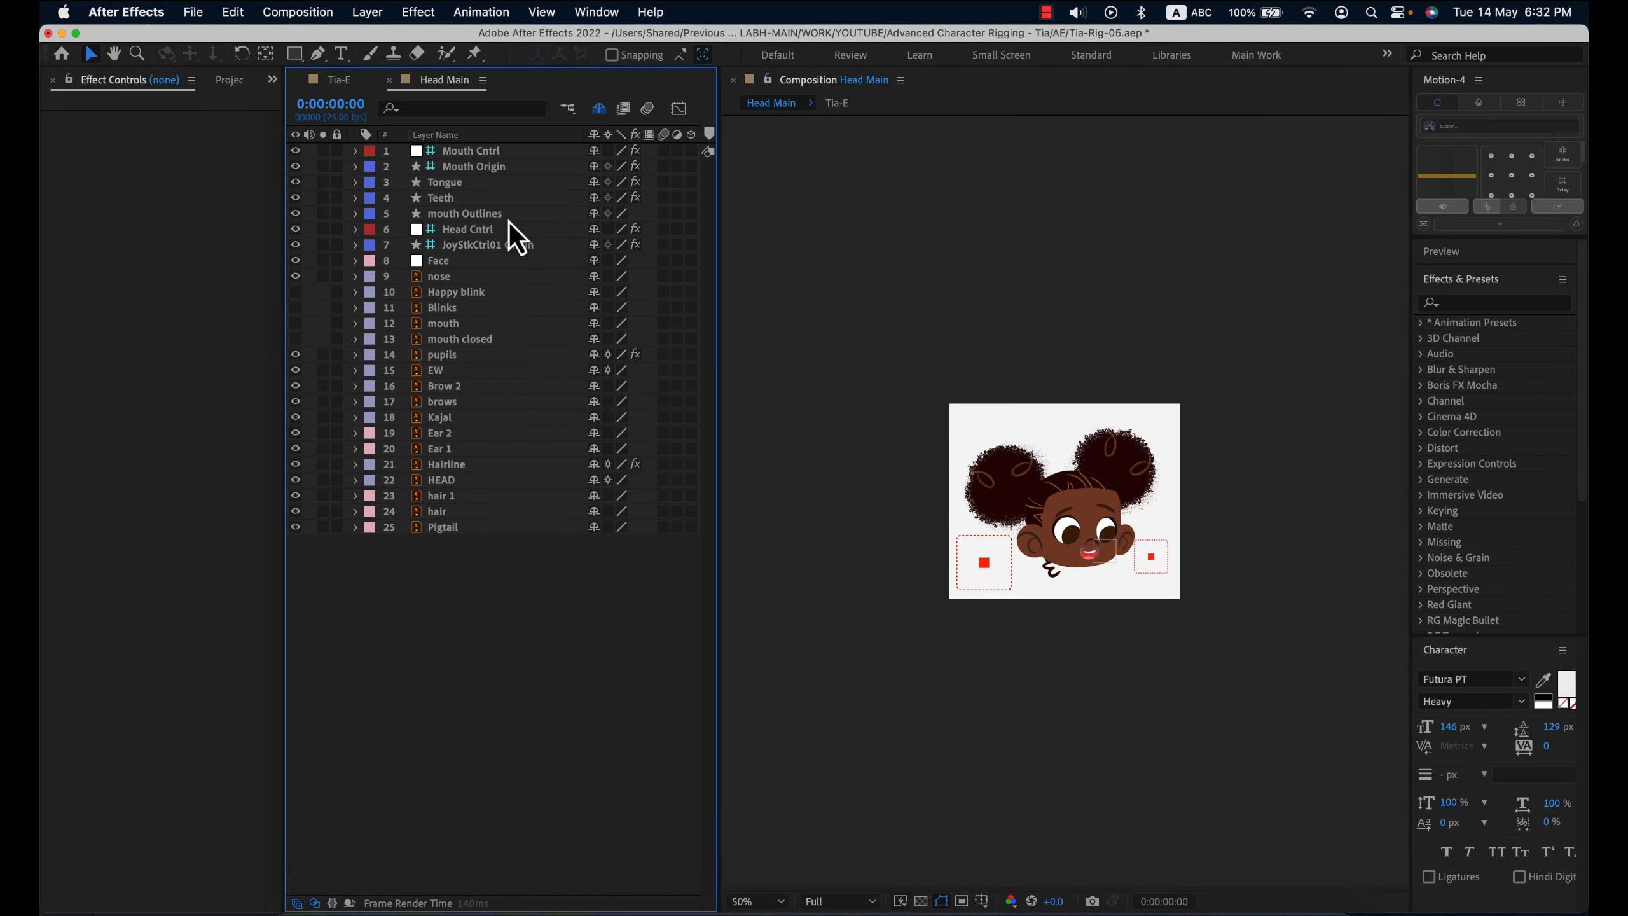
scroll(1119, 546, up, 2)
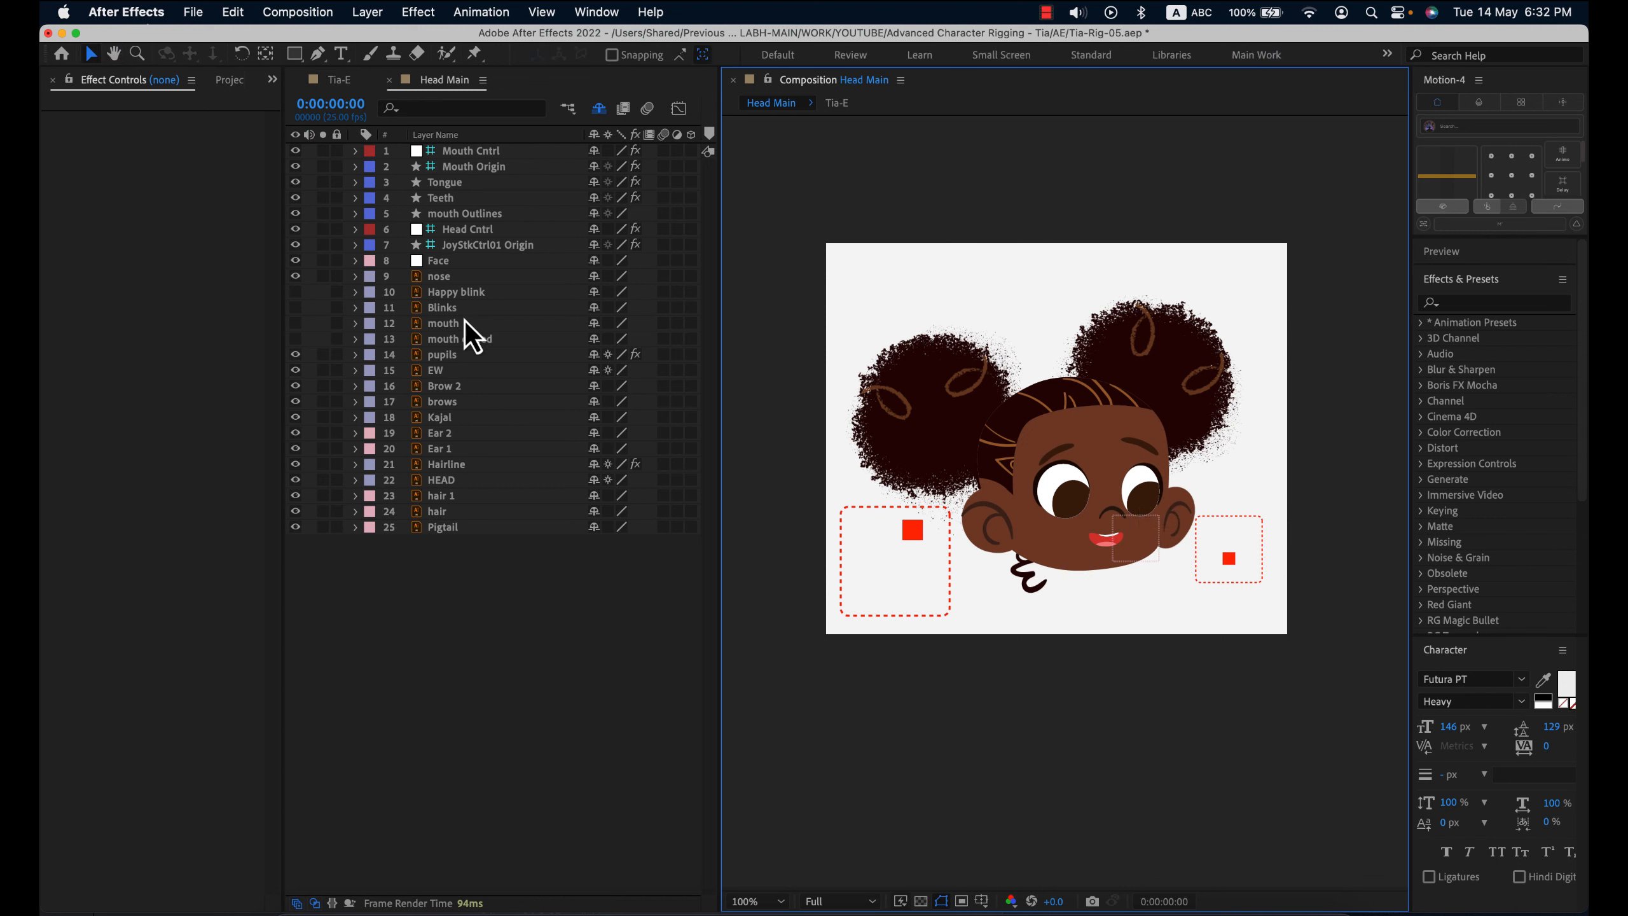
click(463, 357)
mouse_move(1147, 518)
mouse_down()
mouse_move(1125, 498)
mouse_move(1143, 484)
mouse_move(1153, 500)
mouse_up()
key(Return)
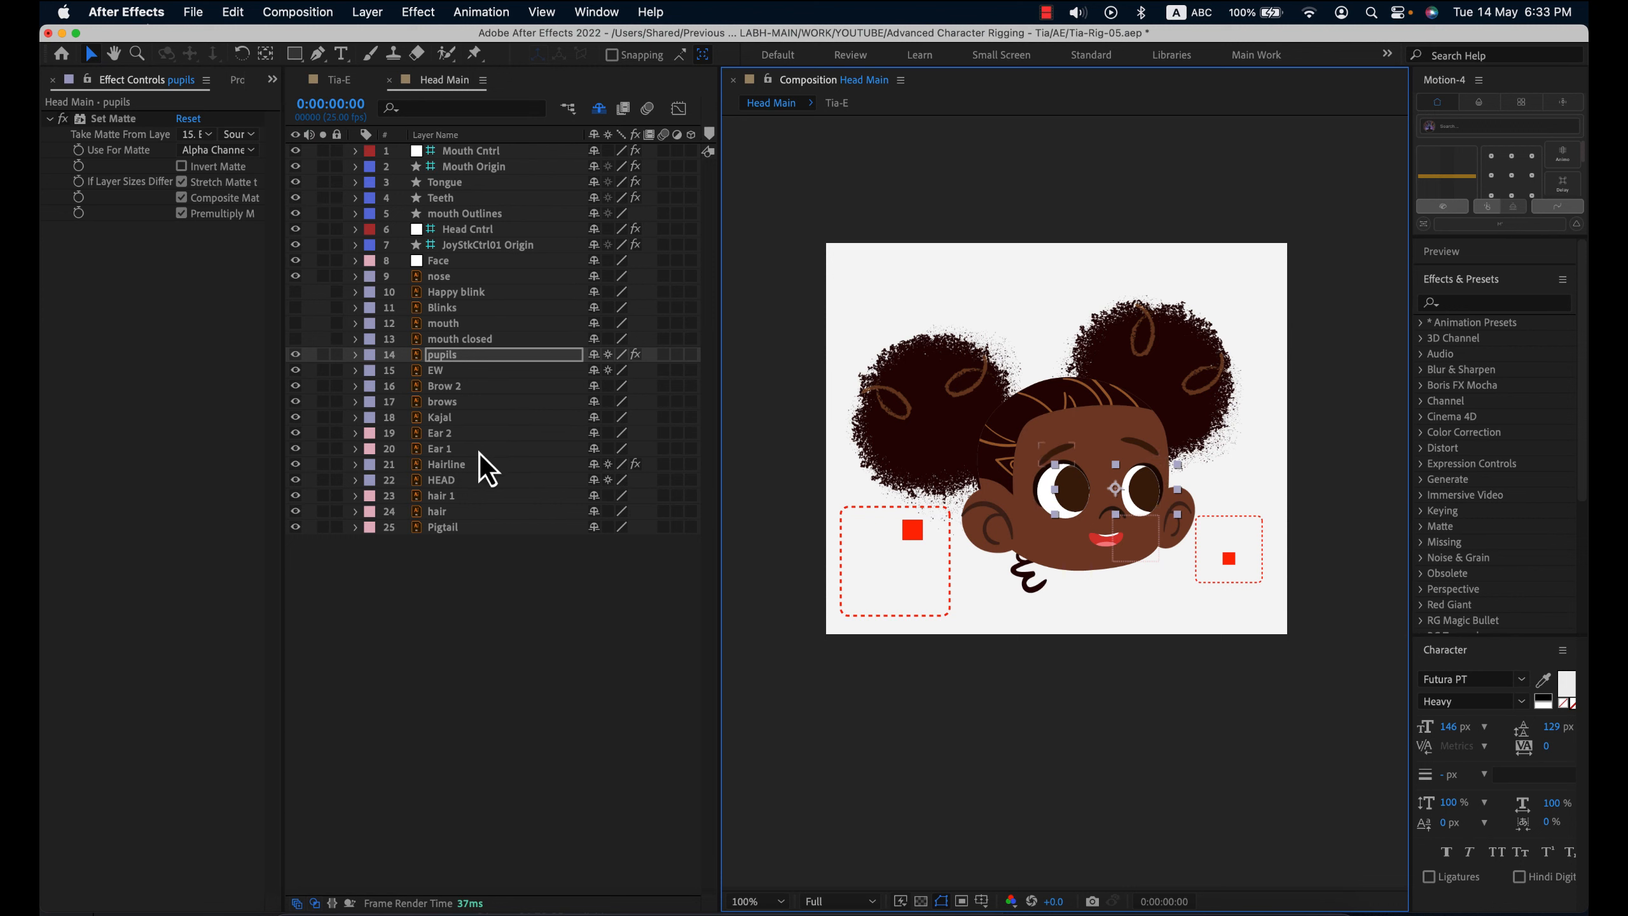
- Make the Happy blink layer visible to give the face closed, smiling eyes
click(470, 302)
click(470, 296)
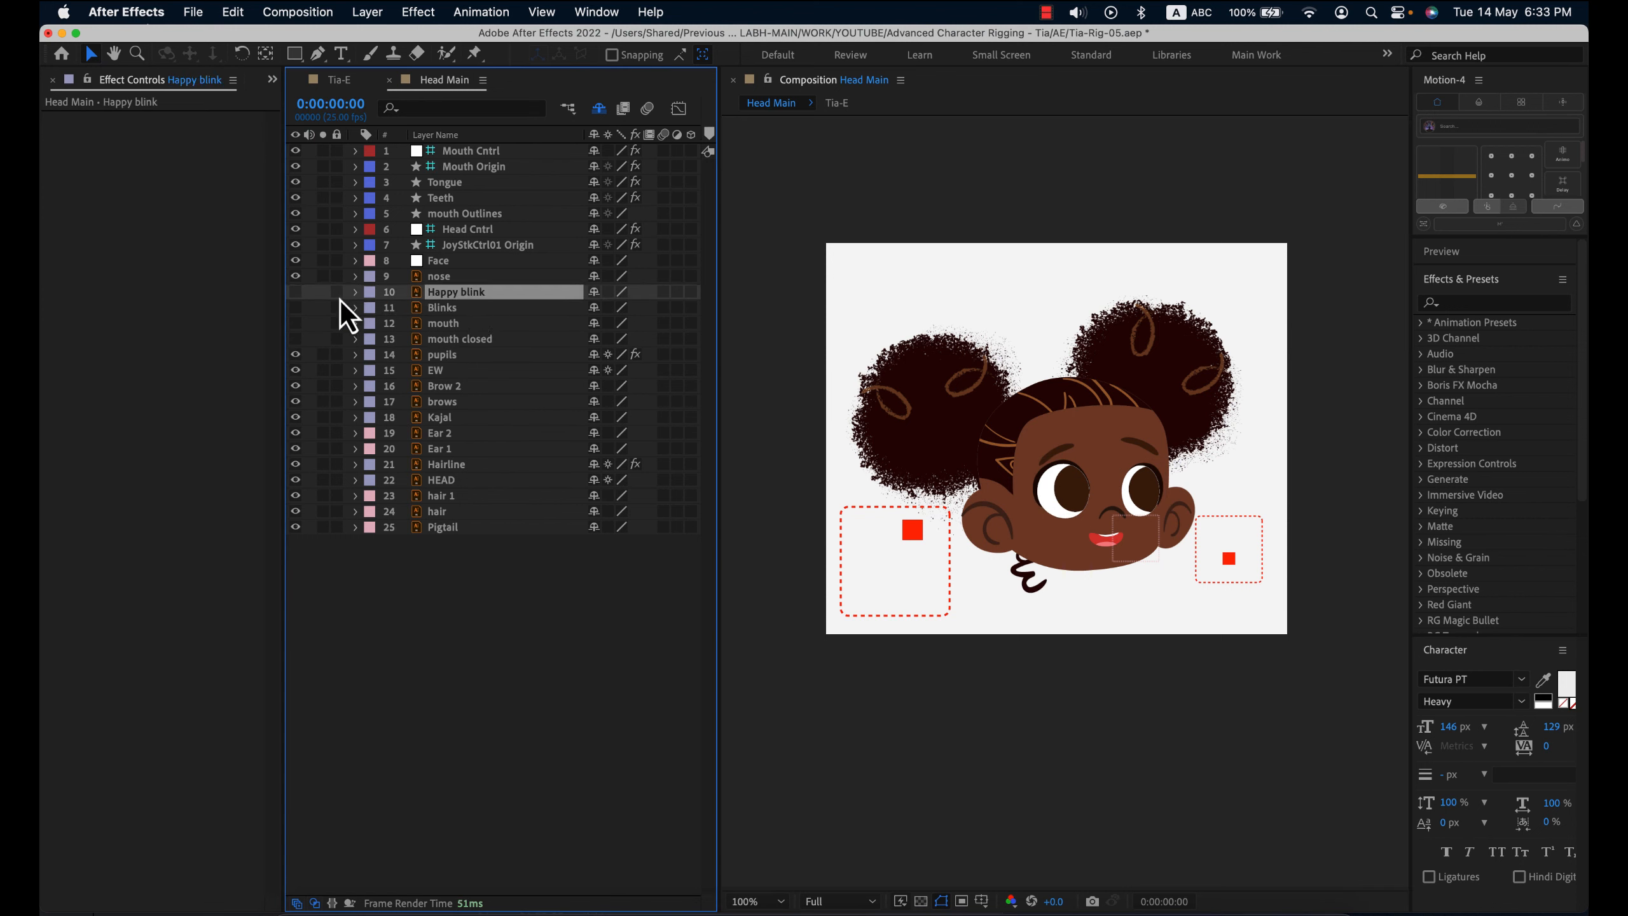
click(296, 292)
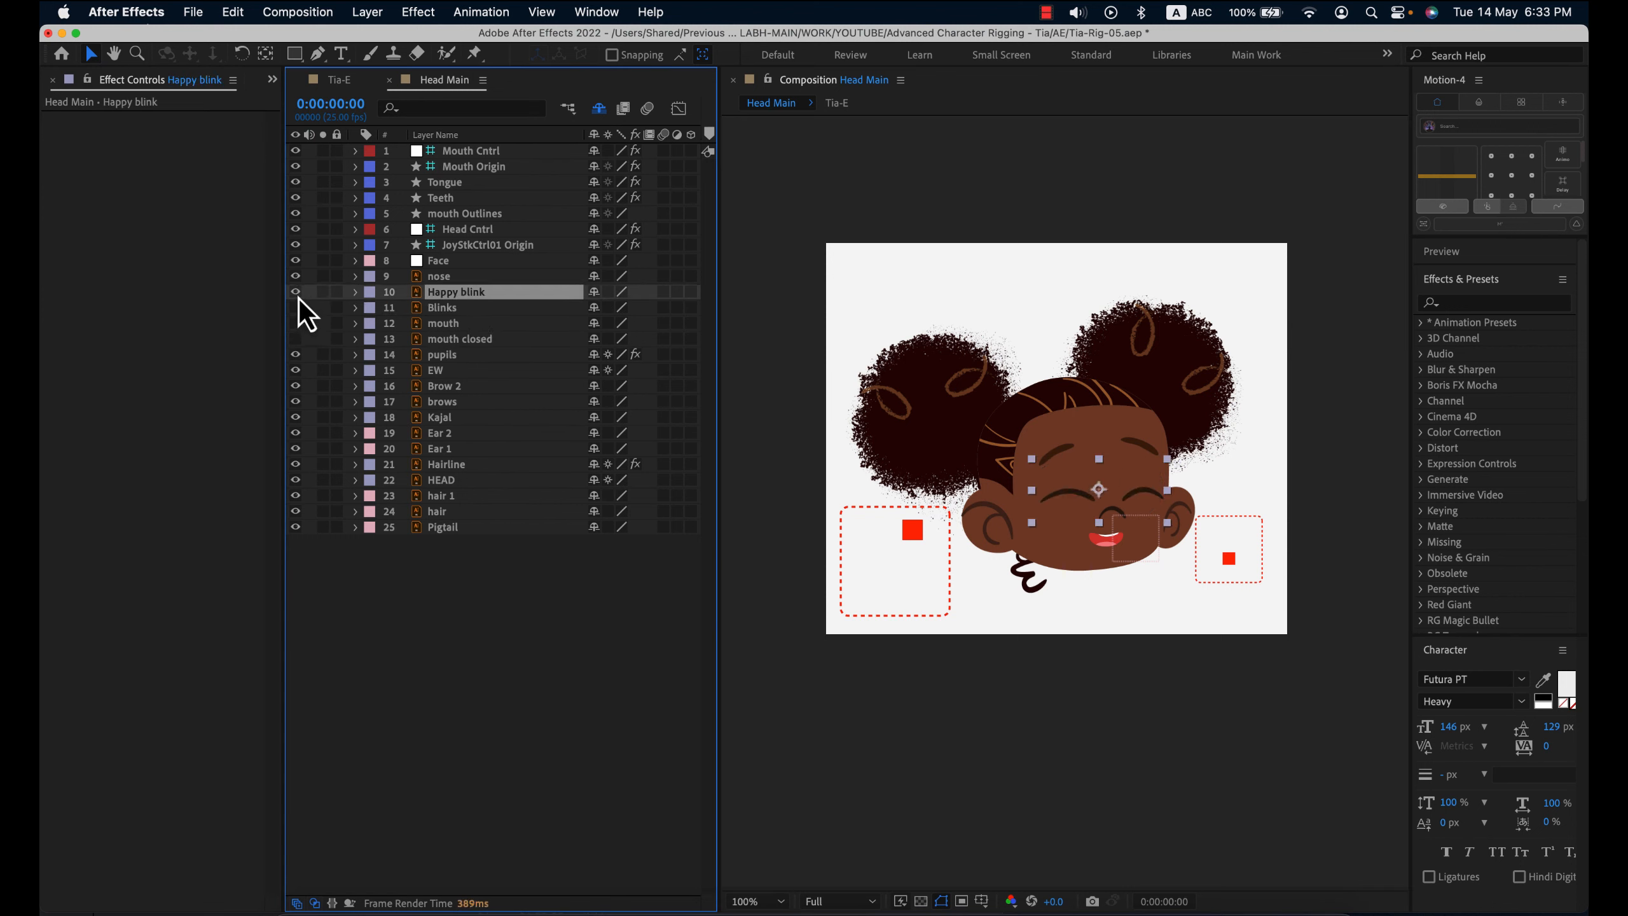